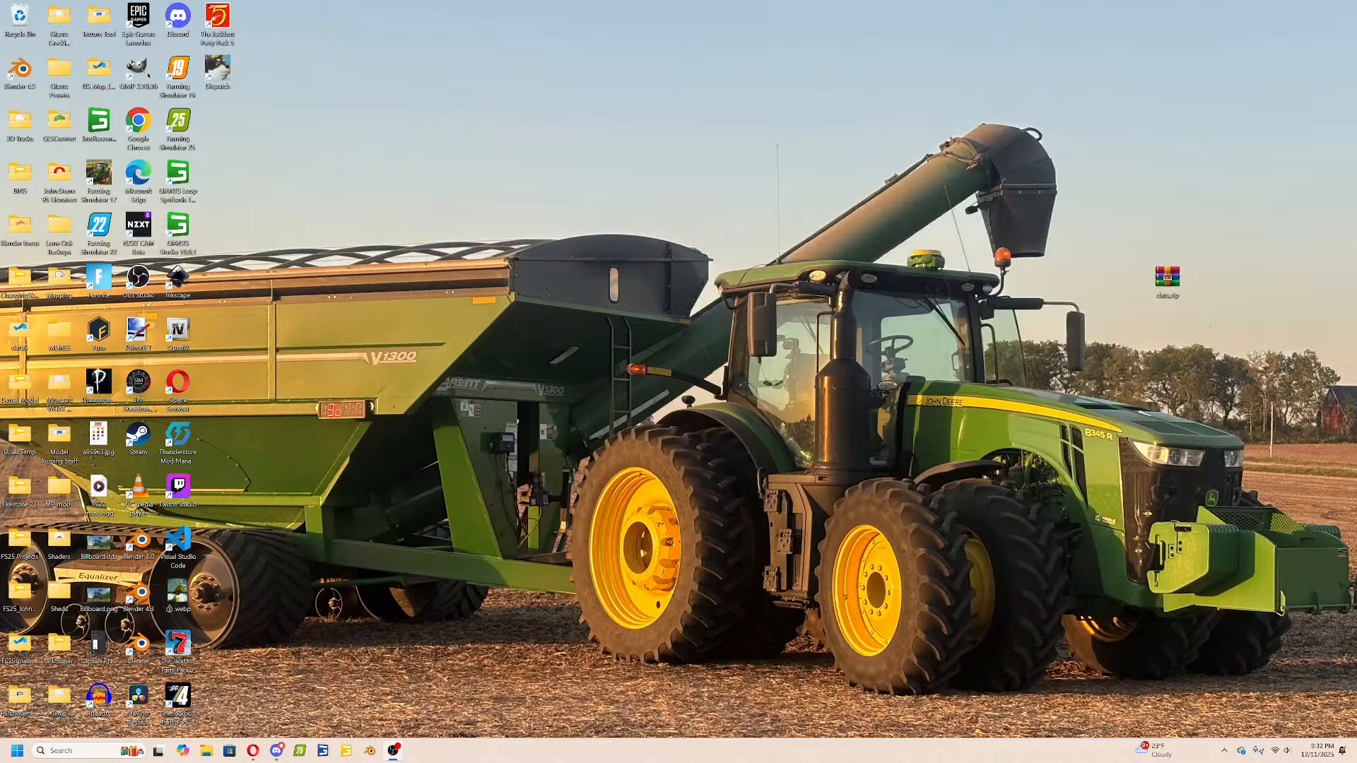
Look through the Videos folder in File Explorer, and minimize the window.
left_click(206, 752)
scroll(632, 381, "down", 3)
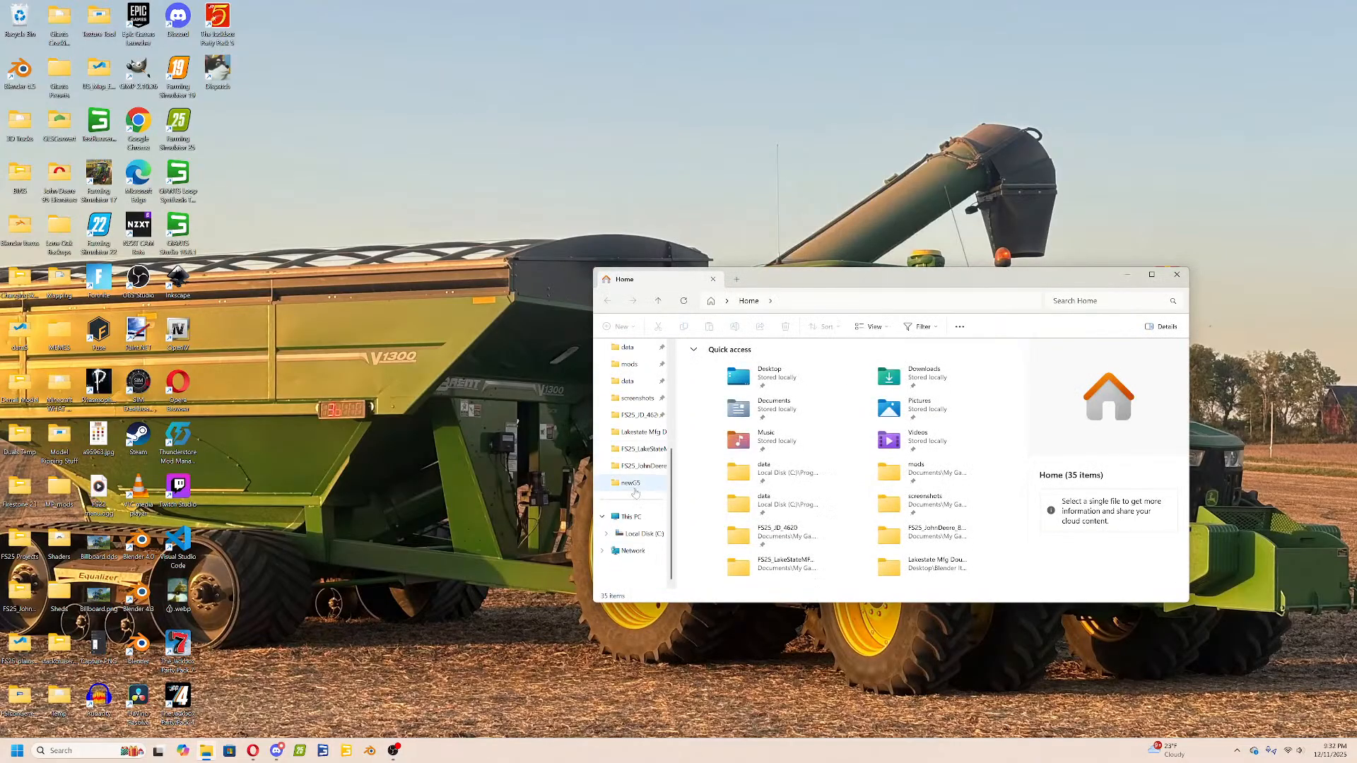
scroll(636, 537, "up", 3)
left_click(630, 502)
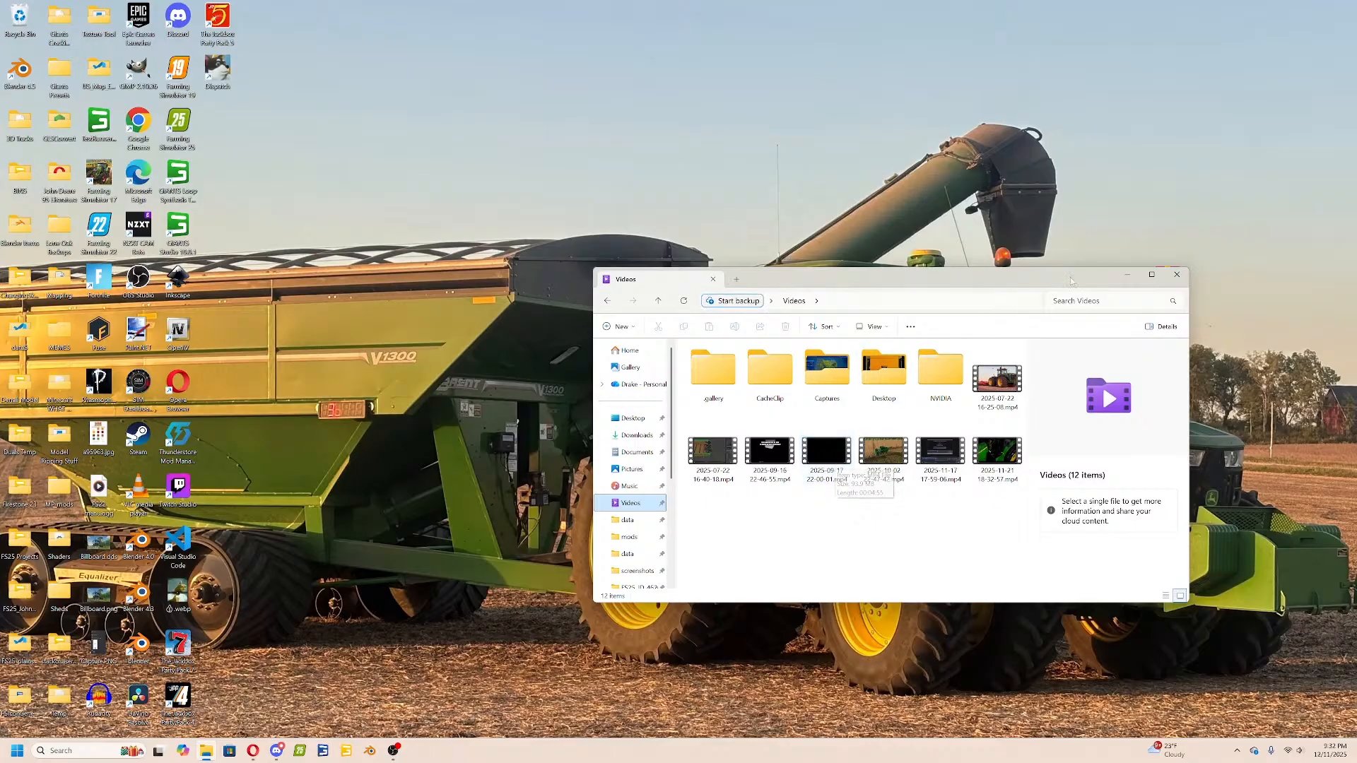
left_click(1126, 274)
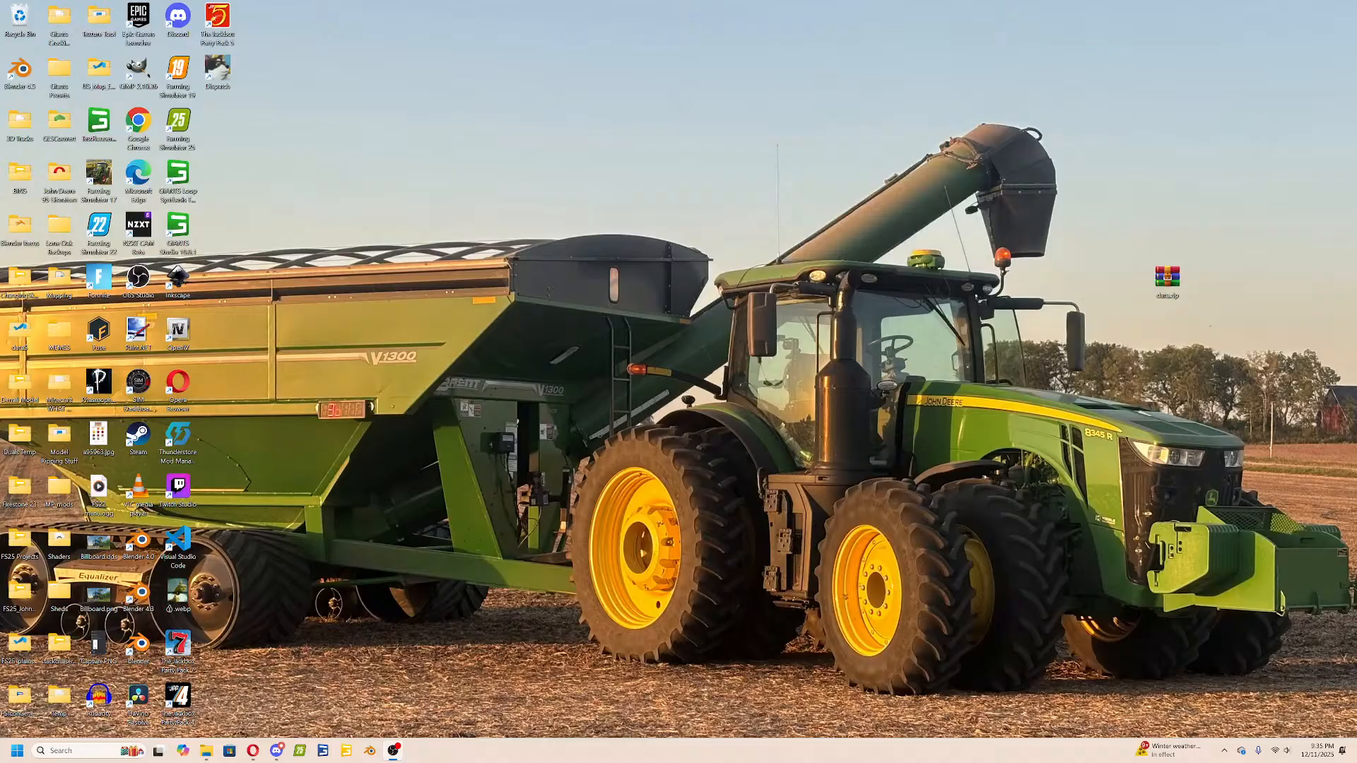
Switch to Blender and open the recent file Double Front Mount 225 Gal.blend.
left_click(368, 750)
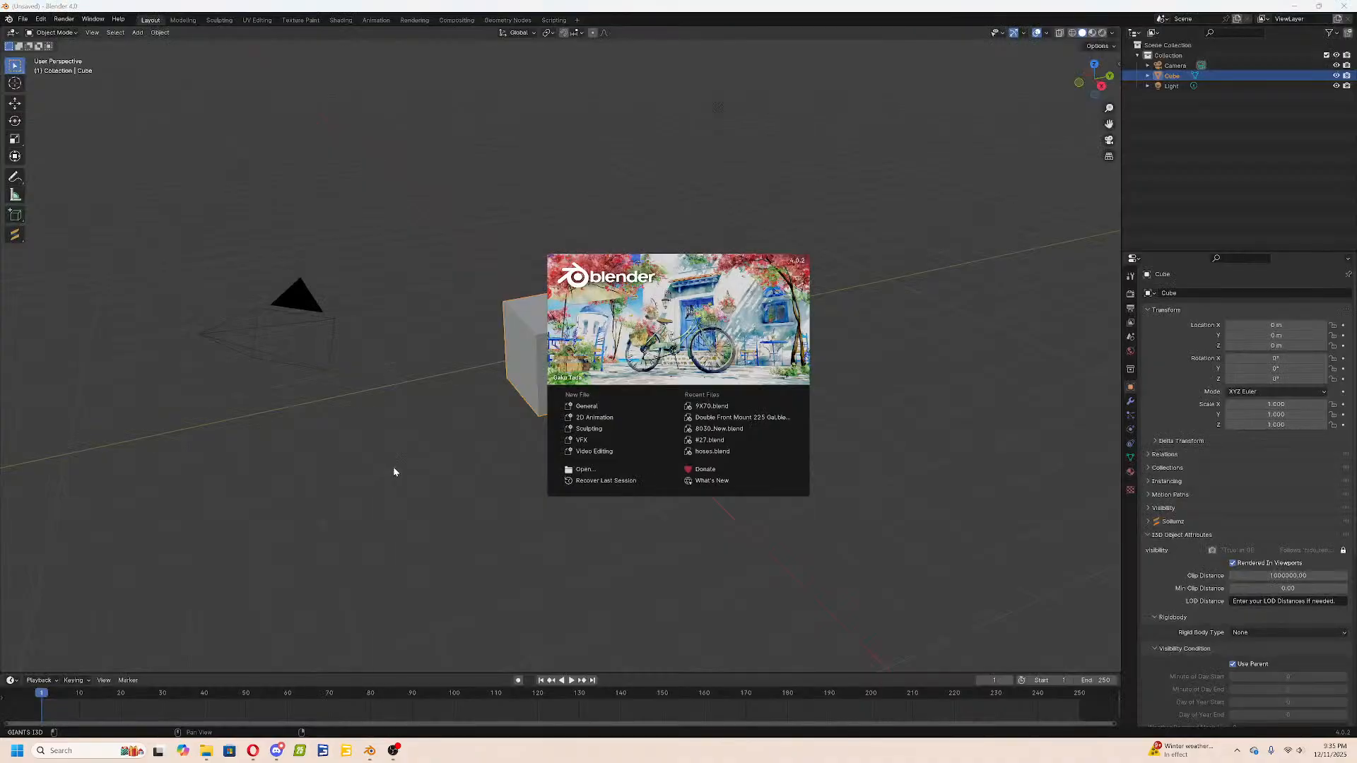
left_click(720, 418)
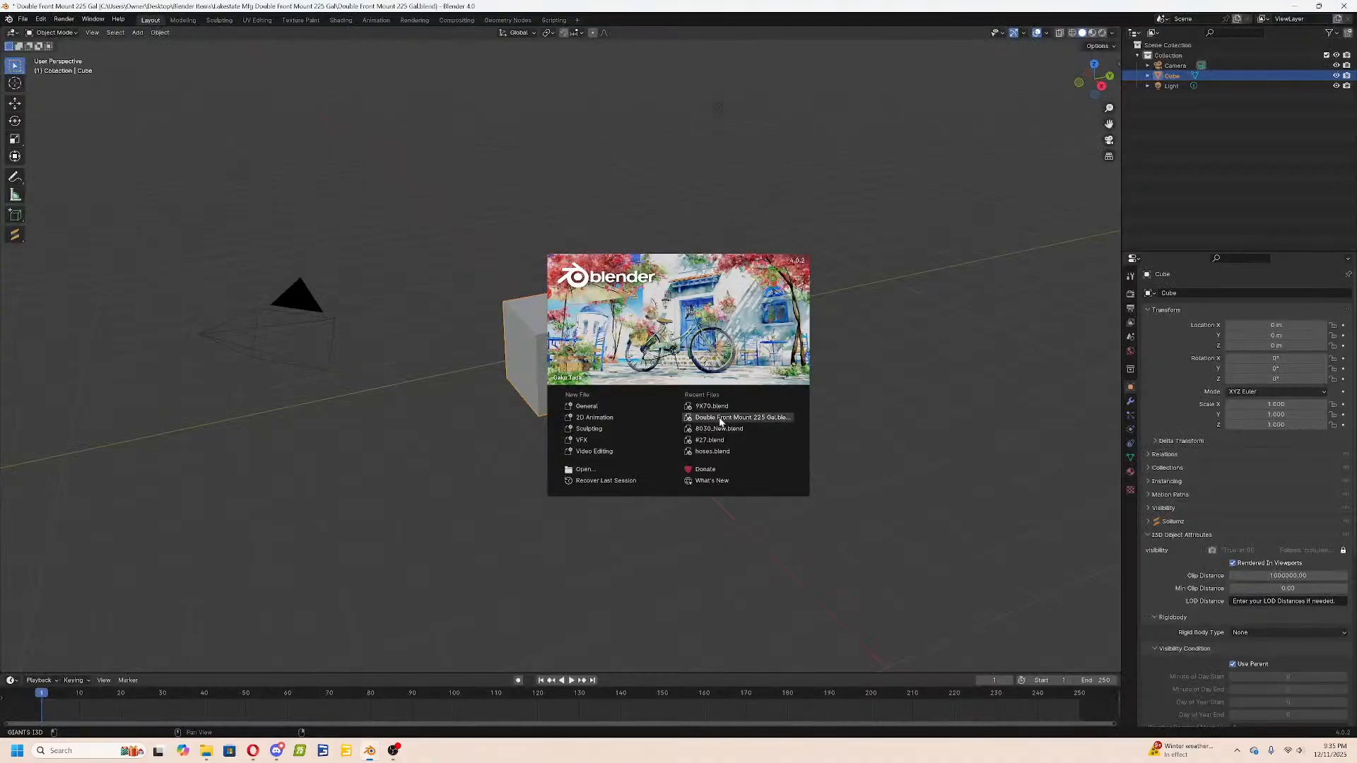
middle_click_drag(603, 431, 663, 444)
scroll(784, 393, "up", 3)
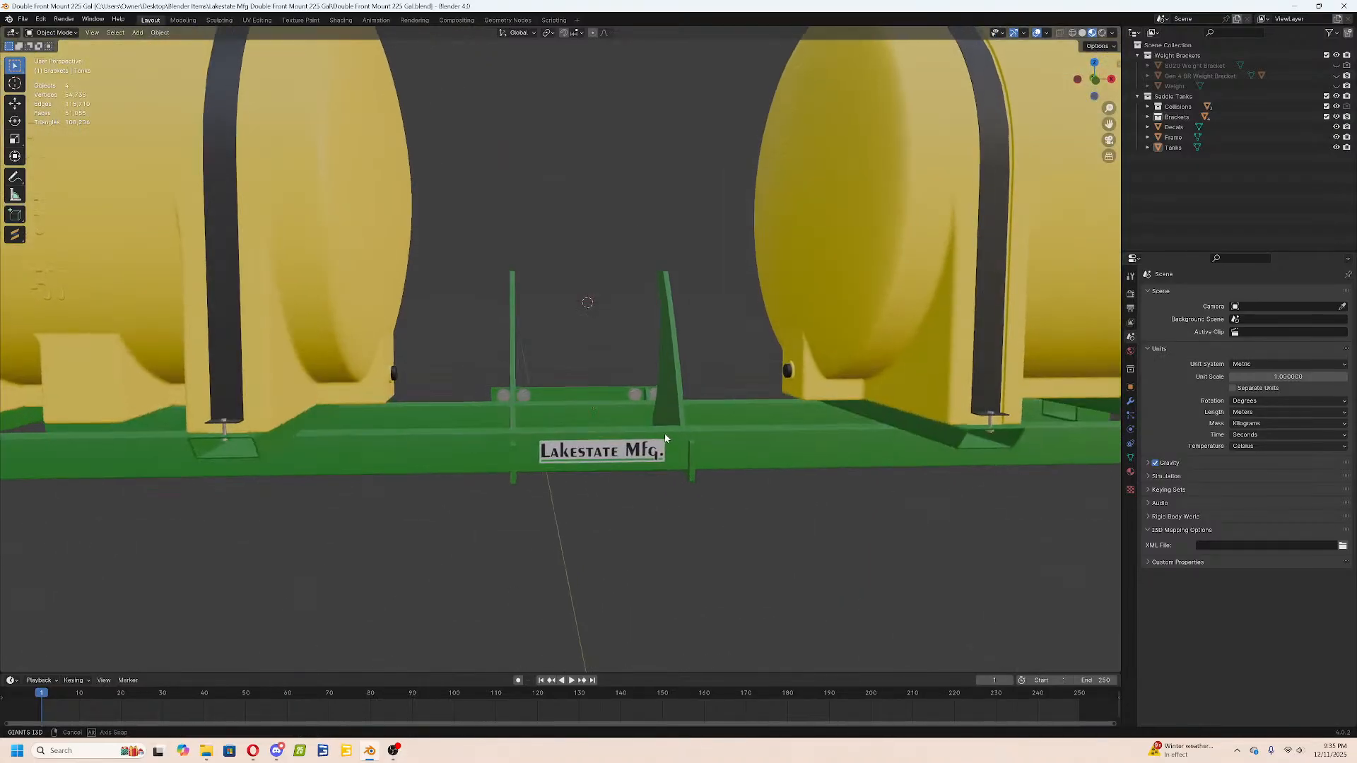
Examine the green frame and the mounting brackets between the two yellow tanks from the front and at an angle.
key("KP_3")
key("KP_1")
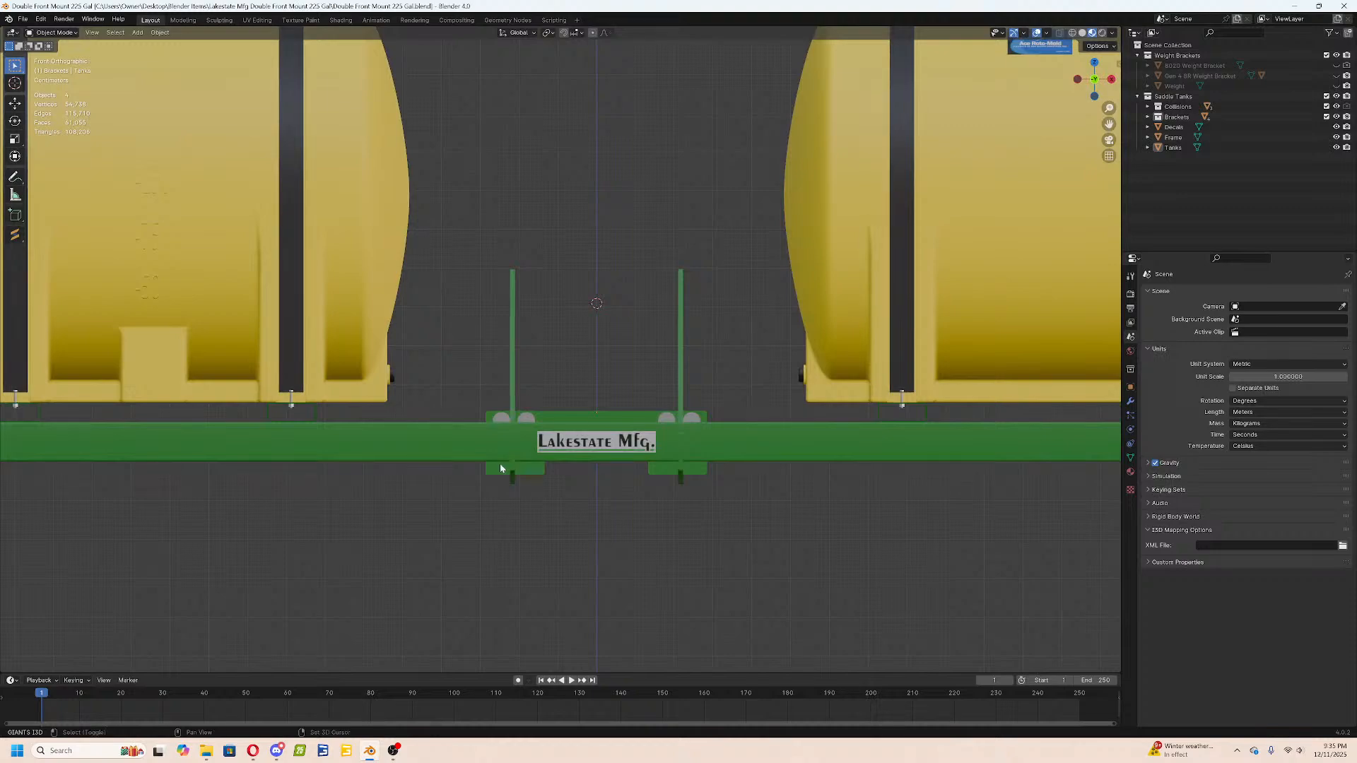
scroll(539, 379, "up", 1)
left_click(538, 380)
middle_click_drag(538, 380, 321, 639)
mouse_move(463, 478)
middle_mouse_down()
mouse_move(417, 494)
mouse_move(438, 488)
middle_mouse_up()
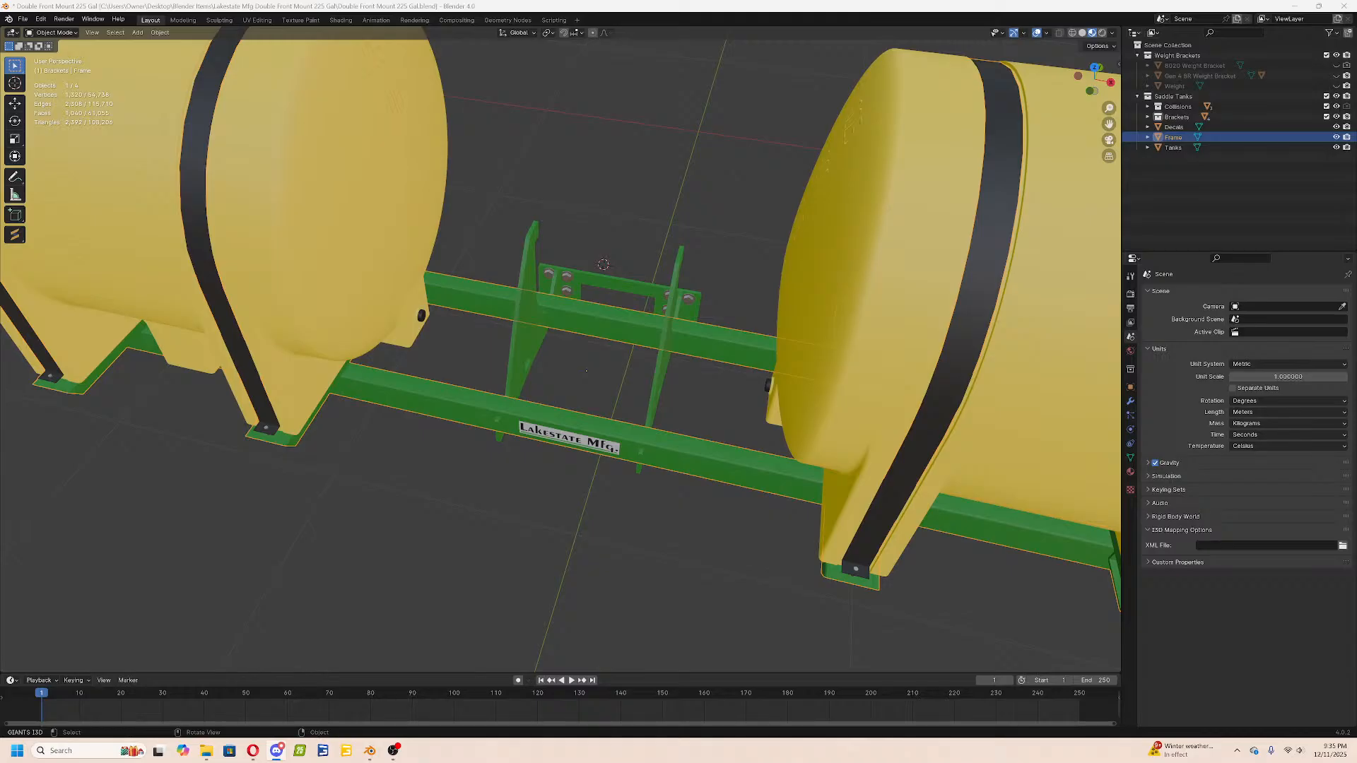
middle_click_drag(156, 269, 602, 362)
left_click(567, 286)
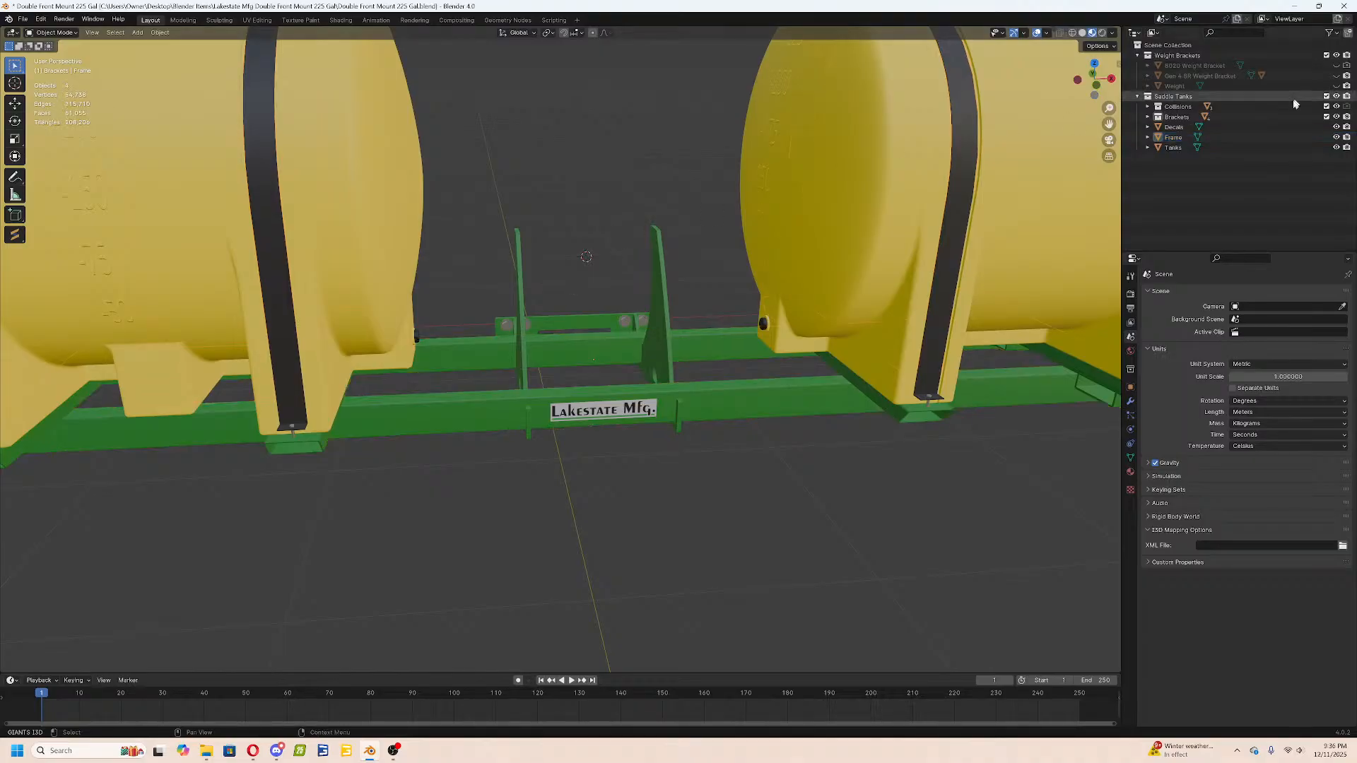
middle_click_drag(1045, 170, 929, 196)
left_click(659, 290)
In the Brackets collection, hide the visible mount, show the 8R Mount instead, and save the file.
left_click(1147, 117)
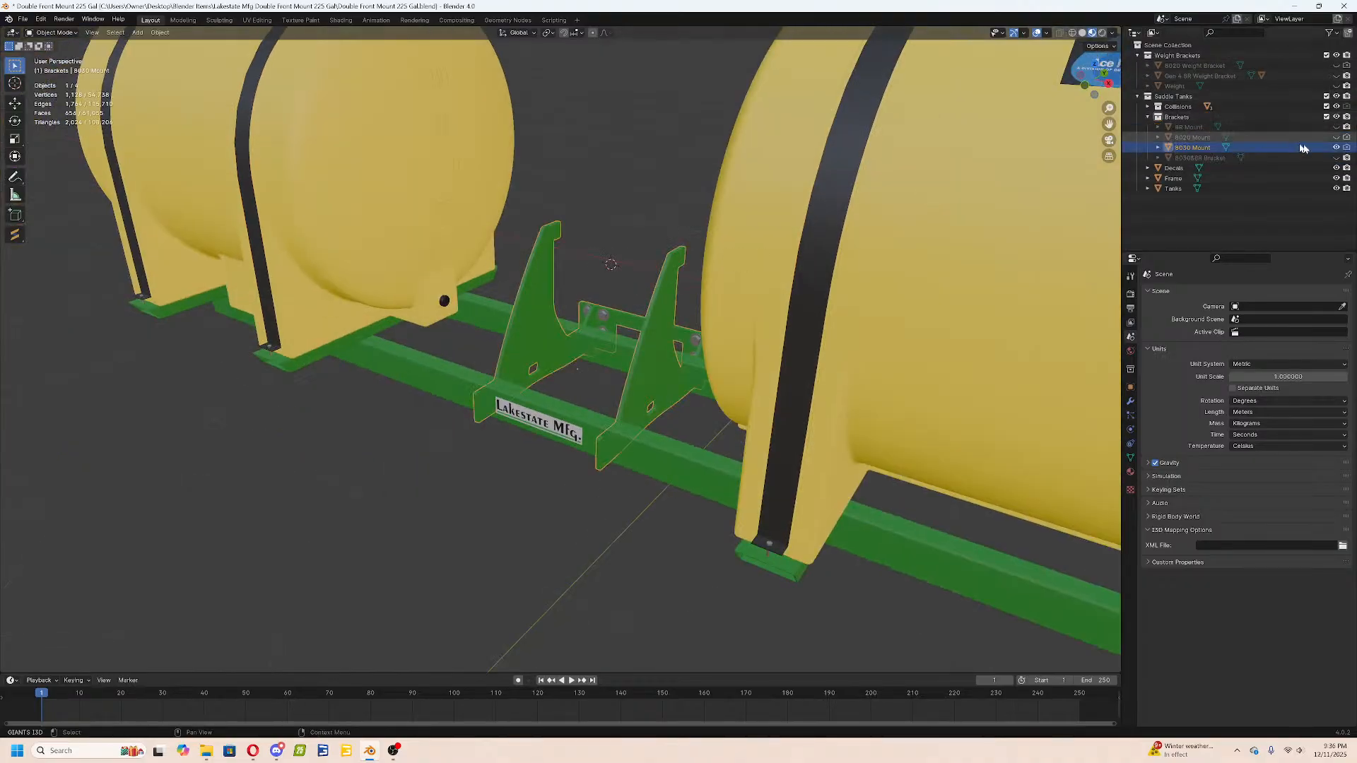
left_click(1336, 148)
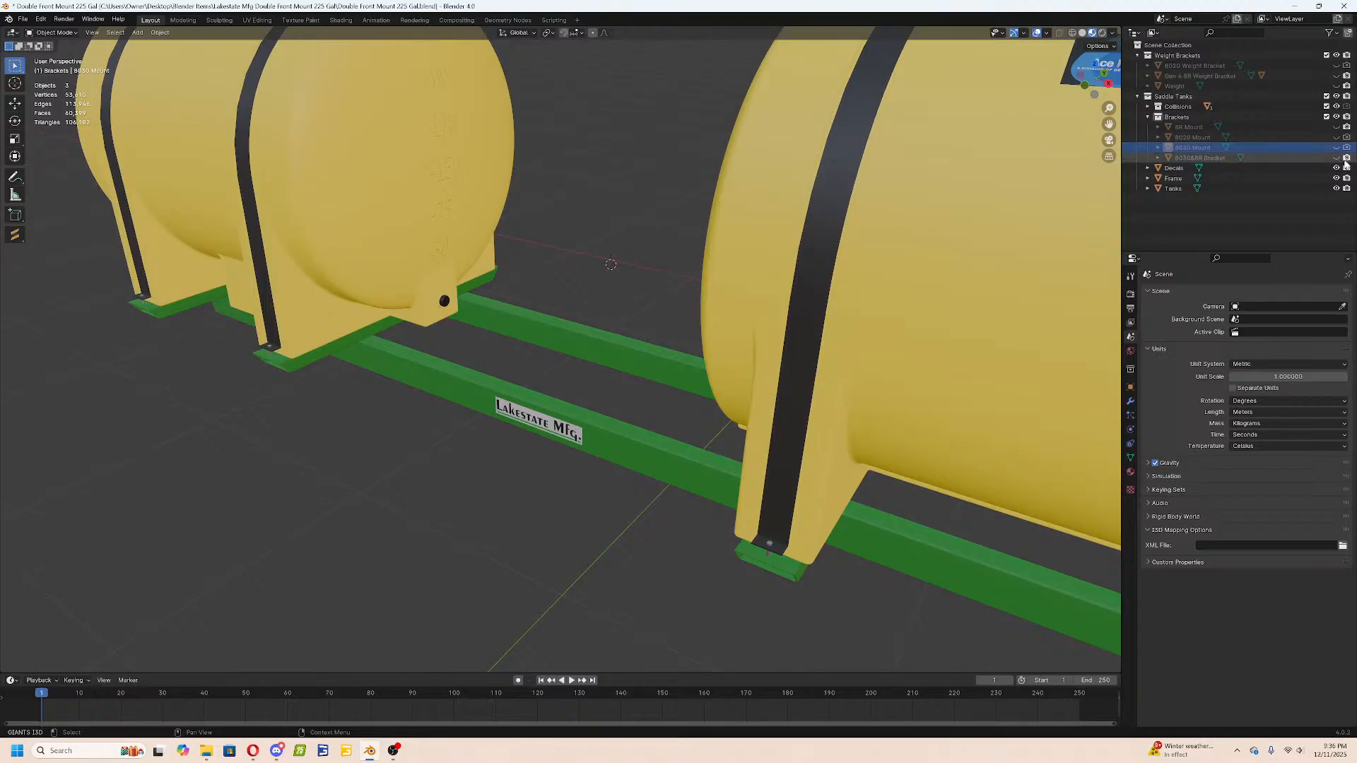
left_click(1336, 158)
left_click(1336, 157)
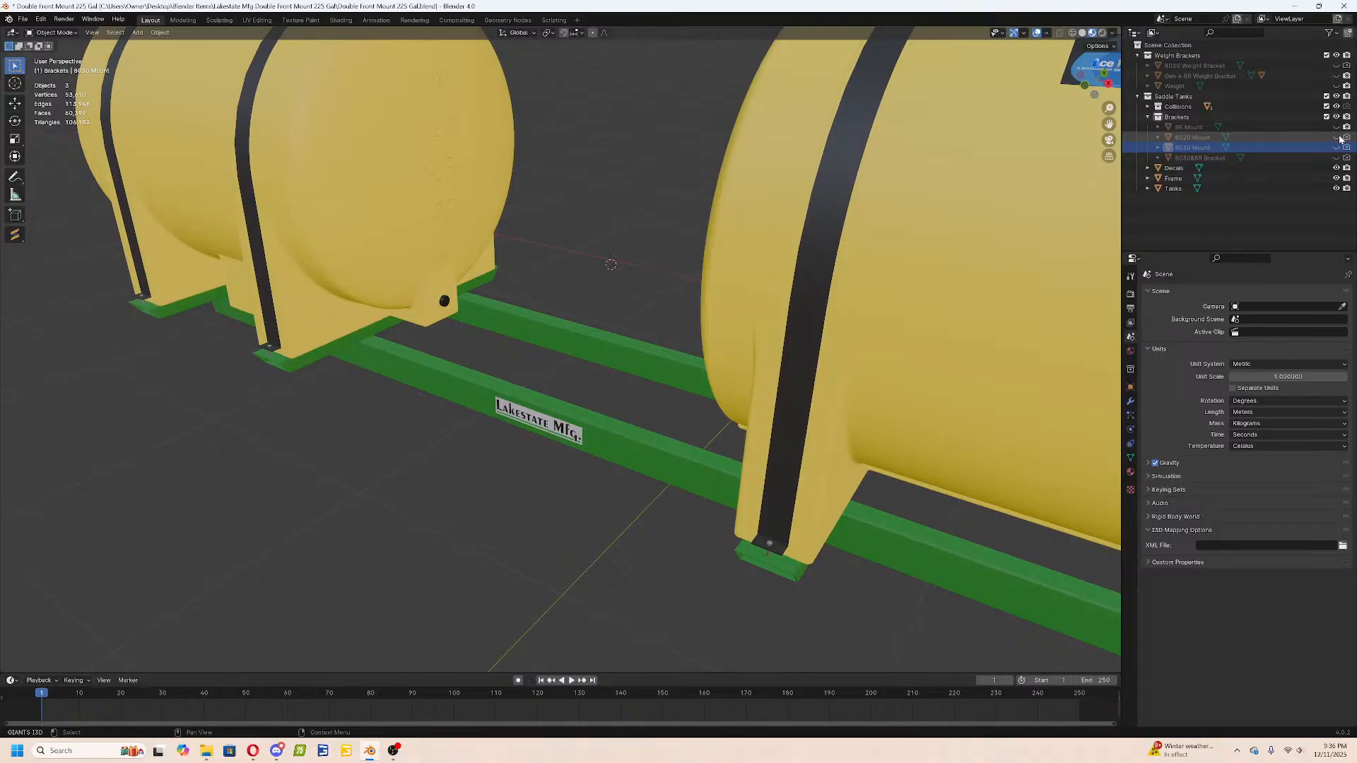
left_click(1337, 126)
left_click(666, 248)
left_click(643, 174)
mouse_move(643, 174)
middle_mouse_down()
mouse_move(711, 147)
mouse_move(689, 201)
middle_mouse_up()
key("ctrl+s")
middle_click_drag(434, 334, 547, 235, "shift")
key("KP_7")
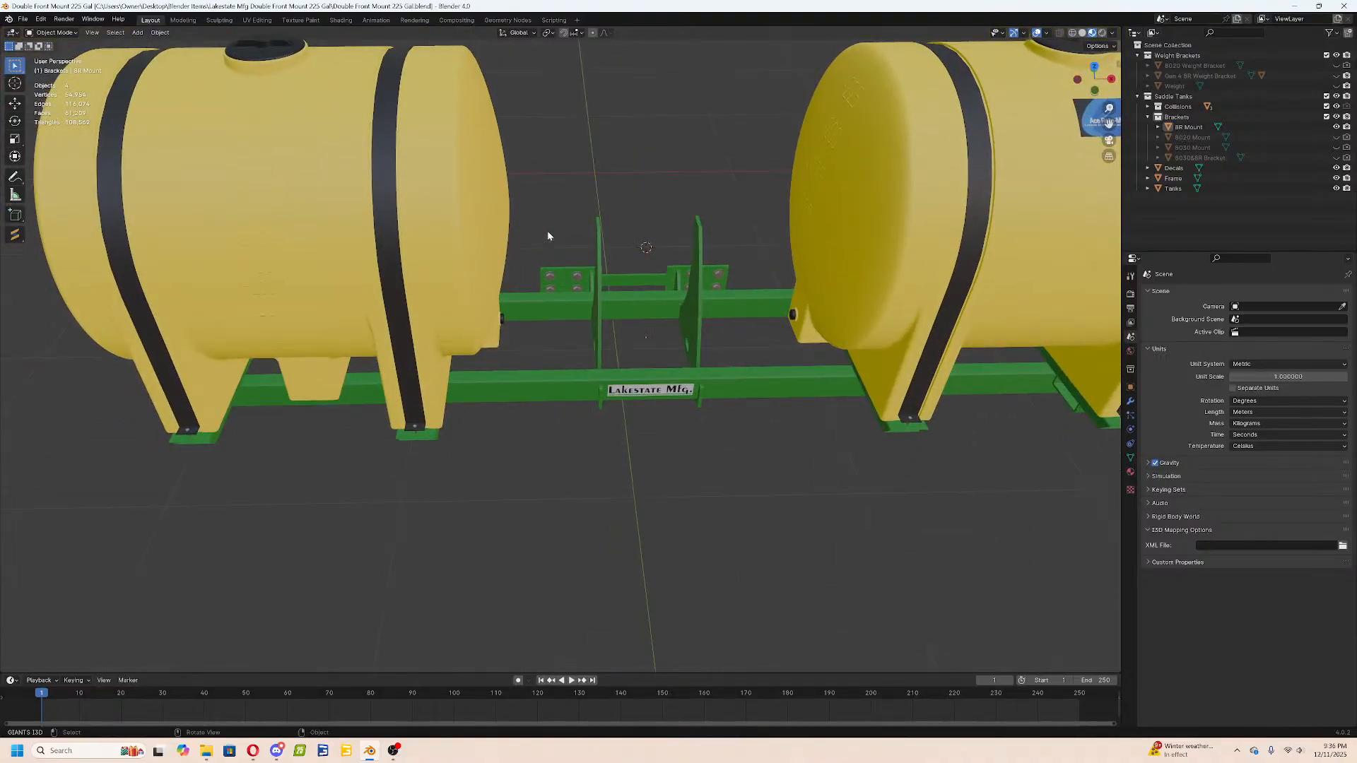
Select the Frame object and enter Edit Mode on it.
left_click(595, 345)
mouse_move(595, 344)
middle_mouse_down()
mouse_move(585, 363)
mouse_move(587, 346)
middle_mouse_up()
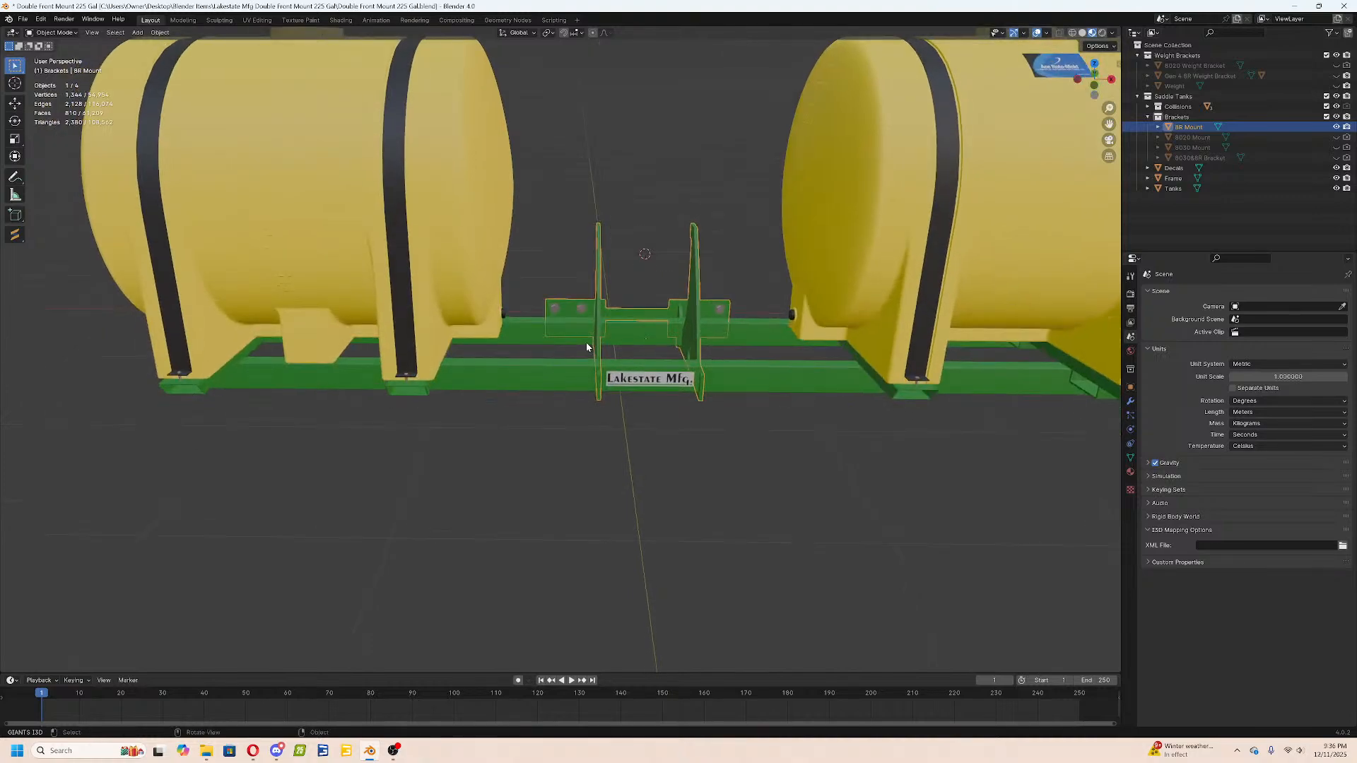
left_click(499, 378)
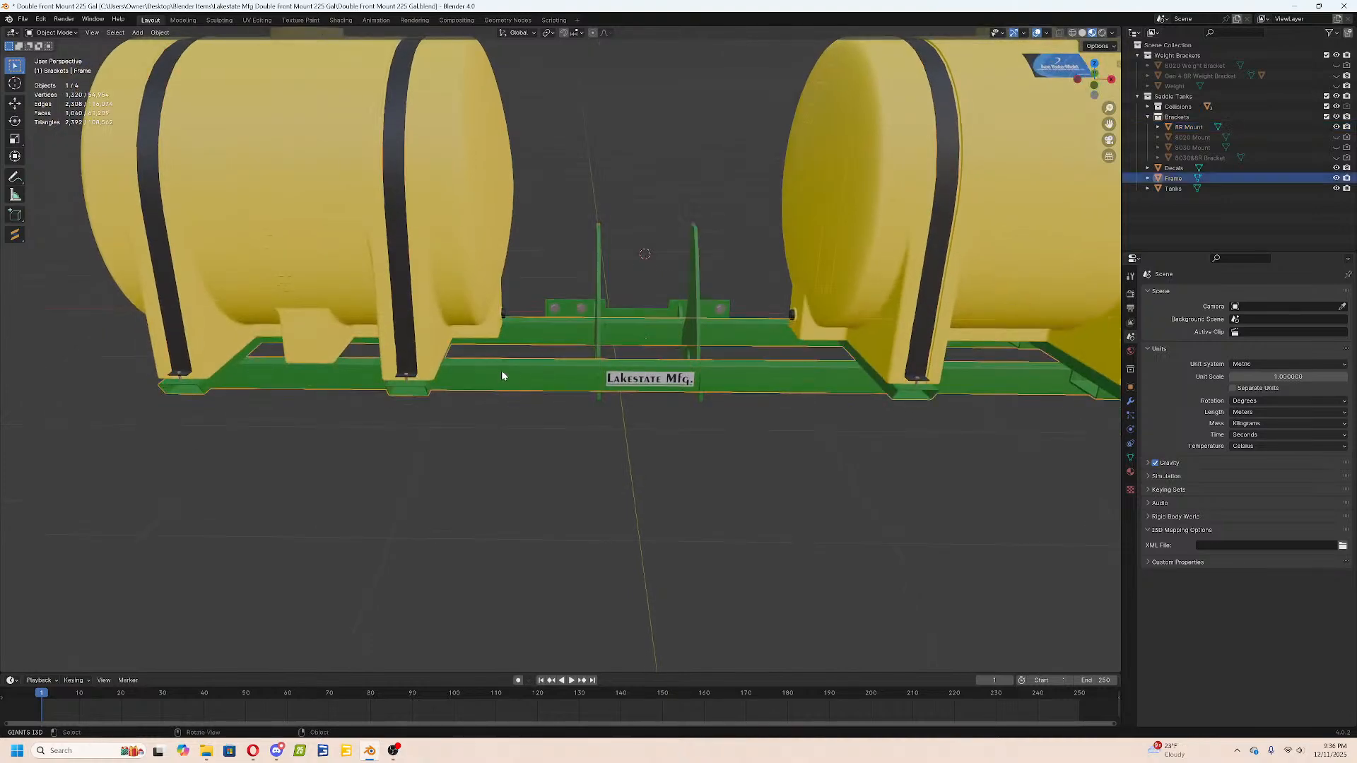
key("Tab")
key("ctrl+r")
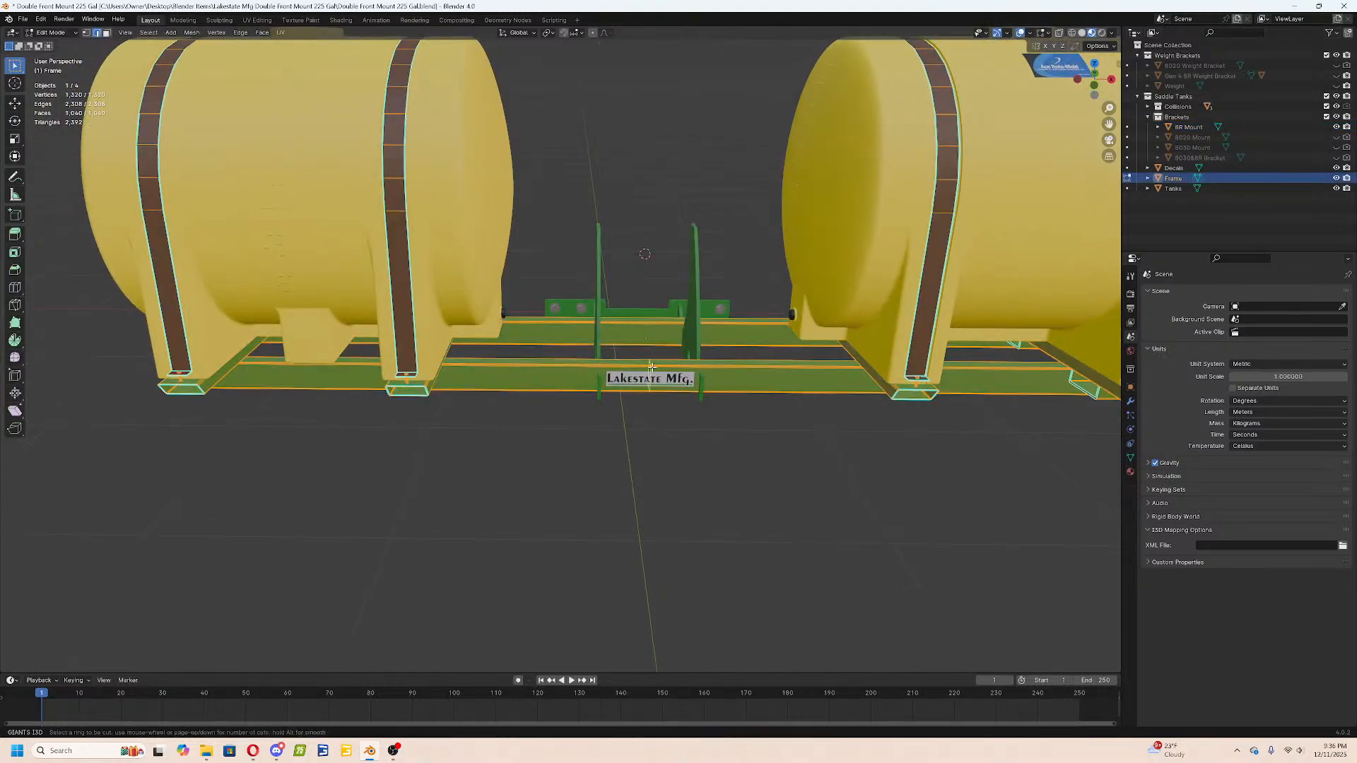
left_click(565, 378)
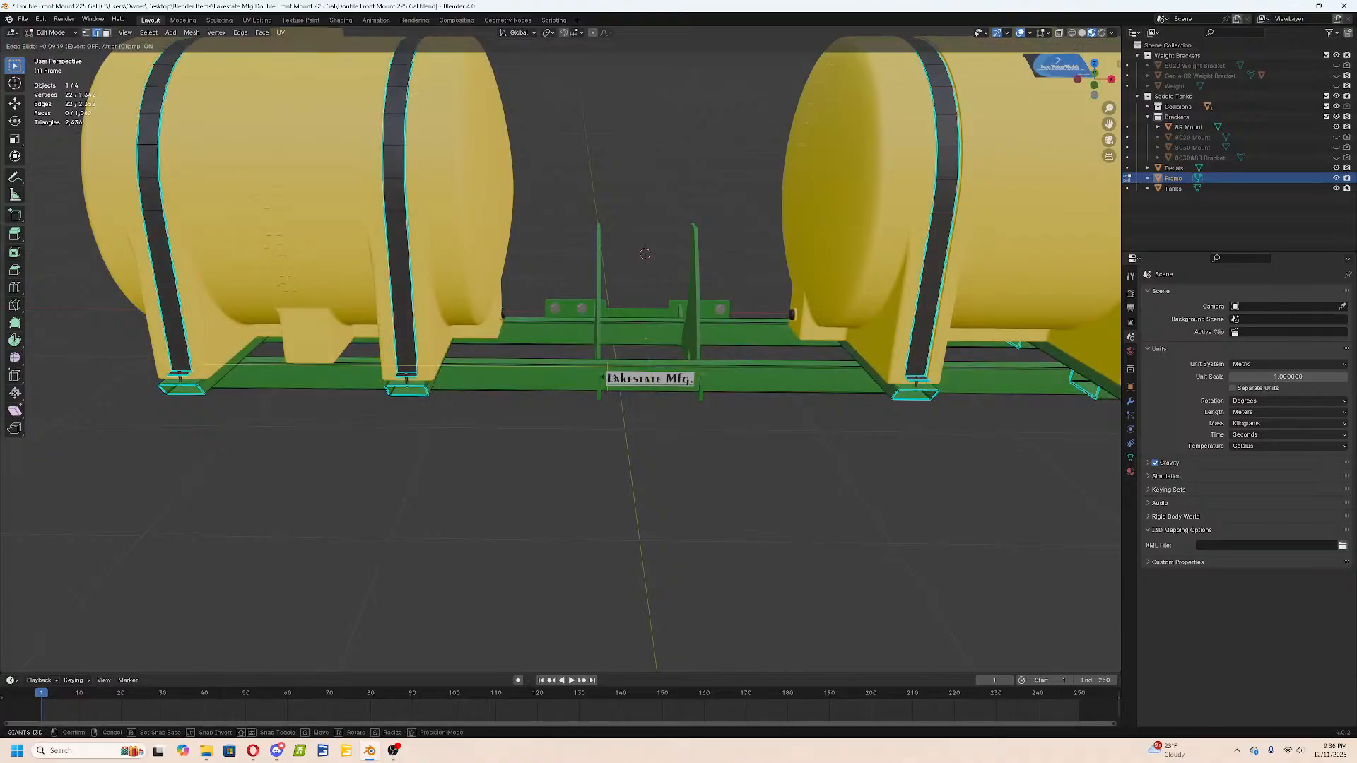
right_click(495, 396)
key("a")
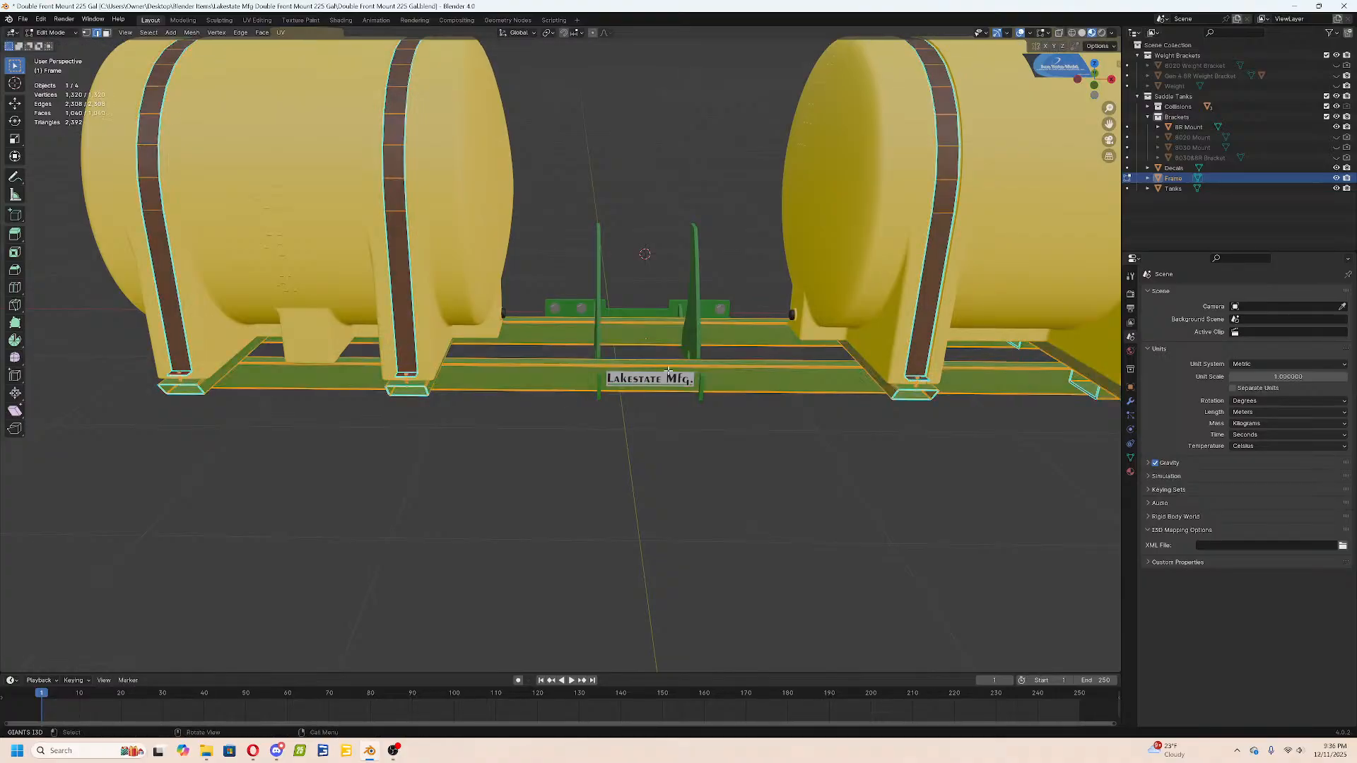
Try adding two edge loops across the front frame beam and scaling them along X, and undo the cut.
key("alt+a")
key("ctrl+r")
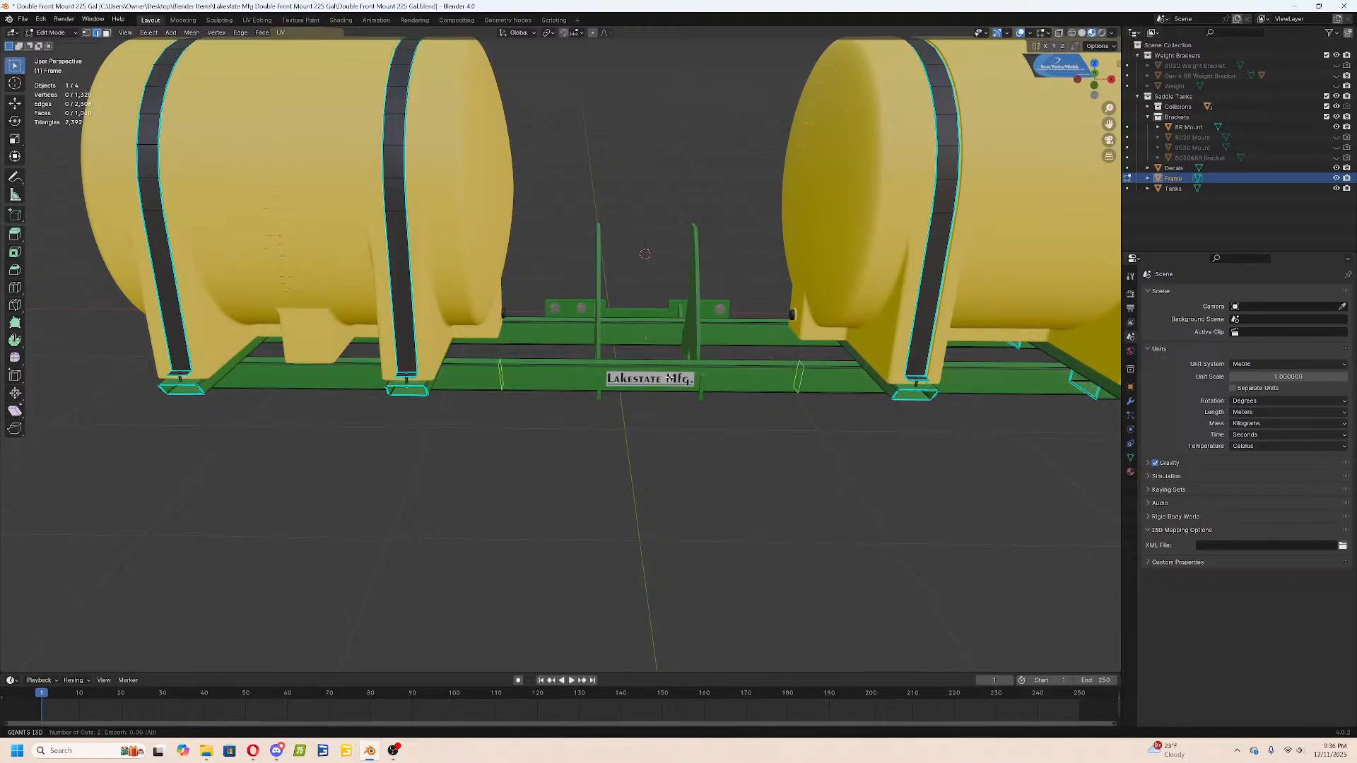
scroll(668, 378, "down", 1)
scroll(669, 378, "up", 1)
left_click(670, 378)
key("s")
key("x")
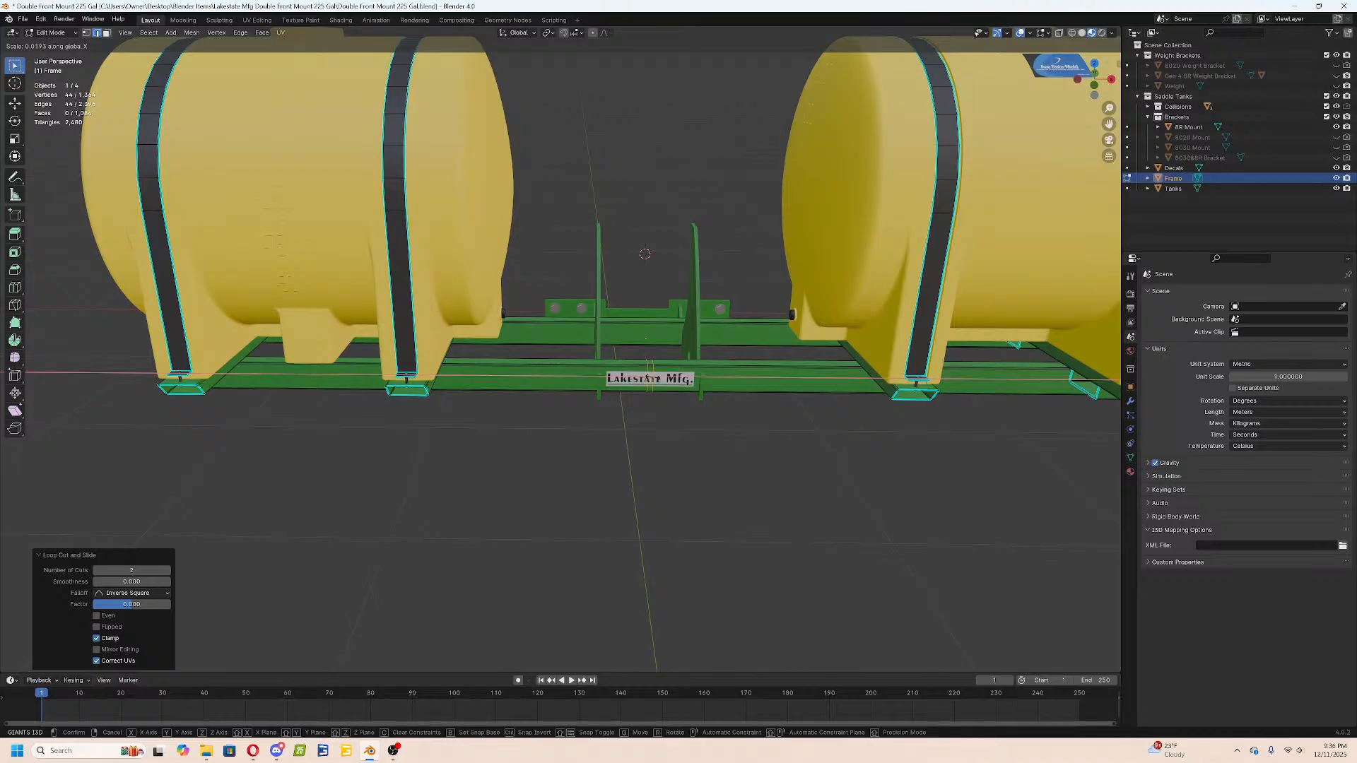
key("Escape")
key("ctrl+z")
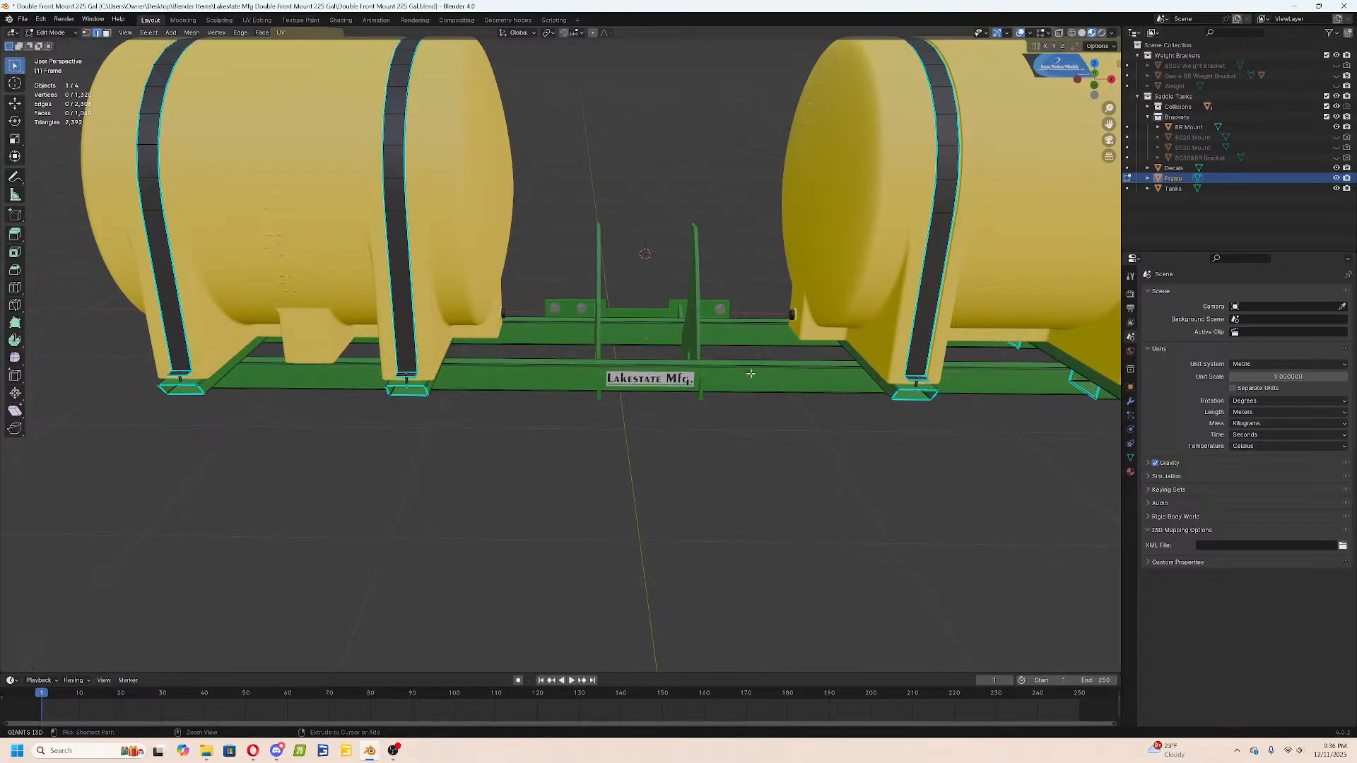
Add a centred edge loop across the front frame beam, plus a second loop slid onto it with factor -1.
scroll(750, 373, "up", 3)
middle_click_drag(793, 390, 714, 401)
key("ctrl+r")
left_click(639, 398)
right_click(639, 398)
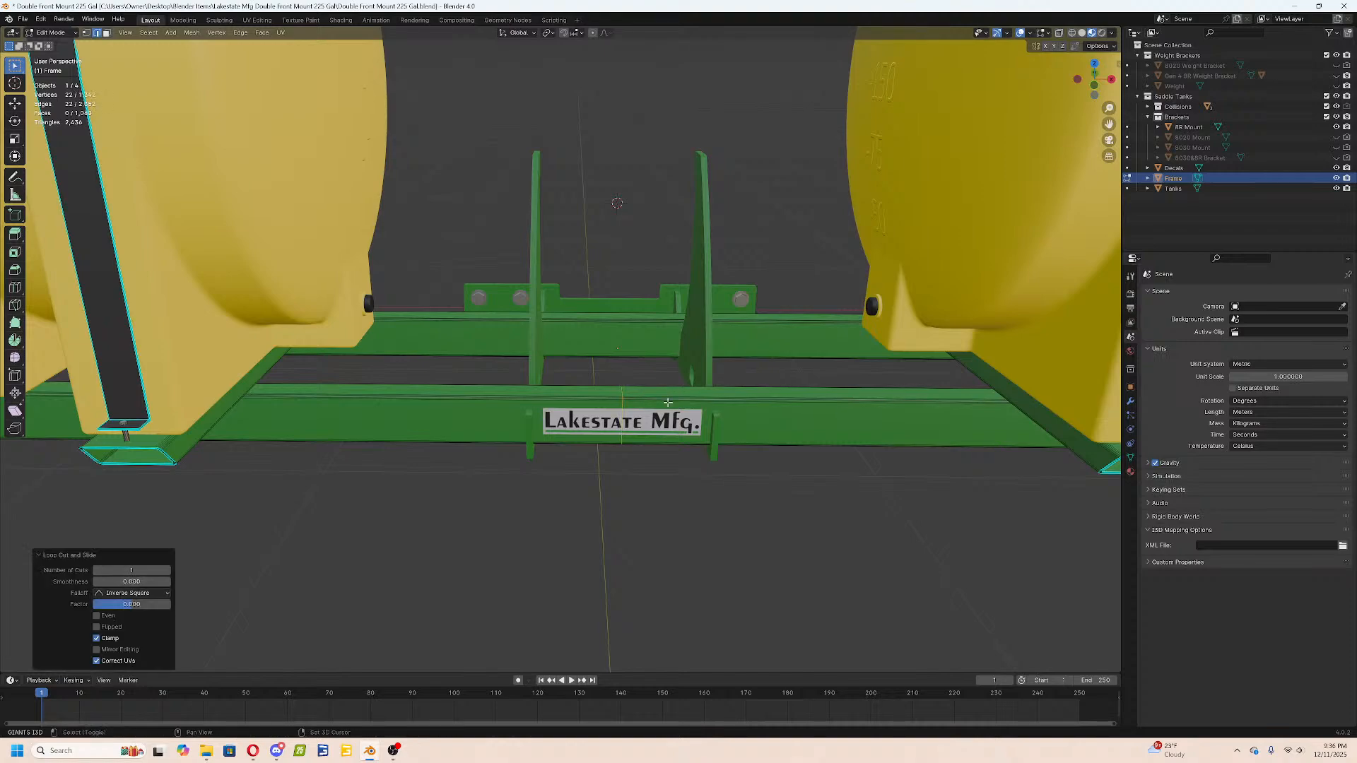
key("ctrl+r")
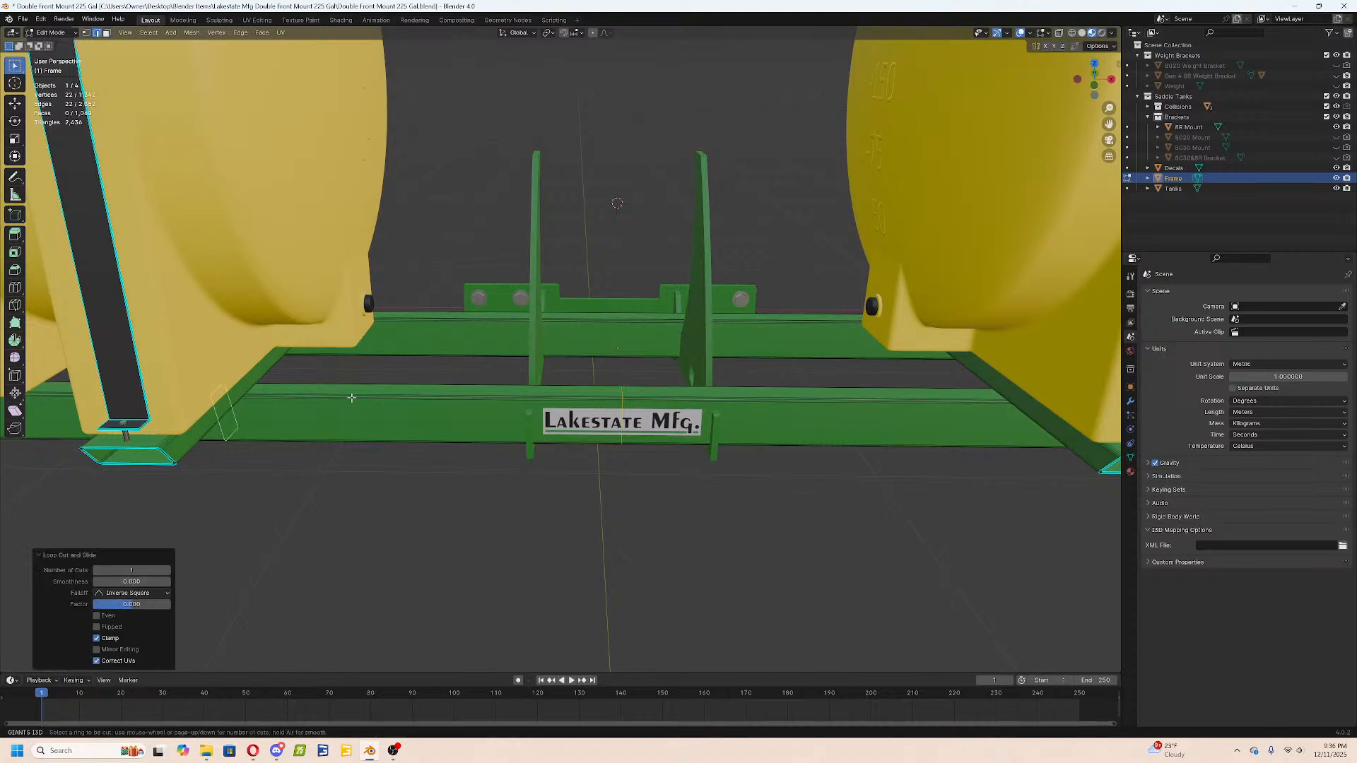
left_click(350, 398)
left_click(848, 407)
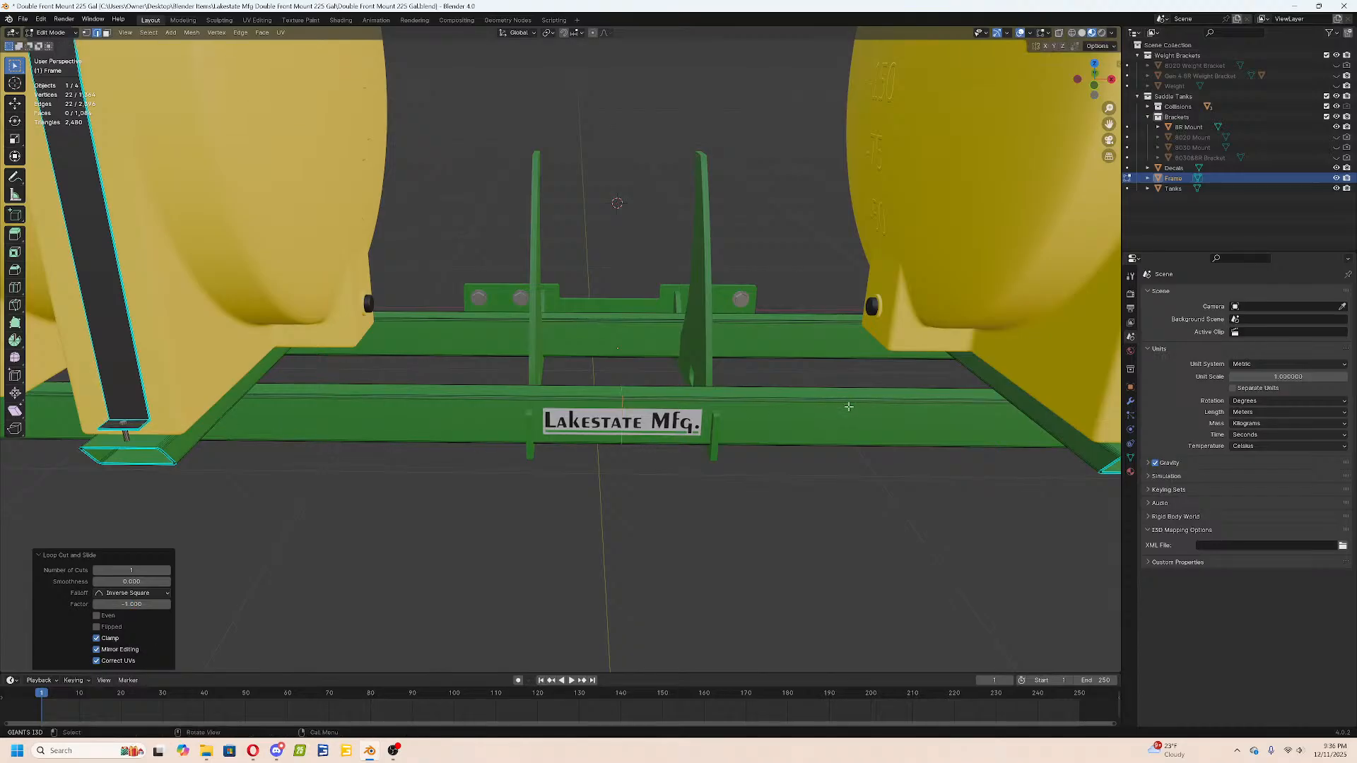
key("g")
key("y")
key("x")
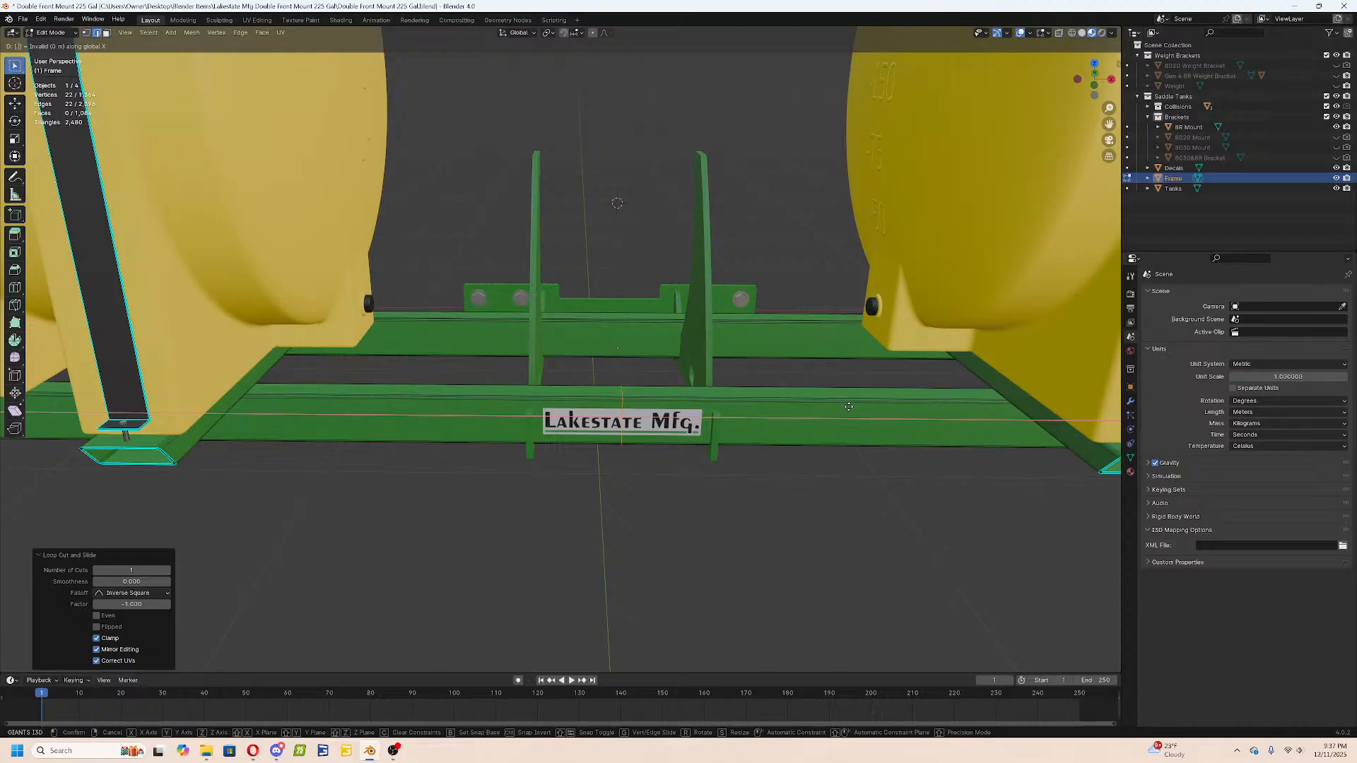
type(".5")
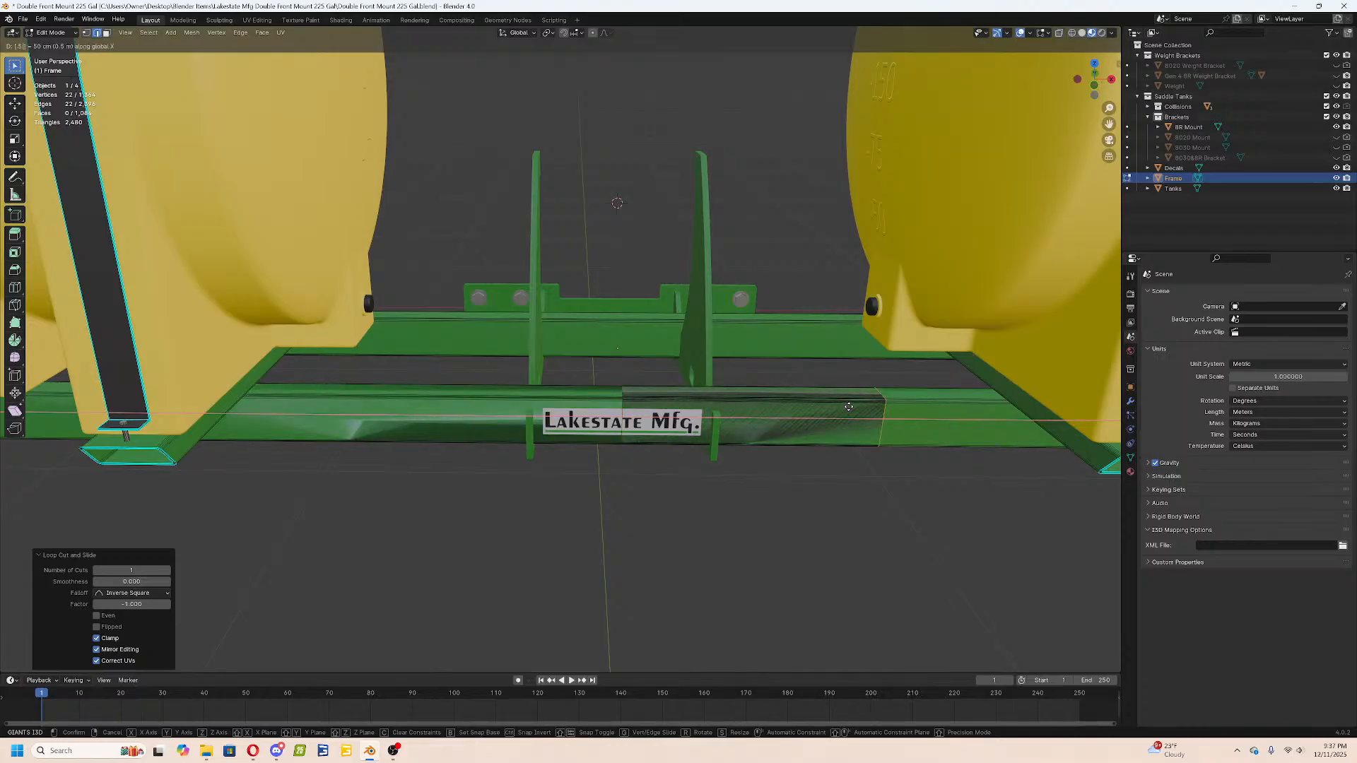
key("BackSpace")
key("BackSpace")
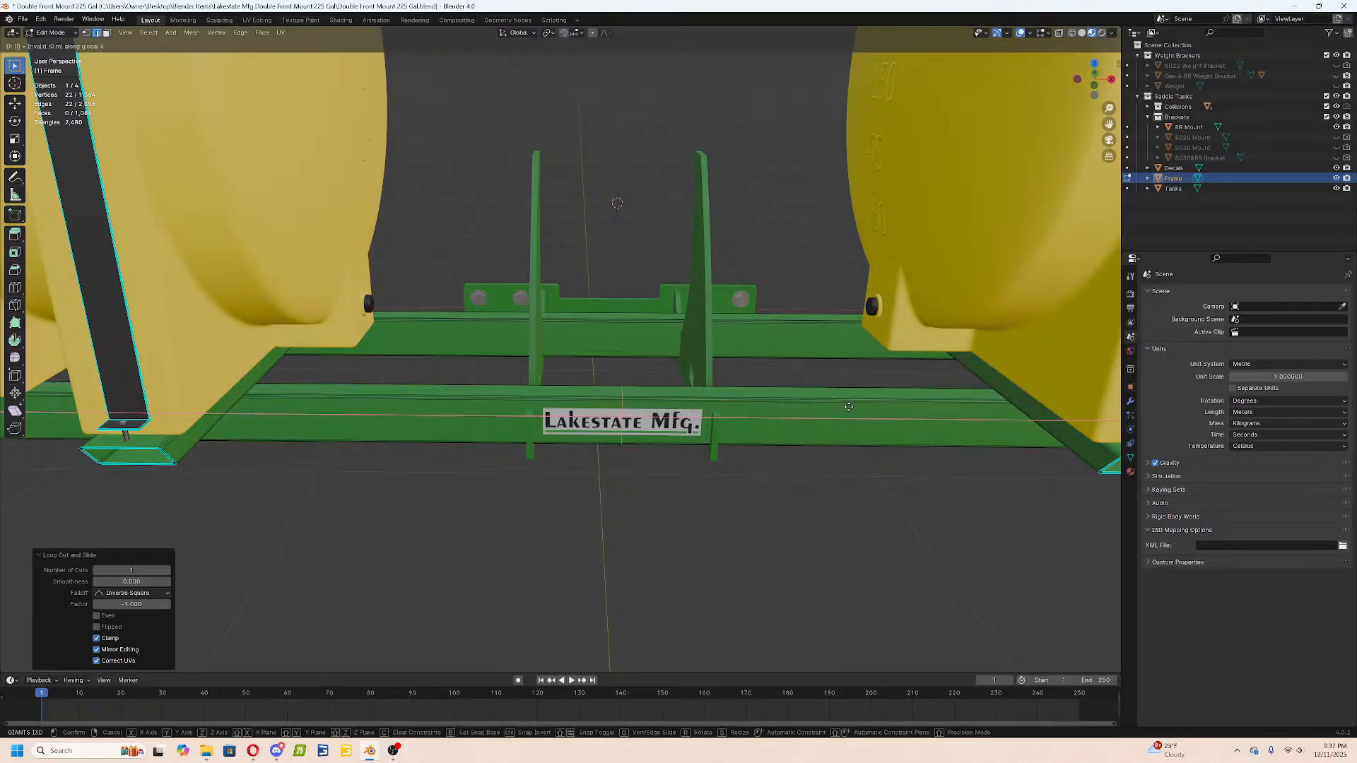
key("Escape")
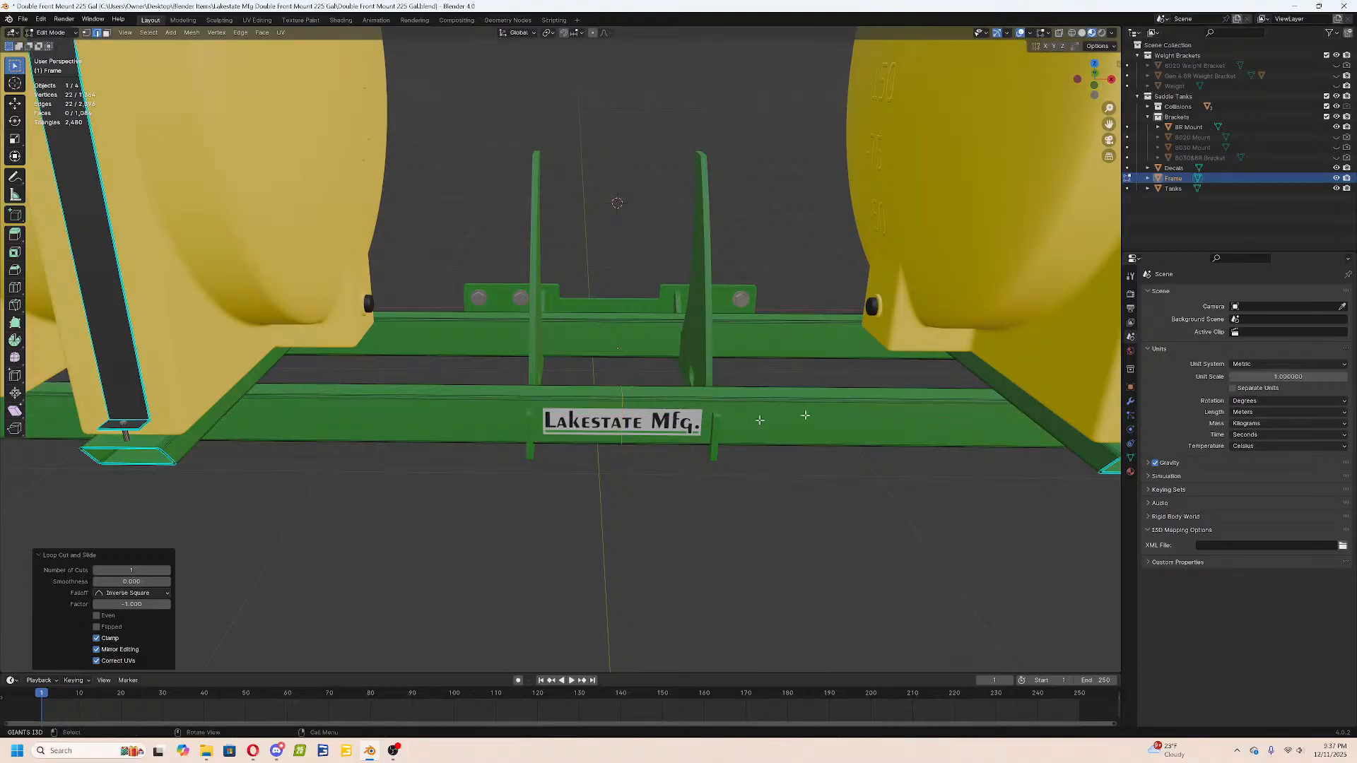
Set the scene's unit system to Imperial and its length unit to Inches.
left_click(1265, 364)
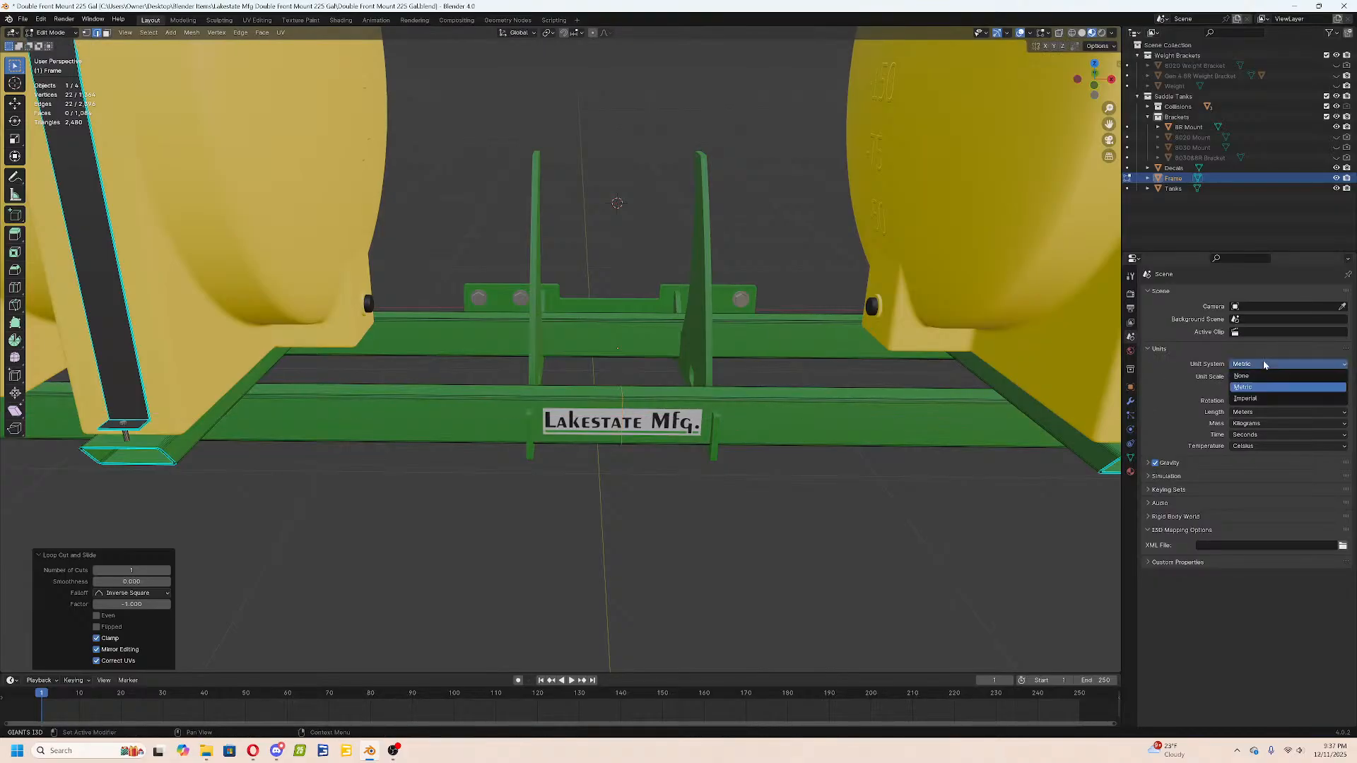
left_click(1255, 398)
left_click(1252, 412)
left_click(1244, 457)
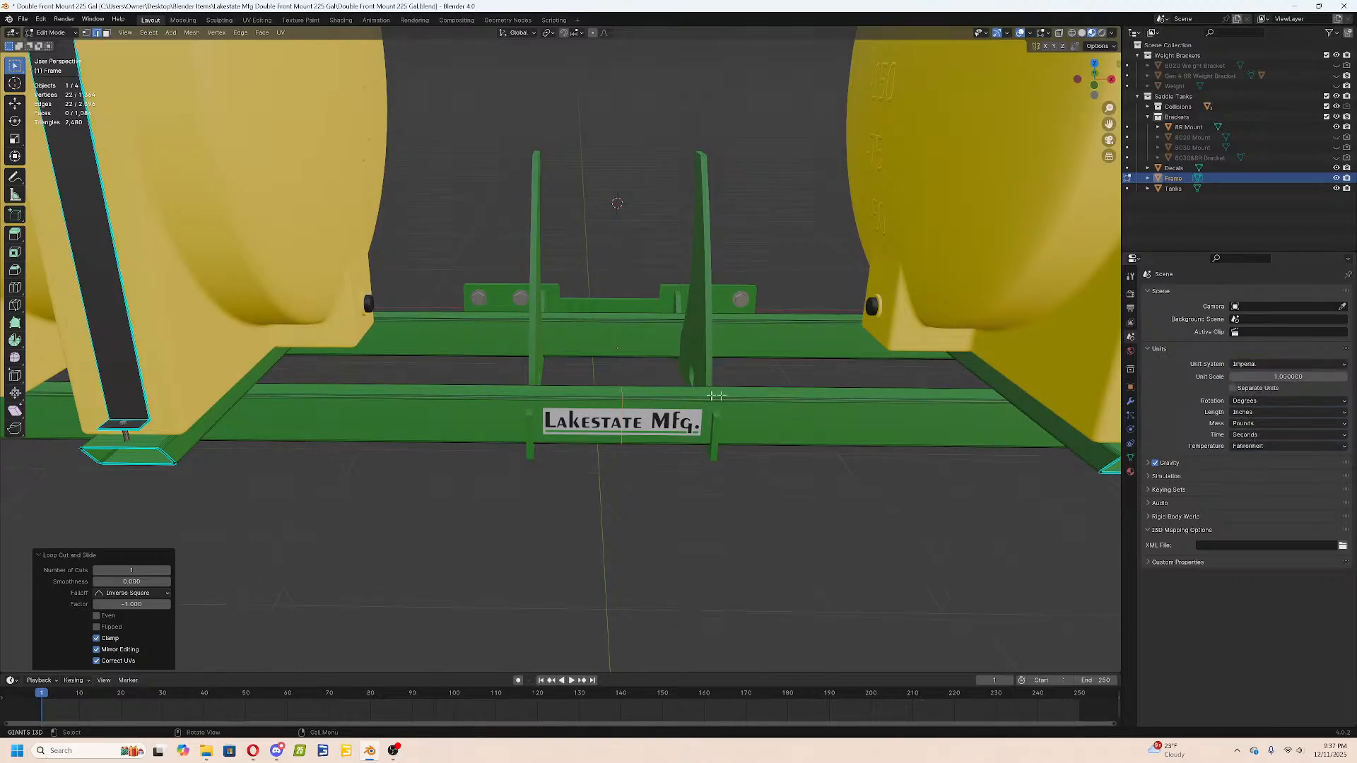
Move the selected edge loop on the front beam by -0.5 inches along X.
type("gx")
type(".5")
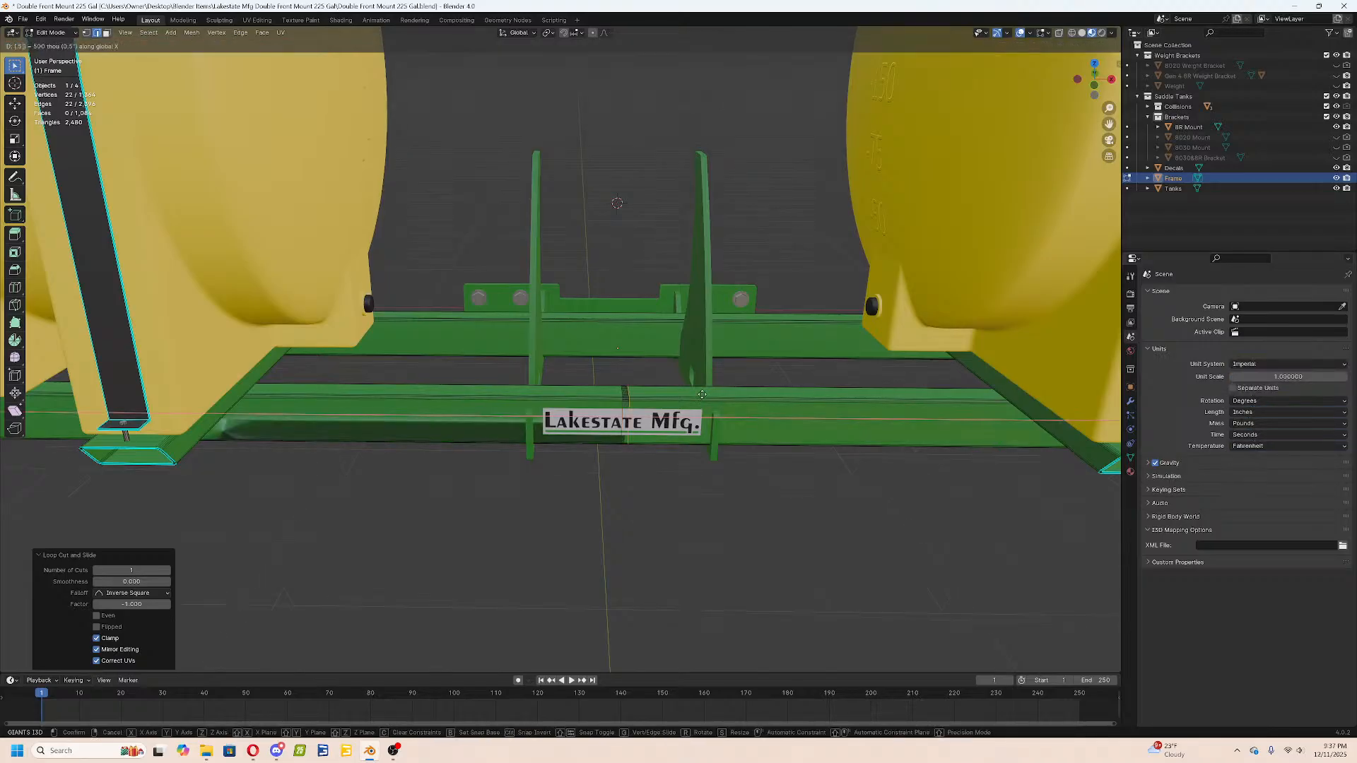
key("Return")
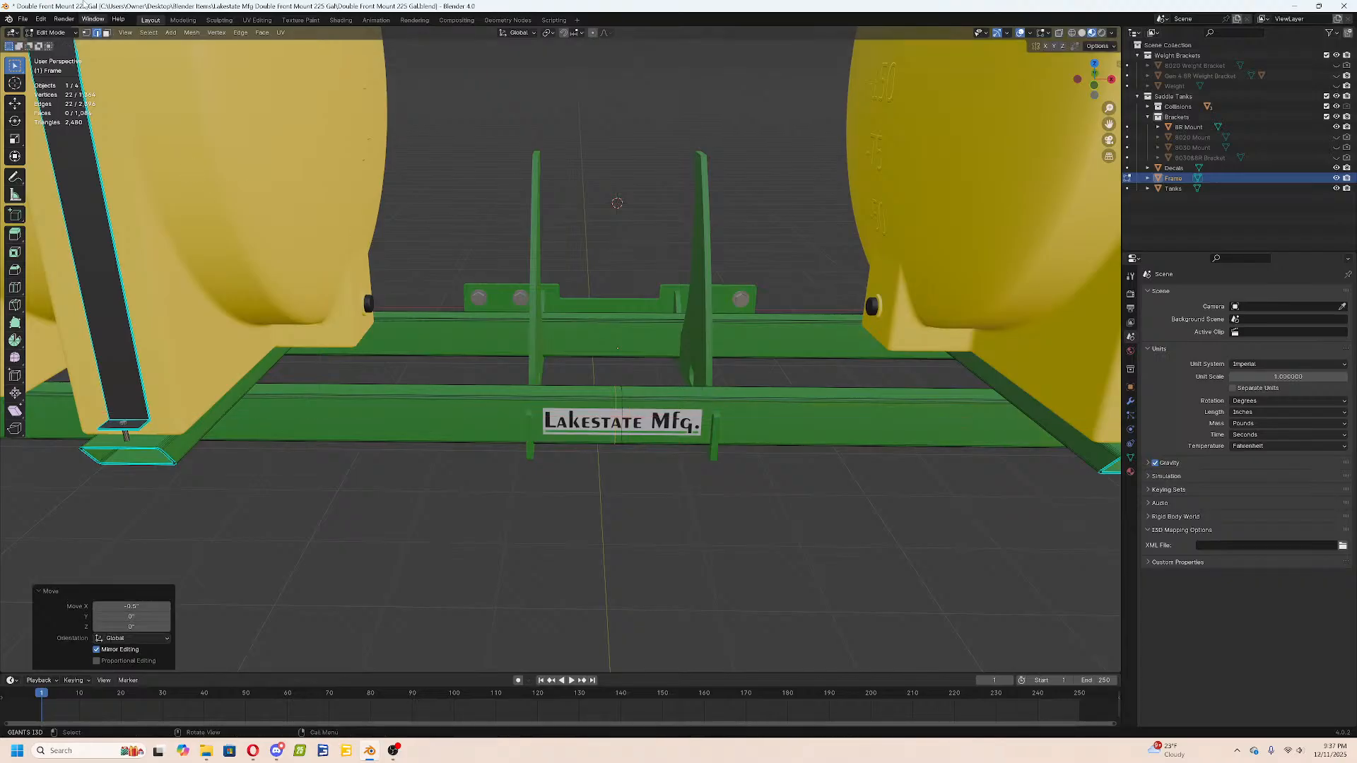
key("alt+a")
left_click(106, 33)
key("ctrl+r")
left_click(884, 411)
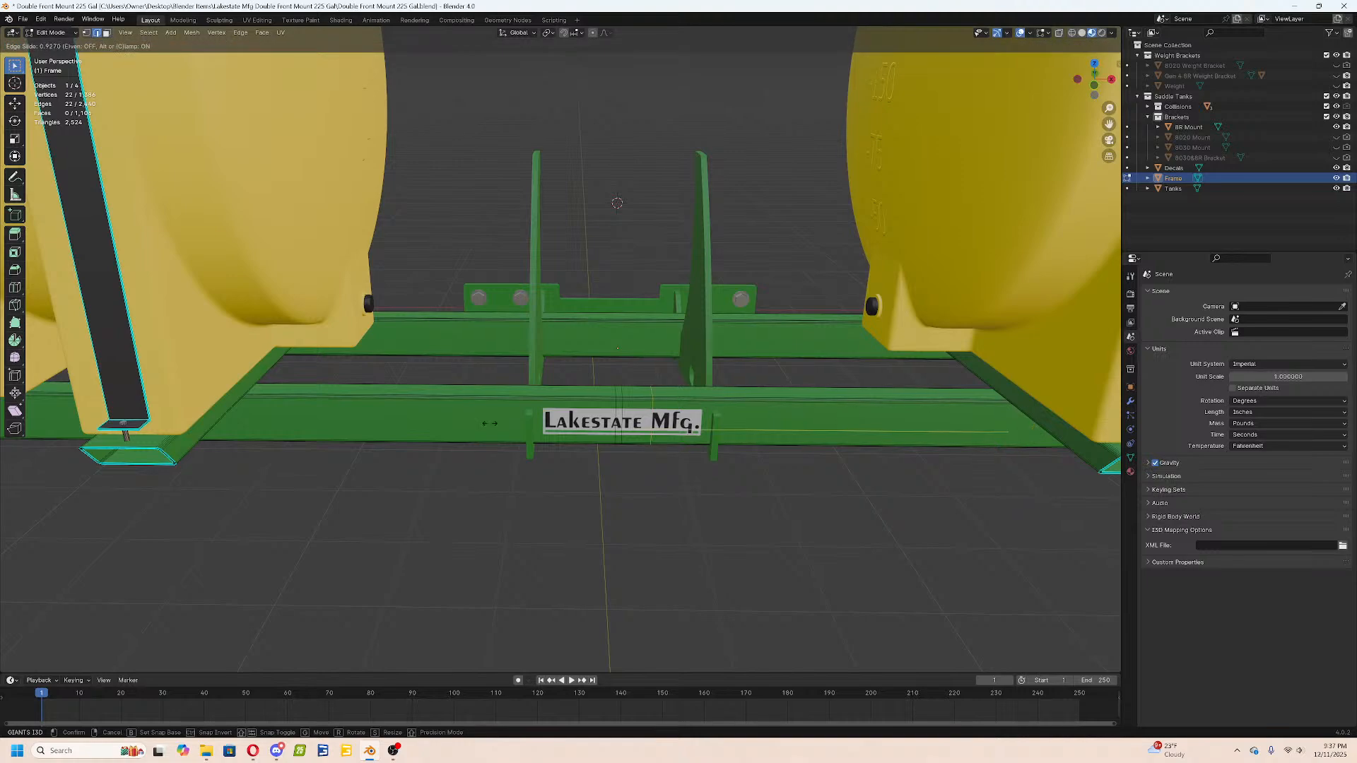
key("g")
key("x")
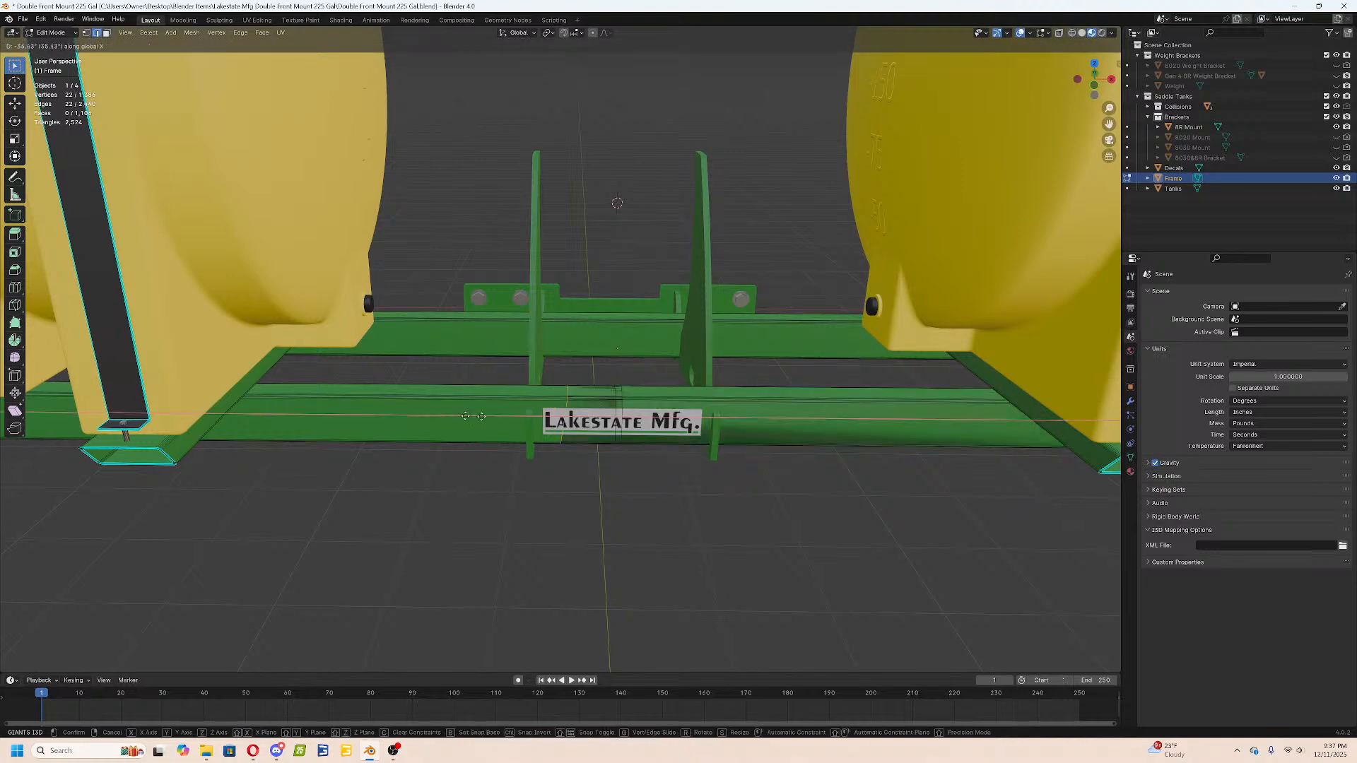
key("Escape")
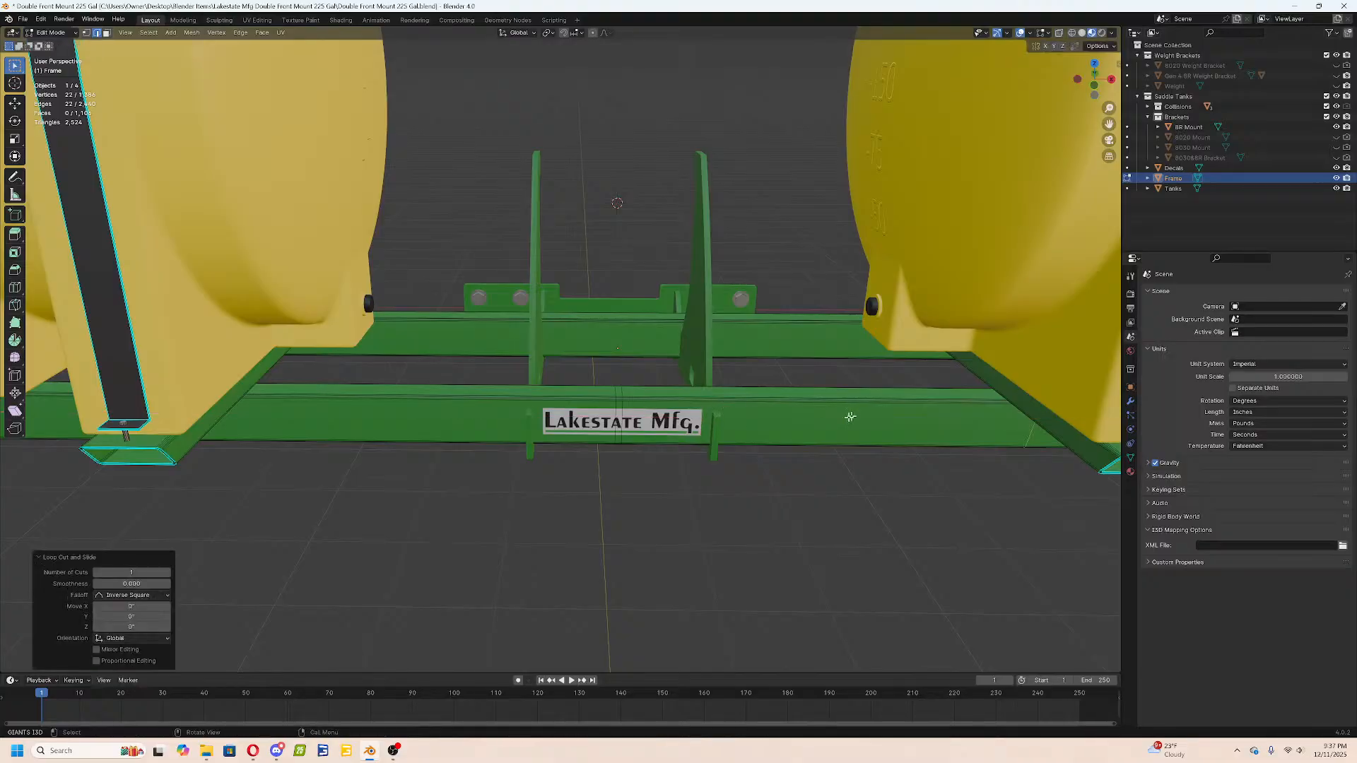
Cut another edge loop on the front beam, slide it onto the existing centre loop with factor 1, and move it 0.5 inches along X.
key("ctrl+r")
left_click(922, 401)
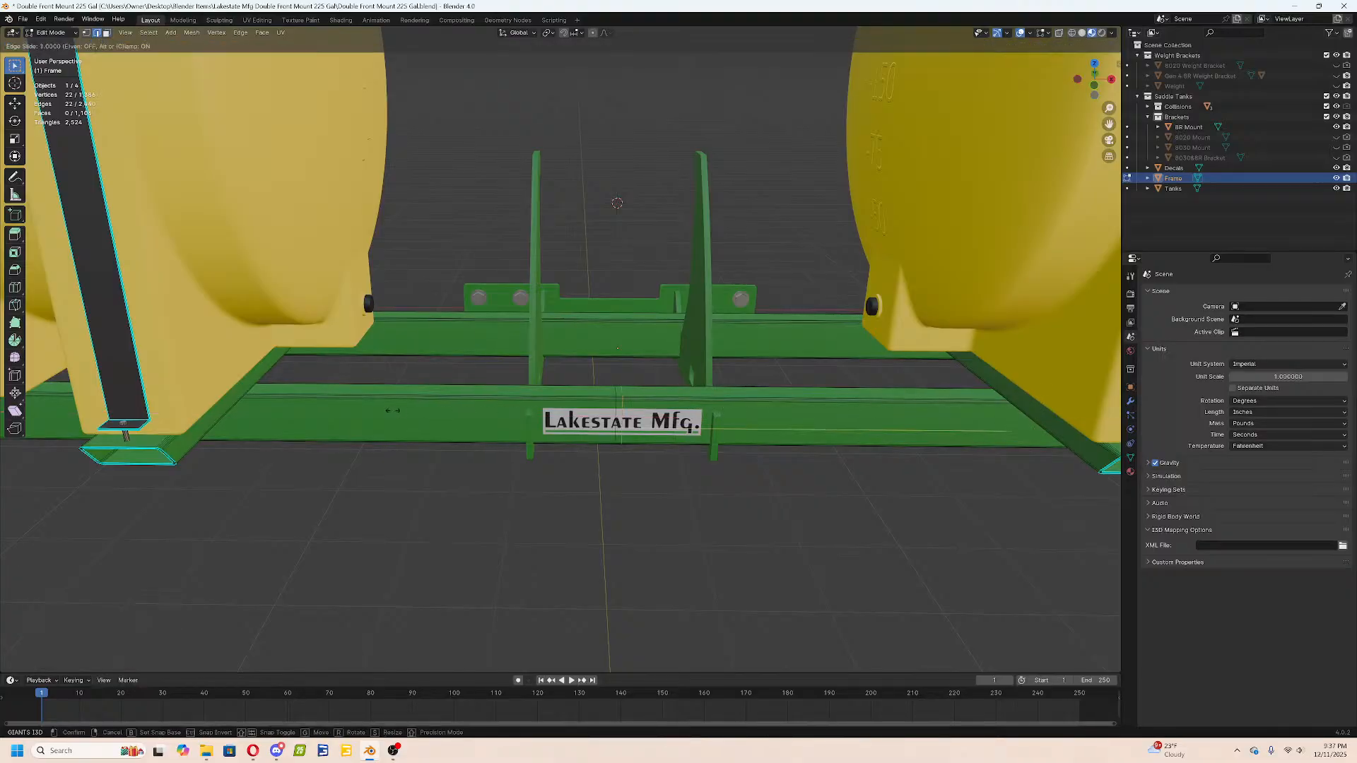
left_click(400, 410)
type("gx")
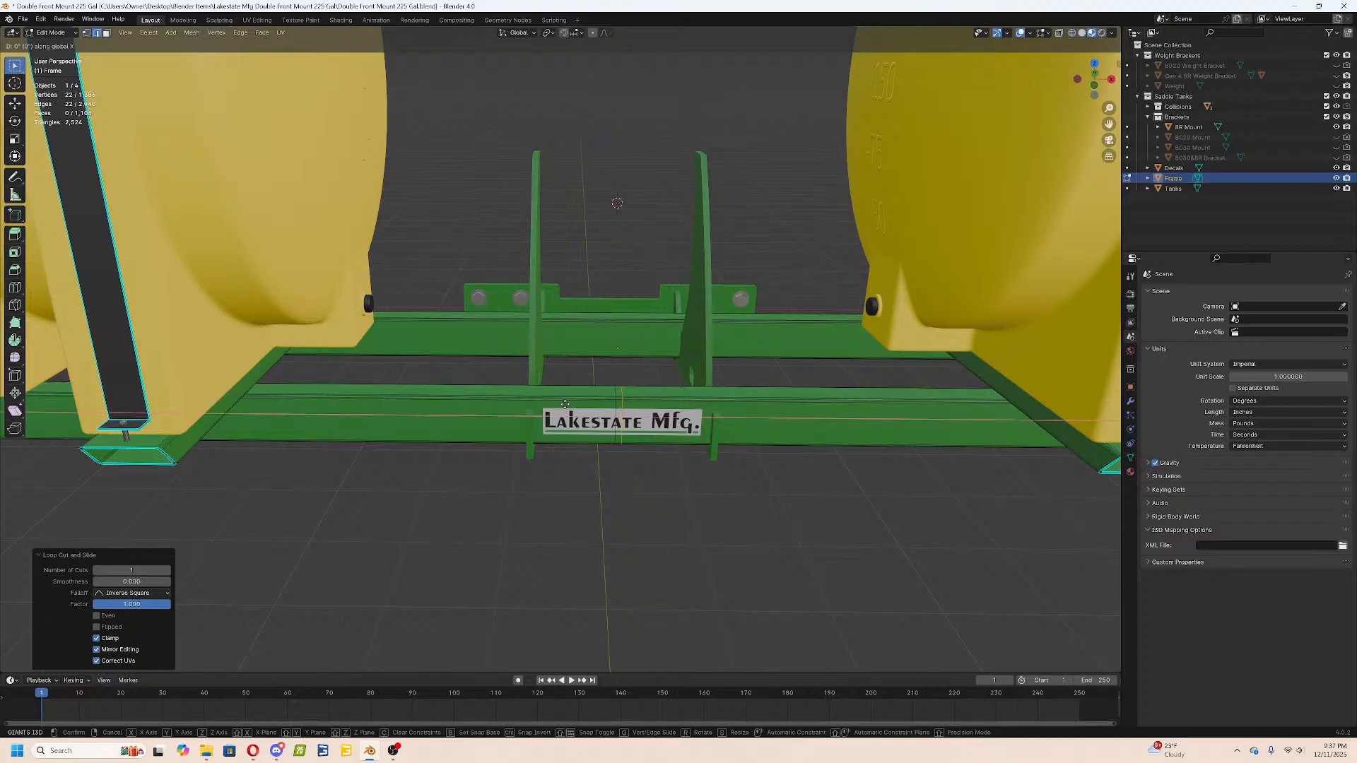
type(".5")
key("Return")
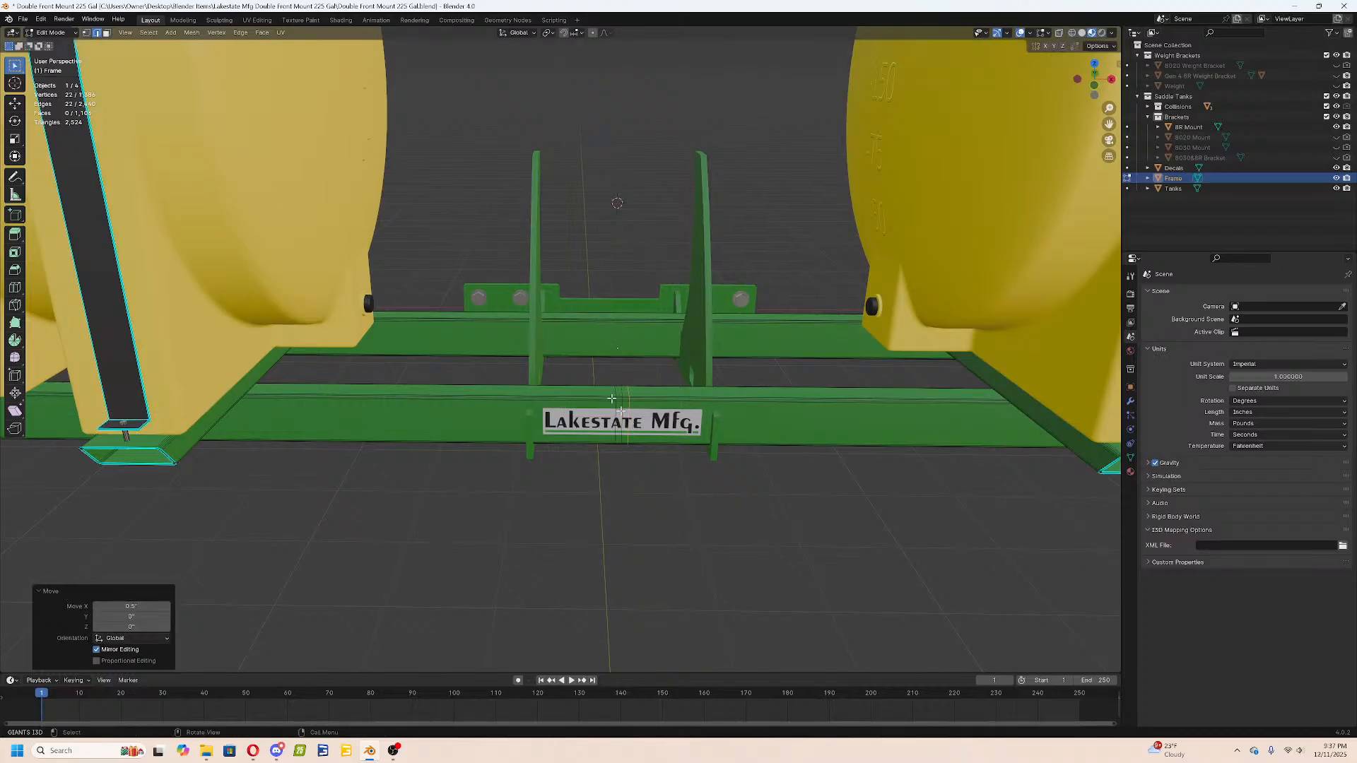
Select the narrow face loop at the front beam's centre and move it -15 inches along X.
key("a")
key("alt+a")
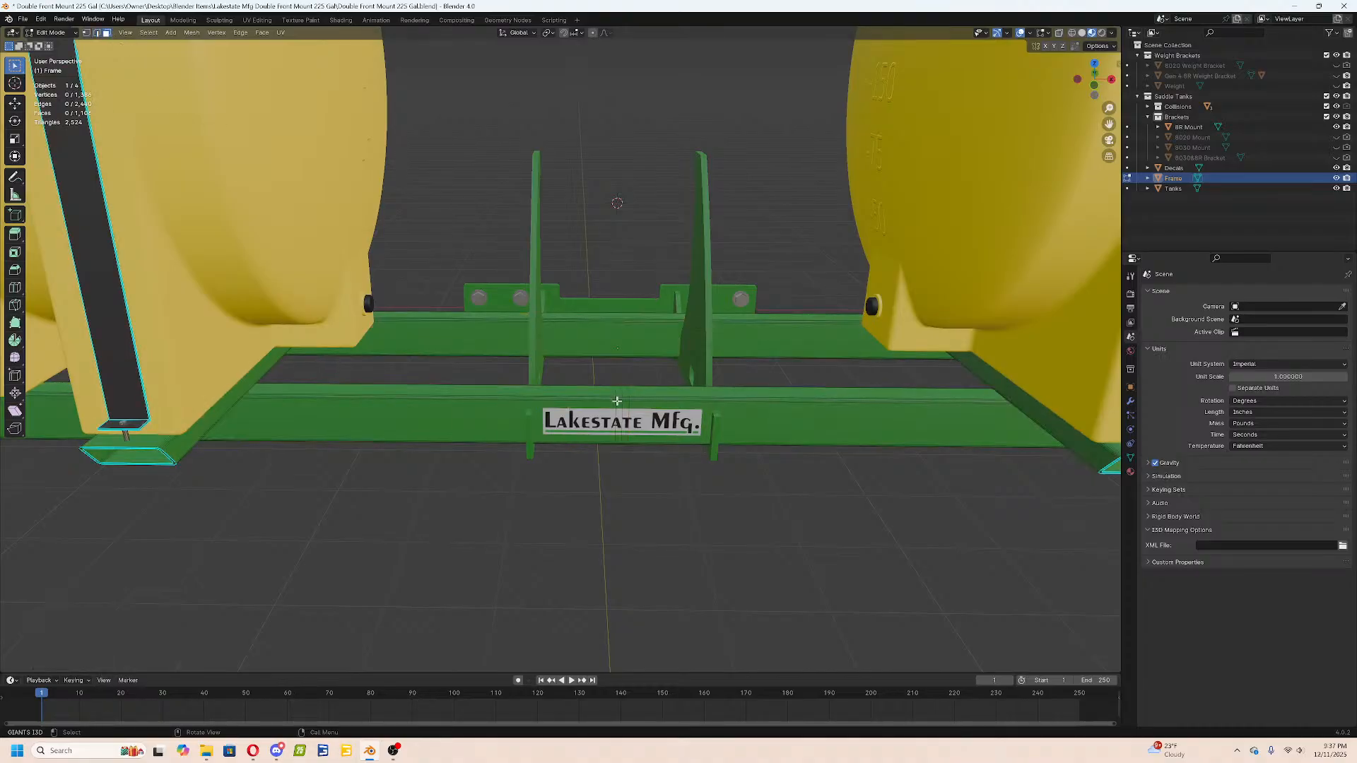
left_click(619, 400, "ctrl+shift")
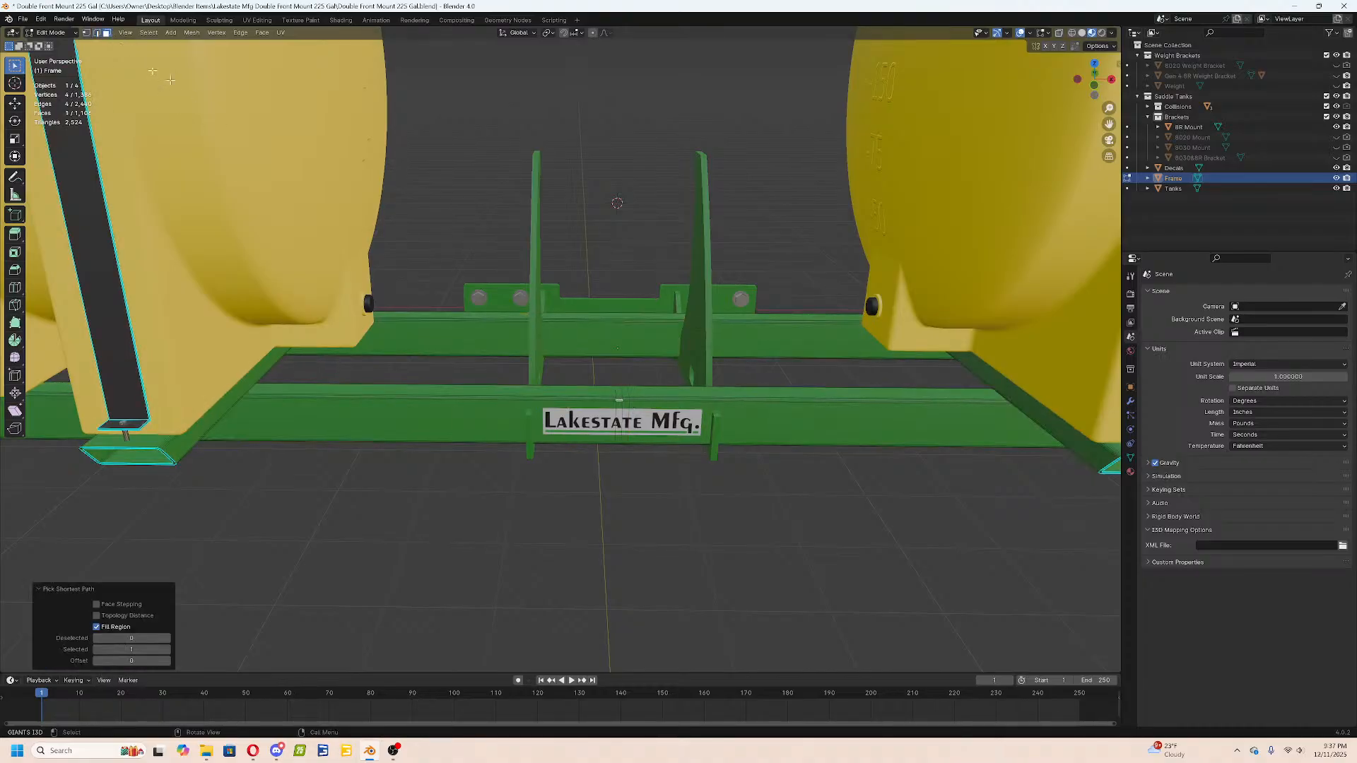
key("a")
key("alt+a")
scroll(672, 486, "up", 1)
scroll(700, 485, "up", 3)
left_click(701, 467, "alt")
scroll(745, 448, "down", 4)
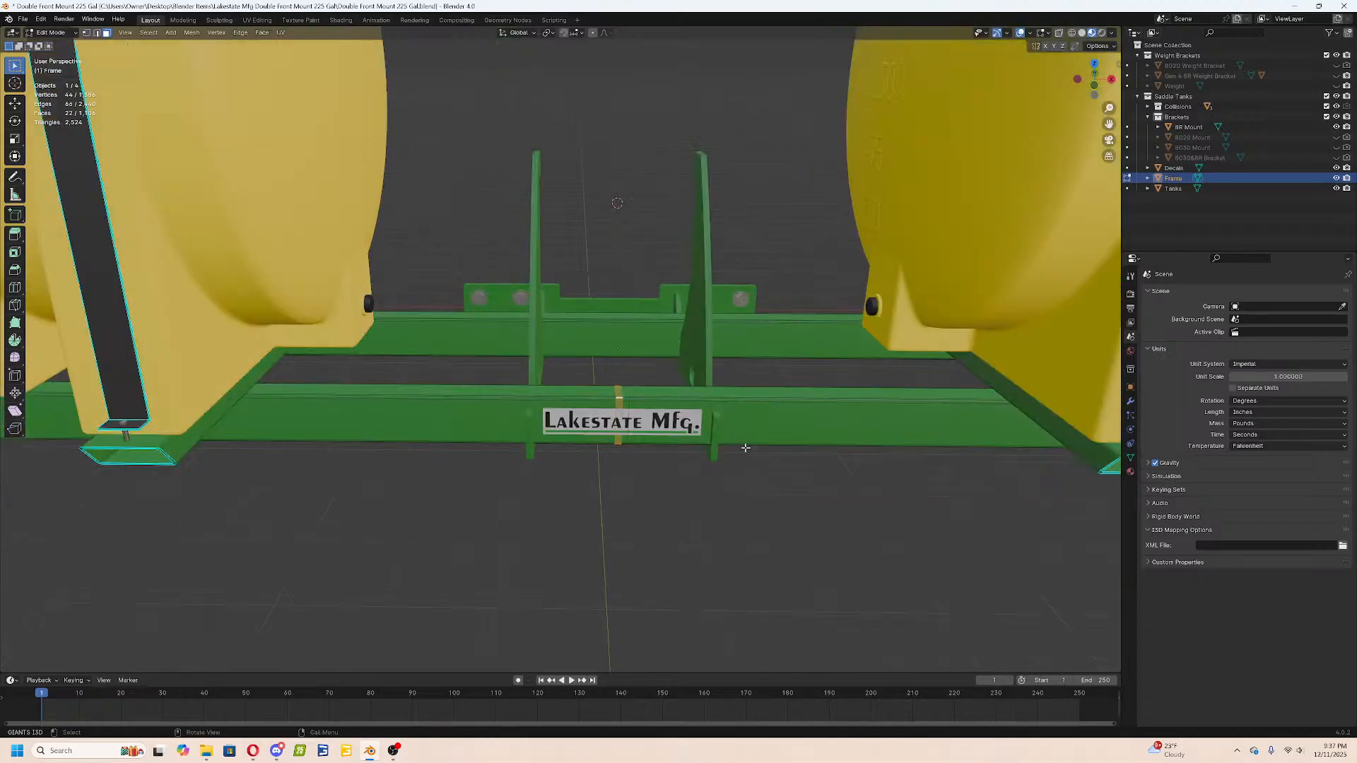
middle_click_drag(745, 448, 807, 437, "shift")
scroll(807, 437, "down", 3)
key("KP_7")
key("g")
key("x")
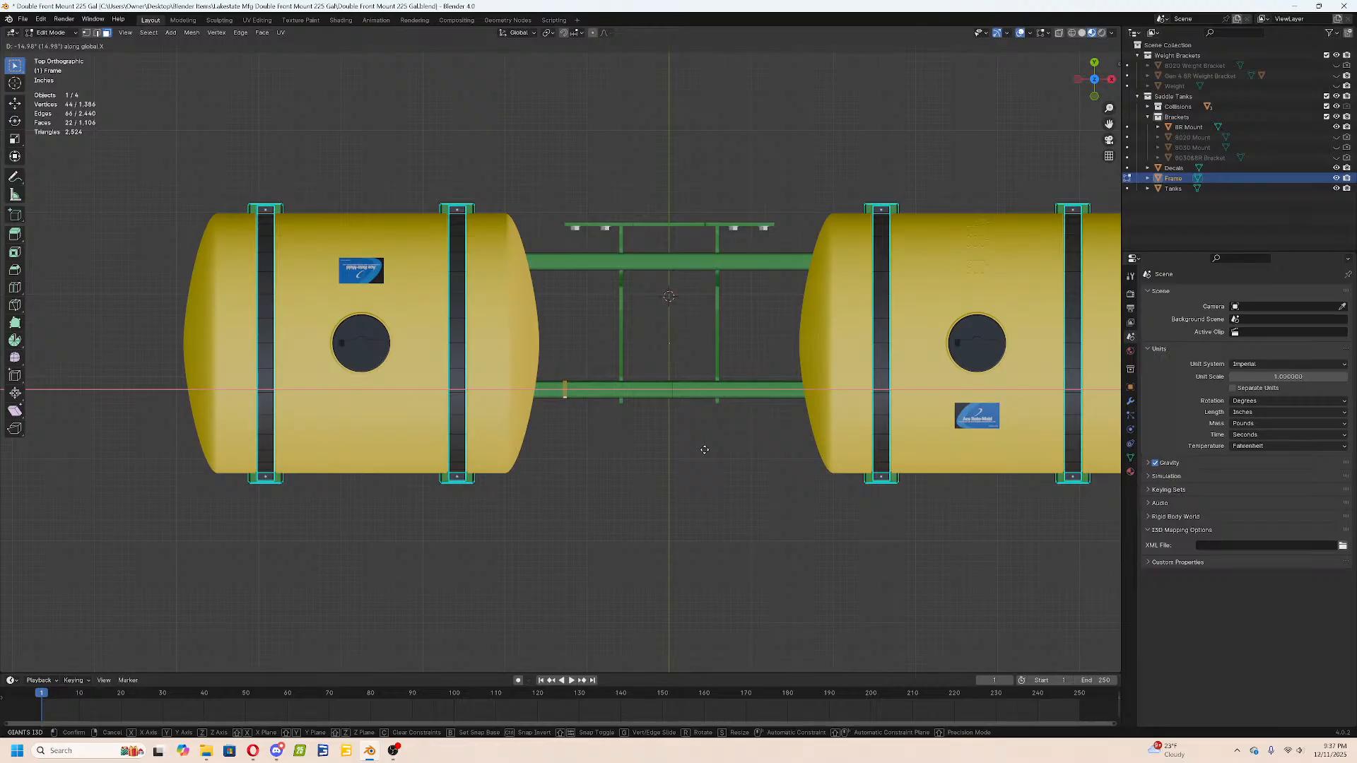
type("-15")
key("Return")
Cut an edge loop on the front beam, slide it onto the remaining centre loop with factor -1, and move it -0.5 inches along X.
middle_click_drag(707, 448, 683, 413)
scroll(683, 414, "up", 5)
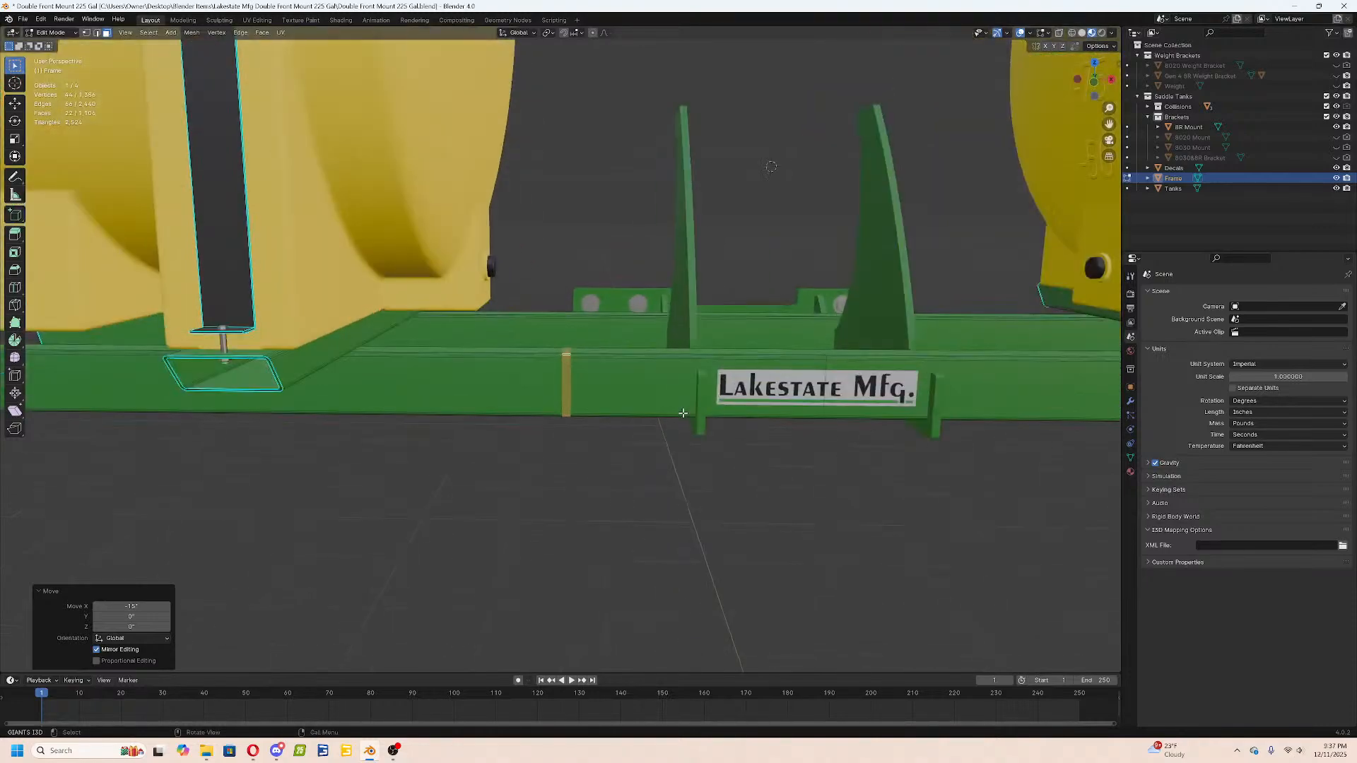
key("a")
key("alt+a")
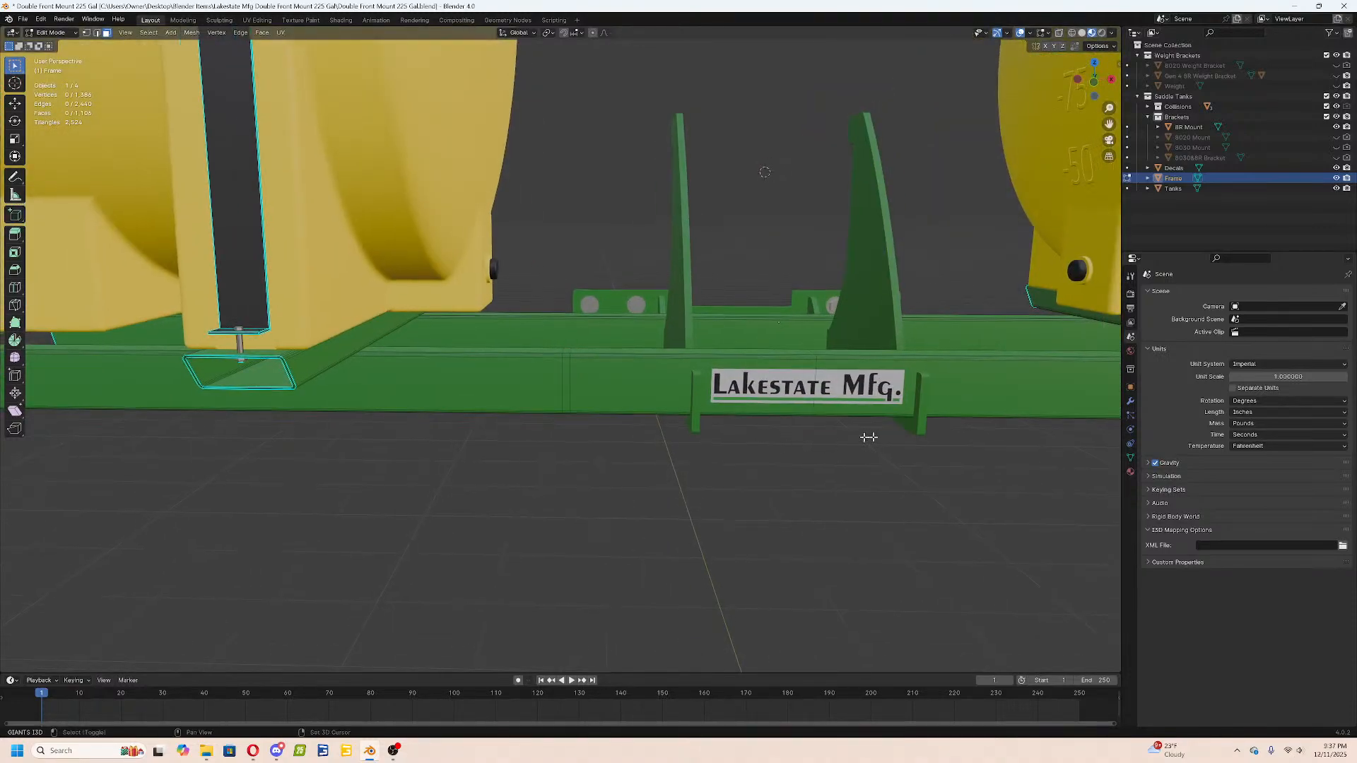
middle_click_drag(875, 434, 702, 411)
key("ctrl+r")
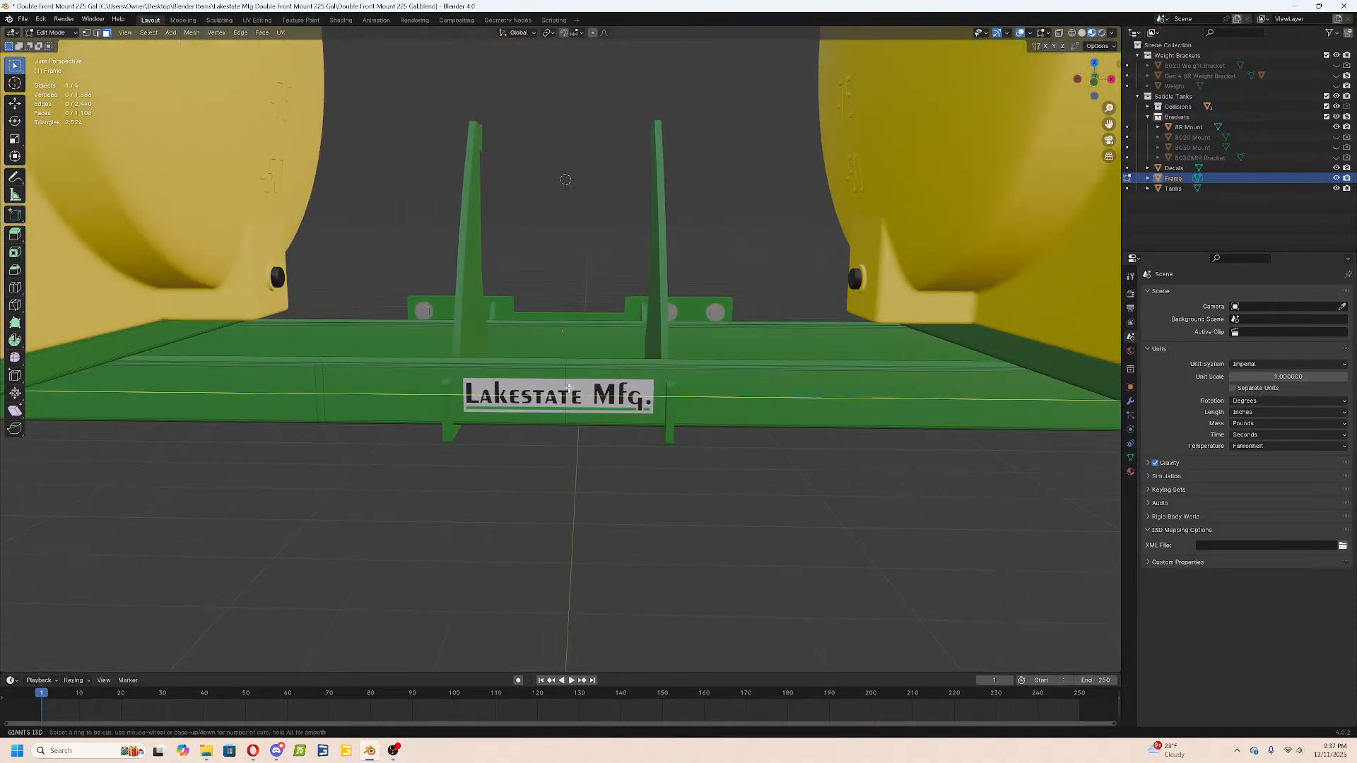
left_click(438, 355)
left_click(639, 361)
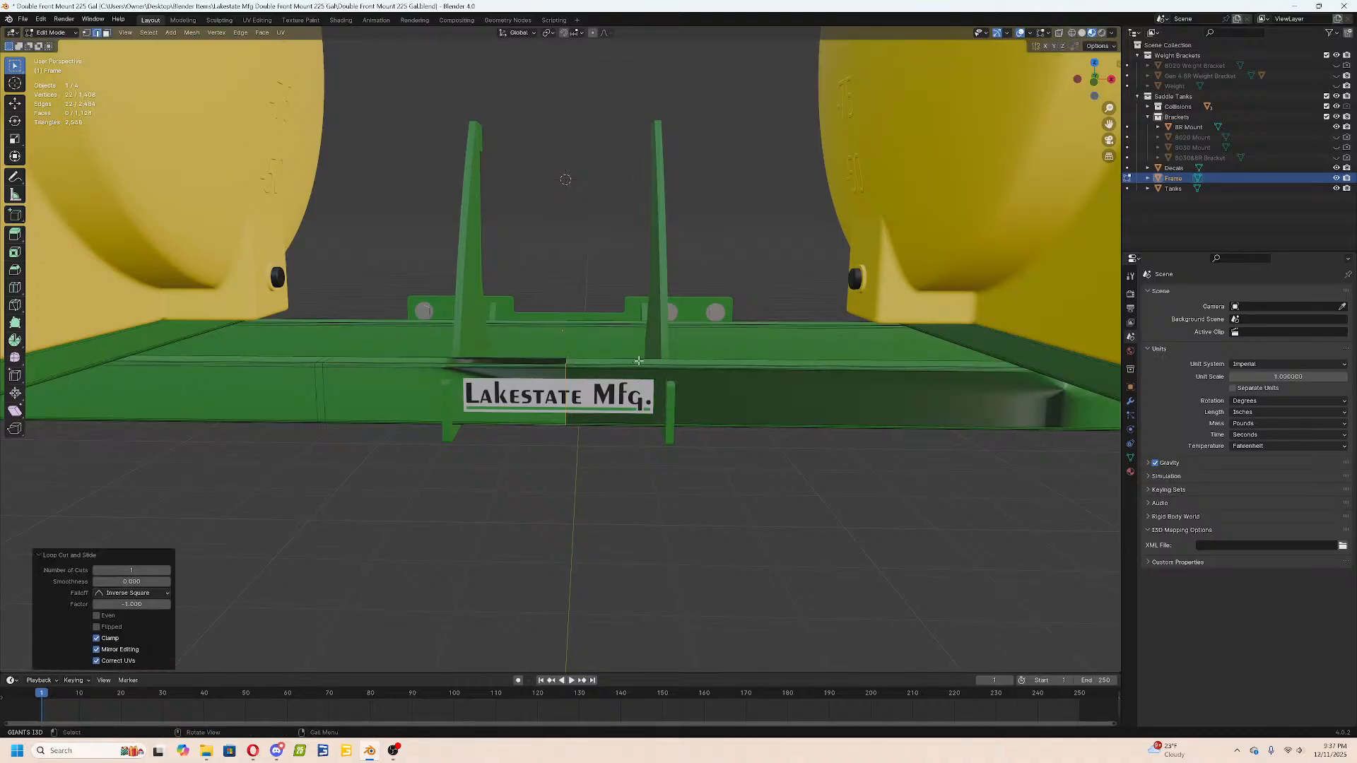
key("g")
key("x")
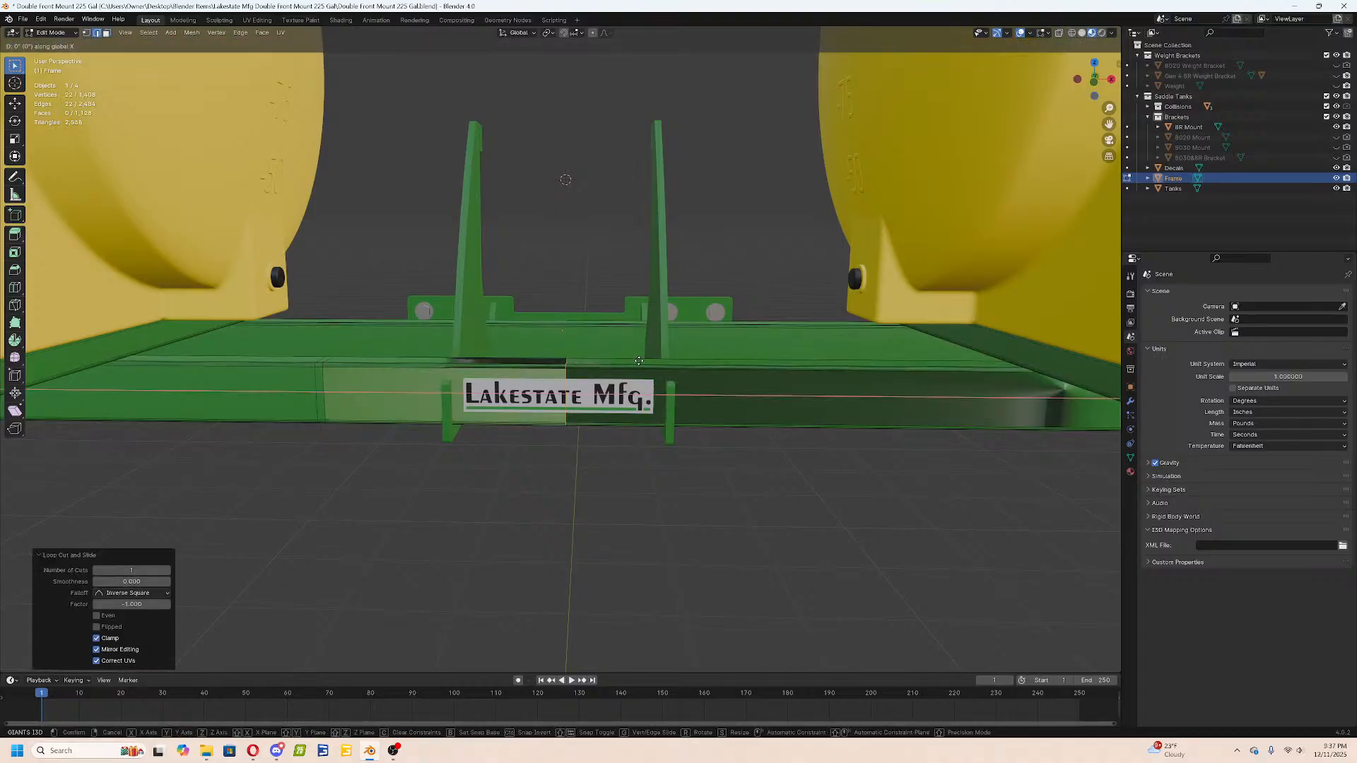
type("-5")
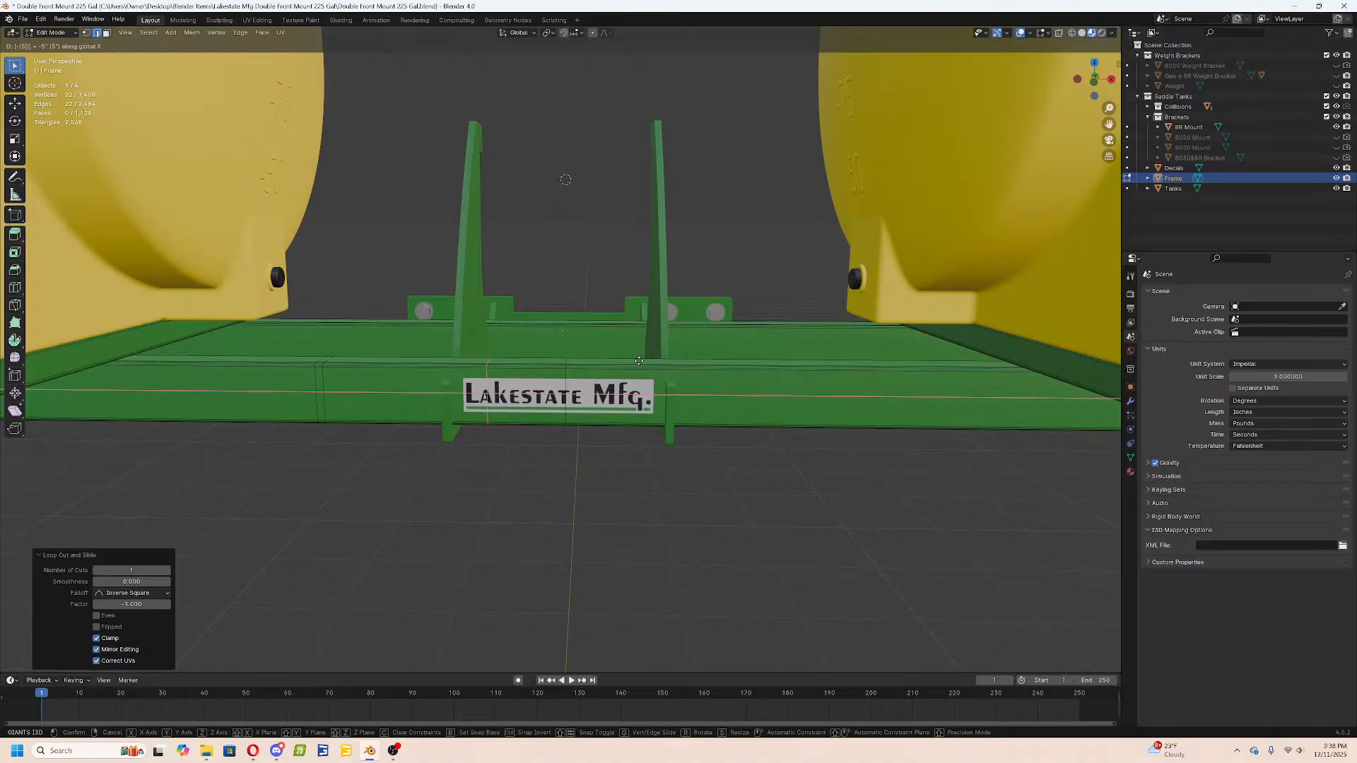
key("Return")
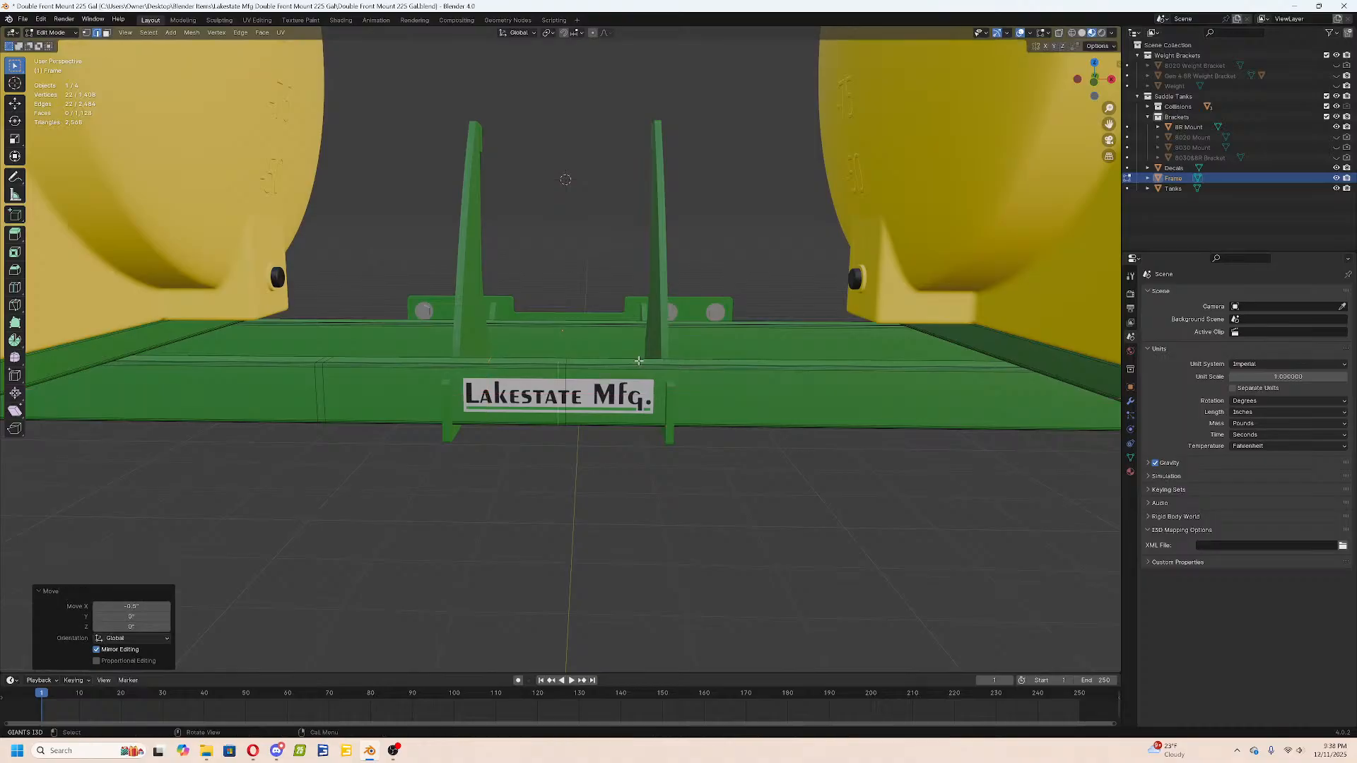
Select the new narrow face loop at the front beam's centre and move it 15 inches along X.
middle_click_drag(560, 371, 577, 410)
key("a")
key("a")
left_click(561, 391, "alt")
left_click(107, 32)
left_click(563, 391, "alt")
type("gx")
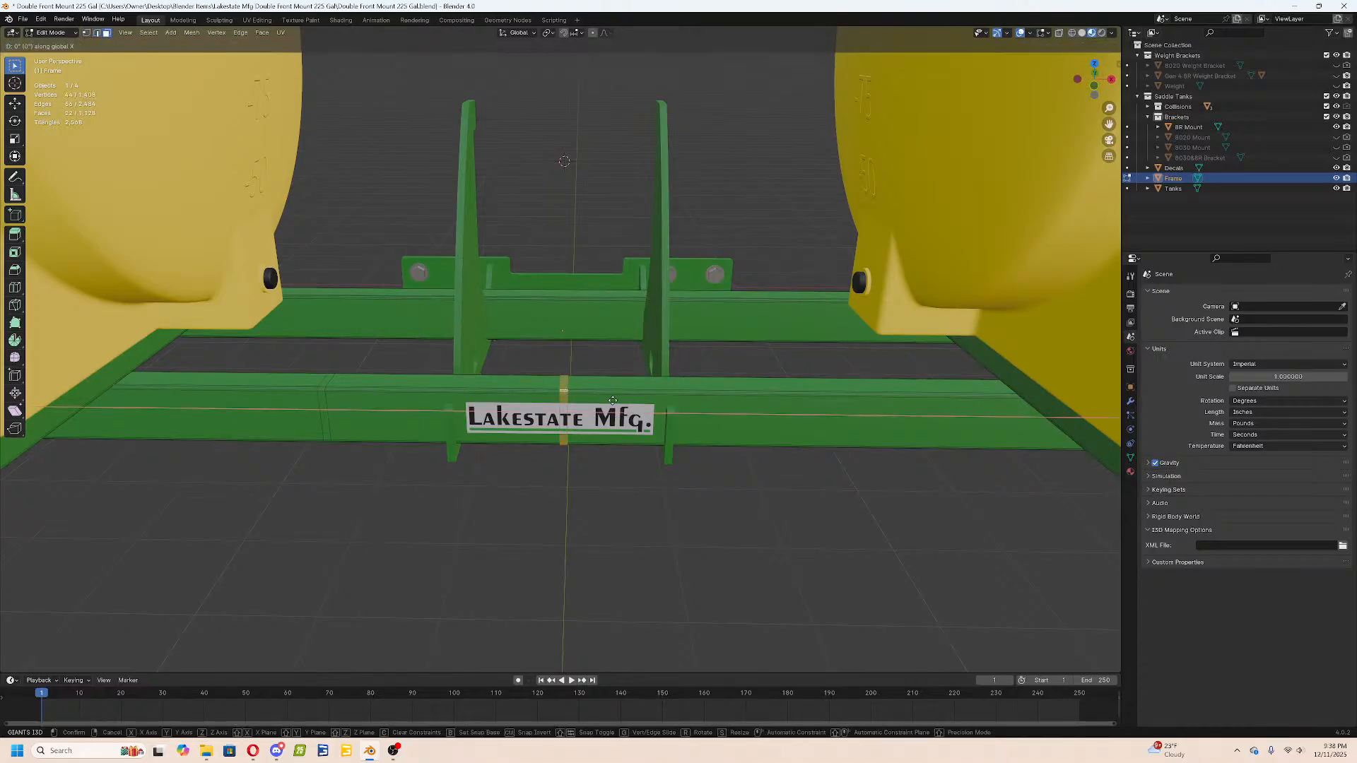
type("15")
key("Return")
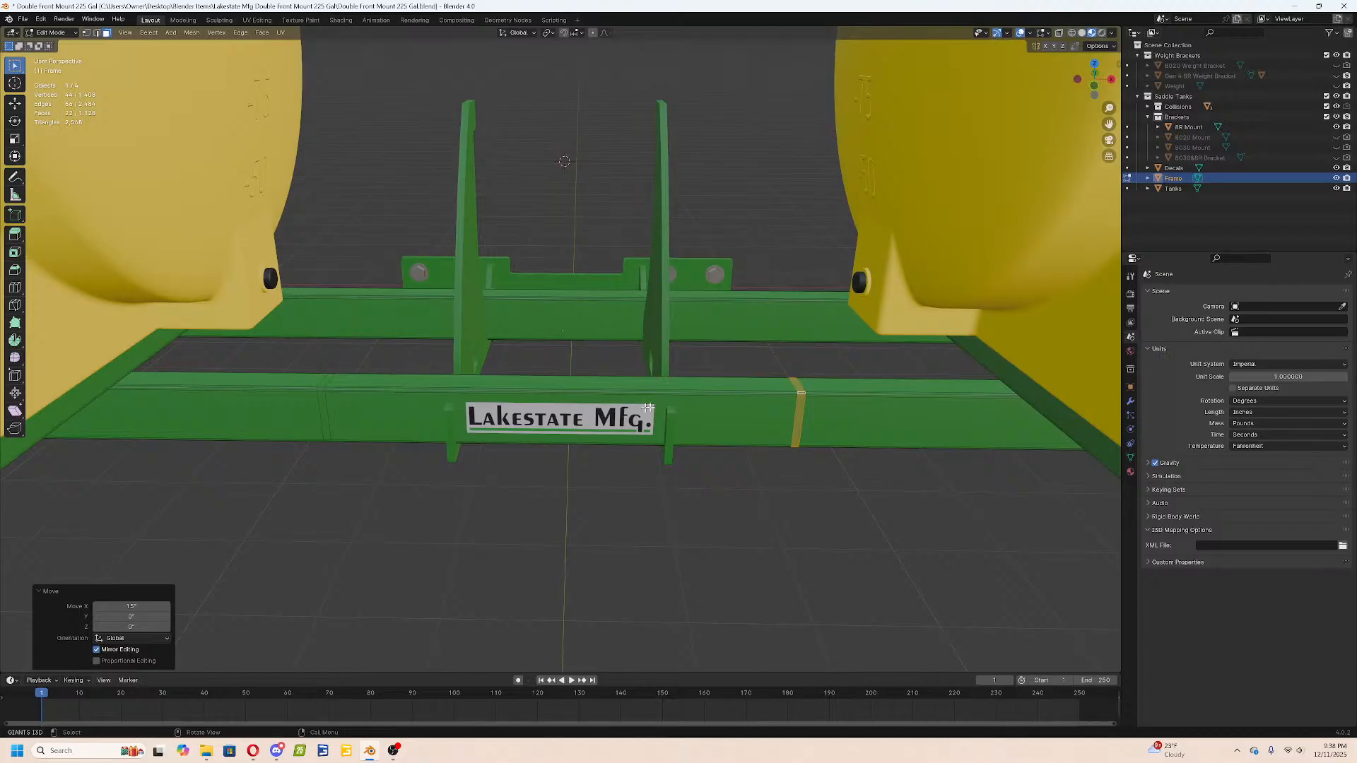
Clear the selection and add a centred edge loop across the rear frame beam.
scroll(645, 408, "down", 6)
middle_click_drag(671, 449, 658, 320)
scroll(661, 297, "up", 1)
middle_click_drag(664, 263, 650, 438)
left_click(651, 491)
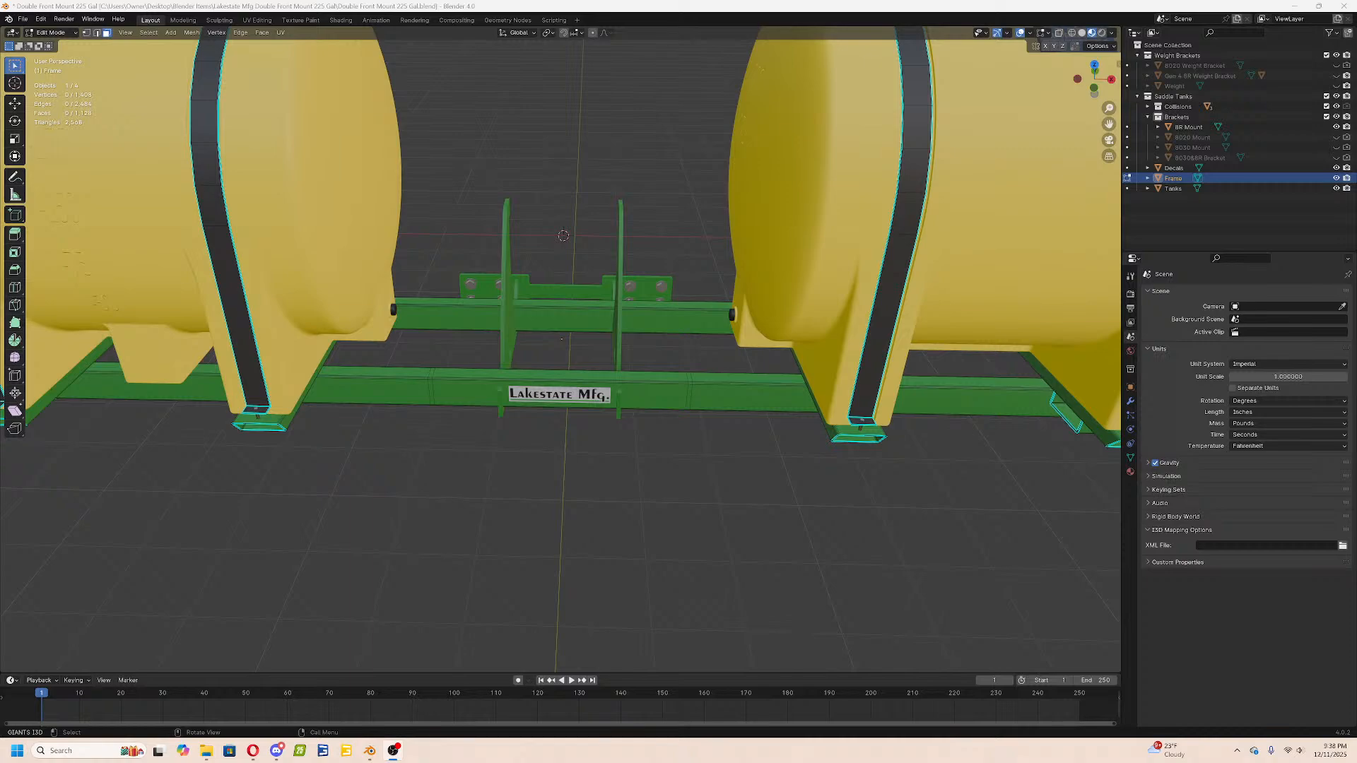
middle_click_drag(430, 403, 375, 442)
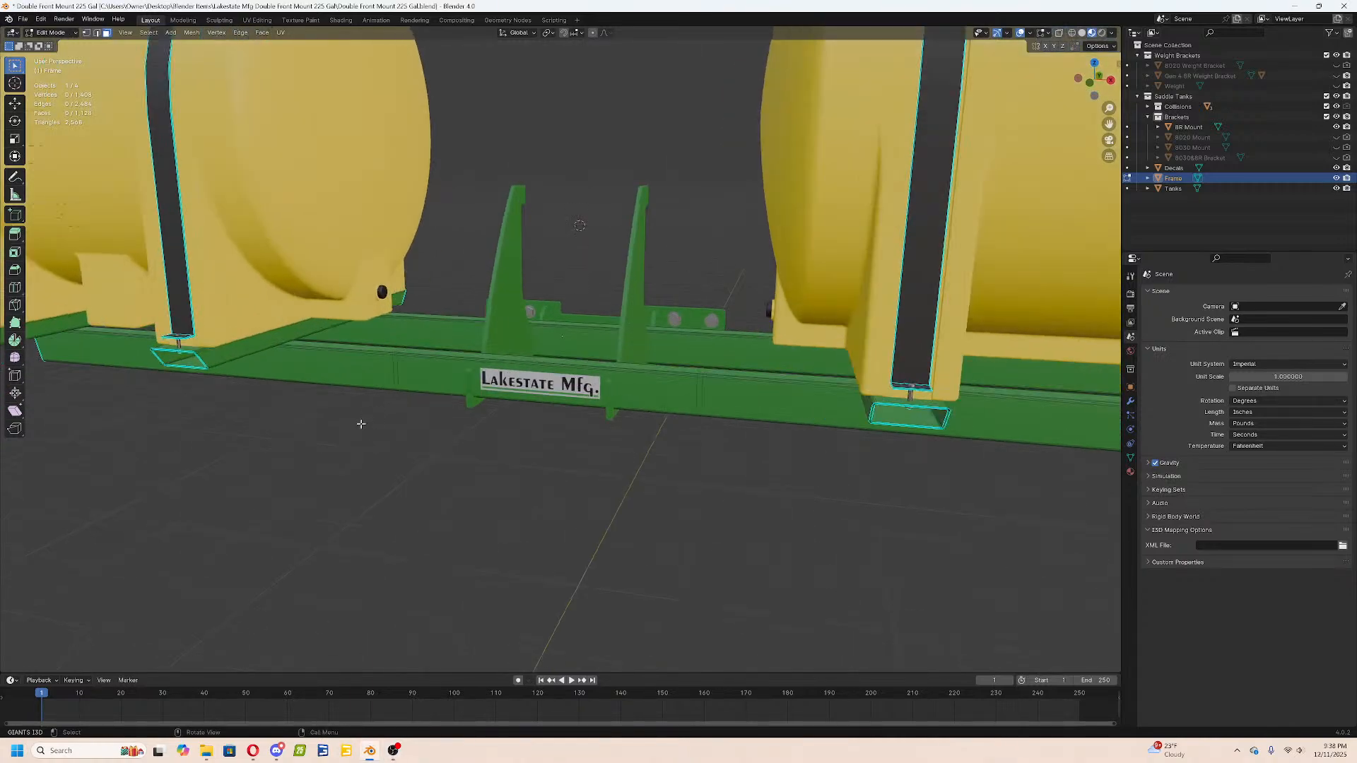
middle_click_drag(600, 448, 684, 460)
key("ctrl+r")
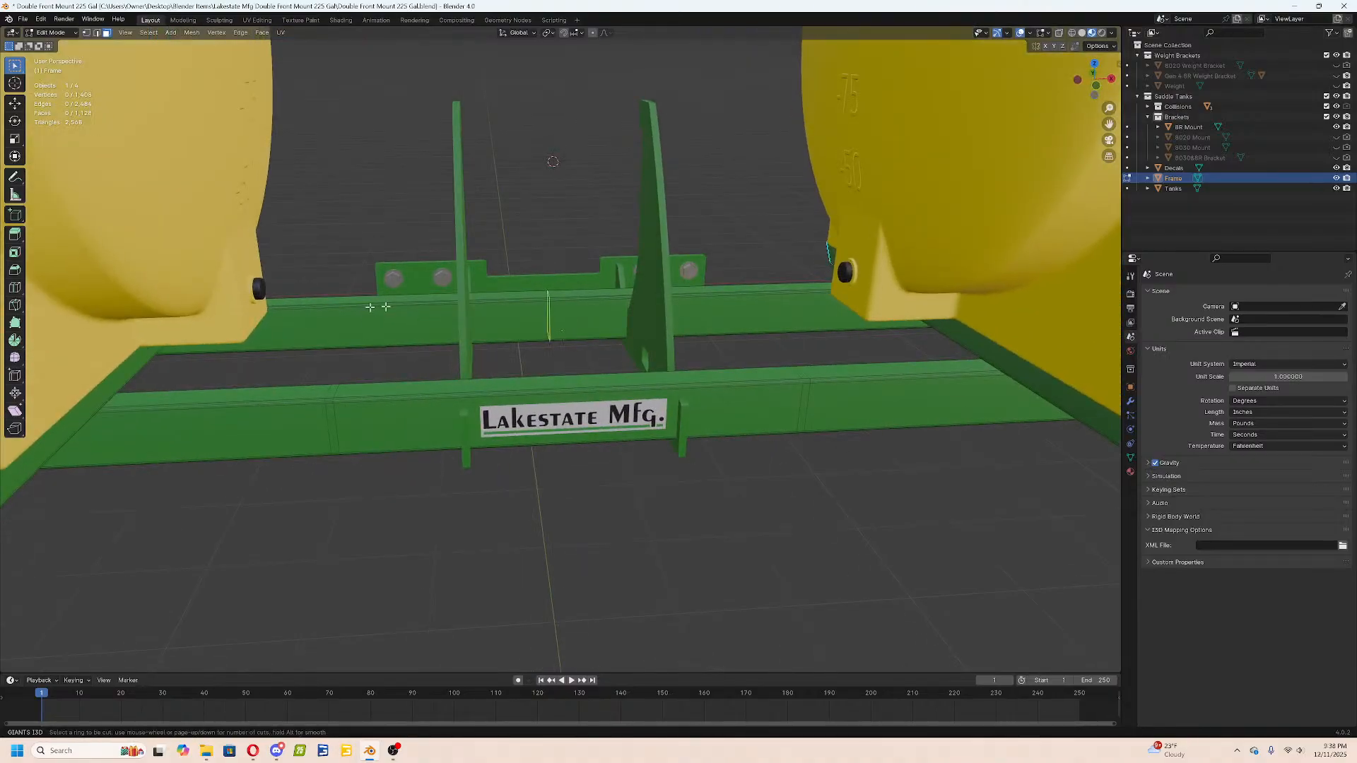
left_click(537, 307)
right_click(537, 307)
Cut a second edge loop on the rear beam, slide it onto the centre loop with factor 1, and move it 0.5 inches along X.
key("ctrl+r")
left_click(775, 290)
left_click(385, 309)
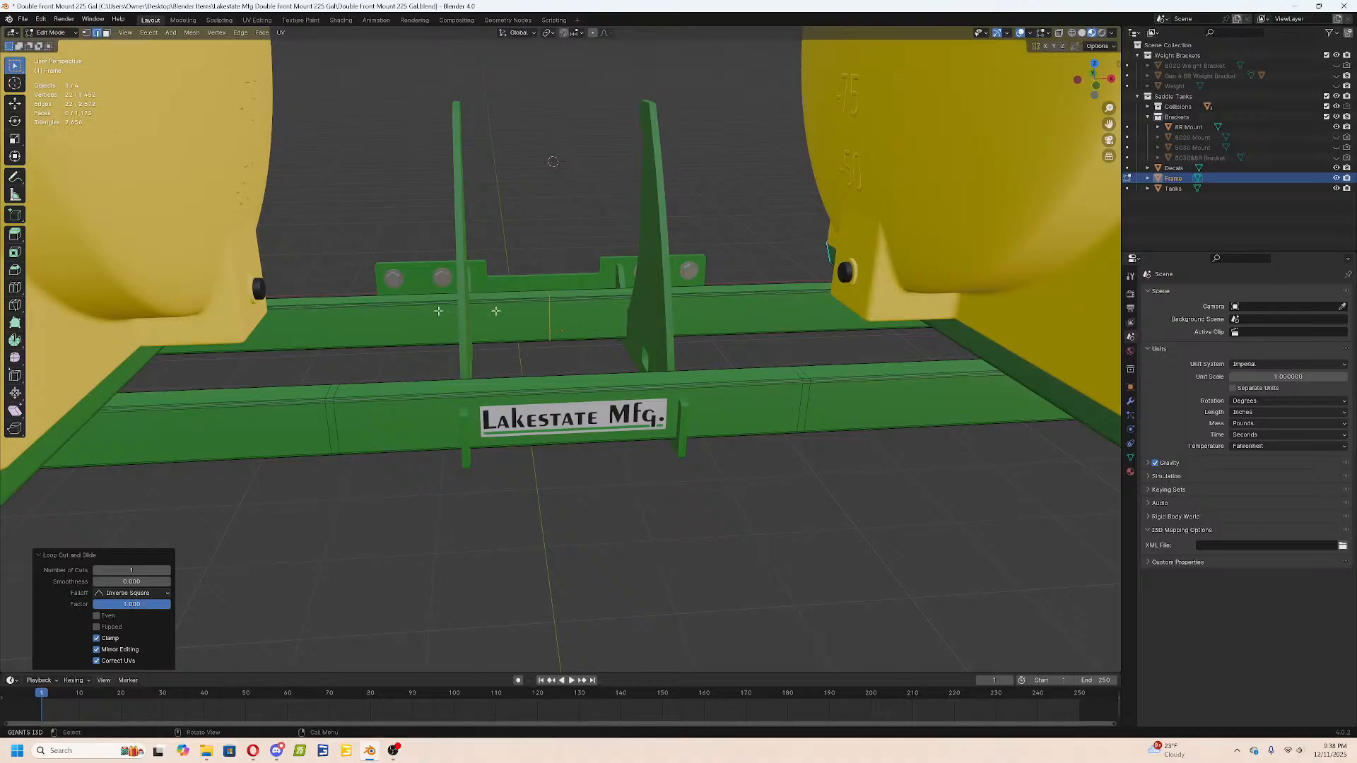
middle_click_drag(385, 309, 642, 333)
type("gx")
type(".5")
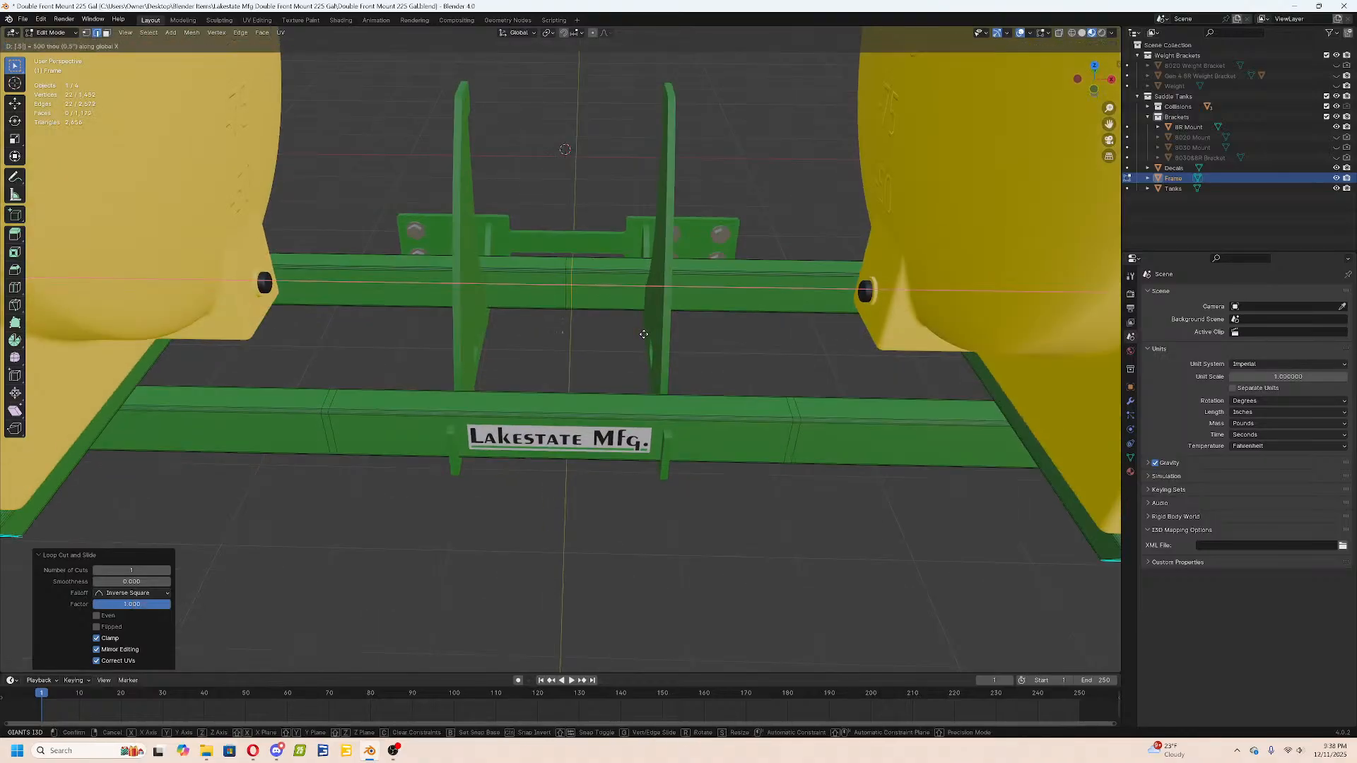
key("Return")
Cut a third edge loop on the rear beam, slide it onto the centre loop with factor -1, and move it 0.5 inches along X.
key("ctrl+r")
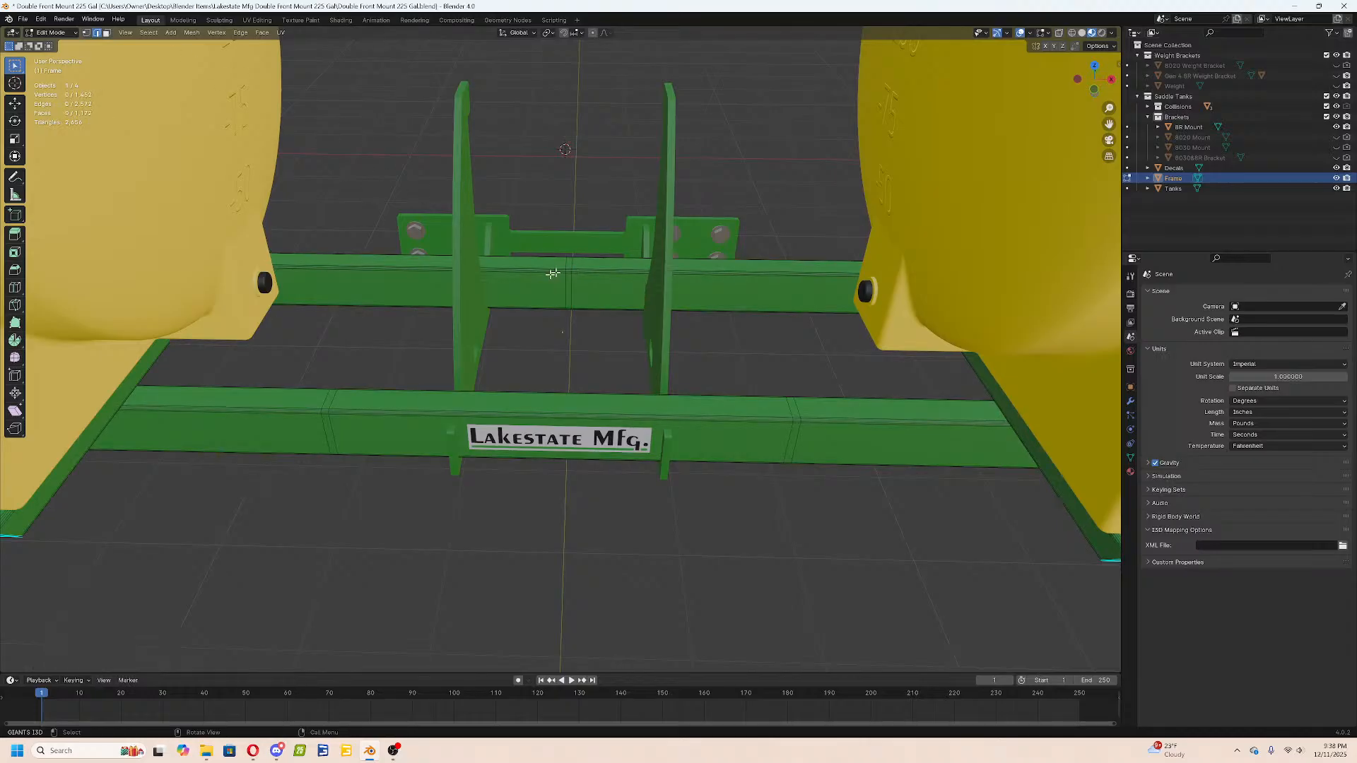
left_click(444, 271)
left_click(1009, 273)
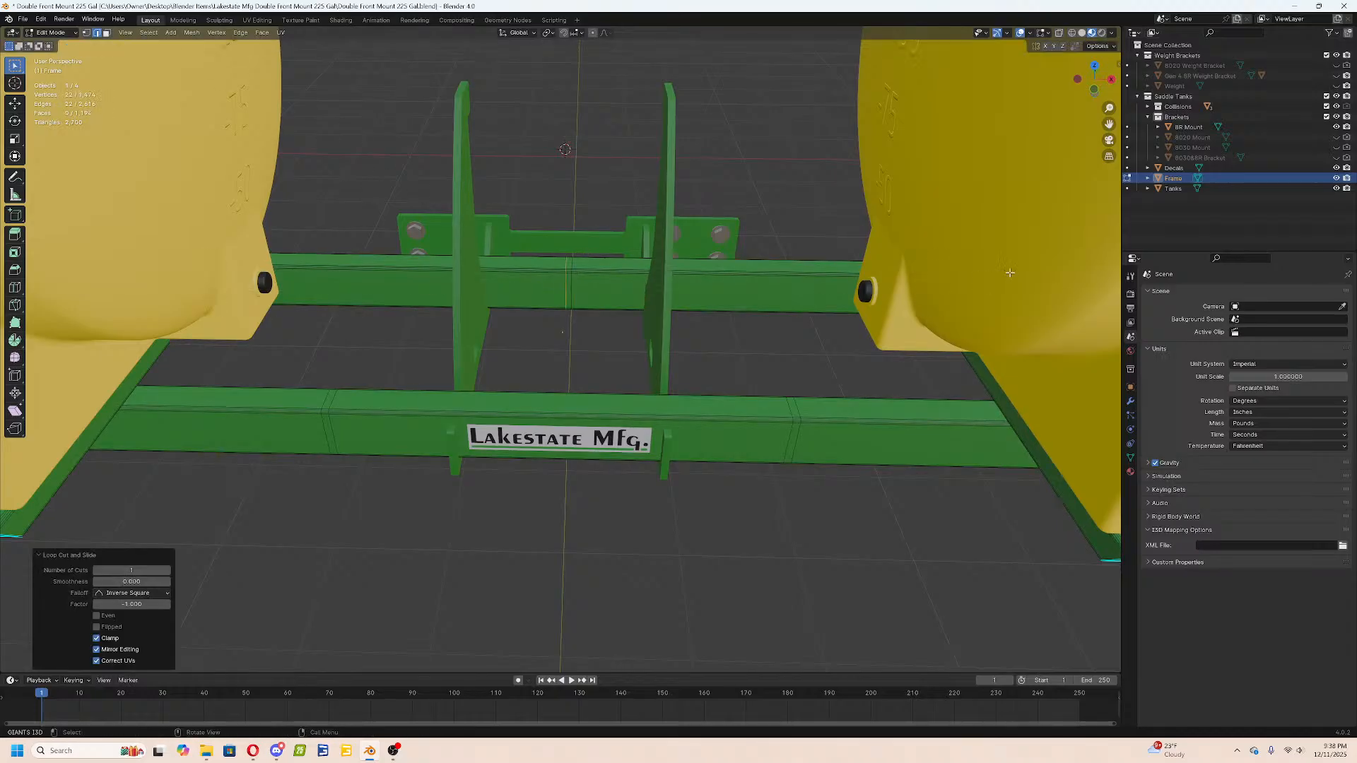
type("gx")
type(".5")
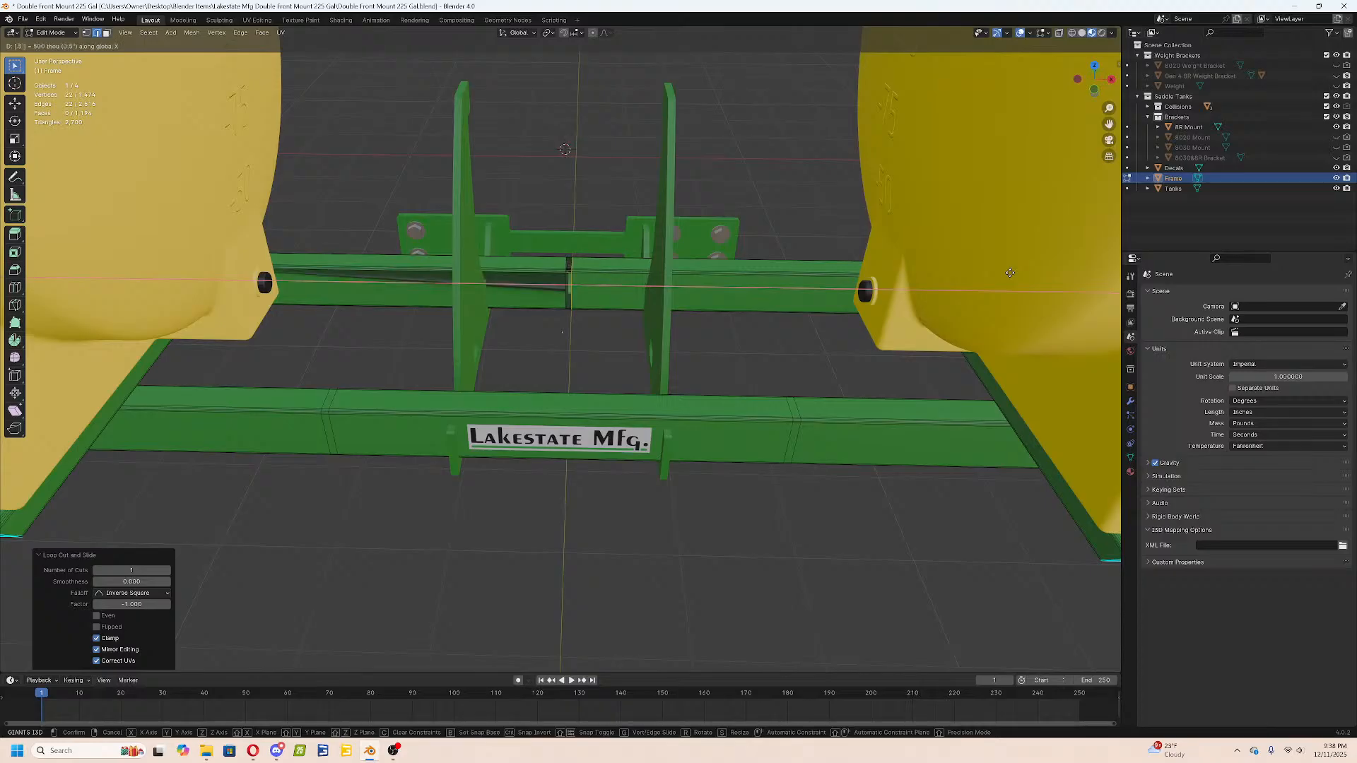
key("Return")
Select the narrow face loop at the rear beam's centre and move it 15 inches along X.
middle_click_drag(732, 306, 695, 266)
left_click(106, 33)
key("a")
key("a")
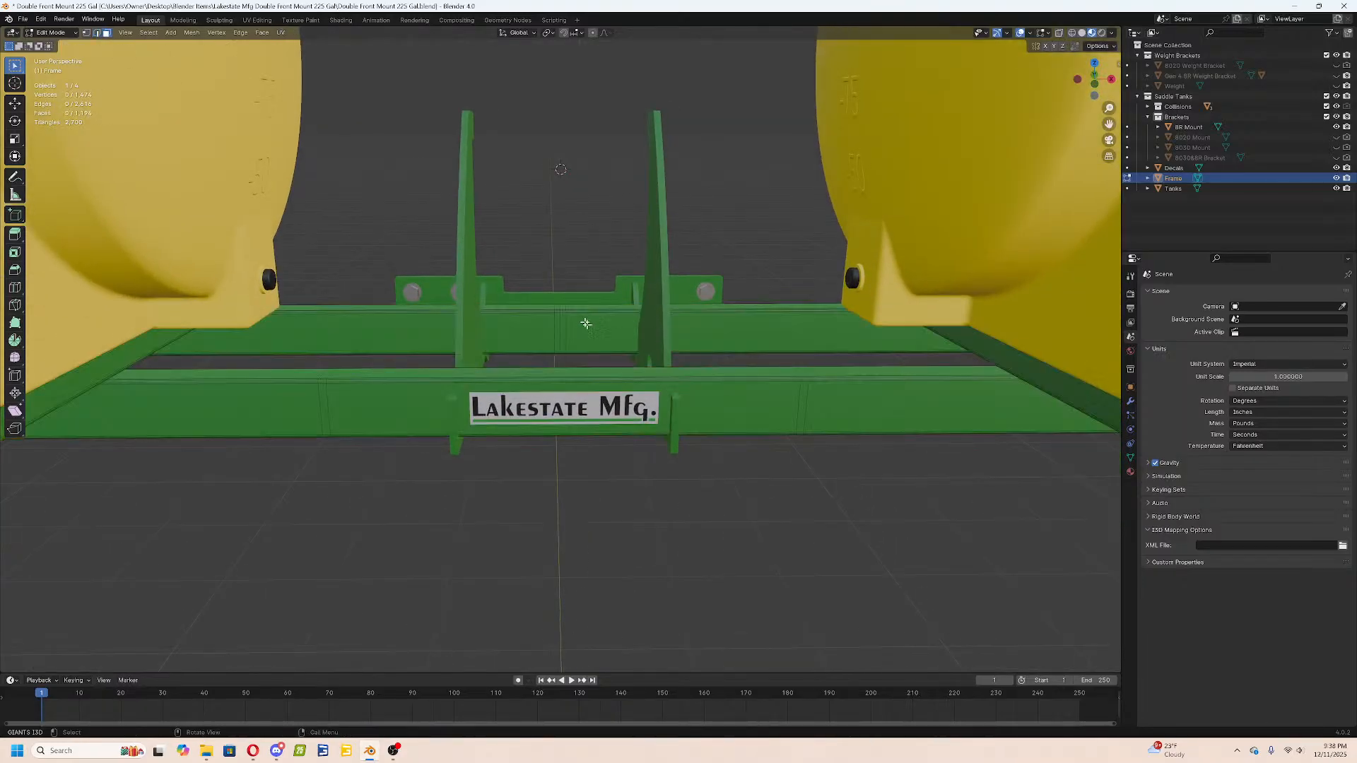
left_click(565, 312, "alt")
type("gx15")
key("Return")
Cut an edge loop on the rear beam, slide it onto the remaining centre loop with factor -1, and move it -0.5 inches along X.
key("alt+a")
key("ctrl+r")
left_click(555, 342)
left_click(27, 306)
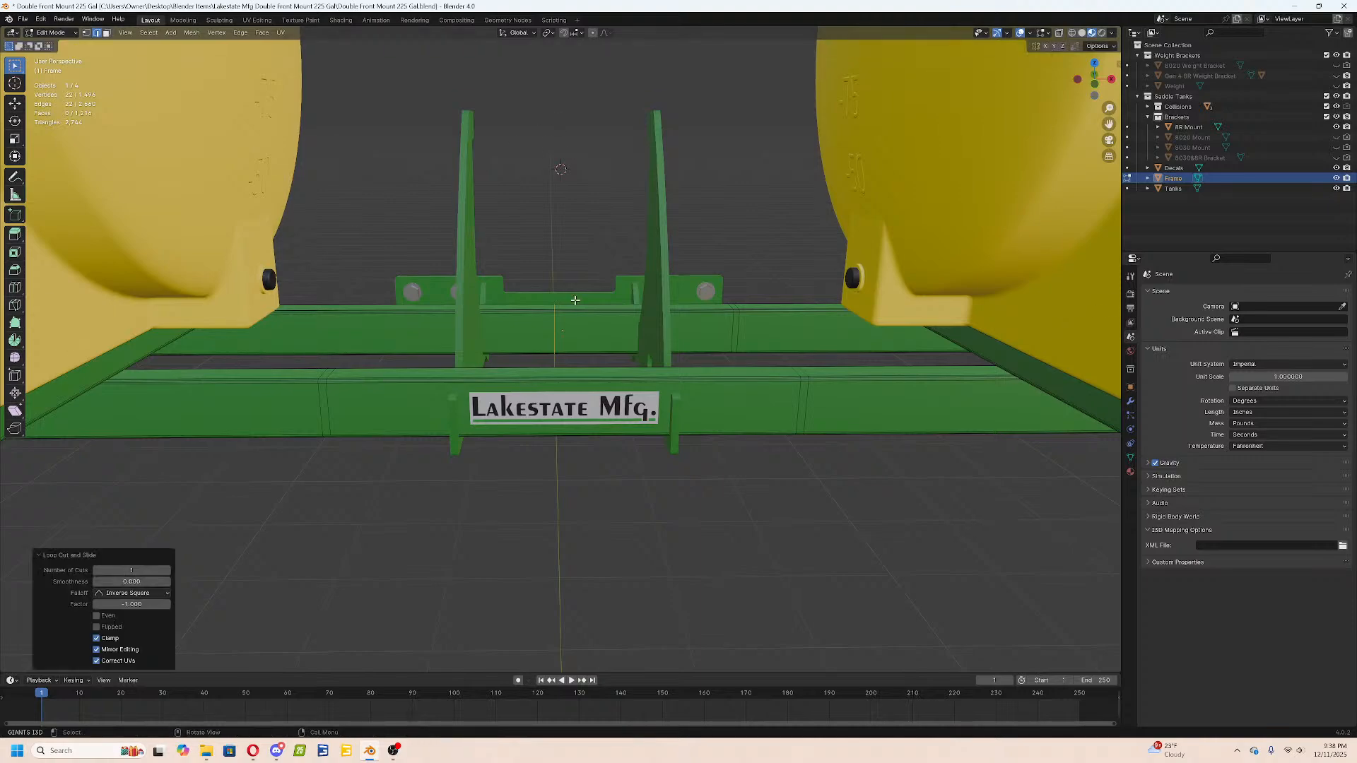
type("gx")
type("-0.5")
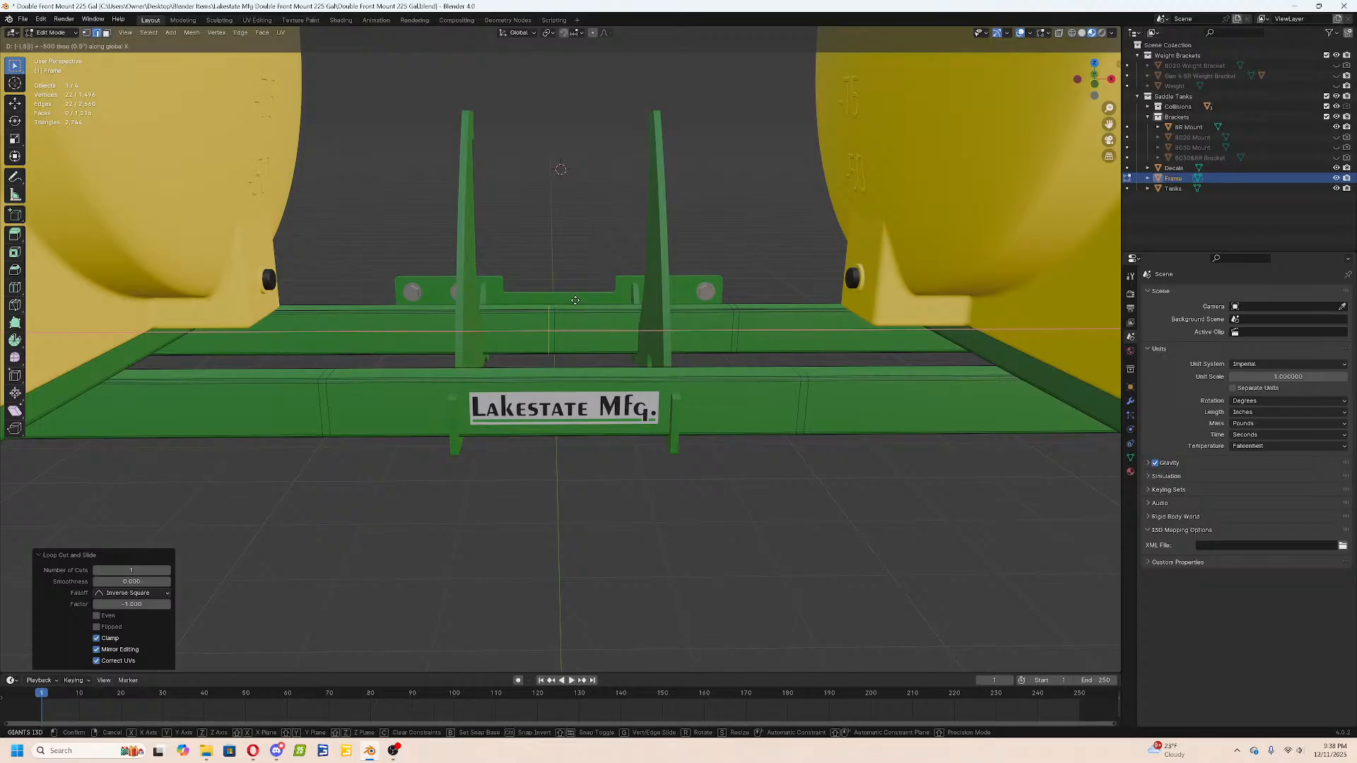
key("Return")
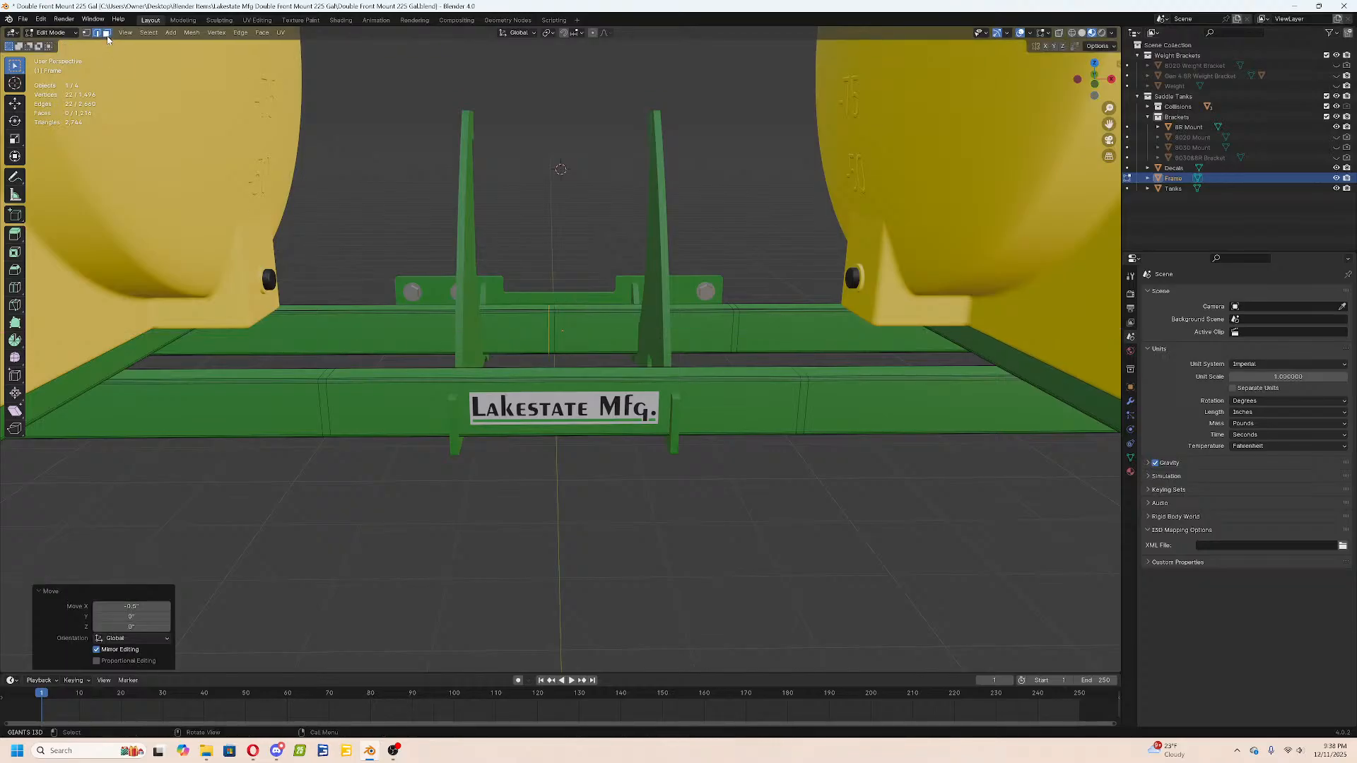
Select the new narrow face loop at the rear beam's centre and move it -15 inches along X.
key("alt+a")
left_click(550, 313, "alt")
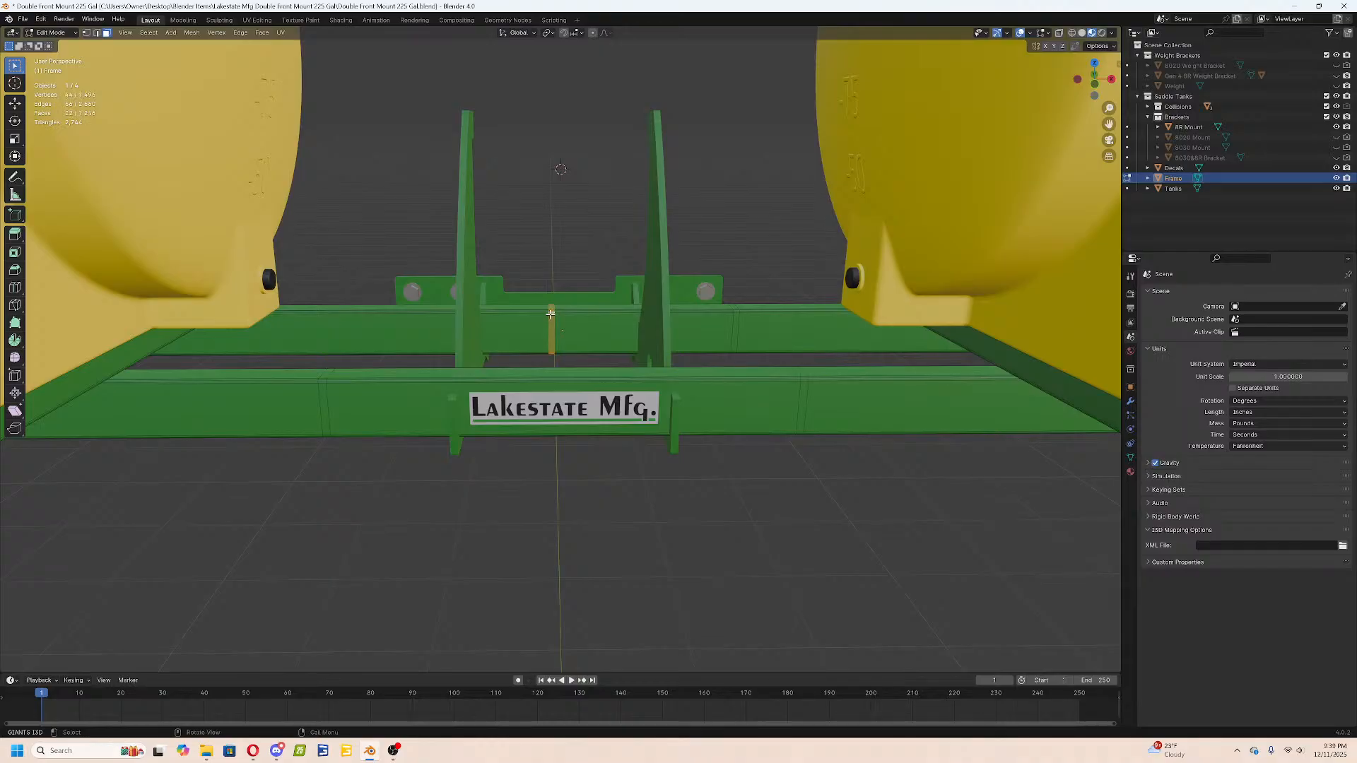
type("gx-15")
key("Return")
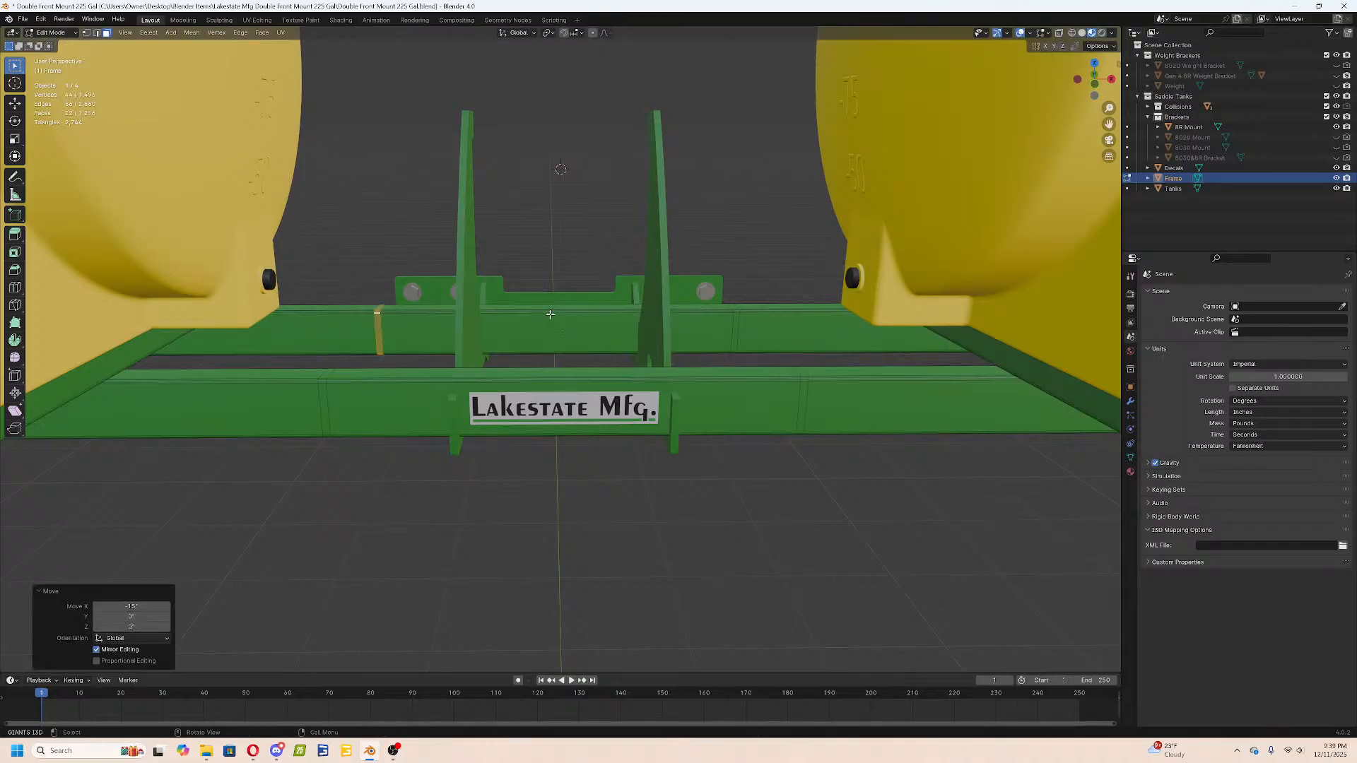
Select the four narrow face loops either side of centre on the frame's front and rear beams.
scroll(529, 310, "down", 8)
scroll(523, 340, "up", 7)
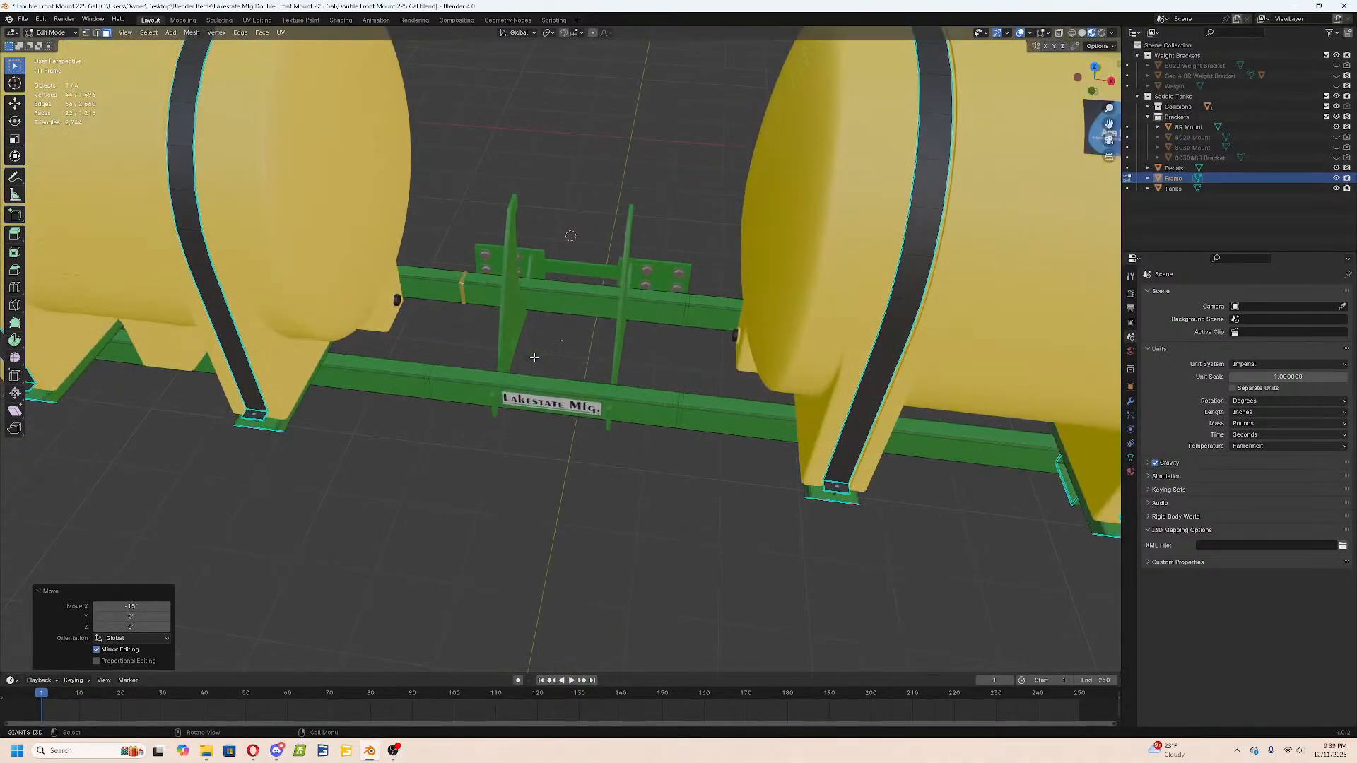
key("a")
key("alt+a")
middle_click_drag(438, 384, 467, 420)
key("KP_7")
middle_click_drag(697, 287, 681, 287)
left_click(669, 285, "alt")
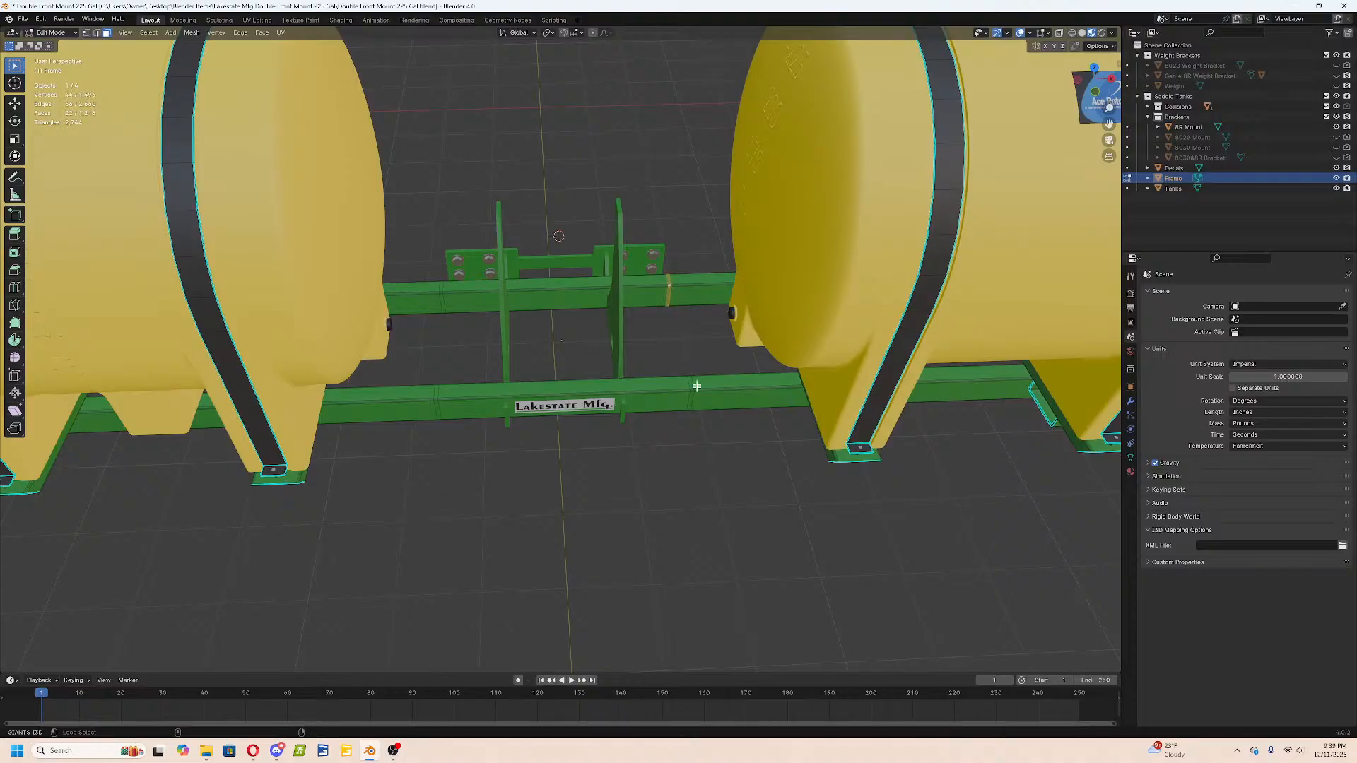
scroll(709, 416, "up", 4)
left_click(848, 439, "alt+shift")
left_click(288, 442, "alt+shift")
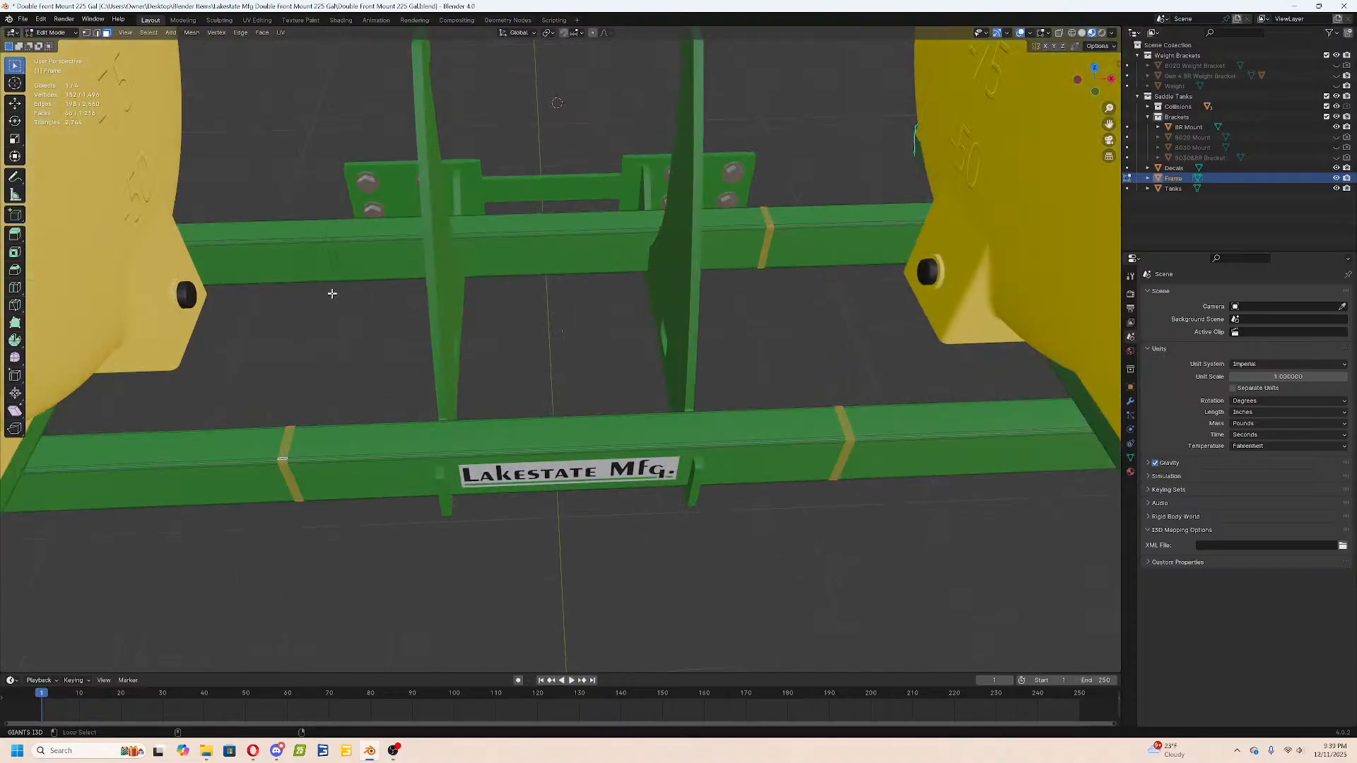
left_click(330, 238, "alt+shift")
scroll(609, 350, "down", 4)
middle_click_drag(609, 349, 385, 421)
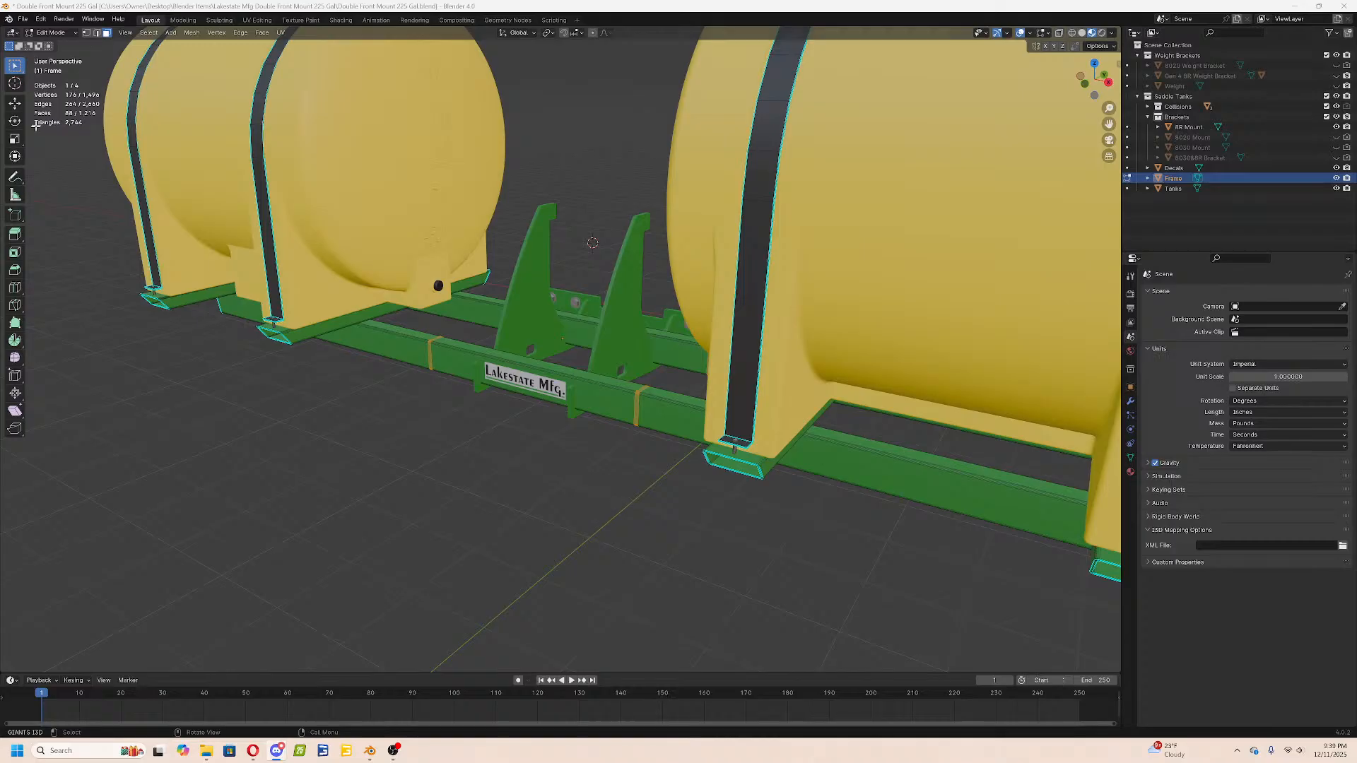
Try to extrude the front beam's narrow face loop on the -X side and scale it by 1.1.
scroll(508, 288, "up", 8)
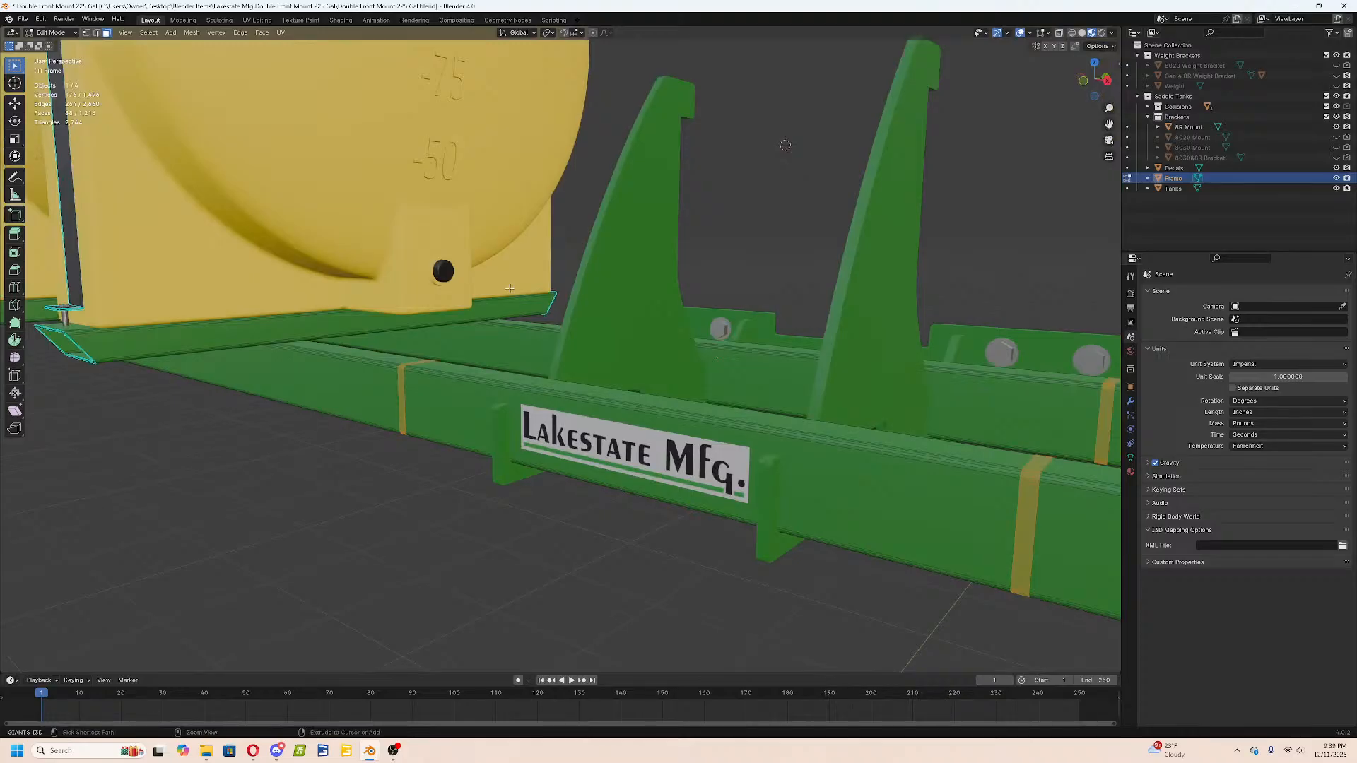
middle_click_drag(521, 324, 530, 343)
left_click(394, 360)
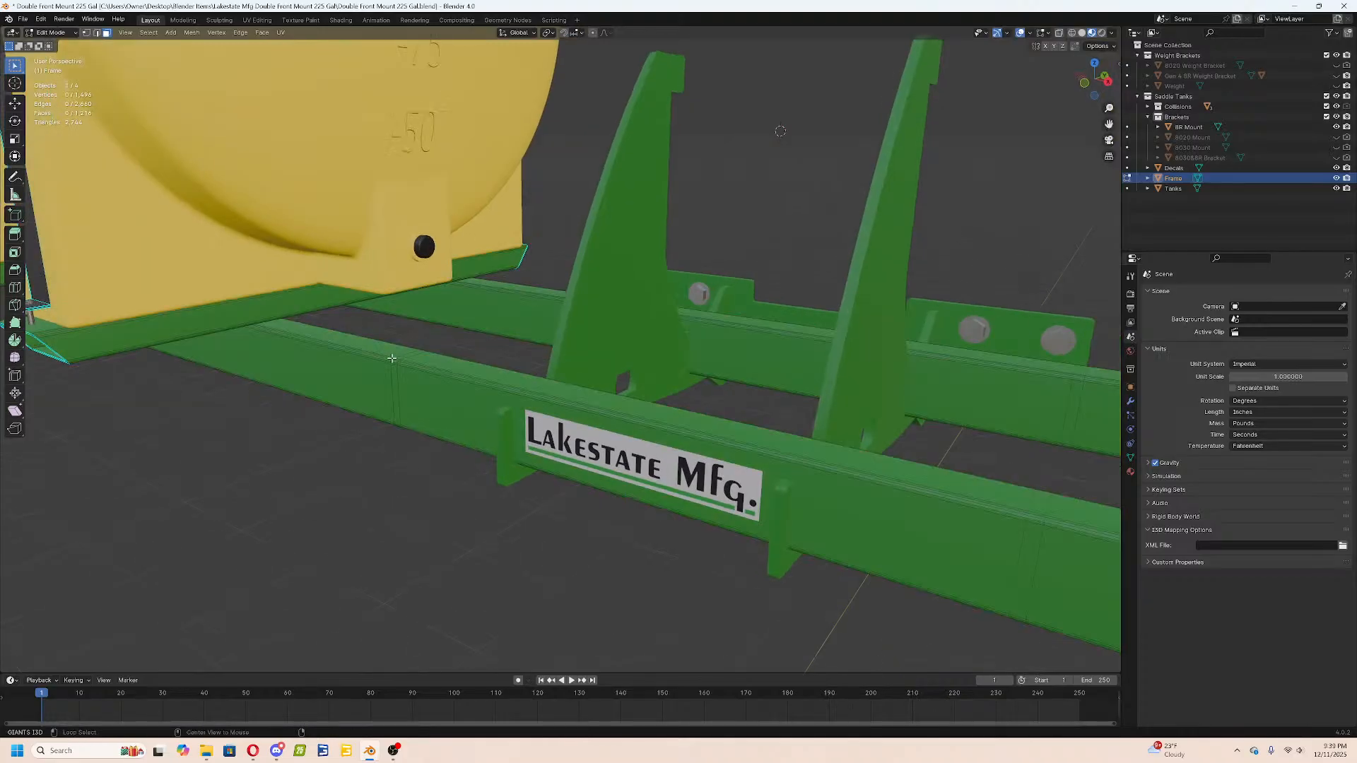
left_click(395, 361, "alt")
key("e")
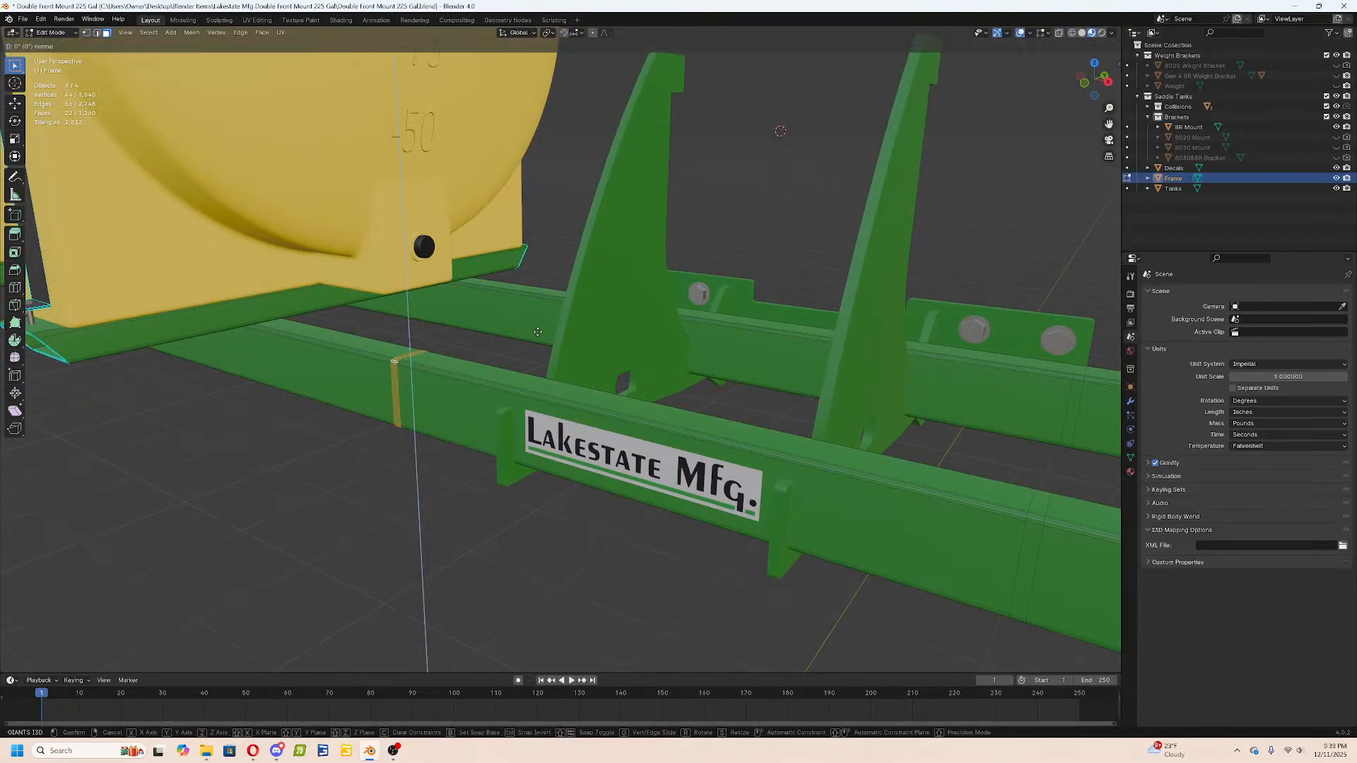
type("s")
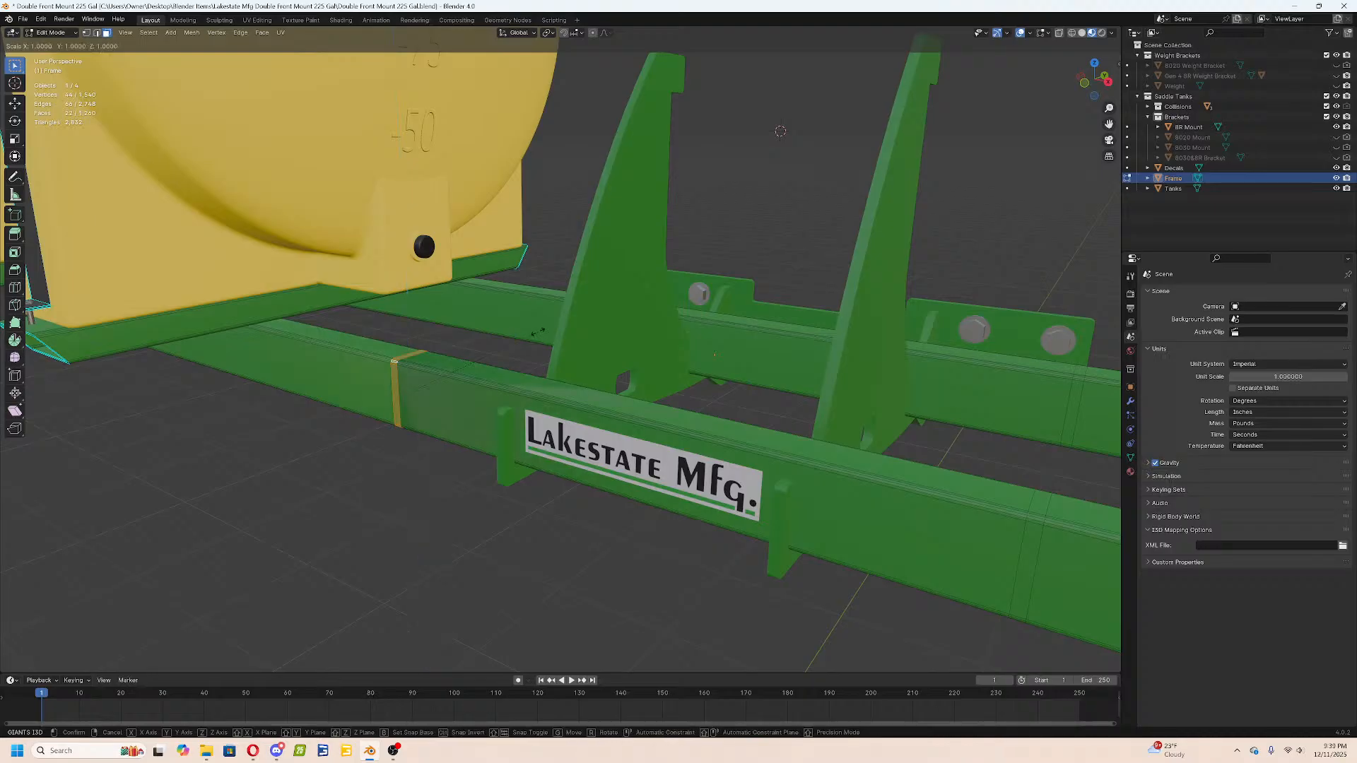
type("1")
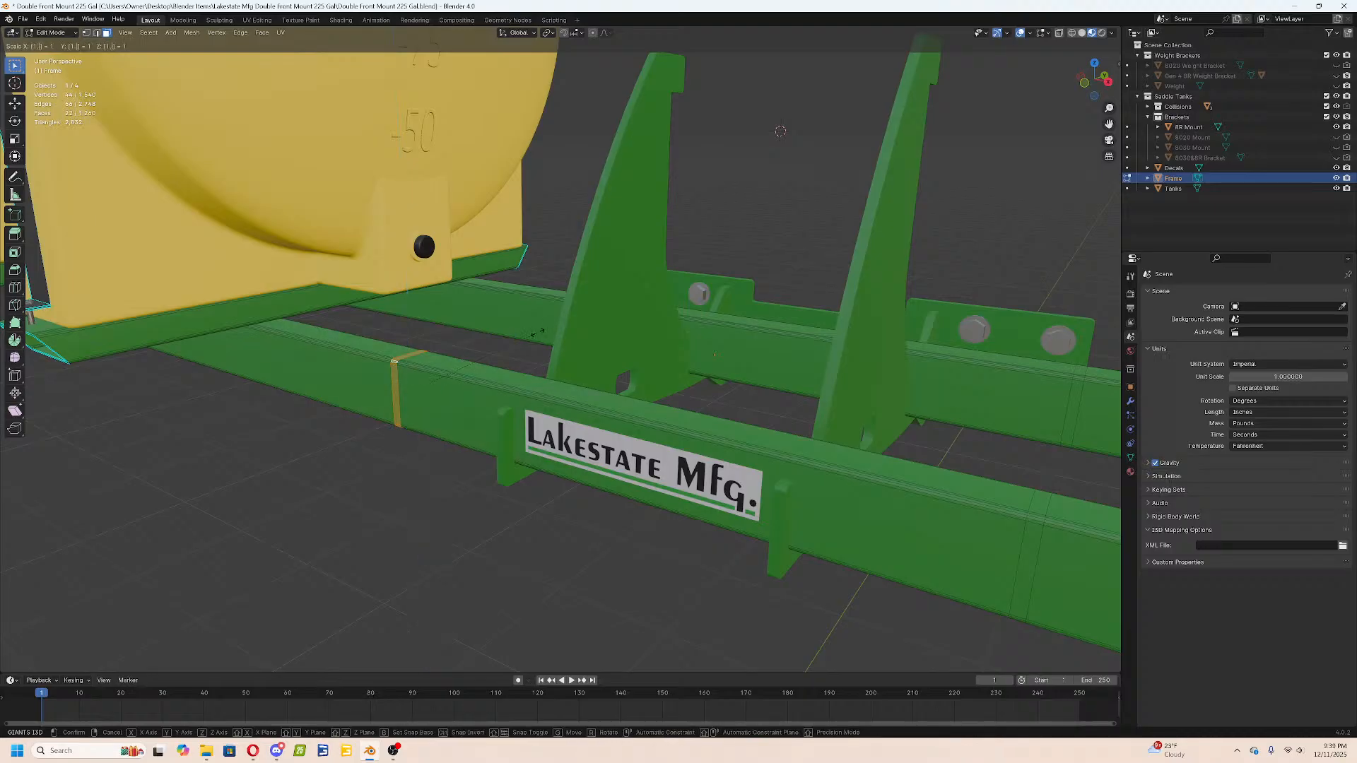
type(".1")
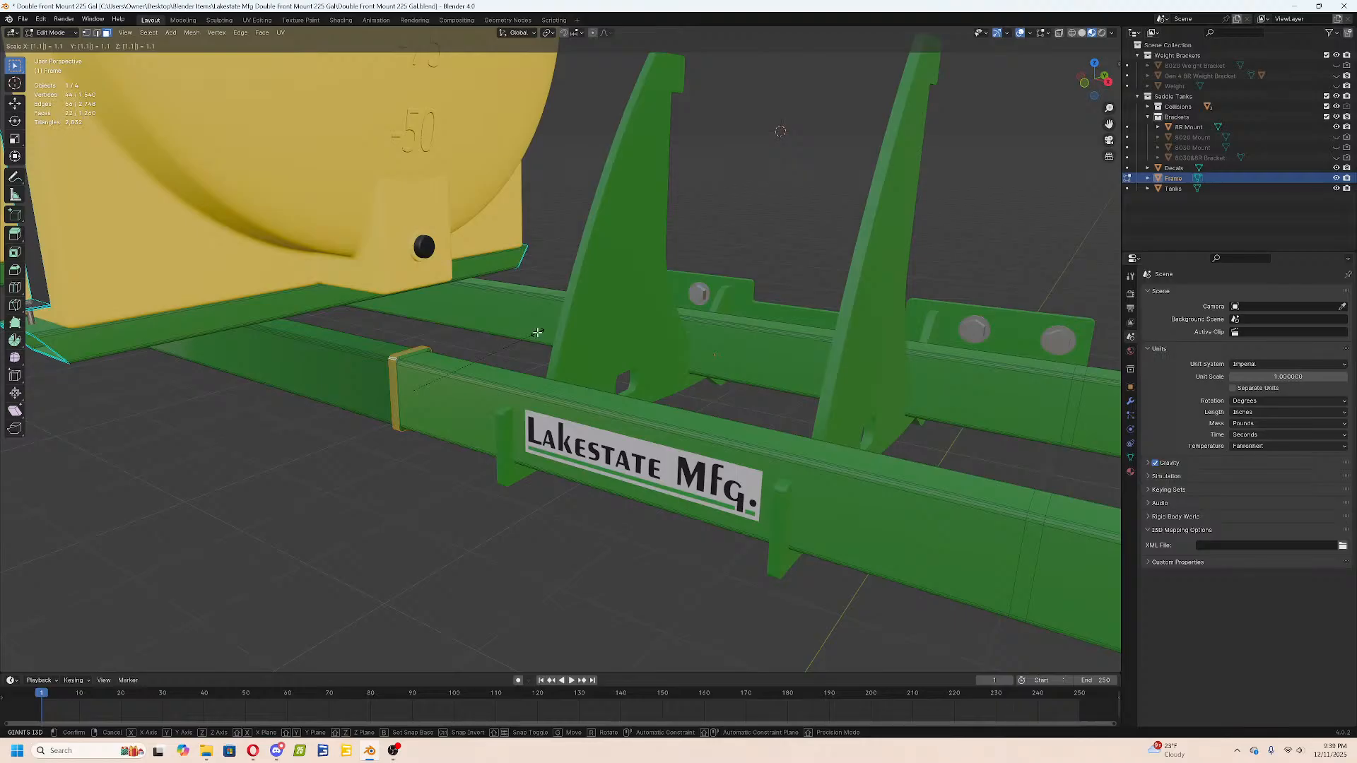
key("Return")
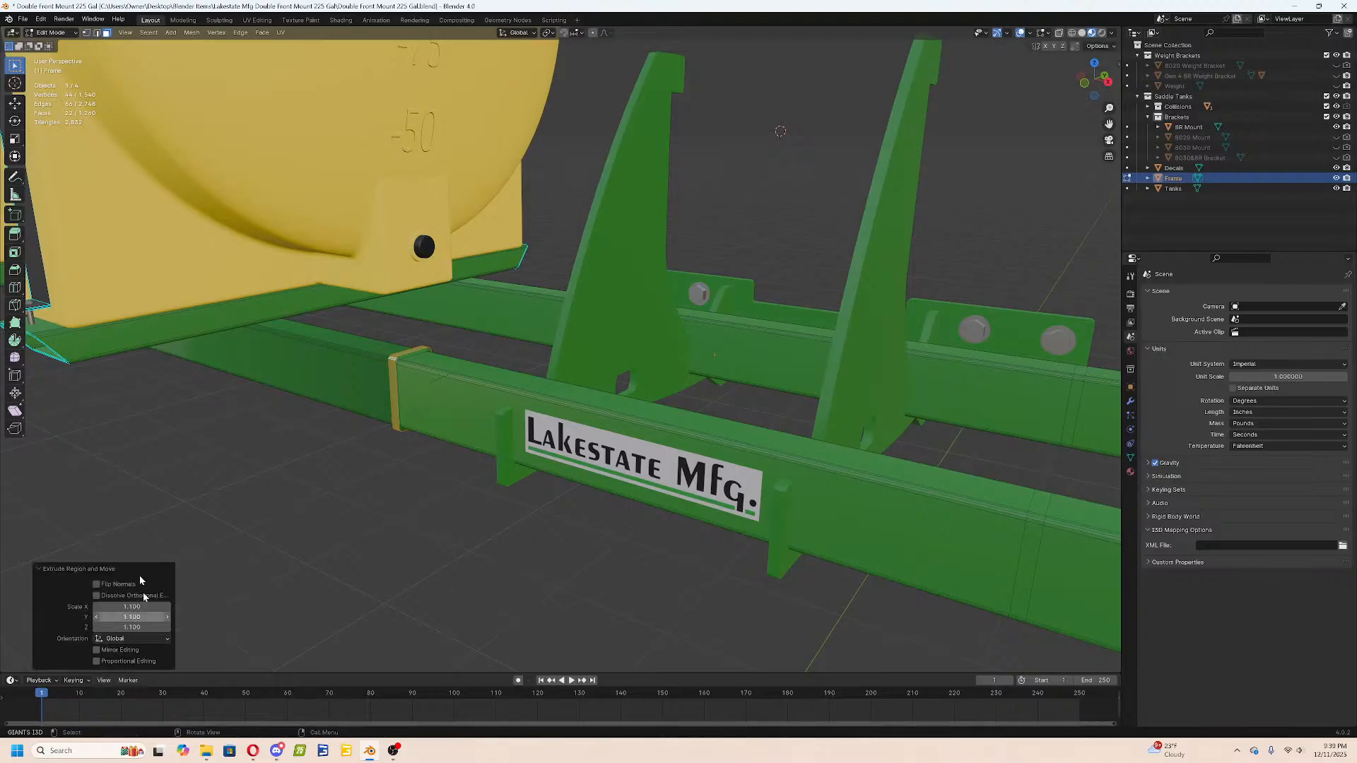
key("ctrl+z")
Separate the selected front-beam face loop into its own object and open that object for editing.
middle_click_drag(448, 375, 572, 367)
scroll(613, 346, "up", 3)
key("s")
right_click(750, 338)
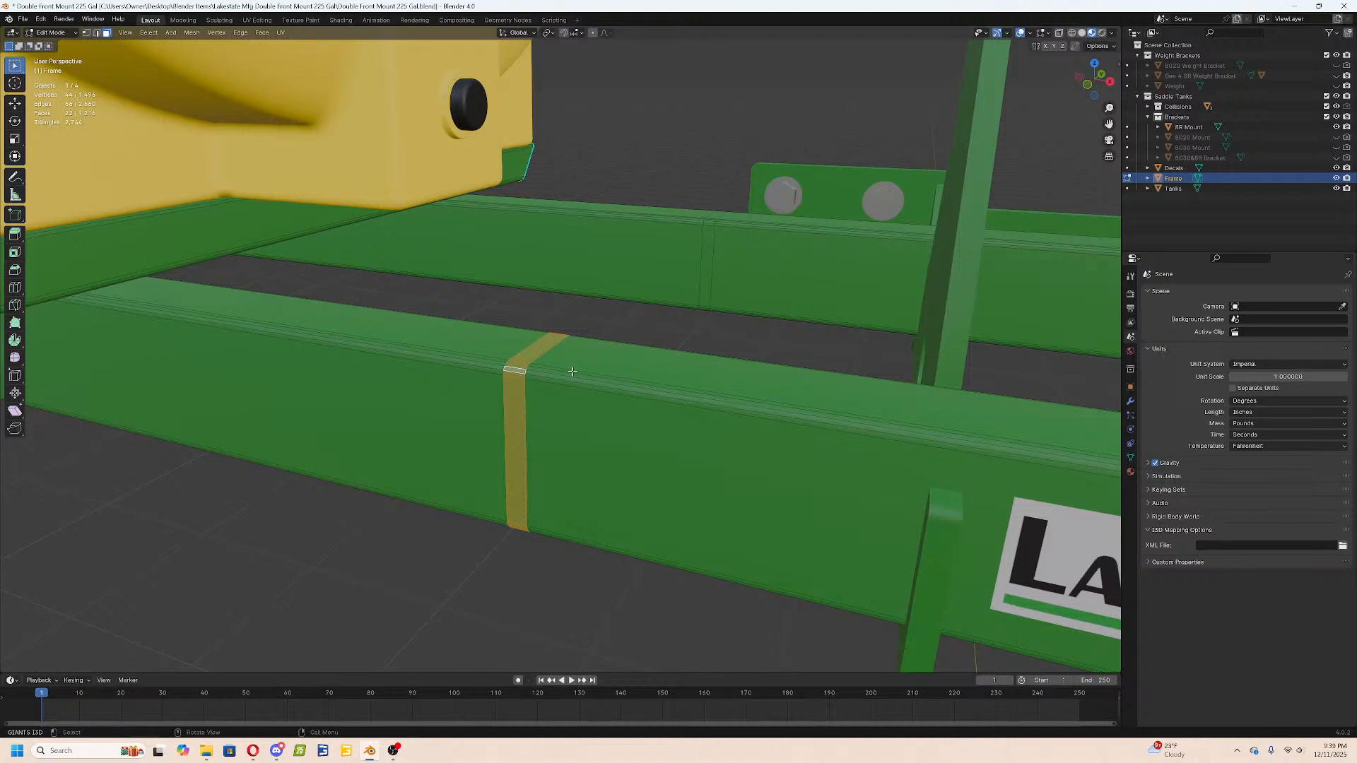
key("p")
key("s")
key("Tab")
left_click(521, 367)
key("Tab")
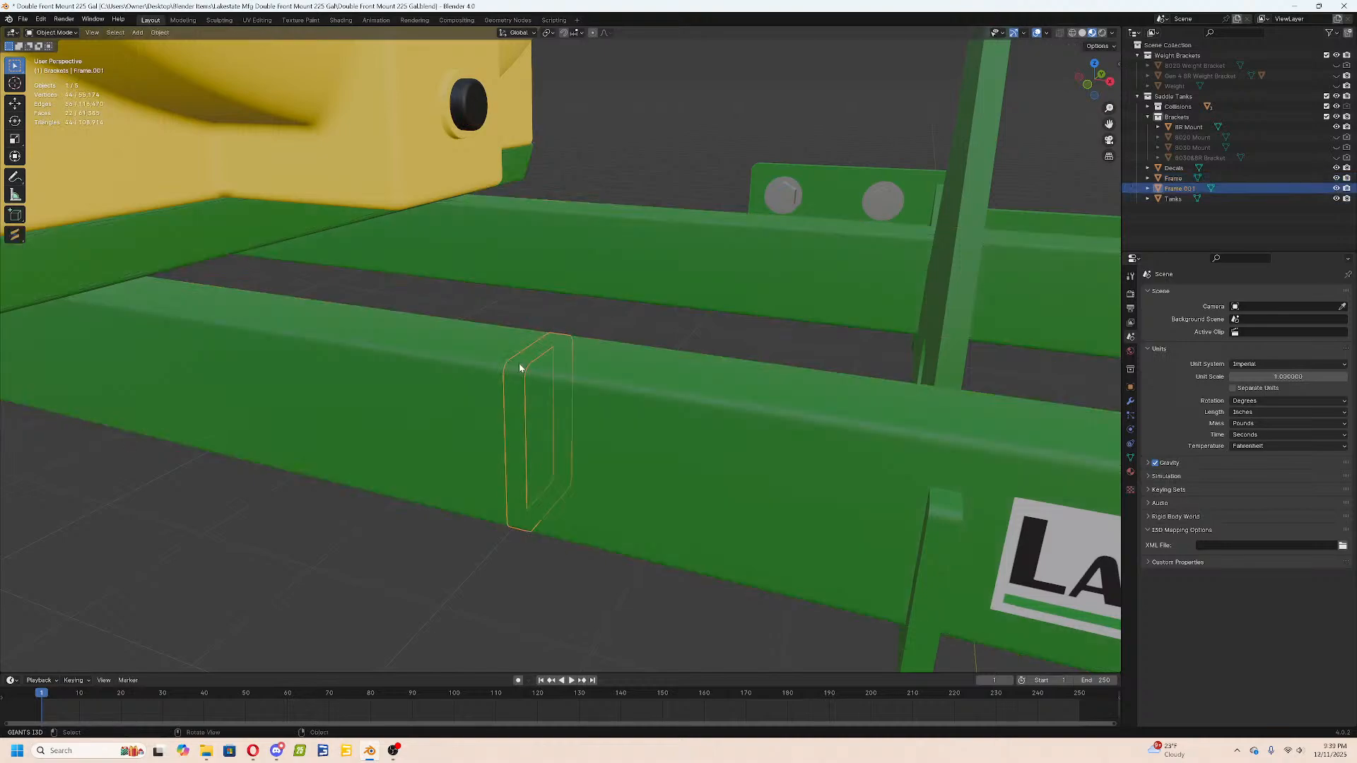
Select both border edge loops of the separated band and set the band's origin to the 3D cursor.
key("a")
key("a")
left_click(98, 33)
key("a")
key("a")
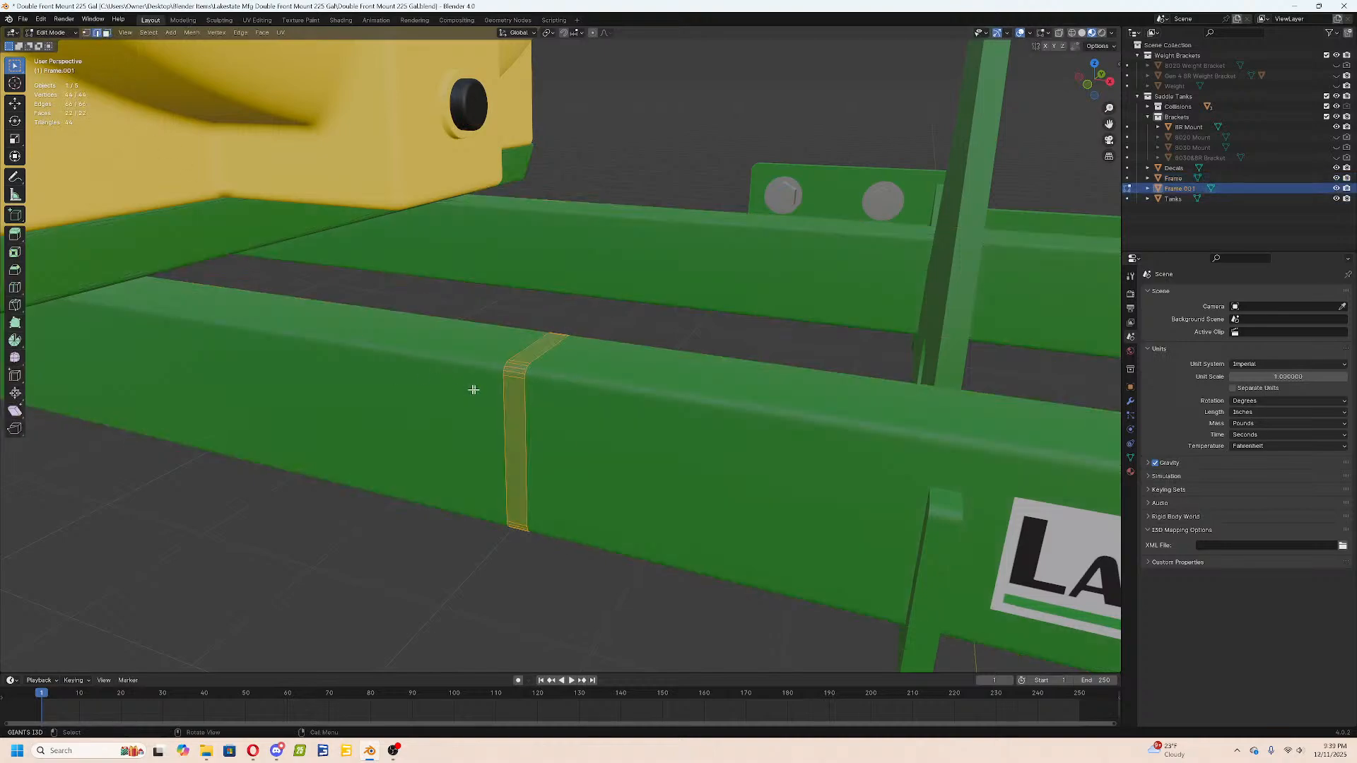
left_click(524, 392, "alt")
left_click(504, 389, "alt+shift")
key("Tab")
right_click(554, 402)
right_click(612, 422)
mouse_move(617, 452)
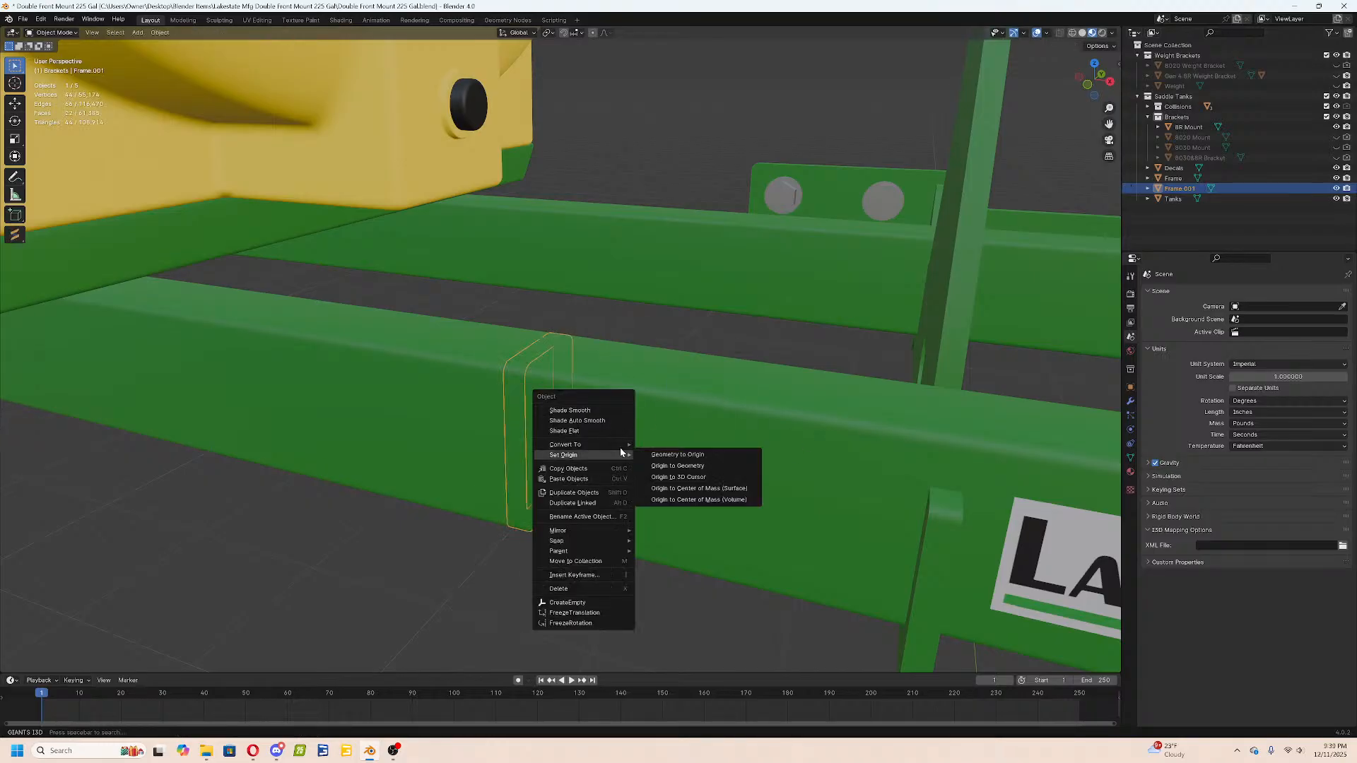
left_click(691, 475)
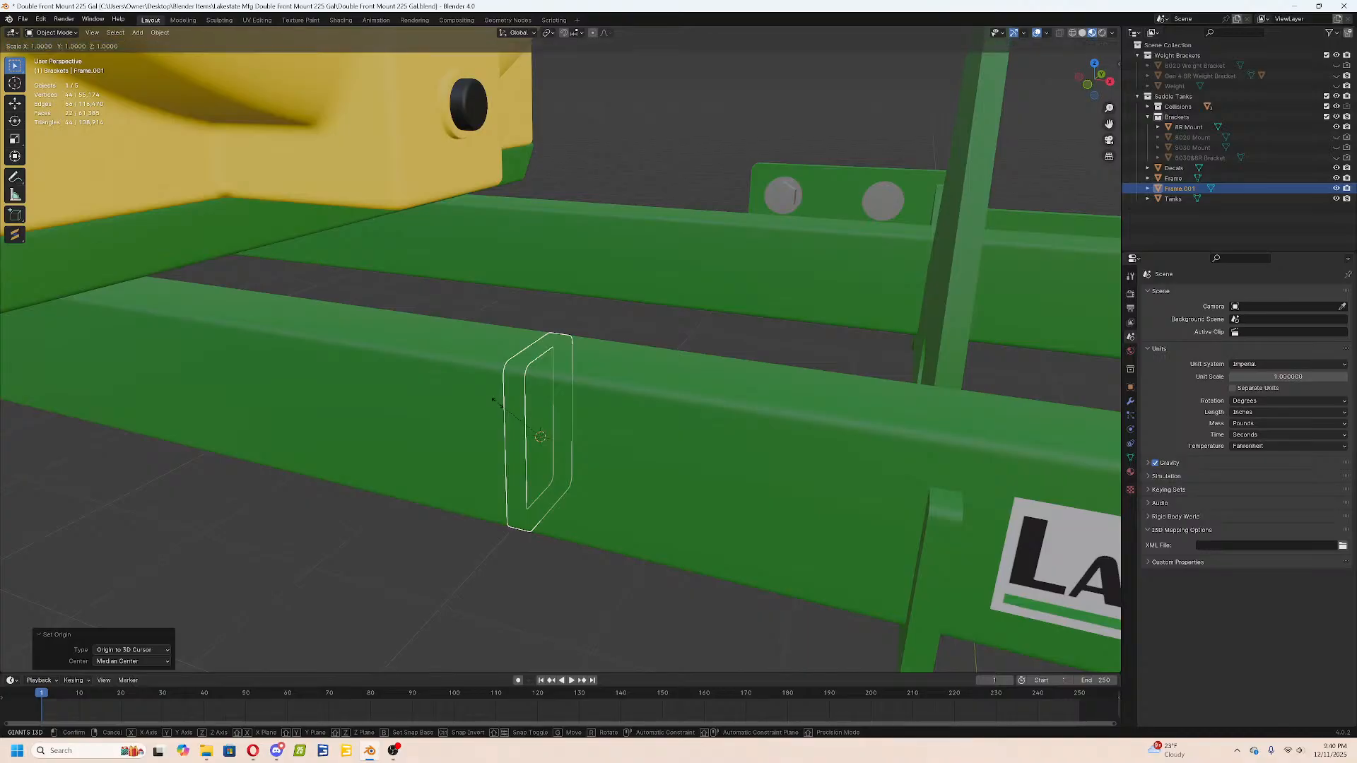
Try to scale the separated front band by 1.2.
type(".1")
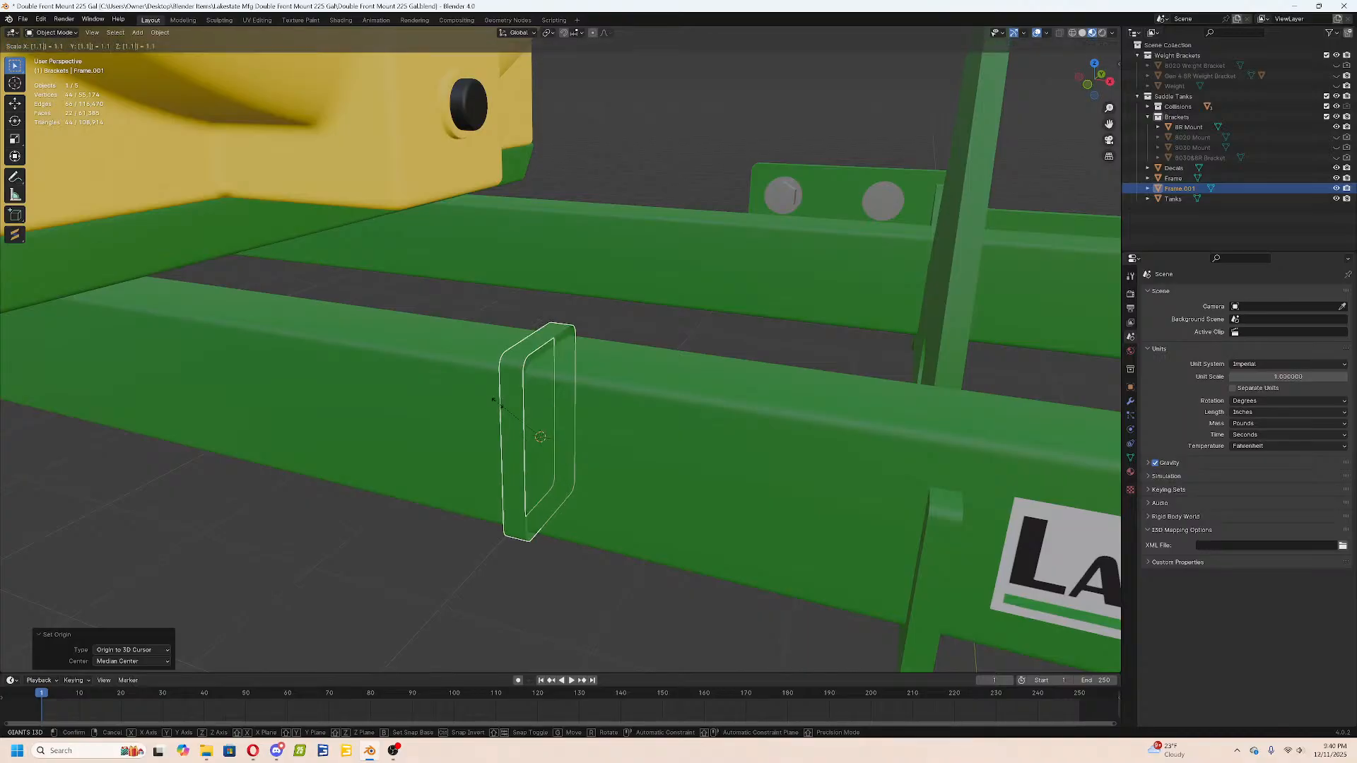
key("BackSpace")
type("2")
key("Return")
middle_click_drag(522, 404, 645, 396)
key("ctrl+z")
Delete the faces on the front band's inner side, facing the rear beam, in wireframe display.
key("Tab")
middle_click_drag(558, 393, 424, 353)
left_click(398, 338)
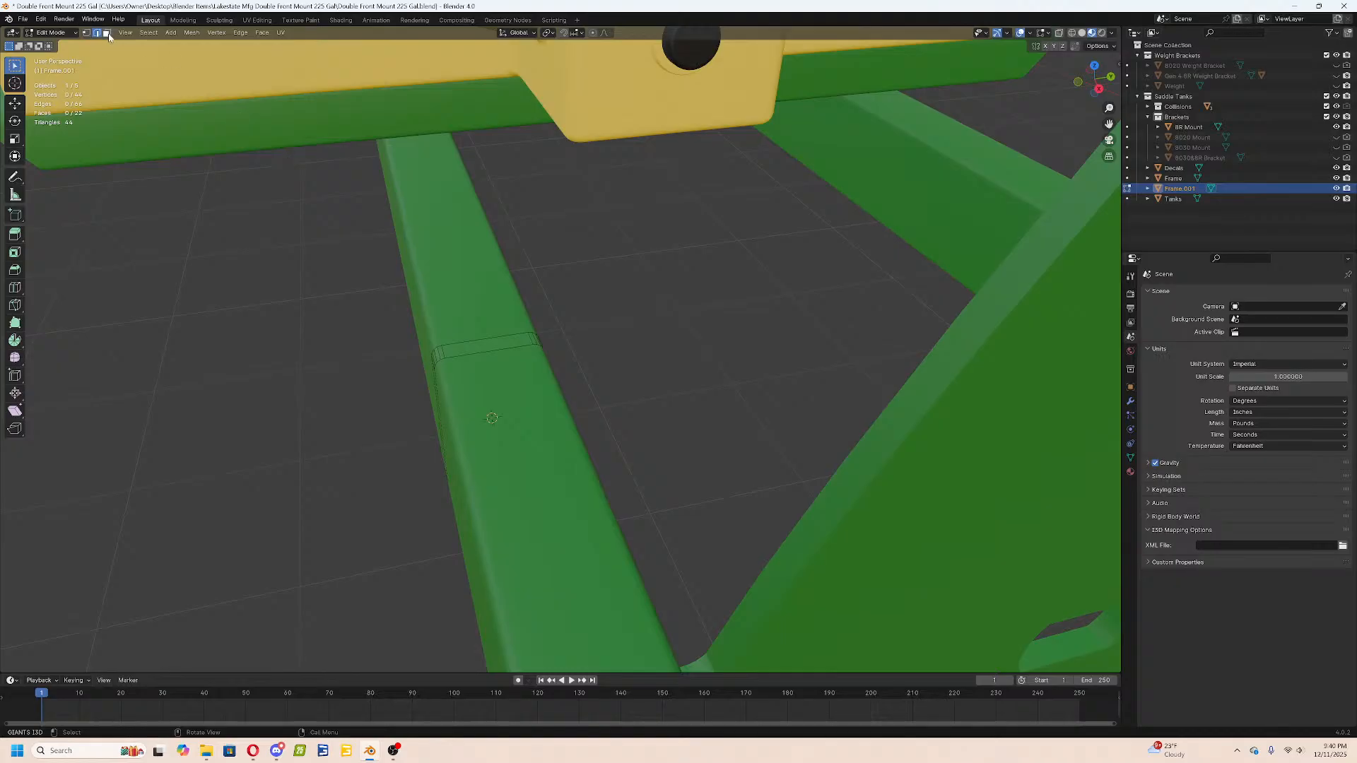
middle_click_drag(549, 309, 551, 336)
left_click_drag(509, 315, 604, 494)
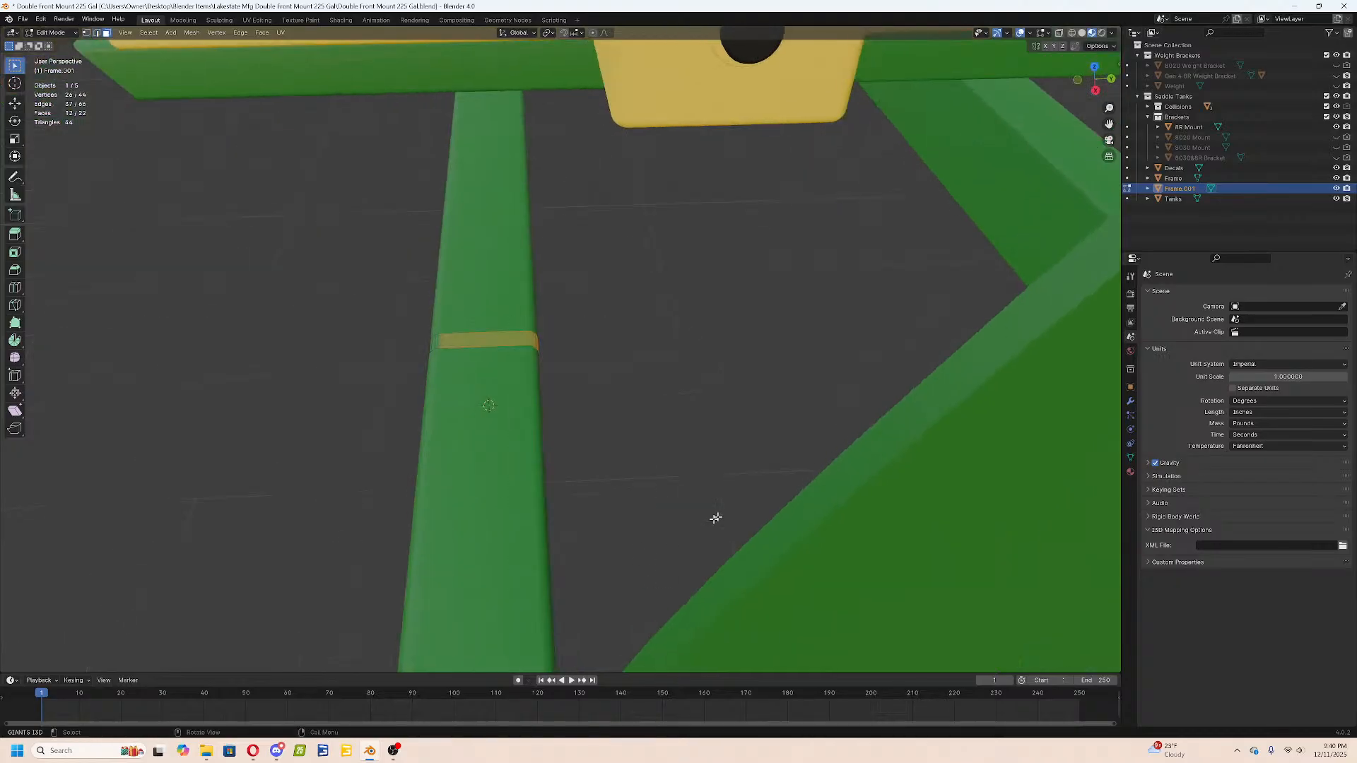
middle_click_drag(702, 520, 566, 498)
left_click(689, 429)
key("z")
left_click(628, 424)
key("c")
scroll(553, 349, "down", 8)
left_click_drag(551, 350, 567, 525)
right_click(567, 526)
key("x")
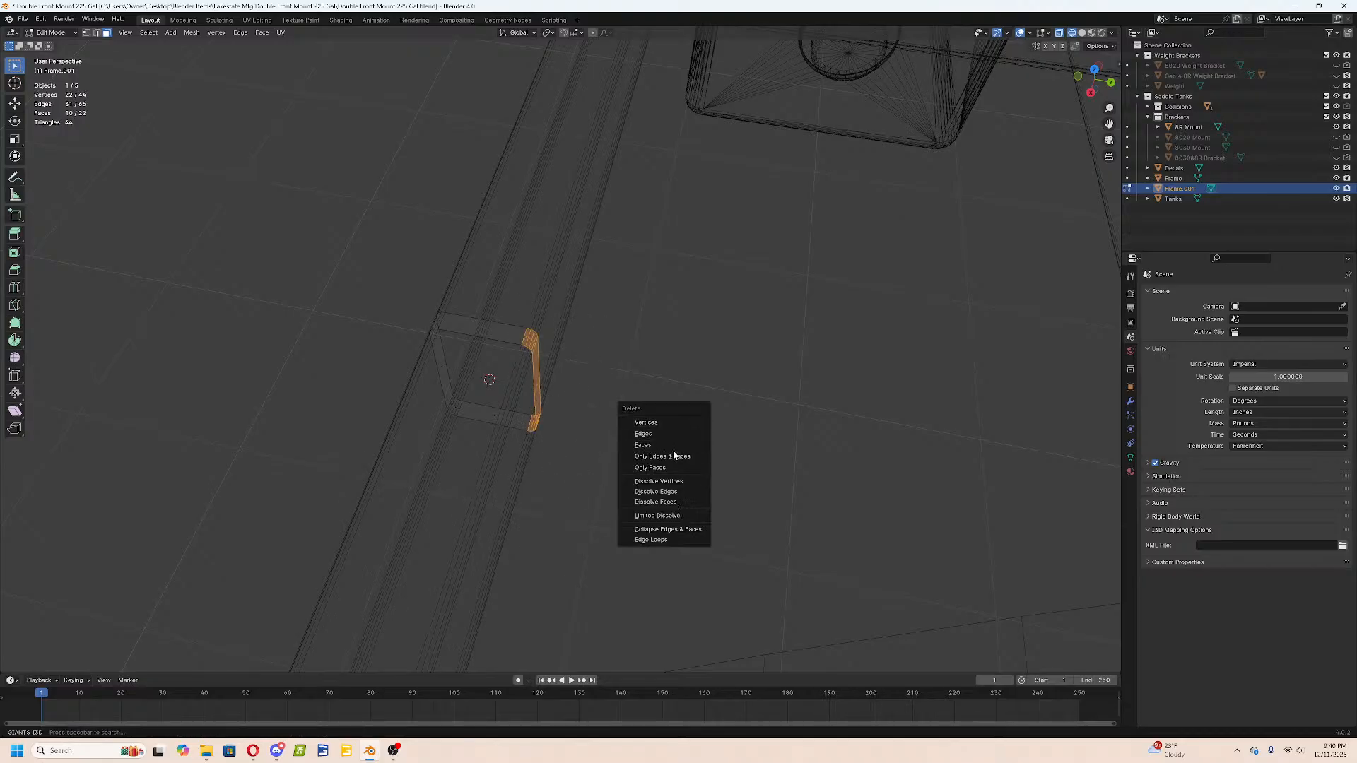
left_click(674, 448)
Separate the rear beam's matching narrow face loop from the frame into its own object.
middle_click_drag(787, 422, 708, 388)
key("Tab")
left_click(593, 405)
key("Tab")
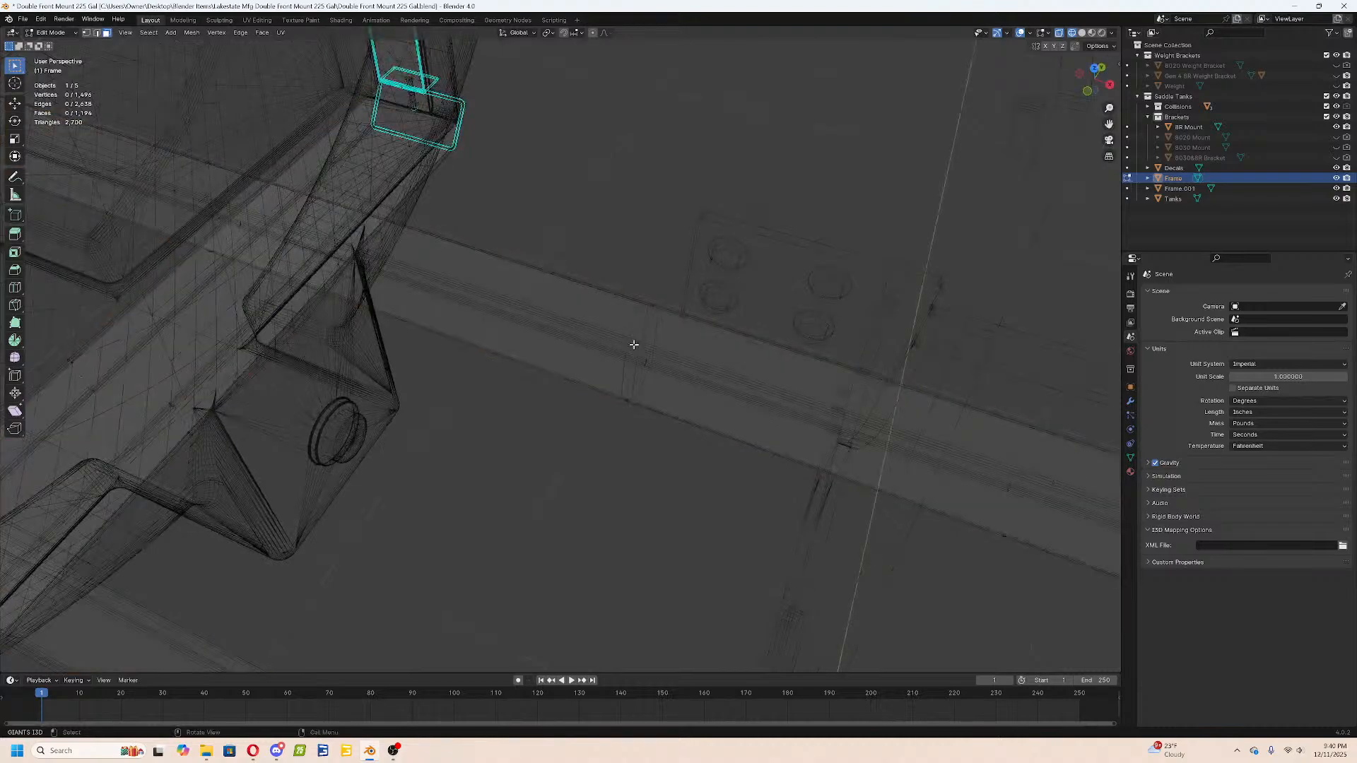
key("l")
key("p")
left_click(662, 362)
Delete the faces on the separated rear band's inner side, facing the front beam.
key("Tab")
left_click(632, 349)
middle_click_drag(631, 349, 600, 379)
key("Tab")
left_click_drag(539, 354, 595, 513)
key("x")
left_click(596, 511)
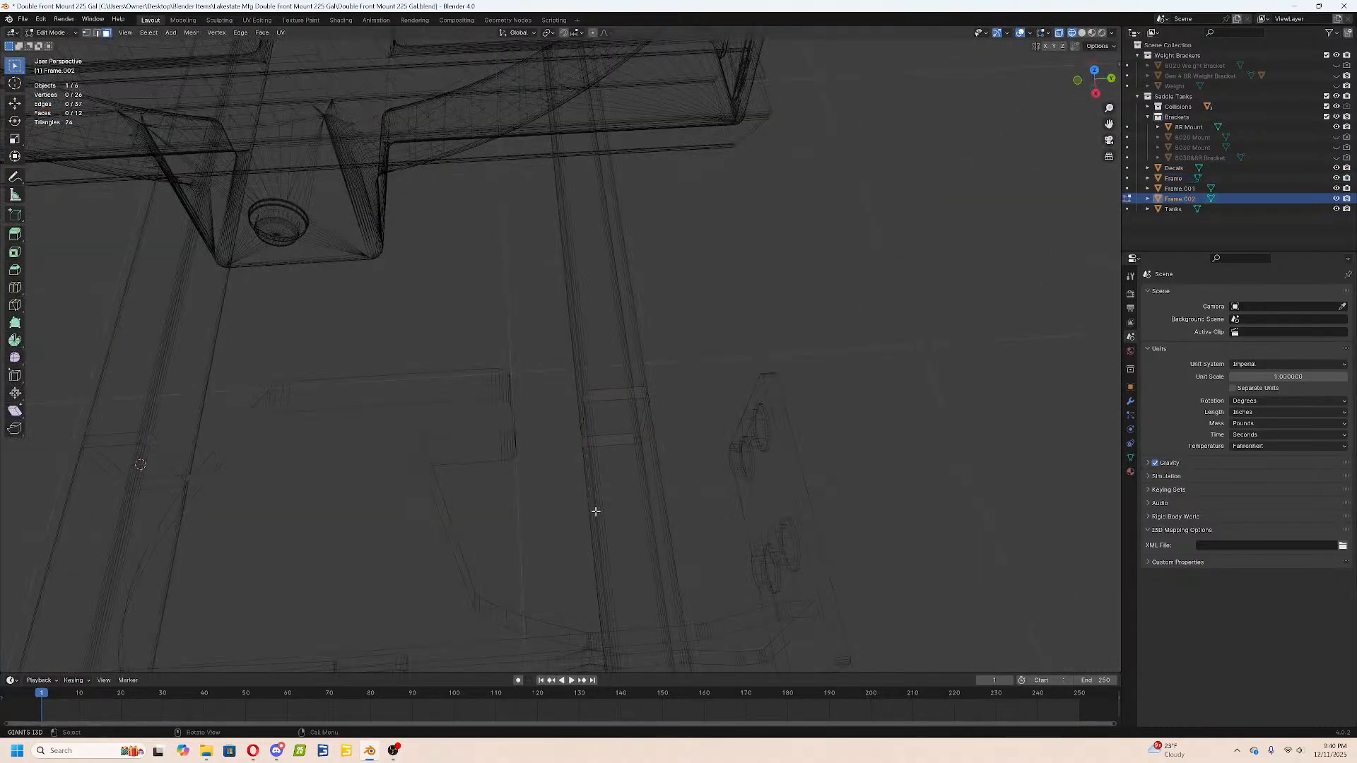
Join the front and rear bands into one object and fill a face between their upper open edges.
middle_click_drag(595, 512, 639, 460)
key("a")
left_click(98, 33)
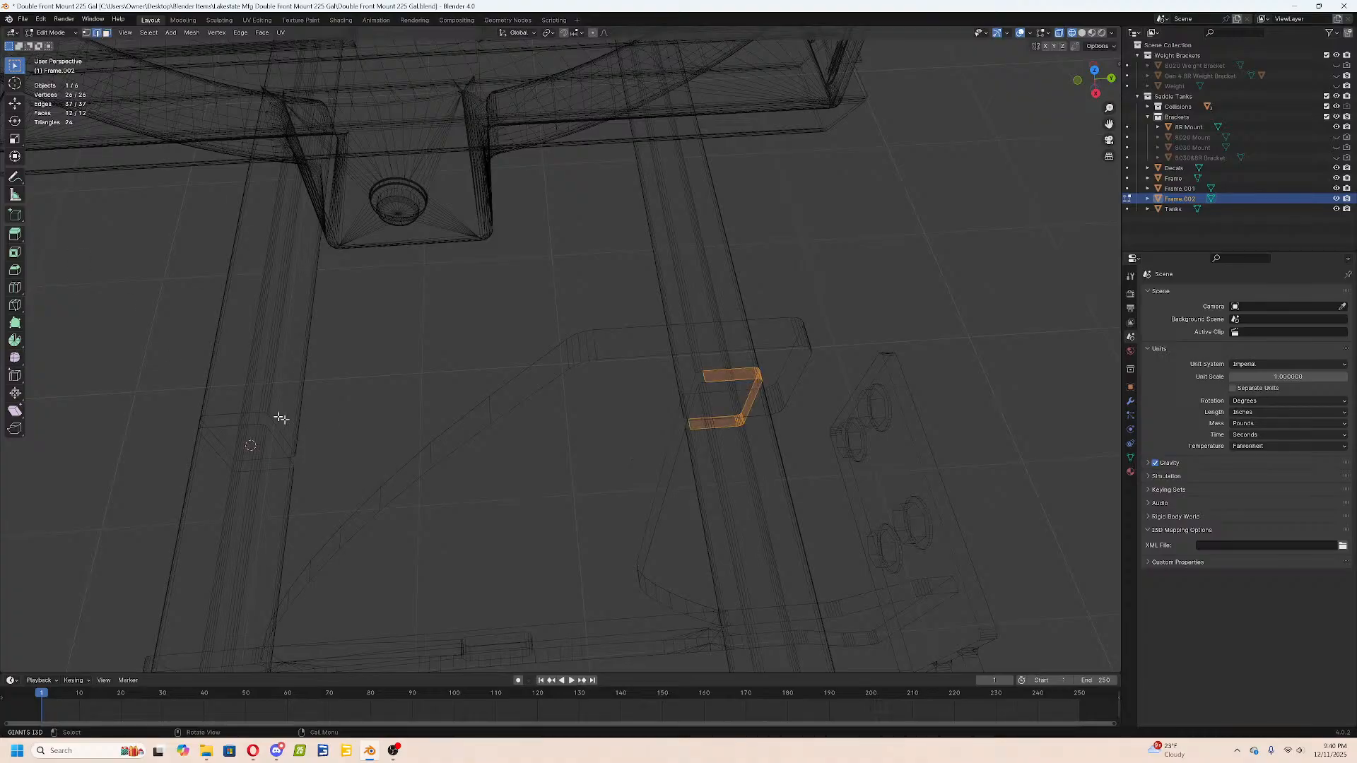
key("Tab")
left_click(257, 416, "shift")
key("ctrl+j")
key("Tab")
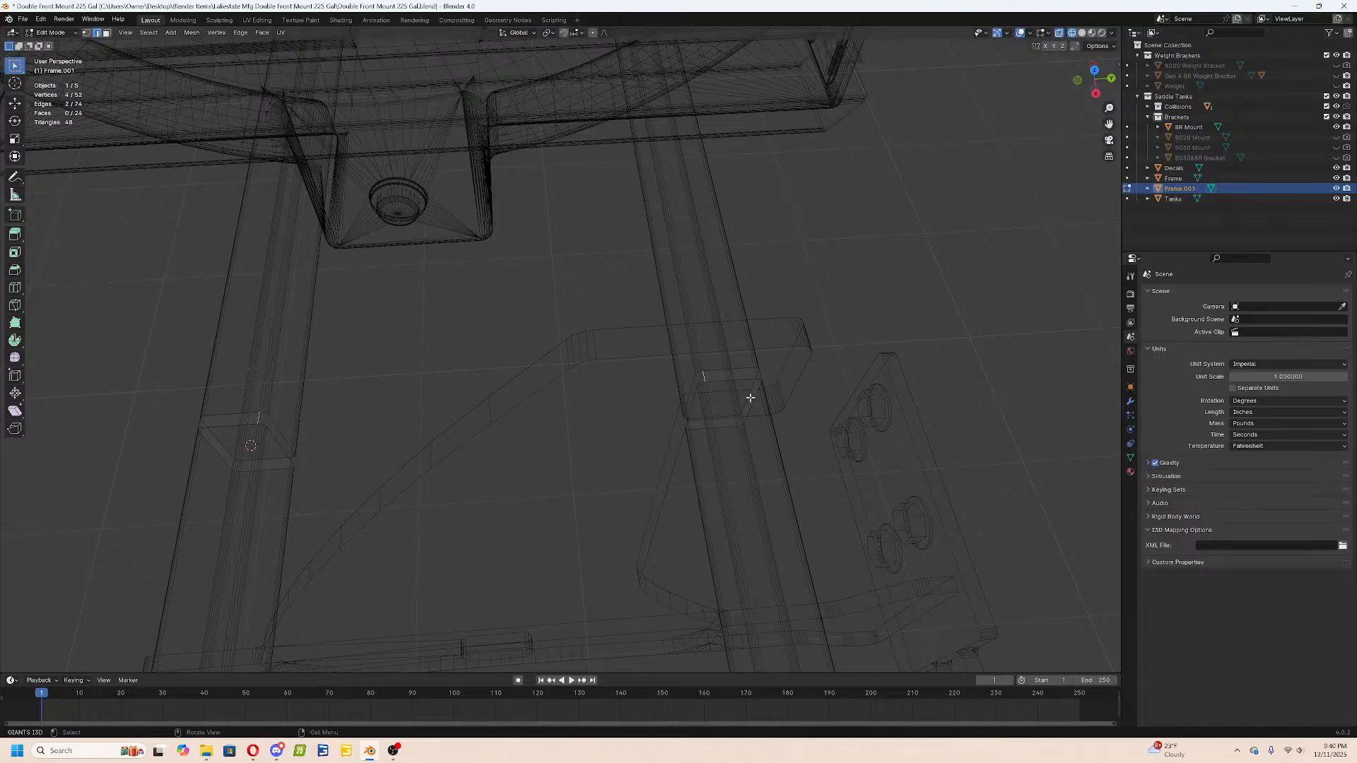
key("f")
middle_click_drag(368, 399, 438, 360)
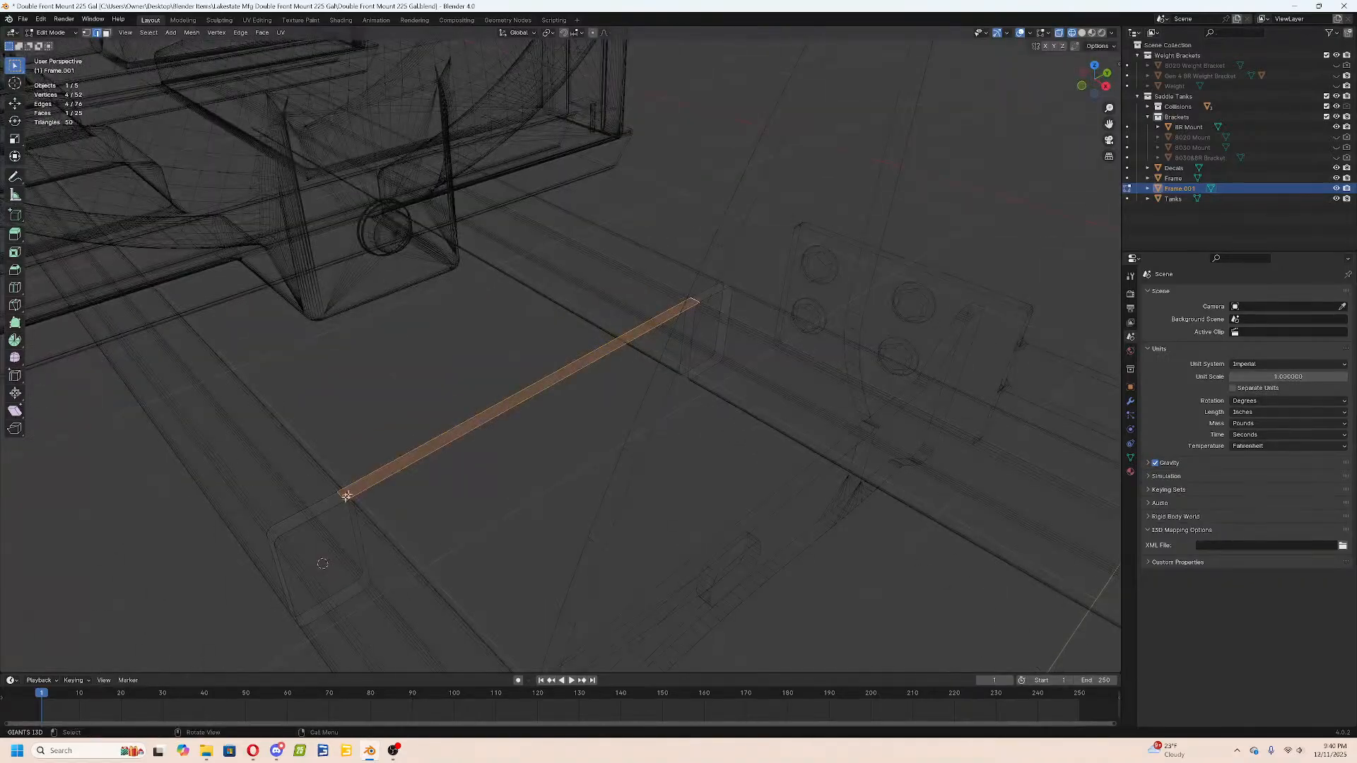
Dissolve the two edges where the bridging face meets the bands and return to shaded display.
left_click(340, 496)
left_click(695, 300, "shift")
key("x")
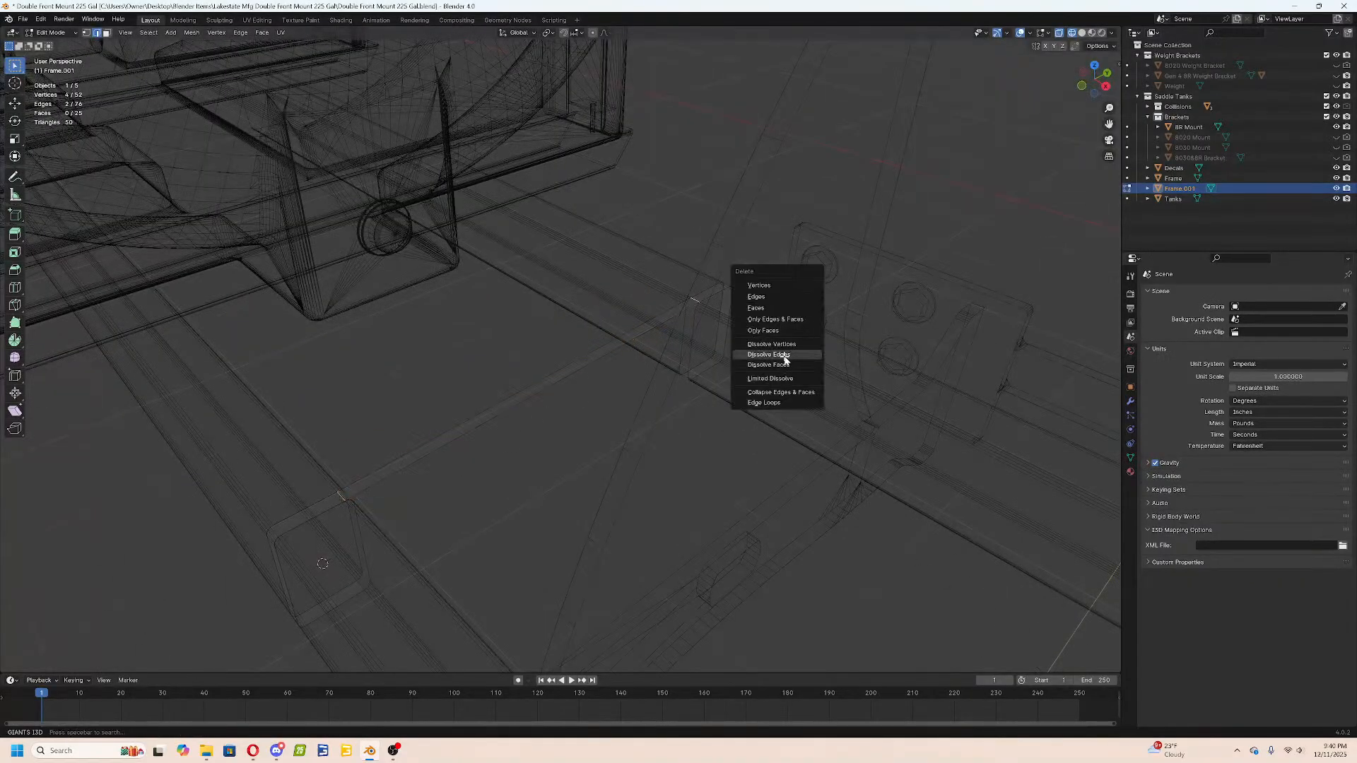
left_click(785, 355)
mouse_move(784, 360)
middle_mouse_down()
mouse_move(612, 351)
mouse_move(617, 421)
mouse_move(539, 433)
mouse_move(536, 481)
middle_mouse_up()
key("shift+z")
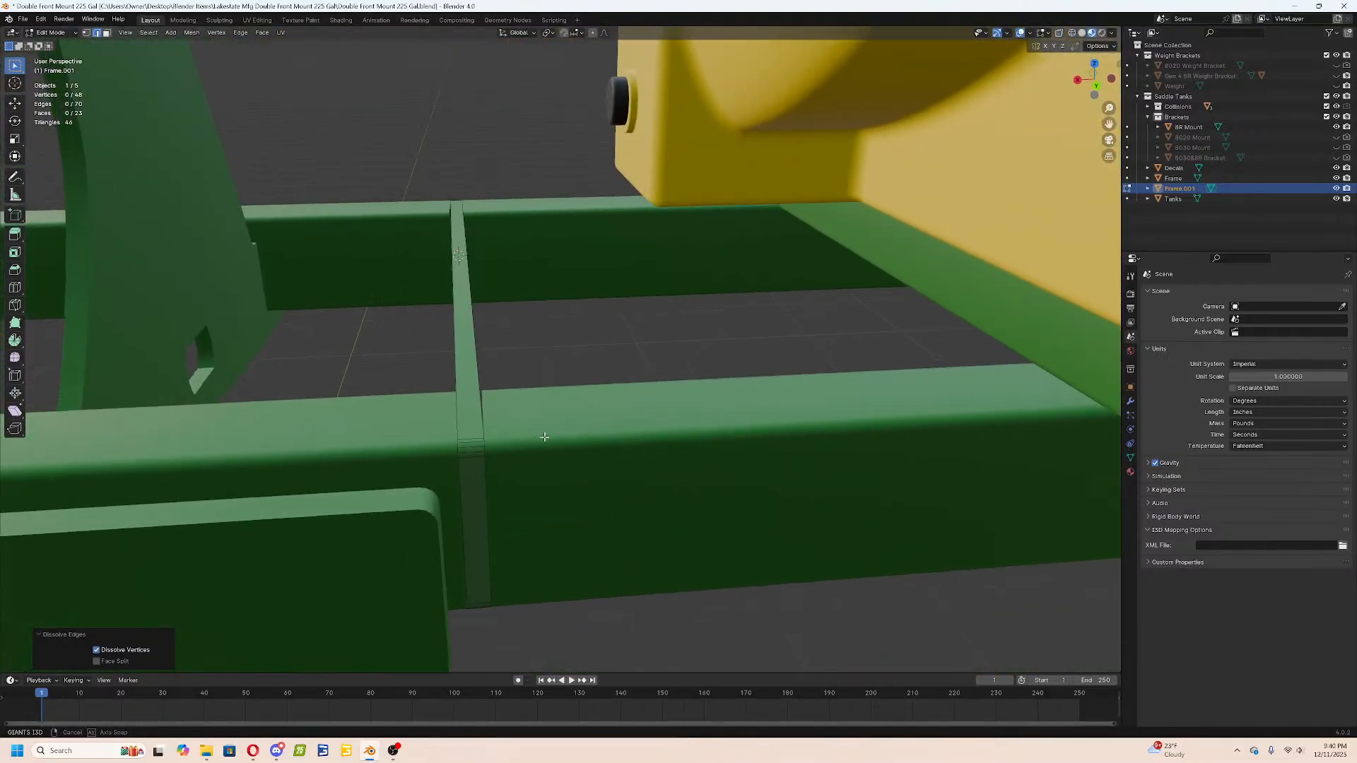
scroll(544, 436, "down", 5)
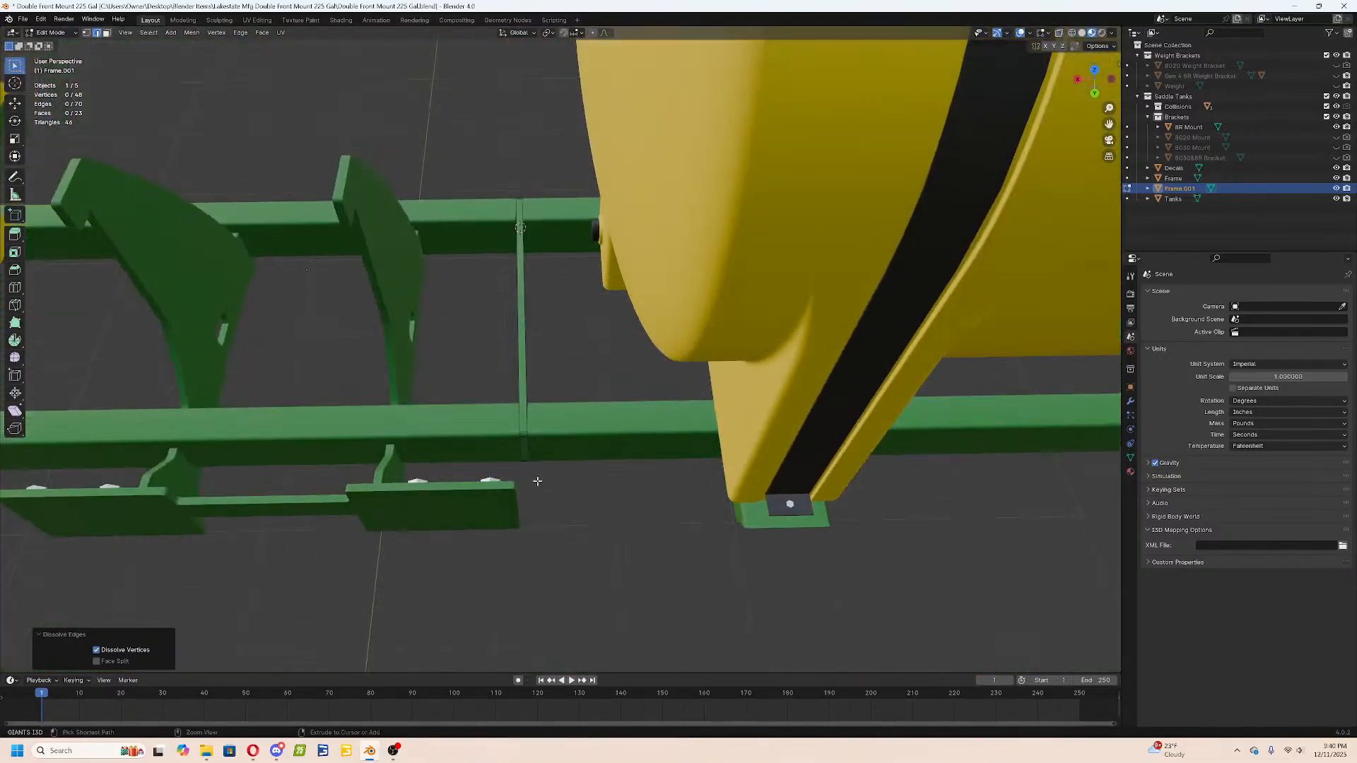
Undo the band edits back to before the front-beam face loop was separated from the frame.
key("ctrl+z")
key("ctrl+z")
key("ctrl+z")
key("ctrl+z")
key("ctrl+z")
key("ctrl+z")
key("ctrl+z")
key("ctrl+z")
key("ctrl+z")
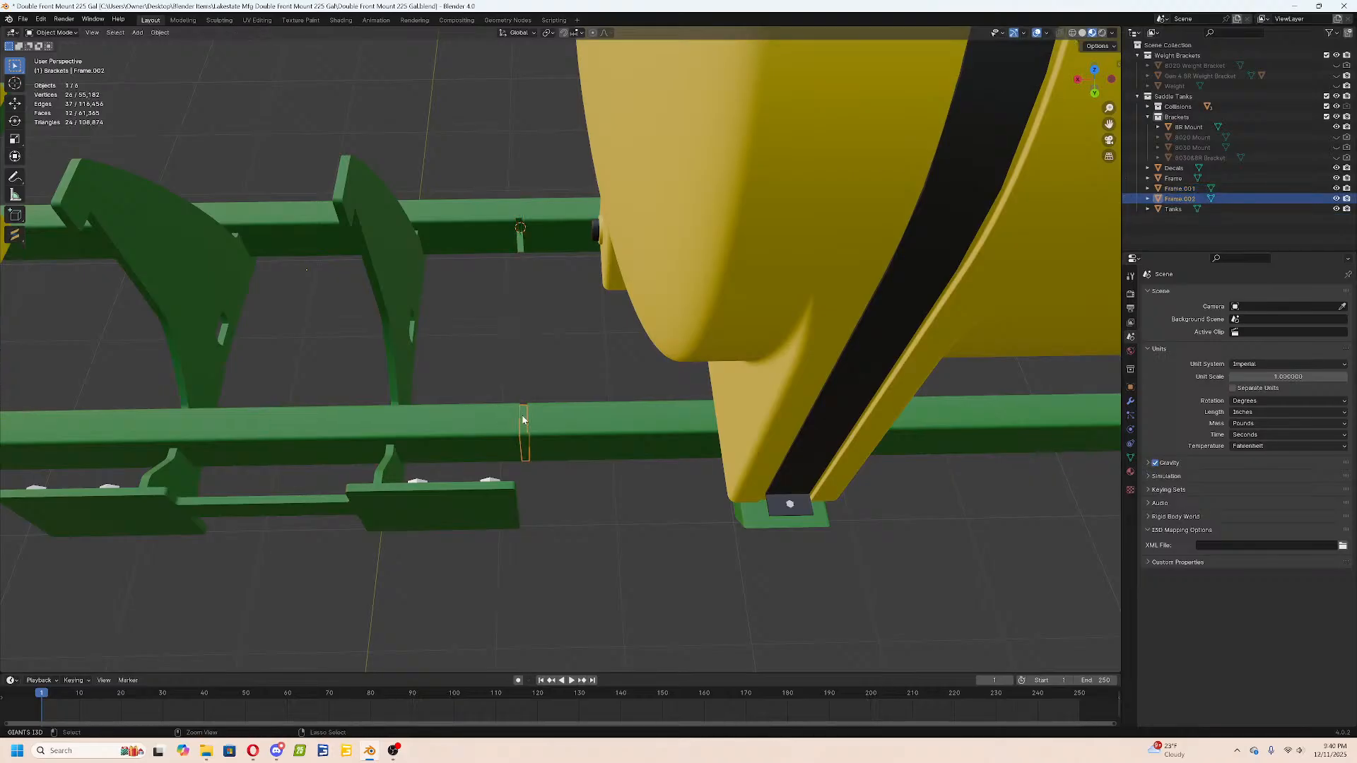
key("ctrl+z")
key("ctrl+z")
key("ctrl+z")
key("ctrl+z")
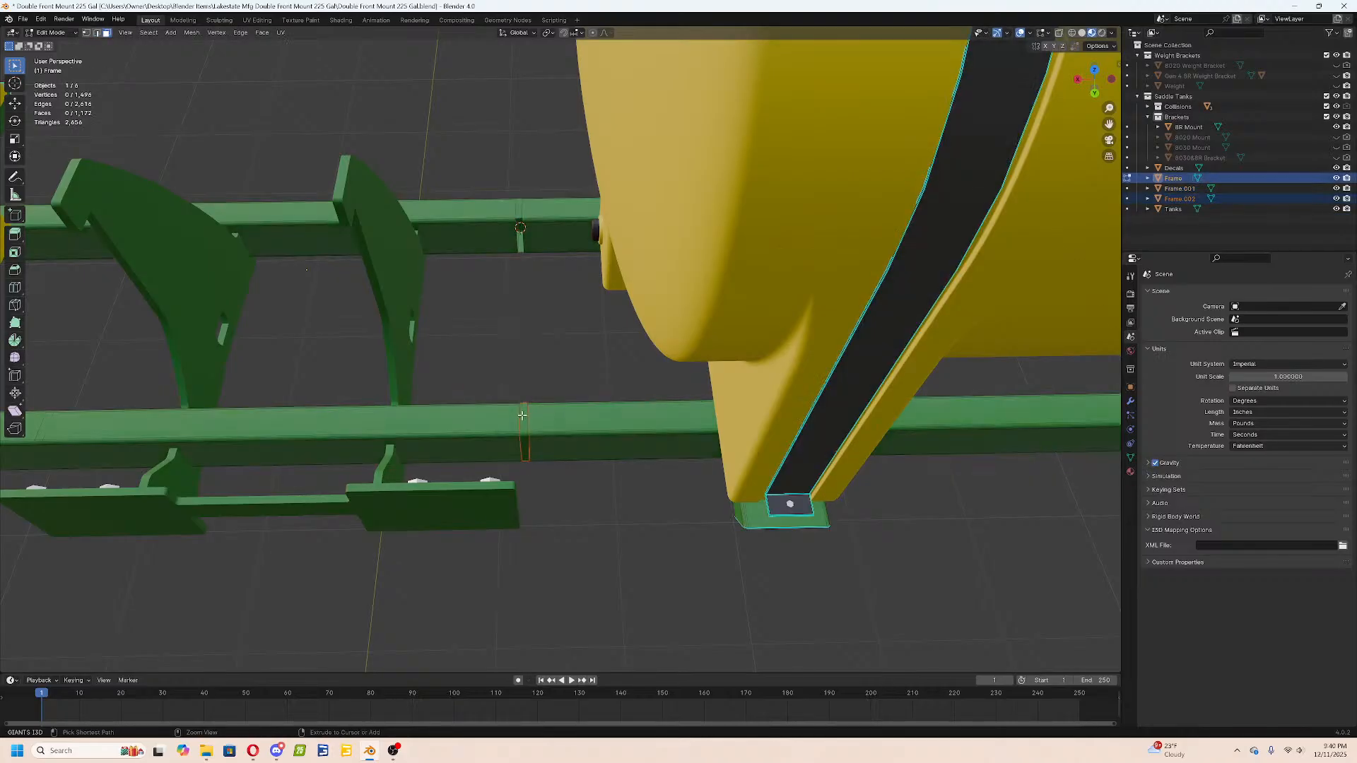
scroll(522, 415, "down", 6)
key("ctrl+z")
key("ctrl+z")
key("ctrl+z")
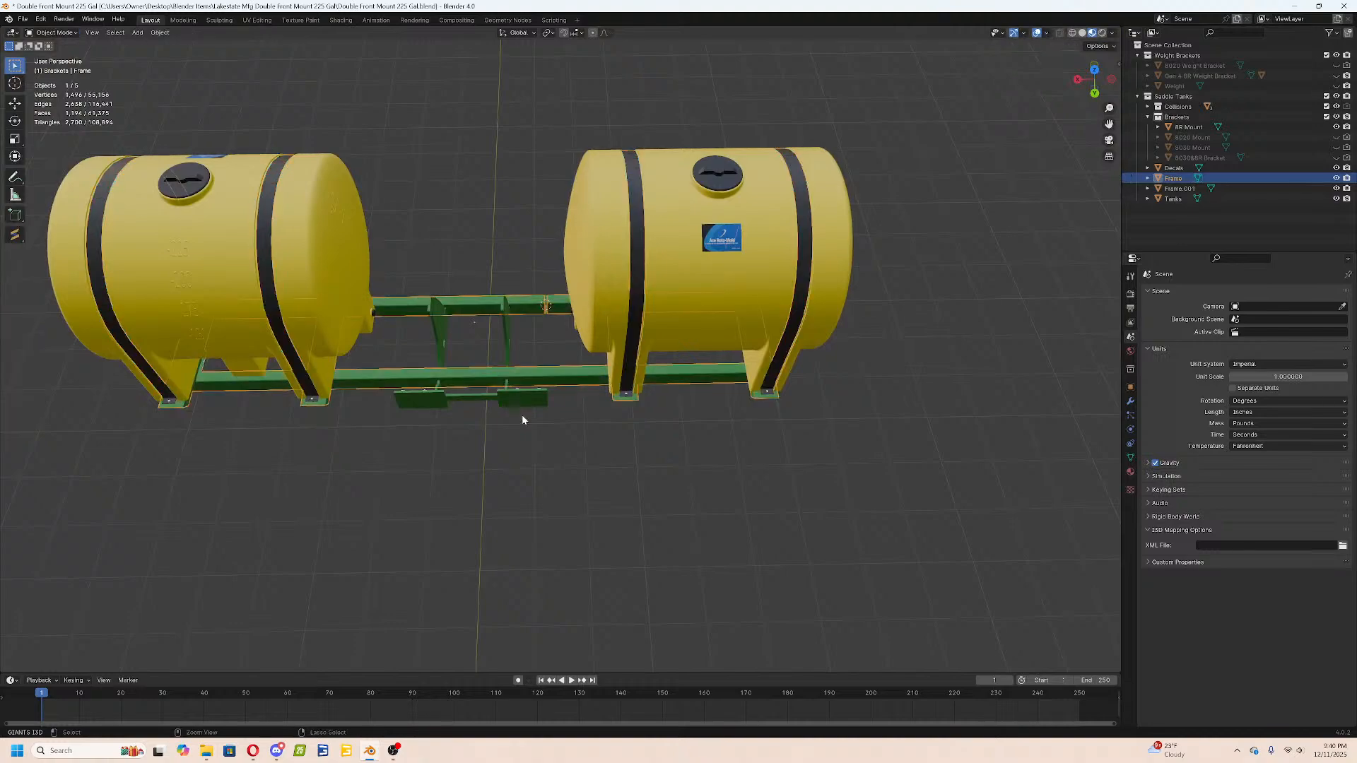
scroll(623, 394, "up", 5)
key("ctrl+z")
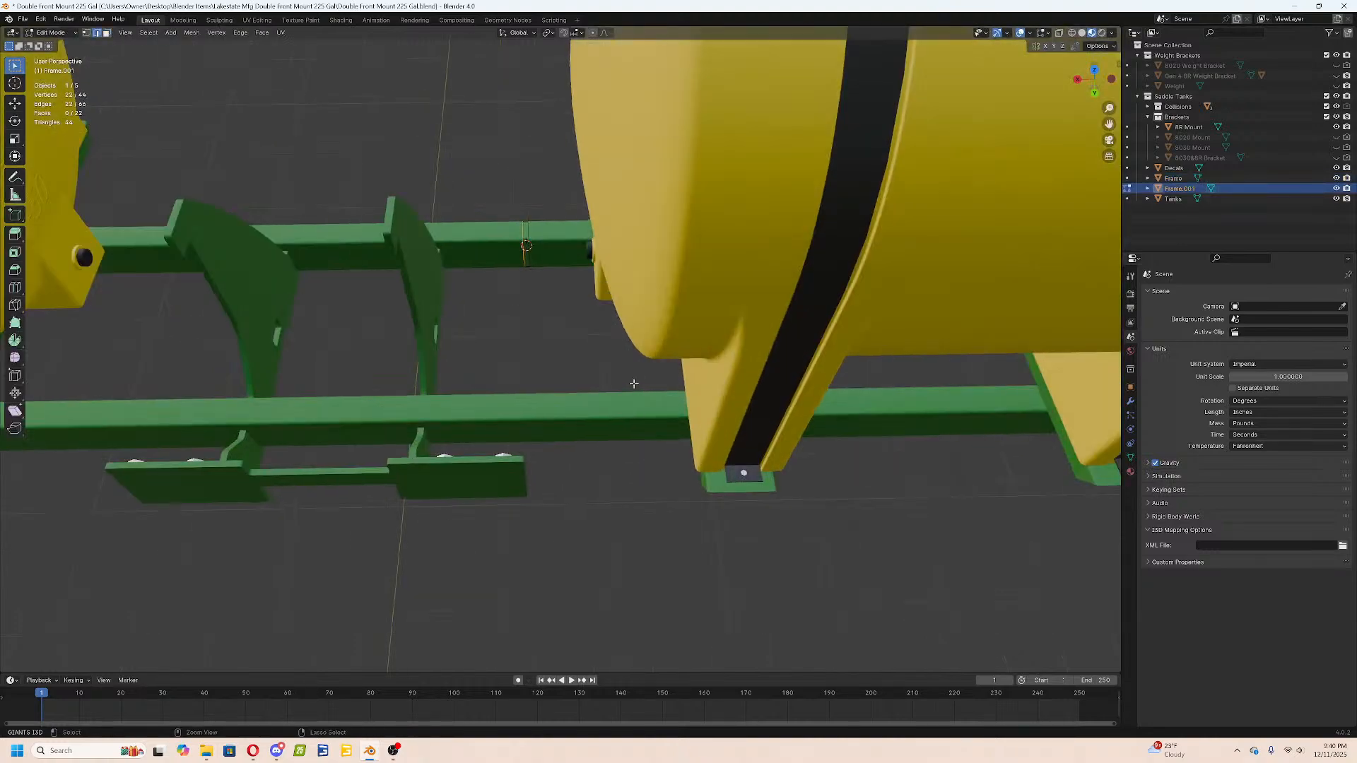
key("ctrl+z")
key("ctrl+z")
key("ctrl+z")
Select the narrow face loop on the front beam's -X side and set its median X to -15 inches.
middle_click_drag(631, 381, 549, 277)
left_click(578, 537)
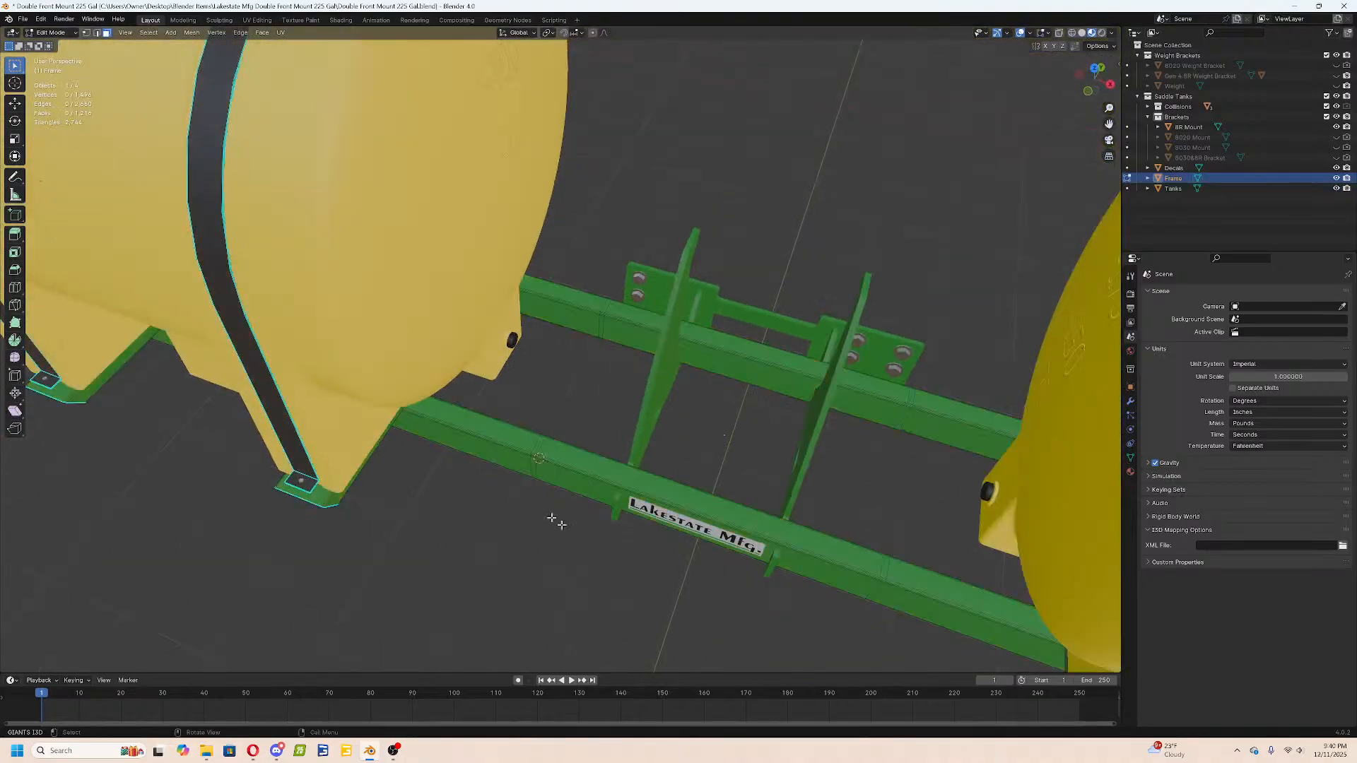
left_click(535, 458, "alt")
key("ctrl+z")
scroll(545, 464, "down", 6)
middle_click_drag(727, 503, 767, 481)
key("n")
left_click(1114, 65)
left_click(1093, 85)
type("-15")
key("Return")
Select the narrow face loop on the rear beam's -X side and set its median X to -15 inches.
scroll(842, 464, "up", 4)
key("alt+a")
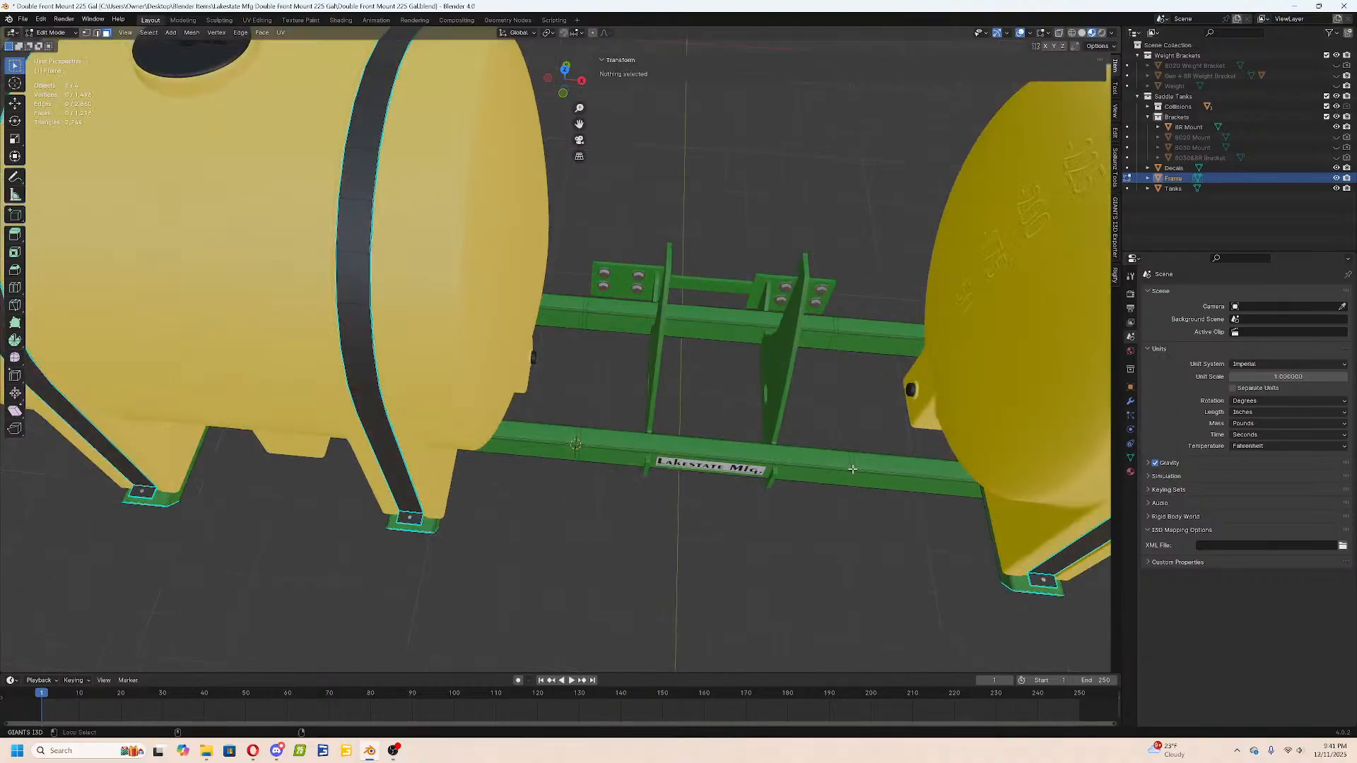
left_click(852, 468, "alt")
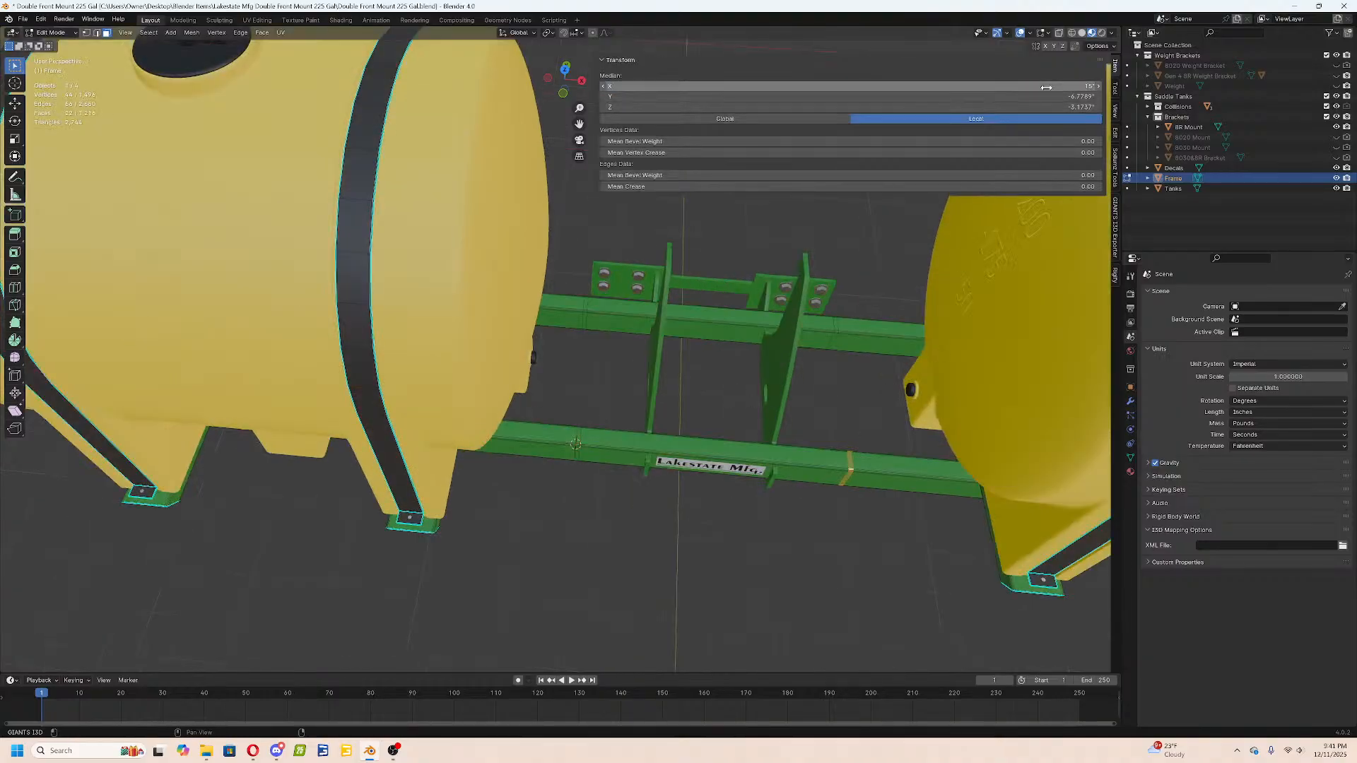
key("alt+a")
left_click(584, 307, "alt")
key("alt+a")
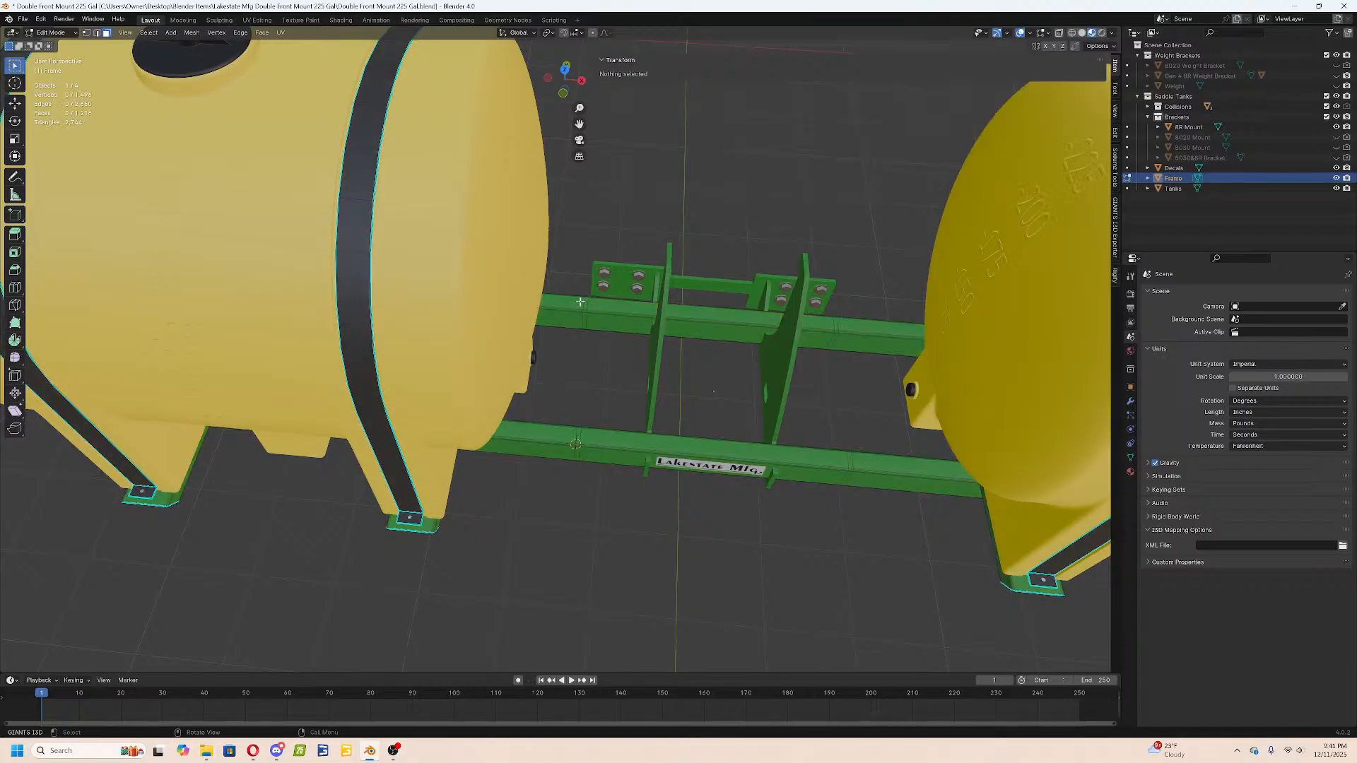
left_click(583, 311, "alt")
left_click(1064, 84)
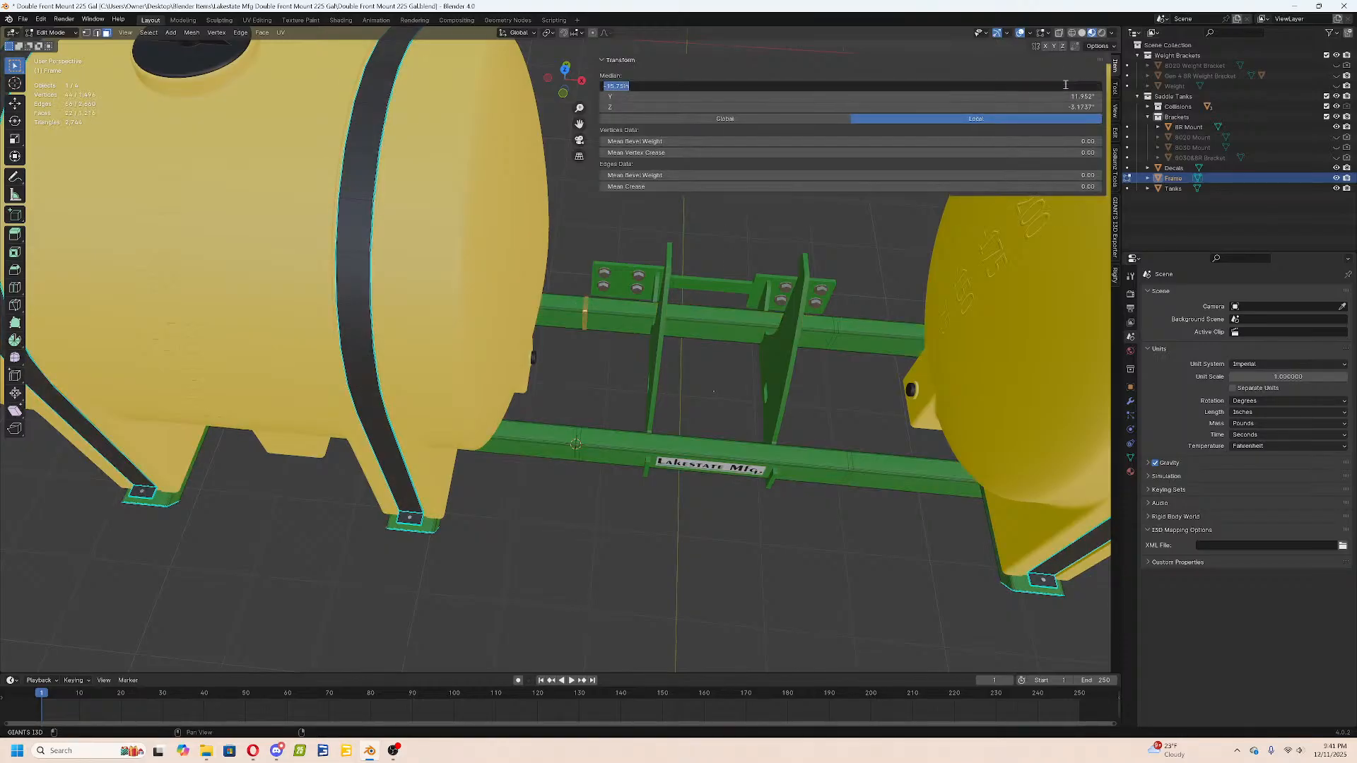
key("Return")
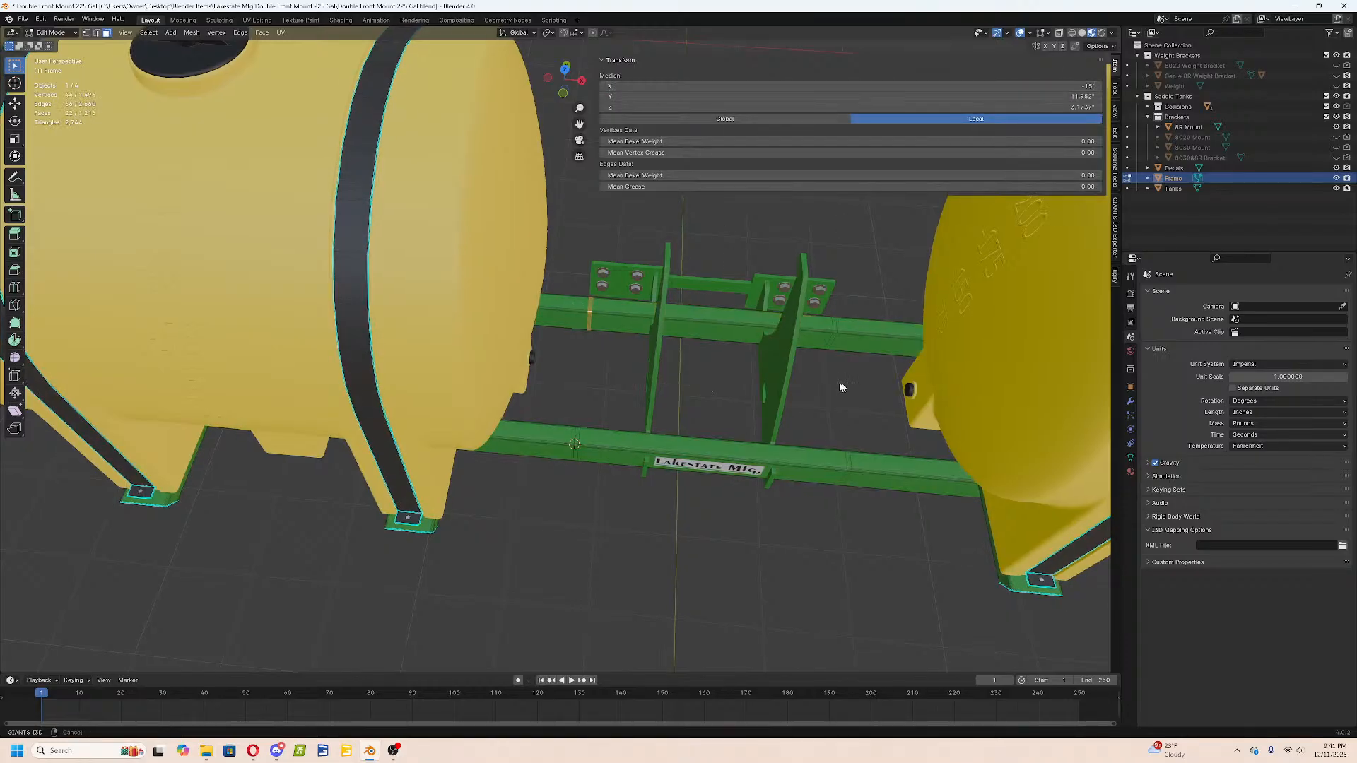
Select the narrow face loop on the rear beam's +X side and set its median X to 15 inches.
middle_click_drag(845, 381, 641, 353, "shift")
key("a")
key("alt+a")
left_click(641, 344, "alt")
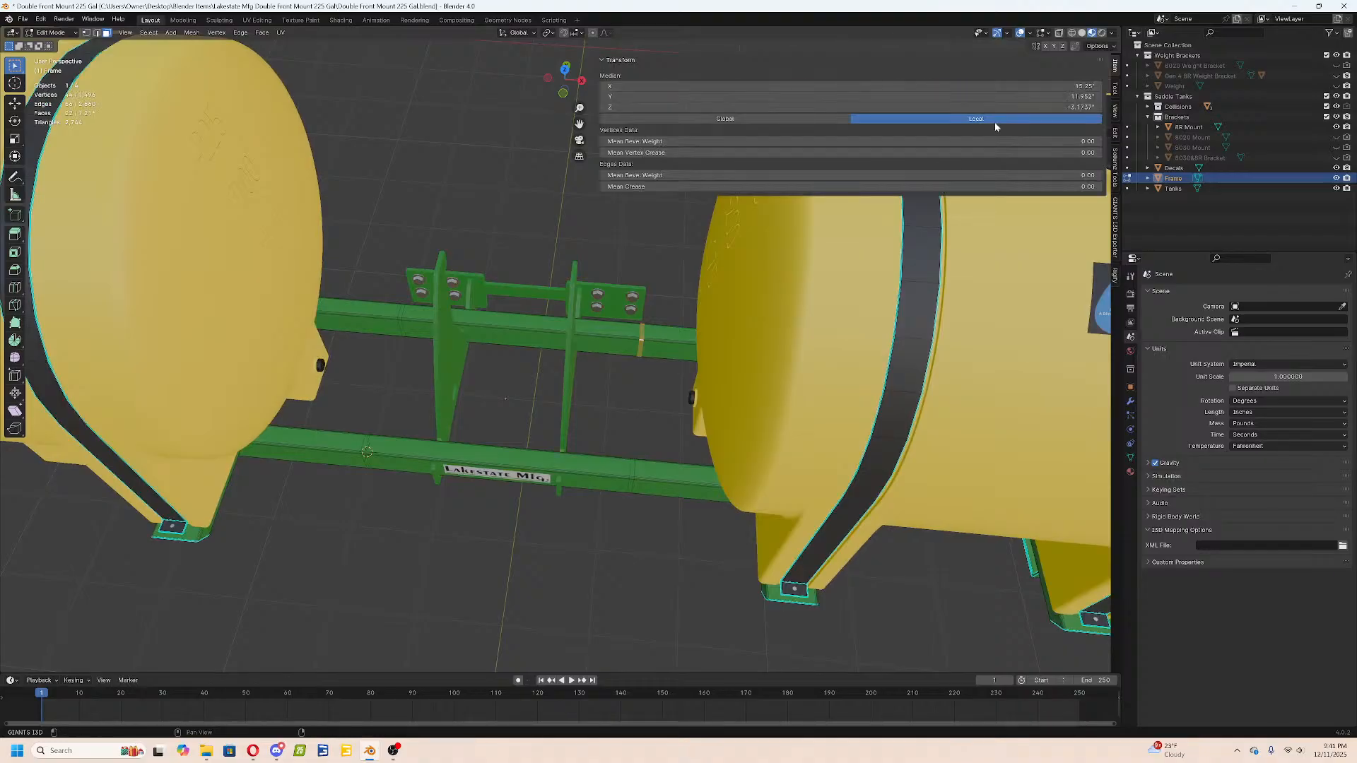
left_click(1036, 82)
type("15")
key("Return")
key("a")
key("alt+a")
Delete the faces of the four narrow loops on the sides where the front and rear beams face each other.
scroll(719, 325, "up", 5)
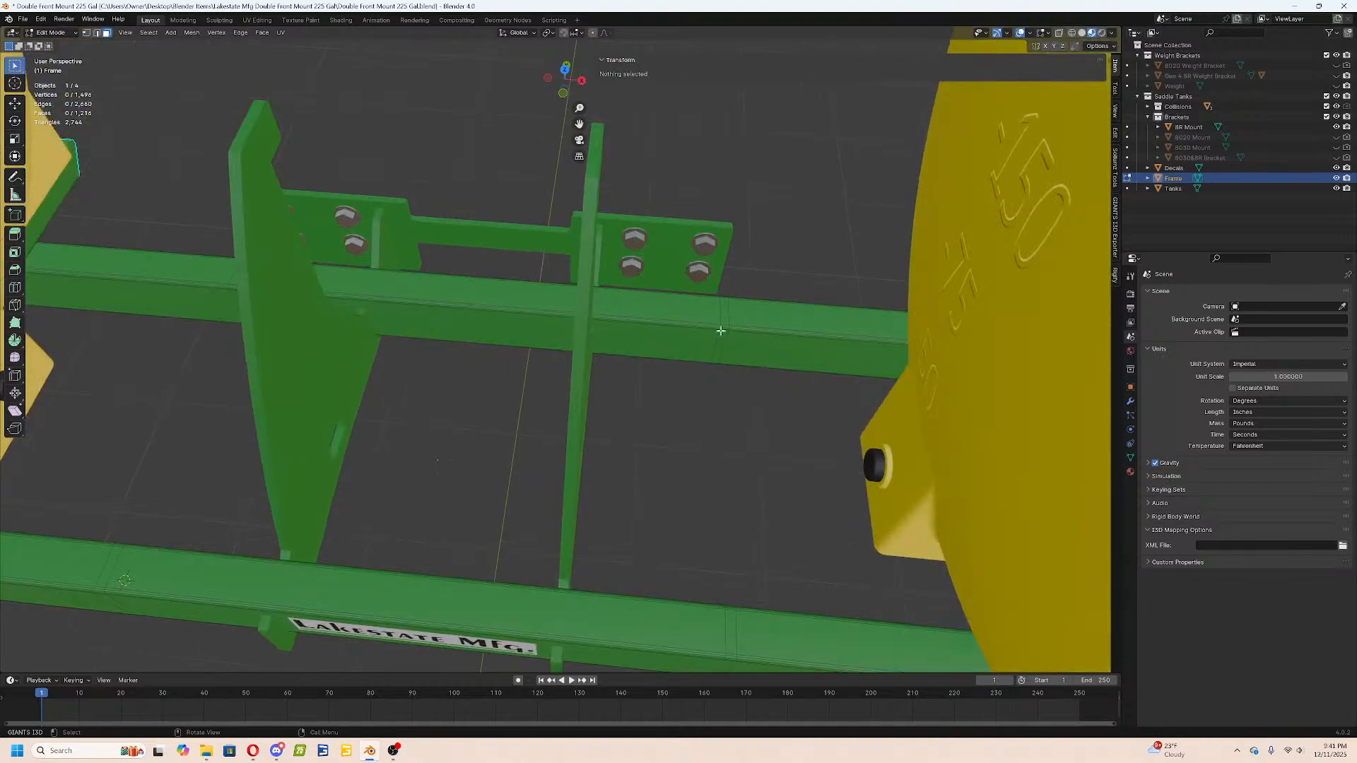
middle_click_drag(724, 330, 579, 400)
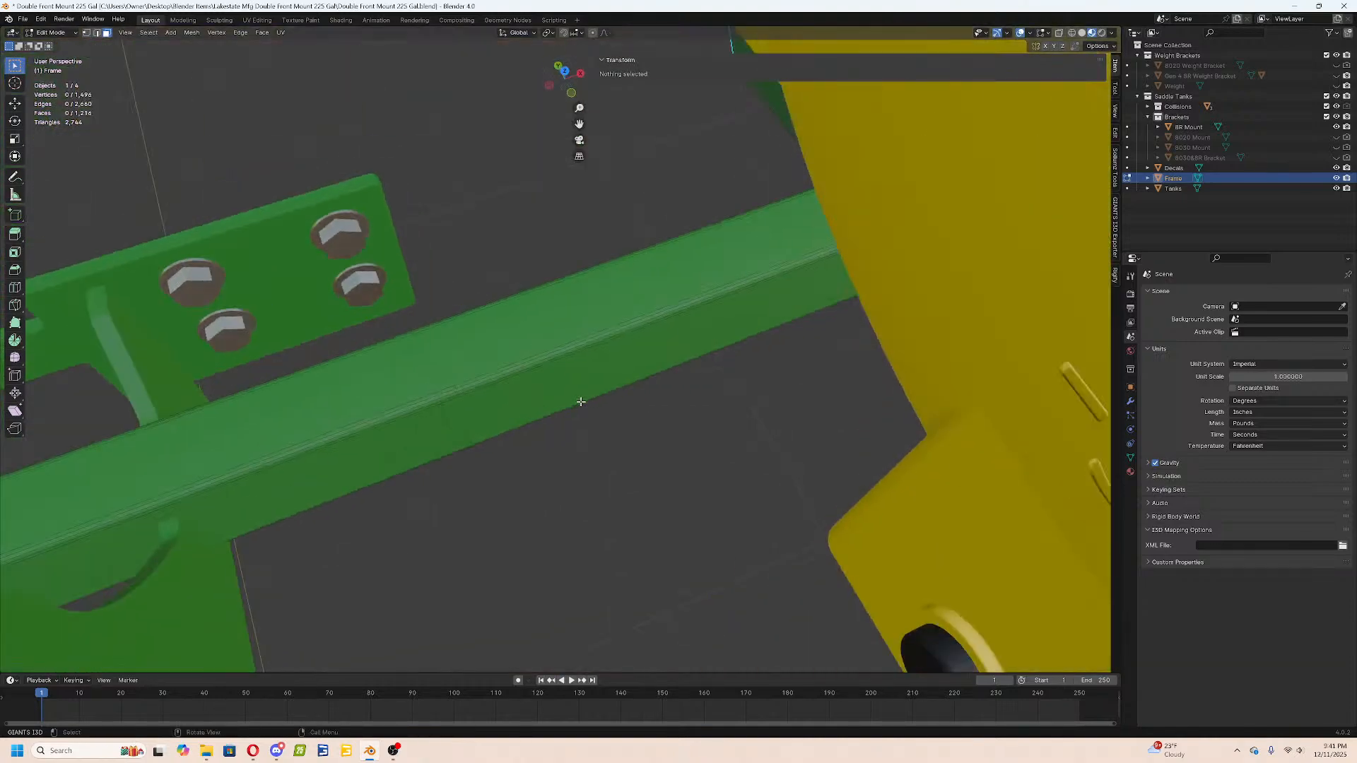
key("KP_7")
key("shift+z")
key("c")
left_click(451, 379)
right_click(450, 379)
scroll(448, 379, "down", 7)
middle_click_drag(523, 485, 529, 405, "shift")
key("c")
mouse_move(542, 410)
left_mouse_down()
mouse_move(530, 393)
mouse_move(252, 394)
mouse_move(249, 314)
left_mouse_up()
right_click(248, 315)
key("x")
left_click(250, 315)
key("ctrl+z")
key("x")
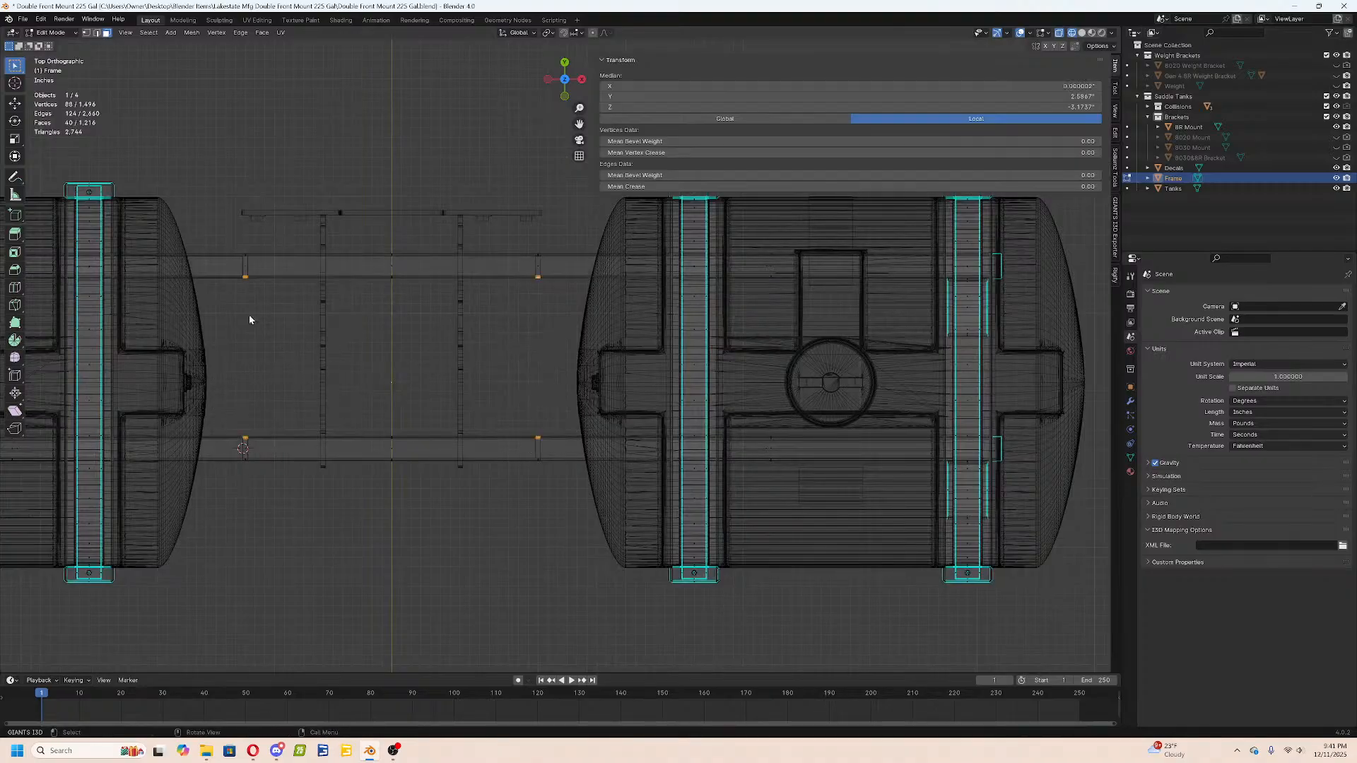
left_click(238, 279)
middle_click_drag(545, 367, 606, 416)
key("shift+z")
scroll(607, 415, "up", 5)
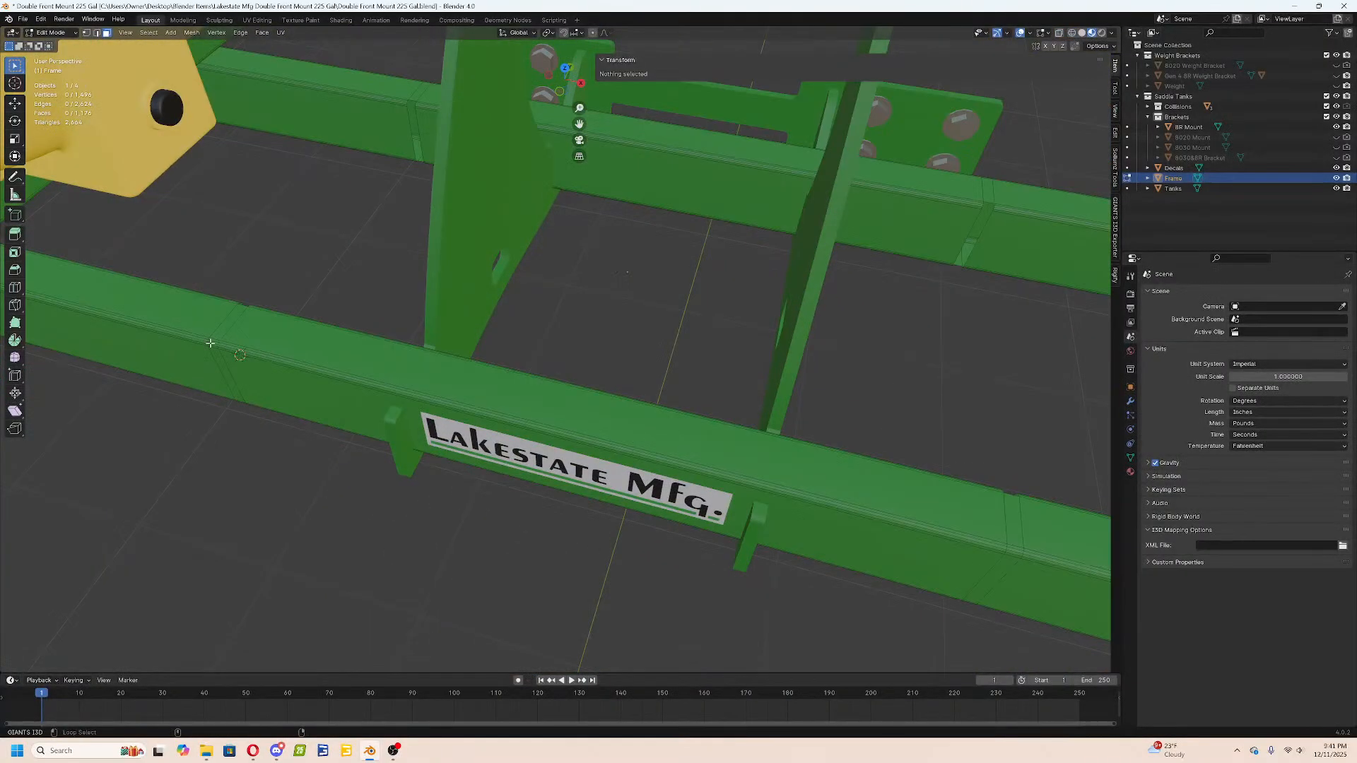
Select the four remaining narrow face loops on the front and rear beams and separate them from the frame into their own object.
left_click(210, 344, "alt")
scroll(792, 458, "down", 3)
left_click(795, 455, "alt+shift")
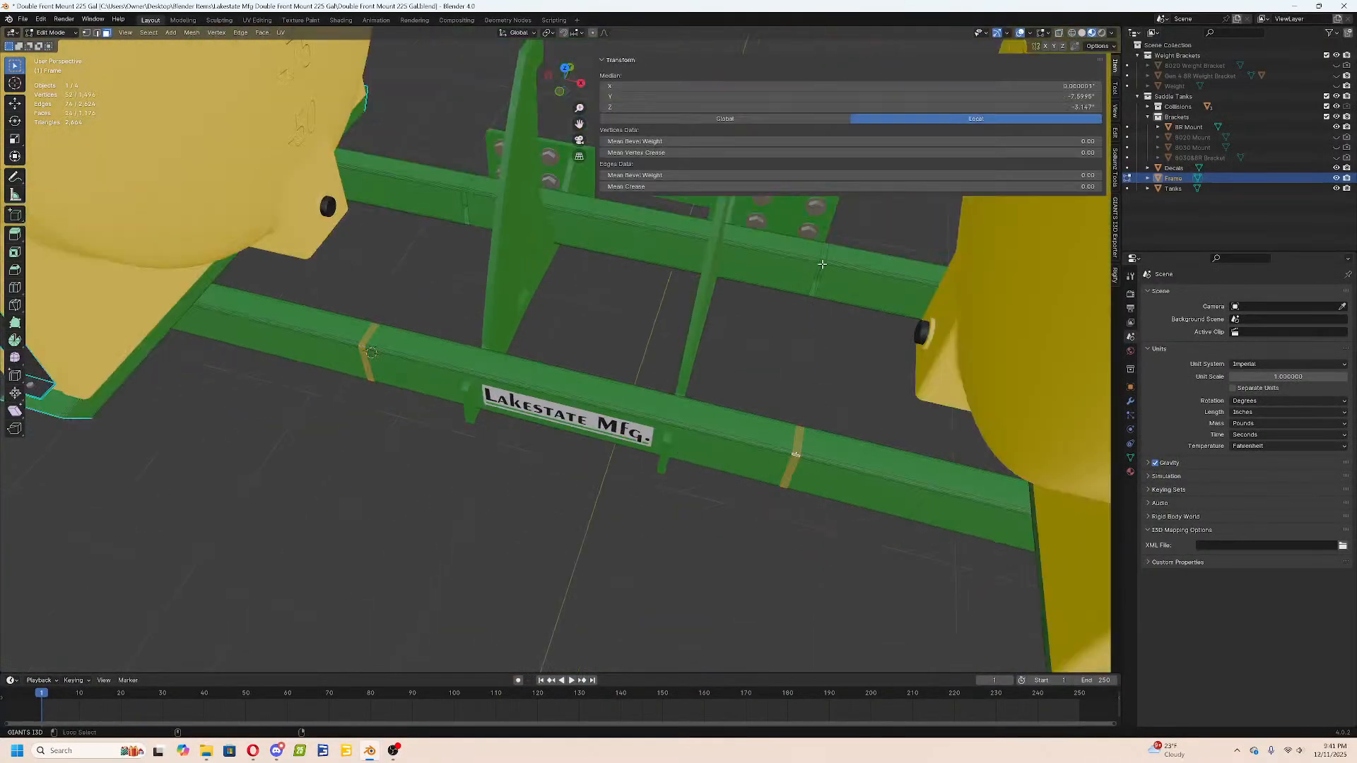
left_click(825, 251, "alt+shift")
key("ctrl+z")
middle_click_drag(744, 291, 458, 493)
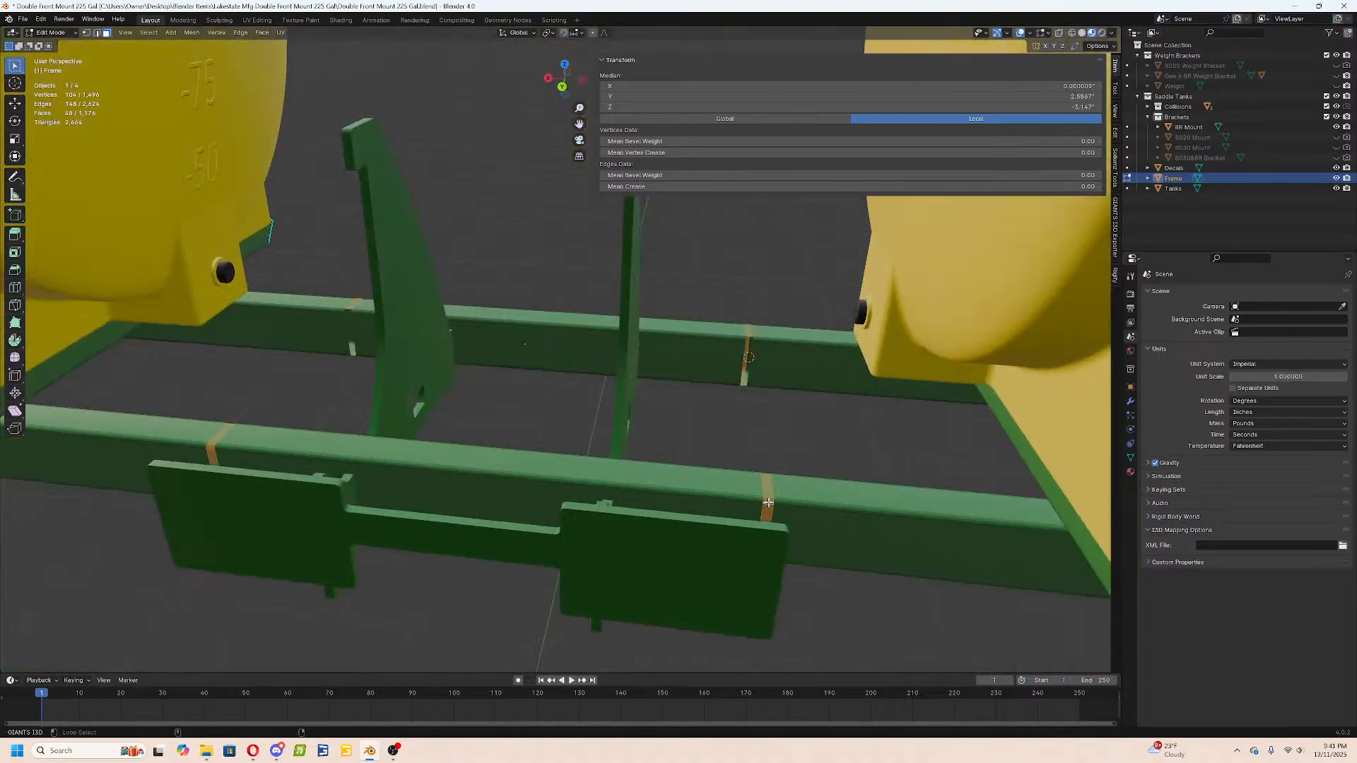
key("p")
left_click(768, 503)
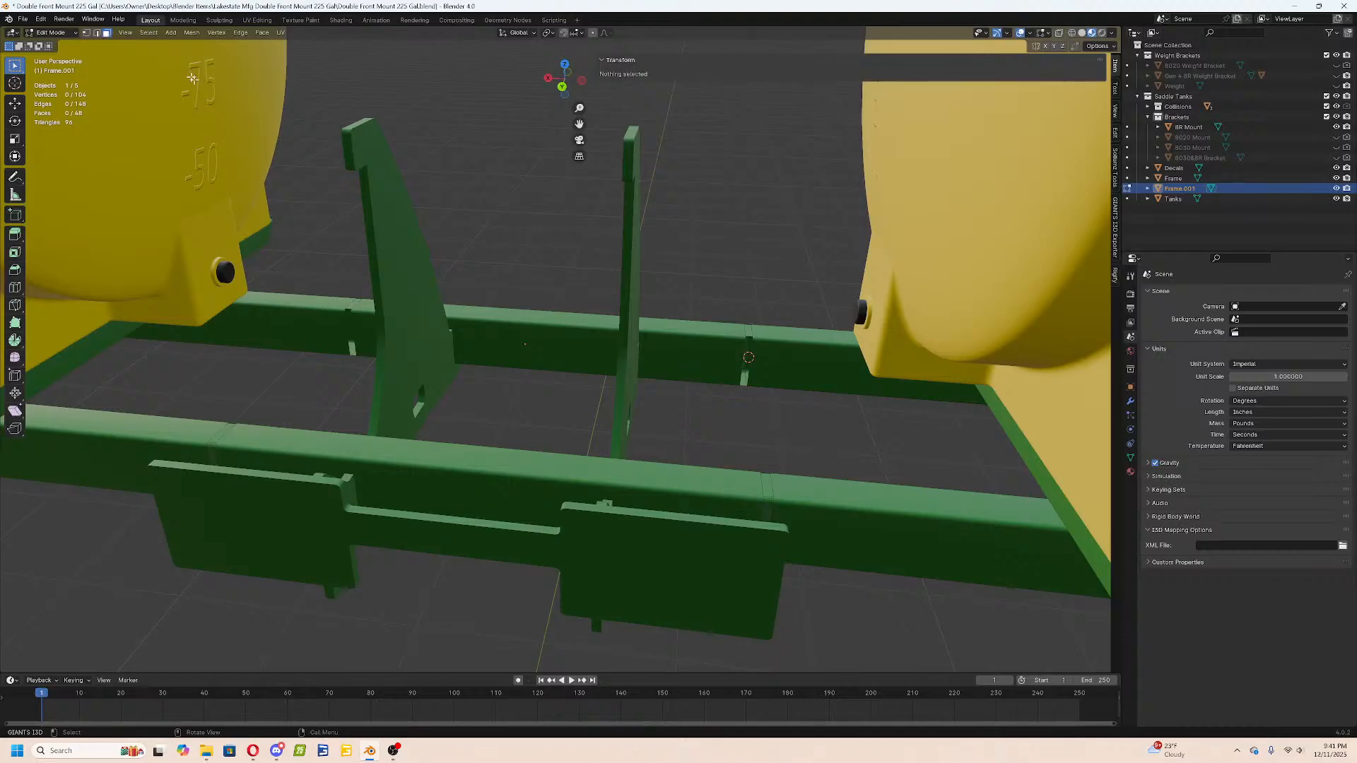
Fill a face between the upper open edges of the front and rear bands on both the +X and -X sides.
left_click(350, 309, "shift")
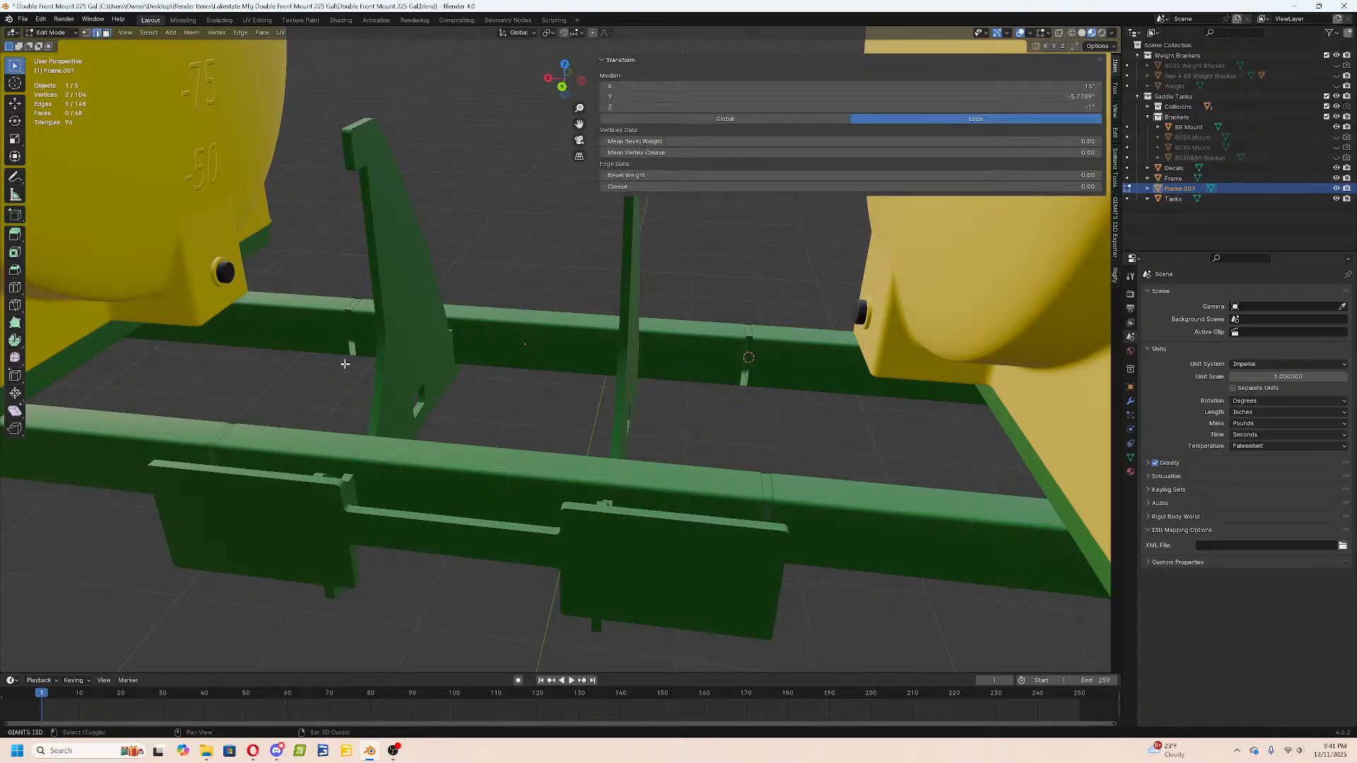
left_click(225, 425, "shift")
left_click(239, 424, "shift")
key("f")
middle_click_drag(230, 424, 441, 409)
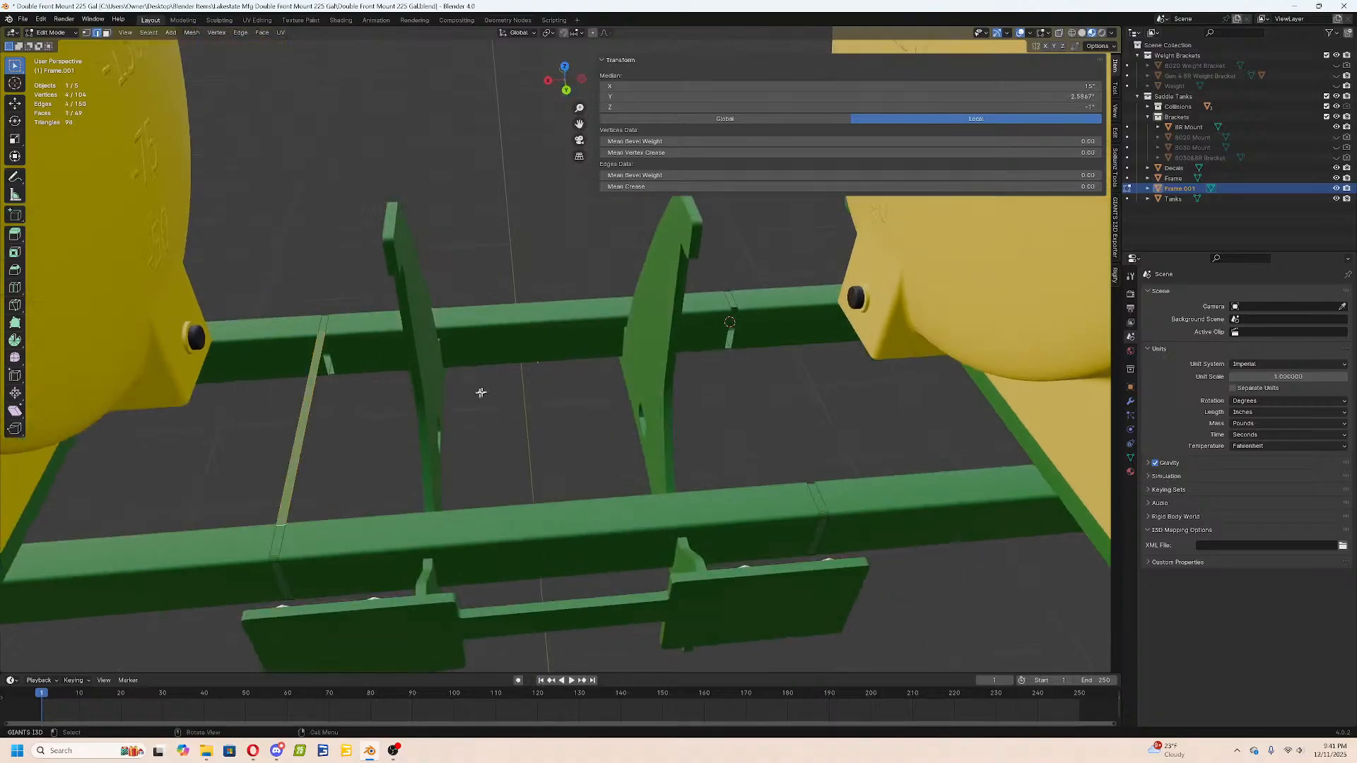
left_click(733, 308)
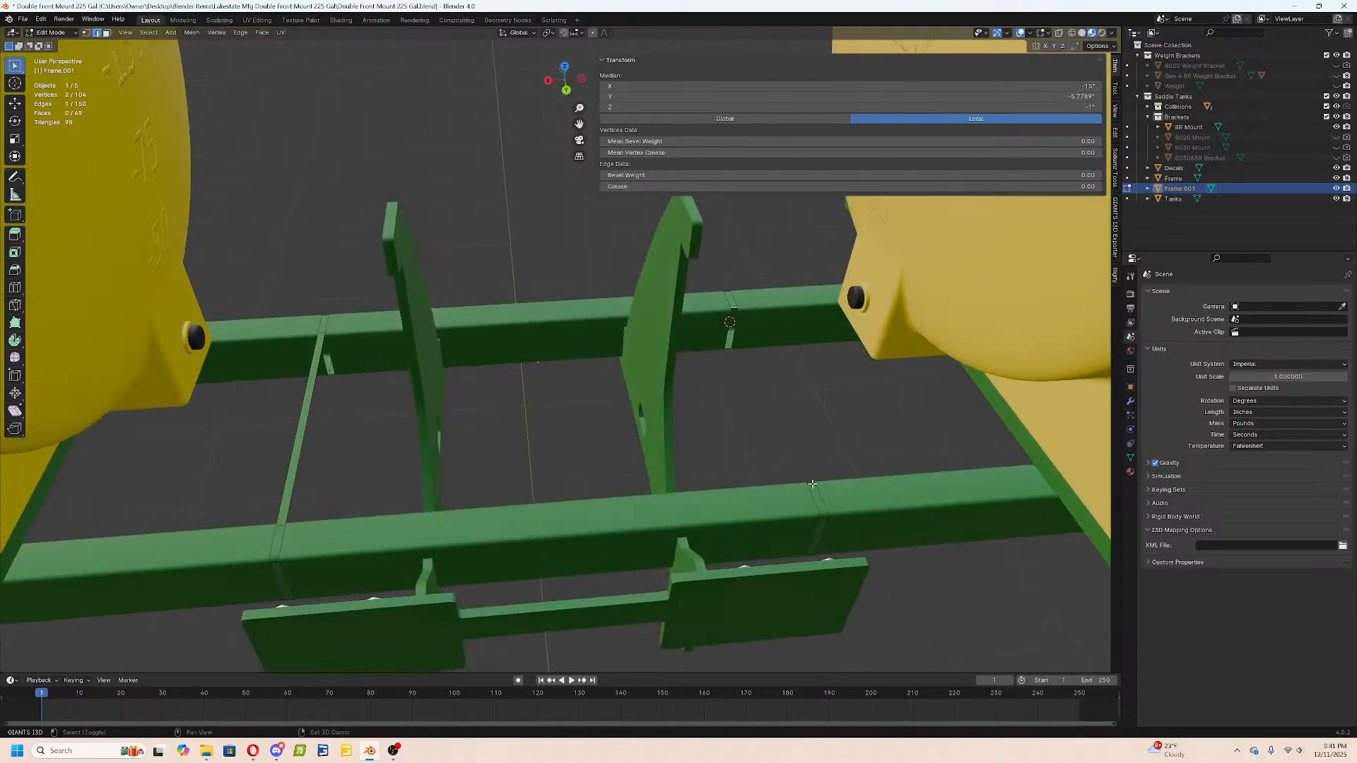
key("f")
Fill faces between the lower open edges of the front and rear bands.
middle_click_drag(819, 479, 620, 484)
left_click(758, 332)
middle_click_drag(529, 325, 435, 477)
key("f")
left_click(440, 566)
left_click(451, 572, "shift")
key("ctrl+z")
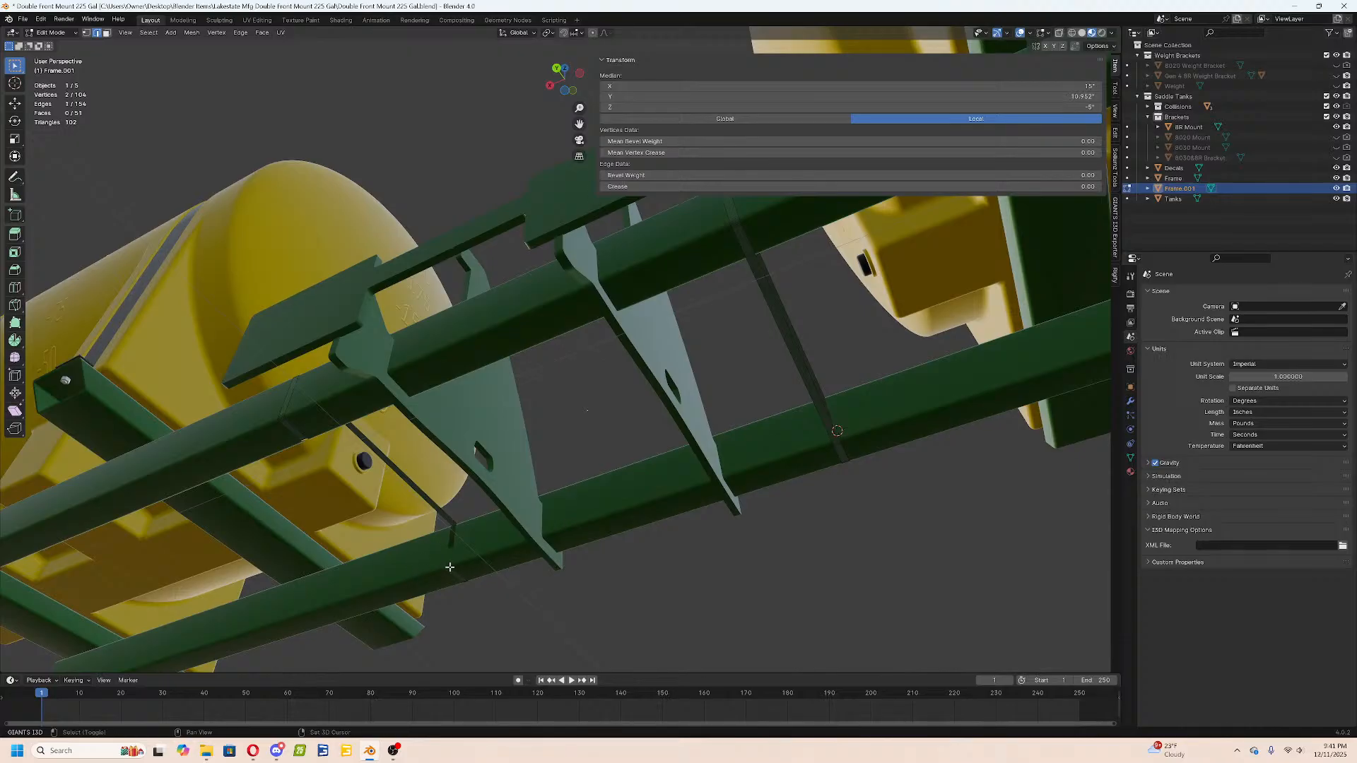
Fill the two open sides of the +X band outline to make a solid cross plate.
key("a")
middle_click_drag(450, 566, 576, 258)
key("alt+a")
left_click(364, 472, "alt")
key("f")
key("a")
key("alt+a")
left_click(576, 254, "alt")
key("f")
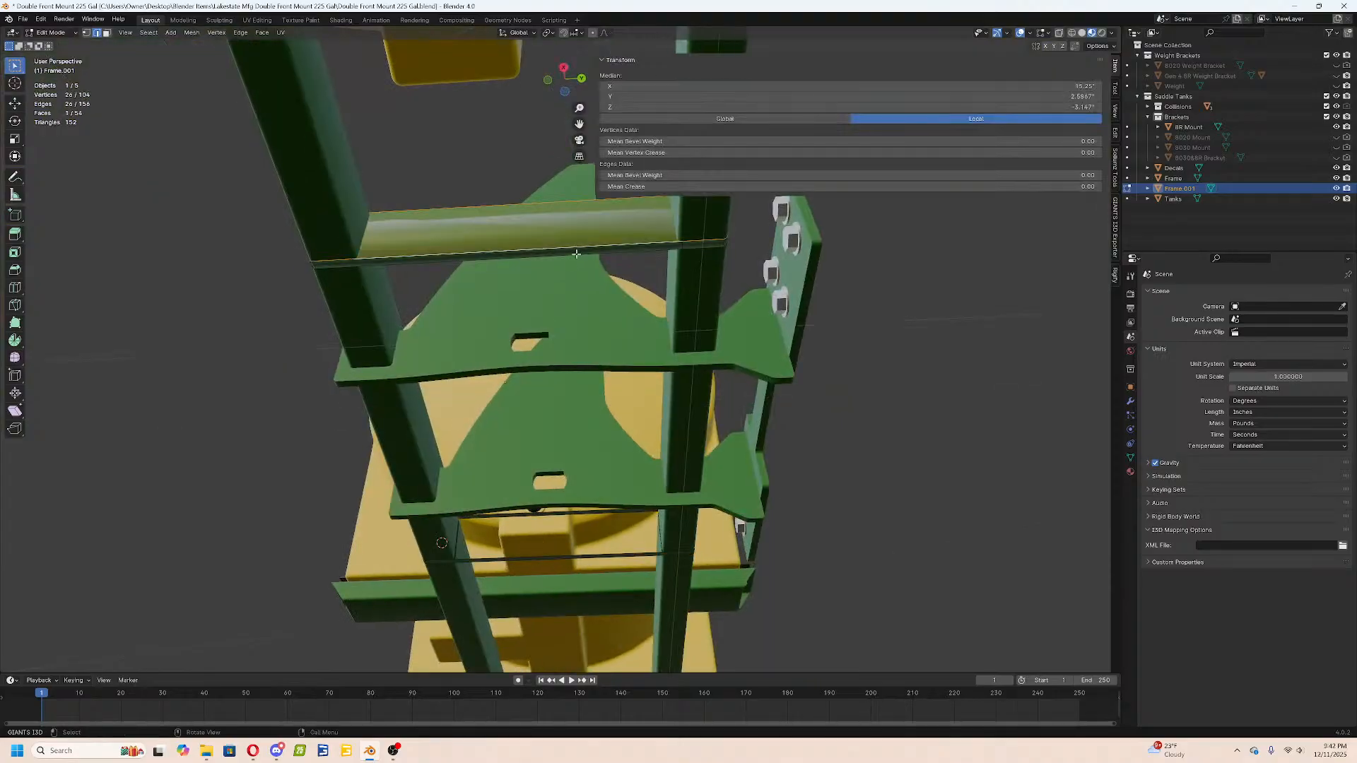
Dissolve the four edges where the bridging faces meet the bands on the +X cross plate.
left_click(682, 245)
left_click(351, 264, "shift")
middle_click_drag(351, 264, 412, 440)
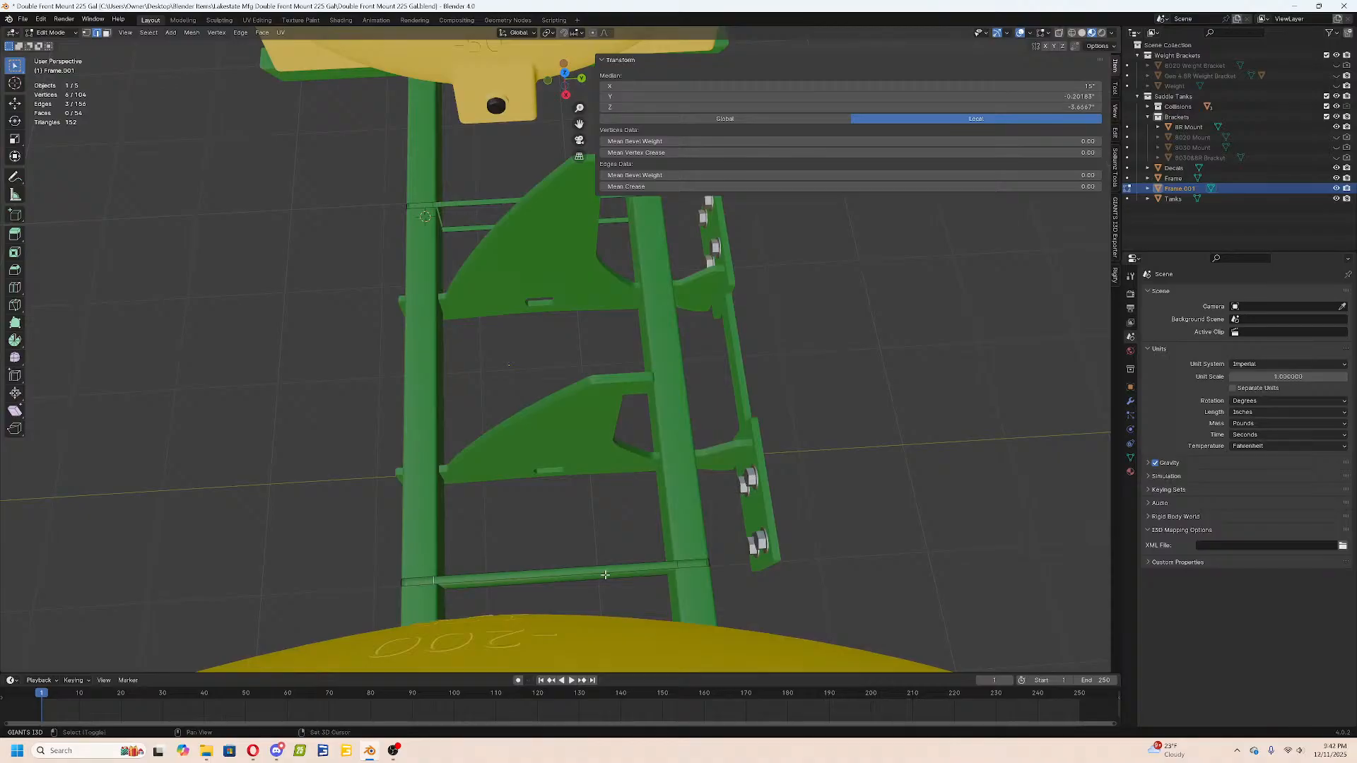
key("x")
left_click(651, 609)
middle_click_drag(650, 610, 577, 489)
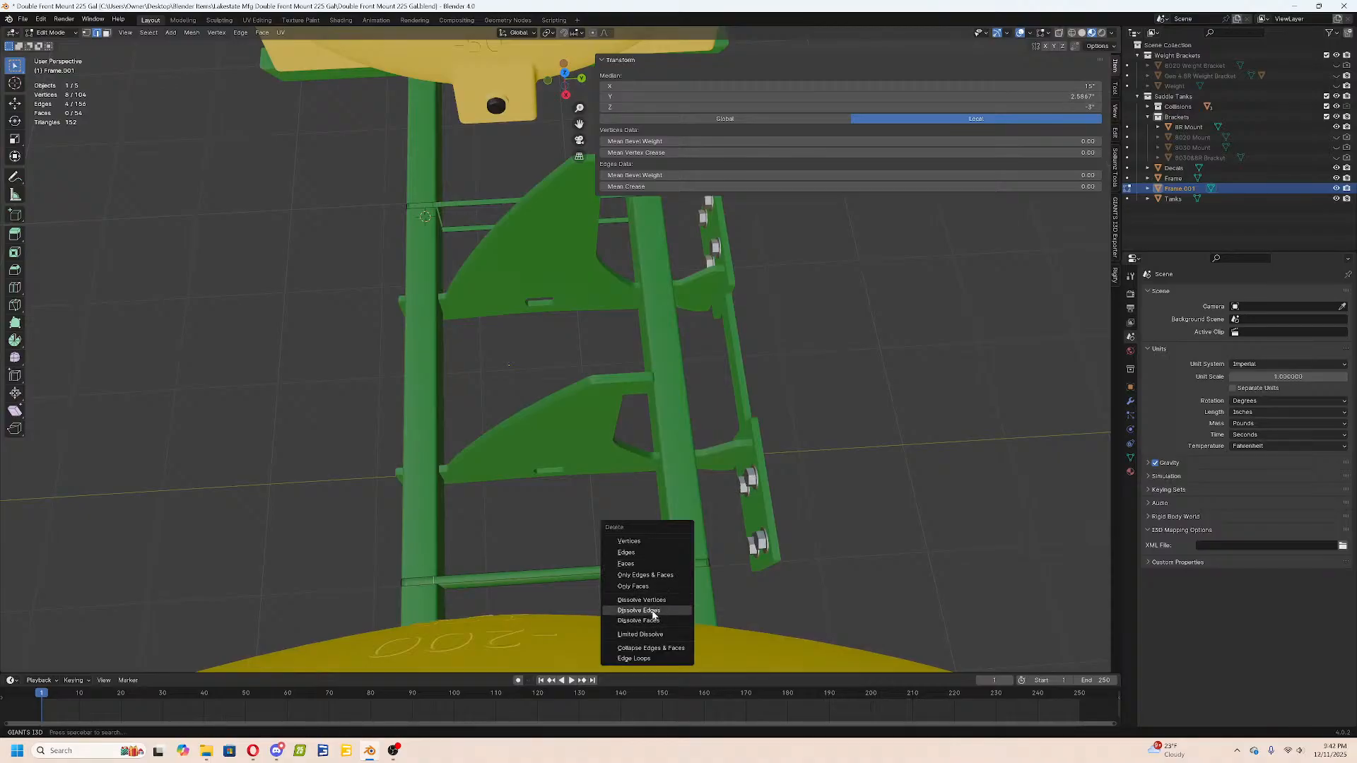
Dissolve the four edges where the bridging faces meet the bands on the -X side.
scroll(577, 489, "up", 5)
key("a")
key("alt+a")
left_click(507, 570)
left_click(703, 276, "shift")
middle_click_drag(704, 275, 530, 442)
key("x")
left_click(502, 423)
key("a")
key("alt+a")
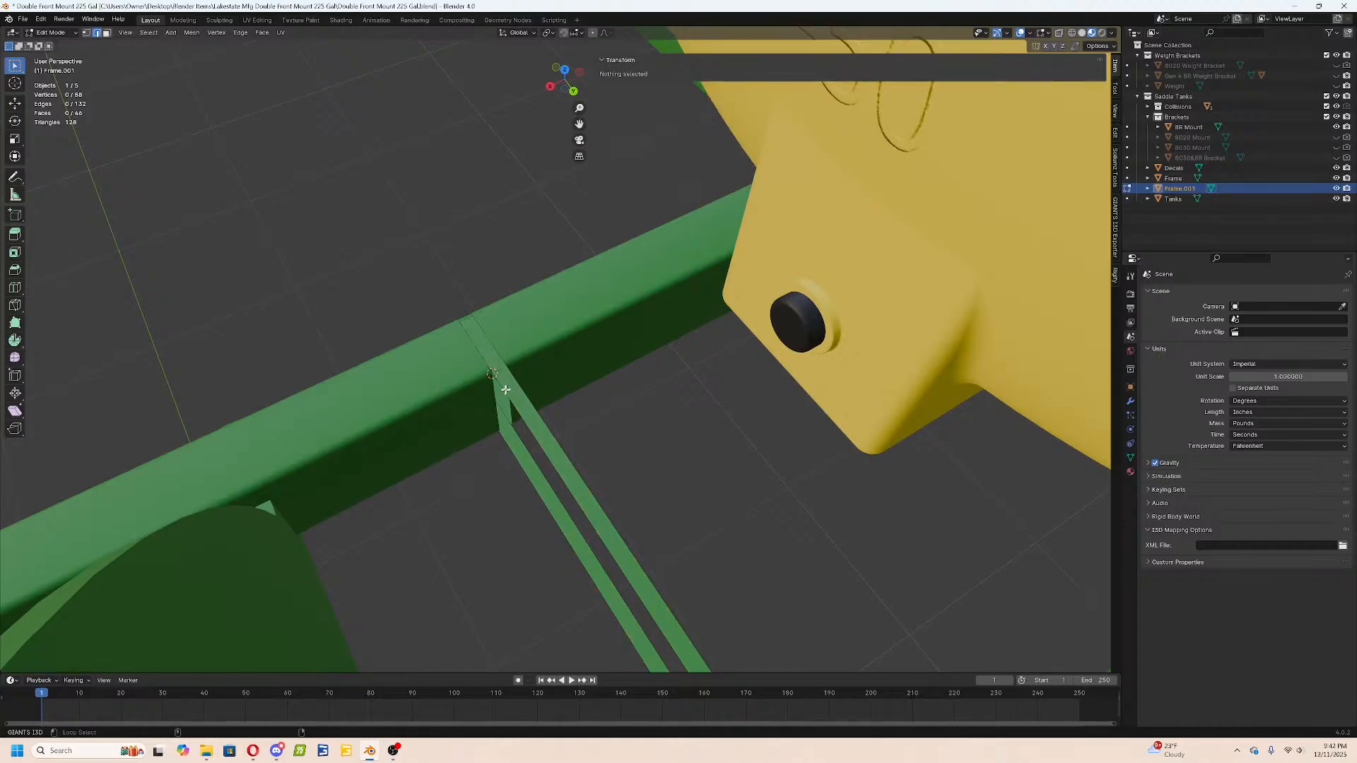
Fill the two open sides of the -X band outline and return to Object Mode.
left_click(508, 397, "alt")
left_click(538, 413, "alt+shift")
key("f")
key("Tab")
mouse_move(539, 414)
middle_mouse_down()
mouse_move(496, 387)
mouse_move(522, 426)
middle_mouse_up()
scroll(523, 426, "down", 6)
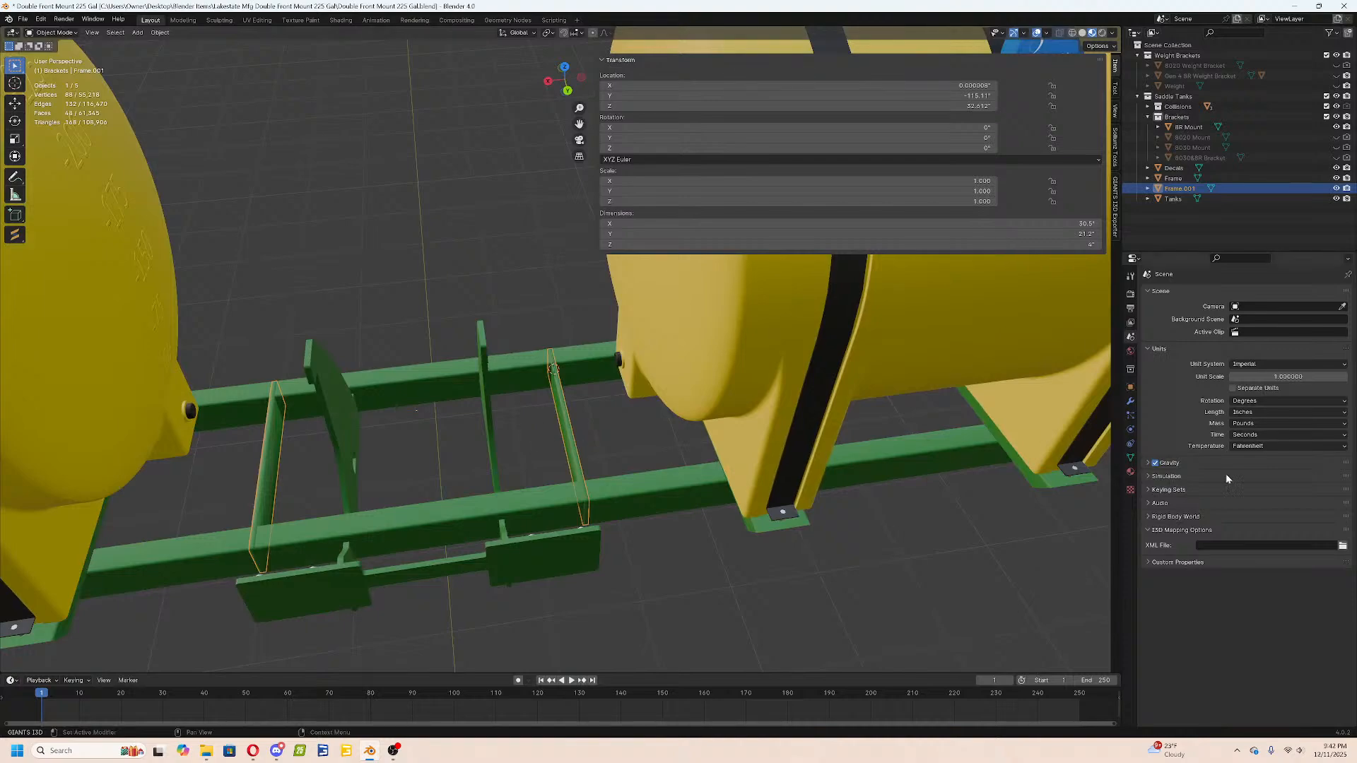
Clear the custom split normals data of the cross plates and shade the object smooth.
left_click(1130, 457)
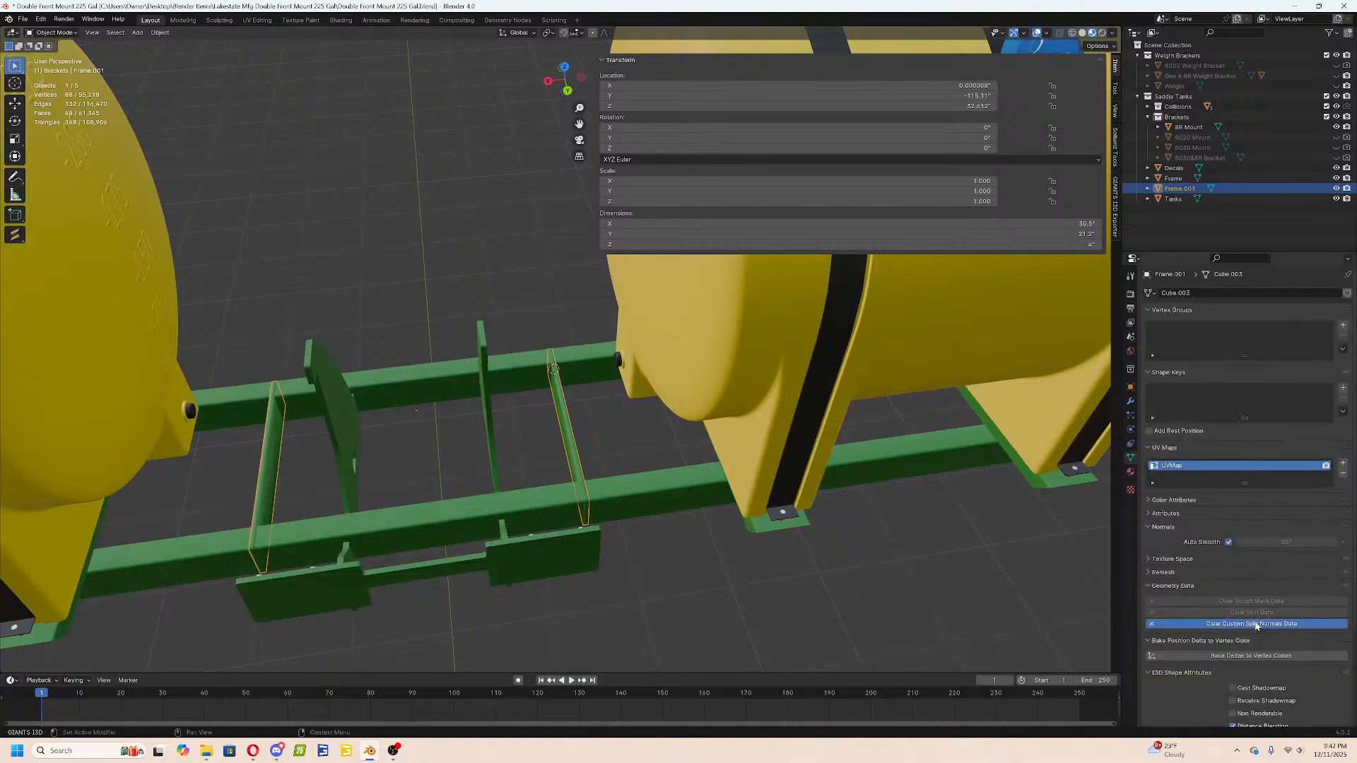
right_click(586, 435)
left_click(575, 399)
Select a large side face on each cross plate and snap the 3D cursor to the midpoint between them.
middle_click_drag(576, 400, 798, 388)
scroll(762, 439, "up", 5)
key("Tab")
middle_click_drag(761, 439, 596, 345, "shift")
key("Tab")
key("Tab")
scroll(522, 435, "down", 4)
left_click(106, 32)
left_click(537, 368)
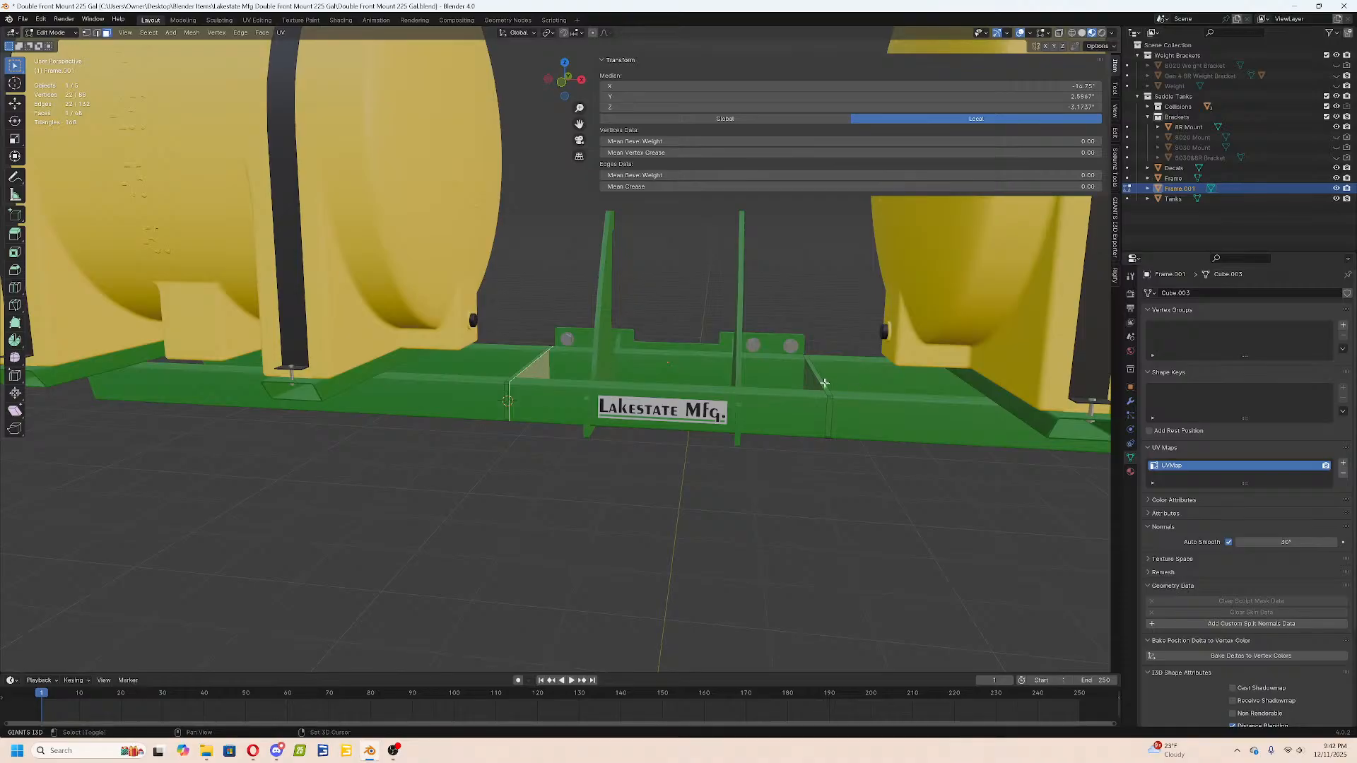
Set the origin of the cross plate object to the 3D cursor.
key("Tab")
right_click(777, 442)
mouse_move(794, 441)
left_click(891, 463)
middle_click_drag(898, 464, 868, 457)
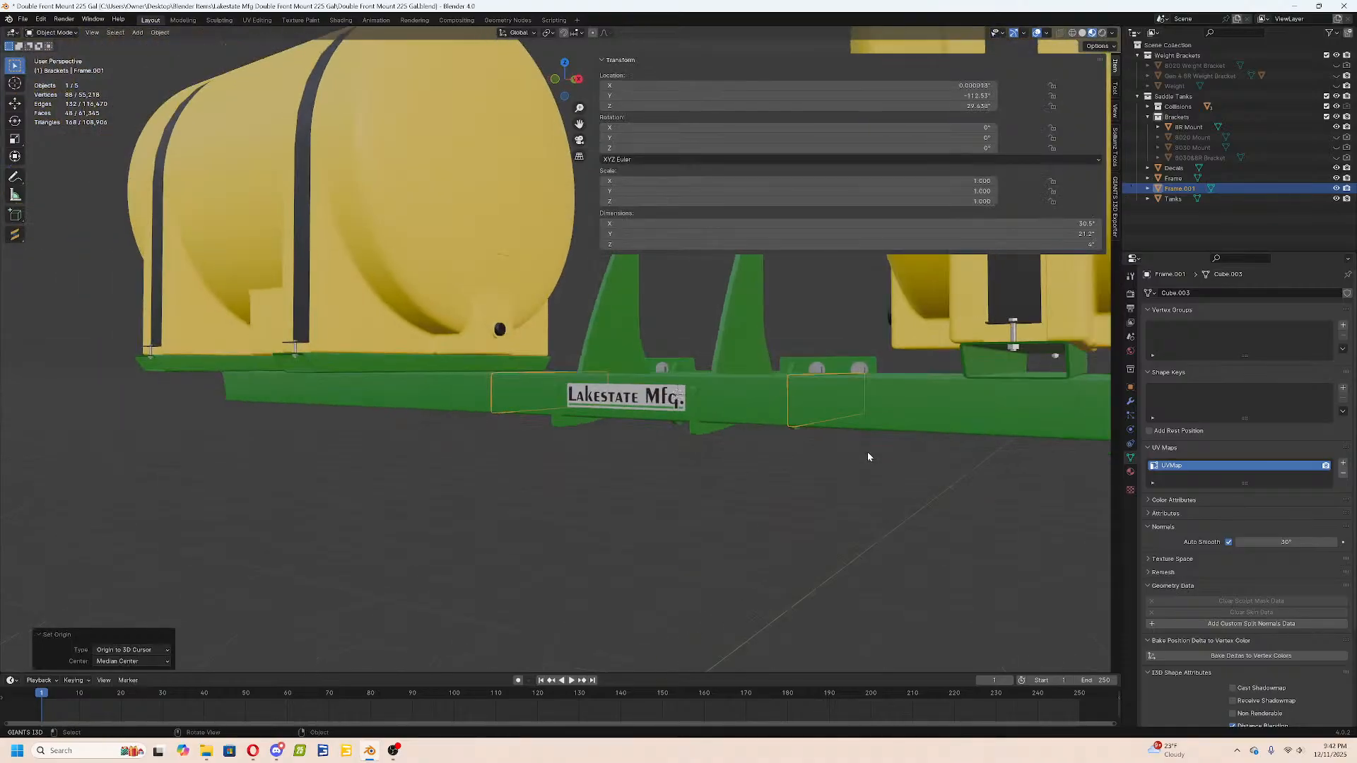
Scale the cross plates by about 1.06 in Y and Z with X excluded, and by about a further 1.25 along Z.
key("s")
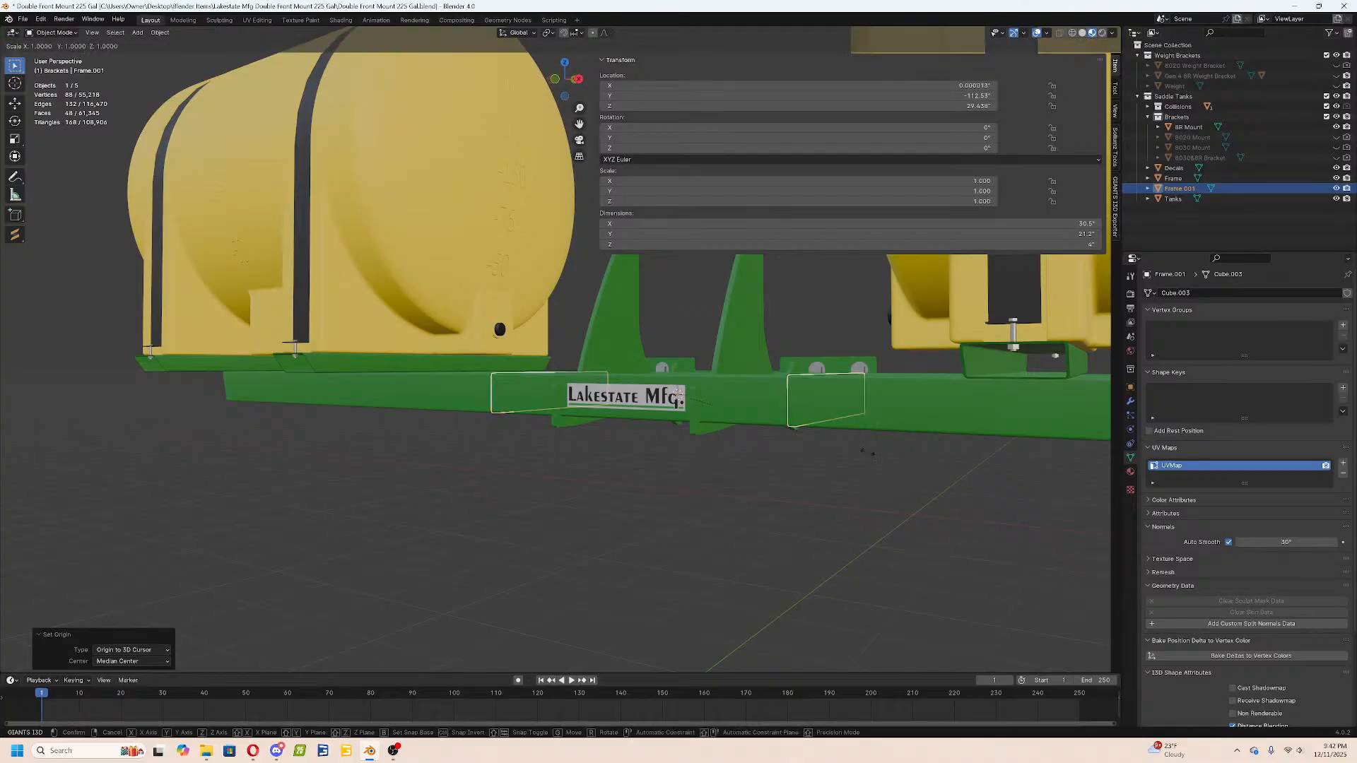
key("shift+x")
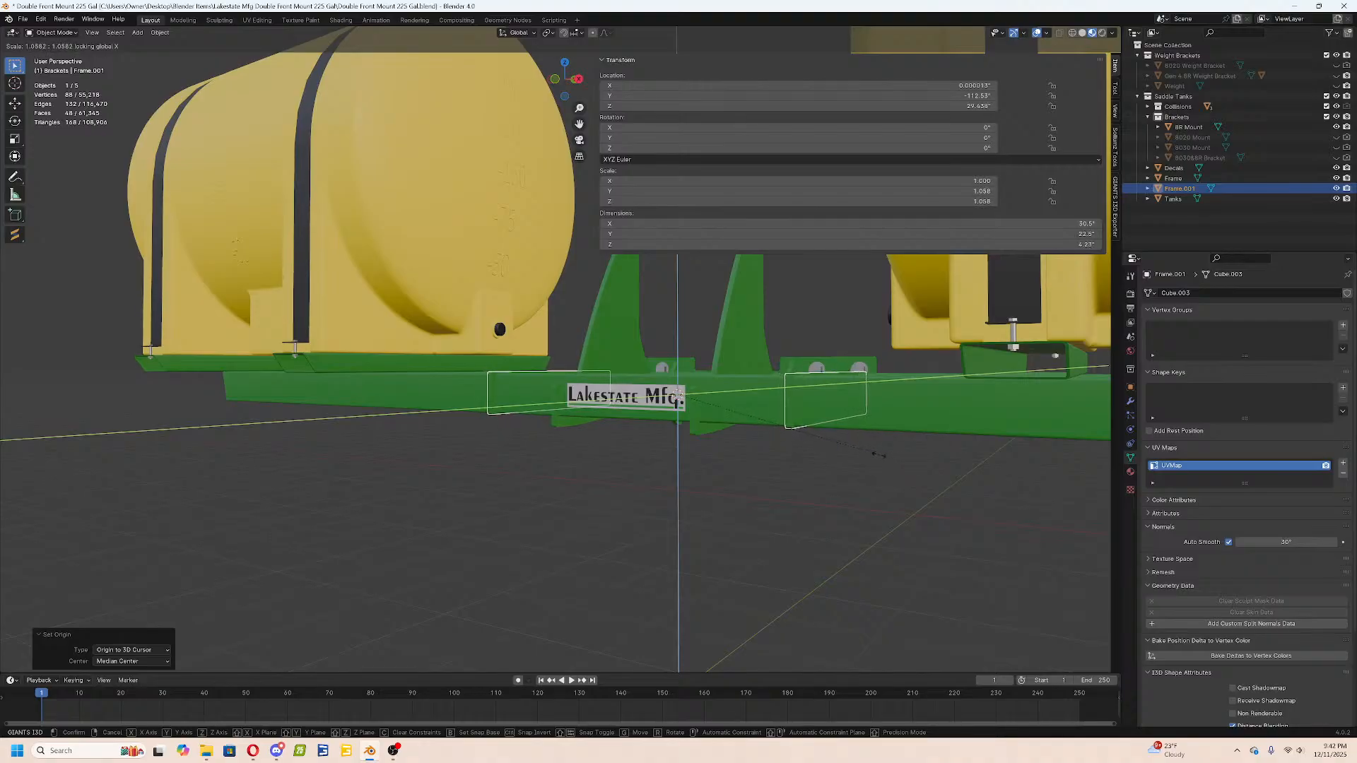
left_click(878, 454)
scroll(802, 446, "up", 3)
middle_click_drag(721, 436, 660, 447)
key("s")
key("z")
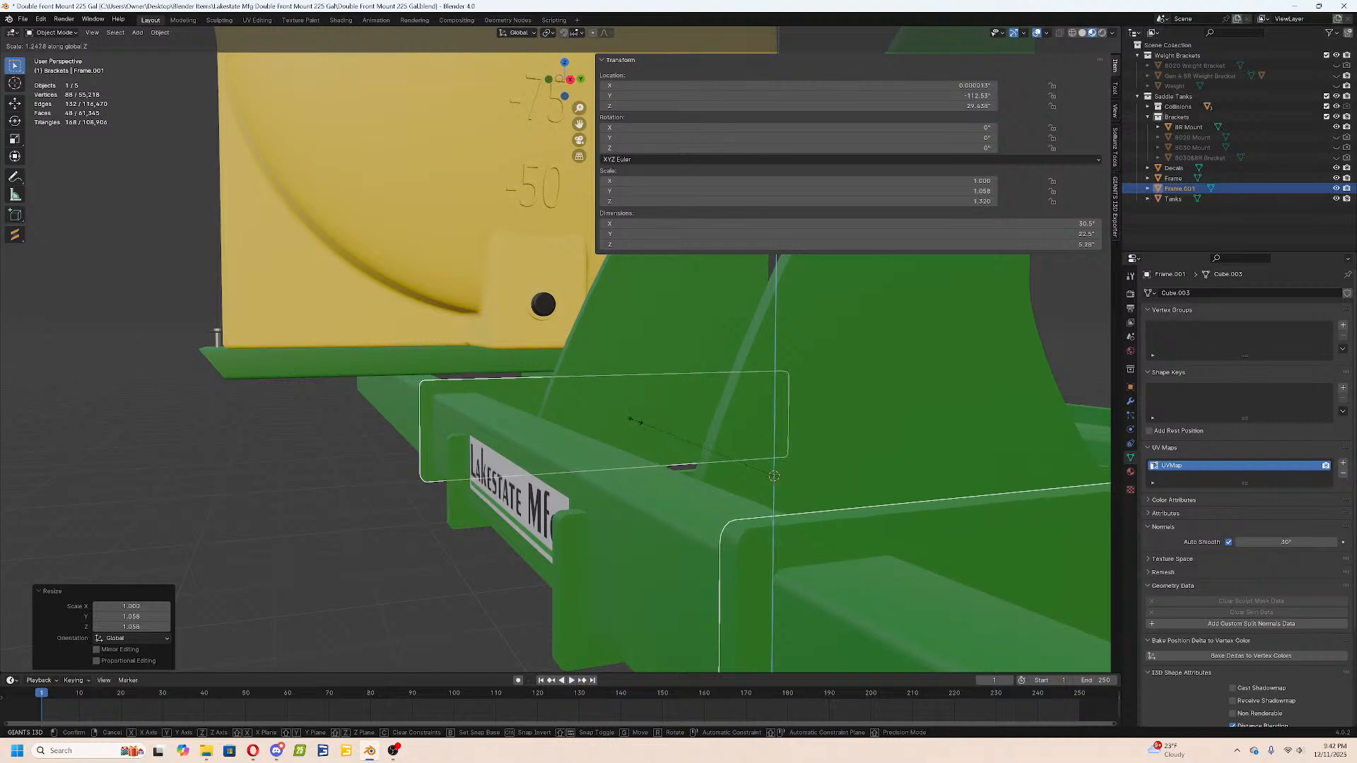
left_click(637, 424)
Join the cross plates into the frame object.
middle_click_drag(637, 424, 660, 447)
left_click(549, 417, "shift")
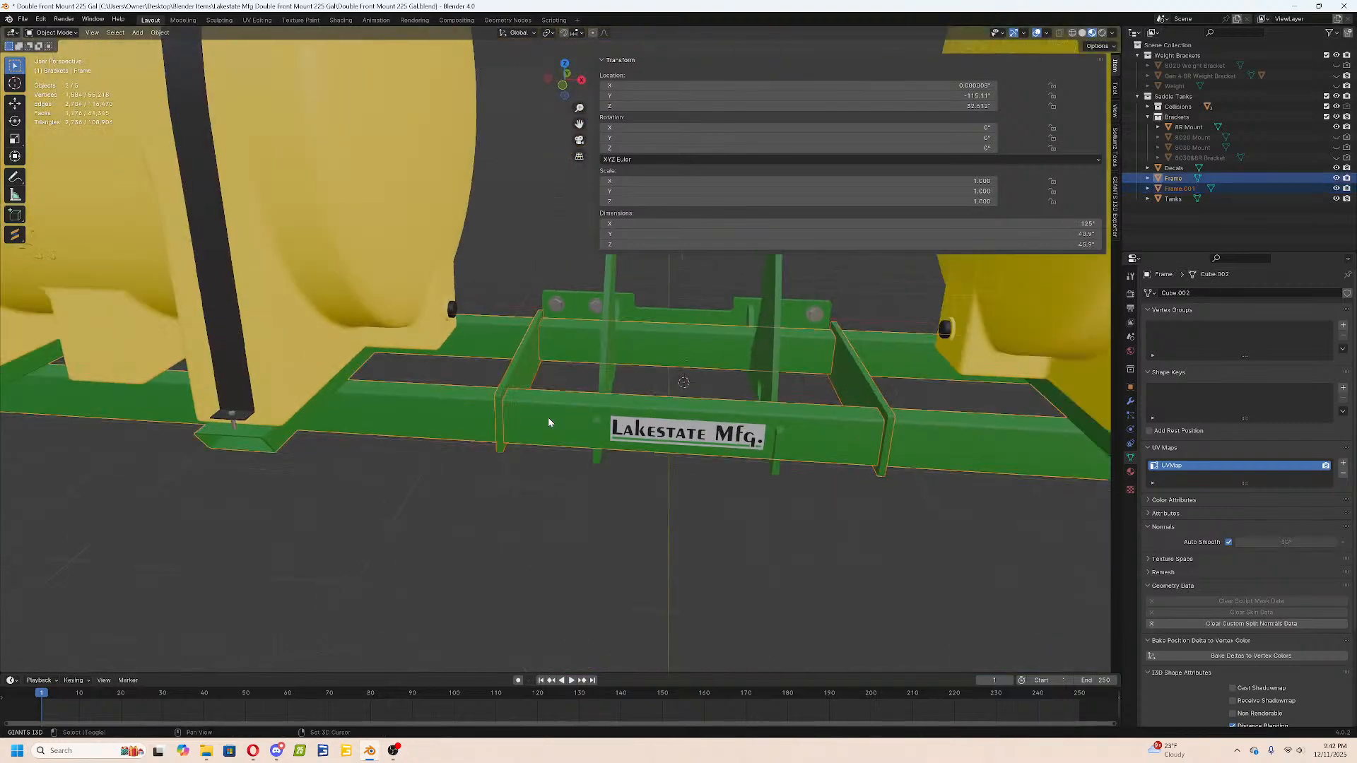
key("ctrl+j")
Mark the outline edge loops on both sides of the two cross plates as sharp and return to Object Mode.
key("Tab")
scroll(549, 418, "up", 5)
key("a")
key("a")
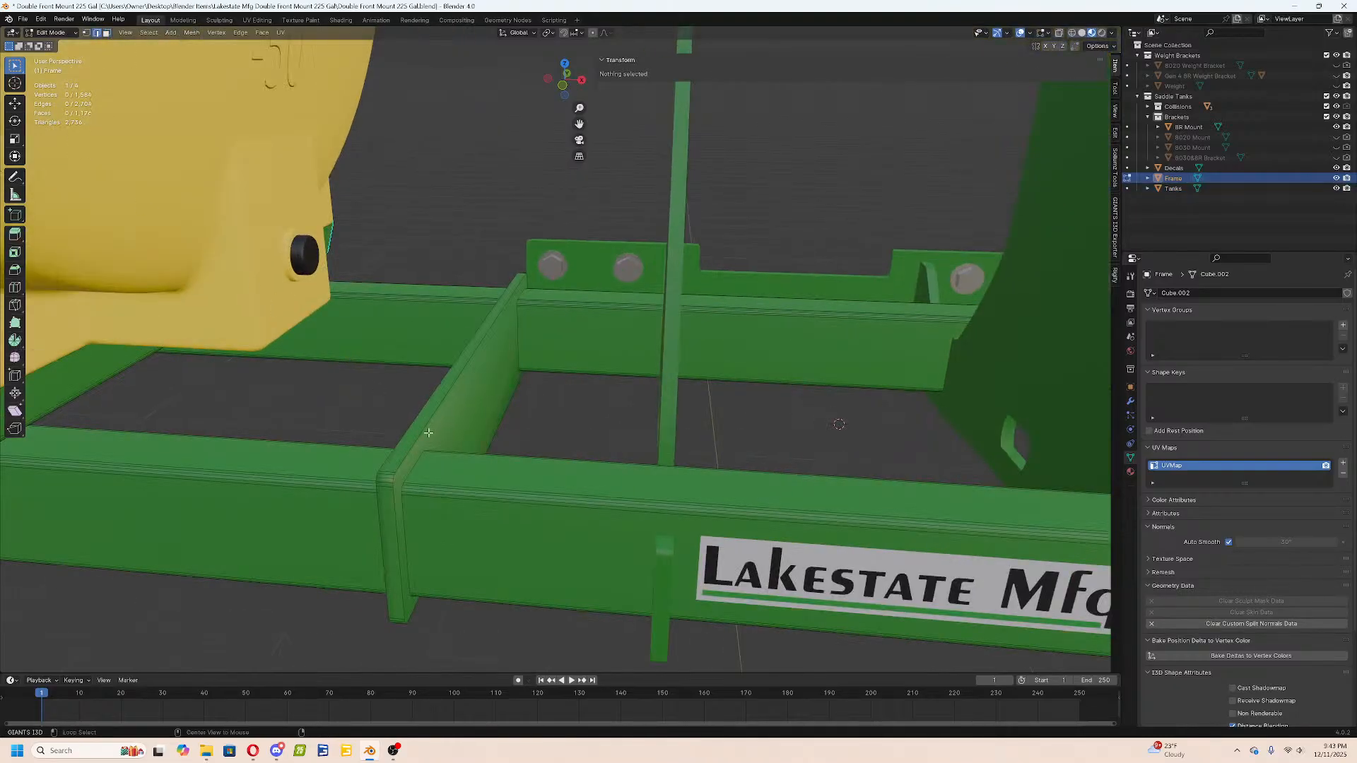
left_click(427, 431, "alt+shift")
left_click(404, 421, "alt+shift")
scroll(796, 400, "down", 5)
left_click(861, 373, "alt+shift")
left_click(861, 373, "alt+shift")
left_click(861, 373, "alt+shift")
left_click(866, 374, "alt+shift")
key("ctrl+e")
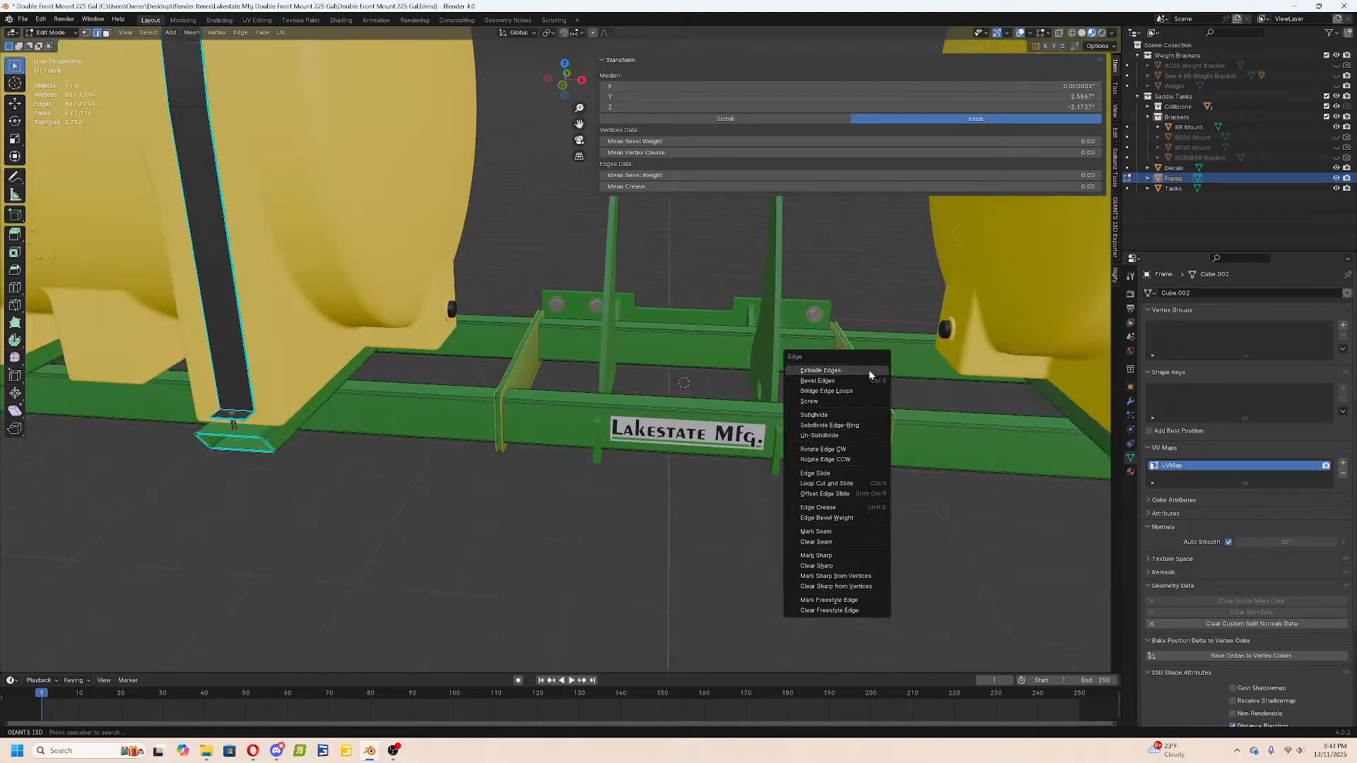
left_click(822, 555)
key("Tab")
middle_click_drag(711, 480, 593, 482)
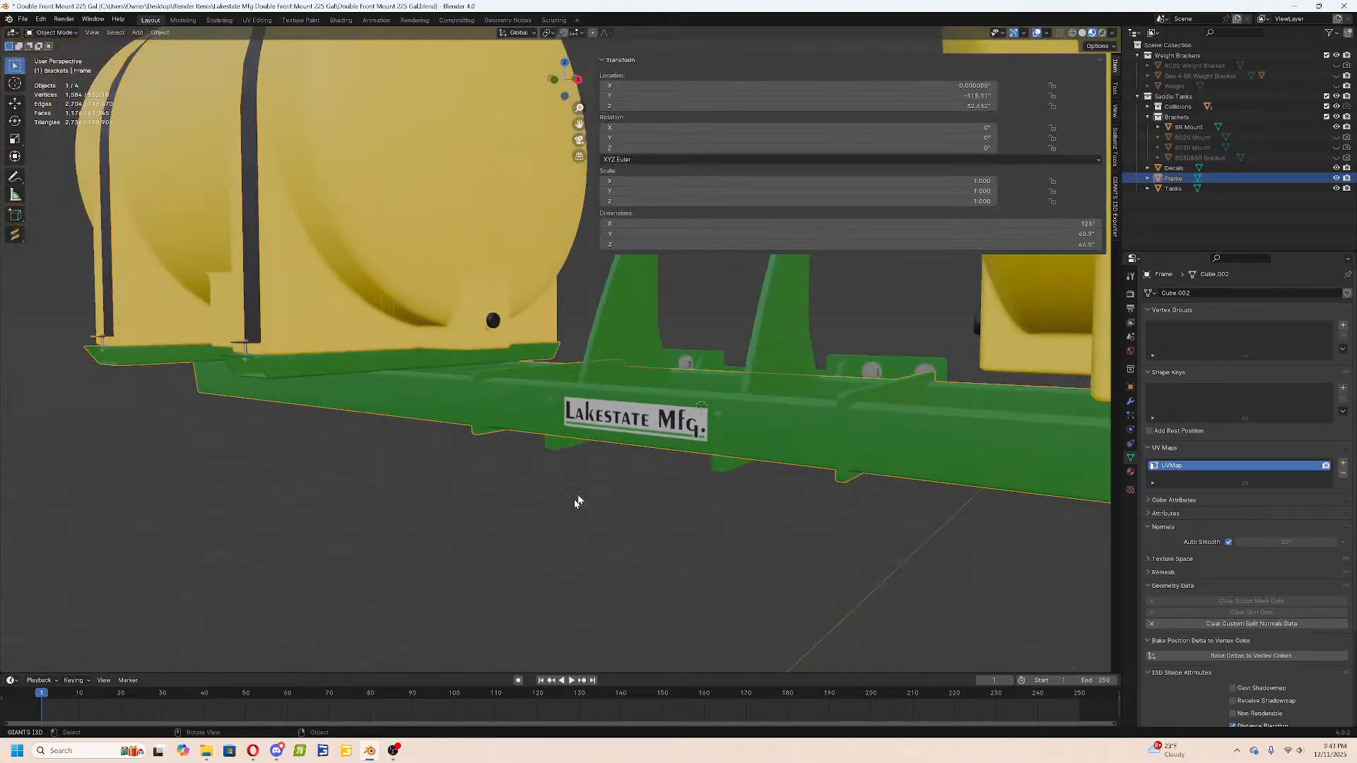
left_click(593, 482)
Enter Edit Mode on the frame, clear the selection and view the cross plates from the top.
scroll(538, 528, "up", 5)
middle_click_drag(539, 528, 306, 191)
scroll(566, 415, "up", 3)
left_click(460, 360)
key("Tab")
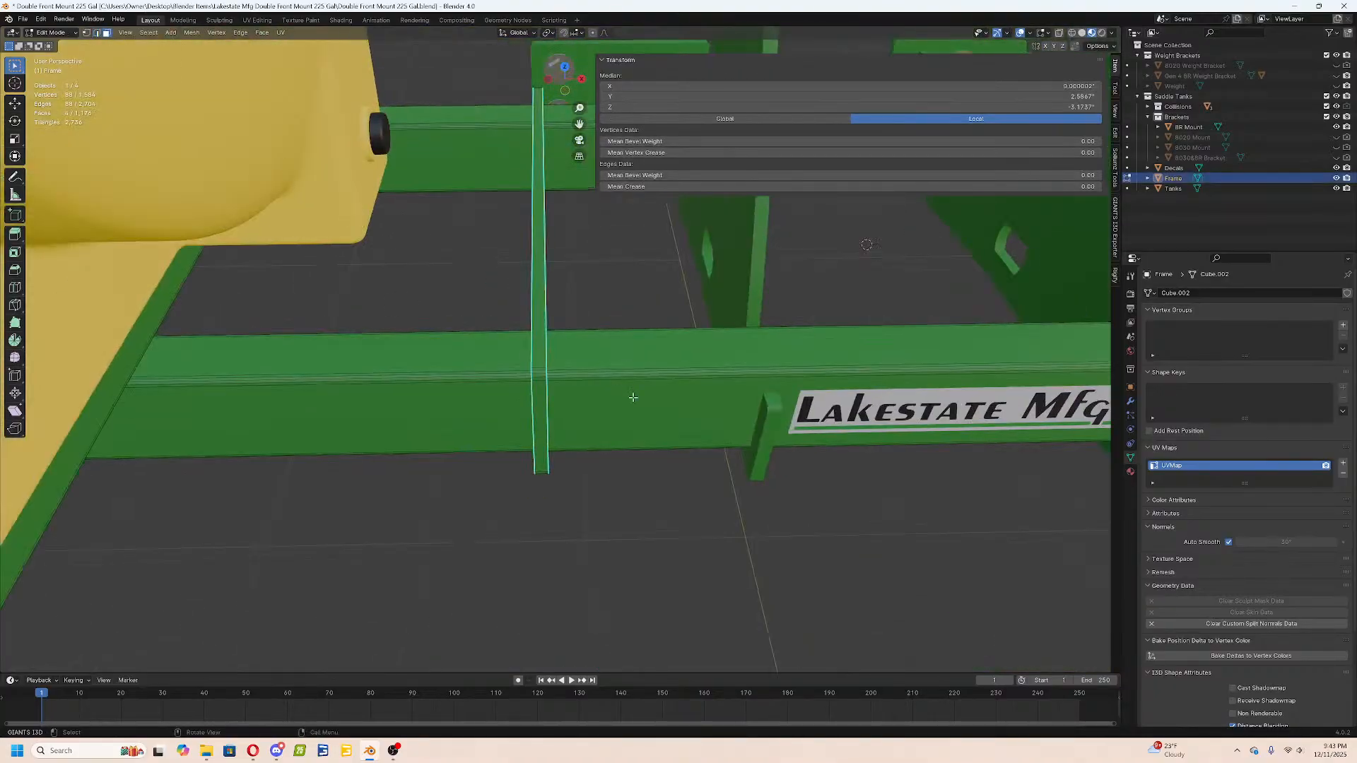
key("KP_3")
middle_click_drag(633, 397, 770, 475)
left_click(678, 472)
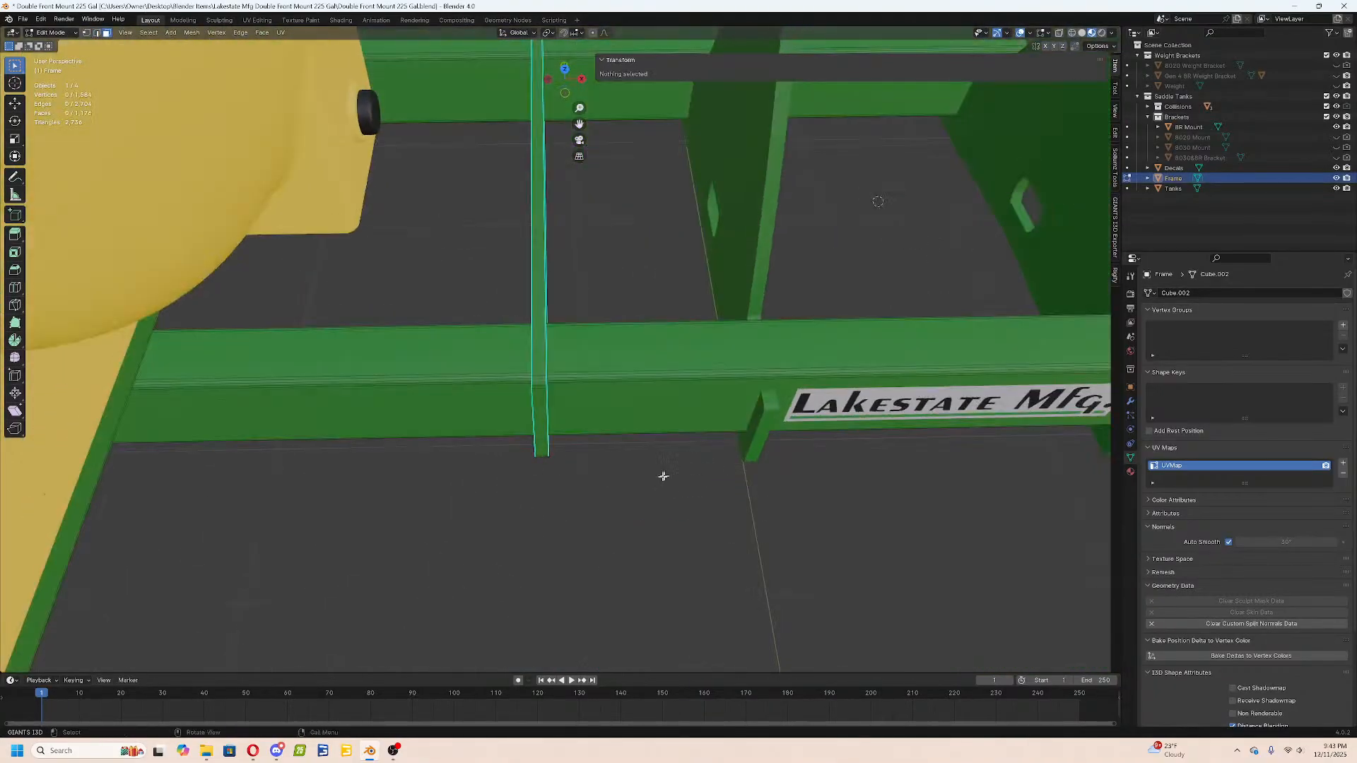
middle_click_drag(678, 473, 615, 494)
key("KP_3")
key("KP_7")
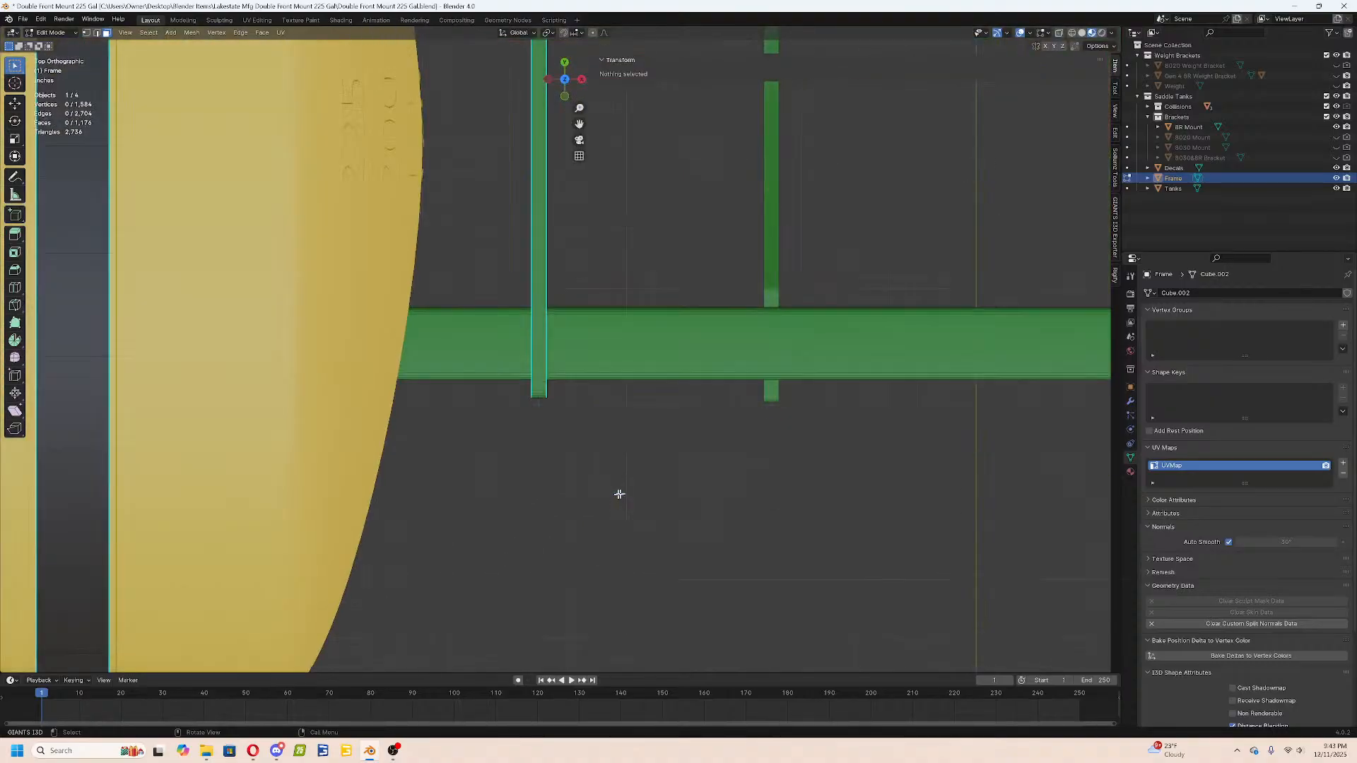
Circle-select the end faces of both cross plates in X-ray view and scale them by about 1.06 along Y.
key("alt+z")
key("c")
left_click(533, 434)
right_click(539, 437)
scroll(545, 436, "down", 3)
middle_click_drag(773, 448, 324, 469, "shift")
key("c")
left_click(605, 424)
right_click(604, 424)
middle_click_drag(624, 527, 624, 582, "shift")
key("c")
left_click(638, 323)
left_click(133, 321)
right_click(134, 320)
mouse_move(660, 374)
middle_mouse_down()
mouse_move(638, 357)
mouse_move(606, 496)
mouse_move(730, 442)
middle_mouse_up()
key("shift+z")
key("s")
key("y")
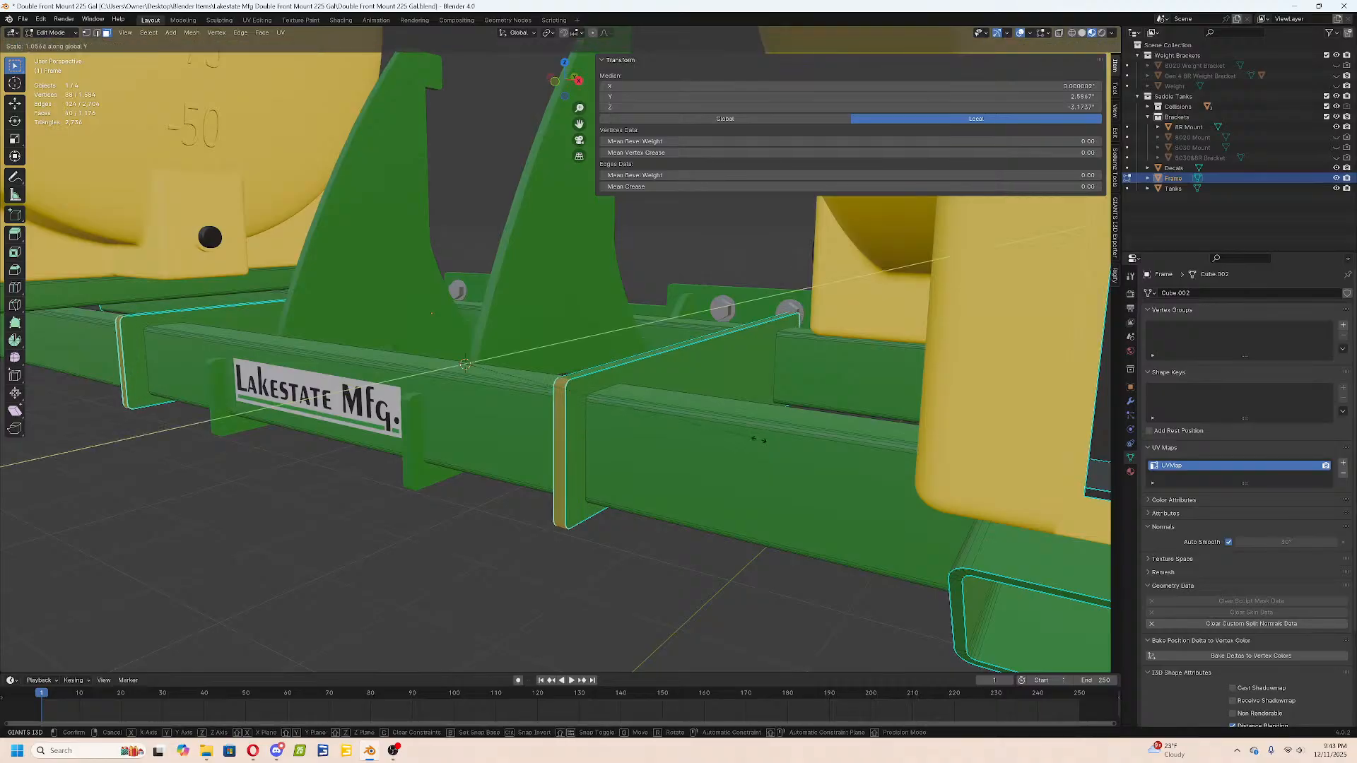
left_click(760, 440)
In wireframe with edge selection, place the 3D cursor between the decal-side beam's two cut loops at the X 15-inch cross plate.
scroll(619, 458, "up", 5)
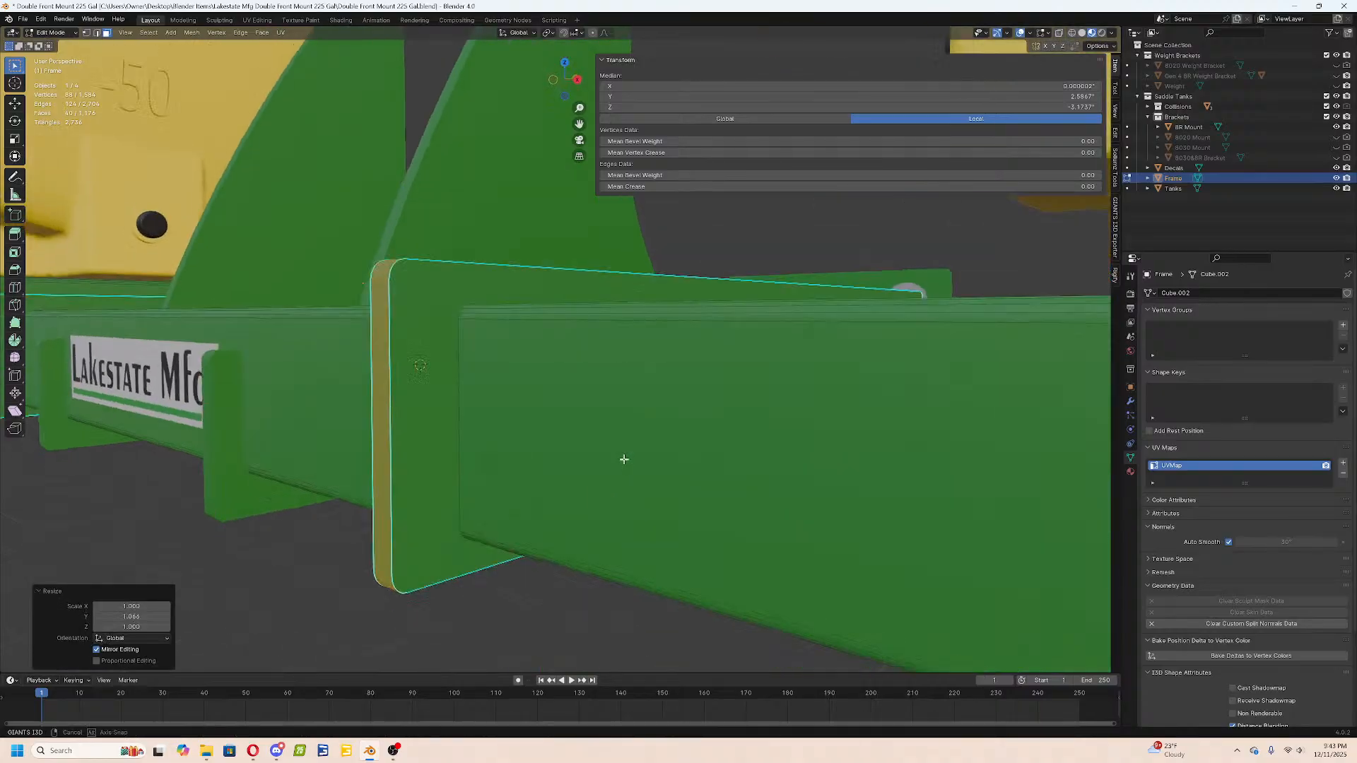
middle_click_drag(619, 457, 631, 463)
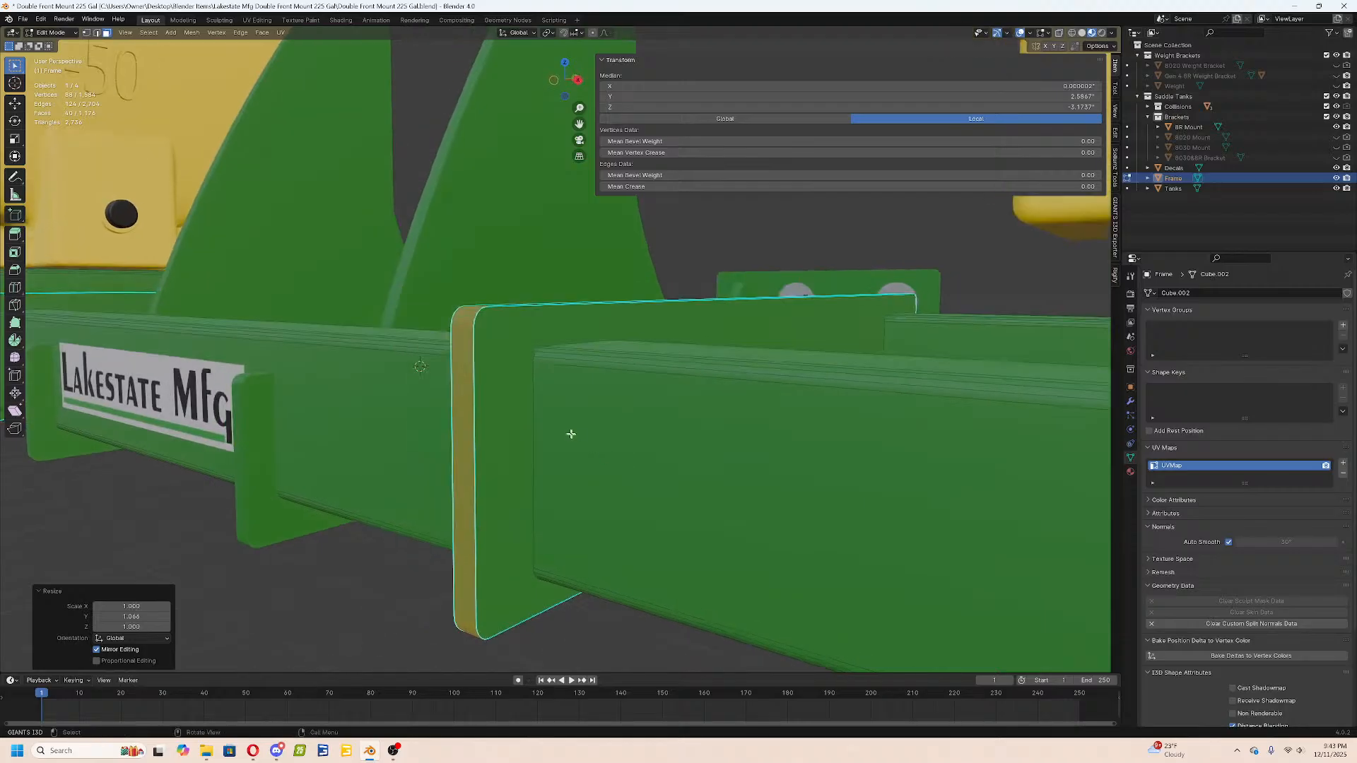
key("a")
key("a")
key("z")
left_click(333, 406)
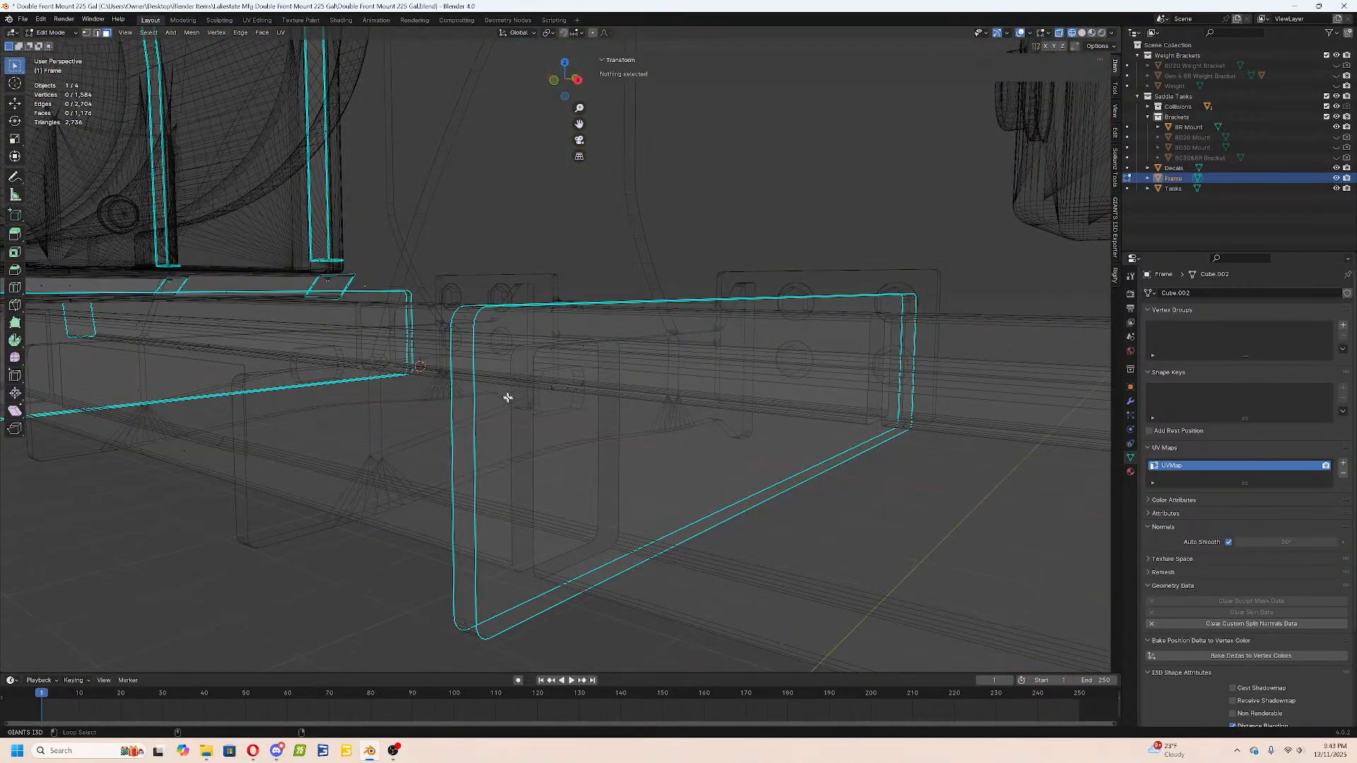
key("a")
key("alt+a")
left_click(100, 35)
left_click(533, 425, "alt")
key("shift+s")
left_click(613, 449)
Snap both decal-side beam loops to the 3D cursor with offset and merge the whole mesh by distance.
key("a")
key("a")
left_click(532, 471, "alt")
key("shift+s")
left_click(453, 409)
key("alt+a")
left_click(515, 427, "alt")
key("shift+s")
left_click(448, 383)
key("a")
key("m")
left_click(574, 398)
key("ctrl+z")
key("m")
left_click(573, 433)
Select the merged loop in the decal-side beam at the X 15-inch plate and remove it with Dissolve Edges.
key("alt+a")
left_click(524, 425, "alt")
key("x")
left_click(517, 432)
key("ctrl+z")
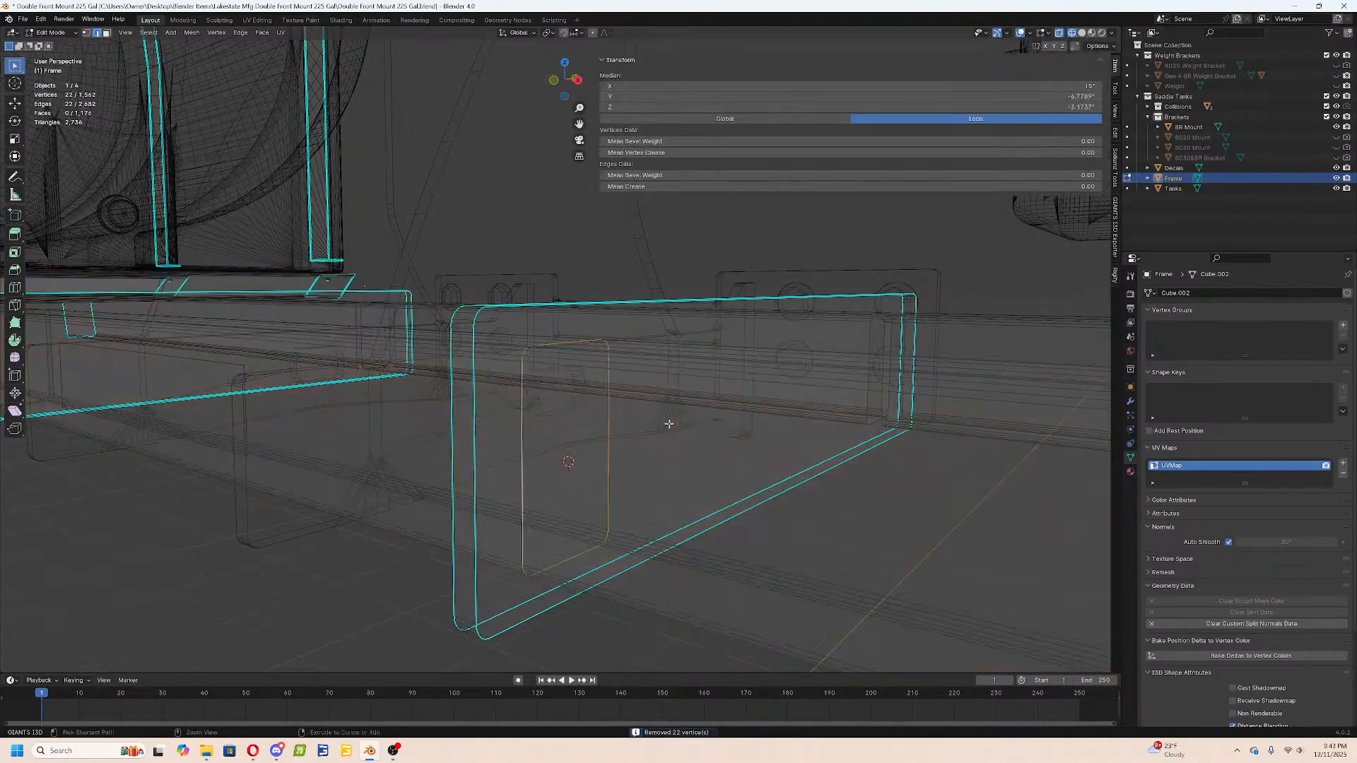
key("x")
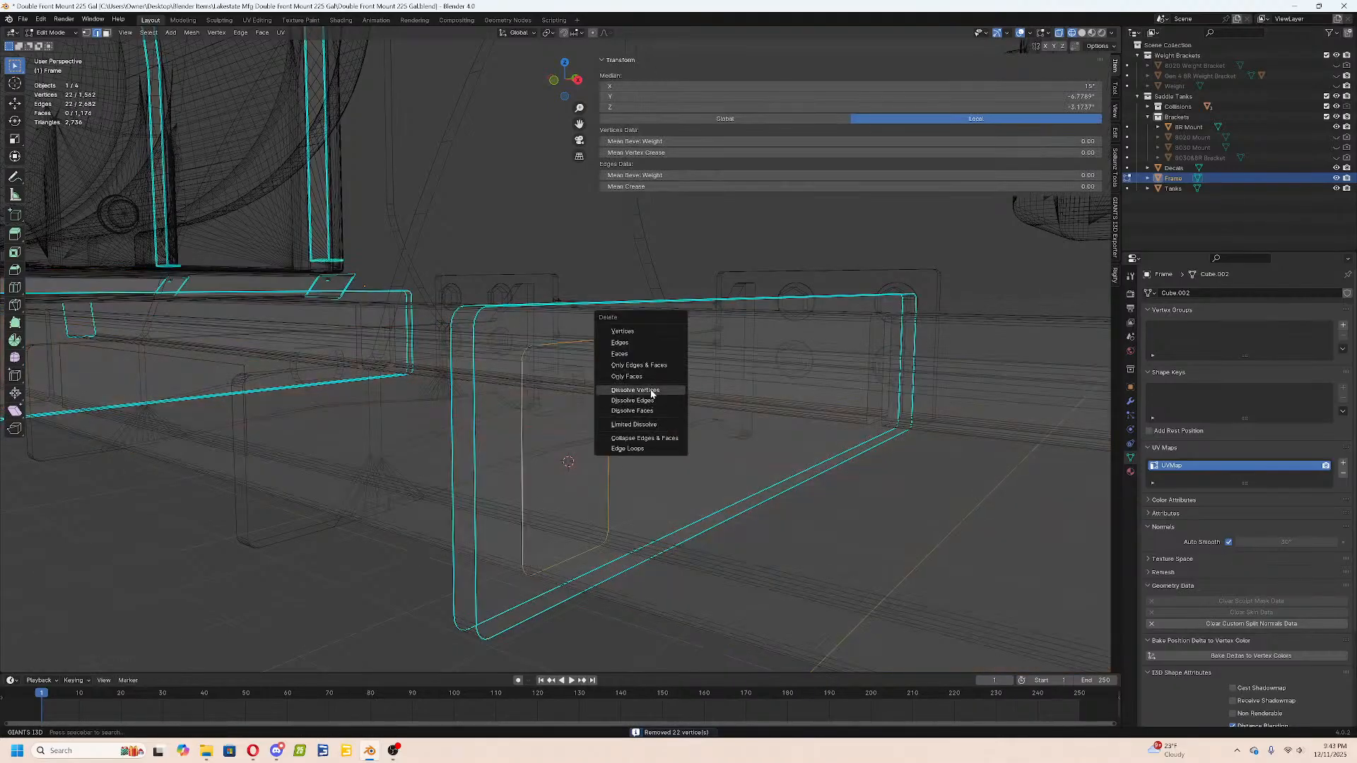
left_click(649, 400)
Place the 3D cursor at the cut loops of the opposite beam, inside the X 15-inch cross plate.
middle_click_drag(834, 423, 672, 424)
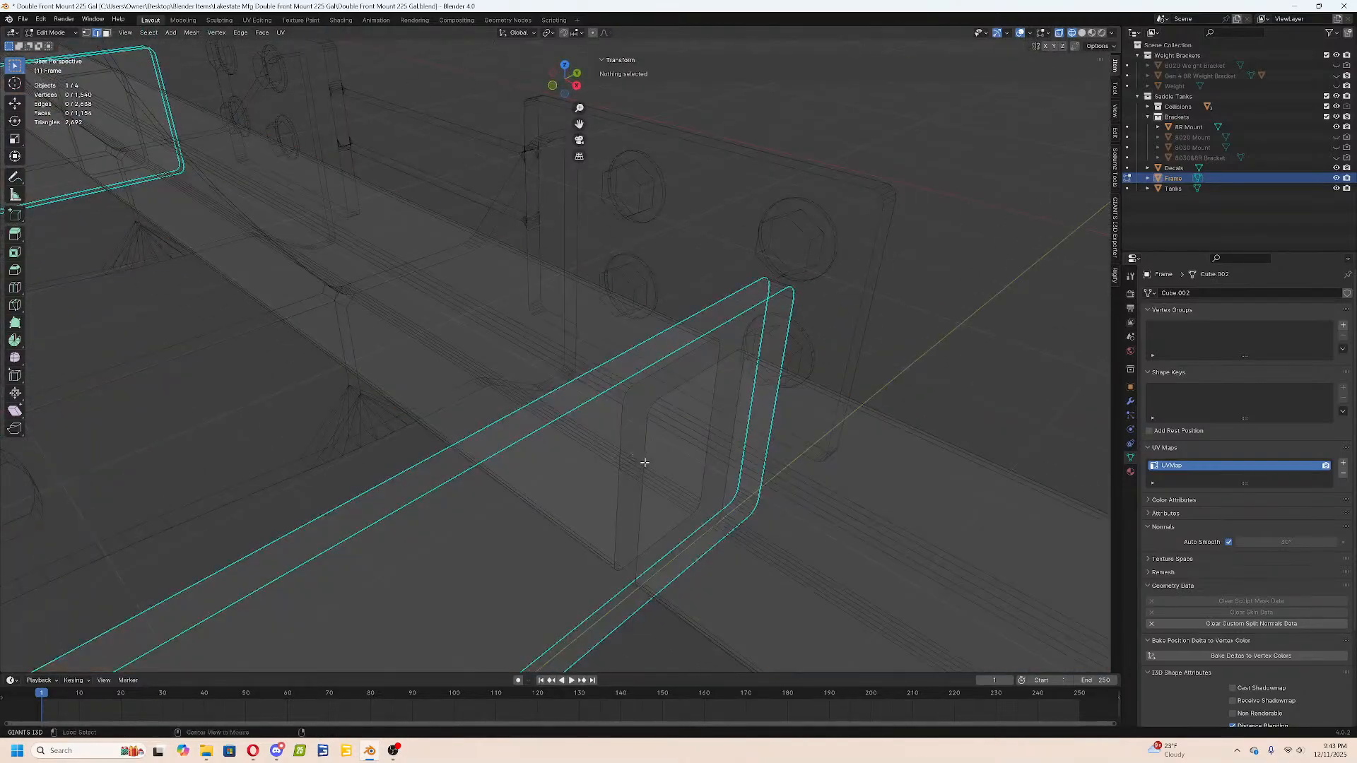
left_click(616, 436, "alt")
key("alt+a")
left_click(645, 443, "alt")
key("shift+s")
left_click(592, 418)
Snap the opposite beam's cut loop to the 3D cursor with offset and merge the whole mesh by distance.
key("a")
key("a")
left_click(621, 426, "alt")
key("shift+s")
left_click(567, 385)
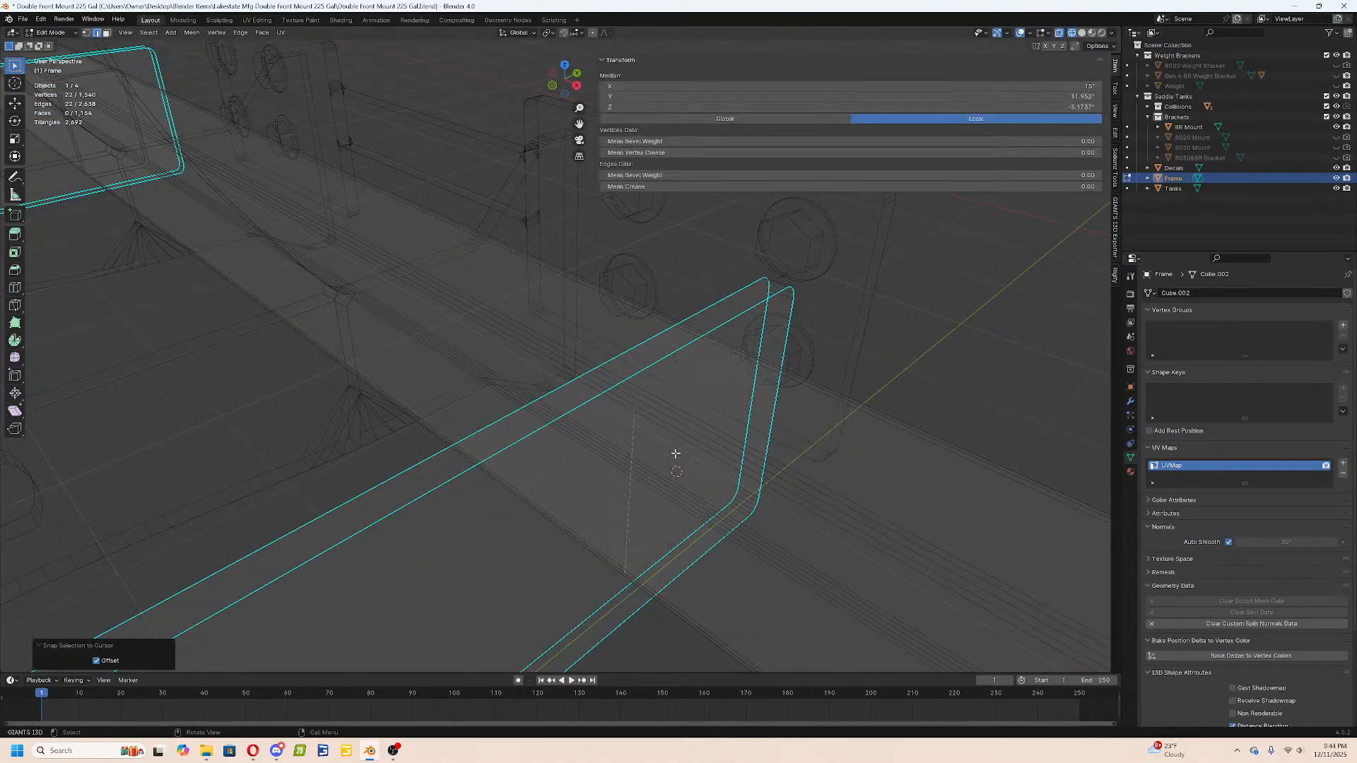
key("a")
key("m")
left_click(676, 455)
Place the 3D cursor at the decal-side beam's cut loops inside the X -15-inch cross plate.
scroll(615, 477, "down", 6)
middle_click_drag(263, 475, 497, 412)
scroll(649, 427, "up", 3)
key("a")
key("a")
left_click(346, 292, "alt")
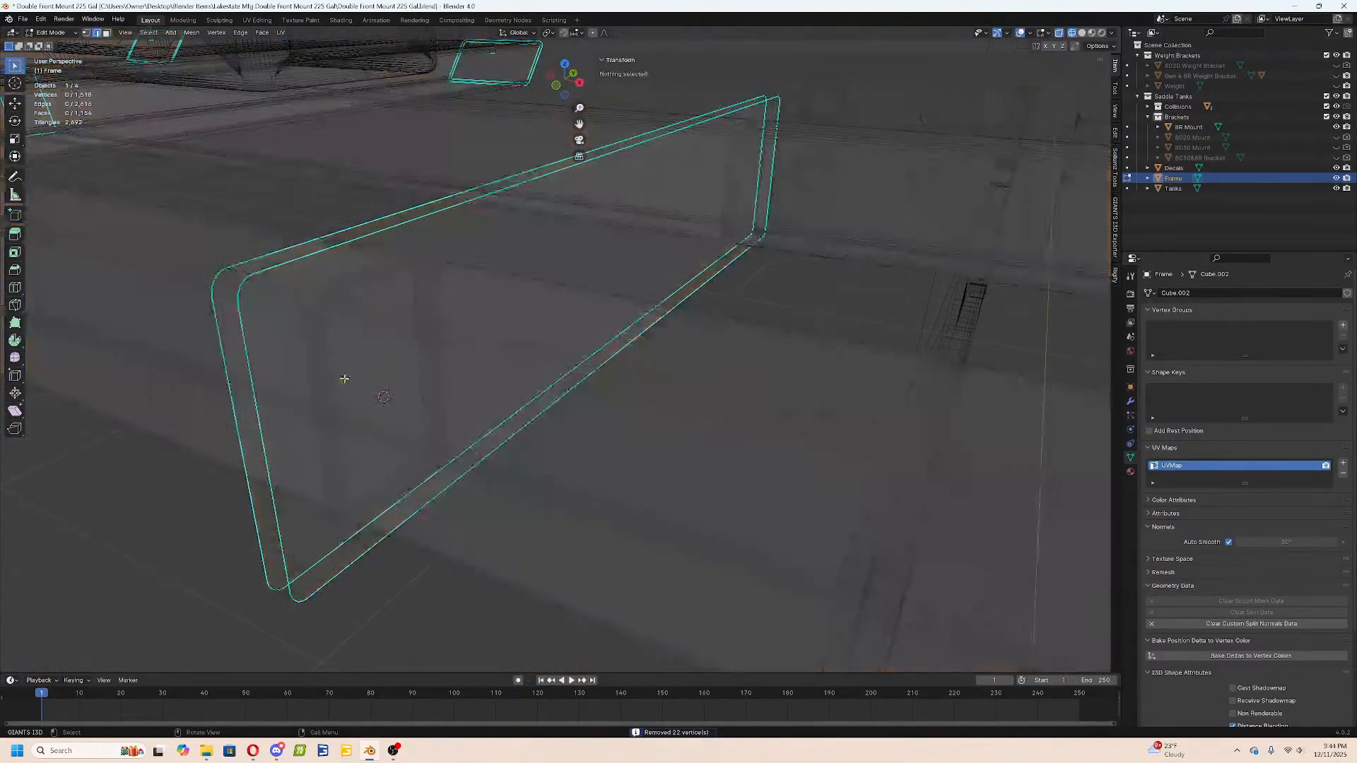
left_click(331, 379, "alt")
key("shift+s")
left_click(262, 333)
left_click(303, 342)
Snap the decal-side beam's cut loop at the X -15-inch plate to the 3D cursor with offset.
key("a")
key("a")
left_click(303, 342, "alt")
key("shift+s")
left_click(202, 303)
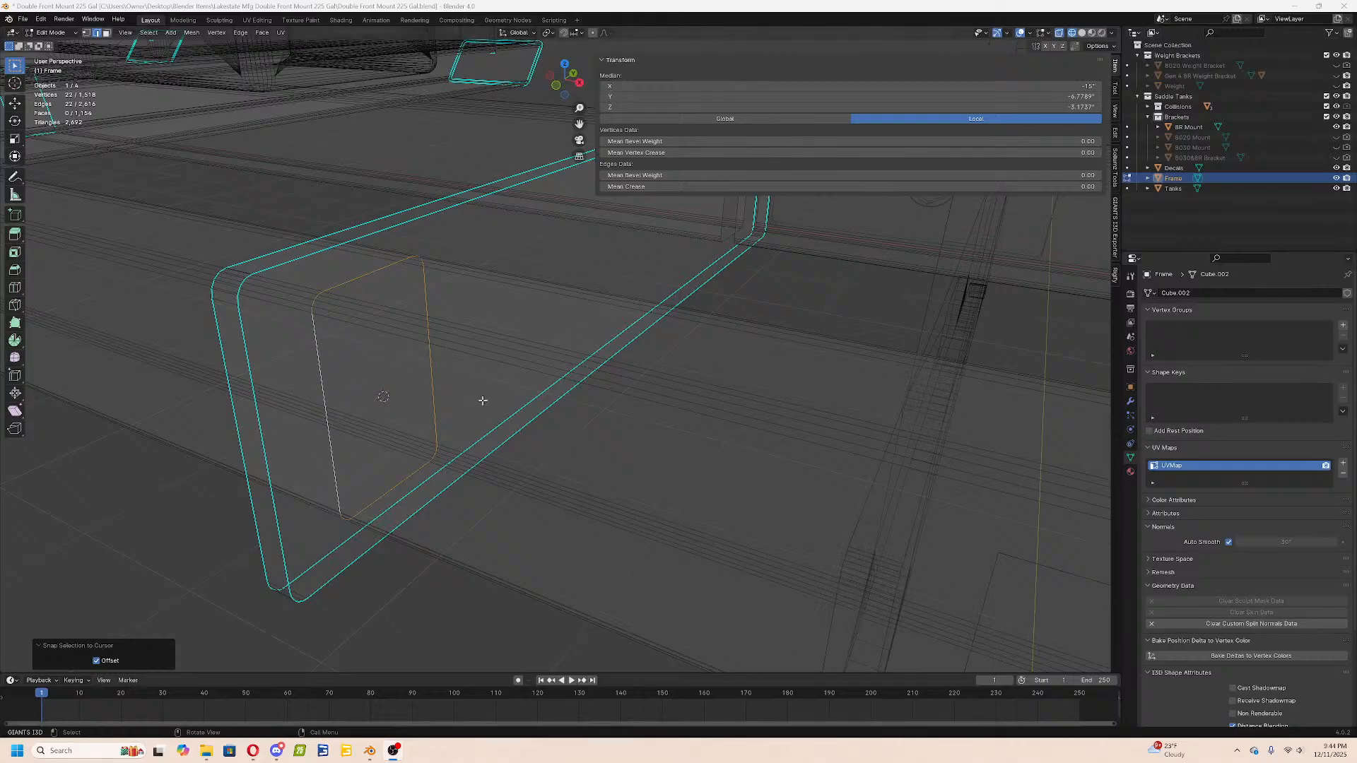
Merge the coincident cut loops at the X -15-inch plate by distance across the whole mesh, then clear the selection.
left_click(429, 5)
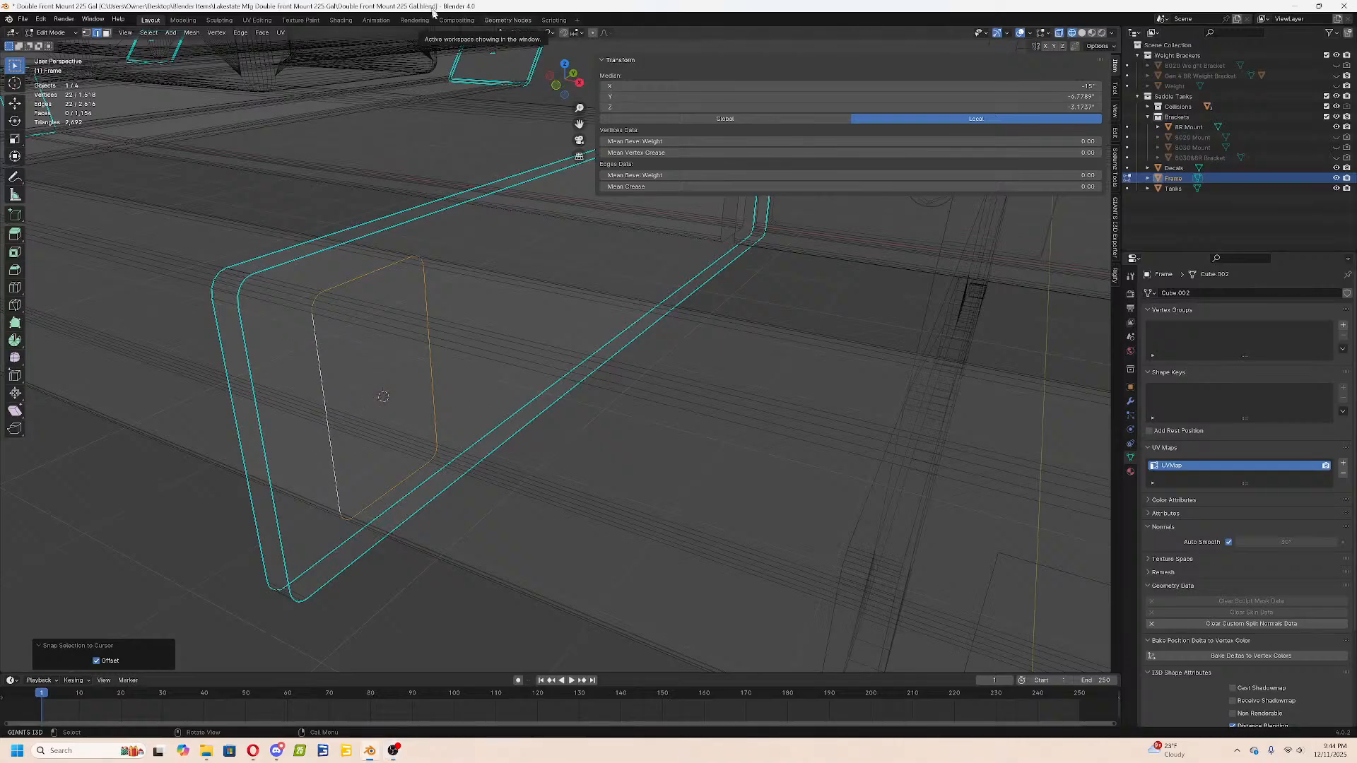
key("m")
left_click(506, 345)
middle_click_drag(506, 345, 324, 431)
key("x")
left_click(585, 375)
key("alt+a")
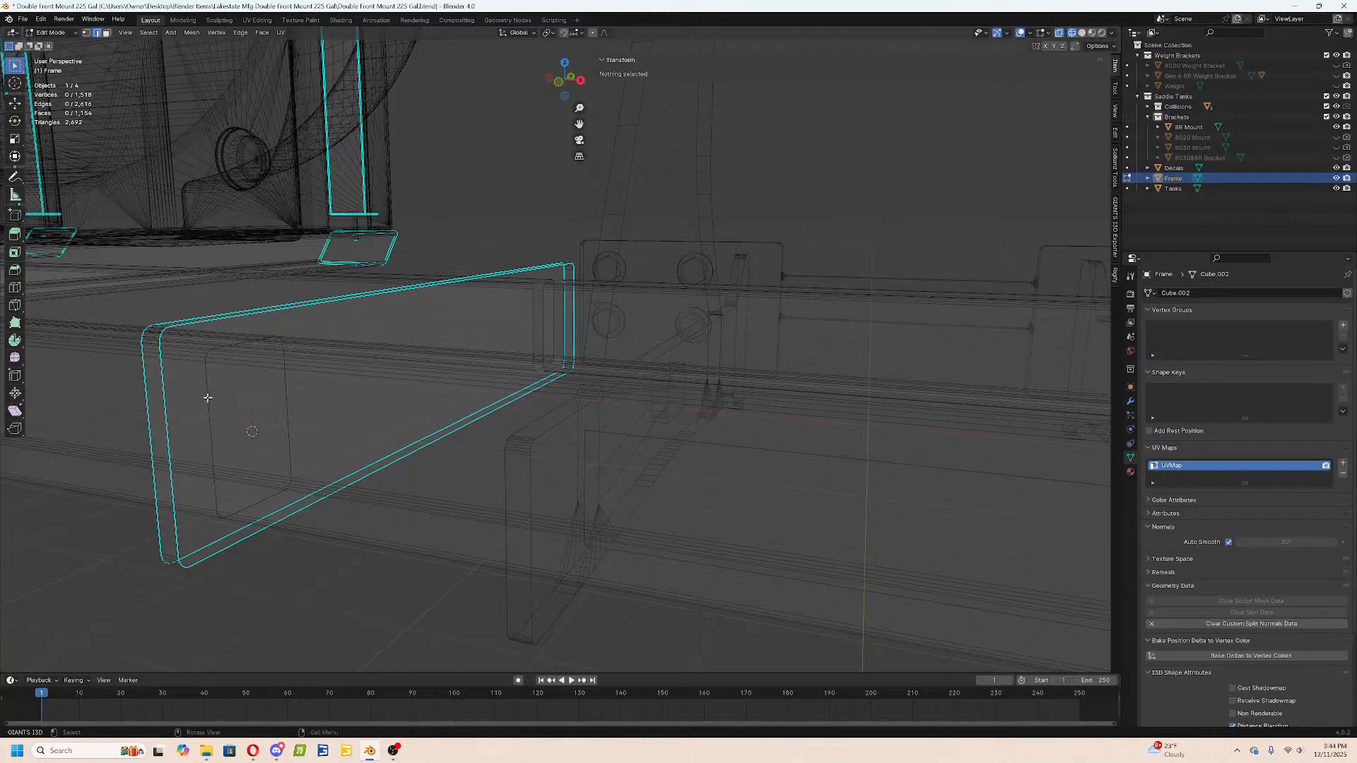
left_click(208, 398, "alt")
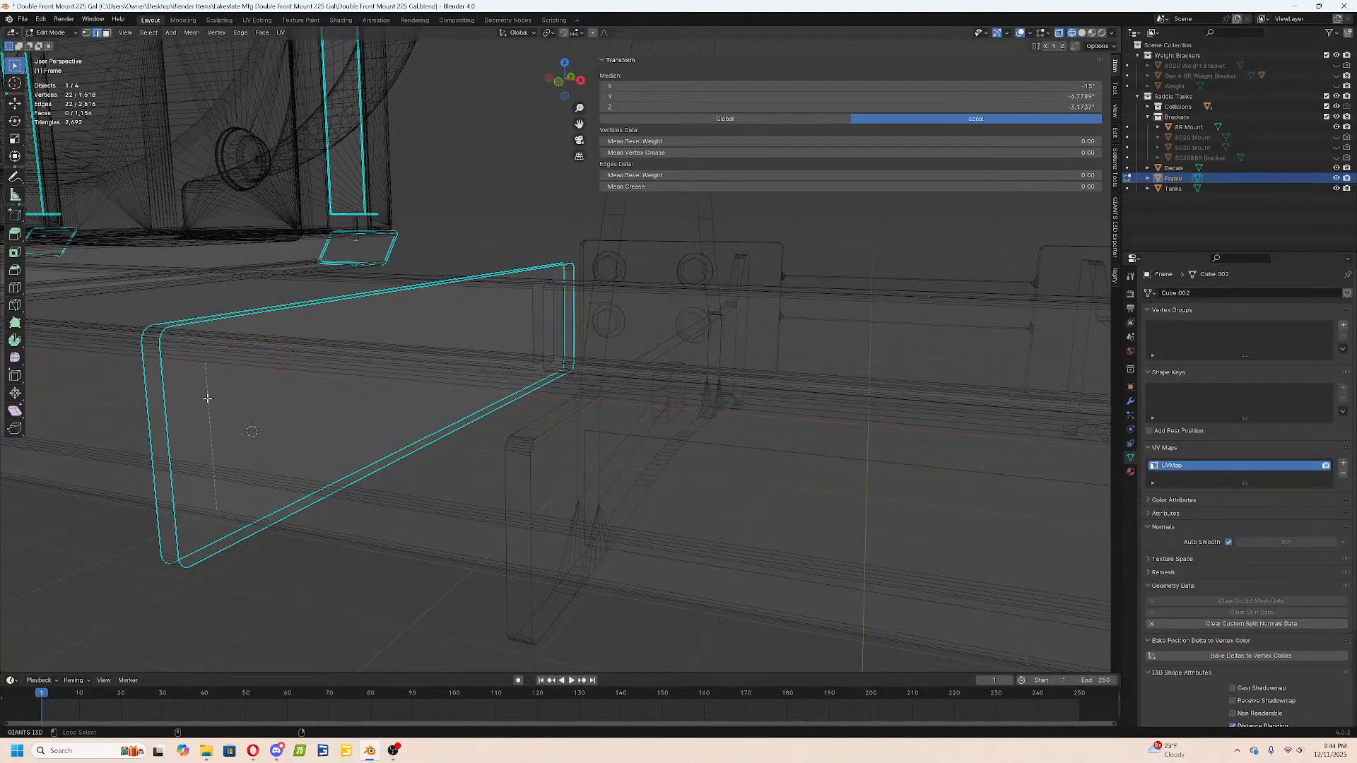
key("a")
key("m")
left_click(367, 393)
key("alt+a")
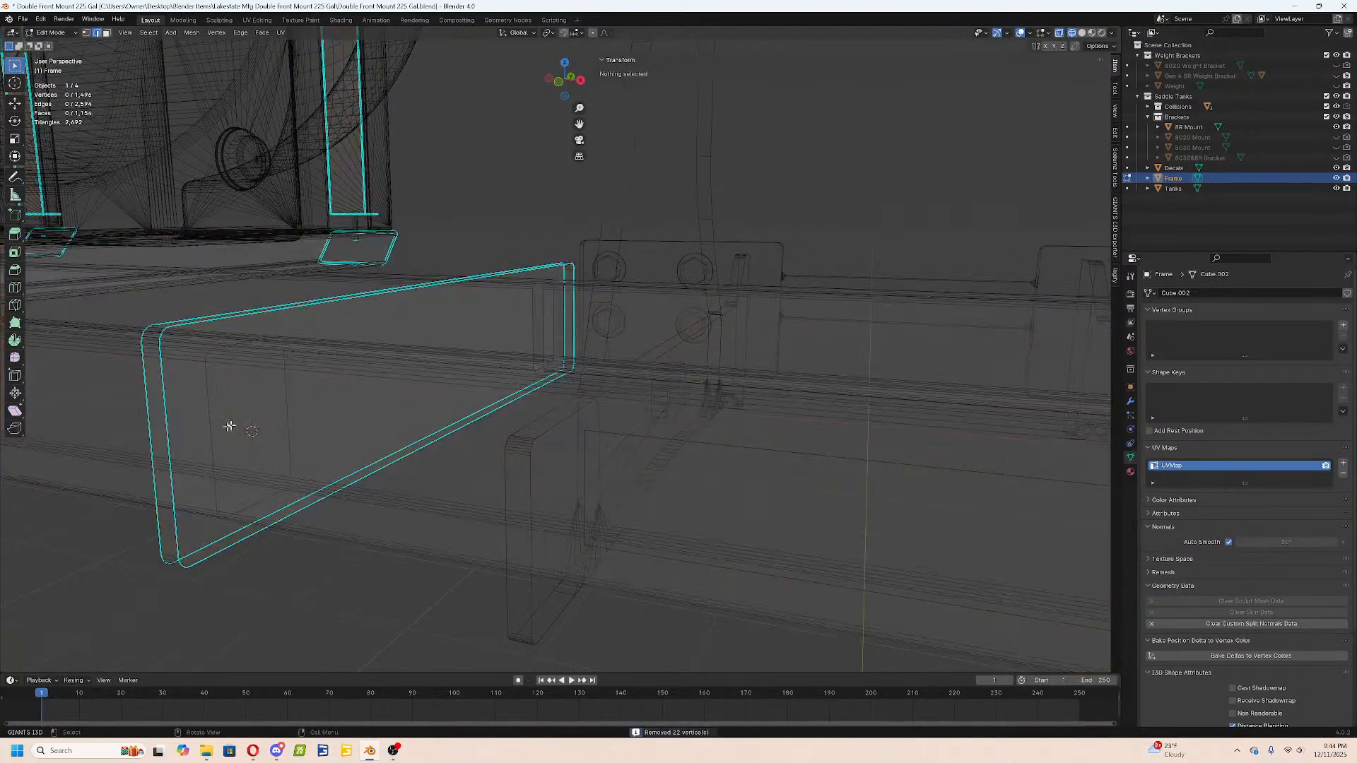
Dissolve the merged edge loop in the decal-side beam at the X -15-inch cross plate.
left_click(205, 396, "alt")
key("x")
left_click(226, 415)
Place the 3D cursor between the two cut loops of the opposite beam at the X -15-inch cross plate.
middle_click_drag(499, 348, 533, 352)
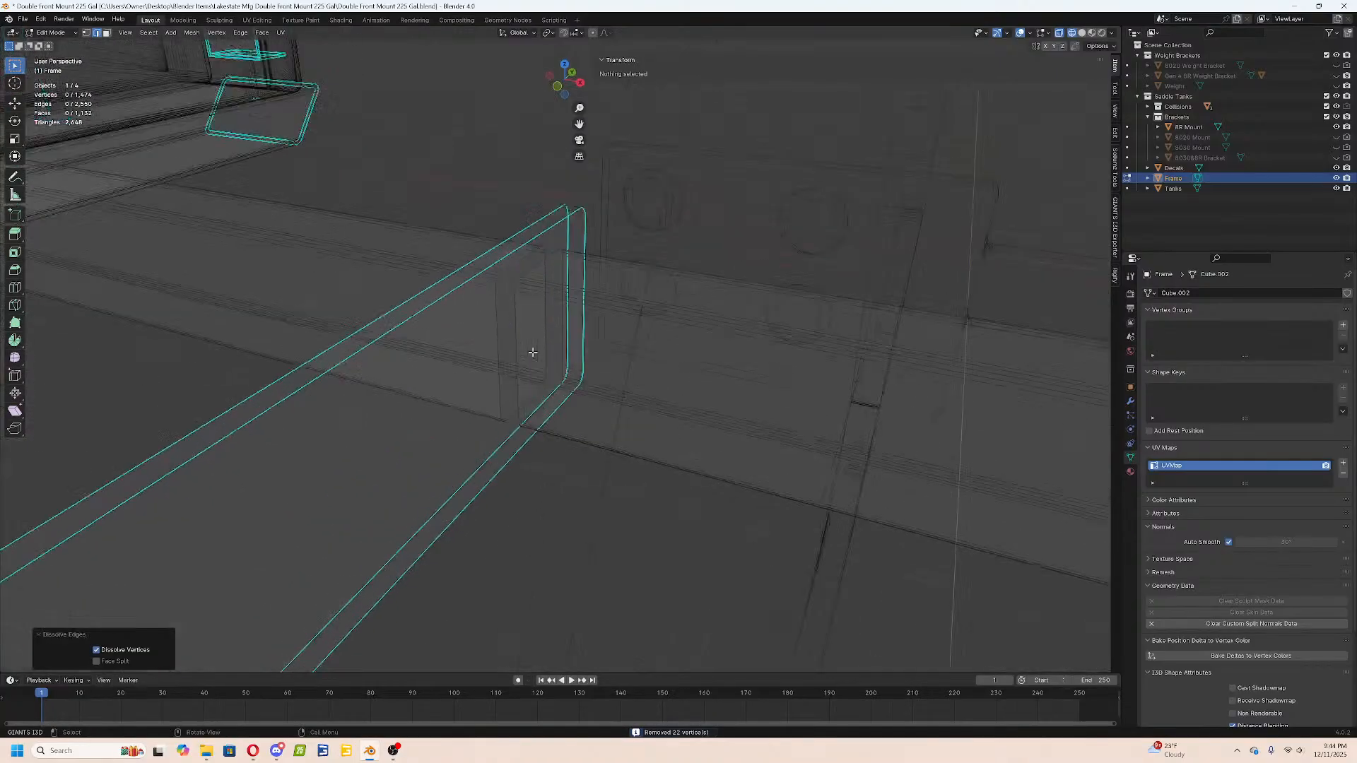
left_click(525, 347, "alt")
key("shift+s")
left_click(450, 306)
key("ctrl+z")
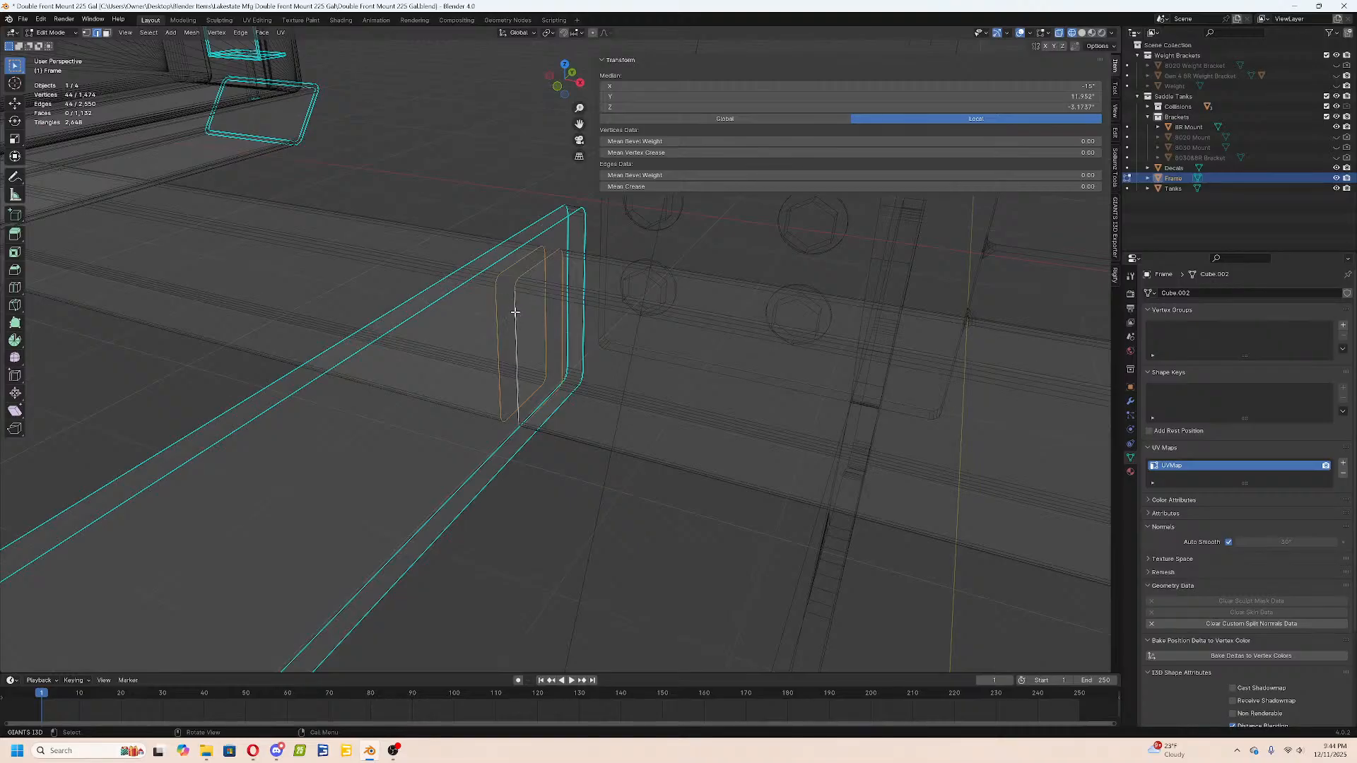
key("shift+s")
left_click(524, 390)
Snap each of the opposite beam's two cut loops at the X -15-inch plate to the 3D cursor with offset.
key("a")
key("a")
left_click(497, 318, "alt")
key("shift+s")
left_click(483, 308)
key("a")
key("a")
left_click(515, 322, "alt")
key("shift+s")
left_click(495, 311)
Merge the whole mesh by distance and dissolve the merged loop in the opposite beam at the X -15-inch plate.
key("a")
key("comma")
key("Escape")
key("m")
left_click(503, 362)
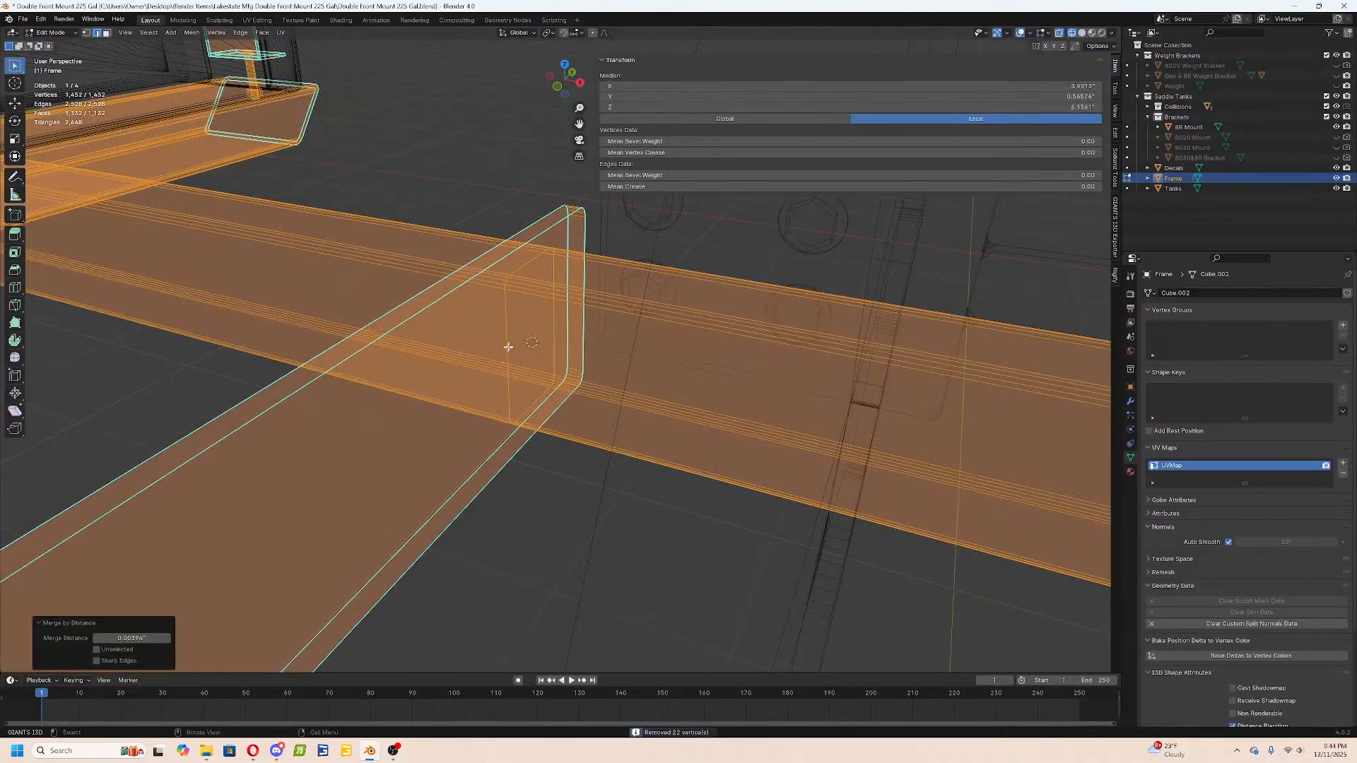
key("a")
key("a")
left_click(508, 328, "alt")
key("x")
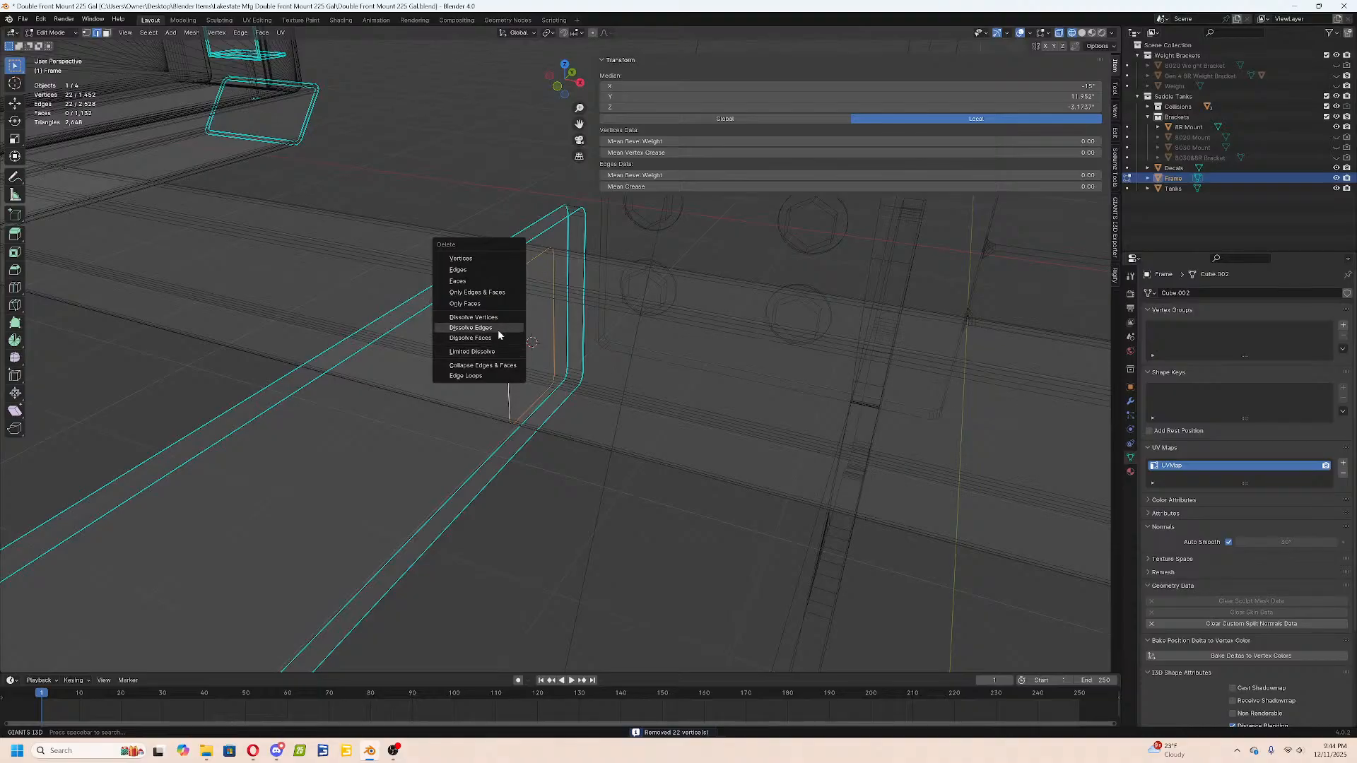
left_click(497, 330)
Return to Object Mode with Material Preview shading and examine the cross plates and beams from several angles.
scroll(621, 345, "down", 7)
key("Tab")
middle_click_drag(620, 344, 651, 357)
key("z")
left_click(660, 522)
left_click(660, 521)
middle_click_drag(660, 521, 609, 532)
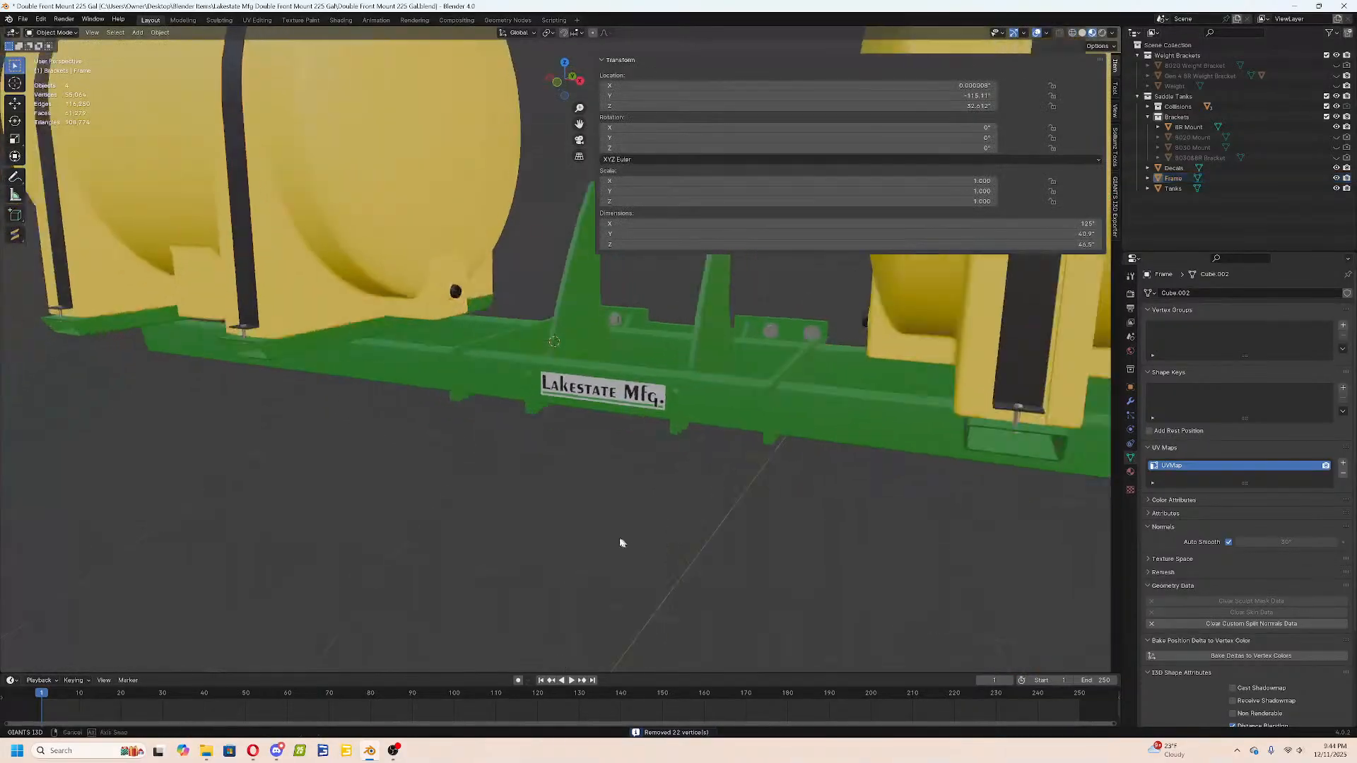
middle_click_drag(505, 517, 523, 525)
middle_click_drag(488, 474, 451, 485)
middle_click_drag(616, 463, 613, 375)
Open the BR Mount bracket in Edit Mode and hide the transform sidebar.
left_click(476, 285)
middle_click_drag(475, 285, 475, 346)
key("Tab")
middle_click_drag(568, 365, 675, 443)
key("n")
Duplicate the inner slot faces of both BR Mount plates in place and separate them into their own object.
key("Tab")
scroll(632, 592, "up", 5)
key("Tab")
scroll(619, 372, "up", 2)
scroll(618, 372, "up", 1)
key("alt+a")
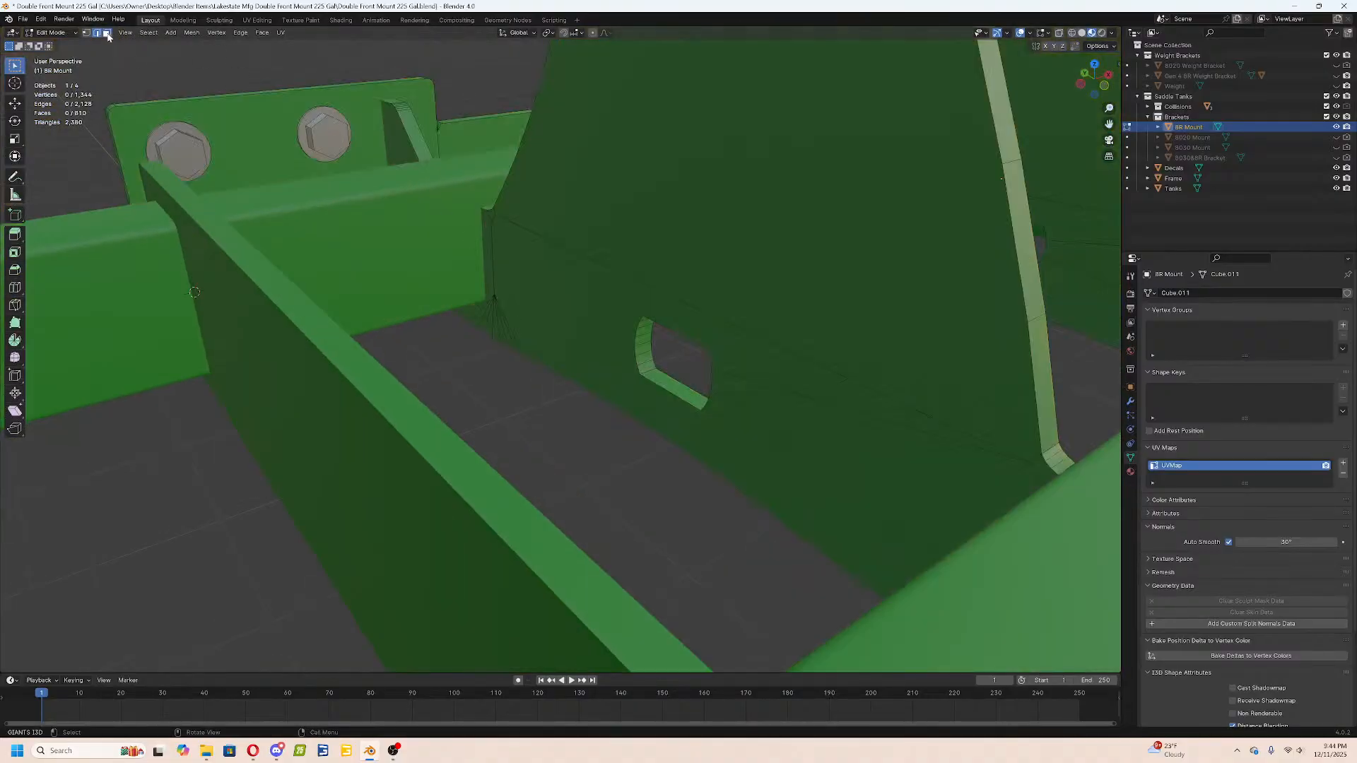
left_click(643, 346, "alt")
scroll(643, 347, "down", 4)
middle_click_drag(792, 353, 761, 376)
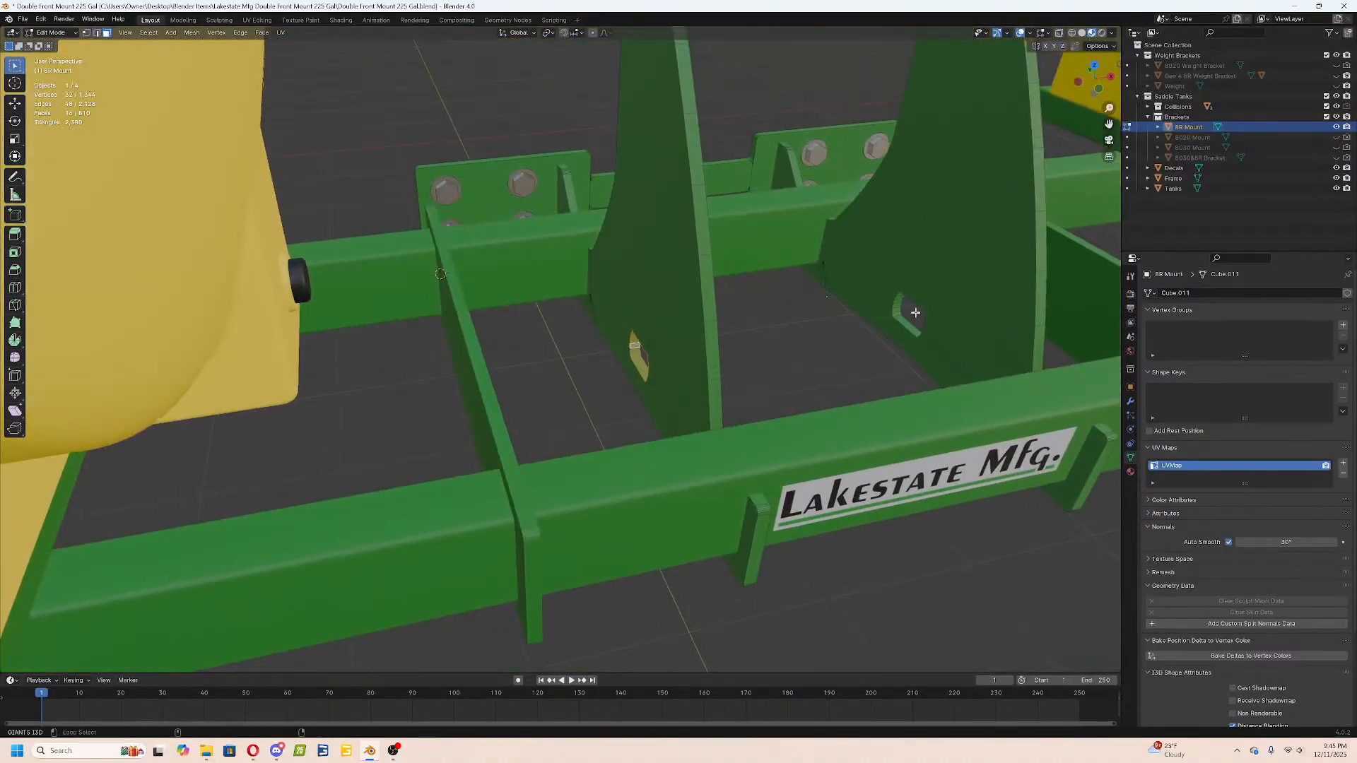
key("shift+d")
right_click(896, 310)
key("p")
left_click(896, 312)
Edit the separated slot object and fill the open slot outlines on both plates with faces.
key("Tab")
left_click(894, 313)
key("Tab")
scroll(846, 356, "down", 5)
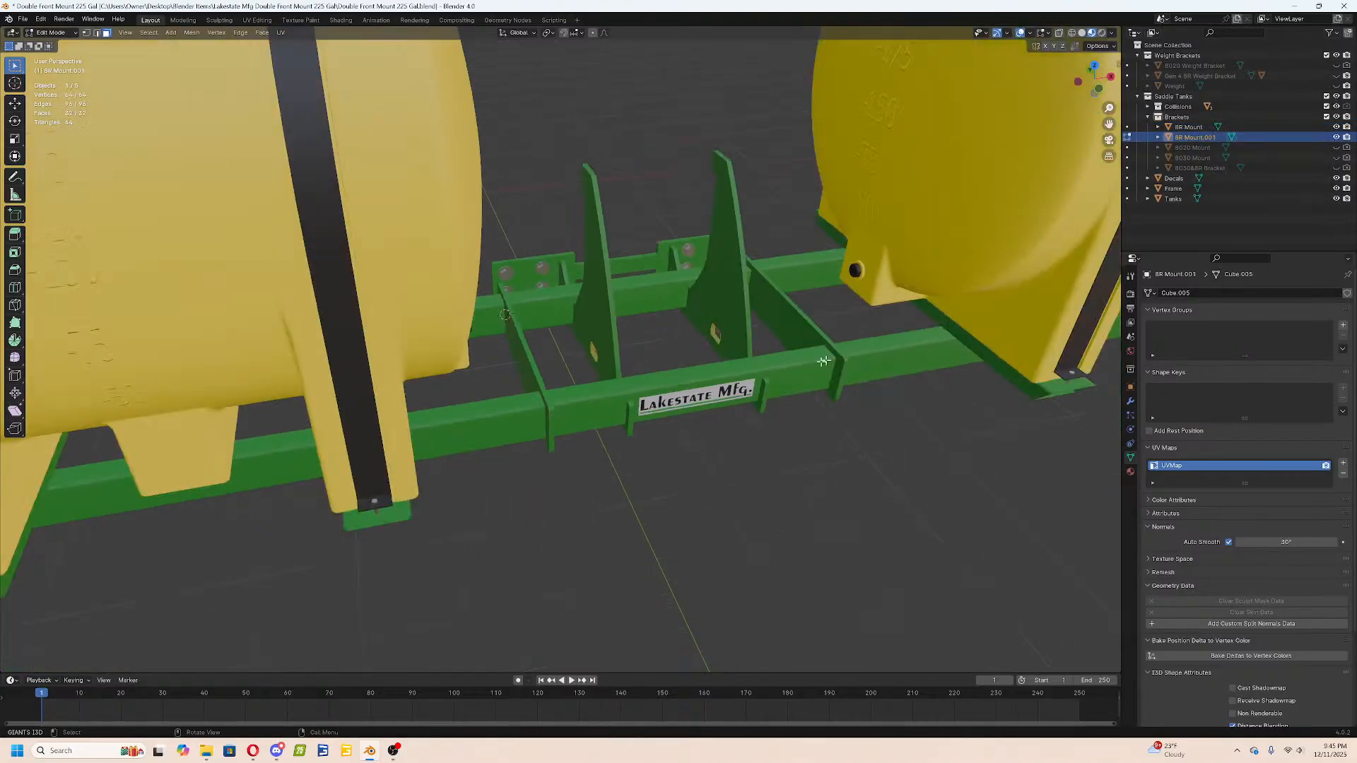
middle_click_drag(845, 357, 766, 360)
scroll(836, 388, "up", 6)
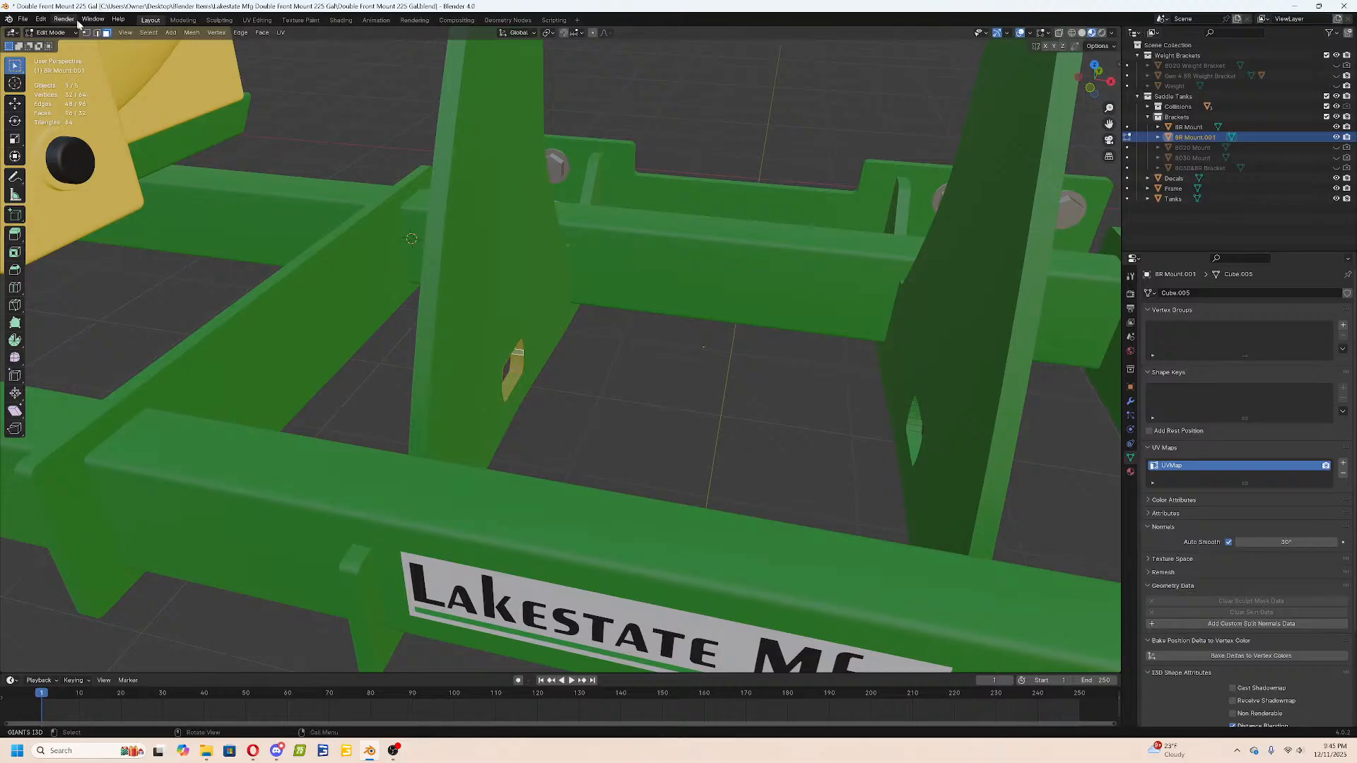
key("alt+a")
scroll(506, 386, "up", 3)
middle_click_drag(472, 373, 470, 393)
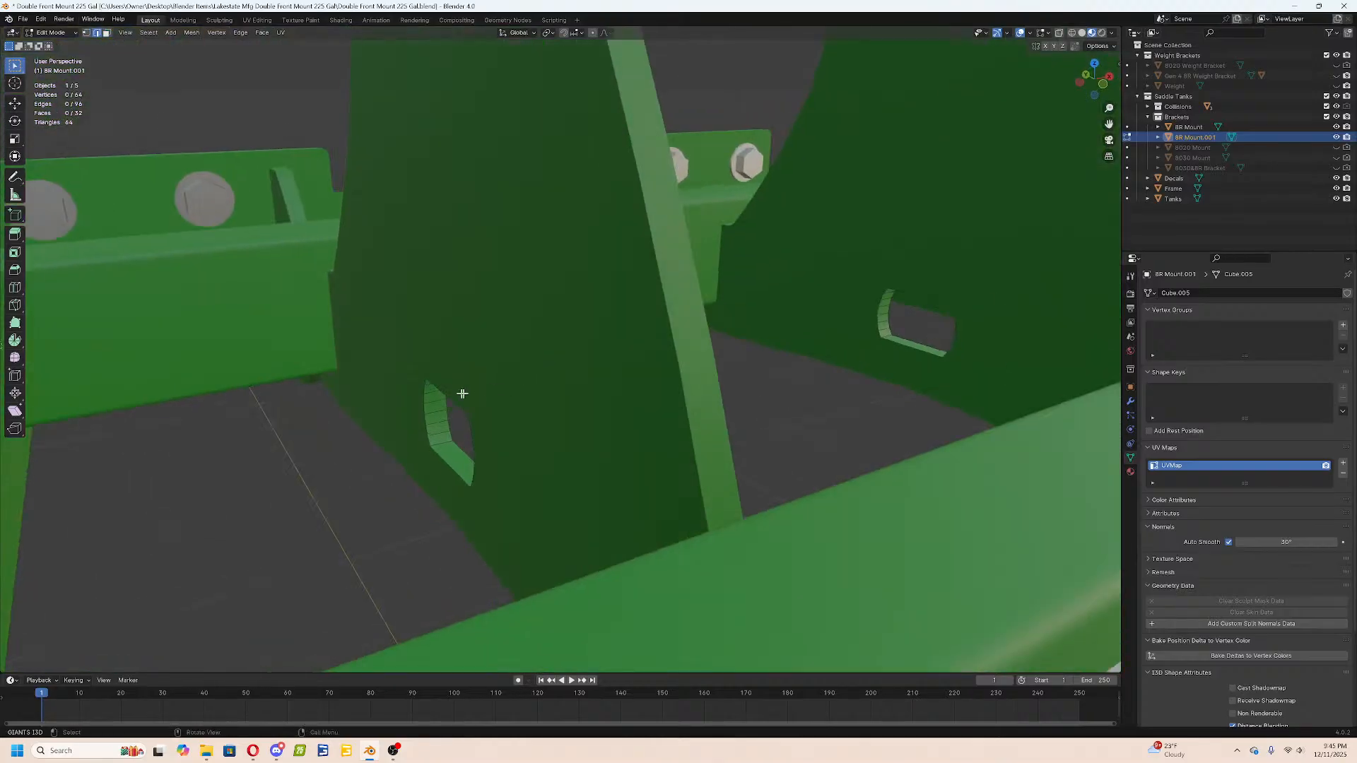
key("f")
middle_click_drag(781, 407, 679, 404)
scroll(848, 392, "down", 4)
middle_click_drag(899, 388, 848, 406)
key("alt+a")
key("f")
key("a")
middle_click_drag(761, 448, 543, 376)
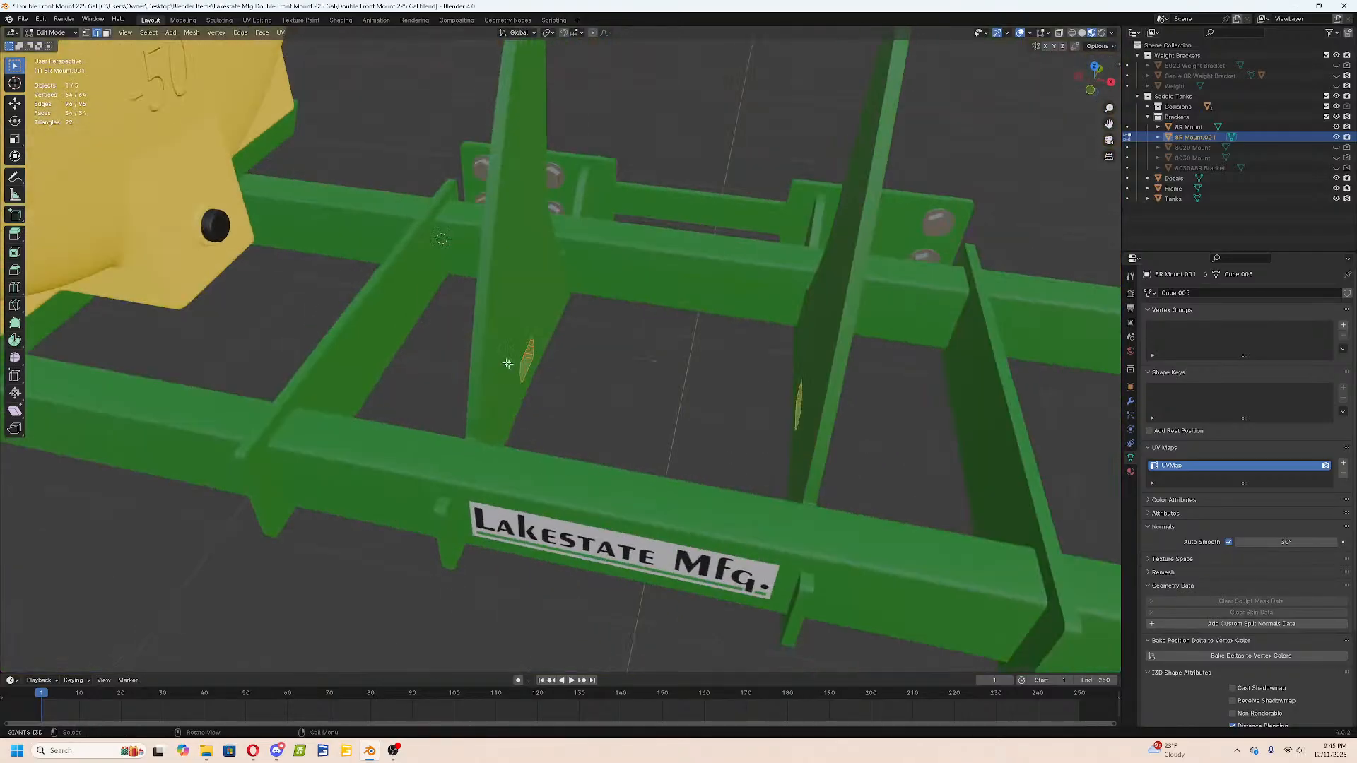
Bridge the facing edge loops of the two slot pieces into one bar and return to Object Mode.
middle_click_drag(659, 387, 731, 400)
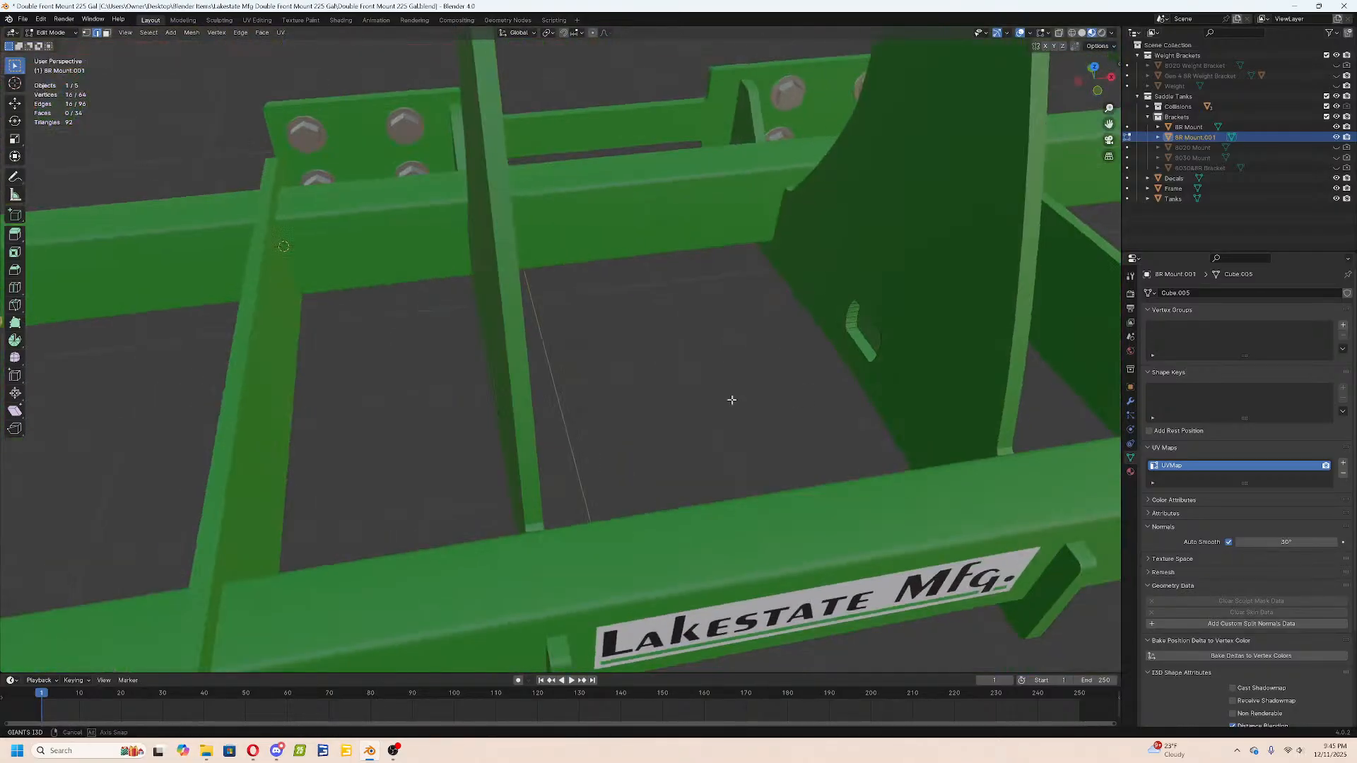
right_click(864, 309)
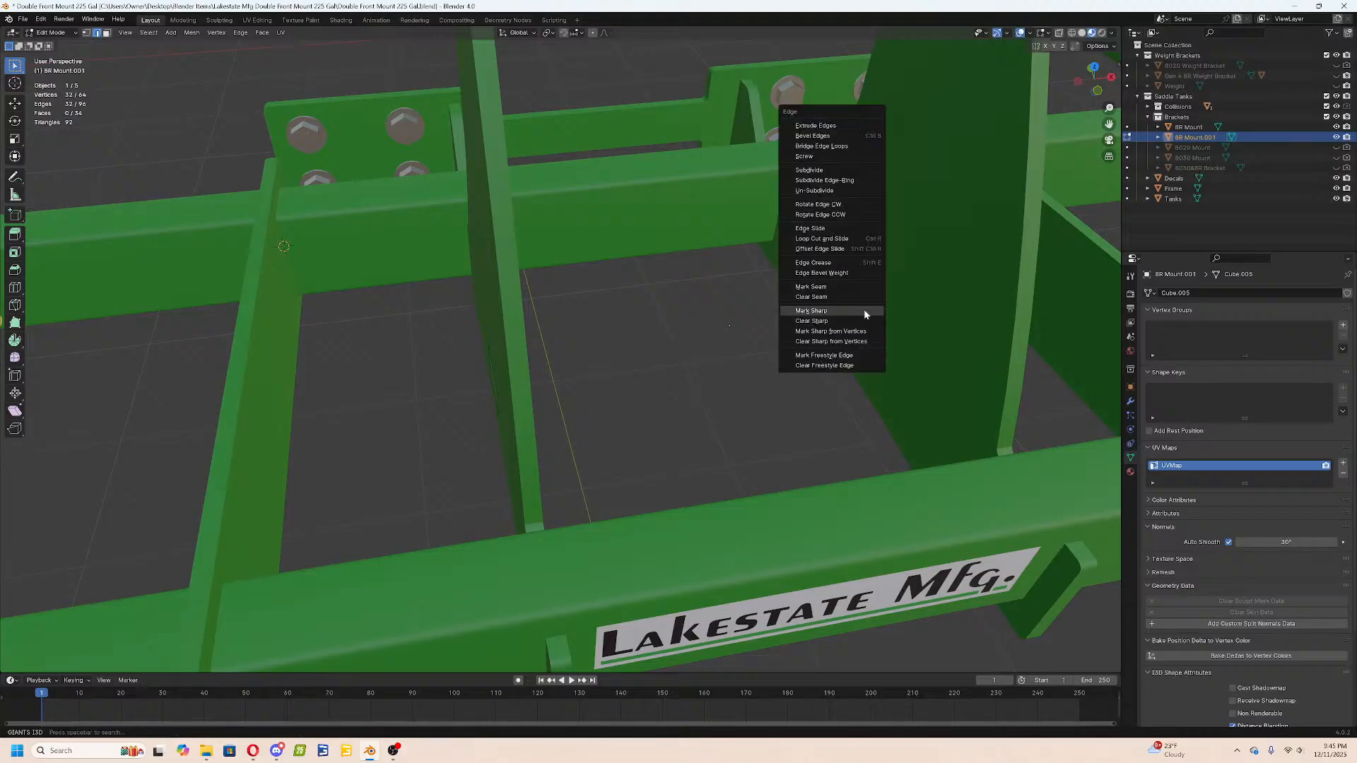
left_click(836, 148)
key("Tab")
Scale the slot-shaped bar along X until it passes through both cross plates.
scroll(828, 354, "down", 5)
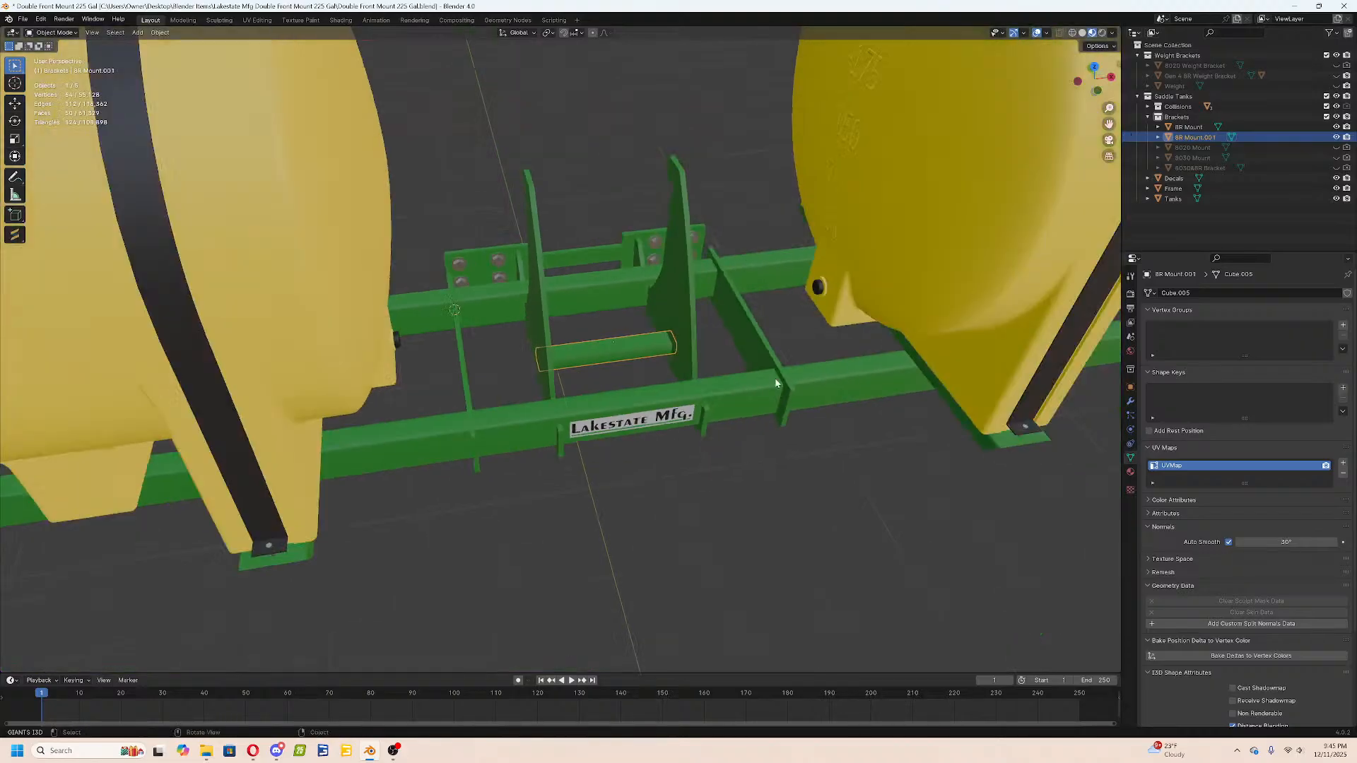
key("s")
key("x")
left_click(171, 342)
middle_click_drag(780, 451, 716, 424)
scroll(657, 421, "up", 5)
scroll(715, 424, "down", 3)
left_click(386, 351)
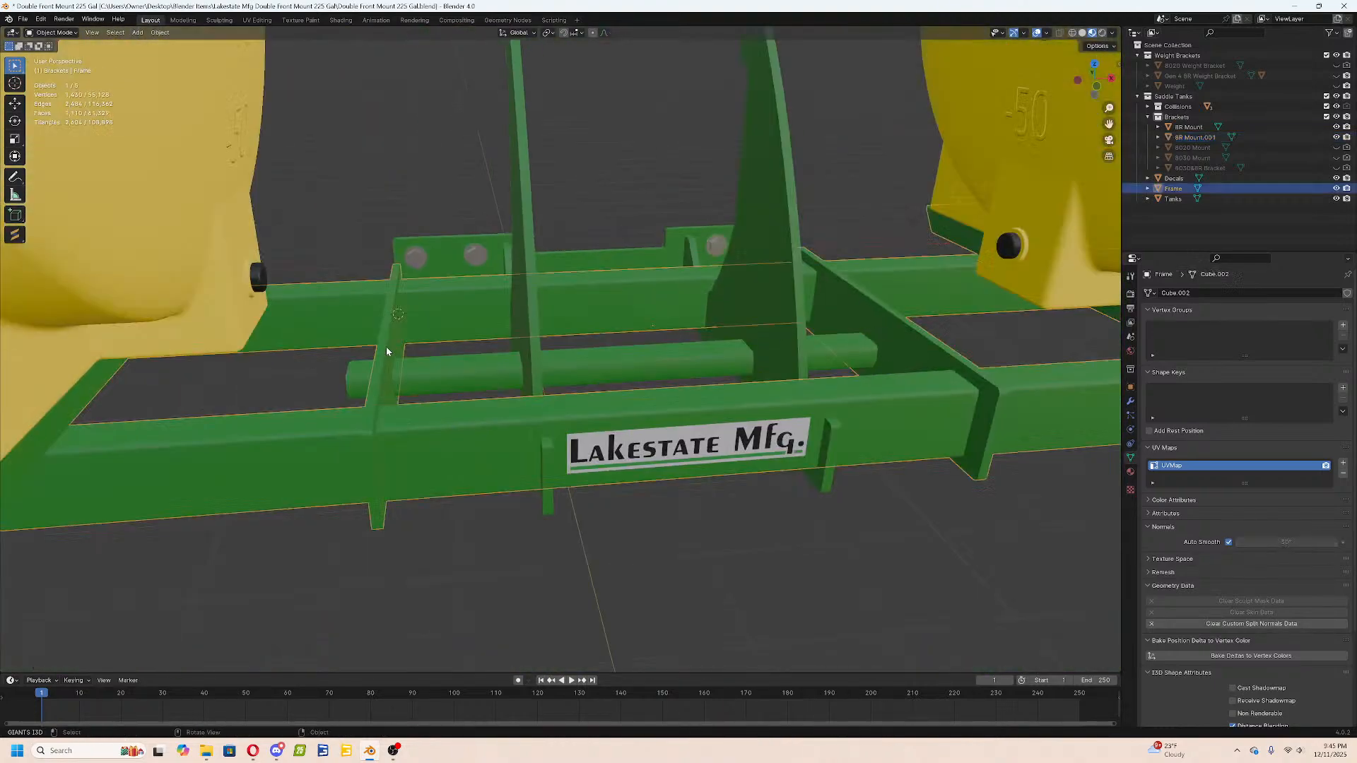
left_click(448, 369)
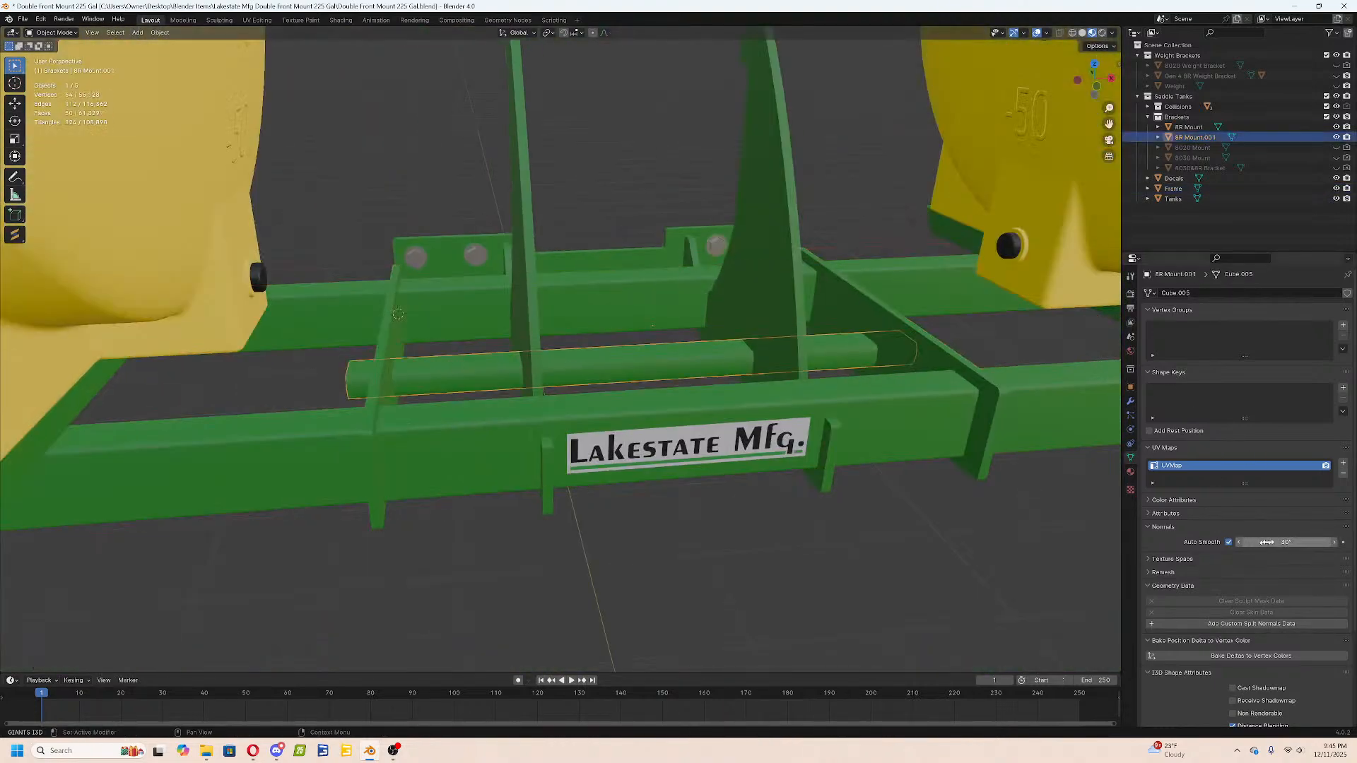
middle_click_drag(833, 335, 771, 367)
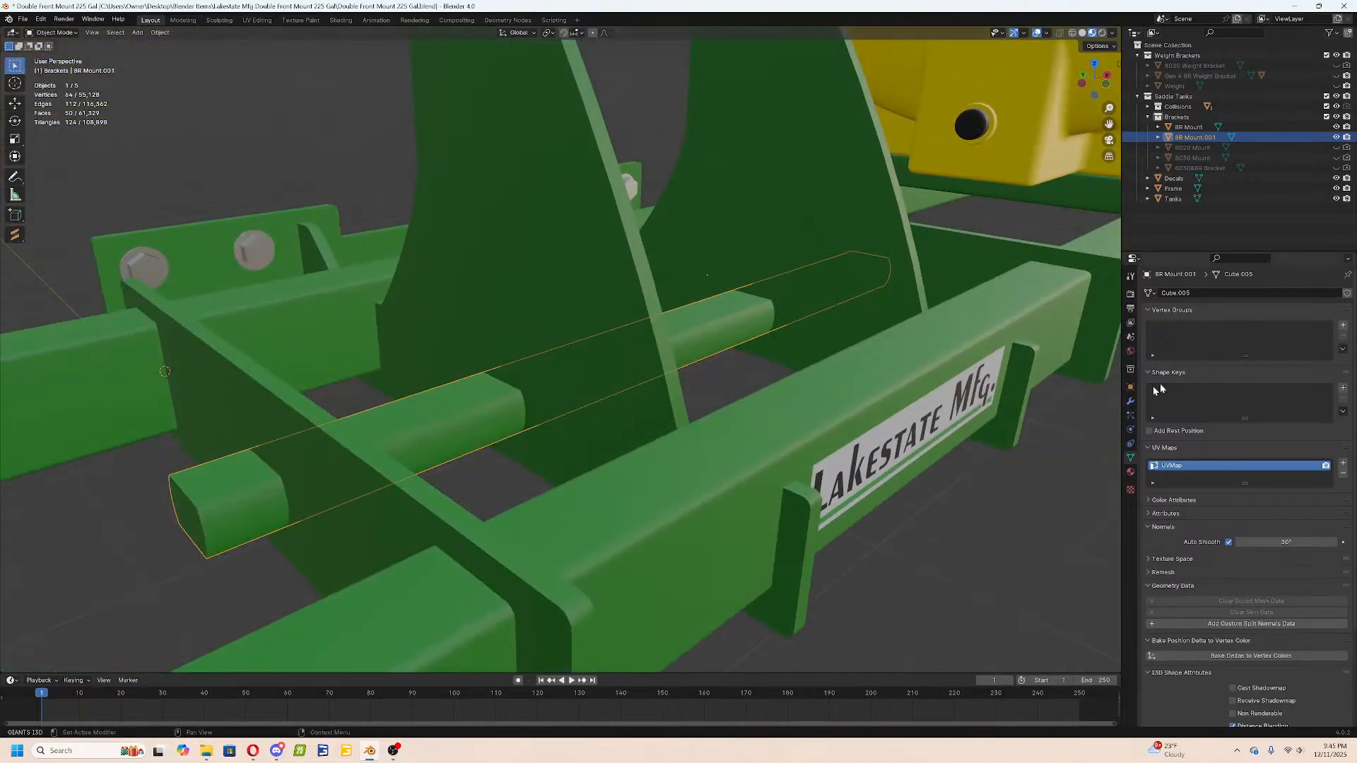
Add a Boolean modifier to the Frame with the slot-shaped bar as its cutting object.
left_click(1130, 401)
left_click(1175, 289)
key("space")
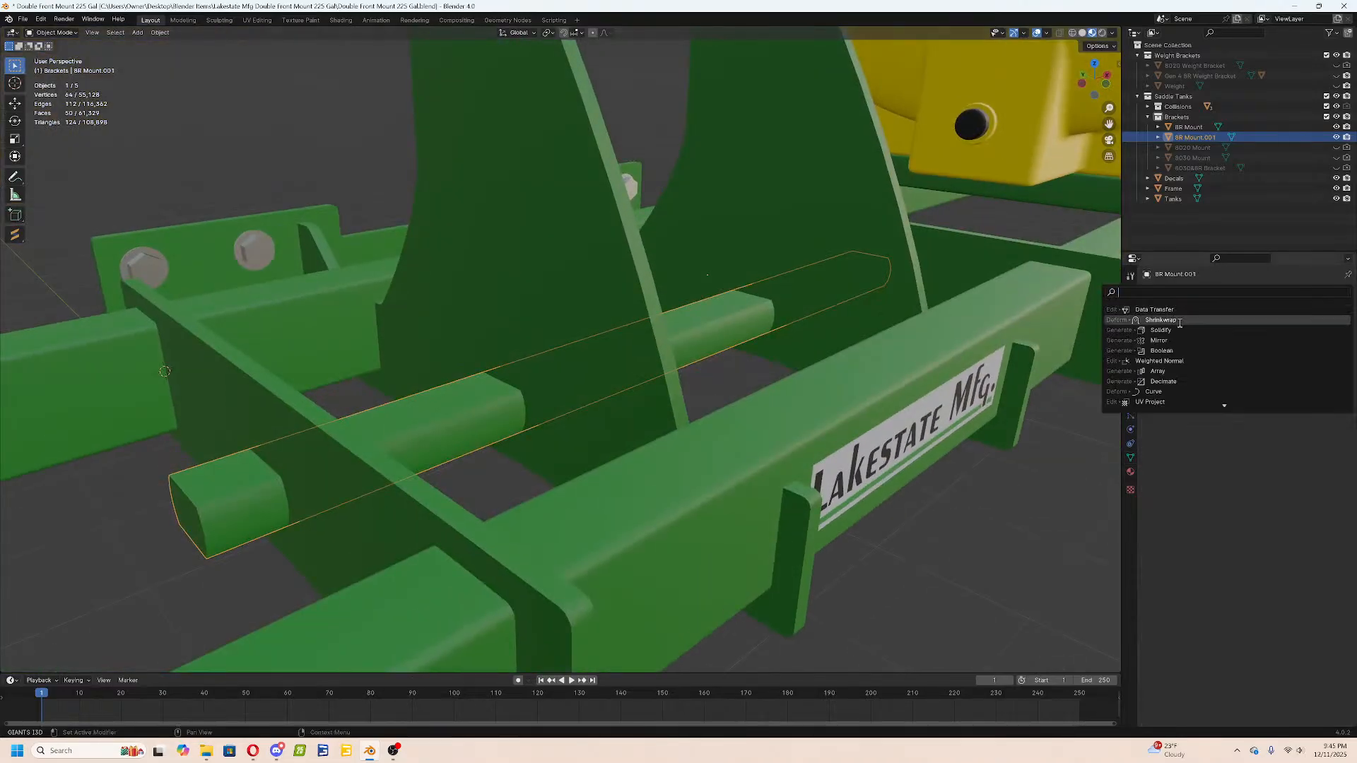
left_click(990, 315)
left_click(990, 315)
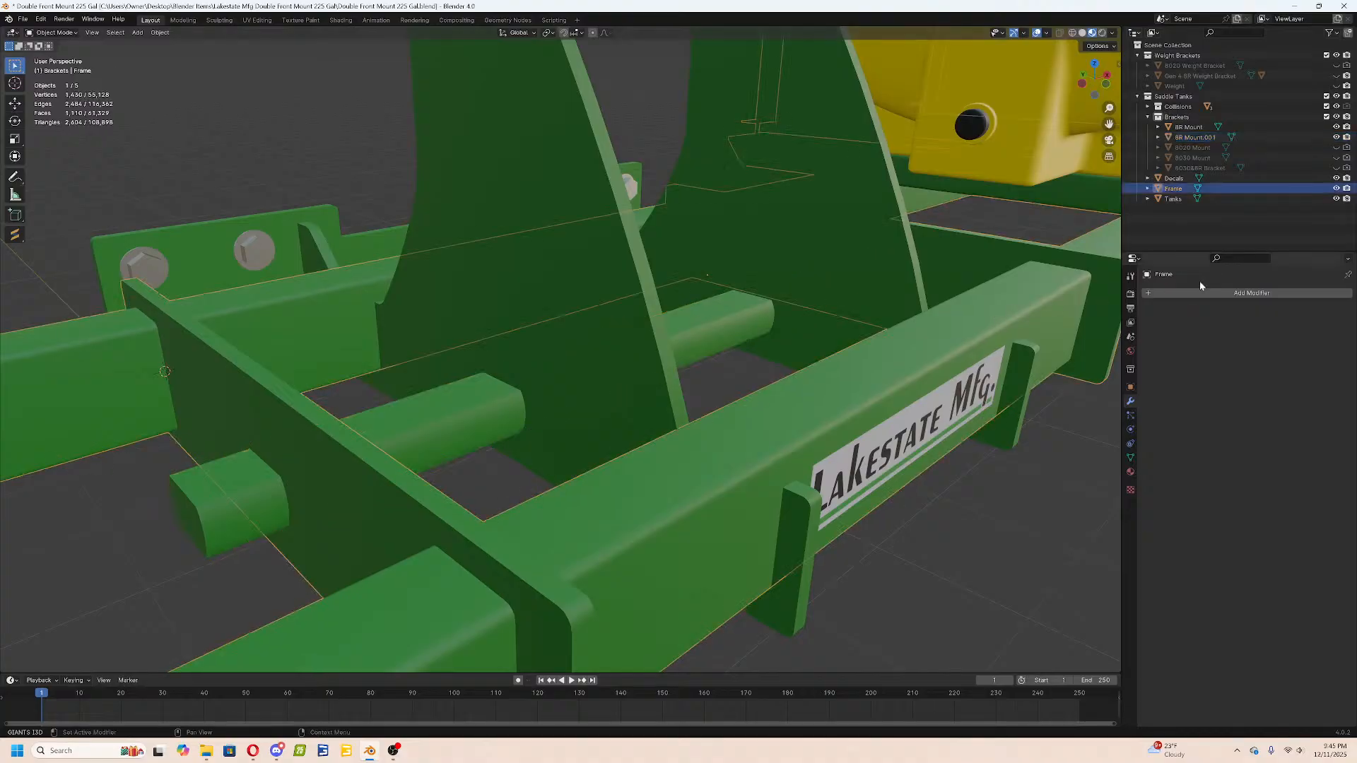
left_click(1192, 291)
left_click(1190, 294)
left_click(1161, 350)
middle_click_drag(739, 379, 851, 391)
left_click(725, 343)
left_click(687, 353)
Hide the slot-shaped bar and apply the Boolean modifier on the Frame.
key("h")
middle_click_drag(687, 354, 937, 391)
left_click(929, 416)
left_click(1320, 311)
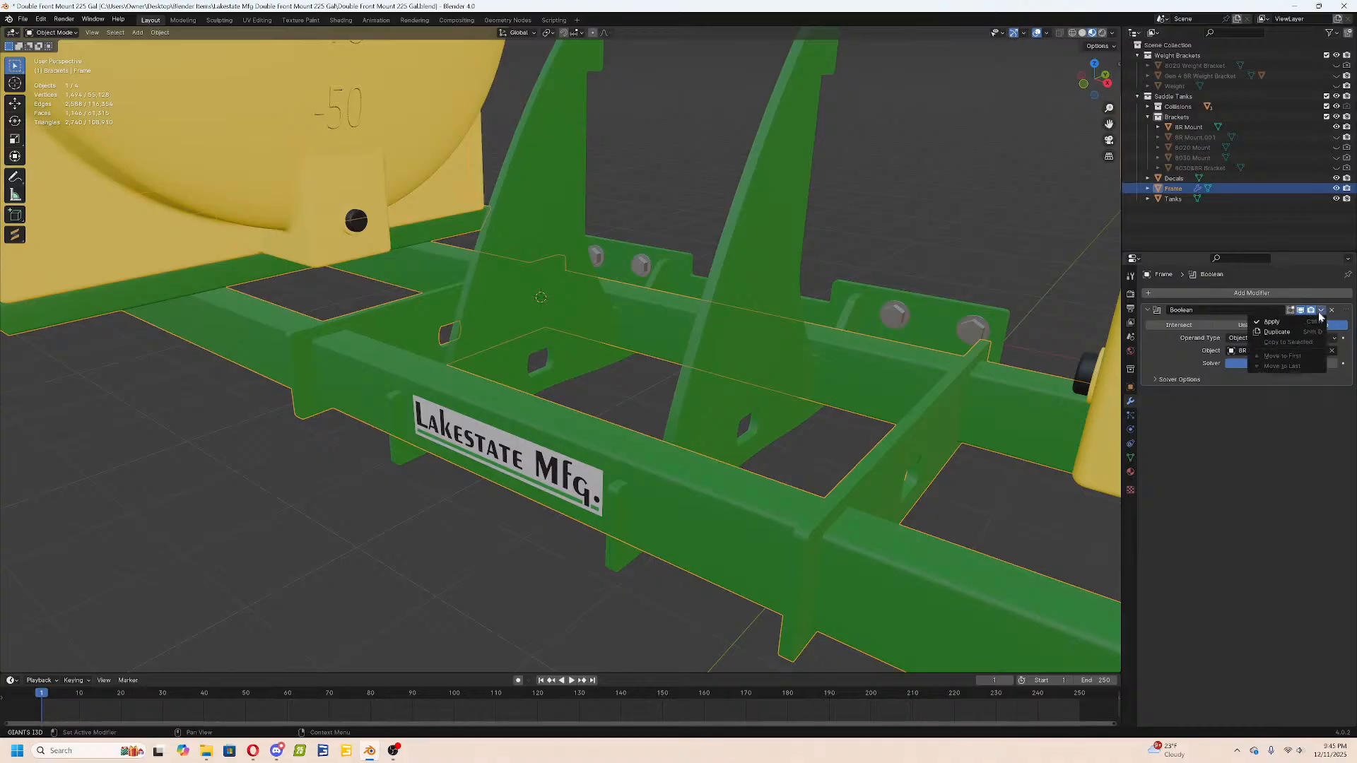
left_click(1282, 322)
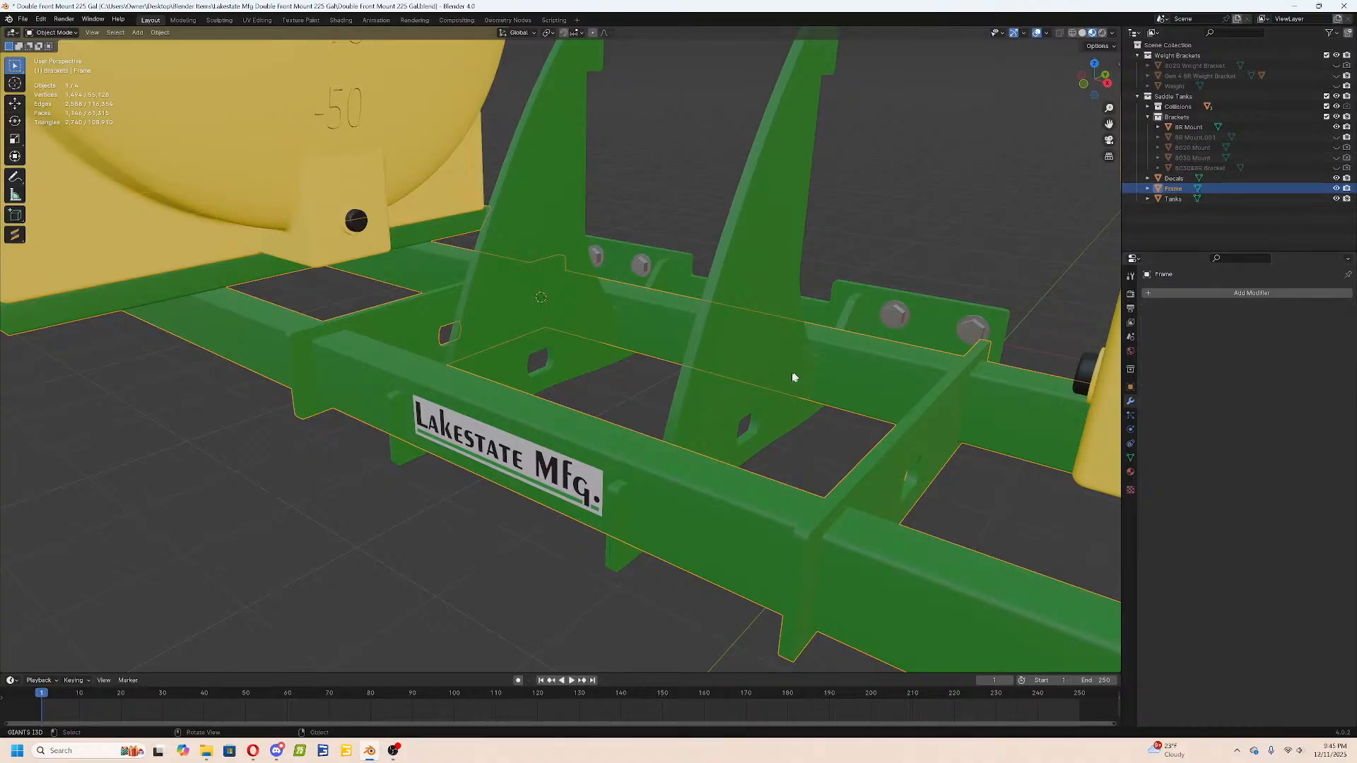
Delete the slot-shaped cutter bar BR Mount.001 and save the file.
left_click(1188, 127)
left_click(1179, 140)
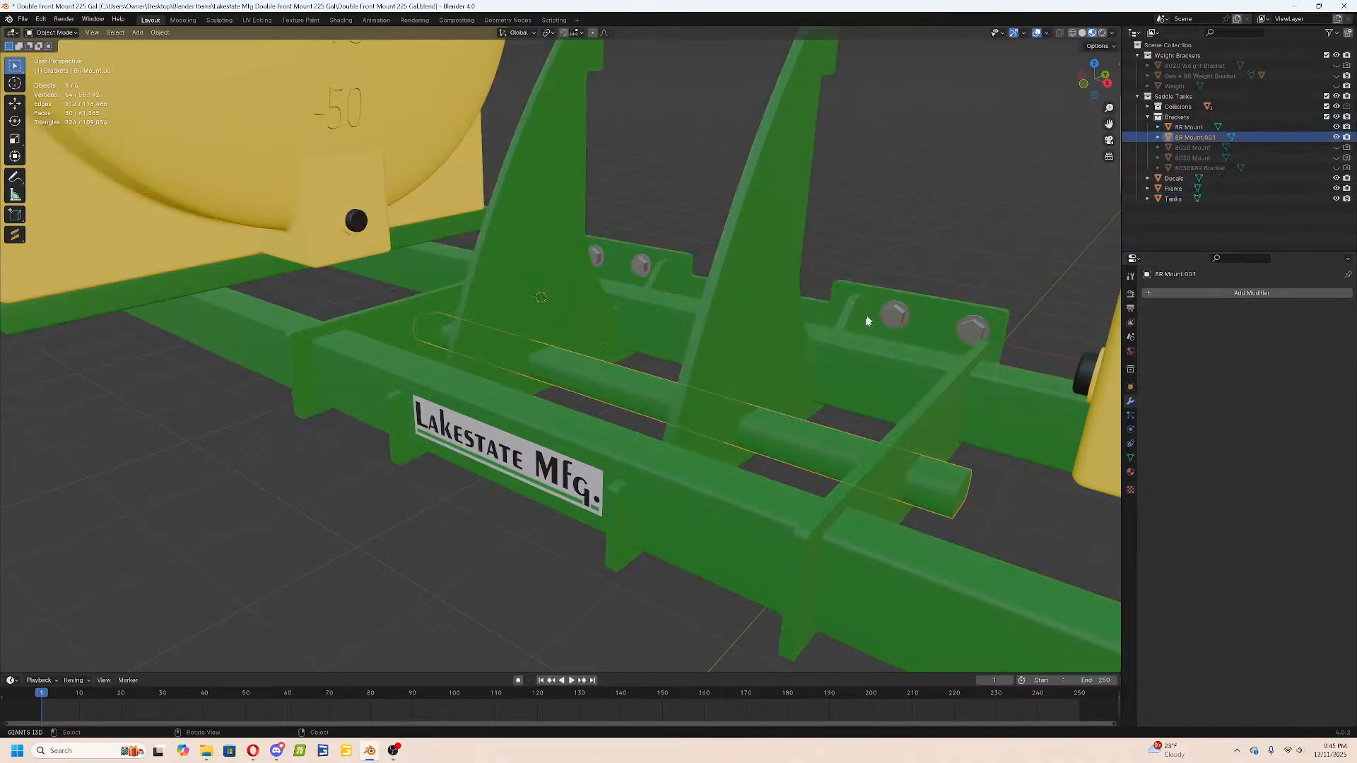
key("Delete")
middle_click_drag(865, 316, 322, 363)
key("ctrl+s")
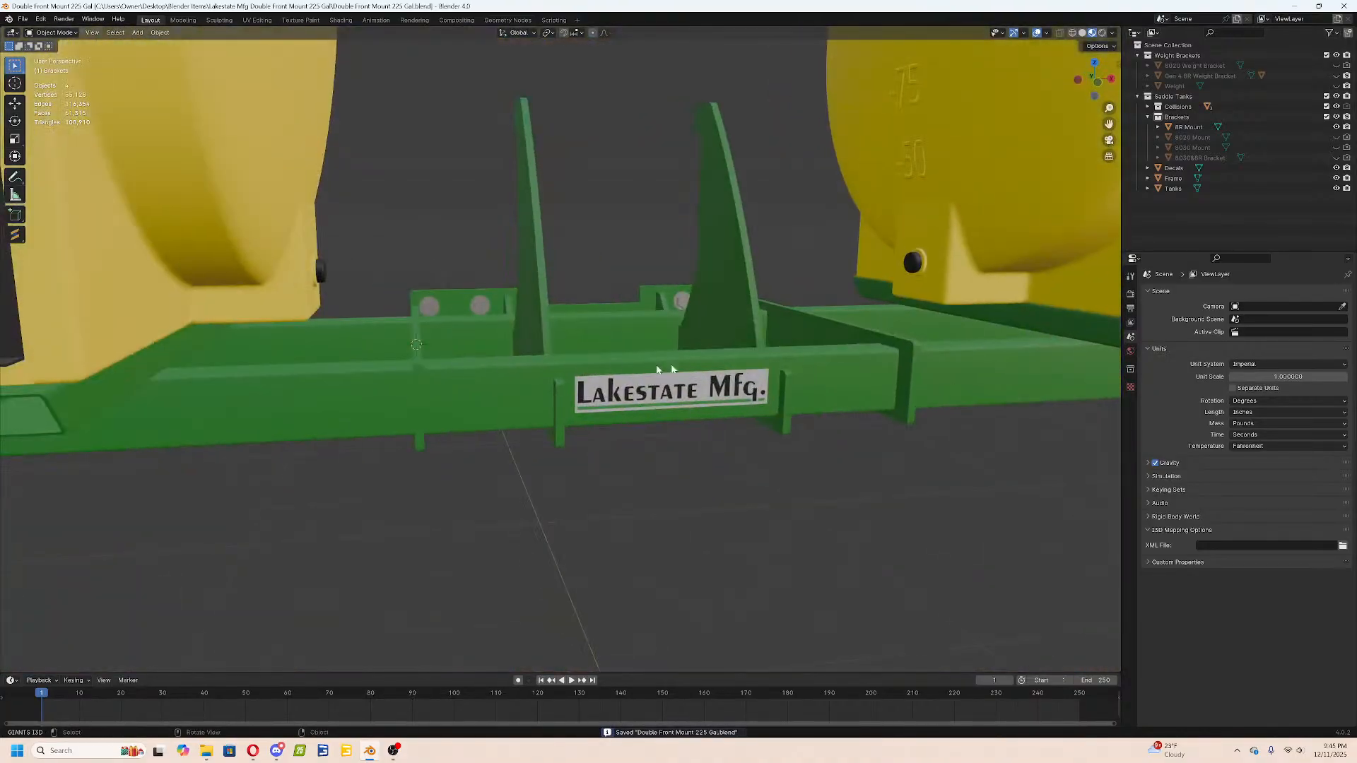
Snap the 3D cursor to the upper rounded corner of the Frame's X -15-inch cross plate.
middle_click_drag(691, 366, 139, 455)
middle_click_drag(90, 317, 356, 315)
scroll(356, 316, "up", 1)
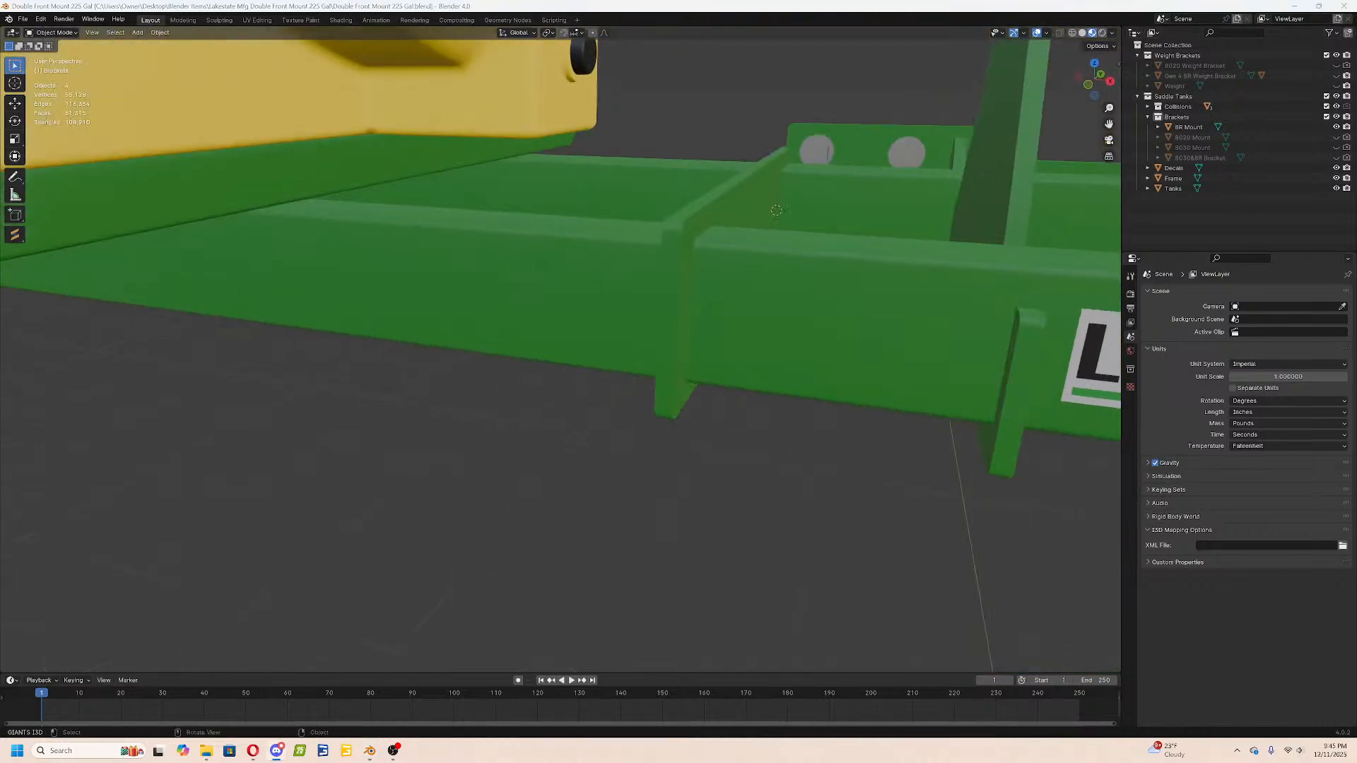
middle_click_drag(385, 225, 495, 296)
left_click(473, 339)
key("Tab")
left_click(86, 33)
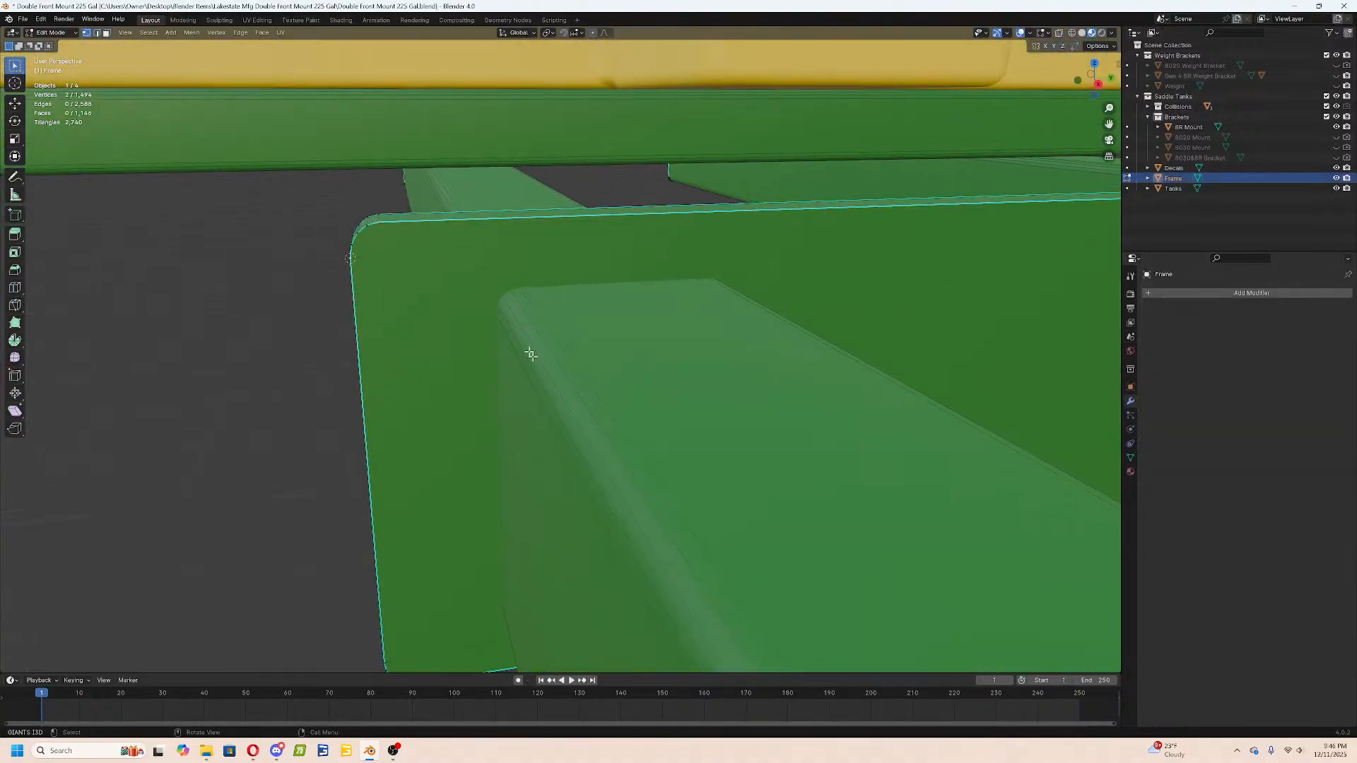
right_click(518, 333)
middle_click_drag(428, 277, 480, 295)
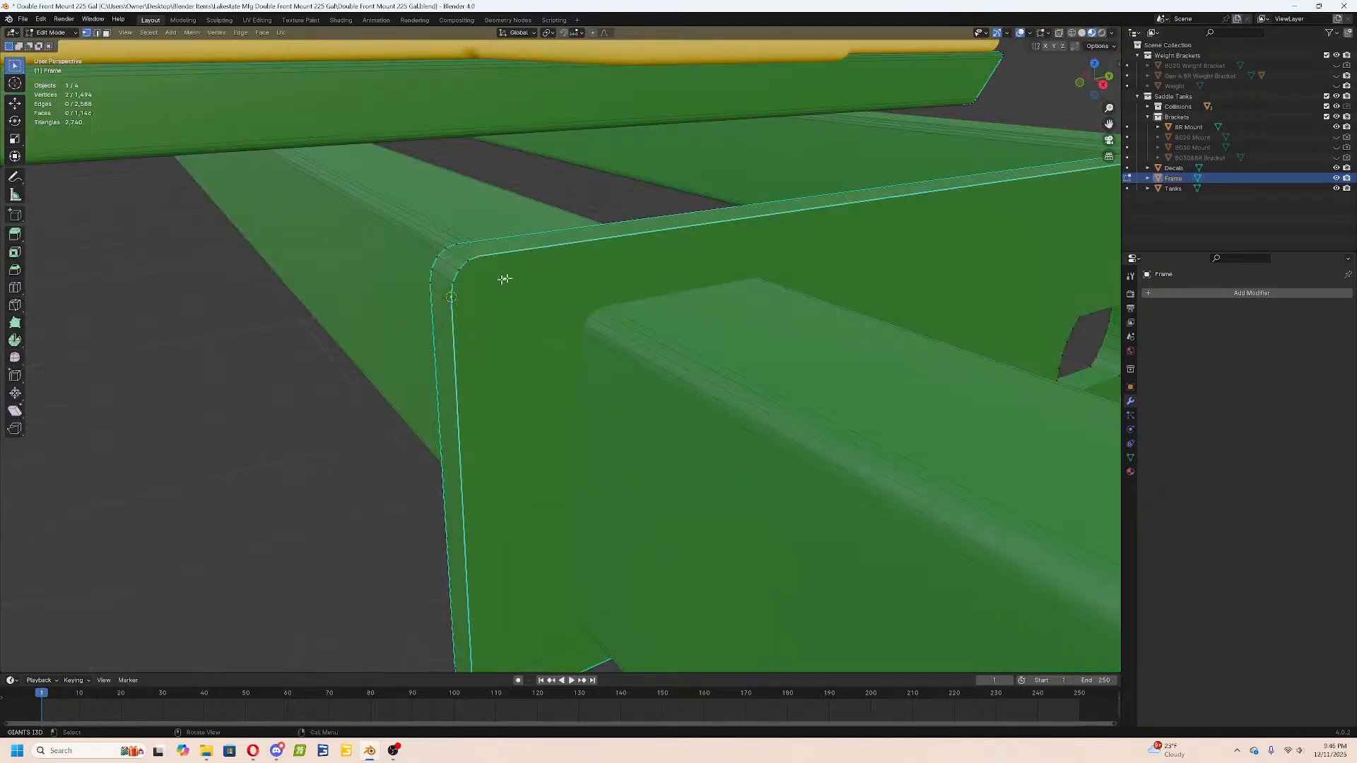
key("Tab")
Add a 6-vertex cylinder of 0.25-inch radius and 1-inch depth at the 3D cursor, rotated 90° about Y.
key("shift+a")
mouse_move(548, 397)
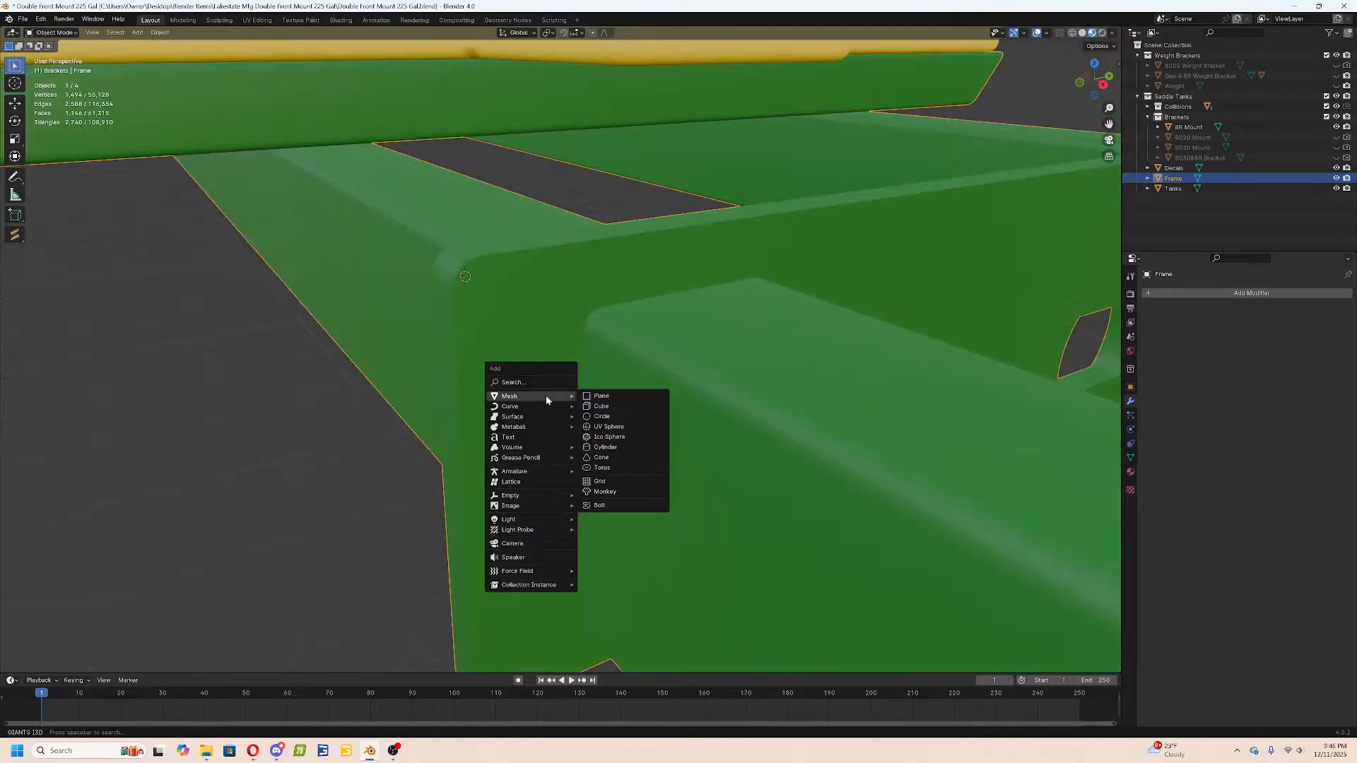
left_click(615, 447)
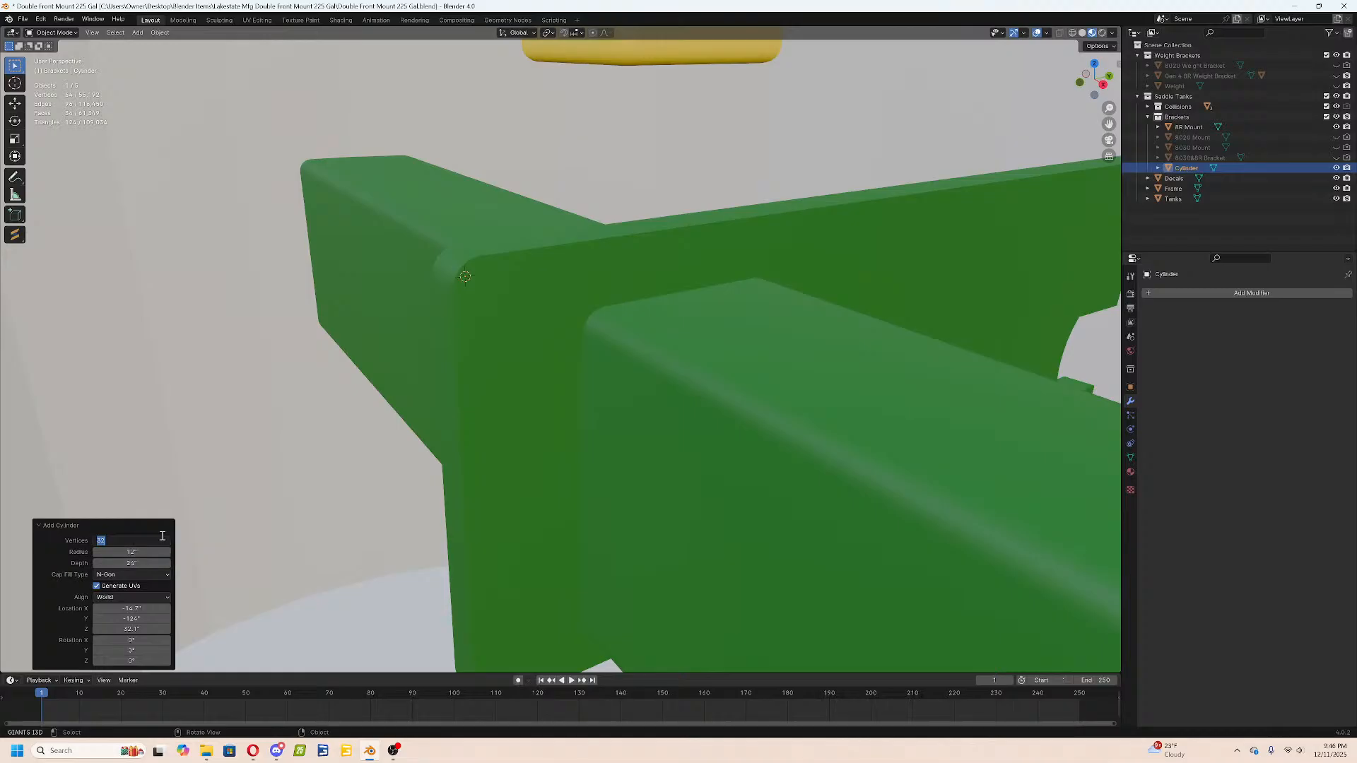
type("6")
key("Return")
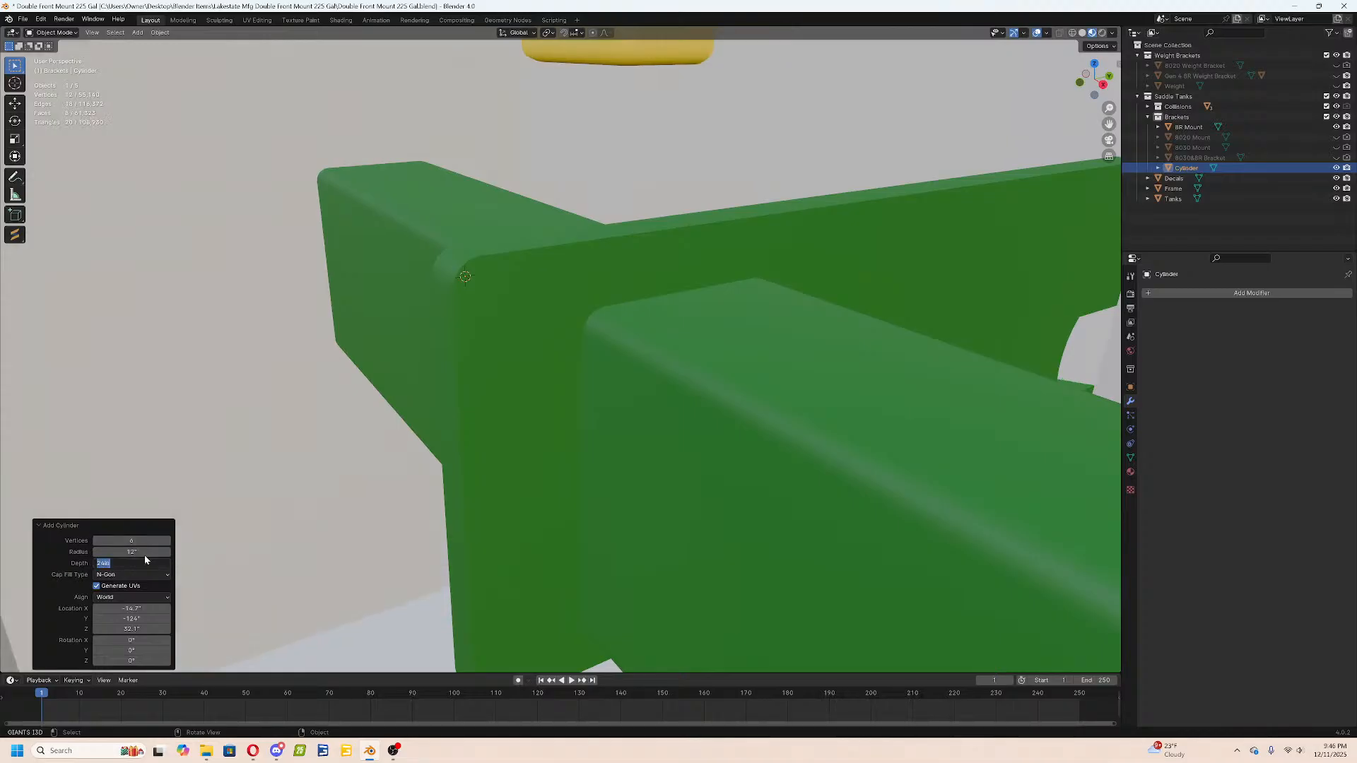
left_click(145, 555)
type(".25")
key("Return")
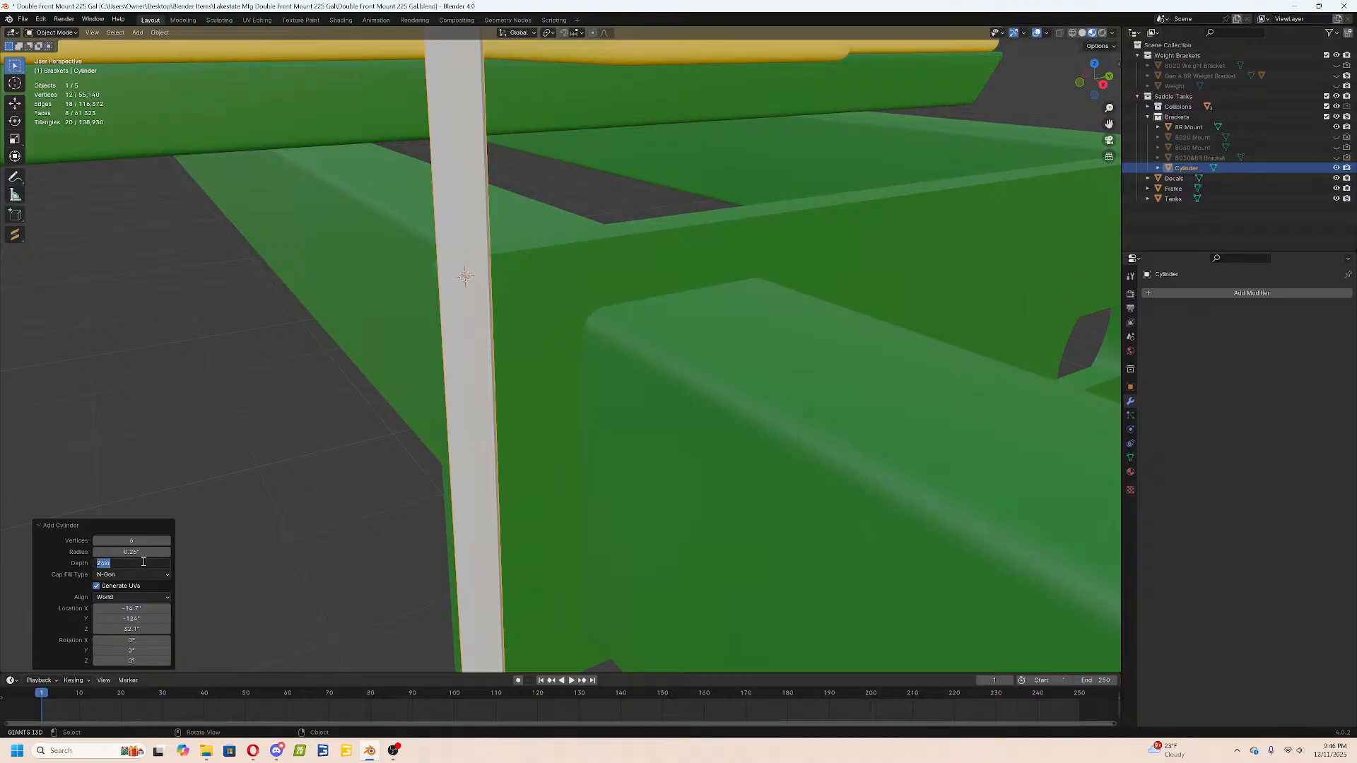
type("1")
key("Return")
type("rx90")
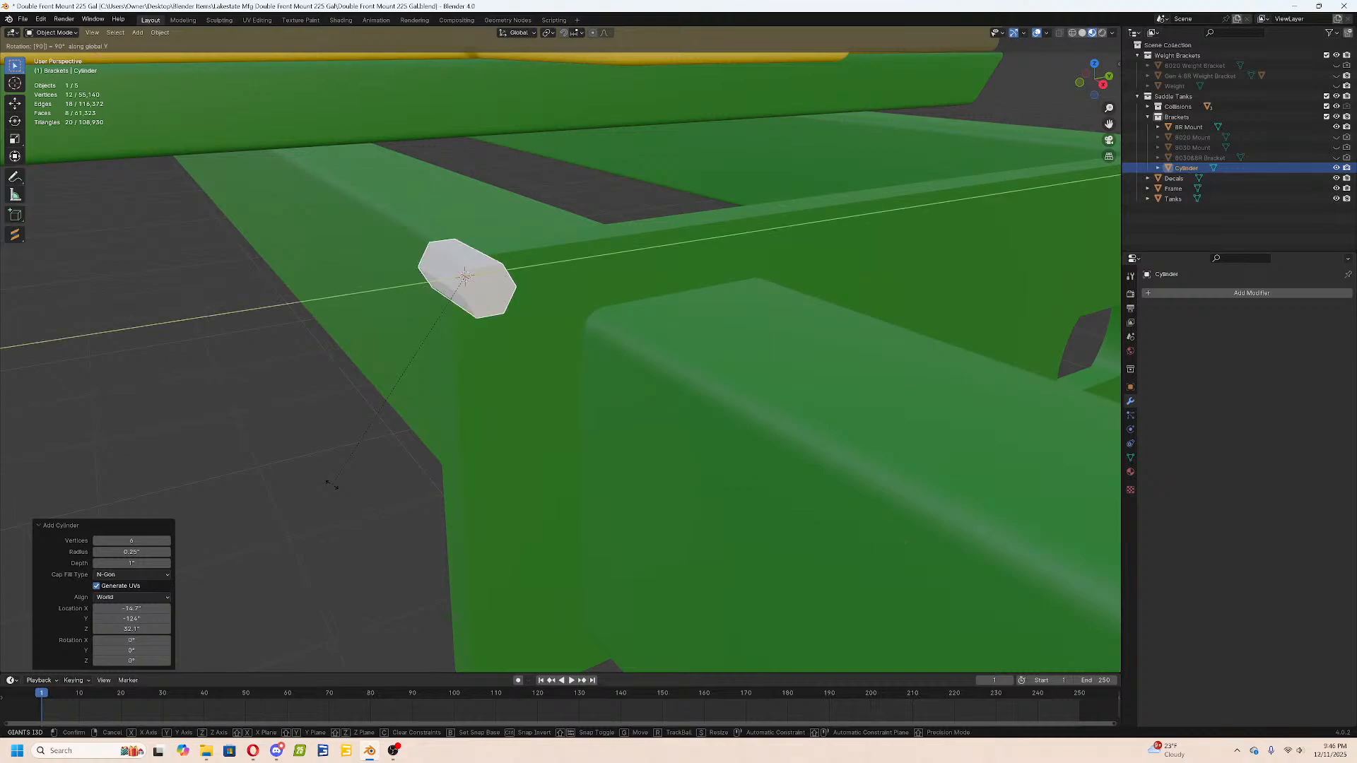
key("Return")
Snap the 3D cursor to the middle of the cross plate's front edge thickness and snap the cylinder to it.
middle_click_drag(332, 483, 253, 473)
middle_click_drag(687, 378, 537, 422, "shift")
scroll(528, 415, "up", 1)
key("Tab")
middle_click_drag(588, 364, 618, 370)
left_click(630, 376)
key("shift+s")
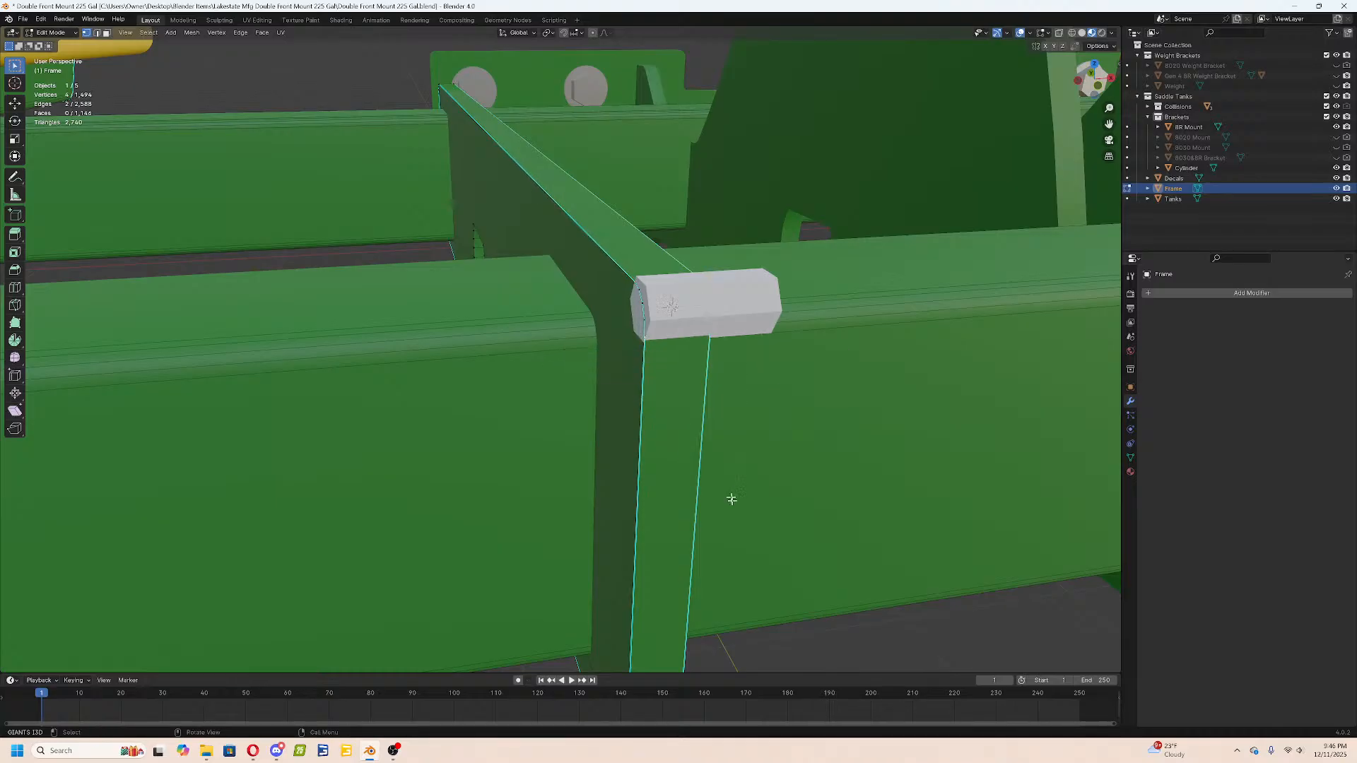
left_click(720, 451)
key("Tab")
left_click(700, 306)
key("shift+s")
left_click(615, 266)
Rotate the hex cylinder 45° about global X and move it about 0.44 inches along its local X into the plate.
middle_click_drag(709, 305, 745, 351)
key("r")
key("y")
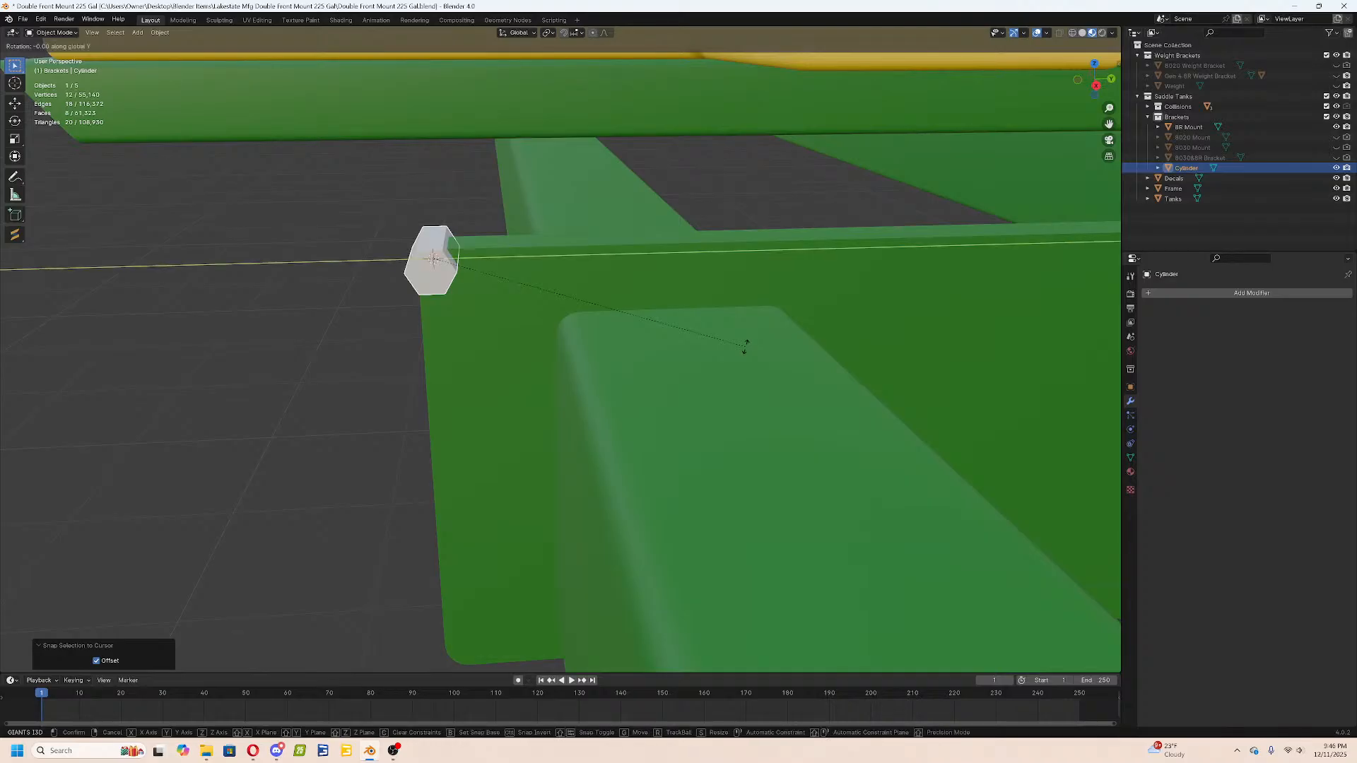
key("x")
key("Return")
key("g")
key("x")
key("x")
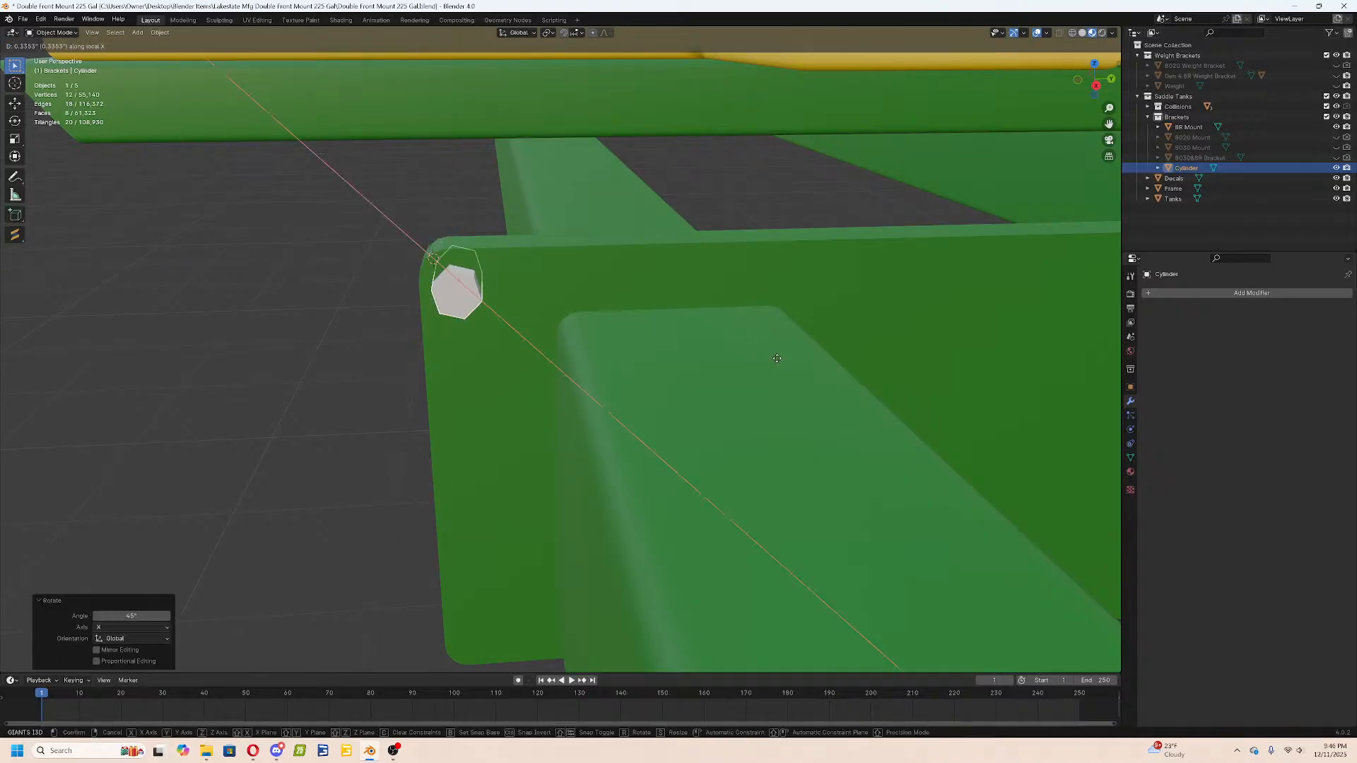
left_click(785, 363)
middle_click_drag(787, 366, 759, 376)
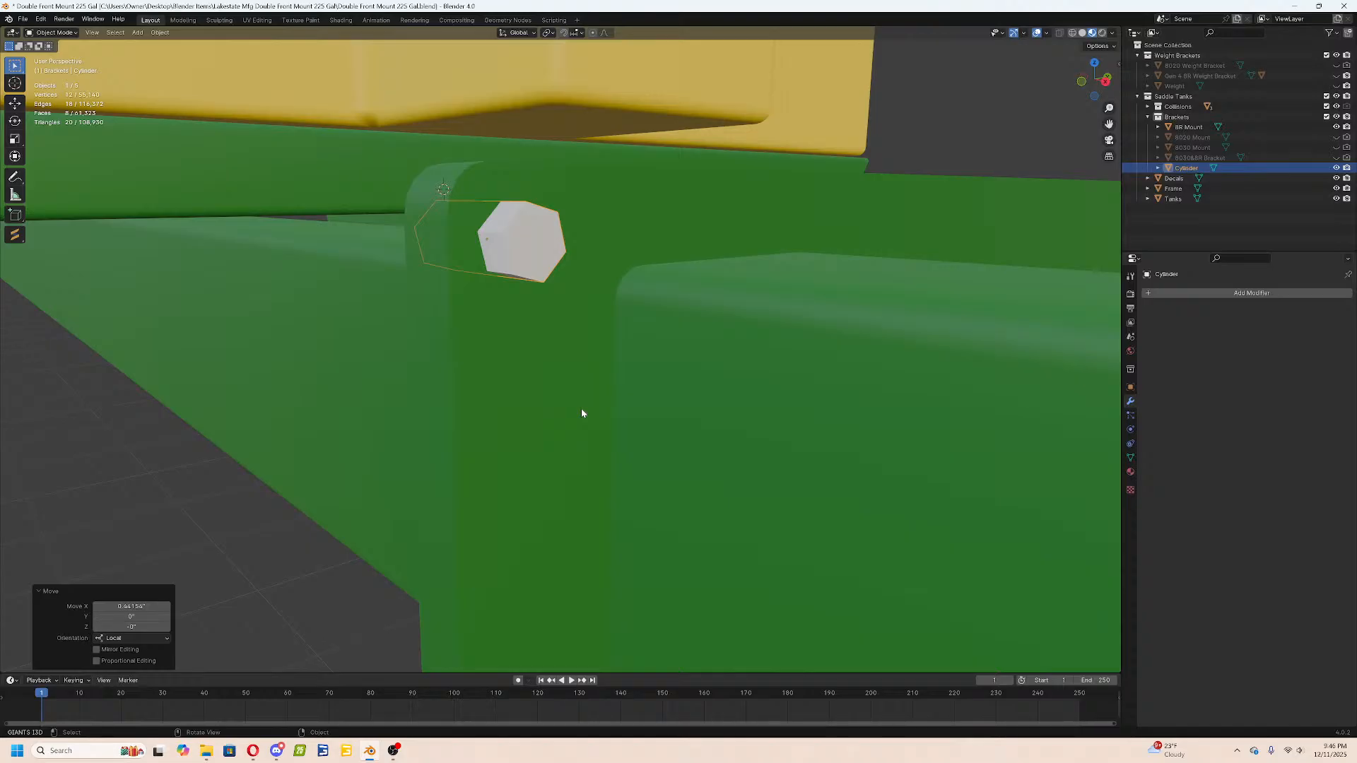
middle_click_drag(571, 393, 521, 415)
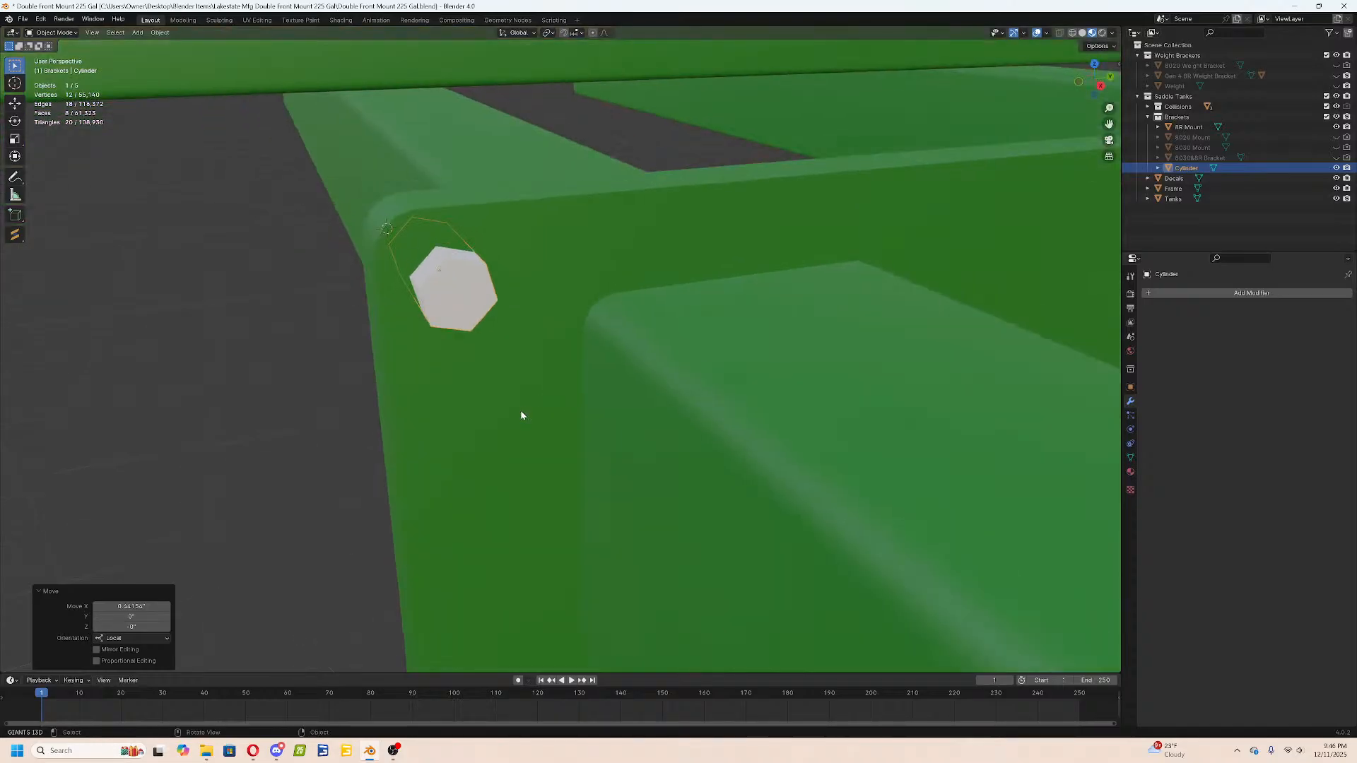
Set the hex cylinder's Y rotation to 0° and hide the transform sidebar.
key("n")
left_click(975, 137)
type("0")
key("Return")
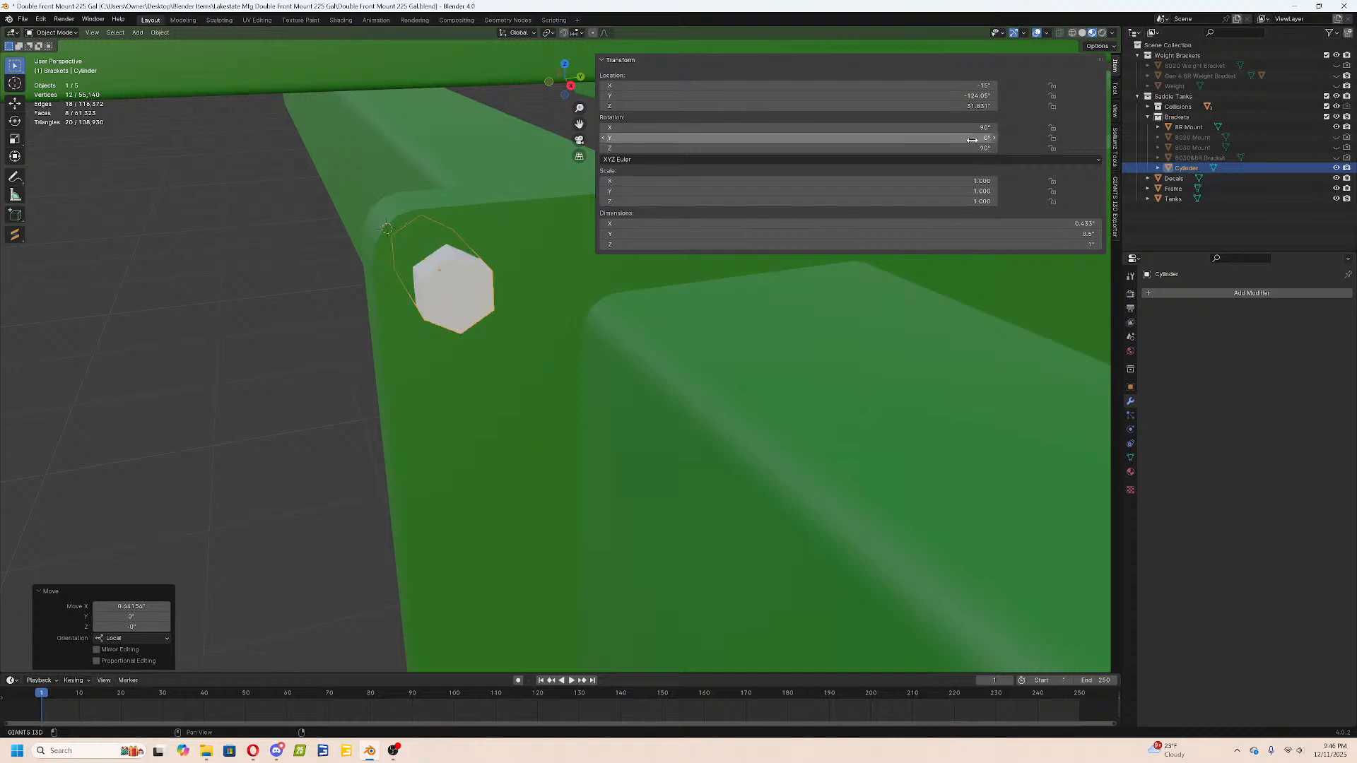
middle_click_drag(523, 294, 653, 283)
key("n")
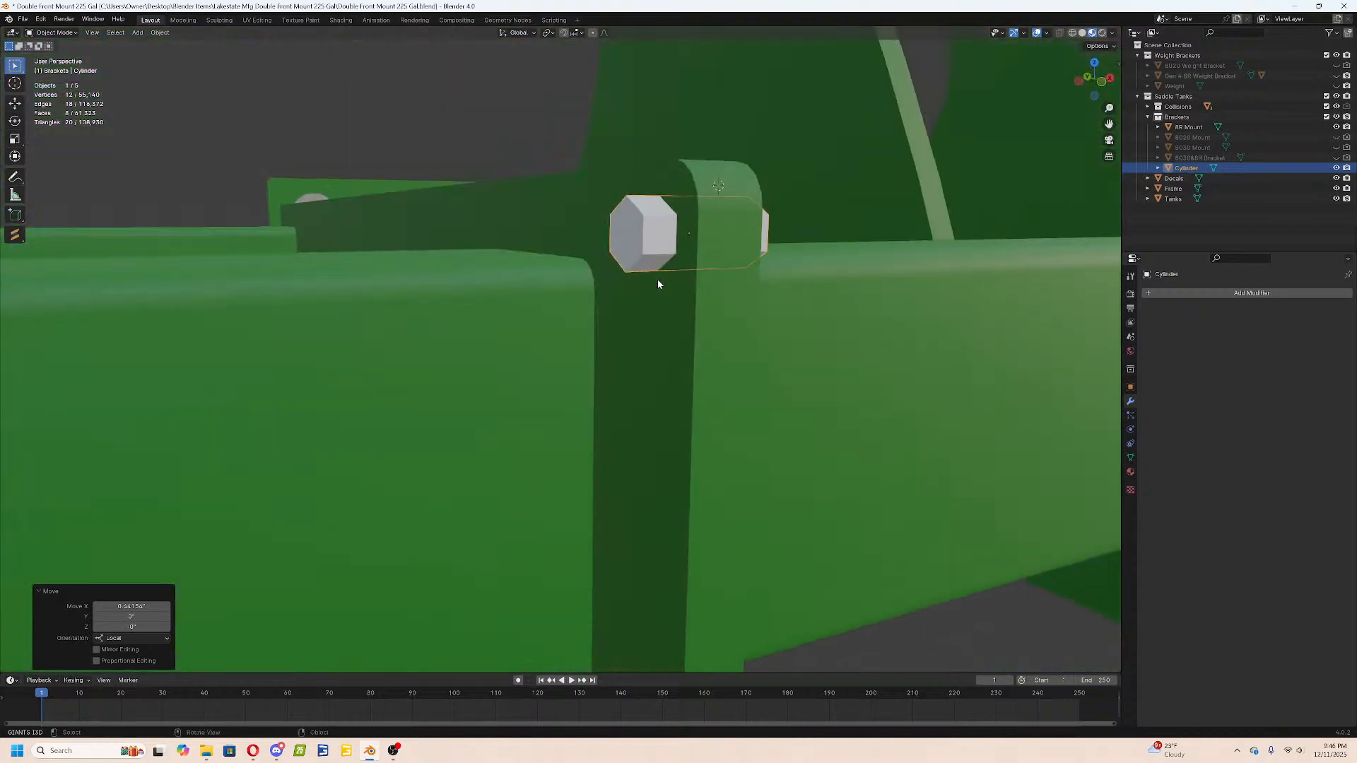
Assign the existing lakestateMfg_silverScratched_mat material to the hex cylinder in the cross plate.
scroll(655, 287, "down", 8)
left_click(780, 499)
middle_click_drag(780, 498, 672, 481)
scroll(622, 408, "up", 6)
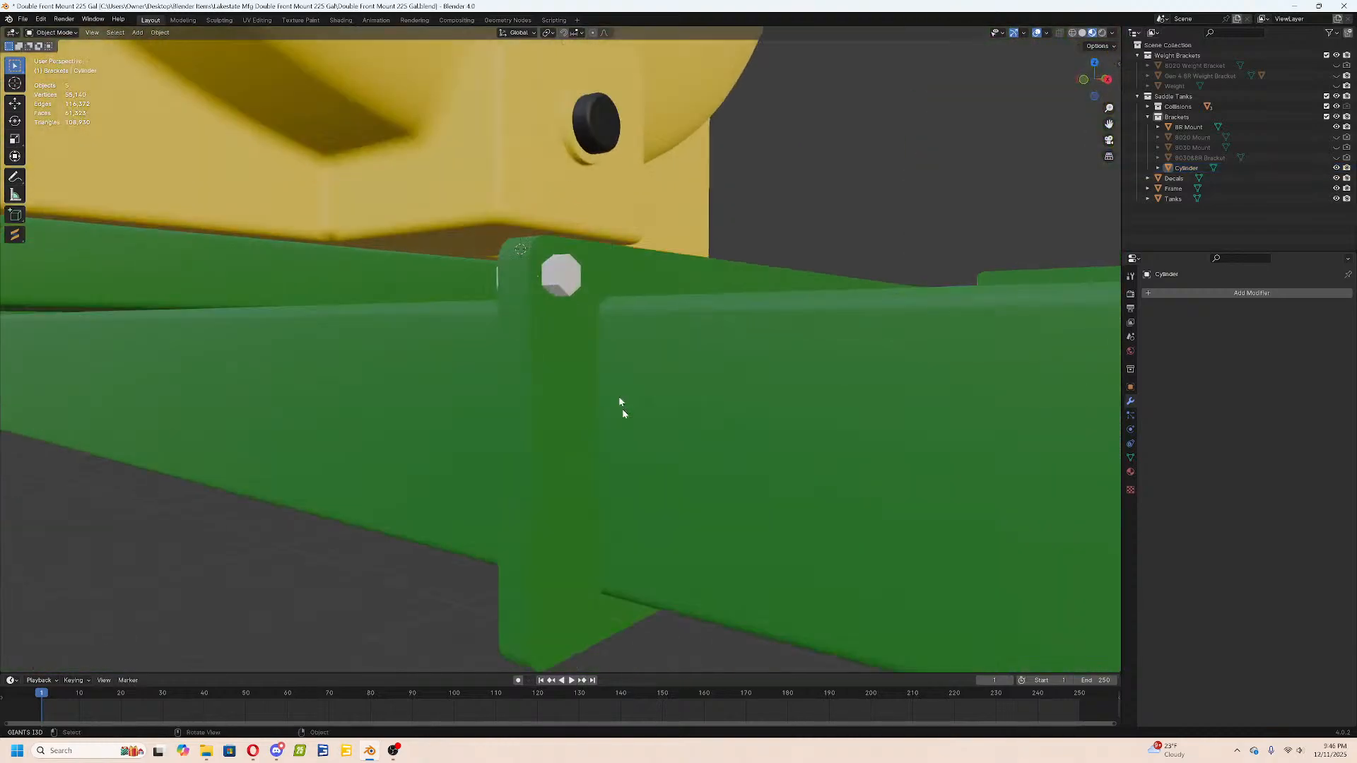
left_click(576, 269)
left_click(1130, 474)
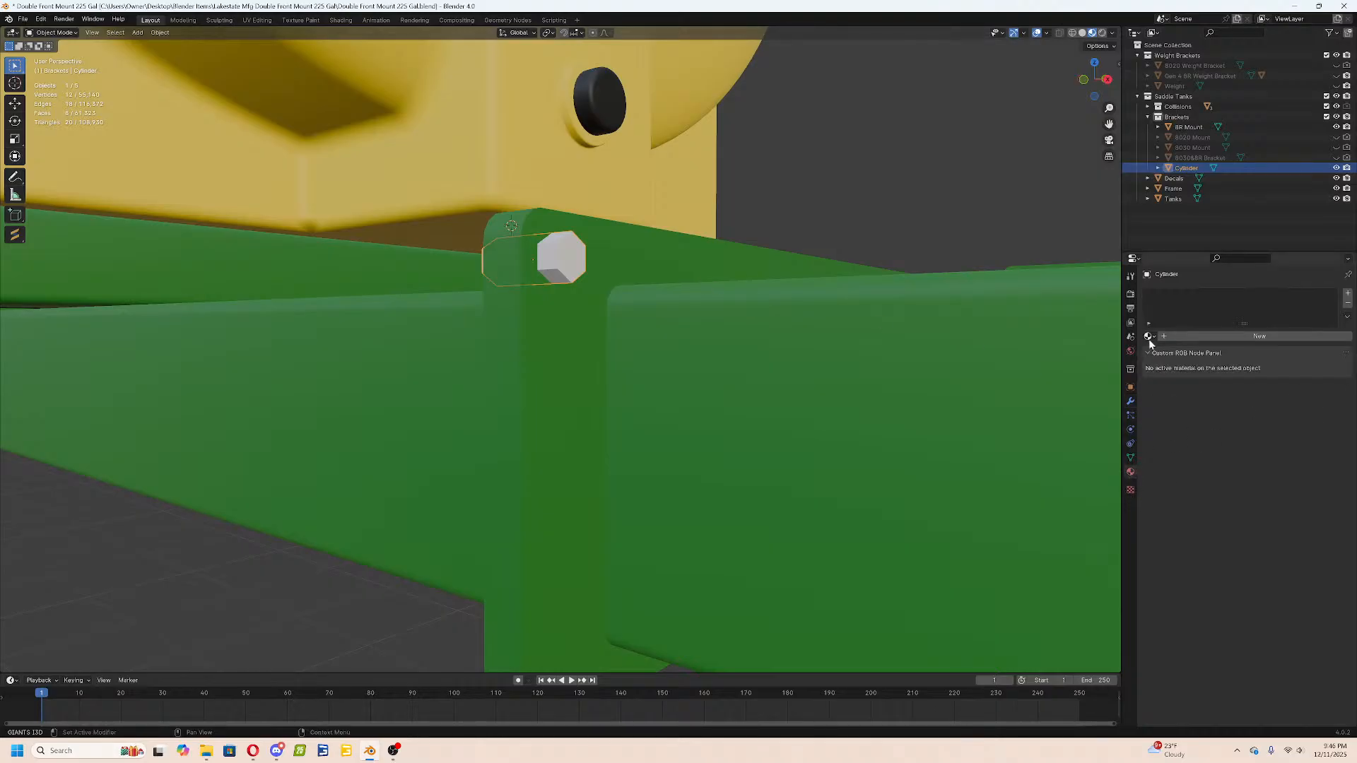
left_click(1151, 342)
left_click(1193, 422)
left_click(773, 167)
middle_click_drag(616, 331, 532, 326)
scroll(696, 361, "up", 3)
scroll(711, 408, "down", 7)
left_click(550, 332)
scroll(558, 347, "up", 5)
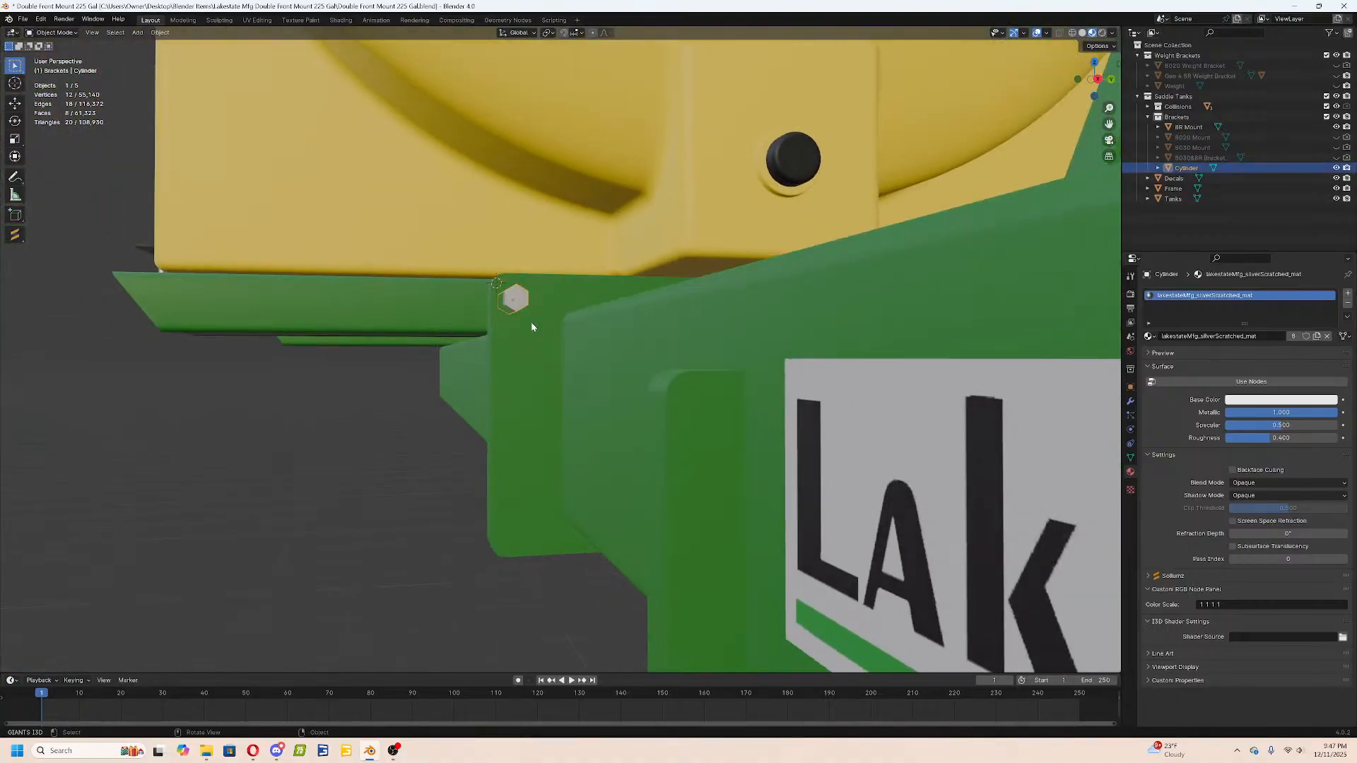
middle_click_drag(531, 326, 598, 347)
scroll(598, 347, "down", 6)
left_click(631, 375)
middle_click_drag(742, 371, 515, 402)
key("Tab")
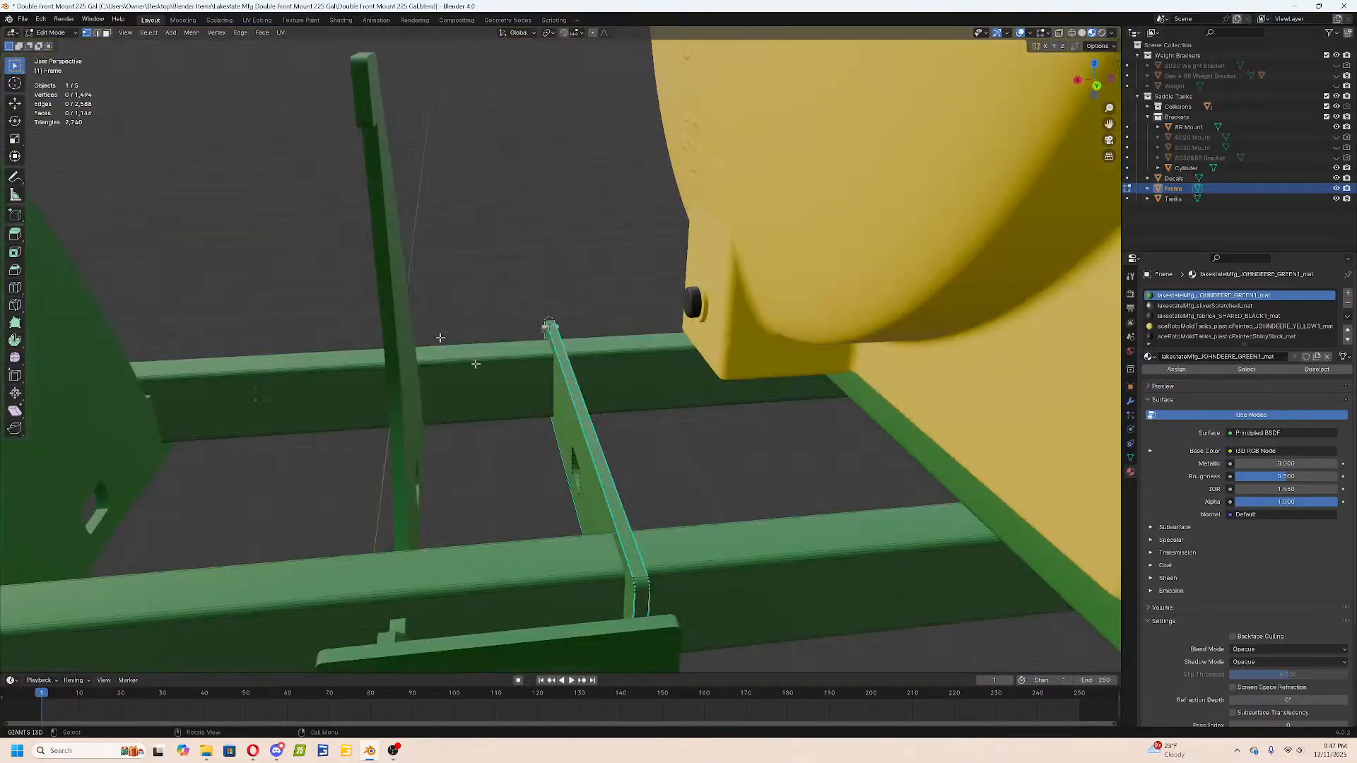
middle_click_drag(265, 414, 706, 438)
key("Tab")
key("shift+a")
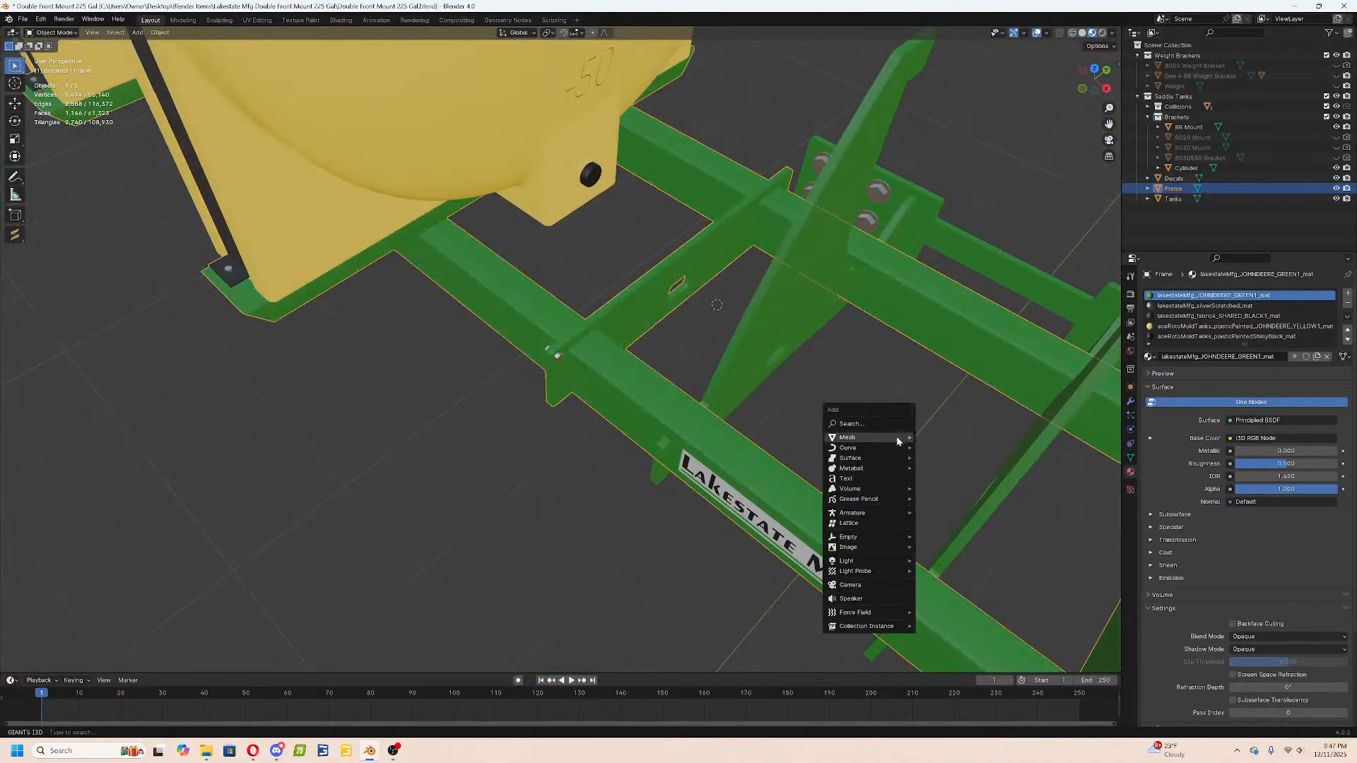
mouse_move(951, 414)
middle_mouse_down()
mouse_move(944, 362)
mouse_move(664, 369)
mouse_move(660, 387)
middle_mouse_up()
Dissolve the edge loop running around the middle of the cross plate's thickness in the frame mesh.
key("Tab")
scroll(943, 362, "down", 3)
scroll(943, 362, "down", 2)
scroll(857, 363, "up", 1)
key("z")
left_click(518, 371)
scroll(724, 366, "up", 5)
left_click(98, 33)
scroll(975, 270, "up", 4)
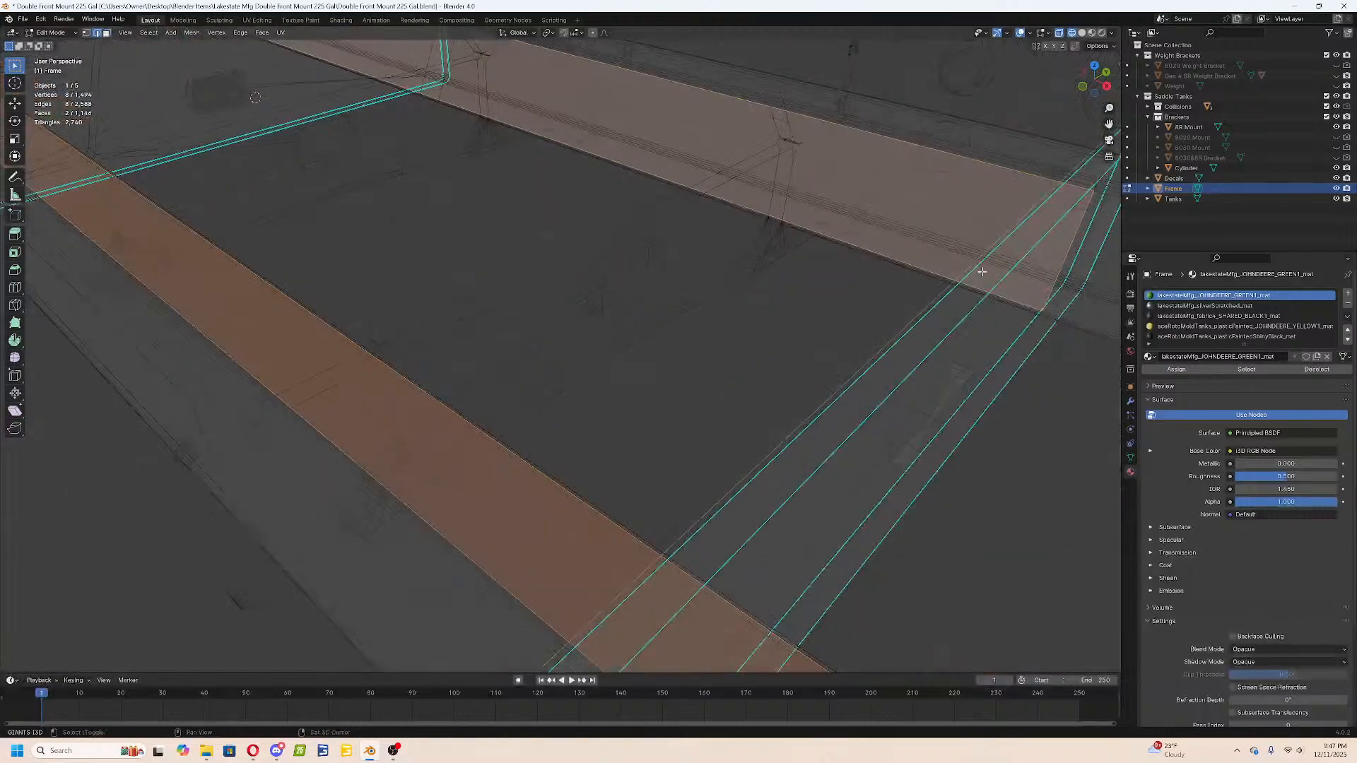
middle_click_drag(975, 269, 639, 346, "shift")
key("alt+a")
left_click(793, 279, "alt")
key("x")
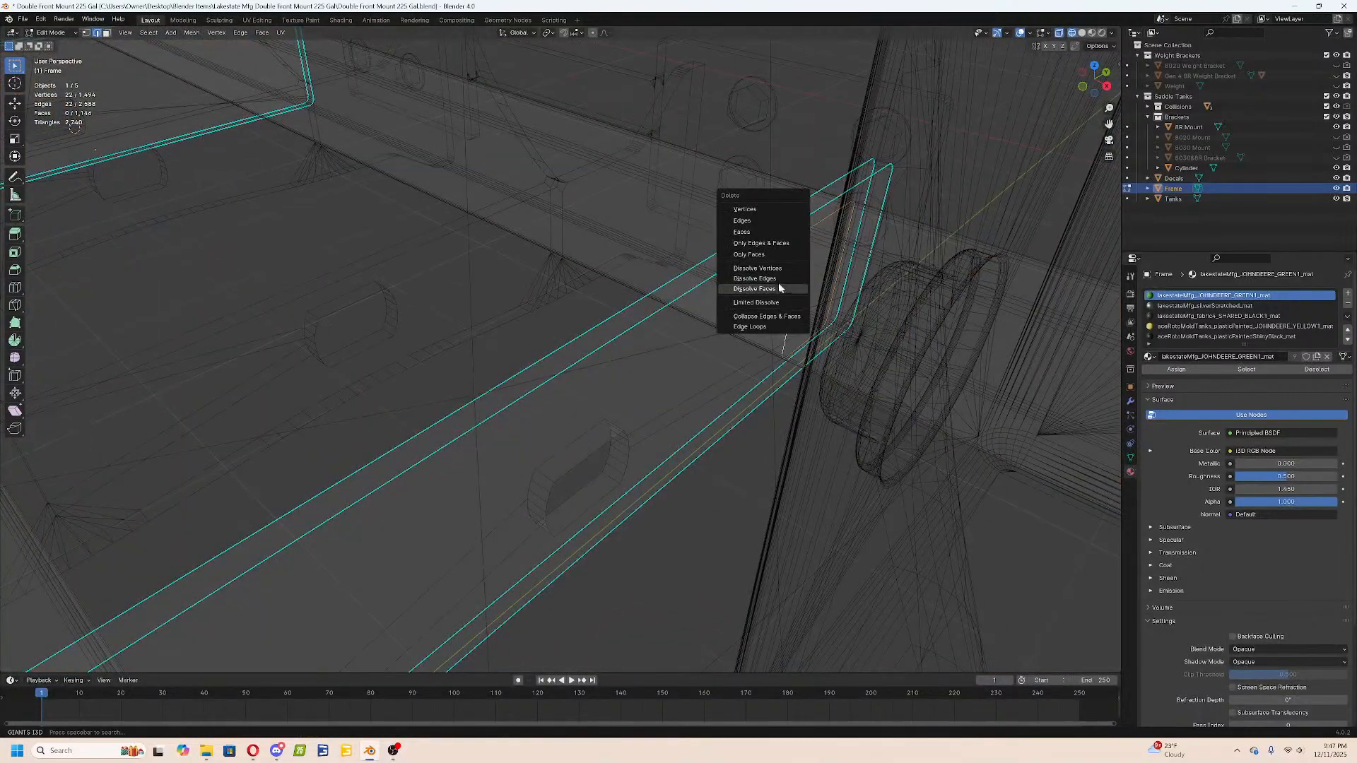
left_click(782, 273)
key("shift+z")
mouse_move(781, 311)
middle_mouse_down("shift")
mouse_move(494, 364)
mouse_move(651, 376)
middle_mouse_up("shift")
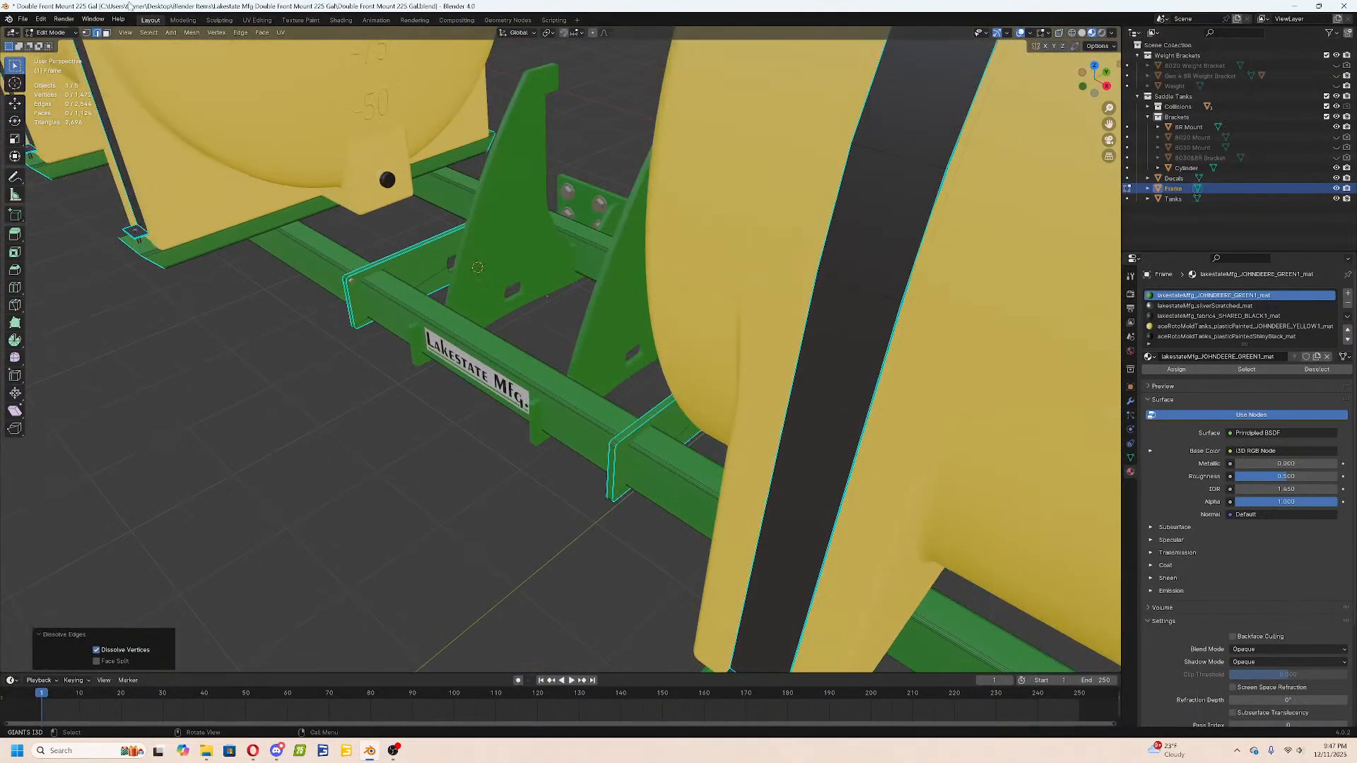
Snap the 3D cursor to the midpoint between two selected faces of the frame.
left_click(106, 33)
middle_click_drag(424, 240, 786, 286)
left_click(499, 252)
left_click(629, 390, "shift")
key("shift+s")
left_click(636, 533)
key("Tab")
Set the hex bolt's origin to the 3D cursor at the centre of the frame.
middle_click_drag(770, 384, 589, 386)
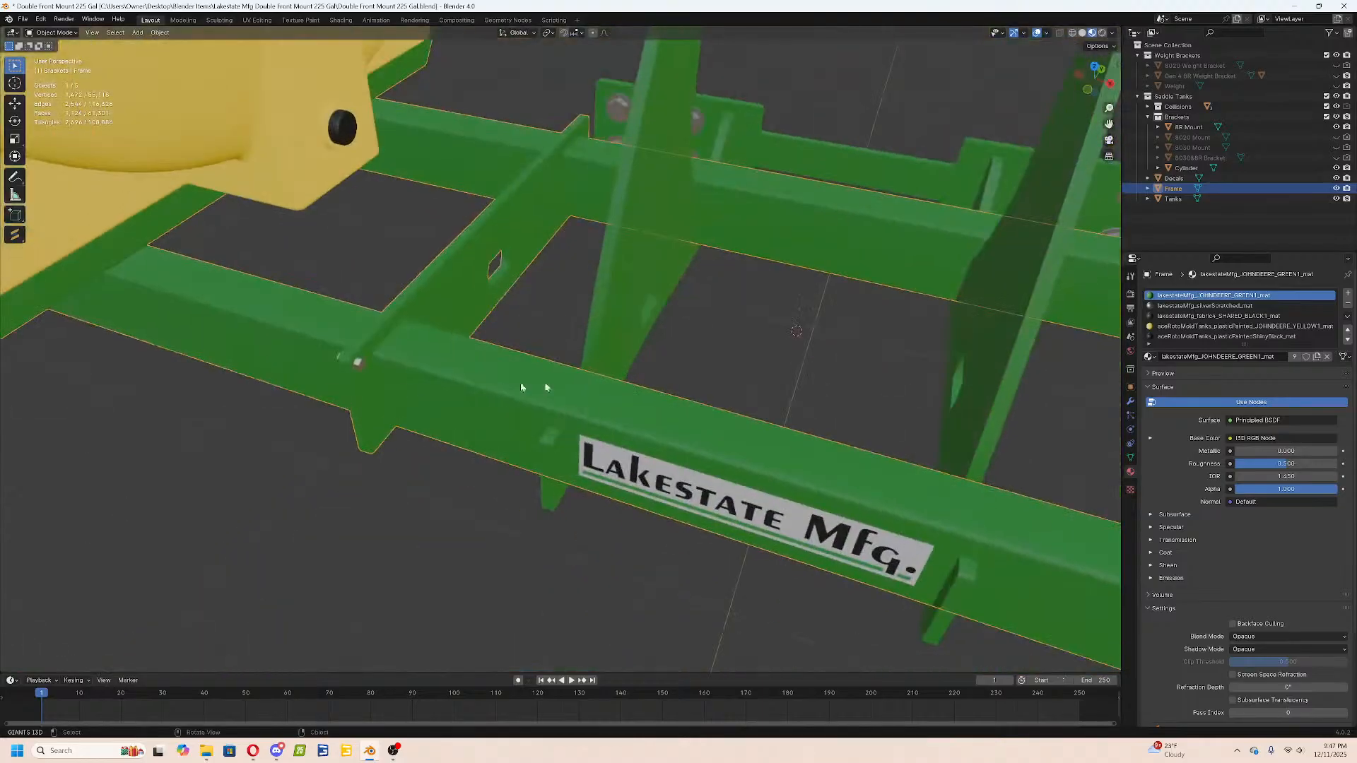
left_click(356, 364)
right_click(354, 363)
mouse_move(368, 372)
left_click(436, 387)
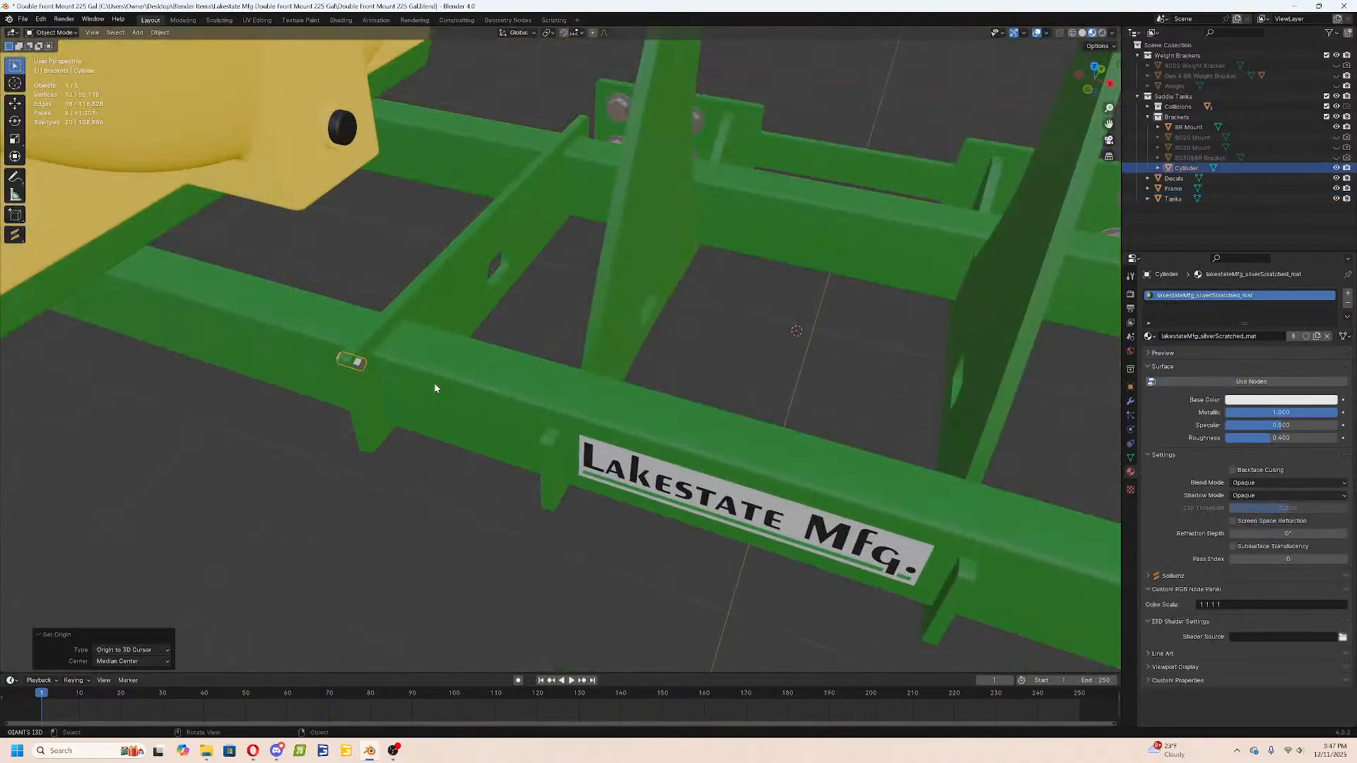
Mirror the hex bolt across X and Y with a Mirror modifier and apply it to get bolts at all plate corners.
left_click(1130, 400)
left_click(1189, 294)
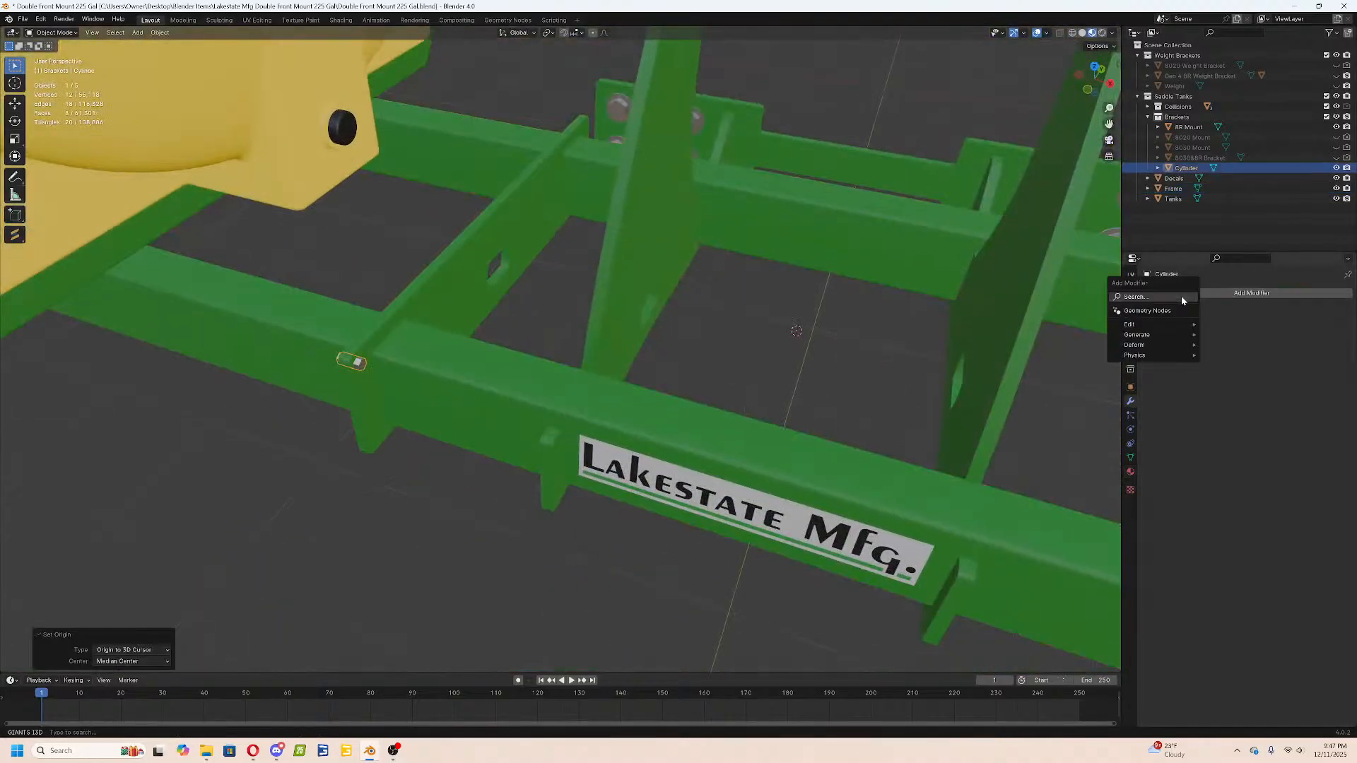
type("mirror")
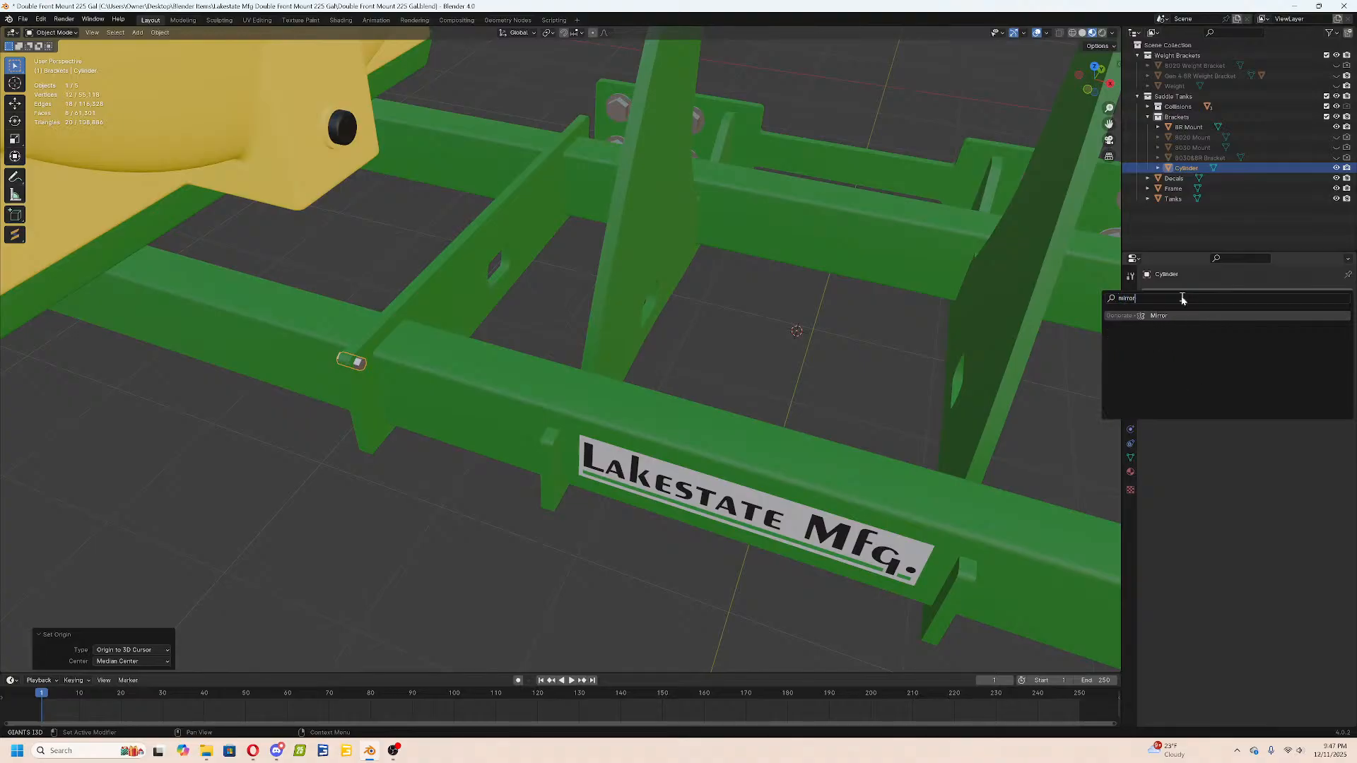
key("Return")
middle_click_drag(874, 362, 859, 350)
middle_click_drag(776, 377, 848, 358)
scroll(848, 359, "down", 4)
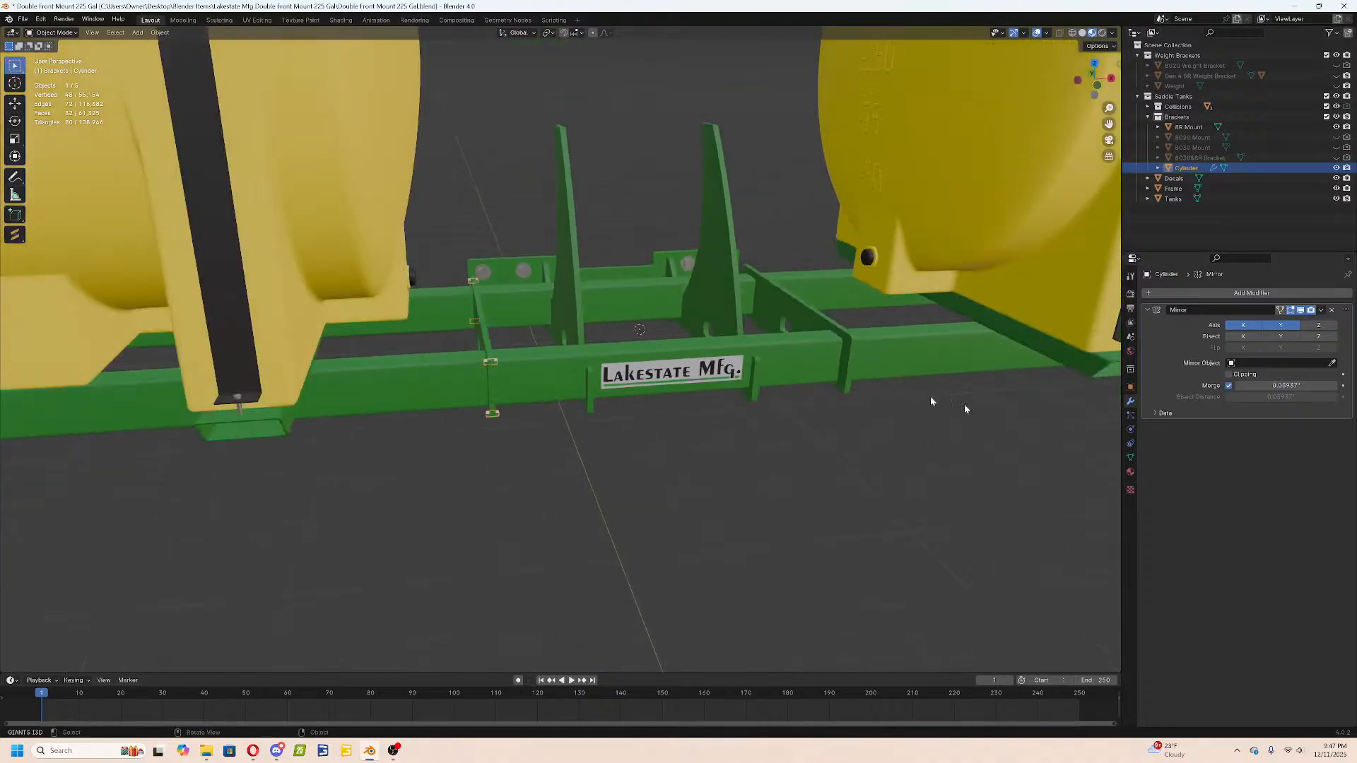
left_click(1332, 309)
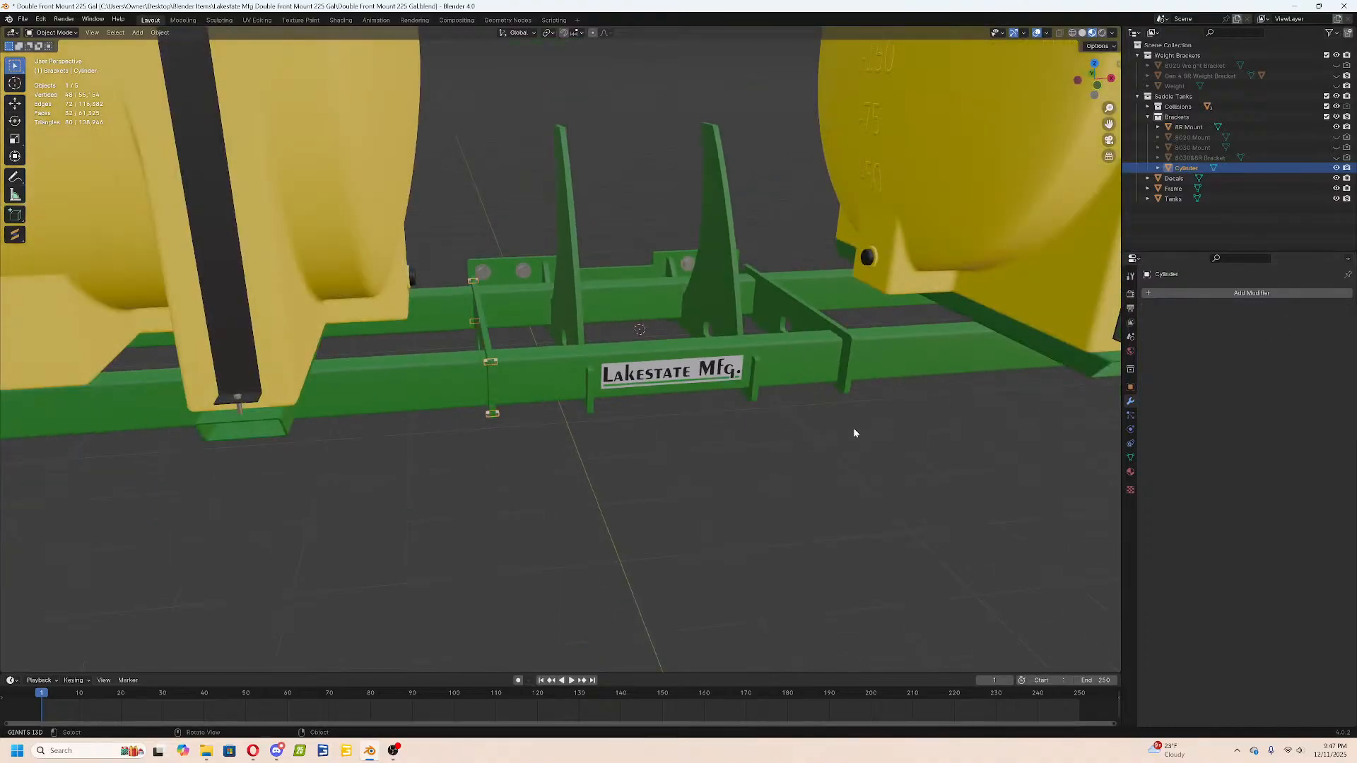
Mirror the bolts across Z only onto the opposite cross plate and apply the Mirror modifier.
middle_click_drag(854, 427, 897, 413)
left_click(1200, 293)
left_click(1191, 312)
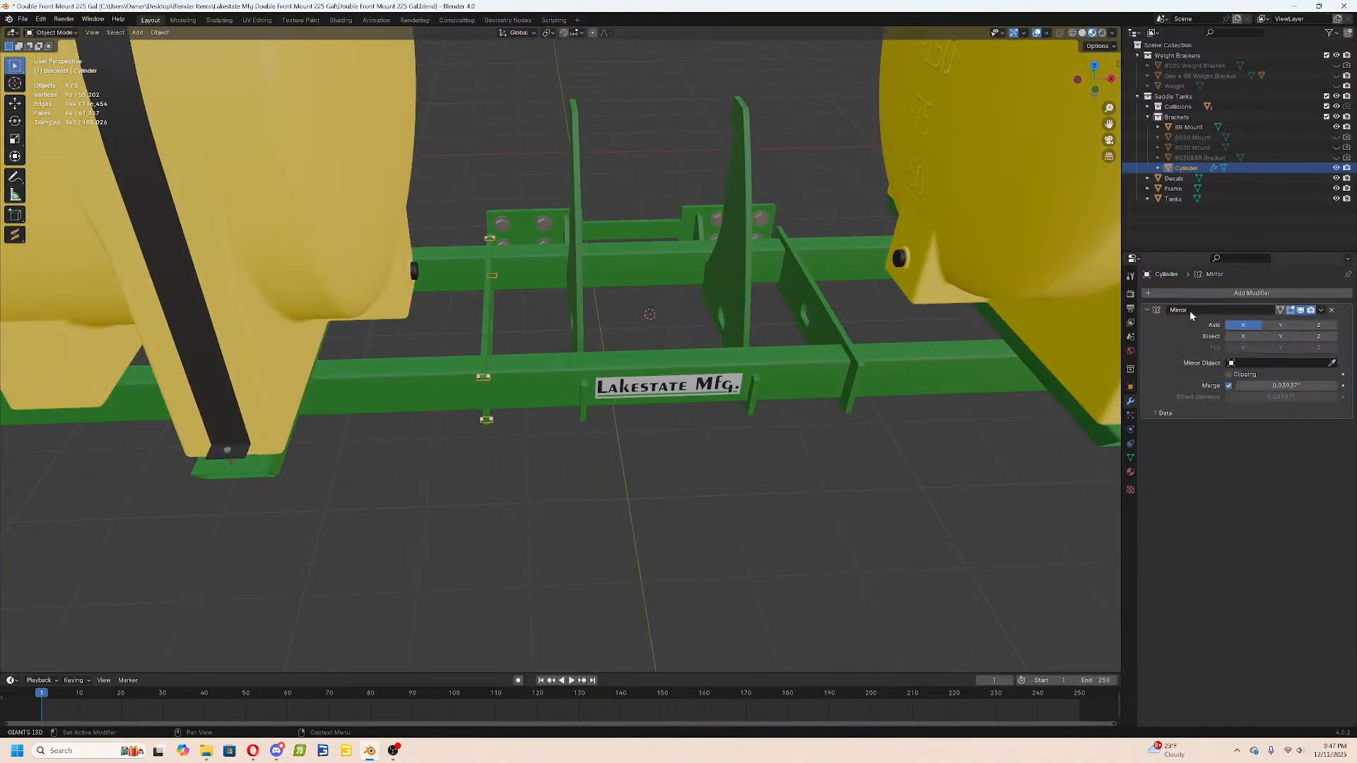
left_click(1320, 310)
left_click(1299, 320)
key("ctrl+z")
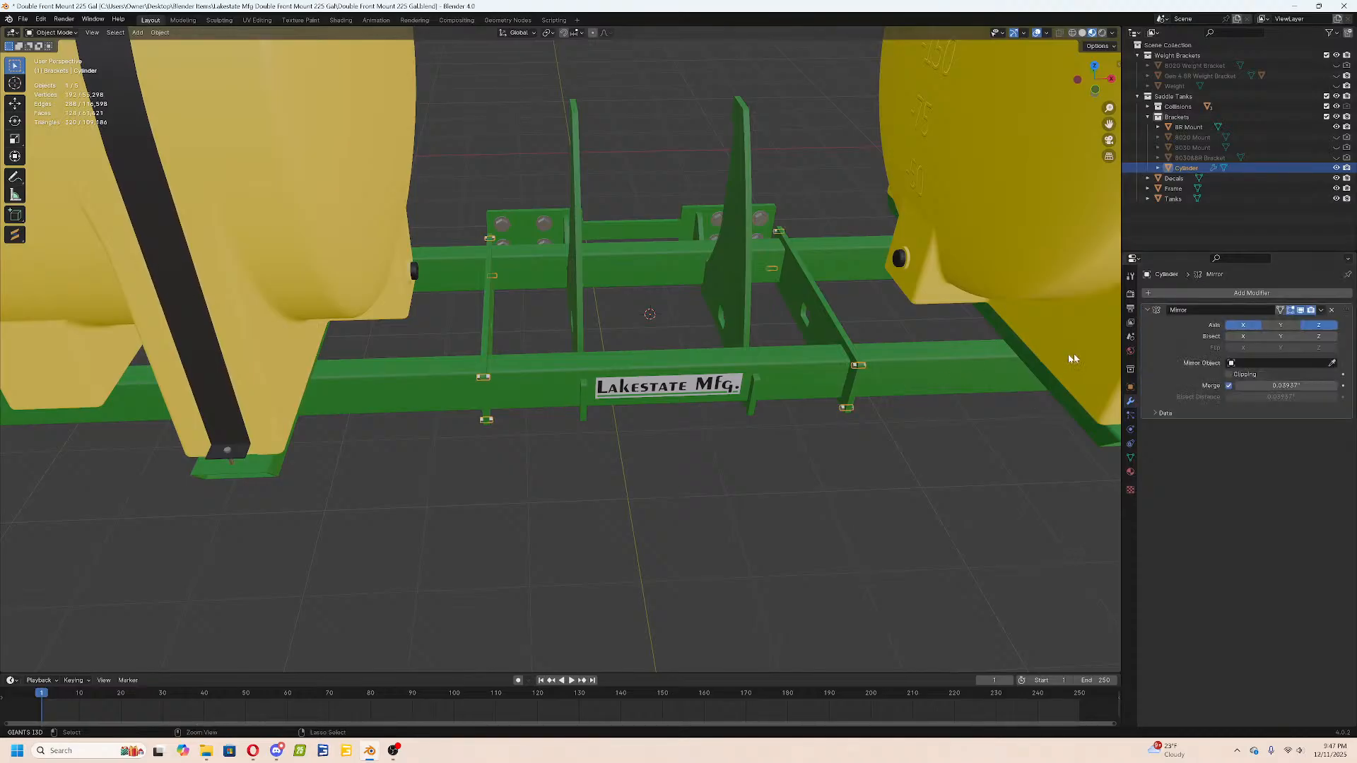
left_click(1320, 311)
left_click(1298, 320)
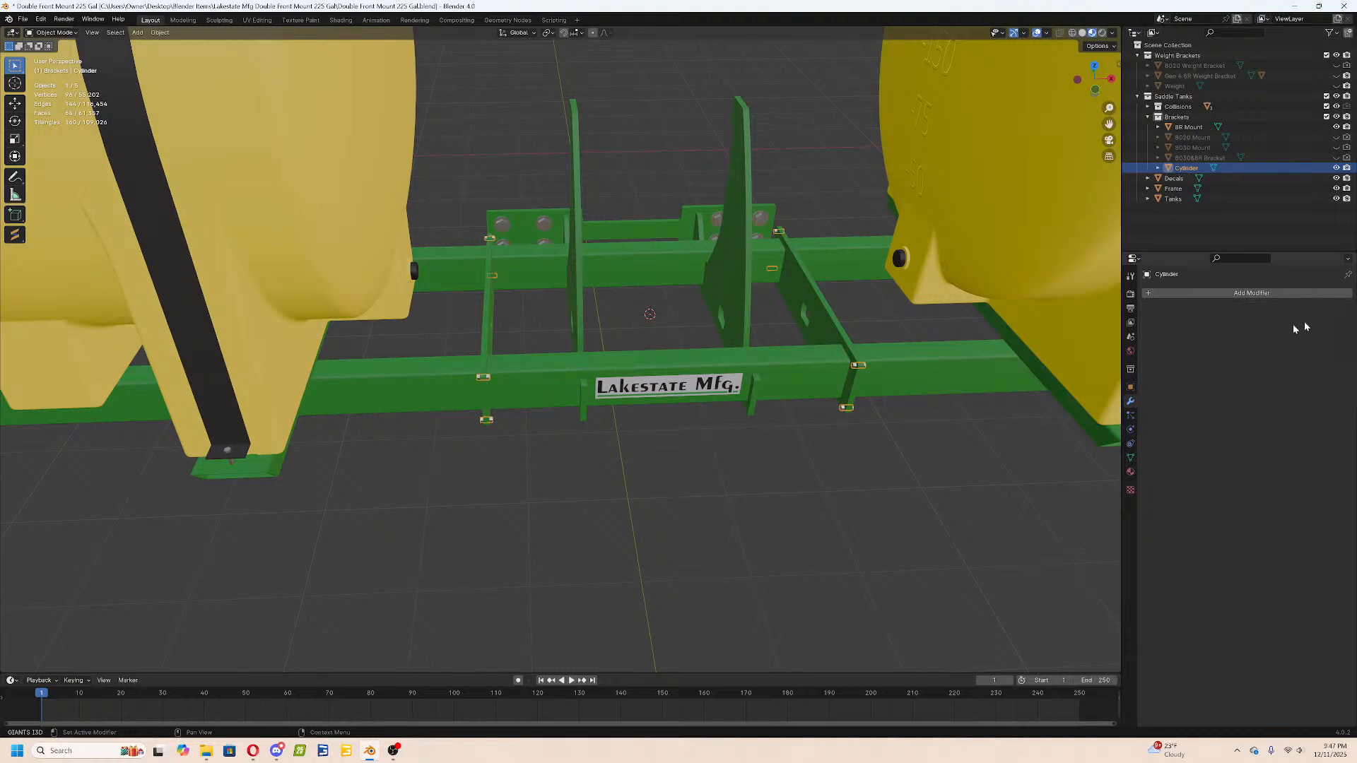
Examine the mirrored bolts on both cross plates from the front and from below.
middle_click_drag(917, 398, 914, 353)
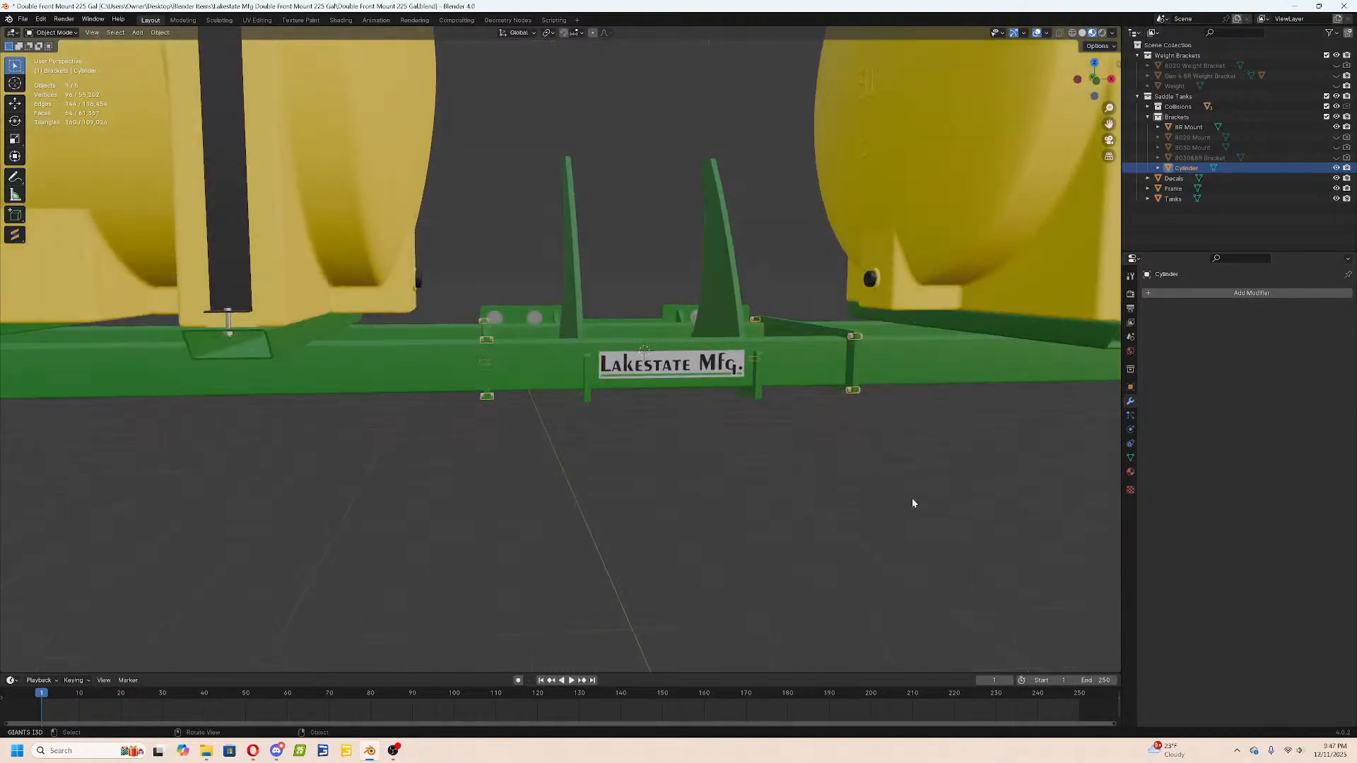
middle_click_drag(909, 497, 920, 451)
left_click(918, 463)
scroll(911, 504, "up", 2)
middle_click_drag(911, 507, 913, 400)
left_click(1011, 358, "shift")
left_click(1011, 363)
scroll(918, 330, "up", 4)
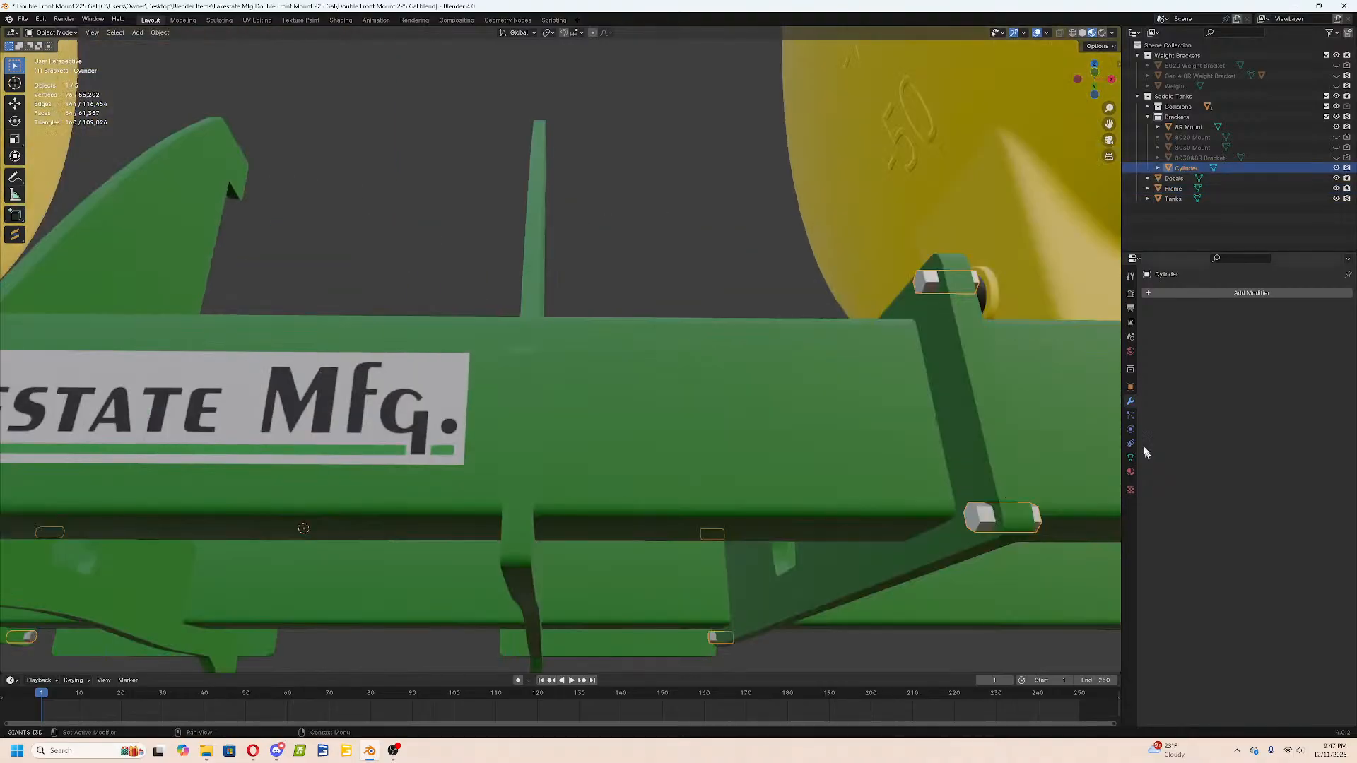
Shade the bolts smooth with Auto Smooth enabled at an angle of 180°.
left_click(1130, 458)
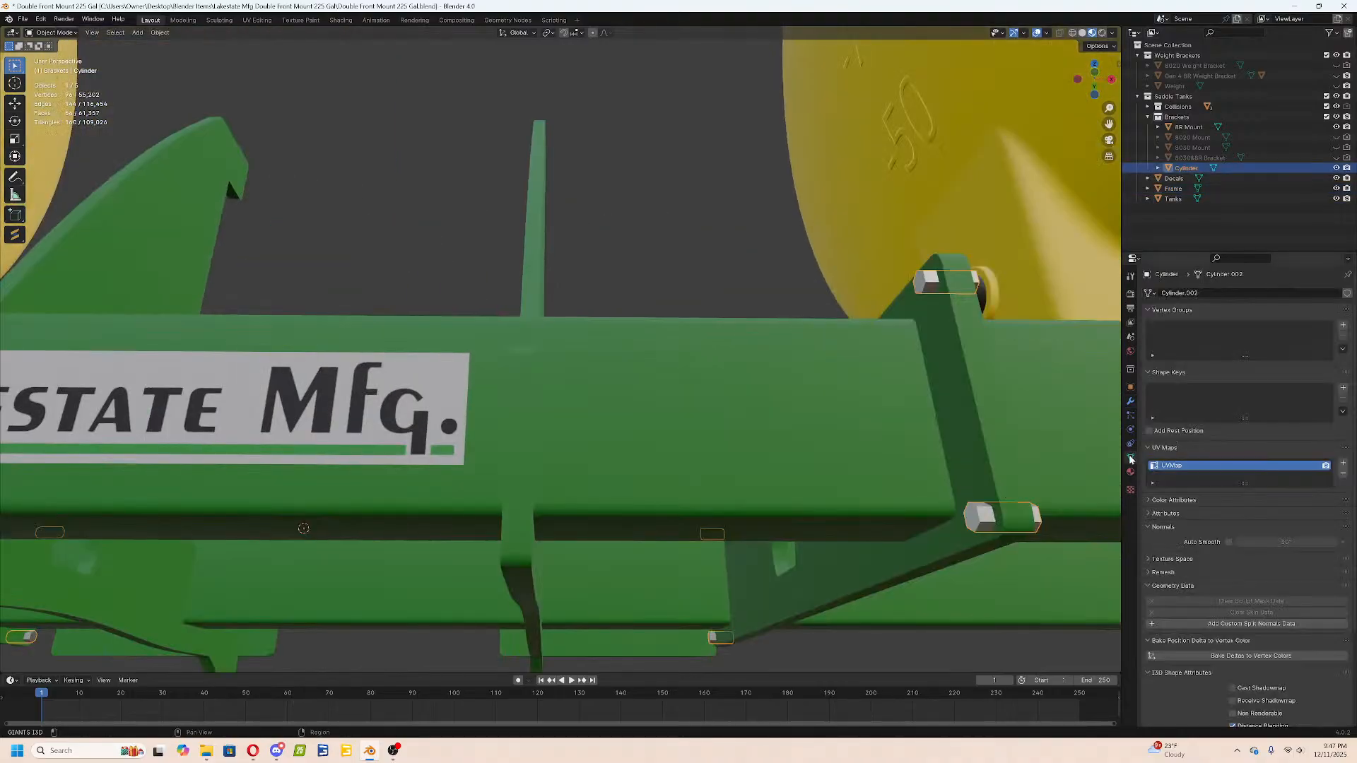
left_click(1228, 542)
left_click(1258, 544)
type("180")
key("Return")
right_click(876, 456)
left_click(875, 417)
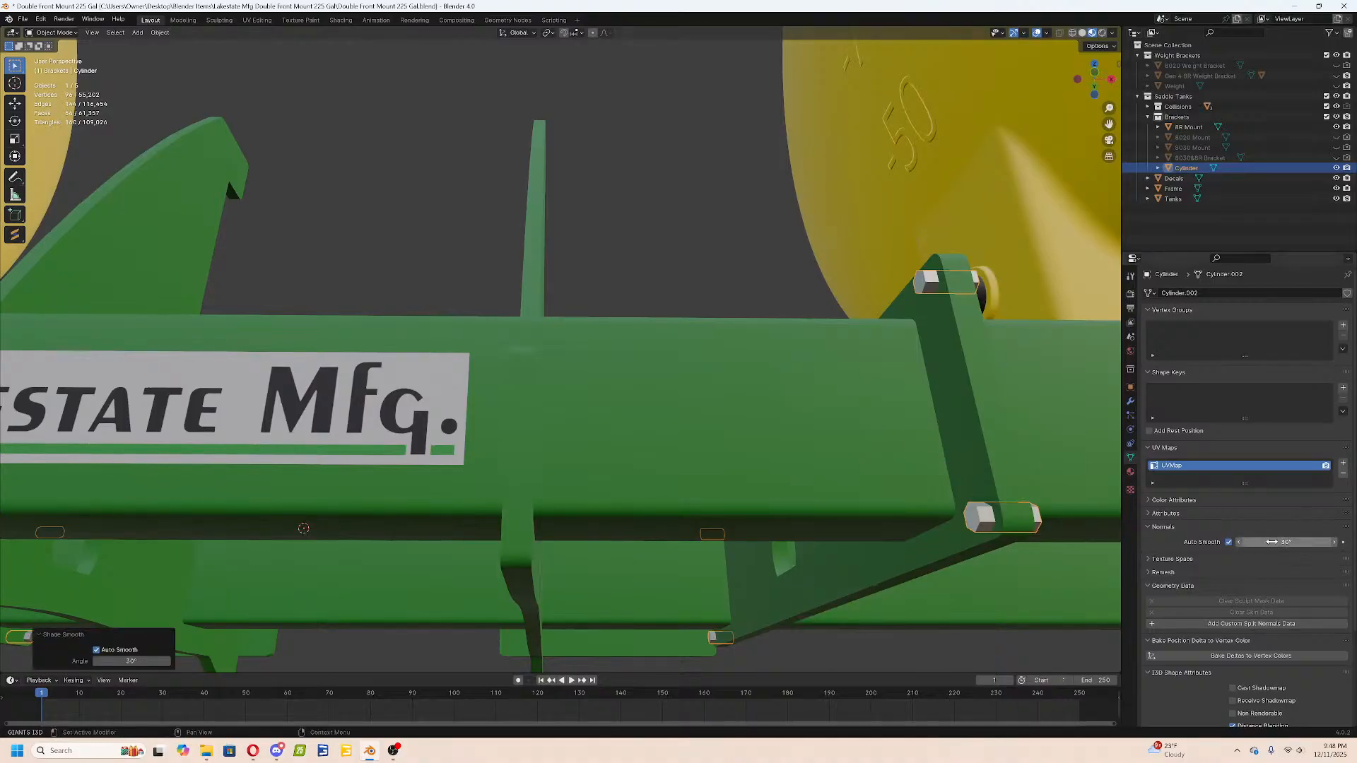
key("Return")
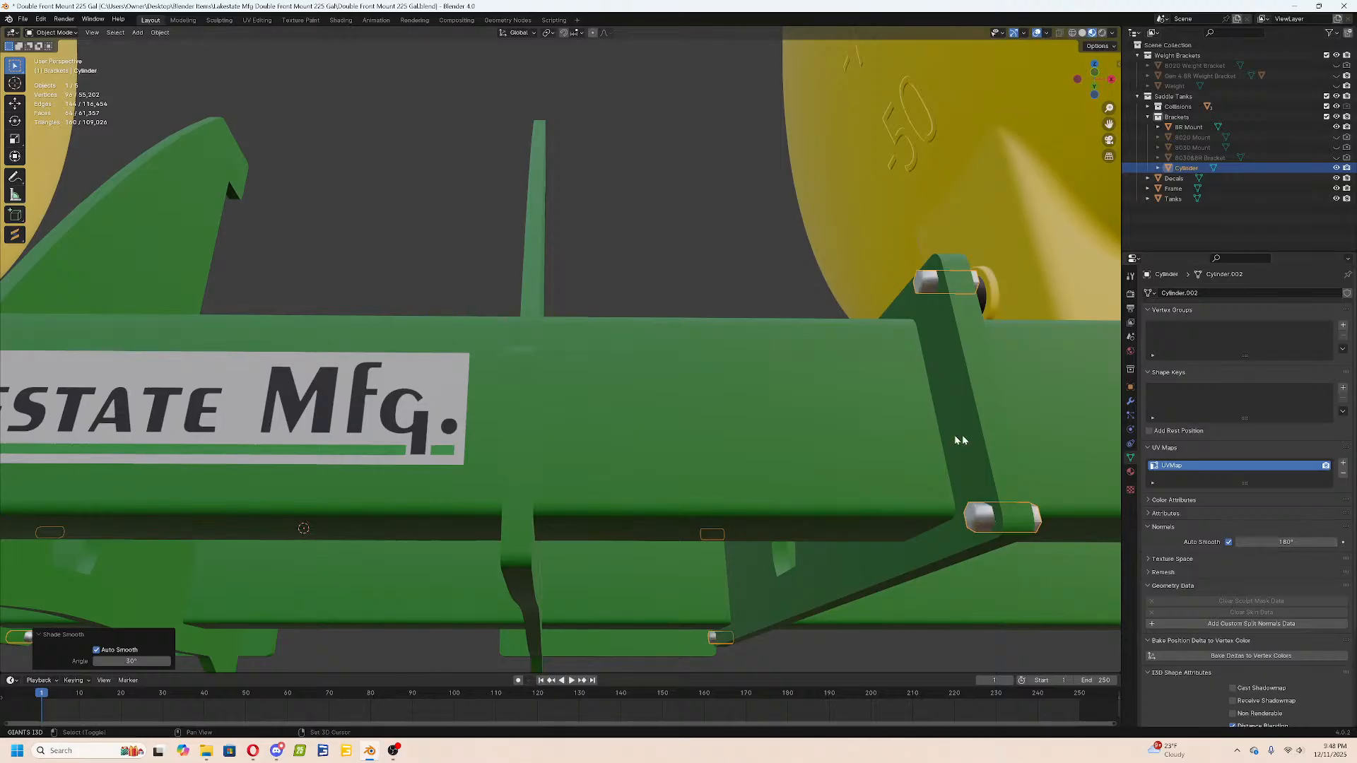
Mark all edges of the bolts as sharp.
middle_click_drag(943, 435, 685, 387)
key("Tab")
left_click(639, 442)
key("l")
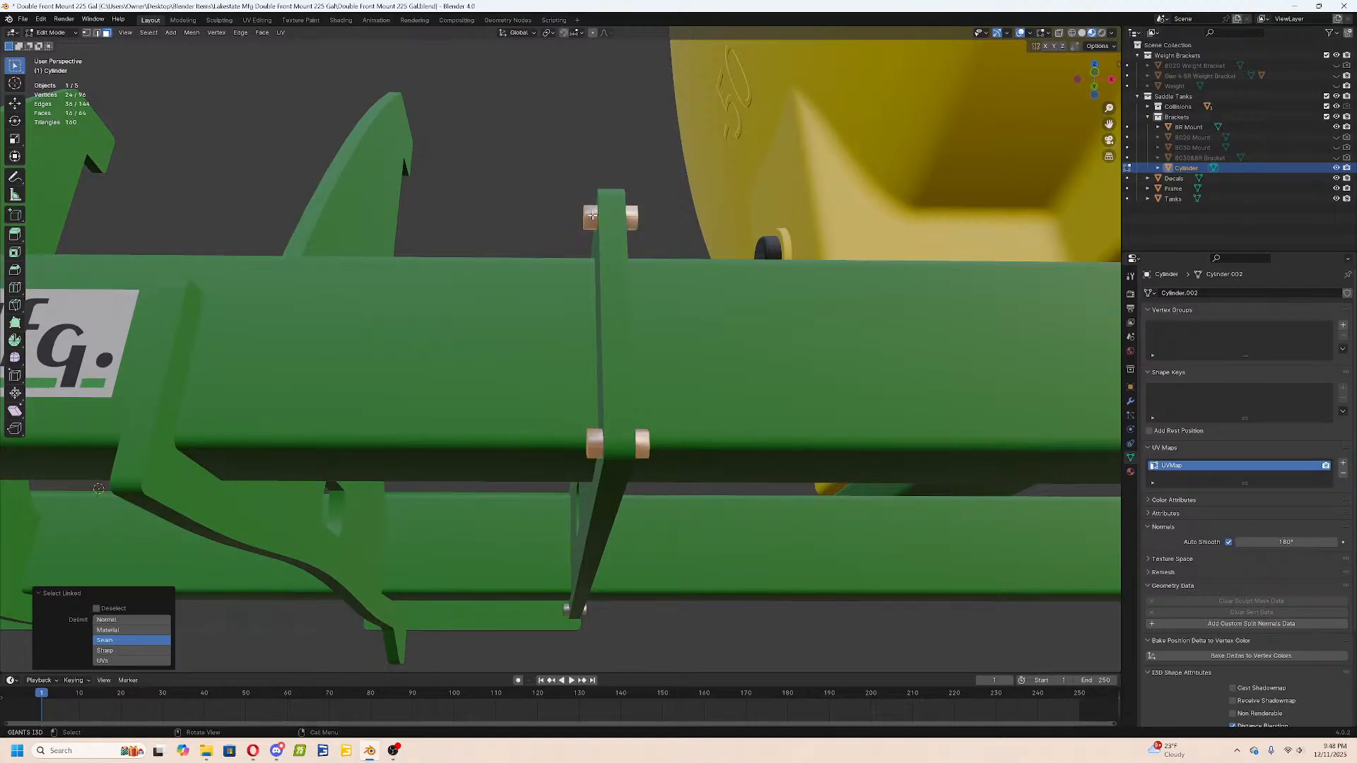
scroll(592, 215, "down", 8)
middle_click_drag(590, 291, 591, 321)
key("a")
key("ctrl+e")
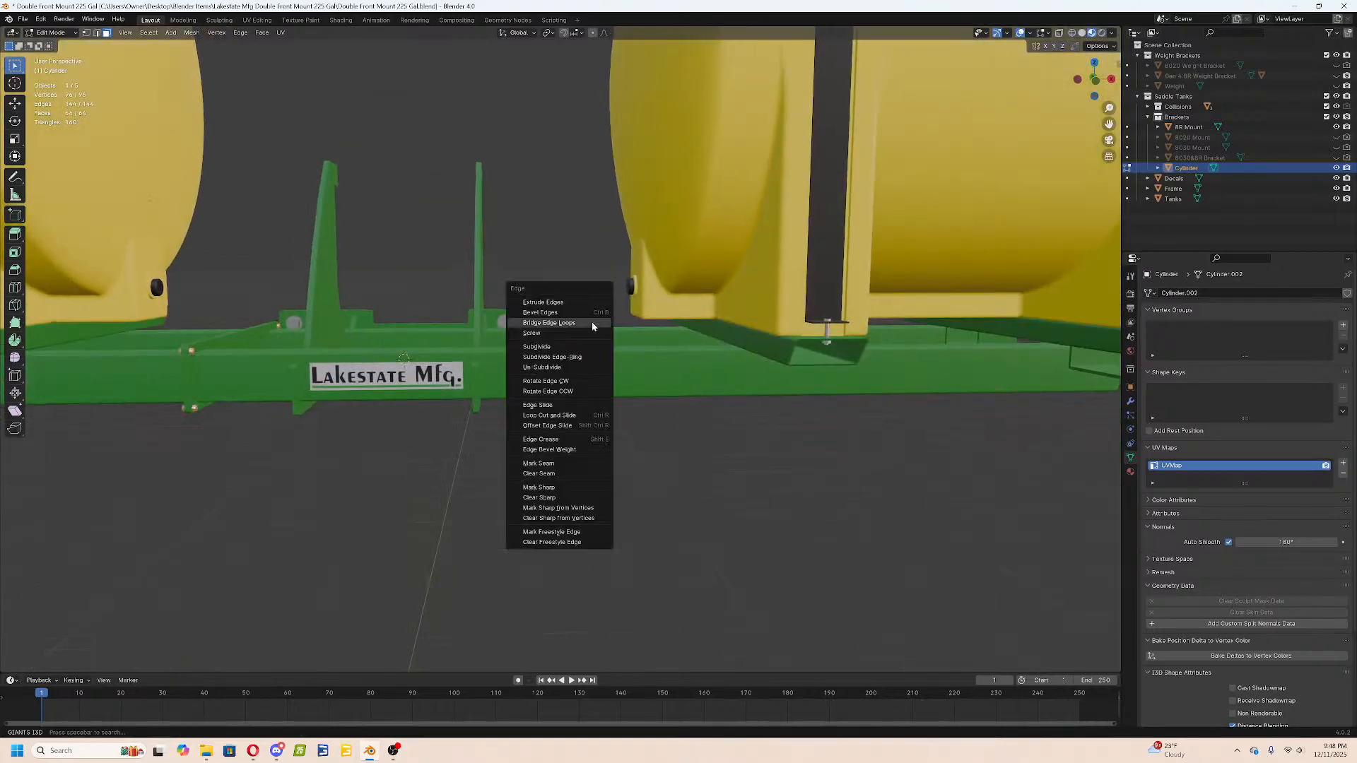
left_click(551, 498)
key("ctrl+e")
left_click(550, 461)
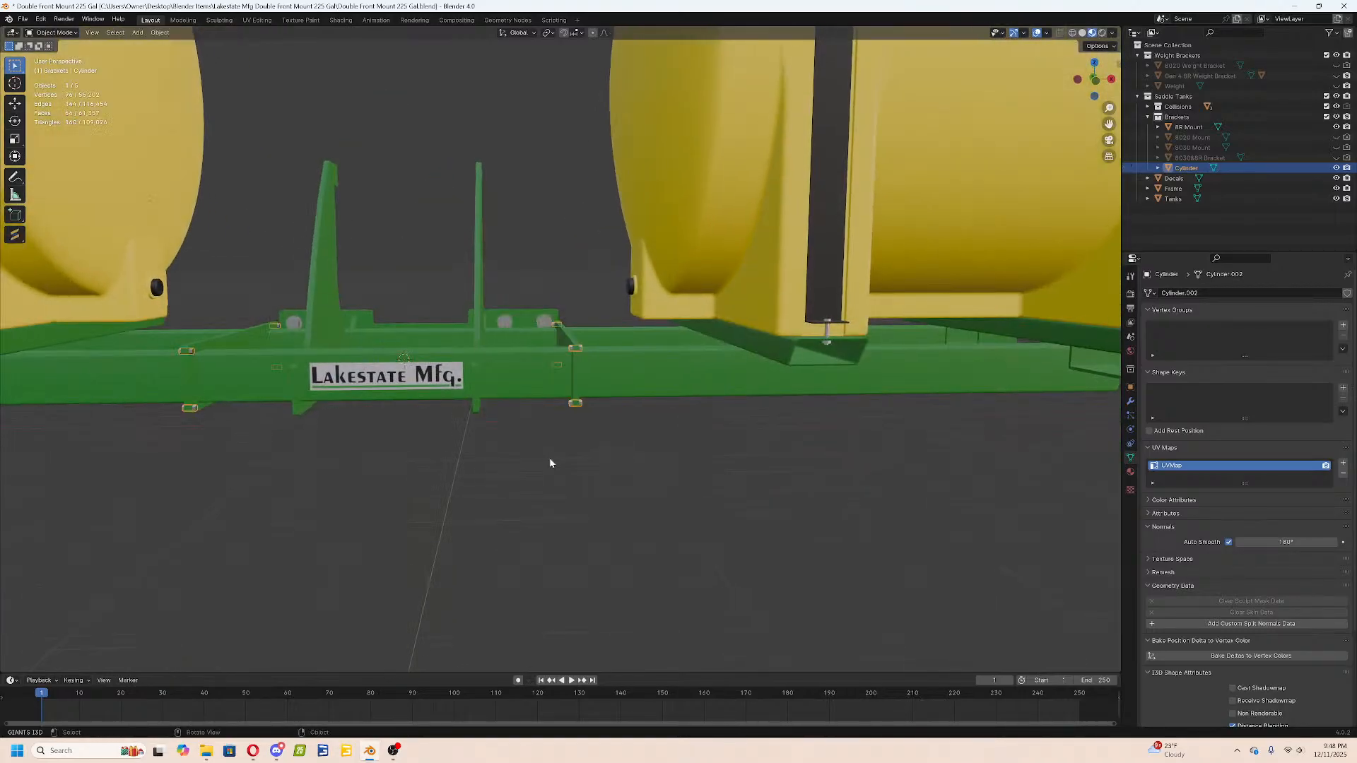
key("Tab")
Join the bolts into the frame object.
scroll(565, 465, "up", 8)
scroll(884, 460, "down", 5)
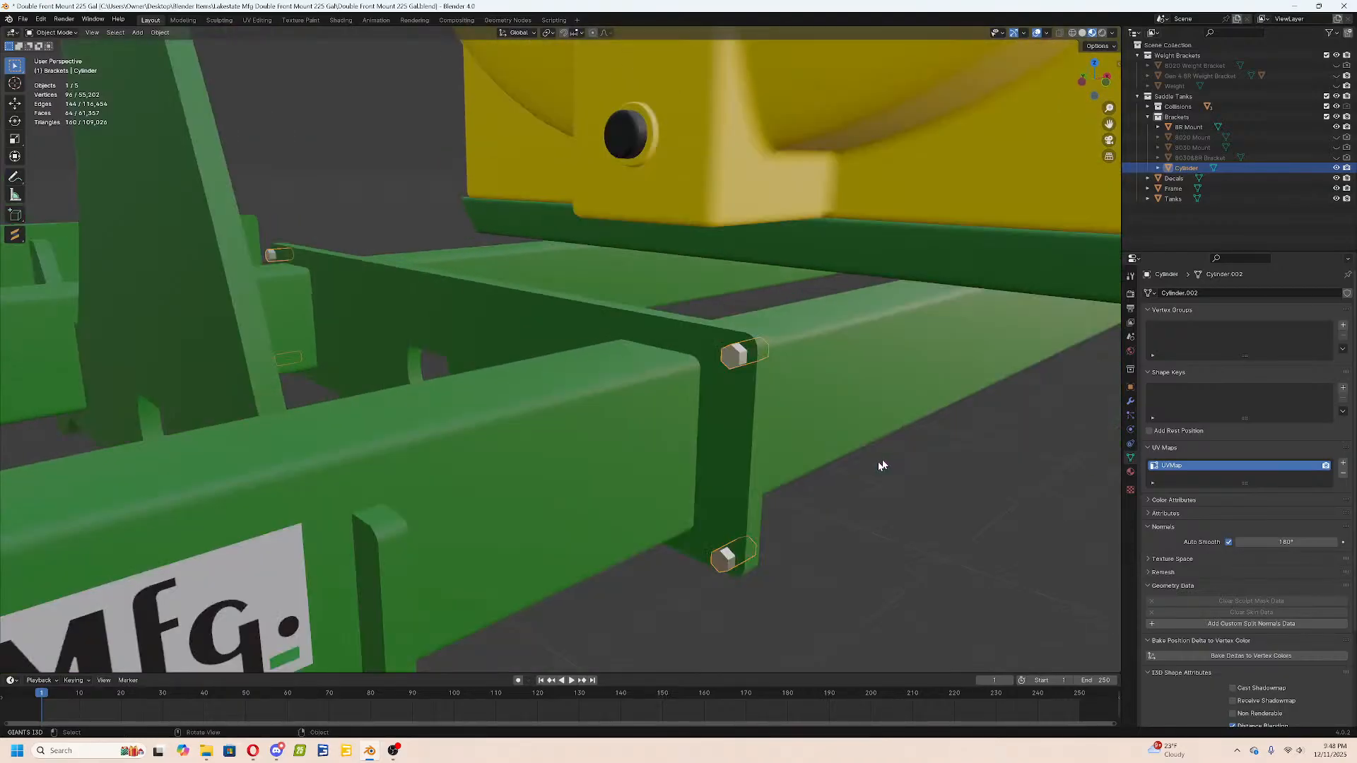
middle_click_drag(884, 460, 727, 470)
left_click(719, 465, "shift")
key("ctrl+j")
scroll(831, 519, "down", 3)
middle_click_drag(854, 533, 851, 503)
Clear the frame's custom split normals data and set its Auto Smooth angle to 180°.
key("Tab")
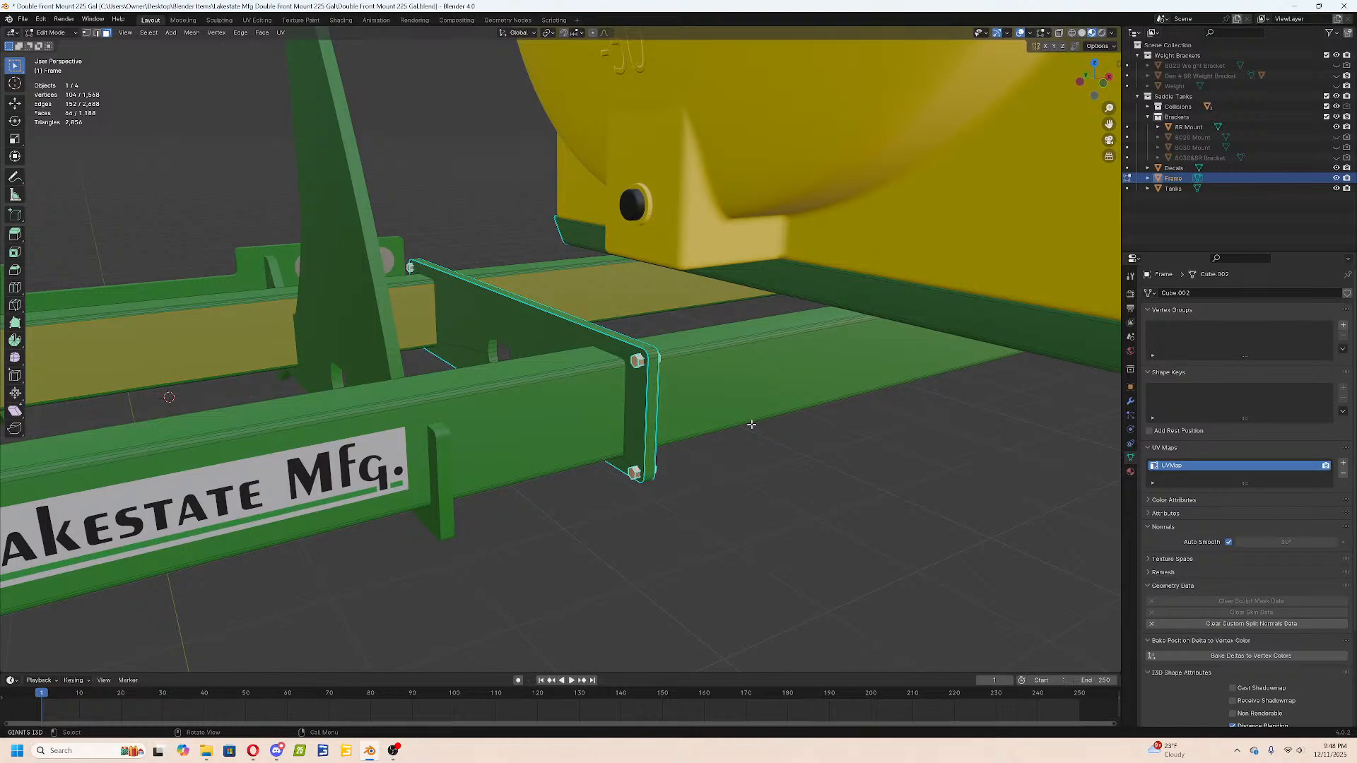
key("a")
scroll(751, 424, "down", 6)
mouse_move(763, 448)
middle_mouse_down()
mouse_move(678, 430)
mouse_move(748, 456)
middle_mouse_up()
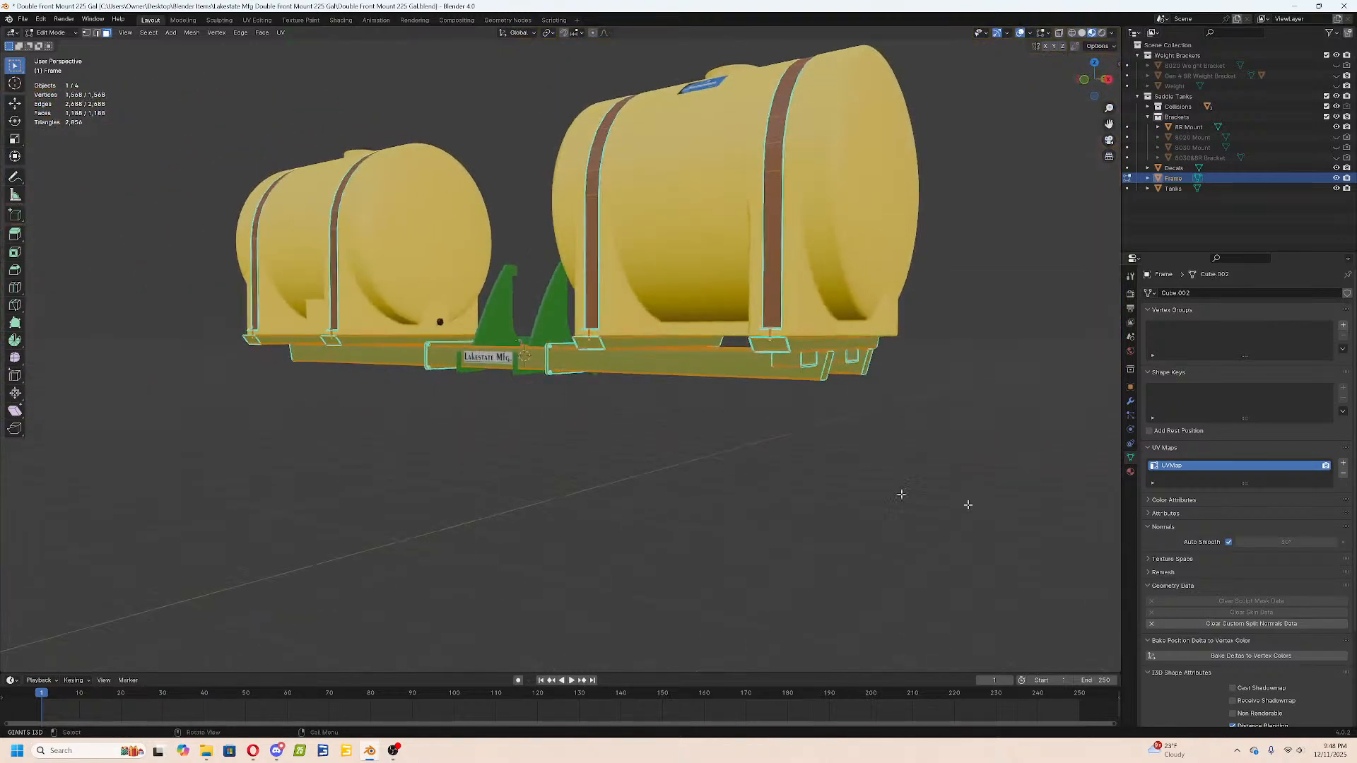
key("Tab")
left_click(1240, 623)
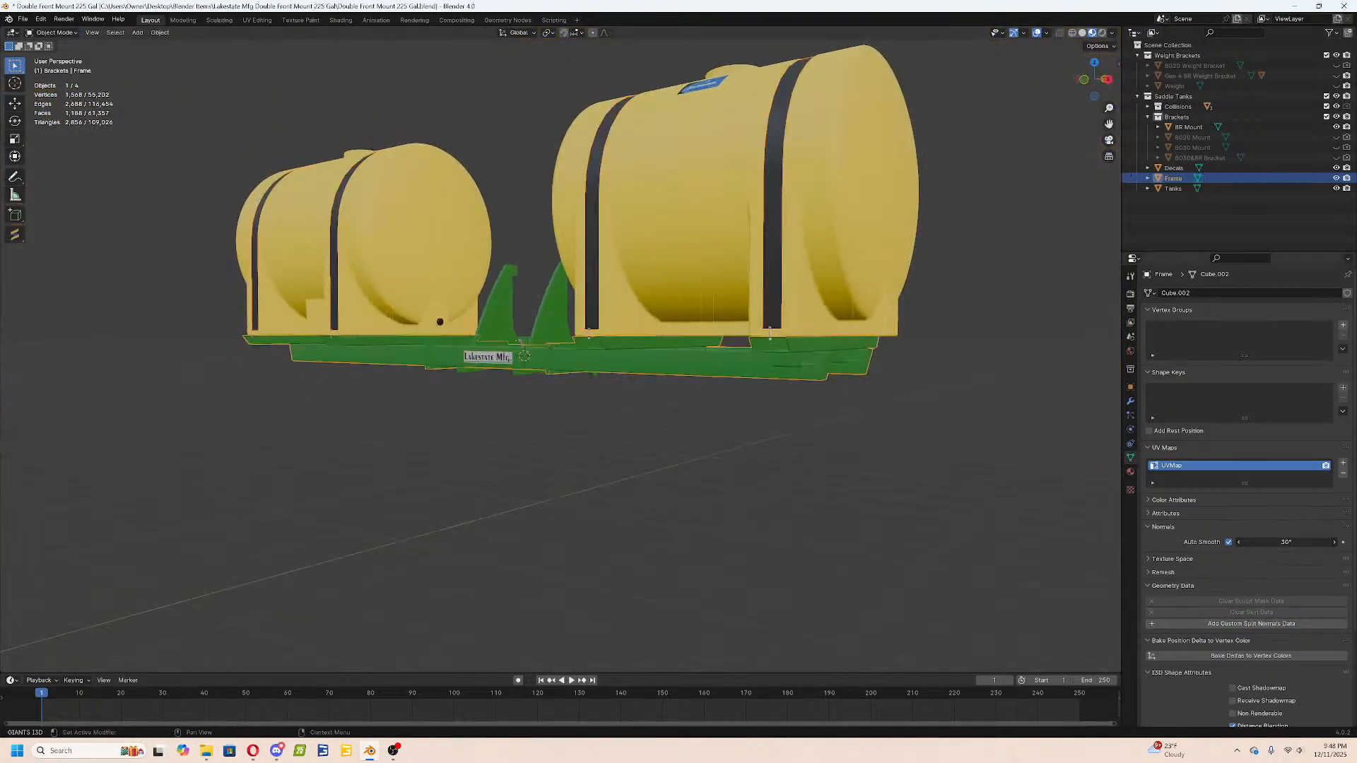
left_click(1288, 538)
type("180")
key("Return")
left_click(748, 447)
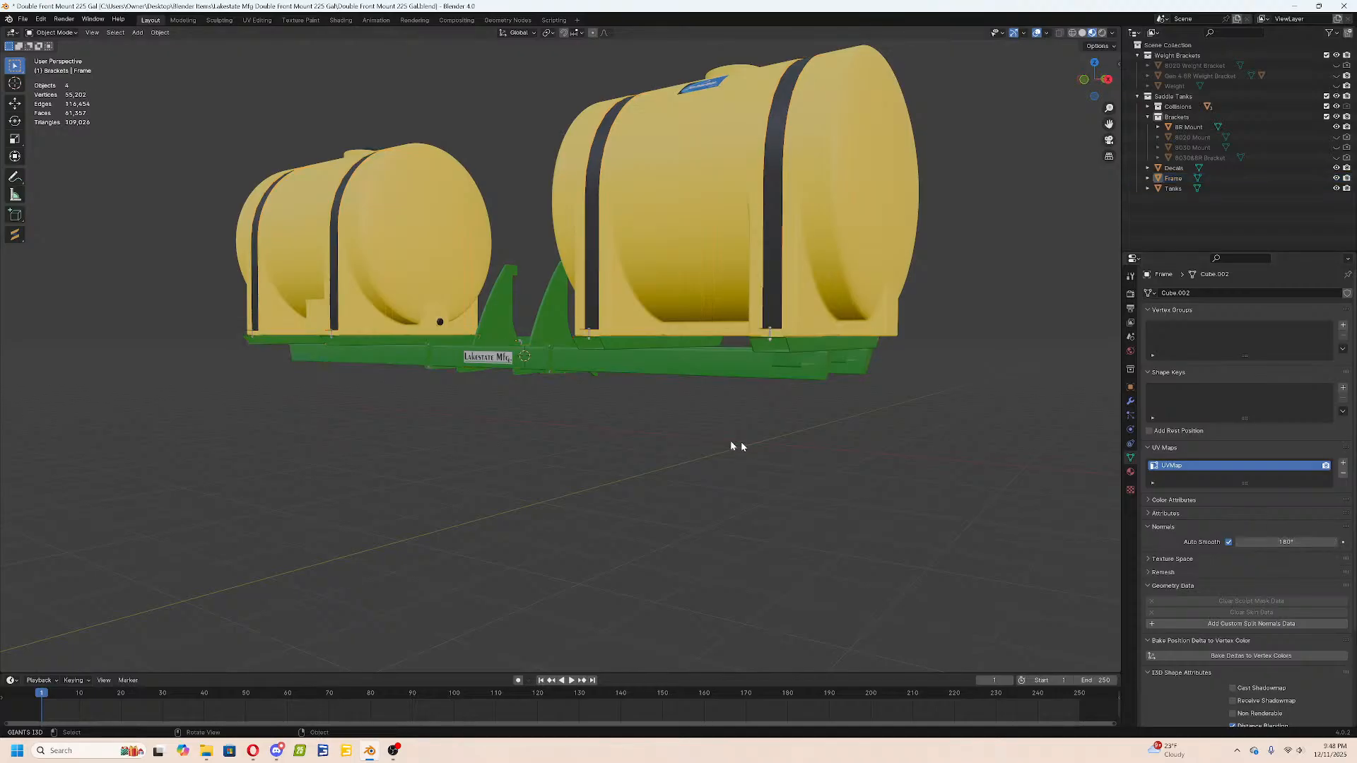
Examine the shading of the cross plates and joined bolts around the frame.
middle_click_drag(452, 339, 375, 375)
scroll(557, 382, "up", 3)
middle_click_drag(557, 382, 646, 522)
scroll(590, 436, "up", 5)
scroll(711, 458, "down", 5)
middle_click_drag(558, 494, 603, 359)
scroll(584, 352, "up", 6)
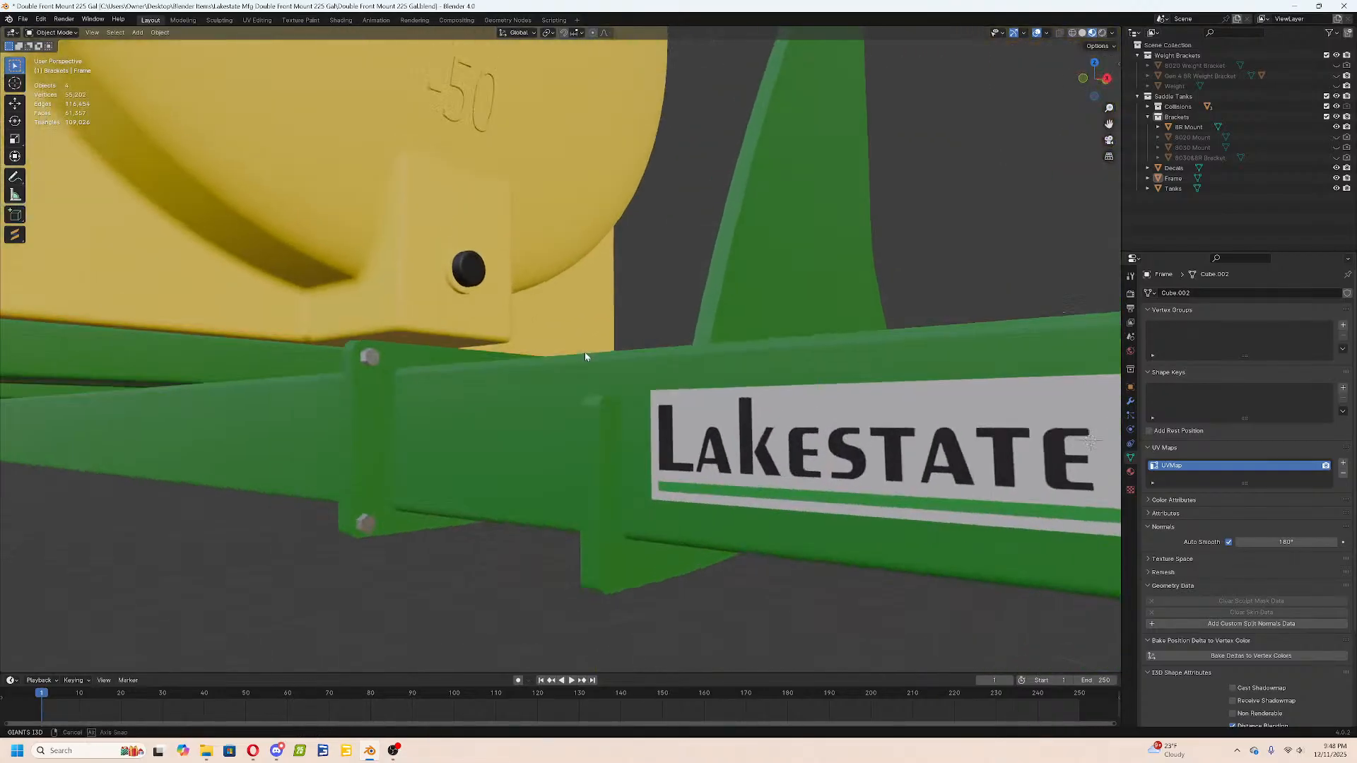
middle_click_drag(694, 329, 845, 288)
Undo the recent frame and bolt edits back to the single unmirrored hex bolt and reopen the frame mesh for editing.
left_click(776, 306)
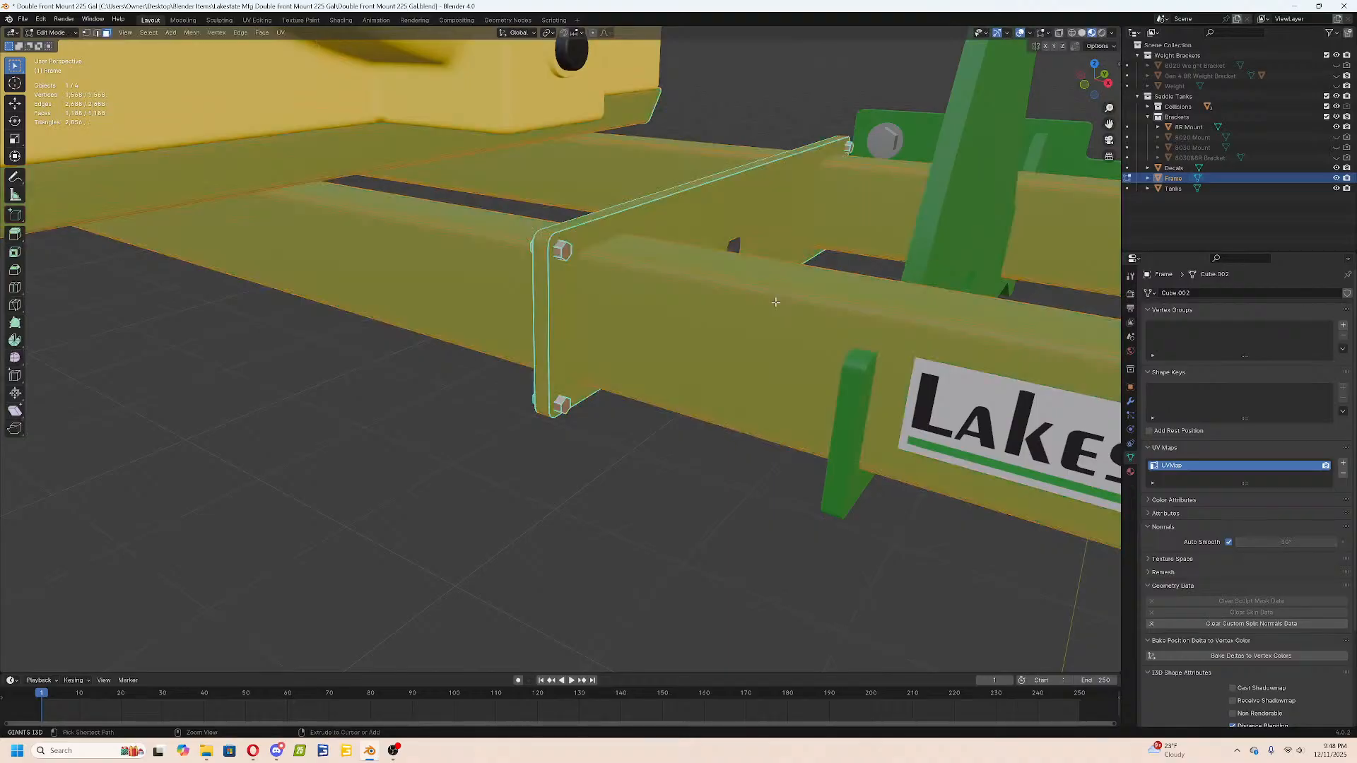
key("ctrl+z")
key("ctrl+z")
key("ctrl+z")
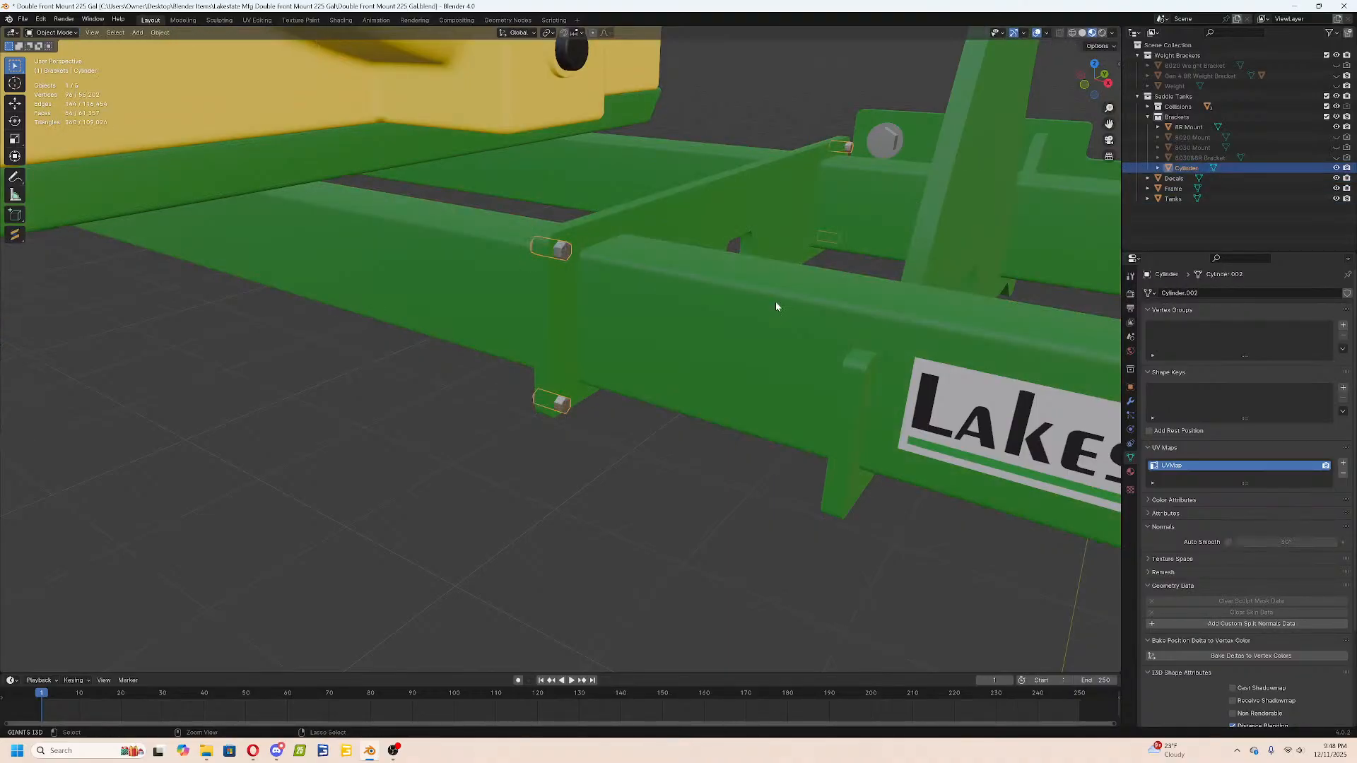
left_click(670, 288)
key("Tab")
key("Tab")
left_click(565, 252)
middle_click_drag(566, 252, 745, 311)
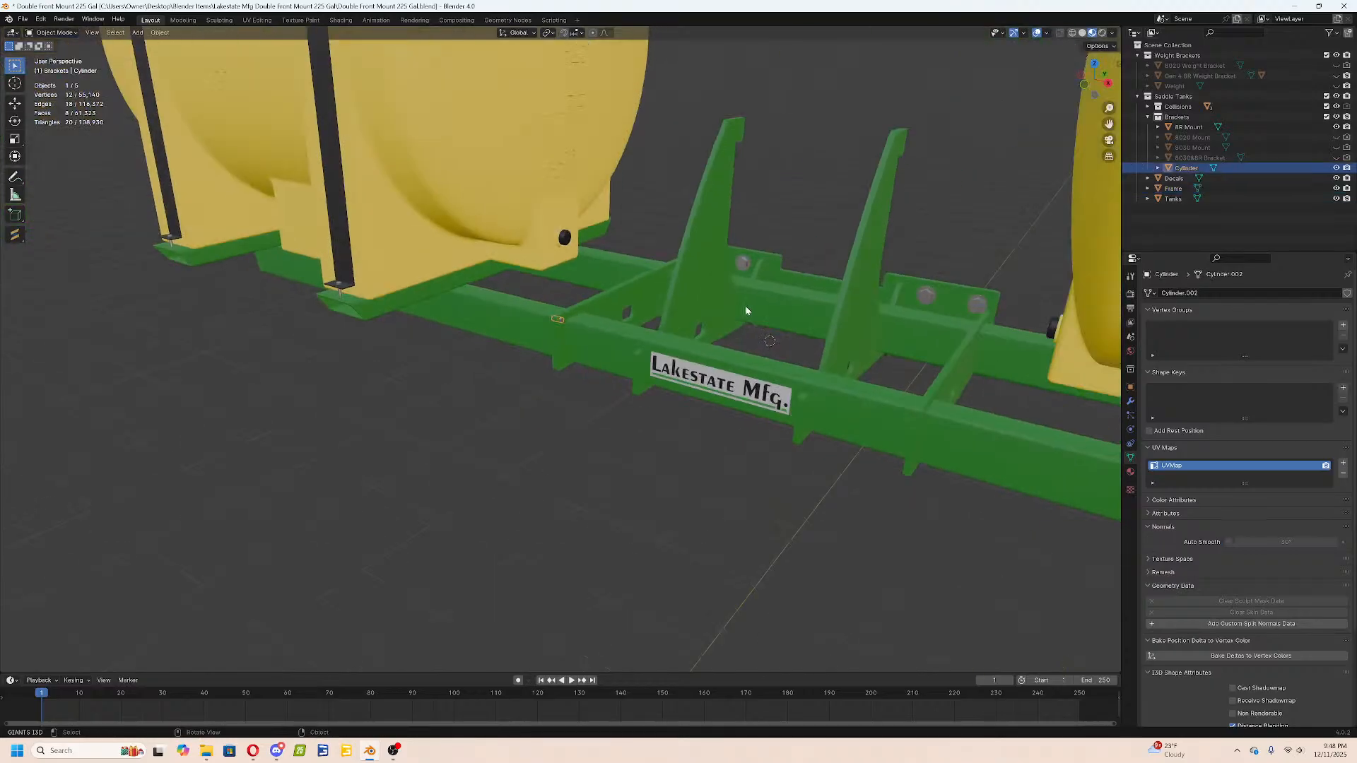
left_click(745, 309)
key("Tab")
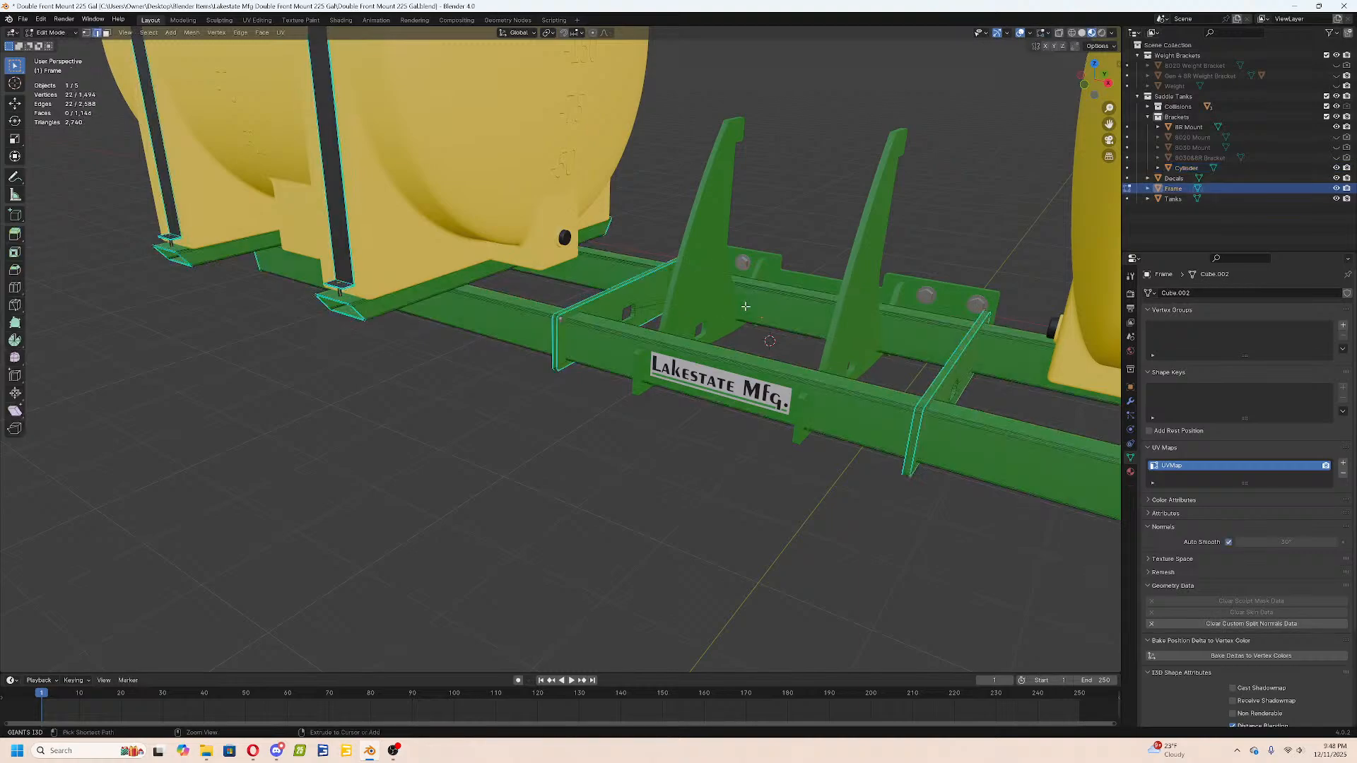
Dissolve the stray edge loop at the upper corner of the cross plate and leave mesh editing.
key("shift+z")
scroll(593, 327, "up", 8)
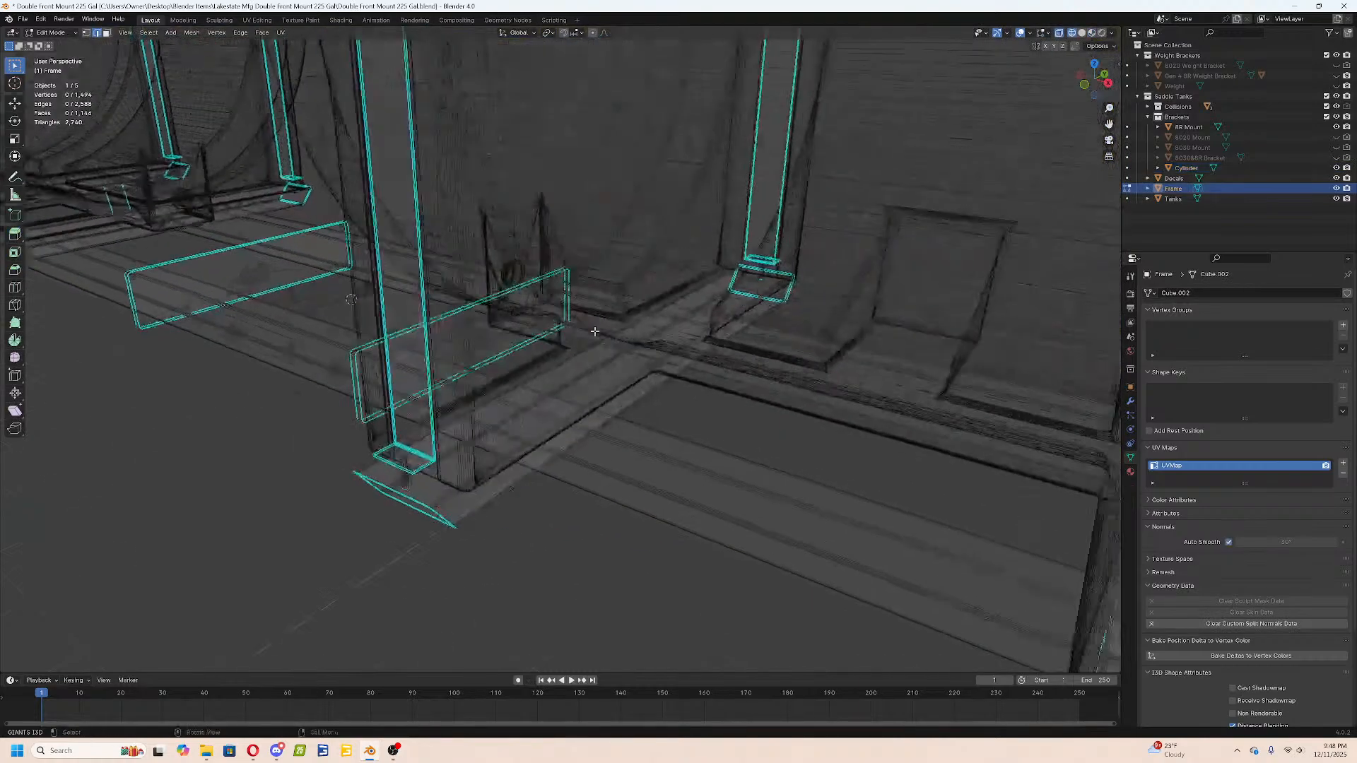
key("a")
key("alt+a")
middle_click_drag(590, 312, 494, 209)
left_click(482, 210, "alt")
key("x")
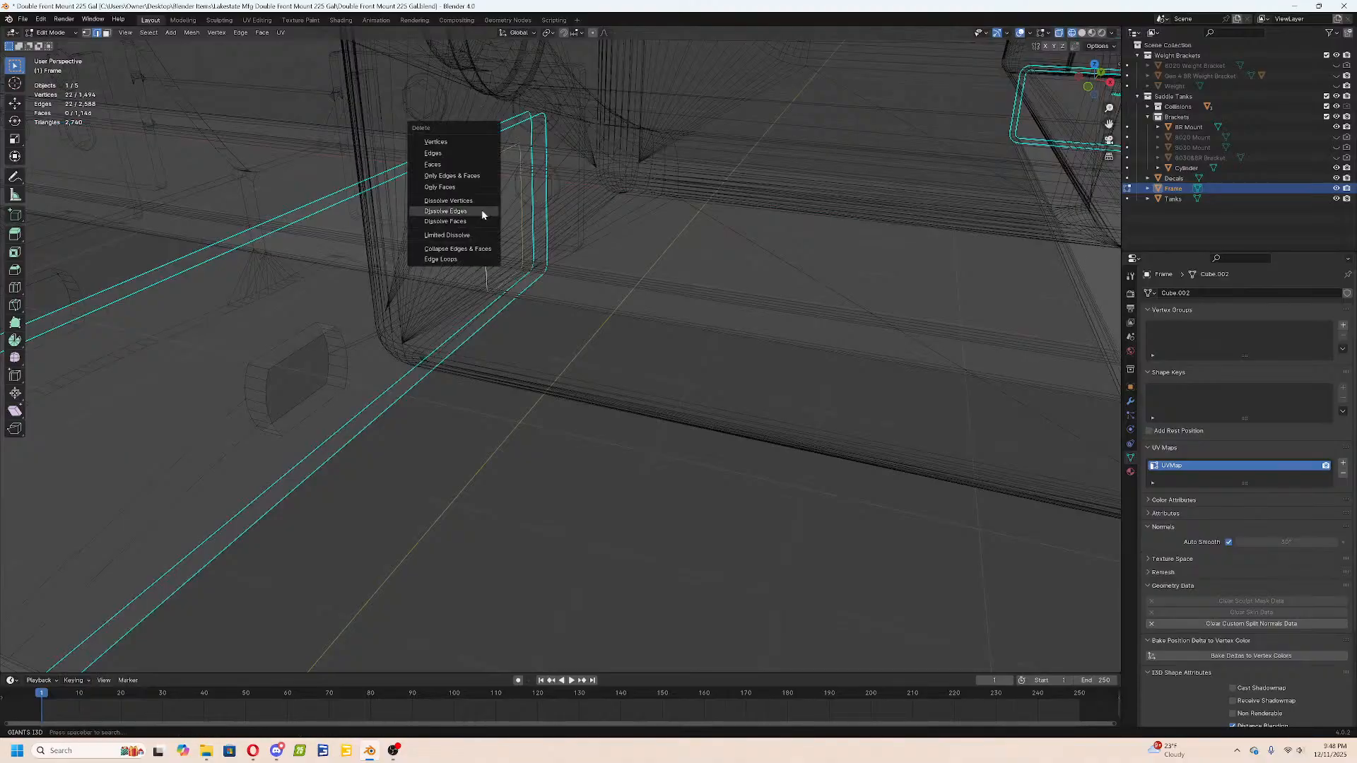
left_click(481, 212)
key("shift+z")
scroll(478, 423, "down", 4)
mouse_move(478, 424)
middle_mouse_down("shift")
mouse_move(839, 327)
mouse_move(908, 324)
middle_mouse_up("shift")
key("Tab")
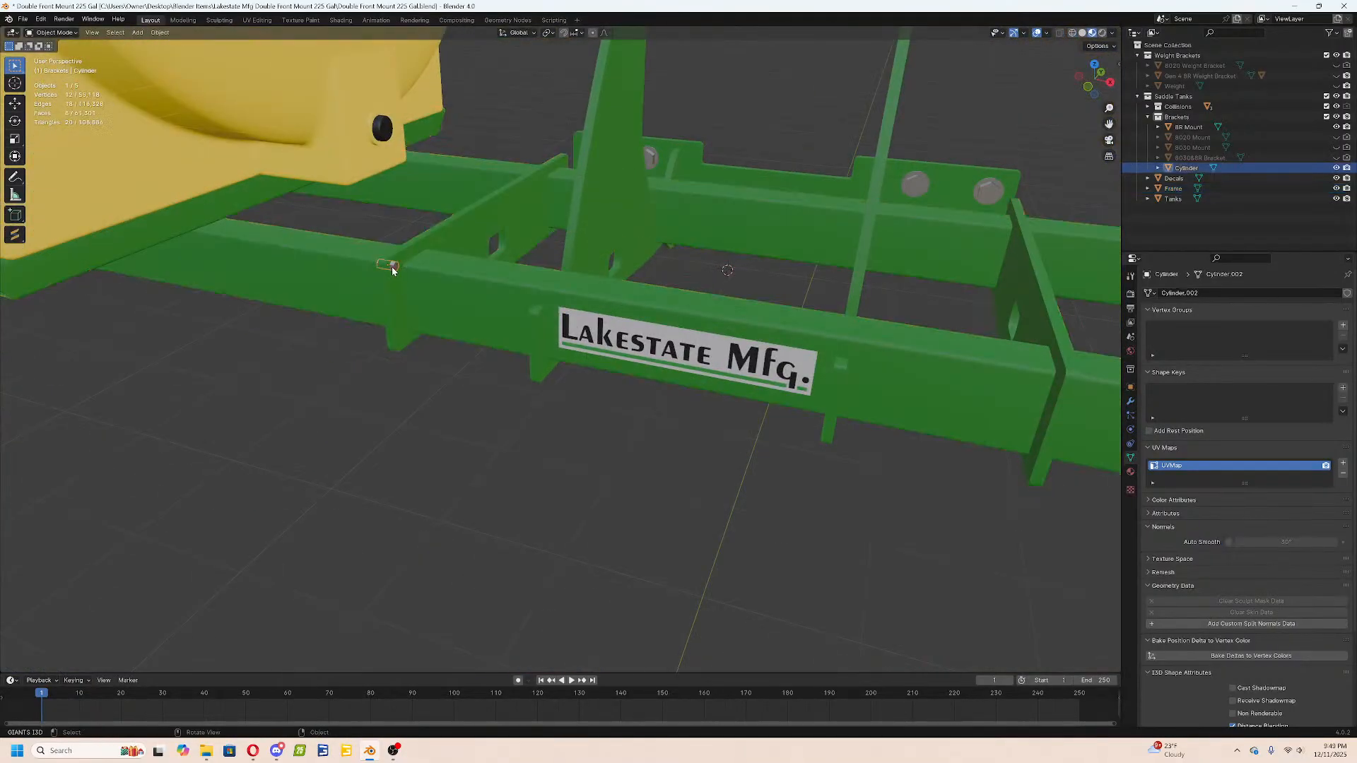
Scale the hex bolt at the cross plate's outer corner up uniformly by about 1.5 times.
left_click(392, 265)
scroll(497, 324, "up", 12)
key("s")
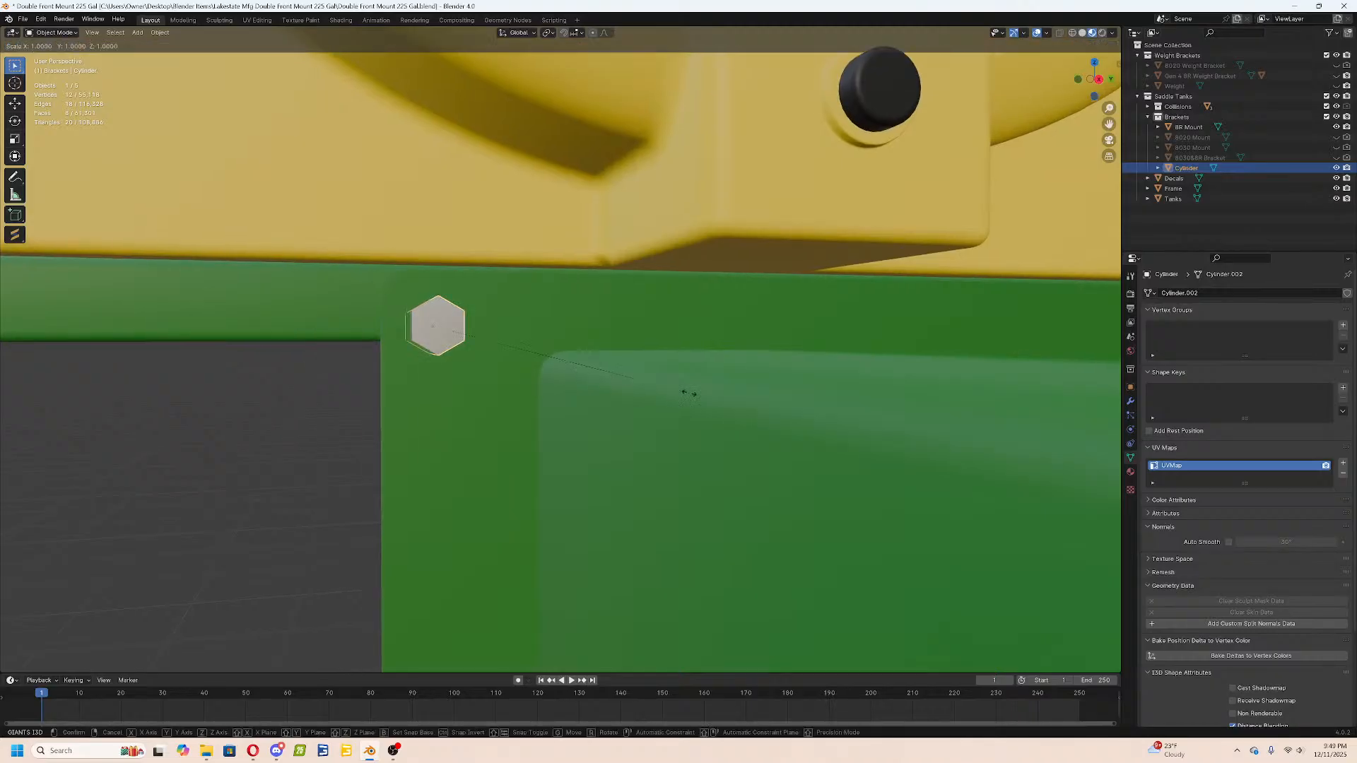
left_click(803, 448)
Rotate the hex bolt 45° about X and move it along its local Y axis toward the plate's corner.
type("rx")
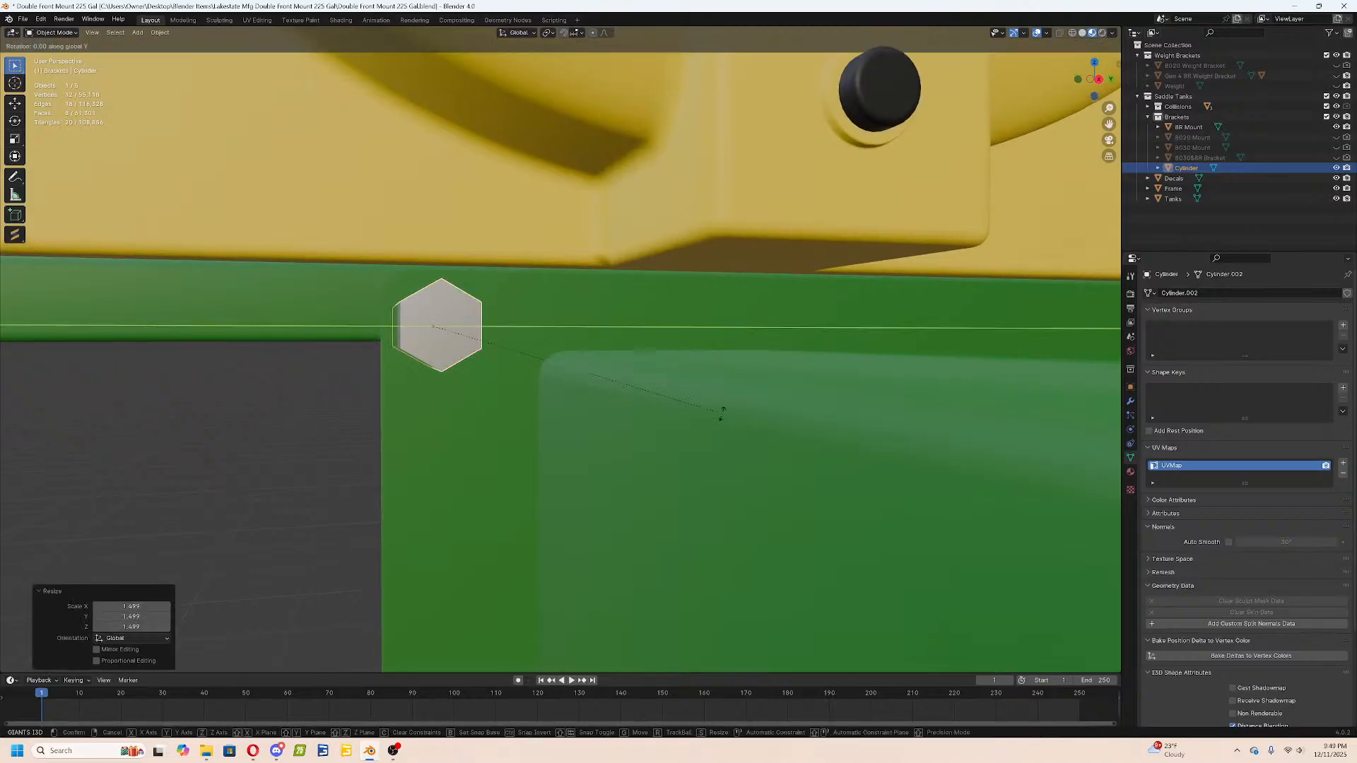
type("45")
key("Return")
key("r")
key("z")
key("z")
key("y")
key("y")
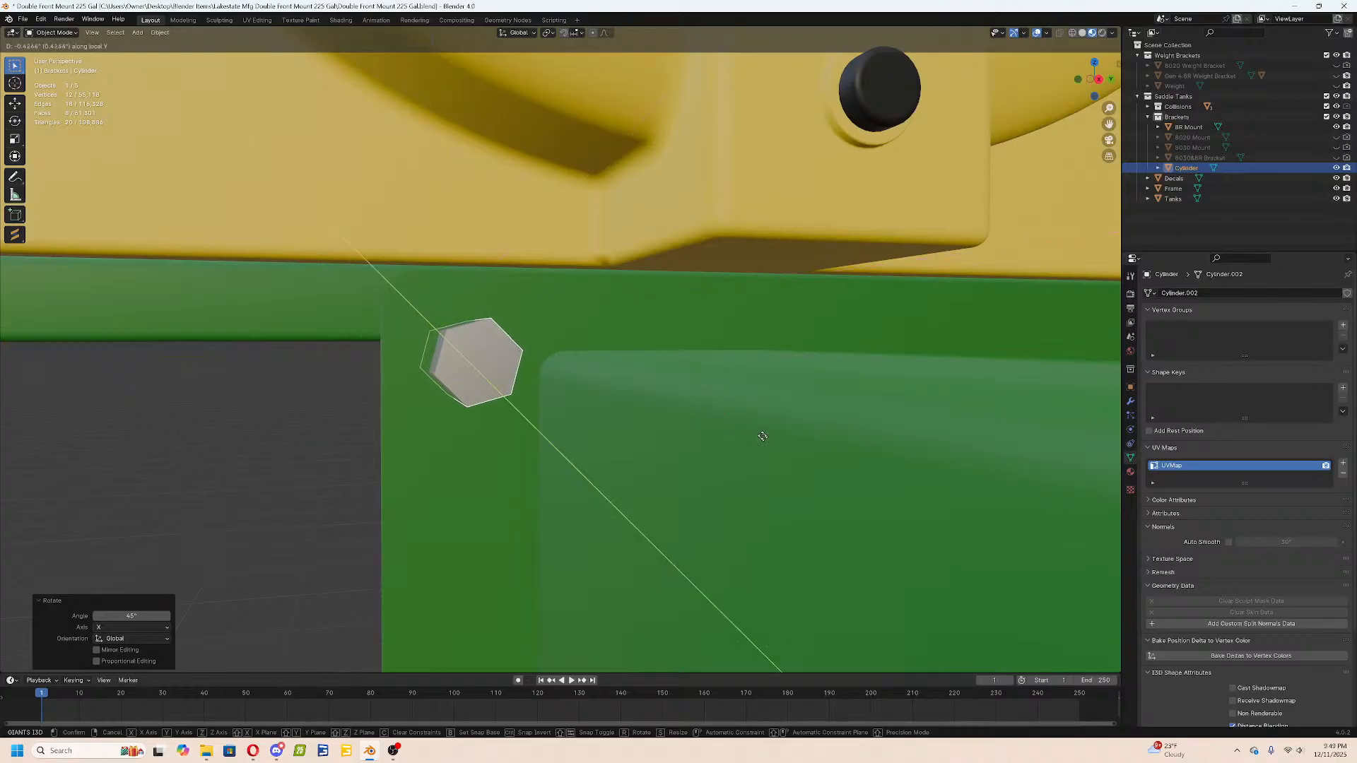
left_click(758, 434)
middle_click_drag(758, 434, 730, 423)
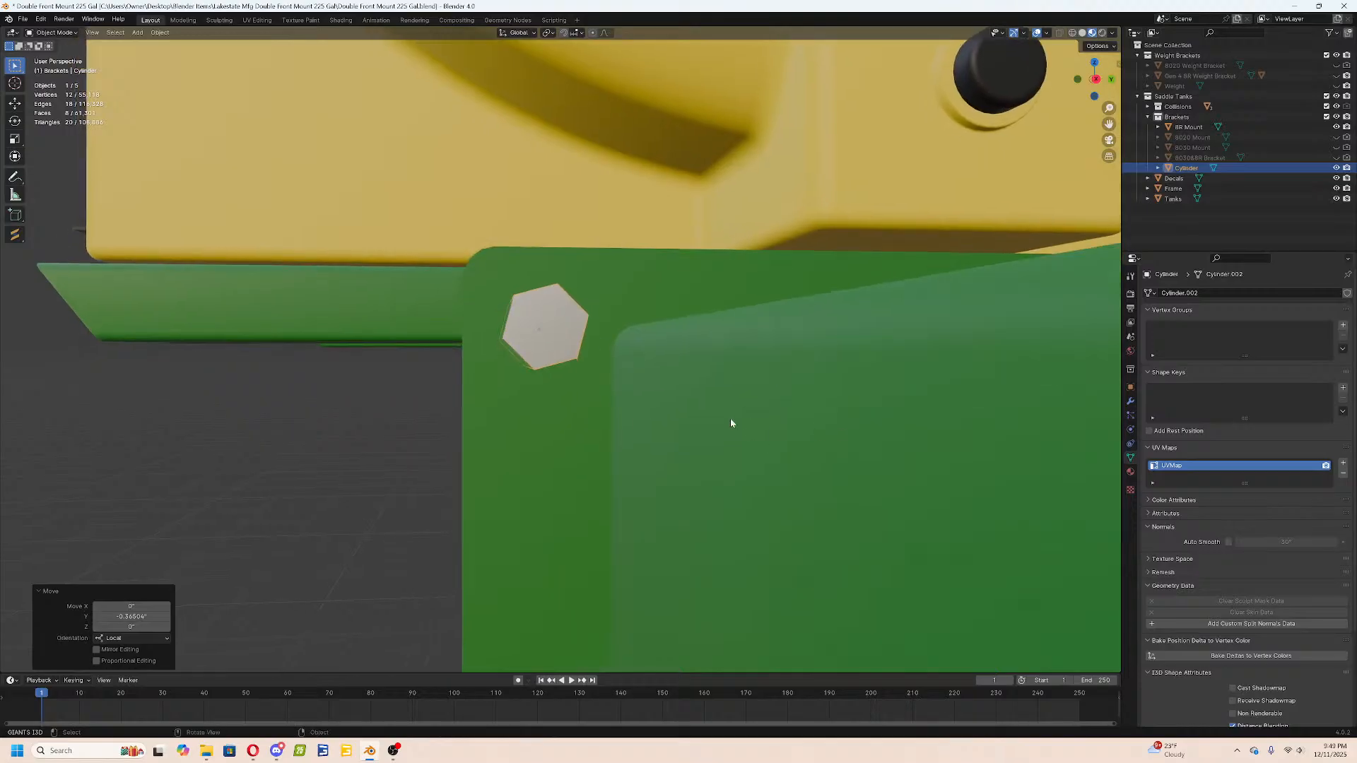
Set the bolt's Y rotation to 0° and shorten it along X to about 1.03 inches.
key("n")
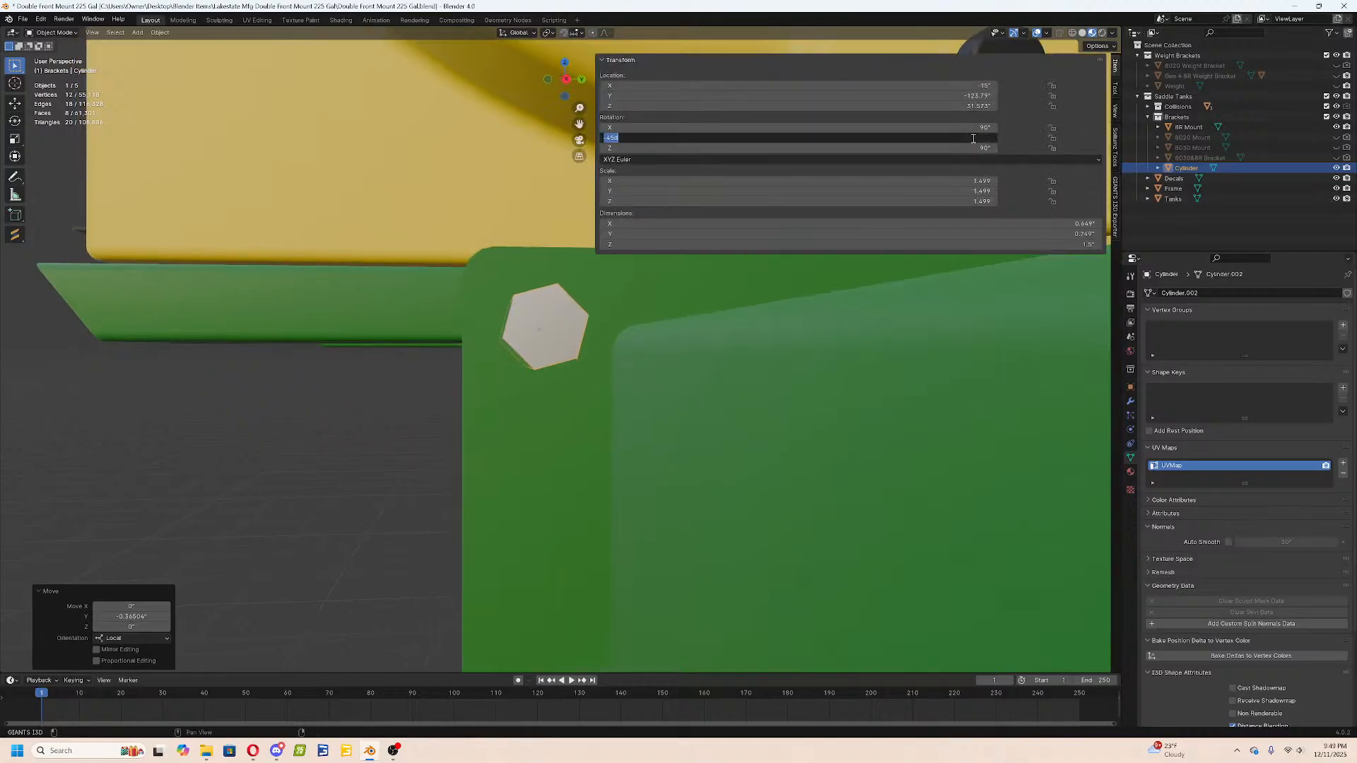
middle_click_drag(812, 283, 681, 451)
key("s")
key("x")
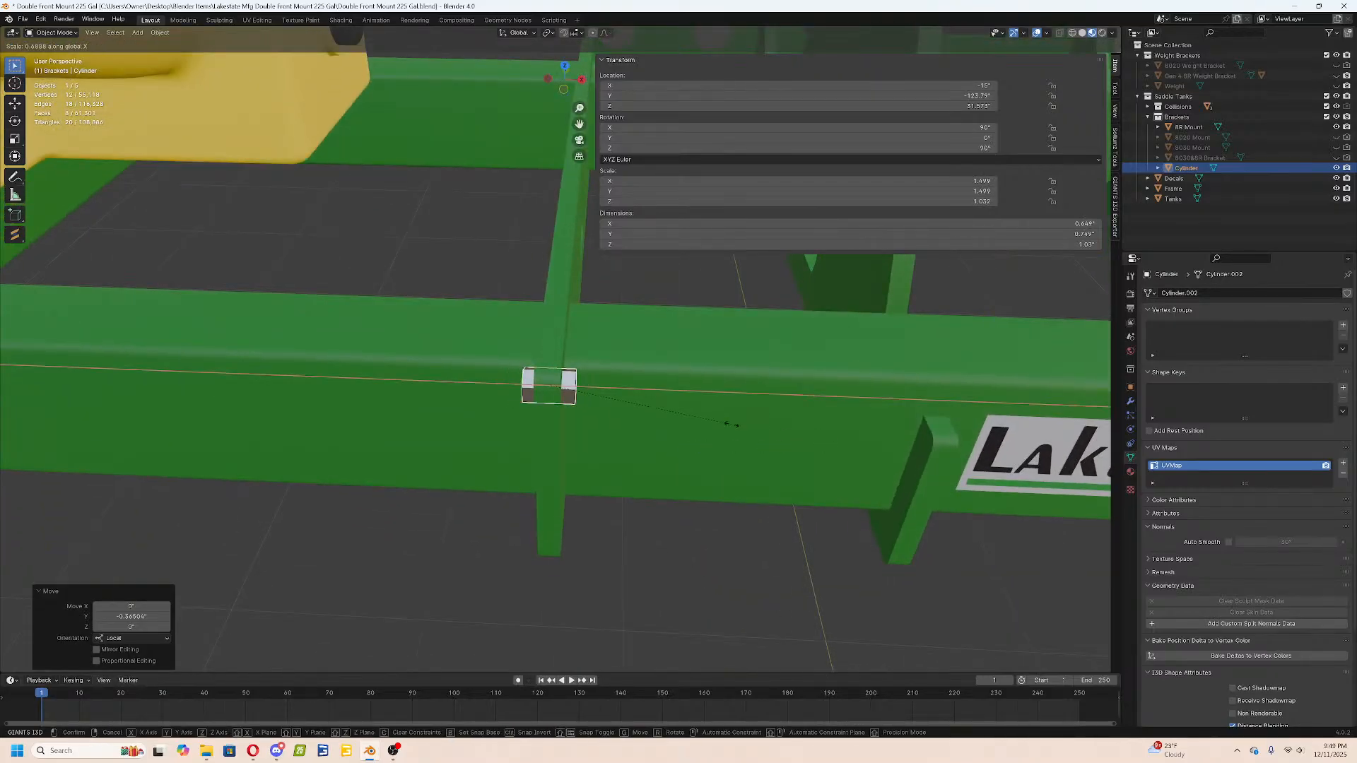
left_click(731, 424)
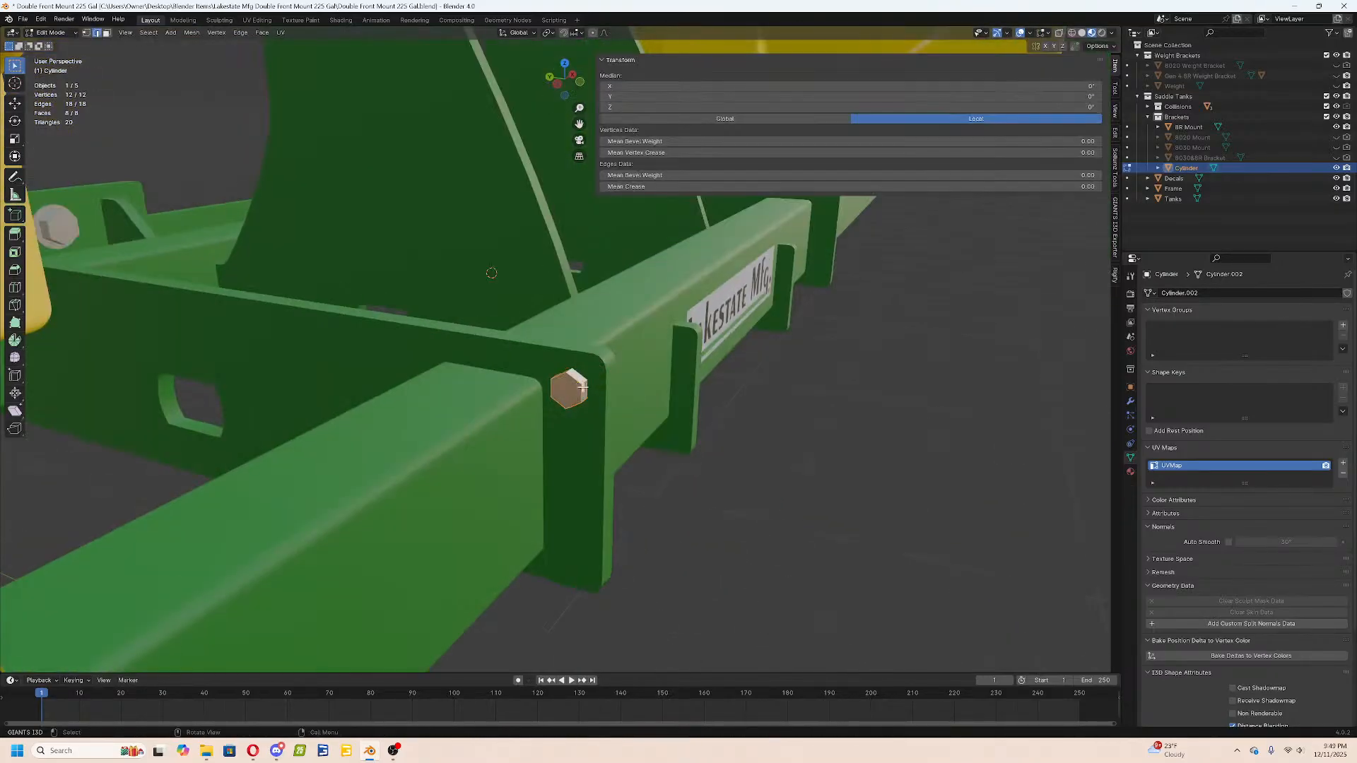
Inset the bolt's hexagonal end face and extrude it outward to form a narrower threaded shank.
scroll(203, 104, "up", 5)
left_click(108, 32)
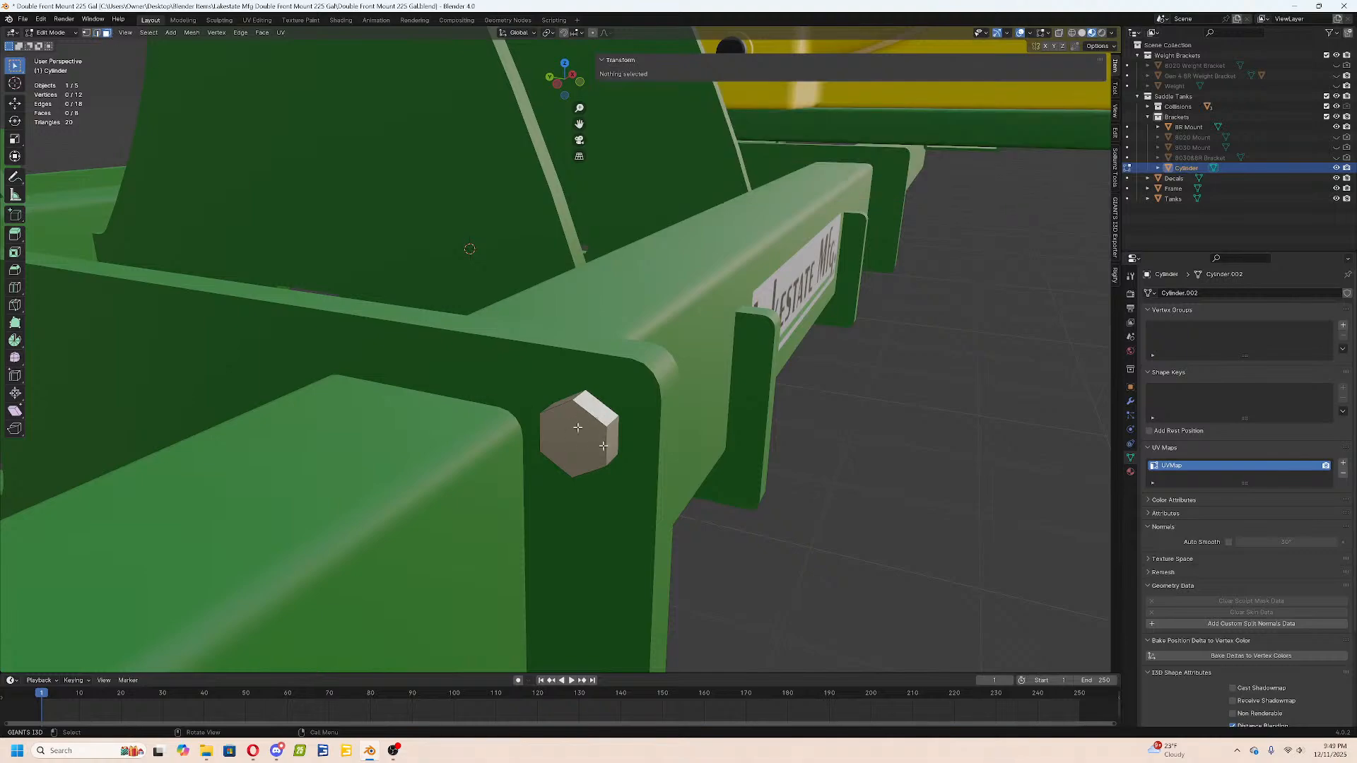
left_click(578, 454)
middle_click_drag(578, 434, 653, 448)
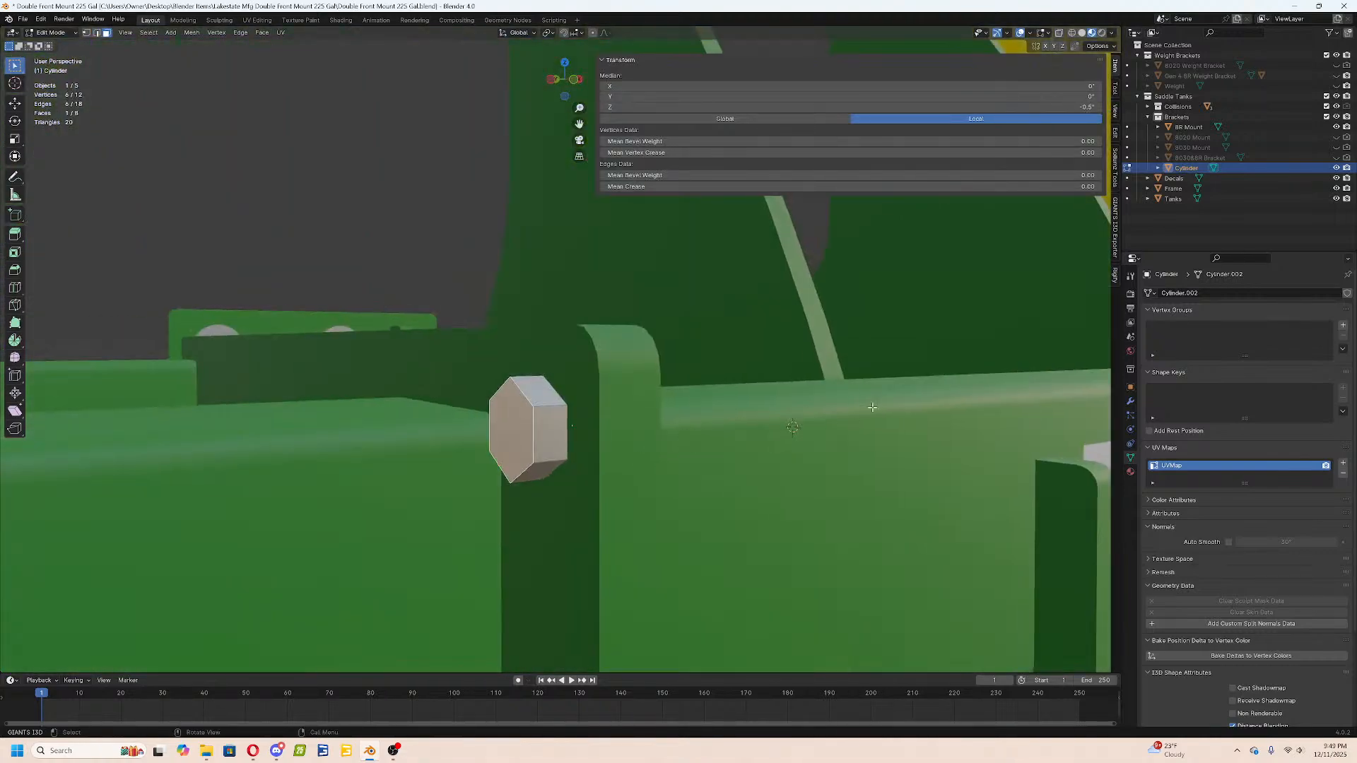
key("i")
left_click(856, 411)
middle_click_drag(856, 410, 719, 452)
key("e")
left_click(813, 431)
Apply Shade Auto Smooth to the bolt and set its Auto Smooth angle to 180°.
key("Tab")
scroll(697, 421, "up", 8)
right_click(675, 374)
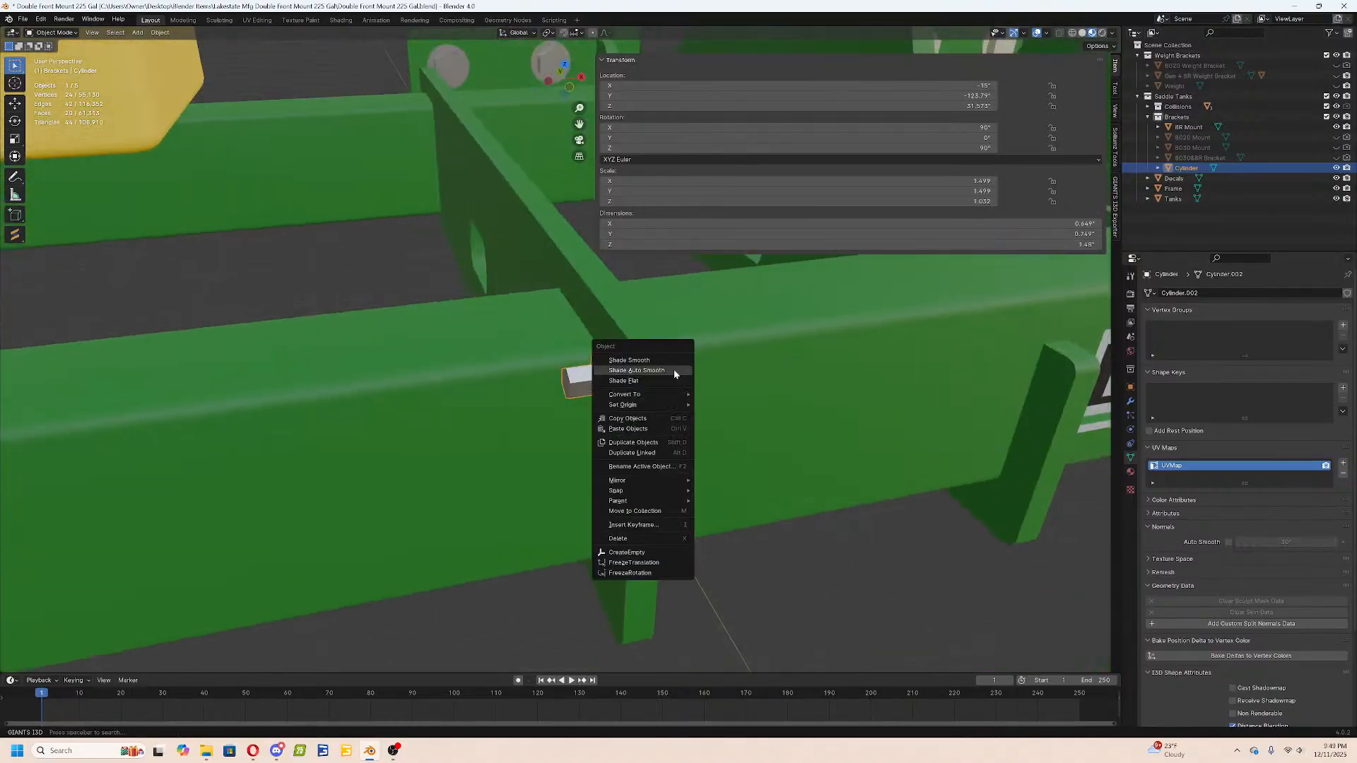
left_click(665, 372)
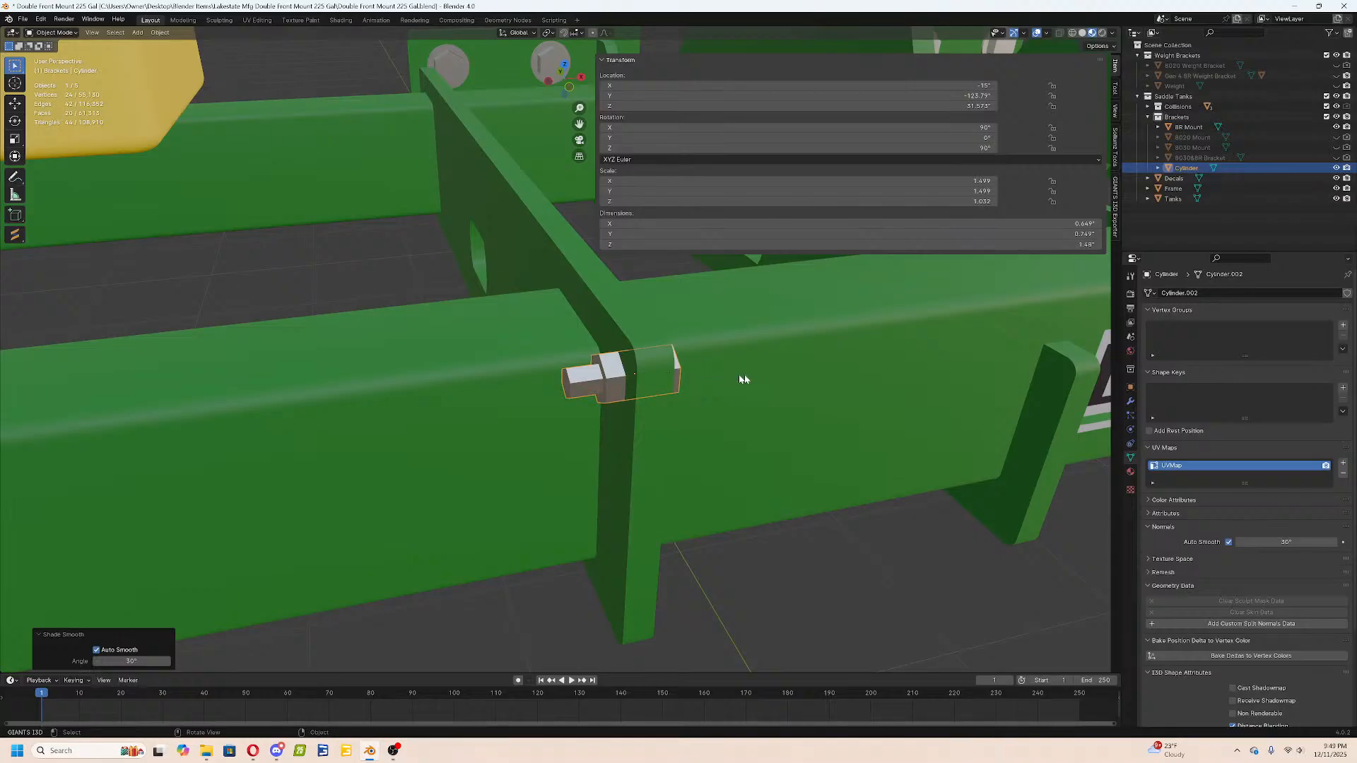
left_click(1300, 542)
type("180-")
key("BackSpace")
key("Return")
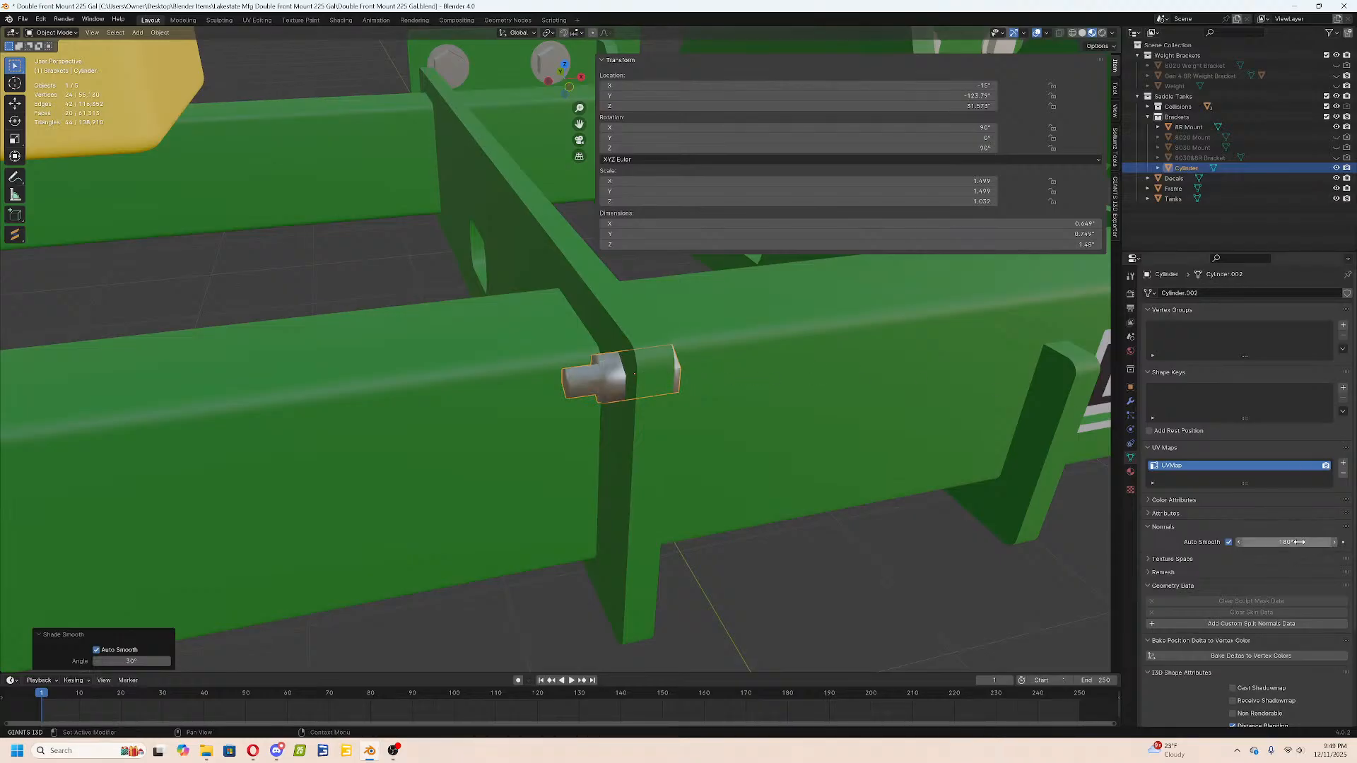
Mark the edges of the bolt's shank end as sharp.
scroll(597, 466, "up", 5)
middle_click_drag(596, 466, 614, 441)
key("Tab")
left_click(615, 441)
key("ctrl+e")
left_click(651, 433)
Select the hexagonal end loops and lengthwise edges of the bolt body and mark them sharp.
key("a")
key("a")
key("a")
key("a")
left_click(714, 378, "alt")
left_click(97, 33)
left_click(704, 359, "alt")
middle_click_drag(705, 362, 636, 407)
left_click(605, 407, "alt+shift")
key("z")
left_click(556, 427)
key("c")
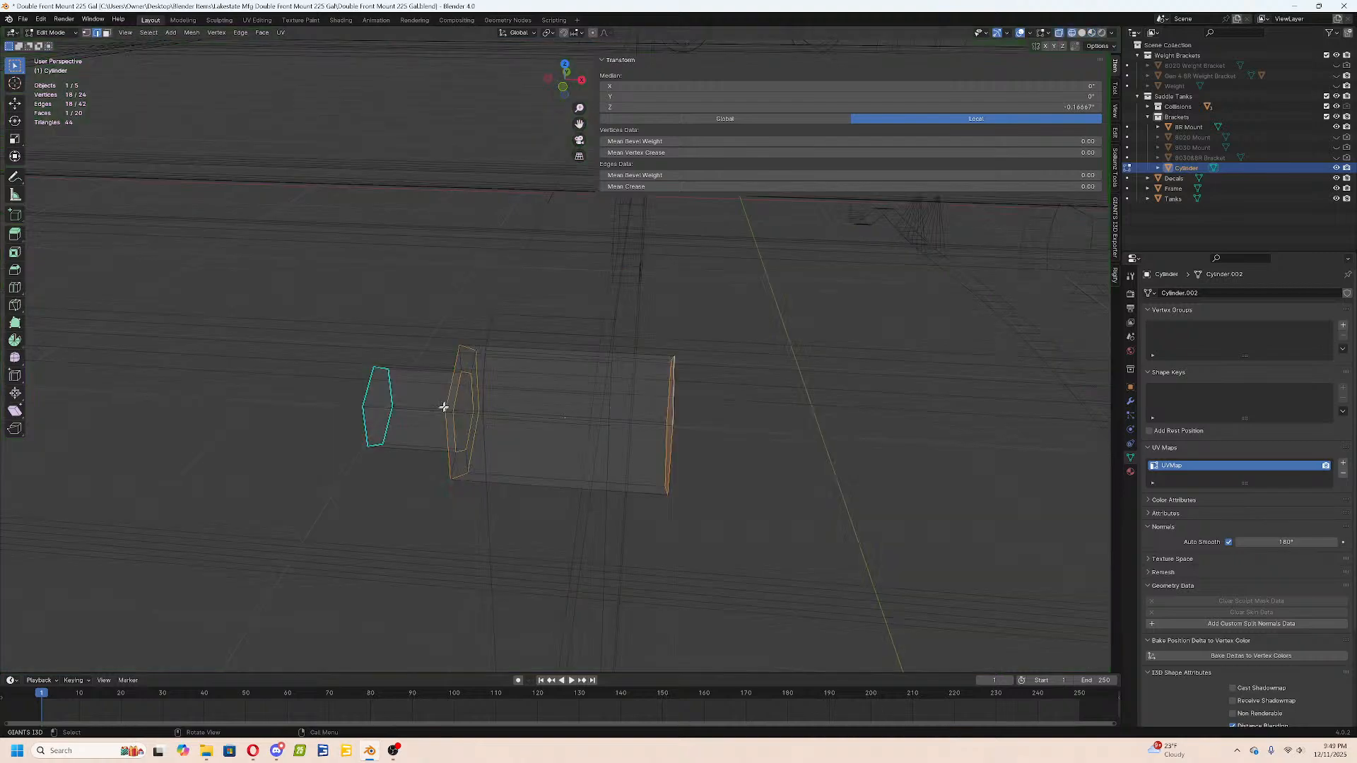
left_click_drag(600, 367, 589, 555)
right_click(589, 557)
key("z")
left_click(621, 546)
right_click(703, 498)
left_click(703, 497)
Examine the bolt's shading on both sides of the cross plate.
key("Tab")
scroll(703, 502, "down", 2)
middle_click_drag(703, 503, 729, 478)
left_click(739, 595)
middle_click_drag(742, 596, 681, 578)
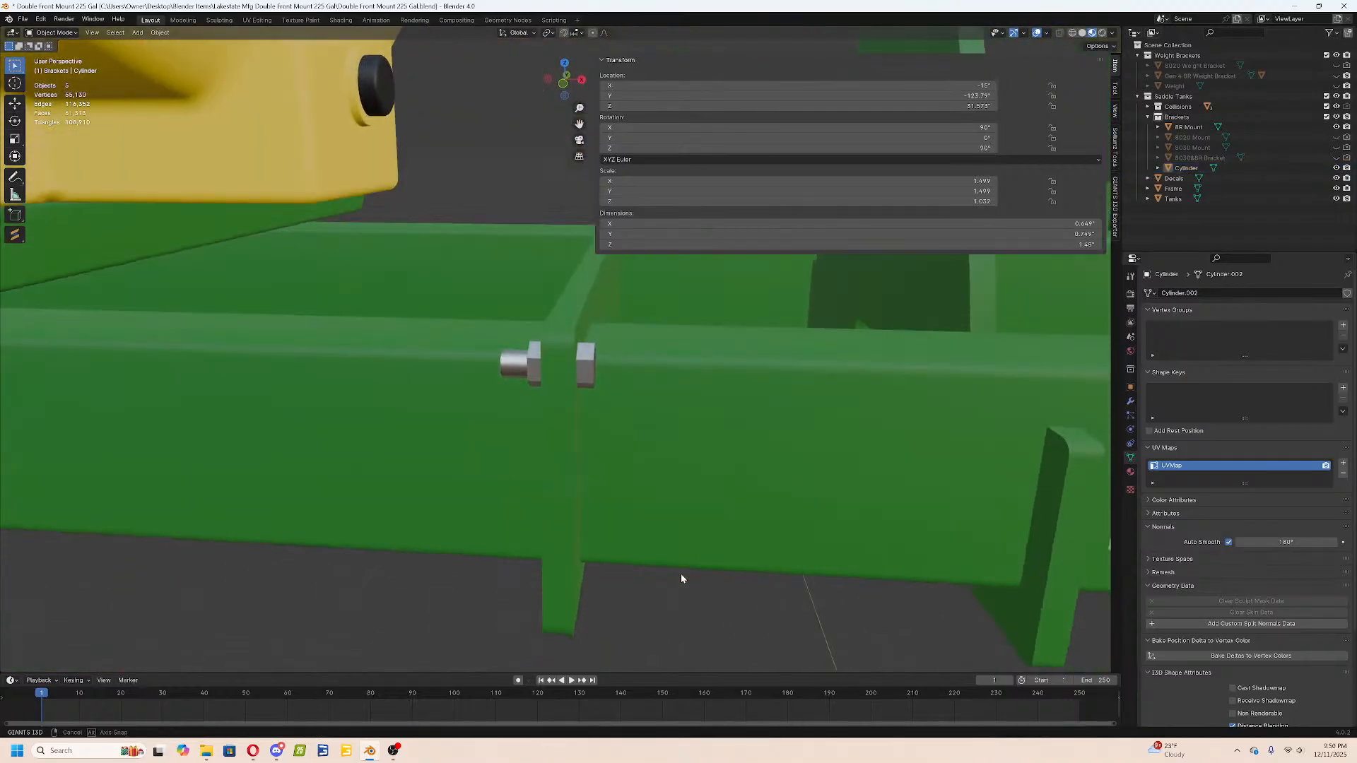
middle_click_drag(687, 578, 708, 518)
scroll(691, 557, "down", 6)
middle_click_drag(664, 413, 617, 456)
scroll(617, 456, "up", 4)
scroll(600, 424, "up", 3)
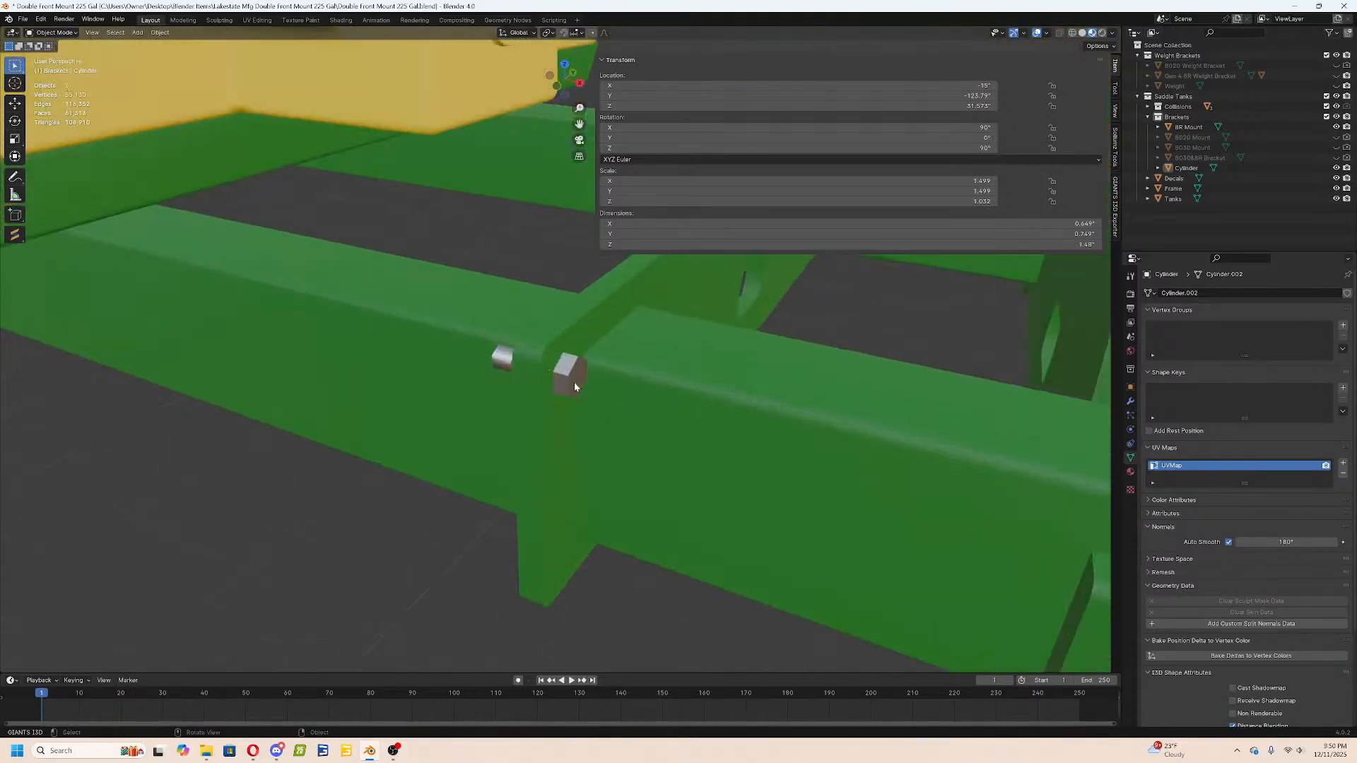
Add one loop cut around the bolt body, slid close to the cross plate on the head side.
left_click(574, 383)
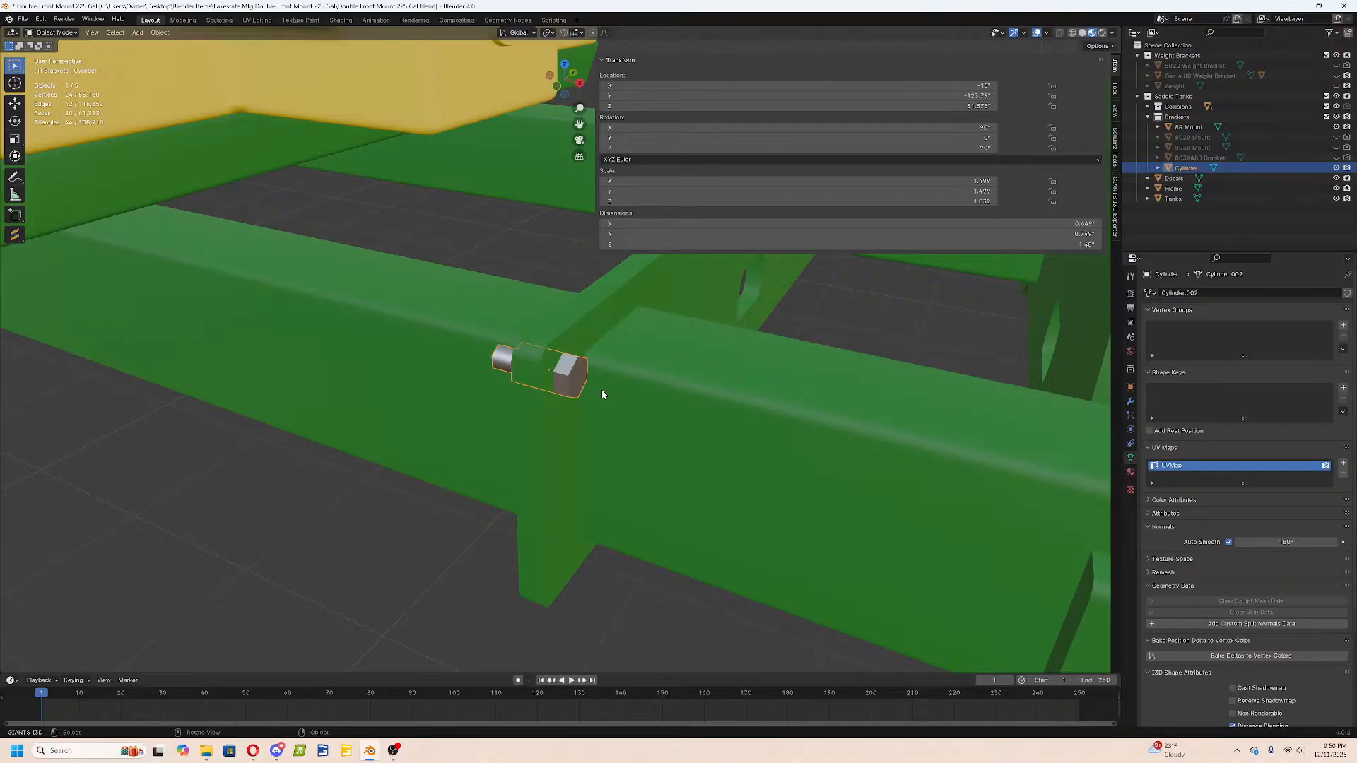
middle_click_drag(602, 394, 573, 392)
scroll(572, 392, "up", 3)
key("Tab")
key("alt+a")
key("ctrl+r")
left_click(523, 375)
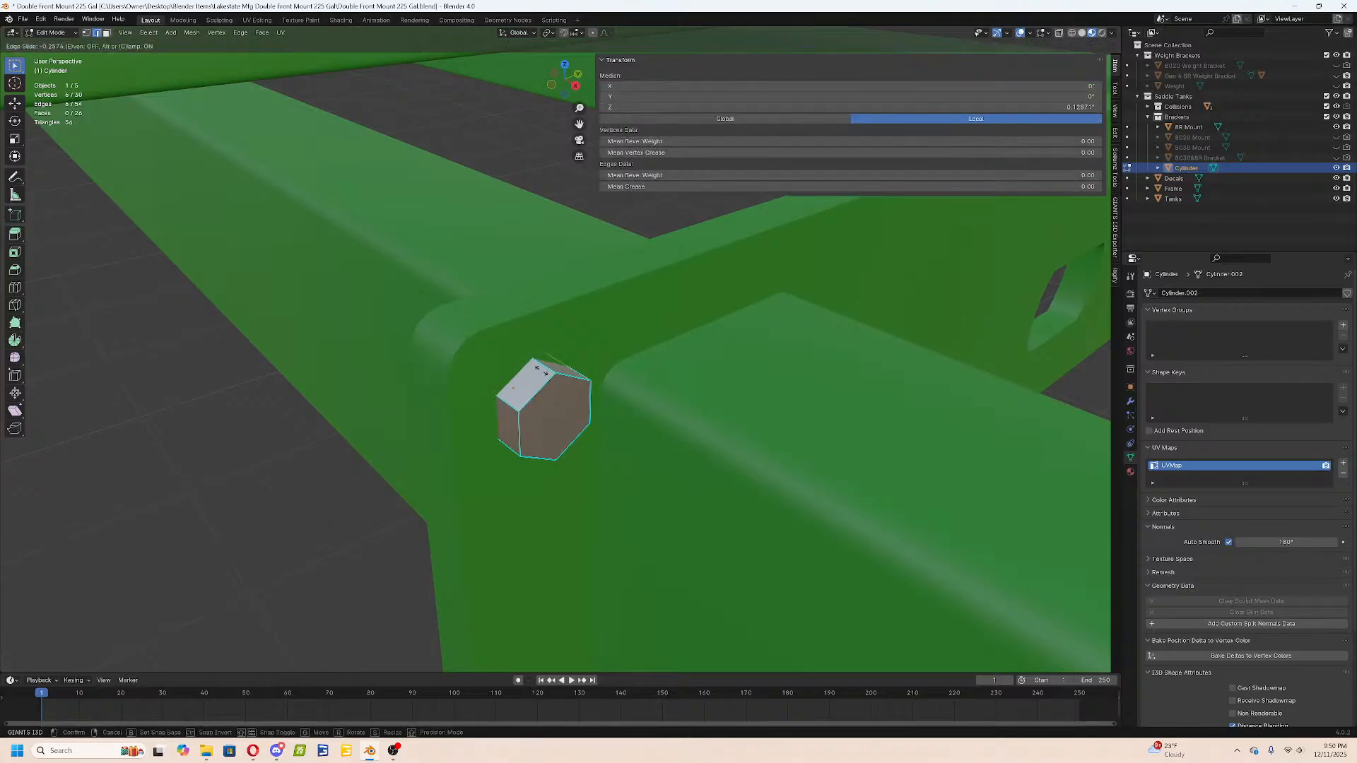
left_click(556, 382)
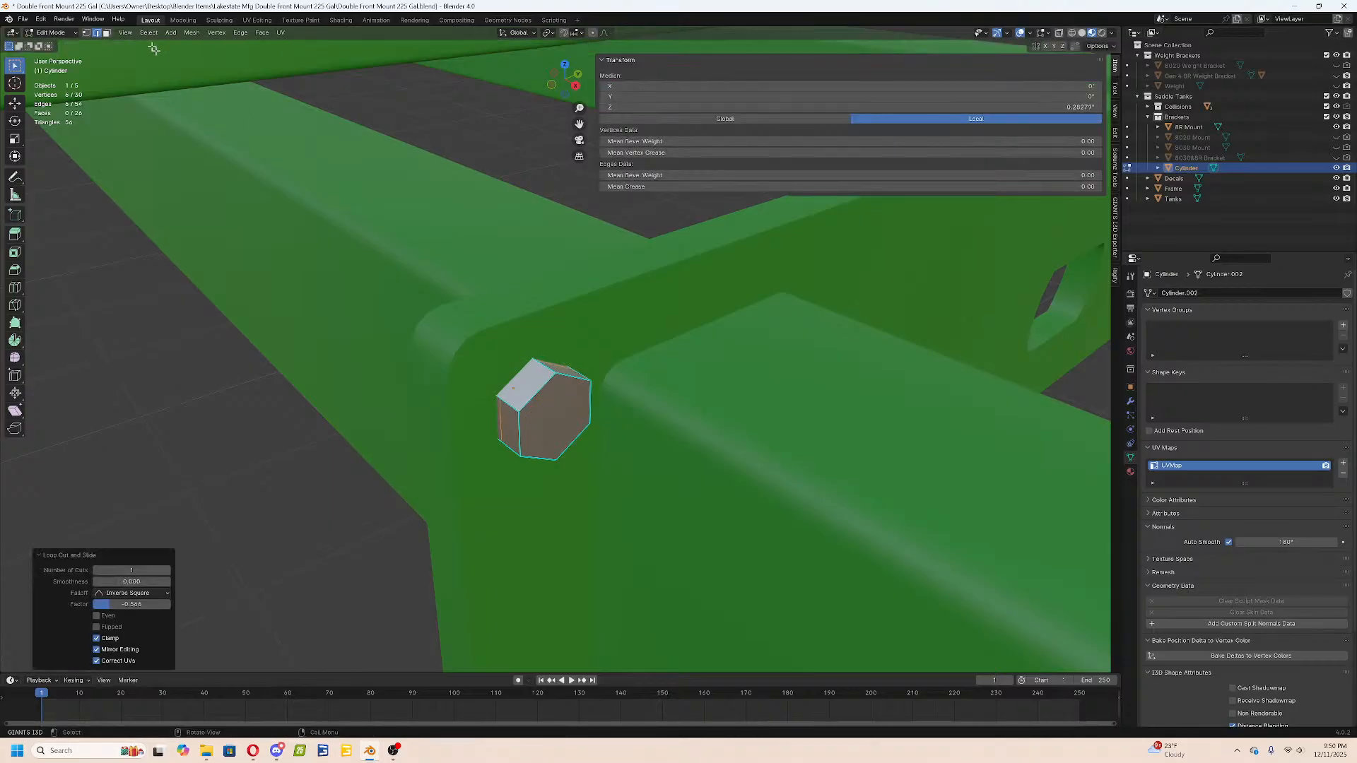
Try to extrude the face ring behind the loop cut and scale it outward with X locked.
left_click(107, 32)
scroll(475, 303, "up", 1)
key("a")
key("a")
left_click(521, 370, "alt")
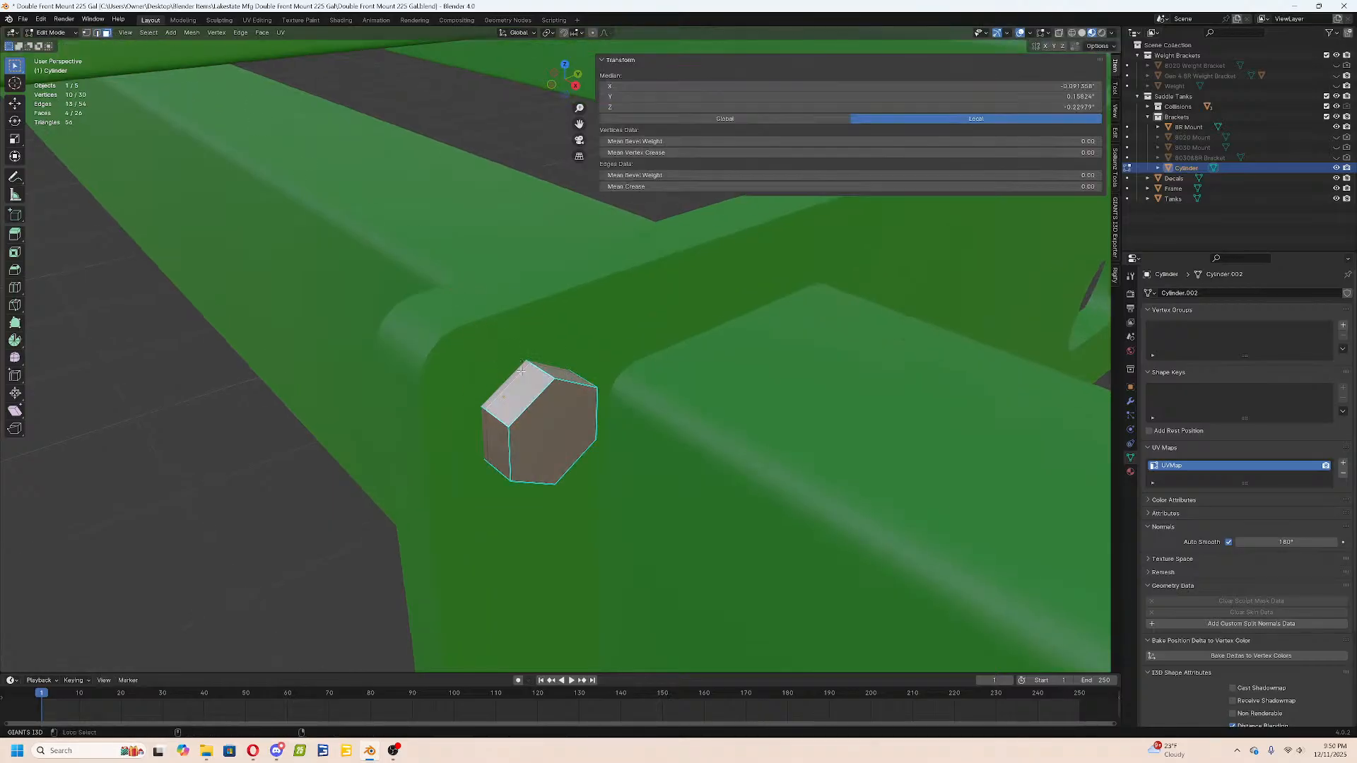
key("a")
key("a")
left_click(486, 410, "alt")
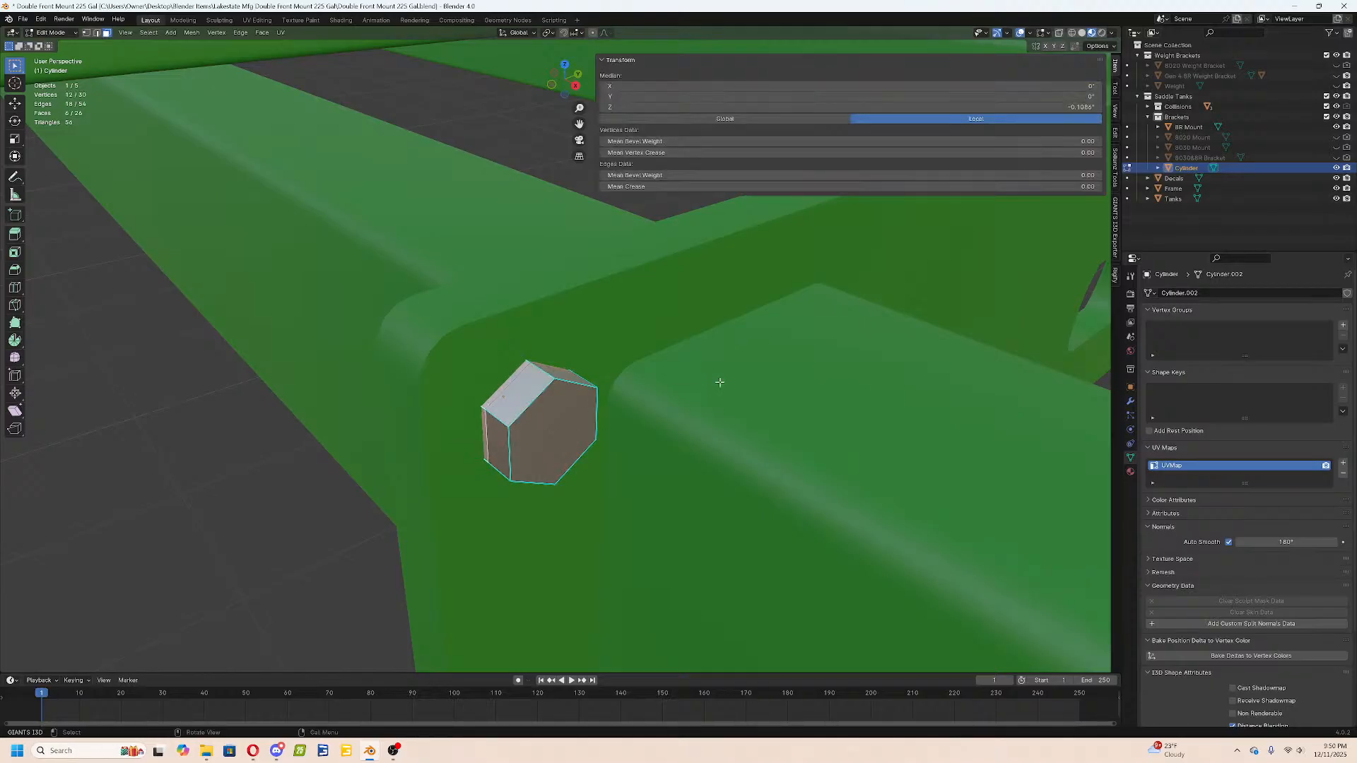
key("e")
key("s")
key("y")
key("shift+x")
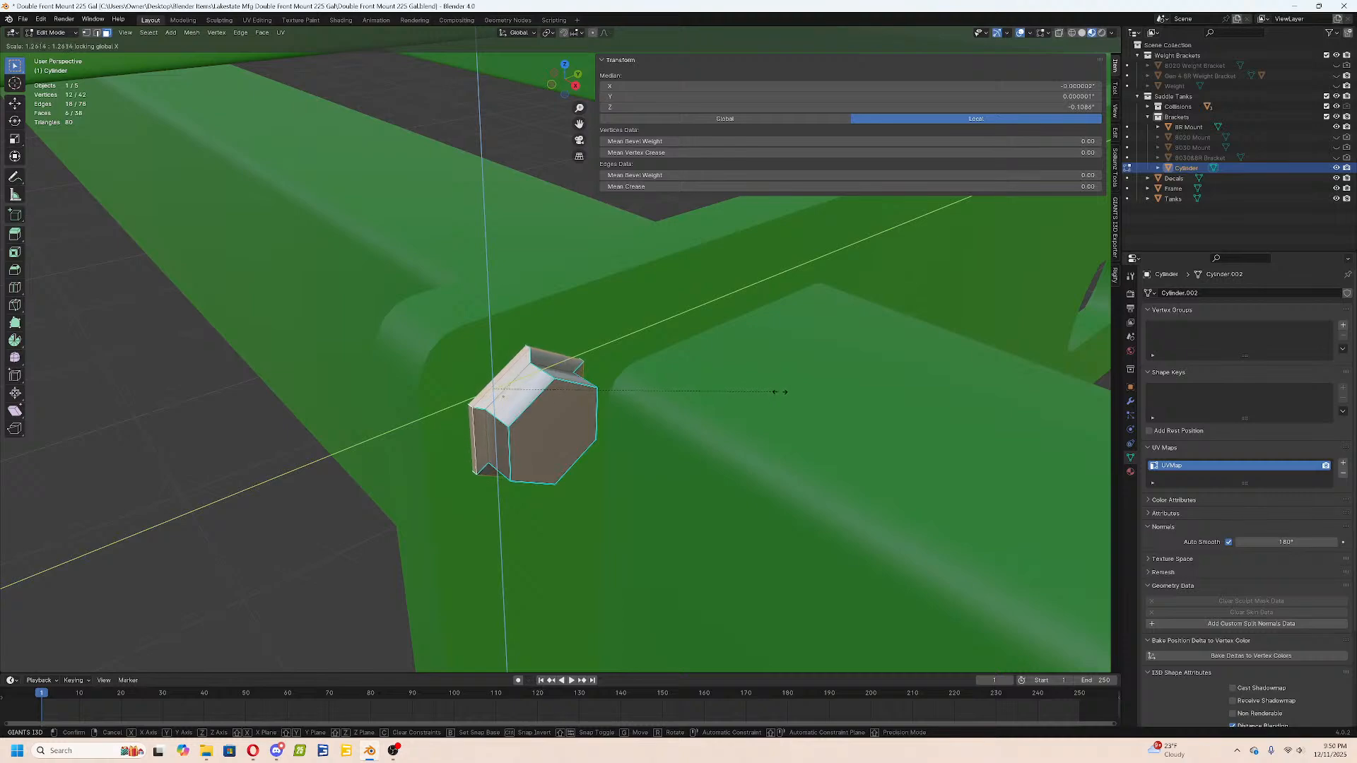
left_click(784, 393)
Undo the extrusion and scaling of the bolt's face ring.
middle_click_drag(784, 393, 744, 422)
key("Tab")
key("Tab")
key("ctrl+z")
key("ctrl+z")
Add a second loop cut just behind the first one to bound a narrow ring on the bolt head.
key("z")
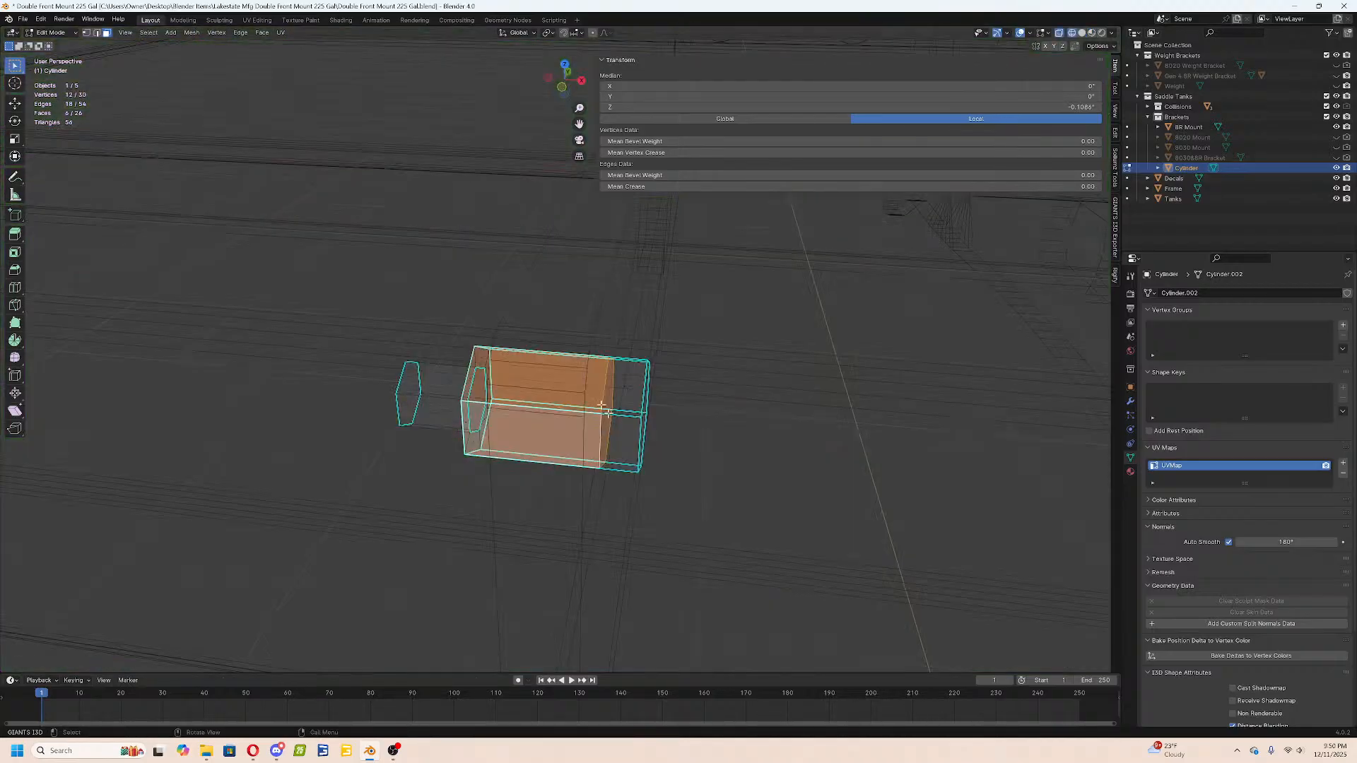
key("ctrl+r")
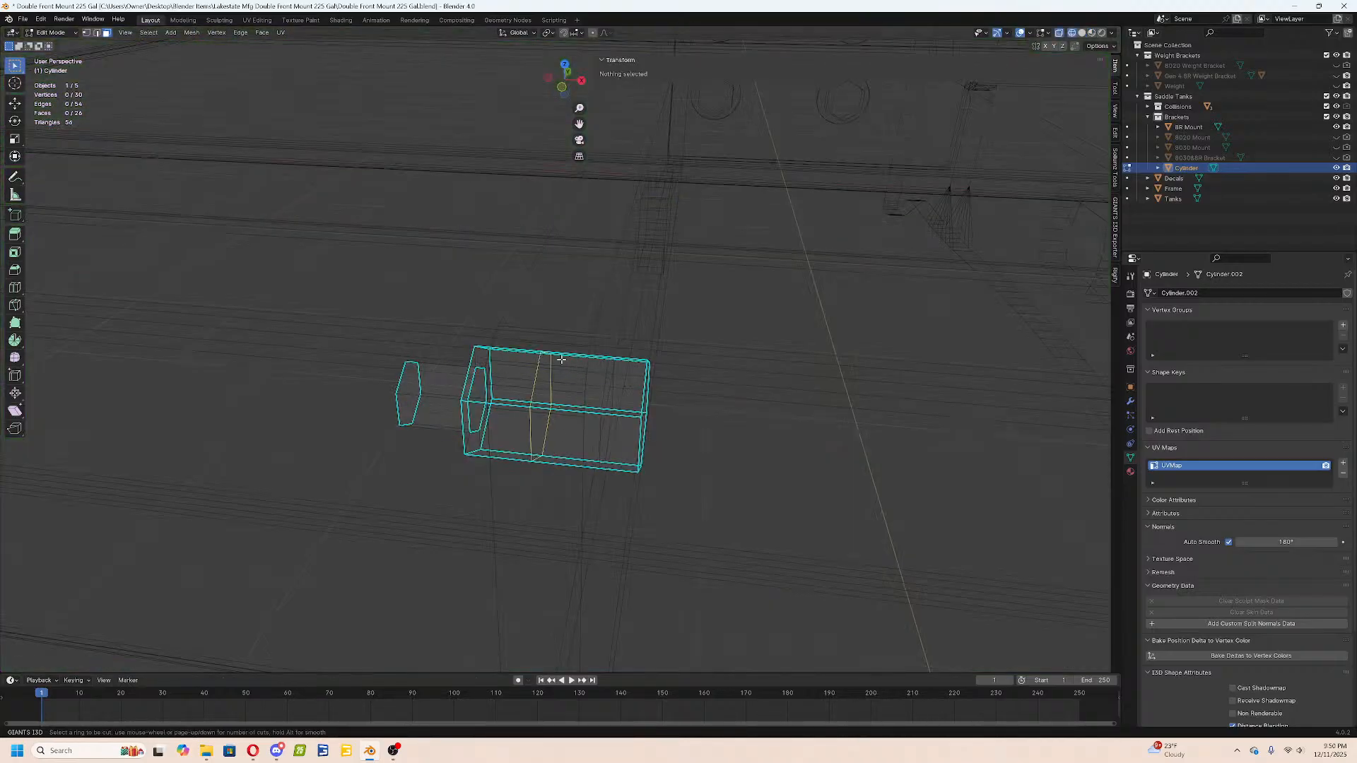
left_click(564, 364)
left_click(596, 363)
key("z")
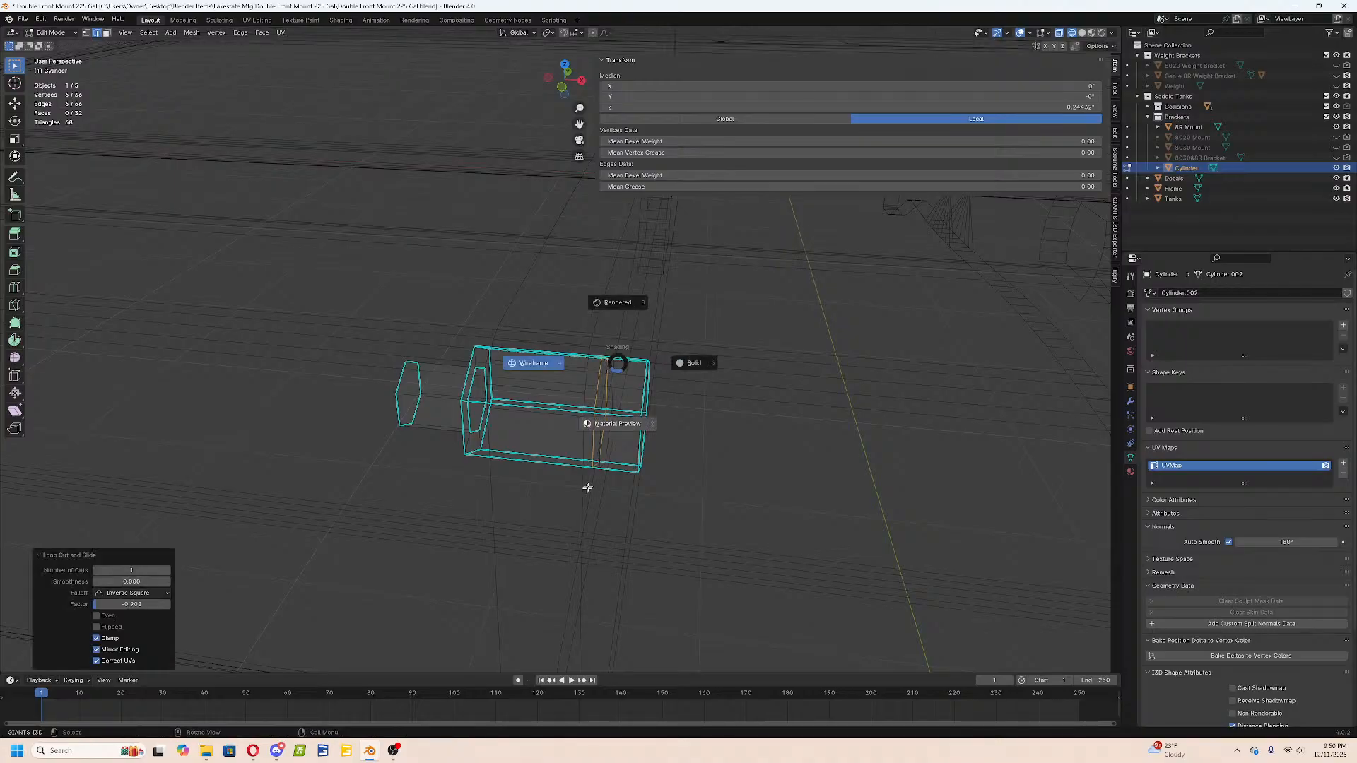
left_click(666, 453)
scroll(666, 453, "up", 4)
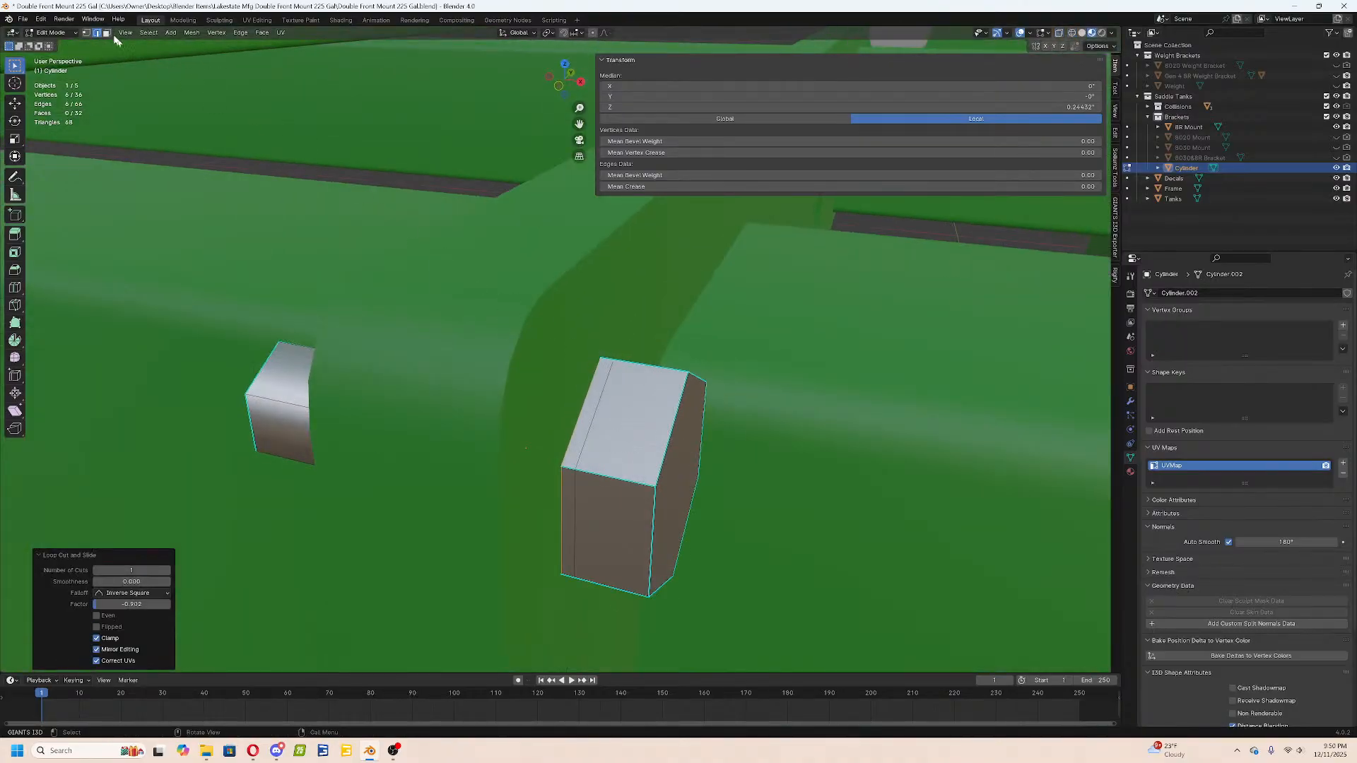
Extrude the bolt head's narrow face ring and scale it outward, excluding X, into a flange about 0.94 by 0.81 inches.
key("alt+a")
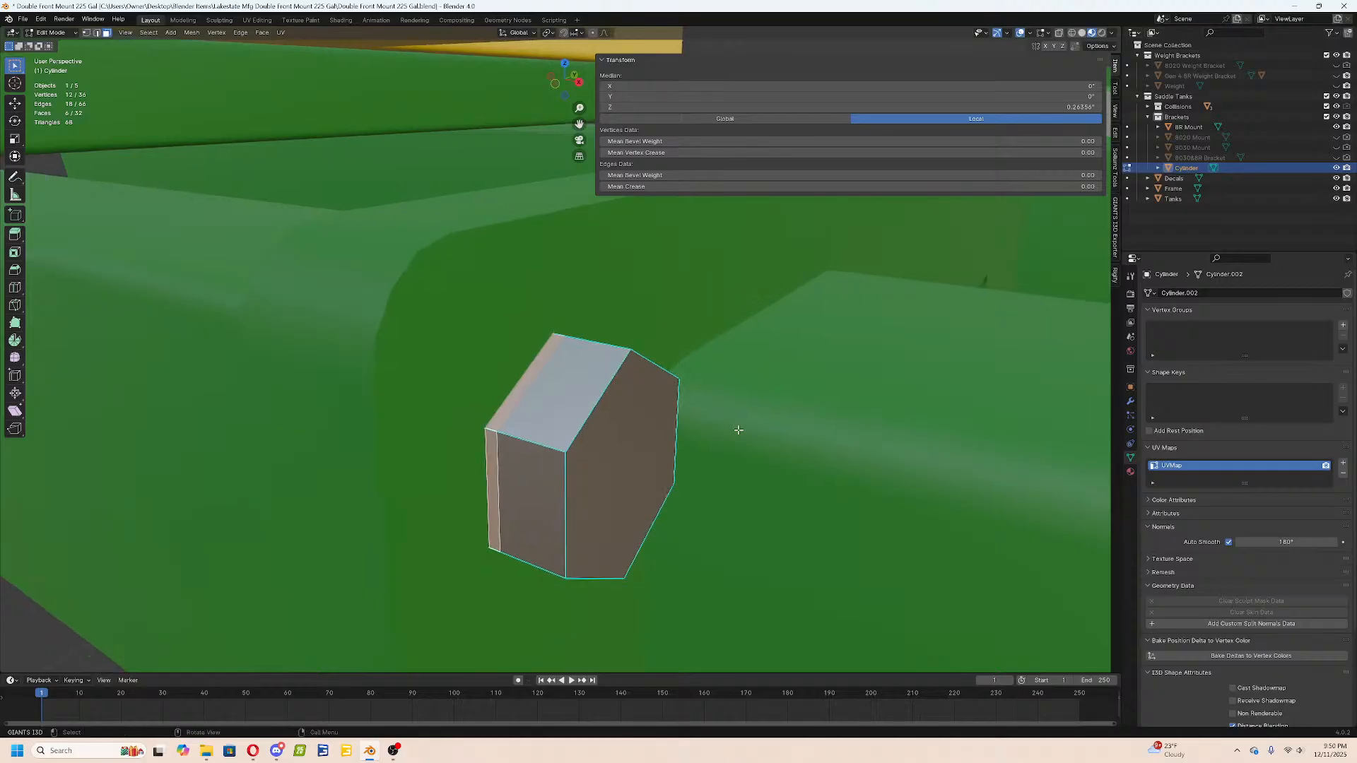
key("s")
key("x")
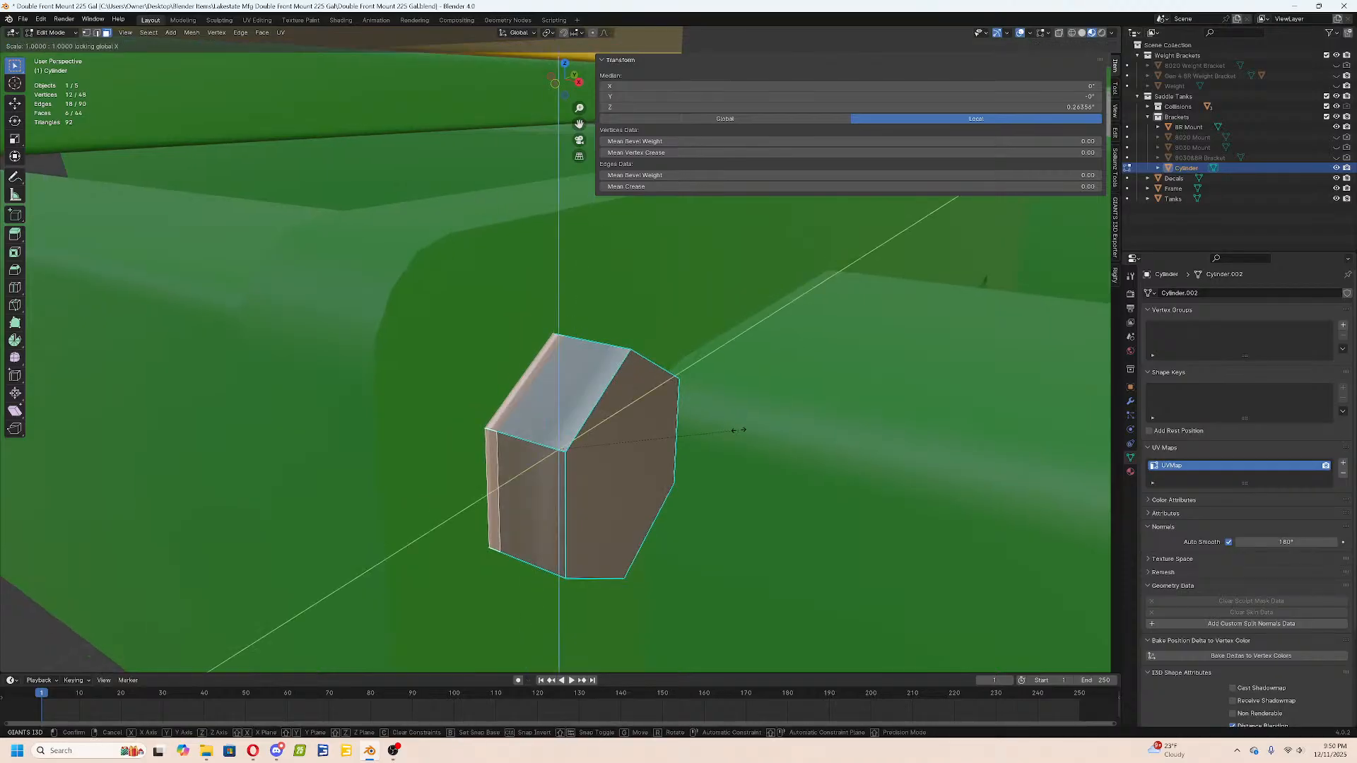
left_click(782, 441)
key("Tab")
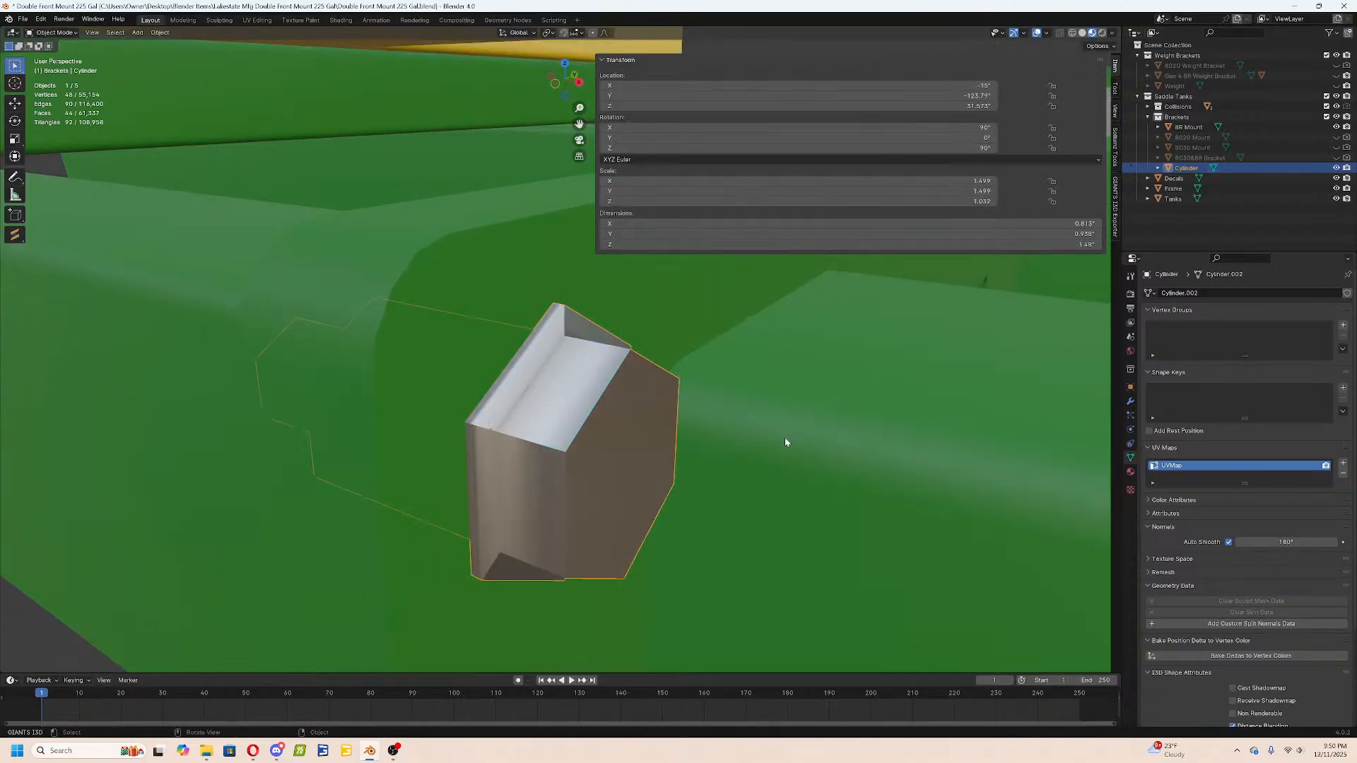
Mark the edge loop where the flange meets the bolt head as sharp.
scroll(786, 443, "down", 6)
mouse_move(684, 432)
middle_mouse_down()
mouse_move(754, 429)
mouse_move(683, 433)
middle_mouse_up()
scroll(683, 434, "up", 4)
key("Tab")
scroll(665, 433, "up", 6)
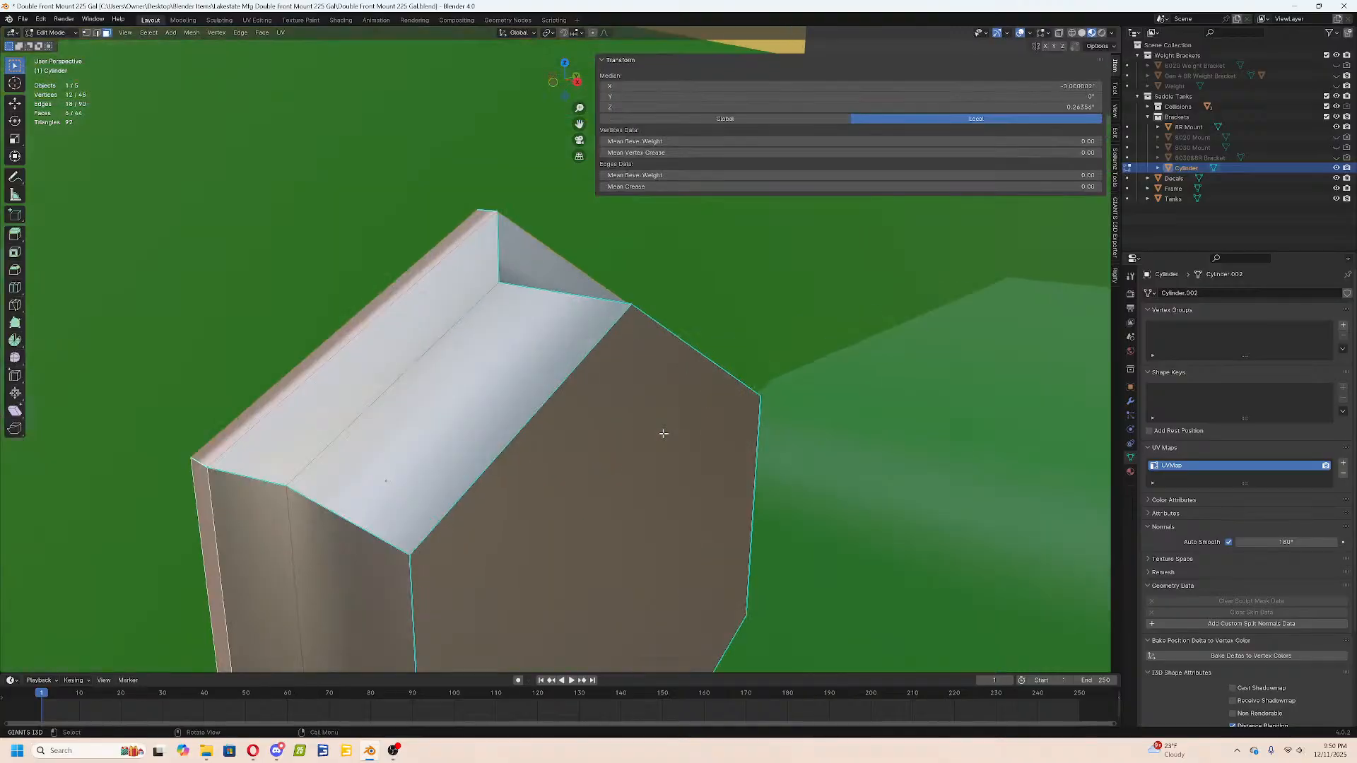
left_click(367, 198)
left_click(97, 32)
key("a")
key("alt+a")
left_click(348, 426, "alt")
scroll(348, 426, "down", 5)
key("ctrl+e")
left_click(548, 434)
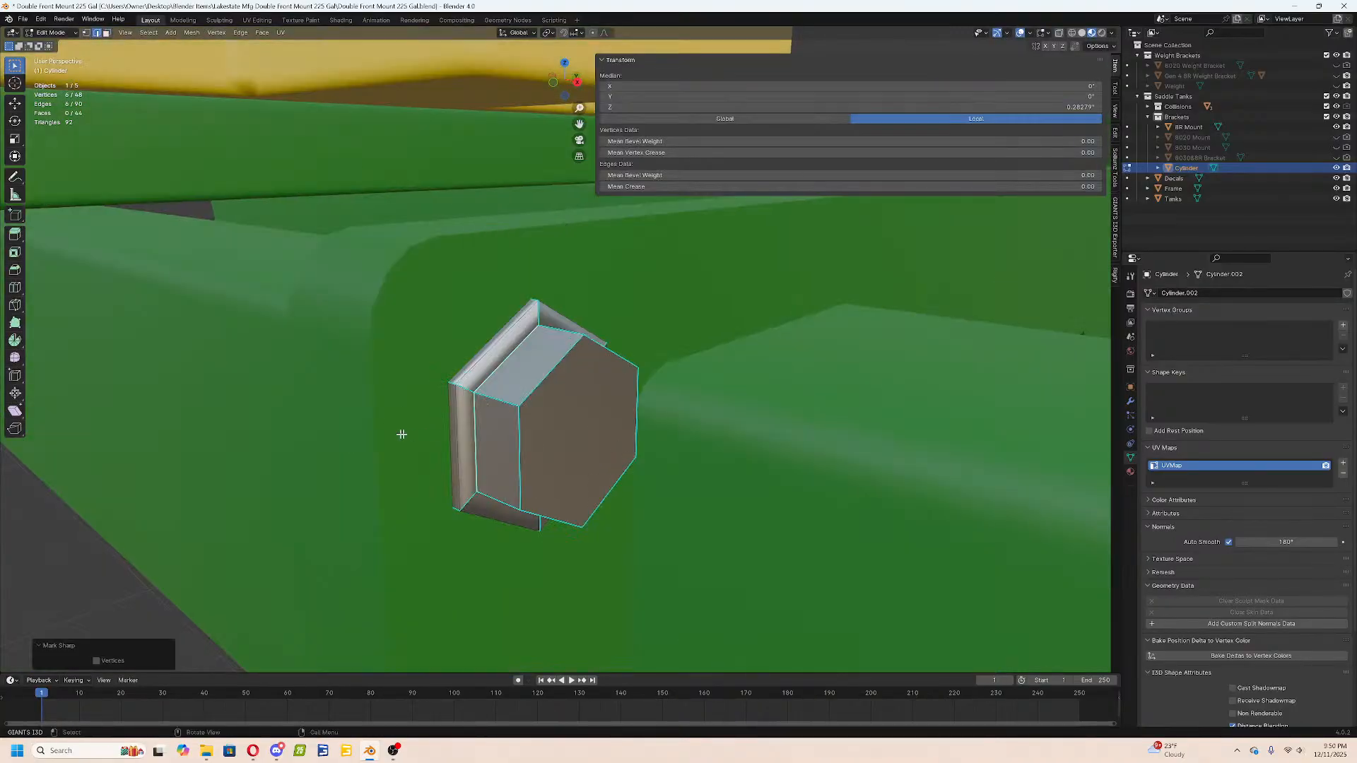
middle_click_drag(697, 416, 695, 420)
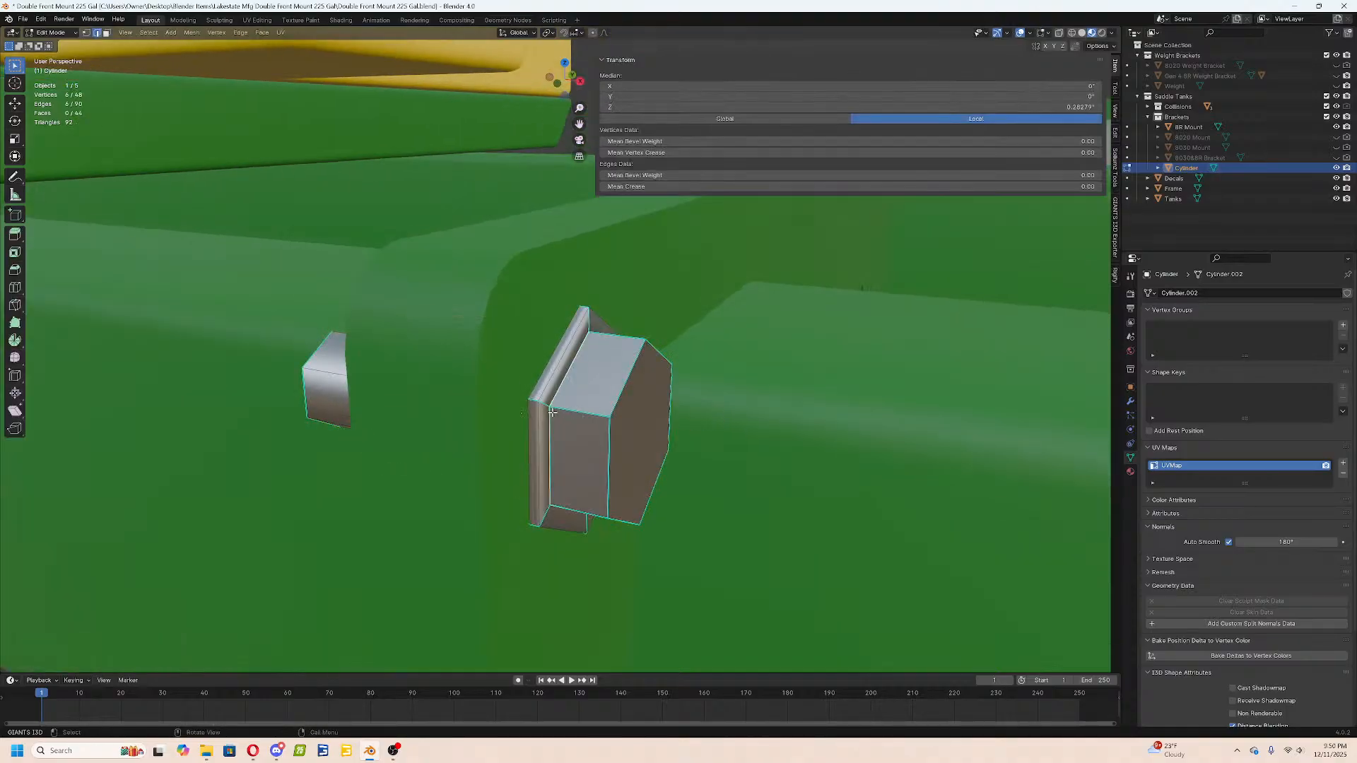
Select the flange's remaining edge loops around its rim and mark them sharp.
key("alt+a")
left_click(540, 423, "alt")
left_click(548, 361, "alt+shift")
key("z")
left_click(295, 361)
middle_click_drag(650, 378, 693, 381)
left_click(666, 355, "alt+shift")
key("ctrl+e")
left_click(667, 356)
key("z")
left_click(666, 414)
key("Tab")
Examine the flanged bolt head's shading and reopen the bolt mesh for editing.
middle_click_drag(780, 438, 661, 466)
scroll(661, 466, "down", 5)
left_click(405, 595)
middle_click_drag(405, 595, 574, 488)
scroll(499, 539, "up", 4)
key("Tab")
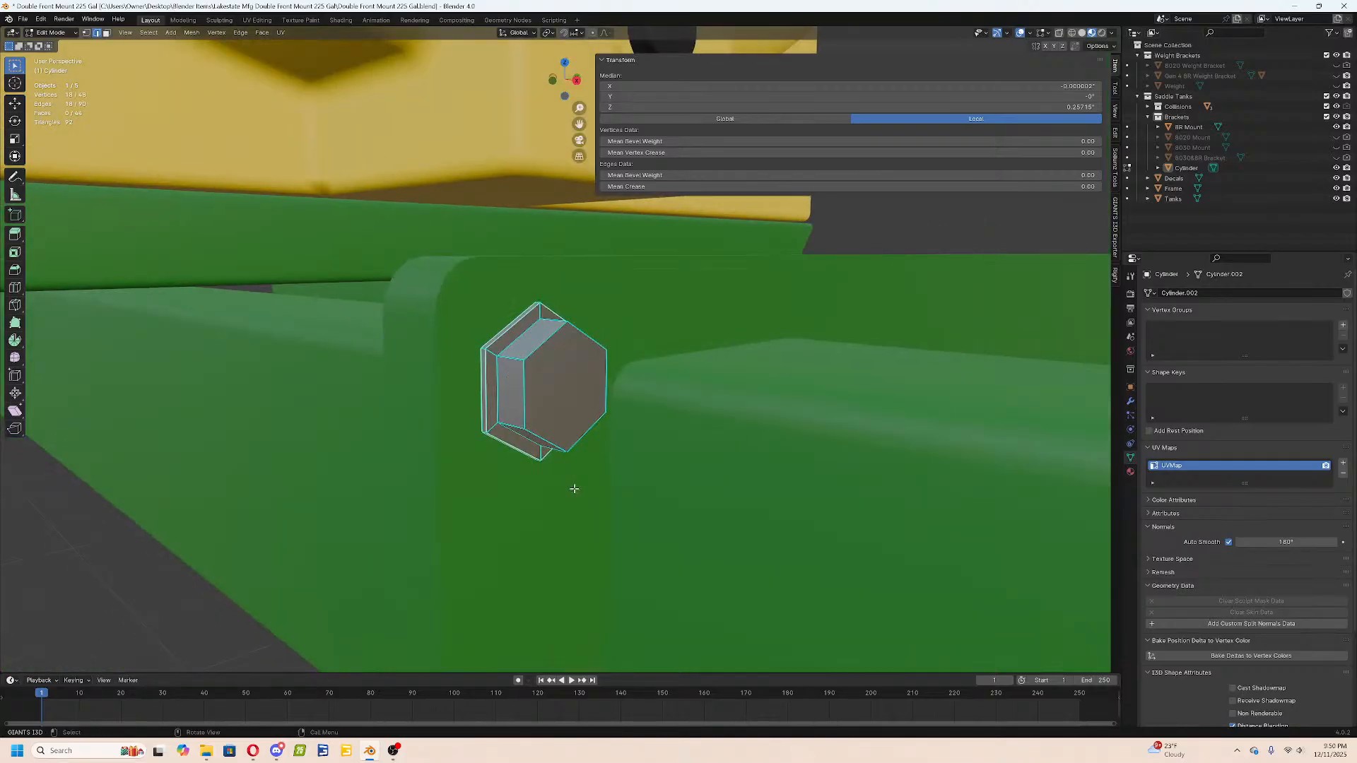
Examine the whole flanged bolt mesh in wireframe and return to material preview shading.
key("Tab")
key("Tab")
key("Tab")
key("Tab")
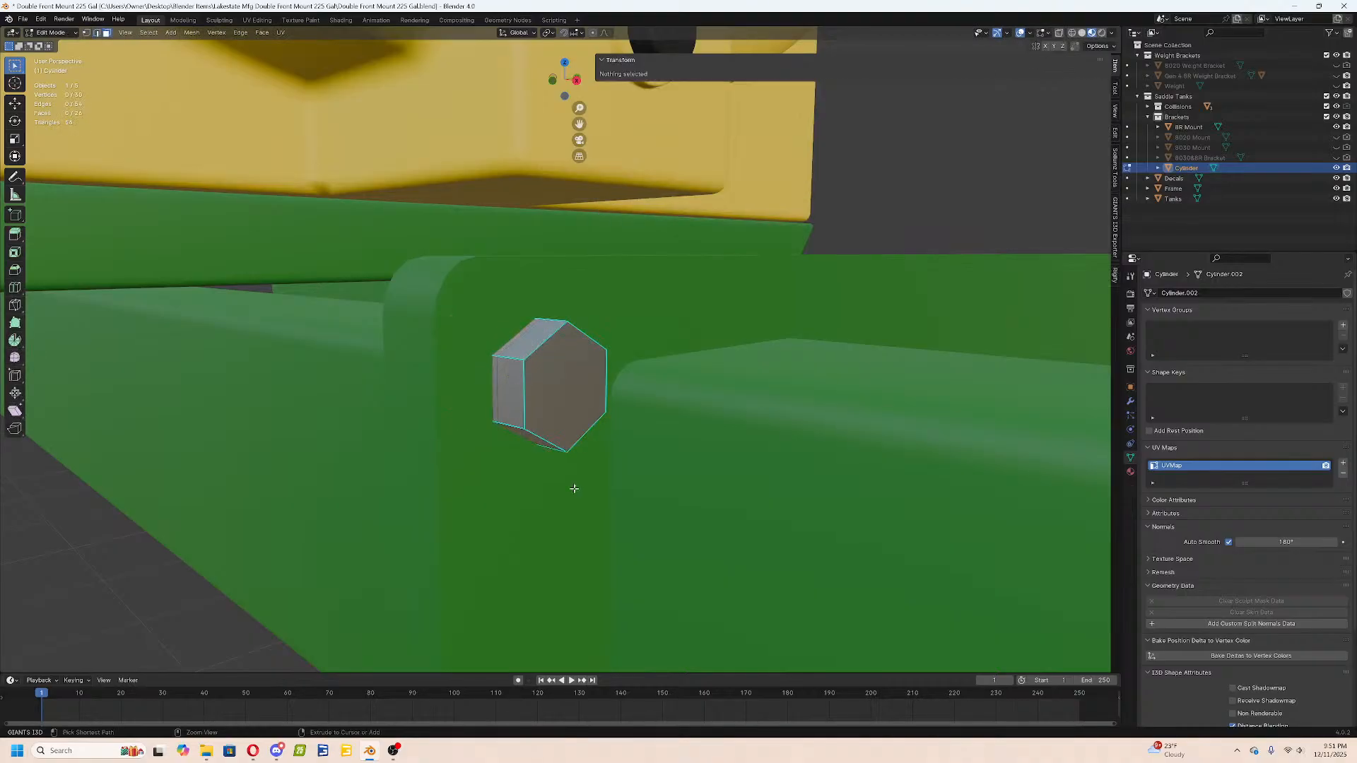
mouse_move(574, 488)
middle_mouse_down()
mouse_move(772, 487)
mouse_move(322, 472)
middle_mouse_up()
key("a")
key("z")
left_click(3, 392)
key("z")
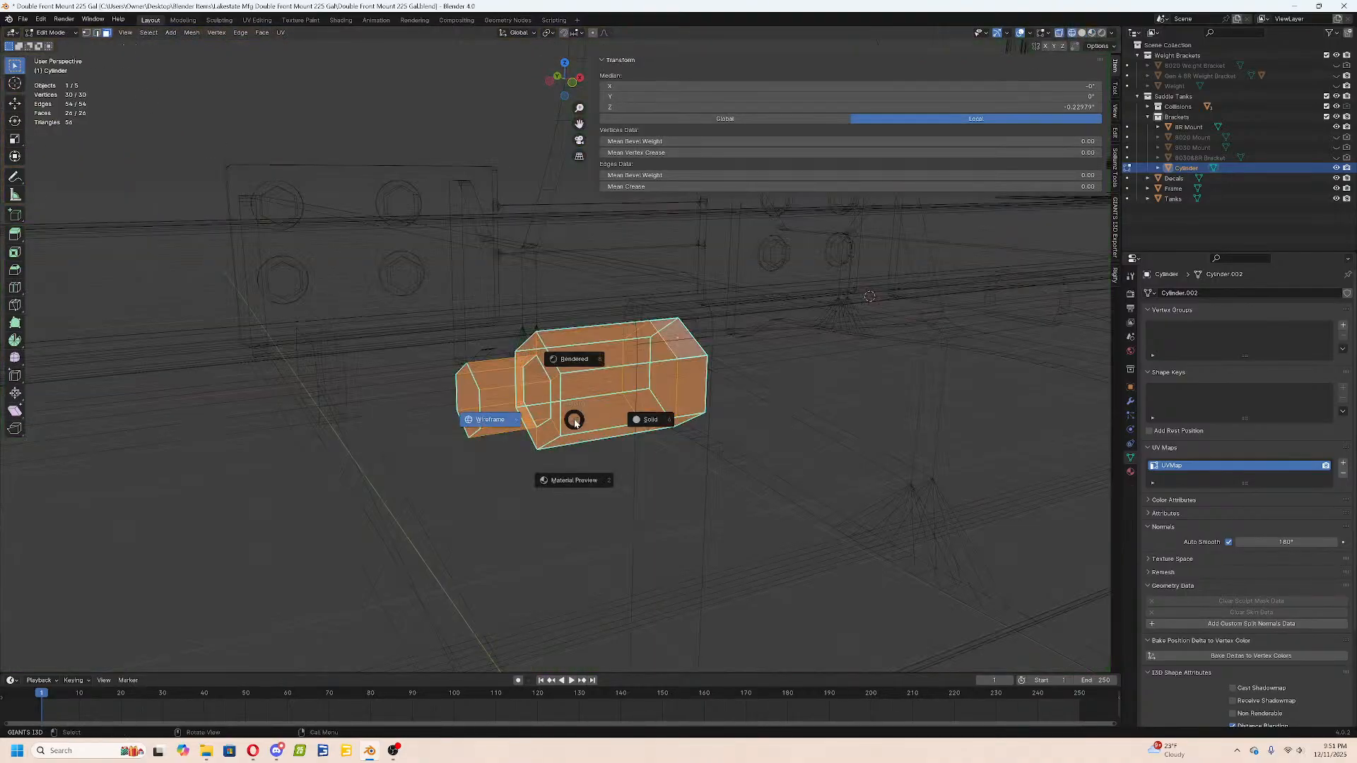
left_click(565, 468)
Undo the bolt's flange, sharp edges, smooth shading and shank back to the plain hexagonal prism, and leave mesh editing.
key("ctrl+z")
key("ctrl+z")
key("ctrl+z")
key("ctrl+z")
key("ctrl+z")
key("ctrl+z")
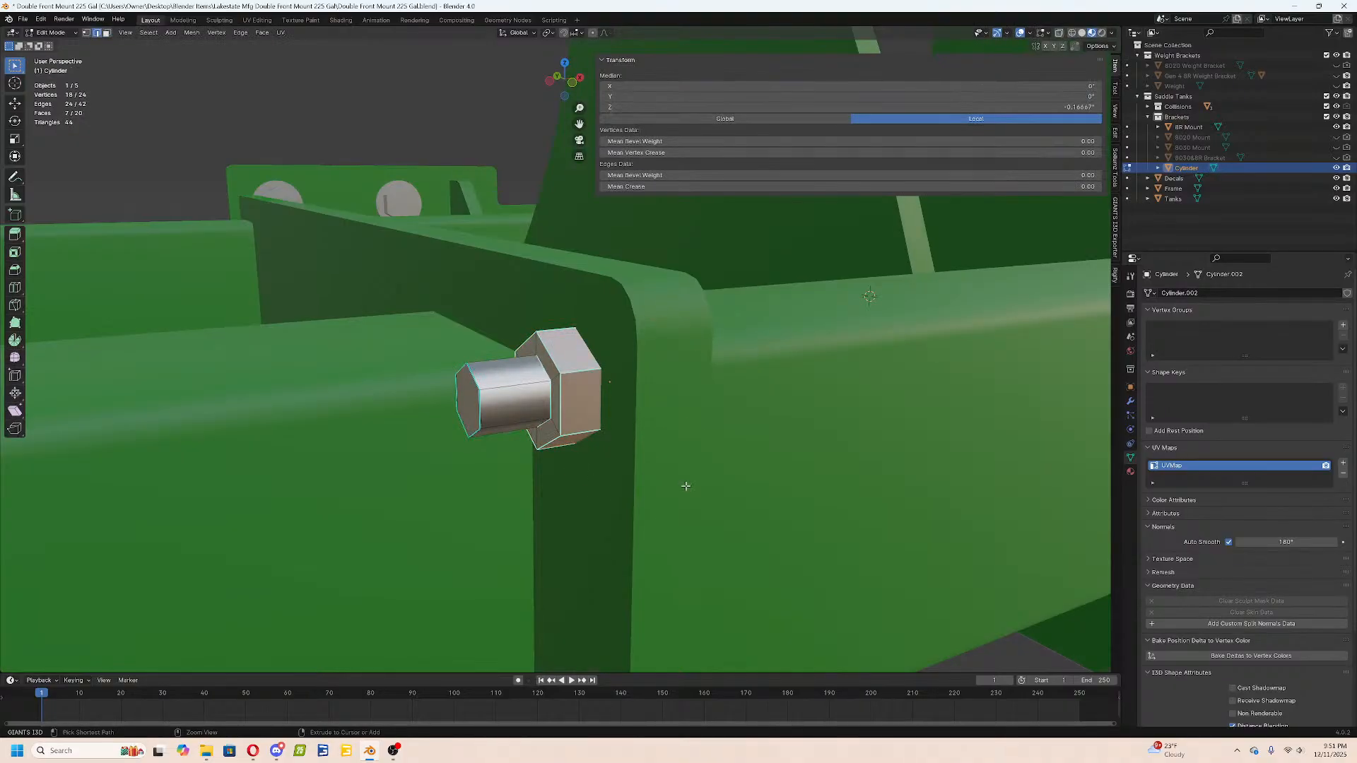
key("ctrl+z")
key("ctrl+z")
key("ctrl+z")
key("ctrl+z")
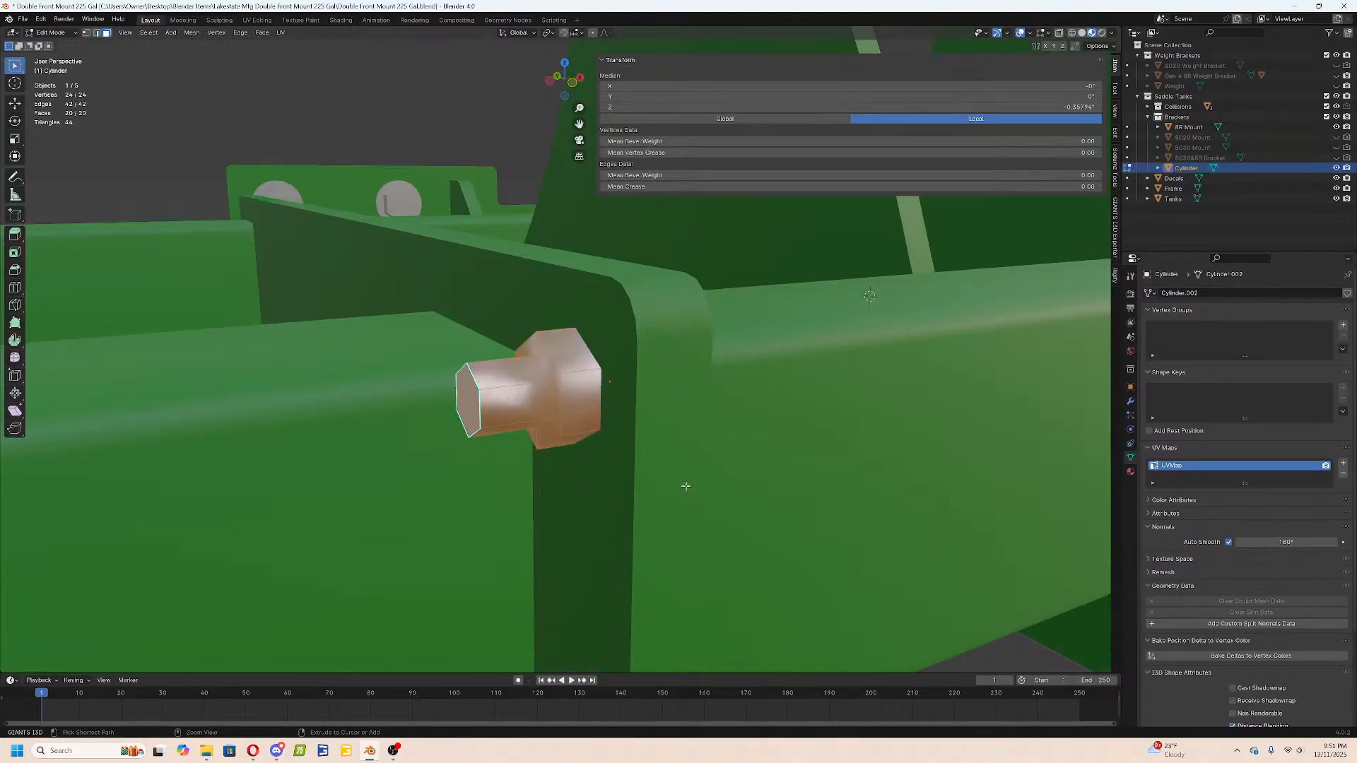
key("ctrl+z")
key("ctrl+z")
key("ctrl+z")
key("ctrl+z")
key("ctrl+z")
key("ctrl+z")
middle_click_drag(800, 454, 666, 429)
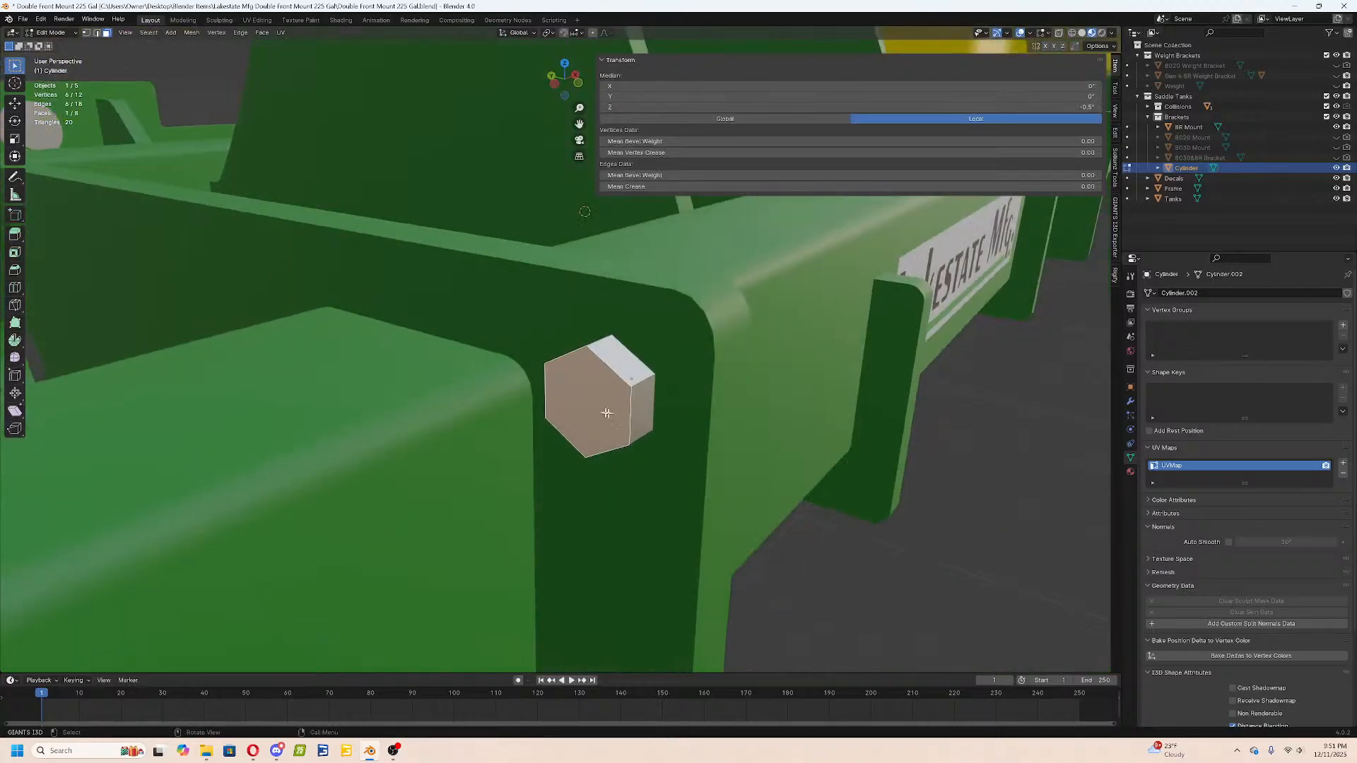
key("Tab")
Add a separate mesh cylinder with 16 vertices at the bolt location for the shank.
middle_click_drag(778, 452, 681, 461)
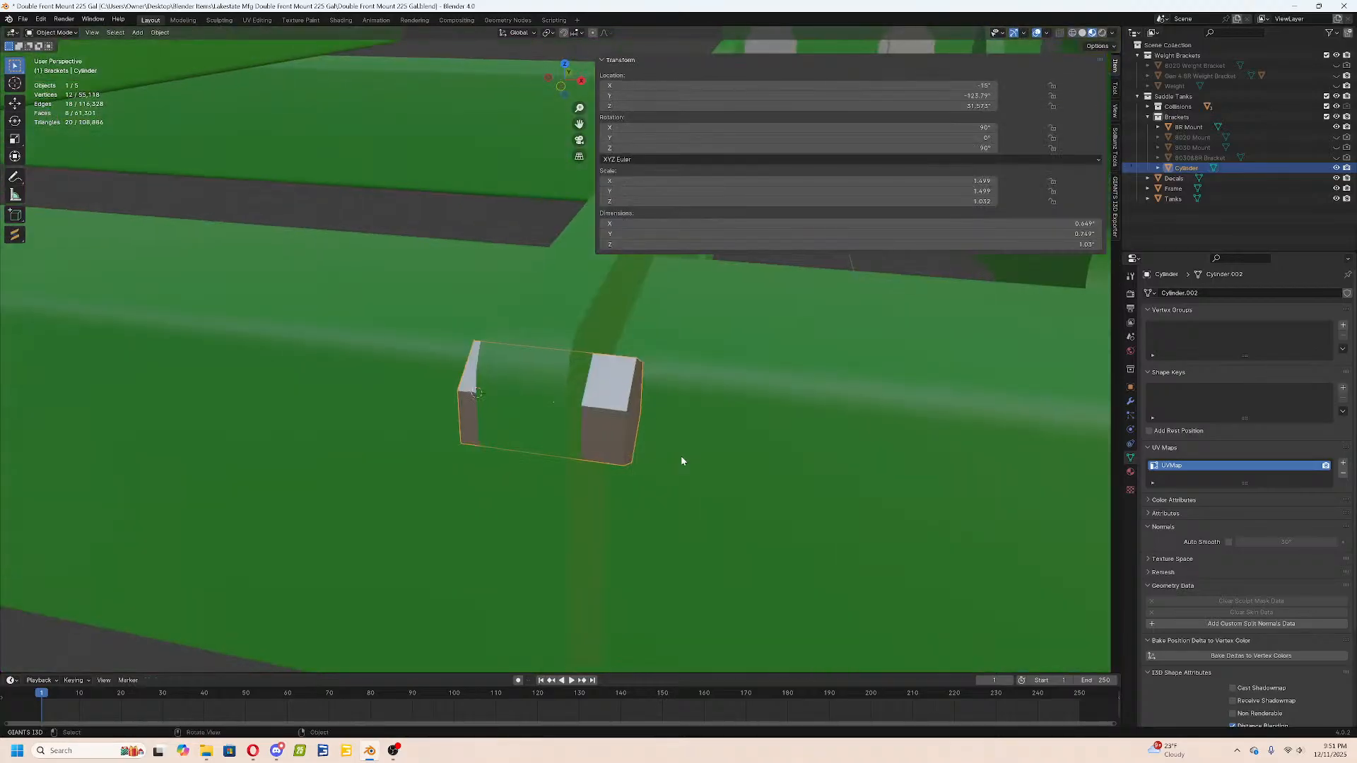
key("shift+a")
mouse_move(681, 457)
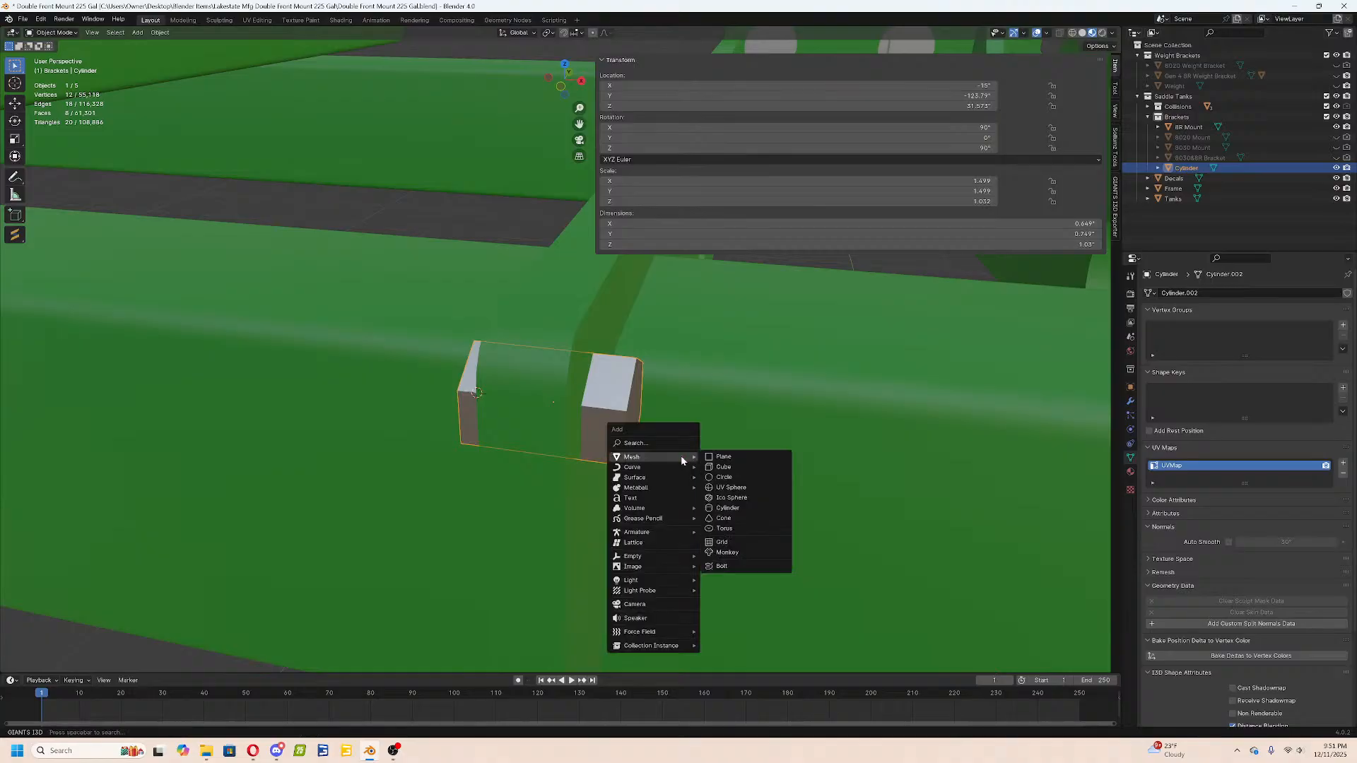
left_click(742, 507)
left_click(144, 539)
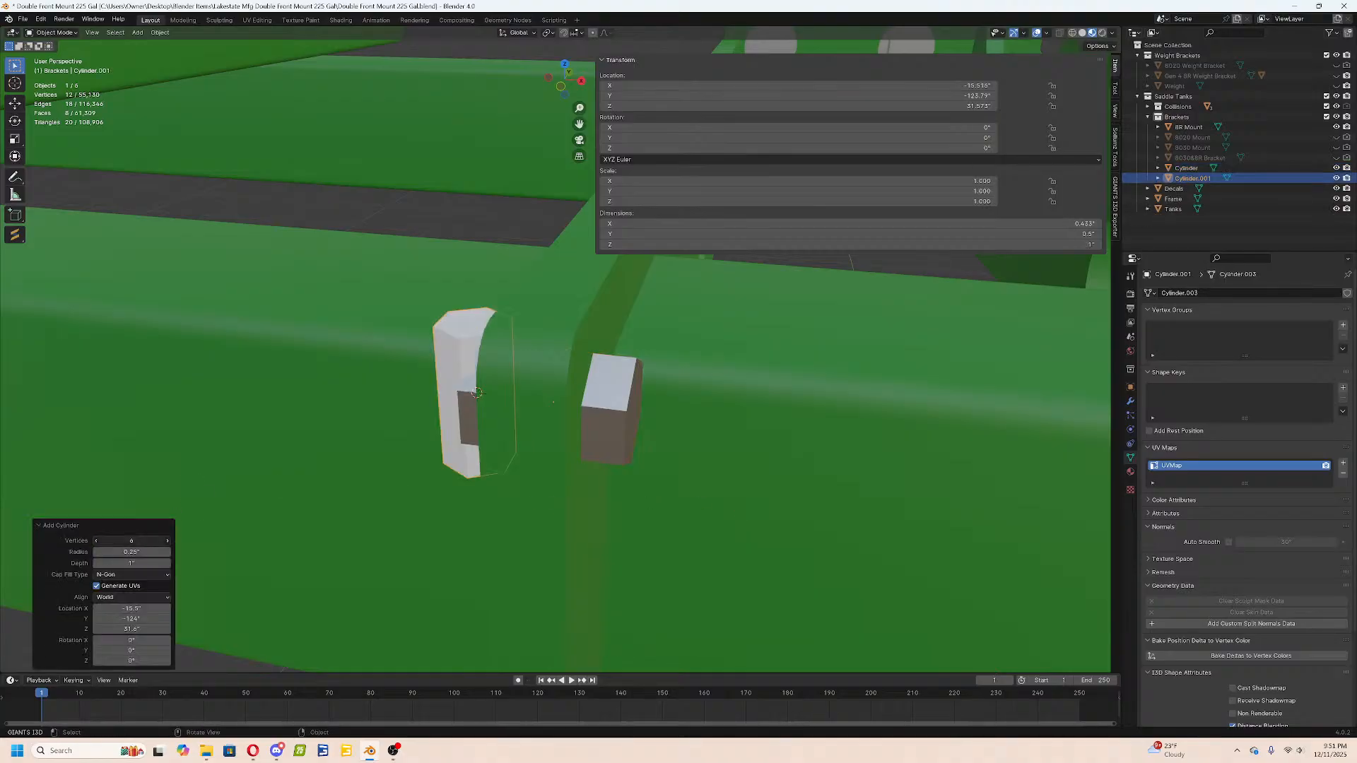
type("16")
key("Return")
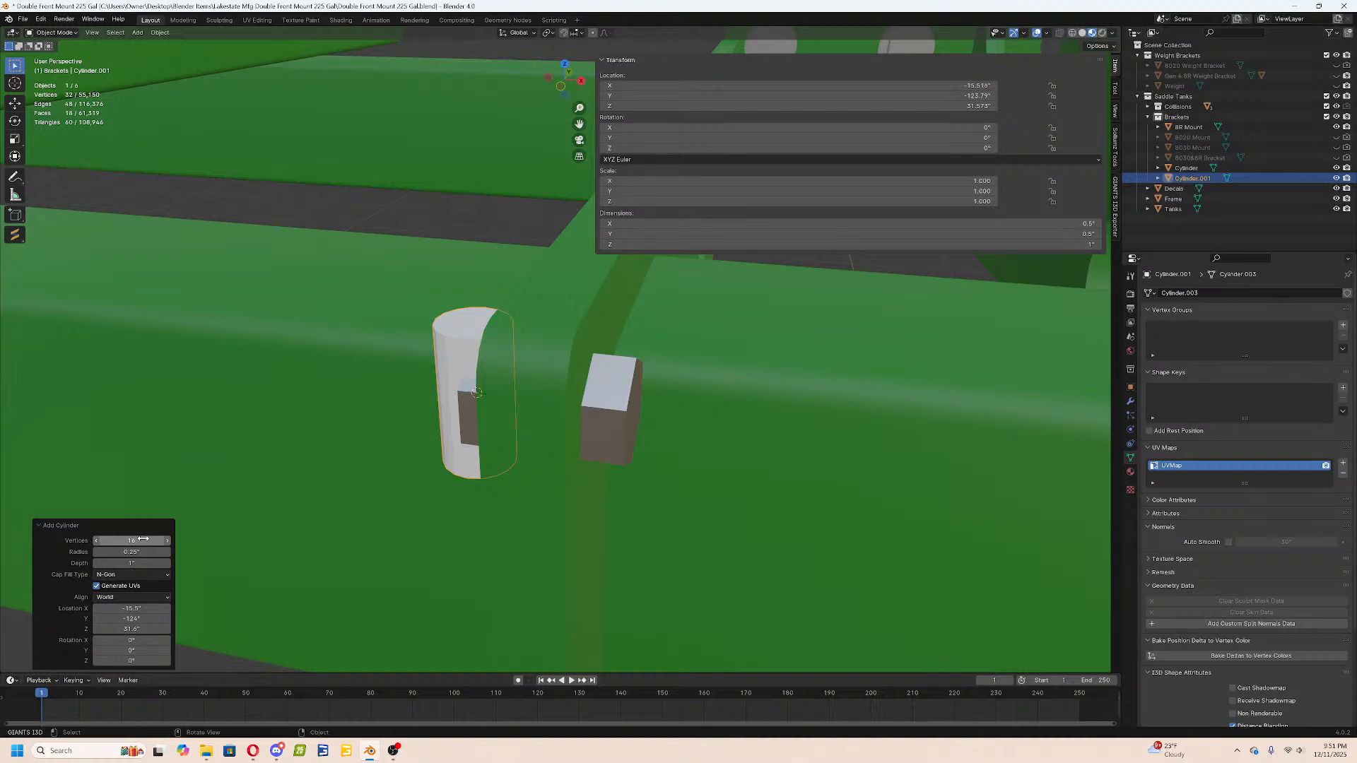
Rotate the new cylinder -90° about the Y axis and shade it auto smooth.
middle_click_drag(372, 470, 422, 473)
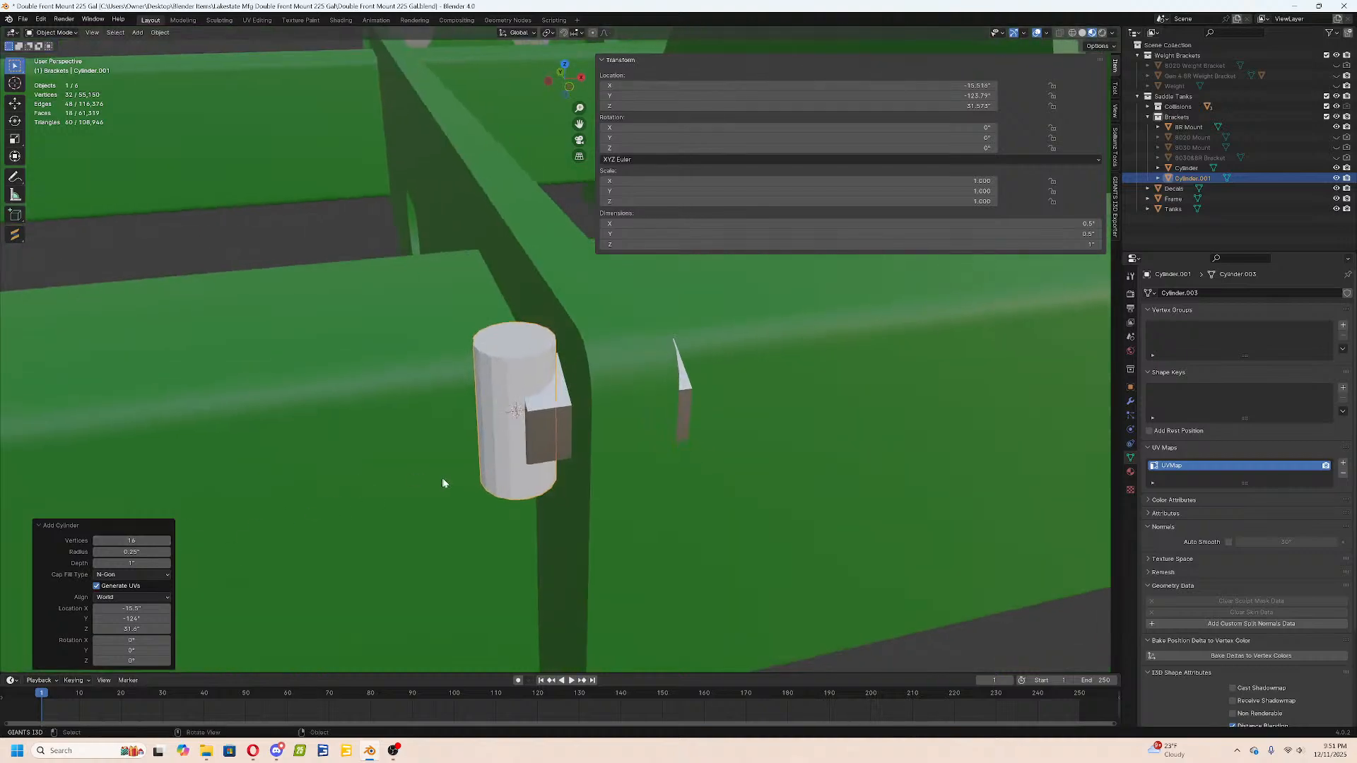
key("r")
type("xy-90")
key("Return")
right_click(460, 422)
left_click(458, 424)
middle_click_drag(466, 423, 706, 411)
scroll(707, 412, "up", 3)
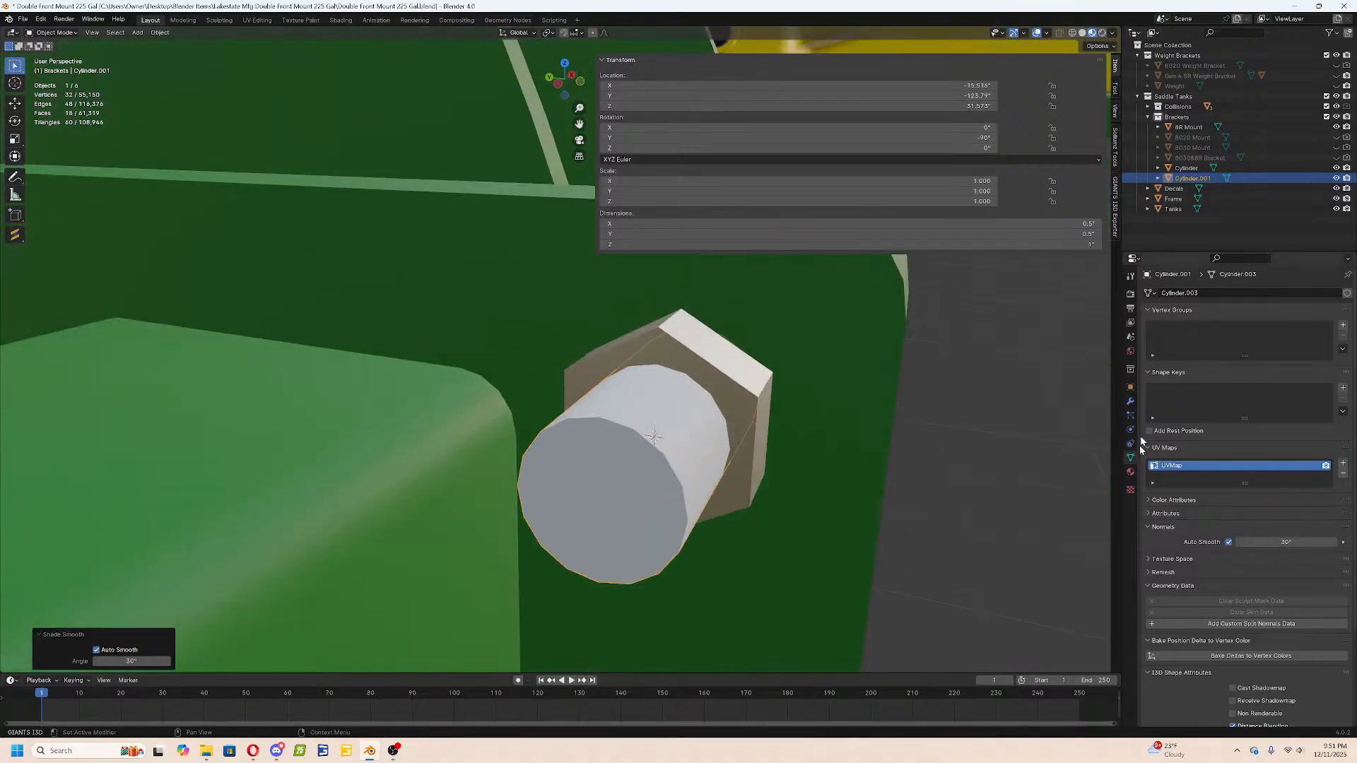
Assign the existing lakestateMfg_silverScratched_mat material to the shank cylinder.
left_click(1130, 471)
left_click(1149, 336)
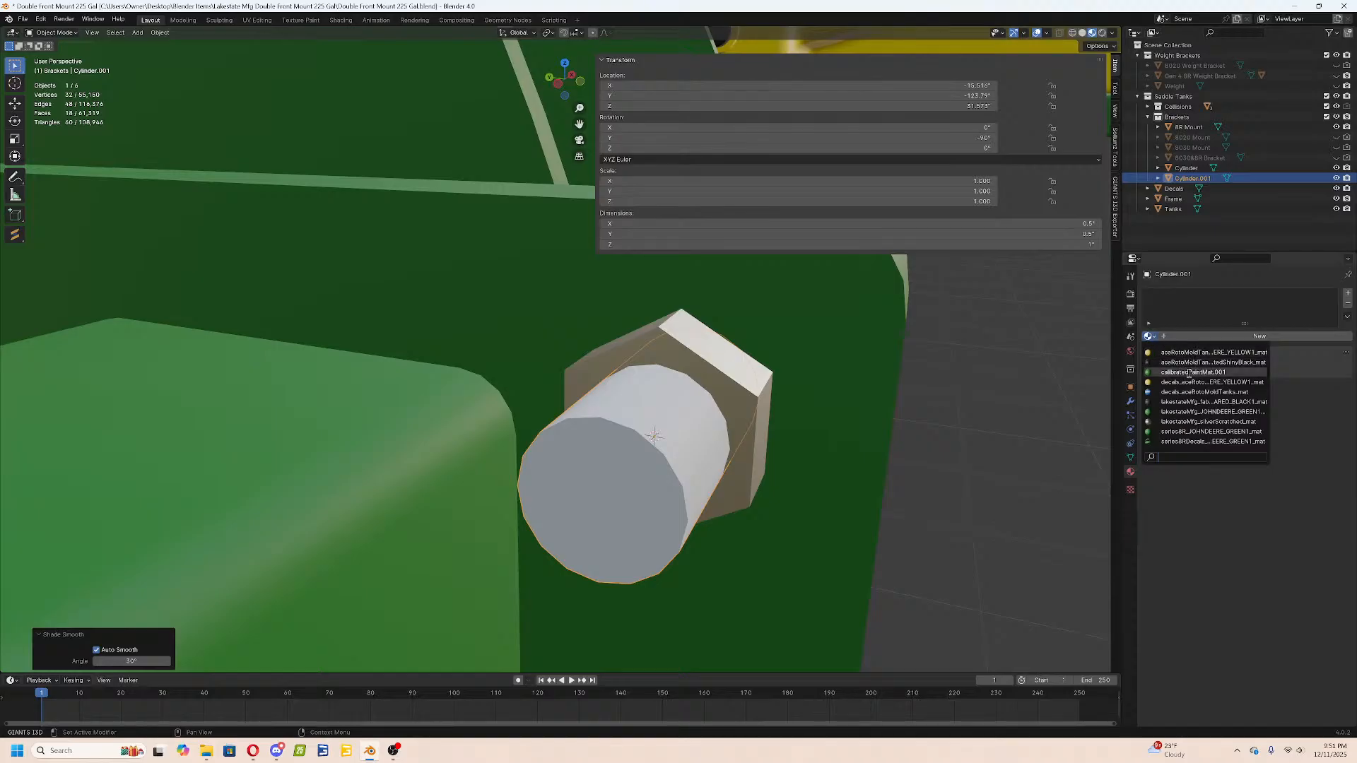
left_click(1207, 421)
Scale the shank cylinder down, excluding the X axis, to about 0.387 inches in diameter.
middle_click_drag(848, 445, 970, 441)
key("s")
key("shift+x")
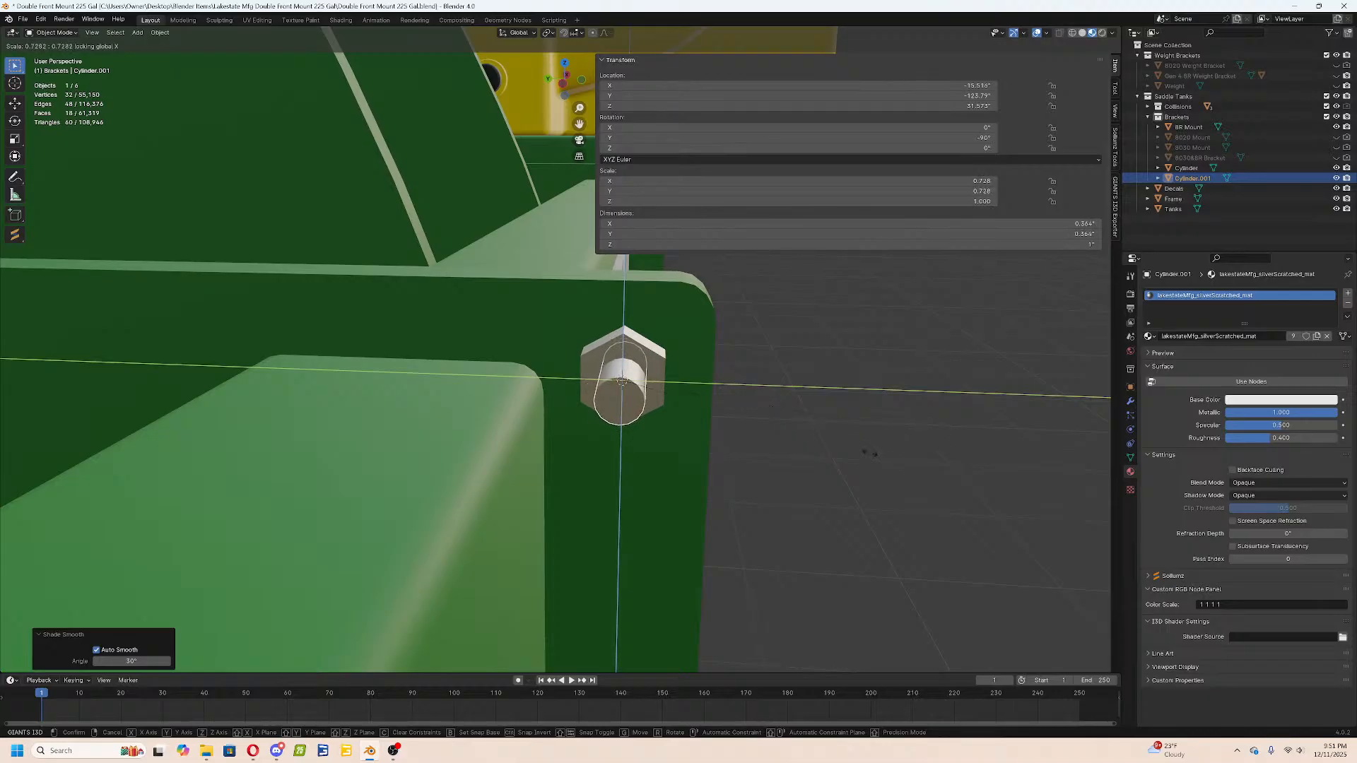
left_click(969, 465)
middle_click_drag(969, 465, 897, 478)
Select the shank's end face inside the hex and move it about 0.367 inches along X toward the bolt head.
key("Tab")
key("Tab")
key("z")
middle_click_drag(777, 436, 731, 430)
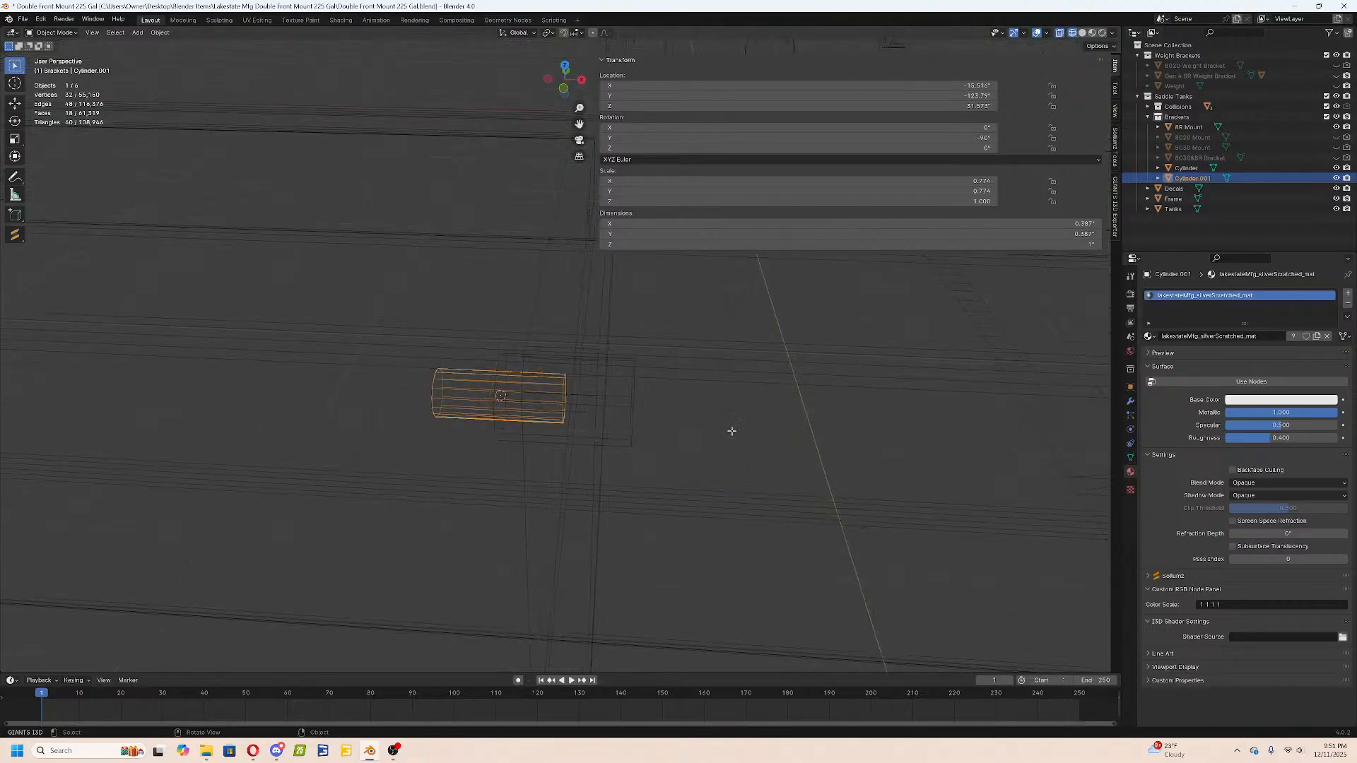
key("Tab")
left_click(569, 396)
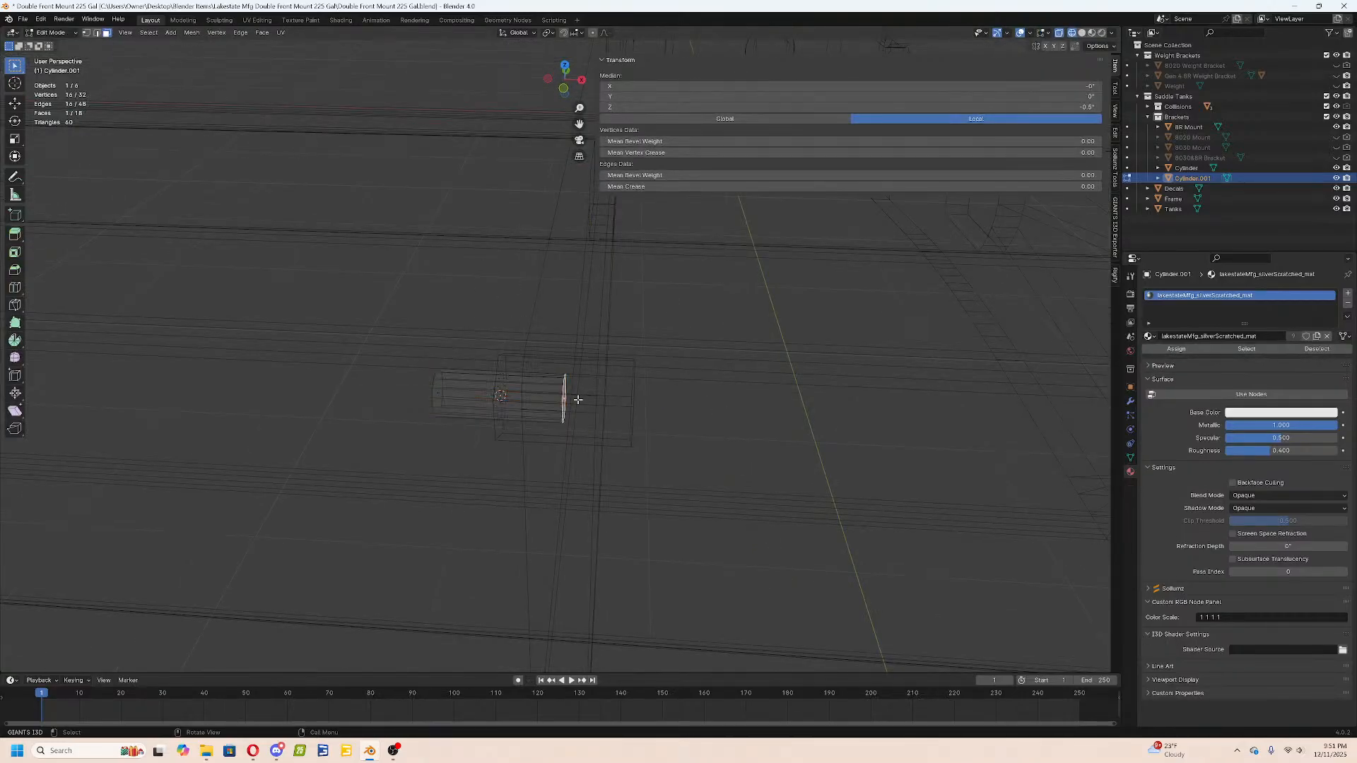
key("z")
middle_click_drag(745, 511, 721, 485)
key("g")
key("Escape")
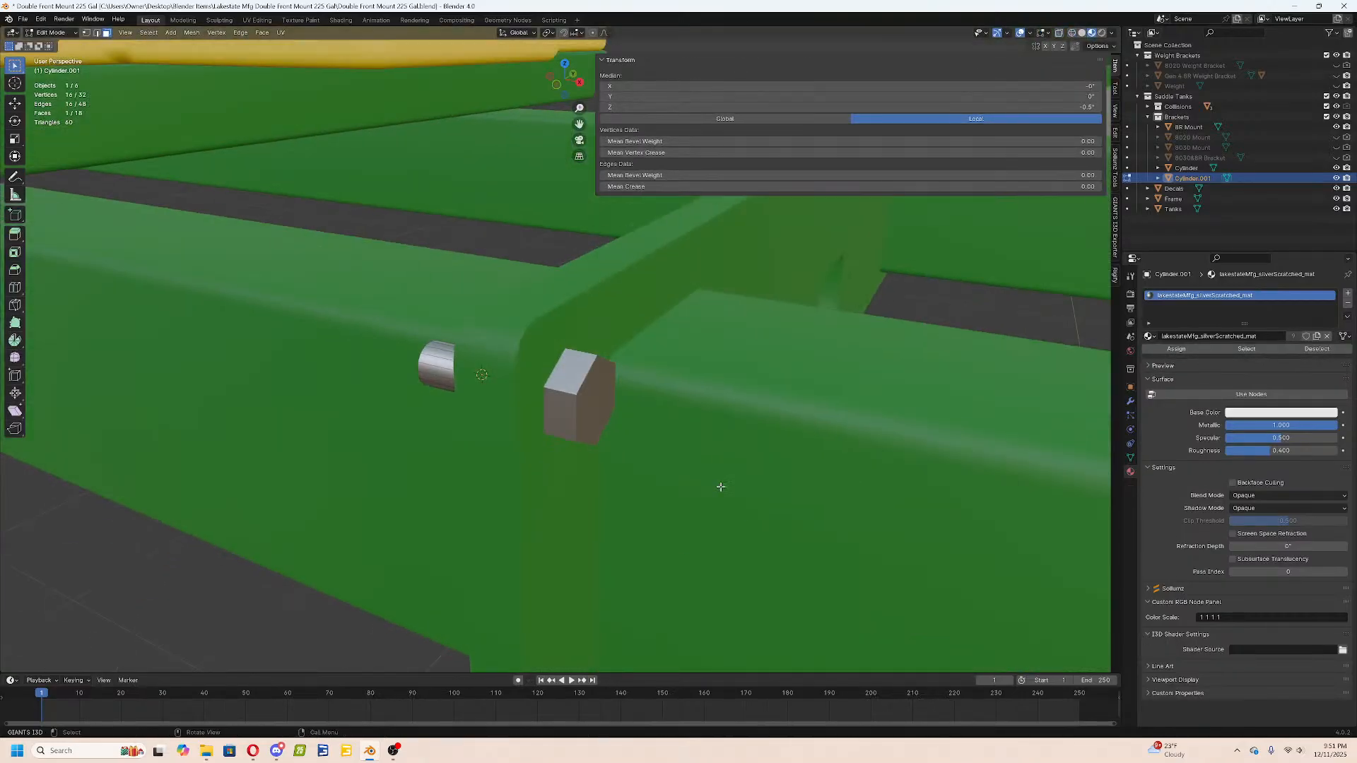
key("KP_7")
key("shift+z")
key("g")
key("x")
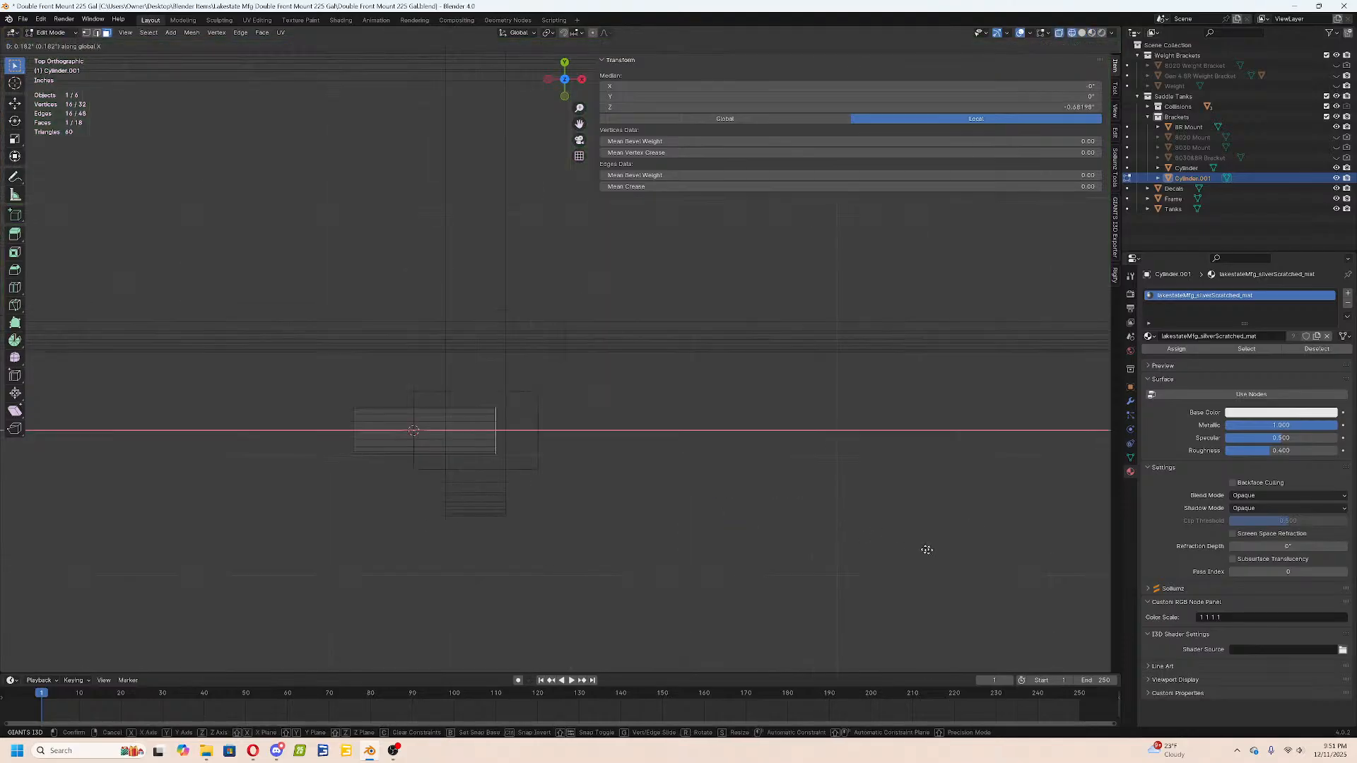
left_click(923, 547)
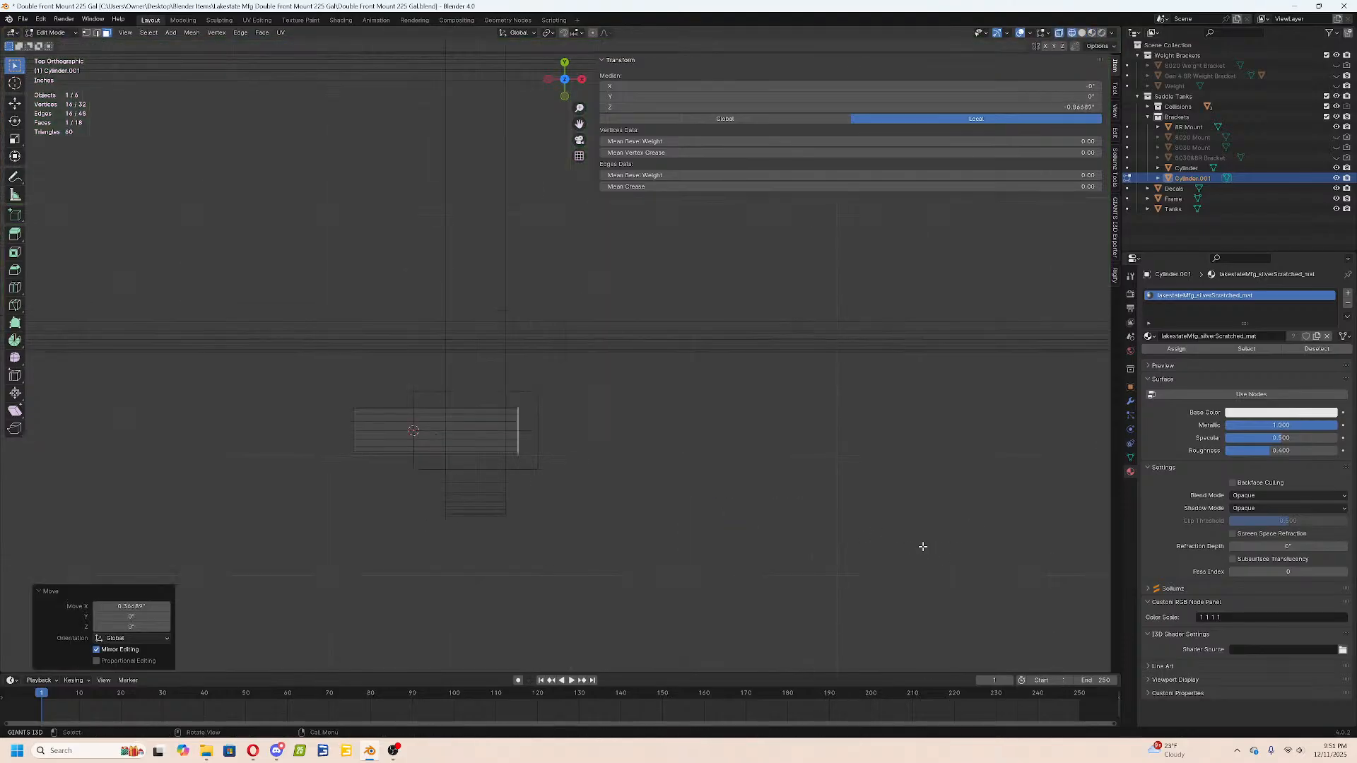
Add one loop cut around the shank and slide it close to the head end, with a factor of about 0.86.
key("ctrl+r")
left_click(504, 431)
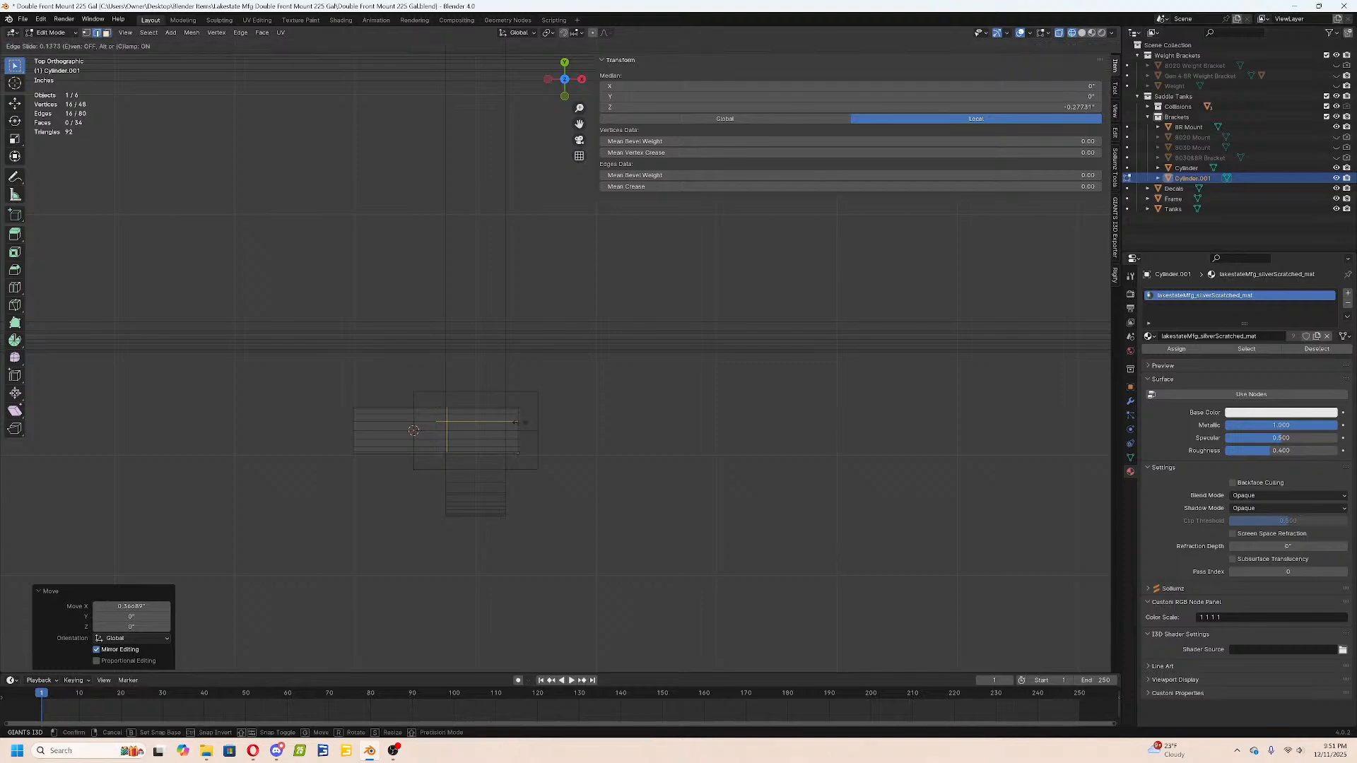
left_click(579, 428)
Extrude the shank's narrow face ring at the head end and scale it outward, excluding X, into a washer about 0.9 inches across.
key("z")
middle_click_drag(563, 618, 536, 463)
scroll(537, 464, "up", 2)
key("z")
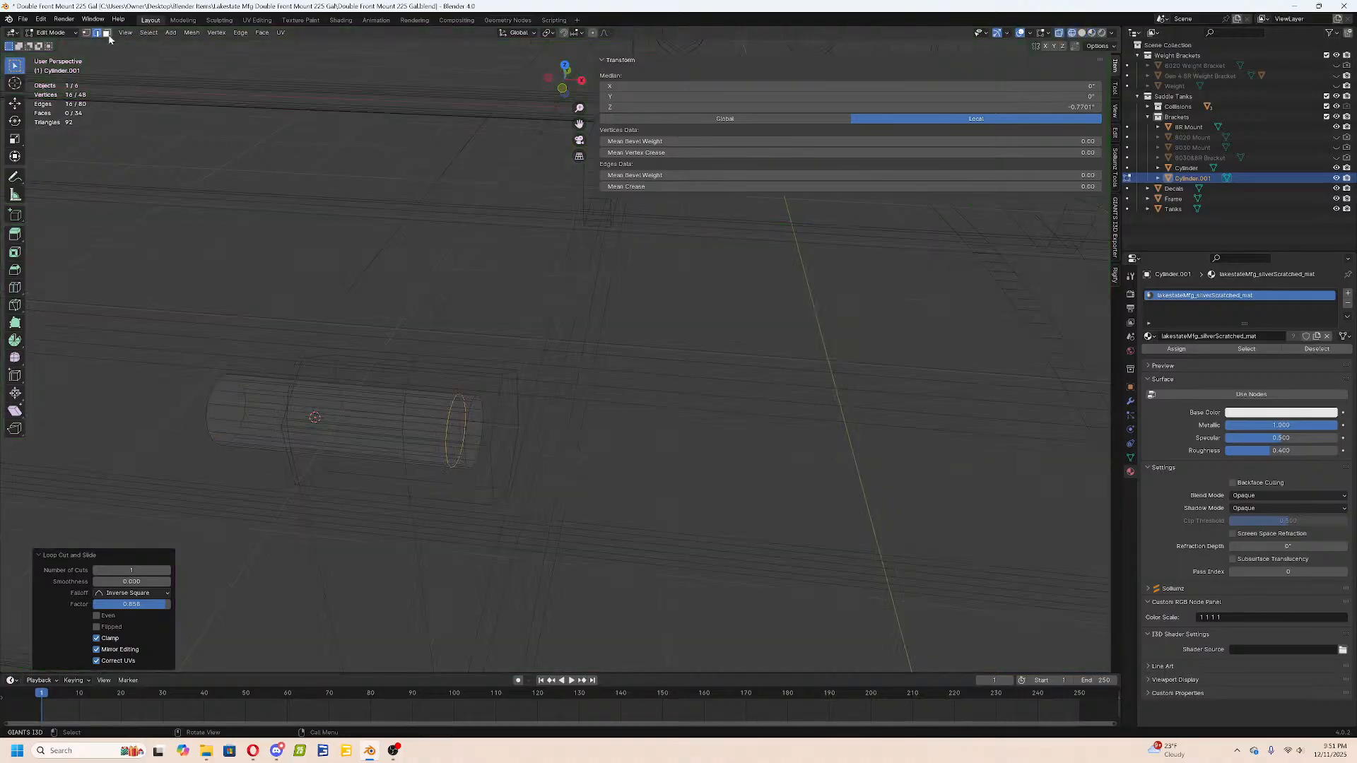
left_click(106, 33)
key("a")
key("a")
left_click(456, 418, "alt")
middle_click_drag(457, 420, 498, 415)
key("z")
left_click(485, 408, "alt")
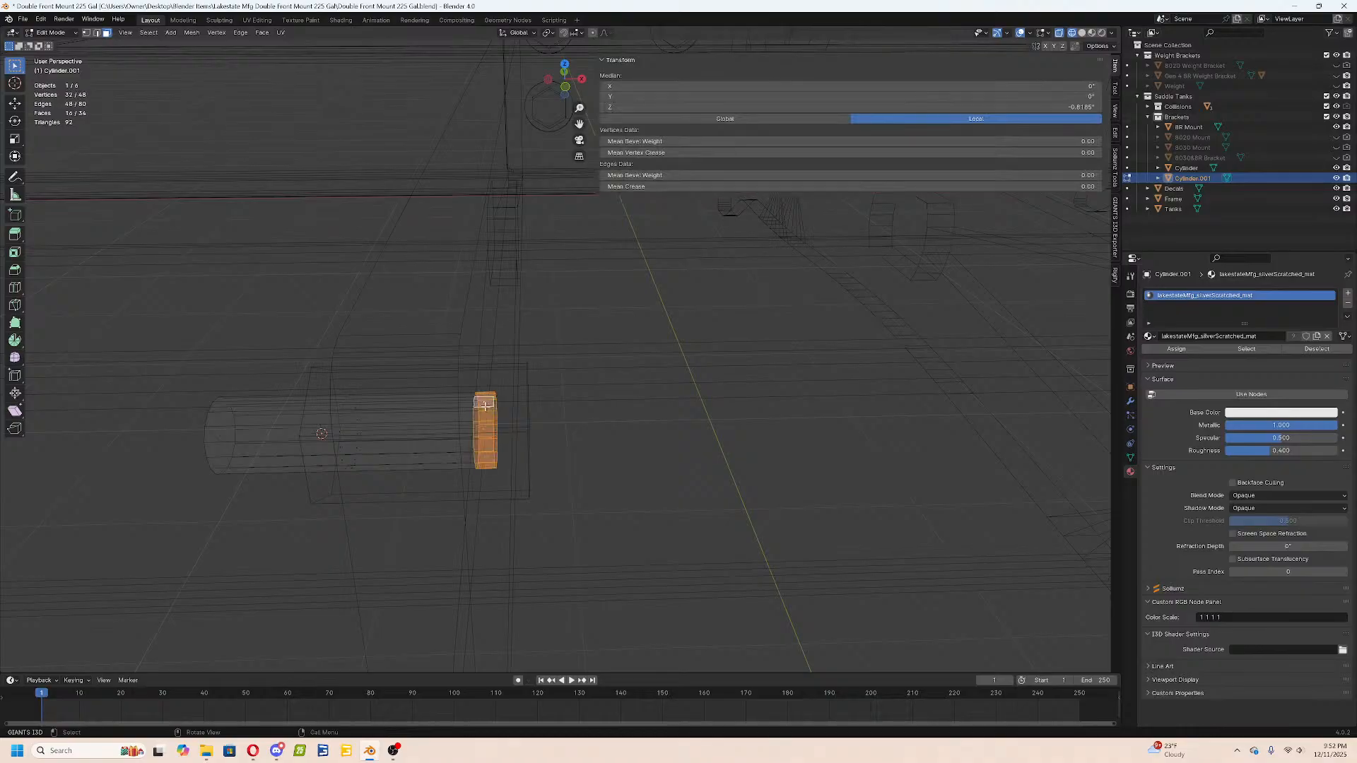
key("z")
left_click(486, 467)
middle_click_drag(696, 481, 672, 479)
key("e")
key("s")
key("shift+x")
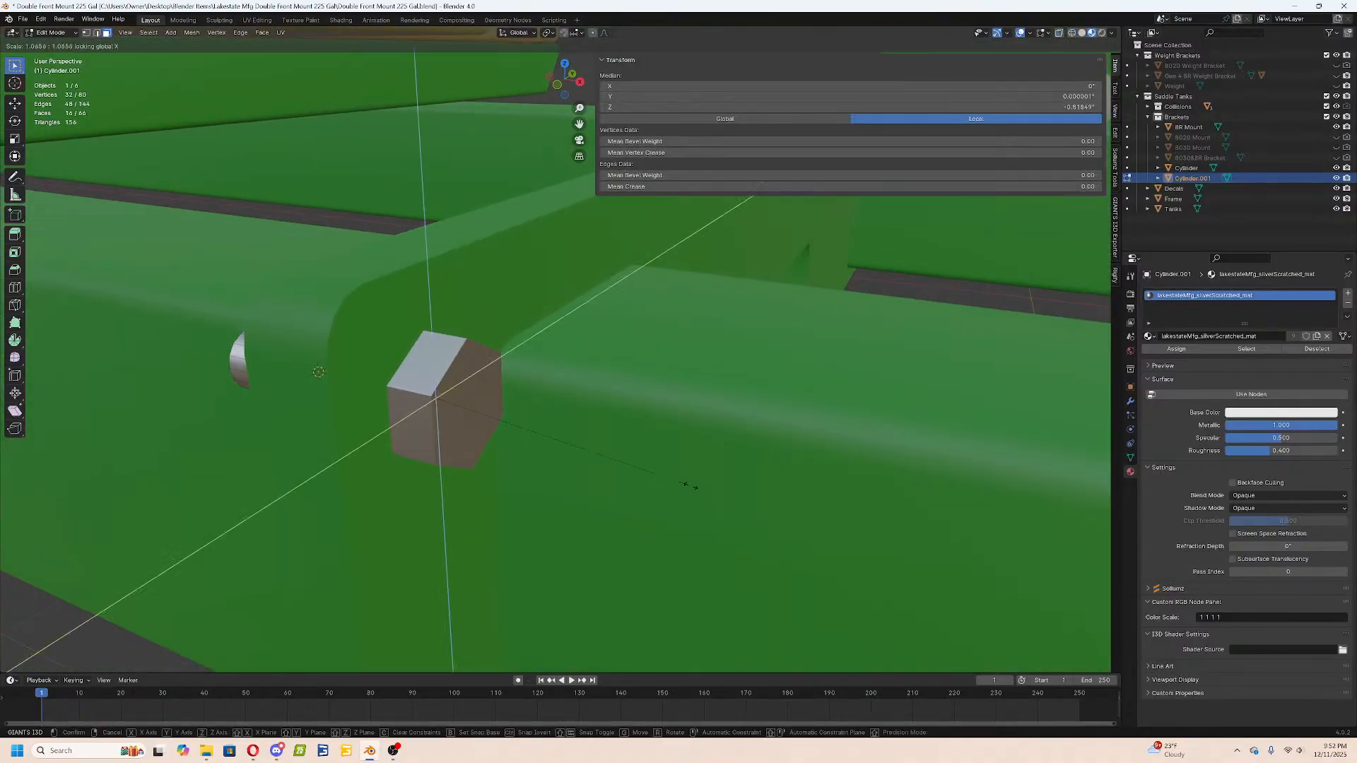
left_click(773, 541)
key("Tab")
Join the shank and washer with the hexagonal bolt object into one mesh.
middle_click_drag(772, 542, 730, 518)
left_click(379, 431, "shift")
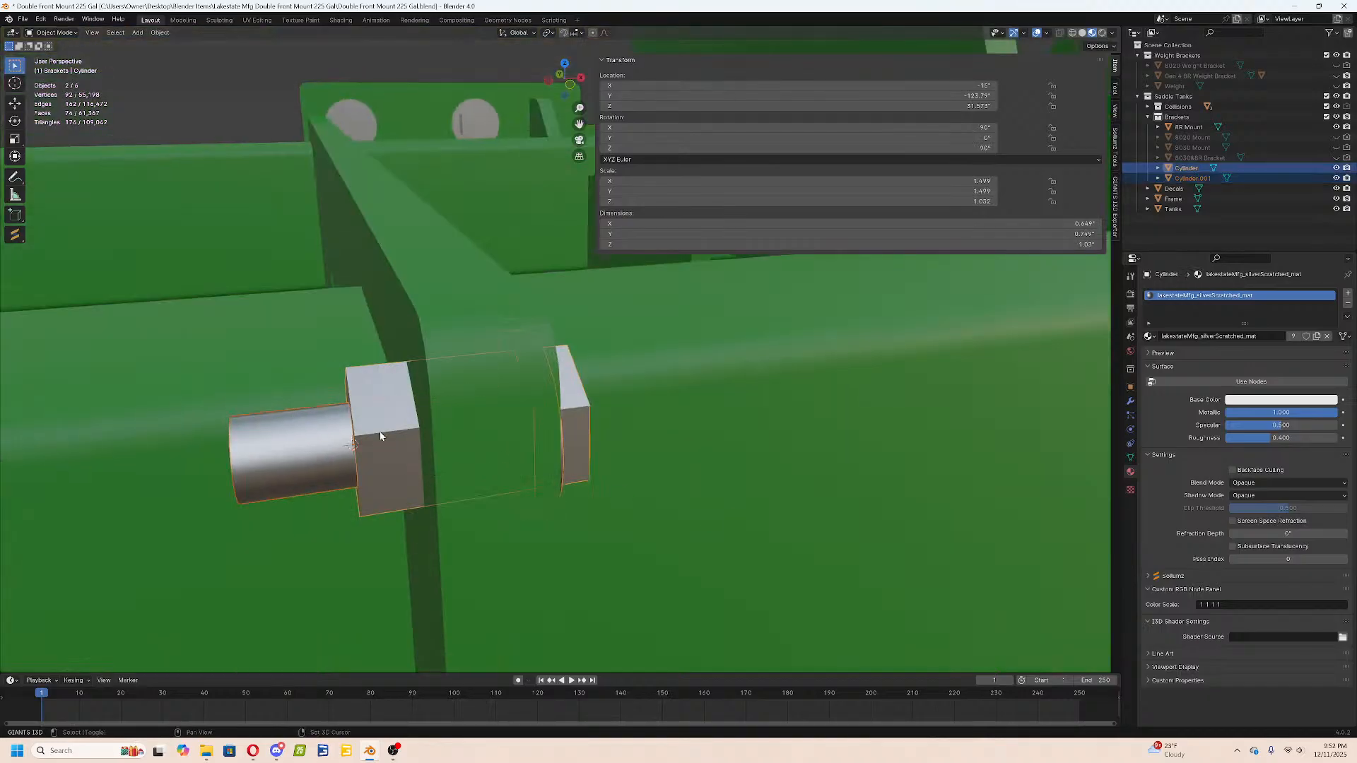
key("ctrl+j")
Shade the joined bolt auto smooth and set its auto smooth angle to 180°.
right_click(395, 433)
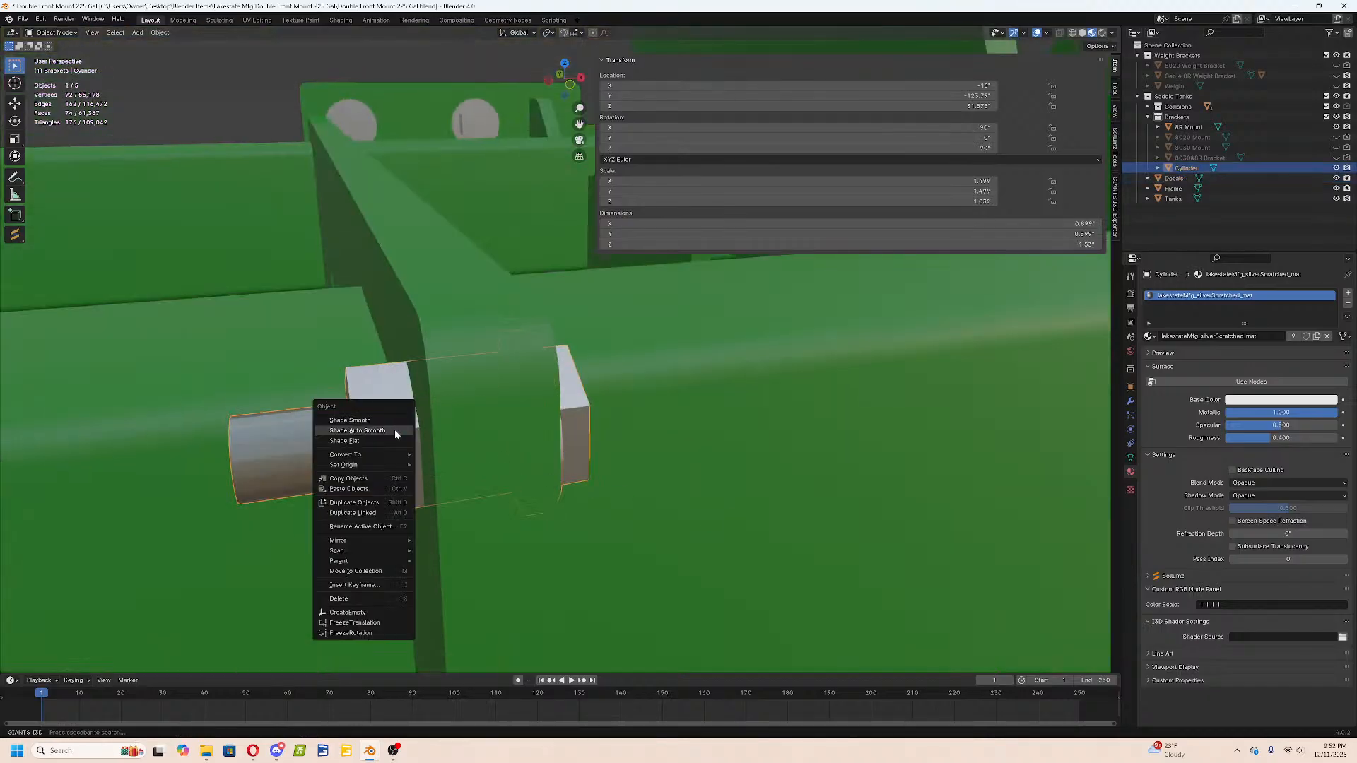
left_click(394, 433)
left_click(1129, 459)
left_click(1282, 542)
type("180")
key("Return")
Select the hex edges, the shank's end loop and the washer's edge loops, and mark them sharp.
middle_click_drag(565, 495, 348, 554)
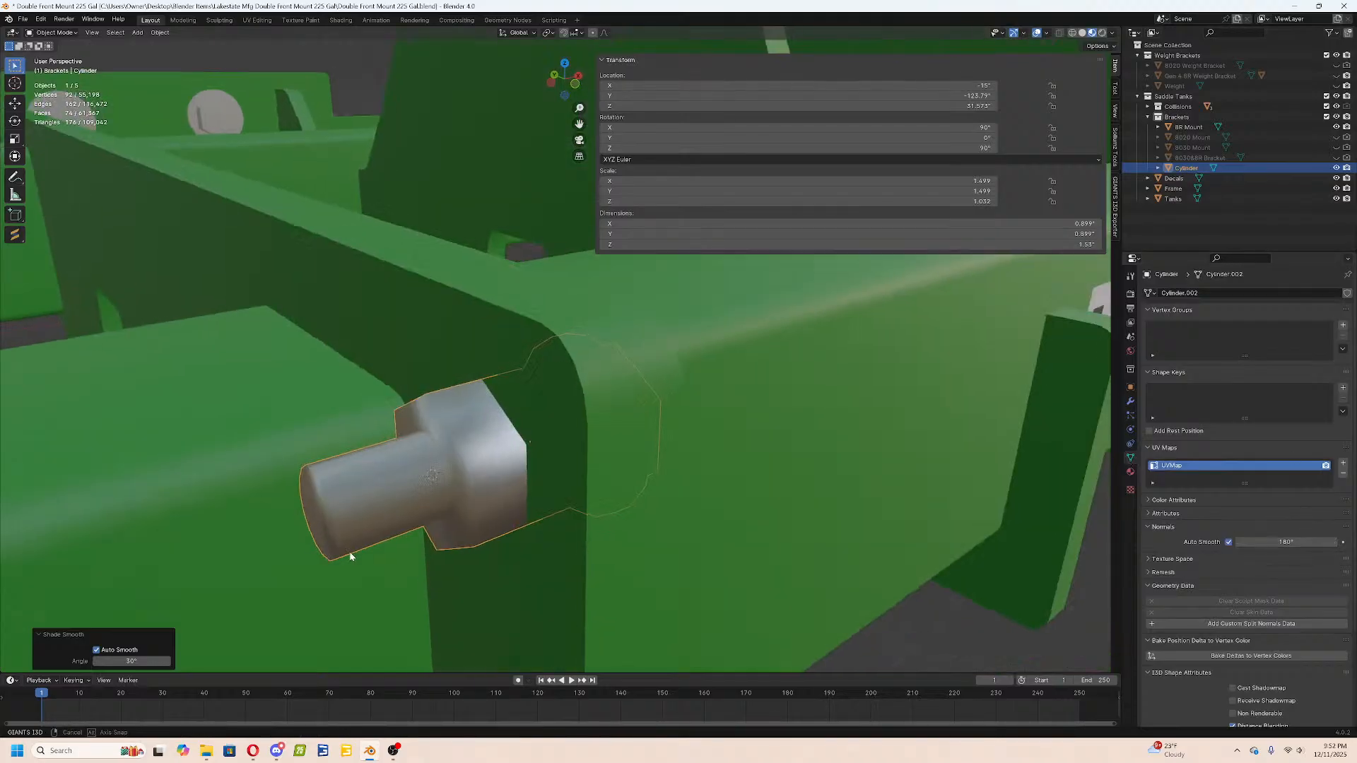
key("Tab")
left_click(96, 33)
key("alt+a")
left_click(322, 486, "alt")
left_click(451, 433, "alt+shift")
left_click(502, 443, "shift")
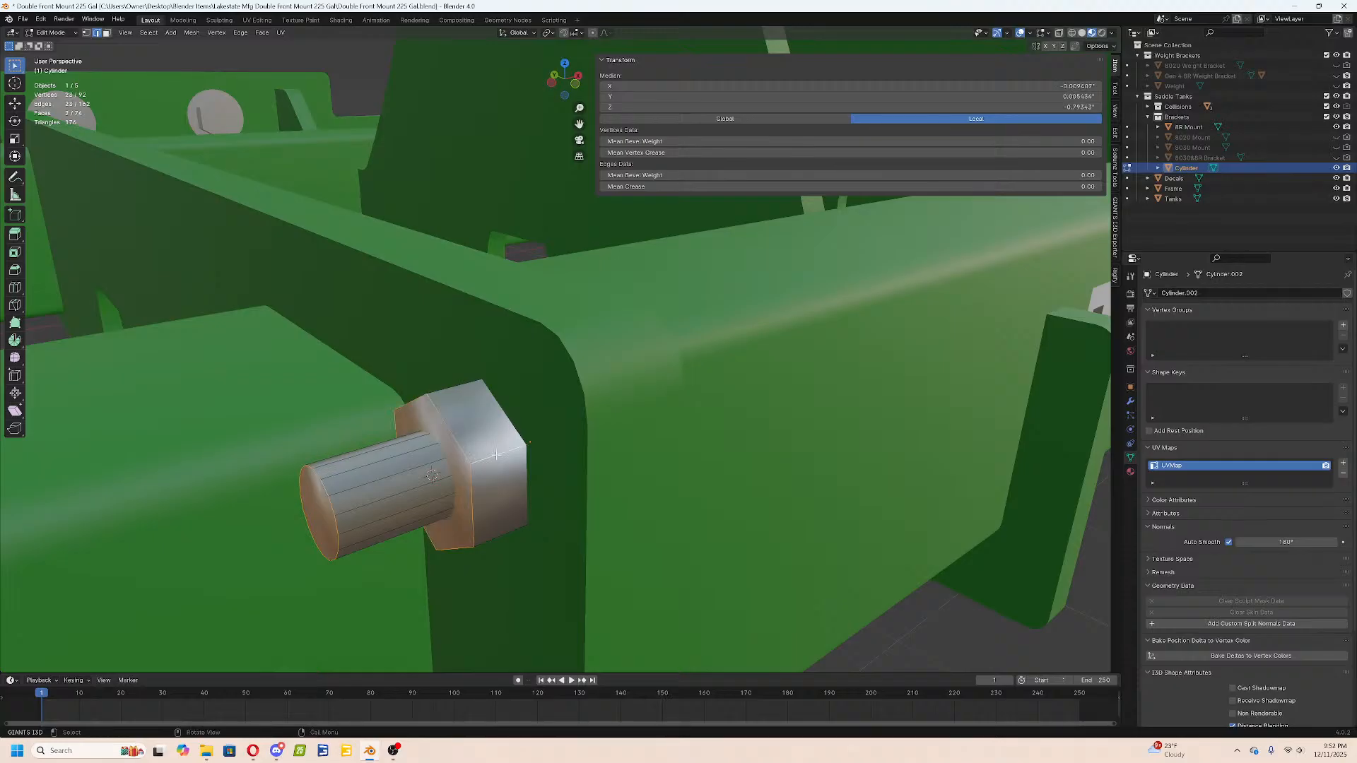
middle_click_drag(496, 468, 389, 378)
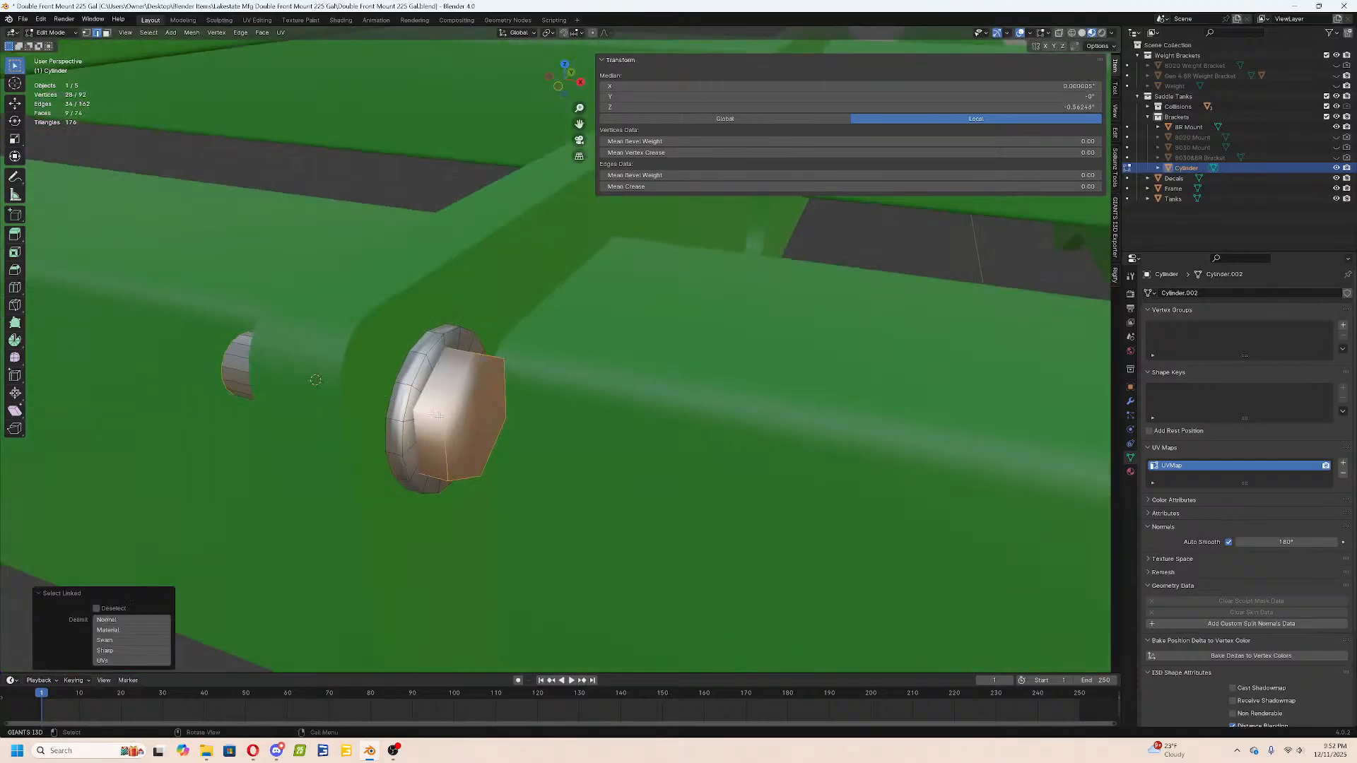
left_click(397, 367, "alt+shift")
left_click(397, 367, "alt+shift")
key("z")
left_click(197, 354)
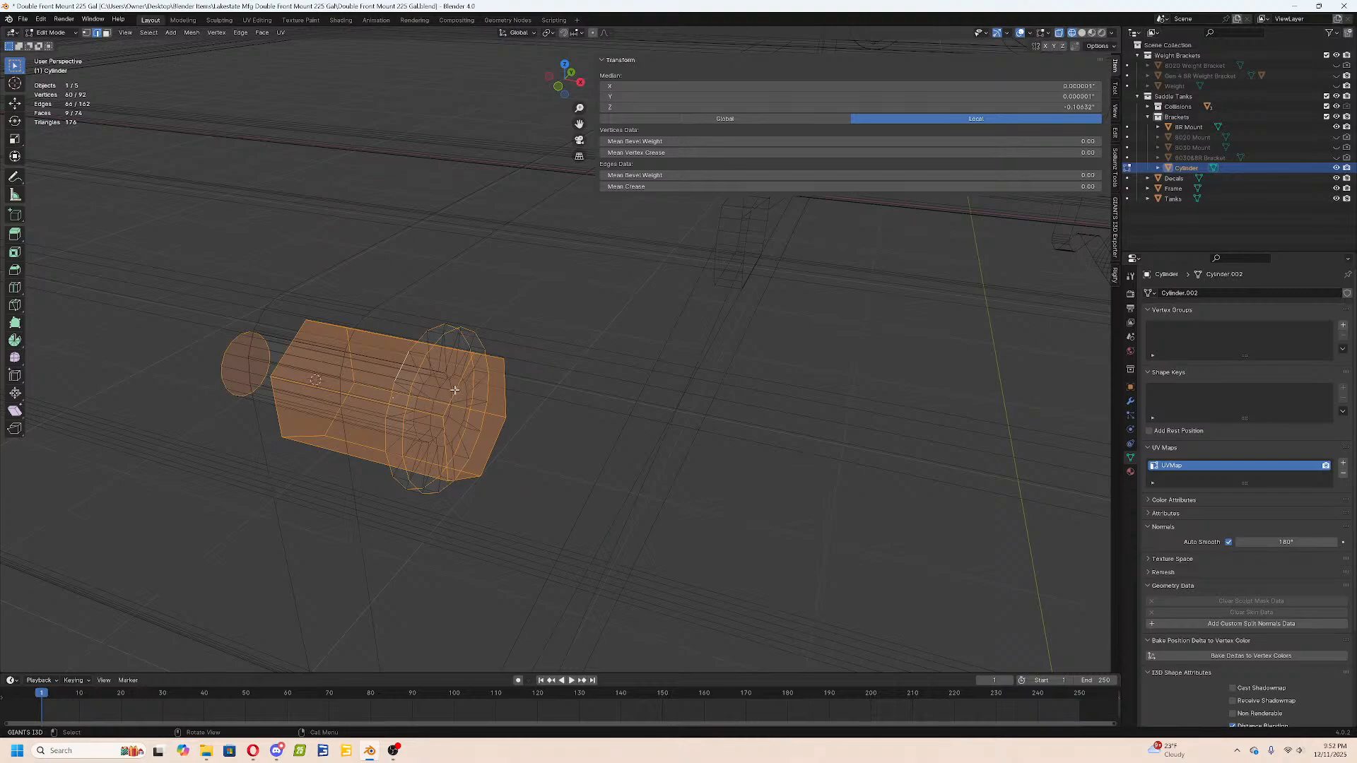
middle_click_drag(454, 390, 450, 389)
left_click(449, 389, "alt+shift")
left_click(432, 386, "alt+shift")
key("ctrl+e")
left_click(618, 414)
key("z")
left_click(590, 564)
key("Tab")
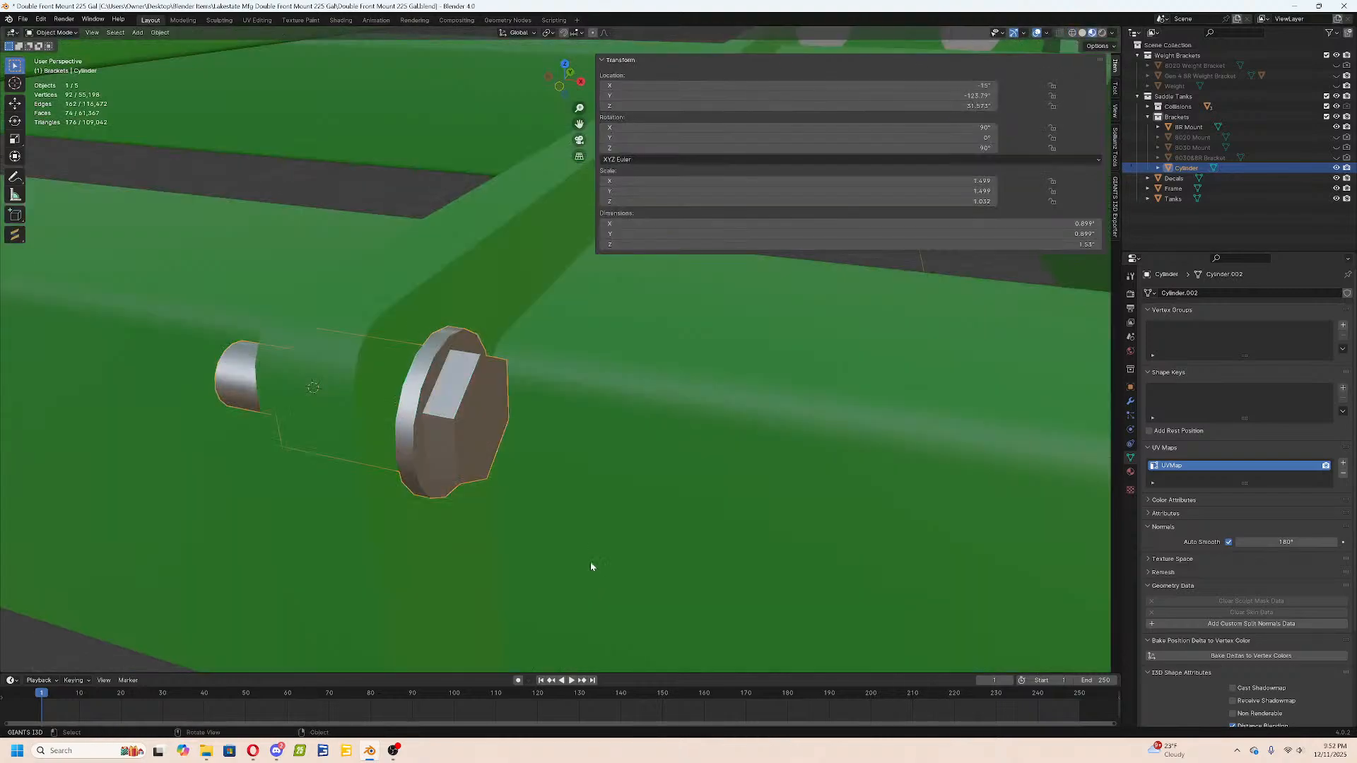
Deselect the bolt and examine its shading and fit against the frame plate.
middle_click_drag(591, 563, 653, 532)
scroll(683, 529, "down", 6)
left_click(804, 621)
middle_click_drag(804, 621, 728, 651)
scroll(735, 647, "up", 3)
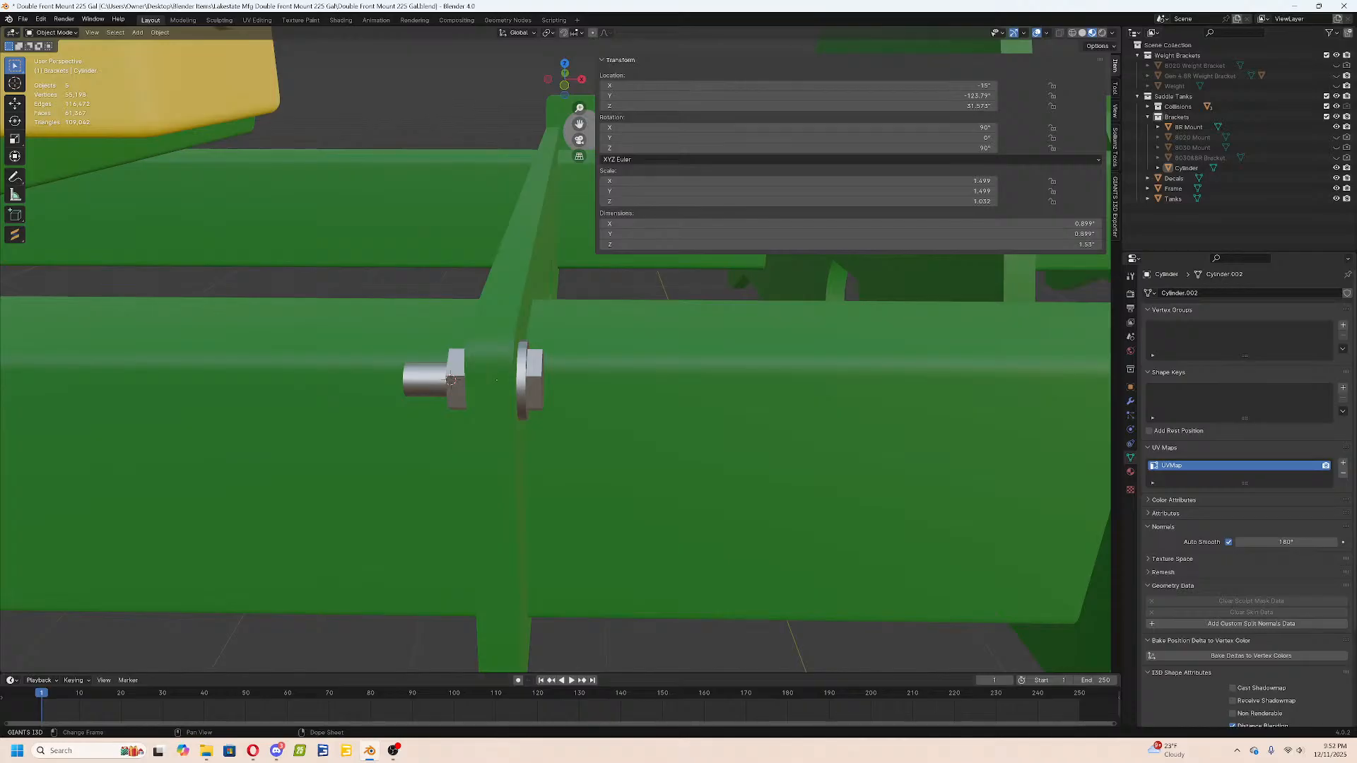
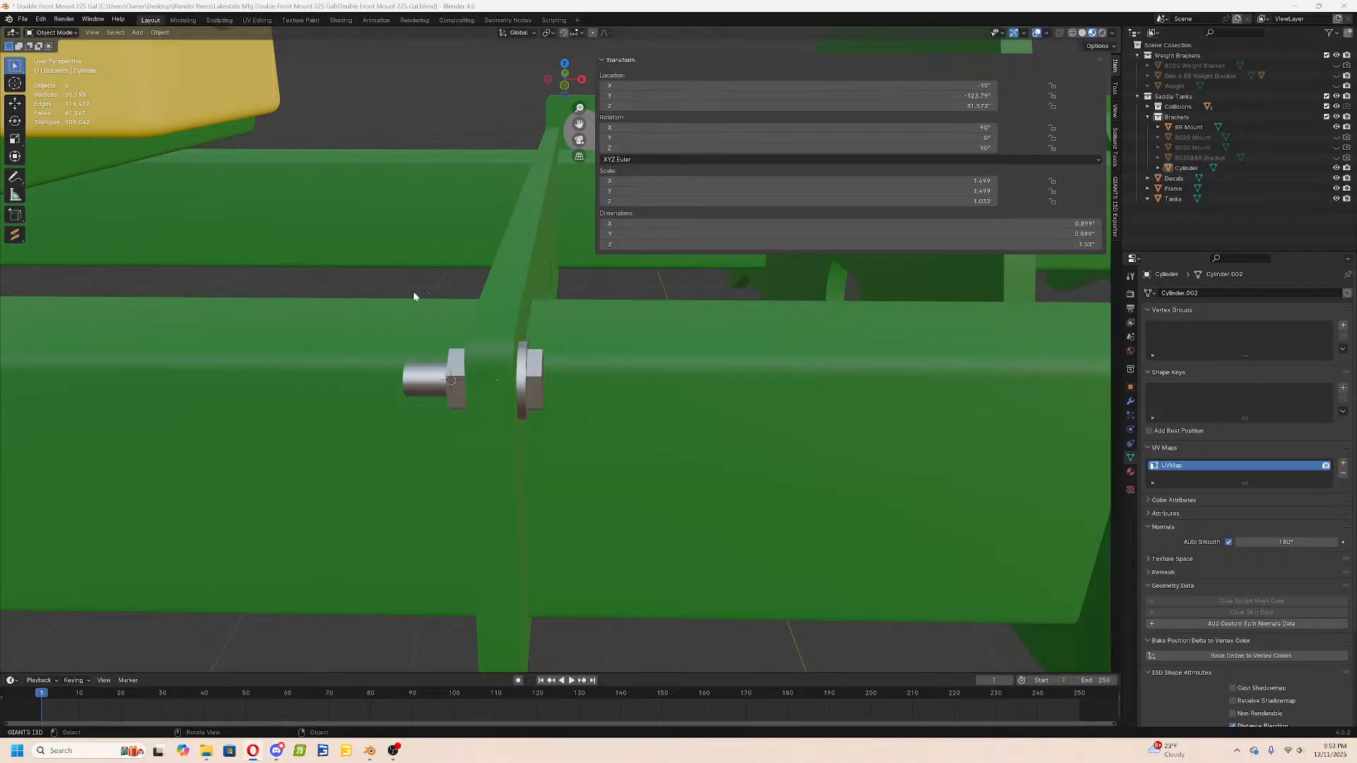
Shorten the bolt's shank by moving its end face about 0.27" along X toward the hex nut.
middle_click_drag(452, 457, 467, 454)
left_click(460, 400)
middle_click_drag(460, 400, 517, 333)
scroll(543, 374, "up", 3)
key("Tab")
left_click(505, 364)
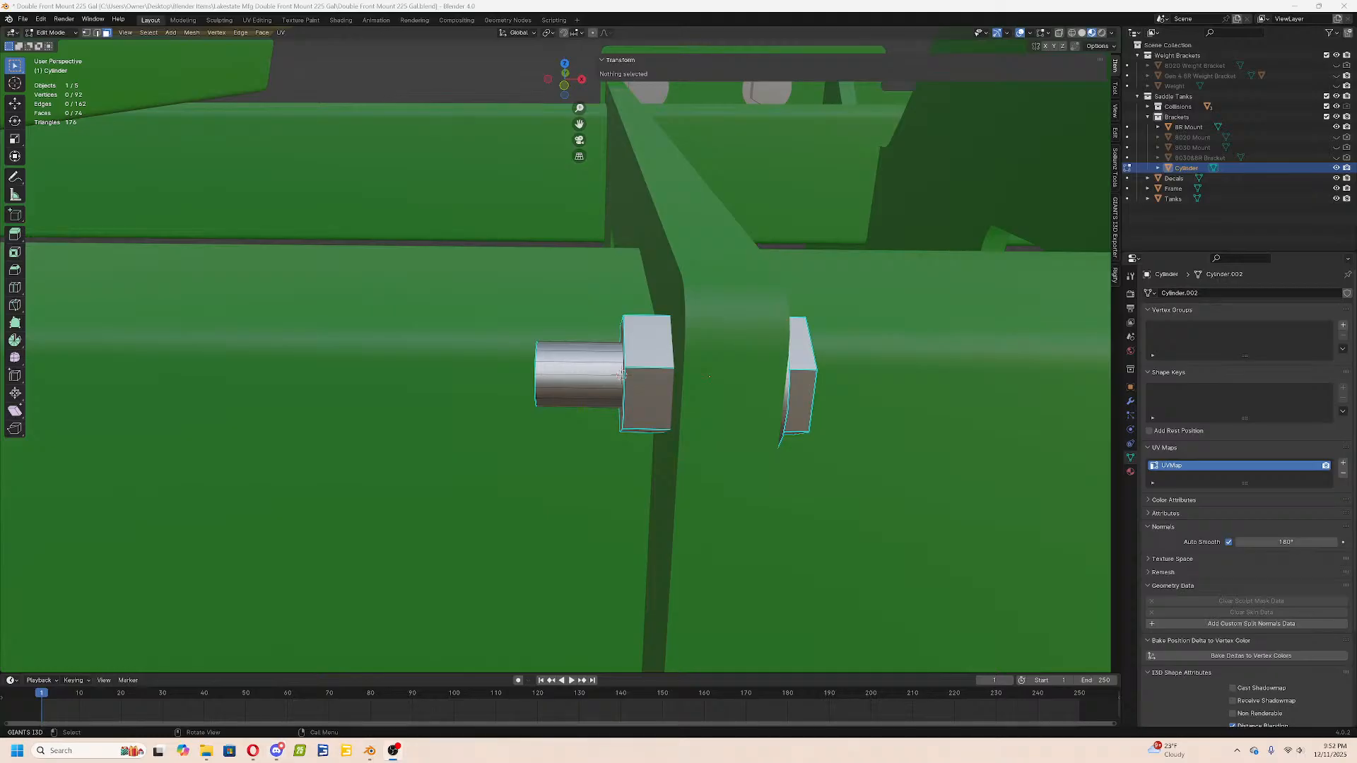
middle_click_drag(272, 316, 427, 348)
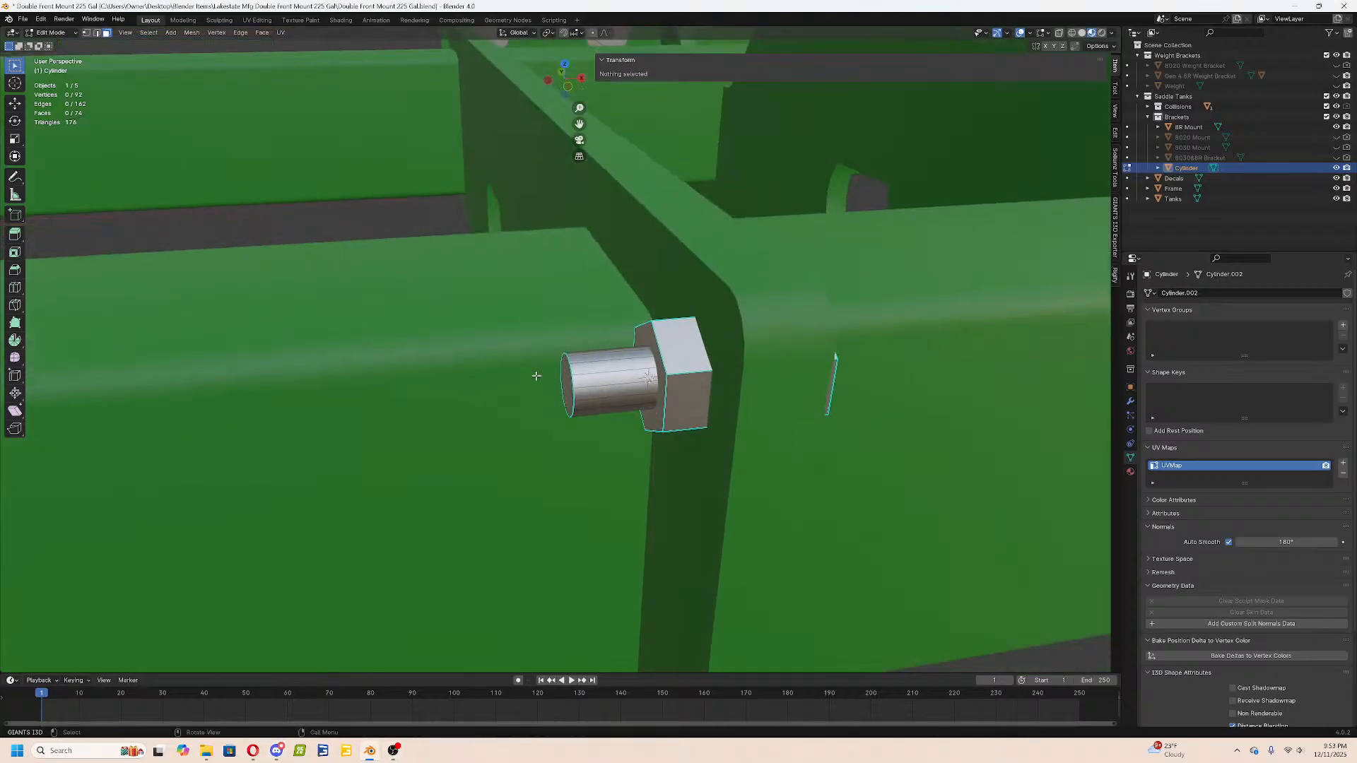
left_click(569, 387)
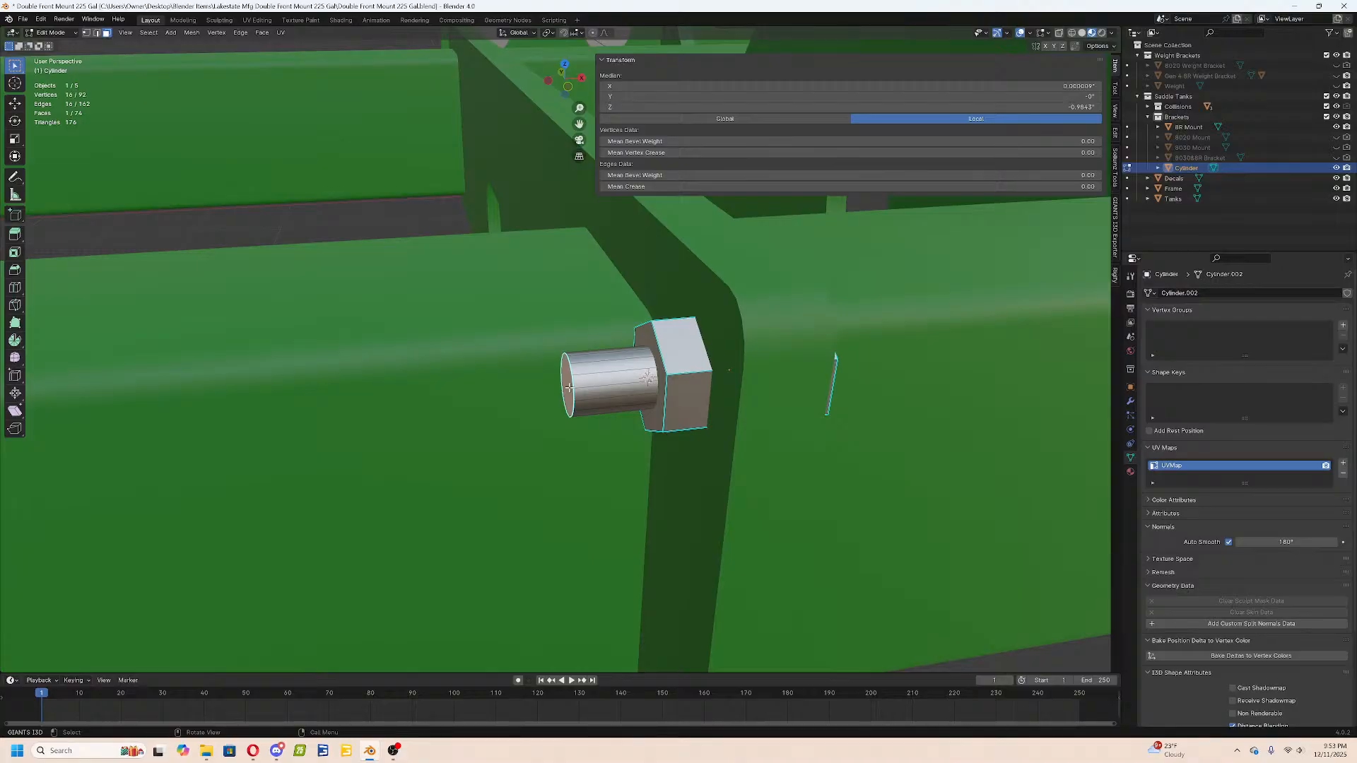
key("KP_7")
key("shift+z")
key("g")
key("x")
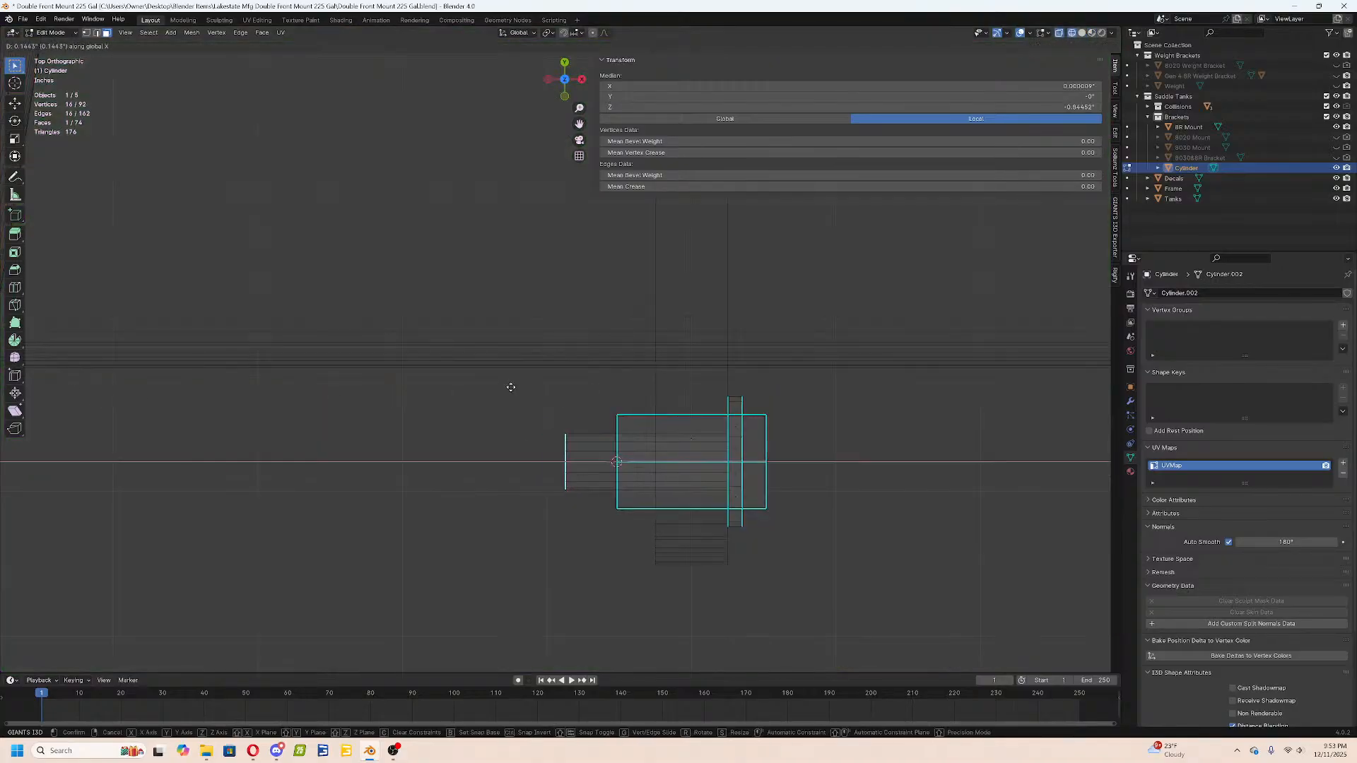
left_click(527, 389)
key("z")
left_click(527, 537)
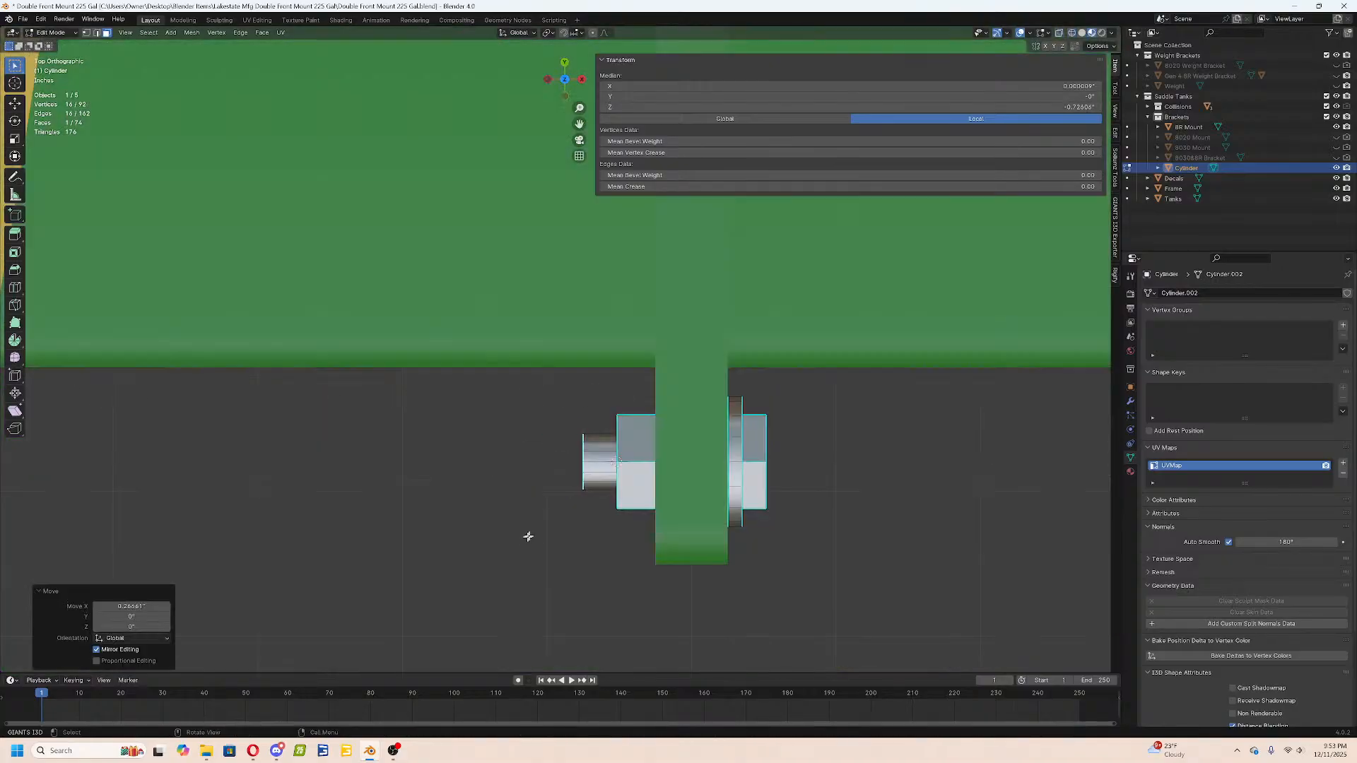
mouse_move(544, 467)
middle_mouse_down()
mouse_move(578, 423)
mouse_move(537, 354)
middle_mouse_up()
key("Tab")
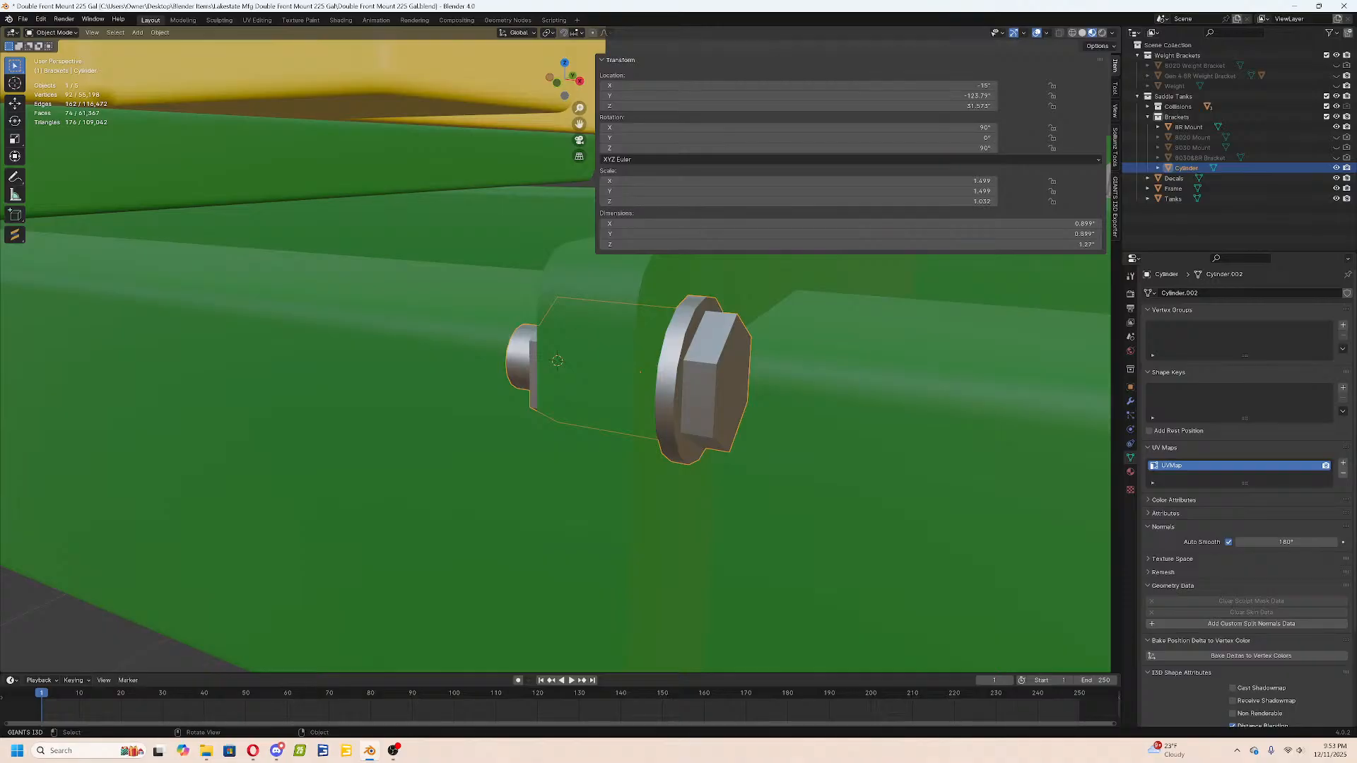
Add a Mirror modifier to the bolt.
scroll(442, 346, "down", 7)
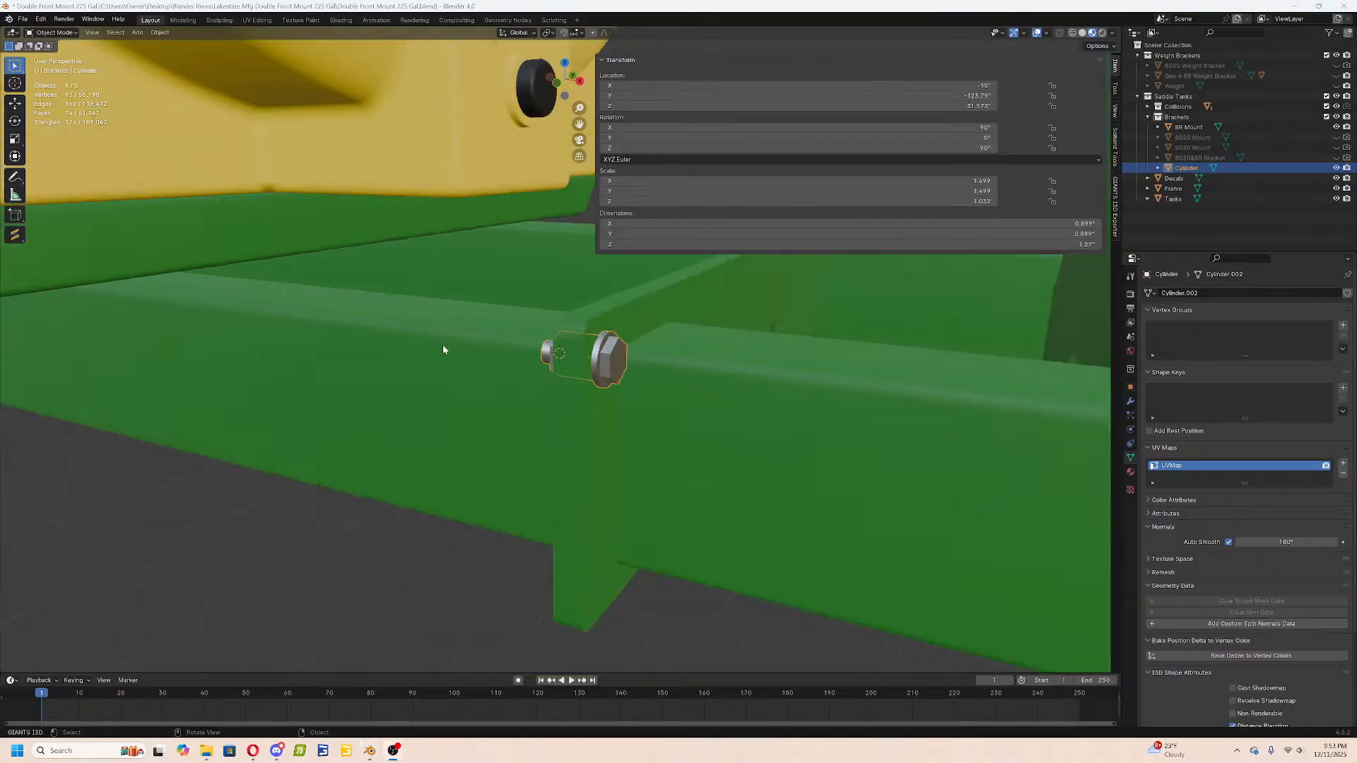
middle_click_drag(499, 333, 539, 324)
key("n")
middle_click_drag(612, 367, 553, 408)
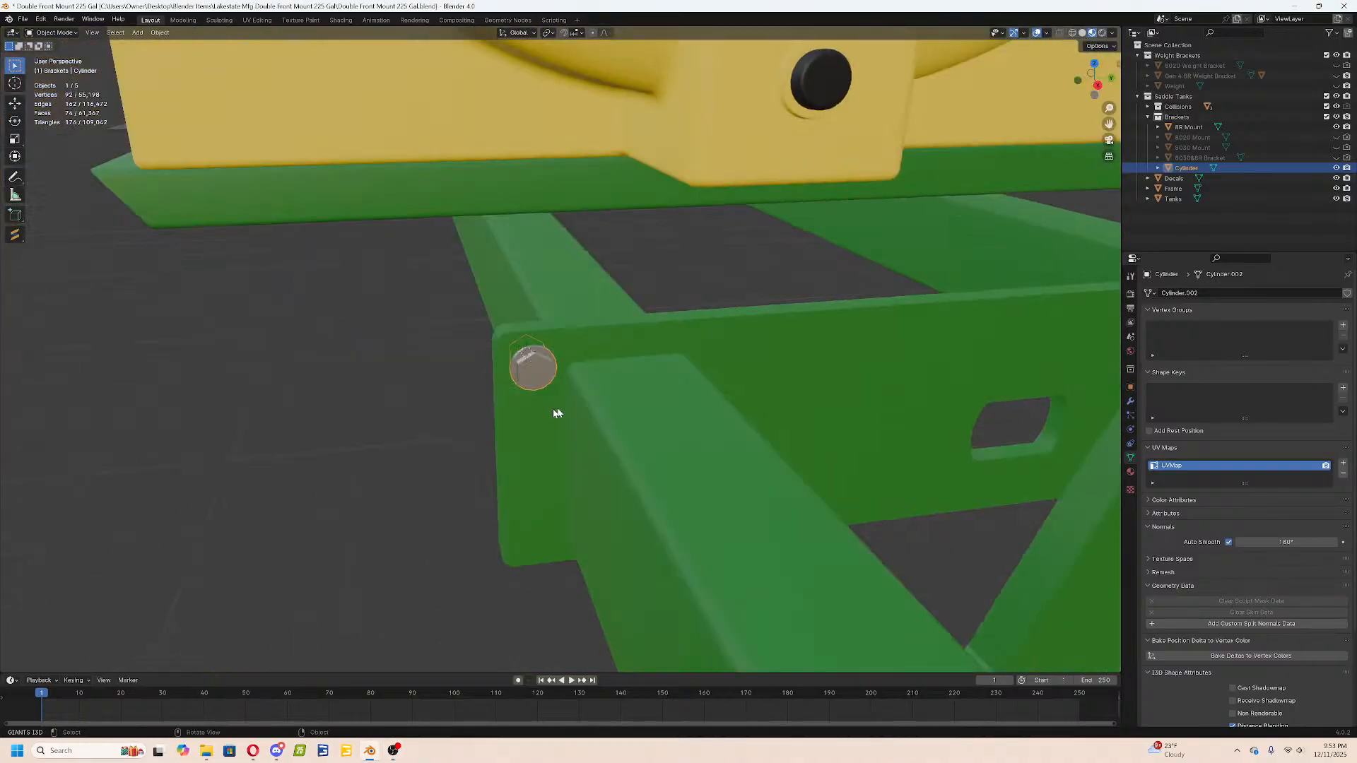
left_click(1130, 400)
left_click(1178, 296)
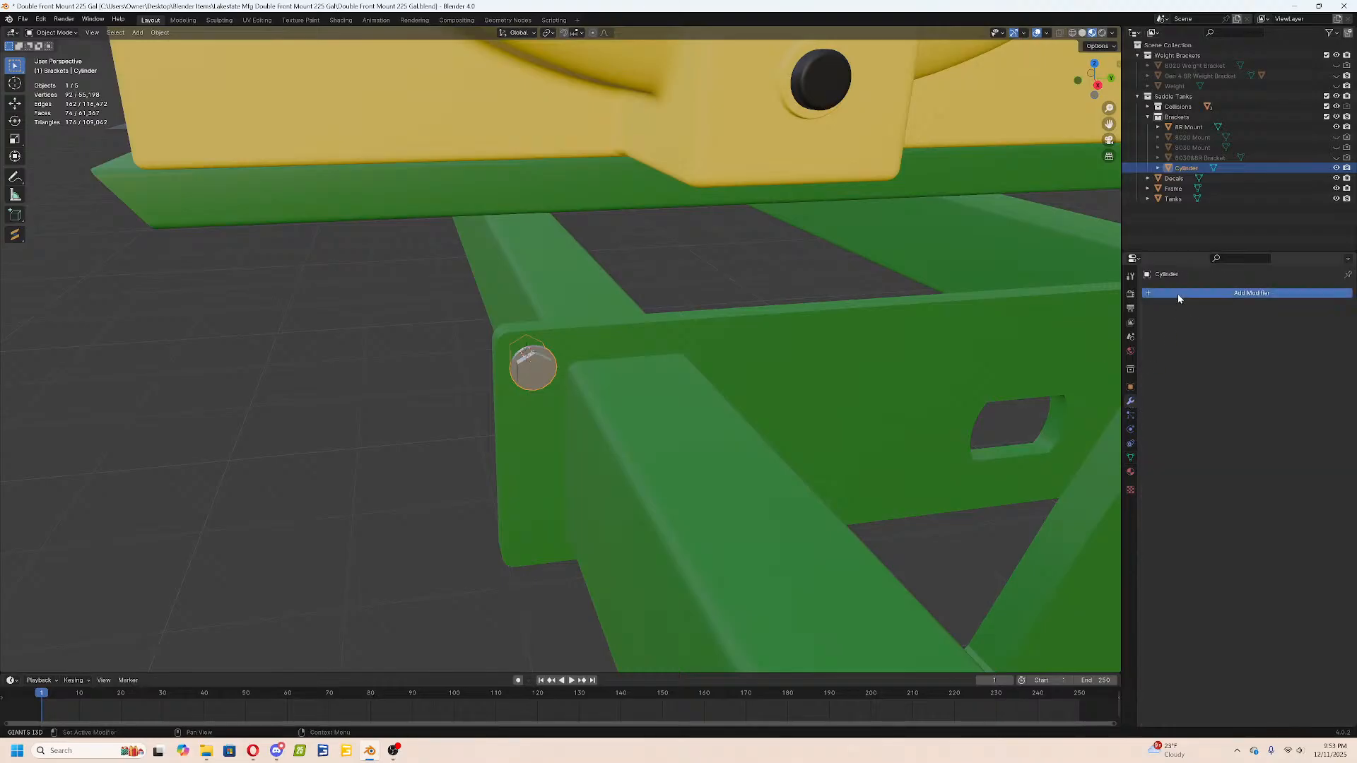
left_click(1169, 315)
Place the 3D cursor at the centre of the frame, midway between two opposite frame faces.
scroll(896, 393, "down", 6)
middle_click_drag(896, 392, 824, 481)
left_click(909, 363)
middle_click_drag(909, 363, 379, 439)
left_click(367, 466, "shift")
middle_click_drag(472, 482, 598, 413)
key("Tab")
scroll(583, 364, "up", 4)
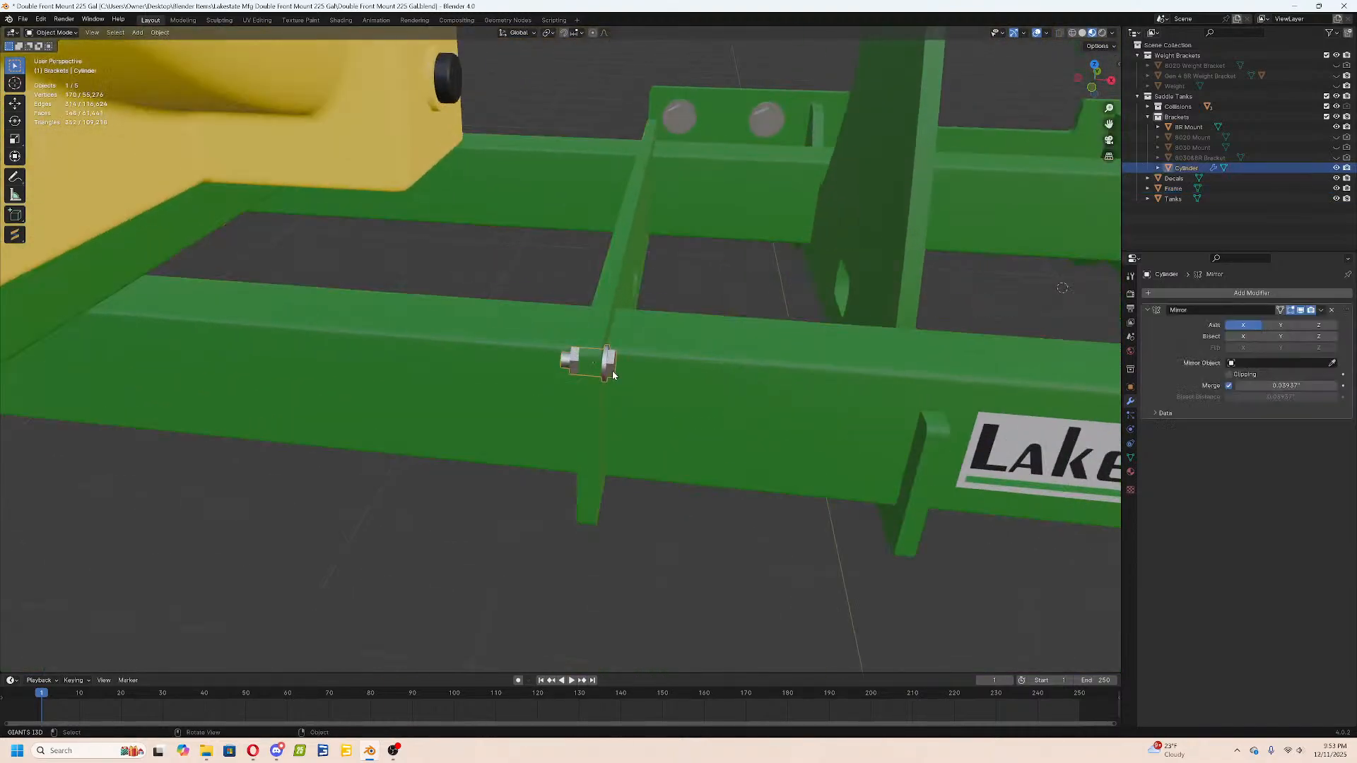
Select the bolt and set its origin to the 3D cursor.
left_click(612, 372)
scroll(612, 373, "down", 5)
middle_click_drag(884, 424, 844, 422)
right_click(844, 422)
mouse_move(826, 462)
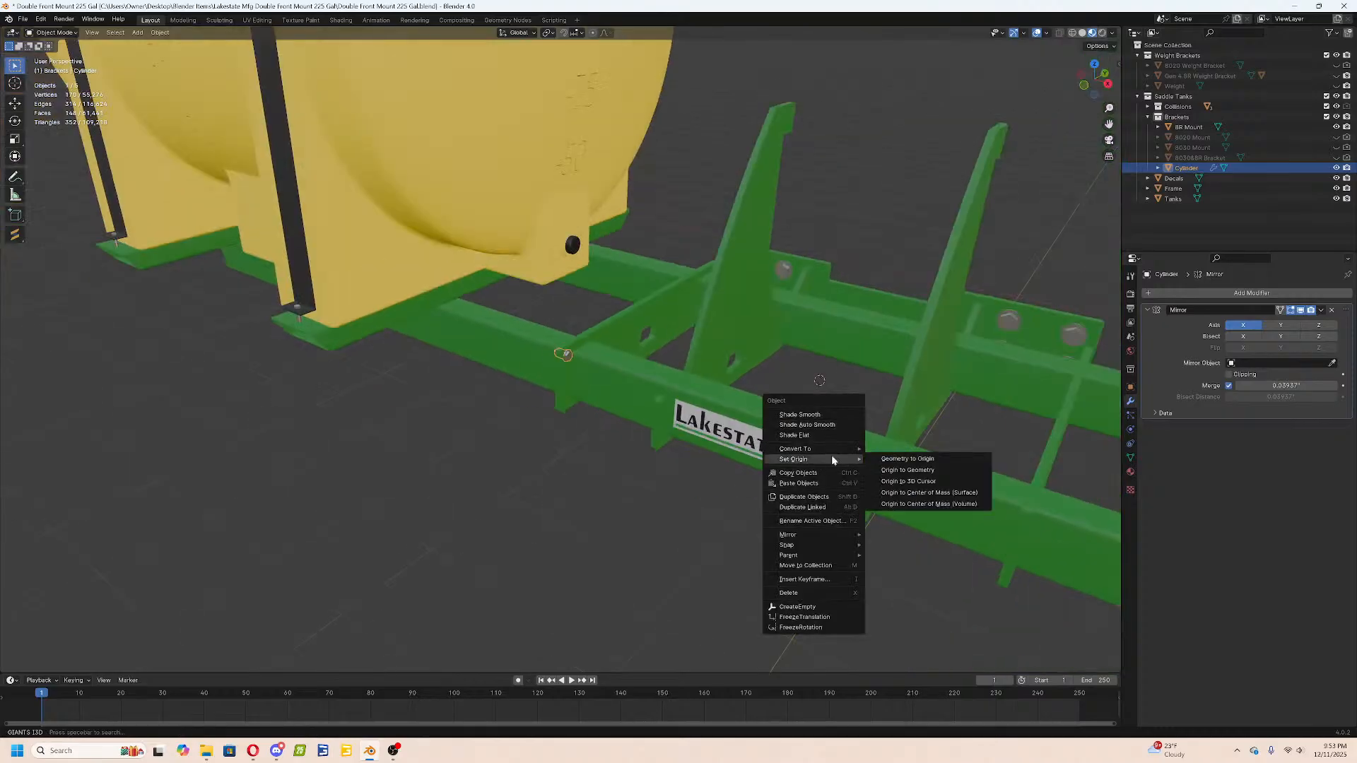
left_click(912, 481)
Extend the bolt's mirroring to the Y and Z axes and apply the Mirror modifier.
left_click(1281, 326)
left_click(1318, 325)
scroll(714, 400, "down", 4)
middle_click_drag(714, 400, 783, 409)
left_click(1322, 310)
left_click(1313, 322)
Join the mirrored bolts into the frame object and deselect it.
scroll(679, 406, "up", 3)
middle_click_drag(680, 405, 609, 386)
left_click(611, 386, "shift")
key("ctrl+j")
left_click(576, 448)
Examine the mirrored bolts on the corners of both cross plates.
scroll(575, 448, "up", 6)
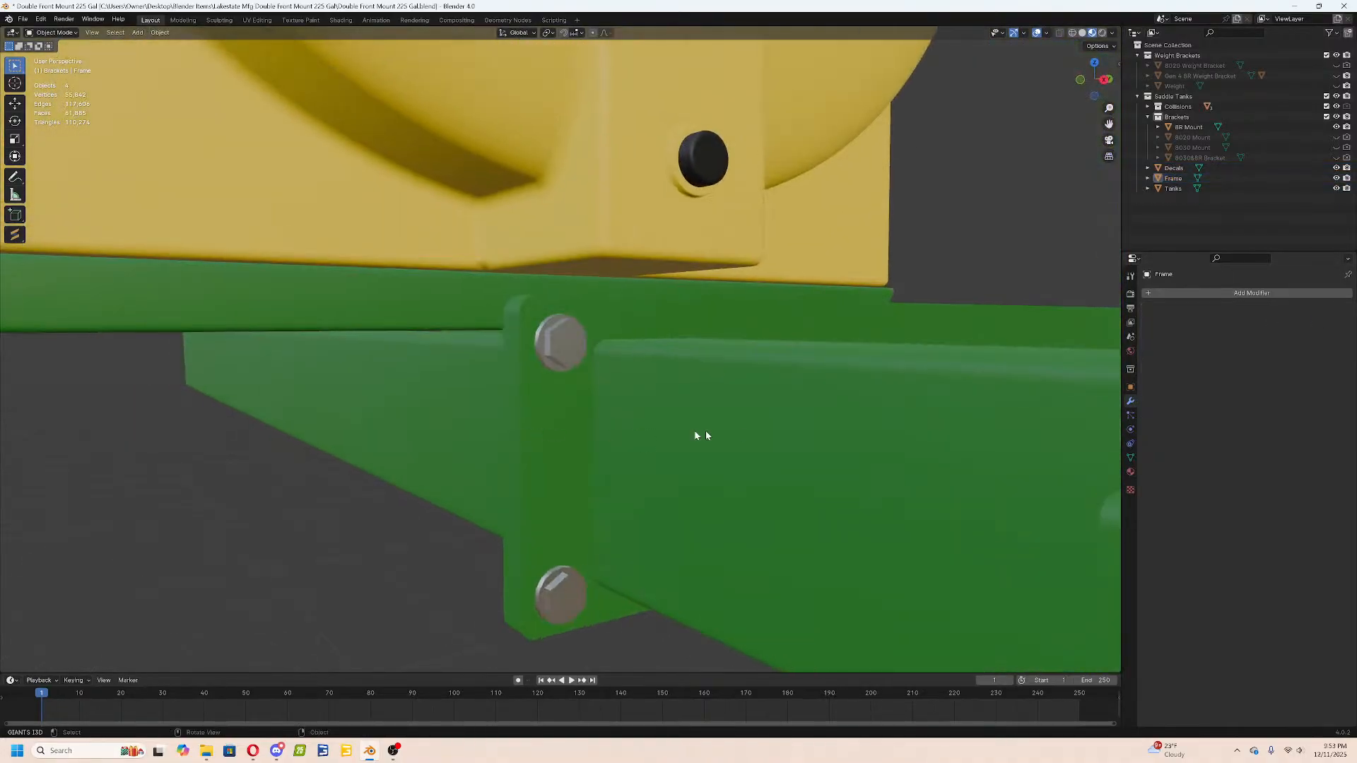
scroll(632, 435, "down", 3)
middle_click_drag(821, 448, 583, 506)
scroll(583, 506, "down", 6)
middle_click_drag(871, 388, 805, 427)
scroll(700, 418, "up", 1)
scroll(701, 422, "up", 3)
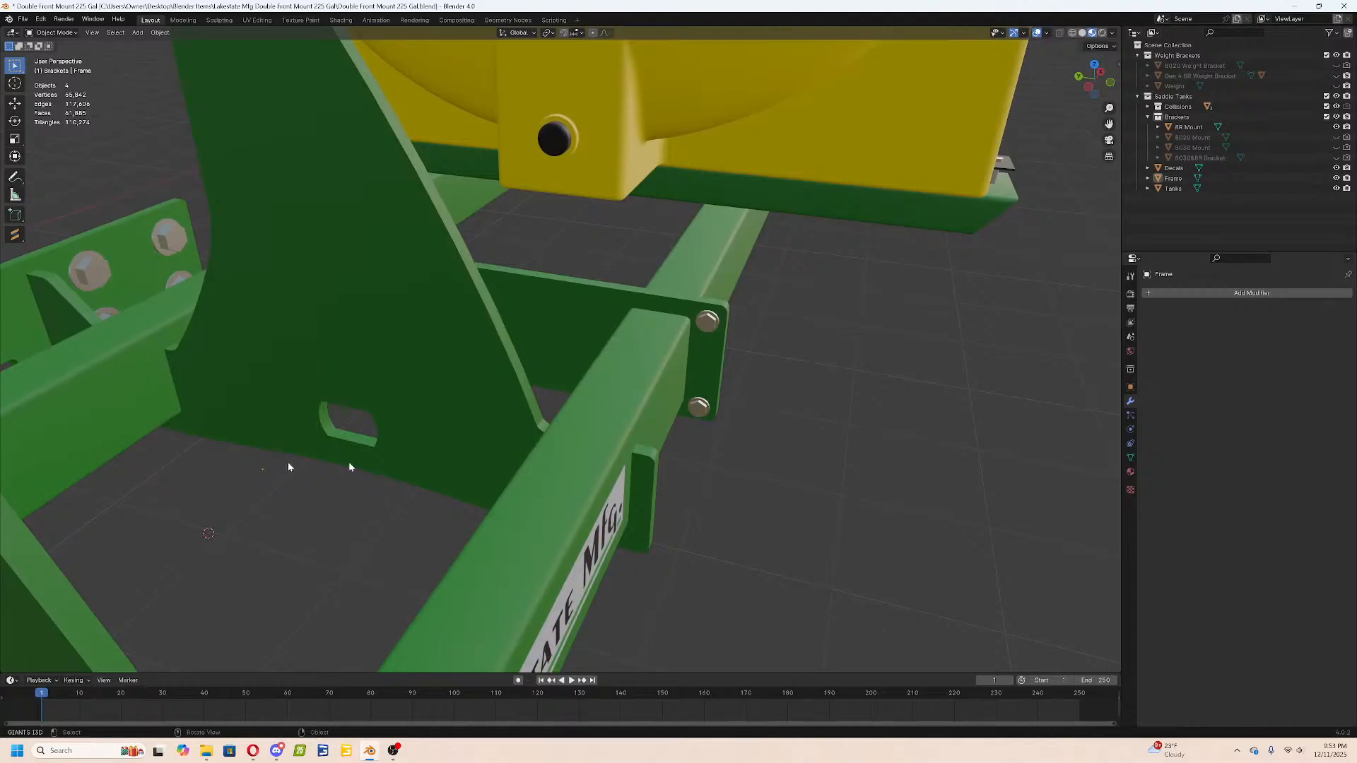
middle_click_drag(117, 282, 170, 313)
Duplicate the complete upper outer bolt on the cross plate in place and separate the copy into its own object.
middle_click_drag(529, 283, 417, 487, "shift")
middle_click_drag(417, 487, 605, 347, "ctrl")
left_click(451, 417)
key("Tab")
key("l")
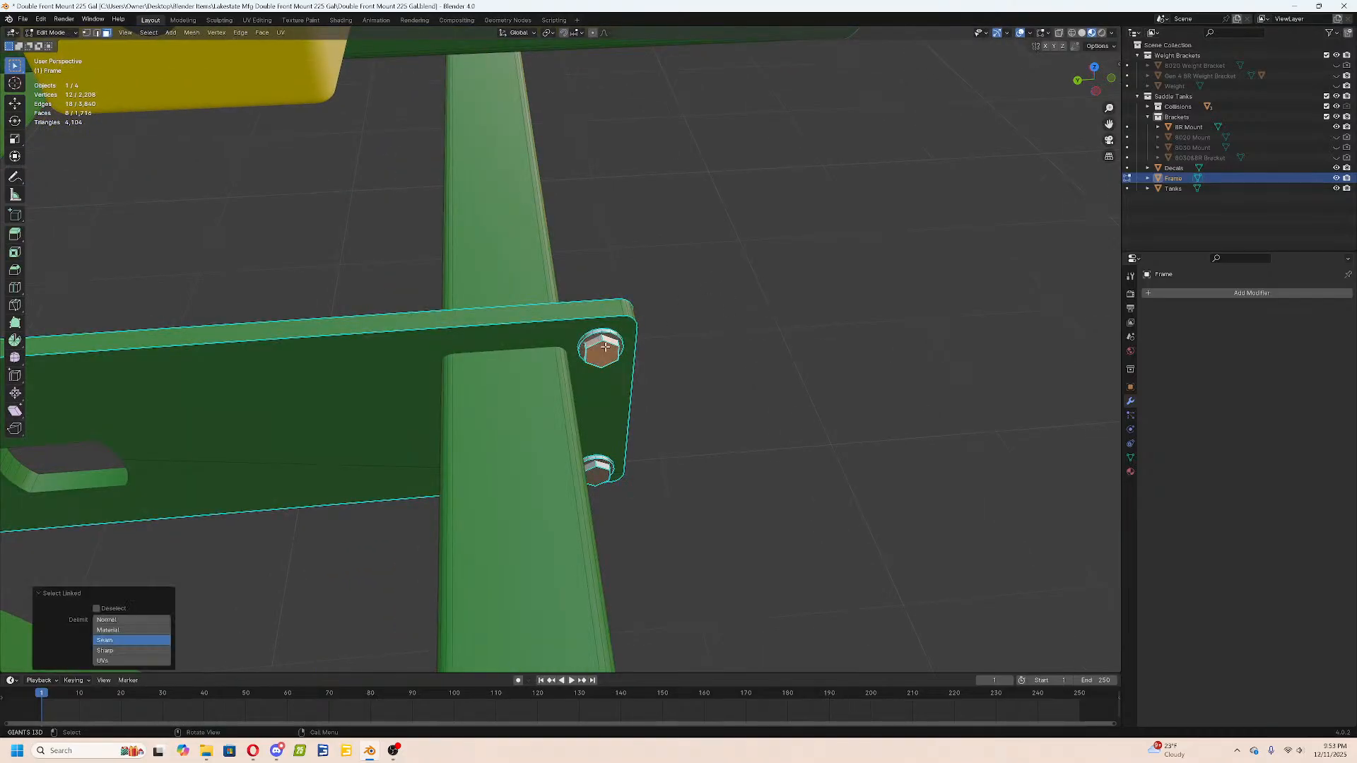
key("l")
middle_click_drag(675, 318, 527, 361)
scroll(802, 494, "down", 4)
middle_click_drag(802, 494, 754, 521)
middle_click_drag(647, 423, 840, 461)
key("shift+d")
right_click(839, 461)
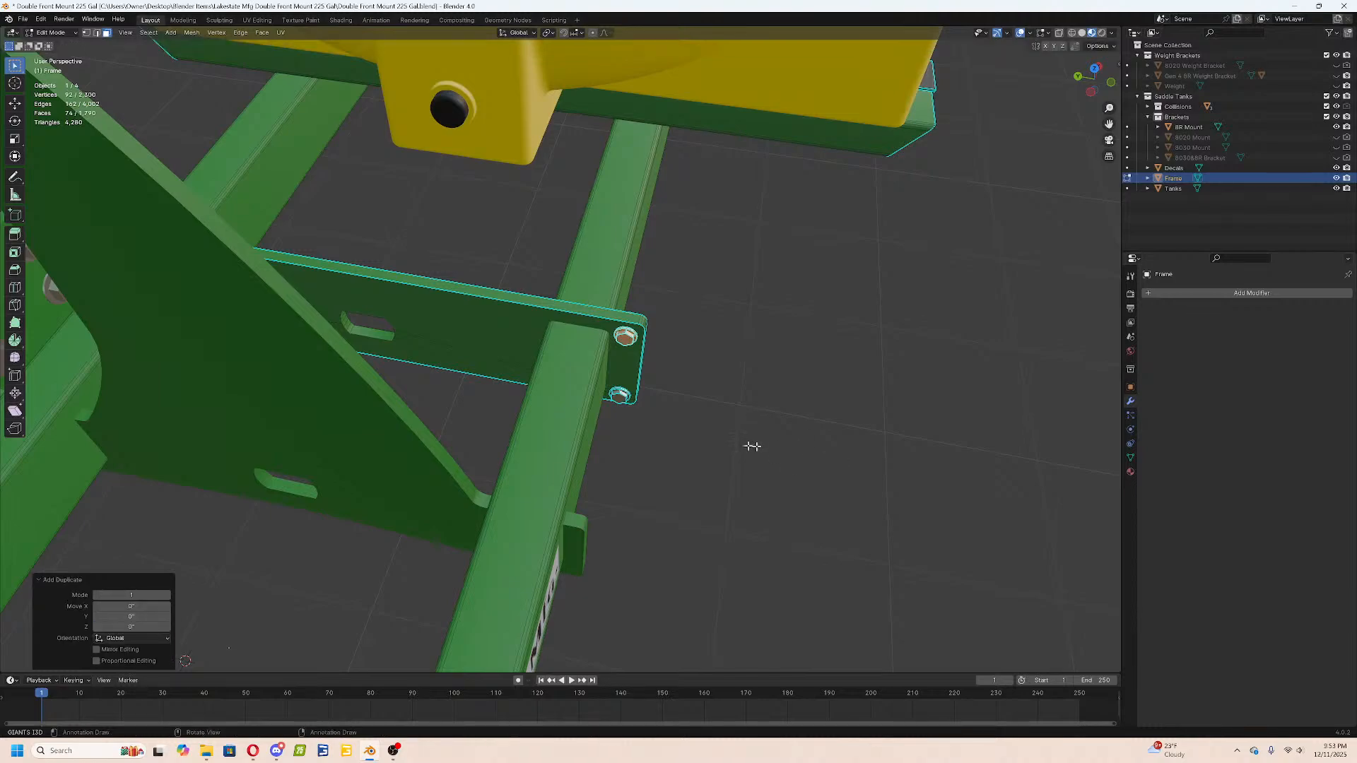
key("p")
left_click(716, 445)
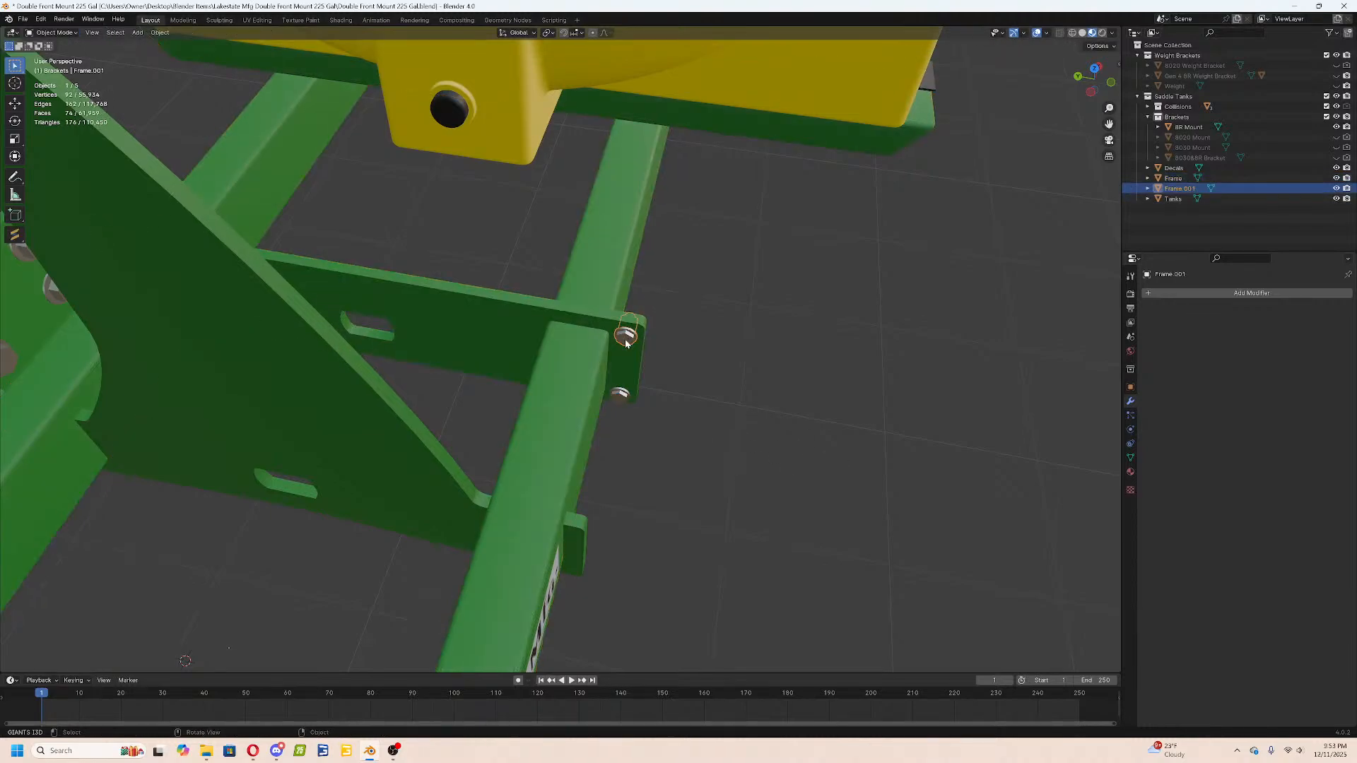
Select a face loop on the frame's front tube and snap the 3D cursor to it.
middle_click_drag(585, 363, 781, 551)
scroll(755, 540, "up", 2)
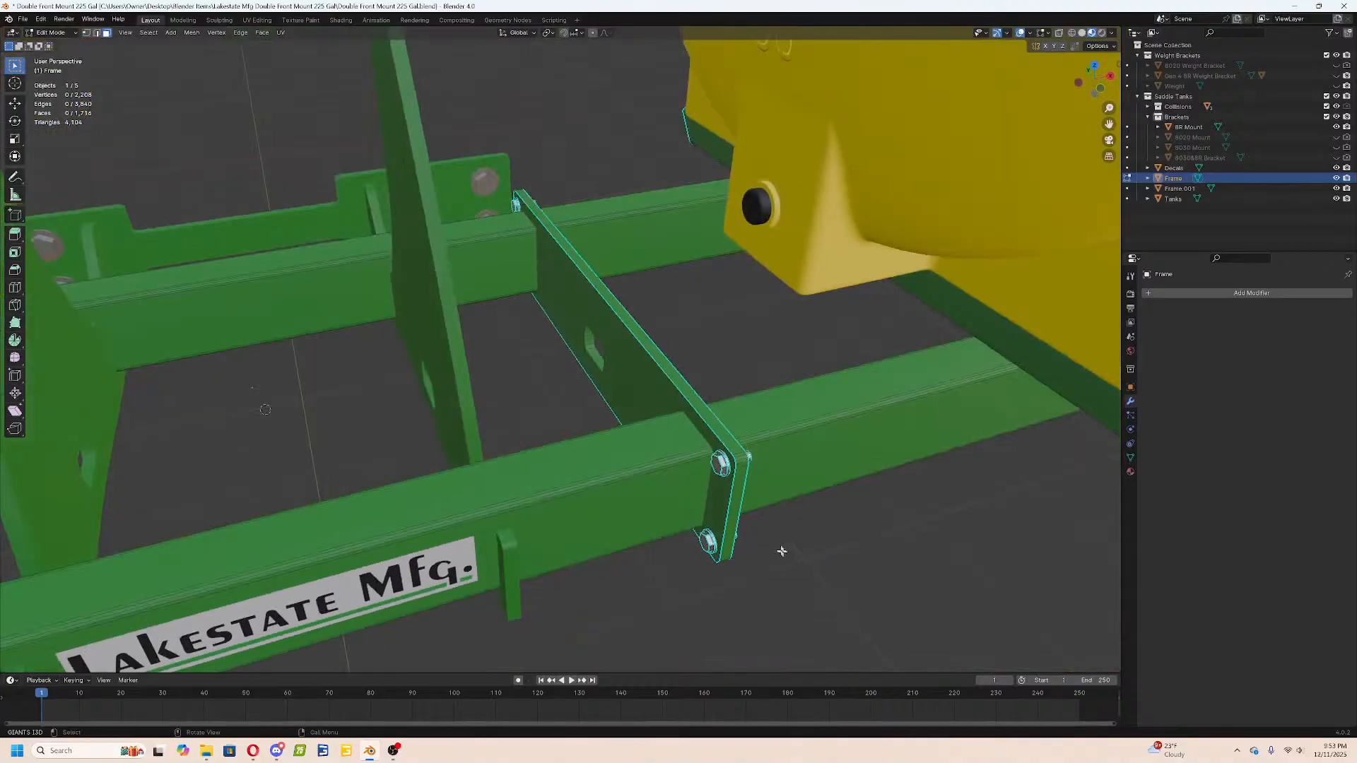
left_click(644, 460, "alt")
scroll(644, 460, "down", 5)
key("shift+s")
left_click(635, 618)
key("Tab")
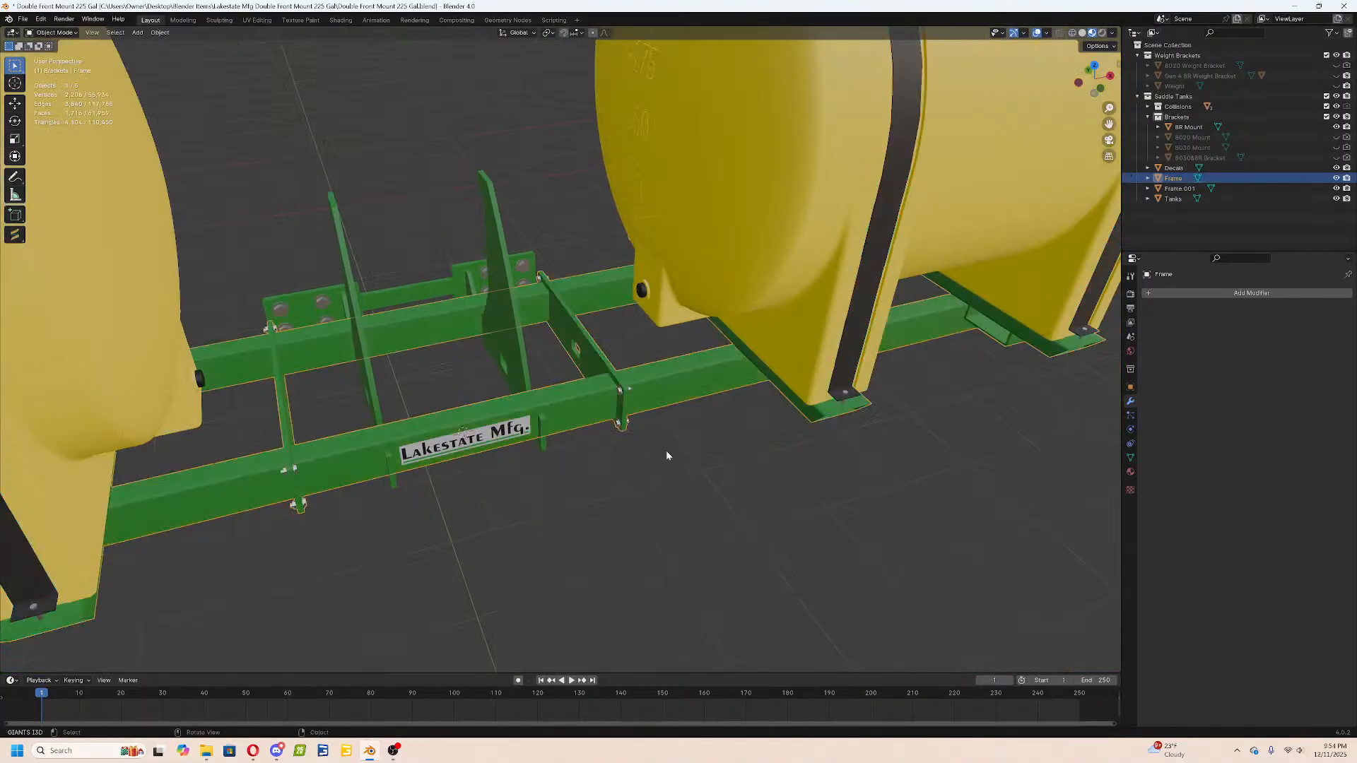
Show the 3D cursor's location values and copy its Y coordinate.
key("n")
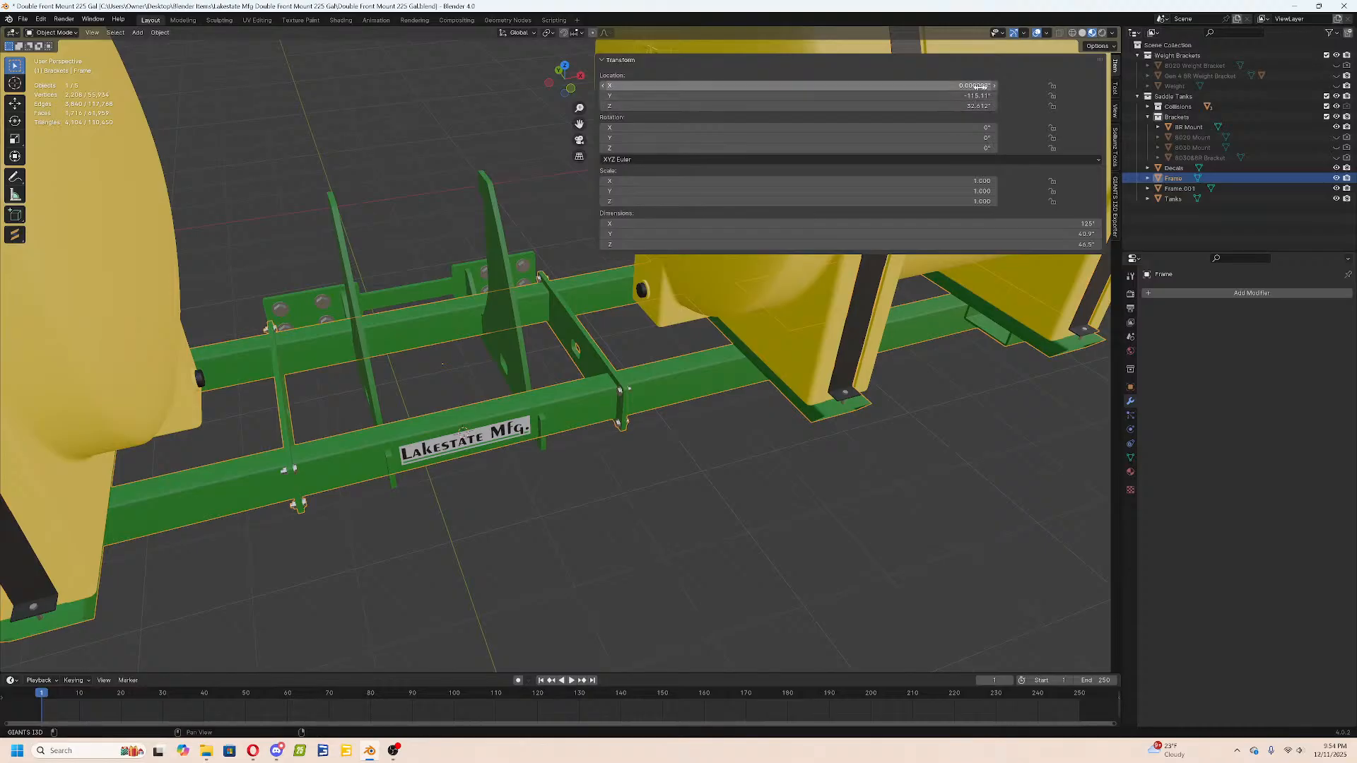
left_click(1116, 111)
middle_click_drag(537, 353, 545, 406)
scroll(559, 367, "down", 4)
left_click(686, 239)
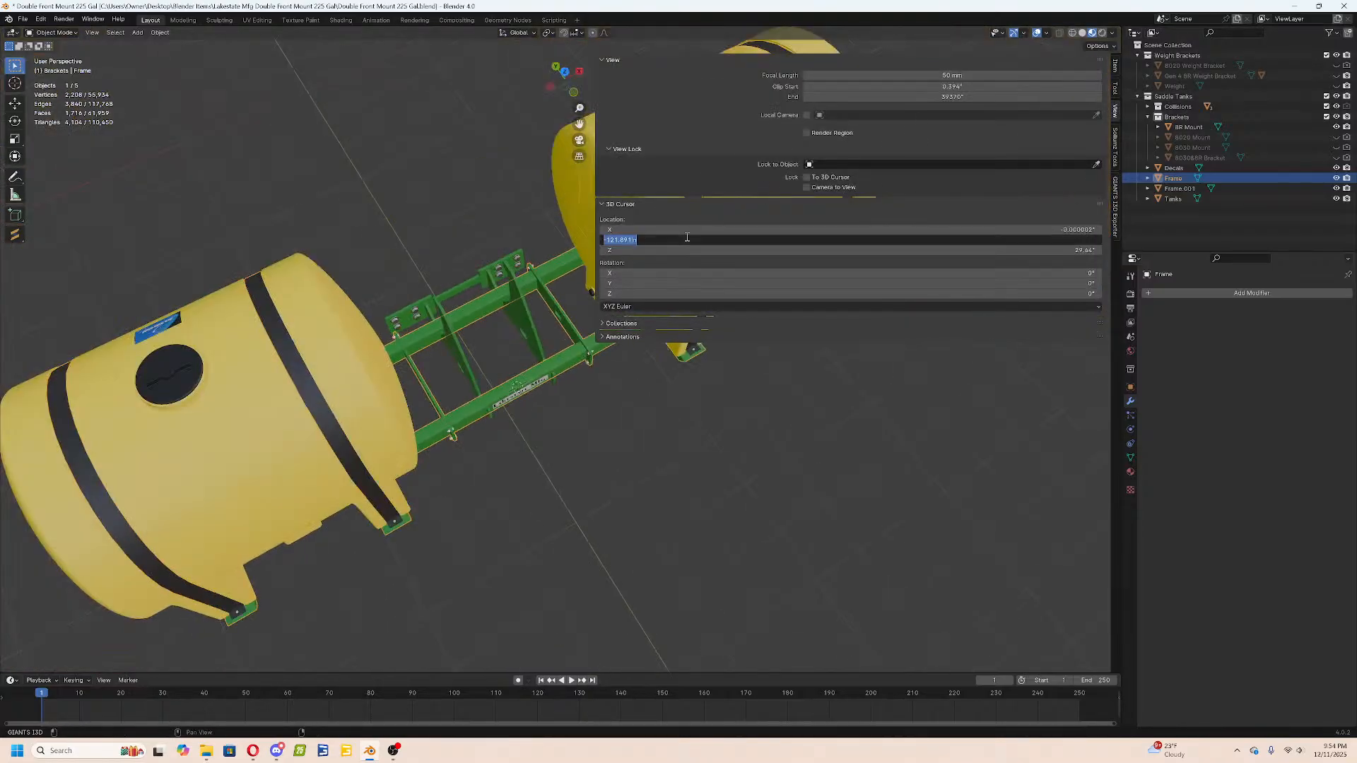
left_click(596, 335)
Snap the 3D cursor to the cross plate beside the Lakestate Mfg. decal and set its Y location to -121.9".
middle_click_drag(565, 359, 434, 345)
scroll(588, 385, "up", 7)
key("Tab")
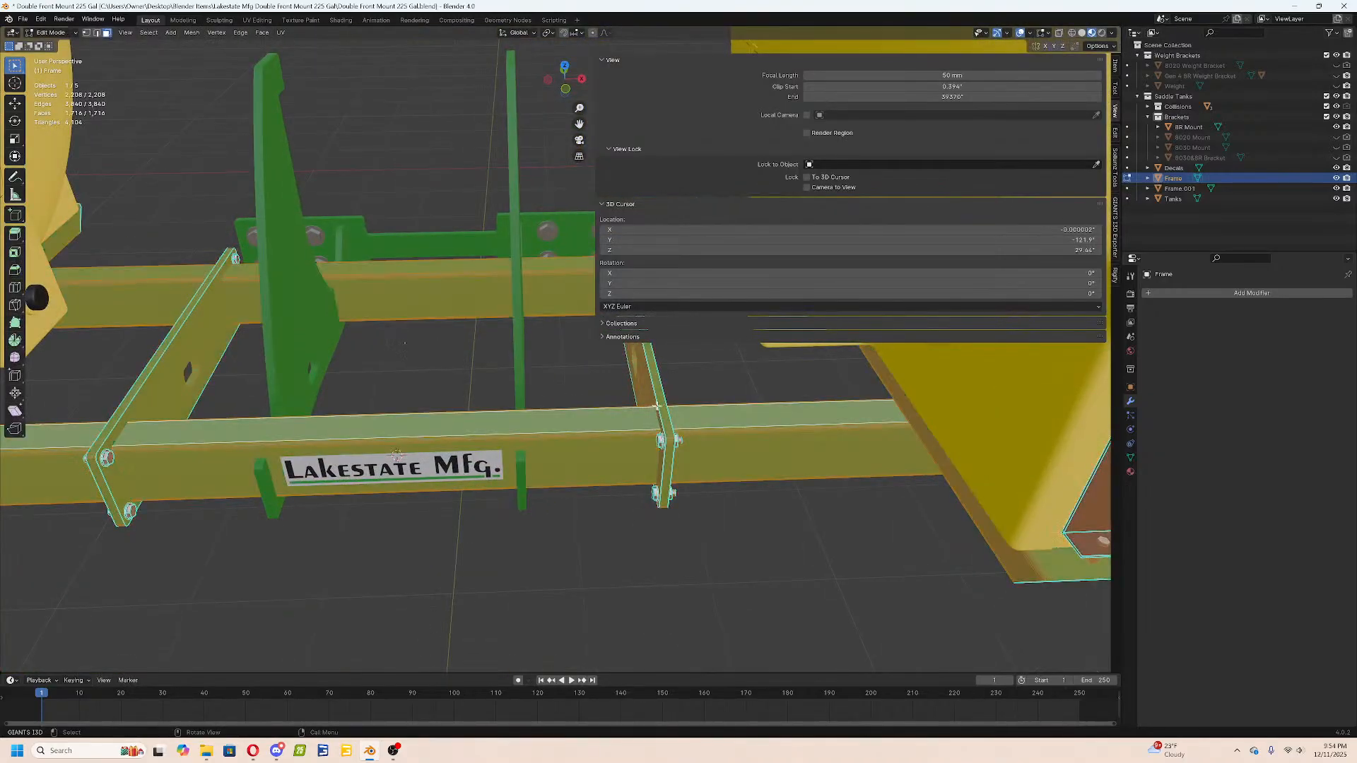
key("alt+a")
key("l")
key("shift+s")
left_click(653, 461)
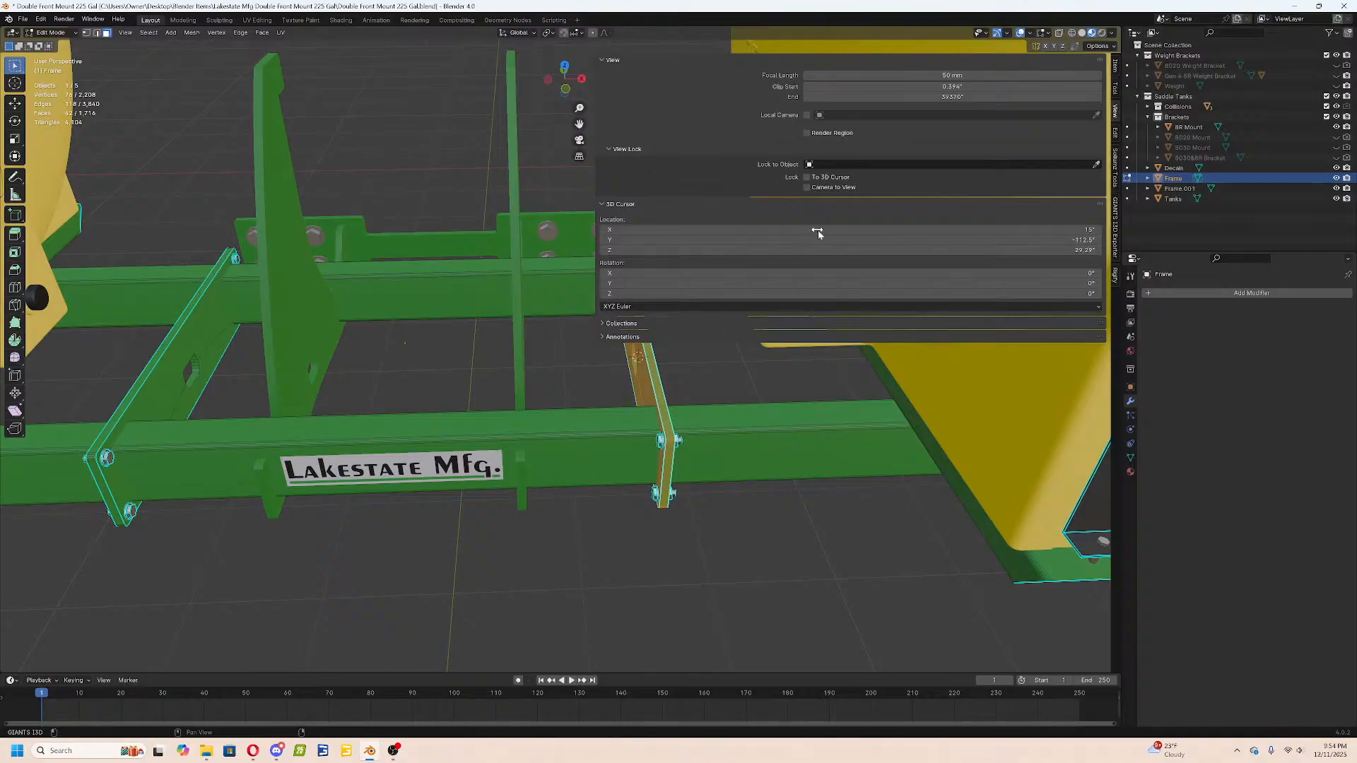
left_click(817, 240)
key("Return")
Select the separated bolt copy and set its origin to the 3D cursor.
middle_click_drag(710, 360, 808, 394)
scroll(719, 428, "up", 2)
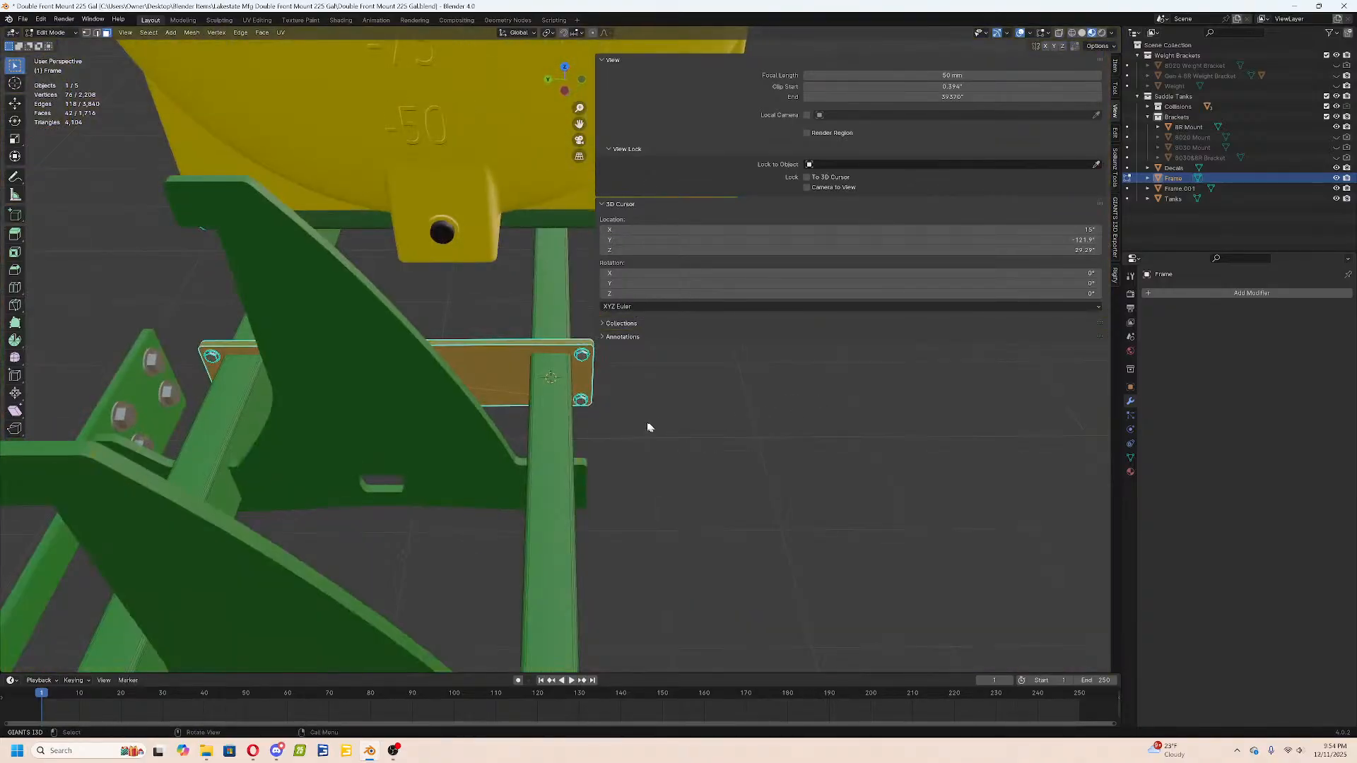
key("Tab")
left_click(581, 354)
right_click(581, 354)
mouse_move(581, 354)
left_click(671, 378)
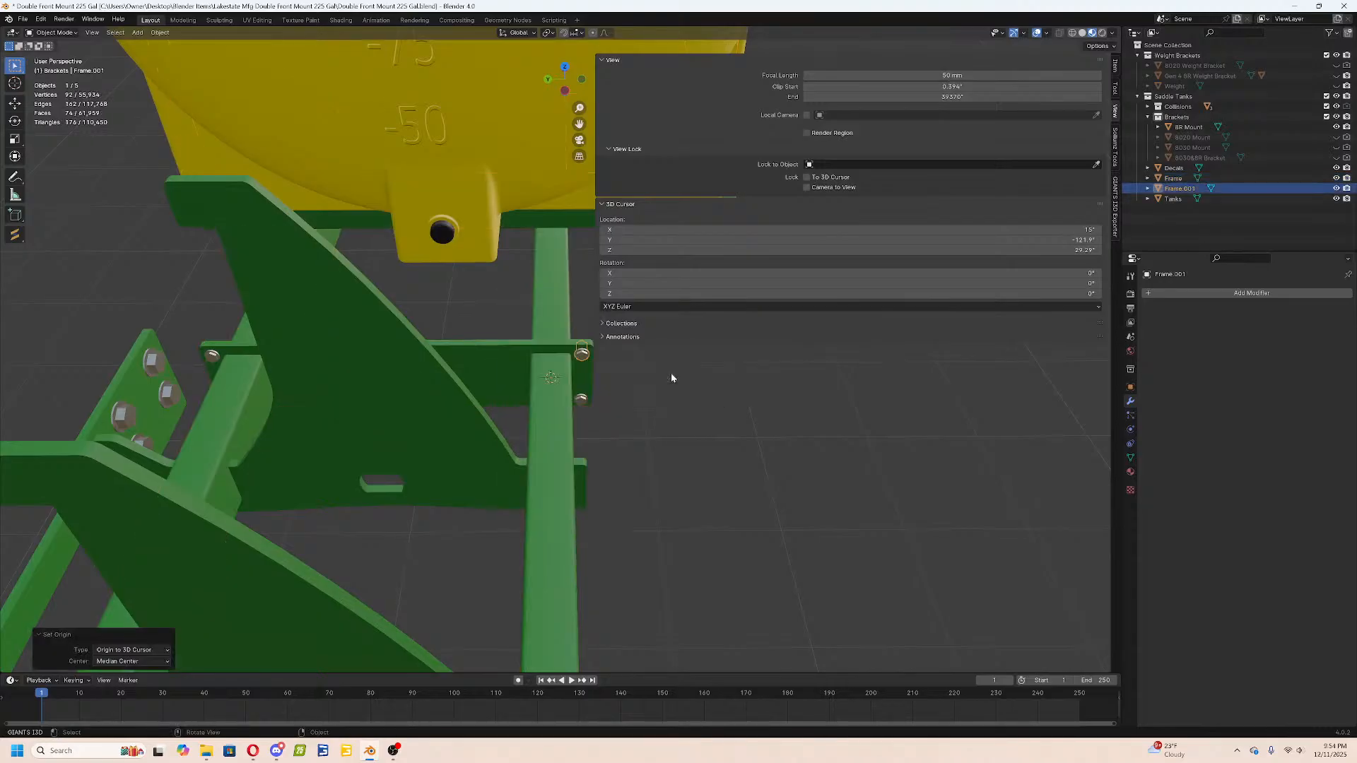
Mirror the bolt copy across the tube on the Y axis only and apply the Mirror modifier.
left_click(1256, 292)
left_click(1187, 313)
left_click(1253, 328)
middle_click_drag(913, 406, 839, 404)
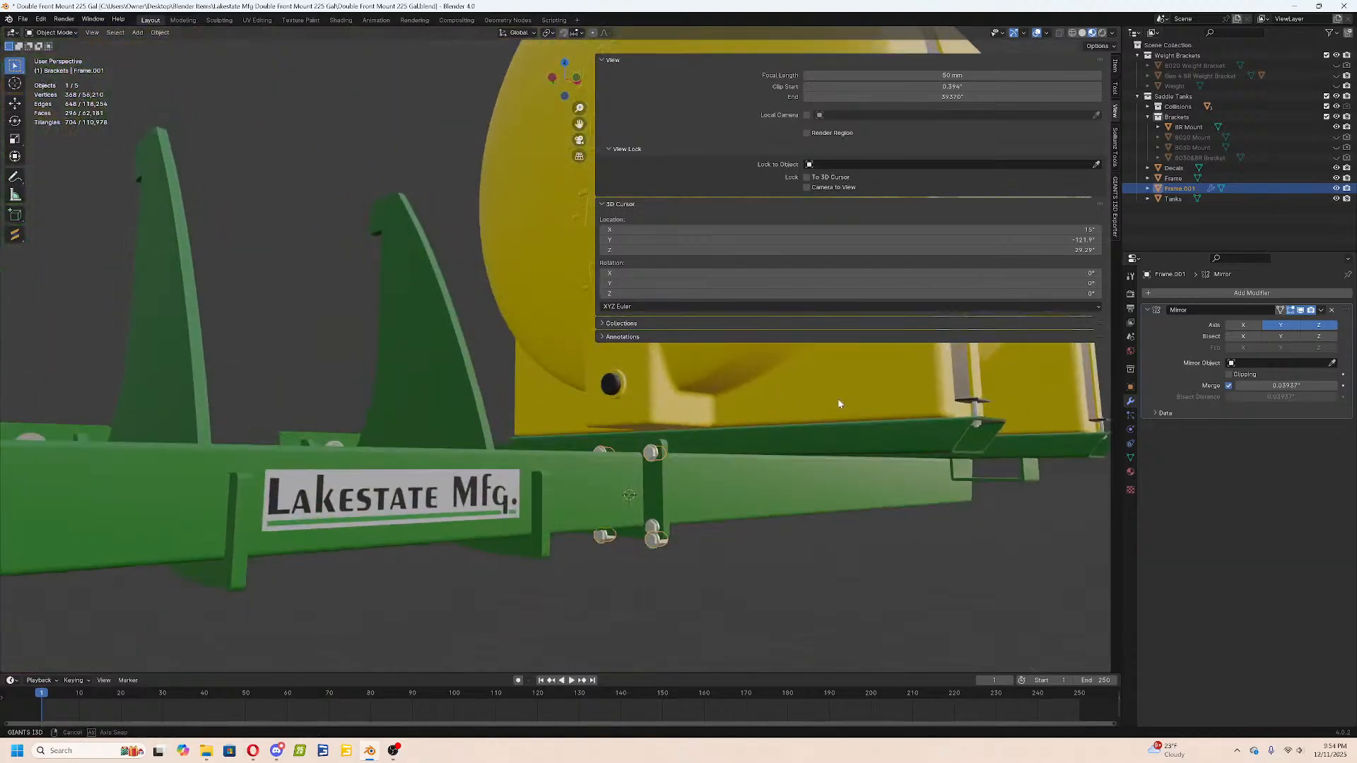
middle_click_drag(829, 453, 664, 453)
left_click(1319, 326)
scroll(787, 418, "up", 4)
middle_click_drag(787, 418, 611, 412)
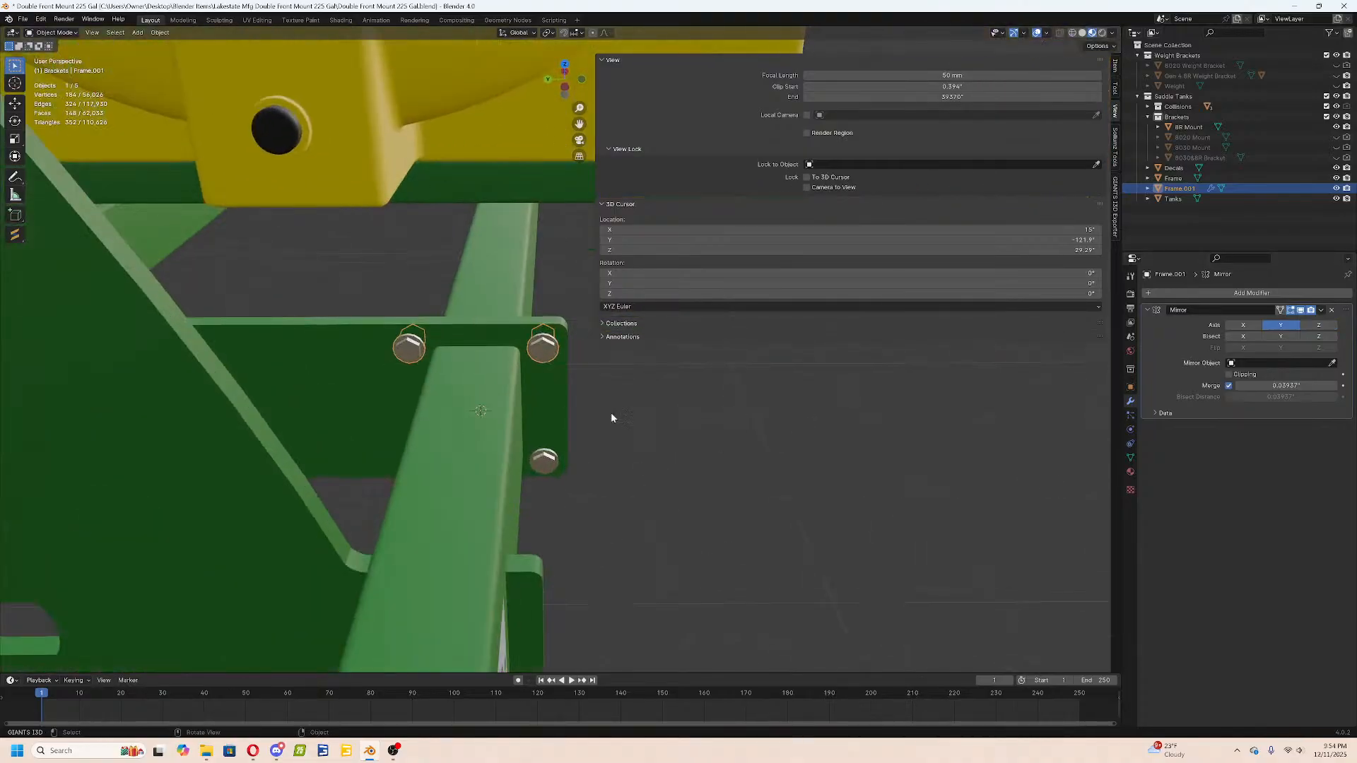
left_click(1320, 309)
left_click(1279, 321)
Delete the faces of the outer bolt from the mirrored pair, keeping only the inner bolt.
key("Tab")
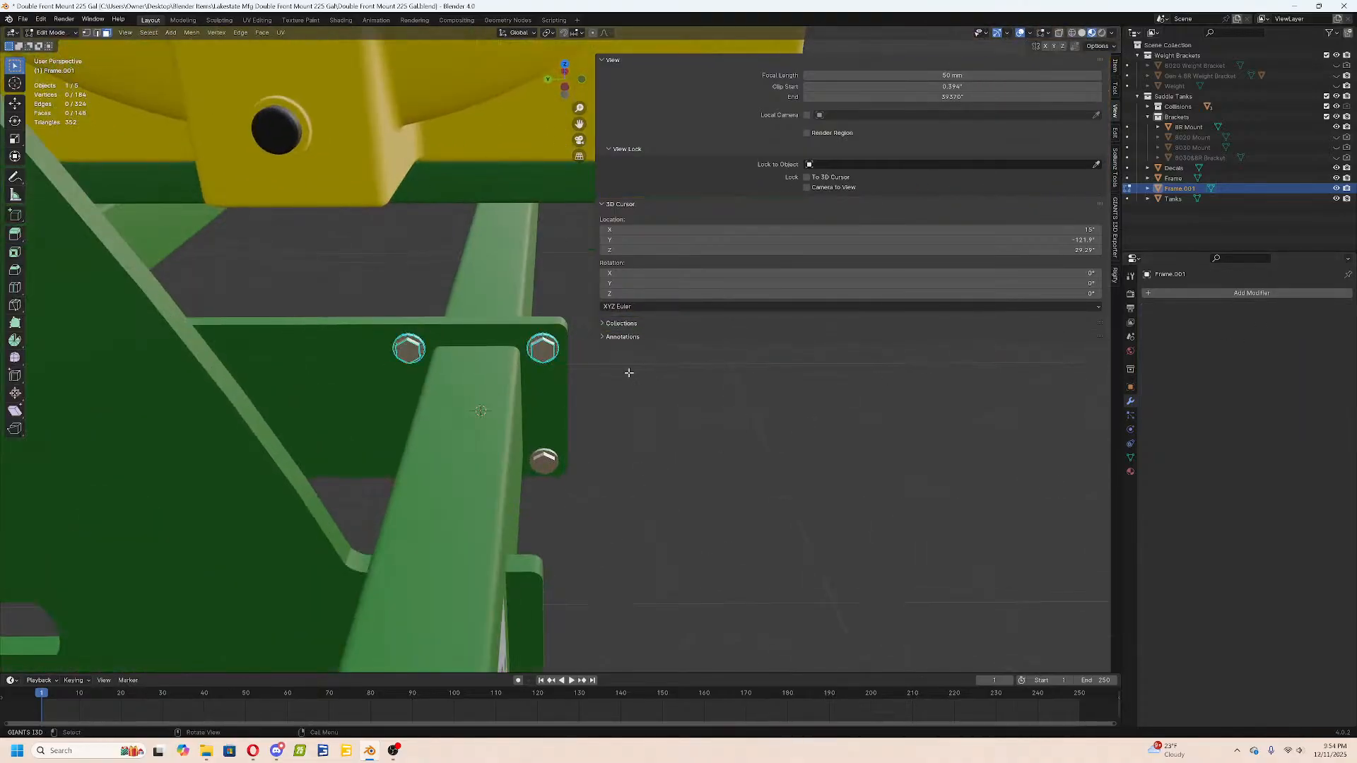
key("shift+z")
key("c")
scroll(562, 351, "down", 9)
left_click(567, 352)
right_click(568, 352)
key("x")
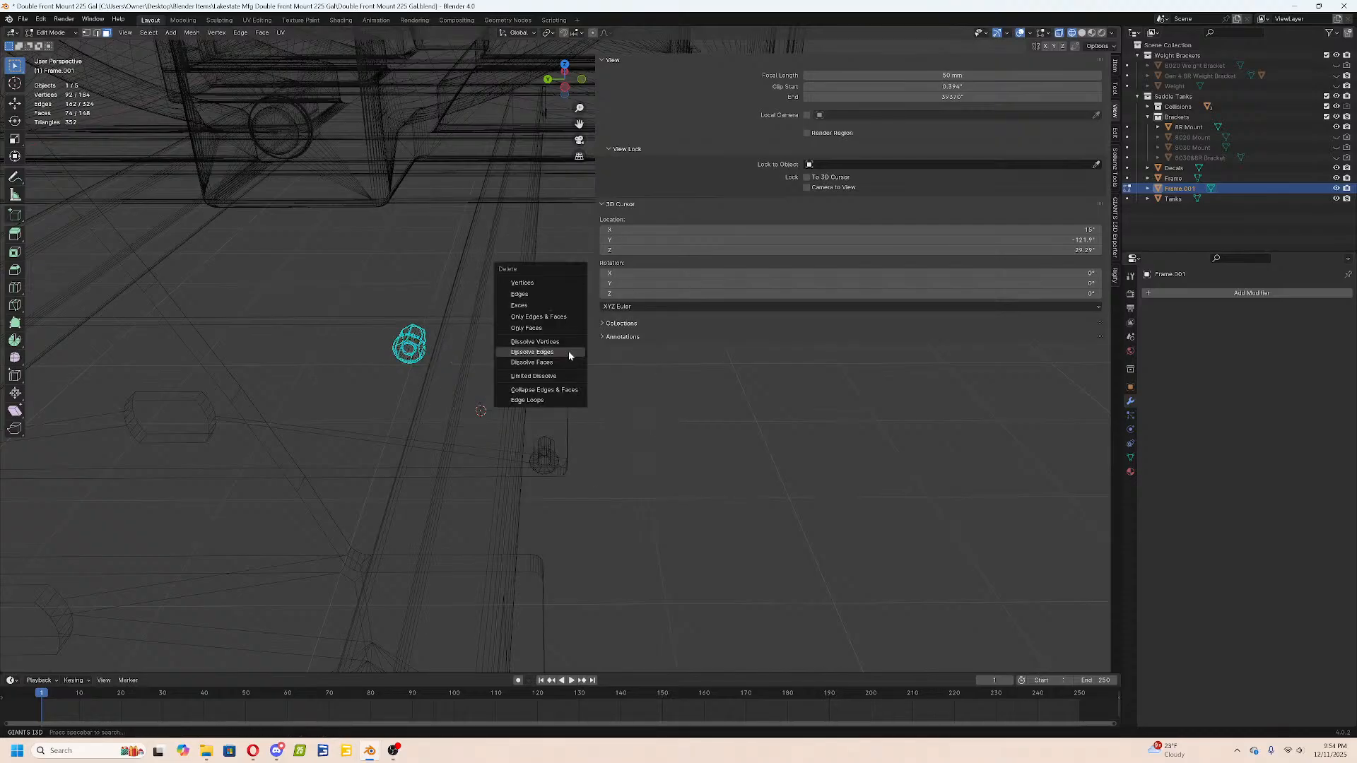
left_click(540, 308)
key("shift+z")
key("Tab")
middle_click_drag(729, 386, 541, 399)
scroll(542, 398, "down", 3)
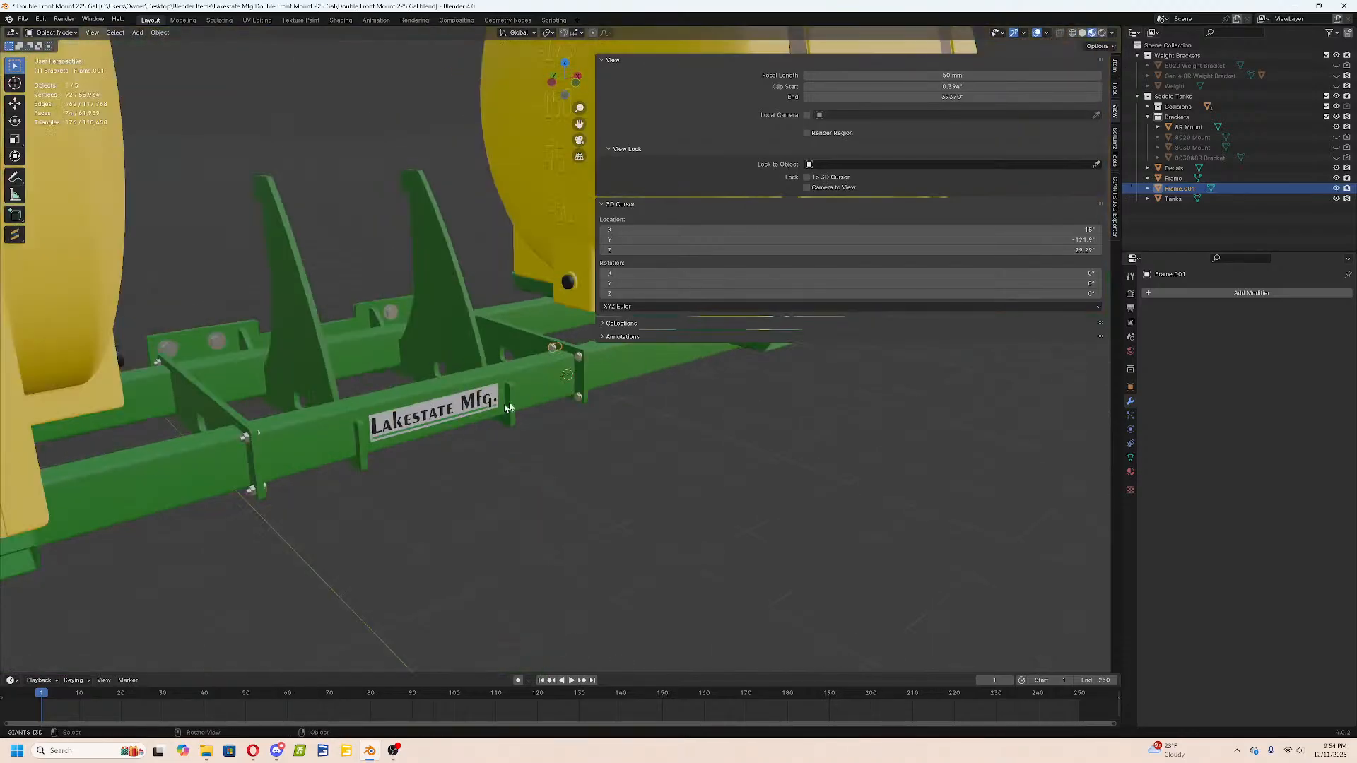
Select two opposite faces of the frame and snap the 3D cursor to their midpoint.
left_click(432, 391)
key("Tab")
left_click(364, 359)
middle_click_drag(364, 359, 576, 463)
left_click(576, 463, "shift")
key("shift+s")
left_click(576, 571)
key("Tab")
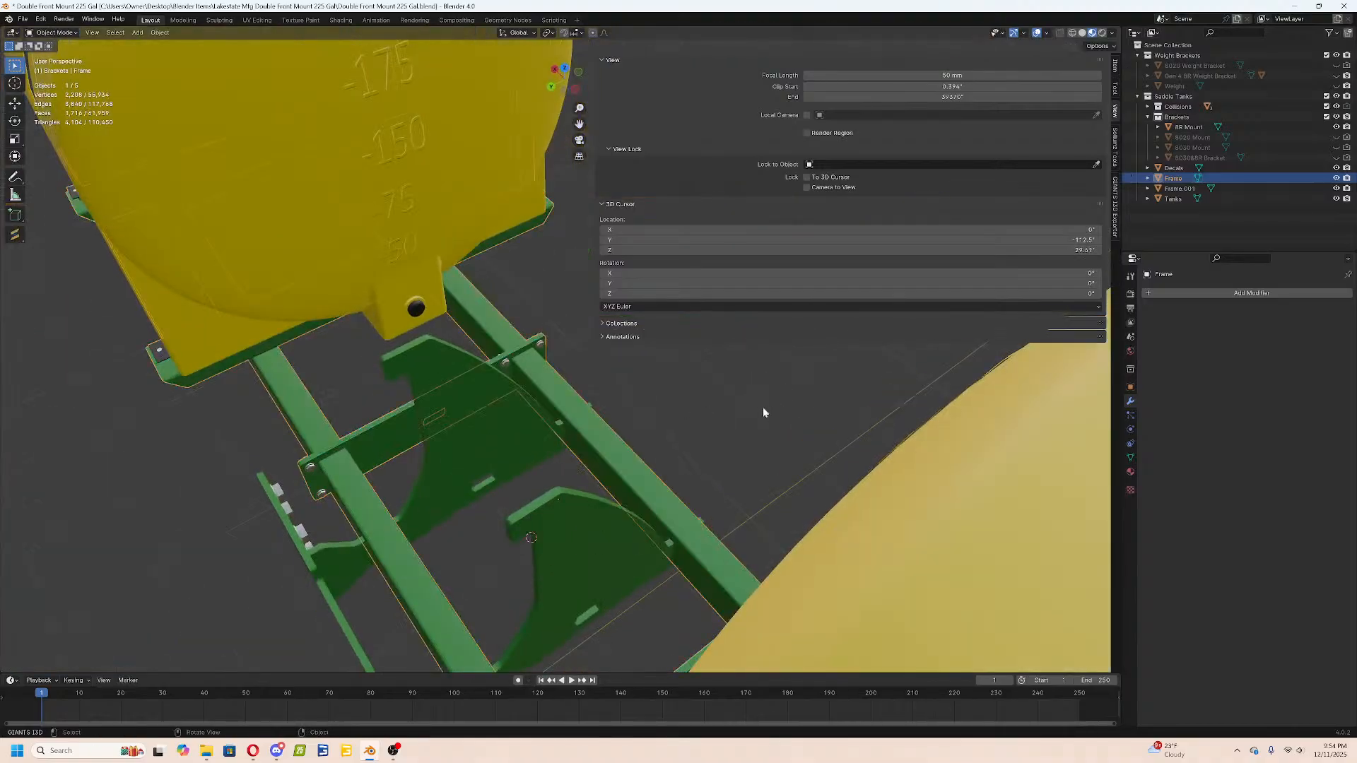
Select the inner bolt and set its origin to the 3D cursor.
middle_click_drag(766, 409, 604, 381)
scroll(603, 379, "up", 3)
left_click(548, 305)
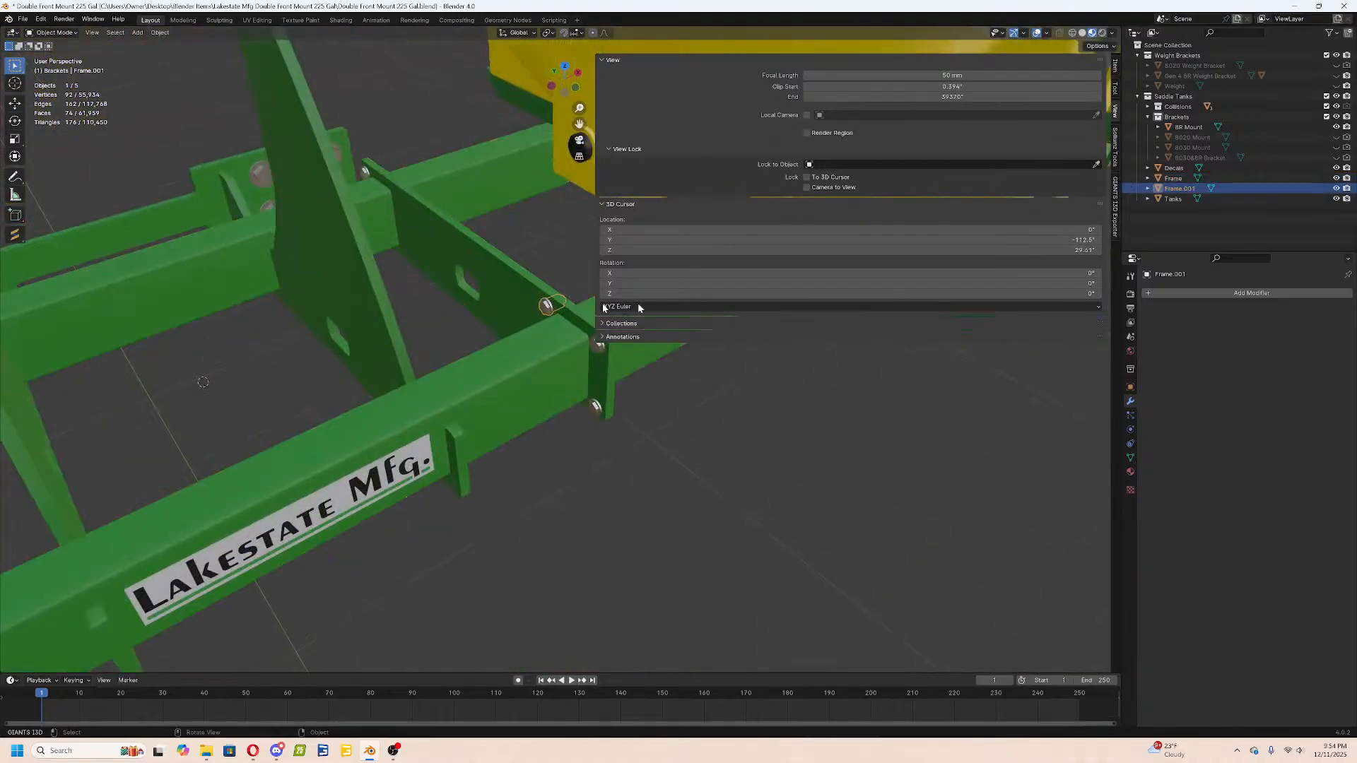
left_click(1197, 291)
right_click(472, 319)
mouse_move(424, 306)
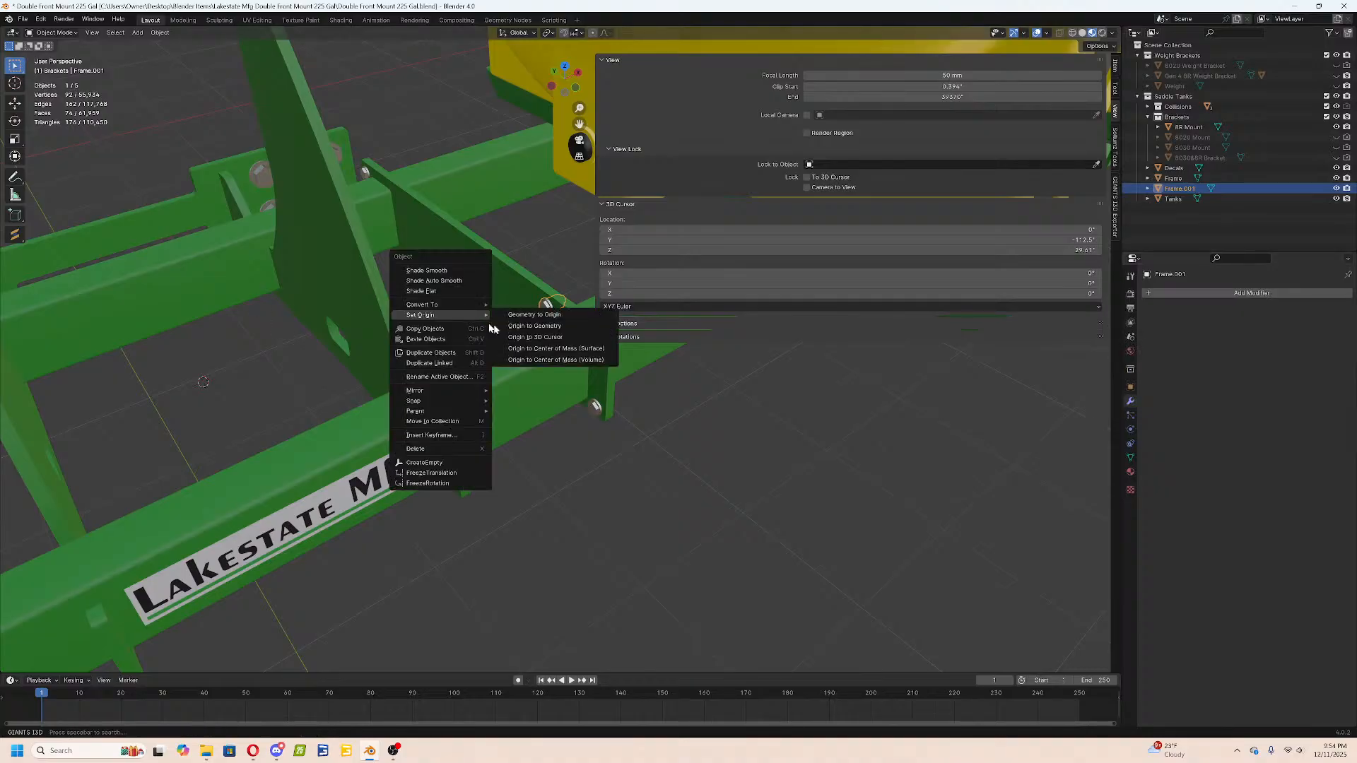
left_click(530, 330)
Mirror the inner bolt about the frame's centre on the X, Y and Z axes and apply the Mirror modifier.
left_click(1195, 293)
left_click(1187, 311)
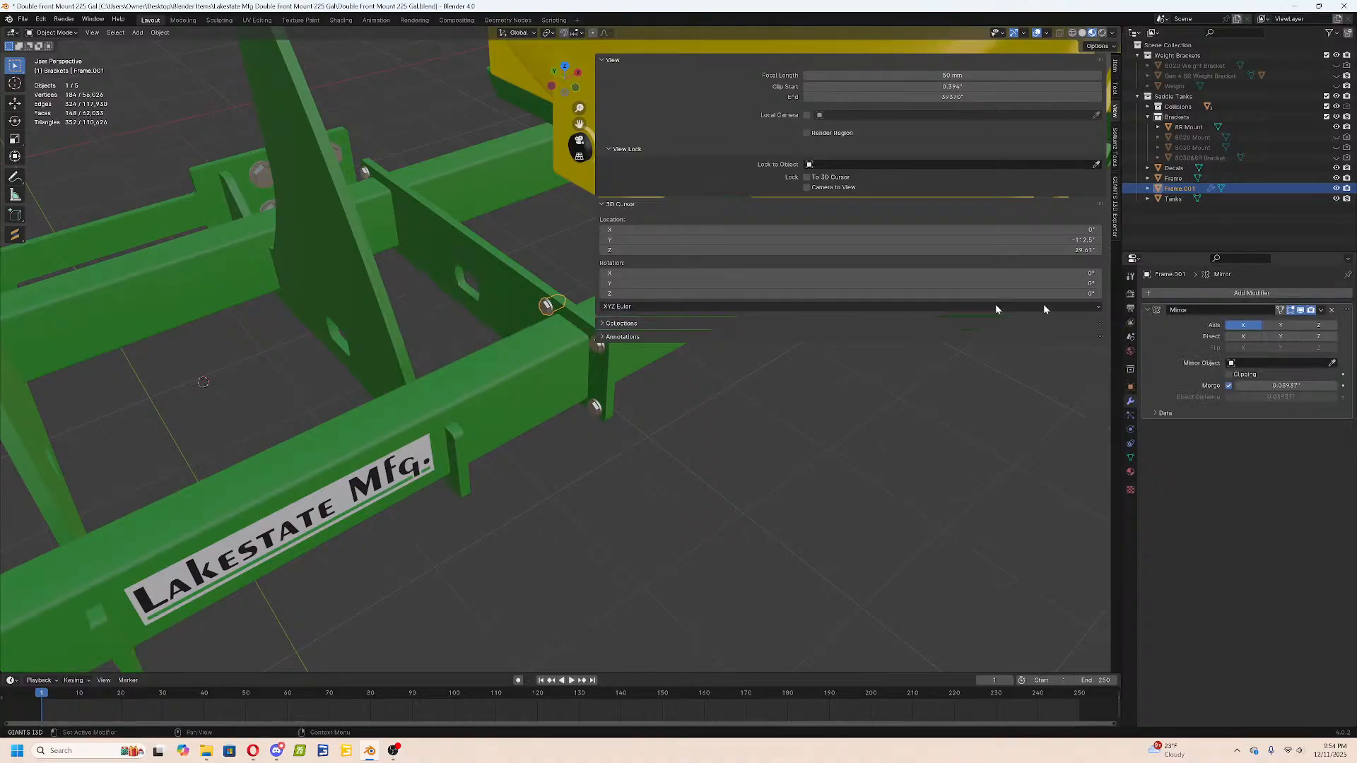
scroll(720, 368, "down", 7)
middle_click_drag(770, 382, 589, 385)
left_click(1321, 310)
left_click(1296, 322)
Join the mirrored inner bolts into the frame object.
middle_click_drag(452, 424, 633, 506)
scroll(636, 495, "up", 3)
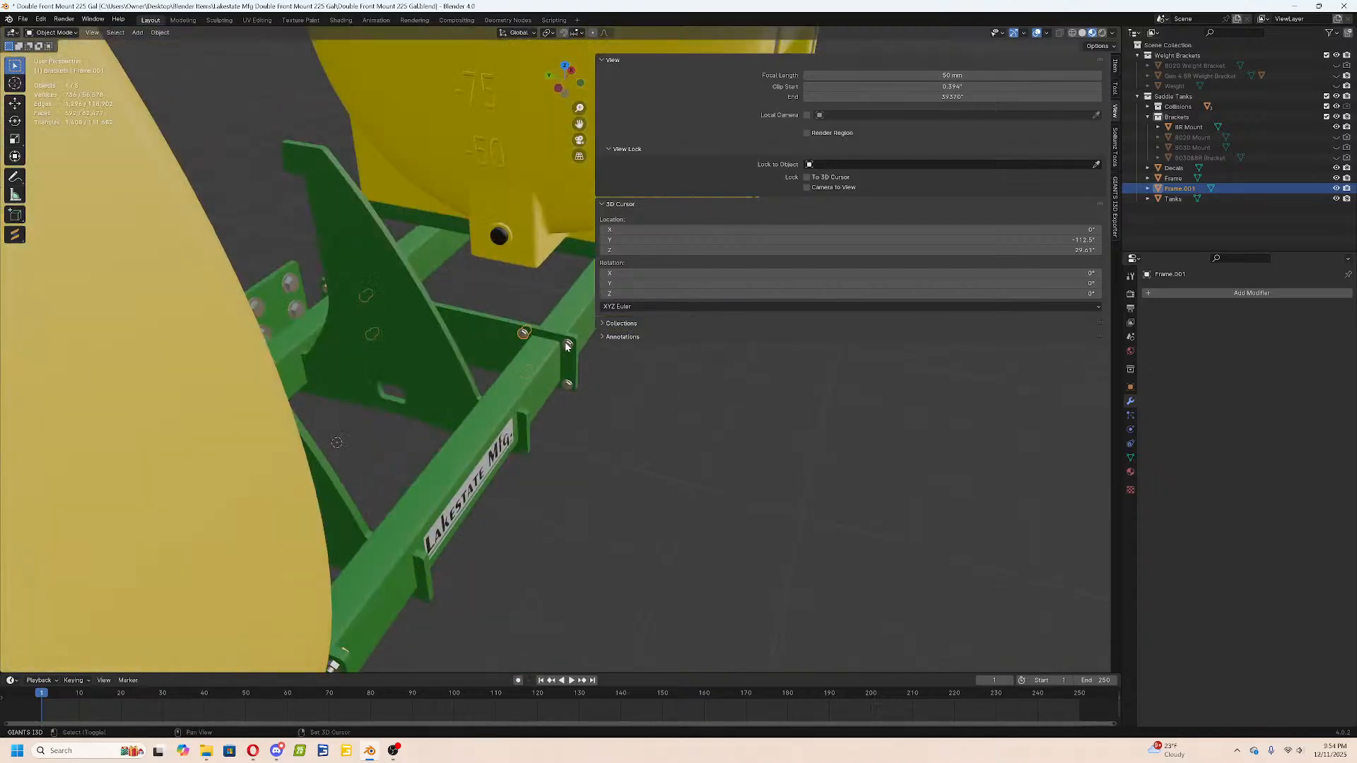
left_click(566, 345, "shift")
key("ctrl+j")
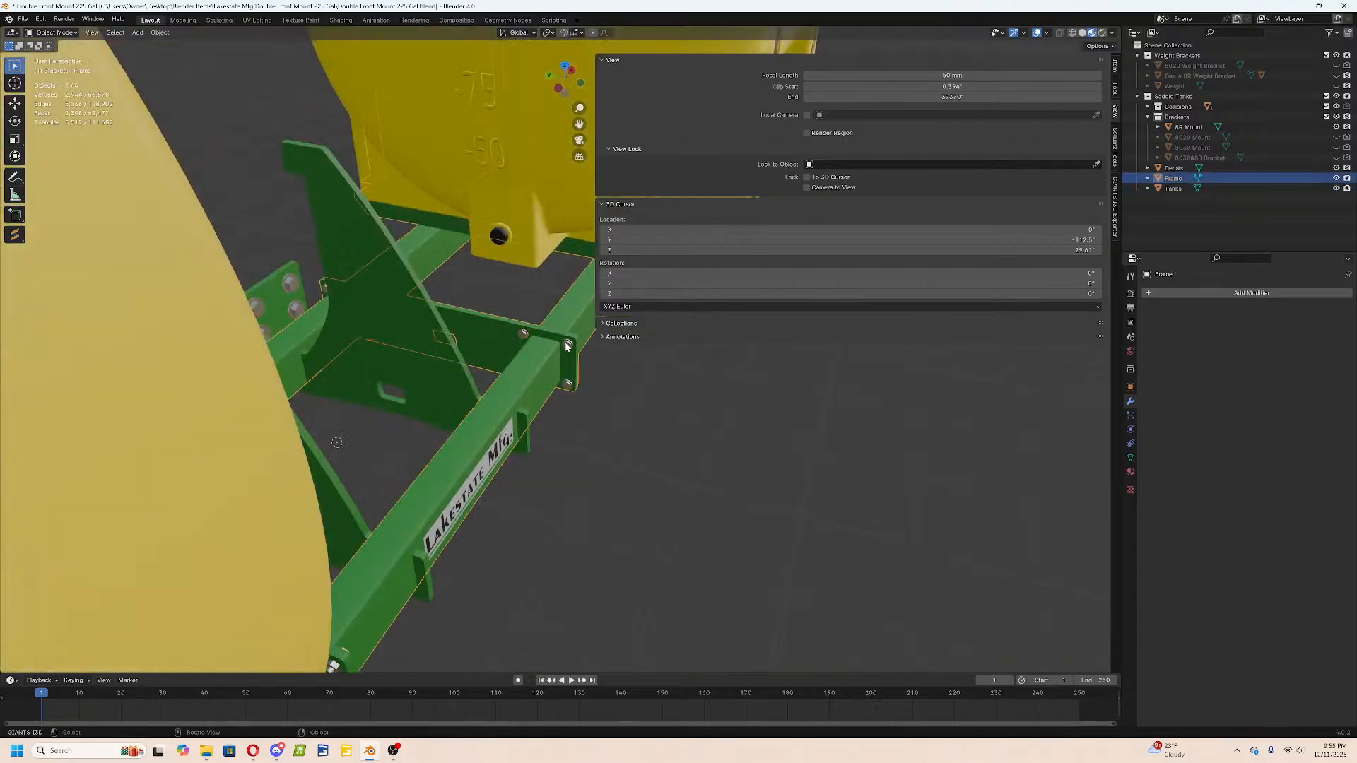
Hide the 3D viewport's sidebar, deselect the frame and save the Blender file.
key("n")
left_click(634, 435)
middle_click_drag(635, 434, 725, 516)
key("ctrl+s")
Try to add edge loops to the frame's cross plate in Edit Mode and undo the cuts.
scroll(511, 388, "up", 4)
scroll(791, 316, "down", 8)
middle_click_drag(640, 523, 784, 267, "shift")
scroll(598, 406, "up", 8)
middle_click_drag(502, 403, 634, 329, "shift")
scroll(634, 329, "up", 3)
left_click(621, 327)
key("Tab")
key("ctrl+r")
left_click(623, 279)
right_click(856, 276)
scroll(856, 276, "down", 6)
middle_click_drag(855, 275, 486, 325, "shift")
key("alt+a")
key("ctrl+z")
key("ctrl+z")
middle_click_drag(286, 380, 456, 402, "shift")
scroll(802, 387, "up", 5)
key("ctrl+z")
Cut two edge loops around the narrow edge of the first cross plate and scale them closer together along X.
key("ctrl+r")
scroll(655, 378, "up", 1)
left_click(655, 378)
right_click(655, 379)
key("s")
key("x")
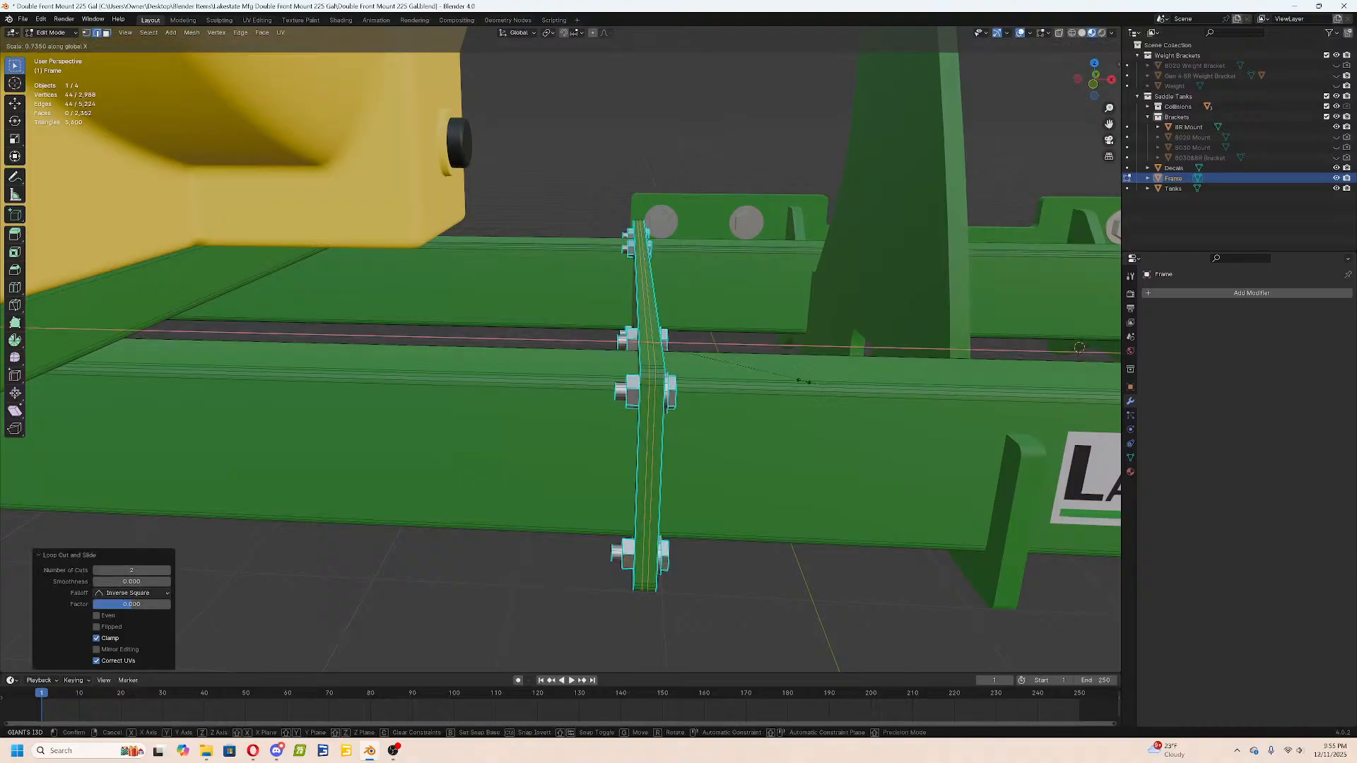
left_click(692, 349)
scroll(744, 370, "down", 5)
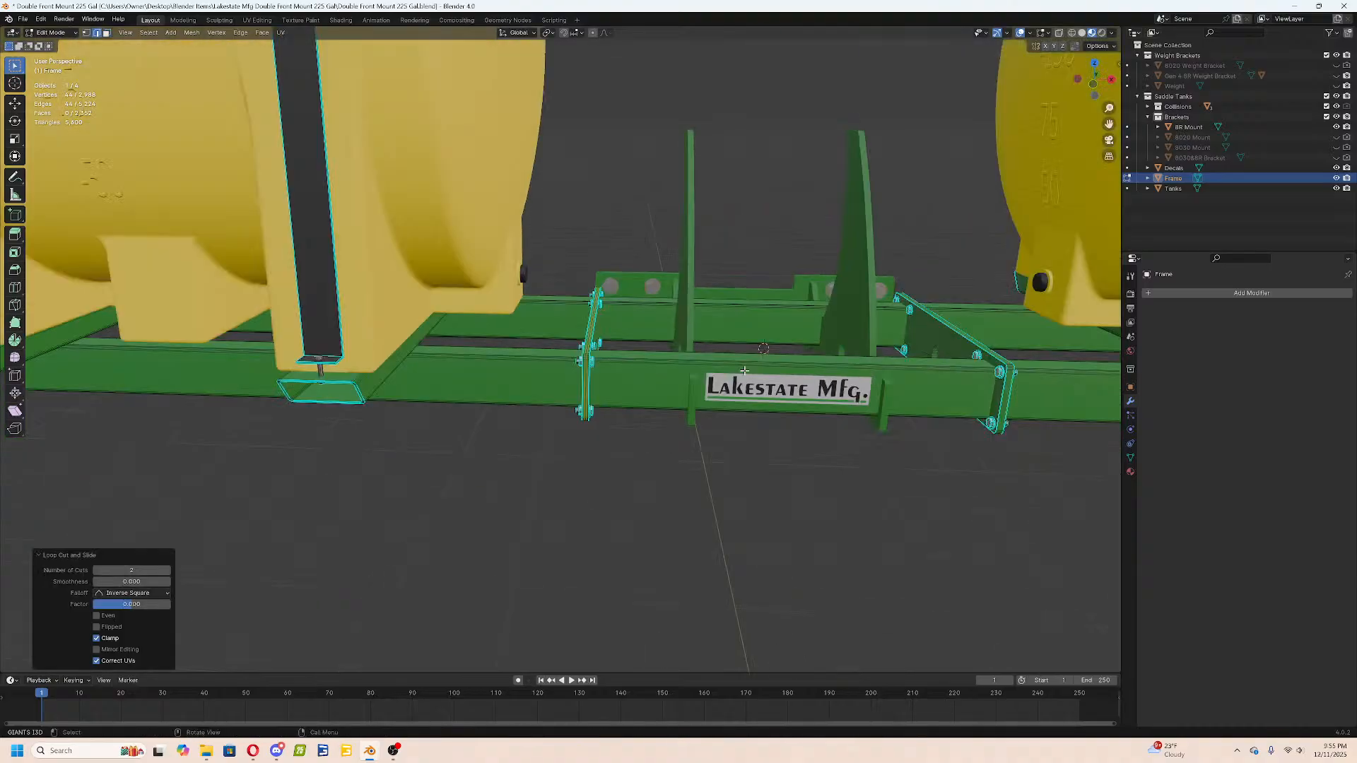
Cut two edge loops around the narrow edge of the opposite cross plate without sliding them.
middle_click_drag(983, 396, 640, 413, "shift")
key("a")
key("a")
scroll(640, 414, "up", 4)
key("ctrl+r")
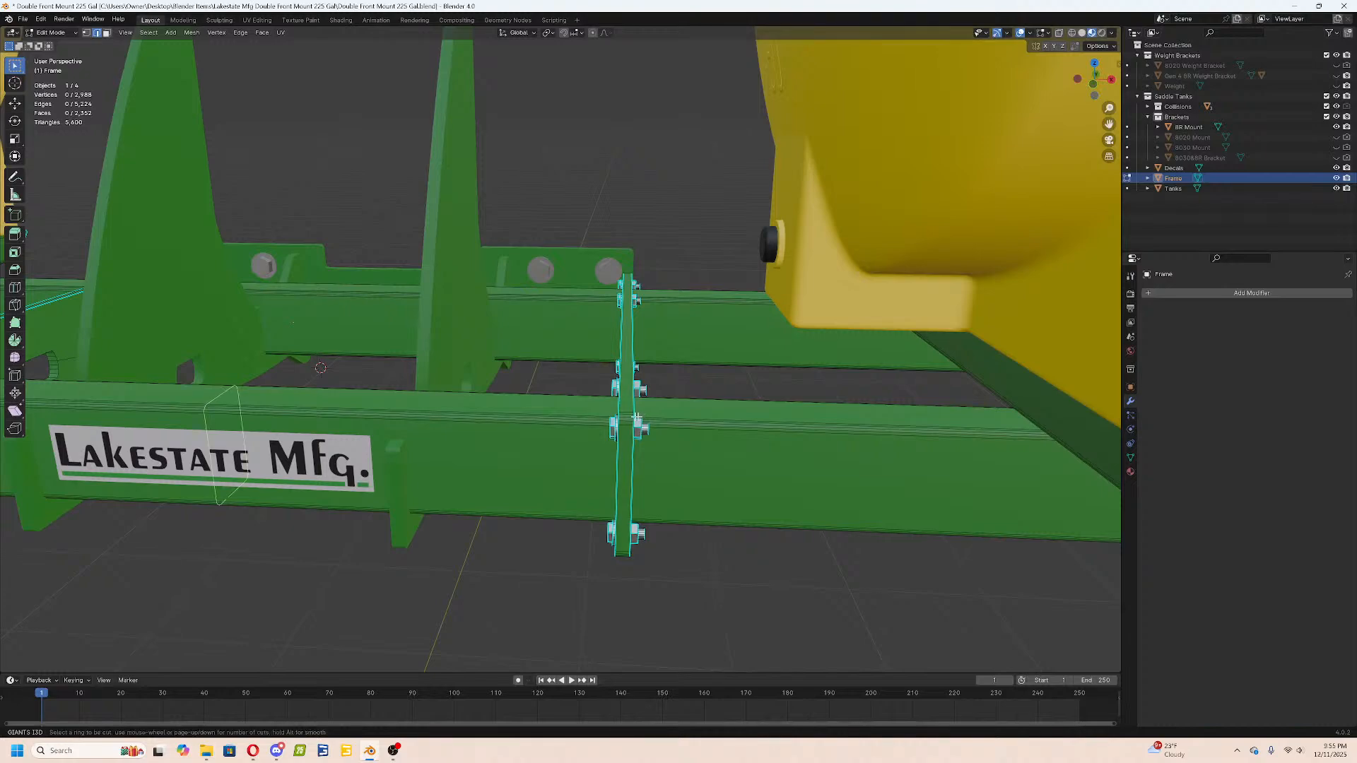
scroll(628, 412, "up", 1)
left_click(627, 412)
right_click(628, 413)
middle_click_drag(628, 413, 679, 409)
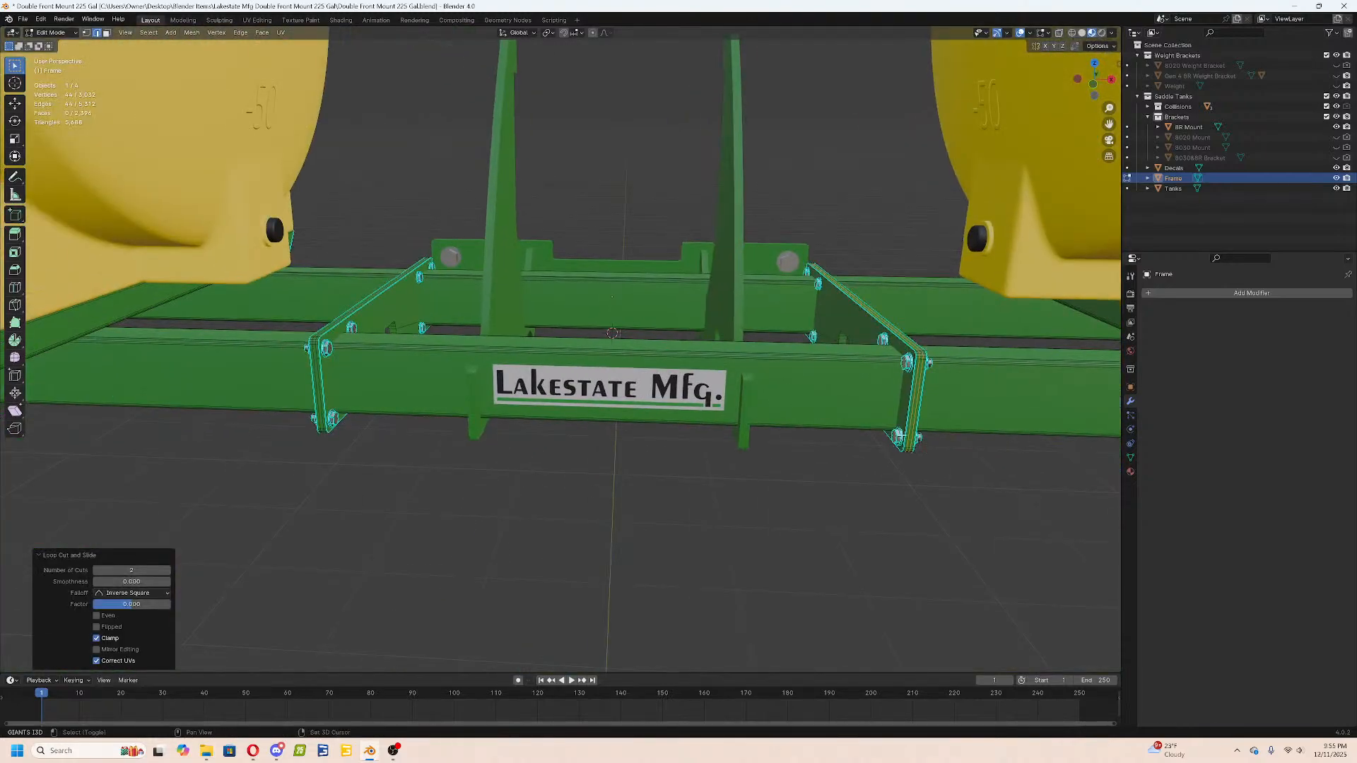
Scale the opposite cross plate's two edge loops along X by 0.2 to bring them closer together.
middle_click_drag(900, 435, 549, 440, "shift")
scroll(550, 440, "up", 5)
key("s")
key("x")
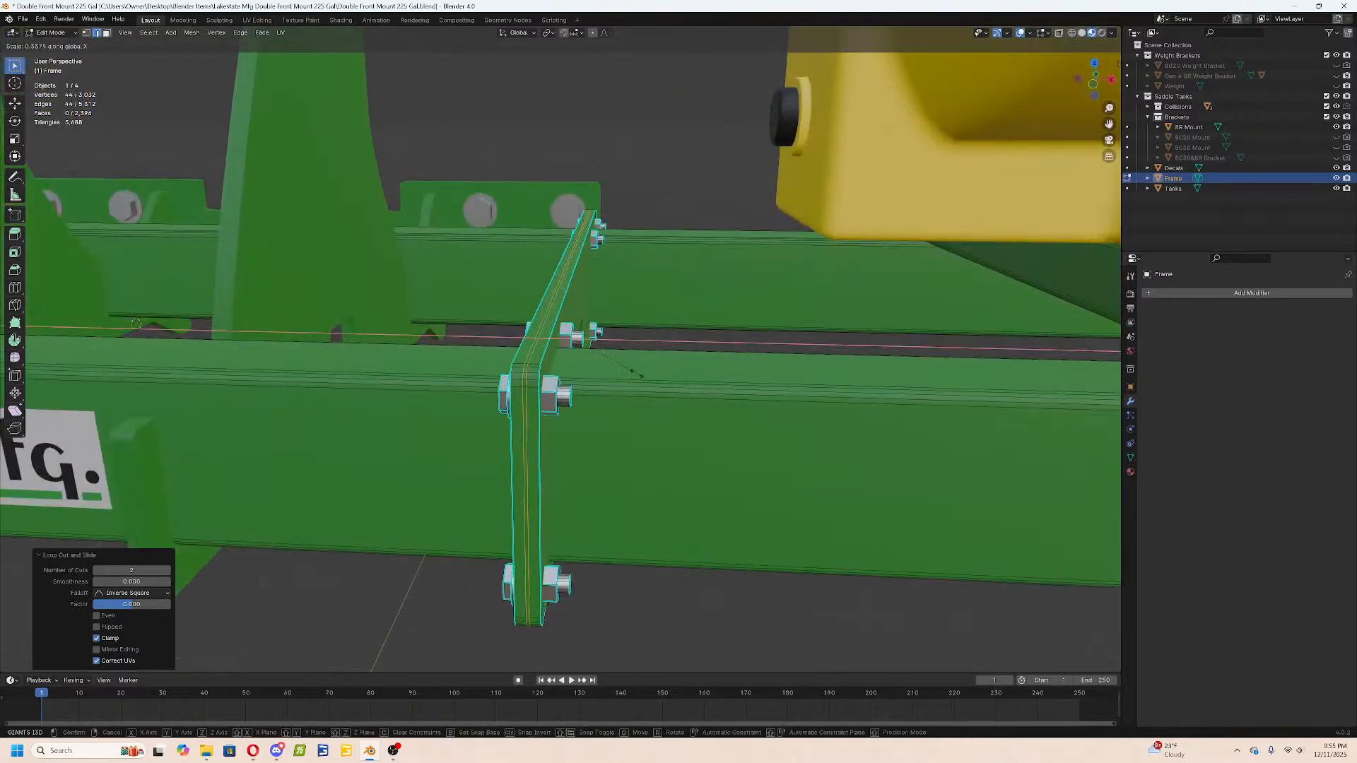
left_click(607, 357)
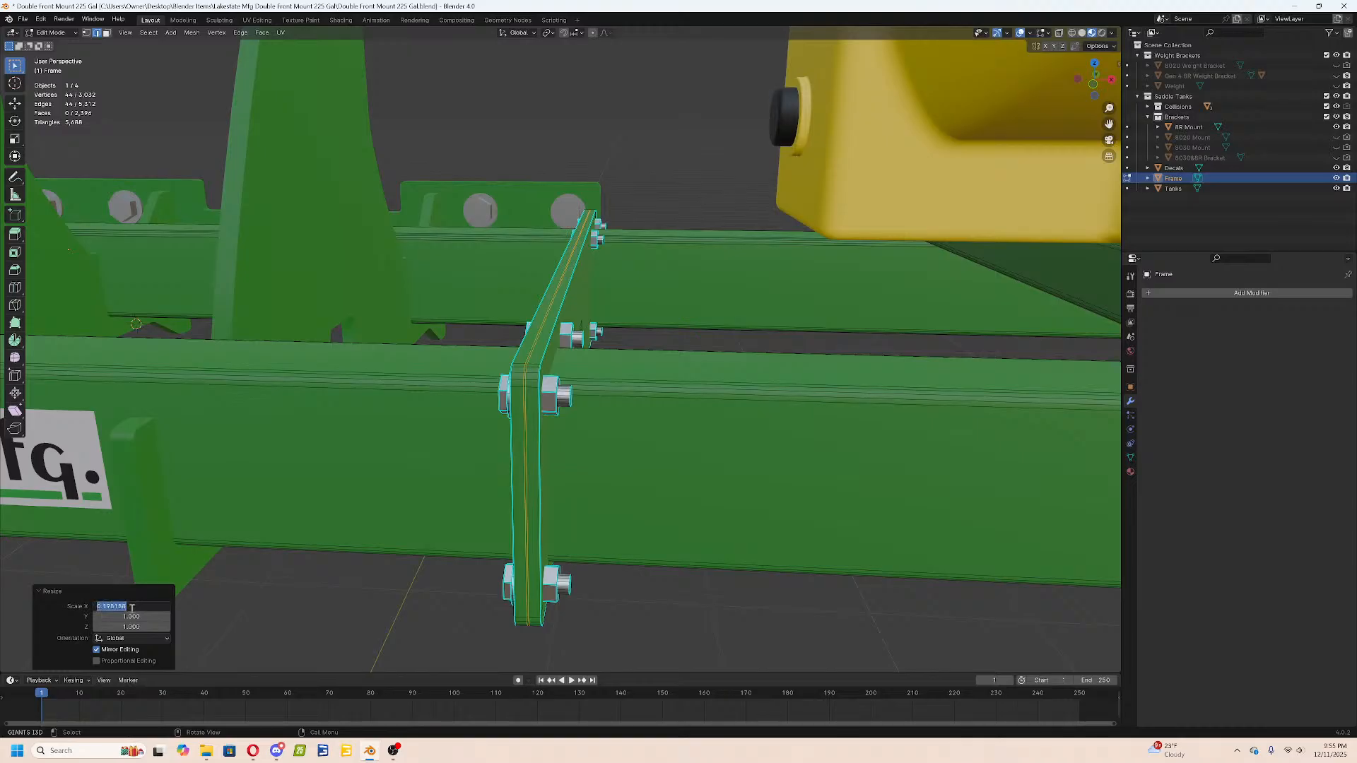
type("3")
key("Return")
scroll(486, 404, "up", 4)
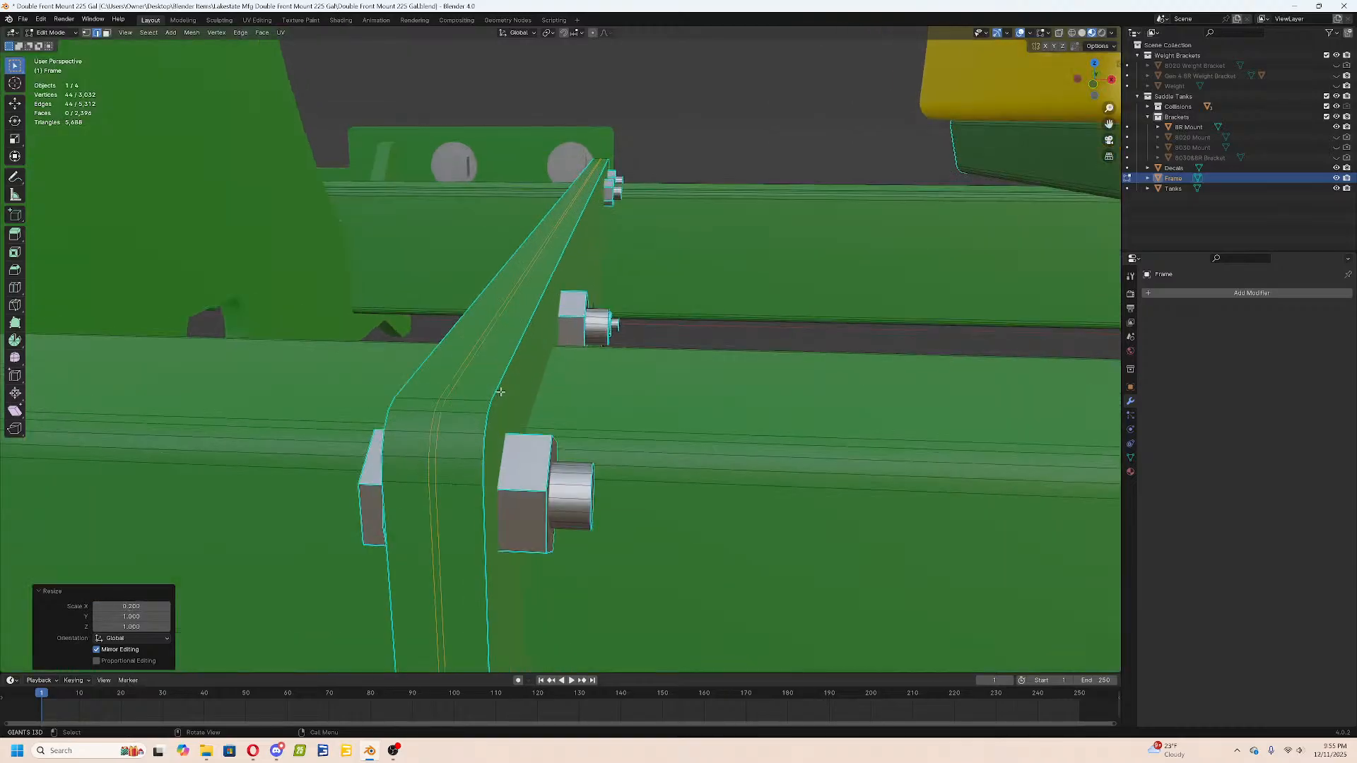
Select the narrow face loop along the cross plate's edge and try to extrude and scale it along X.
key("ctrl+z")
key("ctrl+z")
left_click(107, 32)
key("a")
key("a")
left_click(437, 422, "alt")
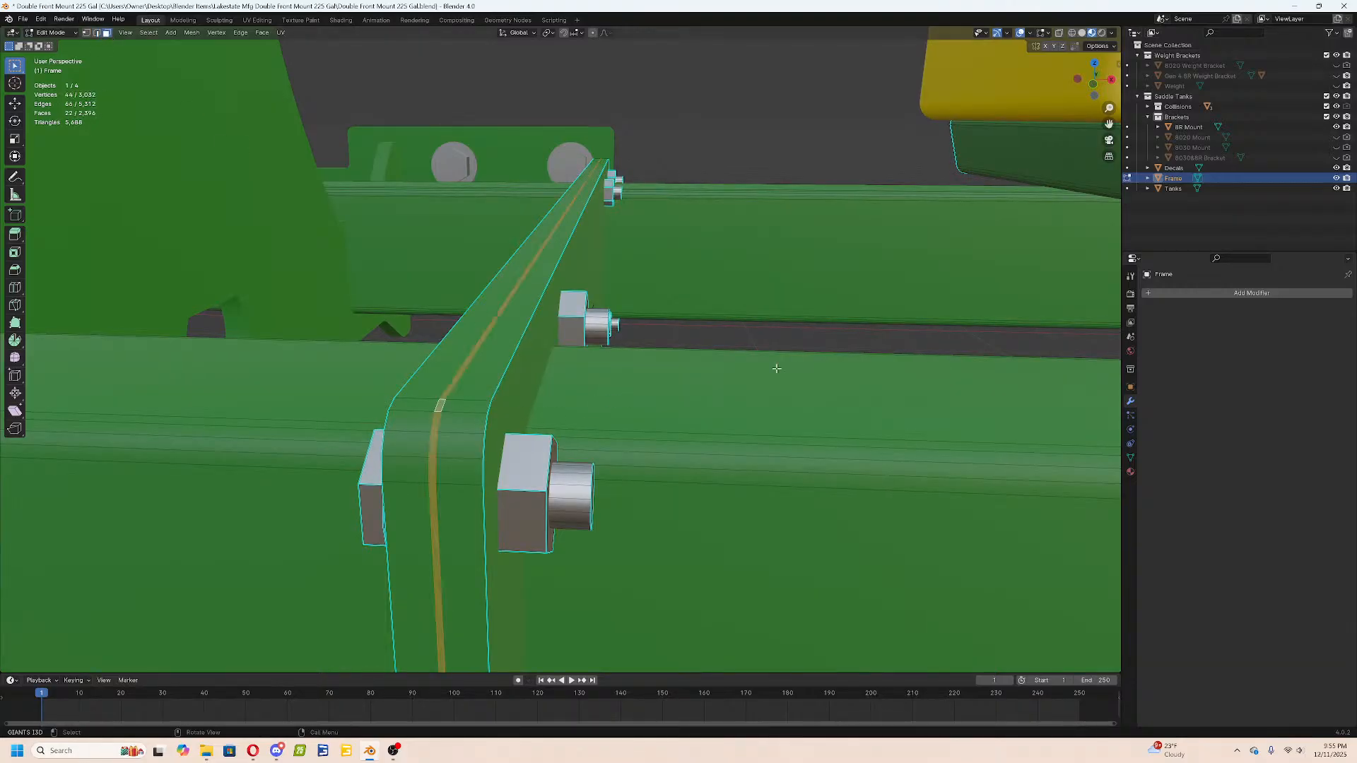
key("e")
key("s")
key("x")
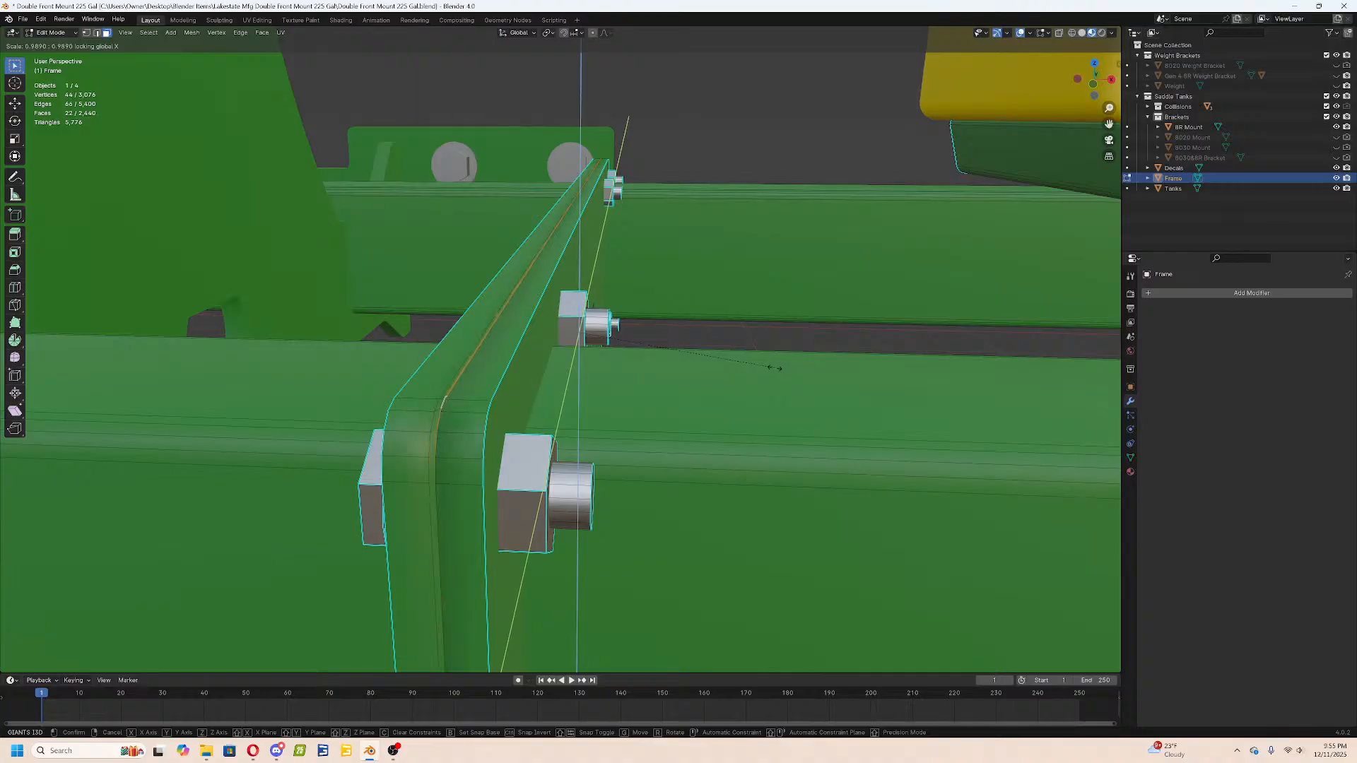
right_click(775, 368)
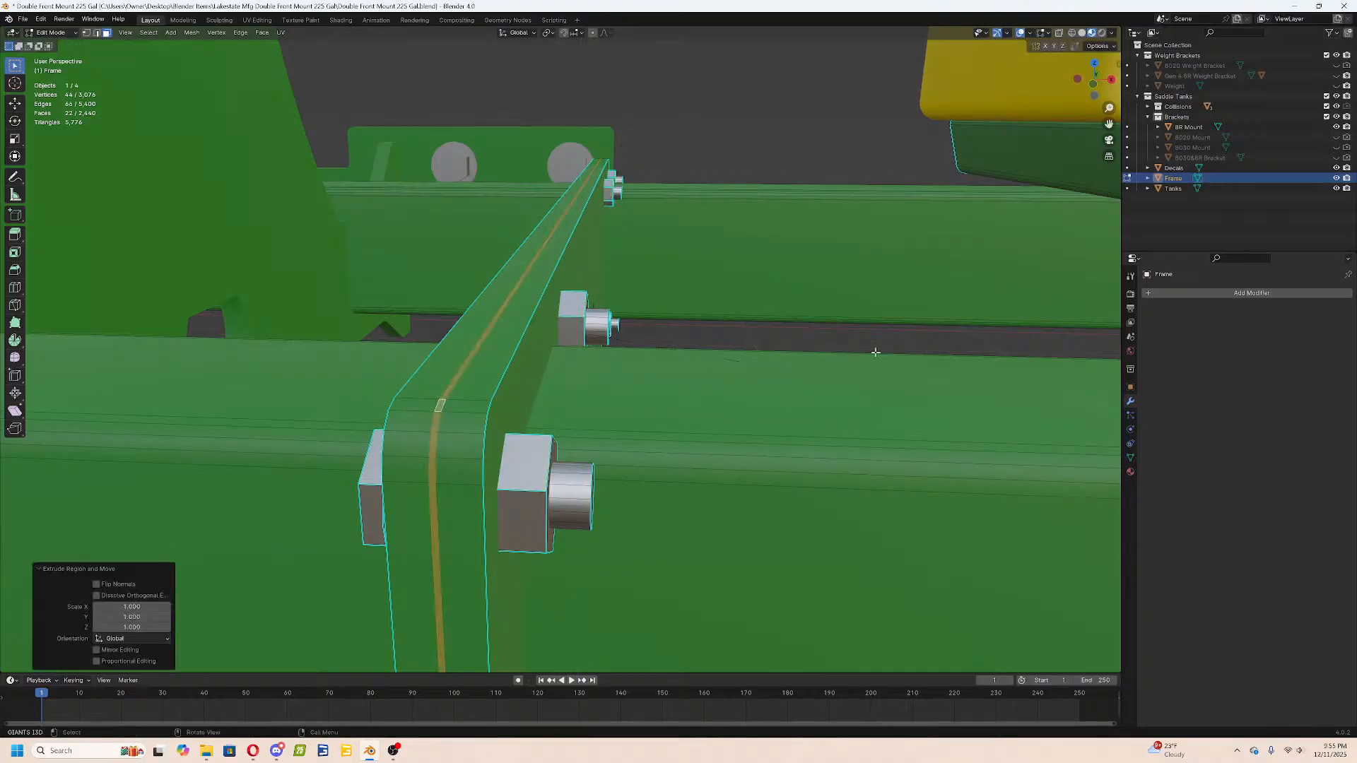
Undo the extrusion and the edge loops on both cross plates, and return to Object Mode.
key("ctrl+z")
key("ctrl+z")
key("ctrl+z")
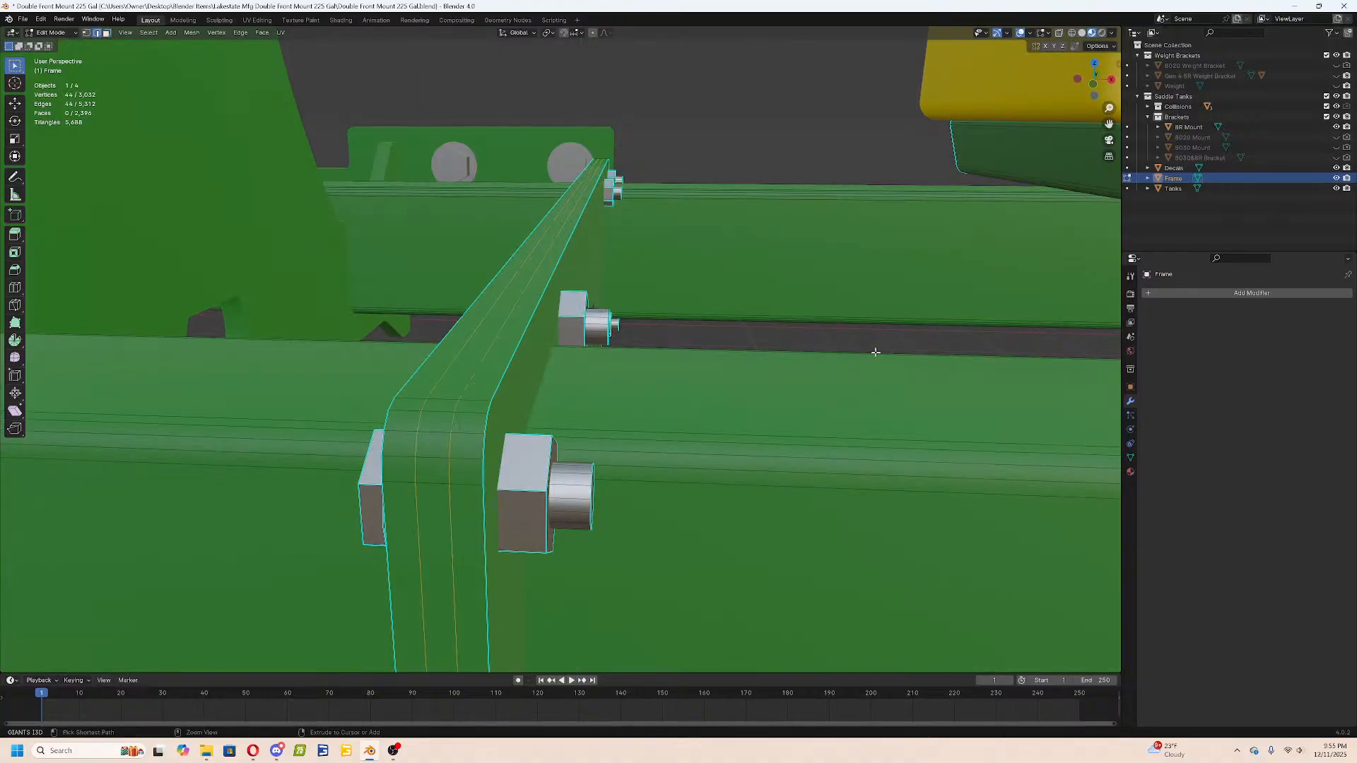
scroll(876, 352, "down", 4)
middle_click_drag(494, 374, 681, 371, "shift")
middle_click_drag(92, 360, 651, 369, "shift")
middle_click_drag(237, 333, 573, 347, "shift")
key("ctrl+z")
key("ctrl+z")
key("Tab")
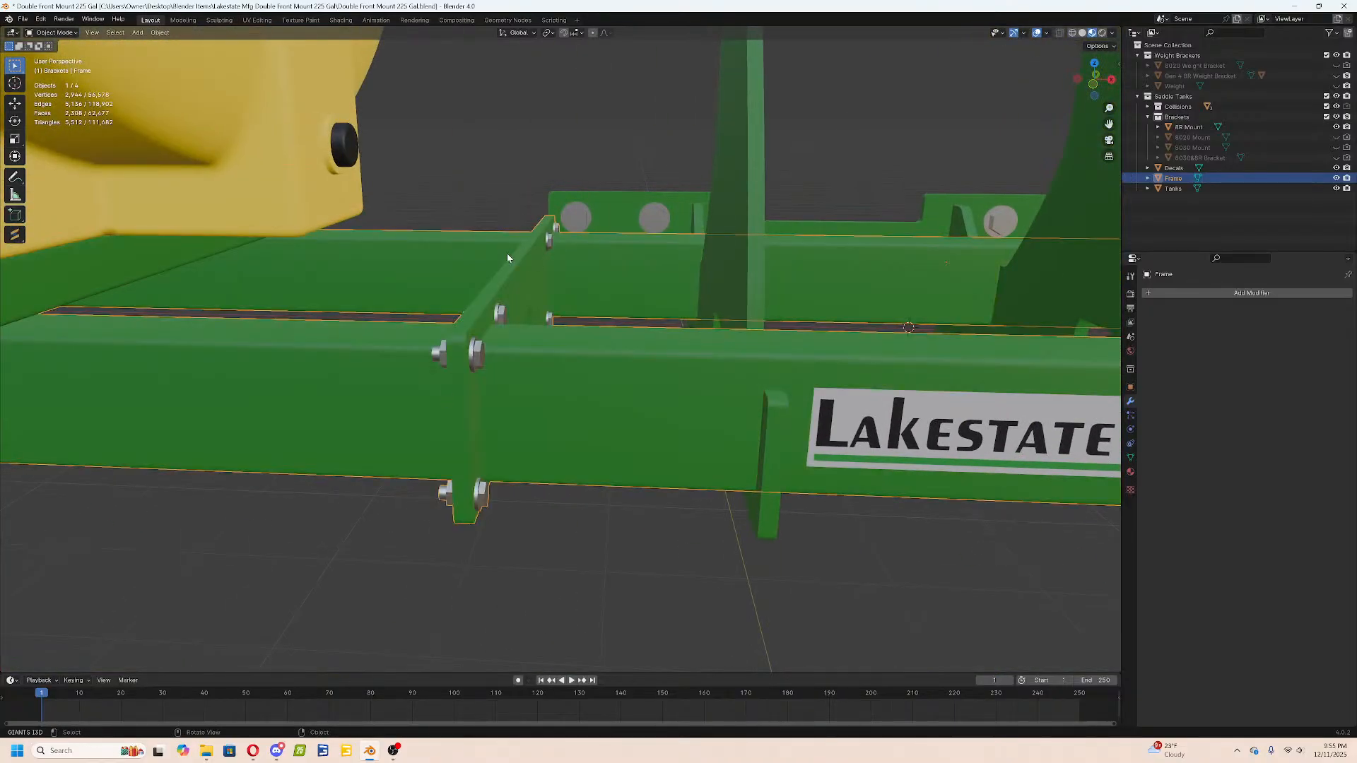
Hide the tanks temporarily to inspect the frame and its bolted cross plates, and unhide them.
left_click(548, 490)
scroll(549, 489, "down", 8)
middle_click_drag(672, 452, 557, 550)
scroll(485, 602, "down", 5)
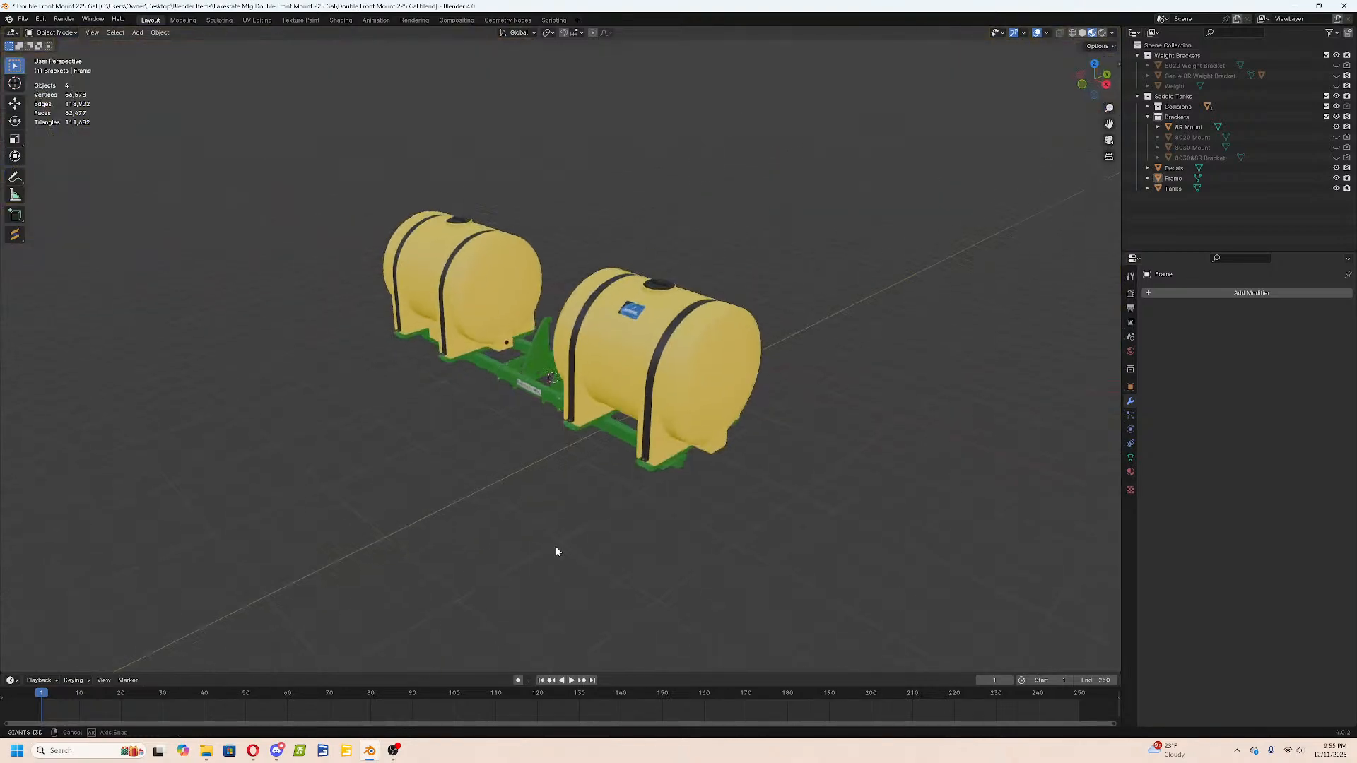
left_click(706, 427)
key("Tab")
middle_click_drag(414, 399, 618, 404)
key("Tab")
key("h")
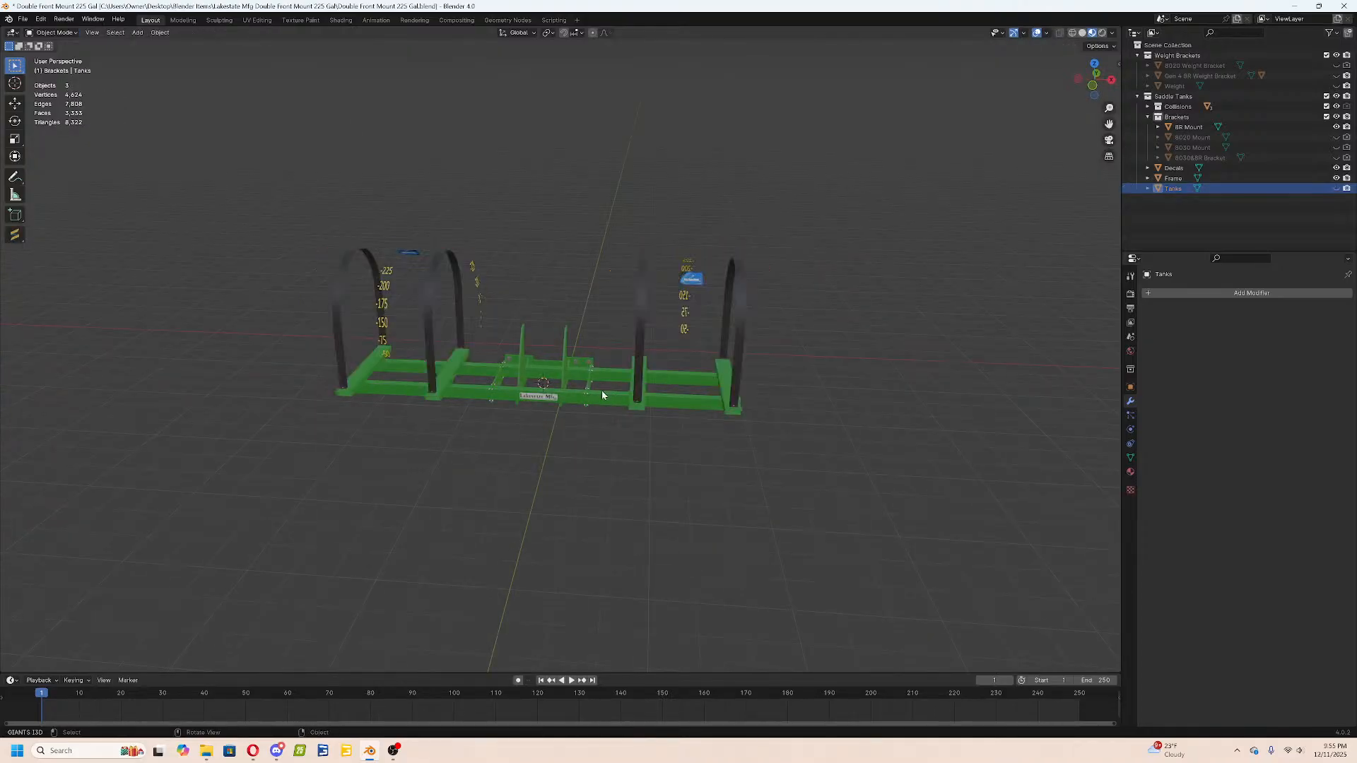
left_click(606, 394)
left_click(548, 448)
middle_click_drag(548, 448, 884, 389)
scroll(491, 439, "up", 5)
scroll(430, 356, "up", 6)
scroll(713, 418, "down", 10)
key("alt+h")
Examine the bolted cross plates and the mount bracket between the two tanks from several angles.
scroll(707, 420, "up", 2)
scroll(566, 463, "up", 8)
scroll(743, 484, "down", 3)
scroll(742, 483, "up", 2)
scroll(720, 442, "down", 2)
middle_click_drag(650, 470, 727, 506)
scroll(720, 445, "down", 4)
scroll(626, 443, "up", 5)
left_click(573, 418)
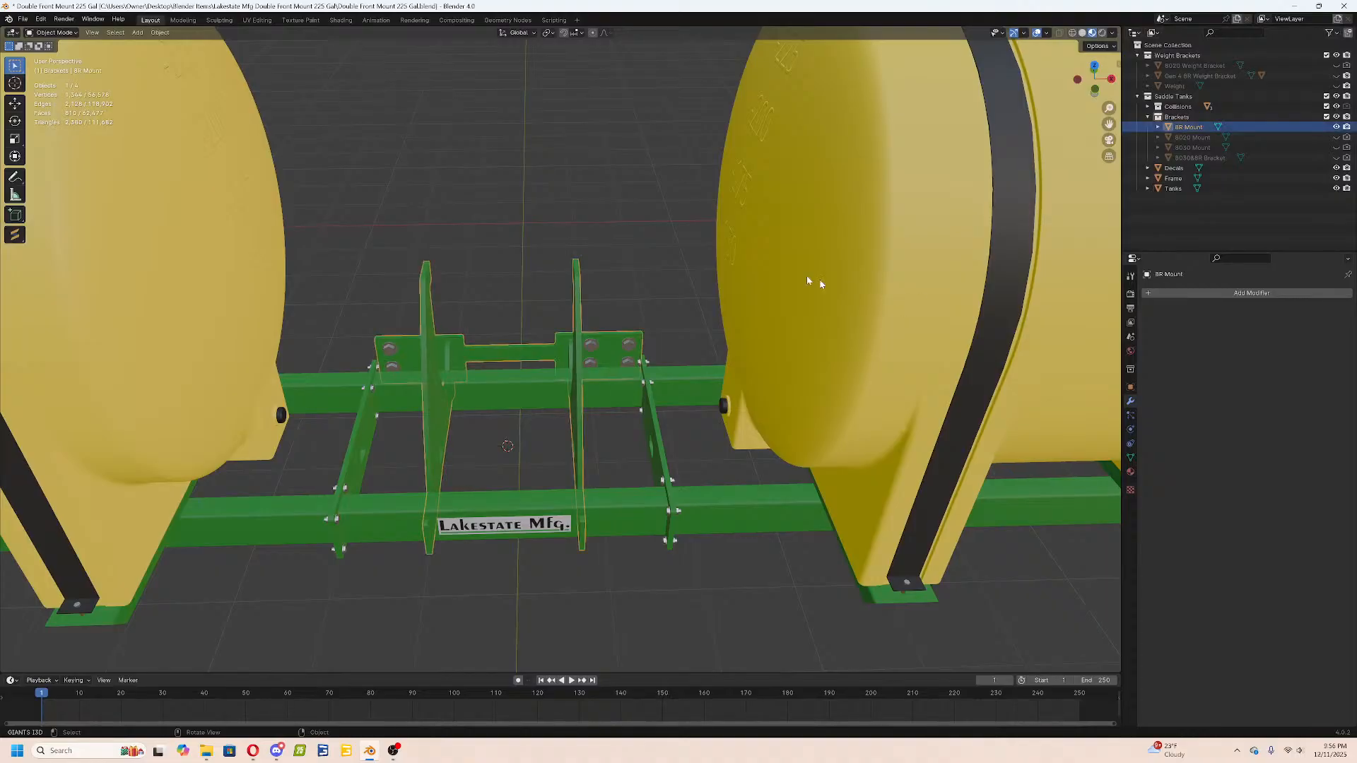
middle_click_drag(684, 172, 419, 404)
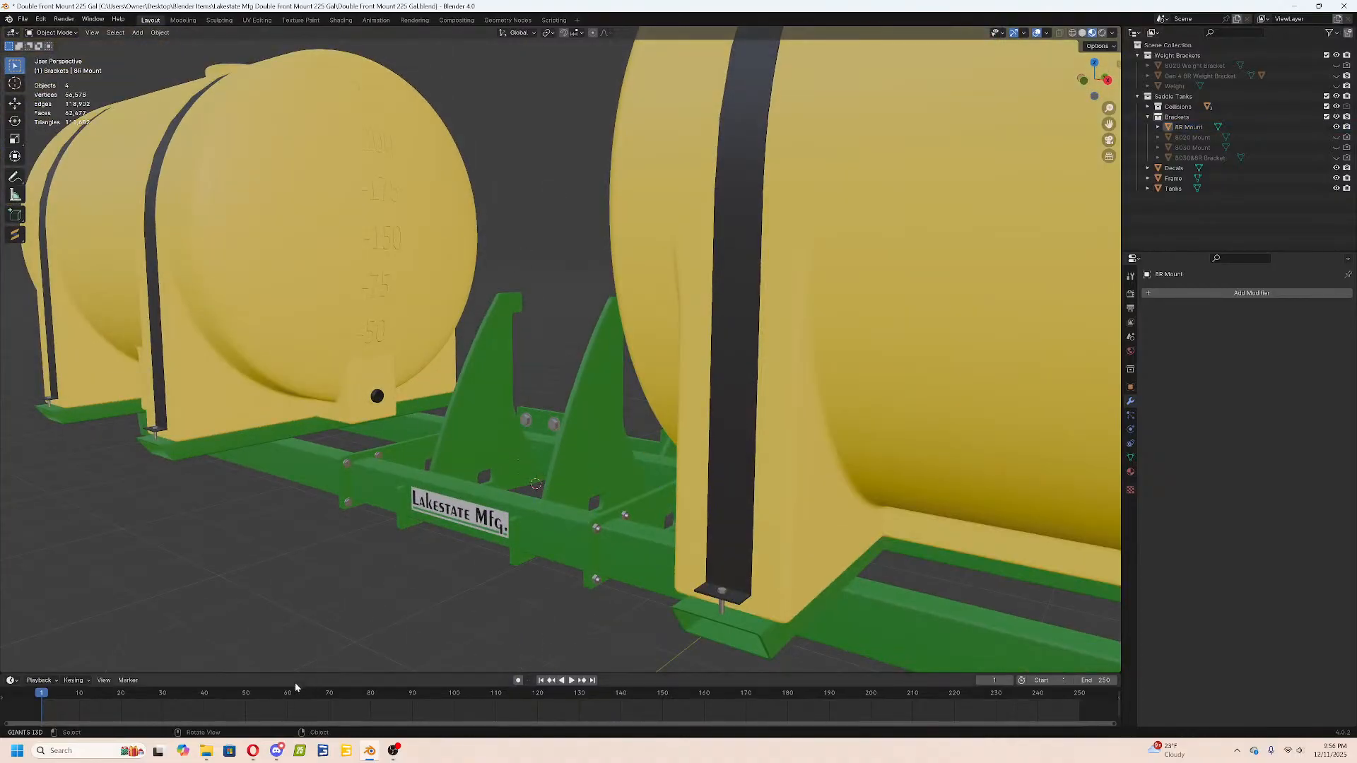
Switch to File Explorer, open the FS25_CaseIH_AFS_Magnum folder in mods and select magnumT4B.xml.
left_click(274, 755)
left_click(206, 755)
scroll(626, 460, "down", 3)
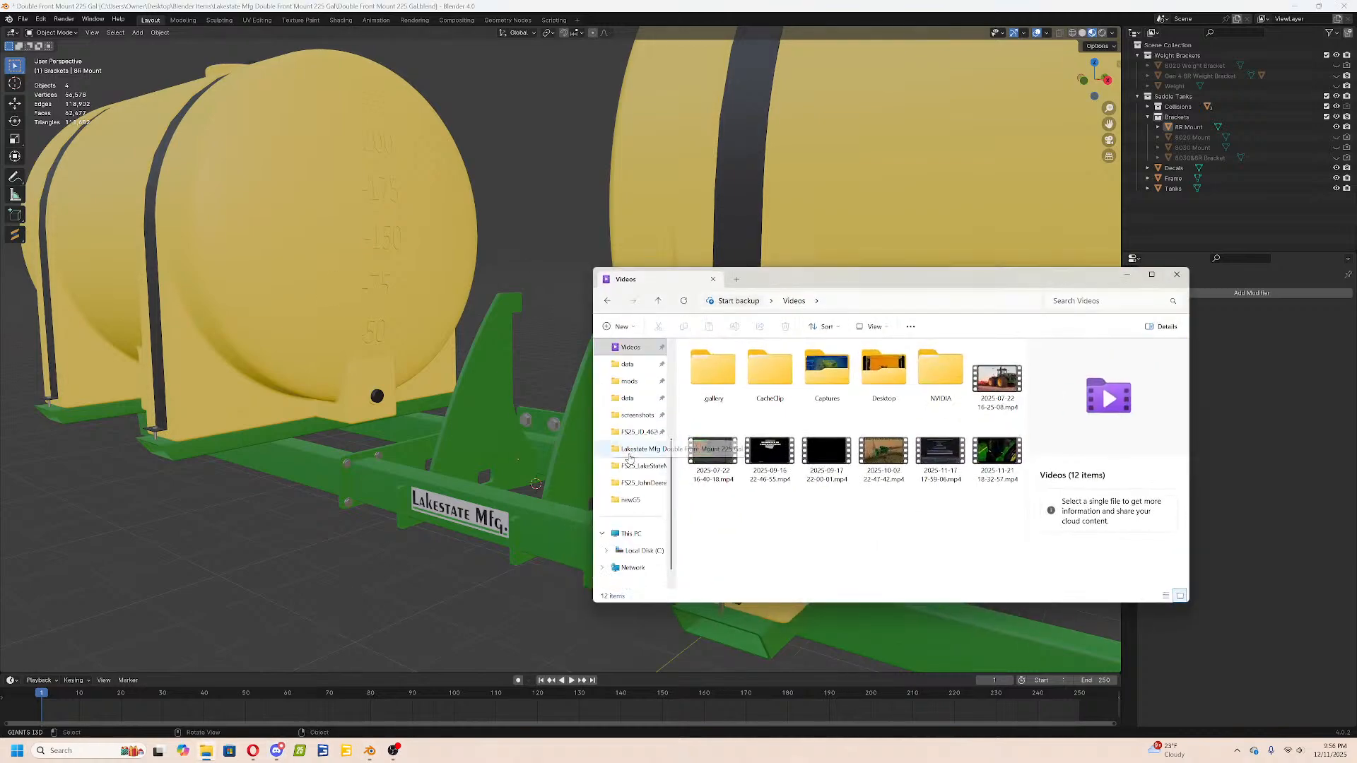
left_click(629, 381)
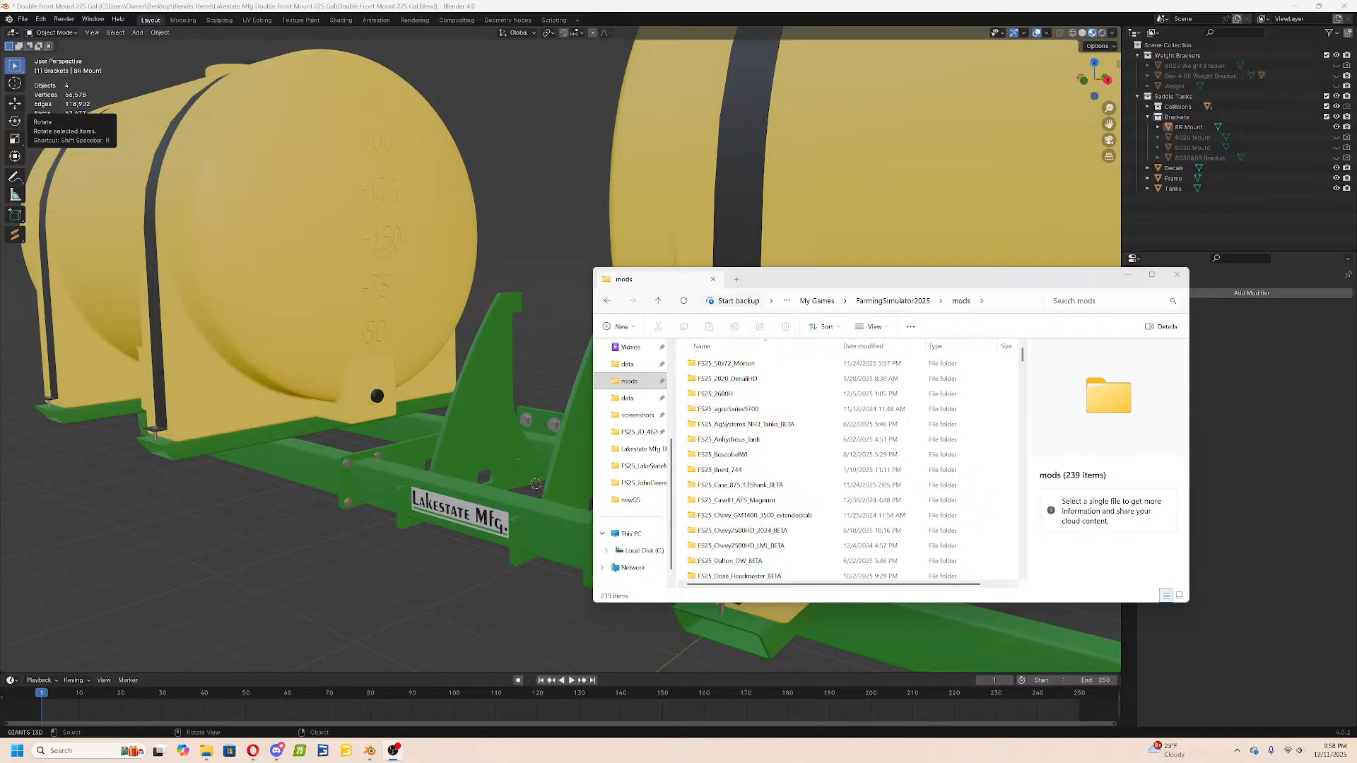
scroll(812, 469, "down", 4)
scroll(784, 452, "up", 4)
scroll(763, 431, "down", 1)
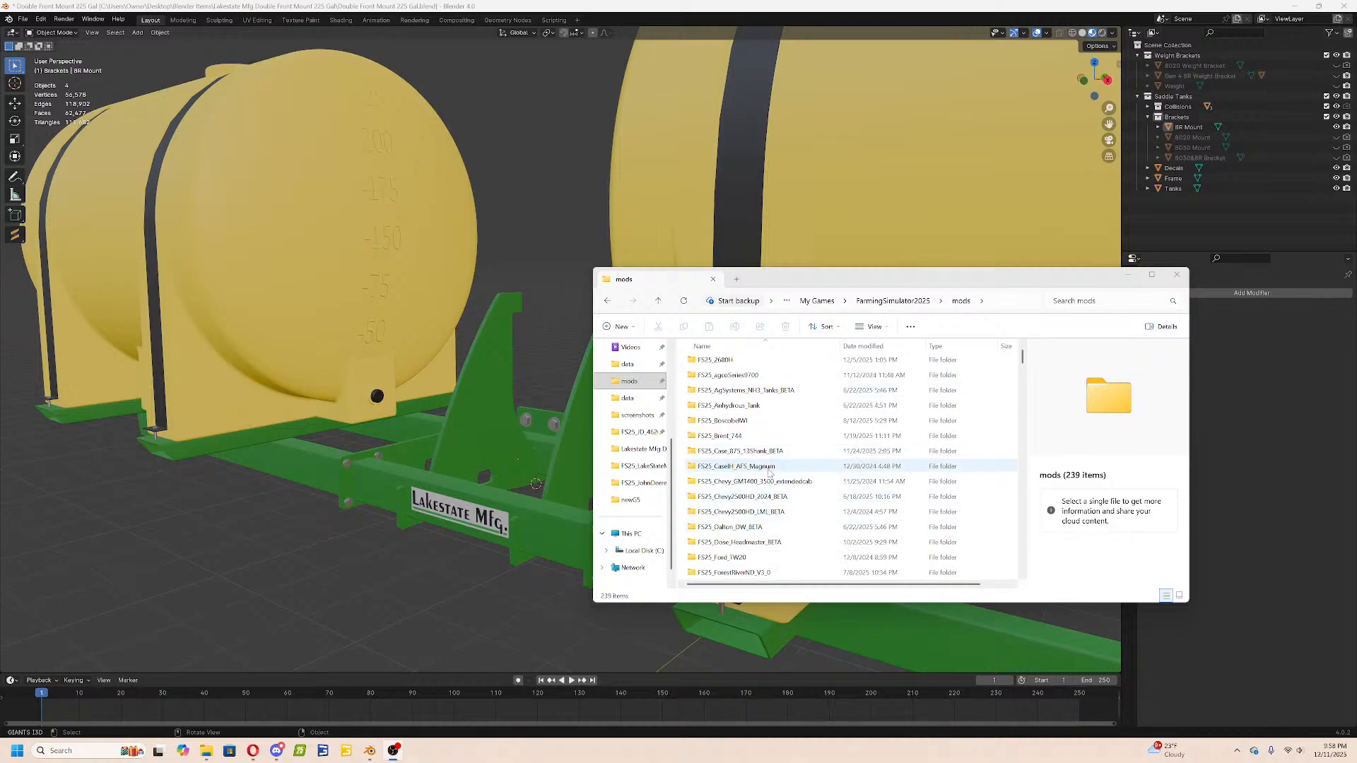
double_click(735, 466)
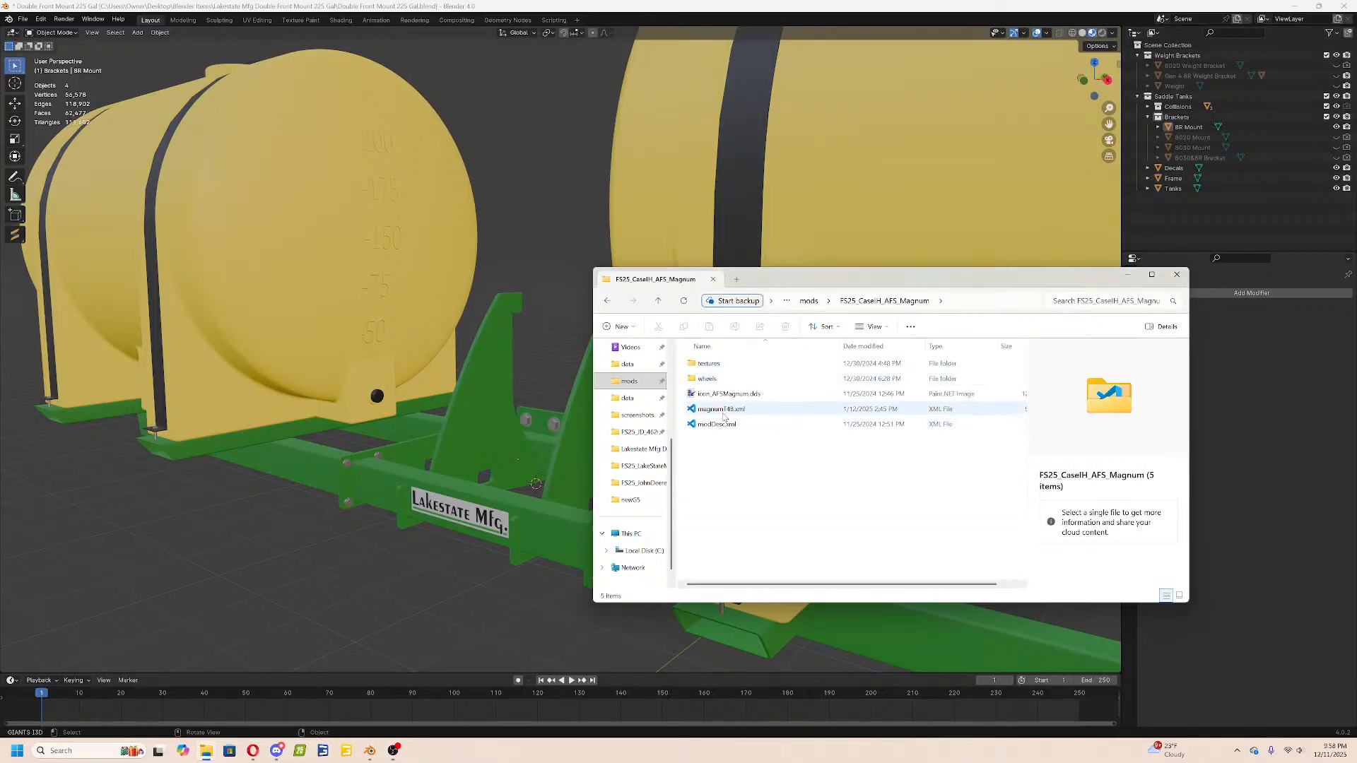
left_click(728, 394)
left_click(728, 410)
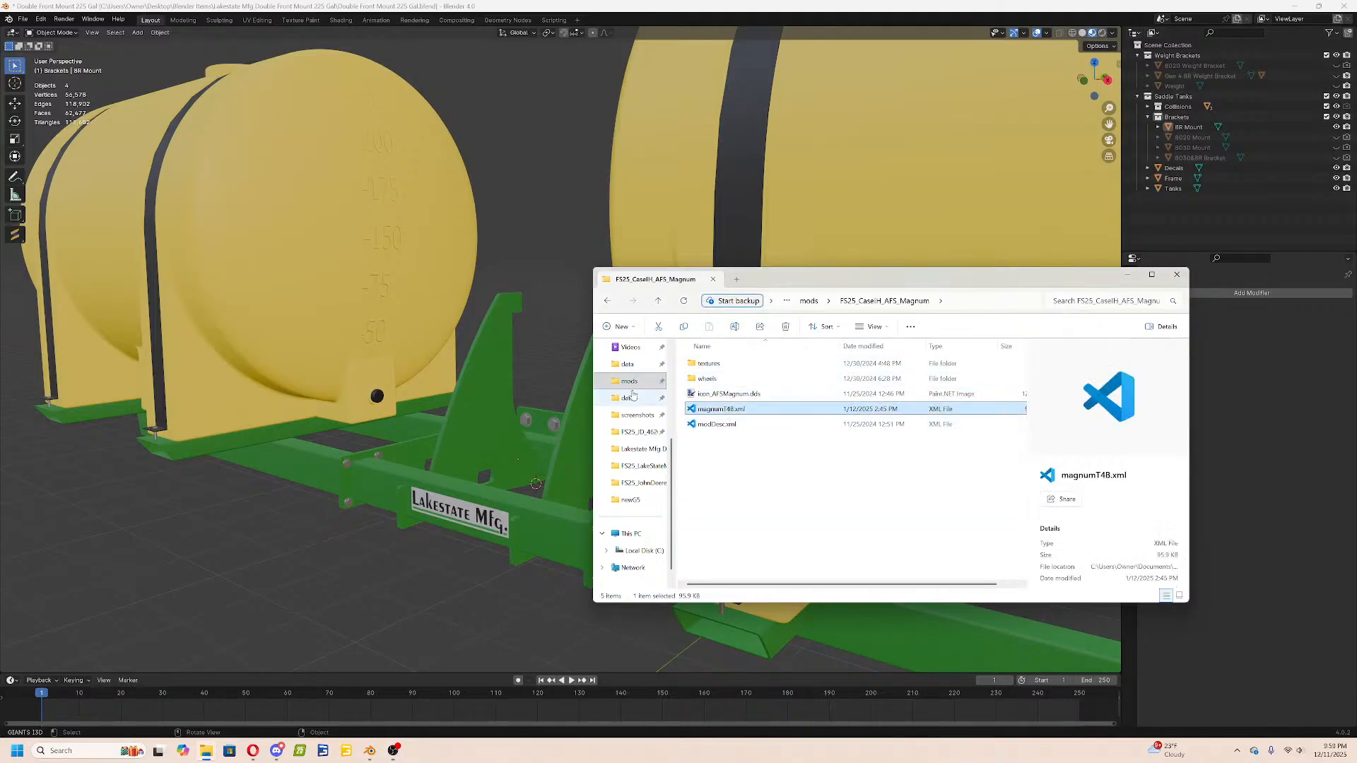
Open the magnumT4B folder under vehicles > caseIH in the Farming Simulator 2025 data folder.
left_click(627, 364)
double_click(709, 573)
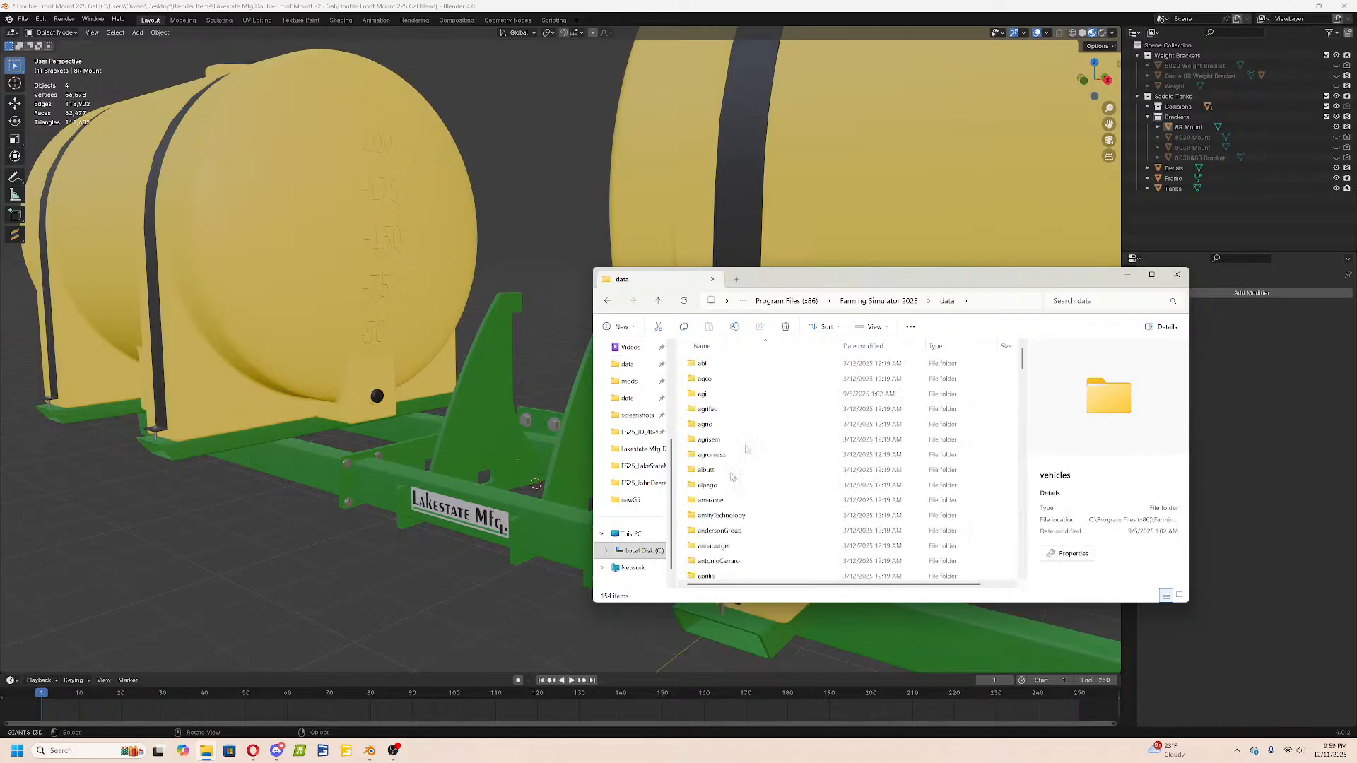
double_click(749, 422)
scroll(749, 423, "down", 2)
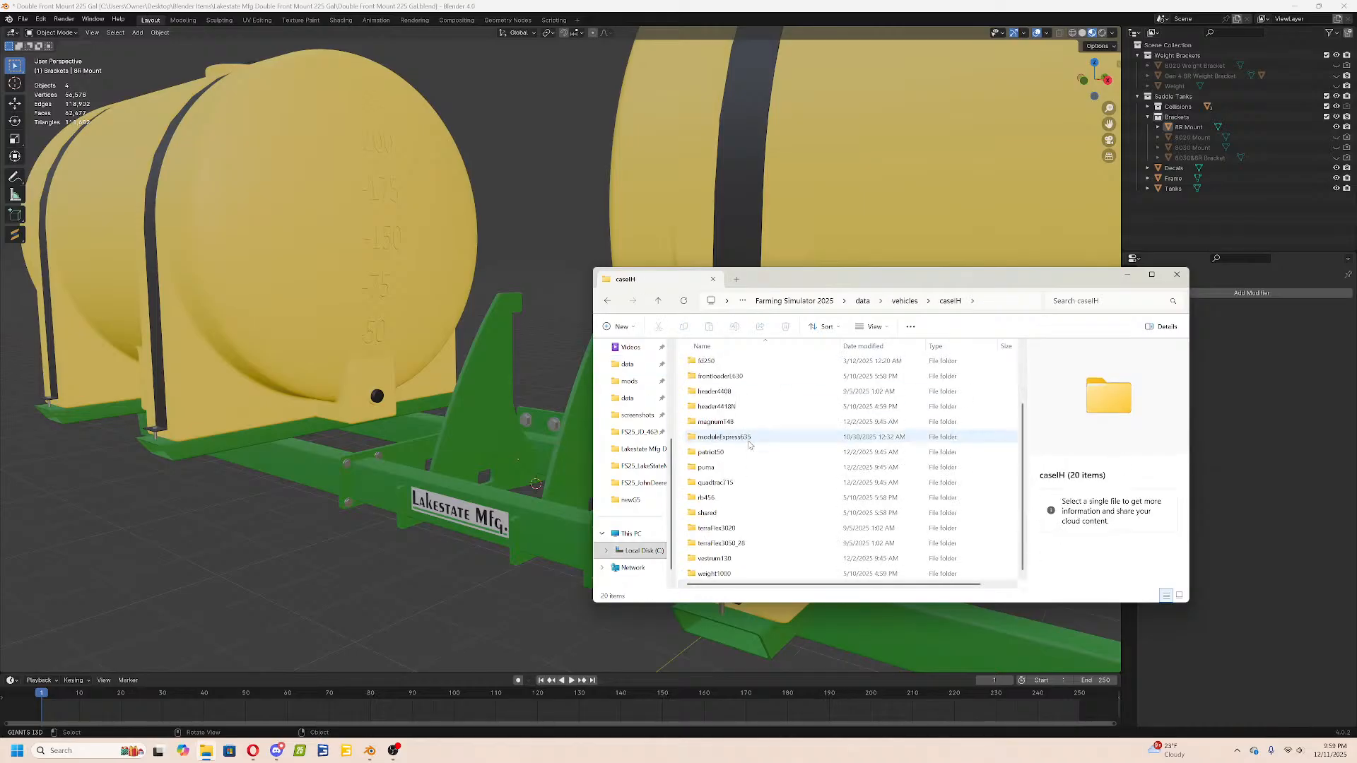
double_click(751, 427)
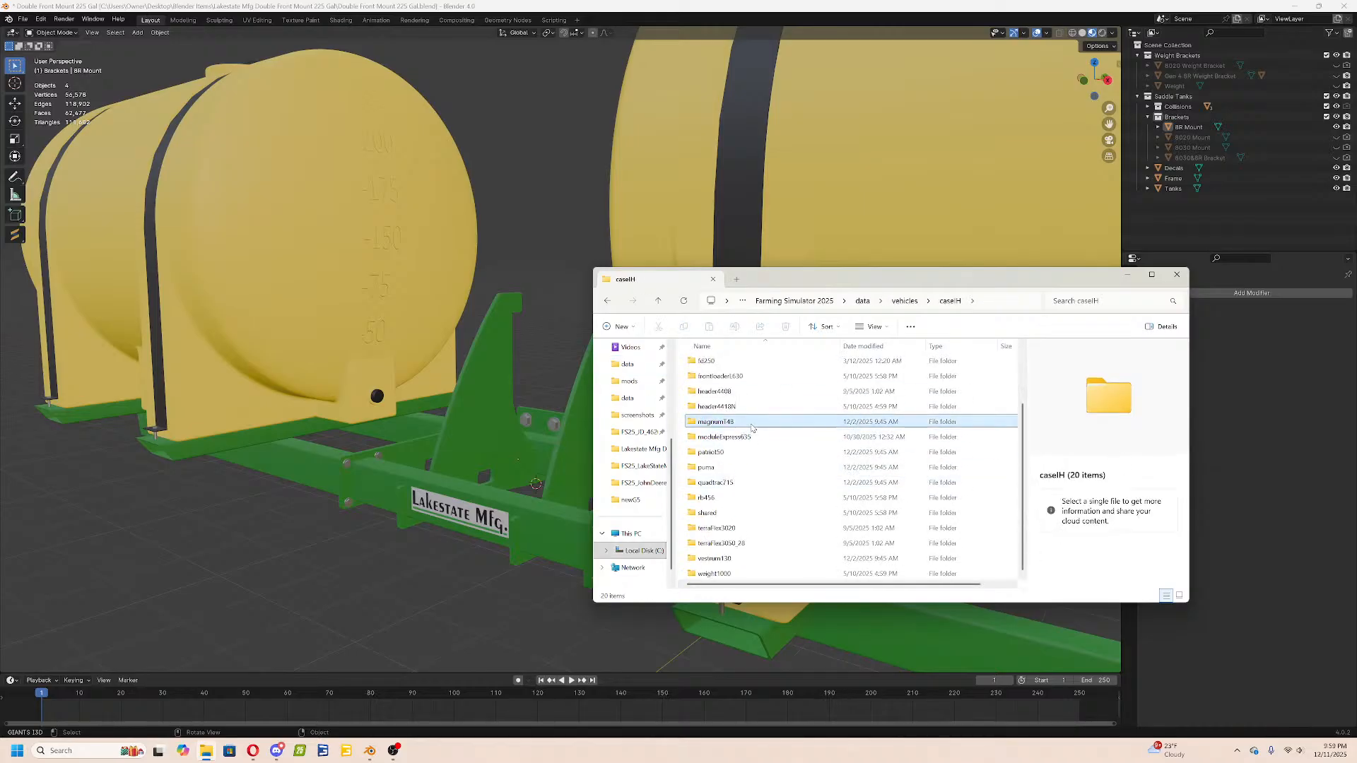
scroll(1011, 398, "down", 5)
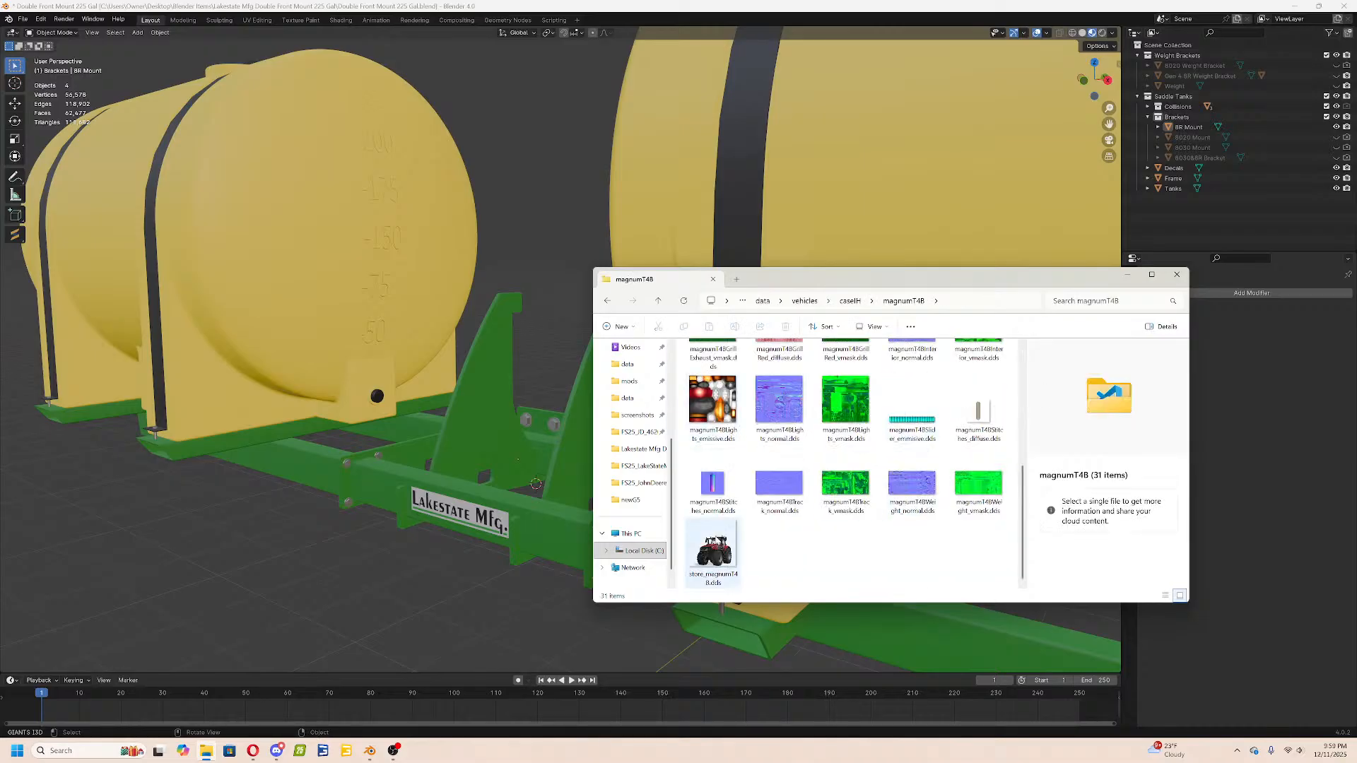
Open magnumT4B.i3d in GIANTS Editor version 10.0.11.
left_click(713, 551)
scroll(734, 495, "up", 5)
left_click(780, 384)
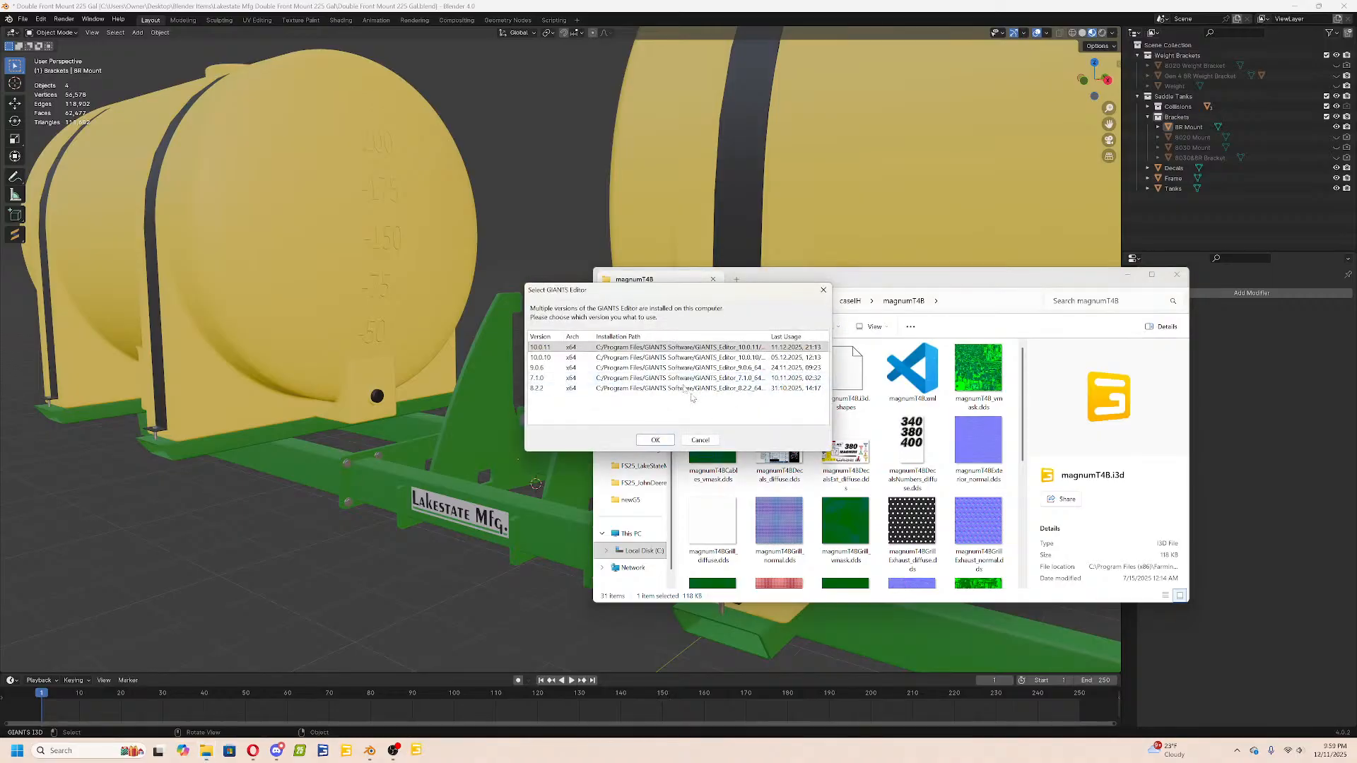
left_click(654, 440)
left_click(1122, 277)
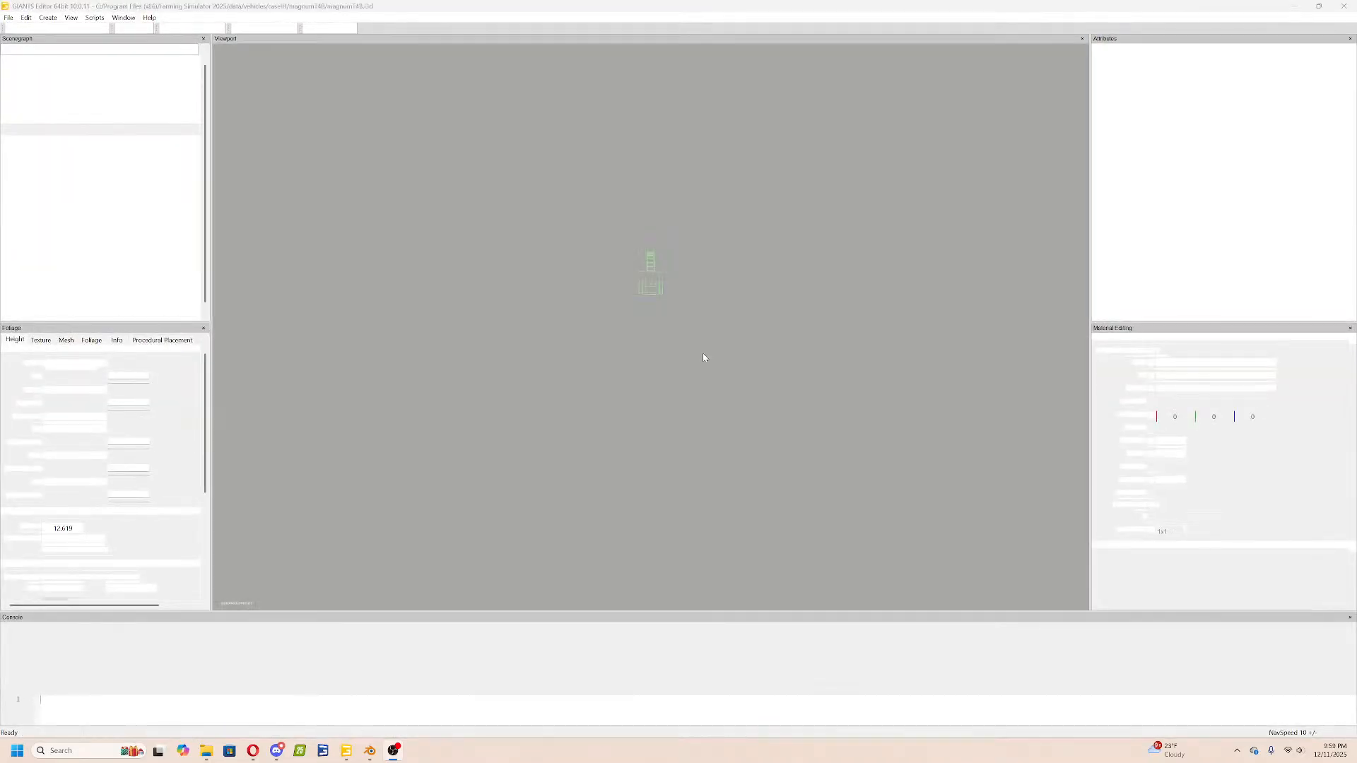
Get a close view of the Magnum tractor's front end and select the front hitch's lod12 group.
left_click(71, 17)
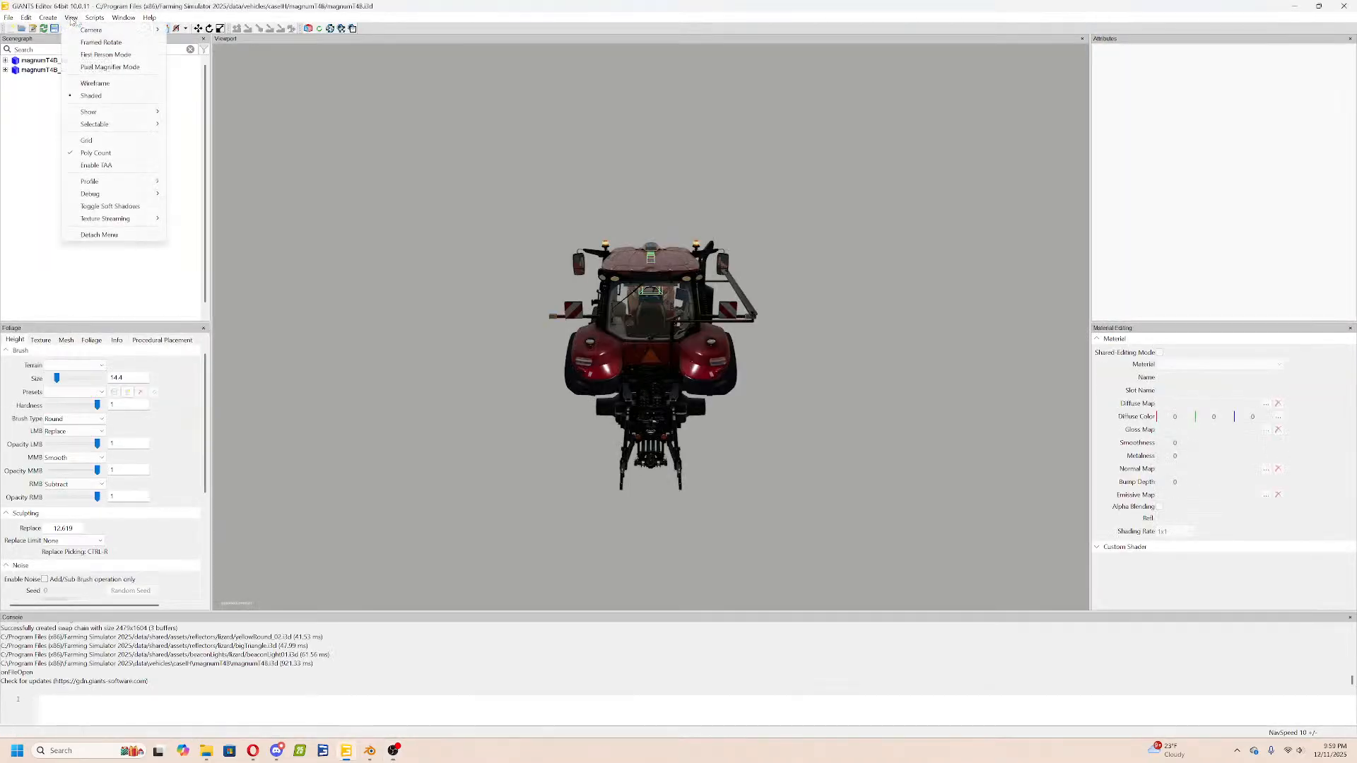
mouse_move(88, 31)
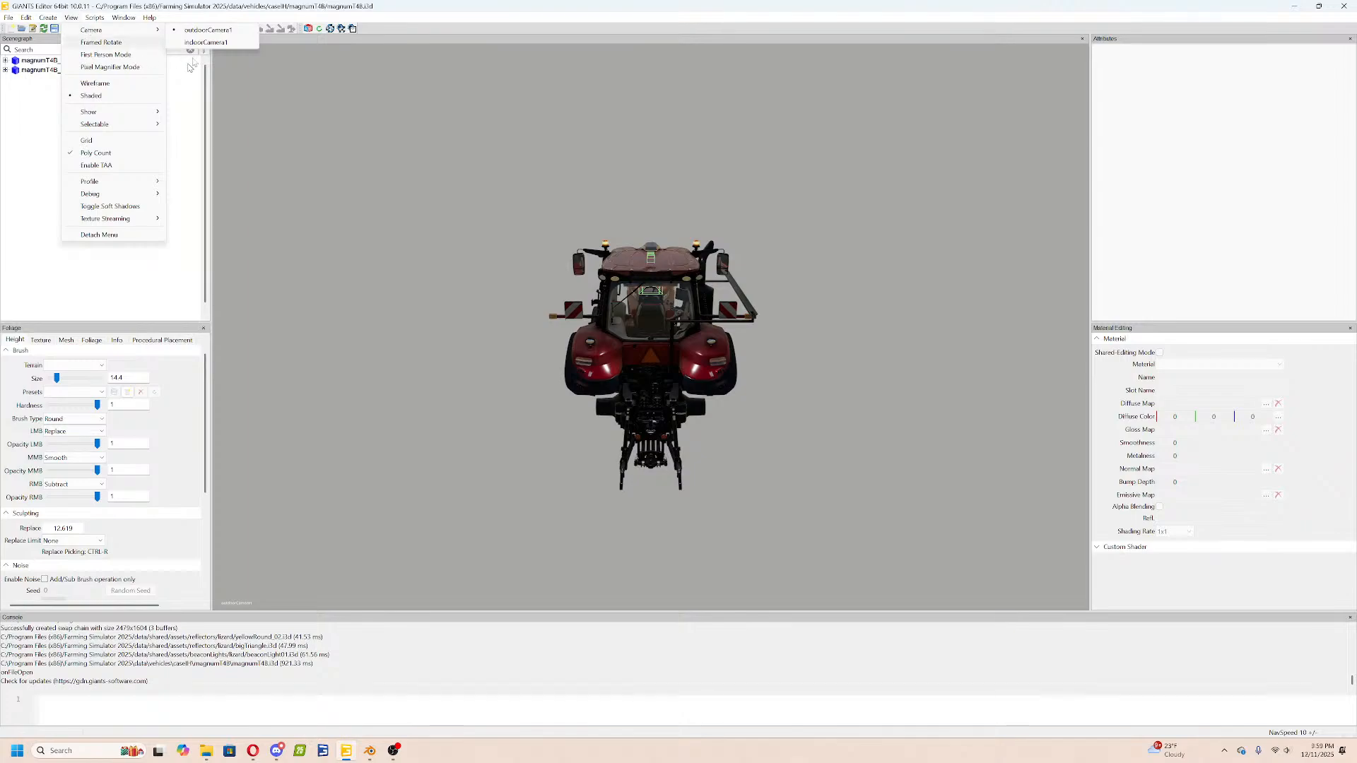
left_click_drag(409, 211, 393, 206, "alt")
scroll(394, 206, "up", 5)
left_click_drag(589, 175, 765, 303, "alt")
left_click(748, 365)
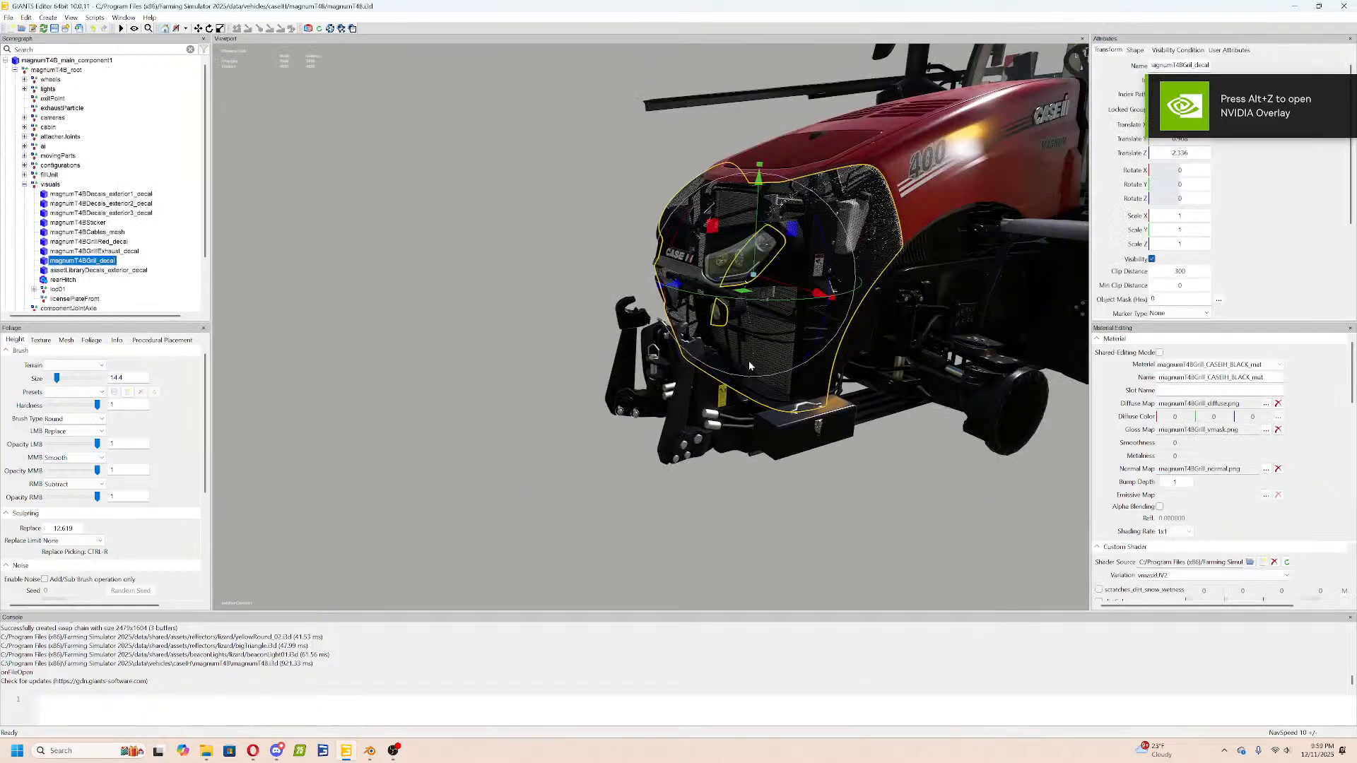
left_click(67, 232)
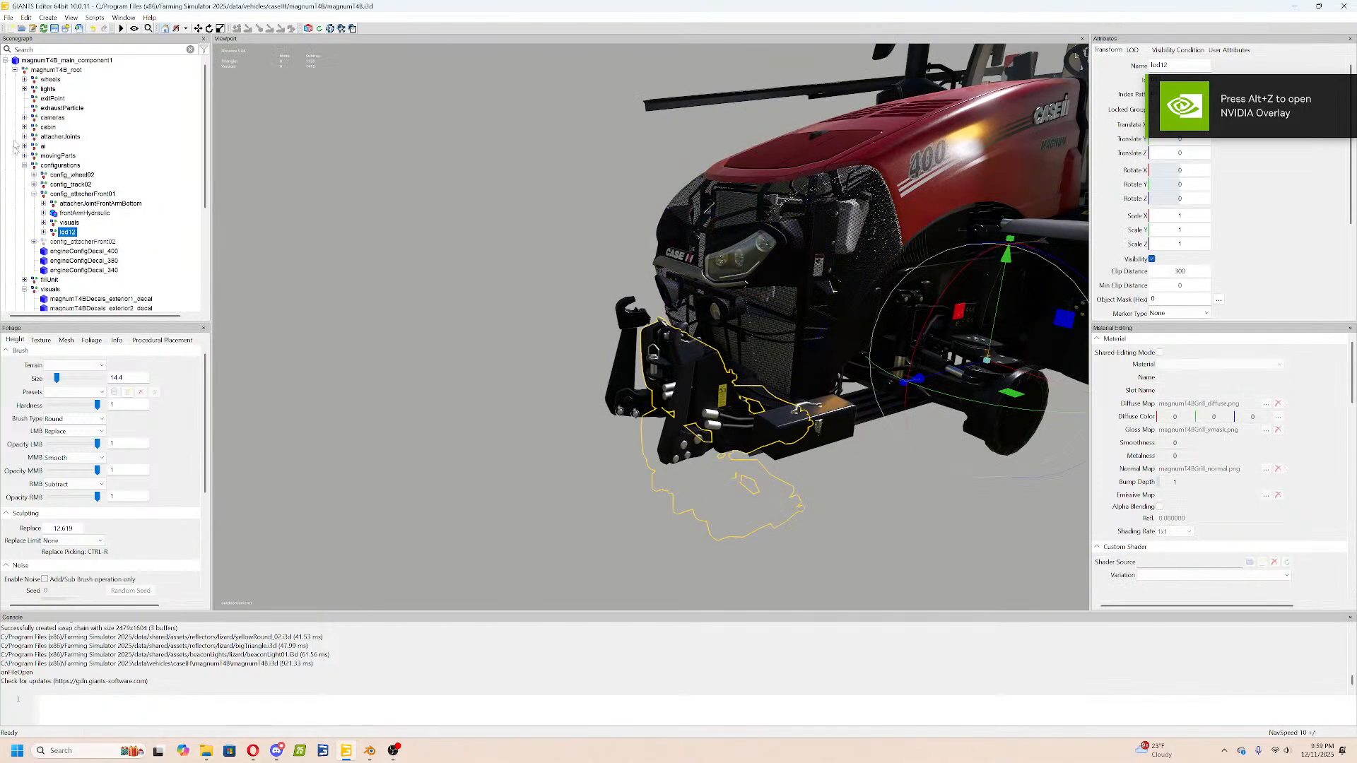
Locate the front hitch's parent group config_attacherFront01, make it invisible and collapse it in the scenegraph.
left_click(70, 223)
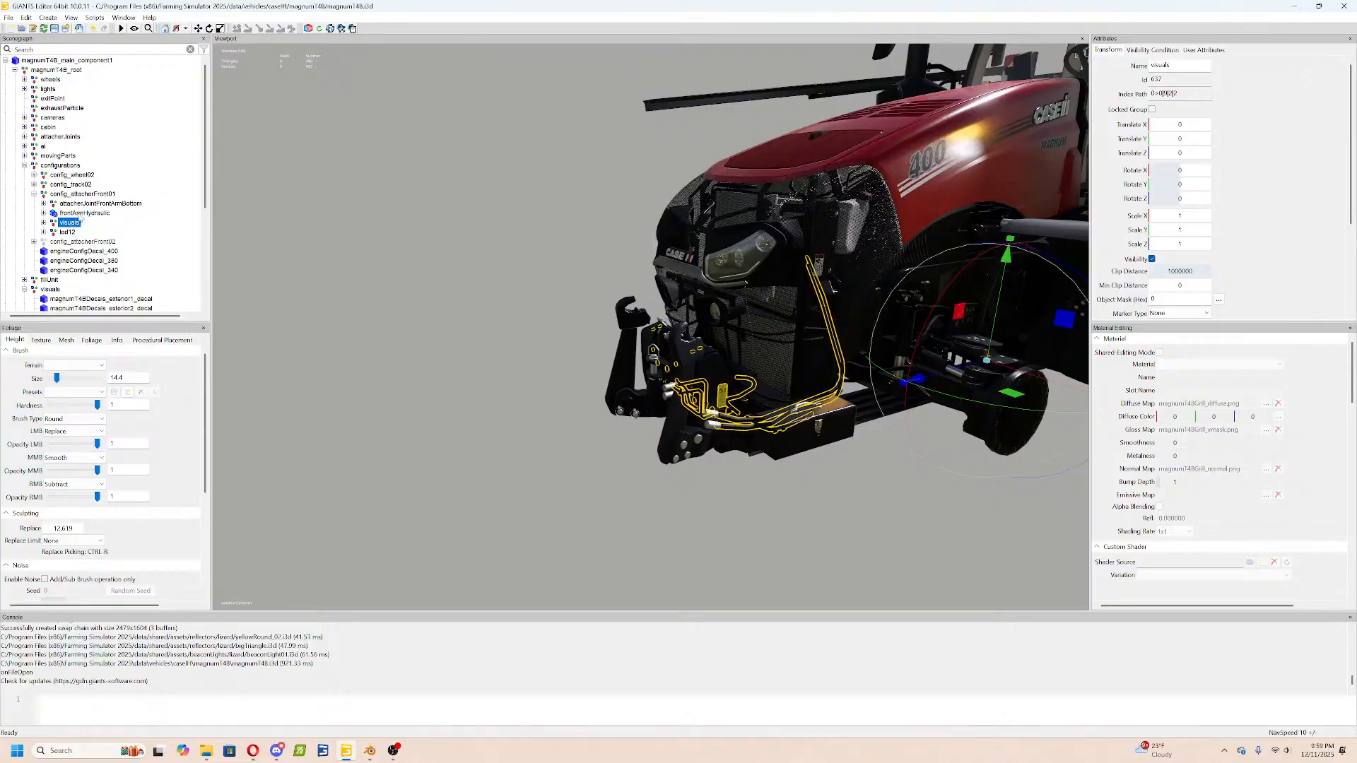
left_click(79, 213)
left_click(80, 204)
left_click(76, 194)
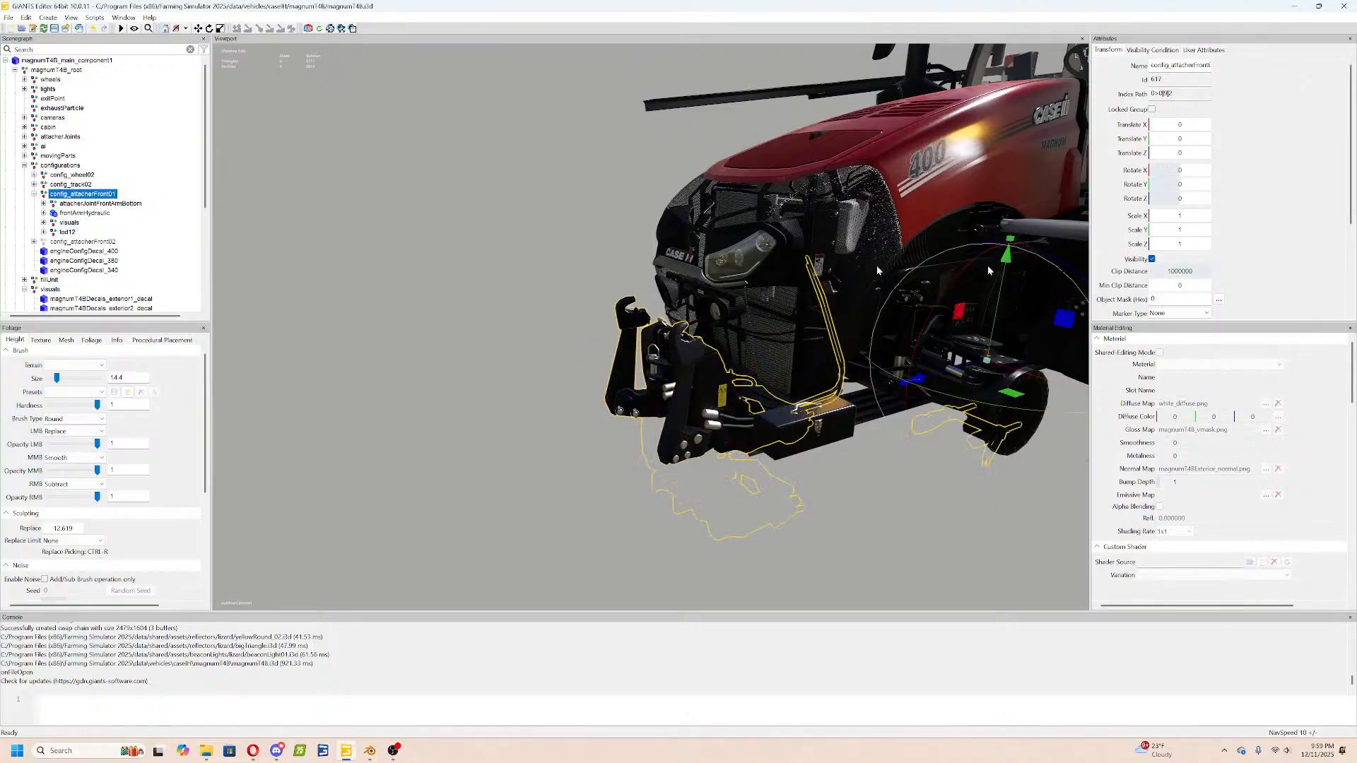
left_click(1152, 259)
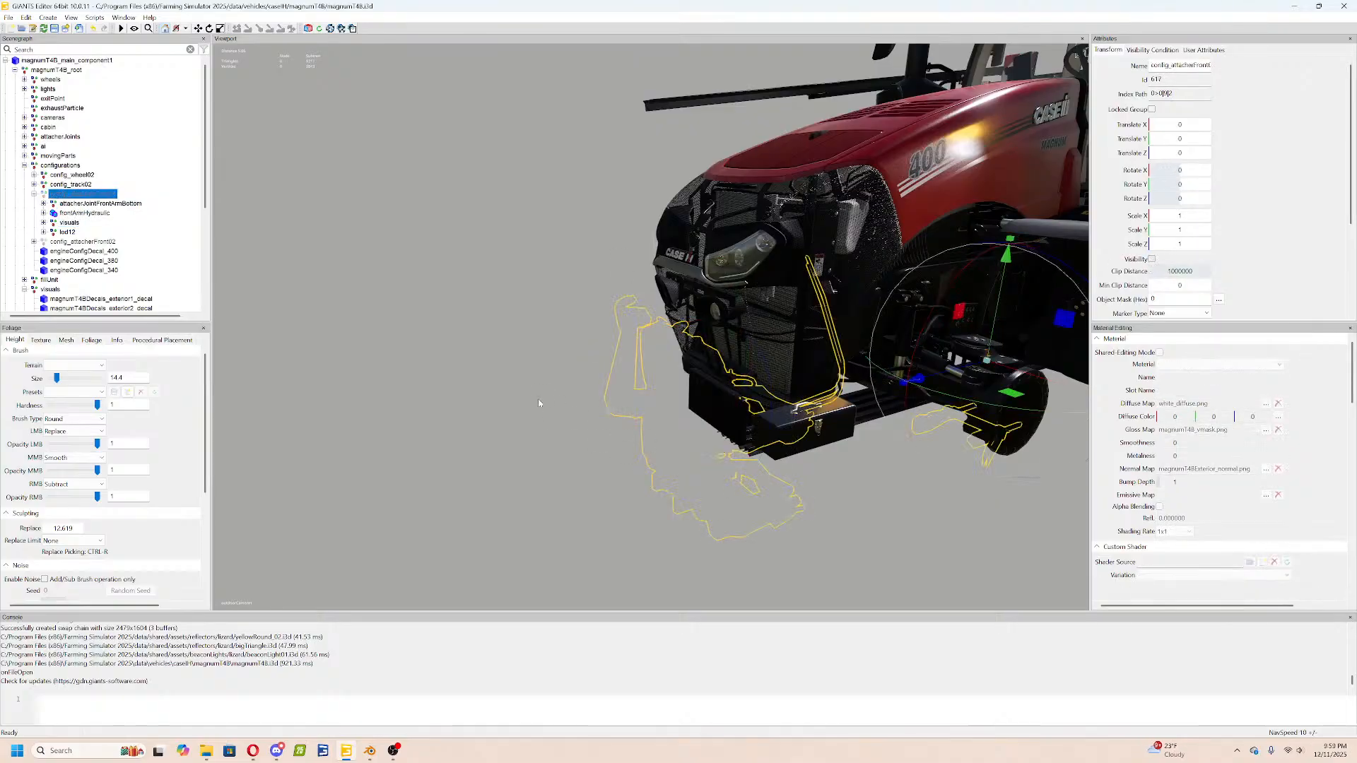
scroll(541, 404, "up", 5)
left_click(71, 185)
left_click(34, 194)
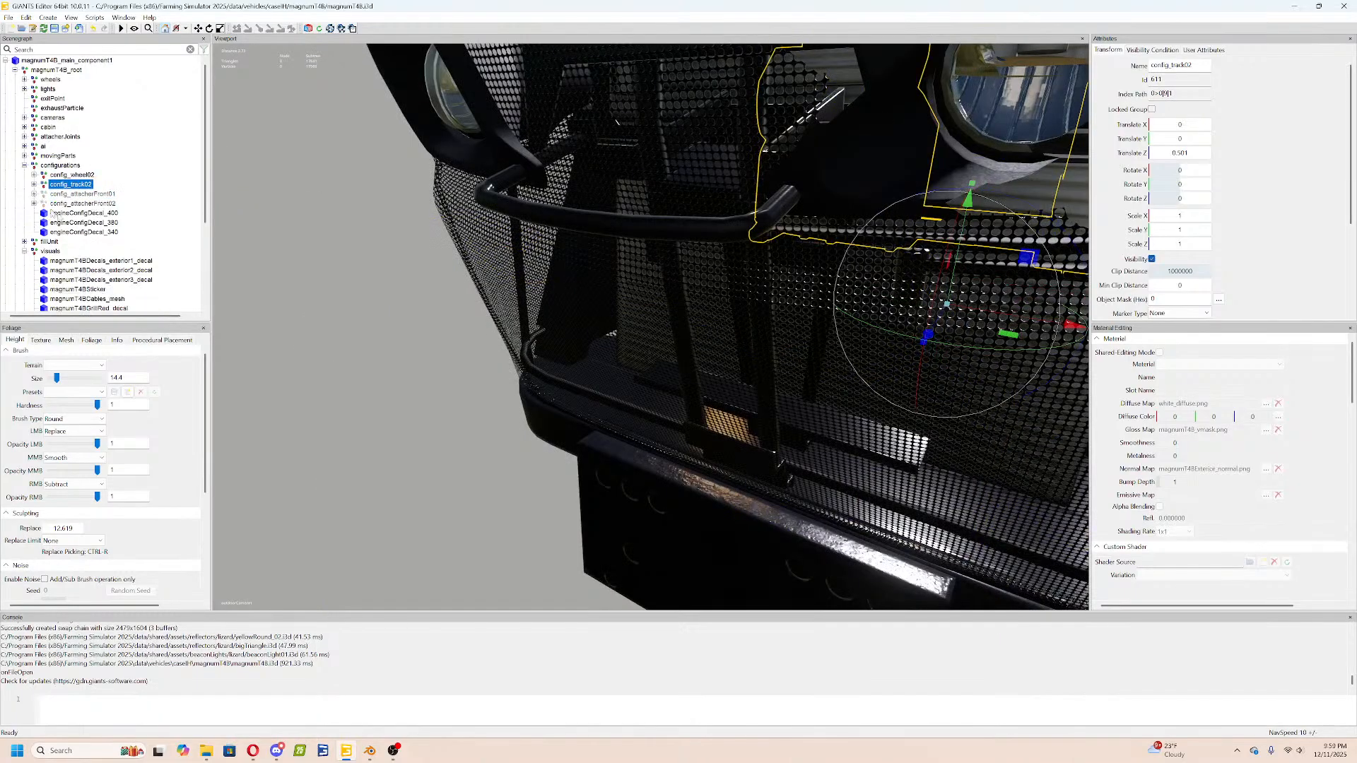
Toggle the visibility of config_attacherFront02 on and back off, and examine the tractor's front end around the toolbox.
left_click(81, 204)
scroll(566, 295, "down", 5)
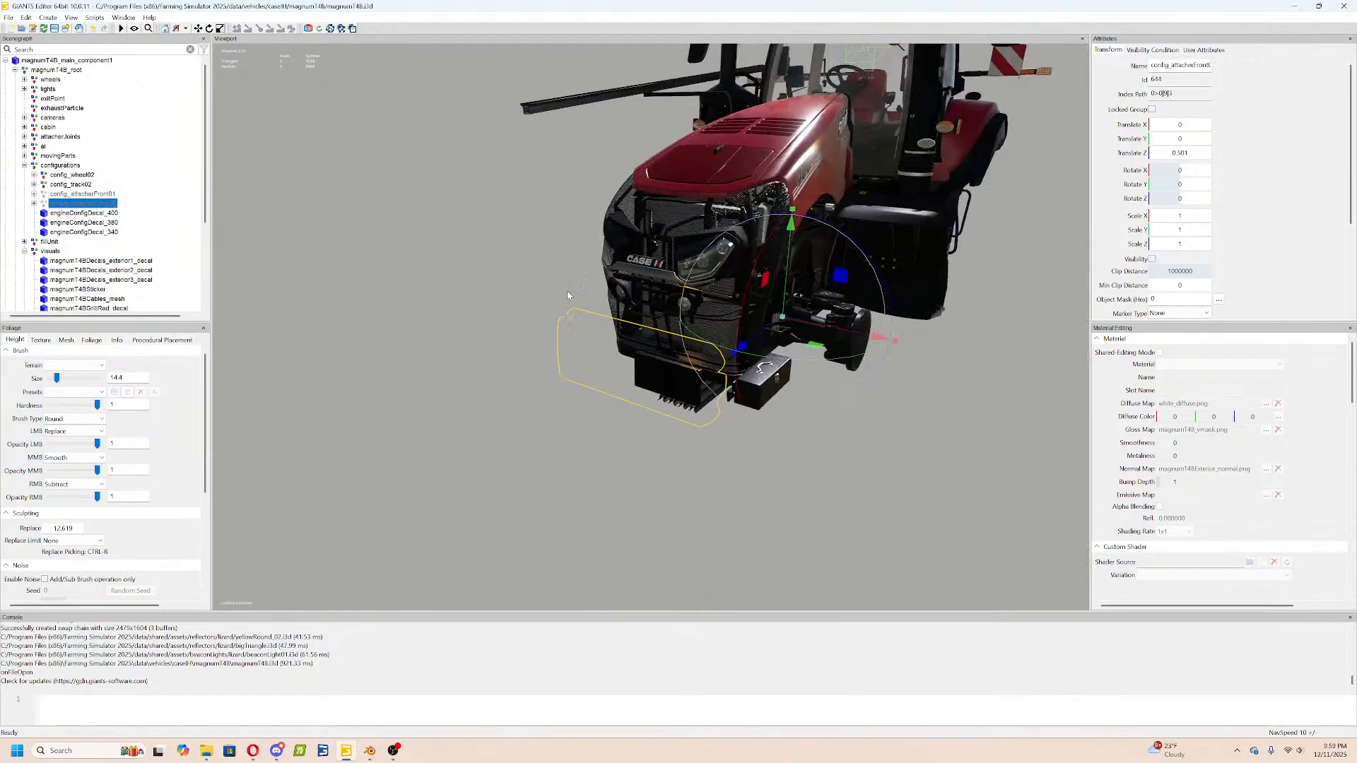
left_click(1152, 258)
left_click(1151, 259)
scroll(775, 303, "up", 5)
left_click_drag(775, 304, 653, 345, "alt")
scroll(699, 267, "down", 5)
scroll(625, 378, "up", 4)
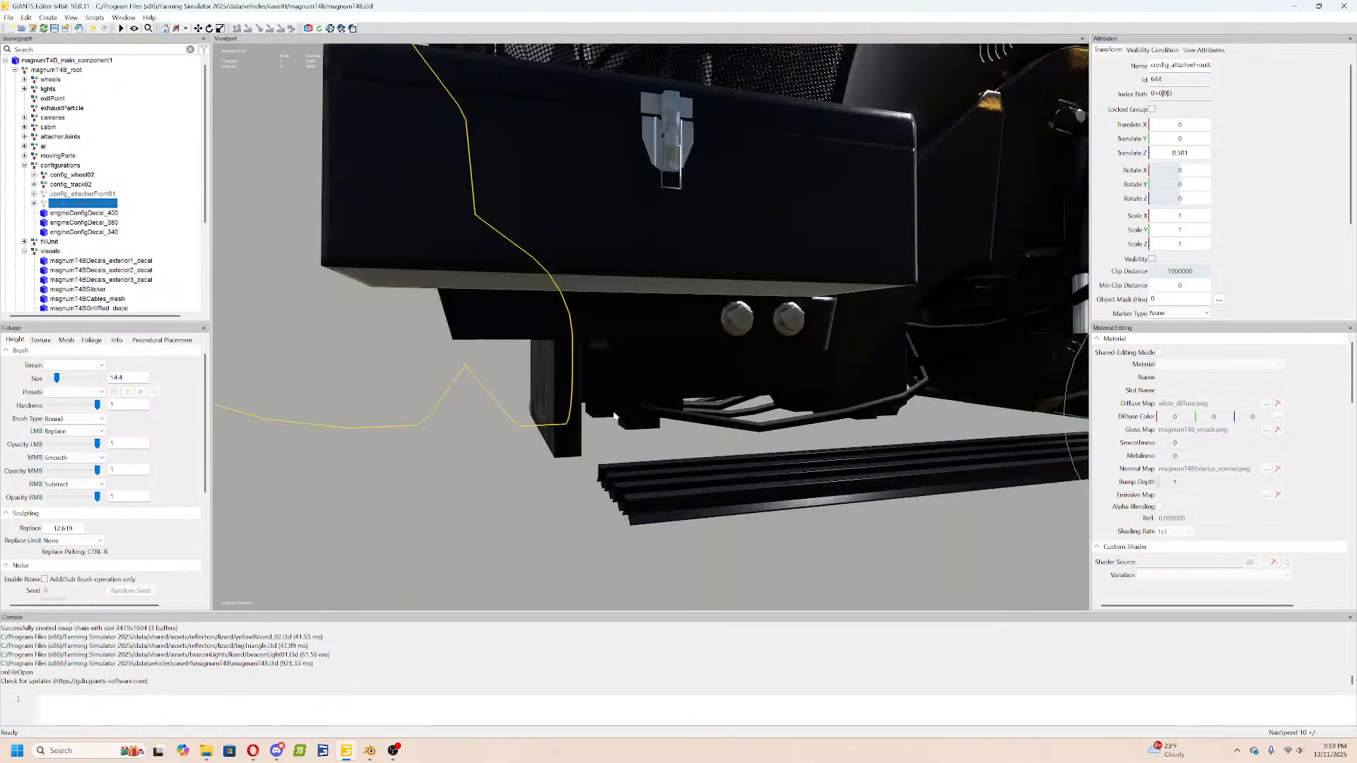
Select the lod12 group of config_attacherFront01 and make it invisible.
left_click(564, 444)
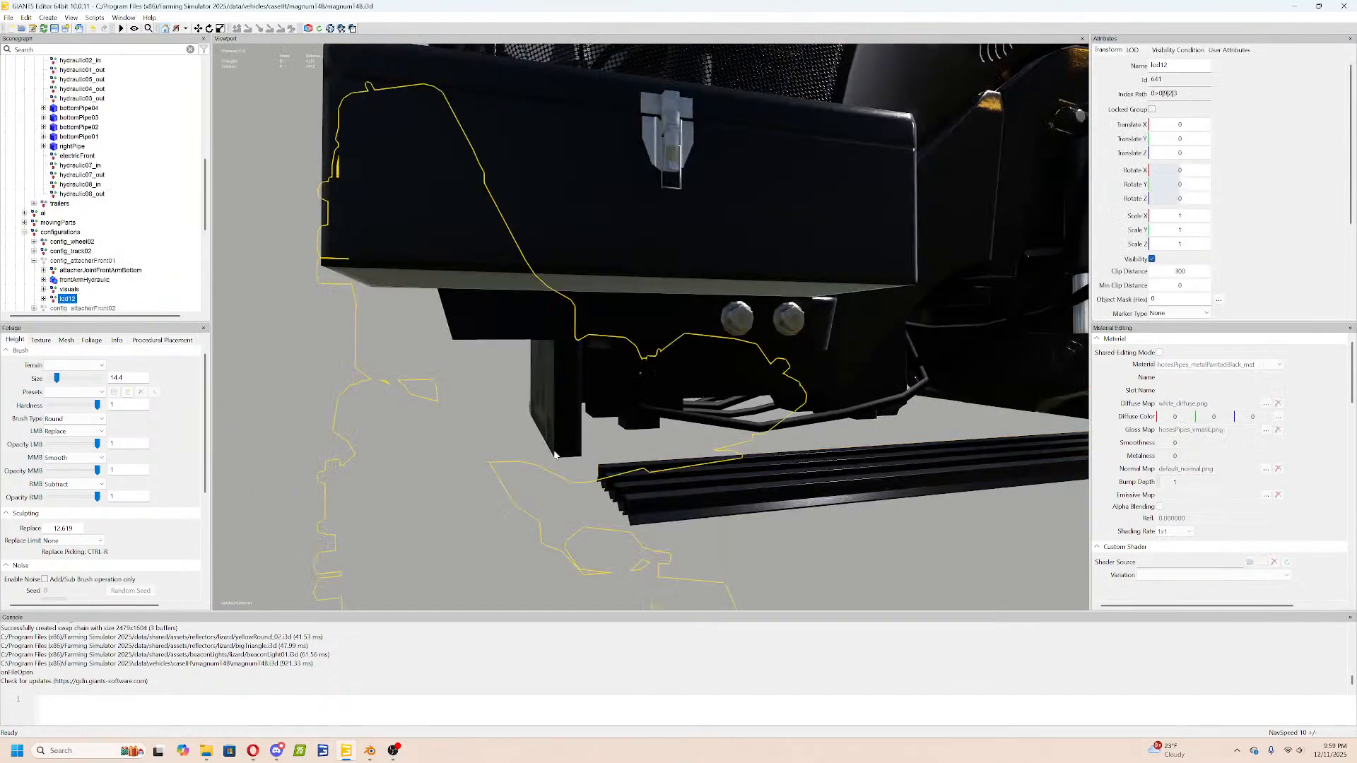
left_click_drag(528, 431, 636, 402, "alt")
scroll(636, 403, "down", 6)
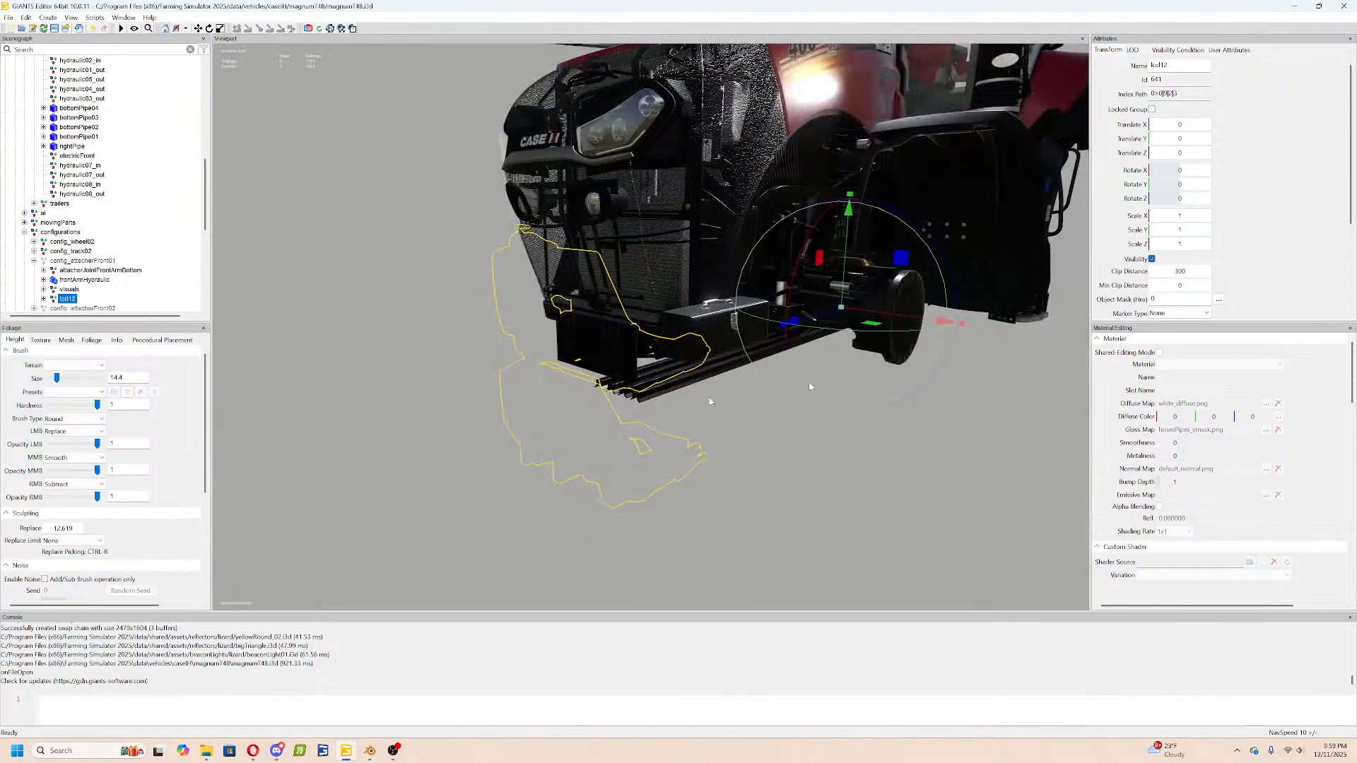
left_click(1152, 259)
Select the lod01 group under visuals and examine the front support block and adjacent toolbox from close up and farther away.
left_click(592, 348)
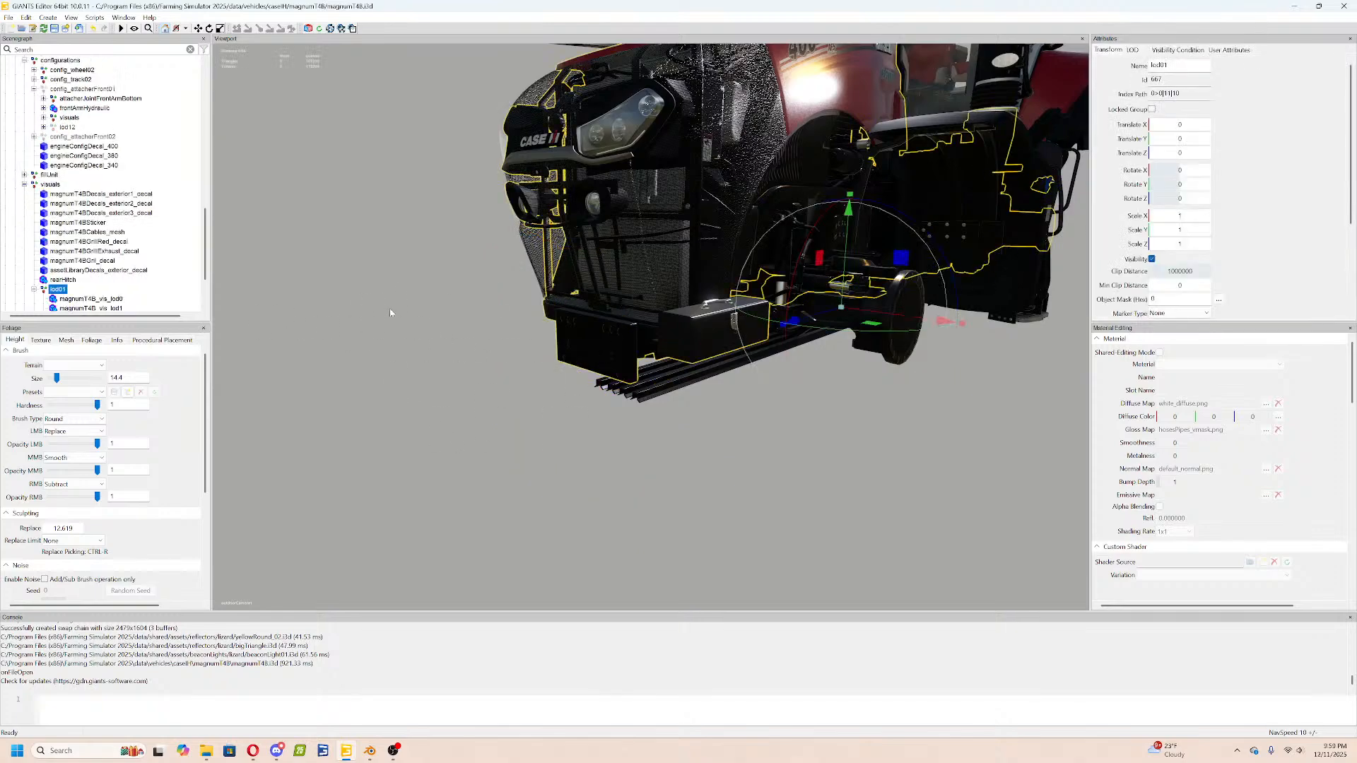
scroll(389, 313, "up", 3)
scroll(103, 256, "down", 3)
left_click(278, 752)
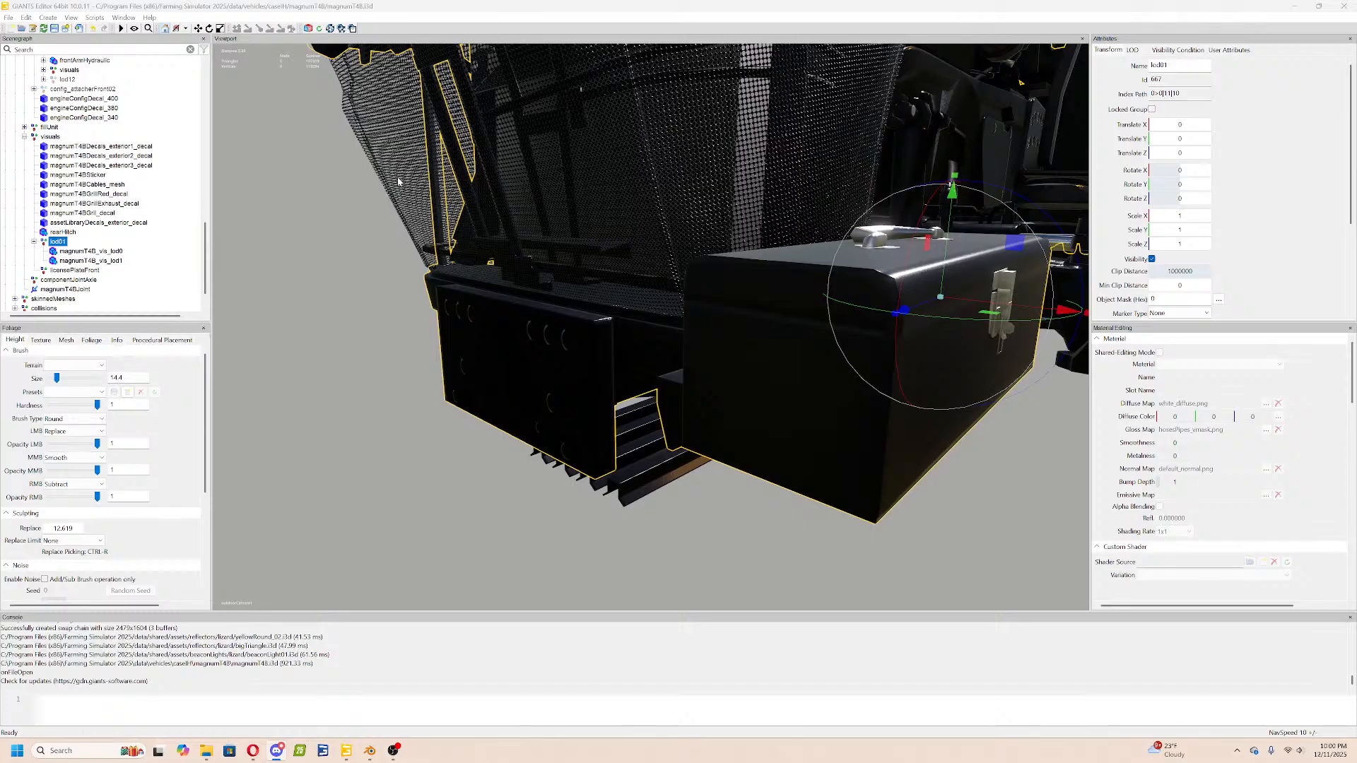
scroll(398, 178, "up", 1)
scroll(415, 174, "down", 3)
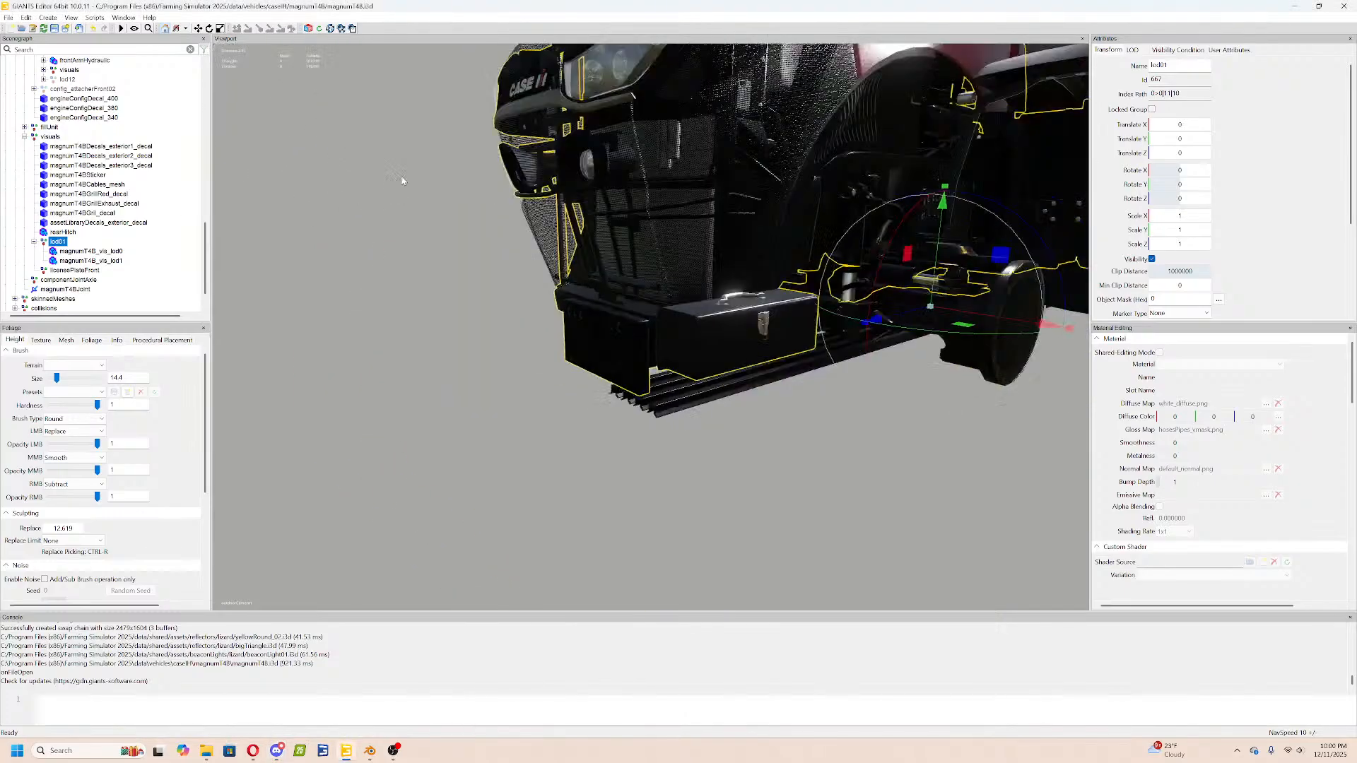
Toggle the visibility of the magnumT4B_vis_lod0 and magnumT4B_vis_lod1 meshes to check which tractor parts each one contains.
left_click(70, 251)
left_click(72, 261)
left_click(85, 252)
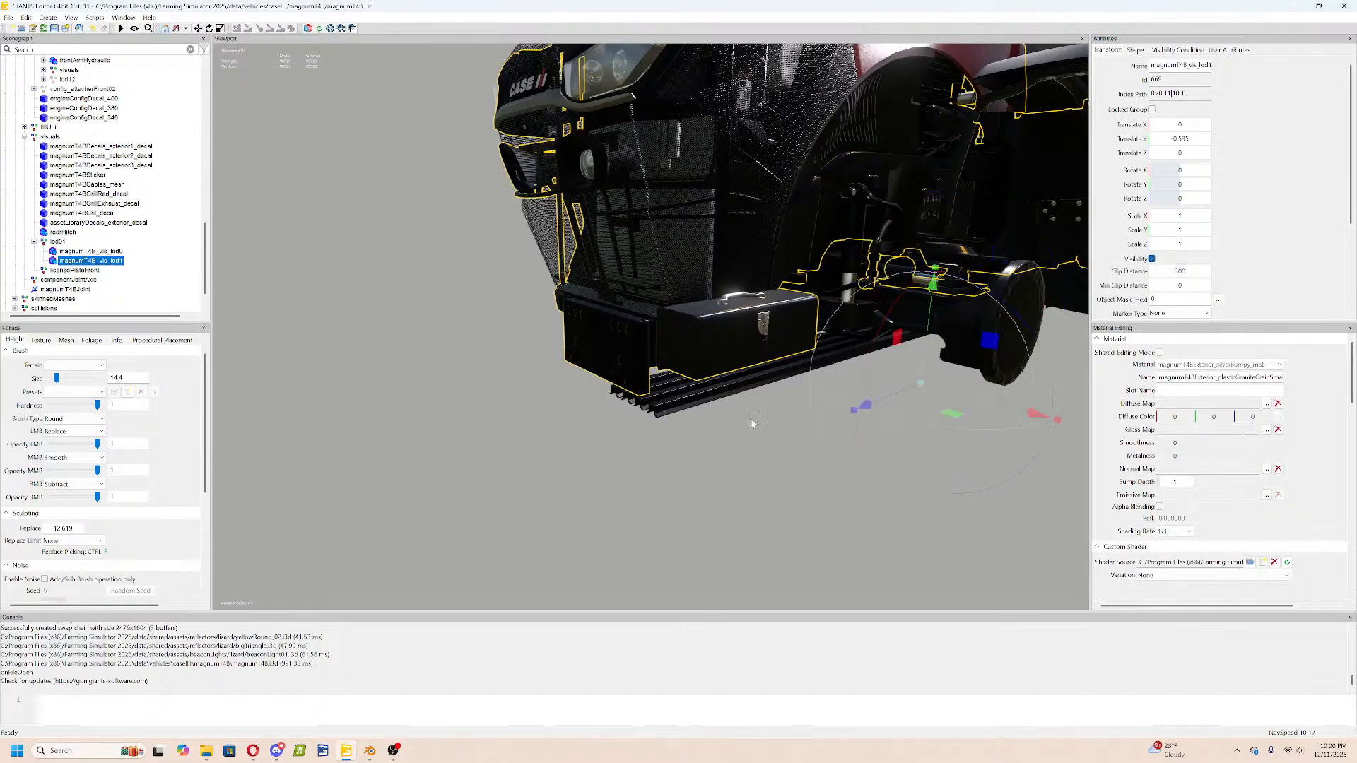
left_click(1151, 258)
left_click(1152, 259)
left_click(1151, 259)
left_click(1151, 258)
left_click(117, 260)
left_click(1152, 259)
left_click(1151, 259)
left_click(1151, 258)
left_click(1151, 258)
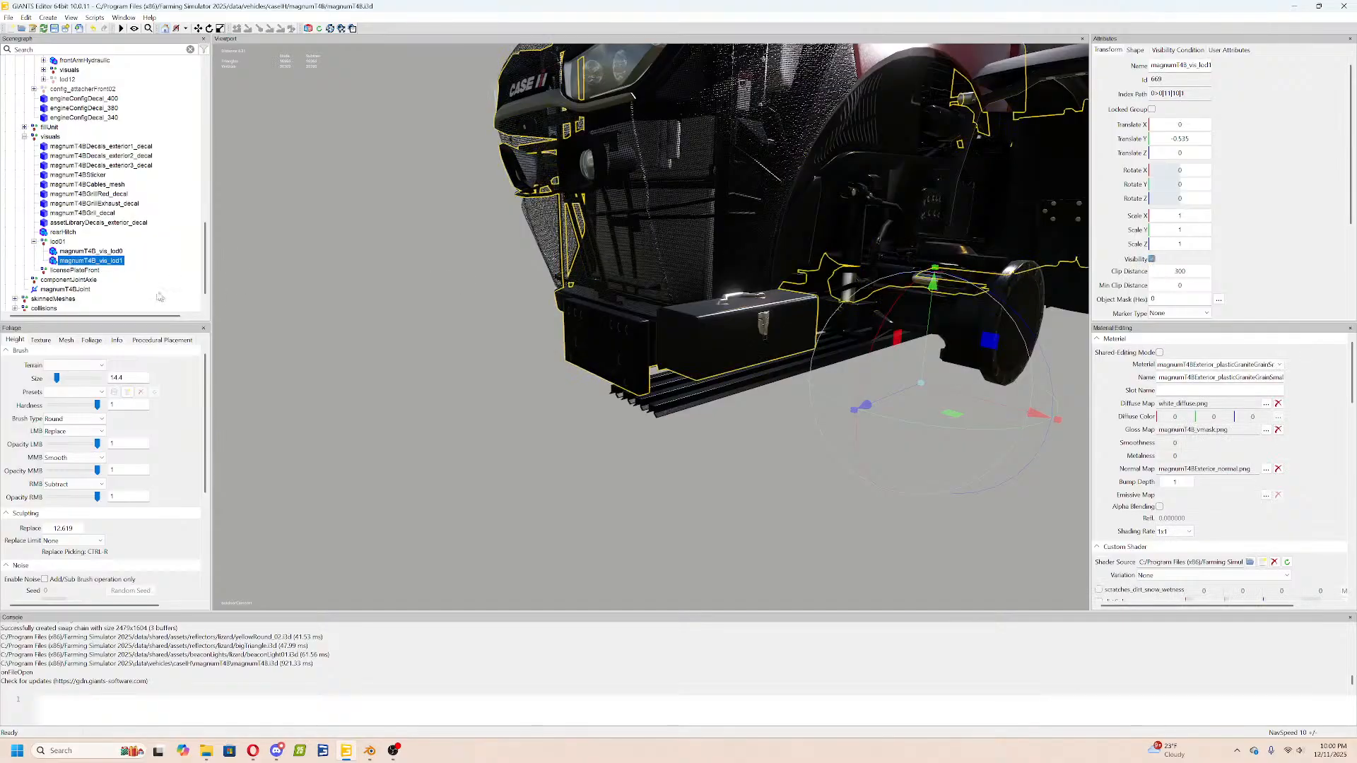
Export the magnumT4B_vis_lod0 mesh with its files as a Wavefront OBJ named Magnum t4b.
left_click(114, 251)
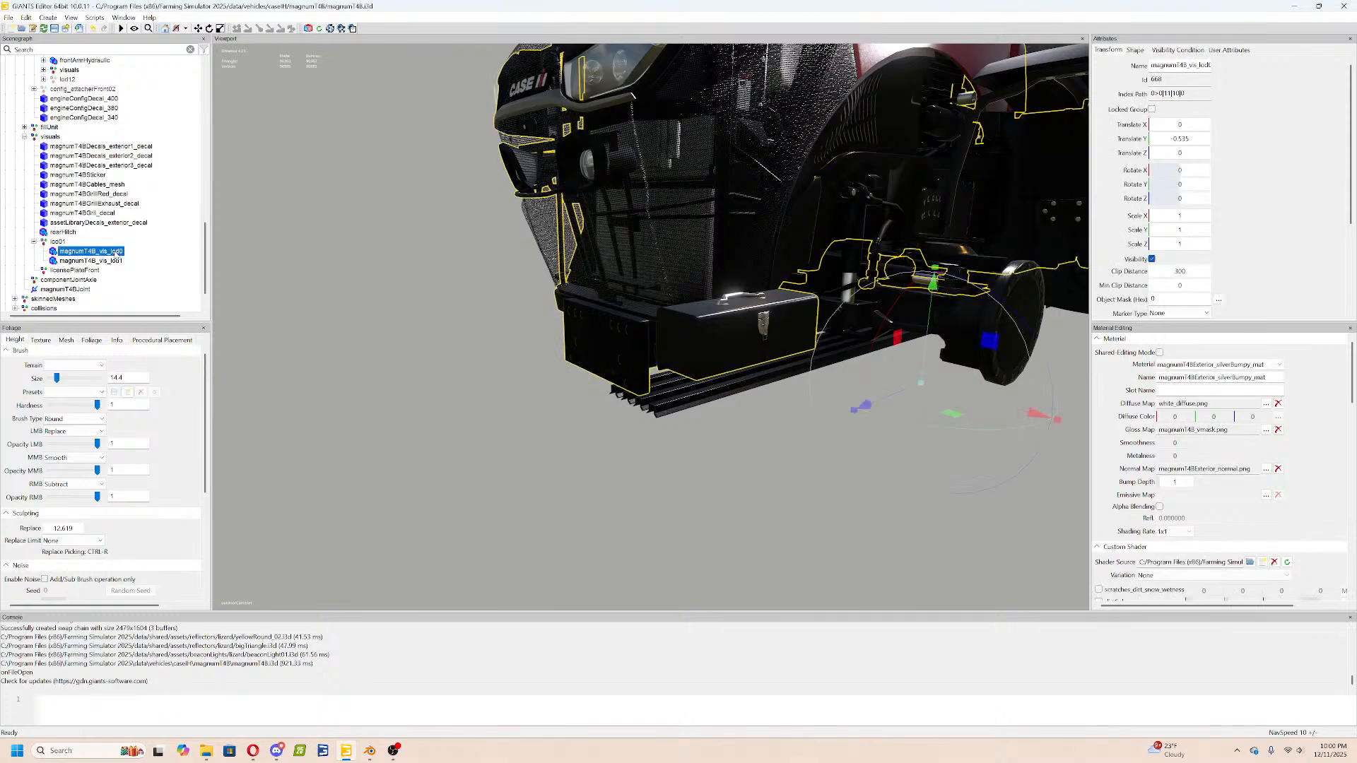
scroll(116, 256, "up", 5)
scroll(116, 256, "up", 6)
left_click_drag(205, 137, 209, 55)
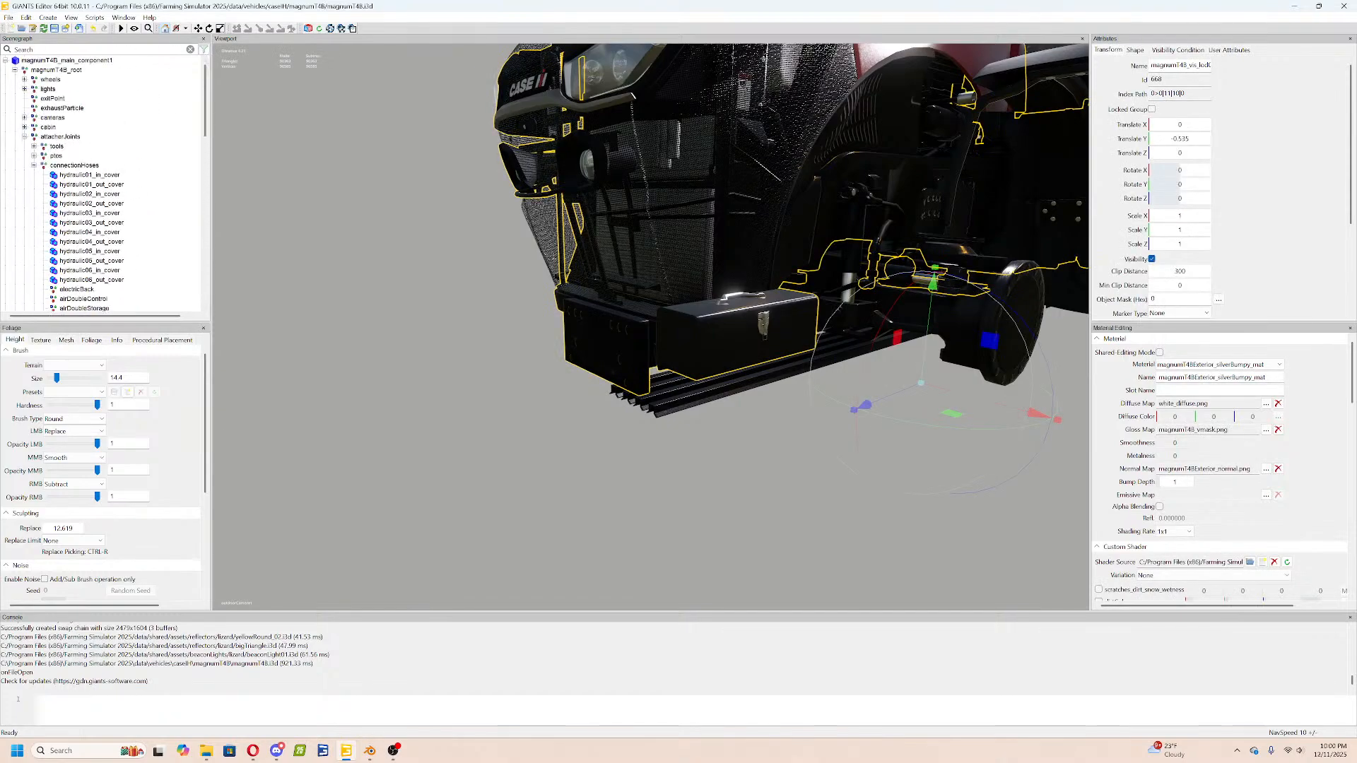
left_click(9, 18)
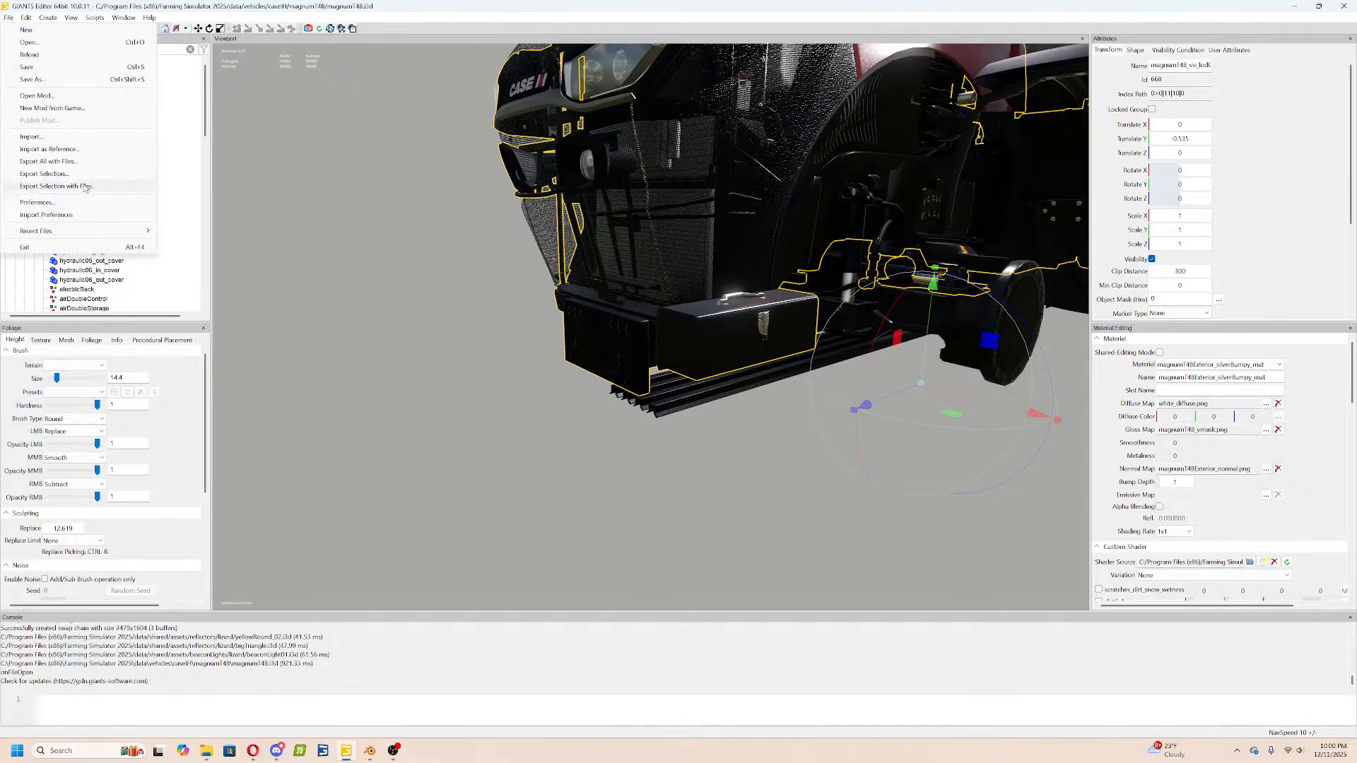
left_click(57, 186)
left_click(149, 357)
left_click(113, 386)
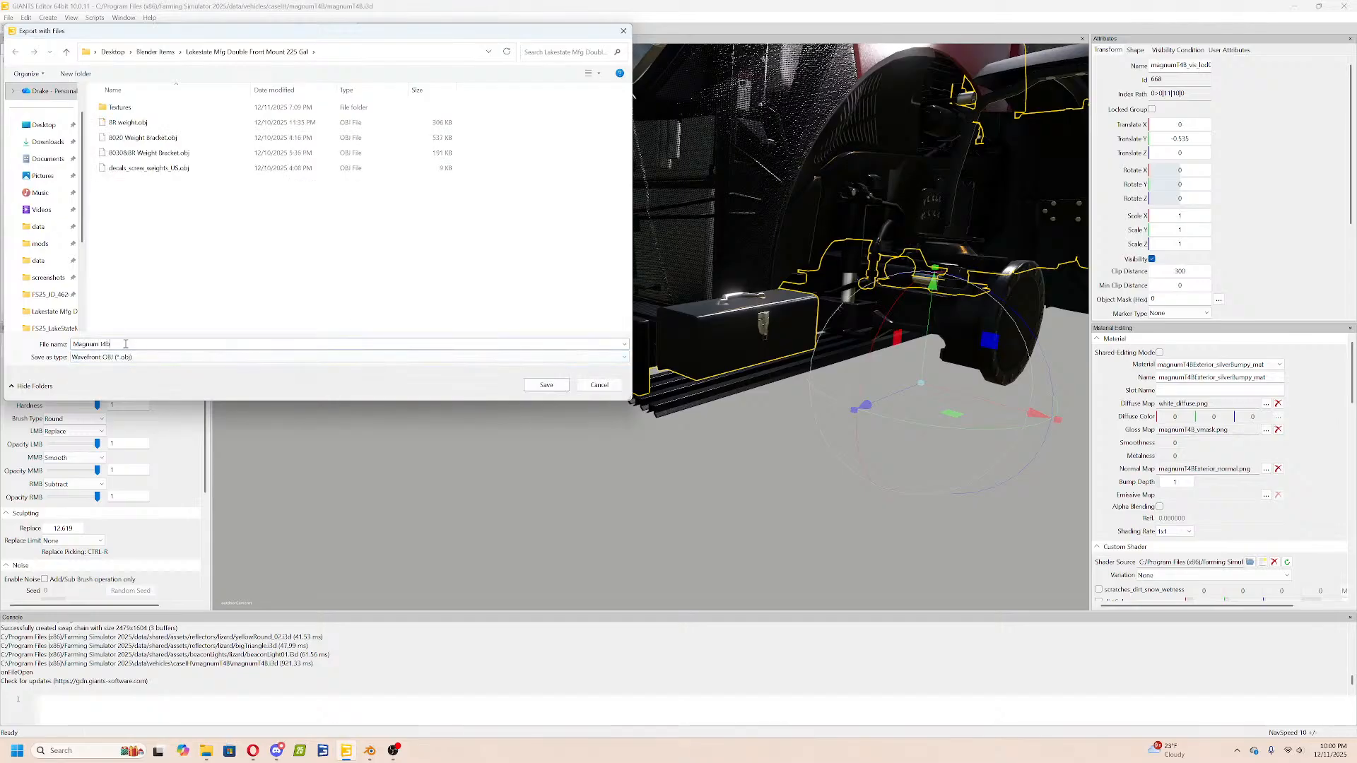
key("Return")
Switch to Blender and import the Magnum t4b Wavefront OBJ into the tank project.
left_click(370, 751)
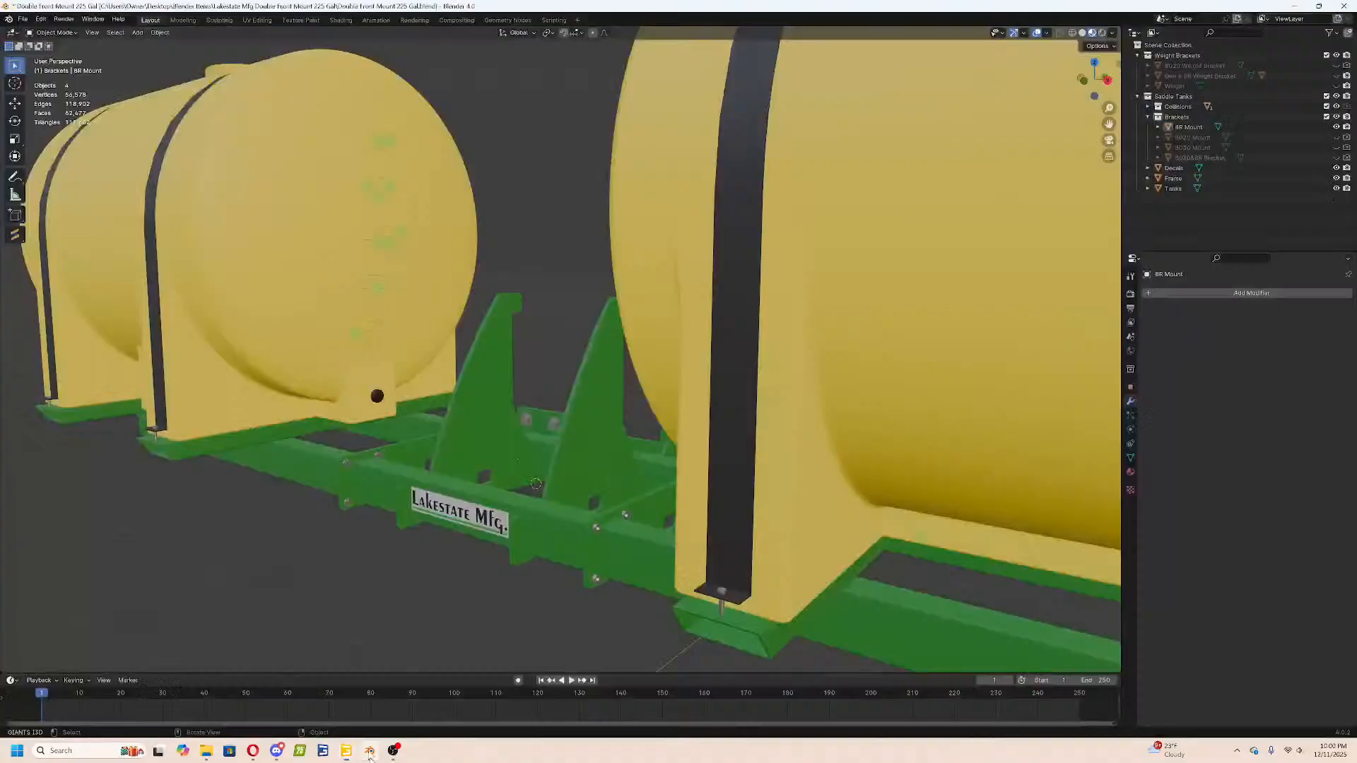
left_click(22, 18)
key("Escape")
left_click(24, 18)
mouse_move(57, 167)
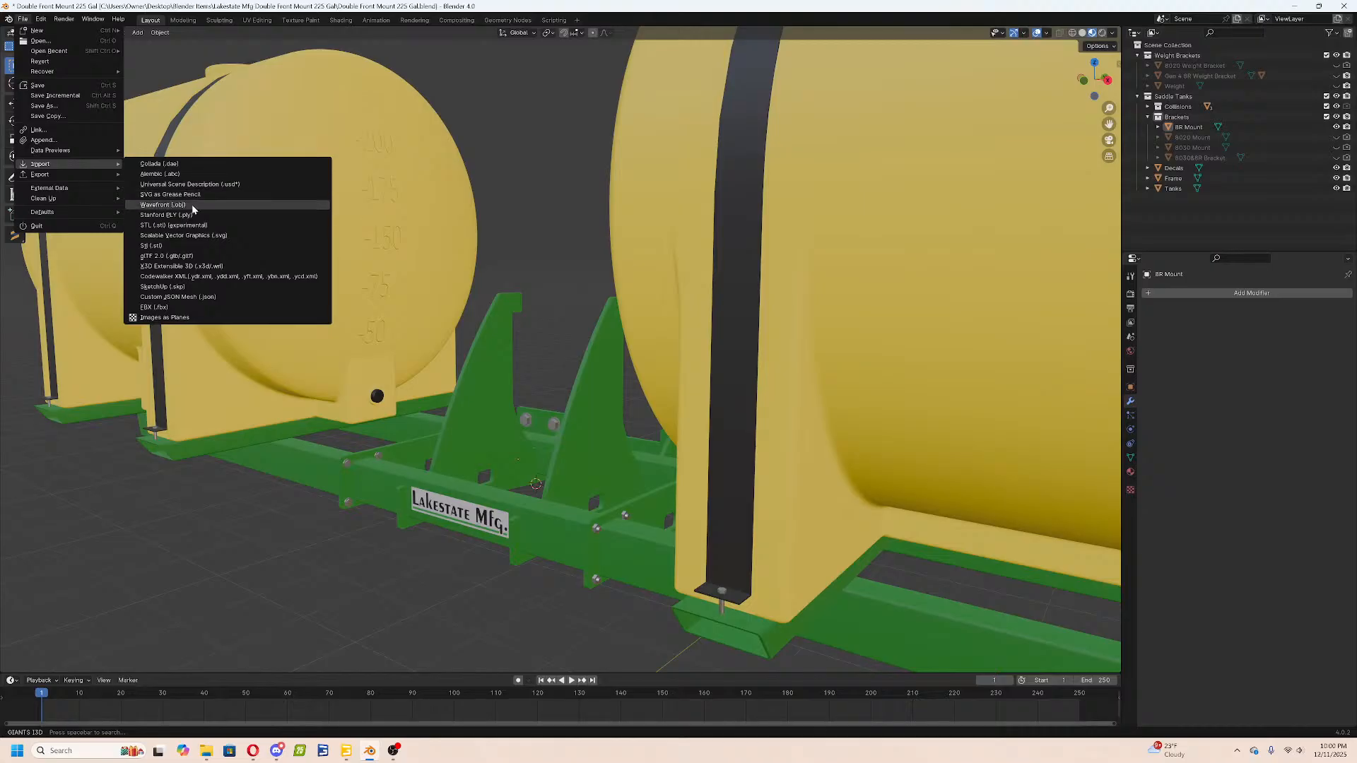
left_click(192, 206)
double_click(629, 311)
Move the imported tractor along the Y axis so its nose sits between the two tanks.
middle_click_drag(709, 326, 813, 367)
scroll(712, 354, "down", 8)
key("g")
key("x")
key("y")
left_click(608, 370)
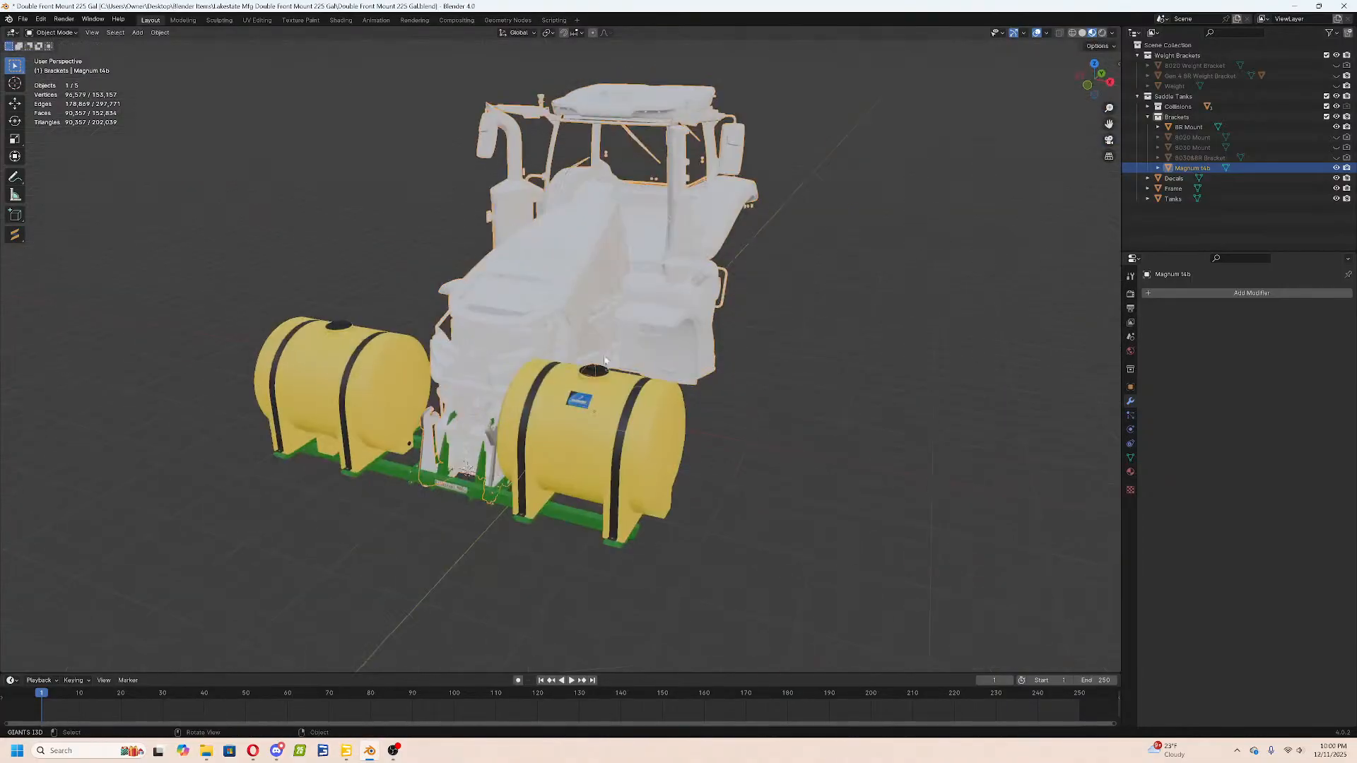
Hide everything except the imported tractor and open its mesh for editing.
key("shift+h")
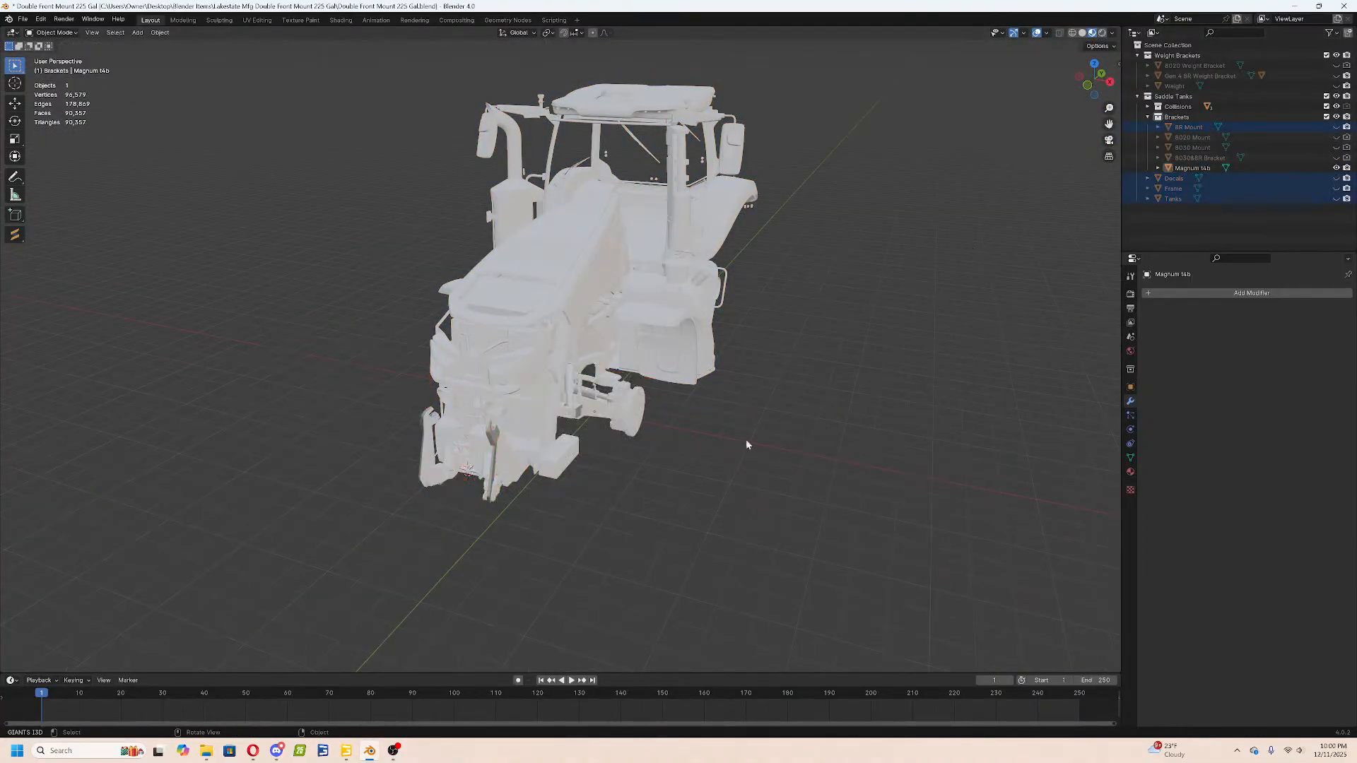
middle_click_drag(749, 445, 793, 357)
scroll(537, 489, "up", 6)
left_click(536, 489)
scroll(536, 489, "down", 6)
key("Tab")
Merge all of the tractor's vertices by distance.
middle_click_drag(515, 487, 552, 292)
key("a")
key("a")
scroll(486, 365, "up", 4)
scroll(552, 292, "up", 2)
key("l")
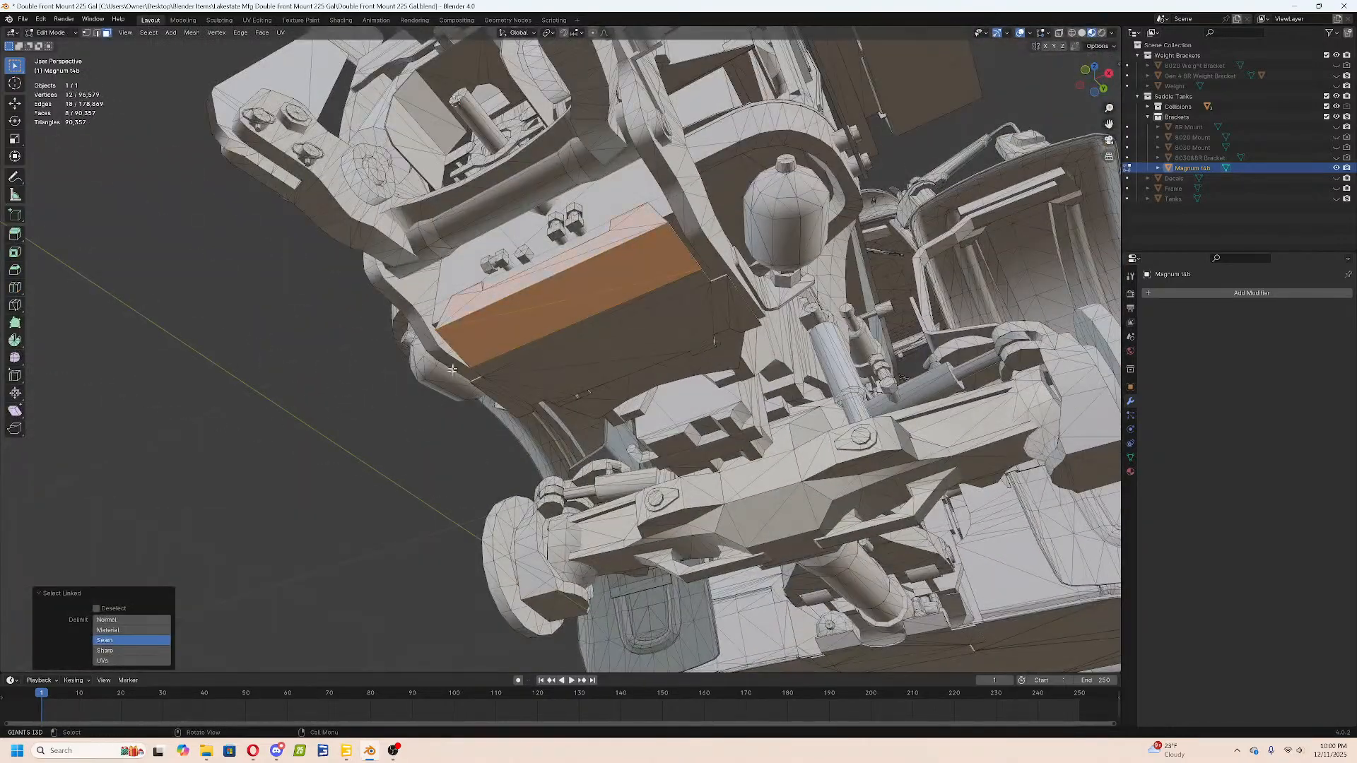
key("a")
key("m")
left_click(638, 347)
Clear the tractor's custom split normals data and apply Shade Auto Smooth to it.
left_click(1130, 458)
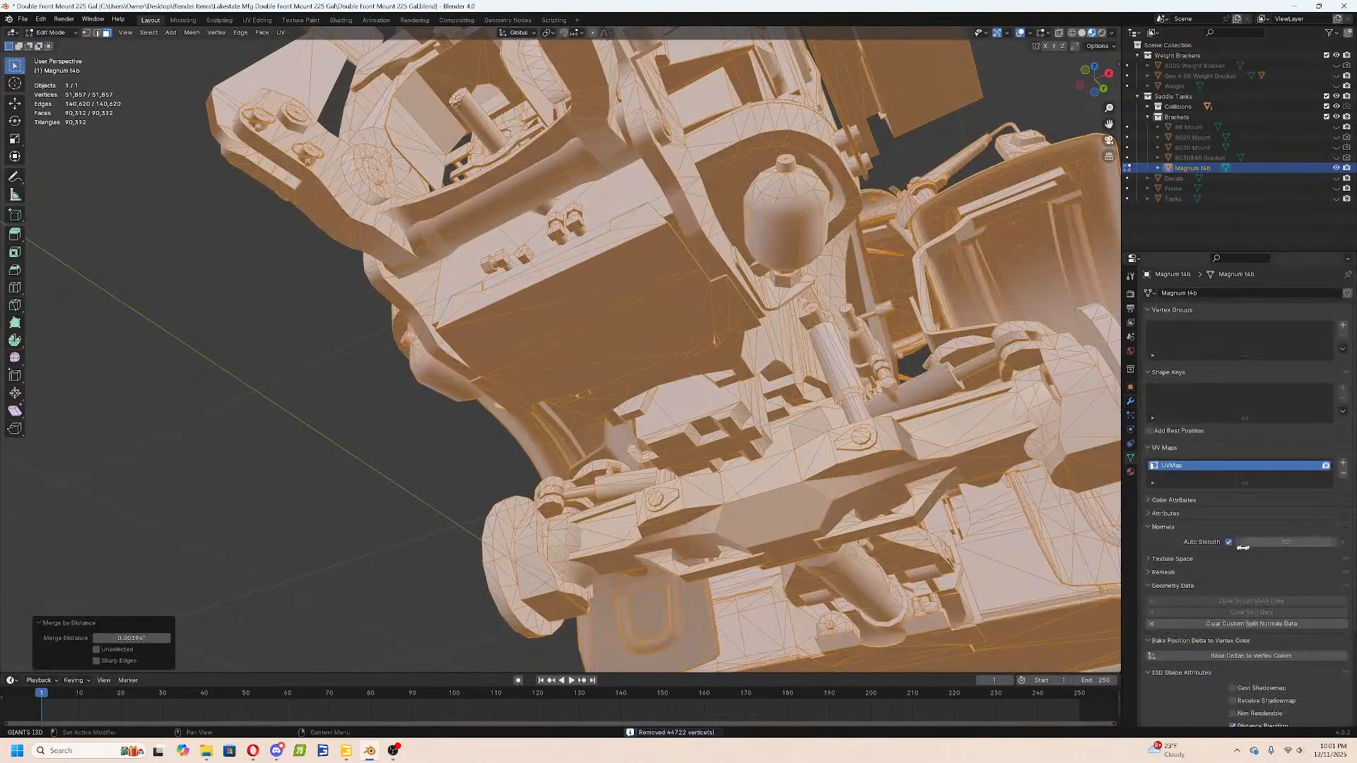
left_click(1236, 623)
scroll(777, 354, "down", 5)
middle_click_drag(813, 389, 961, 403)
key("Tab")
right_click(733, 295)
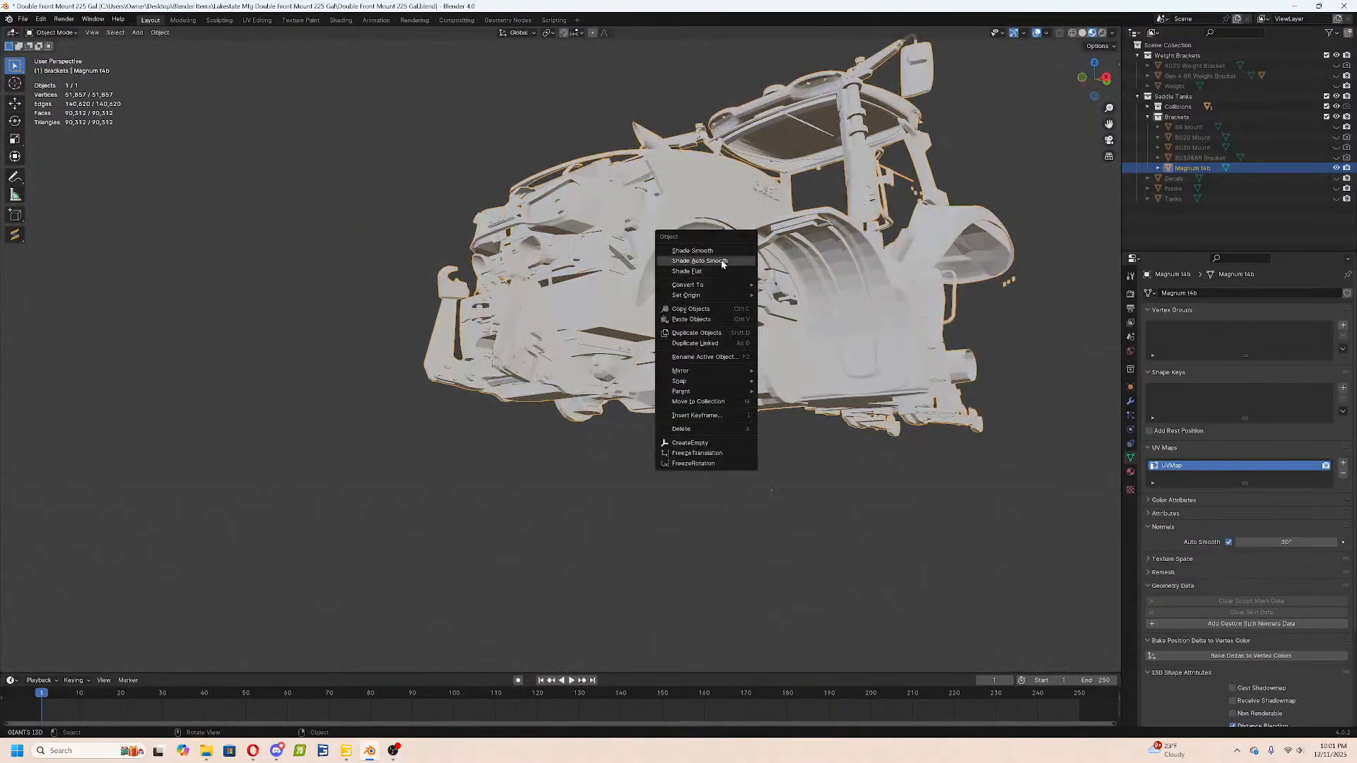
left_click(721, 262)
Select the whole front hitch assembly in a wireframe side view of the tractor mesh and hide it.
scroll(565, 332, "up", 5)
key("Tab")
middle_click_drag(565, 318, 476, 402)
key("l")
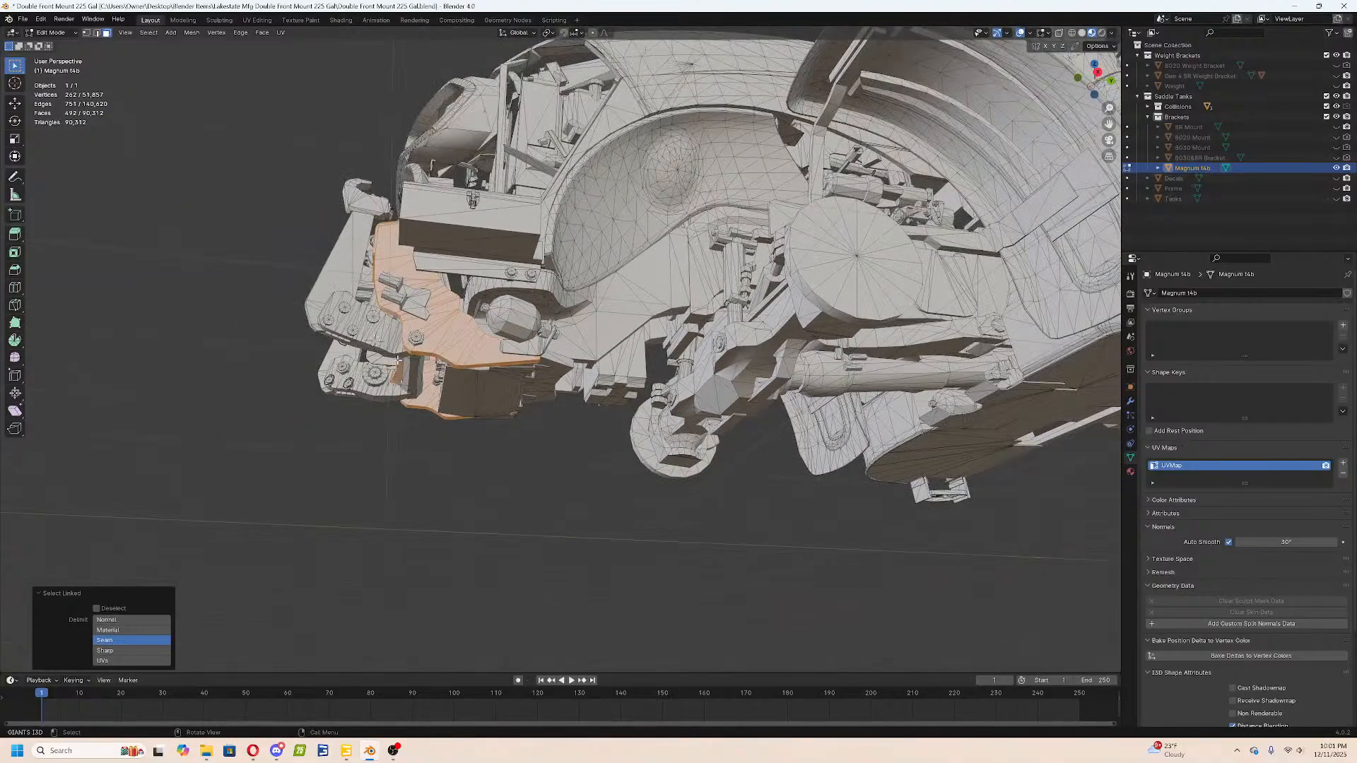
key("KP_3")
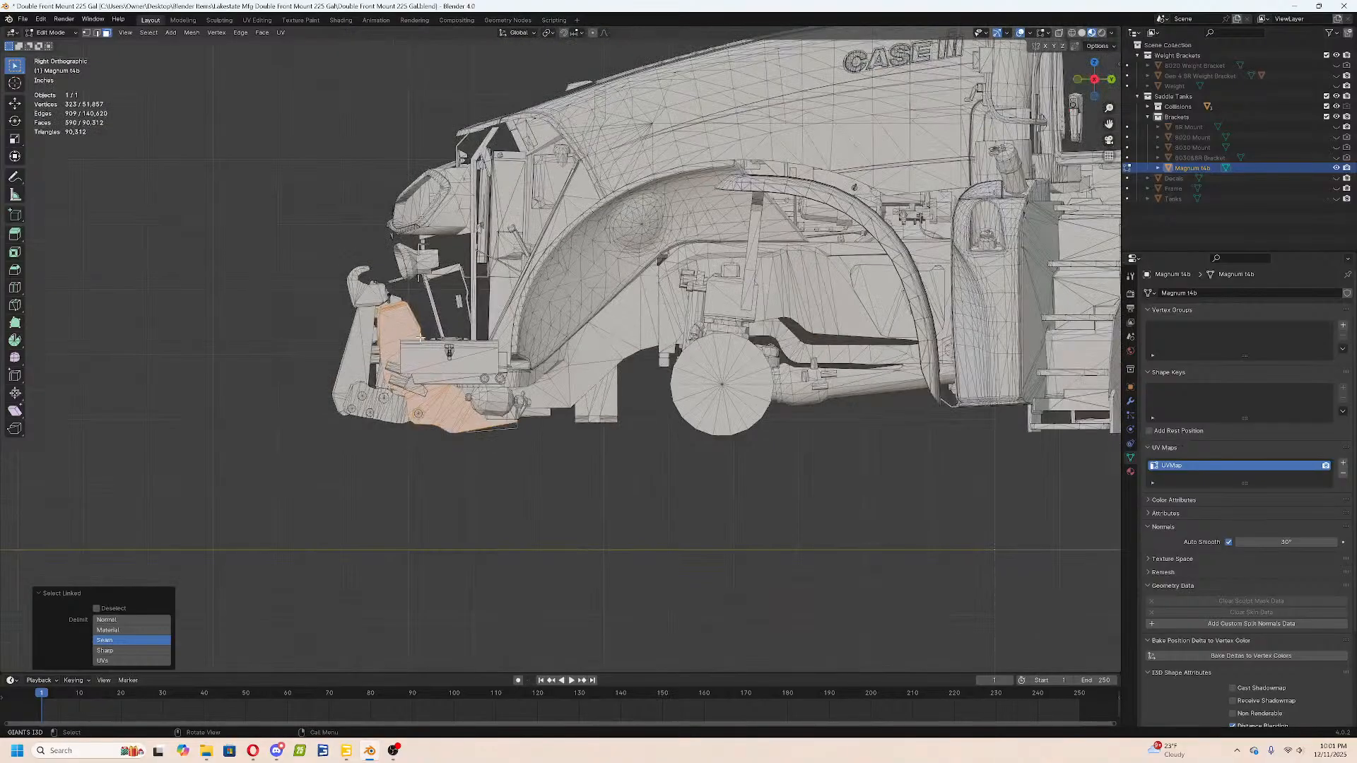
key("shift+z")
key("c")
left_click_drag(277, 332, 282, 404)
right_click(283, 406)
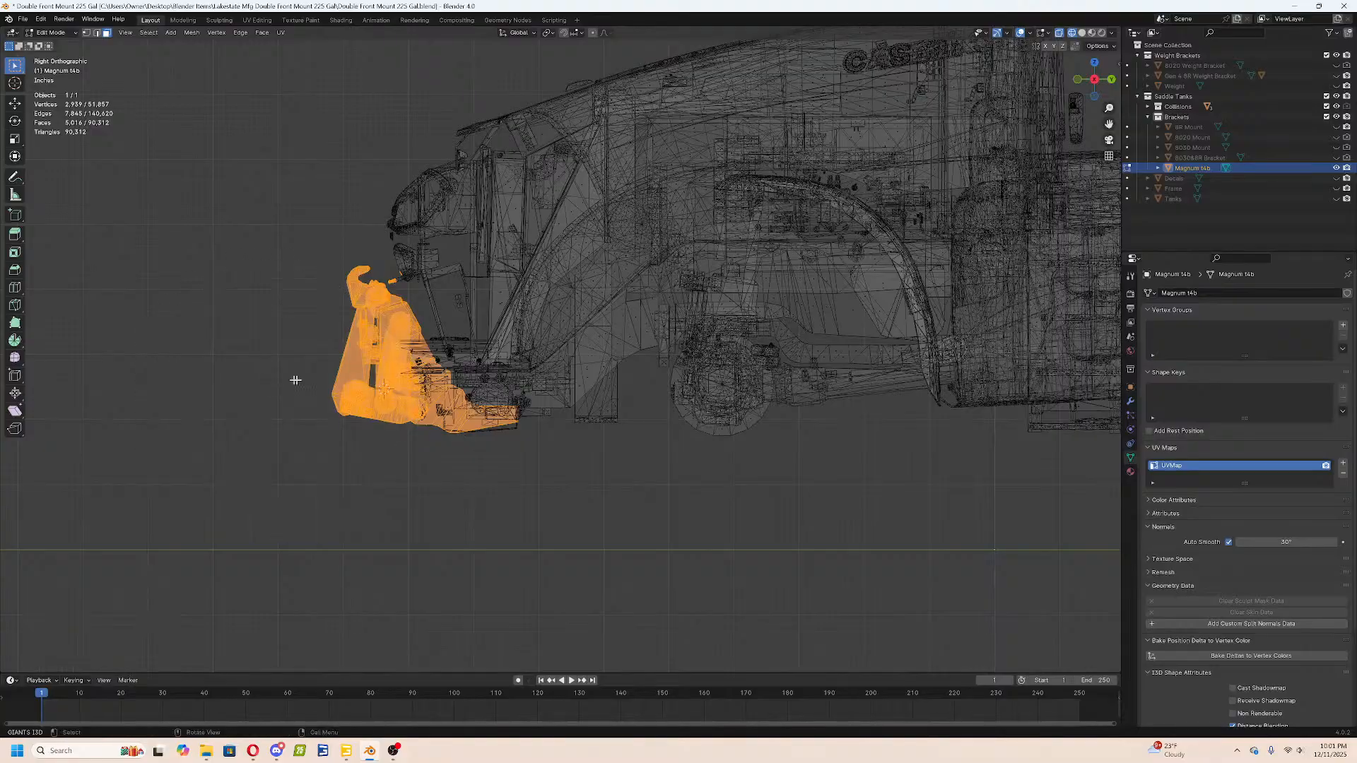
key("h")
Separate the linked rectangular front plate behind the hidden hitch into its own object.
key("z")
left_click(452, 488)
mouse_move(452, 488)
middle_mouse_down()
mouse_move(636, 452)
mouse_move(587, 420)
middle_mouse_up()
scroll(612, 441, "up", 3)
key("a")
key("alt+a")
key("l")
key("p")
left_click(587, 417)
key("Tab")
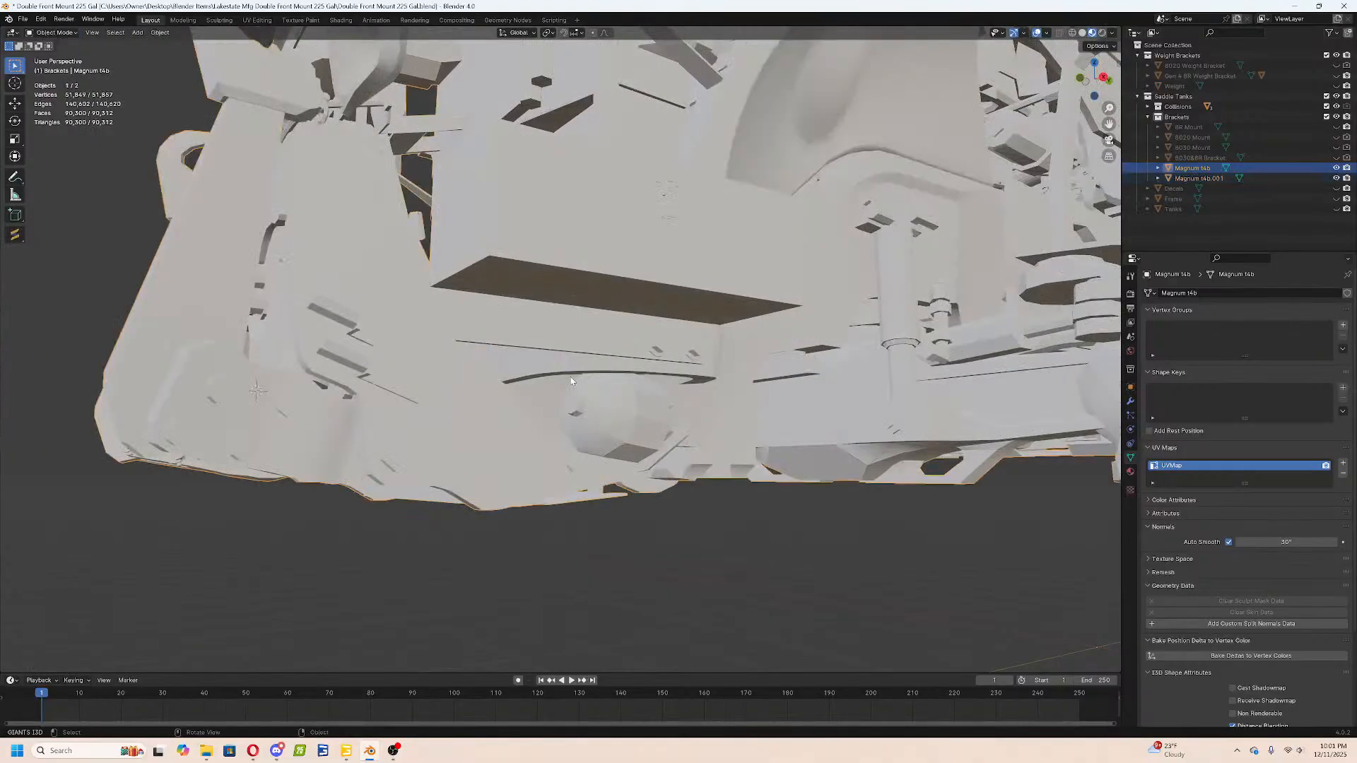
Delete the rest of the tractor, keeping only the separated front plate, and set the viewport to Material Preview.
left_click(570, 380)
left_click(467, 415)
middle_click_drag(466, 415, 485, 436)
key("z")
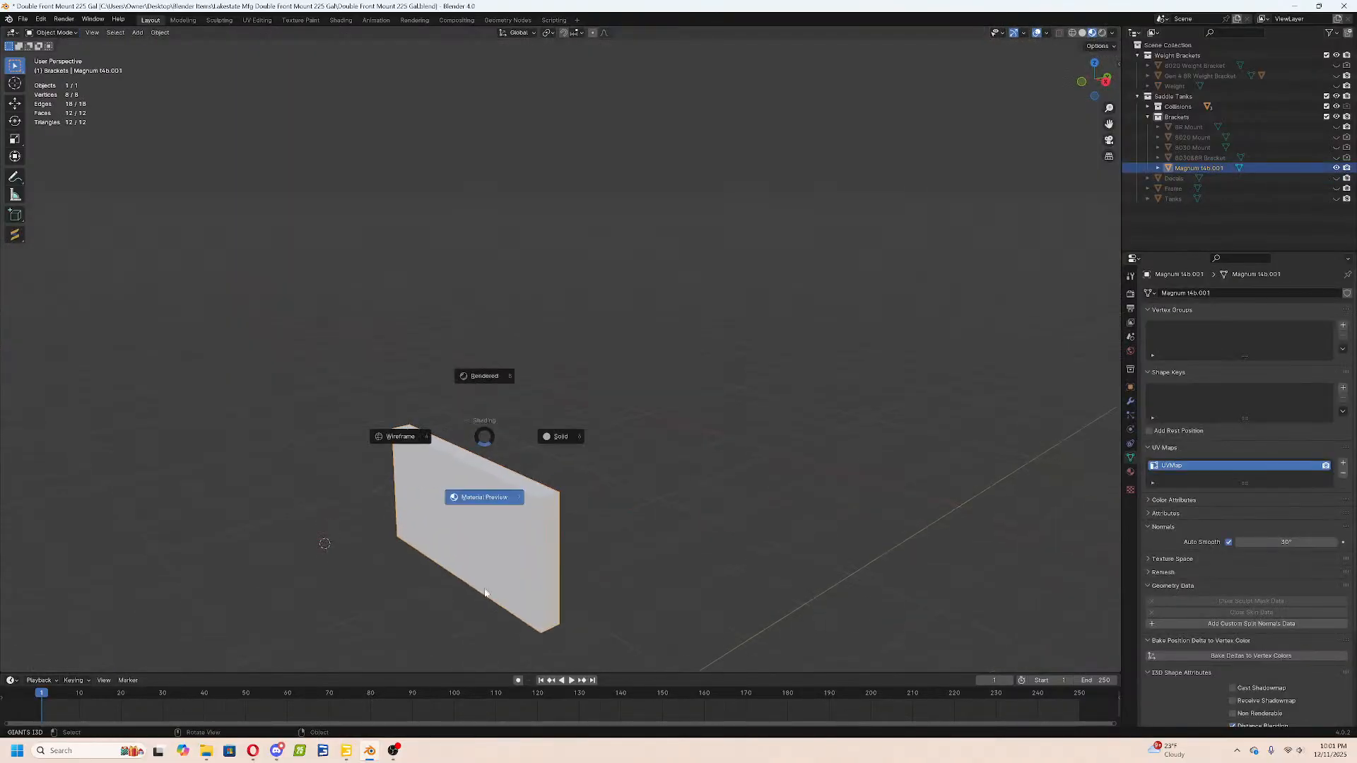
left_click(485, 569)
scroll(705, 430, "down", 6)
mouse_move(706, 430)
middle_mouse_down()
mouse_move(712, 389)
mouse_move(717, 406)
middle_mouse_up()
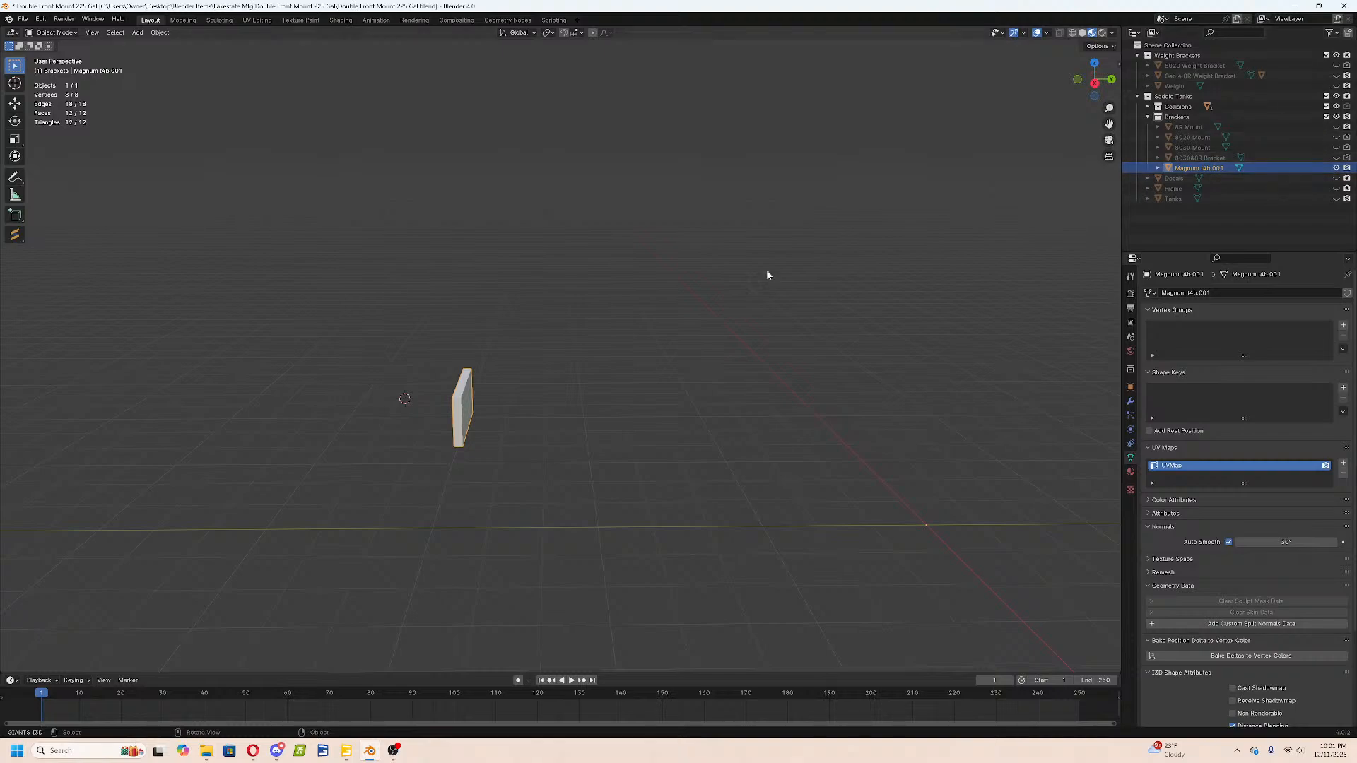
Unhide all objects and hide the white collision shapes around the tanks and below the frame.
key("alt+h")
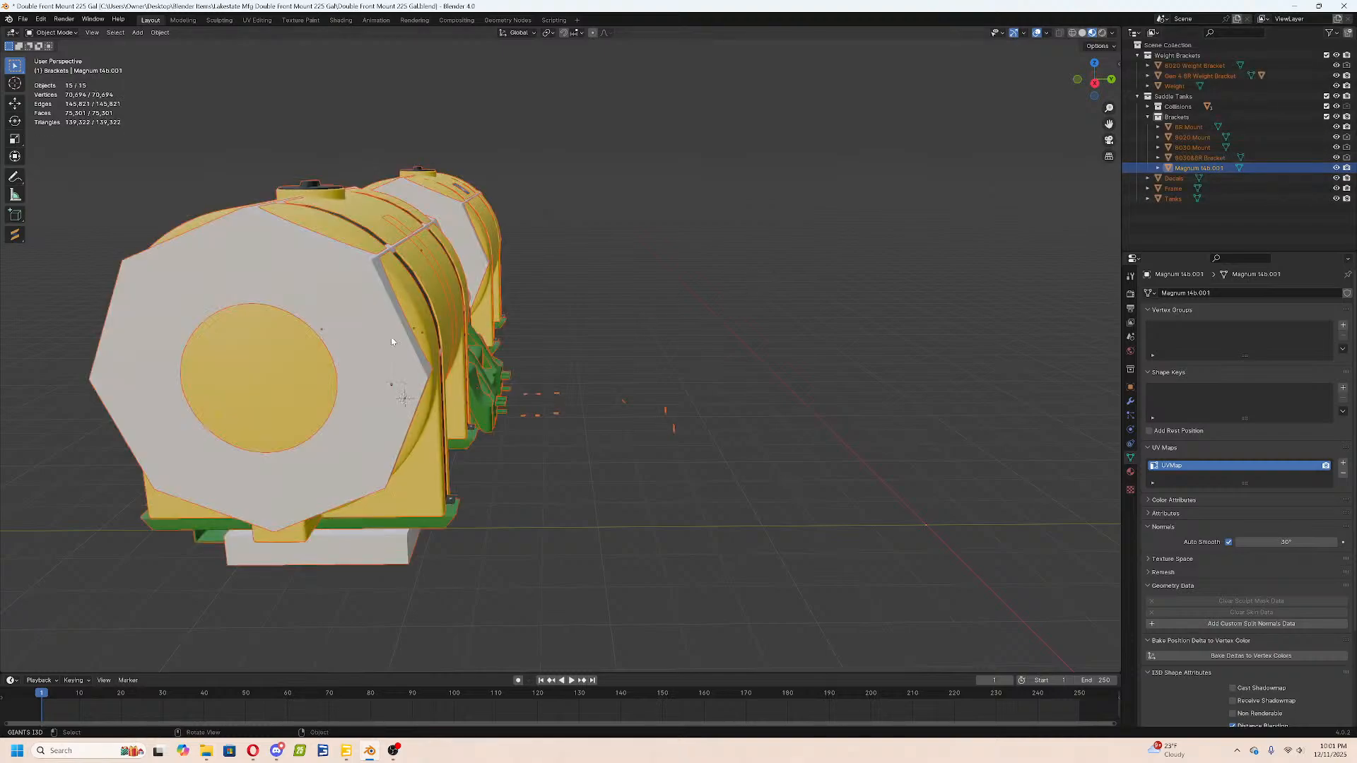
left_click(391, 342)
key("h")
left_click(456, 253)
key("h")
left_click(398, 549)
key("h")
Hide the weight and the three weight brackets at the center of the frame.
middle_click_drag(399, 548, 547, 488)
left_click(604, 387)
key("h")
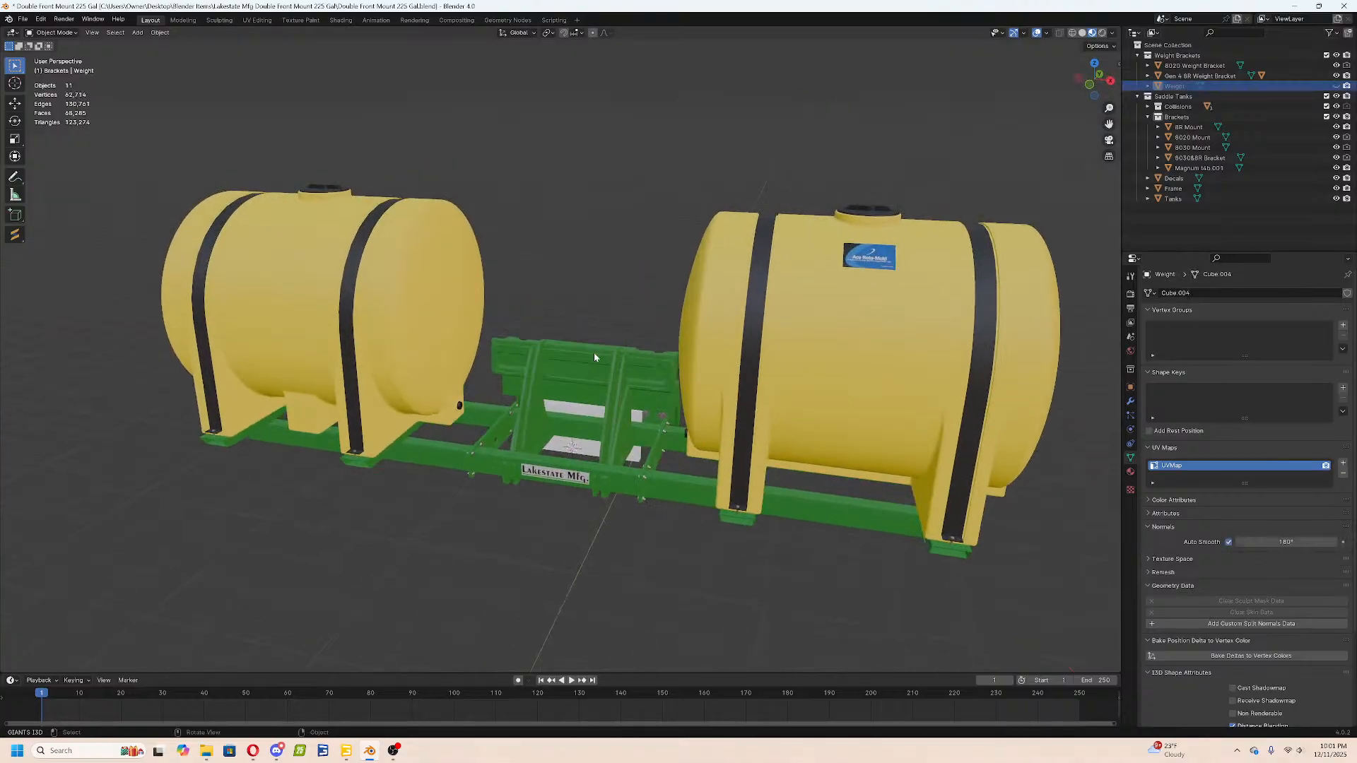
left_click(595, 358)
key("h")
left_click(595, 358)
key("h")
left_click(575, 373)
key("h")
Hide the leftover collision object plus the 8030 Mount and 8020 Mount, keeping the 8R Mount shown.
middle_click_drag(598, 396, 464, 414)
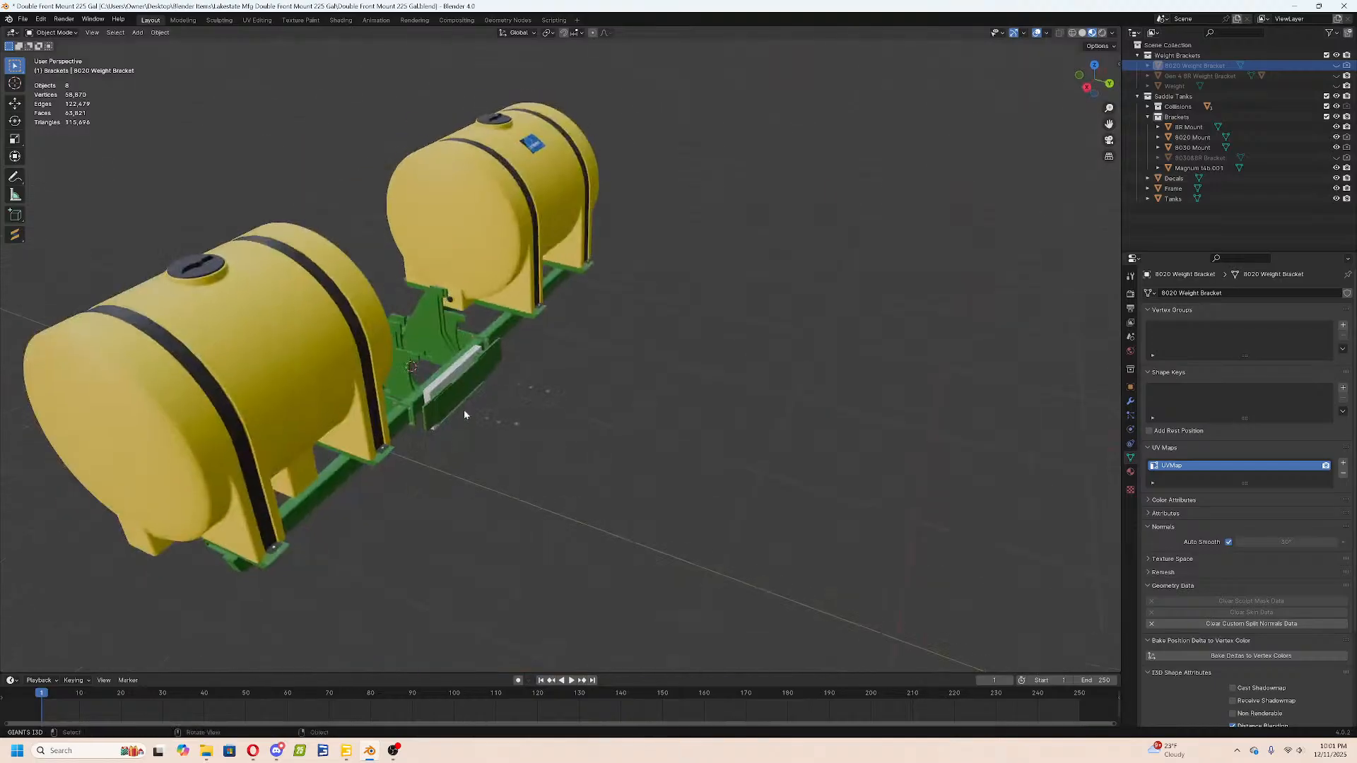
scroll(475, 442, "up", 3)
left_click(539, 421)
key("h")
left_click(392, 403)
key("h")
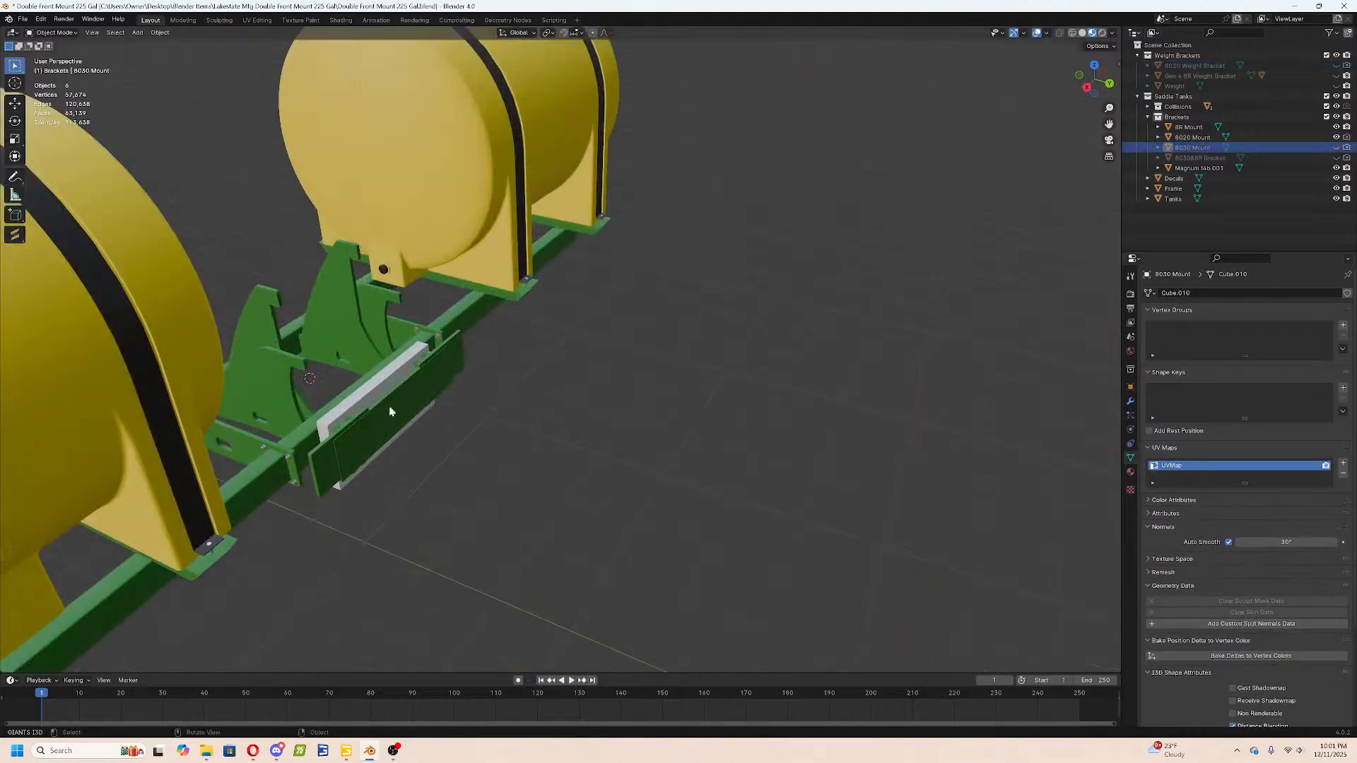
left_click(375, 422)
key("h")
left_click(345, 427)
key("h")
middle_click_drag(345, 427, 751, 314)
key("ctrl+z")
scroll(460, 318, "up", 2)
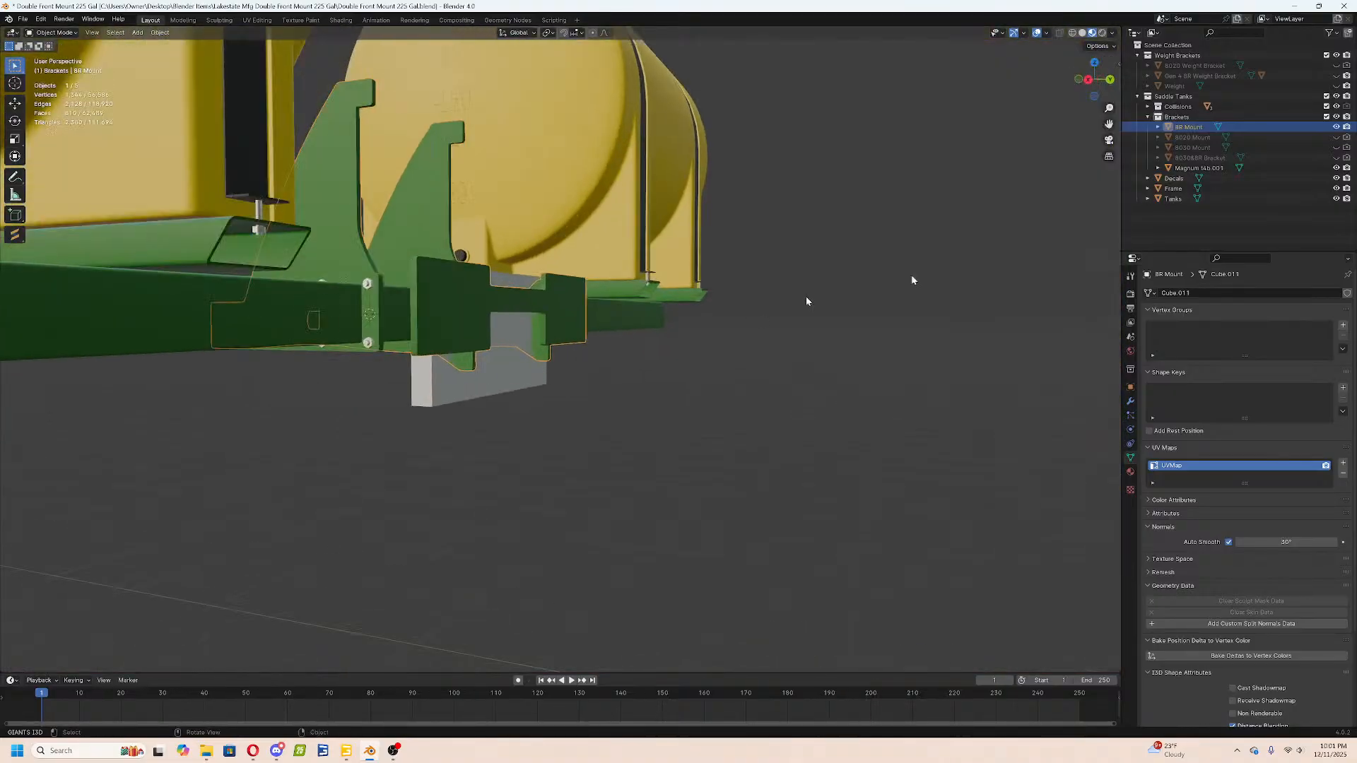
Compare the mounts against the tractor's front plate and show the 8020 Mount in place of the 8R Mount.
left_click(1336, 138)
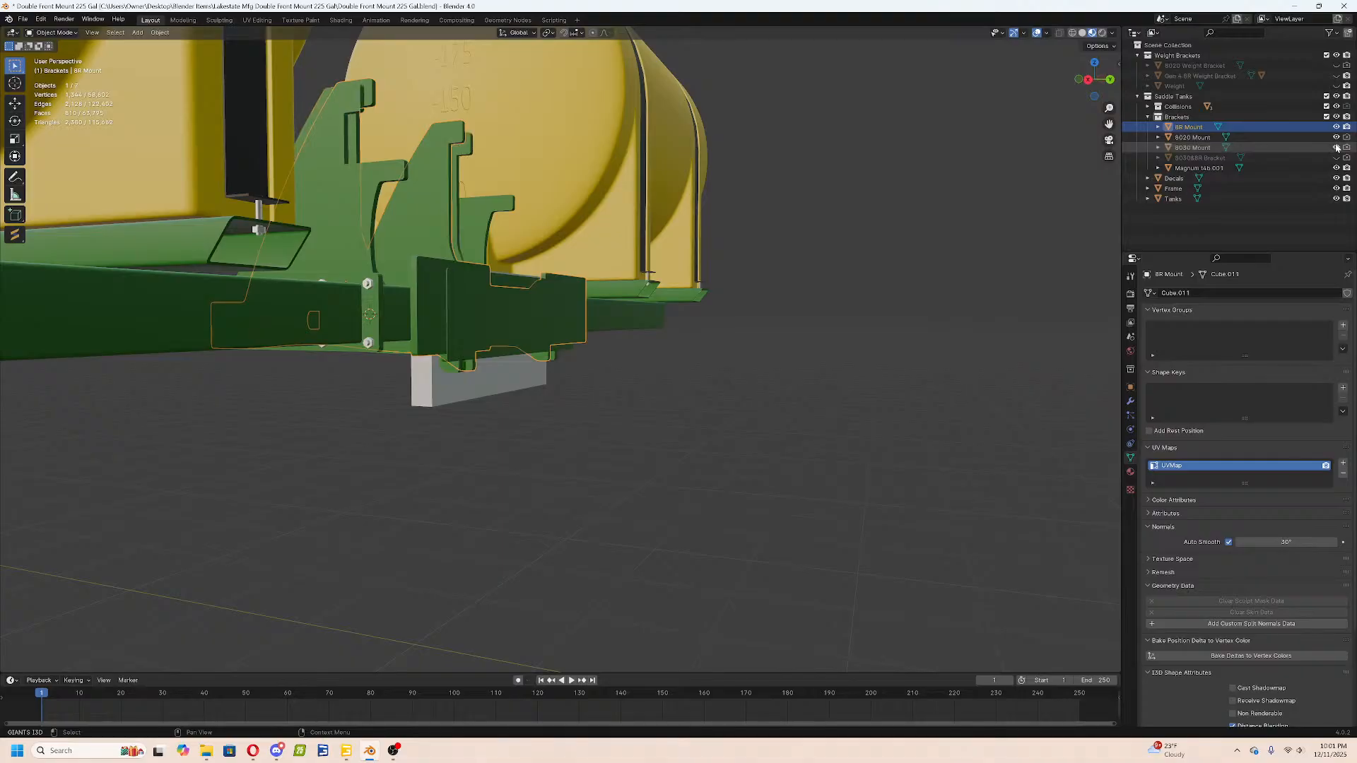
left_click(1336, 137)
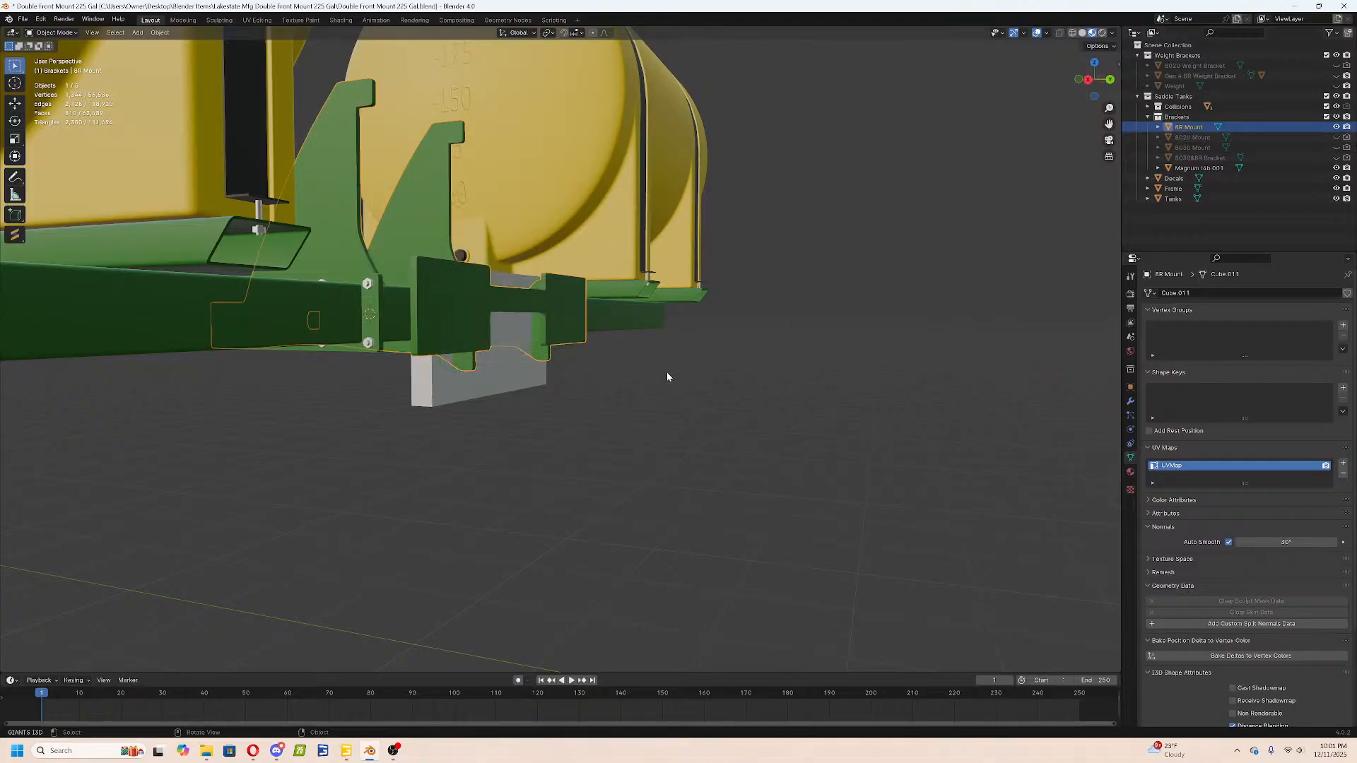
middle_click_drag(667, 371, 684, 362)
left_click(1337, 128)
left_click(1336, 138)
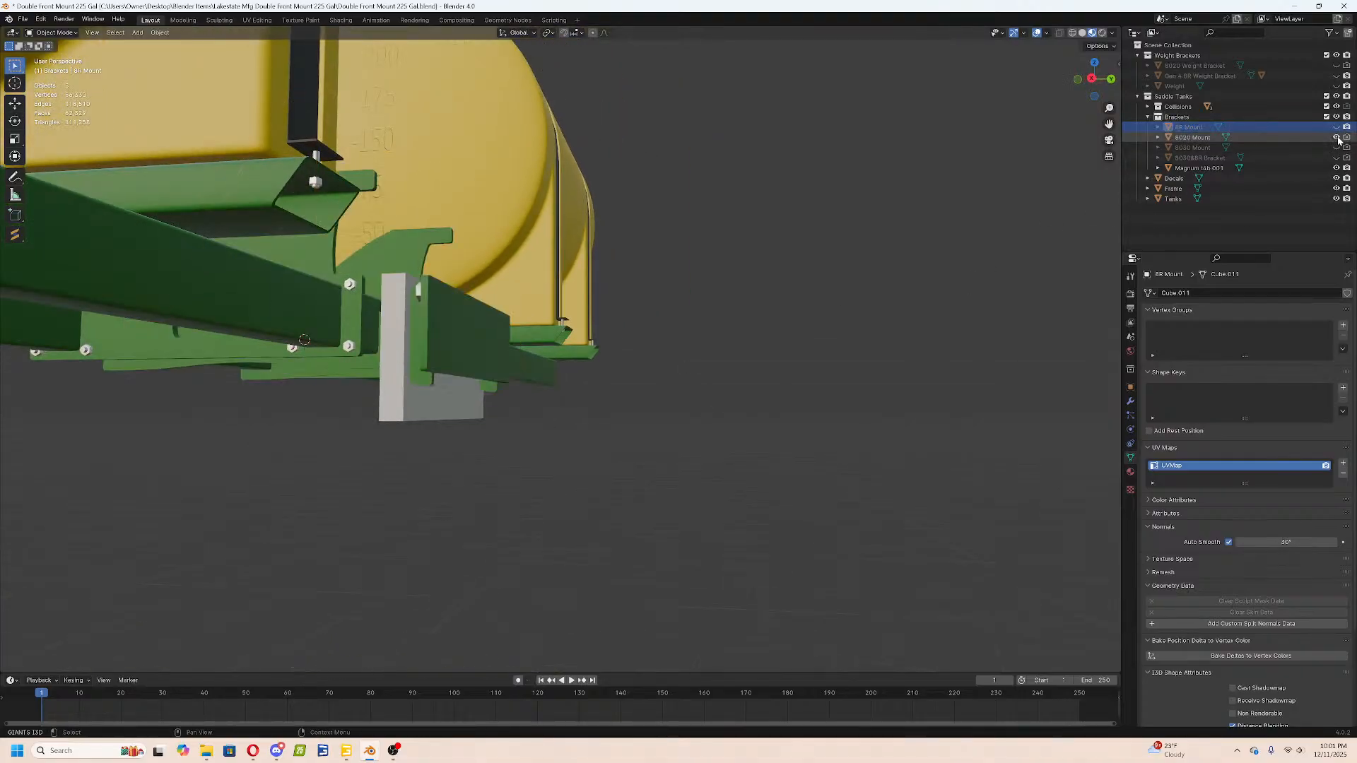
Select the 8020 Mount and hide the decals, frame and tanks.
middle_click_drag(537, 332, 770, 283)
left_click(781, 391)
key("Tab")
middle_click_drag(782, 391, 671, 383)
scroll(710, 404, "down", 7)
key("Tab")
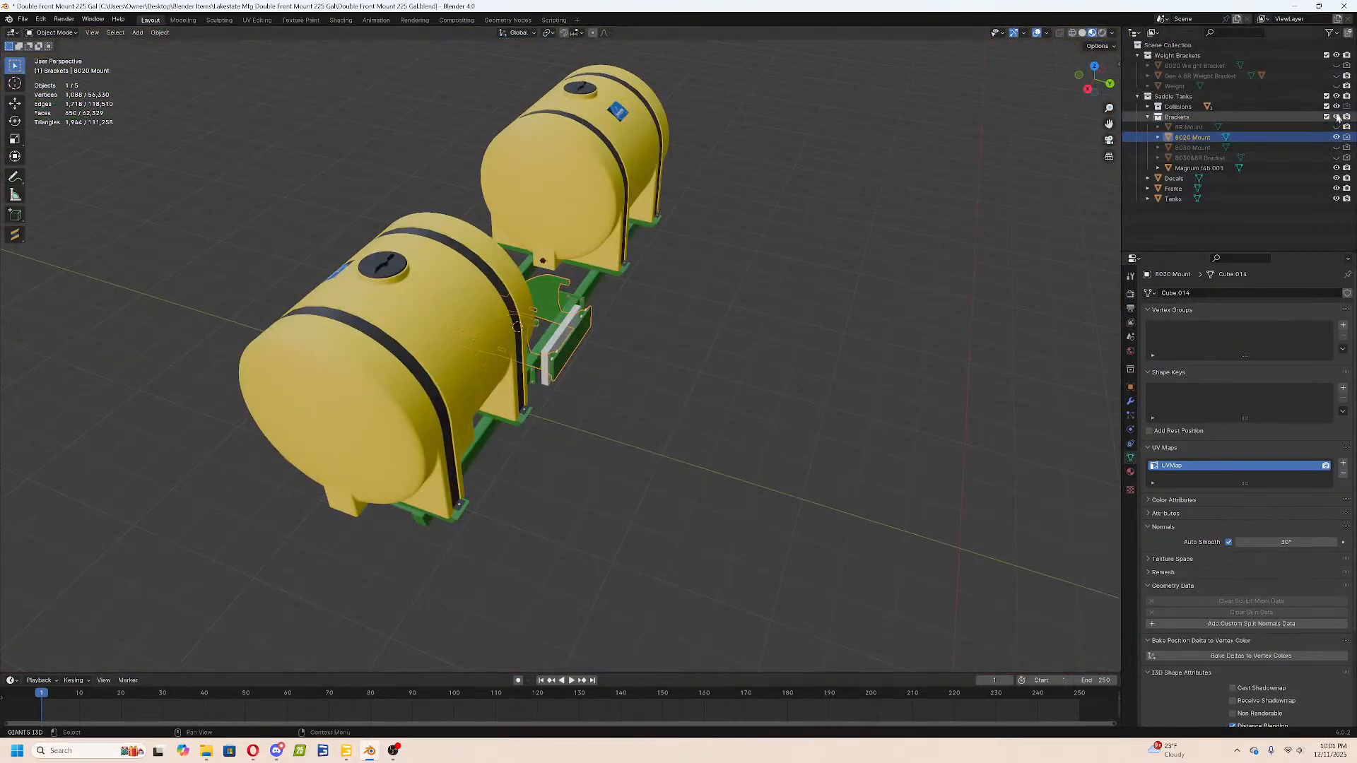
left_click(1336, 178)
left_click_drag(1337, 189, 1336, 198)
Switch to the right orthographic view and hide the tractor's front plate beside the 8020 Mount.
key("KP_3")
scroll(582, 321, "up", 4)
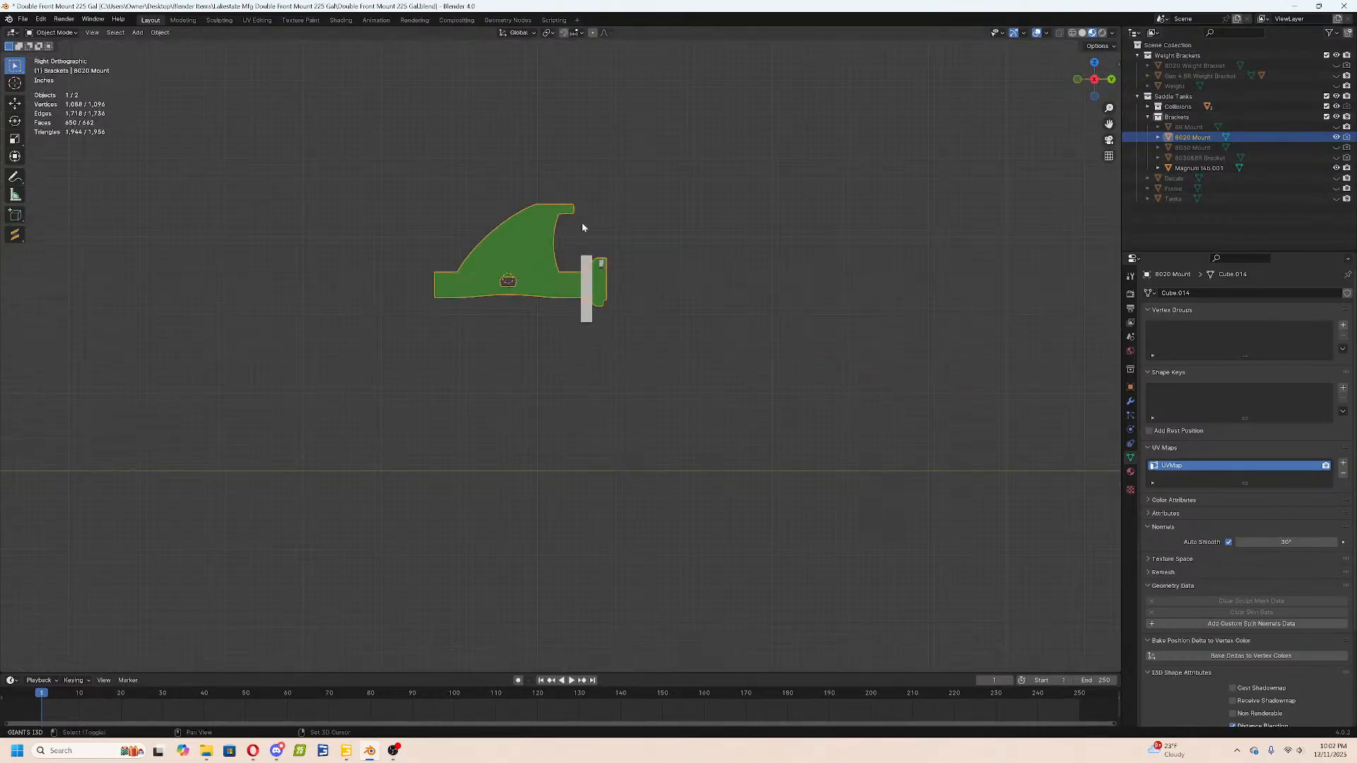
scroll(630, 342, "up", 5)
key("Tab")
key("Tab")
left_click(723, 456)
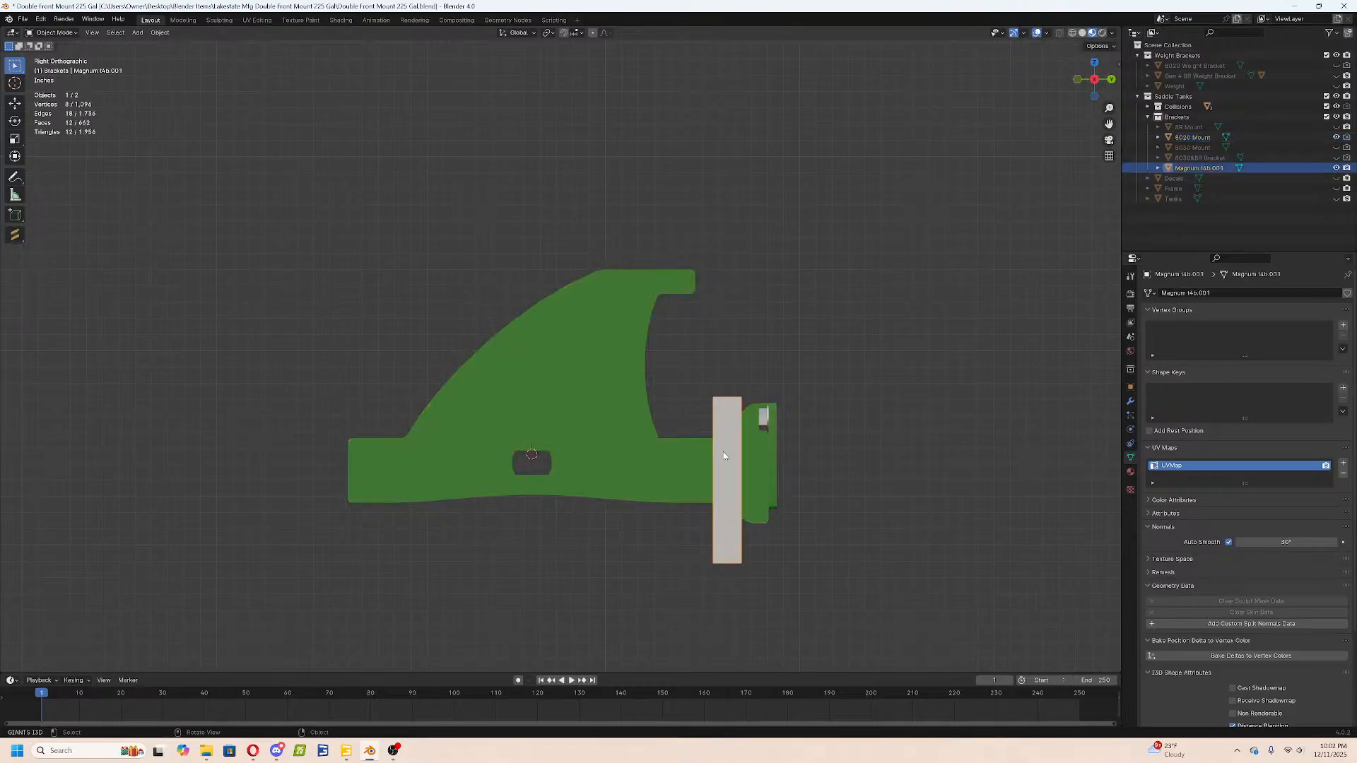
key("h")
Select the upper hook-shaped sections of both 8020 Mount side plates in X-ray side view and delete their faces.
left_click(642, 369)
key("Tab")
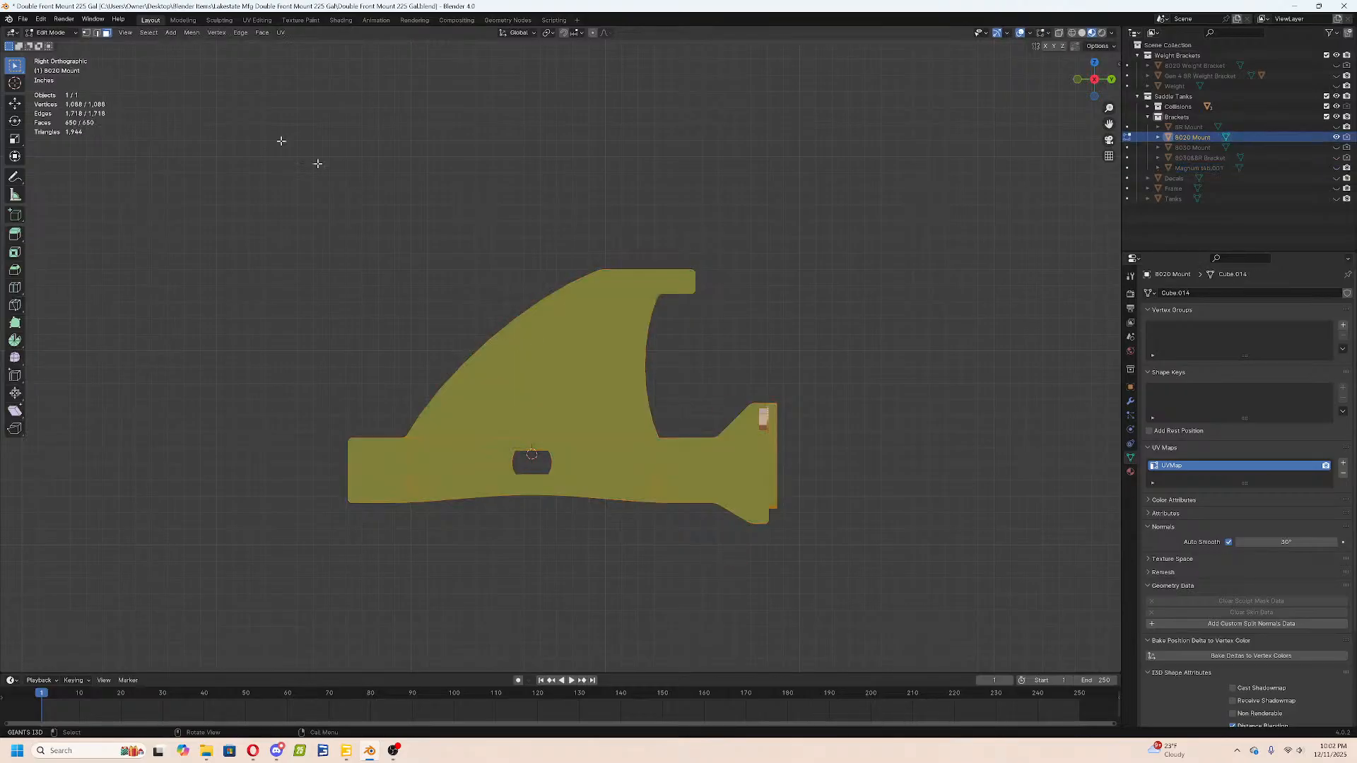
key("alt+z")
key("alt+a")
key("c")
mouse_move(651, 302)
left_mouse_down()
mouse_move(545, 288)
mouse_move(484, 330)
mouse_move(639, 345)
left_mouse_up()
mouse_move(554, 572)
left_mouse_down("shift")
mouse_move(399, 571)
mouse_move(254, 504)
mouse_move(264, 464)
left_mouse_up("shift")
right_click(263, 464)
scroll(321, 455, "up", 6)
scroll(322, 454, "up", 2)
middle_click_drag(215, 528, 730, 328, "shift")
key("c")
left_click_drag(452, 510, 460, 476)
right_click(460, 476)
scroll(638, 405, "down", 8)
key("x")
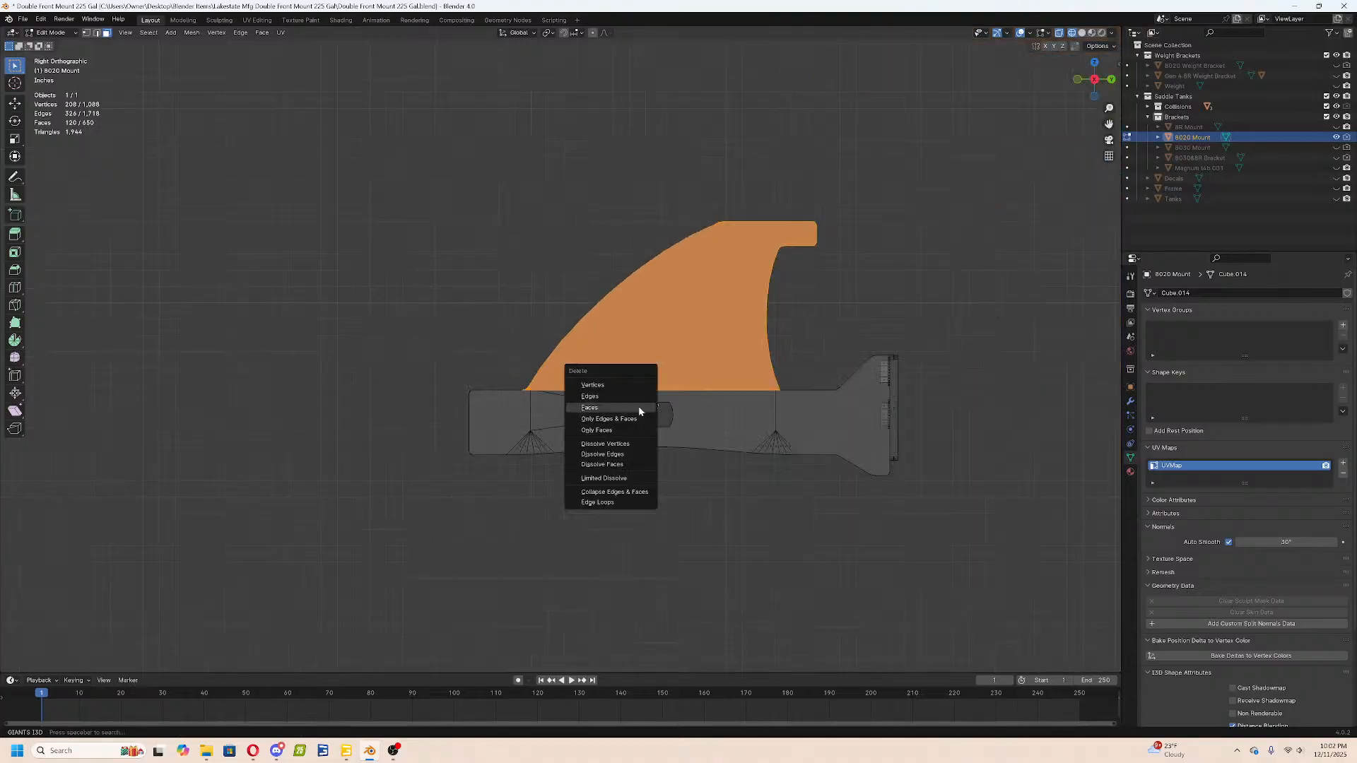
left_click(639, 410)
Fill the open top edge left by the deleted hook on one of the 8020 Mount's side plates.
middle_click_drag(821, 400, 621, 448)
key("z")
left_click(623, 514)
middle_click_drag(191, 263, 363, 224, "shift")
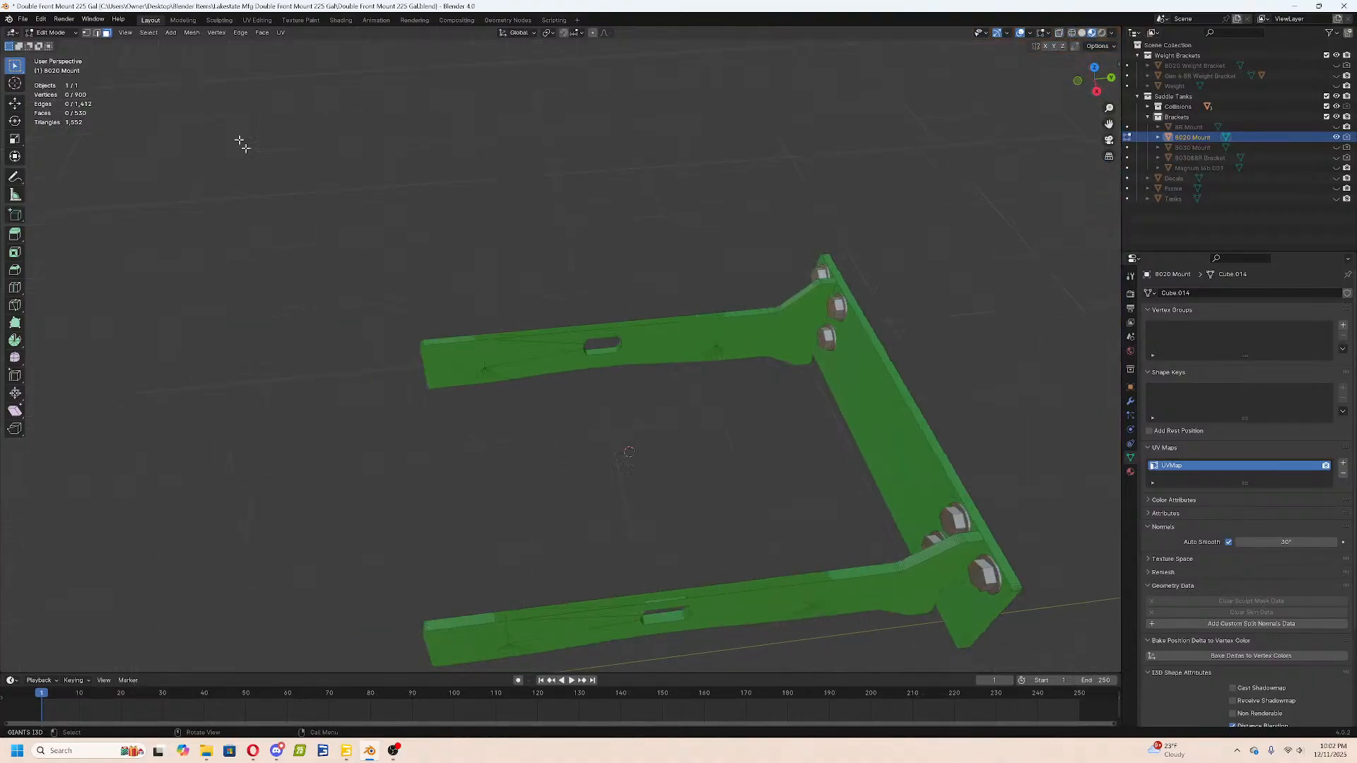
scroll(363, 224, "up", 4)
left_click(98, 32)
key("a")
scroll(332, 311, "up", 4)
left_click(192, 298, "alt")
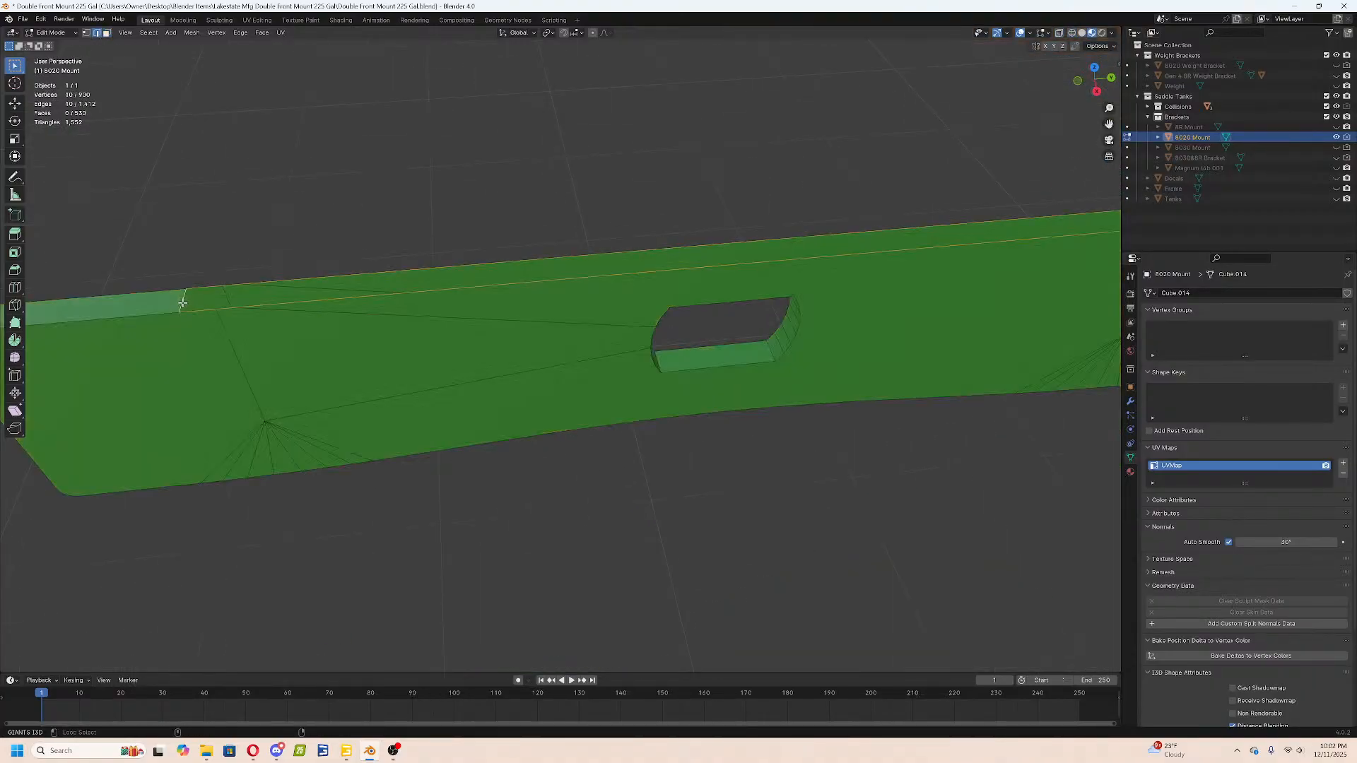
scroll(725, 314, "down", 5)
key("f")
Fill the matching open top edge on the other side plate and leave mesh editing.
middle_click_drag(696, 463, 693, 255, "shift")
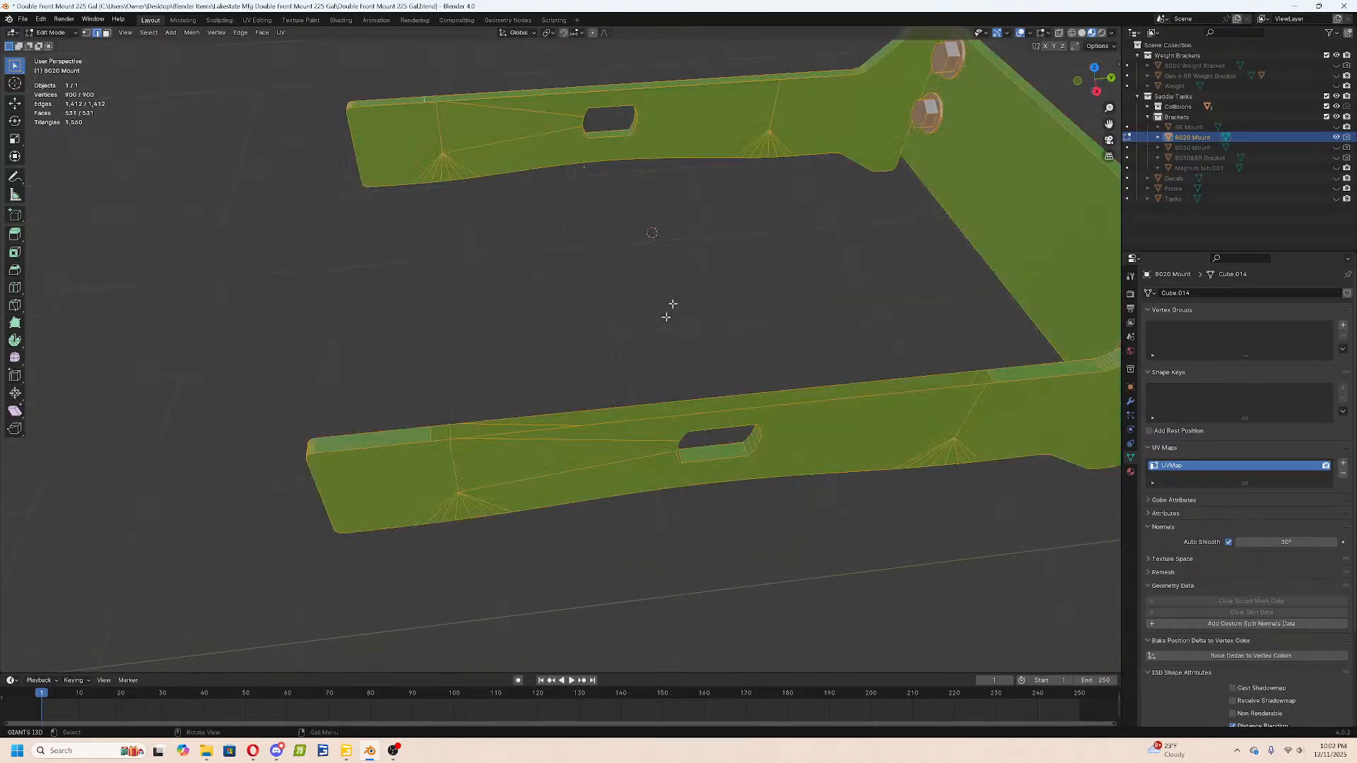
left_click(438, 440, "alt")
key("f")
key("Tab")
scroll(478, 410, "down", 6)
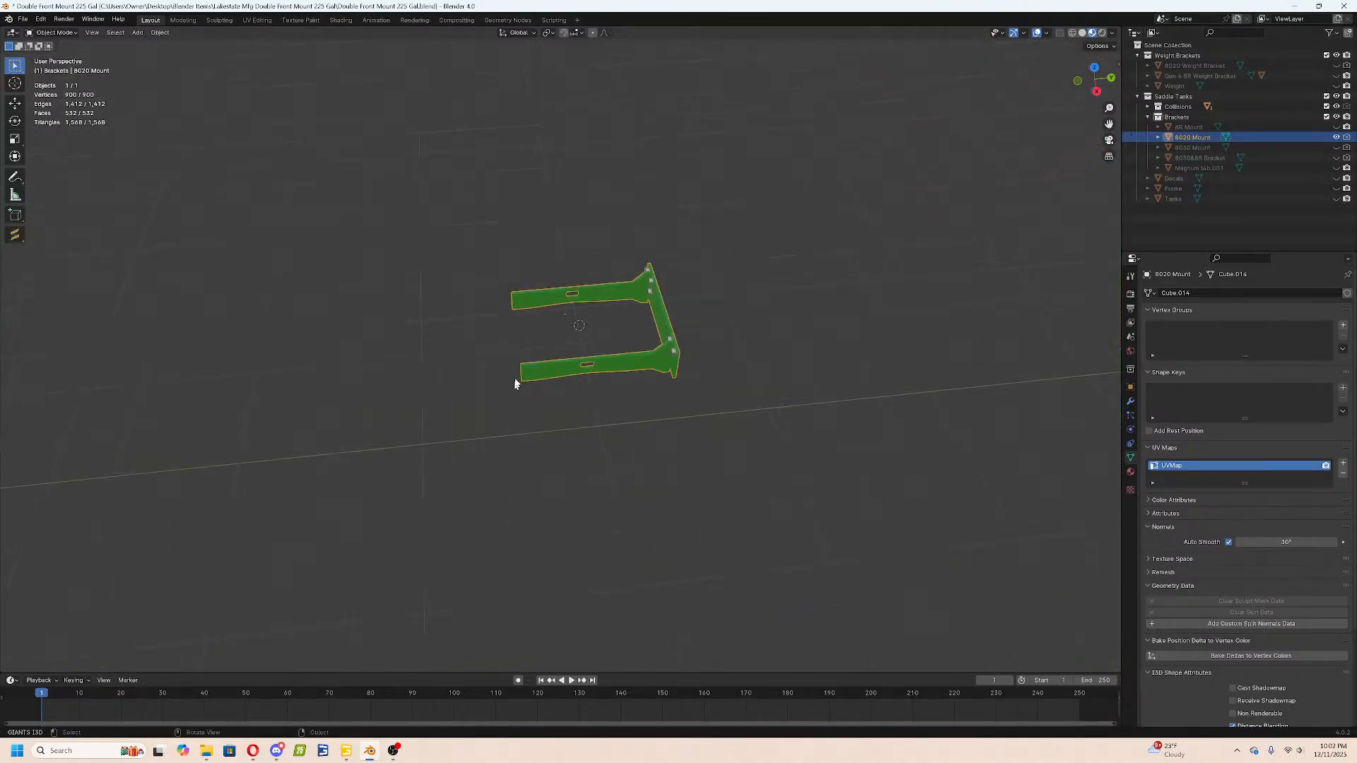
Show the frame and examine how the shortened 8020 Mount lines up with it from the side.
scroll(475, 400, "up", 5)
middle_click_drag(475, 400, 475, 382)
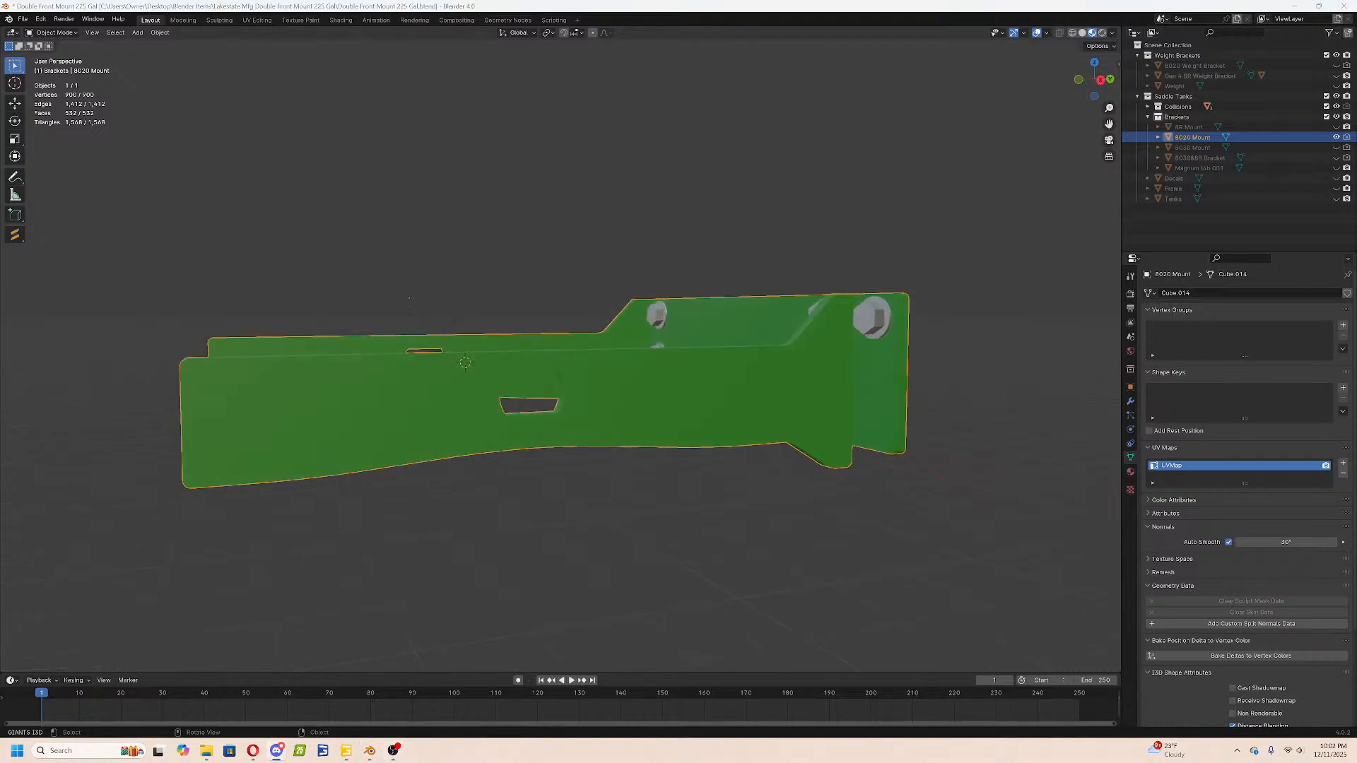
scroll(503, 239, "down", 3)
middle_click_drag(503, 239, 480, 289)
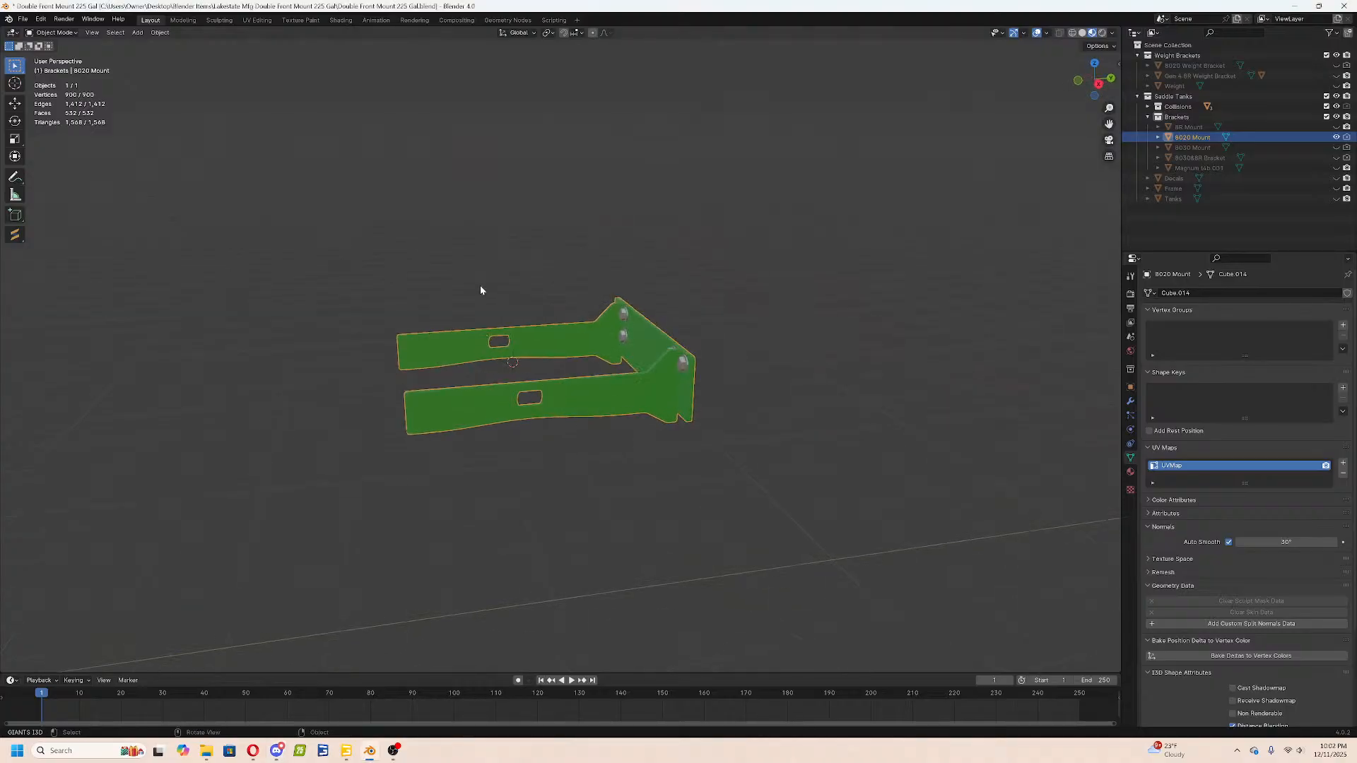
middle_click_drag(671, 363, 622, 368)
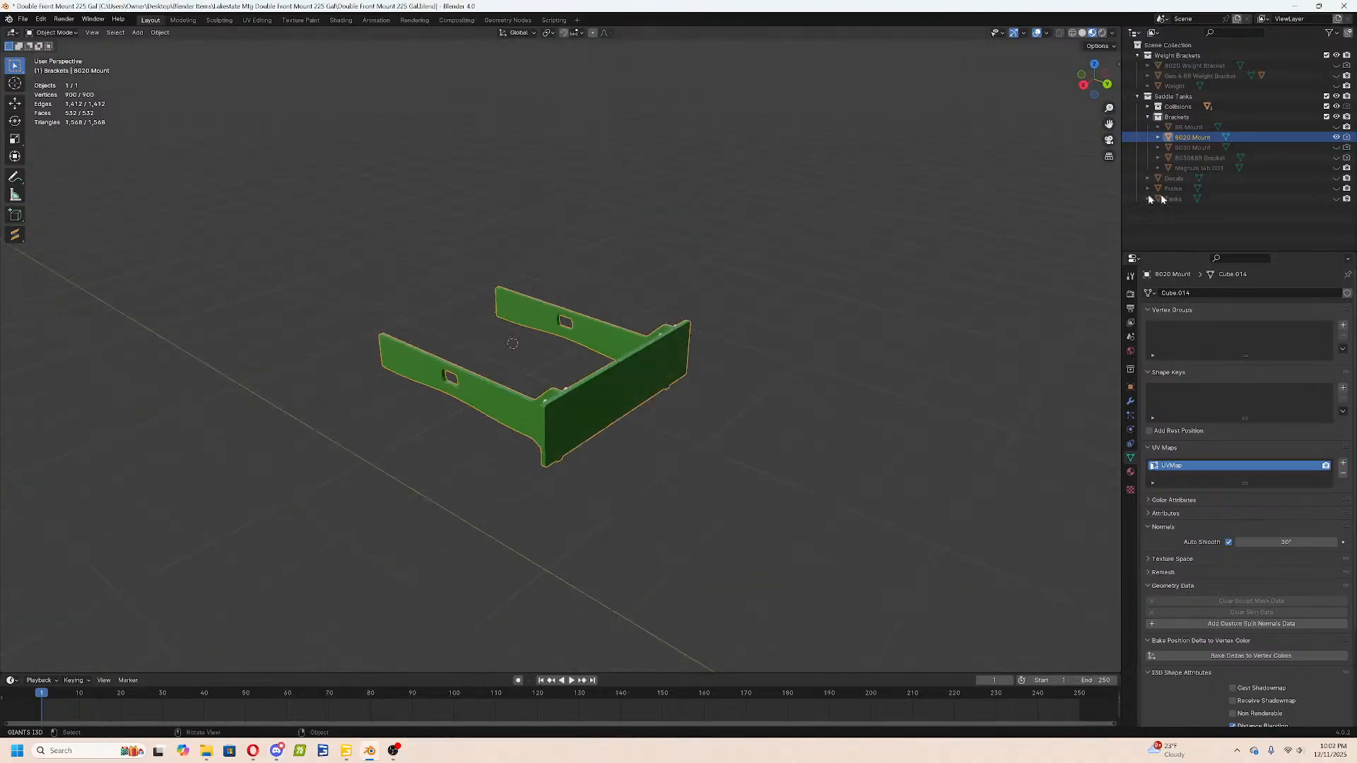
left_click(1336, 188)
middle_click_drag(859, 297, 769, 351)
left_click(708, 428)
left_click(499, 333)
key("Tab")
scroll(663, 372, "up", 2)
middle_click_drag(662, 372, 648, 353)
key("KP_3")
key("KP_2")
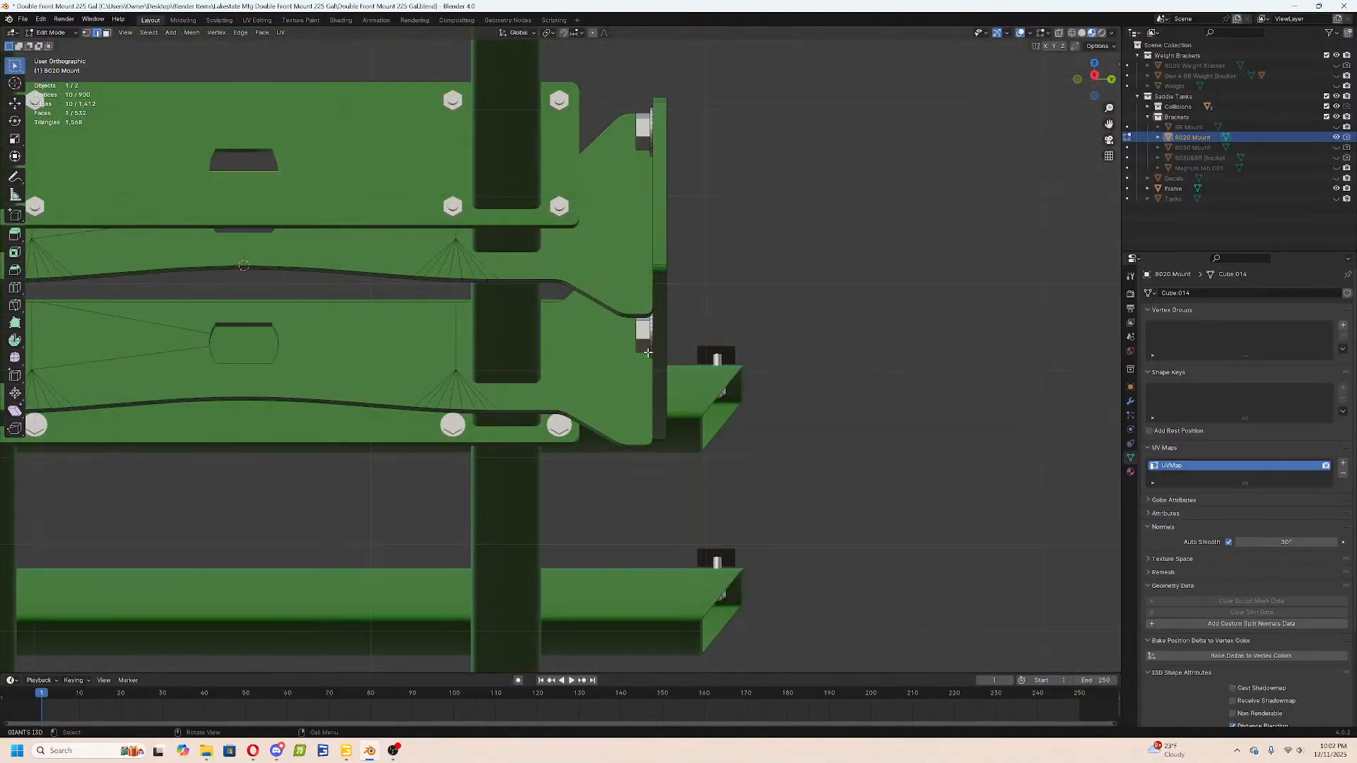
Hide the frame and set a right orthographic wireframe view of the 8020 Mount's mesh.
left_click(1335, 188)
middle_click_drag(899, 226, 894, 252)
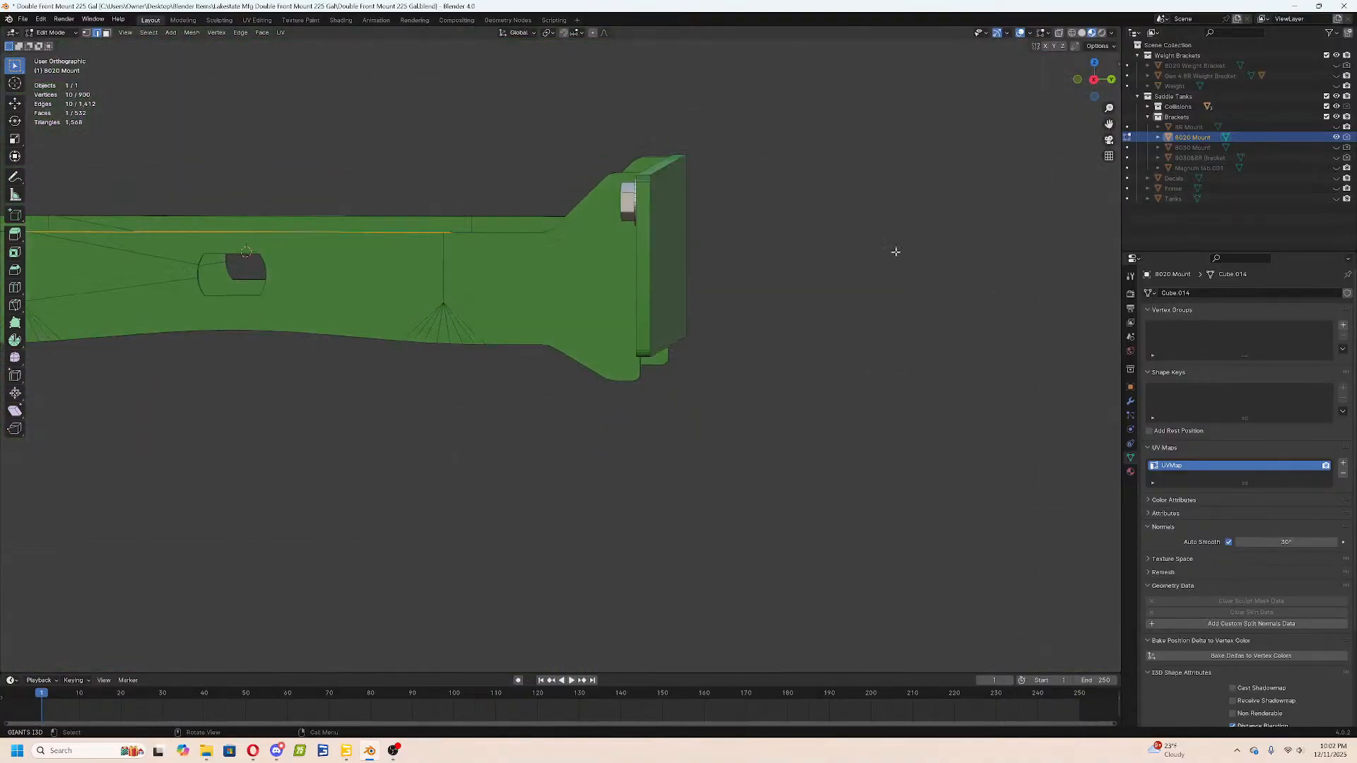
key("KP_3")
key("z")
left_click(224, 163)
key("alt+a")
key("c")
scroll(454, 261, "down", 7)
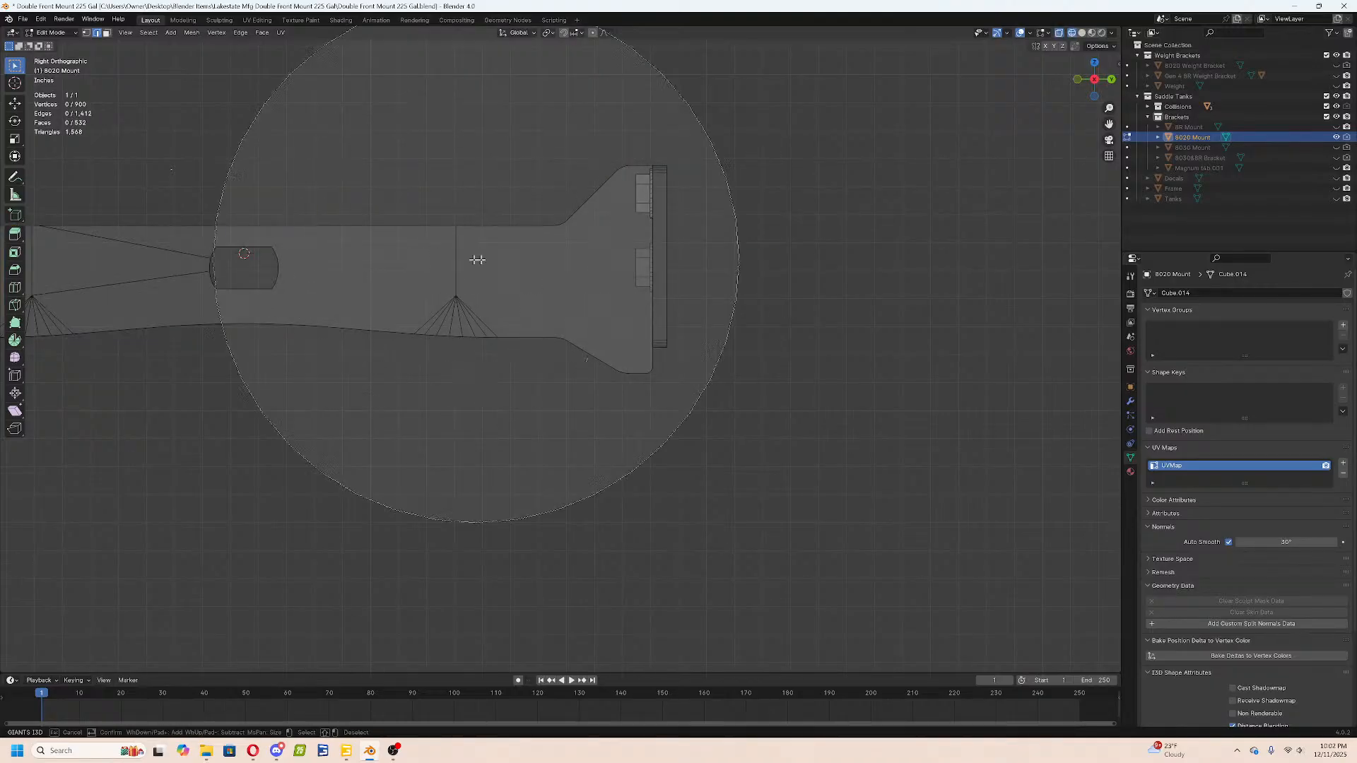
left_click(787, 300)
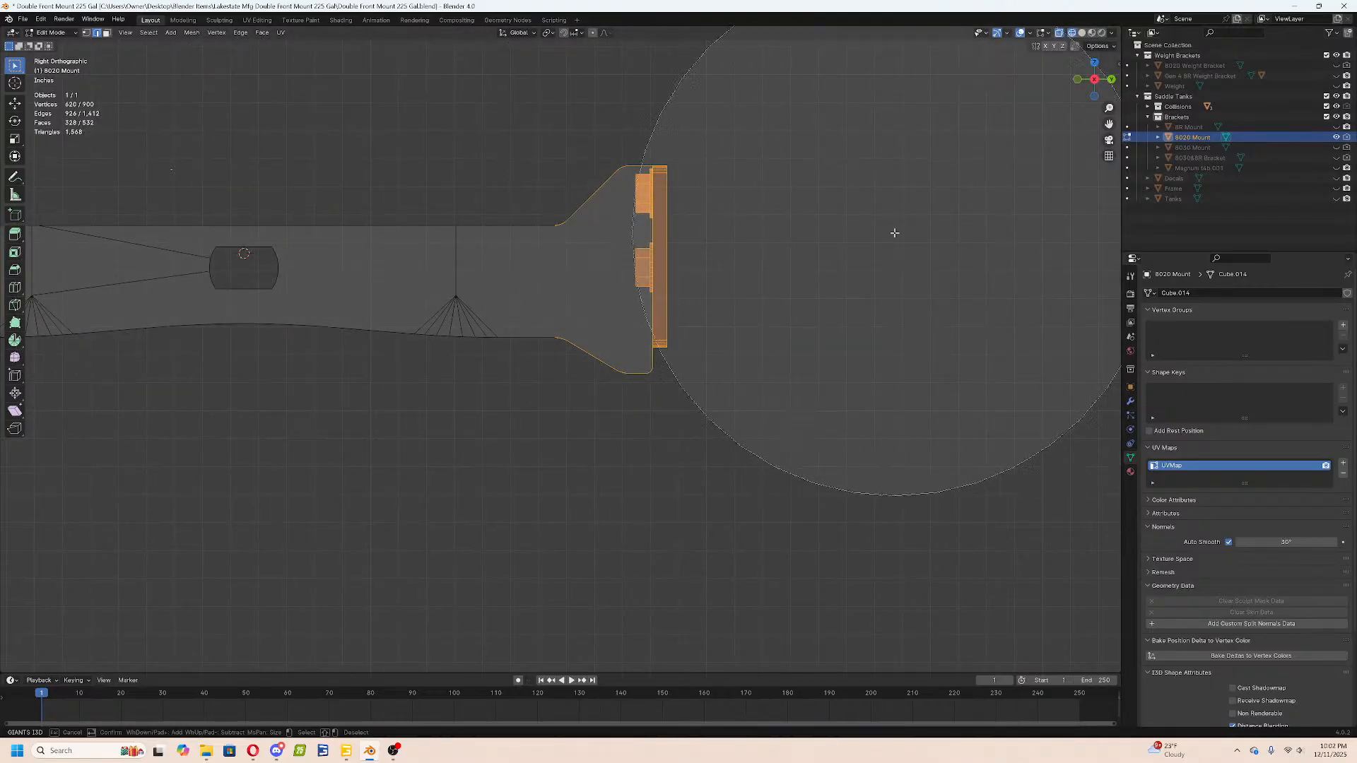
middle_click_drag(894, 231, 897, 294)
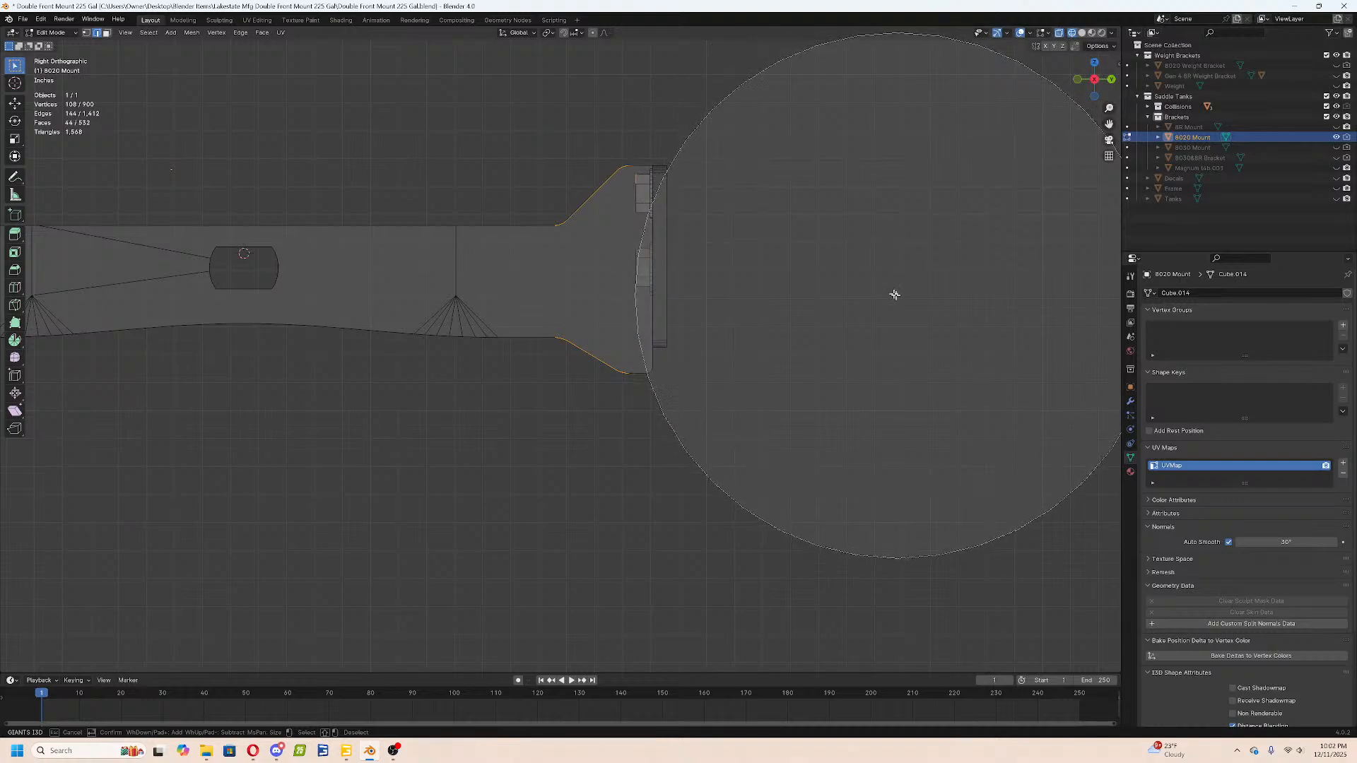
right_click(898, 205)
mouse_move(908, 206)
middle_mouse_down()
mouse_move(883, 236)
mouse_move(696, 309)
middle_mouse_up()
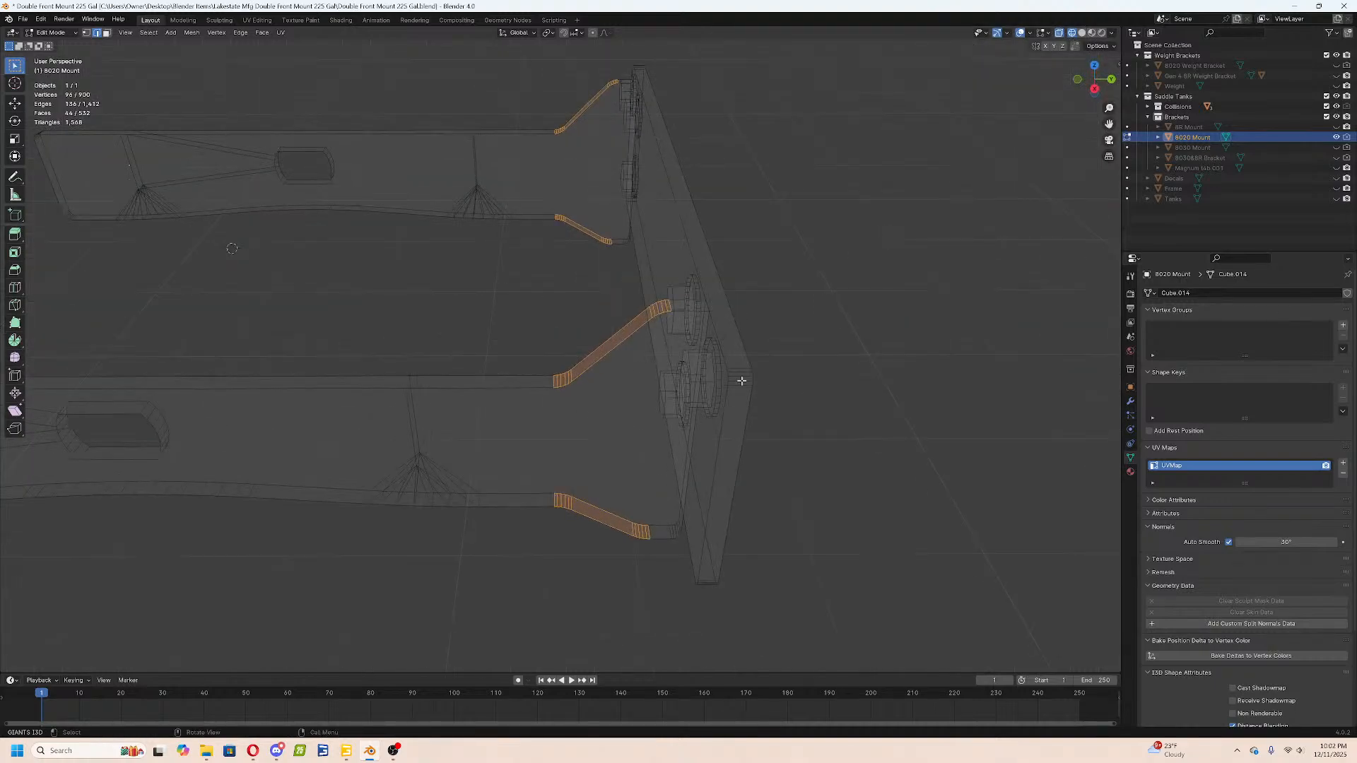
key("l")
key("a")
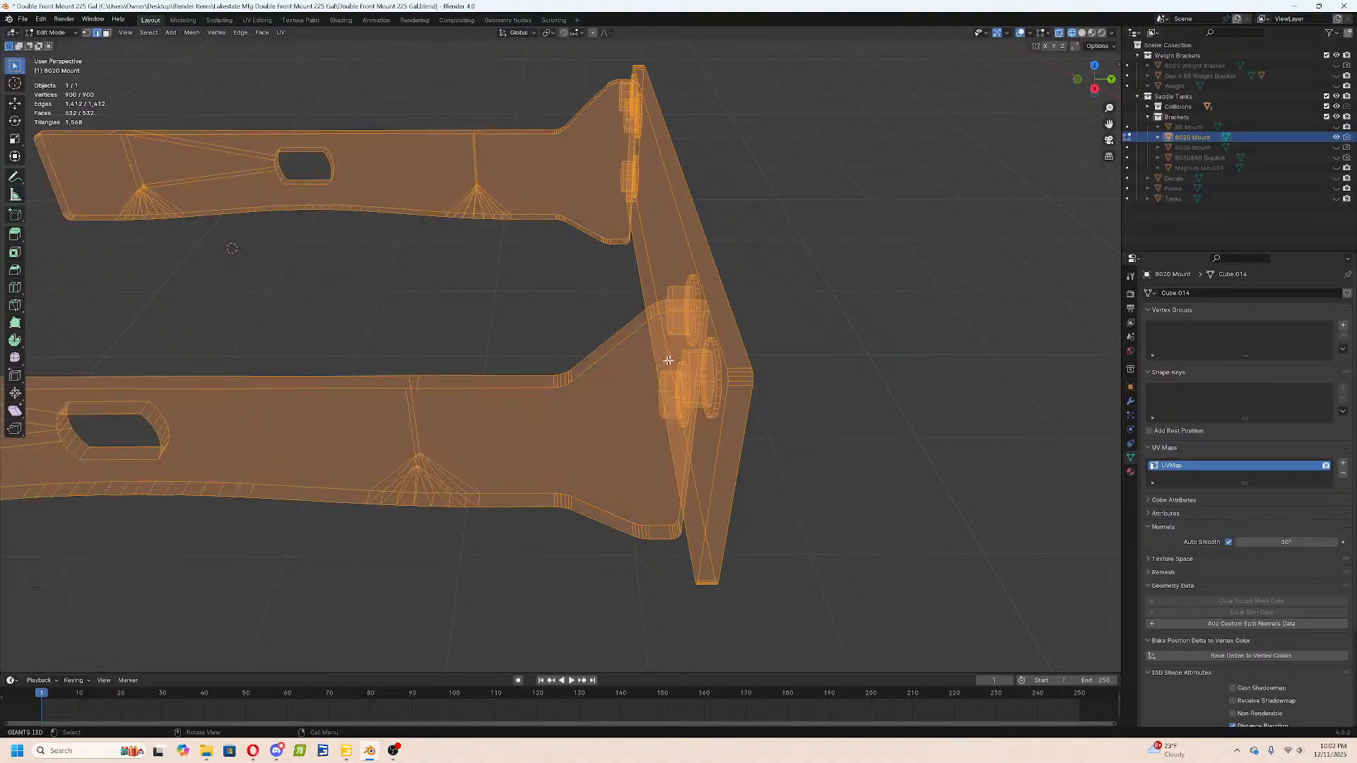
key("alt+a")
Select the 8020 Mount's front plate and bolts without the two side plates, and hide them.
key("l")
key("KP_7")
key("c")
left_click_drag(240, 176, 954, 167)
right_click(781, 400)
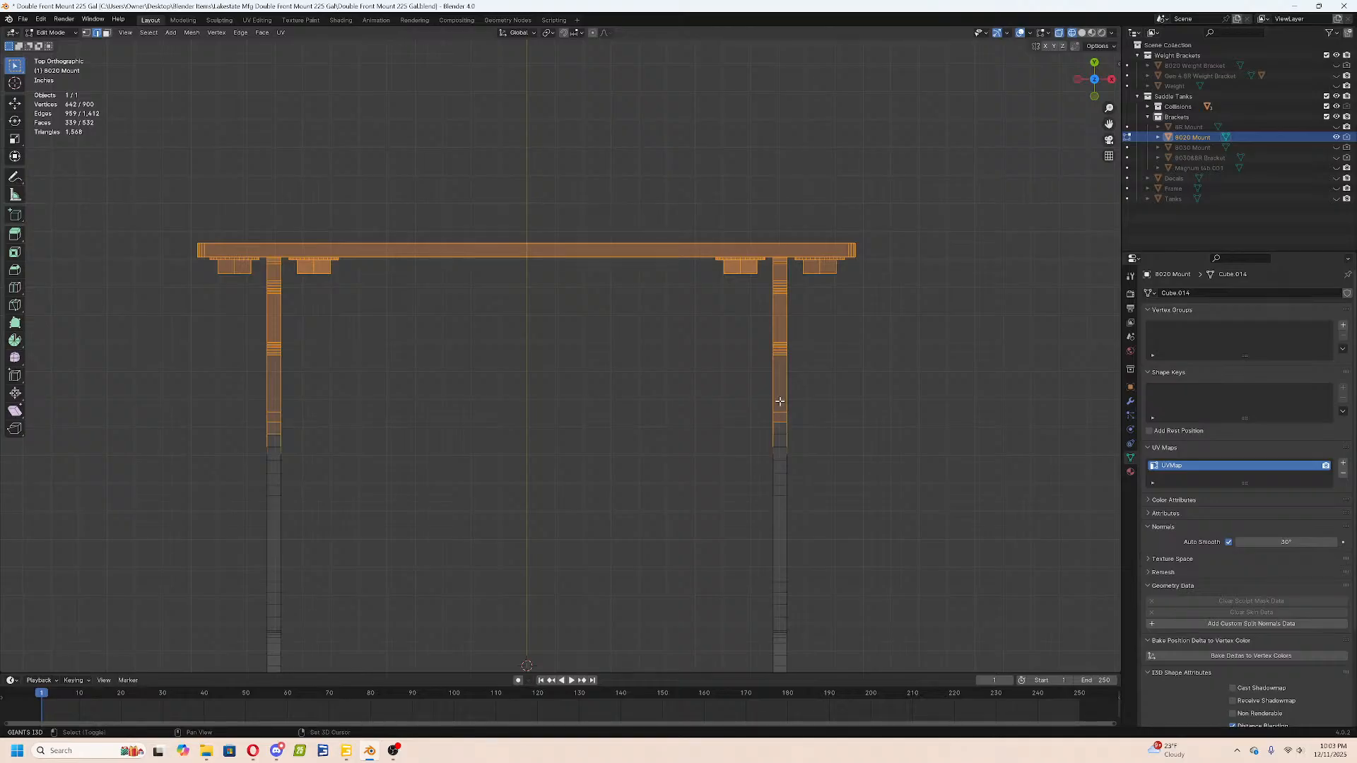
key("shift+l")
key("shift+l")
middle_click_drag(395, 318, 343, 261)
key("h")
Circle-select the flared front ends of both side plates in the right orthographic view.
middle_click_drag(752, 256, 718, 228)
key("KP_3")
key("c")
left_click_drag(718, 227, 794, 327)
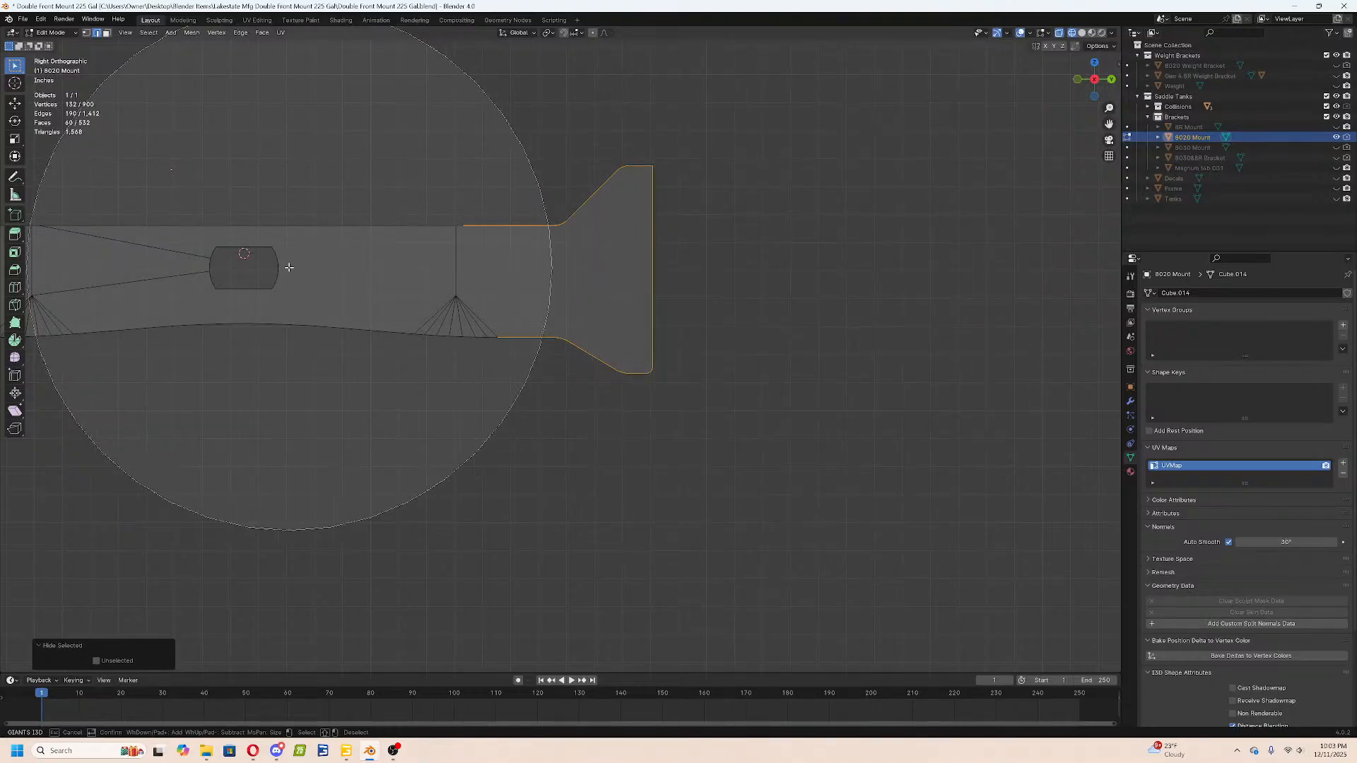
middle_click_drag(287, 267, 267, 299)
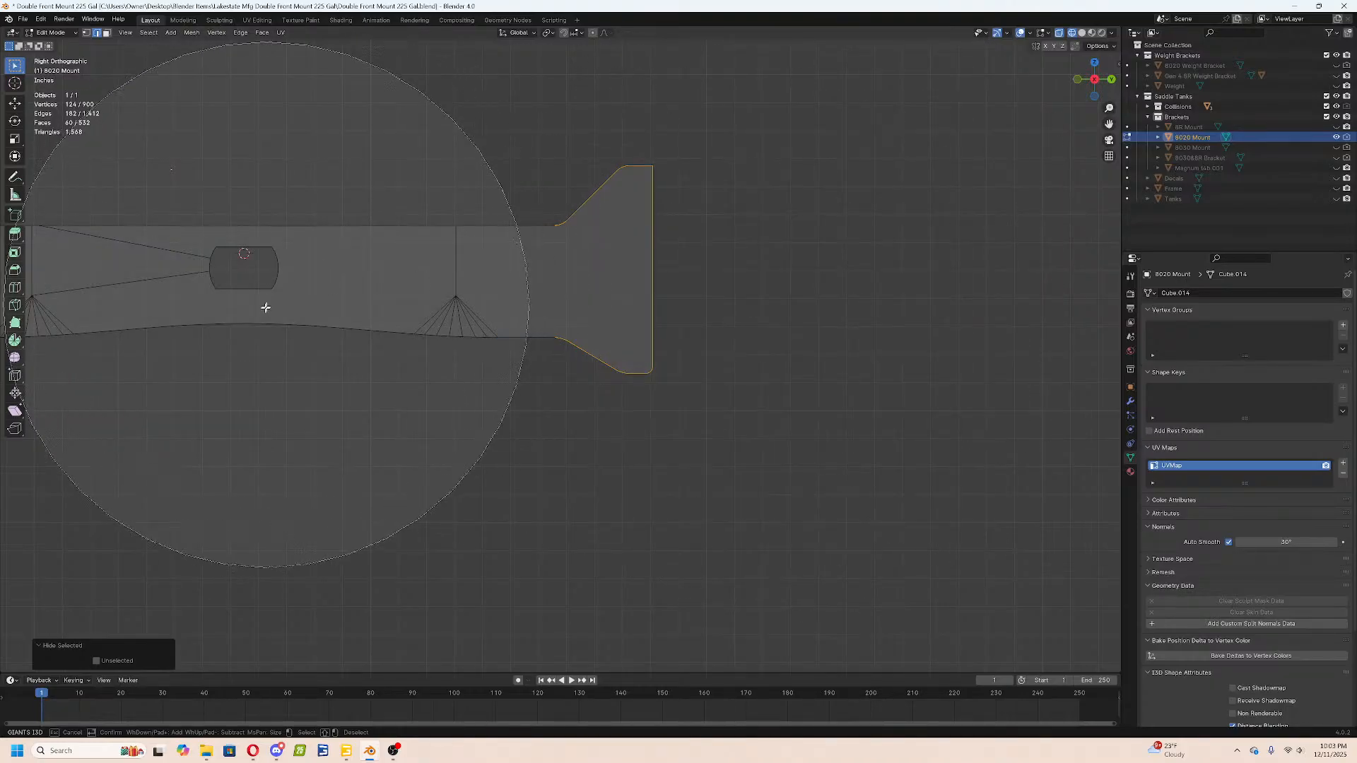
right_click(267, 311)
Try to delete the selected flared ends of the side plates and undo the deletion.
scroll(576, 305, "up", 6)
middle_click_drag(730, 255, 721, 215)
scroll(720, 215, "down", 5)
key("x")
left_click(722, 220)
key("shift+z")
mouse_move(700, 275)
middle_mouse_down()
mouse_move(693, 309)
mouse_move(642, 336)
middle_mouse_up()
key("ctrl+z")
key("KP_3")
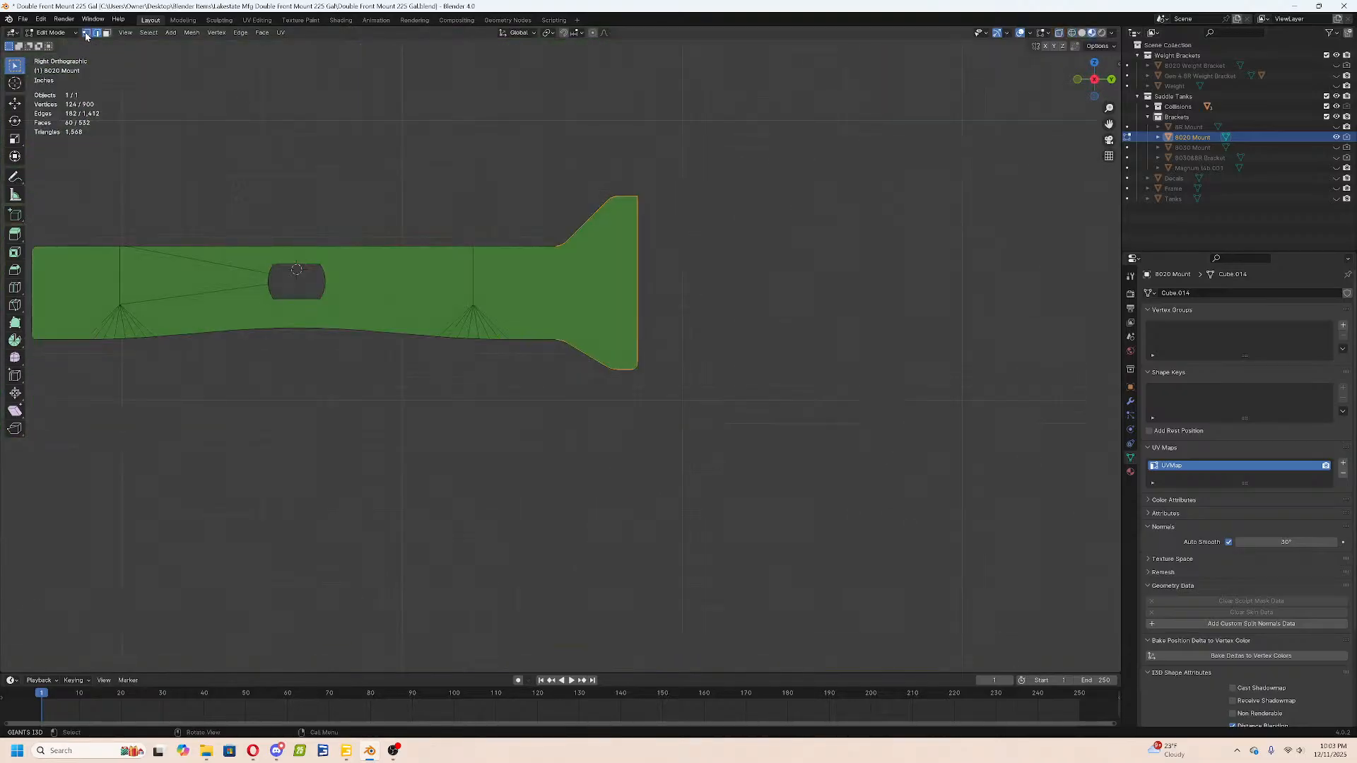
Refine the vertex selection to the flared front ends of both side plates and delete it.
key("shift+z")
key("x")
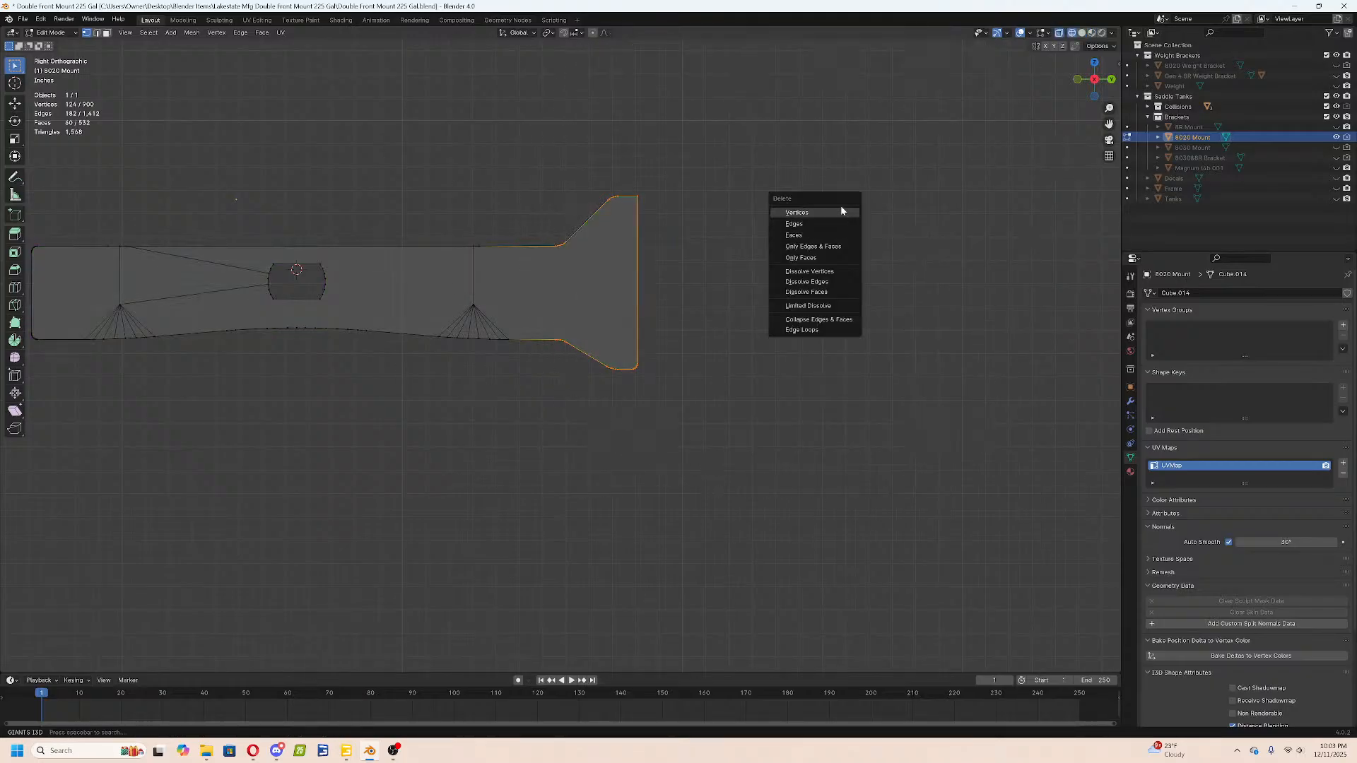
middle_click_drag(551, 257, 560, 324)
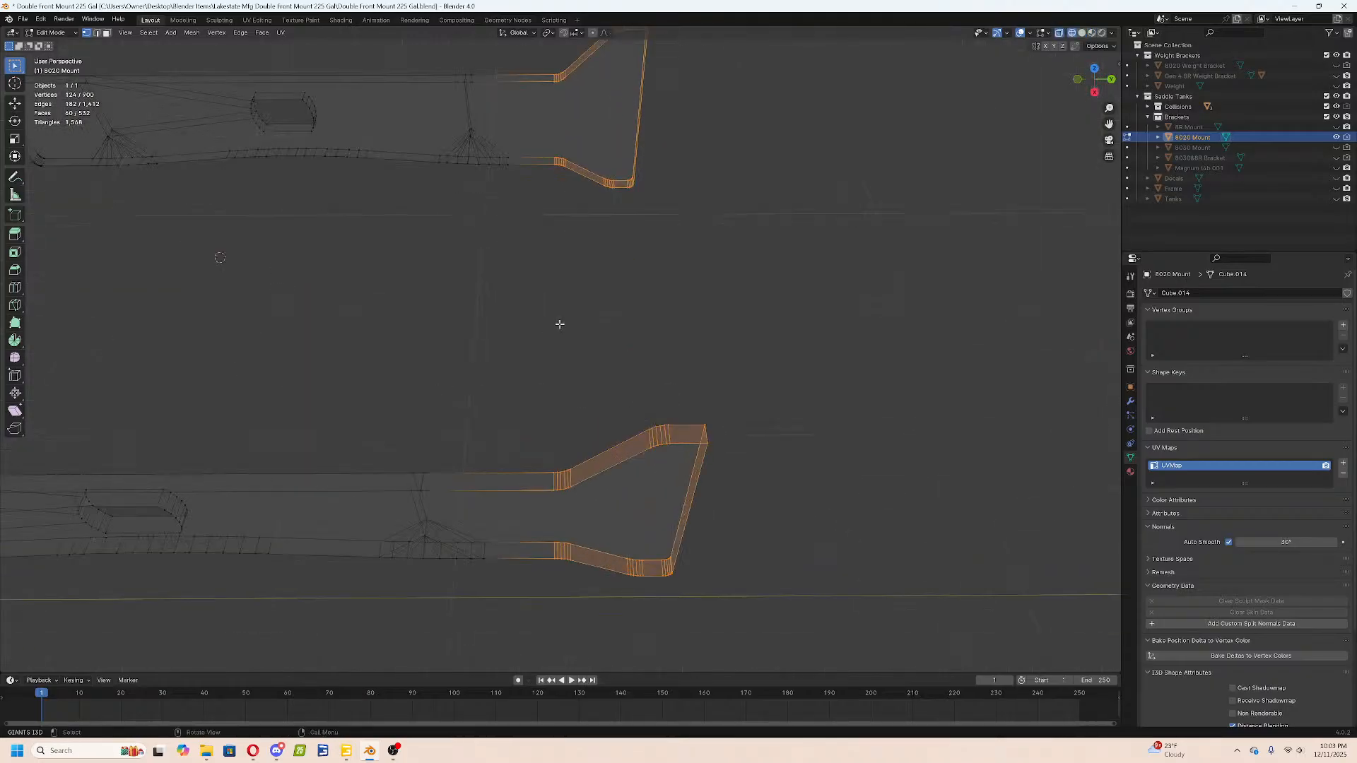
key("KP_7")
scroll(697, 281, "up", 4)
key("c")
scroll(582, 415, "down", 2)
middle_click(578, 416)
right_click(578, 415)
scroll(872, 330, "down", 7)
middle_click_drag(735, 365, 693, 325, "shift")
key("c")
scroll(518, 424, "up", 3)
middle_click(523, 406)
right_click(523, 406)
middle_click_drag(523, 406, 820, 340)
key("x")
left_click(805, 320)
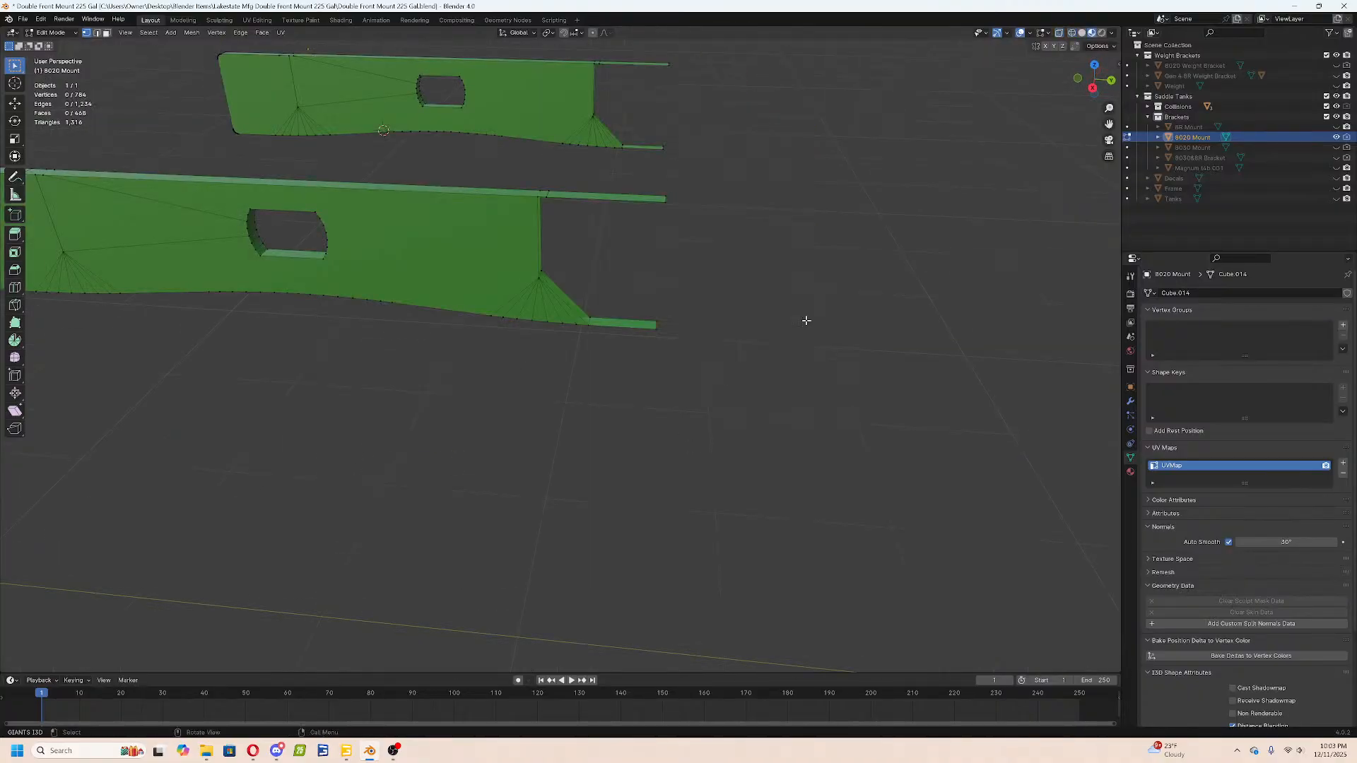
Fill the missing faces on both sides of one side plate's trimmed front end.
key("a")
key("a")
key("f")
middle_click_drag(701, 269, 549, 344)
key("alt+a")
left_click(533, 363, "alt")
key("f")
Fill the missing faces on both sides of the other side plate's front end and leave mesh editing.
scroll(622, 371, "down", 5)
middle_click_drag(732, 387, 621, 369, "shift")
scroll(600, 403, "up", 3)
key("alt+a")
left_click(581, 430, "alt")
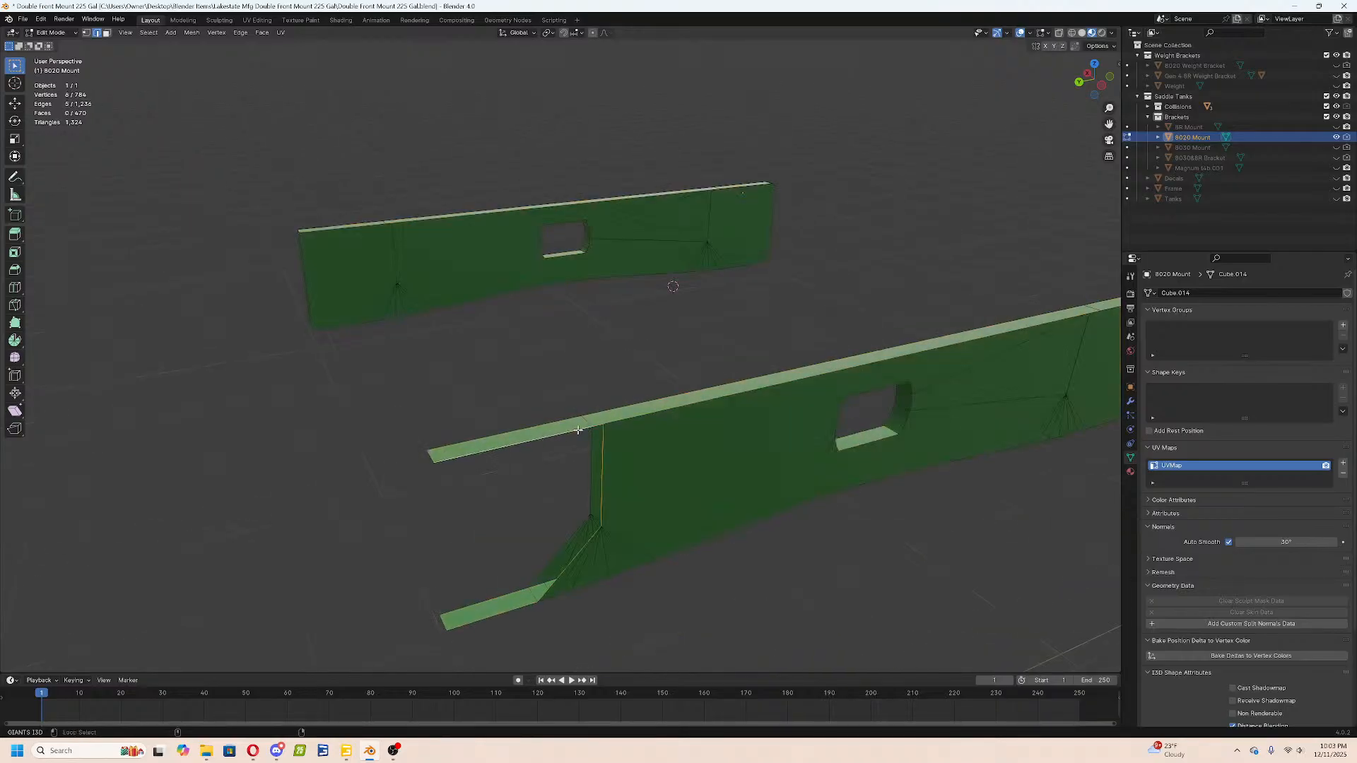
key("f")
middle_click_drag(578, 429, 981, 342)
key("alt+a")
left_click(1032, 412, "alt")
key("f")
middle_click_drag(598, 417, 736, 416)
key("Tab")
middle_click_drag(654, 445, 439, 492)
middle_click_drag(482, 451, 505, 457)
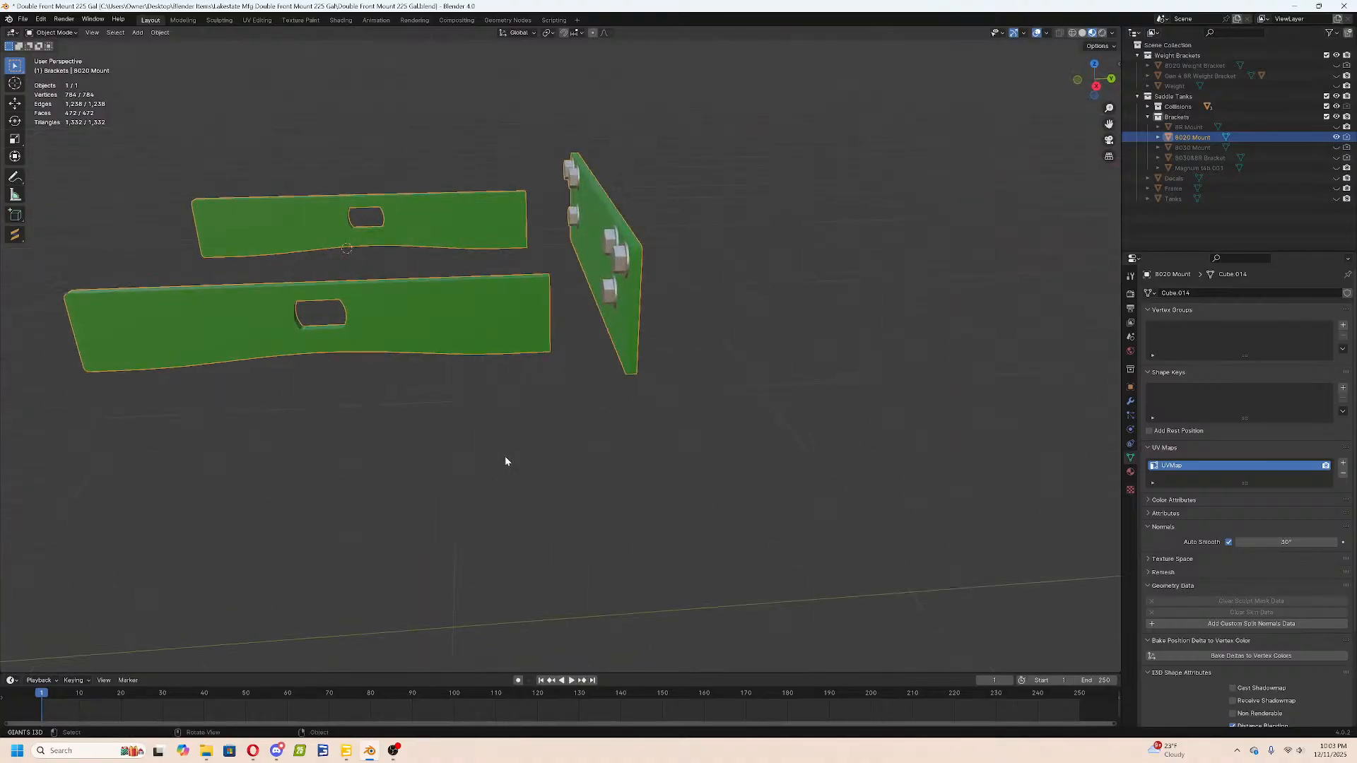
Show the tractor's front plate, move it about 8.8 in forward along Y, and raise it along Z.
scroll(505, 457, "down", 5)
left_click(1335, 167)
scroll(736, 363, "up", 5)
left_click(585, 315)
scroll(585, 316, "down", 2)
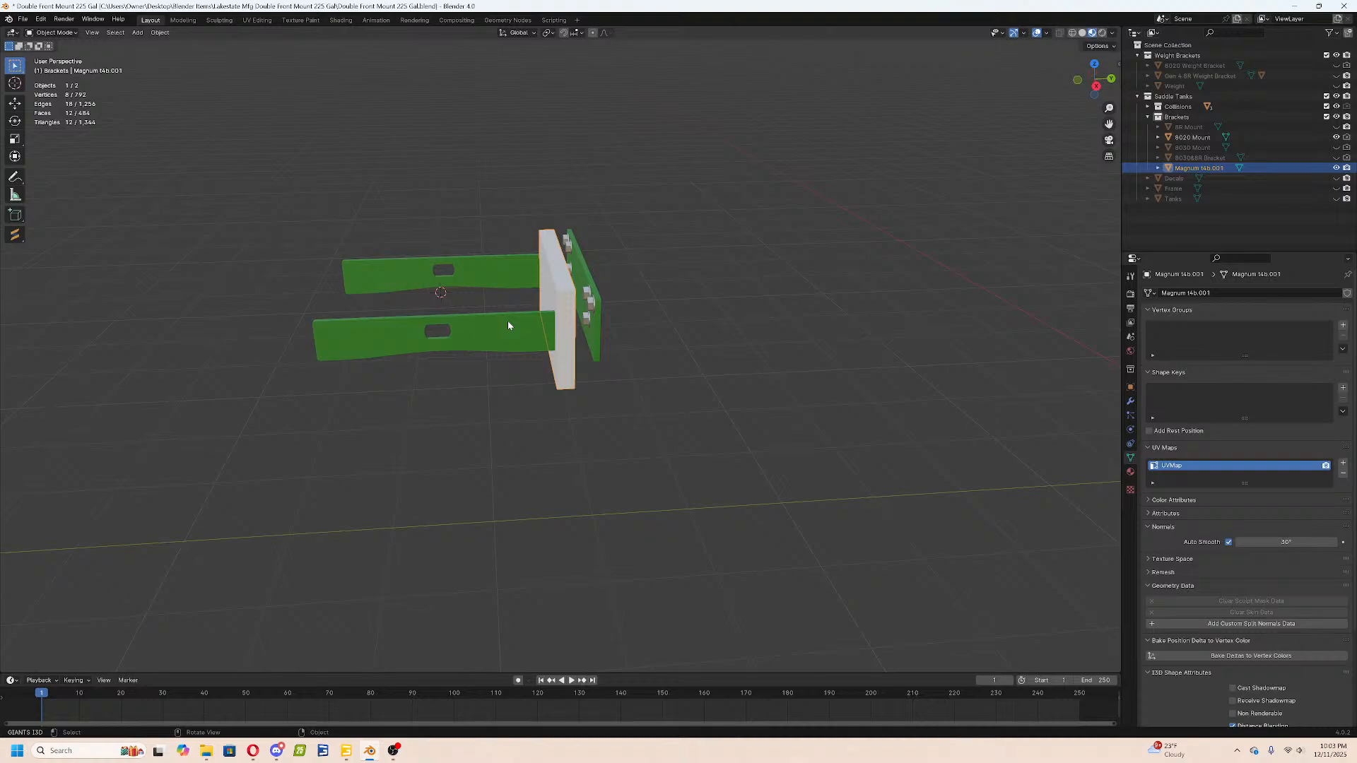
key("g")
key("y")
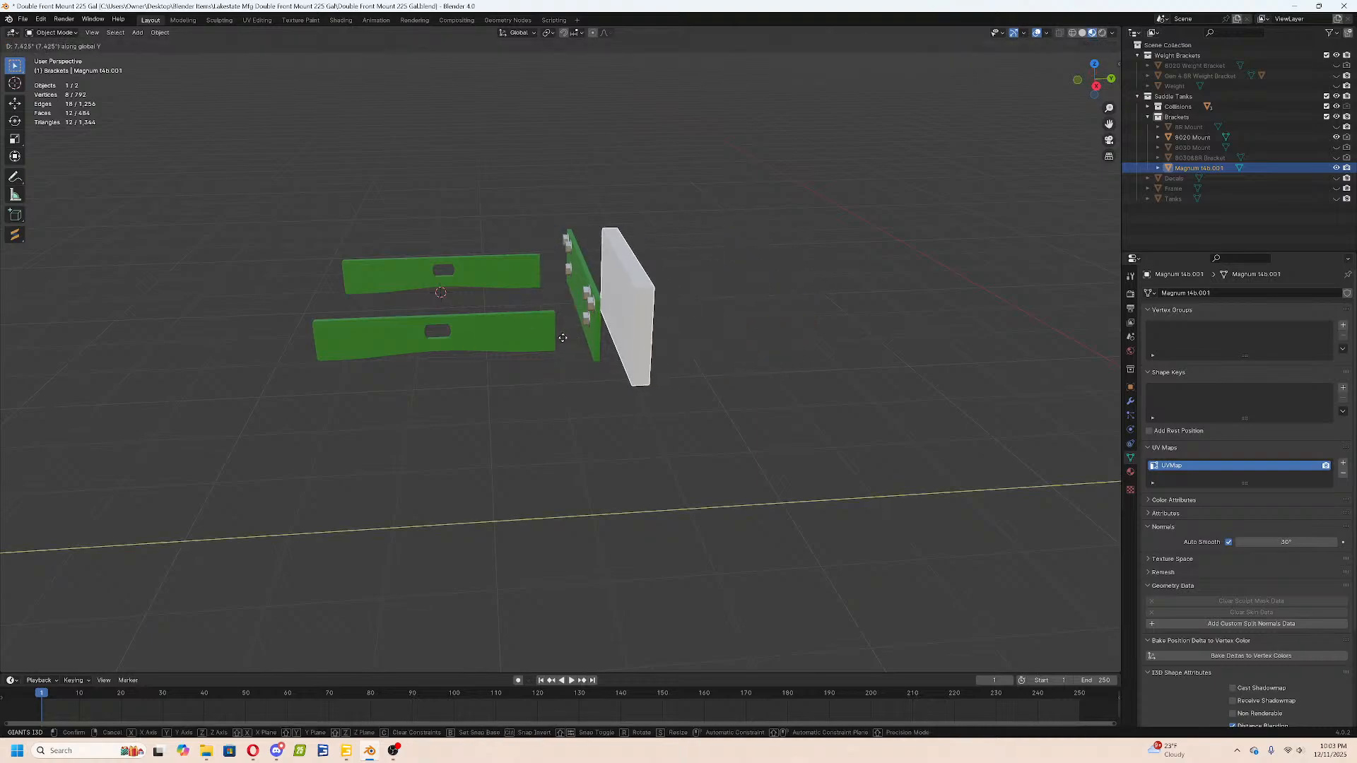
left_click(571, 336)
middle_click_drag(571, 337, 730, 349)
key("g")
key("z")
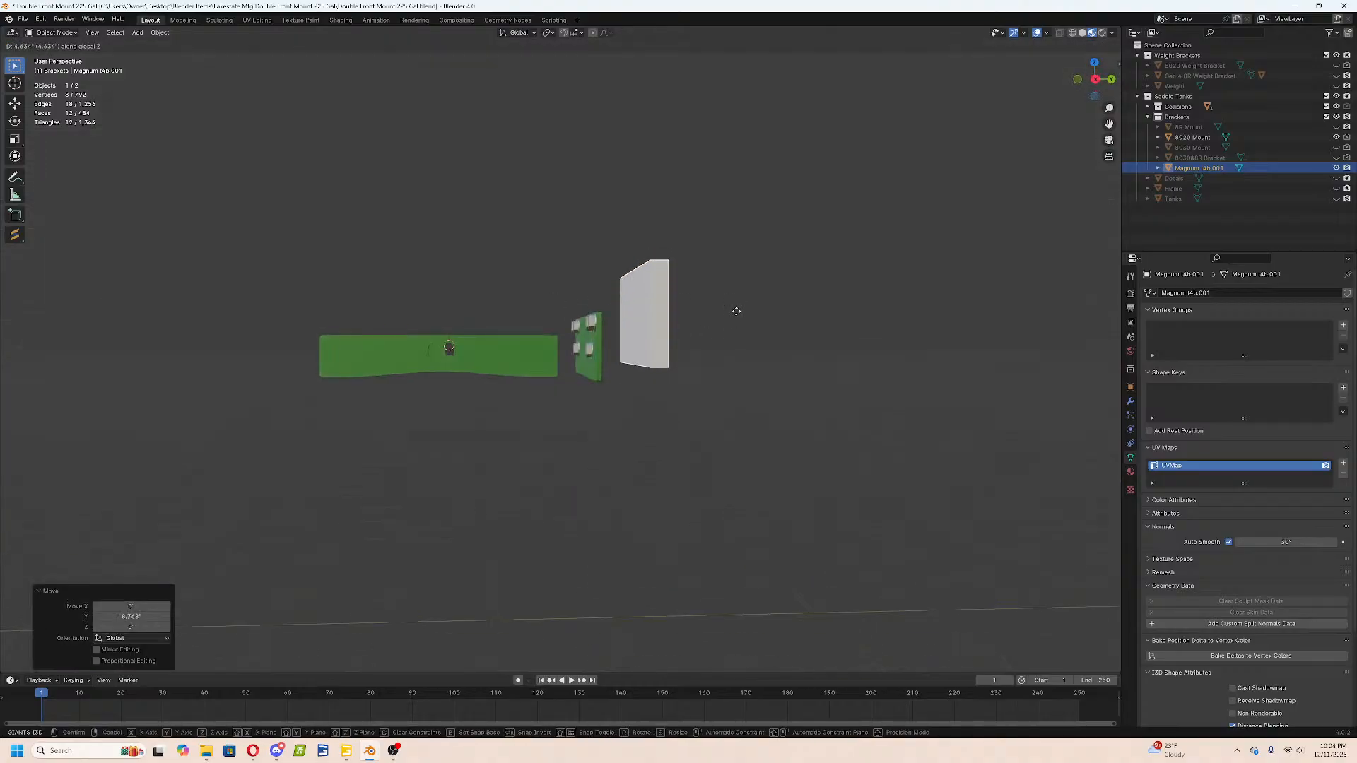
left_click(737, 321)
Reveal the 8020 Mount's hidden front plate and bolts in mesh editing and clear the selection.
middle_click_drag(737, 321, 592, 408)
scroll(576, 424, "up", 2)
left_click(608, 409)
scroll(593, 408, "up", 1)
key("Tab")
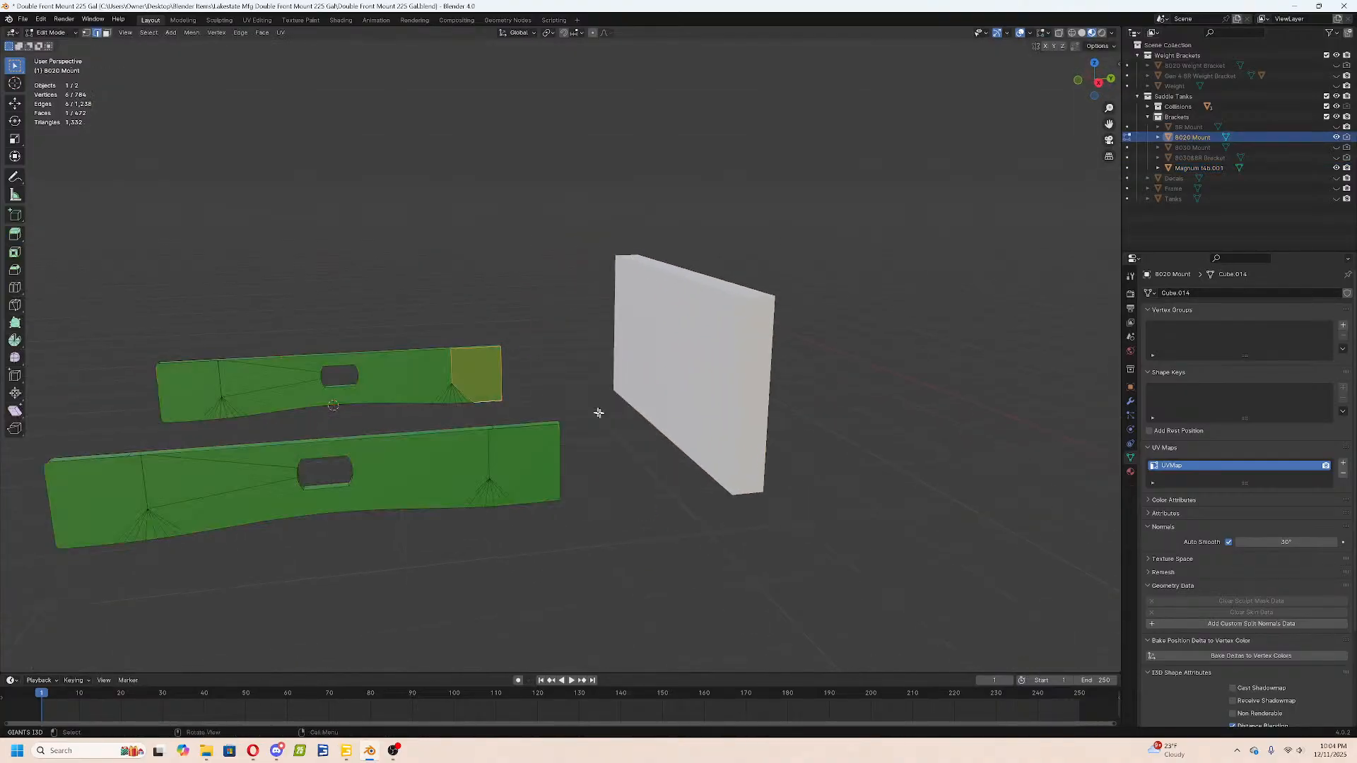
key("Tab")
key("Tab")
key("alt+h")
key("a")
key("a")
middle_click_drag(669, 476, 745, 506)
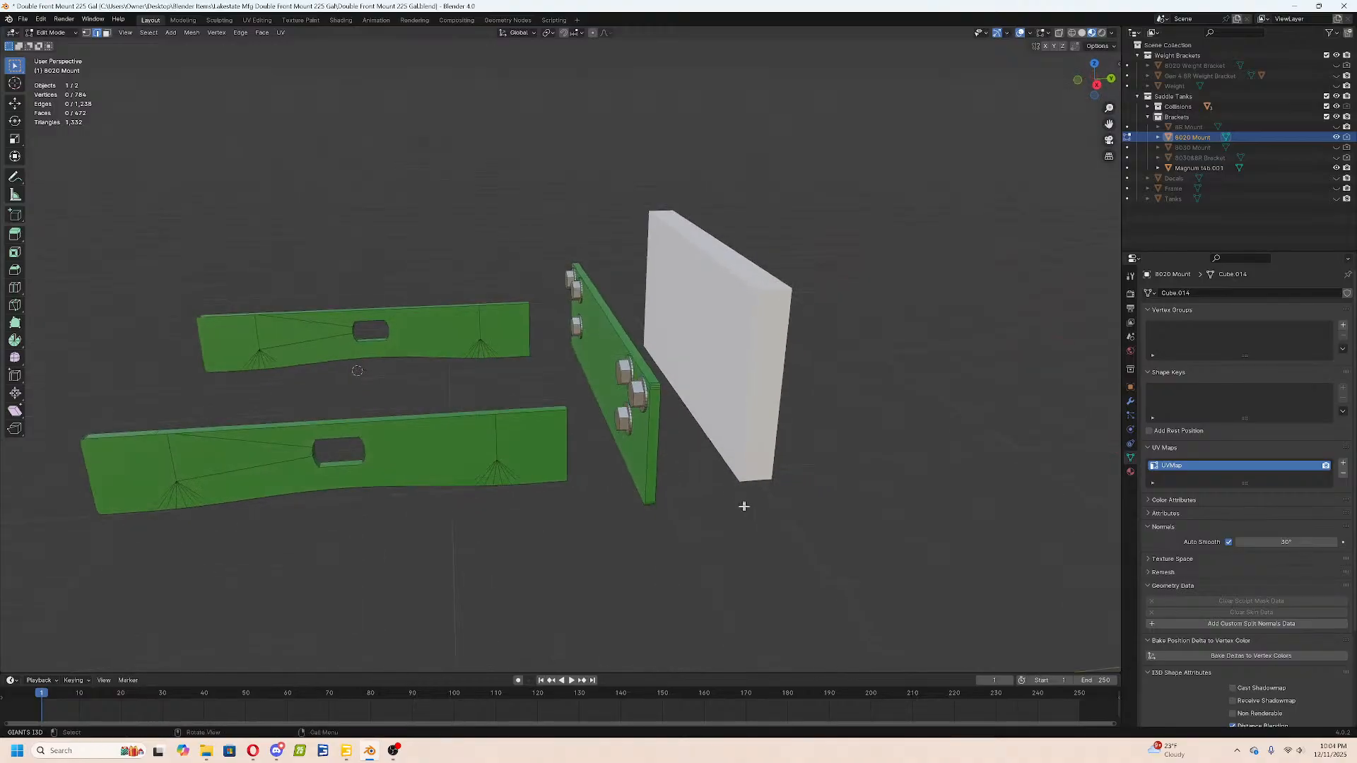
Display the 8020 Mount's materials and examine its separated plates beside the tractor's front plate.
key("Tab")
left_click(1128, 472)
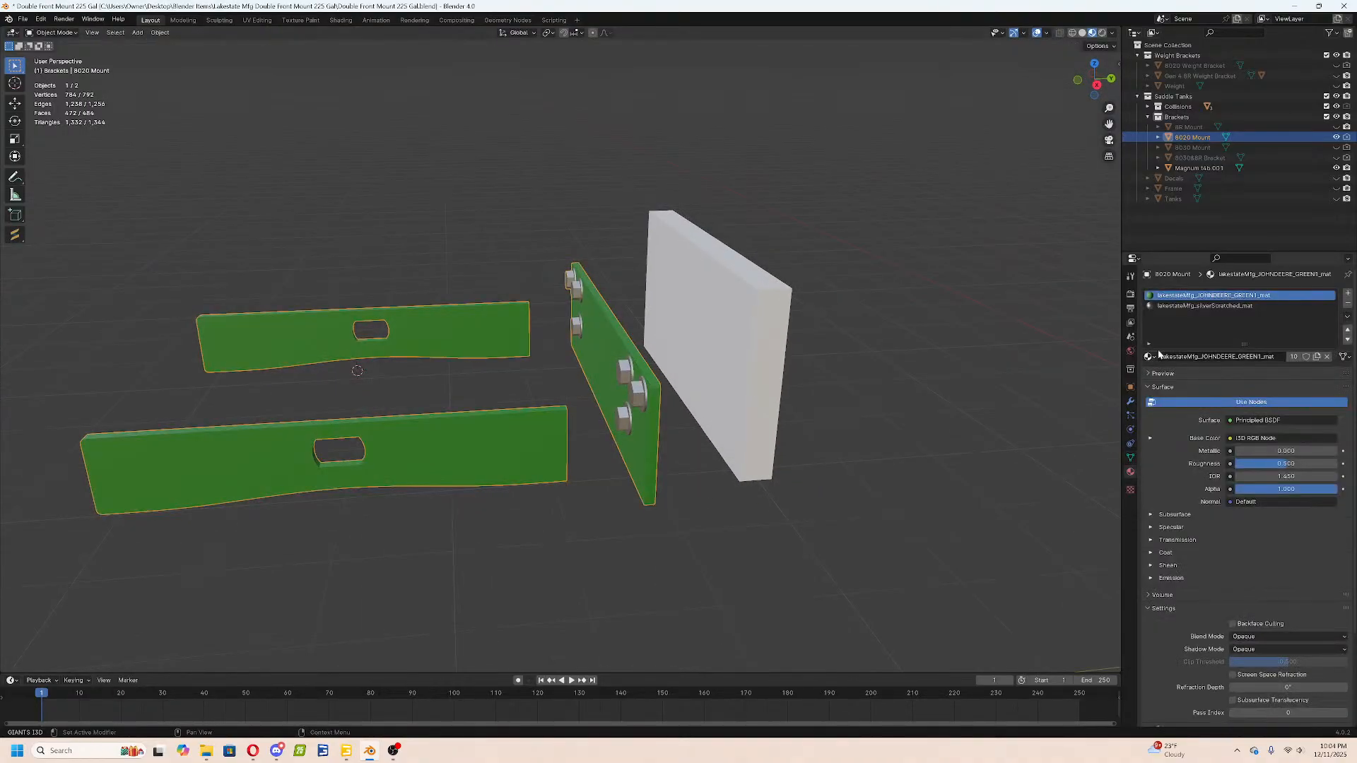
middle_click_drag(671, 417, 614, 448)
scroll(624, 441, "down", 4)
scroll(643, 439, "up", 3)
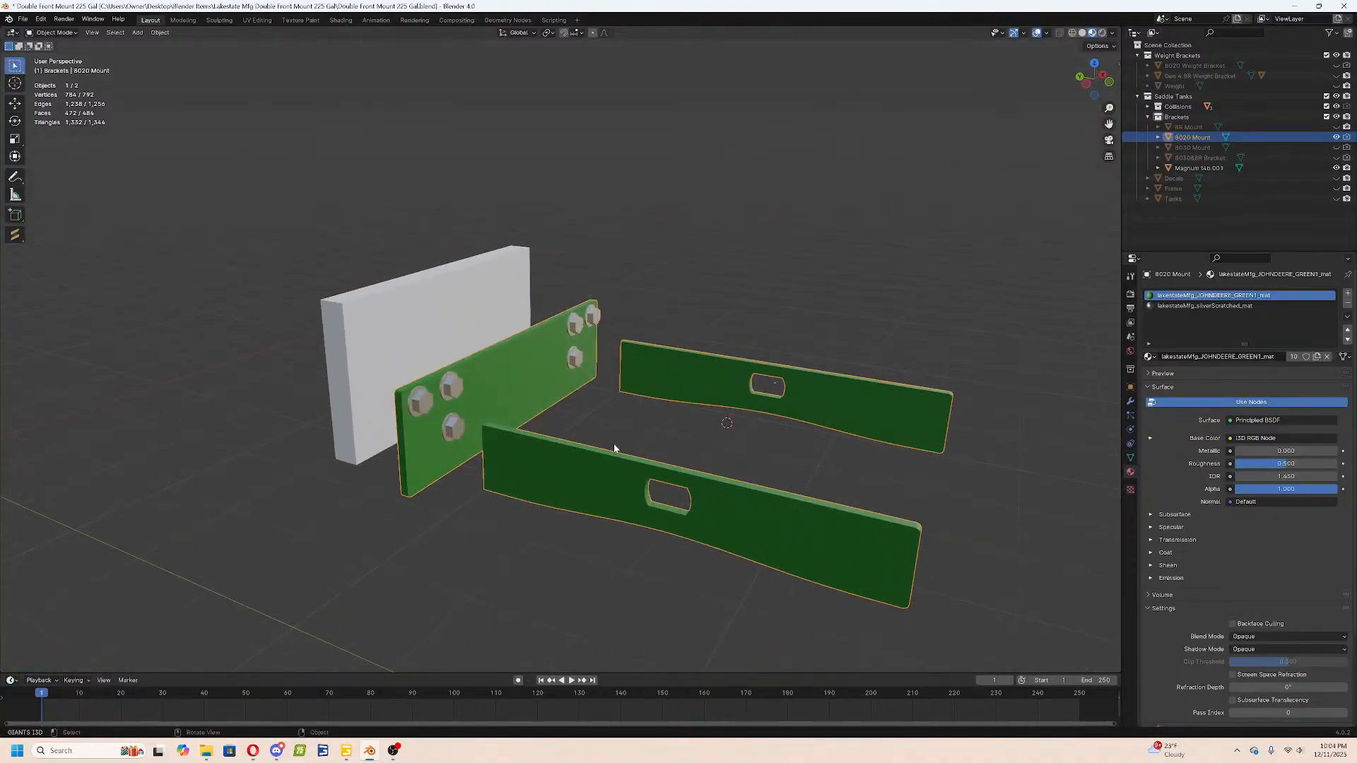
middle_click_drag(709, 447, 524, 437)
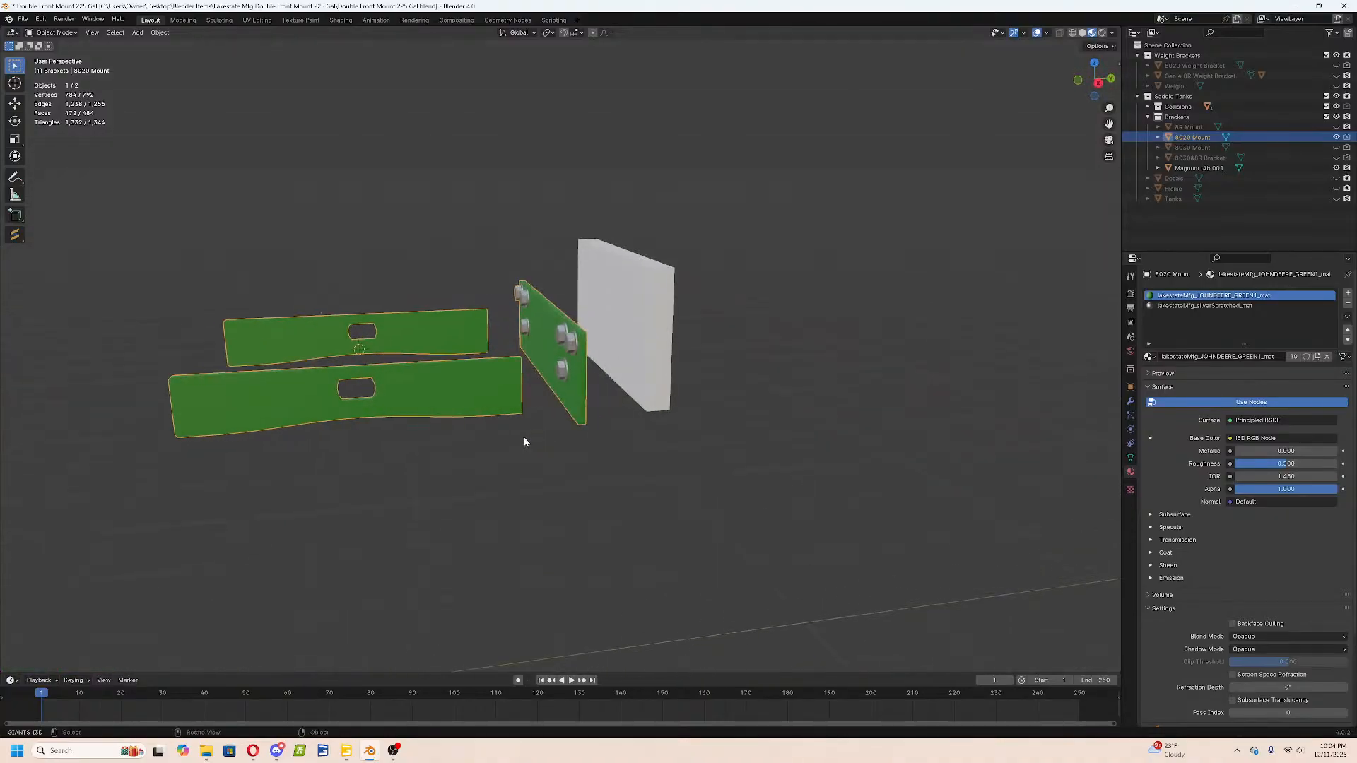
Select the mount's front plate with its bolts and move it about 4.85 in along Y against the tractor's front plate.
key("Tab")
key("KP_3")
key("c")
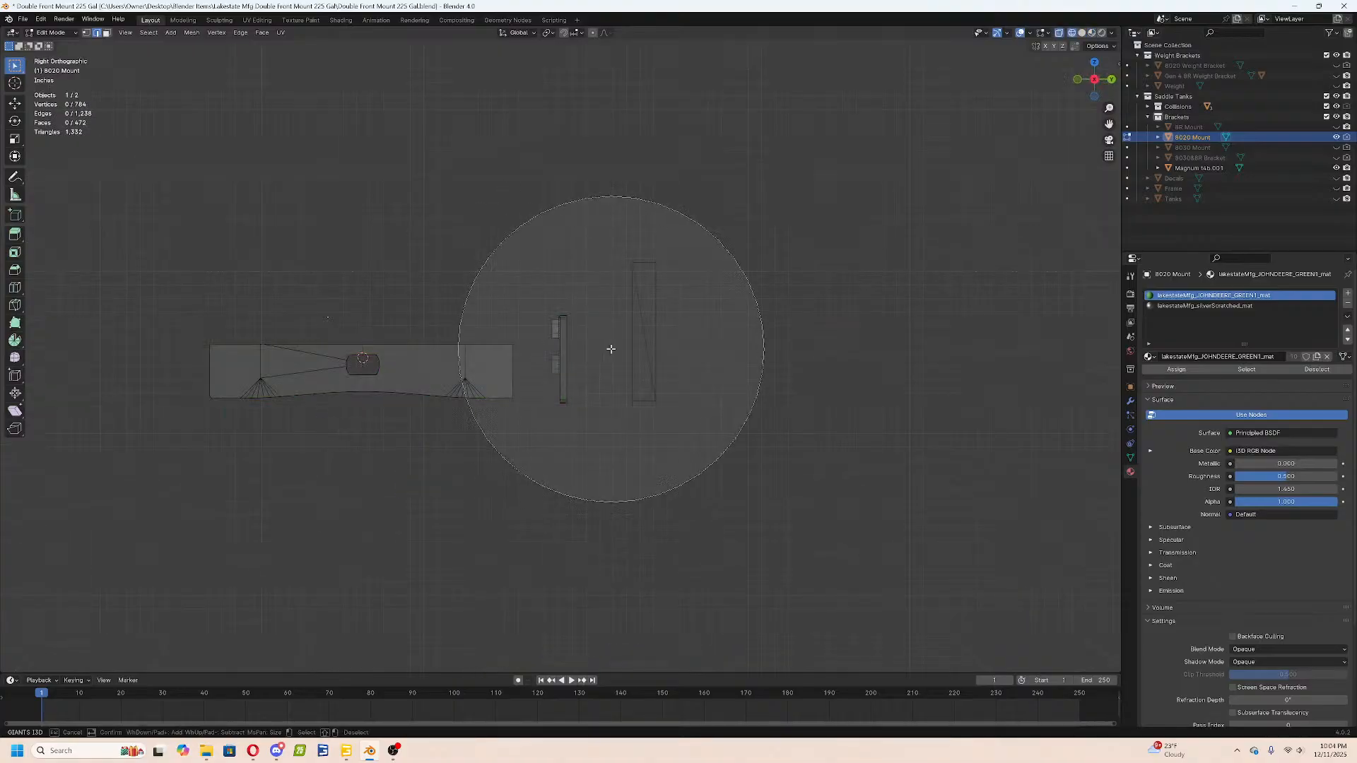
left_click(651, 354)
key("Escape")
scroll(695, 364, "up", 3)
key("g")
key("x")
key("y")
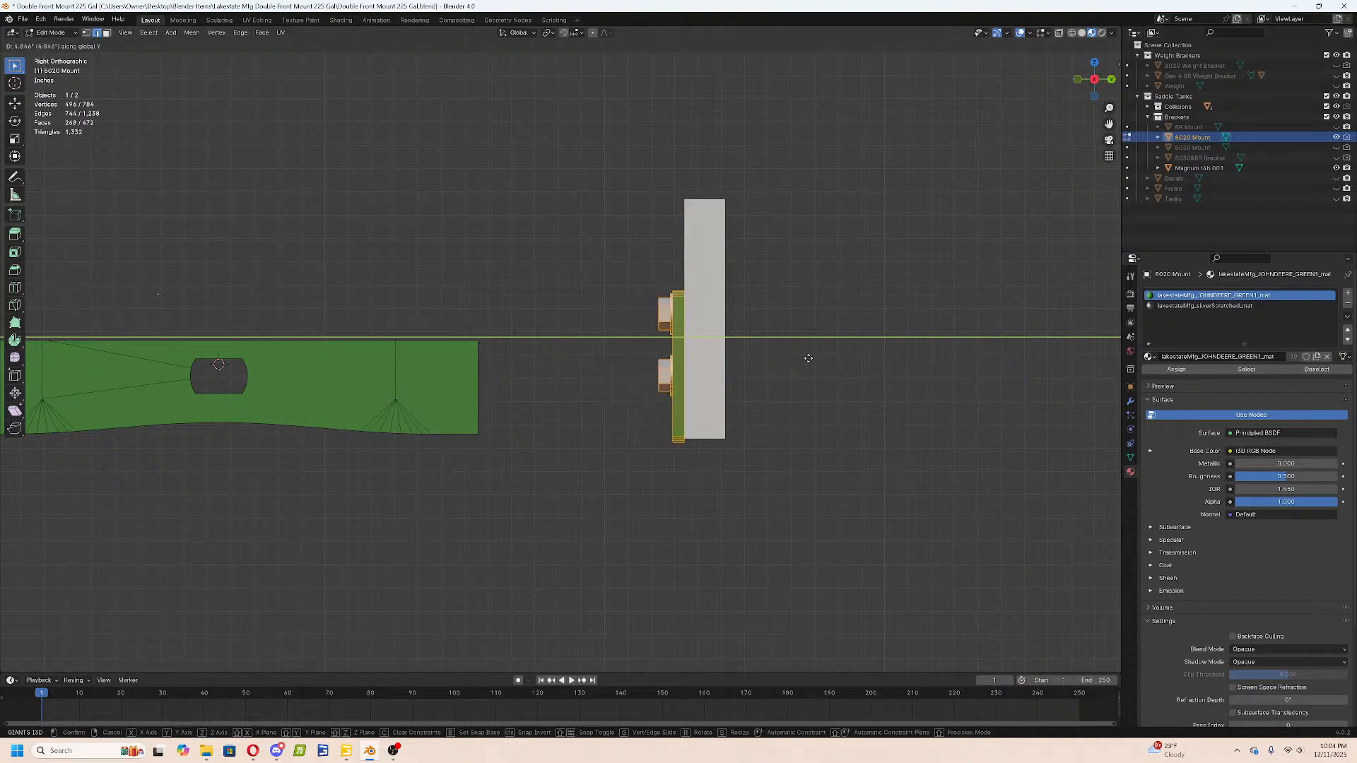
left_click(806, 359)
Raise the mount's front plate and bolts about 3.9 in along Z.
key("g")
key("z")
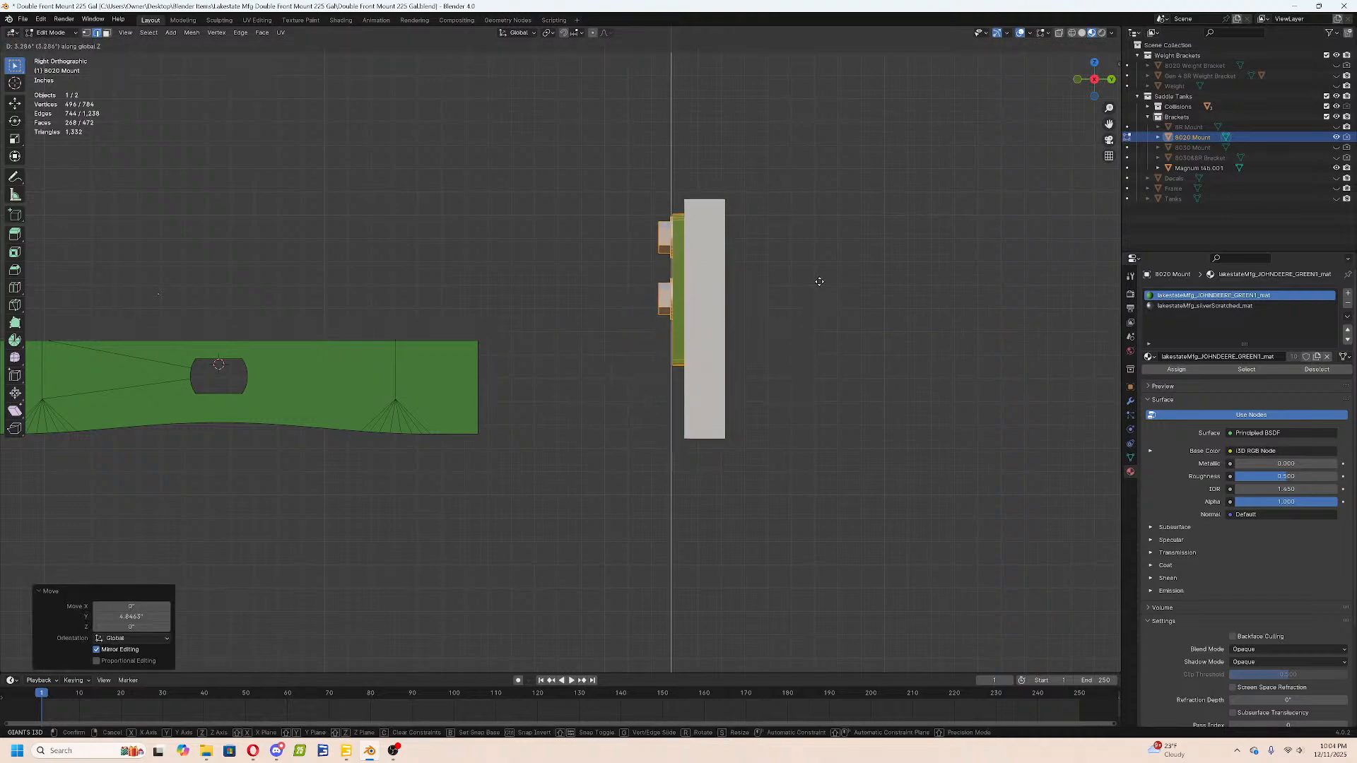
left_click(815, 267)
middle_click_drag(814, 267, 775, 452)
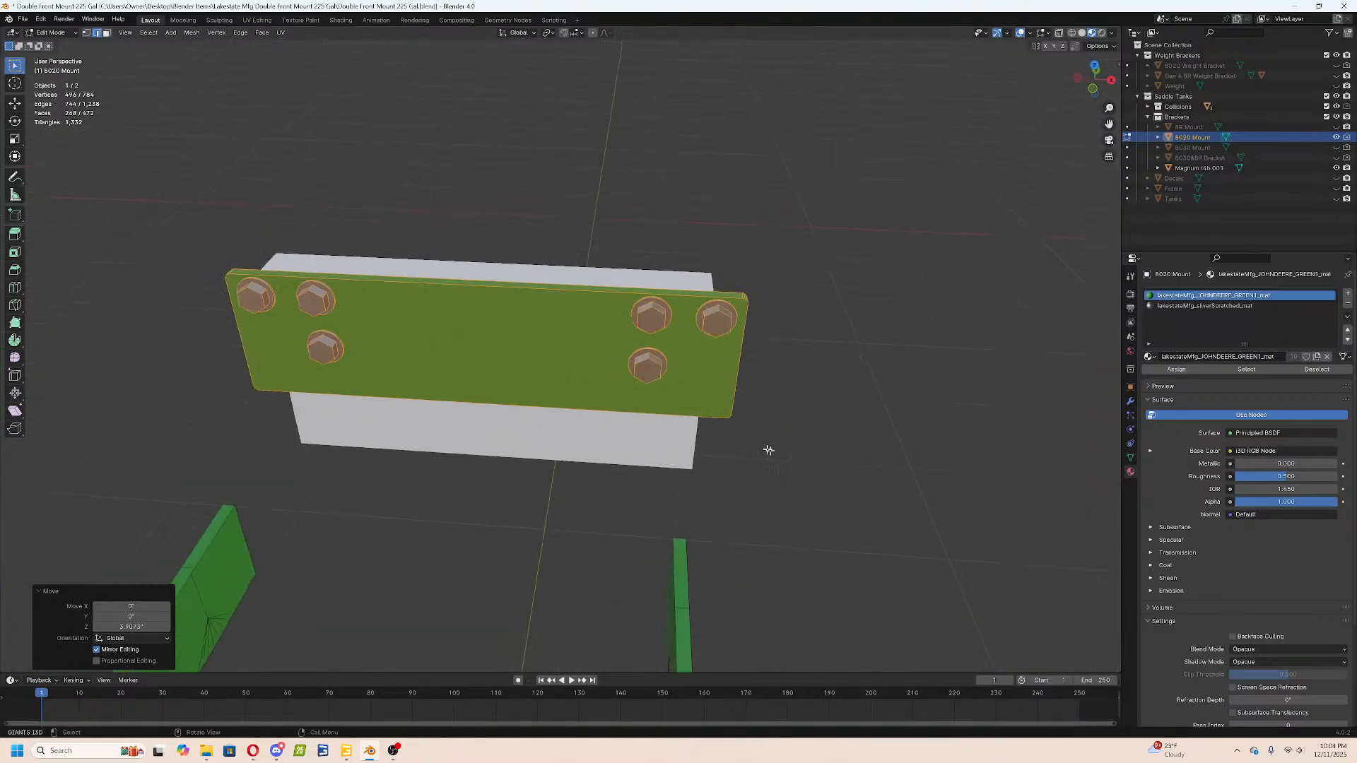
Display the 8020 Mount as wireframe with face selection and select the faces at the front plate's left end.
key("Tab")
key("Tab")
key("KP_7")
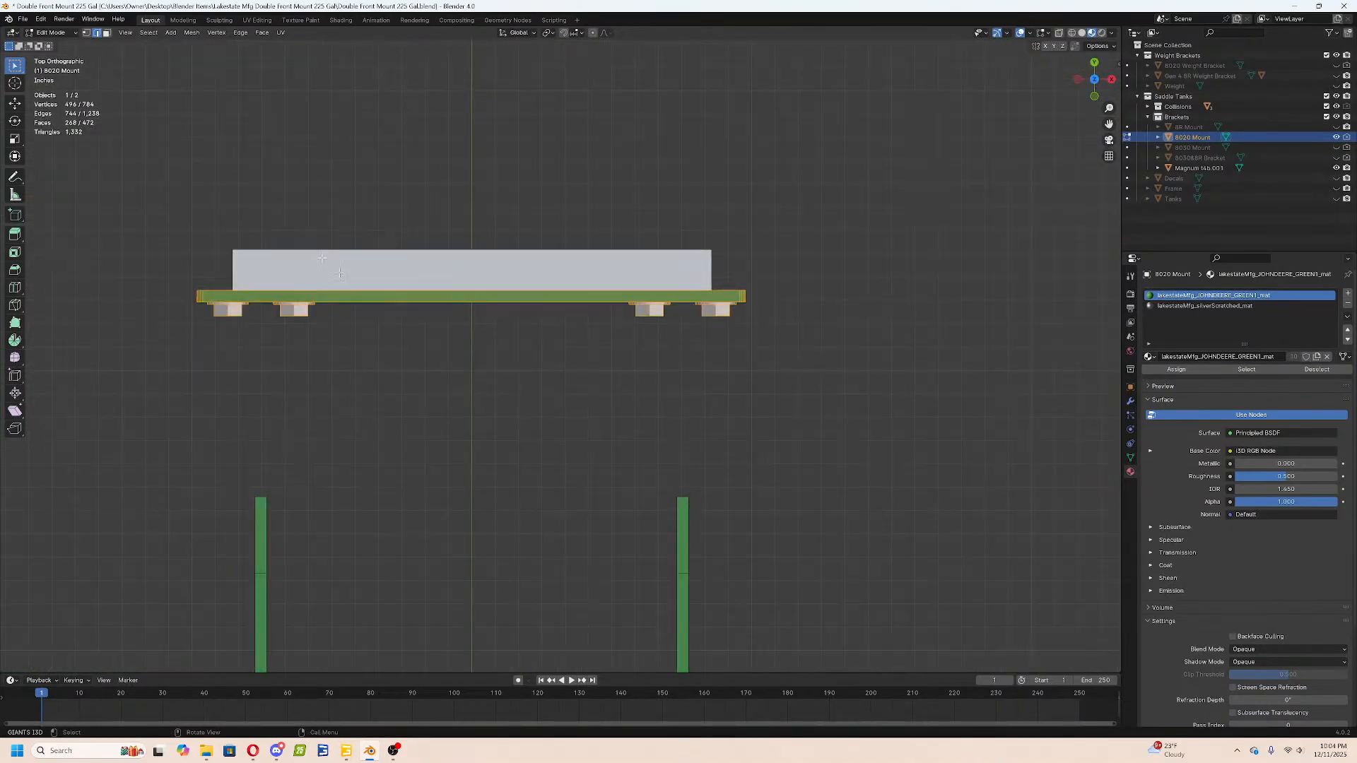
left_click(107, 33)
key("a")
key("a")
key("shift+z")
key("c")
left_click(131, 295)
middle_click(332, 346)
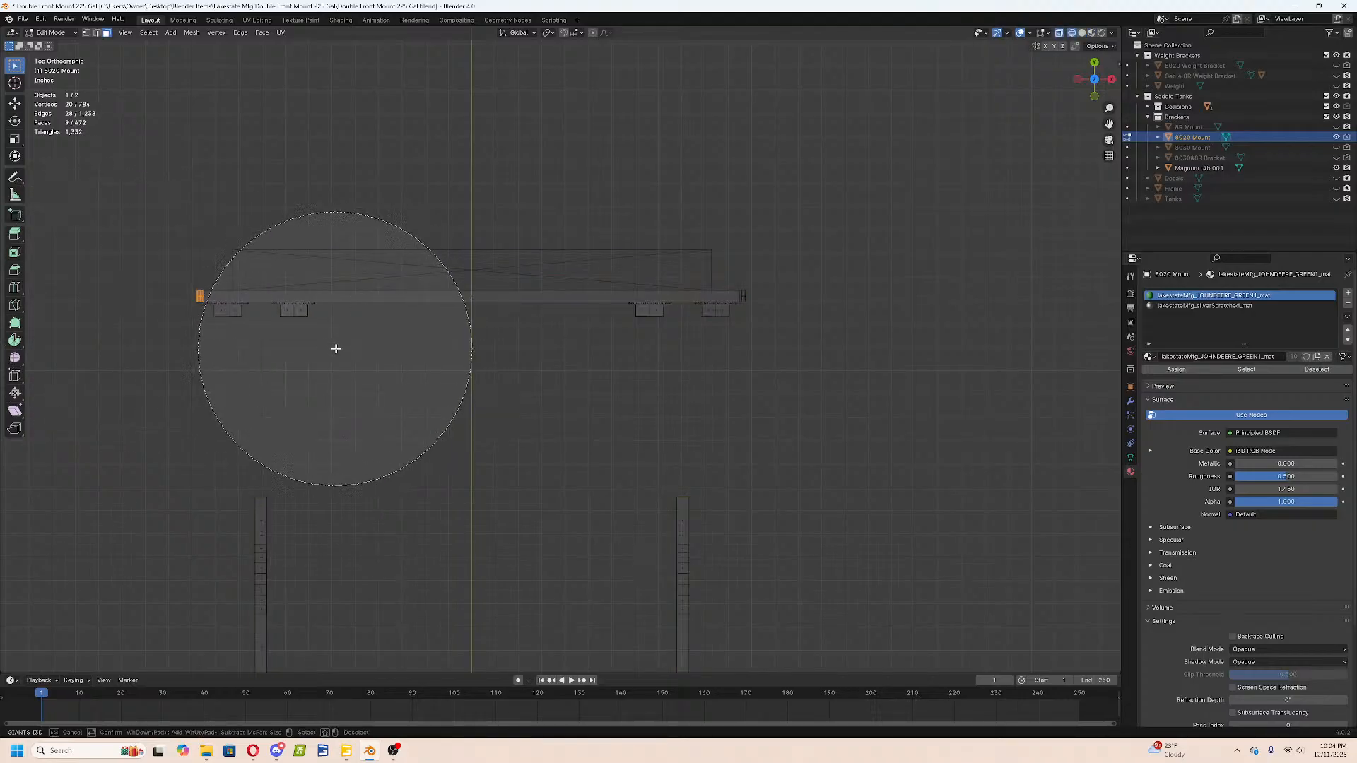
right_click(302, 263)
scroll(302, 263, "up", 4)
middle_click_drag(130, 269, 581, 247, "shift")
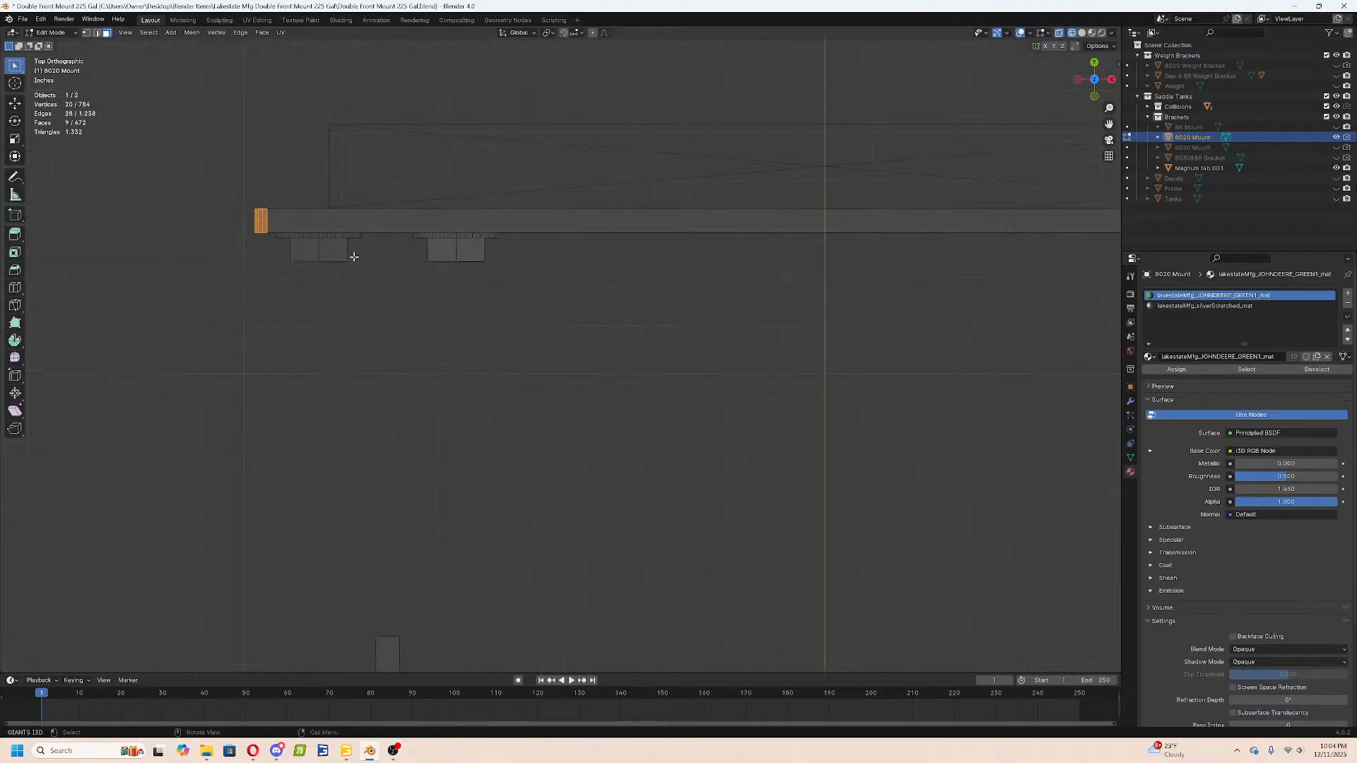
key("l")
scroll(572, 219, "down", 7)
key("c")
scroll(611, 313, "up", 7)
middle_click(623, 313)
right_click(632, 365)
scroll(632, 365, "up", 5)
middle_click_drag(942, 337, 666, 389, "shift")
key("s")
right_click(1027, 321)
left_click_drag(753, 272, 990, 467)
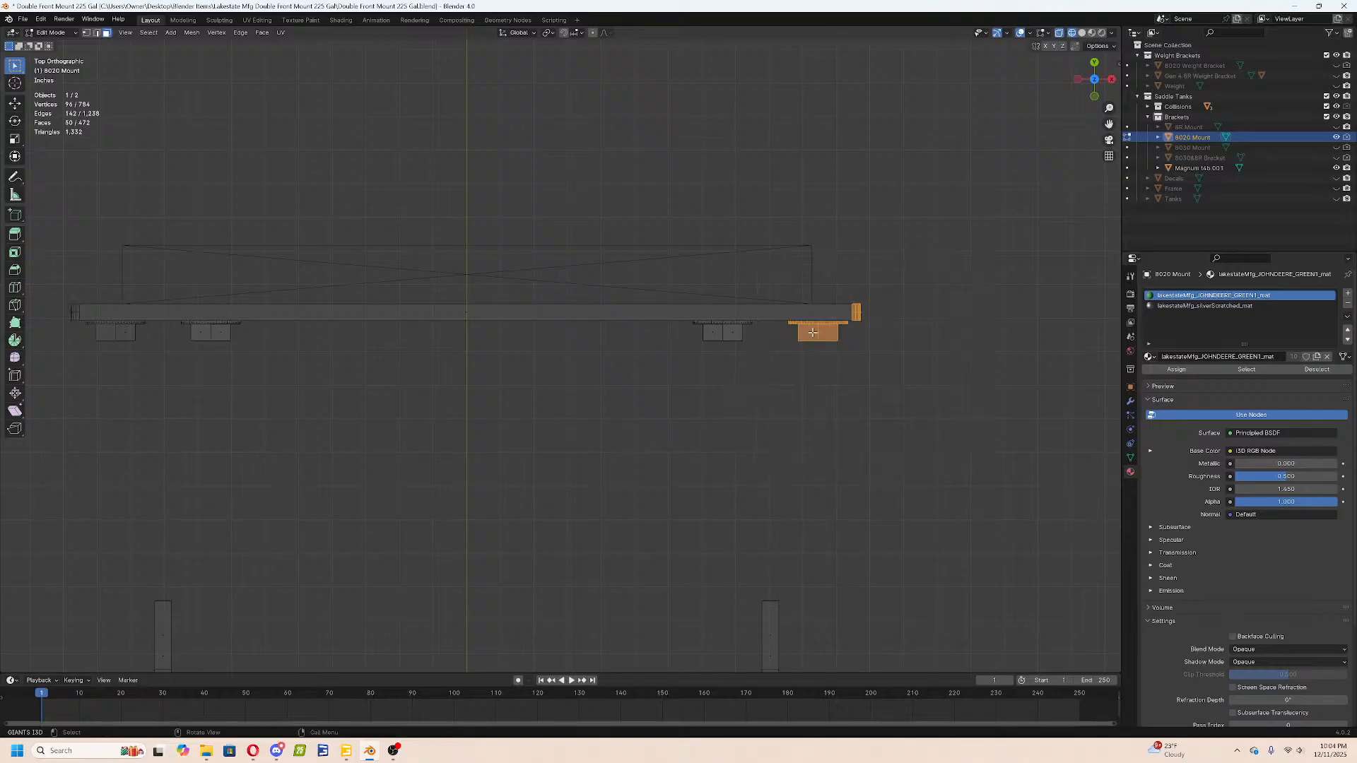
Select only the front plate's right end faces and move them about 1.5 in inward along X to the tractor plate's edge.
key("alt+a")
key("l")
scroll(736, 336, "down", 4)
key("c")
middle_click_drag(270, 327, 498, 326)
right_click(498, 326)
scroll(859, 316, "up", 3)
key("g")
key("x")
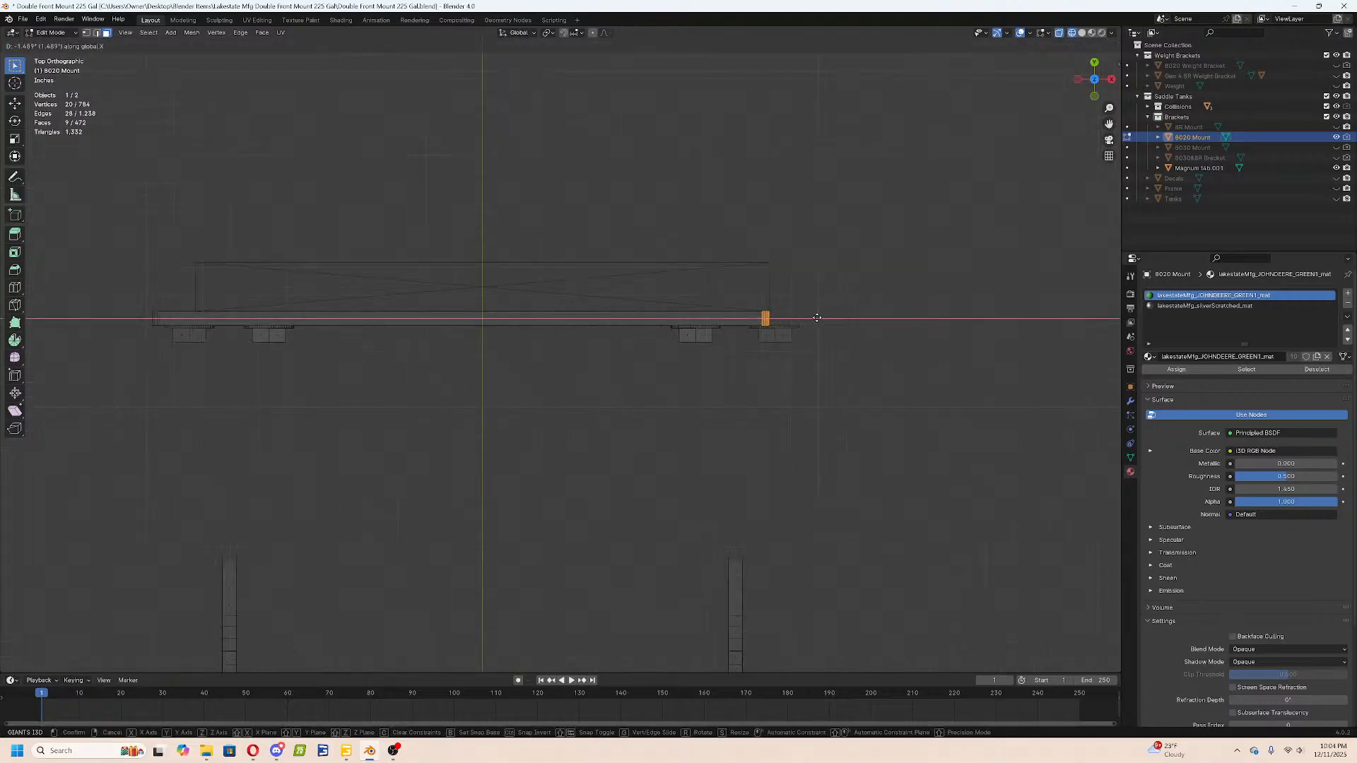
type(".5")
key("Return")
Select only the front plate's left end faces and move them 1.5 in inward along X.
middle_click_drag(736, 333, 950, 325, "shift")
key("a")
key("alt+a")
key("l")
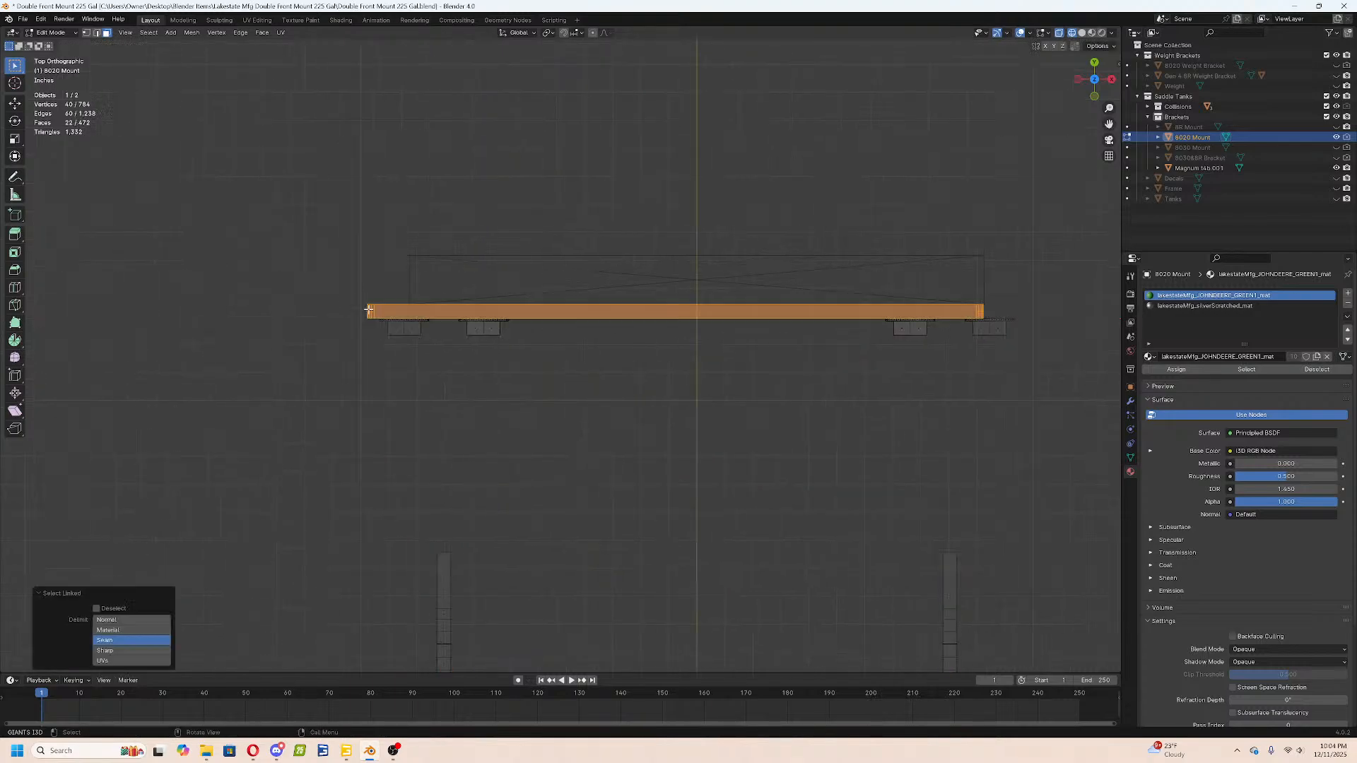
key("c")
middle_click_drag(999, 325, 668, 326)
right_click(650, 325)
type("gx1.5")
key("Return")
left_click(504, 339)
key("l")
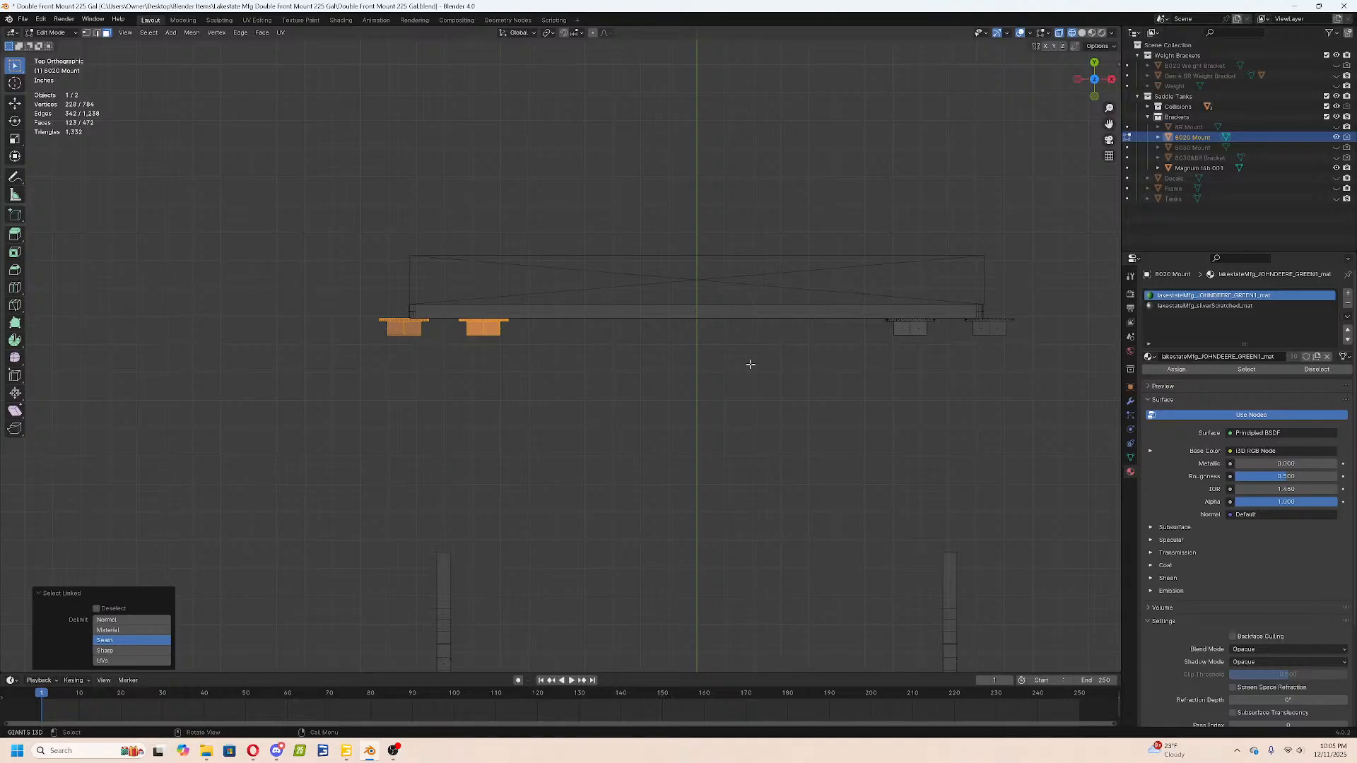
type("gx1.5")
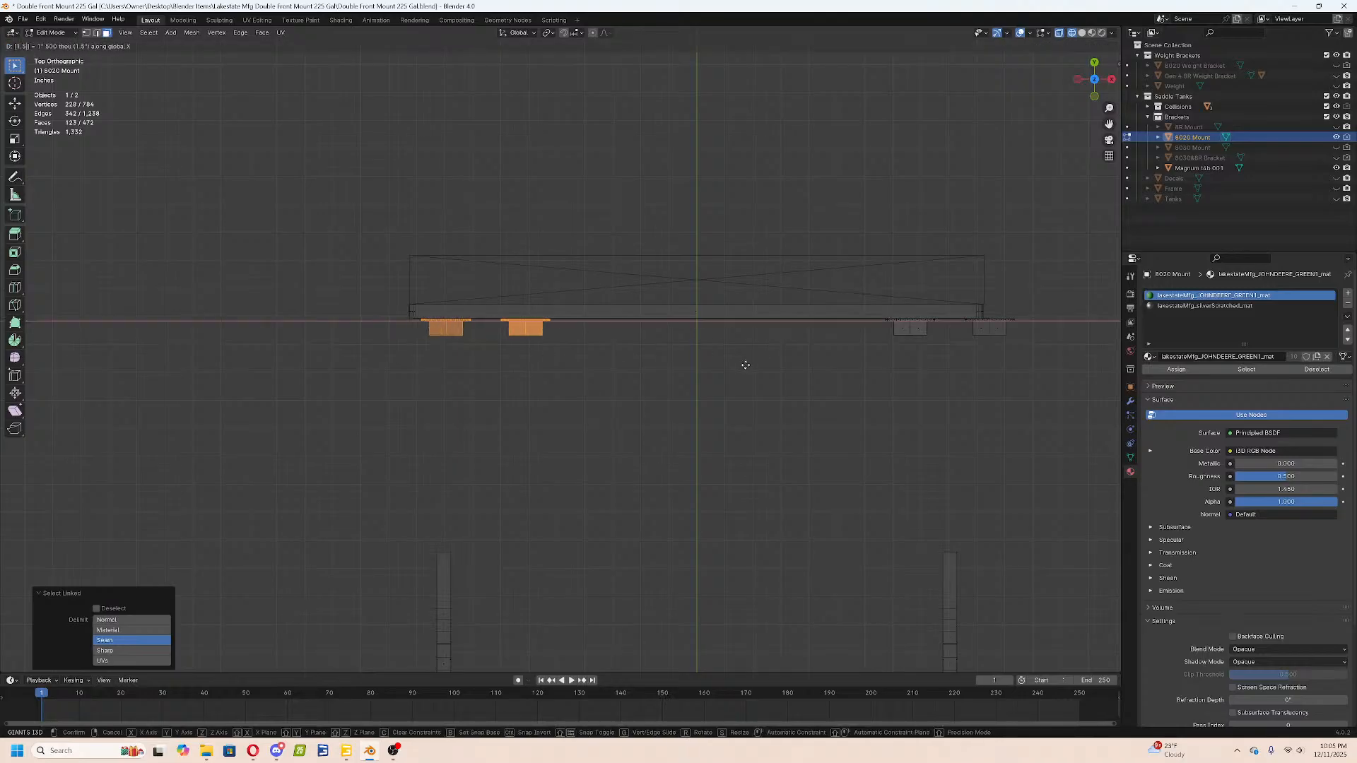
key("Escape")
Select the two lower bolts, one on each side of the front plate, and delete them.
middle_click_drag(580, 348, 527, 283)
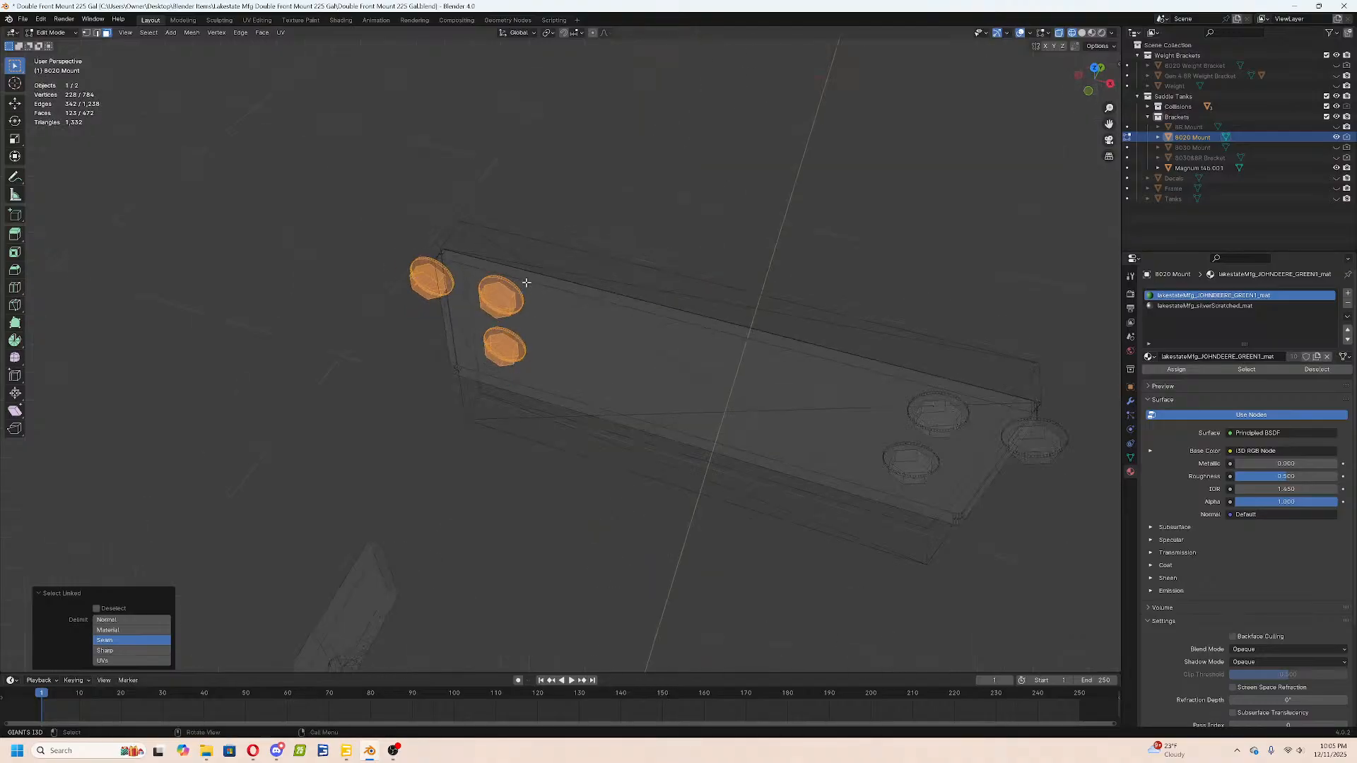
key("c")
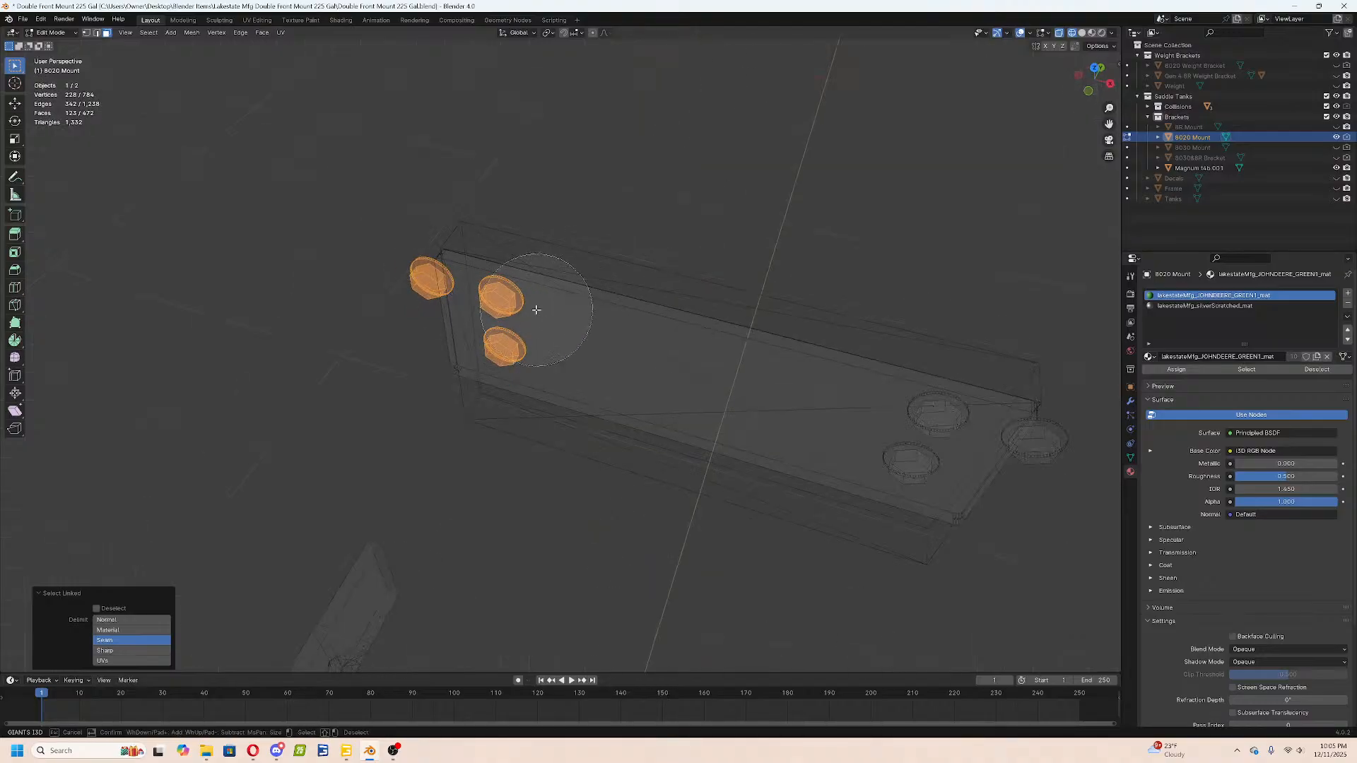
middle_click(488, 382)
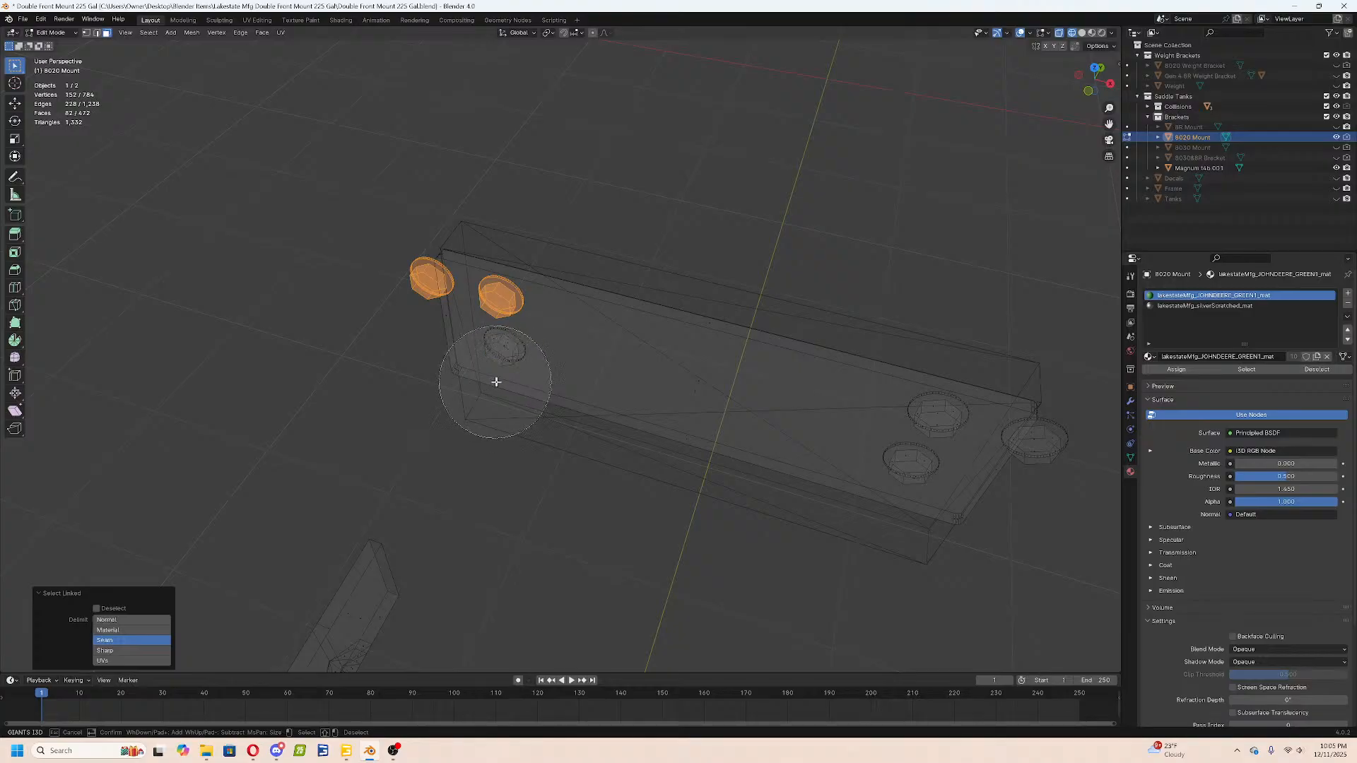
left_click(901, 489)
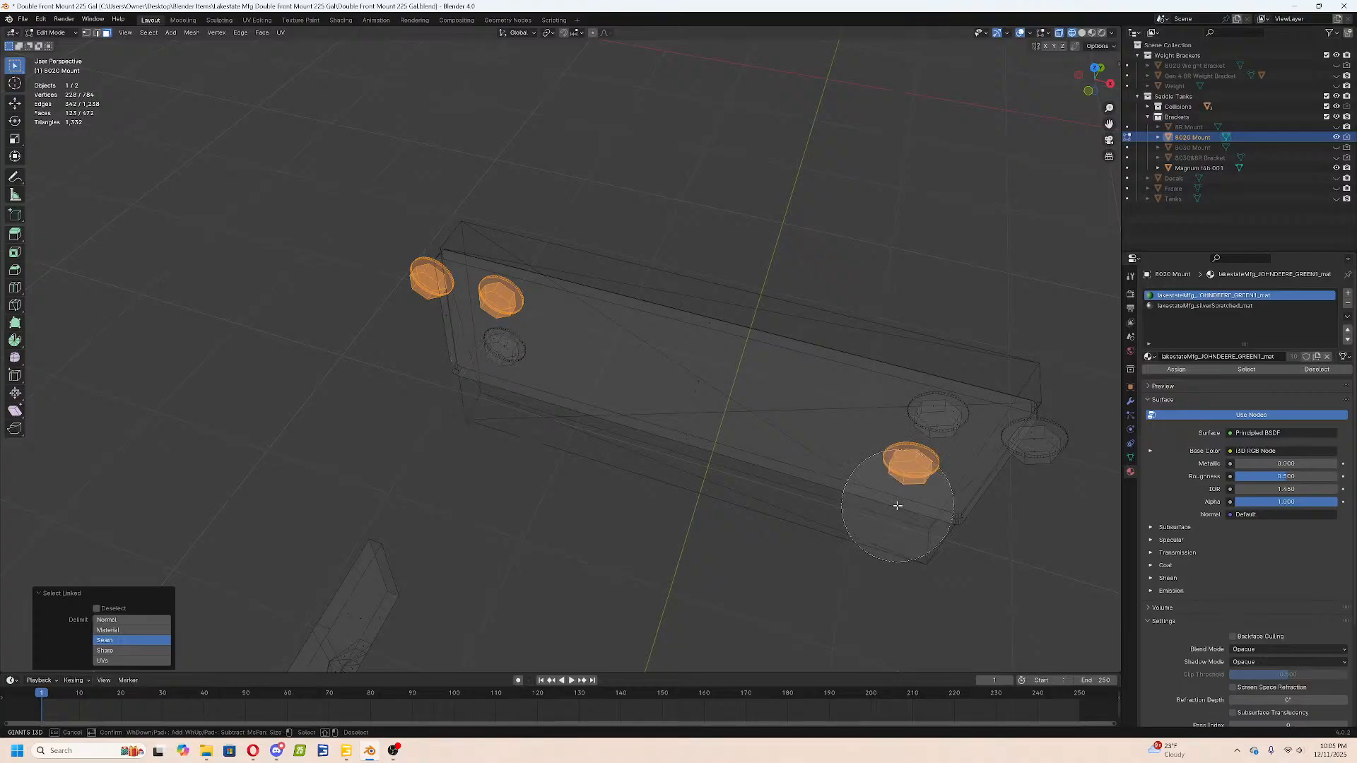
middle_click(896, 488)
middle_click_drag(495, 320, 243, 234)
left_click(502, 351)
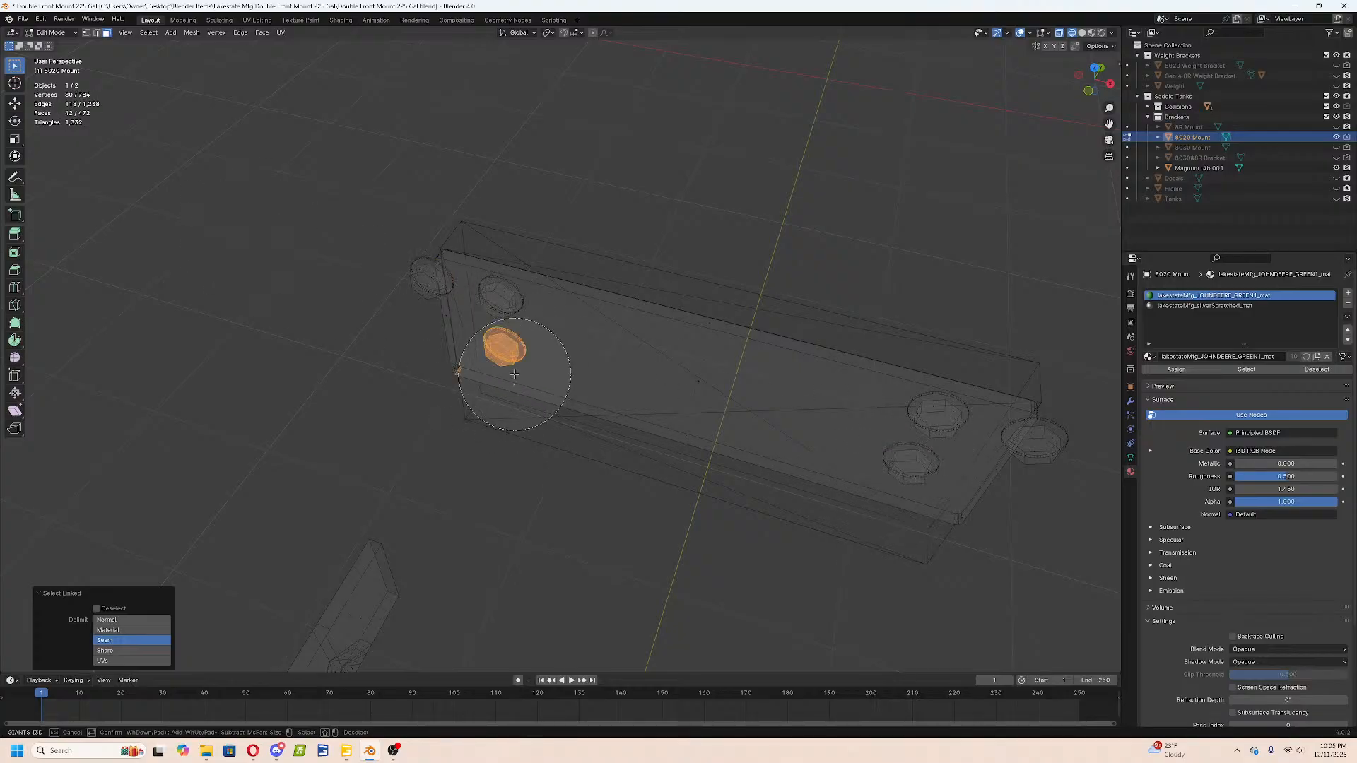
left_click(902, 490)
right_click(965, 522)
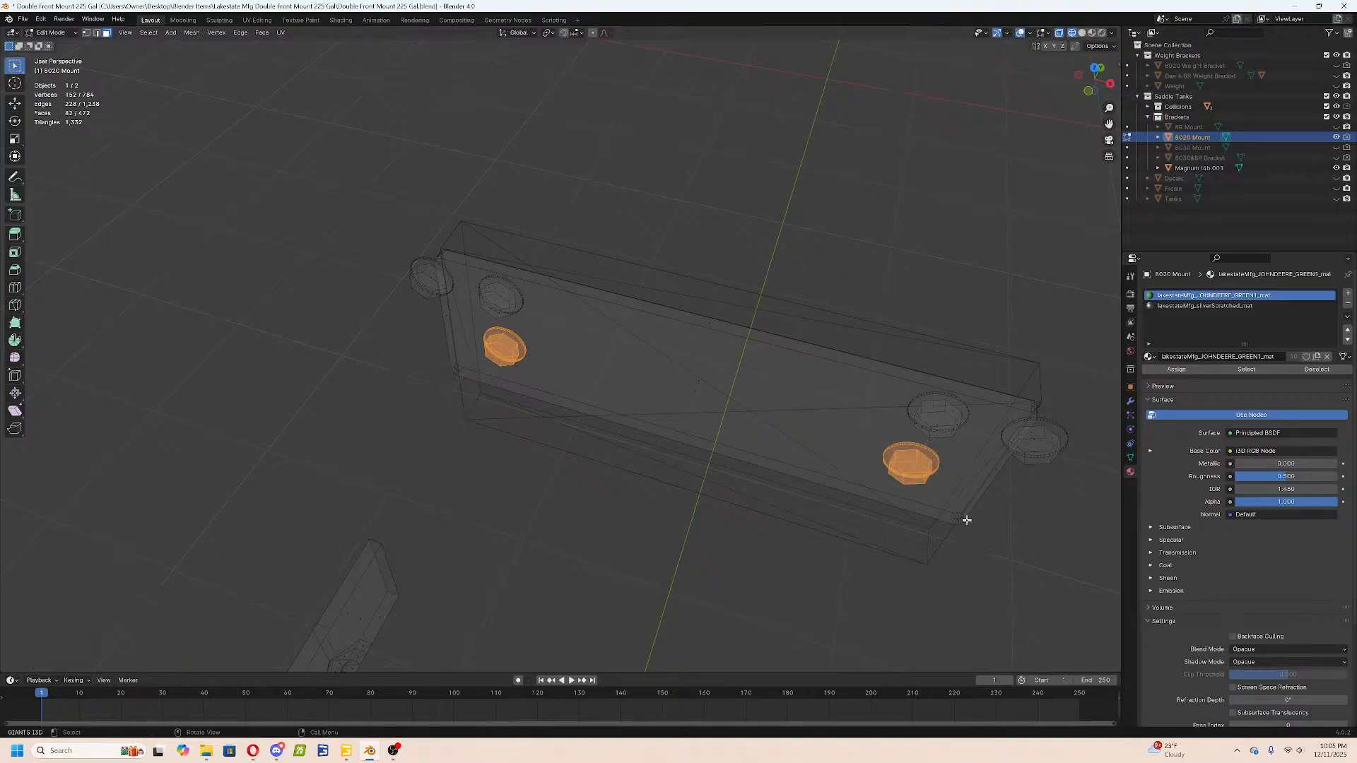
key("x")
left_click(944, 531)
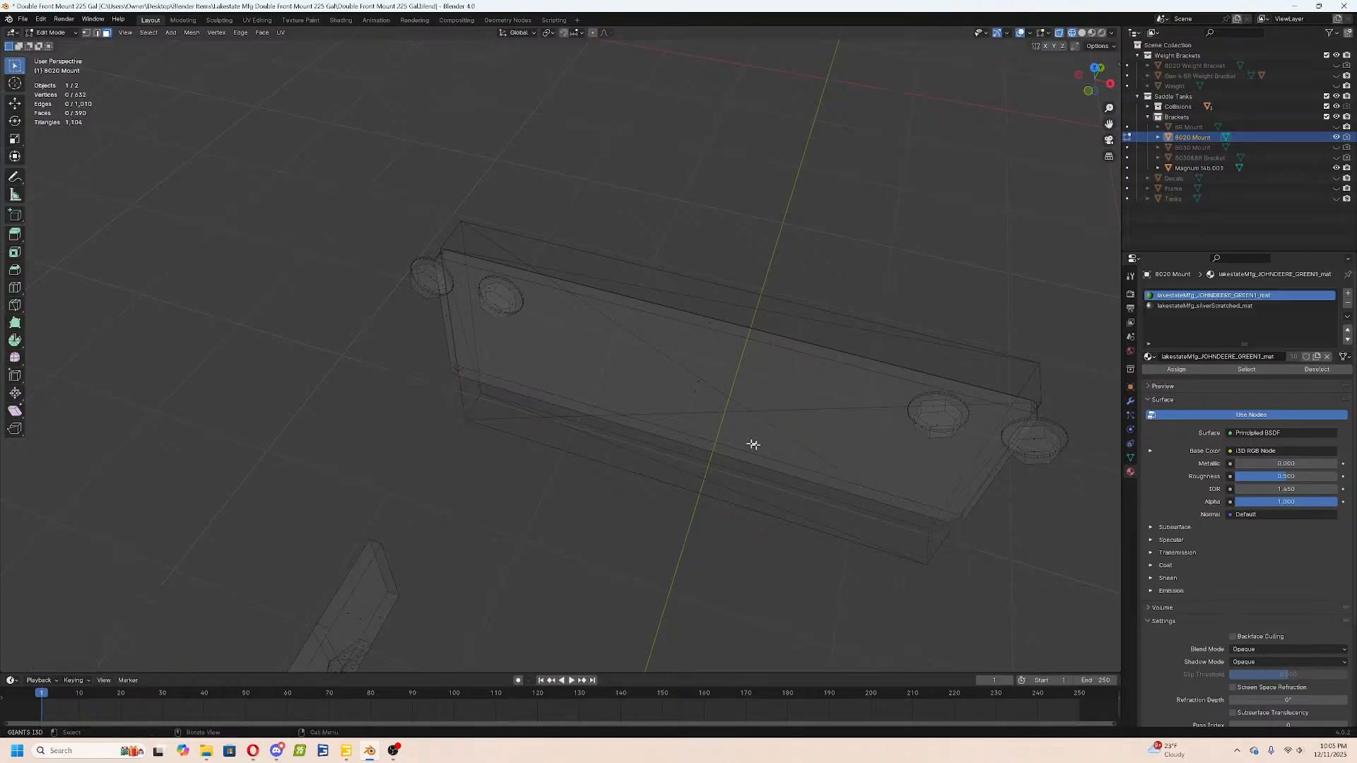
Select the four remaining bolts without any plate faces and separate them into their own object.
middle_click_drag(769, 451, 651, 439)
key("KP_7")
key("a")
key("a")
left_click_drag(334, 310, 683, 408)
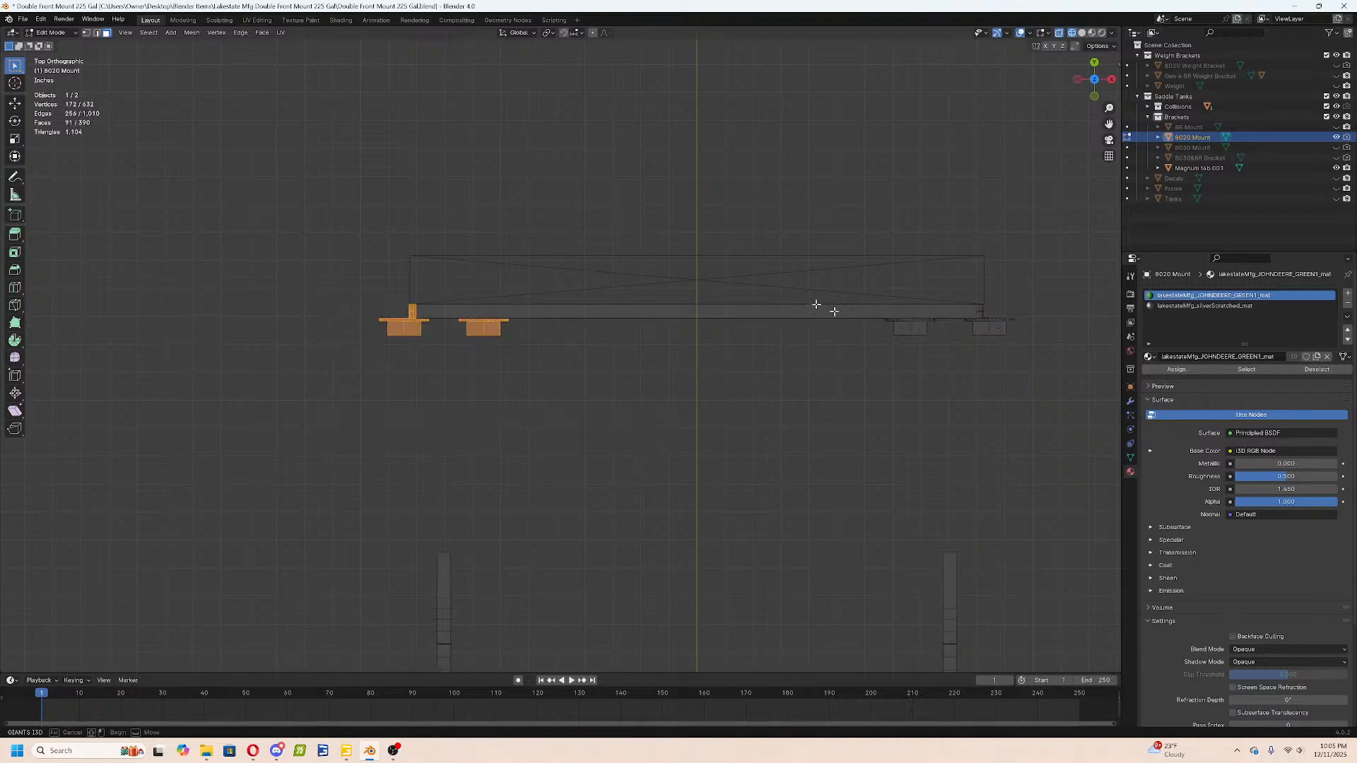
left_click_drag(796, 296, 992, 335)
key("shift+l")
key("v")
key("c")
left_click_drag(546, 367, 187, 340)
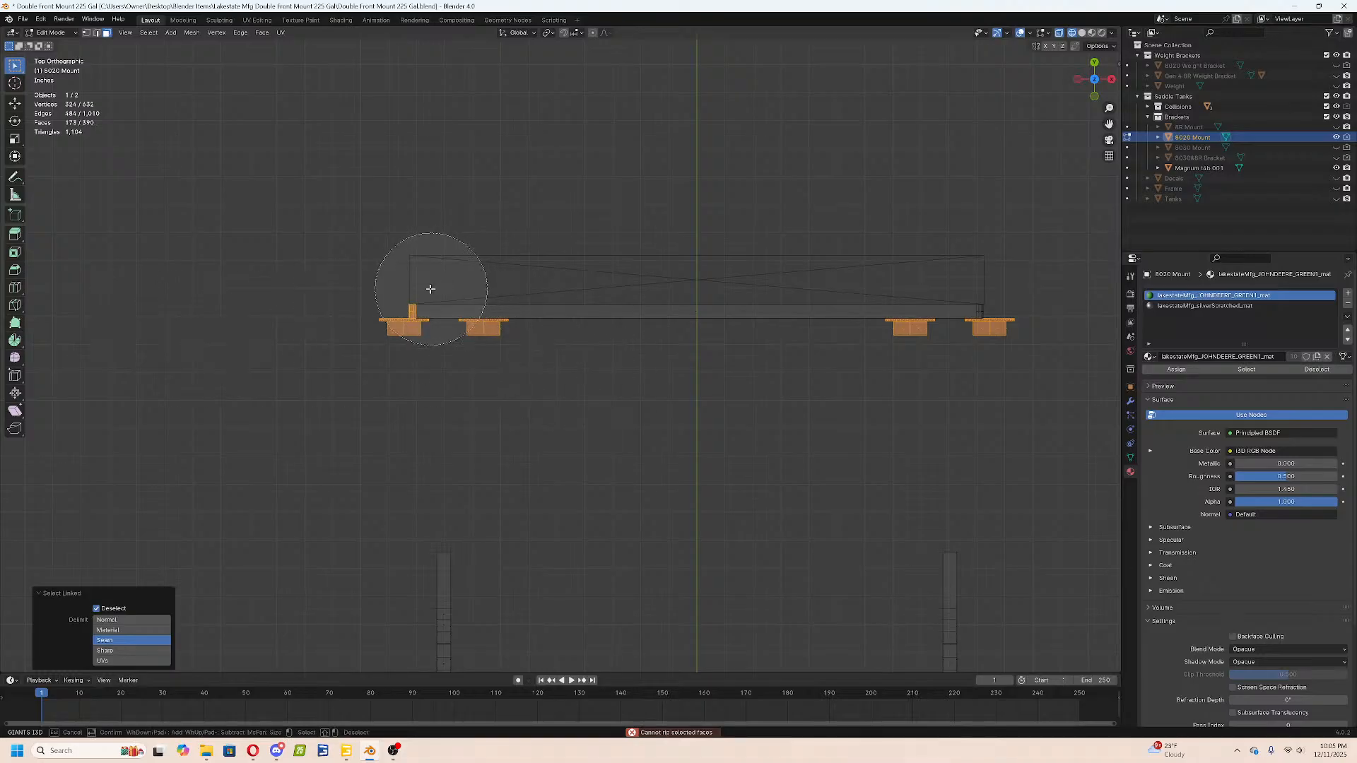
key("Escape")
key("shift+l")
middle_click_drag(539, 351, 713, 411)
key("p")
left_click(713, 412)
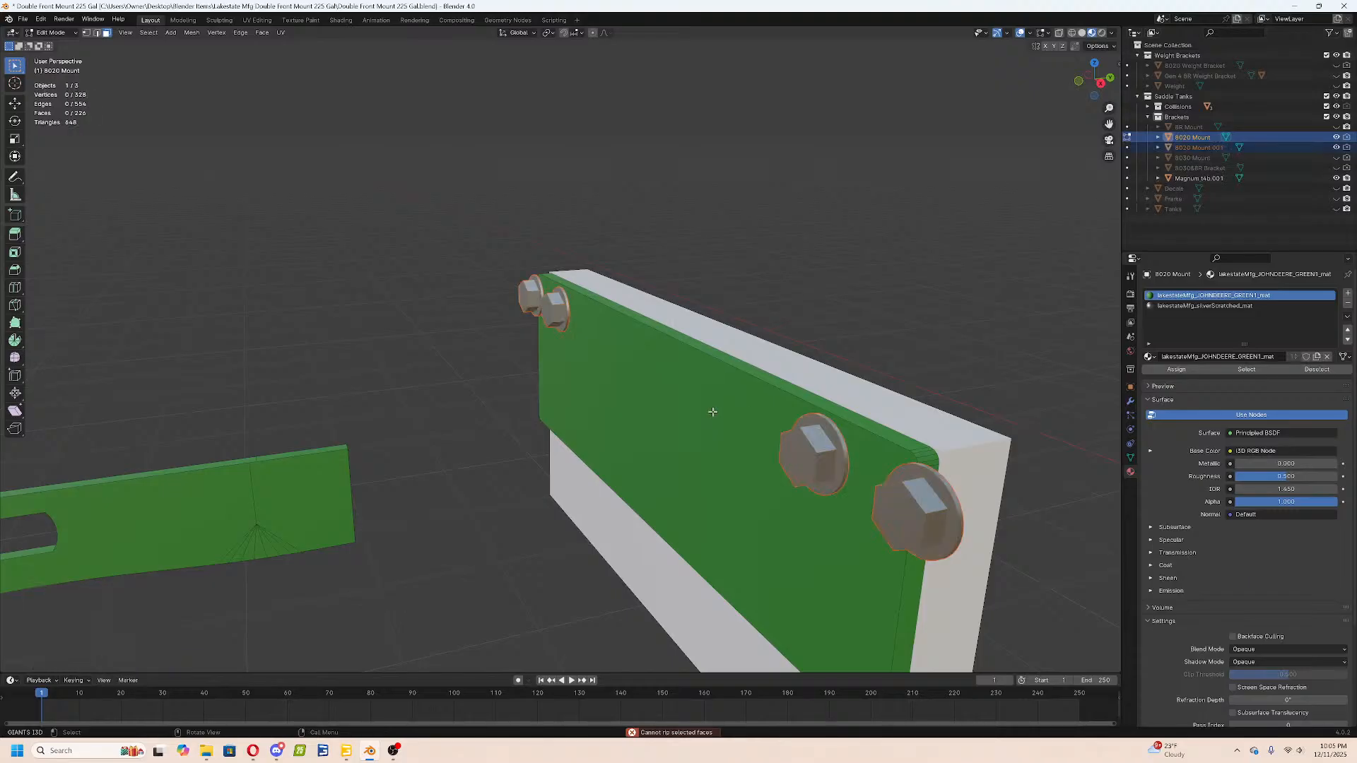
Hide the separated bolts object and make the 8020 Mount active again.
key("Tab")
left_click(817, 450)
key("h")
left_click(790, 504)
Select the front plate's bottom end faces in wireframe and move them -3.5 in along Z.
key("Tab")
key("KP_3")
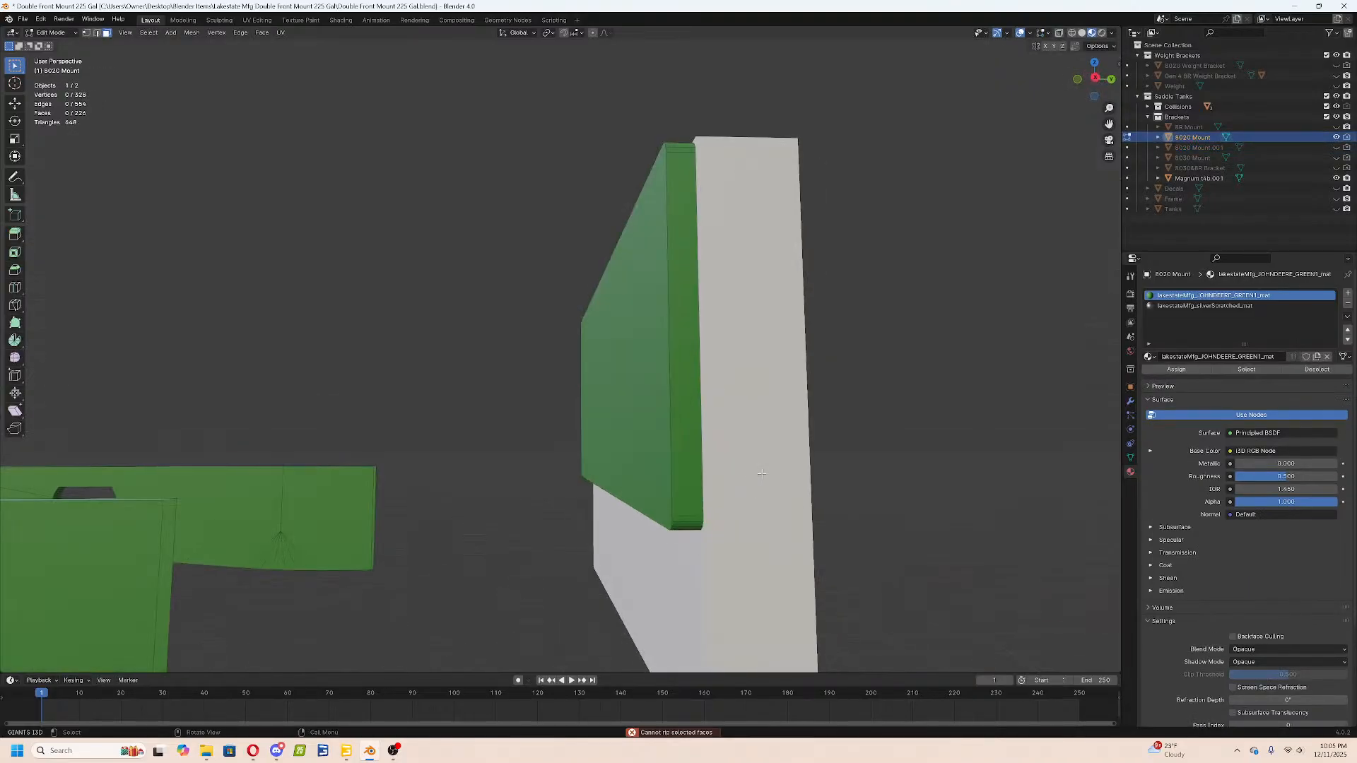
key("alt+z")
key("c")
left_click(598, 479)
right_click(769, 487)
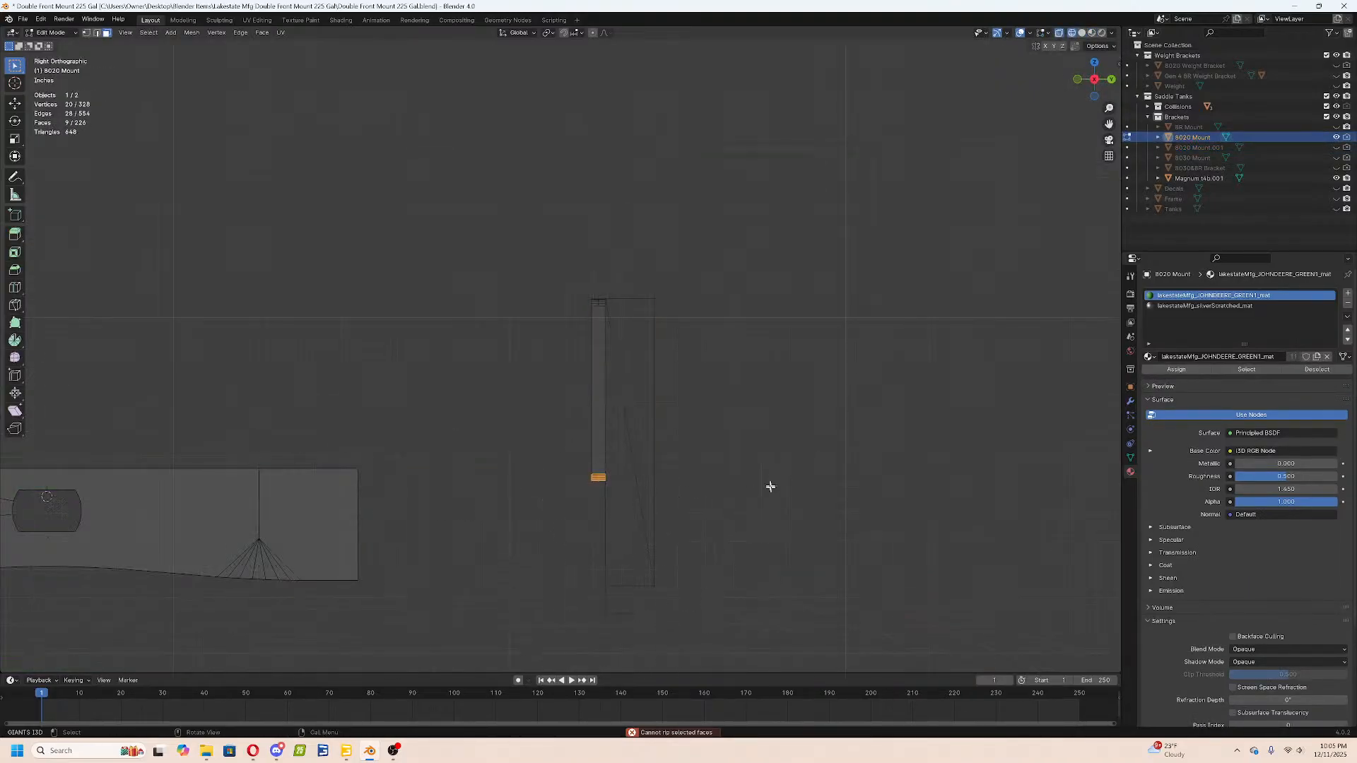
key("g")
key("z")
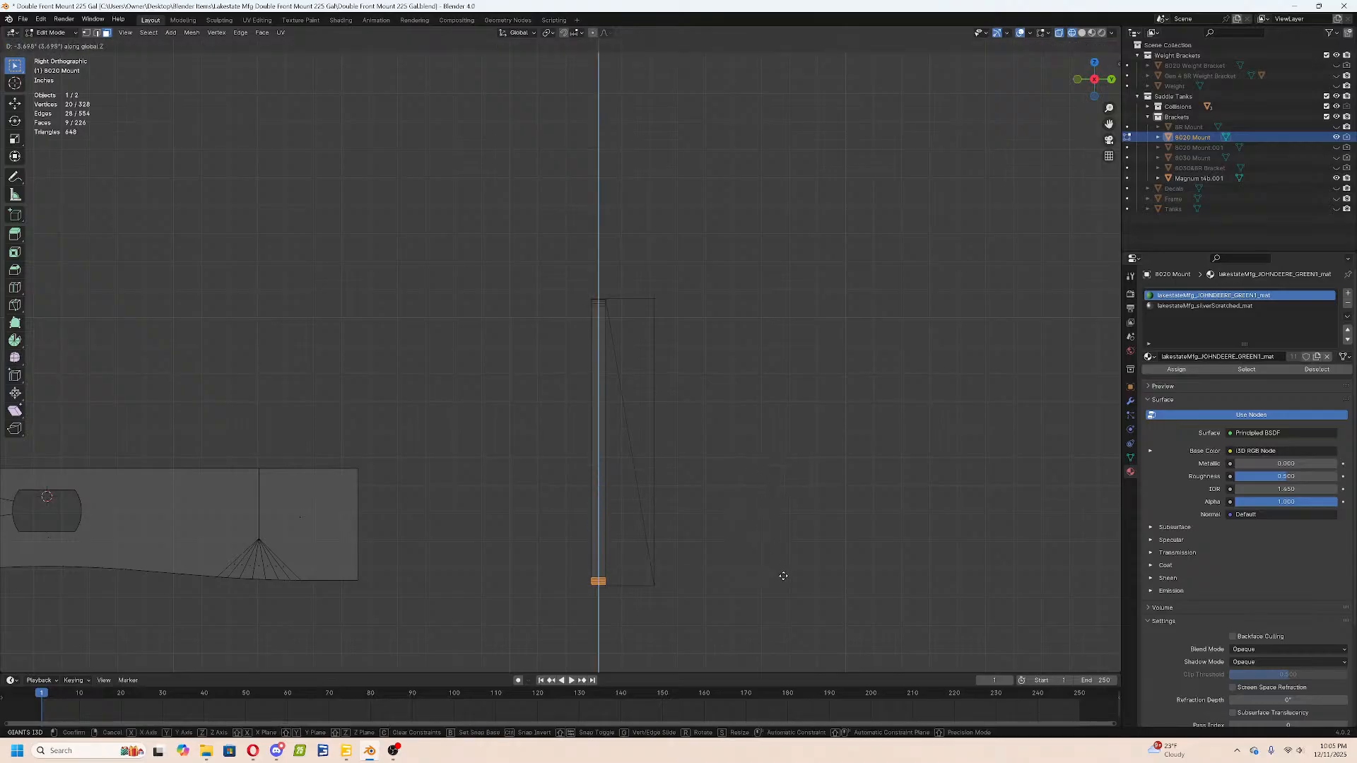
type("3.5")
key("Return")
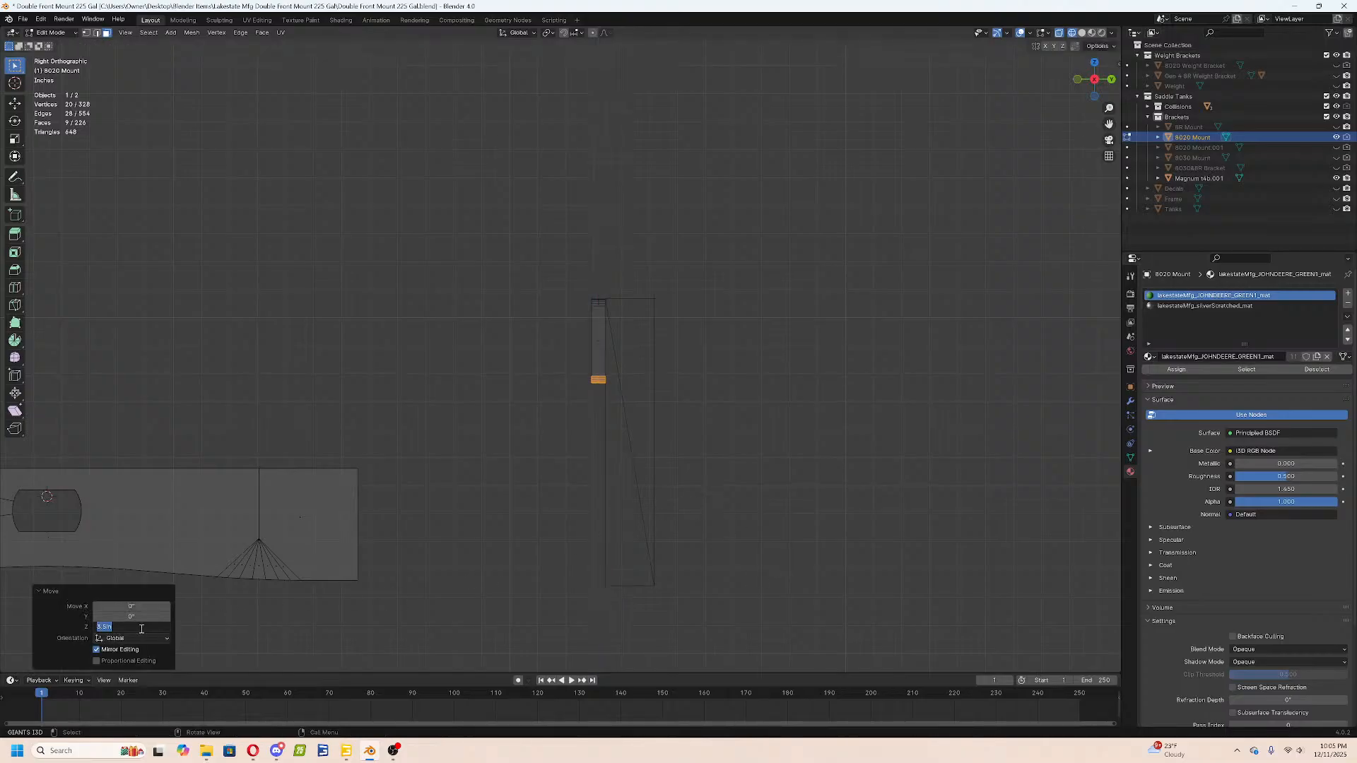
type("-")
key("Return")
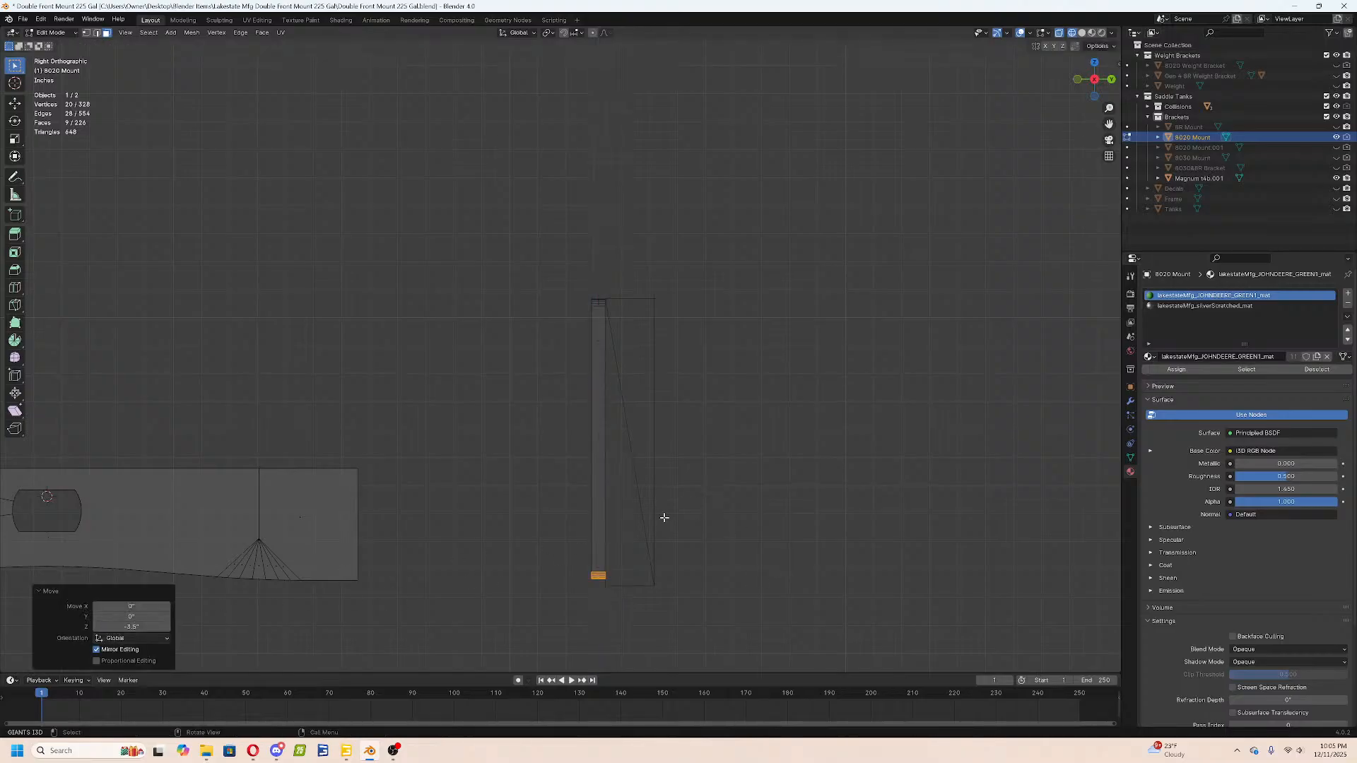
Reveal the separated bolts object in front of the lengthened plate and open its mesh for editing.
key("Tab")
mouse_move(663, 516)
middle_mouse_down()
mouse_move(681, 553)
mouse_move(696, 509)
mouse_move(797, 501)
mouse_move(824, 539)
mouse_move(639, 545)
mouse_move(693, 539)
mouse_move(656, 509)
middle_mouse_up()
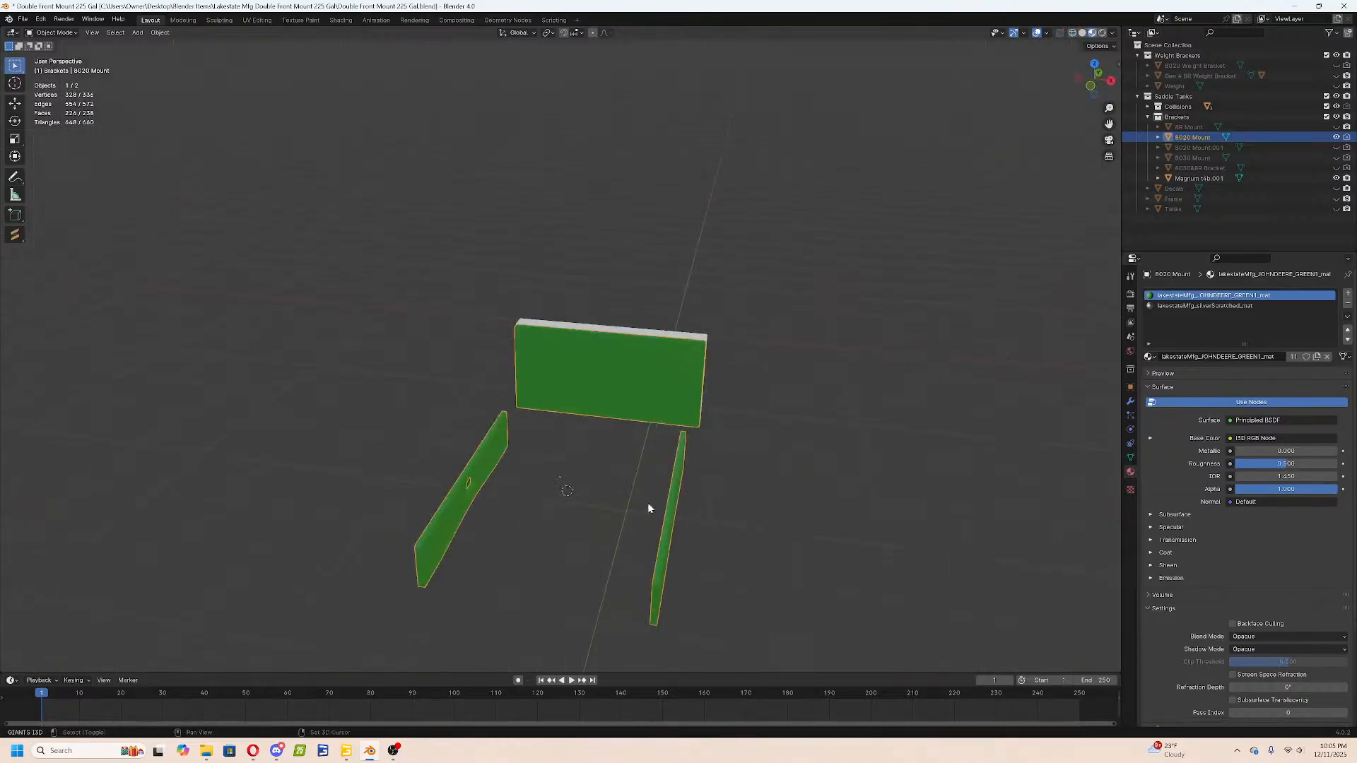
scroll(601, 509, "up", 3)
key("Tab")
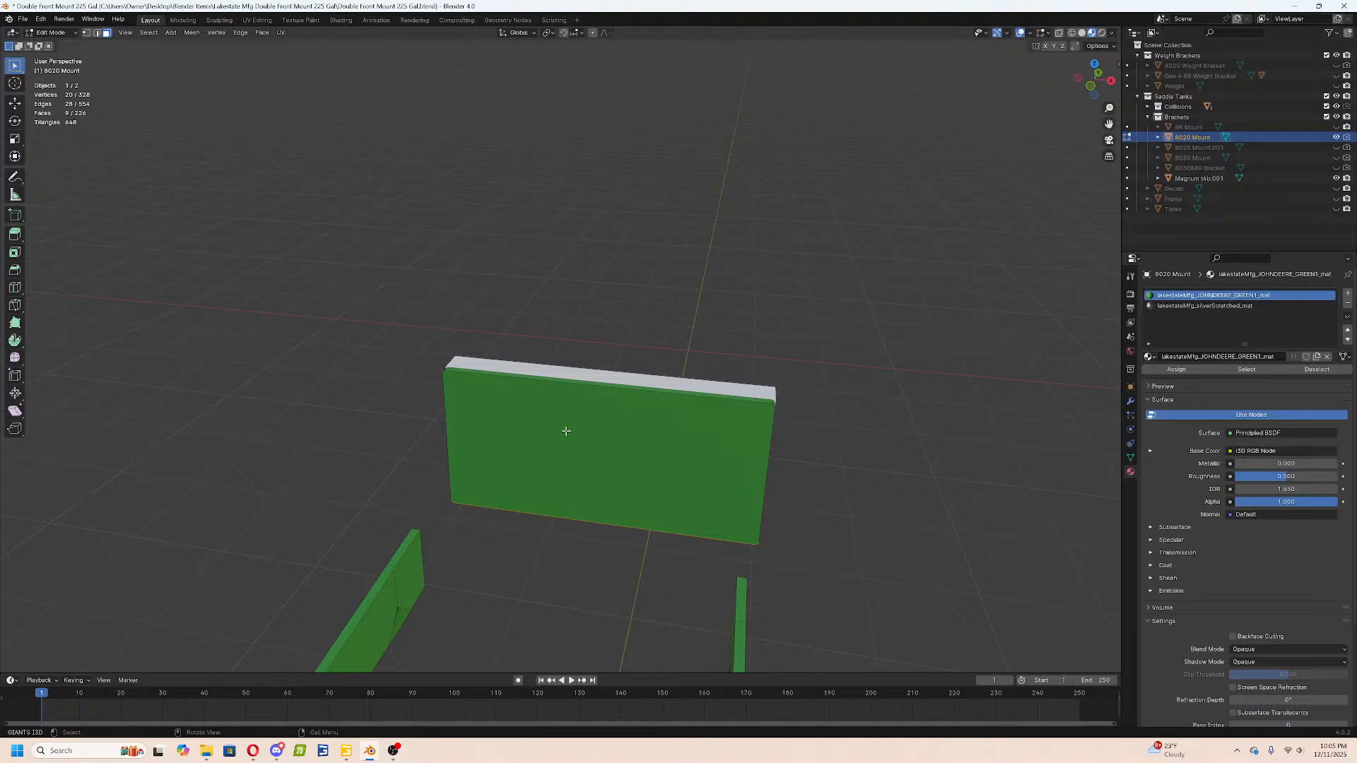
key("Tab")
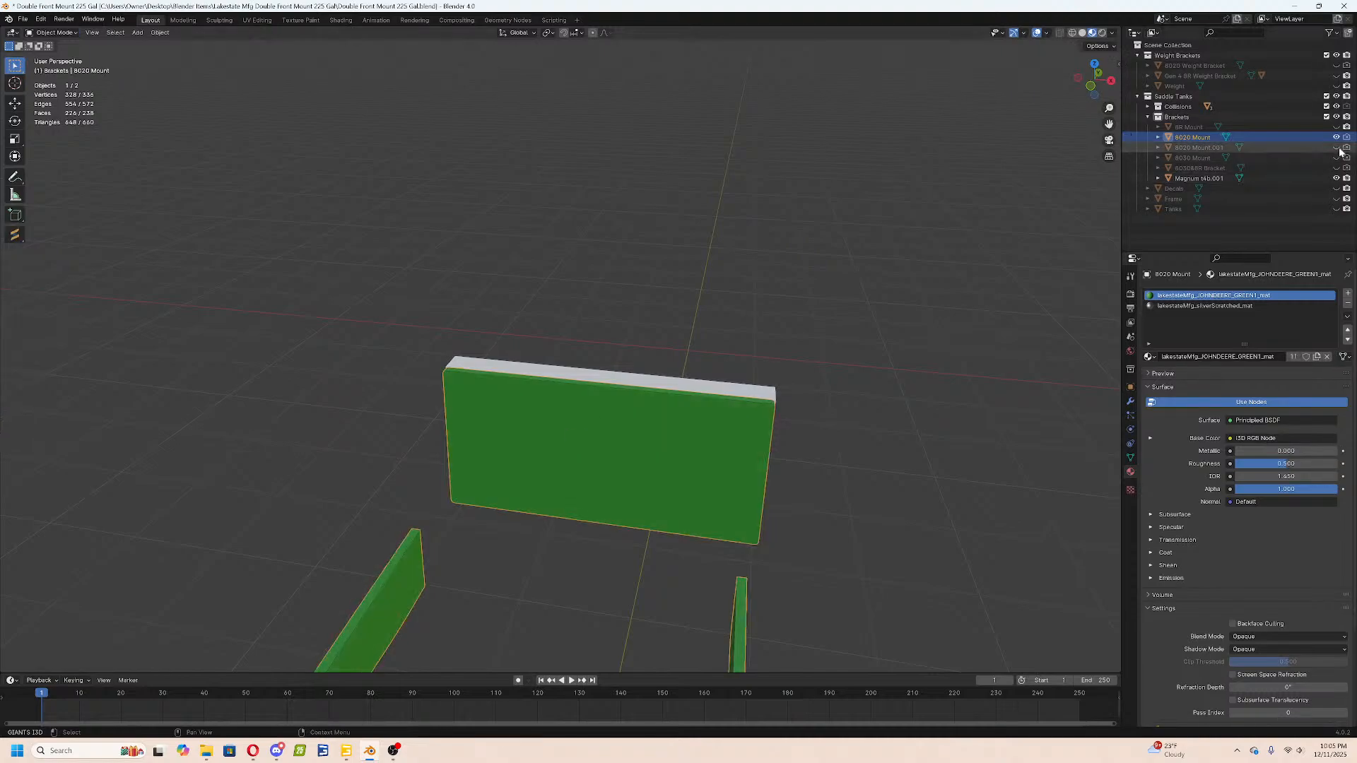
key("alt+h")
left_click(776, 428)
key("Tab")
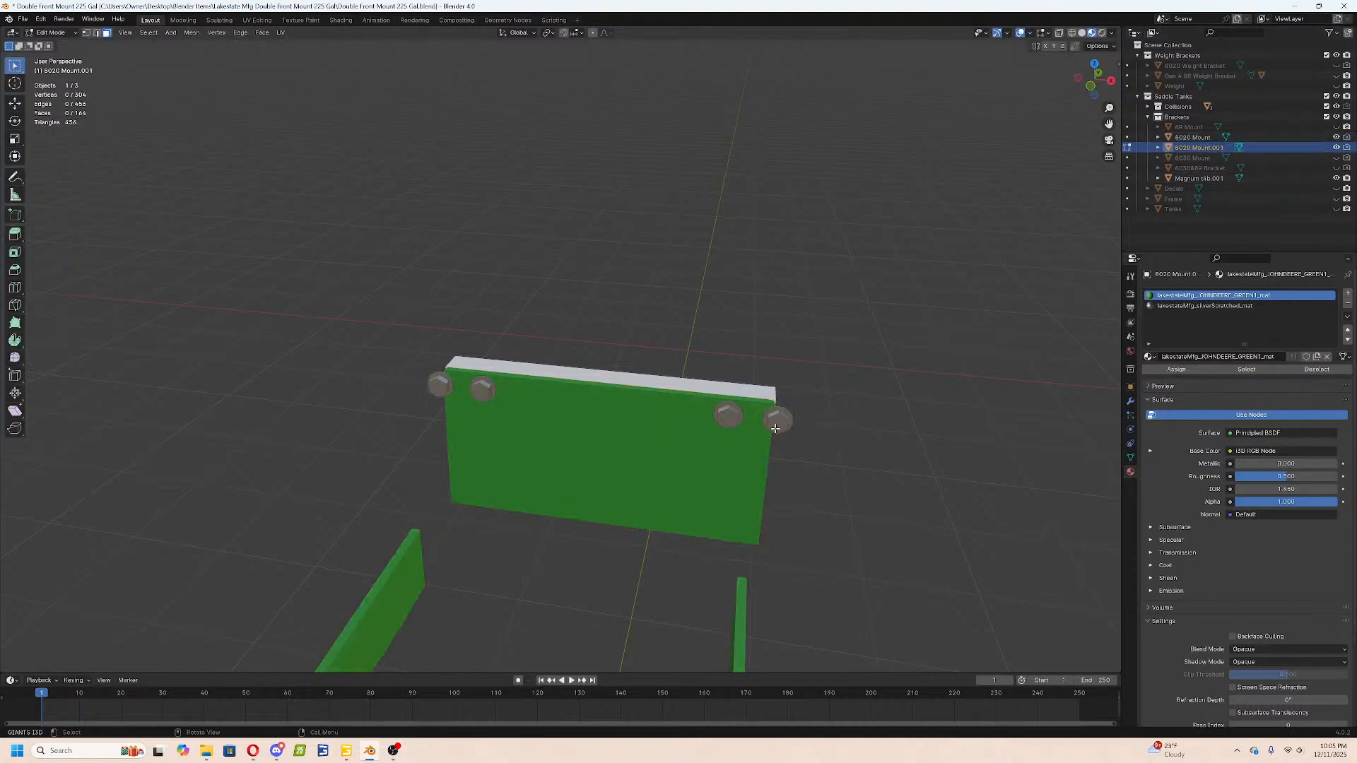
Leave the bolts' mesh editing and reopen the 8020 Mount's mesh for editing.
middle_click_drag(806, 425, 456, 540)
key("Tab")
middle_click_drag(343, 538, 216, 53, "shift")
left_click(409, 489)
key("Tab")
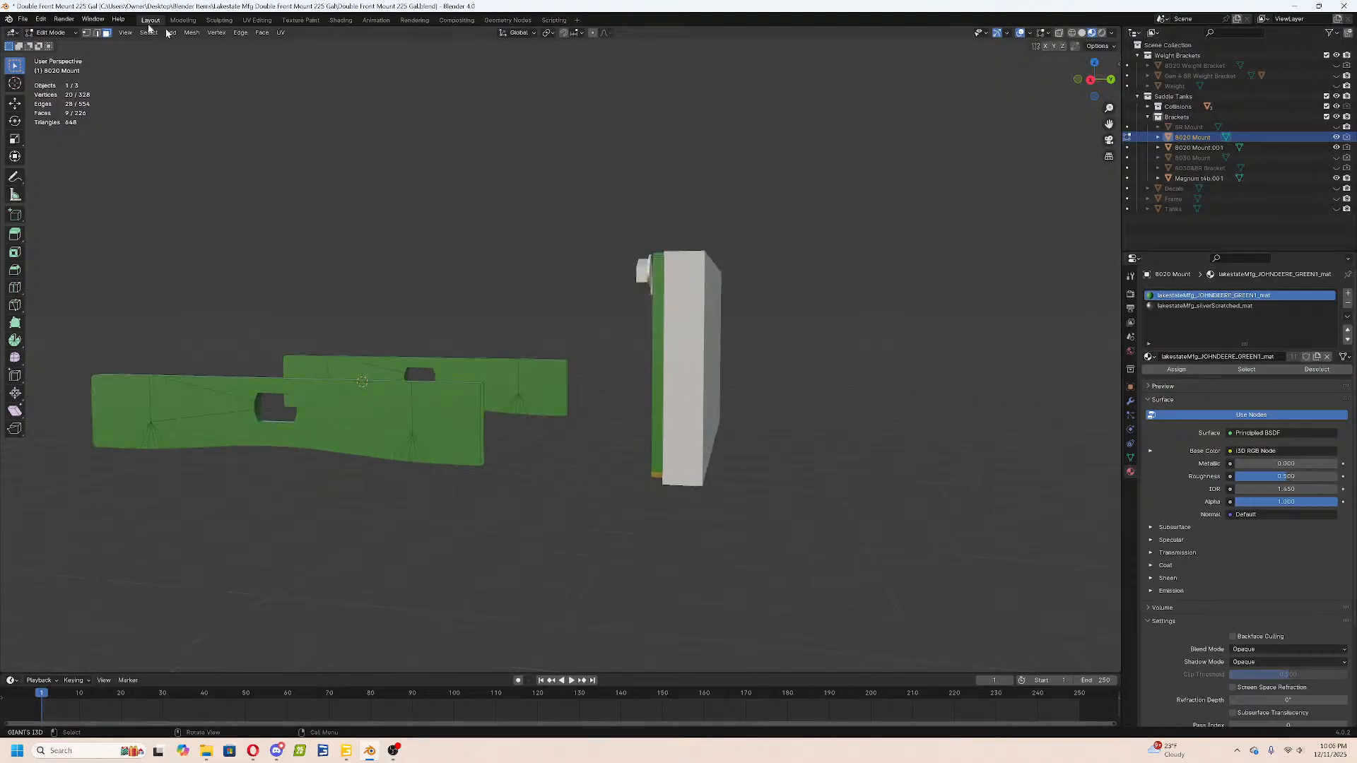
Place the 3D cursor on the front plate's face that looks toward the side arms and clear the selection.
key("alt+a")
scroll(375, 469, "up", 4)
left_click(317, 492, "alt")
left_click(570, 404, "alt+shift")
left_click(106, 32)
left_click(841, 437, "shift")
key("a")
key("alt+a")
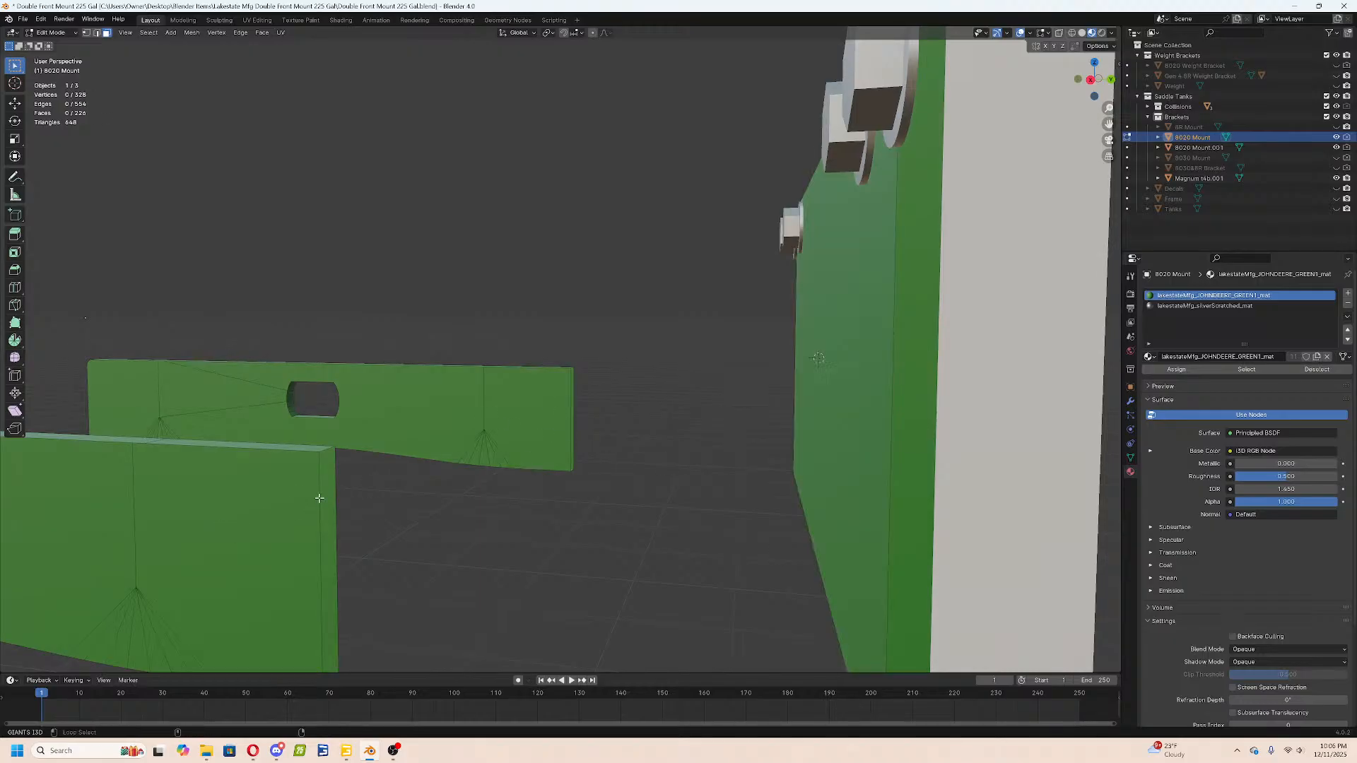
Select the edge loops at both side arms' ends facing the front plate and snap them to the 3D cursor with offset.
key("a")
key("alt+a")
left_click(329, 518, "alt")
left_click(569, 412, "alt+shift")
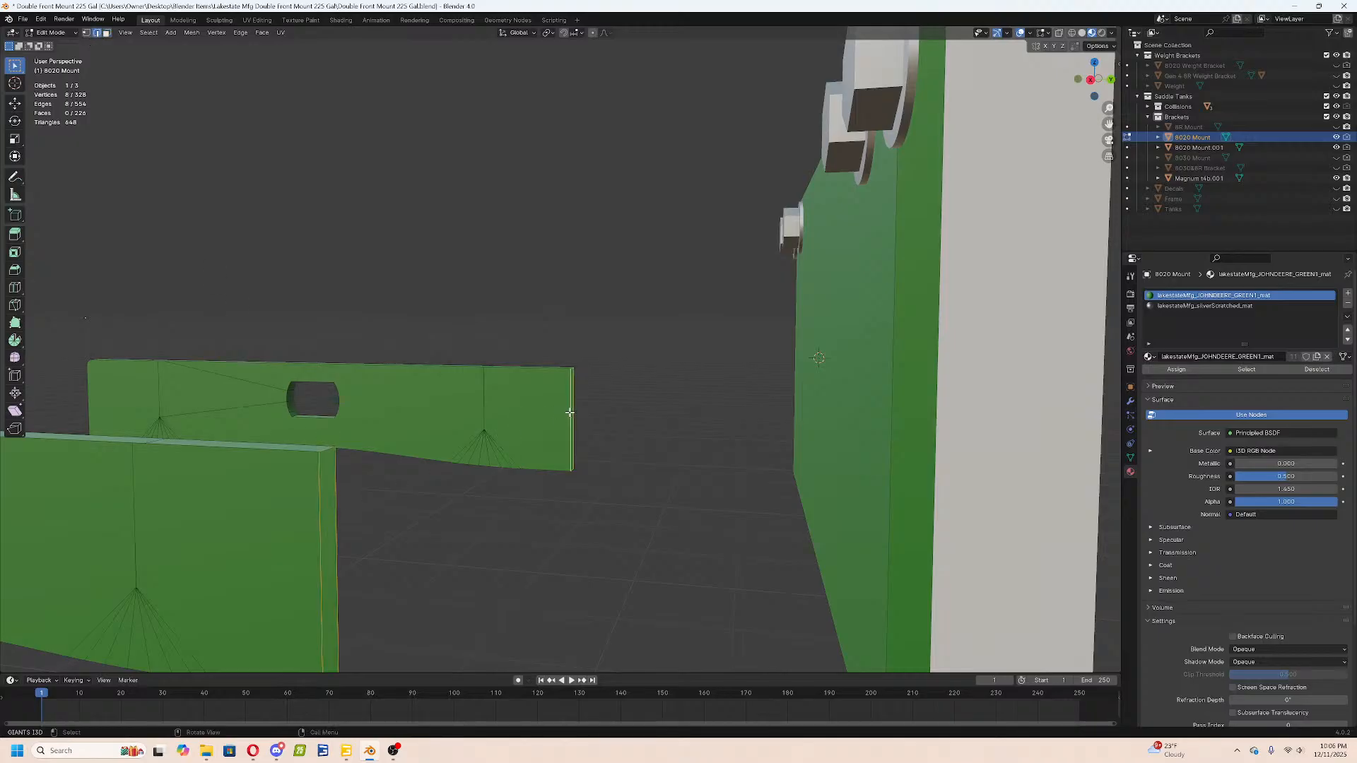
middle_click_drag(569, 413, 597, 419)
key("shift+s")
left_click(520, 368)
scroll(633, 405, "down", 4)
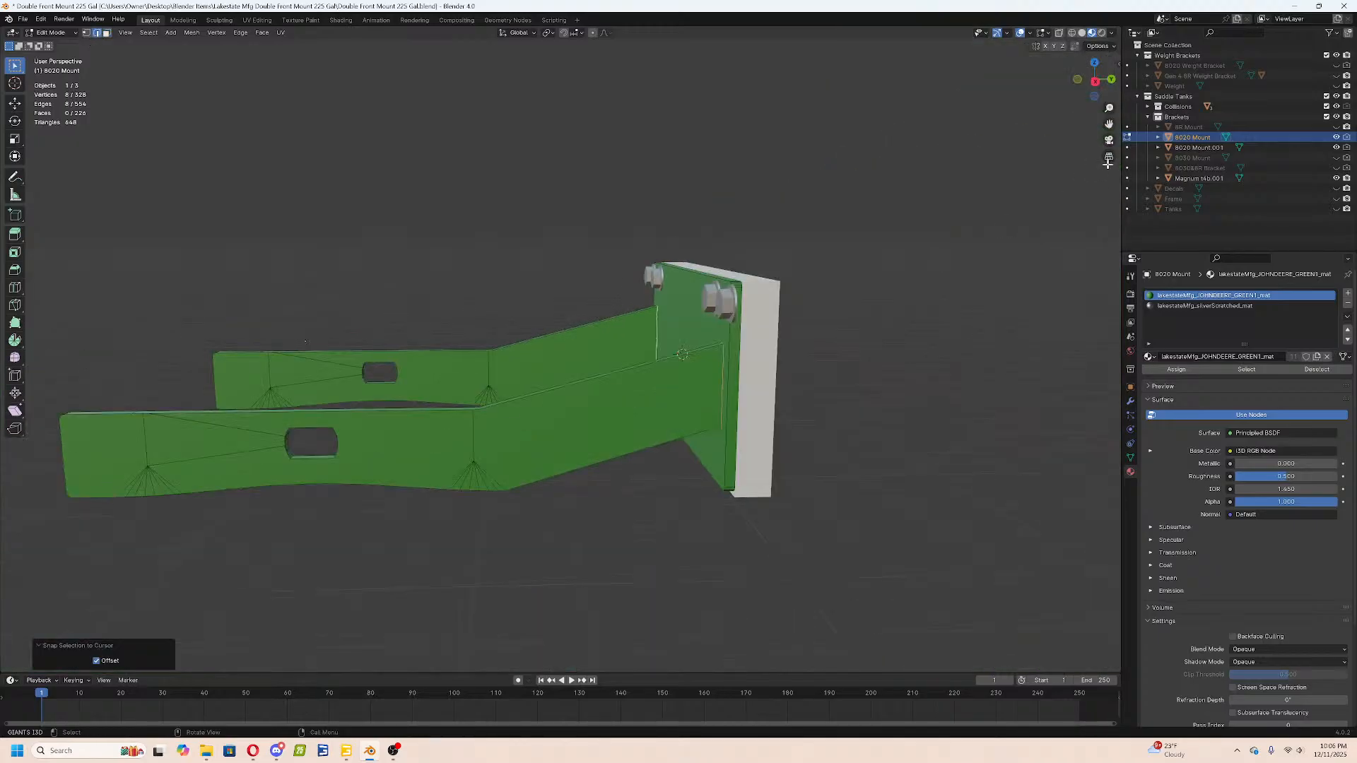
Undo the arm-end snap and set the arm ends' median Y to 22.037 in so both arms meet the front plate.
key("n")
left_click(1115, 66)
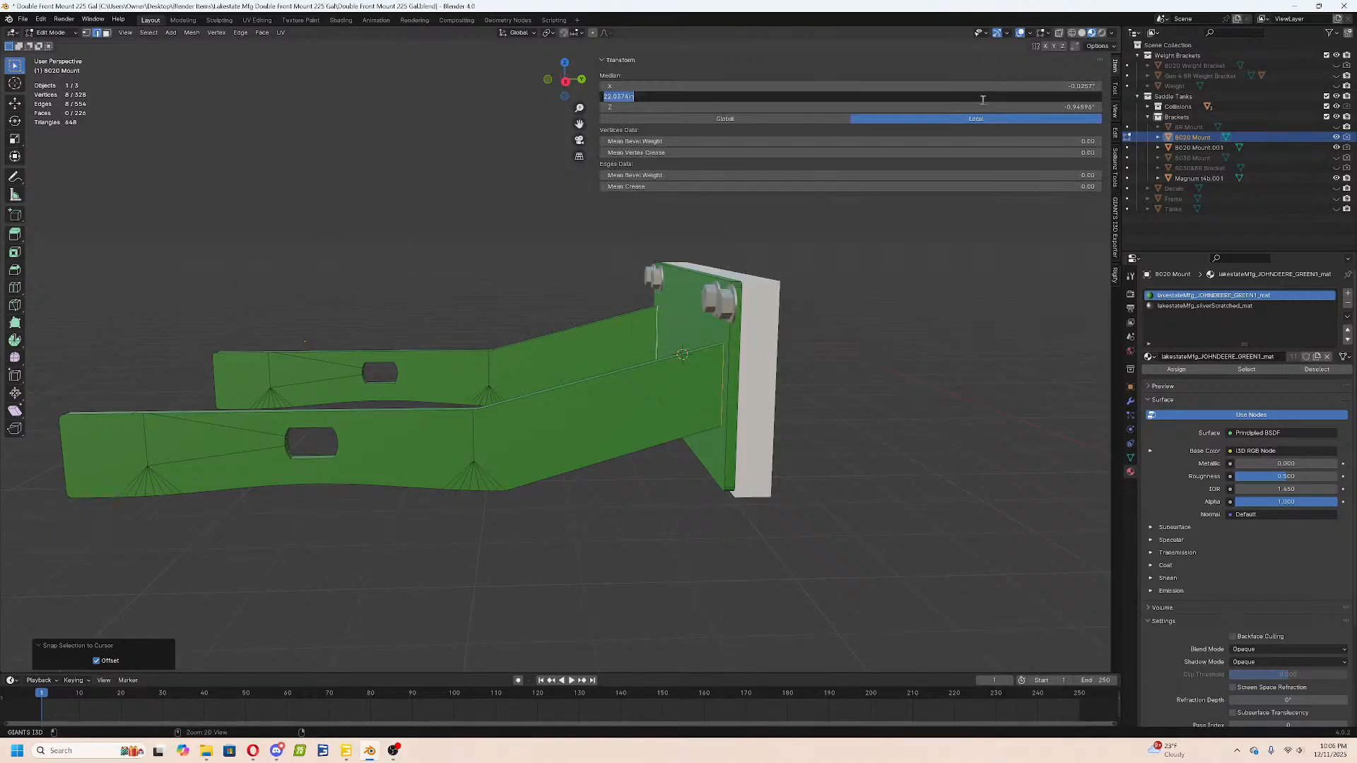
key("ctrl+z")
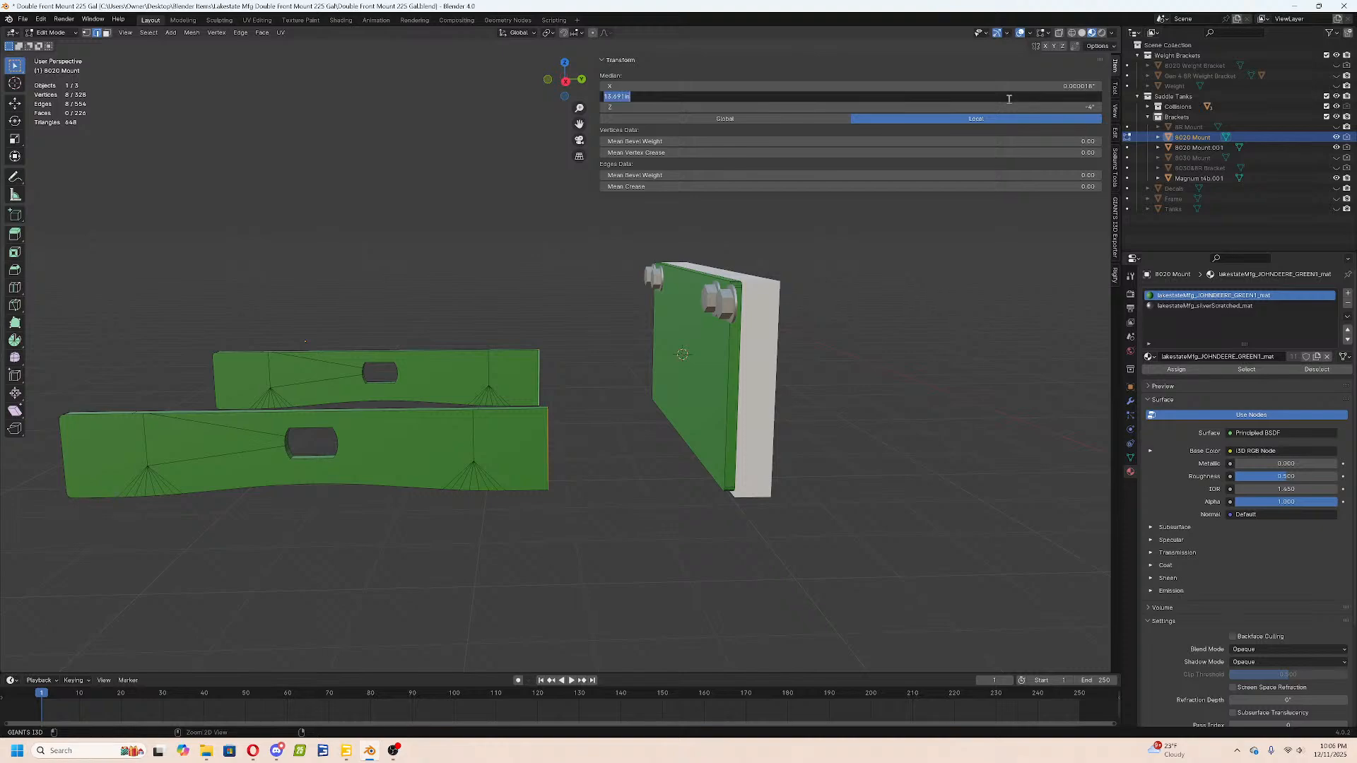
type("22.037")
key("Return")
middle_click_drag(818, 381, 808, 383)
mouse_move(700, 393)
middle_mouse_down("shift")
mouse_move(725, 450)
mouse_move(715, 391)
middle_mouse_up("shift")
scroll(714, 388, "up", 2)
key("Tab")
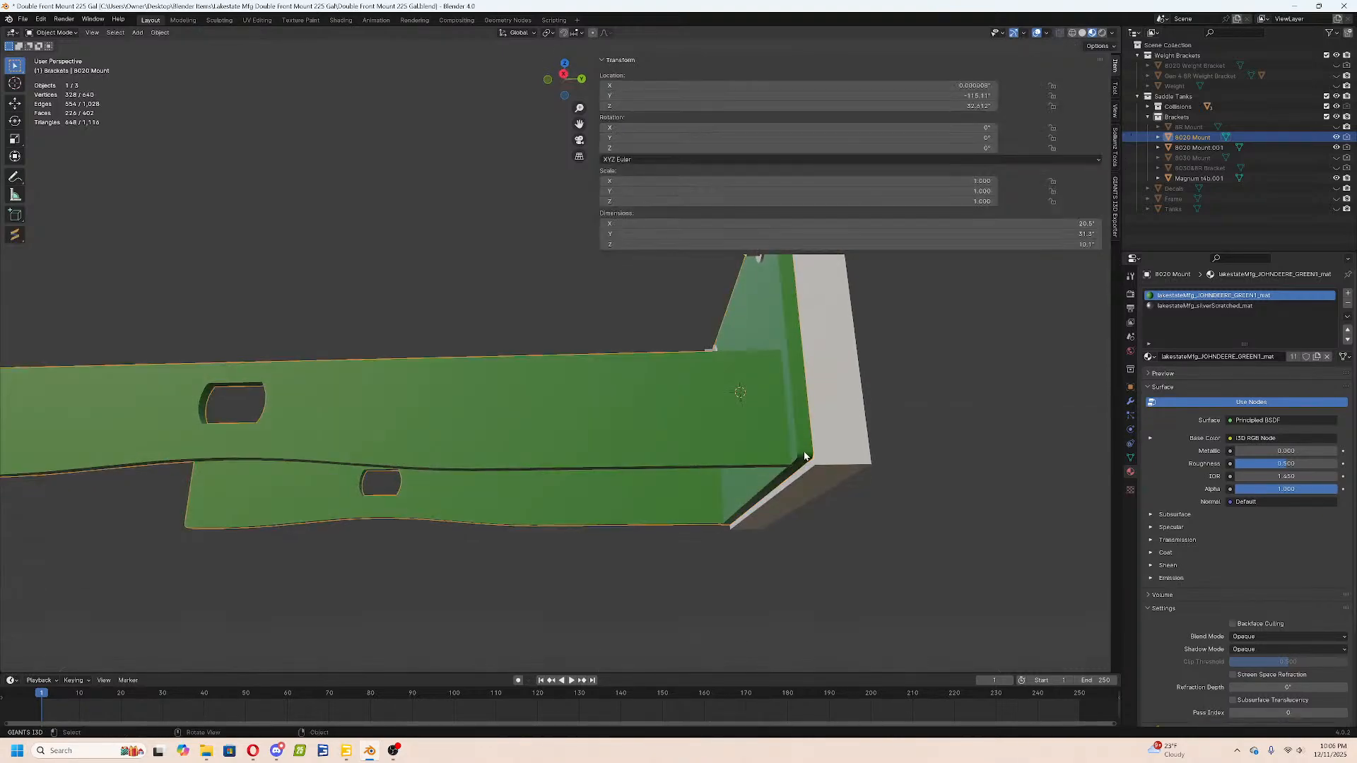
Select the 8020 Mount's whole front plate and lower it about 0.15 in along Z, leaving mesh editing.
key("Tab")
key("alt+a")
key("l")
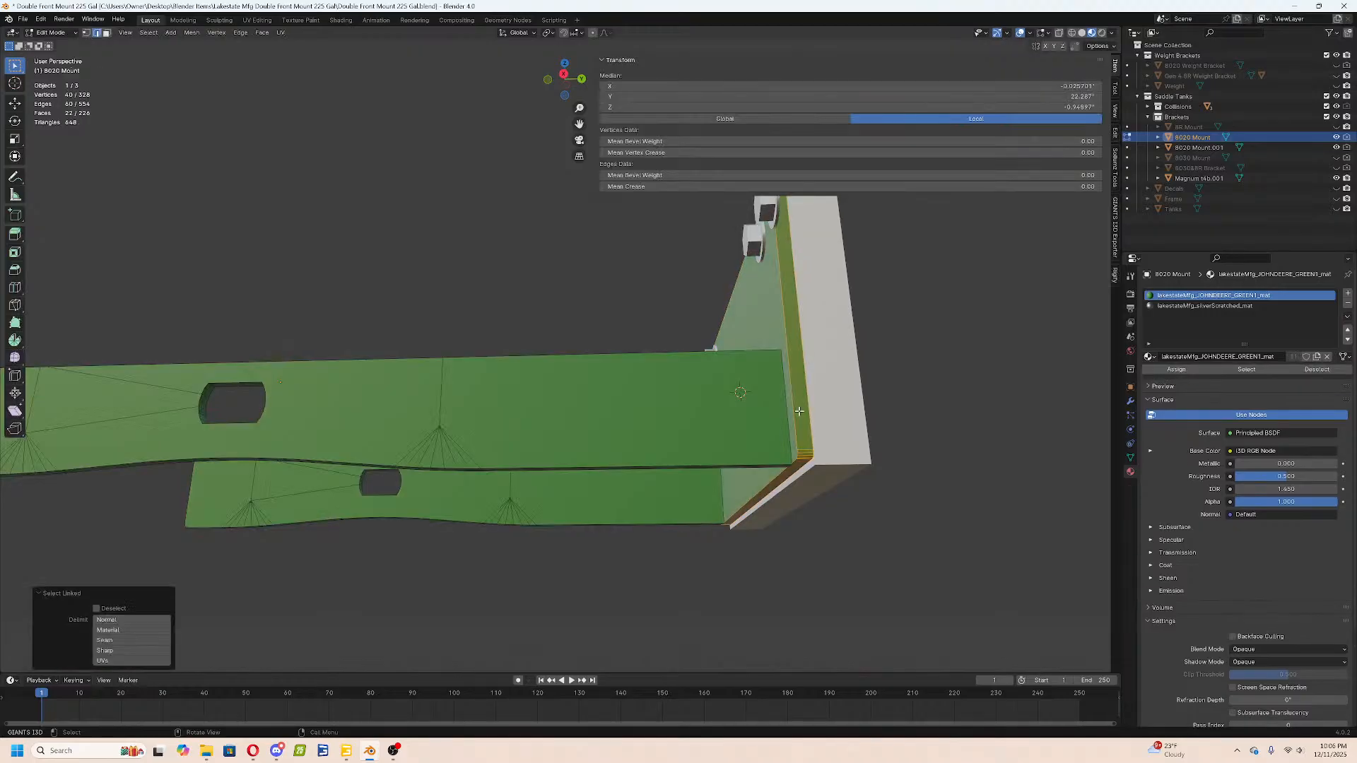
key("KP_3")
scroll(707, 395, "up", 6)
key("g")
left_click(709, 393)
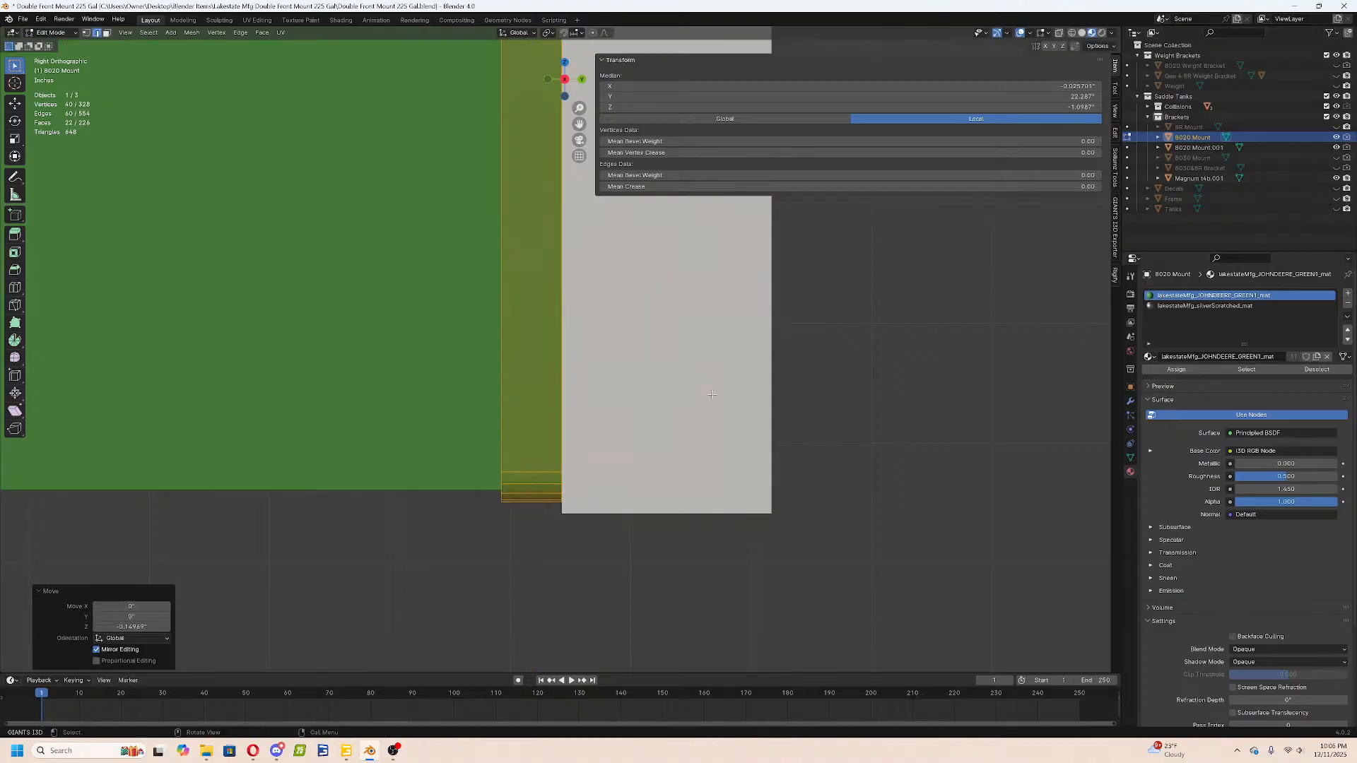
scroll(655, 398, "down", 5)
middle_click_drag(656, 408, 761, 537, "shift")
key("Tab")
scroll(732, 531, "down", 7)
left_click(739, 508)
Open the bolts' mesh, 8020 Mount.001, for editing.
scroll(737, 509, "up", 6)
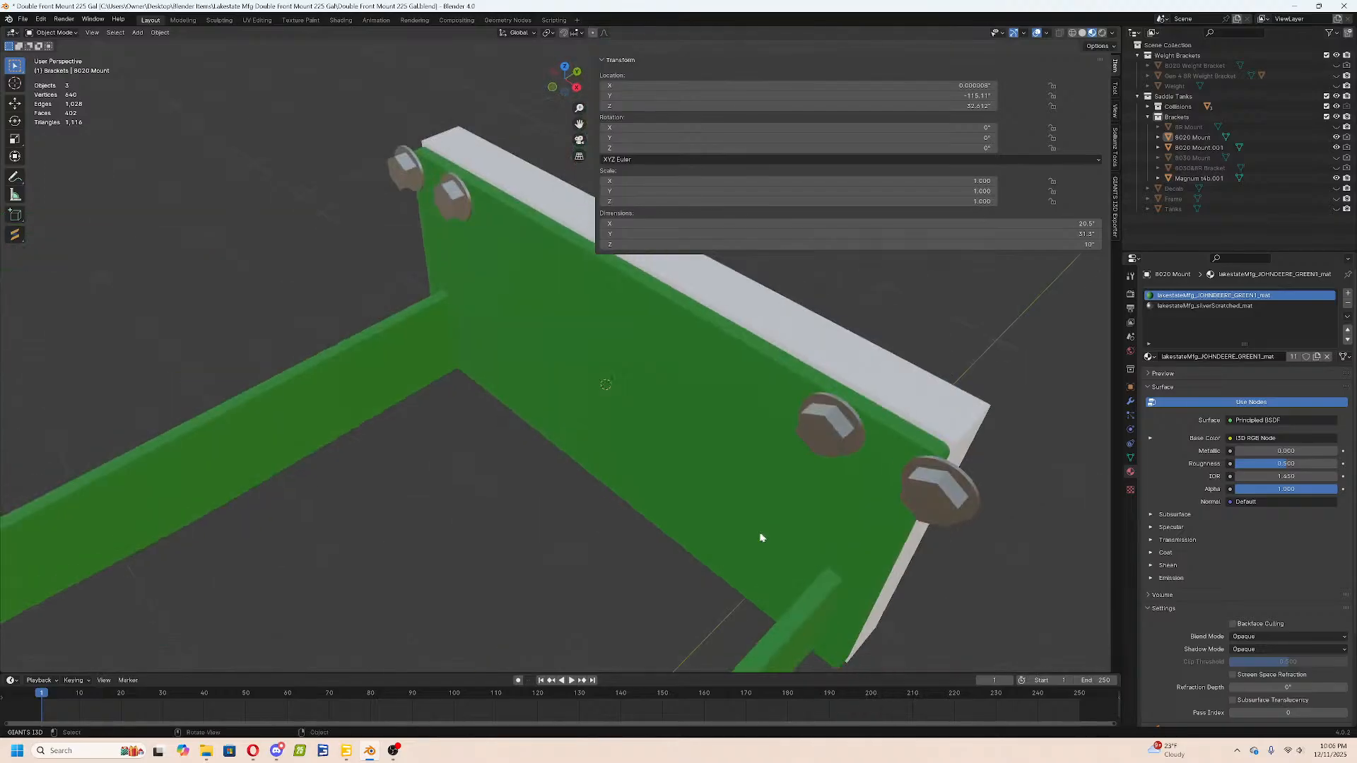
middle_click_drag(657, 388, 709, 413)
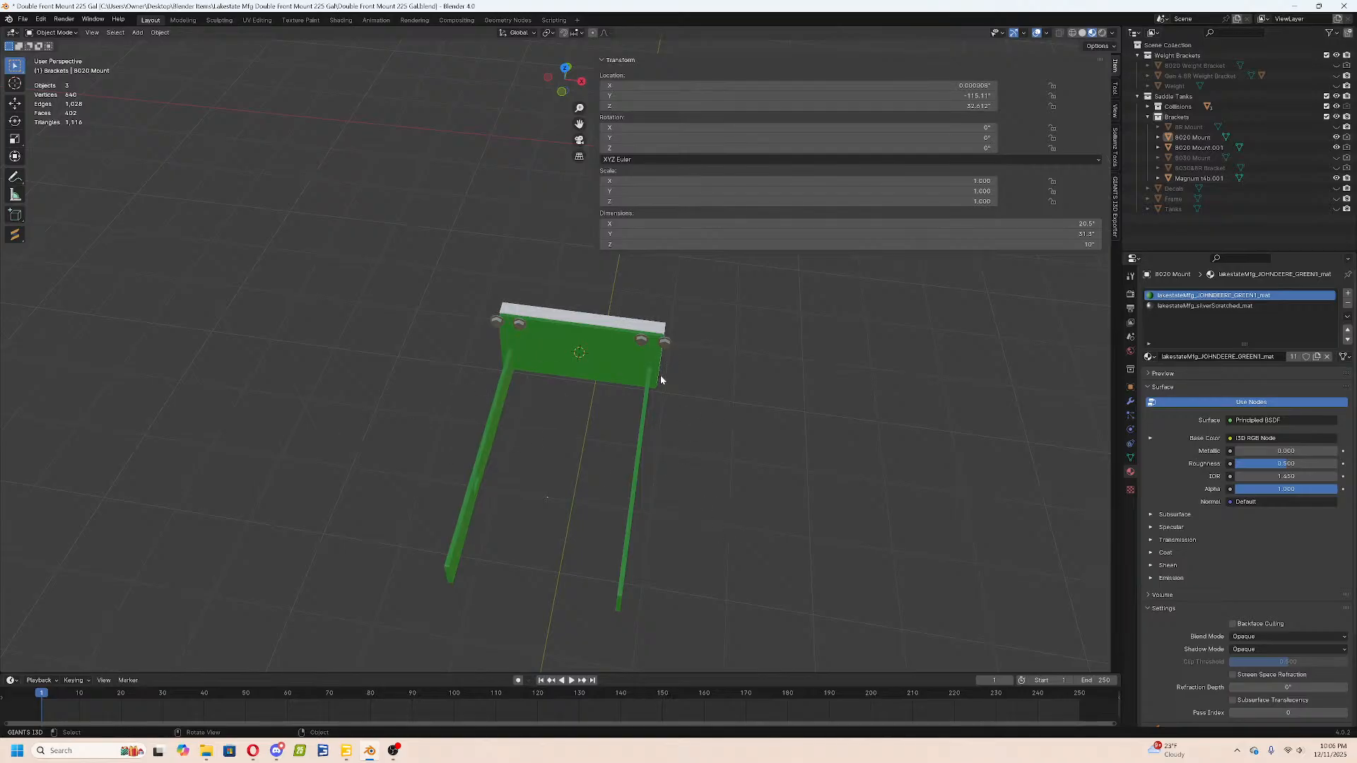
middle_click_drag(558, 405, 566, 366)
scroll(527, 343, "up", 3)
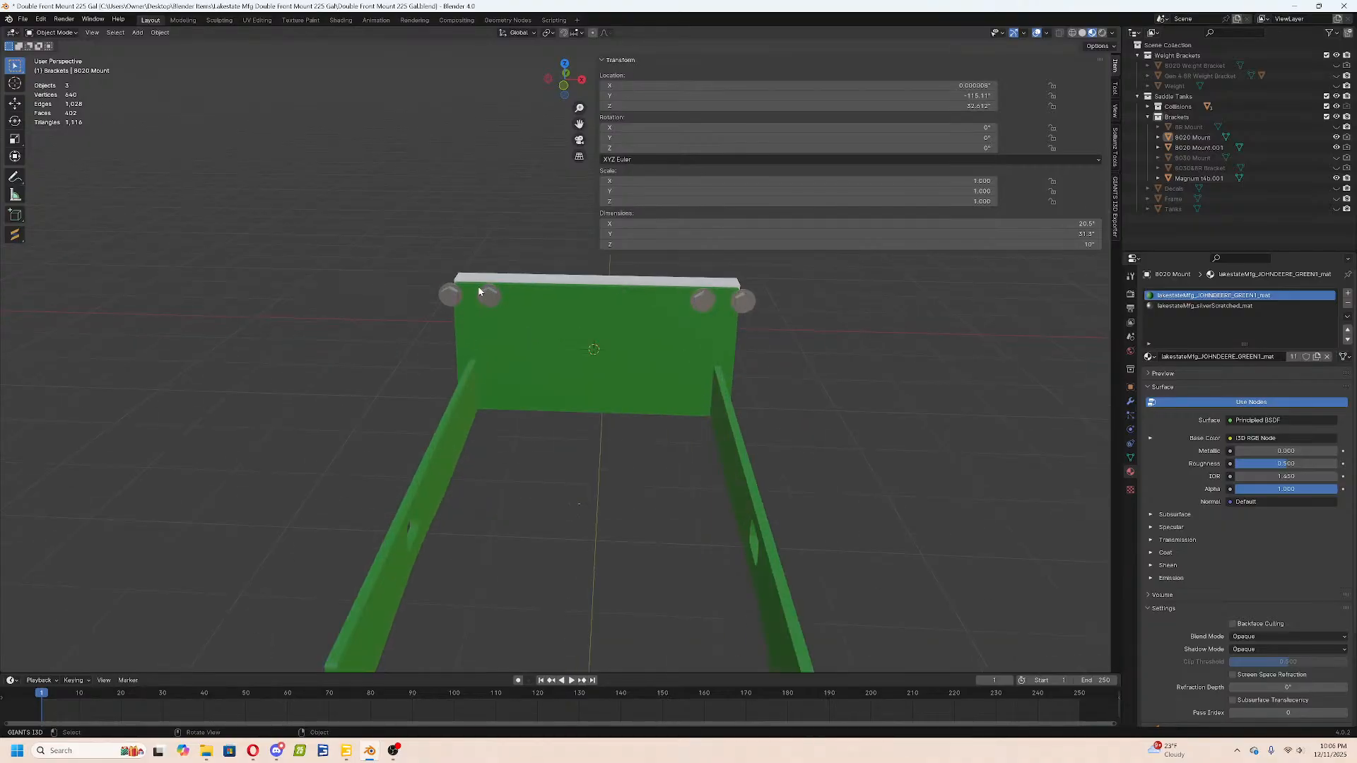
left_click(528, 343)
key("Tab")
left_click_drag(410, 276, 573, 358)
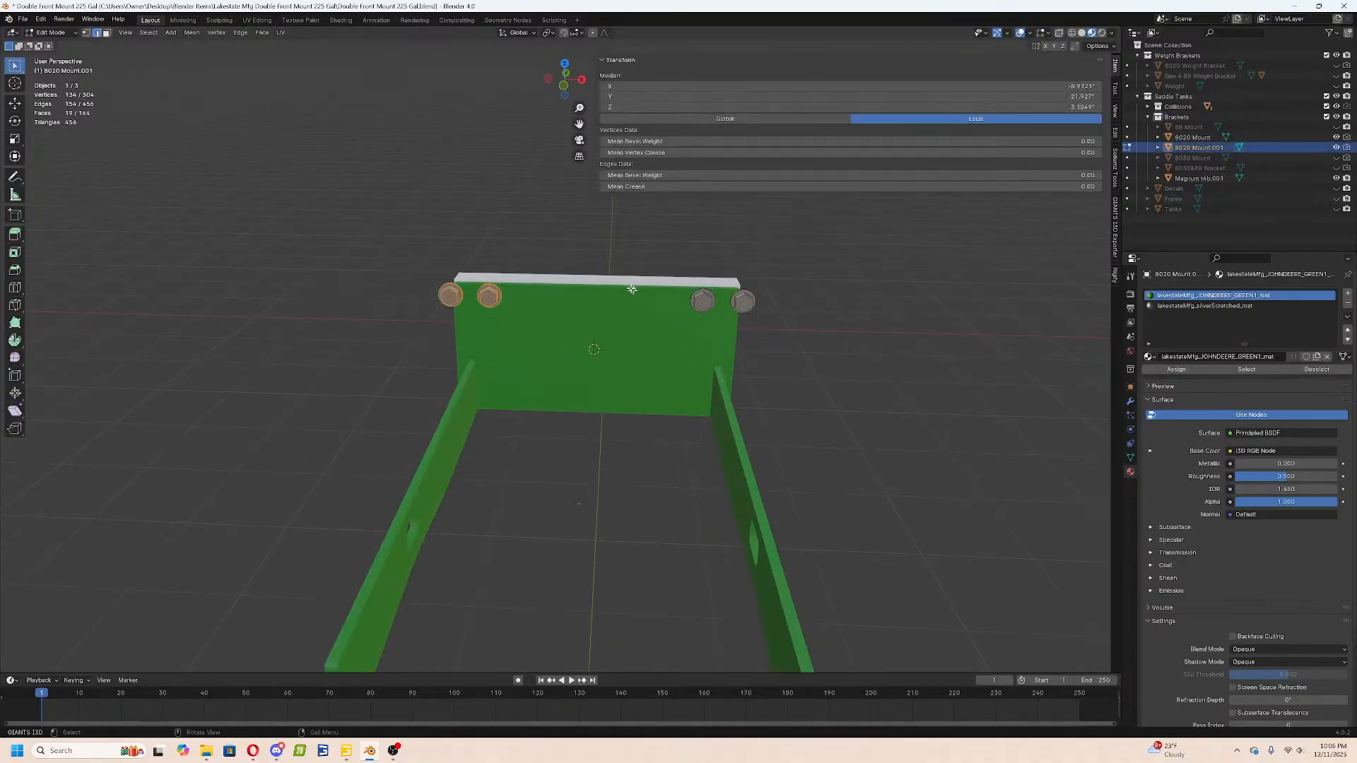
key("g")
key("z")
type("x1")
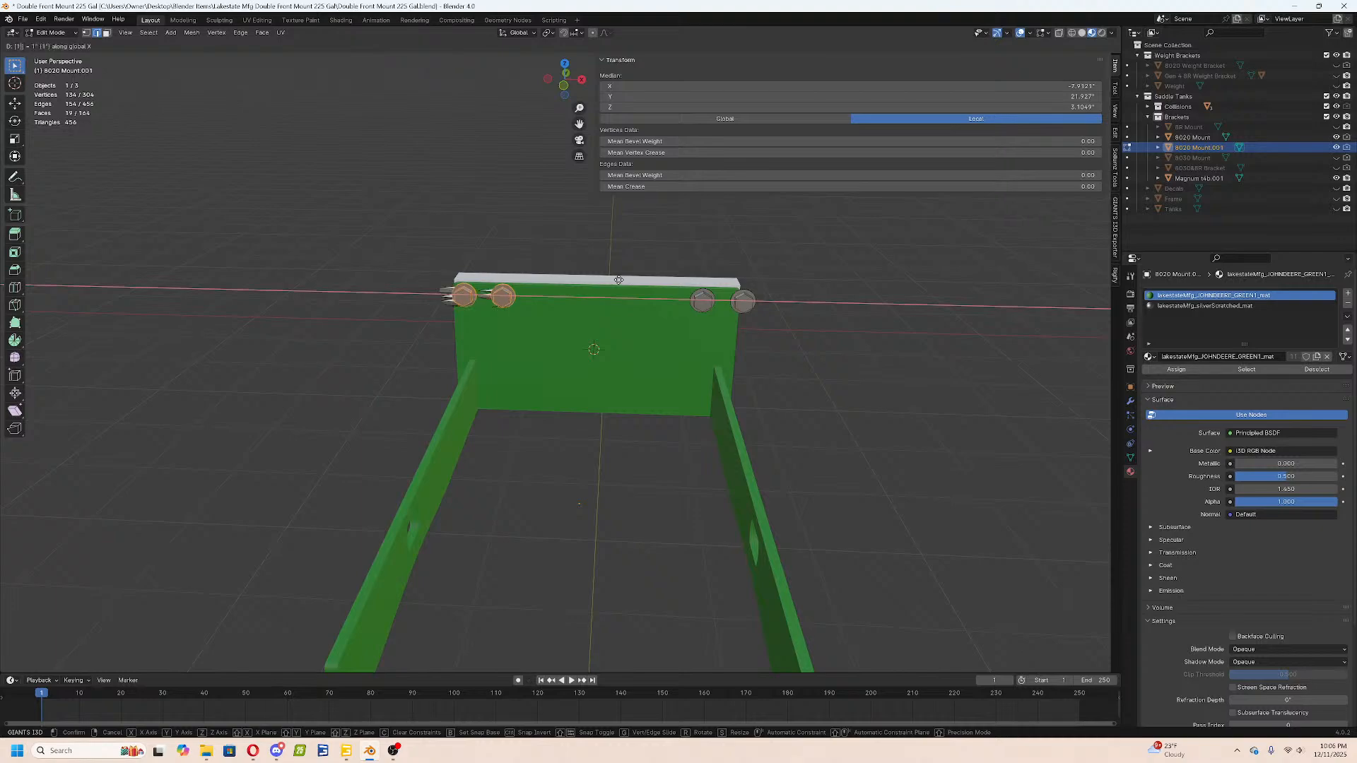
type(".5")
right_click(618, 280)
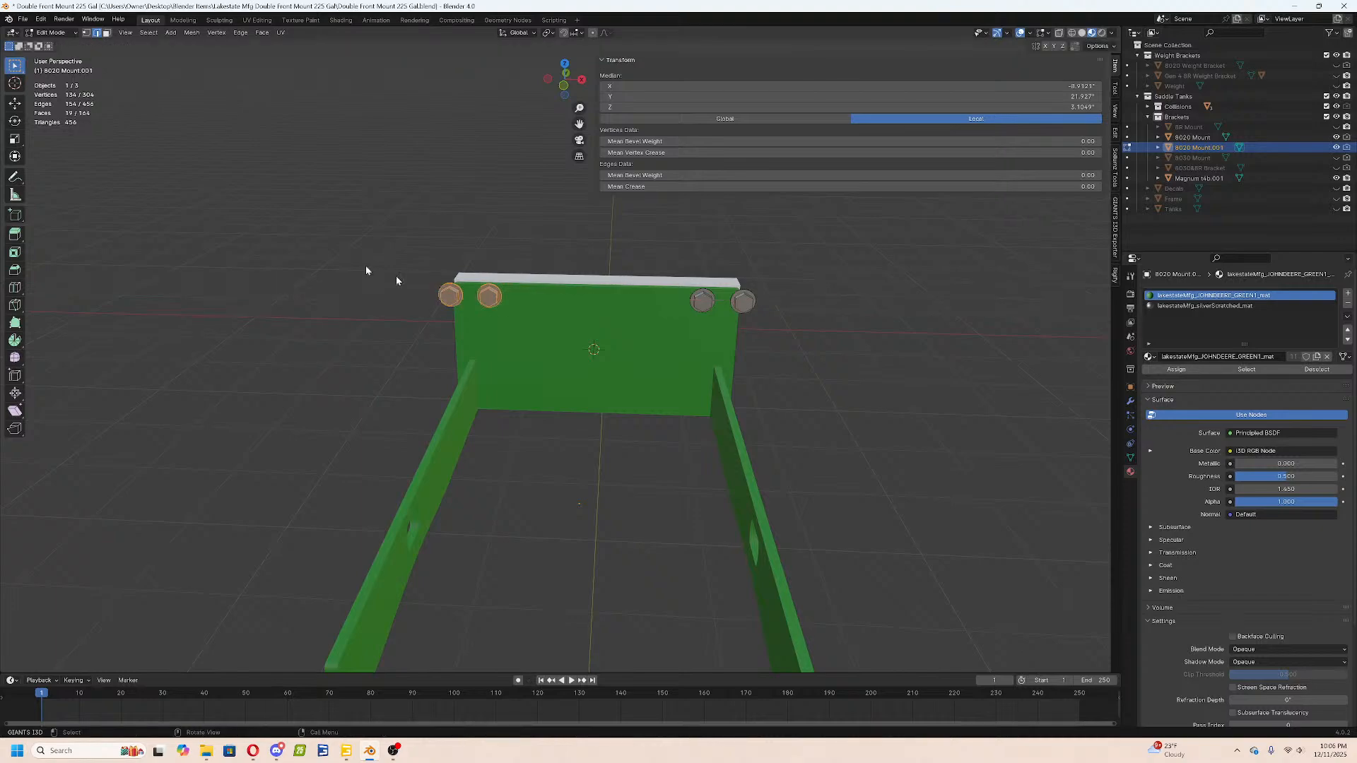
In wireframe, select both complete bolts at the front plate's upper left and move them 1.5 in along X.
key("shift+z")
key("alt+a")
key("c")
left_click_drag(424, 262, 654, 283)
right_click(601, 270)
key("c")
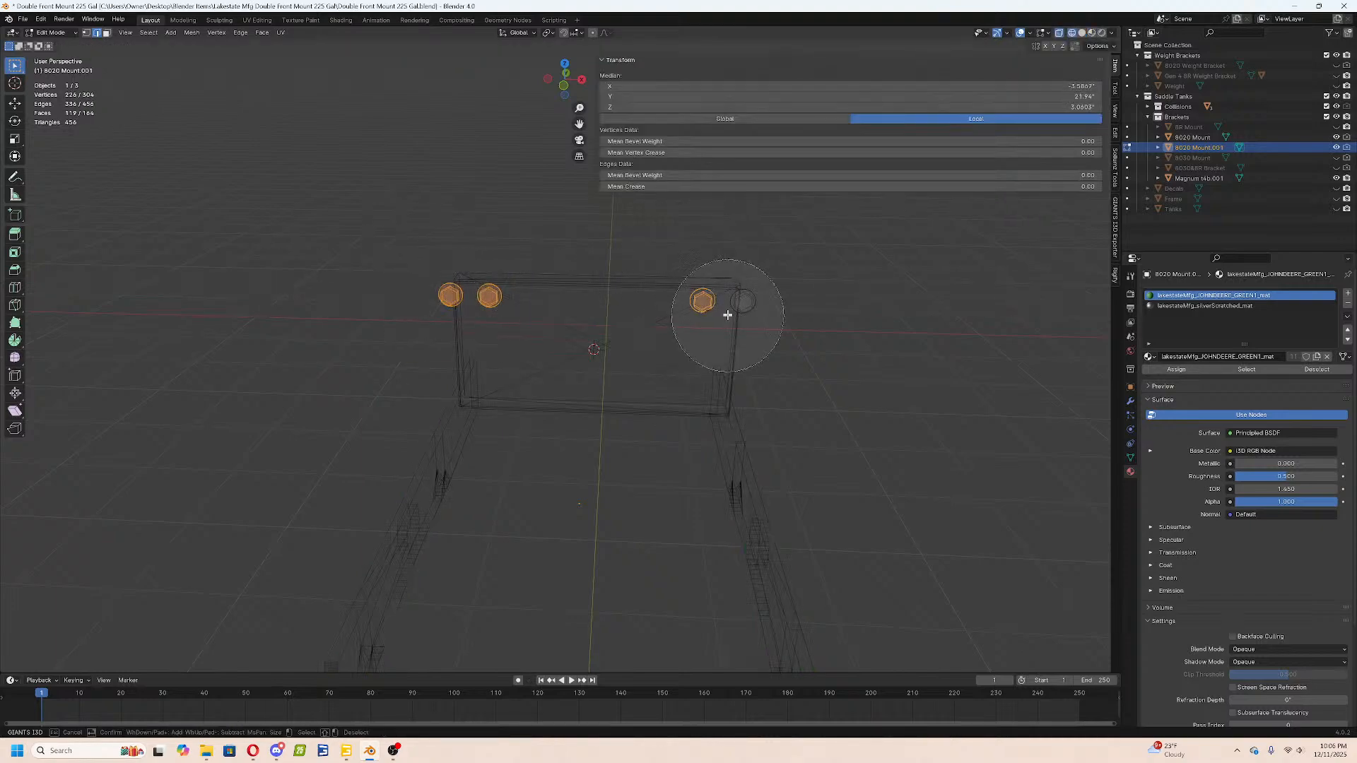
middle_click(721, 321)
right_click(230, 97)
left_click(107, 33)
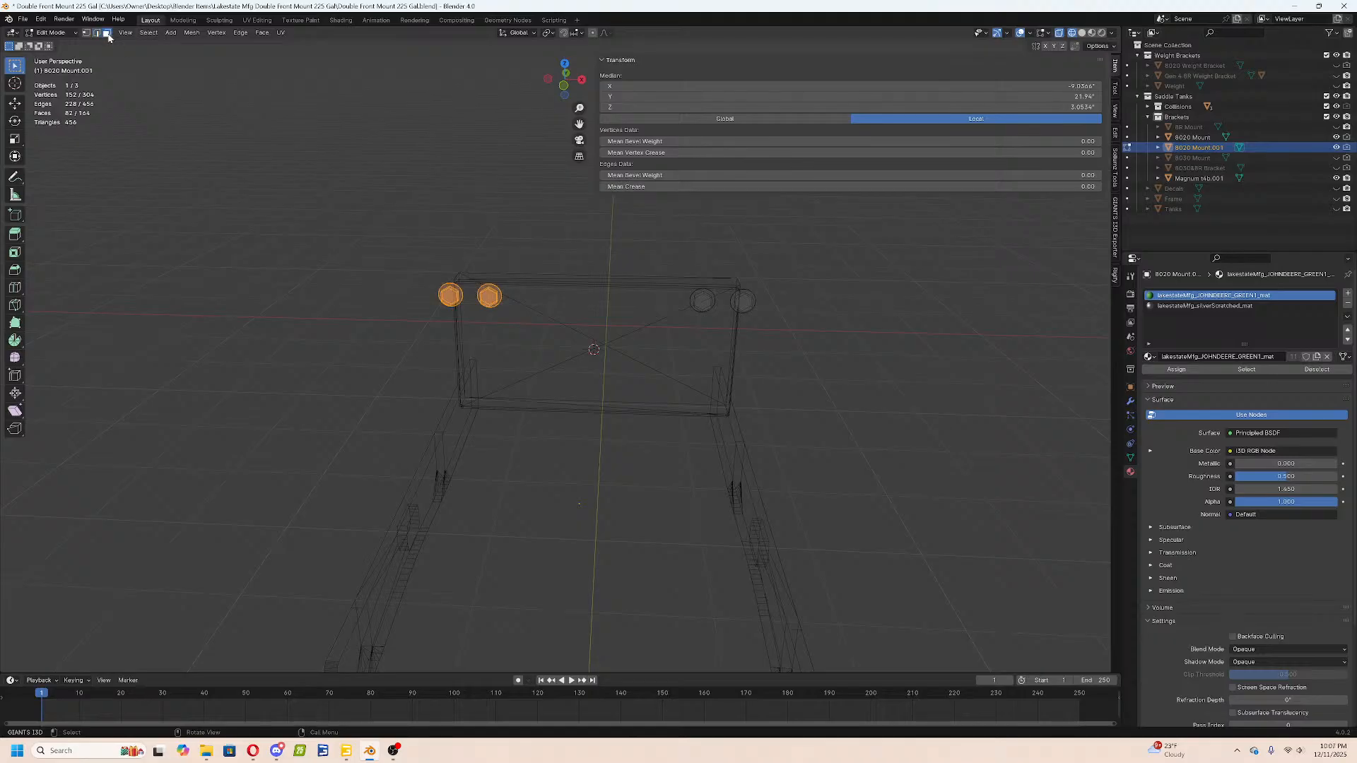
type("gx1.5")
key("Return")
Move both bolts at the front plate's upper right by -1.5 in along X and return to solid shading.
left_click_drag(610, 263, 941, 374)
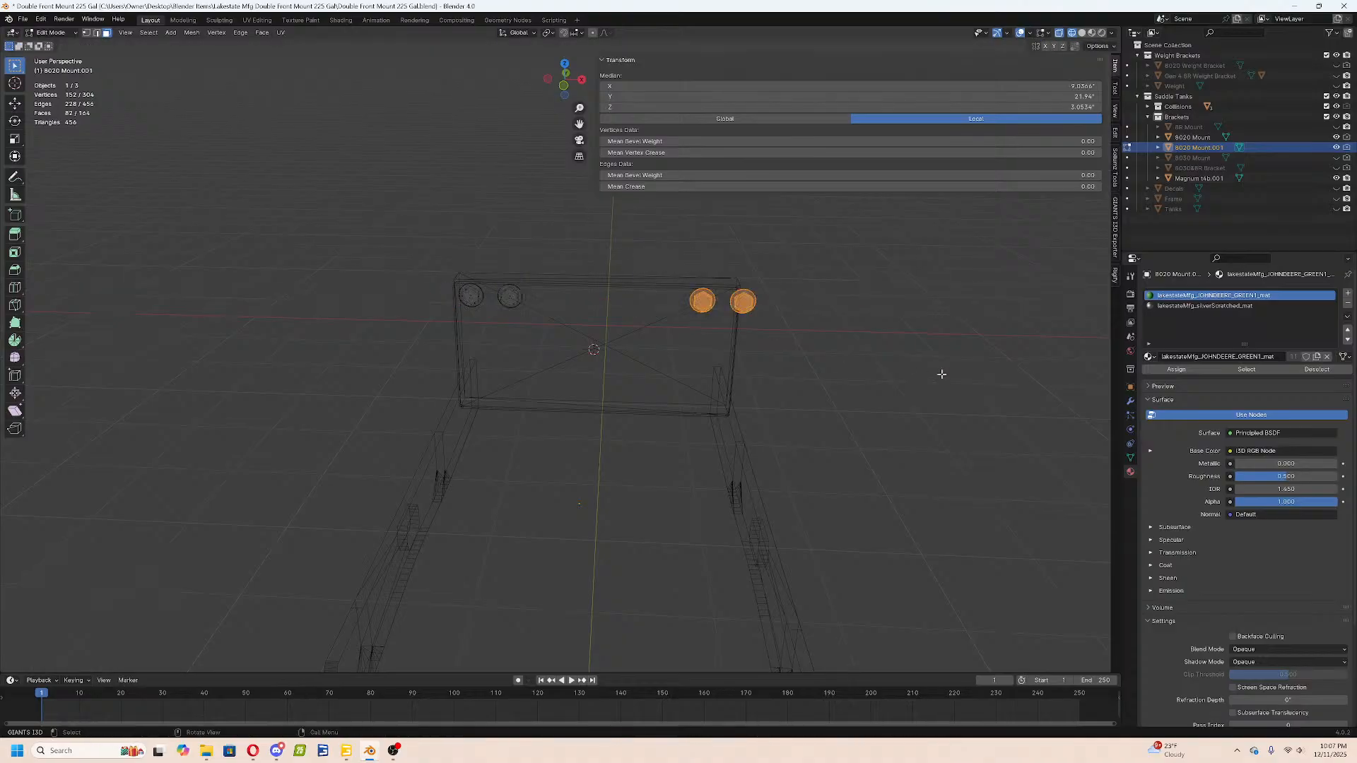
type("gx-1.5")
key("Return")
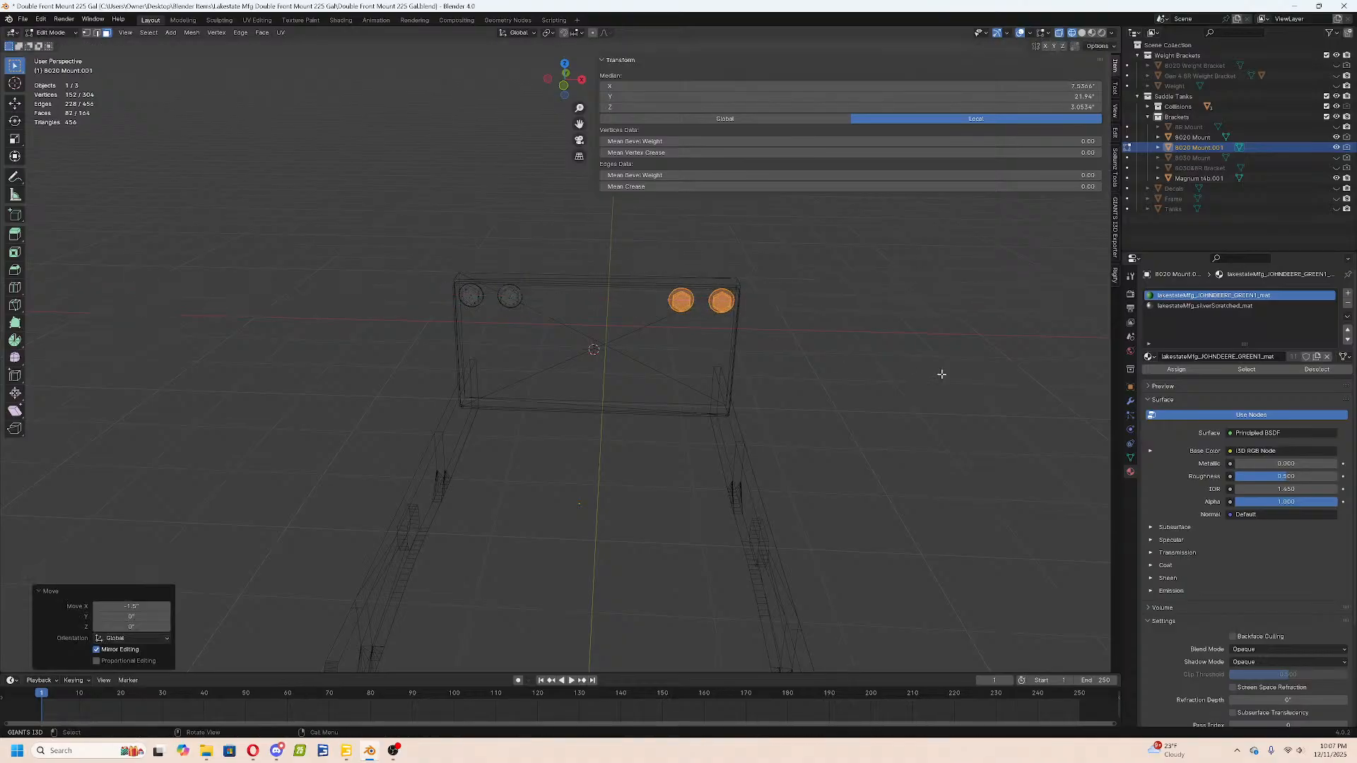
middle_click_drag(558, 393, 545, 348)
mouse_move(436, 361)
middle_mouse_down("shift")
mouse_move(503, 454)
mouse_move(538, 465)
mouse_move(524, 481)
middle_mouse_up("shift")
scroll(499, 450, "up", 5)
key("shift+z")
scroll(622, 509, "down", 4)
key("Tab")
middle_click_drag(852, 534, 788, 517)
key("Tab")
middle_click_drag(605, 440, 645, 467)
left_click(596, 412)
scroll(587, 408, "up", 3)
left_click_drag(566, 392, 621, 481)
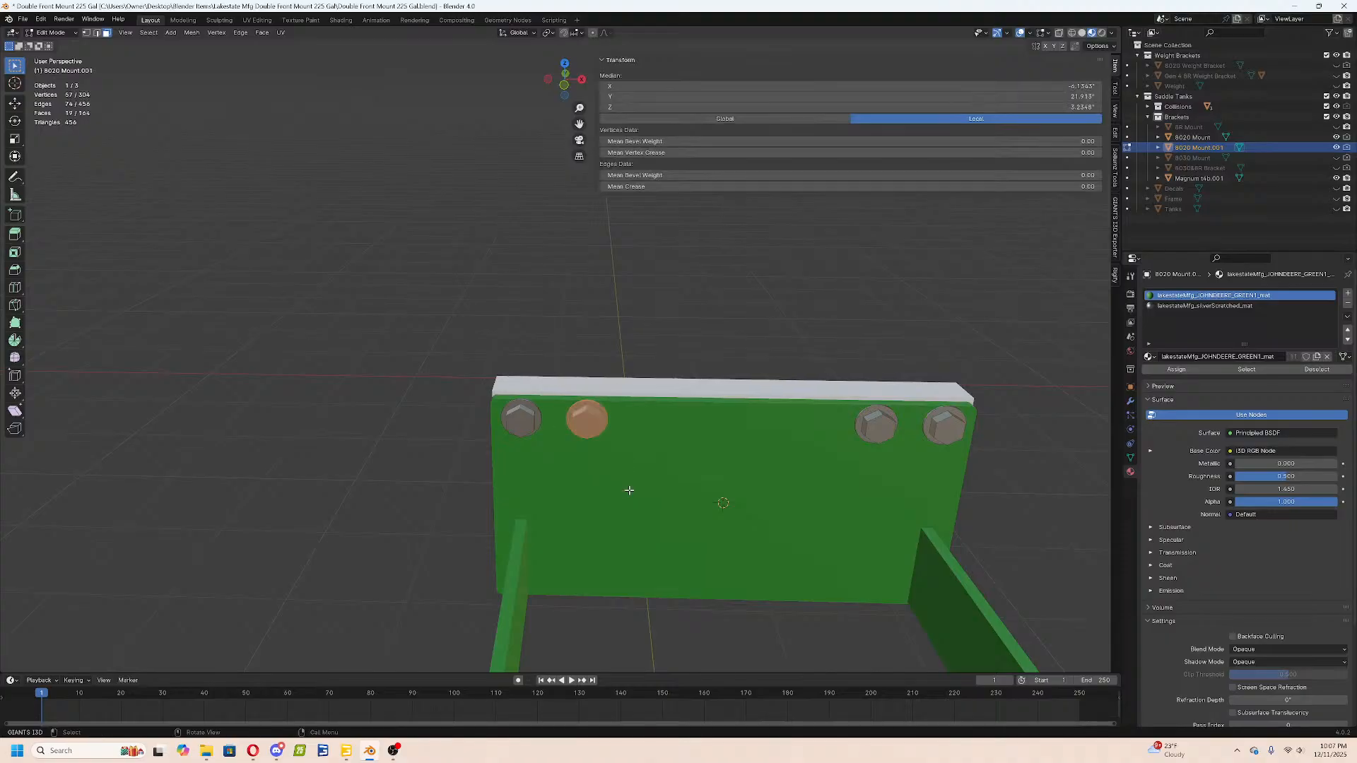
key("x")
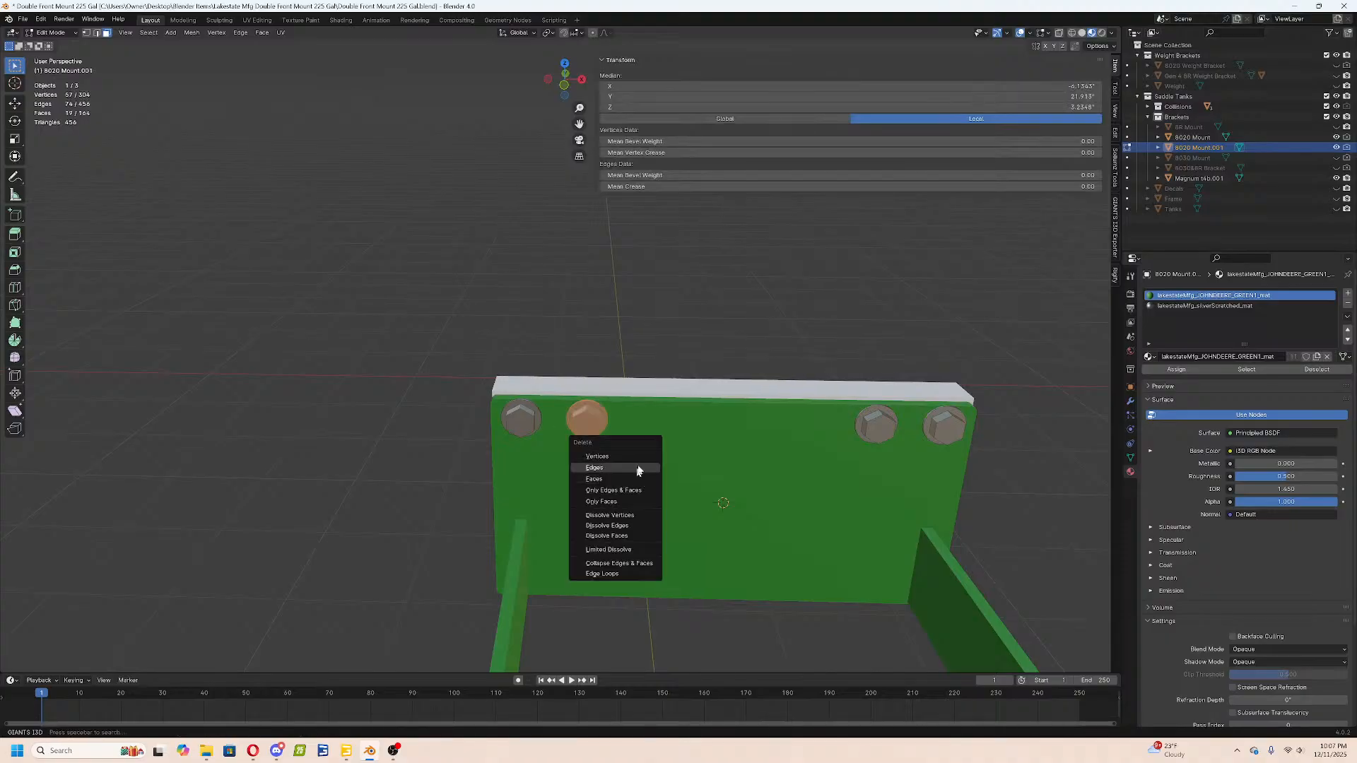
key("Escape")
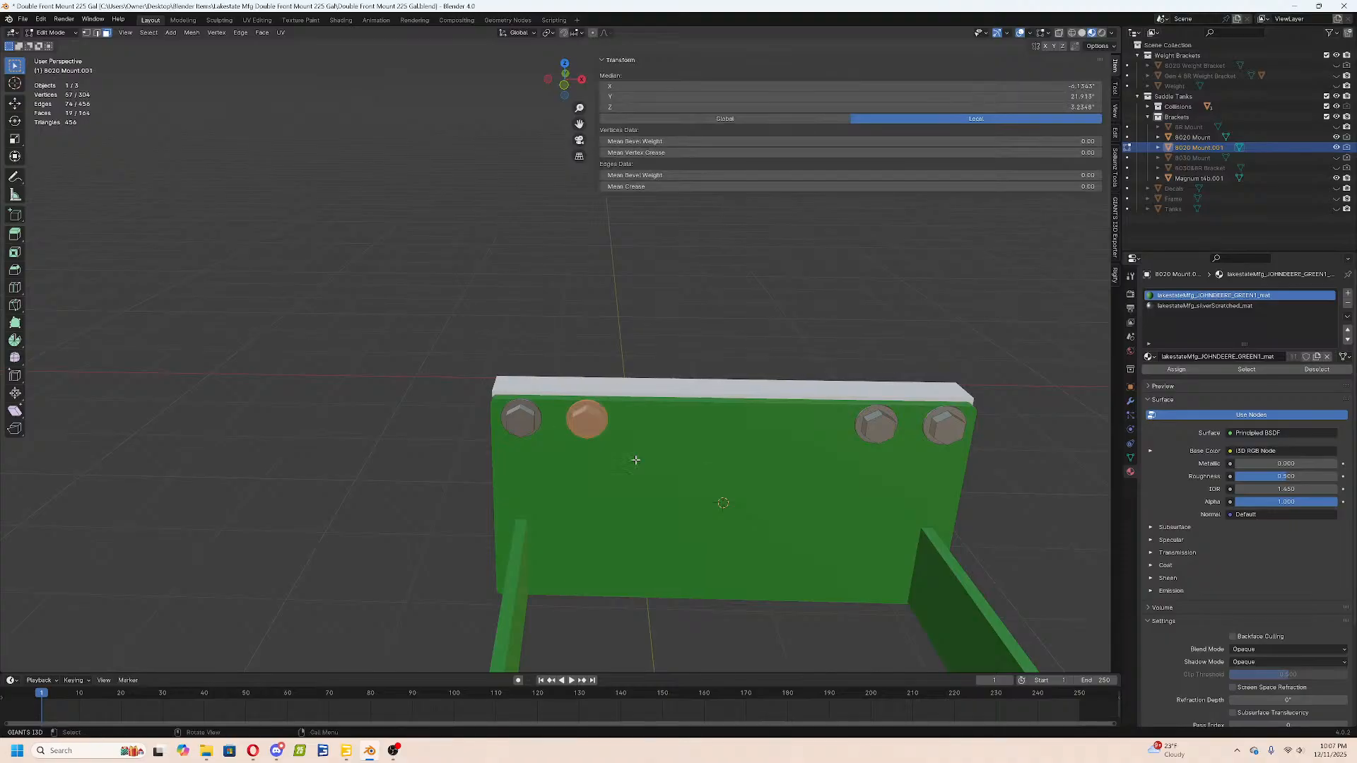
Place the 3D cursor at the hex head of the bolt in the plate's upper left corner and clear the selection.
scroll(643, 420, "up", 4)
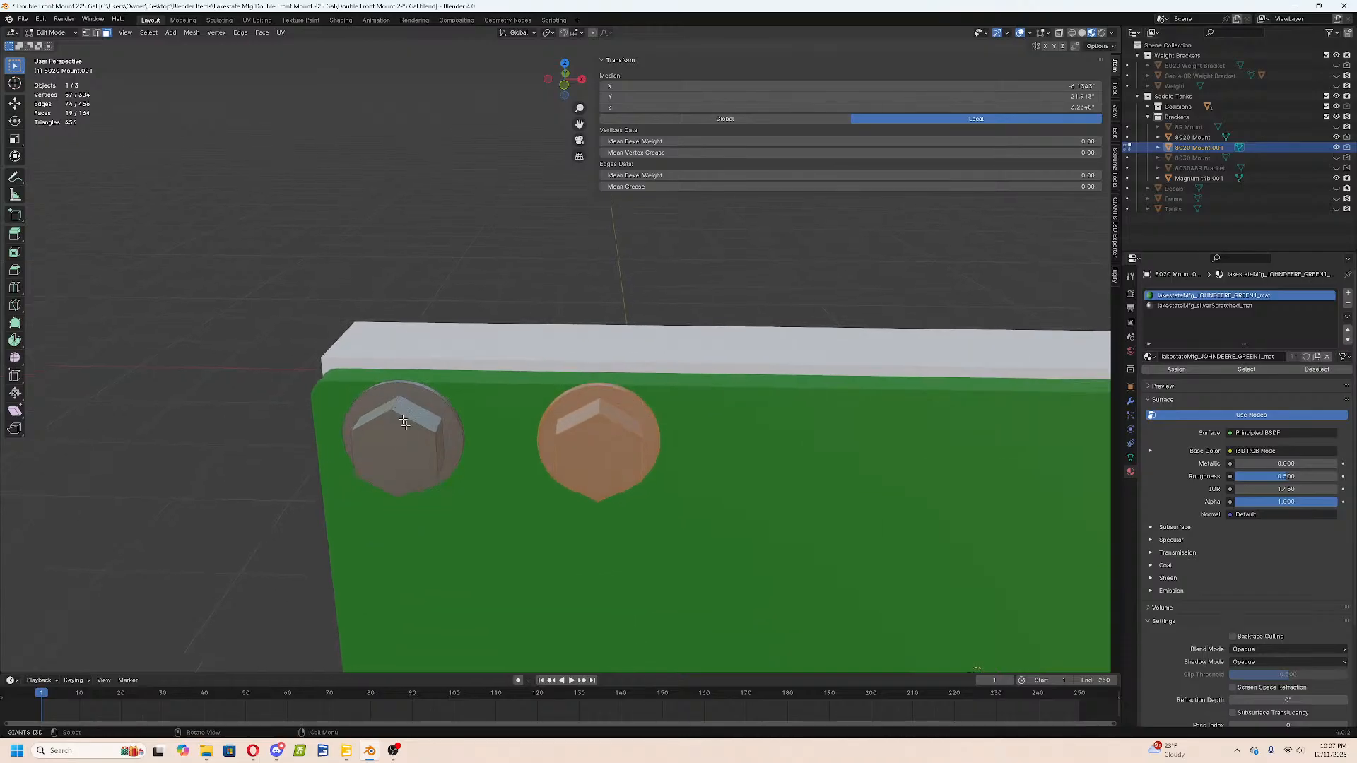
key("l")
key("alt+a")
key("l")
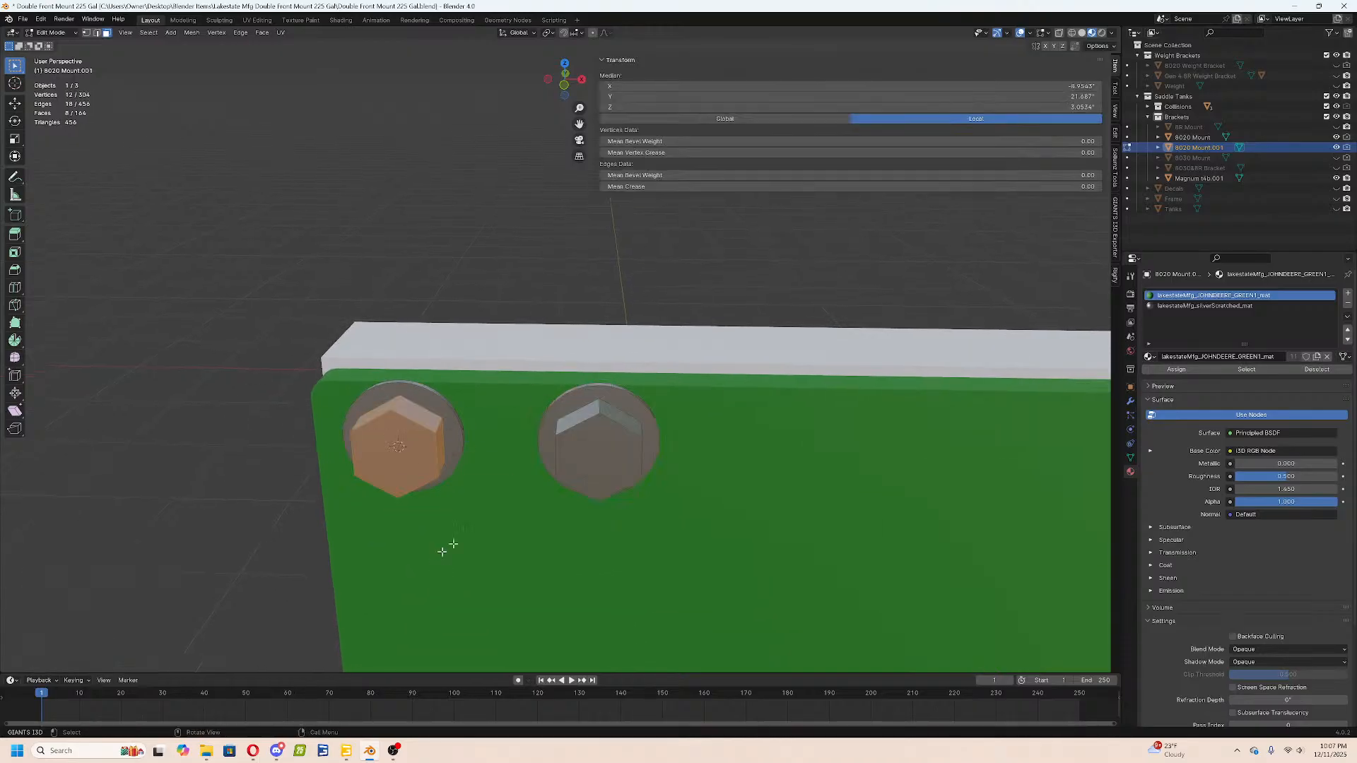
key("Tab")
key("Tab")
key("alt+a")
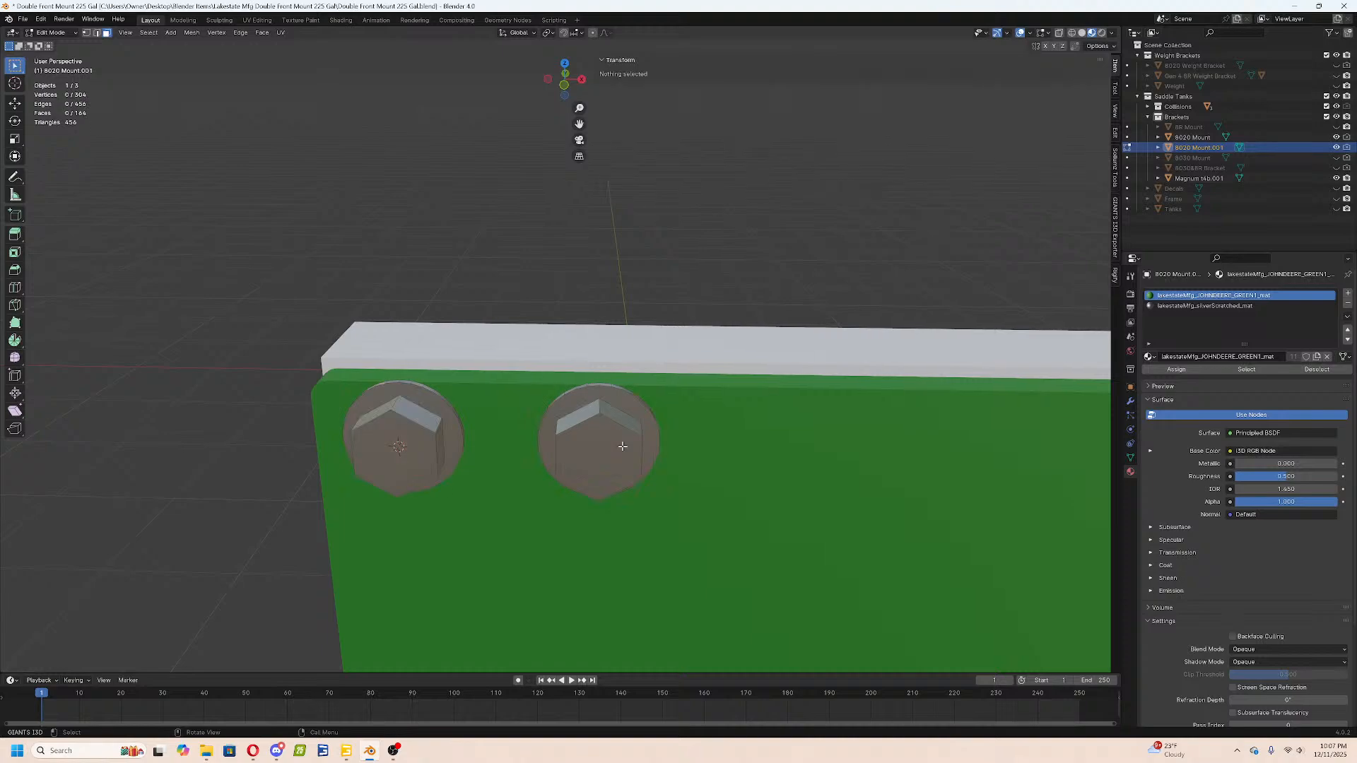
Try to separate the washer of the left pair's inner bolt from the bolt mesh and delete it.
key("l")
key("shift+s")
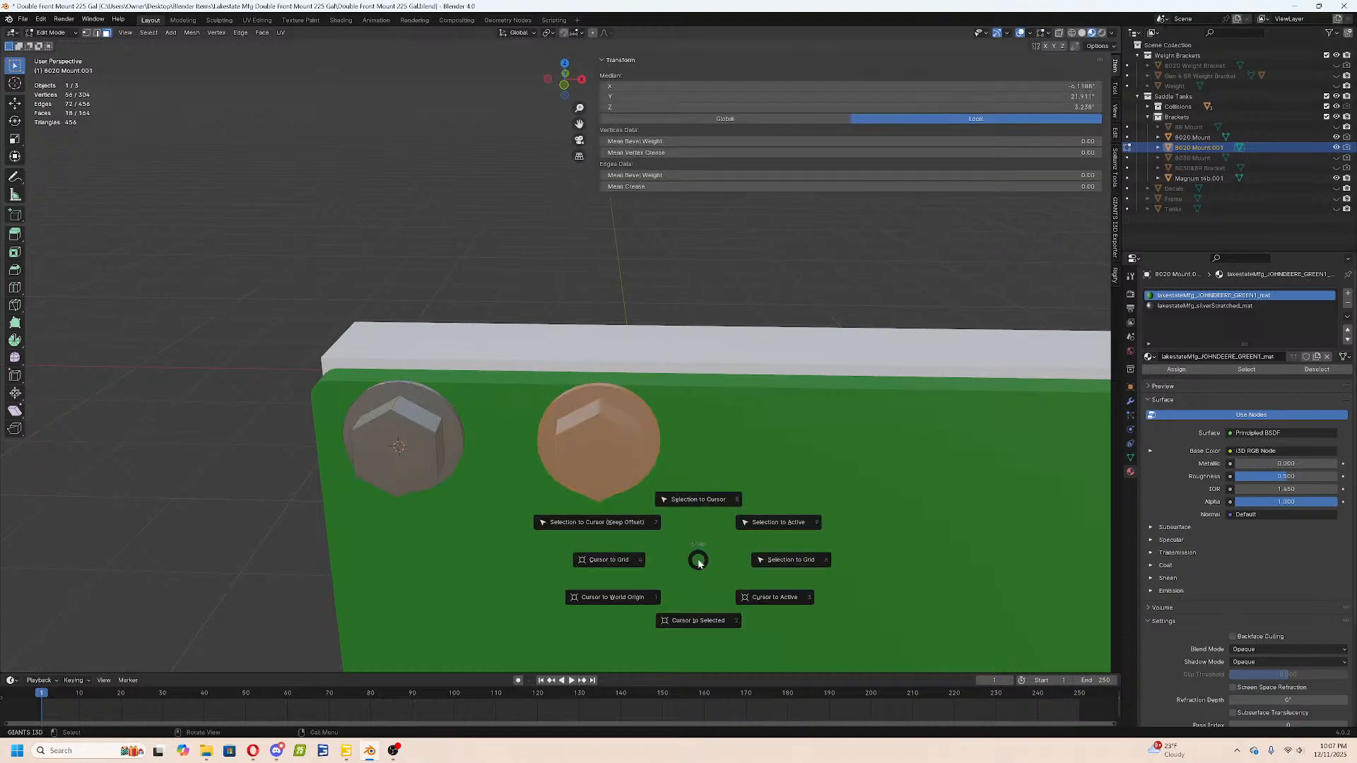
right_click(614, 520)
scroll(618, 465, "down", 5)
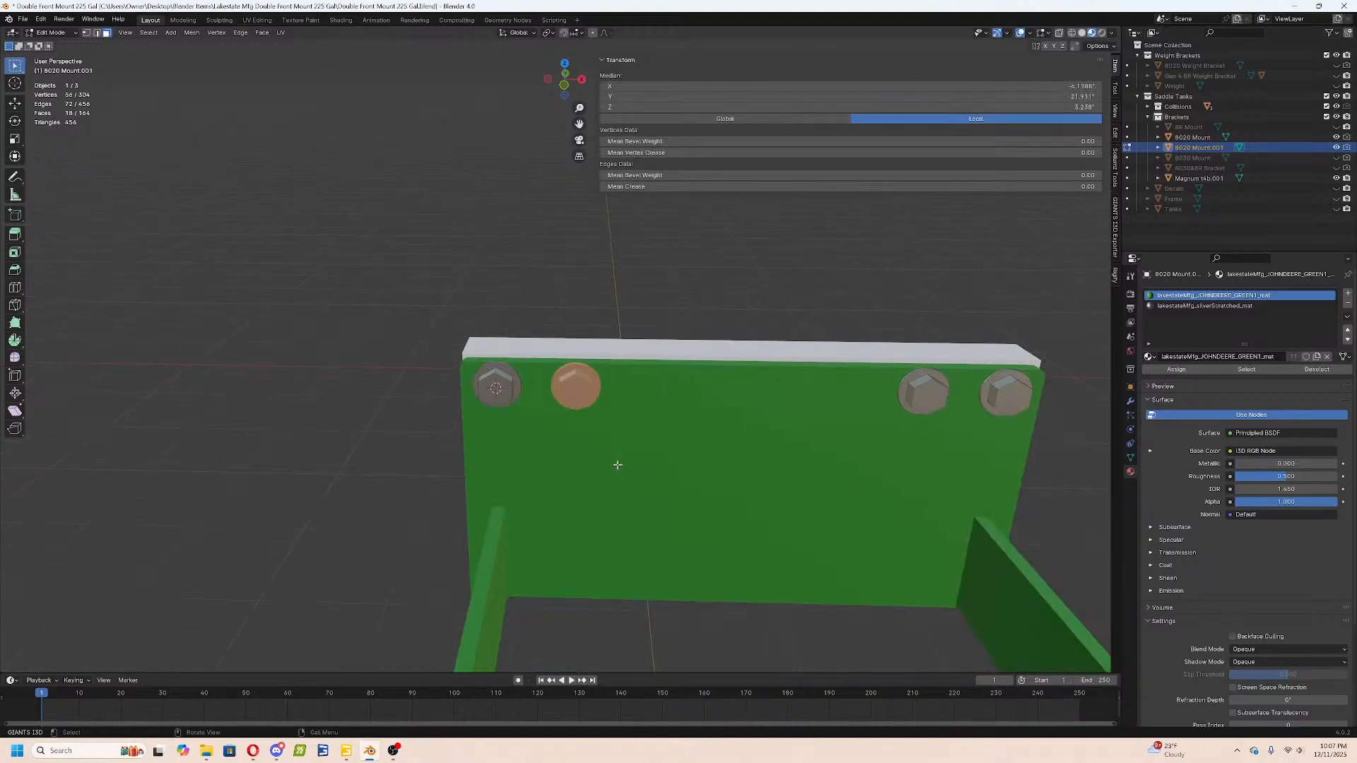
key("p")
left_click(618, 465)
key("Tab")
left_click(577, 392)
key("x")
left_click(577, 393)
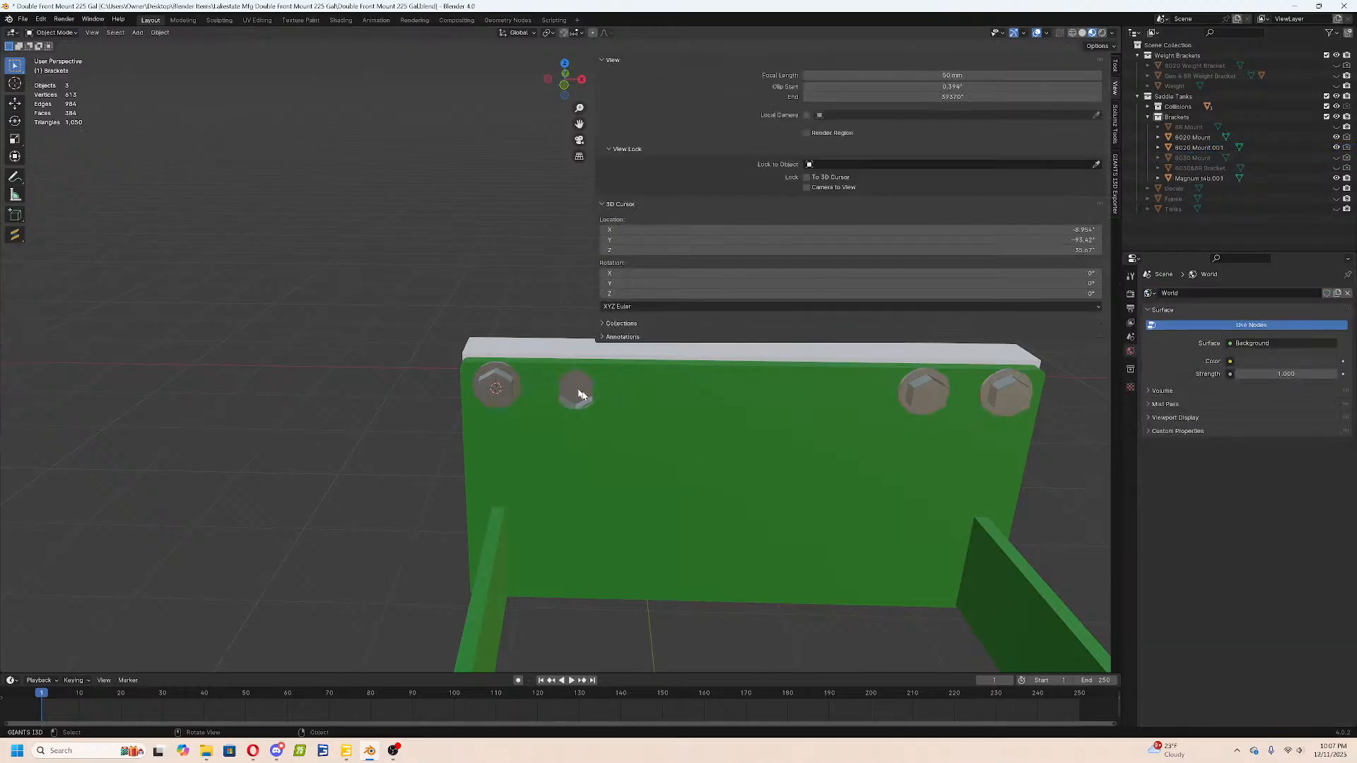
Select the left pair's entire inner bolt in wireframe and delete its faces.
left_click(602, 397)
key("Tab")
key("z")
left_click(463, 414)
key("c")
left_click(599, 391)
right_click(599, 389)
key("x")
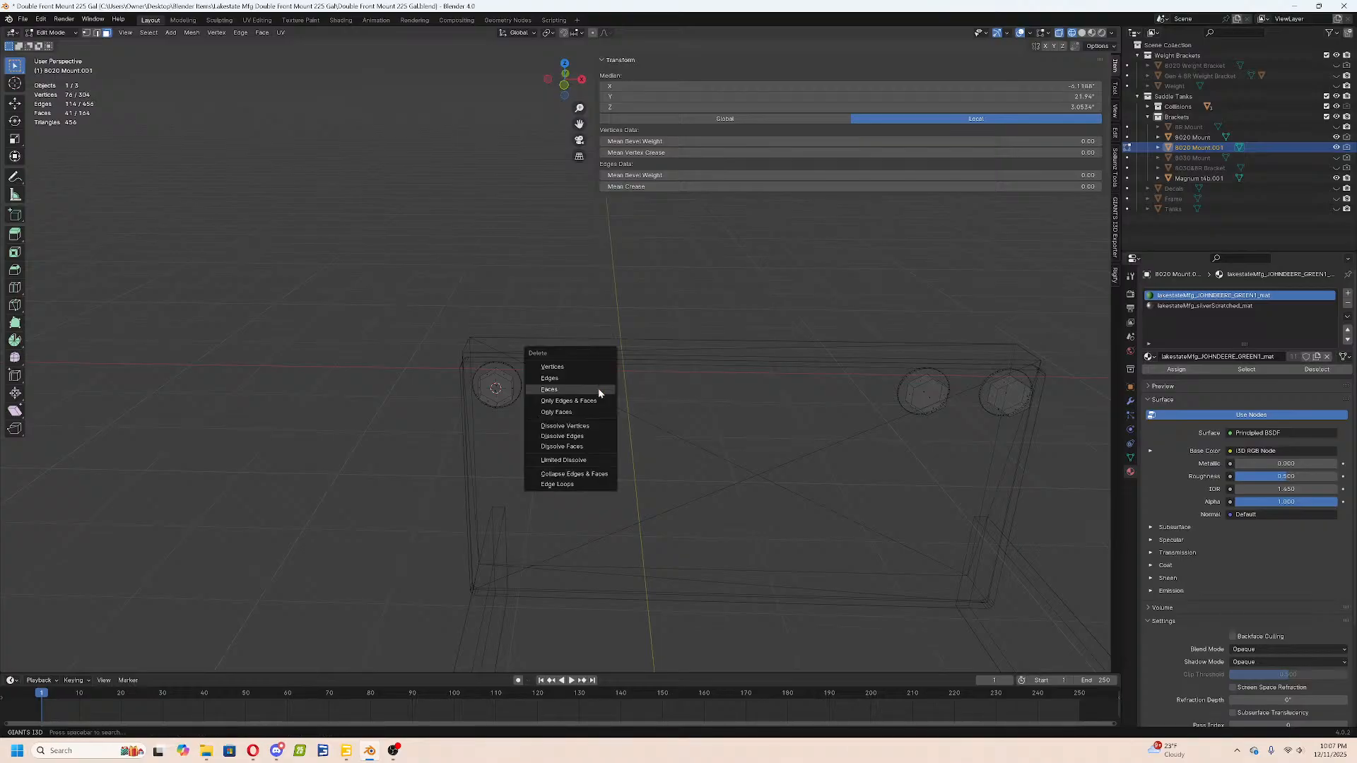
left_click(600, 393)
Circle-select the right pair's inner bolt without the corner bolt and delete its faces.
middle_click_drag(1012, 480, 792, 448, "shift")
key("c")
left_click_drag(700, 375, 759, 363)
right_click(758, 362)
key("x")
key("c")
middle_click(694, 356)
right_click(693, 357)
key("c")
middle_click(807, 363)
right_click(807, 363)
key("c")
left_click(685, 358)
right_click(685, 359)
key("x")
left_click(685, 359)
Duplicate the upper left corner bolt in solid shading and offset the copy 2 in along X.
middle_click_drag(699, 433, 787, 412, "shift")
left_click_drag(258, 272, 535, 434)
key("x")
key("z")
left_click(449, 647)
key("shift+d")
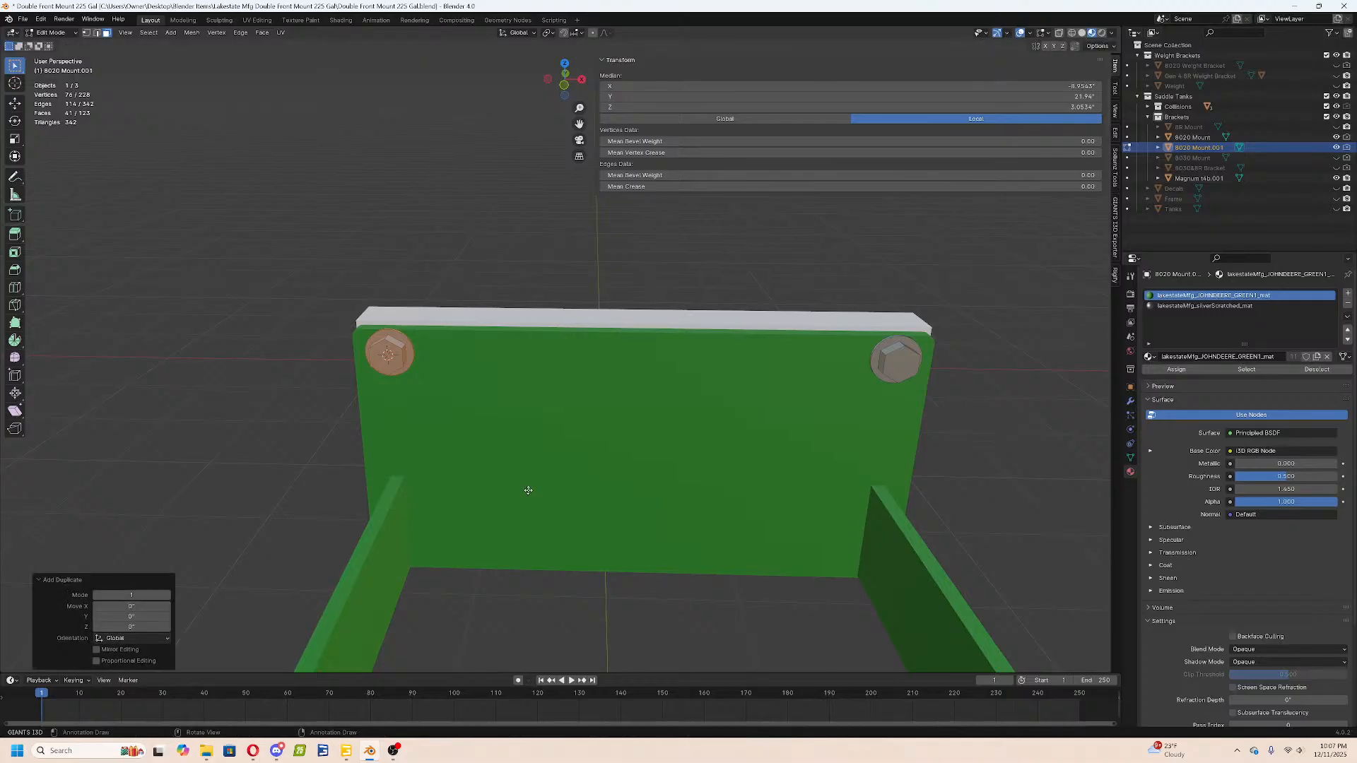
key("x")
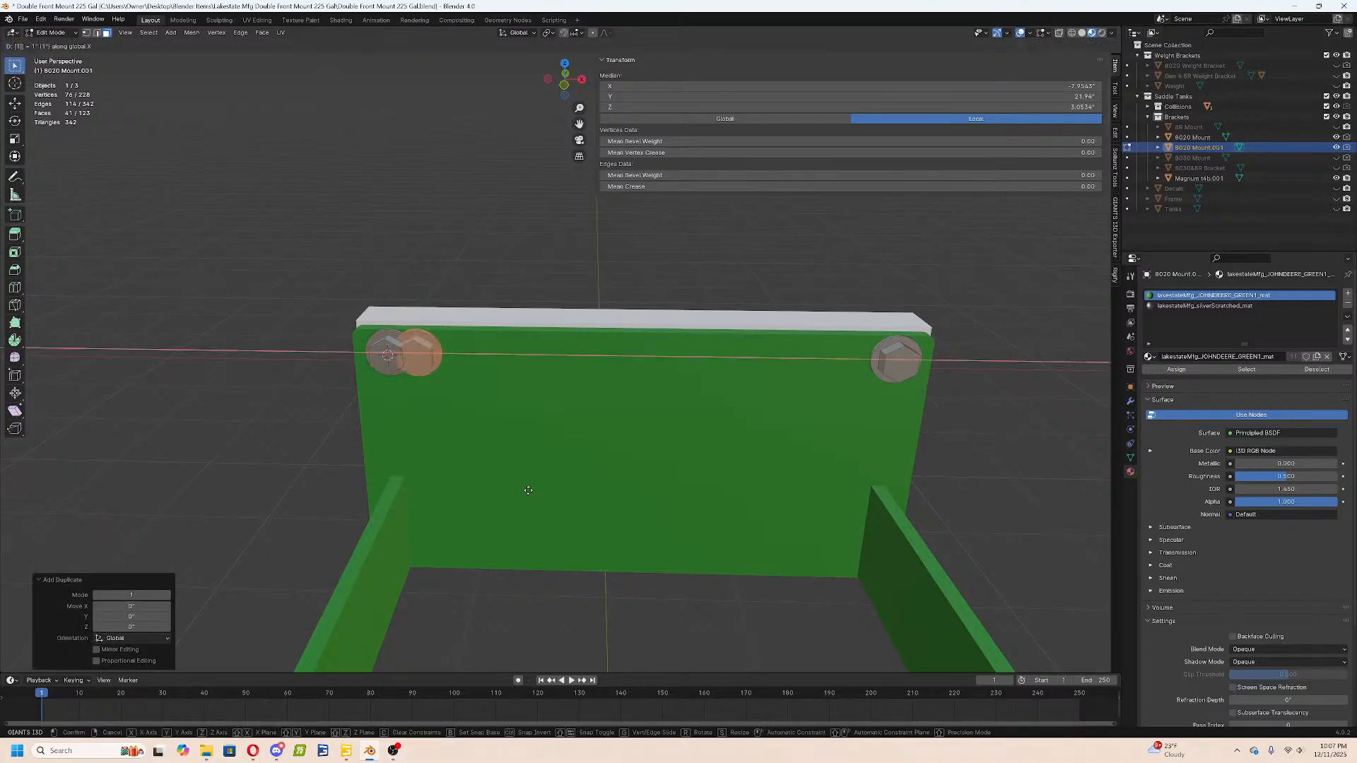
key("2")
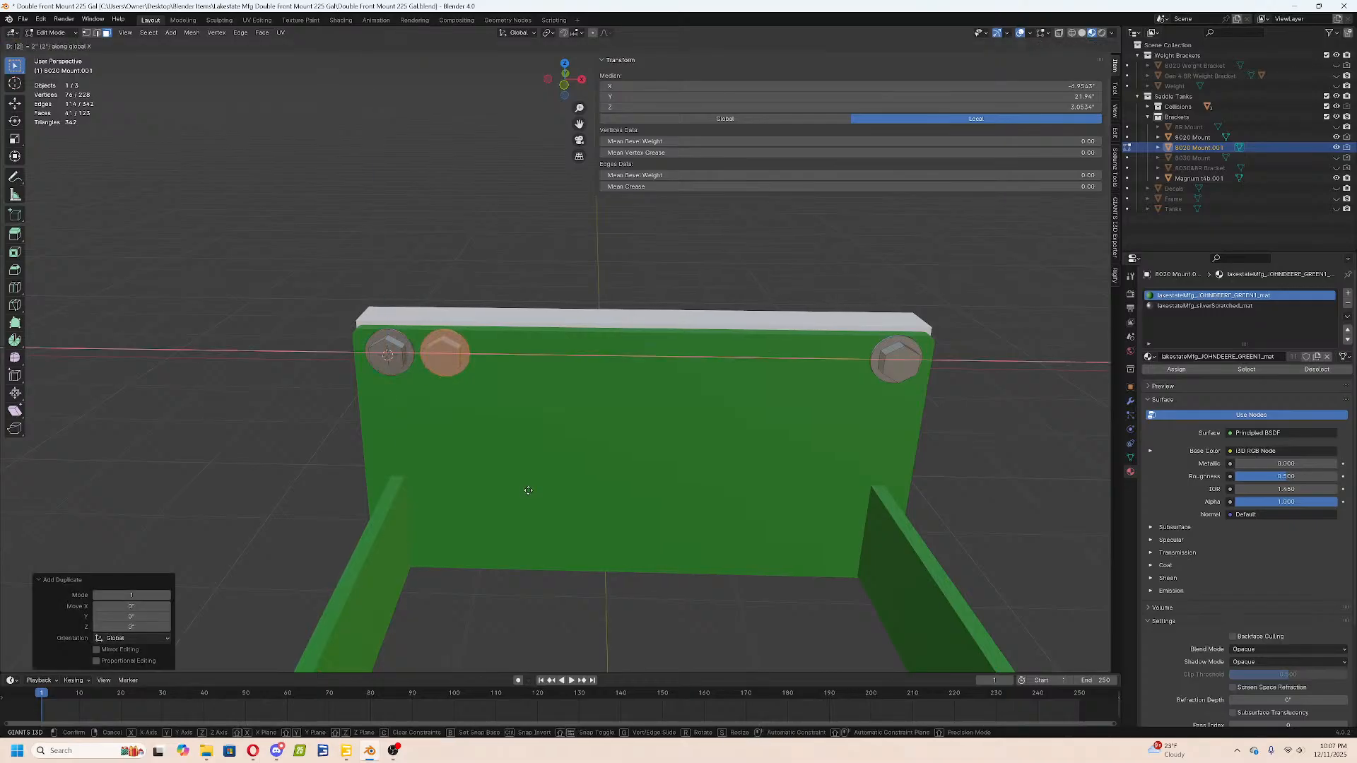
key("Return")
Duplicate the second left bolt and move the copy another 2 in along X to make a third bolt.
key("shift+d")
key("Return")
key("g")
key("x")
key("2")
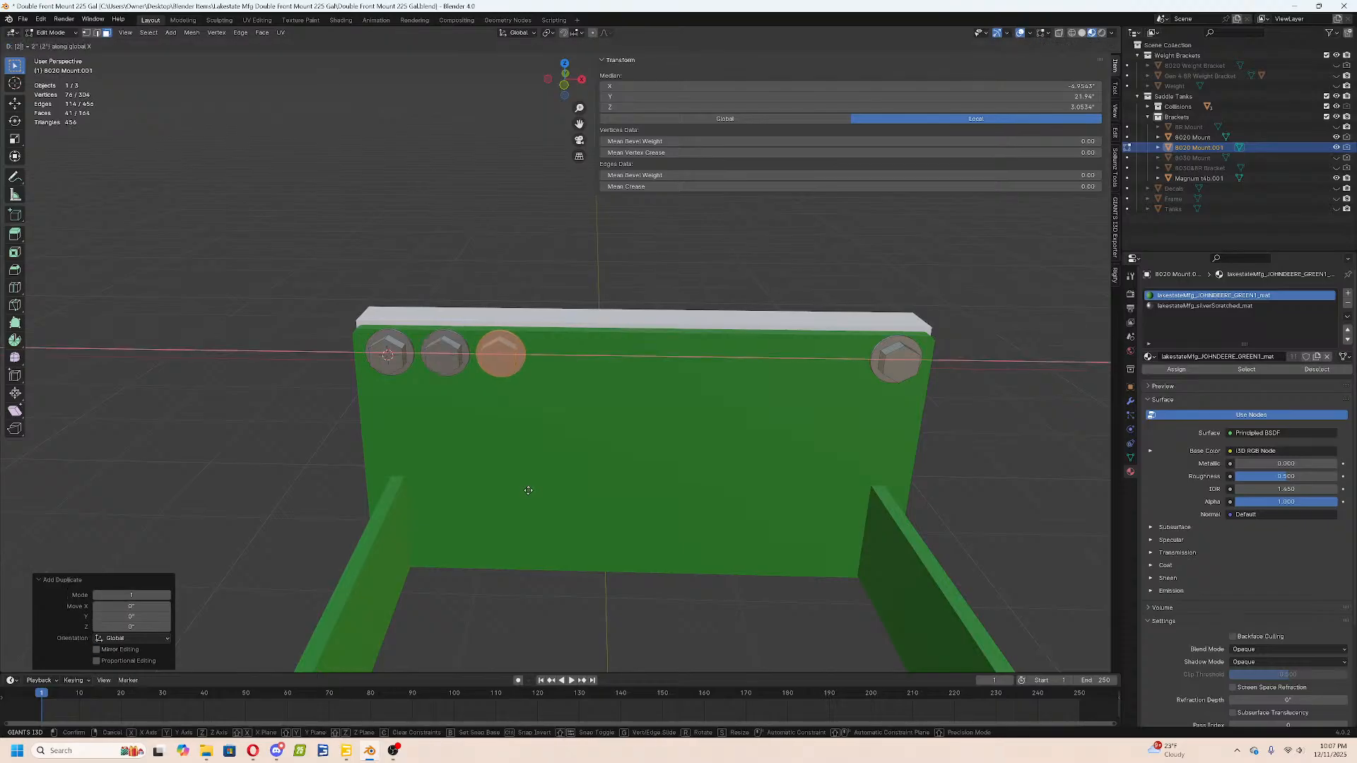
key("Return")
Select the upper right corner bolt, duplicate it and move the copy -2 in along X.
key("a")
key("alt+a")
left_click_drag(734, 287, 1058, 456)
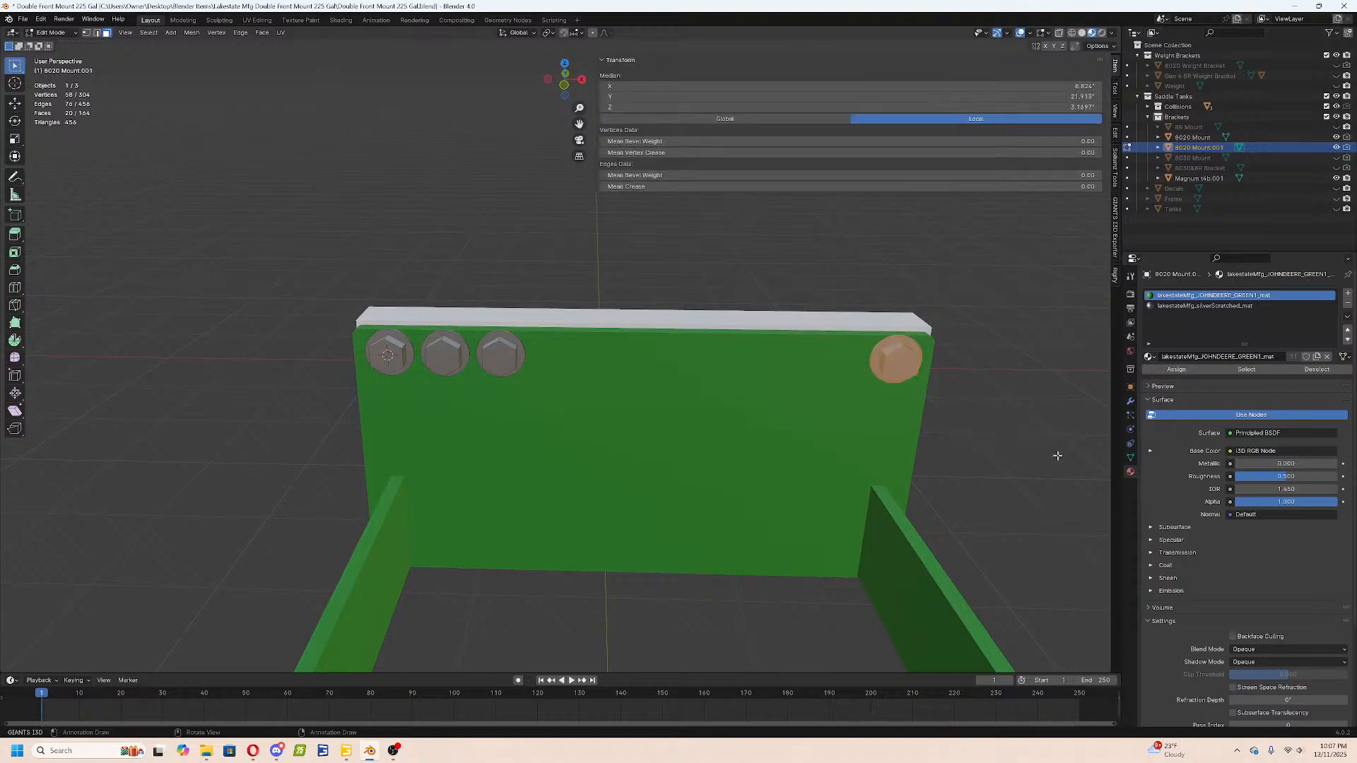
key("shift+d")
key("Return")
key("g")
key("x")
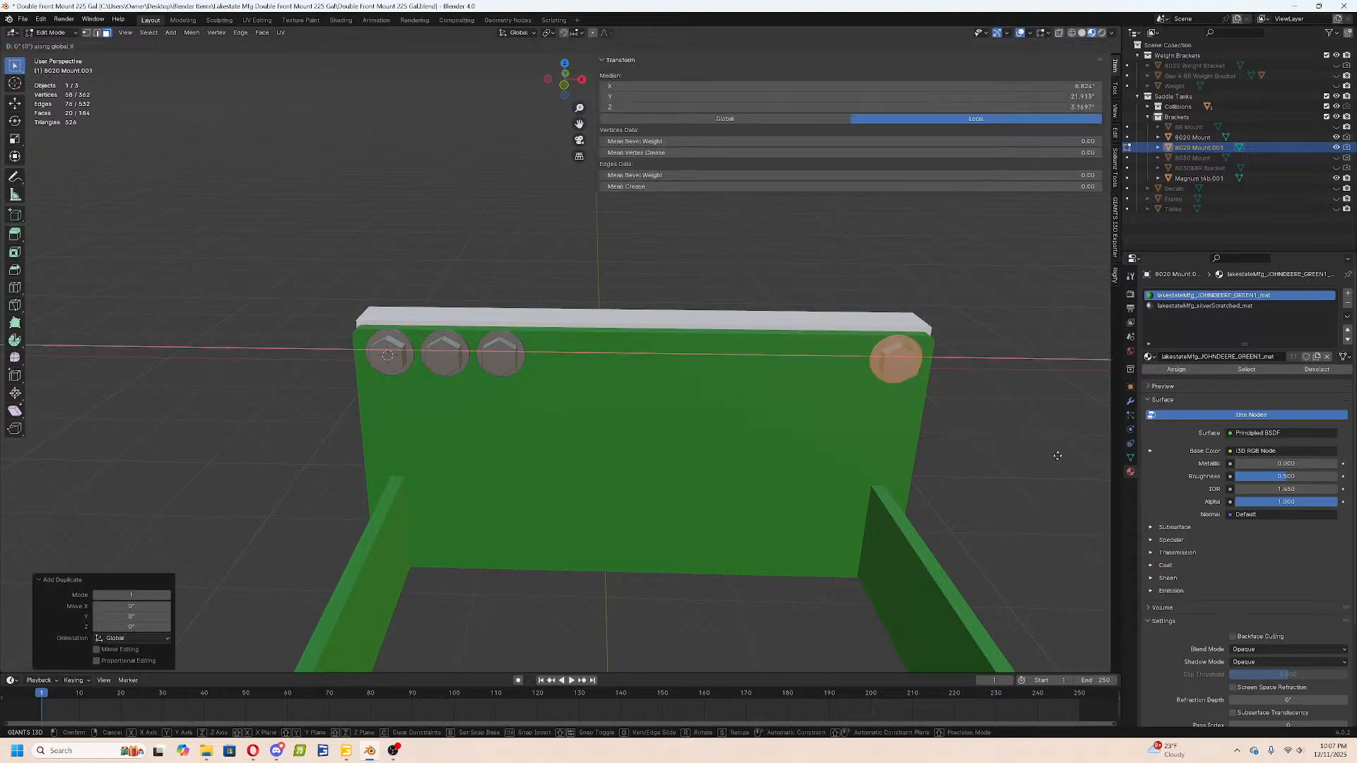
key("minus")
key("2")
key("Return")
Duplicate the second right bolt and offset the copy another -2 in along X.
key("shift+d")
key("x")
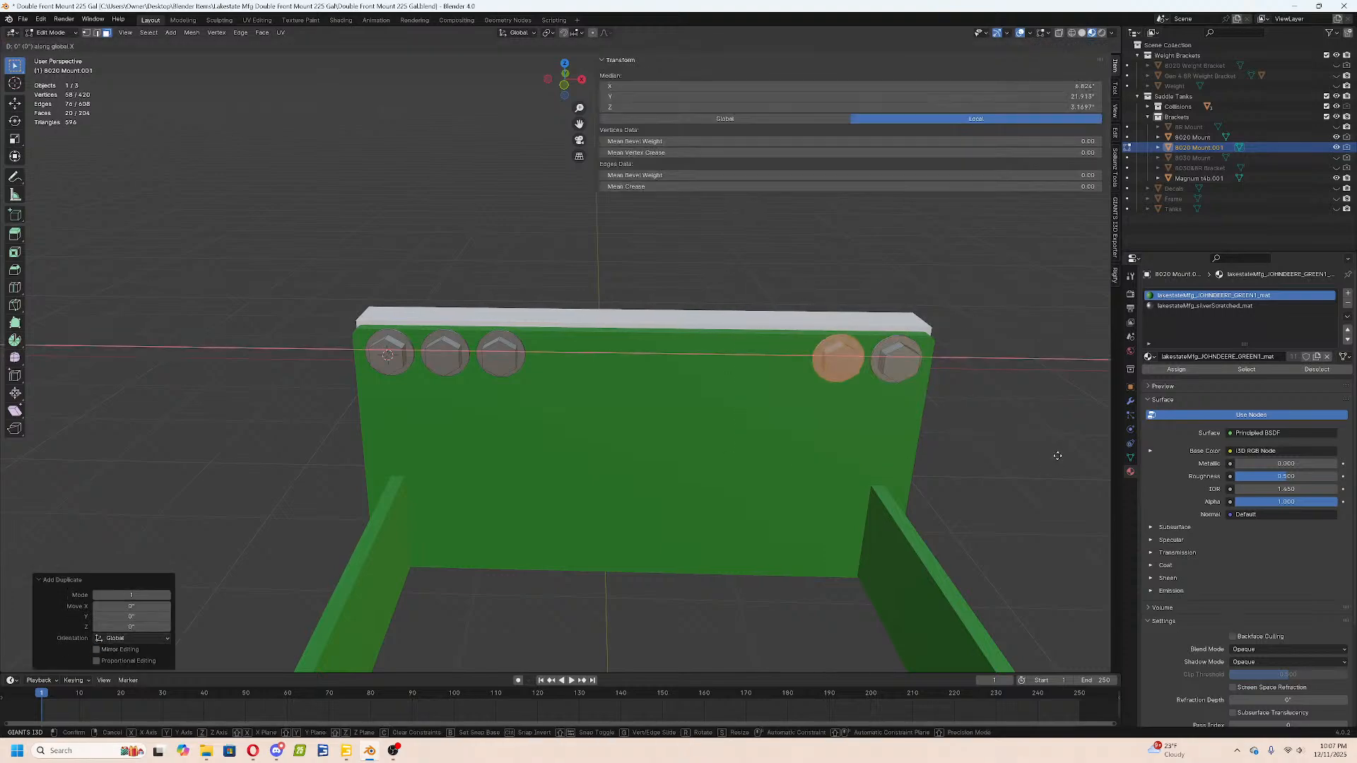
key("minus")
key("2")
key("Return")
Select the two outer bolts of the left row, duplicate them and move the copies -6 in along Z.
left_click_drag(283, 282, 471, 423)
key("shift+d")
key("Escape")
key("g")
type("z")
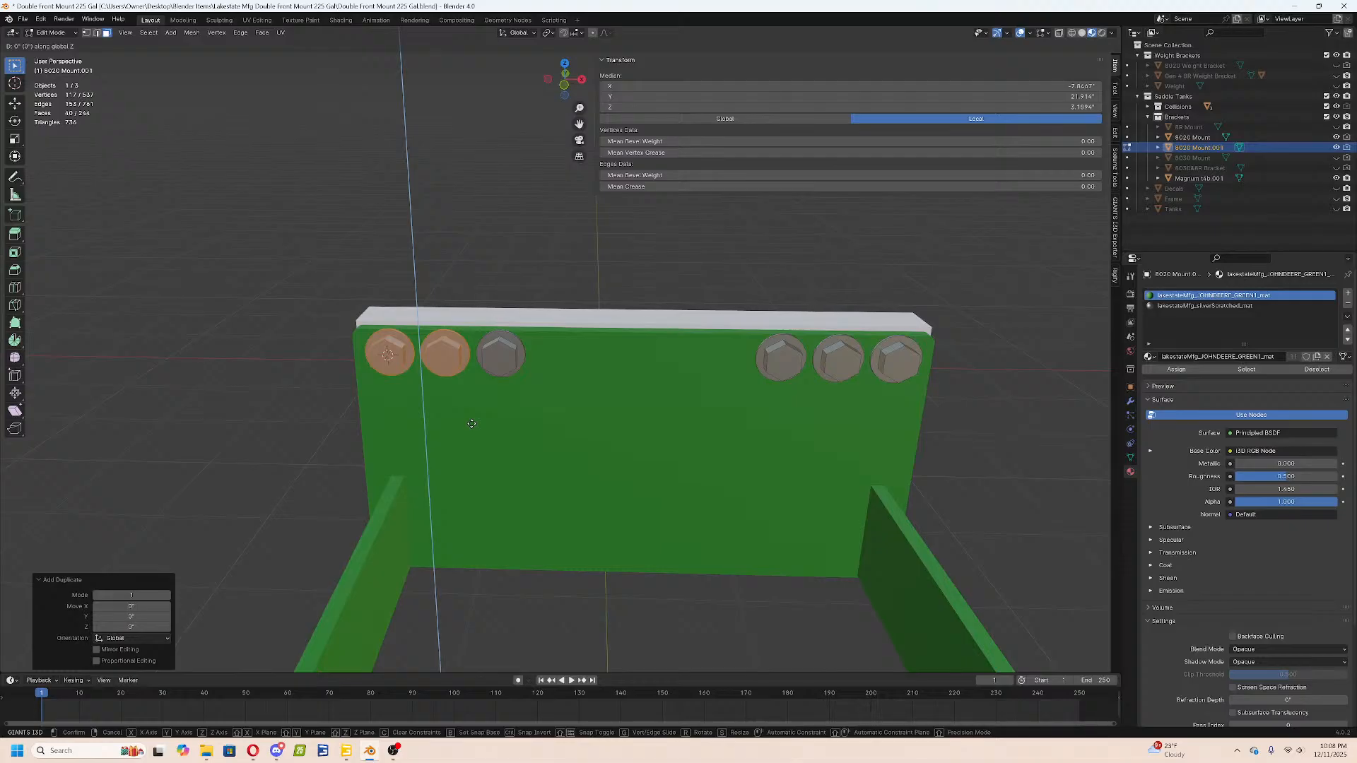
type("-4")
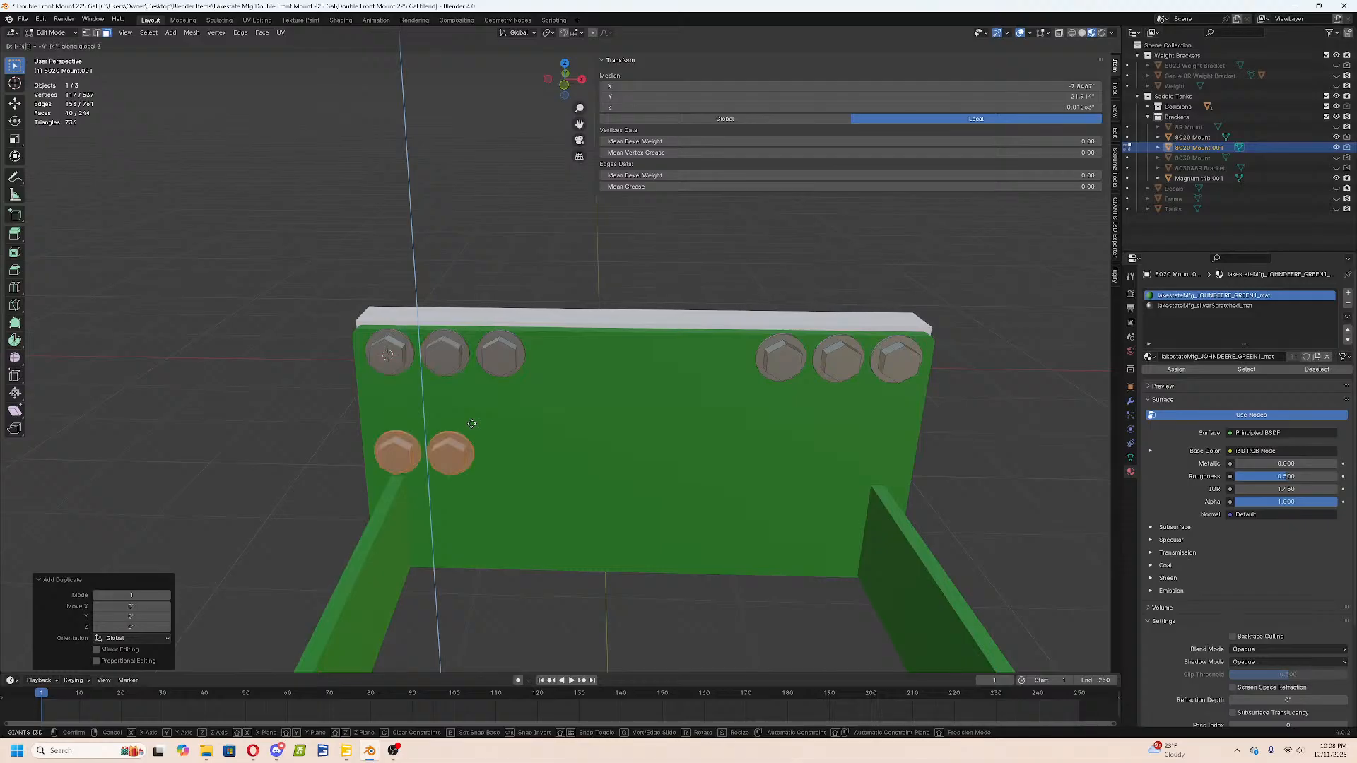
key("BackSpace")
type("5")
key("BackSpace")
type("6")
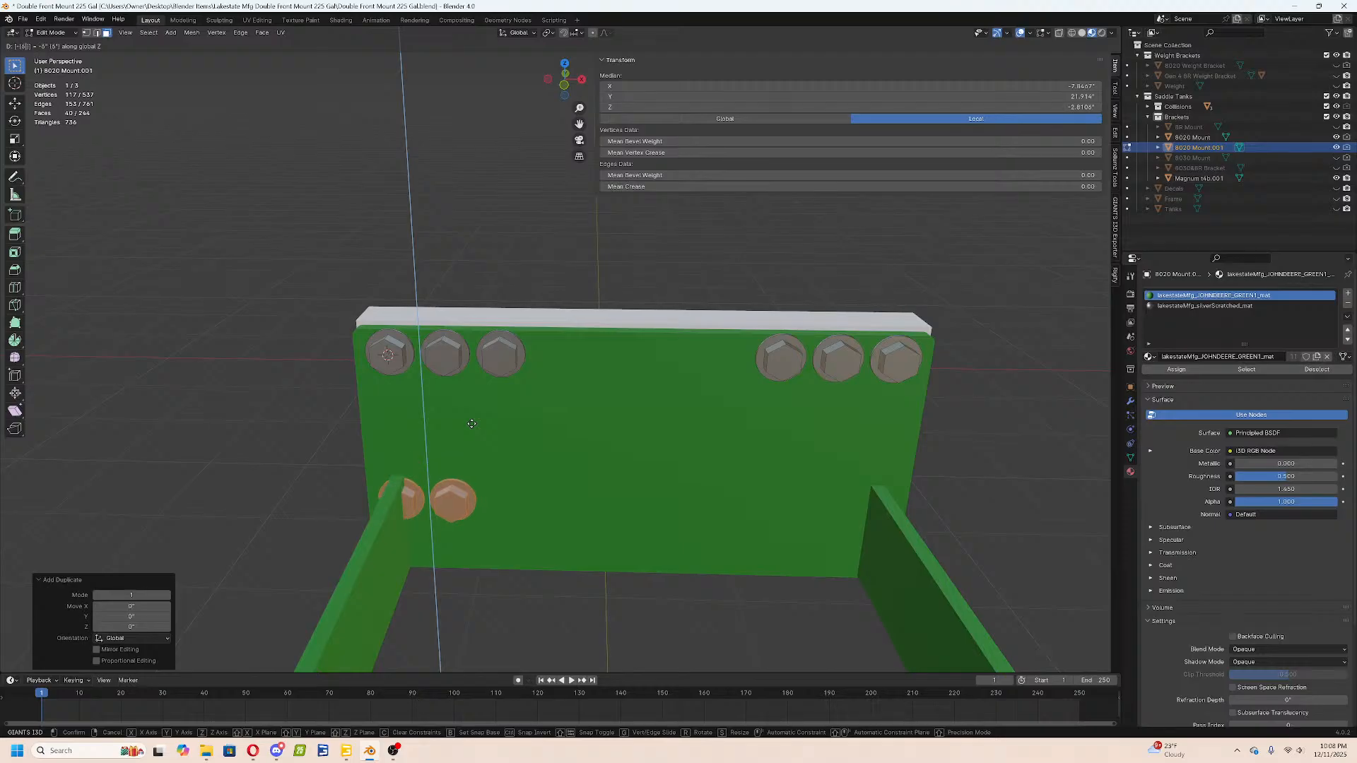
key("Return")
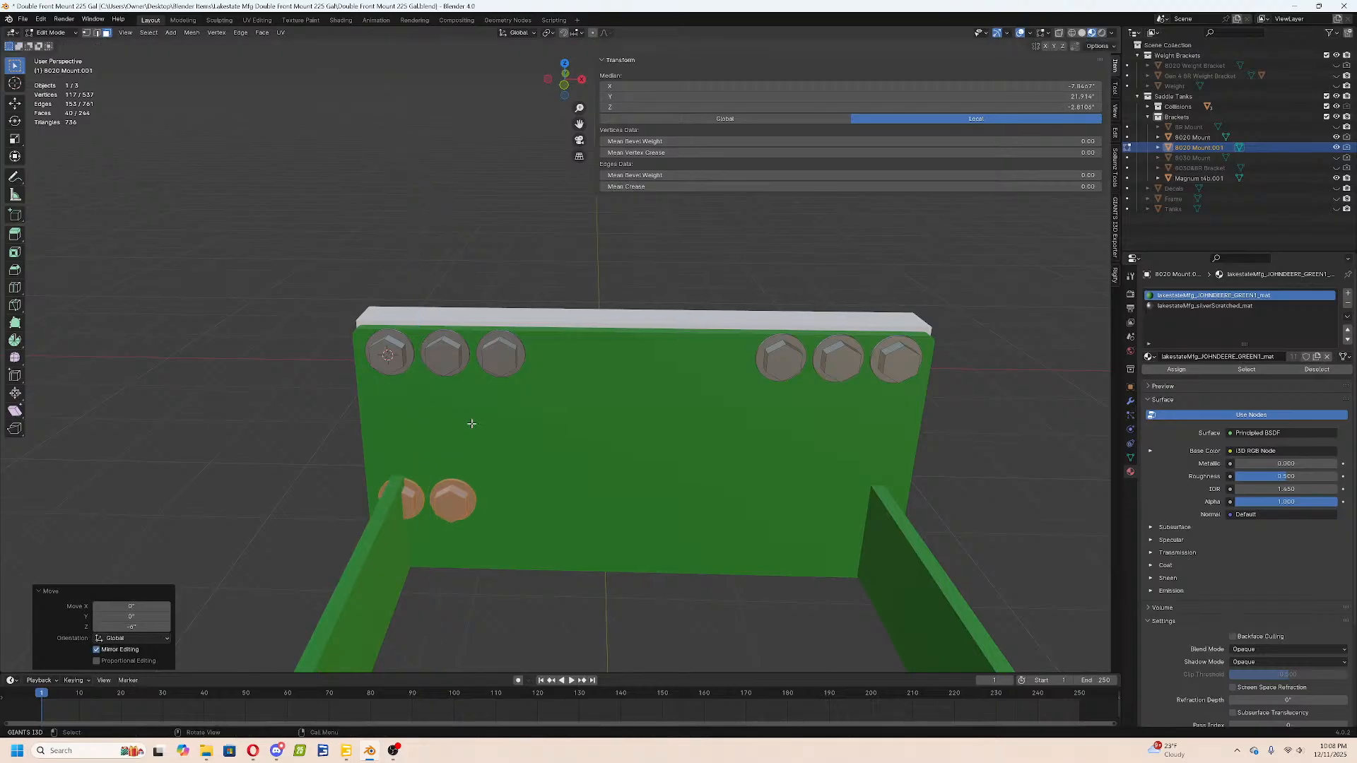
left_click_drag(713, 296, 868, 487)
key("a")
key("alt+z")
key("alt+a")
key("c")
left_click_drag(772, 367, 794, 358)
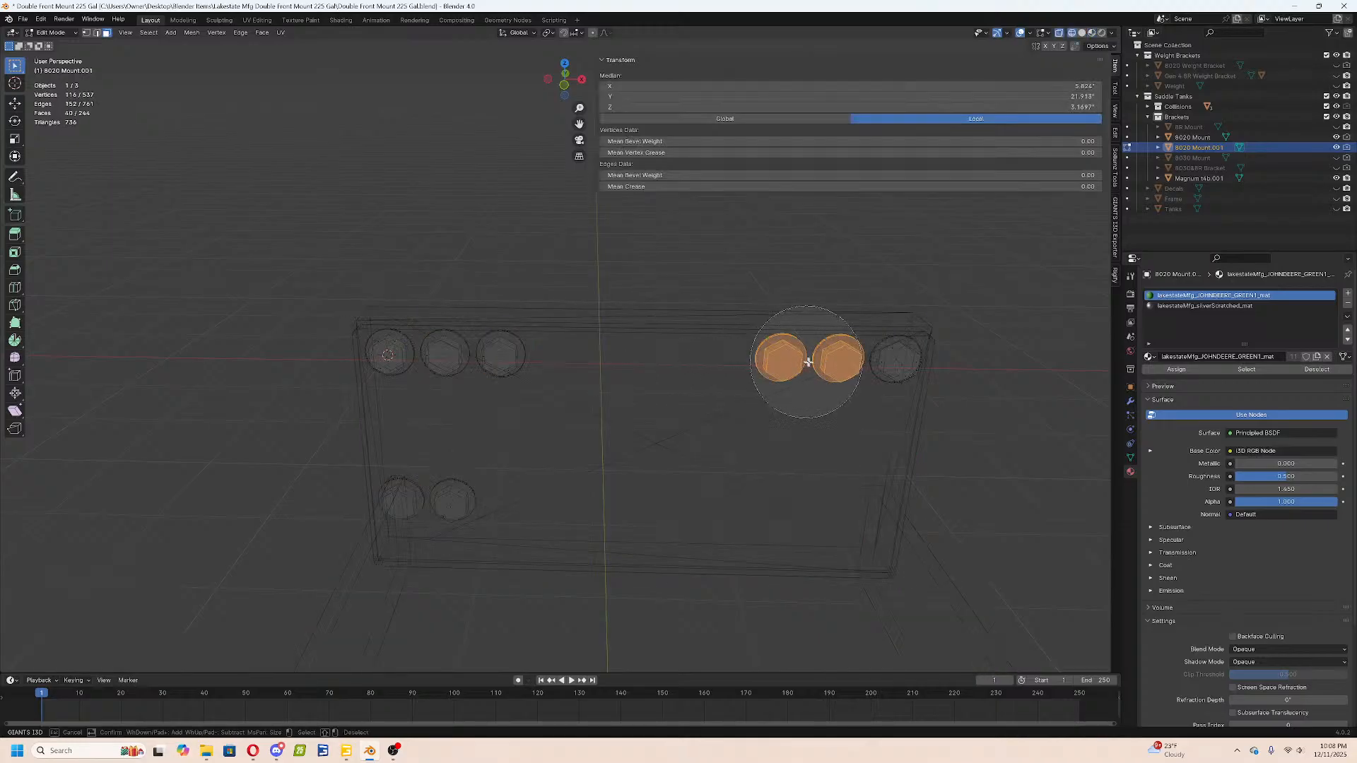
middle_click_drag(927, 361, 924, 377)
right_click(925, 378)
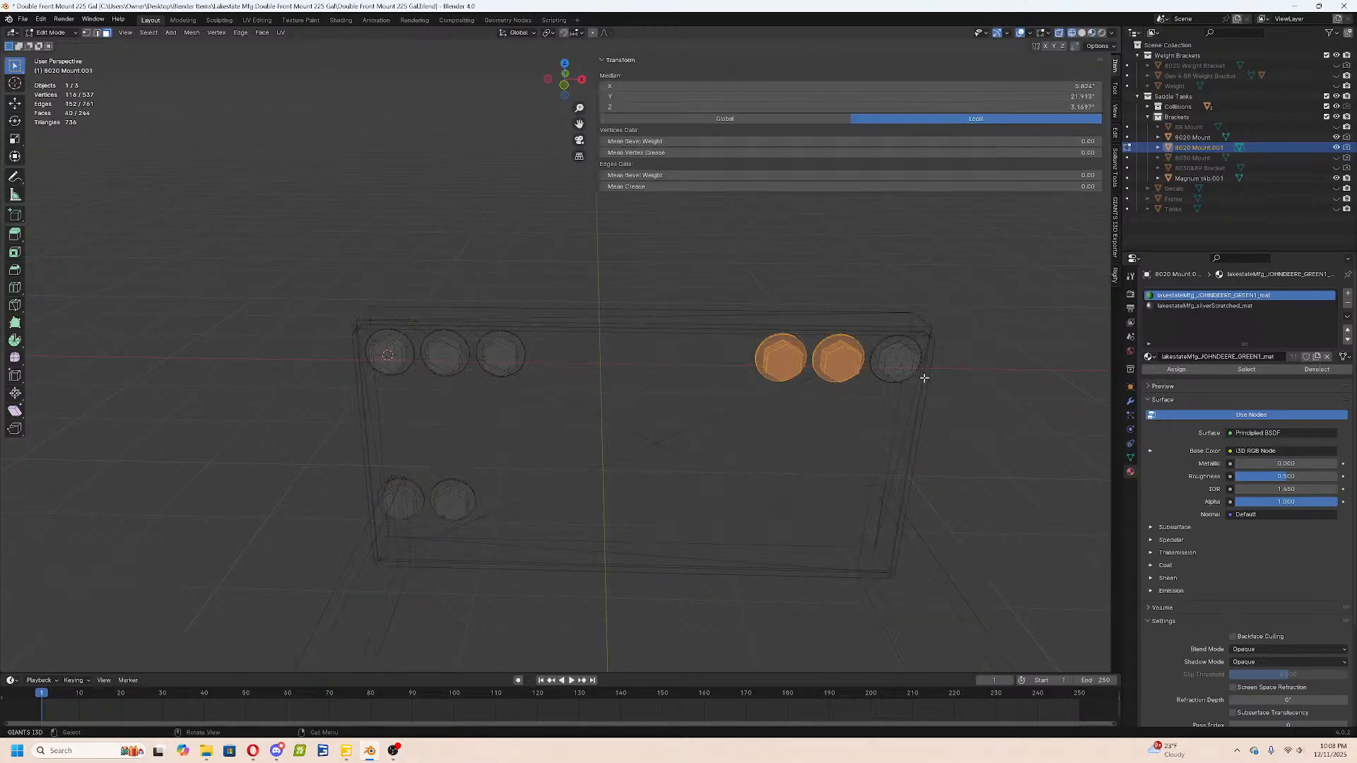
key("shift+d")
right_click(925, 378)
key("x")
left_click(924, 378)
Select the two outer bolts of the upper right row, duplicate them and move the copies -6 in along Z.
key("c")
left_click_drag(927, 370, 869, 355)
right_click(865, 379)
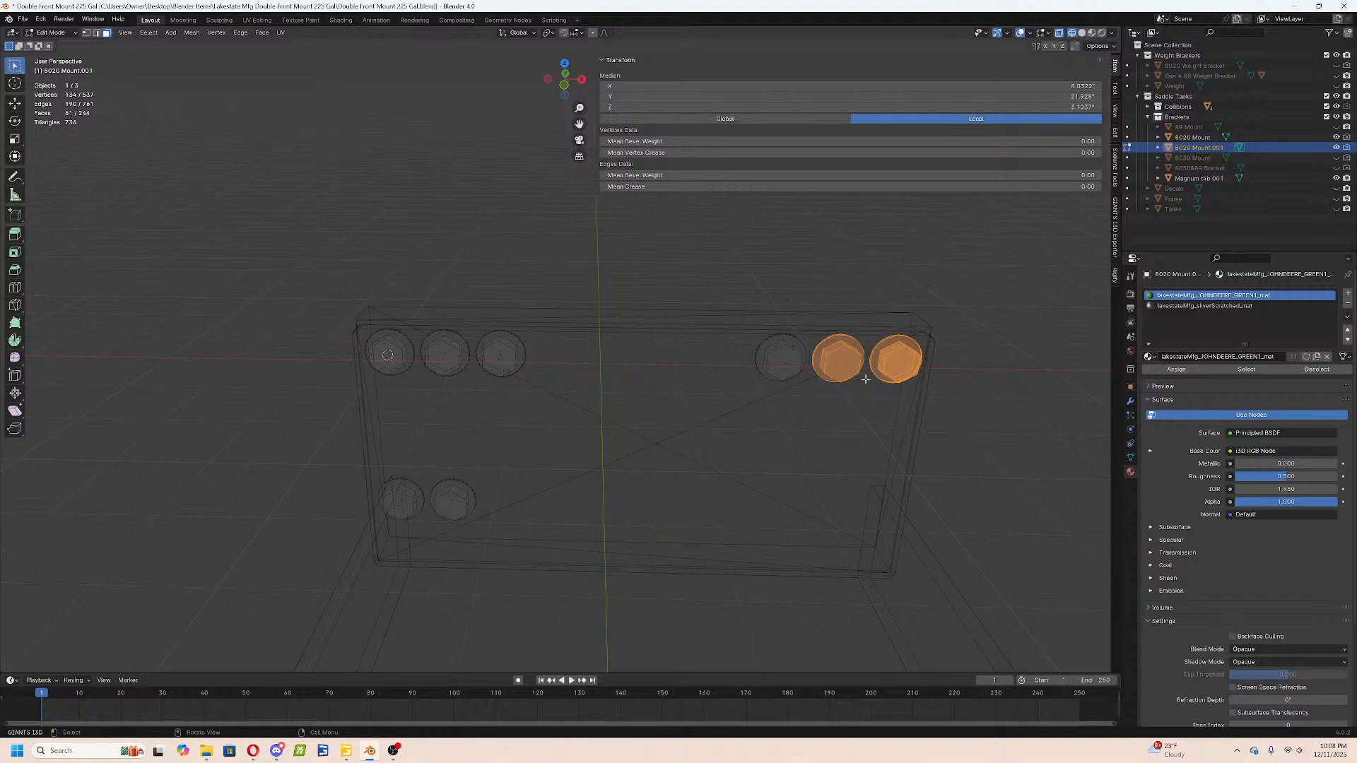
key("shift+d")
right_click(866, 379)
type("gz")
type("-6")
key("Return")
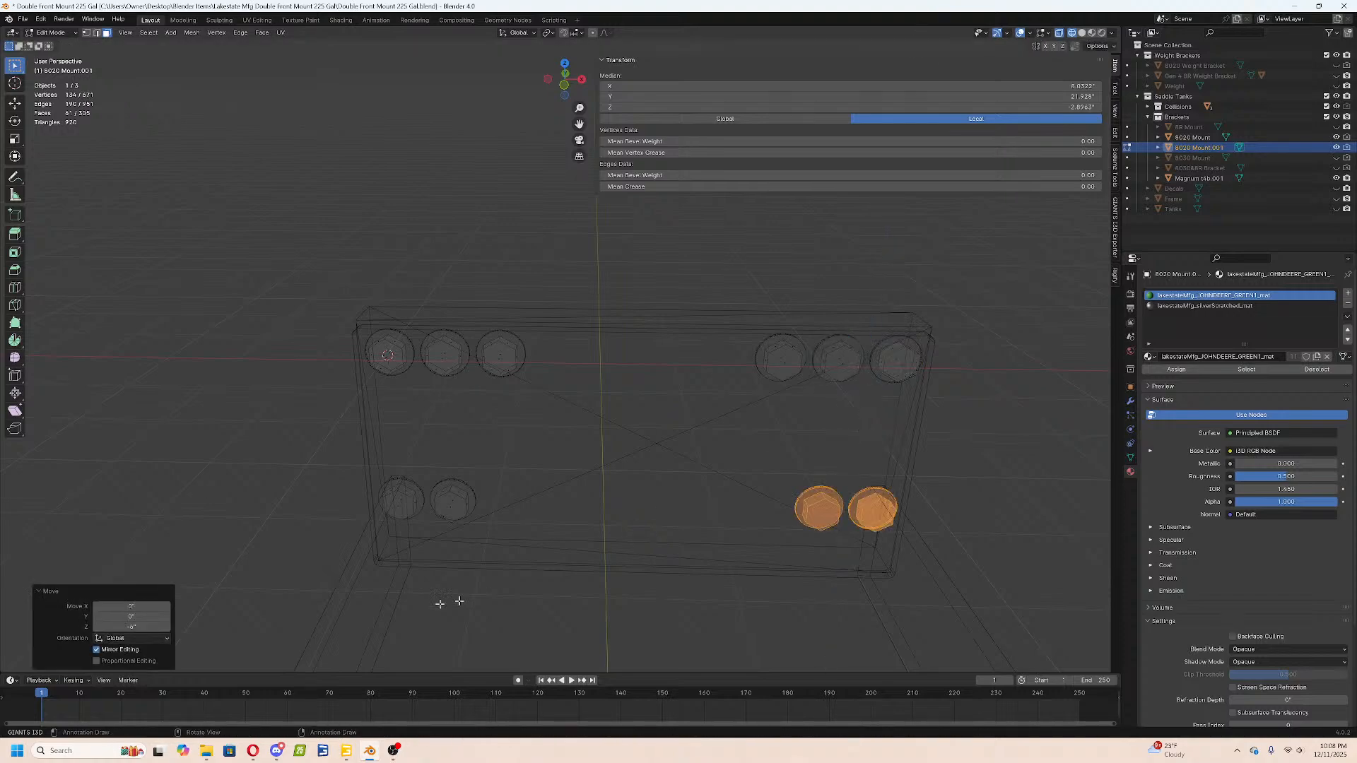
Select all the bolts on the plate's left side and move them 1.5 in along X.
left_click_drag(225, 251, 577, 587)
key("z")
left_click(575, 645)
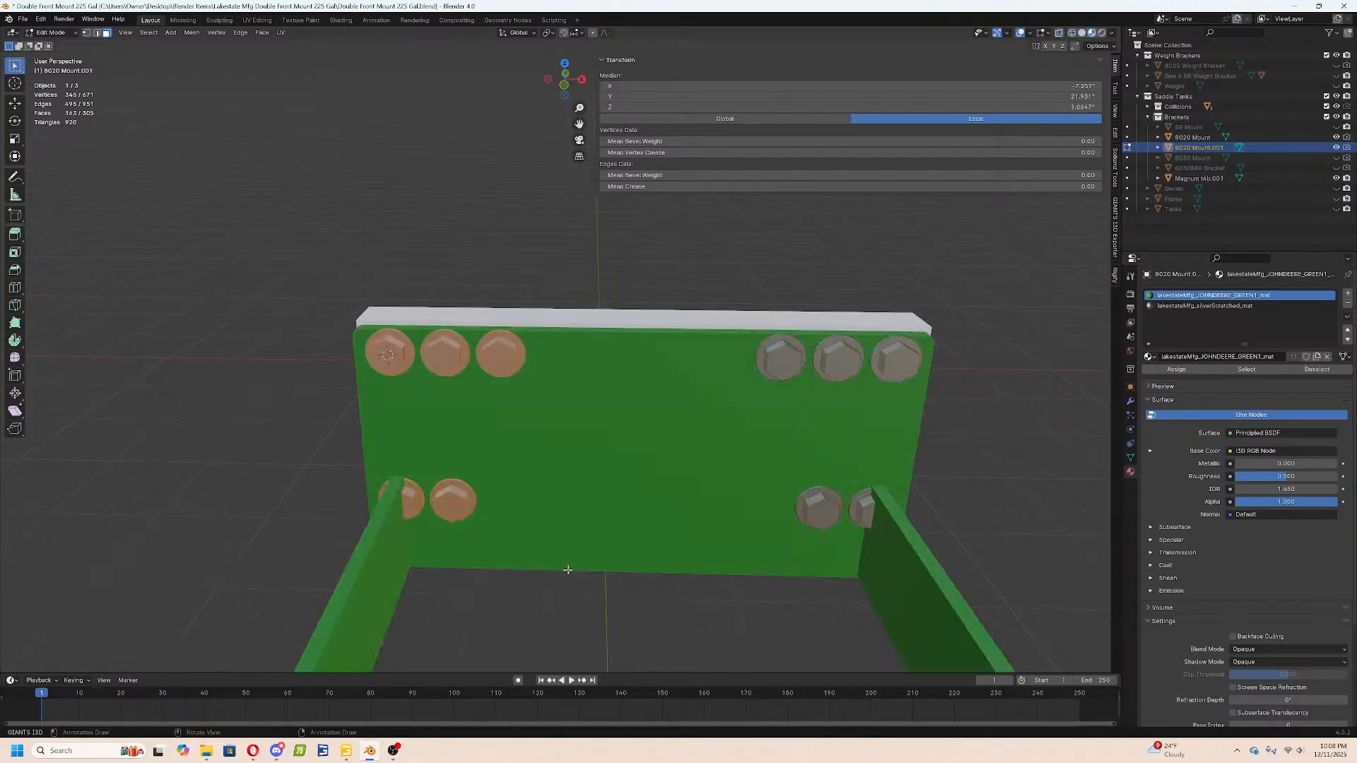
key("g")
key("x")
type("1")
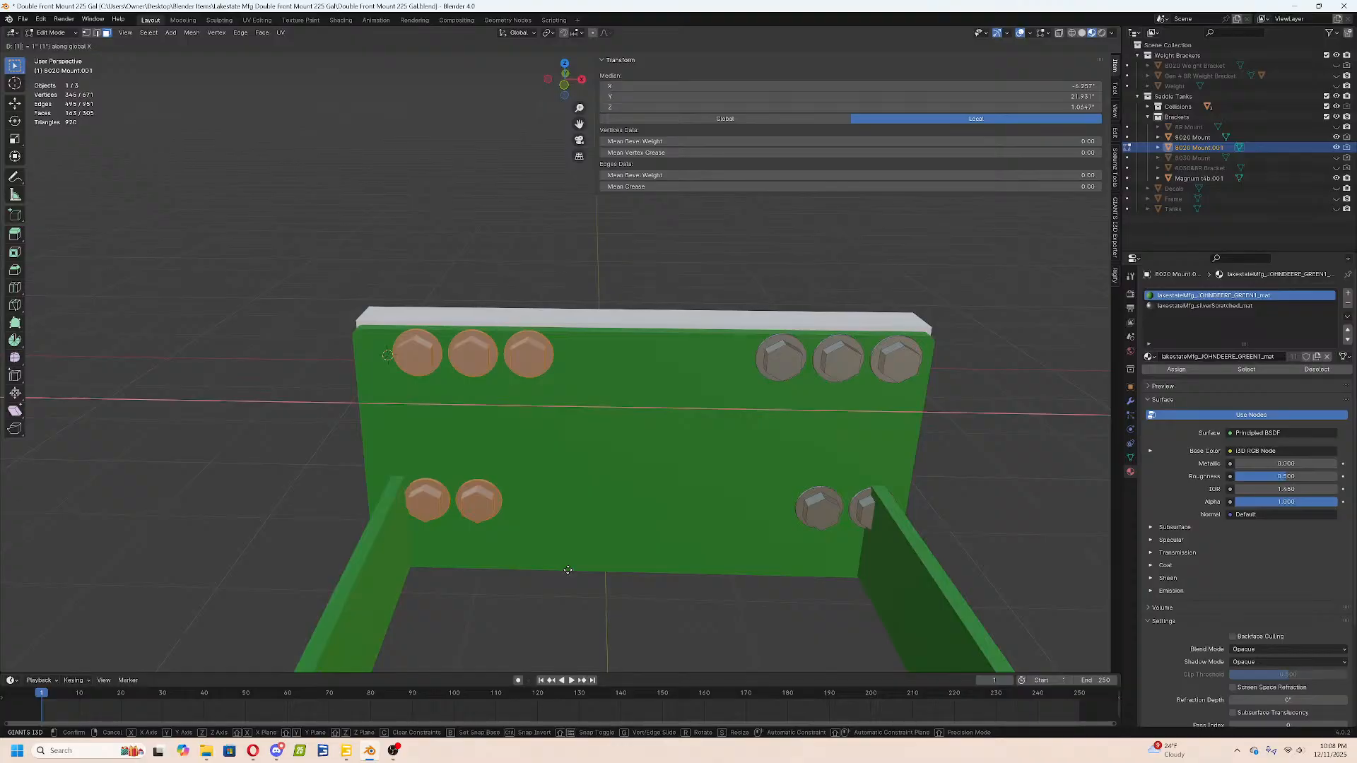
type(".5")
key("Return")
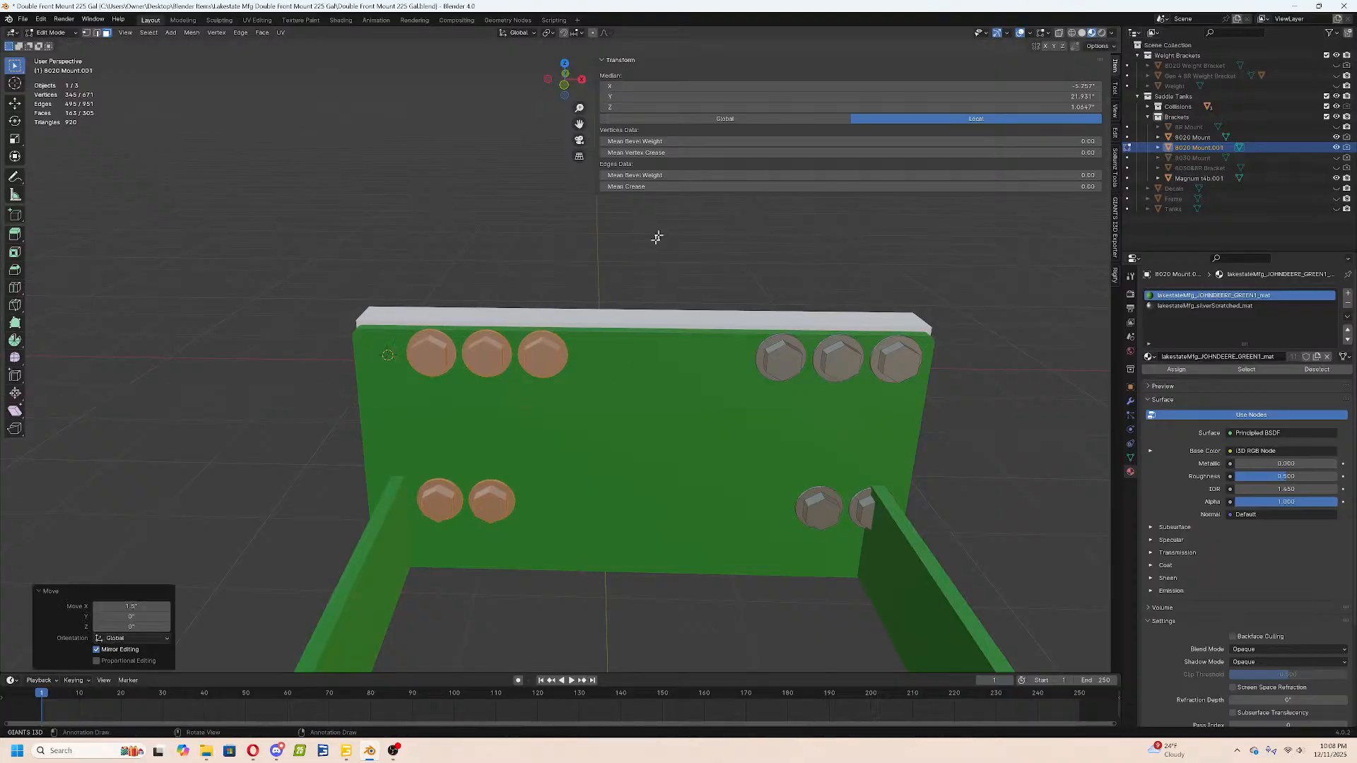
Select all the bolts on the plate's right side, move them -1.5 in along X and return to material preview shading.
key("a")
key("a")
key("z")
left_click(566, 406)
key("c")
scroll(735, 359, "down", 8)
left_click_drag(757, 366, 857, 559)
right_click(857, 559)
type("gx1.5")
key("Return")
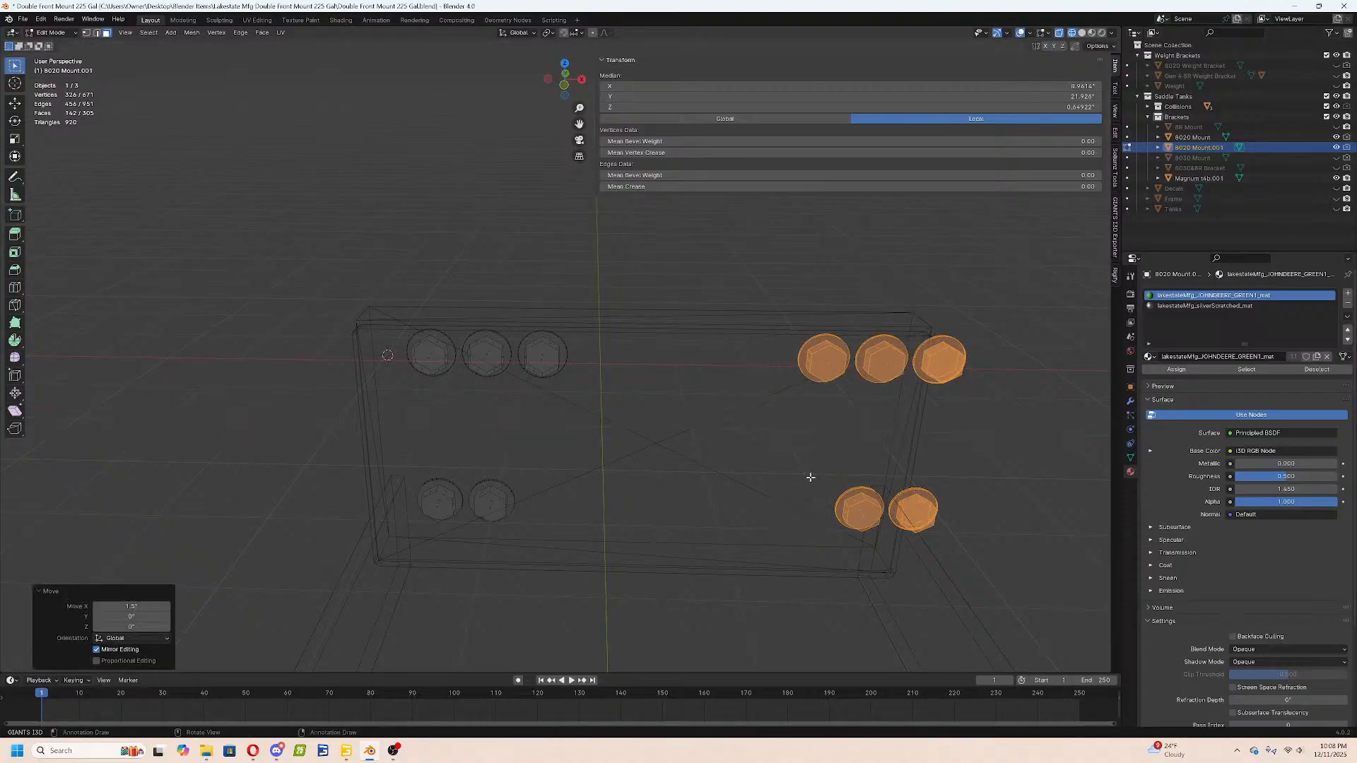
left_click(116, 606)
key("Return")
key("z")
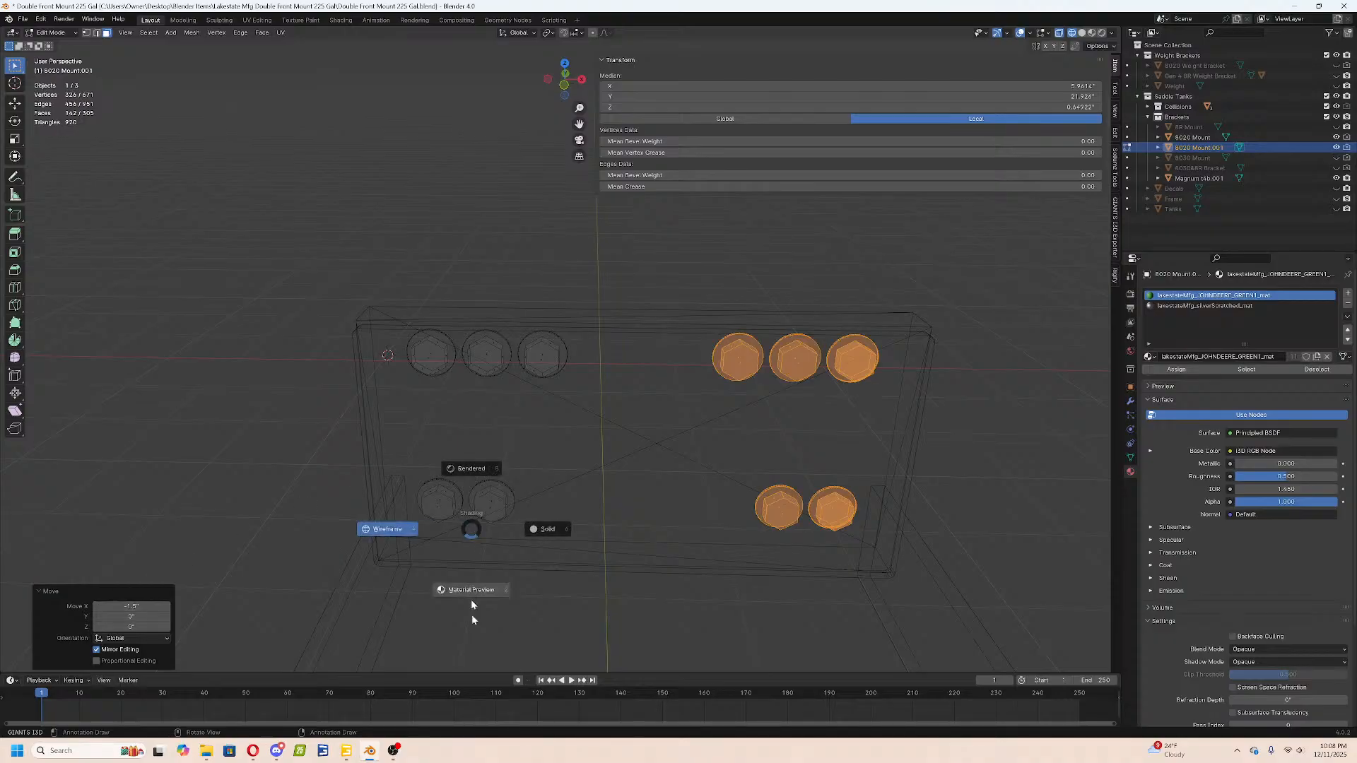
left_click(471, 580)
Select the two lower left bolts in the bolts object's wireframe and delete them.
key("Tab")
scroll(890, 427, "down", 5)
middle_click_drag(891, 427, 820, 429)
left_click(752, 455)
scroll(752, 456, "up", 5)
middle_click_drag(752, 456, 777, 443)
scroll(727, 477, "up", 3)
left_click(738, 487)
key("Tab")
key("shift+z")
key("c")
left_click(485, 459)
key("Escape")
key("x")
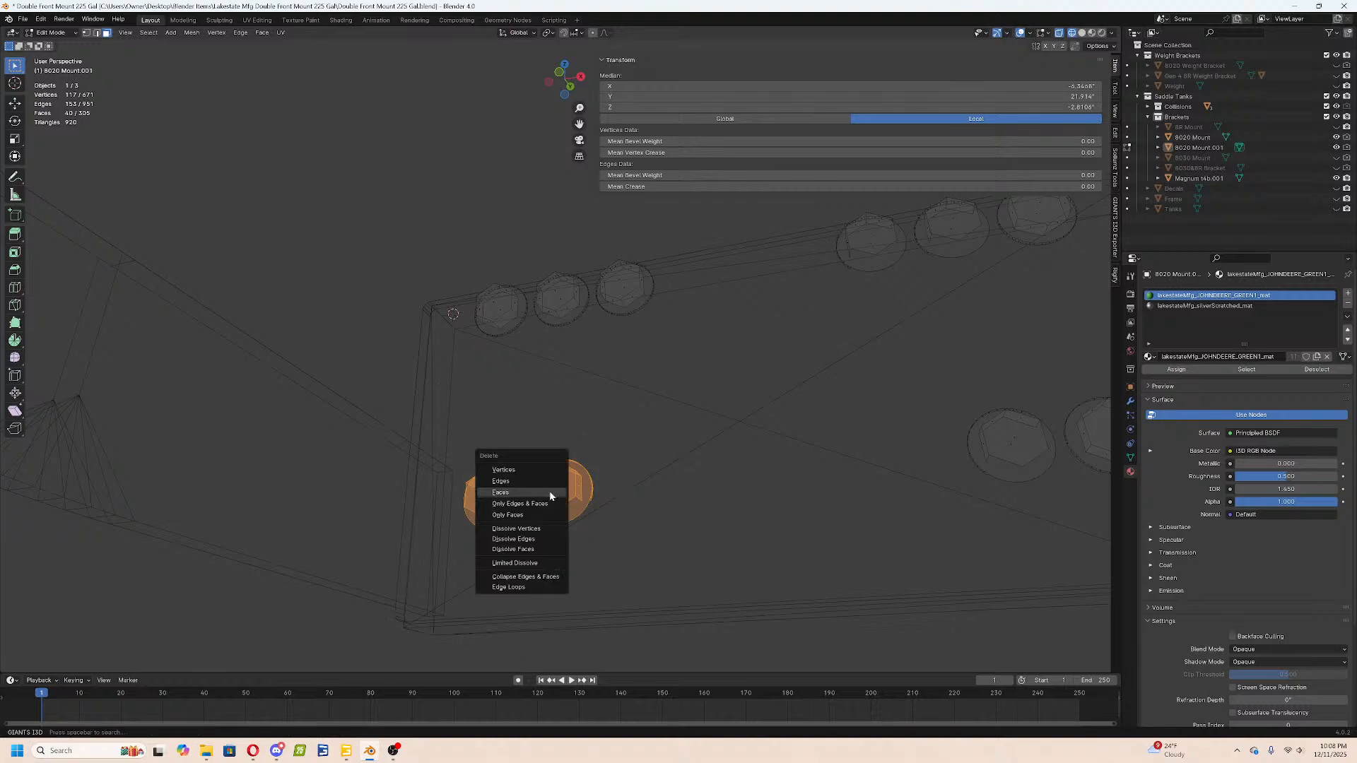
left_click(557, 480)
Delete the two inner upper right bolts and the inner lower right bolt.
middle_click_drag(557, 480, 607, 443)
mouse_move(733, 442)
middle_mouse_down()
mouse_move(745, 402)
mouse_move(817, 403)
mouse_move(463, 372)
middle_mouse_up()
key("c")
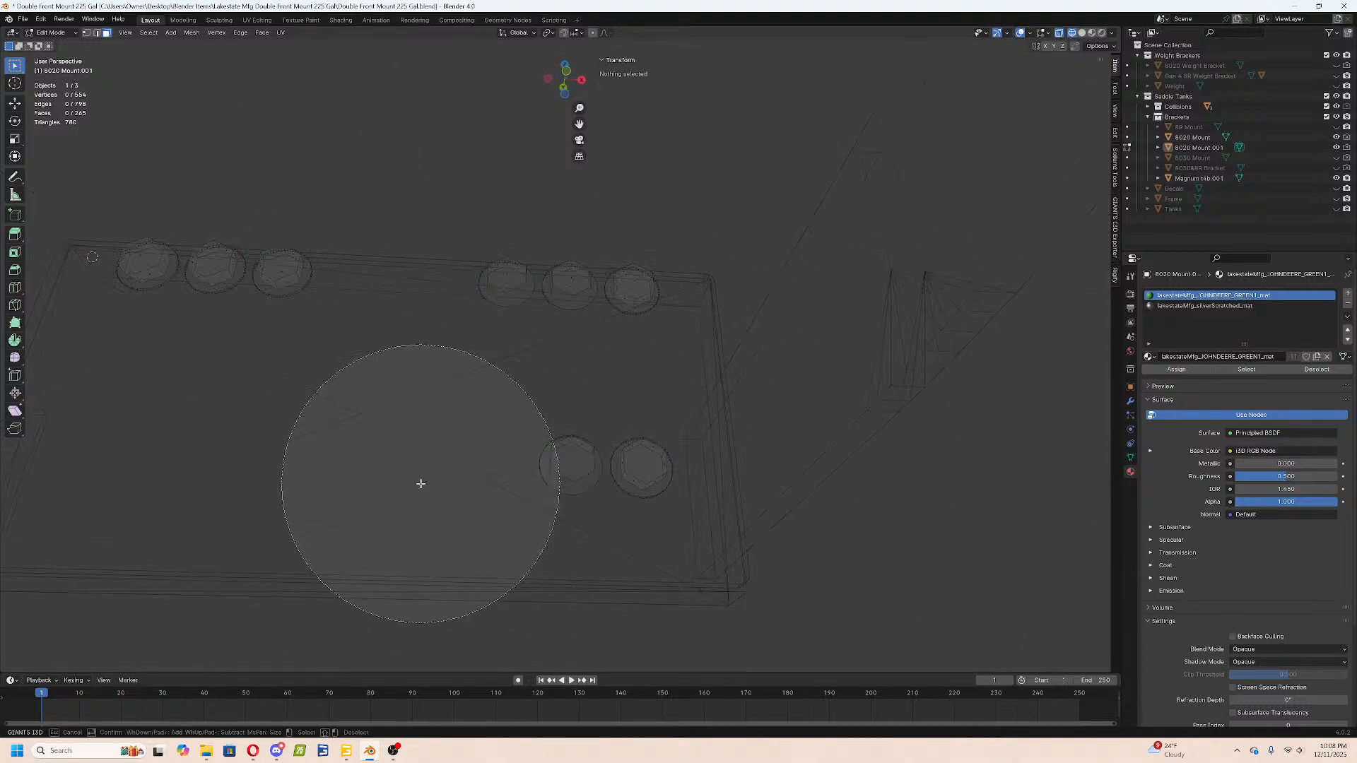
left_click(469, 454)
left_click(461, 280)
key("Escape")
key("x")
left_click(462, 280)
Select the remaining upper right bolt, duplicate it and place the copy -2 in along X.
left_click_drag(520, 223, 724, 361)
key("shift+d")
key("x")
key("2")
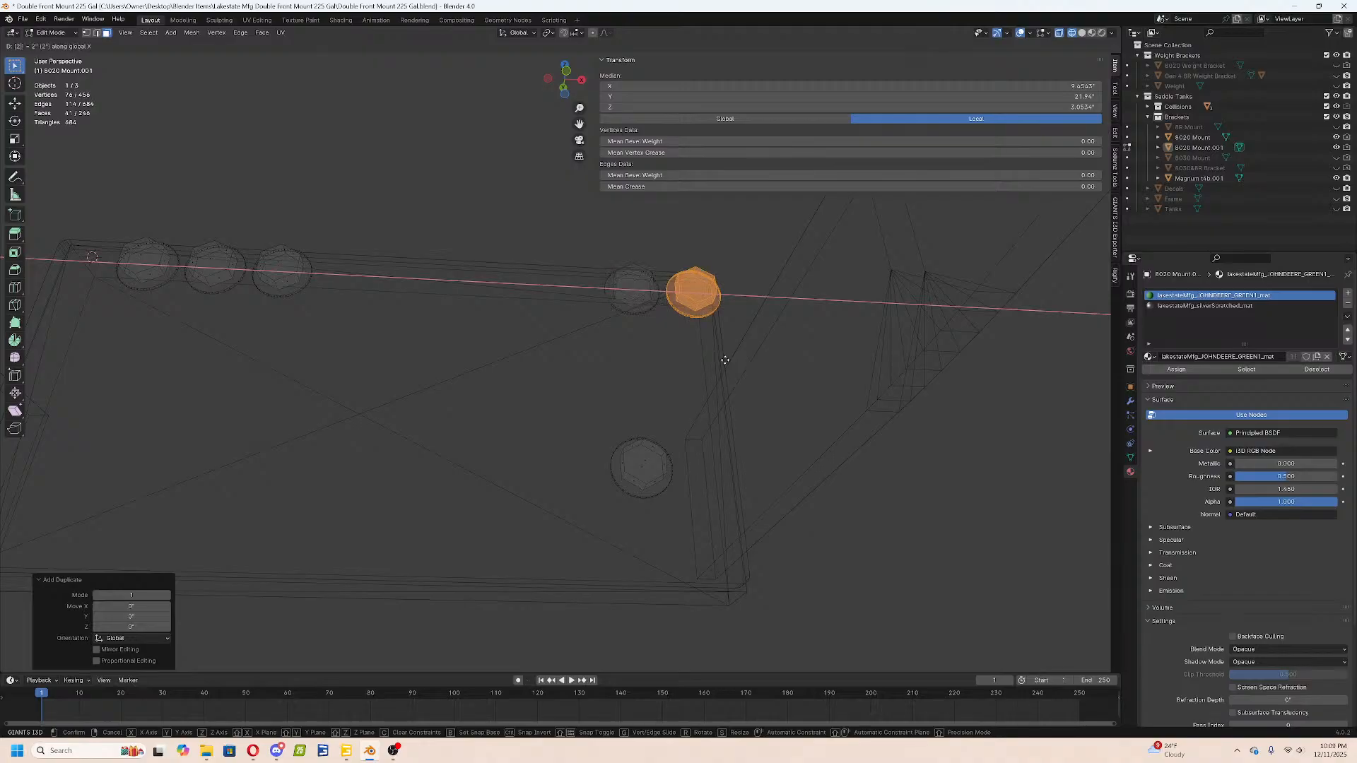
key("minus")
key("Return")
Duplicate the copied upper right bolt and move the new one another -2 in along X to complete the row of three.
key("shift+d")
key("x")
key("Escape")
key("ctrl+z")
key("shift+d")
key("Escape")
type("gx-2")
key("Return")
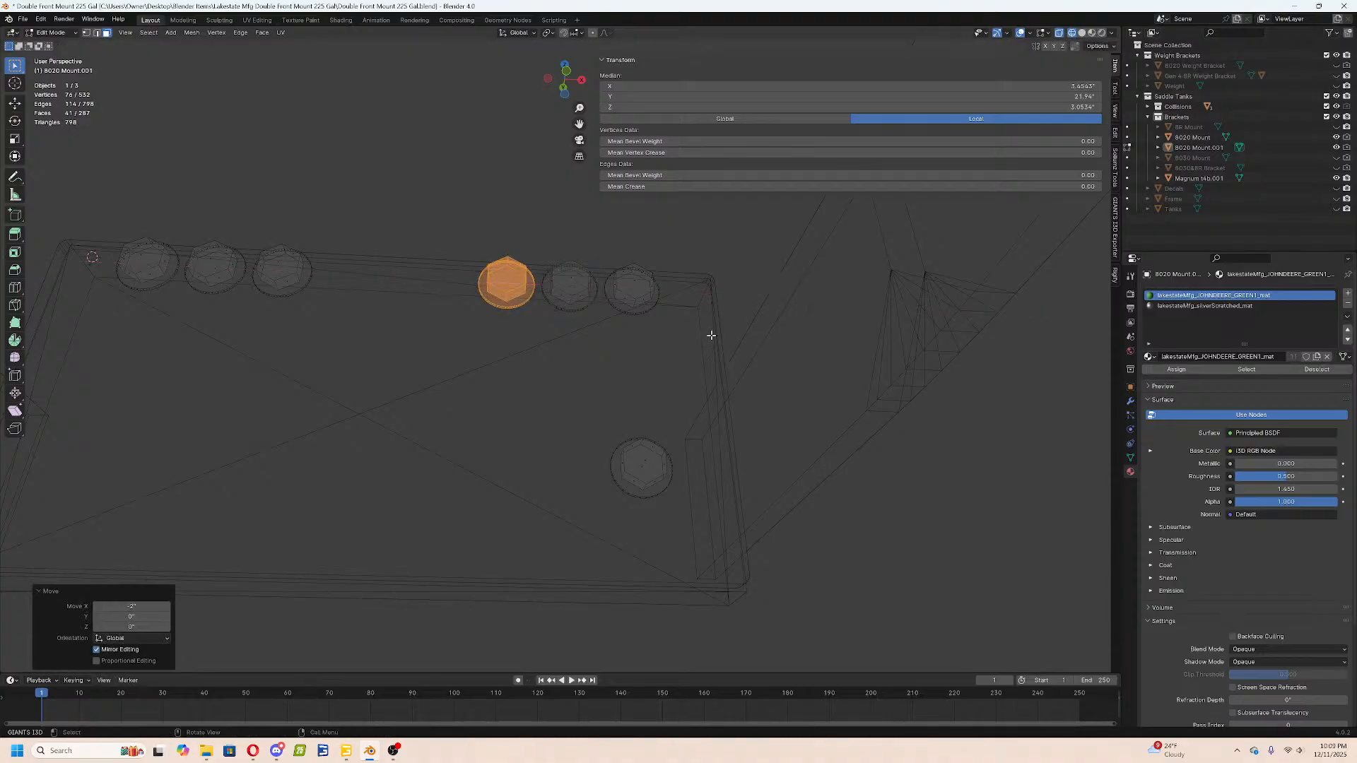
Select the middle bolt of the upper right row, duplicate it and move the copy -6 in along Z.
left_click(711, 335)
left_click_drag(531, 245, 600, 327)
left_click(600, 327)
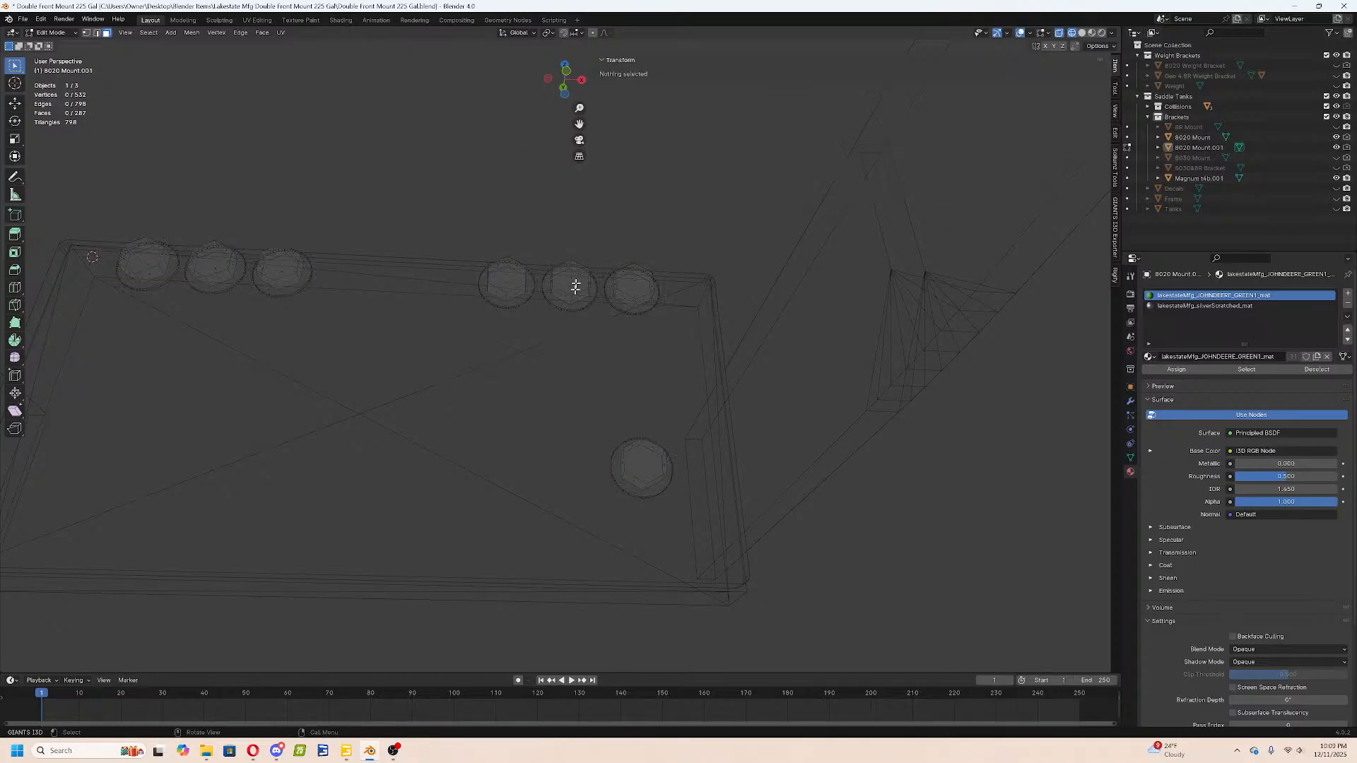
key("l")
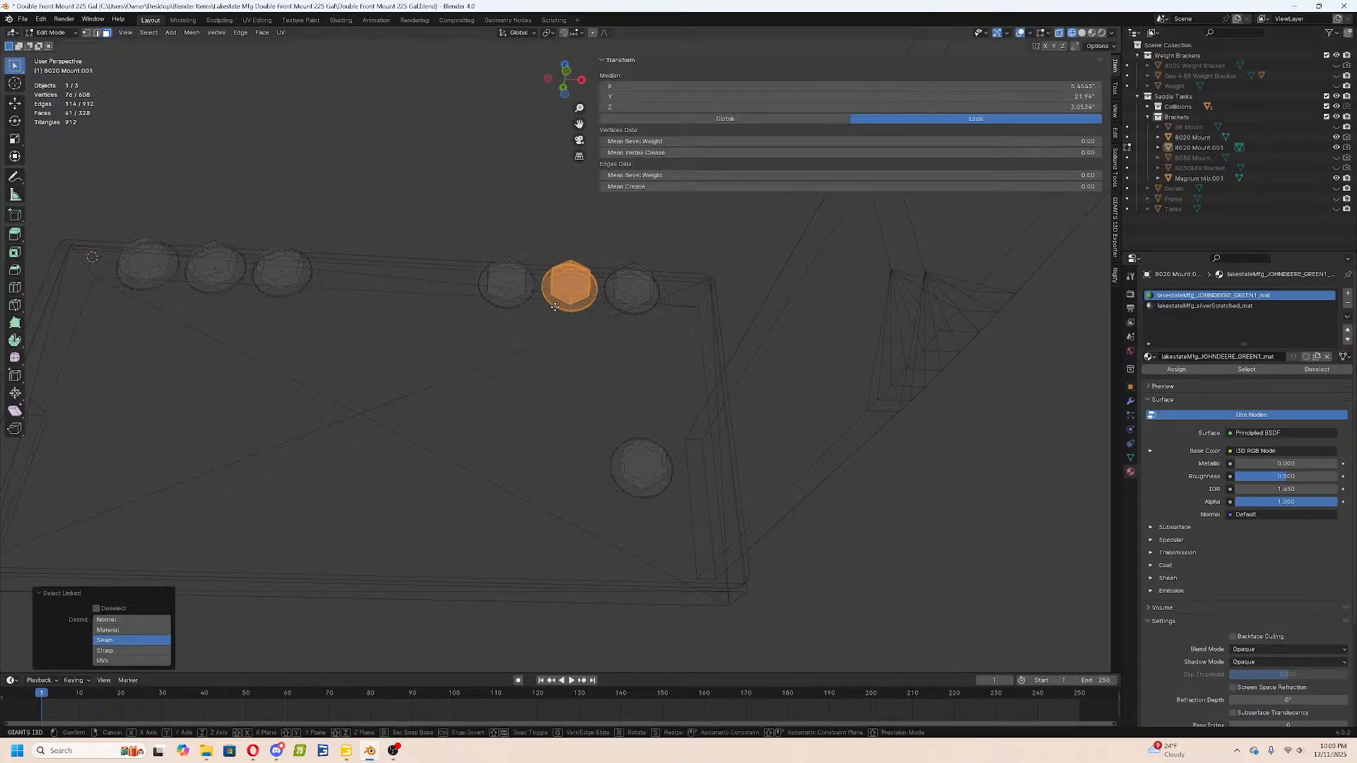
key("shift+d")
key("z")
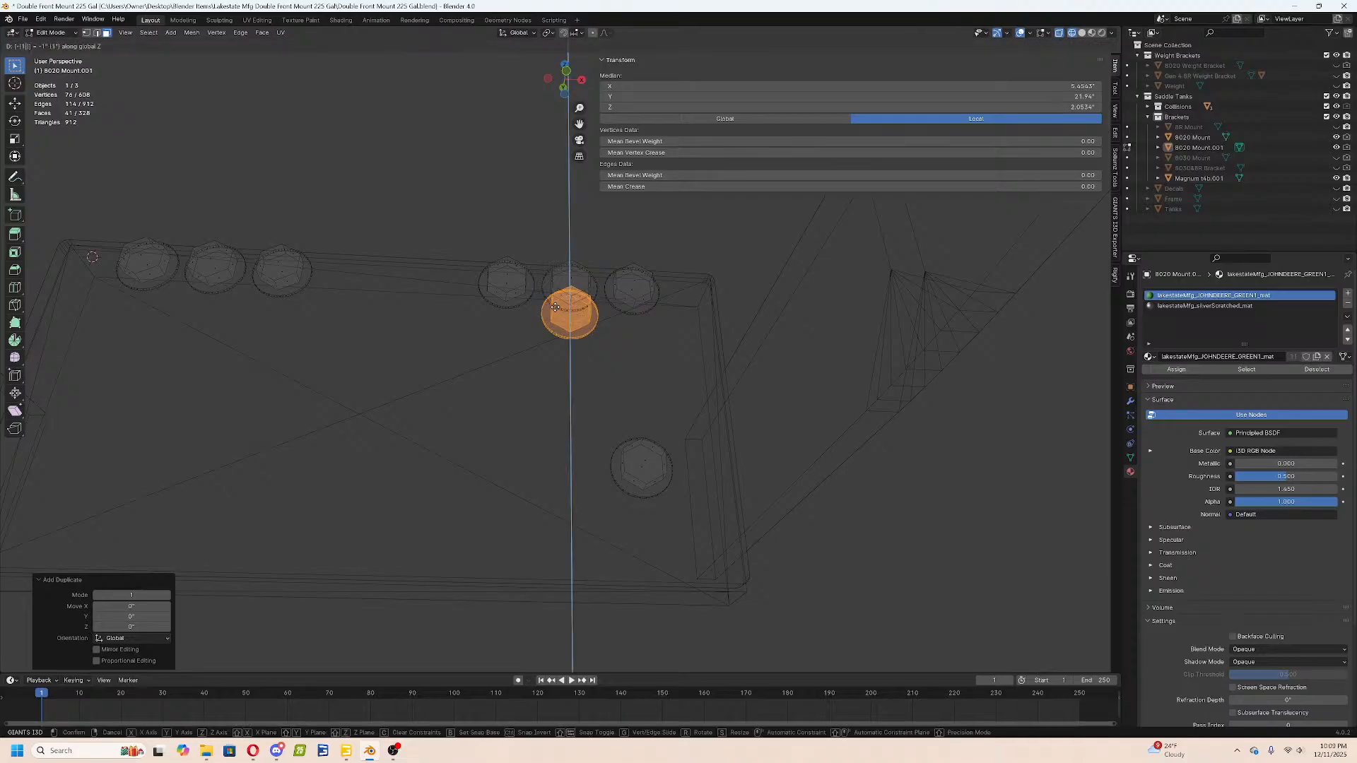
key("BackSpace")
type("6")
key("Return")
Select the two outer bolts of the upper left row, duplicate them and move the copies -6 in along Z.
middle_click_drag(374, 266, 605, 276, "shift")
left_click(594, 279)
left_click_drag(325, 217, 485, 354)
key("g")
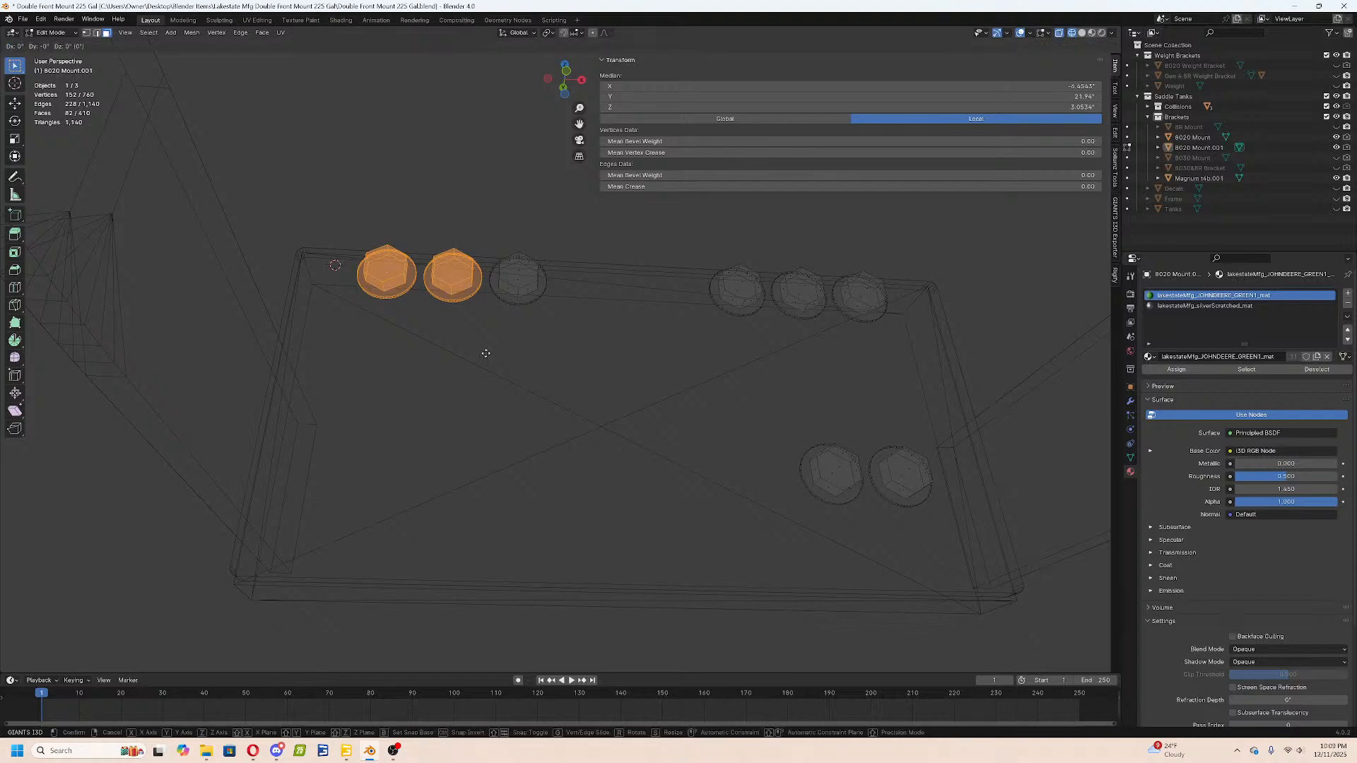
type("z-4.6")
key("Return")
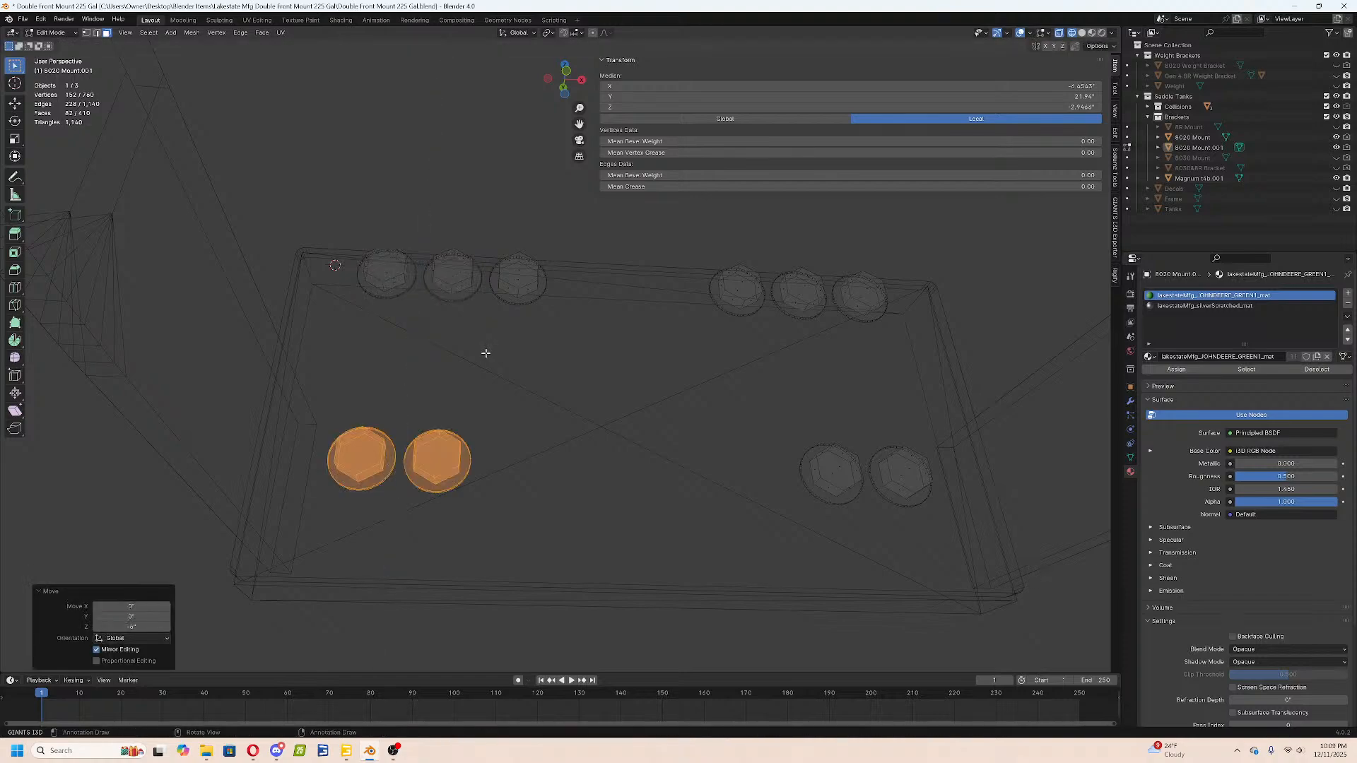
In object mode, lower the bolts object about 0.36 in along Z from the side view and save the file.
key("Tab")
left_click(485, 356)
key("shift+z")
scroll(592, 512, "down", 6)
middle_click_drag(630, 431, 803, 464)
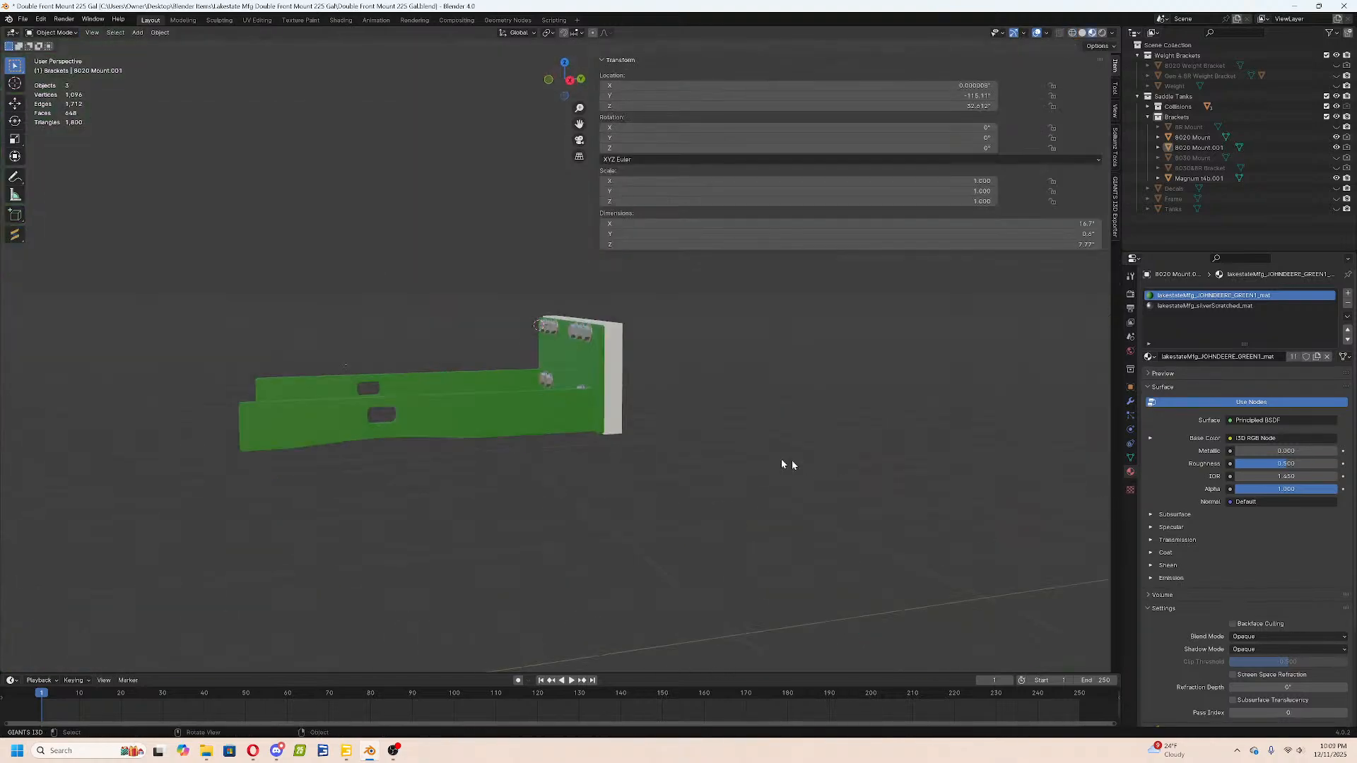
scroll(655, 332, "up", 8)
left_click(674, 319)
key("KP_3")
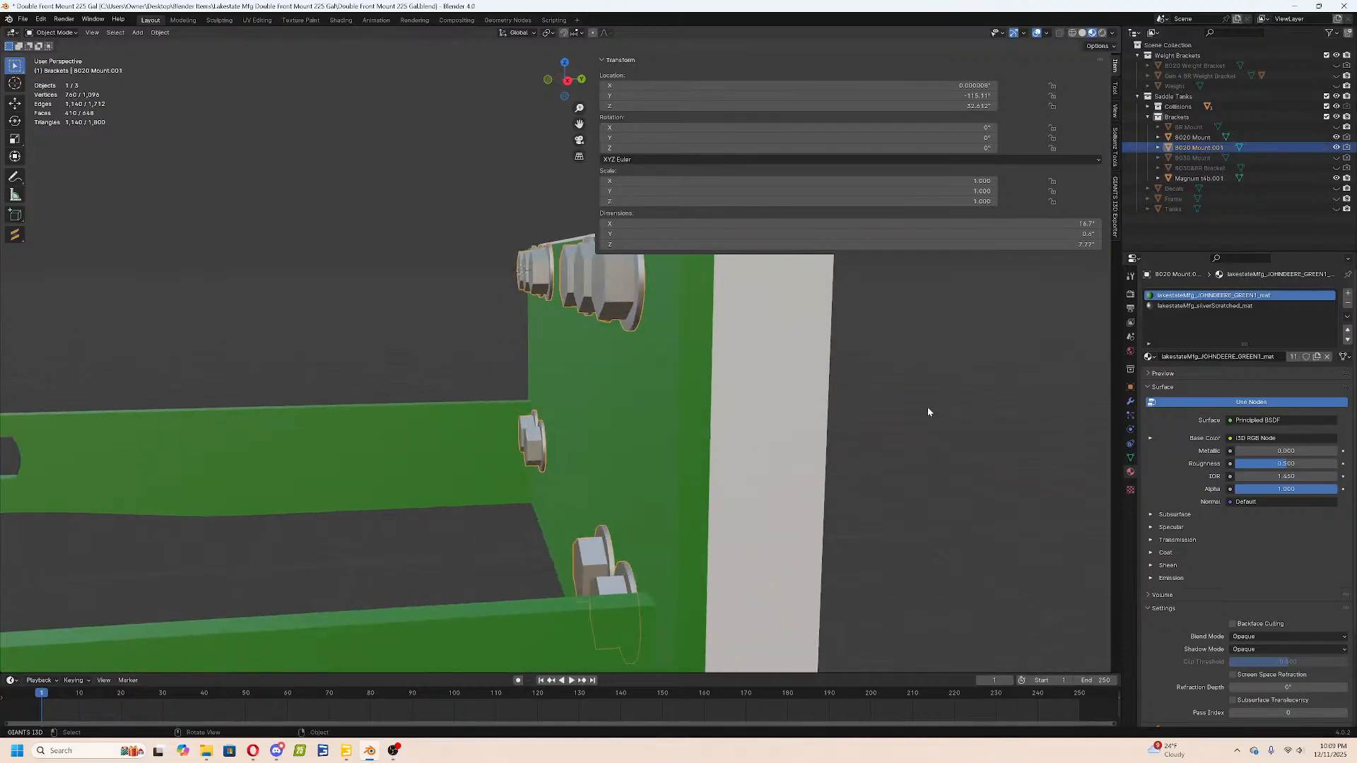
scroll(927, 412, "up", 4)
key("g")
key("z")
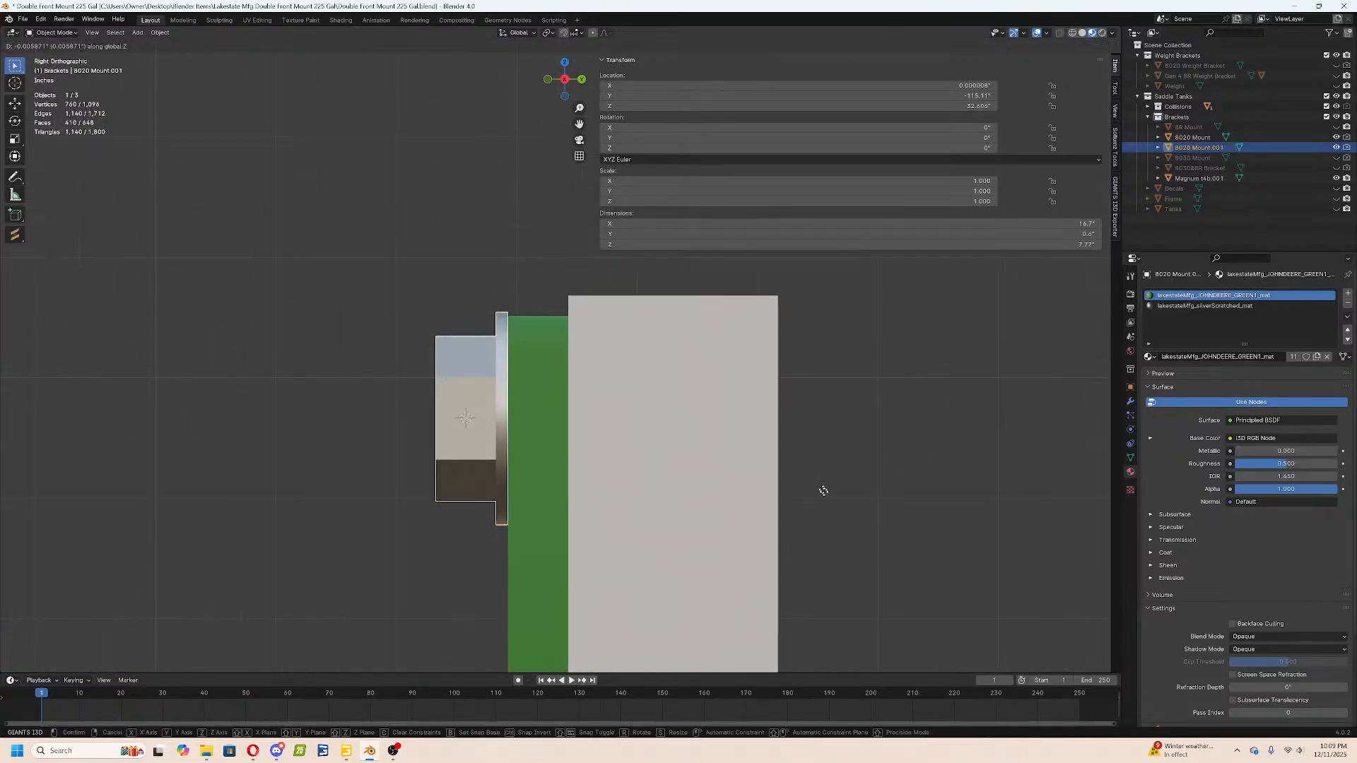
left_click(821, 539)
middle_click_drag(821, 539, 909, 580)
scroll(926, 558, "down", 6)
left_click(951, 520)
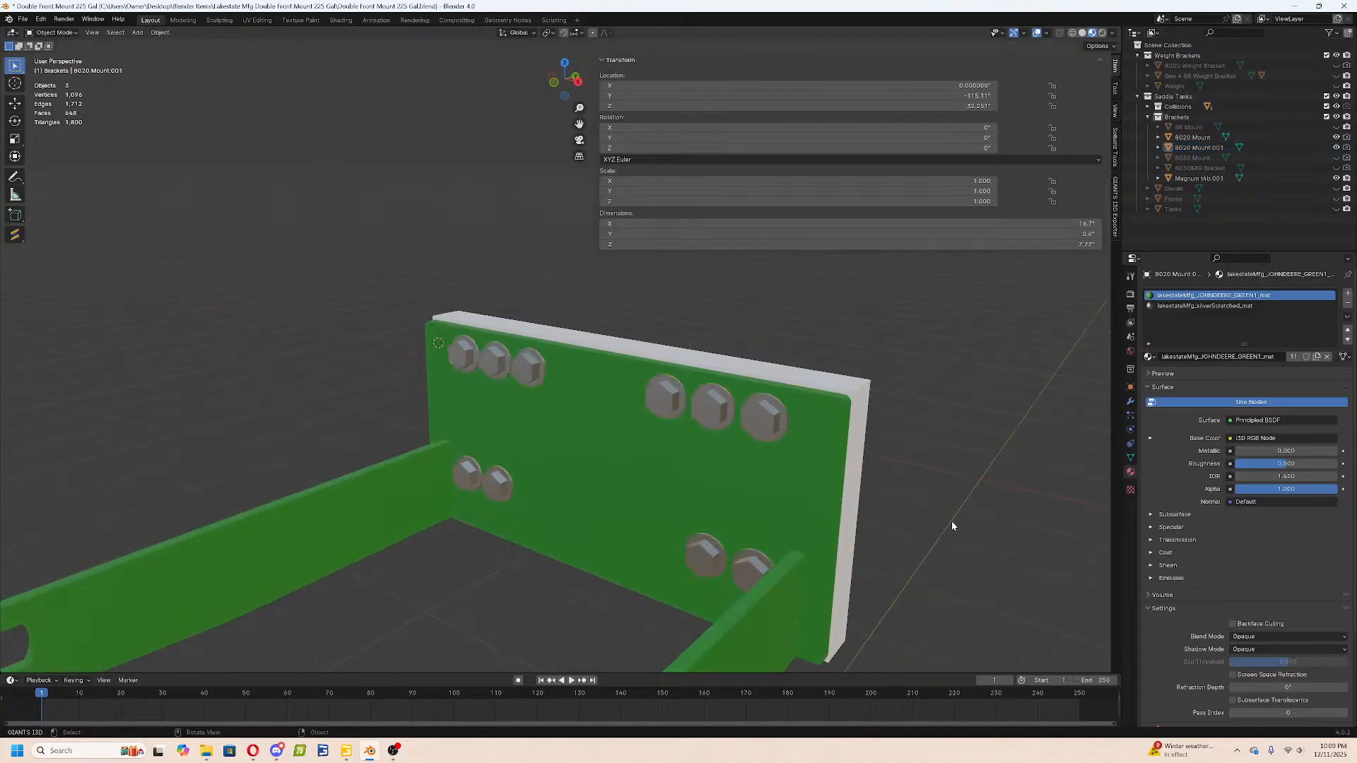
key("ctrl+s")
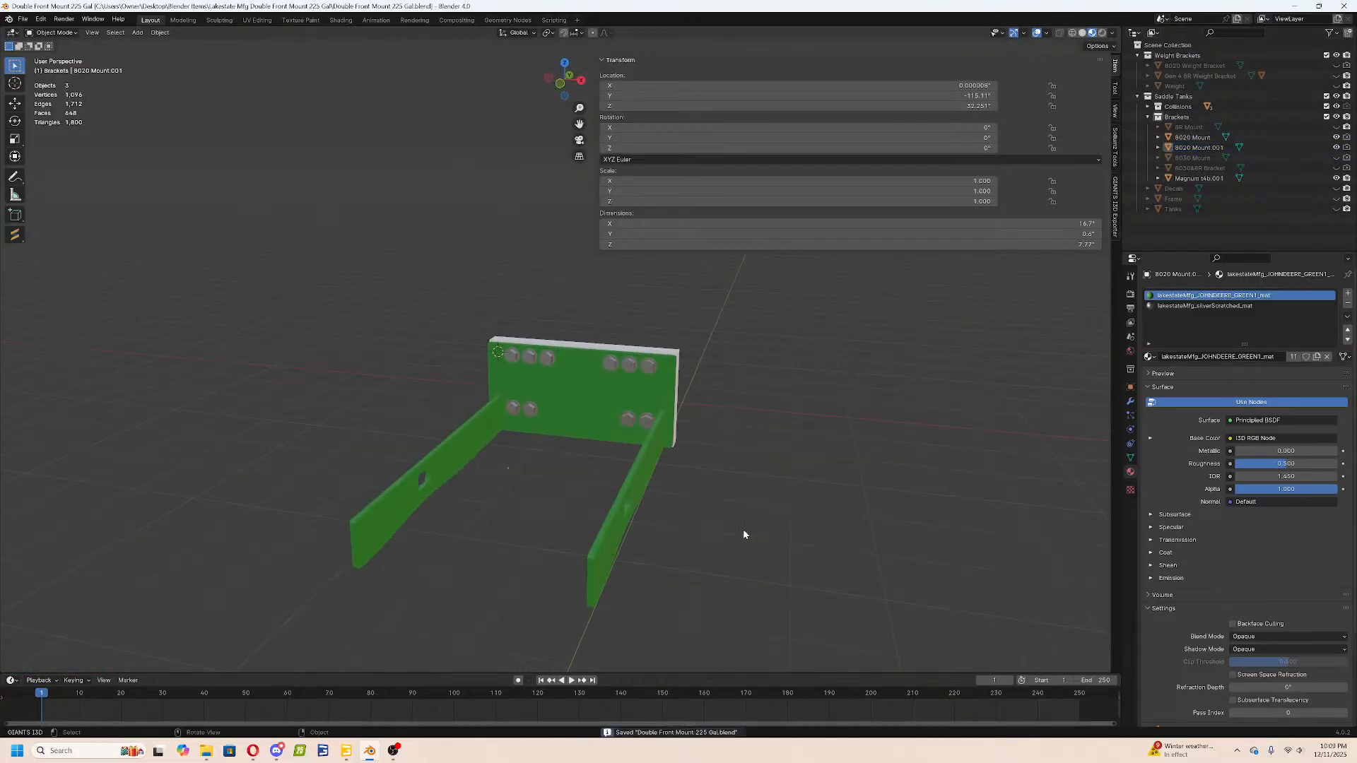
Select the green mount with the arms and rename it MagnumT4B.
left_click(622, 489)
middle_click_drag(656, 482, 565, 477)
scroll(552, 476, "up", 3)
key("F2")
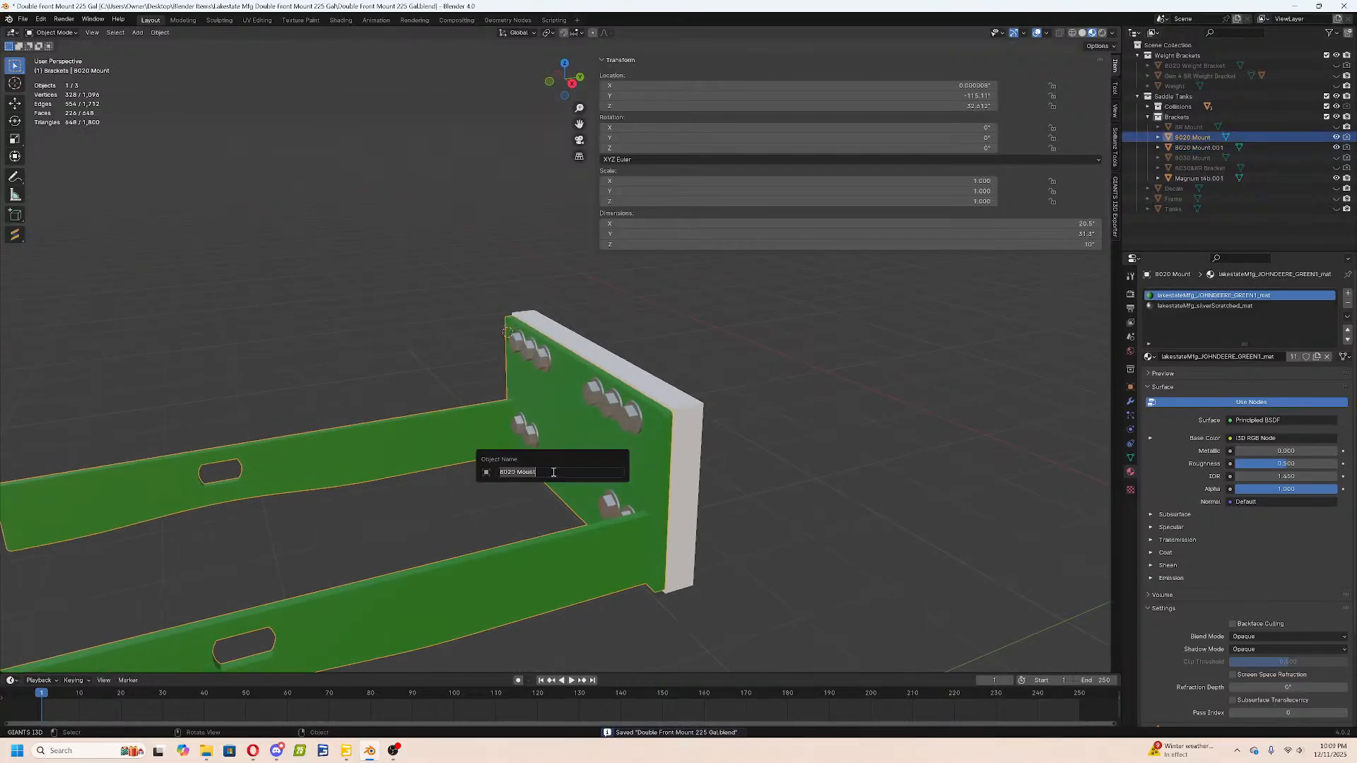
key("BackSpace")
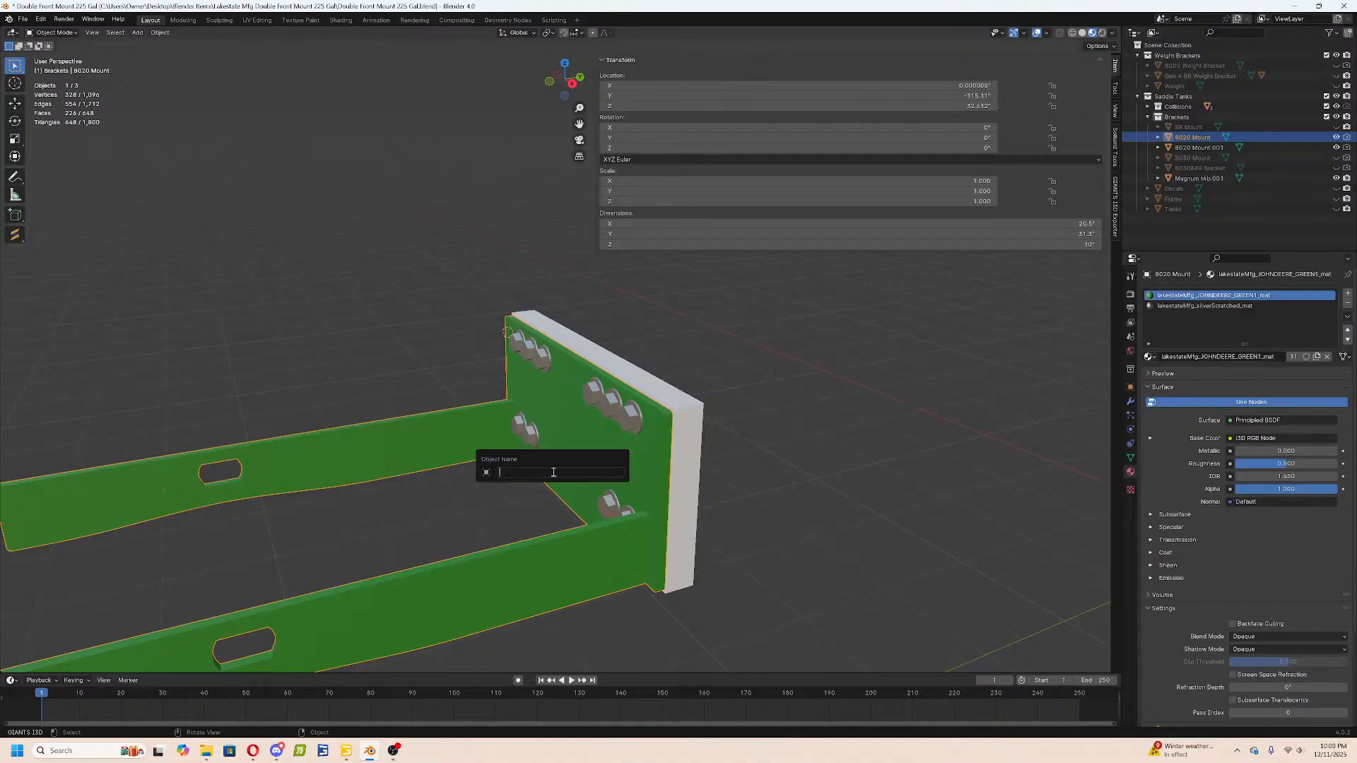
type("MagnumT4B")
key("Return")
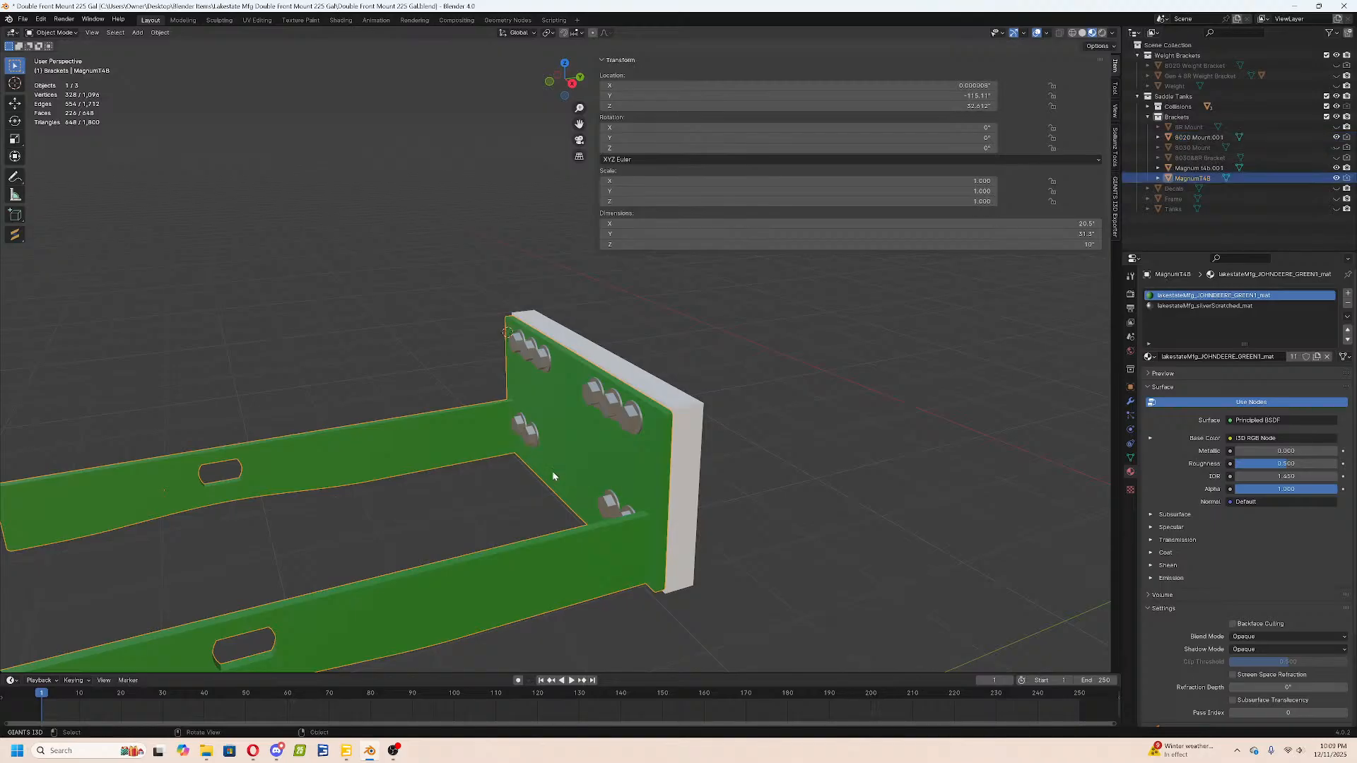
Rename the 8020 Mount.001 object to 8020 Mount.
left_click(1193, 169)
double_click(1201, 137)
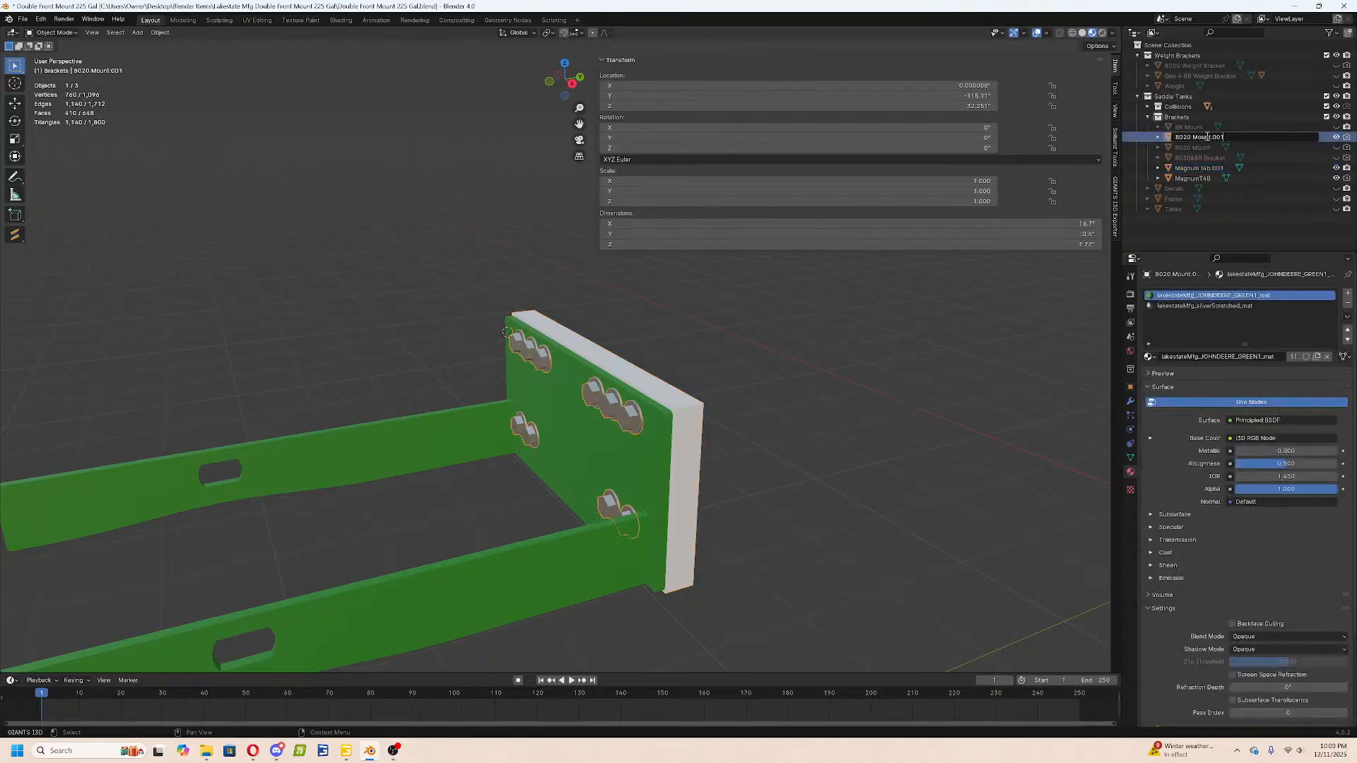
key("Return")
Extend the MagnumT4B object's name to MagnumT4B Mount.
double_click(1201, 178)
key("Right")
type("Mount")
key("Return")
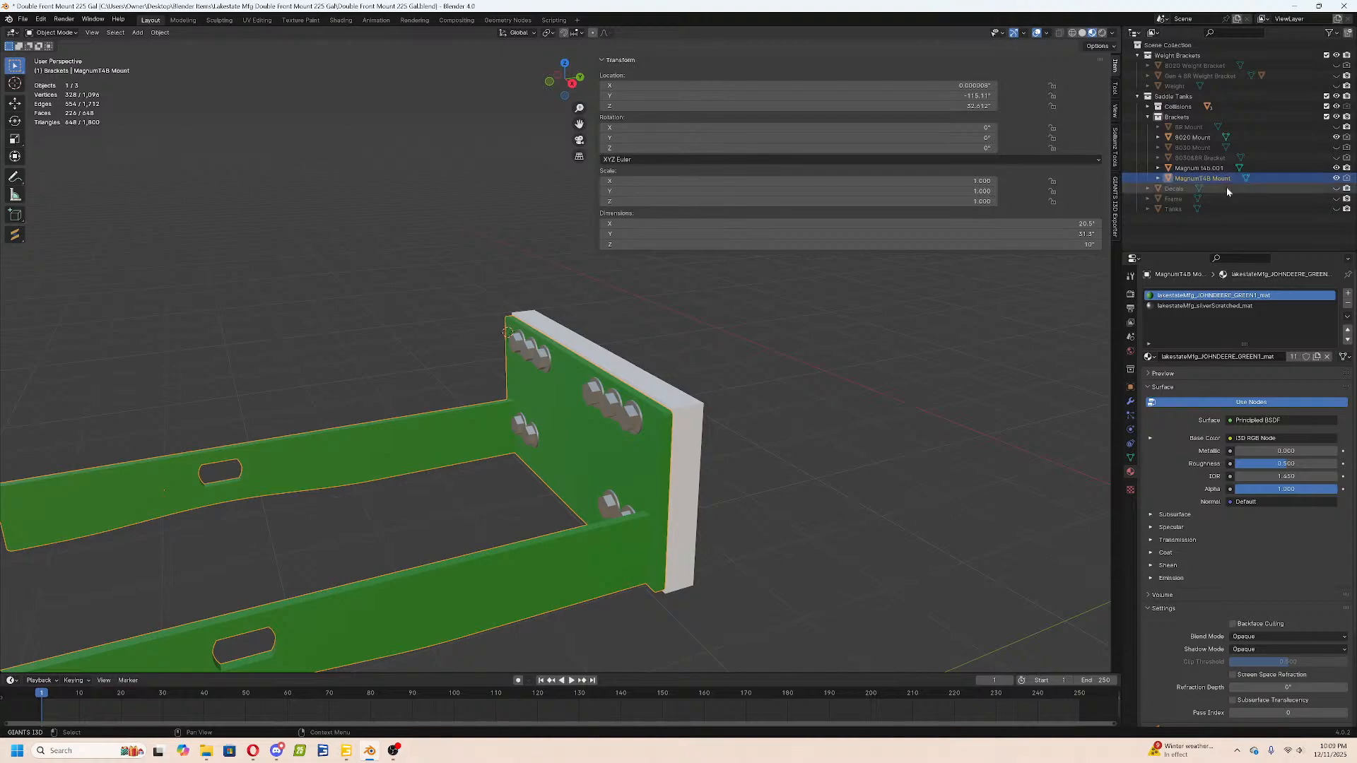
Start editing the MagnumT4B Mount mesh with edge selection active.
middle_click_drag(943, 380, 790, 384)
key("Tab")
middle_click_drag(448, 439, 655, 467)
left_click(97, 32)
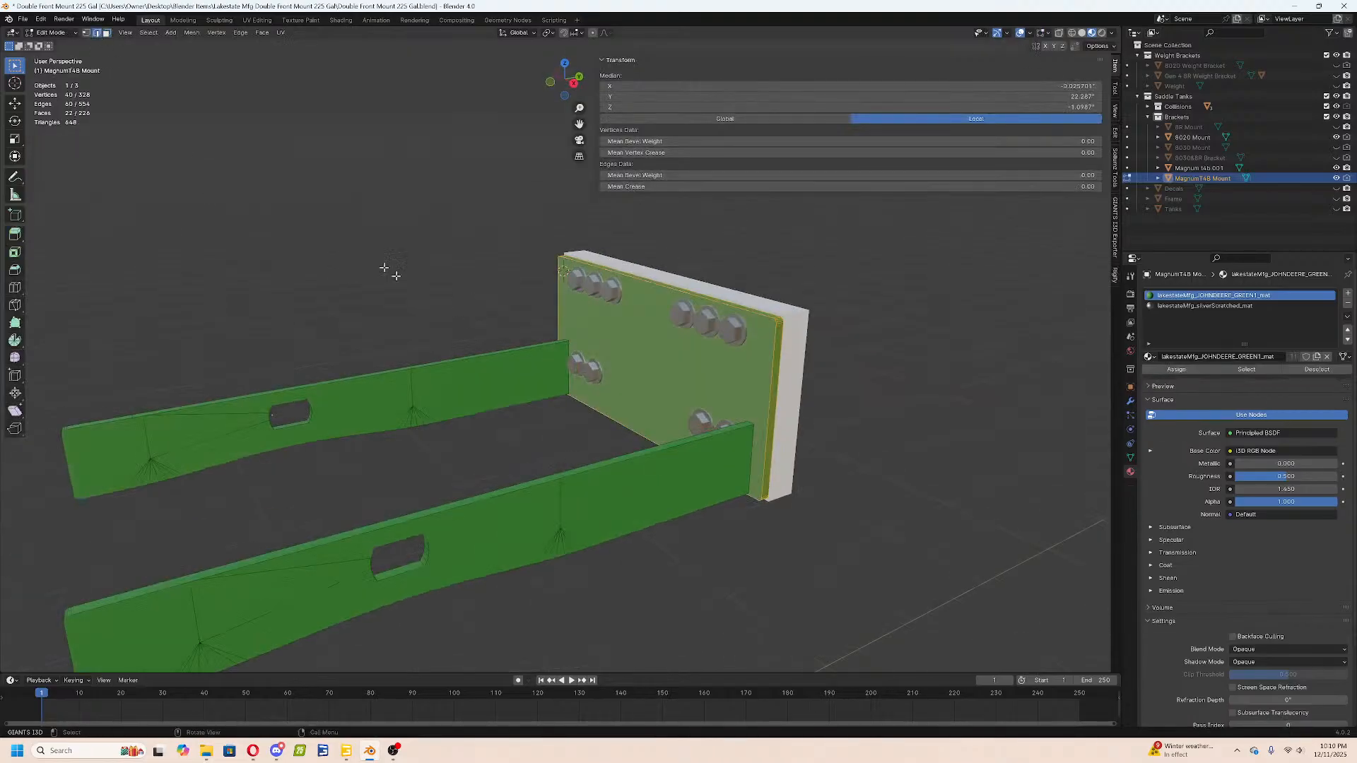
Try to add a centred loop cut across the near arm between its bend and the back plate.
scroll(986, 556, "up", 4)
key("alt+a")
middle_click_drag(917, 547, 707, 522)
key("ctrl+r")
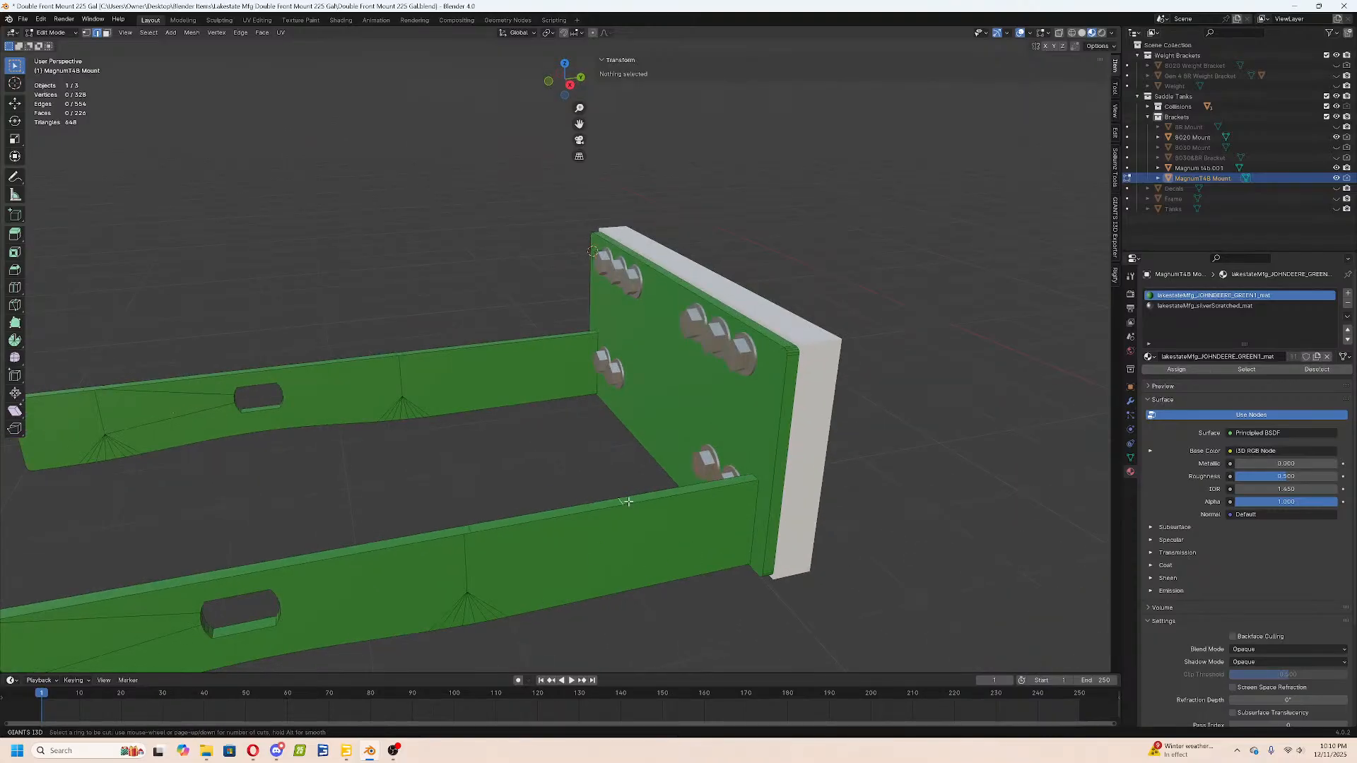
left_click(627, 502)
right_click(620, 487)
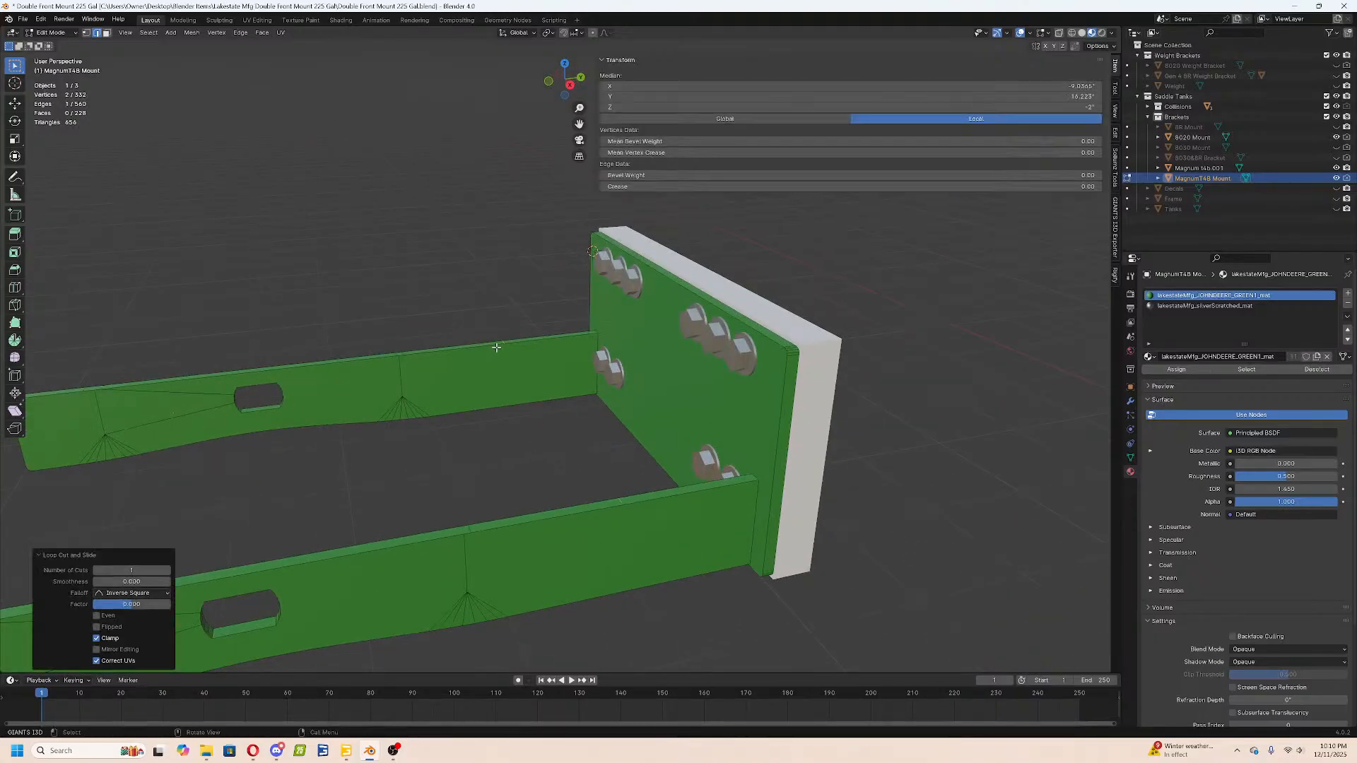
left_click(146, 69)
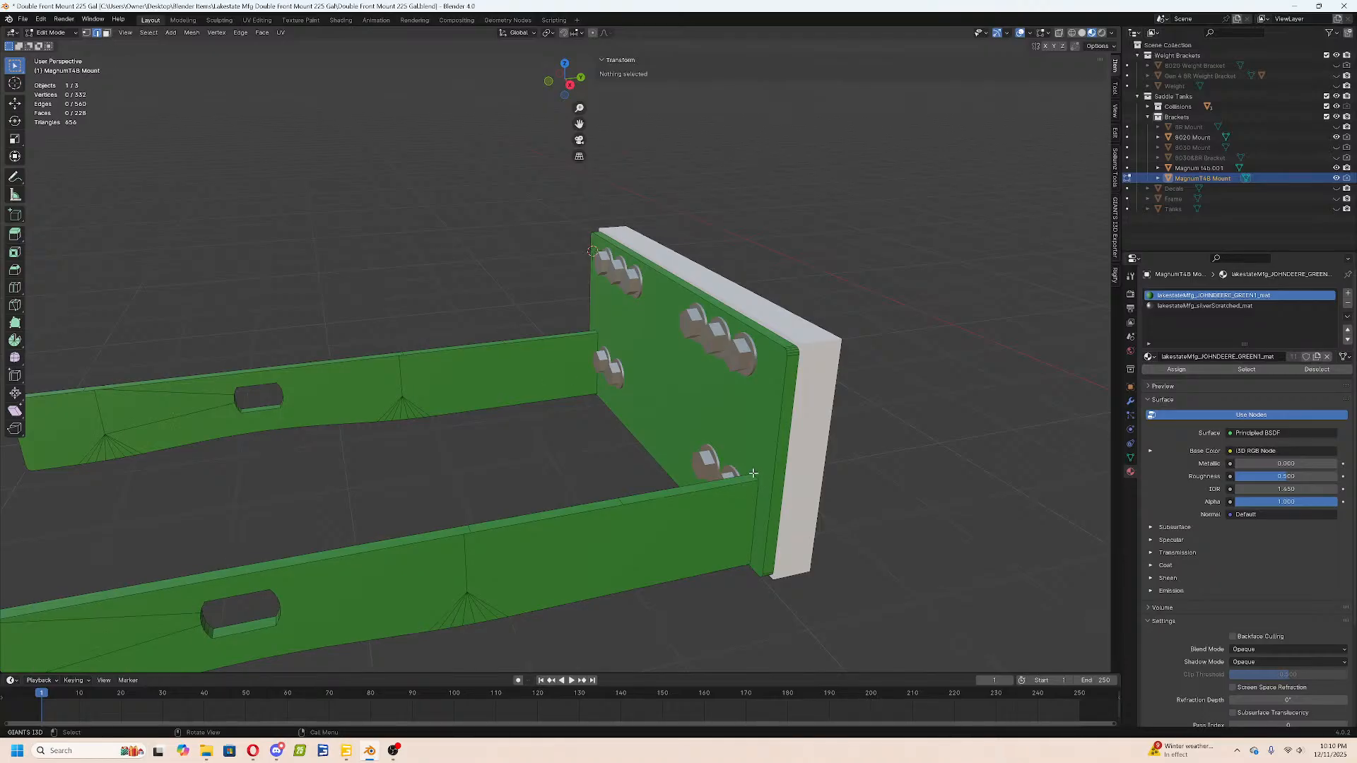
left_click(753, 473)
left_click(530, 429)
left_click(468, 528)
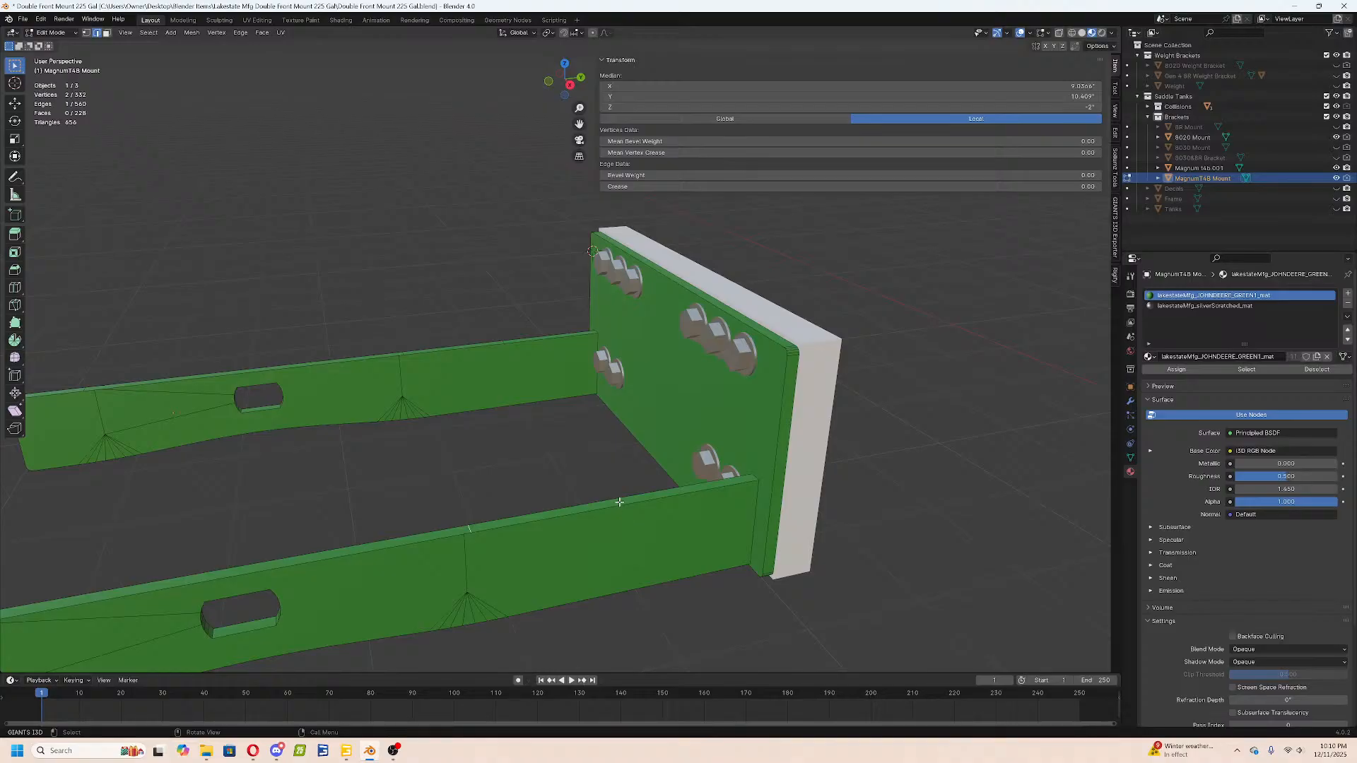
Undo the loop cut on the arm and the edge selections made after it.
key("ctrl+z")
key("ctrl+z")
key("ctrl+z")
key("ctrl+z")
key("ctrl+z")
key("ctrl+z")
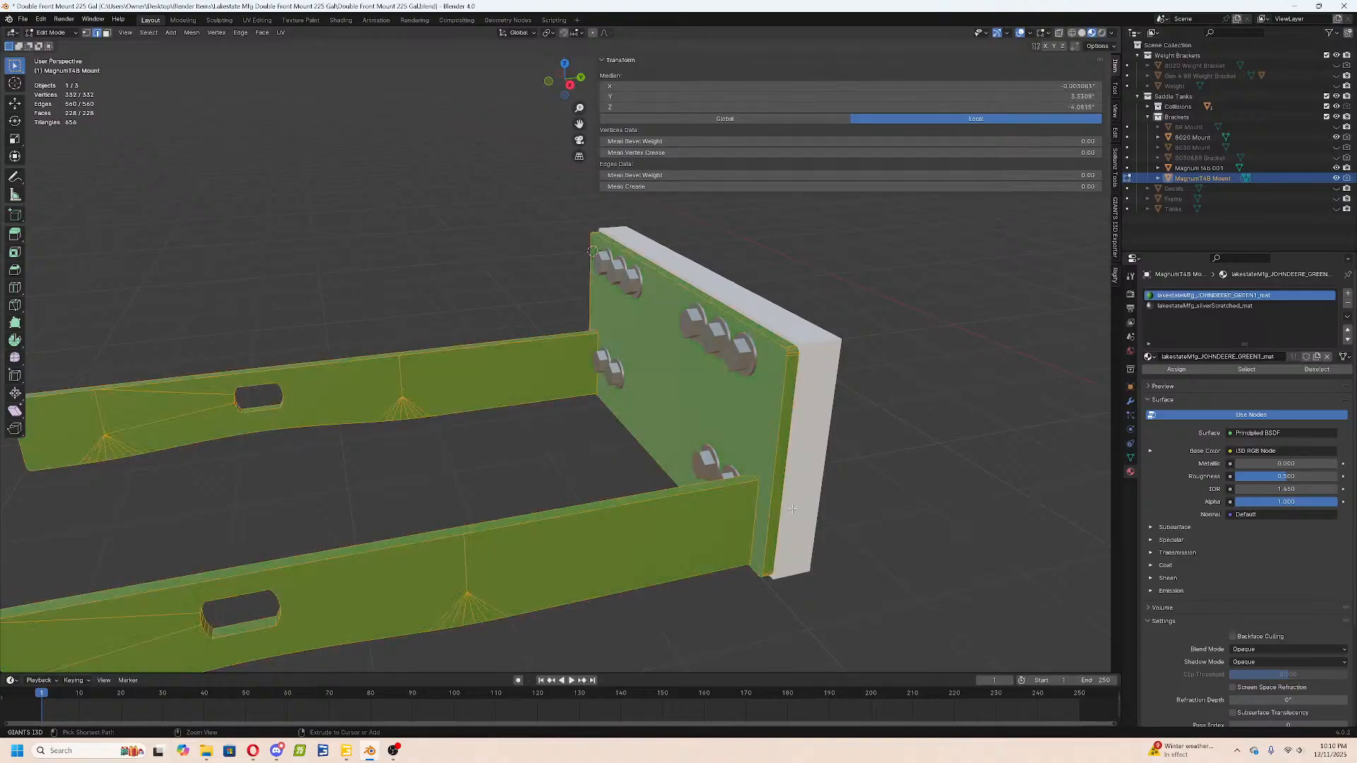
Raise the upper edges at the plate end of both arms about 5.42 inches along Z so the arms slope upward.
left_click(756, 477)
middle_click_drag(595, 328, 537, 310)
key("g")
key("z")
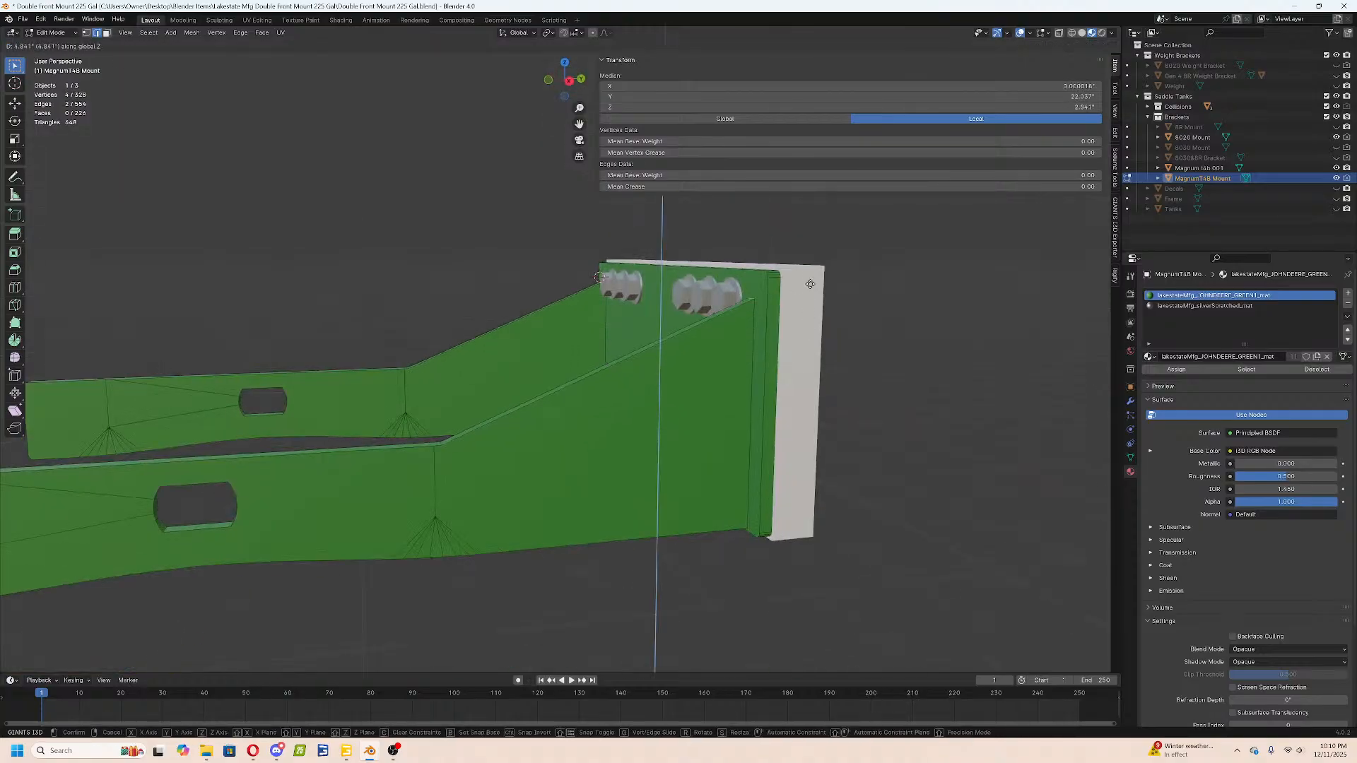
left_click(809, 277)
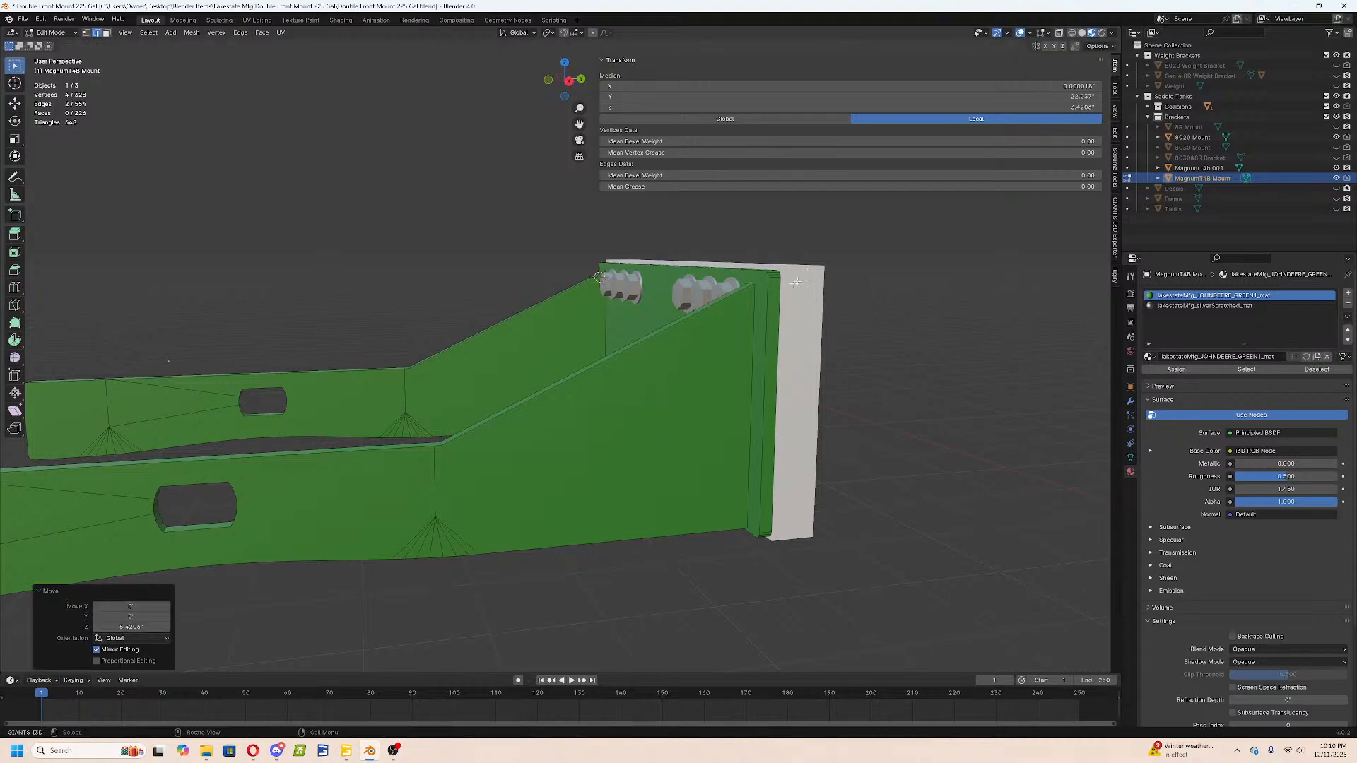
Try to bevel the upper bend edges of both arms across the sloped section with 10 segments.
middle_click_drag(499, 527, 515, 542)
scroll(515, 542, "up", 1)
key("alt+a")
left_click(500, 531)
middle_click_drag(380, 382, 335, 410)
key("ctrl+b")
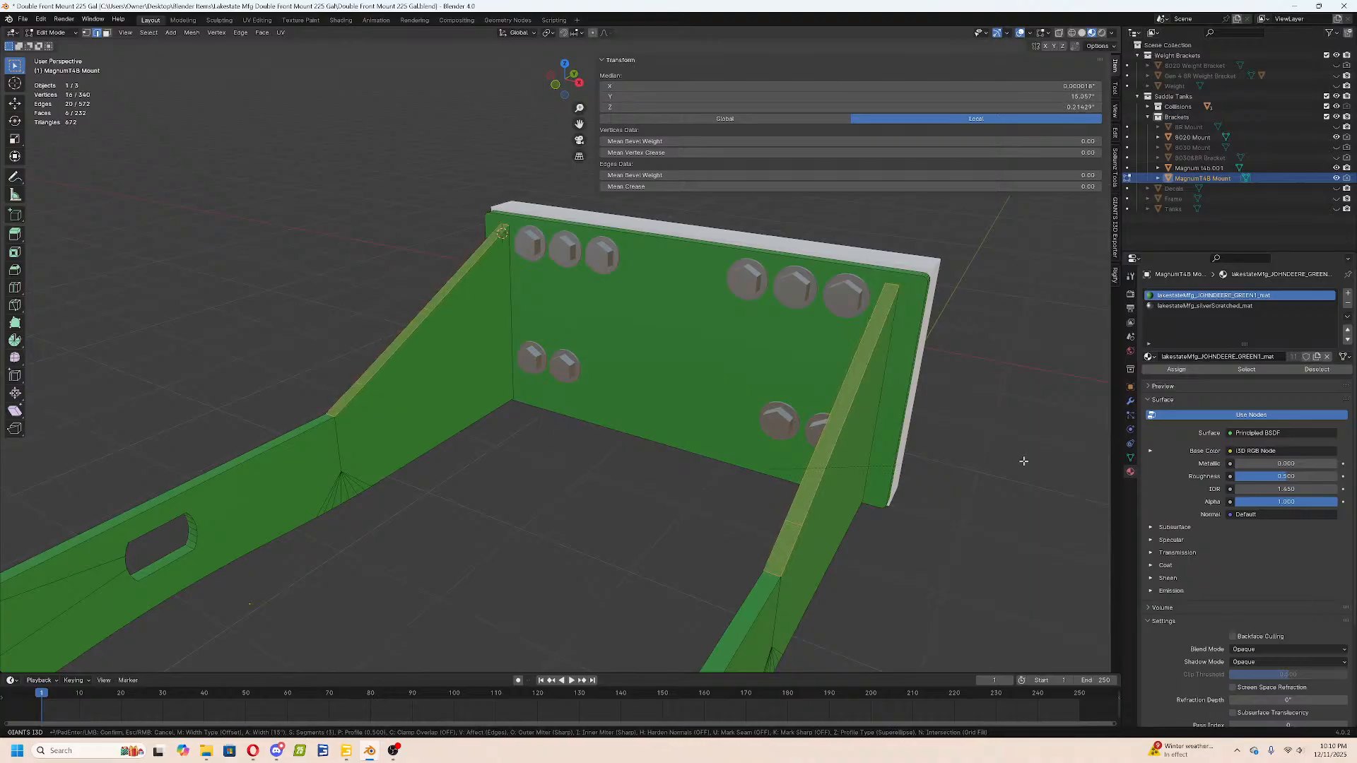
scroll(1023, 460, "up", 4)
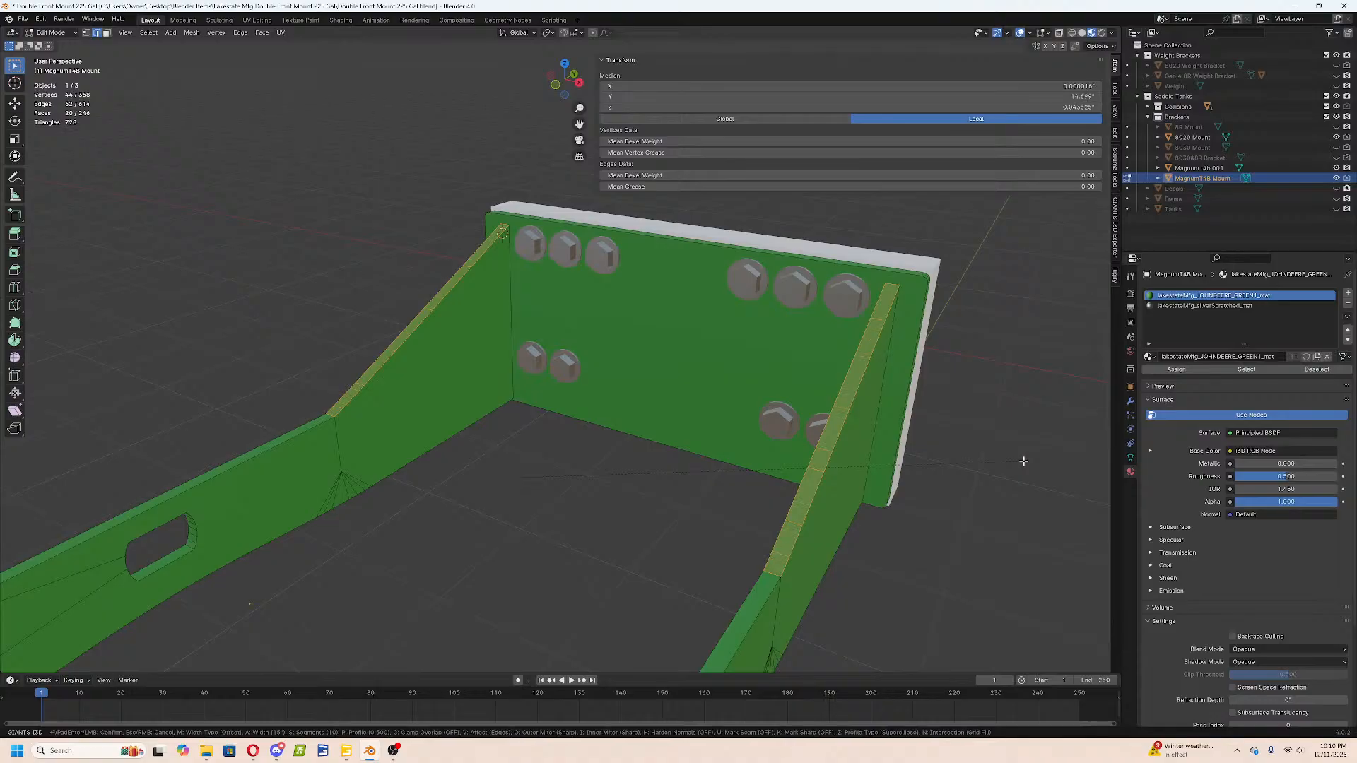
left_click(1023, 460)
Try the bend bevel with 8 segments and a shape of about 0.761, and undo the bevel.
left_click(155, 517)
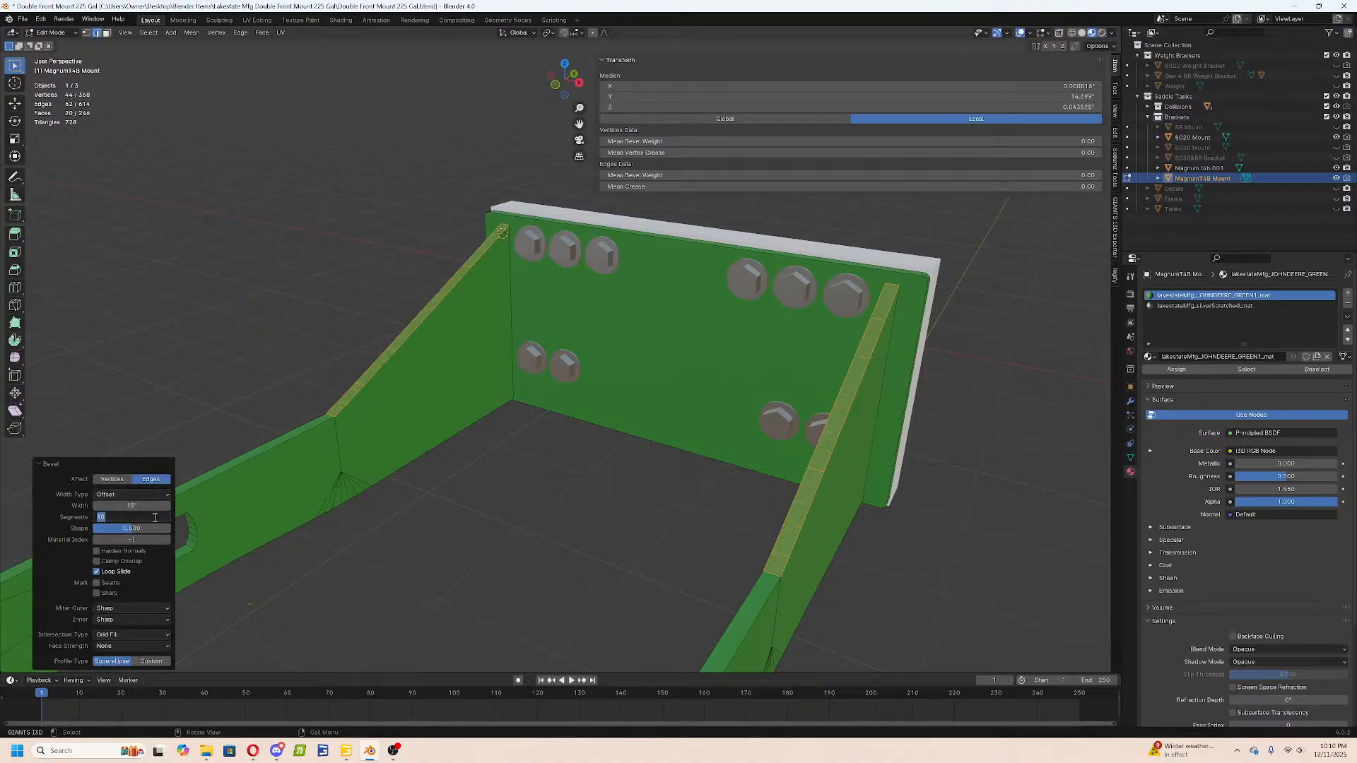
type("8")
key("Return")
middle_click_drag(448, 540, 395, 512)
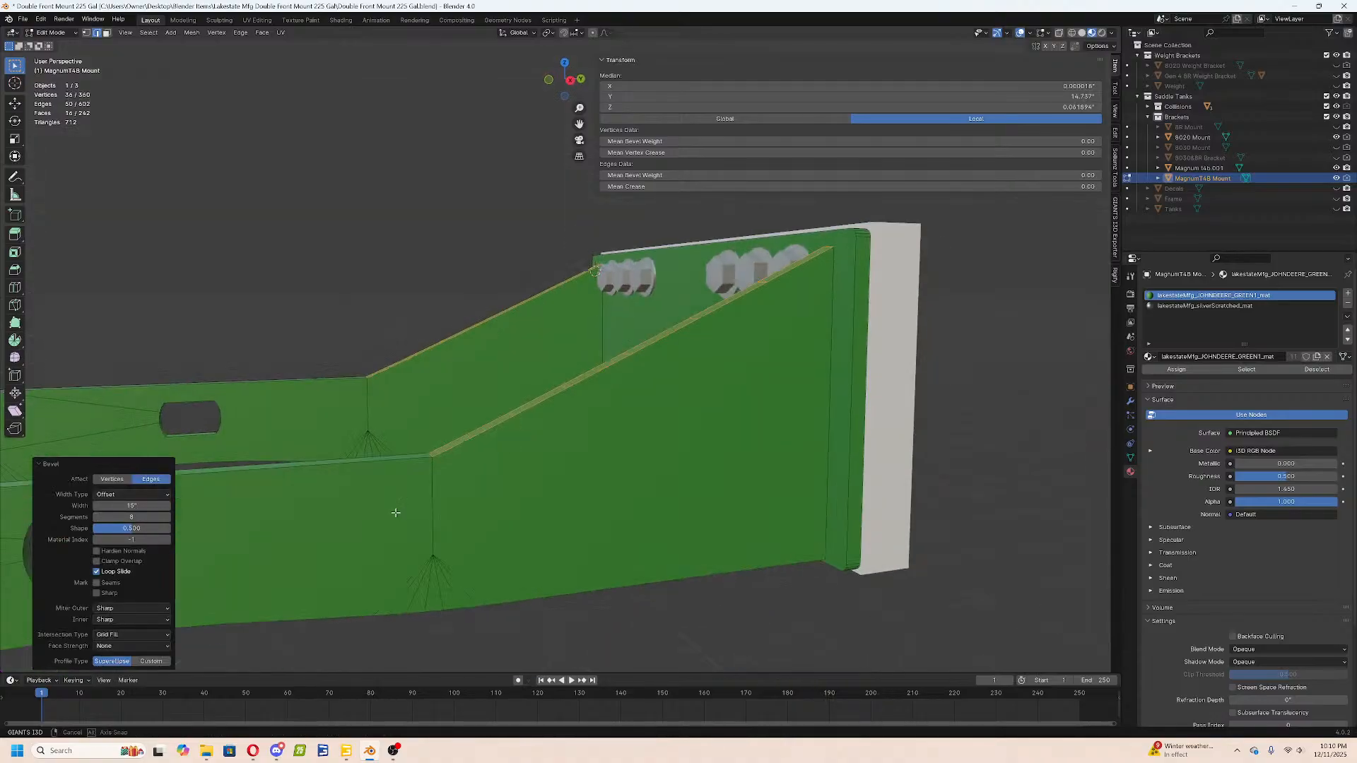
left_click_drag(130, 530, 171, 529)
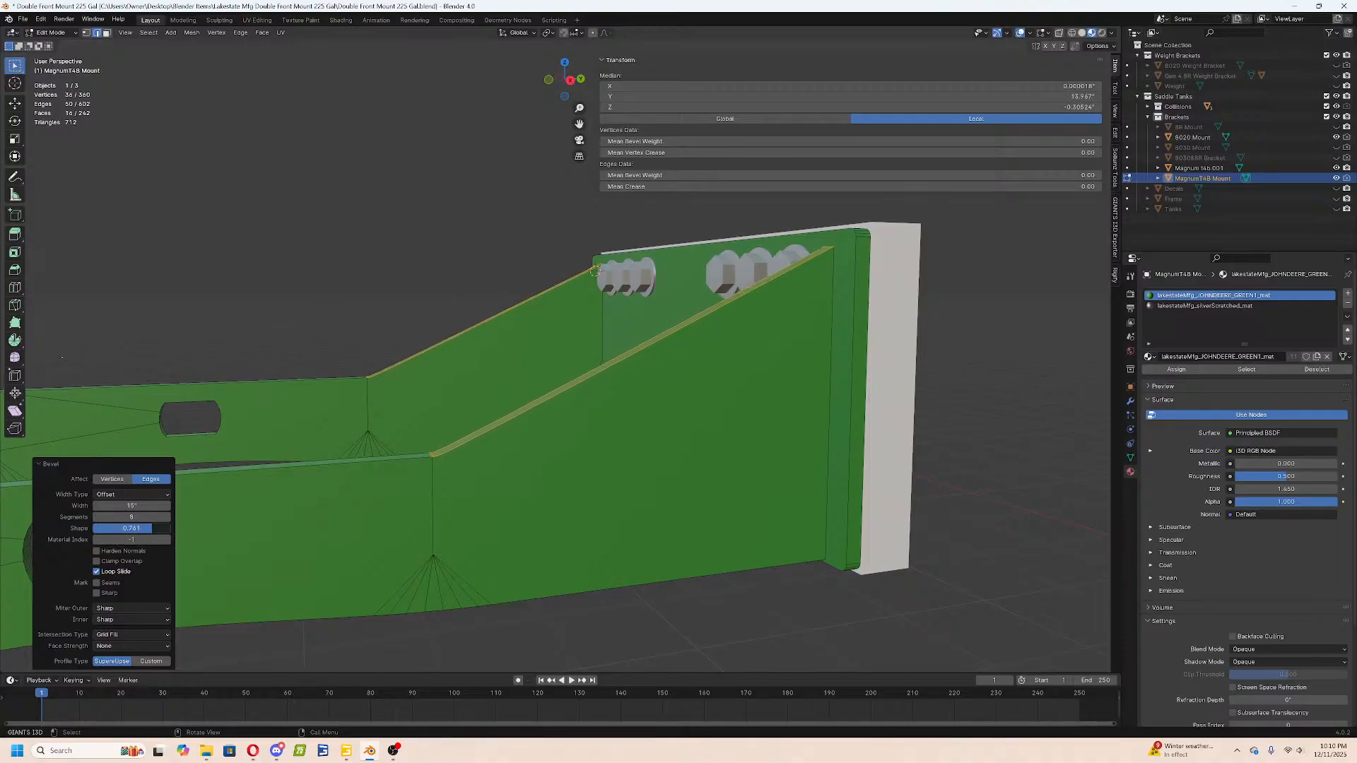
key("ctrl+z")
Place the 3D cursor on the near arm's upper bend edge.
middle_click_drag(736, 460, 613, 520)
key("a")
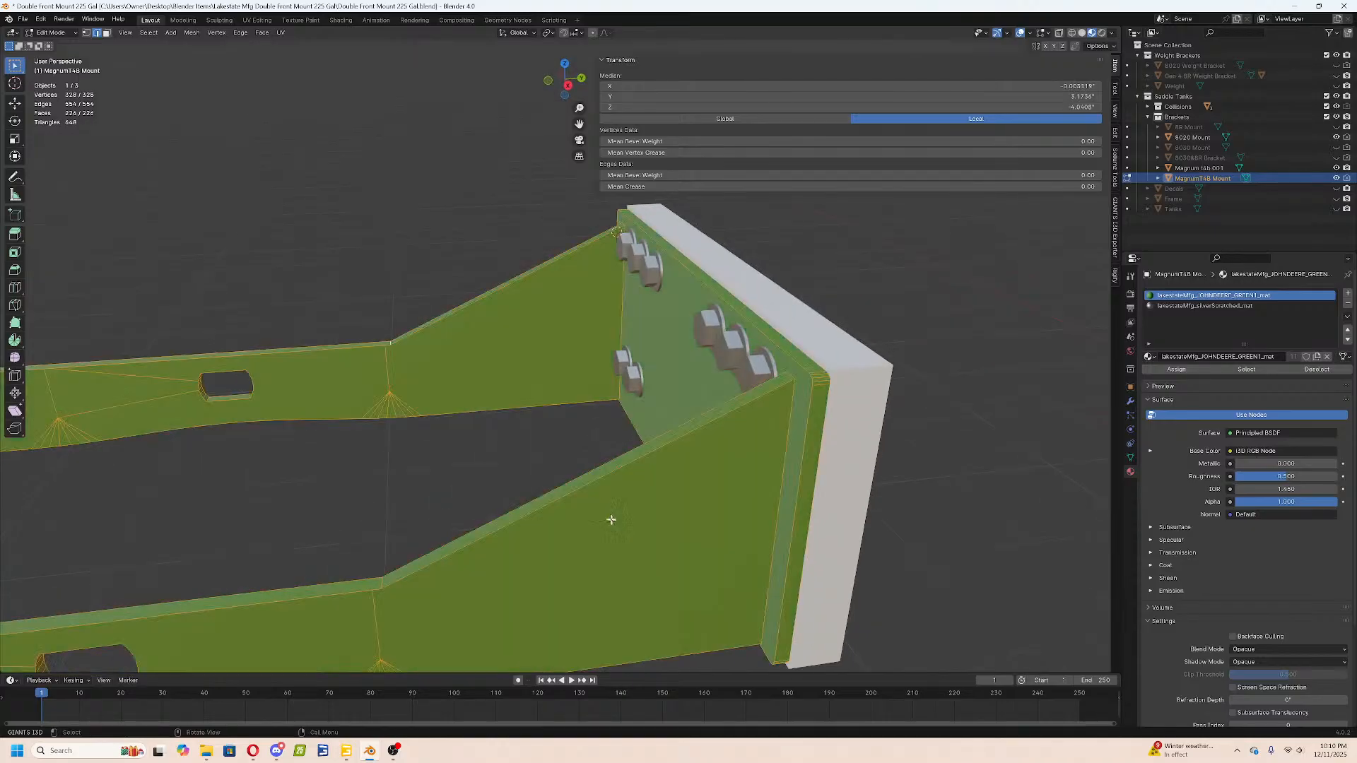
key("alt+a")
middle_click_drag(458, 563, 429, 559)
left_click(409, 535)
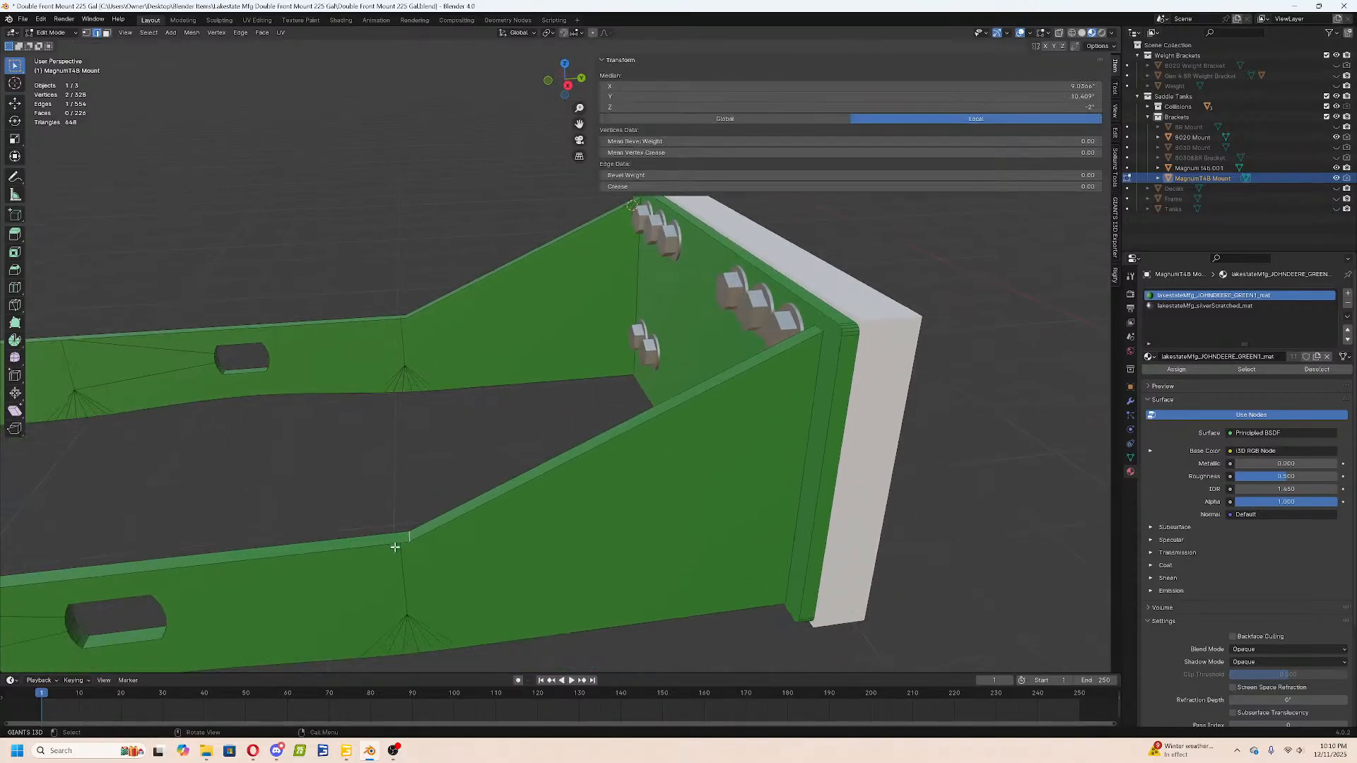
left_click(401, 538, "shift")
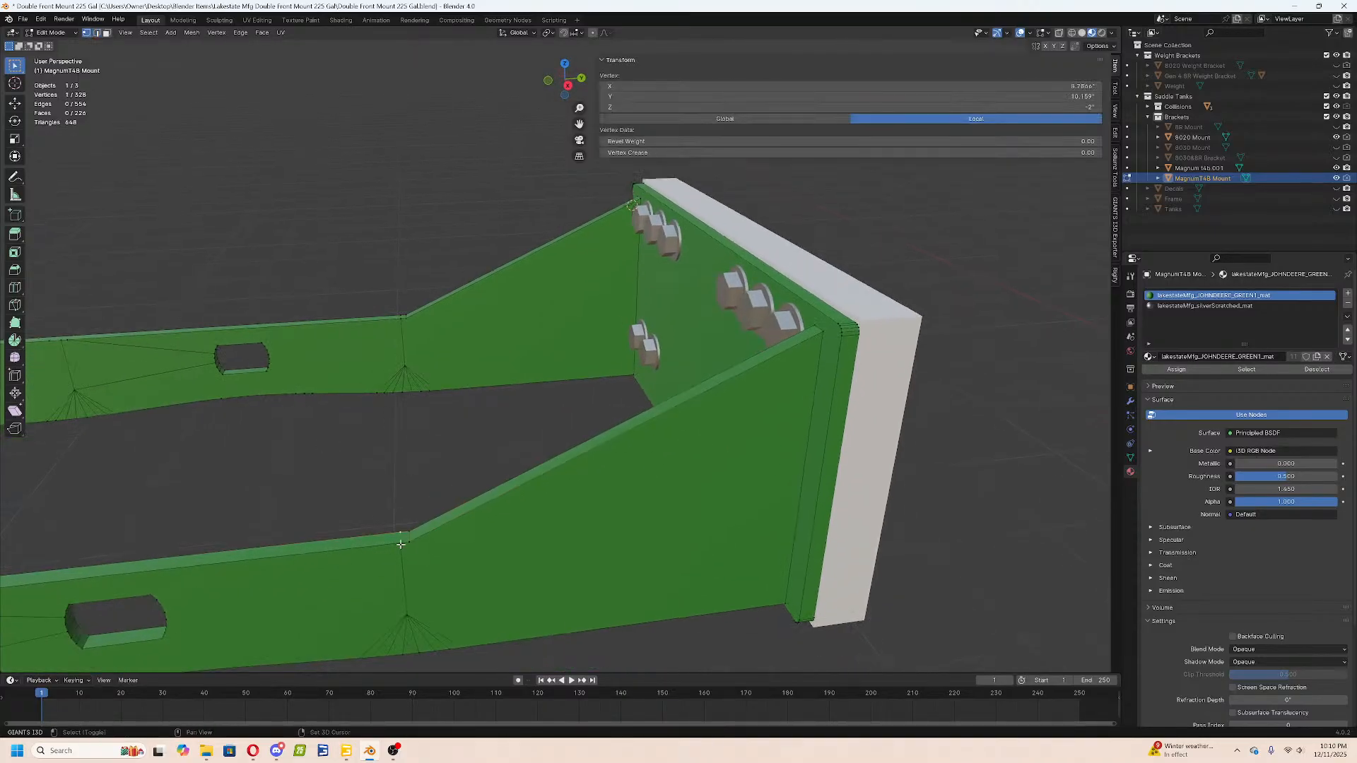
key("shift+s")
left_click(384, 454)
Snap the stray neighbouring edge at the near arm's bend onto the 3D cursor.
left_click(401, 544)
middle_click_drag(469, 539, 523, 542)
key("ctrl+z")
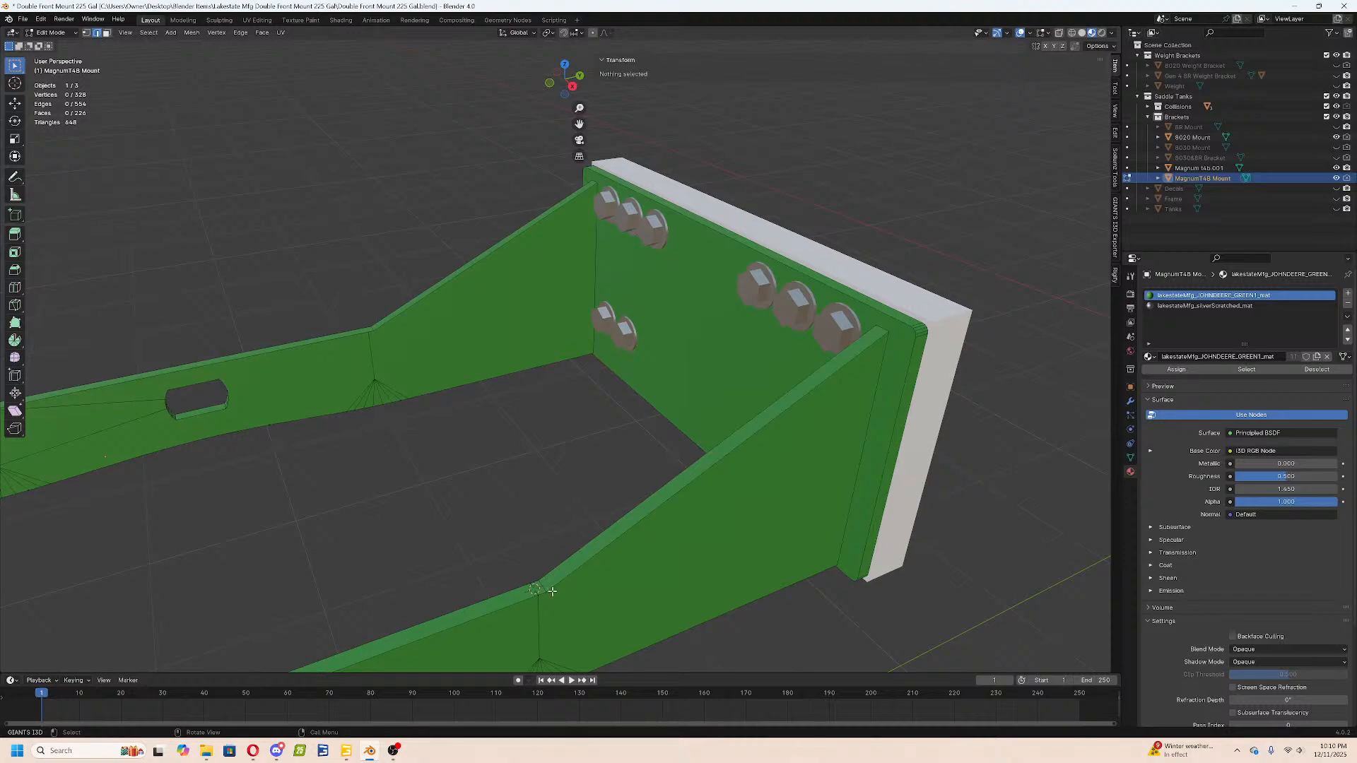
left_click(550, 591, "shift")
key("shift+s")
left_click(480, 550)
middle_click_drag(480, 550, 574, 495)
On the opposite arm, place the 3D cursor on the bend edge and snap the stray neighbouring edge onto it.
left_click(87, 33)
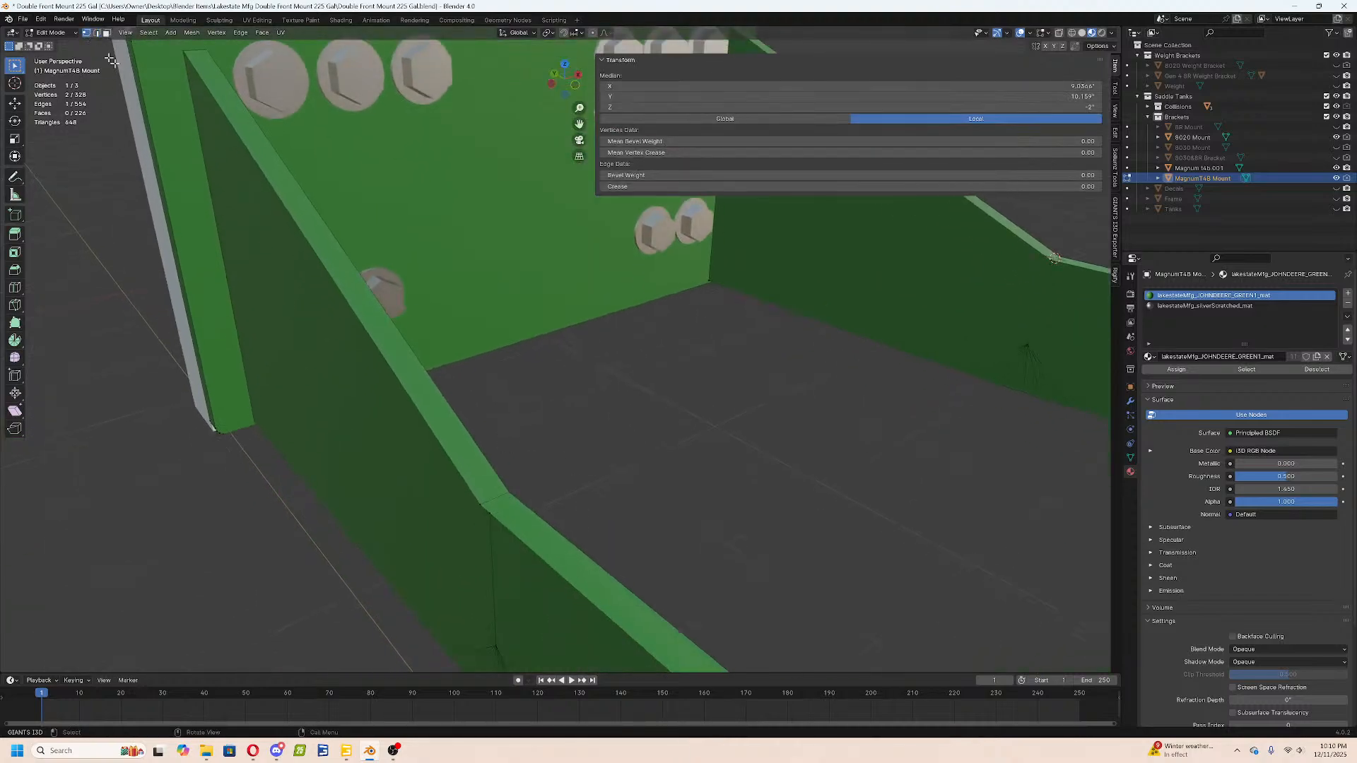
left_click(520, 504)
left_click(491, 513, "shift")
key("shift+s")
left_click(496, 589)
left_click(97, 33)
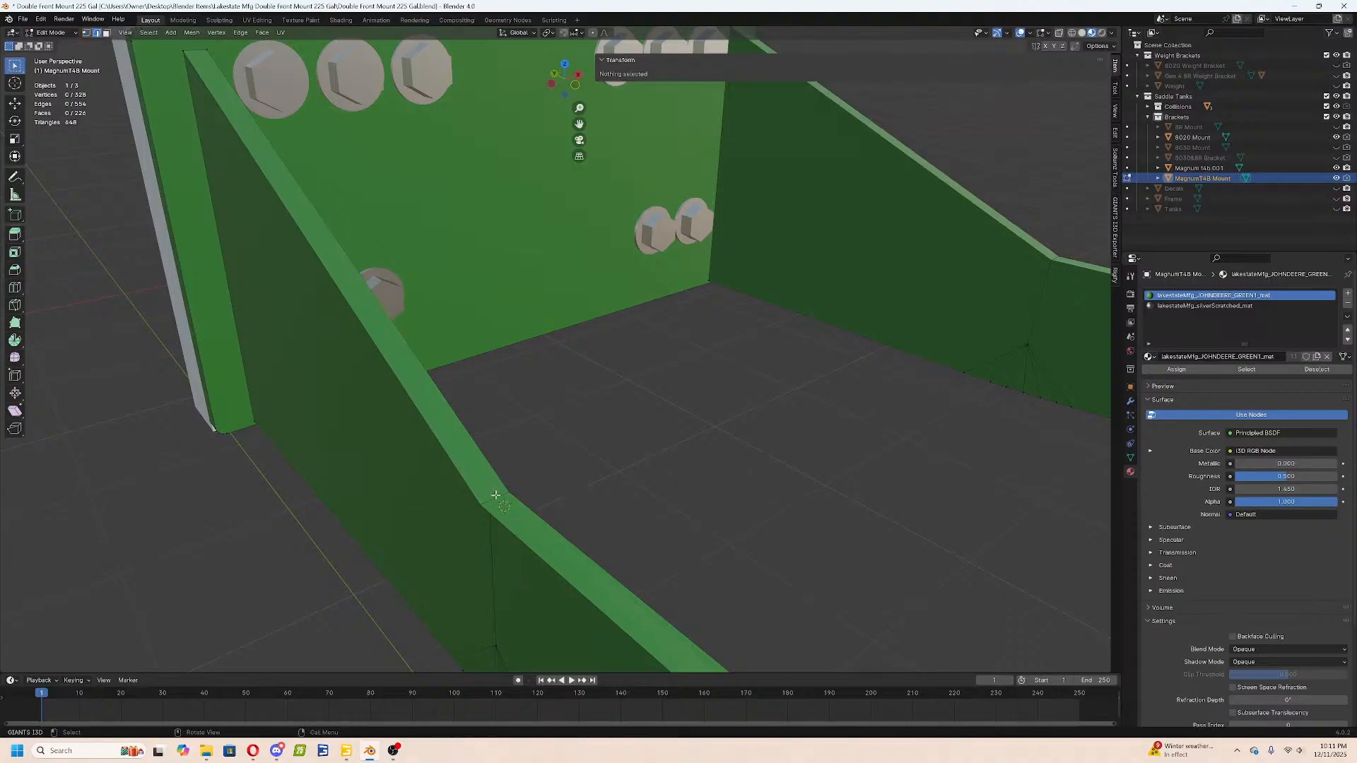
left_click(496, 494)
key("shift+s")
left_click(424, 463)
Merge the whole mesh's overlapping vertices by distance and clear the selection.
key("a")
key("m")
left_click(746, 432)
key("alt+a")
Add a centred loop cut across the sloped upper face of each arm.
scroll(580, 396, "down", 6)
middle_click_drag(580, 395, 529, 371)
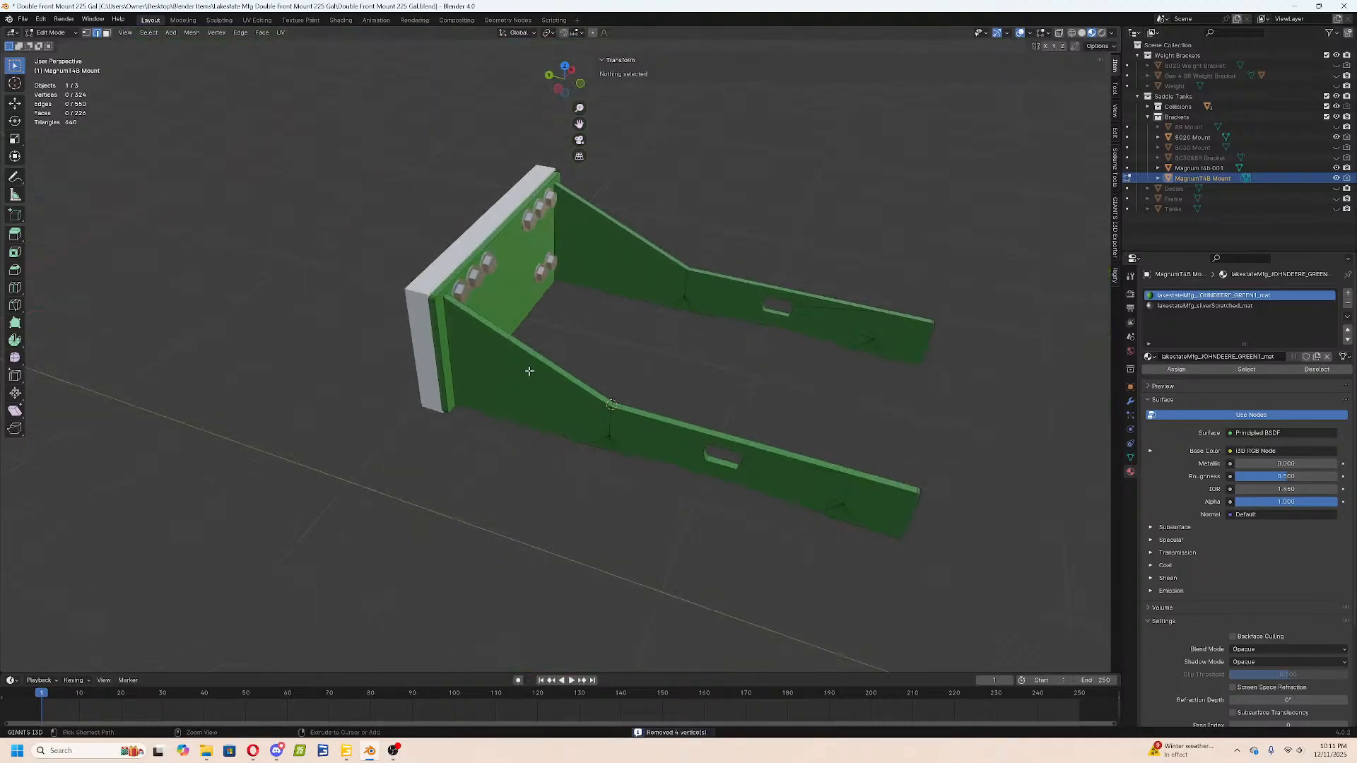
key("ctrl+r")
left_click(531, 360)
right_click(530, 360)
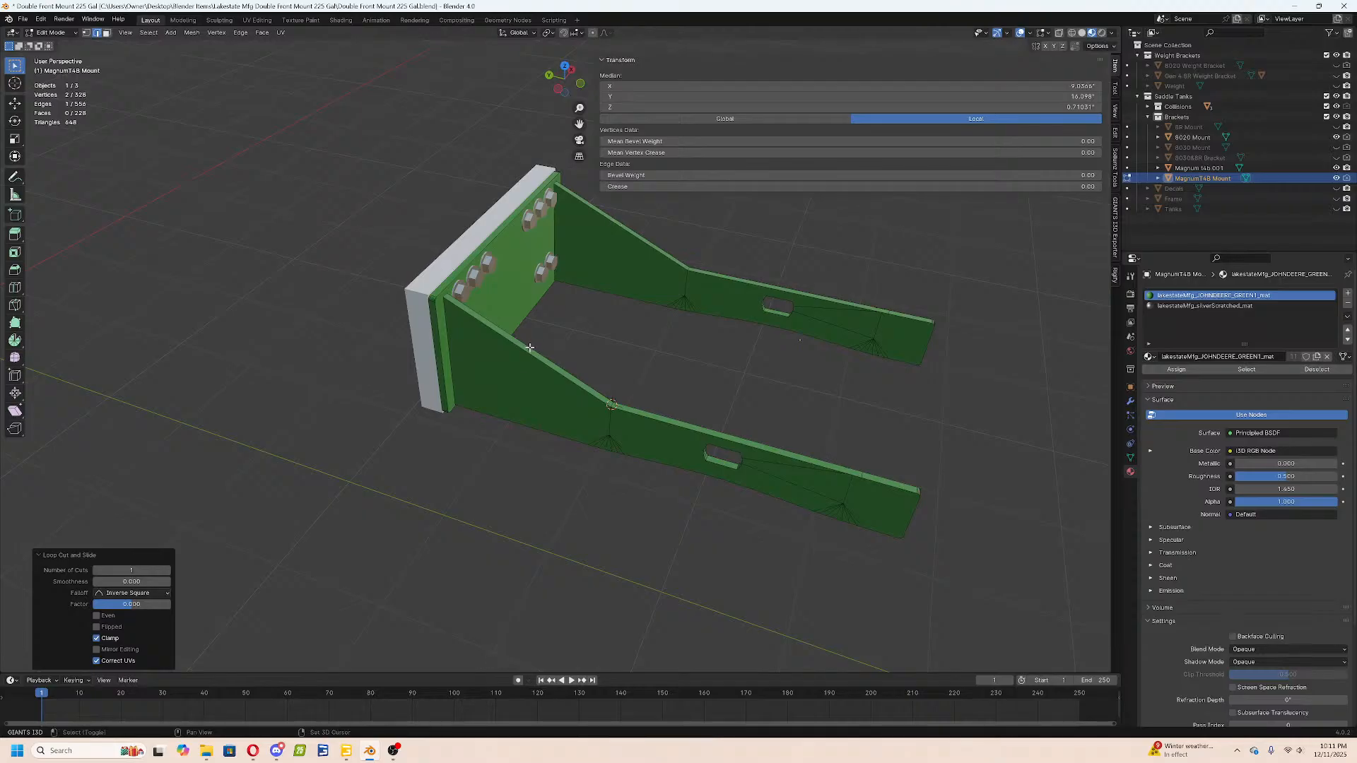
Move both new slope edges down 1 inch in Z and 1 inch along Y toward the back plate.
left_click(536, 351, "shift")
key("KP_3")
scroll(717, 360, "up", 2)
key("g")
key("z")
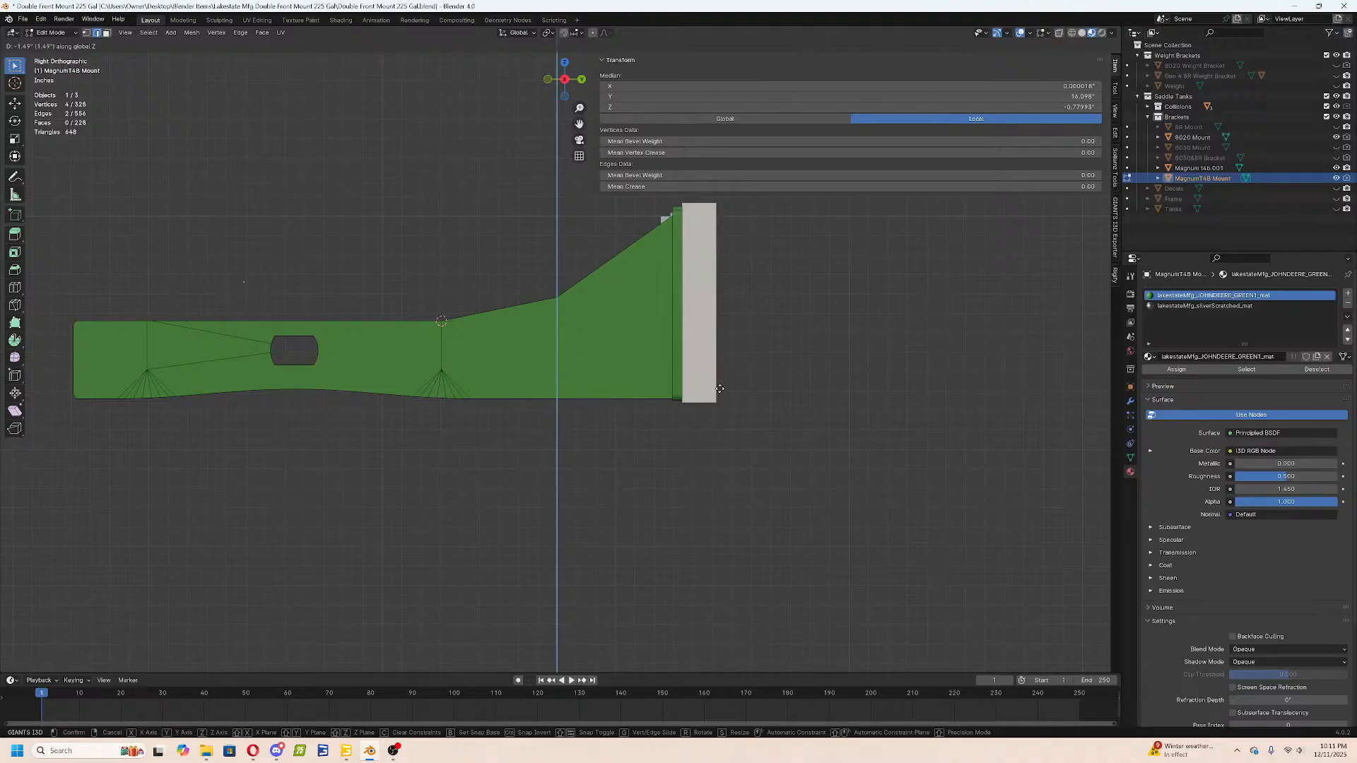
type("-.5")
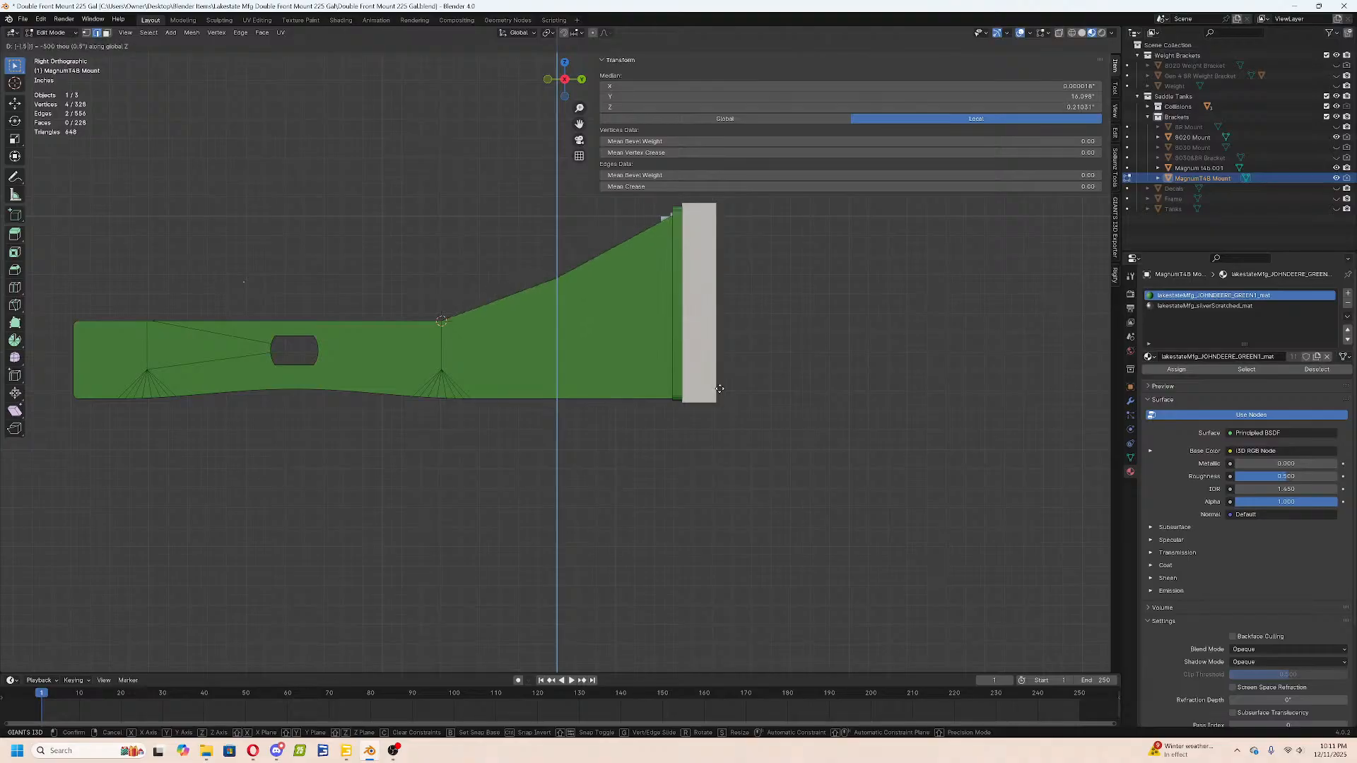
key("BackSpace")
key("BackSpace")
type("2")
key("BackSpace")
type("1")
key("Return")
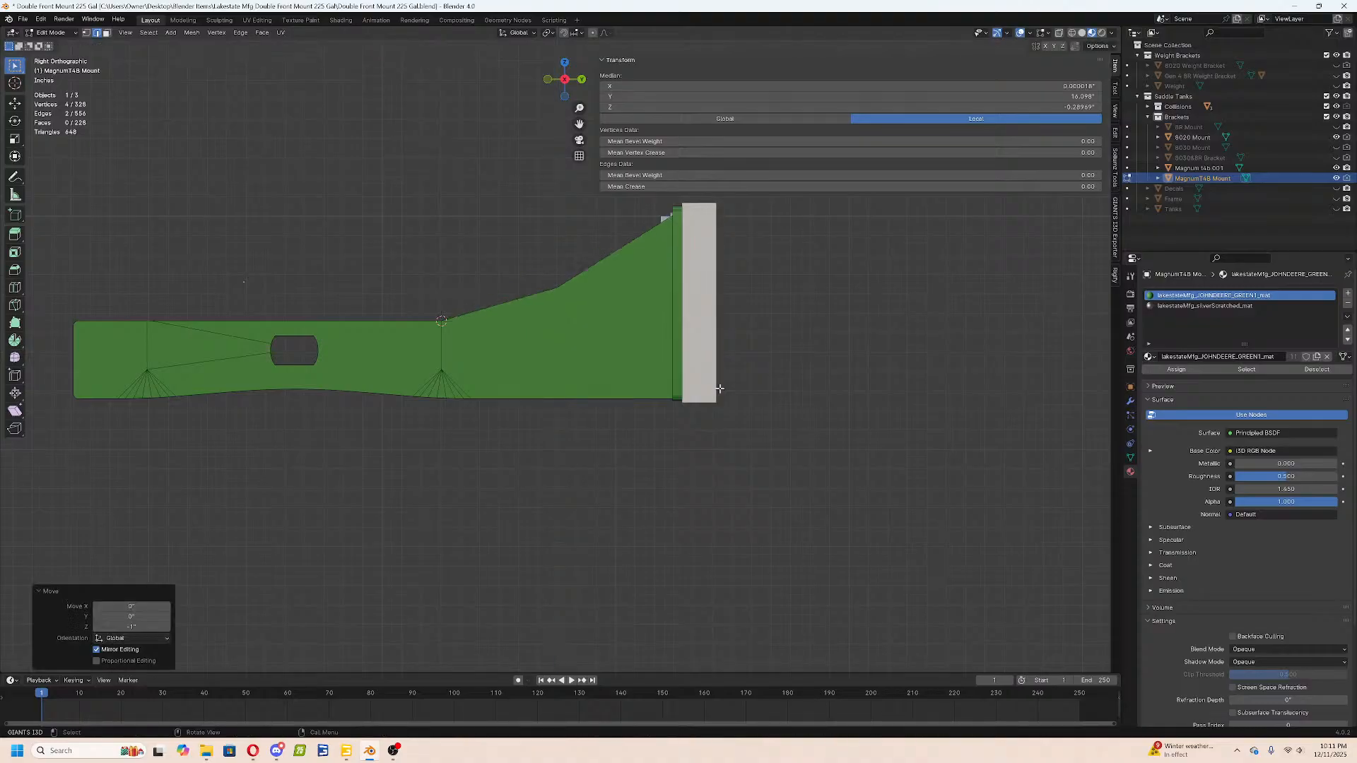
type("gy1")
key("Return")
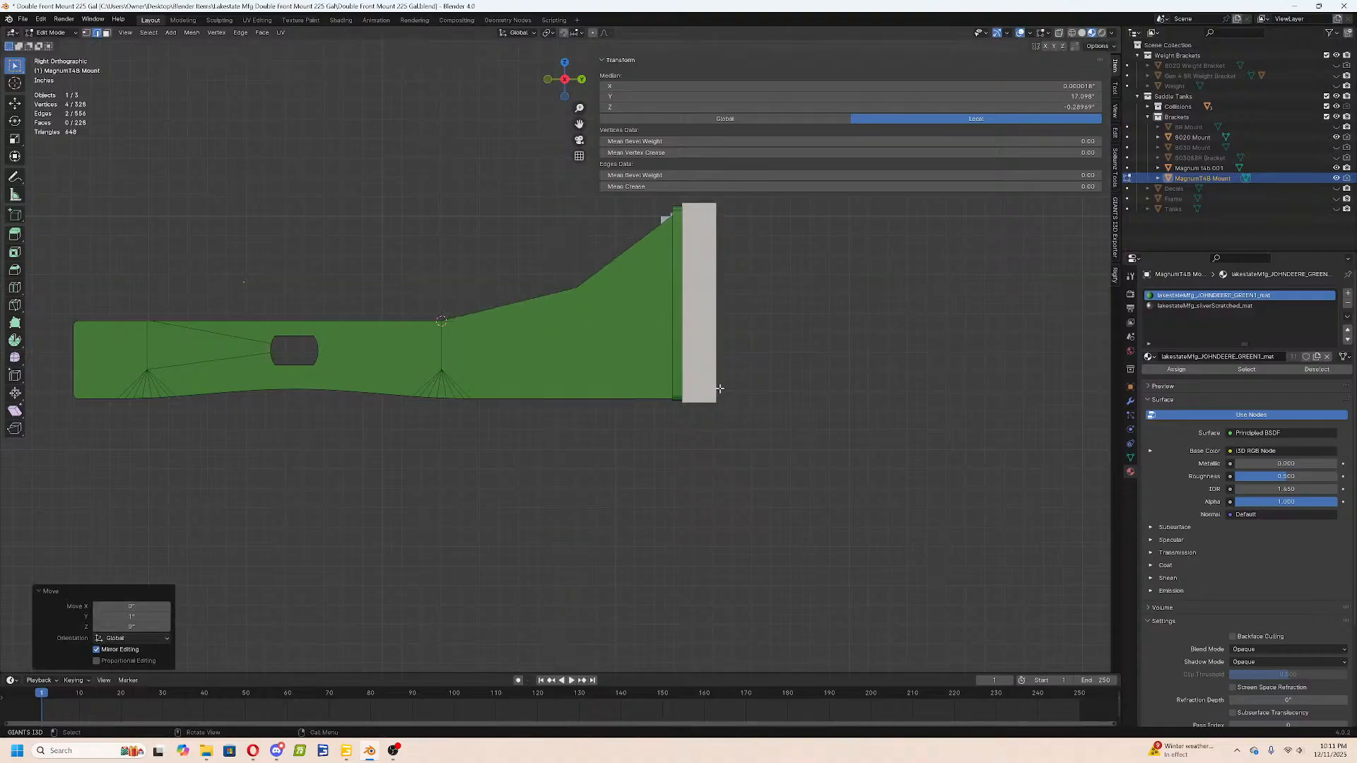
Try to bevel the mid-slope edges of both arms with 8 segments and a 0.5 shape, and undo the bevel.
middle_click_drag(720, 388, 754, 439)
key("ctrl+b")
left_click(12, 560)
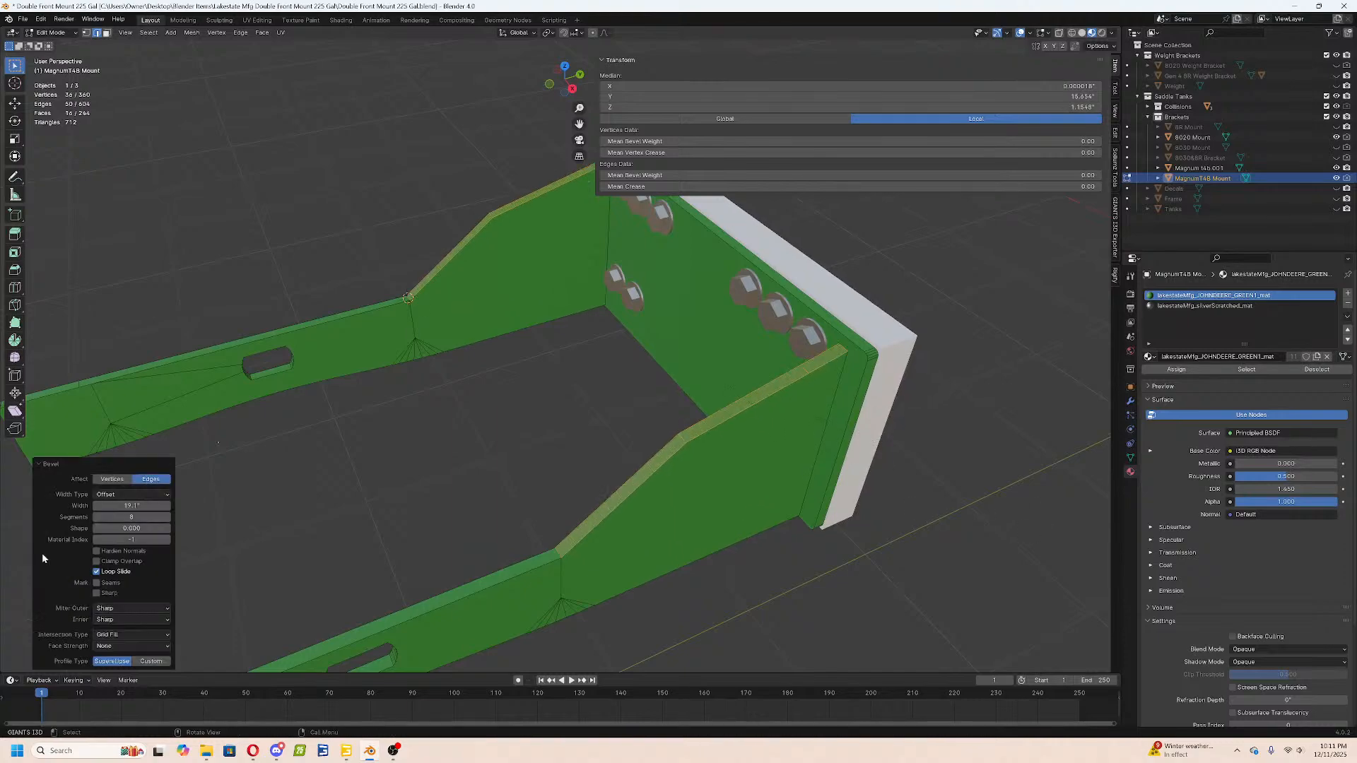
left_click(138, 526)
type(".5")
key("Return")
middle_click_drag(300, 509, 578, 534)
key("ctrl+z")
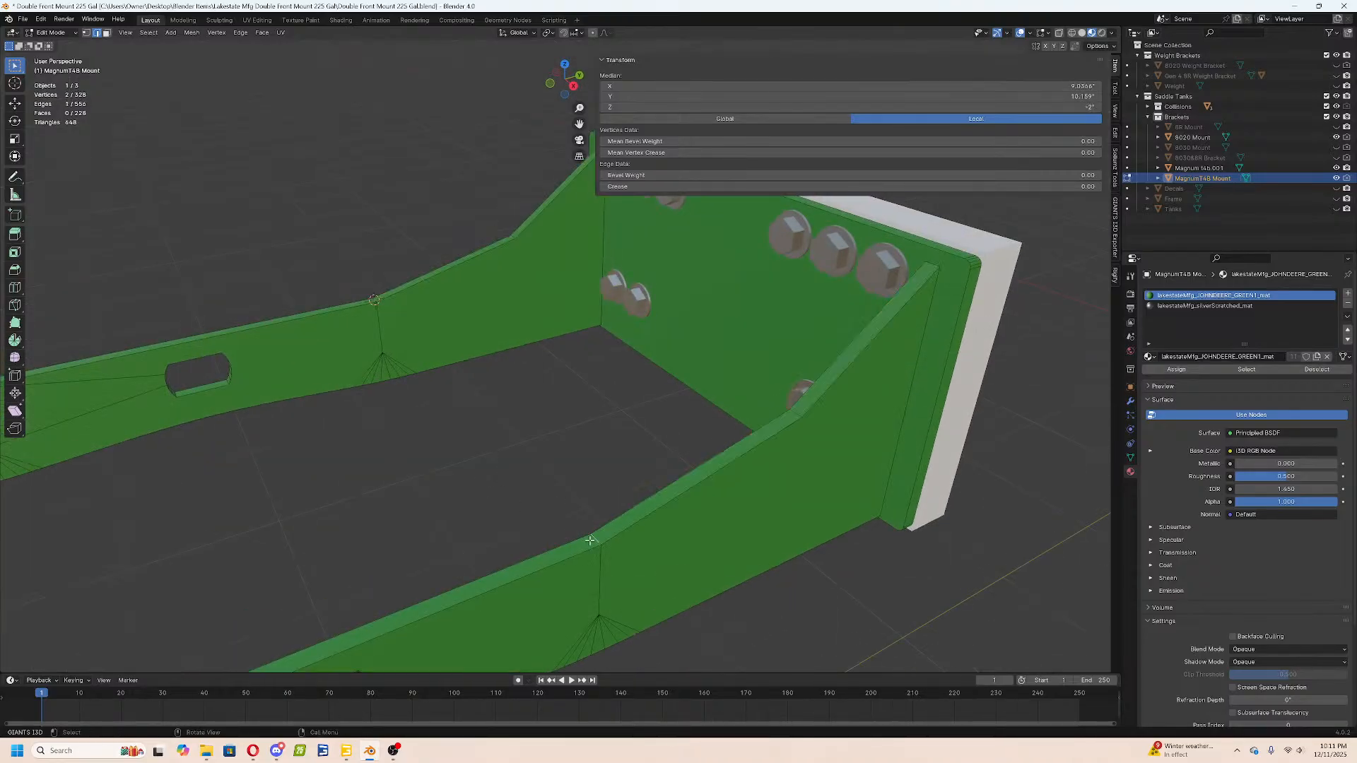
Bevel the upper bend edges of both arms by 0.25 inch with 5 segments and clear the selection.
key("ctrl+b")
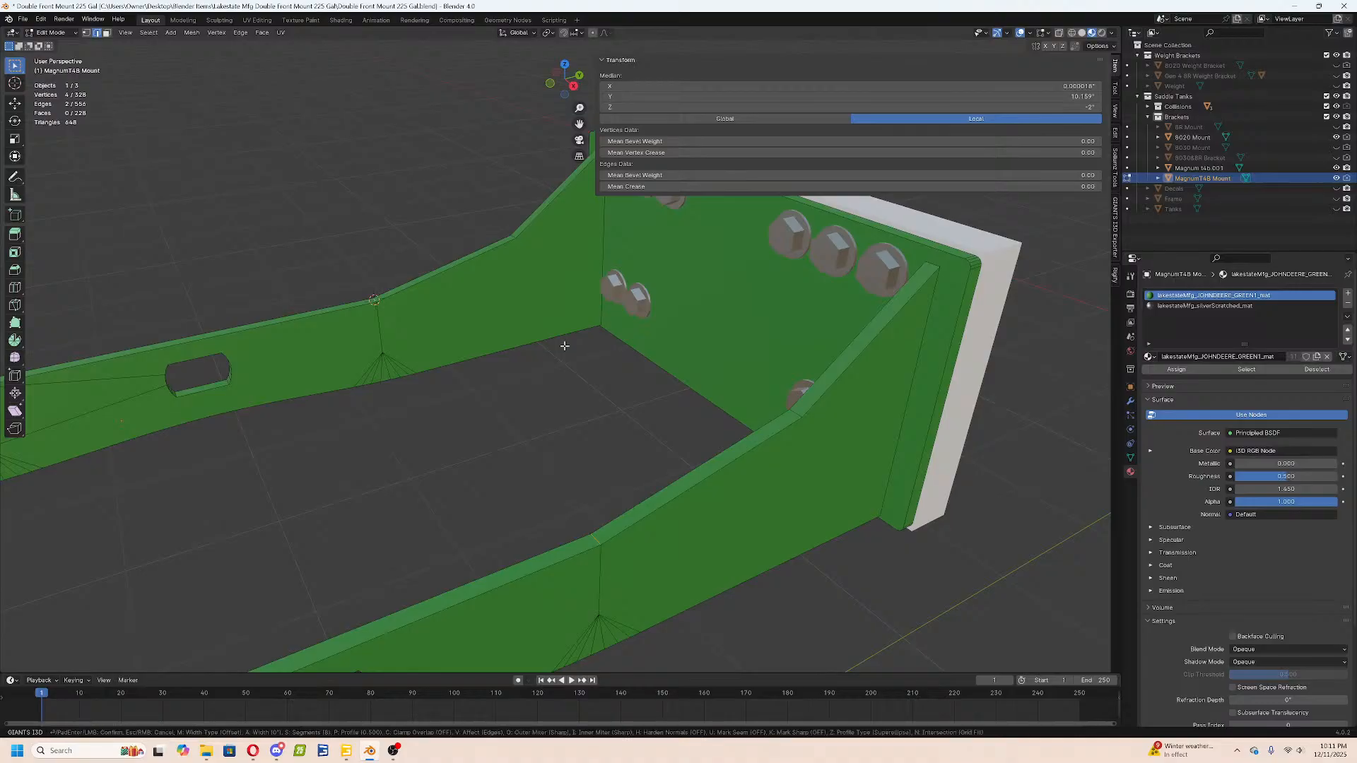
type(".25")
key("Return")
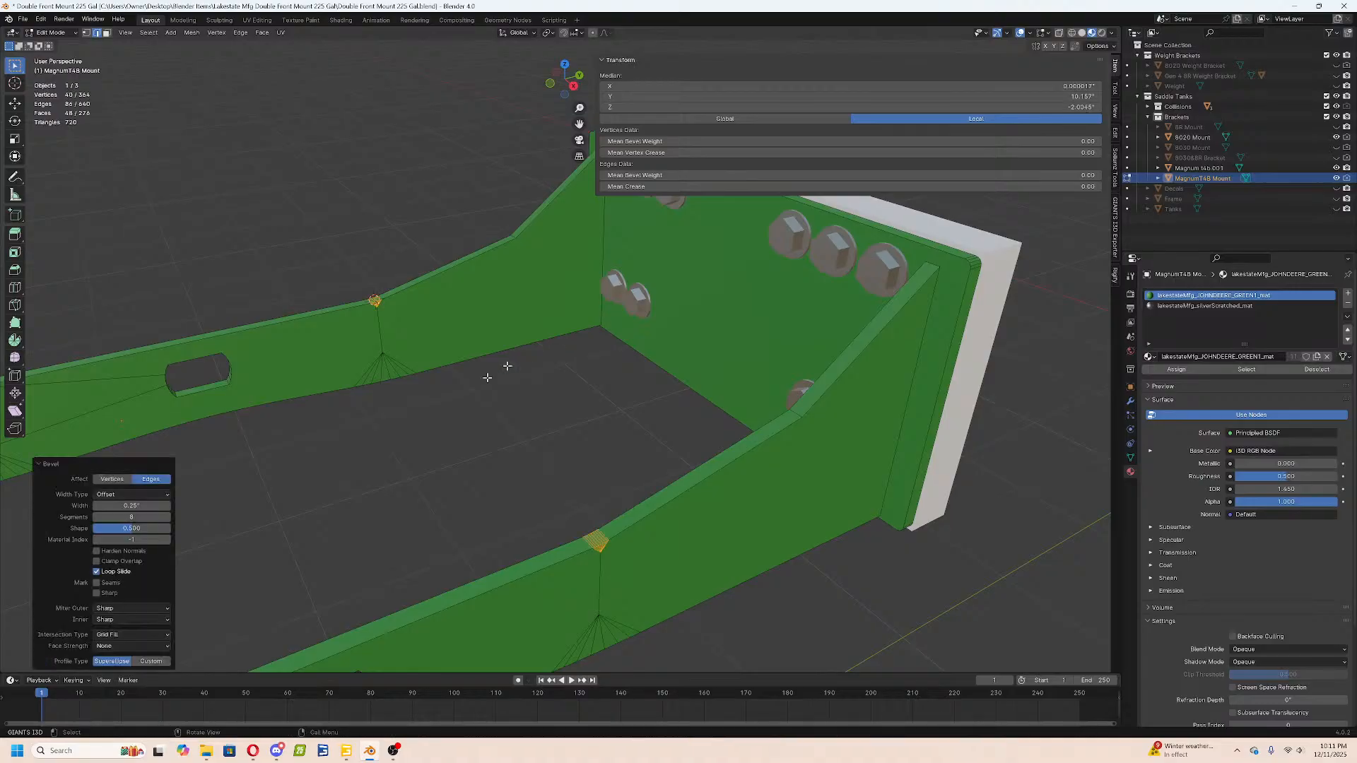
left_click(127, 516)
type("5")
key("Return")
key("a")
key("a")
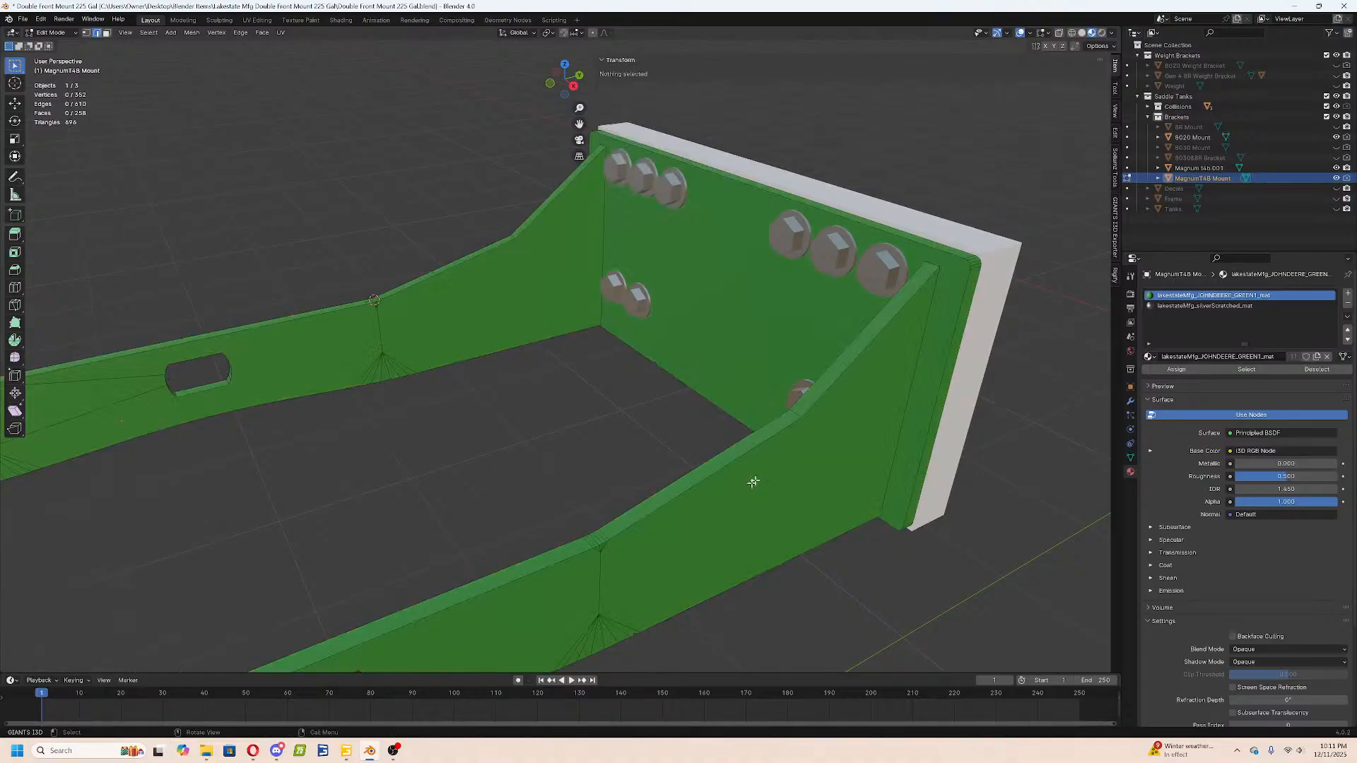
Bevel the mid-slope edges of both arms with 8 segments to form a sweeping curve up to the plate.
left_click(793, 412)
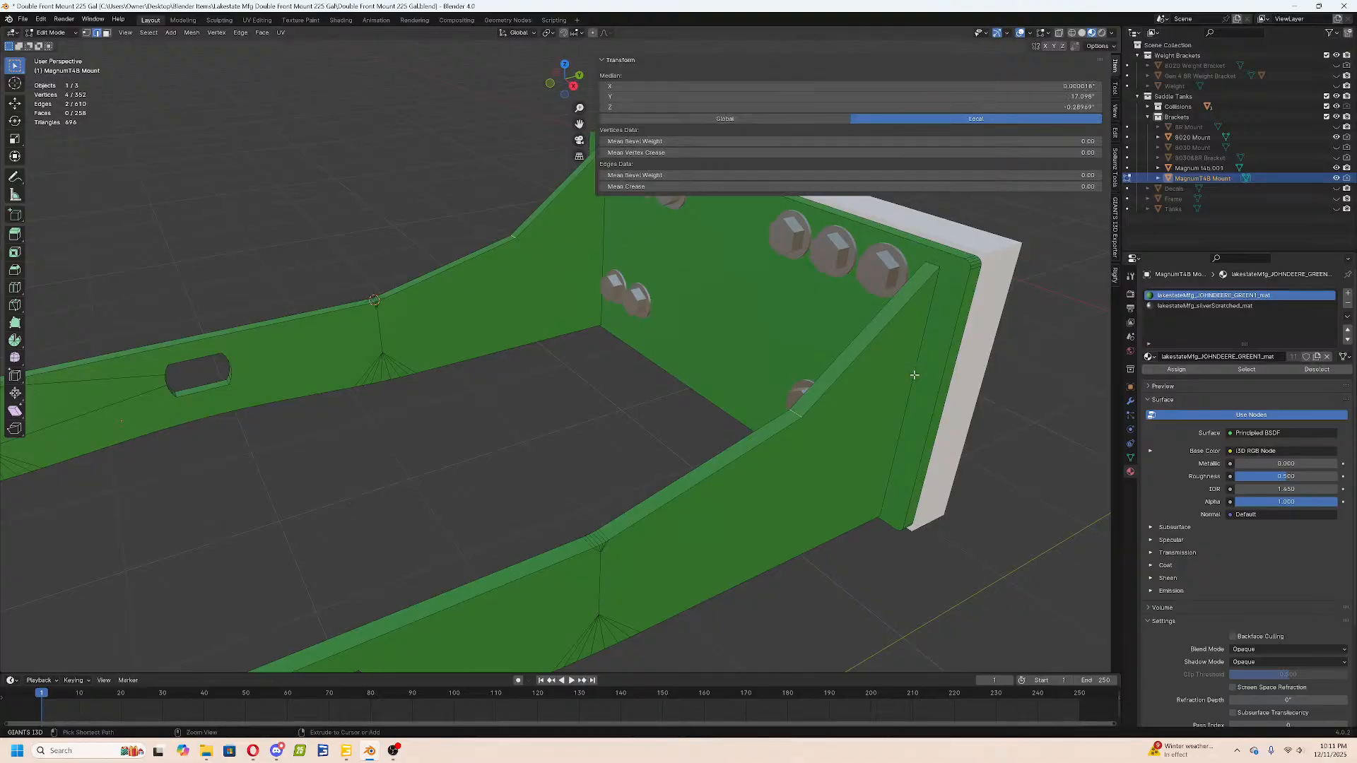
key("ctrl+b")
left_click(418, 520)
left_click(144, 516)
type("8")
key("Return")
Merge the overlapping vertices left by the arm bevels by distance.
scroll(412, 510, "down", 4)
middle_click_drag(581, 530, 704, 518)
key("a")
key("m")
left_click(549, 481)
Examine the curved arms and their joint with the back plate from several angles, with and without the mesh edges.
key("Tab")
scroll(667, 576, "up", 5)
key("Tab")
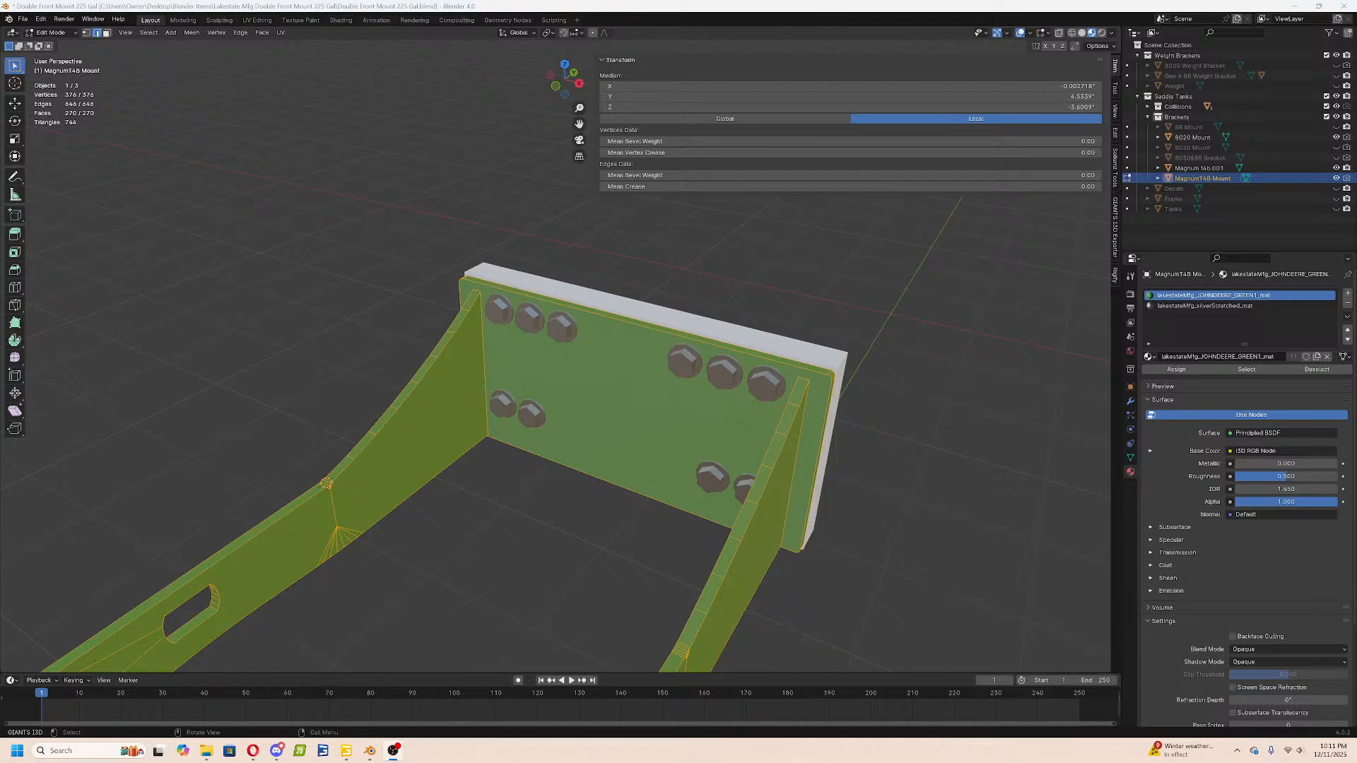
middle_click_drag(626, 376, 660, 332)
key("Tab")
mouse_move(537, 405)
middle_mouse_down()
mouse_move(515, 408)
mouse_move(478, 291)
mouse_move(511, 413)
mouse_move(529, 427)
middle_mouse_up()
key("Tab")
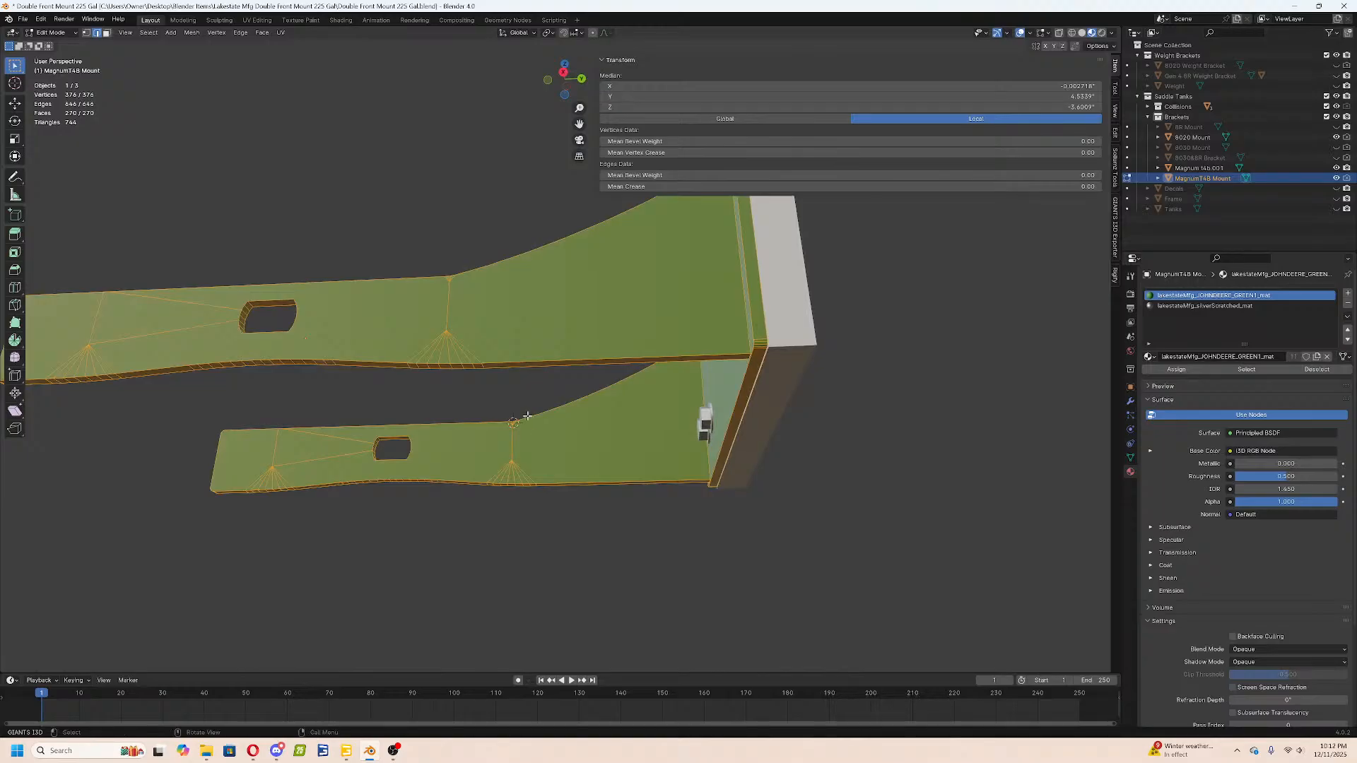
middle_click_drag(534, 419, 564, 466)
middle_click_drag(745, 381, 721, 337, "shift")
key("Tab")
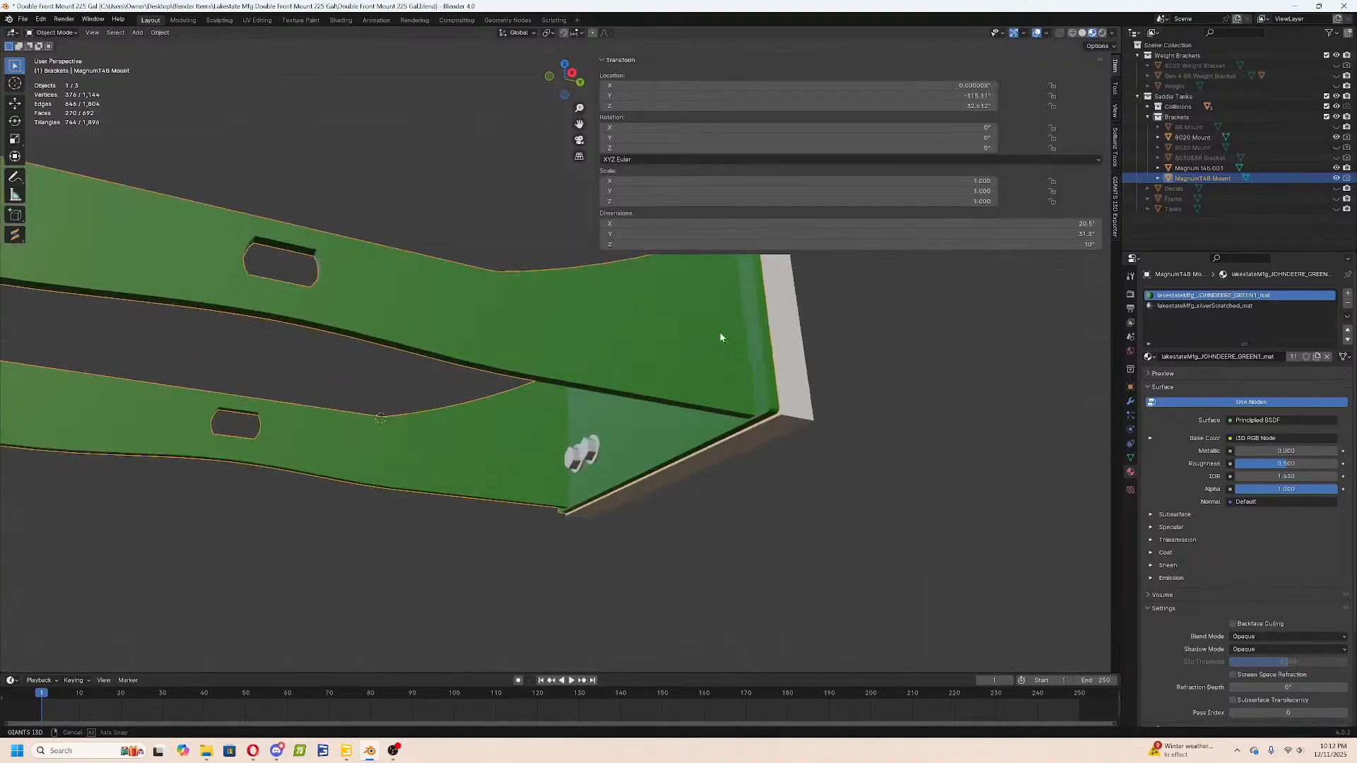
key("Tab")
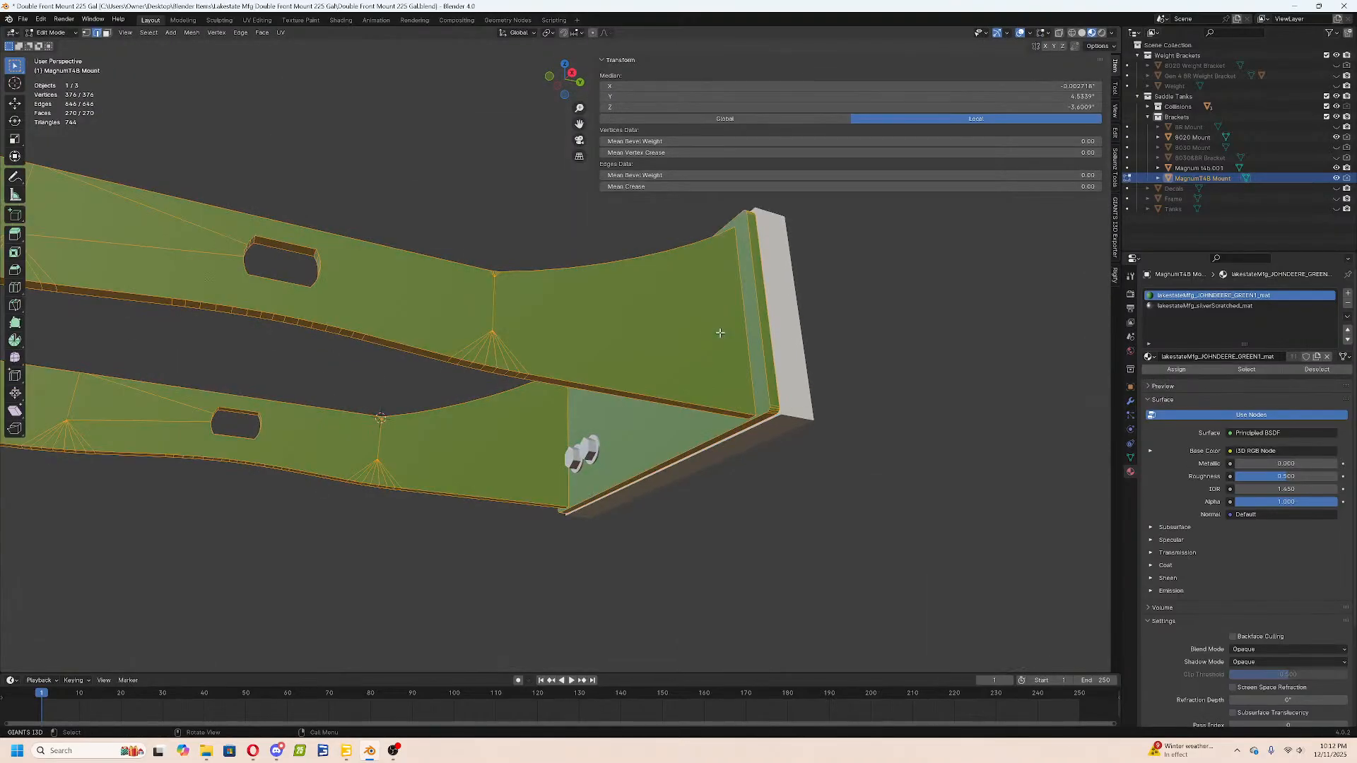
Leave mesh editing and unhide the Frame, Tanks and Decals objects around the mount.
key("Tab")
scroll(720, 340, "down", 8)
middle_click_drag(721, 351, 689, 416)
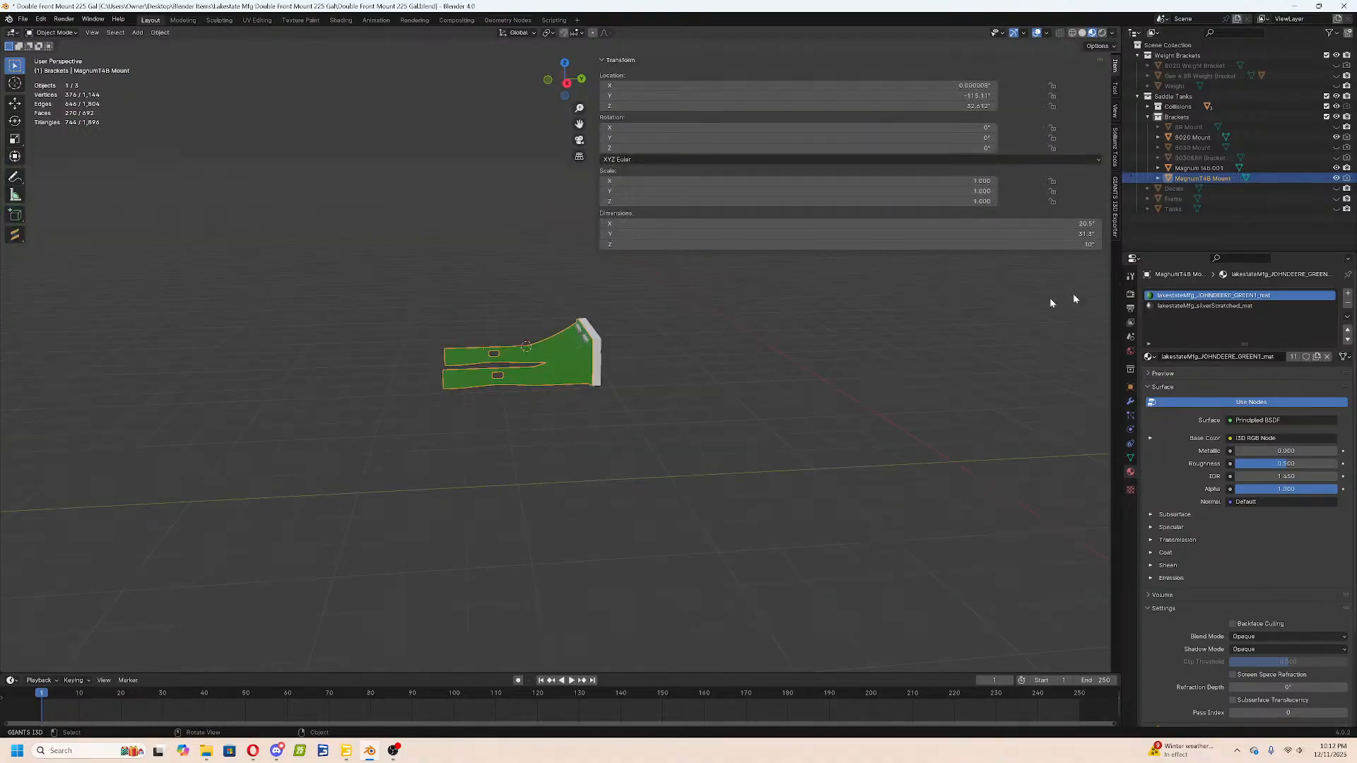
left_click(1336, 199)
middle_click_drag(792, 395, 886, 450)
left_click(1336, 209)
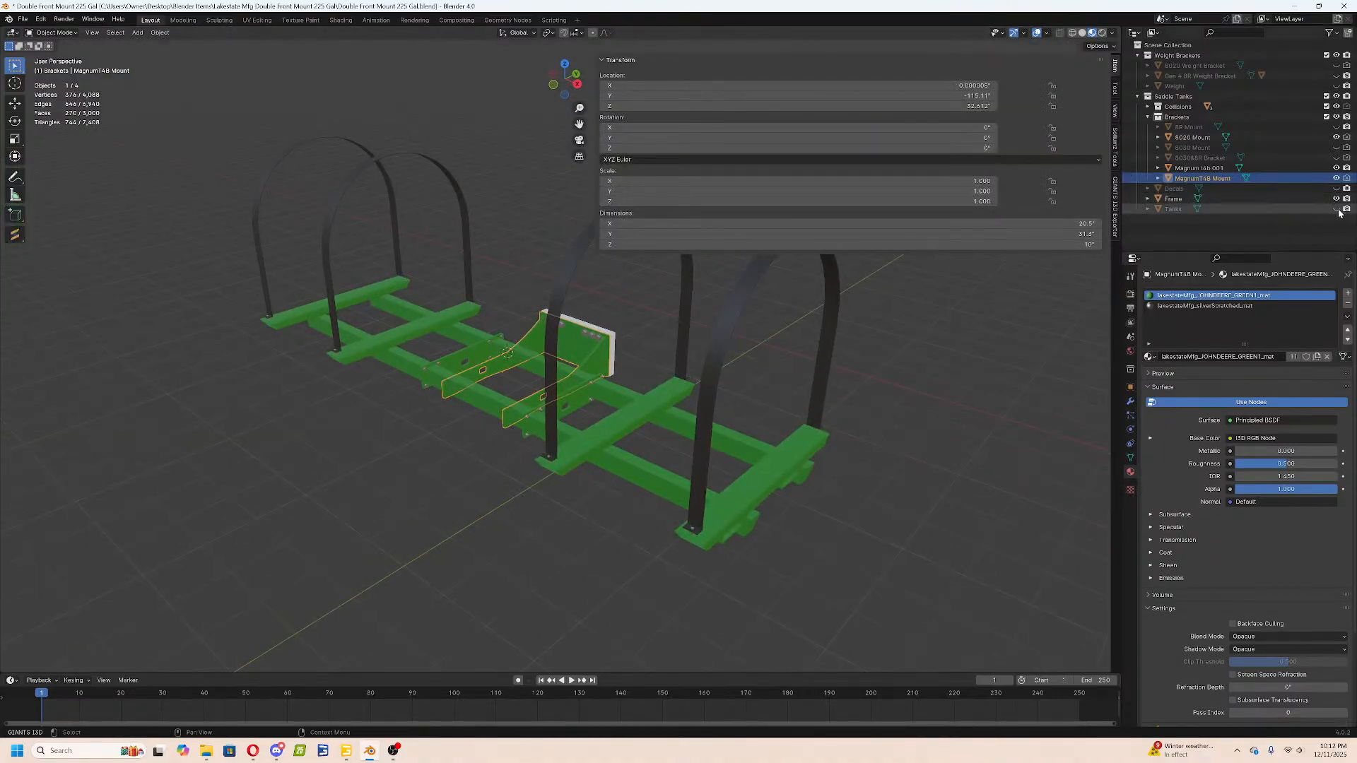
key("alt+a")
middle_click_drag(763, 523, 548, 532)
scroll(587, 529, "up", 5)
left_click(1335, 188)
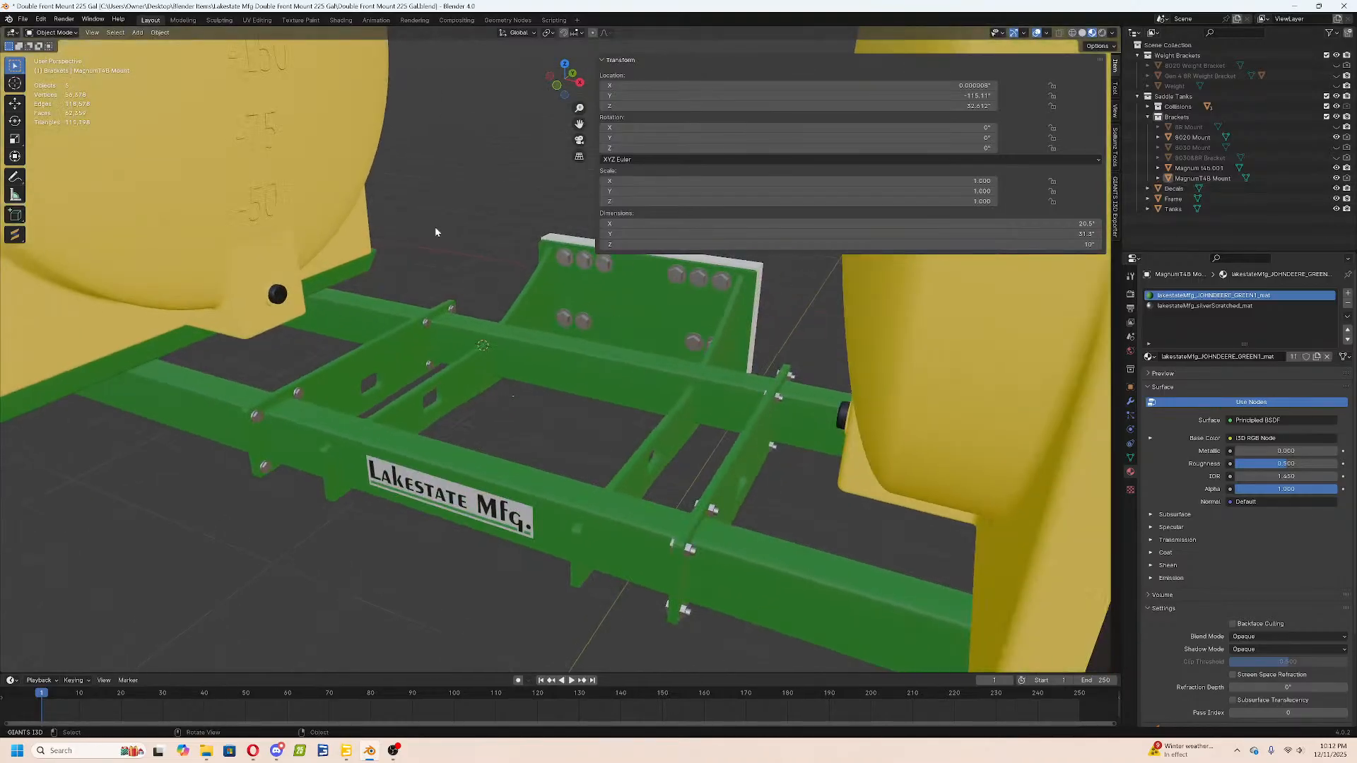
Hide the transform sidebar and examine how the mount's arms, plate and bolts fit against the frame and tanks.
middle_click_drag(435, 226, 448, 228)
key("n")
scroll(698, 339, "up", 4)
middle_click_drag(698, 339, 536, 481, "shift")
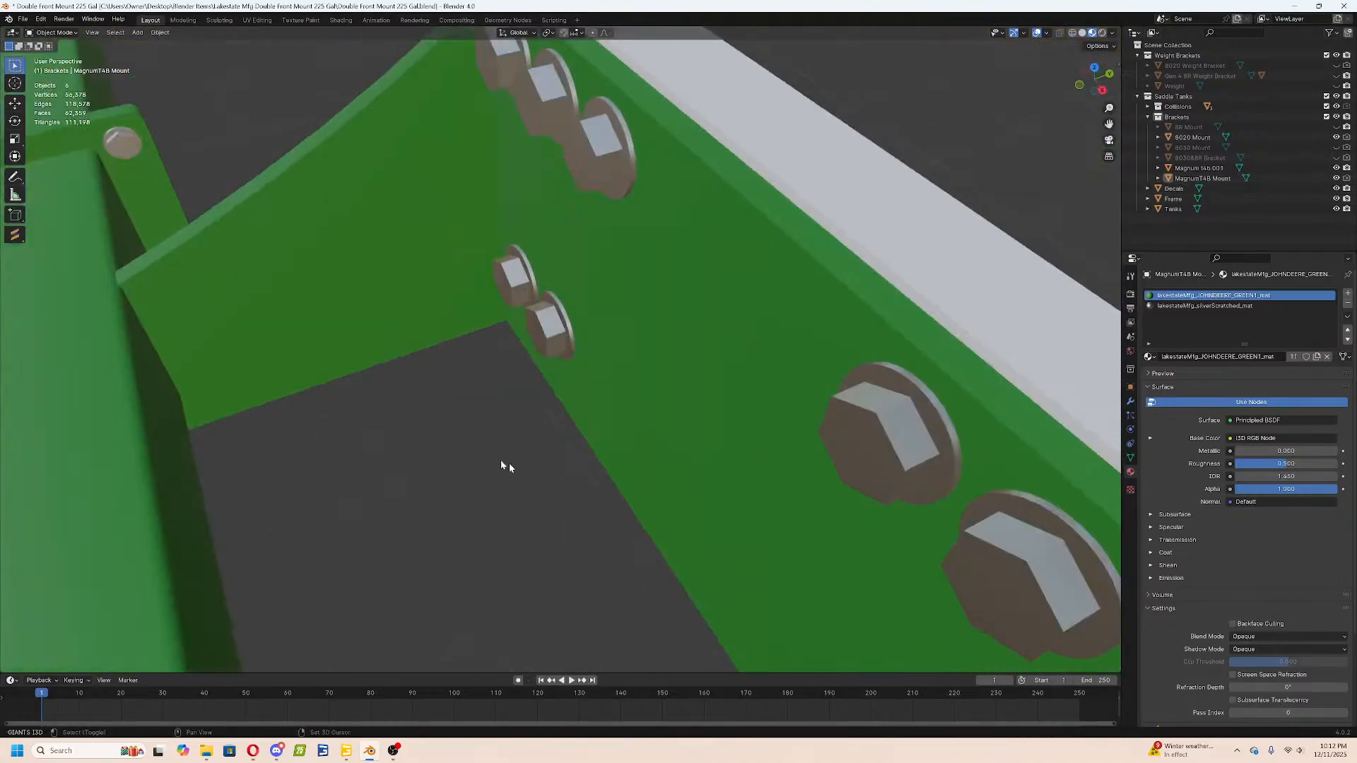
scroll(728, 424, "down", 5)
middle_click_drag(727, 424, 624, 409)
scroll(618, 395, "up", 5)
middle_click_drag(544, 460, 566, 388, "shift")
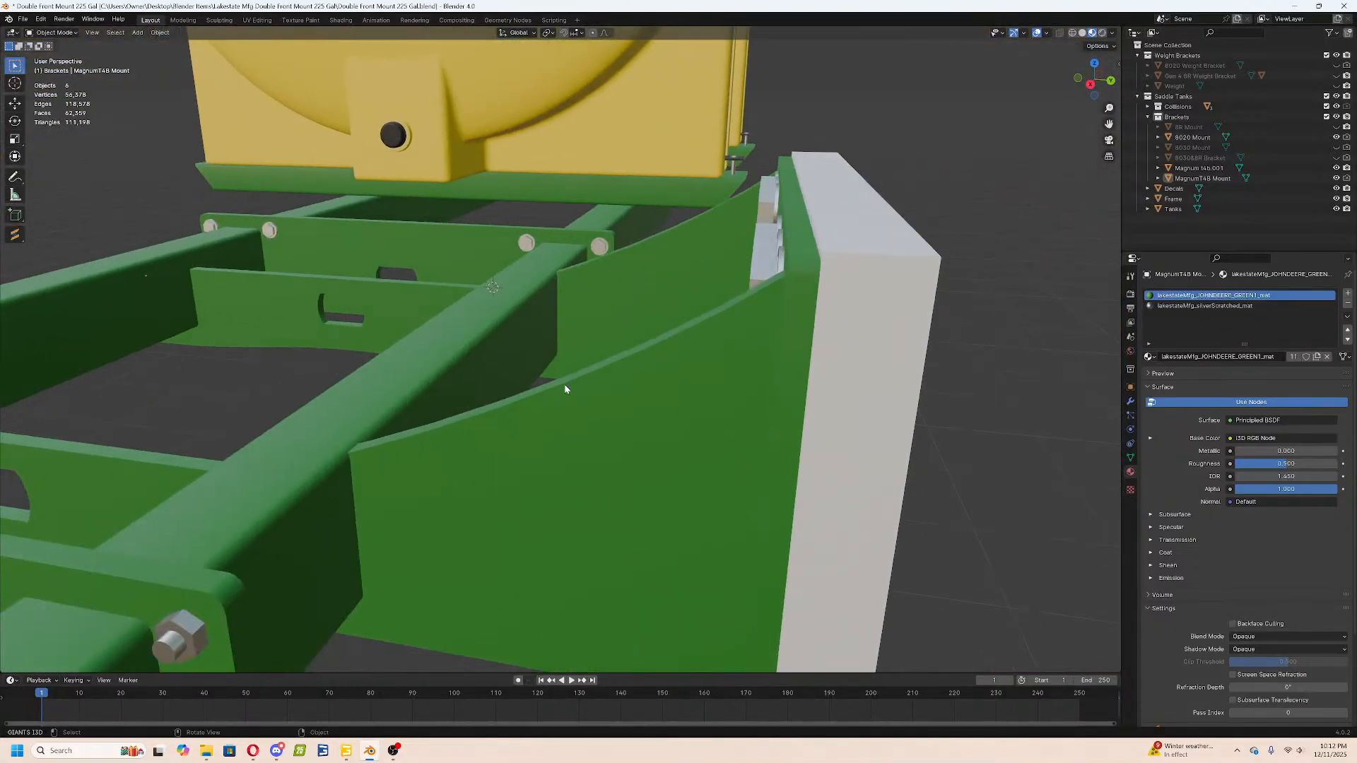
Move the white block behind the back plate outward along Y by about 3.4 inches.
left_click(415, 449)
middle_click_drag(422, 445, 700, 448)
scroll(533, 428, "down", 3)
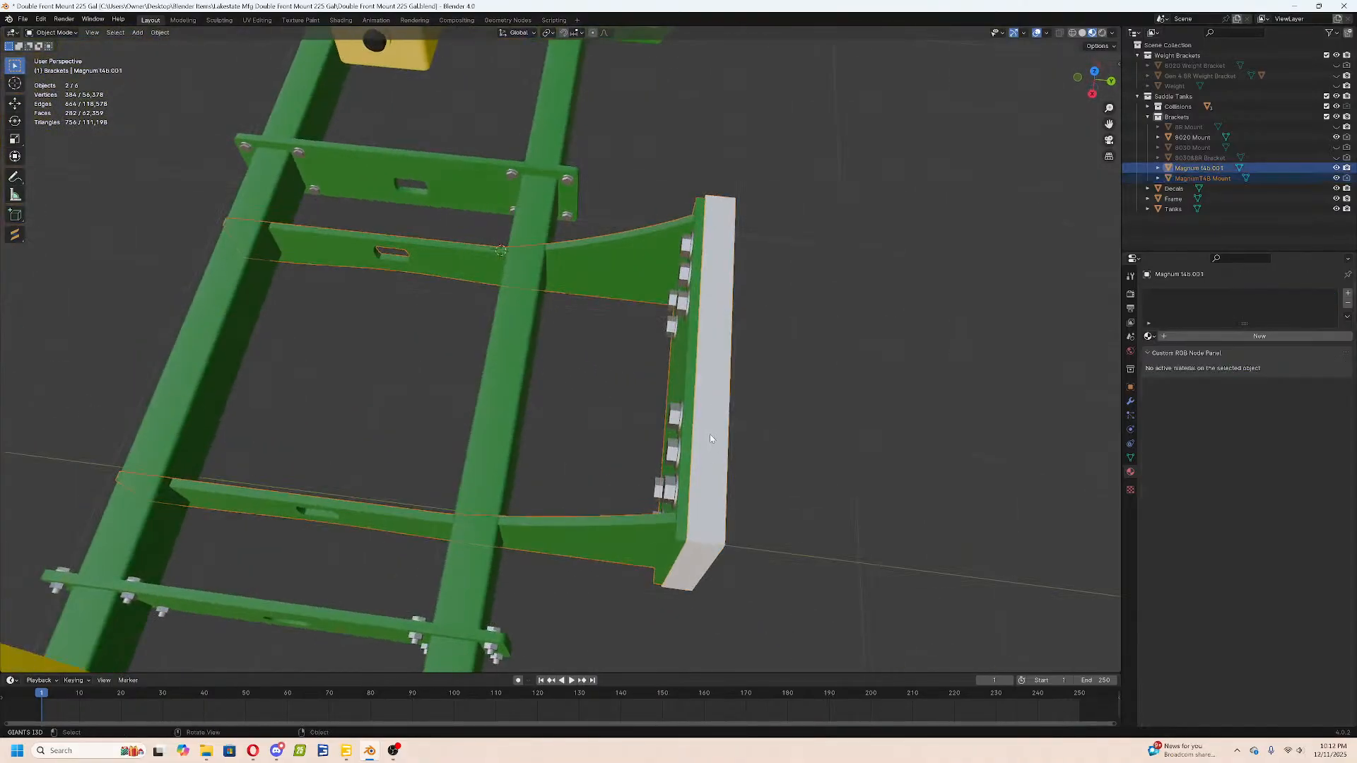
left_click(740, 328)
left_click(716, 342)
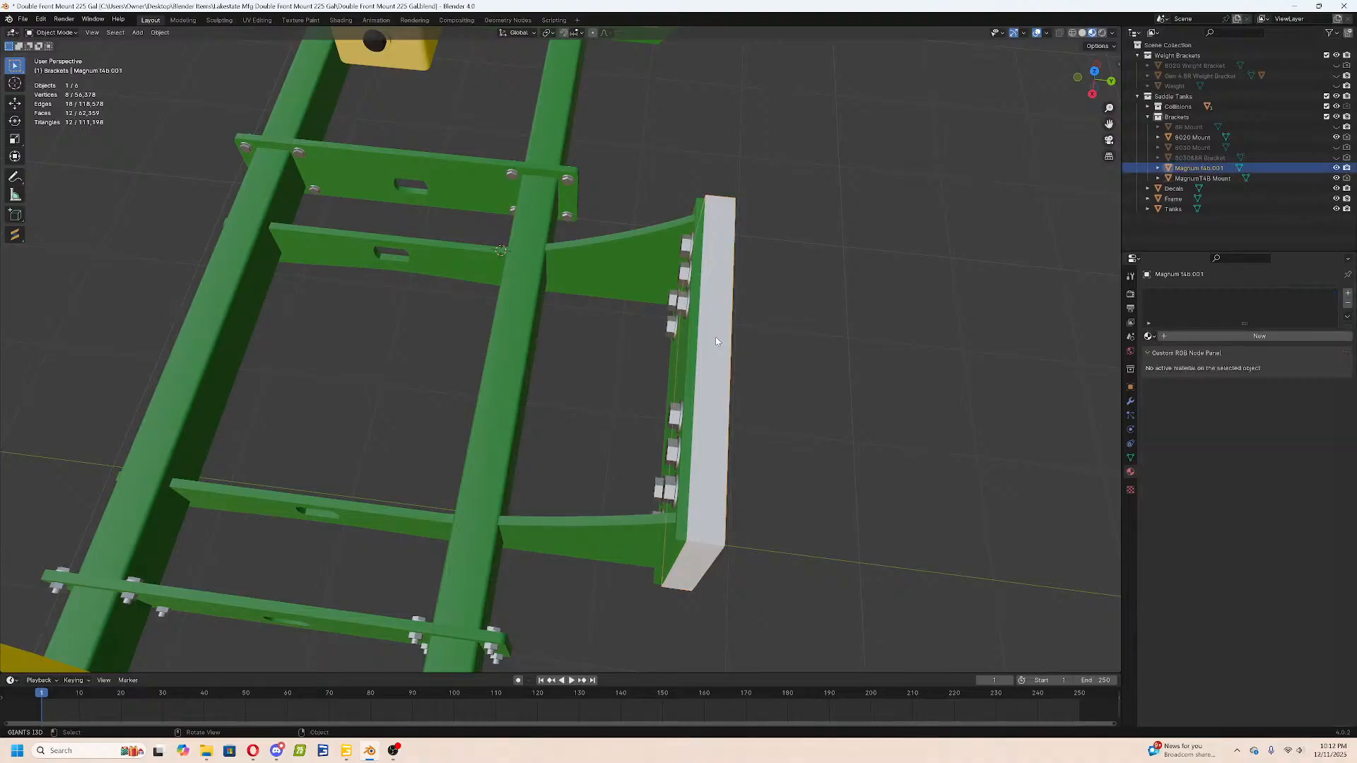
key("g")
key("x")
key("y")
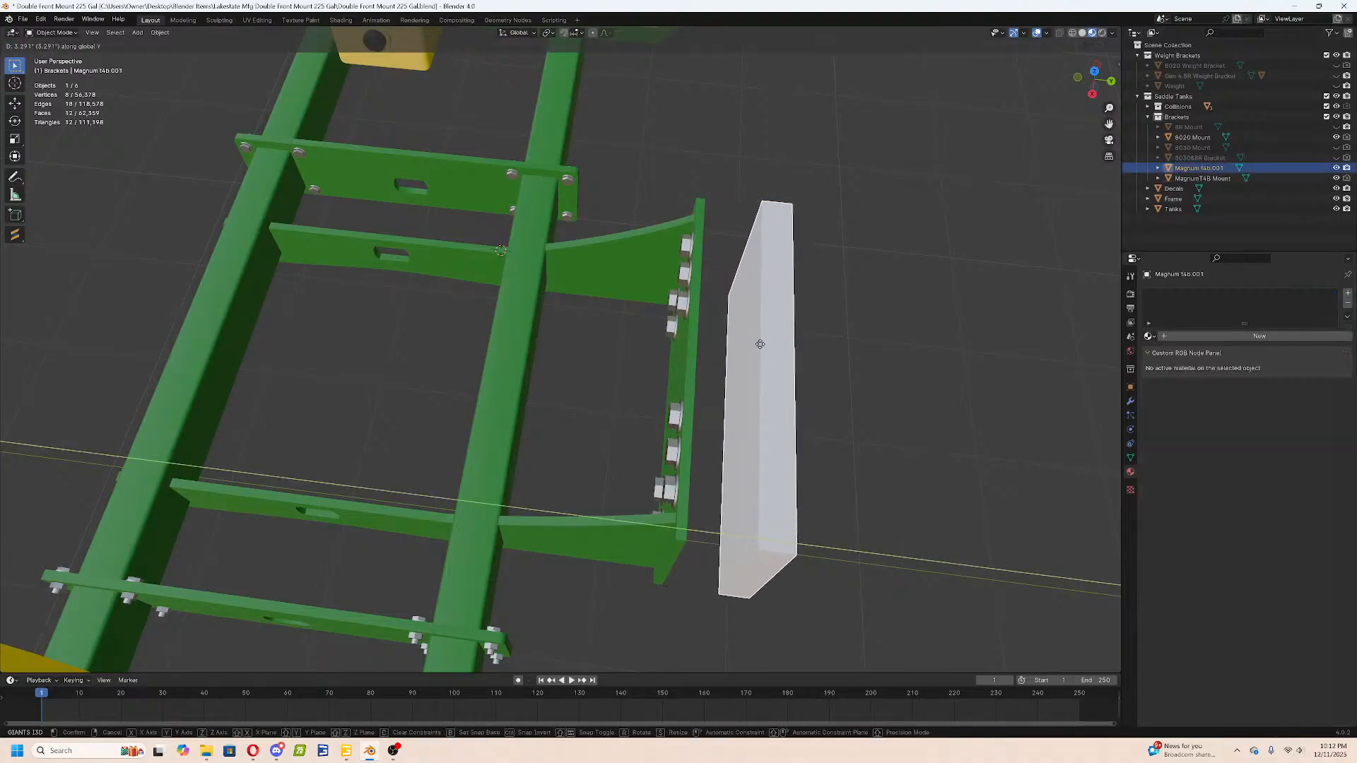
left_click(721, 342)
left_click(142, 616)
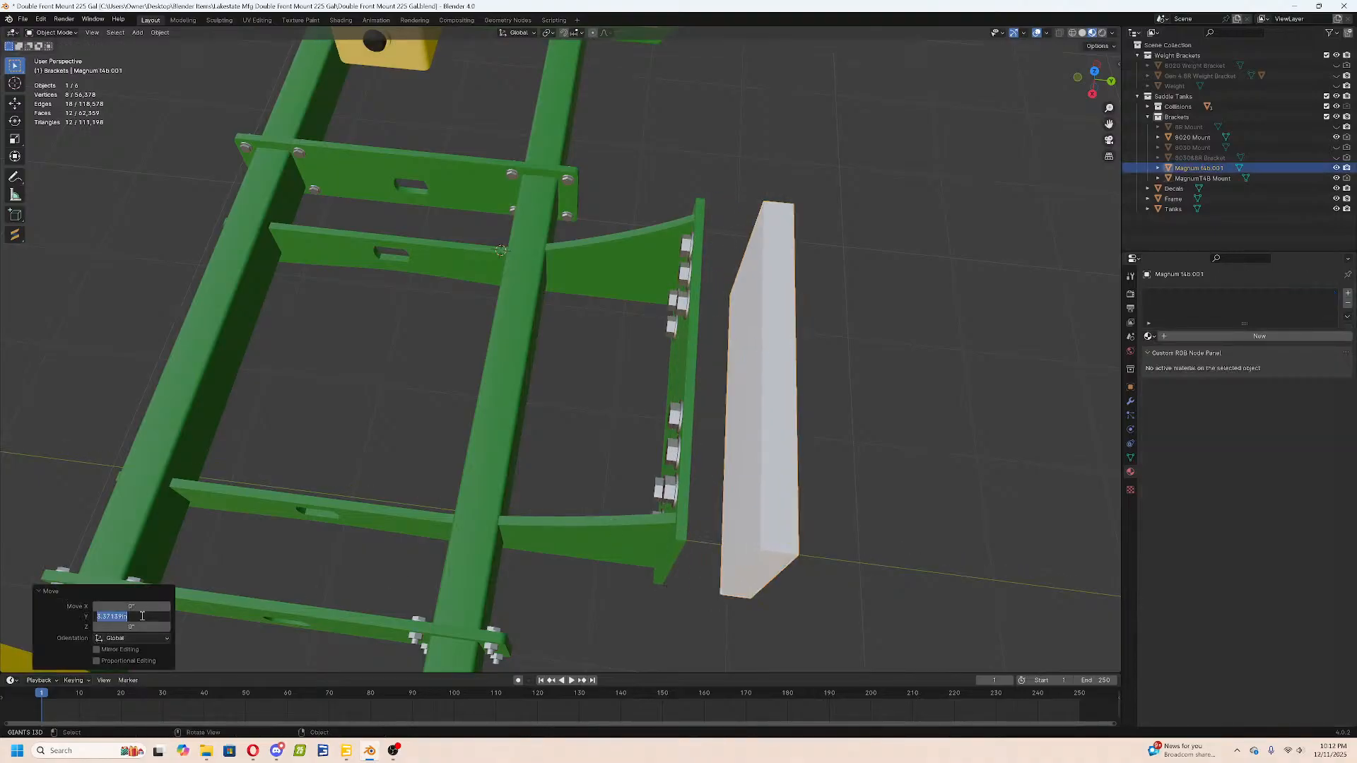
key("Escape")
Select the back plate and outer arm faces in the mount's mesh.
left_click(610, 552)
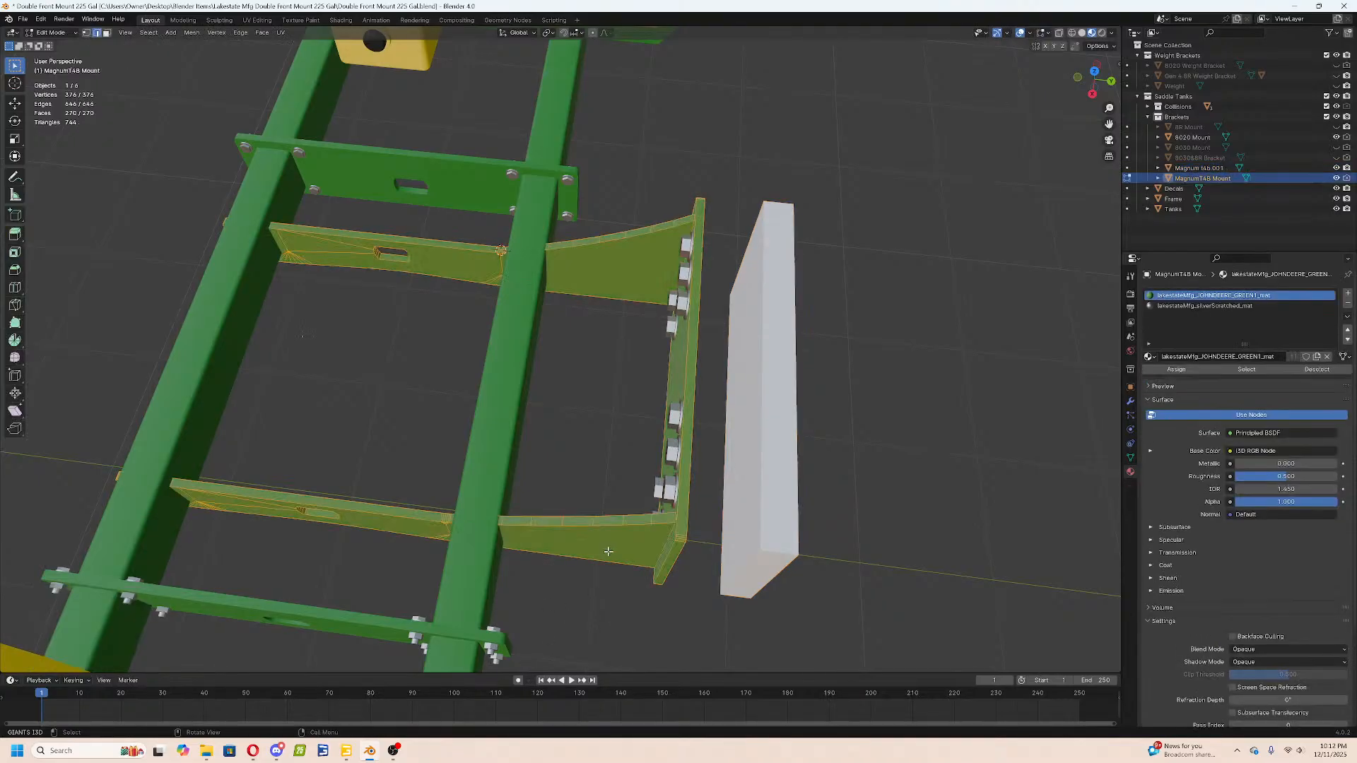
key("Tab")
middle_click_drag(573, 323, 568, 226)
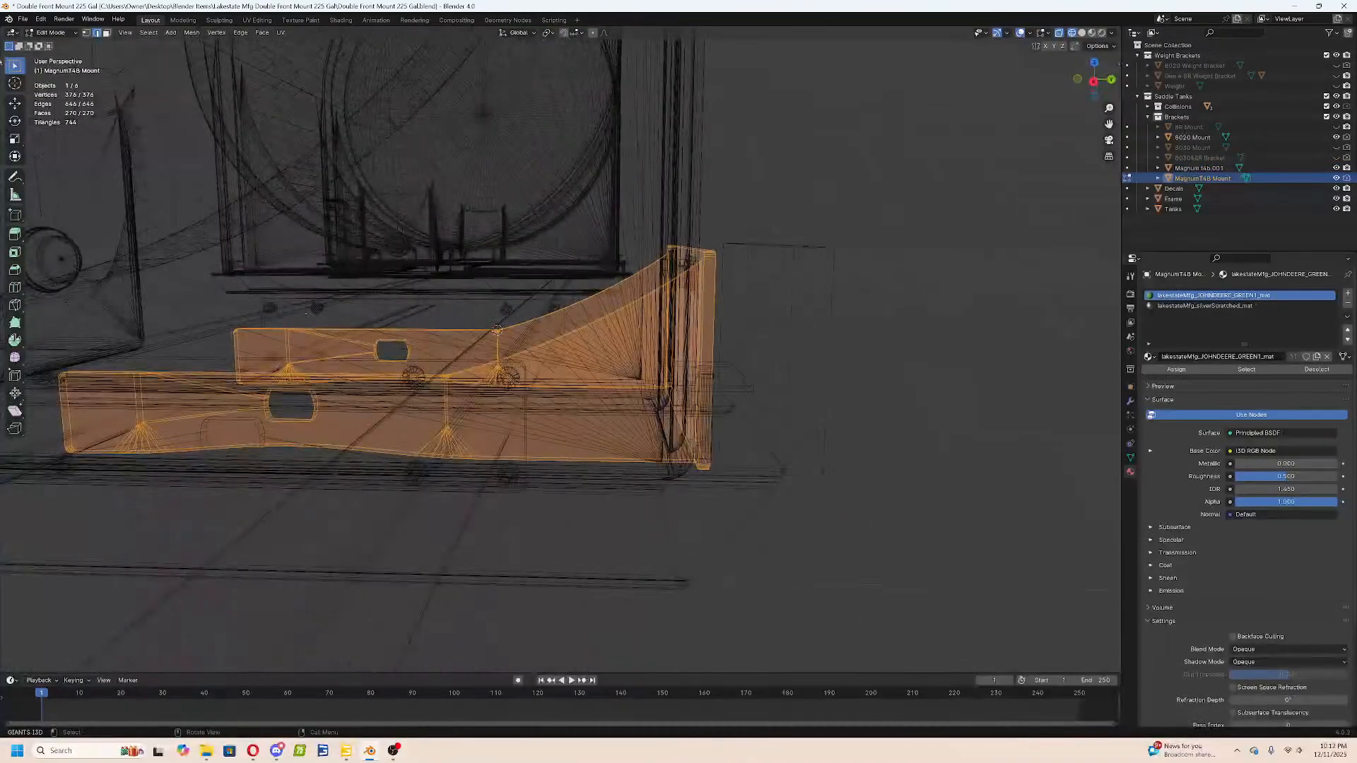
left_click(106, 33)
middle_click_drag(524, 336, 526, 422)
key("alt+a")
key("c")
left_click_drag(669, 225, 672, 667)
right_click(697, 155)
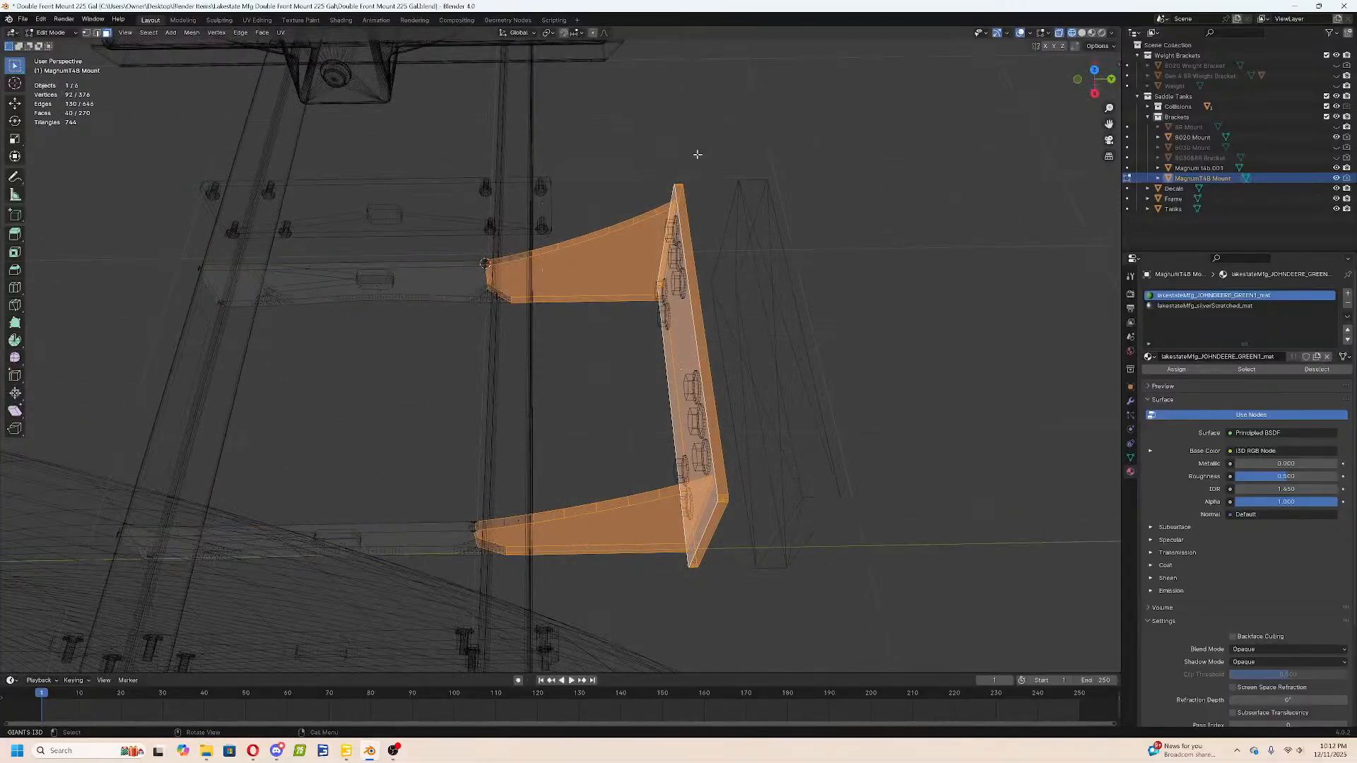
left_click(715, 315)
Join the separate bolts object into the Magnum mount object.
key("Tab")
left_click(676, 231)
left_click(689, 345, "shift")
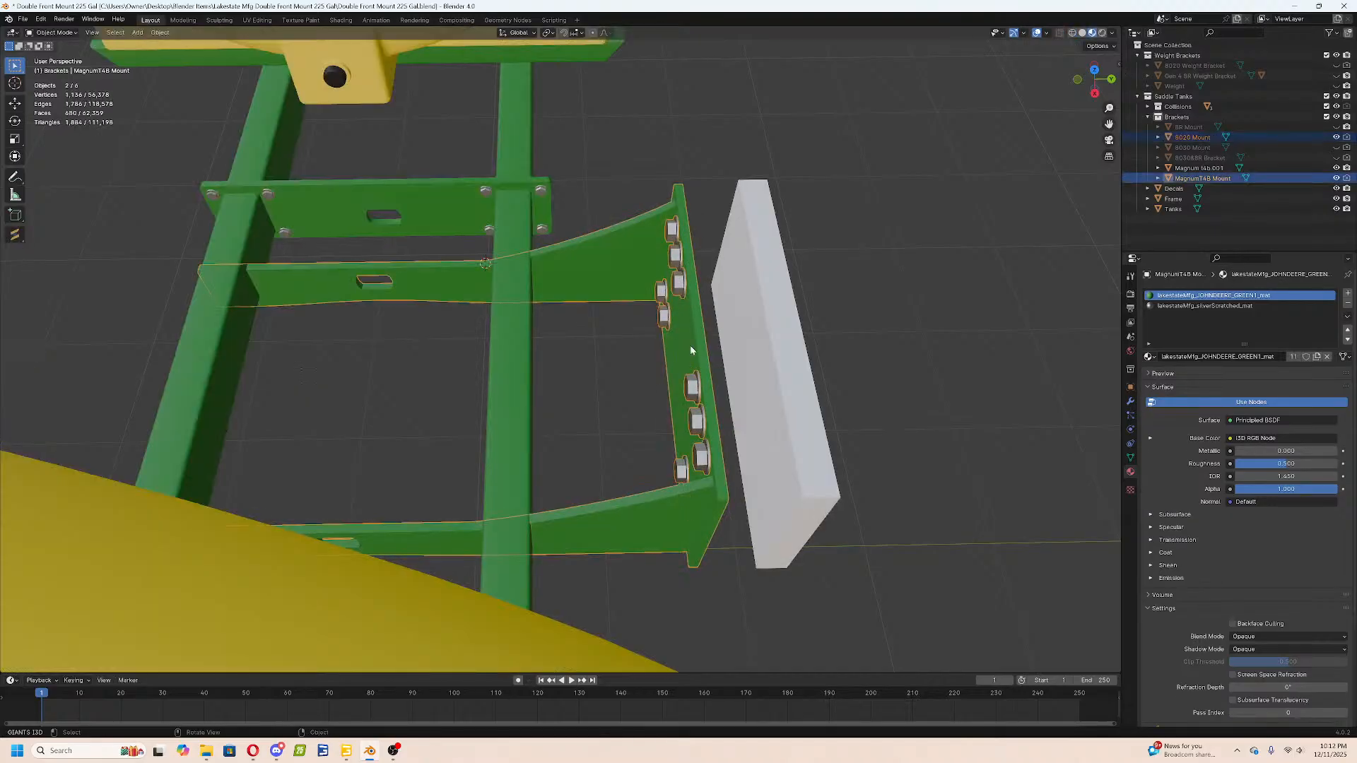
key("ctrl+j")
Select the back plate, the outer arm sections and all plate bolts in the joined mount's mesh.
key("Tab")
key("z")
left_click(619, 346)
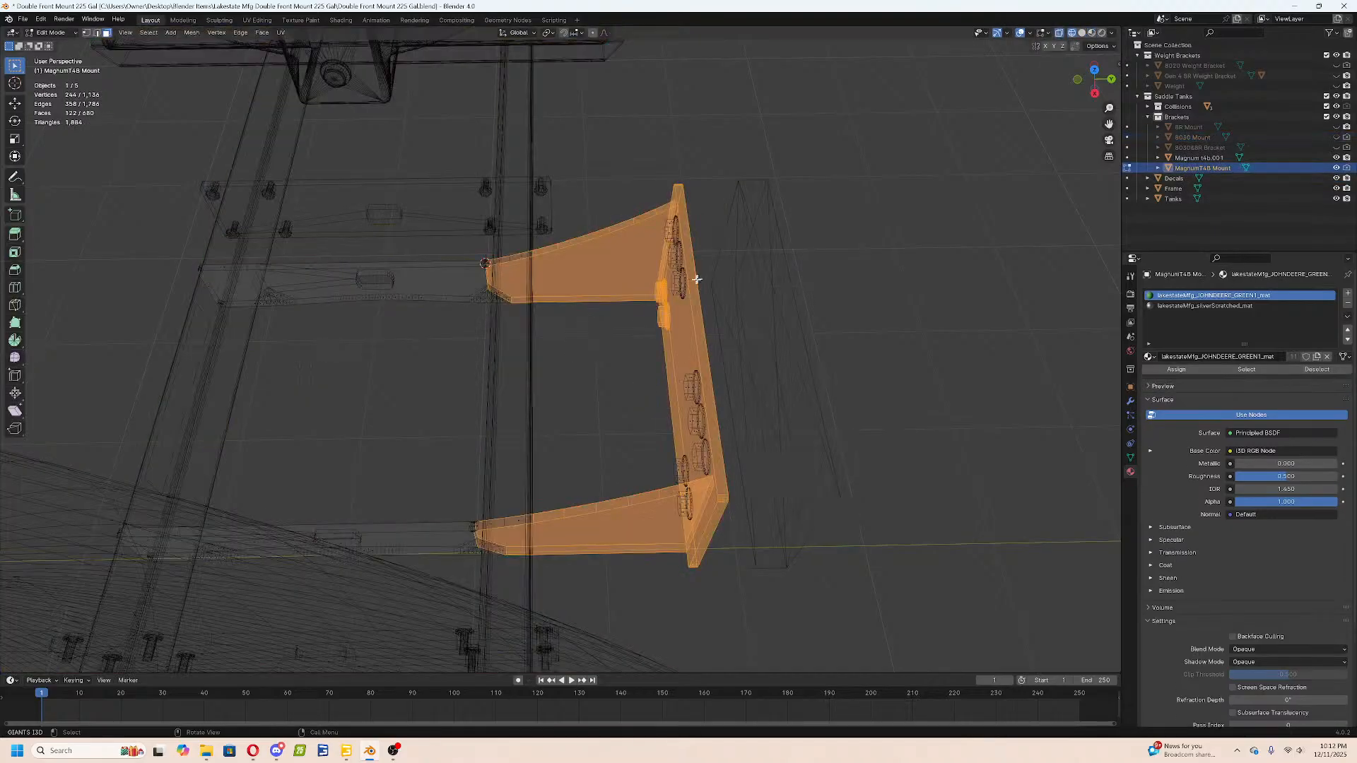
key("alt+a")
key("c")
left_click_drag(710, 204, 640, 210)
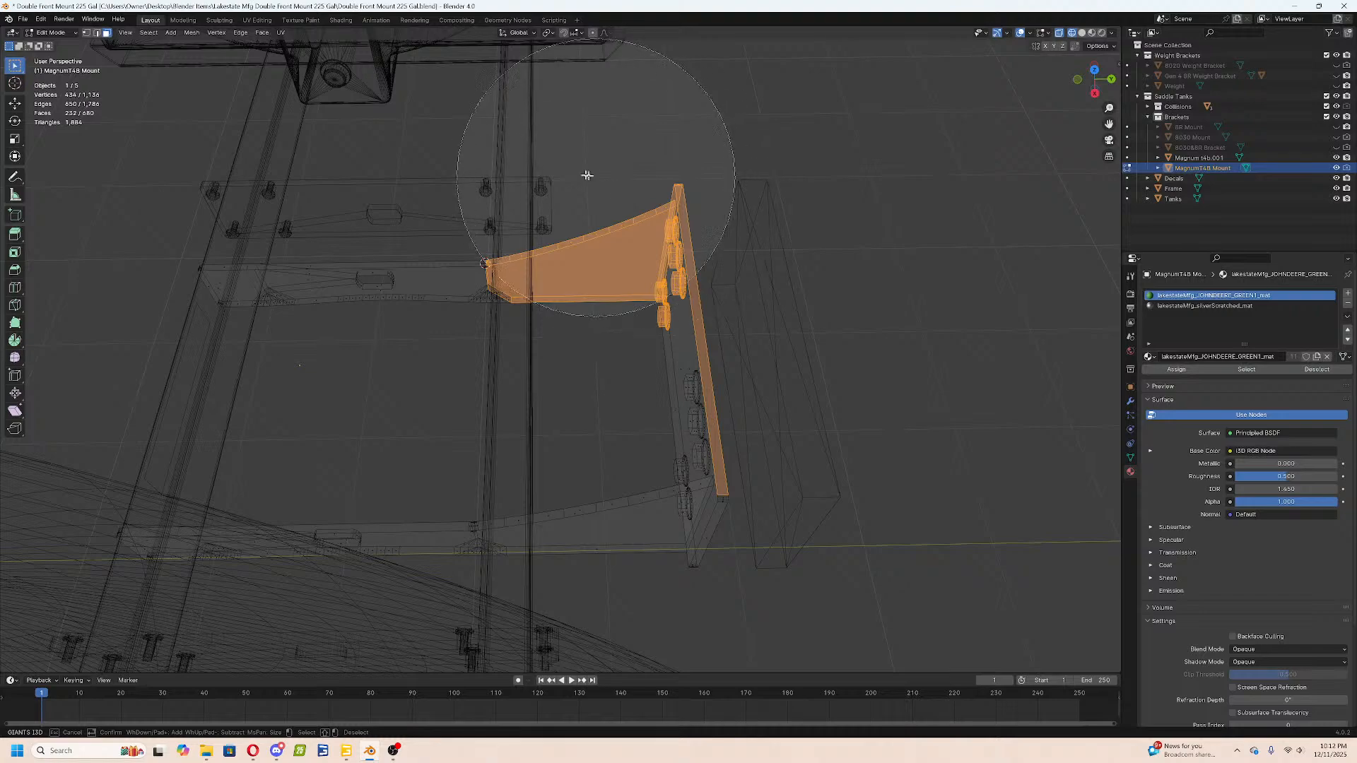
mouse_move(621, 158)
left_mouse_down()
mouse_move(713, 325)
mouse_move(702, 582)
mouse_move(633, 448)
mouse_move(481, 394)
left_mouse_up()
right_click(482, 394)
mouse_move(482, 395)
middle_mouse_down()
mouse_move(537, 376)
mouse_move(506, 393)
mouse_move(500, 375)
mouse_move(427, 454)
middle_mouse_up()
key("c")
middle_click(414, 494)
right_click(443, 494)
Move the selected plate, arm sections and bolts along Y until the plate meets the white block, and leave mesh editing.
key("shift+z")
key("g")
key("y")
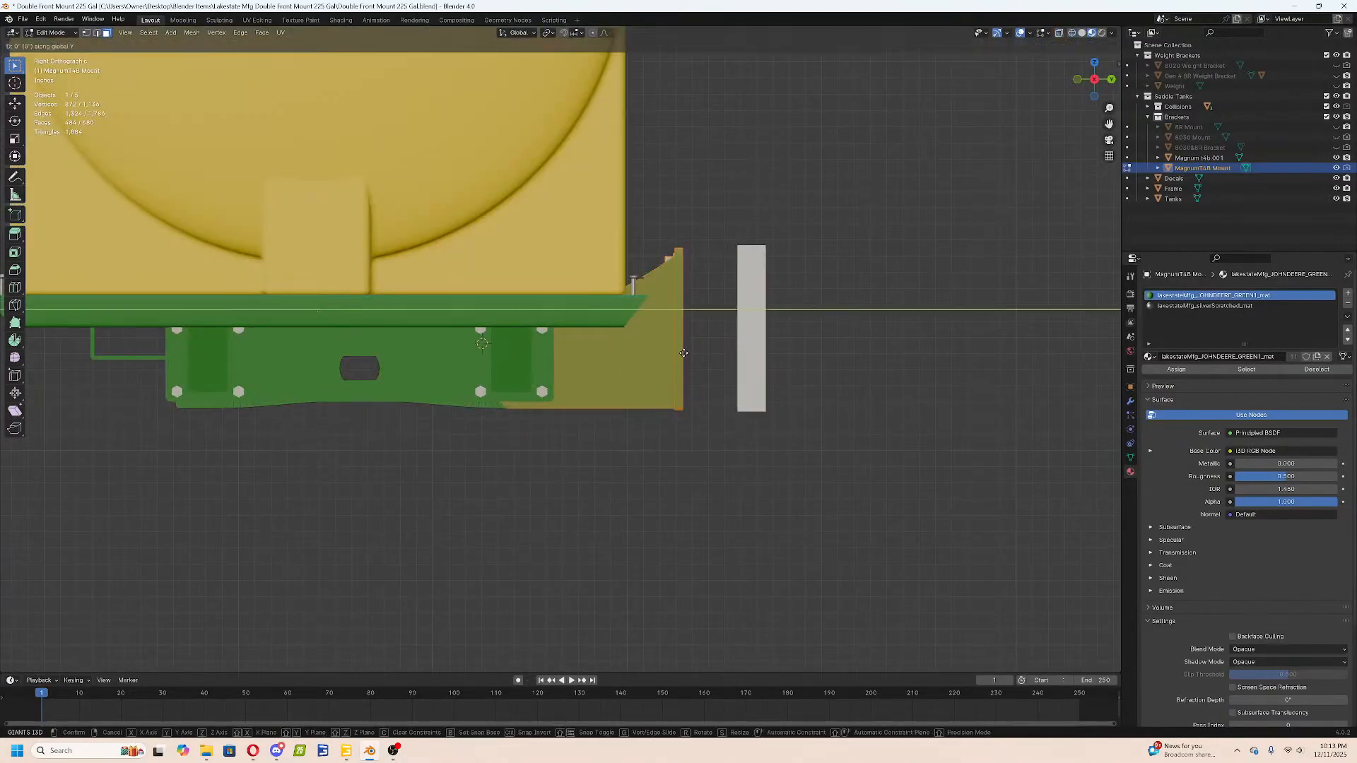
left_click(683, 353)
middle_click_drag(635, 370, 579, 402)
key("Tab")
Examine the lengthened arms, bolts and back plate against the frame and tanks from several angles.
left_click(534, 476)
key("Tab")
middle_click_drag(534, 476, 745, 564)
scroll(627, 303, "up", 4)
key("Tab")
scroll(728, 557, "down", 7)
middle_click_drag(555, 438, 623, 300)
scroll(697, 466, "up", 5)
scroll(623, 300, "up", 3)
middle_click_drag(566, 381, 755, 240)
scroll(770, 339, "down", 5)
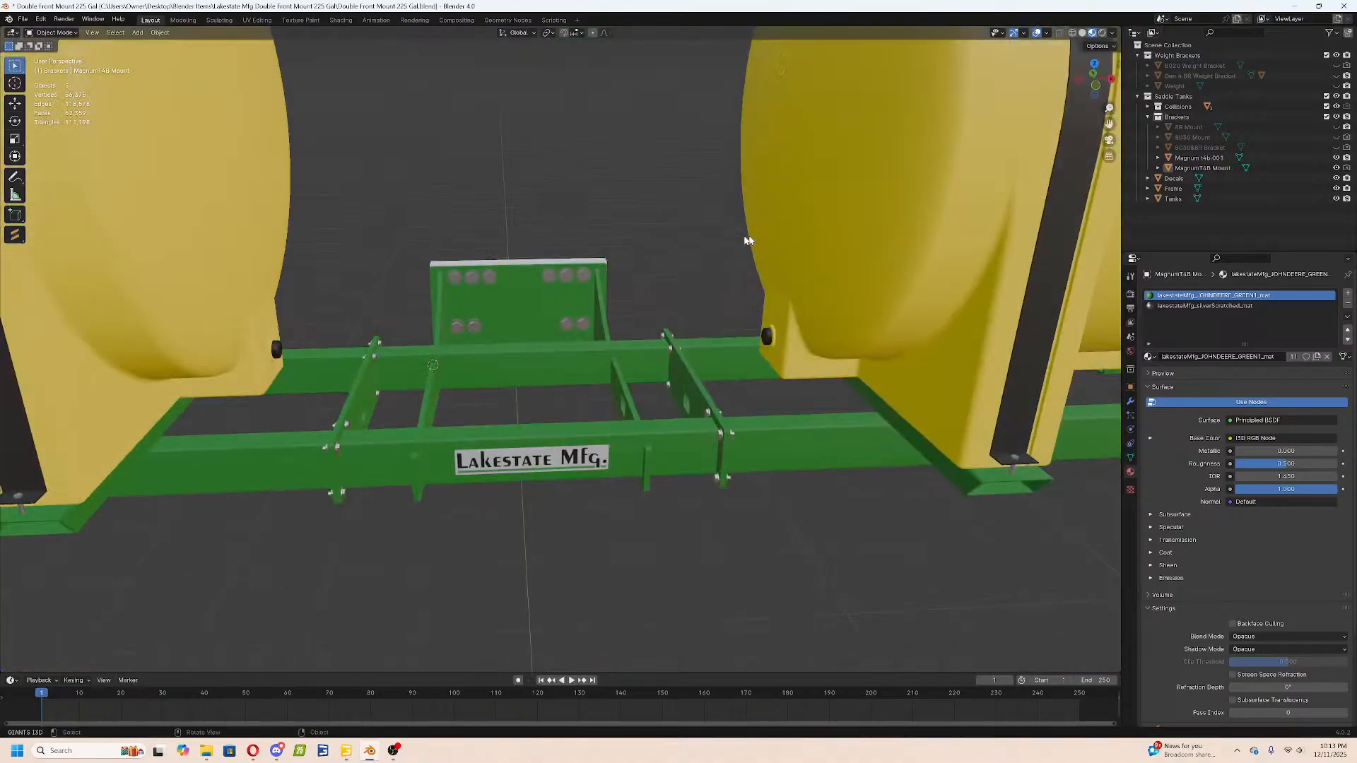
middle_click_drag(670, 270, 634, 292)
scroll(634, 288, "down", 1)
scroll(634, 287, "up", 2)
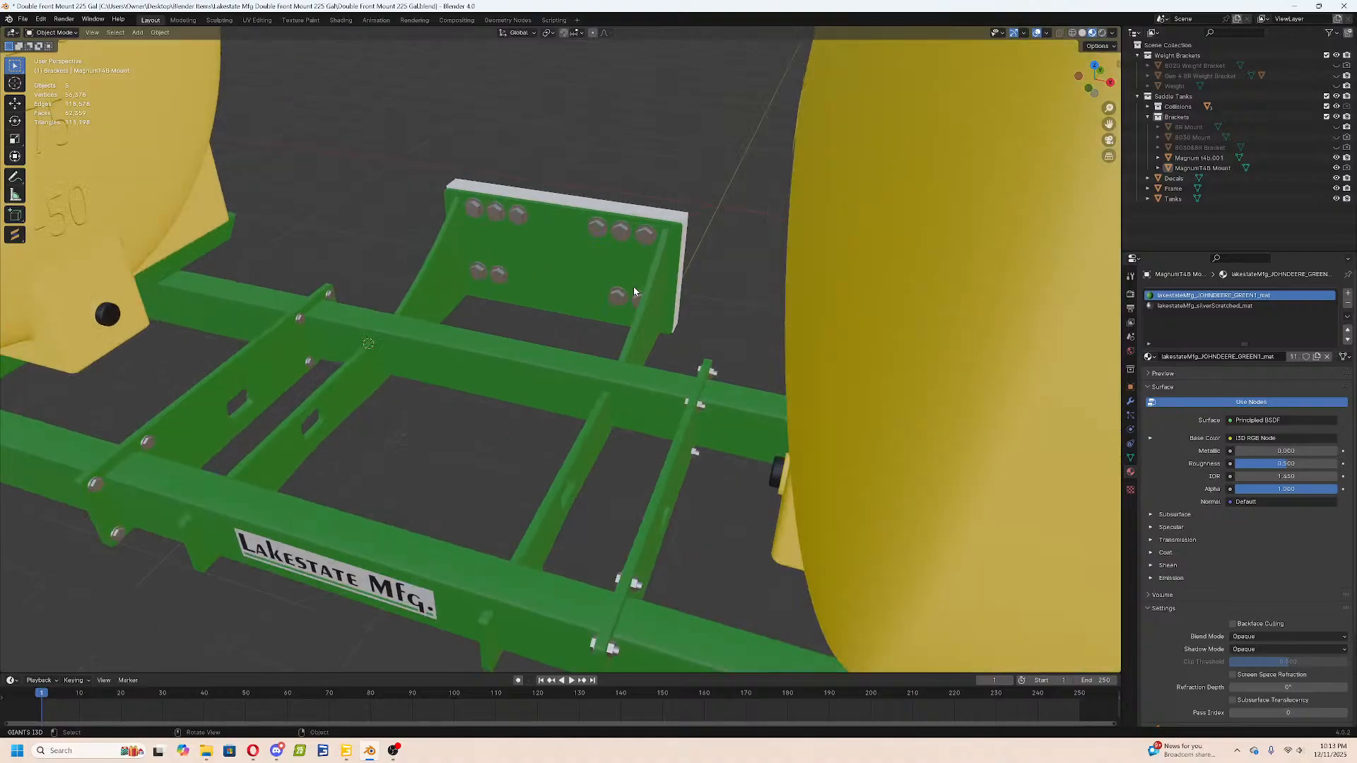
middle_click_drag(633, 286, 485, 306)
Add a cube mesh with a size of 0.5 inch at the 3D cursor.
key("shift+a")
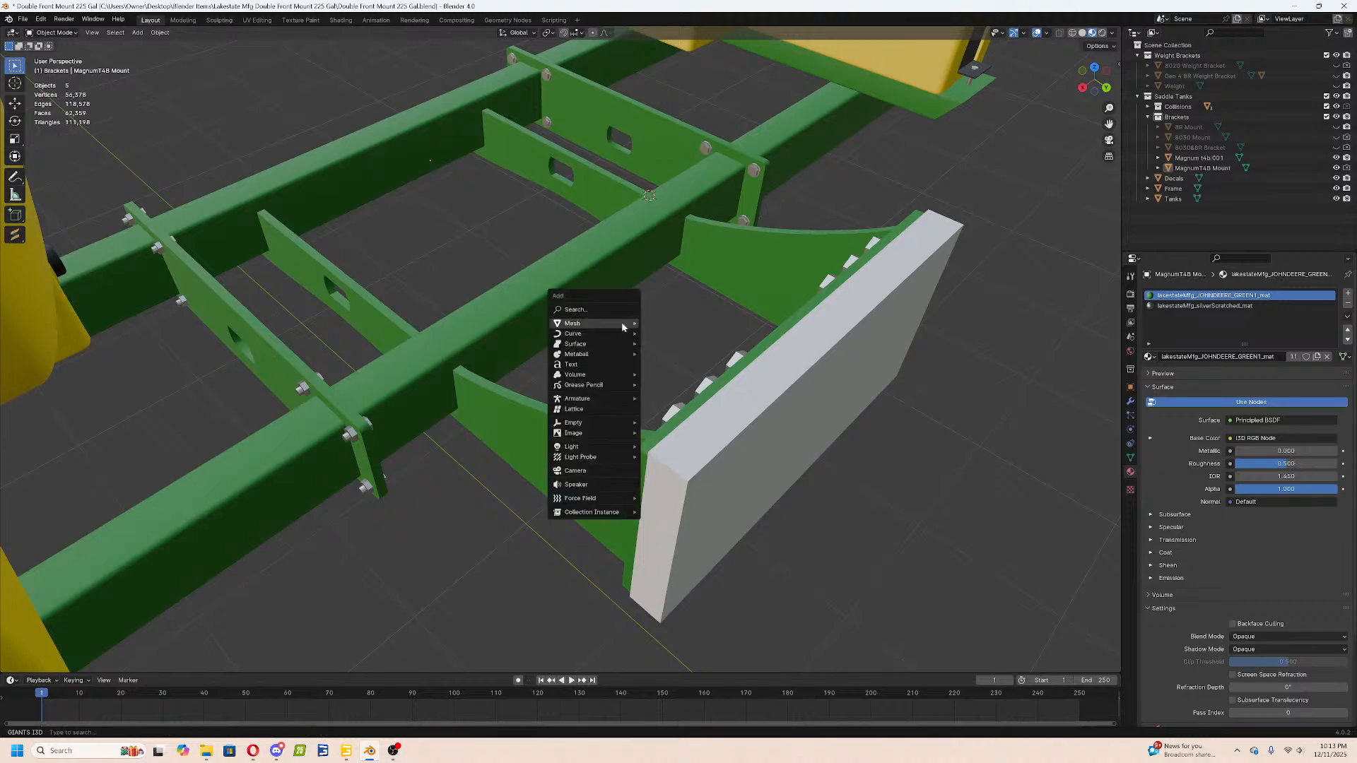
mouse_move(622, 326)
left_click(663, 334)
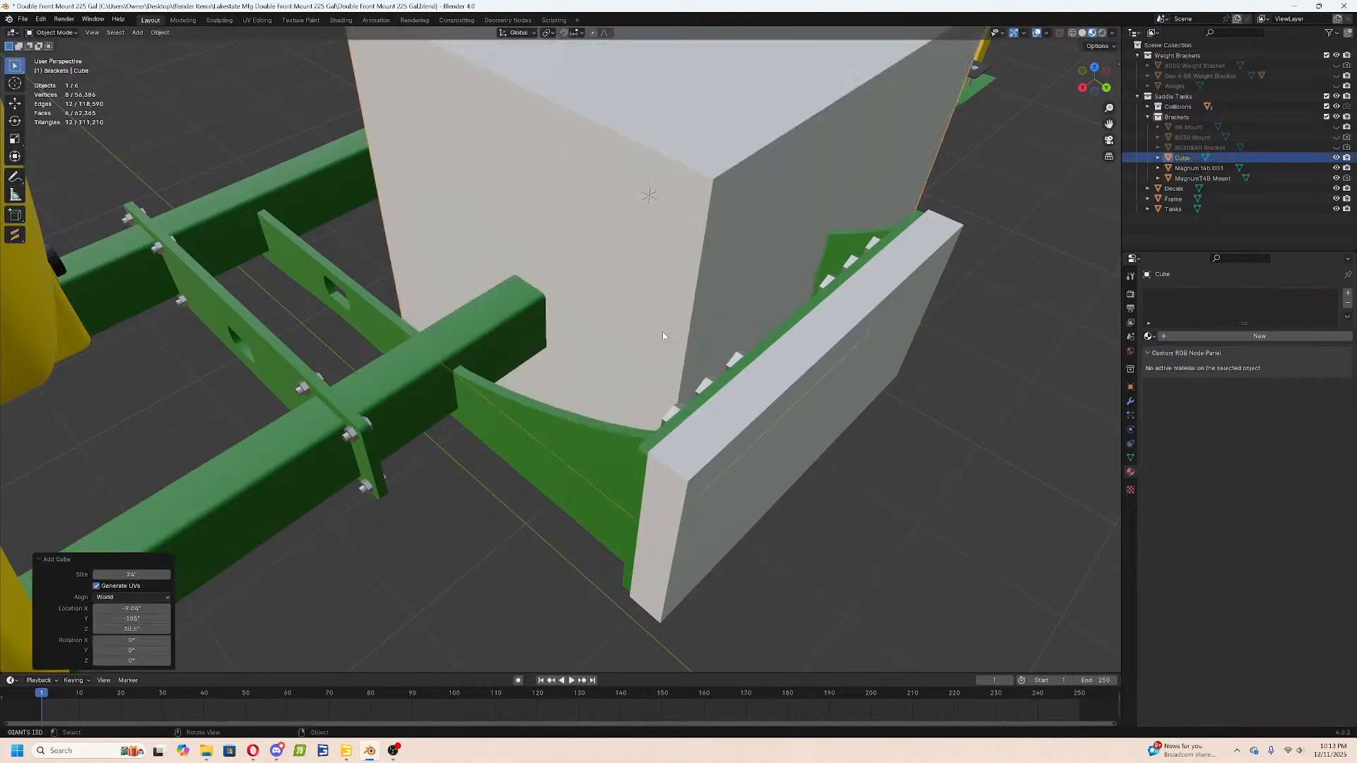
scroll(663, 332, "down", 6)
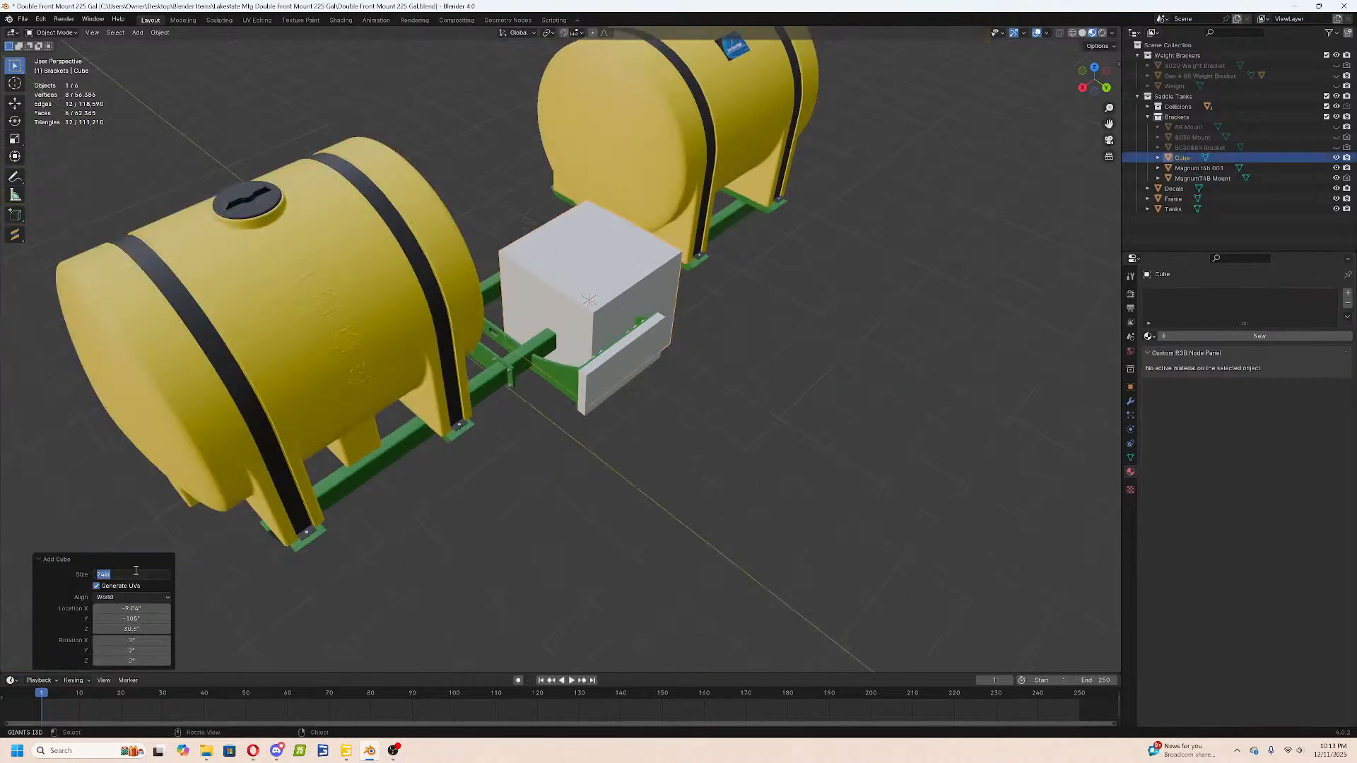
type("0.5")
key("Return")
Dissolve one edge of the small cube to turn it into a triangular wedge.
scroll(654, 265, "up", 10)
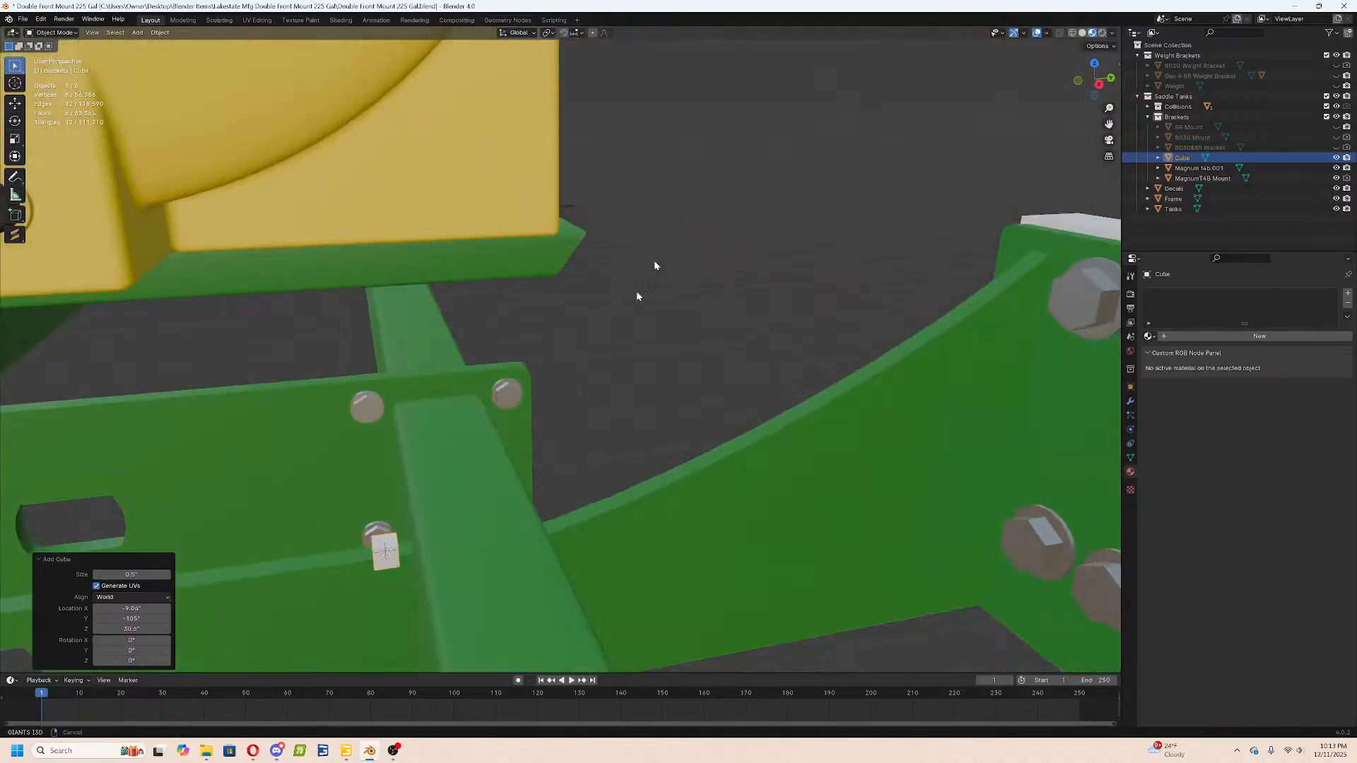
middle_click_drag(637, 296, 741, 100, "shift")
middle_click_drag(606, 218, 654, 240)
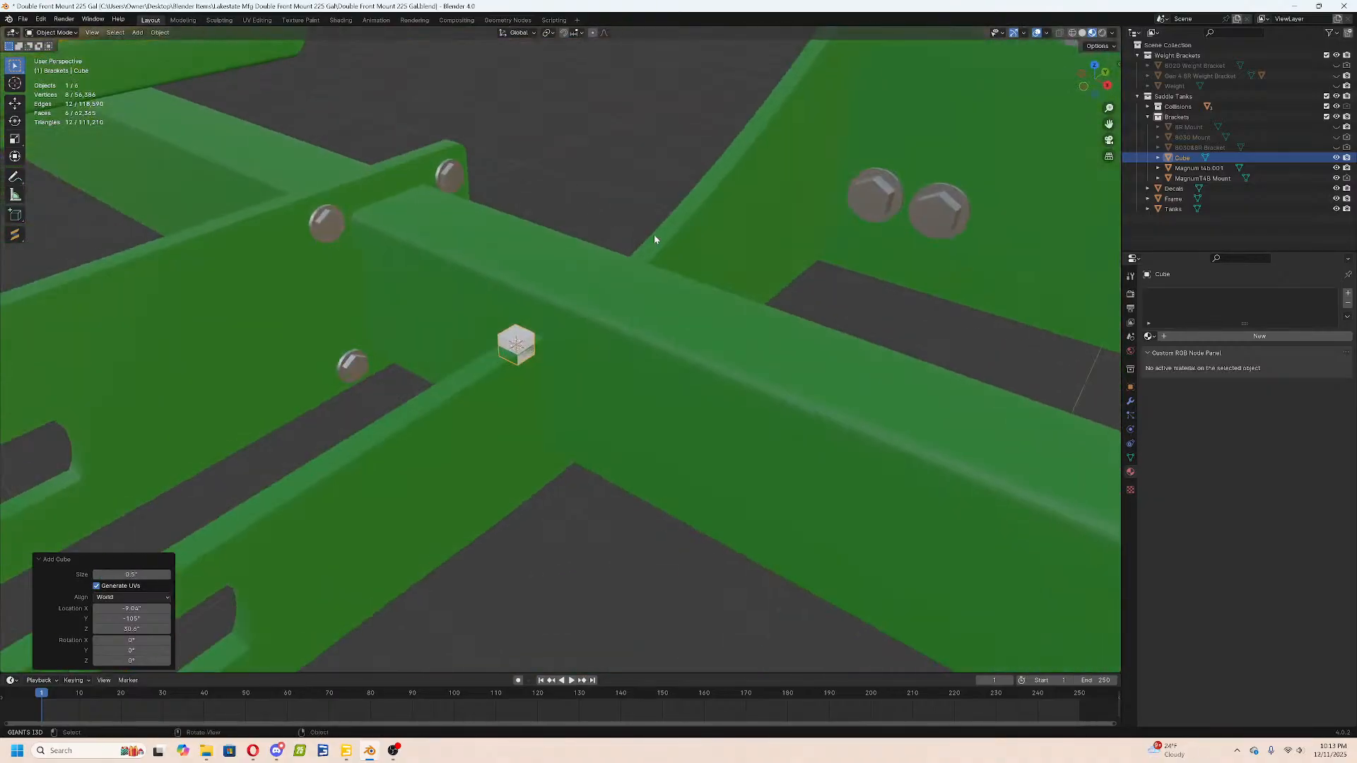
key("Tab")
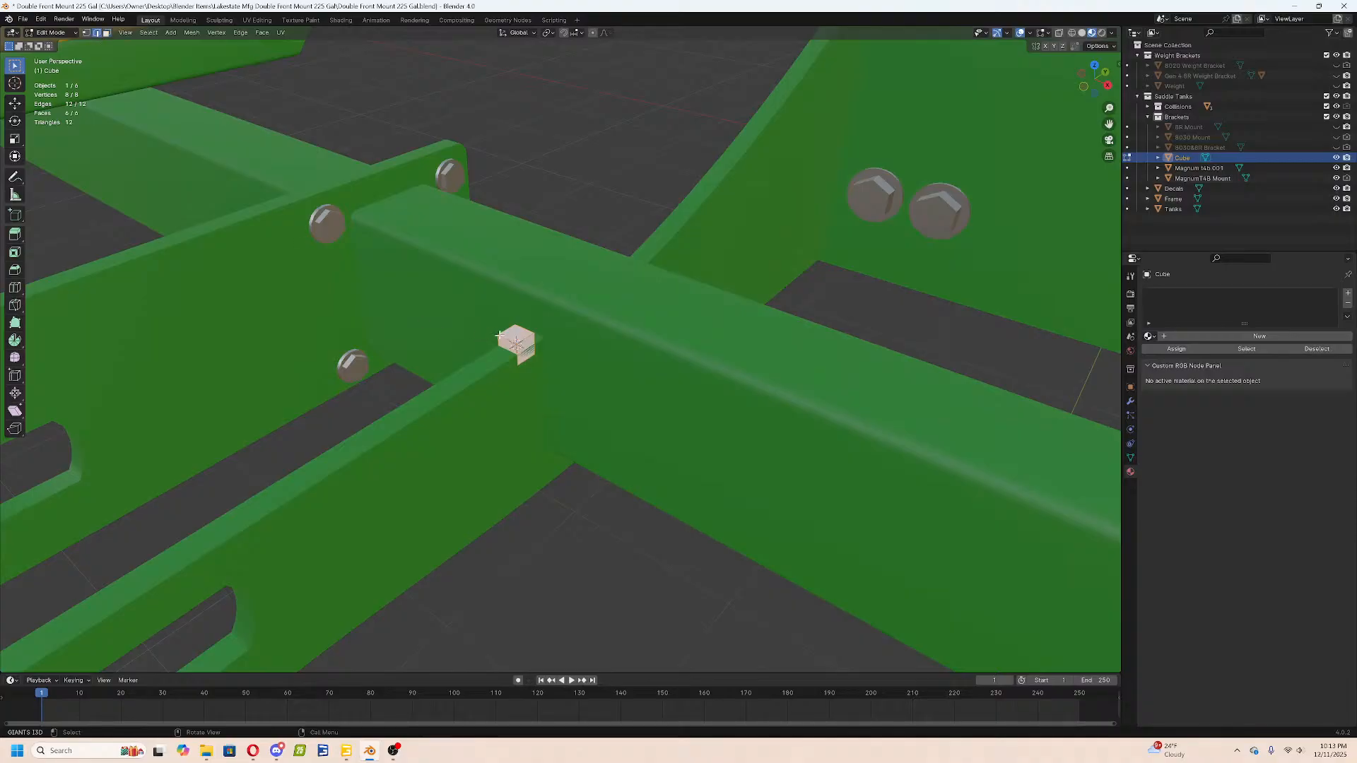
right_click(665, 348)
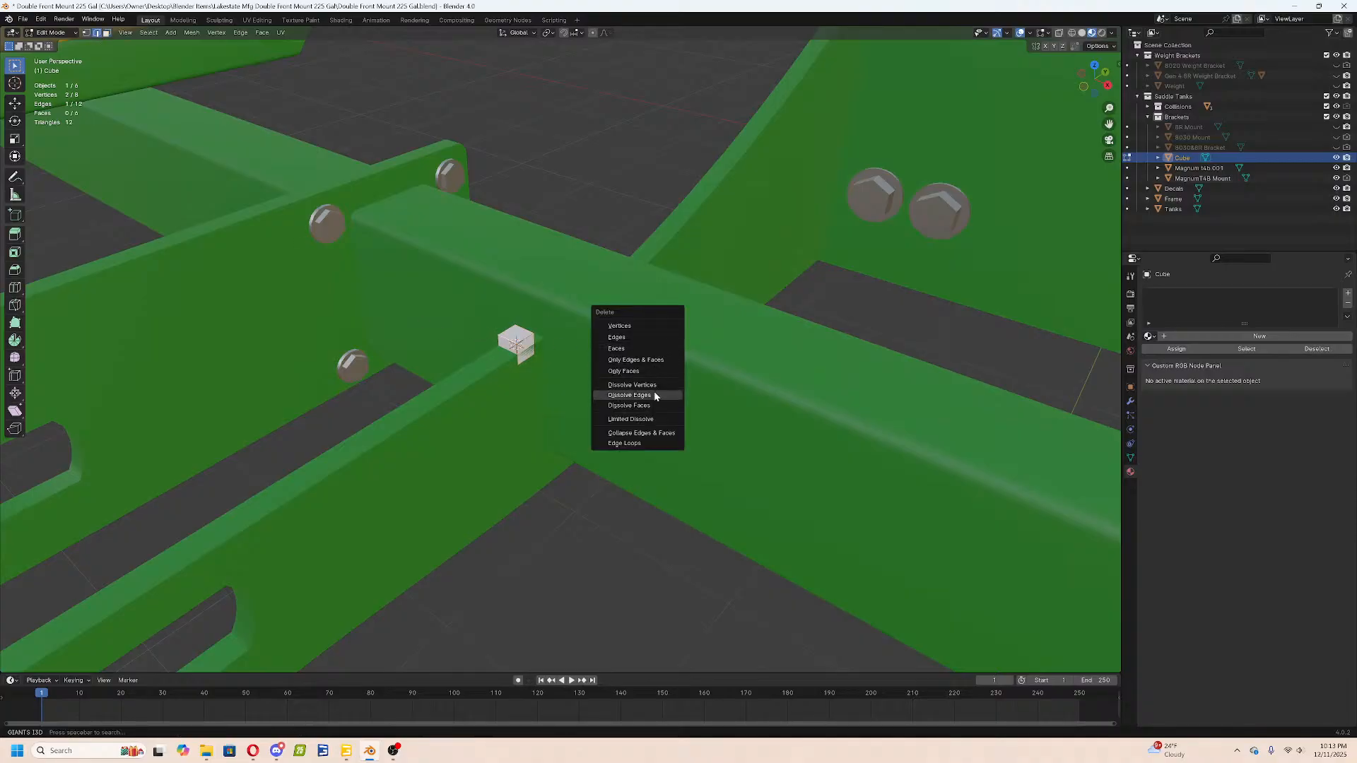
left_click(655, 391)
Rotate the wedge 90° about Y, enlarge it about 7.87 times and show its transform values.
key("Tab")
key("r")
key("x")
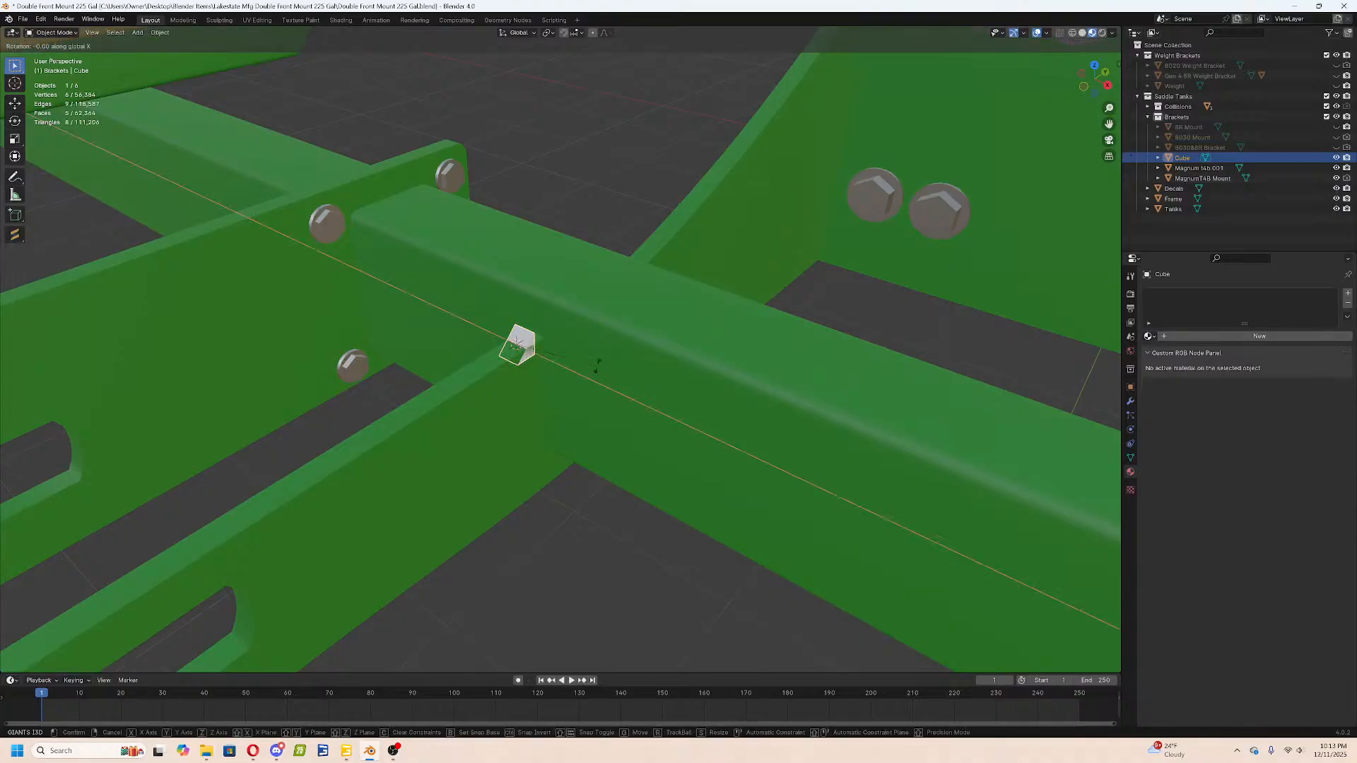
key("y")
key("Return")
middle_click_drag(596, 369, 692, 382)
key("s")
key("Return")
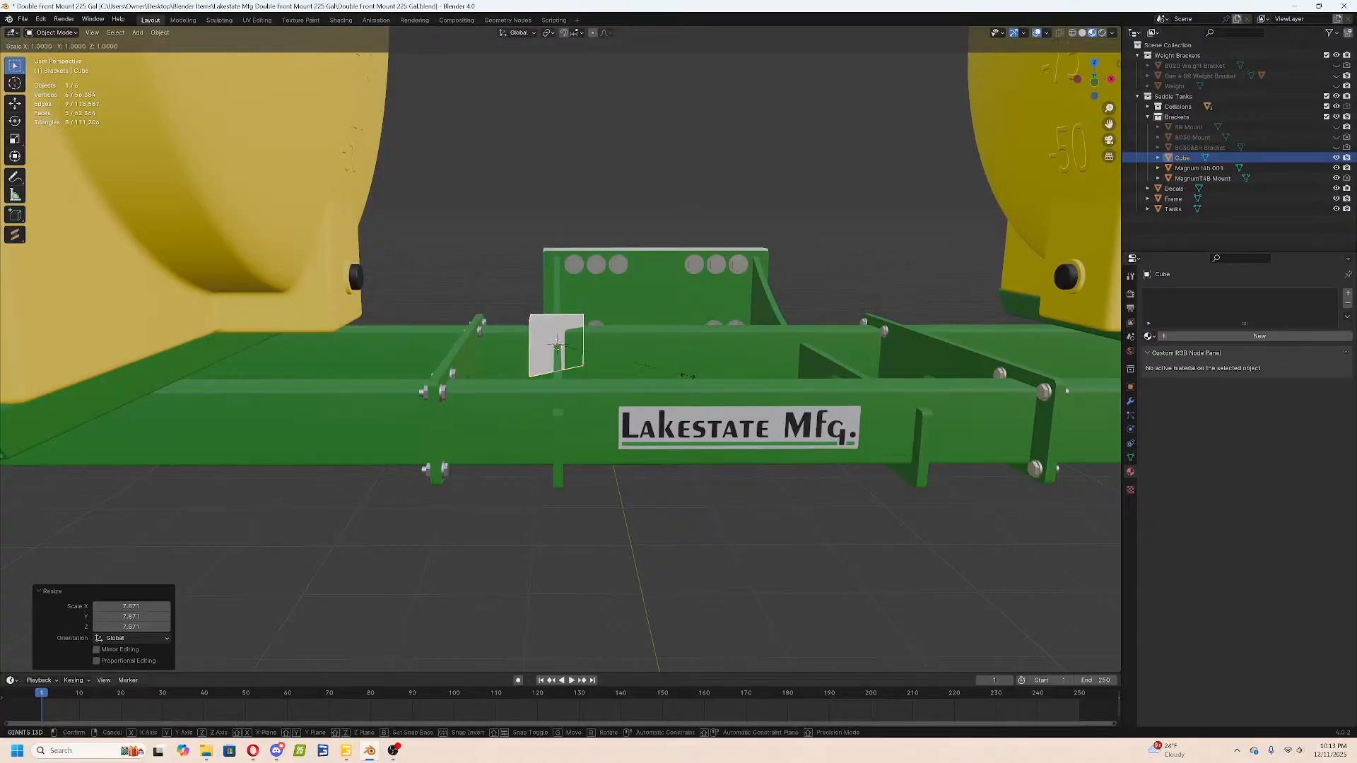
key("n")
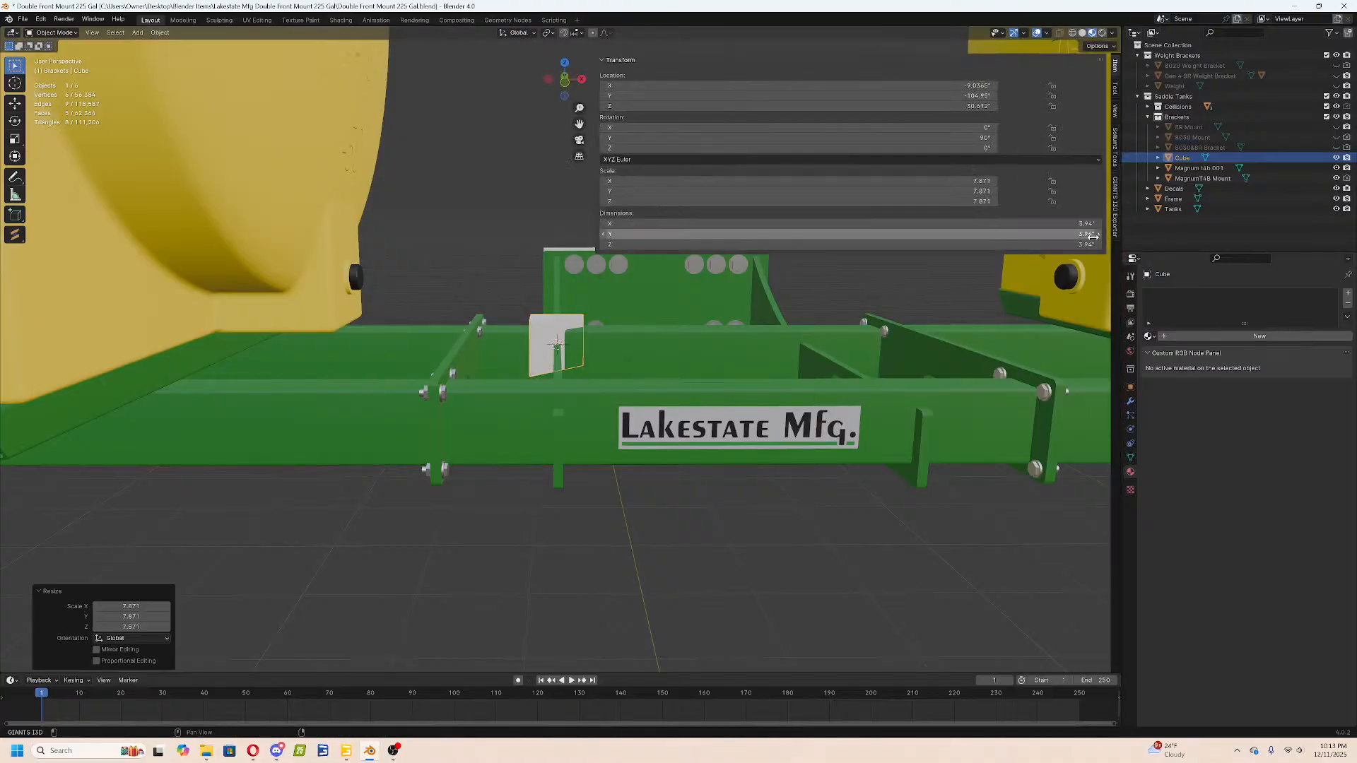
Try to thin the wedge with a Z scale of 0.5, and undo the change.
left_click(894, 201)
type("0.5")
key("Return")
key("ctrl+z")
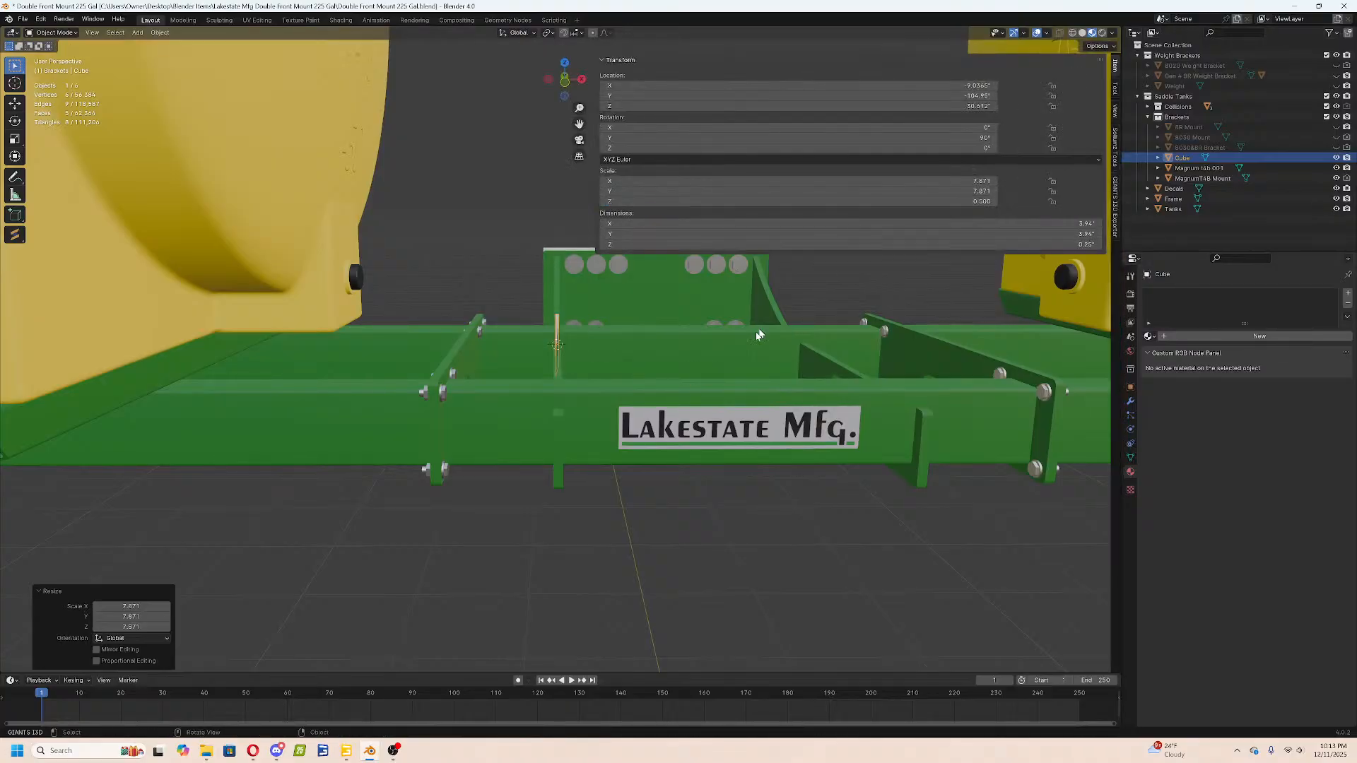
Apply the wedge's rotation and set its Z scale to 0.5.
middle_click_drag(754, 354, 735, 352)
key("ctrl+a")
left_click(707, 360)
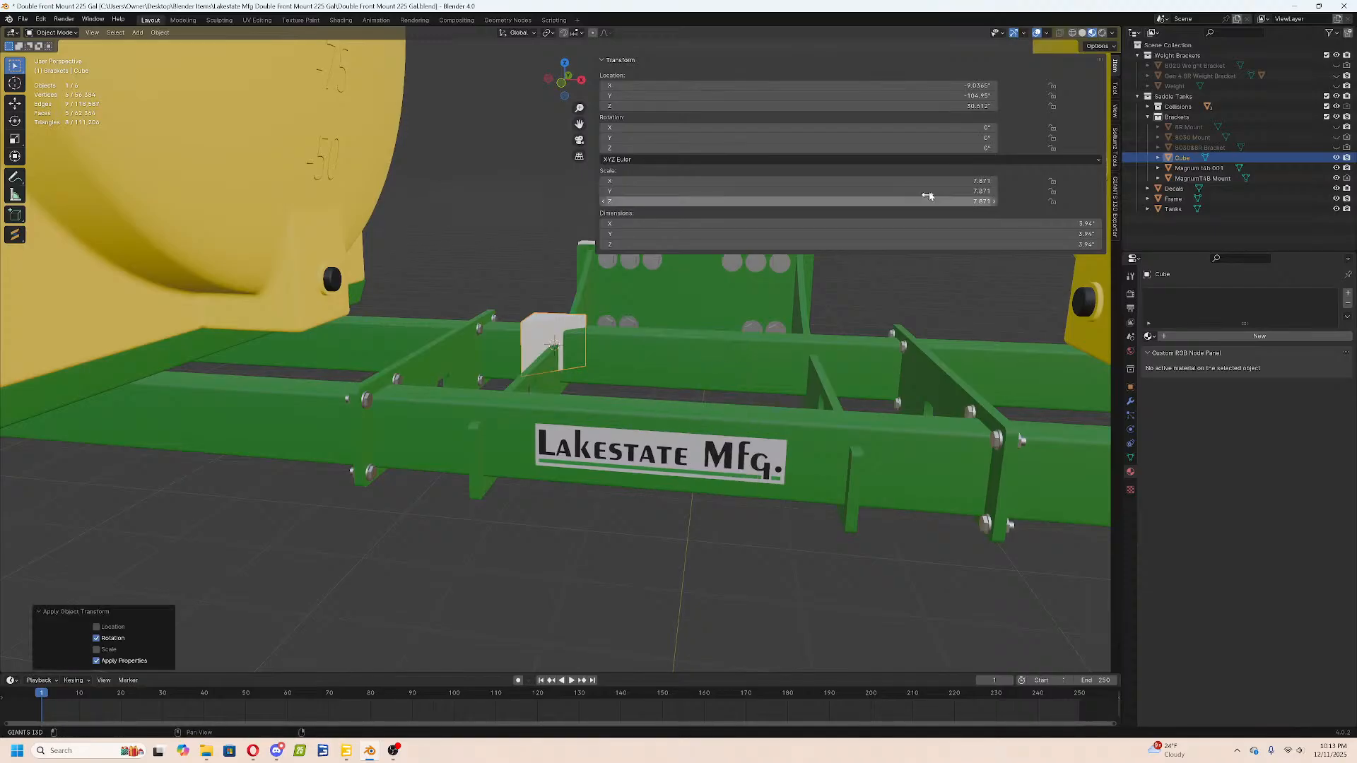
left_click(948, 201)
type(".5")
key("Return")
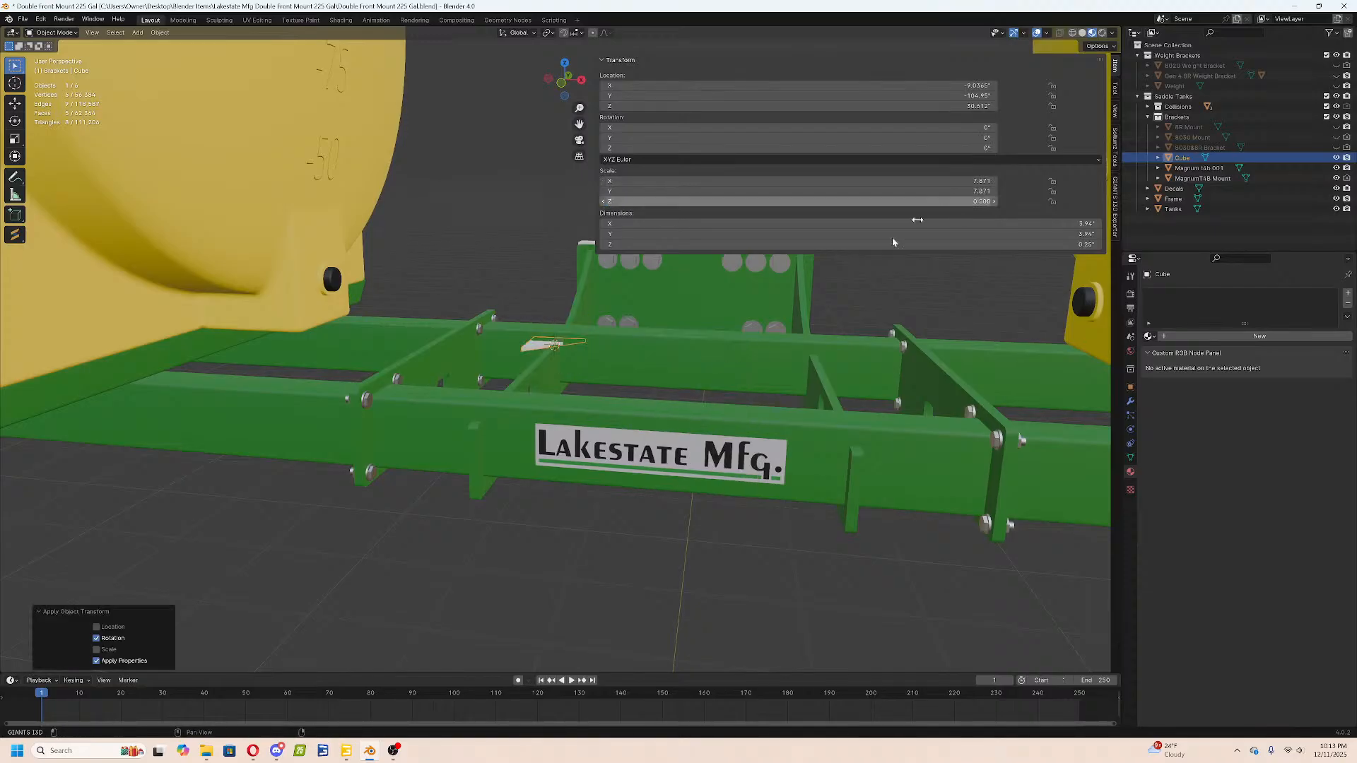
scroll(693, 357, "up", 4)
key("Tab")
middle_click_drag(693, 357, 622, 332)
key("Tab")
middle_click_drag(622, 332, 583, 357)
left_click(536, 383)
key("Tab")
scroll(549, 376, "up", 3)
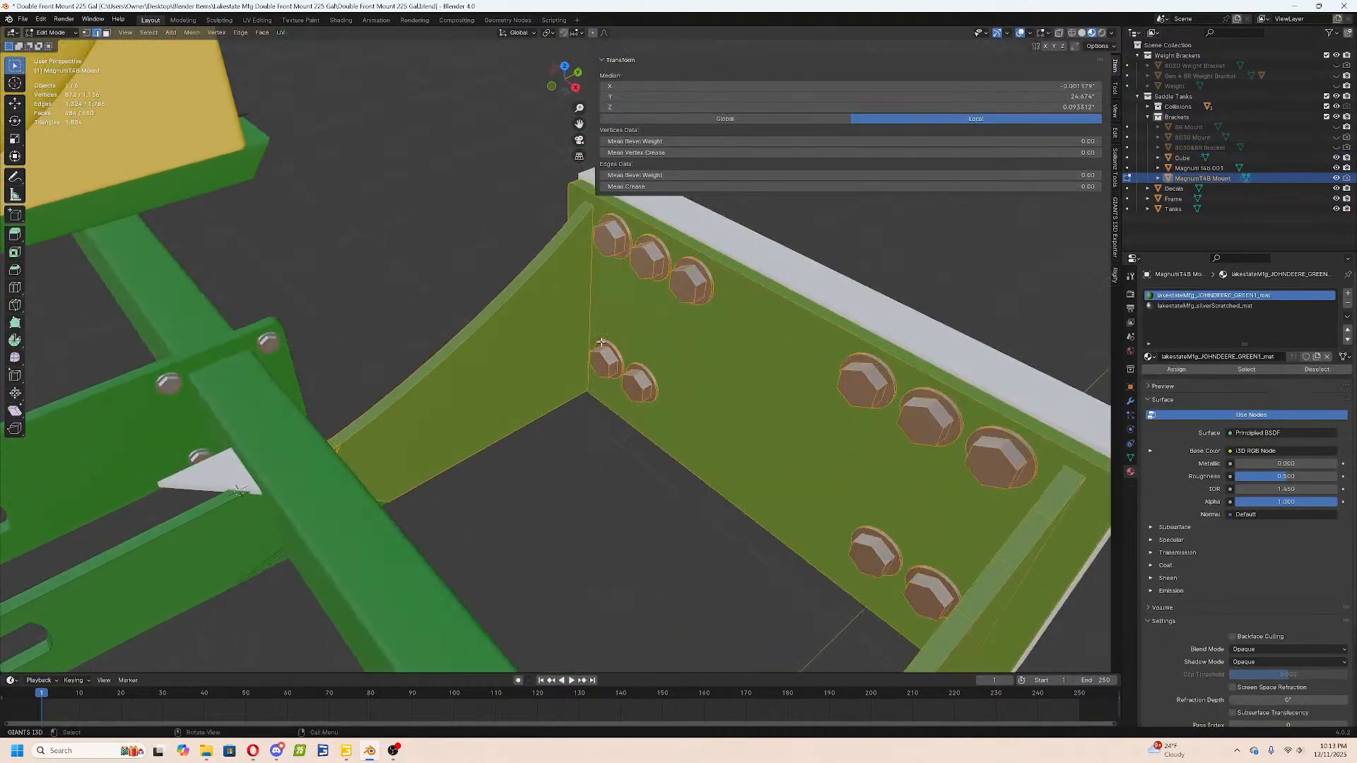
key("Tab")
Set the wedge's origin to its right-angle corner, working in wireframe display.
left_click(233, 463)
key("Tab")
mouse_move(234, 463)
middle_mouse_down()
mouse_move(267, 455)
mouse_move(605, 503)
middle_mouse_up()
key("z")
left_click(139, 433)
middle_click_drag(139, 433, 547, 441)
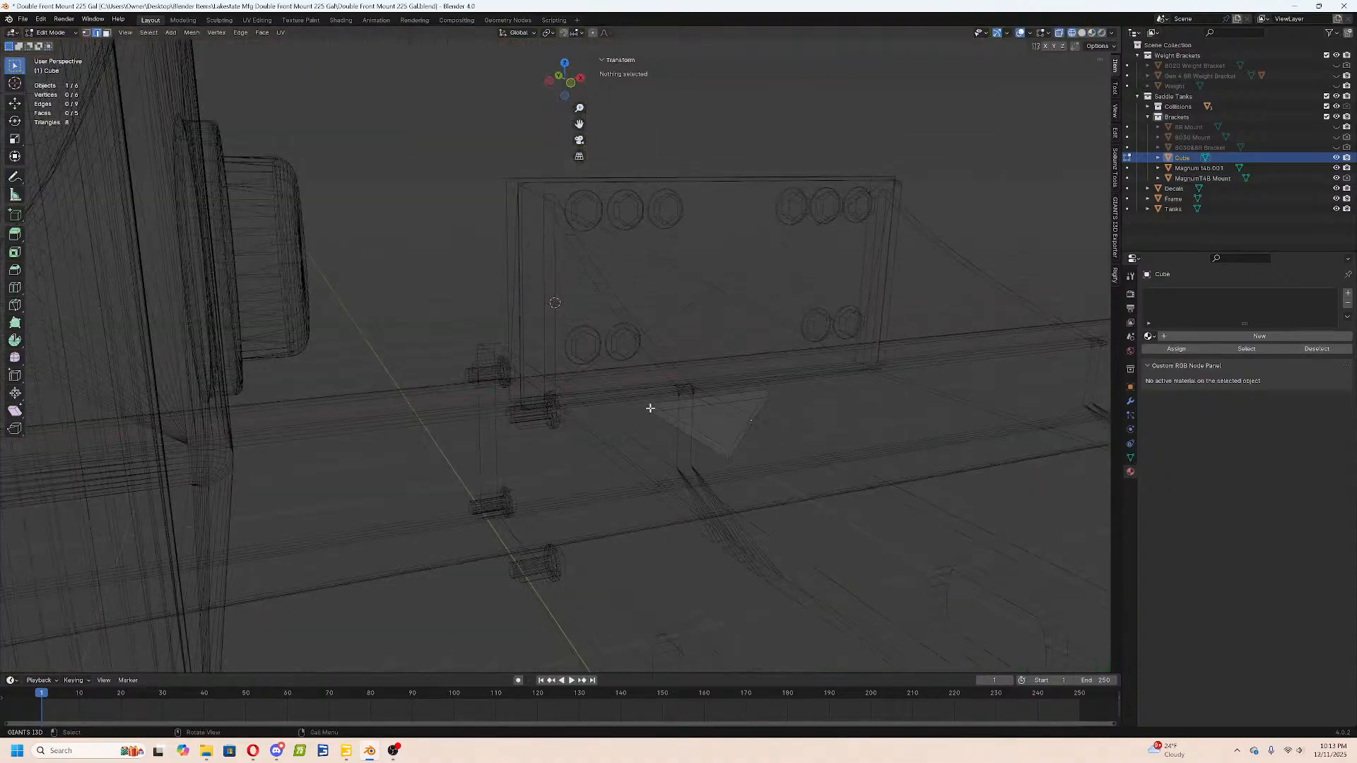
key("a")
key("Tab")
right_click(705, 424)
mouse_move(704, 461)
left_click(779, 469)
middle_click_drag(779, 469, 684, 506)
left_click(561, 299)
key("Tab")
mouse_move(560, 300)
middle_mouse_down()
mouse_move(600, 334)
mouse_move(591, 354)
middle_mouse_up()
key("z")
left_click(570, 491)
key("Tab")
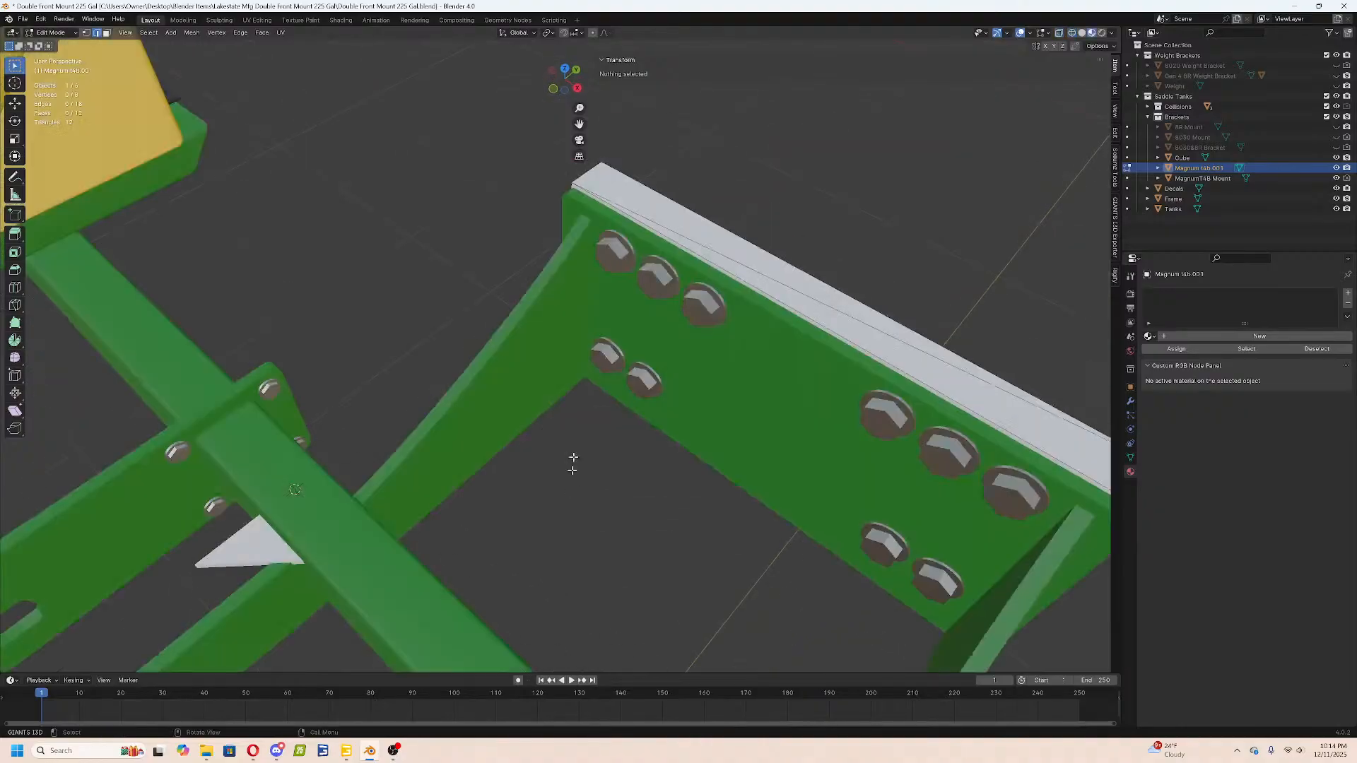
Snap the 3D cursor to the inner corner edge where the mount's arm meets the back plate.
left_click(593, 311)
key("Tab")
left_click(589, 311)
key("shift+s")
left_click(588, 372)
middle_click_drag(558, 452, 593, 428)
Leave mesh editing and snap the wedge to the 3D cursor in the arm and plate corner.
key("Tab")
left_click(342, 602)
key("shift+s")
left_click(273, 551)
Scale the wedge in X and Y only to about 6.56 inches per side, keeping its thickness.
middle_click_drag(273, 546, 635, 401)
key("KP_7")
key("s")
key("shift+z")
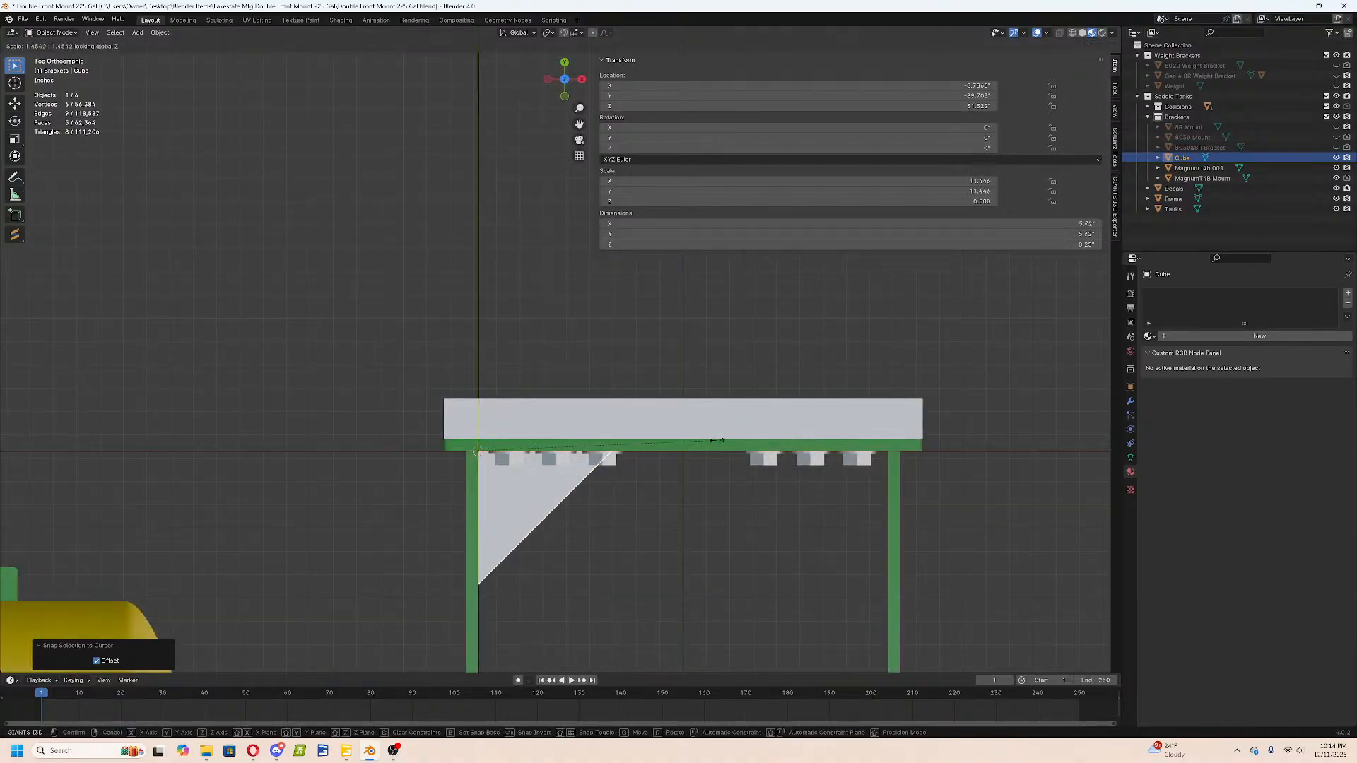
left_click(752, 445)
middle_click_drag(752, 445, 709, 411)
Tilt the wedge about 17.5° around X and raise it along Z by about 0.8 inch.
key("r")
key("x")
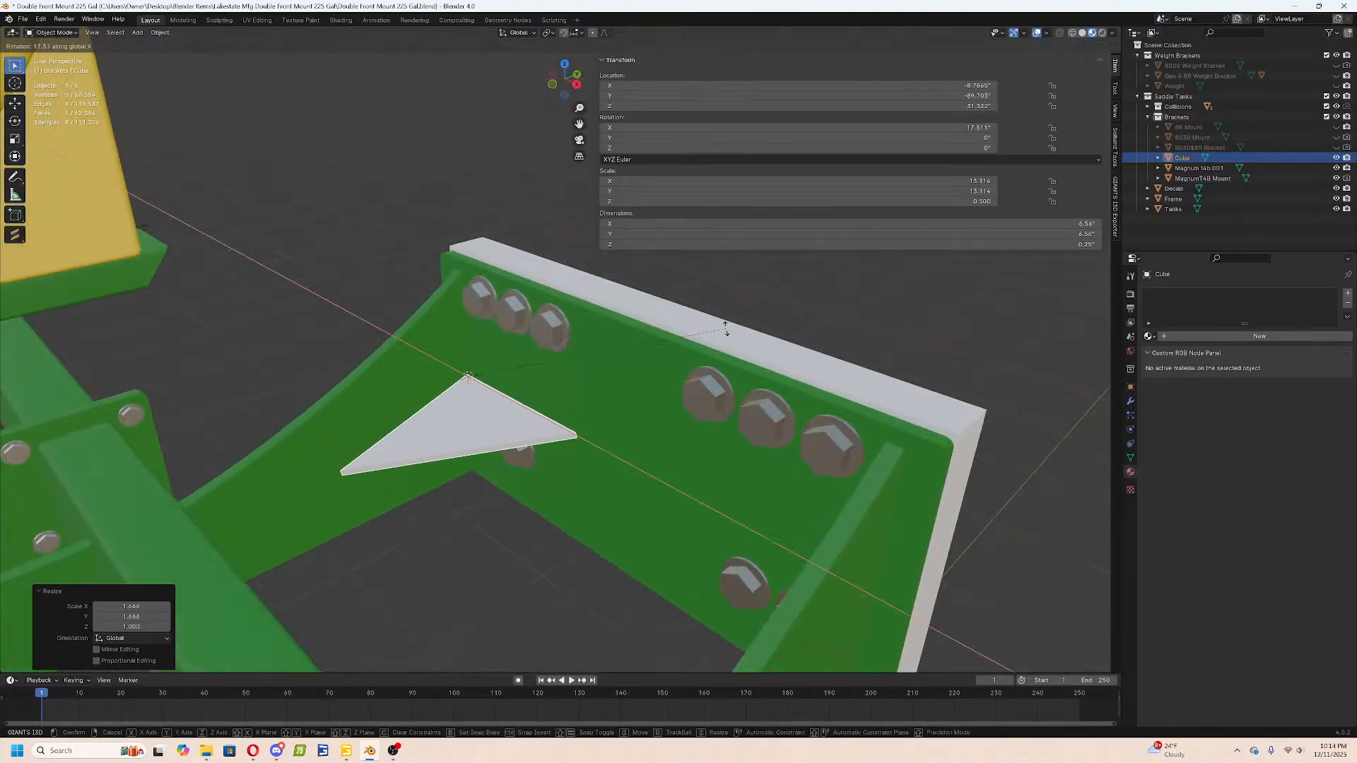
left_click(726, 328)
key("g")
key("z")
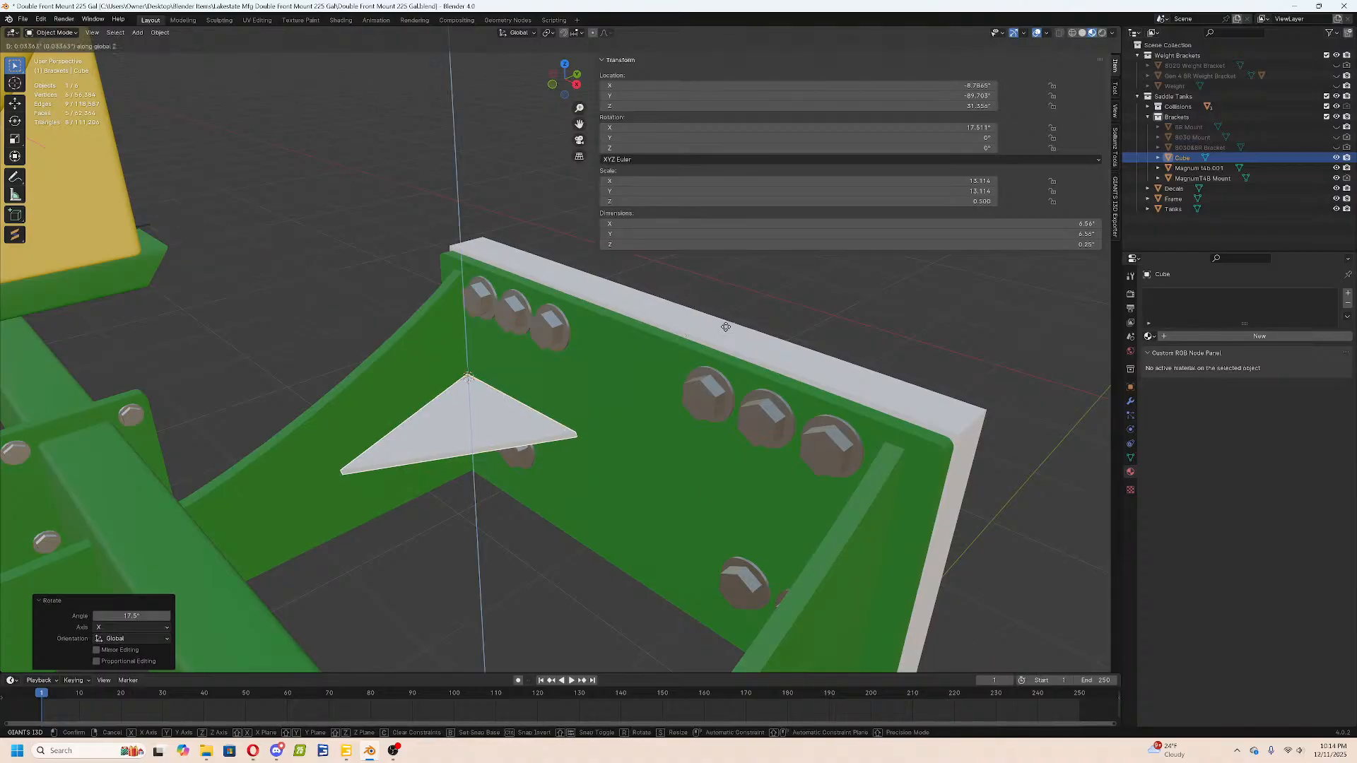
left_click(730, 315)
Tilt the wedge about 3.5° further around X and slide it along its local Y by about 0.13 inch into the plate.
middle_click_drag(653, 445, 773, 411)
key("r")
key("x")
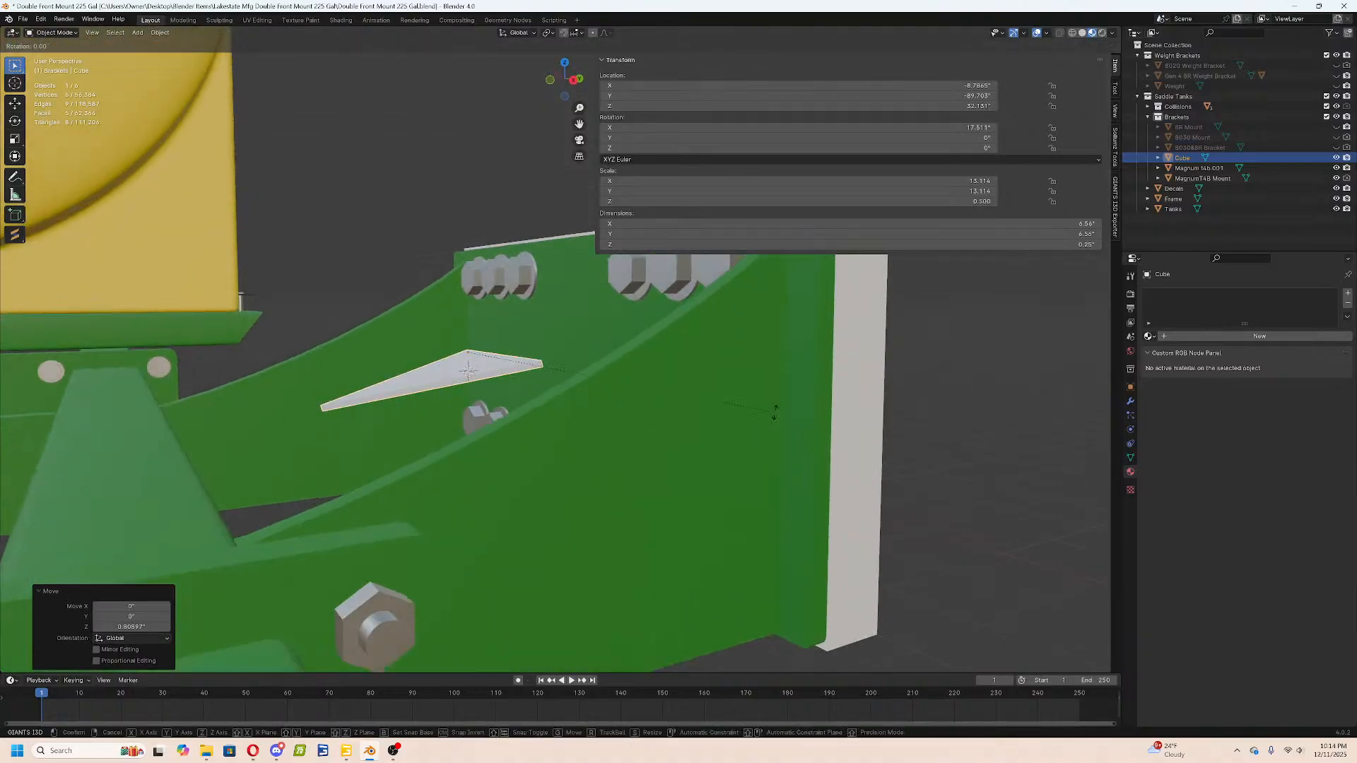
left_click(777, 397)
key("g")
key("y")
key("y")
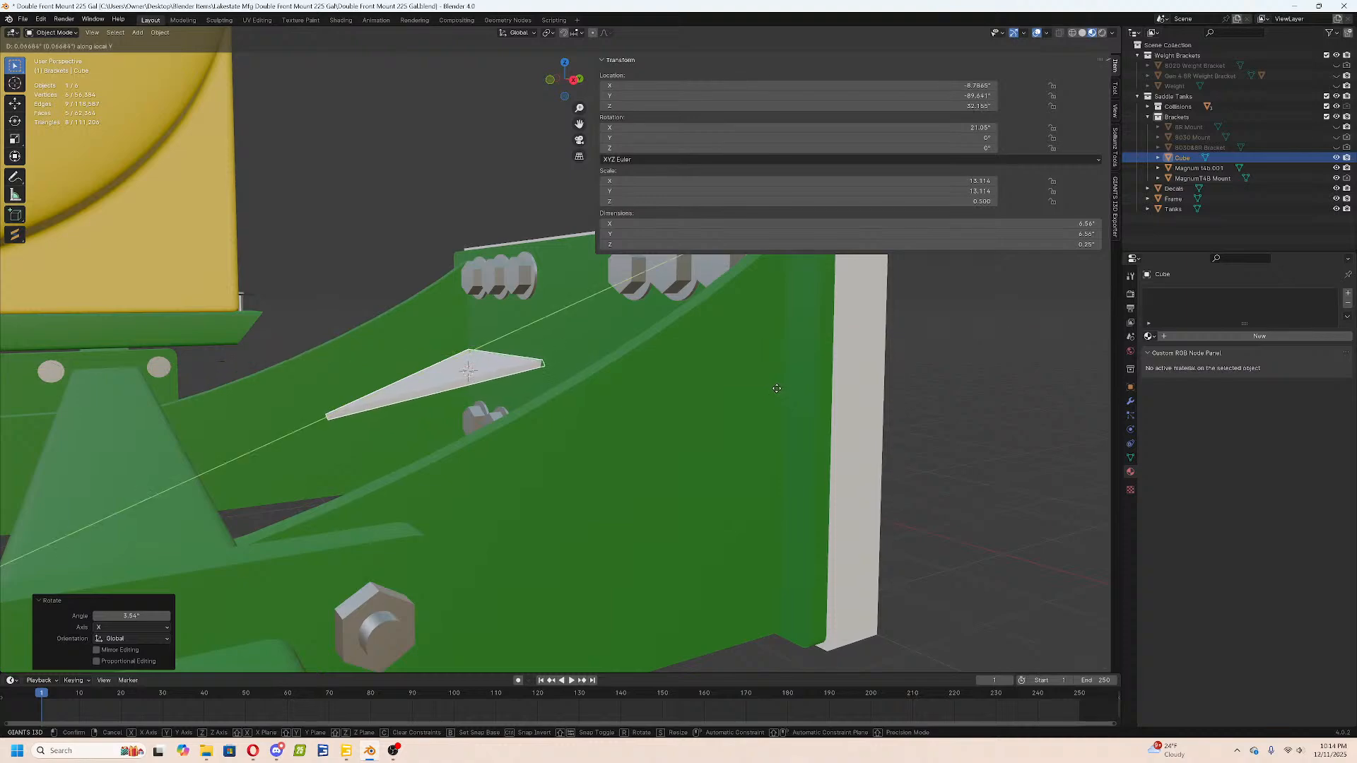
left_click(777, 387)
middle_click_drag(669, 442, 632, 464)
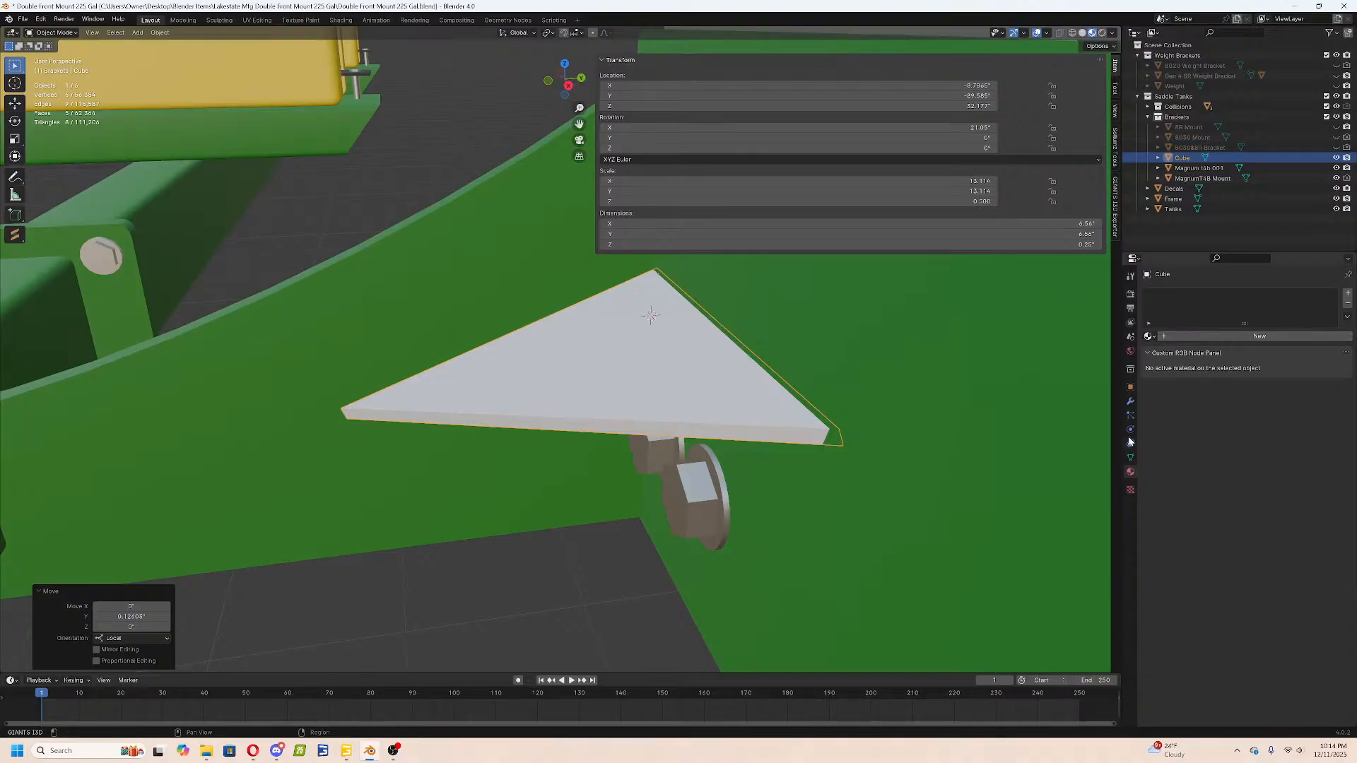
Subtract the bracket plate from the wedge with a Boolean Difference modifier and apply the modifier.
left_click(1131, 402)
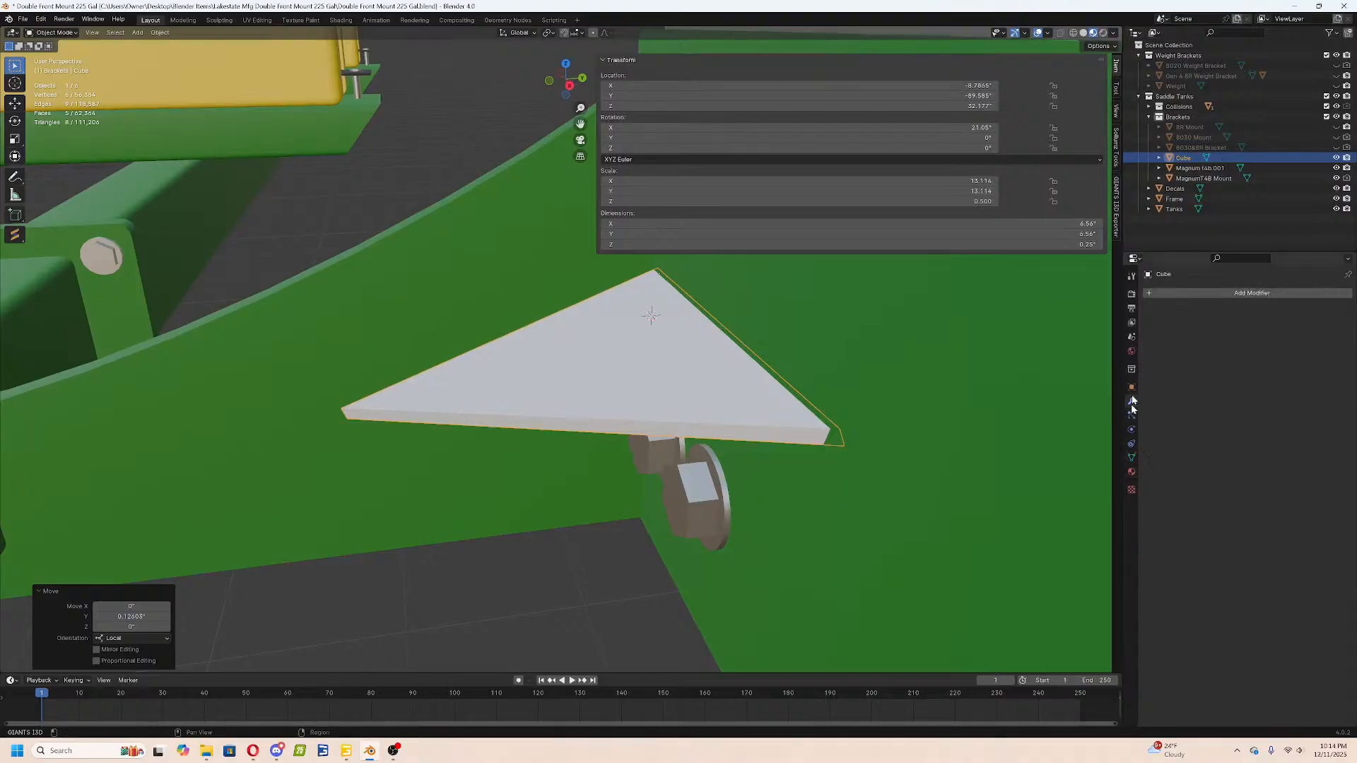
left_click(1202, 292)
left_click(1168, 323)
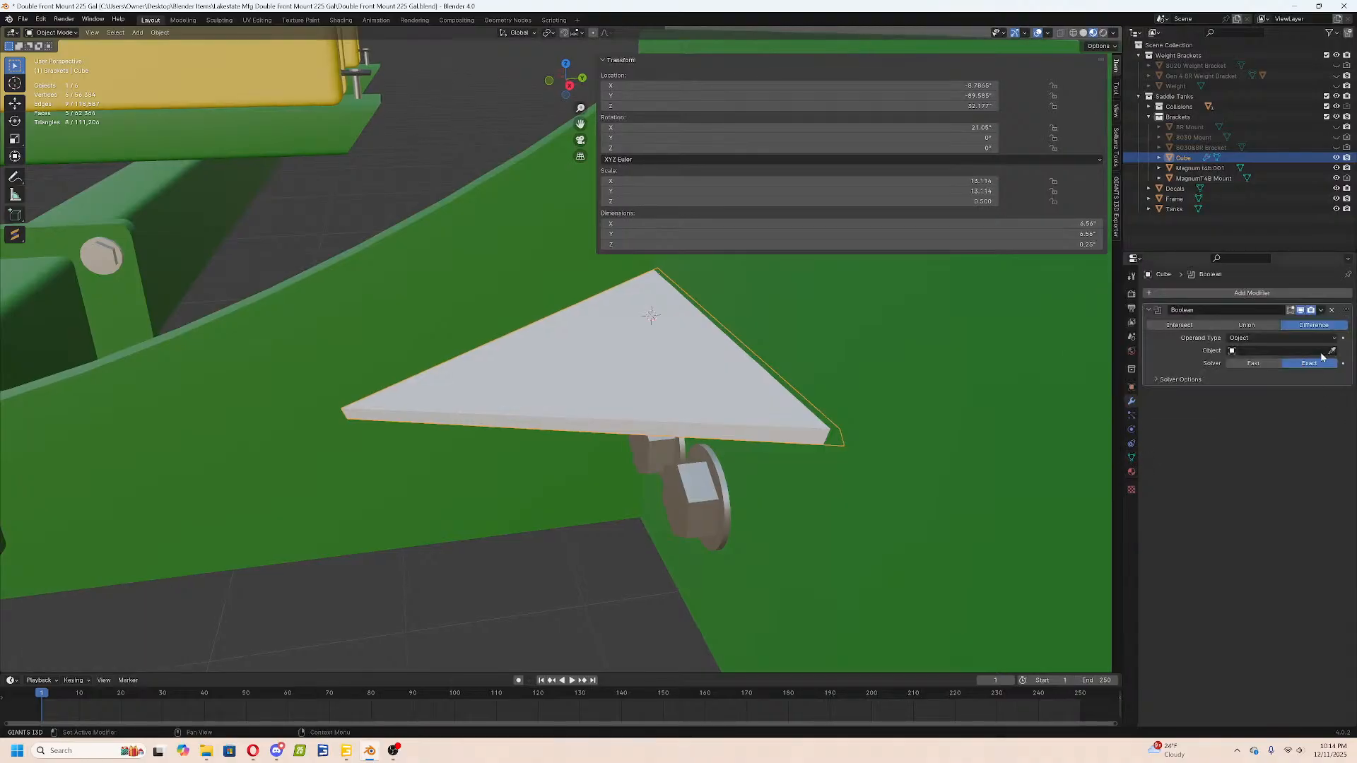
left_click(1314, 350)
left_click(1334, 351)
left_click(985, 349)
left_click(1320, 311)
left_click(1307, 319)
middle_click_drag(628, 428, 654, 487)
scroll(655, 430, "up", 4)
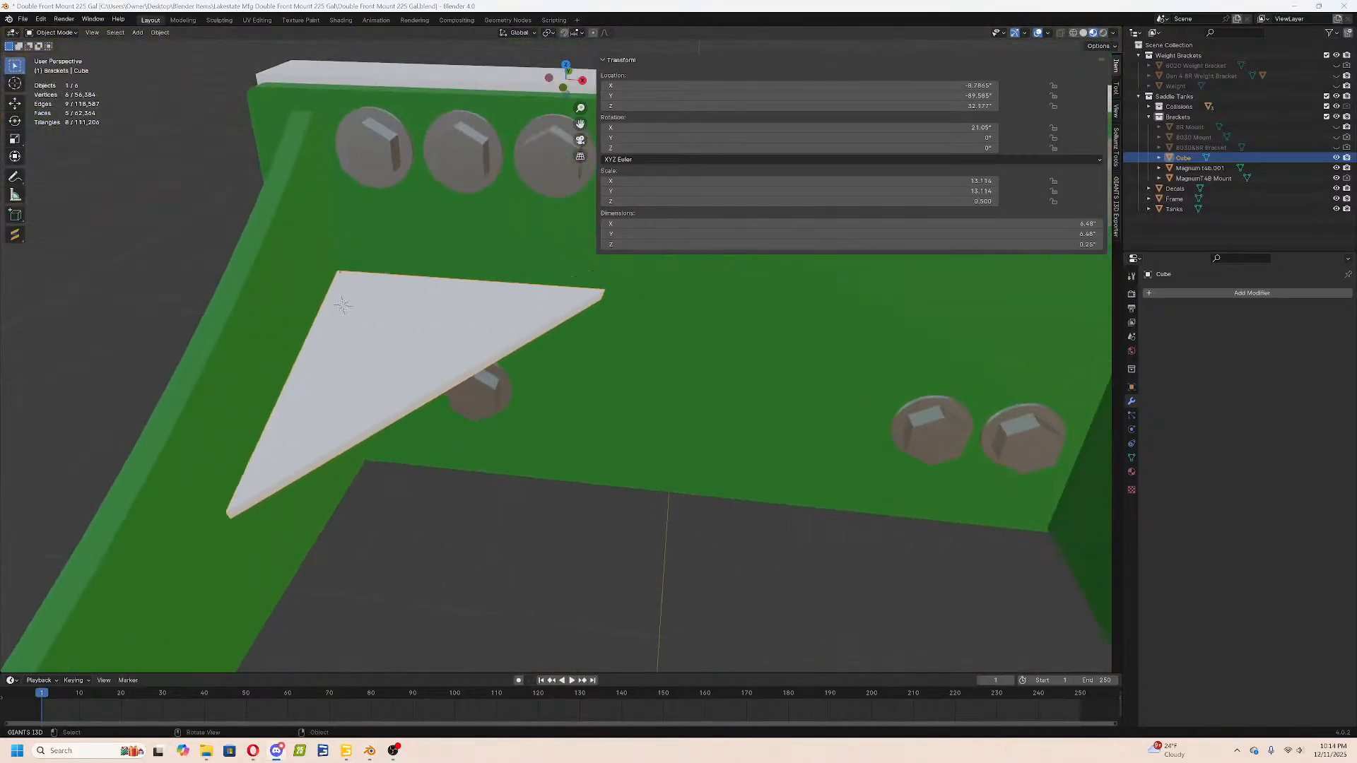
Enter mesh editing and add one centred loop cut across the wedge's long outer face.
middle_click_drag(436, 422, 409, 411)
key("Tab")
key("ctrl+r")
left_click(417, 392)
right_click(424, 396)
middle_click_drag(556, 381, 595, 413)
Try to move the new cut edge about 1.37 inches along its local Z axis.
key("g")
key("x")
key("y")
key("y")
key("x")
key("z")
key("z")
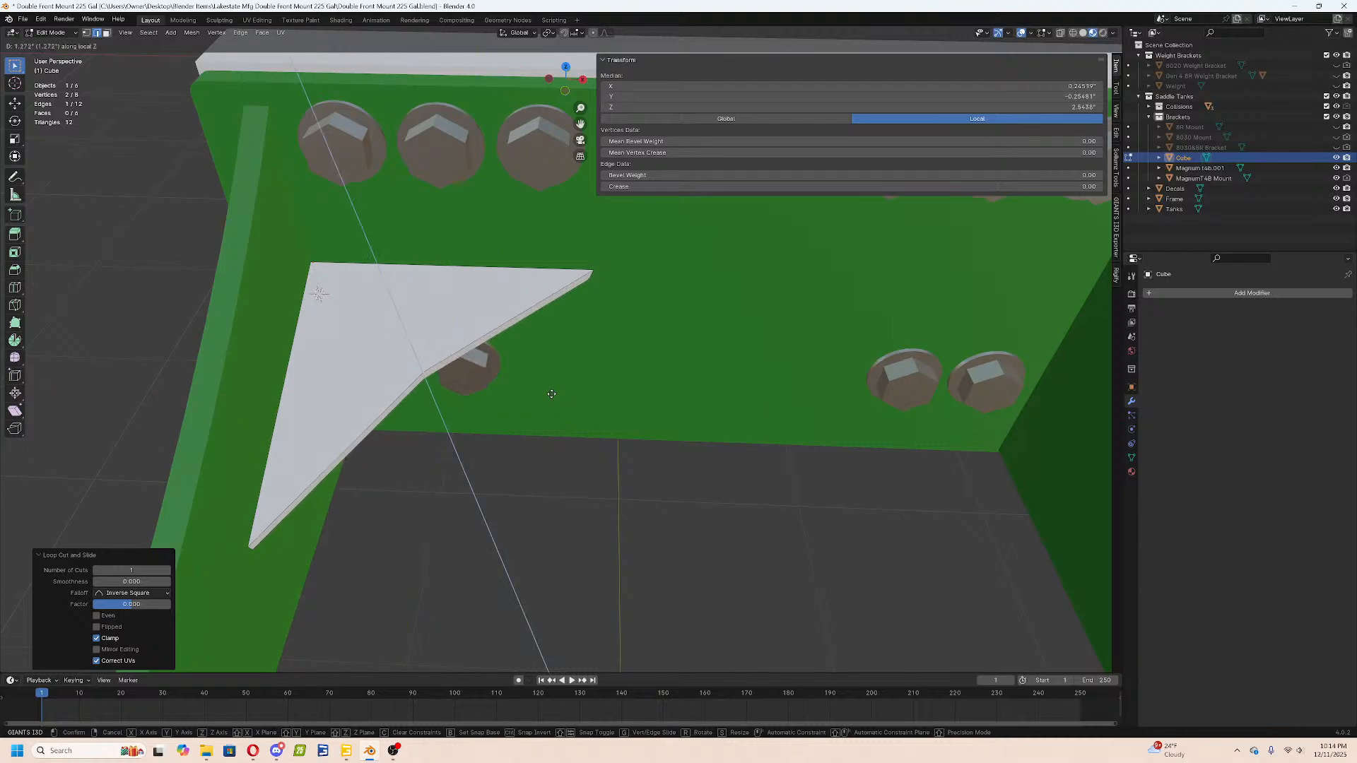
left_click(551, 394)
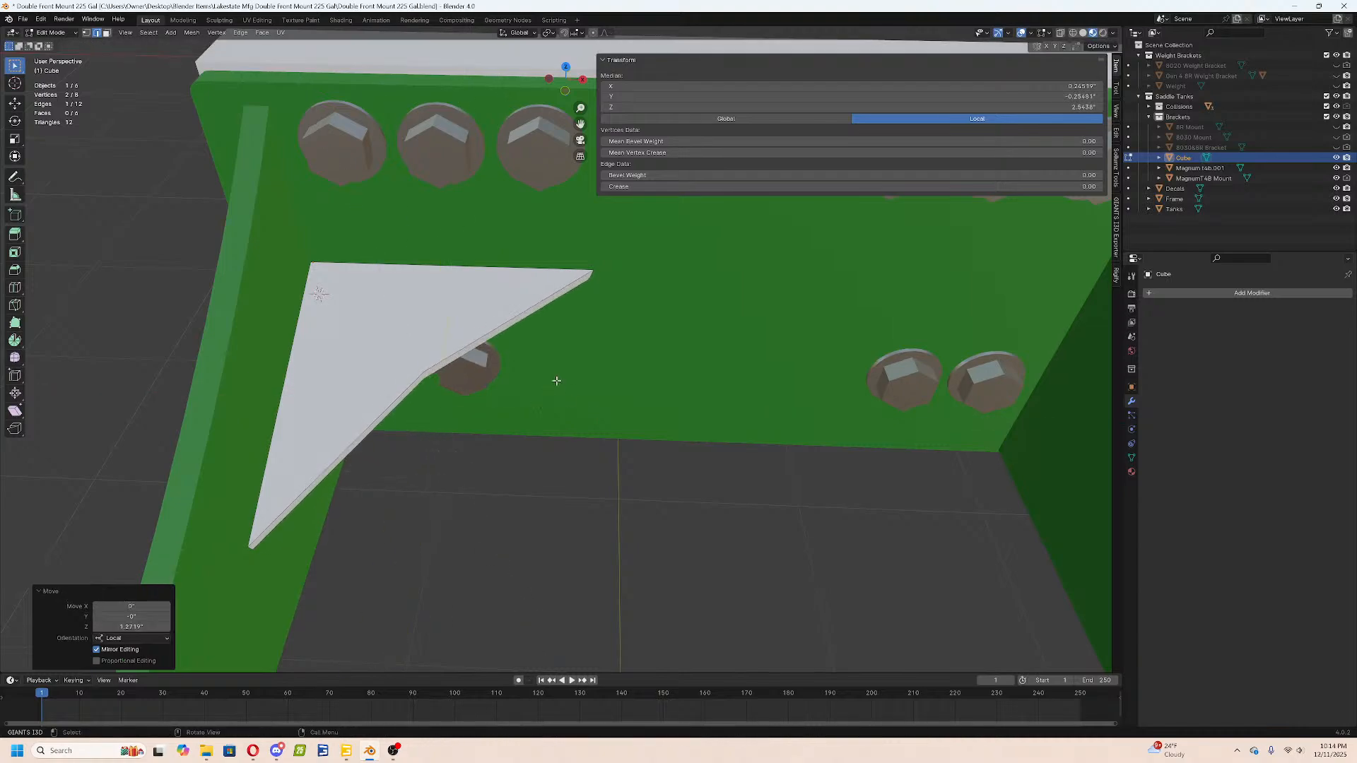
Try an edge slide on the moved cut edge and undo both the slide and the move.
key("g")
key("g")
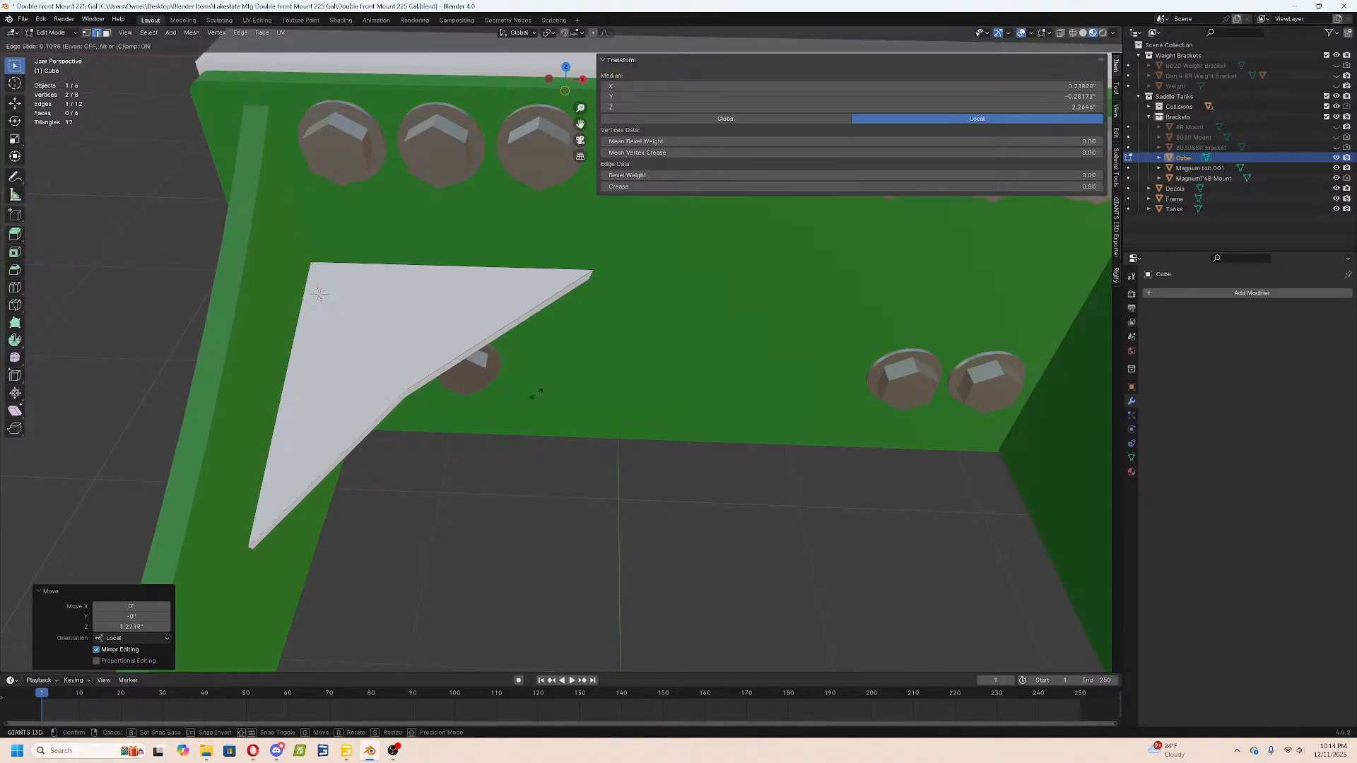
left_click(536, 394)
middle_click_drag(543, 388, 584, 381)
key("ctrl+z")
key("ctrl+z")
Set the wedge's X rotation to 0° so it lies flat, and return to mesh editing.
key("Tab")
type("0")
key("Return")
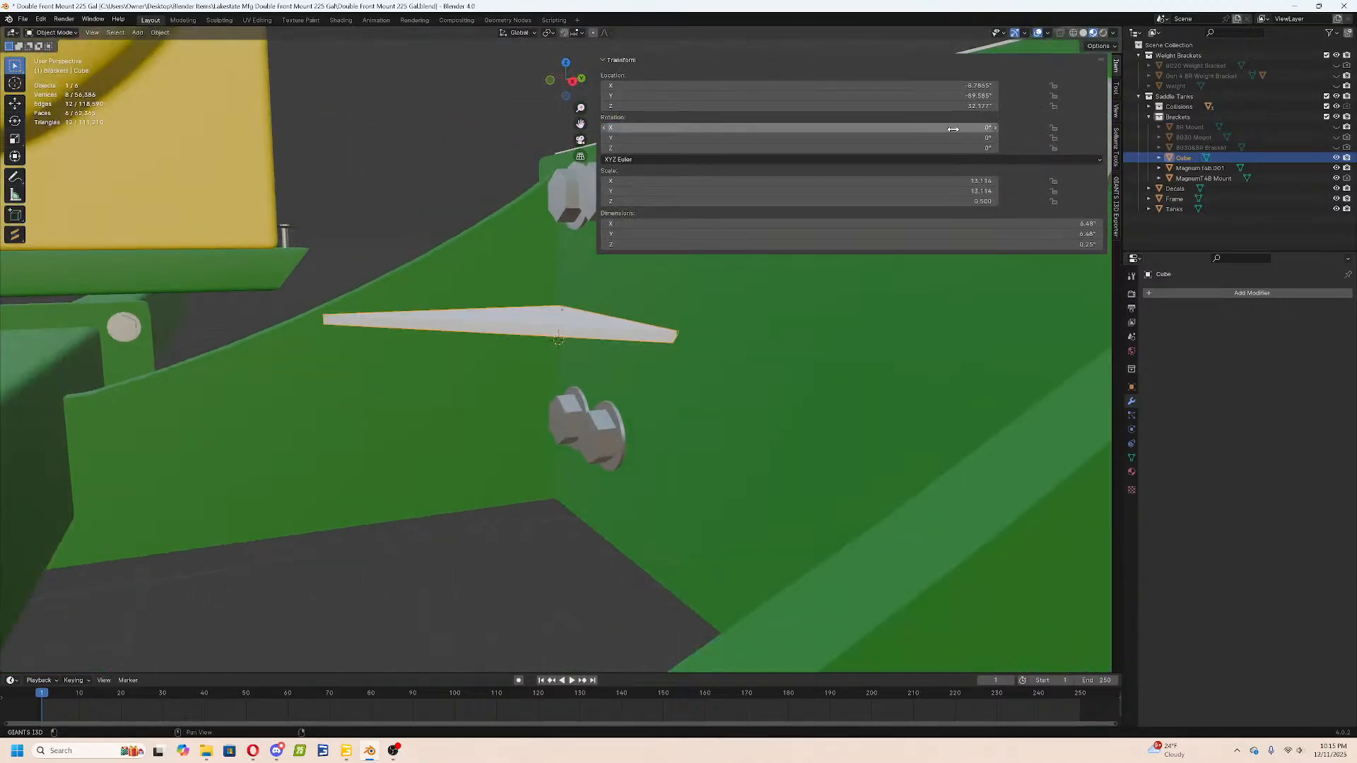
key("ctrl+z")
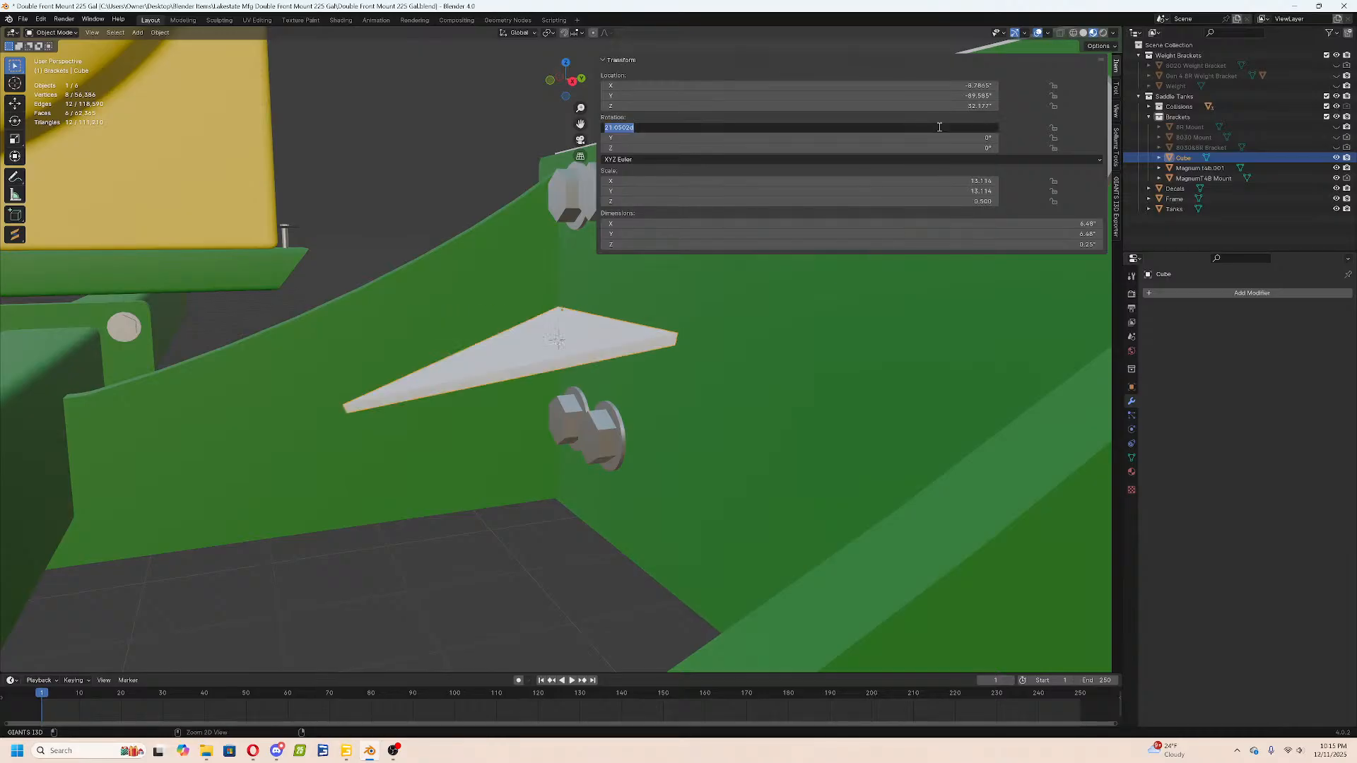
middle_click_drag(756, 283, 706, 337)
left_click(930, 129)
type("0")
key("Return")
key("Tab")
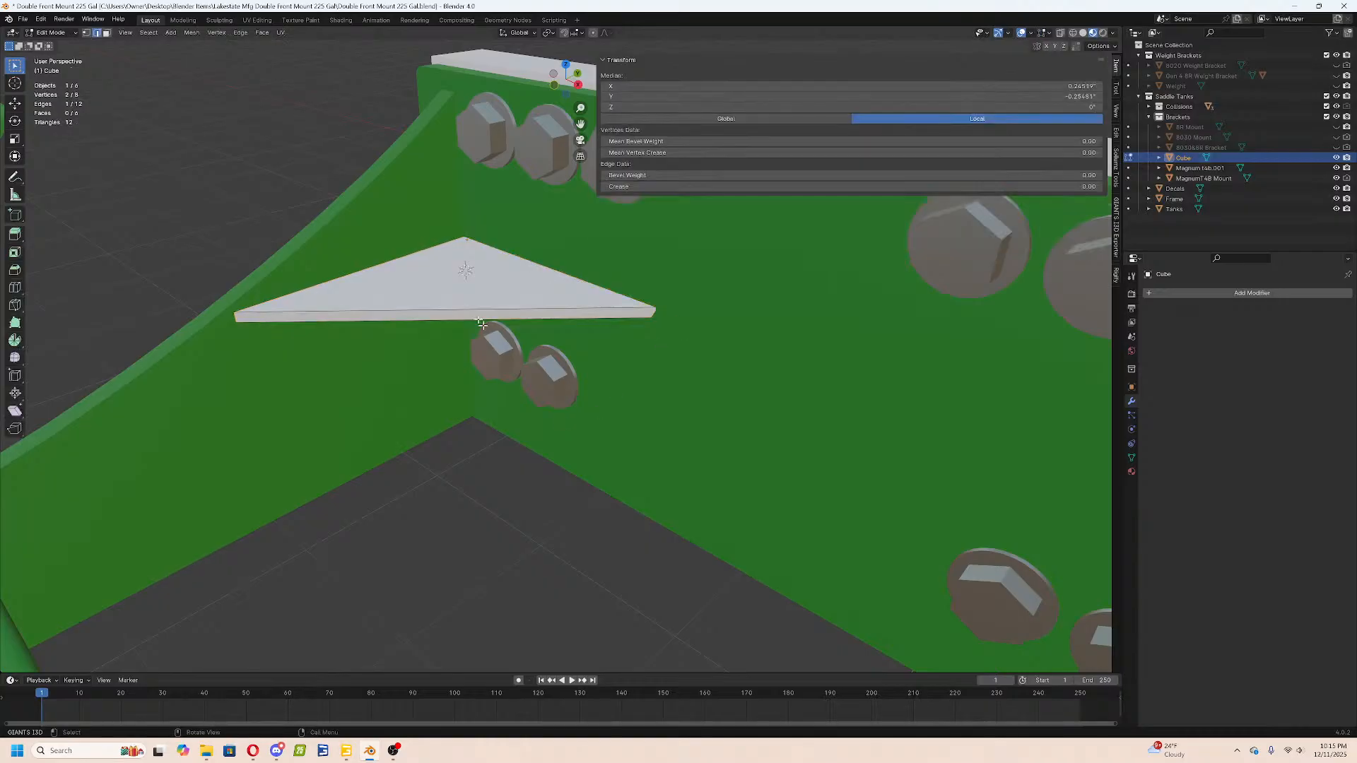
Dissolve the wedge's cut edge and add a loop cut slid fully to one end of the long face.
middle_click_drag(469, 312, 466, 332)
key("x")
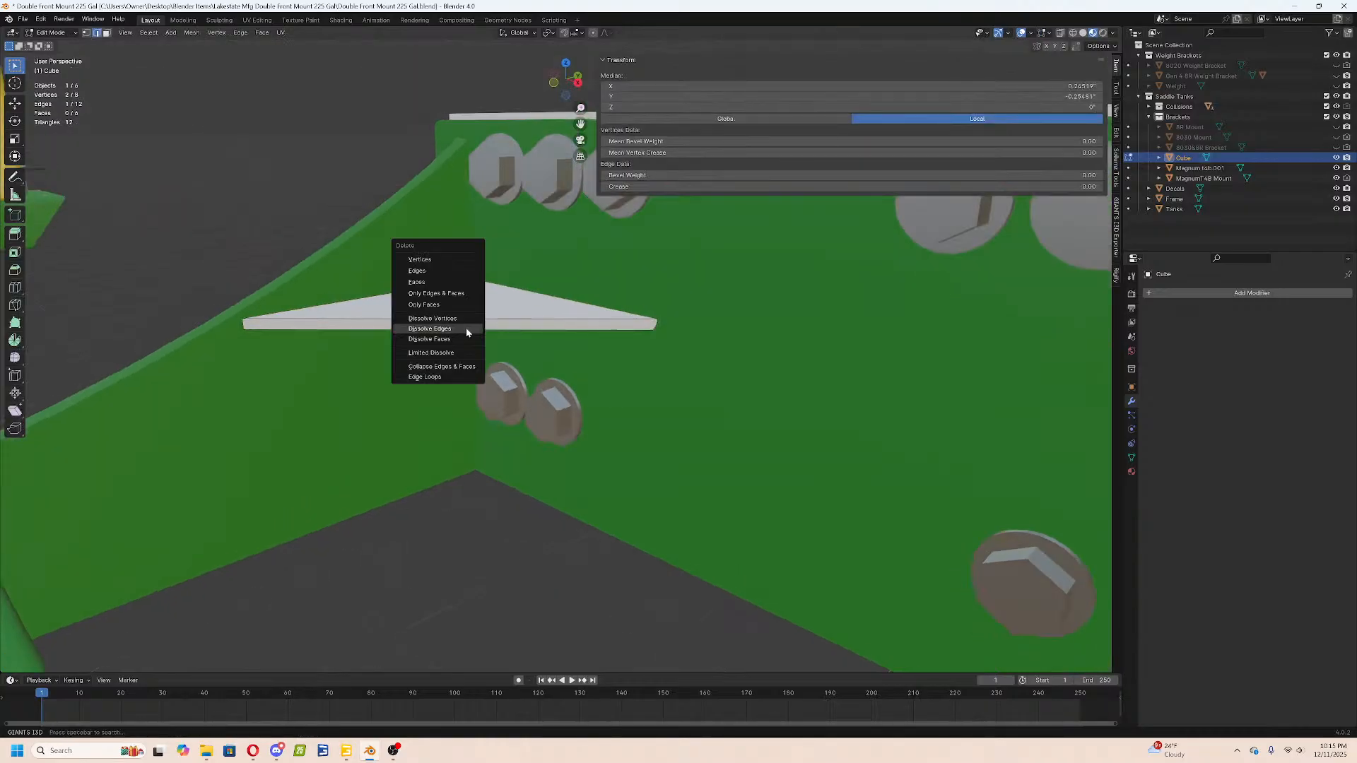
left_click(466, 333)
key("ctrl+r")
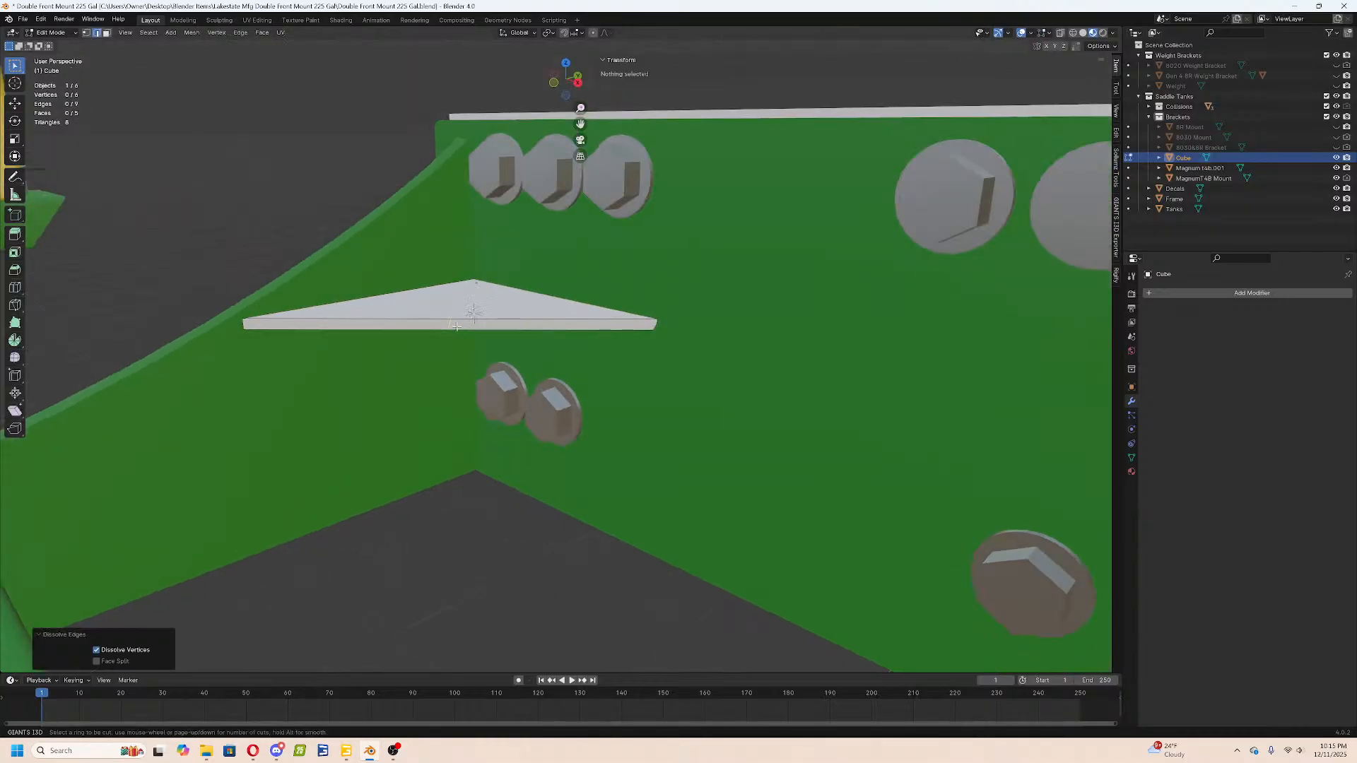
left_click(456, 327)
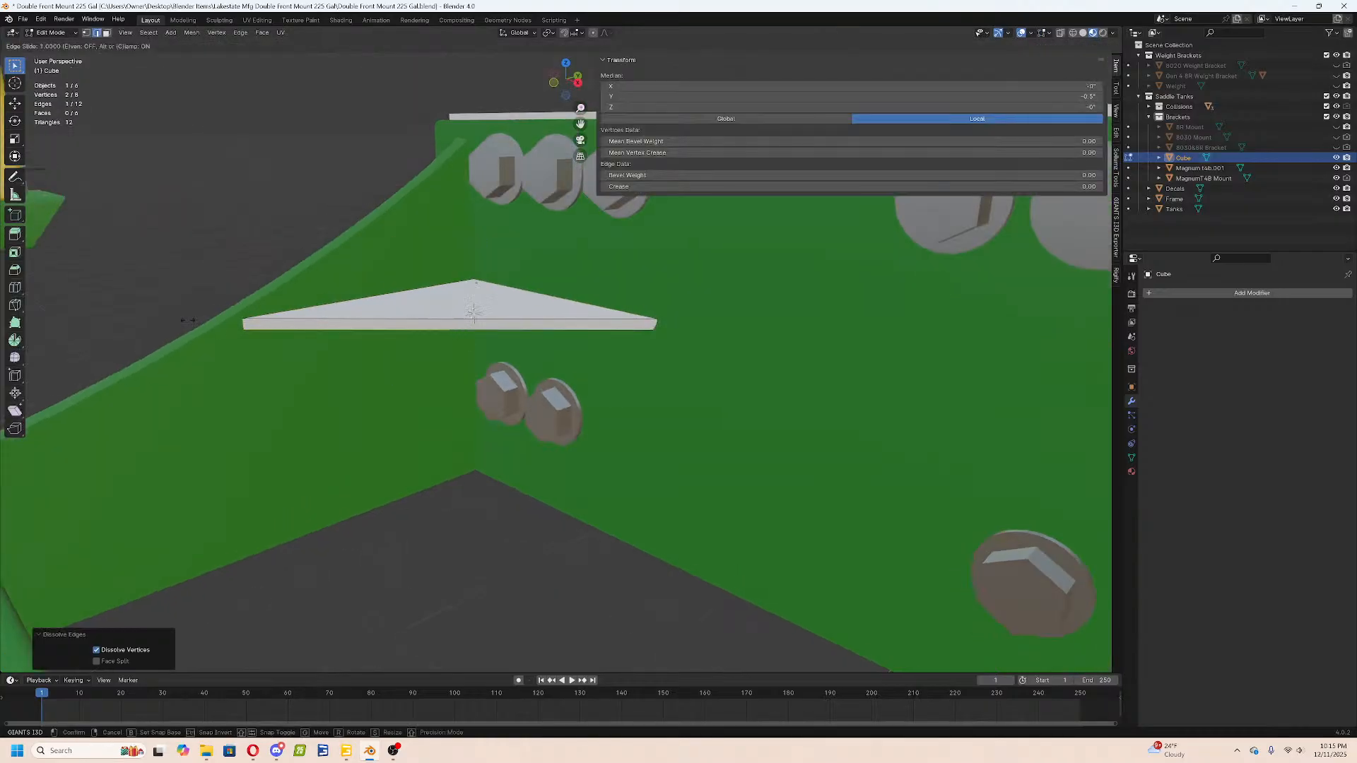
left_click(188, 320)
key("g")
key("g")
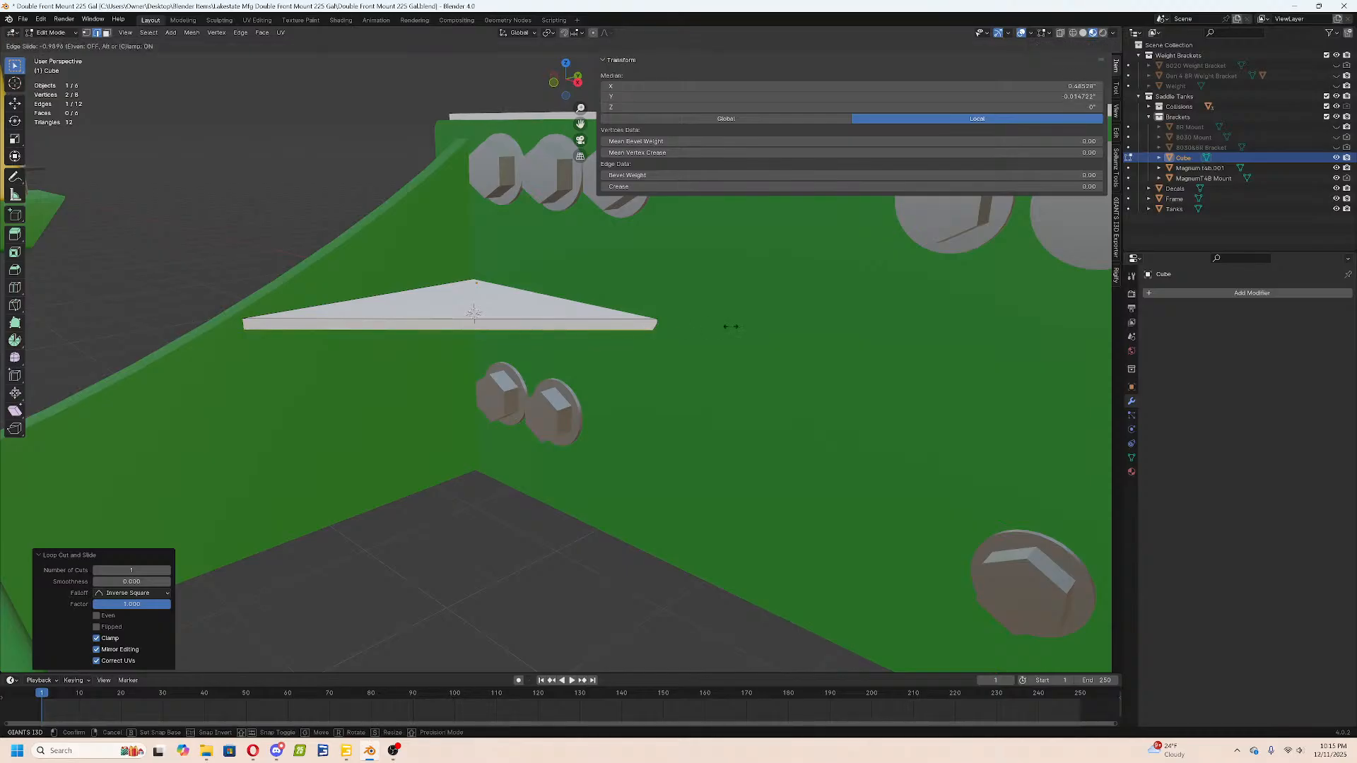
right_click(698, 306)
key("g")
key("y")
key("x")
key("z")
right_click(588, 297)
key("g")
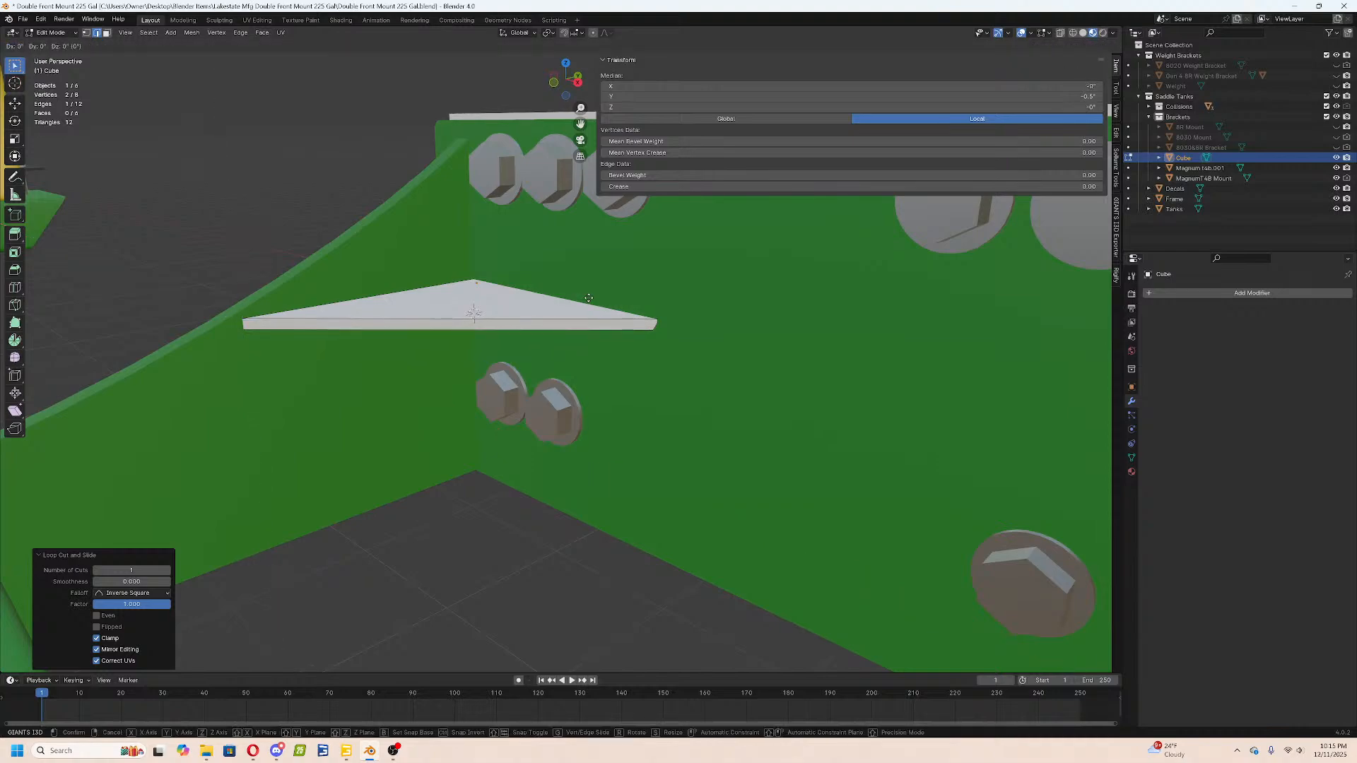
key("y")
right_click(654, 315)
Undo the end loop cut and the edge dissolve, keeping the wedge flat.
middle_click_drag(533, 307, 560, 342)
key("ctrl+z")
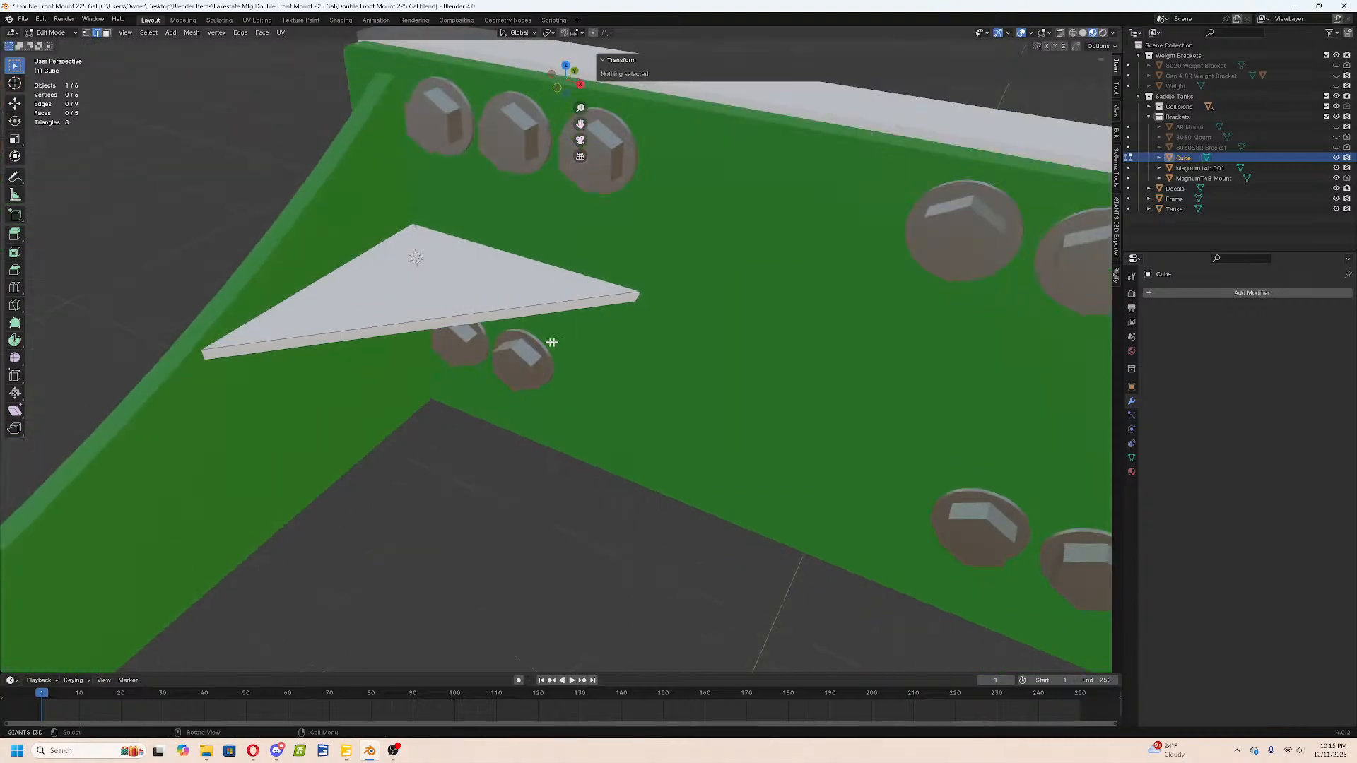
key("ctrl+z")
key("ctrl+z")
key("ctrl+z")
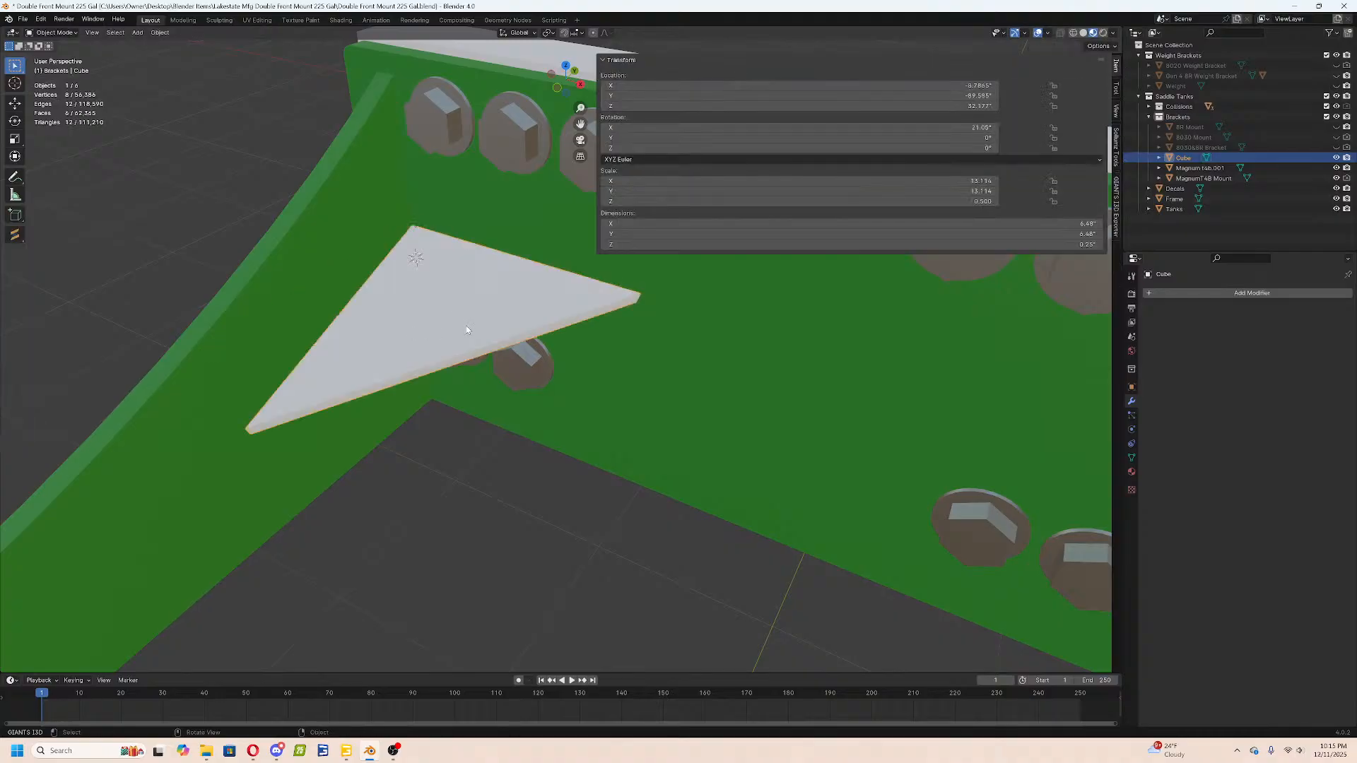
key("ctrl+z")
Dissolve the wedge's cut edge and replace it with a loop cut slid to about the middle of the long face.
key("Tab")
left_click(442, 328)
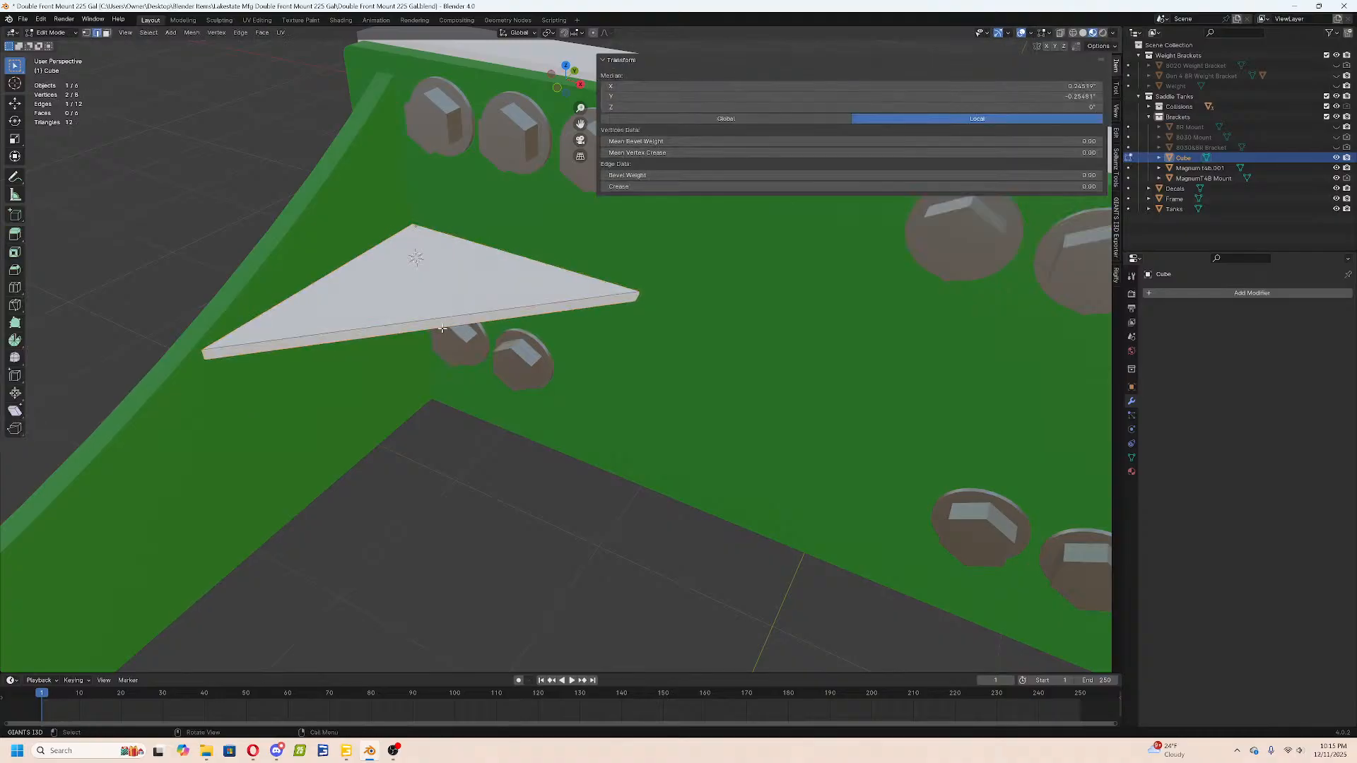
middle_click_drag(444, 325, 473, 311)
key("x")
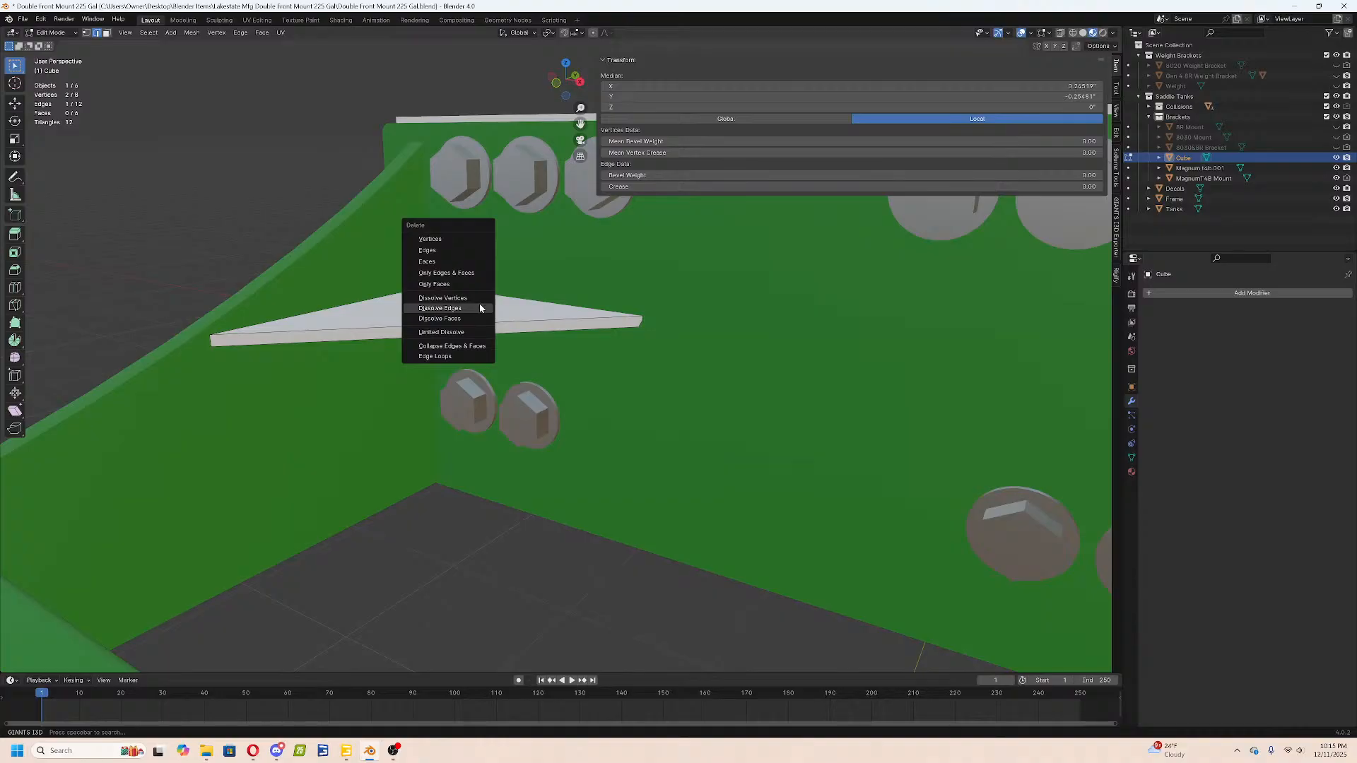
left_click(474, 306)
key("ctrl+r")
left_click(434, 324)
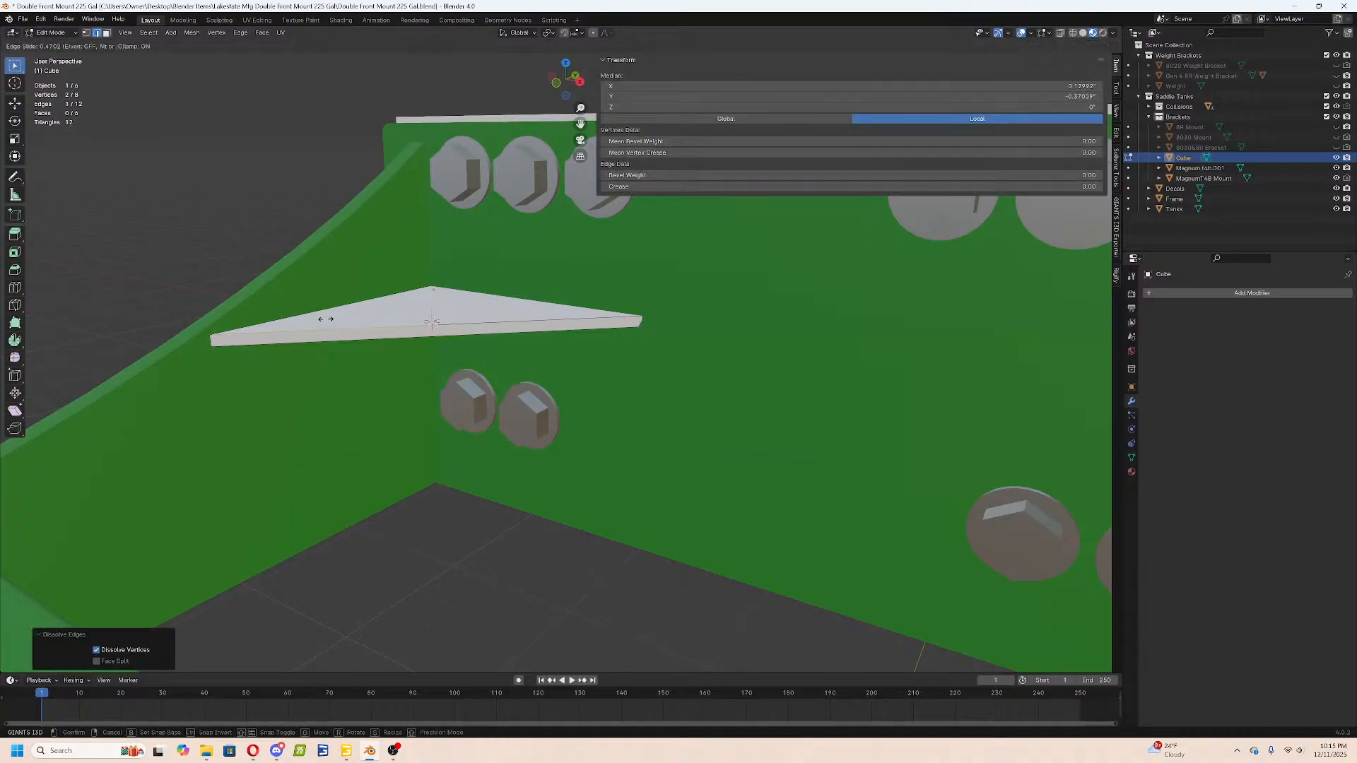
left_click(220, 312)
key("g")
key("g")
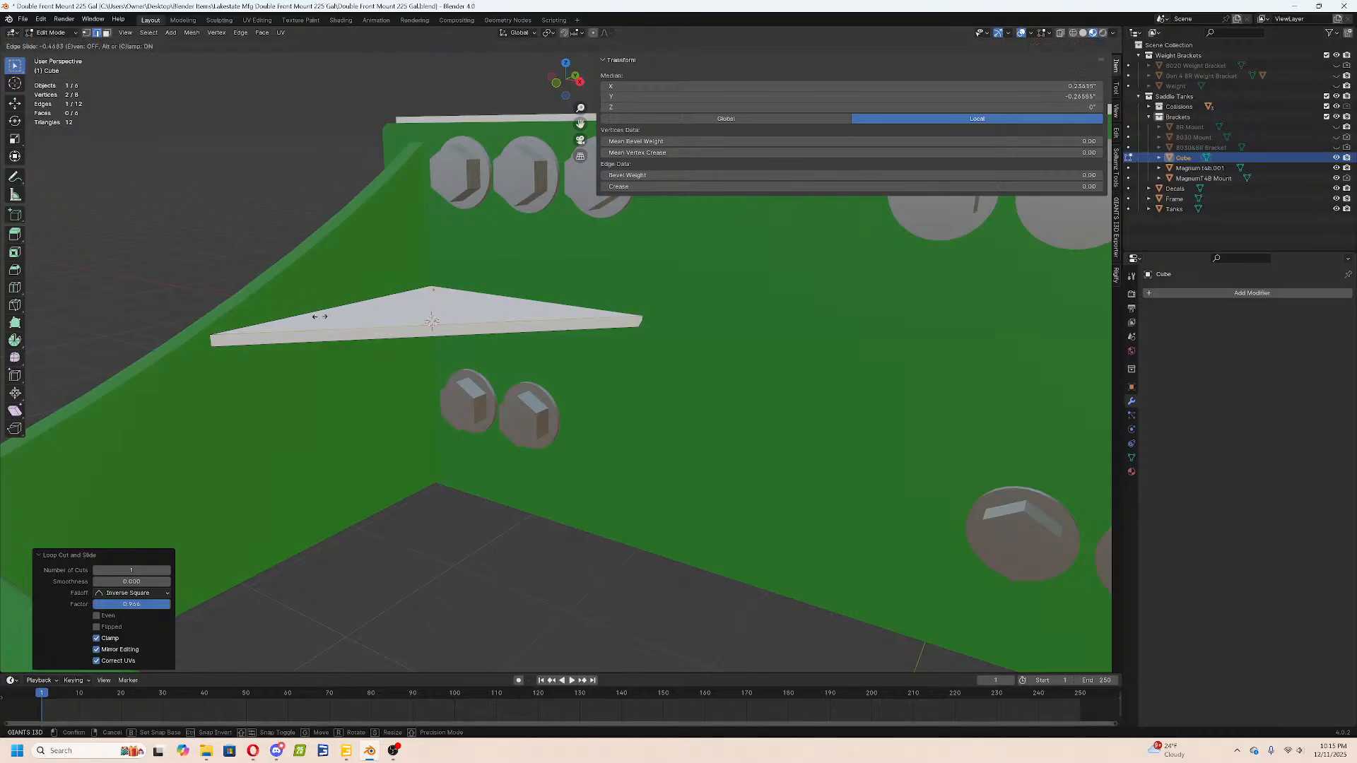
left_click(319, 316)
middle_click_drag(319, 316, 566, 410)
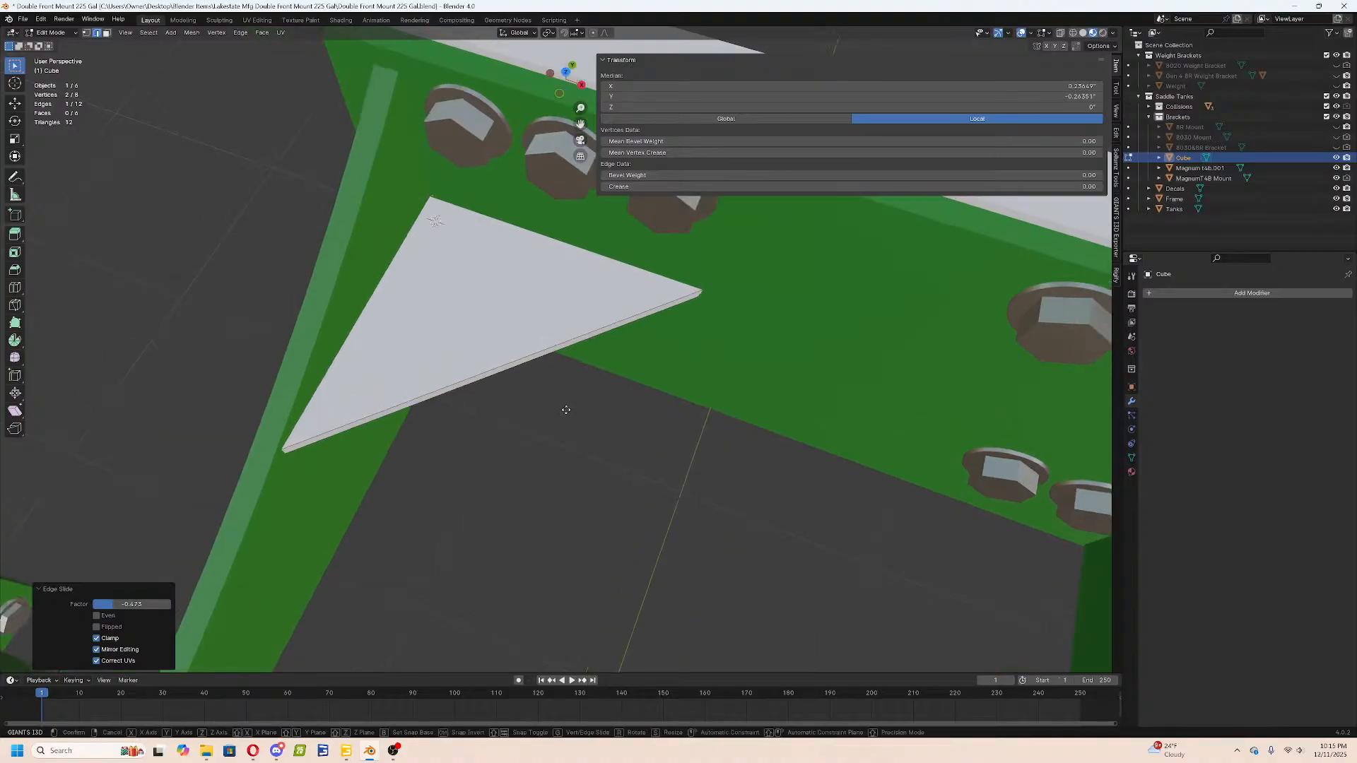
key("g")
key("g")
key("Escape")
key("g")
key("z")
left_click(547, 343)
middle_click_drag(548, 343, 508, 323)
key("g")
key("x")
left_click(597, 356)
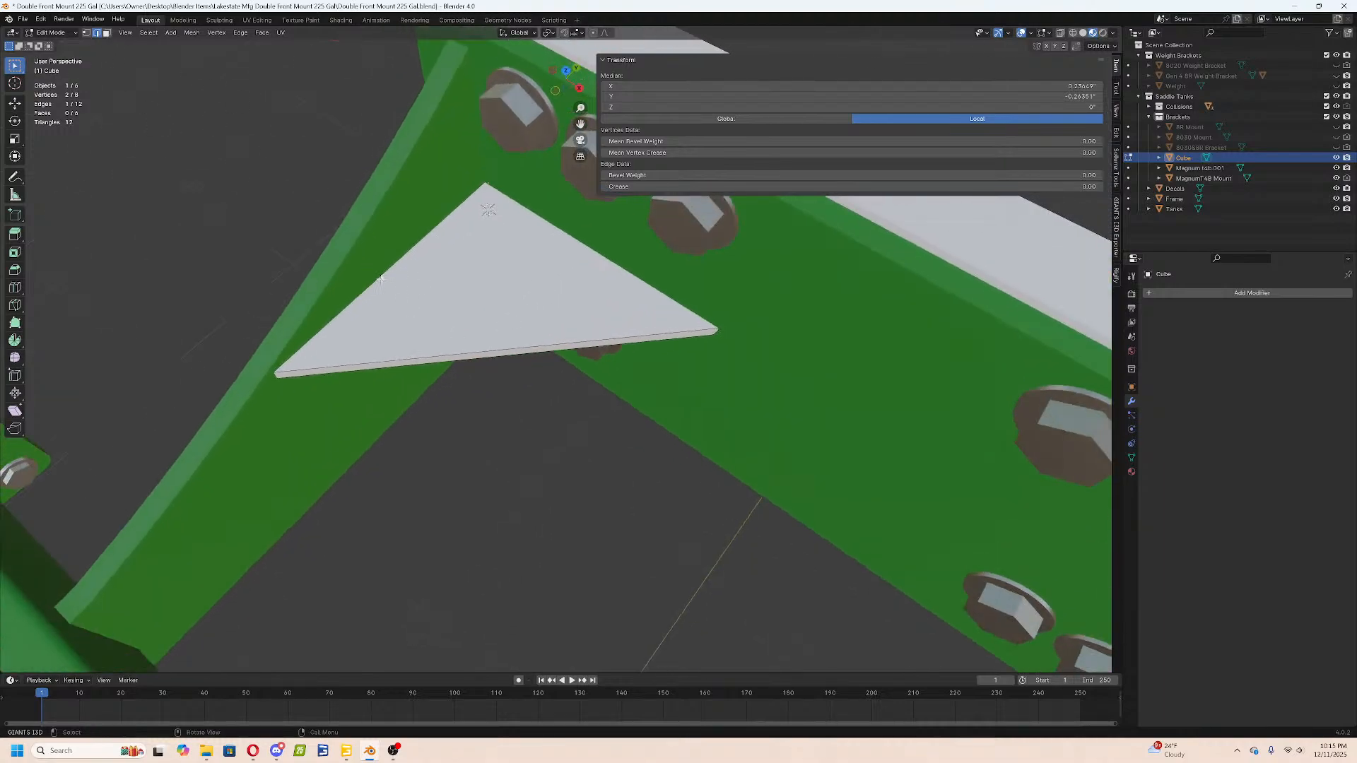
Pull the middle cut edge inward by snapping it to the 3D cursor placed between the wedge's two side faces.
key("z")
left_click(422, 287)
left_click_drag(371, 261, 417, 301)
mouse_move(563, 216)
left_mouse_down()
mouse_move(568, 232)
mouse_move(525, 276)
left_mouse_up()
key("shift+z")
left_click(510, 308)
Align the cut edge's lower vertex with its upper one by pasting local X 0.165232 in and Y -0.171306 in.
middle_click_drag(533, 321, 523, 265)
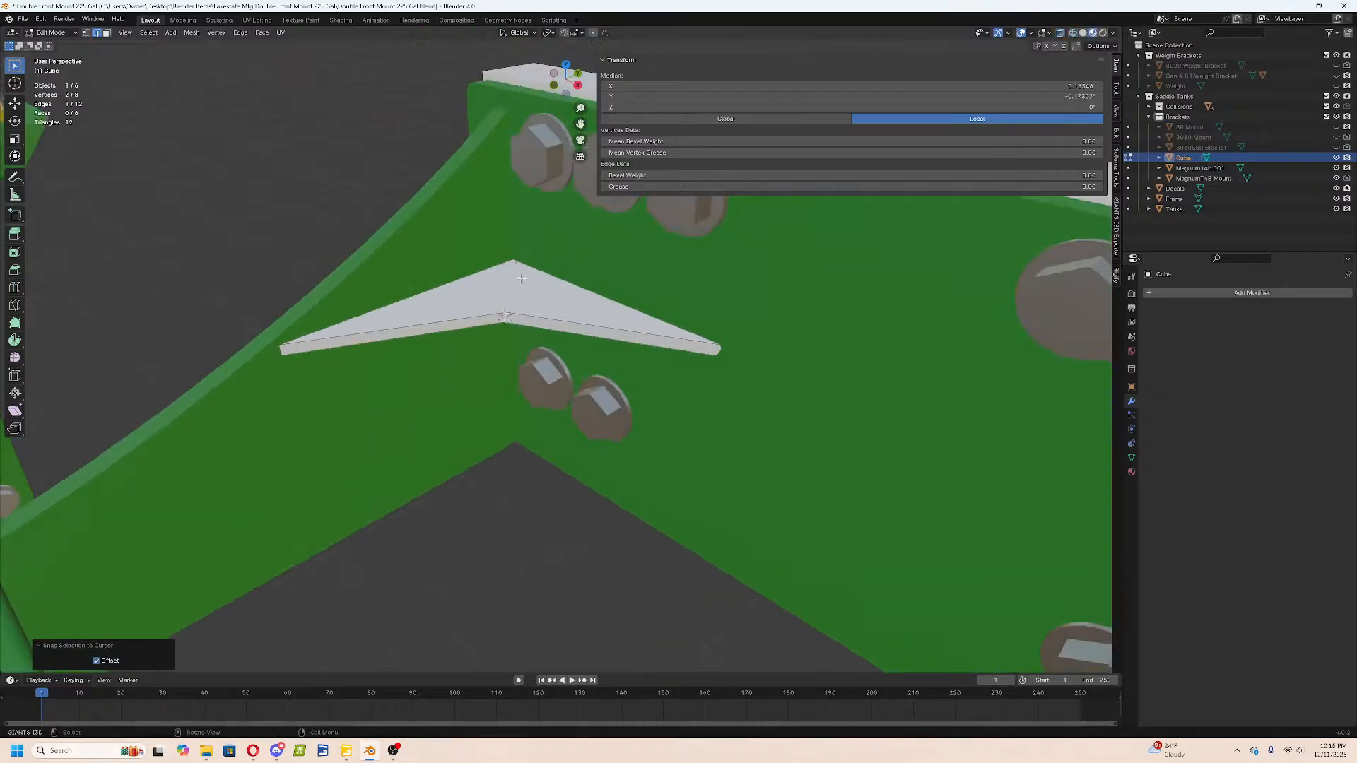
scroll(523, 266, "up", 4)
left_click(86, 33)
left_click(456, 281)
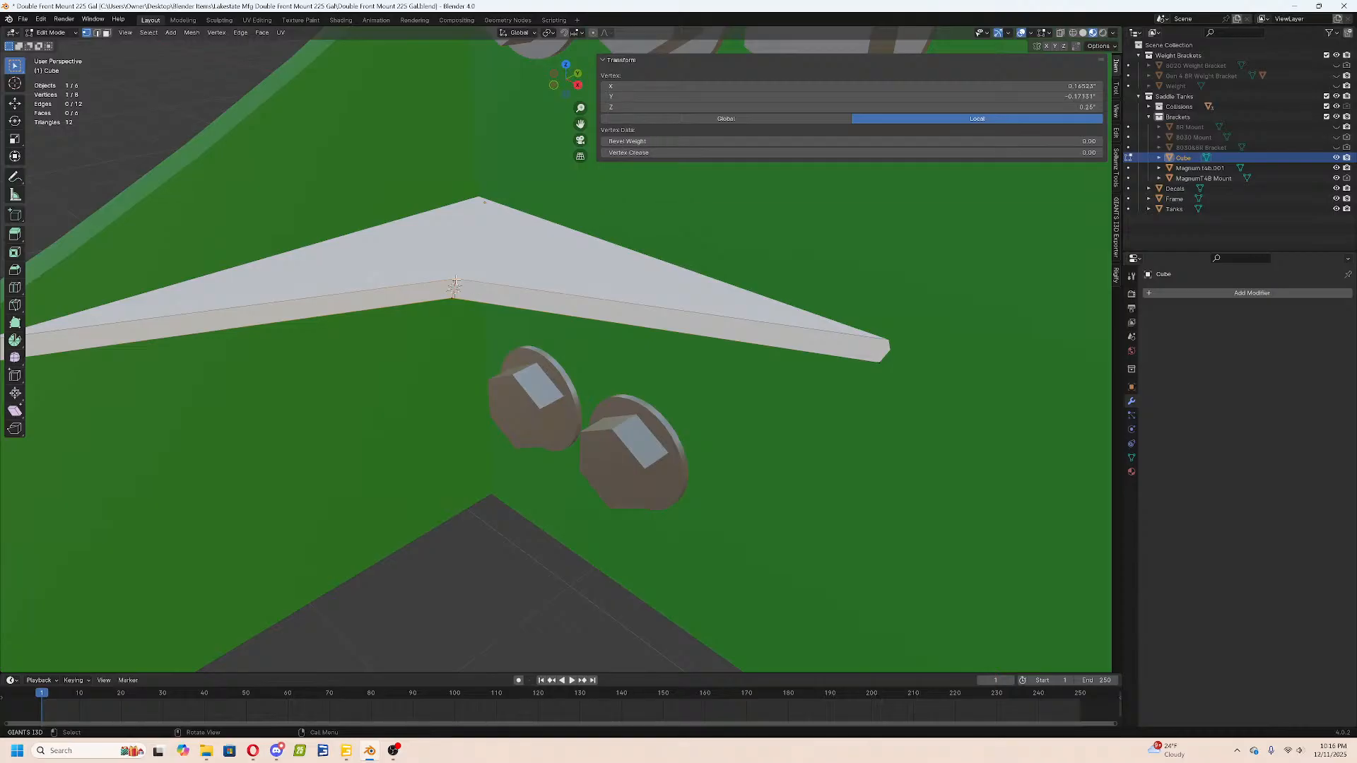
scroll(509, 361, "down", 5)
scroll(511, 378, "up", 3)
middle_click_drag(510, 361, 500, 330)
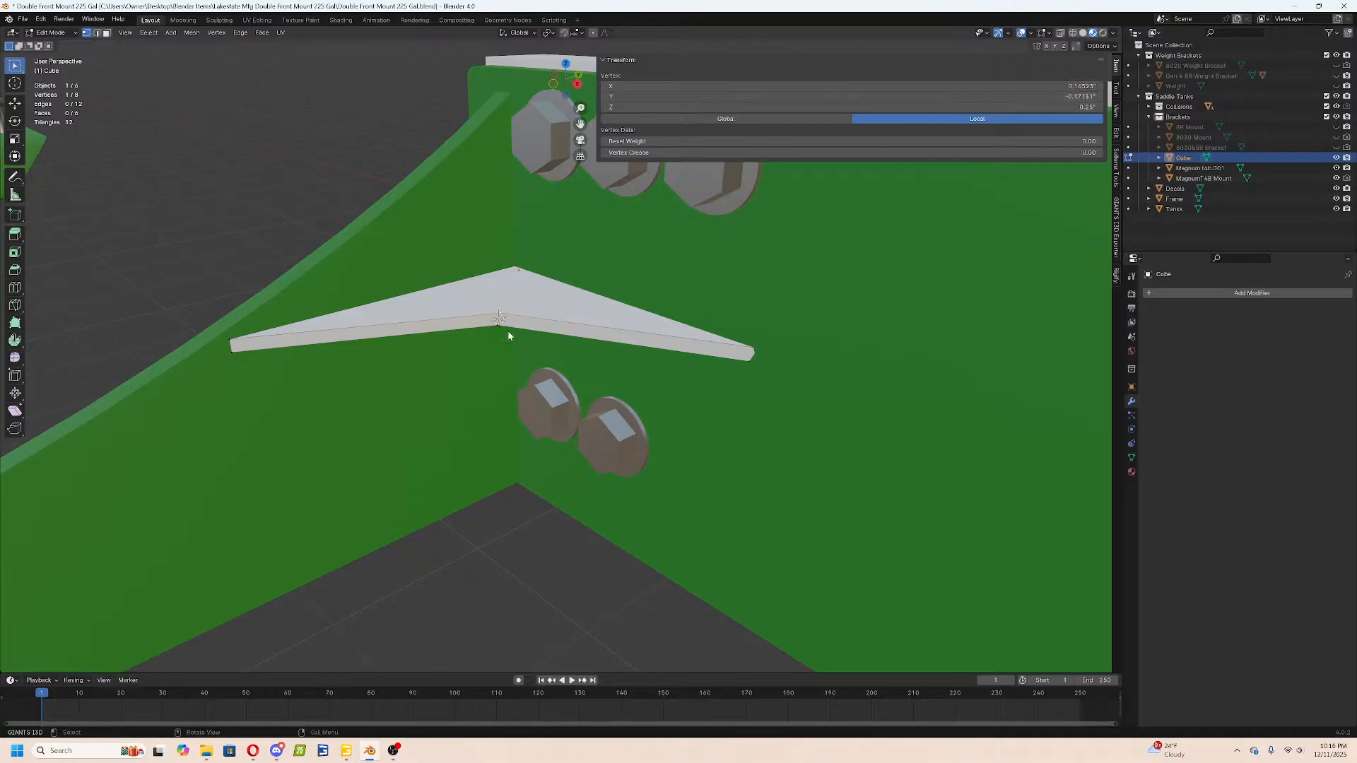
left_click(980, 87)
key("super+v")
left_click(696, 234)
key("Tab")
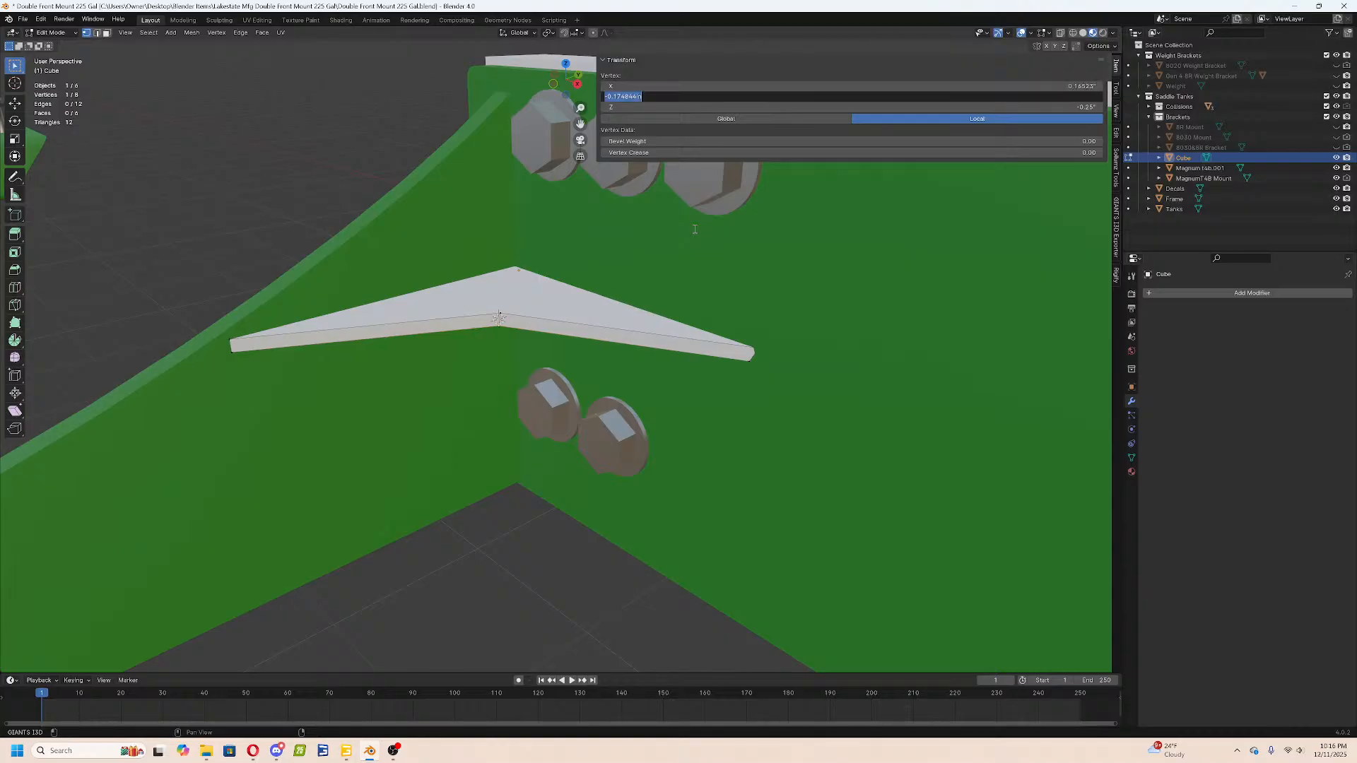
key("super+v")
left_click(675, 202)
key("Return")
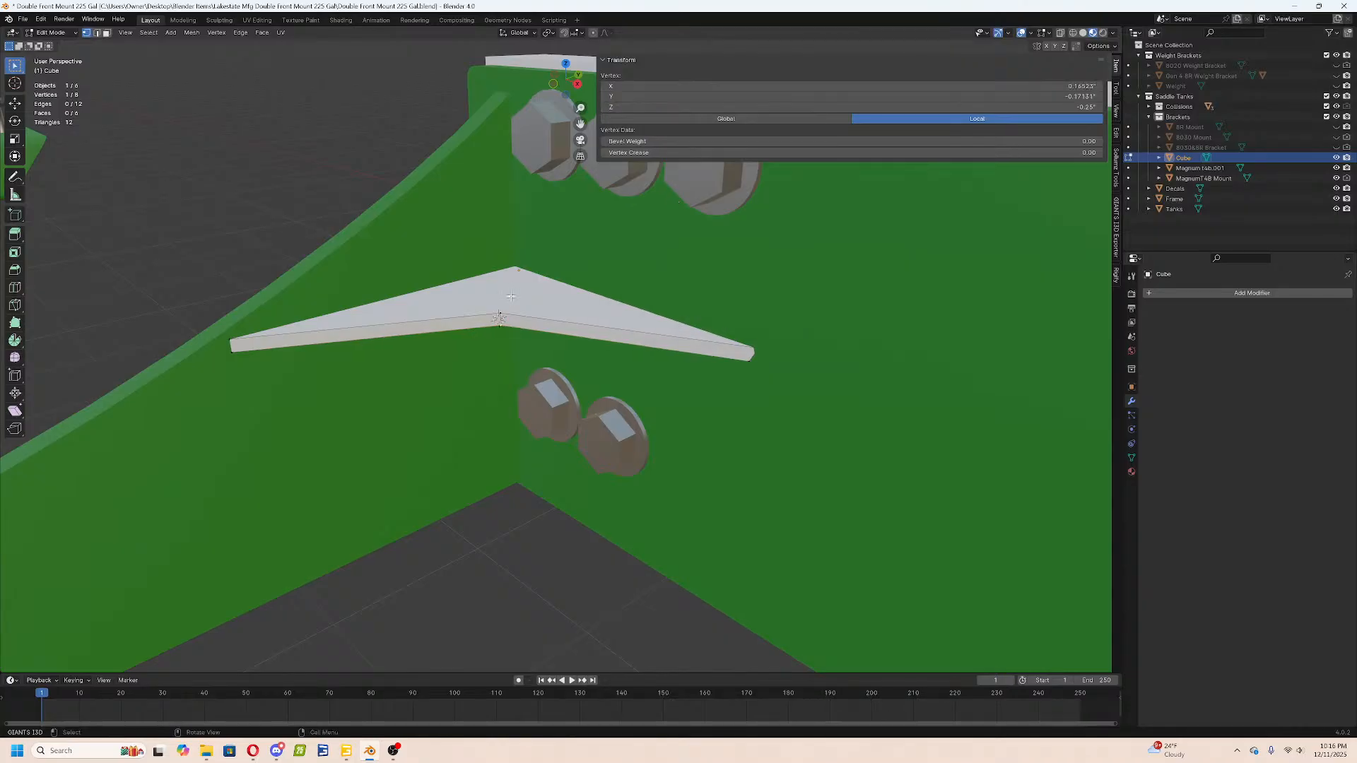
Recentre the aligned cut edge by snapping it again to the 3D cursor between the wedge's side edges.
middle_click_drag(515, 290, 511, 288)
left_click(97, 33)
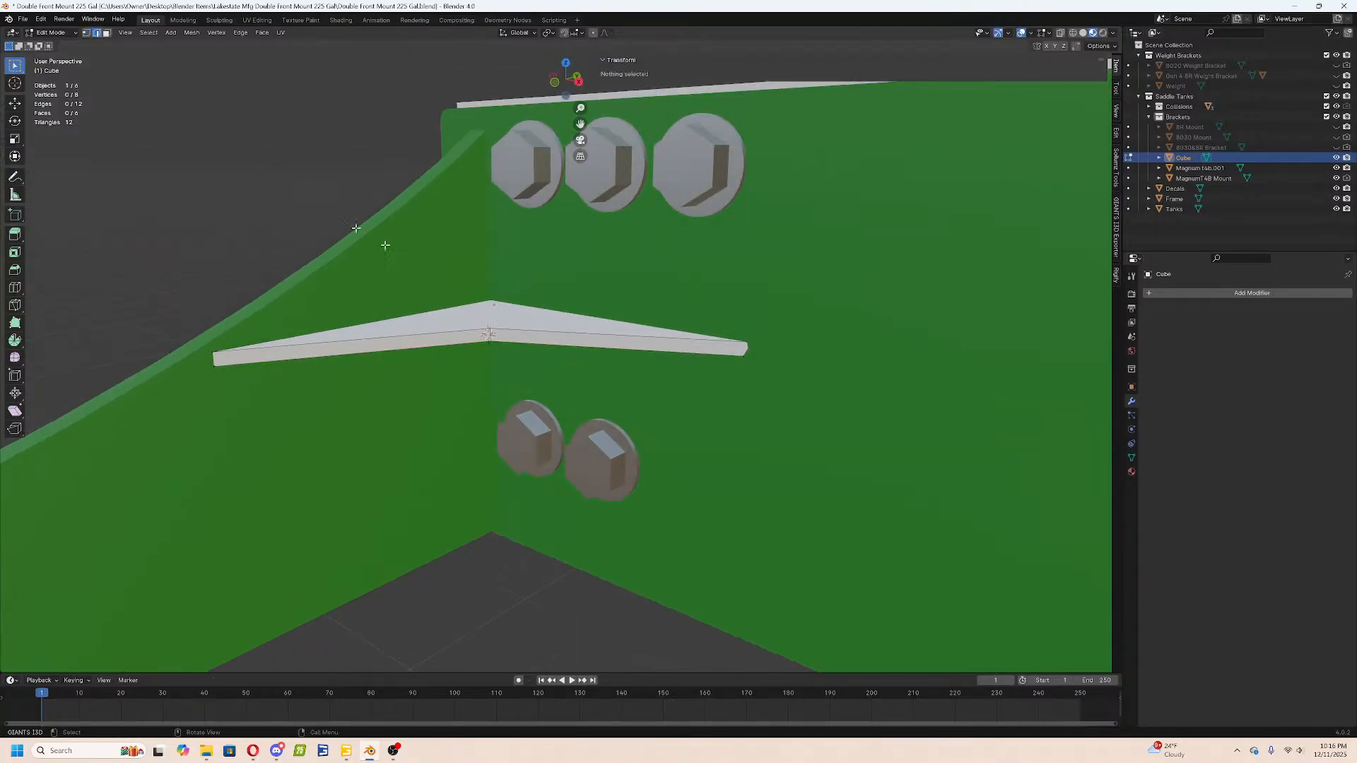
key("shift+z")
mouse_move(398, 306)
left_mouse_down()
mouse_move(422, 332)
mouse_move(445, 323)
left_mouse_up()
left_click_drag(573, 305, 532, 326, "shift")
left_click(488, 335)
key("shift+s")
left_click(470, 350)
key("shift+z")
Bevel the inner cut edge into a wide concave curve, merge the wedge's overlapping vertices by distance and leave mesh editing.
mouse_move(507, 344)
middle_mouse_down()
mouse_move(575, 394)
mouse_move(489, 343)
middle_mouse_up()
key("ctrl+b")
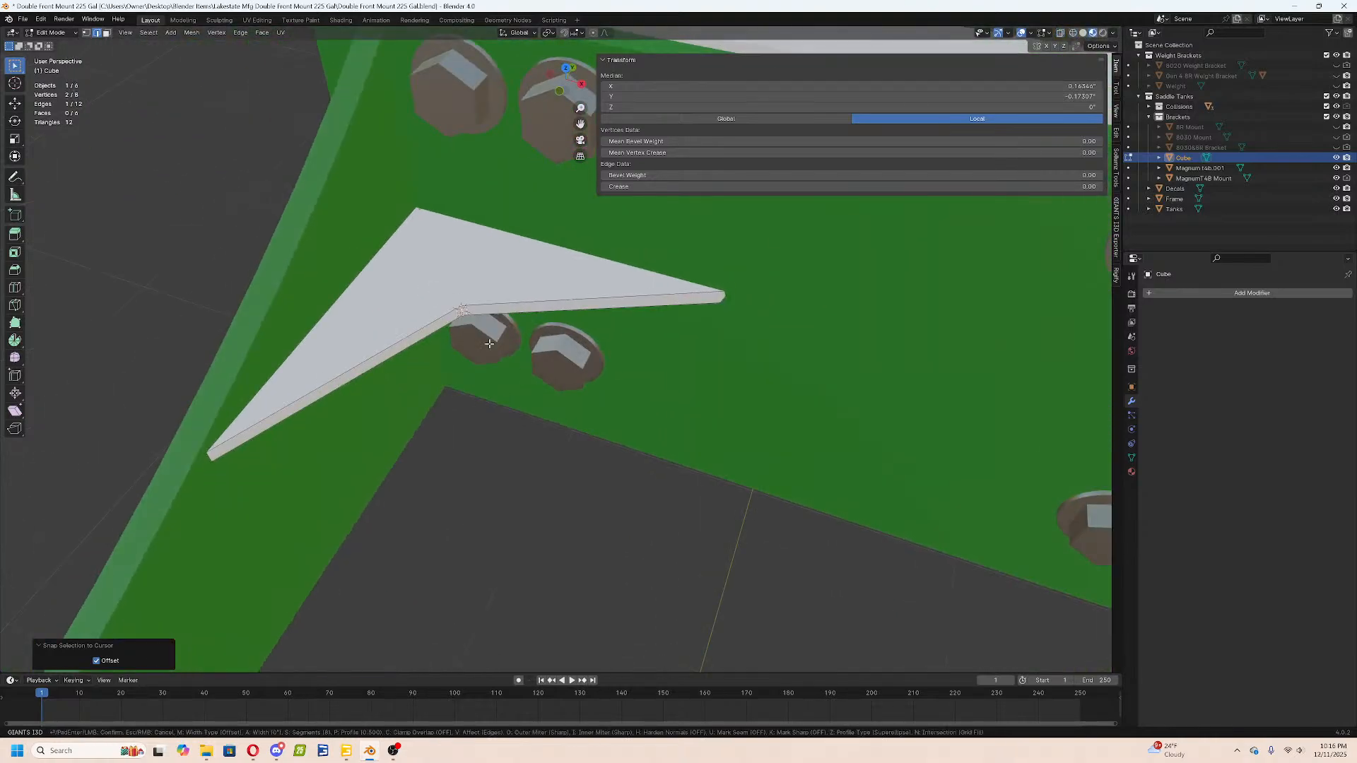
left_click(1070, 399)
middle_click_drag(691, 389, 695, 351)
key("a")
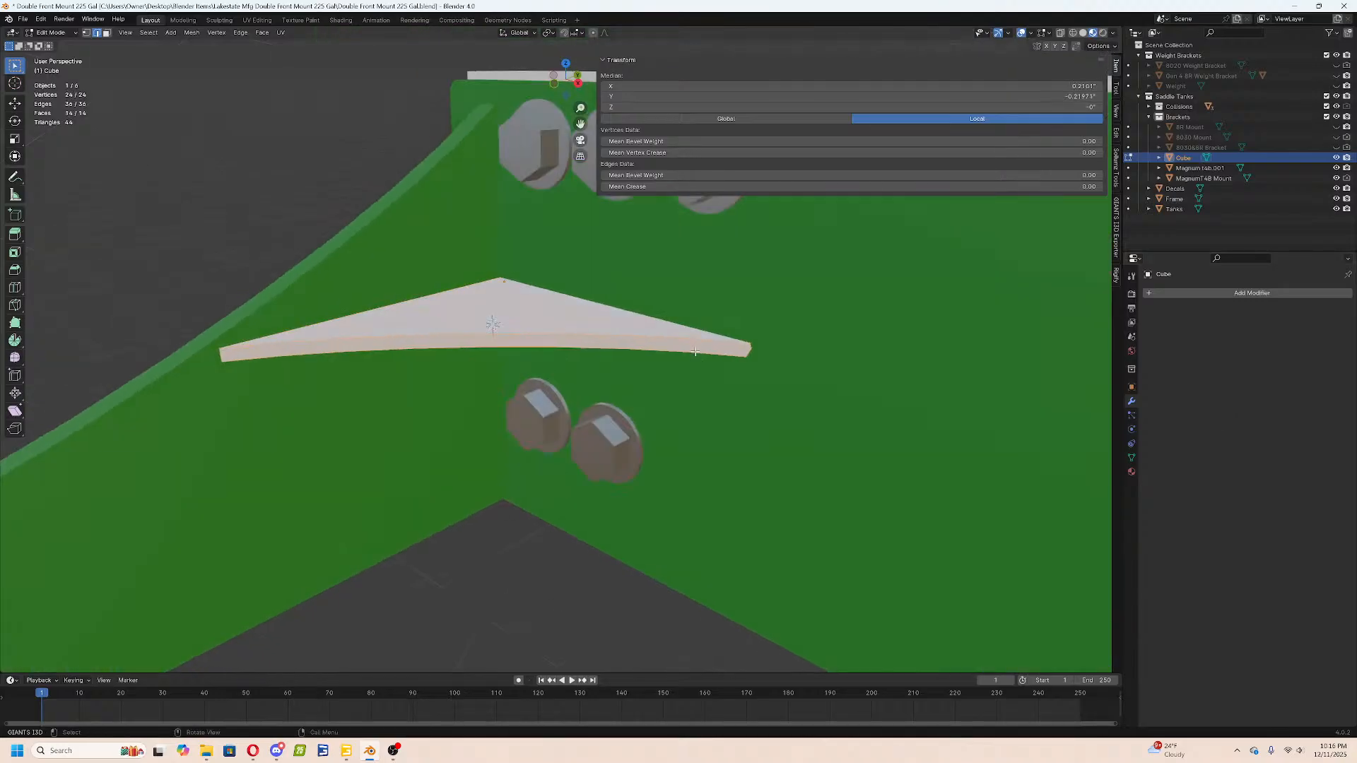
key("m")
left_click(695, 355)
key("Tab")
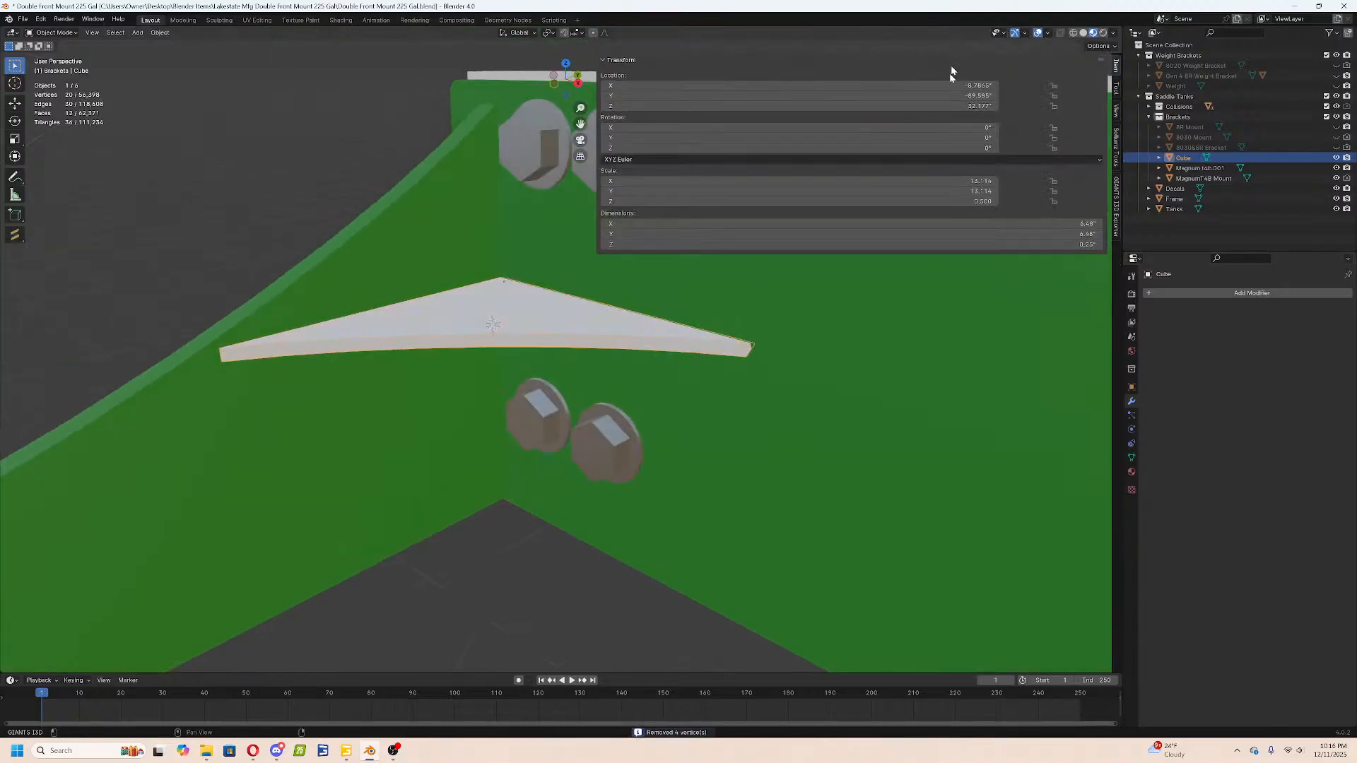
Try a Y rotation of 21.0502° on the gusset and undo it.
left_click(942, 139)
key("super+v")
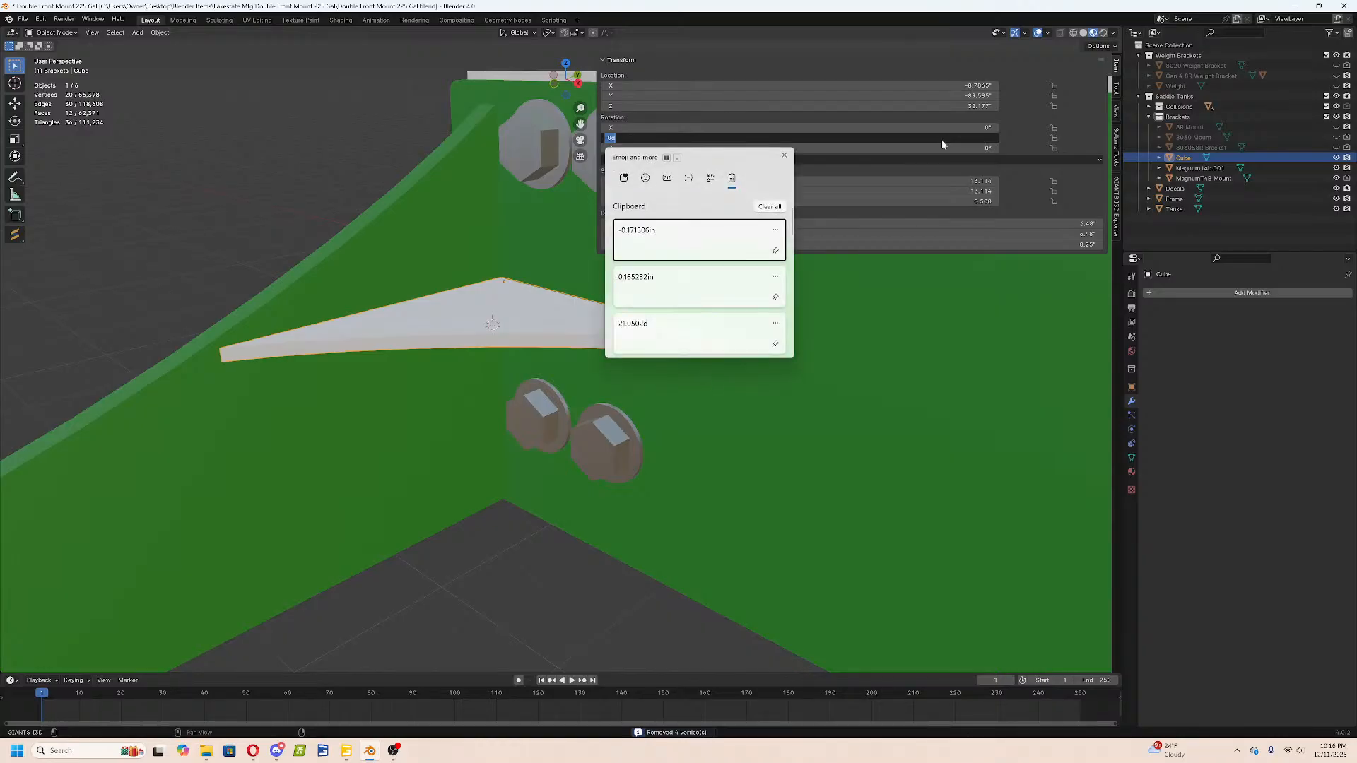
left_click(682, 327)
key("Return")
middle_click_drag(678, 318, 638, 302)
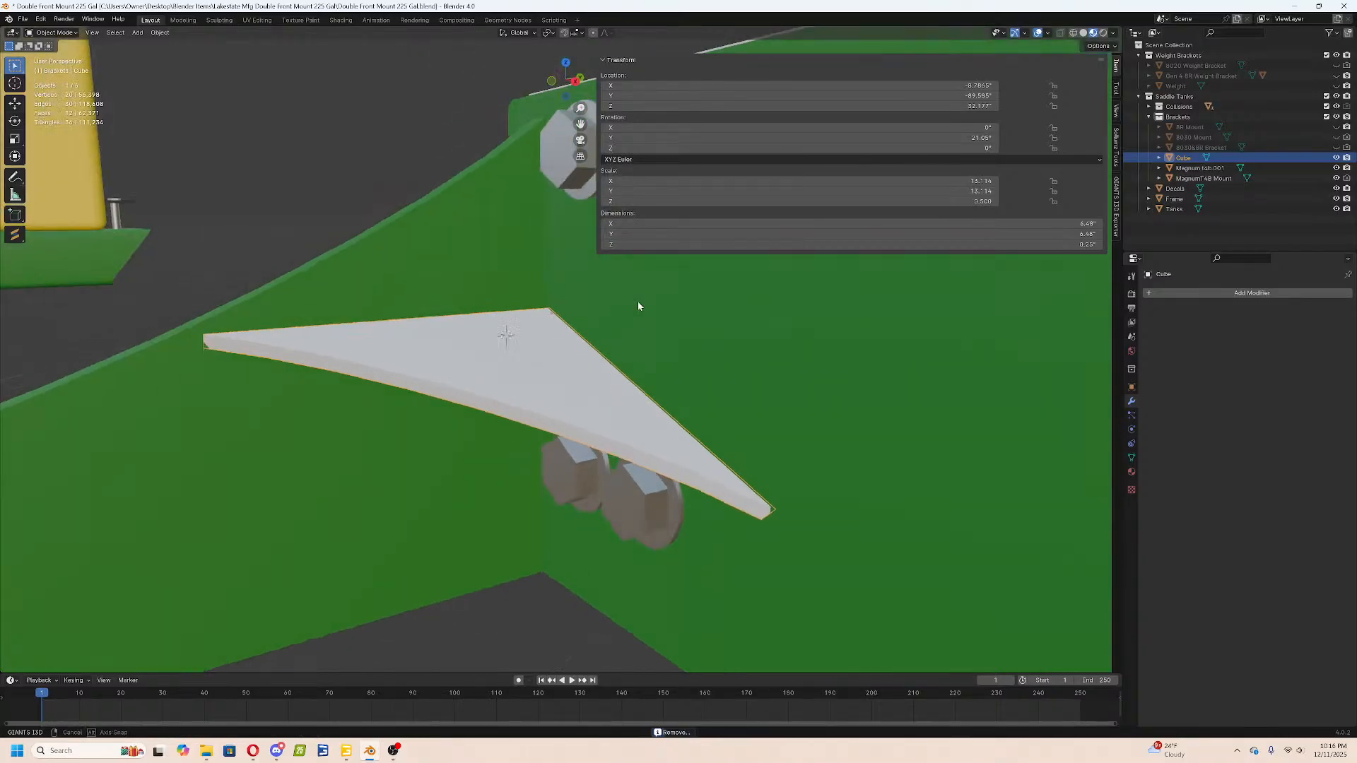
key("ctrl+z")
Rotate the curved gusset 21.05° around the X axis and leave it selected.
key("r")
key("x")
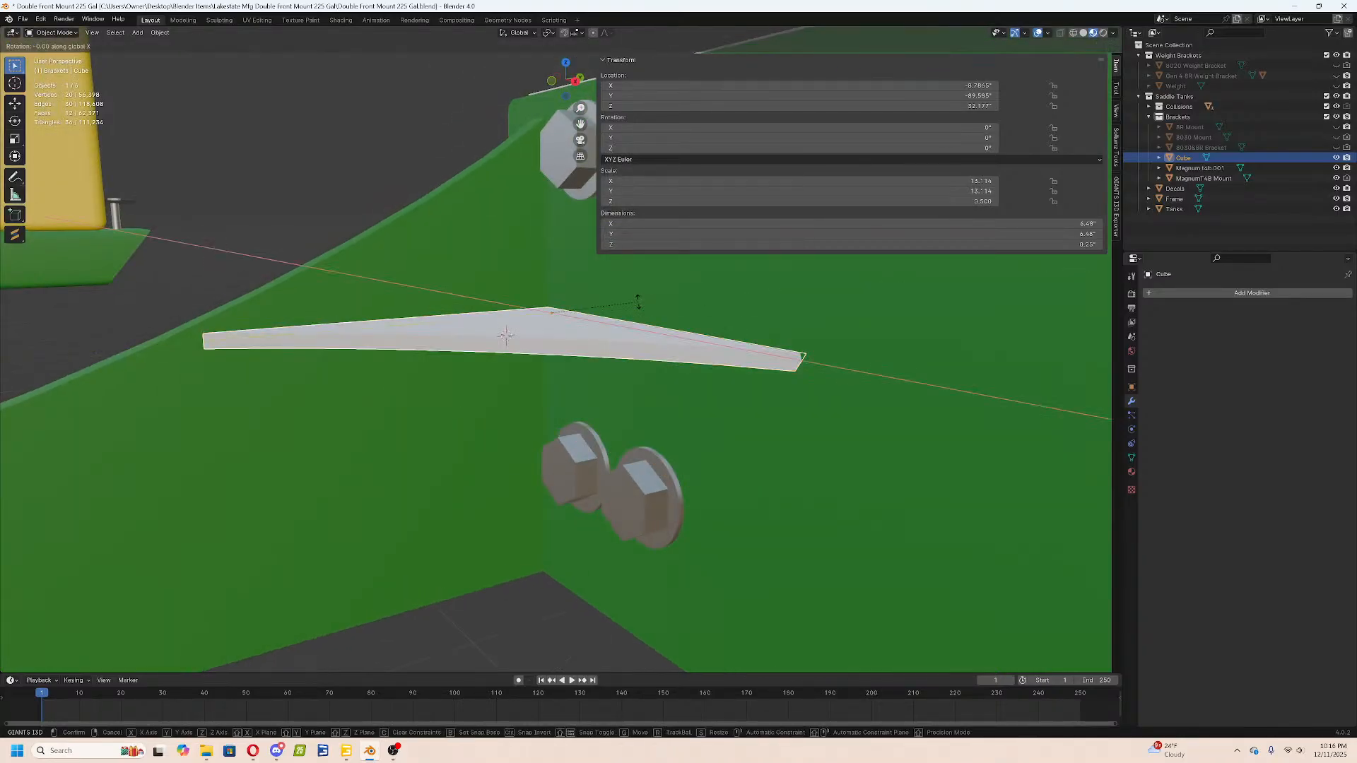
type("21.05")
key("Return")
scroll(608, 305, "down", 6)
middle_click_drag(608, 305, 686, 372)
mouse_move(635, 413)
middle_mouse_down()
mouse_move(663, 448)
mouse_move(631, 432)
middle_mouse_up()
left_click(663, 448)
left_click(548, 344)
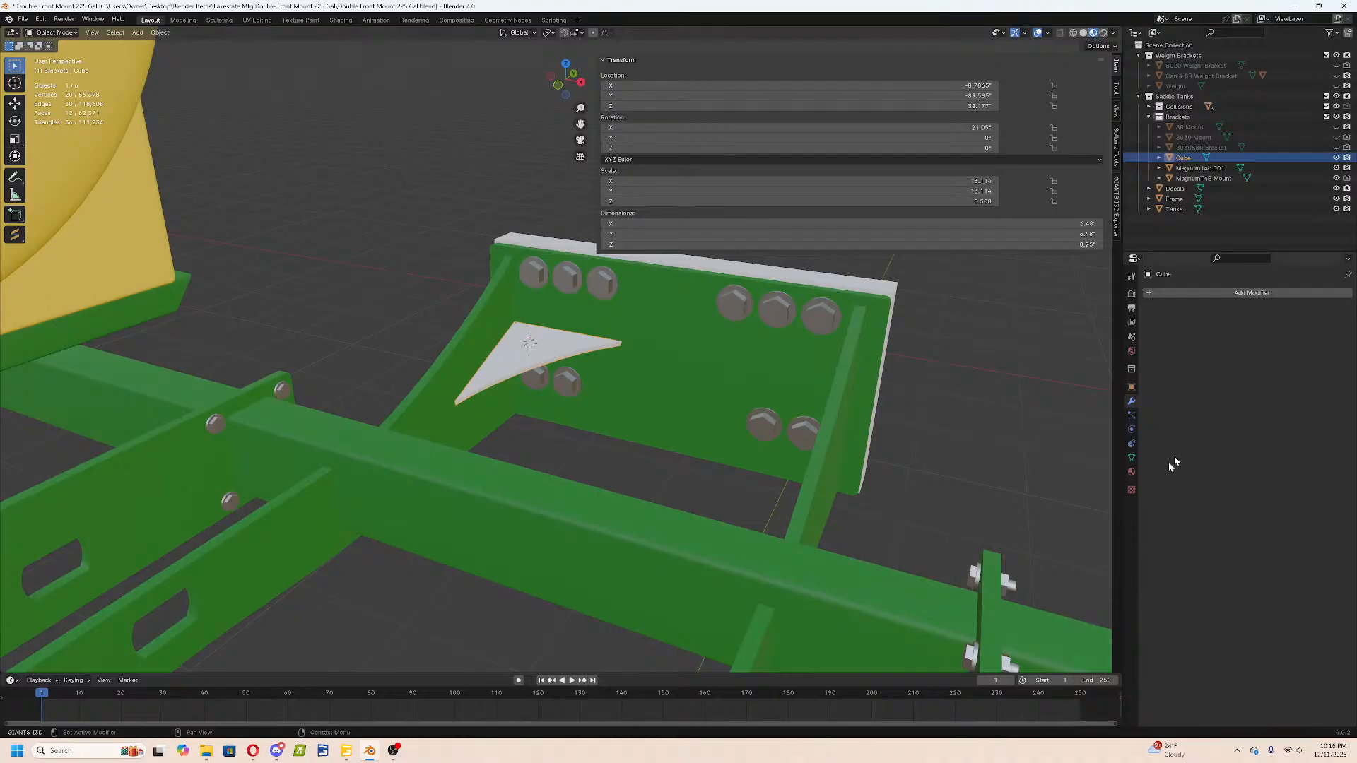
Assign the existing lakestateMfg_JOHNDEERE_GREEN1_mat material to the curved gusset.
left_click(1132, 471)
left_click(1152, 336)
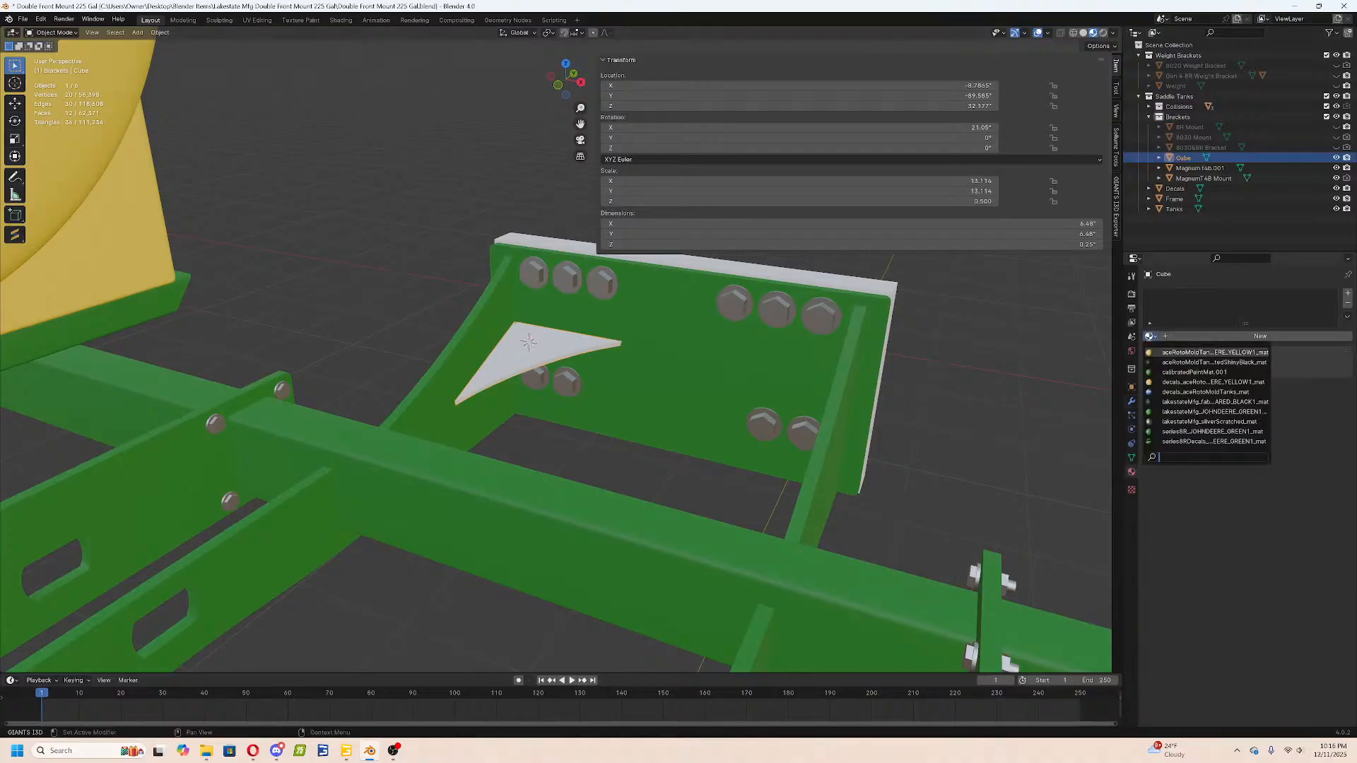
left_click(1201, 413)
key("Tab")
key("KP_Decimal")
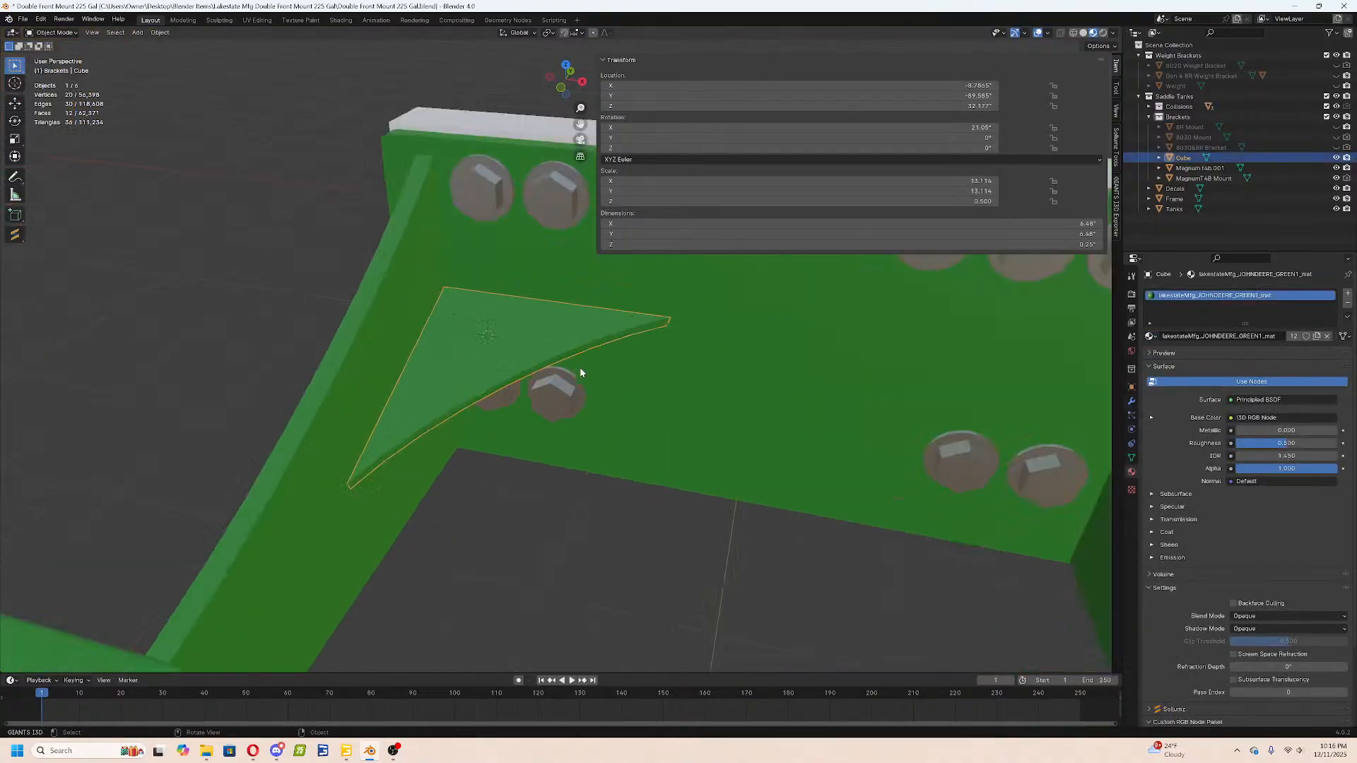
key("Tab")
middle_click_drag(544, 333, 622, 400)
key("shift+d")
right_click(610, 381)
key("z")
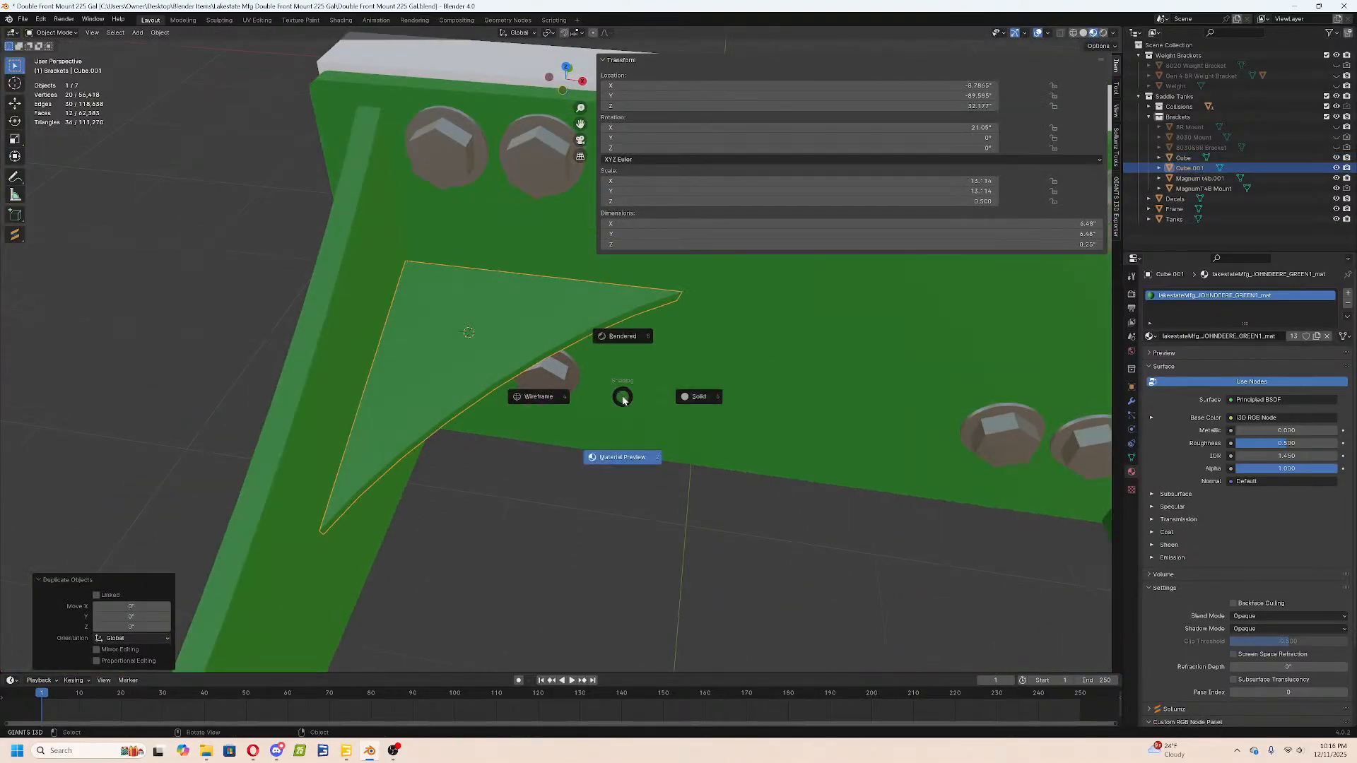
key("Delete")
Duplicate the original gusset in place, hide the copy and keep the original gusset active.
scroll(623, 400, "down", 6)
left_click(508, 340)
scroll(596, 427, "down", 6)
scroll(597, 429, "up", 4)
scroll(606, 432, "down", 5)
scroll(604, 469, "up", 6)
mouse_move(604, 469)
middle_mouse_down()
mouse_move(589, 453)
mouse_move(601, 463)
middle_mouse_up()
key("shift+d")
right_click(602, 464)
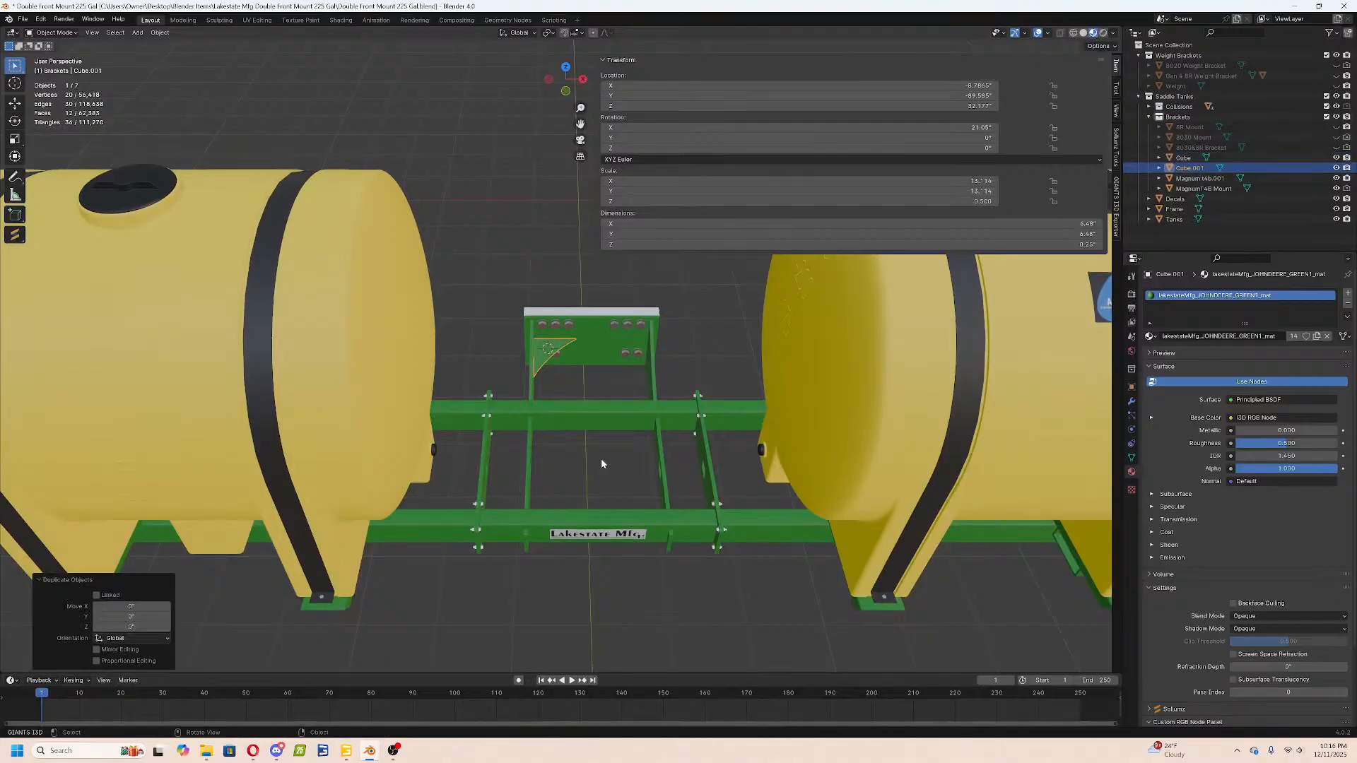
key("ctrl+z")
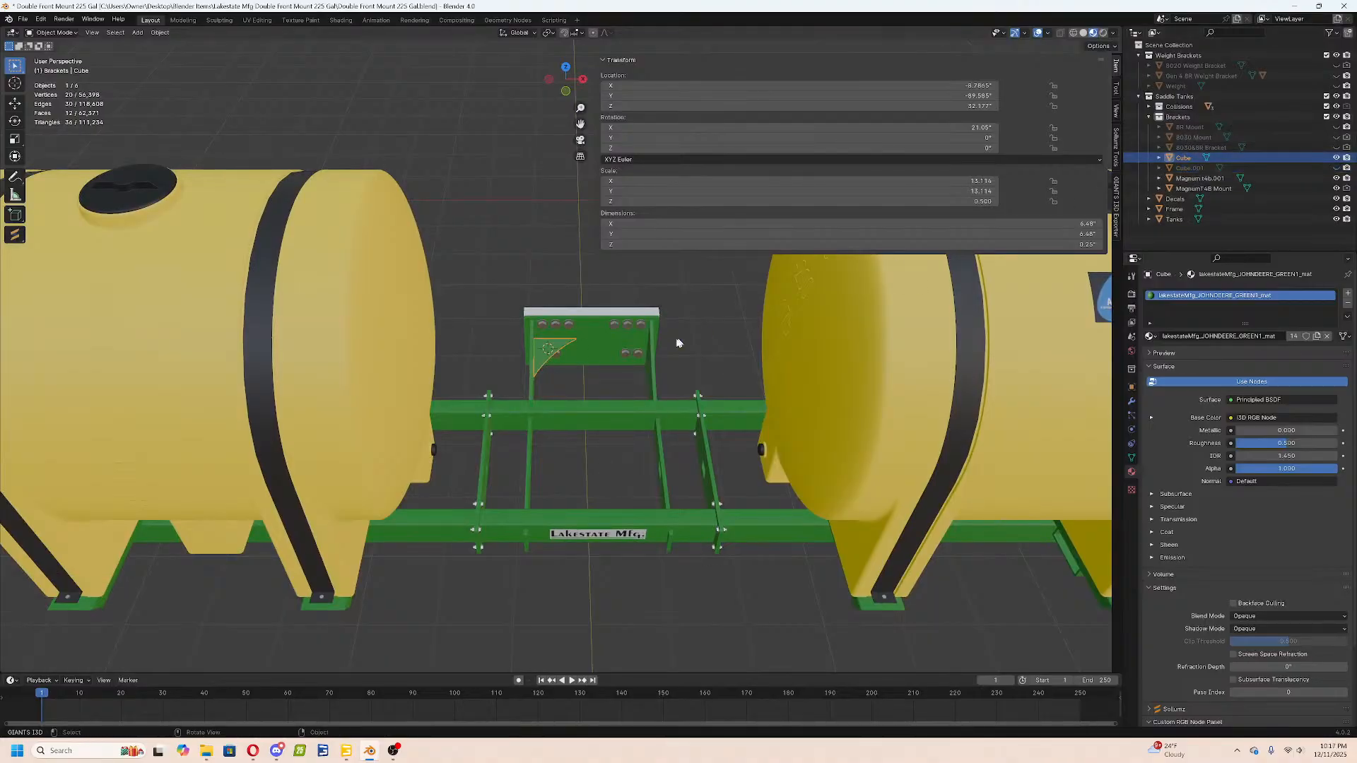
Add a Mirror modifier on the X axis to the curved gusset.
scroll(703, 329, "up", 7)
left_click(1132, 403)
left_click(1207, 297)
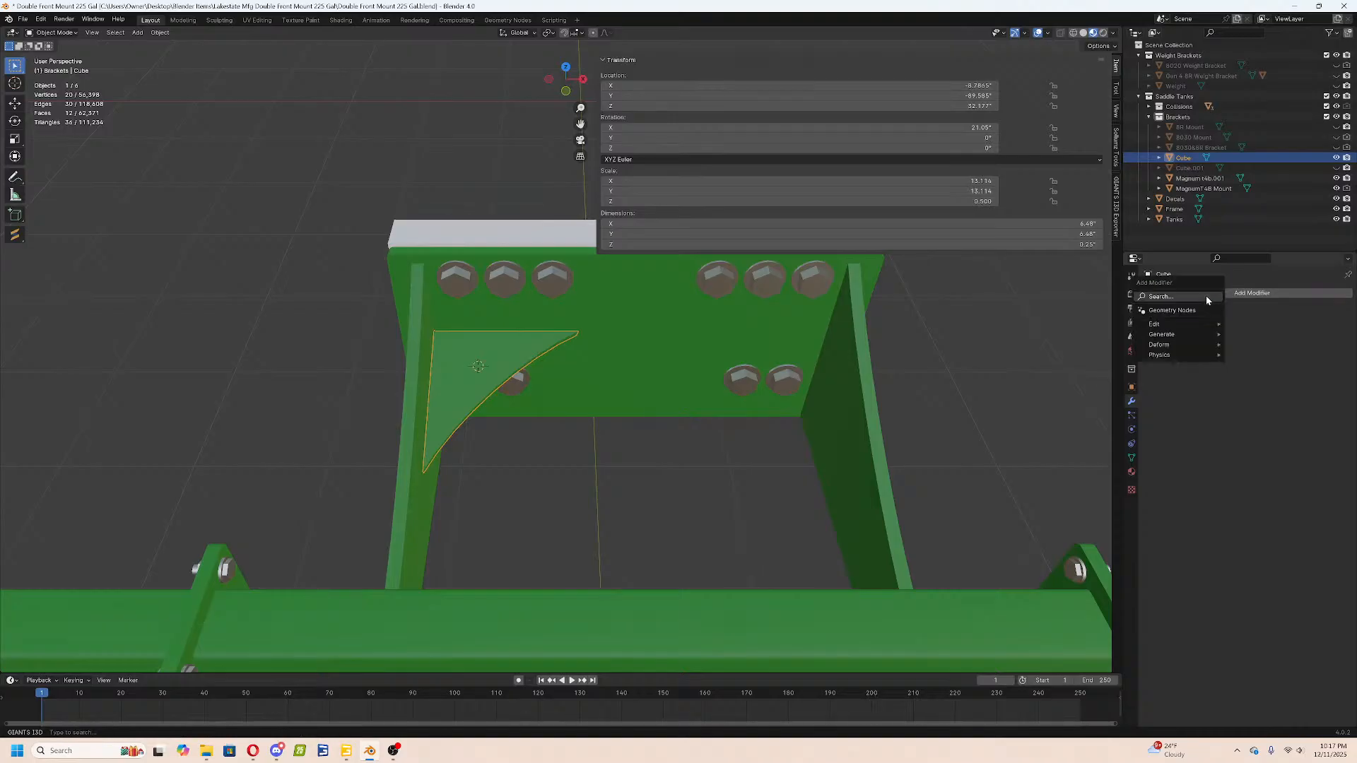
key("space")
left_click(1189, 325)
scroll(664, 364, "down", 6)
scroll(663, 364, "up", 4)
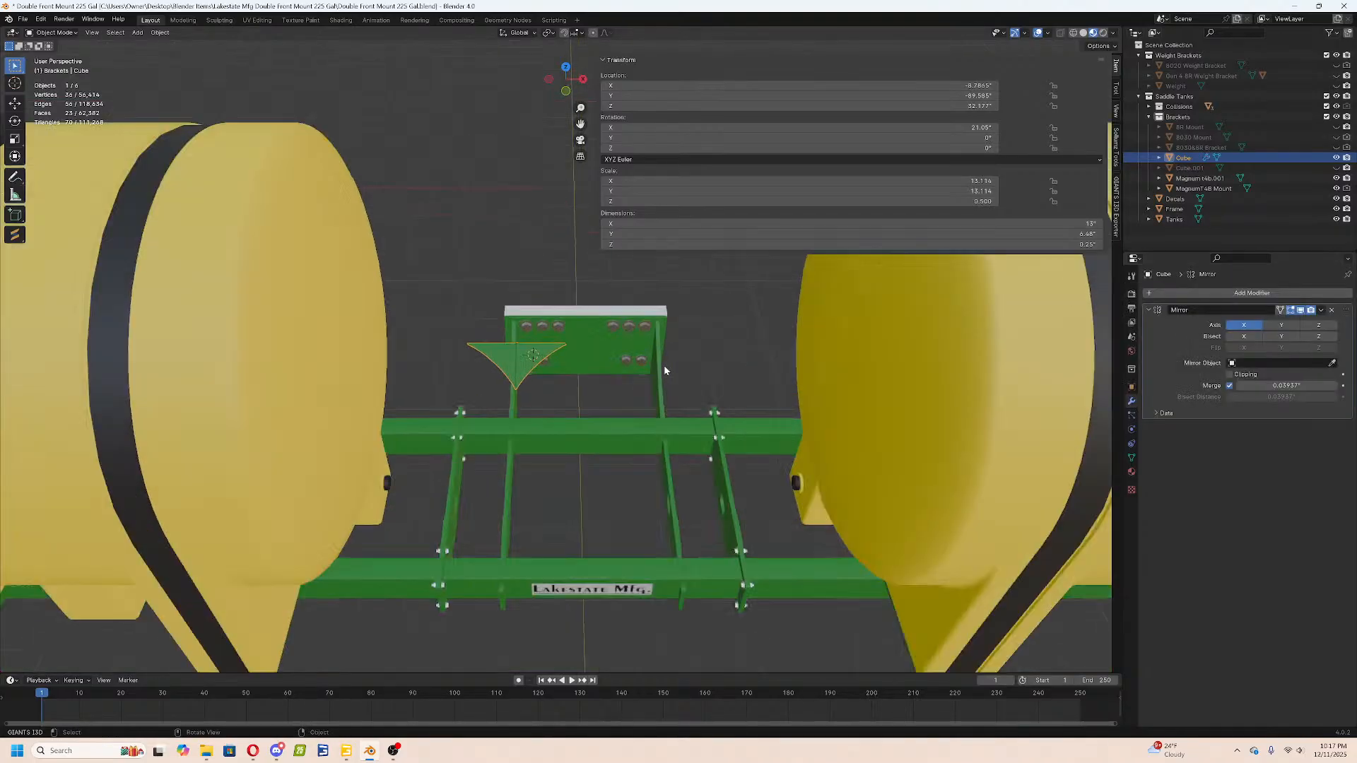
Snap the 3D cursor to the Magnum mount's origin and set the gusset's origin to it, mirroring the gusset onto the opposite arm.
scroll(779, 378, "down", 6)
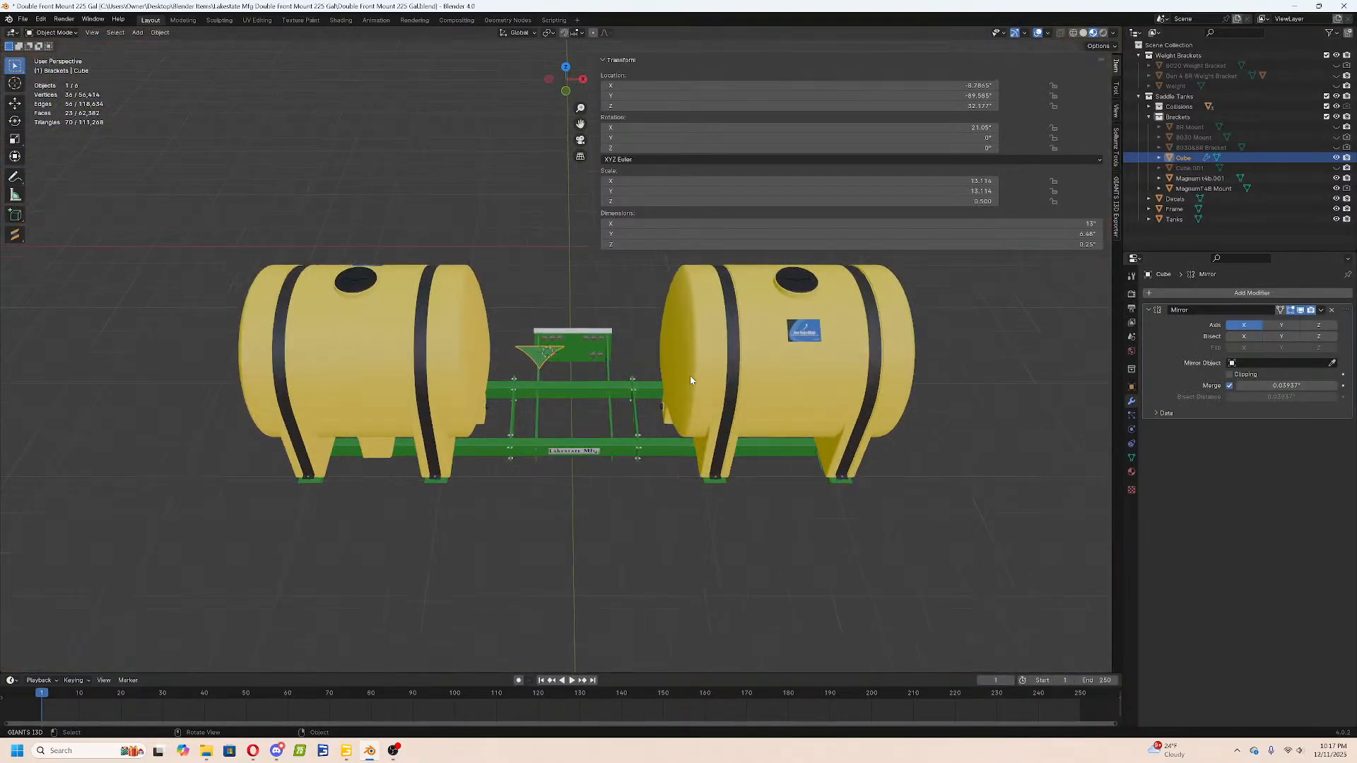
left_click(564, 354)
scroll(565, 357, "up", 5)
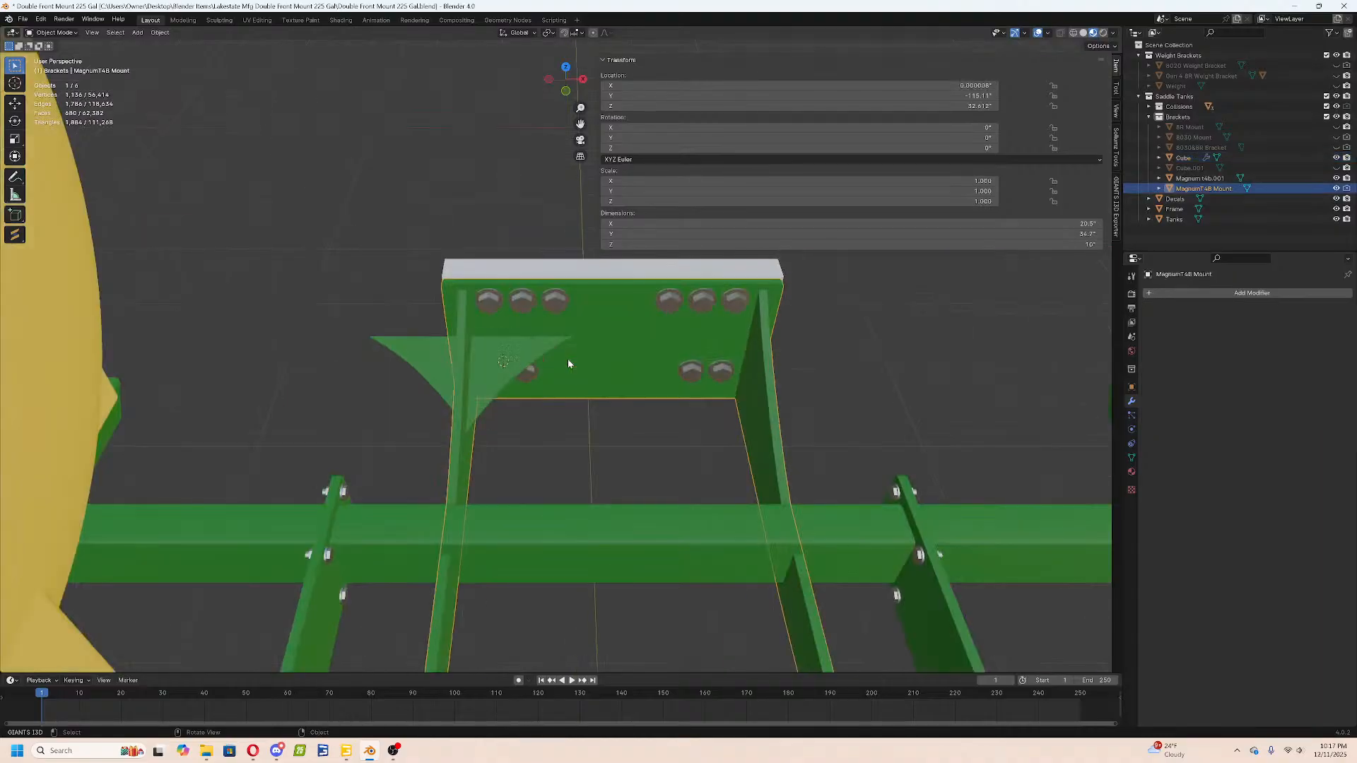
scroll(612, 364, "down", 3)
scroll(611, 364, "up", 1)
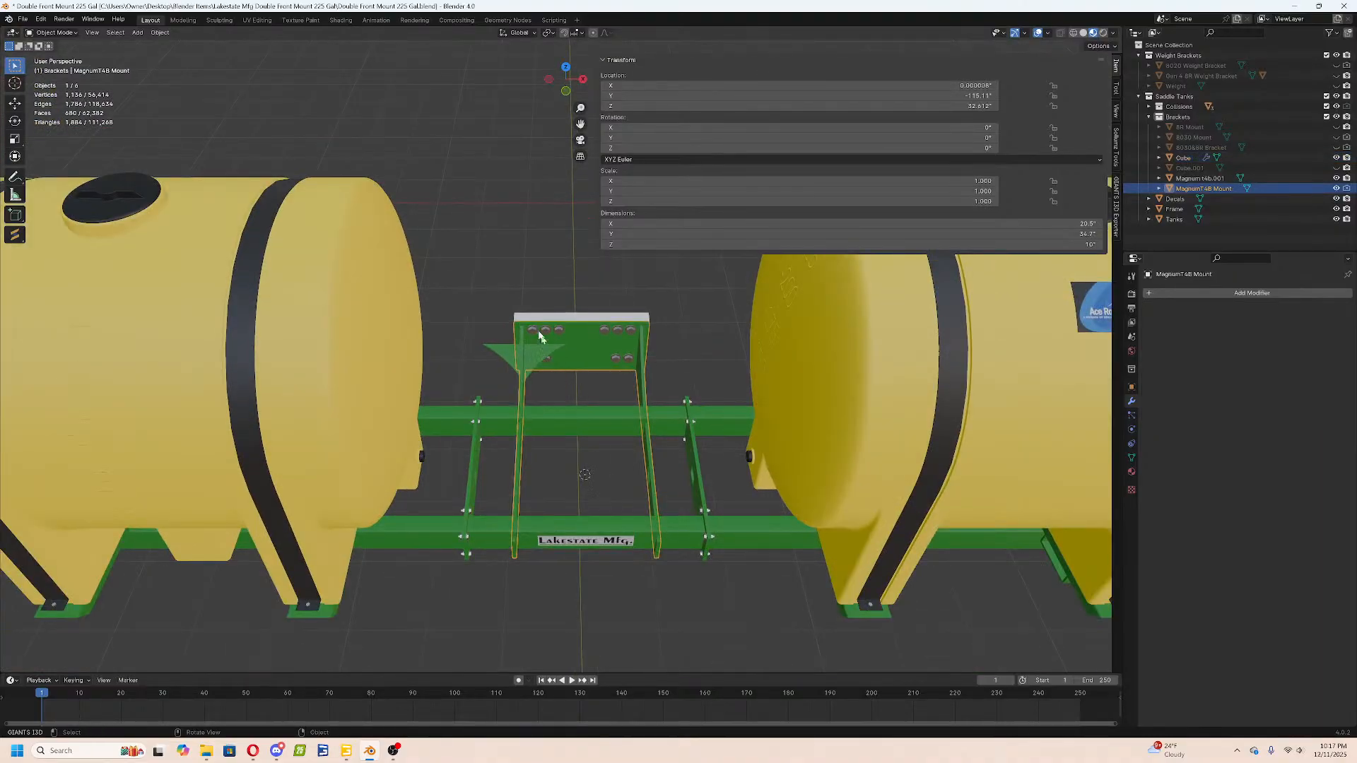
left_click(546, 346)
right_click(532, 346)
mouse_move(532, 354)
left_click(624, 371)
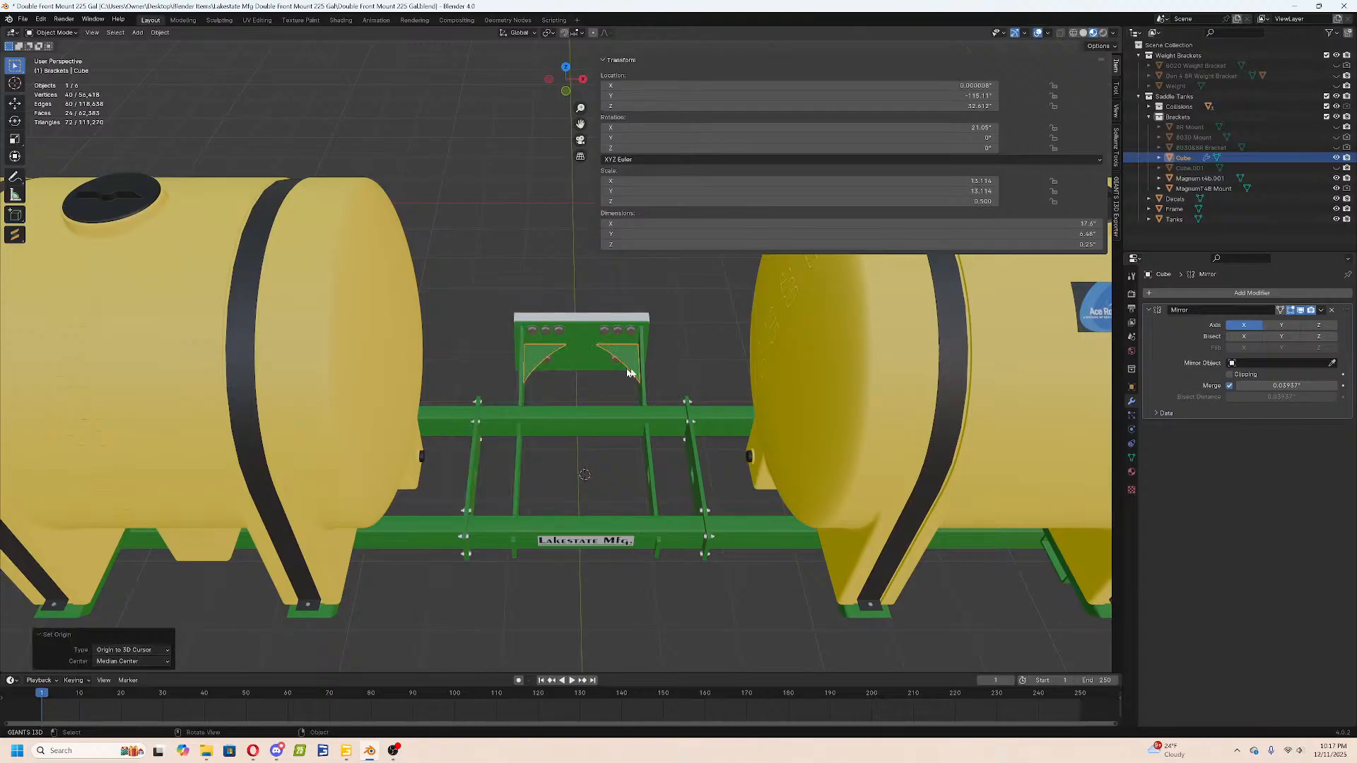
Apply the gusset's Mirror modifier and join both gussets into the Magnum mount.
scroll(909, 382, "up", 4)
middle_click_drag(909, 381, 822, 334)
left_click(1320, 311)
left_click(1309, 320)
left_click(735, 380, "shift")
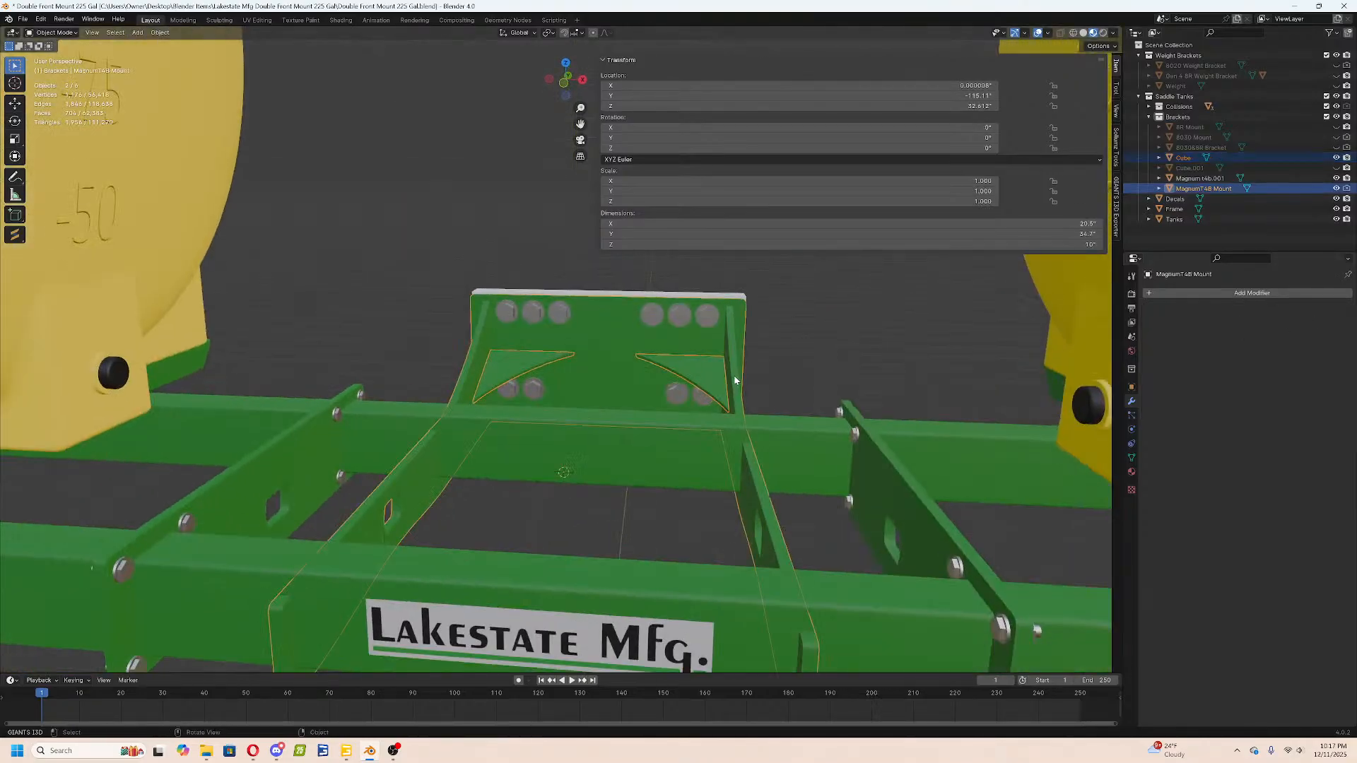
key("ctrl+j")
middle_click_drag(731, 352, 726, 396)
left_click(811, 347)
scroll(797, 353, "up", 7)
scroll(789, 342, "down", 6)
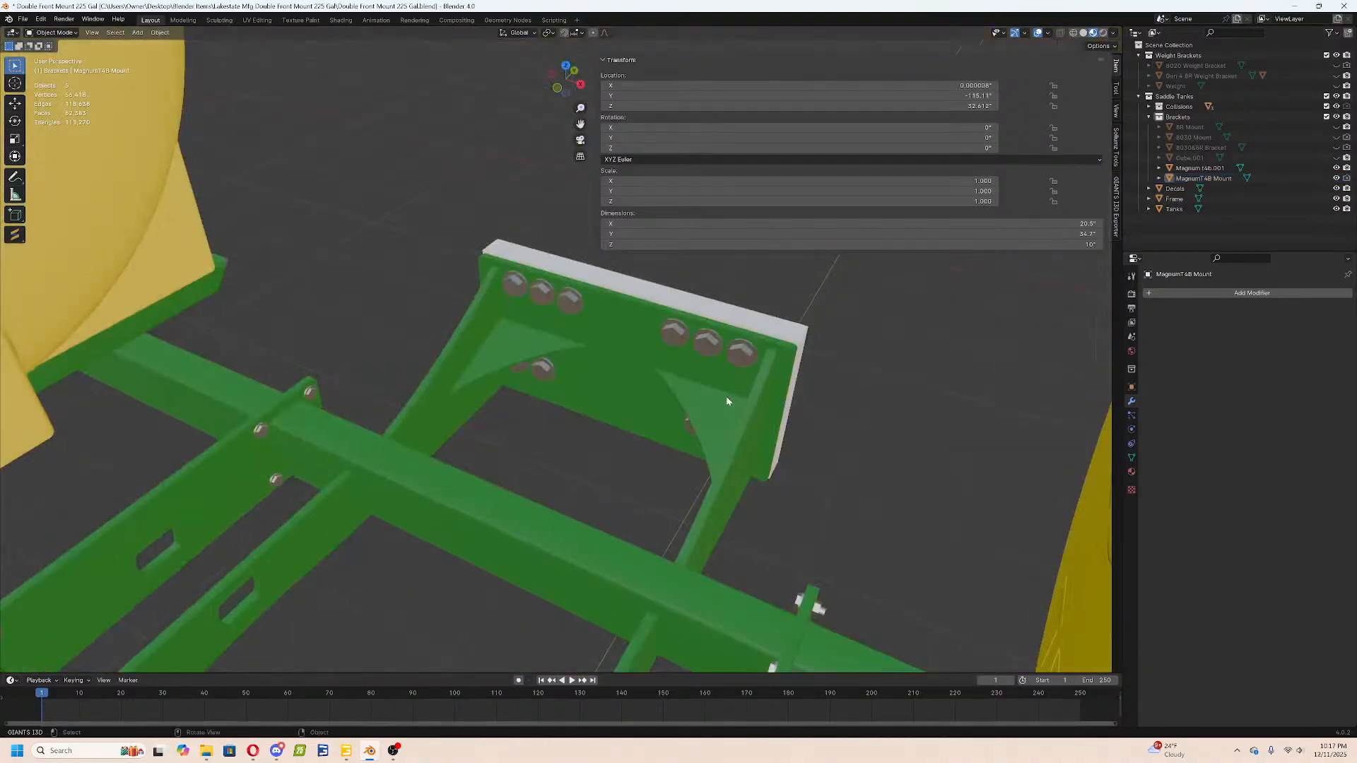
Unhide the spare gusset copy and select it.
scroll(727, 396, "down", 6)
left_click(1336, 158)
left_click(1194, 157)
scroll(636, 282, "up", 4)
middle_click_drag(636, 282, 679, 327)
scroll(624, 366, "up", 5)
middle_click_drag(624, 366, 664, 355)
Snap the 3D cursor to the outer side face of the Magnum mount's arm in edit mode.
key("Tab")
key("Tab")
left_click(690, 324)
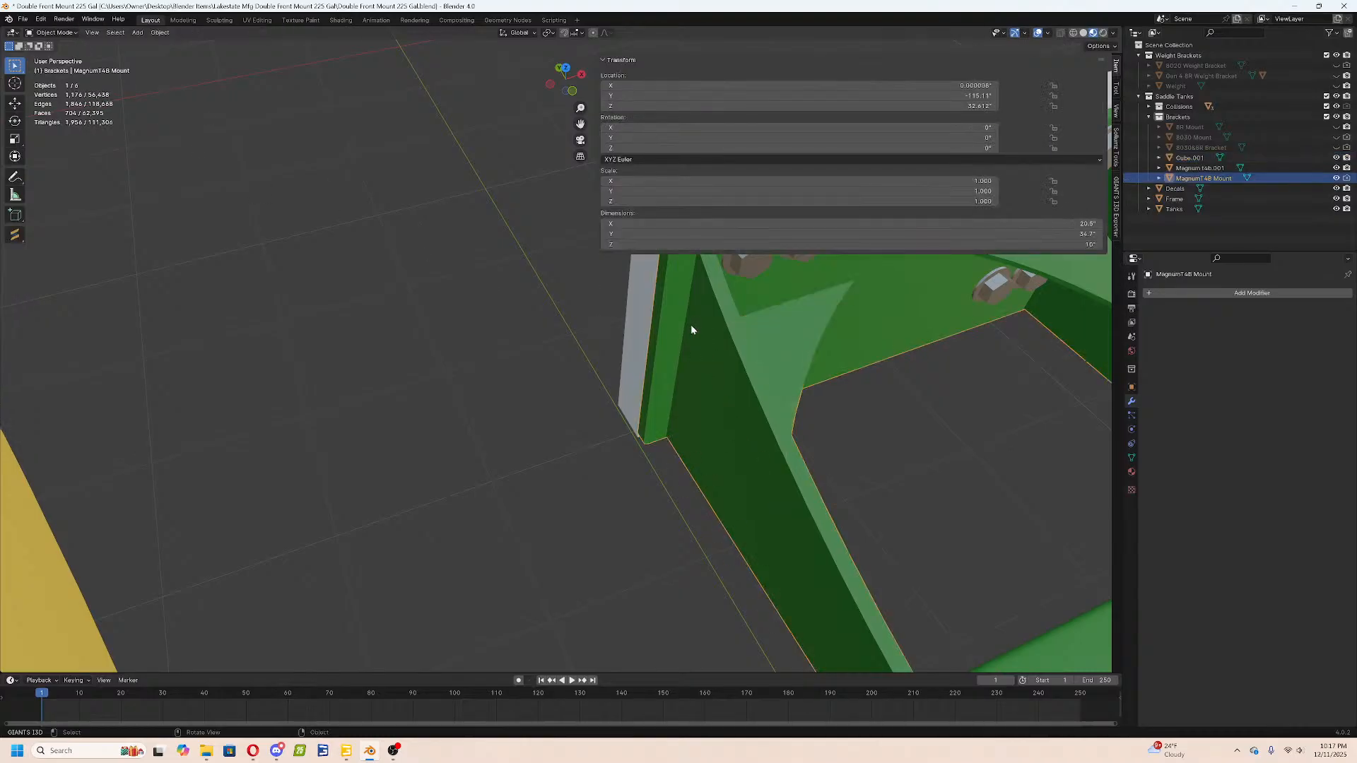
key("Tab")
middle_click_drag(690, 325, 825, 354)
key("Tab")
Try to snap the gusset copy to the 3D cursor with its offset kept, and undo it.
left_click(793, 456)
key("shift+s")
left_click(710, 415)
middle_click_drag(725, 411, 754, 364)
key("ctrl+z")
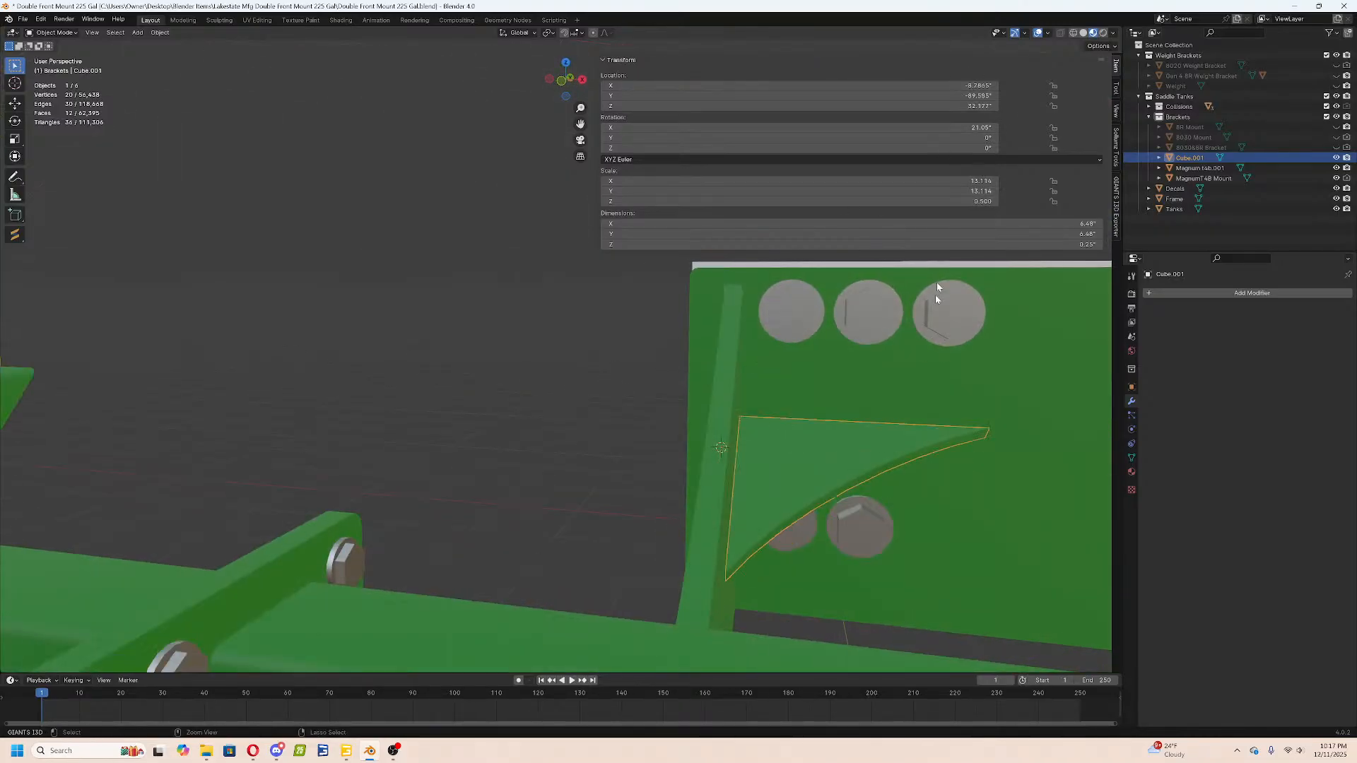
Copy the gusset copy's Z location, snap it to the 3D cursor with offset kept, and restore its Z location to 32.1765 in.
double_click(952, 103)
key("Escape")
left_click(815, 328)
left_click(830, 451)
key("shift+s")
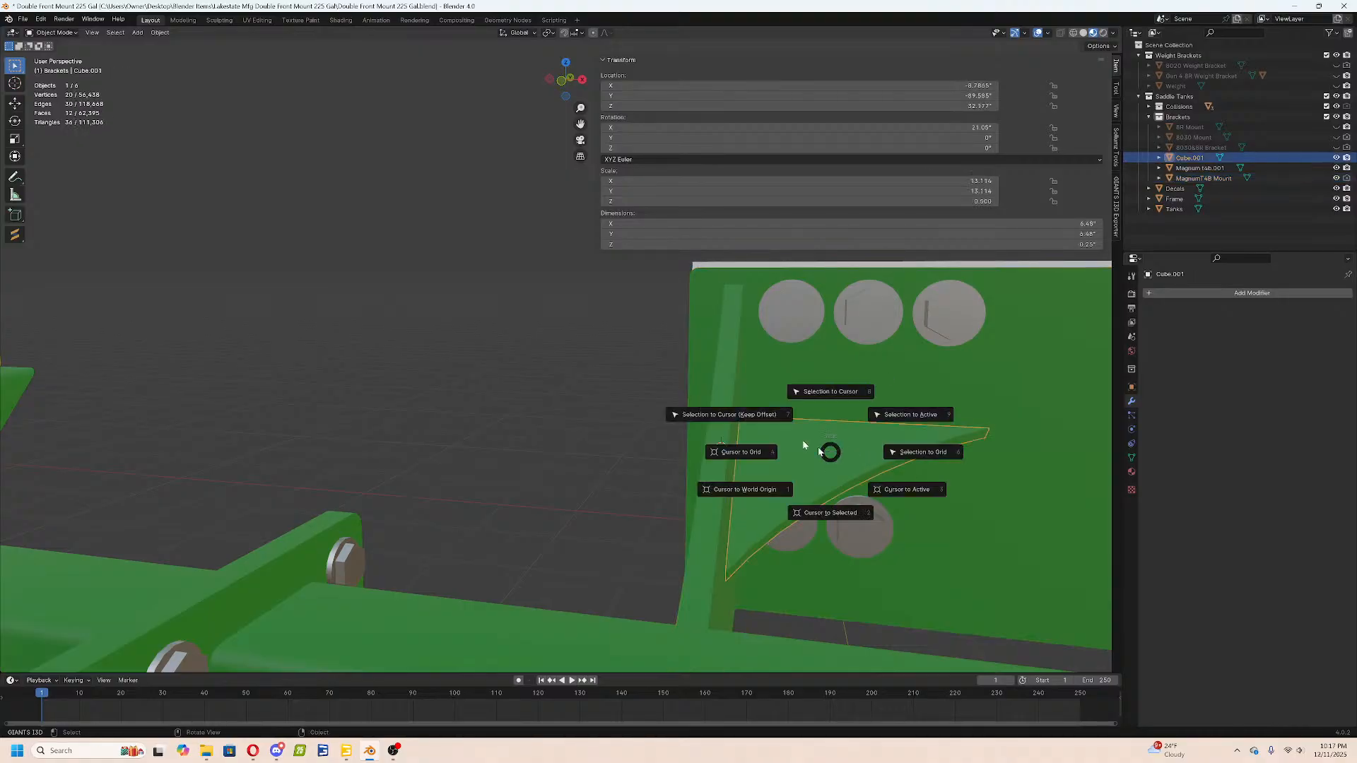
left_click(720, 412)
double_click(927, 106)
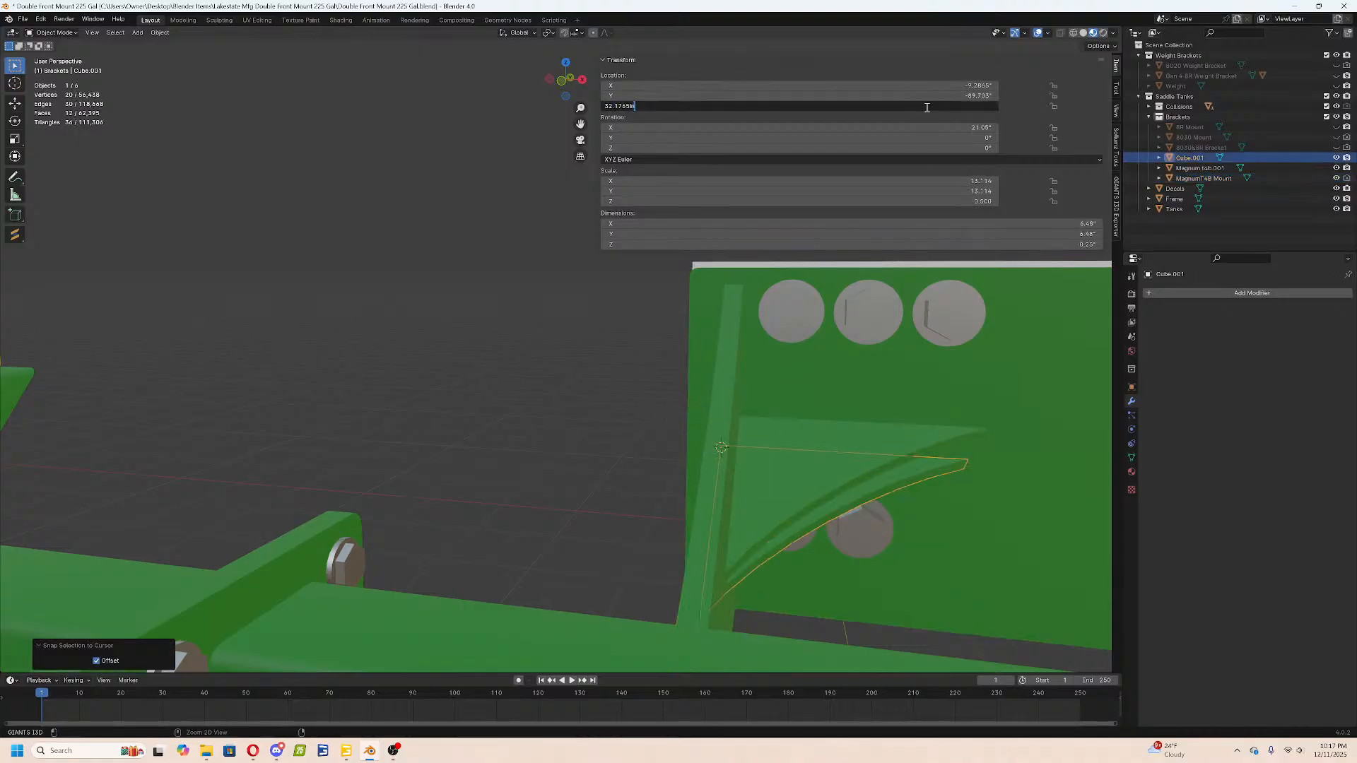
type("32.1765in")
key("Return")
Rotate the gusset copy -90° about the global Z axis and 180° about the global X axis.
type("rxz")
type("90")
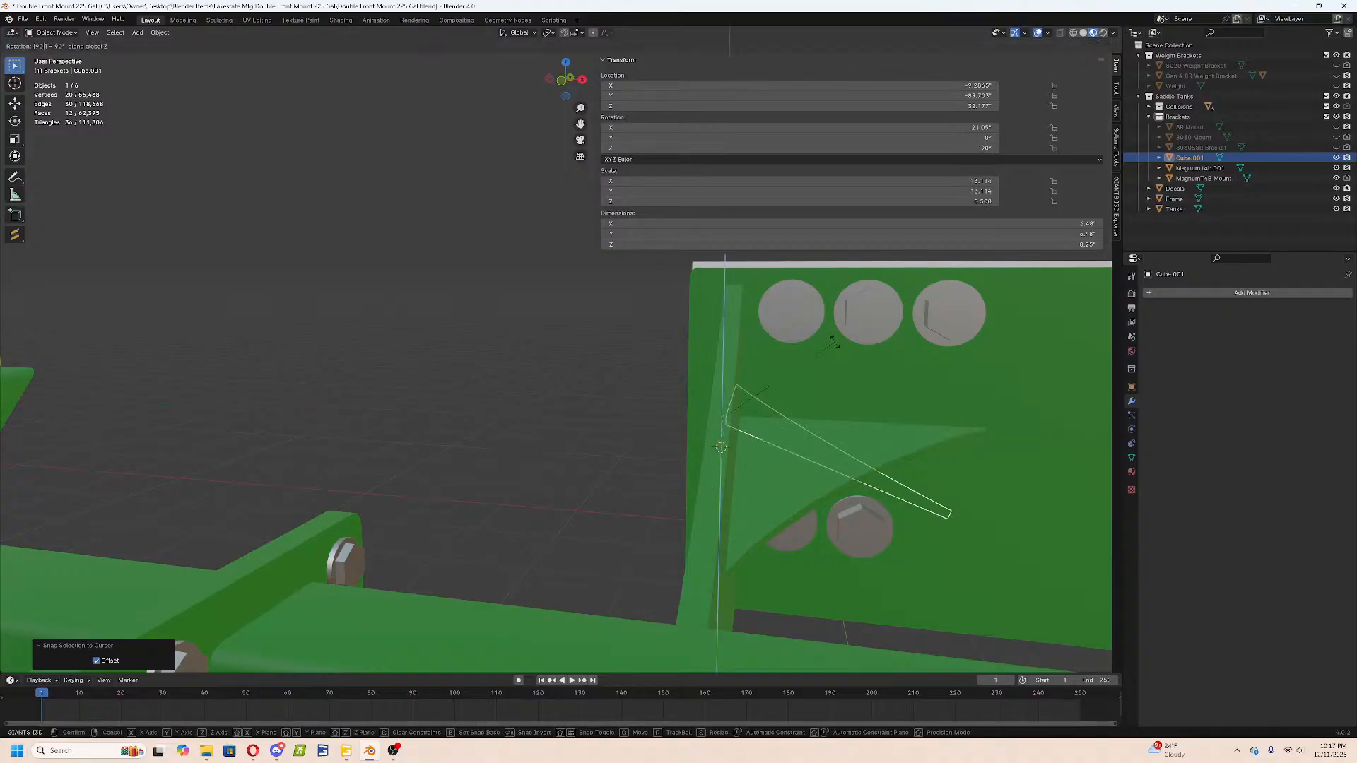
type("-")
key("Return")
scroll(831, 424, "up", 6)
scroll(887, 460, "up", 3)
middle_click_drag(609, 483, 650, 488)
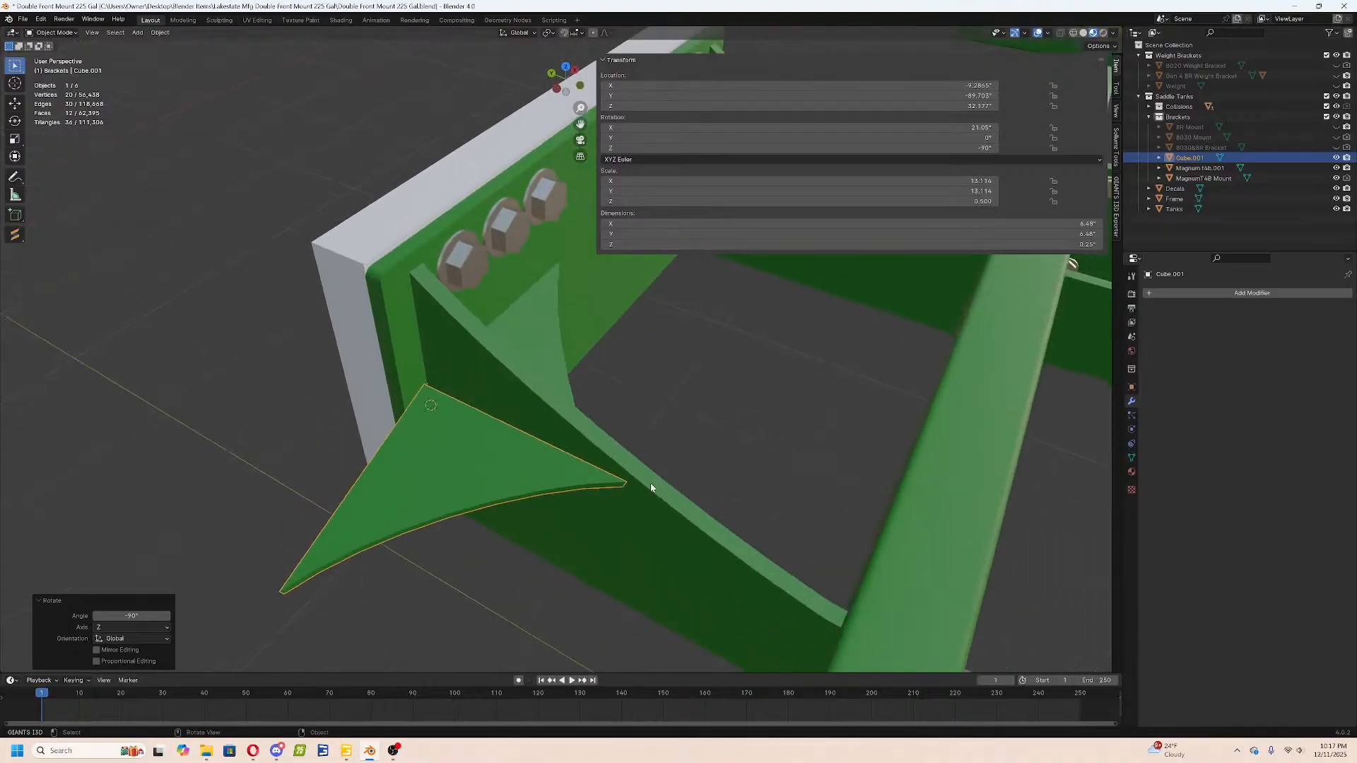
type("rx180")
key("Return")
Move the gusset copy along the outside of the arm toward the frame's cross tube.
key("g")
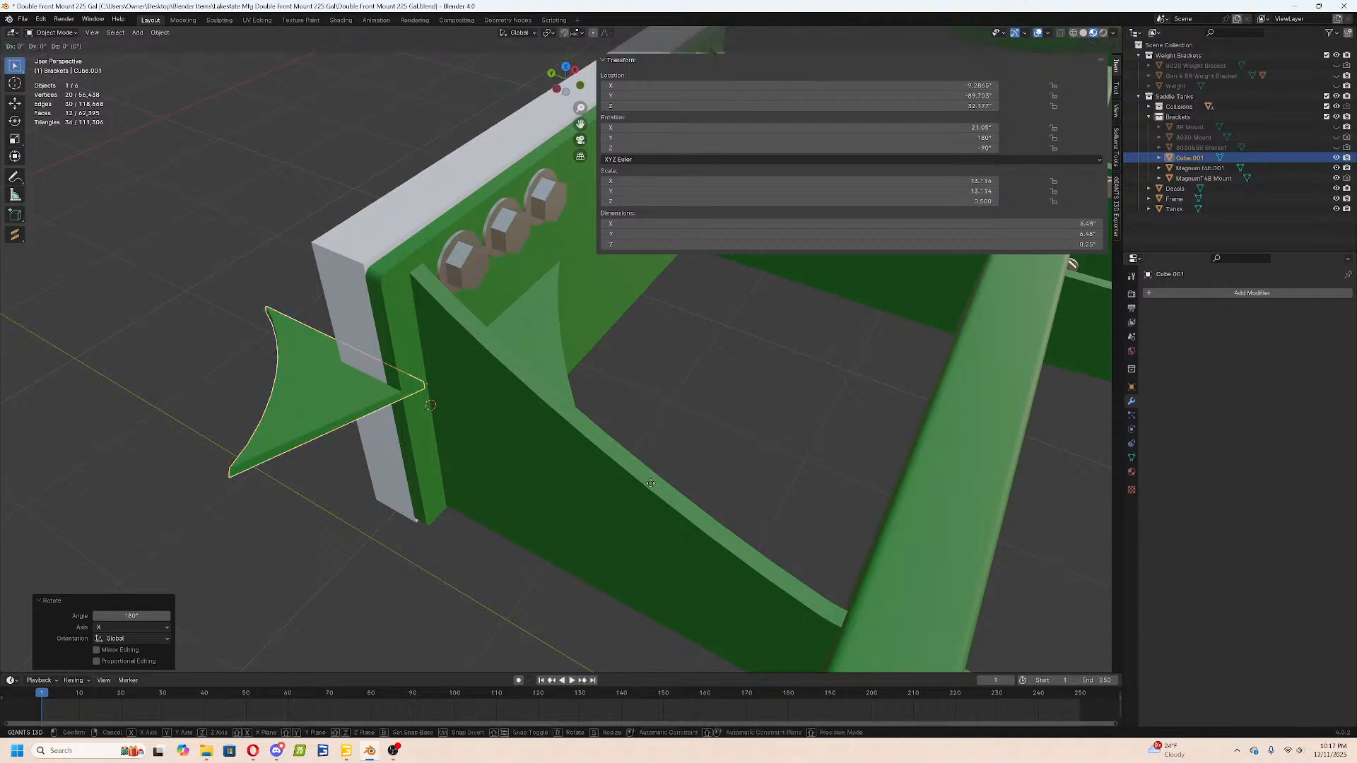
left_click(892, 606)
middle_click_drag(891, 606, 711, 501)
Snap the 3D cursor to the frame cross tube's side face that faces the back plate, and leave mesh editing.
left_click(670, 385)
key("Tab")
middle_click_drag(664, 382, 682, 438)
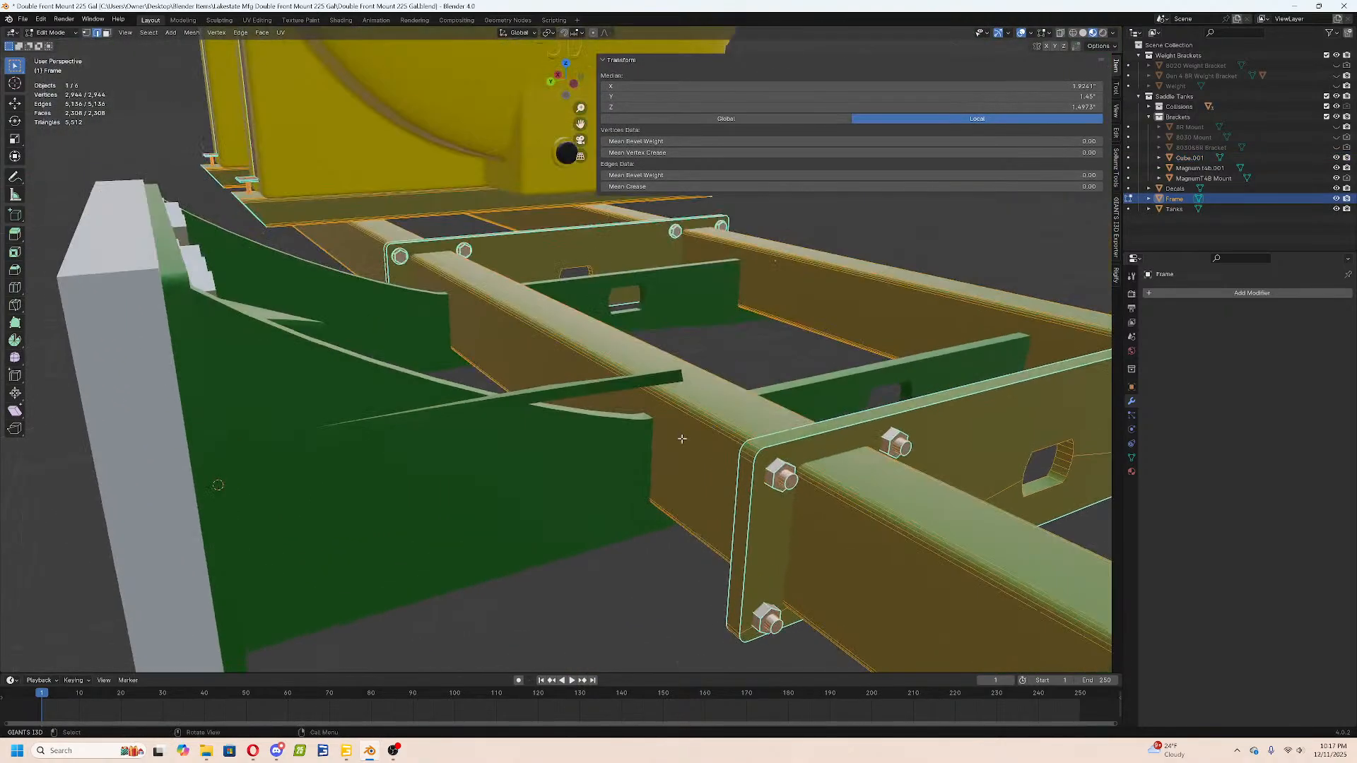
left_click(578, 366)
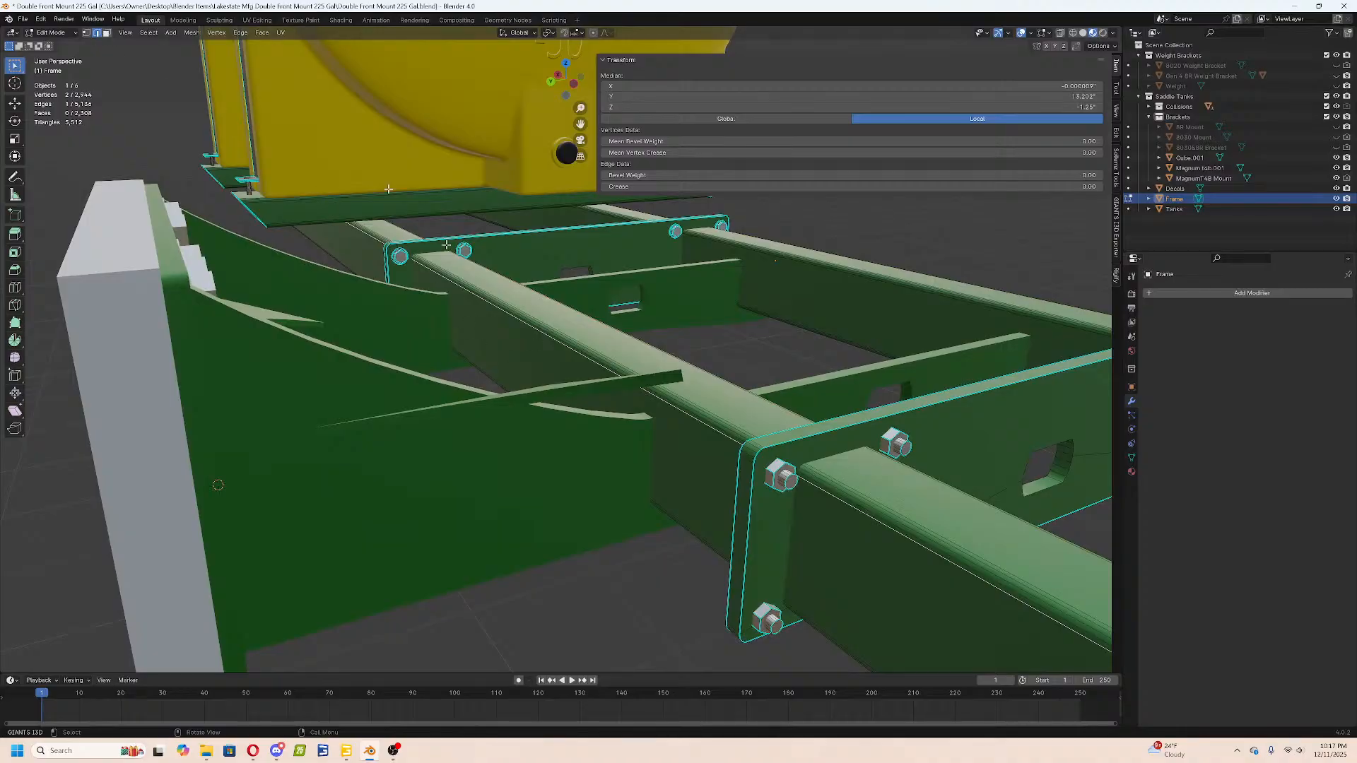
left_click(107, 32)
left_click(673, 440)
key("shift+s")
left_click(666, 478)
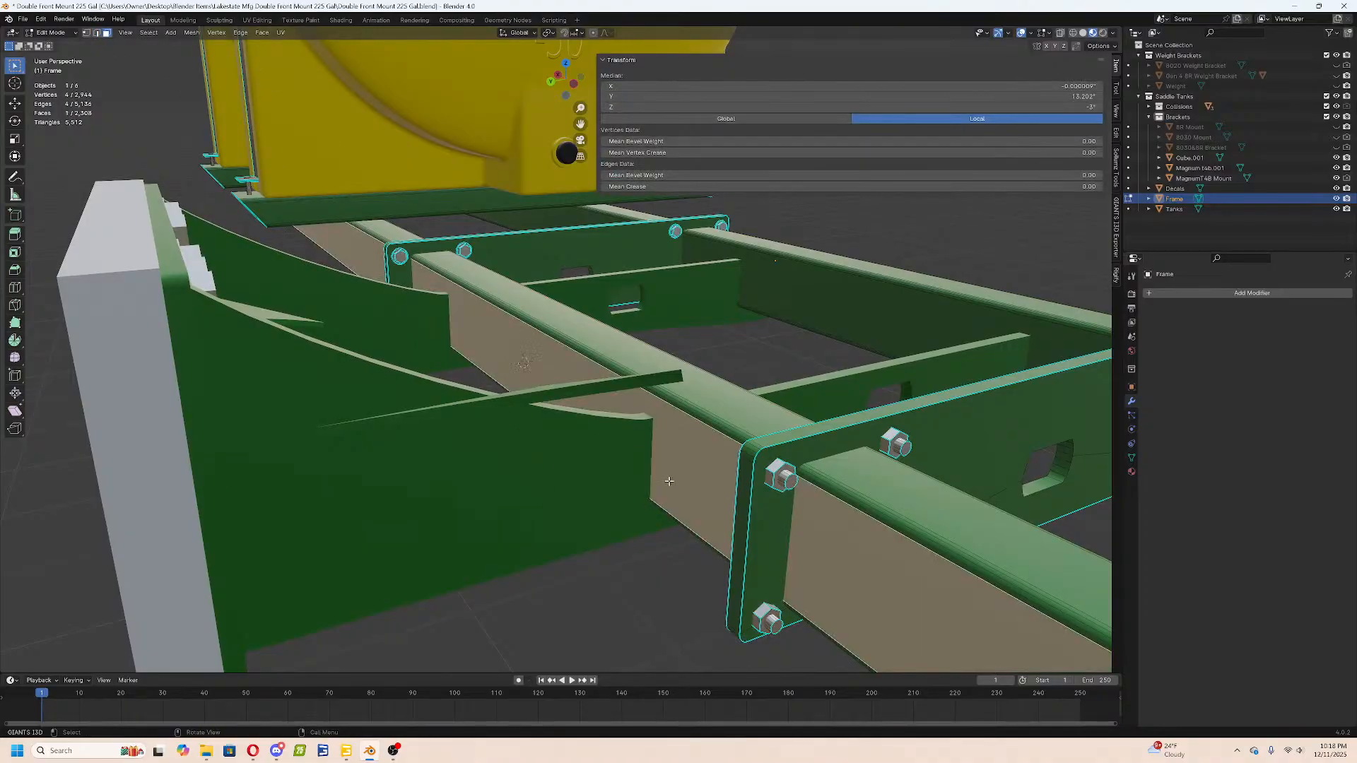
key("Tab")
Snap the gusset copy to the cursor to copy its Z location, undo the snap, and set only its Z location to 29.612 in.
left_click(569, 391)
key("shift+s")
left_click(453, 322)
middle_click_drag(573, 309, 554, 375)
left_click(823, 86)
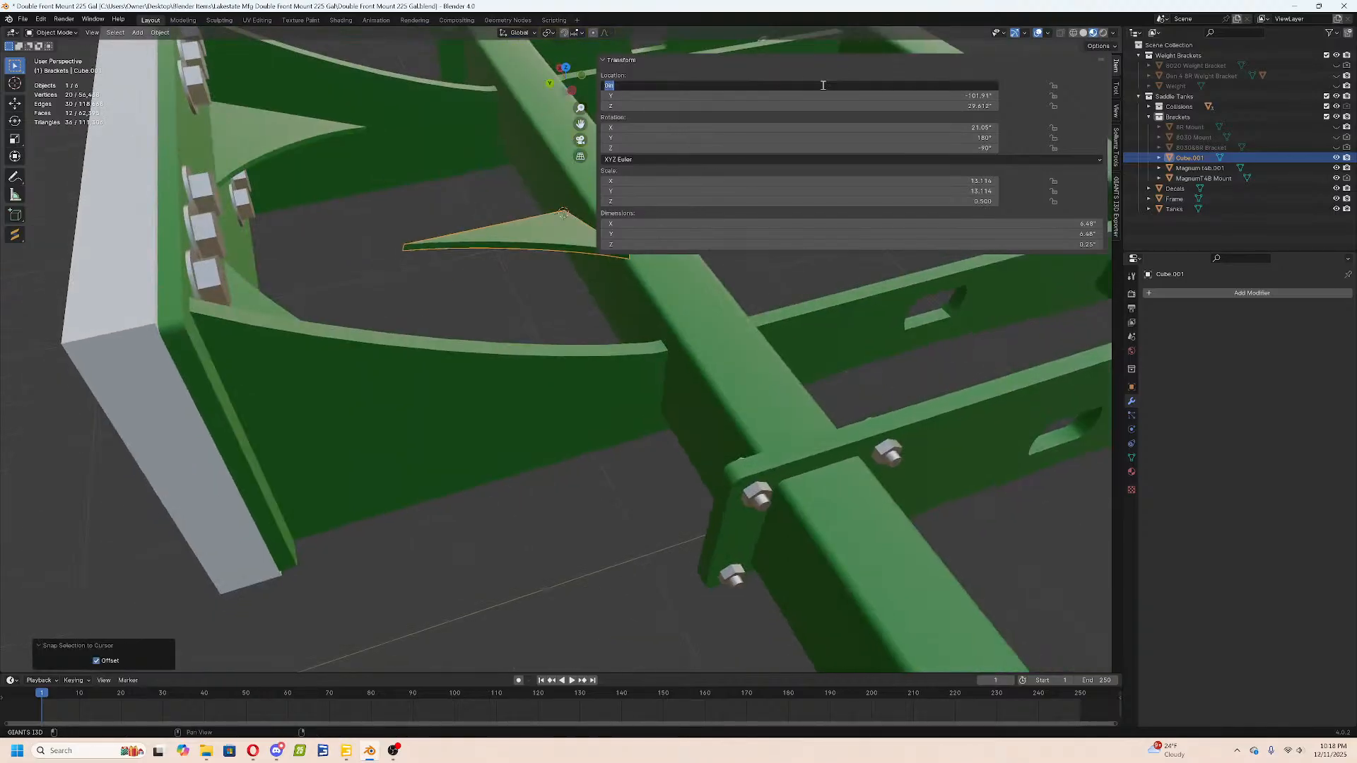
key("Return")
left_click(864, 106)
key("ctrl+c")
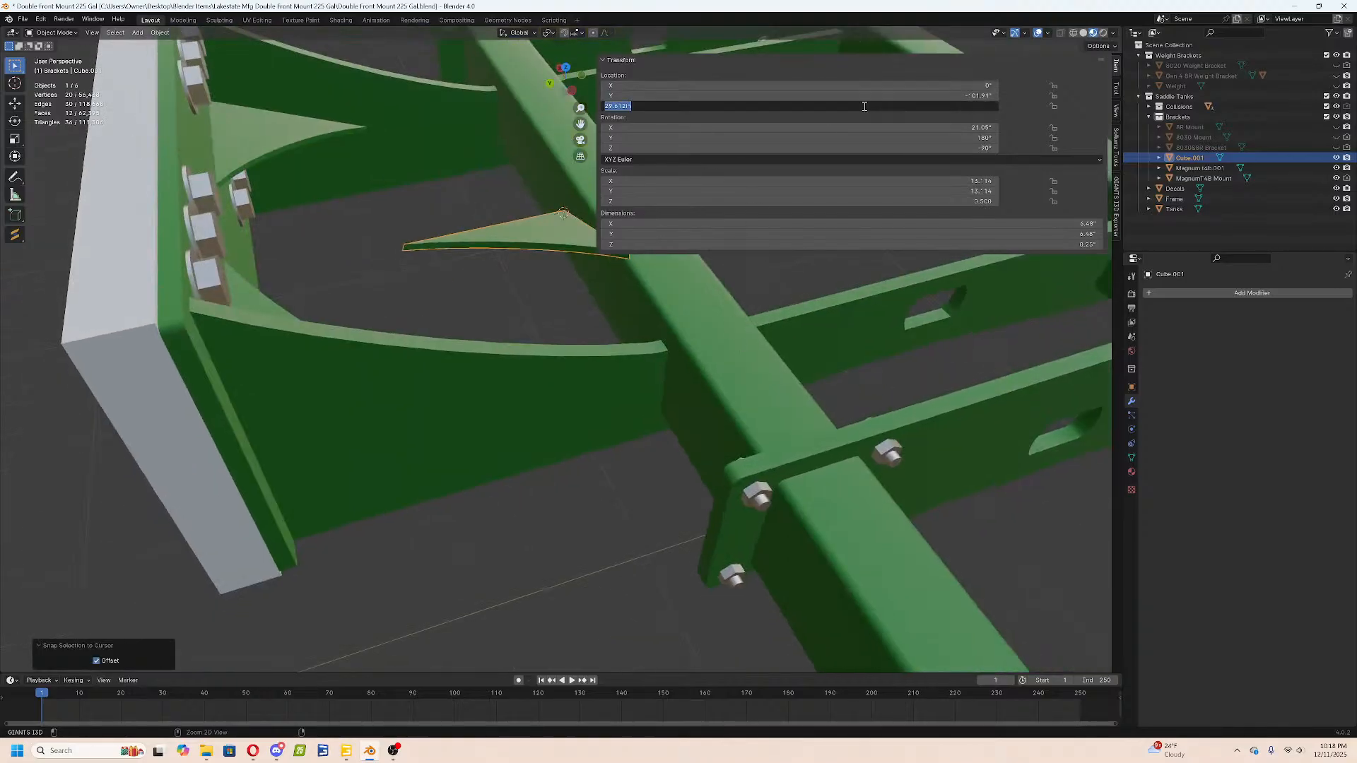
key("Return")
key("ctrl+z")
left_click(870, 108)
key("ctrl+v")
key("Return")
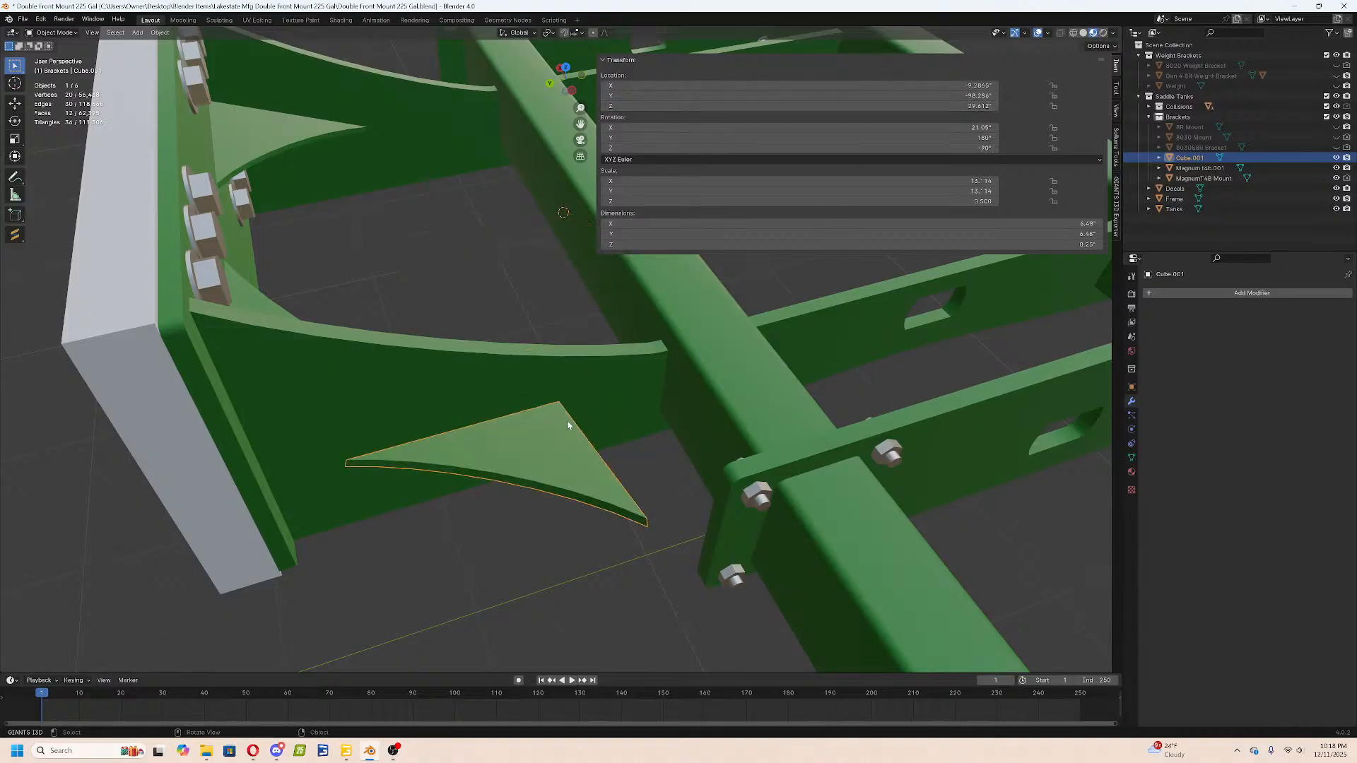
Move the gusset copy along Y against the cross tube and adjust its height along Z.
key("g")
key("y")
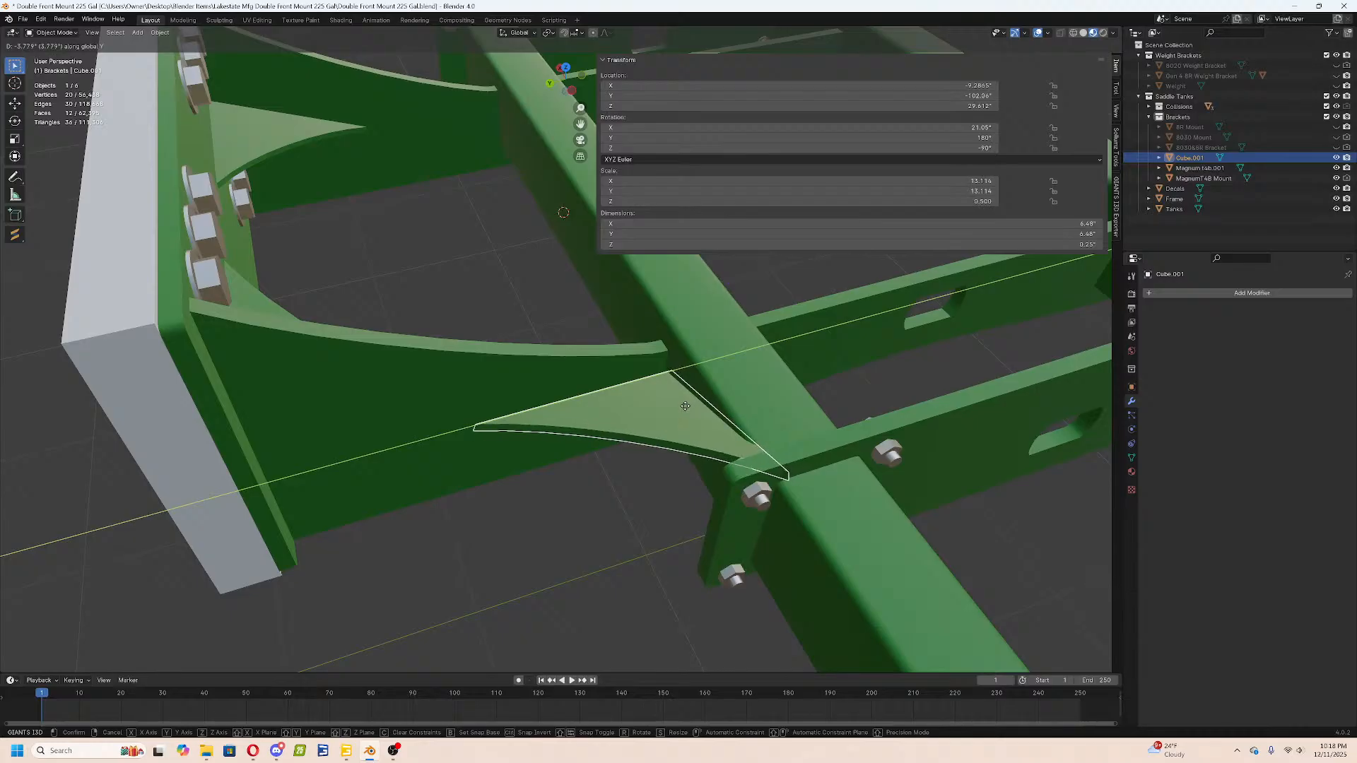
left_click(682, 409)
middle_click_drag(682, 409, 646, 314)
key("g")
key("z")
left_click(628, 382)
Scale the gusset copy down in the global XY plane to about 5.42 by 5.57 in.
middle_click_drag(629, 381, 947, 433)
key("s")
key("shift+z")
left_click(834, 417)
mouse_move(834, 417)
middle_mouse_down()
mouse_move(810, 298)
mouse_move(800, 346)
mouse_move(495, 544)
mouse_move(524, 531)
mouse_move(535, 379)
mouse_move(506, 373)
mouse_move(609, 303)
mouse_move(590, 324)
mouse_move(619, 362)
mouse_move(597, 369)
mouse_move(617, 427)
mouse_move(609, 388)
middle_mouse_up()
Snap the 3D cursor to the gusset copy's square-corner edge and set the gusset's origin to the cursor.
key("Tab")
key("z")
scroll(610, 389, "up", 3)
left_click(97, 32)
left_click(612, 373)
key("shift+s")
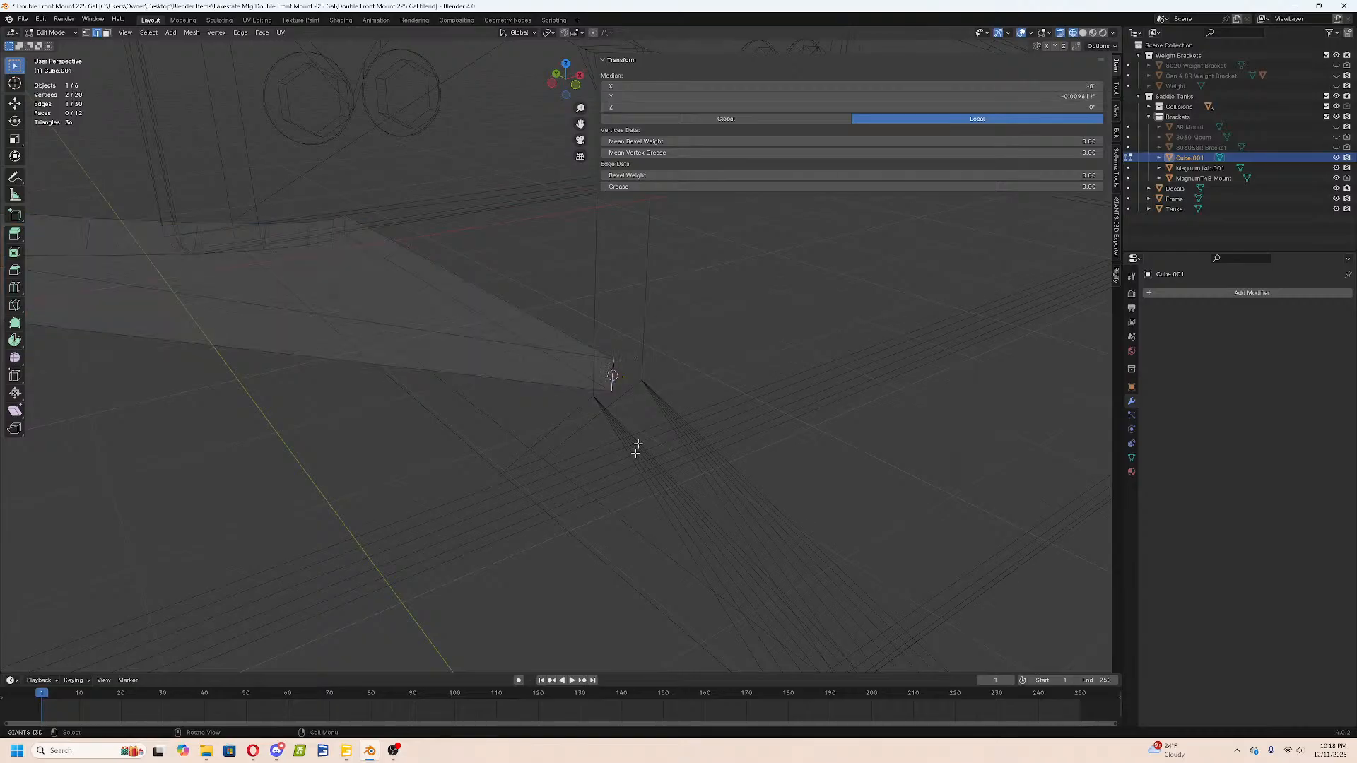
key("z")
key("Tab")
mouse_move(588, 339)
middle_mouse_down()
mouse_move(676, 384)
mouse_move(674, 414)
middle_mouse_up()
right_click(657, 384)
mouse_move(655, 386)
left_click(718, 404)
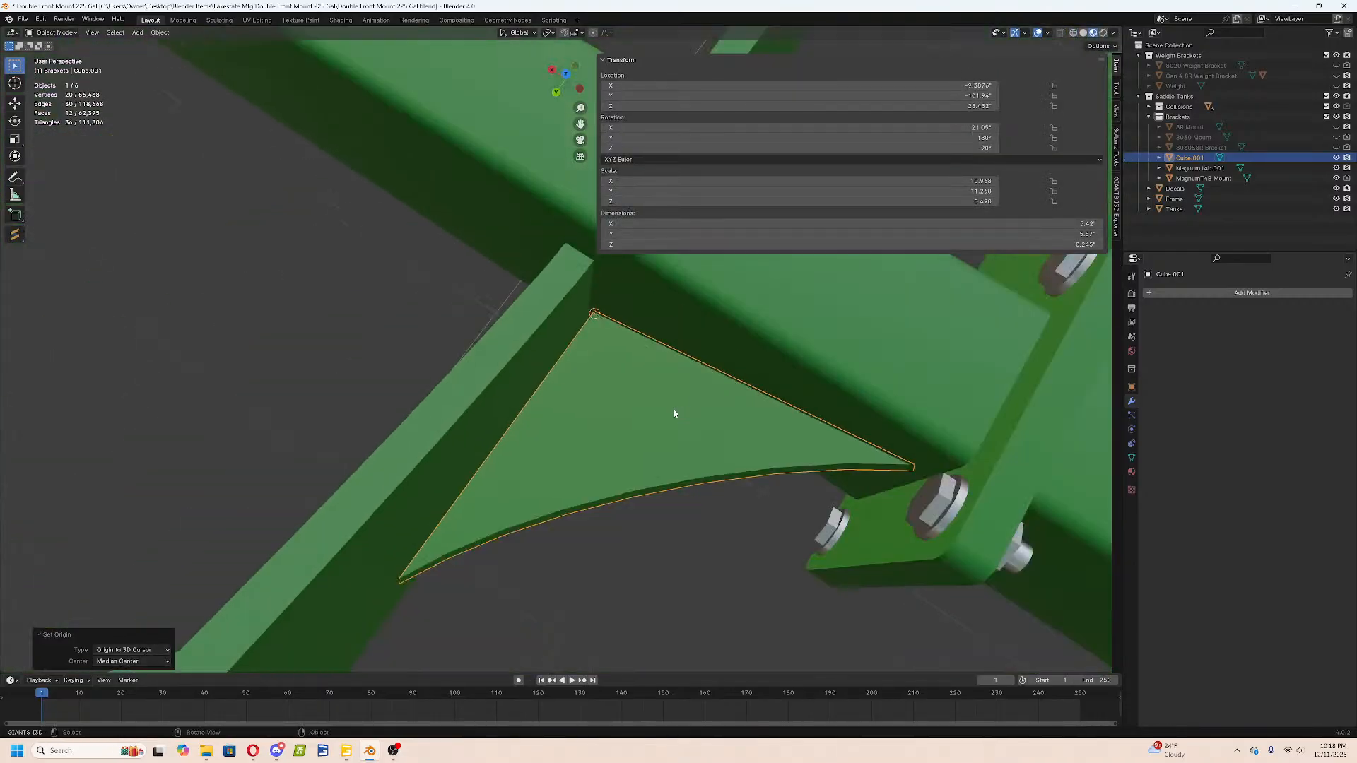
Set the gusset copy's Z location to the copied 29.612 in, and lower it along Z beside the cross tube.
left_click(942, 106)
key("super+v")
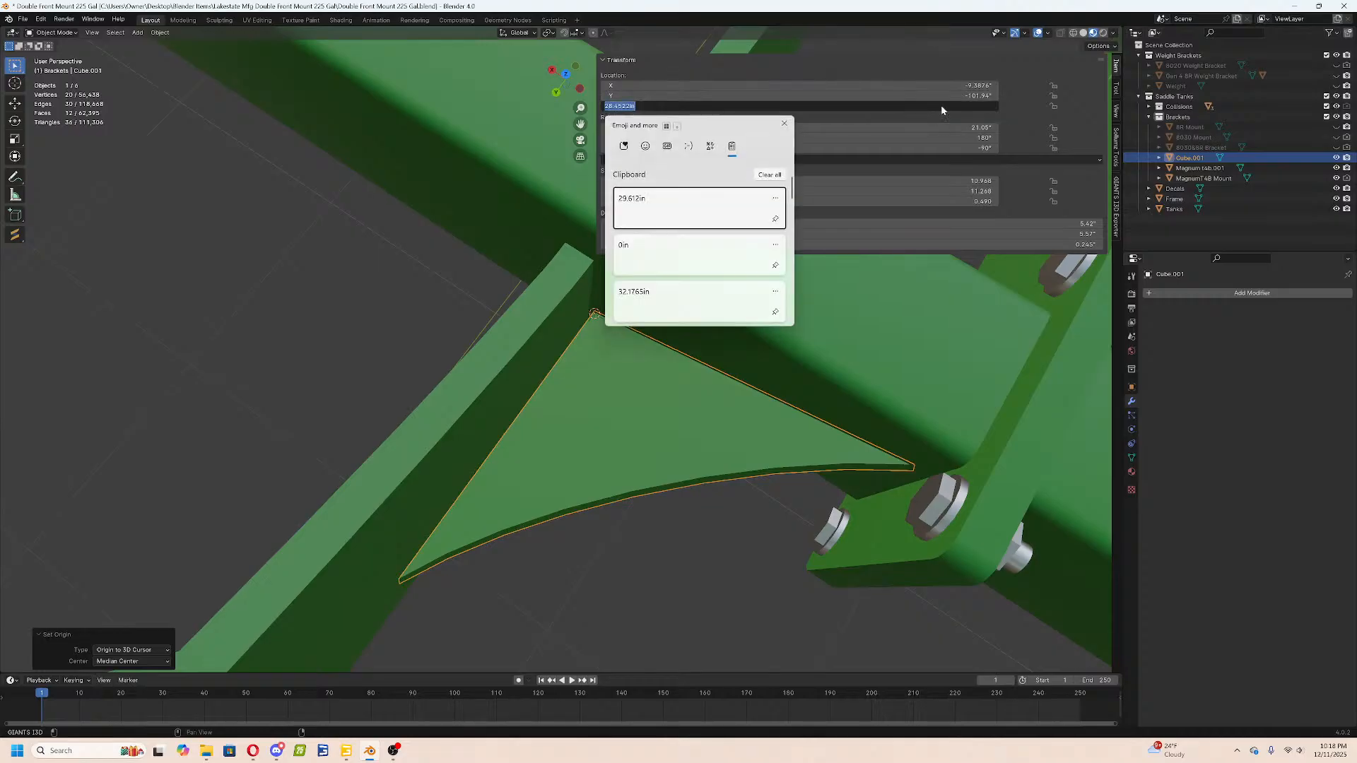
left_click(642, 206)
key("Return")
middle_click_drag(703, 476, 724, 444)
key("g")
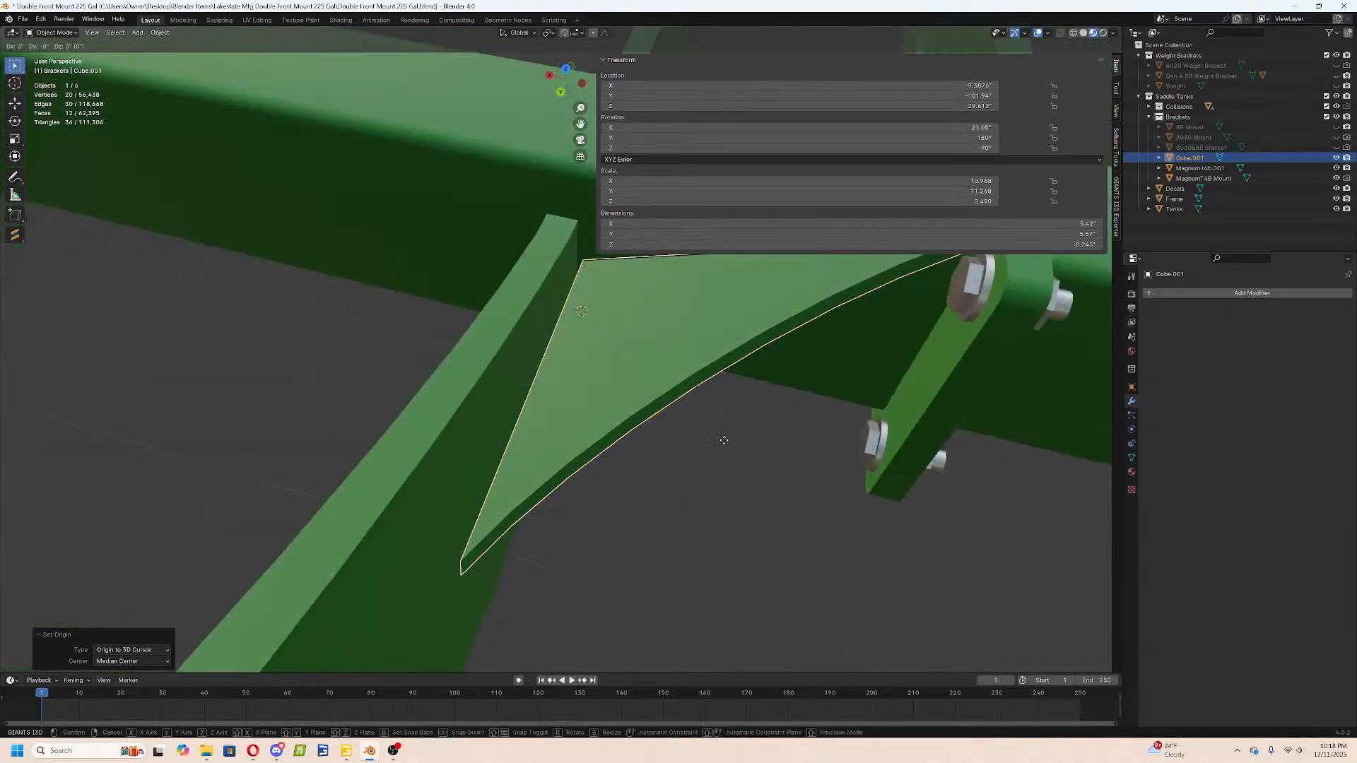
key("z")
left_click(722, 491)
mouse_move(721, 491)
middle_mouse_down()
mouse_move(813, 500)
mouse_move(703, 508)
middle_mouse_up()
middle_click_drag(534, 365, 523, 370)
Snap the 3D cursor to the Magnum mount arm's outer face next to the gusset copy, and leave mesh editing.
left_click(517, 376)
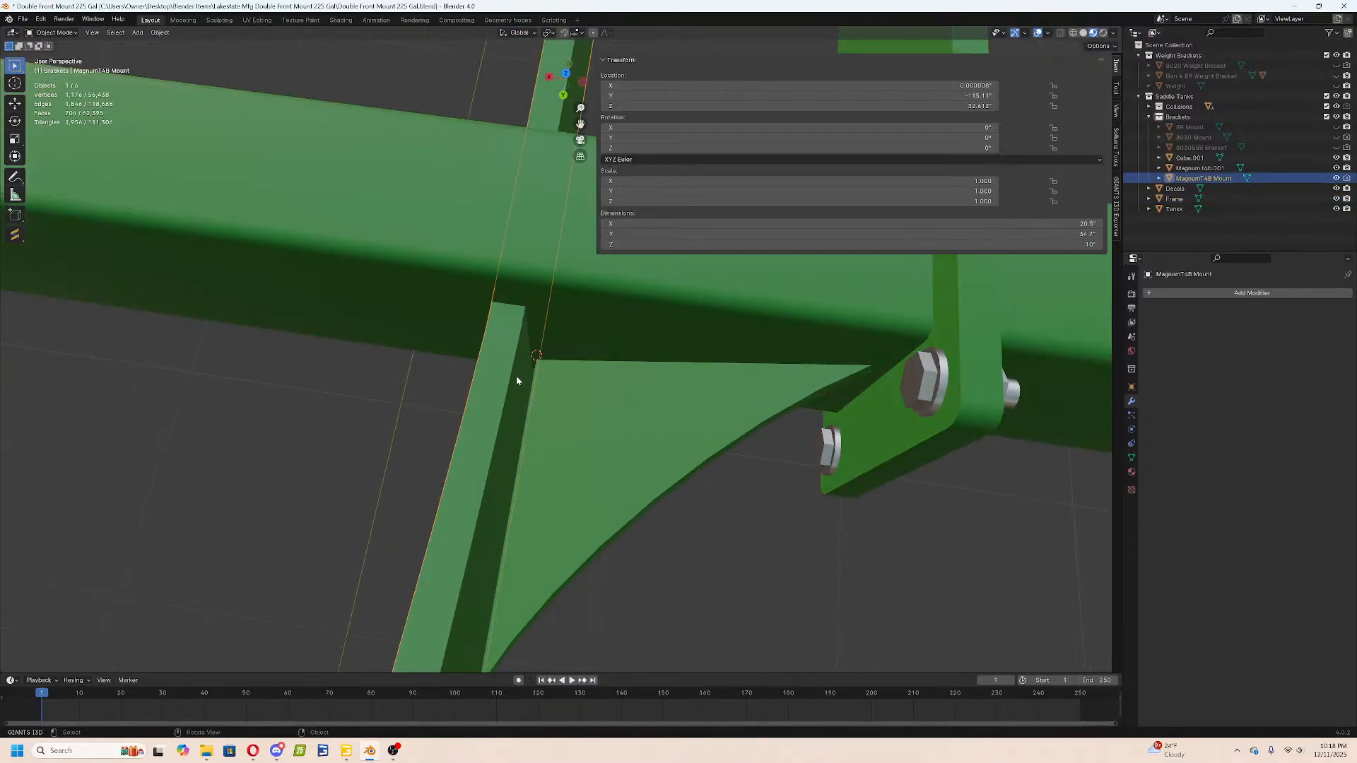
key("Tab")
left_click(514, 375)
left_click(106, 35)
left_click(526, 345)
key("Tab")
scroll(550, 439, "down", 8)
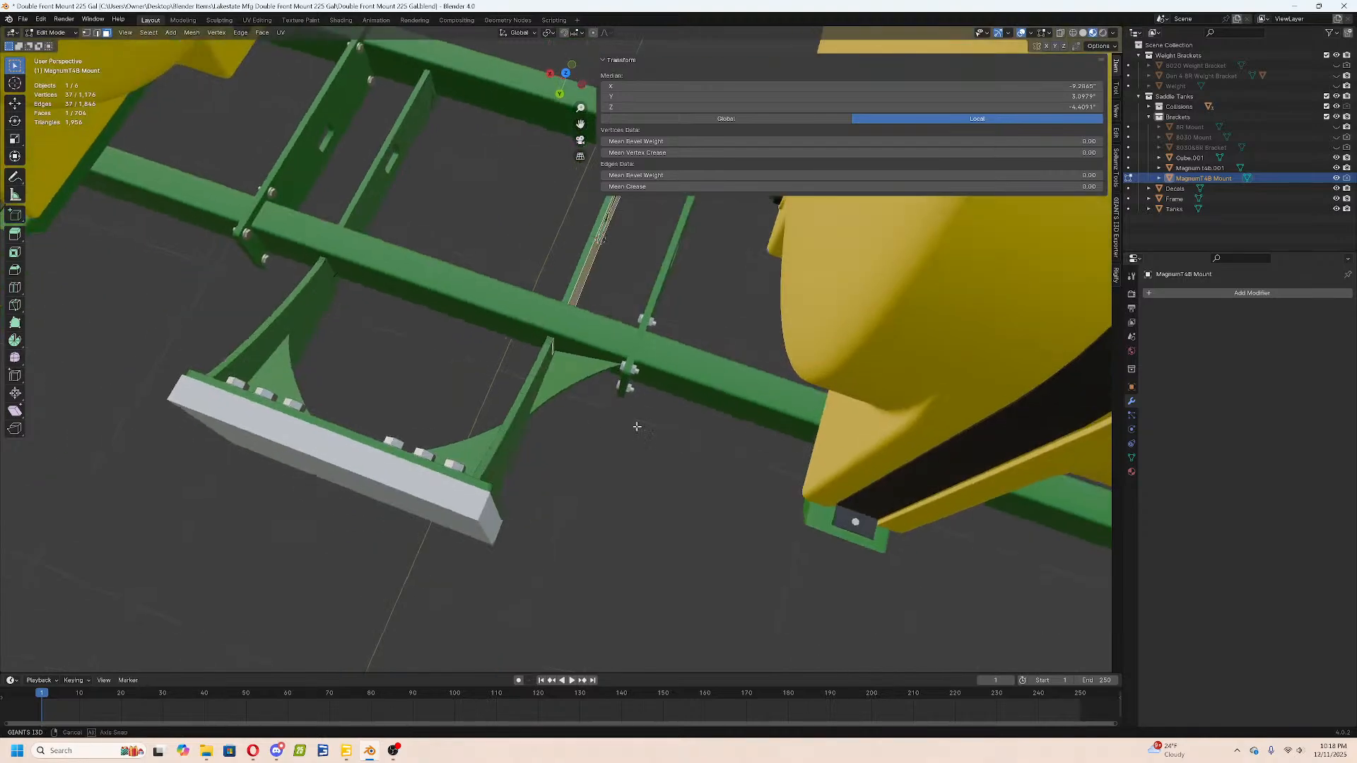
Set the gusset copy's X location to the 3D cursor's -9.2865 in, undoing the temporary snap used to get that value.
left_click(587, 372)
key("shift+s")
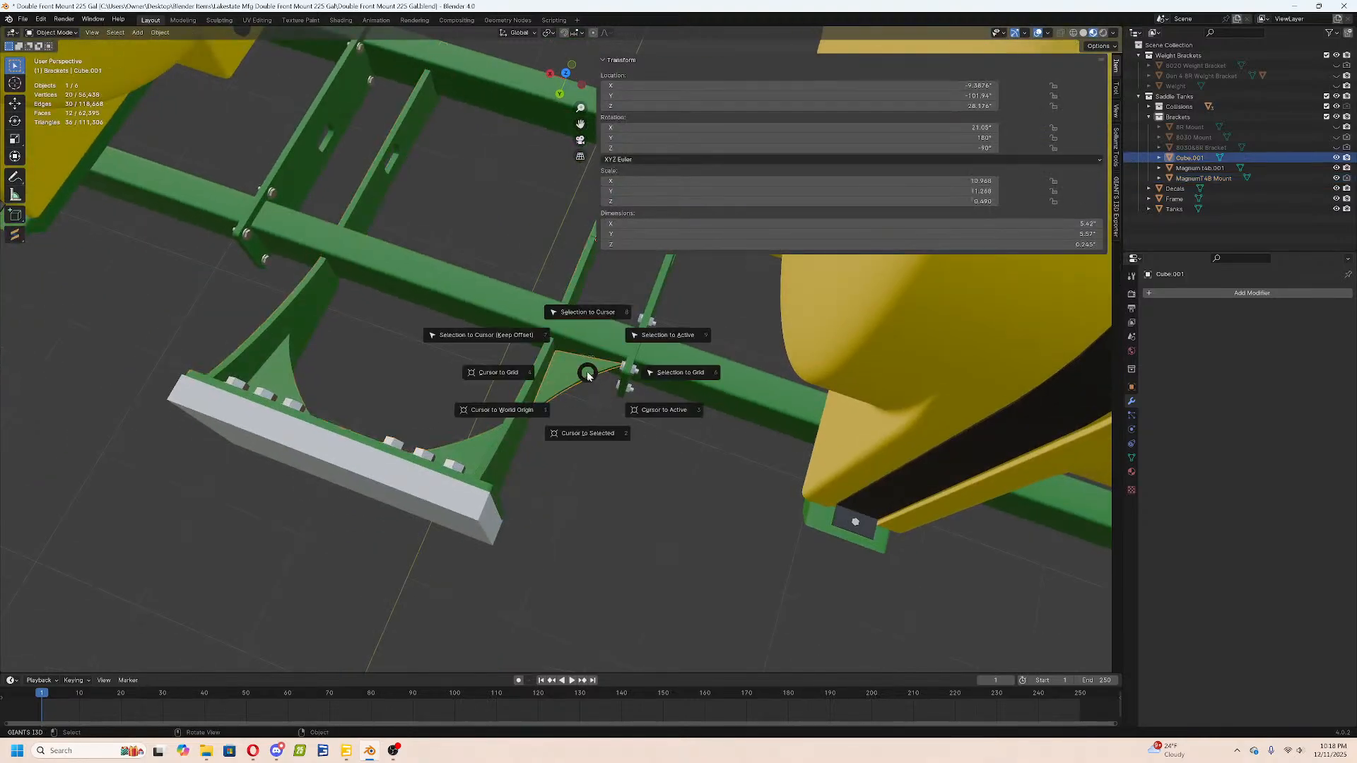
left_click(486, 335)
left_click(743, 84)
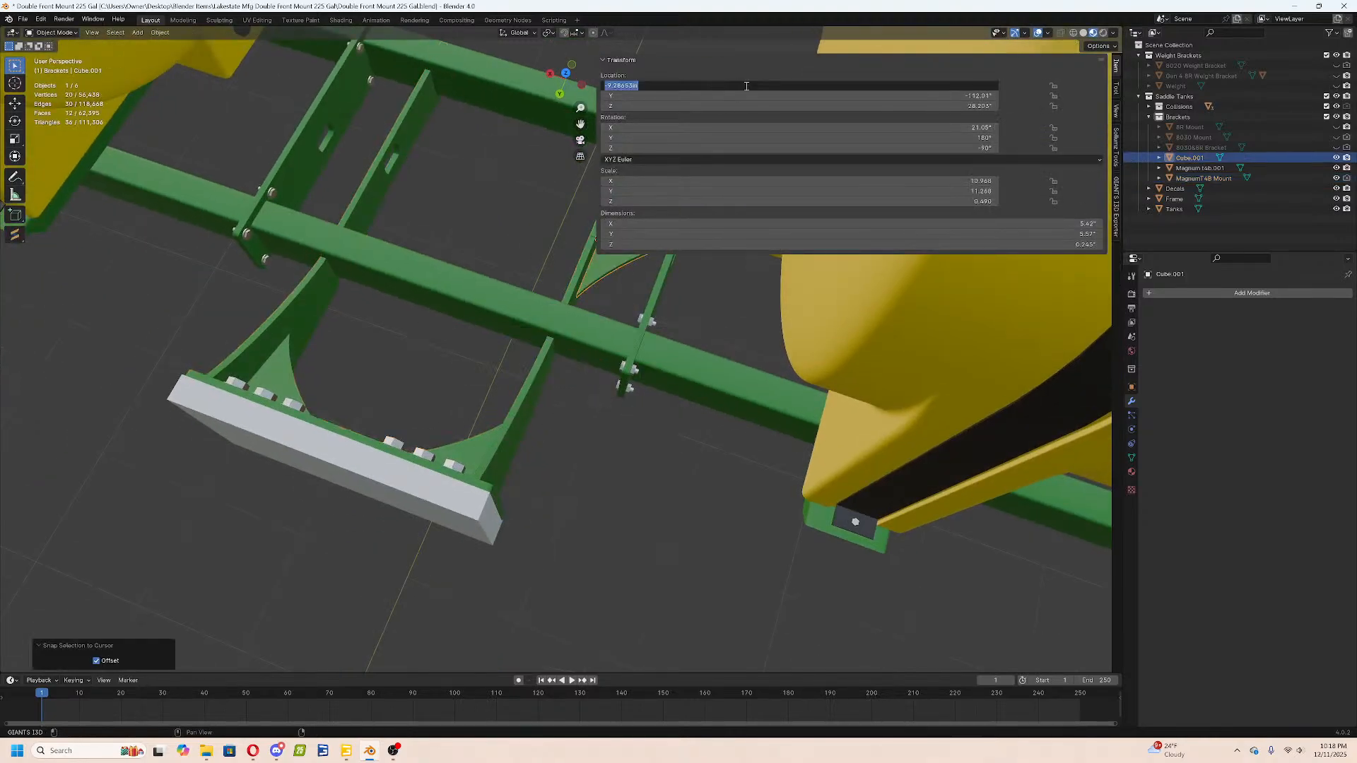
key("Escape")
key("ctrl+z")
left_click(866, 84)
type("-9.2865in")
key("Return")
Apply auto smooth shading at 30° to the Magnum mount with its arms and gussets.
scroll(672, 563, "up", 6)
middle_click_drag(672, 563, 545, 476)
left_click(653, 507)
left_click(574, 317)
right_click(575, 317)
left_click(571, 282)
scroll(685, 356, "up", 3)
left_click(599, 355)
right_click(600, 354)
left_click(599, 353)
scroll(616, 385, "down", 3)
middle_click_drag(617, 385, 772, 452)
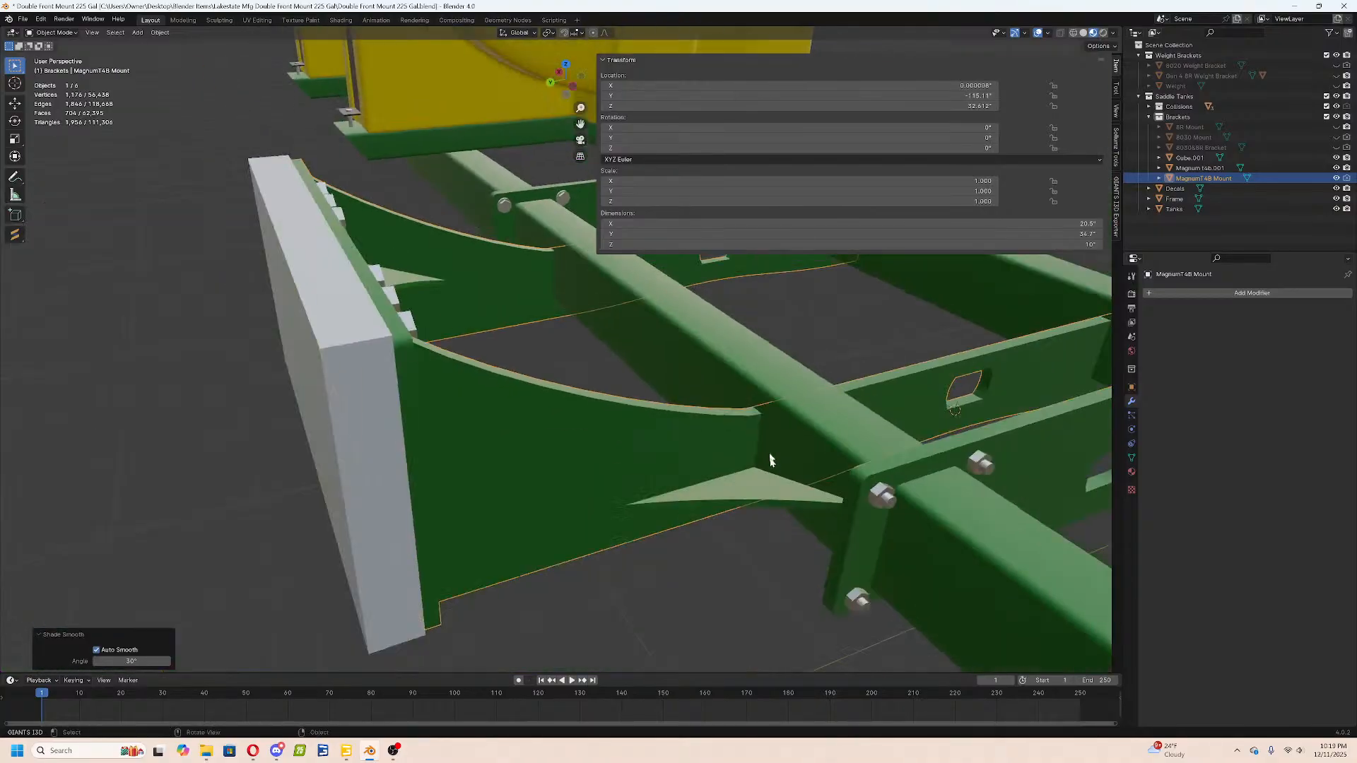
Add a Mirror modifier to the gusset copy beside the cross tube.
left_click(769, 505)
middle_click_drag(768, 505, 758, 559)
scroll(811, 518, "down", 4)
key("shift+a")
left_click(1185, 310)
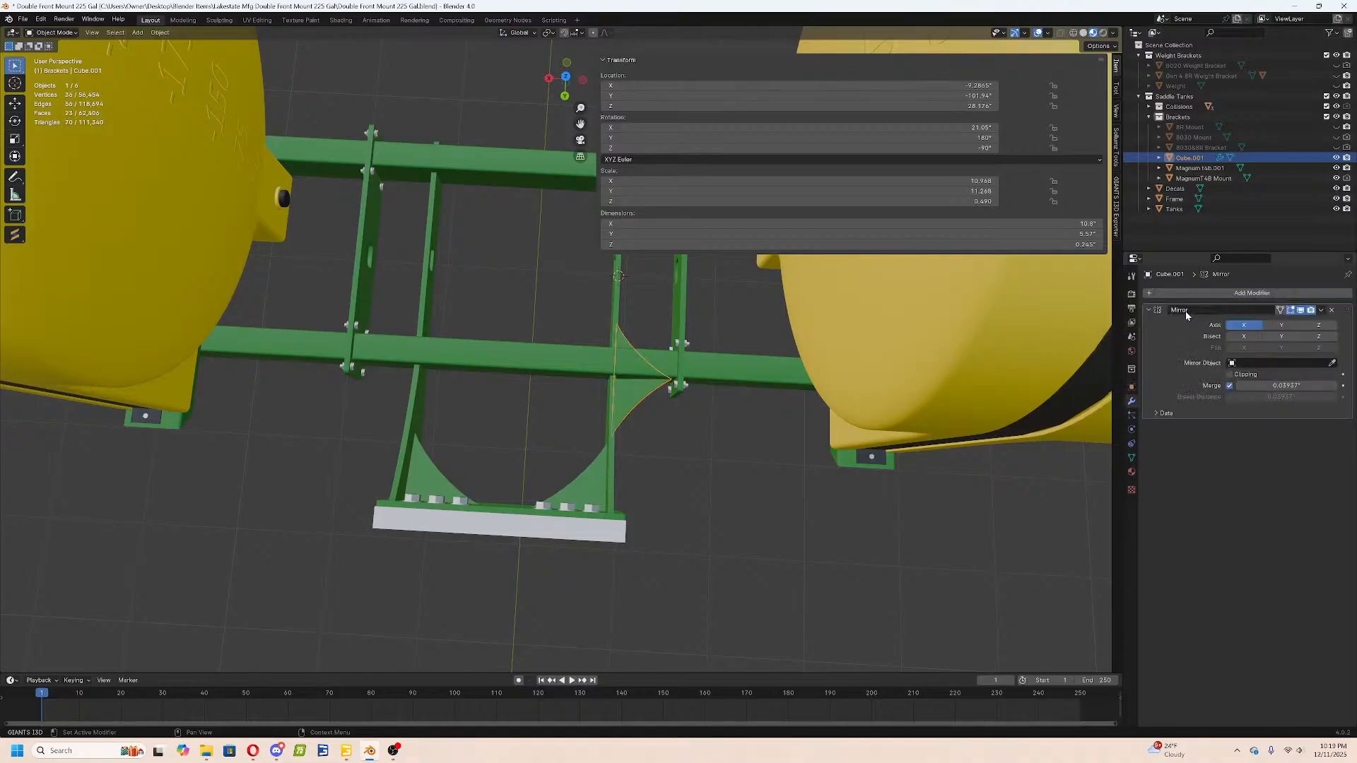
Snap the 3D cursor to the Magnum mount's origin and set the gusset copy's origin to the cursor.
left_click(562, 366)
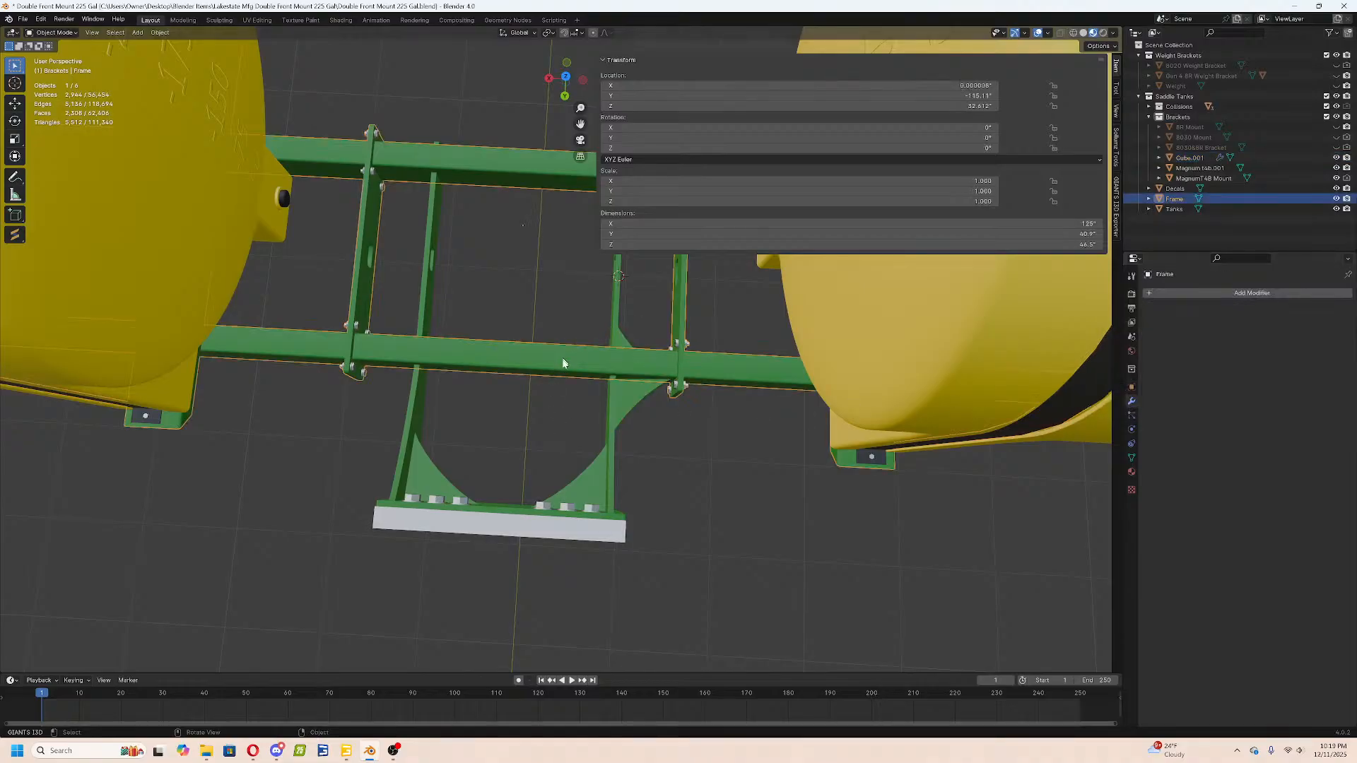
left_click(617, 469)
key("shift+s")
left_click(586, 569)
left_click(639, 386)
right_click(636, 400)
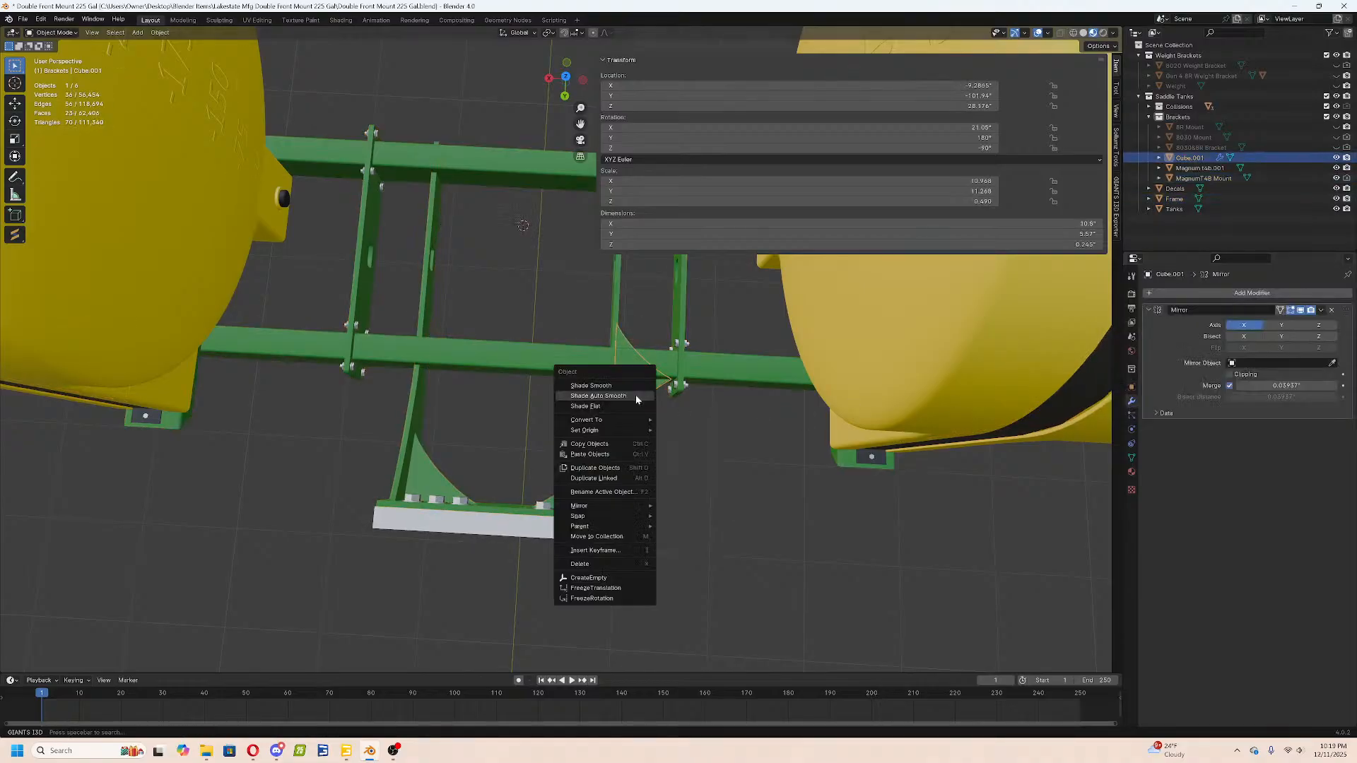
left_click(703, 449)
Apply the gusset copy's rotation, mirror it across X only to the opposite arm, and apply the Mirror modifier.
middle_click_drag(703, 448, 663, 440)
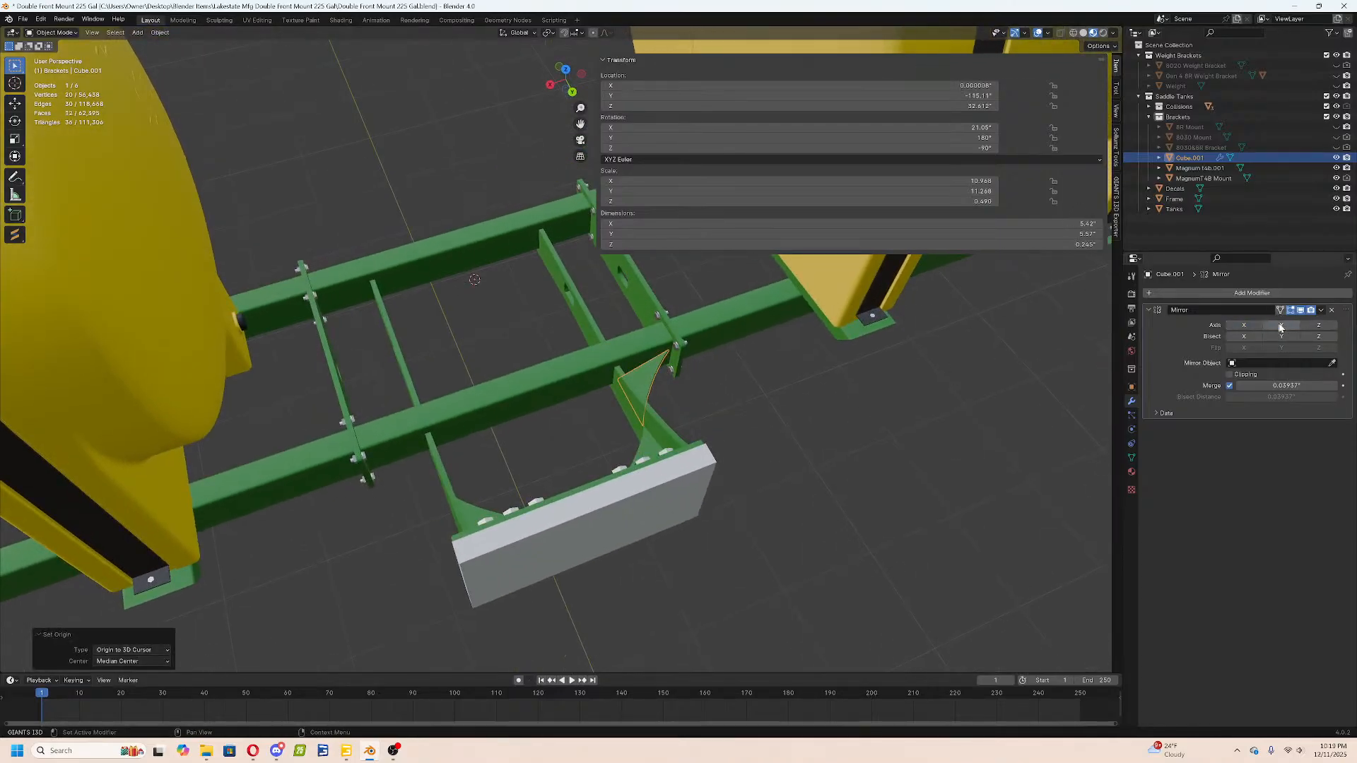
left_click(1325, 325)
left_click(1332, 325)
middle_click_drag(949, 415, 820, 400)
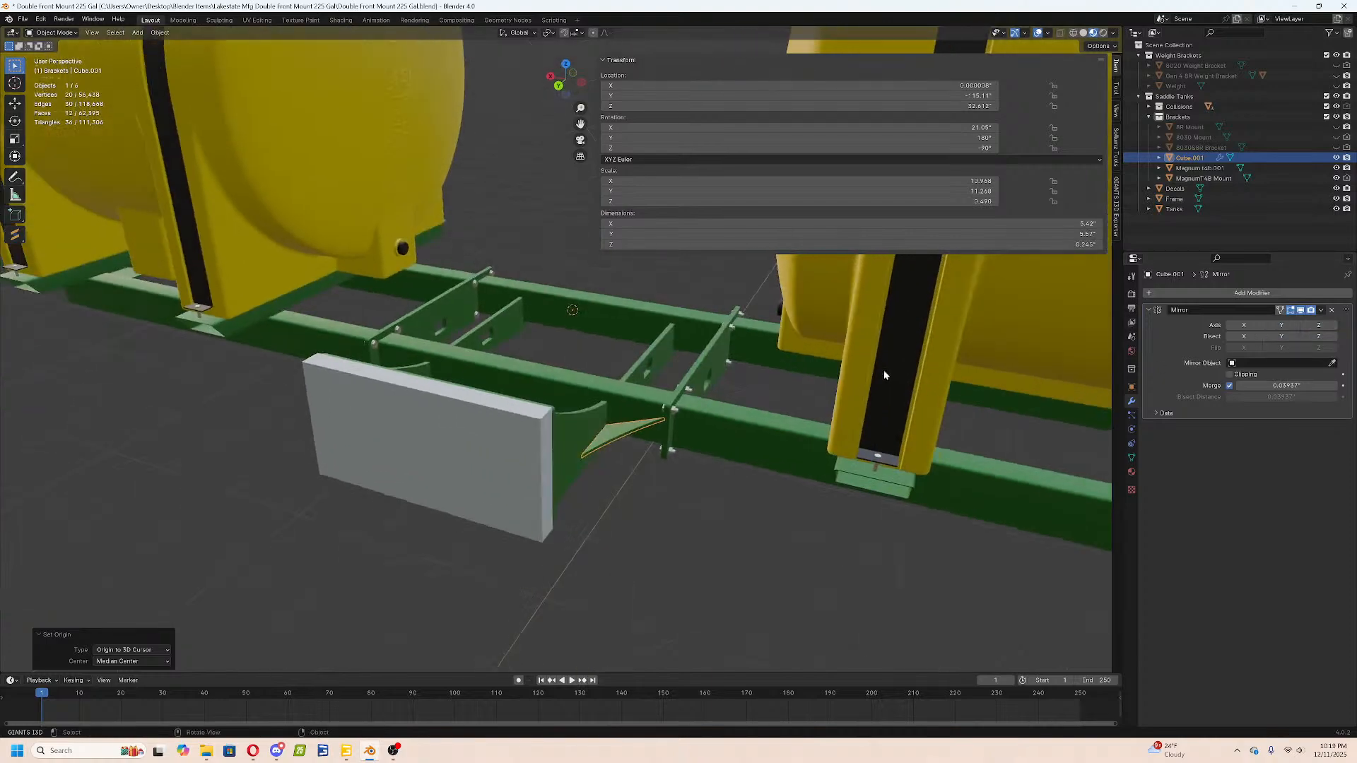
key("ctrl+a")
left_click(758, 396)
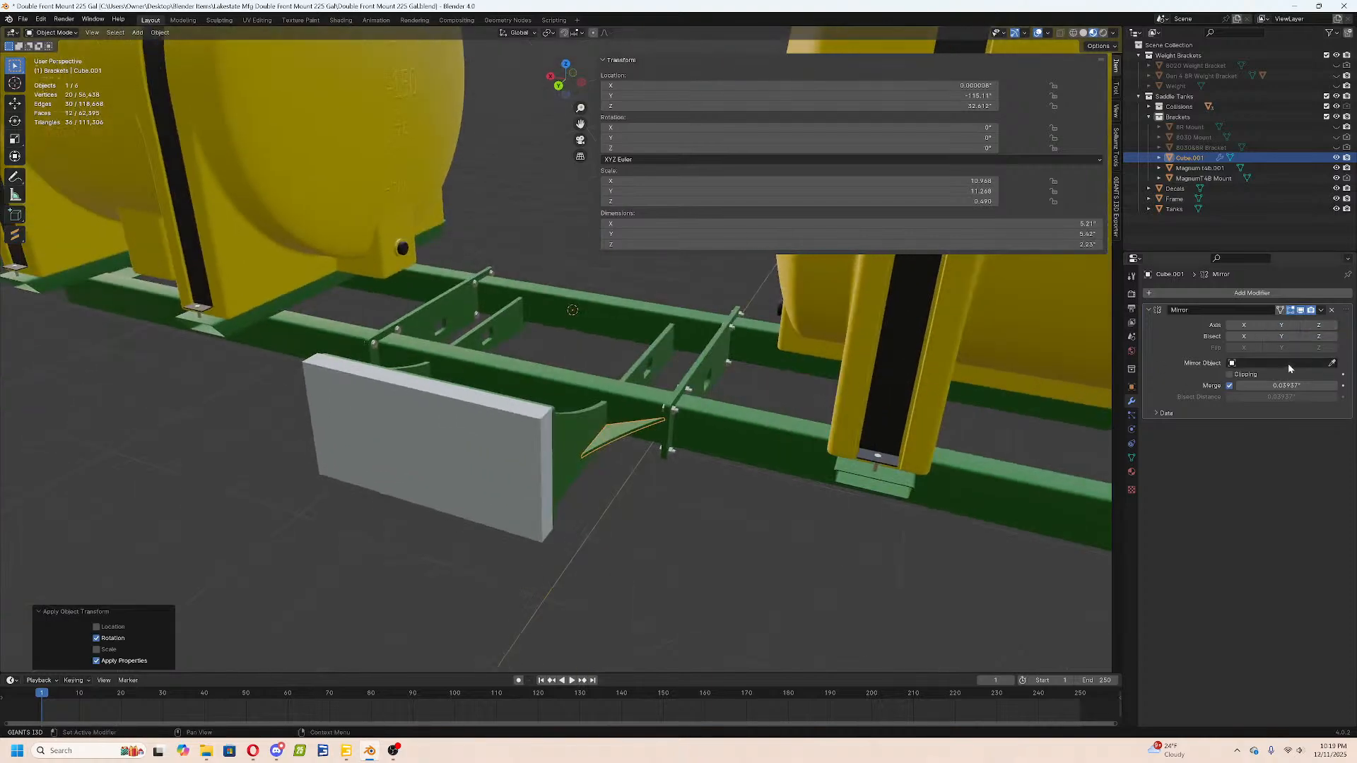
middle_click_drag(964, 365, 835, 378)
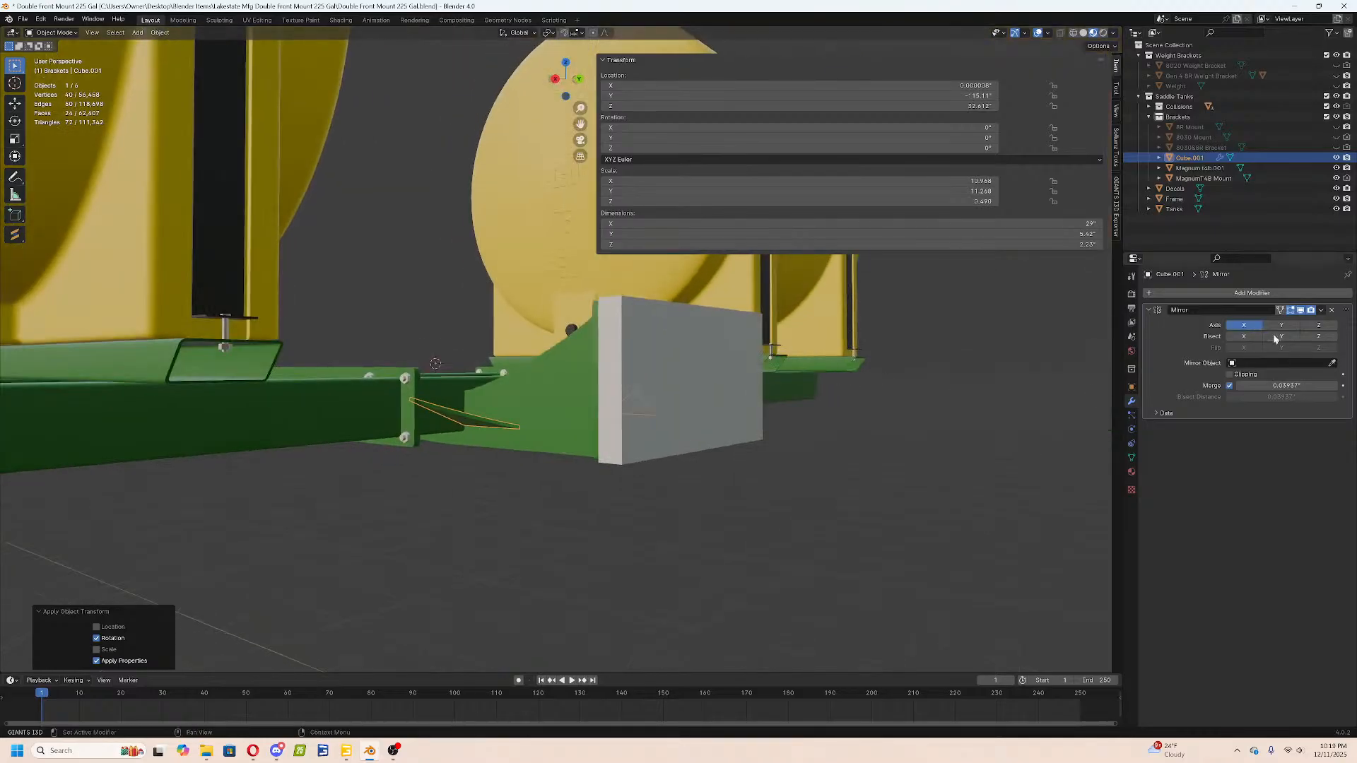
left_click(1319, 312)
left_click(1294, 321)
Join the mirrored cross tube gussets into the Magnum mount object and hide the transform sidebar.
middle_click_drag(591, 468, 537, 447)
left_click(537, 446, "shift")
key("ctrl+j")
middle_click_drag(551, 510, 662, 598)
key("n")
scroll(745, 622, "down", 5)
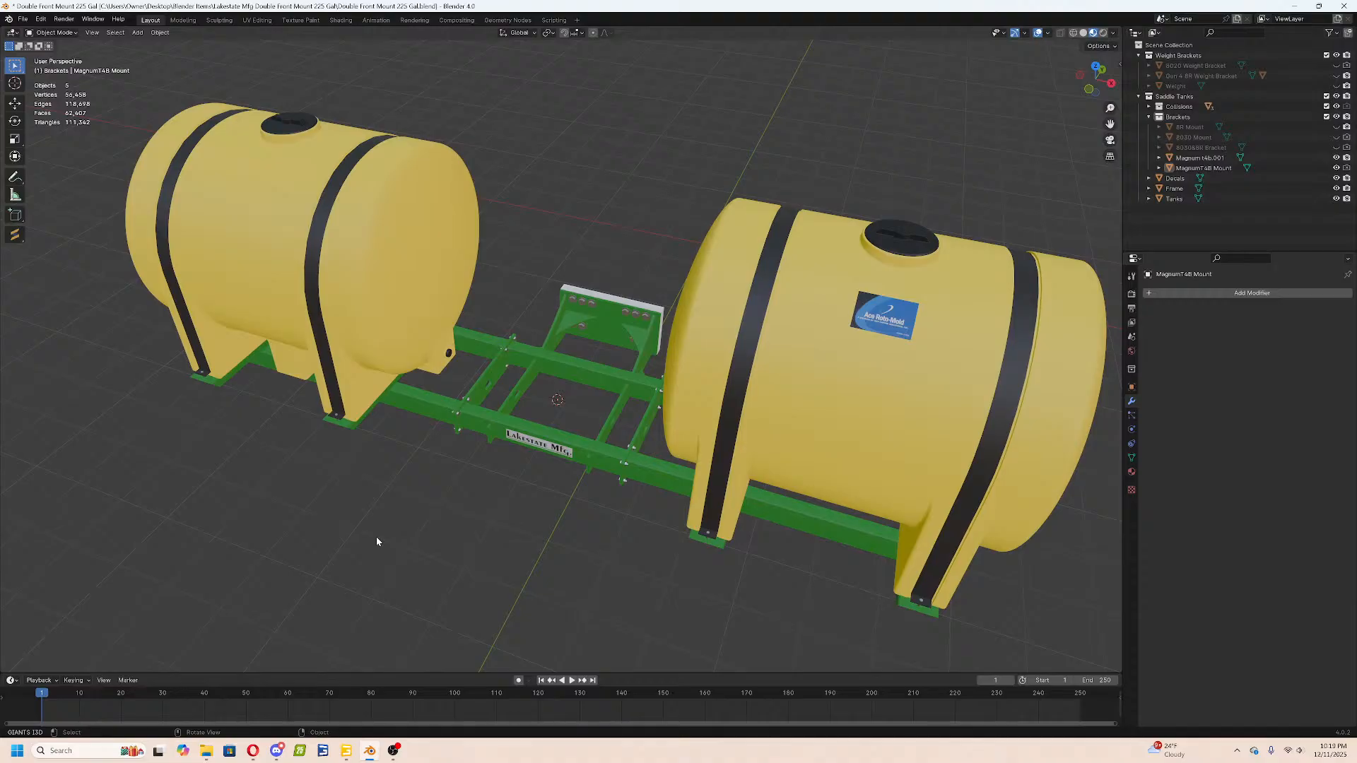
Save the blend file and give the light grey Magnum block behind the back plate a new material named Magnum Bracket.
middle_click_drag(660, 563, 485, 541)
scroll(502, 494, "up", 3)
left_click(520, 460)
middle_click_drag(520, 459, 1220, 311)
key("ctrl+s")
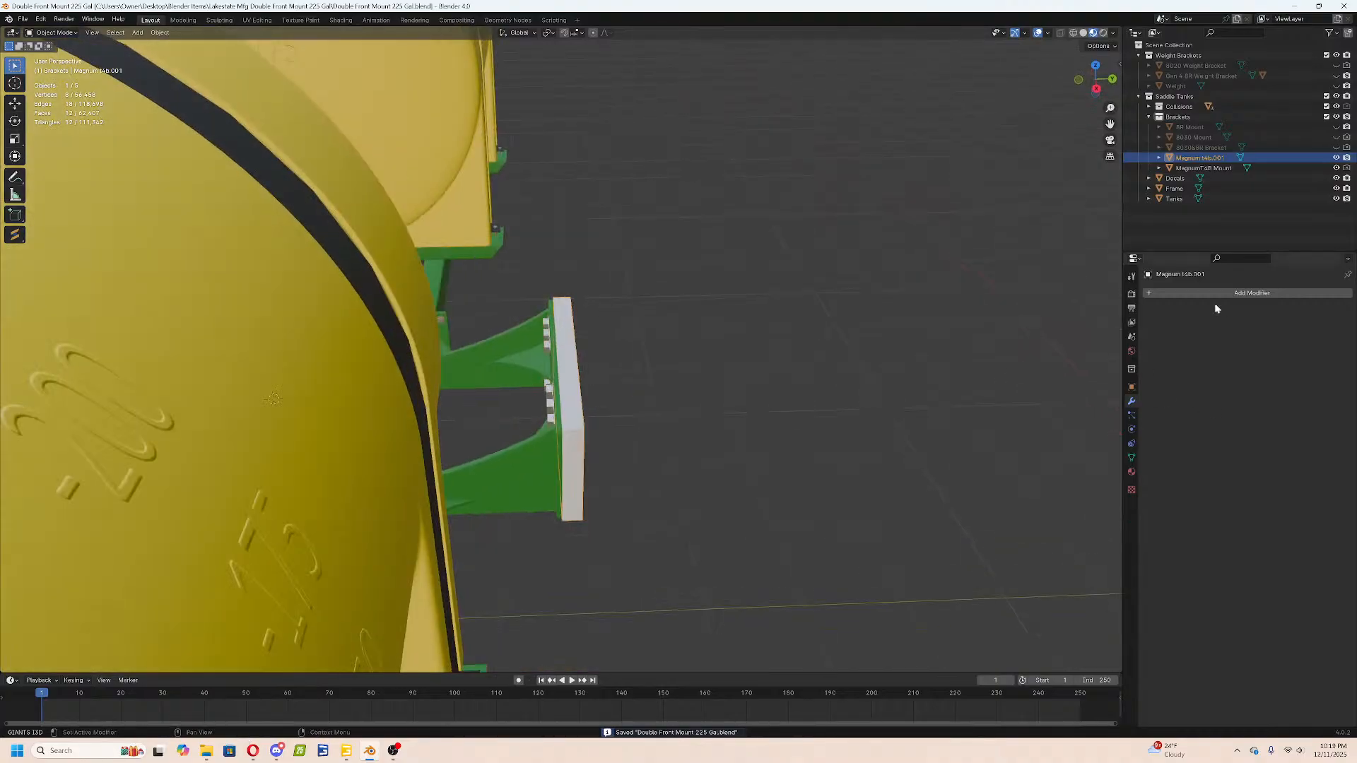
left_click(1130, 471)
left_click(1189, 337)
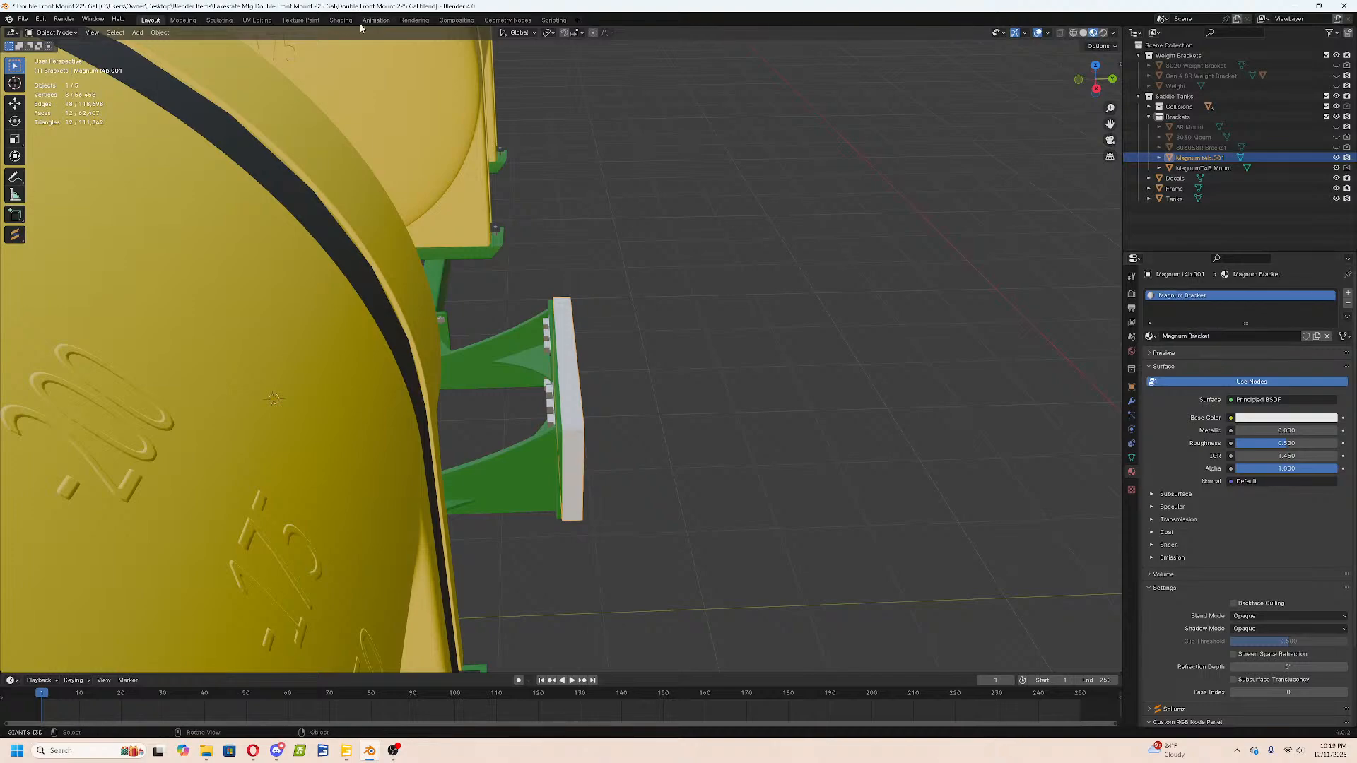
Add Image Texture and Normal Map nodes to the Magnum Bracket shader, feeding the normal map into the Principled BSDF.
left_click(342, 20)
key("shift+a")
left_click(657, 502)
left_click(630, 578)
key("shift+a")
left_click(704, 584)
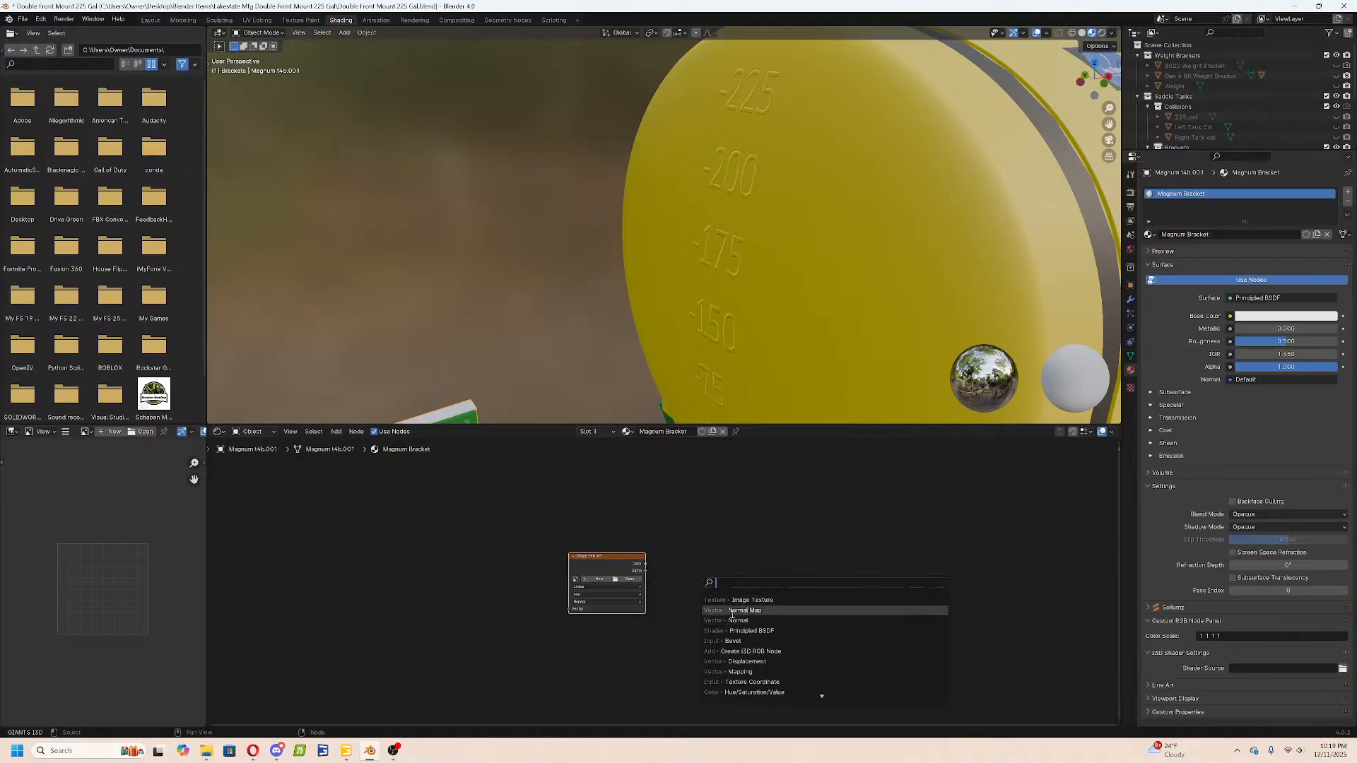
left_click(731, 611)
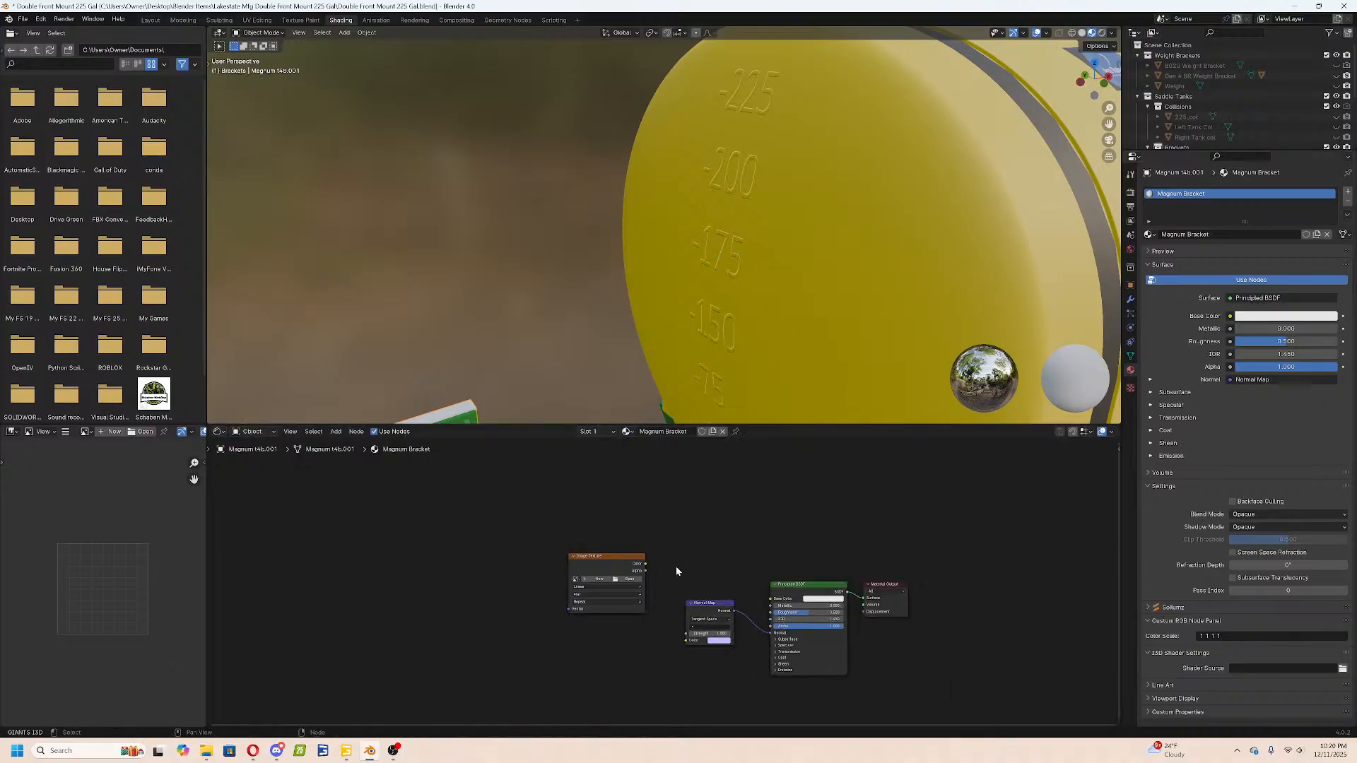
Start loading an image into the texture node and browse to Farming Simulator 2025's data/vehicles/caseIH/magnumT4B folder.
left_click(626, 578)
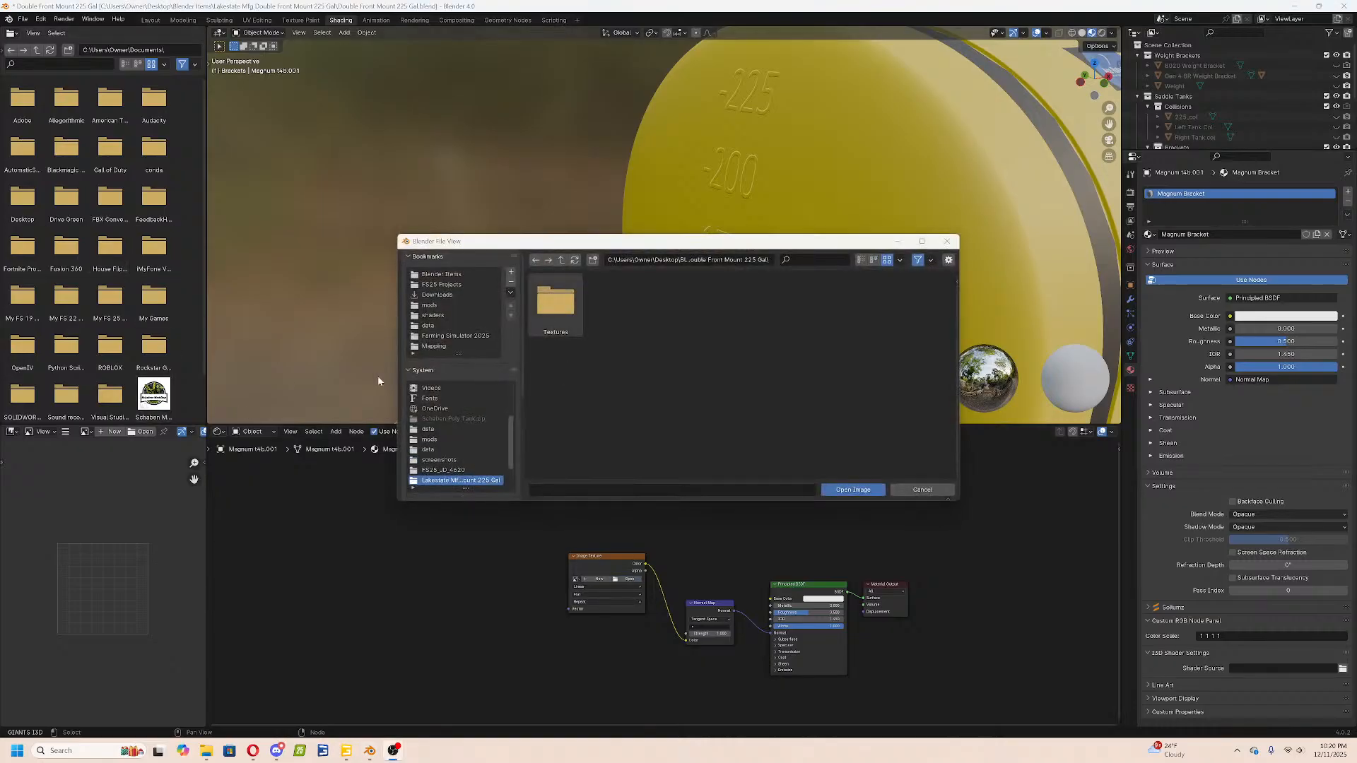
left_click(430, 325)
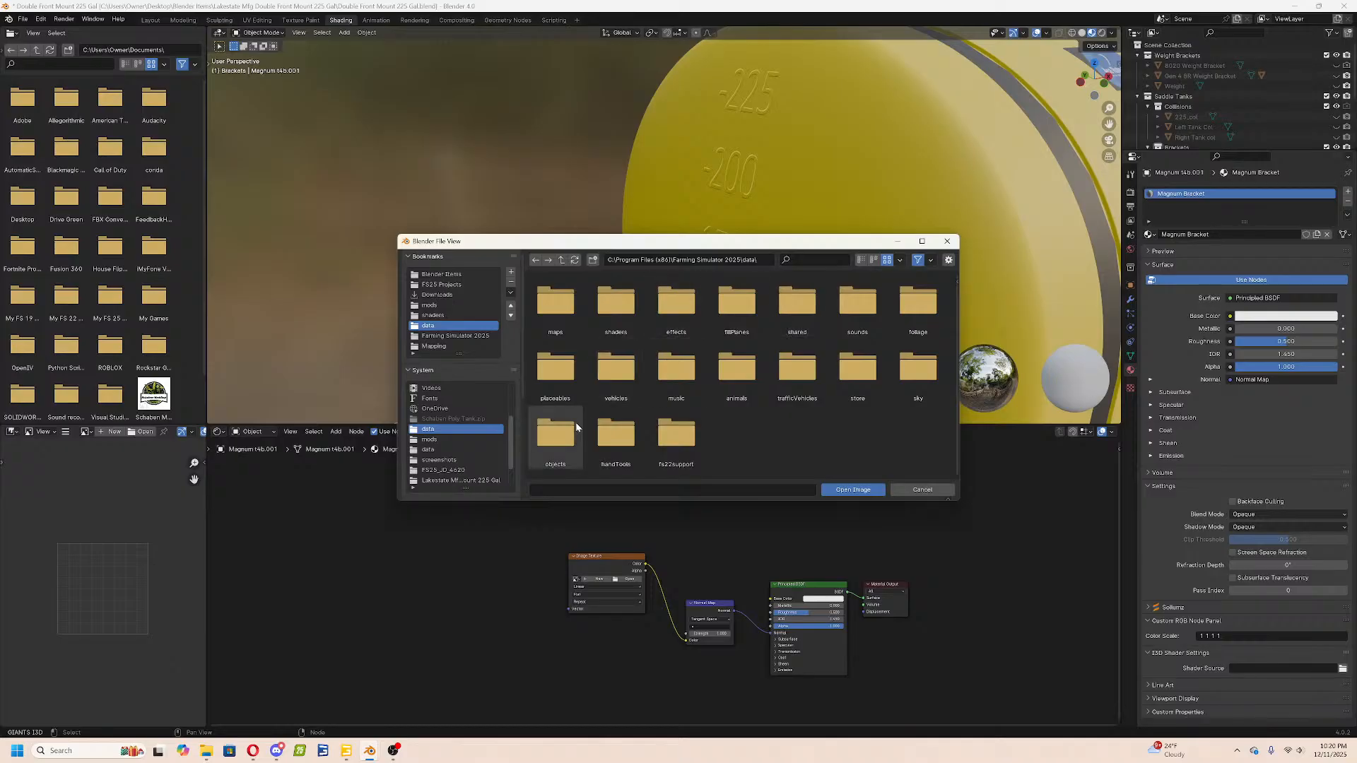
double_click(616, 383)
double_click(555, 300)
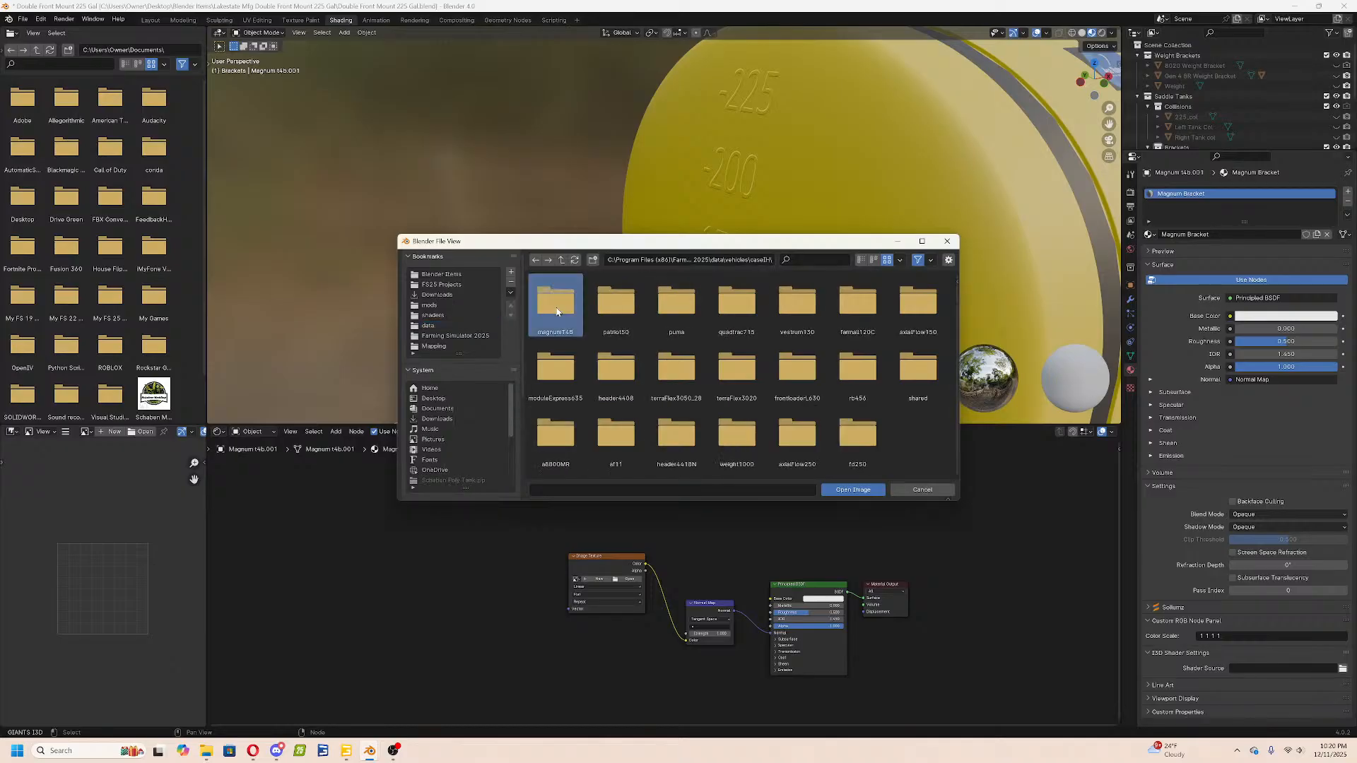
double_click(556, 312)
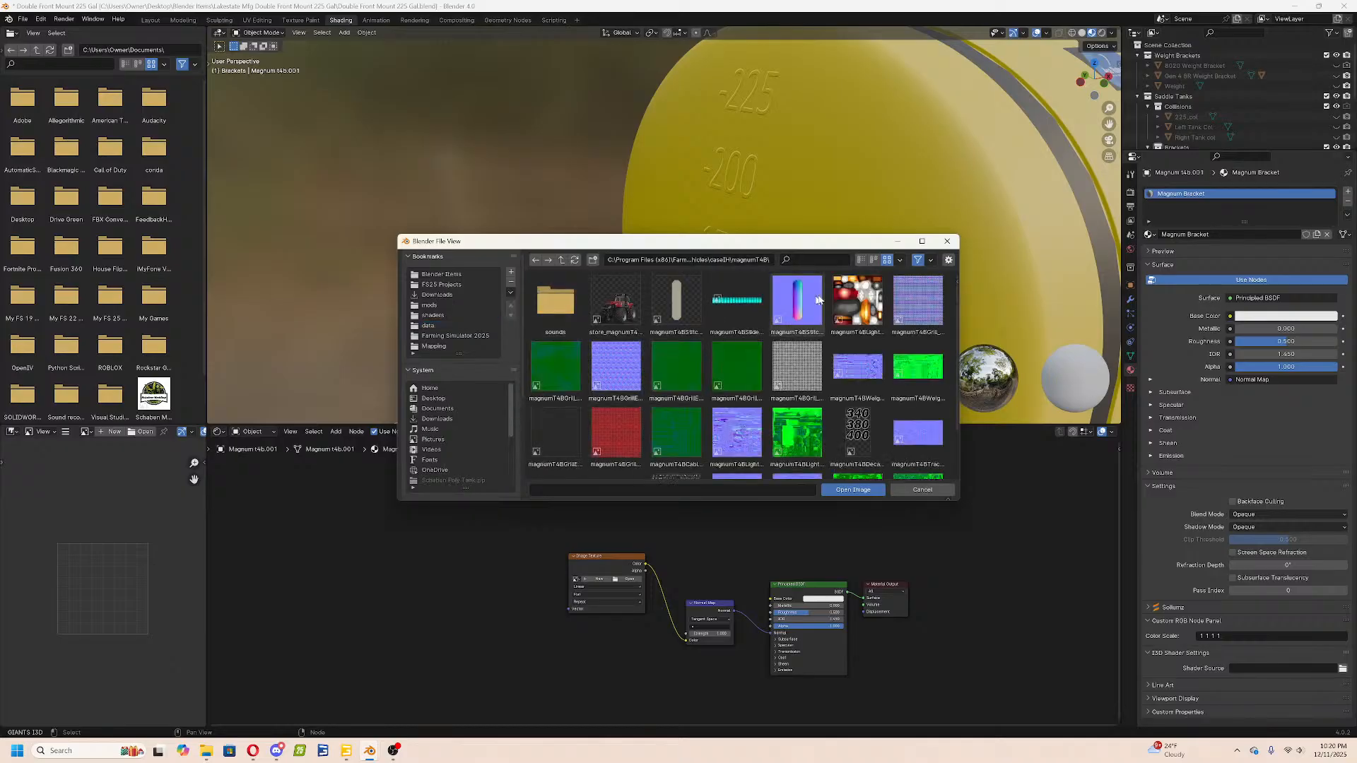
Look through the magnumT4B texture files for the normal map that suits the Magnum Bracket material.
scroll(892, 320, "down", 2)
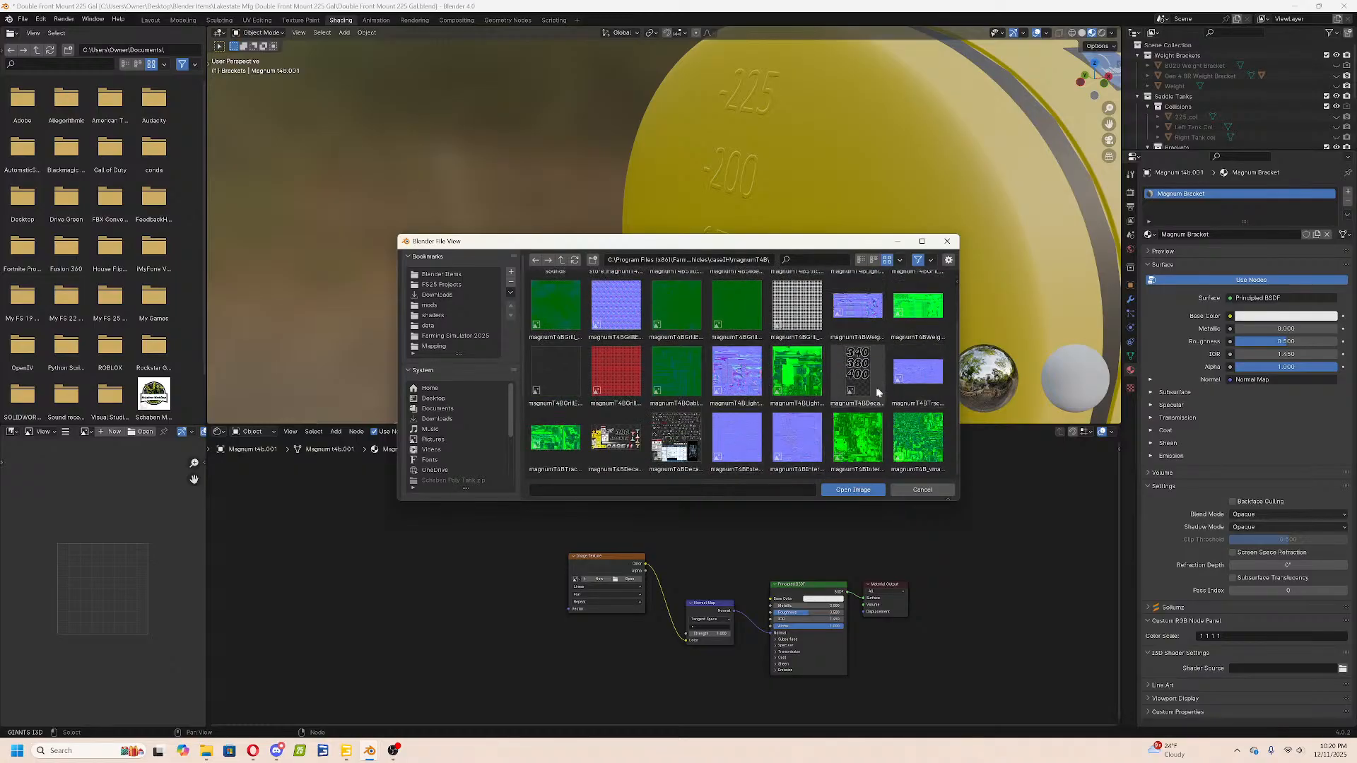
scroll(689, 403, "up", 2)
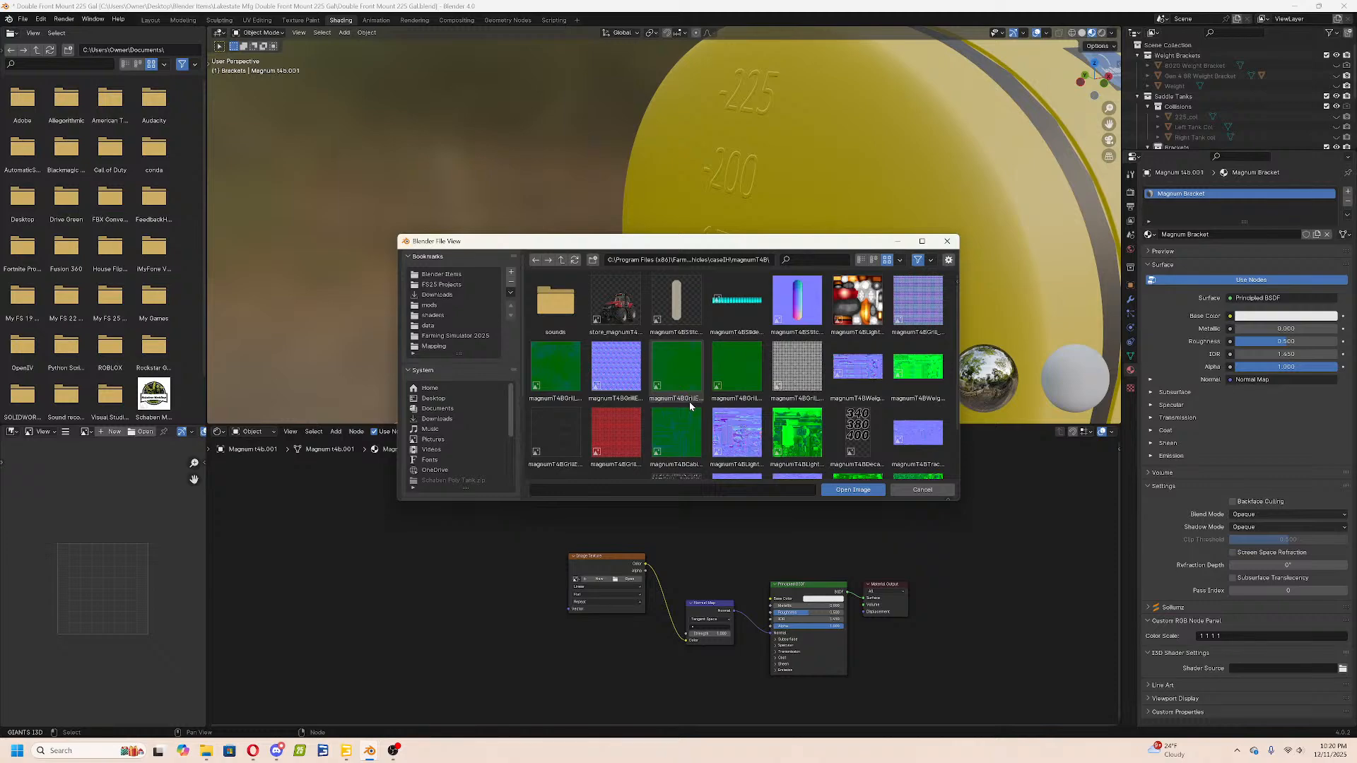
scroll(689, 402, "down", 2)
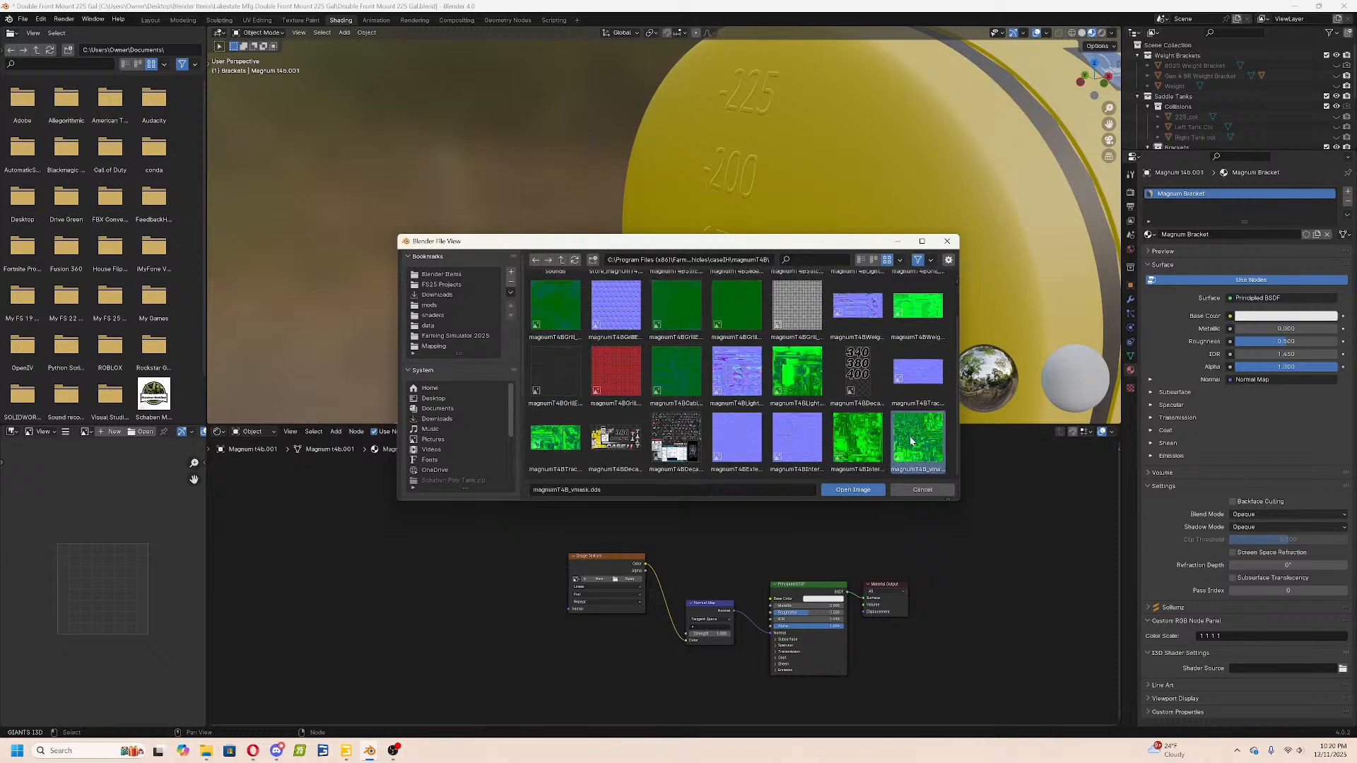
left_click(917, 372)
left_click(917, 444)
key("Left")
key("Left")
key("Left")
key("Left")
key("Left")
key("Left")
key("Left")
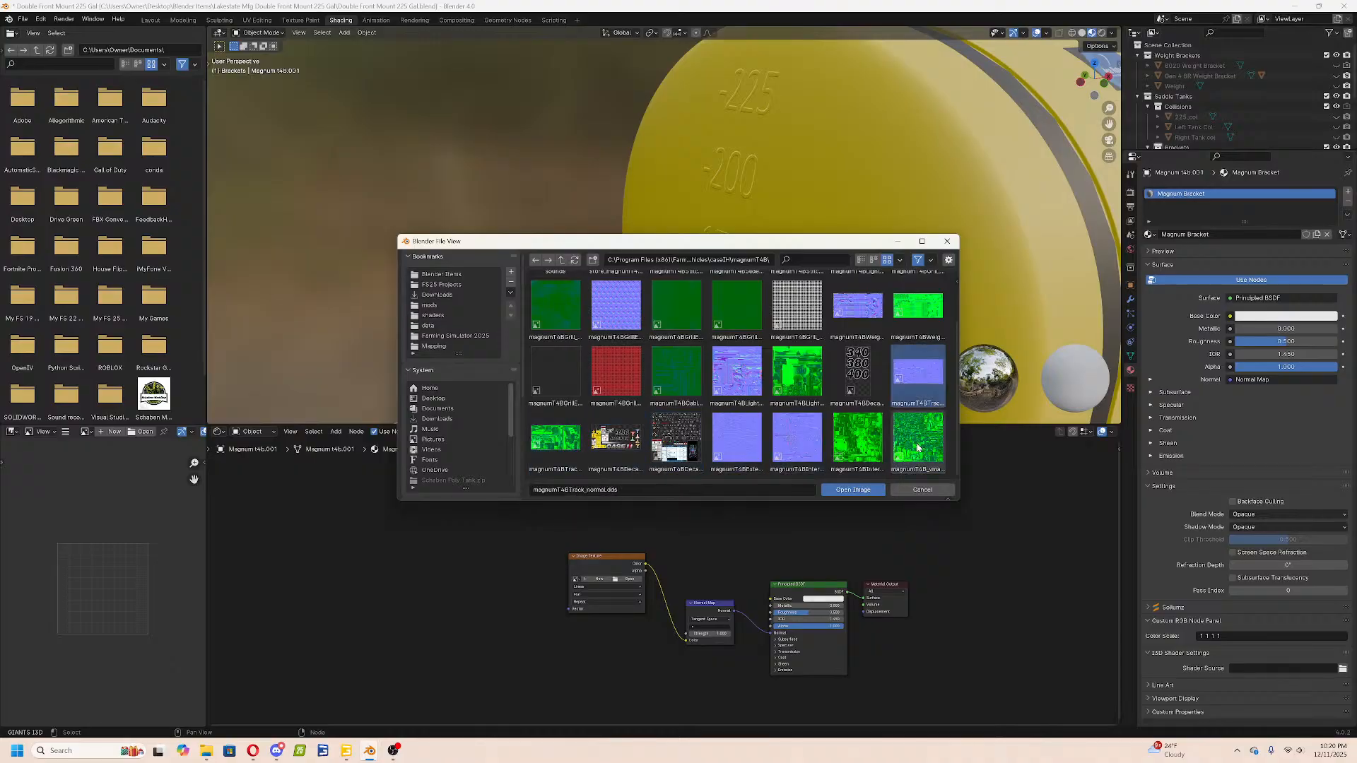
left_click(753, 380)
scroll(756, 383, "up", 1)
scroll(756, 383, "up", 2)
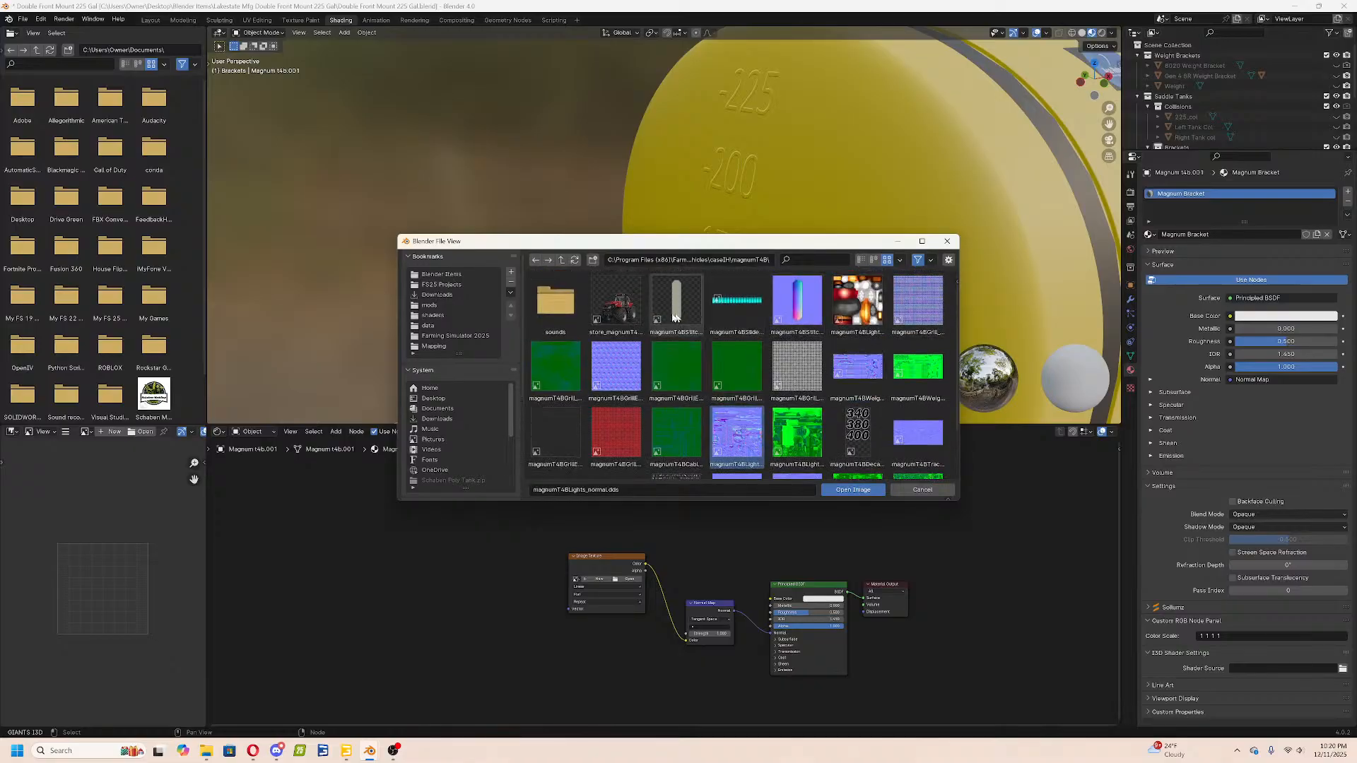
scroll(606, 337, "down", 3)
left_click(900, 450)
Switch to File Explorer and compare the magnumT4B texture previews and file names to identify the exterior normal map.
left_click(207, 750)
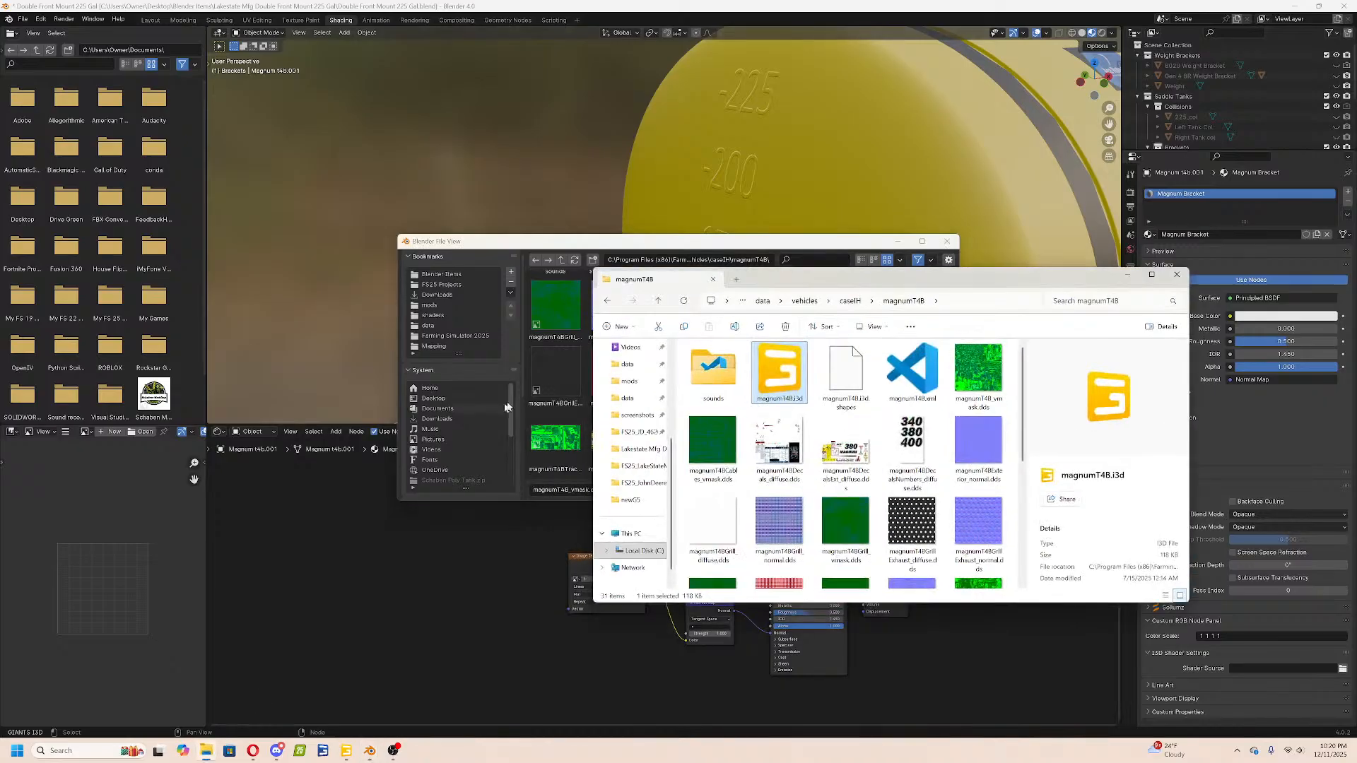
scroll(860, 451, "down", 5)
scroll(901, 435, "up", 5)
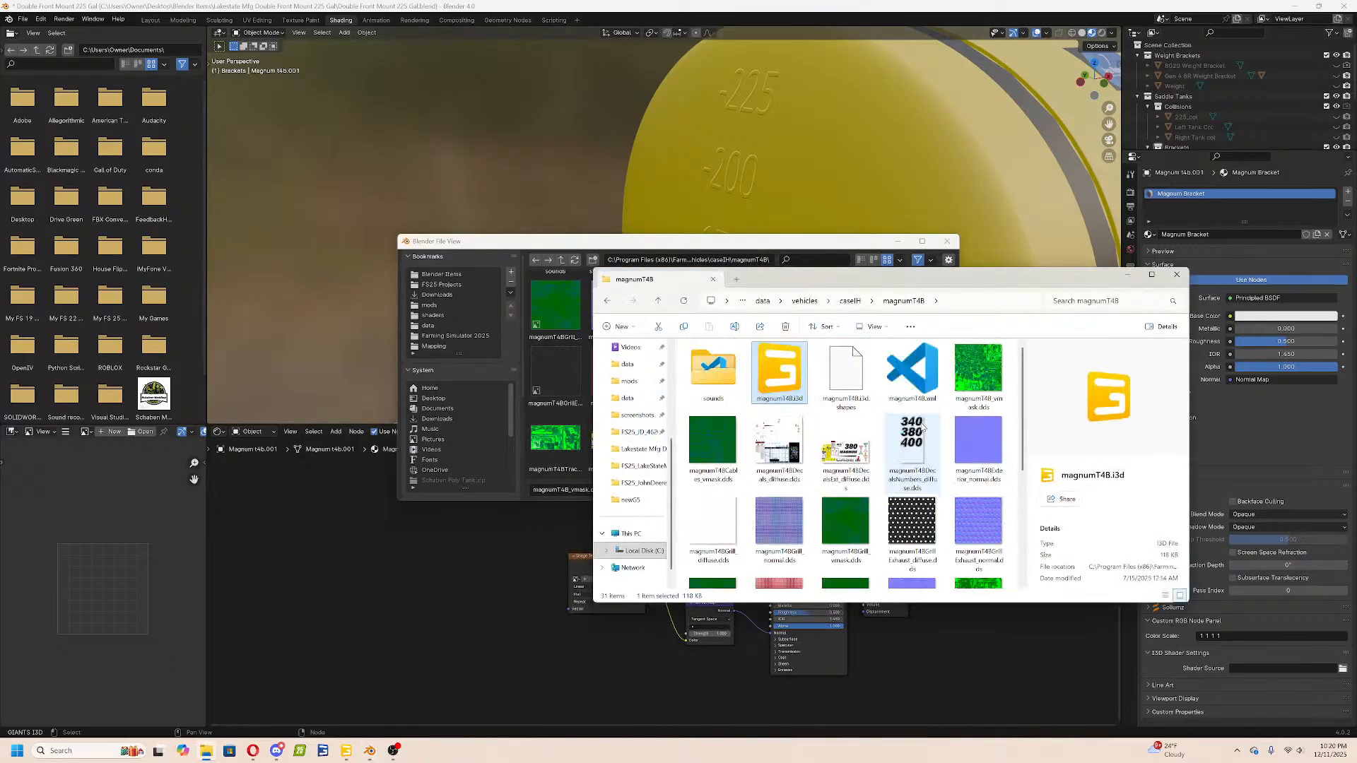
left_click(987, 401)
scroll(982, 423, "down", 5)
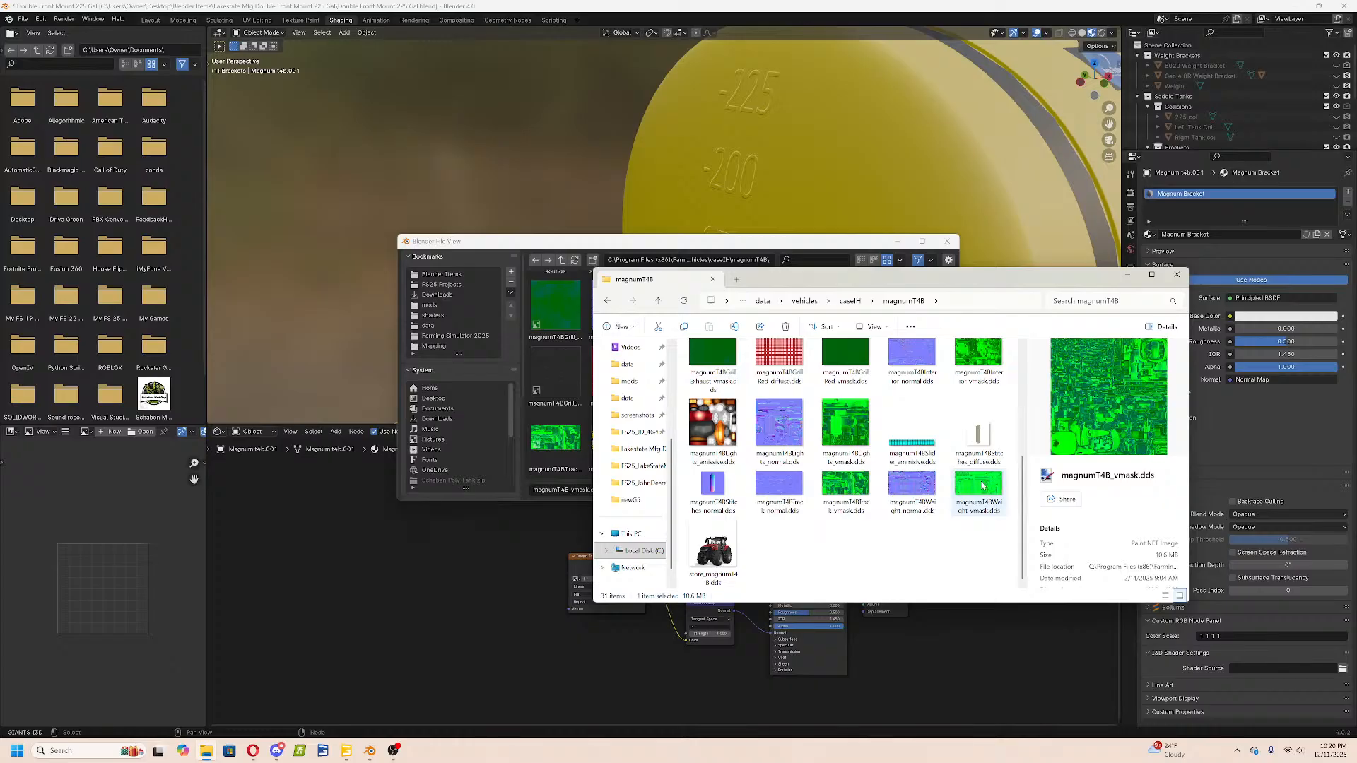
scroll(869, 424, "up", 5)
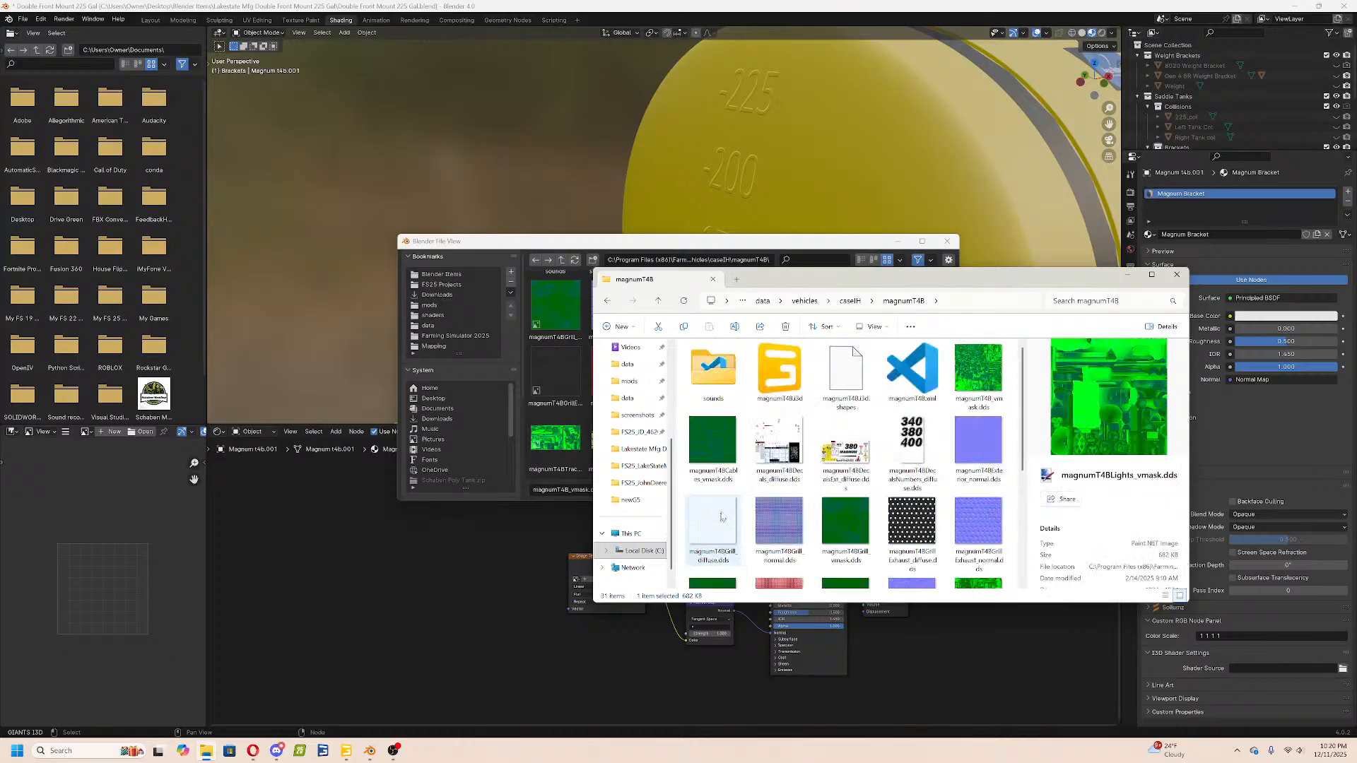
left_click(903, 387)
left_click(978, 446)
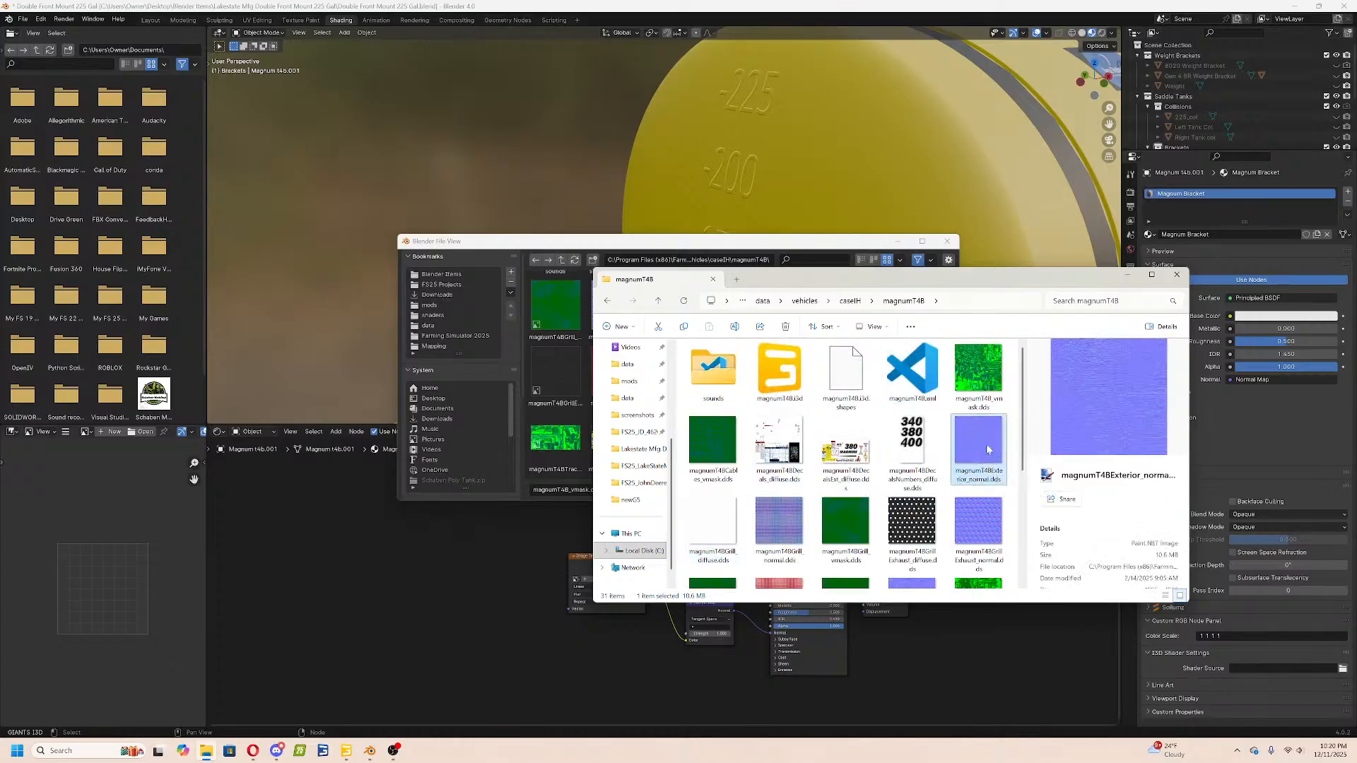
left_click(1126, 275)
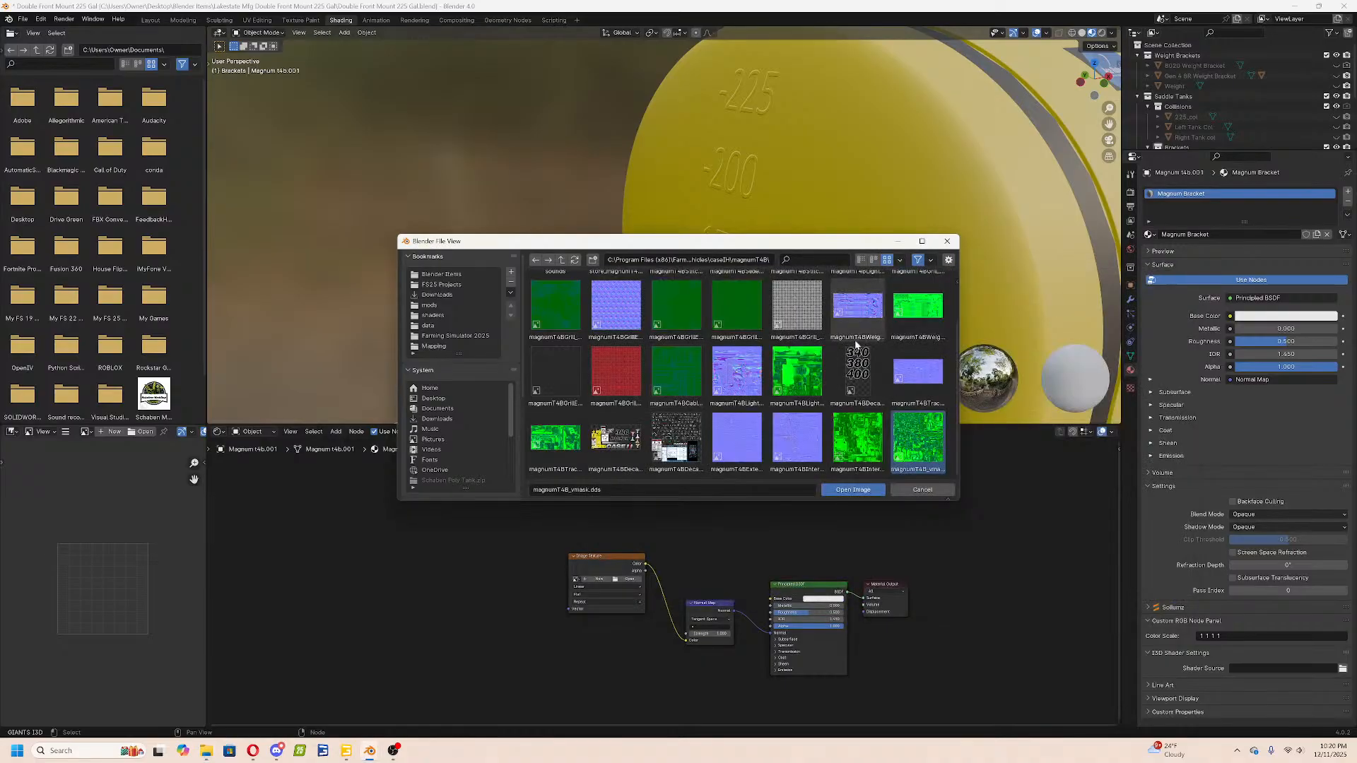
Load magnumT4BExterior_normal.dds into the Image Texture node.
scroll(739, 392, "up", 1)
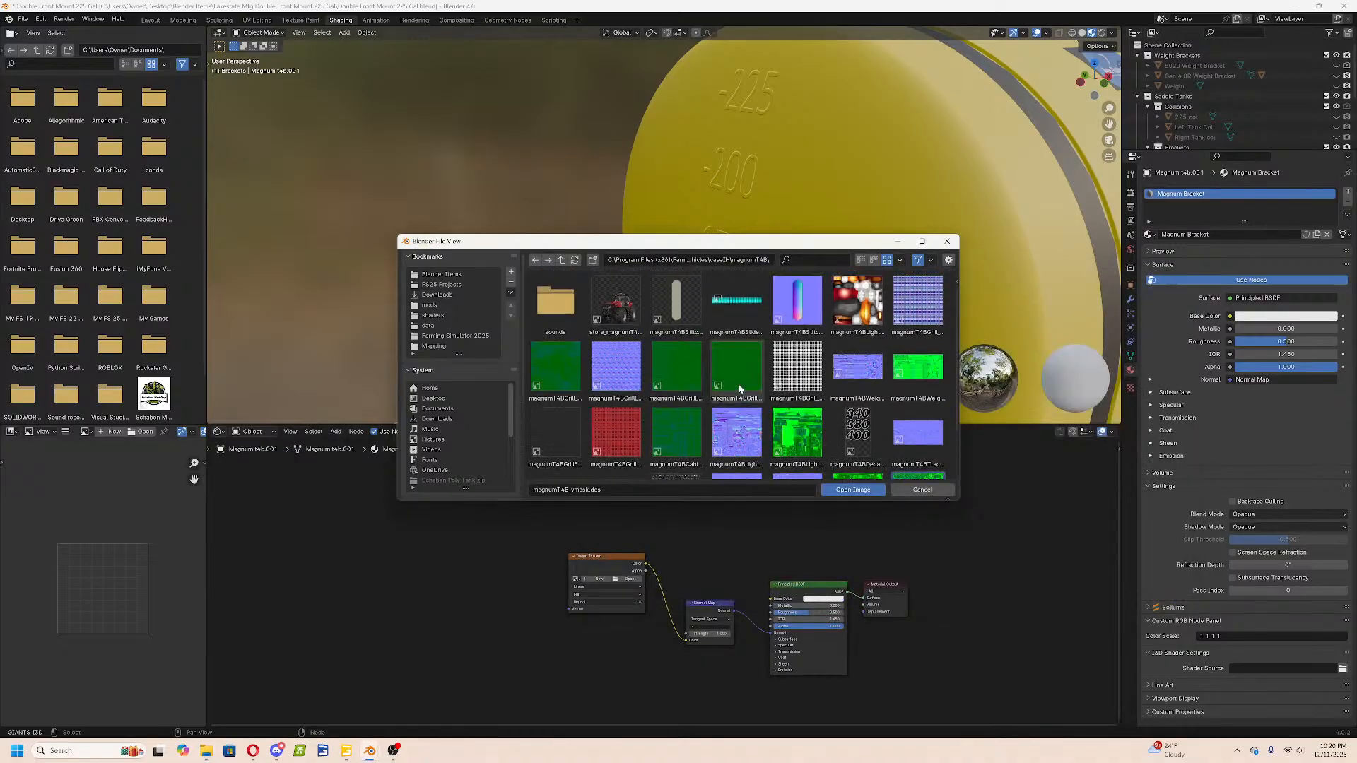
scroll(737, 398, "down", 1)
double_click(740, 428)
middle_click_drag(740, 417, 751, 294)
Hide the object obstructing the Magnum block, reselect the block and set the viewport to Material Preview.
left_click(523, 301)
key("h")
middle_click_drag(524, 301, 709, 218)
left_click(709, 219)
key("z")
left_click(714, 333)
mouse_move(715, 333)
middle_mouse_down()
mouse_move(808, 342)
mouse_move(615, 346)
mouse_move(714, 385)
middle_mouse_up()
Set the base color of the Magnum Bracket material to black and inspect the block's surface.
left_click(822, 598)
left_click_drag(848, 529, 868, 556)
middle_click_drag(792, 368, 687, 321)
middle_click_drag(436, 532, 522, 516)
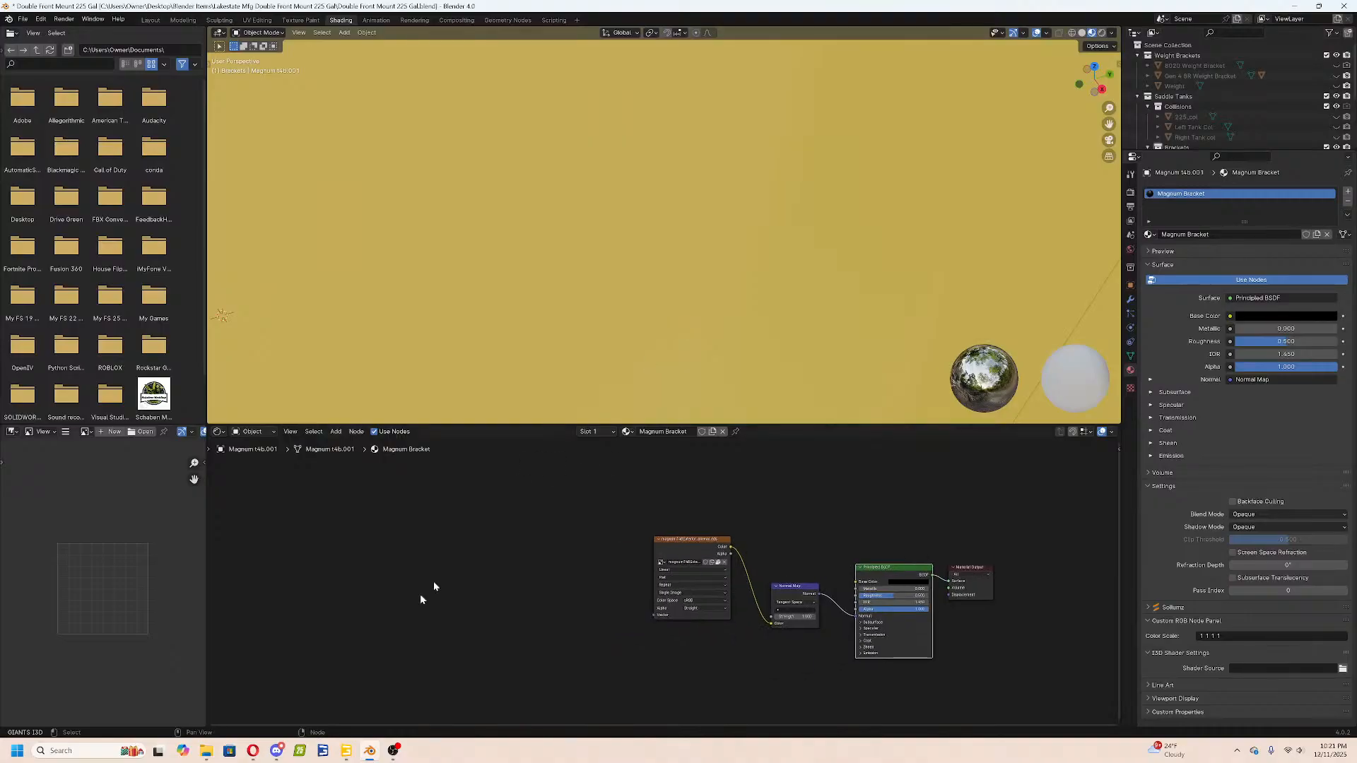
middle_click_drag(603, 262, 693, 264)
scroll(693, 263, "up", 4)
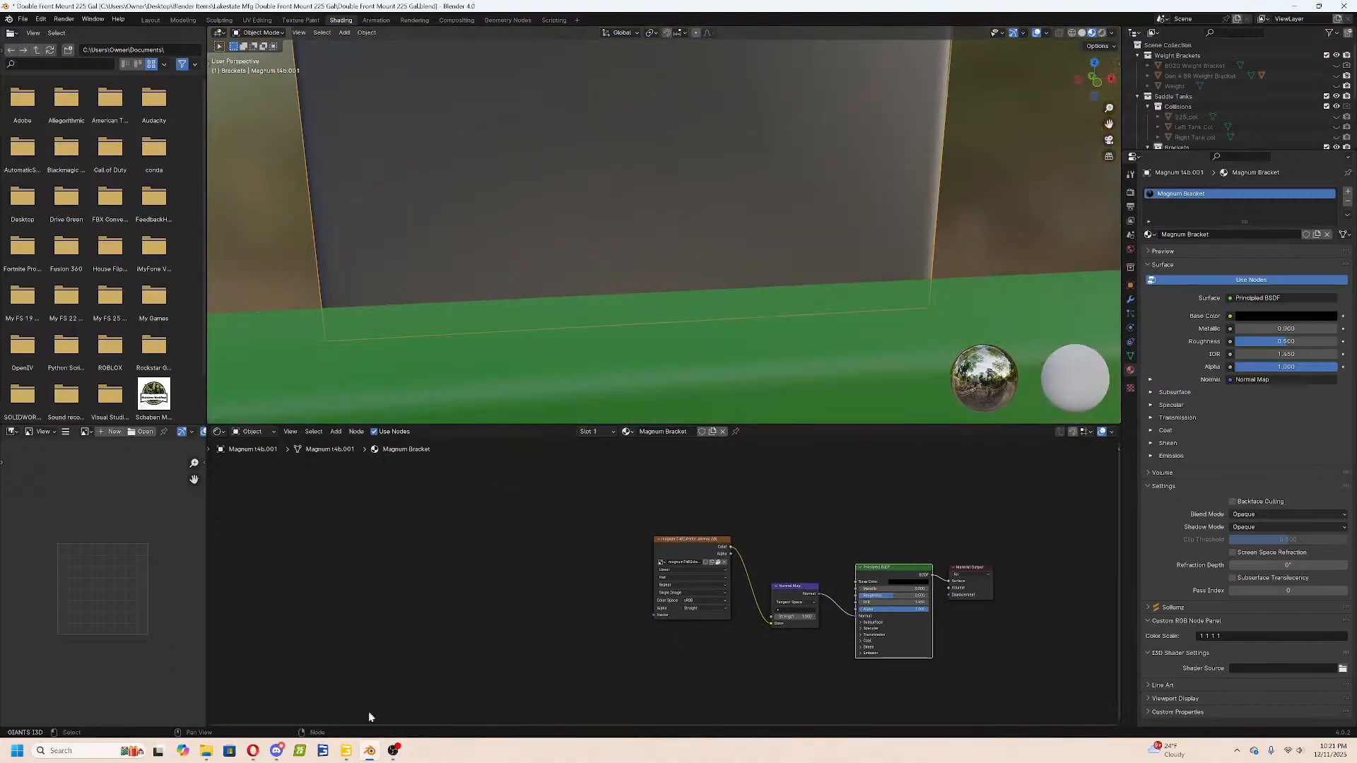
Switch to GIANTS Editor and export the assetLibraryDecals_exterior_decal shape with its files, overwriting Magnum t4b.obj.
left_click(346, 751)
scroll(544, 474, "up", 5)
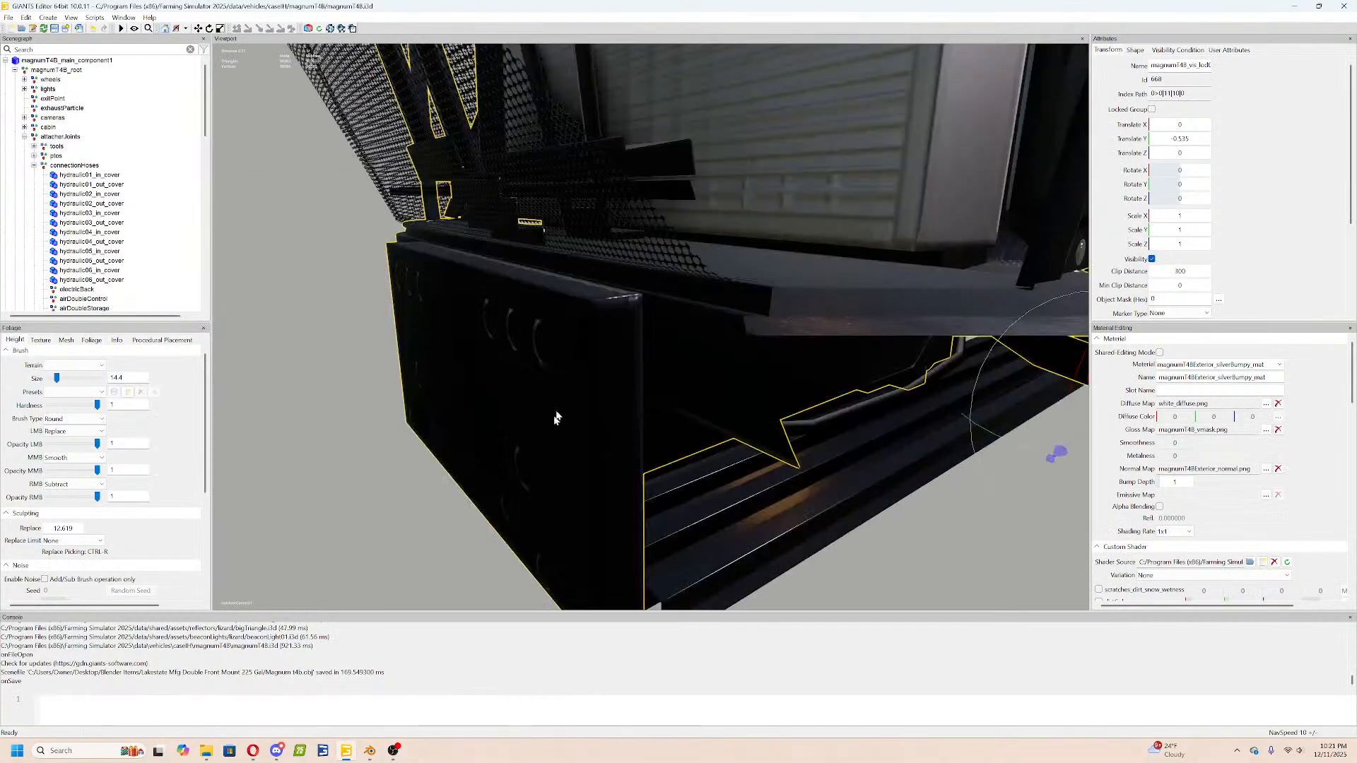
left_click(546, 338)
scroll(543, 342, "down", 5)
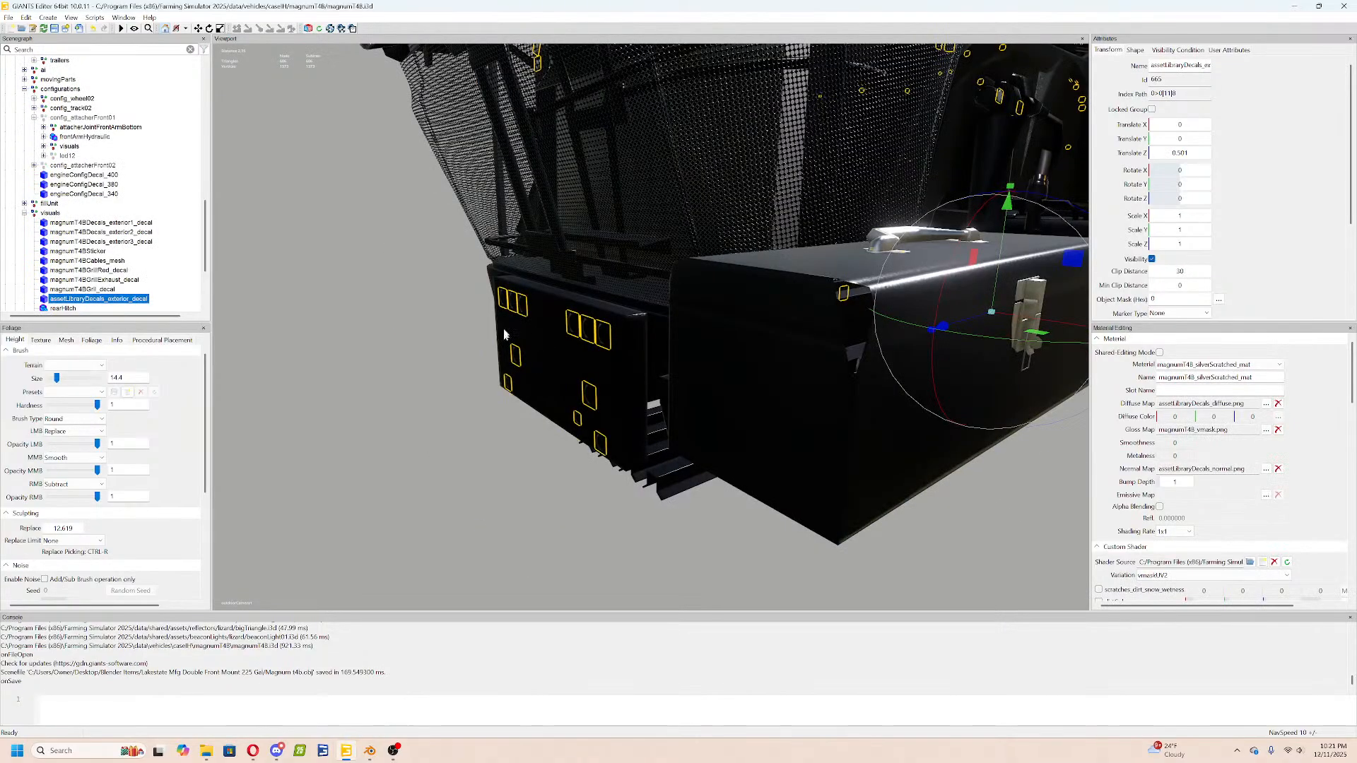
left_click(9, 18)
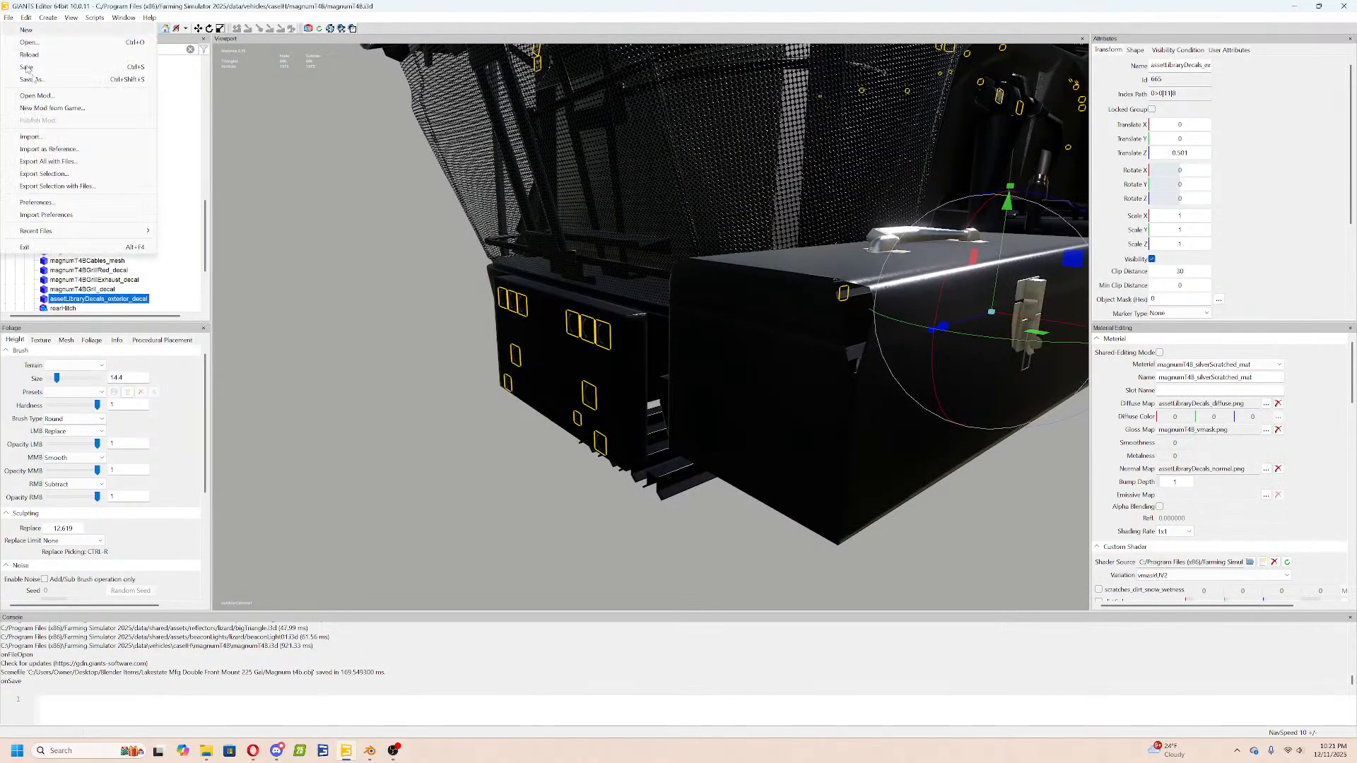
left_click(62, 186)
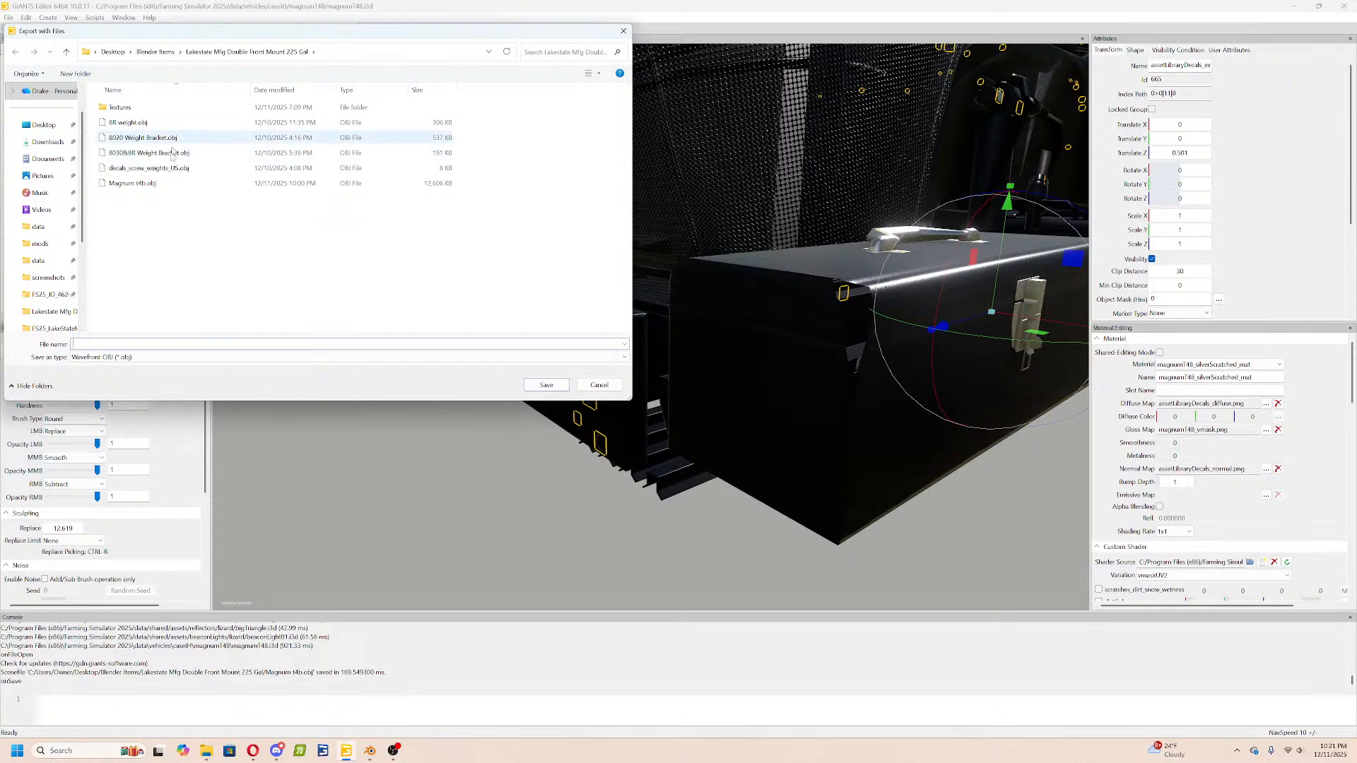
left_click(172, 184)
left_click(547, 385)
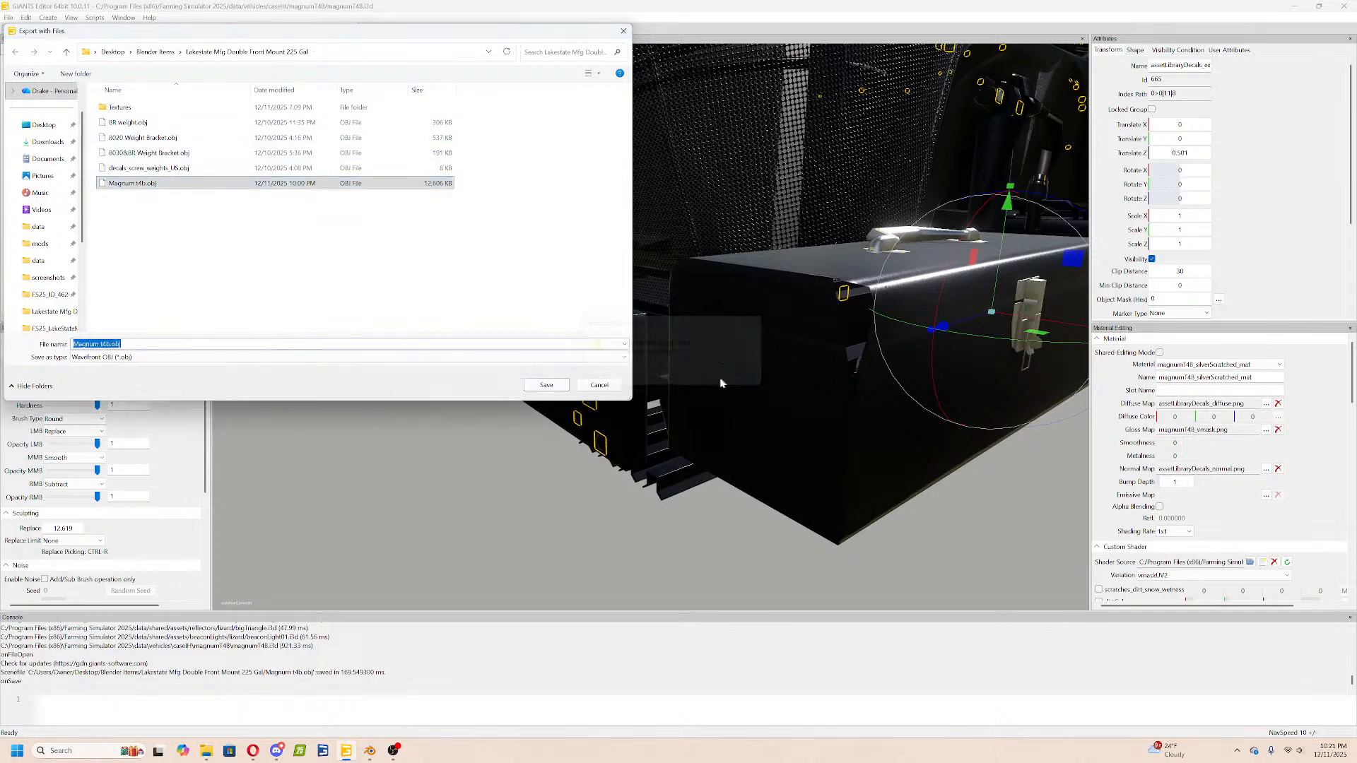
left_click(702, 376)
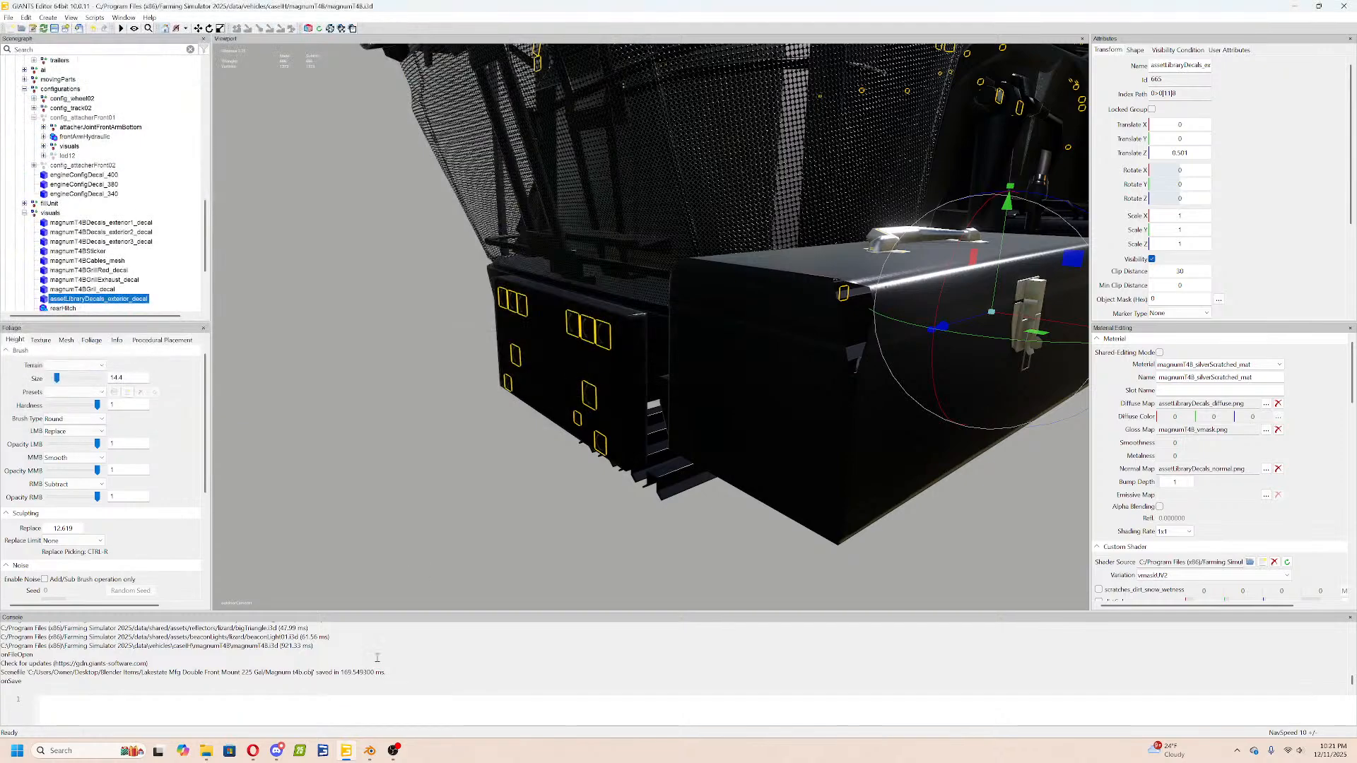
Switch back to Blender and import the re-exported Magnum t4b.obj decal mesh.
left_click(369, 751)
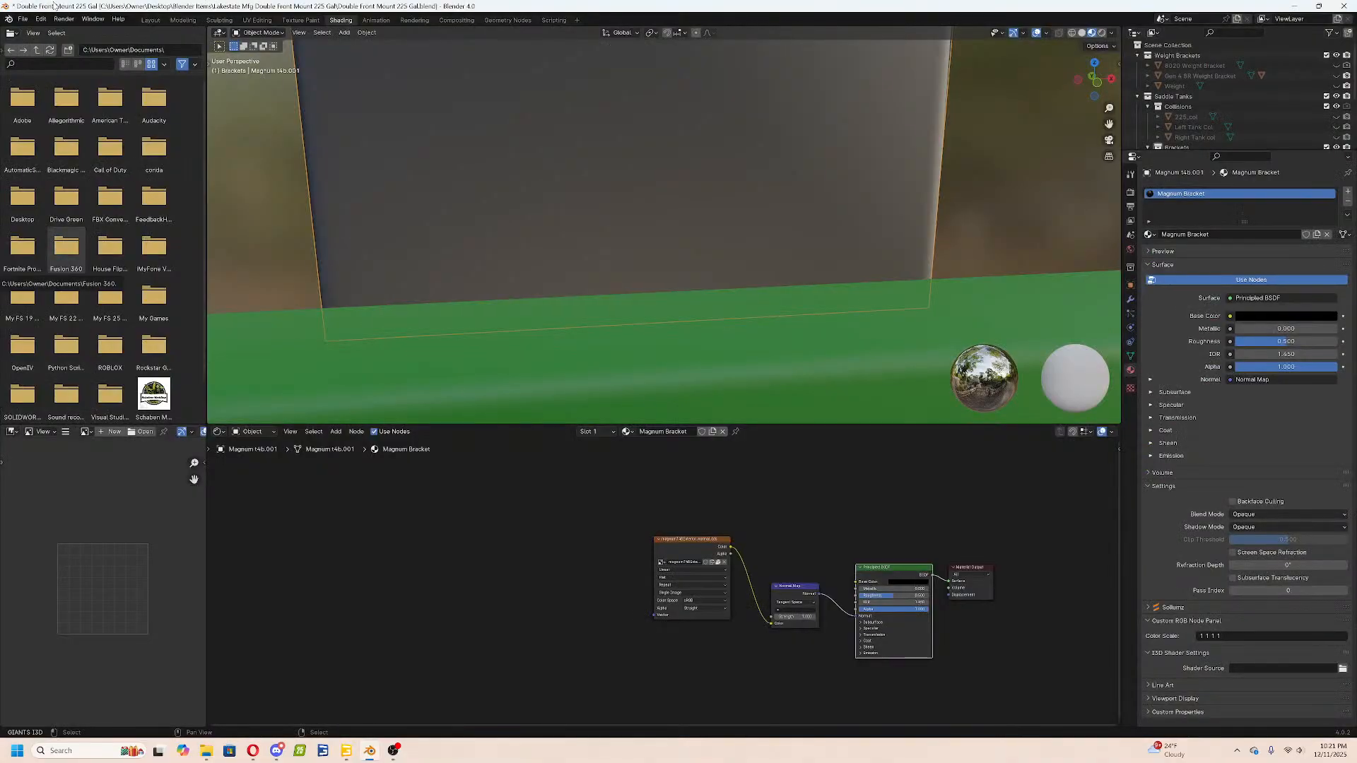
scroll(696, 321, "down", 8)
middle_click_drag(696, 321, 565, 332)
left_click(21, 19)
mouse_move(54, 166)
left_click(185, 211)
double_click(630, 315)
middle_click_drag(632, 313, 742, 306)
scroll(715, 263, "up", 3)
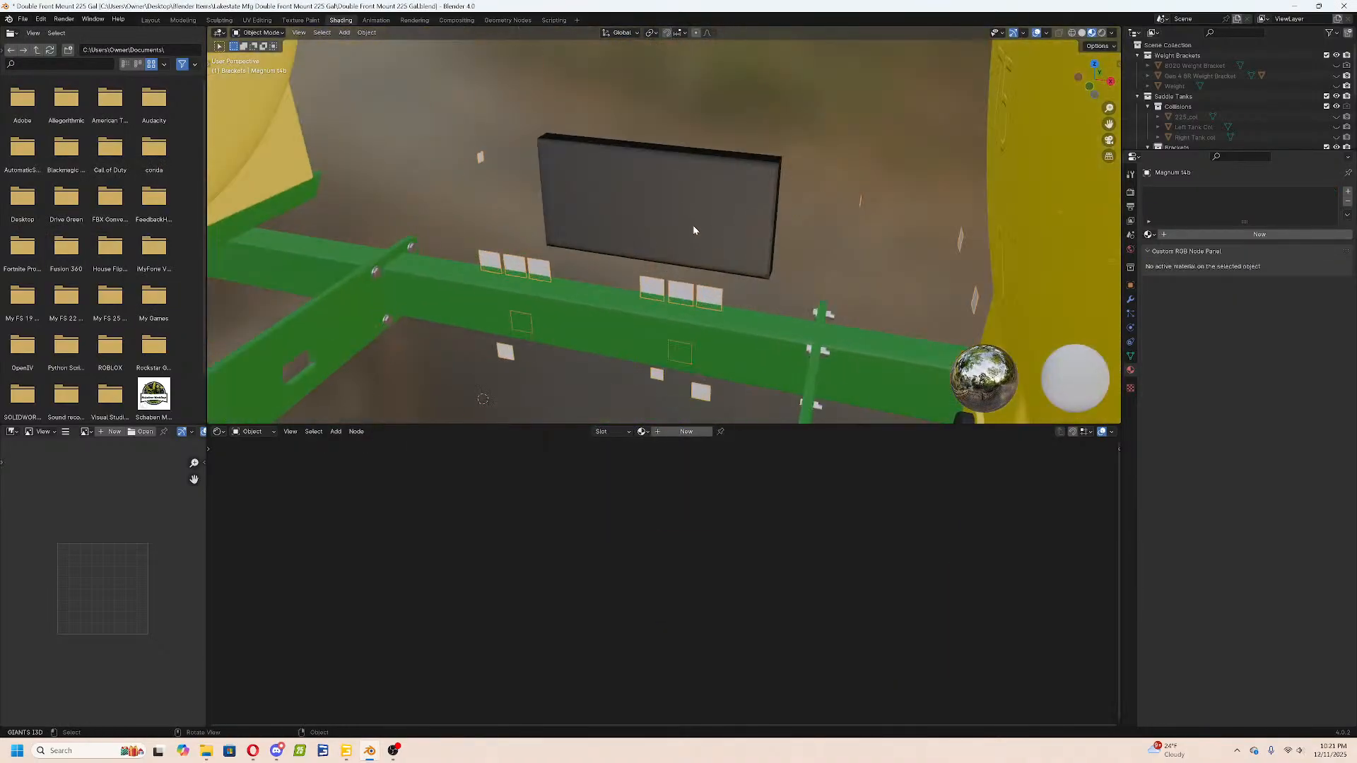
Select the Magnum block and snap the 3D cursor to it.
left_click(693, 230)
scroll(695, 236, "down", 8)
middle_click_drag(696, 247, 736, 252)
scroll(666, 285, "up", 10)
middle_click_drag(666, 285, 545, 231)
key("ctrl+z")
scroll(754, 266, "down", 8)
key("shift+s")
left_click(760, 346)
Snap the imported decal mesh to the 3D cursor so it lines up with the Magnum block.
scroll(756, 321, "up", 4)
left_click(639, 291)
key("shift+s")
left_click(562, 236)
Delete every face of the imported decal mesh except the ones lying on the Magnum block, working in Wireframe and returning to Material Preview.
scroll(544, 232, "down", 6)
middle_click_drag(773, 261, 829, 257)
scroll(799, 260, "up", 4)
scroll(829, 256, "up", 3)
key("Tab")
key("z")
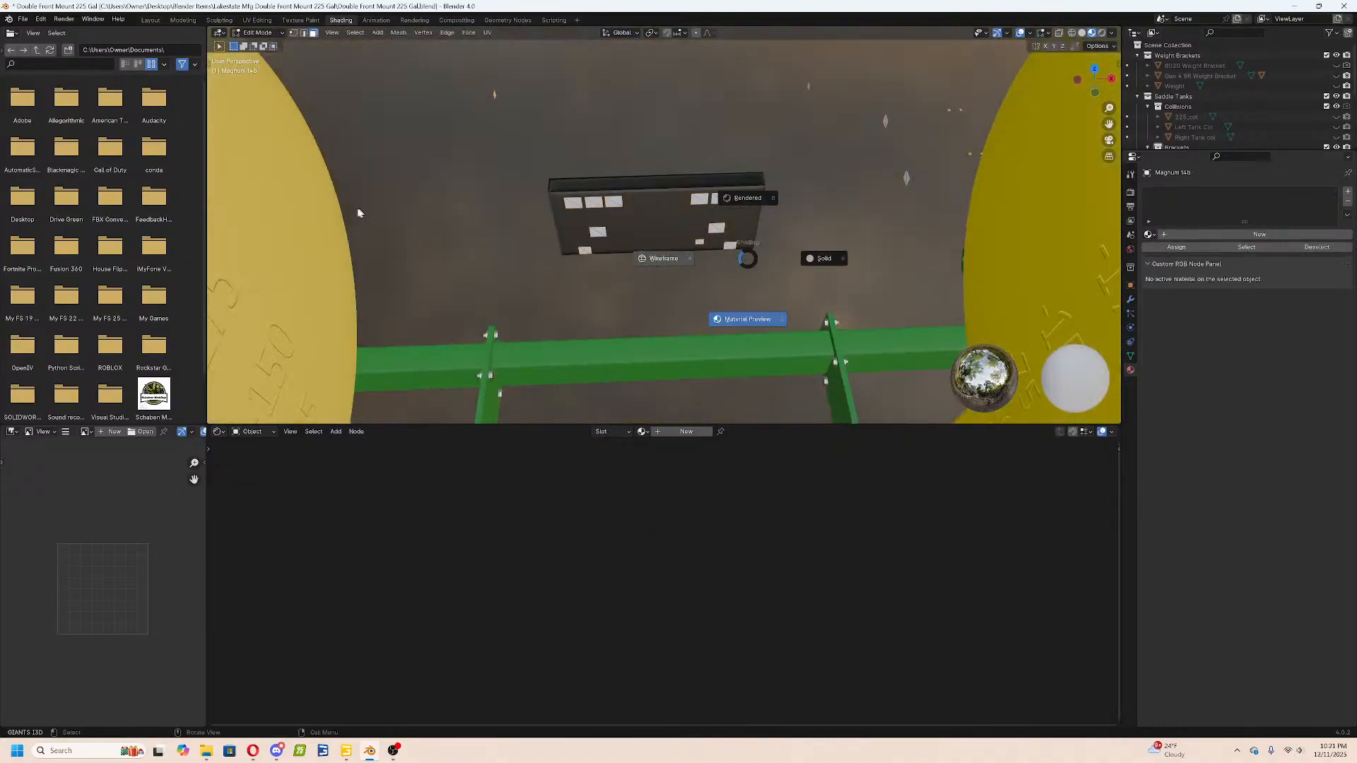
left_click(651, 254)
key("c")
left_click_drag(638, 245, 739, 236)
right_click(739, 236)
key("ctrl+i")
key("x")
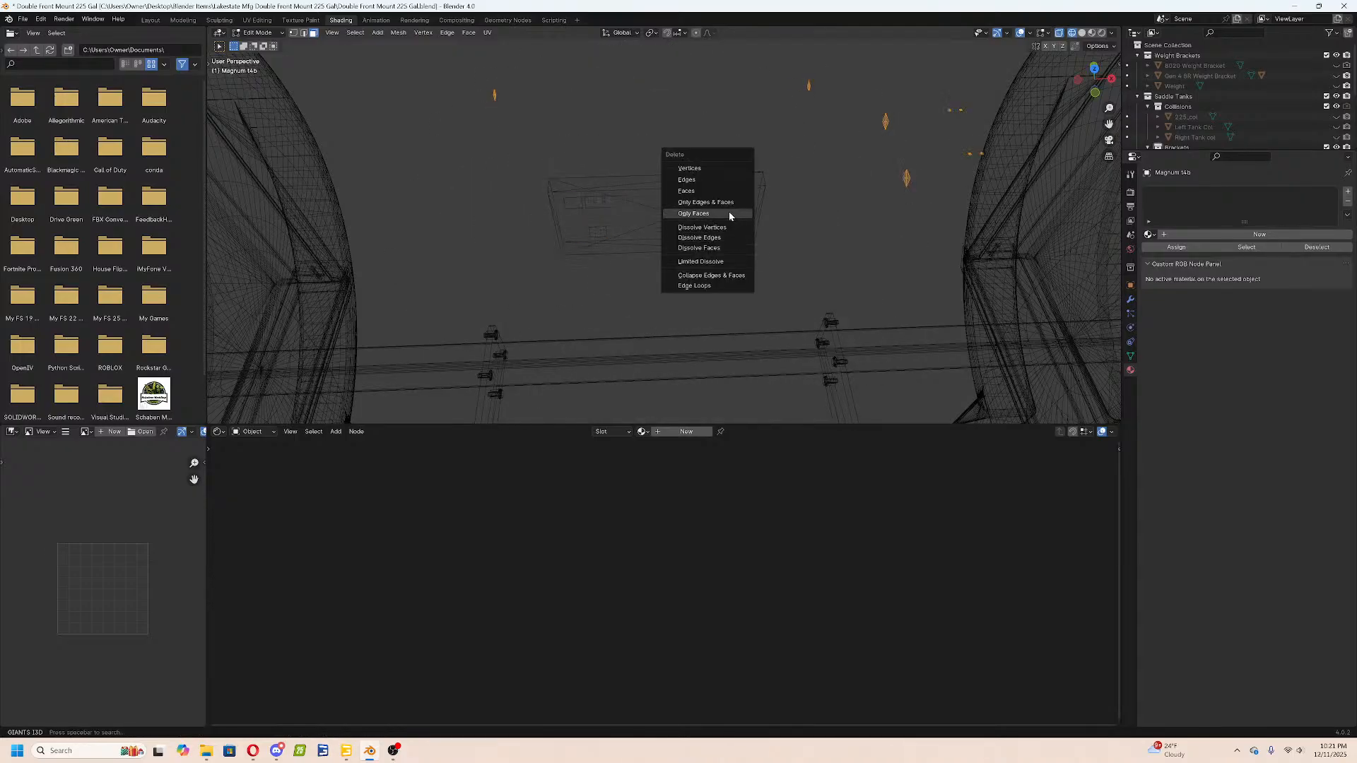
left_click(725, 190)
key("z")
left_click(718, 332)
Convert the triangles of the remaining decal faces to quads.
key("Tab")
key("Tab")
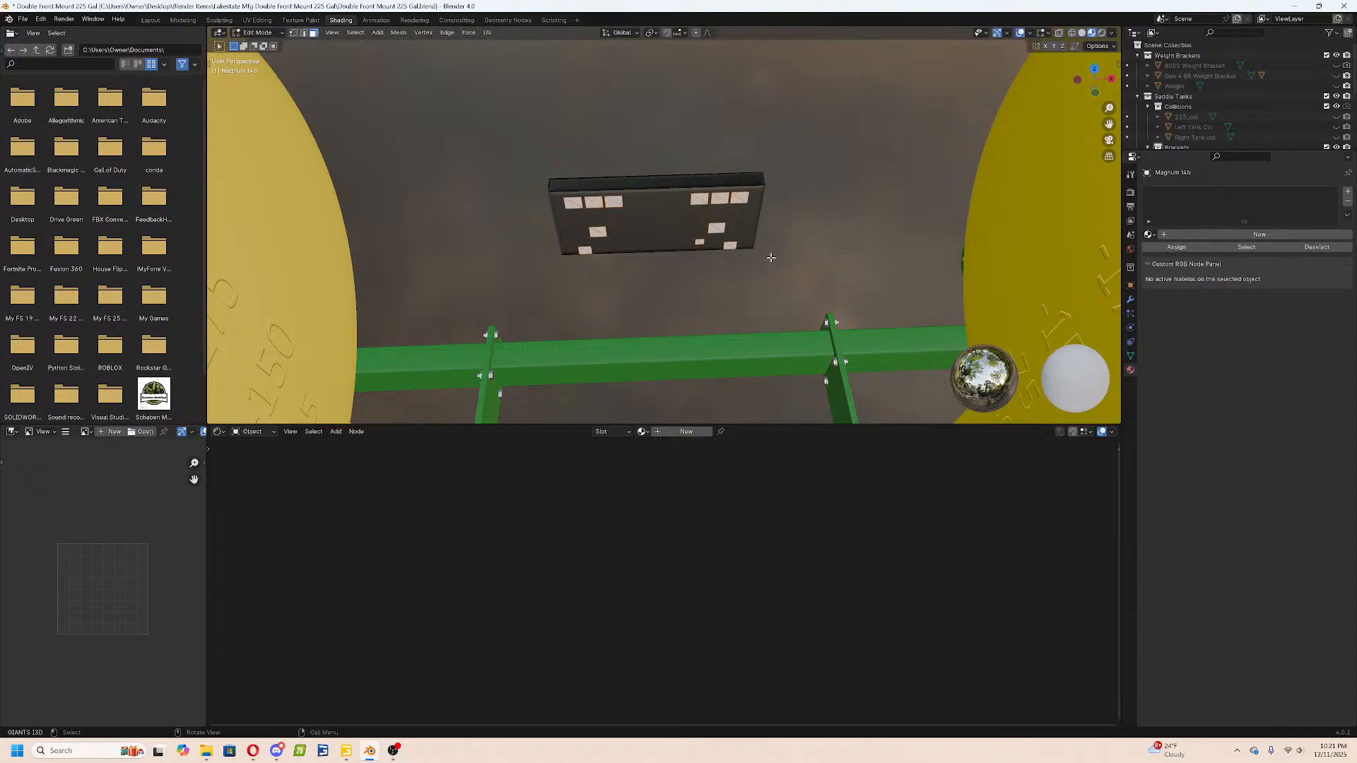
left_click(468, 33)
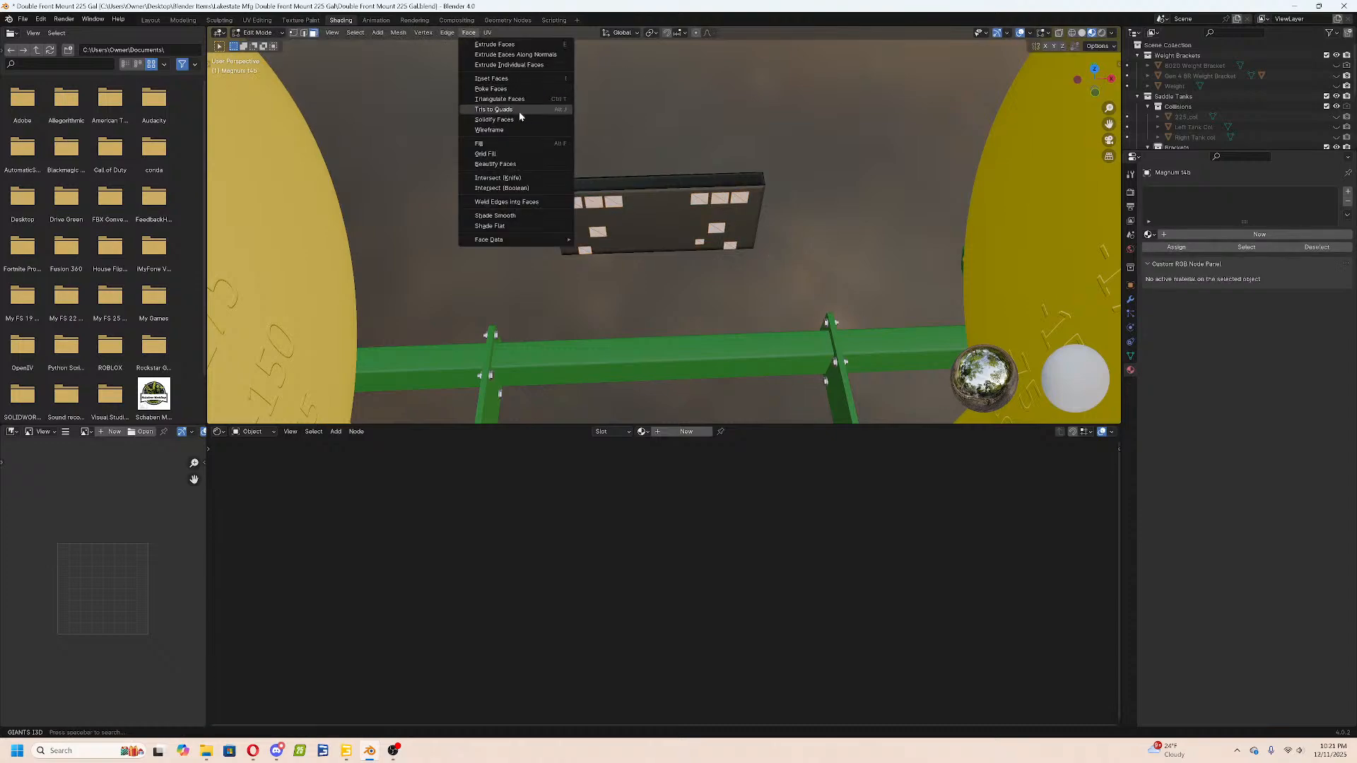
left_click(519, 113)
key("Tab")
Convert all triangles of the Magnum block mesh to quads and check its side faces.
middle_click_drag(778, 194, 781, 218)
left_click(639, 205)
key("Tab")
key("a")
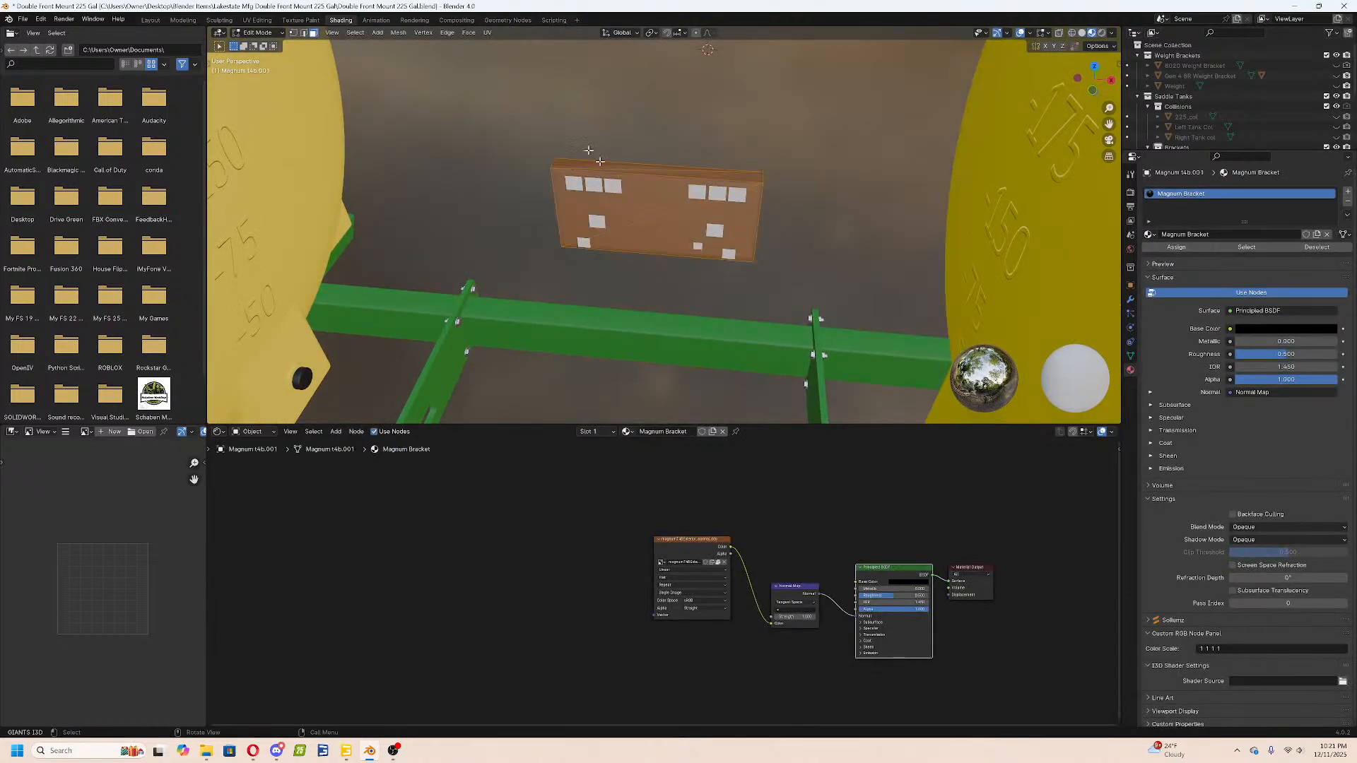
left_click(468, 33)
left_click(493, 100)
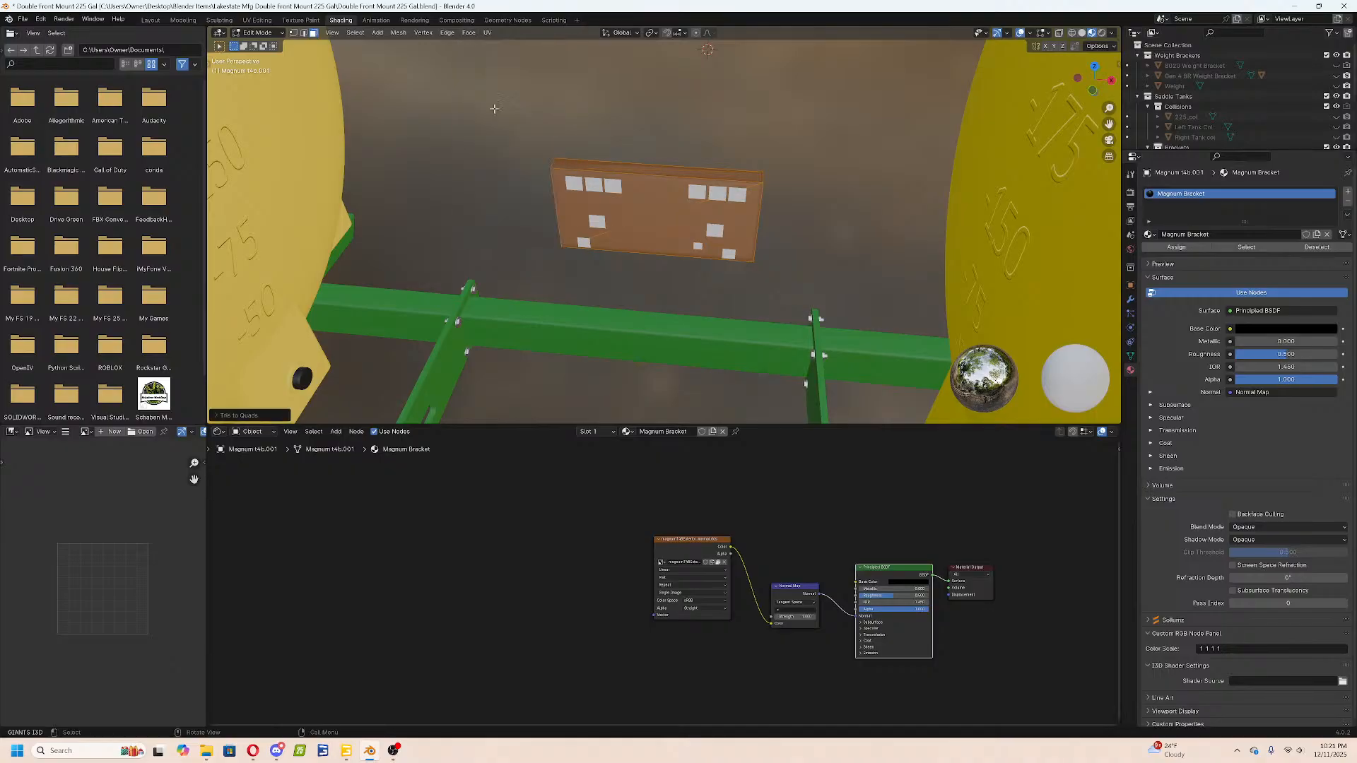
key("Tab")
middle_click_drag(811, 205, 689, 185)
key("Tab")
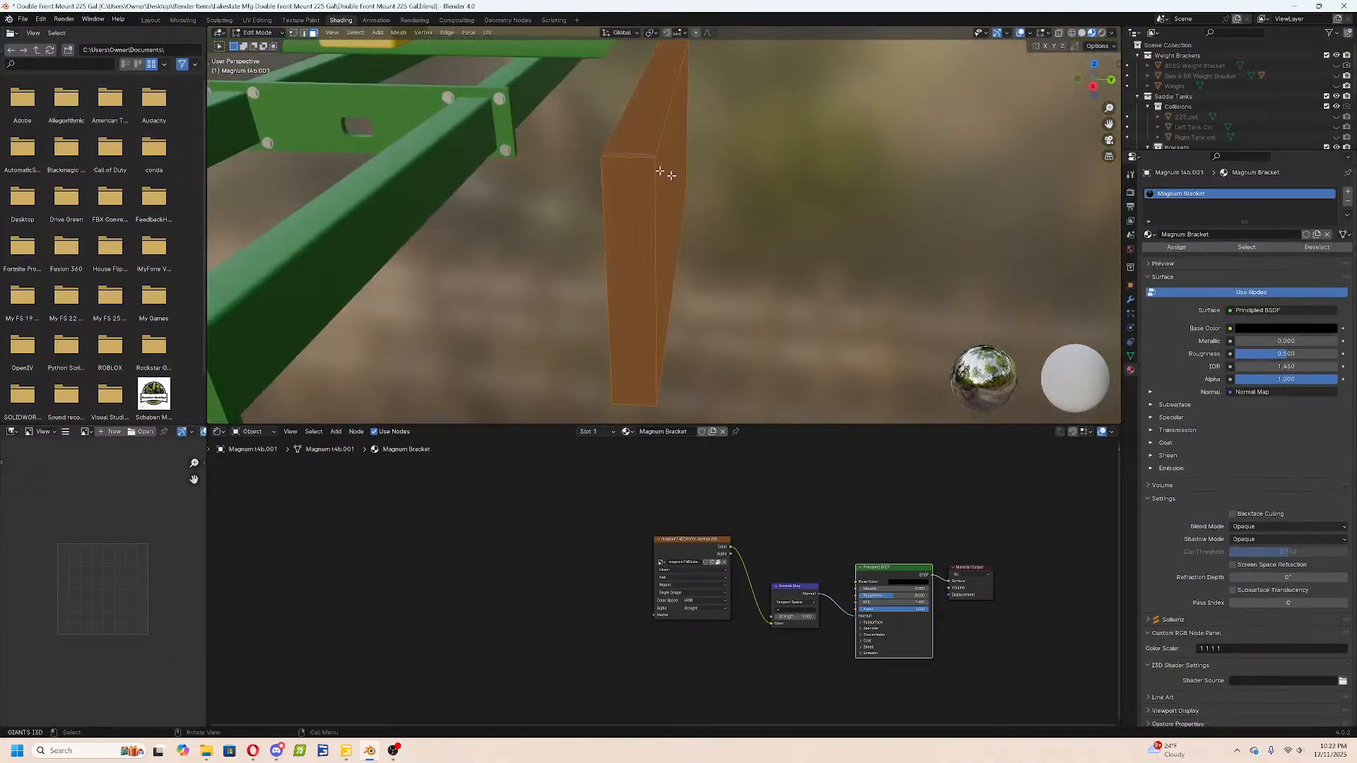
left_click(469, 33)
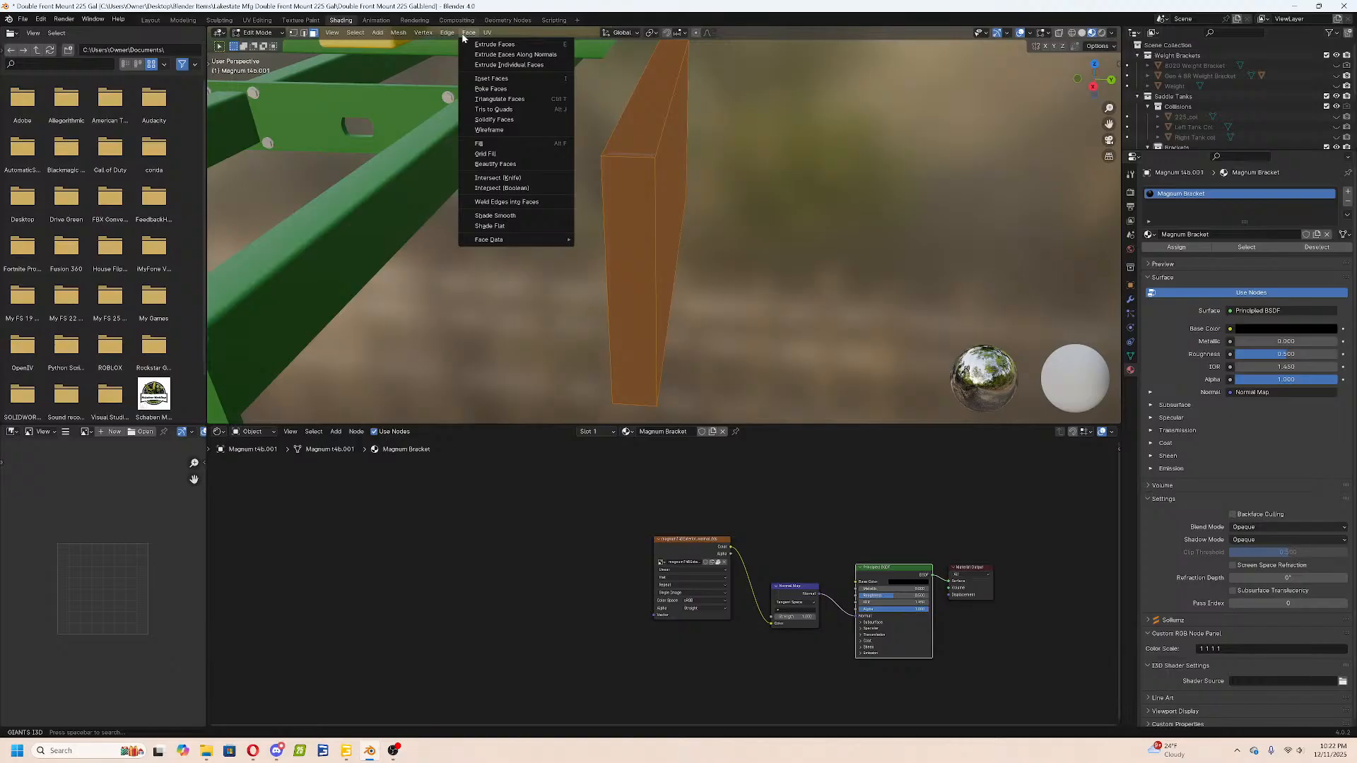
key("Tab")
Return to the Layout workspace and unhide the MagnumT4B Mount object.
middle_click_drag(680, 190, 810, 209)
scroll(809, 207, "down", 5)
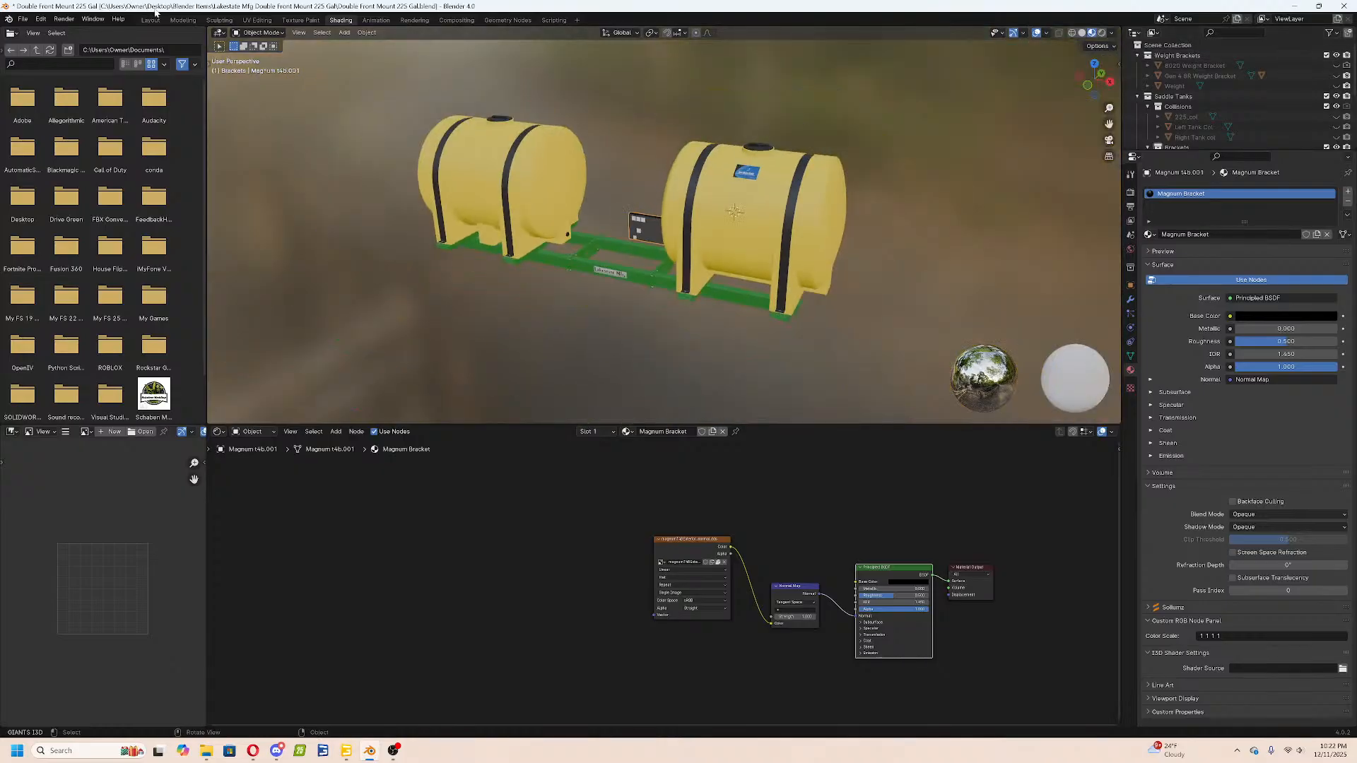
left_click(150, 20)
middle_click_drag(660, 115, 769, 285)
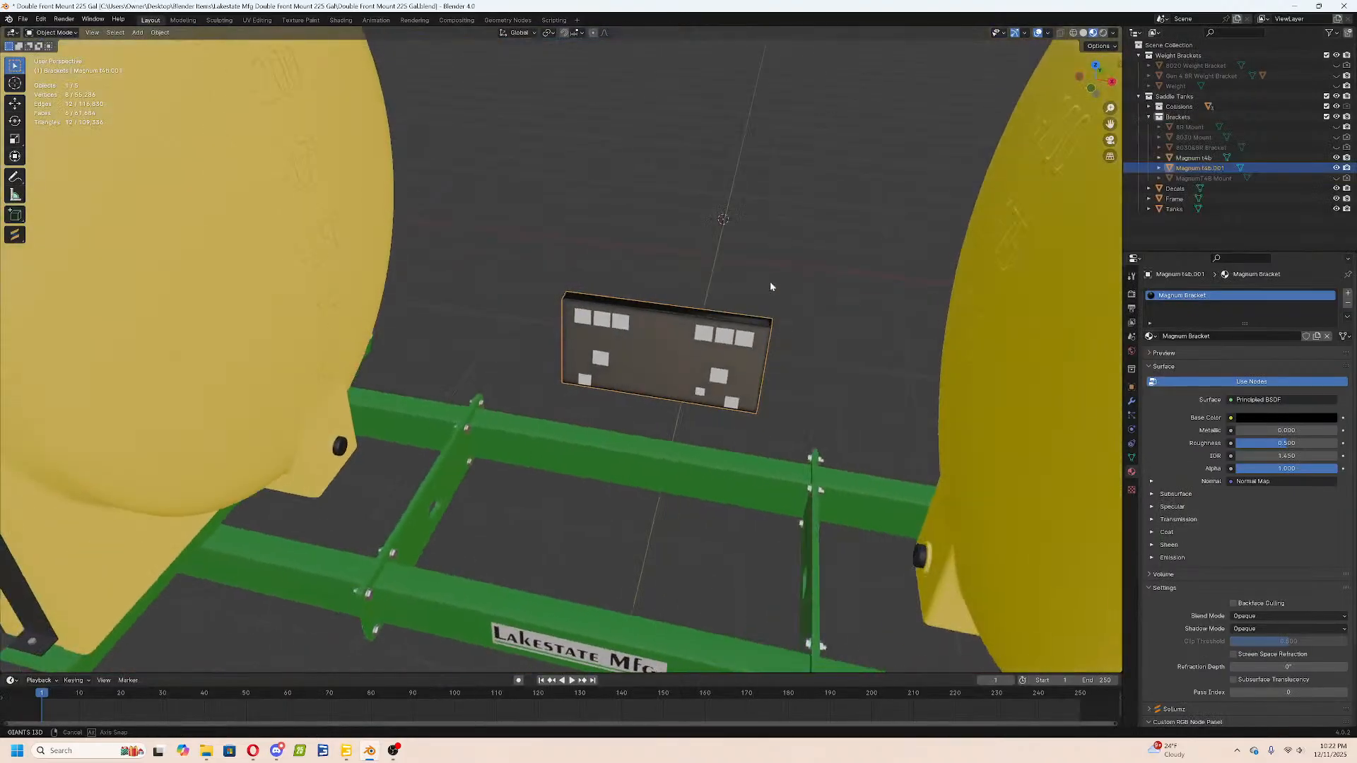
left_click(1336, 178)
scroll(865, 331, "up", 3)
middle_click_drag(865, 331, 718, 266)
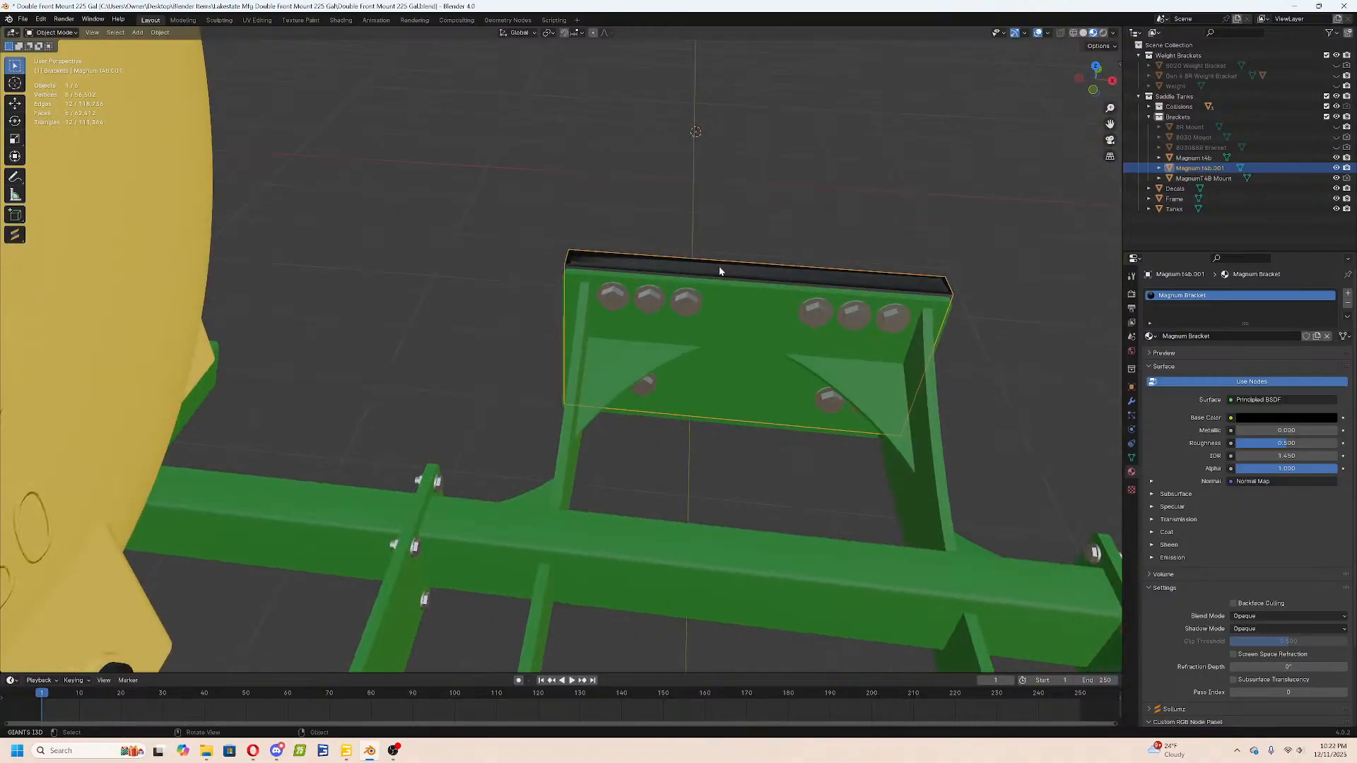
Set the viewport to Wireframe and open the MagnumT4B Mount mesh for editing with nothing selected.
left_click(714, 283)
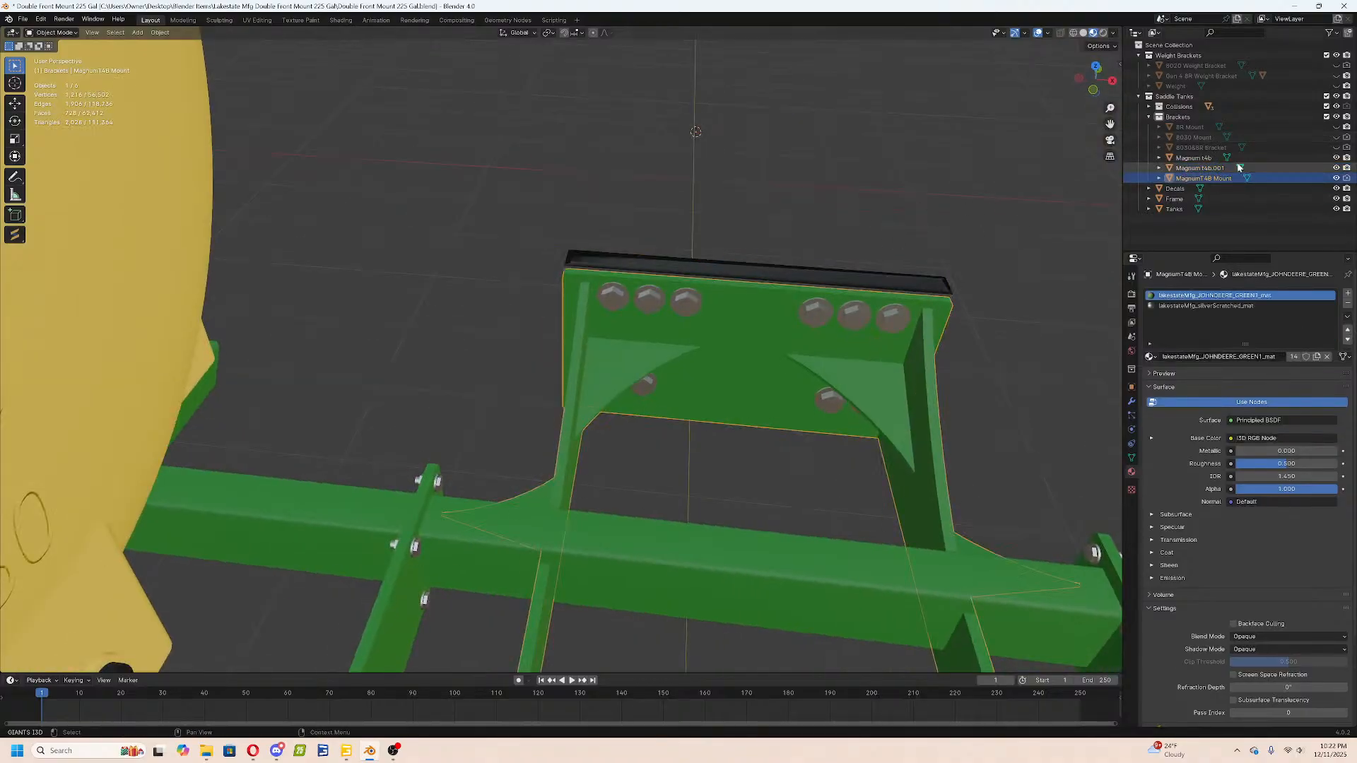
left_click(1215, 169)
key("z")
left_click(554, 302)
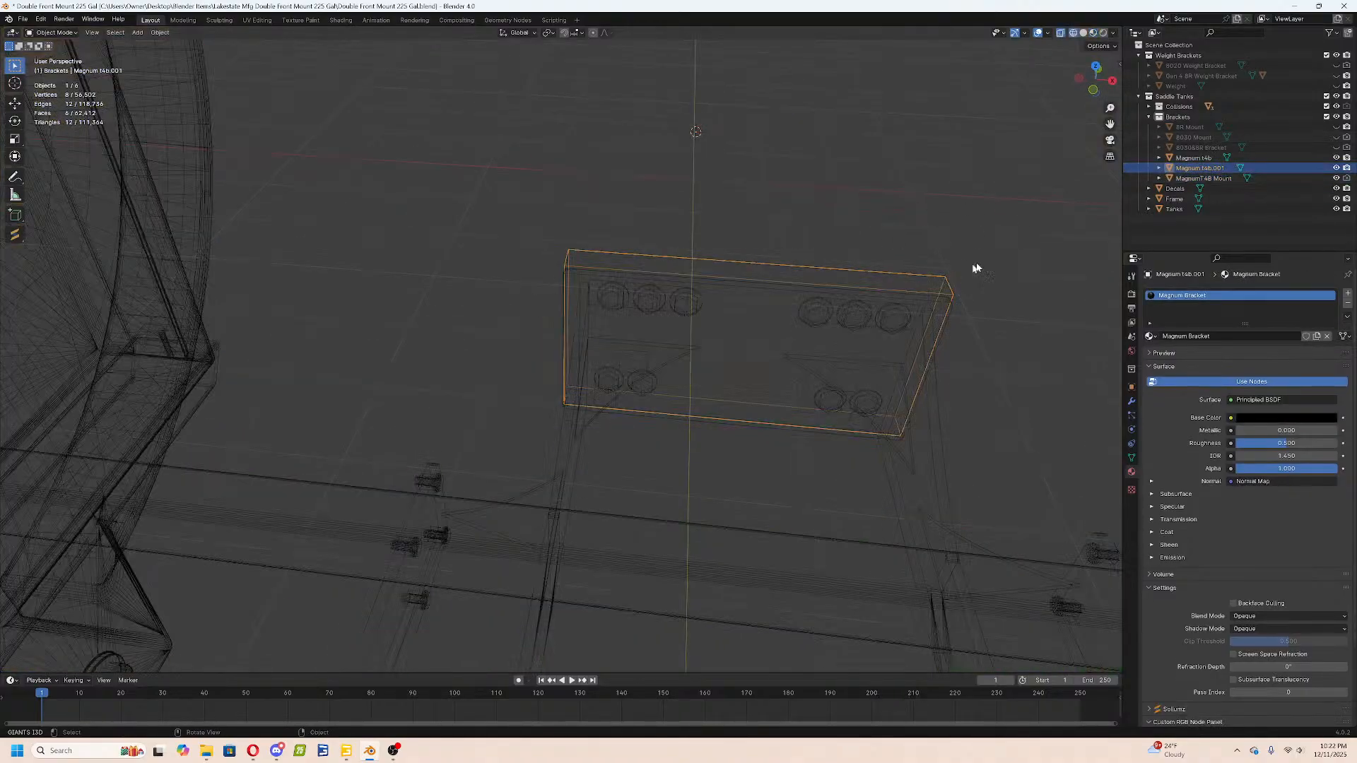
left_click(1197, 158)
middle_click_drag(764, 263, 453, 324)
scroll(675, 297, "up", 4)
left_click(453, 324)
key("Tab")
key("alt+a")
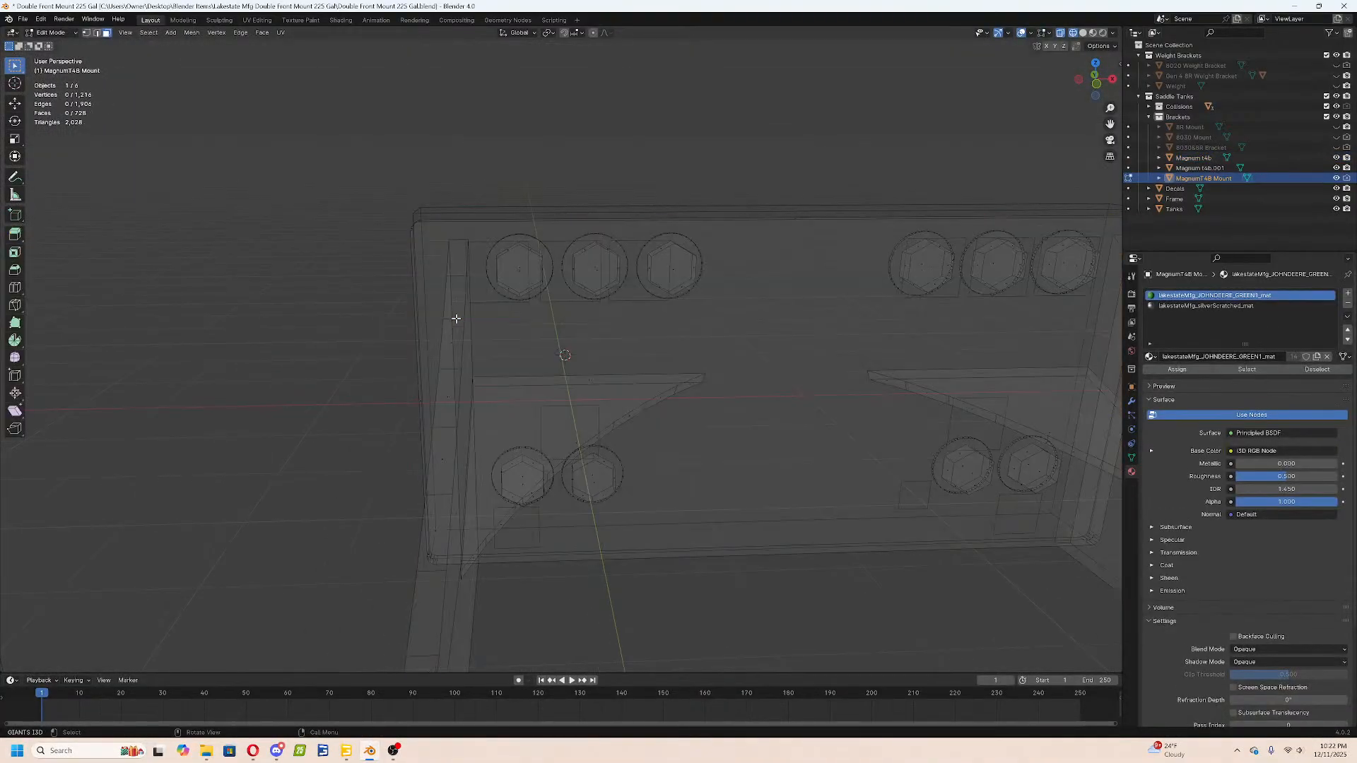
key("l")
scroll(572, 343, "down", 5)
middle_click_drag(573, 342, 570, 360)
key("l")
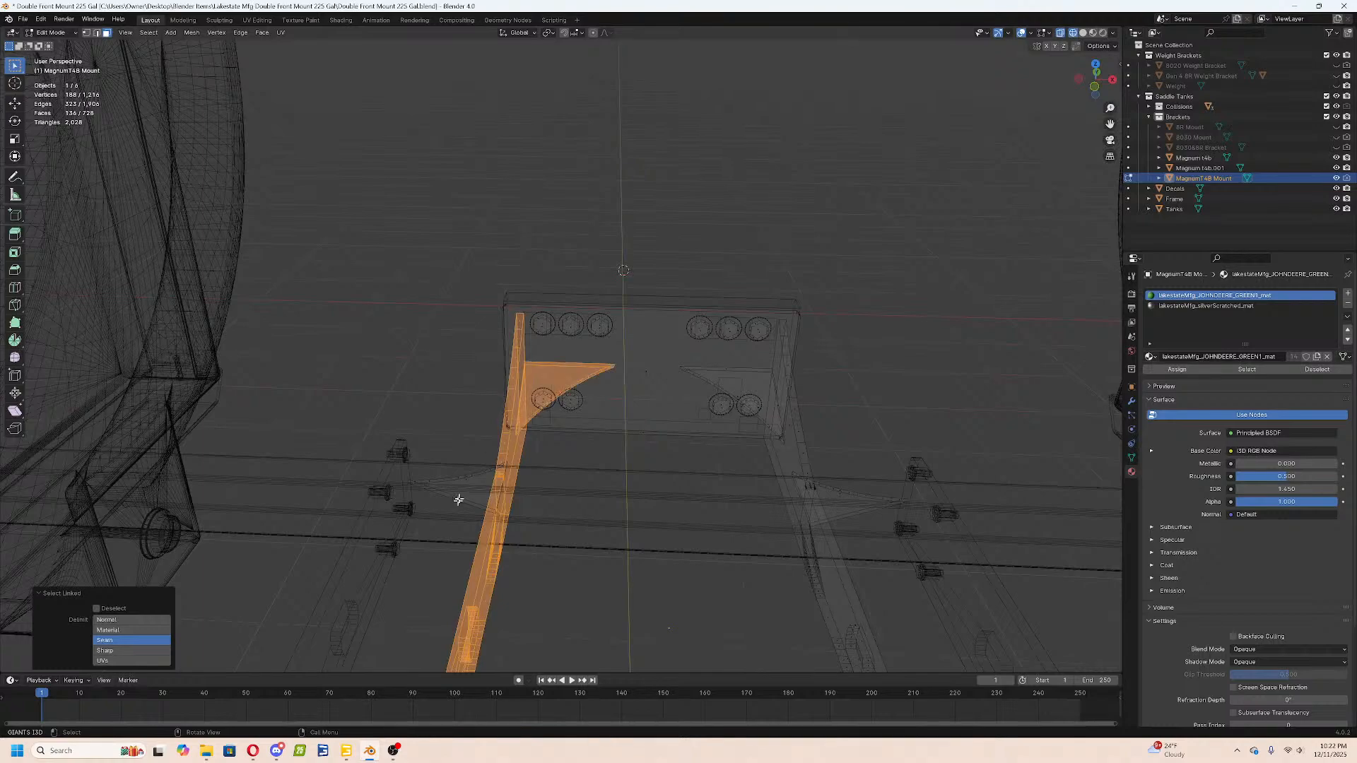
key("l")
scroll(467, 480, "down", 5)
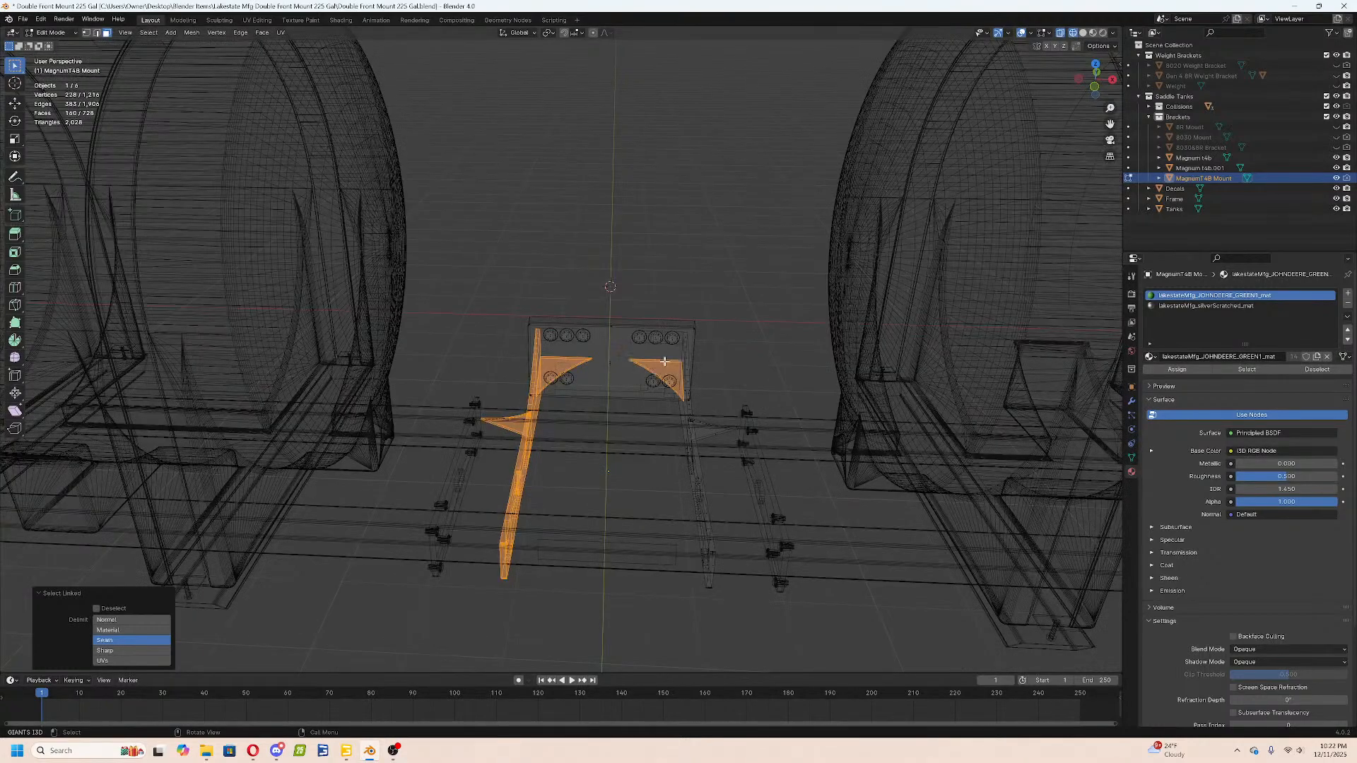
key("l")
key("l")
scroll(775, 427, "up", 3)
middle_click_drag(850, 419, 726, 352, "shift")
key("alt+a")
Select the mount's left arm together with its upper and lower gussets as linked geometry.
scroll(655, 324, "down", 4)
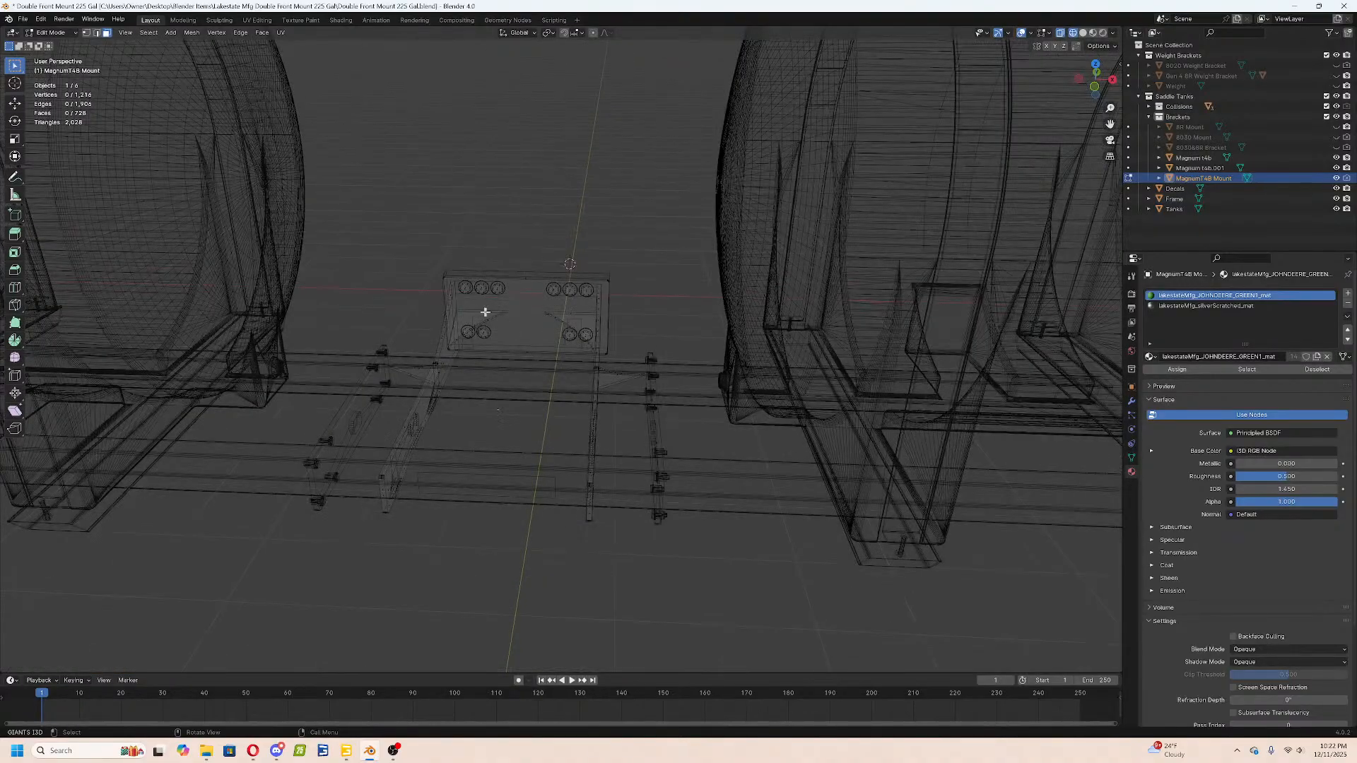
key("l")
key("l")
key("l")
scroll(478, 362, "up", 2)
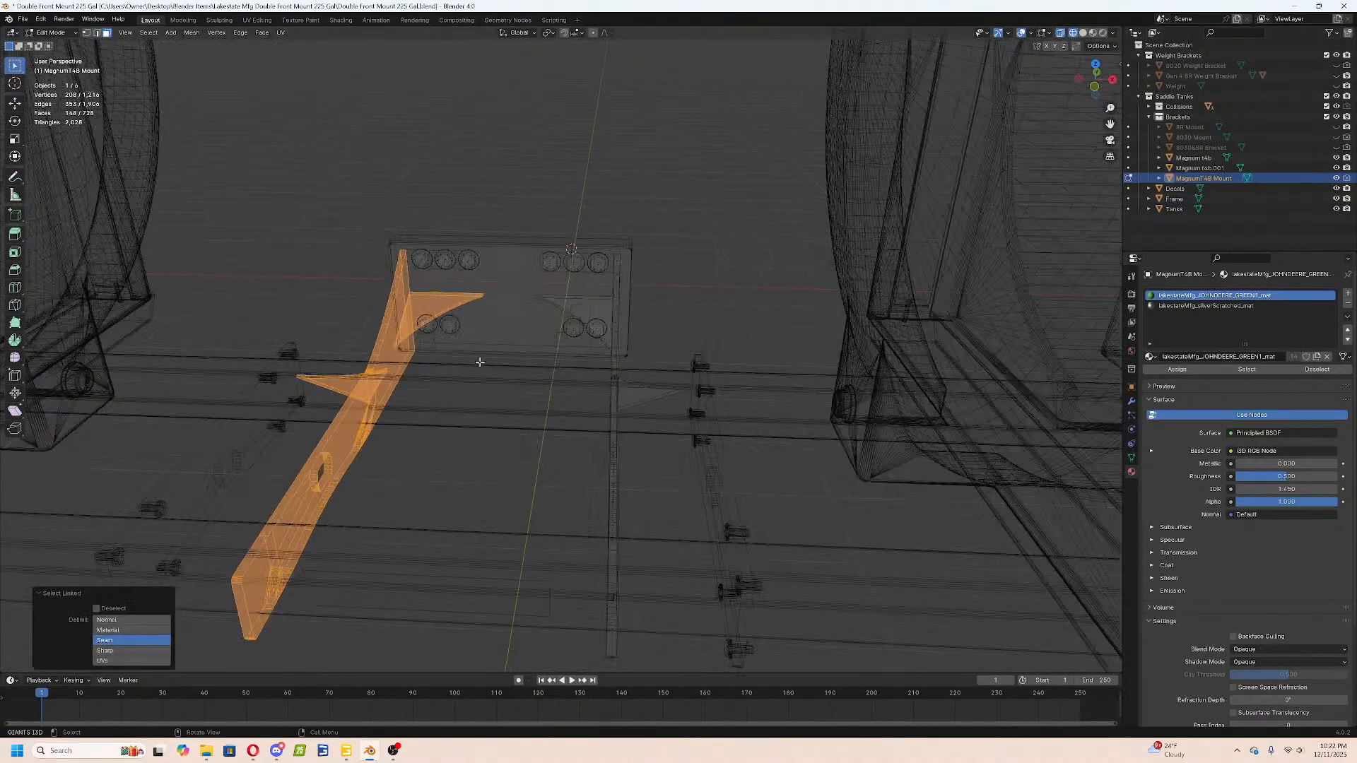
Move the selected support arm and its gussets -0.125" along X, and display the model in Material Preview shading.
middle_click_drag(479, 362, 656, 445, "shift")
scroll(656, 446, "up", 4)
middle_click_drag(724, 373, 742, 357, "shift")
key("g")
key("x")
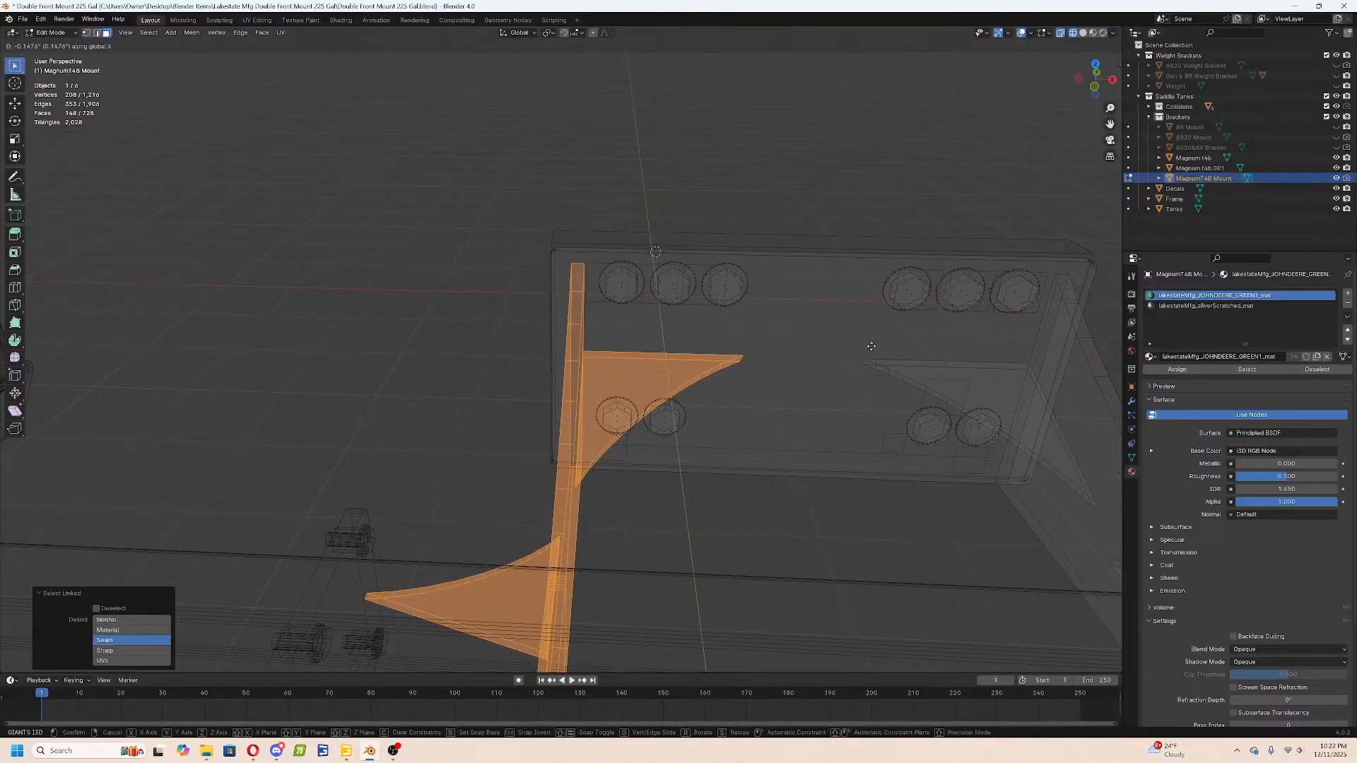
type("-0.1")
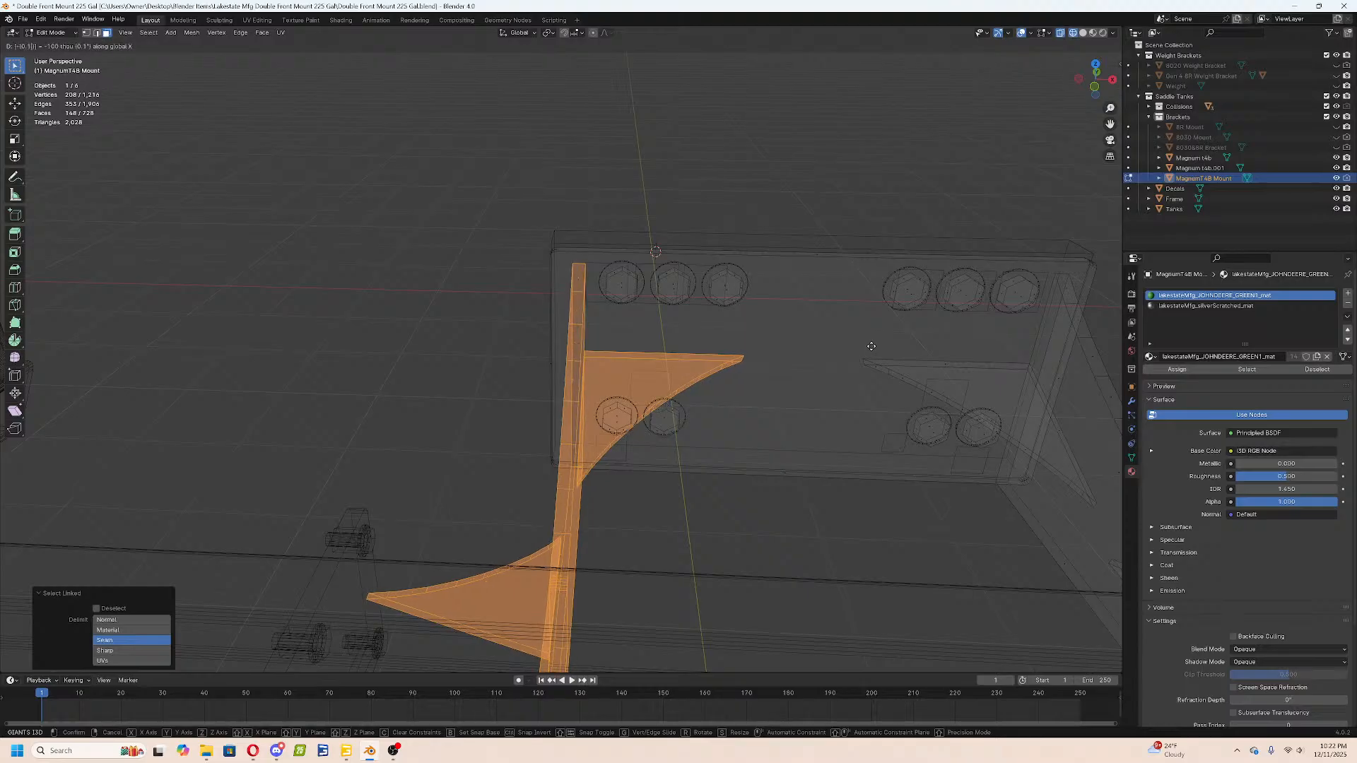
key("Return")
key("z")
left_click(655, 587)
mouse_move(597, 505)
middle_mouse_down("shift")
mouse_move(596, 581)
mouse_move(652, 384)
mouse_move(337, 521)
middle_mouse_up("shift")
key("Return")
Select the opposite support arm with its gussets and move it -0.125" along X.
middle_click_drag(613, 578, 473, 515)
middle_click_drag(694, 477, 569, 391, "shift")
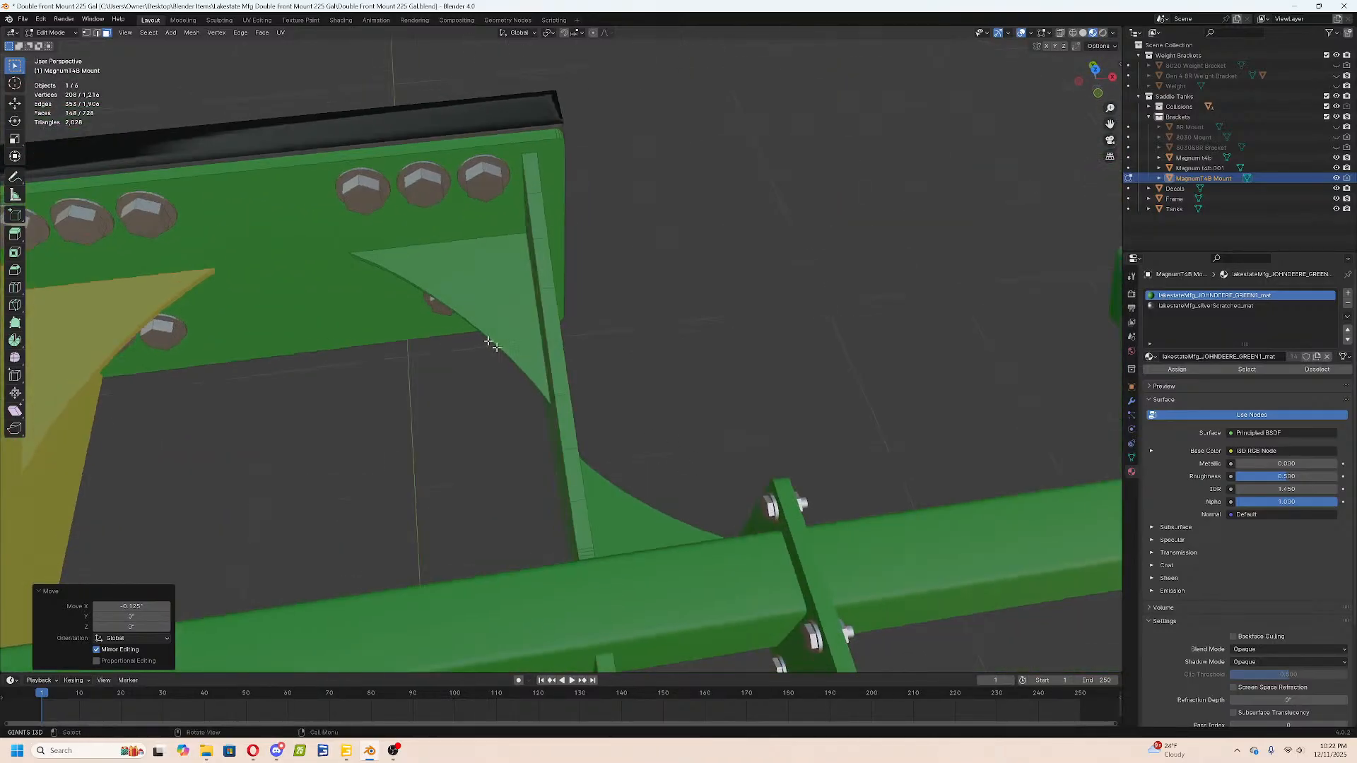
scroll(569, 392, "down", 3)
key("l")
key("l")
key("l")
scroll(619, 521, "down", 5)
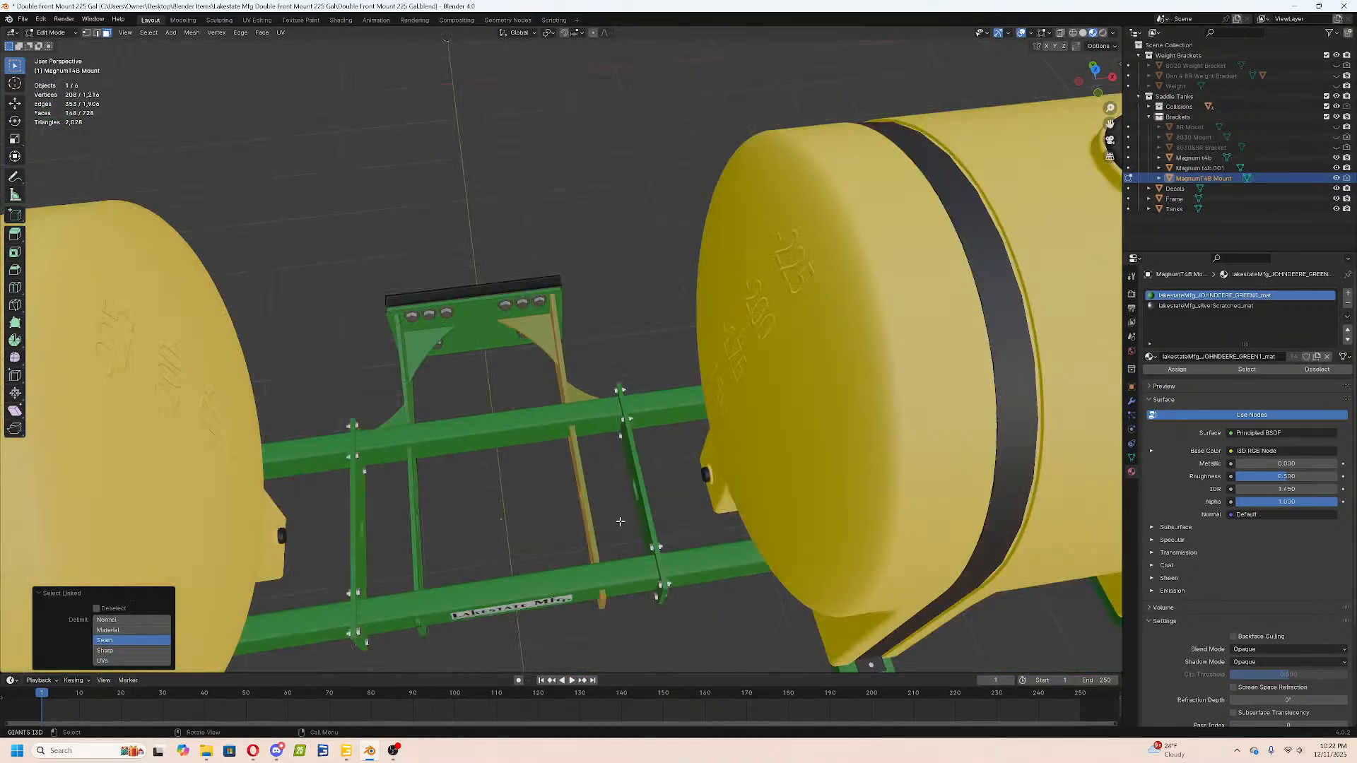
middle_click_drag(620, 520, 608, 520)
key("g")
key("x")
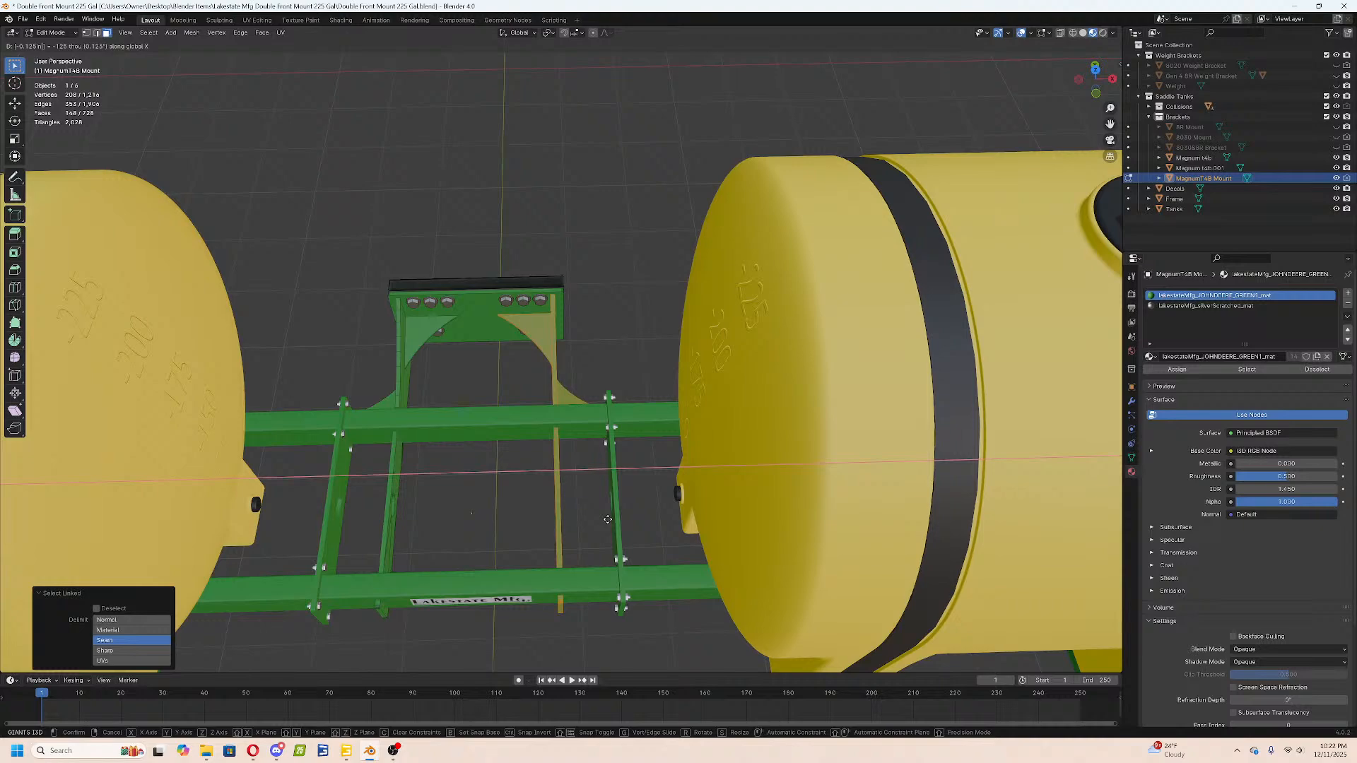
key("Return")
In wireframe, snap the 3D cursor to the upper-left square face of the Magnum t4b reference object.
middle_click_drag(620, 373, 542, 388, "shift")
key("Tab")
scroll(594, 316, "up", 7)
key("Tab")
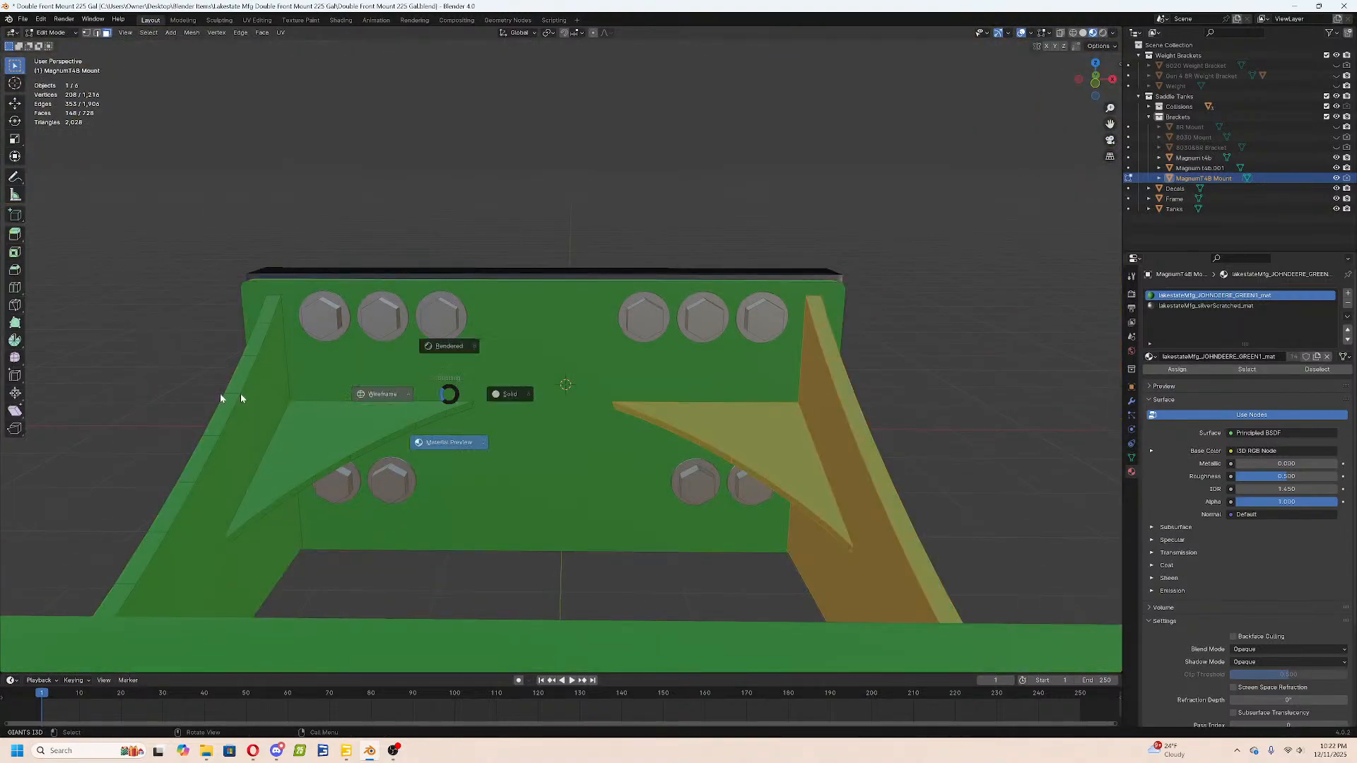
left_click(354, 398)
key("Tab")
left_click(502, 338)
key("Tab")
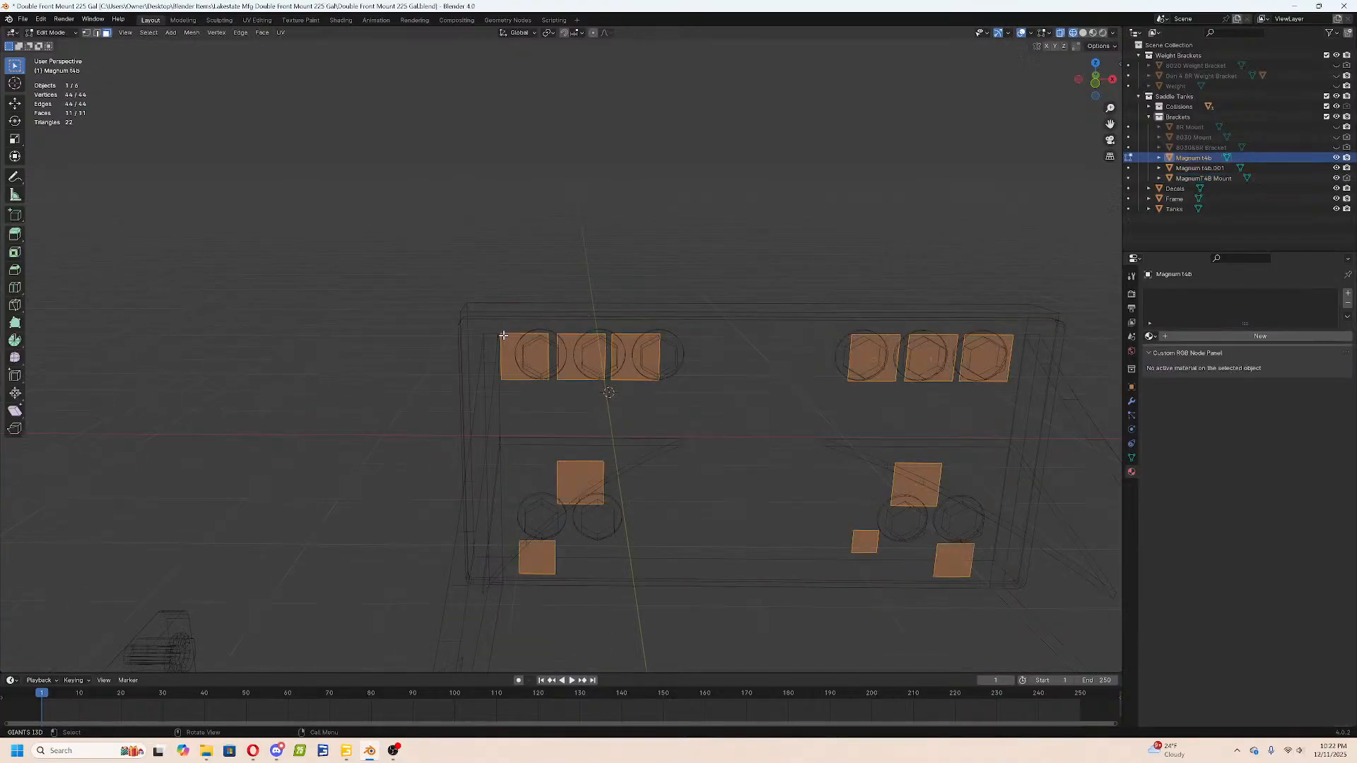
left_click(514, 352)
key("shift+s")
left_click(539, 424)
Select the upper-left bolt of the MagnumT4B Mount, snap it to the 3D cursor with offset, and show its transform values.
key("Tab")
left_click(543, 345)
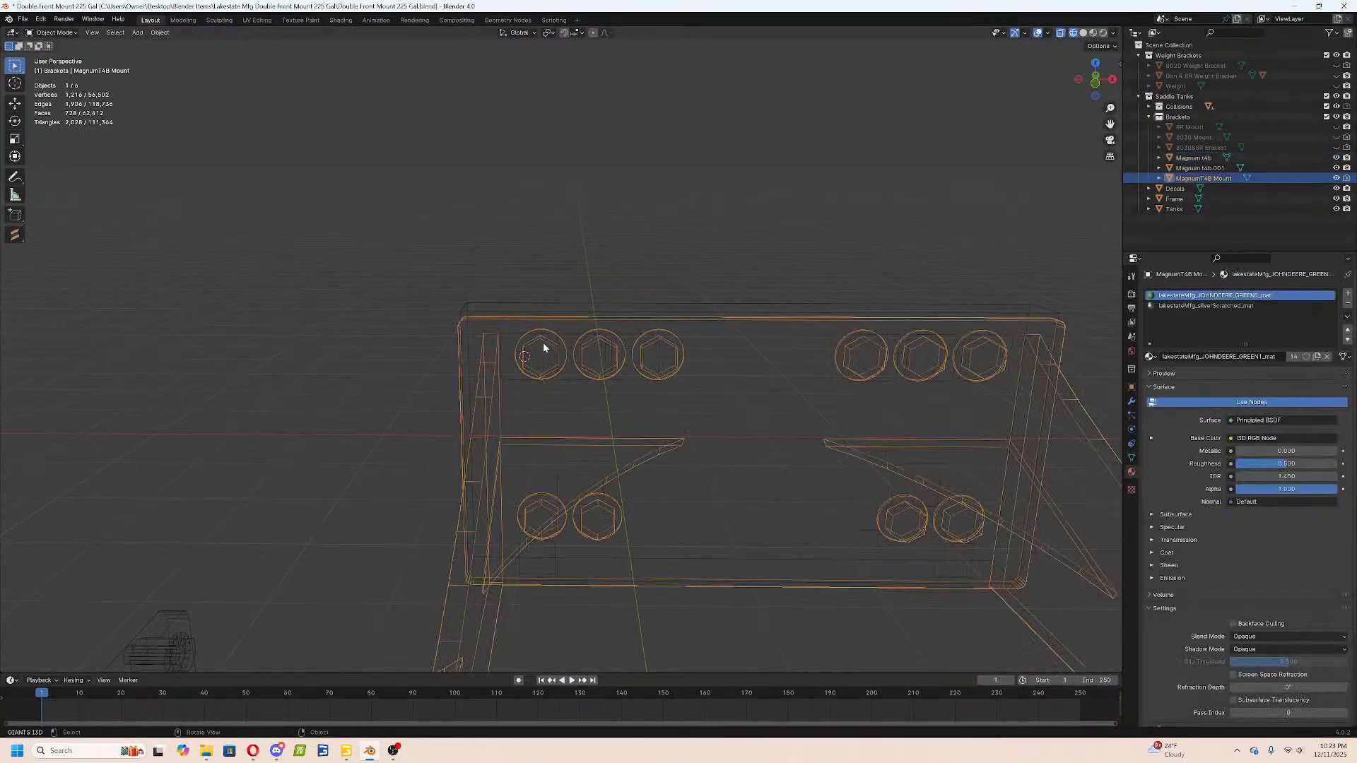
key("Tab")
key("alt+a")
key("l")
key("shift+s")
left_click(453, 303)
key("n")
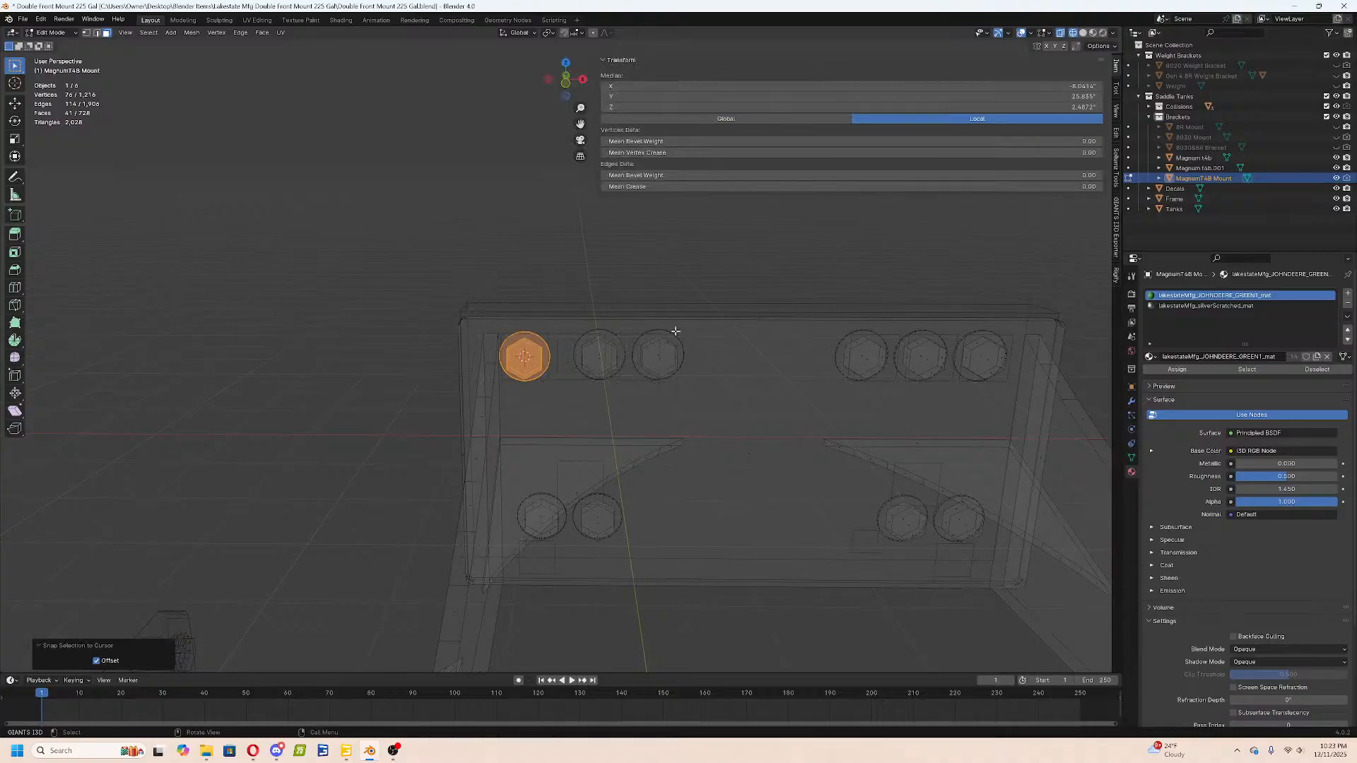
Copy the snapped bolt's median X, Y and Z coordinates to the clipboard history.
key("shift+z")
scroll(654, 449, "up", 4)
mouse_move(654, 449)
middle_mouse_down()
mouse_move(612, 485)
mouse_move(568, 487)
mouse_move(702, 427)
middle_mouse_up()
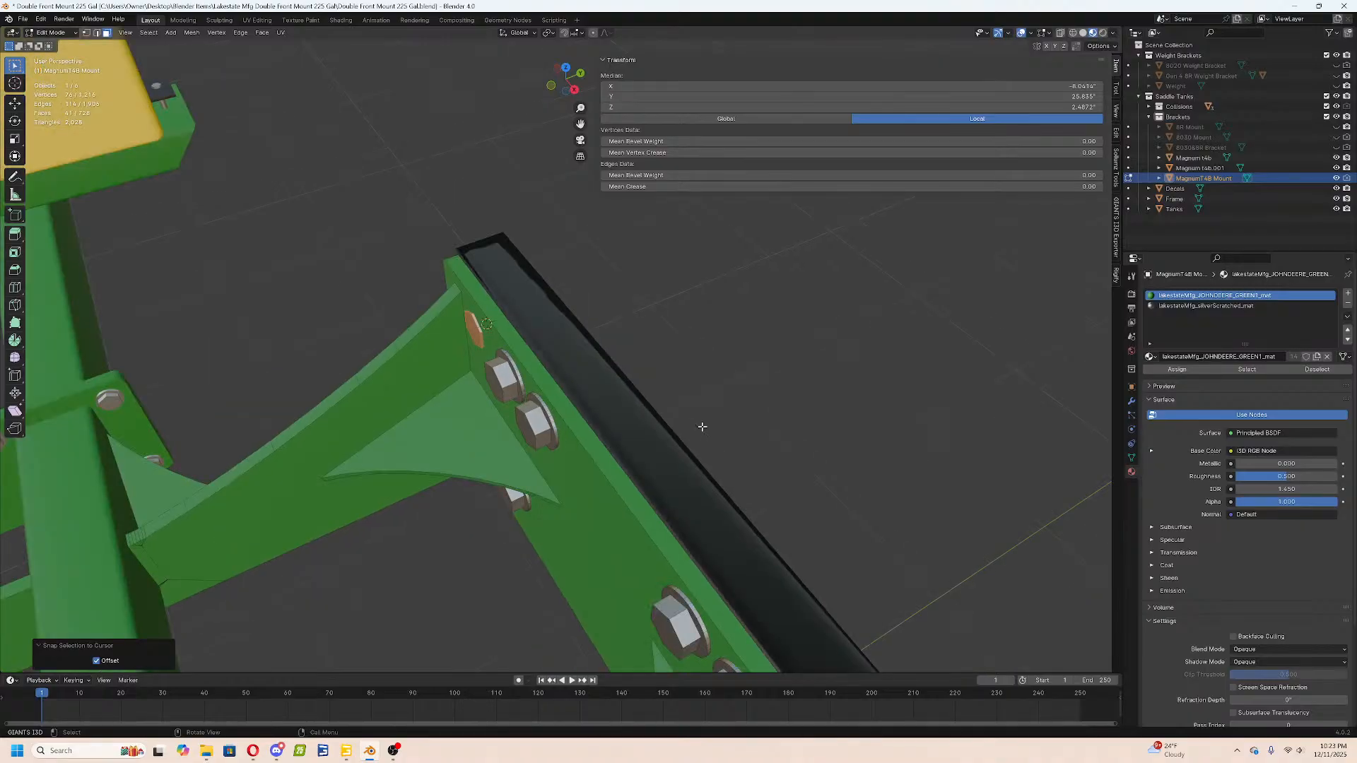
scroll(666, 361, "down", 6)
middle_click_drag(667, 360, 799, 395)
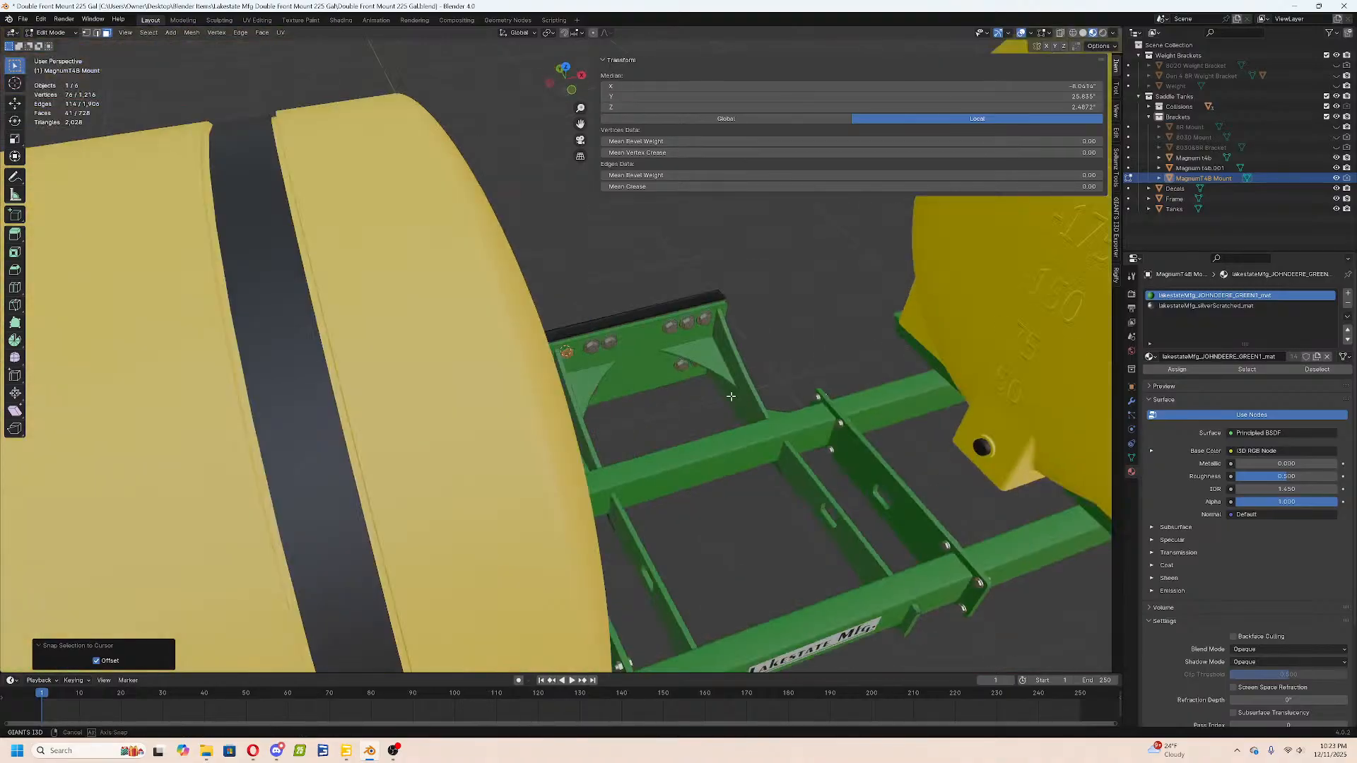
scroll(691, 406, "down", 4)
middle_click_drag(690, 406, 659, 412)
left_click(981, 85)
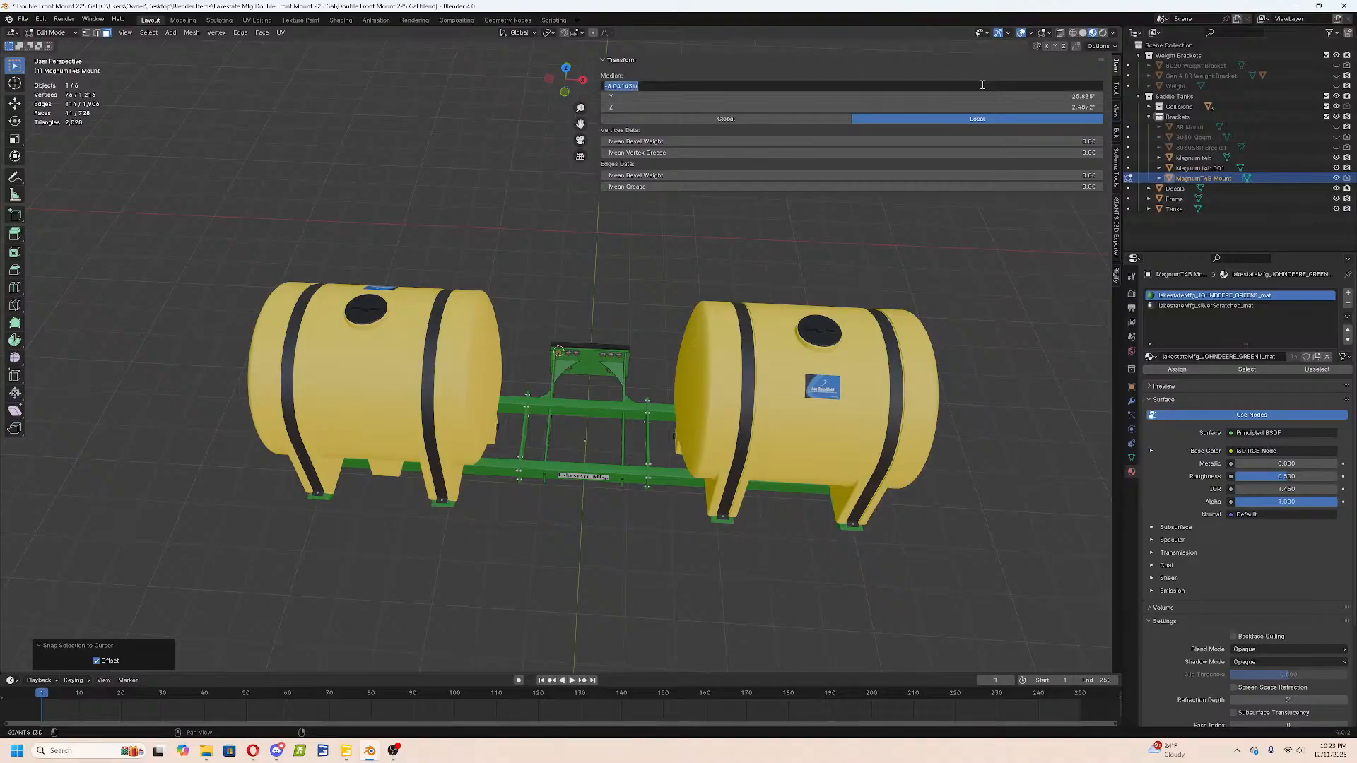
key("Tab")
key("Tab")
key("super+c")
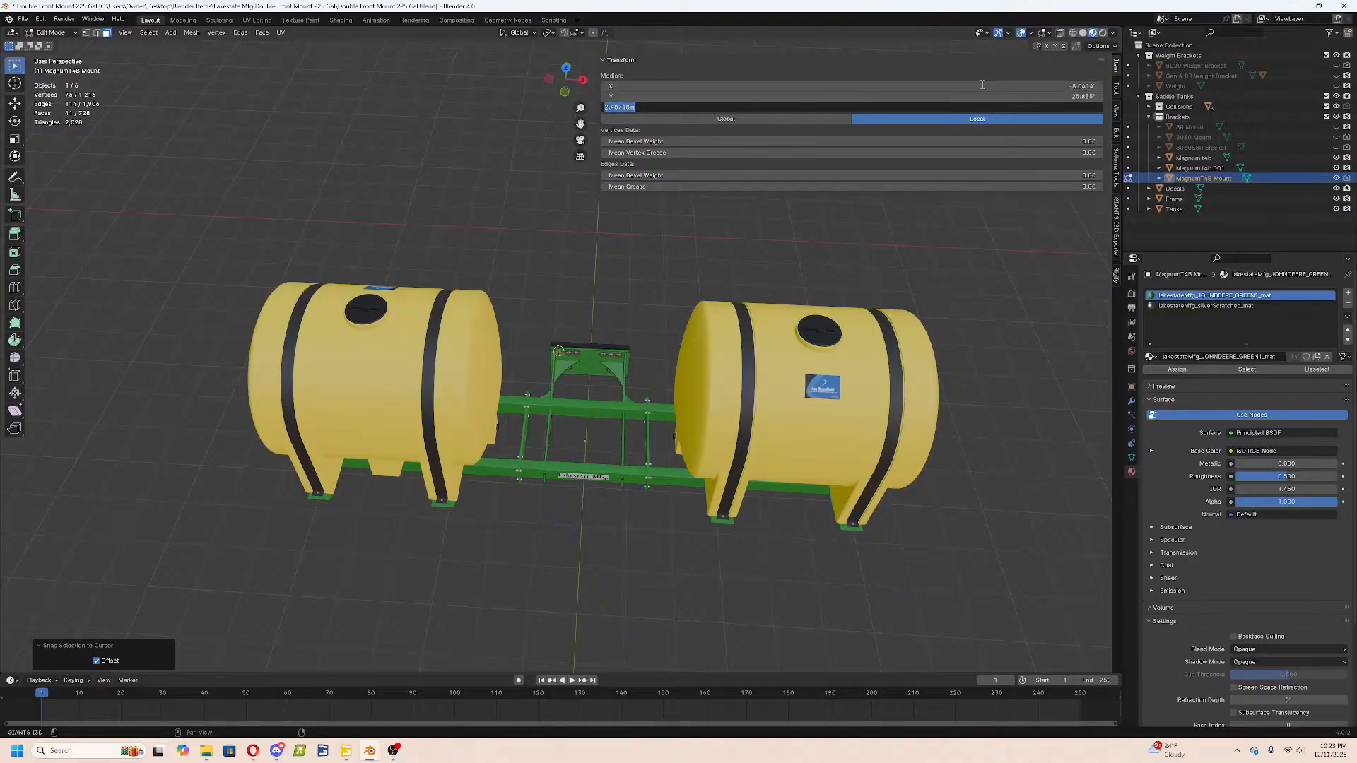
key("Return")
key("KP_Decimal")
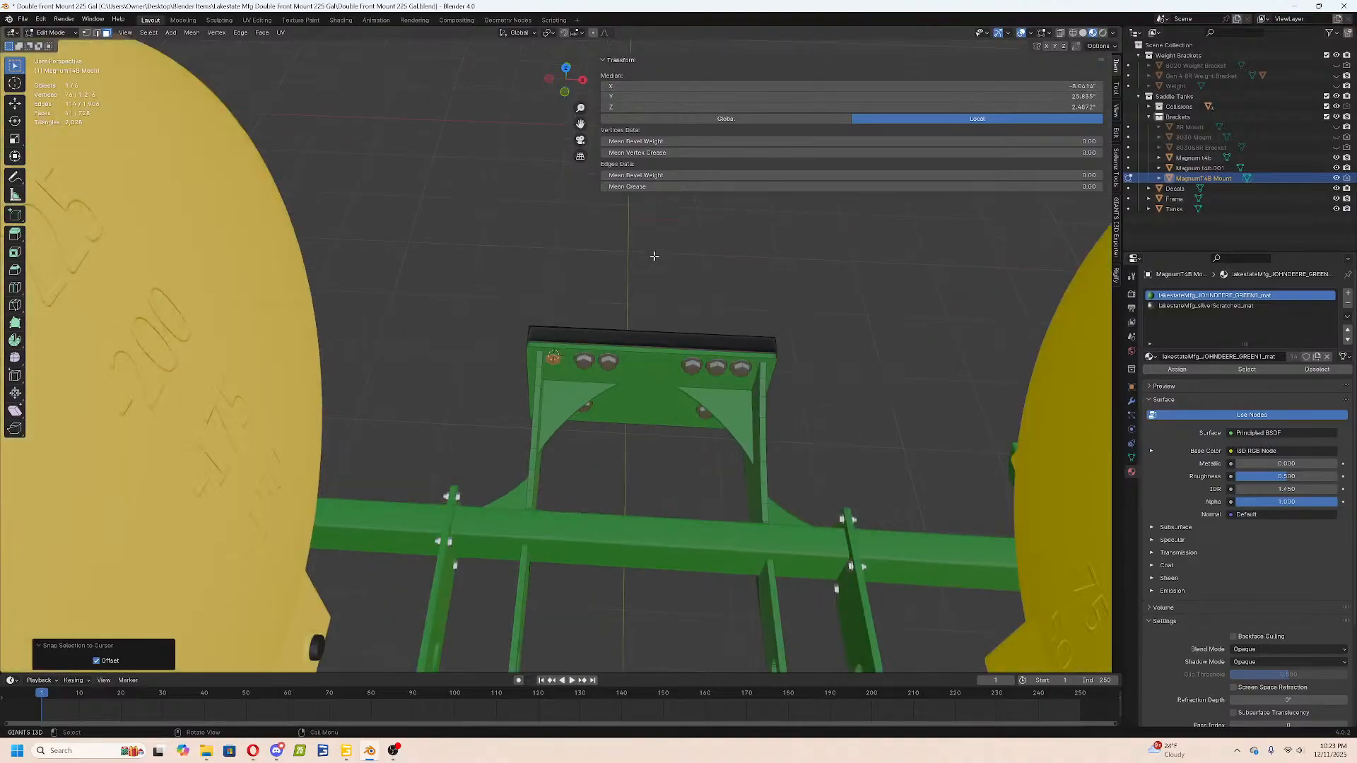
left_click(732, 84)
key("Tab")
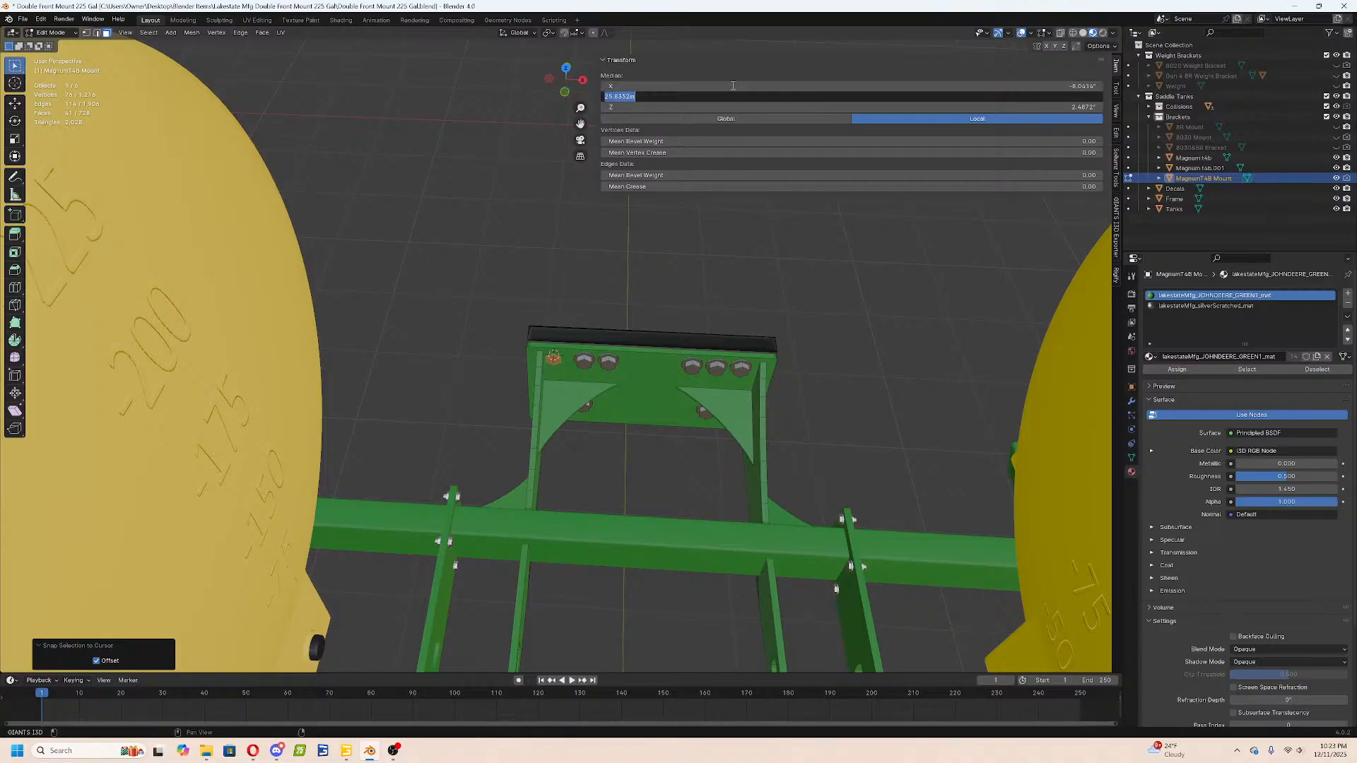
key("Return")
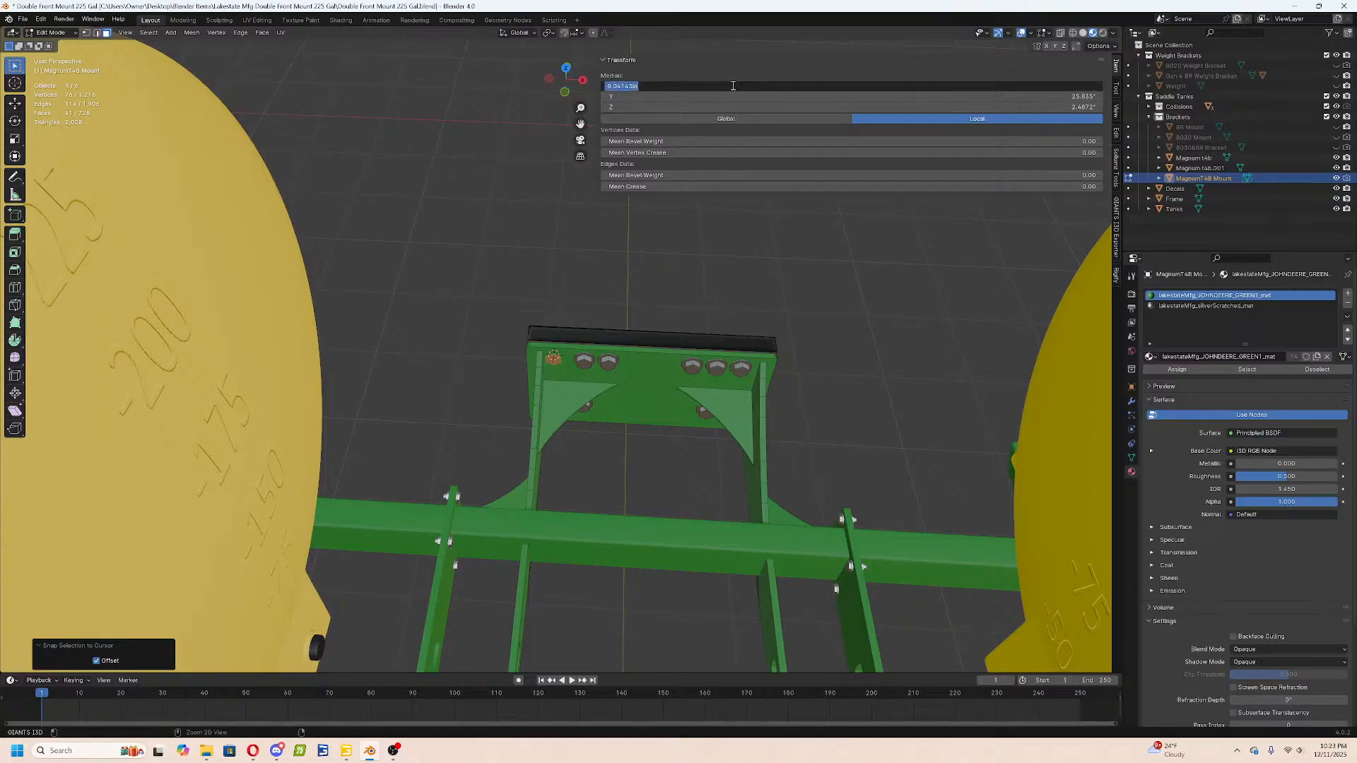
key("Return")
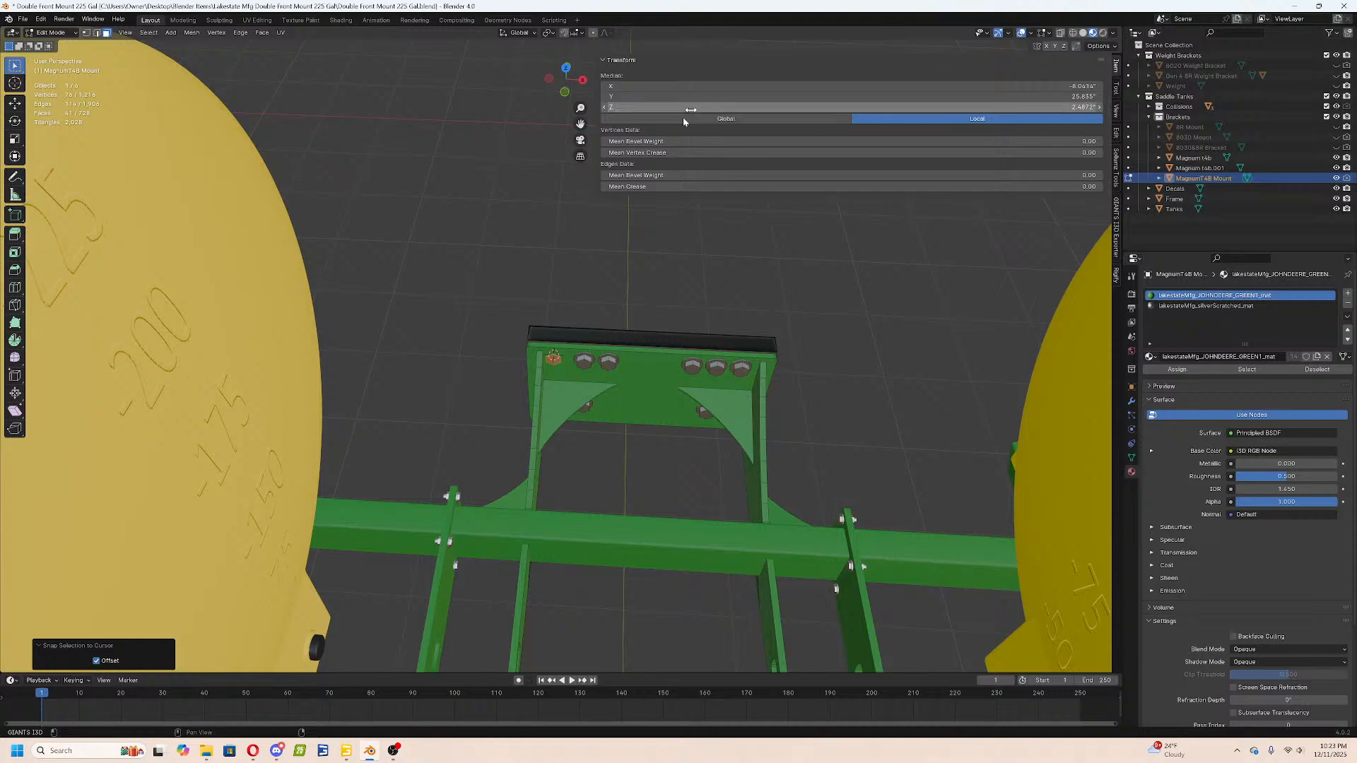
Undo the bolt's snap, and set its median X to -8.04143in and Z to 2.48718in from the copied values.
key("ctrl+z")
key("ctrl+z")
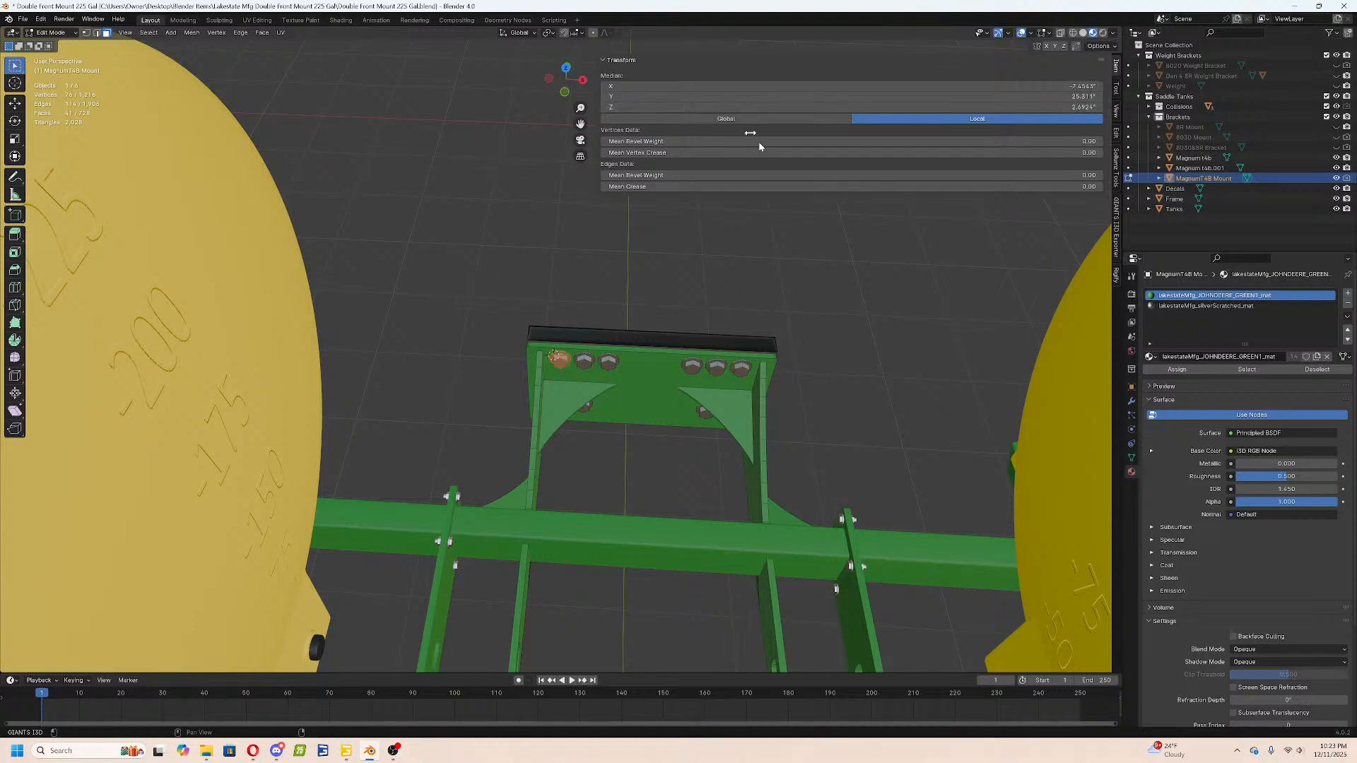
left_click(711, 86)
key("super+v")
left_click(692, 233)
key("Tab")
key("Tab")
key("super+v")
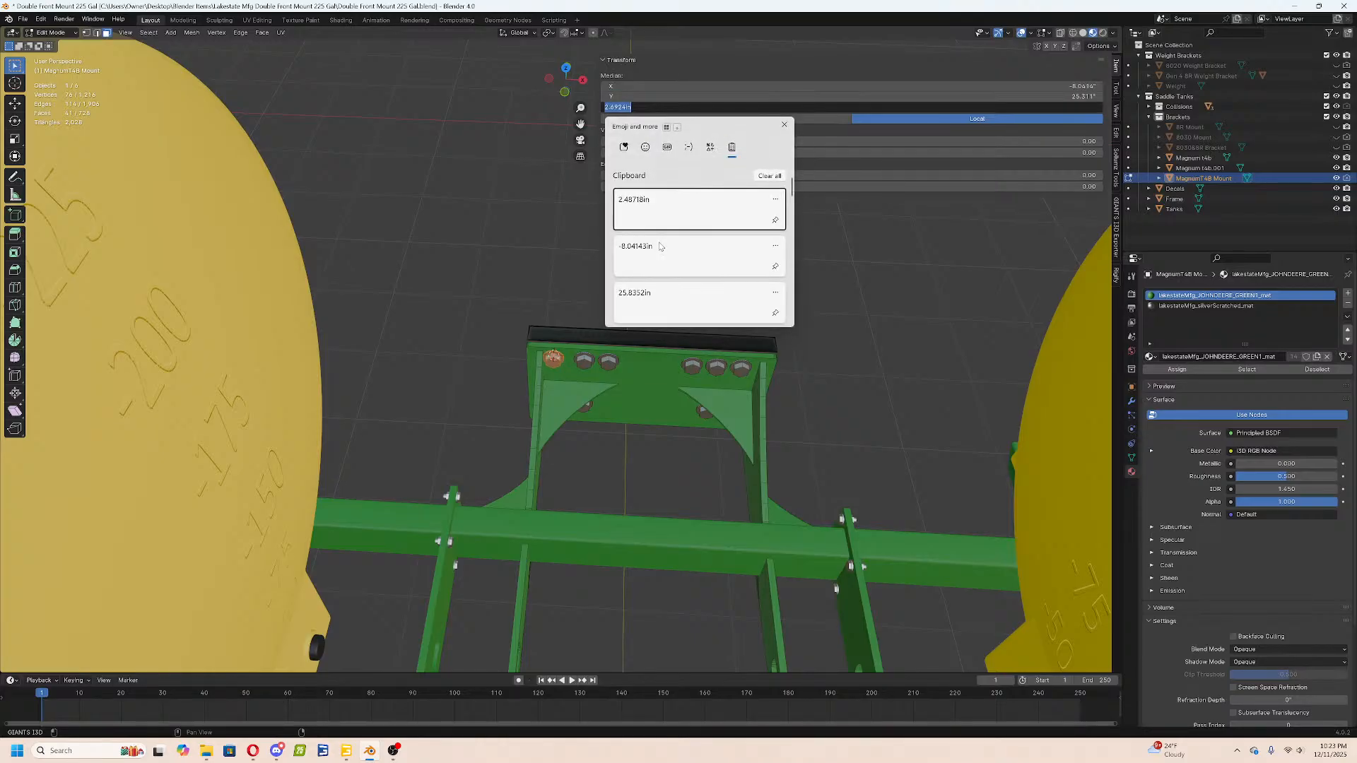
left_click(659, 201)
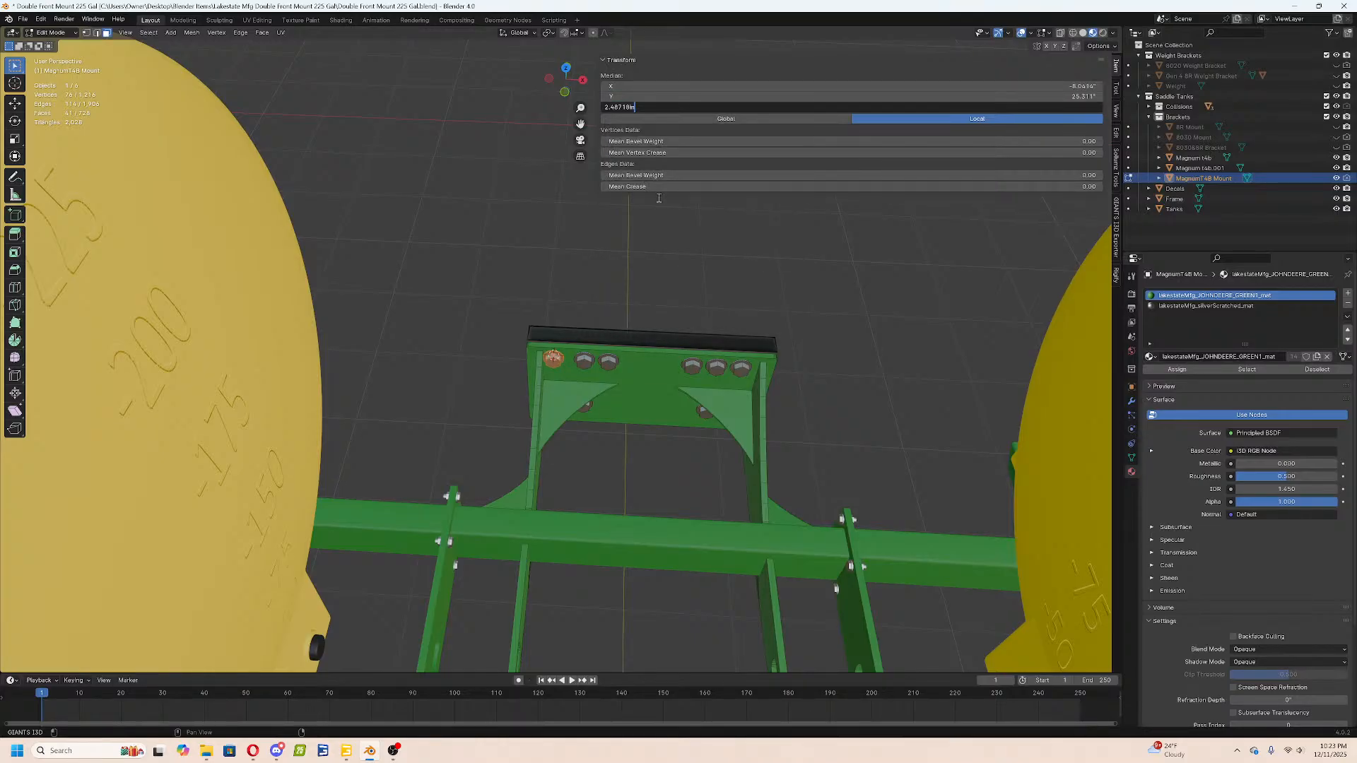
key("Return")
Scale the upper-left bolt to 0.961 in X and Z, leaving out the Y axis.
scroll(620, 342, "up", 5)
middle_click_drag(620, 342, 692, 308)
scroll(693, 308, "up", 2)
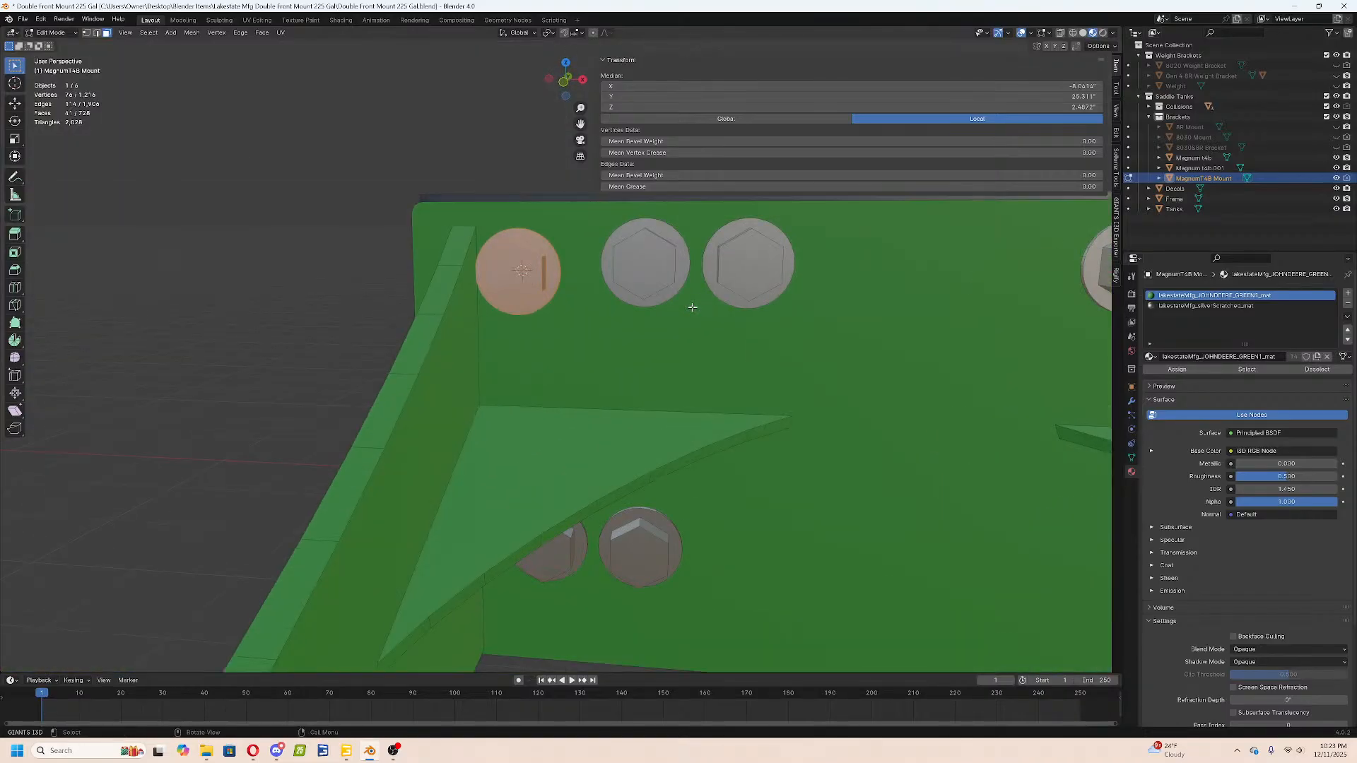
middle_click_drag(616, 341, 626, 358)
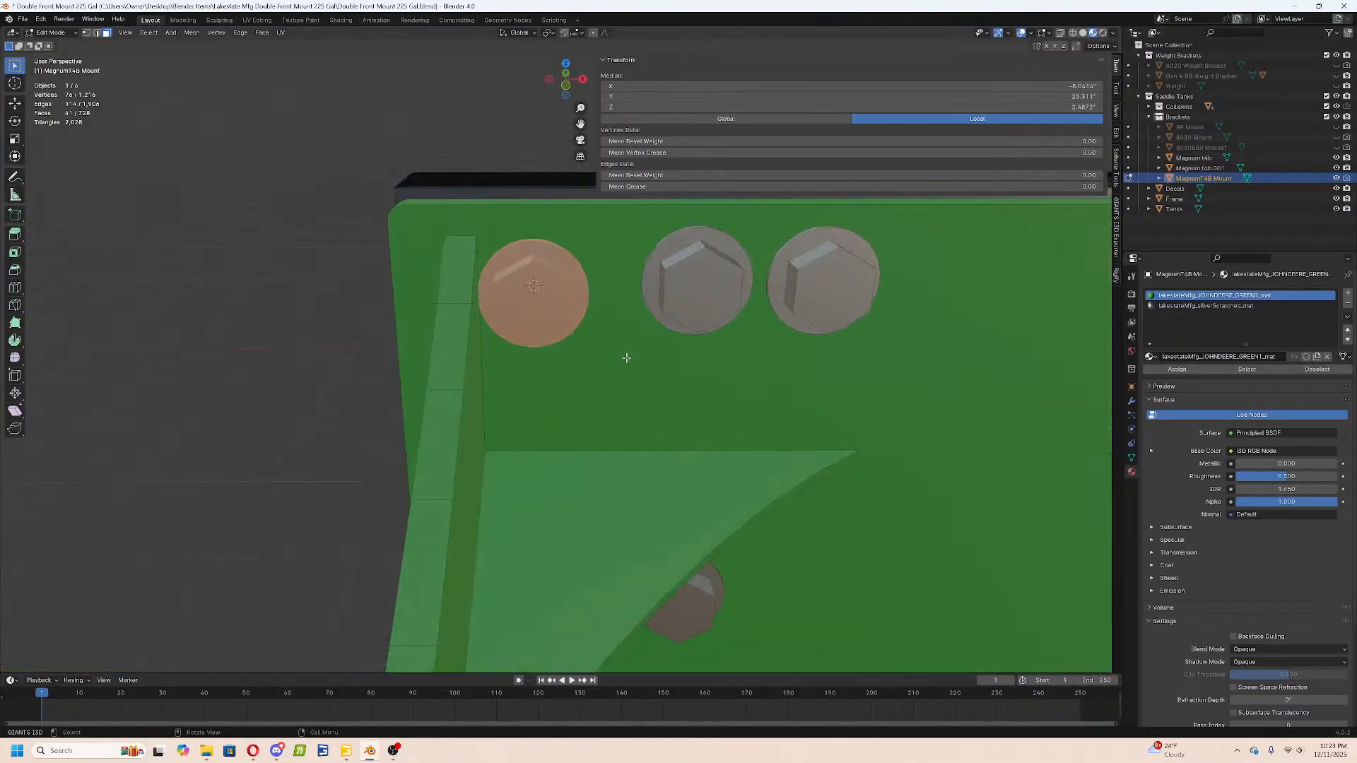
key("s")
key("shift+z")
key("shift+x")
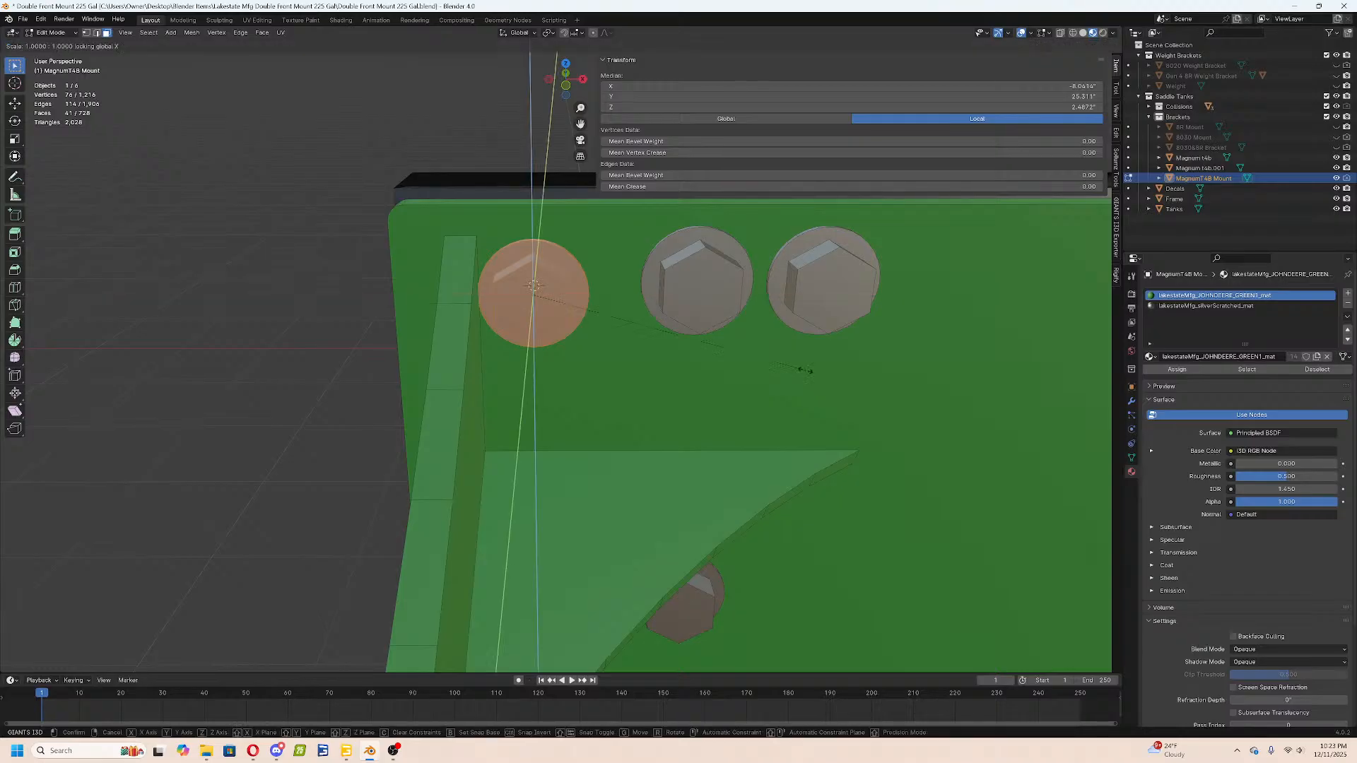
key("shift+y")
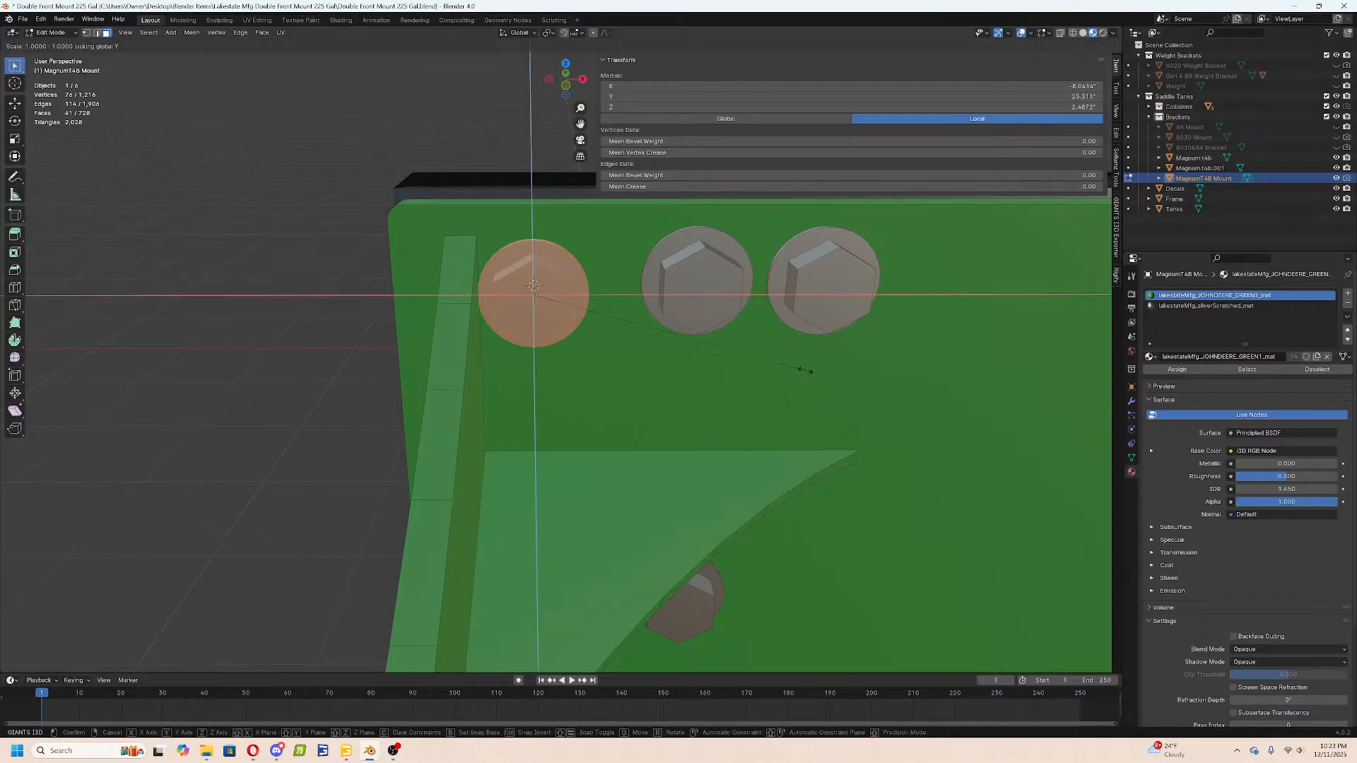
left_click(793, 372)
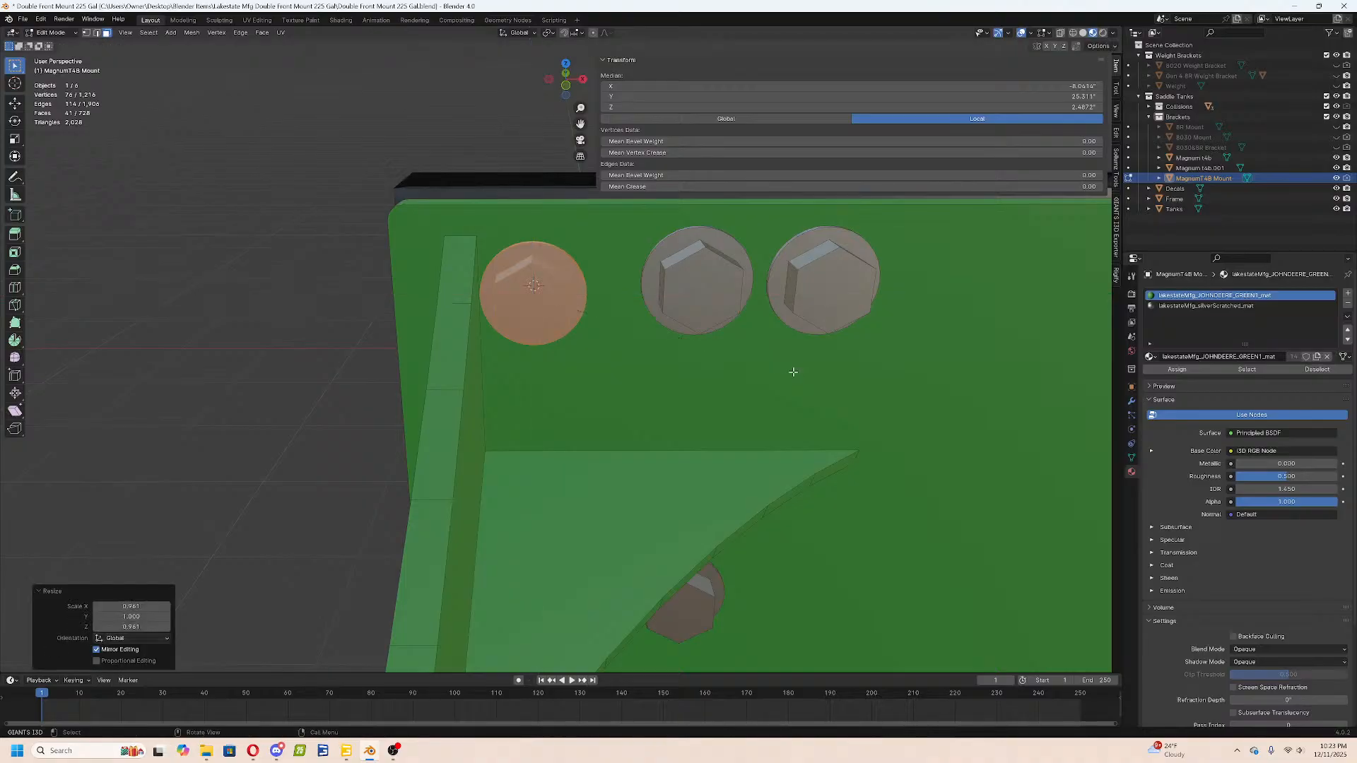
scroll(792, 376, "down", 4)
key("shift+z")
key("a")
key("a")
key("c")
mouse_move(691, 329)
left_mouse_down()
mouse_move(712, 387)
mouse_move(605, 494)
left_mouse_up()
right_click(605, 497)
key("a")
key("z")
left_click(676, 370)
Select the nine other bolts on the mount plate, leaving out the plate and the upper-left bolt, and delete them.
key("alt+a")
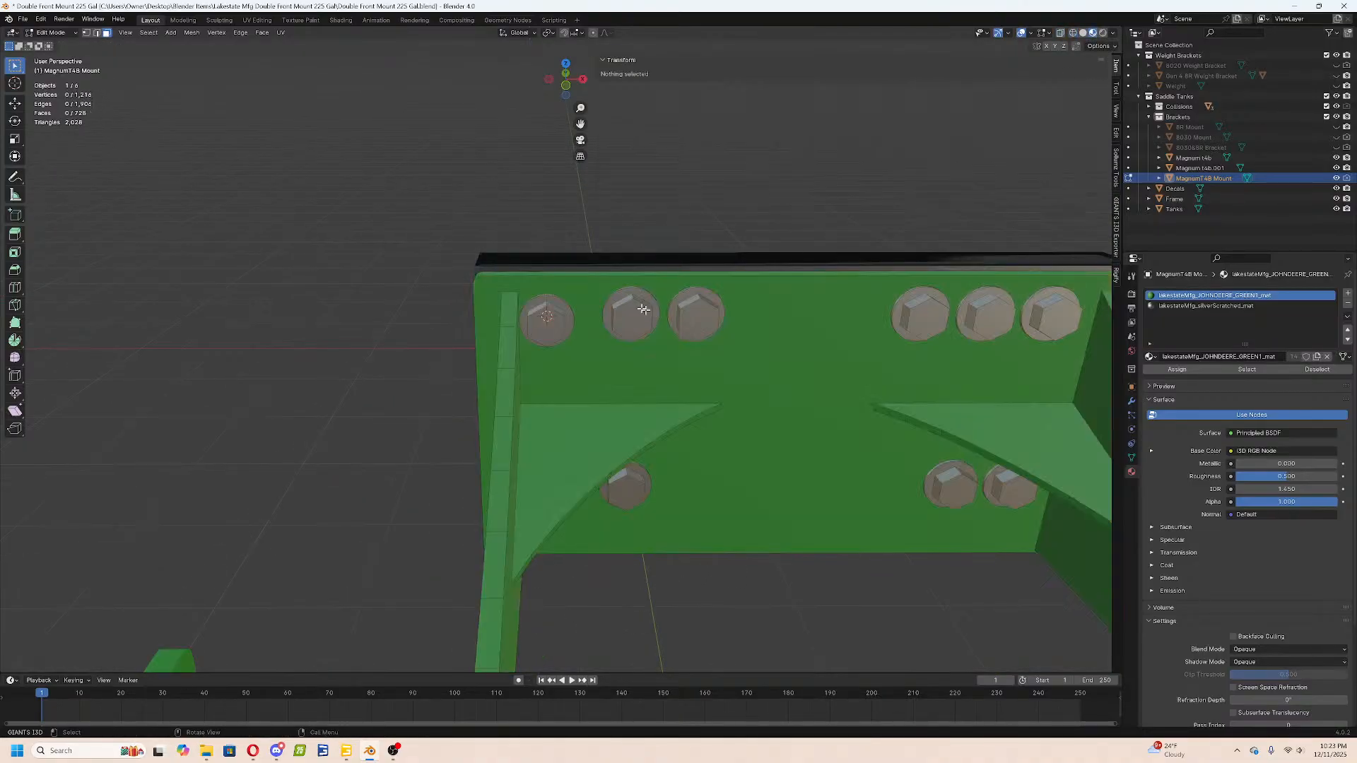
key("l")
key("l")
key("l")
middle_click_drag(691, 298, 580, 417)
key("l")
key("l")
scroll(516, 399, "down", 5)
key("l")
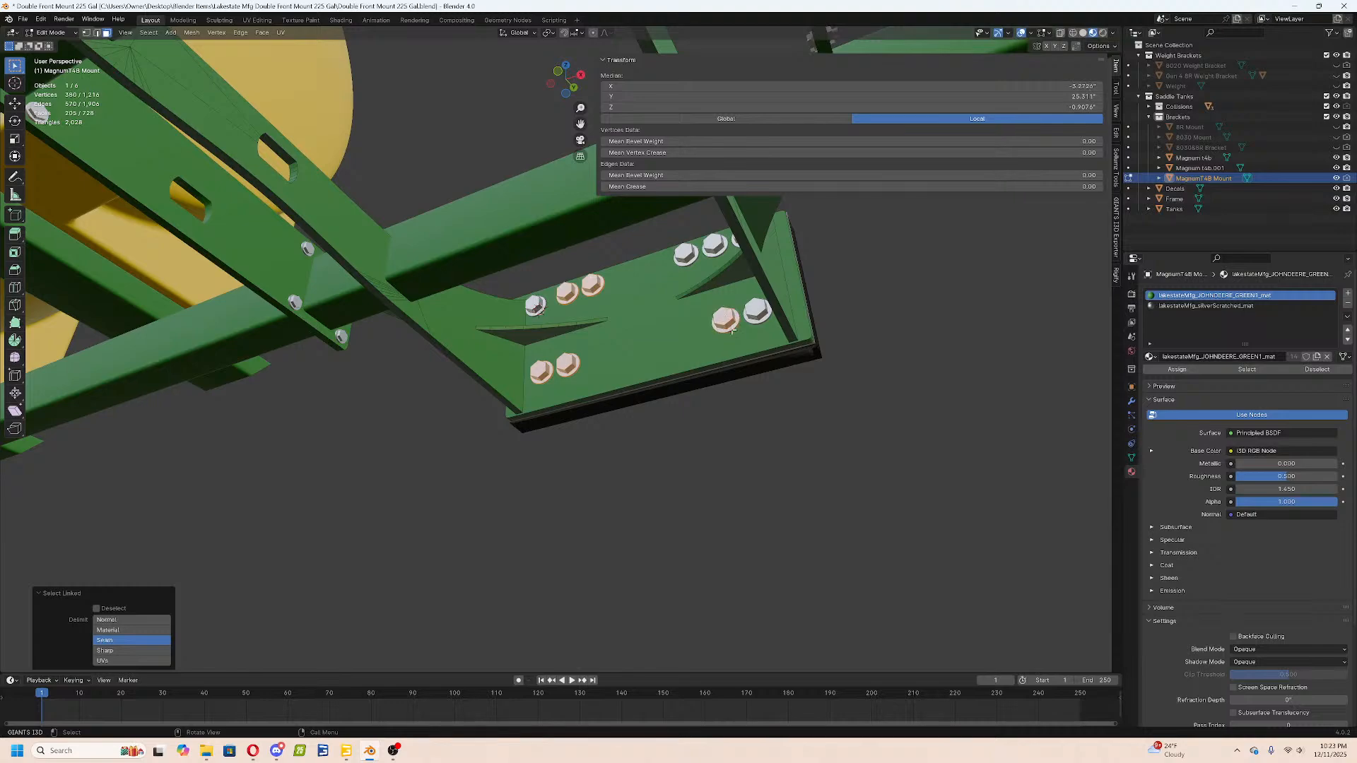
key("l")
key("l")
middle_click_drag(762, 316, 791, 409)
scroll(784, 388, "up", 2)
key("l")
key("l")
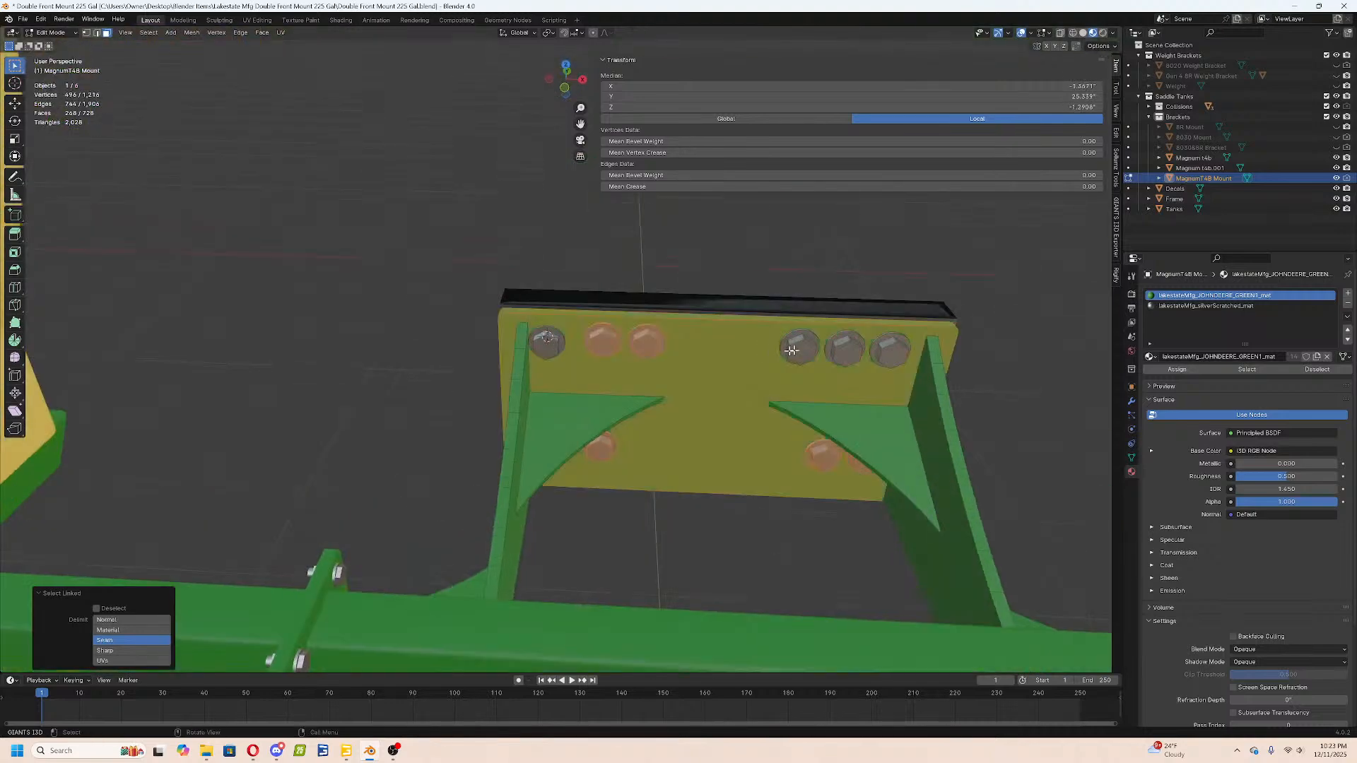
key("ctrl+z")
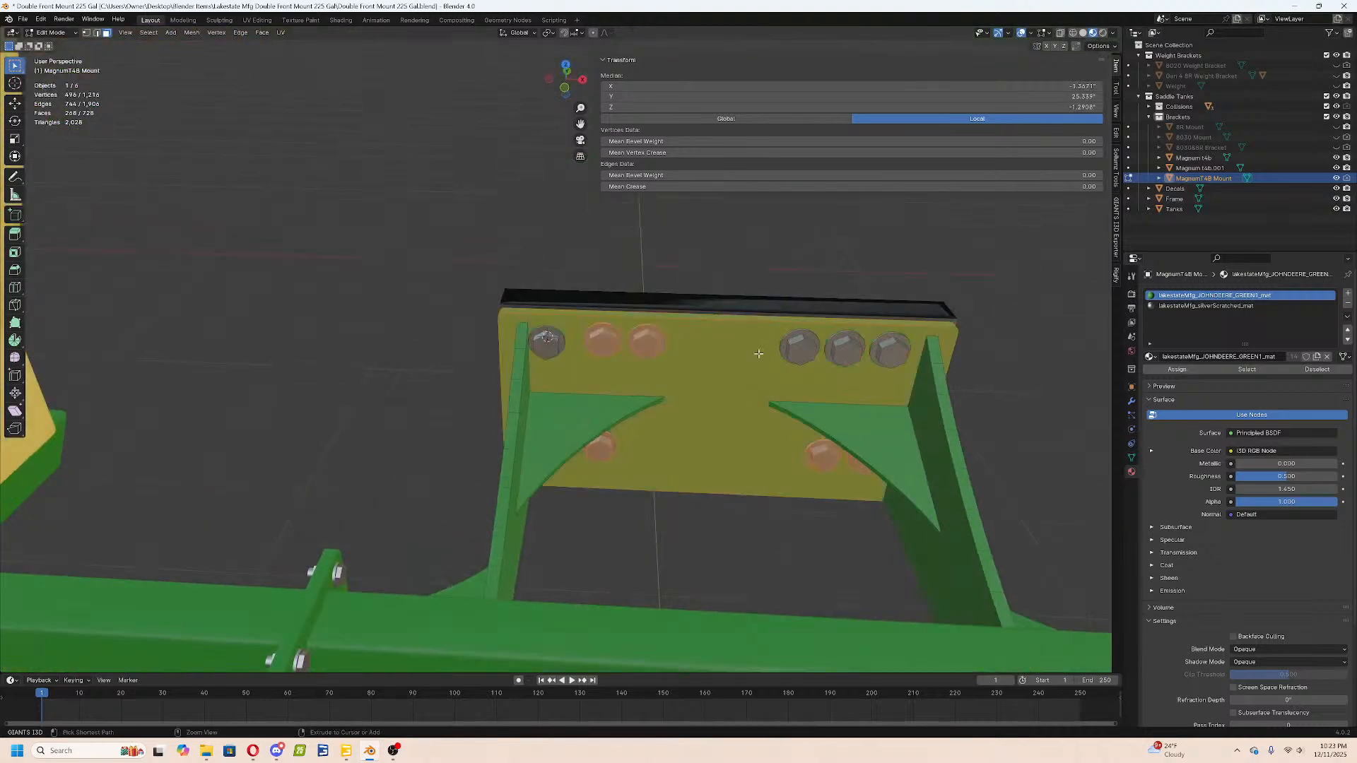
key("ctrl+z")
key("l")
key("l")
key("l")
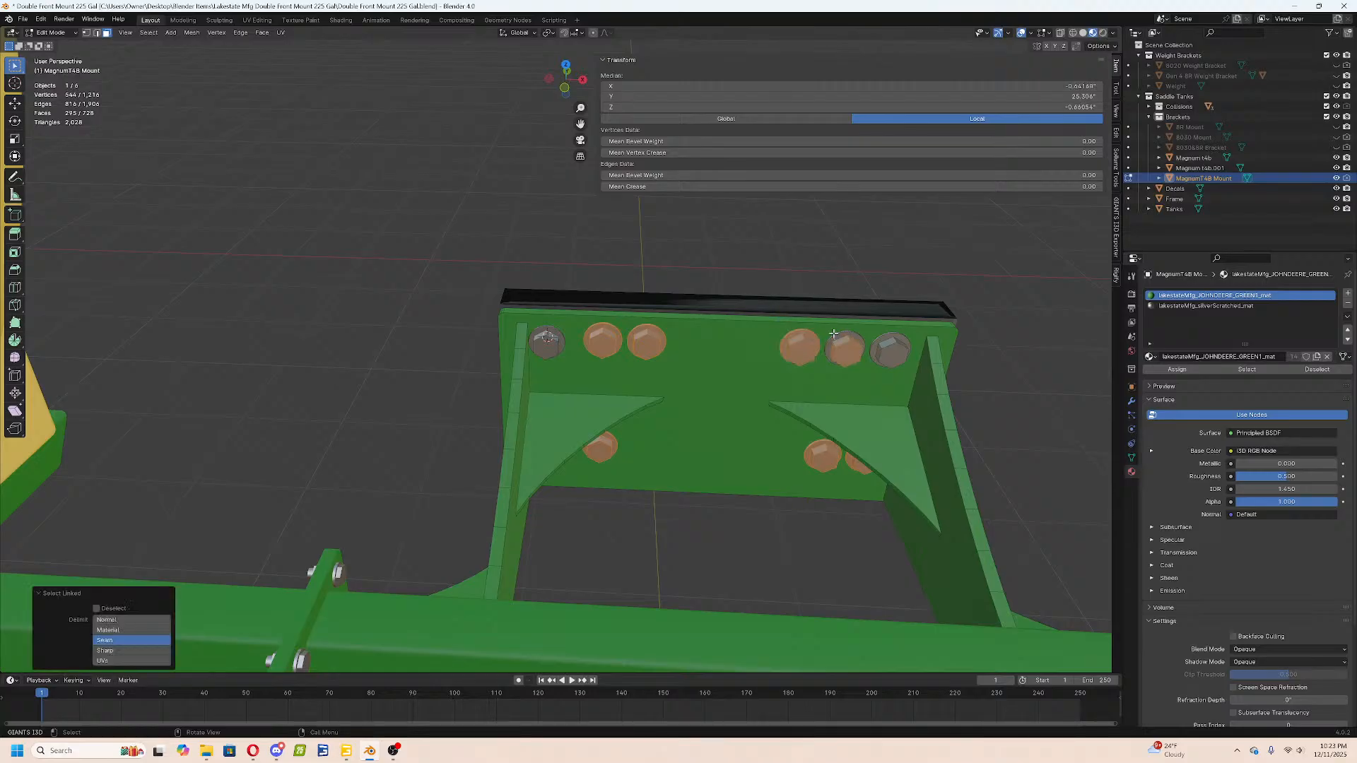
key("l")
key("l")
key("l")
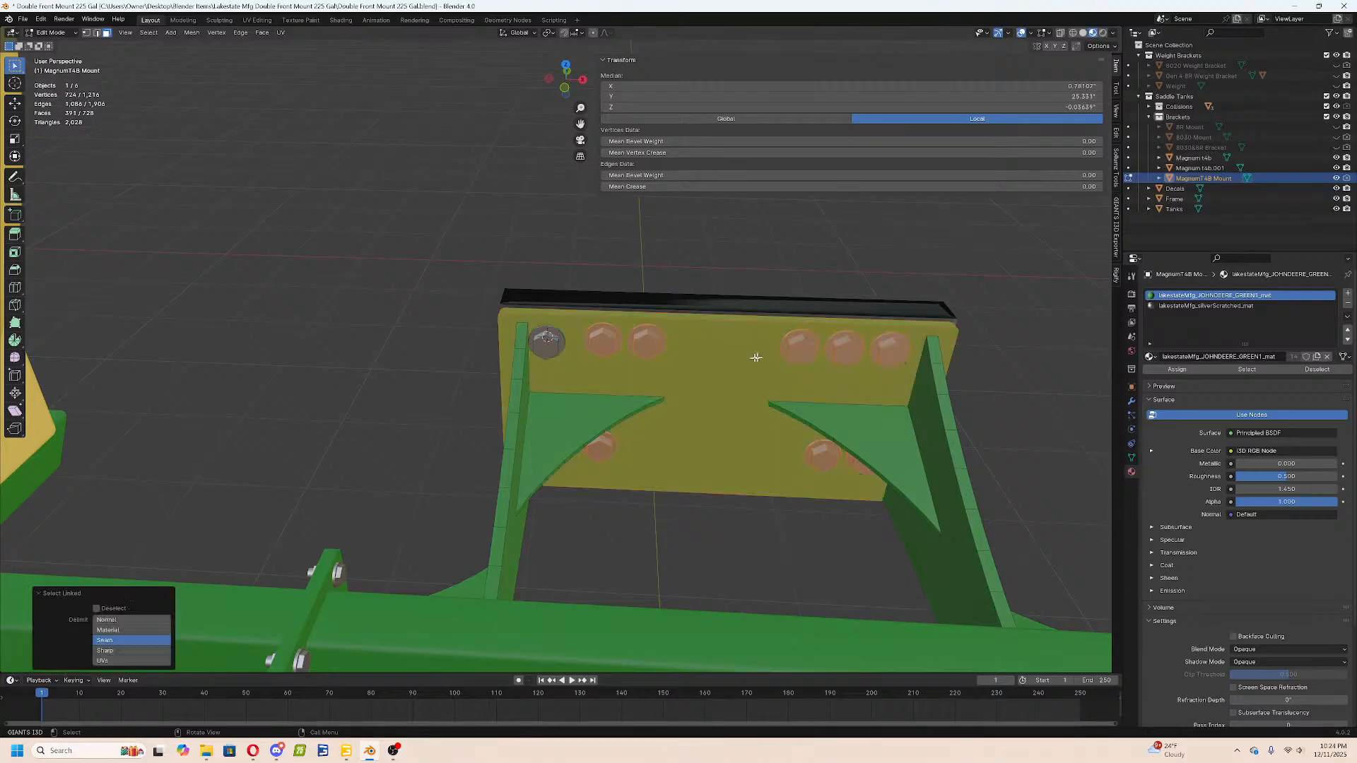
key("shift+l")
key("x")
left_click(753, 358)
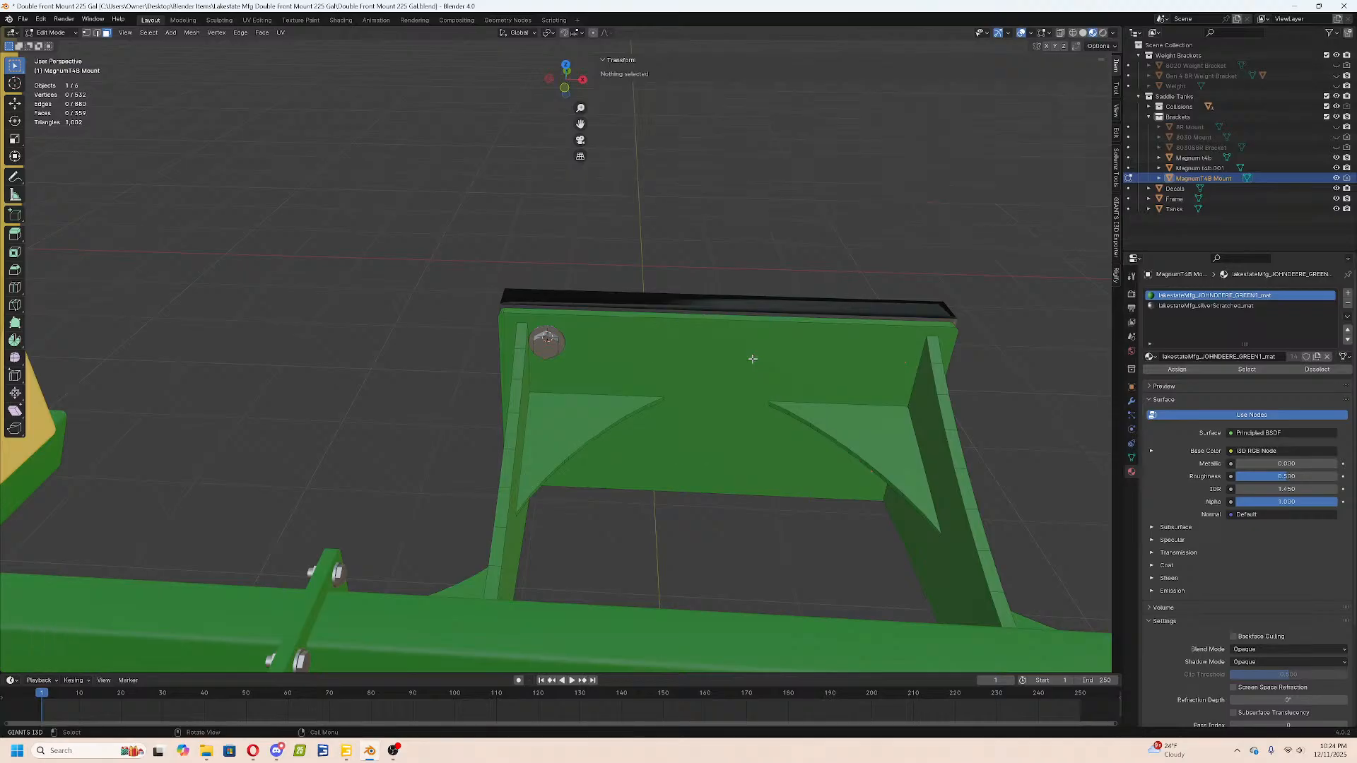
In wireframe, snap the 3D cursor to the second square face in the upper row of the Magnum t4b reference object.
scroll(555, 388, "up", 2)
scroll(691, 366, "up", 2)
scroll(677, 375, "up", 1)
key("shift+z")
key("Tab")
left_click(619, 270)
key("Tab")
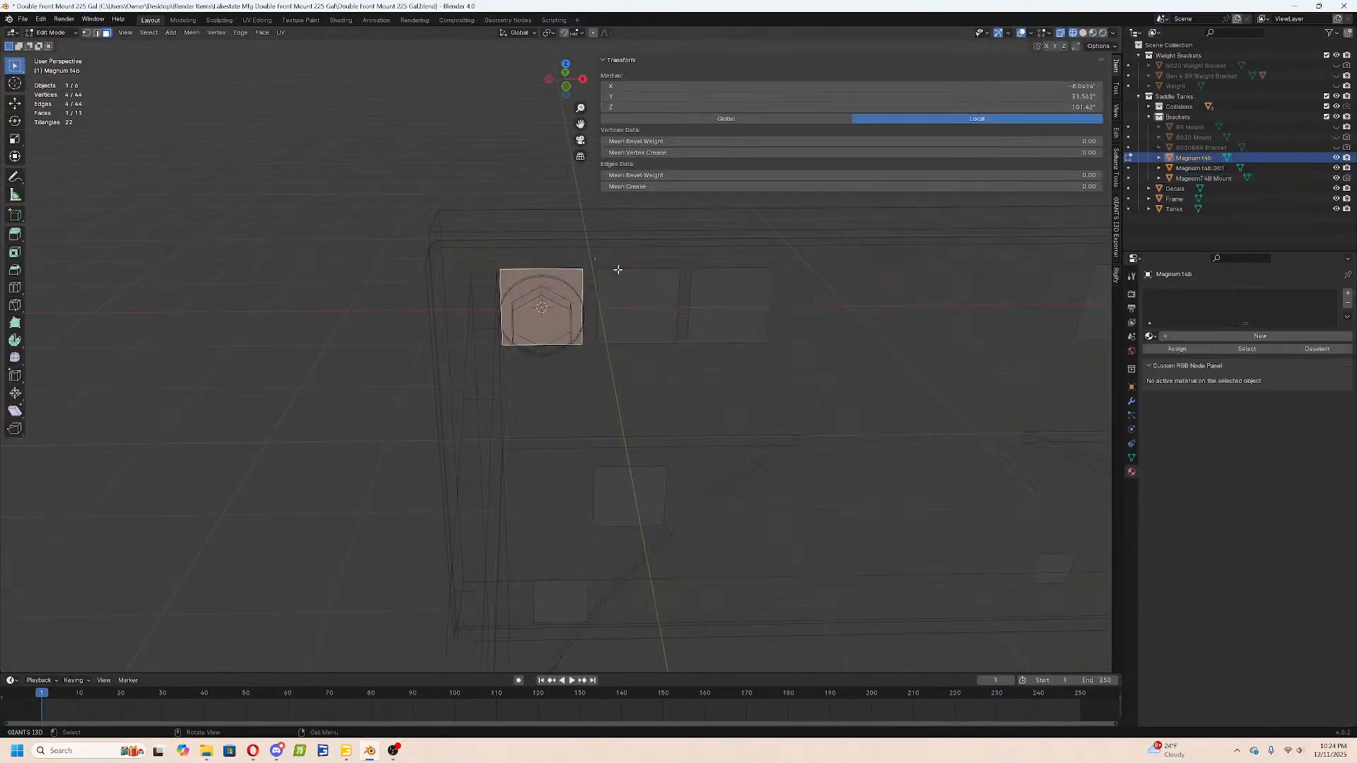
left_click(627, 303)
key("shift+s")
left_click(598, 350)
key("a")
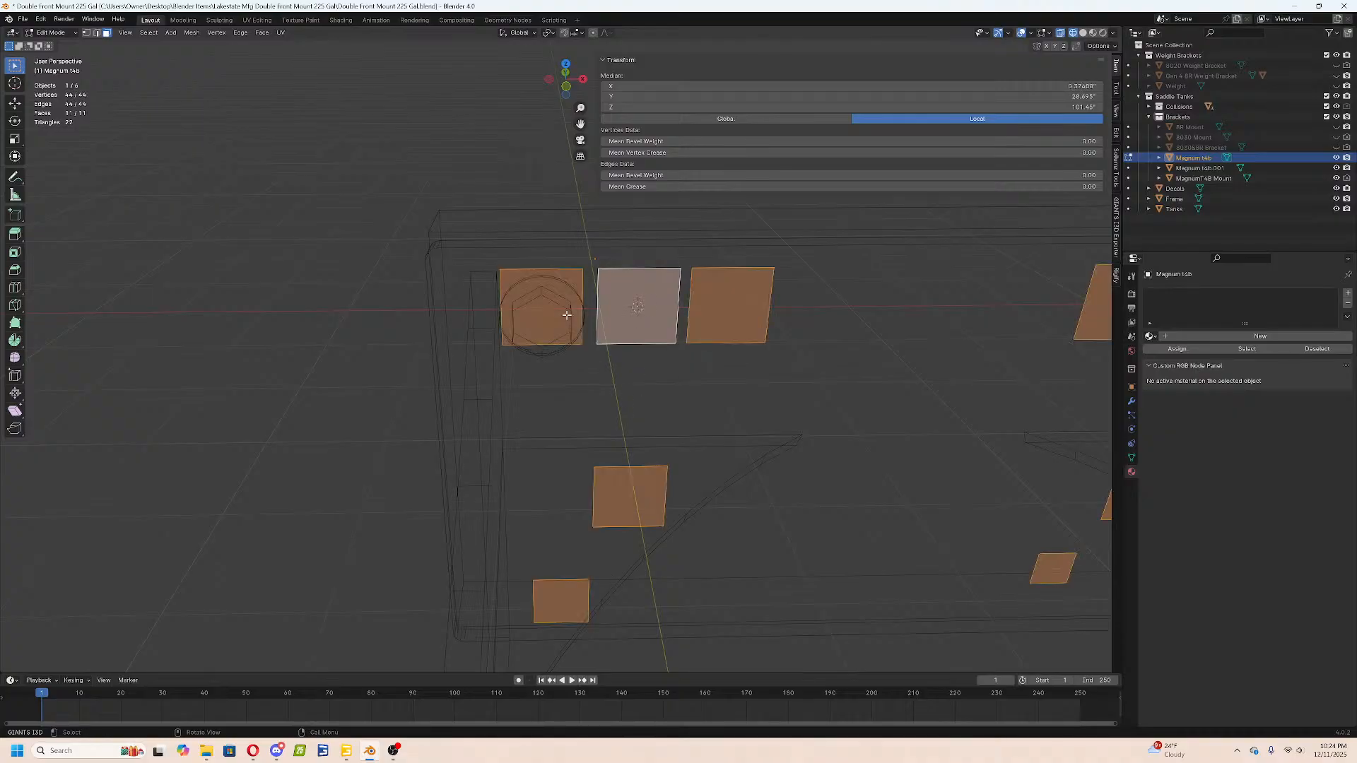
Snap the mount's upper-left bolt to the 3D cursor with offset kept, copy its median X value, and undo the snap.
key("Tab")
left_click(566, 305)
key("Tab")
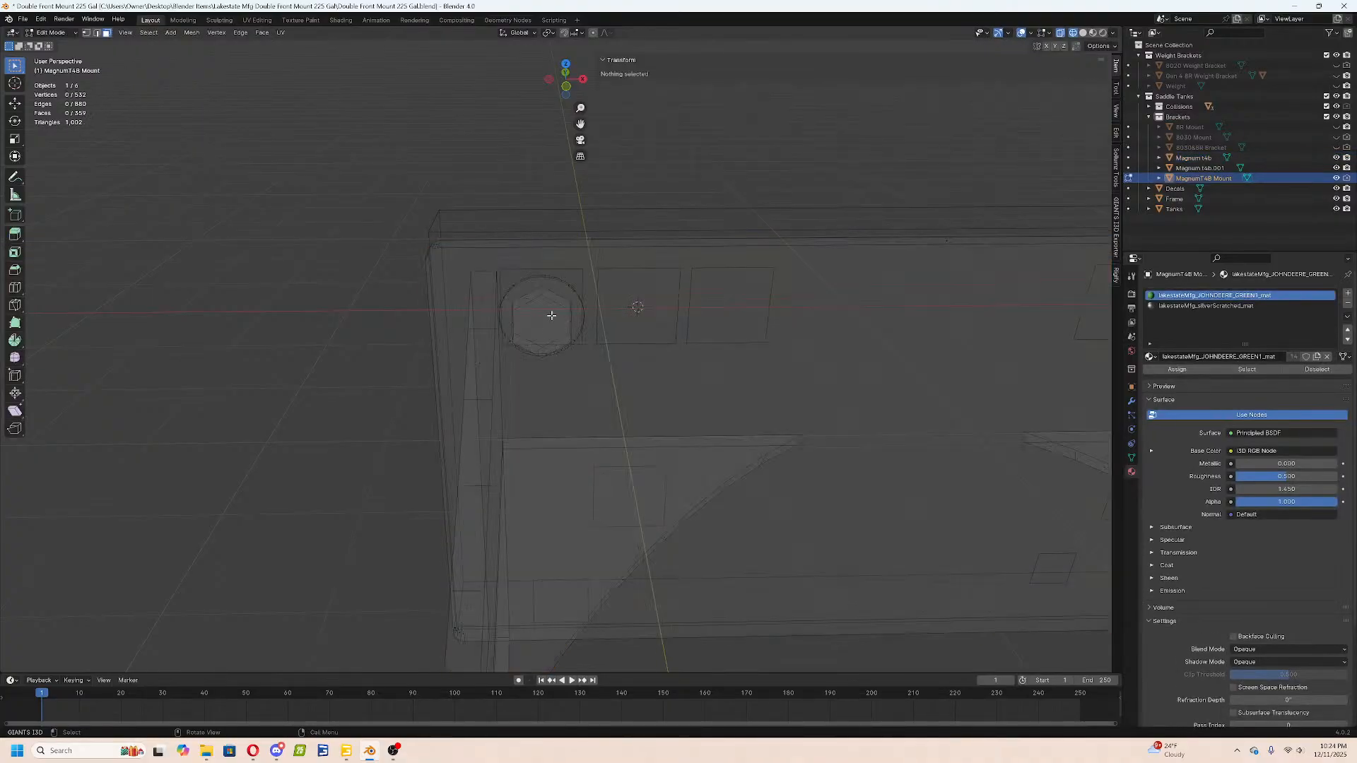
key("l")
key("l")
key("shift+s")
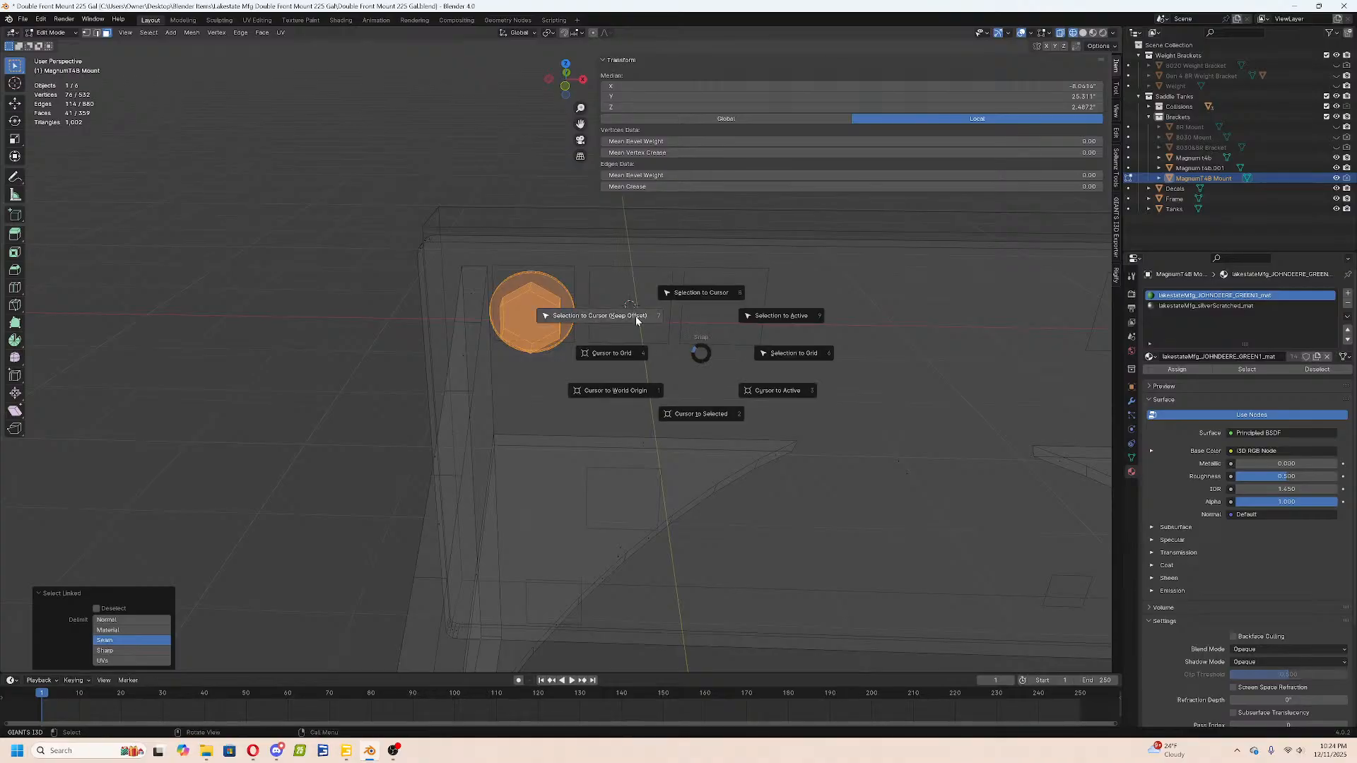
left_click(636, 319)
left_click(1007, 87)
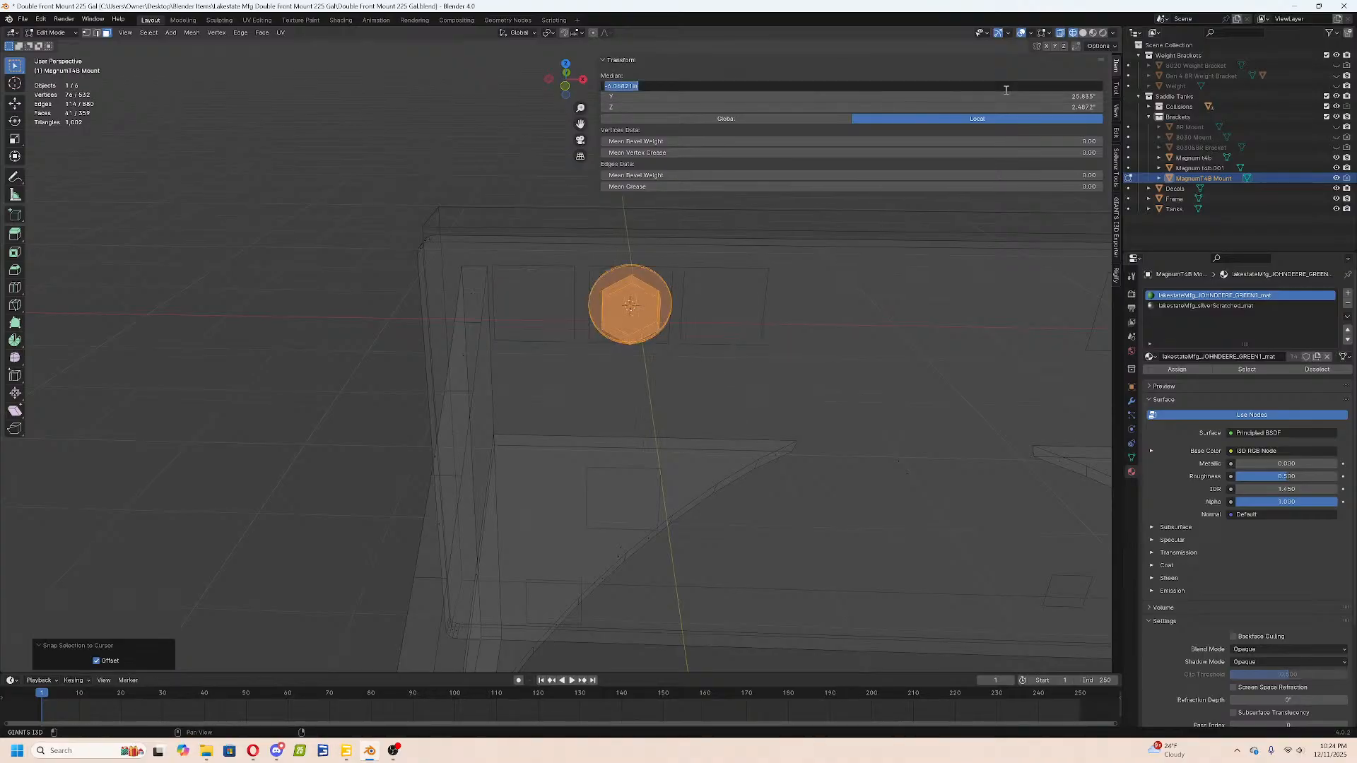
key("Return")
key("ctrl+z")
Duplicate the upper-left bolt in place and set the copy's median X to -6.0682 in.
key("shift+d")
right_click(560, 345)
left_click(700, 86)
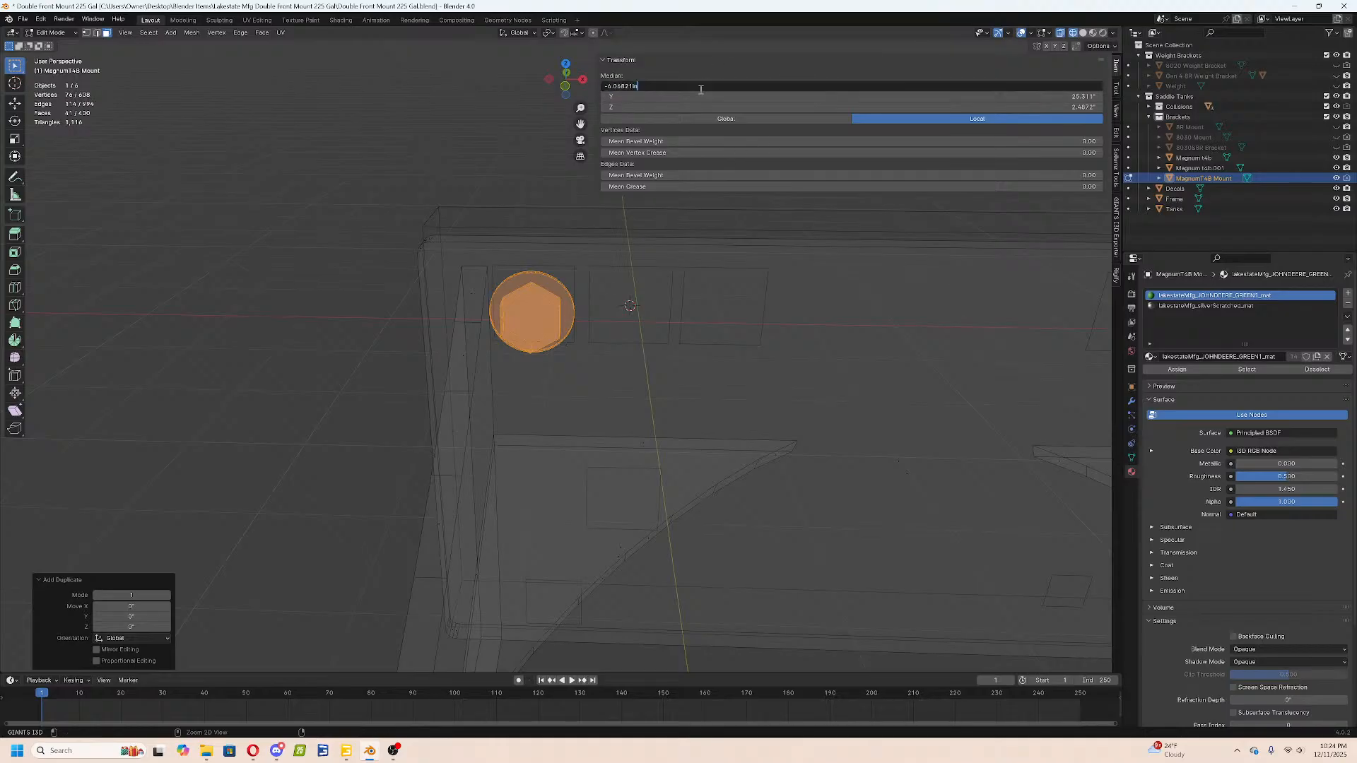
type("-6.0682")
key("Return")
Duplicate the second bolt and move the copy along X onto the third square of the upper-left row.
middle_click_drag(646, 367, 566, 376, "shift")
key("shift+d")
right_click(566, 376)
key("g")
key("x")
left_click(671, 396)
key("Tab")
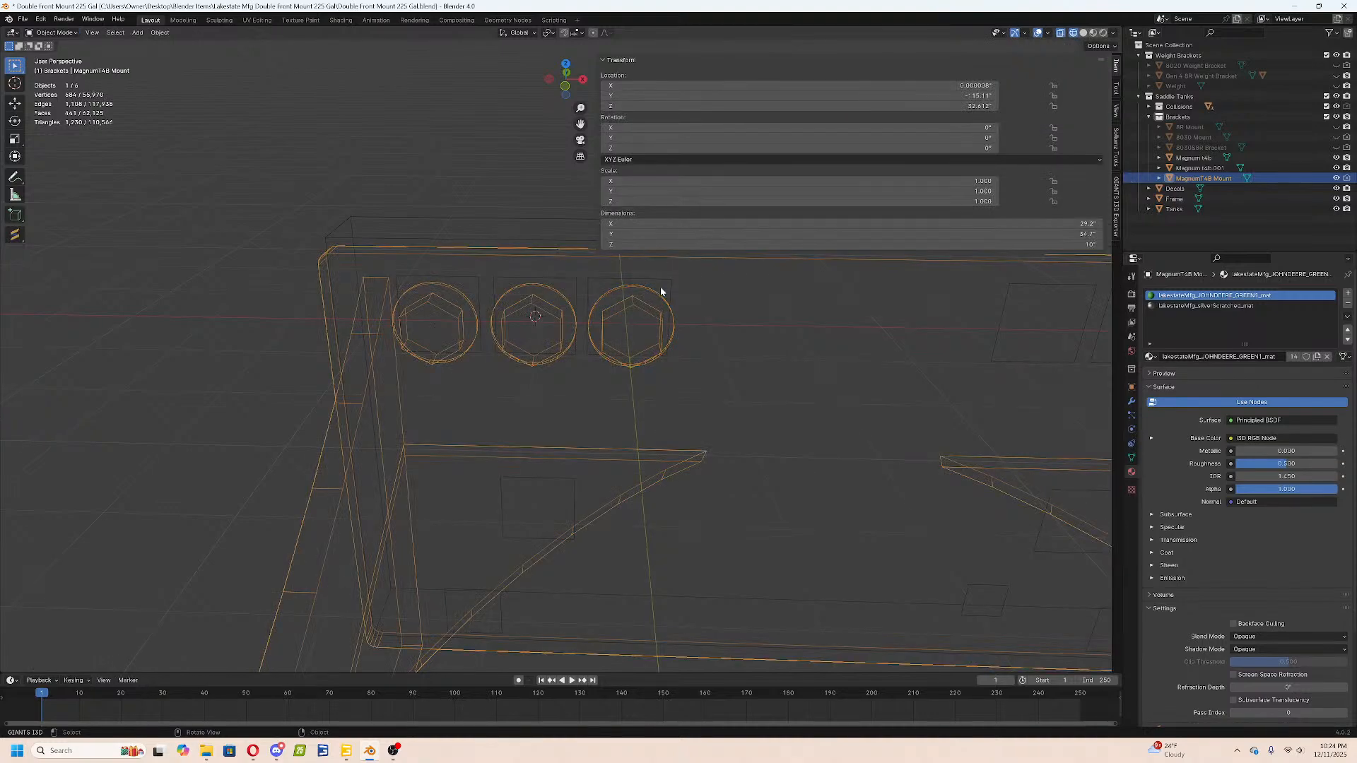
Snap the 3D cursor to the third upper-row square face of the Magnum t4b reference, and resume editing the MagnumT4B Mount.
left_click(656, 279)
key("Tab")
left_click(628, 332)
key("Tab")
left_click(655, 317)
key("Tab")
Snap the third bolt to the 3D cursor with offset kept, copy its median X, undo the snap, and apply the copied X.
key("shift+s")
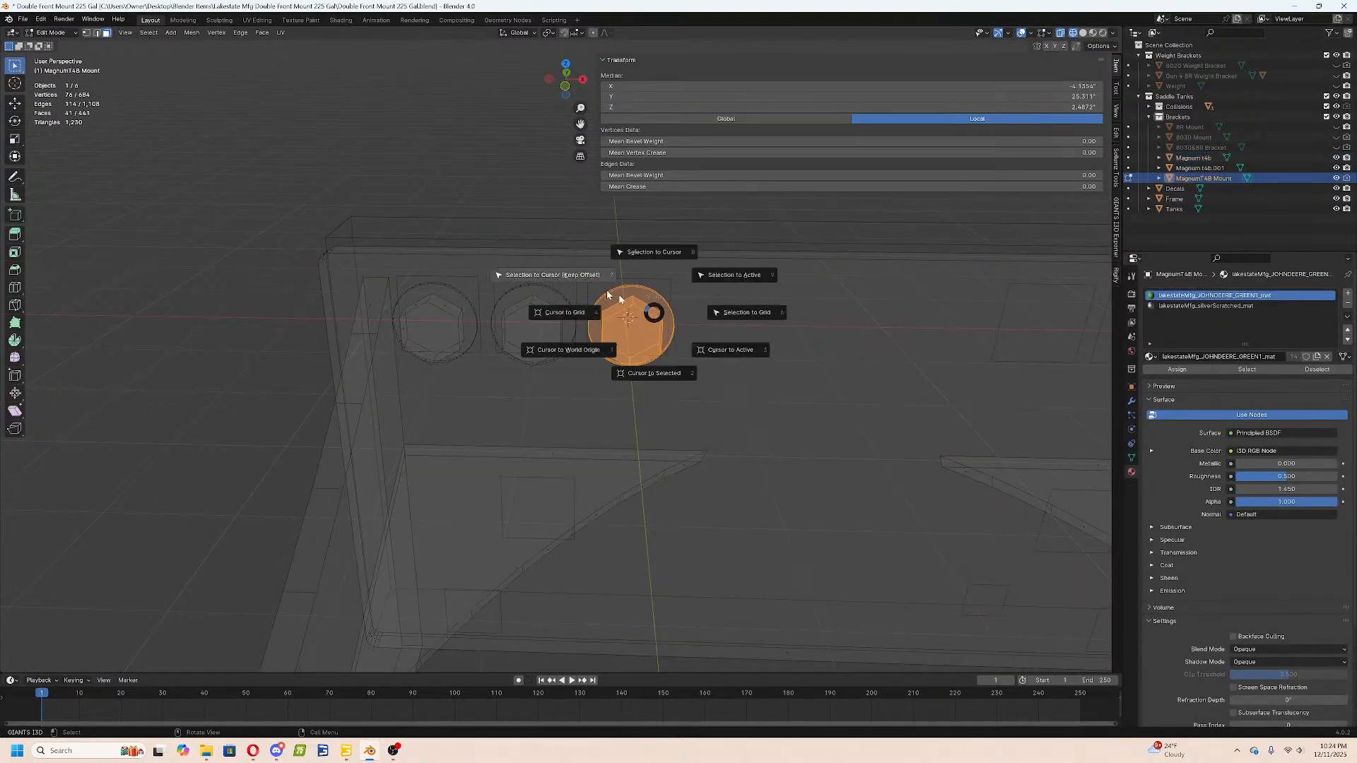
left_click(565, 278)
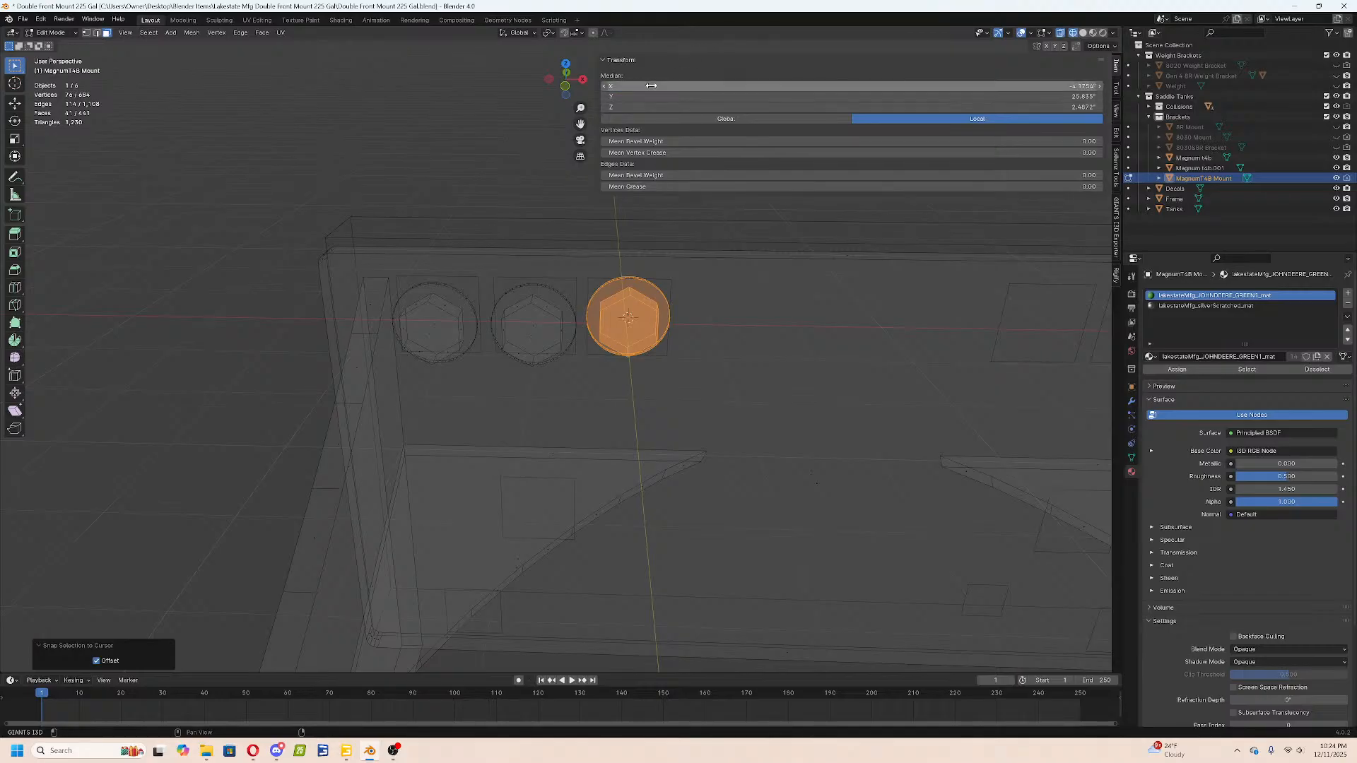
key("ctrl+z")
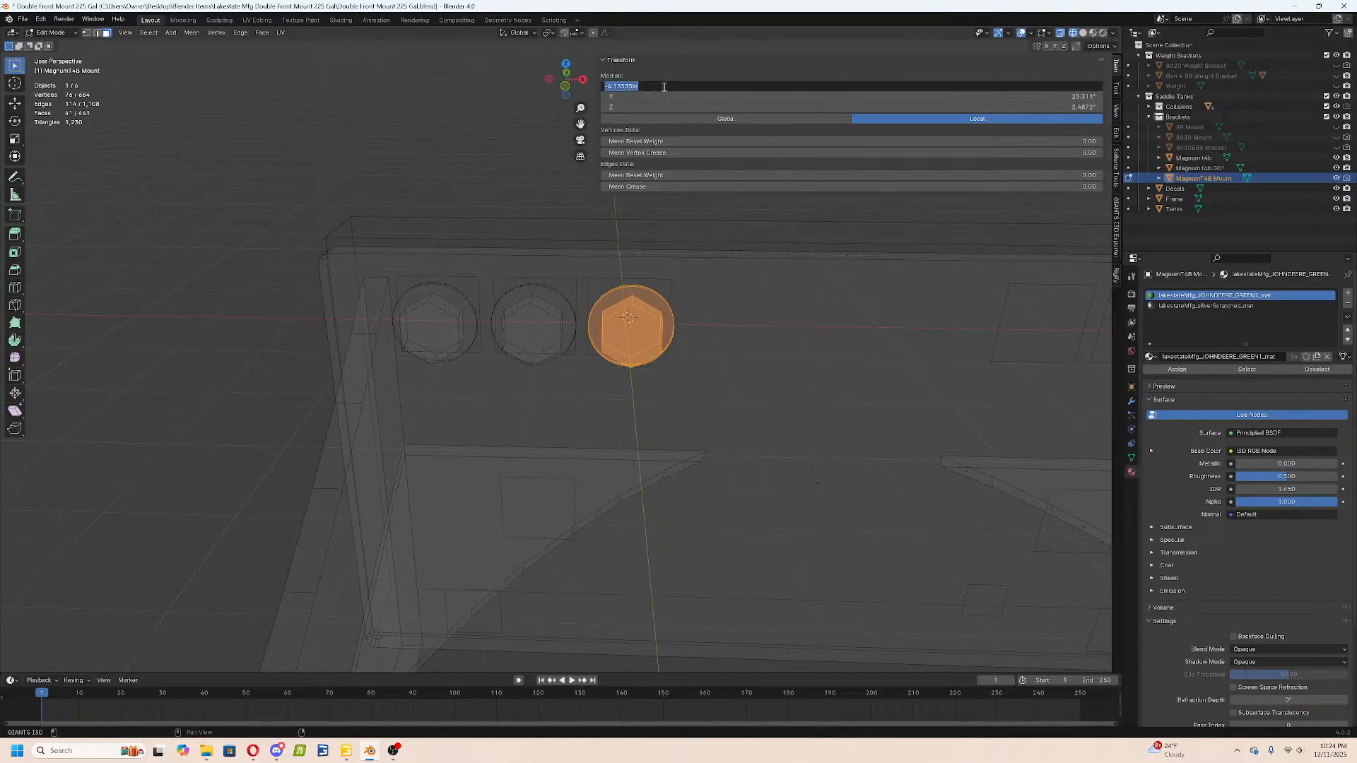
left_click_drag(667, 86, 663, 86)
scroll(560, 354, "down", 5)
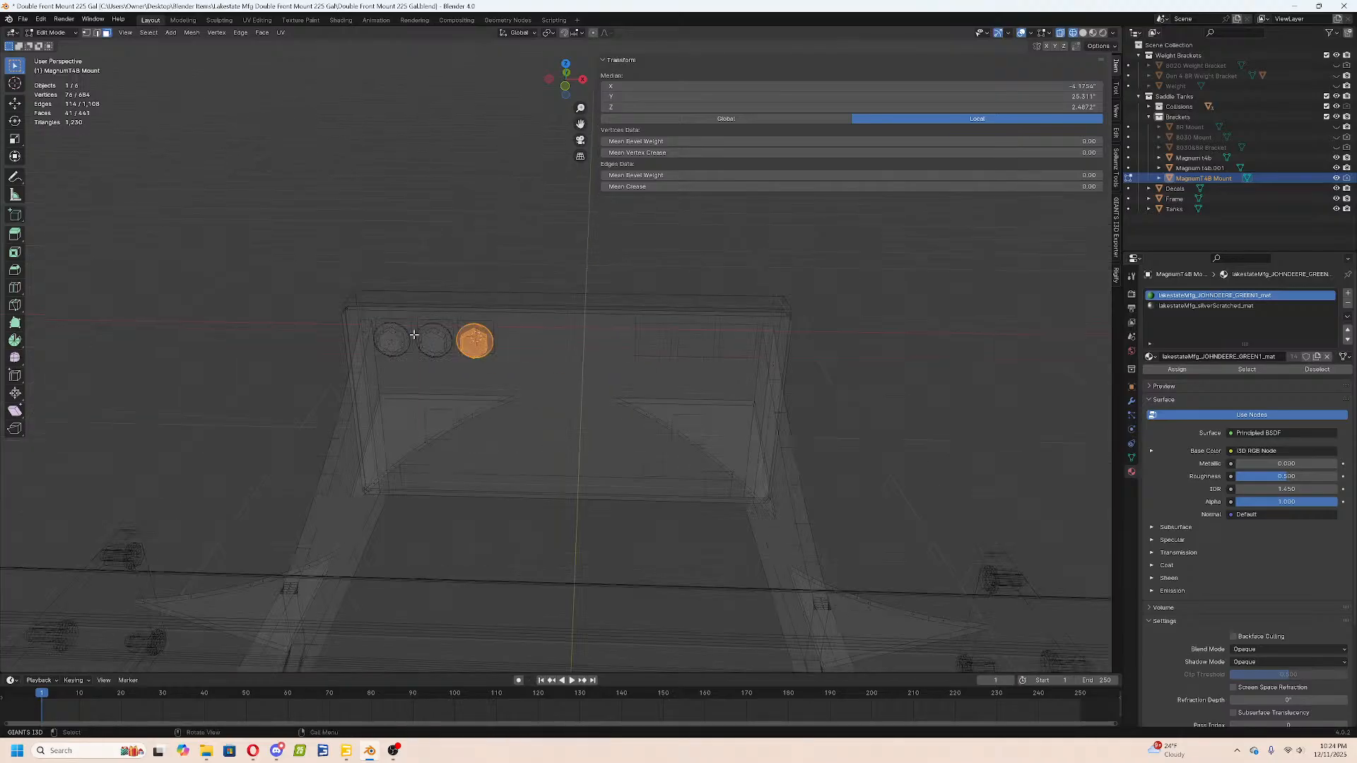
Duplicate the three upper-left bolts in place and separate the copies into their own object.
key("a")
key("a")
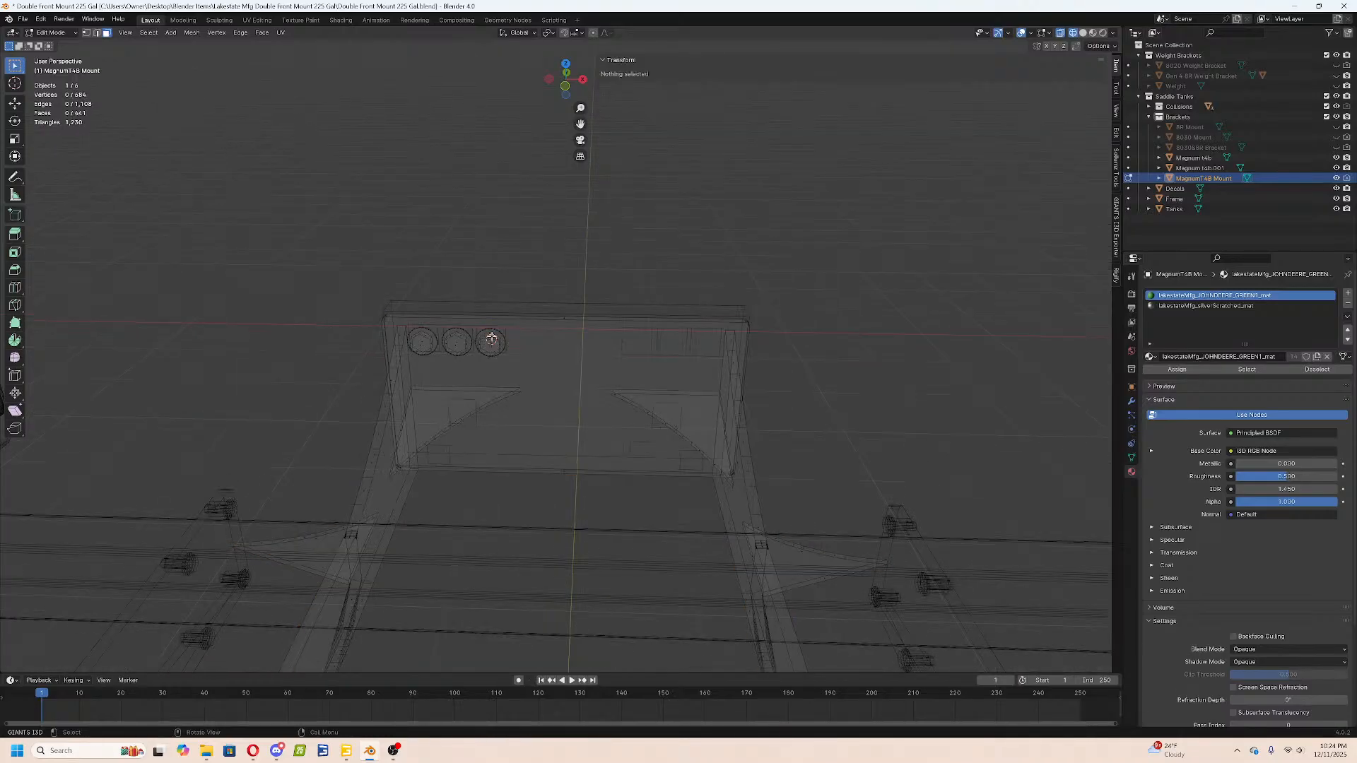
key("l")
key("l")
key("l")
key("l")
middle_click_drag(428, 328, 478, 351)
key("shift+d")
key("Escape")
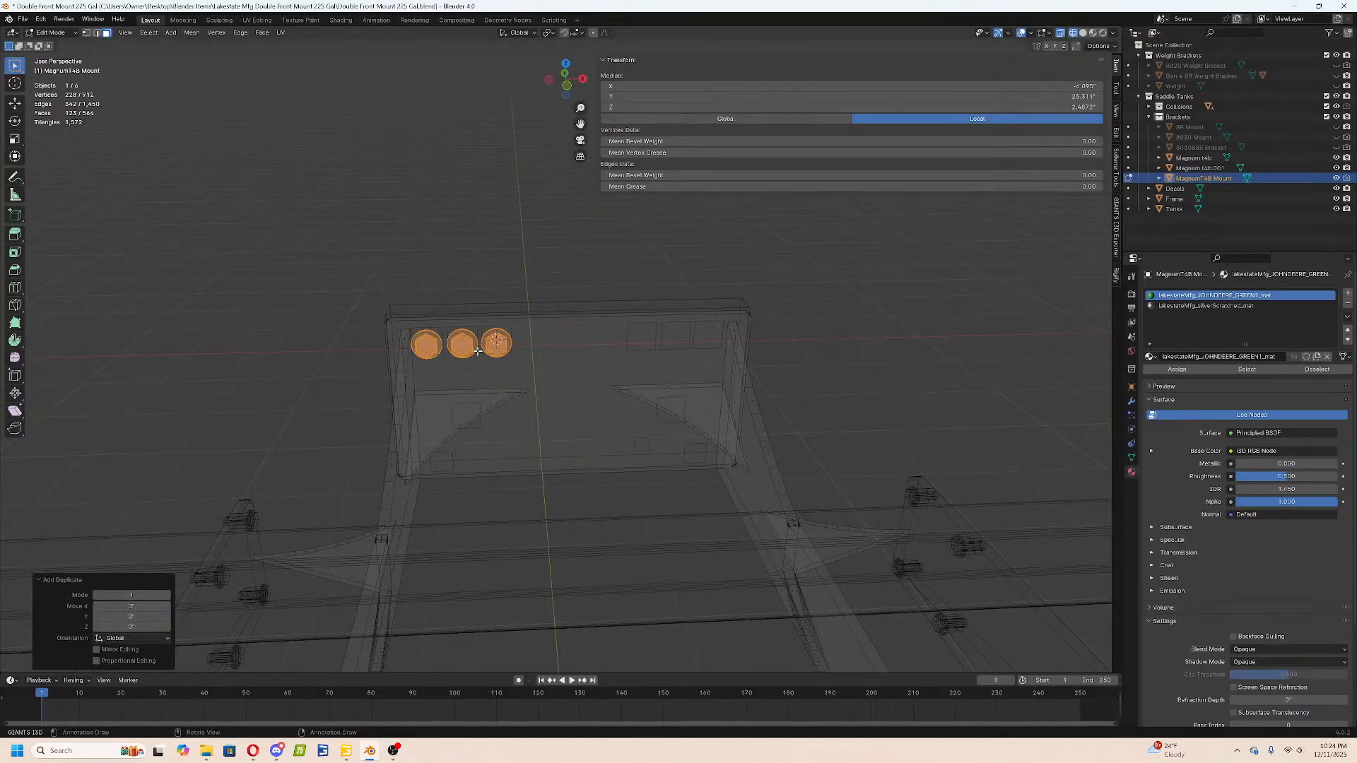
key("p")
left_click(477, 351)
key("Tab")
left_click(496, 344)
Switch to the material preview and set the separated bolts' origin to the 3D cursor.
key("z")
left_click(466, 485)
middle_click_drag(467, 484, 584, 424)
right_click(486, 358)
mouse_move(488, 358)
left_click(586, 383)
Mirror the separated bolts along the global X axis and apply their rotation and scale.
left_click(1131, 401)
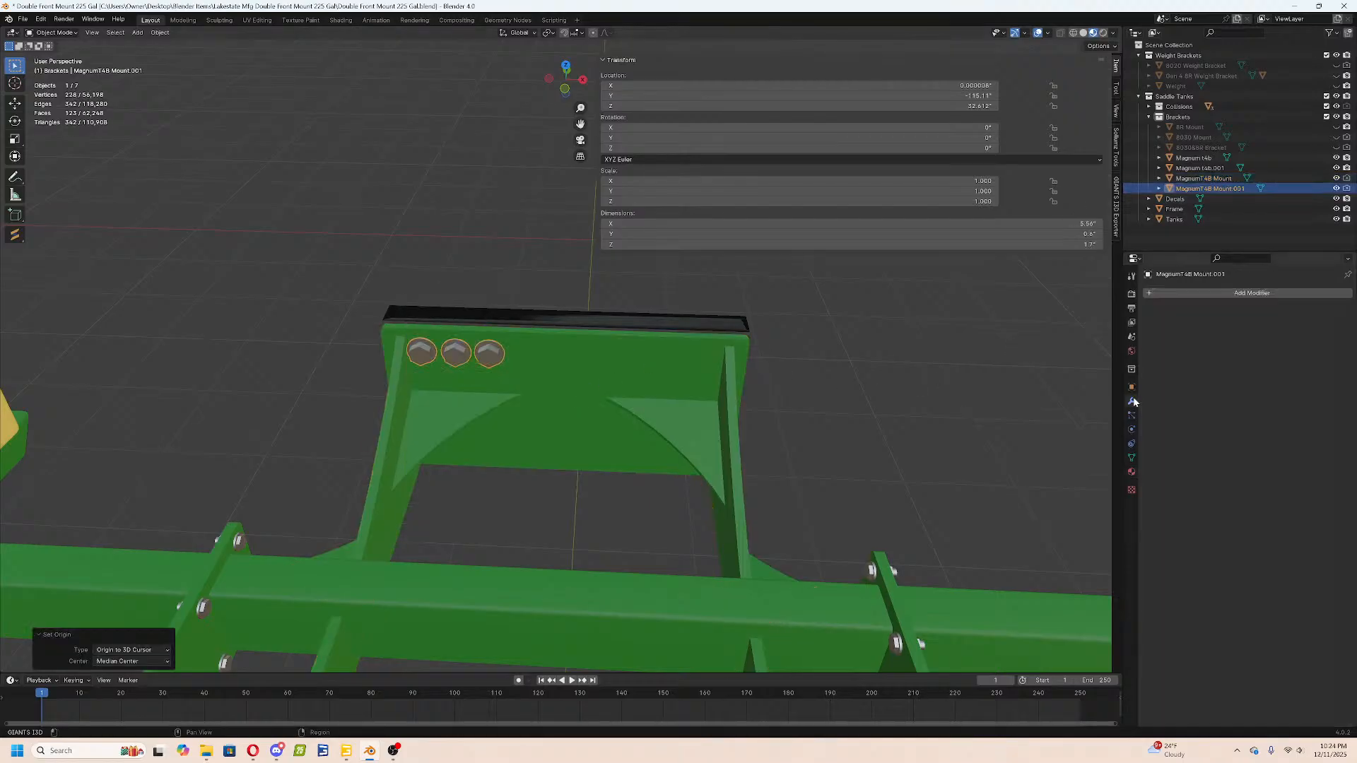
scroll(282, 141, "down", 4)
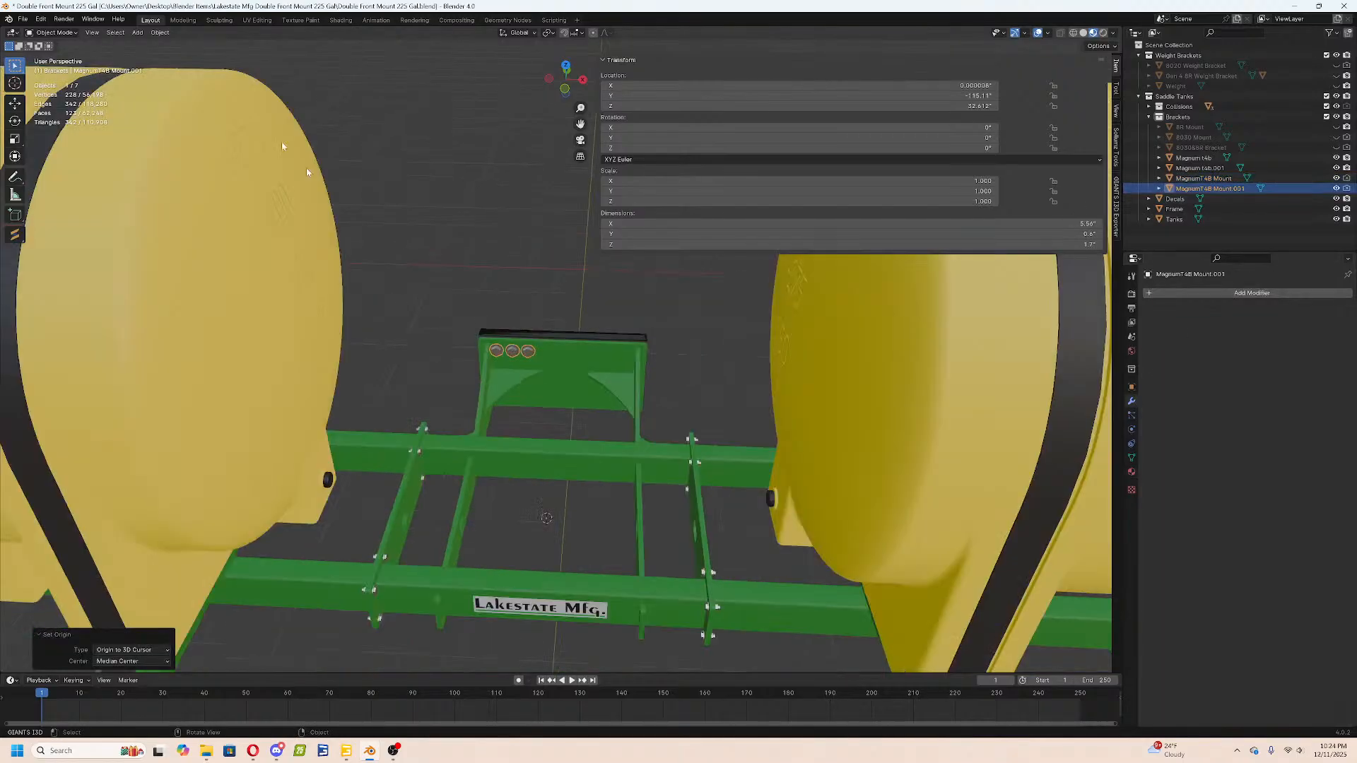
left_click(159, 33)
mouse_move(173, 64)
left_click(315, 81)
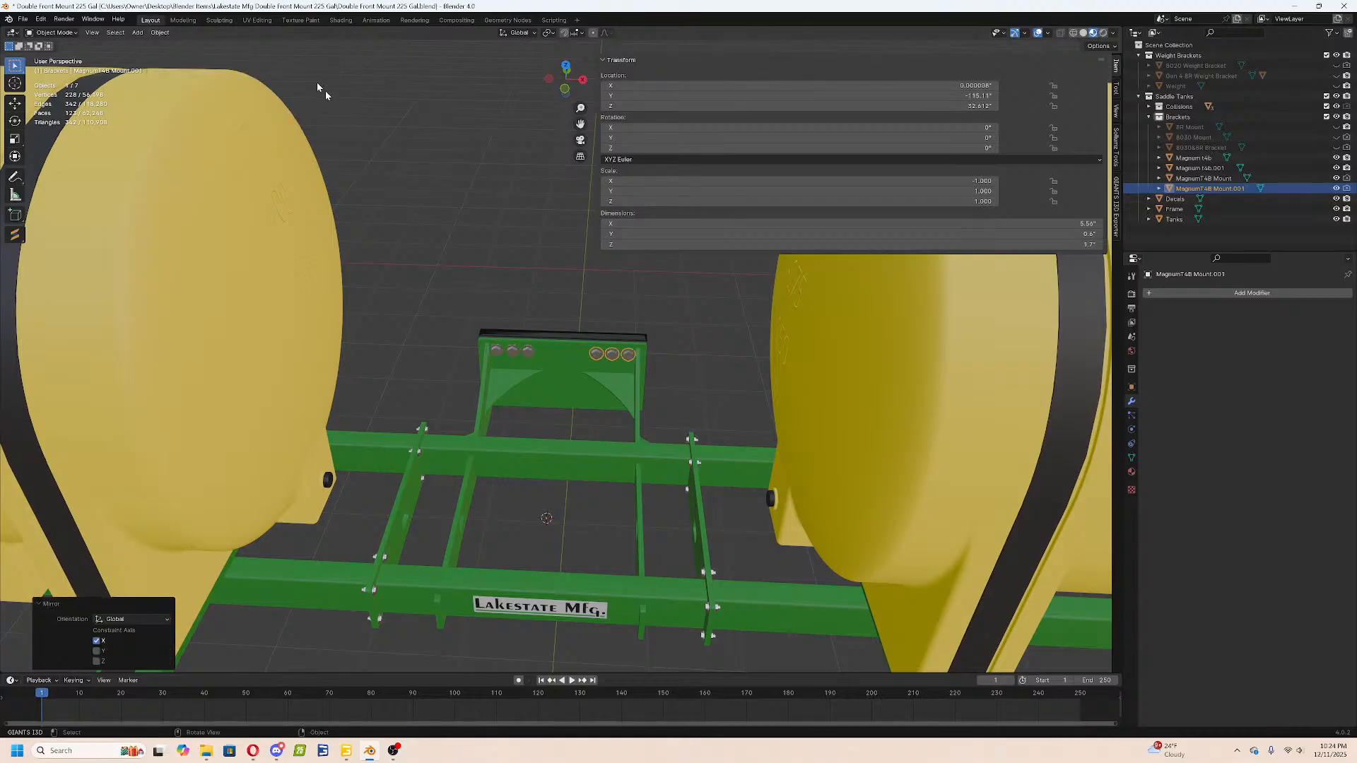
scroll(590, 317, "up", 6)
key("ctrl+a")
left_click(593, 342)
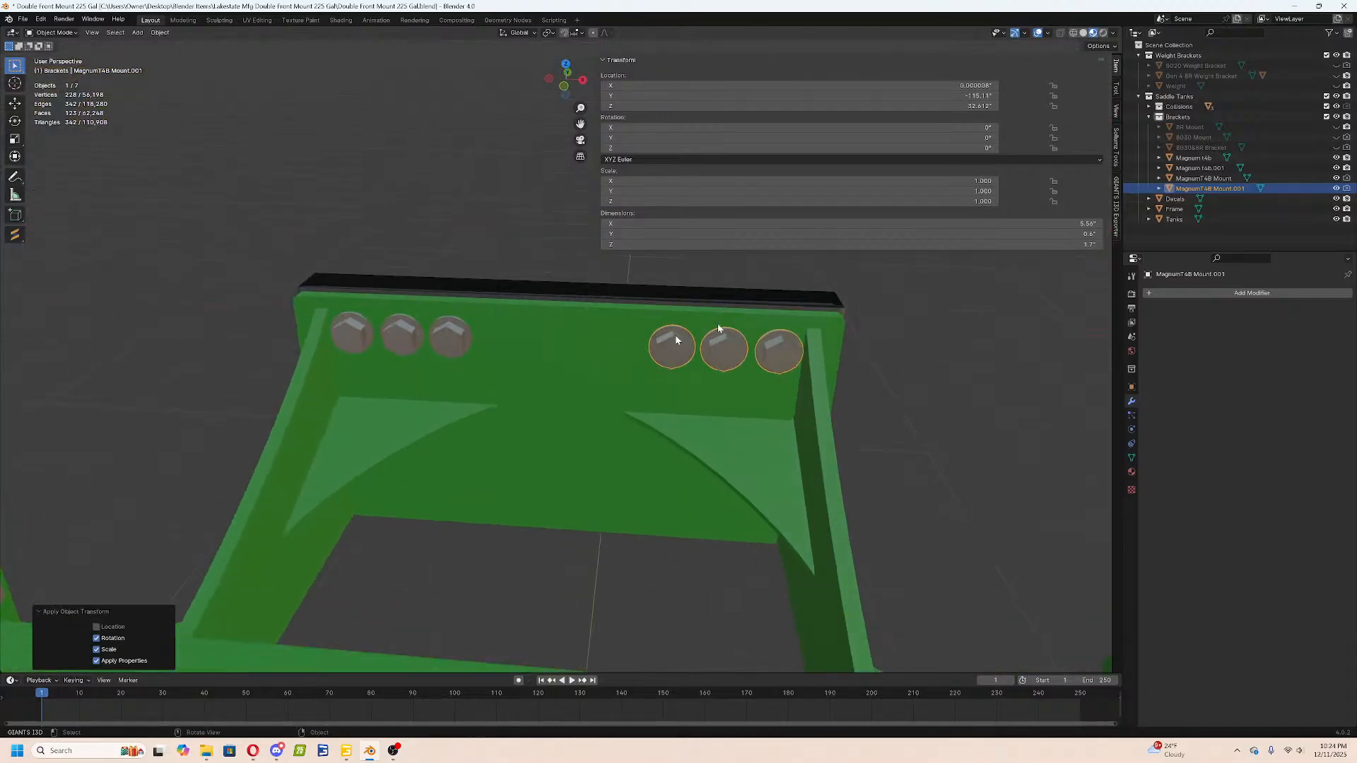
Correct the mirrored bolts' inverted normals with the Face Orientation overlay on, and turn the overlay off.
left_click(1042, 33)
left_click(1012, 241)
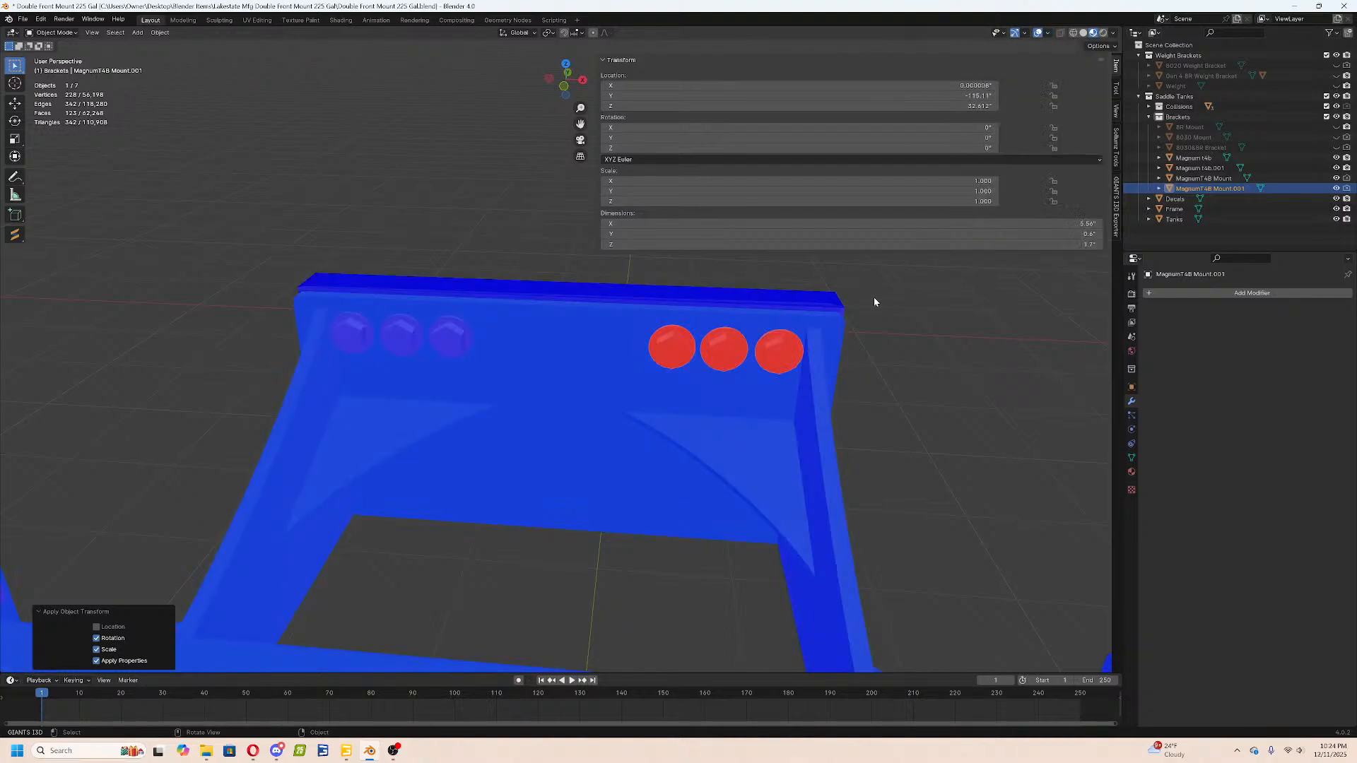
key("Tab")
right_click(873, 297)
key("Escape")
key("Tab")
left_click(1046, 35)
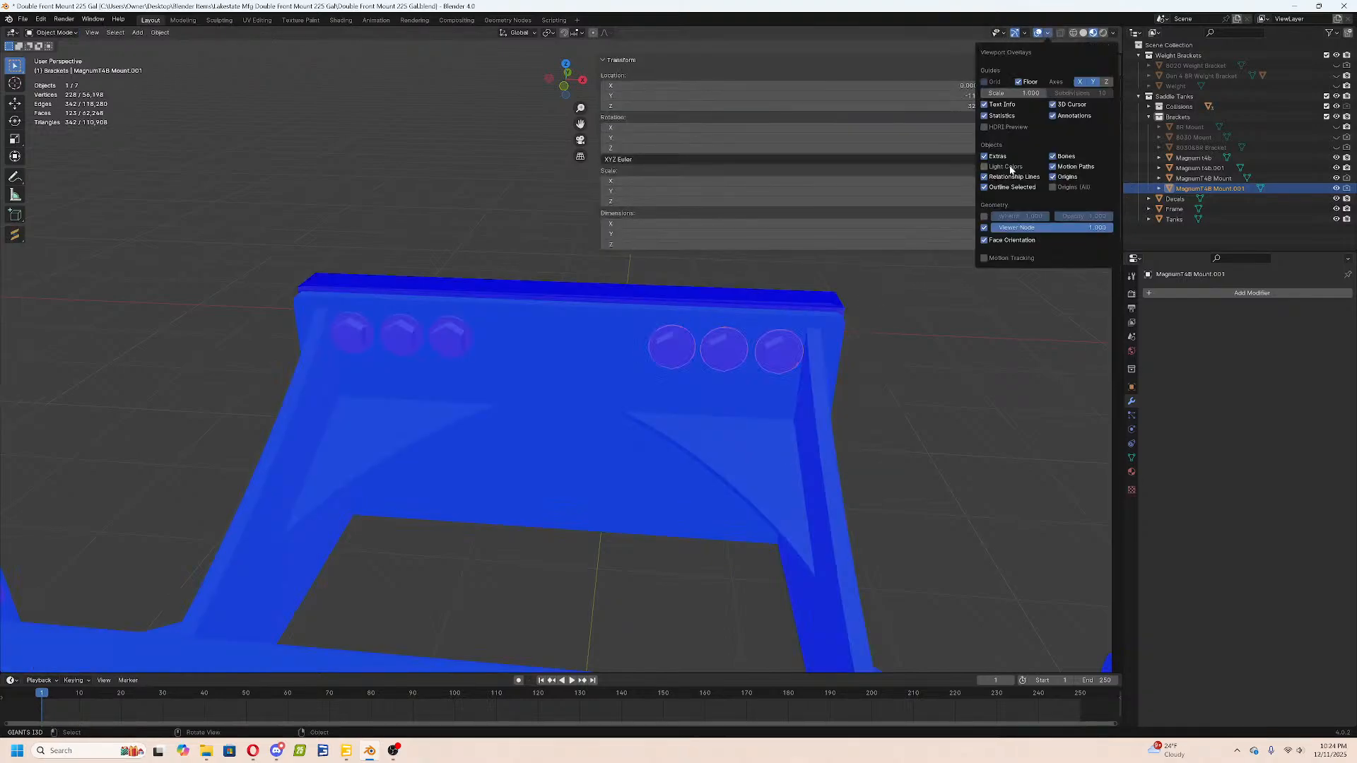
left_click(996, 241)
Join the three mirrored bolts into the MagnumT4B Mount object and inspect the plate in wireframe and material preview.
left_click(466, 344, "shift")
key("ctrl+j")
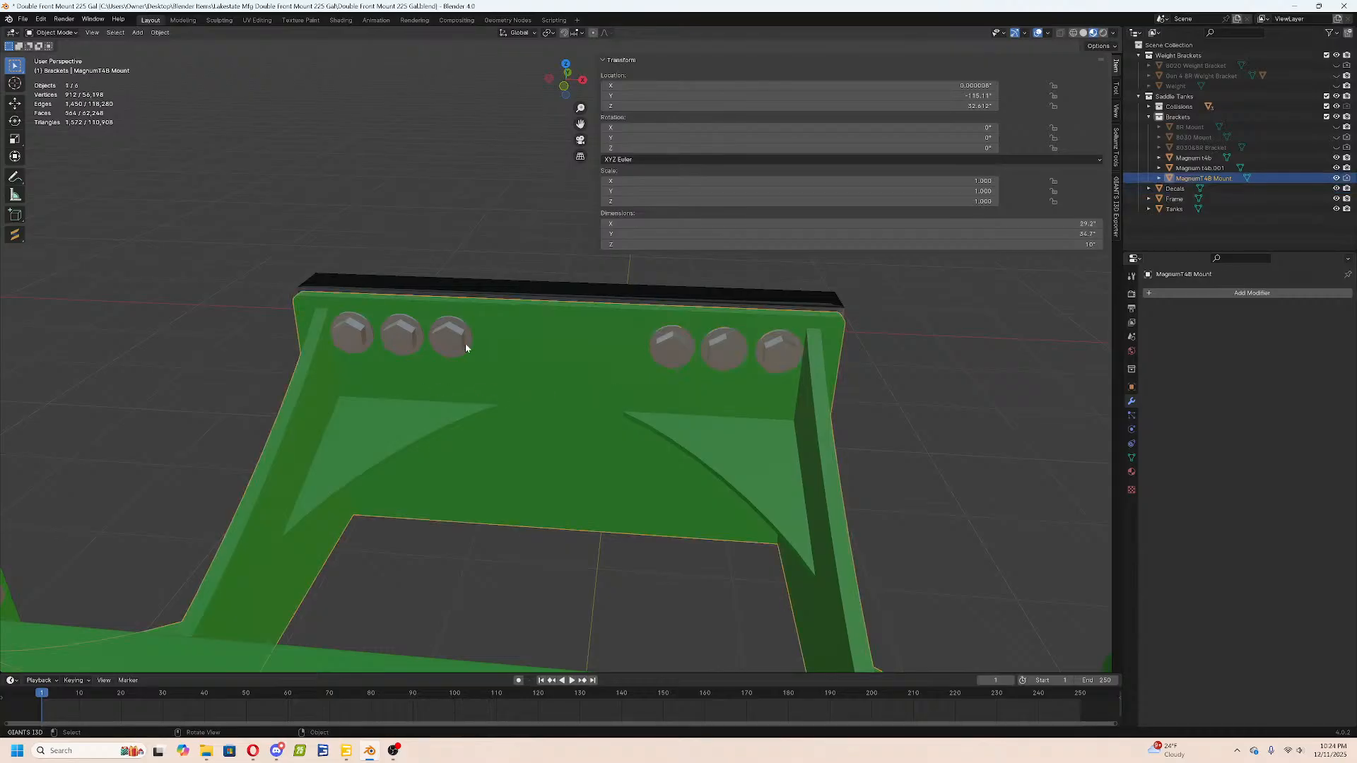
middle_click_drag(484, 359, 404, 328)
scroll(454, 358, "up", 2)
middle_click_drag(388, 394, 498, 397)
scroll(596, 521, "down", 4)
key("shift+z")
scroll(499, 396, "up", 2)
key("z")
left_click(460, 527)
middle_click_drag(460, 527, 458, 495)
Switch to GIANTS Editor and compare the tractor front plate's lower bolt squares with the mount's wireframe in Blender.
left_click(346, 750)
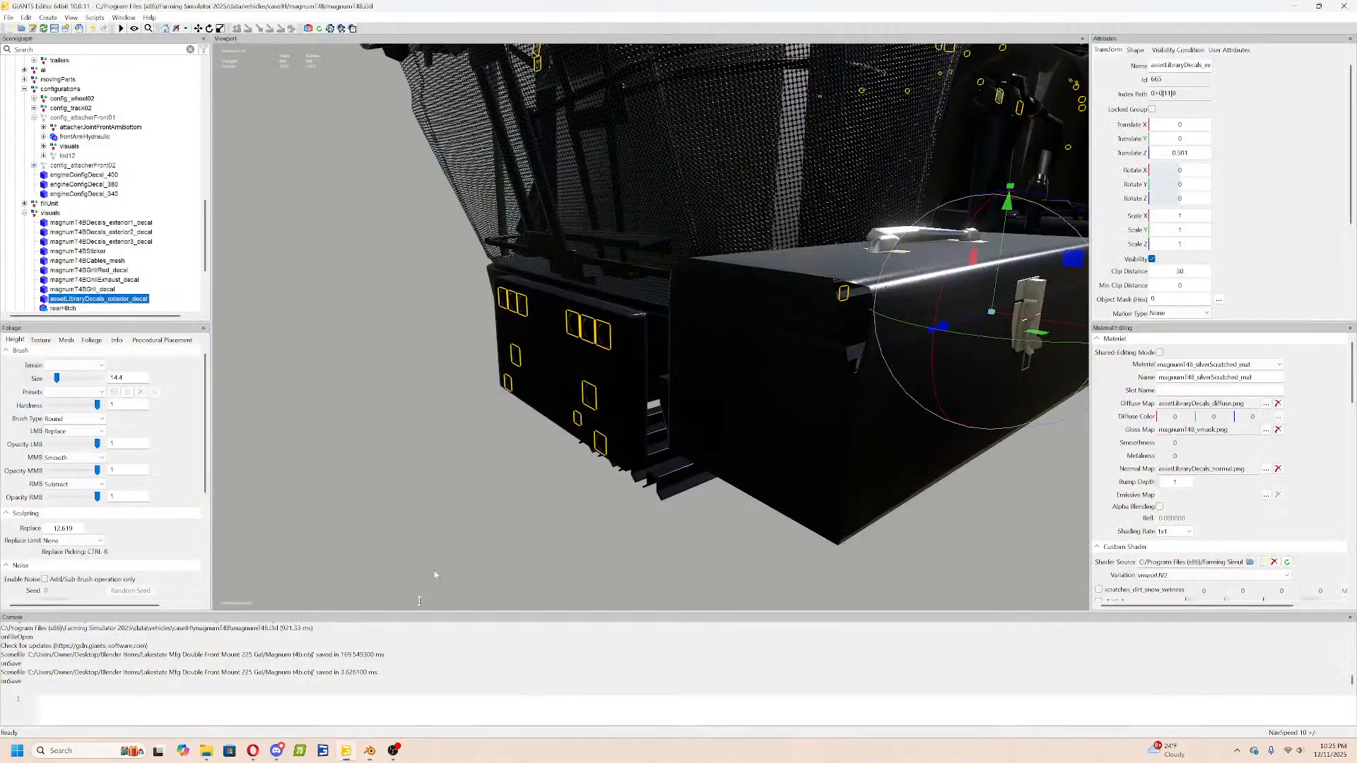
left_click_drag(497, 456, 571, 403, "alt")
scroll(572, 403, "up", 3)
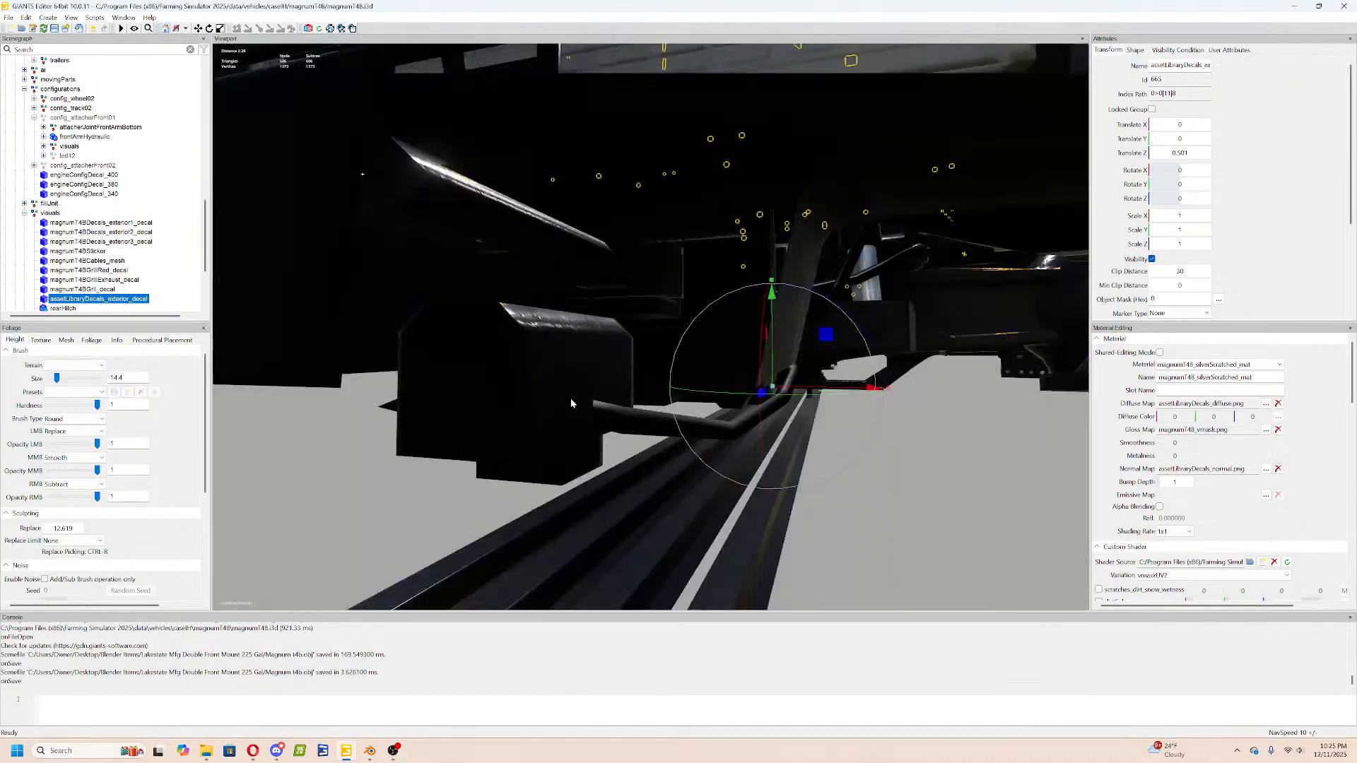
scroll(571, 402, "down", 2)
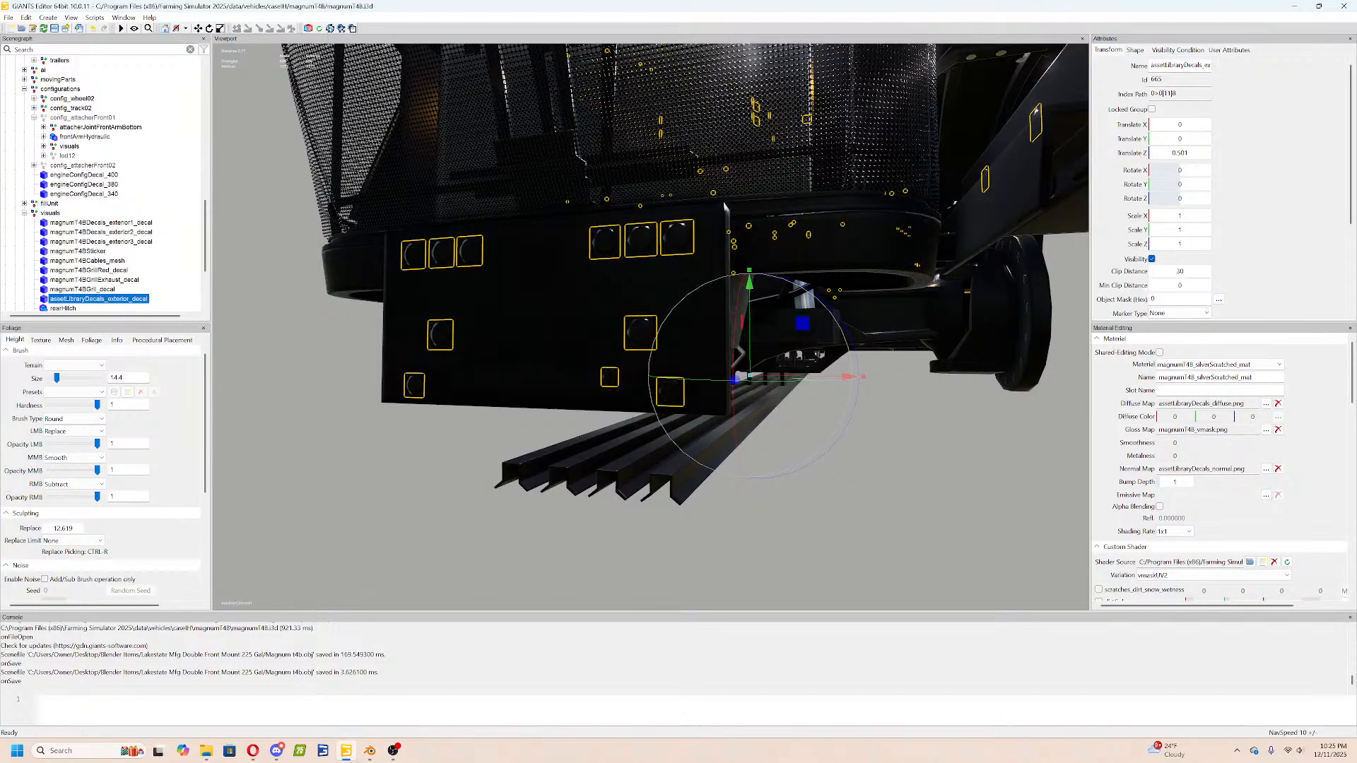
left_click(369, 750)
middle_click_drag(480, 465, 469, 379)
key("Tab")
key("alt+z")
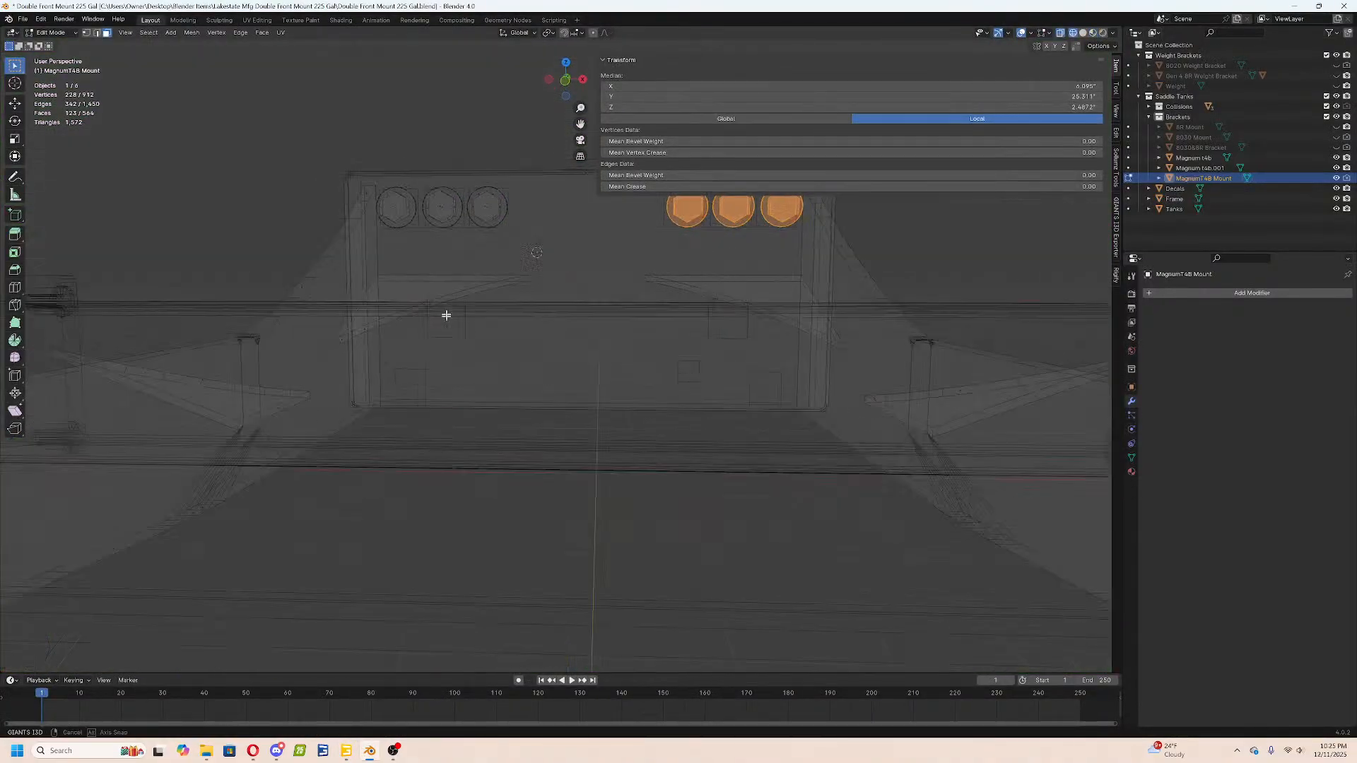
middle_click_drag(447, 323, 448, 278)
left_click(346, 750)
left_click(346, 750)
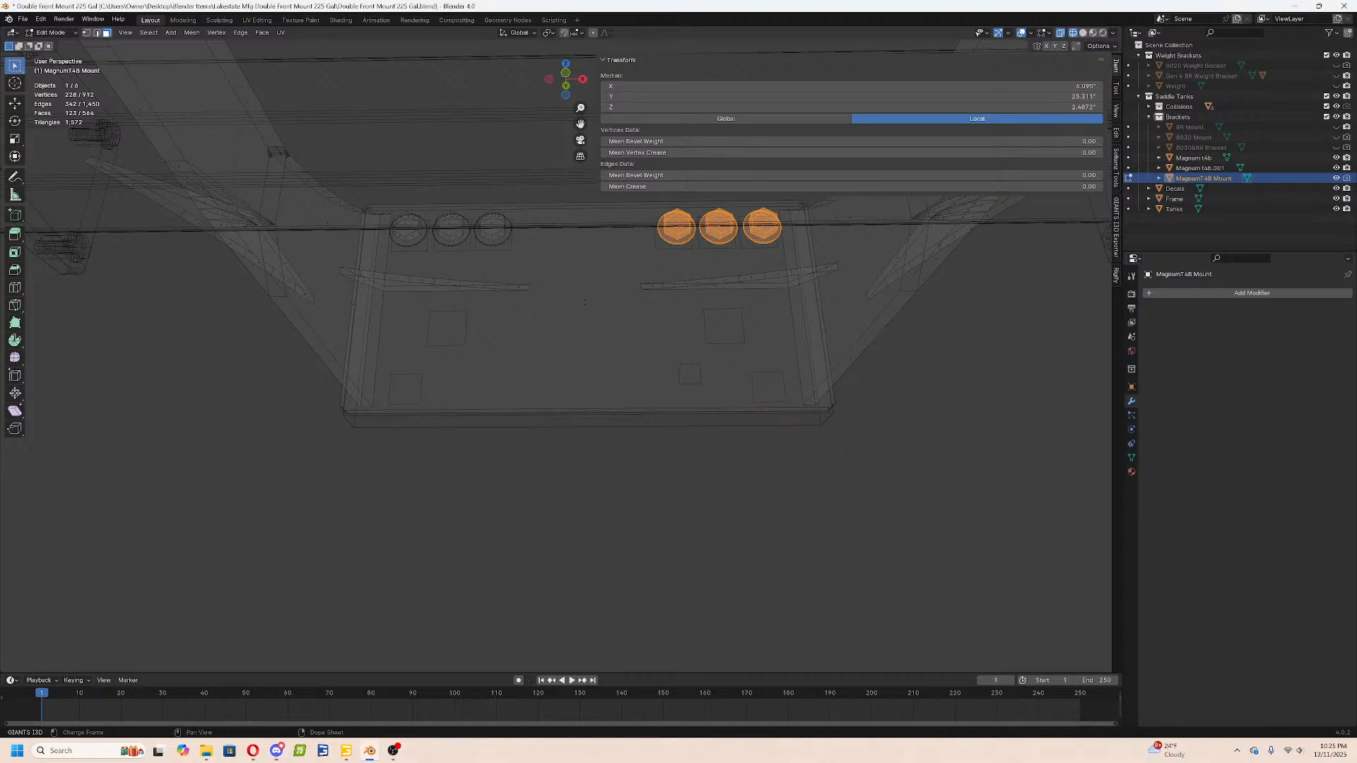
left_click(346, 750)
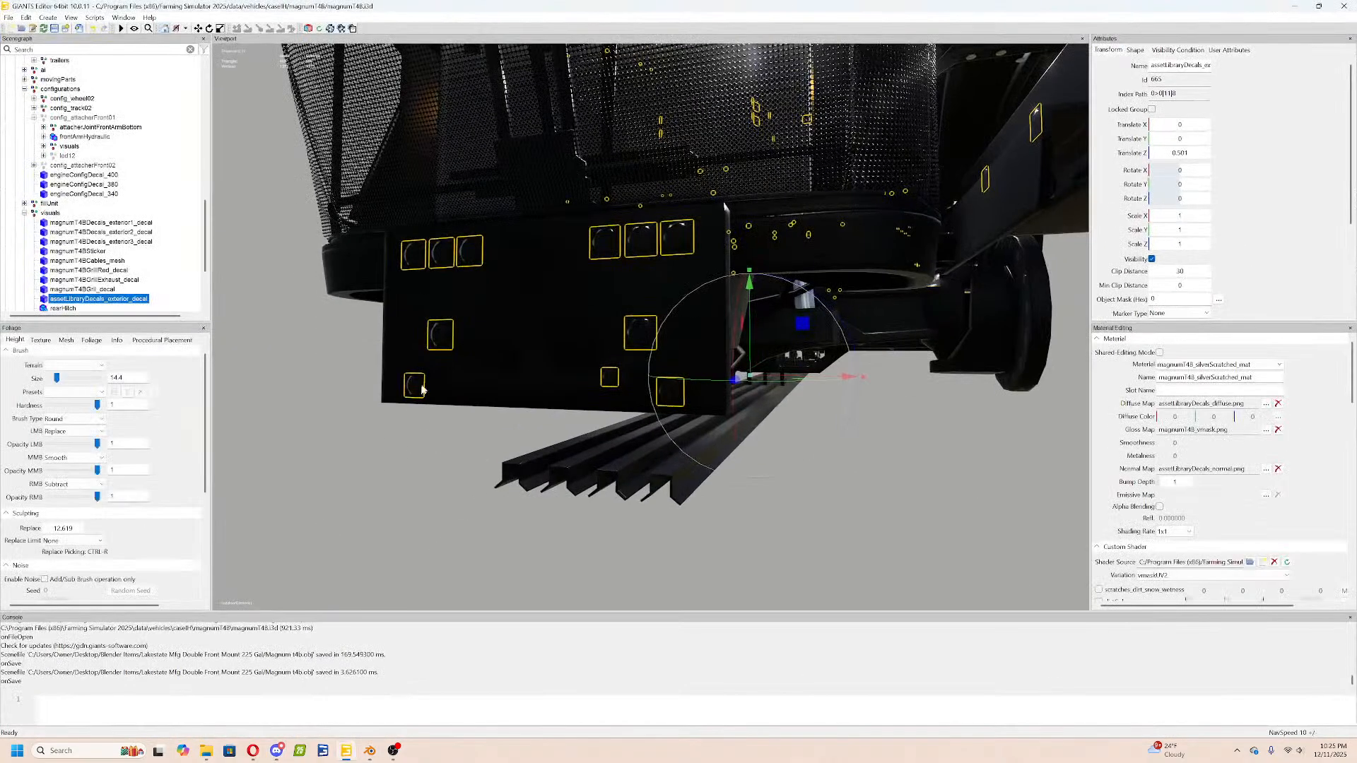
left_click(370, 750)
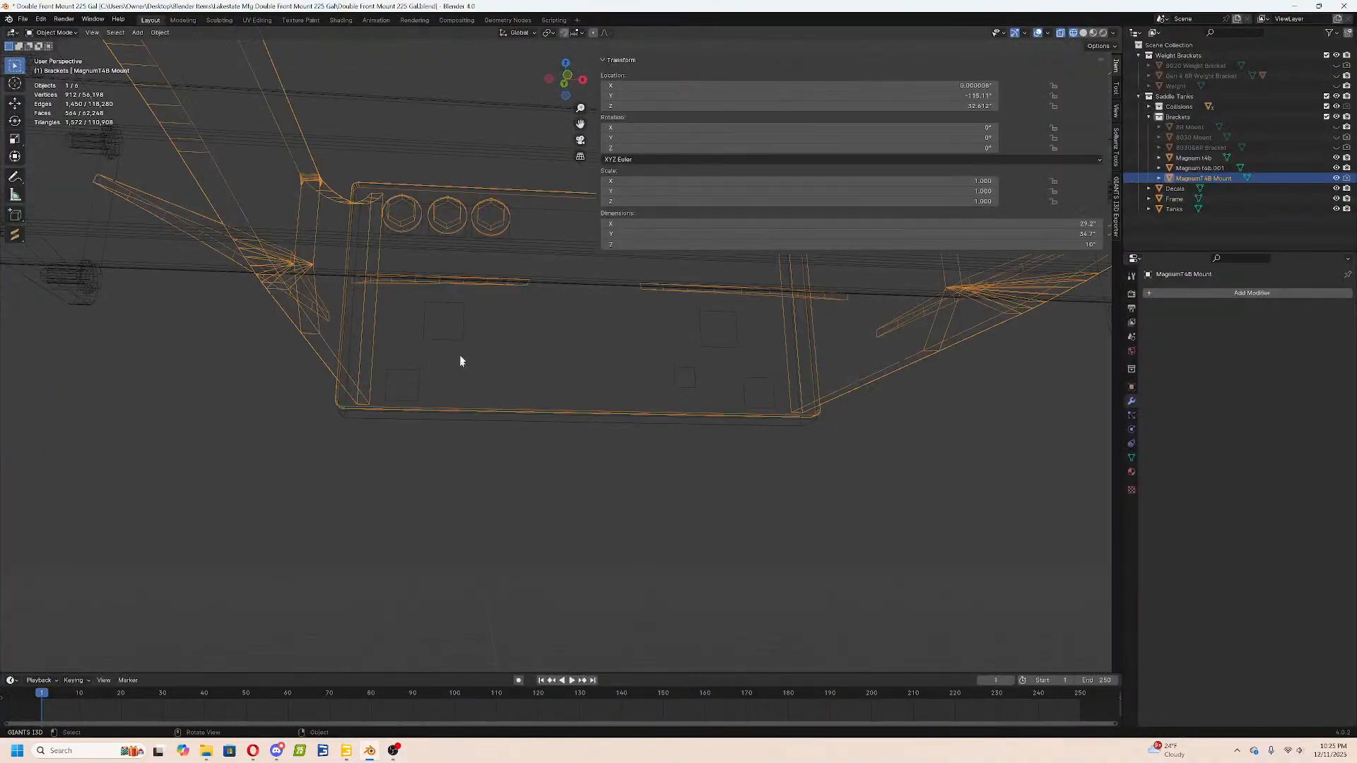
Snap the 3D cursor to the reference's larger square face below the upper-left bolt row, and resume editing the MagnumT4B Mount.
left_click(460, 333)
middle_click_drag(515, 293, 509, 369)
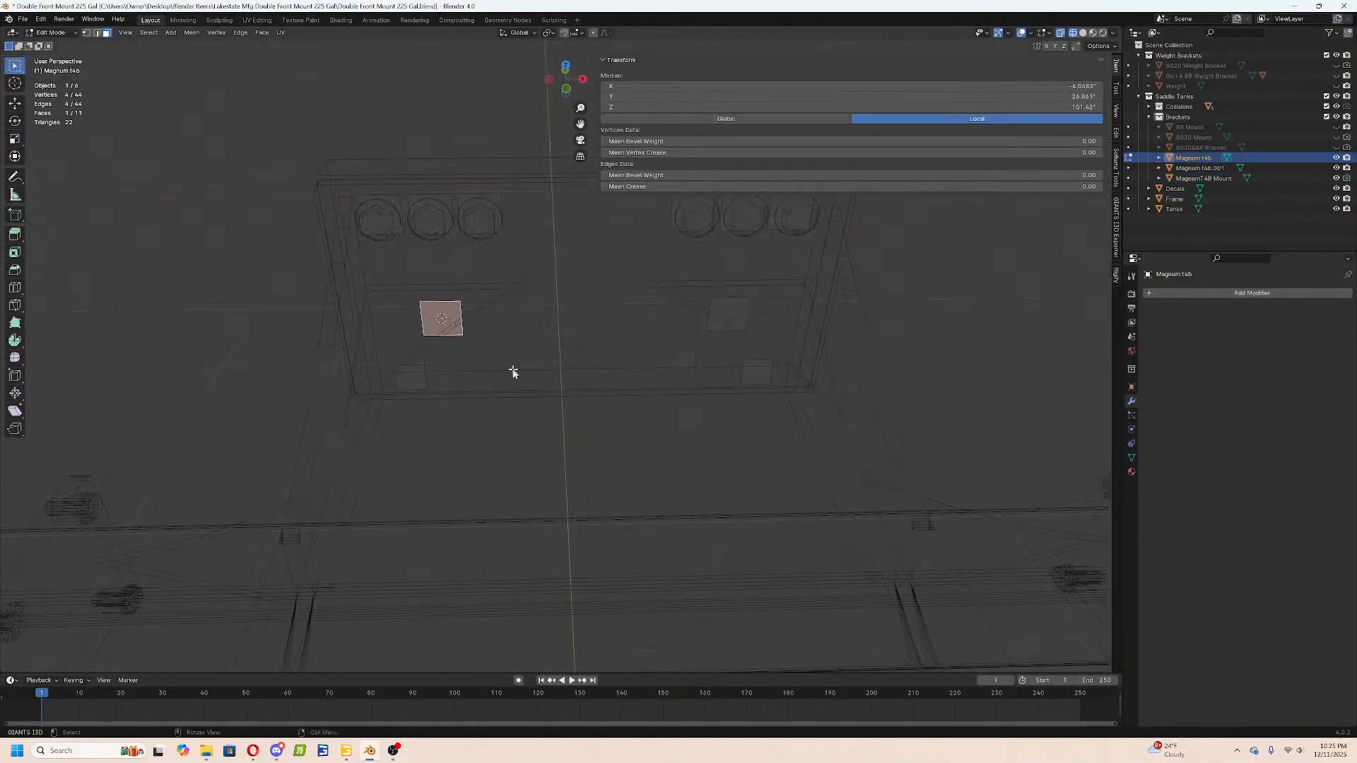
key("Tab")
left_click(384, 217)
key("Tab")
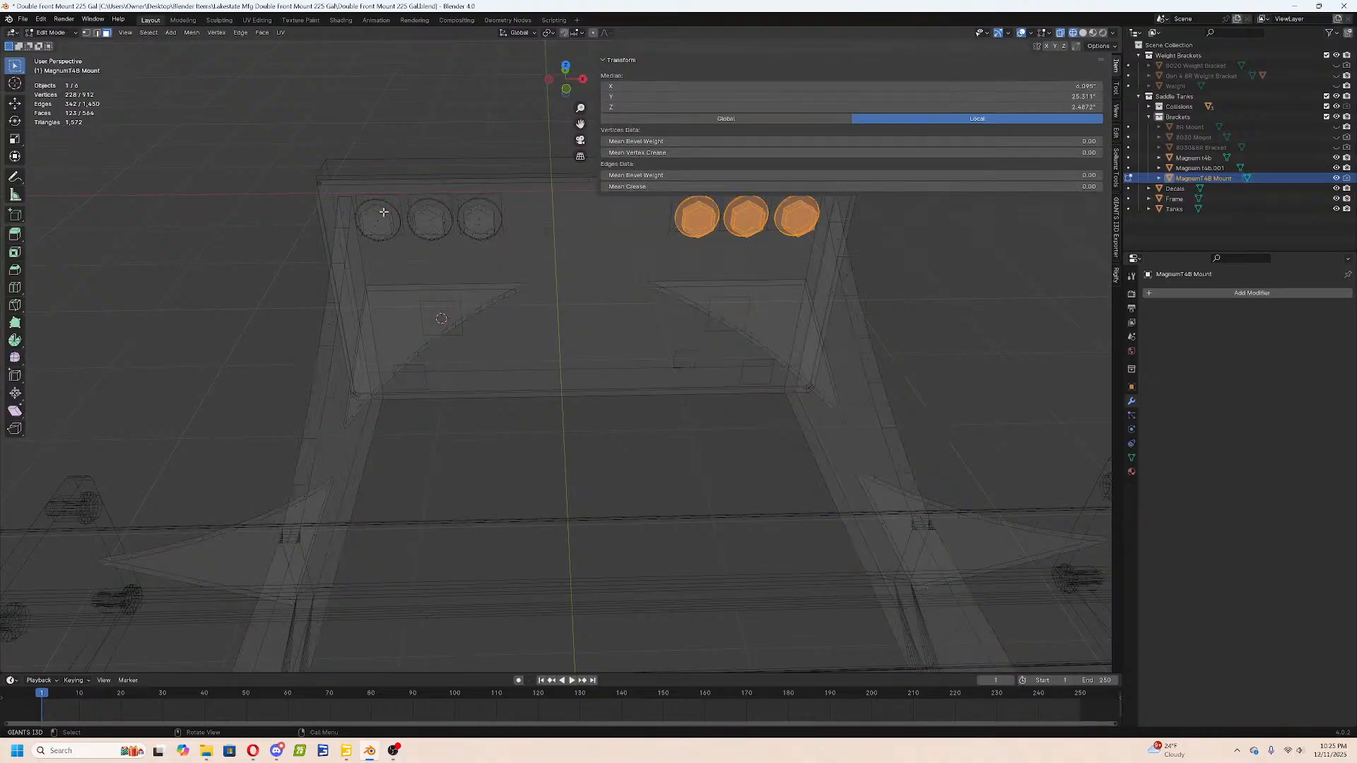
Select only the third bolt of the upper-left row and duplicate it in place.
key("a")
key("a")
key("l")
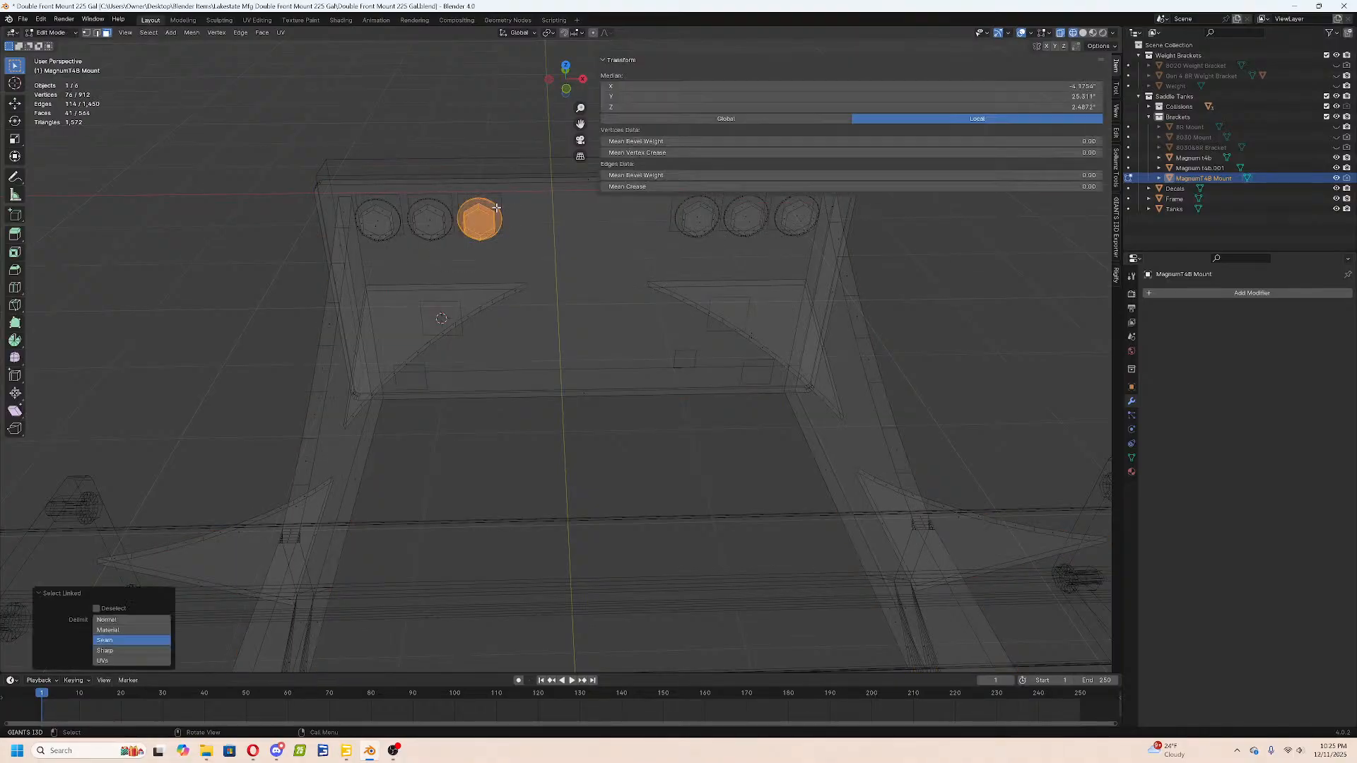
key("shift+d")
key("Escape")
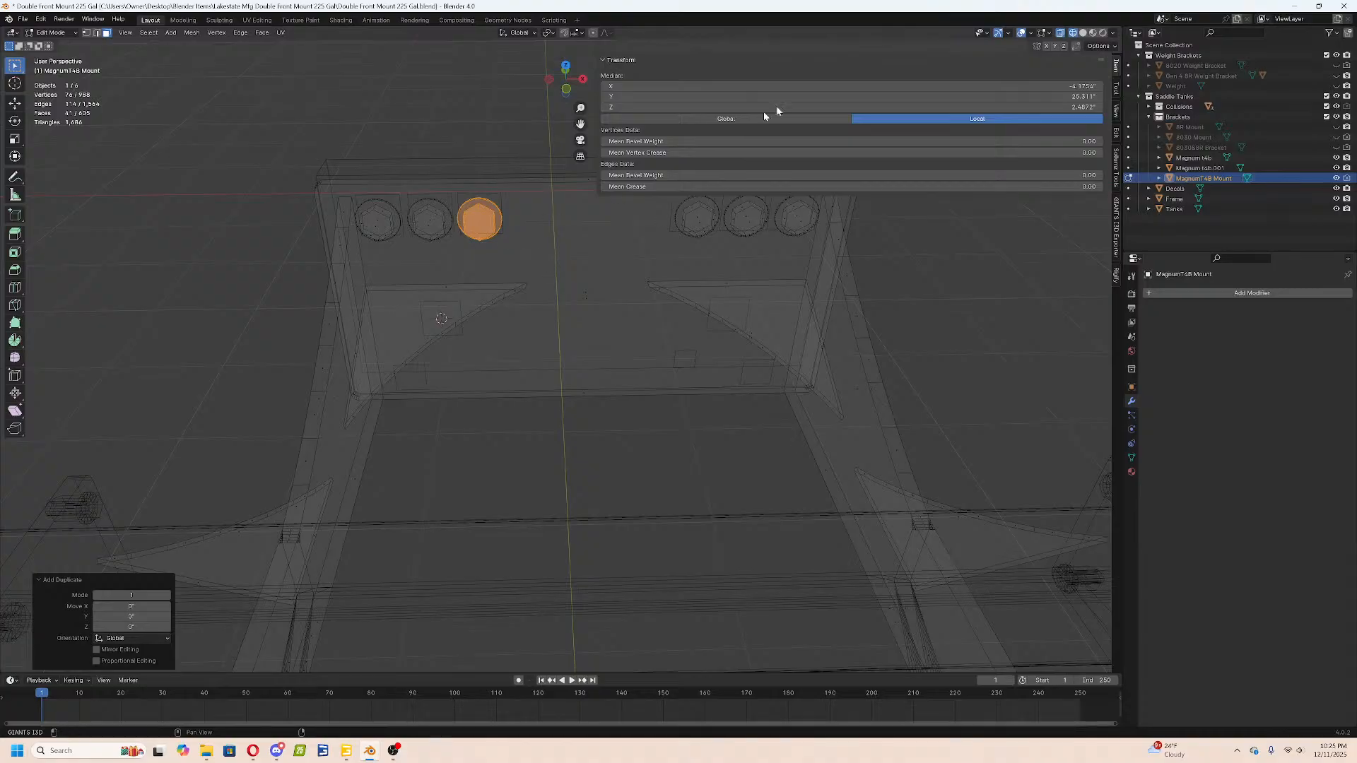
Copy the duplicate bolt's median Y, snap the bolt to the 3D cursor with offset kept, and restore the copied Y.
left_click(724, 96)
key("ctrl+c")
key("Return")
key("shift+s")
left_click(471, 275)
left_click(718, 95)
key("ctrl+v")
key("Return")
Duplicate the lower bolt in place and remove the minus sign from the copy's median X to place it on the opposite side.
key("shift+d")
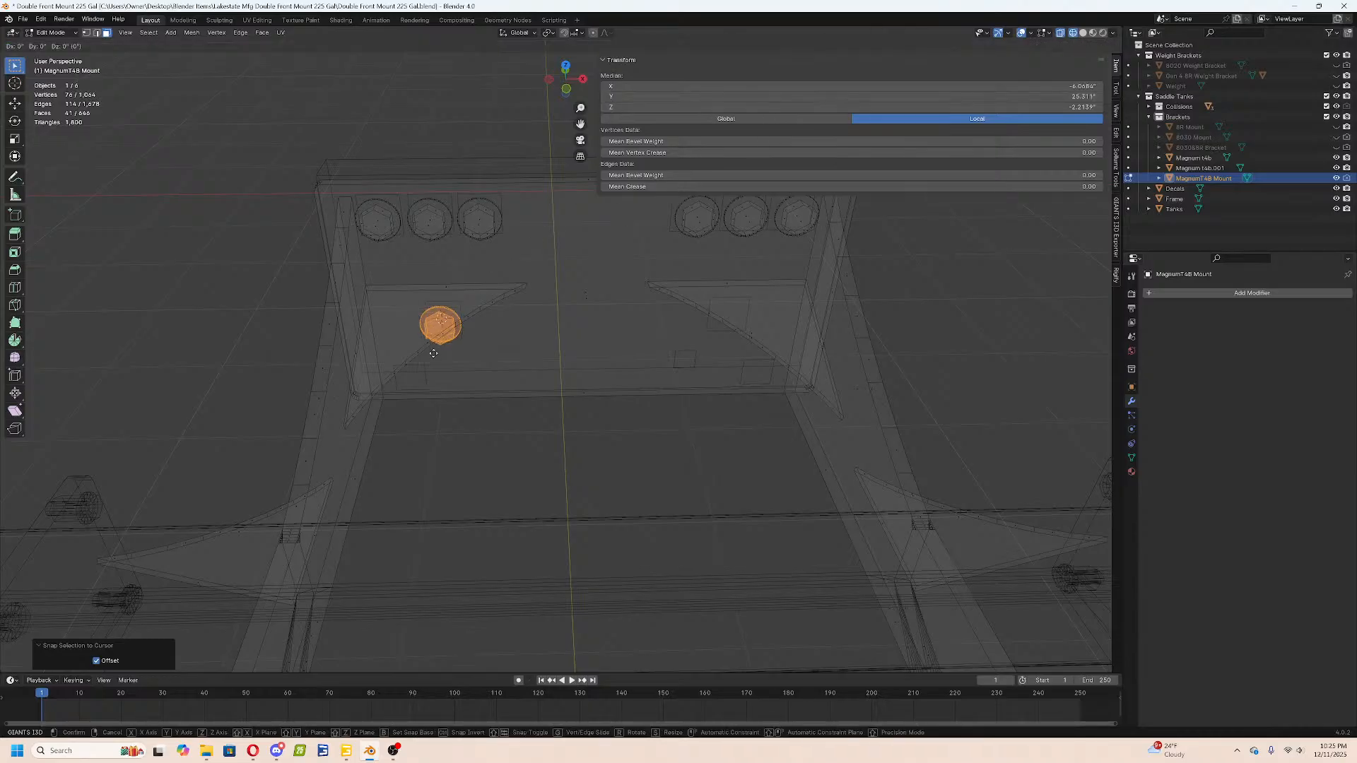
right_click(434, 353)
left_click(893, 85)
key("Home")
key("Delete")
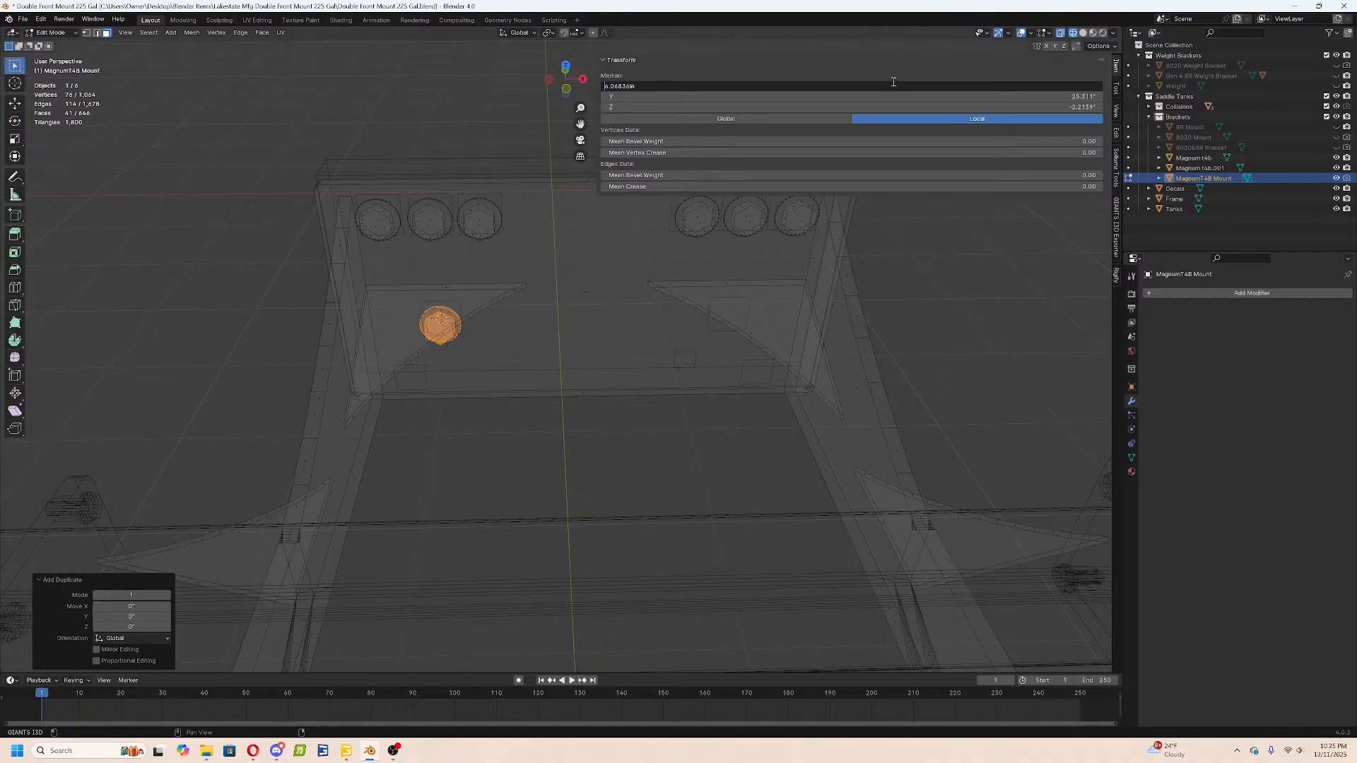
key("Return")
Leave wireframe and mesh editing, and save the Double Front Mount 225 Gal.blend file.
key("shift+z")
mouse_move(690, 548)
middle_mouse_down()
mouse_move(554, 530)
mouse_move(665, 483)
mouse_move(558, 545)
mouse_move(554, 356)
mouse_move(732, 367)
middle_mouse_up()
key("Tab")
scroll(626, 514, "down", 5)
key("ctrl+s")
Hide the transform sidebar and delete the Magnum t4b and Magnum t4b.001 reference objects.
scroll(626, 514, "down", 3)
key("n")
left_click(554, 357)
key("x")
left_click(554, 357)
scroll(672, 353, "up", 5)
left_click(1293, 167)
left_click(1208, 158)
key("x")
Save the blend file with the reference objects removed and inspect the finished mount up close.
middle_click_drag(813, 367, 737, 410)
scroll(560, 384, "down", 6)
key("ctrl+s")
scroll(628, 420, "up", 6)
scroll(736, 413, "up", 7)
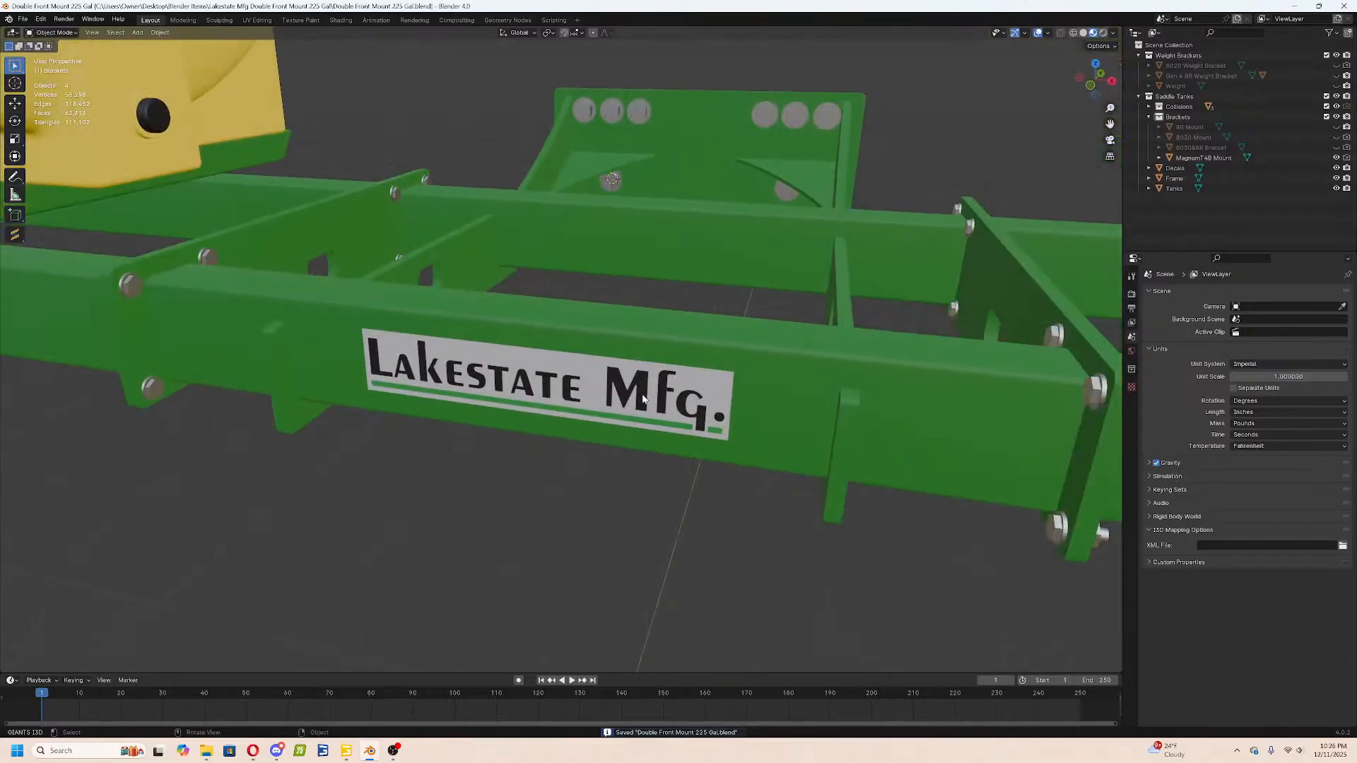
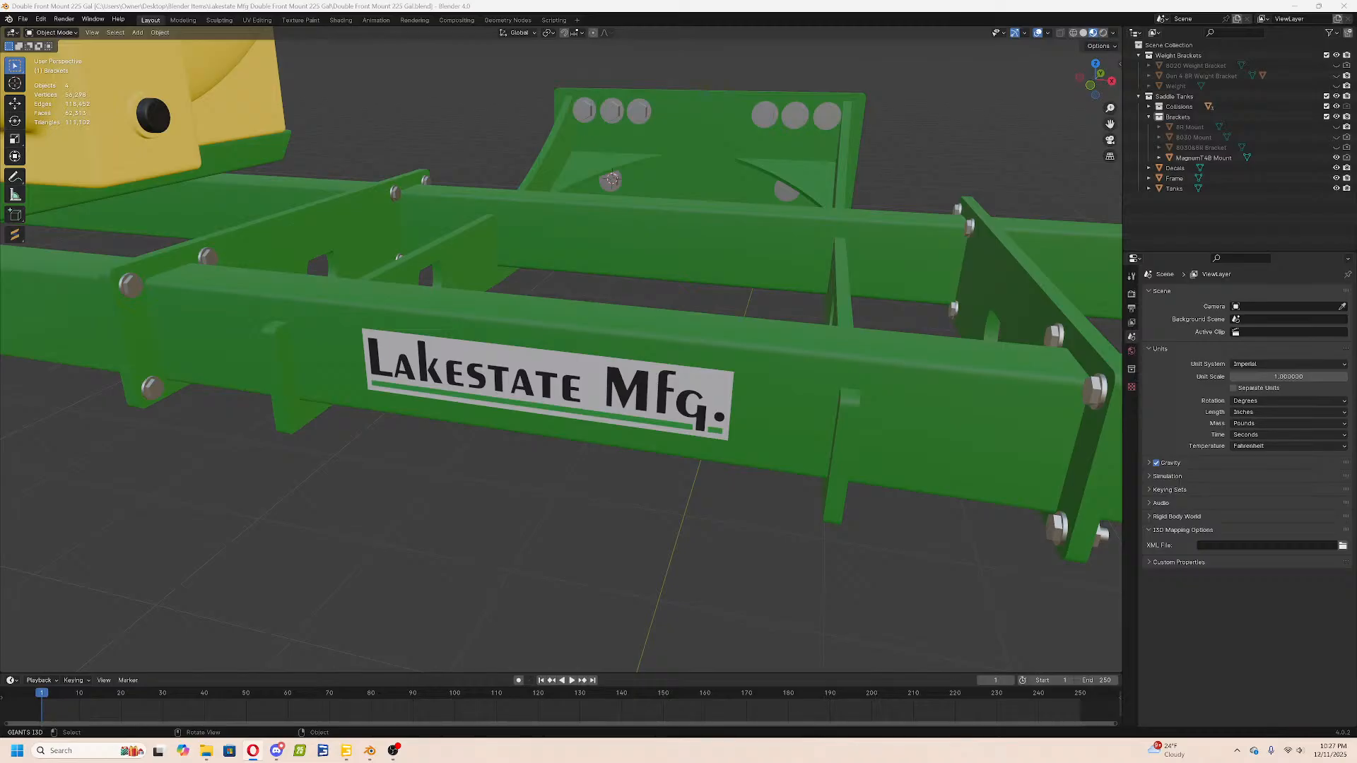
Switch to File Explorer, open Downloads in a new tab, and extract FS25_CaseIH_Magnum_2025.zip into its own folder.
left_click(206, 750)
scroll(629, 369, "up", 3)
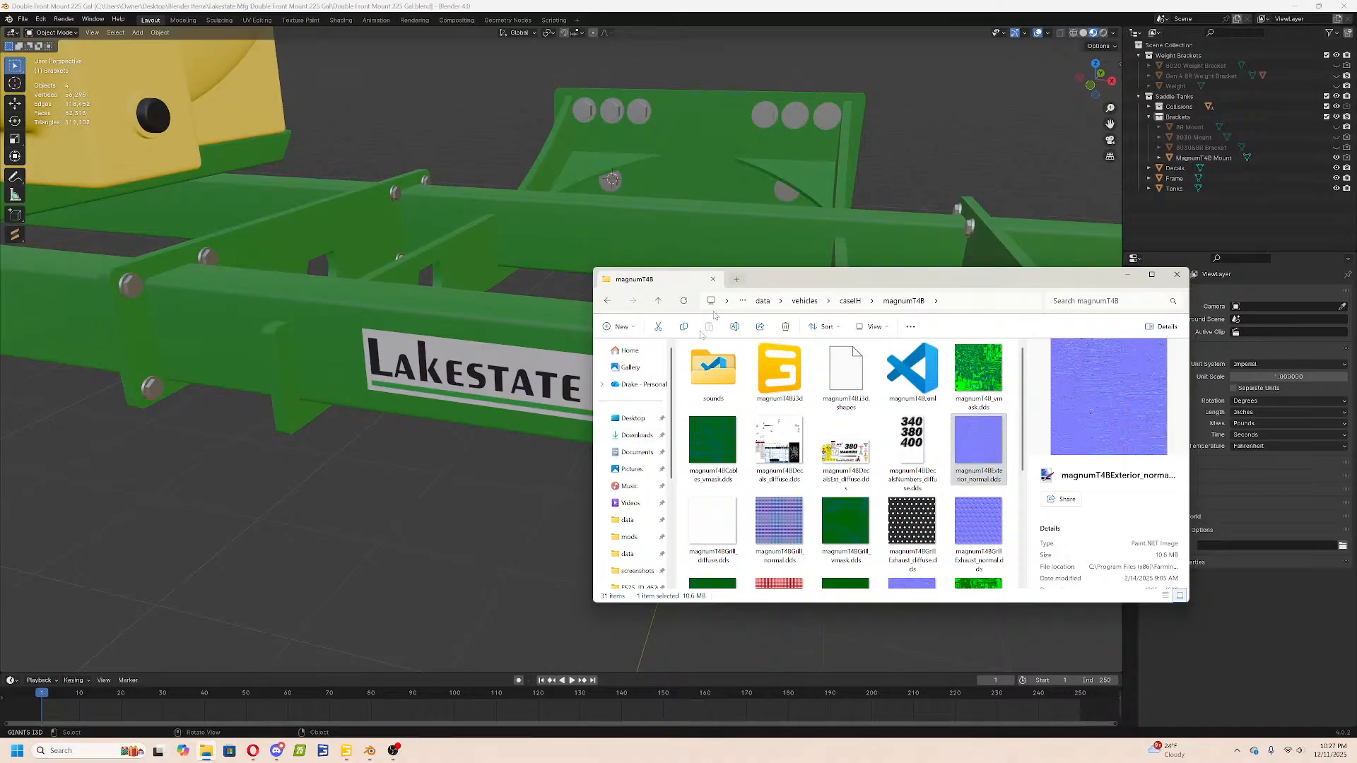
left_click(736, 279)
left_click(636, 398)
left_click(735, 377)
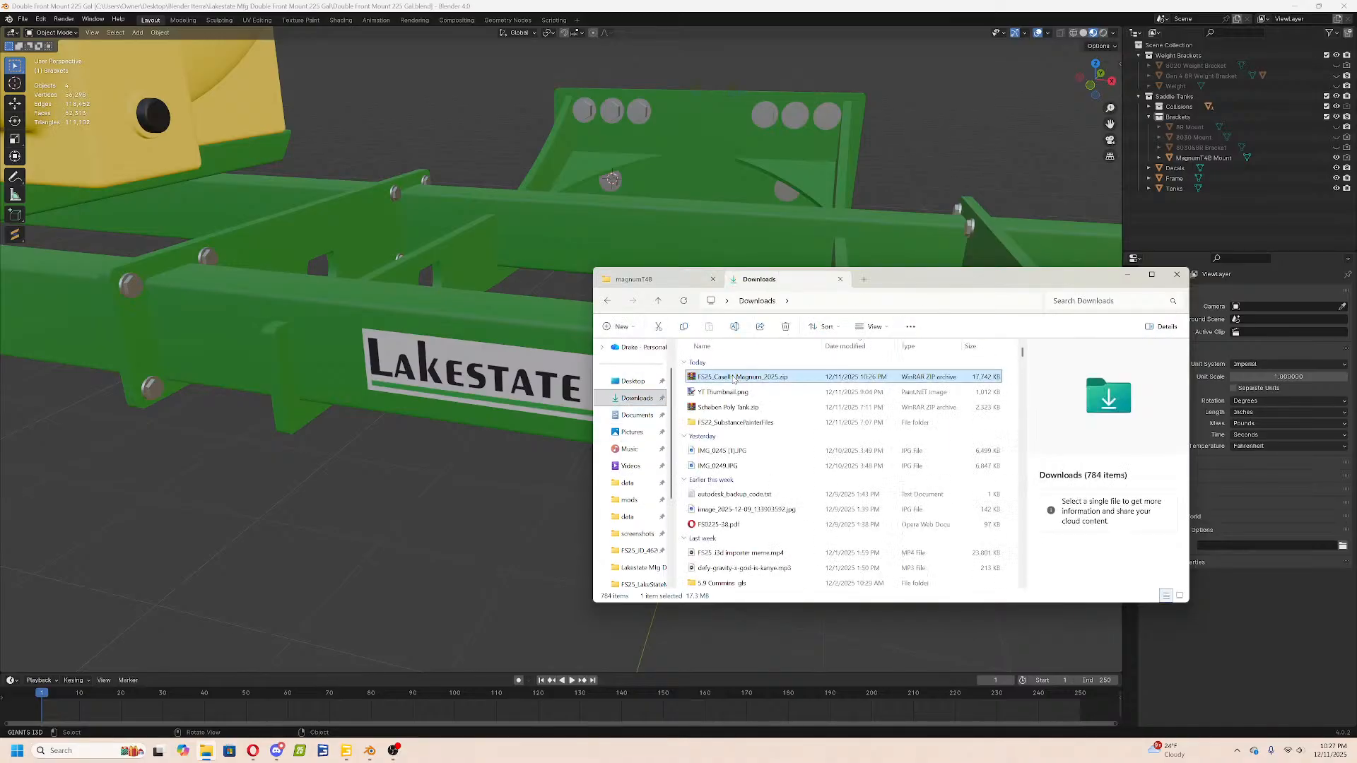
right_click(735, 378)
mouse_move(834, 576)
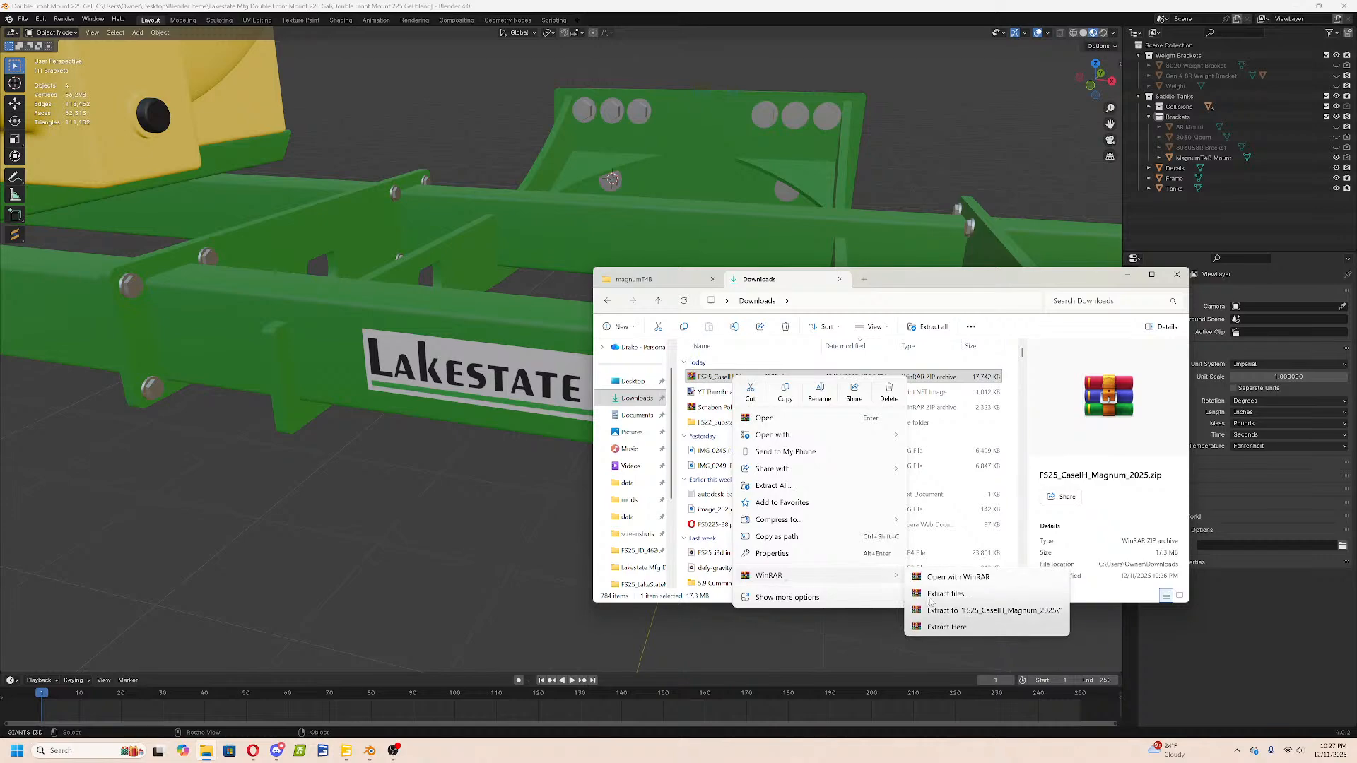
left_click(951, 611)
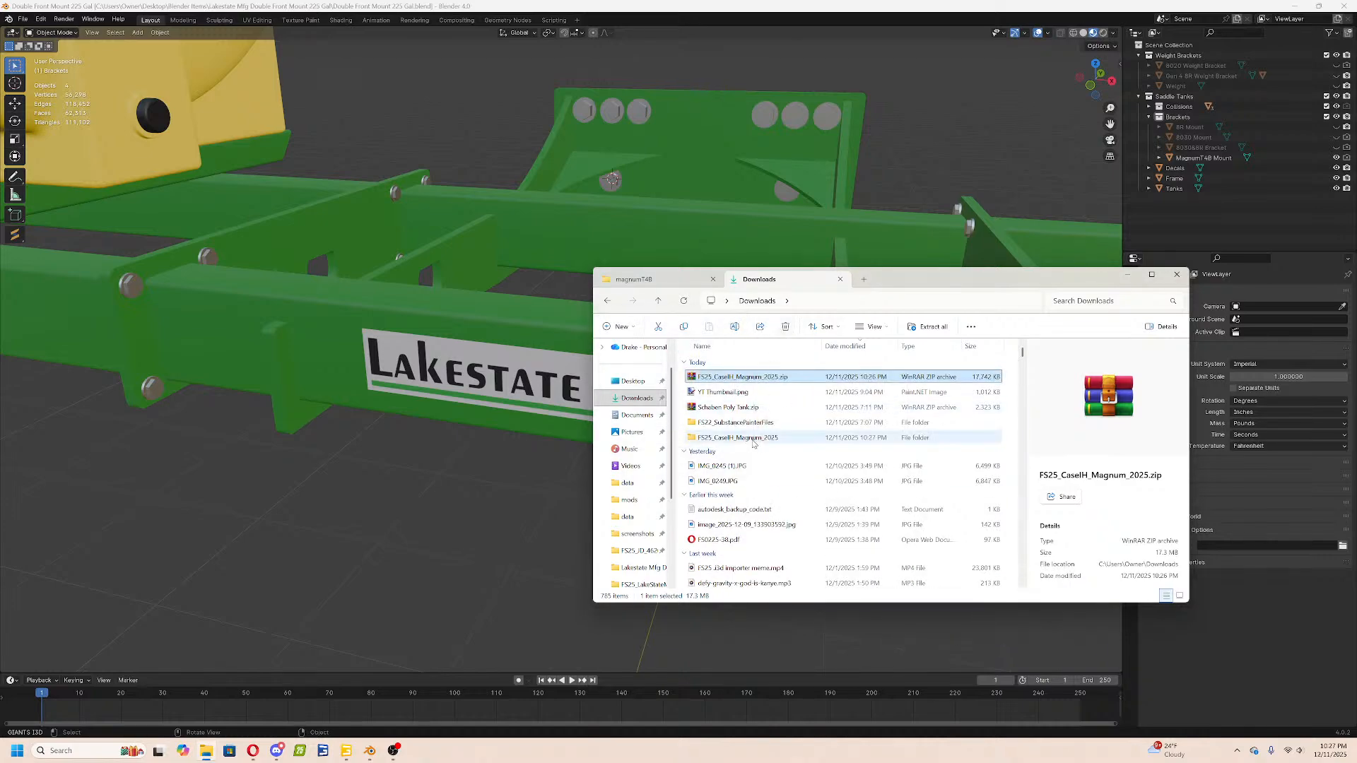
Open the extracted FS25_CaseIH_Magnum_2025 folder, launch magnumT4B.i3d in GIANTS Editor 10.0.11, and open magnumT4B.xml in Visual Studio Code.
double_click(753, 439)
double_click(728, 438)
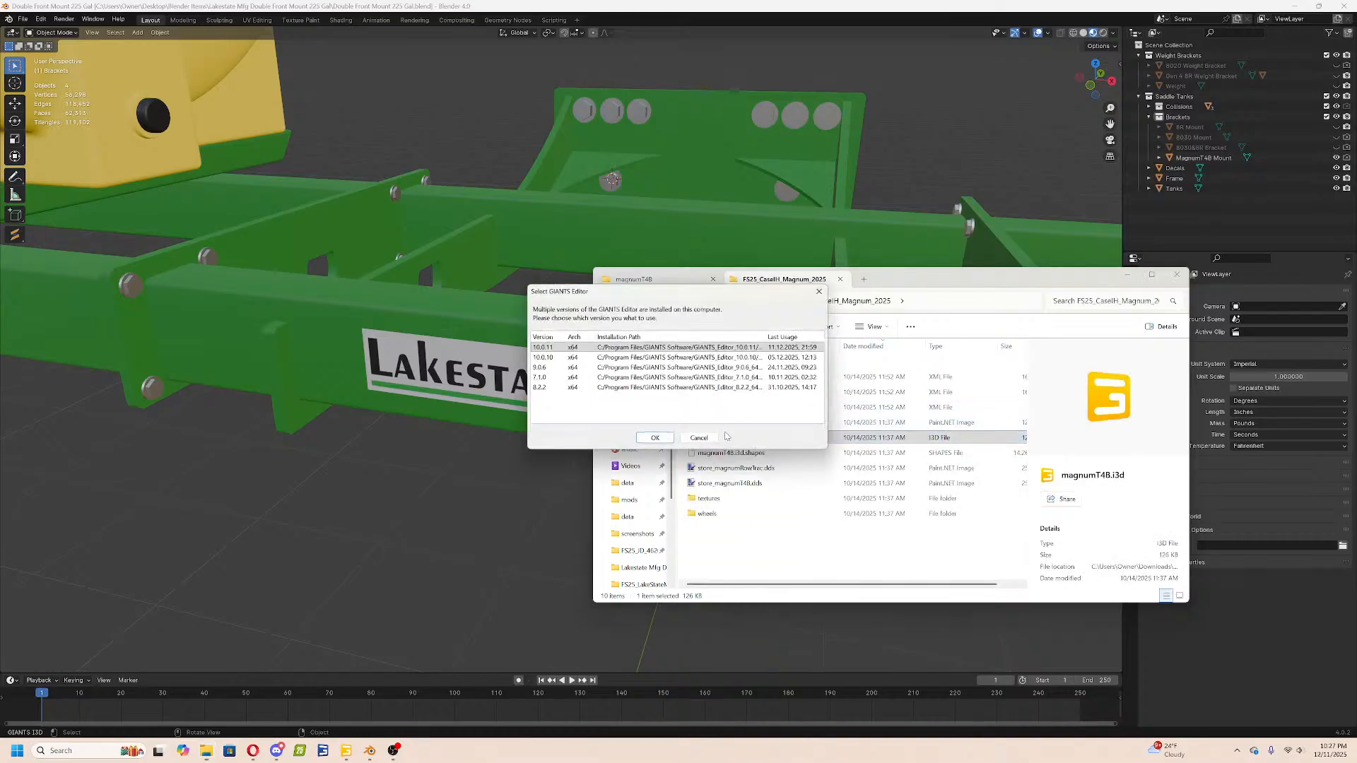
left_click(654, 436)
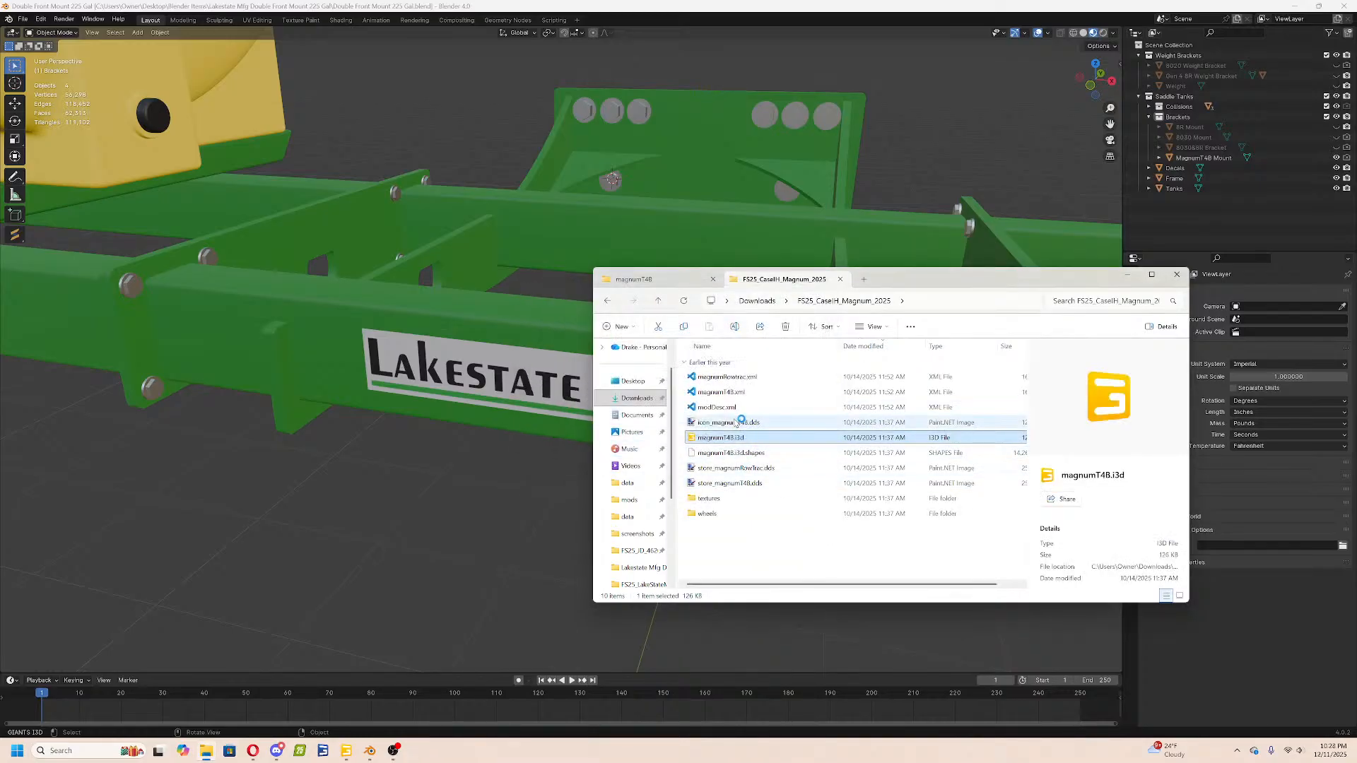
left_click(735, 391)
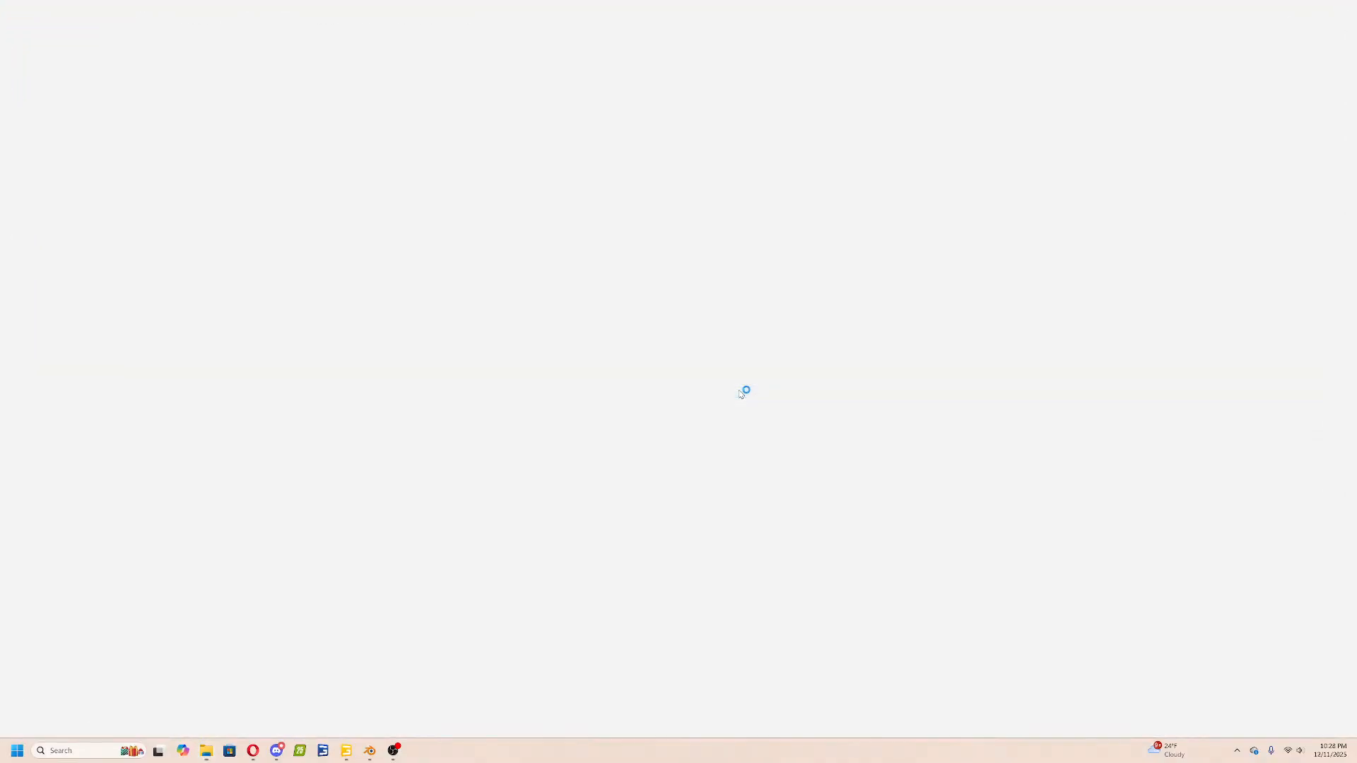
Find the attacherJoint entries in magnumT4B.xml and insert an empty line after the trailerAttacherJointBackLow joint block.
scroll(372, 286, "down", 10)
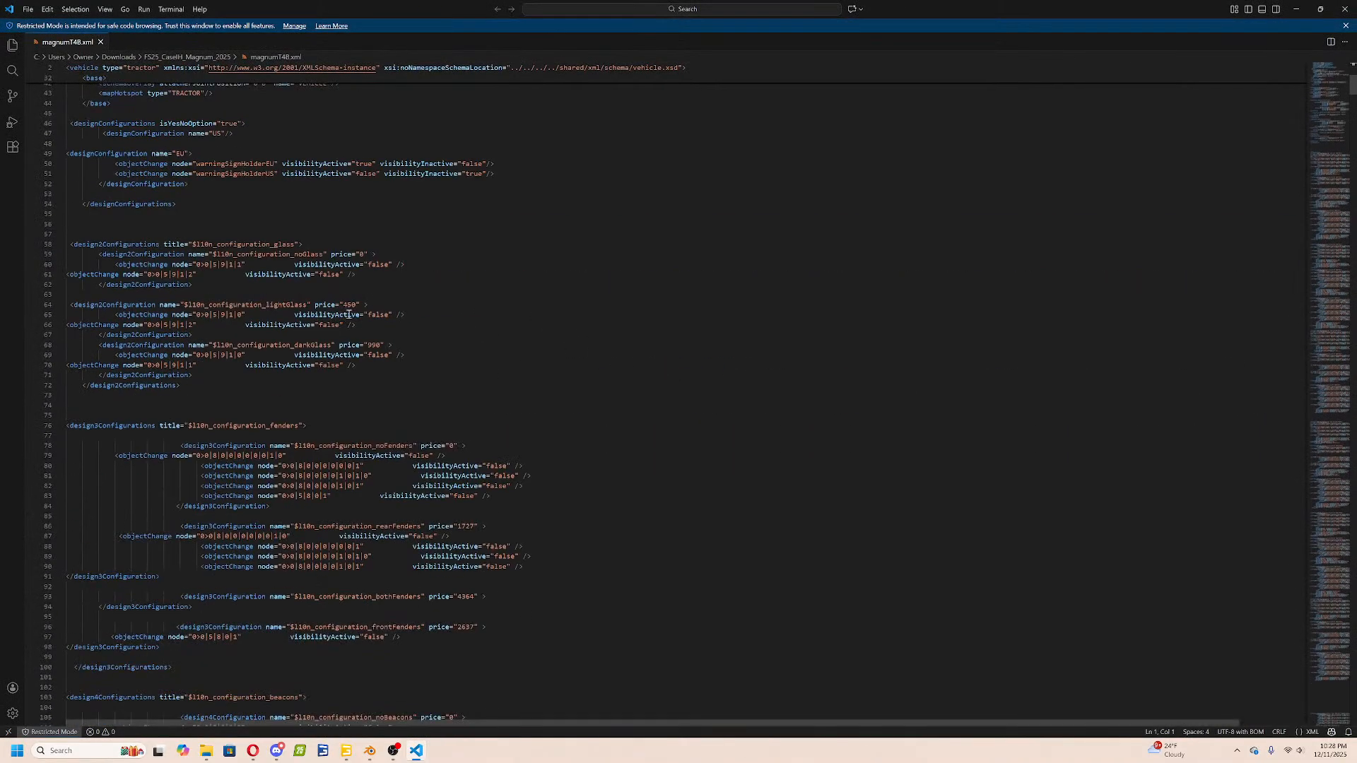
key("ctrl+f")
type("attacherJoint")
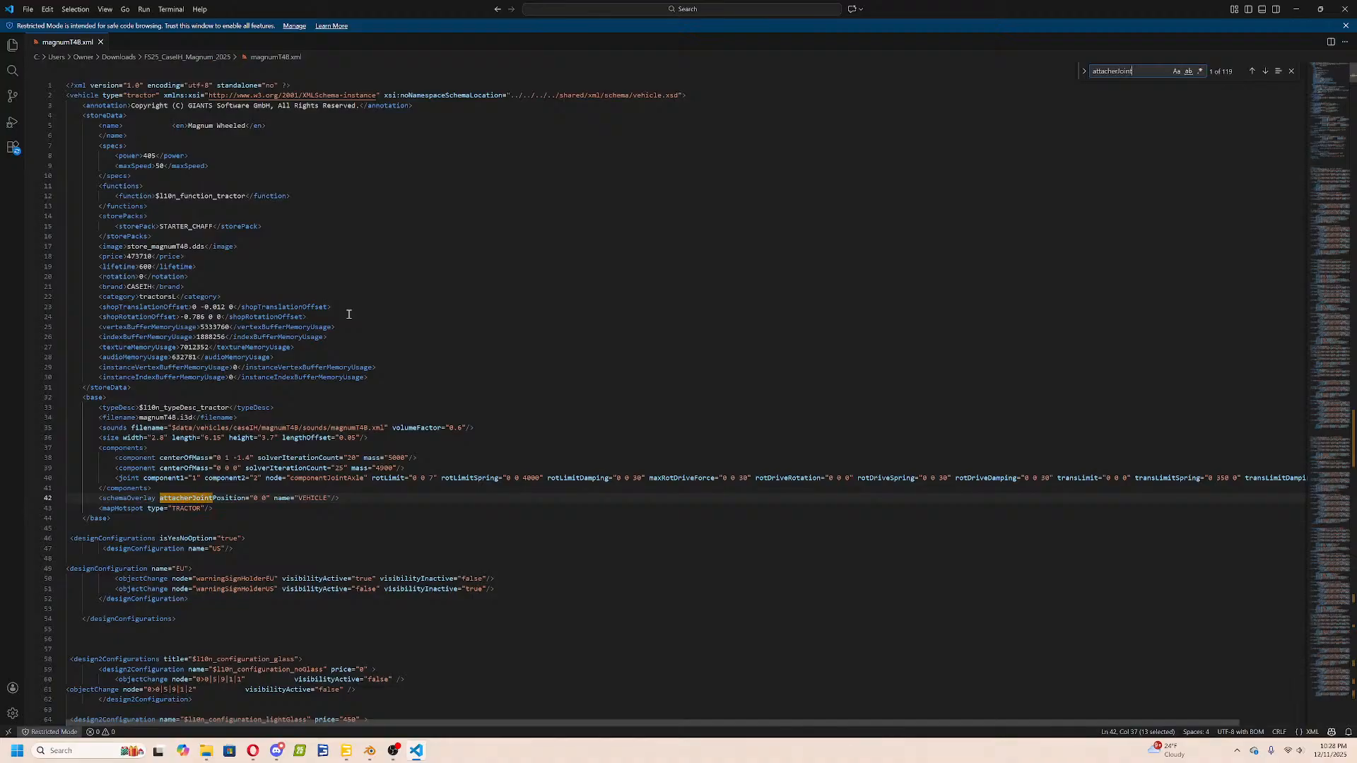
key("Return")
scroll(348, 314, "down", 5)
left_click(170, 506)
left_click_drag(169, 506, 100, 428)
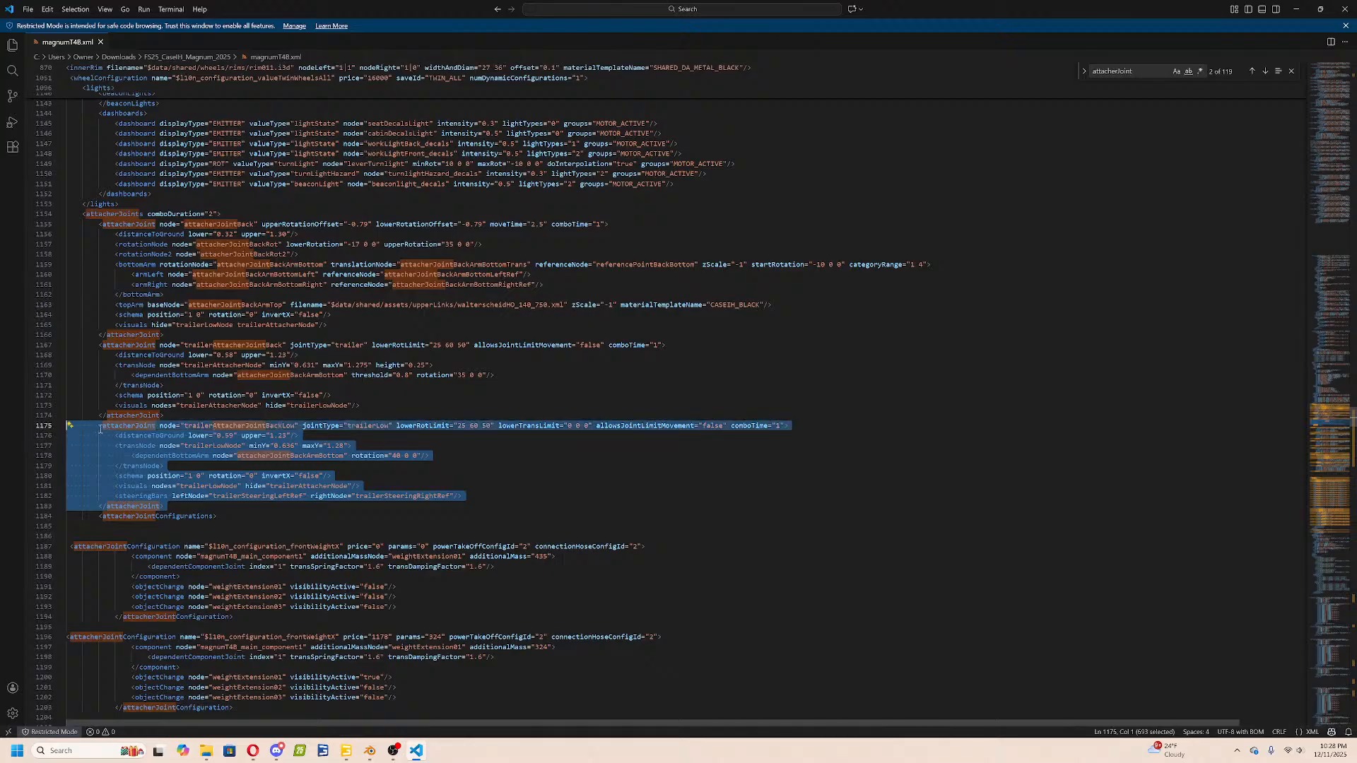
left_click(177, 505)
key("Return")
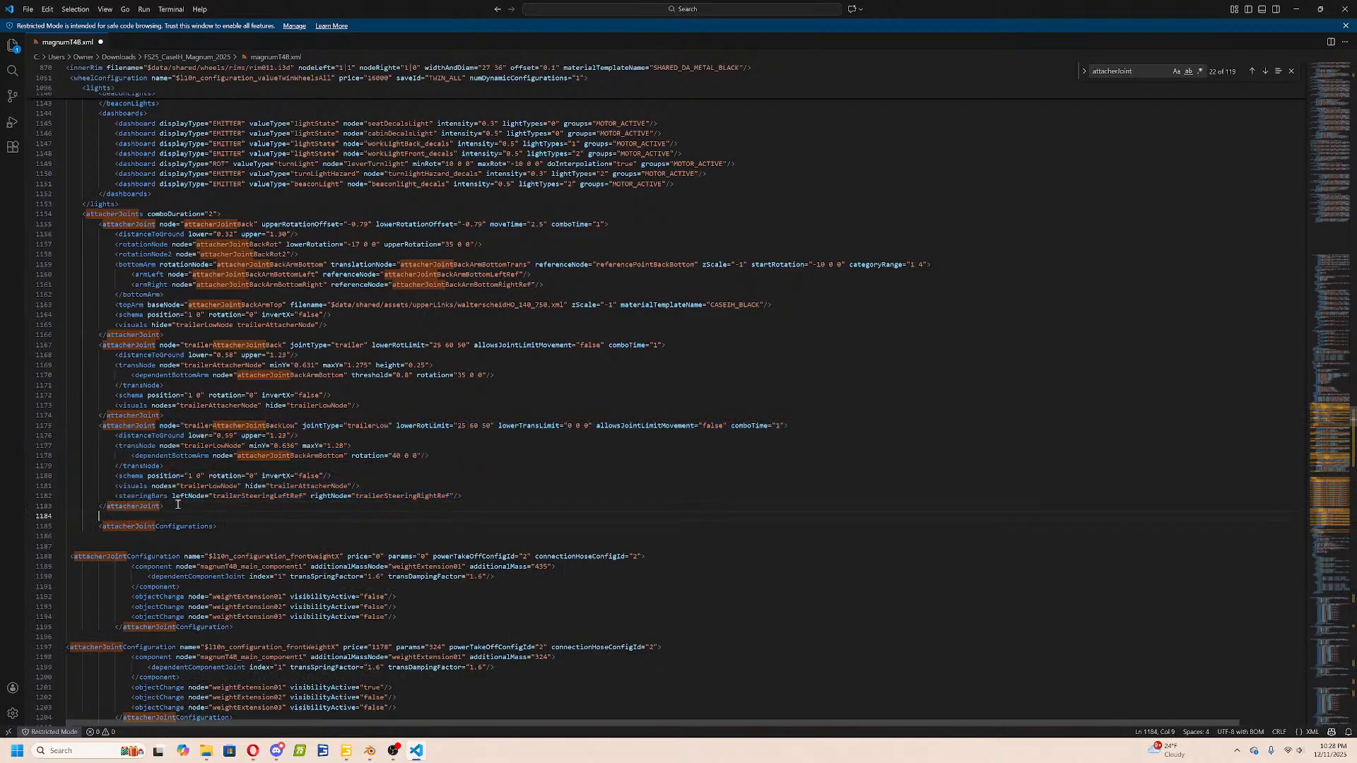
Review the wheel, light, attacher joint configuration and connection hose sections of magnumT4B.xml.
left_click(180, 696)
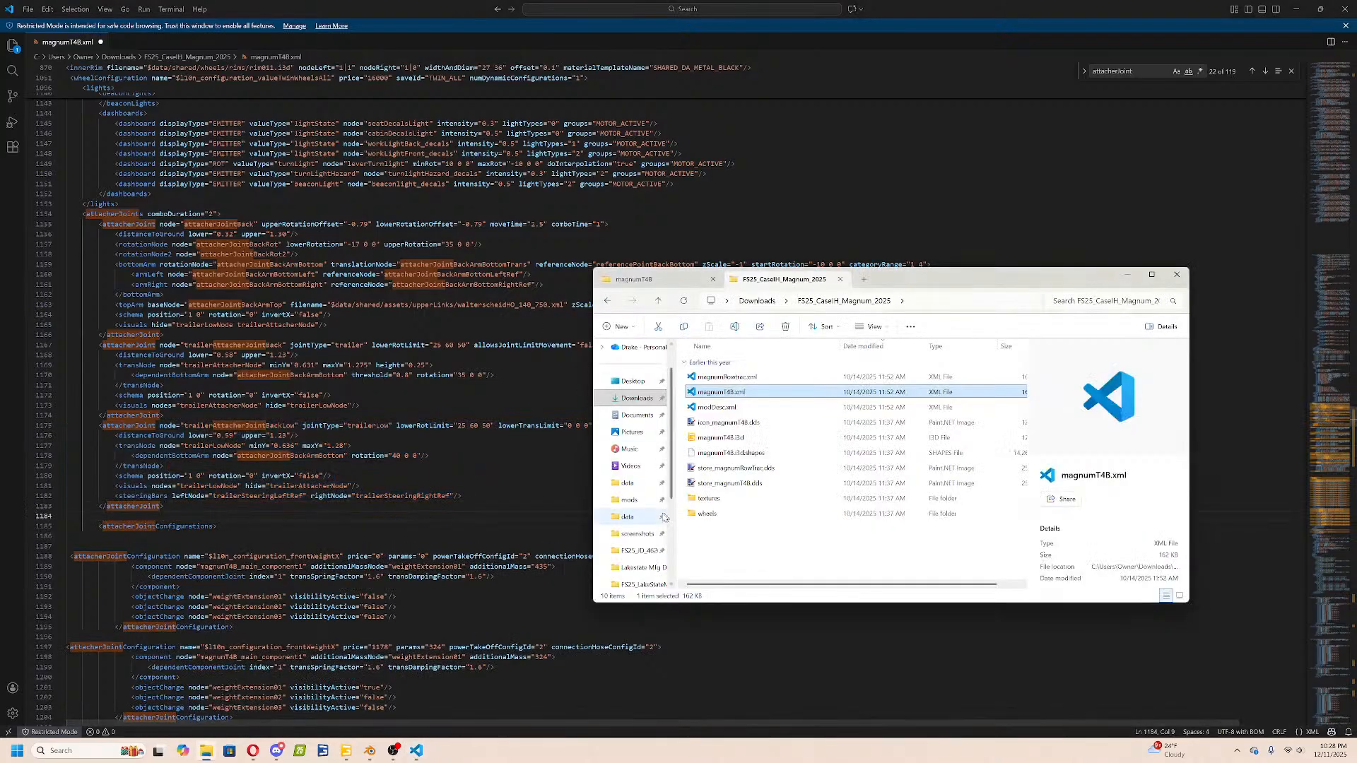
scroll(248, 359, "up", 10)
scroll(248, 359, "up", 12)
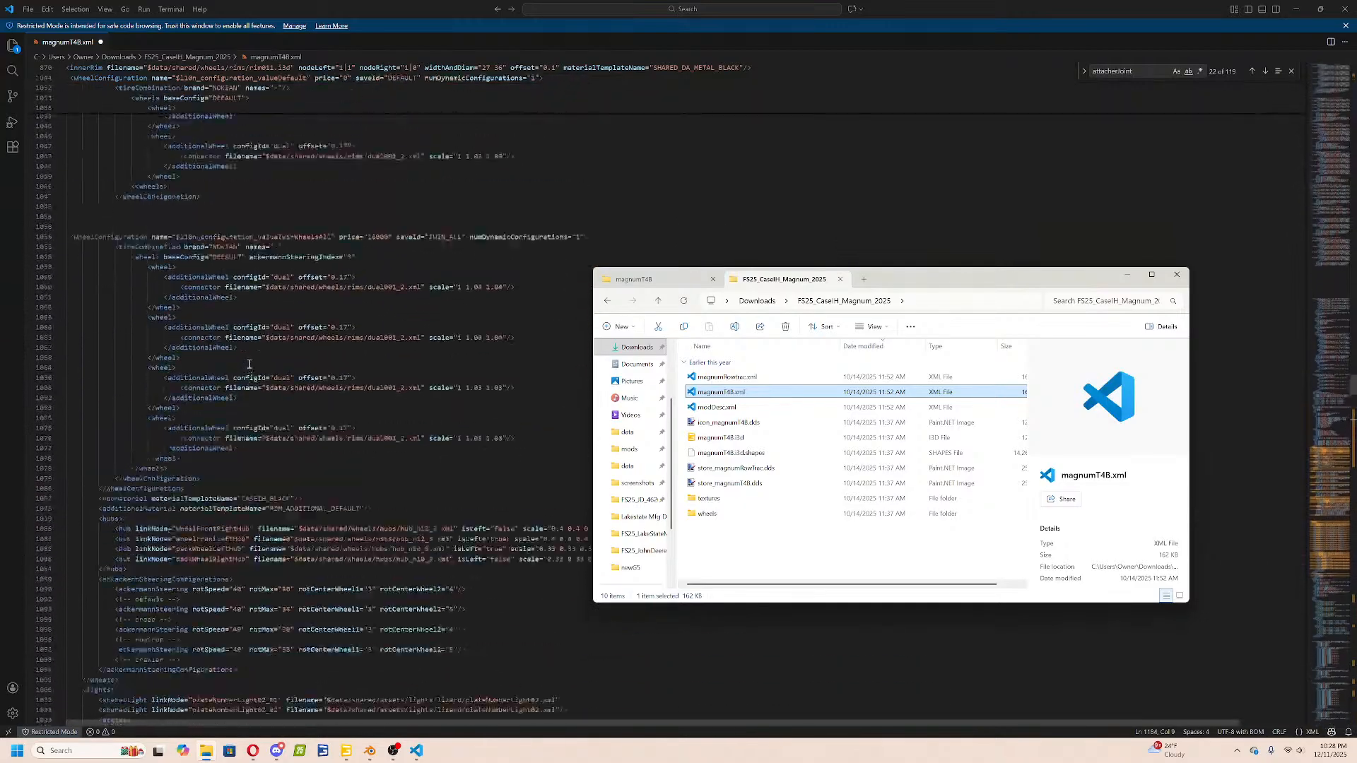
scroll(224, 475, "down", 20)
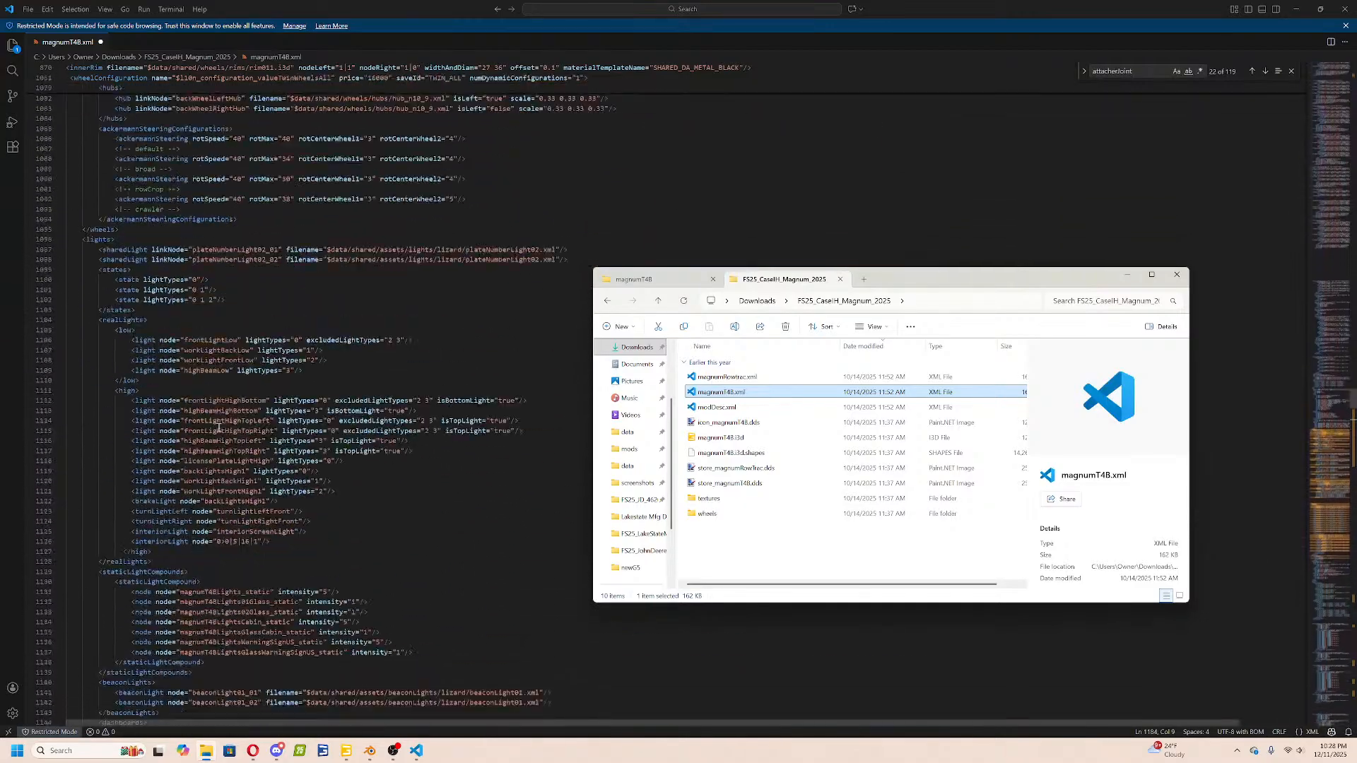
scroll(249, 430, "down", 15)
scroll(241, 382, "up", 5)
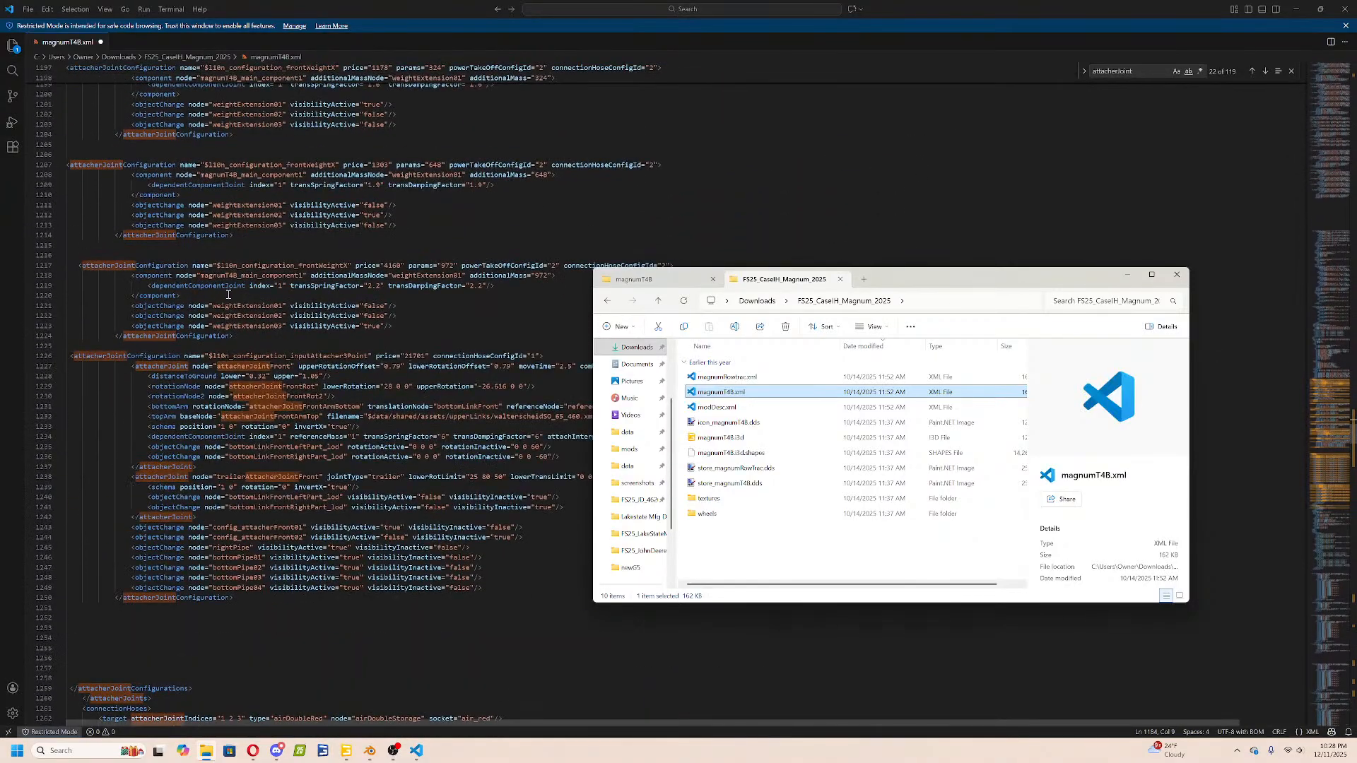
scroll(228, 294, "down", 20)
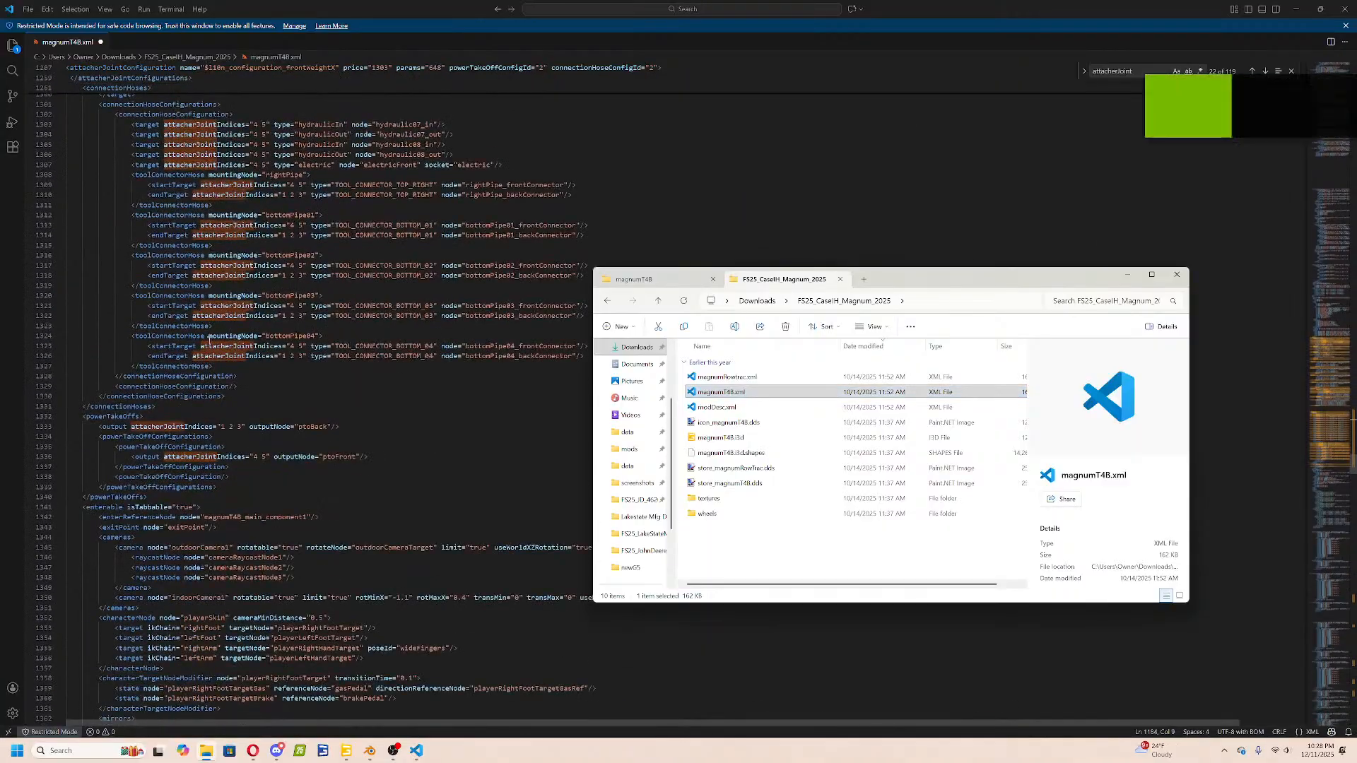
scroll(205, 339, "up", 13)
scroll(194, 353, "up", 4)
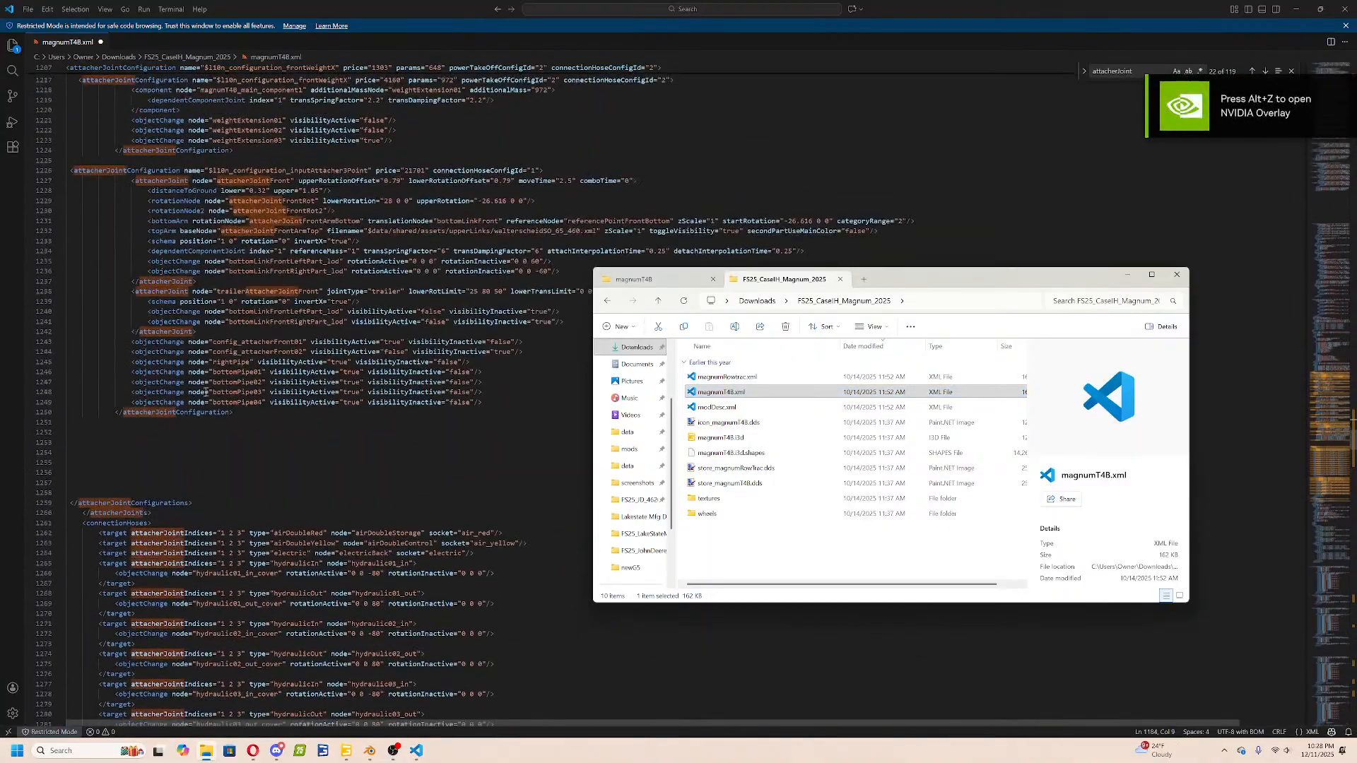
Delete the empty lines between the inputAttacher3Point configuration and the closing attacherJointConfigurations tag.
left_click(163, 444)
left_click_drag(110, 502, 108, 422)
key("BackSpace")
key("BackSpace")
key("BackSpace")
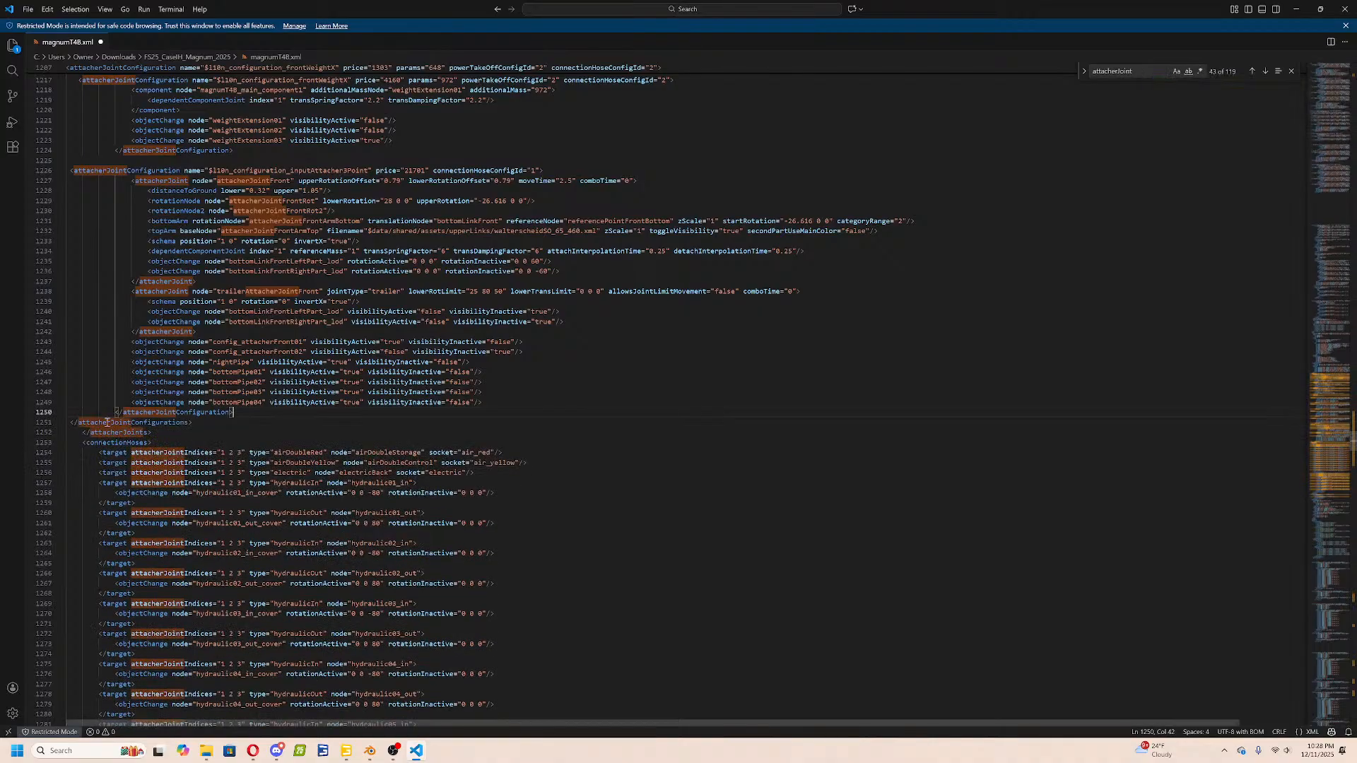
Return to the start of the attacher joint configurations and delete the empty lines between the opening attacherJointConfigurations tag and the first configuration.
key("alt+Left")
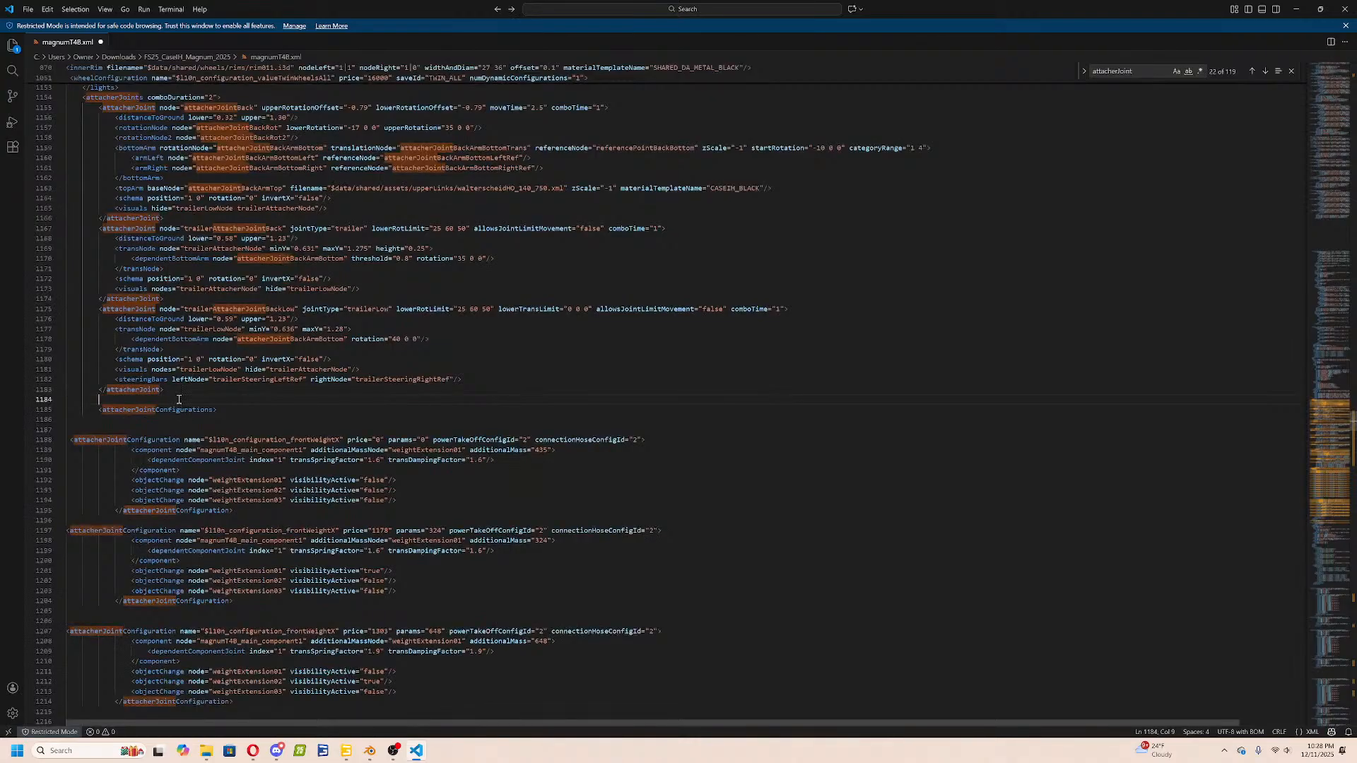
left_click(201, 409)
scroll(203, 417, "down", 7)
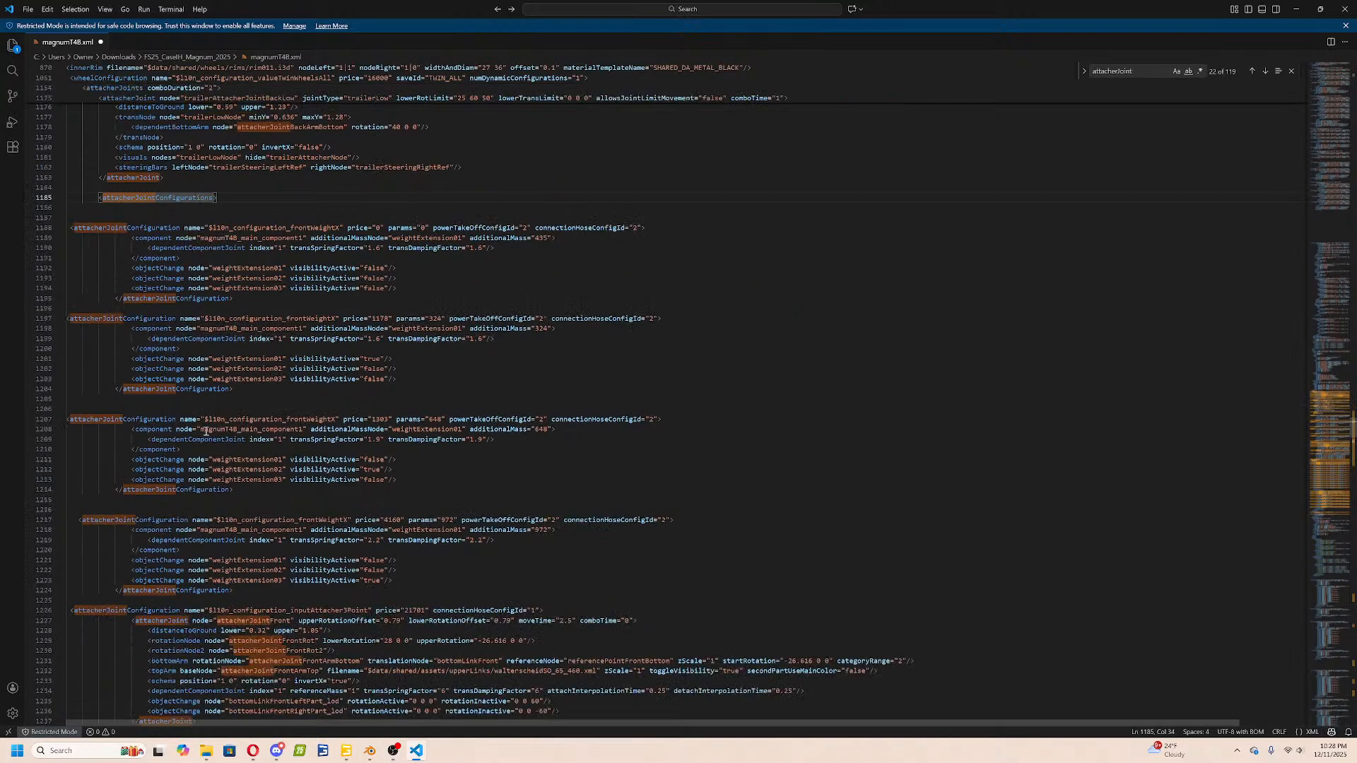
scroll(205, 431, "down", 13)
scroll(205, 431, "up", 18)
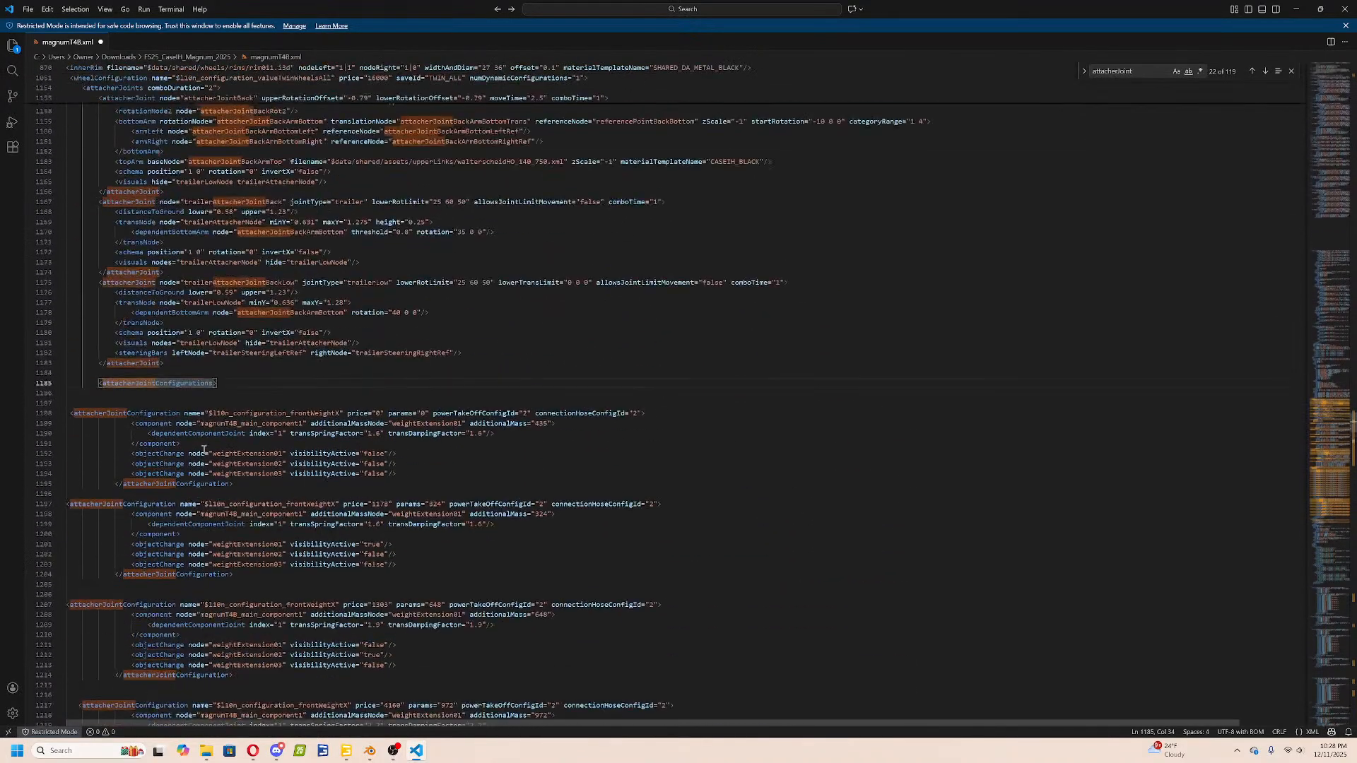
left_click(175, 393)
key("BackSpace")
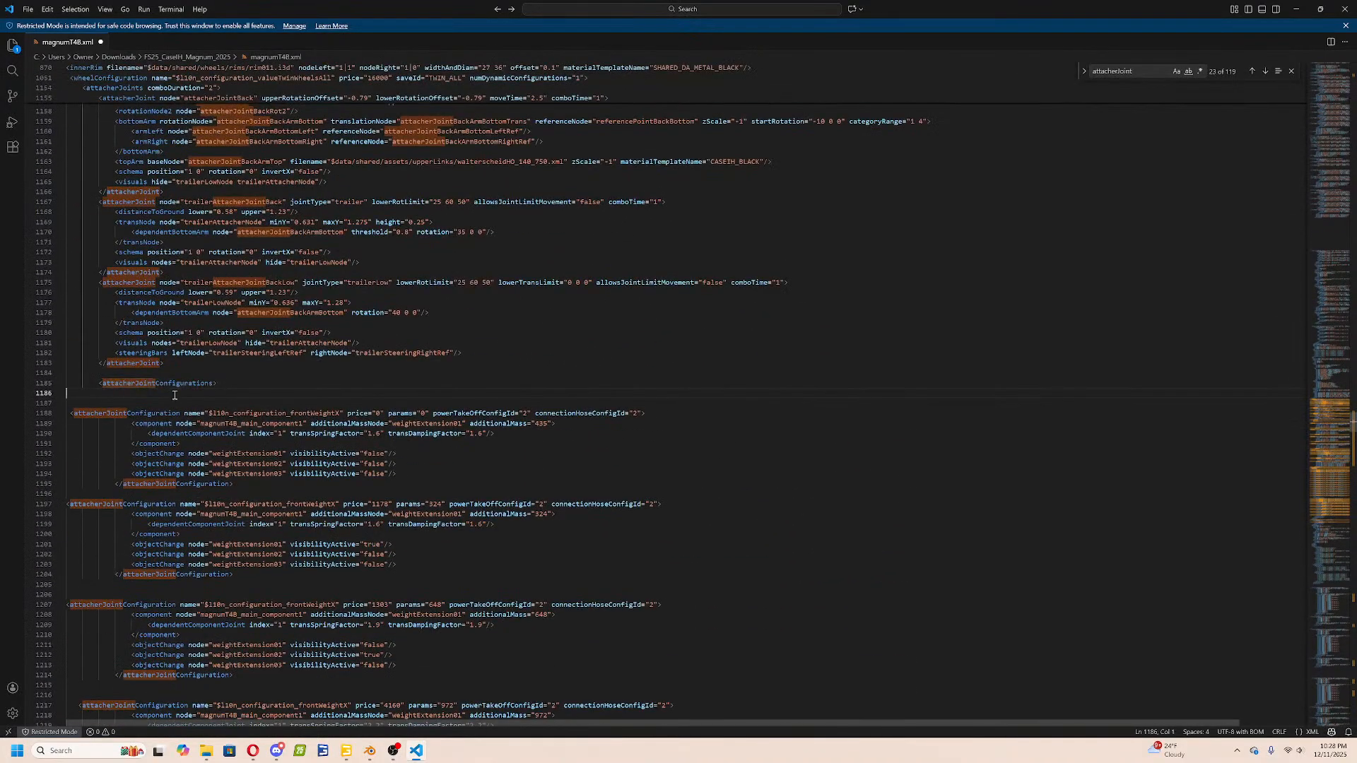
key("Delete")
key("Left")
key("Delete")
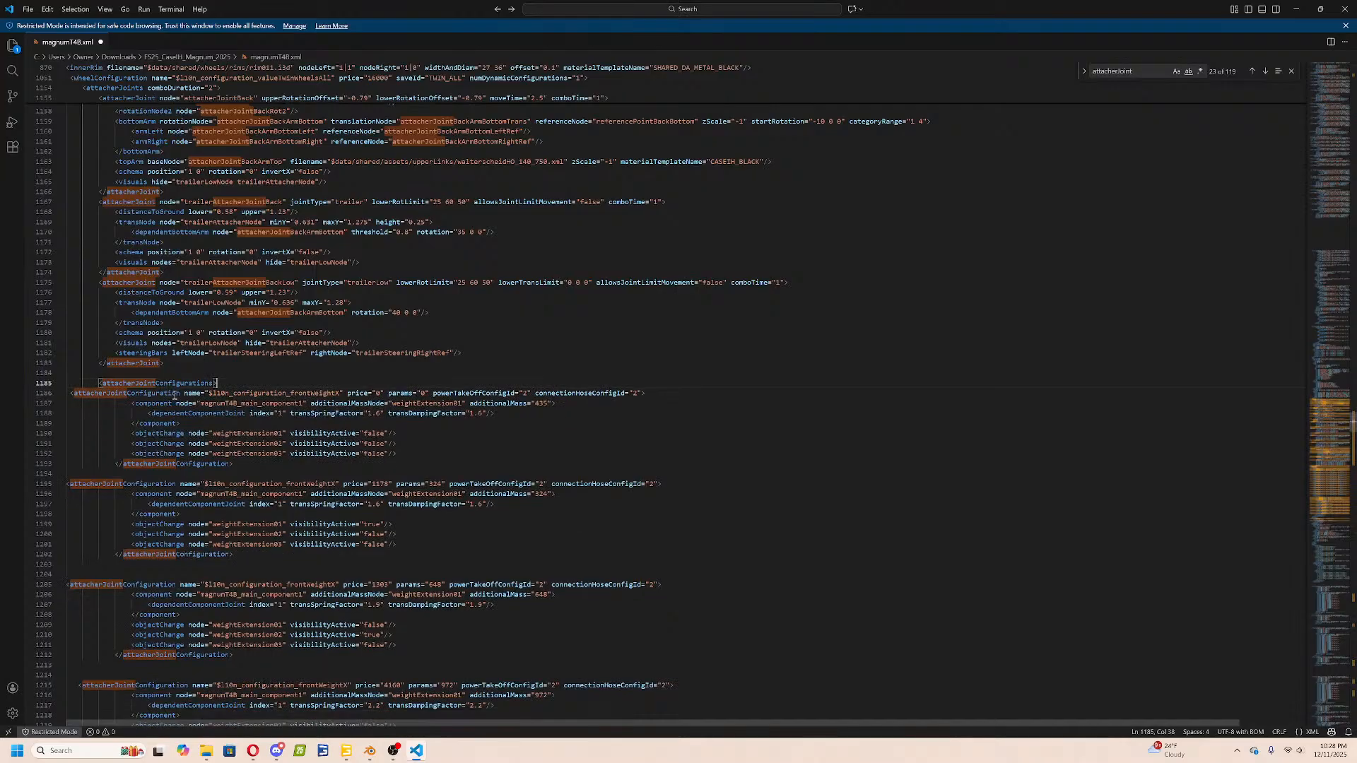
Indent the opening tags of the four frontWeightX attacherJointConfiguration blocks to line up with their closing tags.
left_click(188, 363)
left_click(181, 375)
left_click(137, 363)
left_click(71, 394)
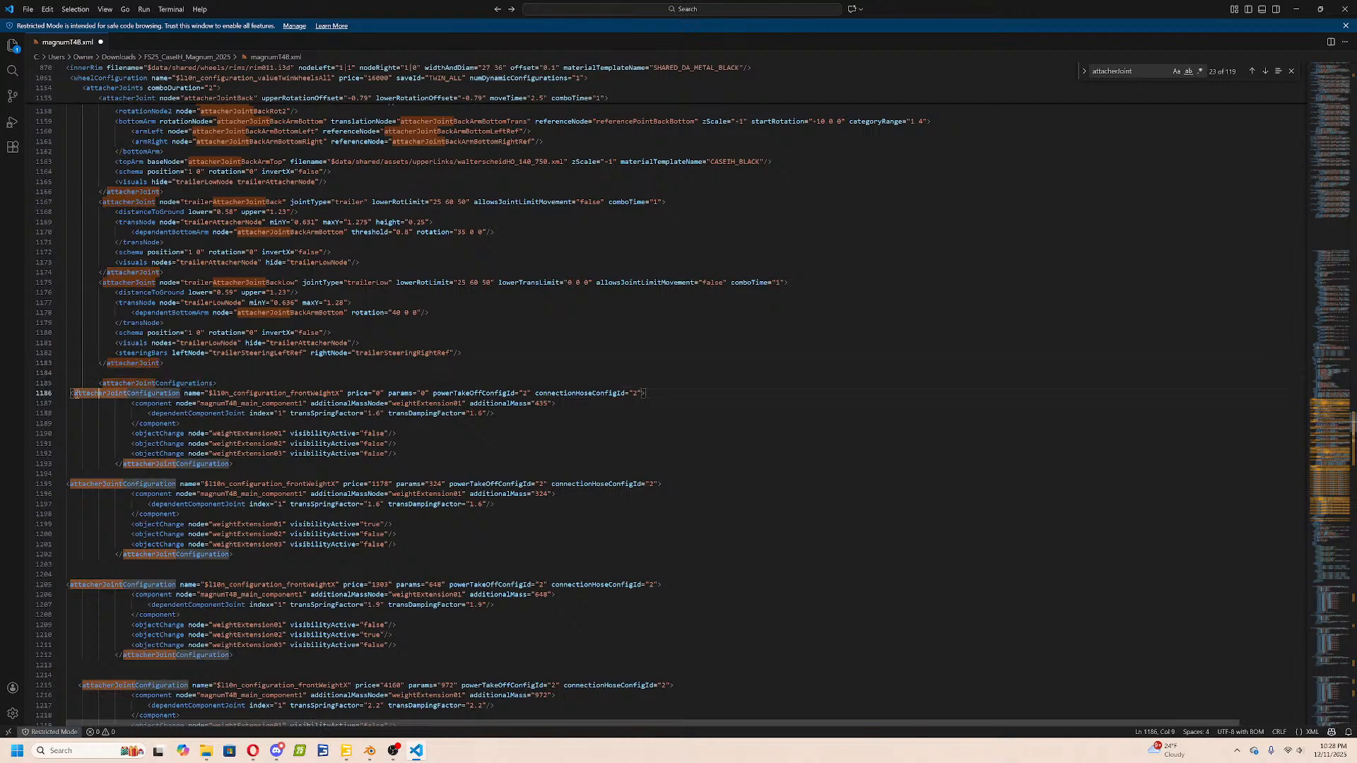
key("Tab")
key("Tab")
key("Tab")
left_click(68, 484)
key("Tab")
key("Tab")
key("Tab")
left_click(68, 585)
key("Tab")
key("Tab")
key("Tab")
left_click(73, 686)
key("Tab")
key("Tab")
key("Tab")
Indent the inputAttacher3Point configuration's opening tag and the closing attacherJointConfigurations tag to match their counterparts.
scroll(99, 600, "down", 5)
left_click(78, 549)
key("Tab")
key("Tab")
key("Tab")
scroll(196, 540, "down", 4)
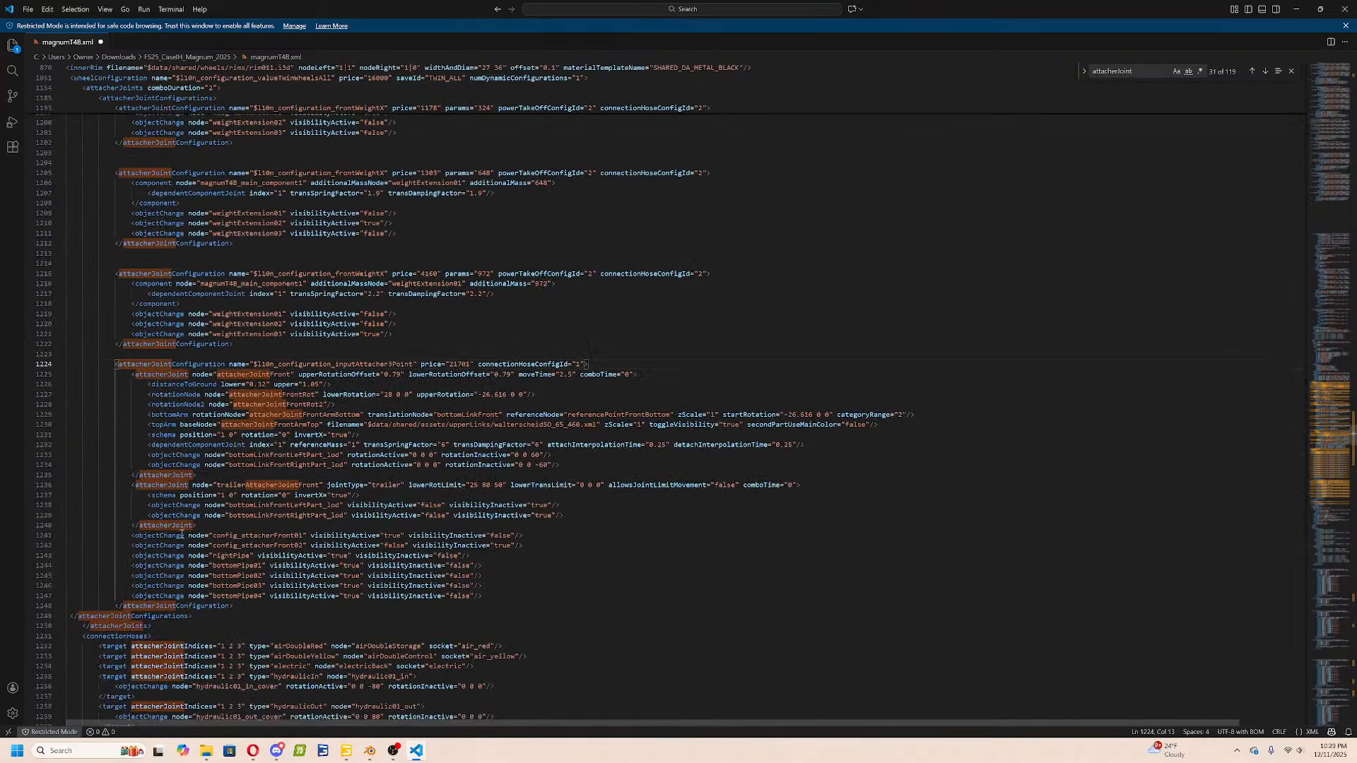
left_click(71, 615)
key("Tab")
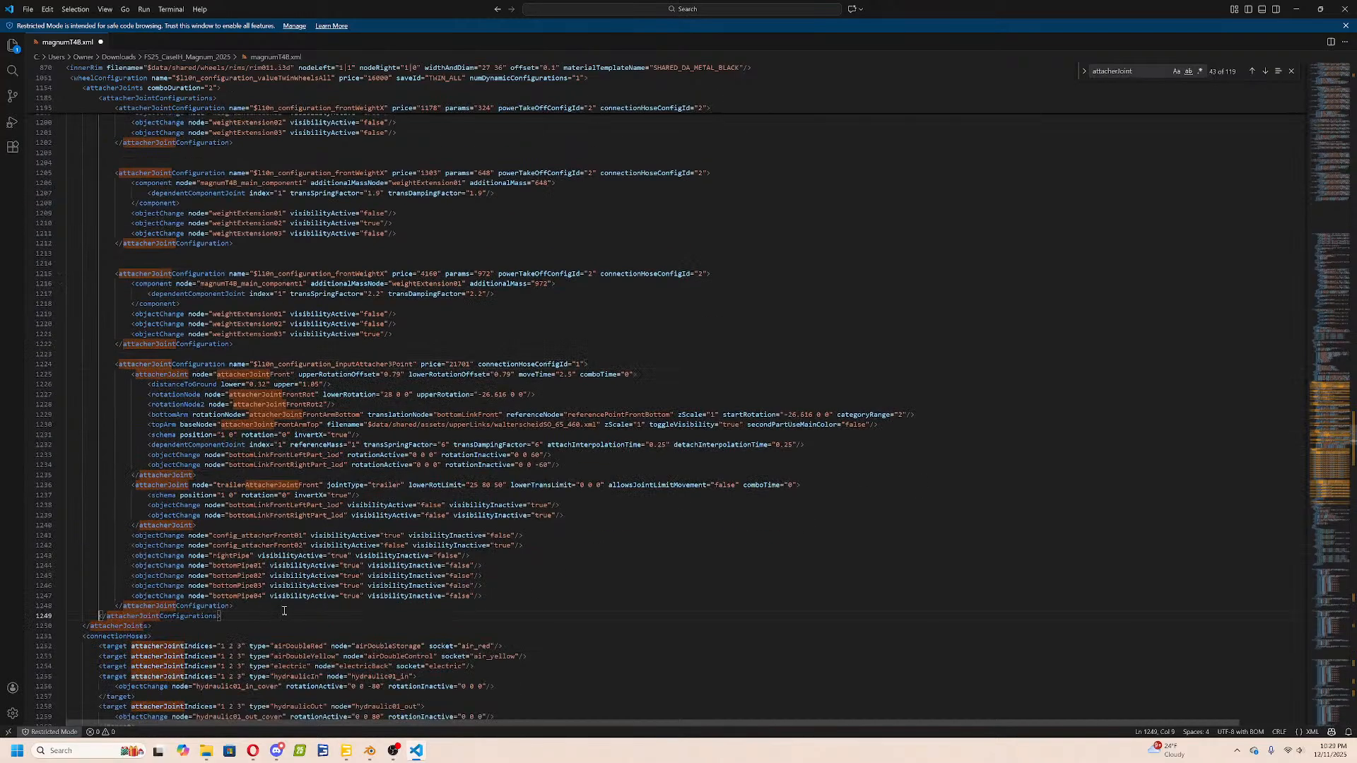
key("Tab")
Outdent everything from the first attacherJoint block through the closing attacherJointConfigurations tag by one level.
left_click(87, 626)
left_click_drag(227, 616, 103, 202)
scroll(118, 310, "up", 10)
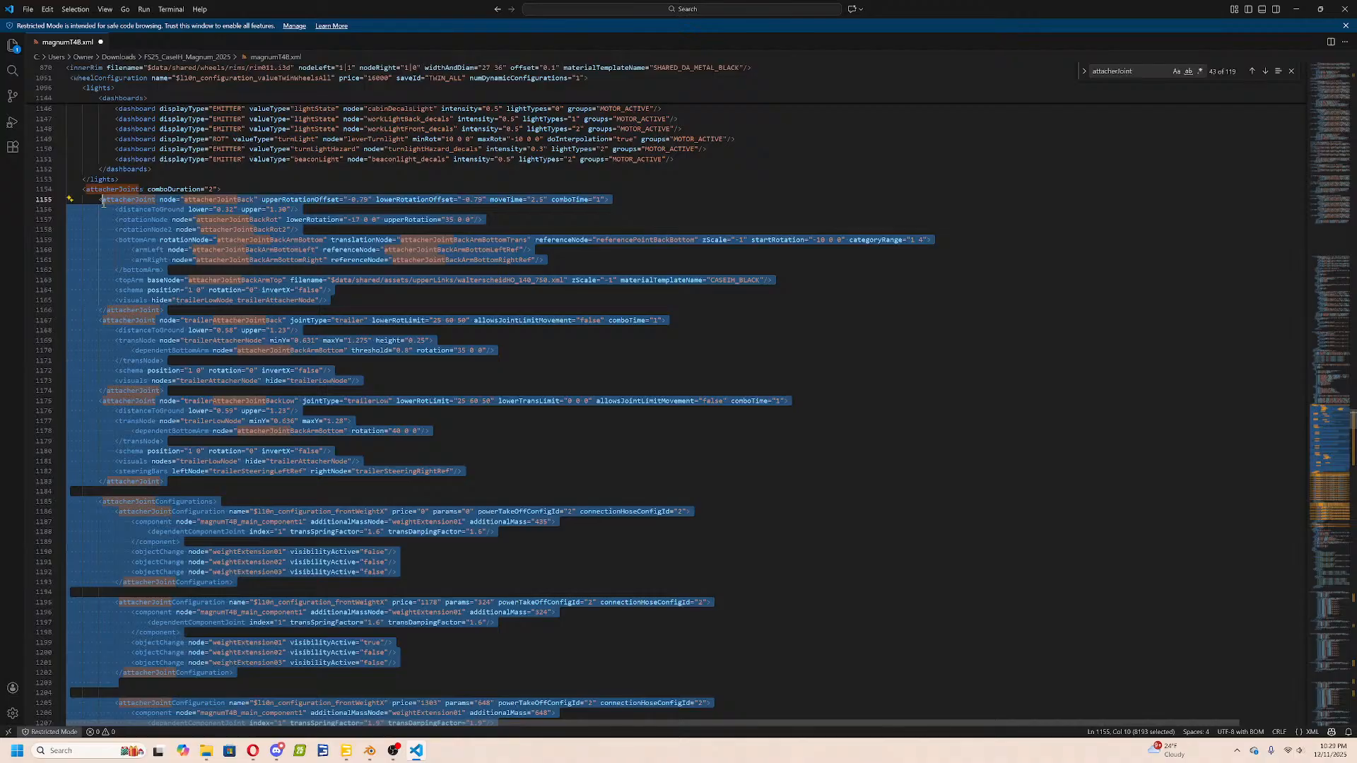
key("shift+Tab")
left_click(84, 189)
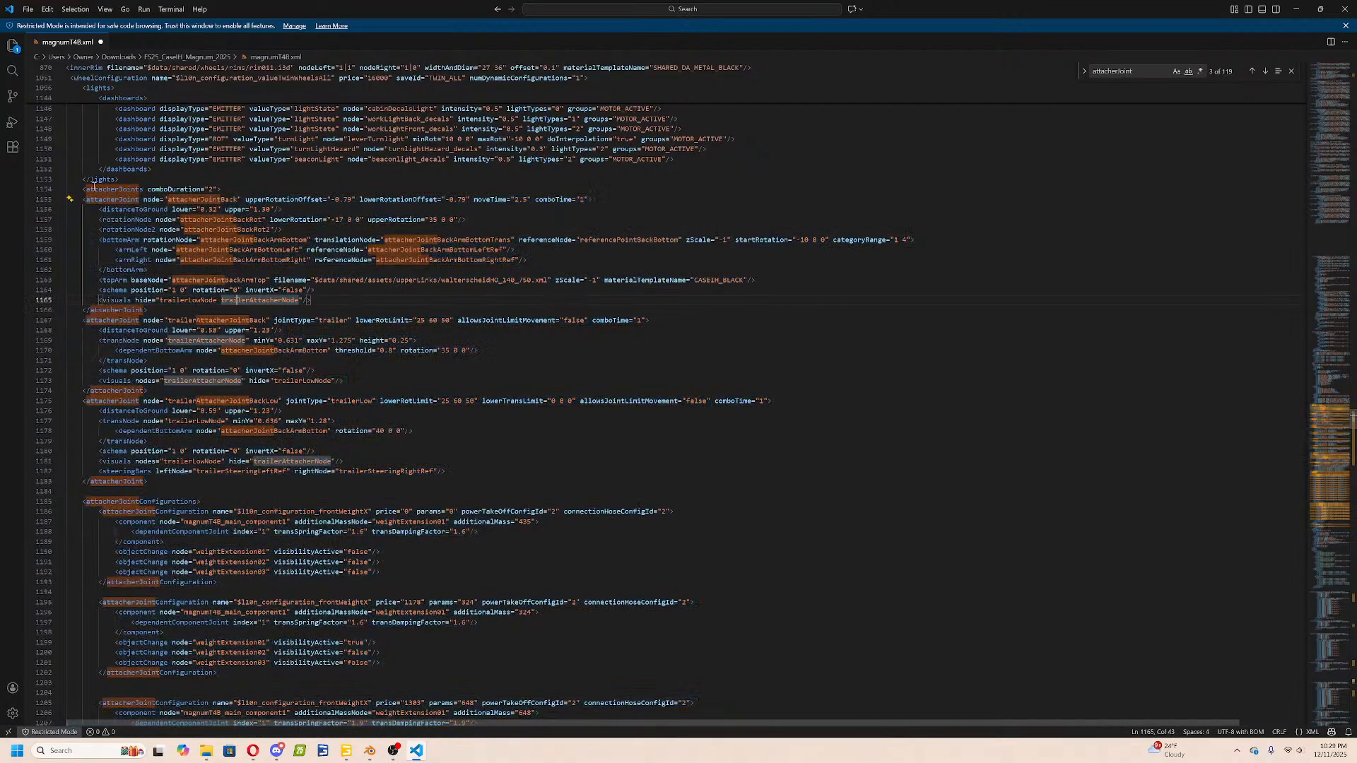
Check the closing attacher joint tags and delete the empty line above the opening attacherJointConfigurations tag.
scroll(110, 393, "down", 5)
scroll(111, 394, "down", 15)
left_click(108, 431)
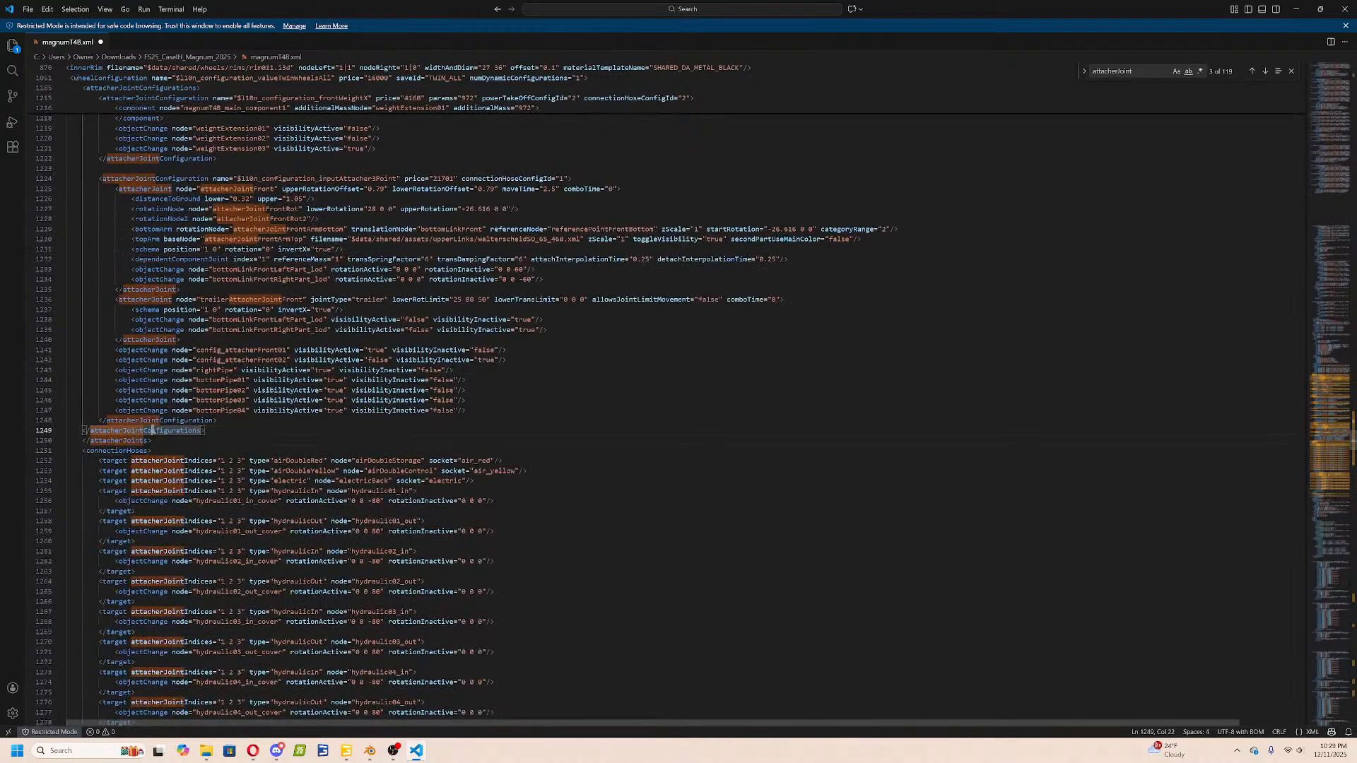
left_click(161, 431)
scroll(161, 429, "up", 14)
scroll(162, 428, "up", 7)
left_click(128, 439)
key("BackSpace")
Close the search, save magnumT4B.xml, and look over the reformatted attacherJoints section.
scroll(162, 423, "up", 4)
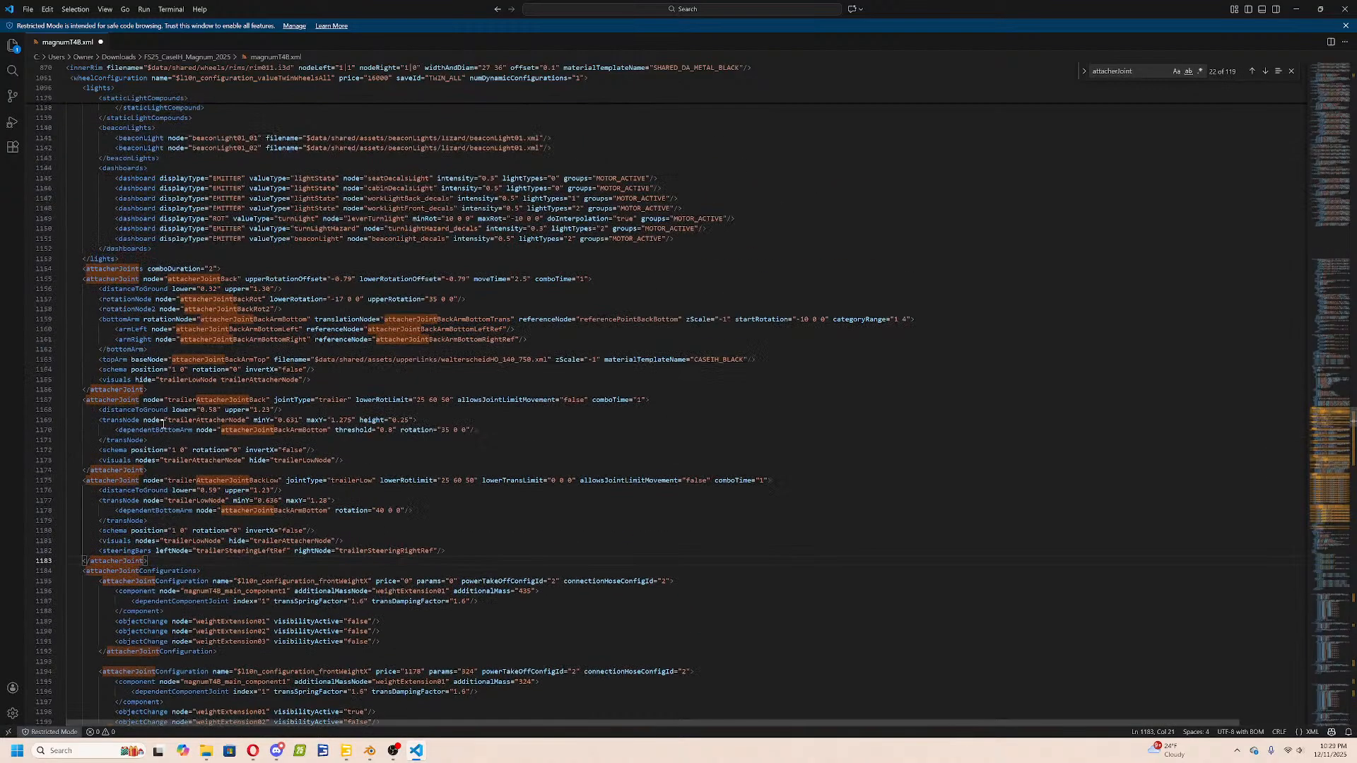
key("Escape")
key("ctrl+s")
left_click(131, 269)
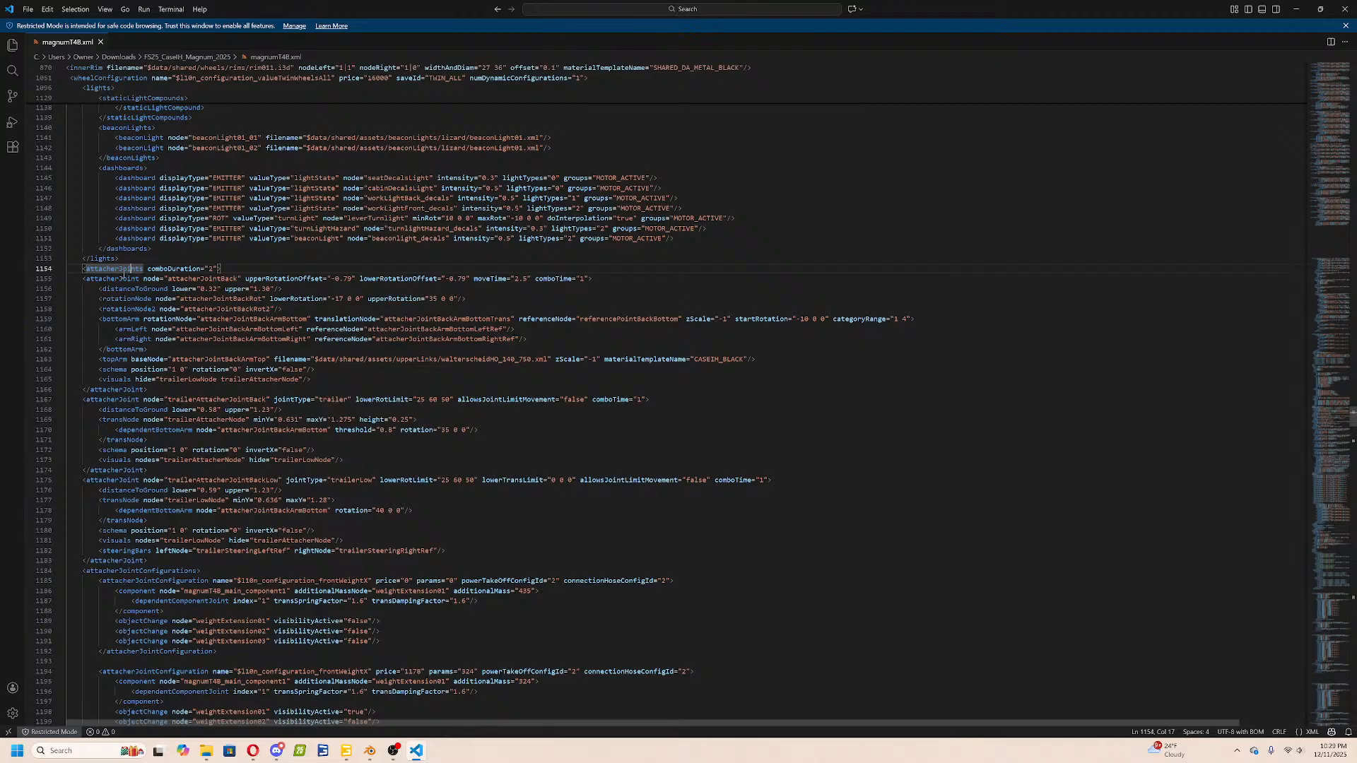
left_click(90, 278)
scroll(136, 335, "down", 3)
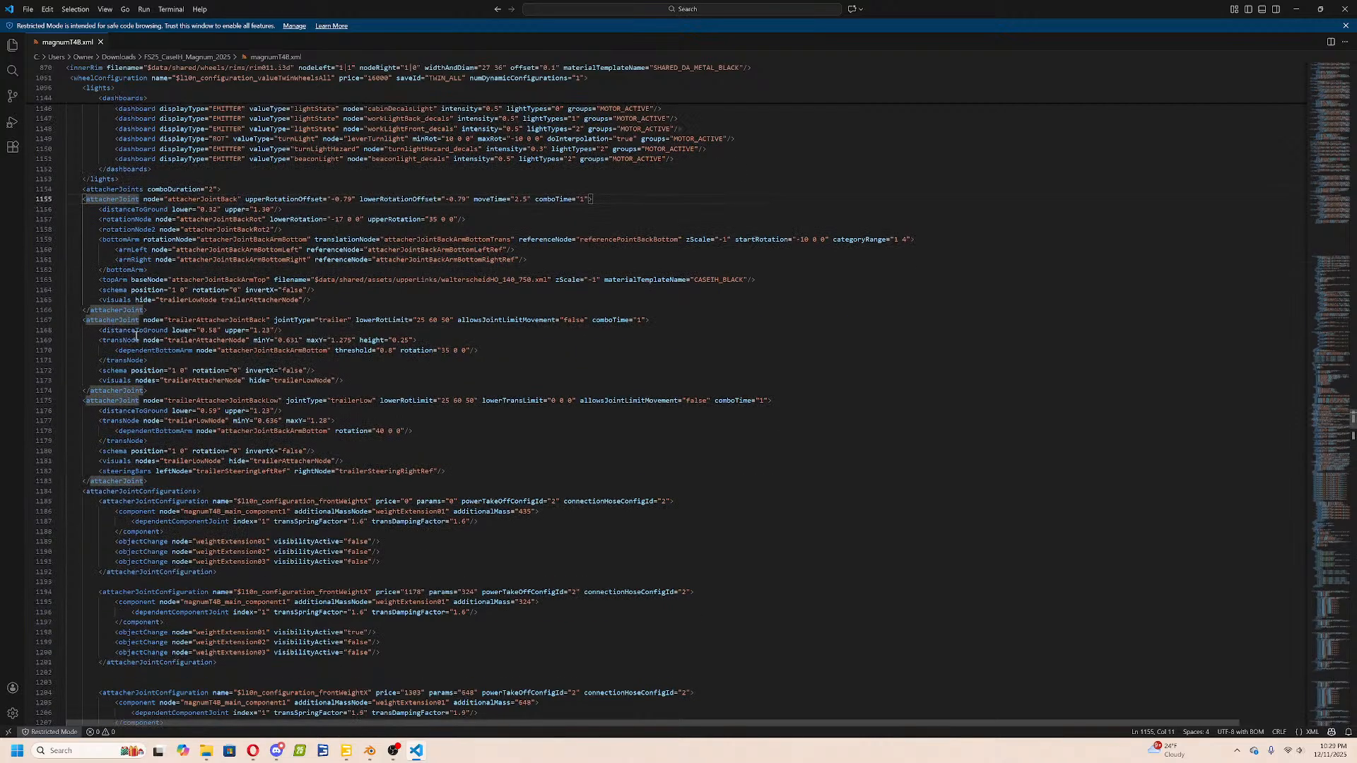
scroll(148, 450, "down", 3)
left_click(134, 375)
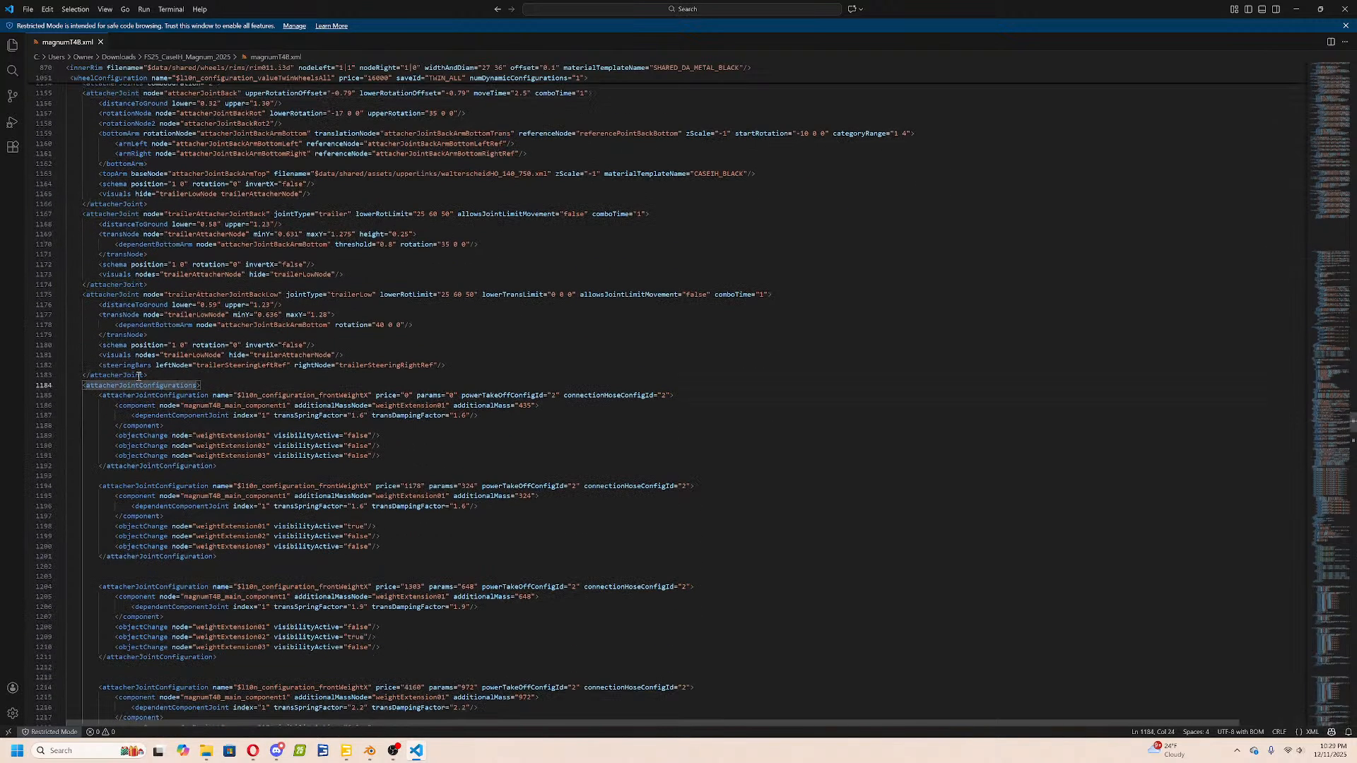
Open series8R.xml from the FS25_JohnDeere_8R_2020_BETA mod folder for editing.
left_click(206, 751)
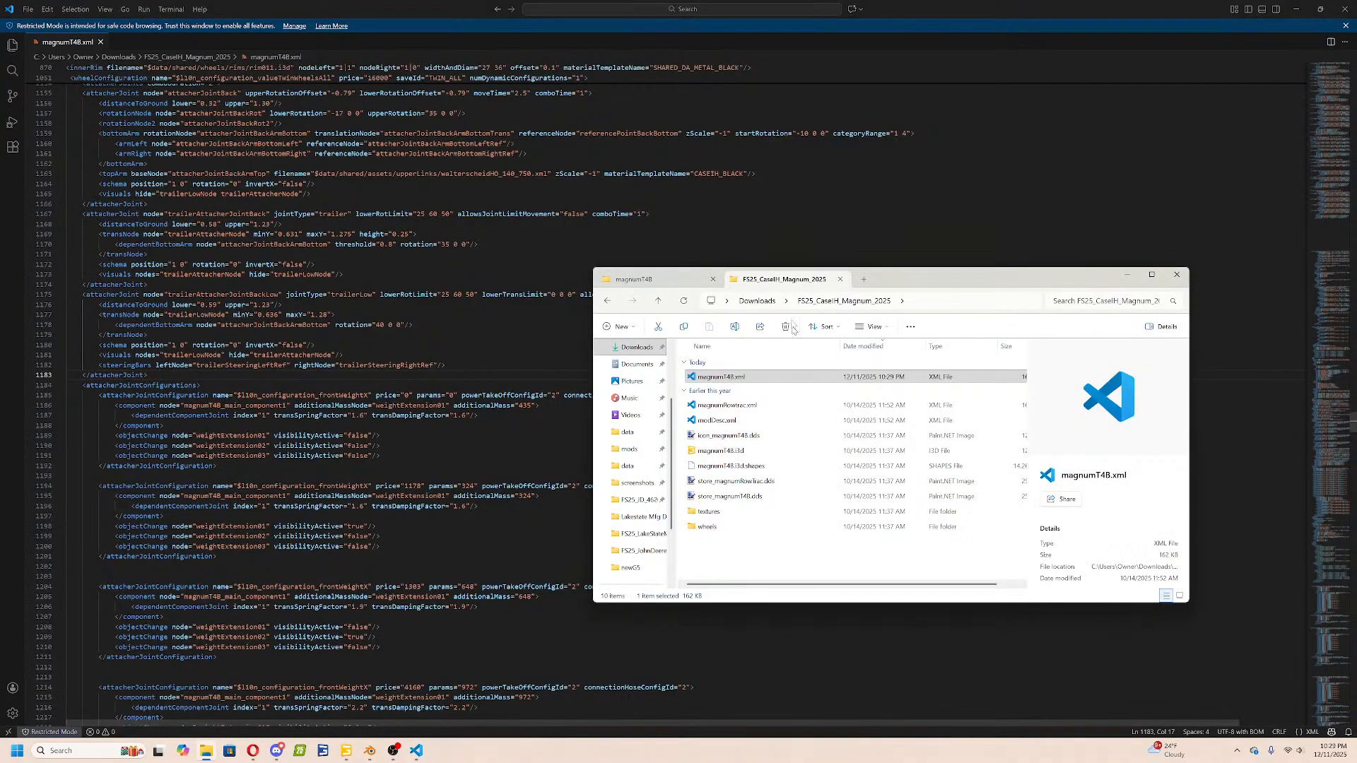
left_click(863, 279)
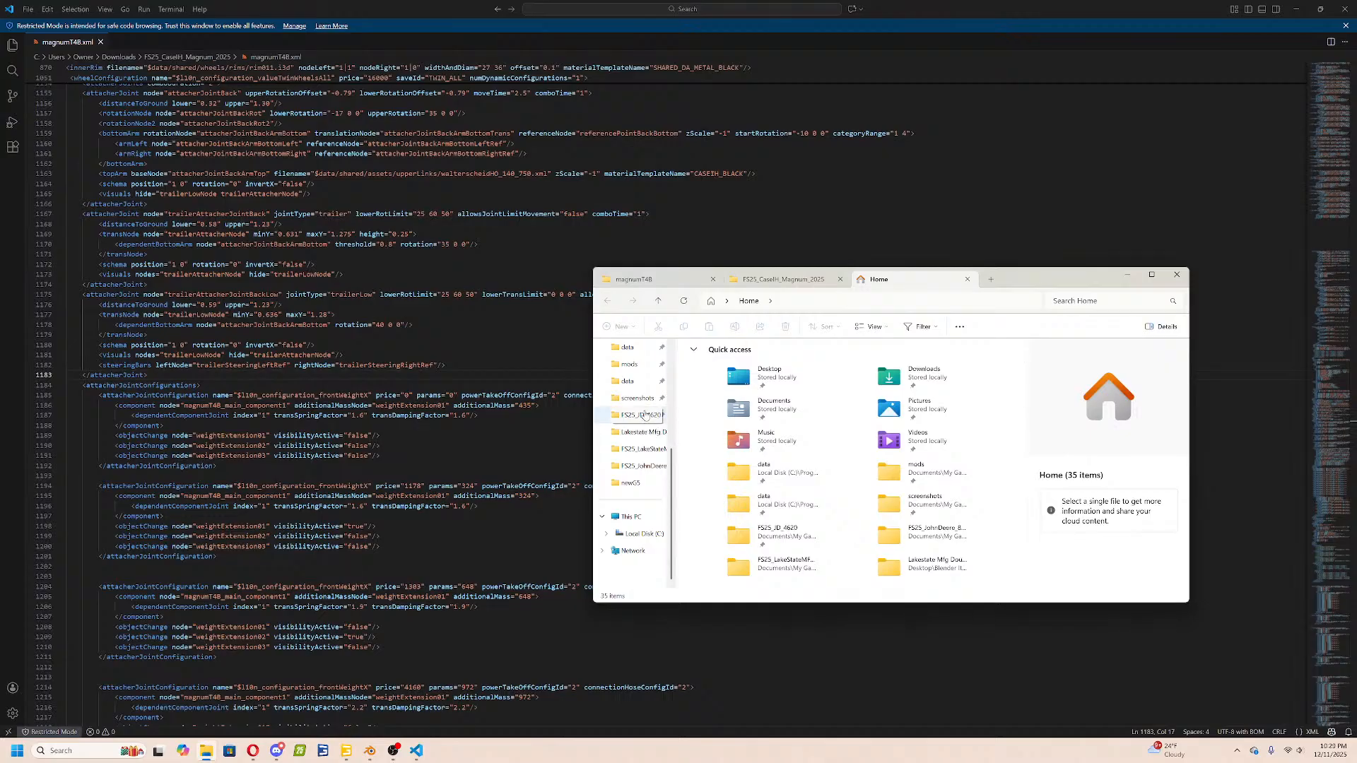
left_click(643, 465)
left_click(724, 485)
double_click(724, 485)
Find the attacherJoints section in series8R.xml by searching for attacherJoint.
key("ctrl+f")
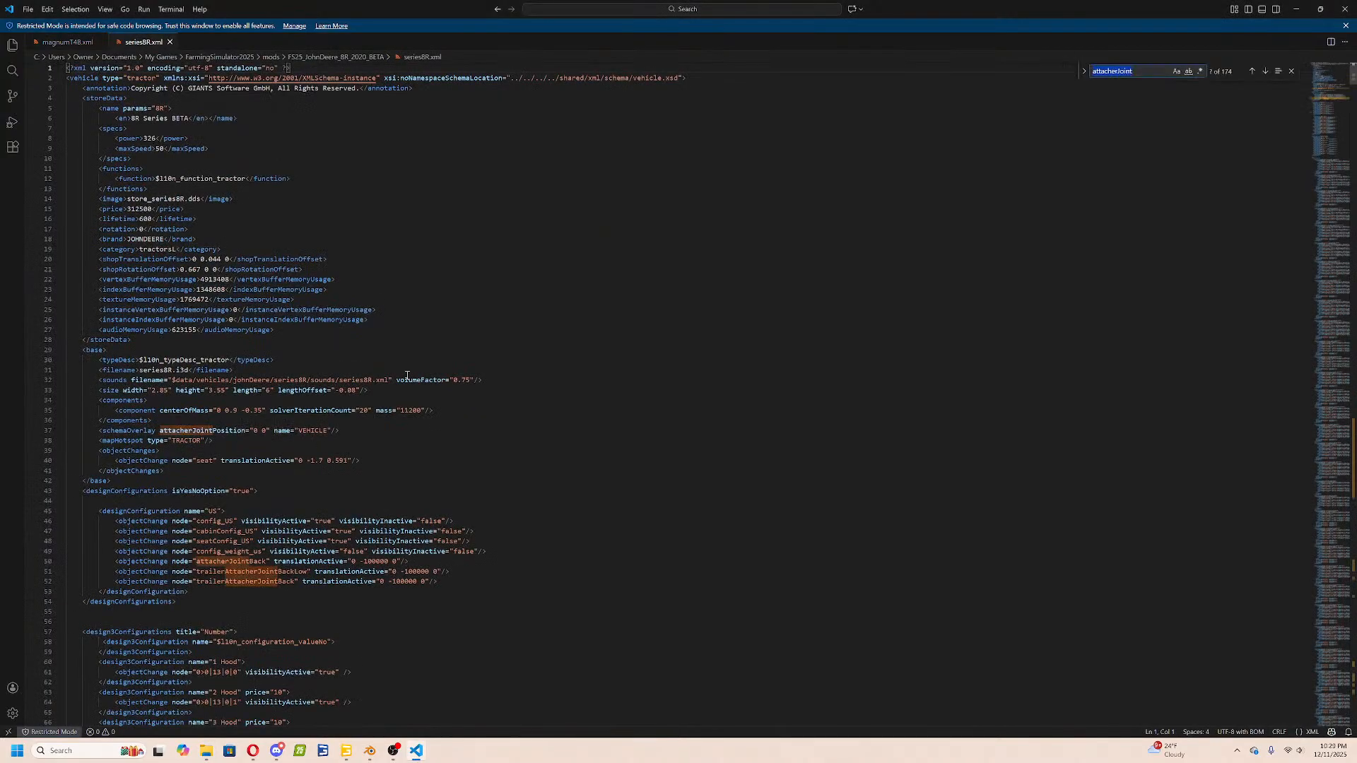
key("Return")
key("Return")
key("Return")
key("Return")
key("Return")
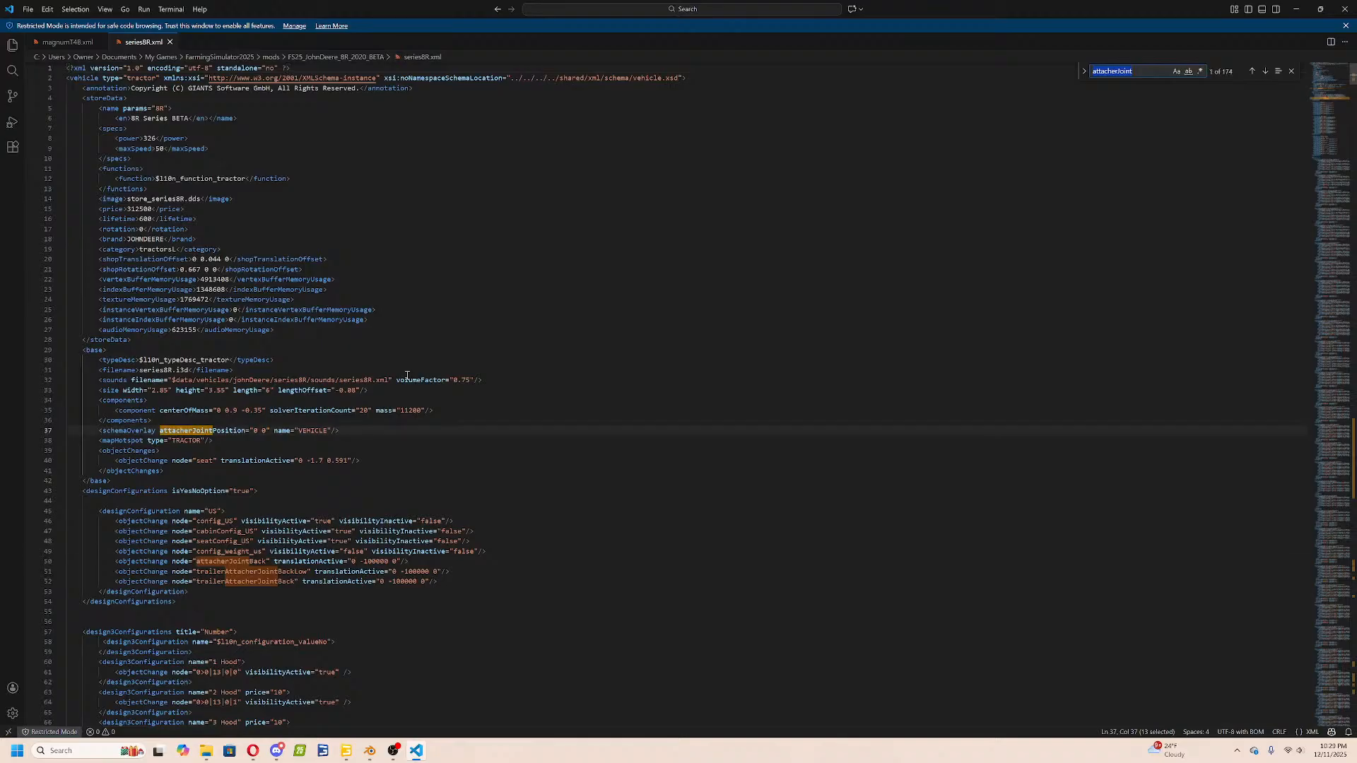
Examine the attacher joint blocks and the bracket, weight and front three-point configurations in series8R.xml.
scroll(407, 376, "down", 5)
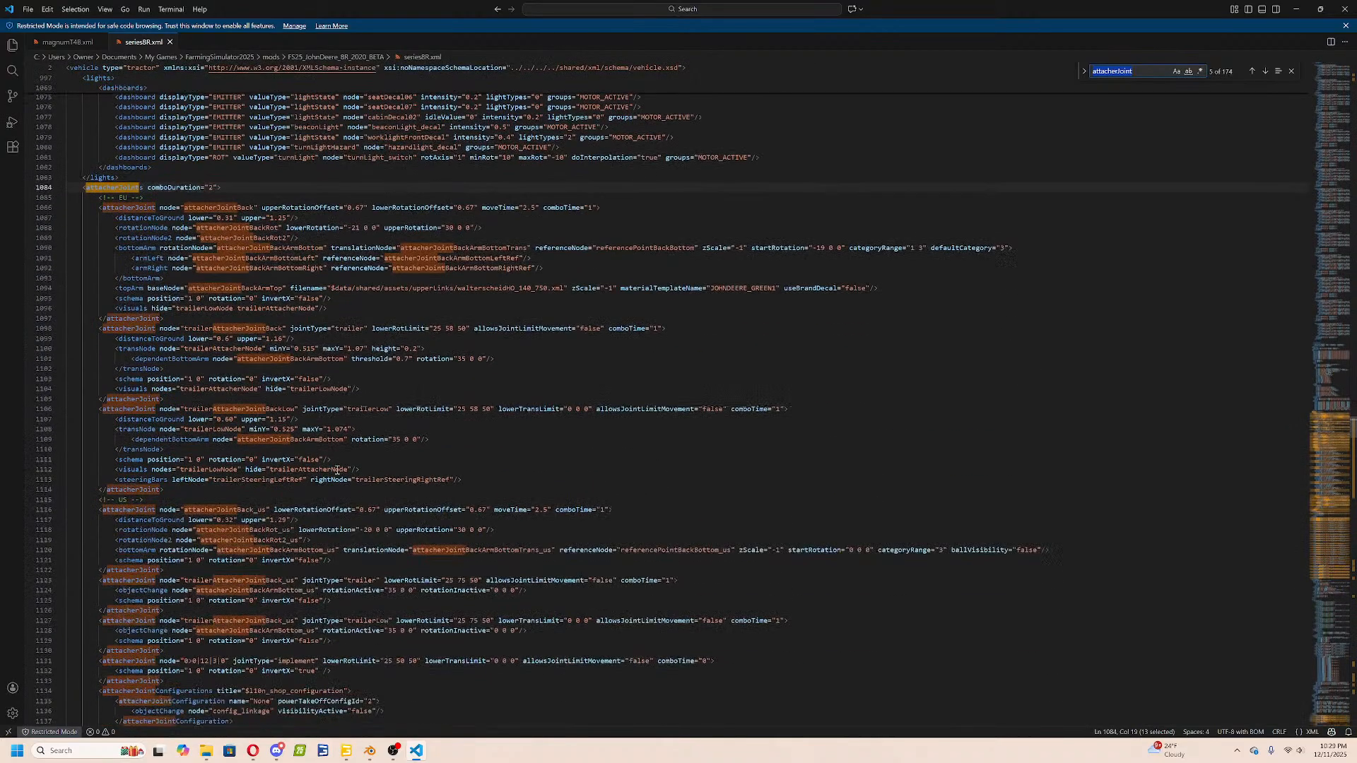
left_click(209, 347)
left_click(174, 356)
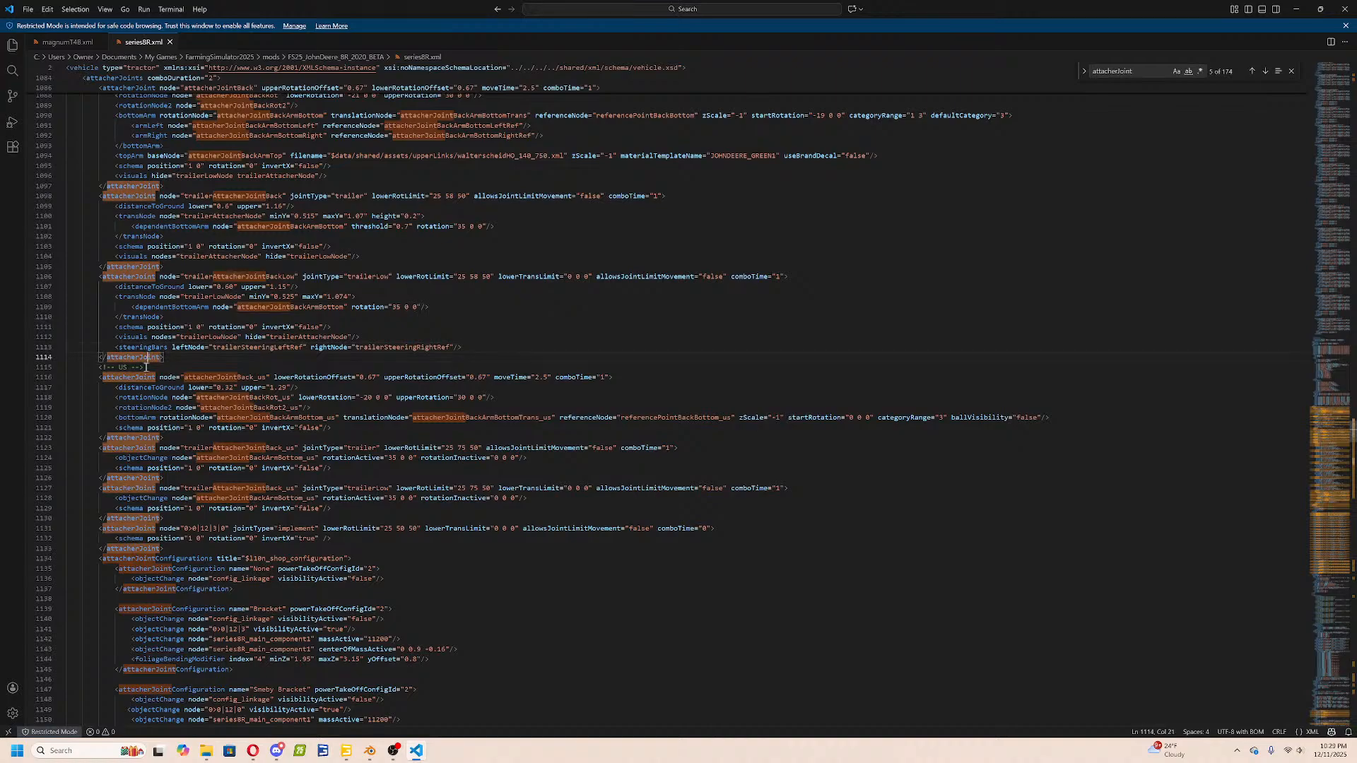
scroll(175, 356, "down", 3)
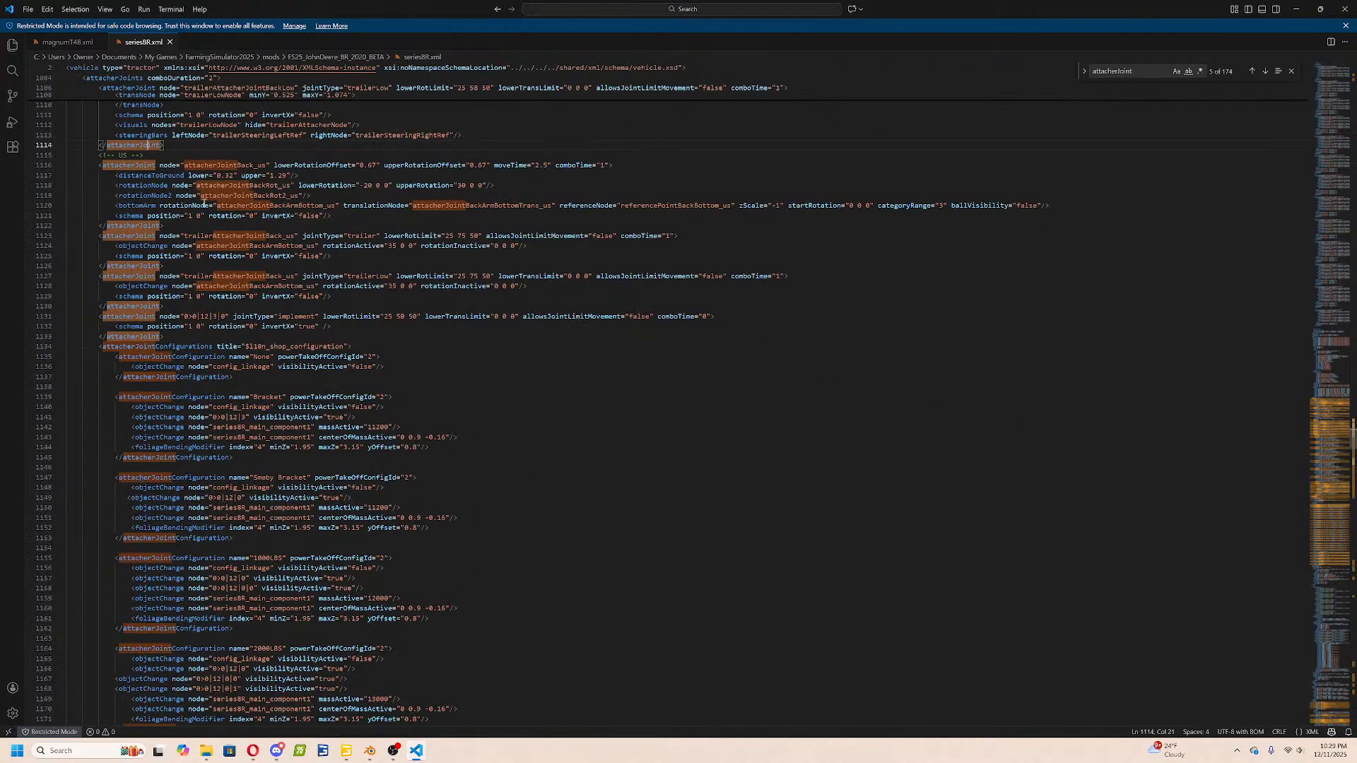
scroll(191, 288, "down", 10)
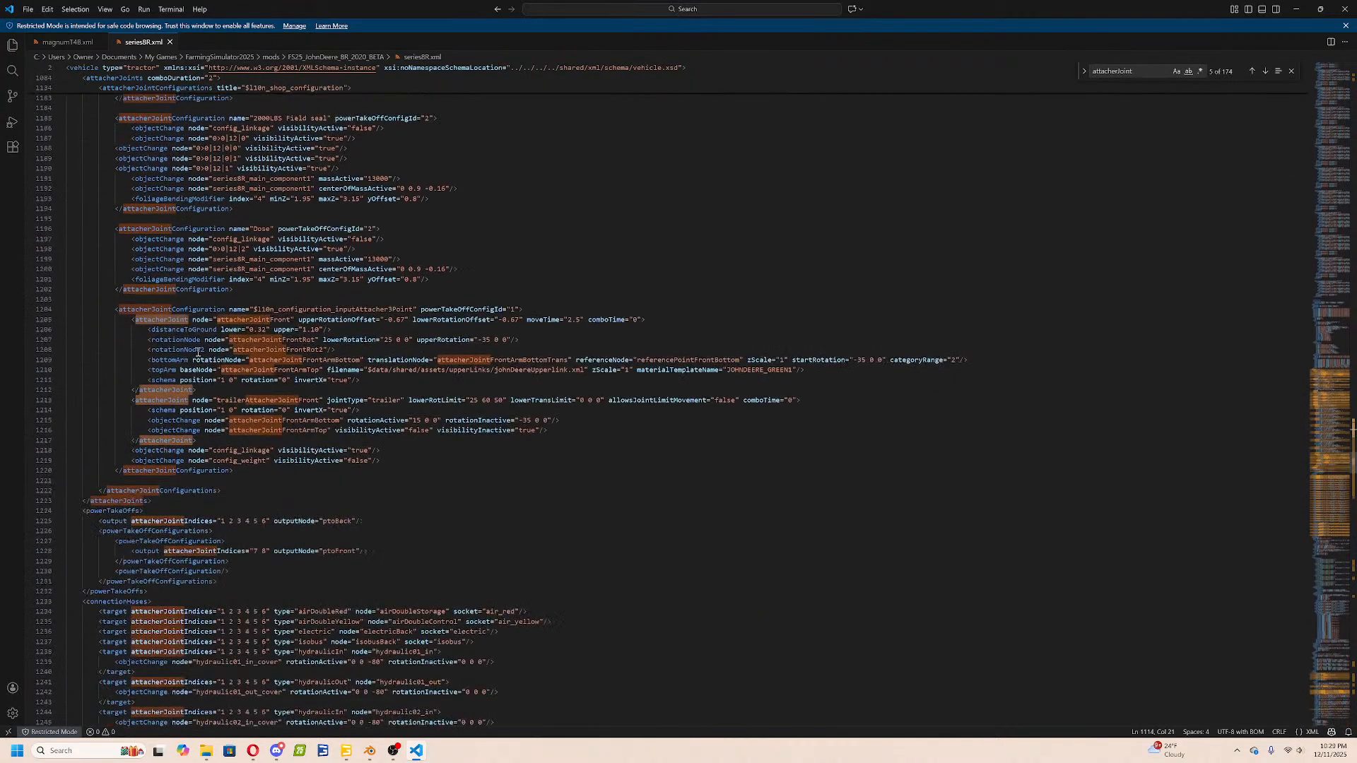
left_click(309, 317)
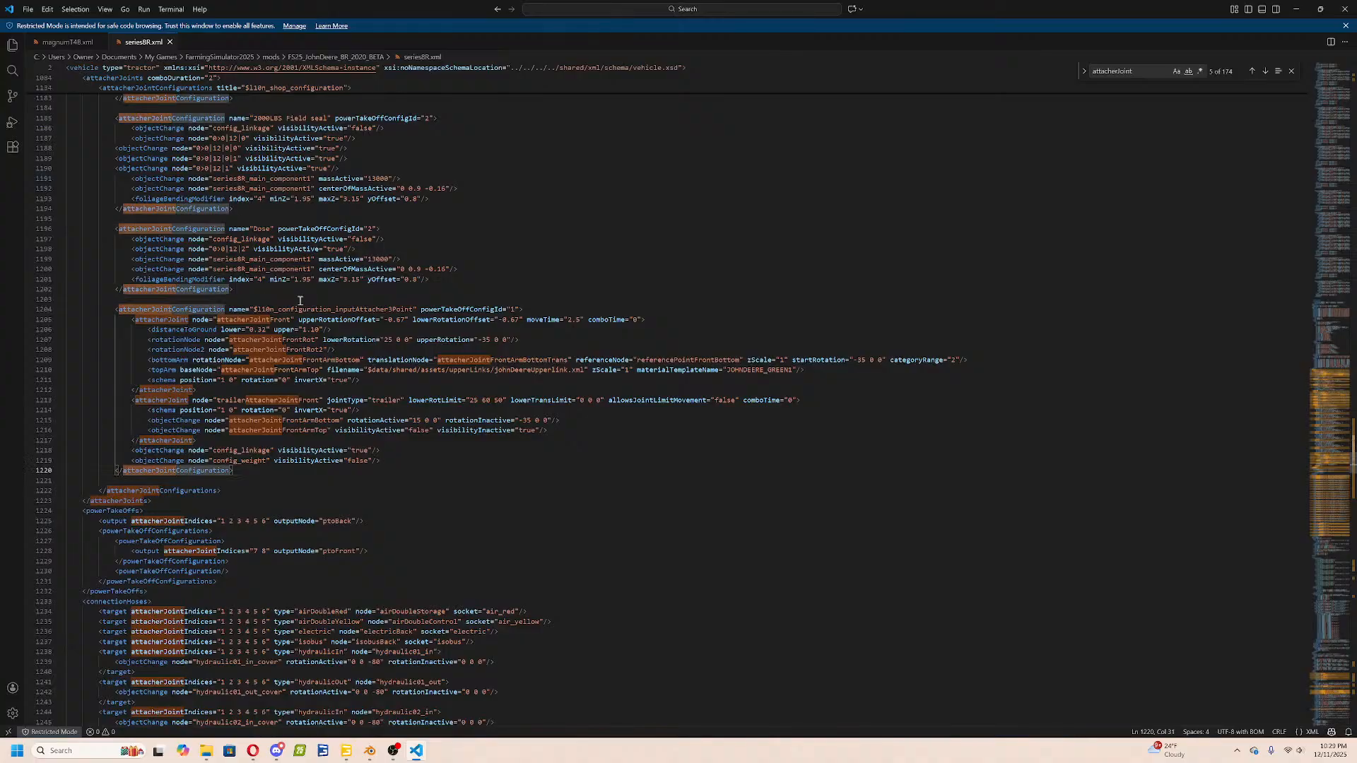
scroll(250, 364, "up", 10)
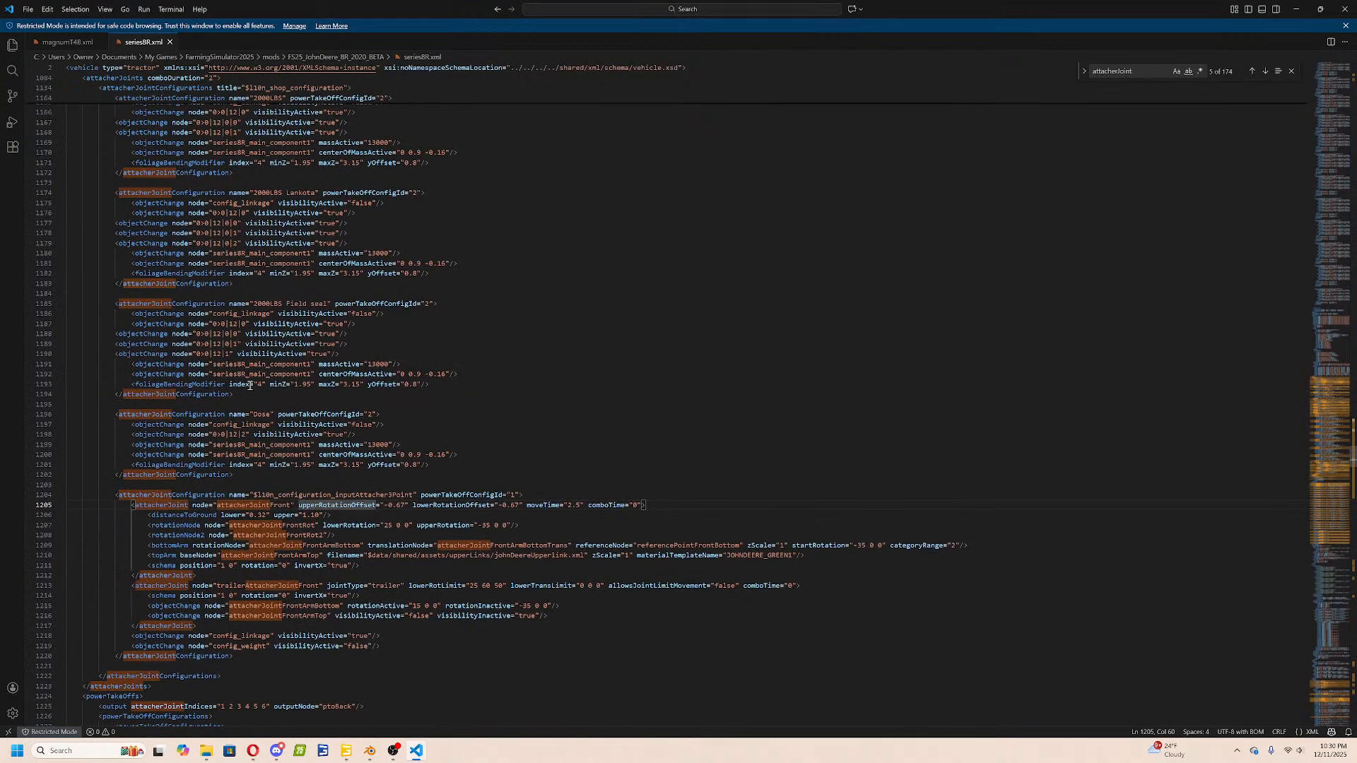
left_click(268, 291)
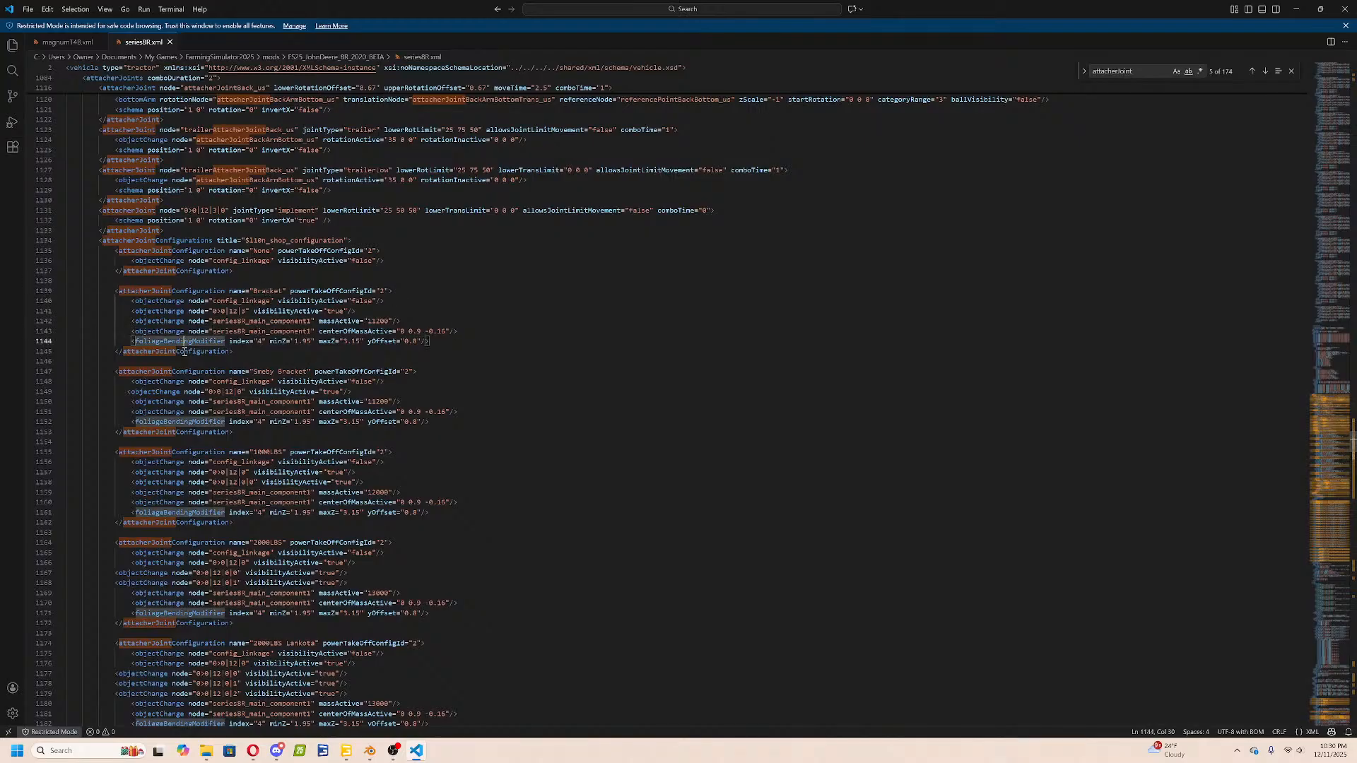
left_click(189, 290)
scroll(190, 292, "up", 3)
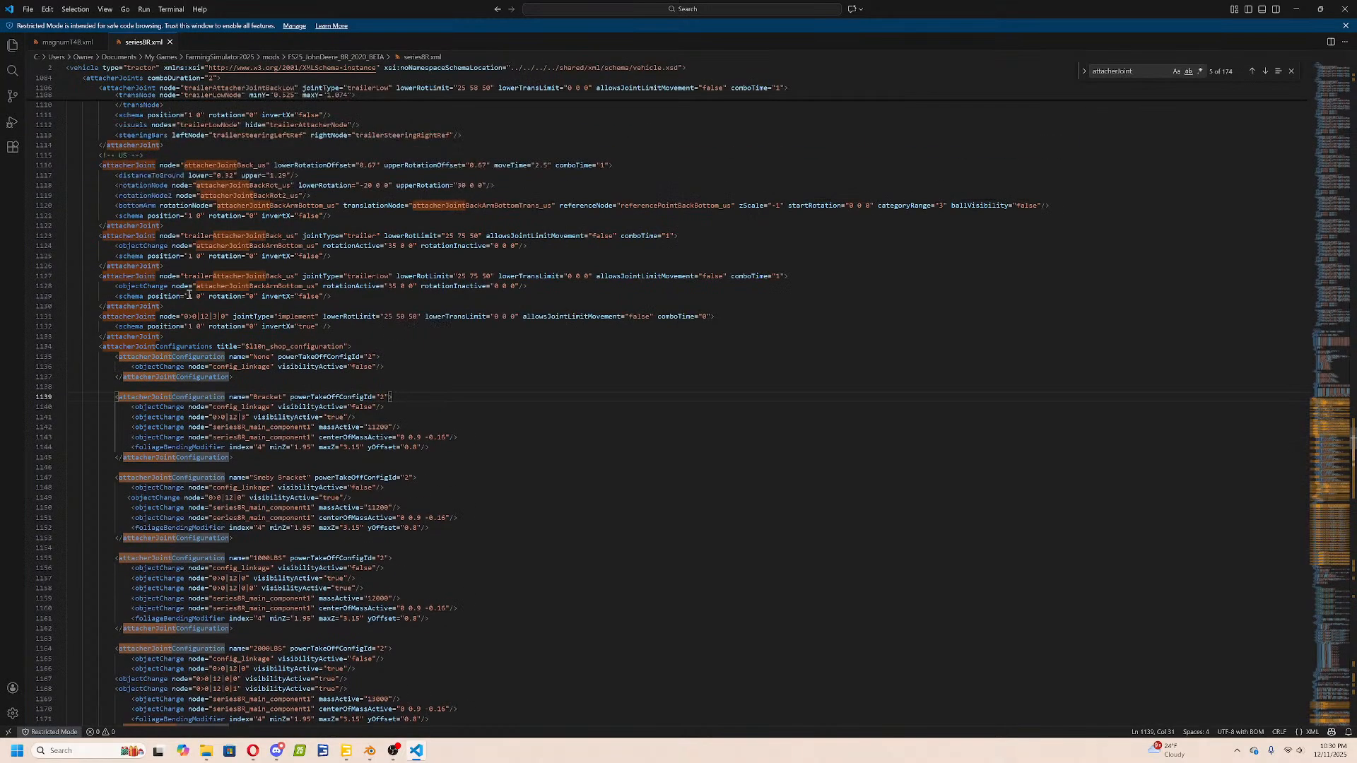
Copy the implement-type attacherJoint block with node 0>0|12|3|0 and close series8R.xml.
left_click_drag(177, 337, 103, 316)
right_click(105, 321)
left_click(141, 452)
left_click(170, 42)
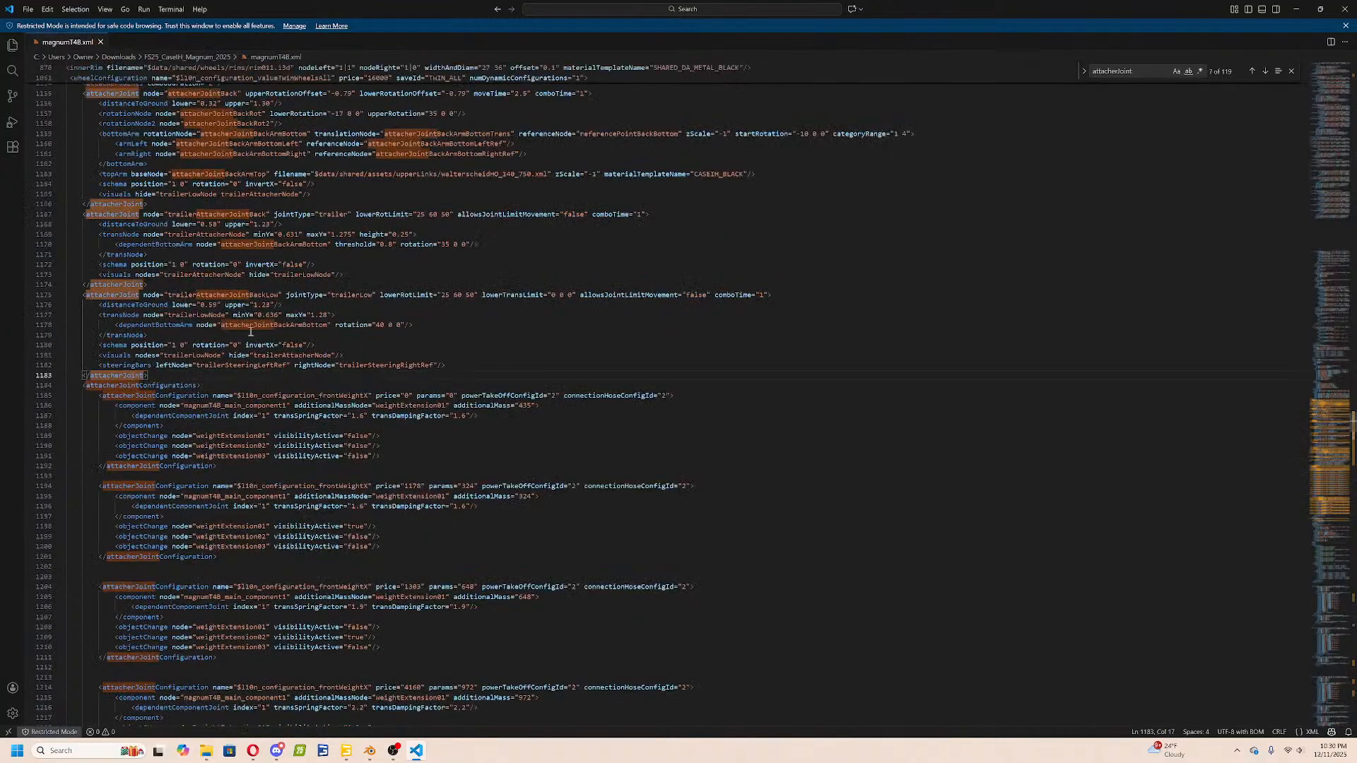
Paste the copied implement attacherJoint block into magnumT4B.xml between the trailerLow joint and the attacherJointConfigurations tag.
scroll(269, 366, "down", 3)
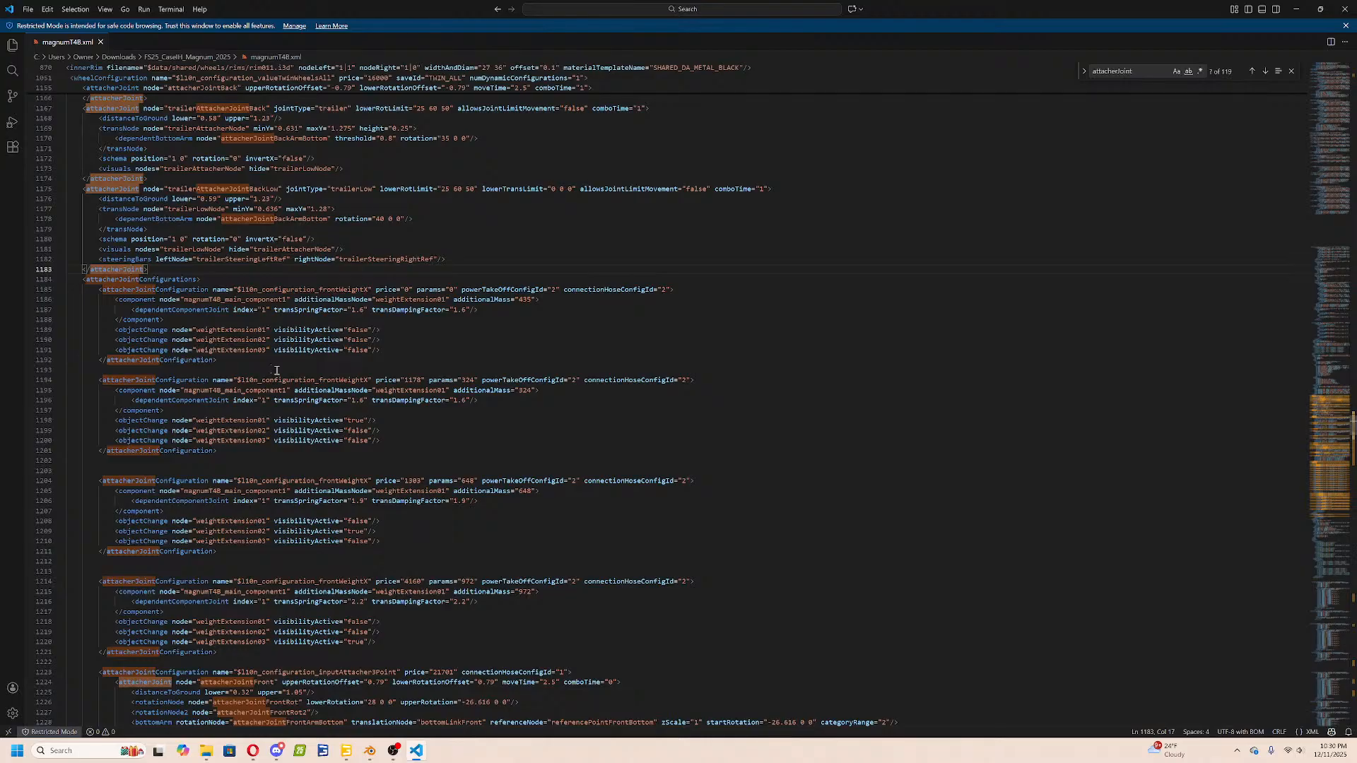
scroll(277, 370, "down", 12)
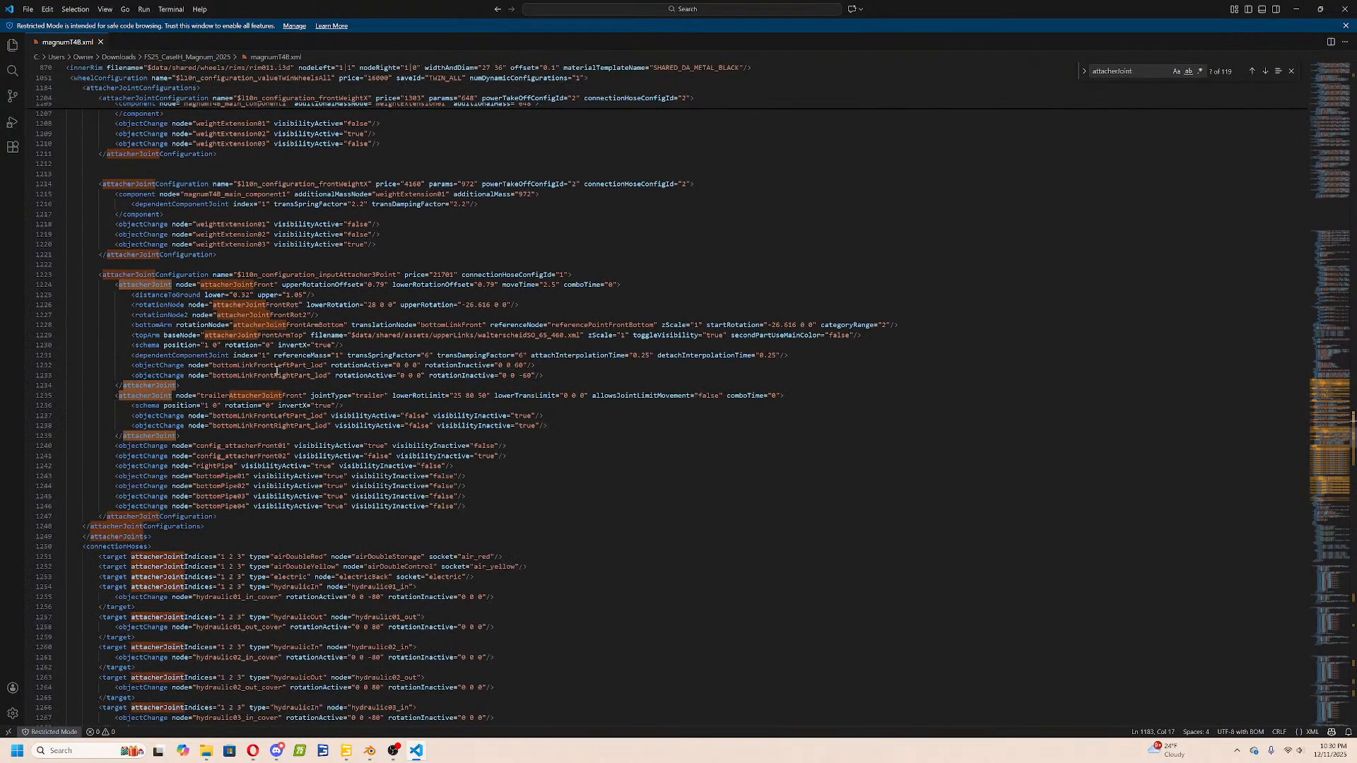
scroll(277, 370, "up", 10)
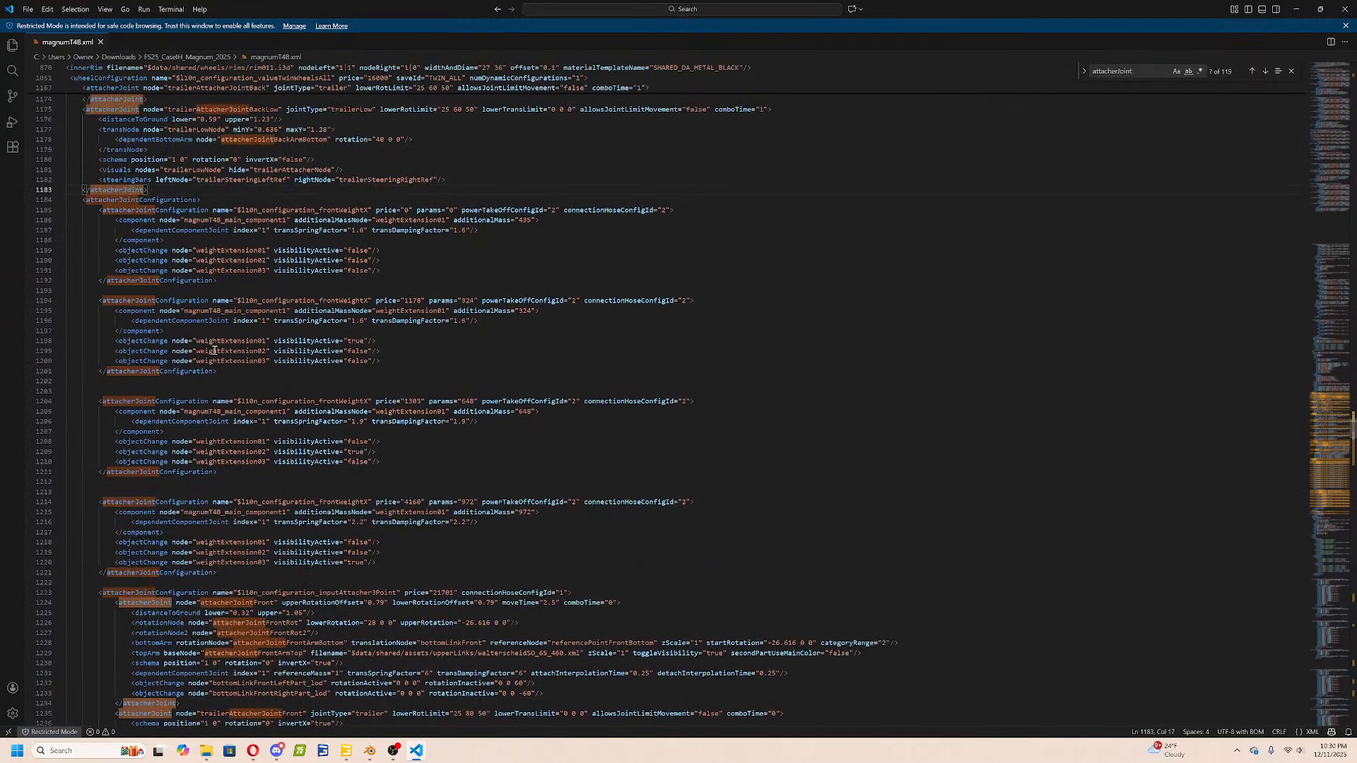
left_click(172, 198)
left_click(154, 191)
key("ctrl+v")
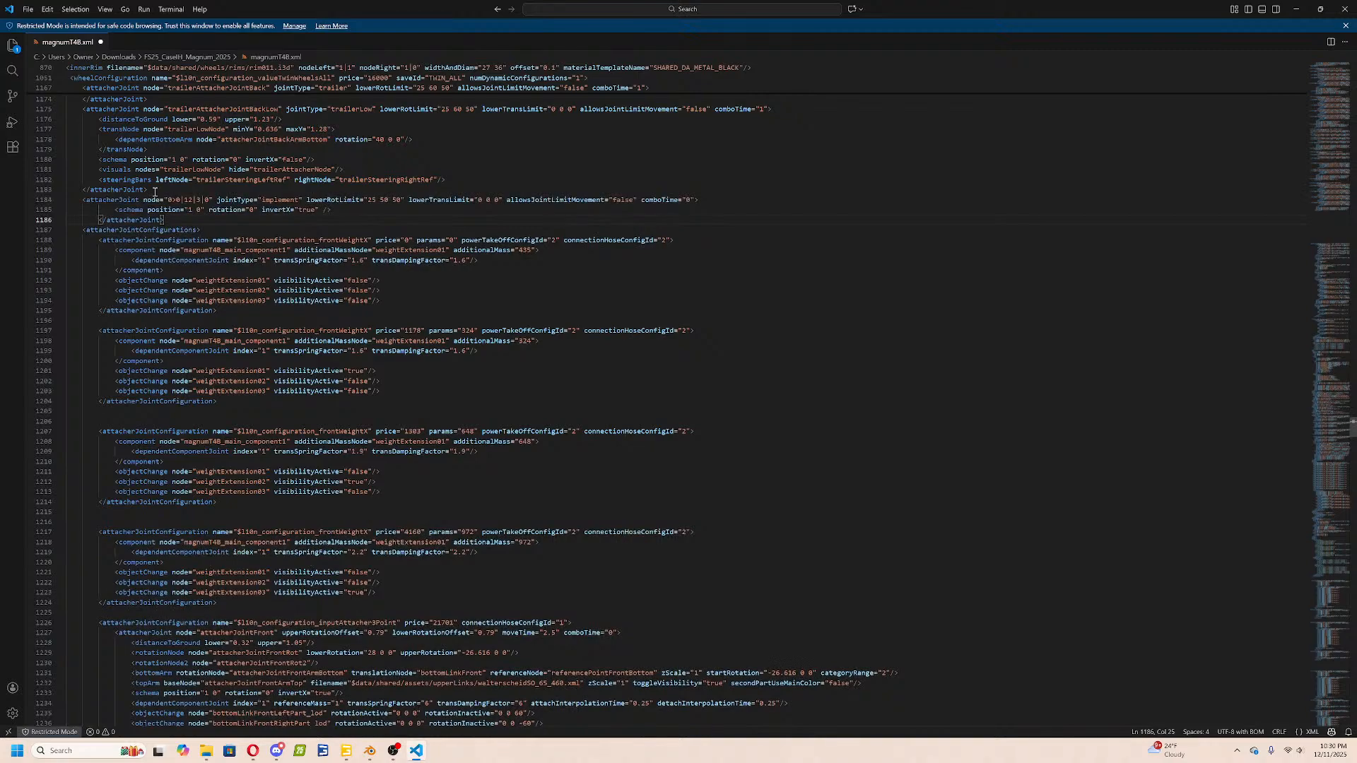
Indent the pasted implement joint and the existing attacherJoint blocks above it by one level.
key("Home")
left_click(83, 200)
key("Tab")
left_click_drag(149, 190, 82, 202)
key("Tab")
left_click(258, 300)
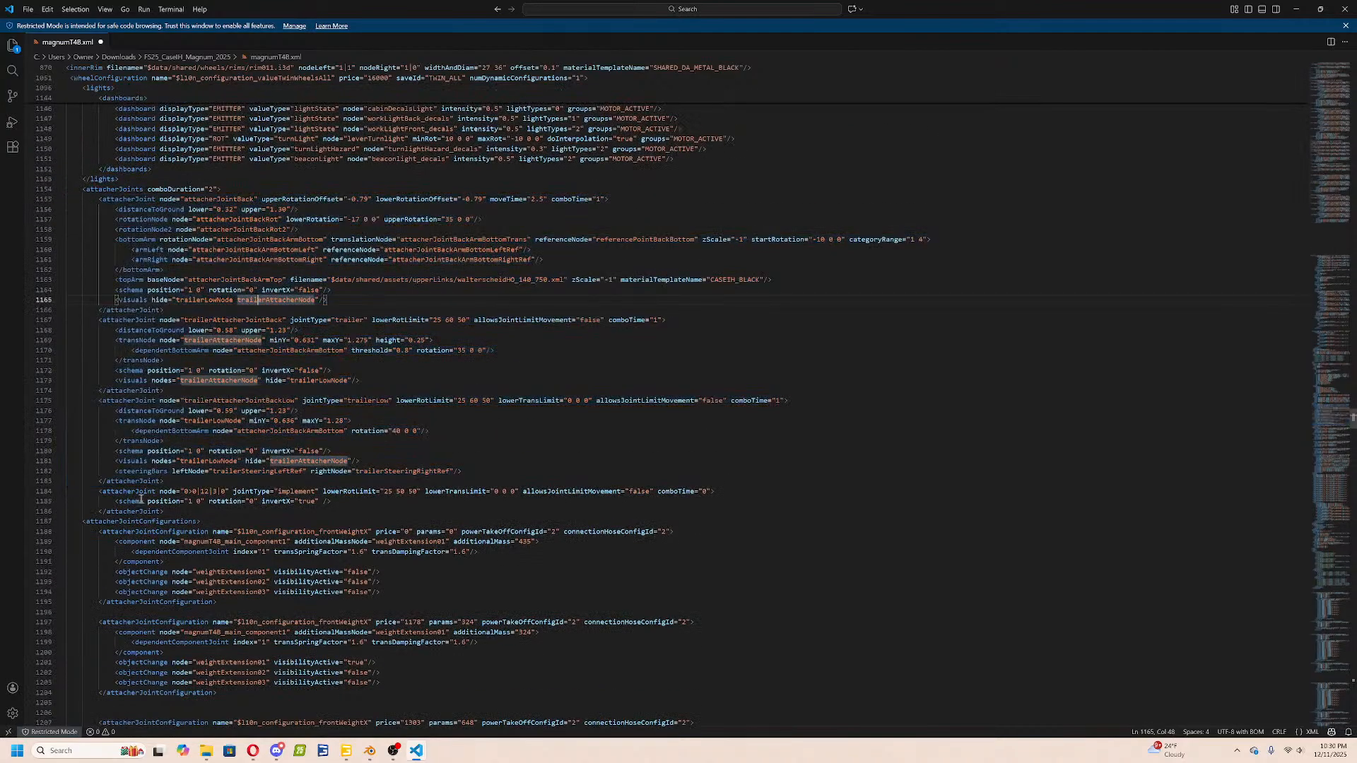
Indent the whole attacherJointConfigurations section, including its closing tag, by one level.
left_click_drag(85, 521, 219, 575)
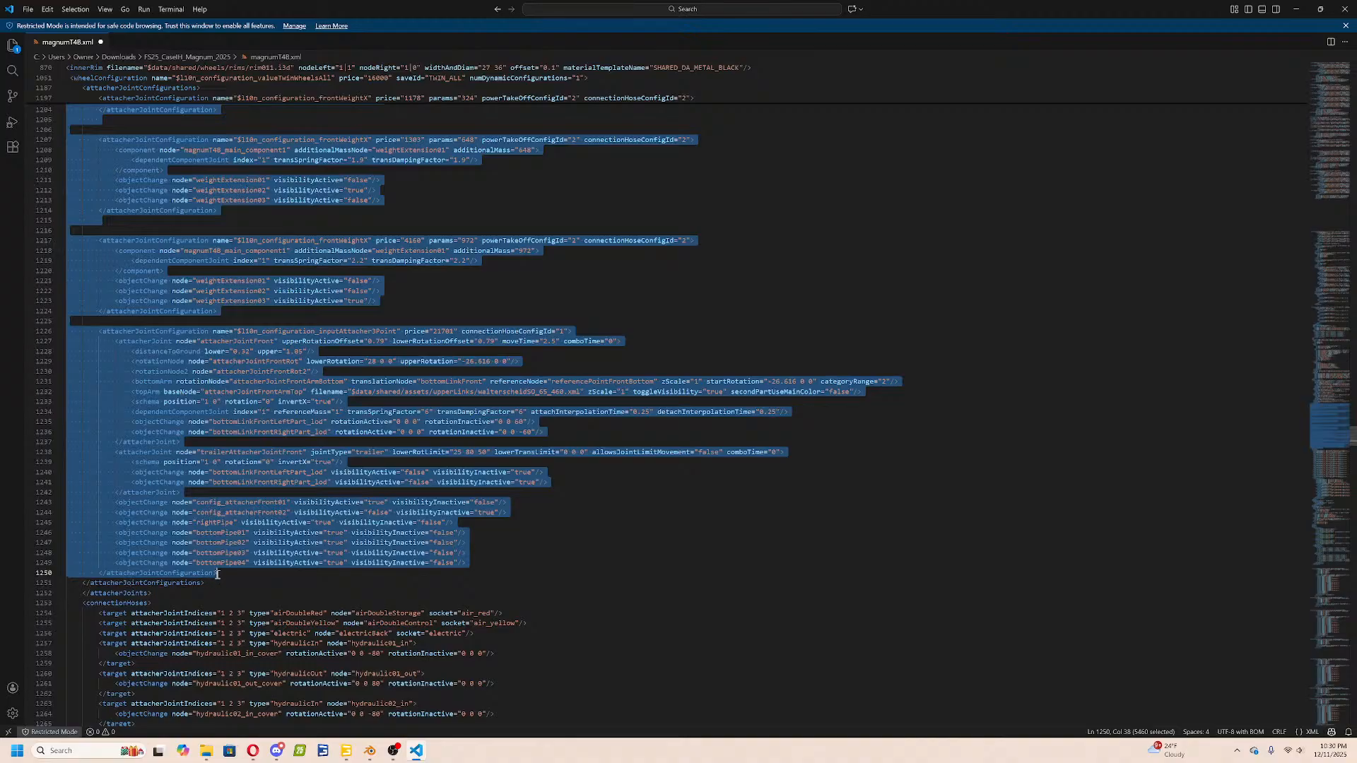
scroll(220, 585, "up", 1)
scroll(270, 570, "down", 1)
key("Tab")
left_click(217, 585)
left_click(83, 584)
key("Tab")
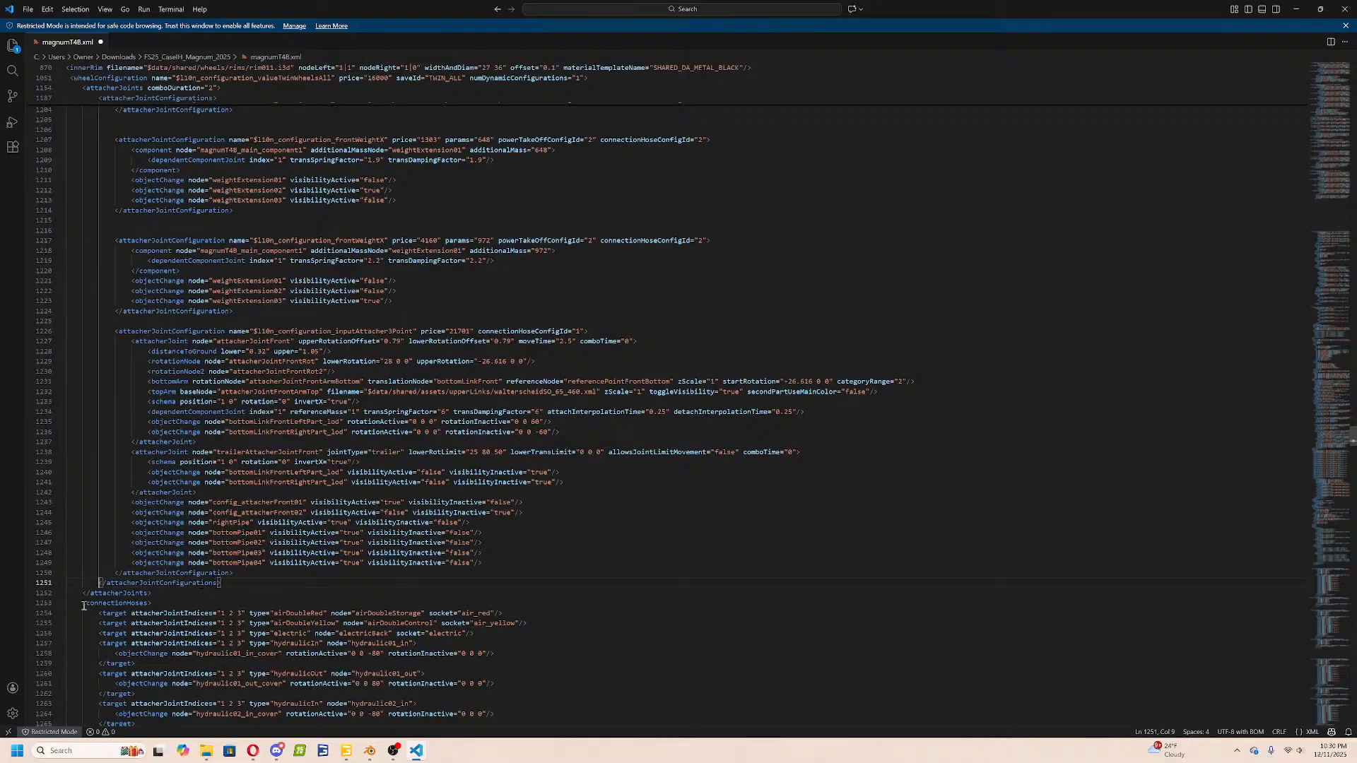
Indent the closing attacherJoints tag, the opening connectionHoses tag and the hose targets below by one level.
left_click_drag(82, 595, 263, 468)
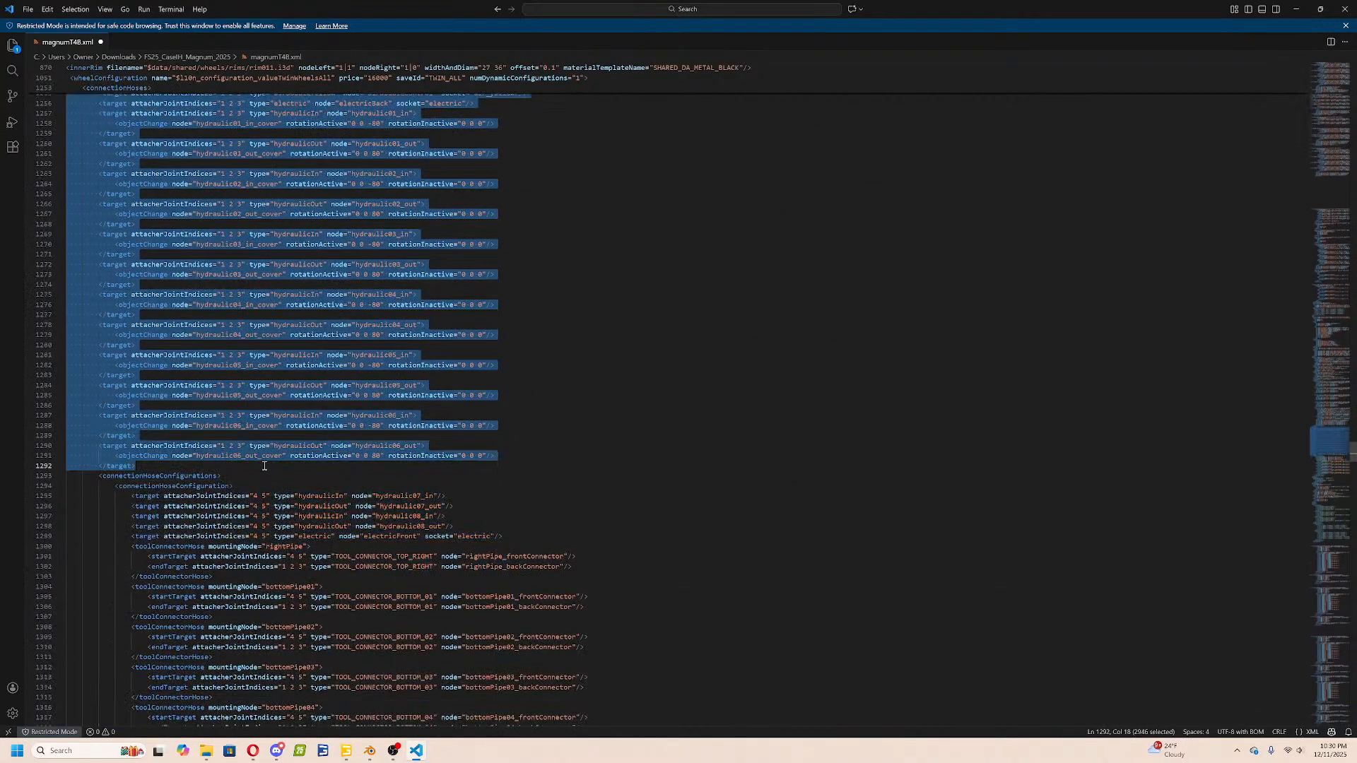
key("Tab")
left_click(173, 475)
scroll(210, 444, "up", 5)
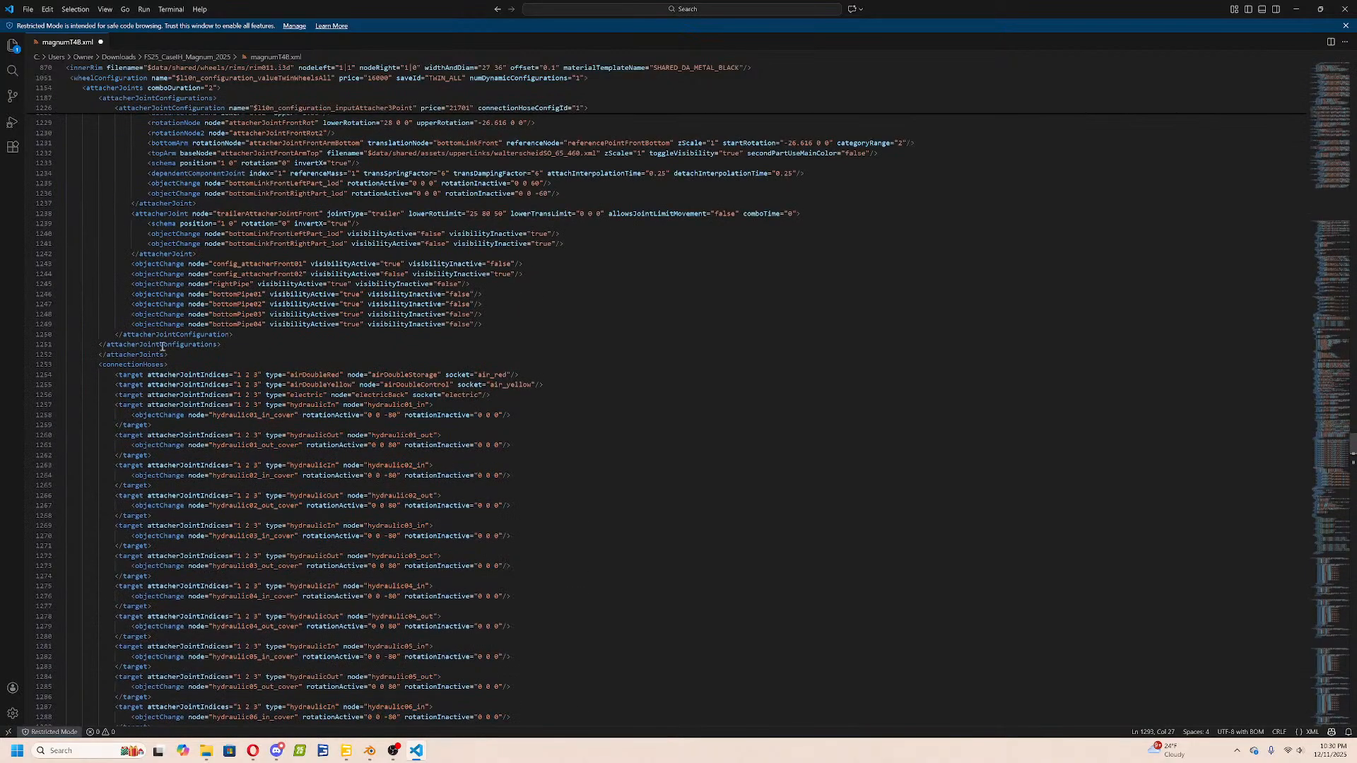
left_click(132, 364)
scroll(138, 410, "down", 10)
scroll(140, 427, "up", 5)
Outdent the closing attacherJoints tag and the opening connectionHoses tag by one level.
left_click(146, 193)
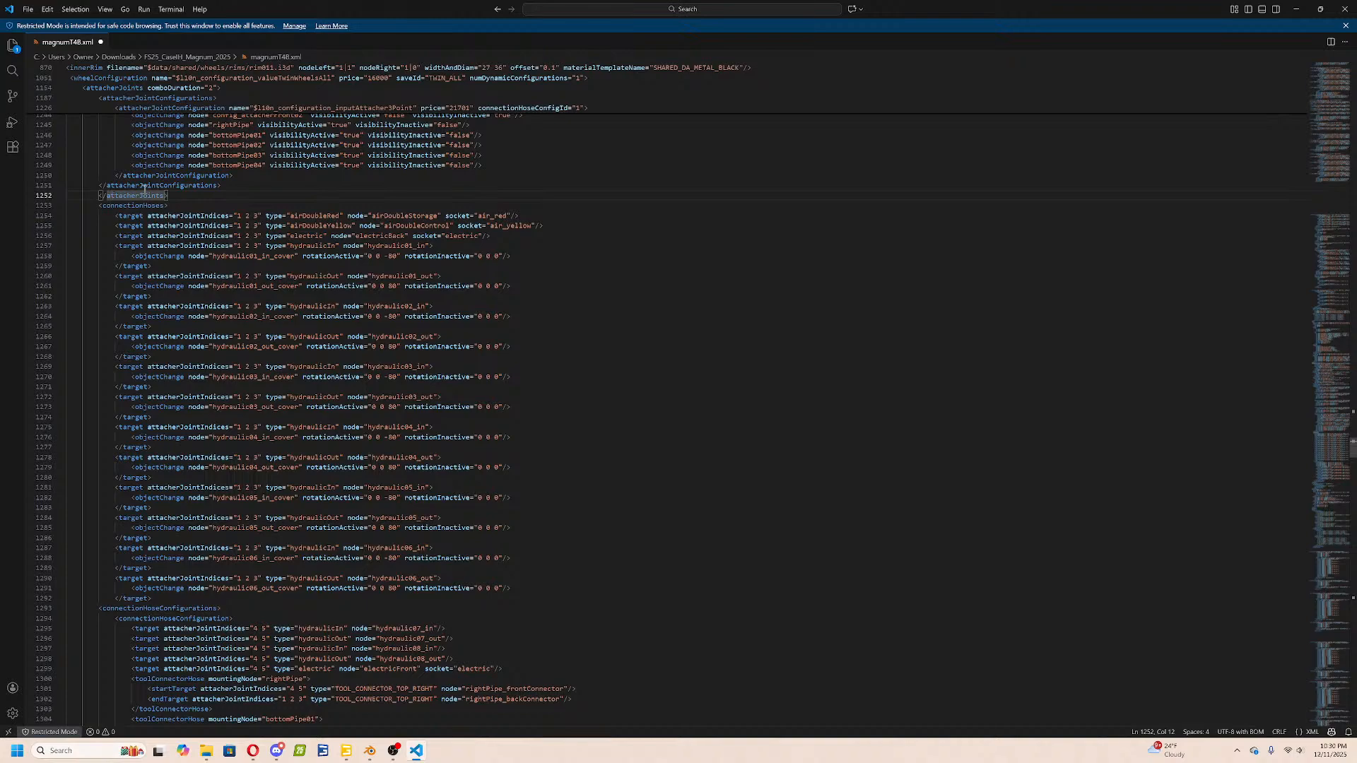
key("shift+Tab")
left_click(100, 205)
key("shift+Tab")
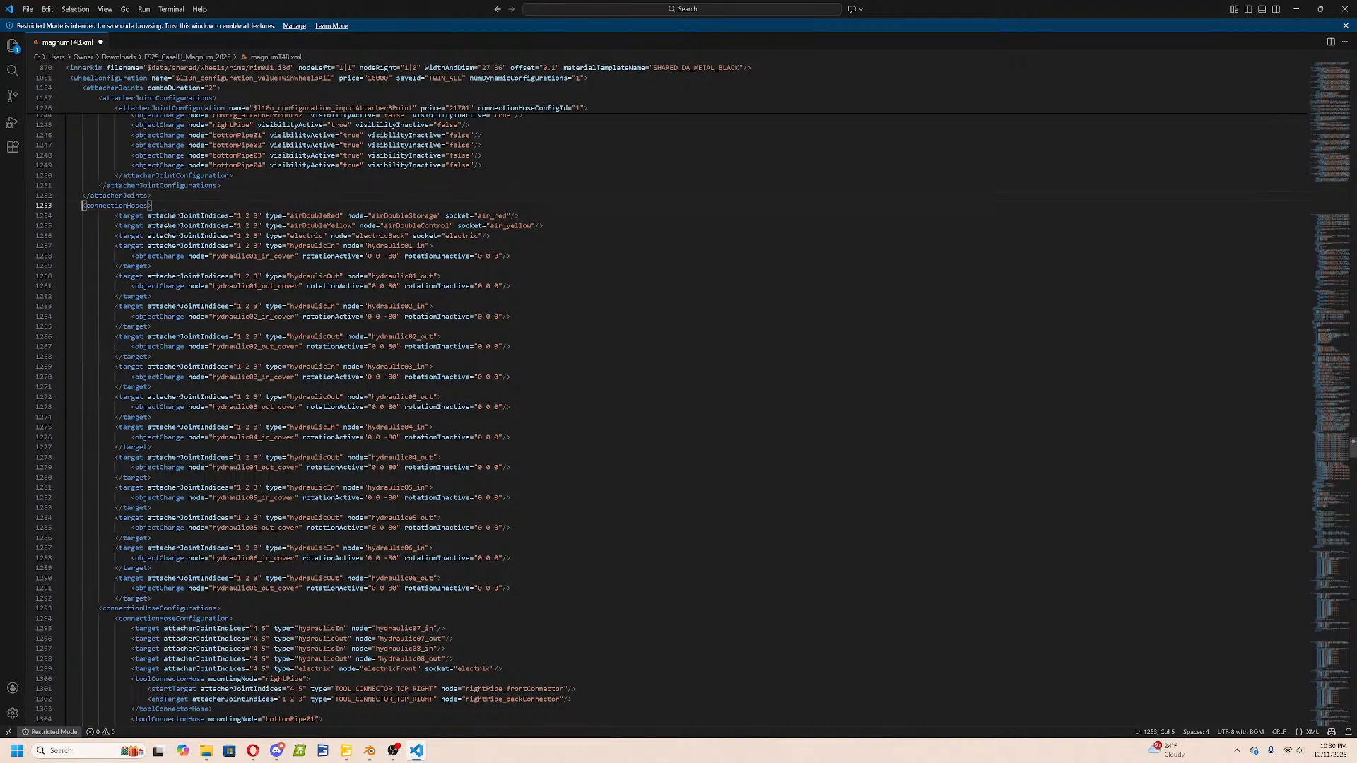
left_click(156, 185)
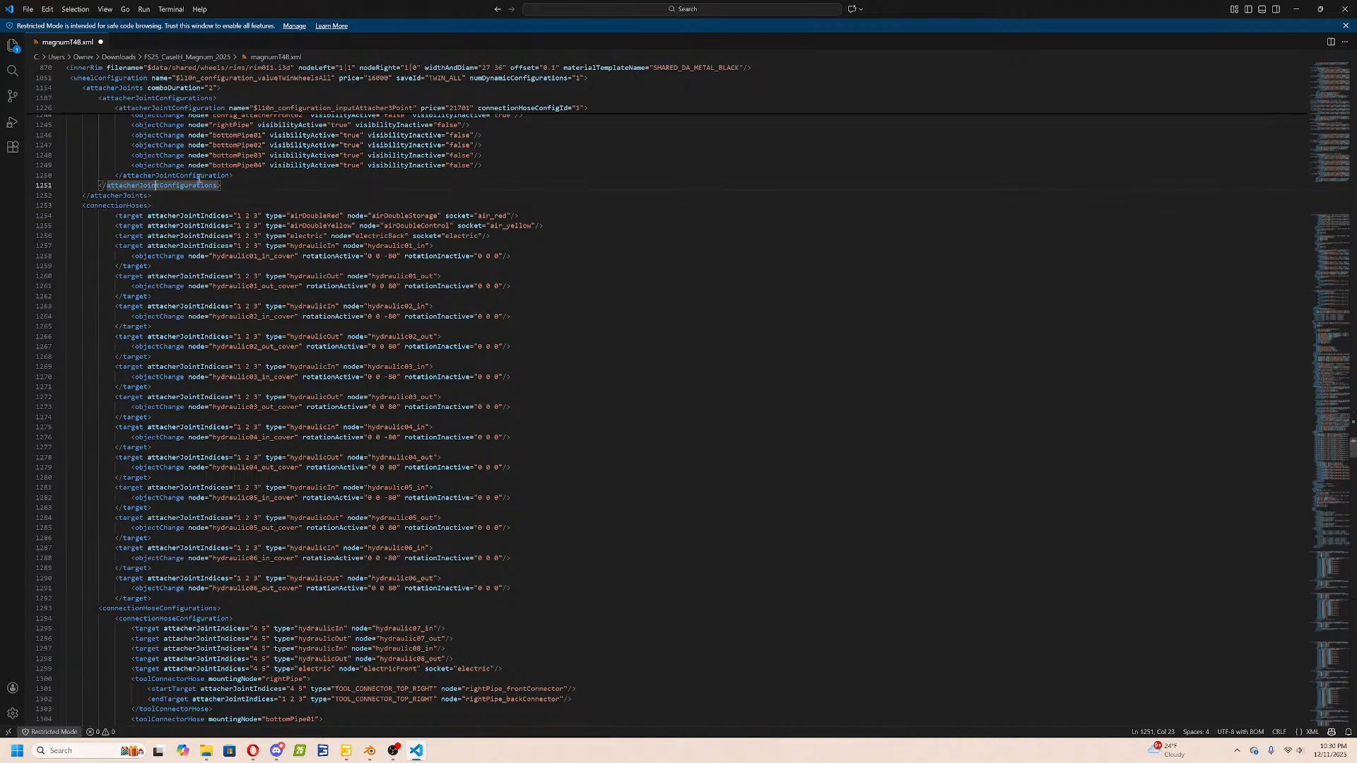
left_click(200, 175)
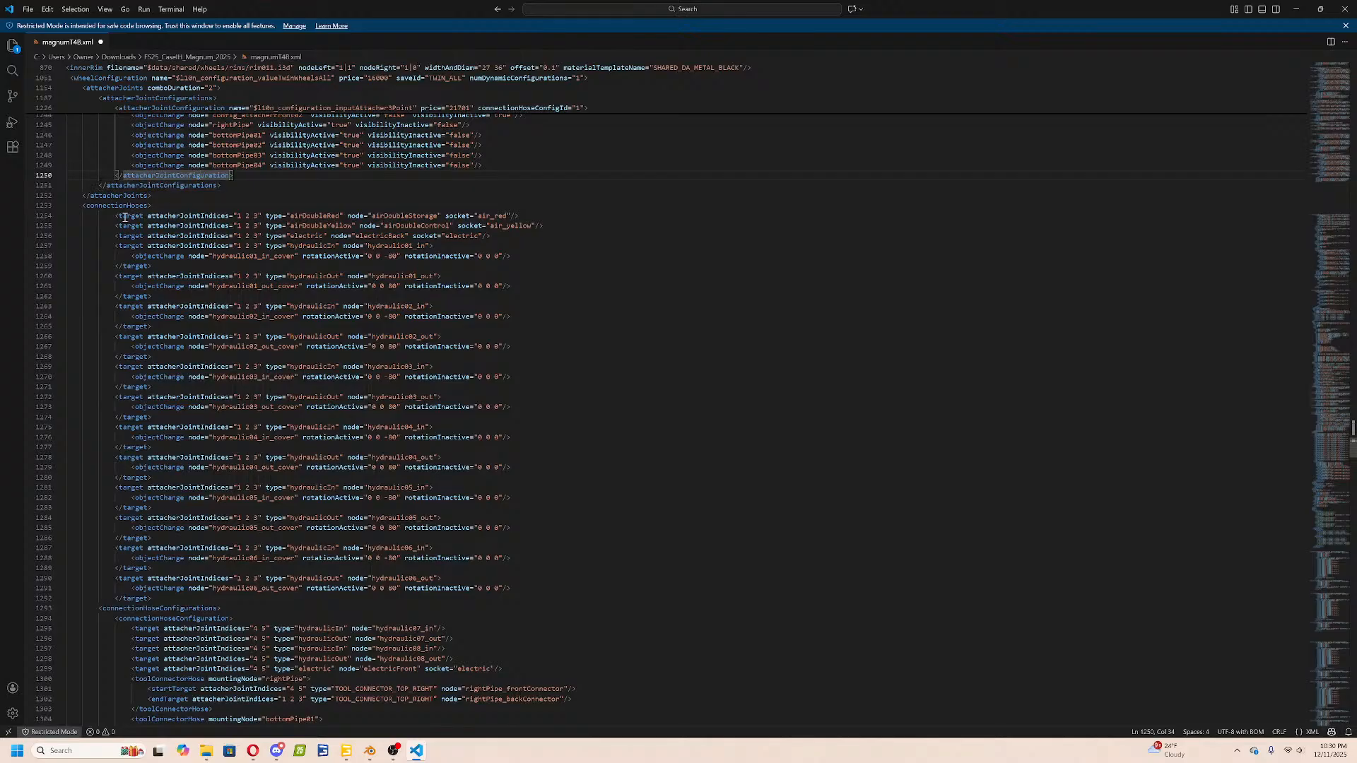
Outdent all the target entries above the connectionHoseConfigurations tag by one level.
left_click_drag(115, 216, 153, 600)
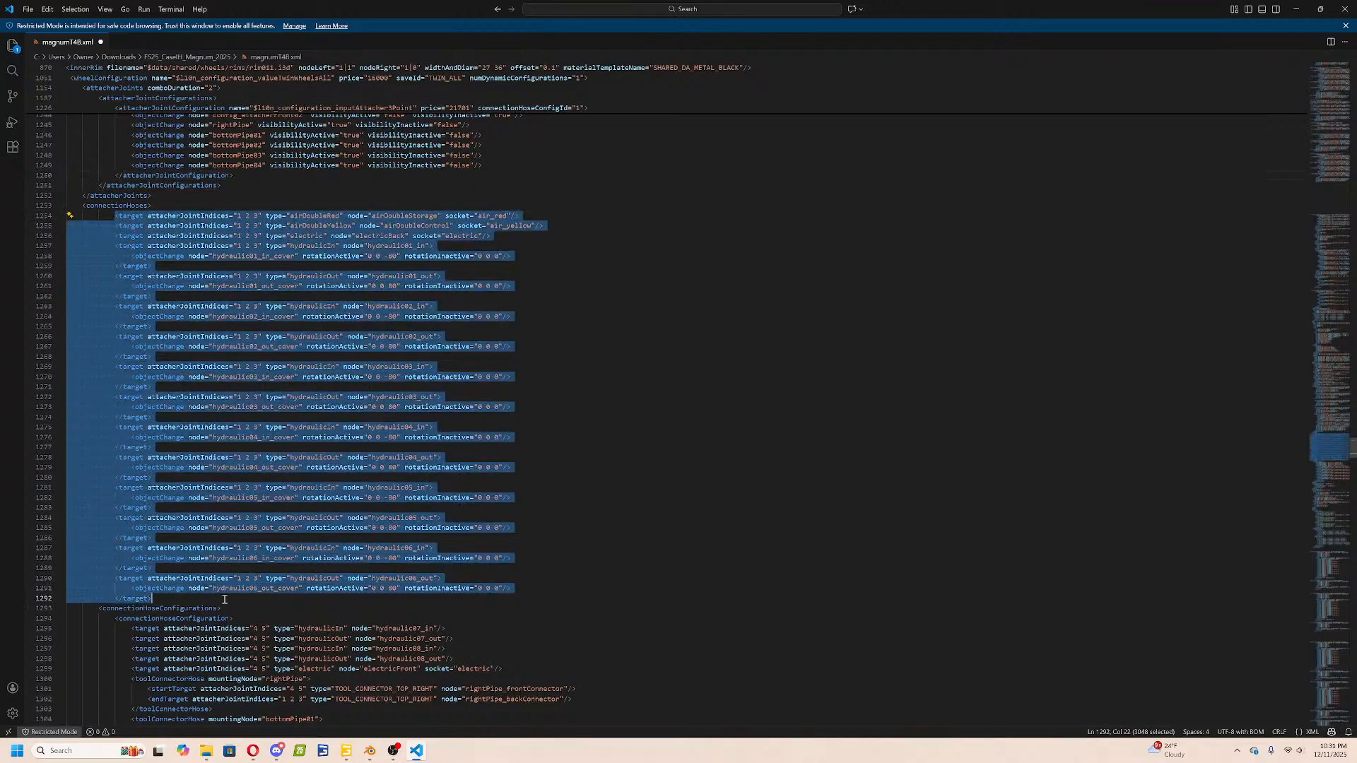
key("shift+Tab")
left_click(127, 608)
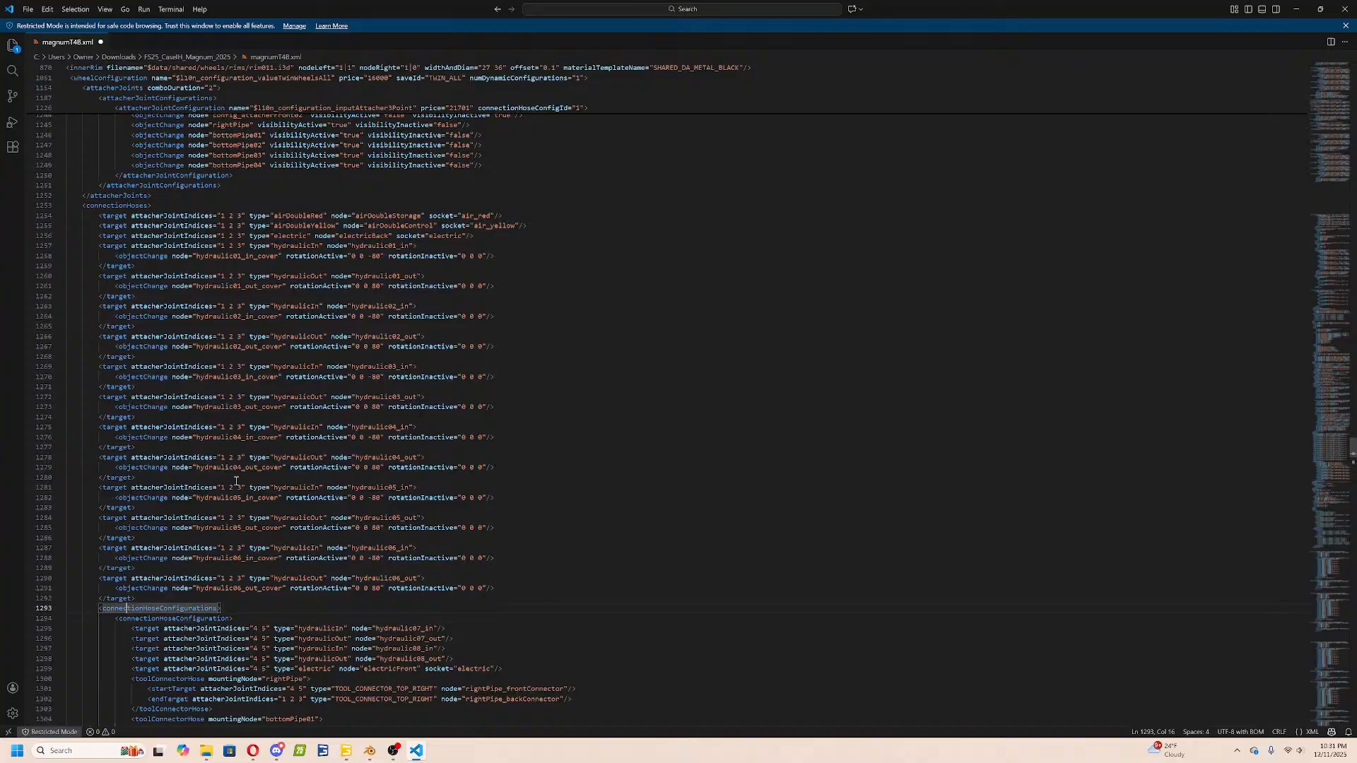
Check the nesting and matching tags throughout the reindented attacherJoints section.
scroll(254, 299, "up", 5)
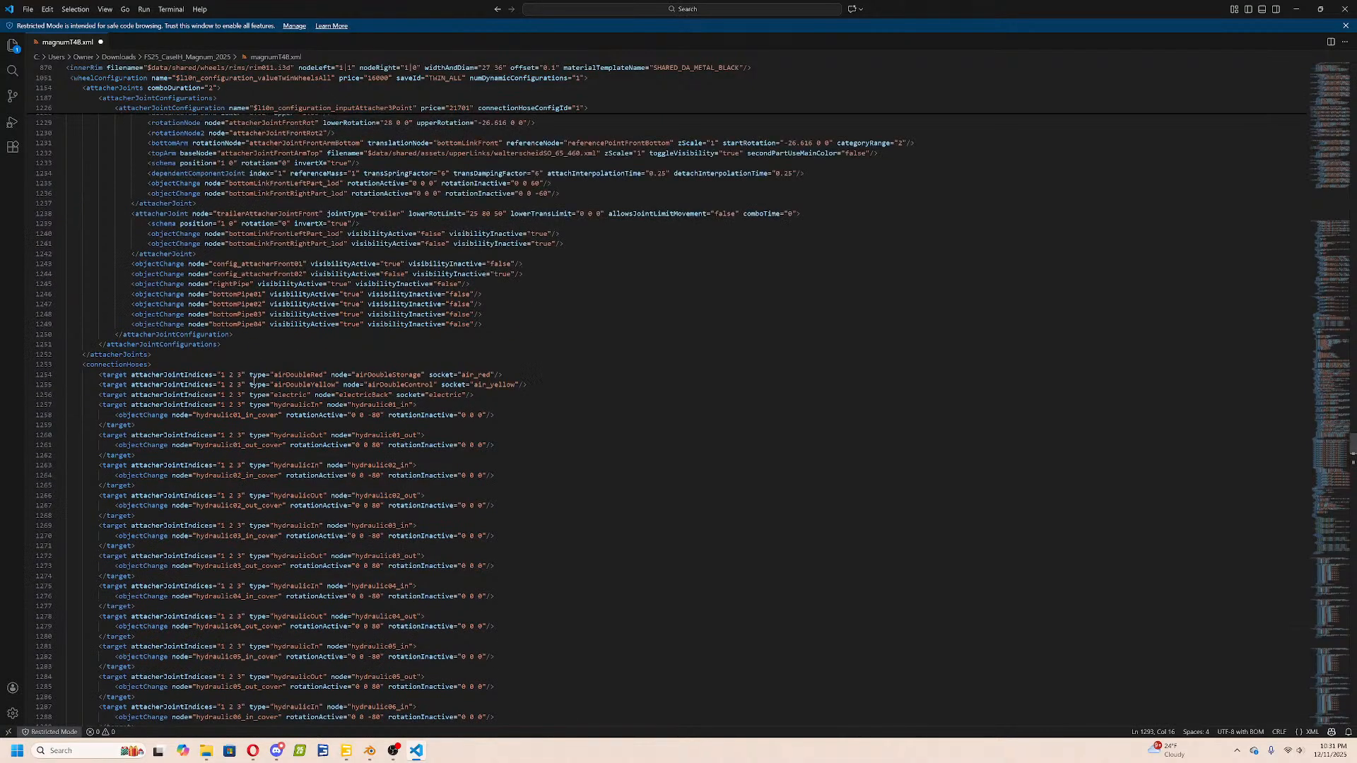
scroll(254, 382, "up", 3)
left_click(184, 394)
left_click(174, 172)
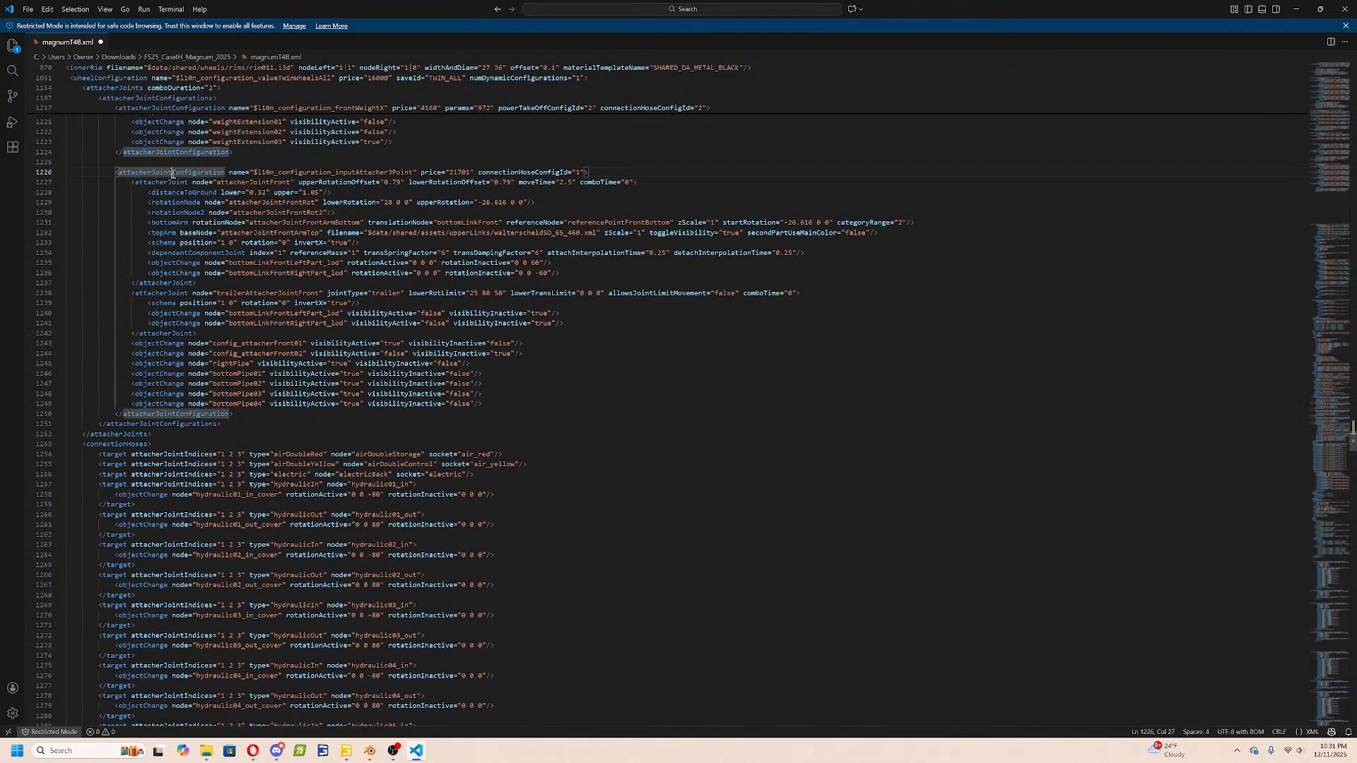
left_click(172, 426)
scroll(190, 413, "up", 12)
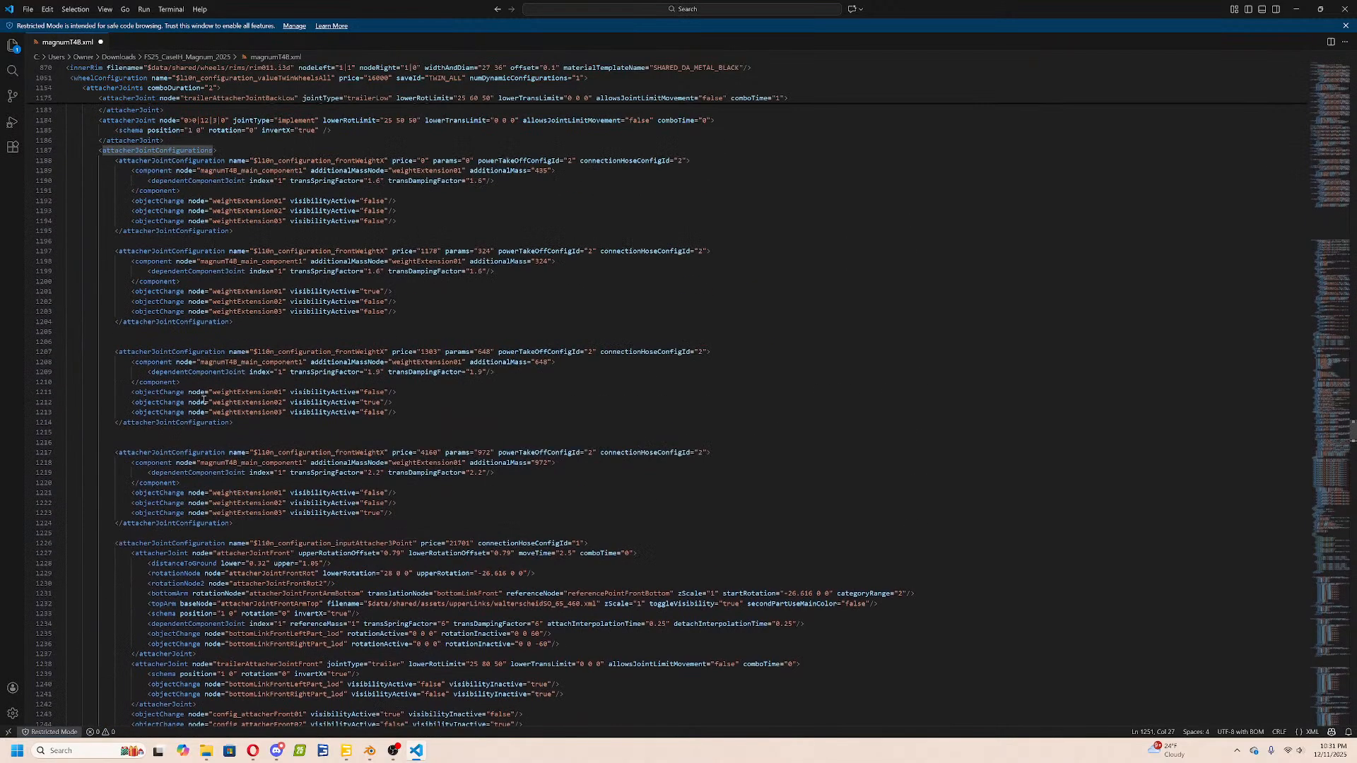
scroll(204, 400, "up", 3)
scroll(204, 400, "up", 2)
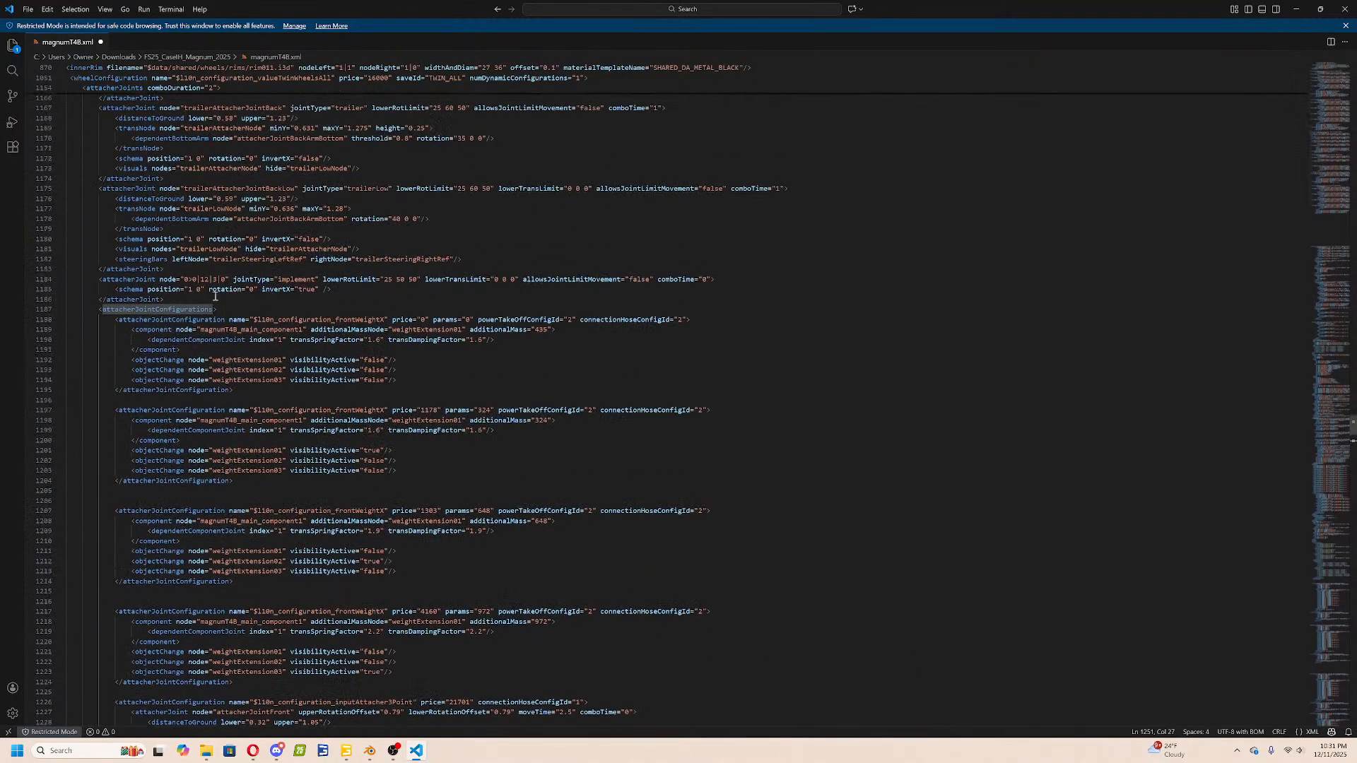
left_click(212, 189)
scroll(165, 310, "up", 4)
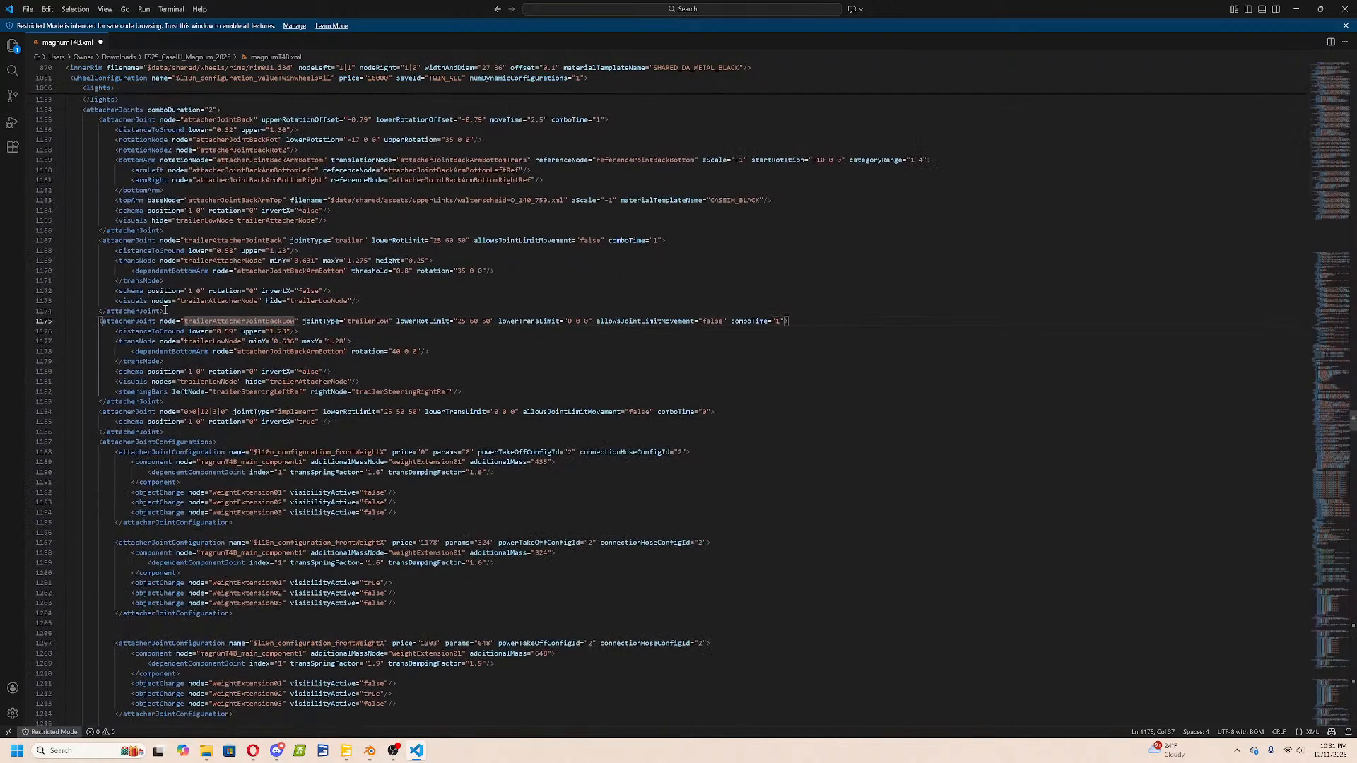
scroll(165, 310, "down", 7)
Save the XML and open magnumT4B.i3d from the FS25_CaseIH_Magnum_2025 folder in GIANTS Editor 10.0.11.
left_click(132, 200)
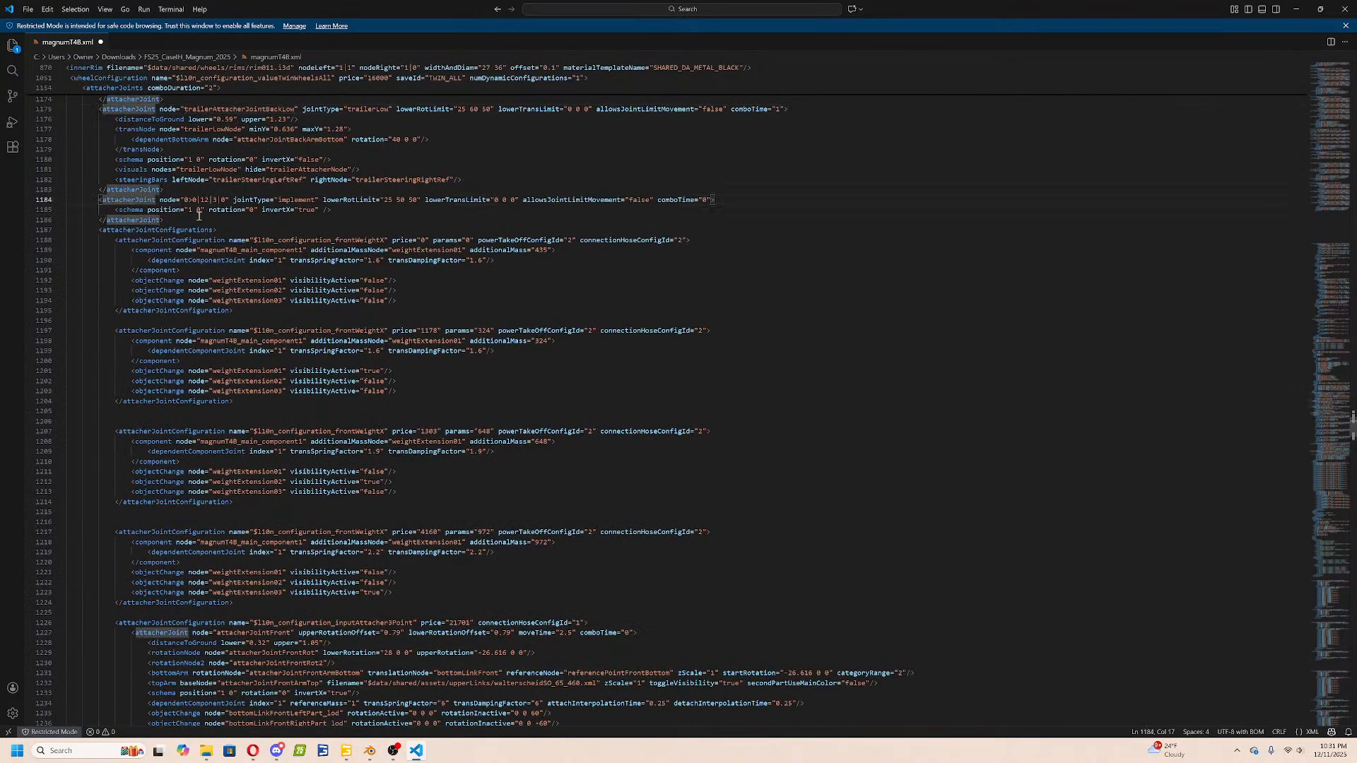
left_click(205, 750)
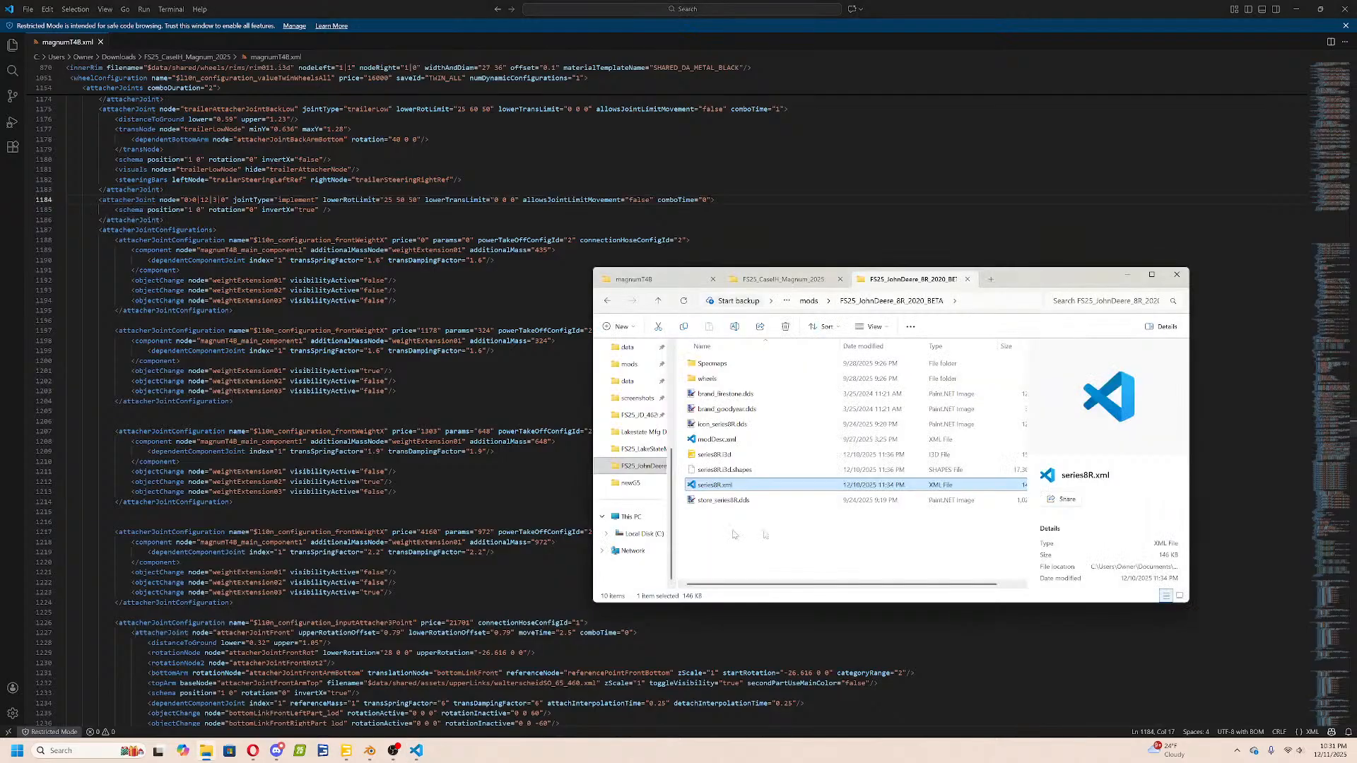
left_click(1126, 274)
left_click(208, 750)
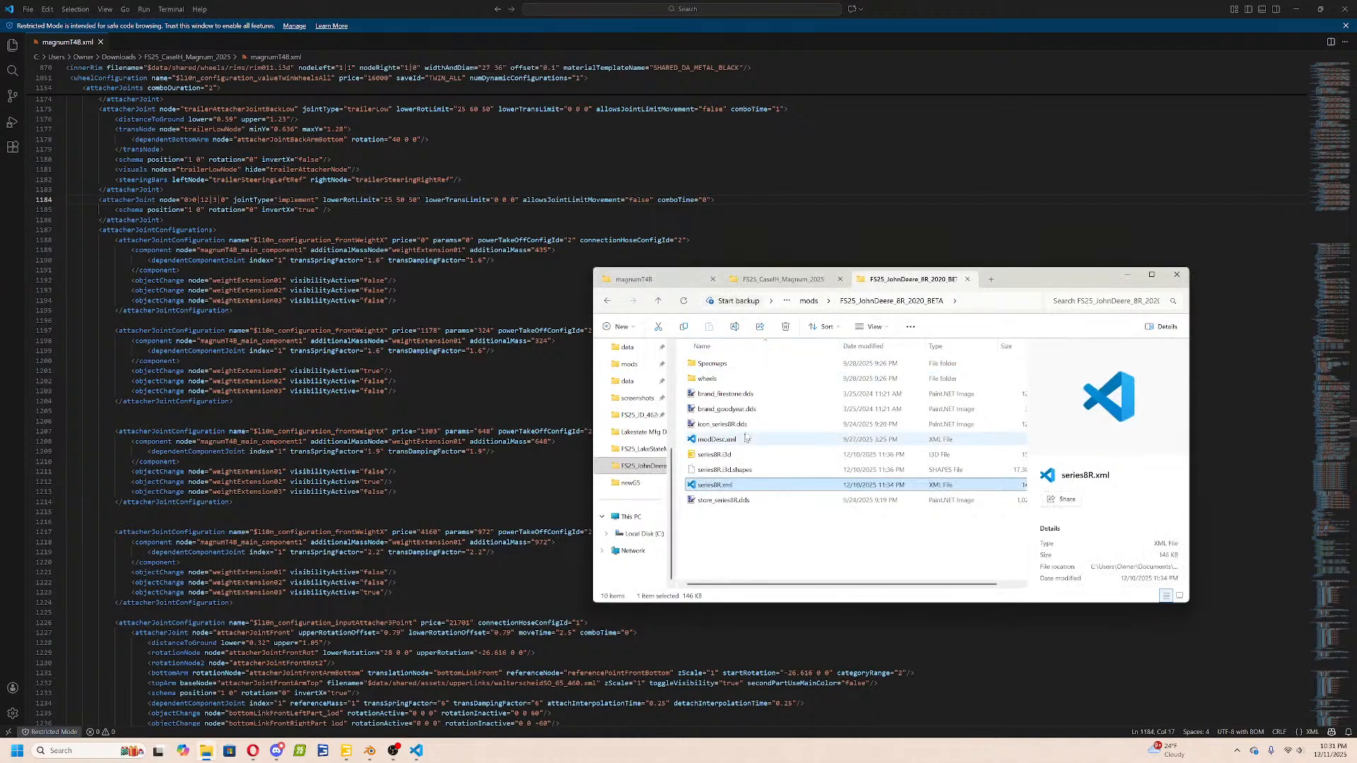
left_click(756, 280)
left_click(748, 452)
double_click(748, 452)
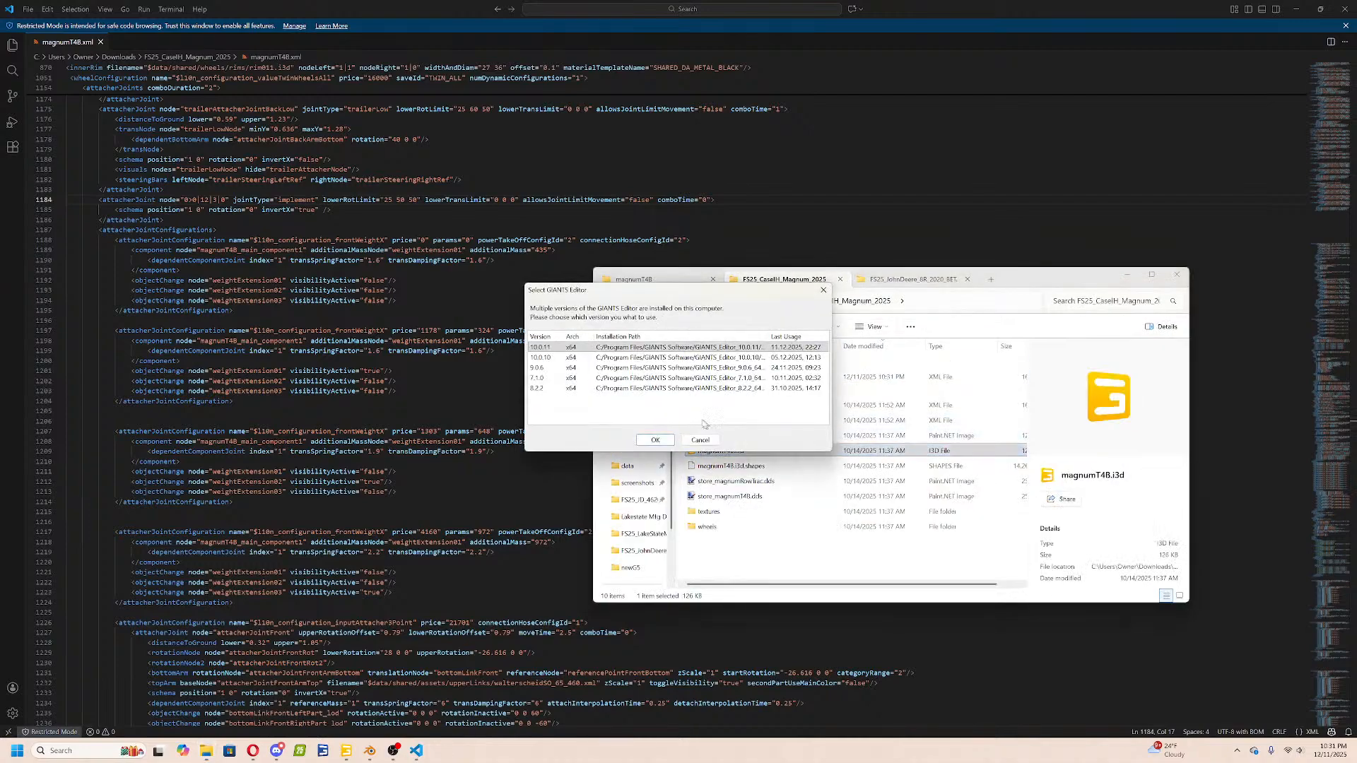
left_click(652, 440)
Switch to Blender and snap the 3D cursor to the tank-side face of the Magnum t4b.001 block.
left_click(370, 750)
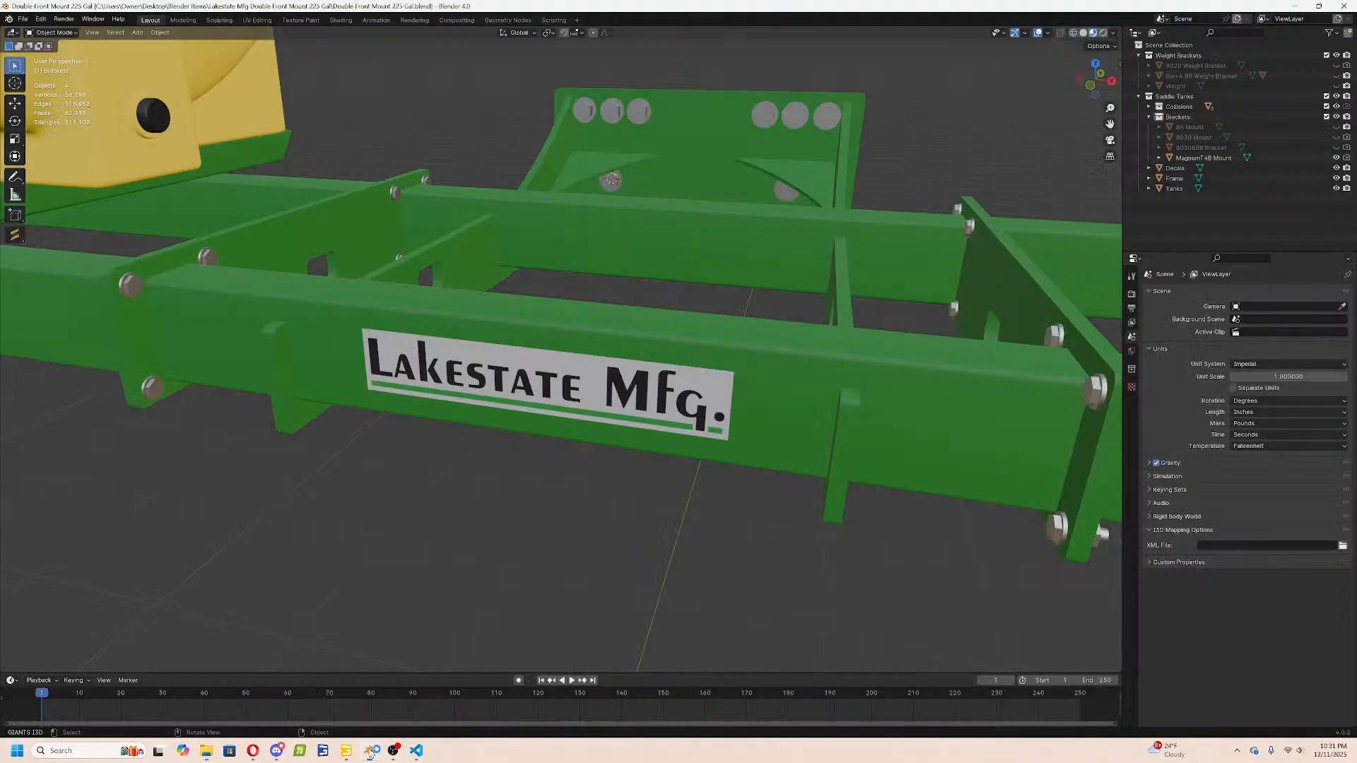
scroll(528, 512, "down", 4)
middle_click_drag(527, 512, 626, 396)
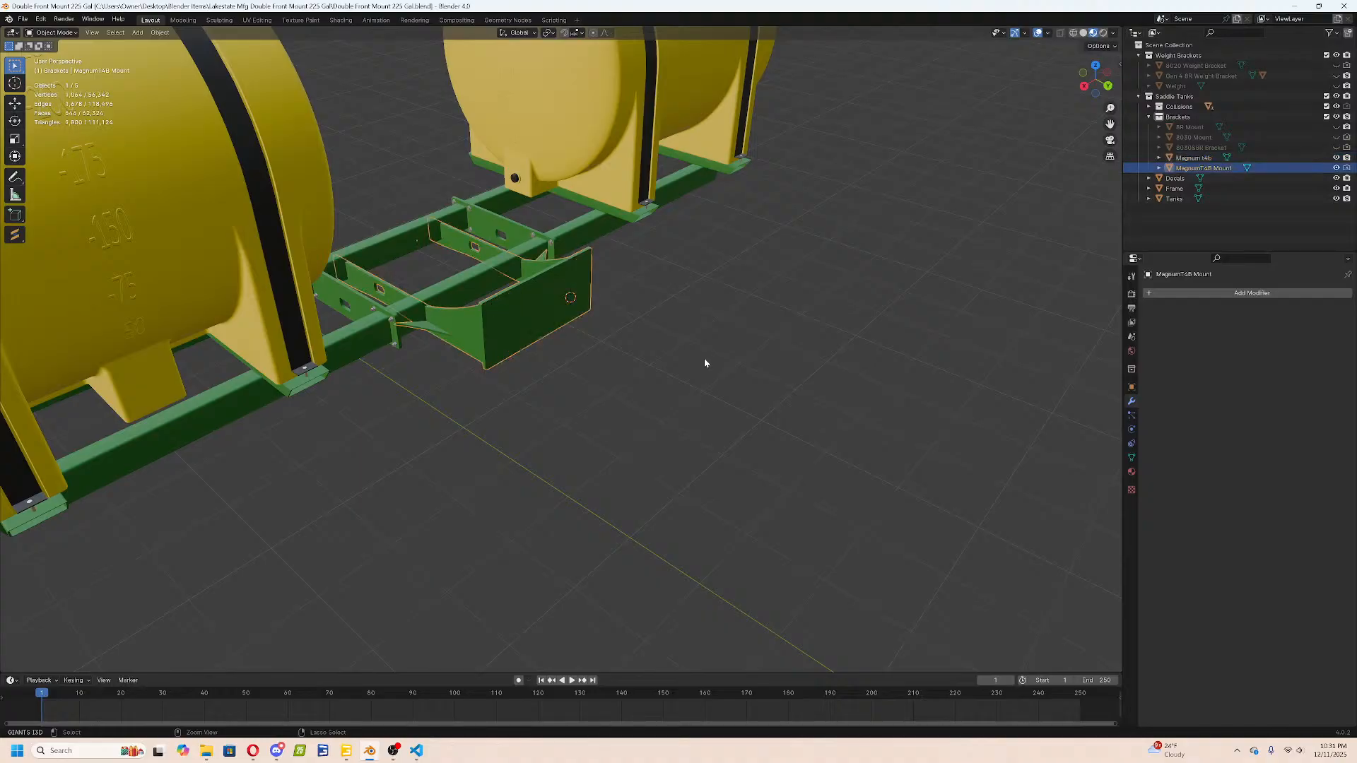
middle_click_drag(719, 354, 566, 439)
key("alt+g")
scroll(615, 406, "up", 7)
key("Tab")
left_click(506, 508)
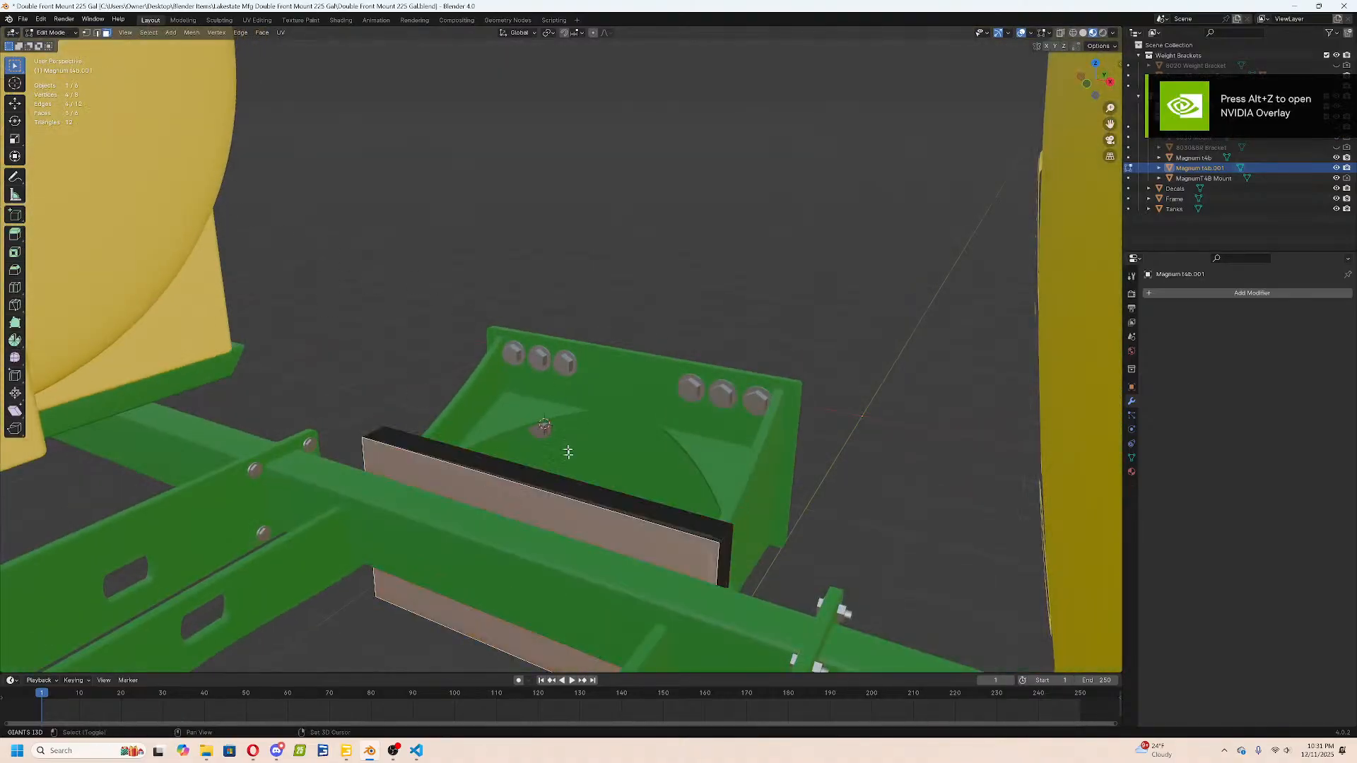
middle_click_drag(841, 608, 486, 505)
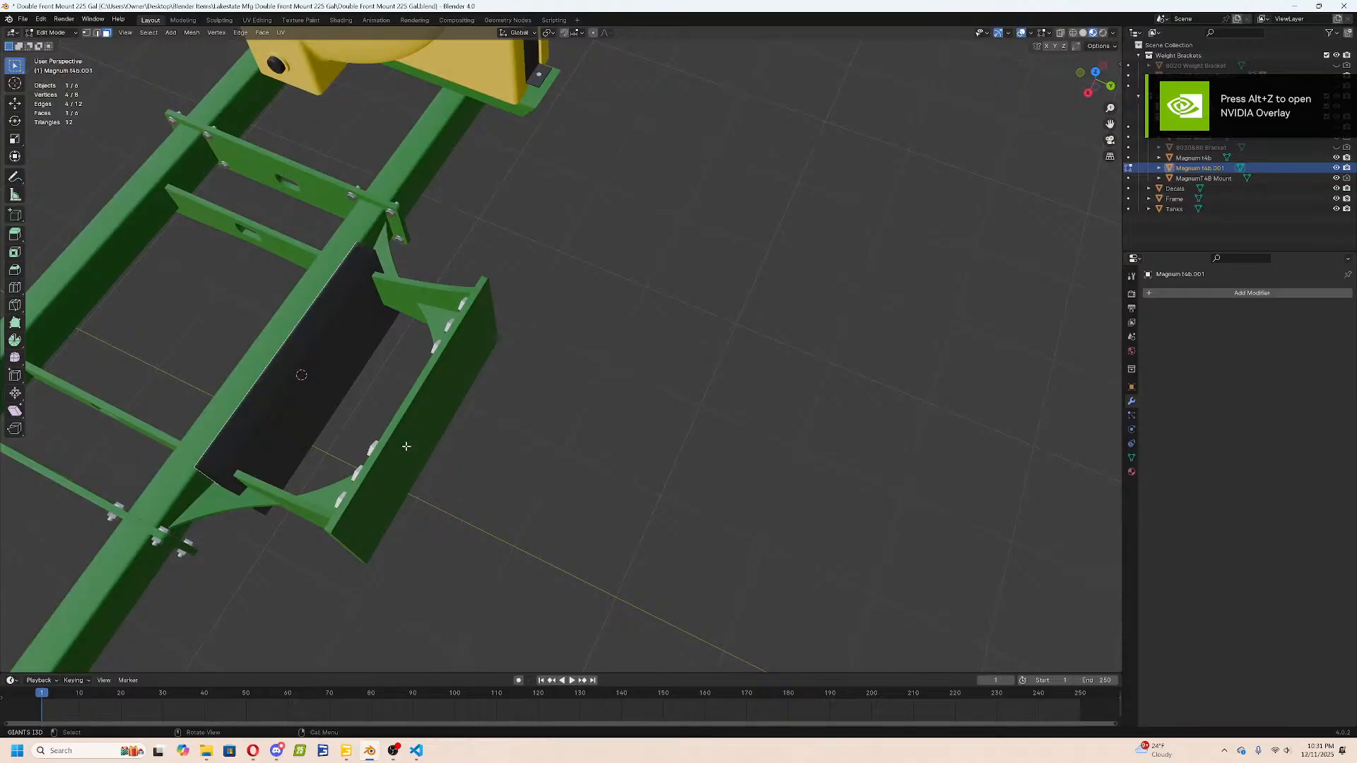
key("Tab")
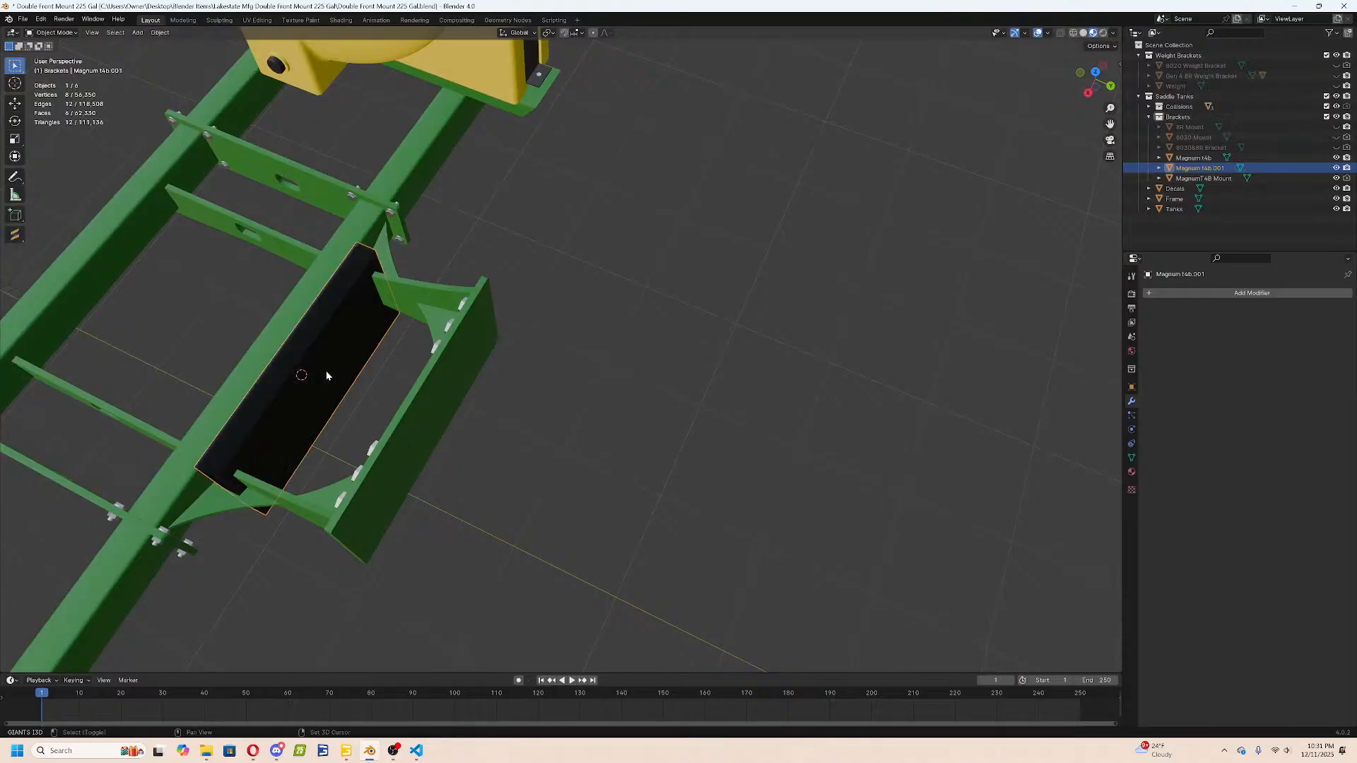
key("Tab")
key("a")
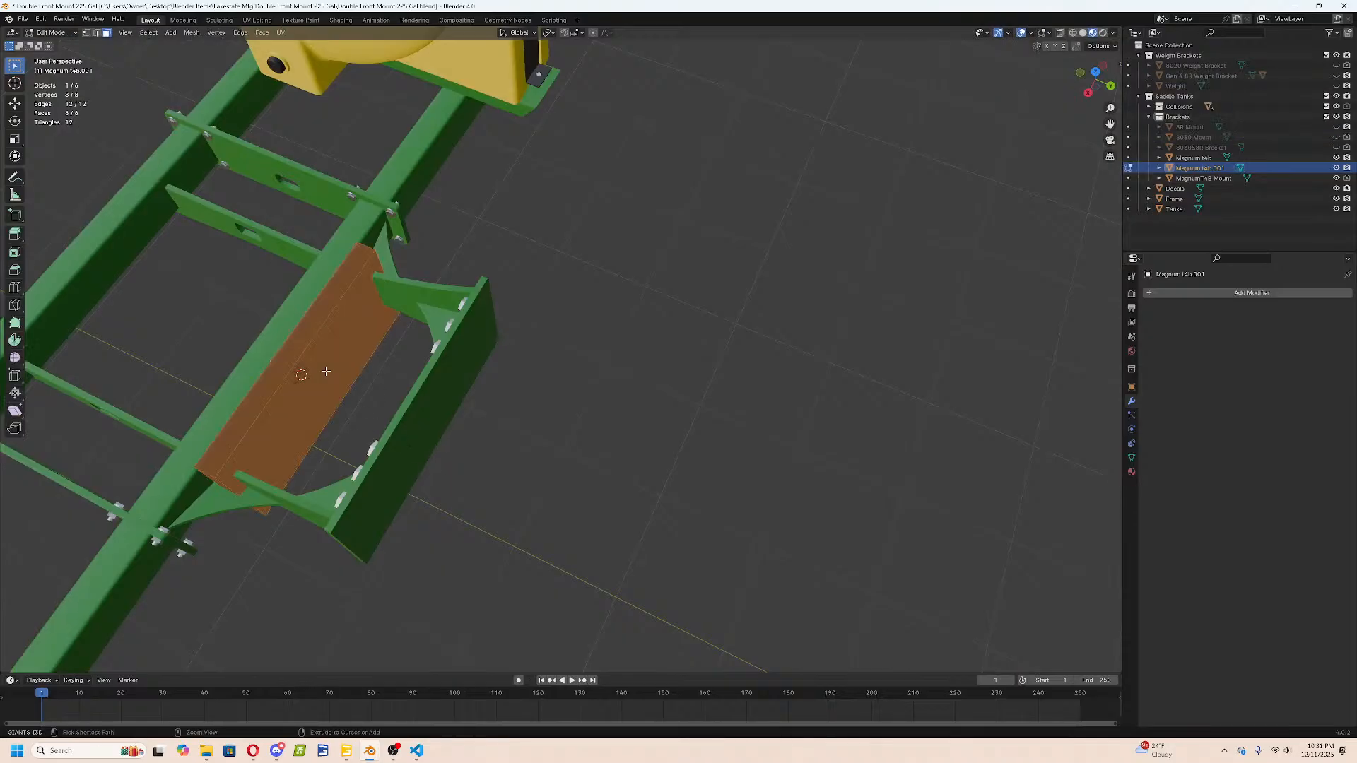
key("ctrl+z")
key("ctrl+z")
Add a plain axes empty at the 3D cursor and name it Input.
middle_click_drag(407, 376, 617, 355)
scroll(617, 355, "down", 4)
key("shift+a")
mouse_move(615, 509)
left_click(682, 510)
middle_click_drag(682, 510, 629, 518)
key("F2")
type("Inpo")
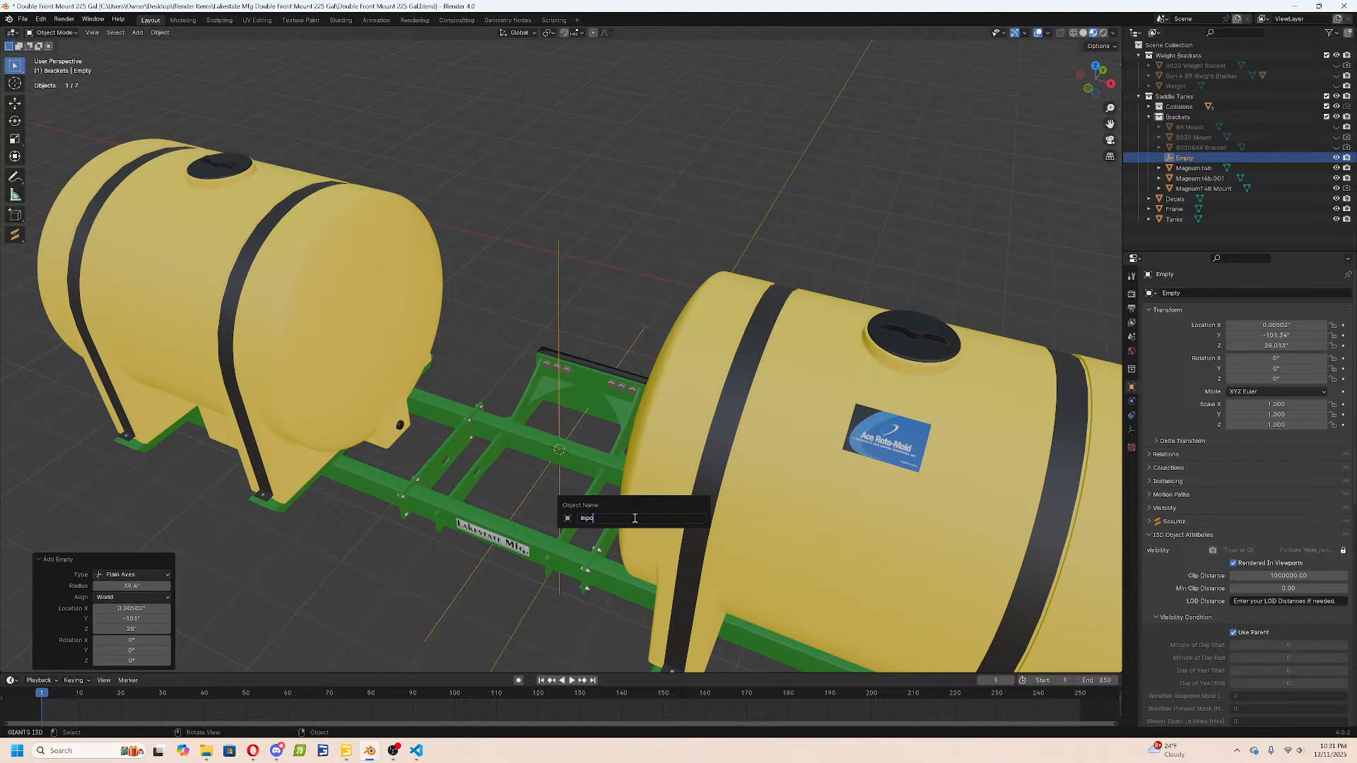
type("t")
key("Return")
Snap the 3D cursor to the selected face of Magnum t4b.001 at the mount plate and add another plain axes empty there.
left_click(588, 367)
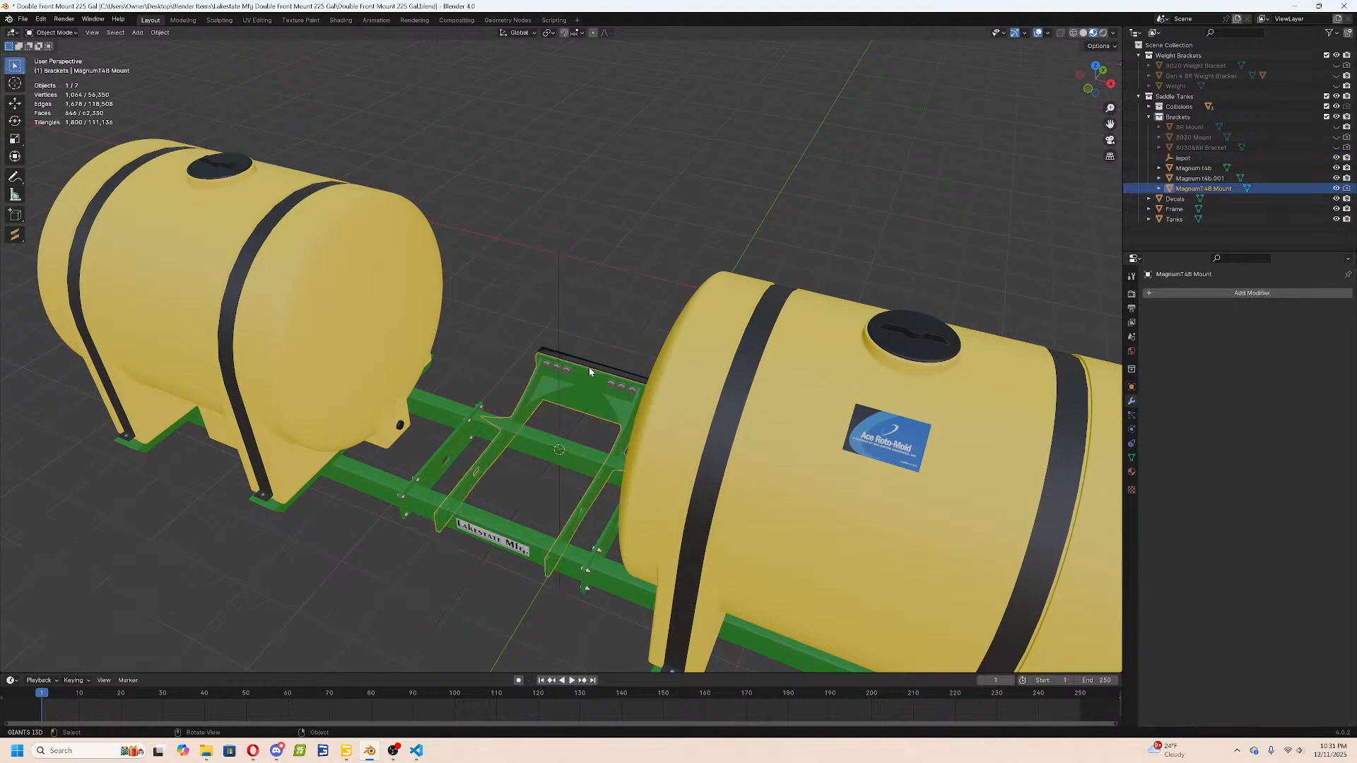
key("Tab")
key("alt+a")
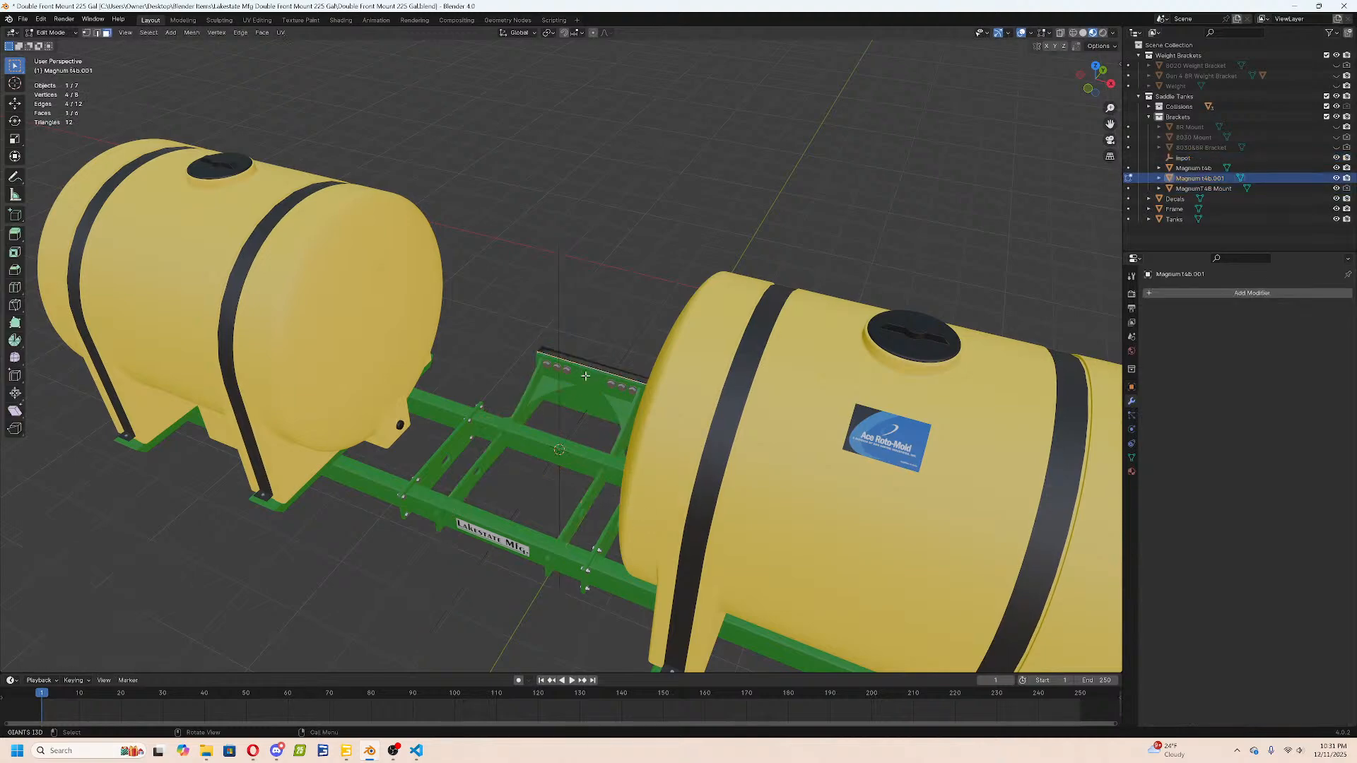
key("Tab")
key("shift+a")
mouse_move(629, 397)
left_click(677, 396)
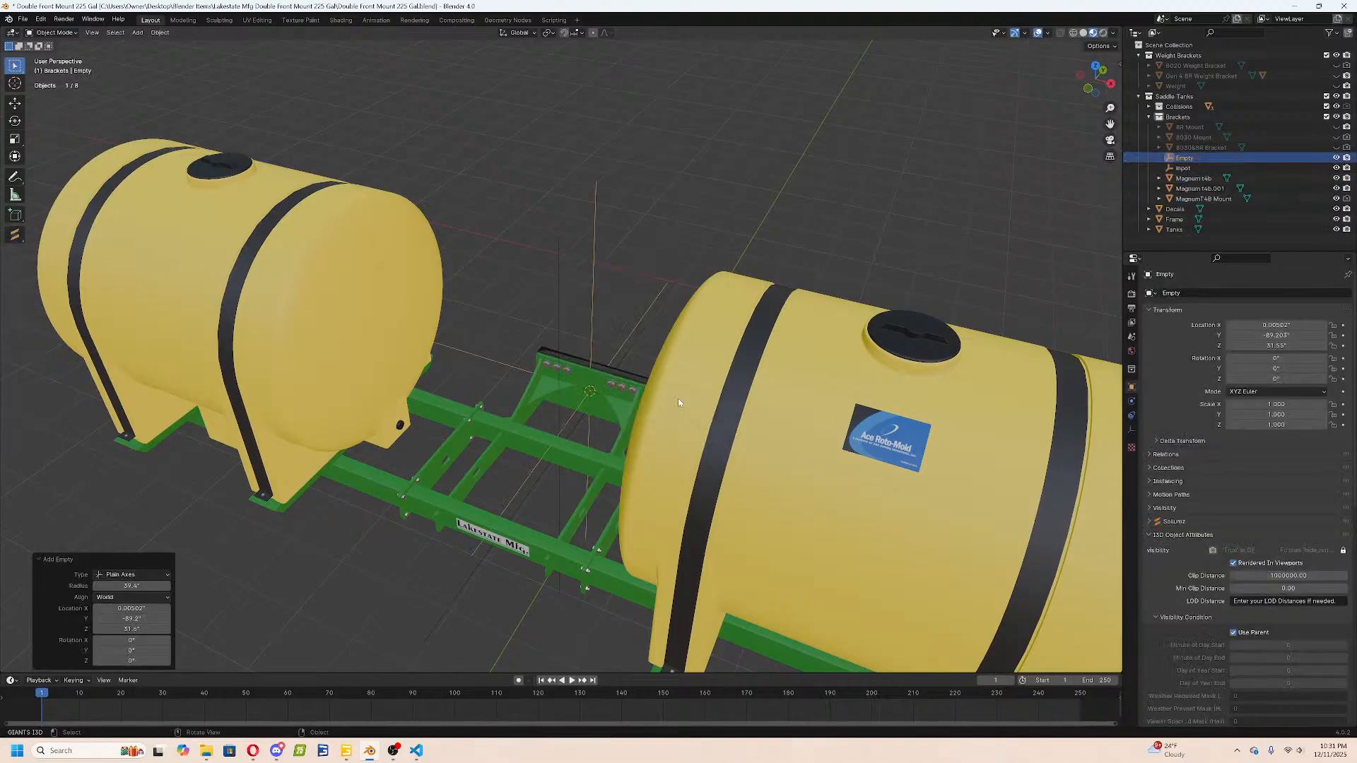
Hide the Magnum t4b.001 and Magnum t4b objects and save the Blender file.
scroll(679, 401, "up", 5)
middle_click_drag(679, 402, 551, 457)
left_click(489, 459)
key("h")
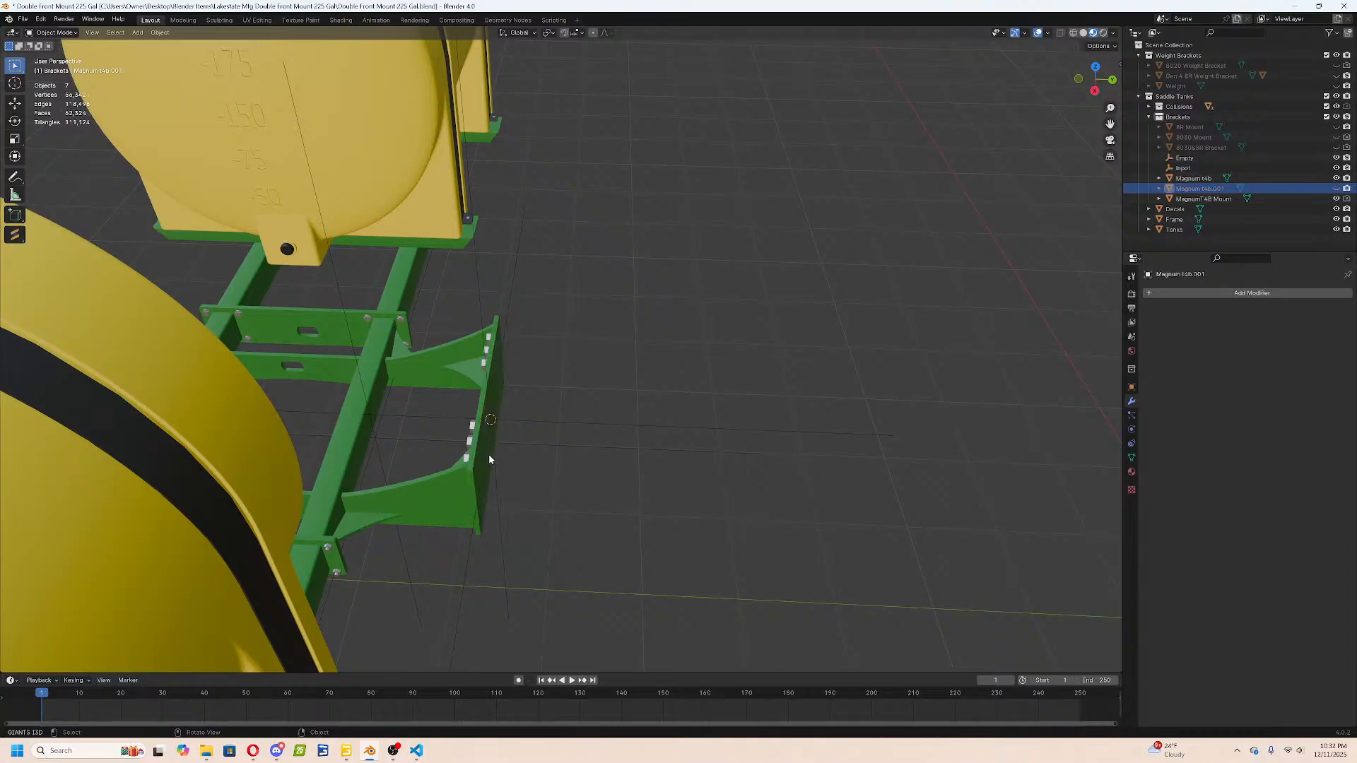
left_click(1192, 180)
key("h")
middle_click_drag(603, 367, 718, 333)
scroll(717, 334, "down", 3)
left_click_drag(580, 262, 621, 285)
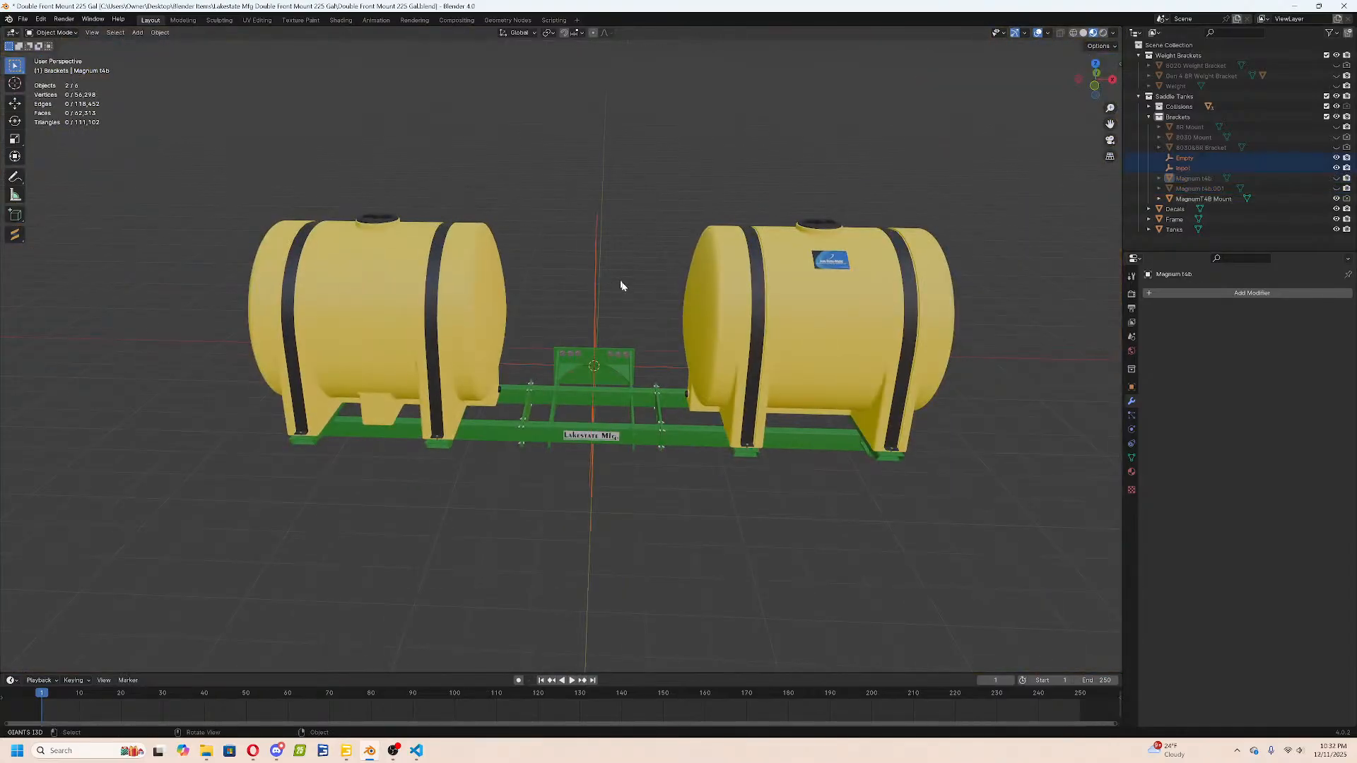
middle_click_drag(621, 285, 590, 327)
left_click(576, 366)
key("ctrl+s")
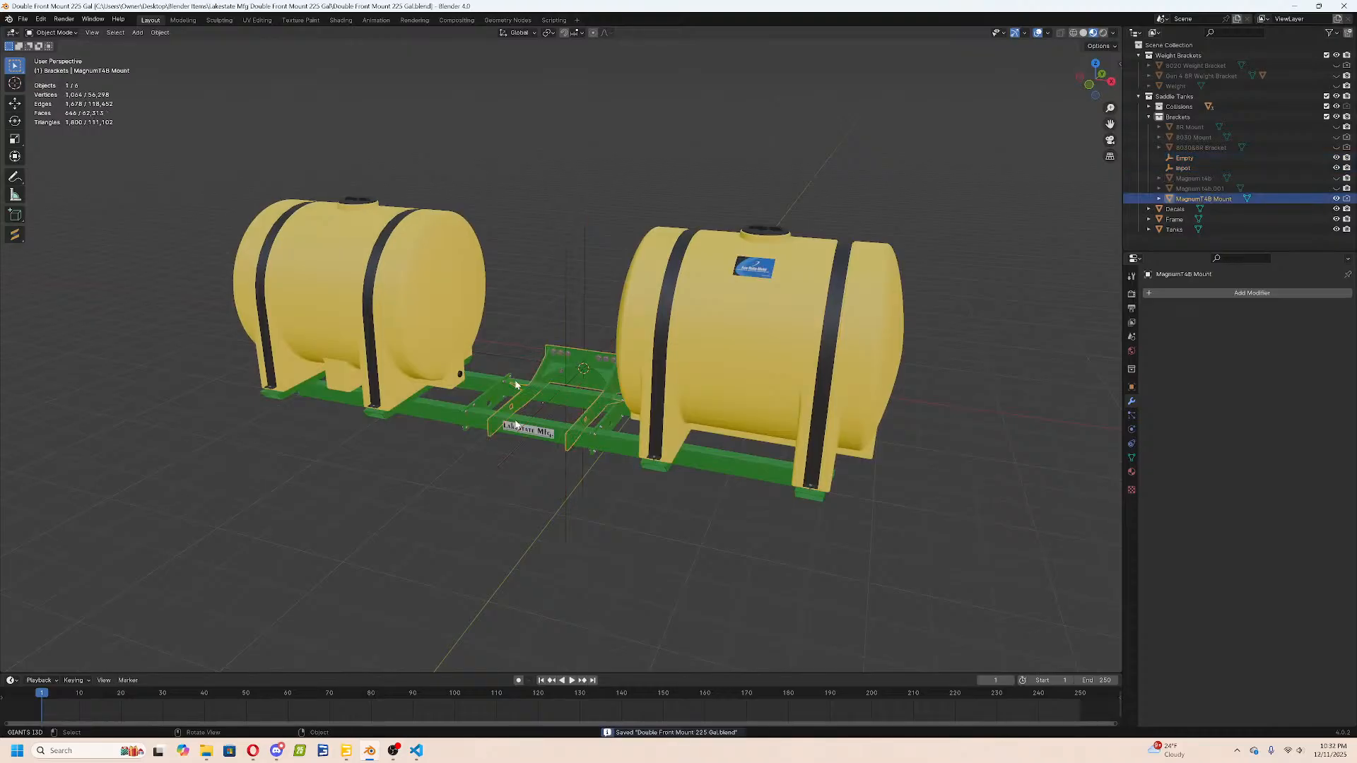
Close the extra GIANTS Editor windows, including the base-game magnumT4B.i3d, keeping one window with the mod's tractor.
mouse_move(346, 750)
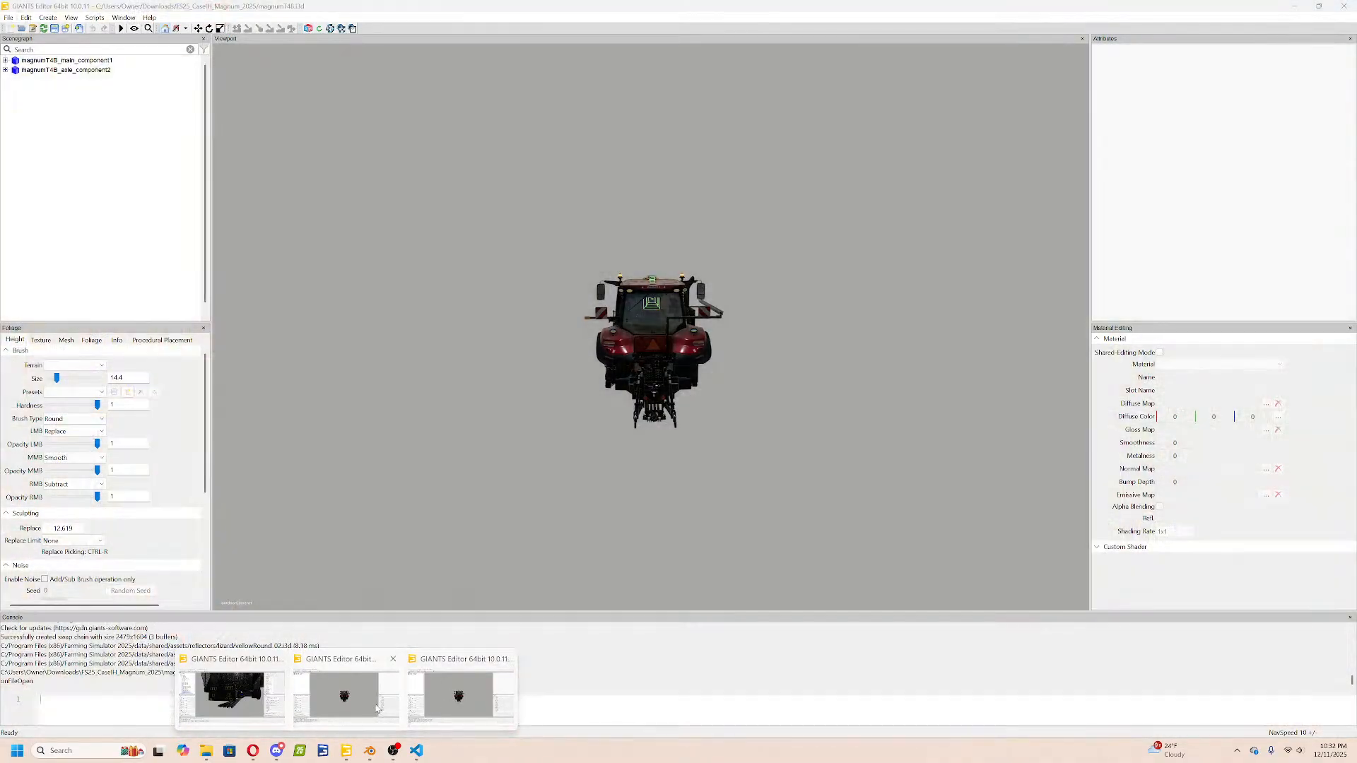
left_click(377, 709)
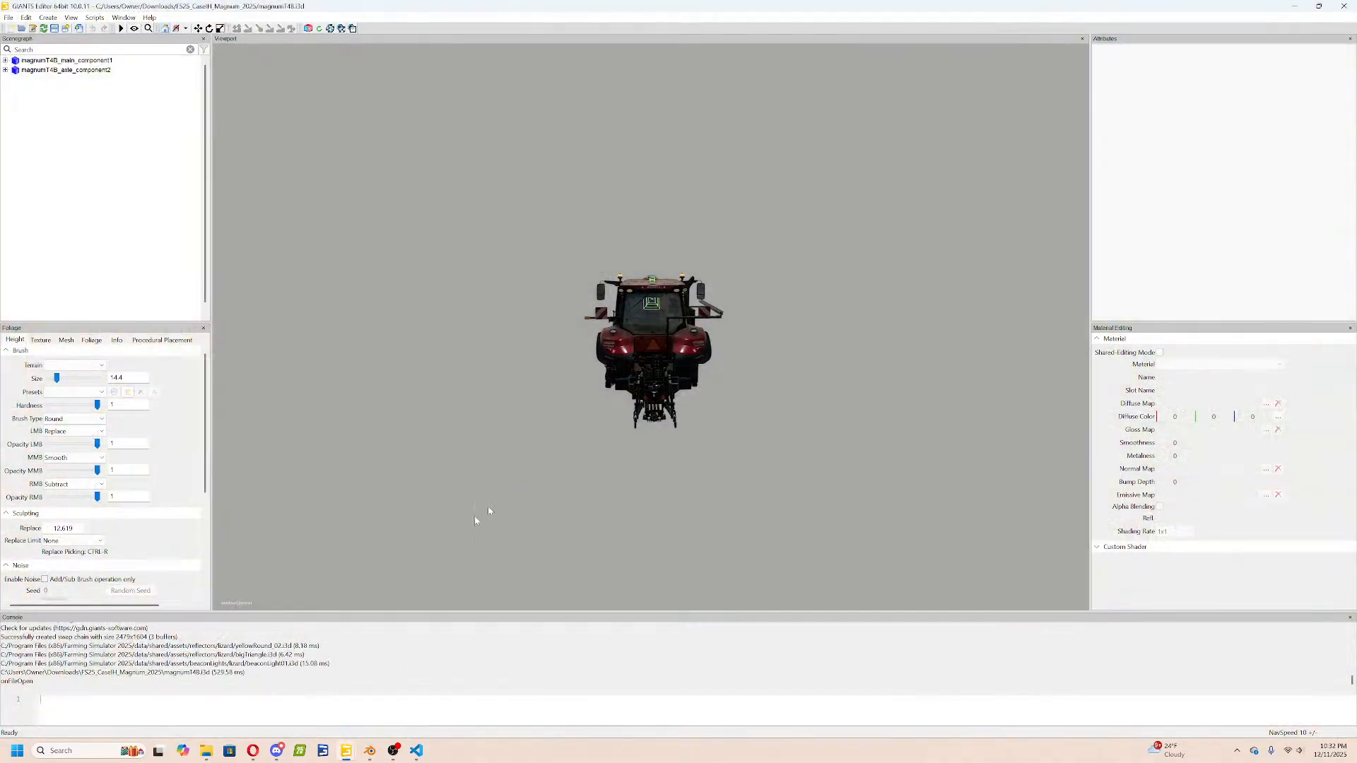
mouse_move(346, 750)
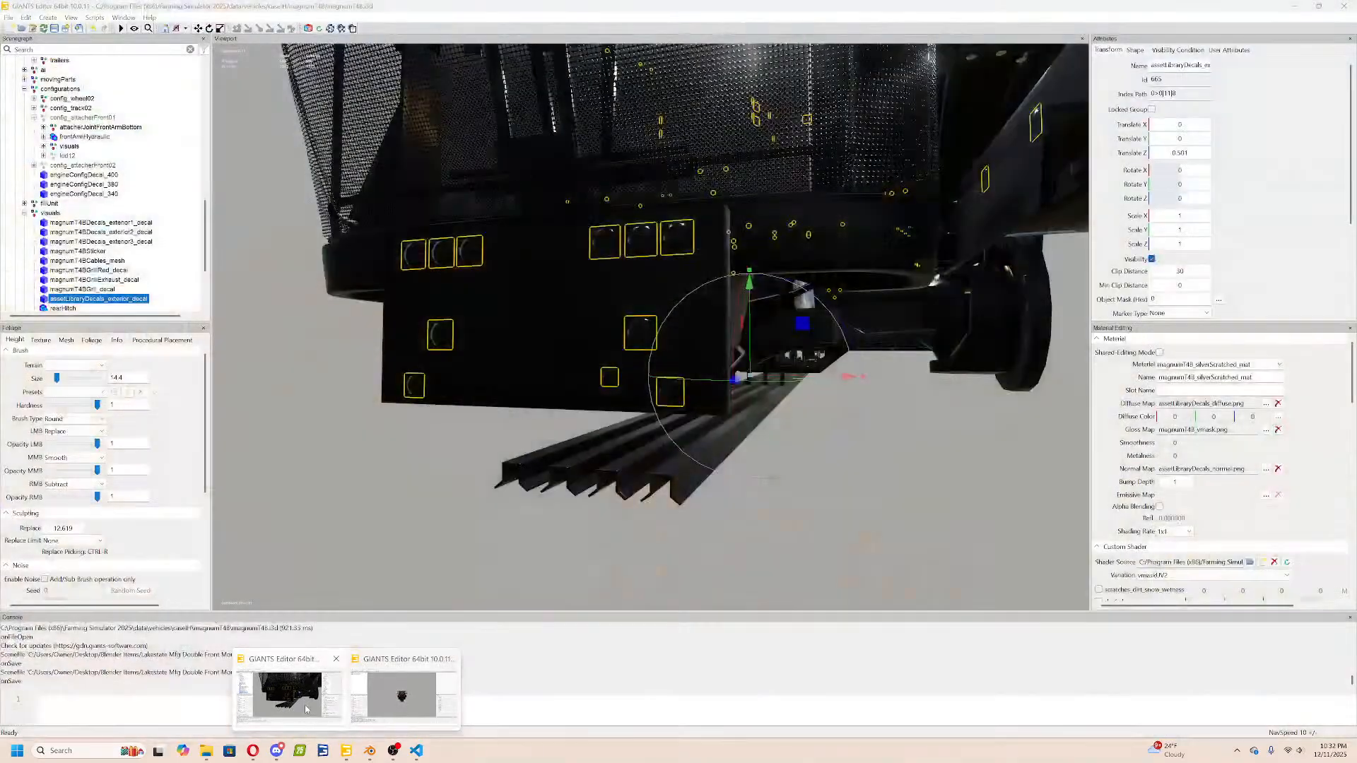
left_click(289, 703)
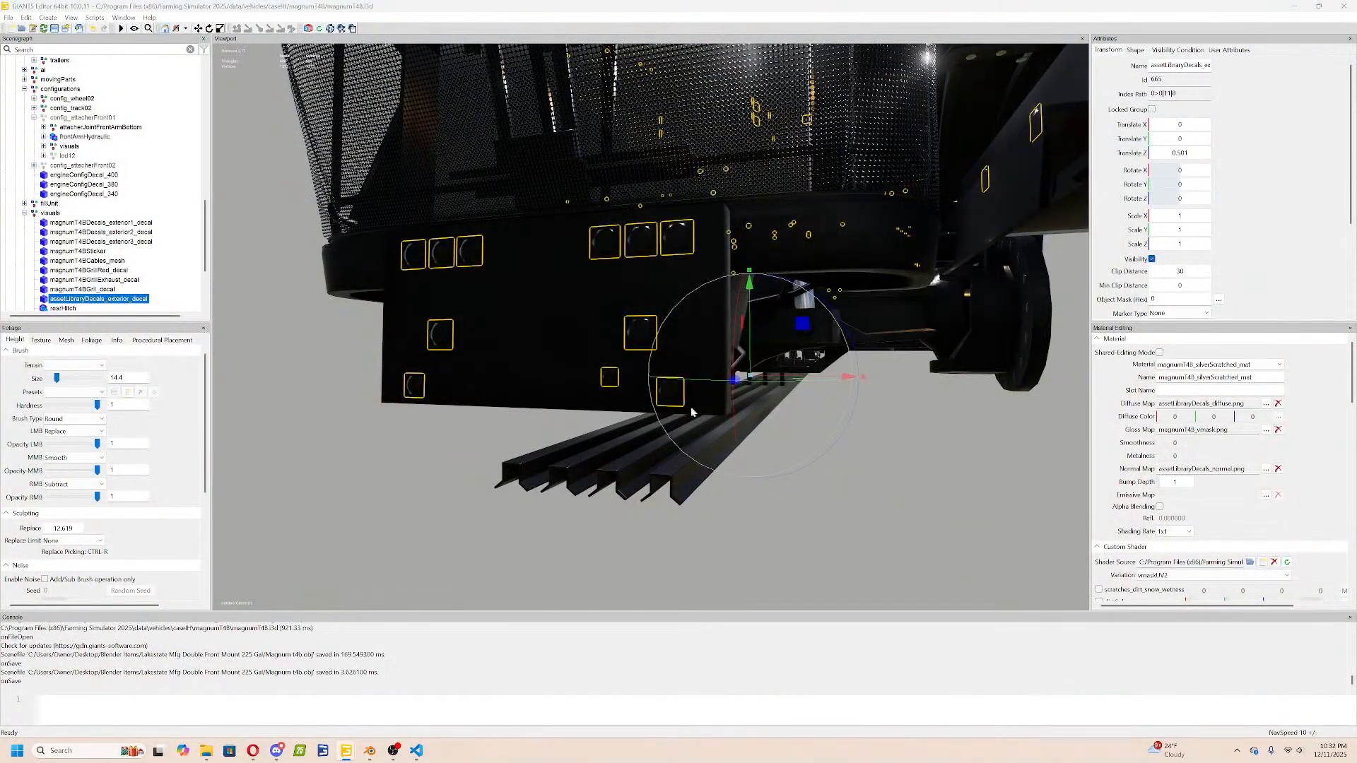
left_click(1352, 5)
left_click(763, 380)
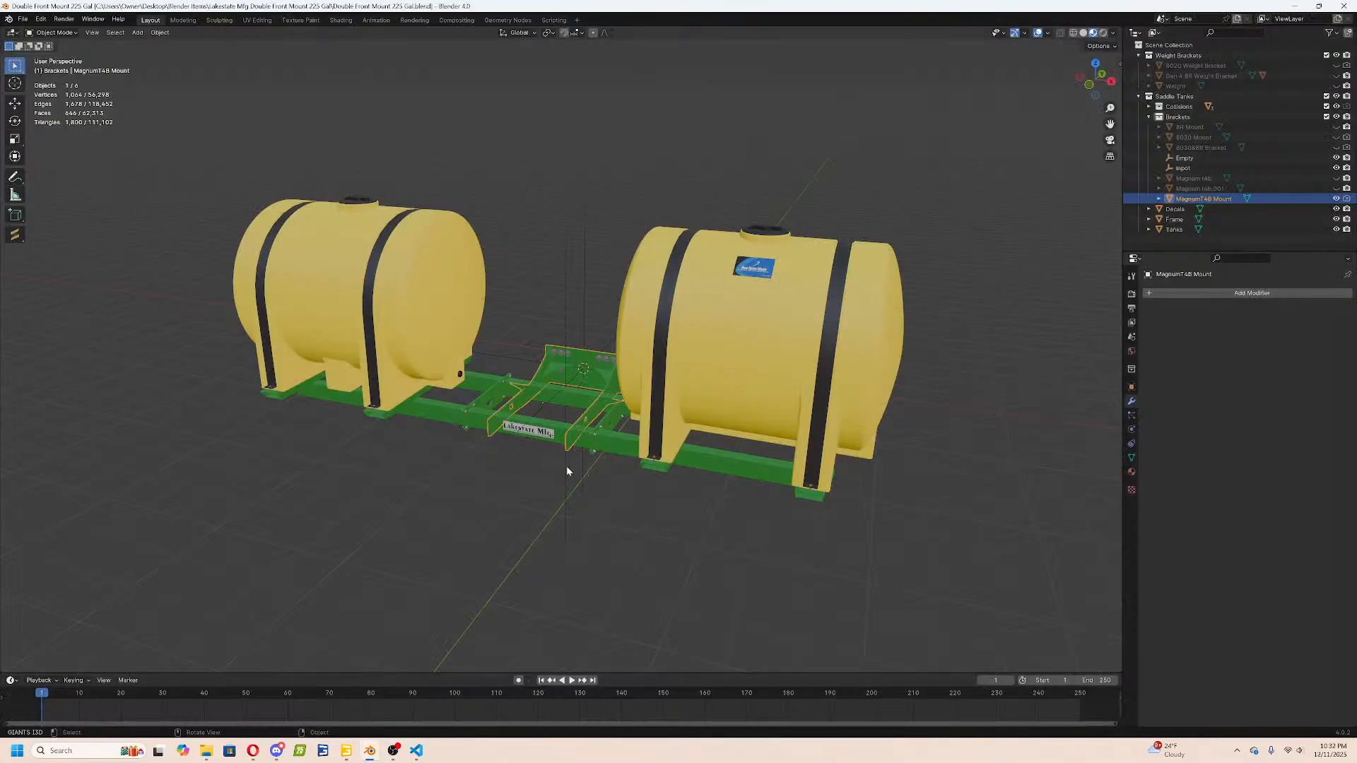
Switch to the mod's tractor in GIANTS Editor and change the viewport to an exterior camera.
scroll(421, 451, "up", 5)
left_click(346, 750)
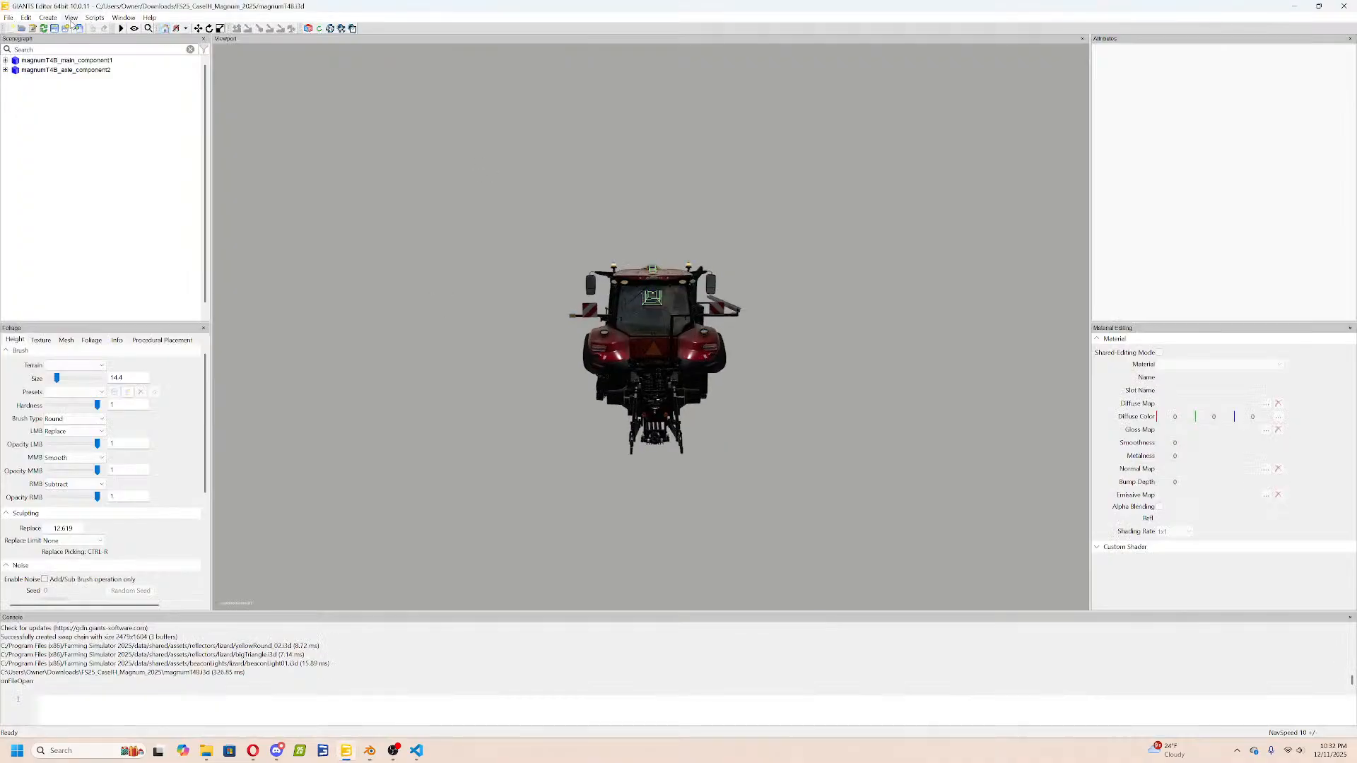
left_click(71, 17)
mouse_move(106, 30)
left_click(189, 43)
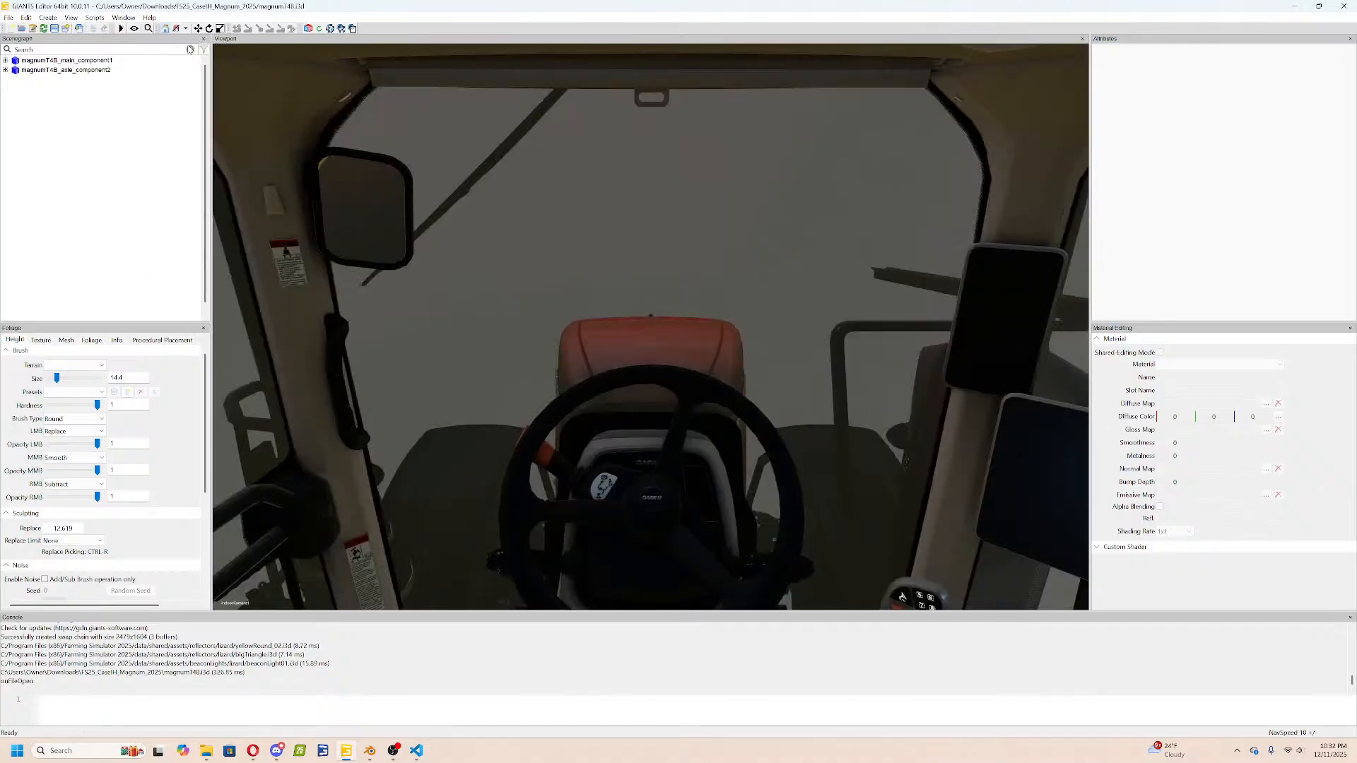
left_click(72, 17)
mouse_move(95, 31)
left_click(189, 31)
Select the front linkage arm on the tractor and trace it to its parent configuration group in the scenegraph.
scroll(563, 239, "up", 5)
left_click_drag(562, 239, 775, 258, "alt")
scroll(775, 257, "down", 4)
scroll(760, 283, "up", 4)
left_click(872, 230)
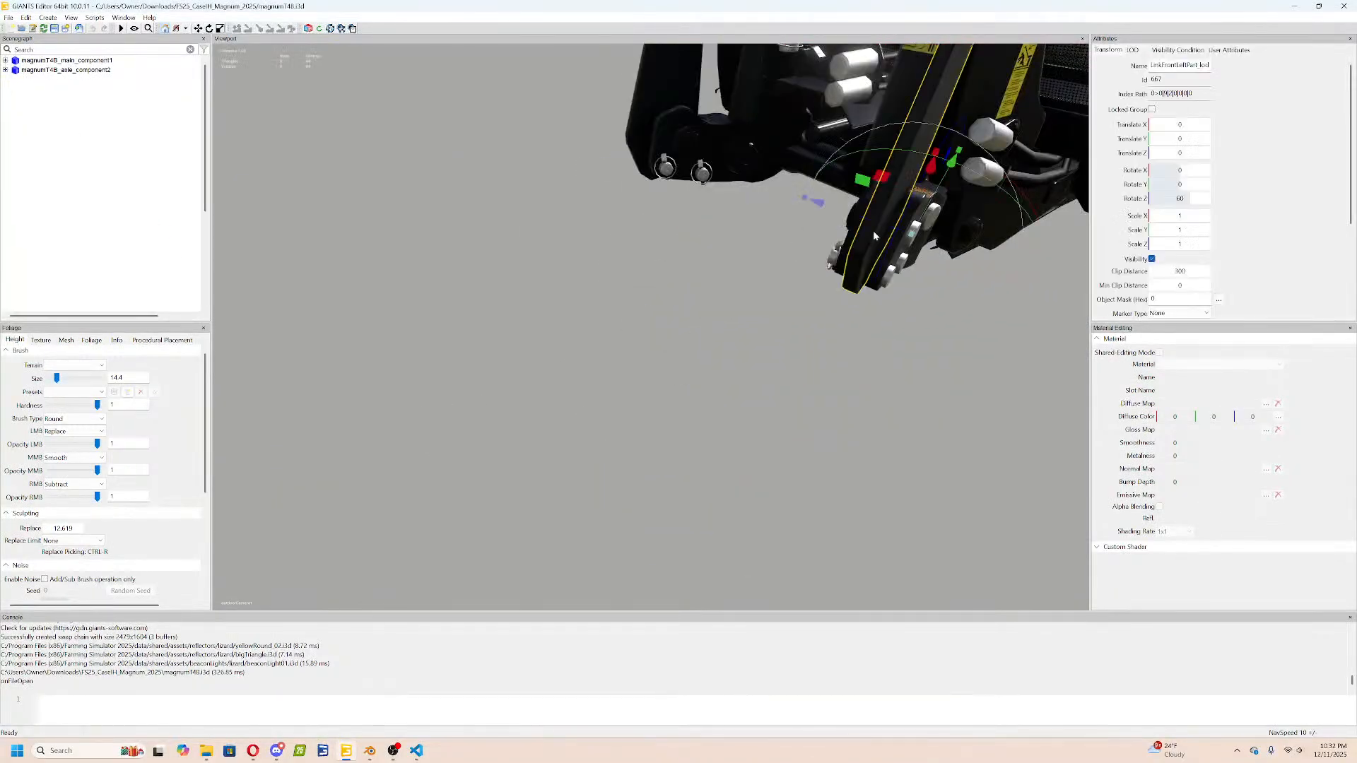
scroll(872, 230, "down", 4)
left_click(68, 204)
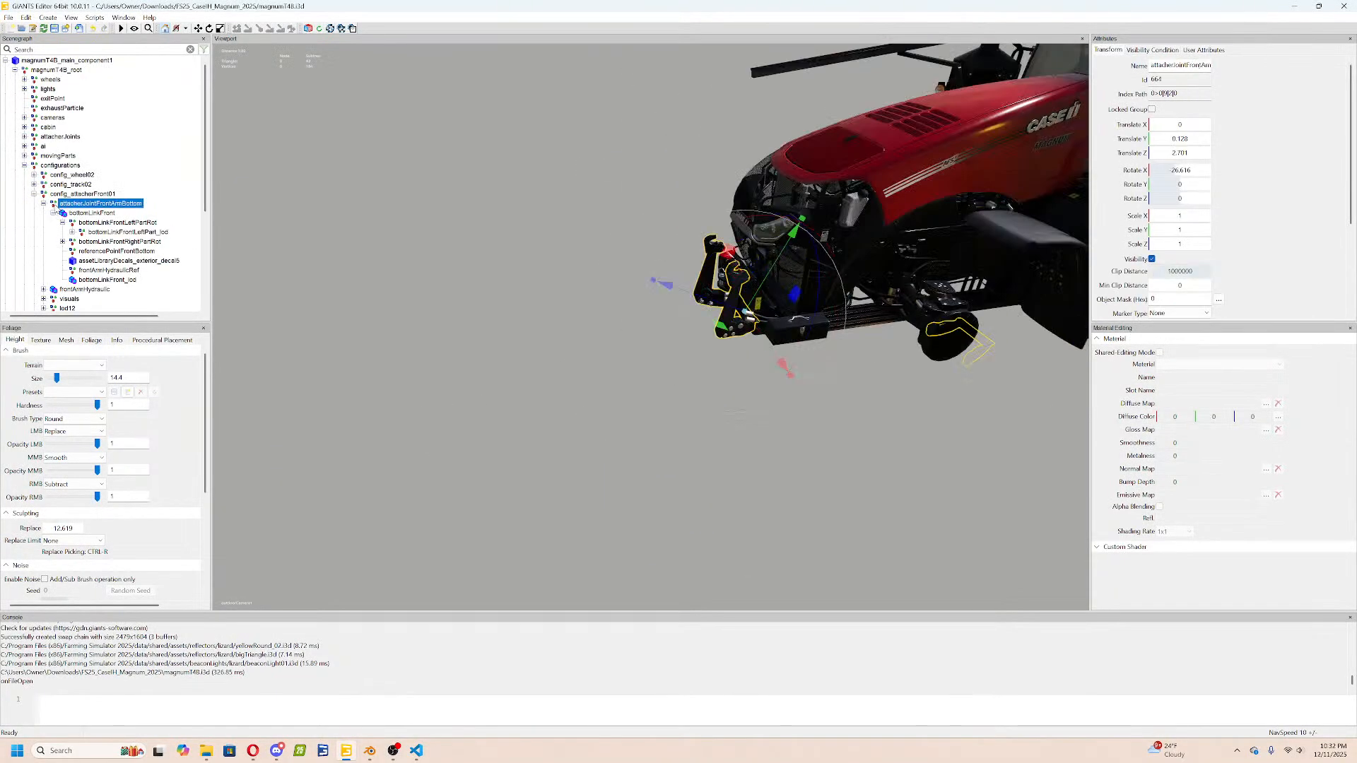
left_click(43, 204)
left_click(33, 194)
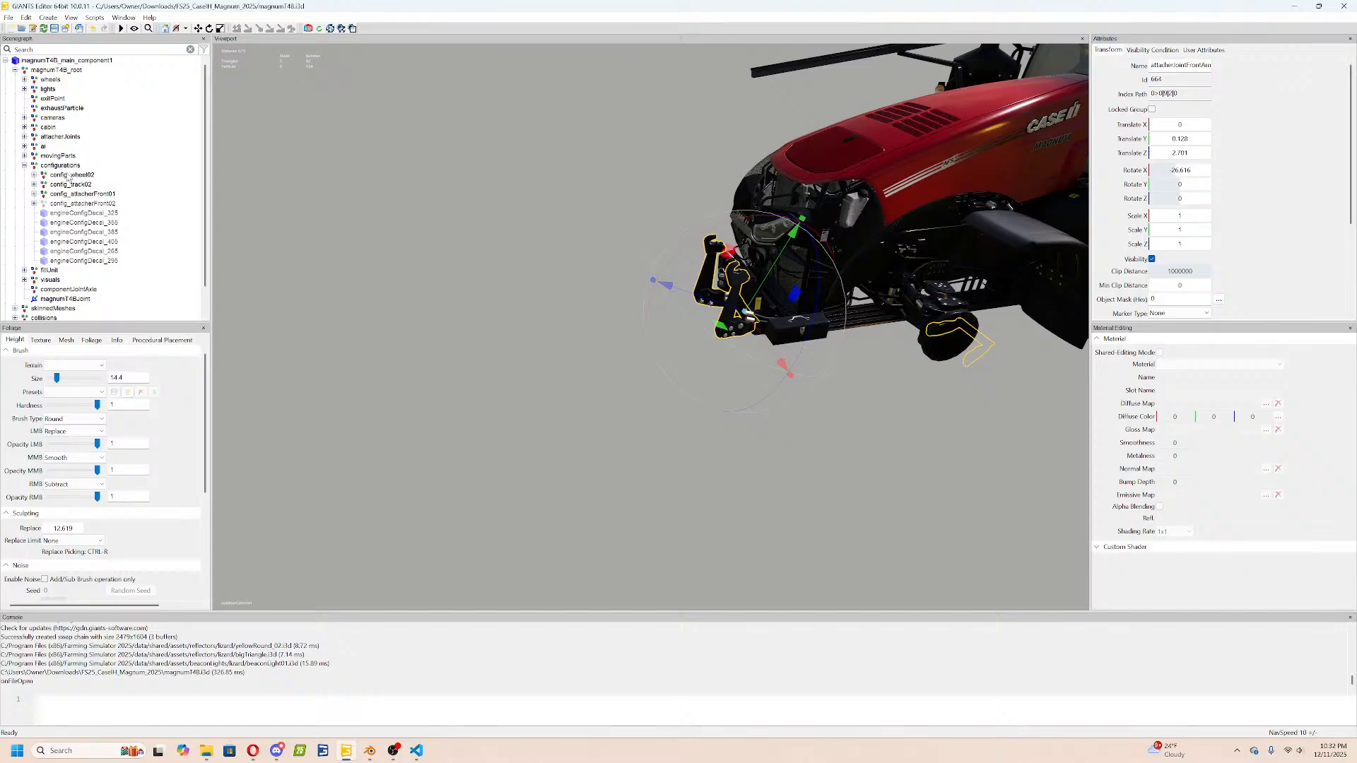
Hide the config_attacherFront01 group under configurations.
left_click(65, 167)
left_click(77, 203)
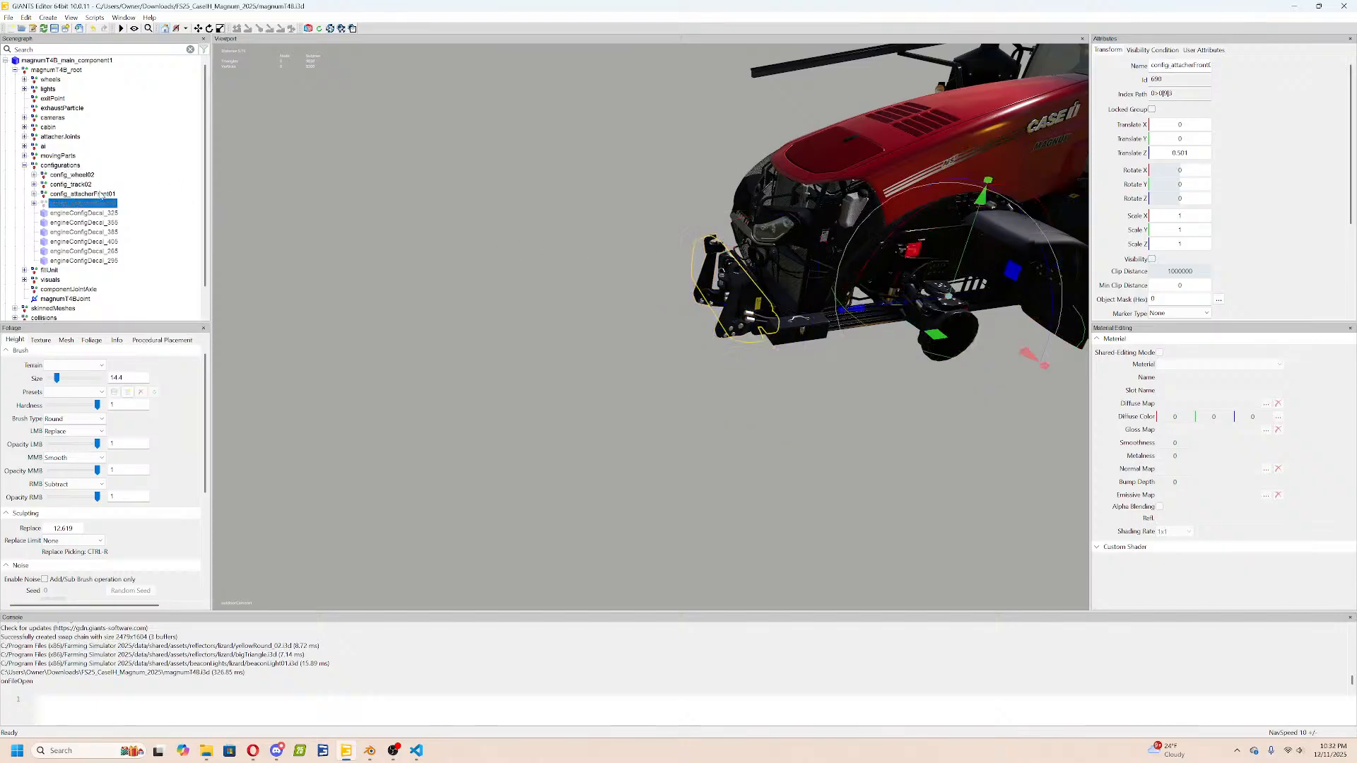
left_click(101, 195)
left_click(1152, 259)
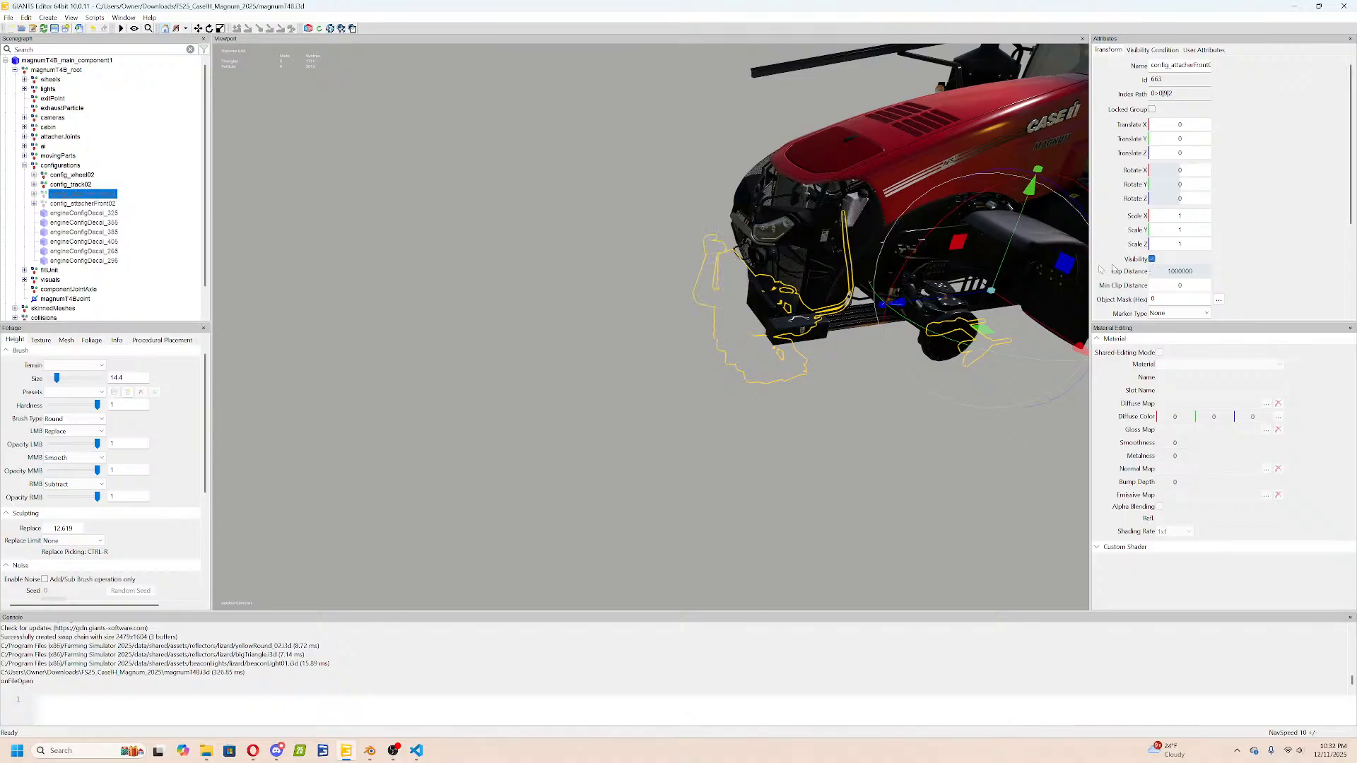
Toggle the visibility of config_attacherFront02 on and off to examine which front parts it contains.
left_click(99, 205)
left_click(1152, 259)
left_click(1152, 259)
left_click(1151, 259)
left_click(1151, 259)
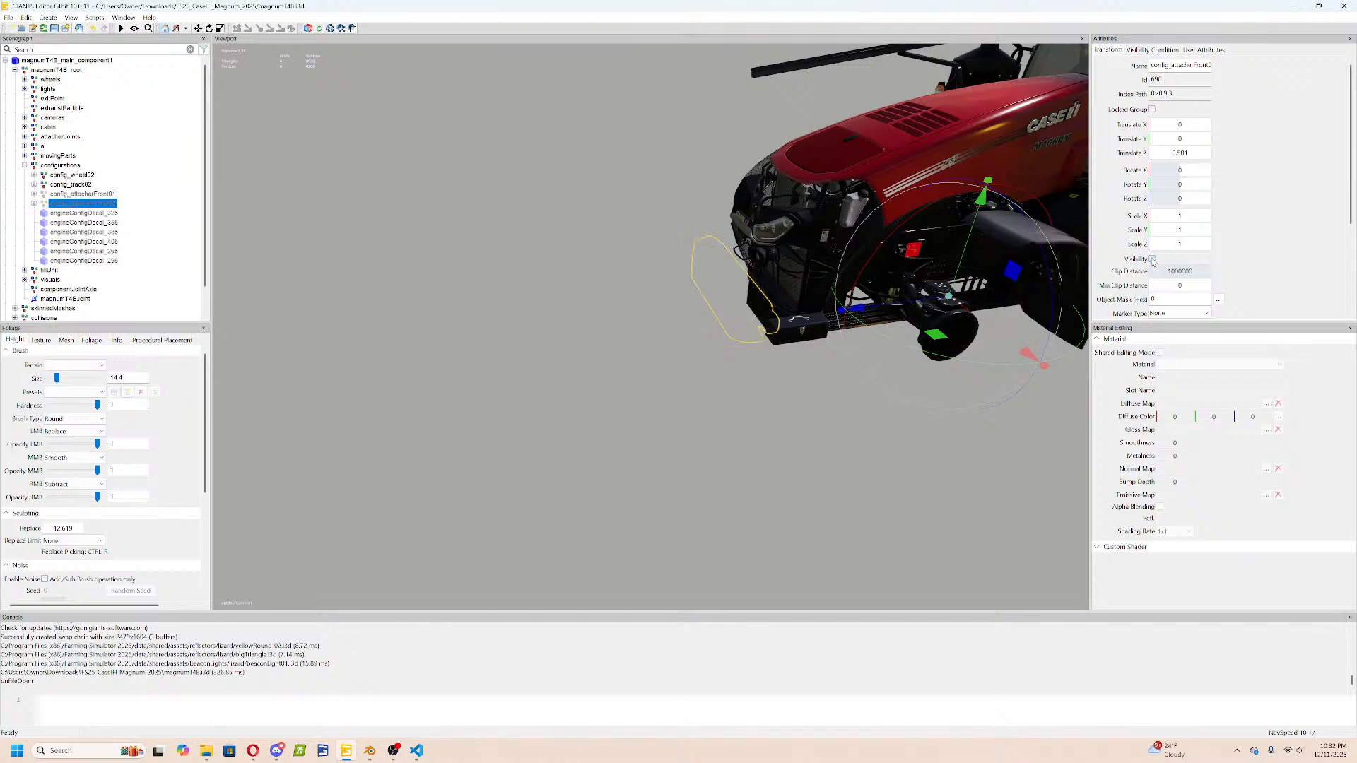
Copy the index path of the config_attacherFront01 group.
left_click(101, 194)
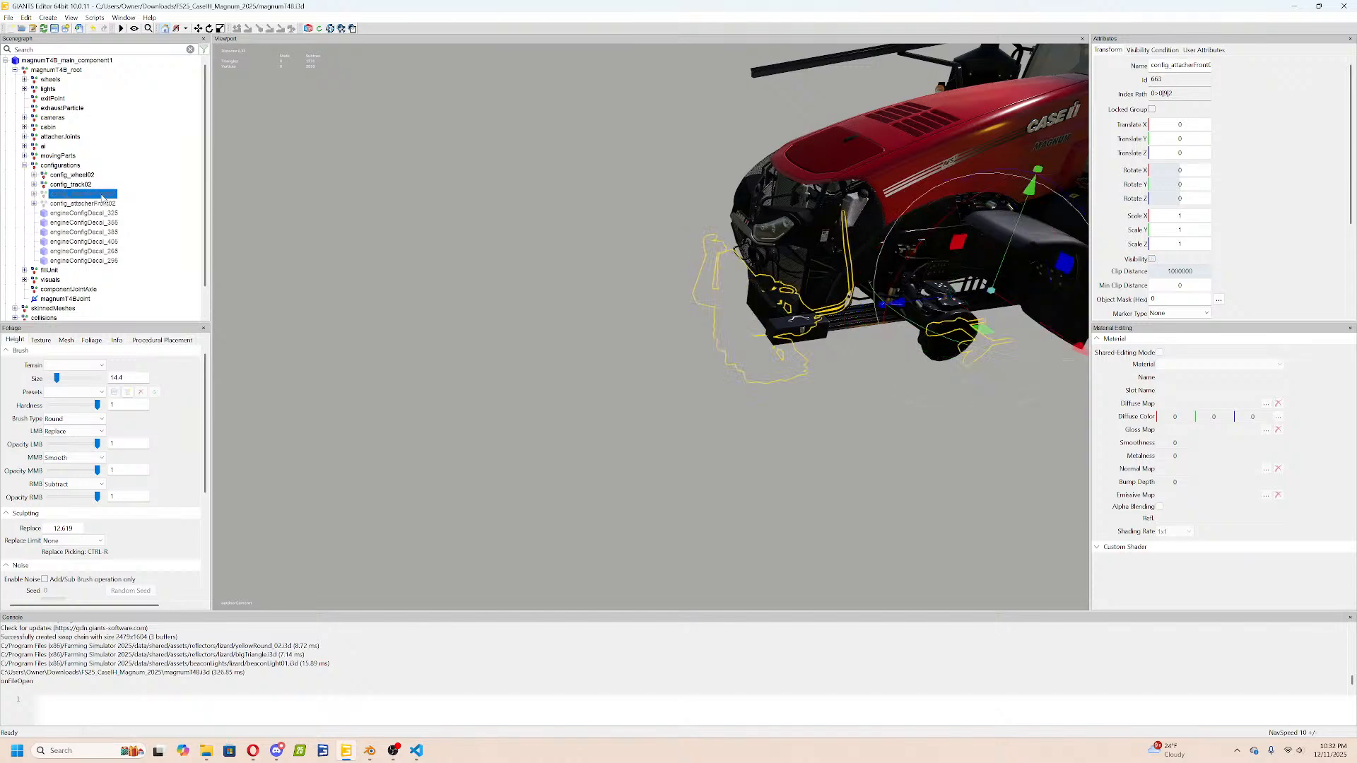
left_click(97, 206)
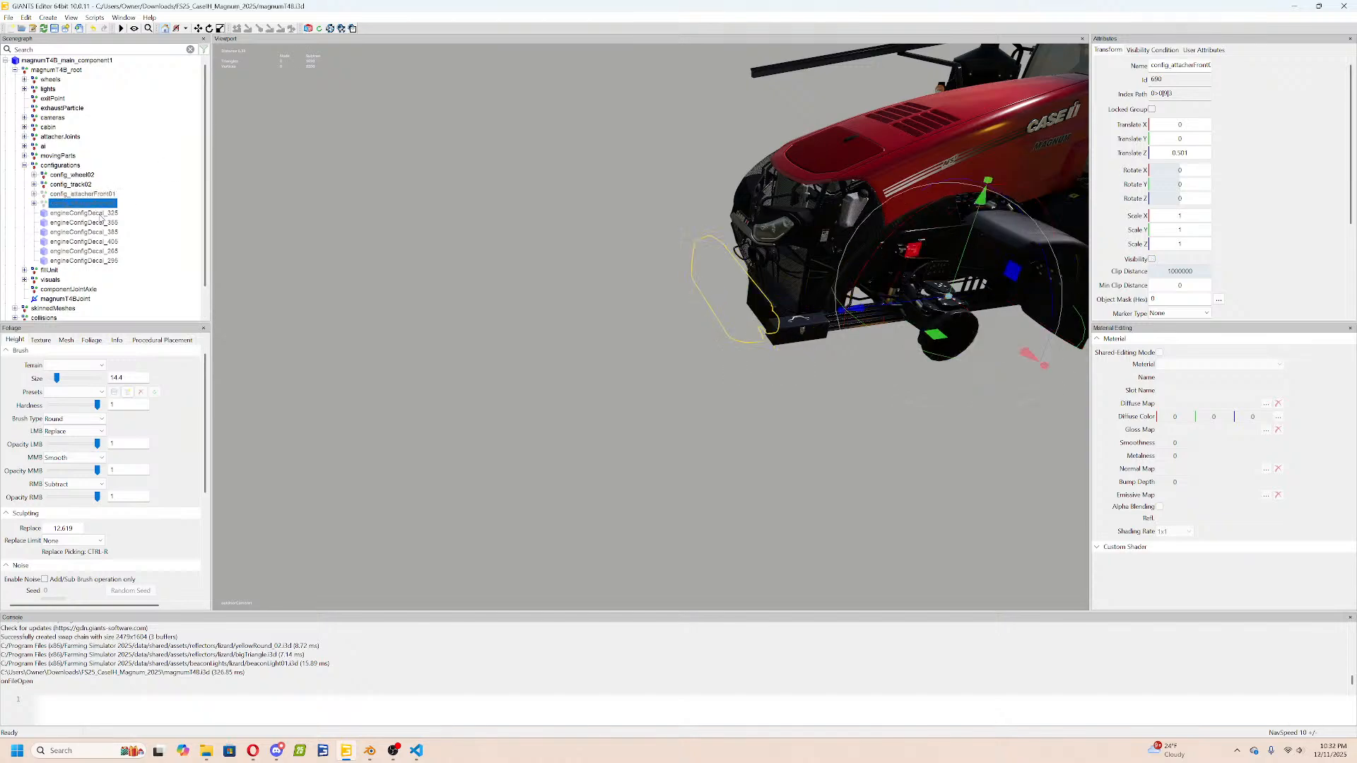
left_click(88, 195)
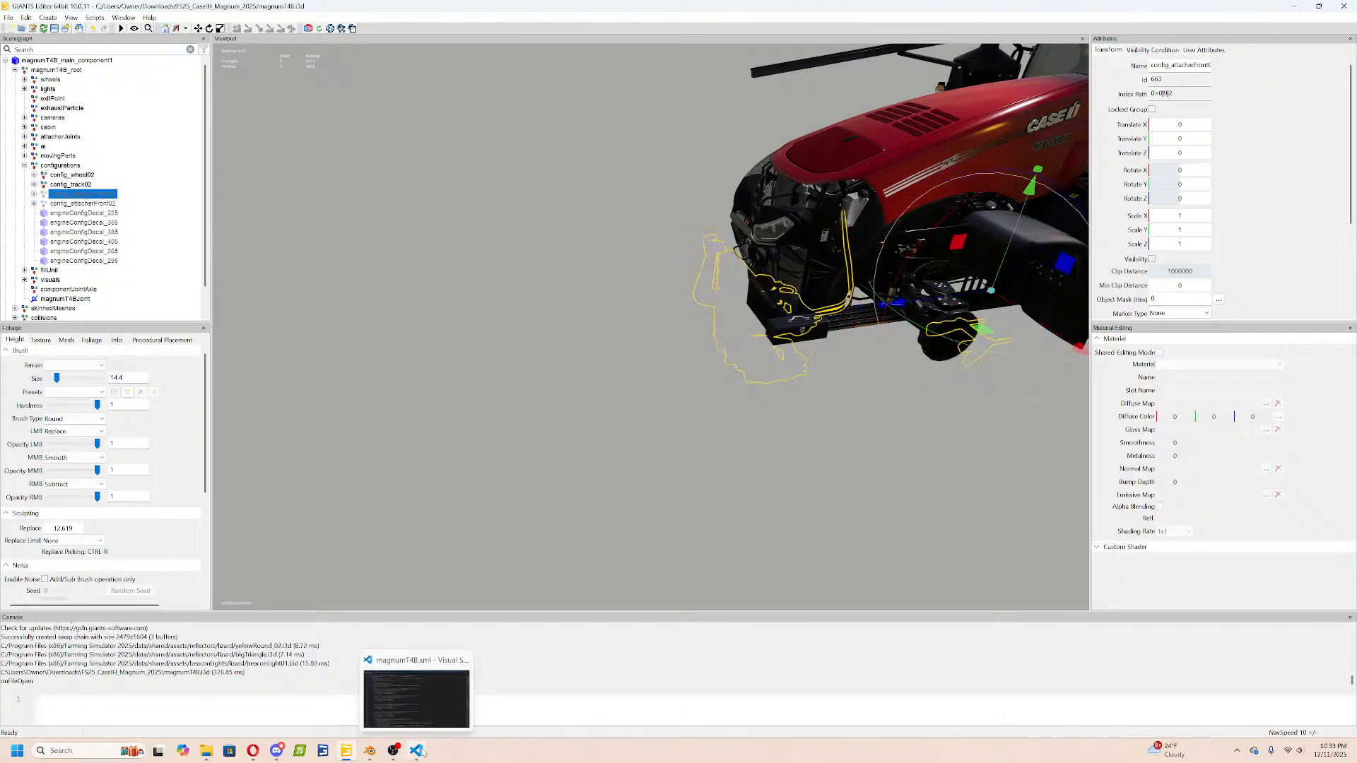
left_click_drag(1174, 94, 1115, 104)
right_click(1161, 97)
left_click(1194, 129)
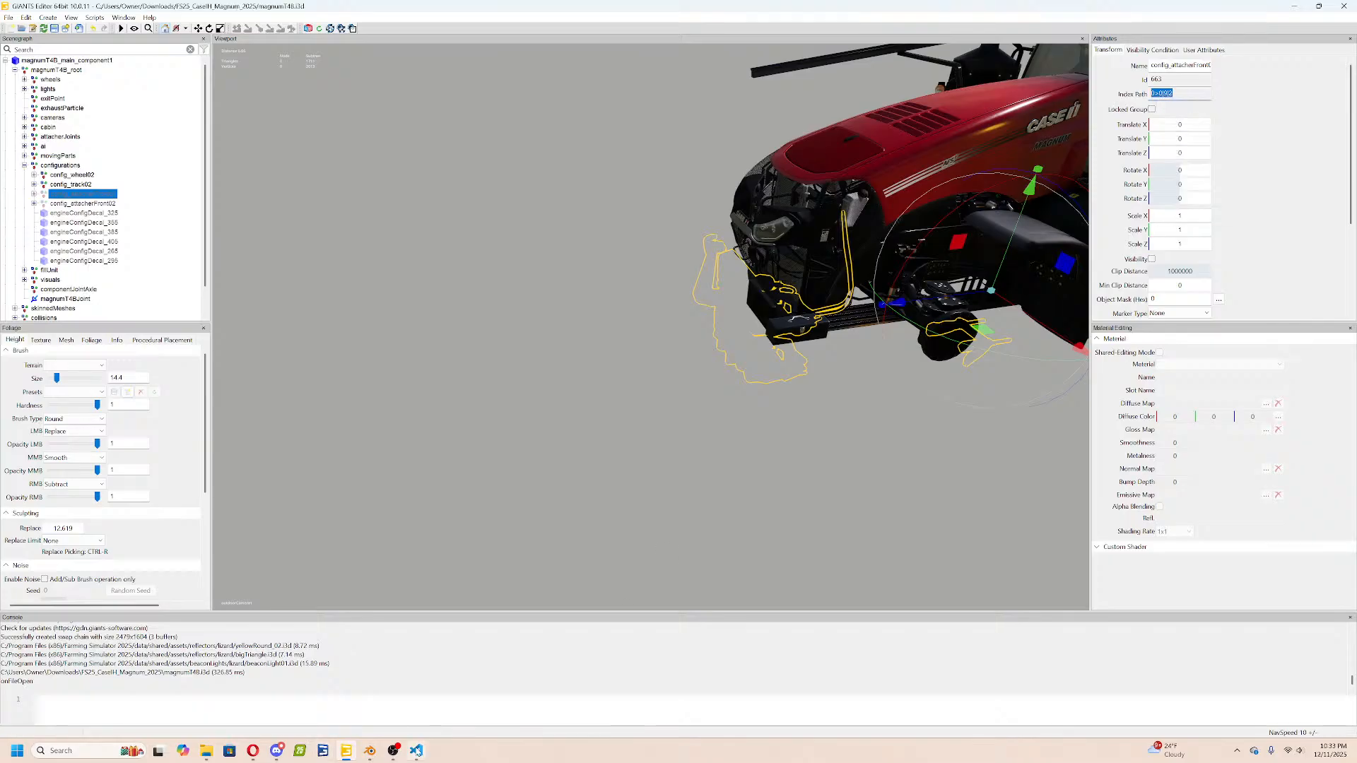
Switch to magnumT4B.xml in Visual Studio Code and duplicate the zero-price attacherJointConfiguration block at the start of attacherJointConfigurations.
left_click(416, 750)
left_click(177, 230)
left_click(175, 240)
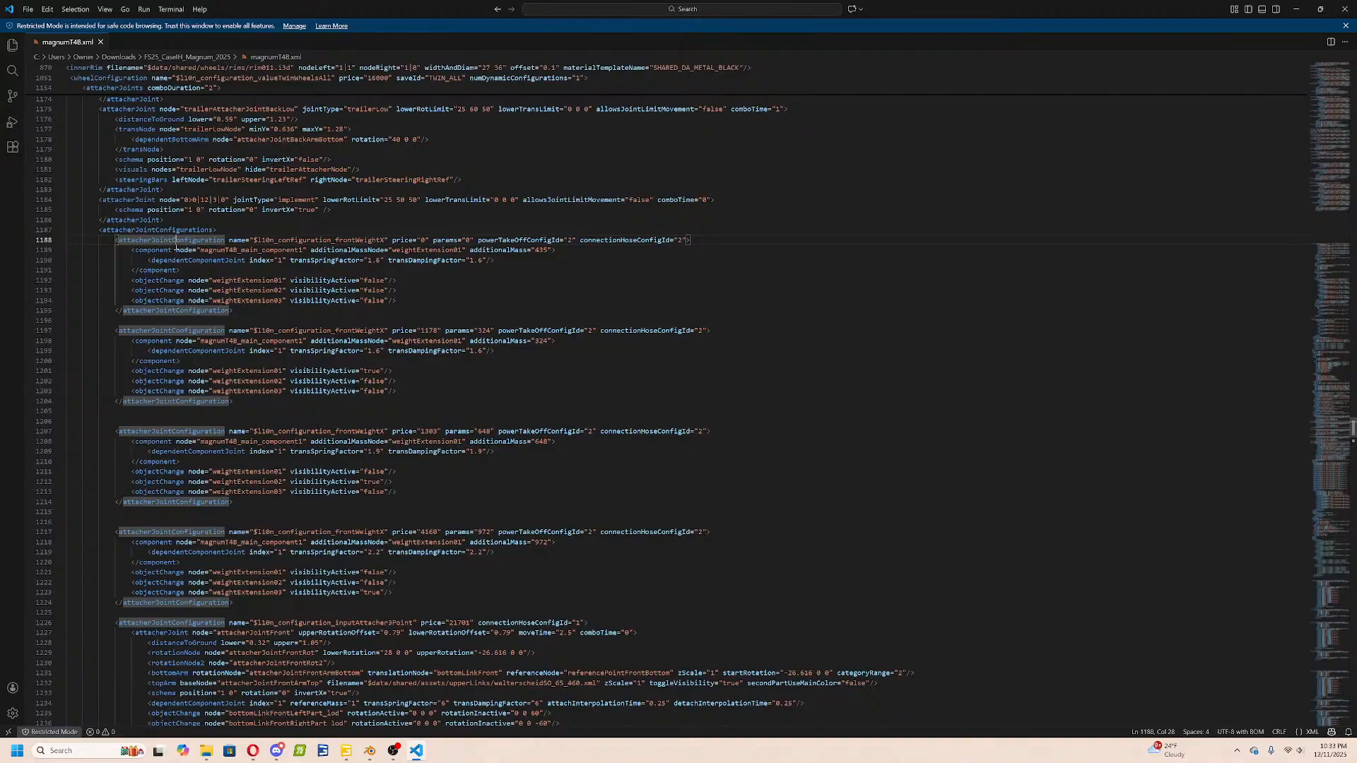
left_click_drag(115, 241, 238, 310)
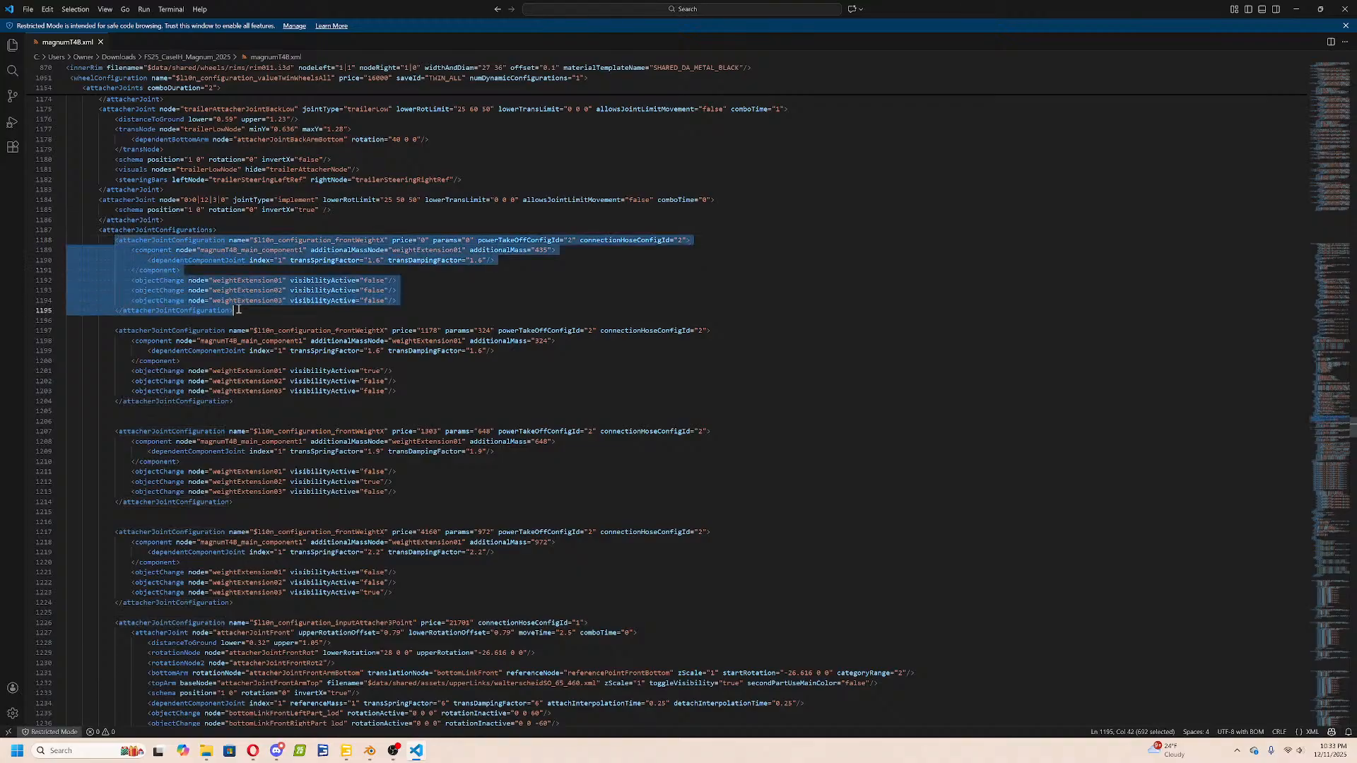
right_click(188, 259)
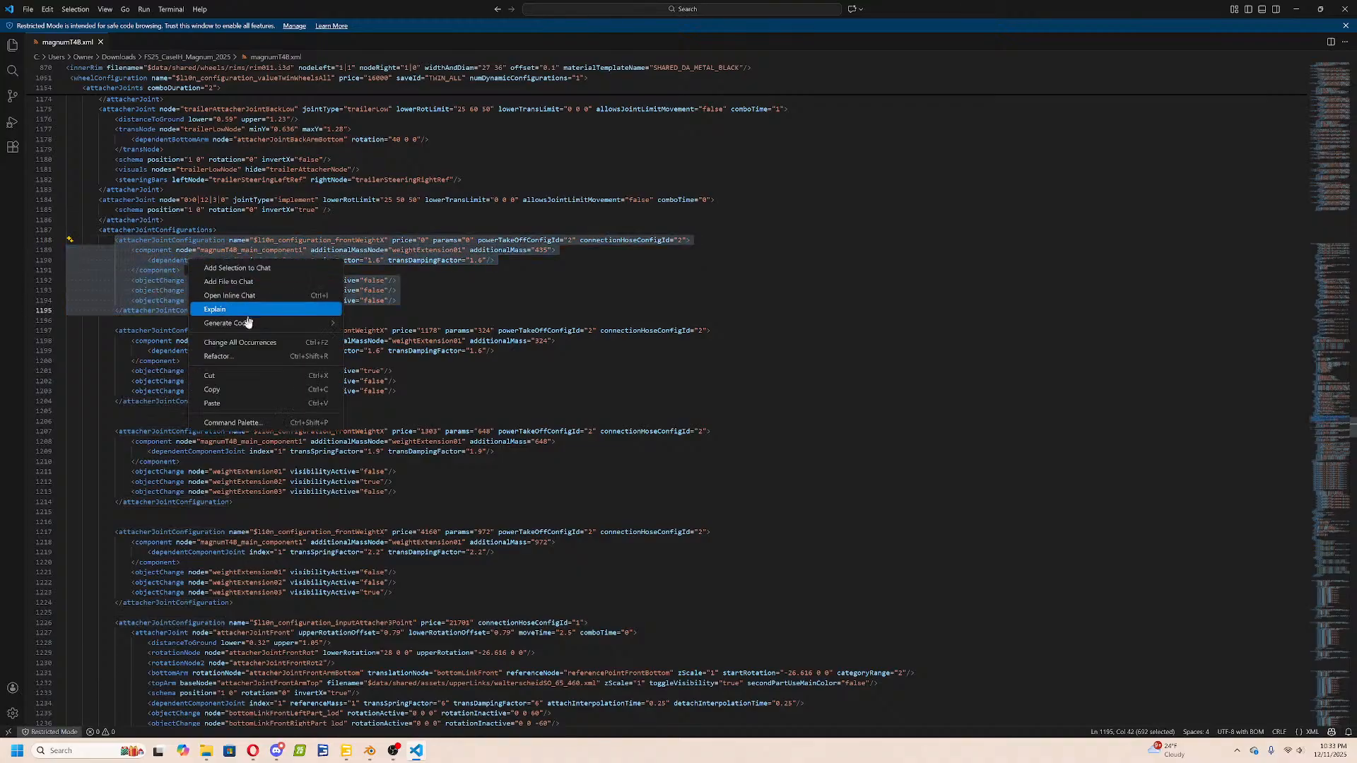
left_click(215, 388)
left_click(227, 228)
key("Return")
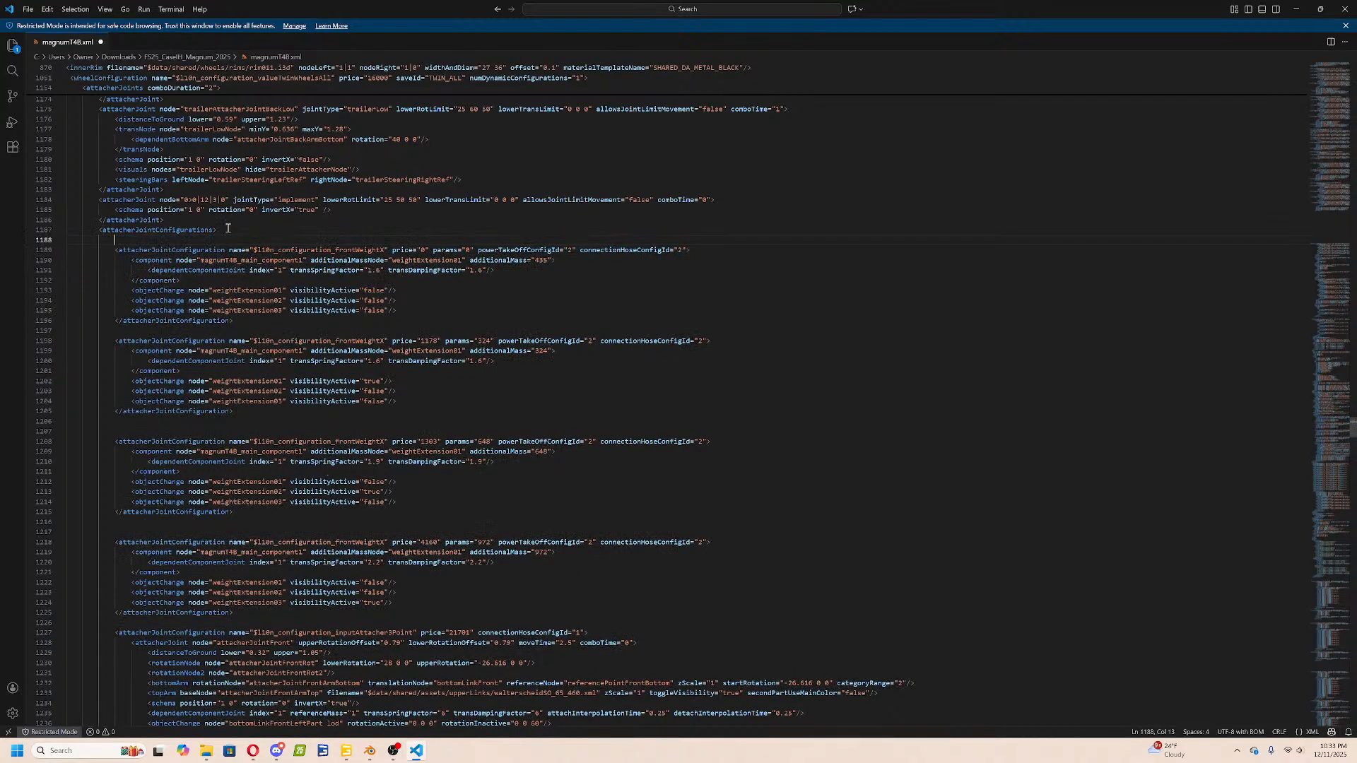
key("ctrl+v")
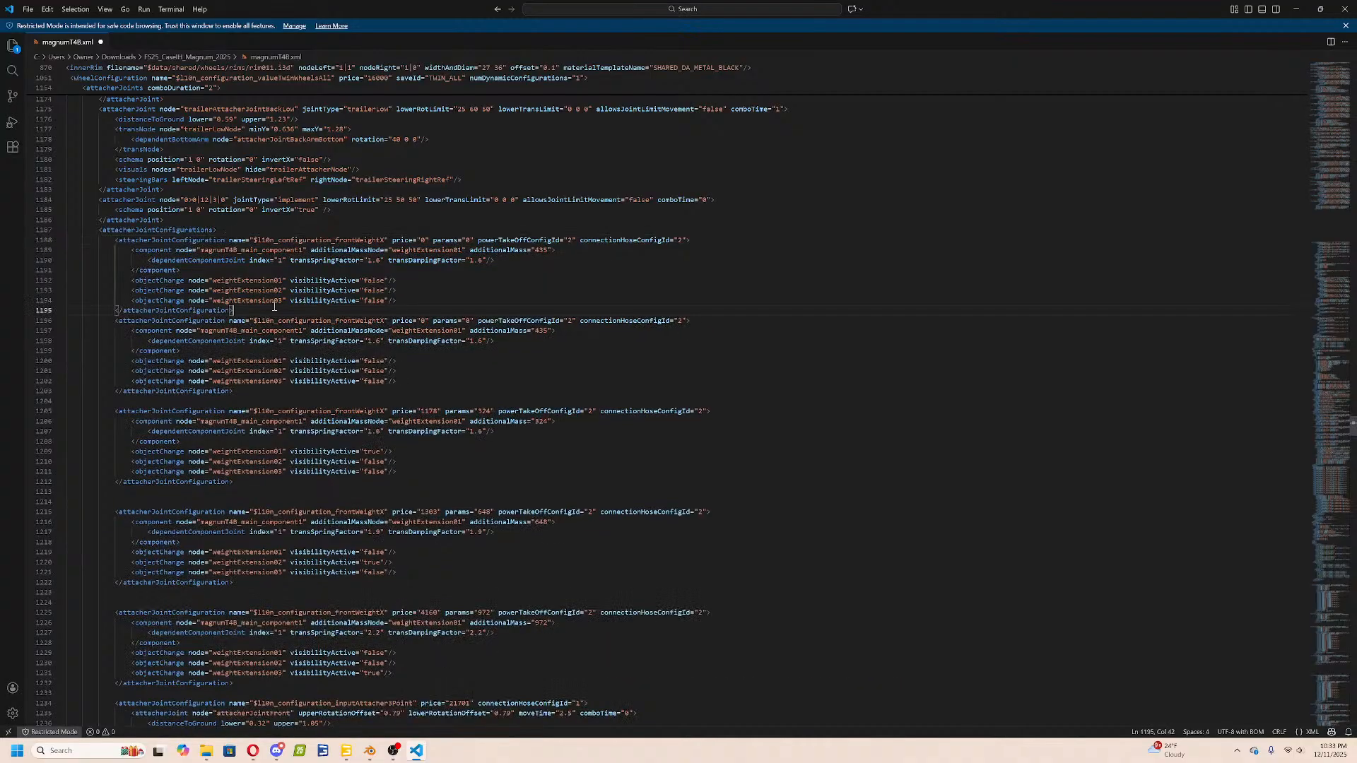
key("Return")
Name the duplicated first attacherJointConfiguration "Nothing".
double_click(346, 241)
key("BackSpace")
key("BackSpace")
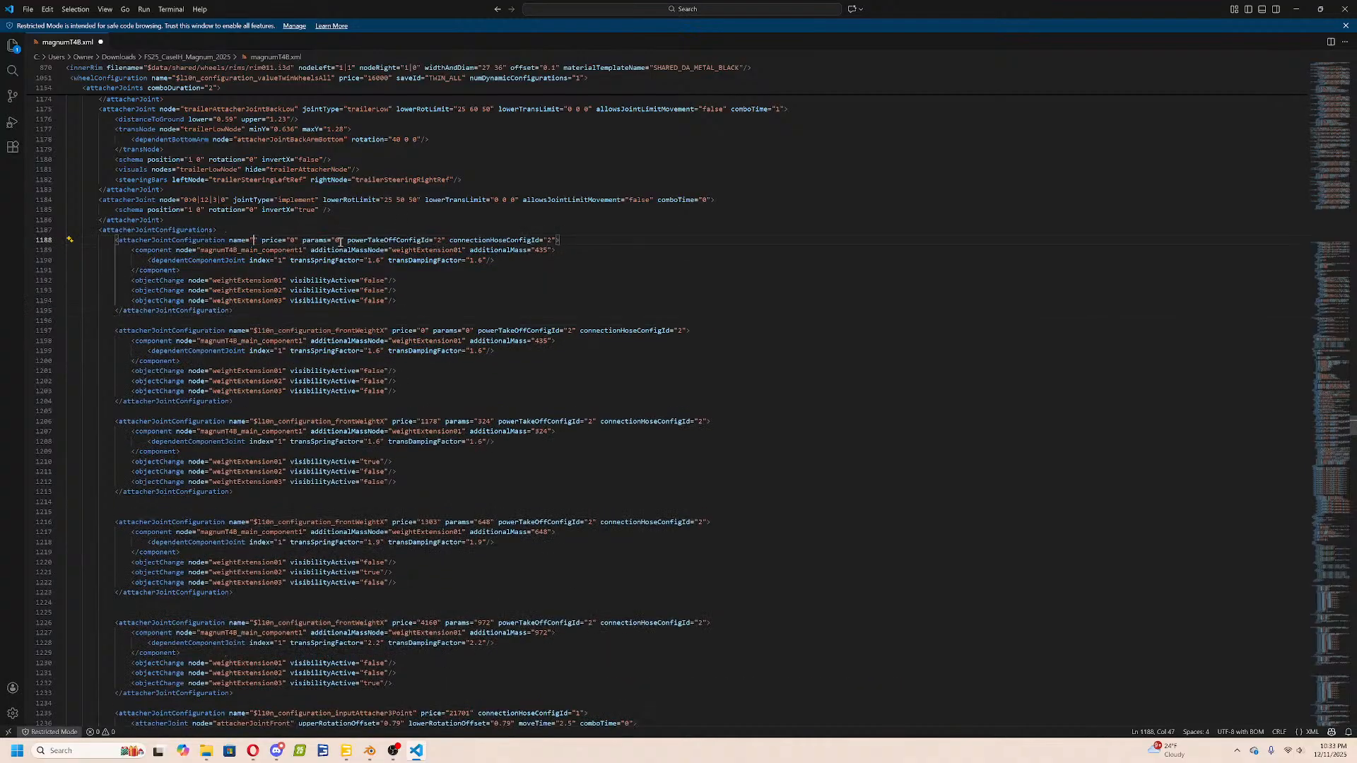
type("Nothing")
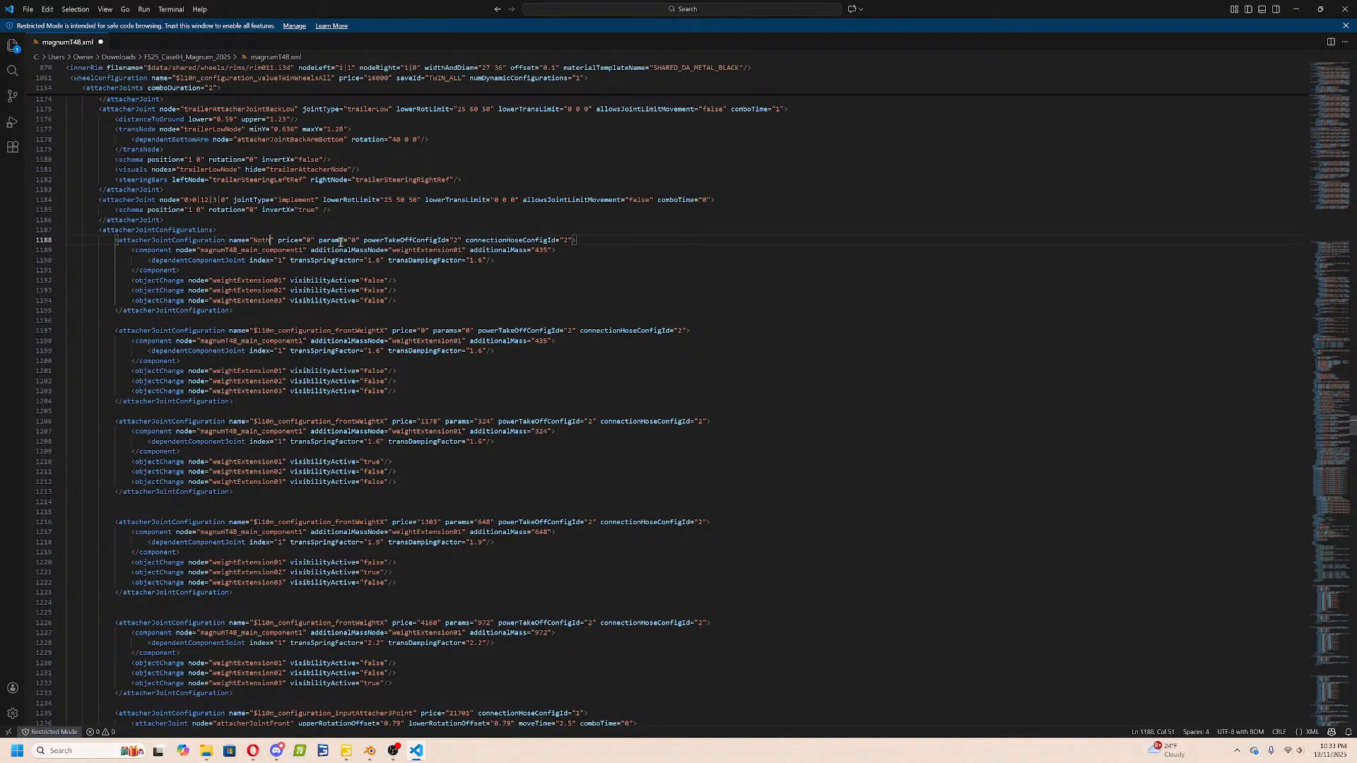
Delete the component block with its dependentComponentJoint from the "Nothing" configuration.
double_click(235, 249)
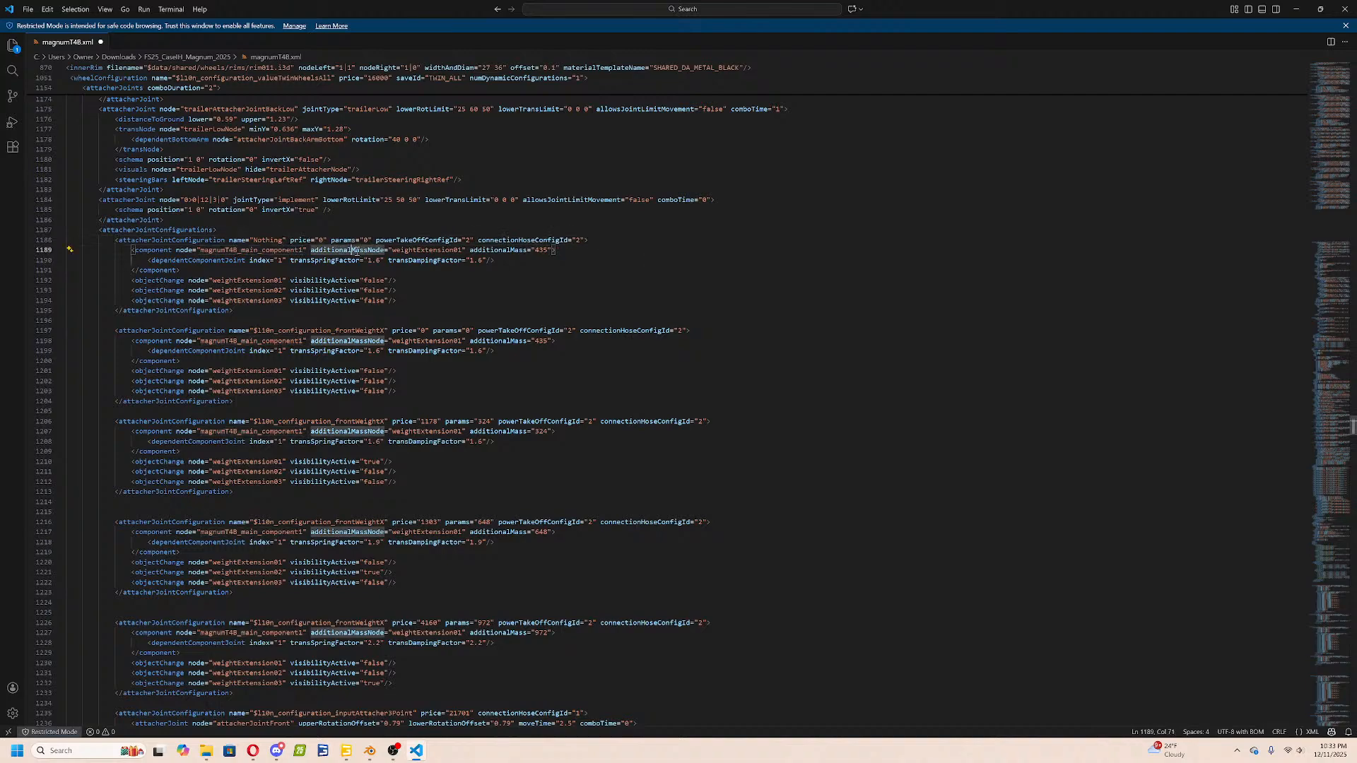
left_click(548, 250)
left_click_drag(549, 250, 616, 241)
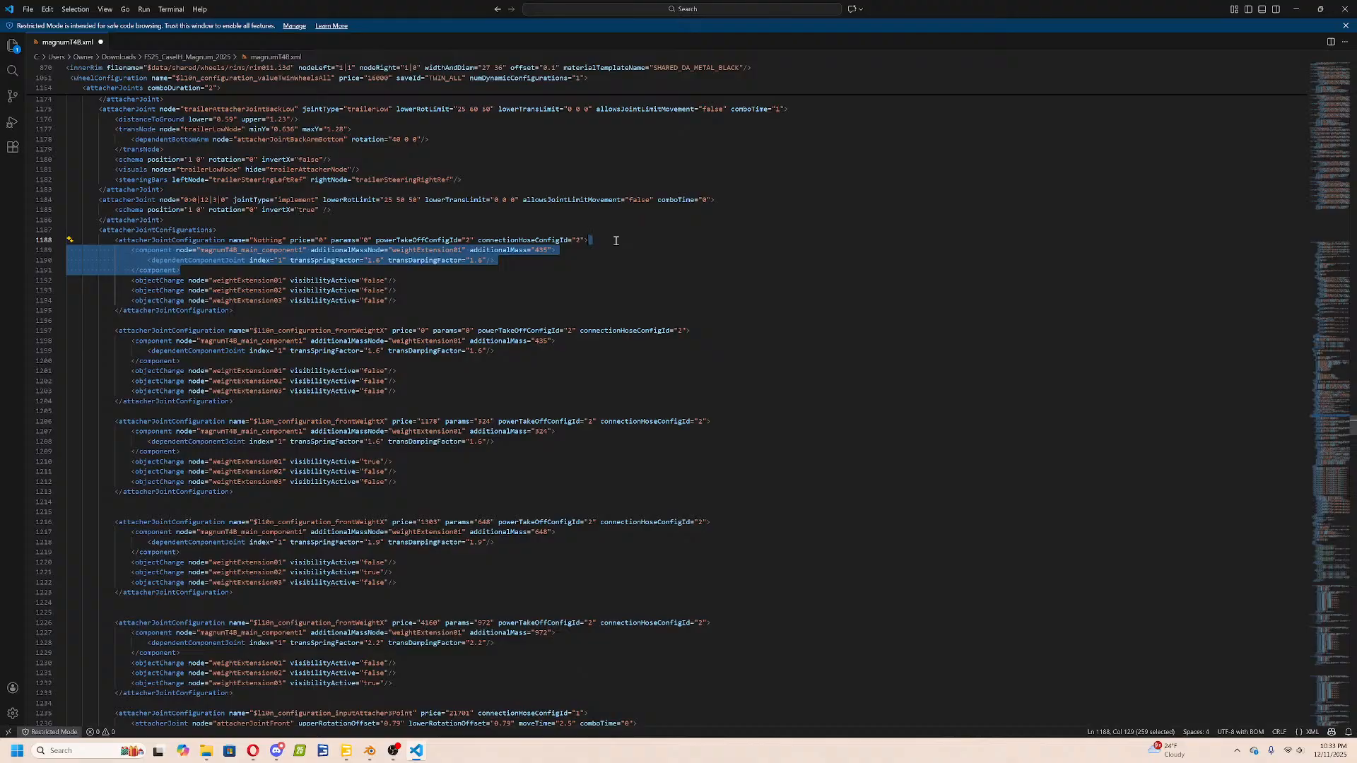
key("BackSpace")
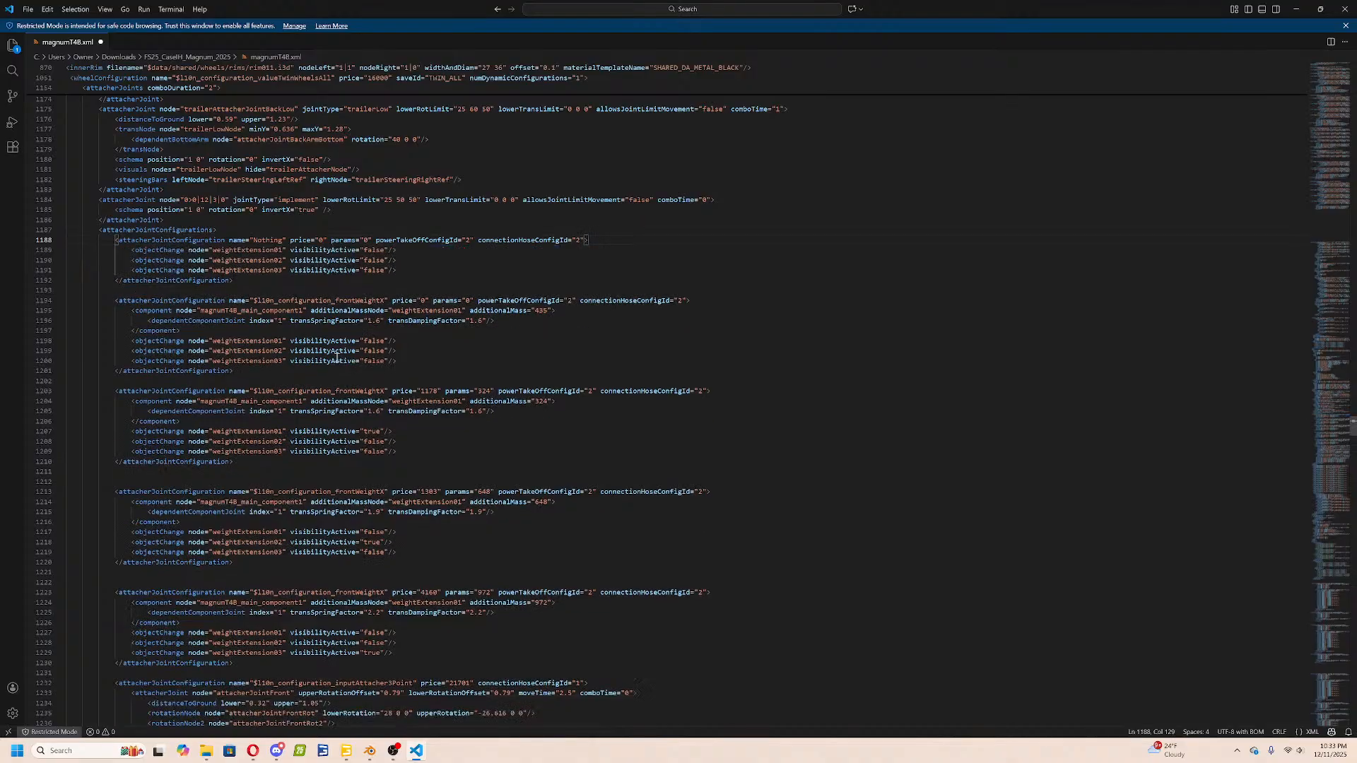
scroll(336, 358, "down", 5)
scroll(335, 378, "down", 4)
scroll(328, 387, "up", 11)
left_click(154, 429)
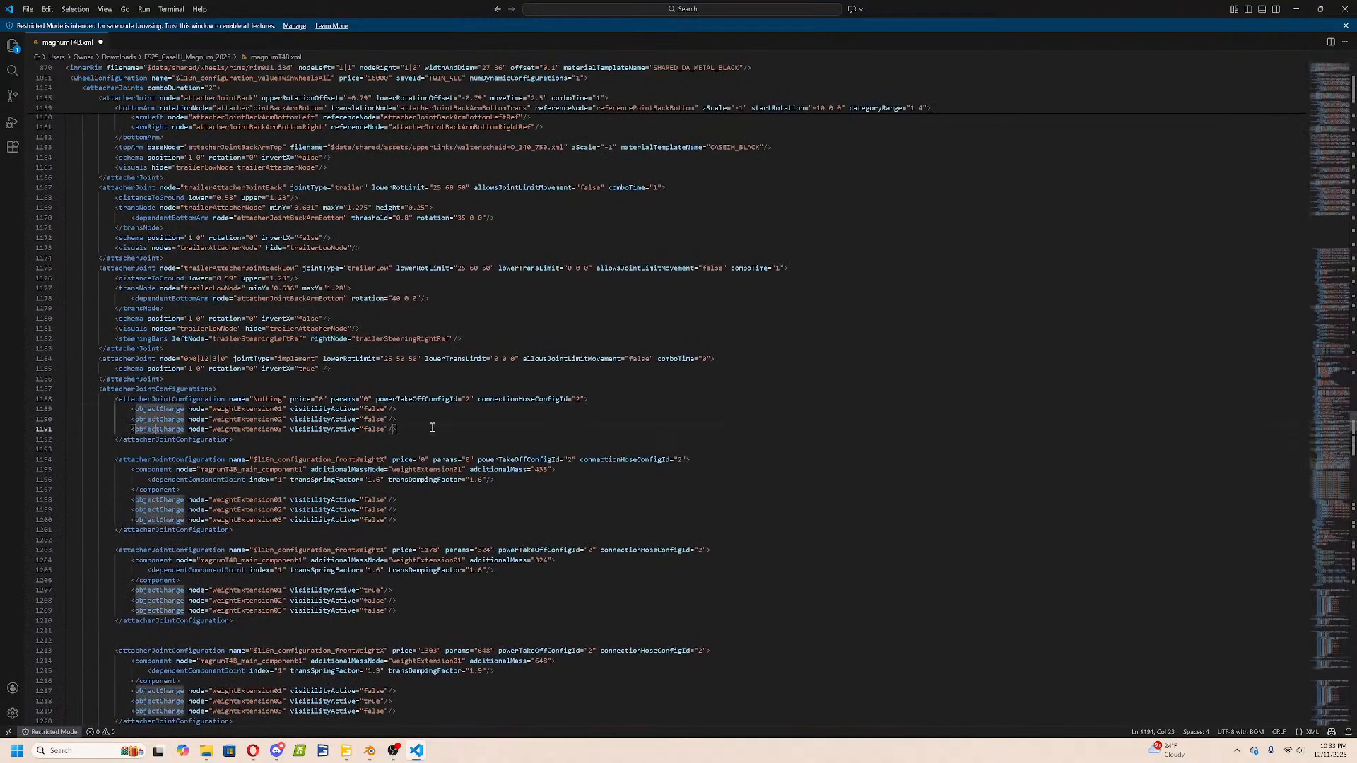
left_click_drag(416, 432, 417, 412)
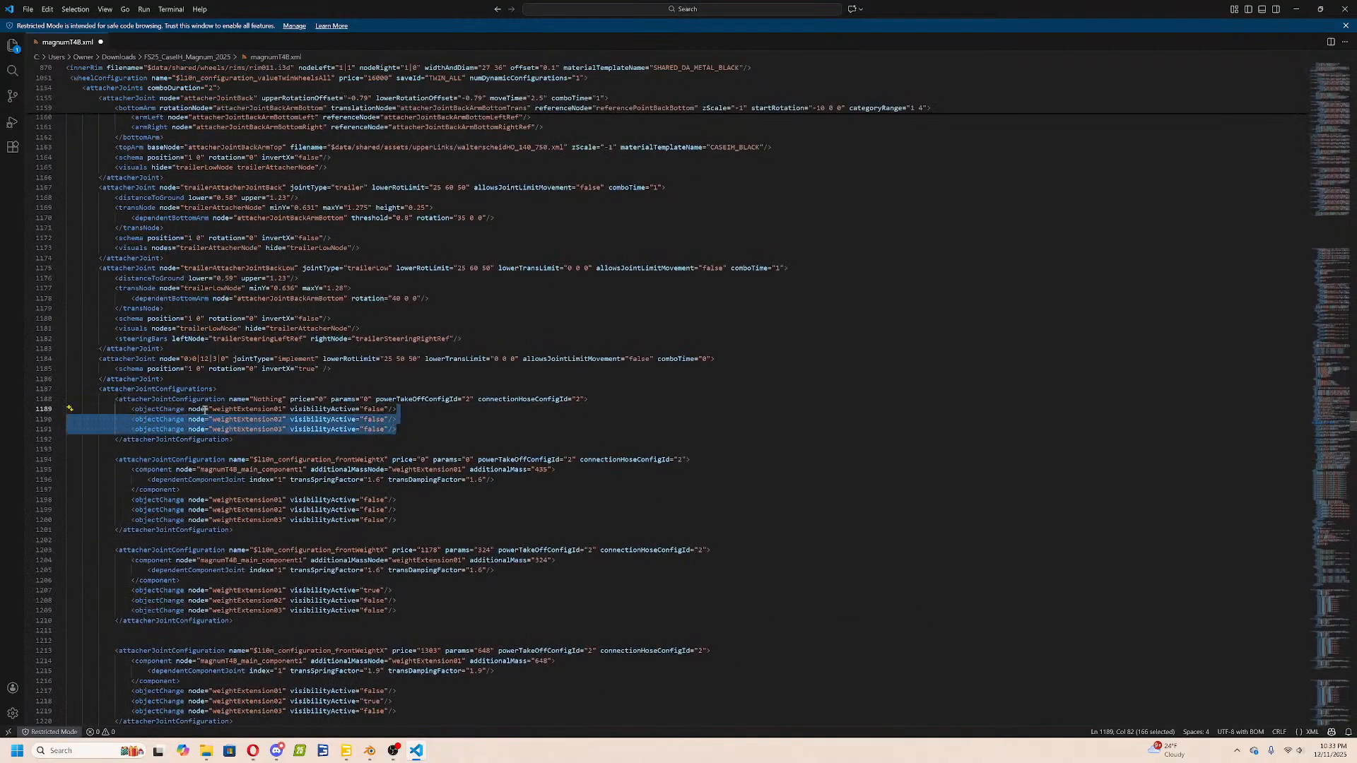
left_click(189, 408)
Switch to GIANTS Editor and copy the index path of the config_attacherFront02 group.
left_click(370, 751)
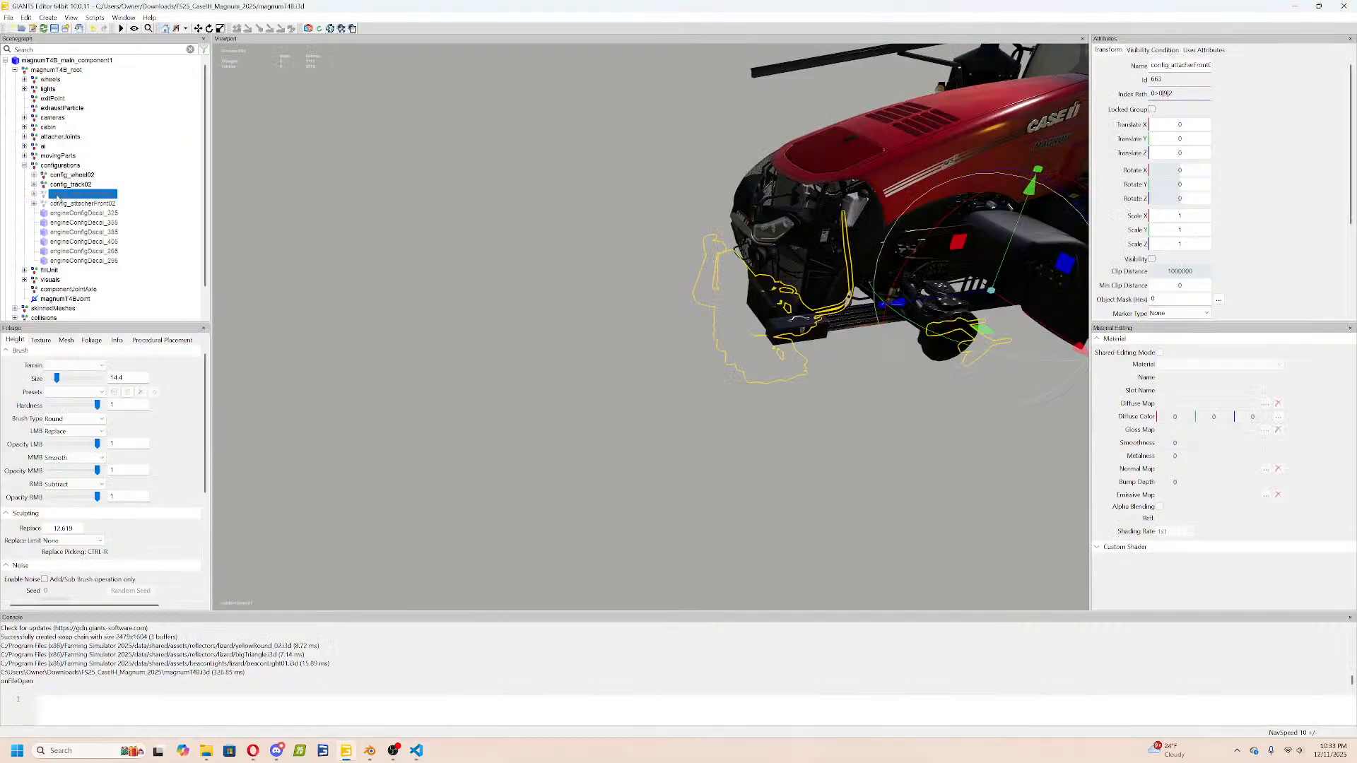
left_click(70, 204)
double_click(1160, 93)
right_click(1171, 94)
left_click(1215, 126)
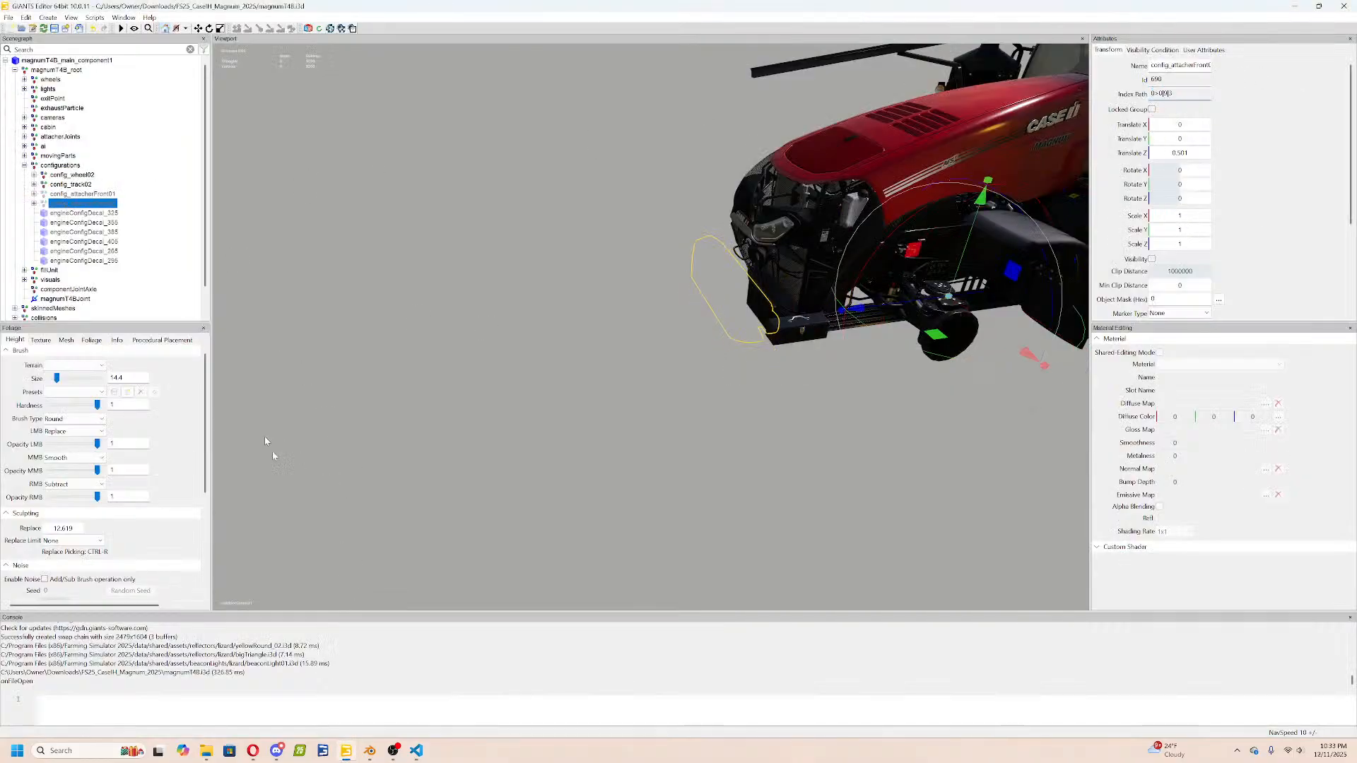
Switch to magnumT4B.xml, look up the copied index path in the i3dMappings, and find where config_attacherFront02 is used.
left_click(416, 751)
key("ctrl+f")
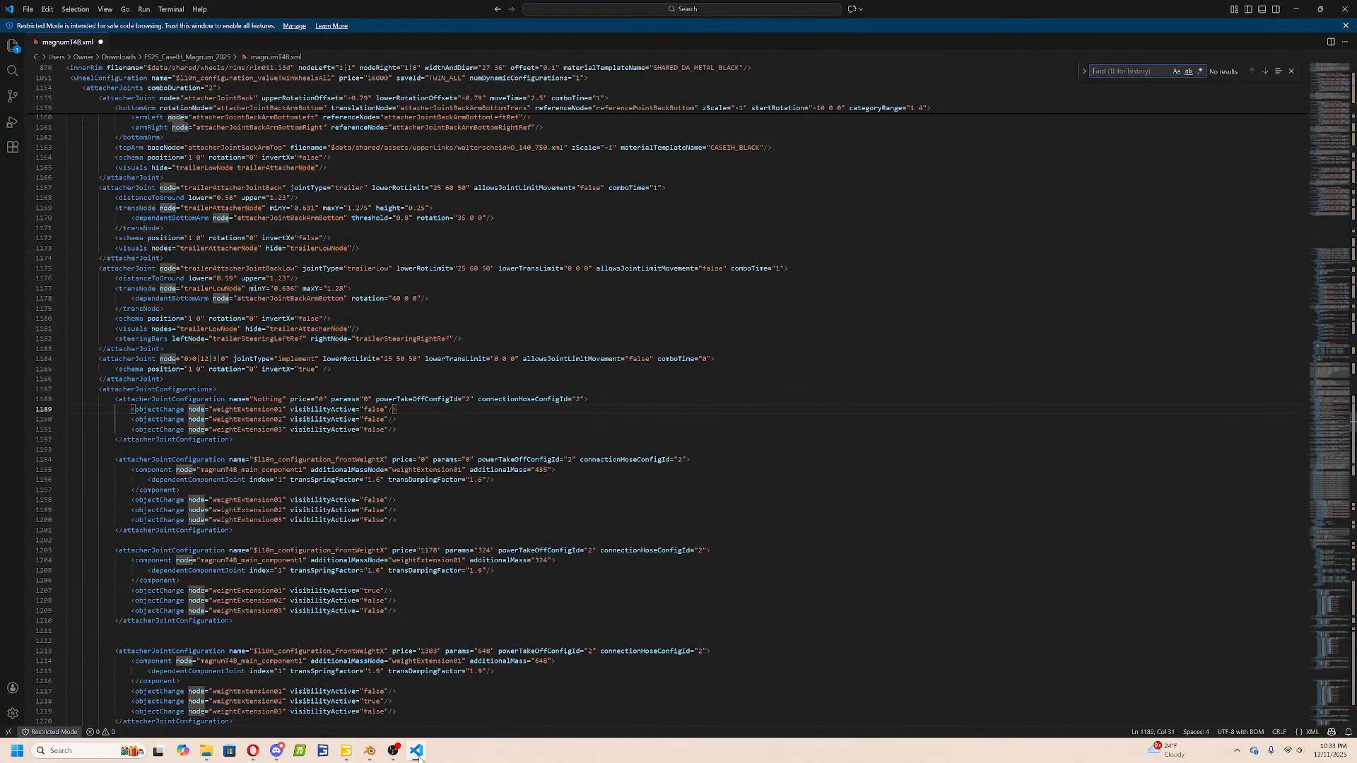
key("ctrl+v")
key("Return")
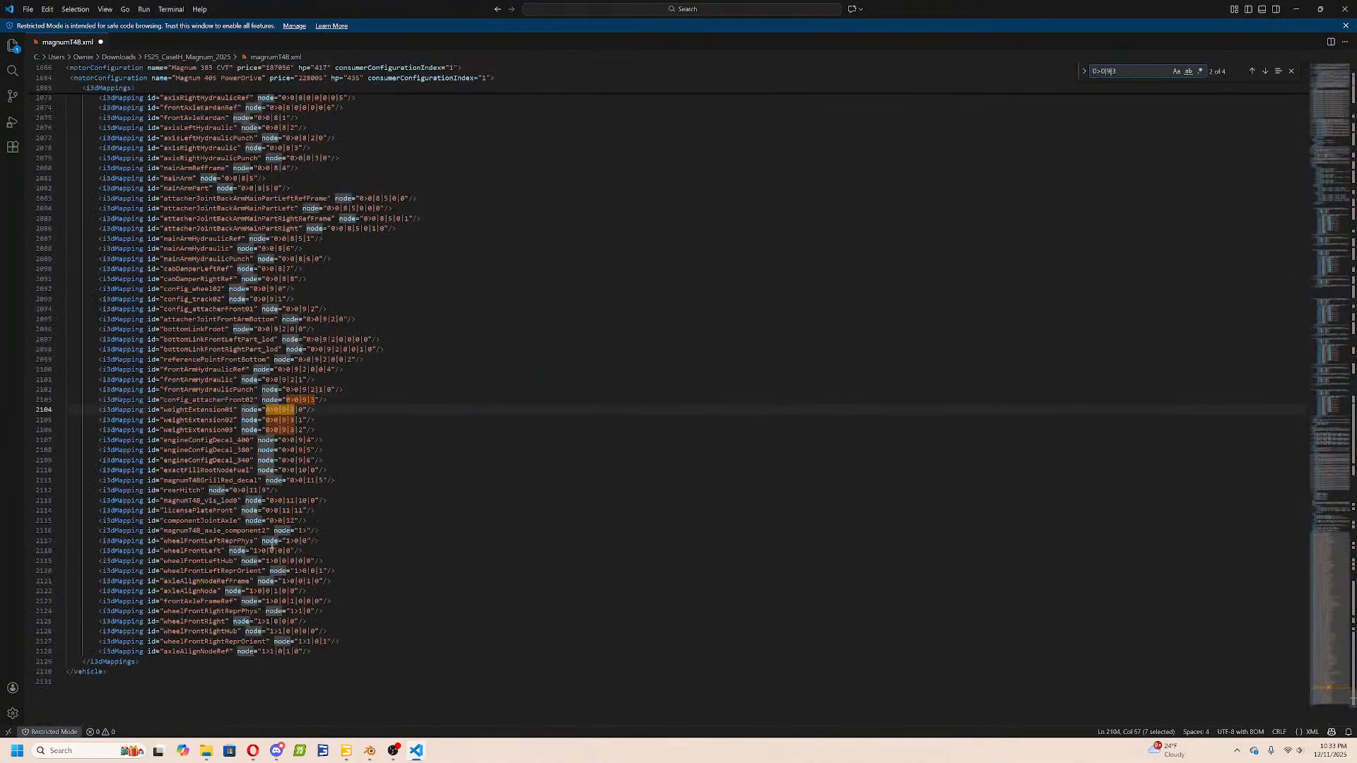
double_click(203, 400)
key("ctrl+f")
key("Return")
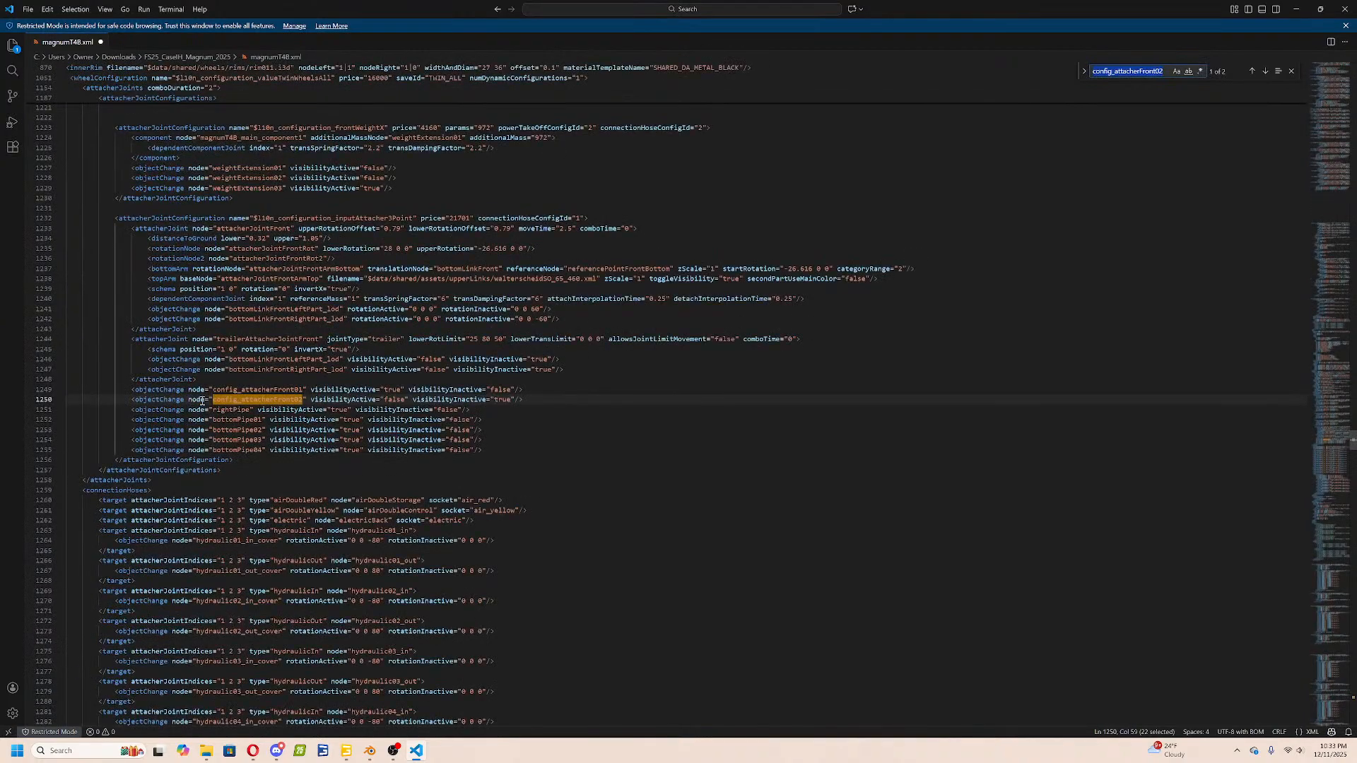
Remove visibilityInactive="true" from the config_attacherFront02 objectChange in the inputAttacher3Point configuration and save the file.
scroll(375, 422, "up", 1)
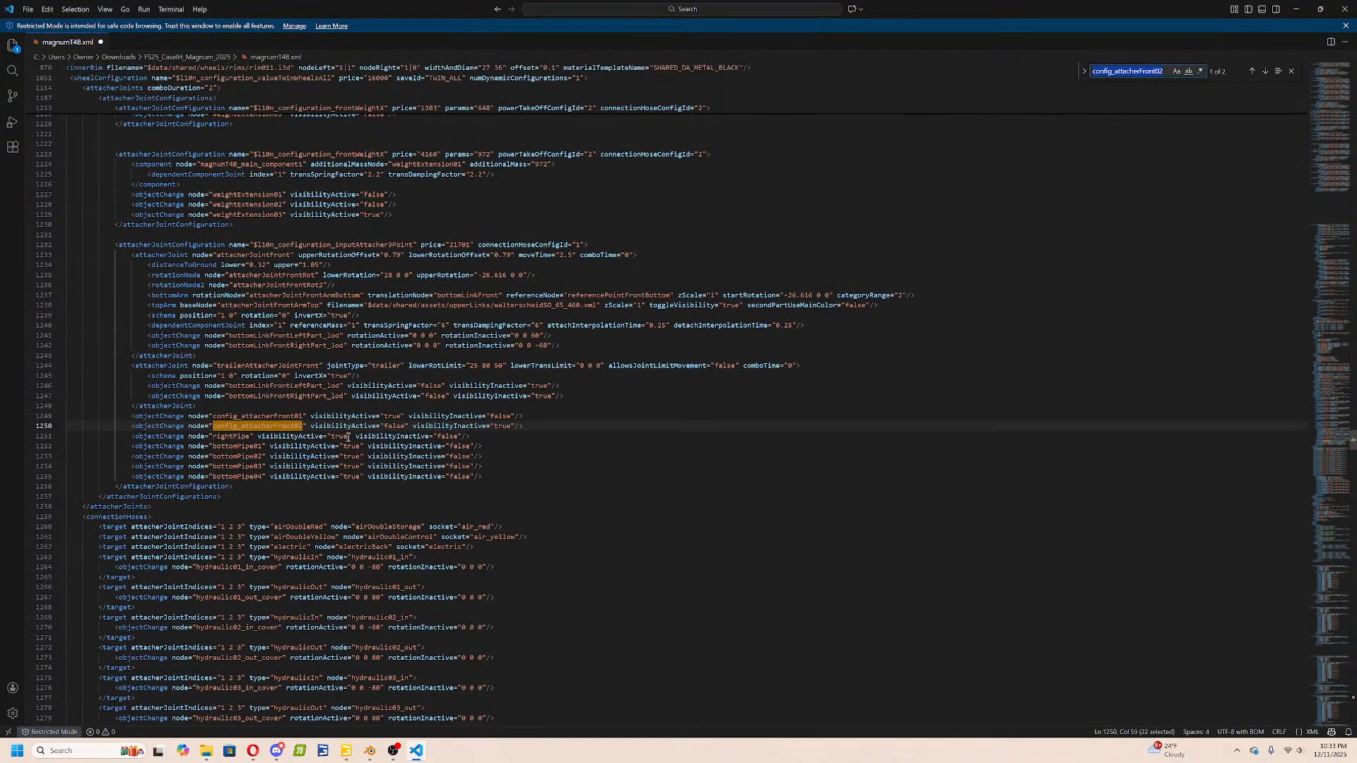
left_click_drag(515, 426, 409, 426)
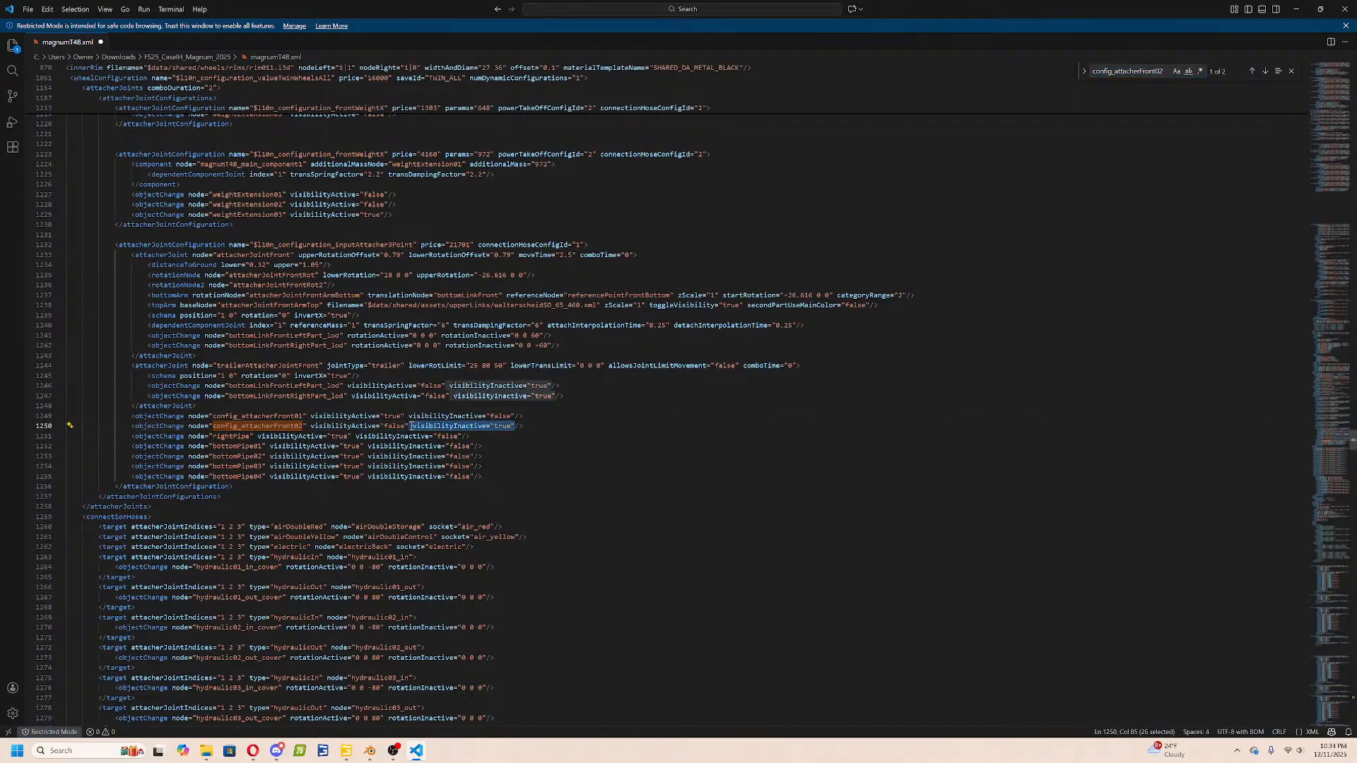
key("BackSpace")
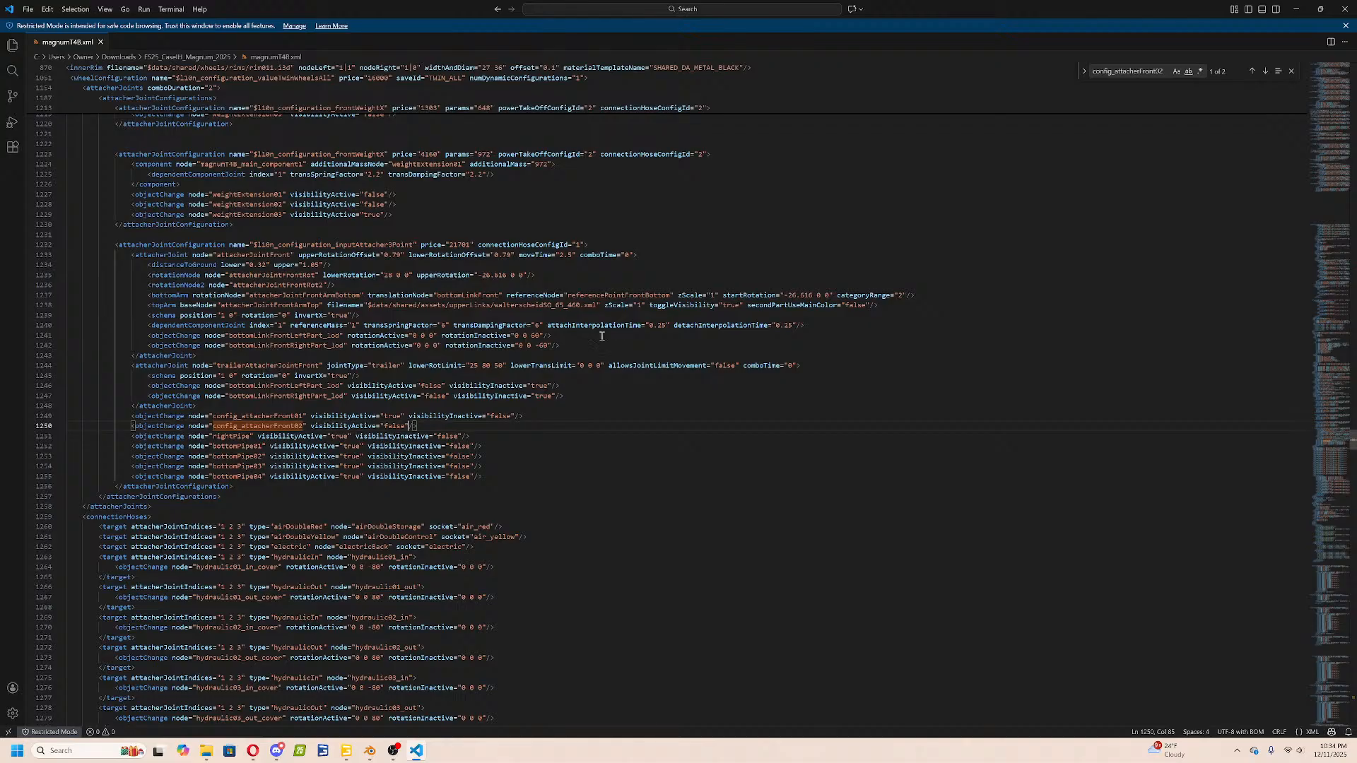
Search the file for further uses of config_attacherFront02 and find where weightExtension01 is used.
left_click(1168, 71)
key("Return")
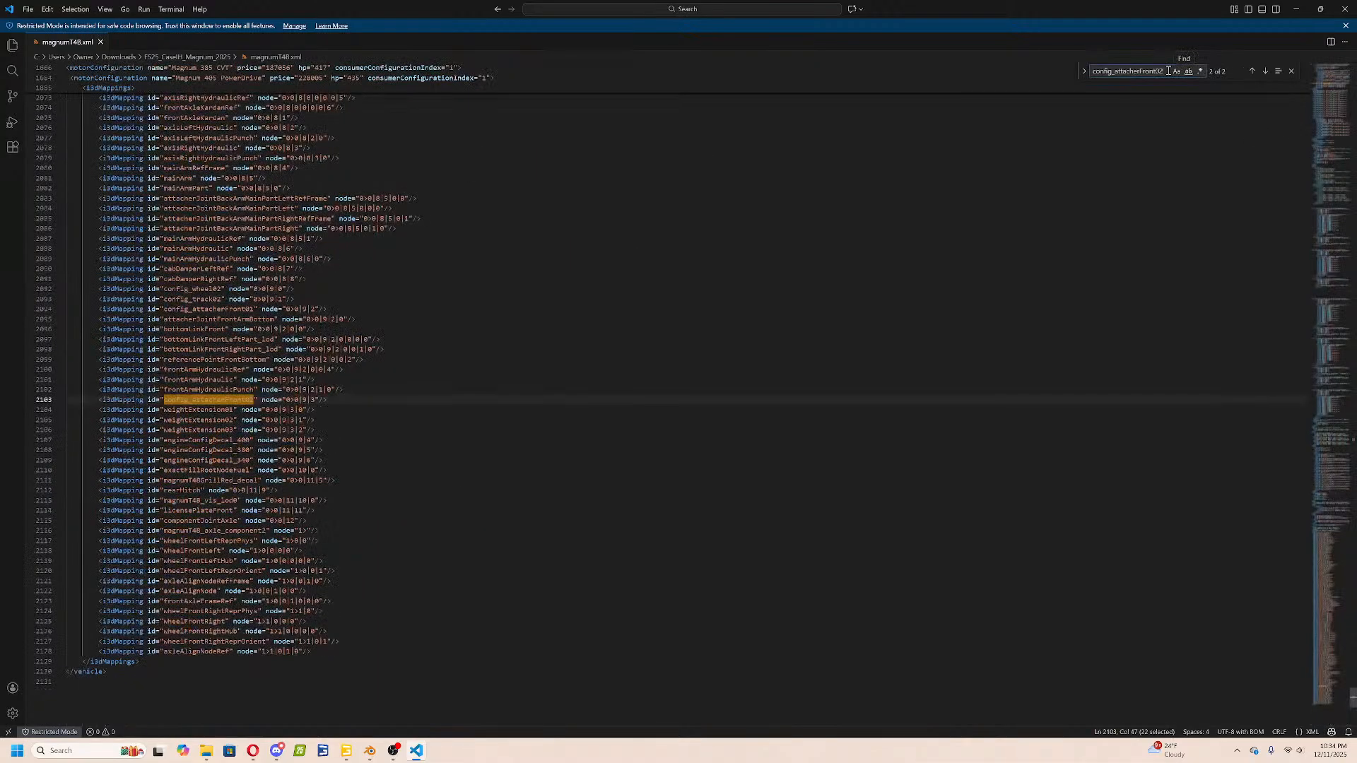
key("Return")
key("Return")
double_click(209, 411)
key("ctrl+f")
key("Return")
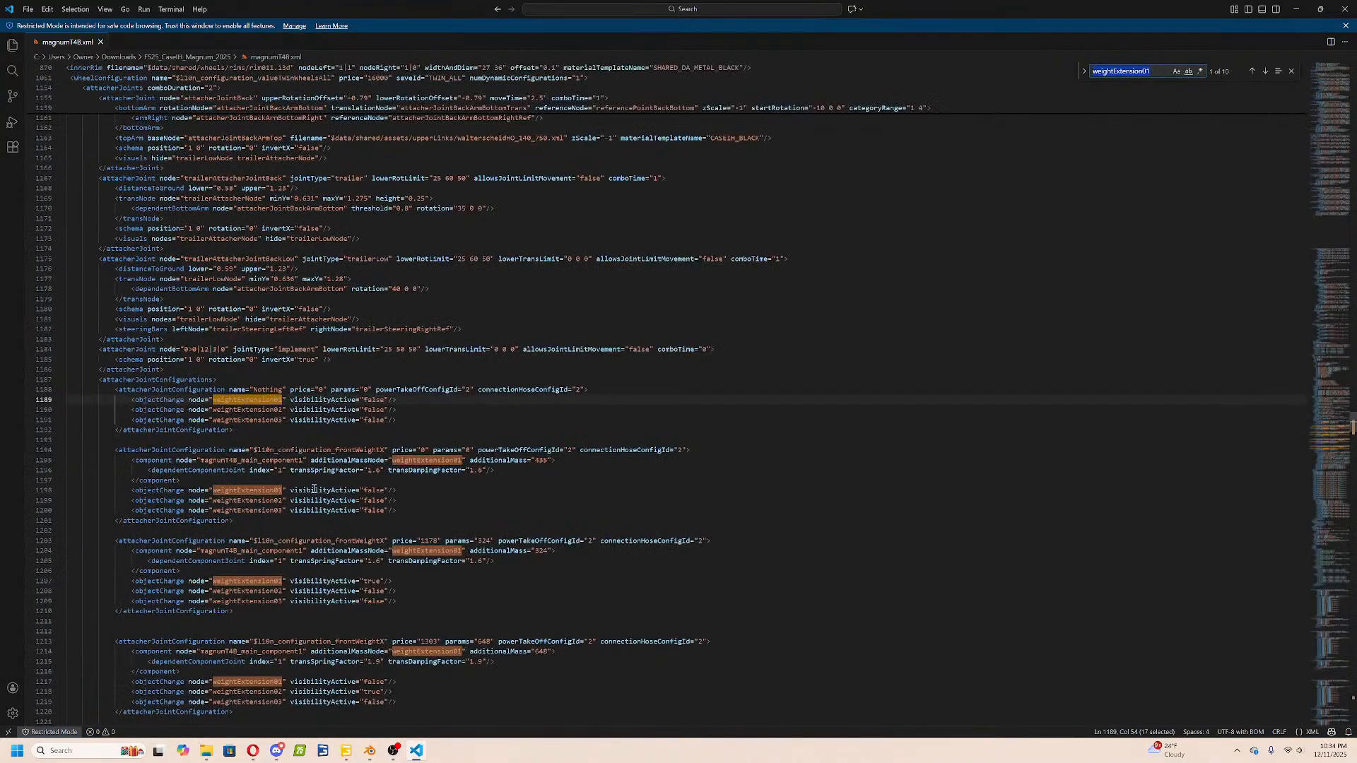
Duplicate the weightExtension01 objectChange line directly below the component block of the zero-price frontWeightX configuration.
left_click_drag(405, 487, 133, 491)
right_click(132, 492)
left_click(174, 629)
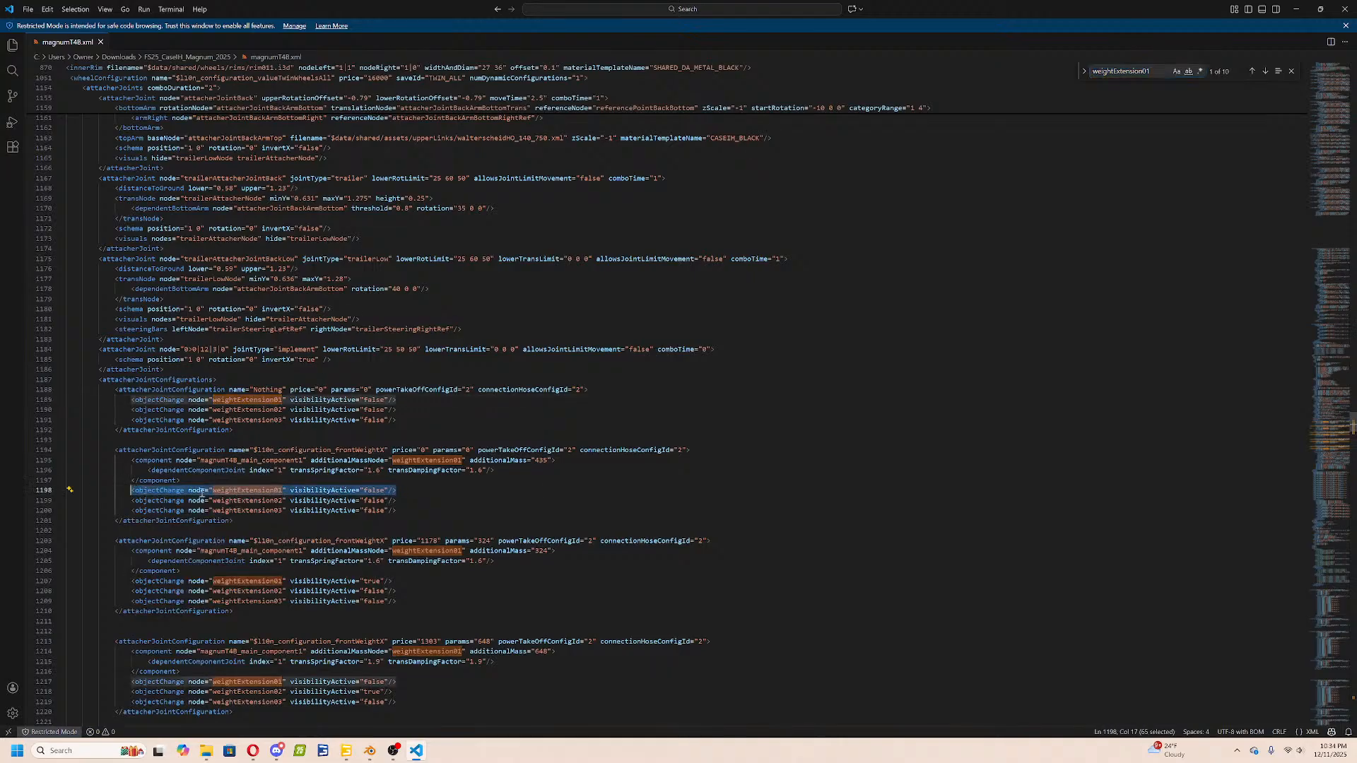
left_click(185, 480)
key("Return")
key("ctrl+v")
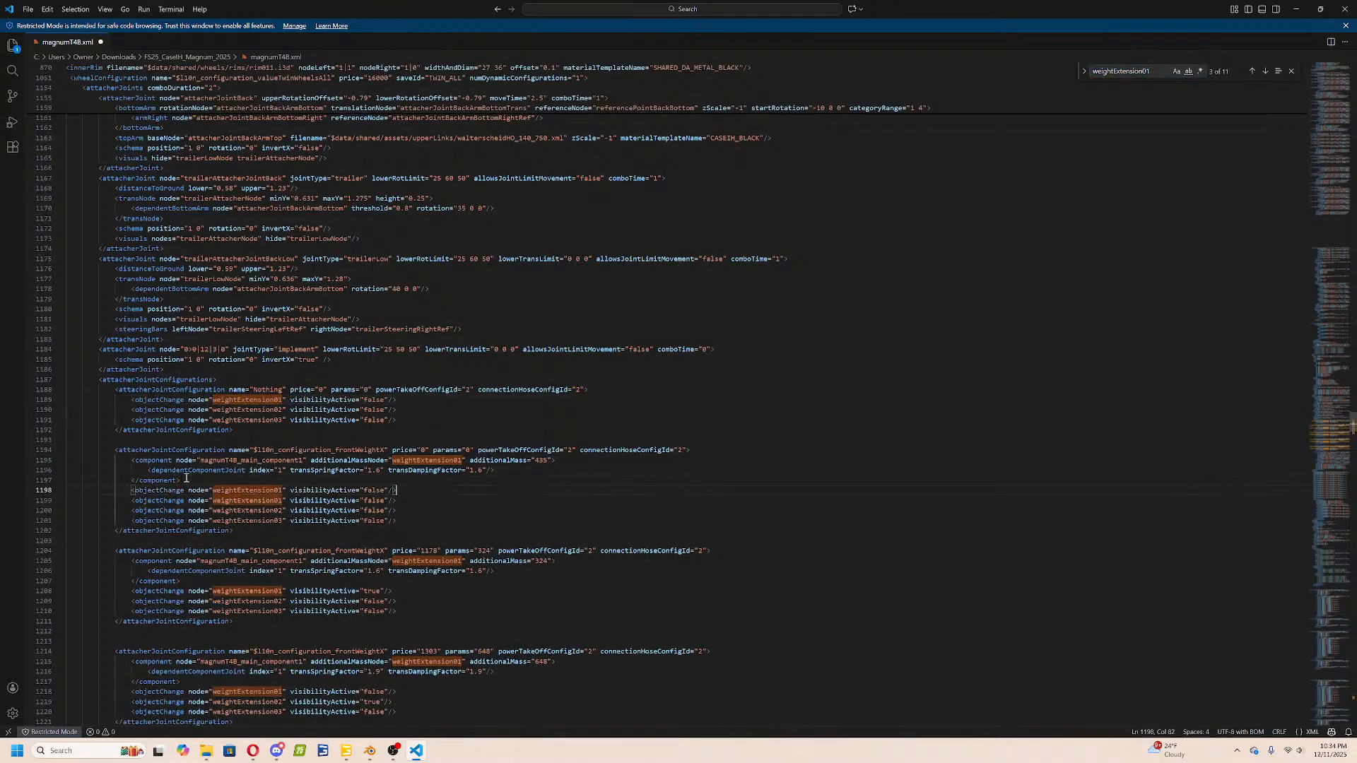
Set the duplicated objectChange line's node to config_attacherFront02 and its visibilityActive to "true".
double_click(237, 490)
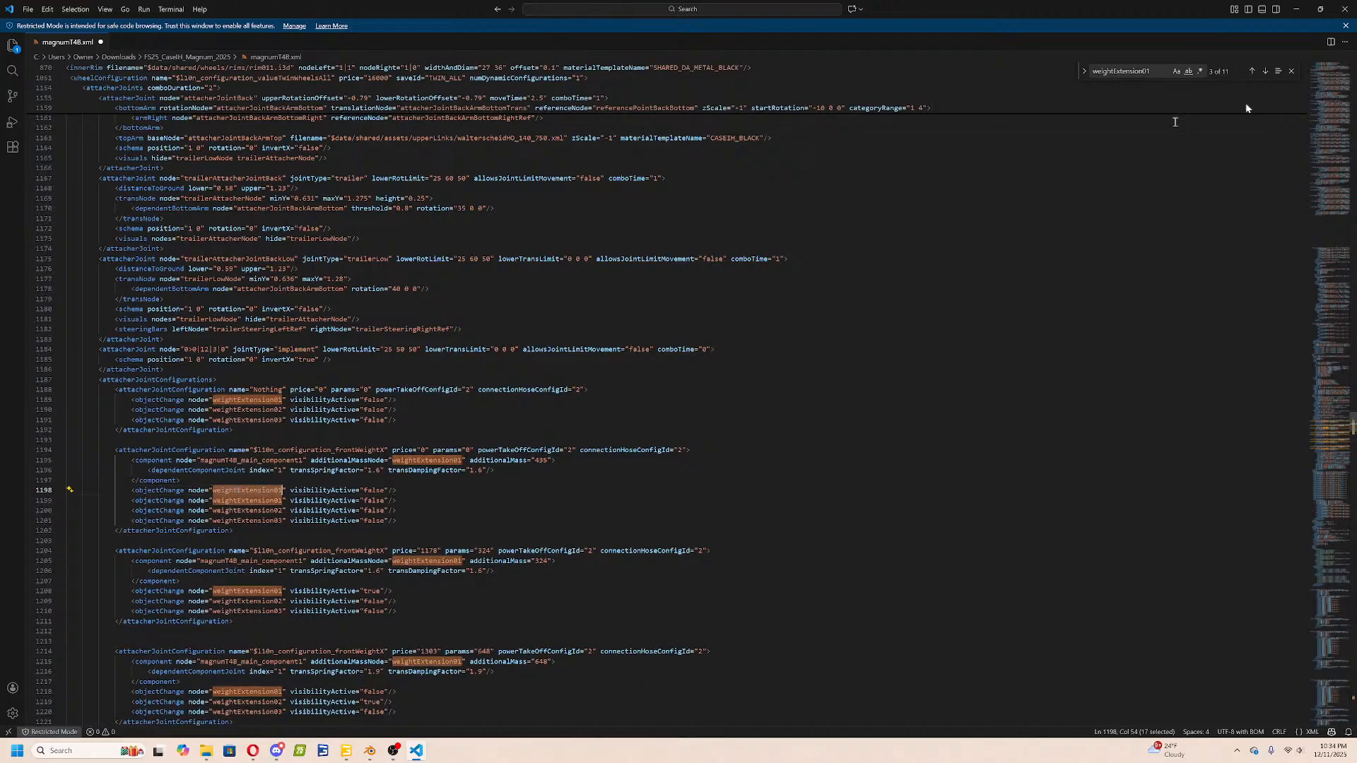
key("Return")
key("Up")
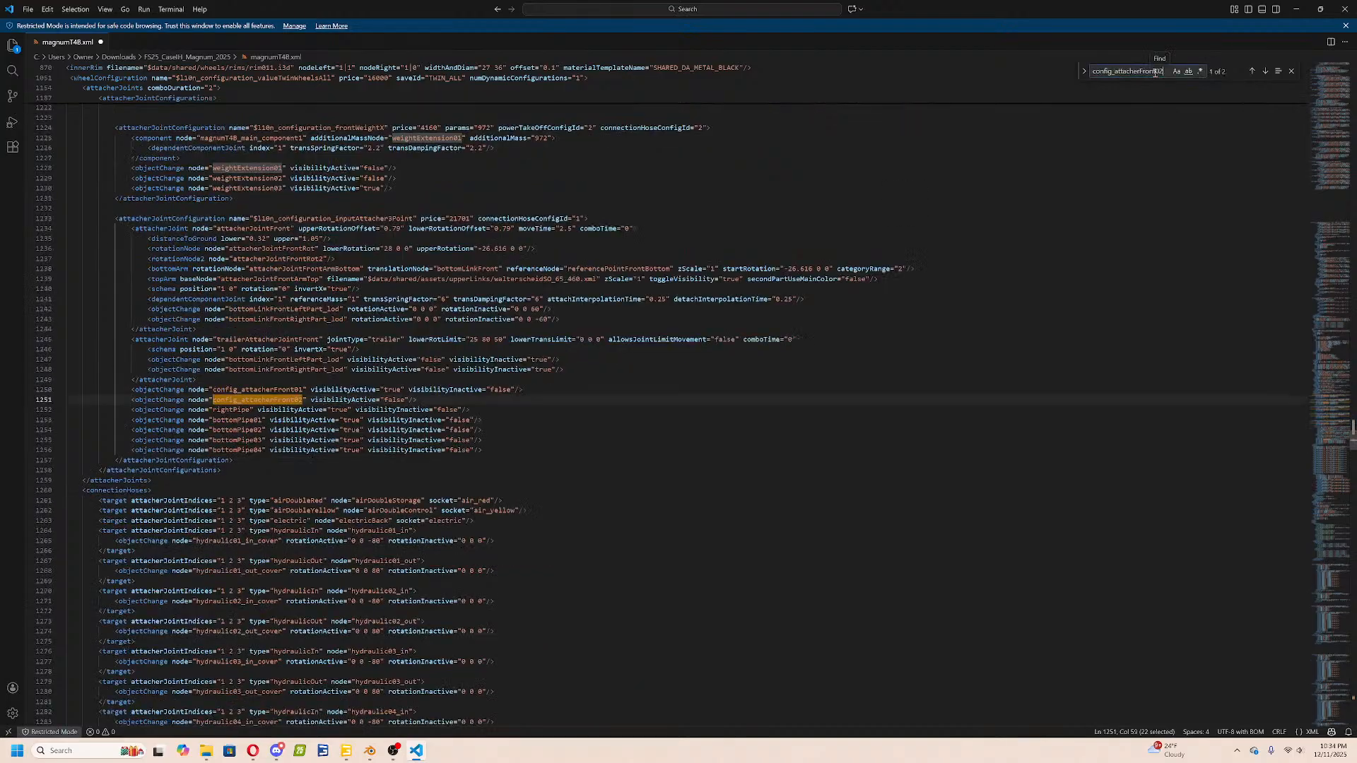
double_click(1155, 73)
key("Escape")
scroll(370, 255, "up", 10)
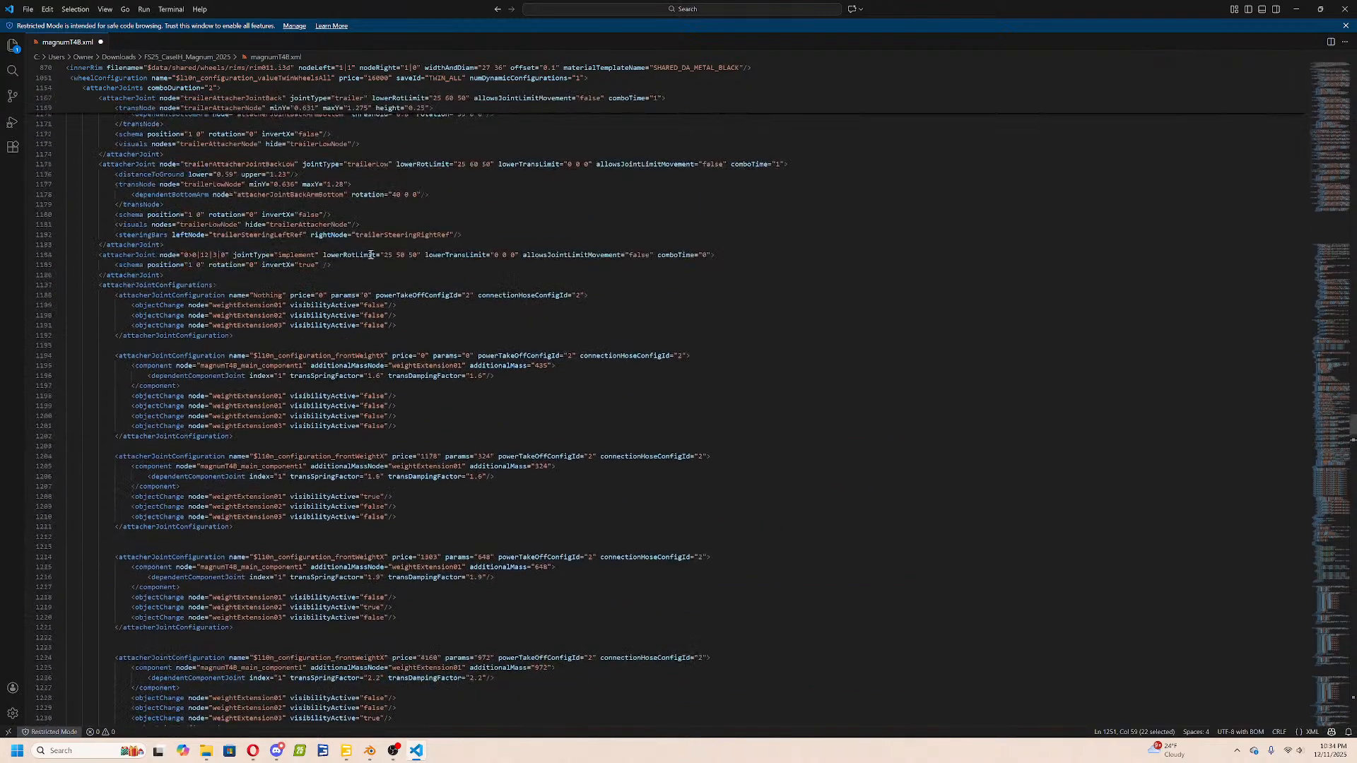
double_click(269, 422)
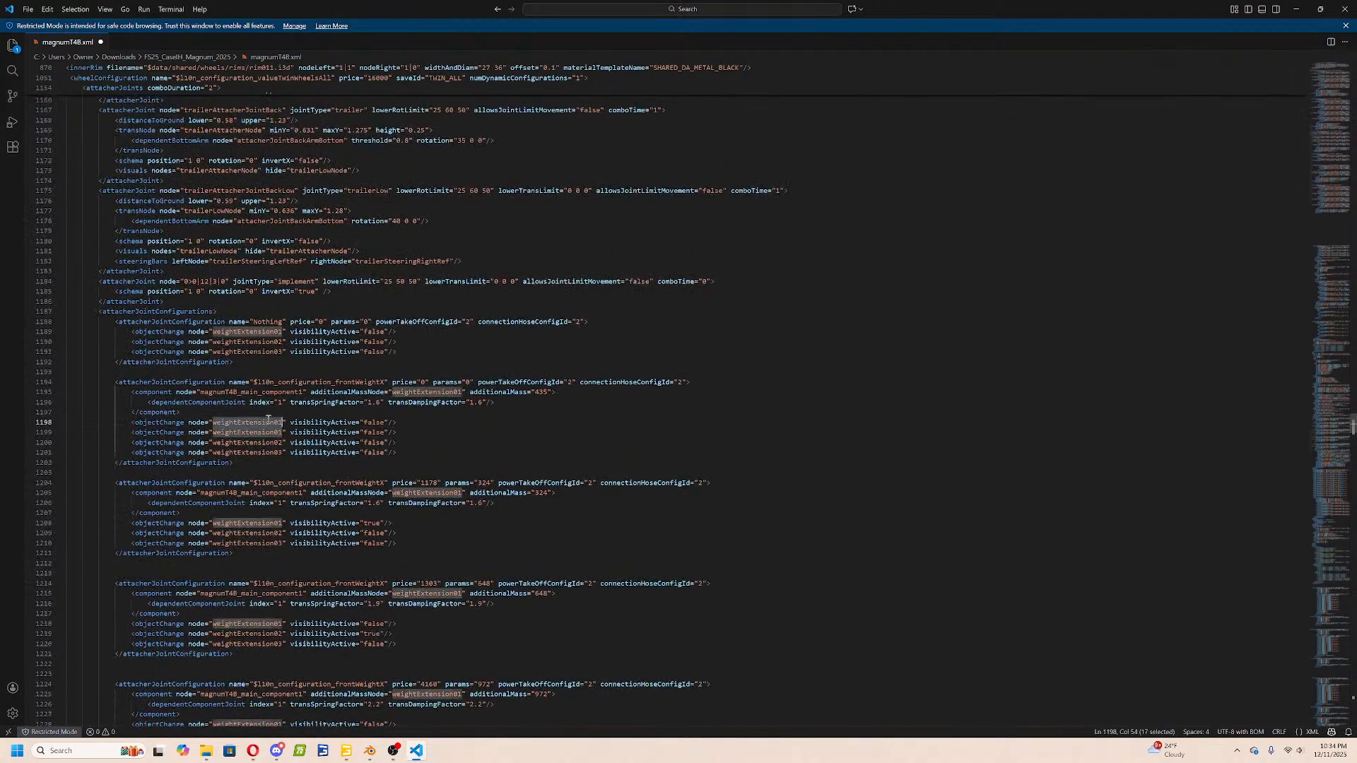
key("ctrl+v")
double_click(394, 422)
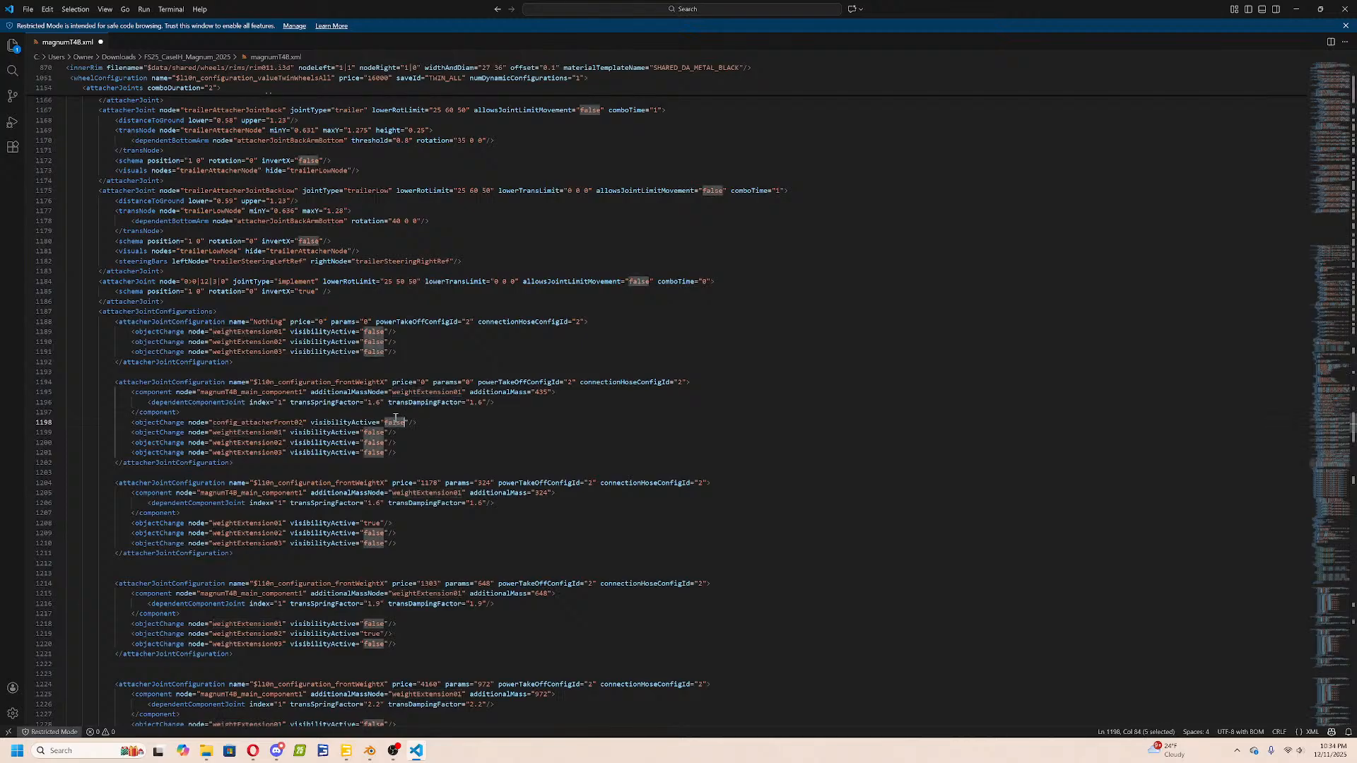
type("True")
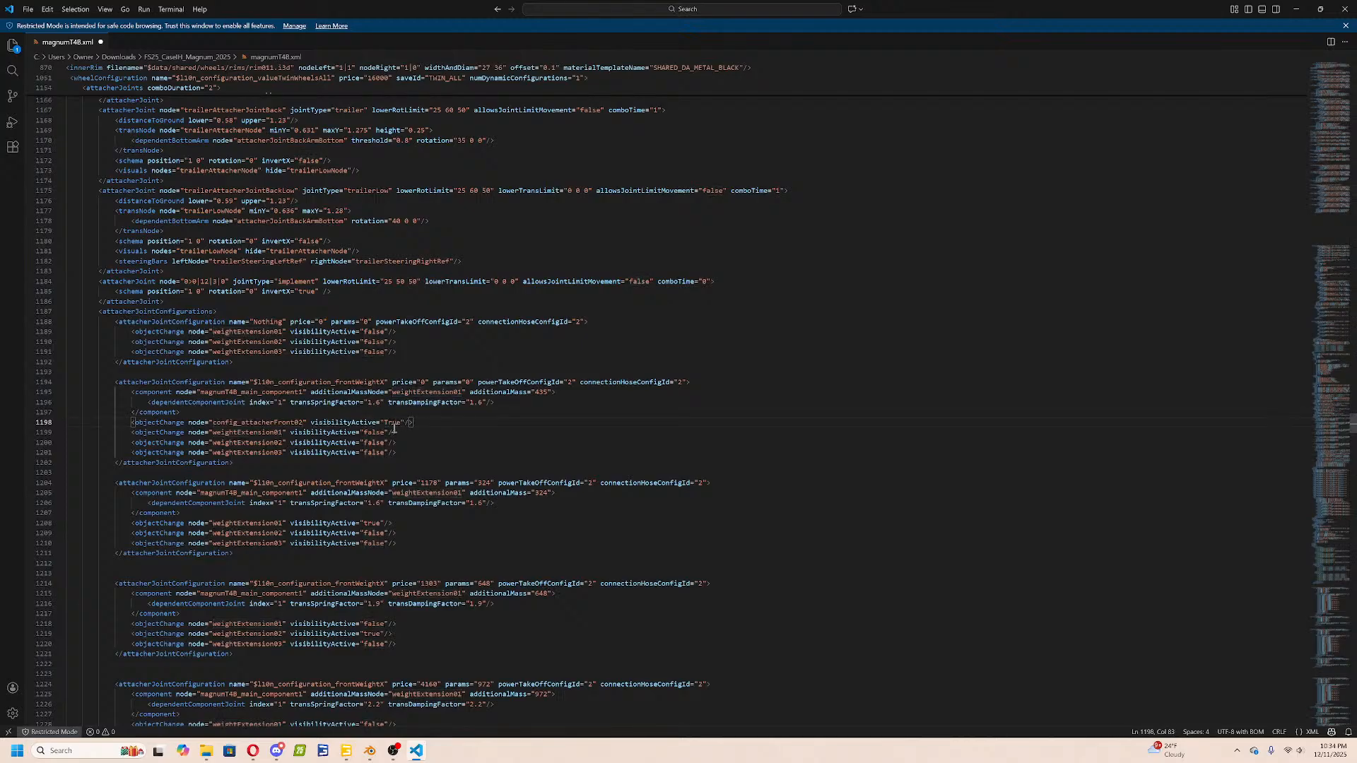
double_click(392, 422)
Copy the config_attacherFront02 objectChange line into the frontWeightX configuration priced 1178, below its component block.
left_click_drag(427, 422, 131, 423)
right_click(146, 428)
left_click(169, 554)
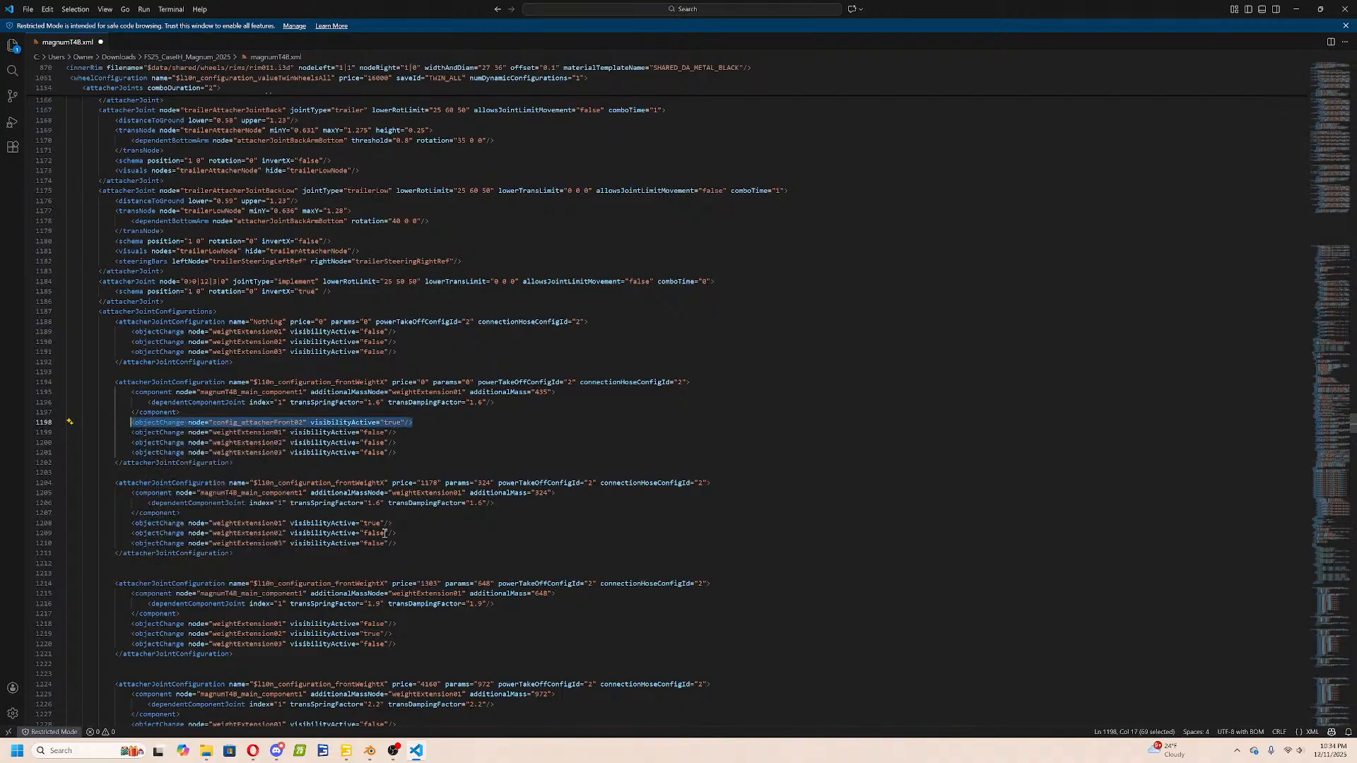
left_click(193, 515)
key("Return")
key("ctrl+v")
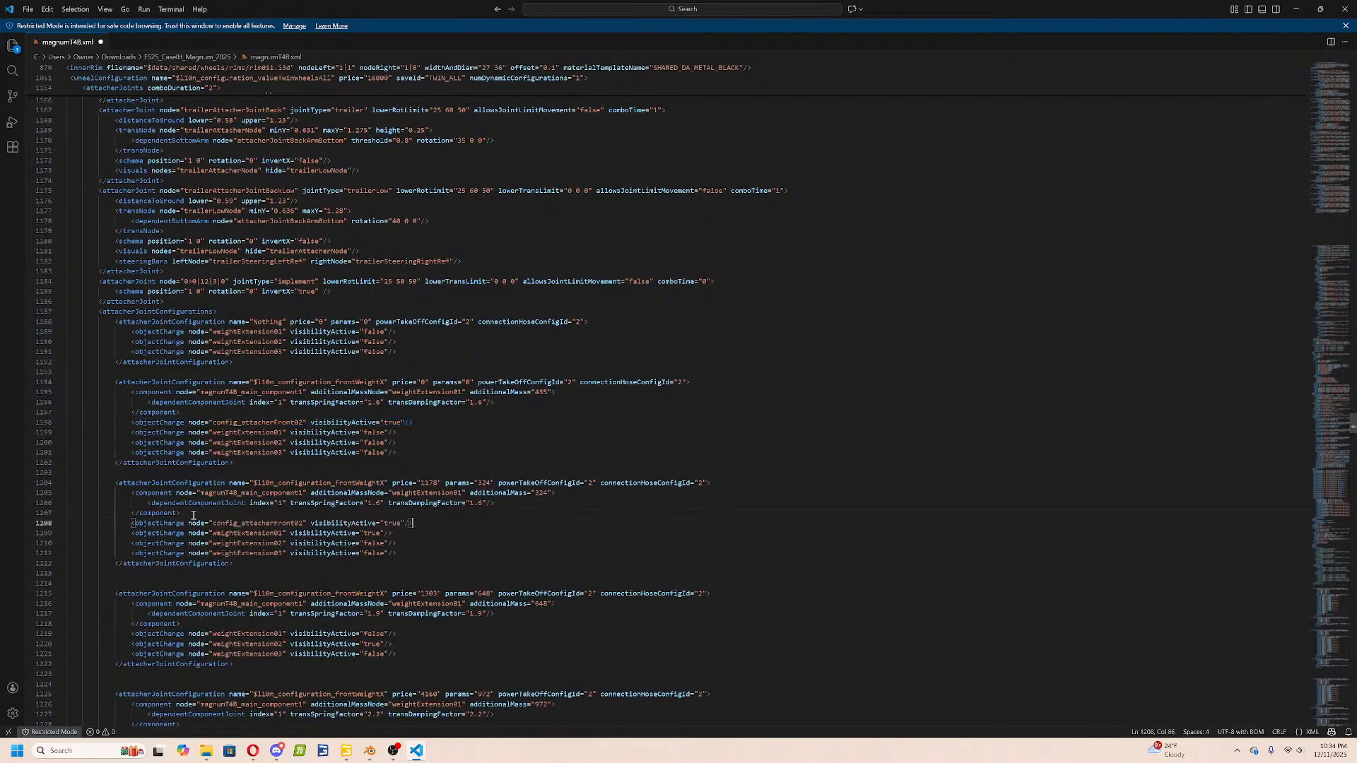
Add the same config_attacherFront02 line below the component blocks of the frontWeightX configurations priced 1303 and 4160, and save the file.
scroll(282, 544, "down", 2)
left_click(204, 571)
key("Return")
key("ctrl+v")
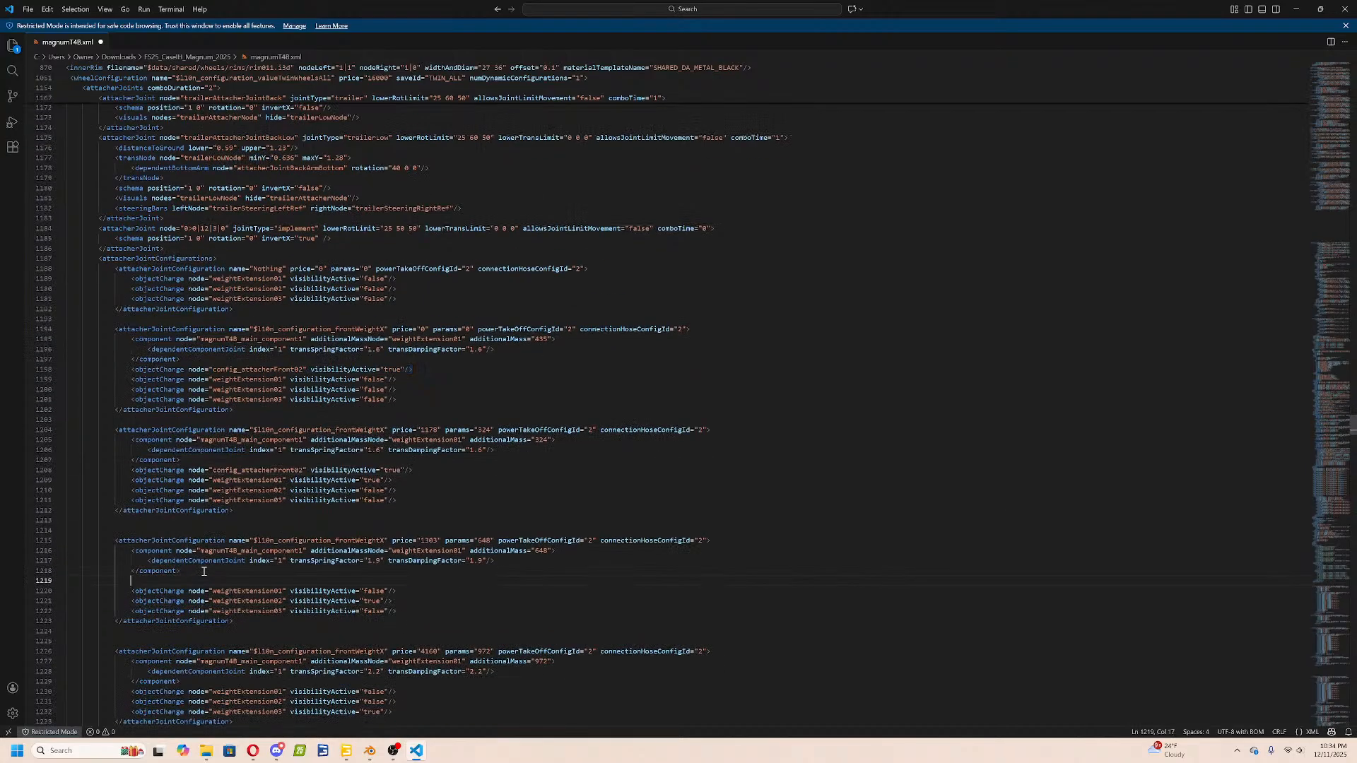
scroll(202, 580, "down", 5)
left_click(193, 523)
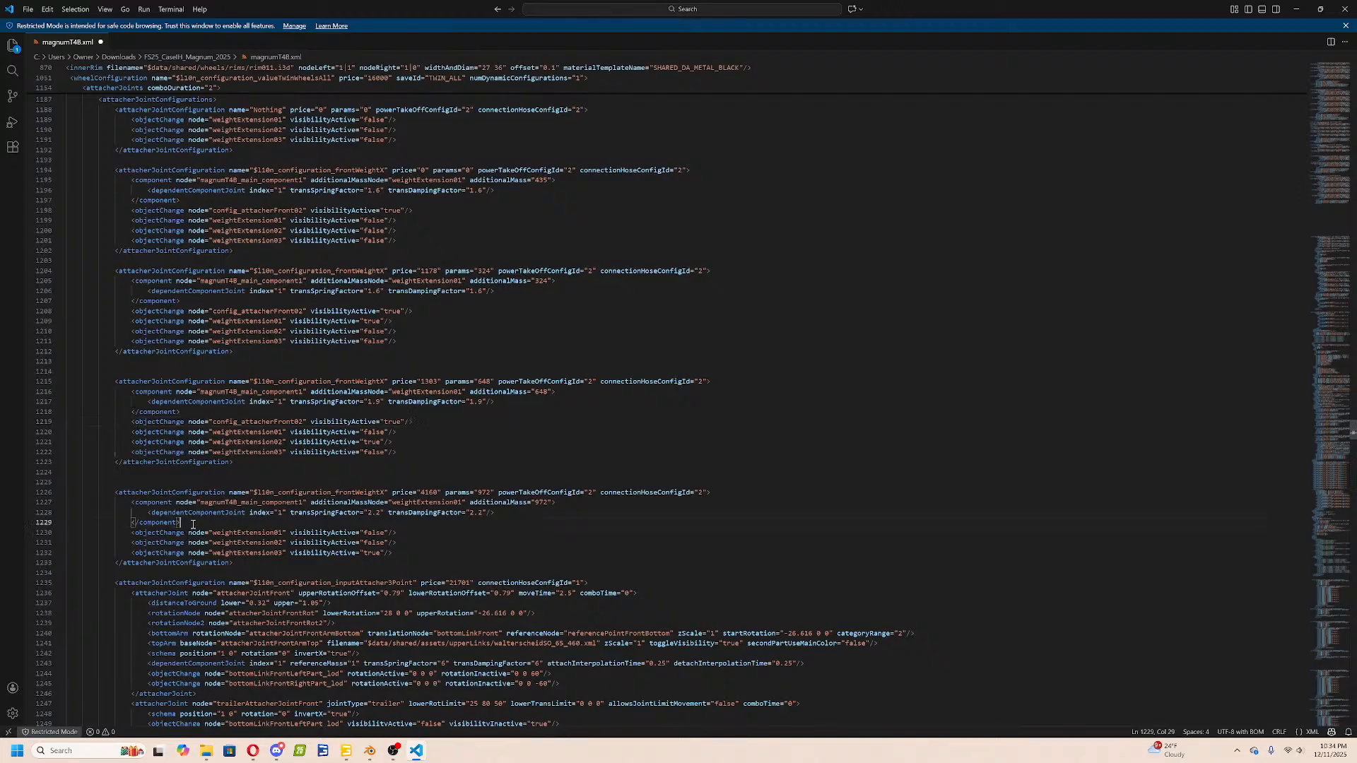
key("Return")
key("ctrl+v")
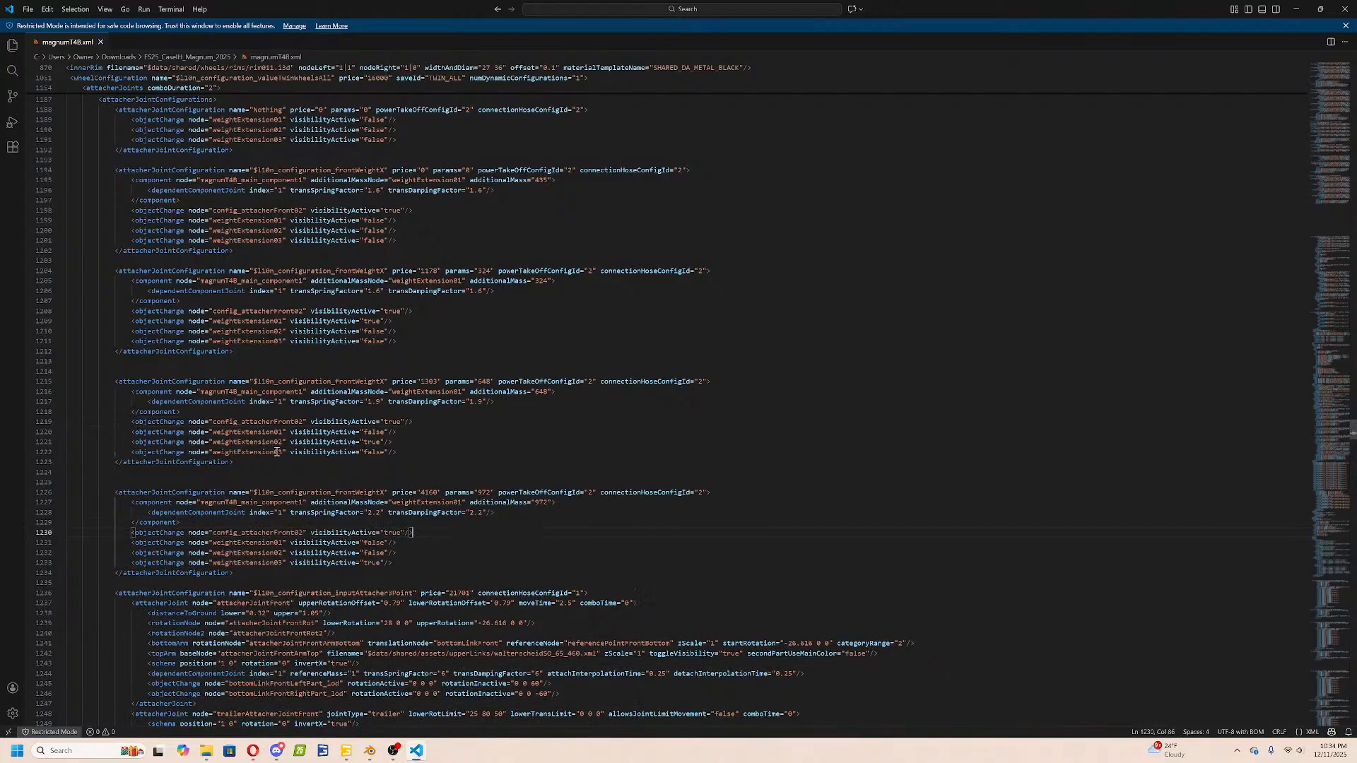
Delete the three weightExtension objectChange lines from the "Nothing" attacherJointConfiguration and save the file.
scroll(275, 453, "up", 8)
double_click(275, 375)
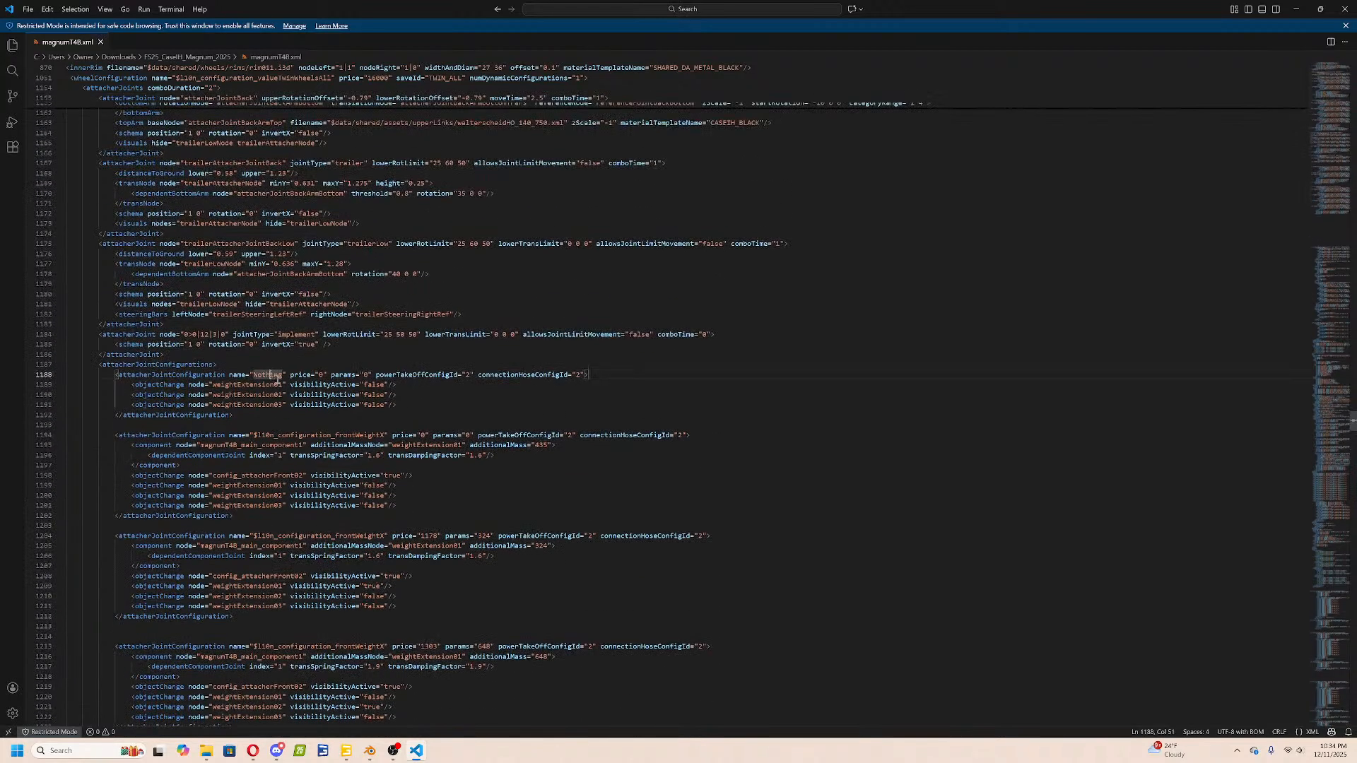
left_click_drag(406, 409, 410, 387)
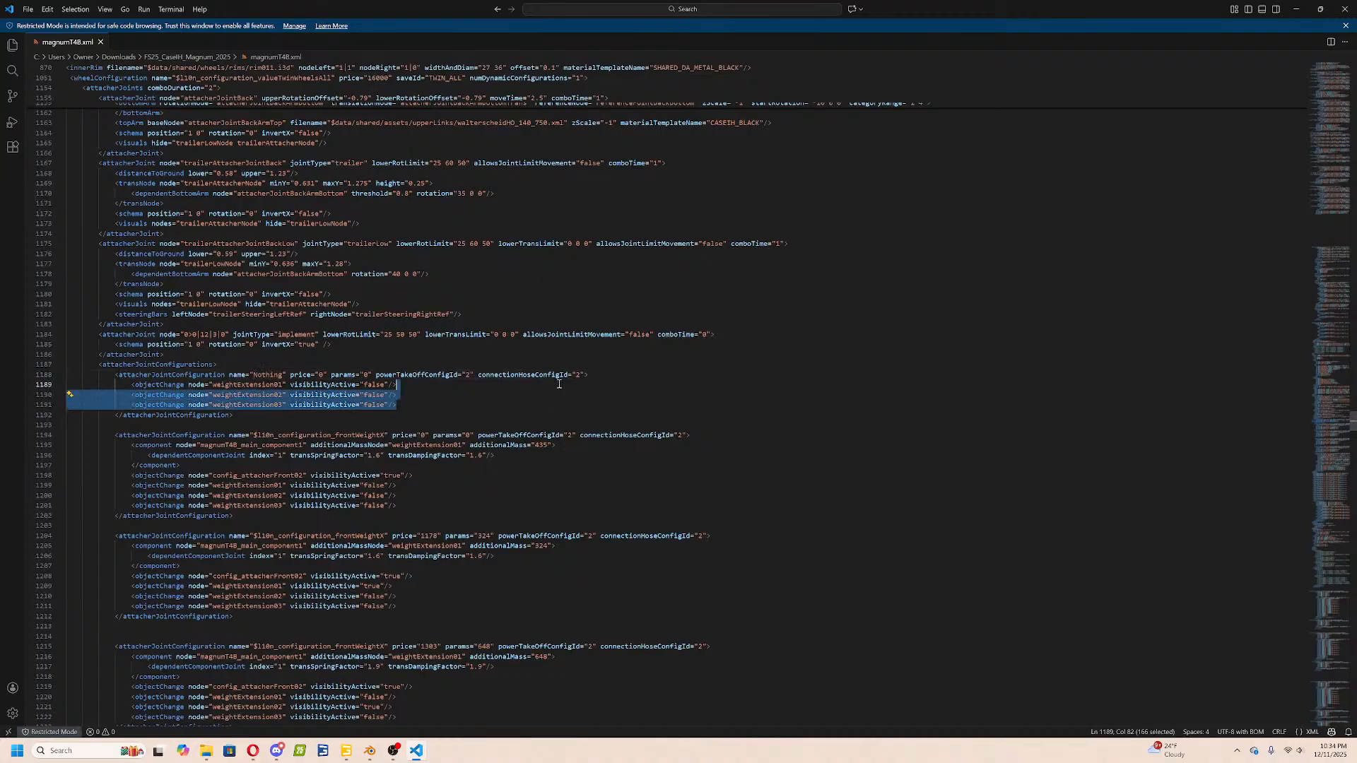
left_click(603, 376, "shift")
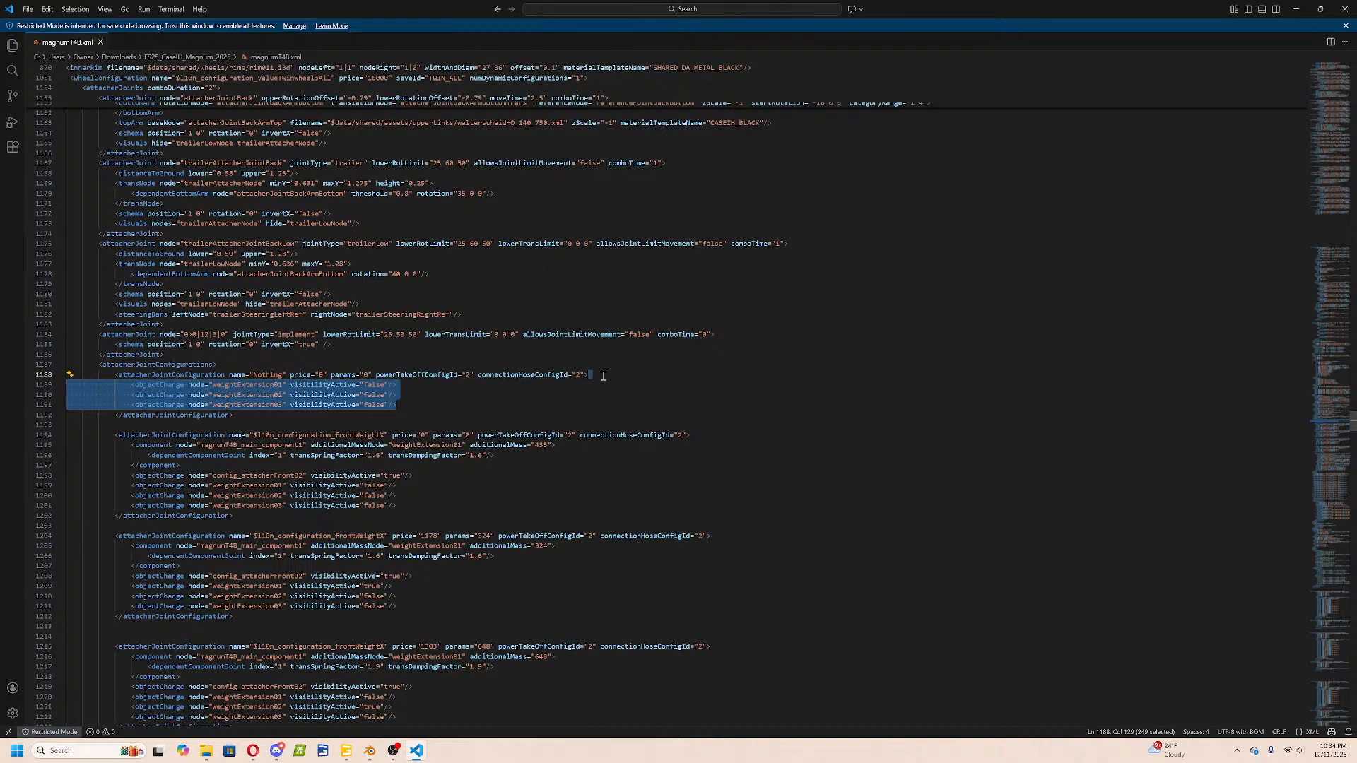
key("Delete")
double_click(221, 376)
key("ctrl+s")
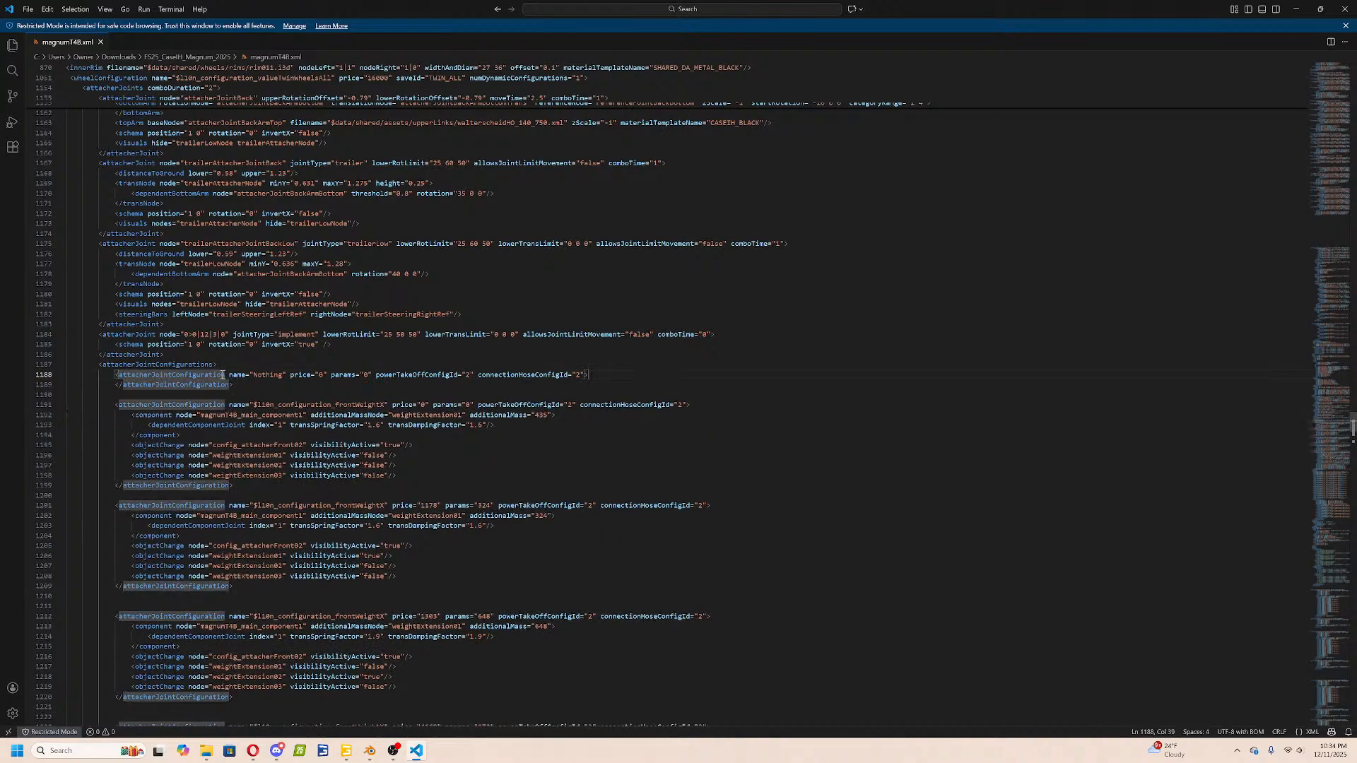
Examine the price, params, powerTakeOffConfigId and connectionHoseConfigId attributes of the "Nothing" configuration line.
left_click(282, 378)
left_click(332, 374)
left_click(367, 375)
left_click(435, 375)
left_click(506, 375)
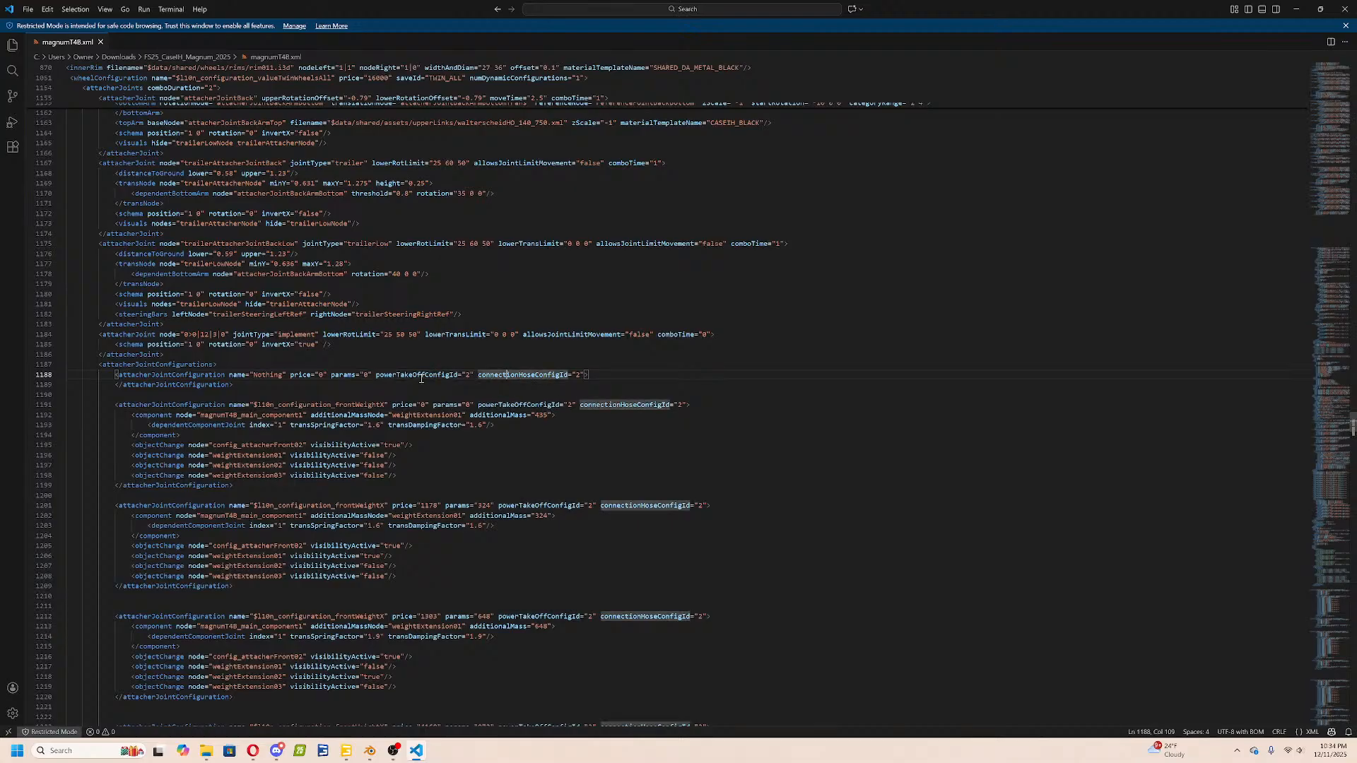
left_click_drag(475, 375, 377, 377)
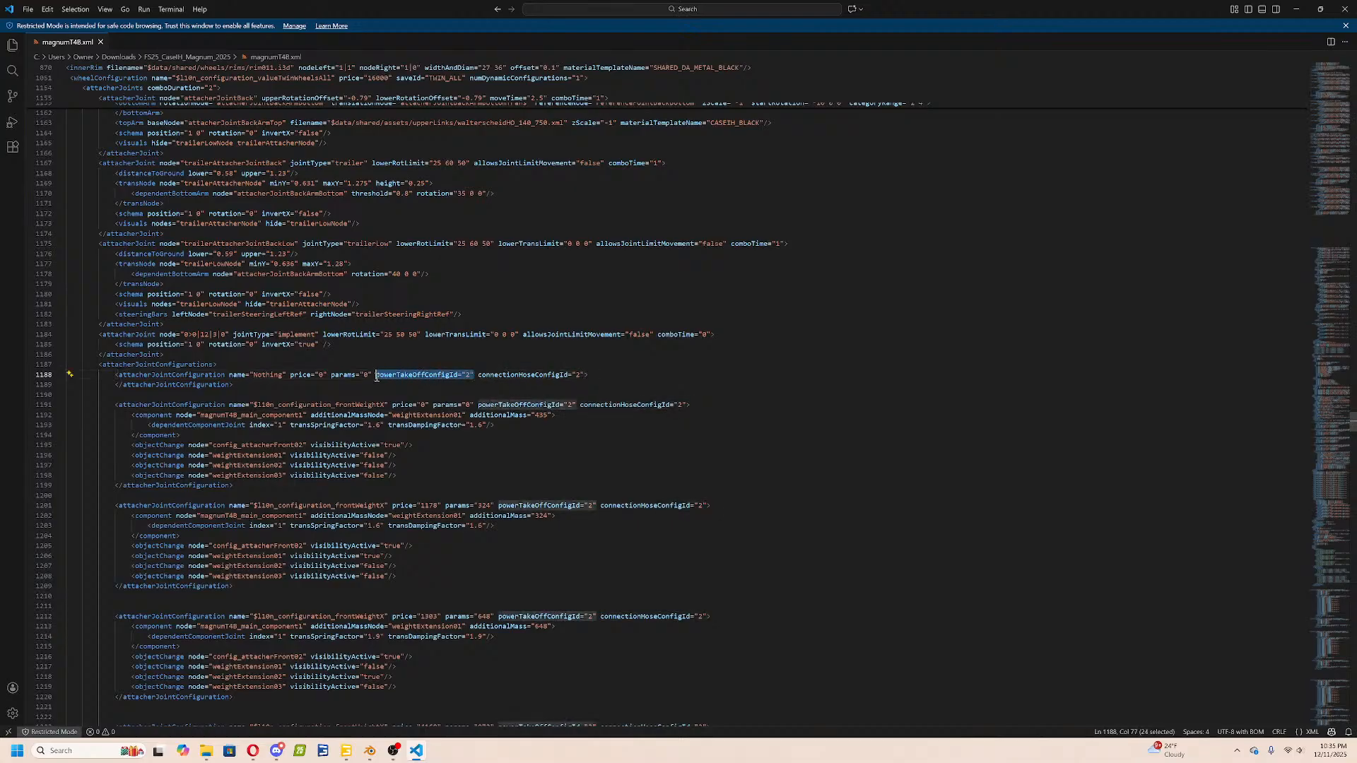
left_click(503, 366)
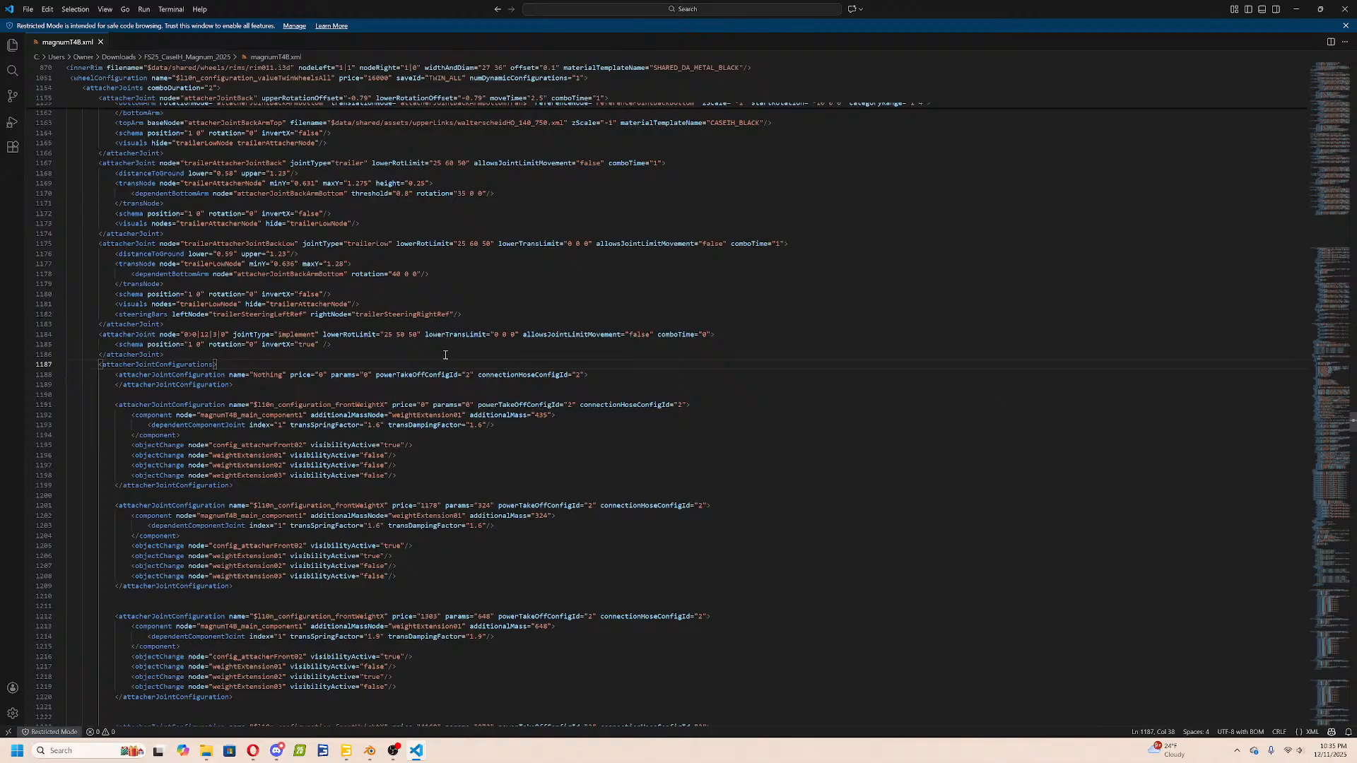
Switch to GIANTS Editor, collapse the configurations group, and expand attacherJoints and its trailers group to select trailerAttacherJointFront.
left_click(369, 750)
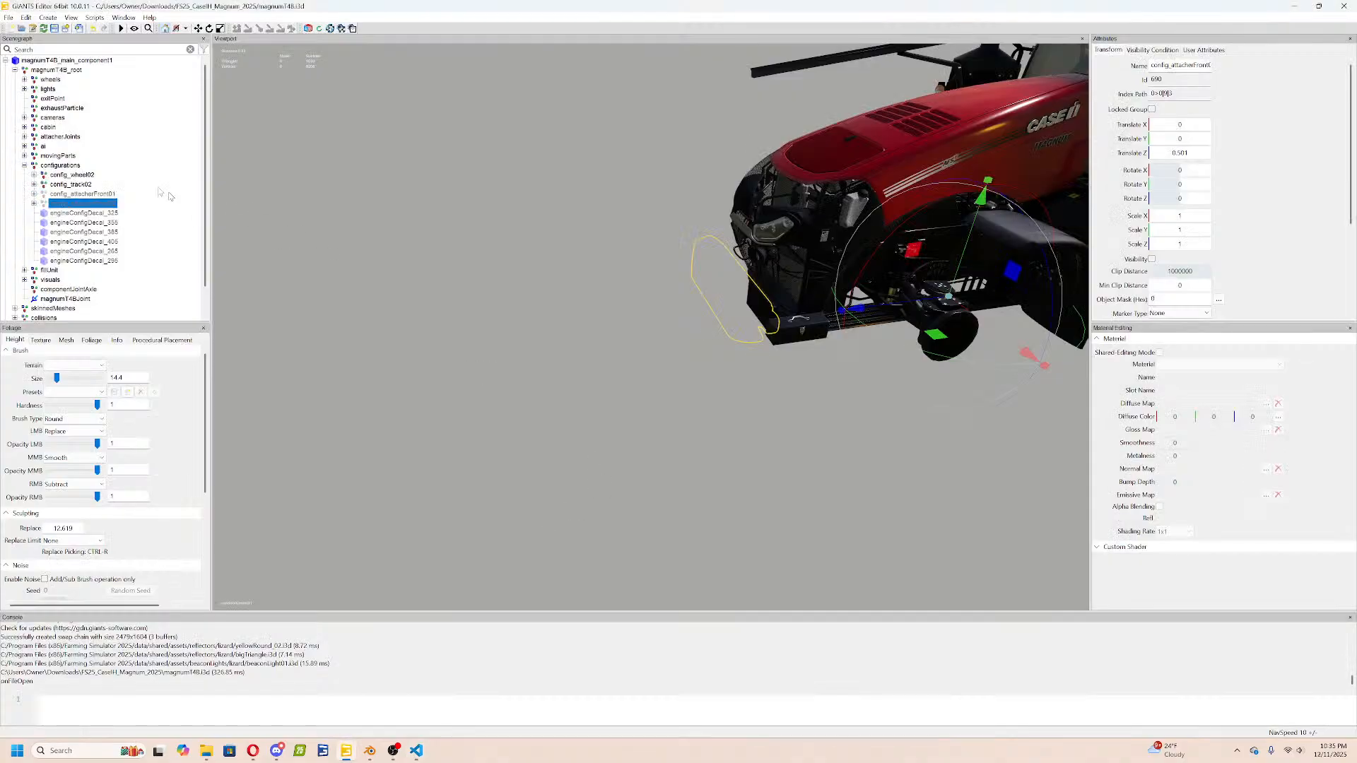
left_click(63, 198)
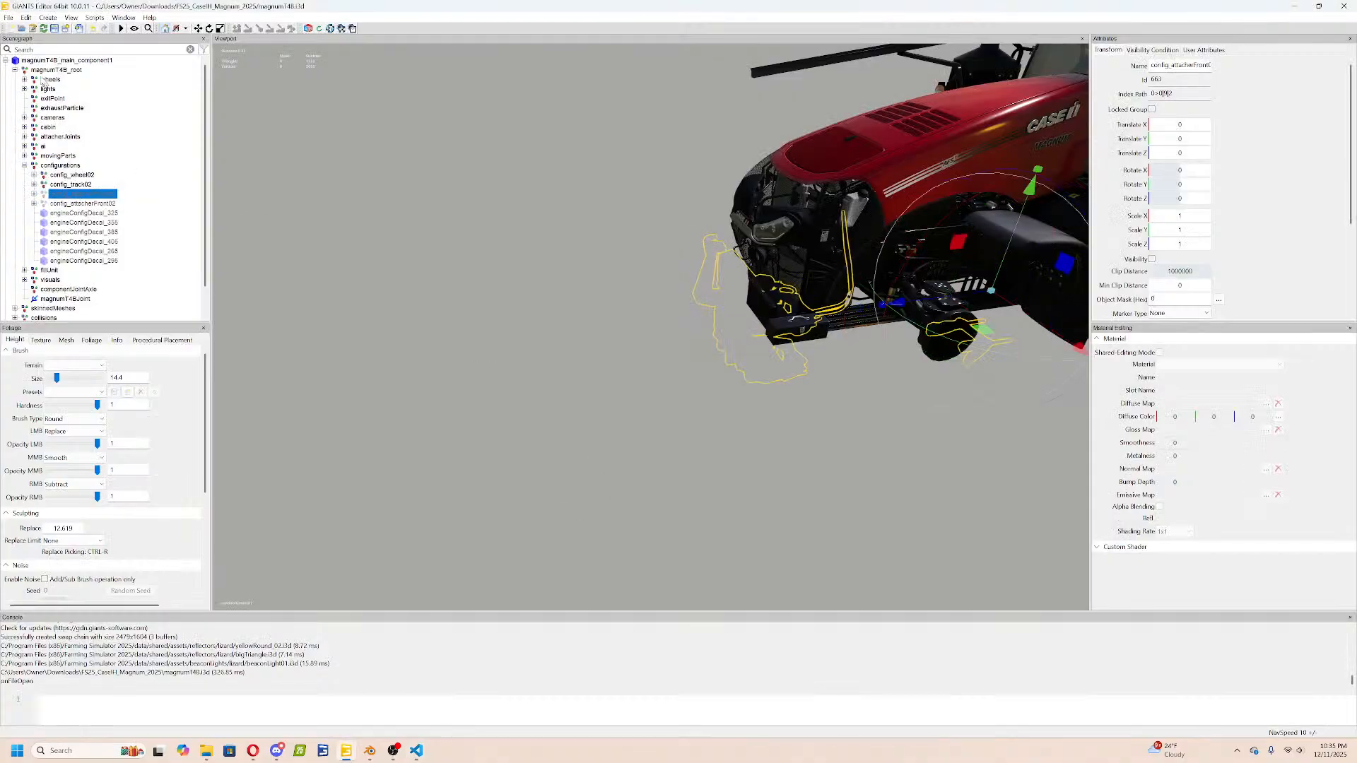
left_click(24, 164)
left_click(24, 137)
left_click(56, 175)
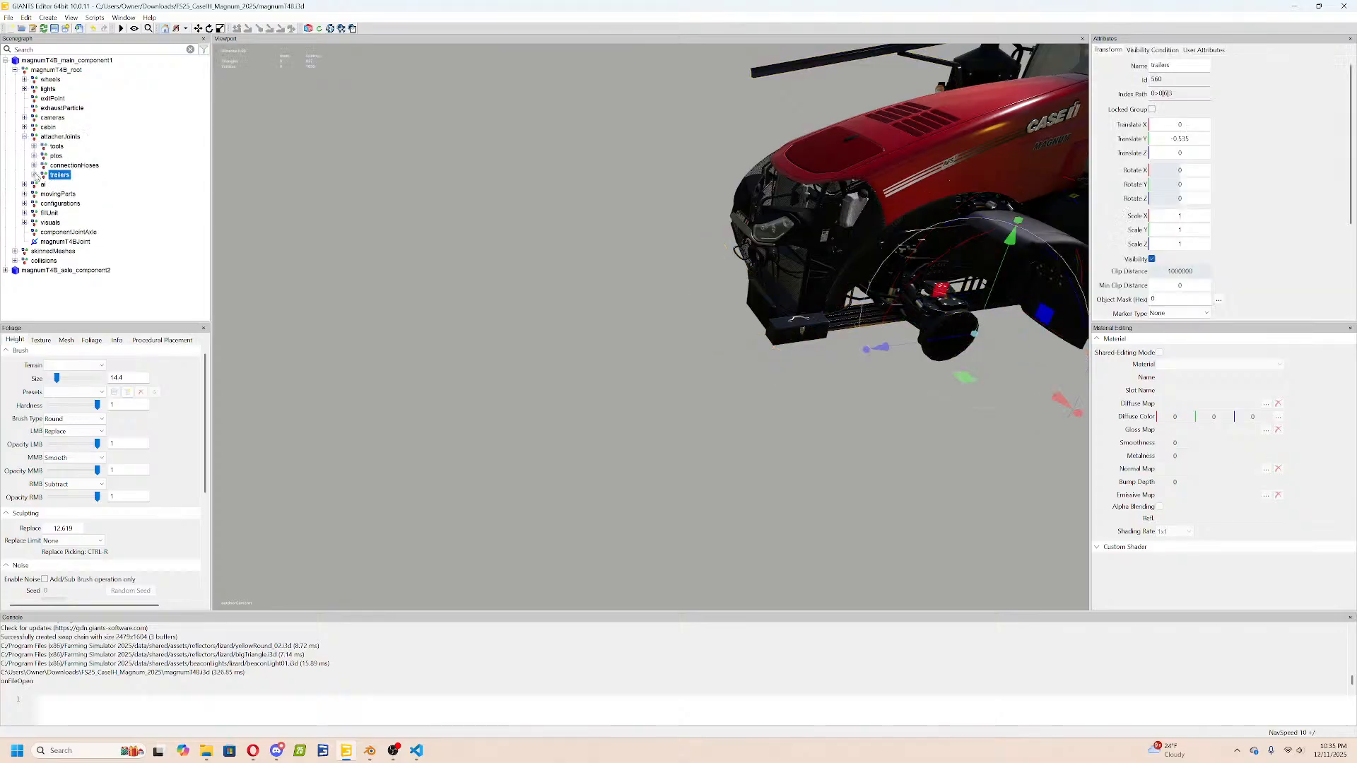
left_click(34, 175)
left_click(92, 203)
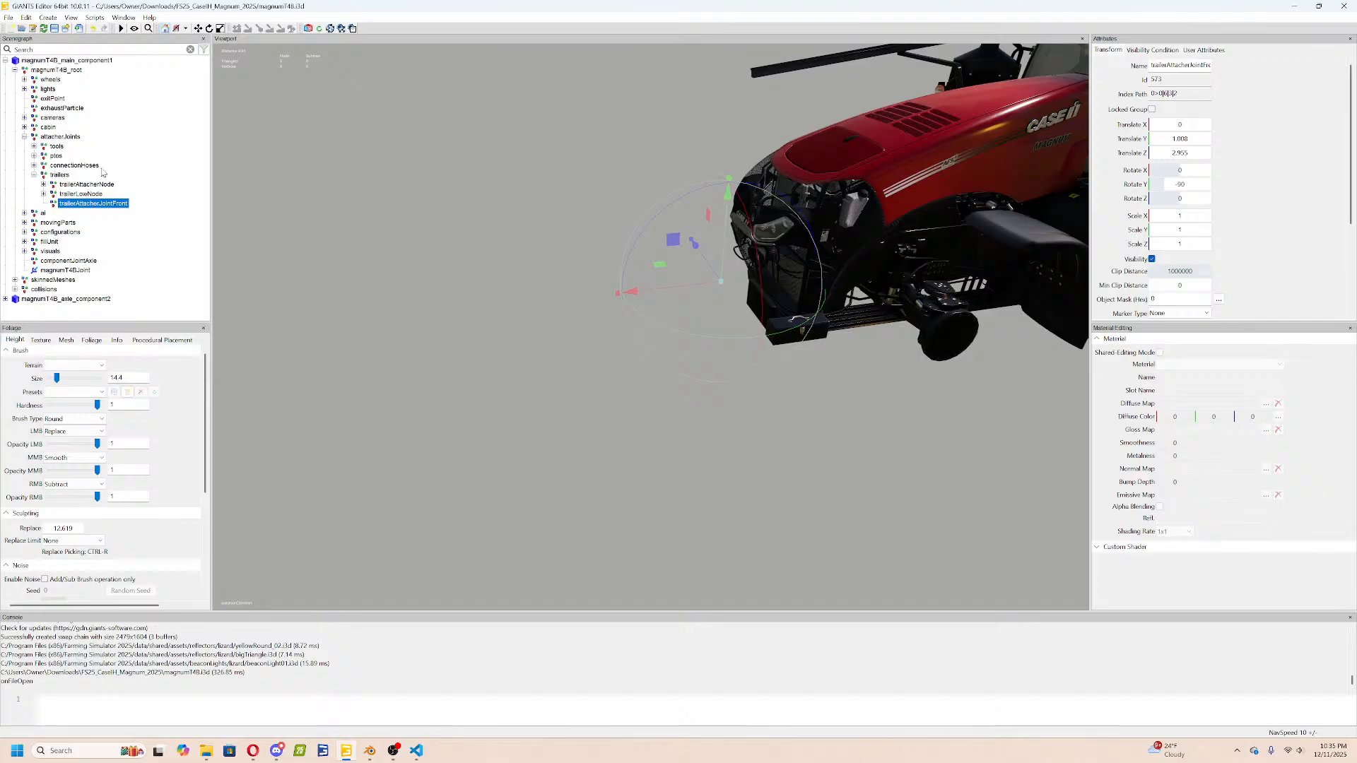
Export the two selected empties from Blender as New.i3d and import that file into the tractor scene in GIANTS Editor.
left_click(9, 18)
left_click(50, 137)
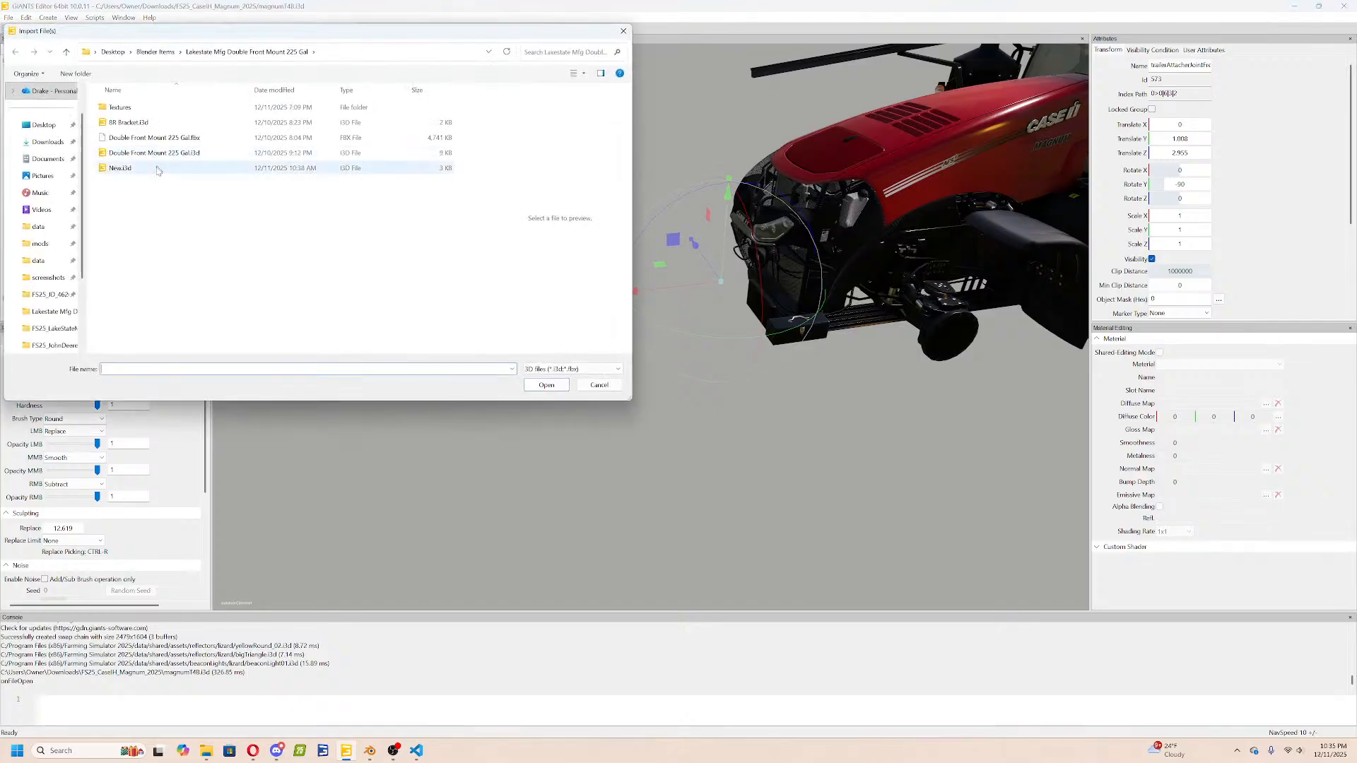
left_click(369, 750)
left_click_drag(539, 186, 611, 222)
key("n")
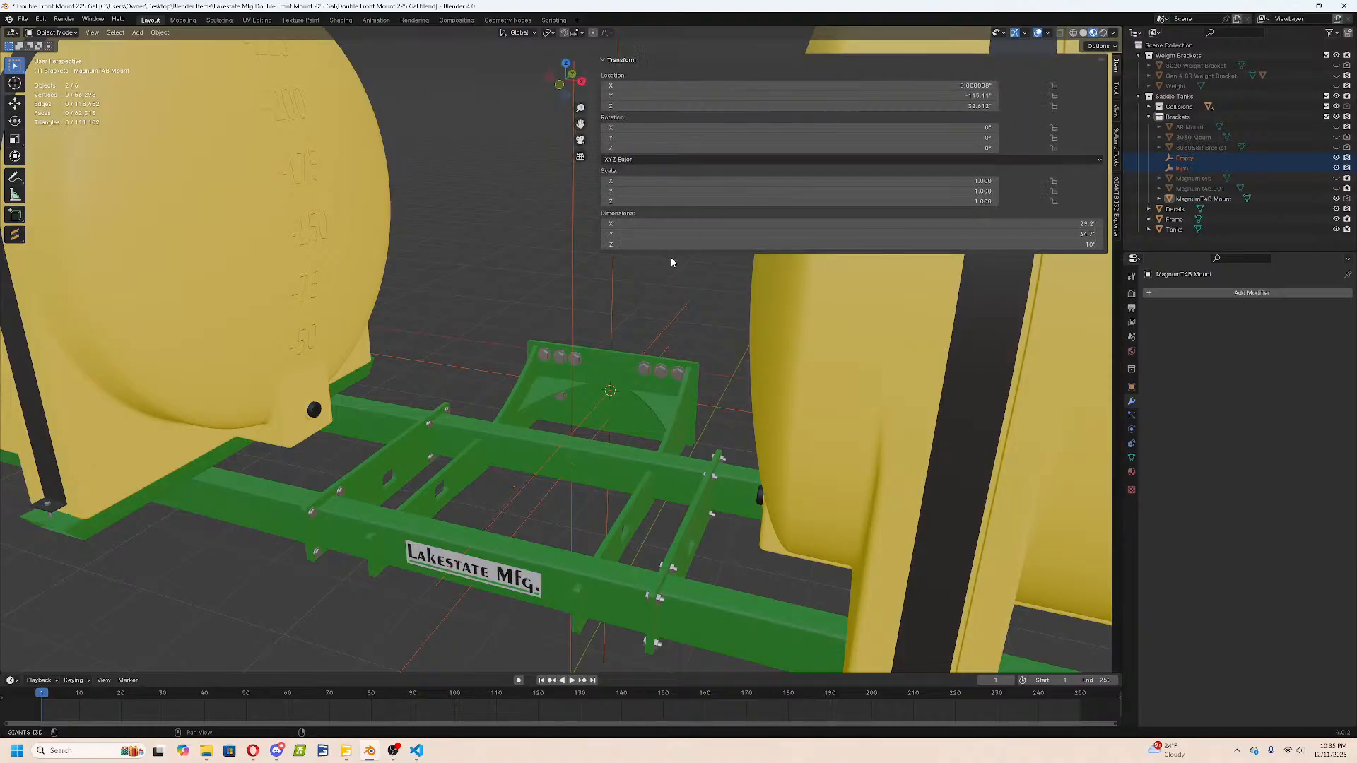
left_click(1113, 227)
left_click(977, 388)
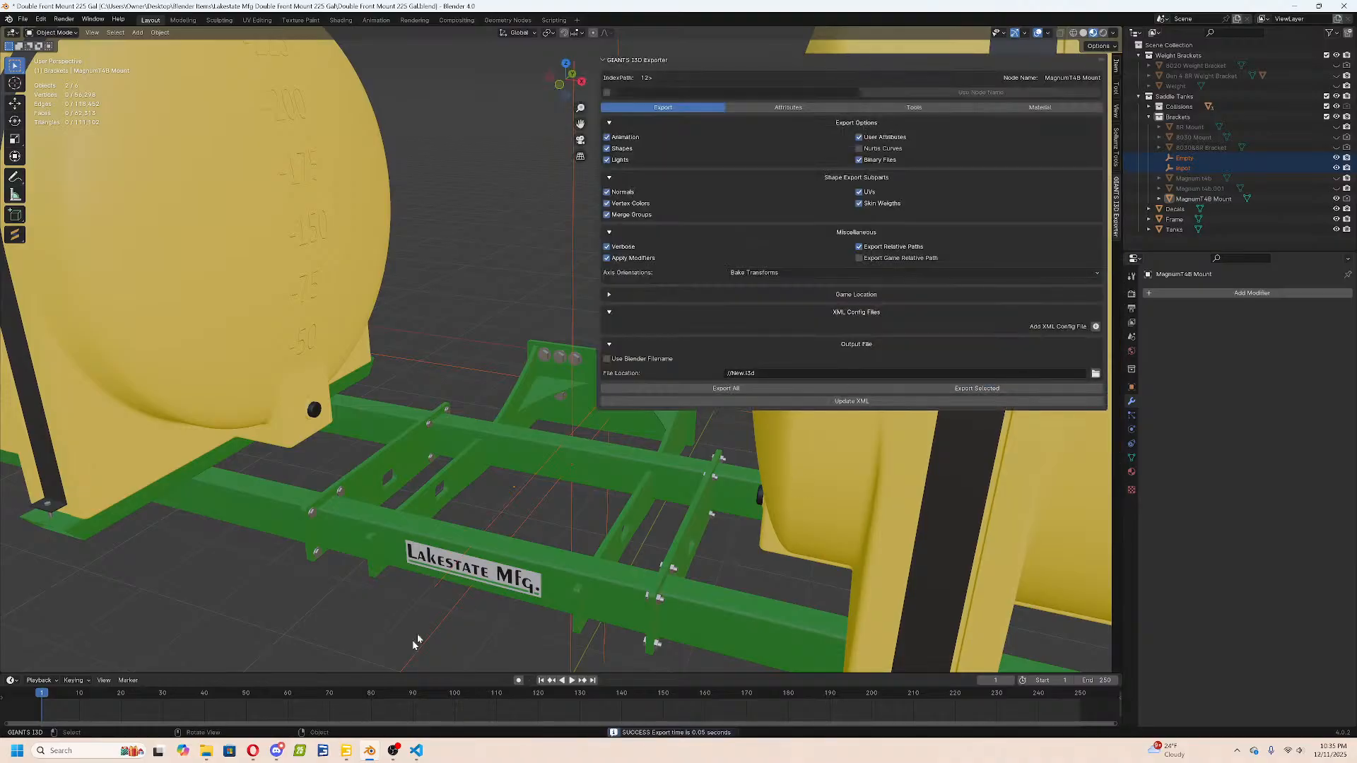
left_click(347, 750)
double_click(141, 170)
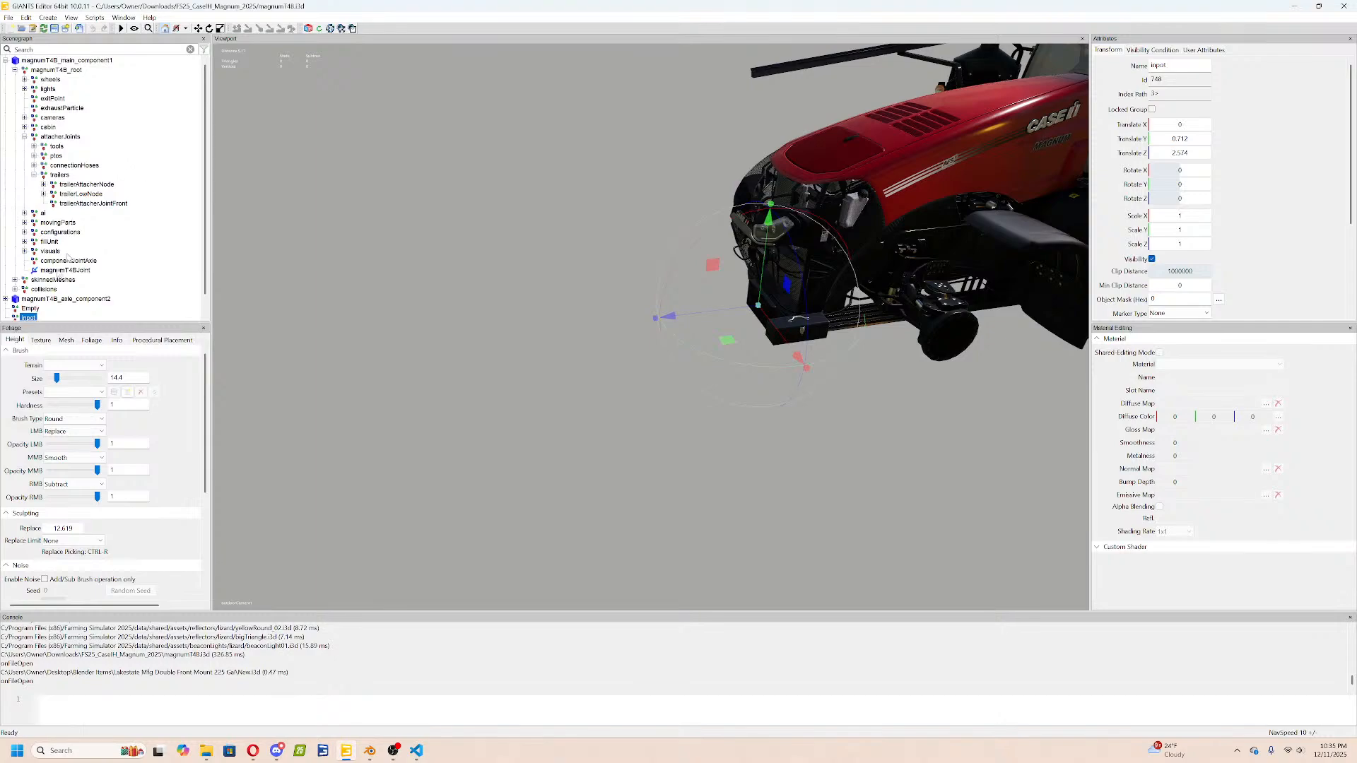
Rename the imported input node to saddleTankAttacher and move it into the trailers group below trailerAttacherJointFront.
scroll(57, 286, "down", 1)
double_click(29, 300)
key("BackSpace")
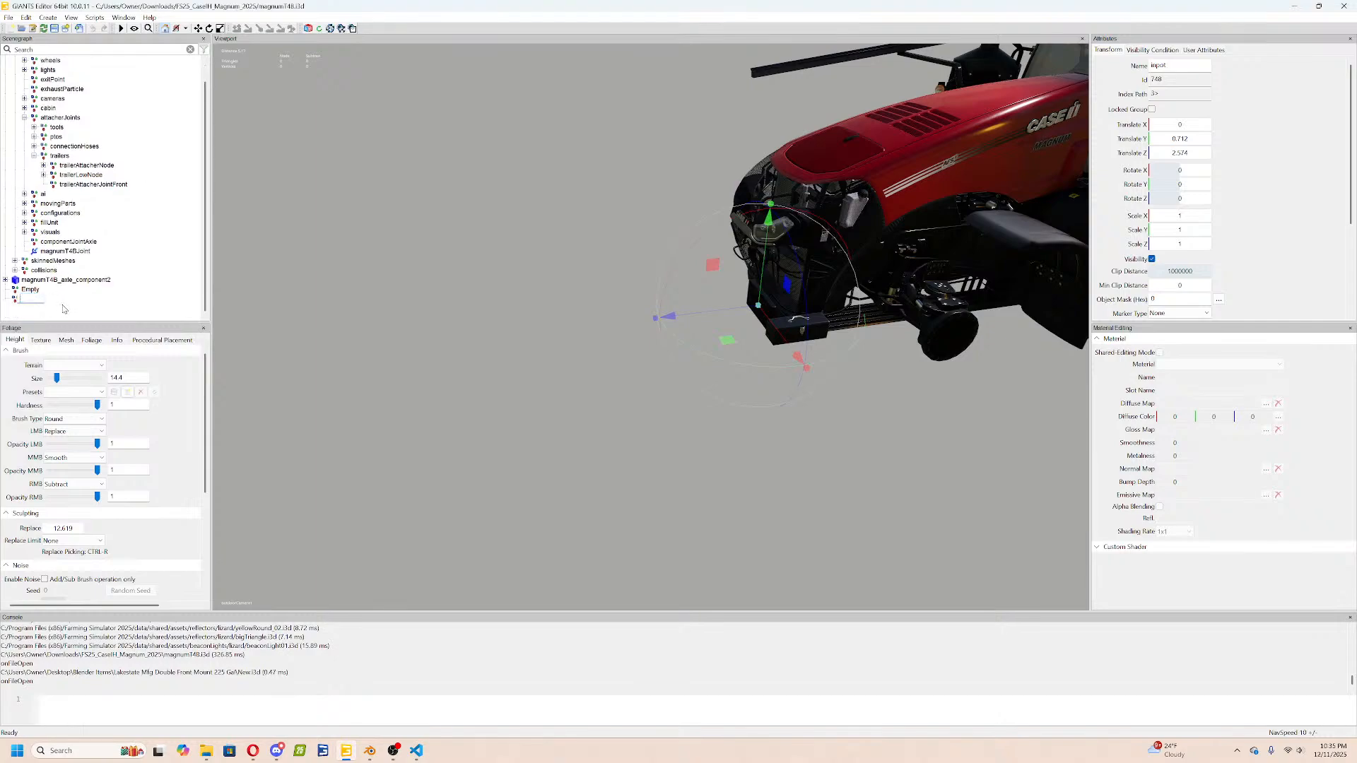
type("saddleTankAttca")
type("her")
key("Return")
left_click(65, 303)
left_click(66, 301)
type("a")
key("Return")
left_click_drag(66, 306, 69, 189)
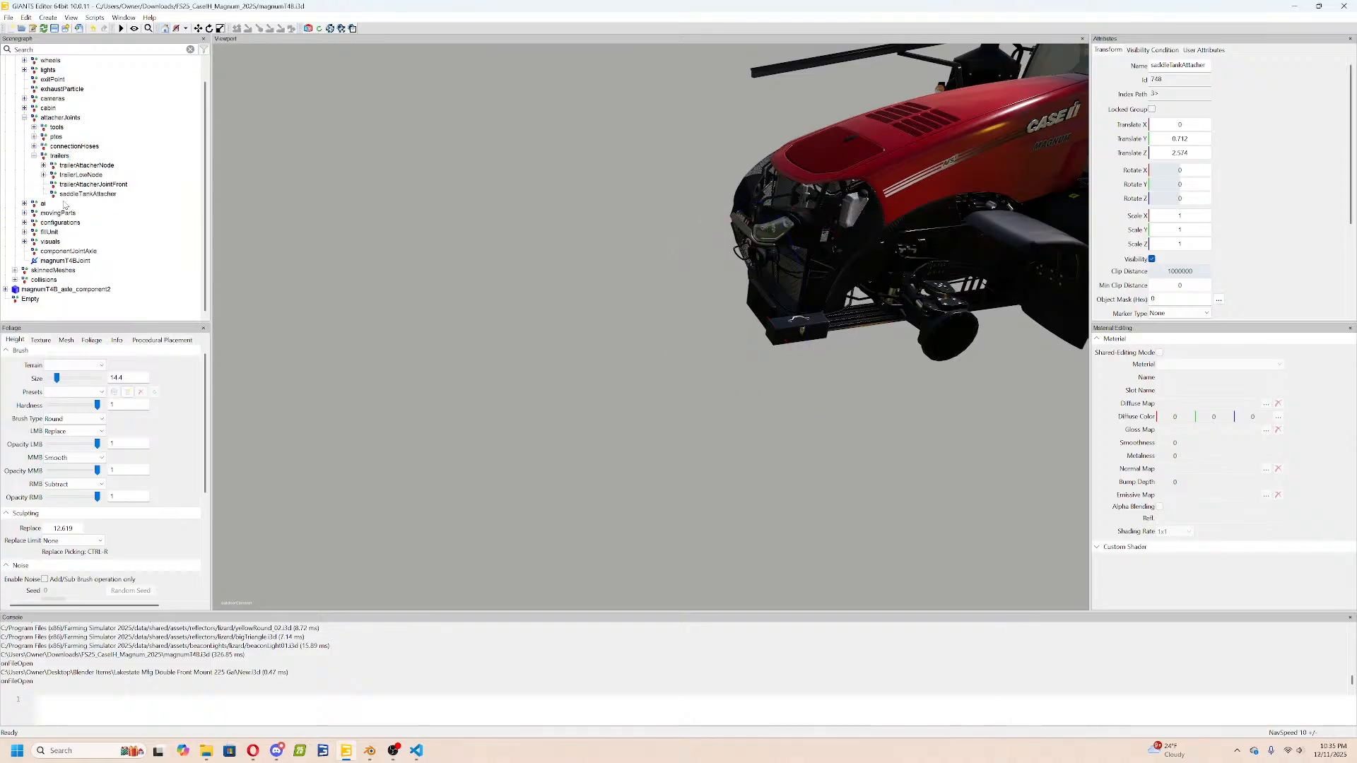
Copy saddleTankAttacher's index path 0>0|6|3|3 into the implement attacherJoint's node attribute in magnumT4B.xml, and close Visual Studio Code.
left_click_drag(1151, 93, 1178, 93)
right_click(1187, 95)
left_click(1201, 131)
left_click(416, 750)
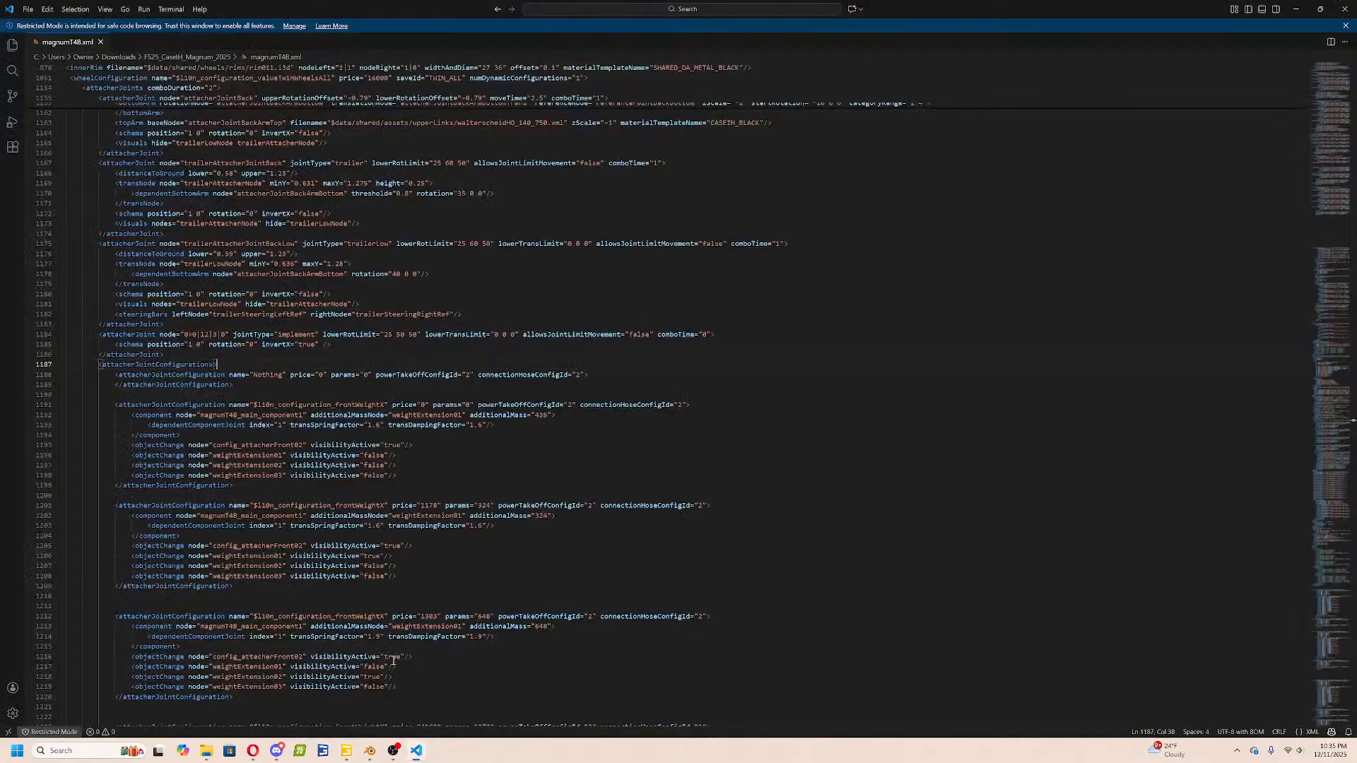
left_click_drag(226, 331, 182, 334)
key("ctrl+v")
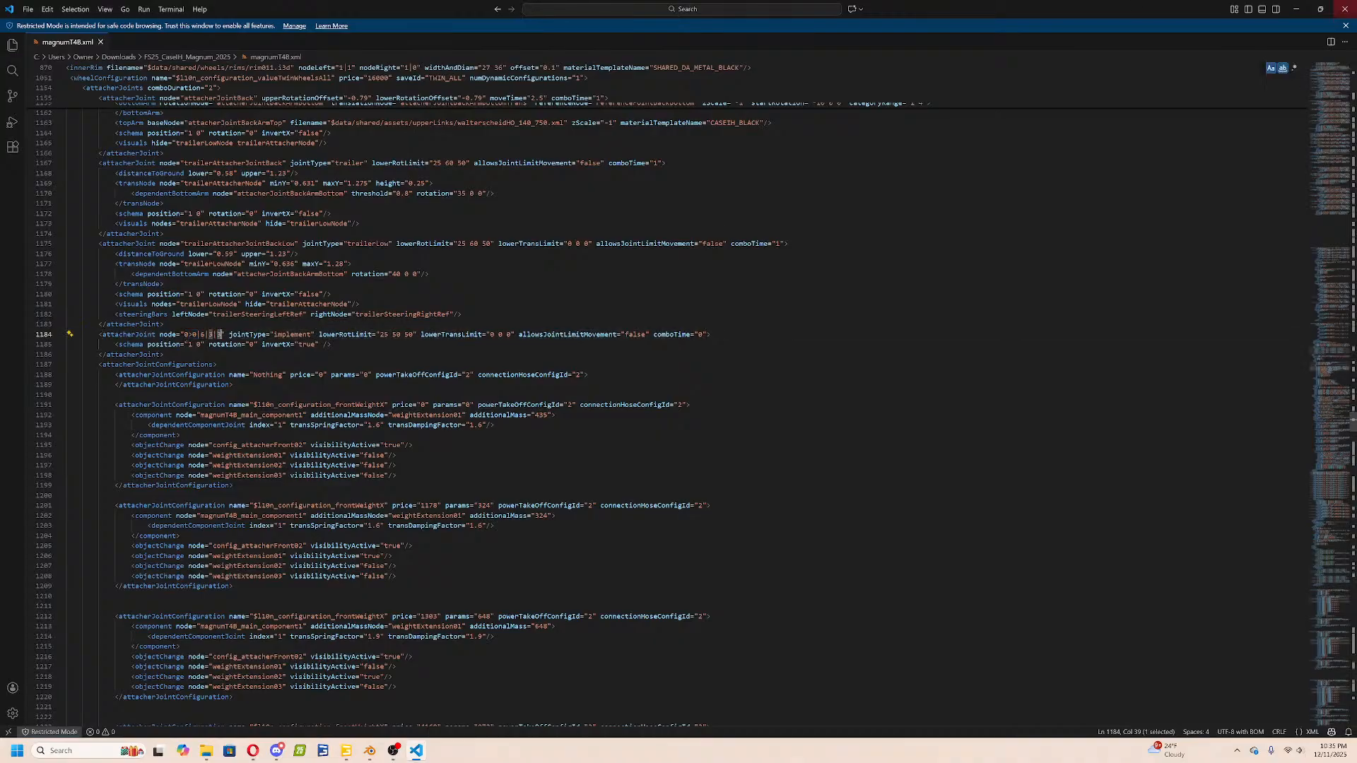
left_click(1345, 9)
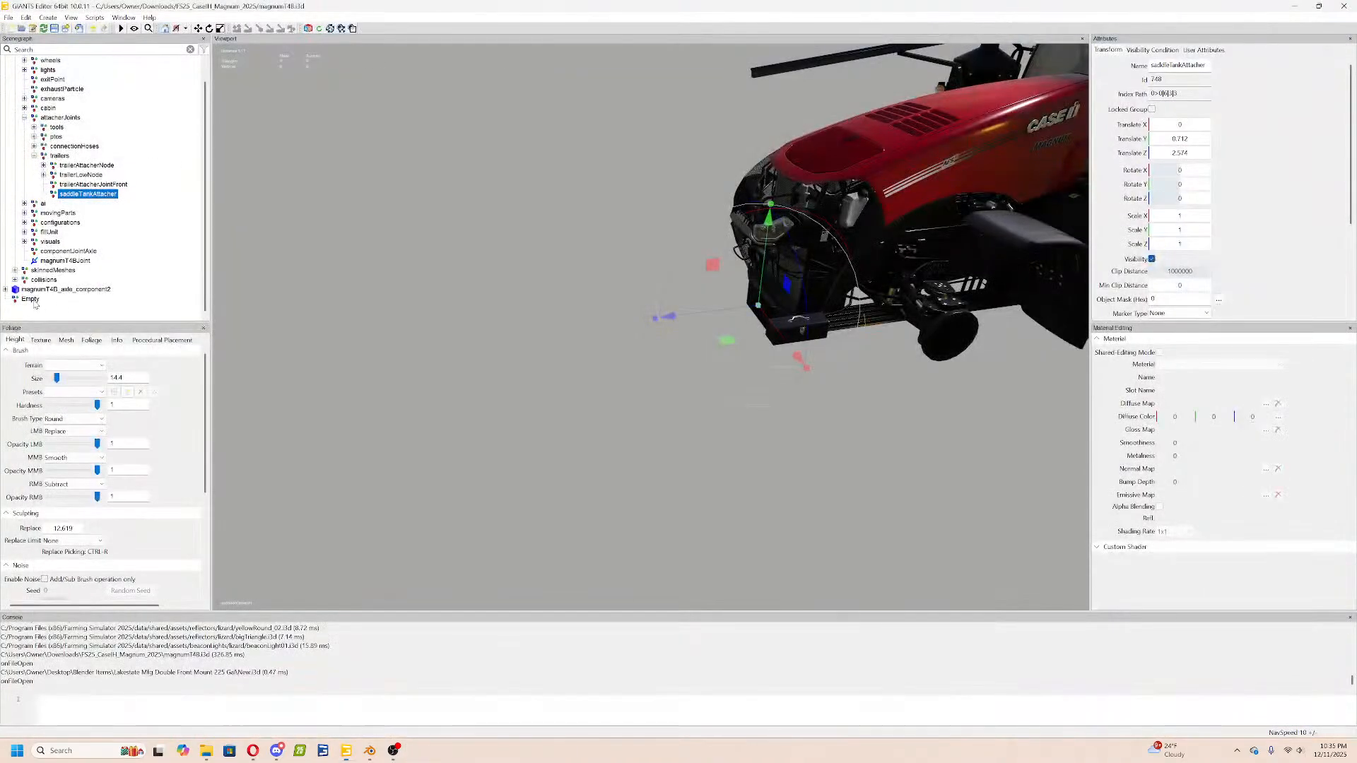
Delete the leftover Empty node from the tractor scene, and close GIANTS Editor, saving the changes to magnumT4B.i3d.
left_click(33, 301)
key("Delete")
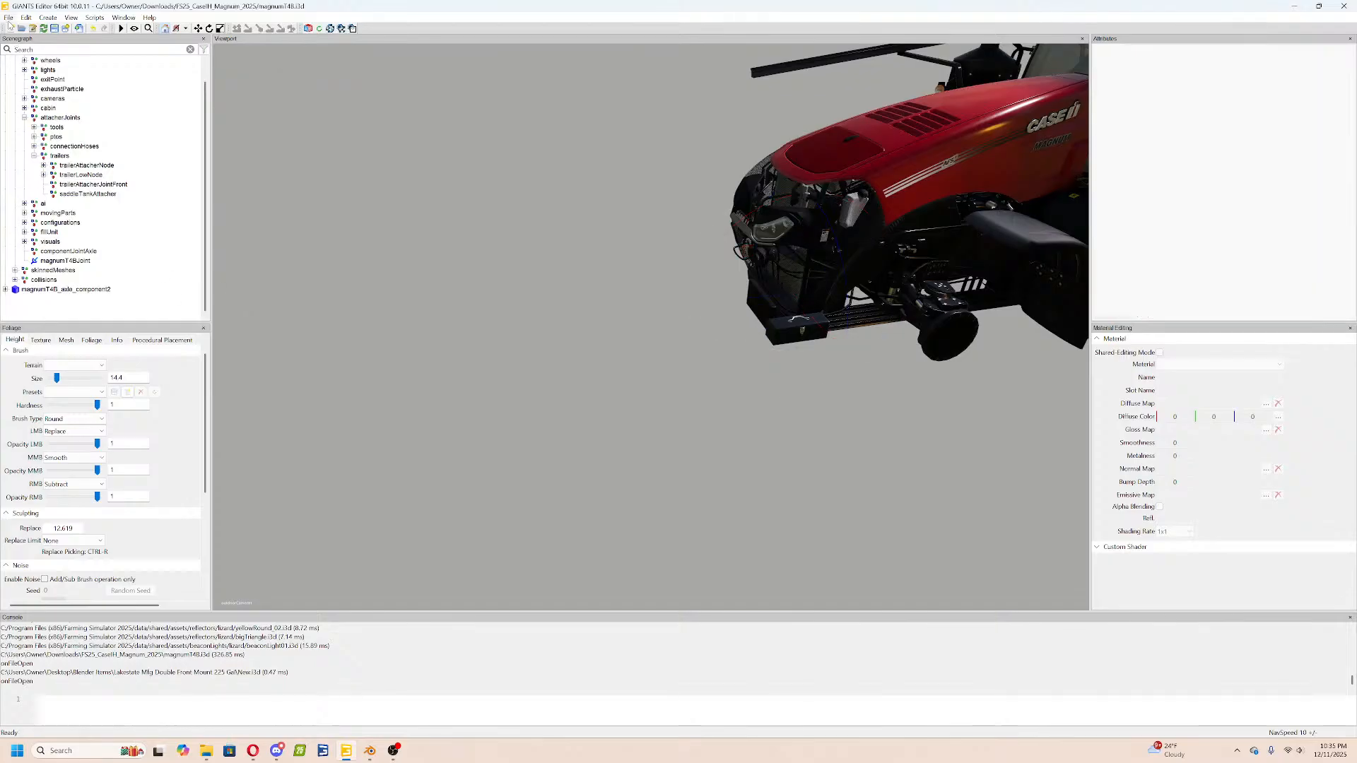
left_click(1345, 6)
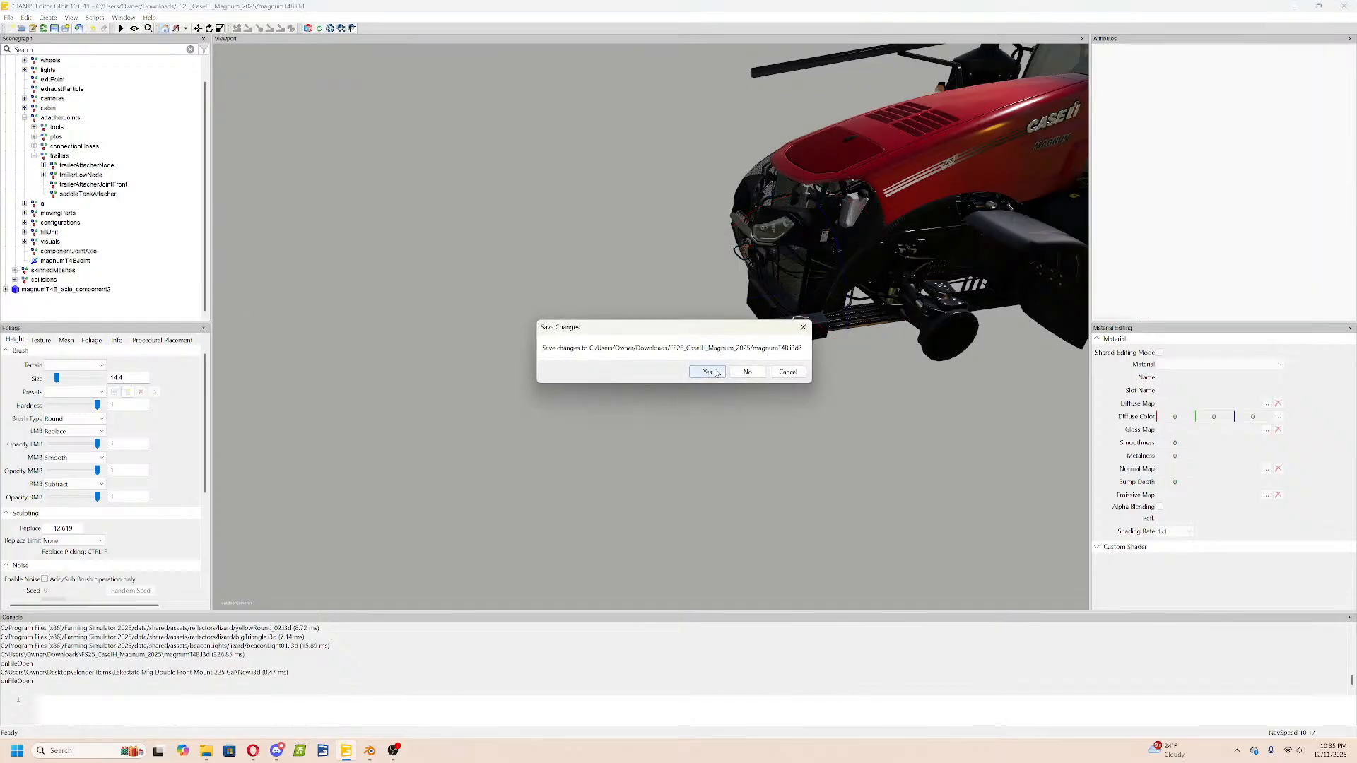
left_click(721, 374)
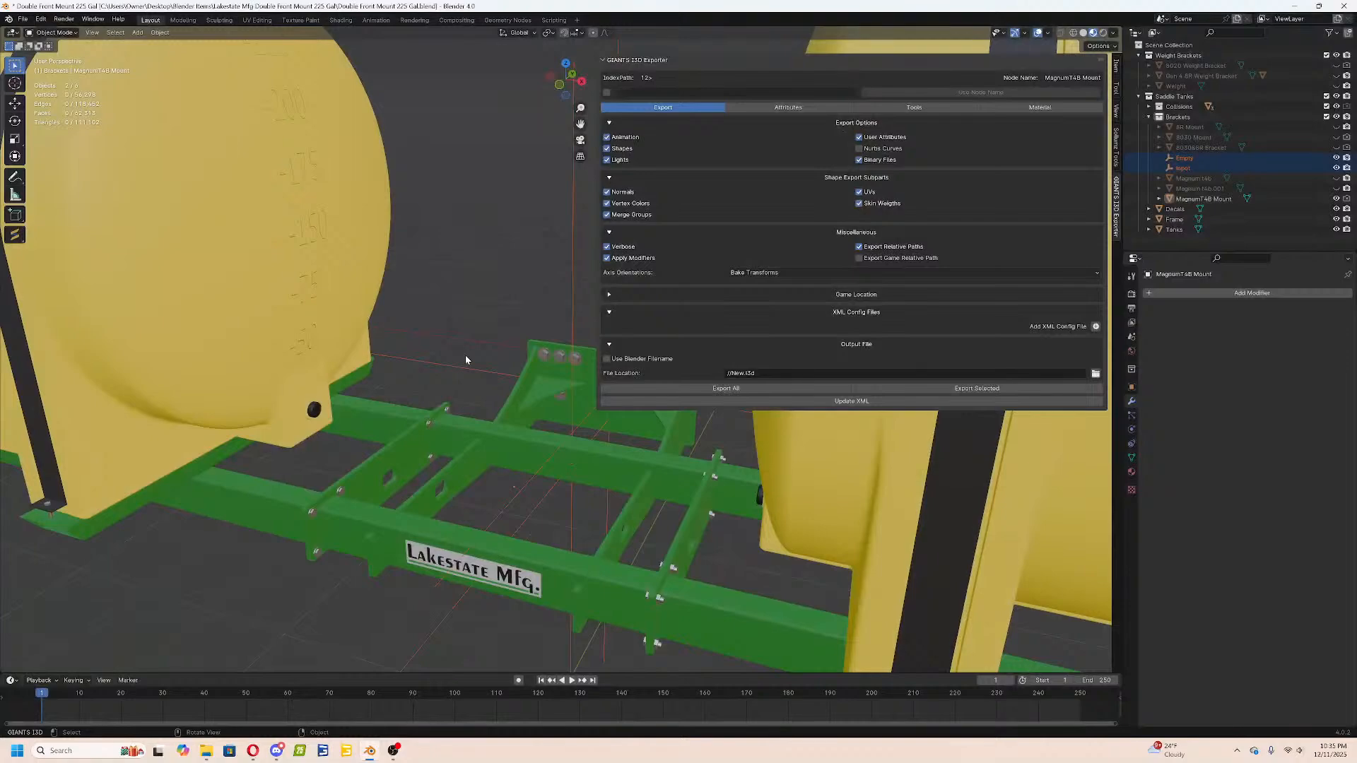
key("n")
middle_click_drag(599, 304, 593, 304)
scroll(593, 304, "down", 8)
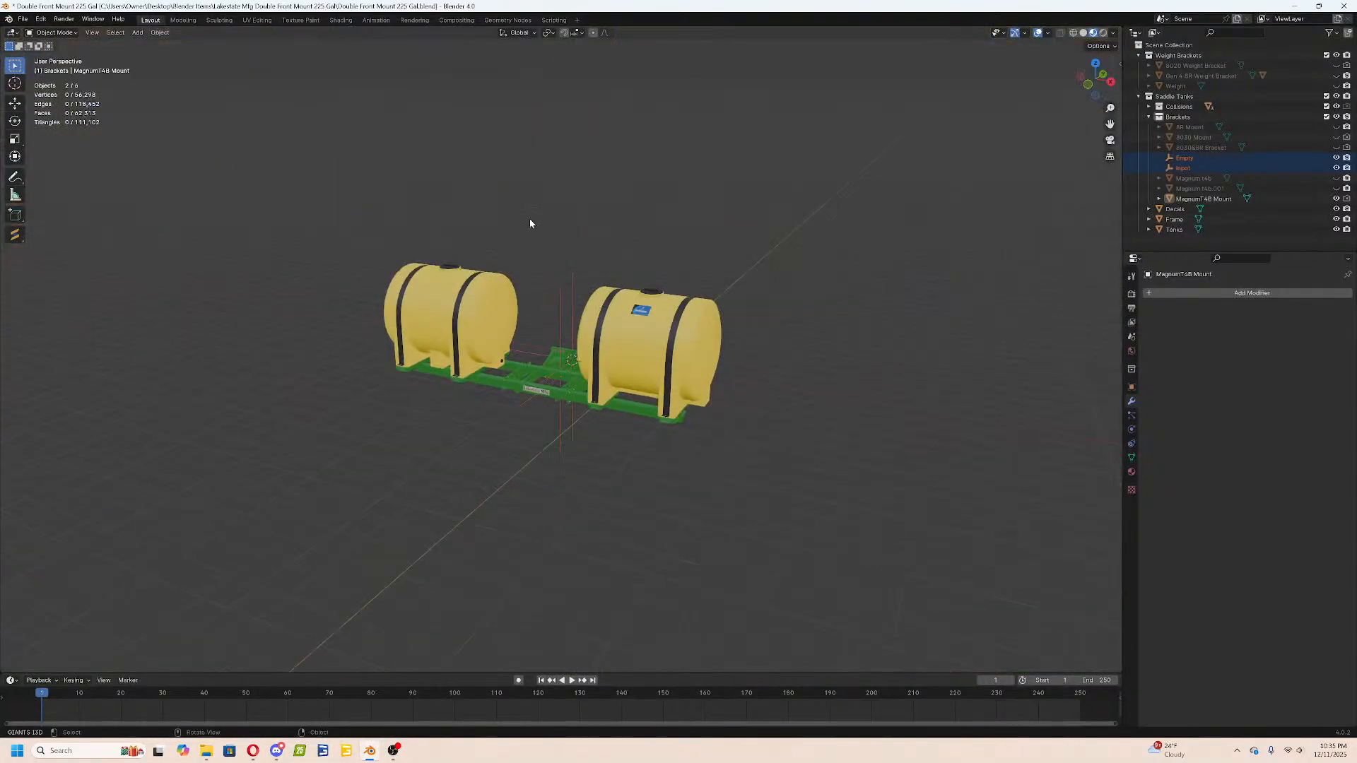
left_click(530, 219)
scroll(547, 297, "up", 6)
left_click(583, 360)
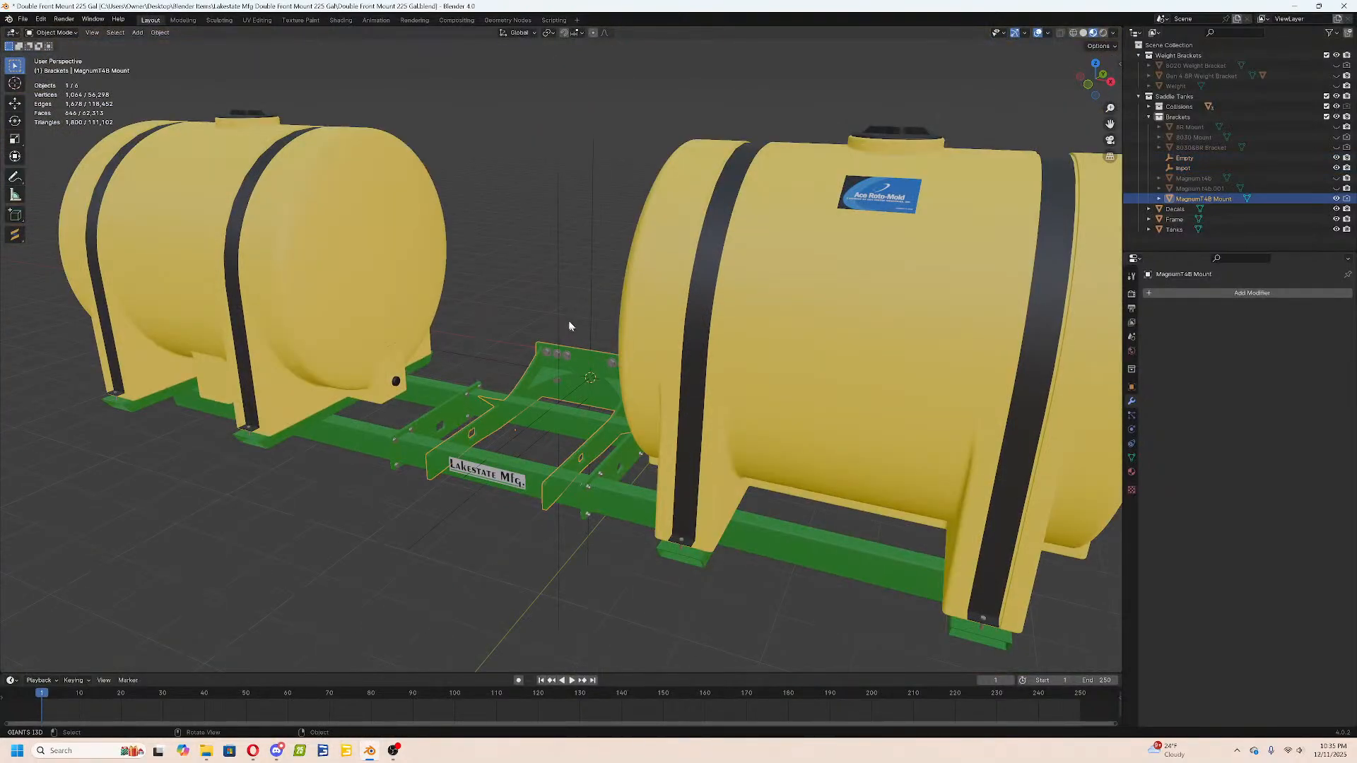
left_click(592, 189, "shift")
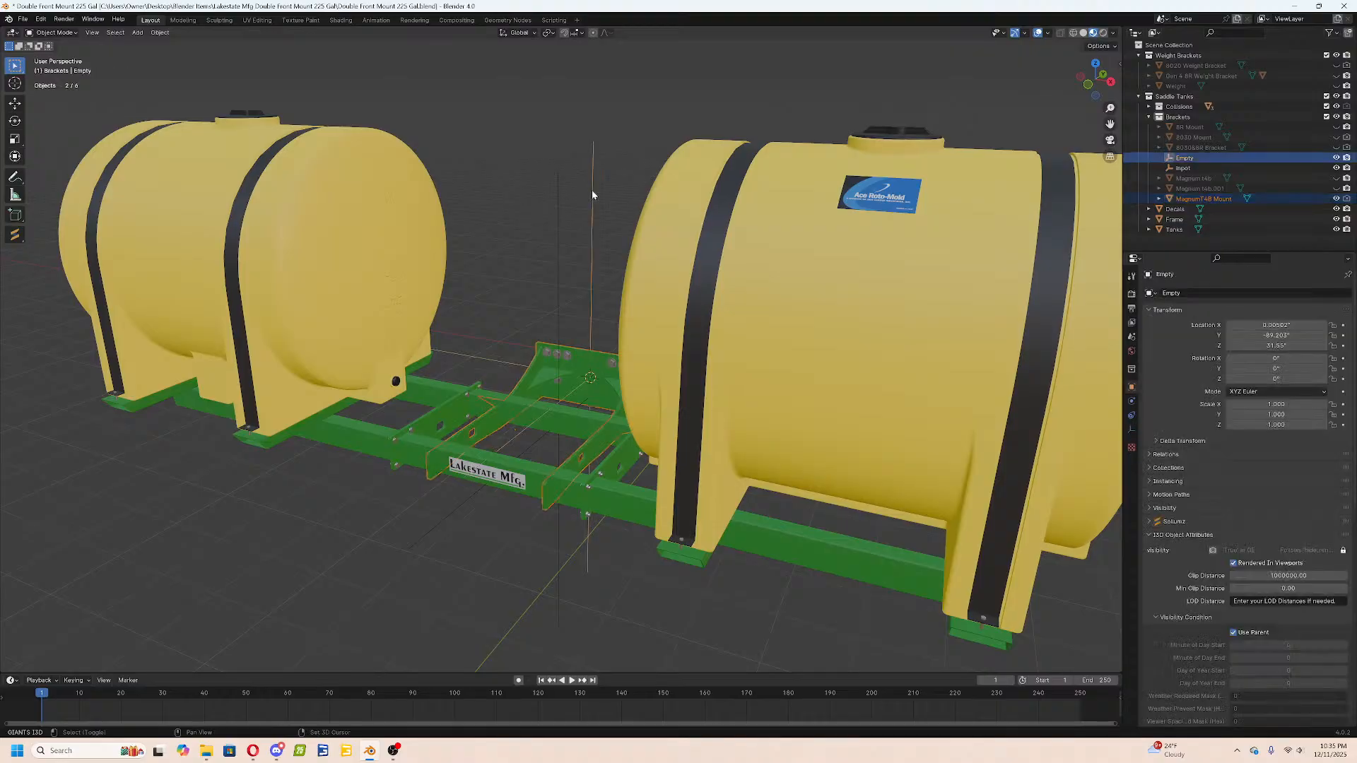
middle_click_drag(597, 235, 566, 247)
key("n")
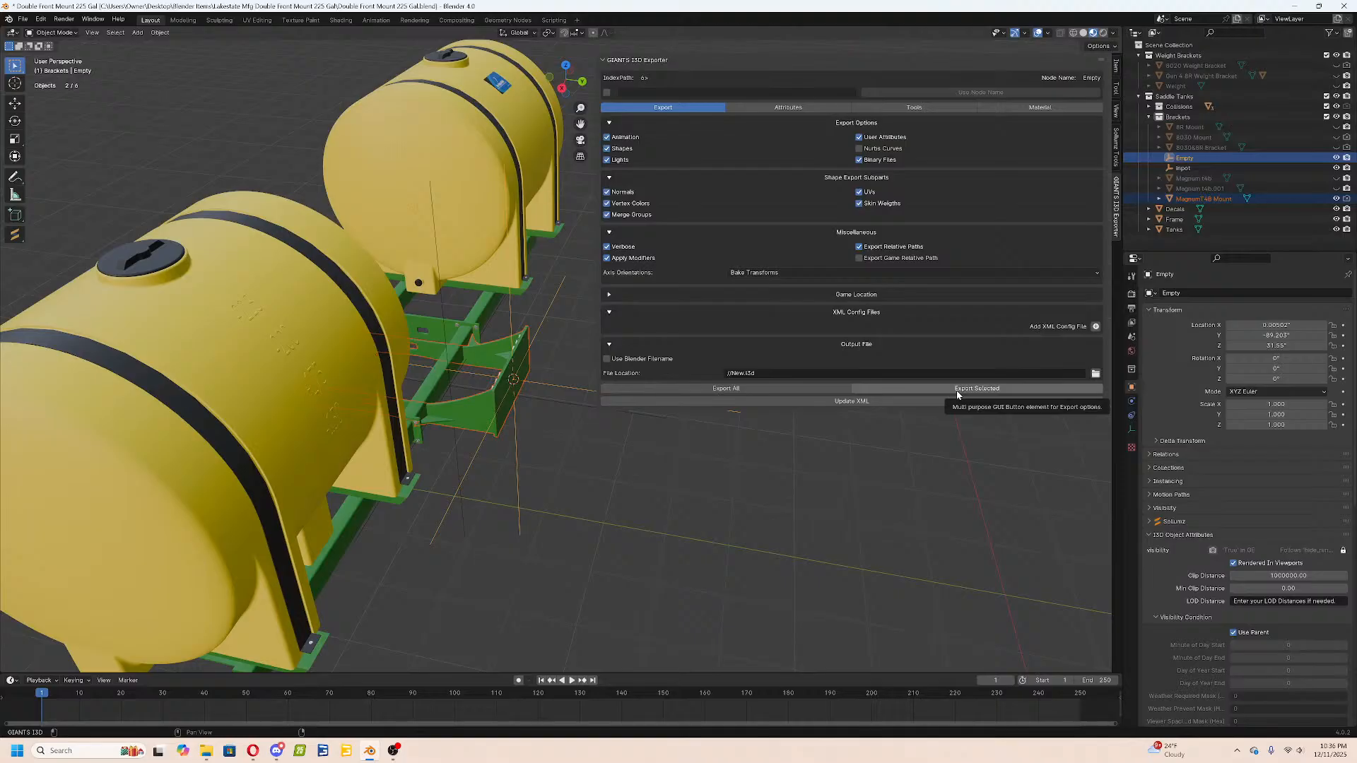
left_click(975, 479)
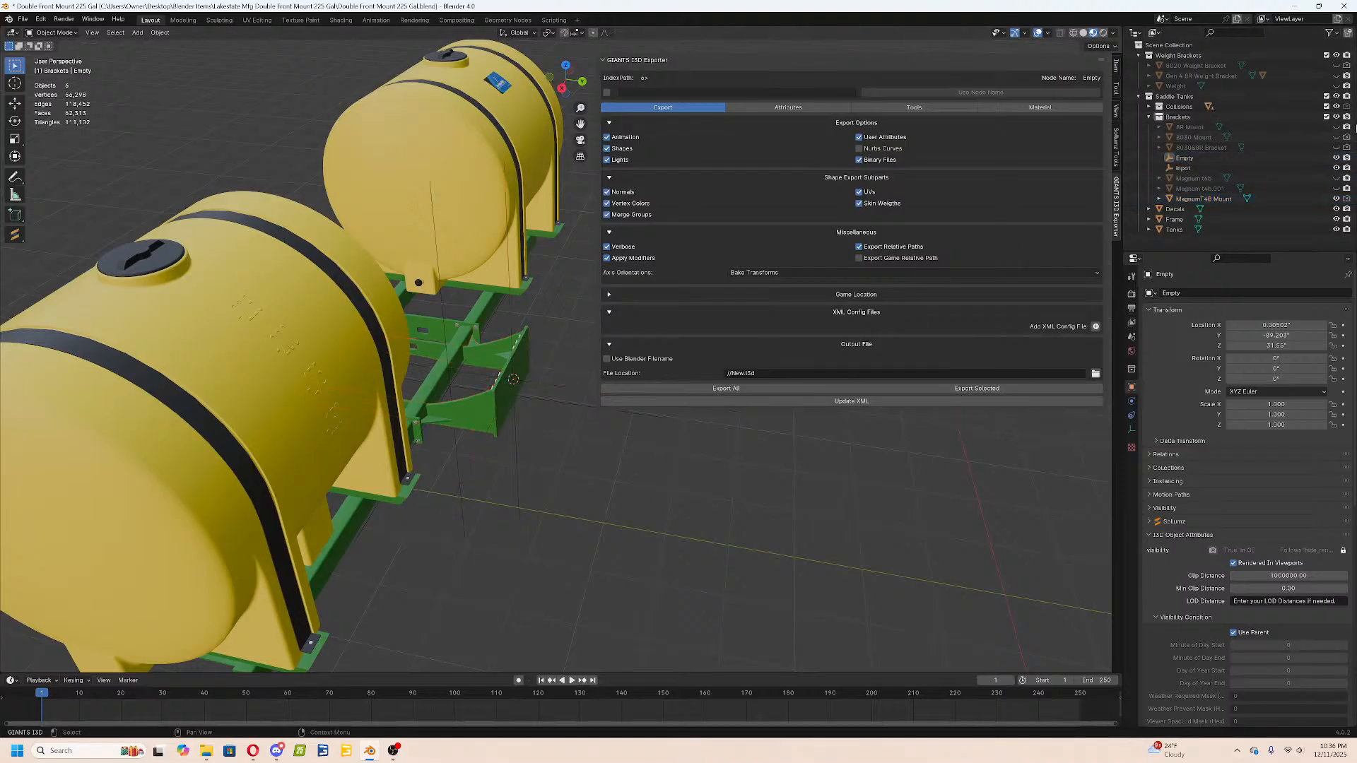
Show the 8R Mount in Blender, snap the 3D cursor to its origin, and hide the mount again.
left_click(1335, 127)
left_click(1188, 129)
middle_click_drag(427, 345, 510, 373)
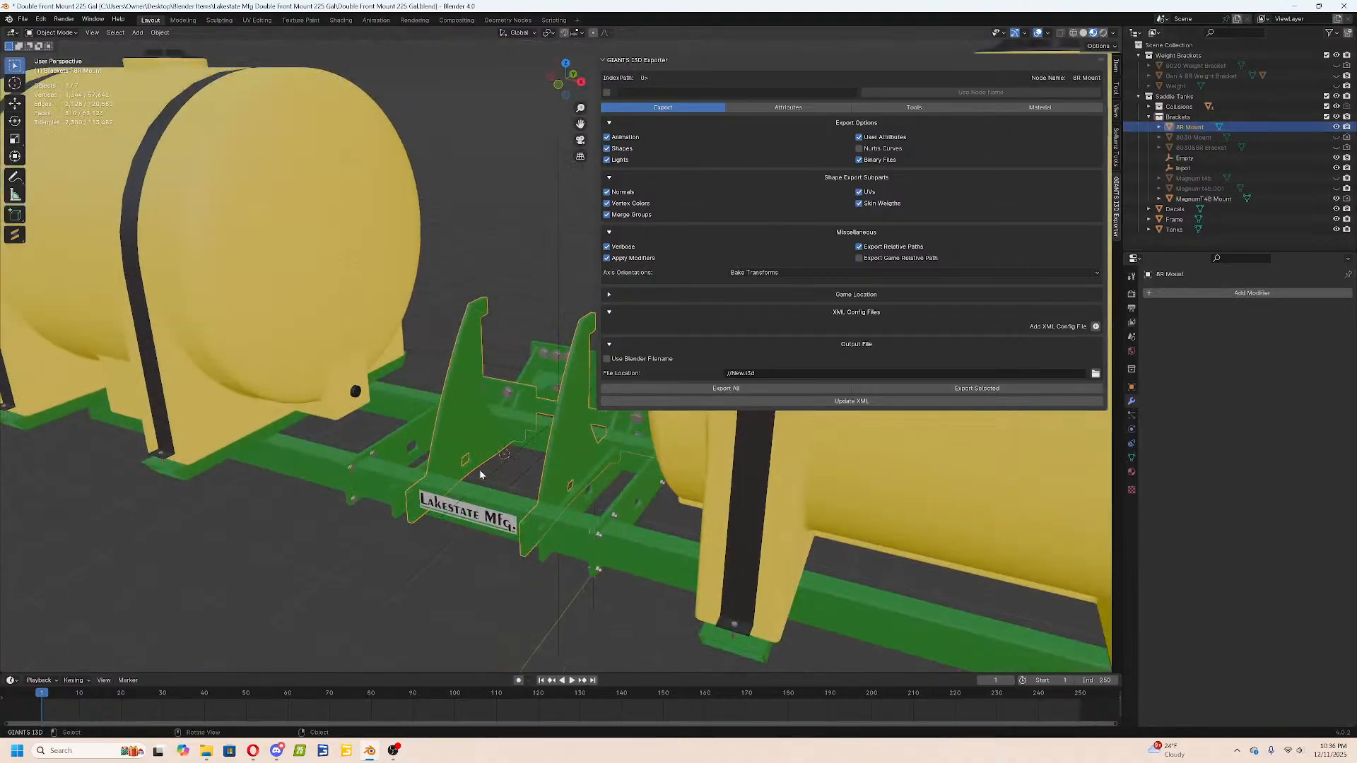
key("h")
Set the MagnumT4B Mount's origin to the 3D cursor.
left_click(464, 449)
right_click(465, 449)
mouse_move(466, 451)
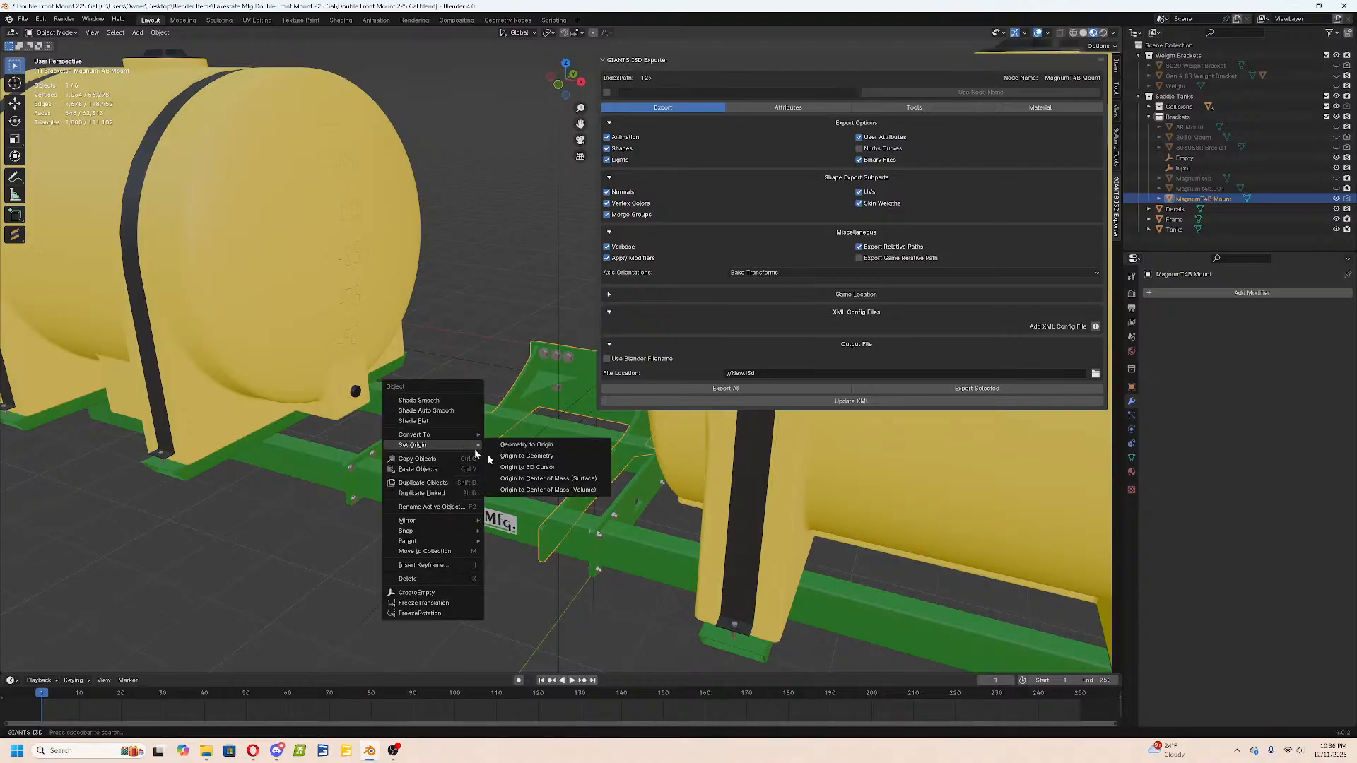
left_click(538, 470)
Select the Empty together with the MagnumT4B Mount and export only these two objects to New.i3d.
mouse_move(602, 458)
middle_mouse_down()
mouse_move(449, 434)
mouse_move(515, 539)
mouse_move(564, 493)
mouse_move(615, 494)
mouse_move(588, 451)
middle_mouse_up()
key("n")
left_click(555, 424)
left_click(589, 451, "shift")
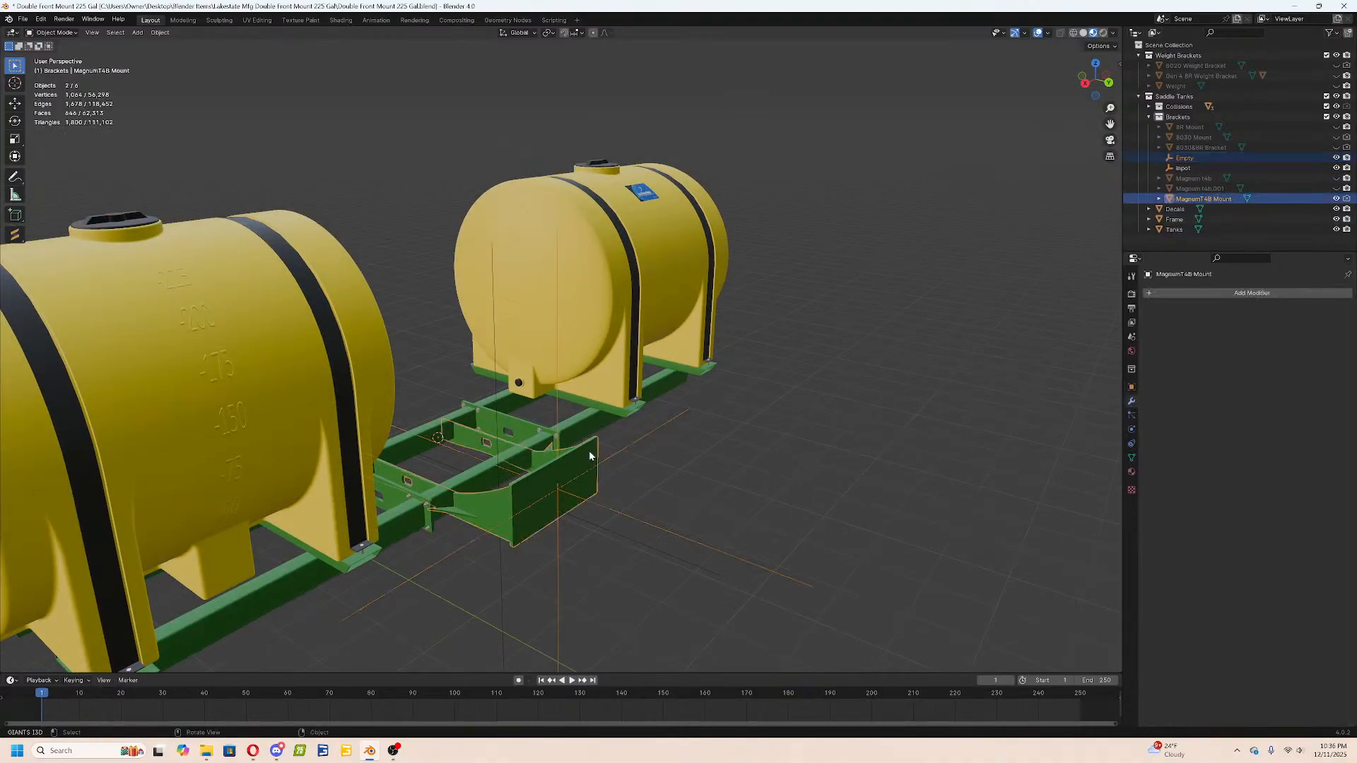
key("n")
left_click(875, 389)
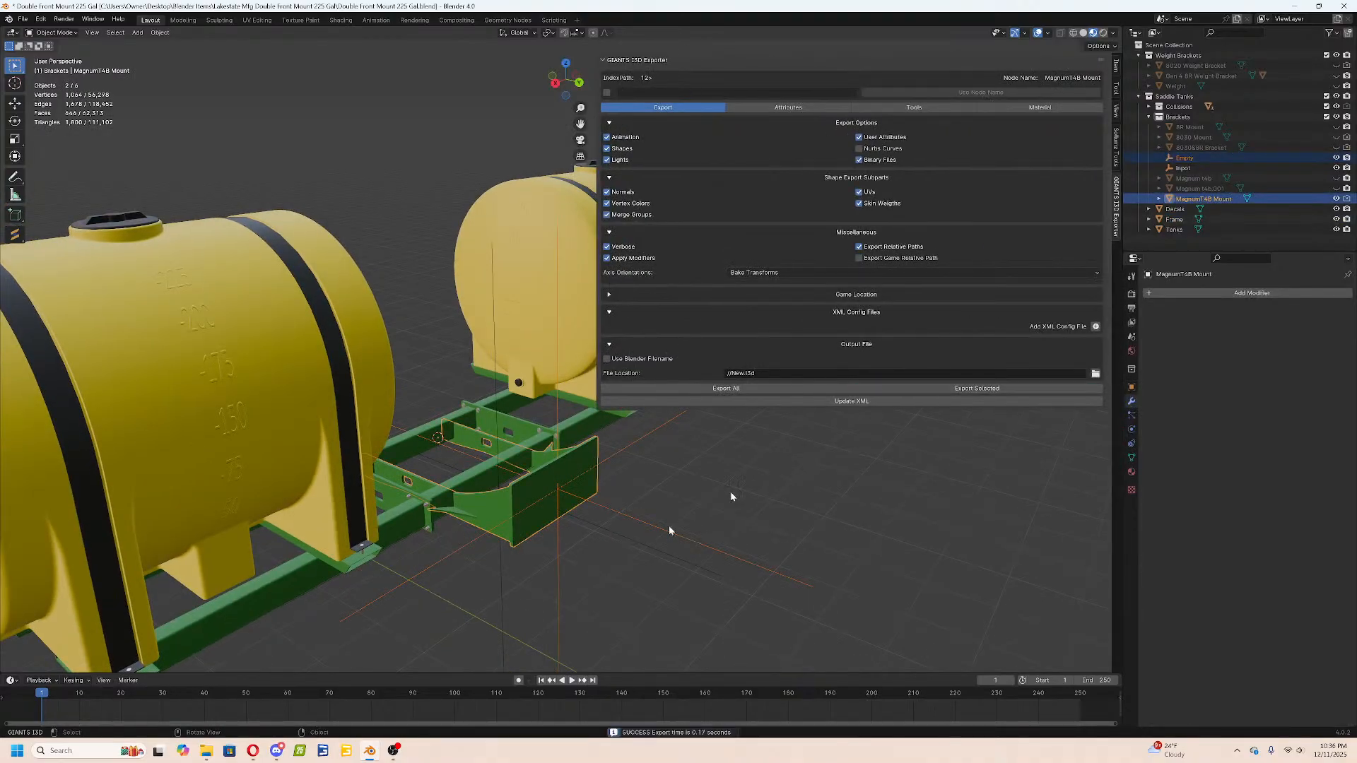
Open Lakestate225.i3d from the FS25_LakeStateMFG_frontMountSaddleTanks mod folder in GIANTS Editor and minimize the file window.
left_click(209, 752)
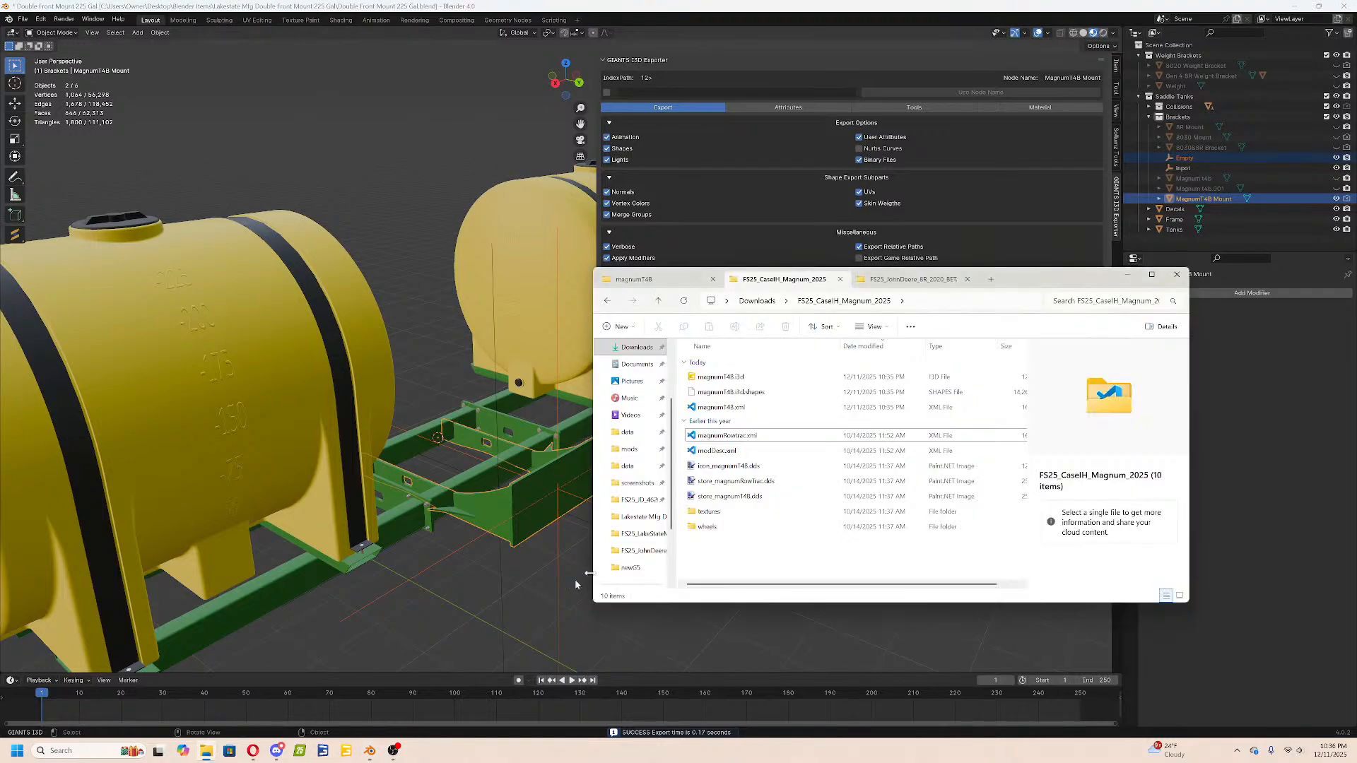
left_click(622, 535)
left_click(639, 534)
double_click(708, 410)
left_click(656, 442)
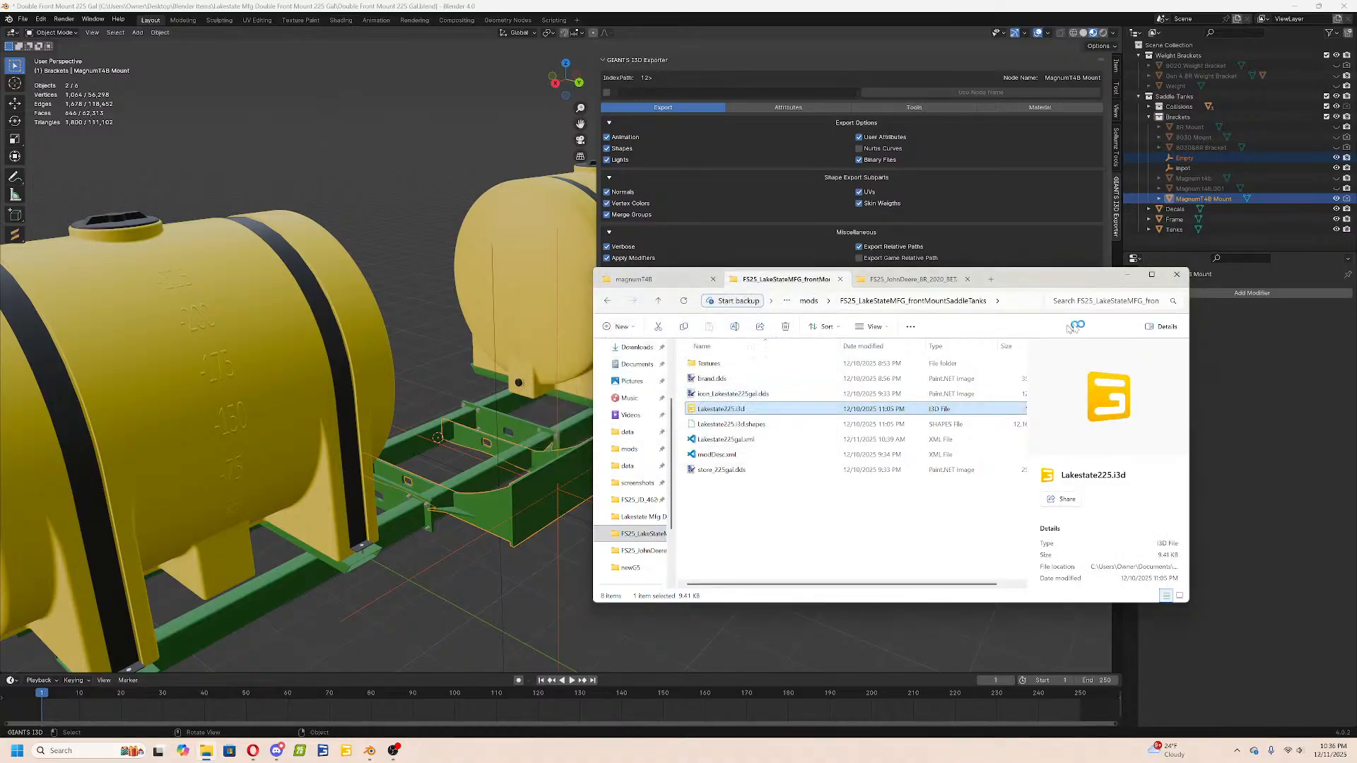
left_click(1125, 277)
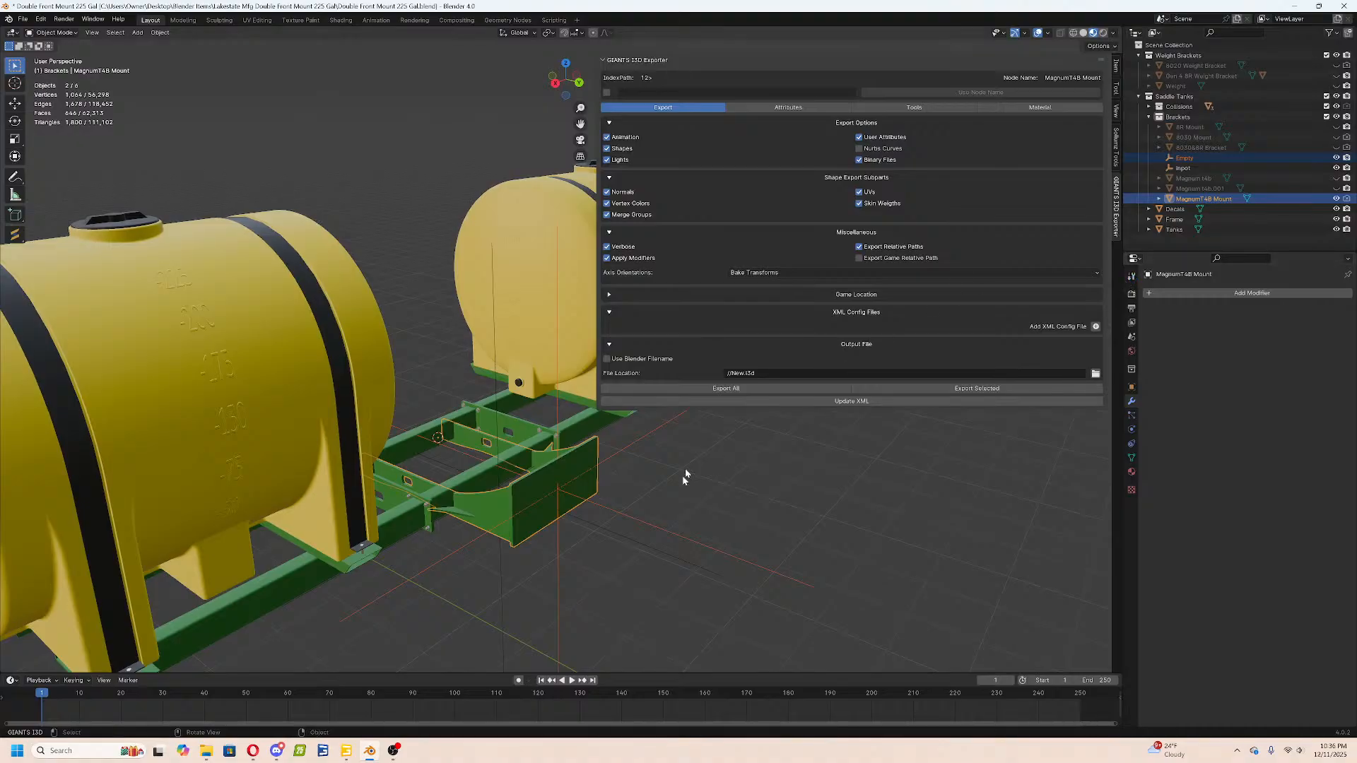
Switch to GIANTS Editor and add a light to the Lakestate225 scene.
scroll(705, 494, "down", 2)
key("n")
left_click(346, 750)
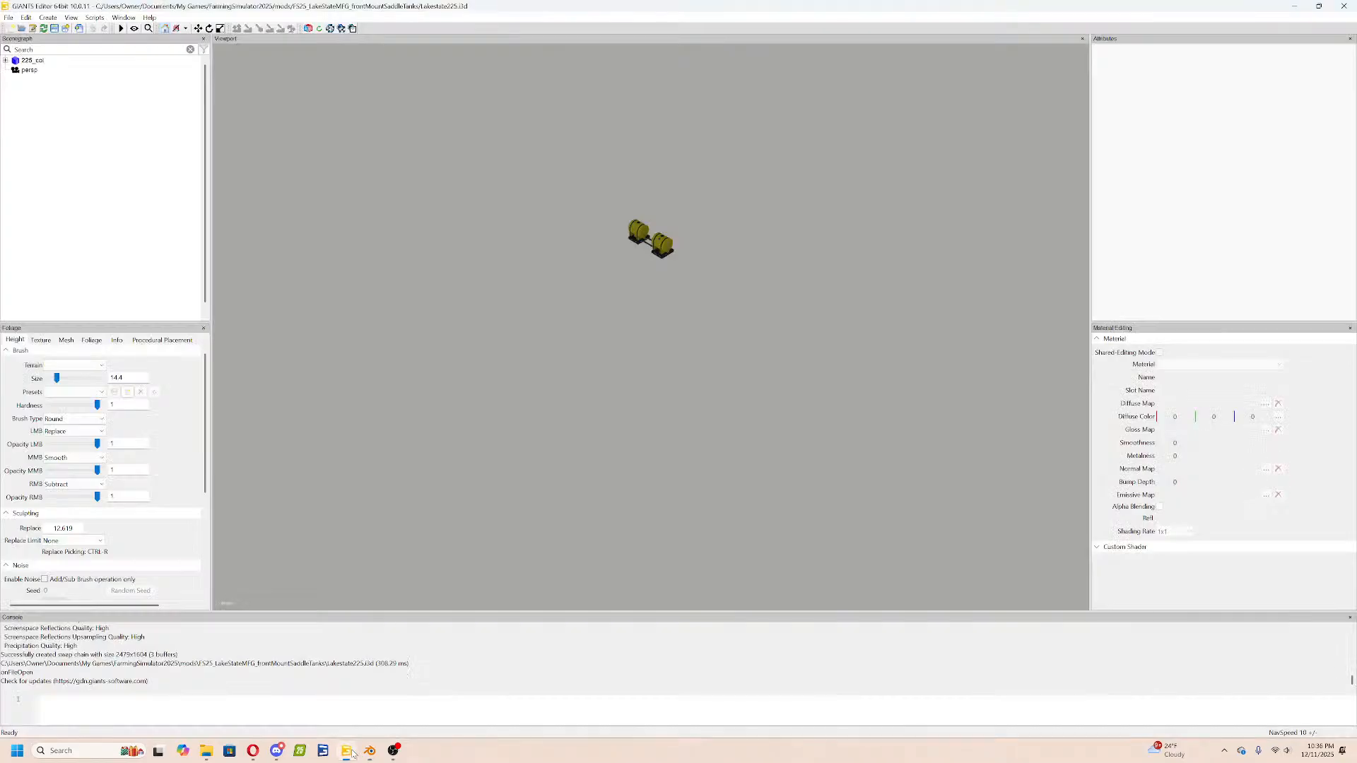
left_click(8, 17)
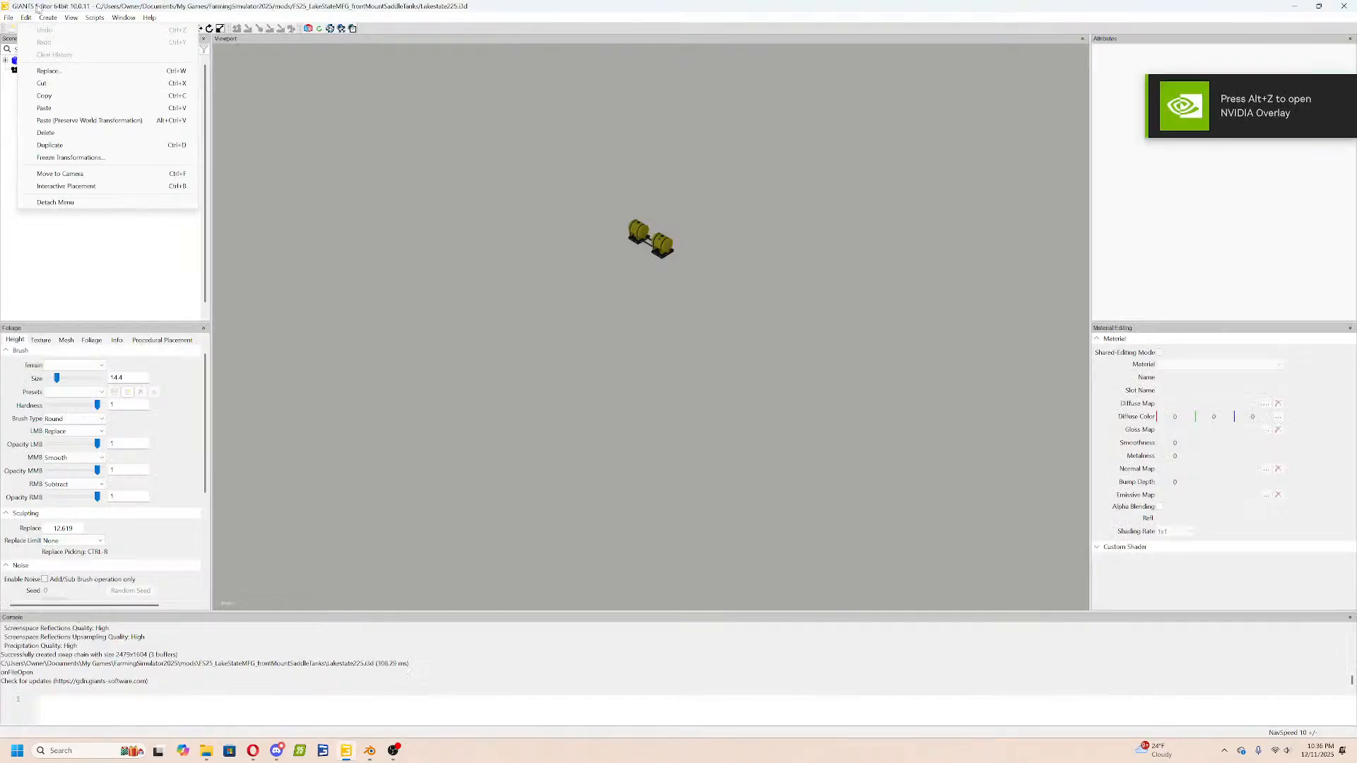
left_click(62, 43)
middle_click_drag(743, 242, 772, 245, "alt")
scroll(768, 232, "up", 1)
scroll(771, 246, "up", 5)
scroll(770, 241, "up", 2)
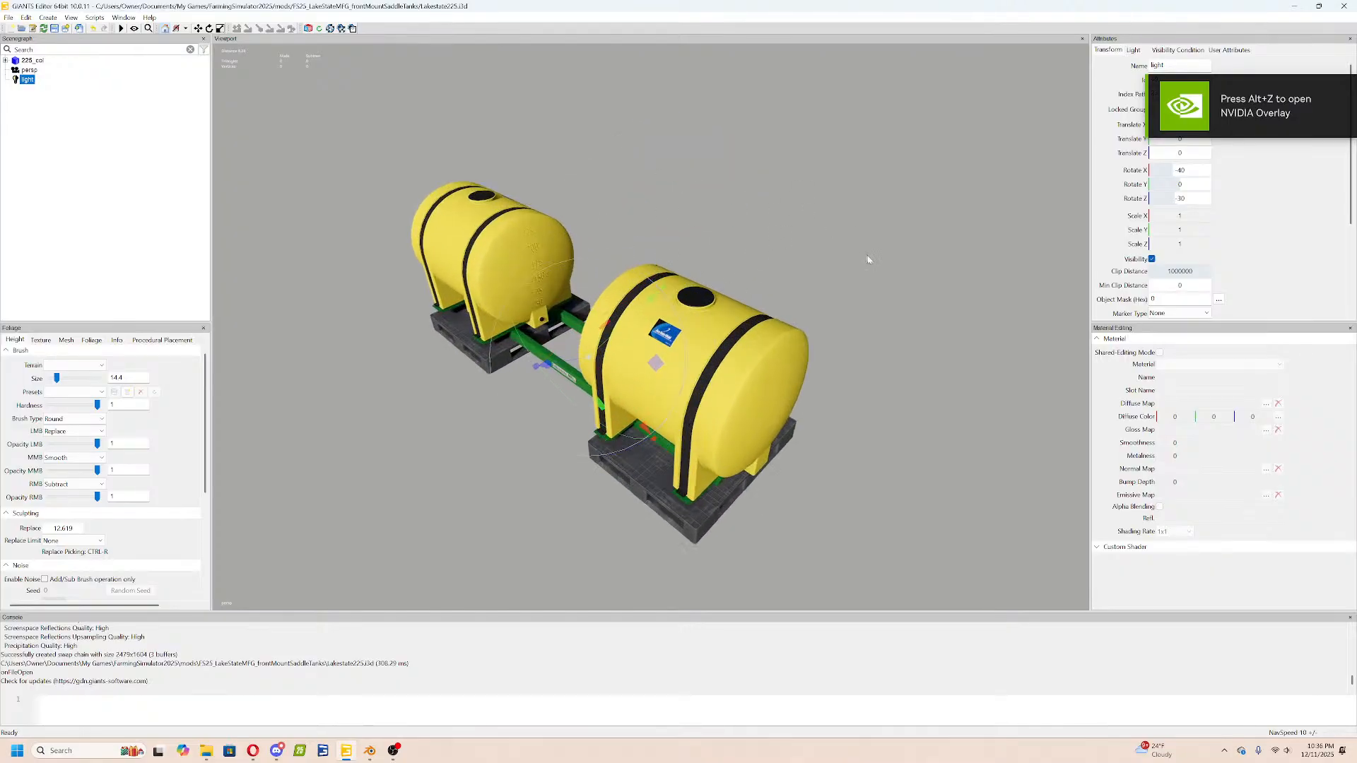
left_click(852, 248)
scroll(852, 249, "up", 3)
left_click_drag(852, 249, 876, 233, "alt")
scroll(651, 188, "up", 5)
Import New.i3d from the Lakestate Mfg Double Front Mount 225 Gal folder into the scene.
left_click(10, 18)
left_click(41, 137)
double_click(158, 168)
left_click_drag(327, 194, 551, 241, "alt")
scroll(594, 242, "down", 5)
Expand the 225_vis configurations group and parent the imported MagnumT4B Mount to the NEW8R Mount.
left_click(36, 89)
left_click_drag(35, 90, 35, 100)
left_click(36, 89)
left_click(6, 61)
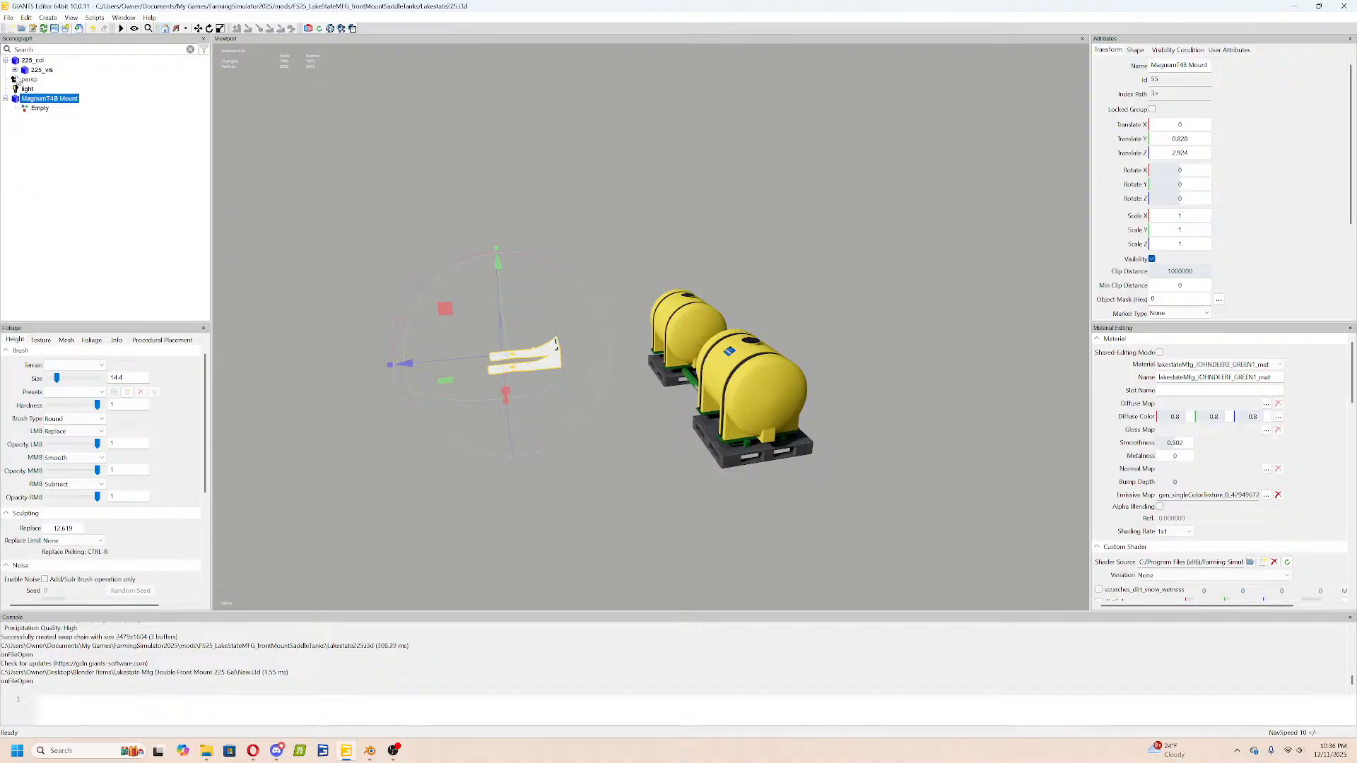
left_click(14, 71)
left_click(25, 89)
left_click_drag(55, 180, 71, 118)
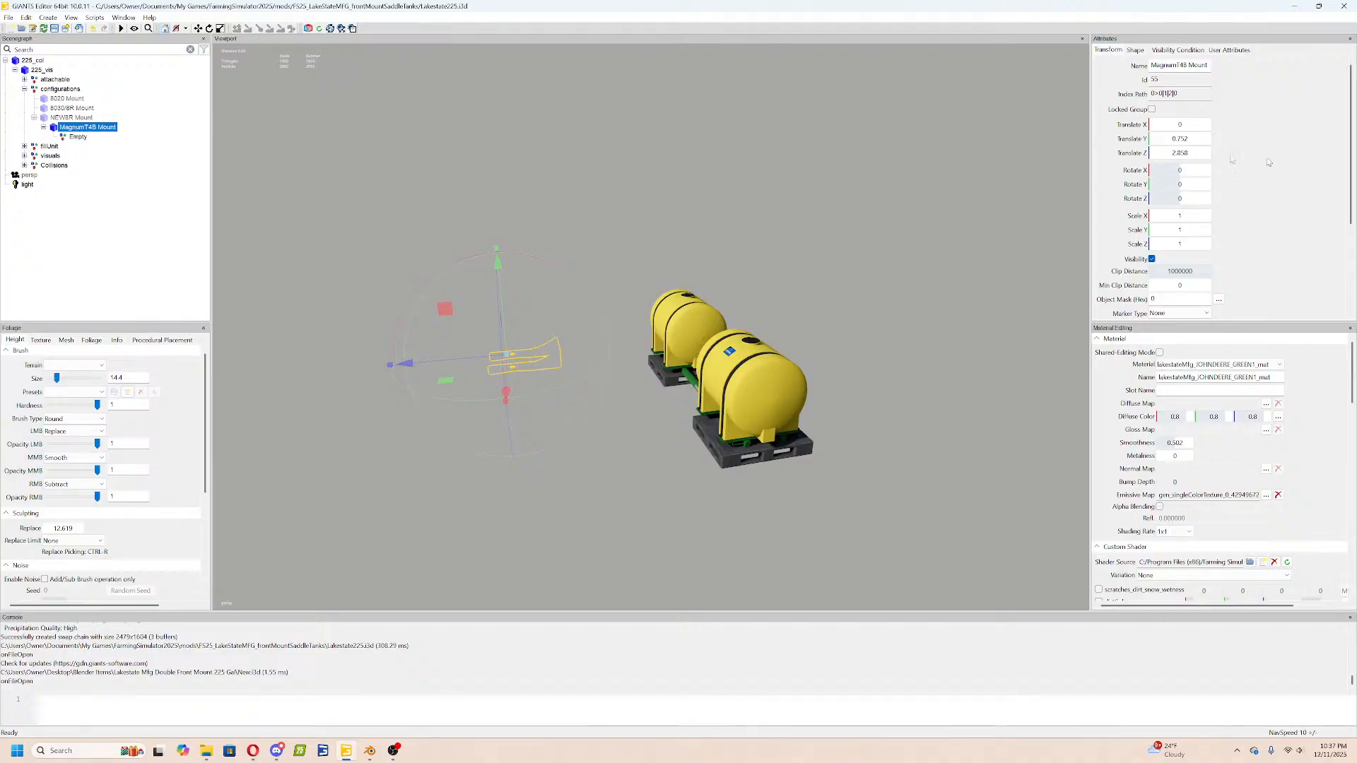
Set the MagnumT4B Mount's Y and Z translation to 0.
left_click(1157, 144)
type("0")
key("Tab")
type("0")
key("Return")
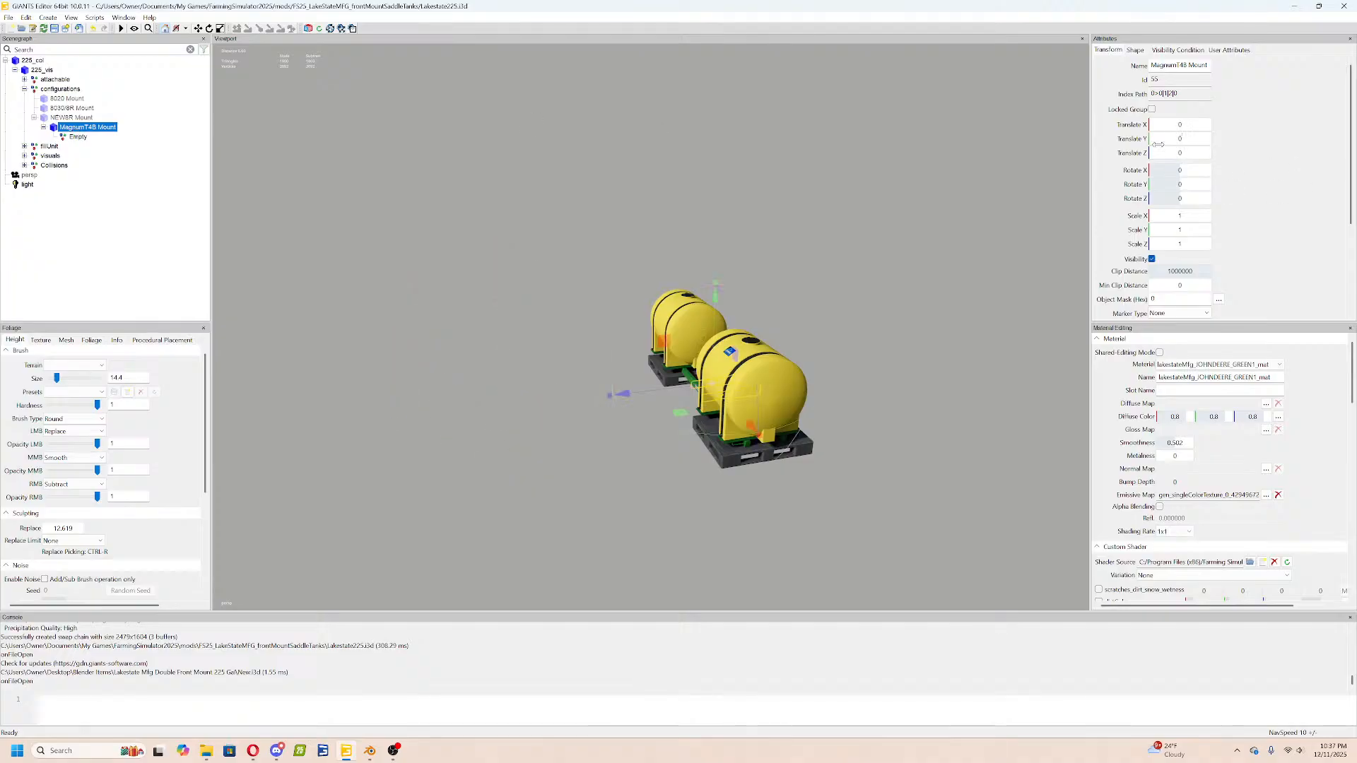
Reparent the MagnumT4B Mount directly under the configurations group and frame it on the tank frame.
left_click_drag(104, 120, 60, 89)
key("f")
scroll(485, 134, "up", 8)
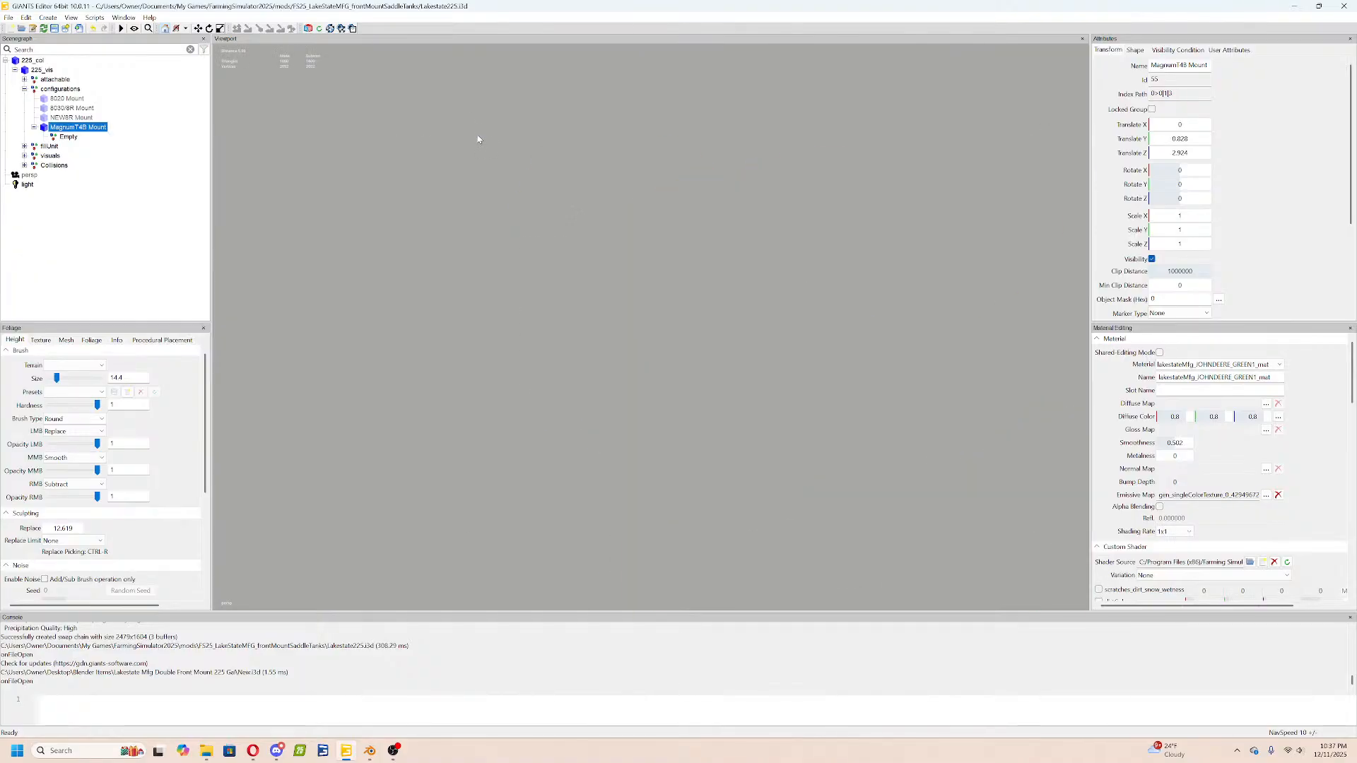
scroll(481, 151, "down", 4)
scroll(511, 157, "down", 3)
left_click_drag(487, 152, 536, 163, "alt")
scroll(512, 157, "up", 3)
Copy the slot name colorSelect2 from the 8020 Mount to the MagnumT4B Mount's green material and remove that material's emissive map.
left_click(1245, 365)
left_click(1242, 373)
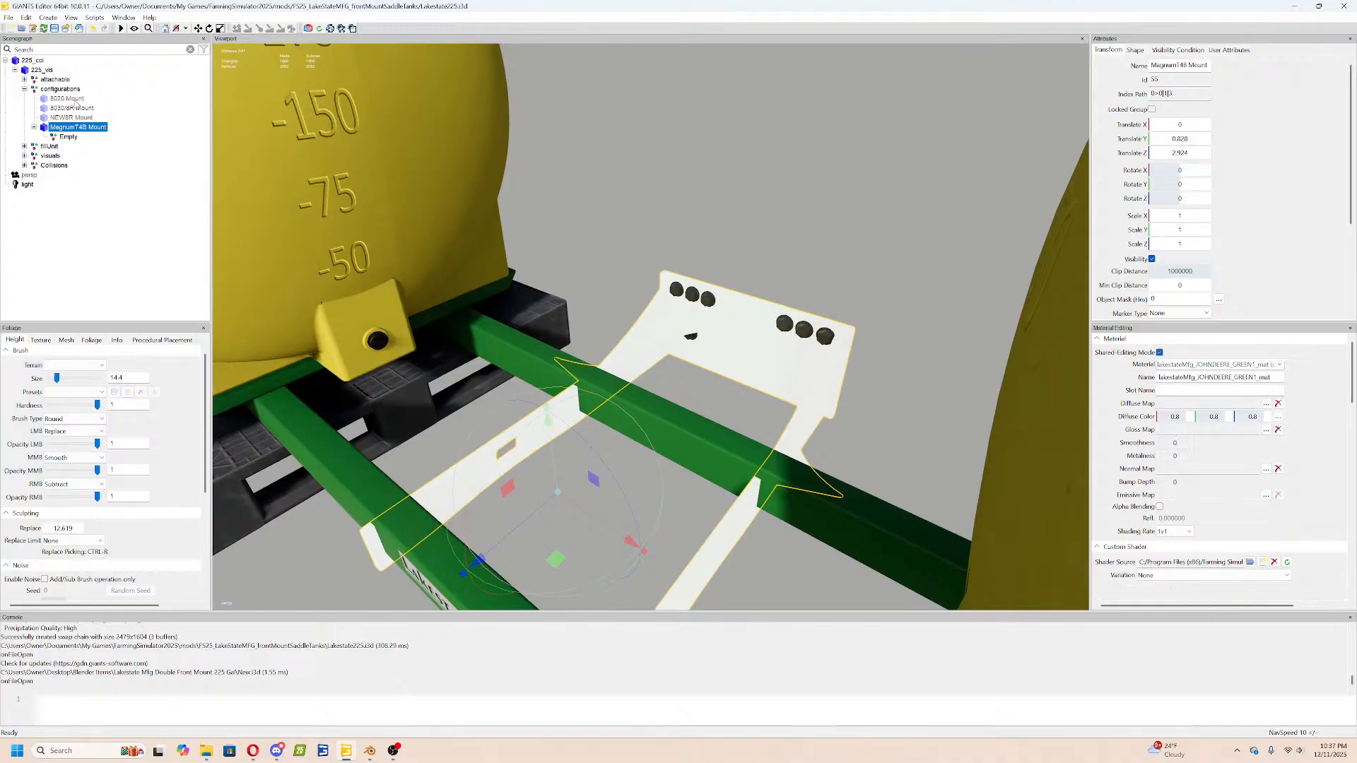
left_click(76, 103)
double_click(1184, 390)
key("ctrl+c")
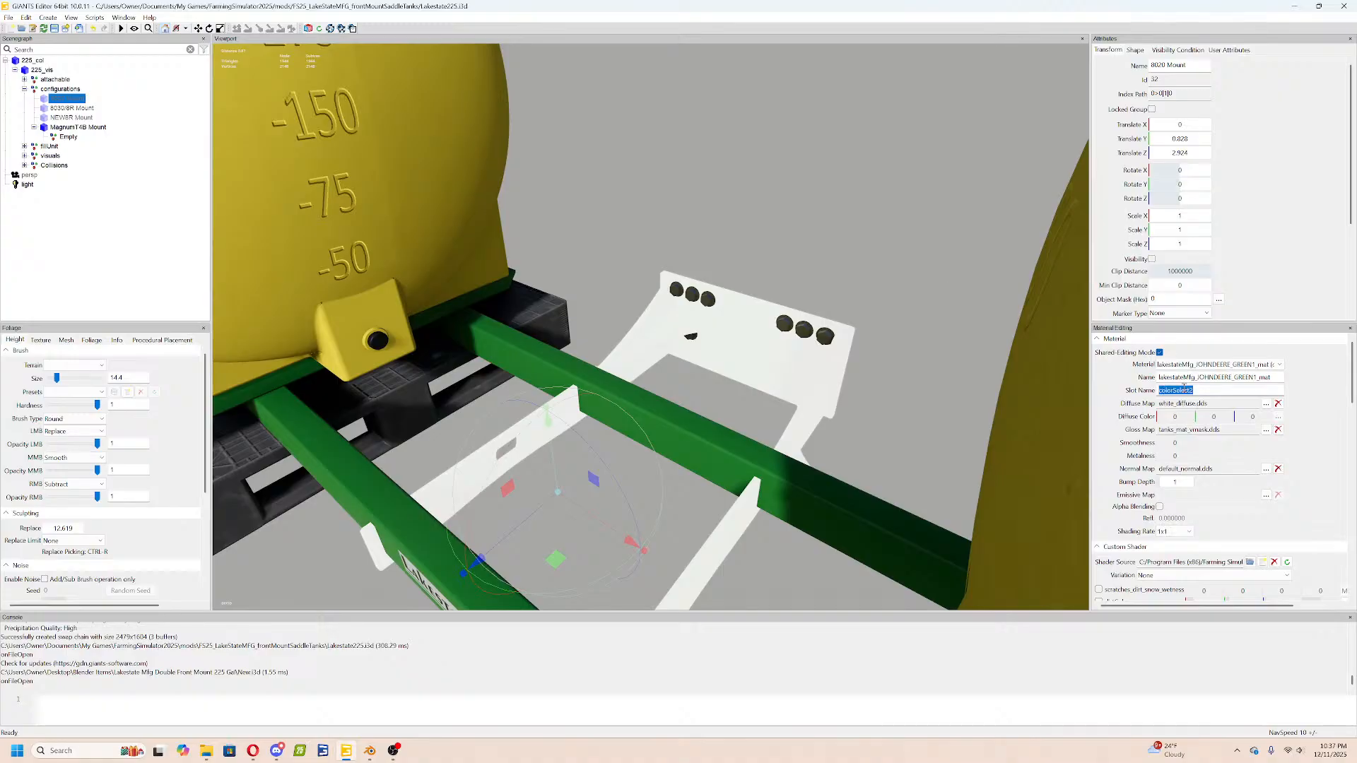
left_click(65, 127)
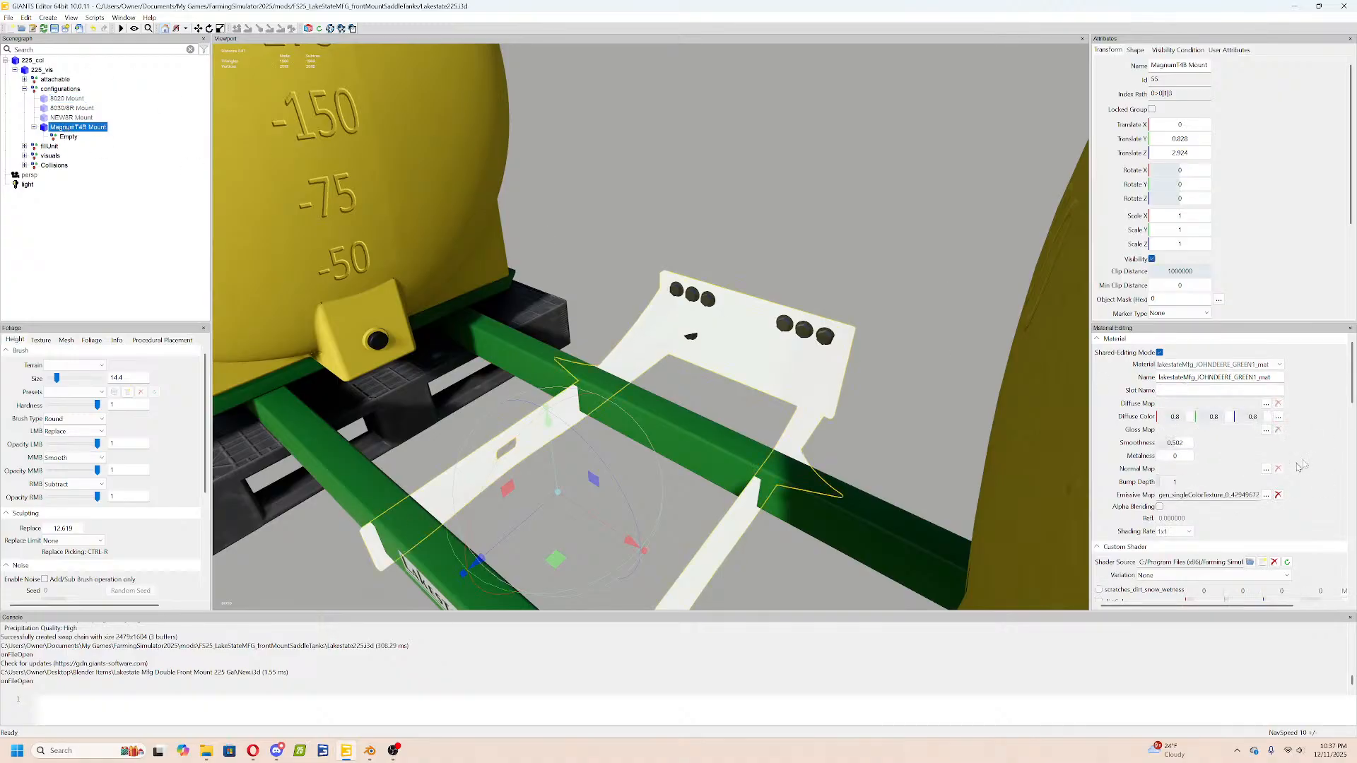
left_click(1205, 390)
key("ctrl+v")
left_click(1277, 494)
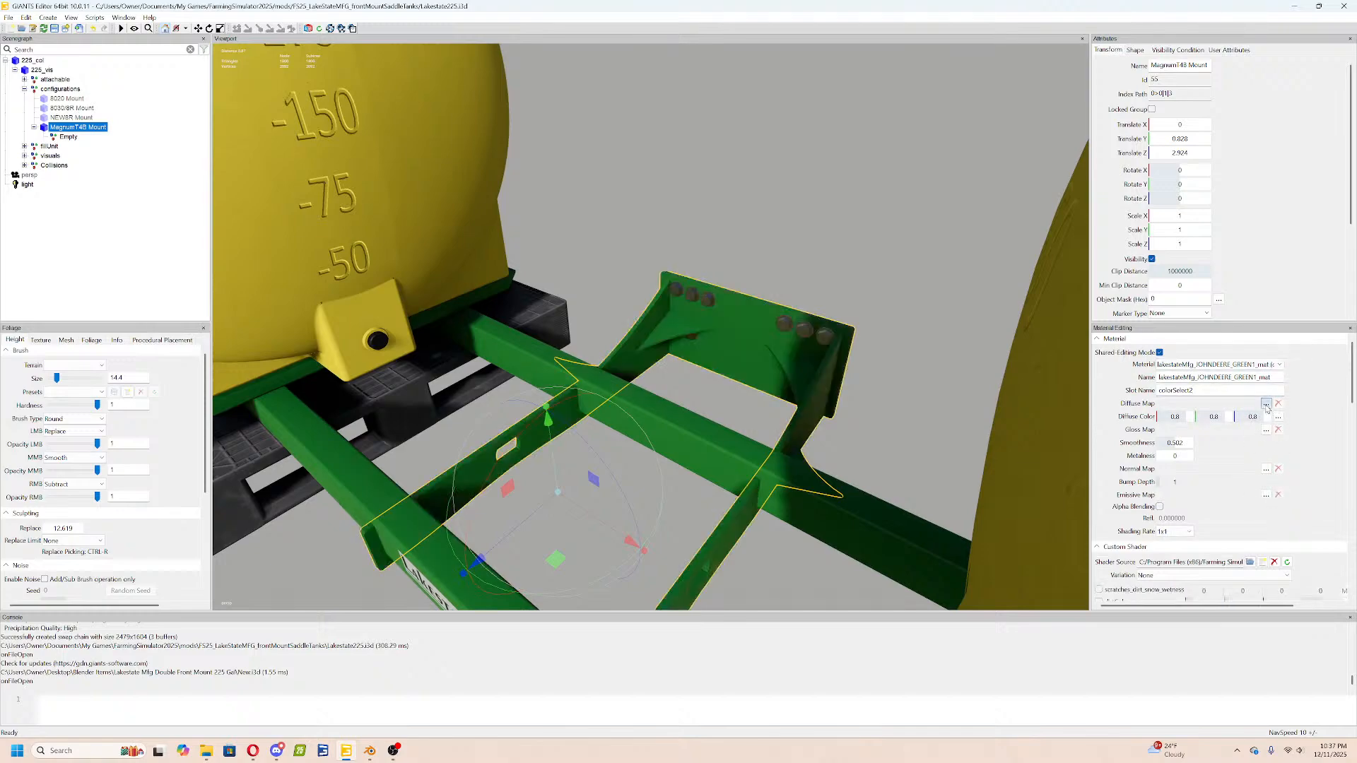
Assign white_diffuse.dds from the game's data/shared folder as the green material's diffuse map.
left_click(1265, 405)
left_click(428, 67)
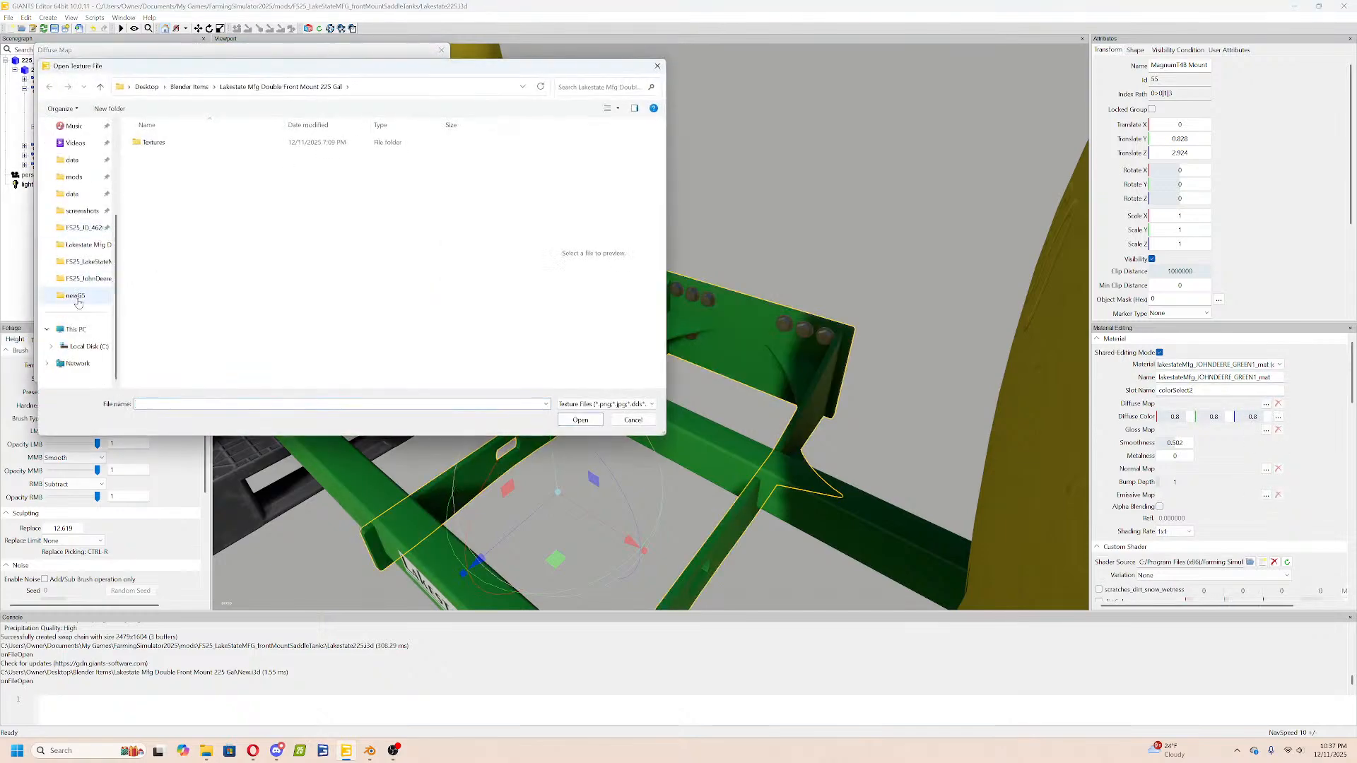
left_click(72, 160)
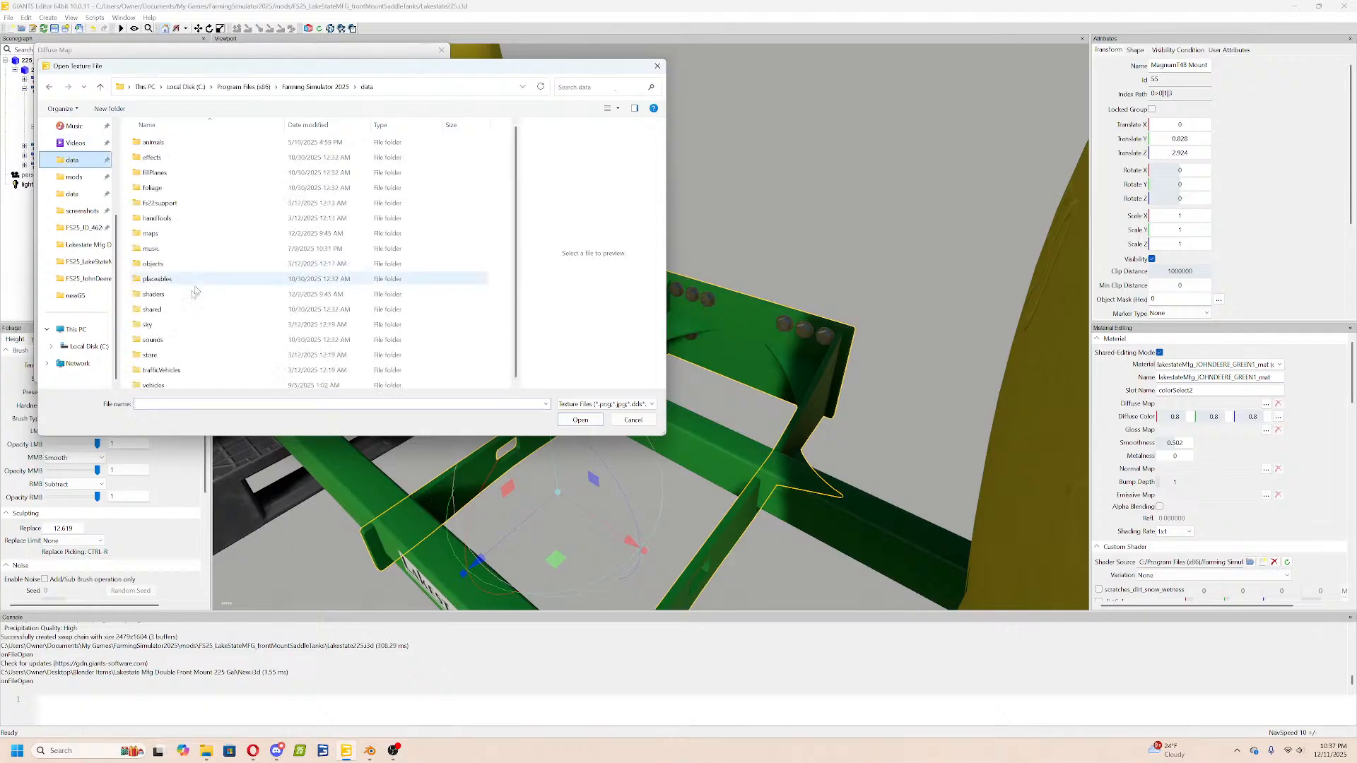
double_click(152, 307)
scroll(283, 283, "down", 5)
left_click(286, 291)
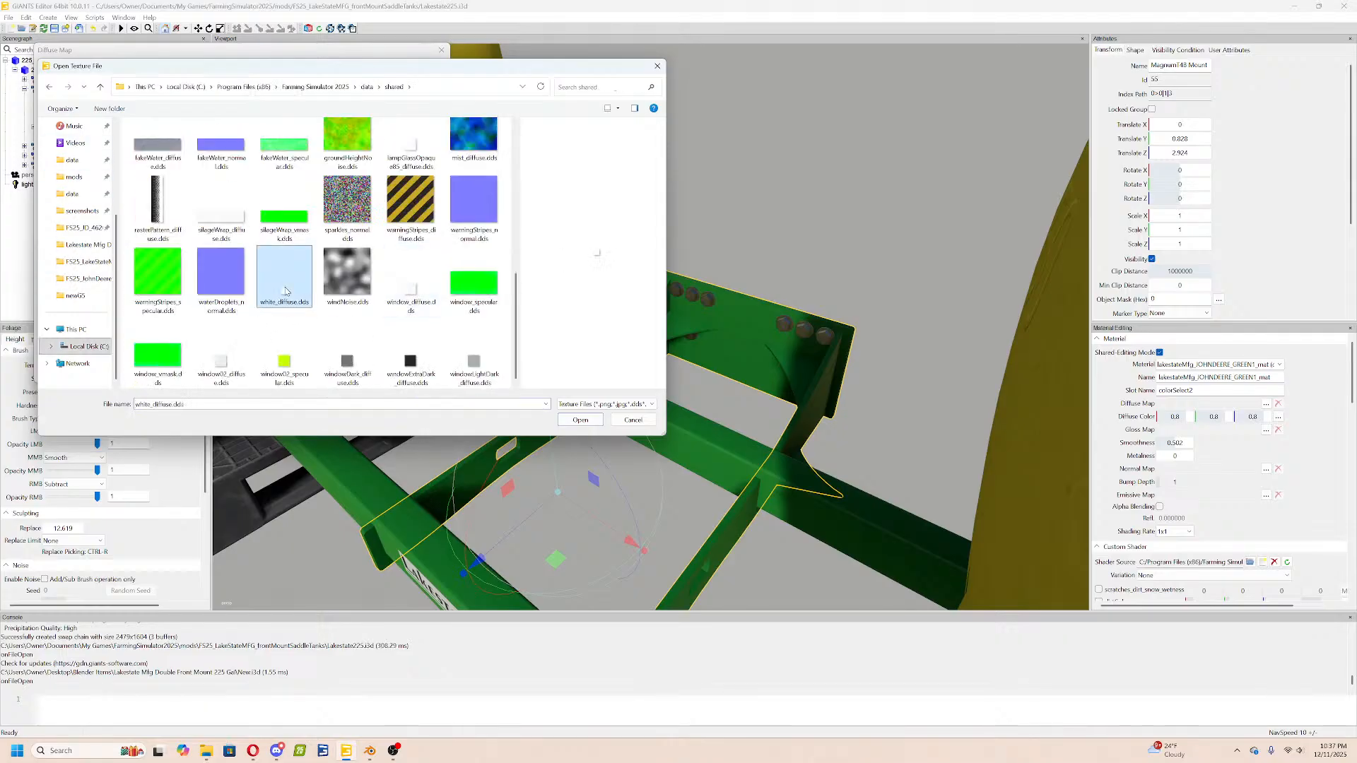
double_click(285, 292)
left_click(388, 375)
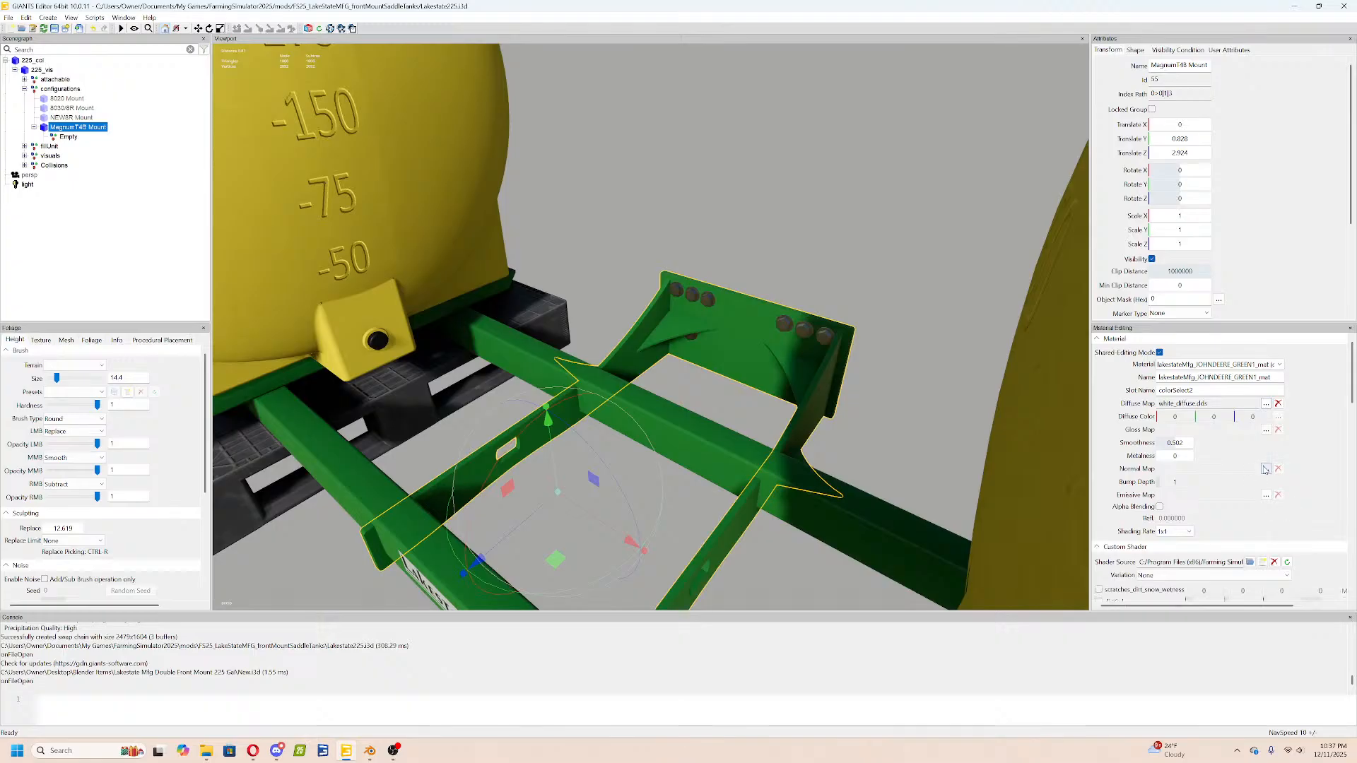
Assign default_normal.dds from the shared folder as the green material's normal map.
left_click(1266, 469)
left_click(424, 75)
left_click(410, 364)
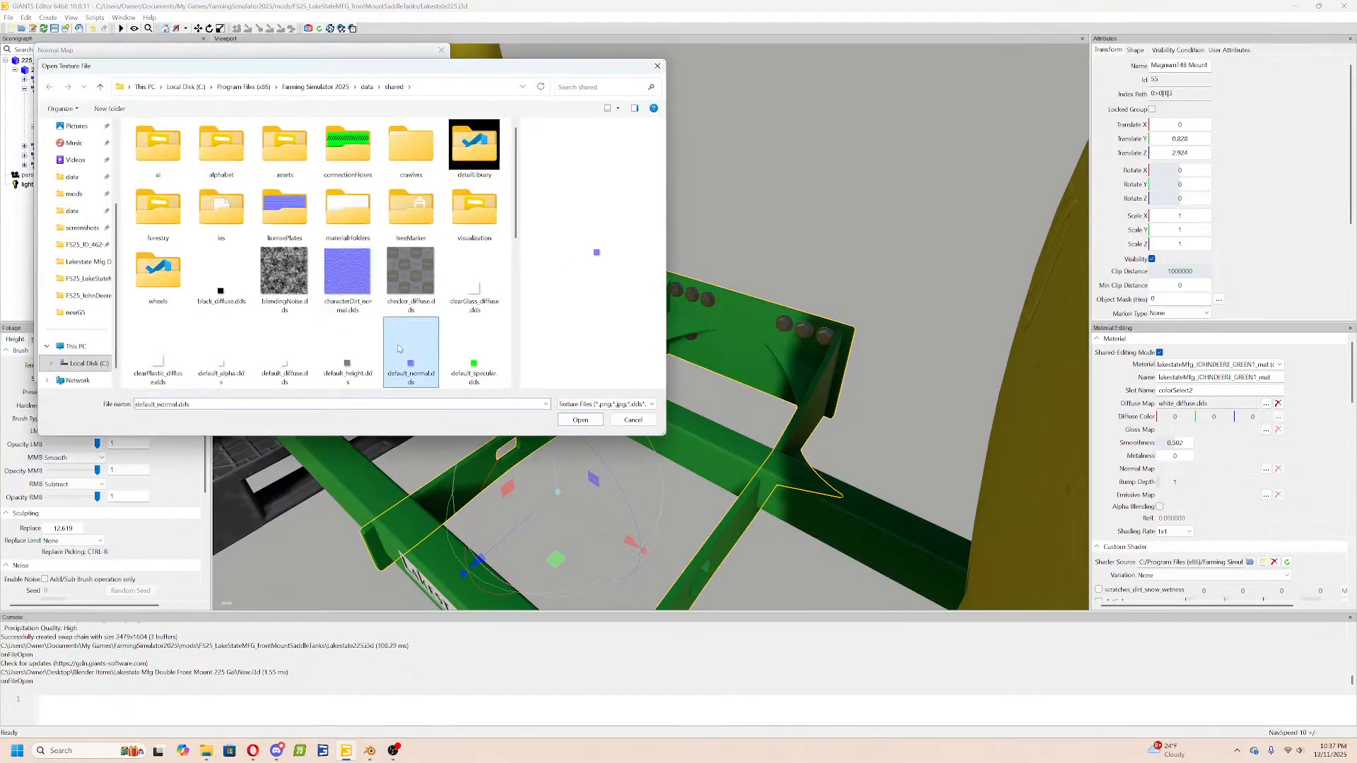
double_click(410, 364)
left_click(389, 375)
Choose the mount's lakestateMfg_silverScratched_mat material and assign white_diffuse.dds as its diffuse map.
left_click(1216, 364)
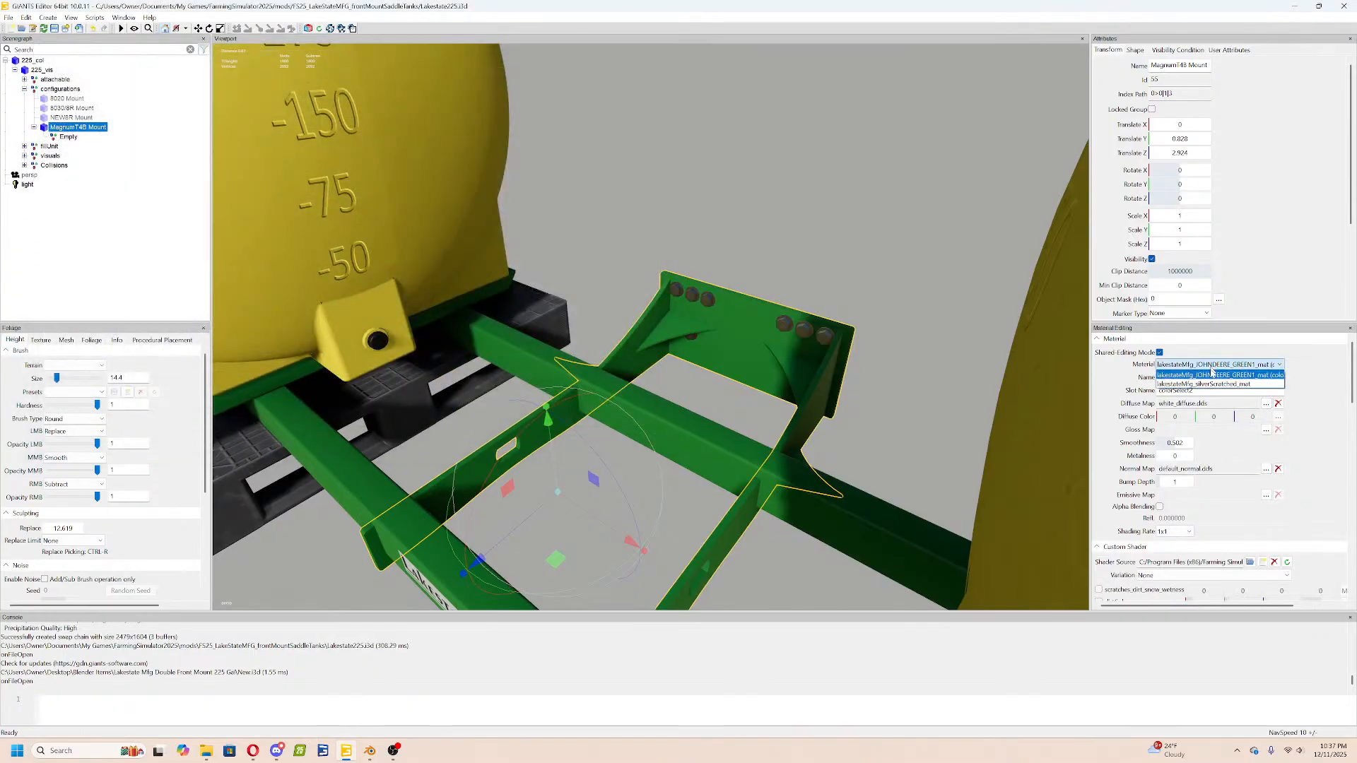
left_click(1208, 374)
left_click(1266, 402)
left_click(424, 68)
scroll(271, 282, "down", 5)
left_click(271, 282)
double_click(270, 282)
left_click(382, 373)
Assign default_normal.dds as the silverScratched material's normal map.
left_click(1266, 469)
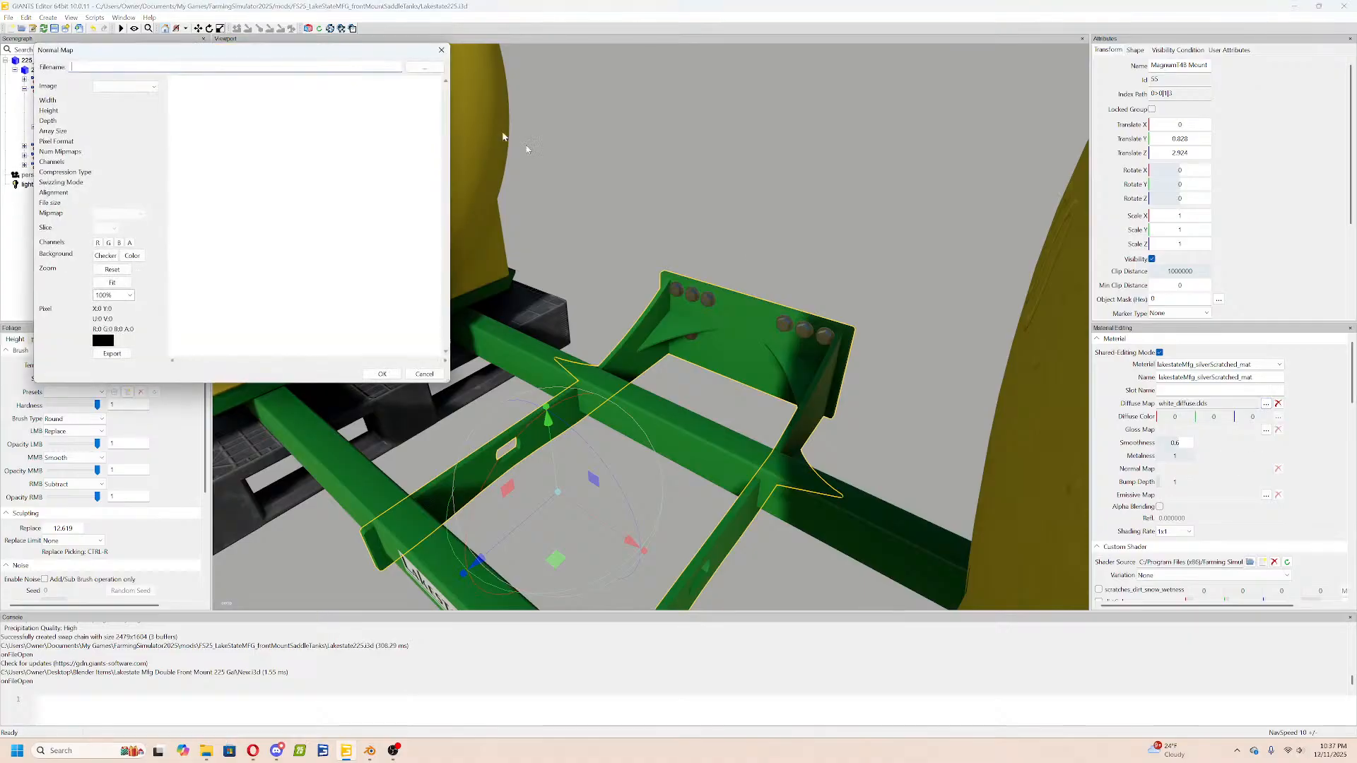
left_click(425, 67)
scroll(396, 134, "up", 3)
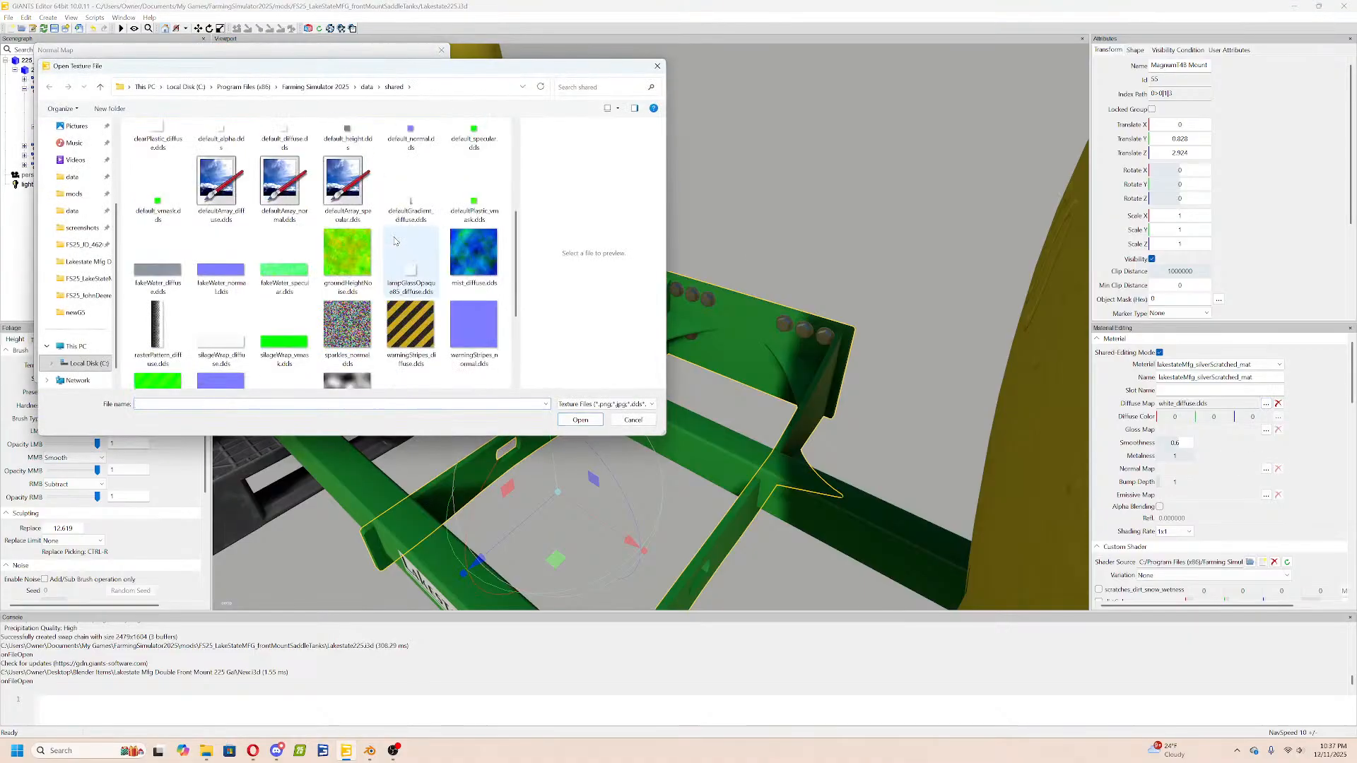
double_click(399, 128)
left_click(380, 375)
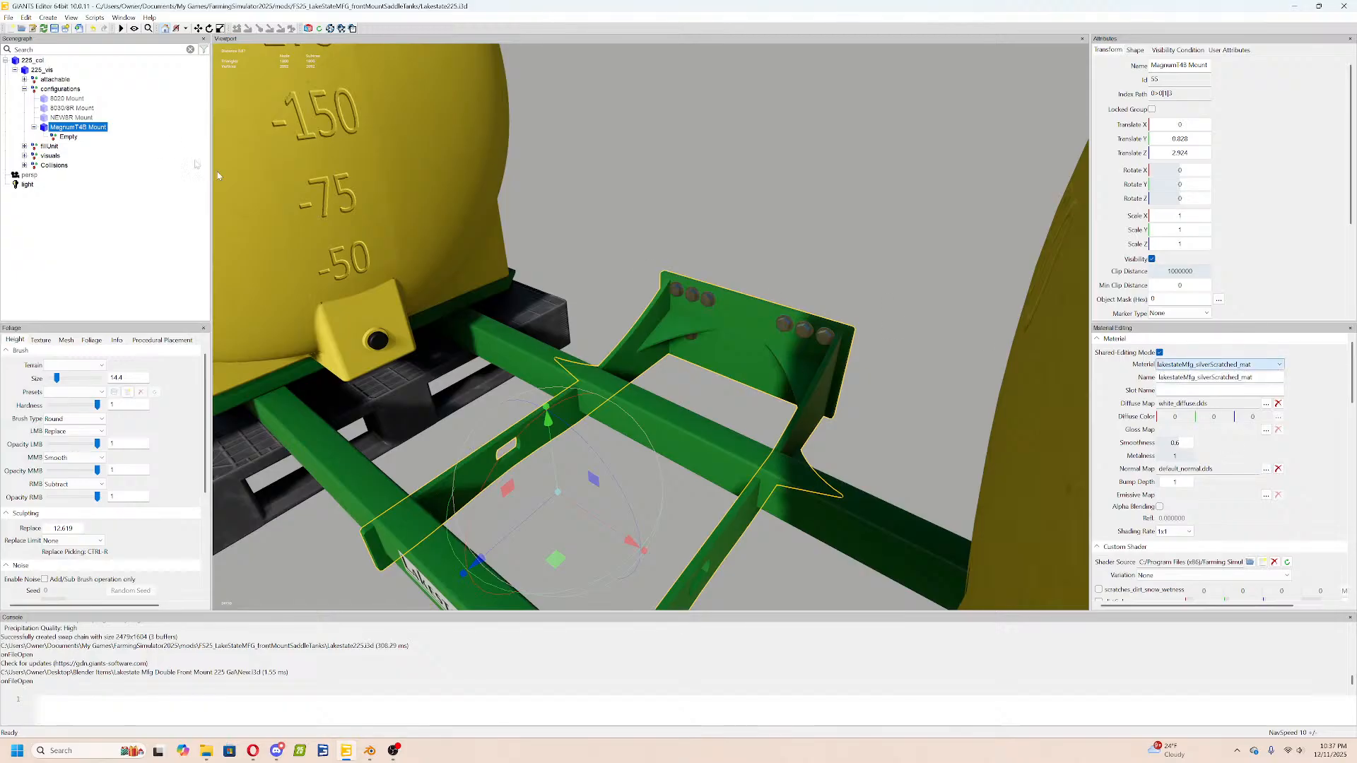
Move the Empty out of the MagnumT4B Mount to the scene root and turn off the mount's visibility.
left_click(66, 137)
left_click_drag(65, 137, 40, 244)
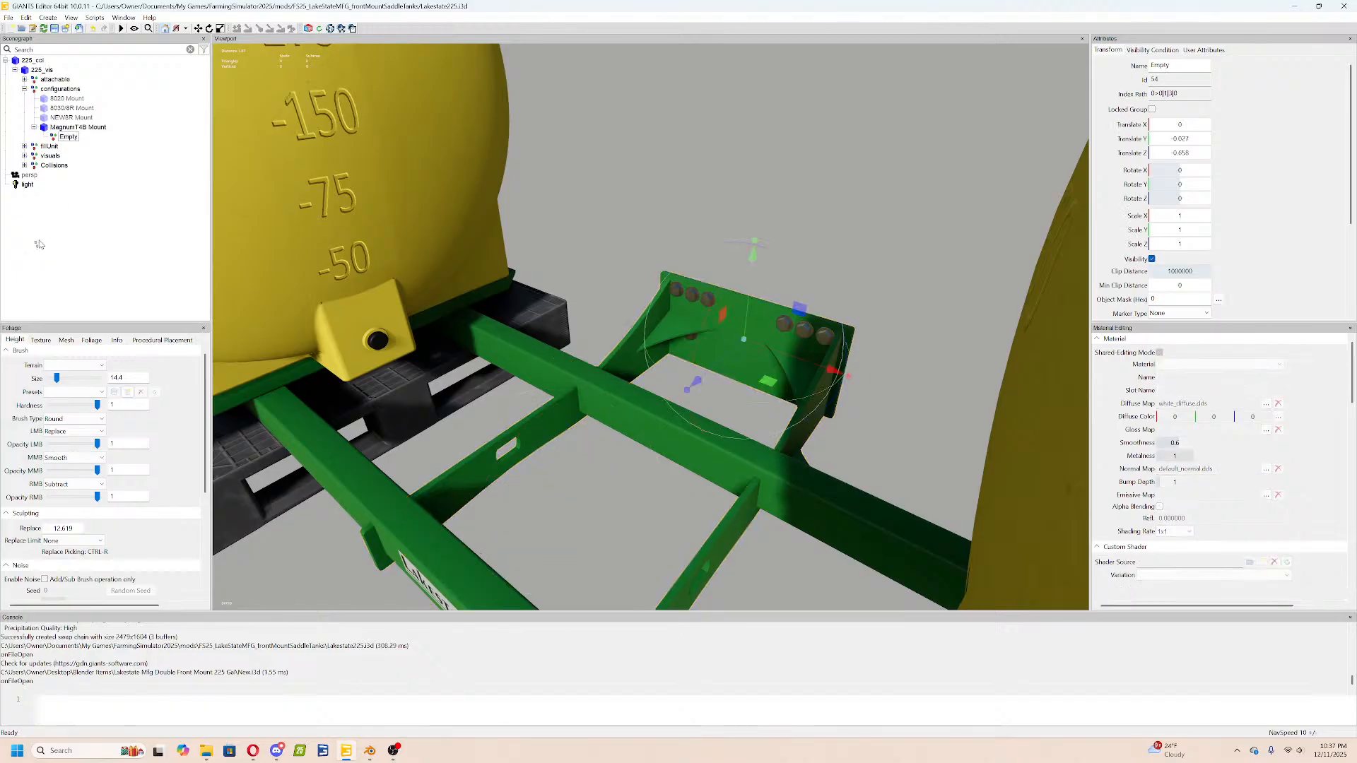
left_click(79, 127)
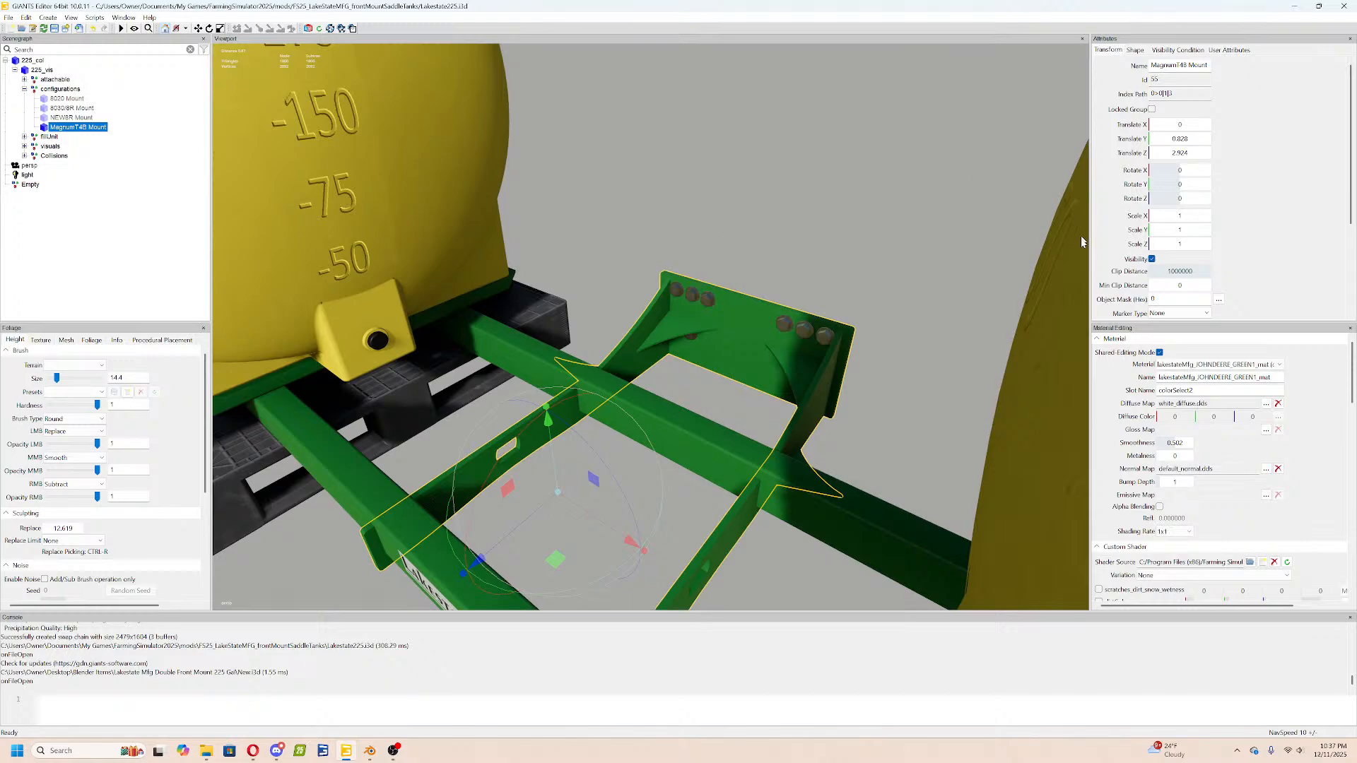
left_click(1152, 259)
Copy the MagnumT4B Mount's index path and open Lakestate225gal.xml from the front saddle tanks mod folder.
left_click_drag(1184, 95, 1136, 94)
right_click(1165, 96)
left_click(1192, 129)
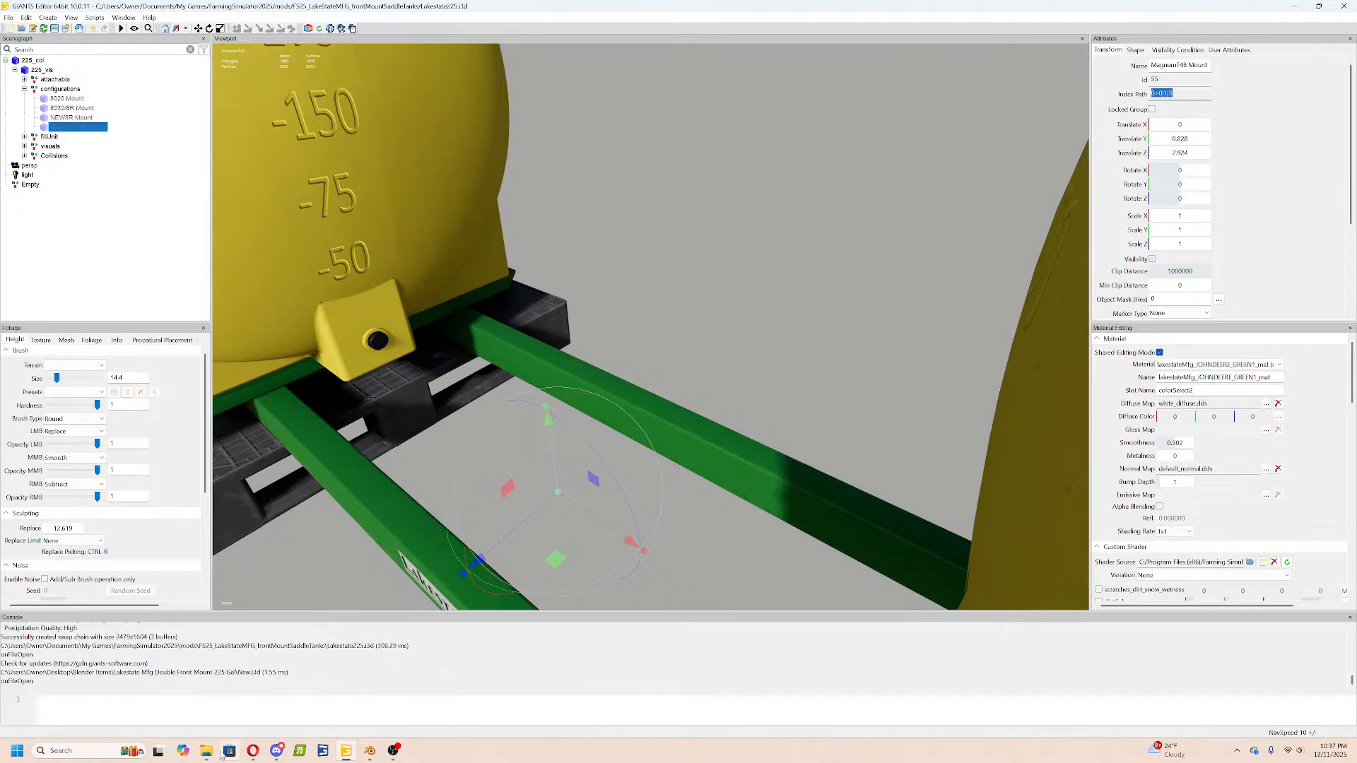
left_click(206, 751)
left_click(738, 441)
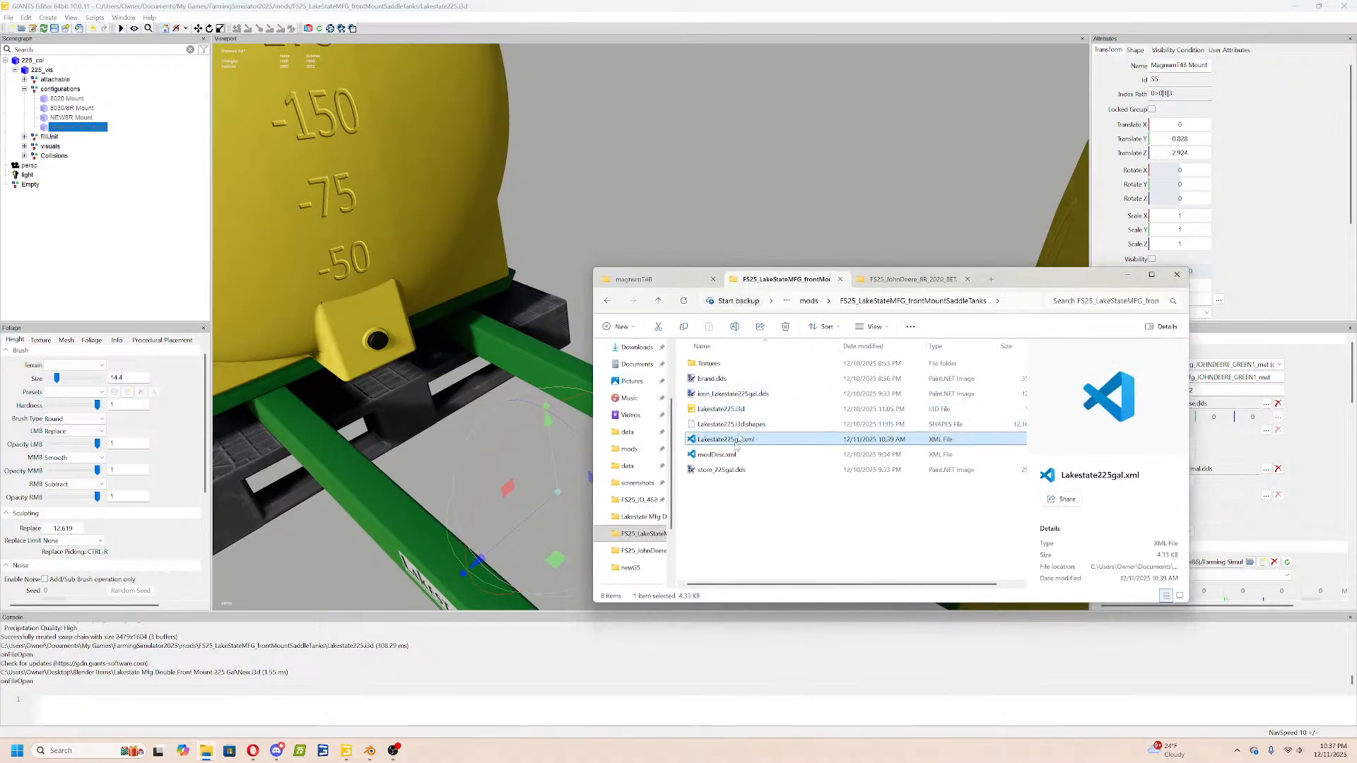
key("Return")
Duplicate the "2020 8R" designConfiguration block directly below itself in the Tractor Mount configurations.
left_click(191, 192)
left_click_drag(83, 252, 185, 282)
right_click(169, 275)
left_click(189, 402)
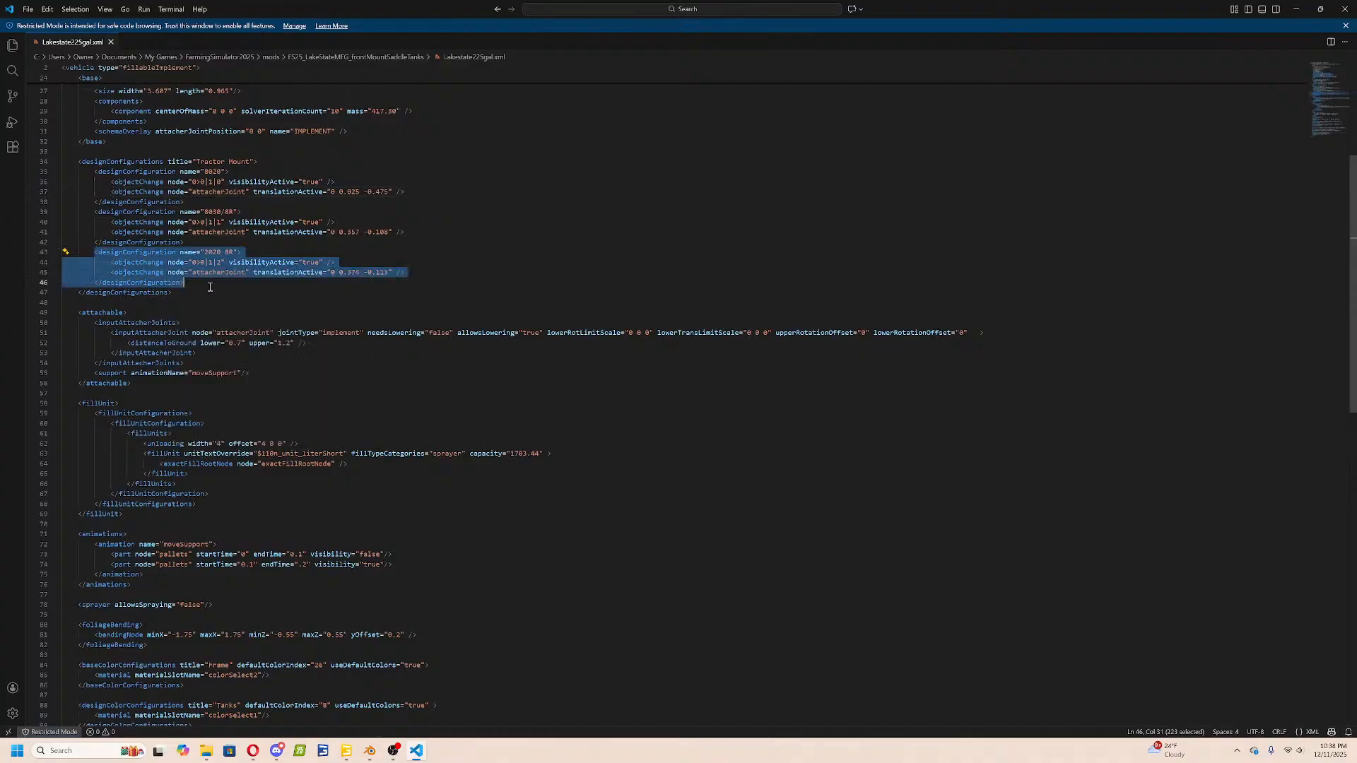
left_click(200, 282)
key("Return")
key("ctrl+v")
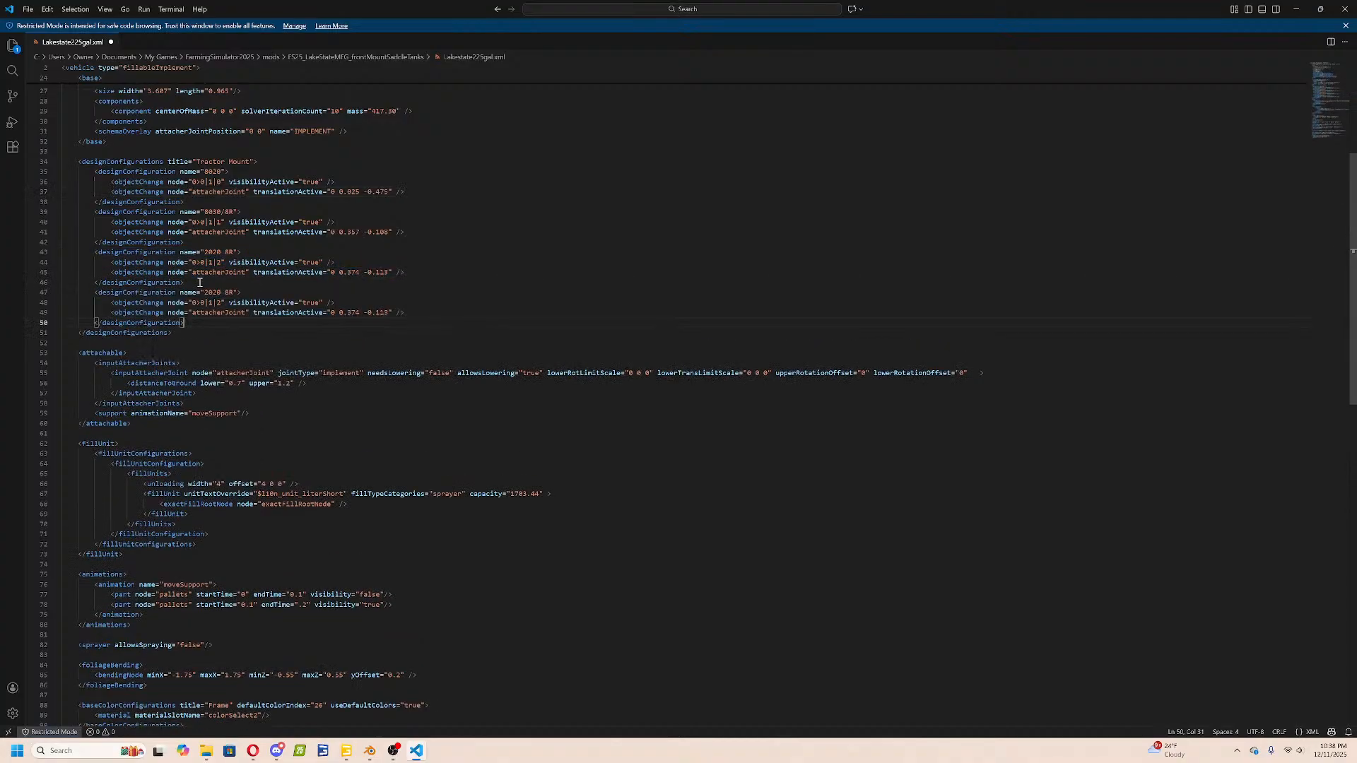
Name the duplicated configuration "Magnum T4B", set its visibility node to 0>0|1|3, and save the XML.
left_click_drag(233, 292, 205, 292)
type("8")
left_click_drag(220, 304, 195, 302)
key("super+v")
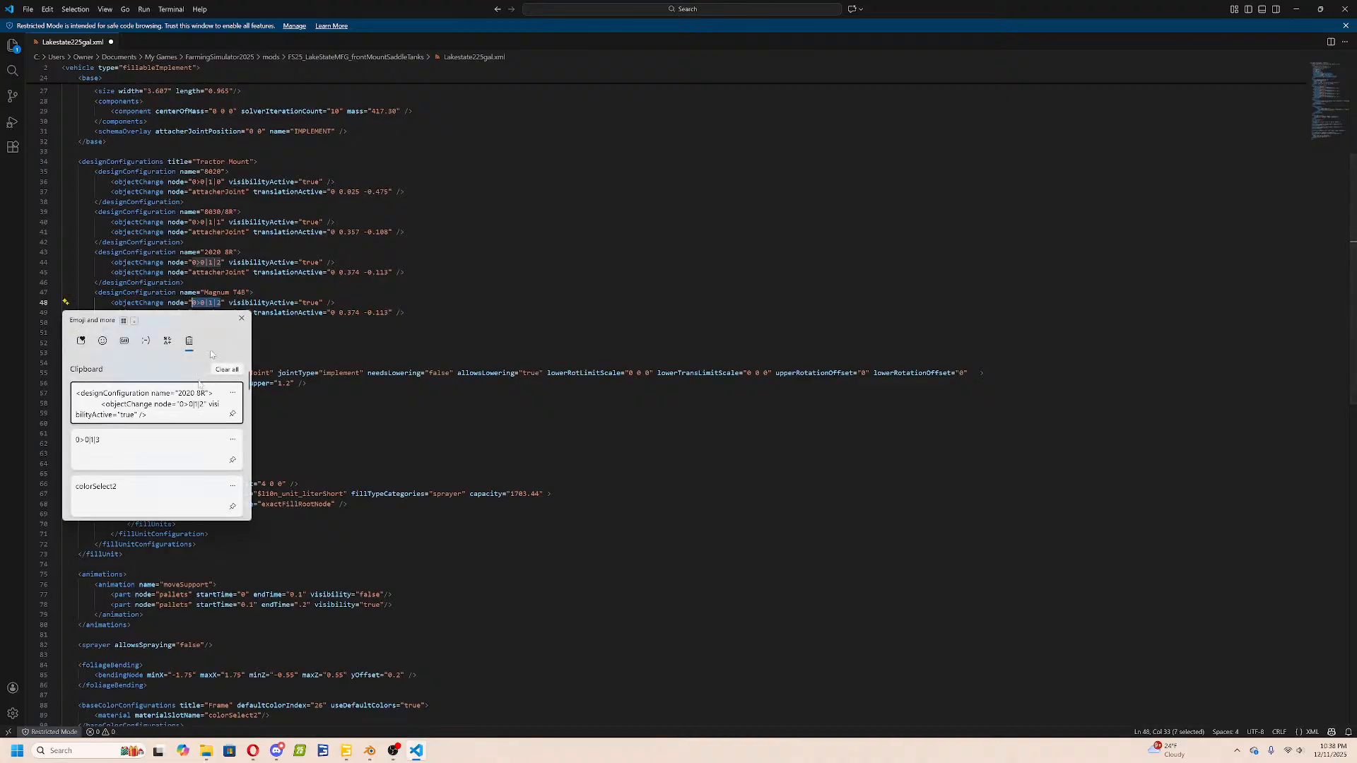
left_click(154, 434)
left_click(298, 282)
key("ctrl+s")
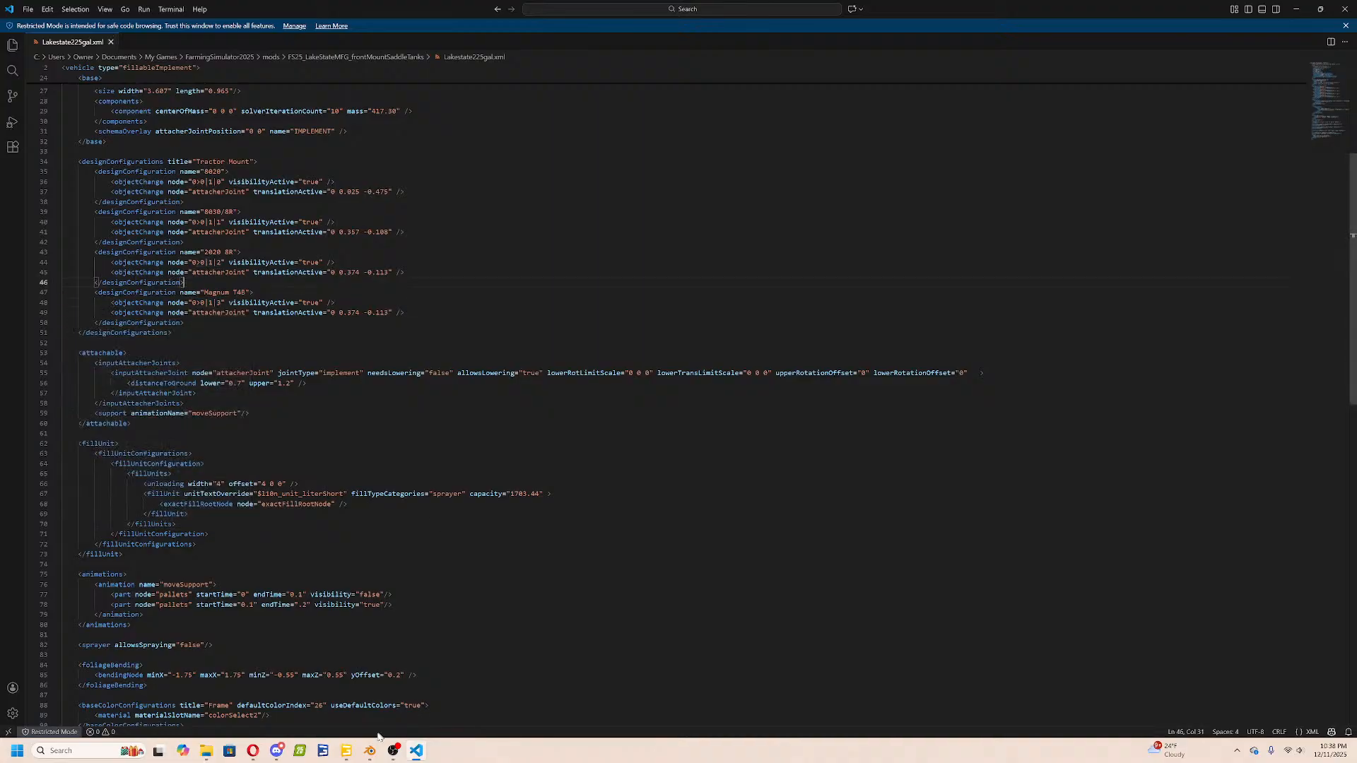
Copy the Empty's X, Y and Z translation values in GIANTS Editor and return to Lakestate225gal.xml.
left_click(346, 751)
left_click(31, 184)
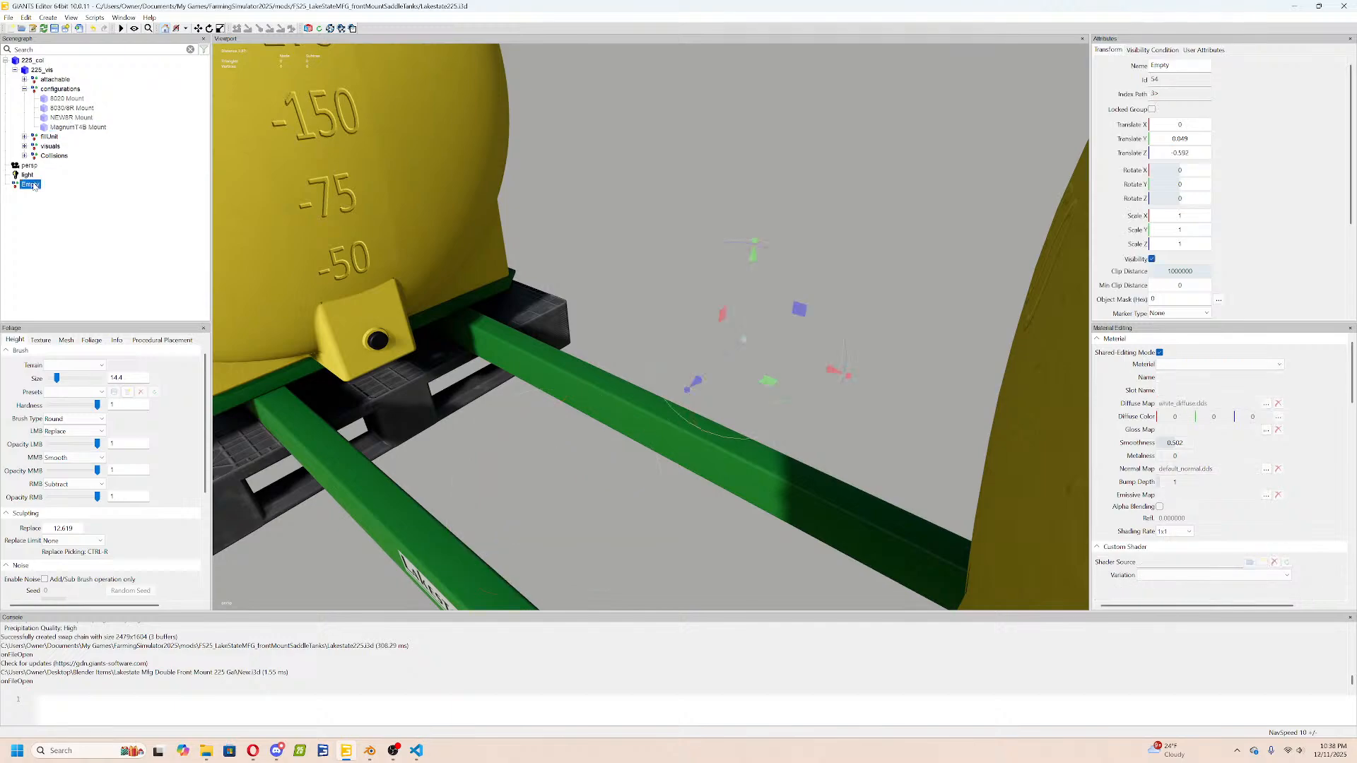
left_click(1192, 126)
key("Tab")
key("Tab")
left_click(416, 750)
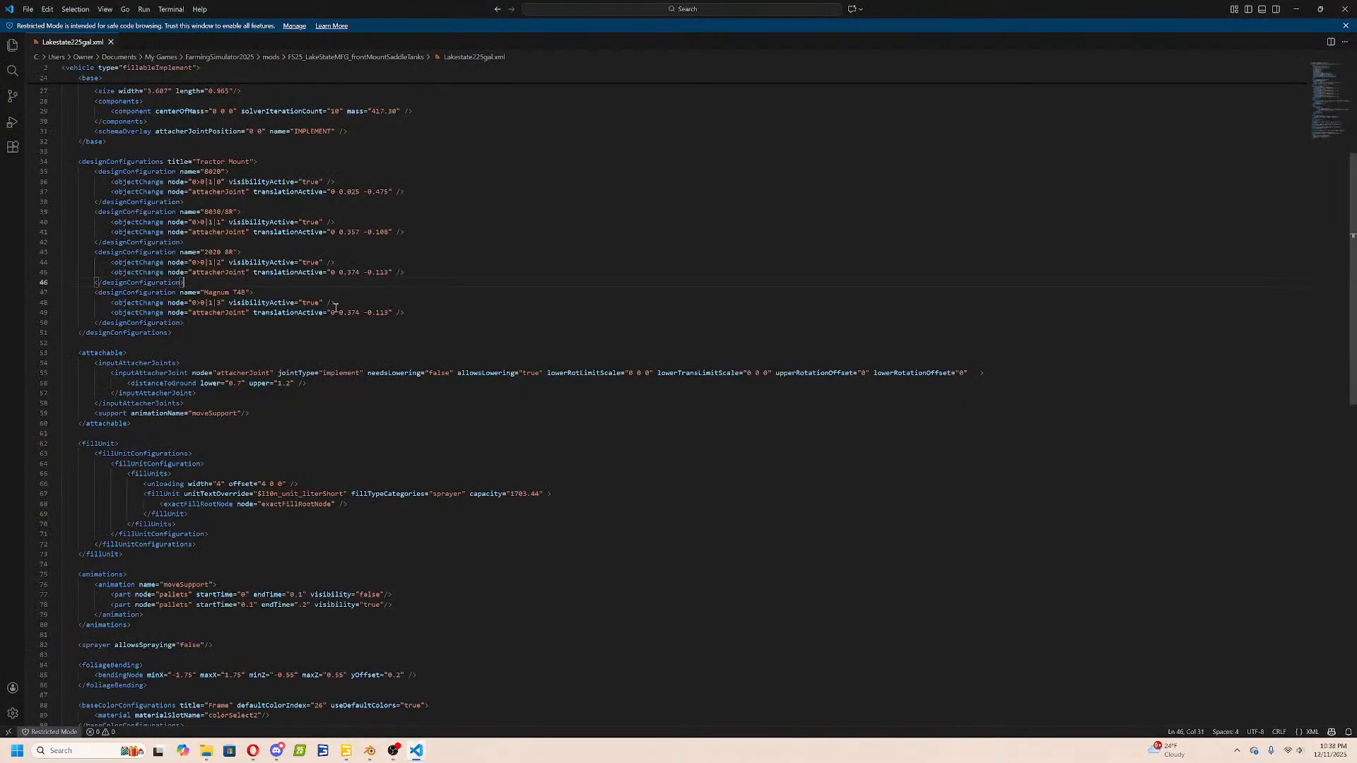
Set the Magnum T4B attacherJoint translationActive to "0 0.049 -0.592" and save the XML.
left_click_drag(360, 314, 339, 313)
key("super+v")
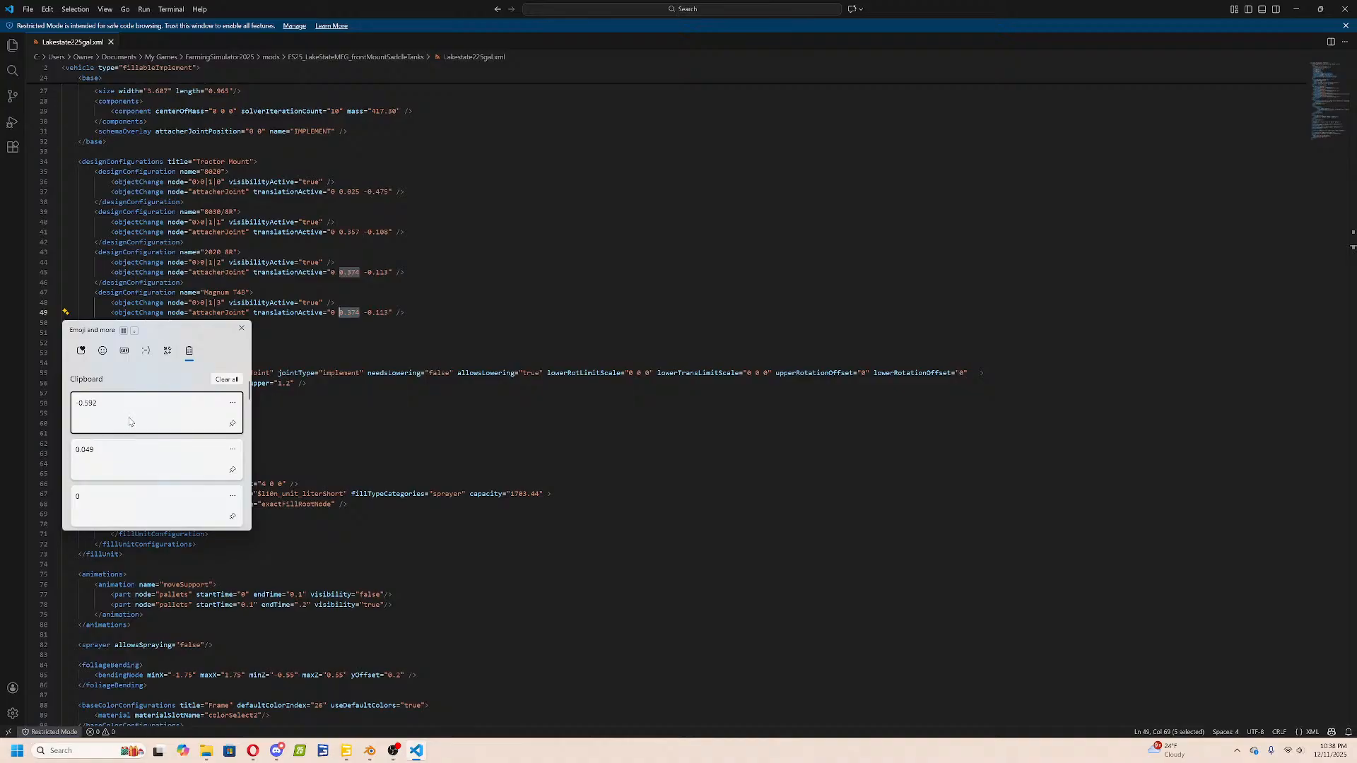
left_click(134, 452)
left_click_drag(390, 312, 364, 312)
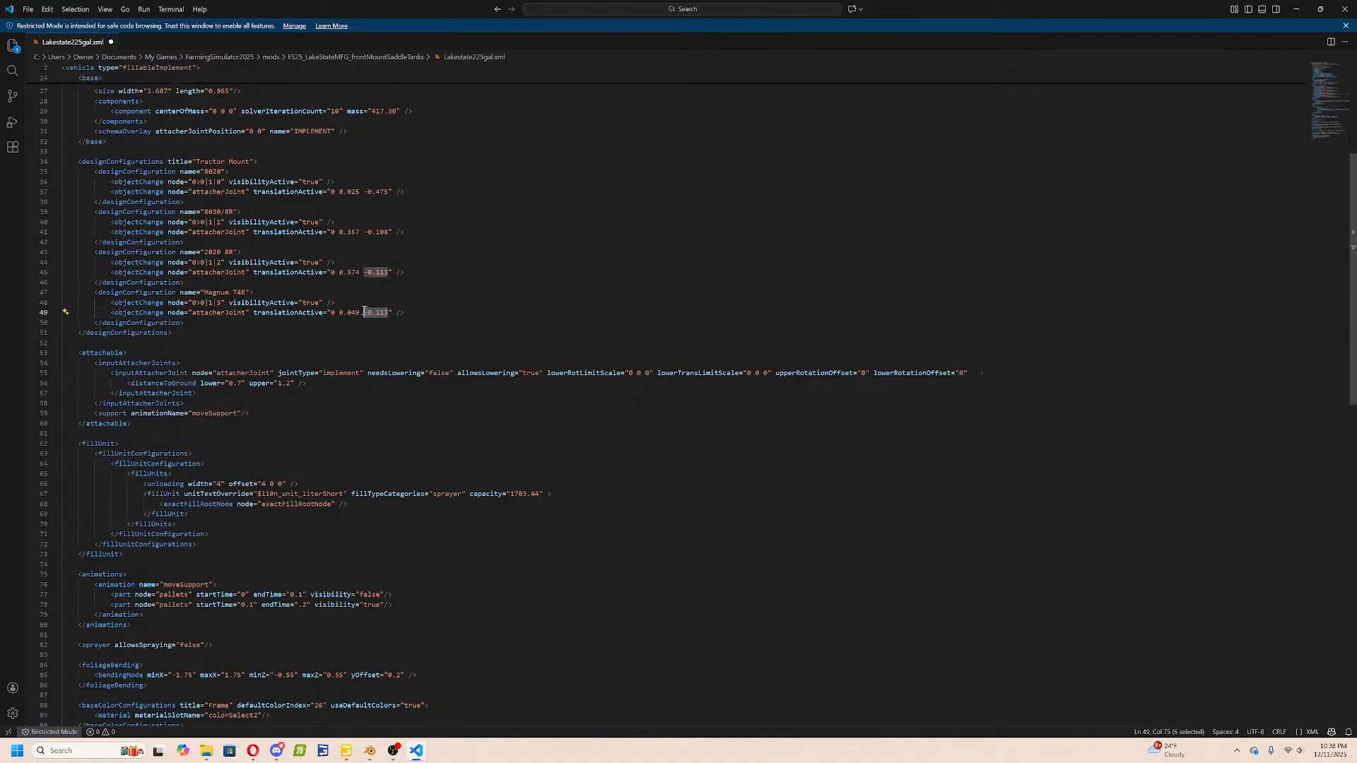
key("super+v")
left_click(172, 403)
key("ctrl+s")
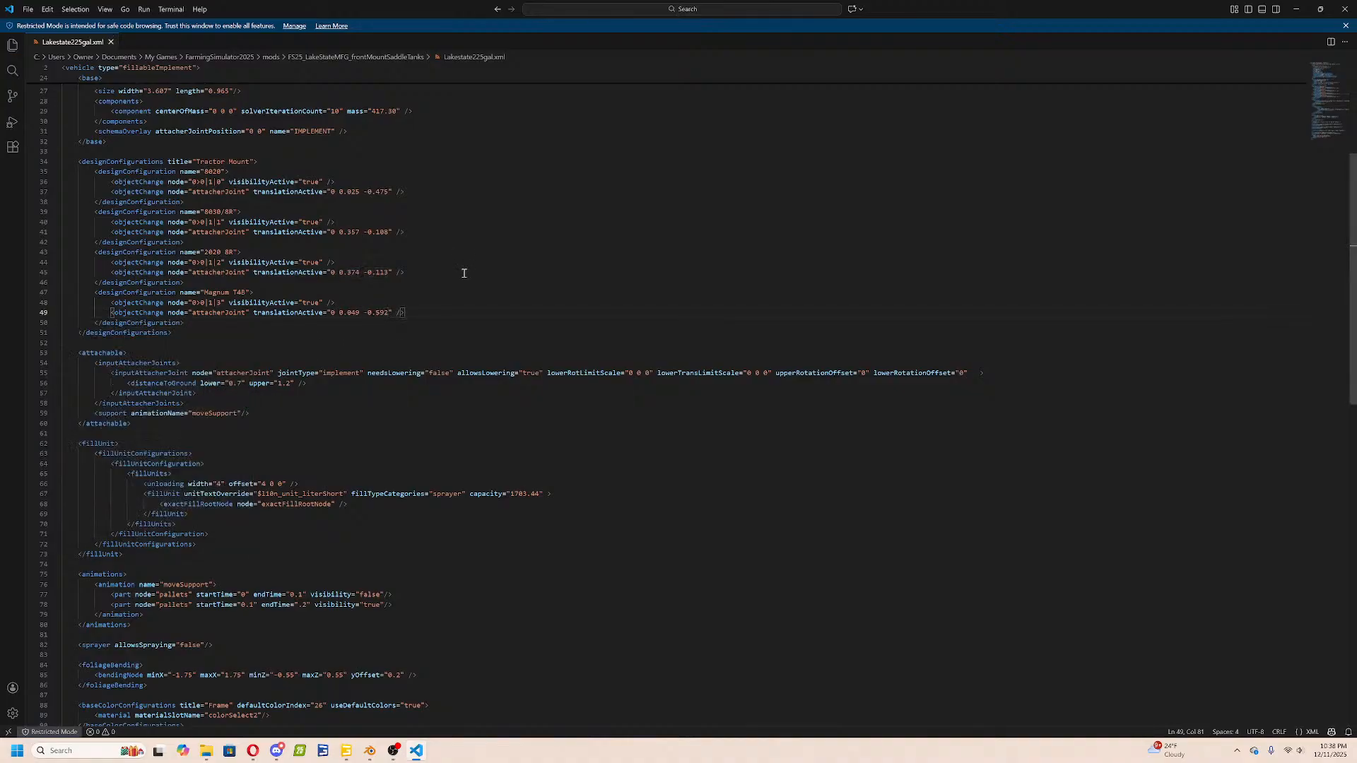
Switch back to GIANTS Editor, delete the light and the Empty, and save Lakestate225.i3d.
left_click(369, 750)
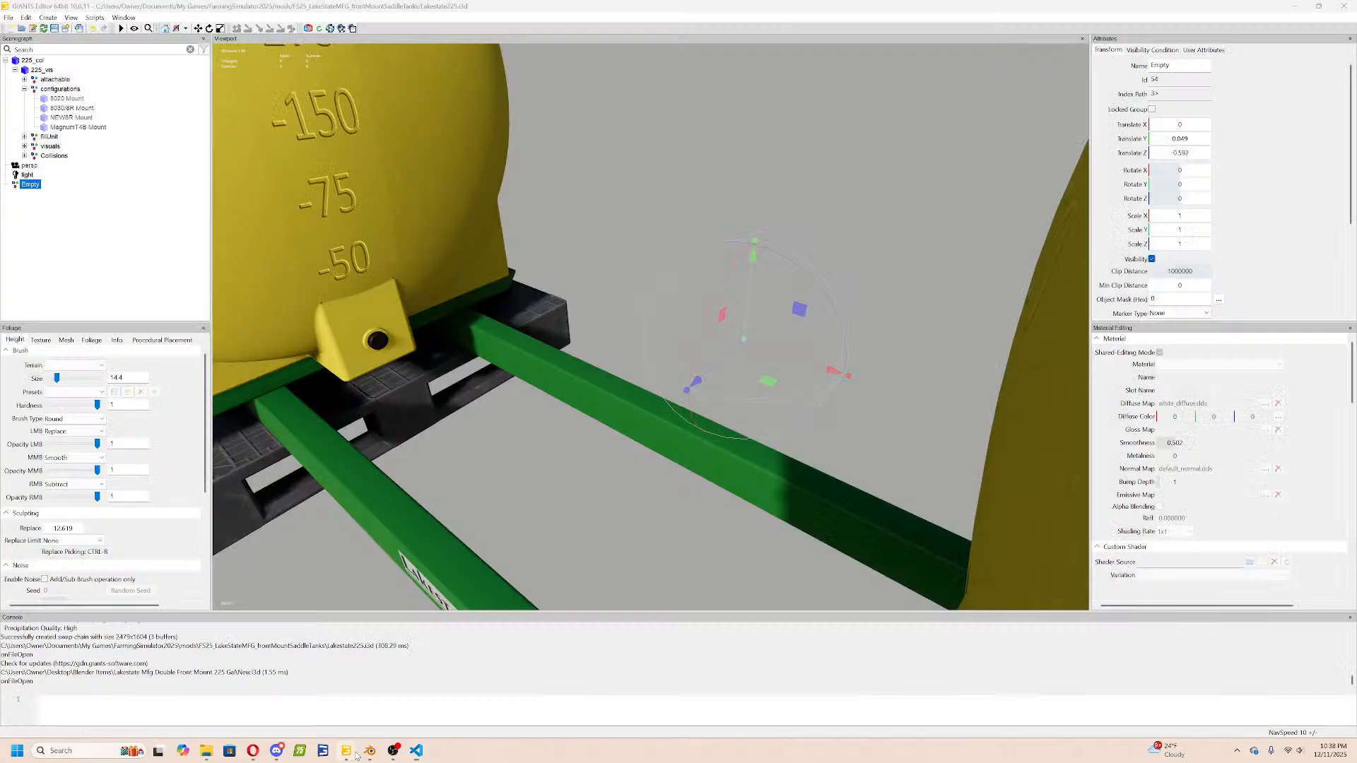
left_click(26, 176)
key("Delete")
scroll(784, 189, "down", 5)
key("ctrl+s")
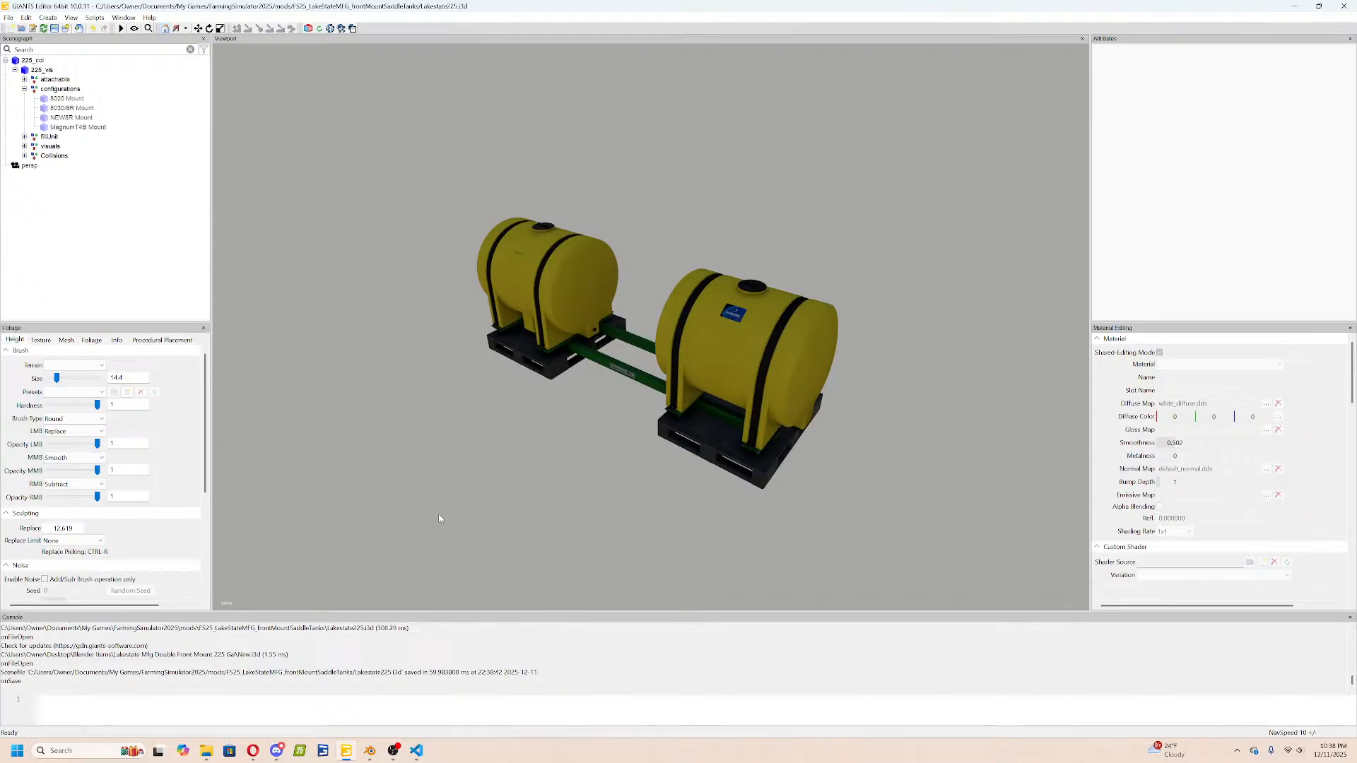
Close GIANTS Editor and the code editor, plus the Lakestate saddle tanks and John Deere 8R folder tabs in File Explorer.
left_click(1344, 6)
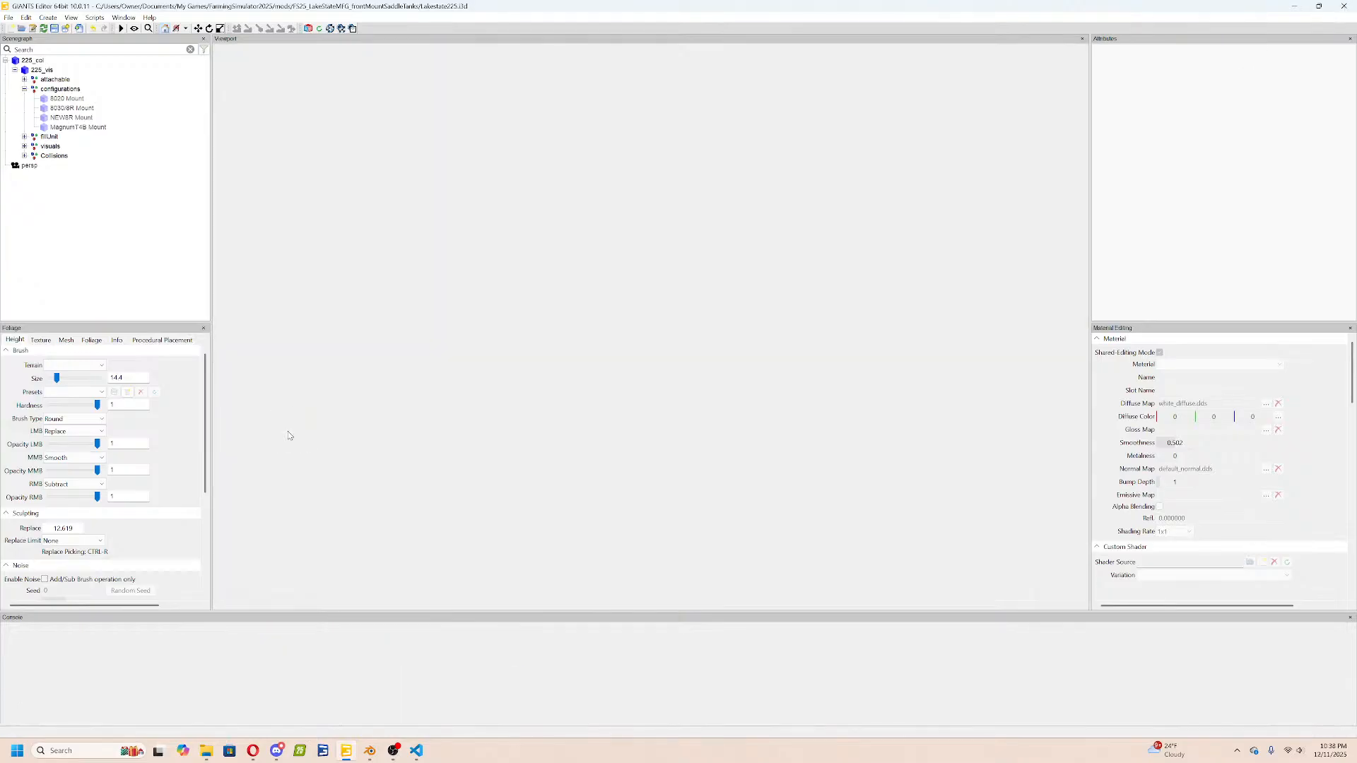
left_click(370, 750)
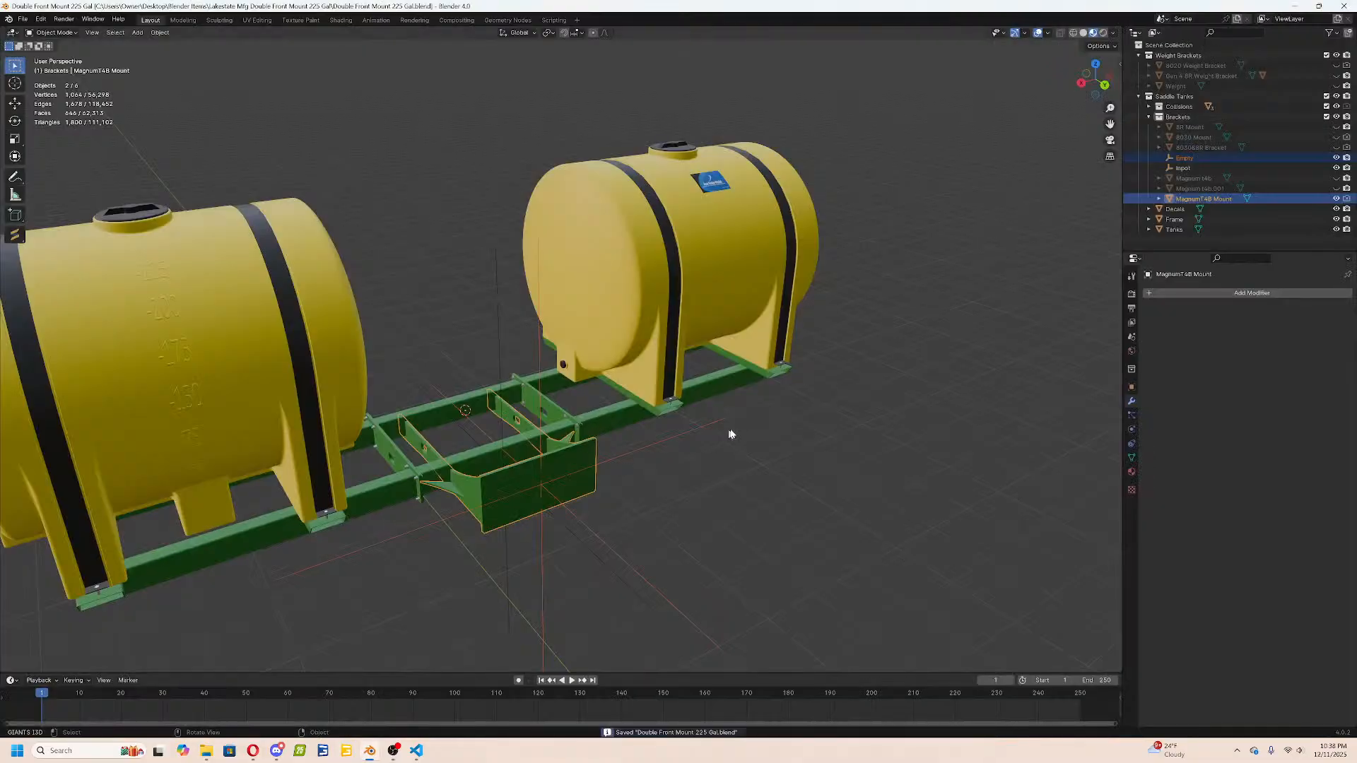
key("alt+Tab")
left_click(1344, 9)
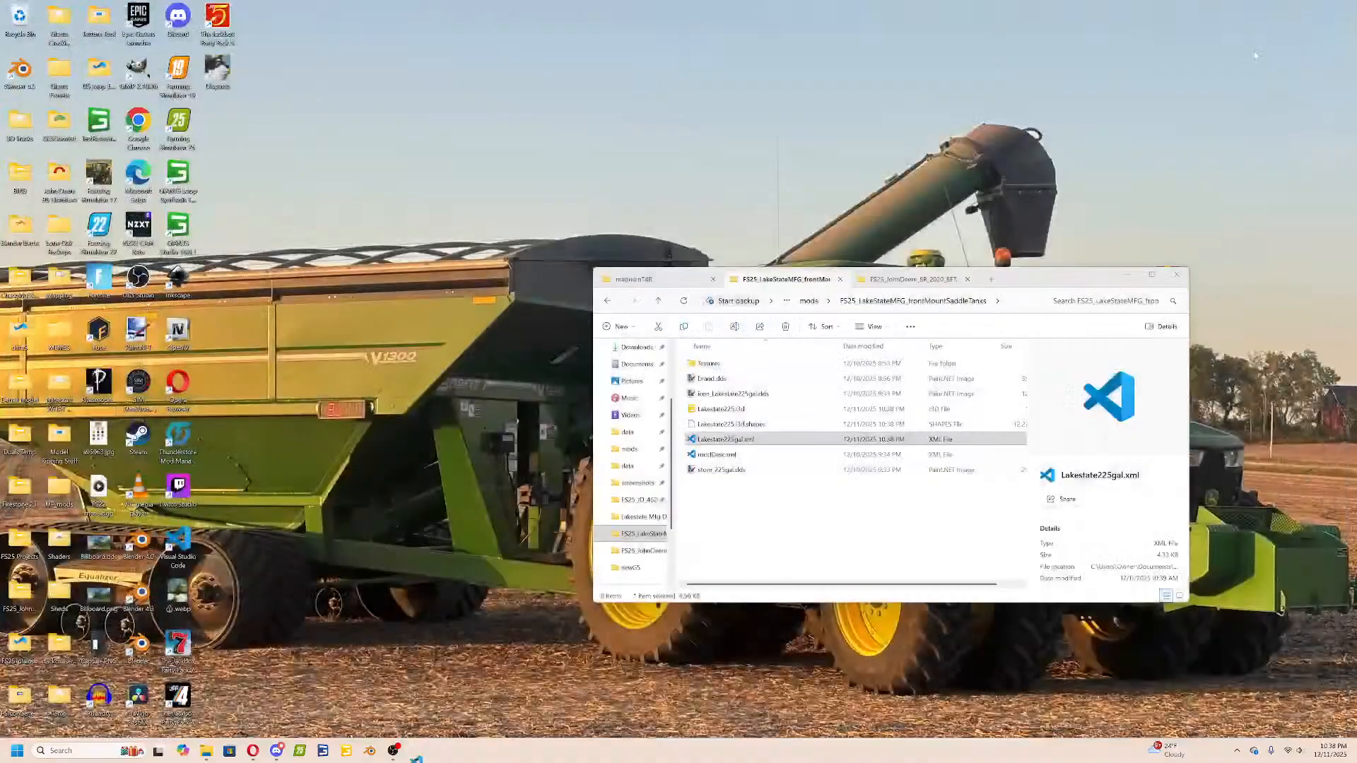
left_click(841, 280)
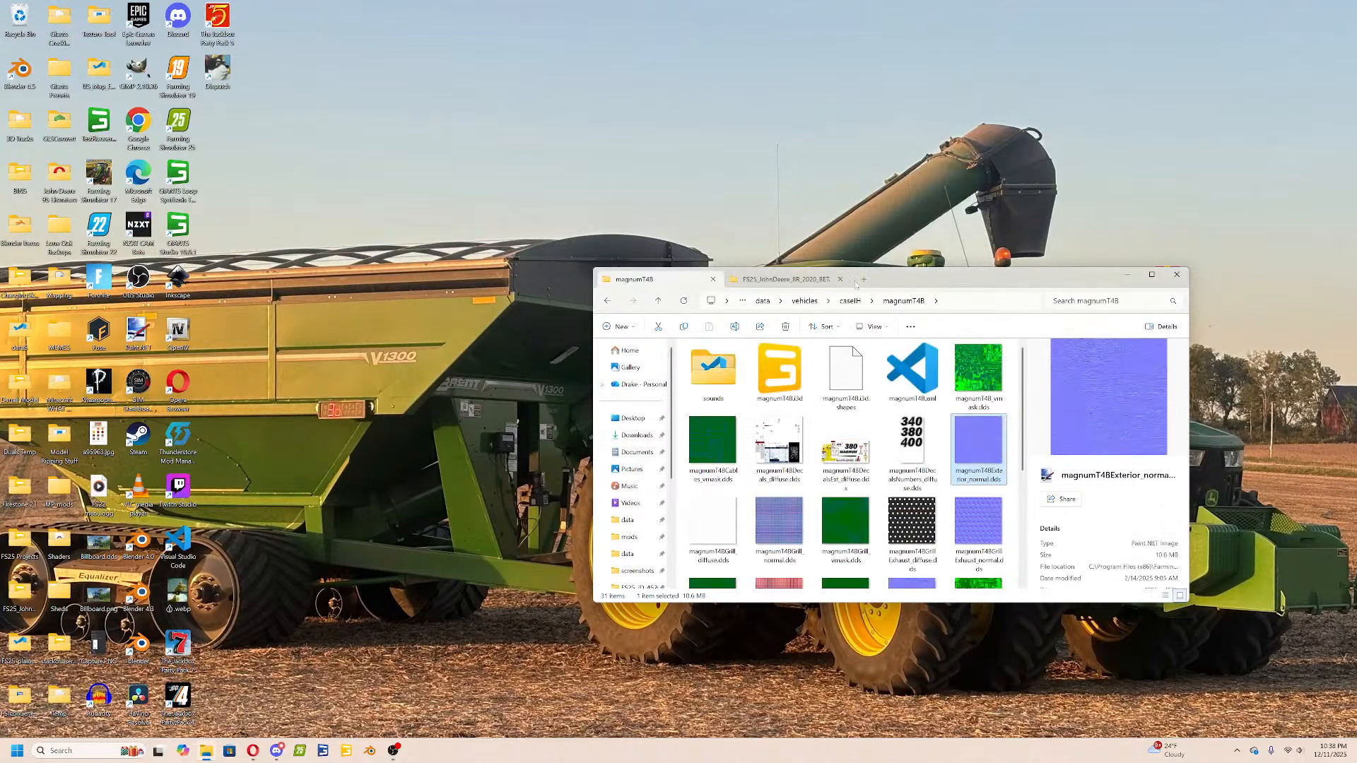
left_click(840, 279)
Move the FS25_CaseIH_Magnum_2025 folder from Downloads into the mods folder and close File Explorer.
left_click(636, 435)
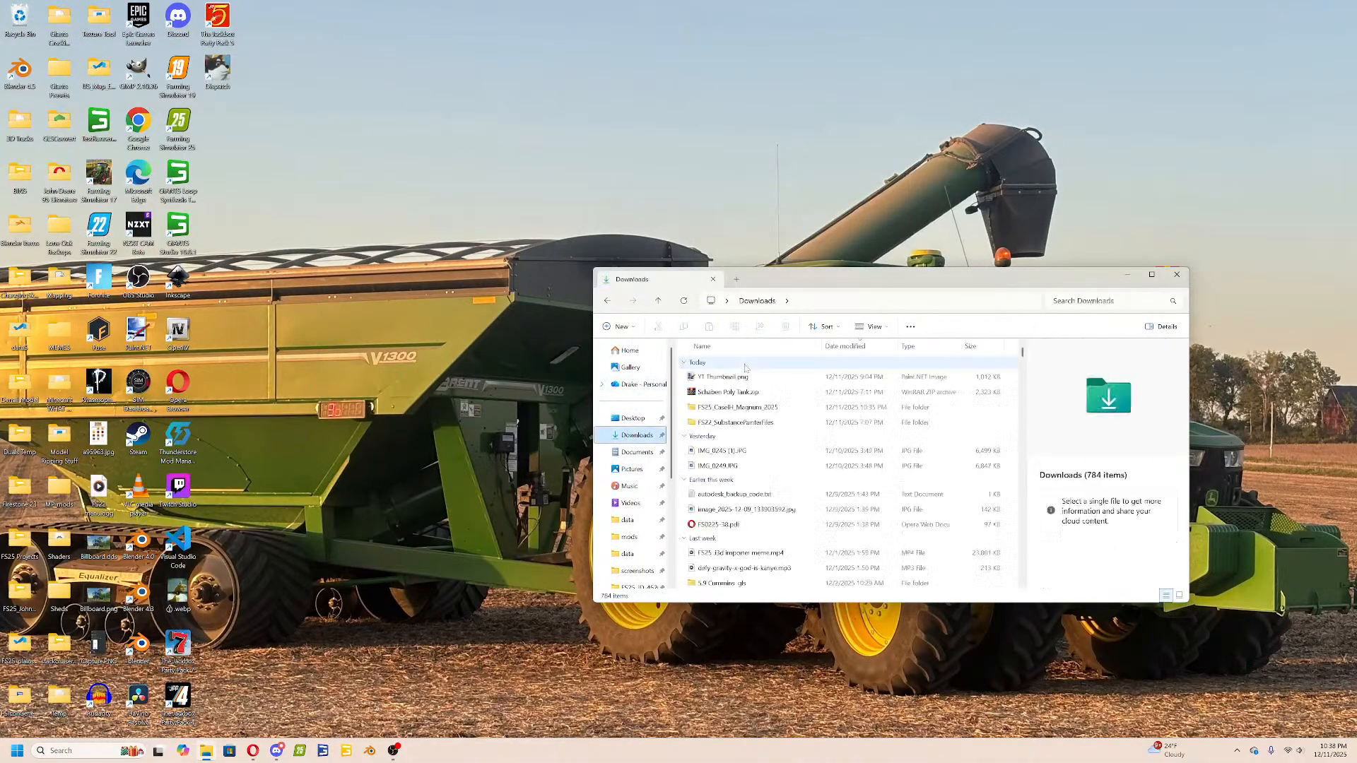
left_click_drag(735, 408, 636, 540)
left_click(785, 407)
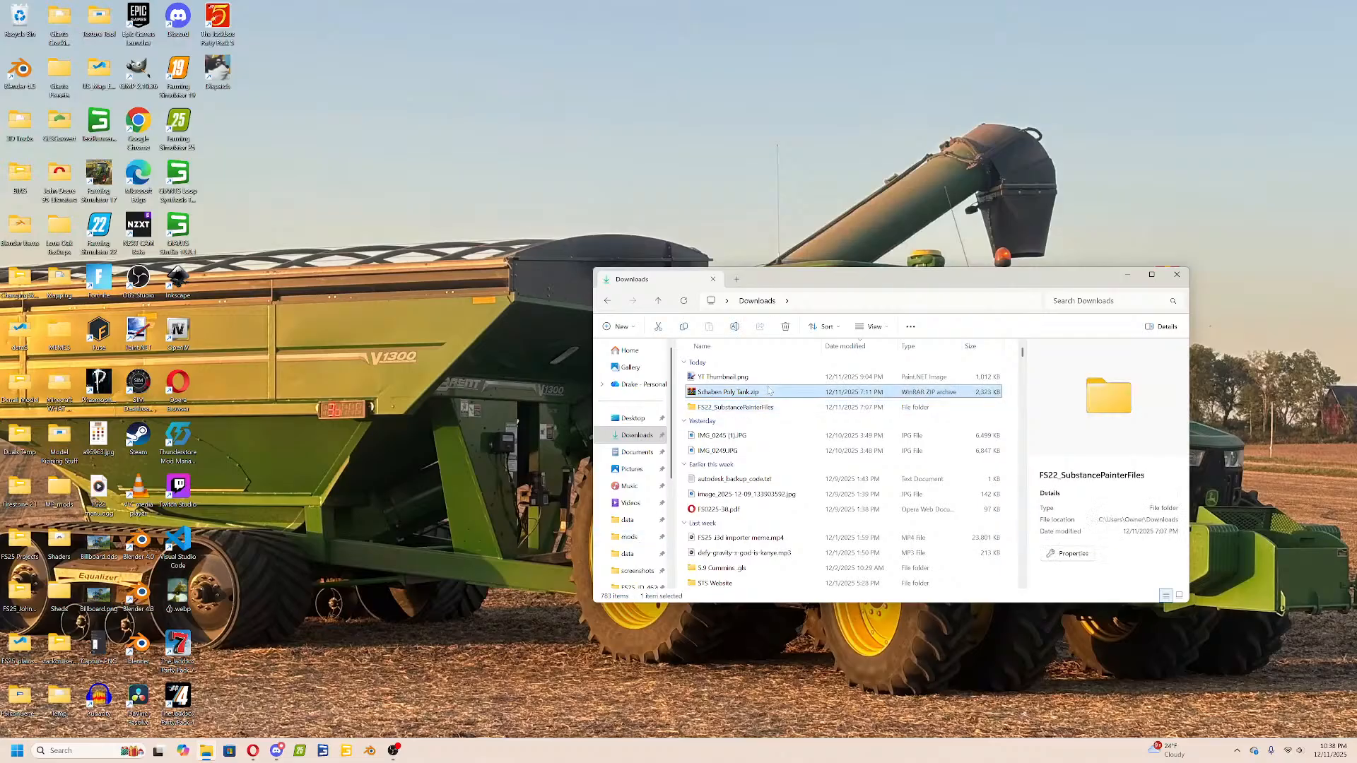
left_click(784, 391)
left_click(784, 377)
left_click(1176, 275)
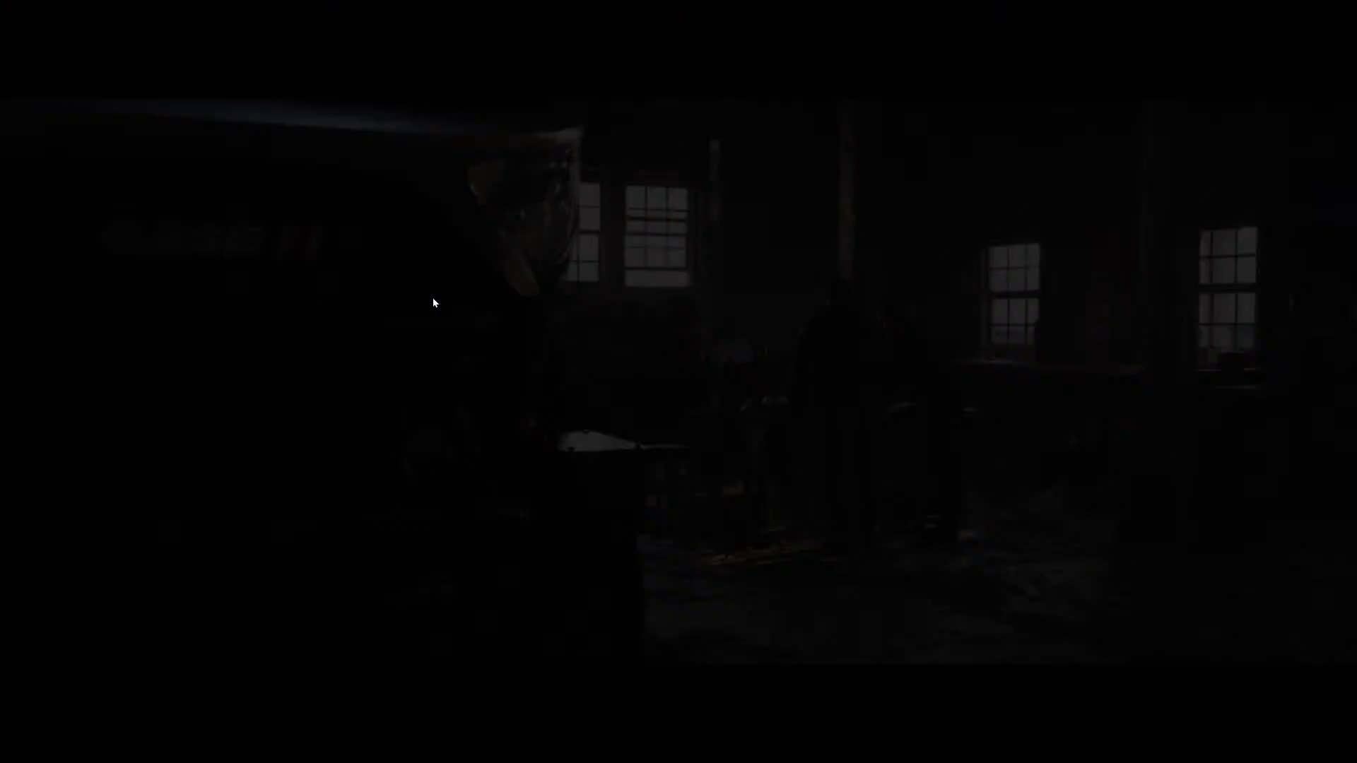
In Farming Simulator 25, load the first save, Forest River North Dakota, keeping the selected mods active.
left_click(432, 299)
left_click(60, 466)
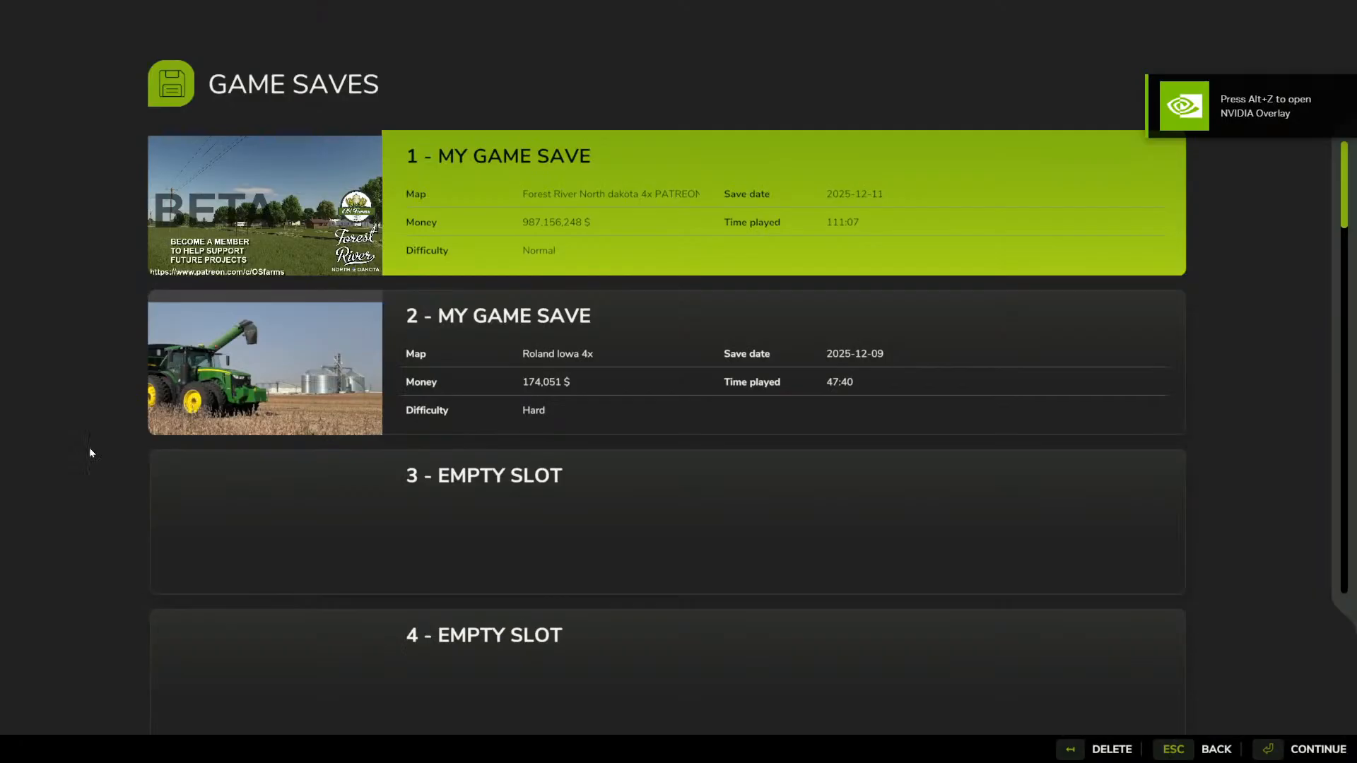
left_click(494, 263)
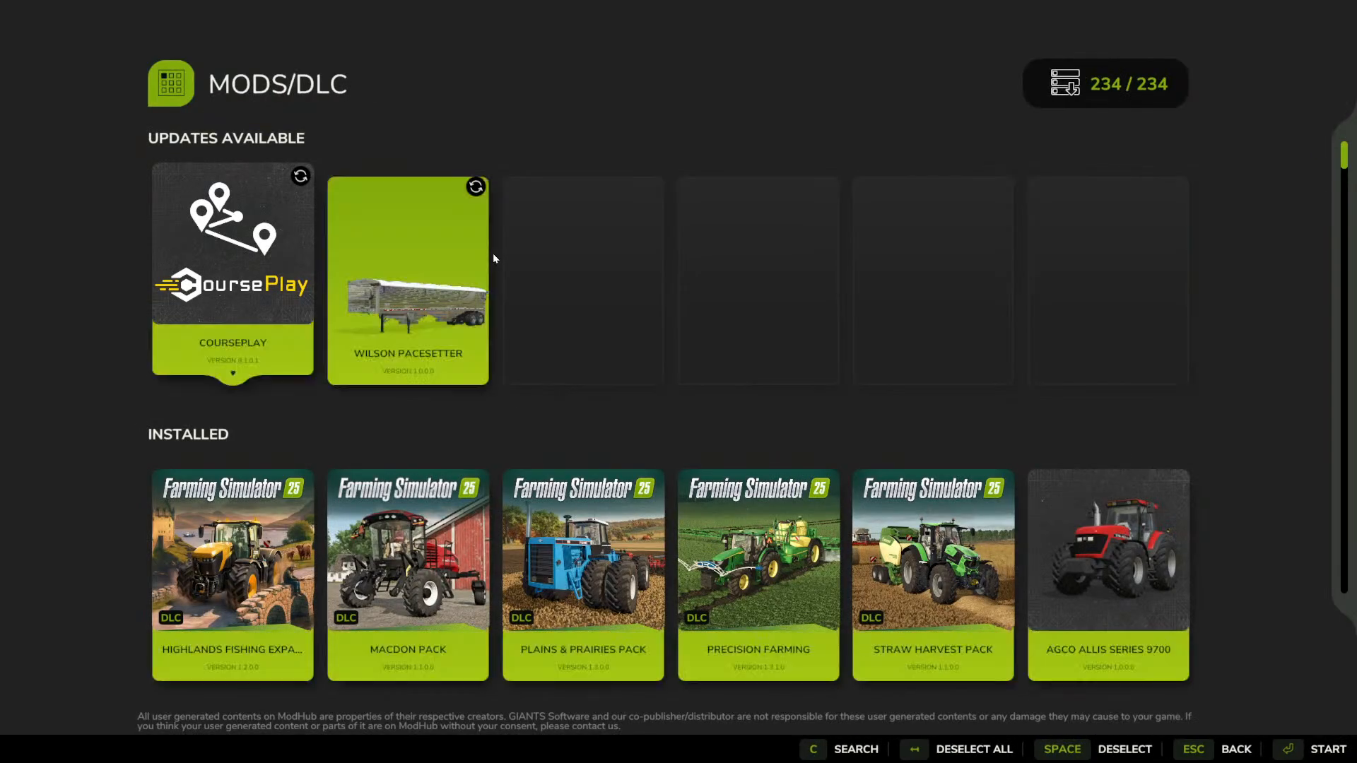
key("Return")
key("Return")
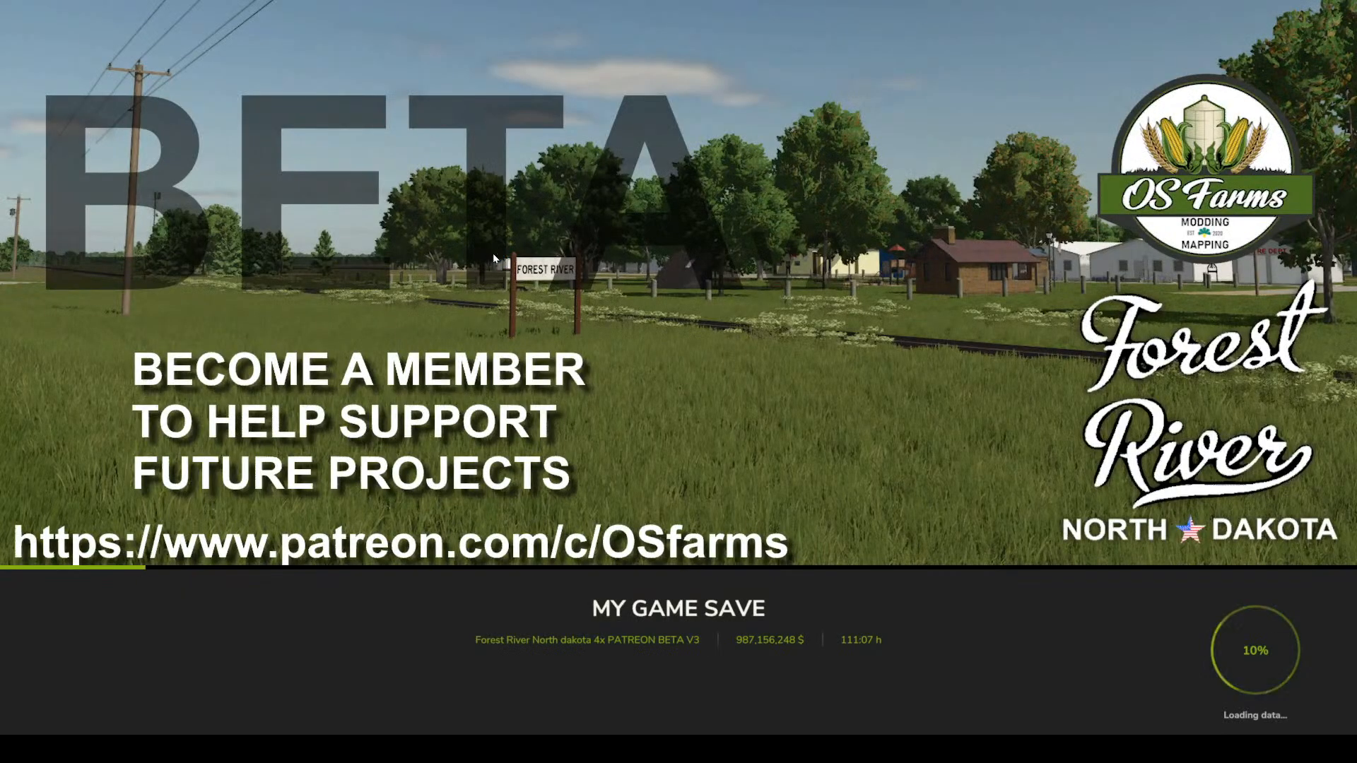
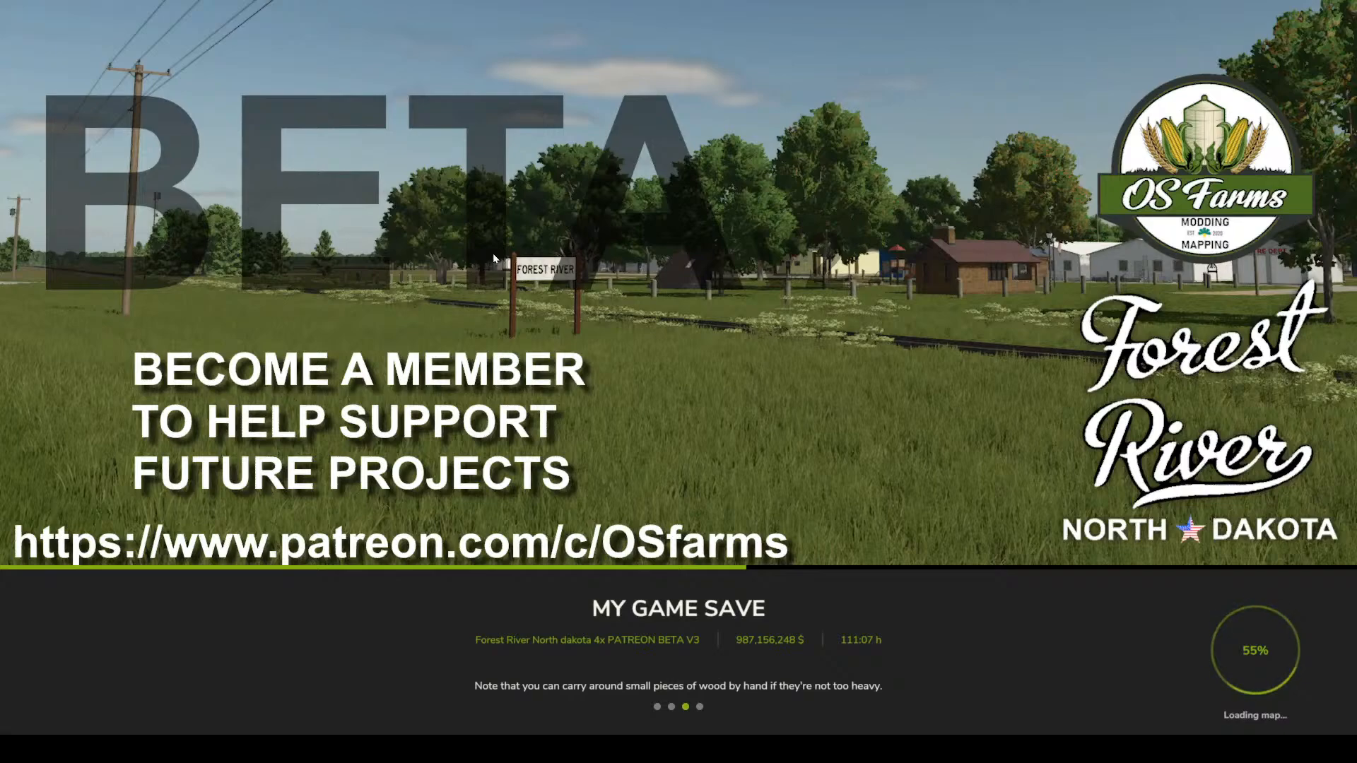
Check the developer console during loading, dismiss the Courseplay notice and start the loaded game.
key("grave")
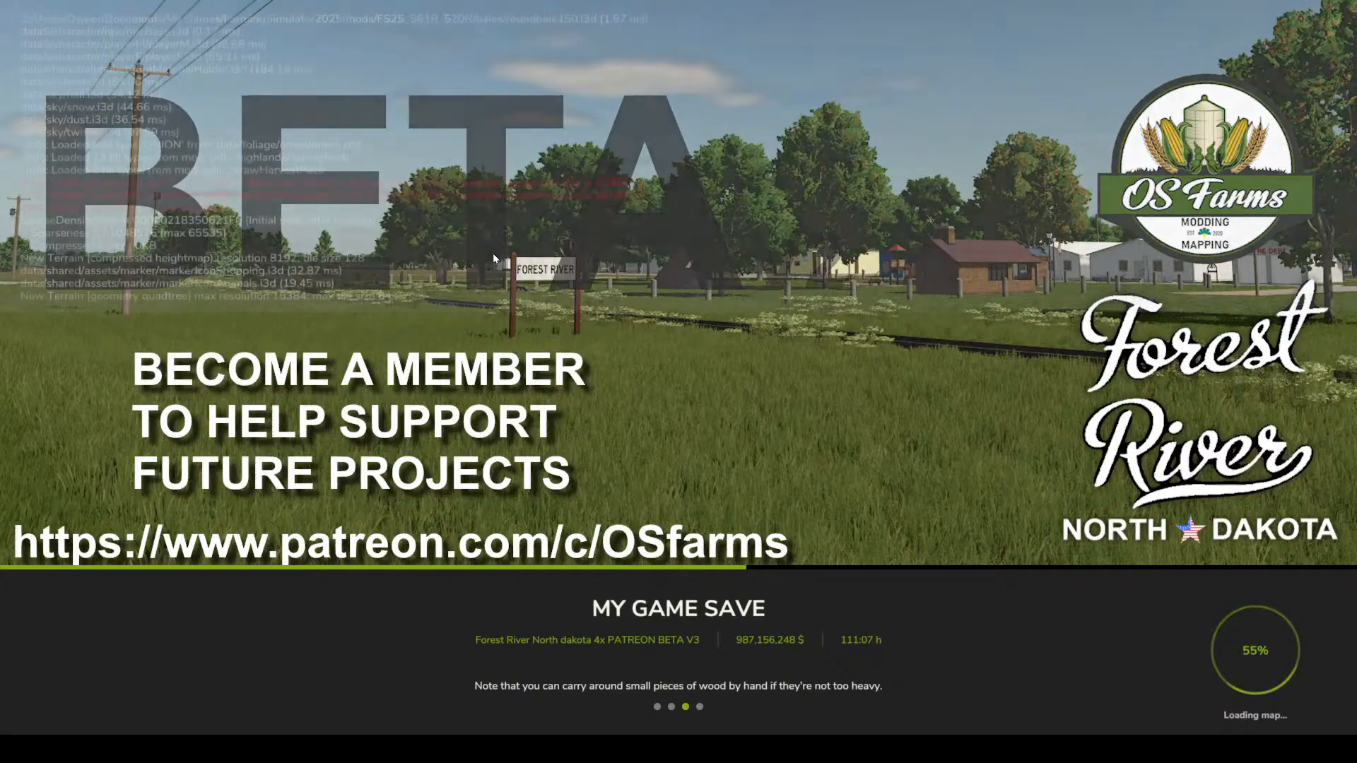
key("grave")
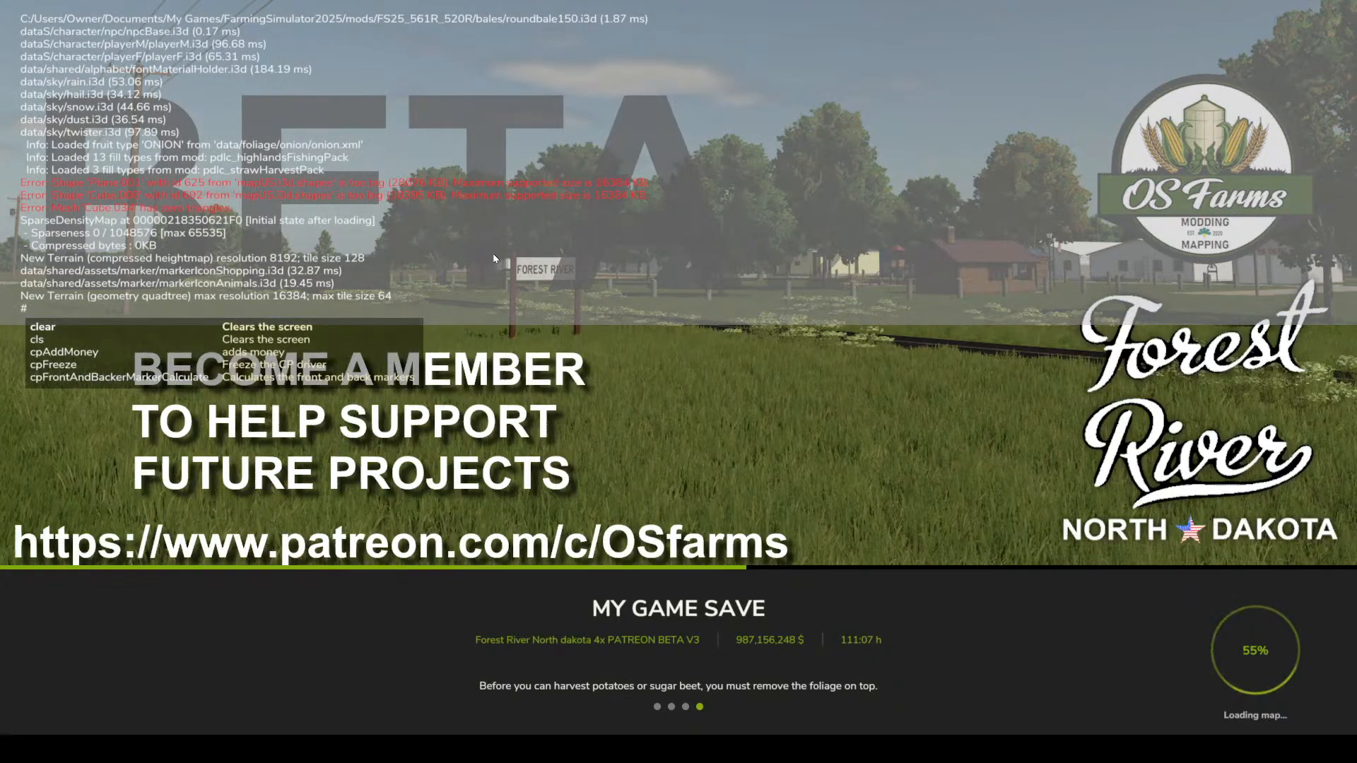
key("grave")
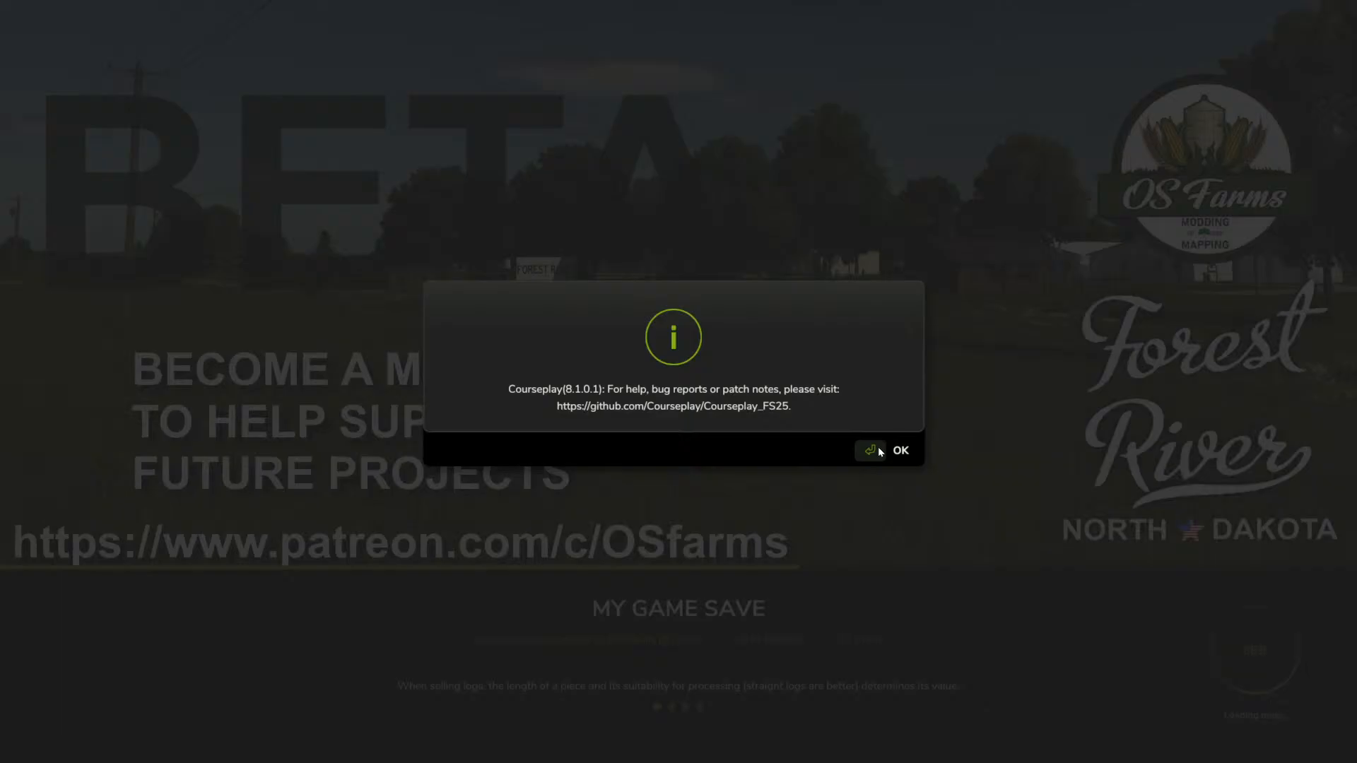
key("Return")
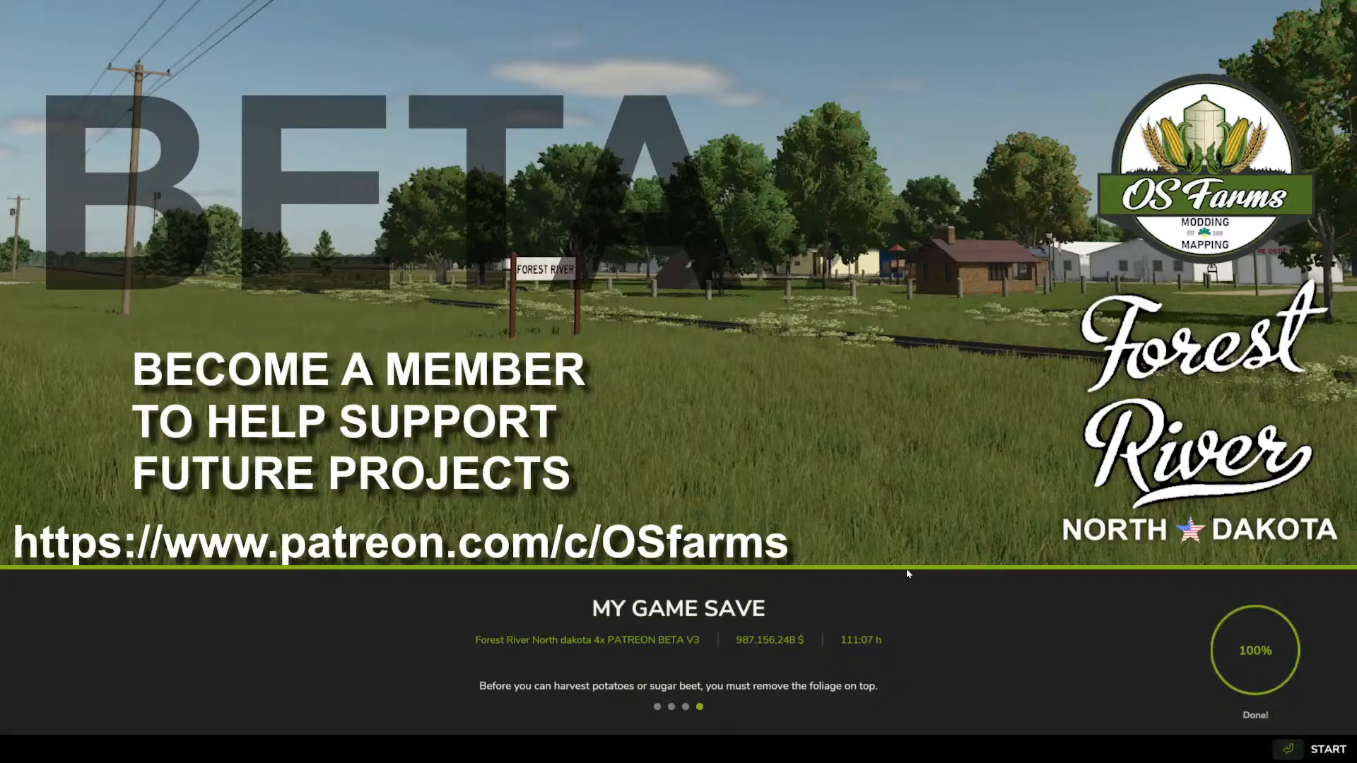
key("Return")
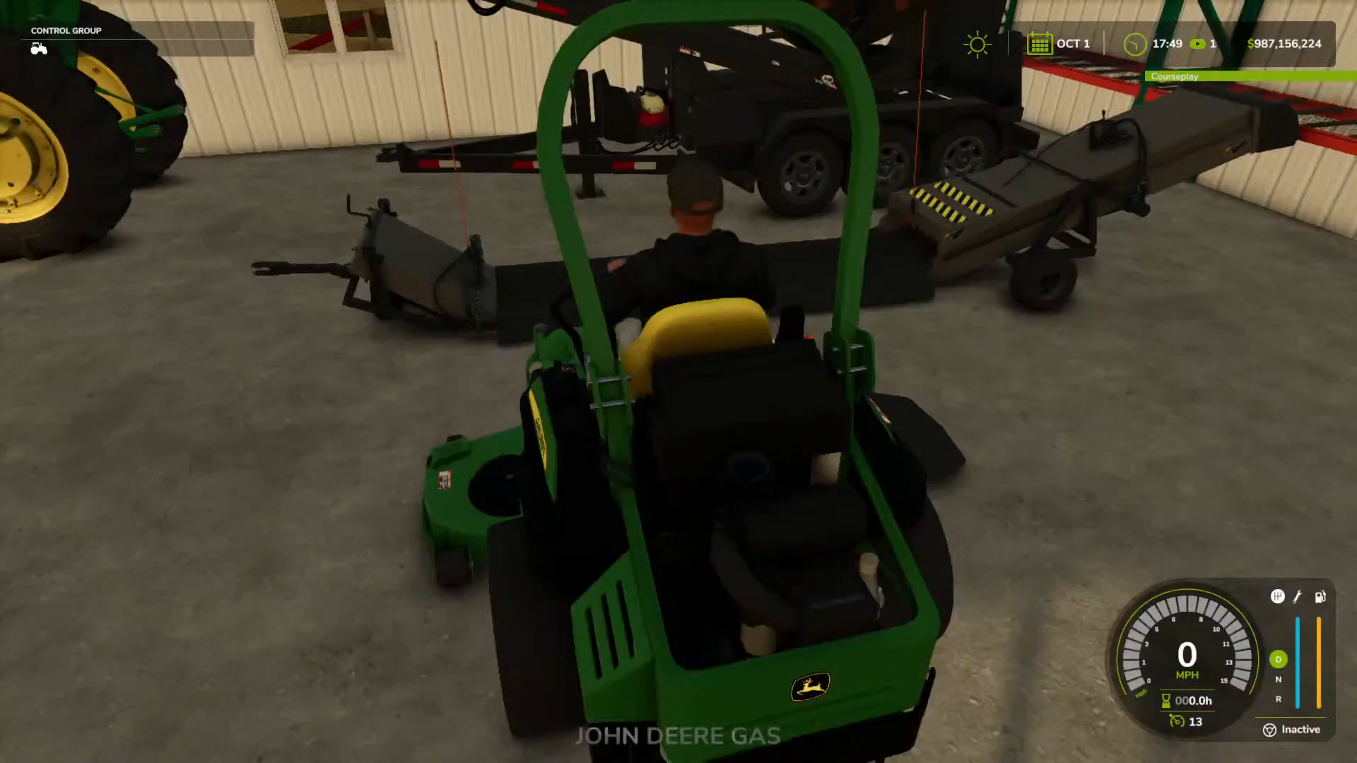
Cycle through the owned vehicles to the John Deere S7.900 combine and bring up the Courseplay HUD.
key("Tab")
key("Tab")
key("Tab")
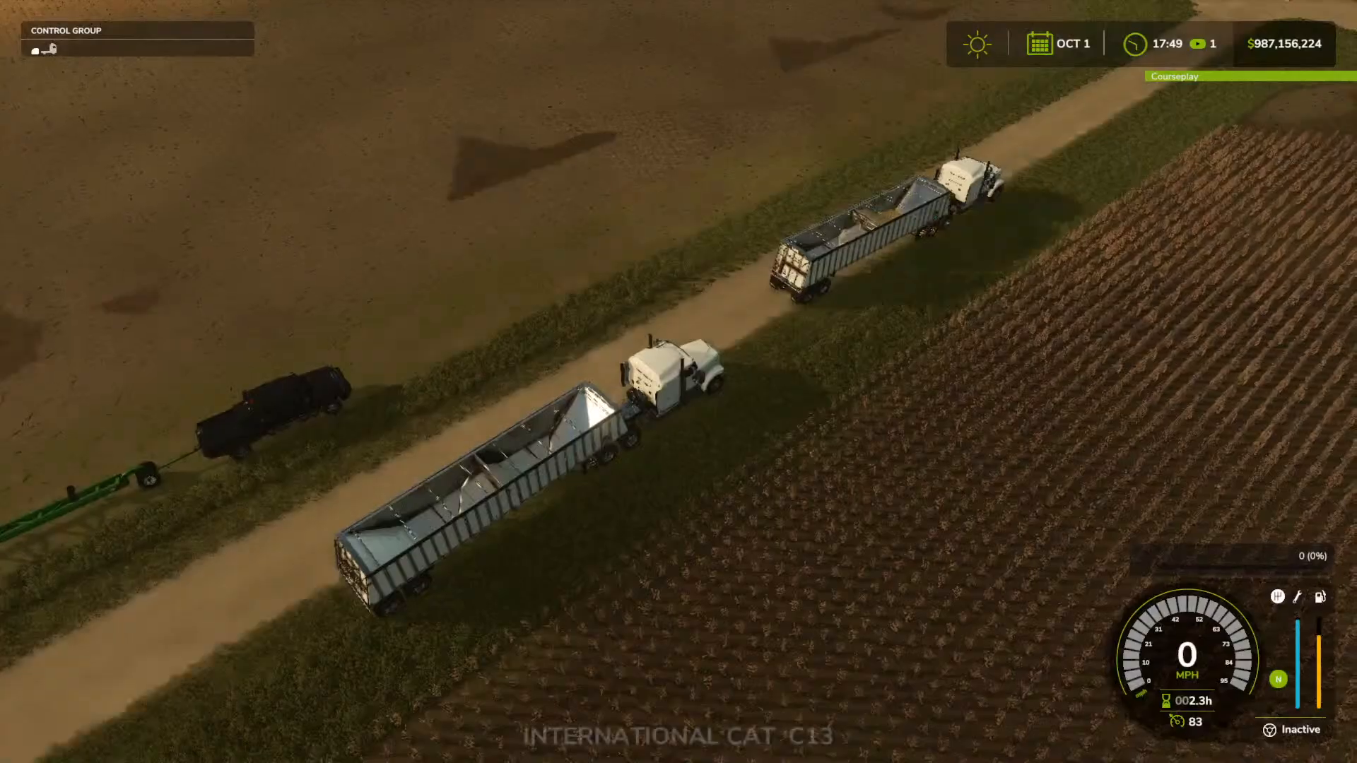
key("Tab")
key("Tab")
key("Tab")
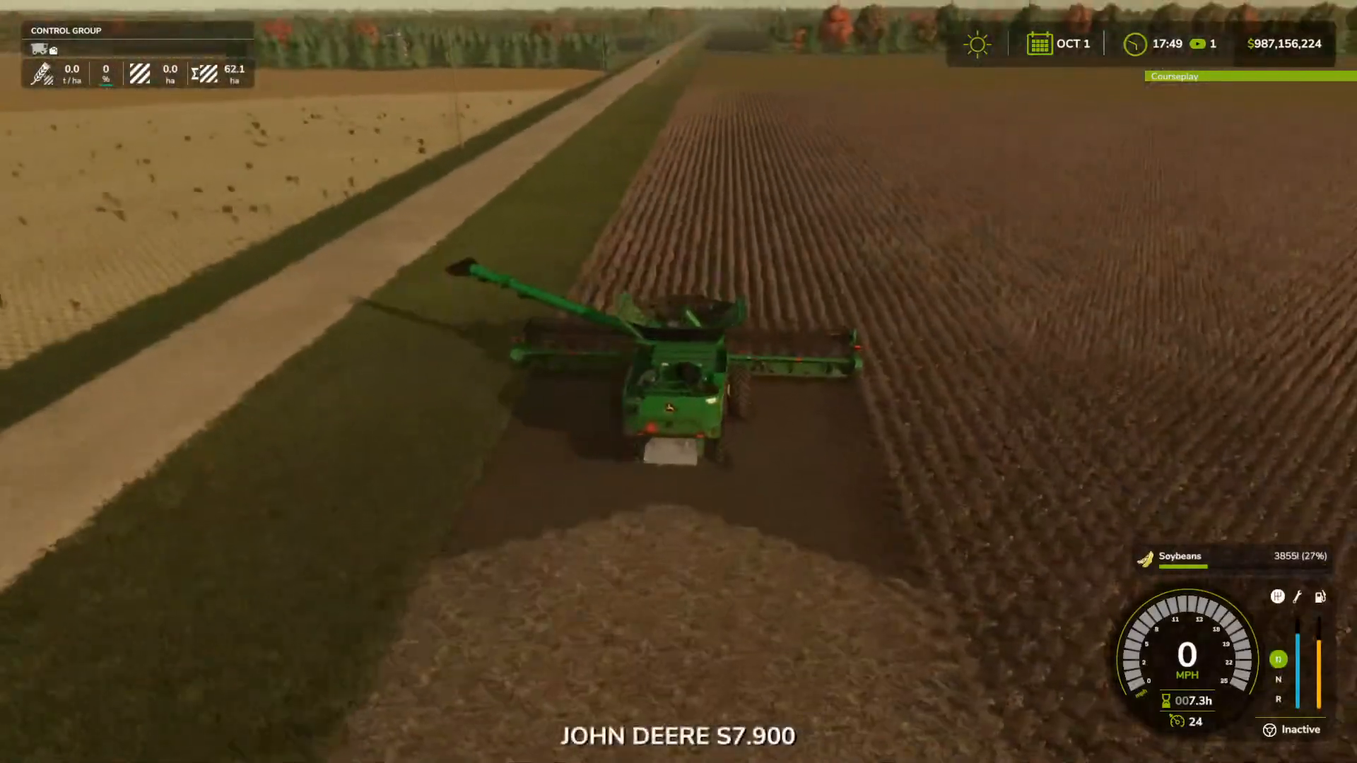
right_click(734, 747)
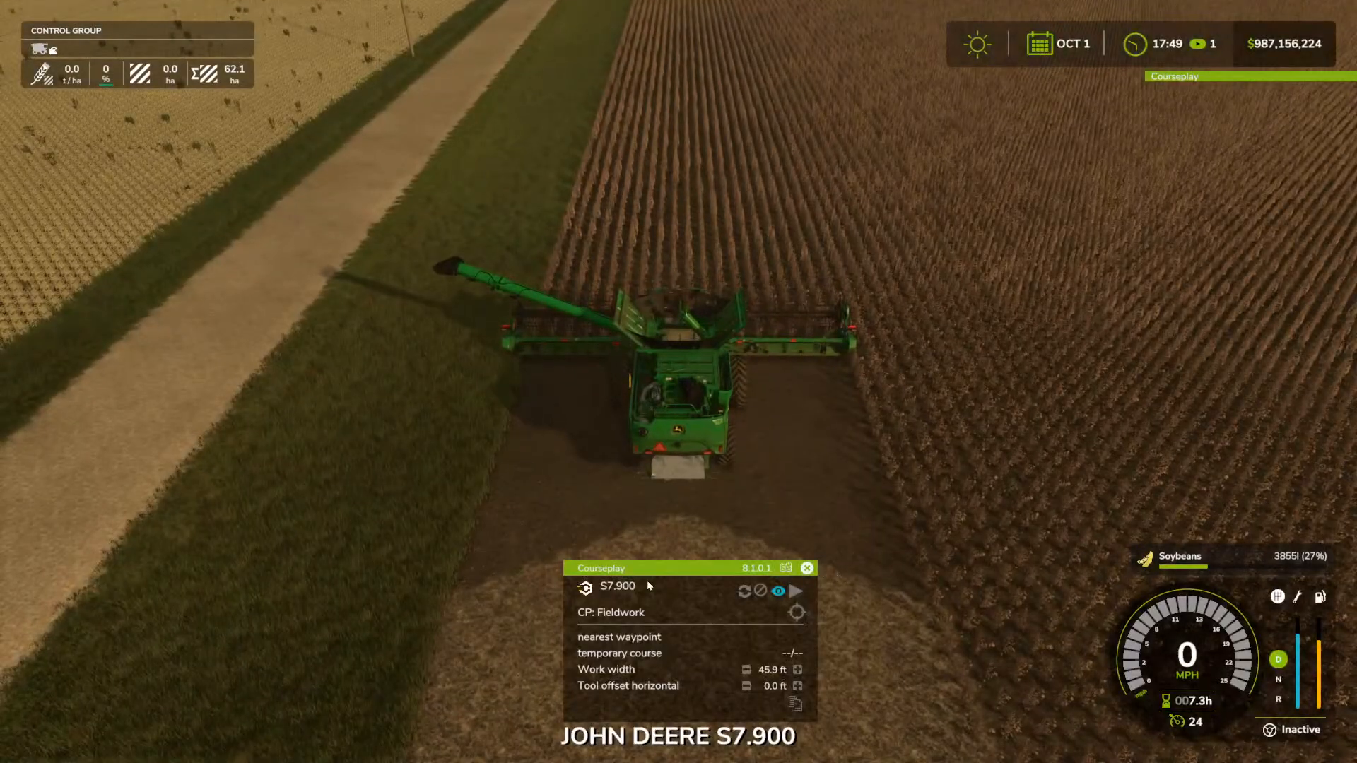
Open the shop's Large Tractors category and find the Case IH Magnum models.
key("p")
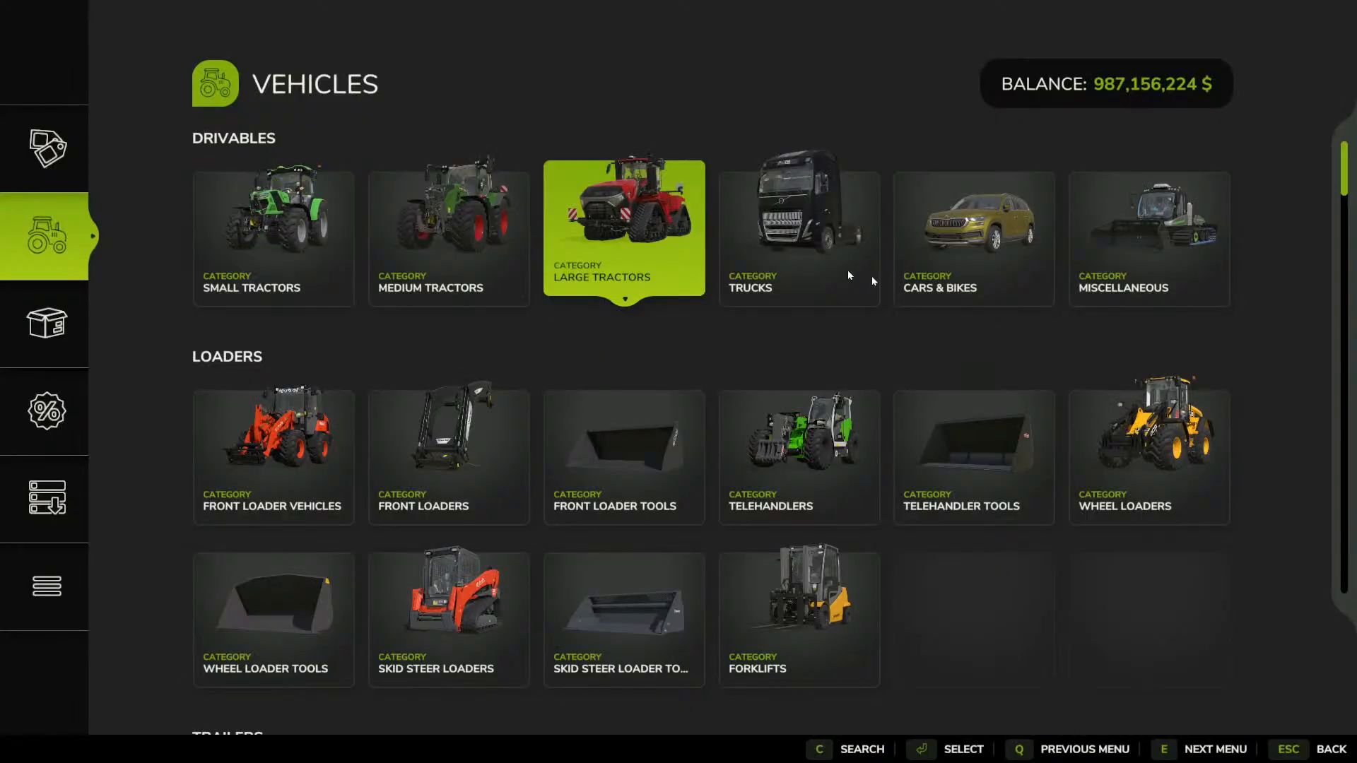
left_click(615, 268)
scroll(643, 306, "down", 8)
scroll(645, 308, "down", 9)
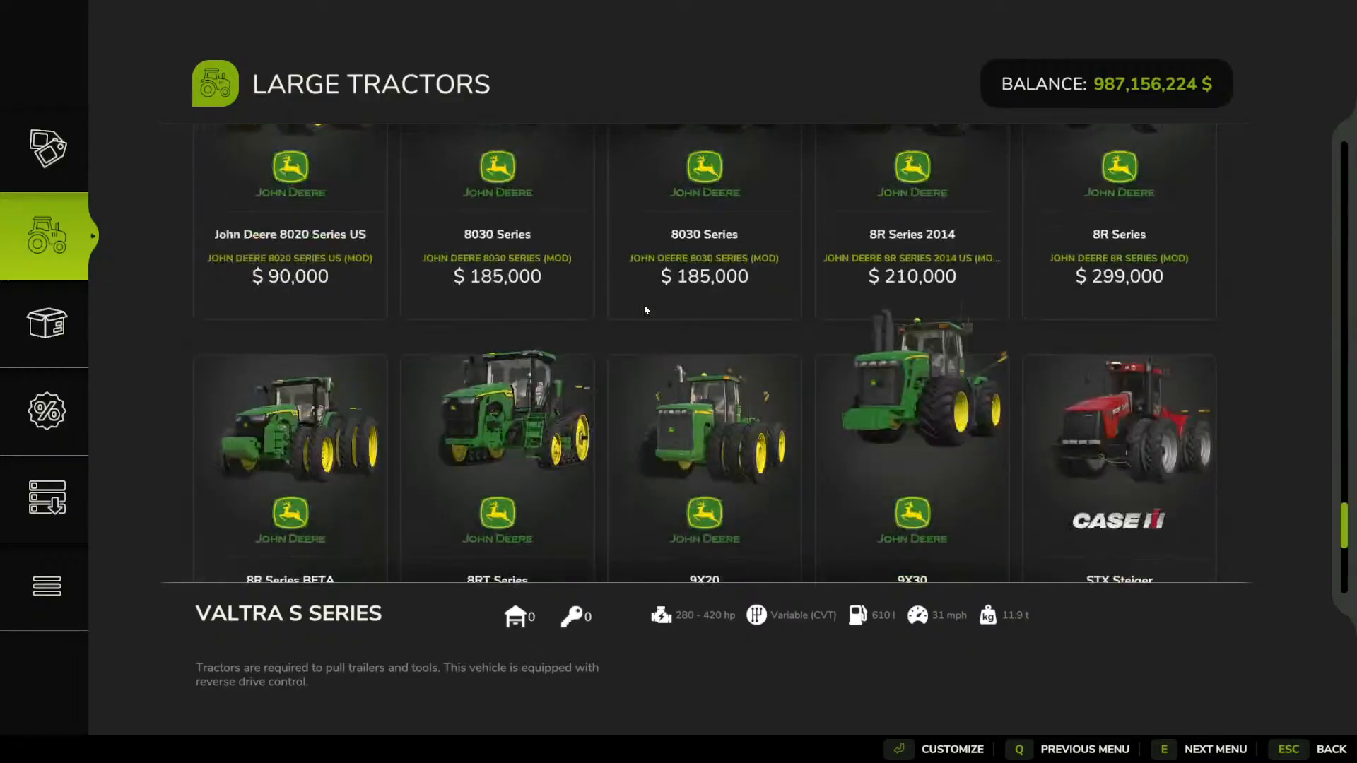
scroll(644, 308, "up", 6)
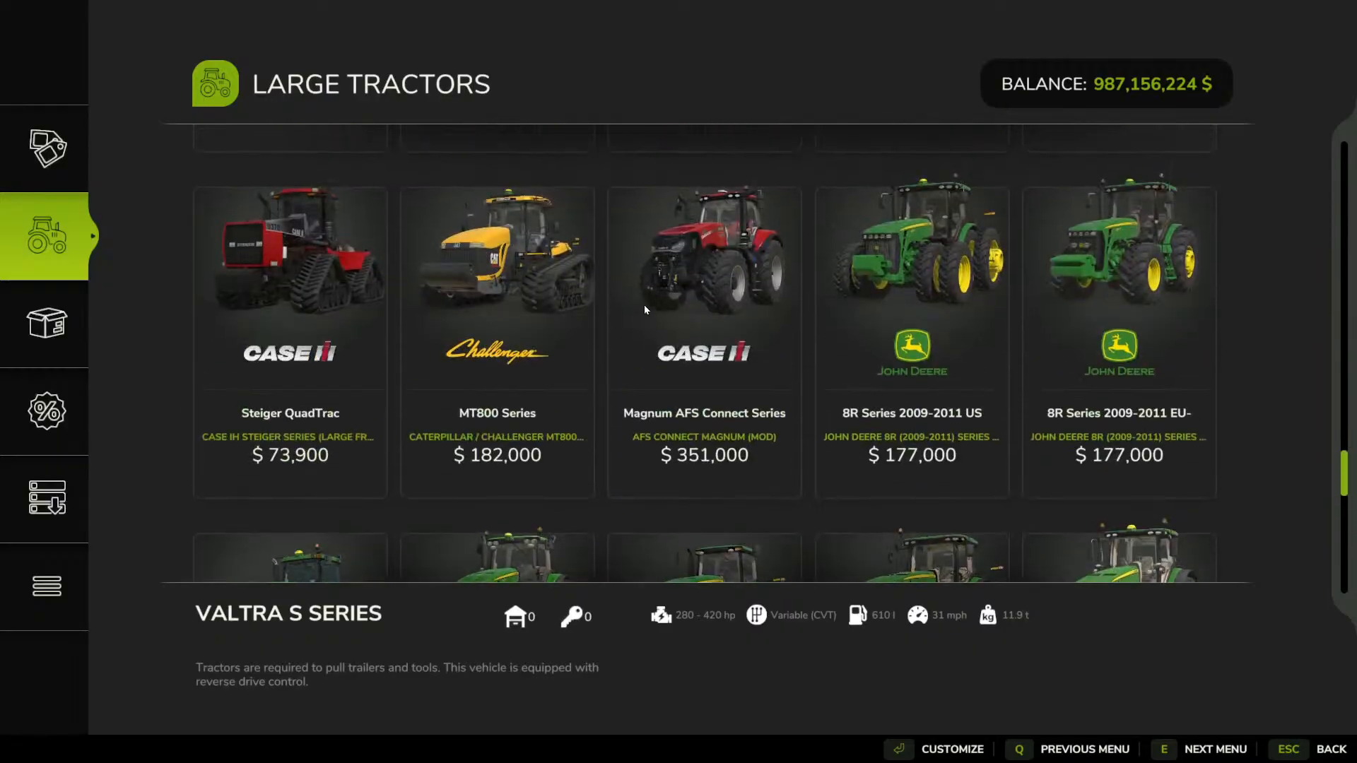
Open the Magnum AFS Connect Series configuration and examine its attacher options, including the 3-point and front weights.
left_click(645, 309)
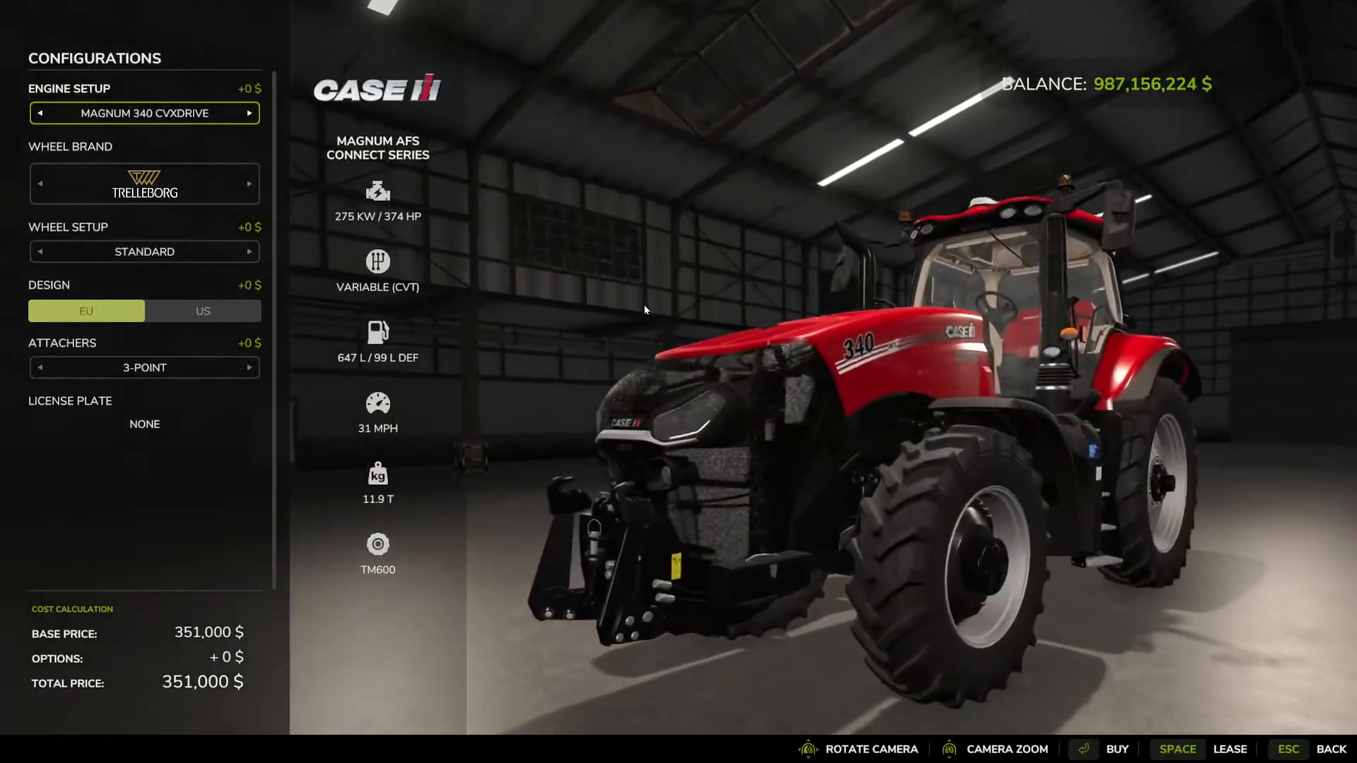
key("Down")
key("Down")
key("Down")
key("Right")
key("Left")
key("Down")
key("Right")
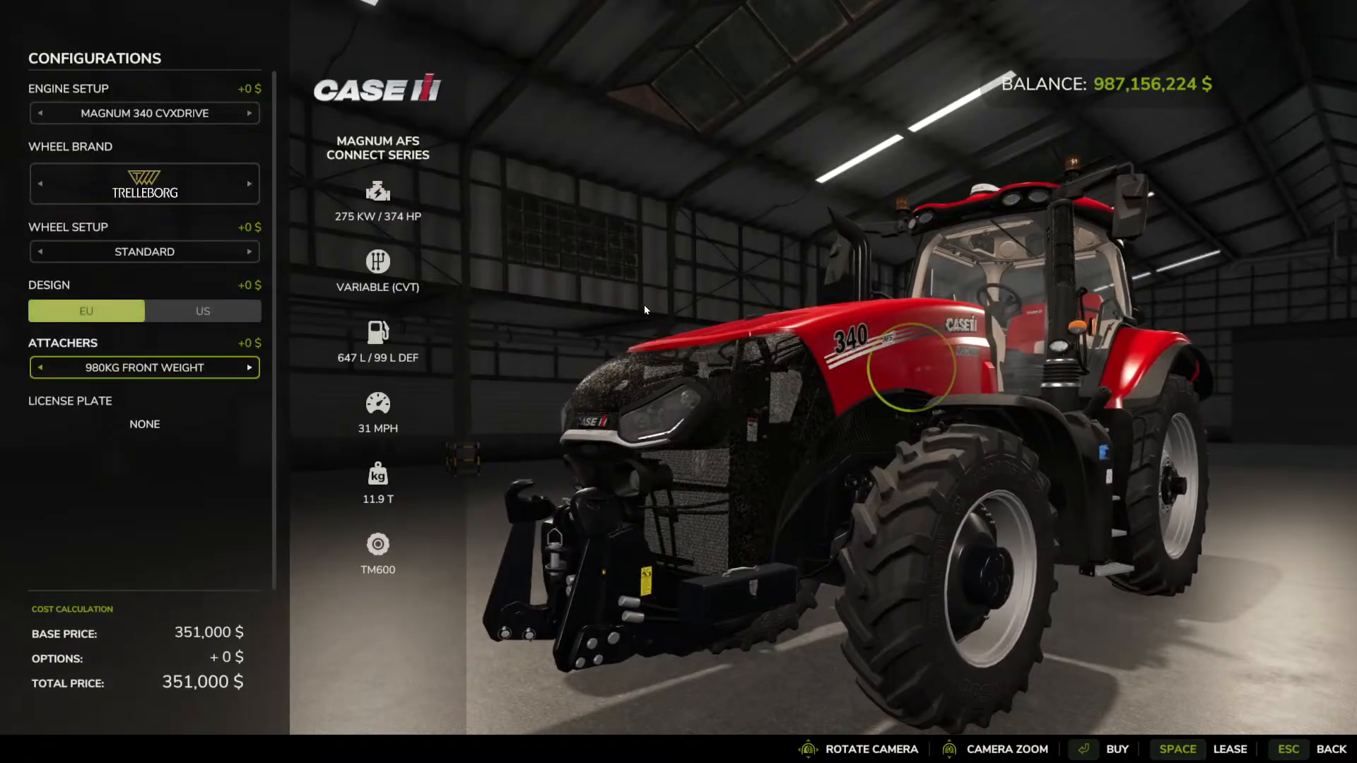
key("Left")
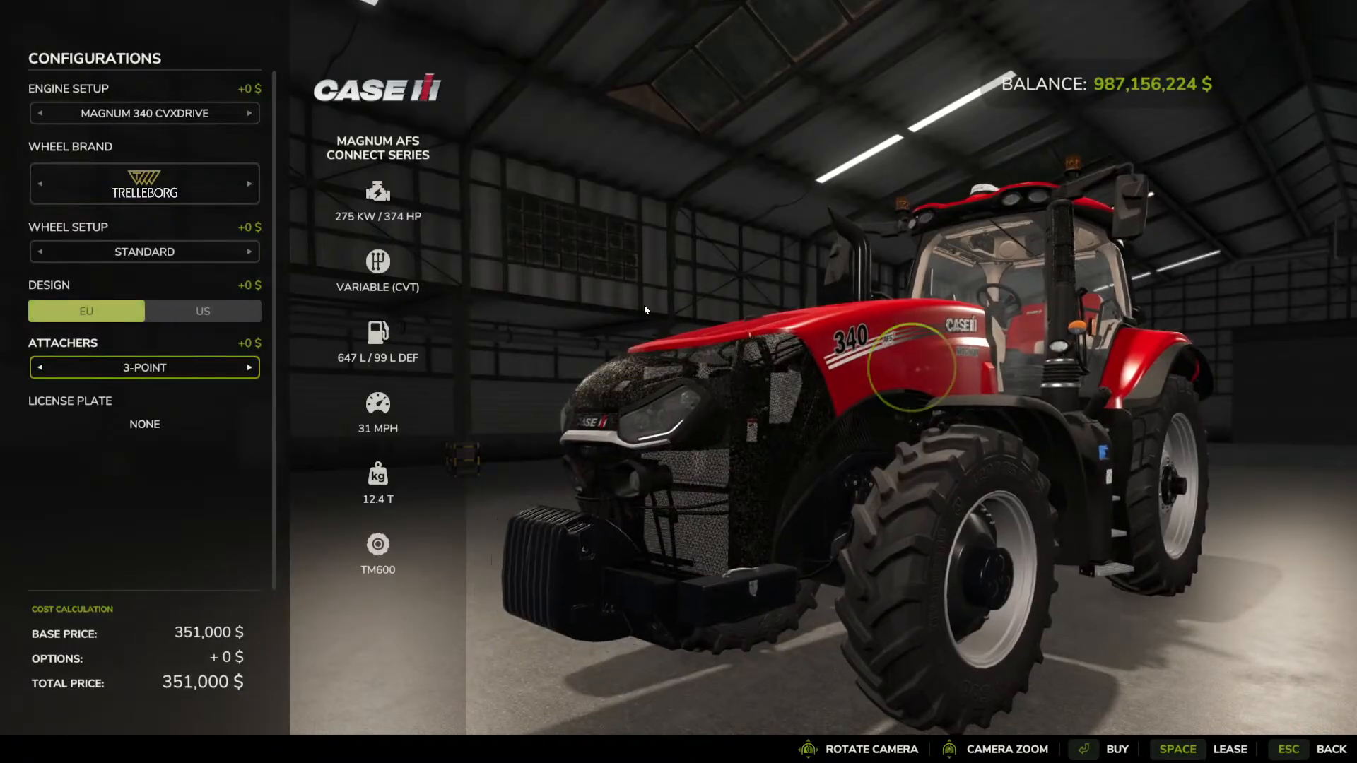
key("Left")
Check the console log for which mod the Magnum AFS Connect tractor loads from and leave its configuration.
key("grave")
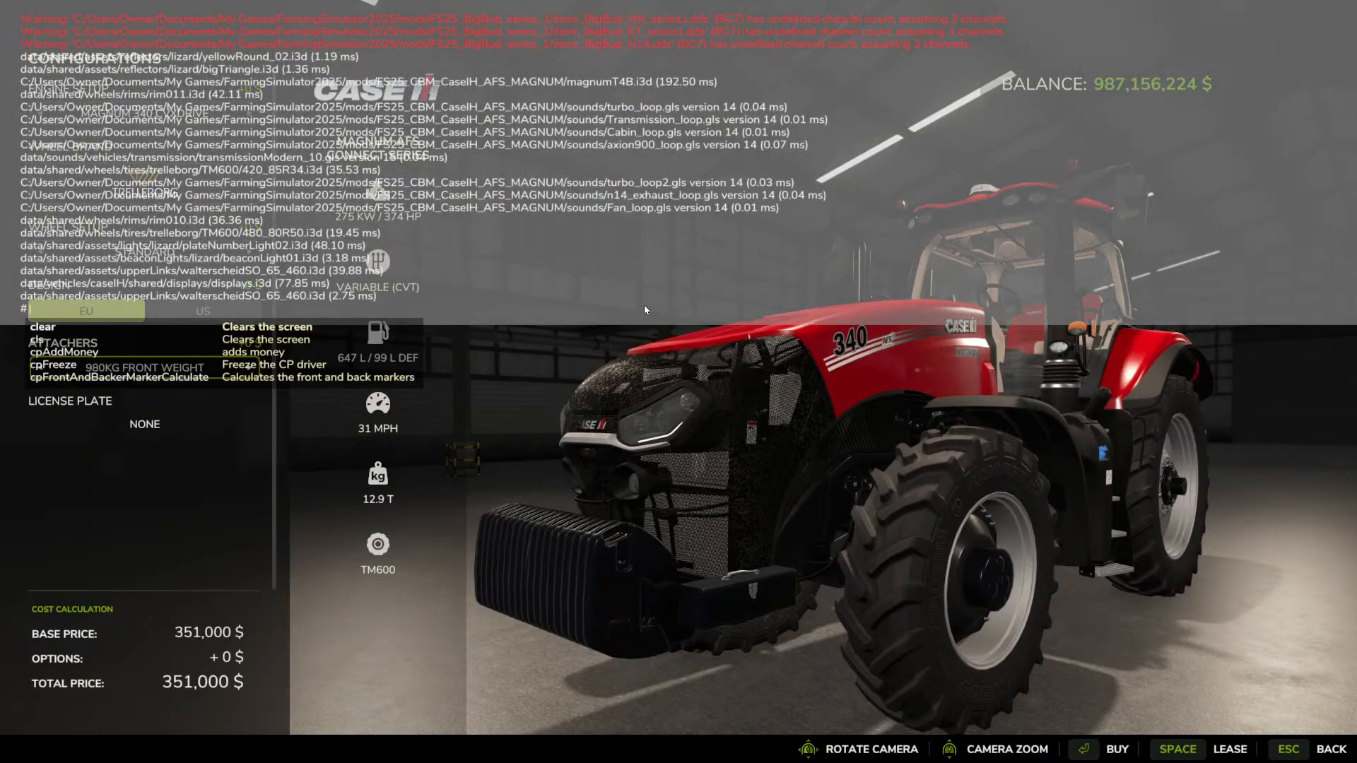
key("grave")
key("grave")
key("grave")
key("Escape")
key("grave")
key("grave")
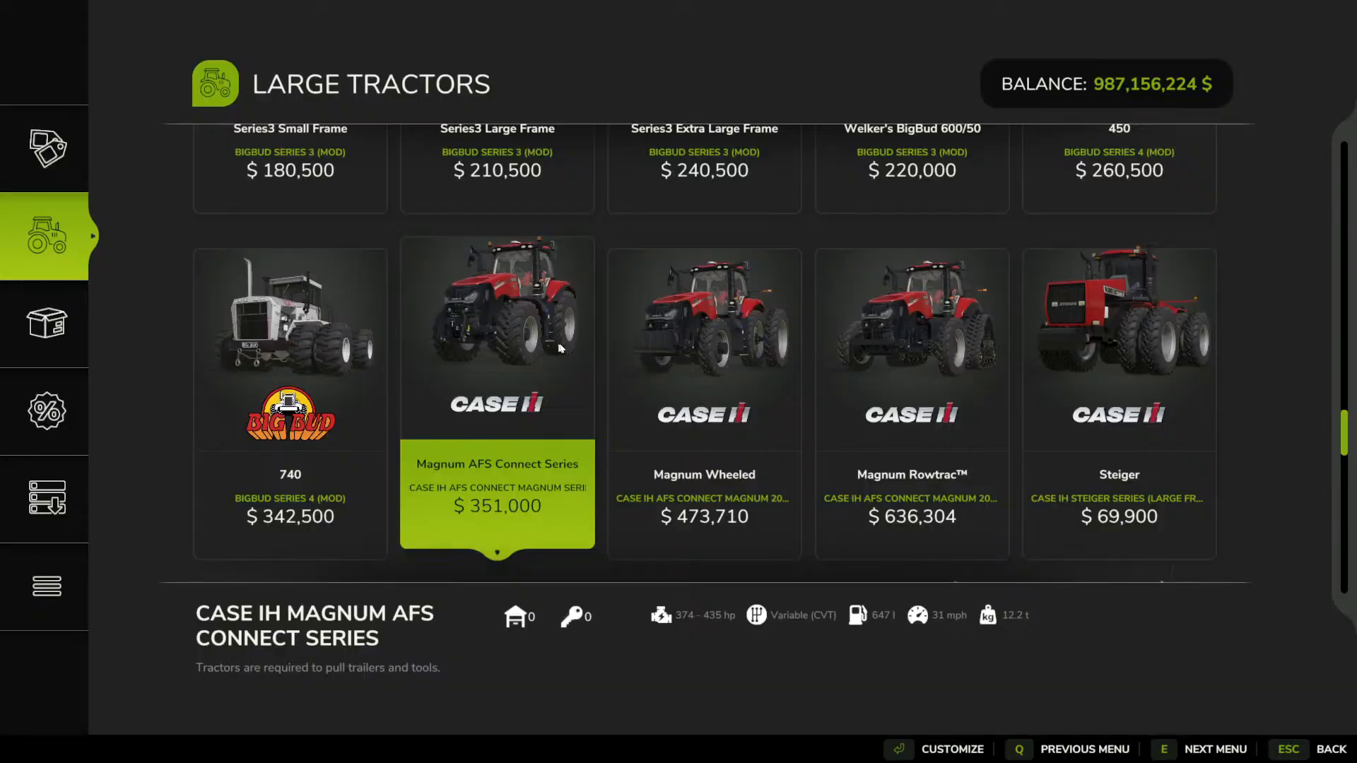
Open the Case IH Magnum Wheeled configuration and set the engine setup to Magnum 325 CVT.
left_click(719, 367)
key("Down")
key("Down")
key("Down")
key("Up")
key("Up")
key("Up")
key("Left")
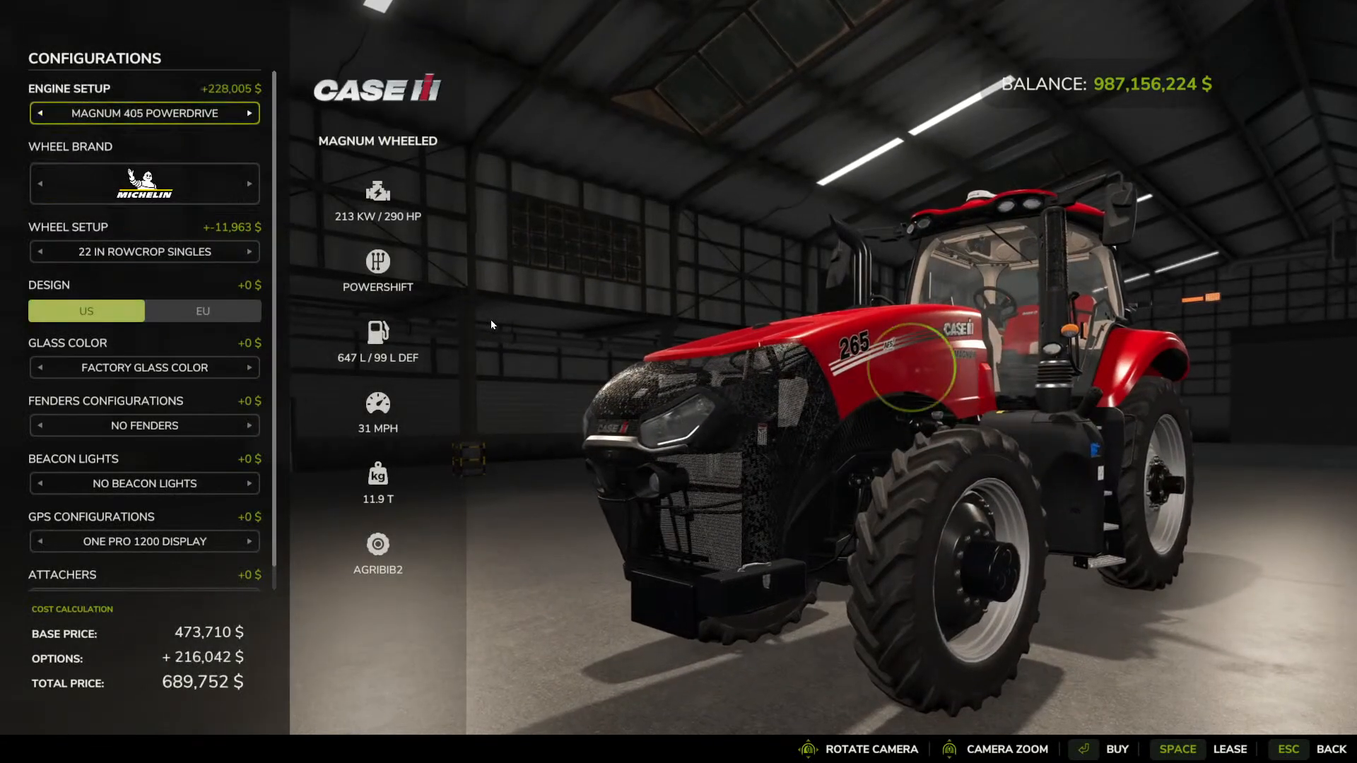
key("Right")
key("Right")
key("Right")
key("Right")
key("Right")
Set the tractor's wheel brand to Continental and its wheel setup to 30 in duals.
key("Down")
key("Right")
key("Right")
key("Right")
key("Down")
key("Right")
key("Right")
key("Right")
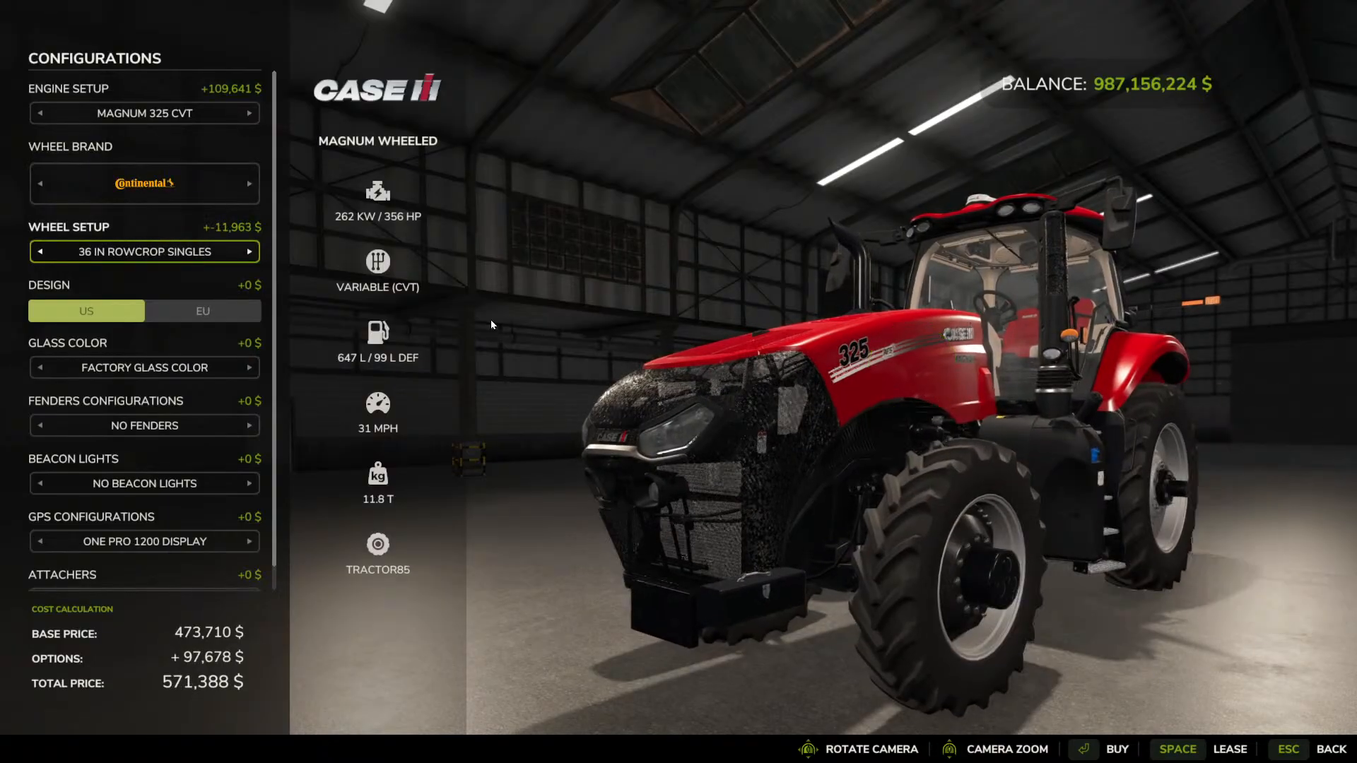
key("Right")
key("Right")
key("Left")
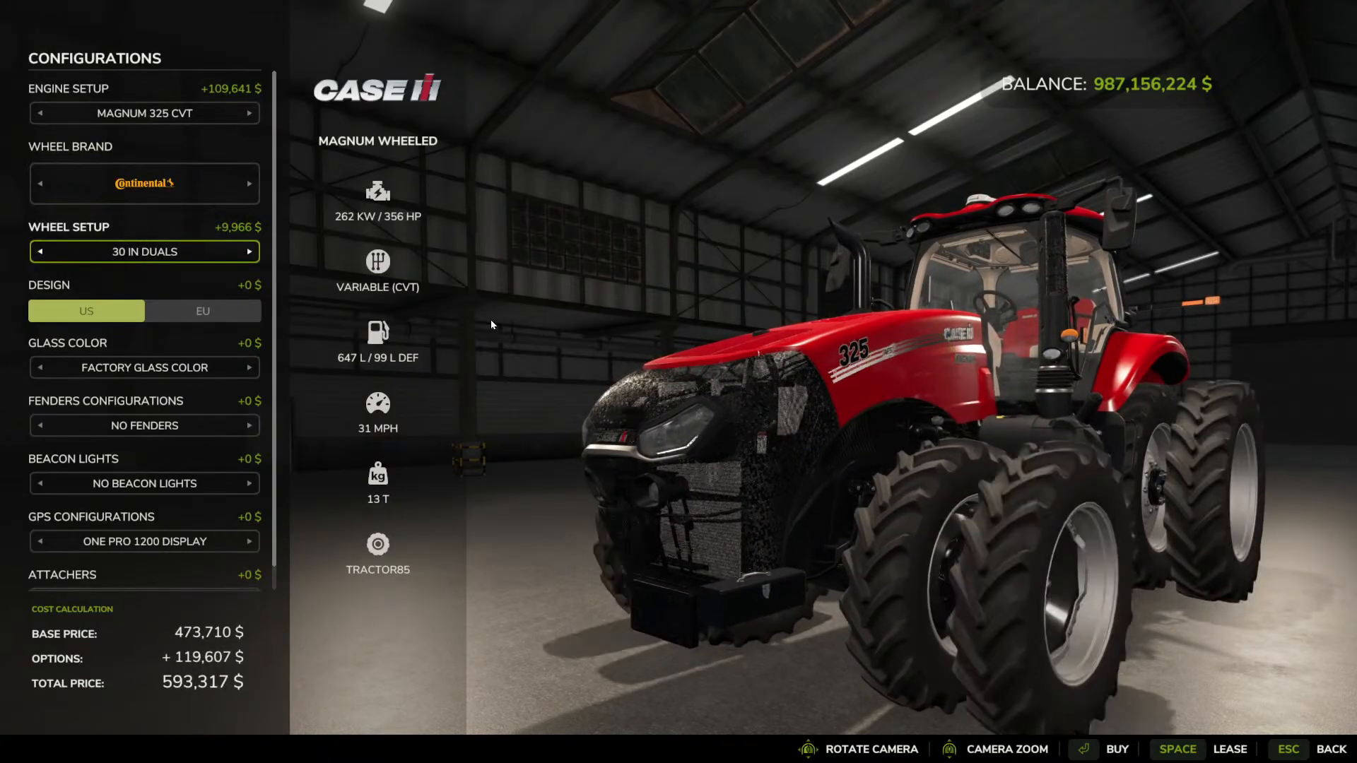
Keep the factory glass color and set the fenders configuration to front and rear fenders.
key("Down")
key("Down")
key("Right")
key("Left")
key("Down")
key("Right")
key("Right")
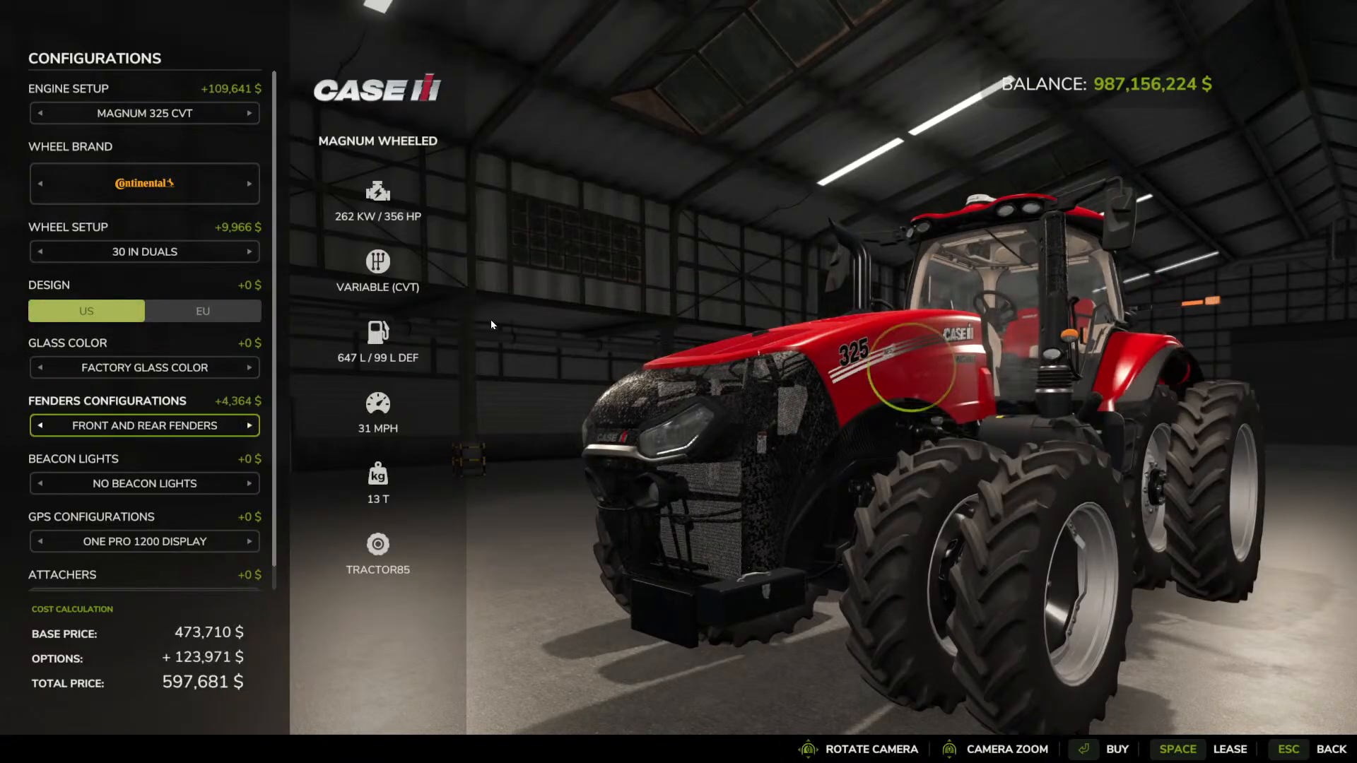
key("Left")
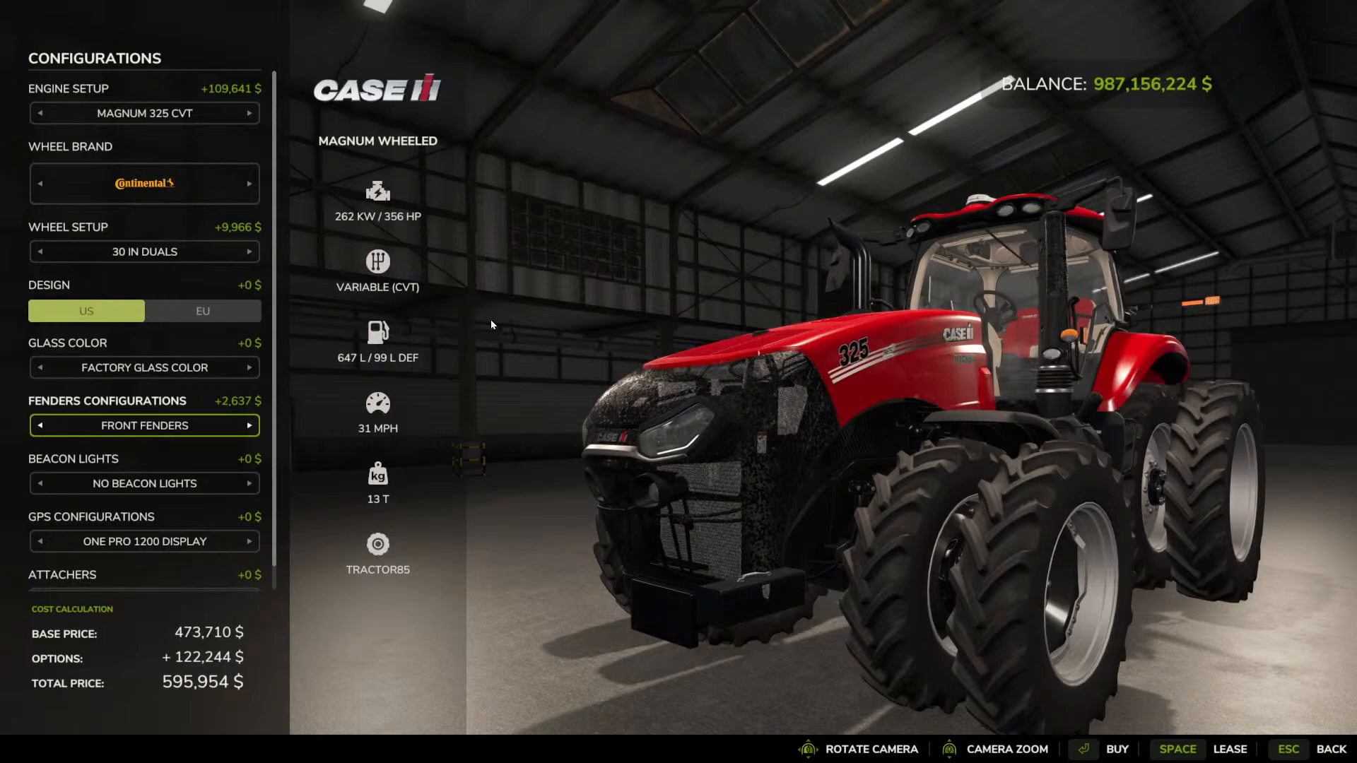
key("Right")
Set the beacon lights to the left beacon light and keep the GPS configuration at one Pro 1200 display.
key("Down")
key("Right")
key("Left")
key("Right")
key("Down")
key("Right")
left_click_drag(918, 318, 692, 426)
key("Left")
Step through the Magnum Wheeled's attacher options, inspect the front of the tractor and return to the engine setup.
key("Down")
key("Right")
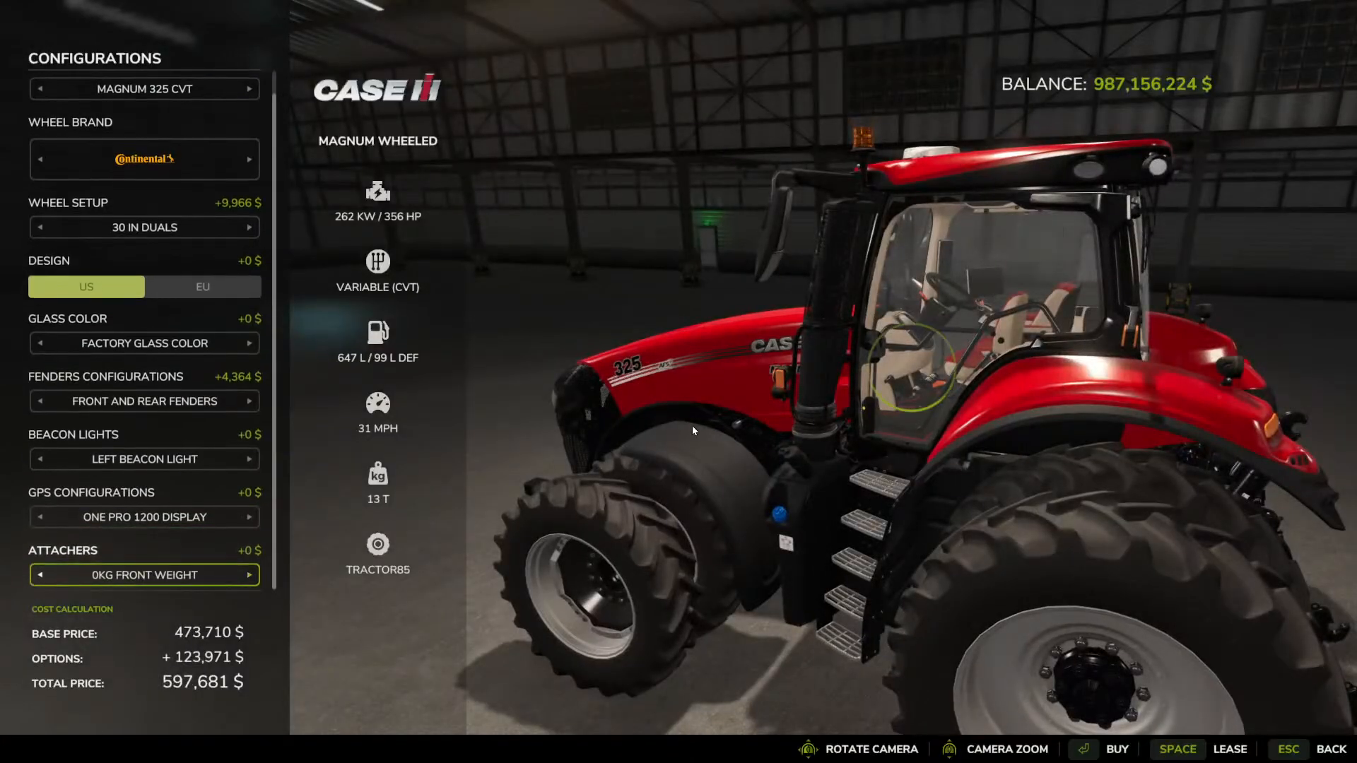
key("Left")
key("Right")
left_click_drag(693, 425, 1033, 328)
key("Left")
key("Up")
key("Up")
key("Up")
key("Up")
key("Up")
key("Up")
key("Up")
key("Up")
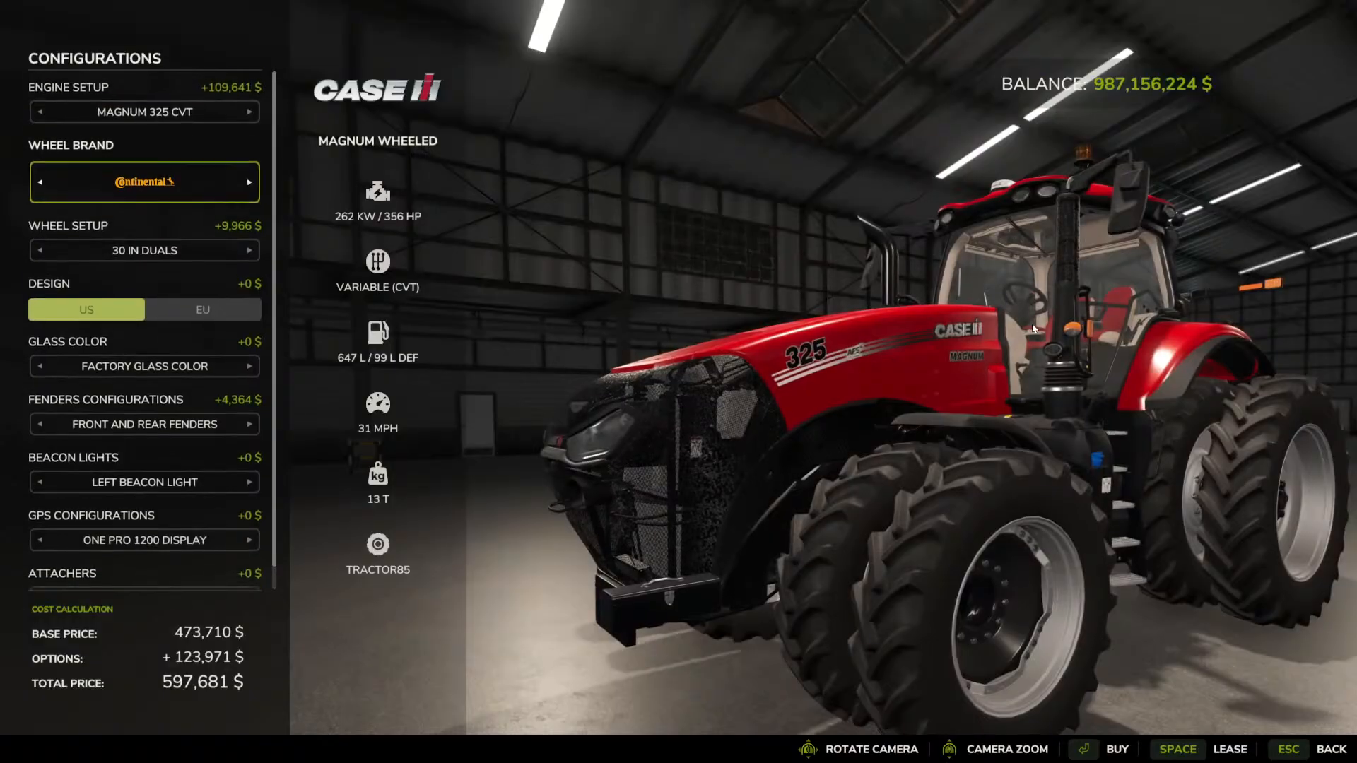
left_click_drag(894, 371, 944, 361)
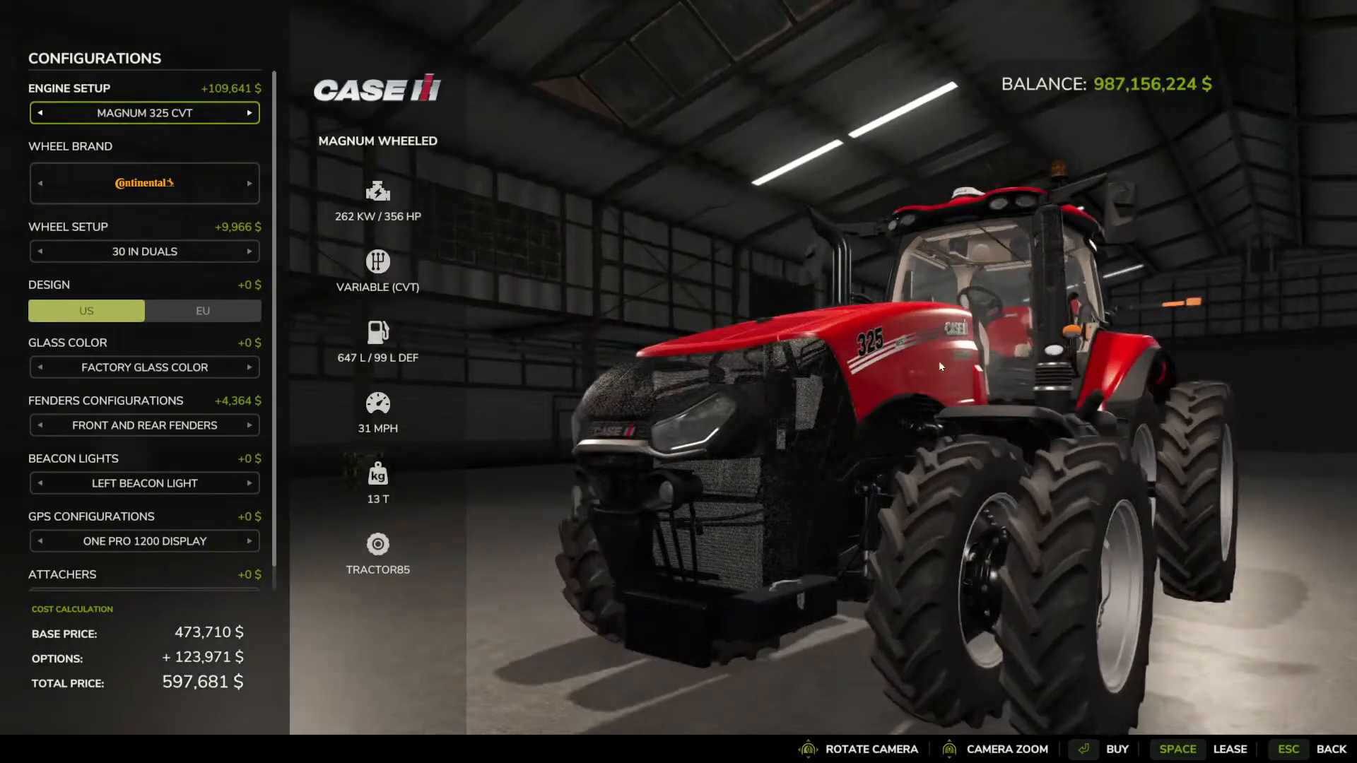
Cycle through the Magnum's available wheel brands and set the wheel brand to Michelin.
left_click(250, 183)
left_click(249, 183)
left_click(249, 183)
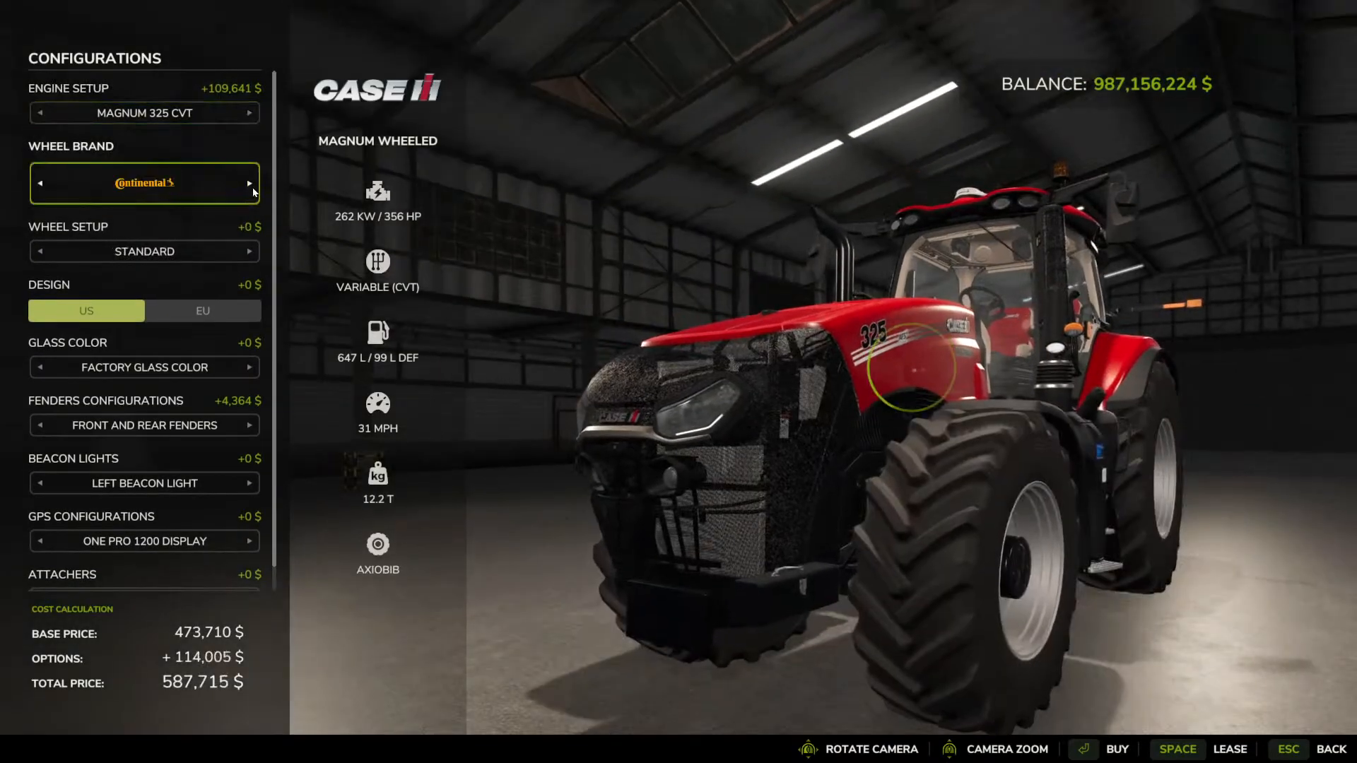
left_click(251, 185)
left_click(251, 185)
left_click(250, 185)
left_click(250, 185)
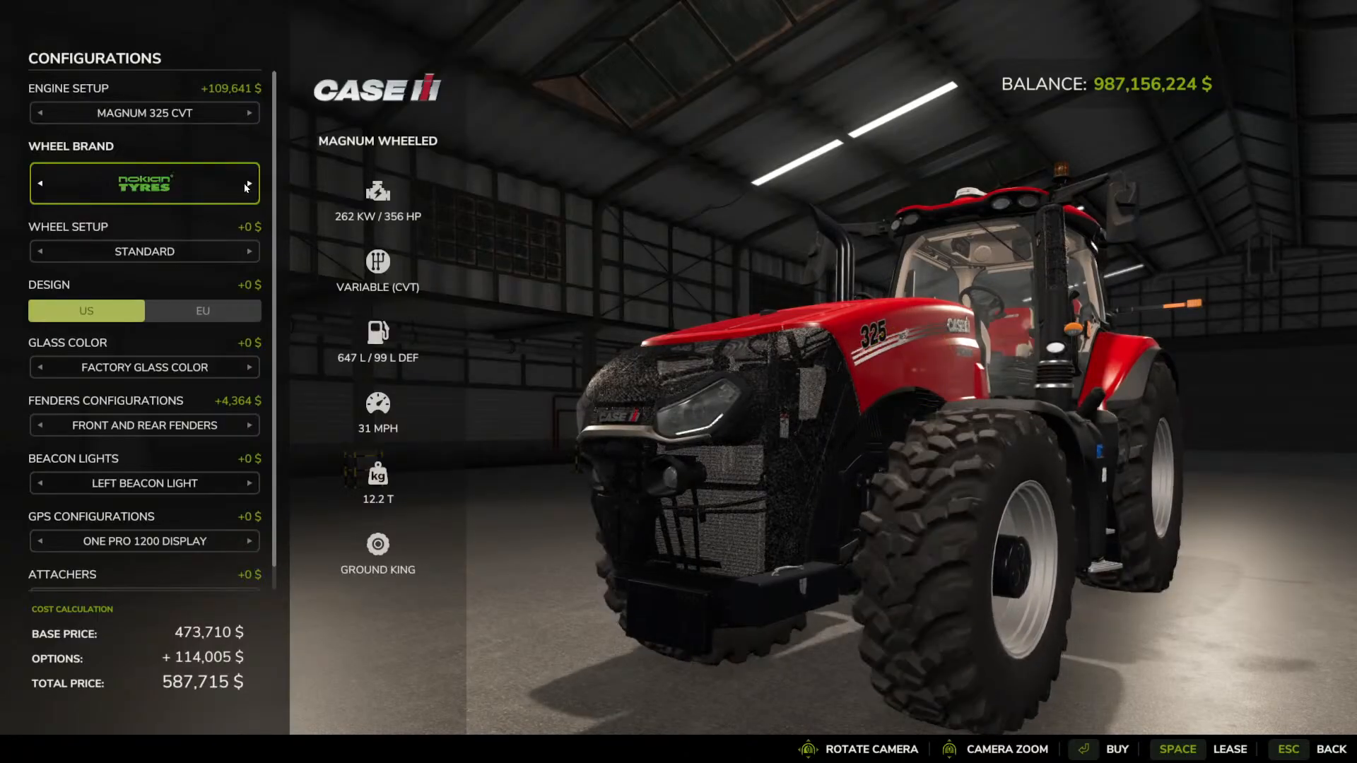
left_click(248, 185)
left_click(244, 185)
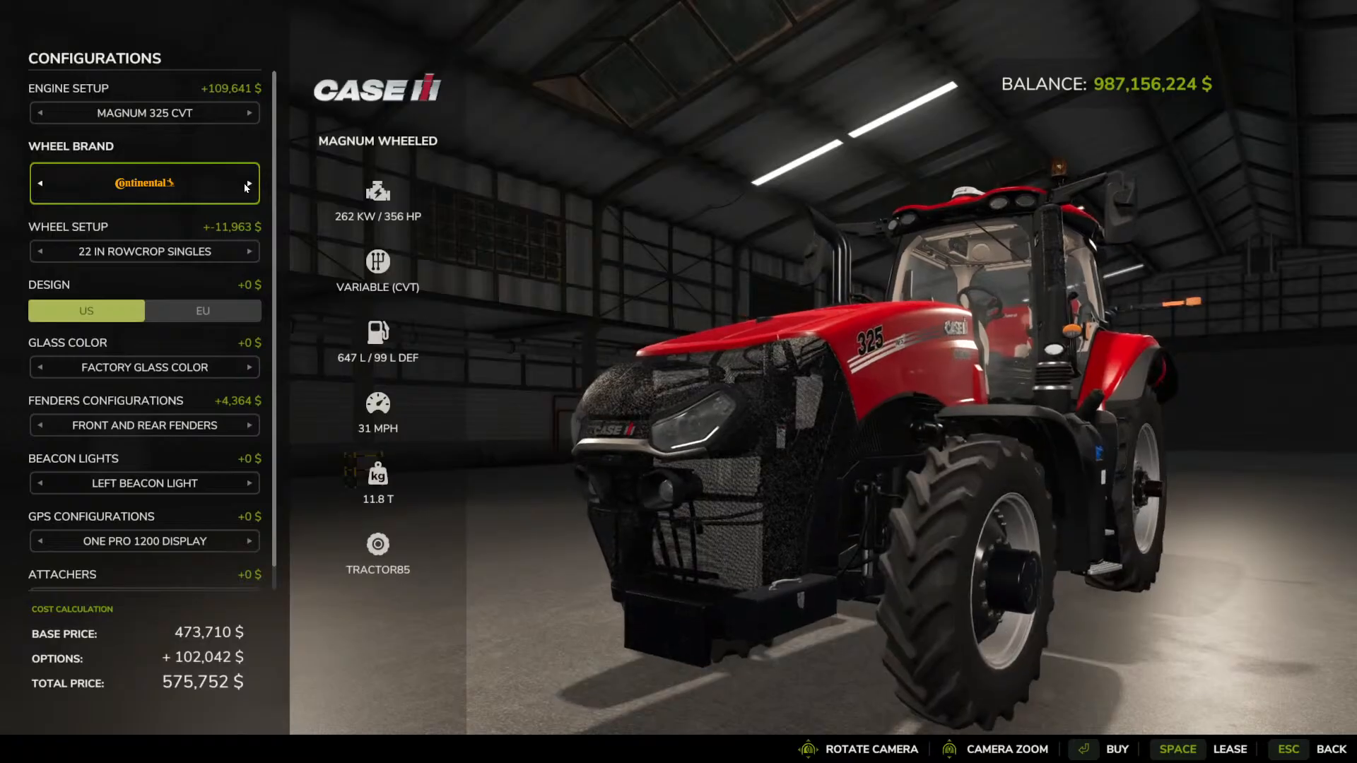
left_click(37, 185)
Set the wheel setup of the Michelin-equipped Magnum to 30 in duals.
left_click(251, 252)
left_click(252, 250)
left_click(251, 251)
left_click(251, 250)
left_click(250, 251)
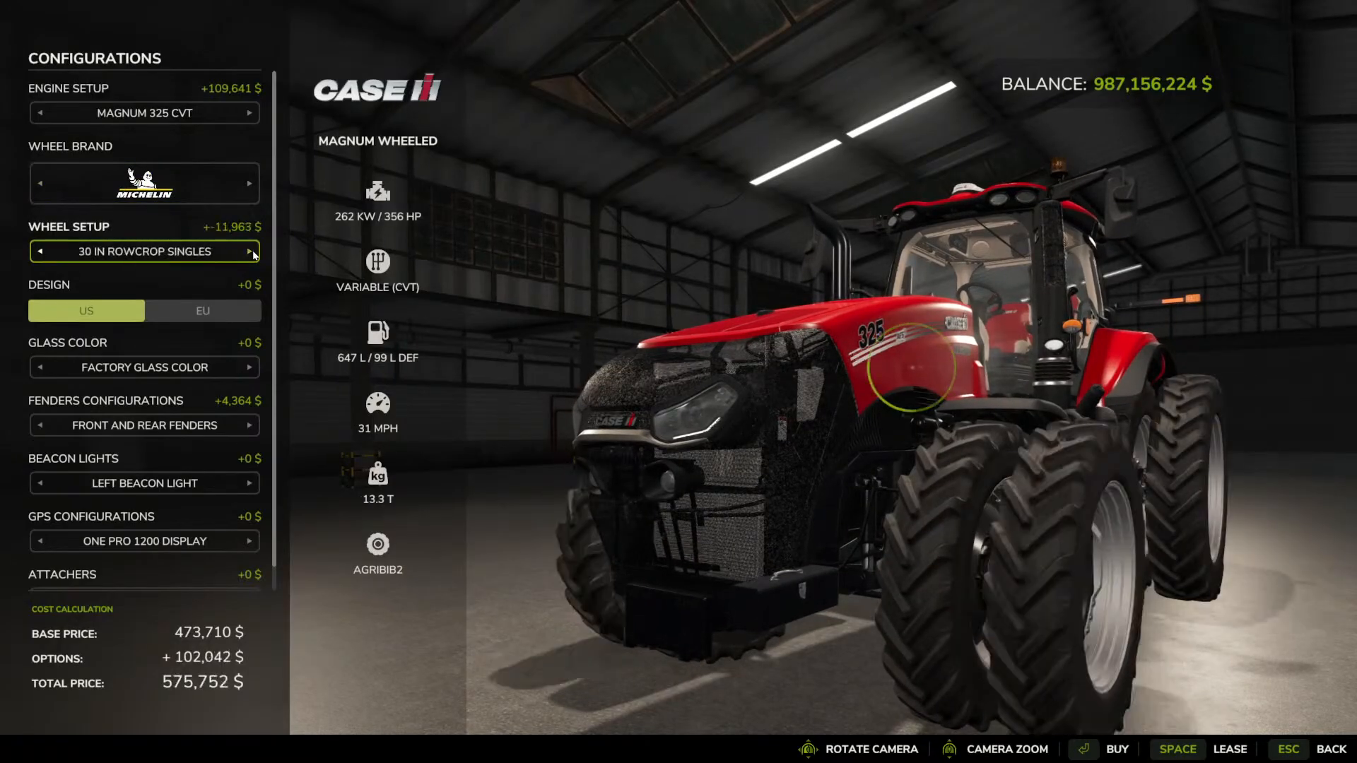
left_click(251, 251)
left_click(251, 251)
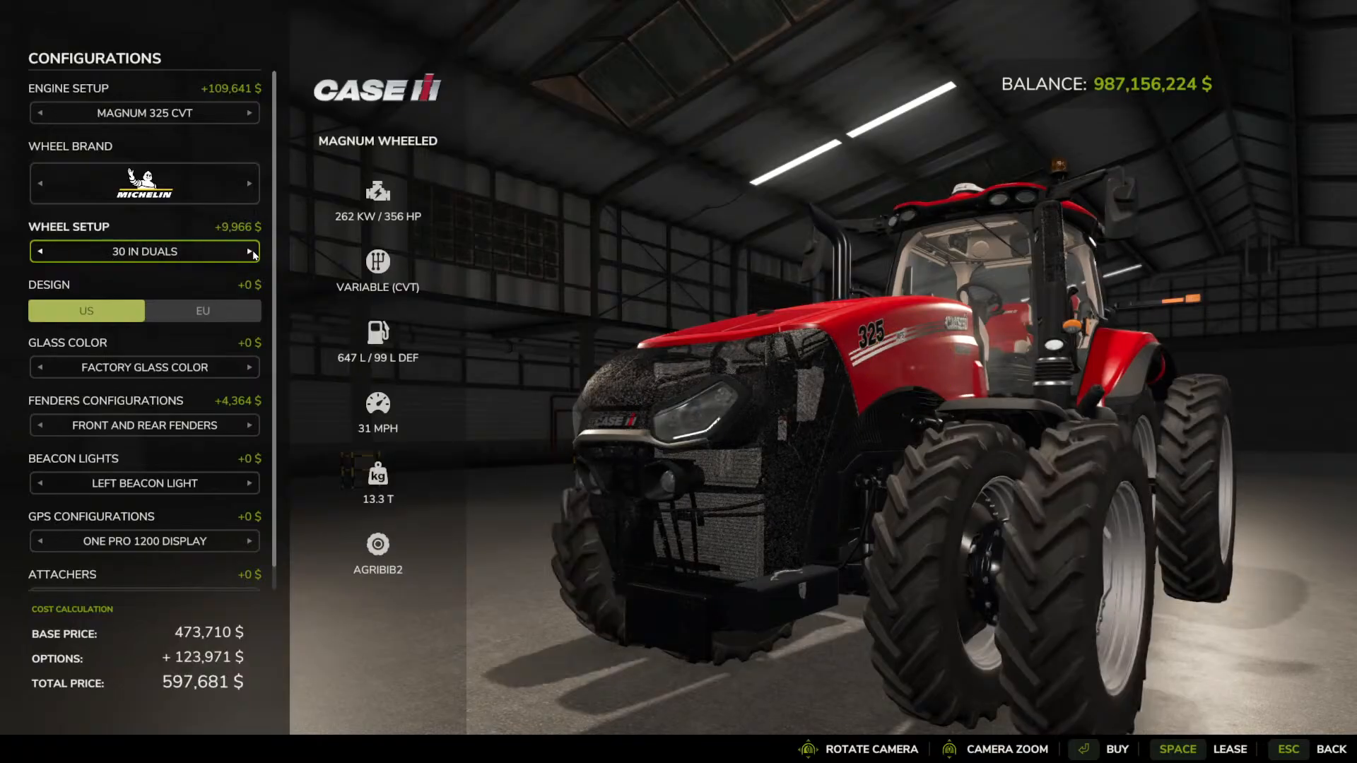
Check the tractor from the side, buy the configured Magnum Wheeled and return to the game world.
left_click_drag(857, 339, 905, 401)
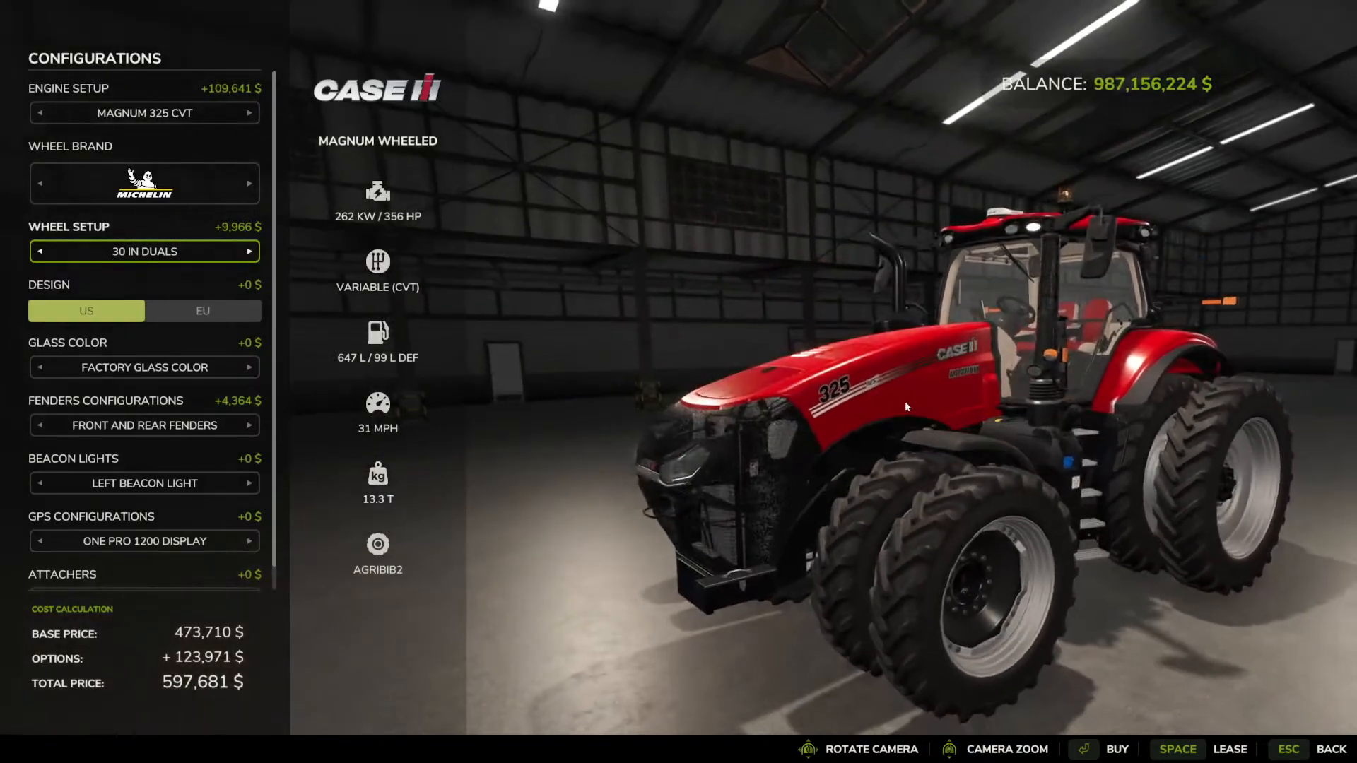
key("Return")
key("Return")
key("Return")
key("Escape")
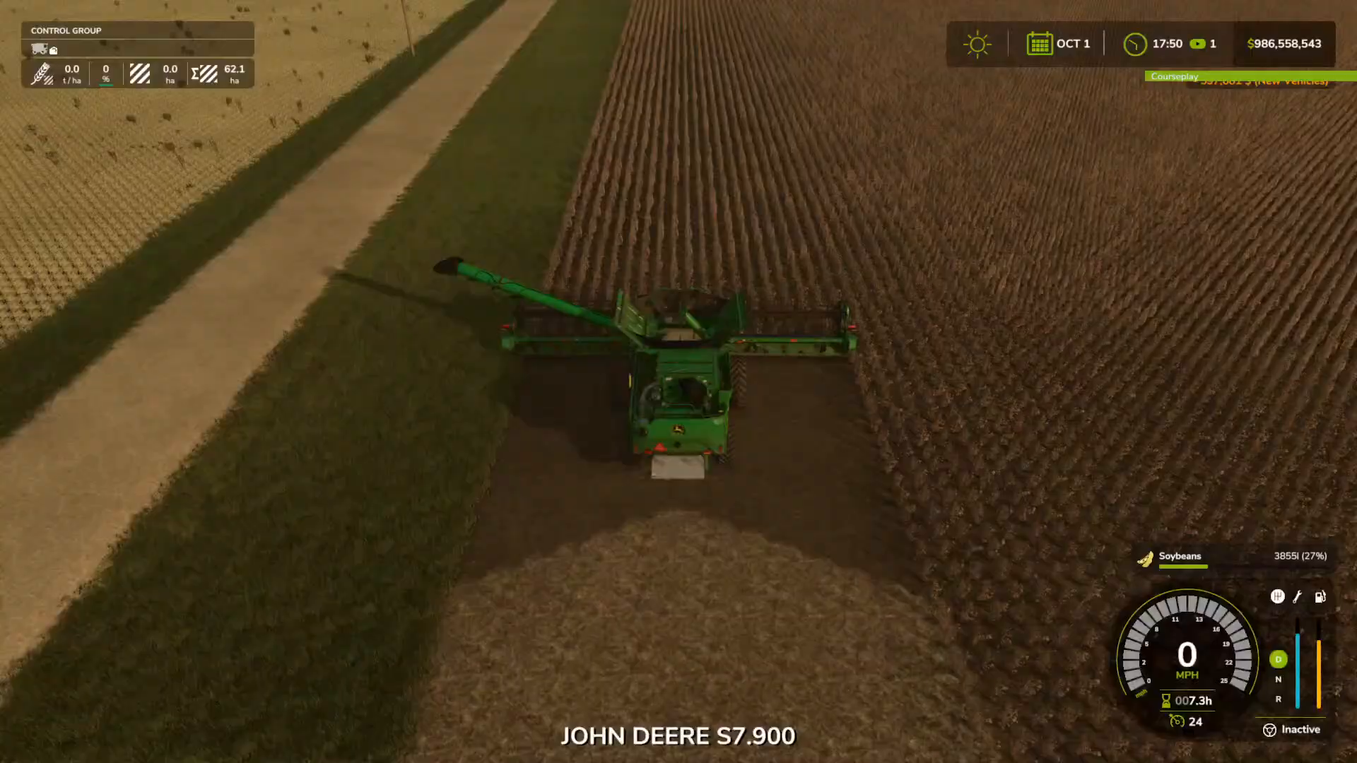
Reopen the vehicle shop and open the configuration of the Lakestate Front Mount Saddle Tanks among the sprayers.
key("p")
scroll(328, 413, "down", 10)
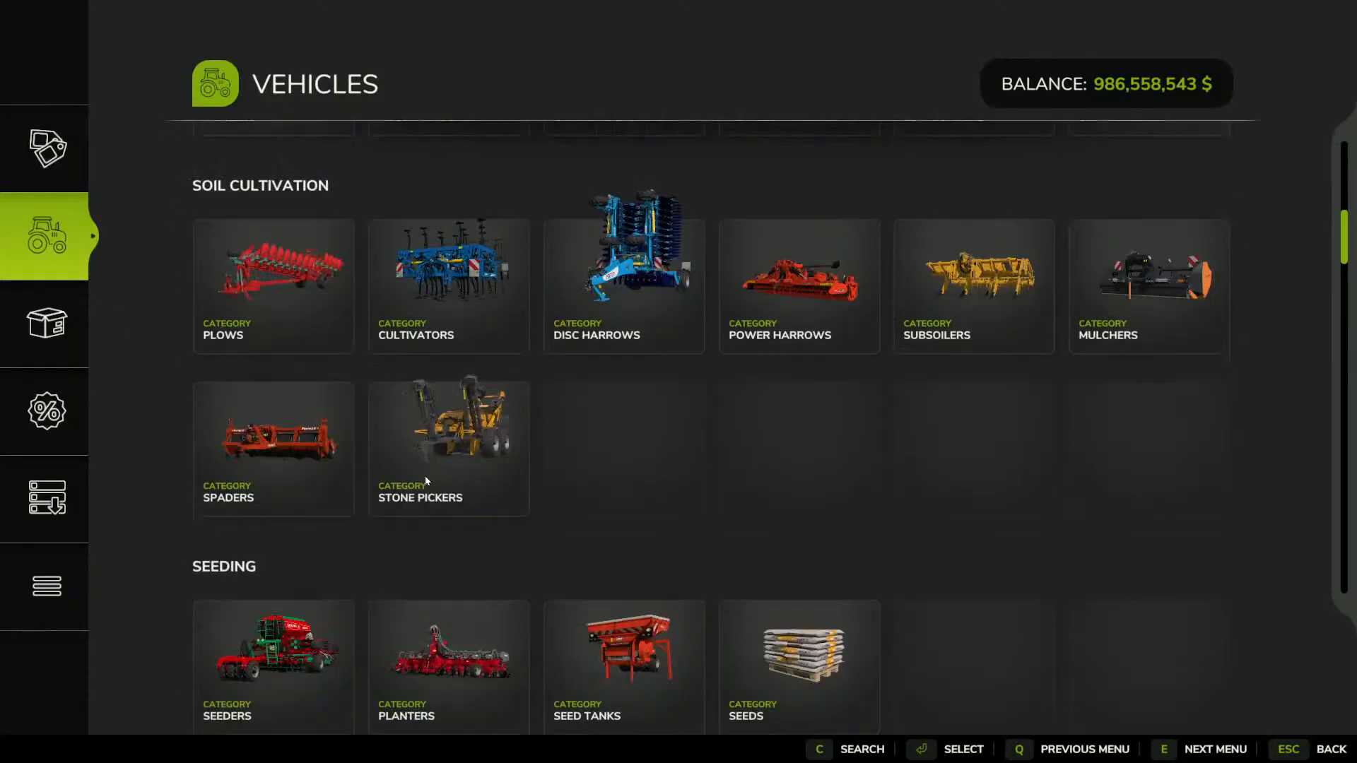
left_click(328, 413)
scroll(563, 342, "down", 10)
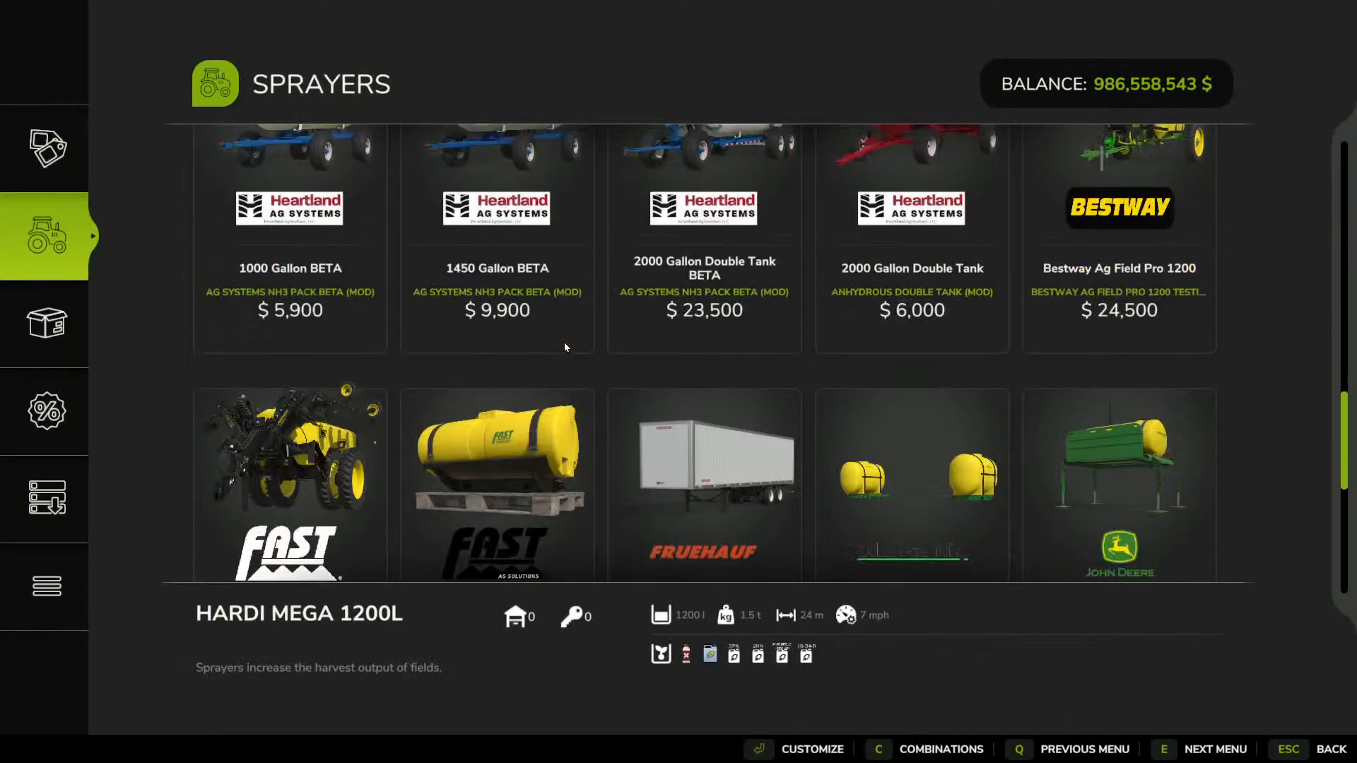
scroll(859, 336, "down", 2)
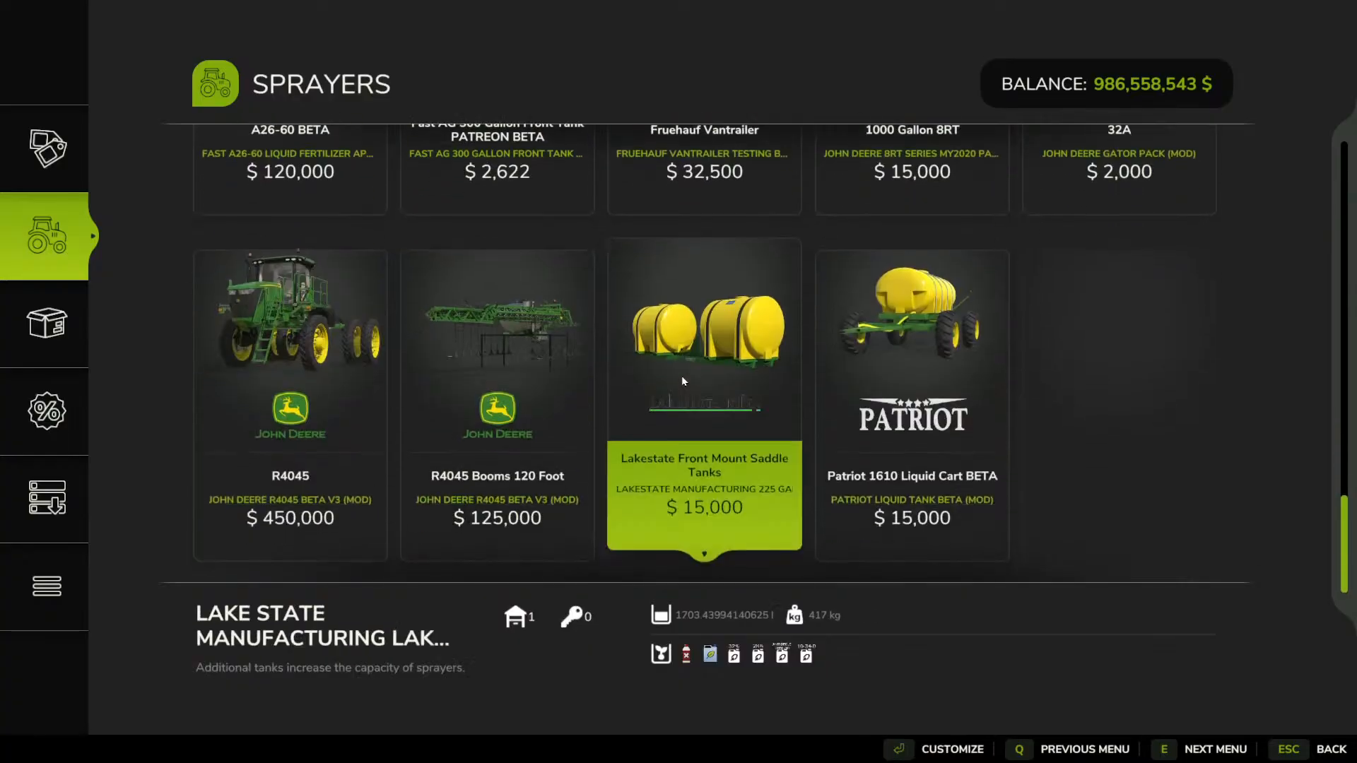
left_click(681, 375)
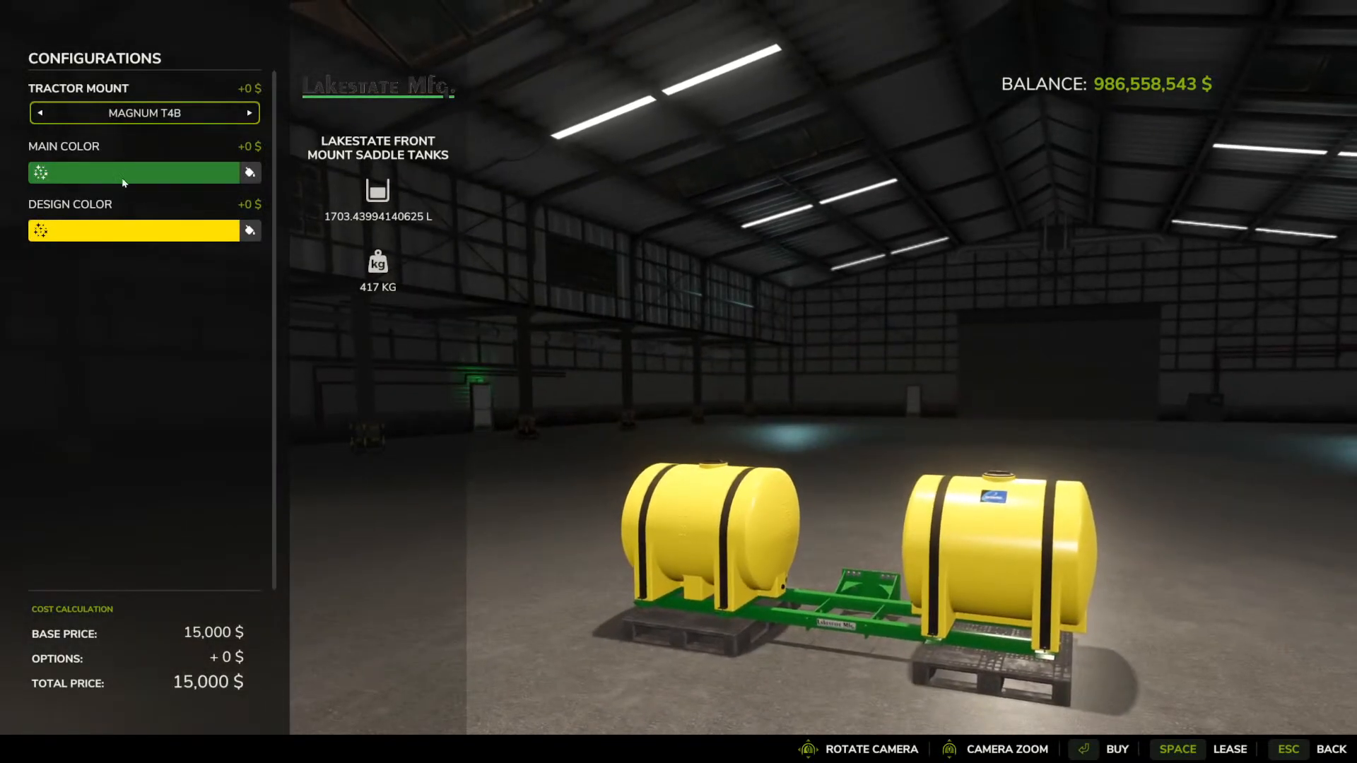
Set the saddle tanks' main color to glossy black and their design color to glossy white.
left_click(123, 182)
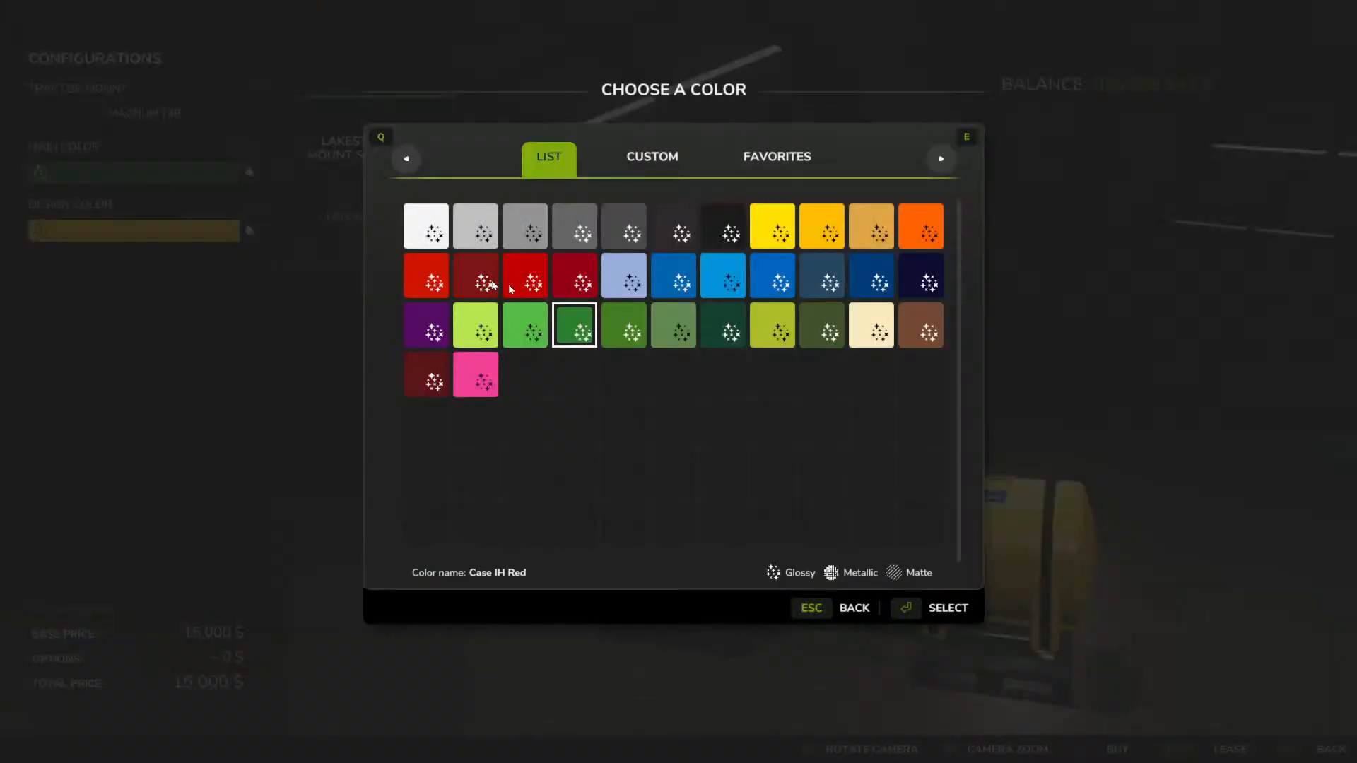
left_click(724, 227)
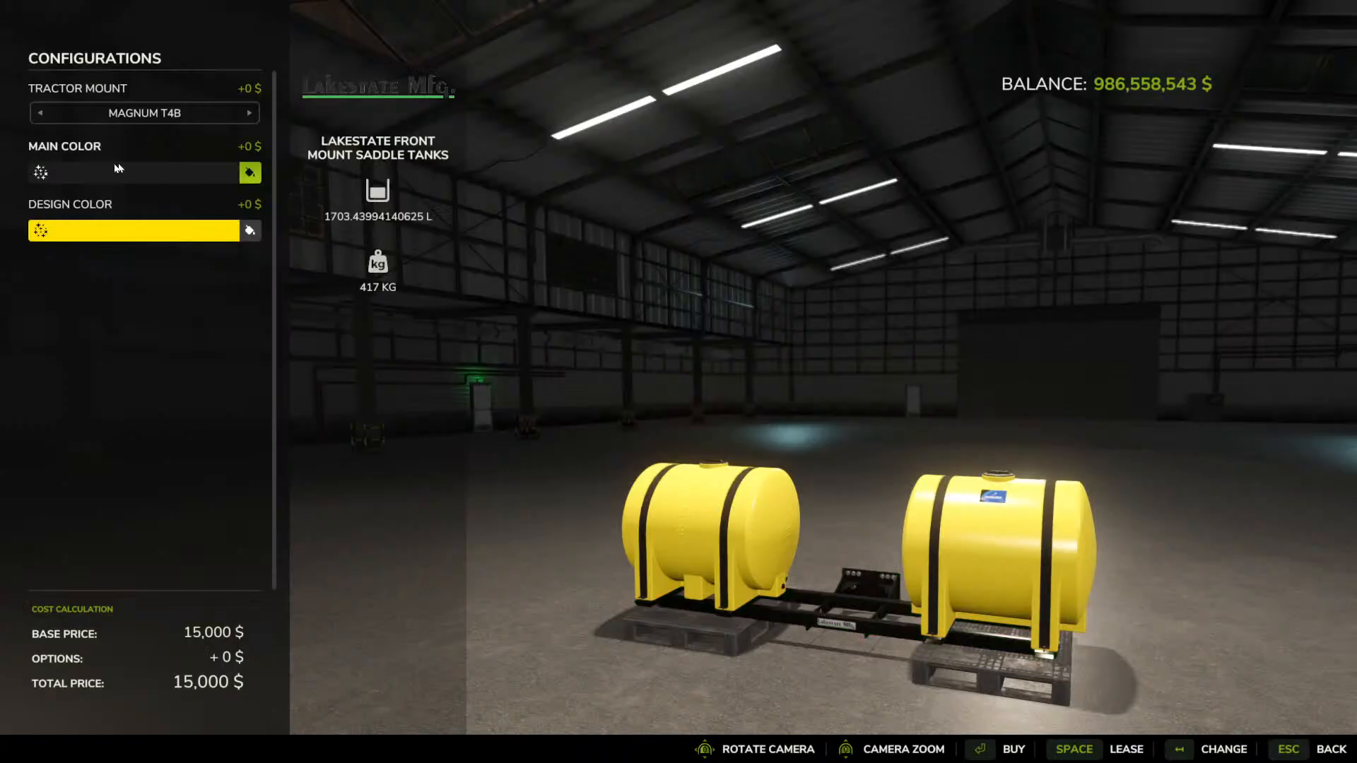
left_click(89, 242)
left_click(436, 230)
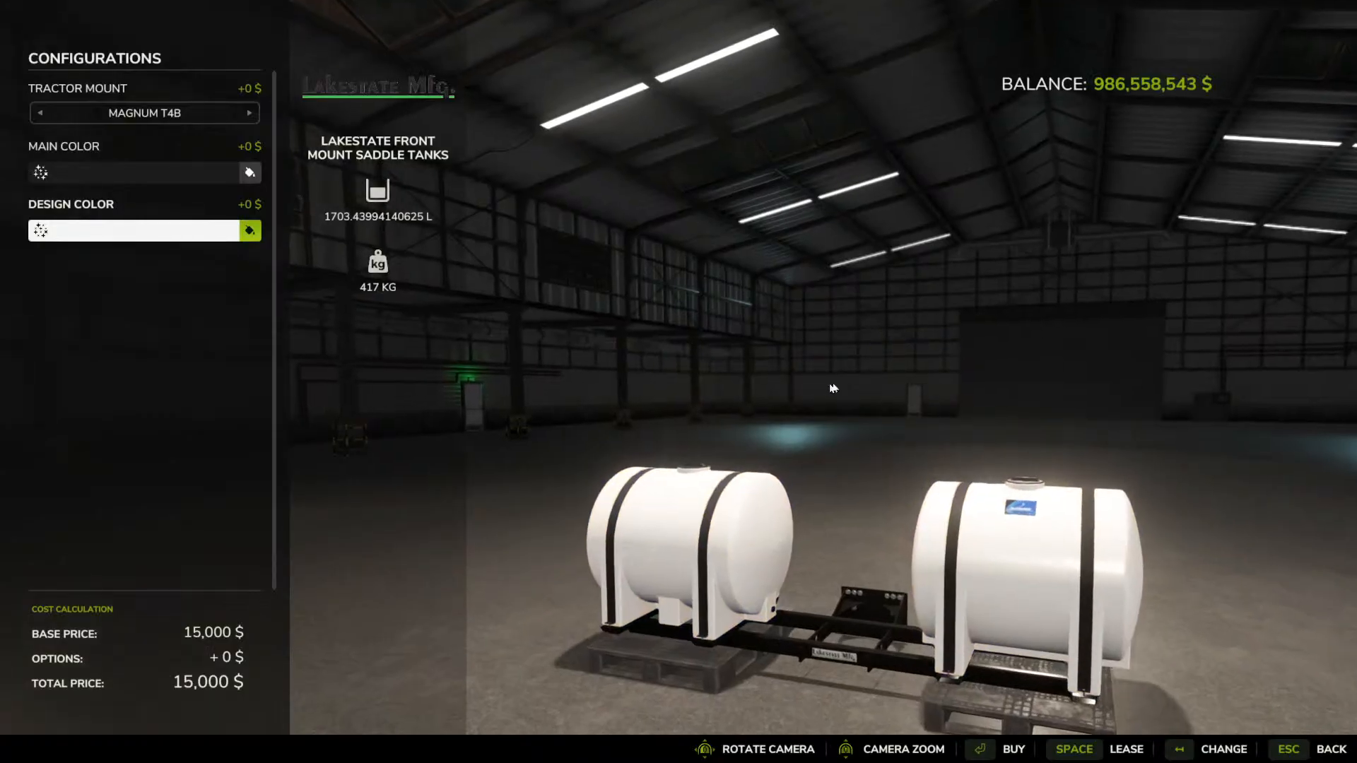
Buy the saddle tanks with the Magnum T4B tractor mount and leave the shop.
key("Return")
key("Return")
key("Return")
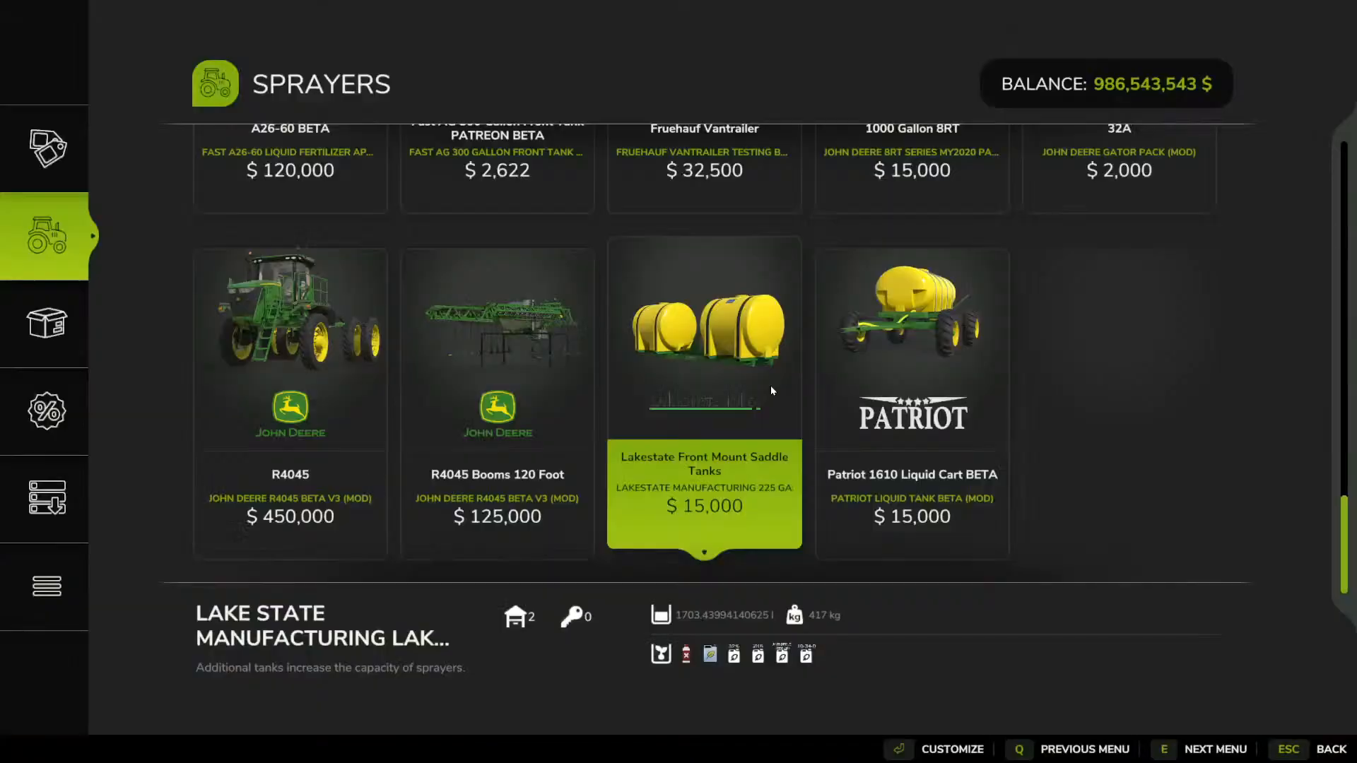
key("Escape")
Switch through the owned vehicles to the Case IH Magnum 325 CVT and view it from outside.
key("Tab")
key("shift+Tab")
key("shift+Tab")
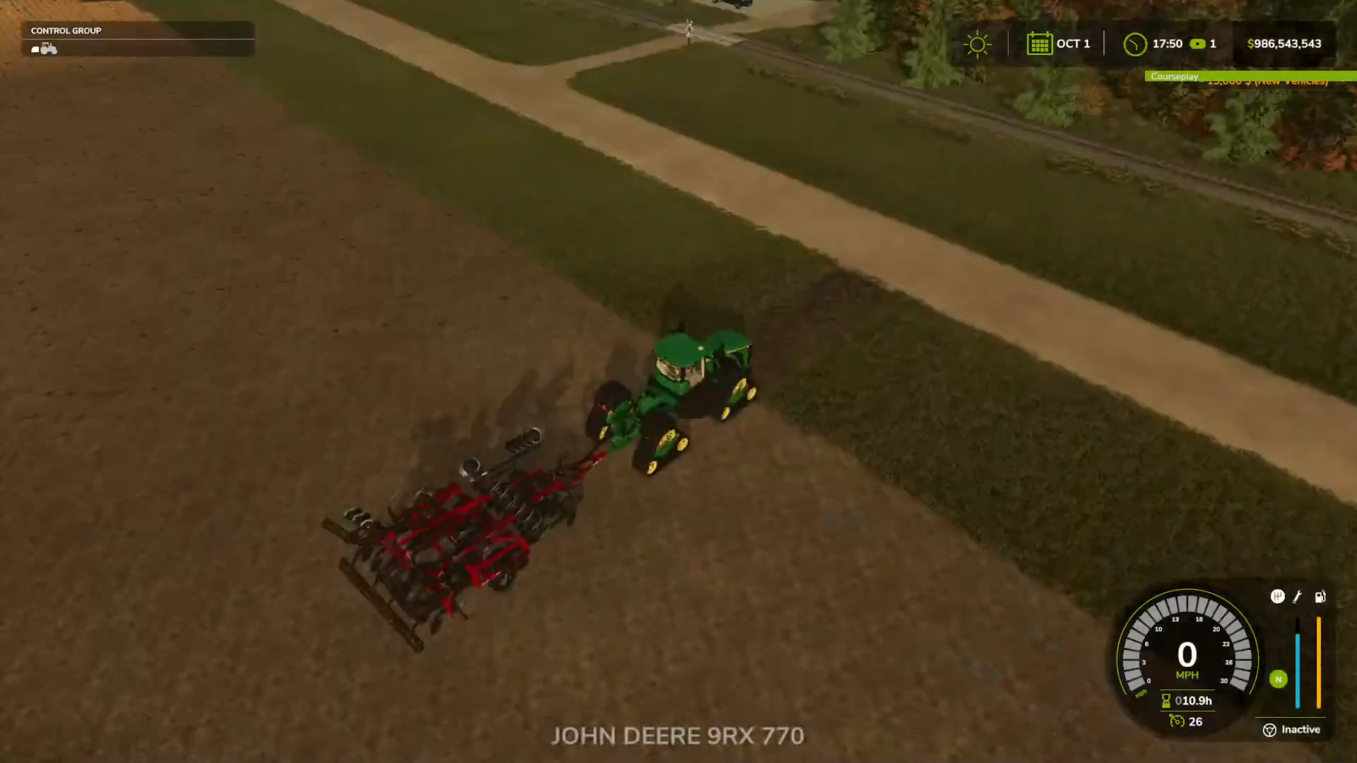
key("shift+Tab")
key("shift+Tab")
key("c")
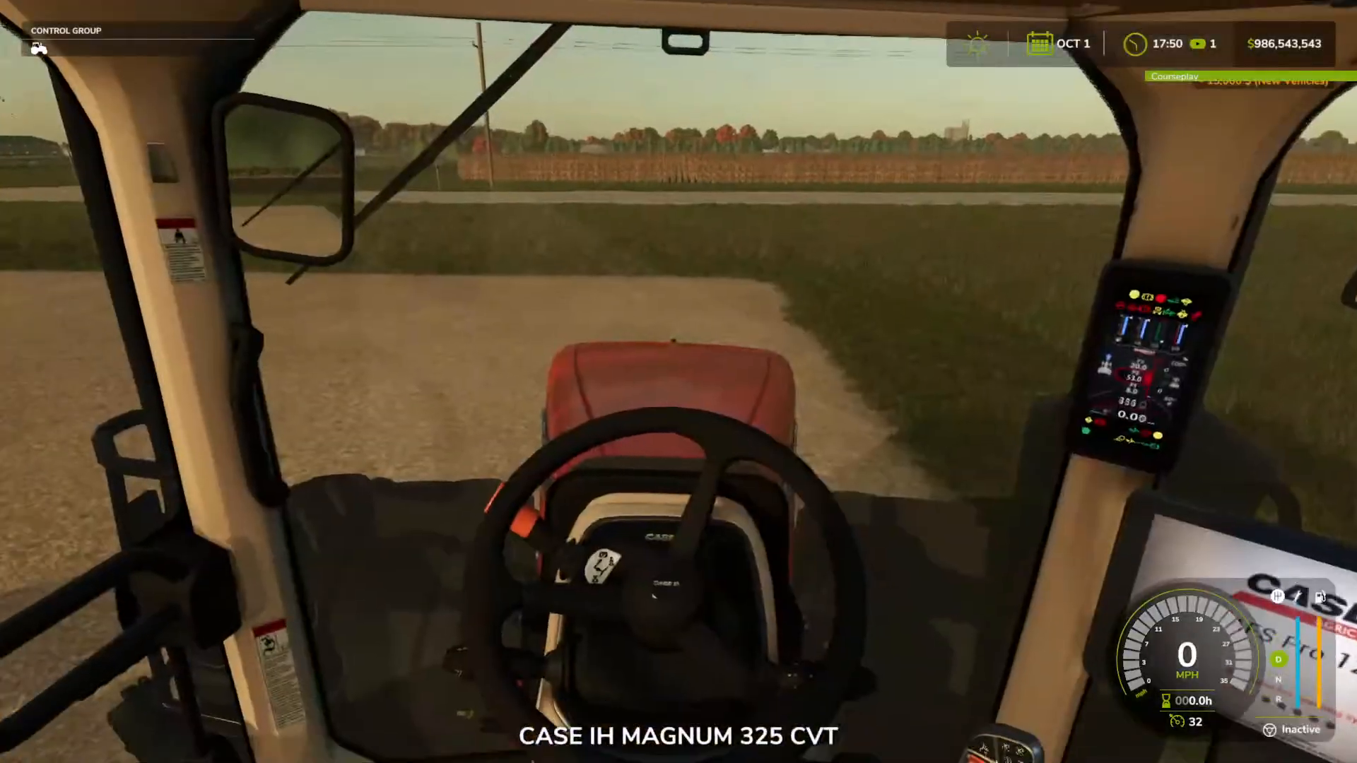
key("c")
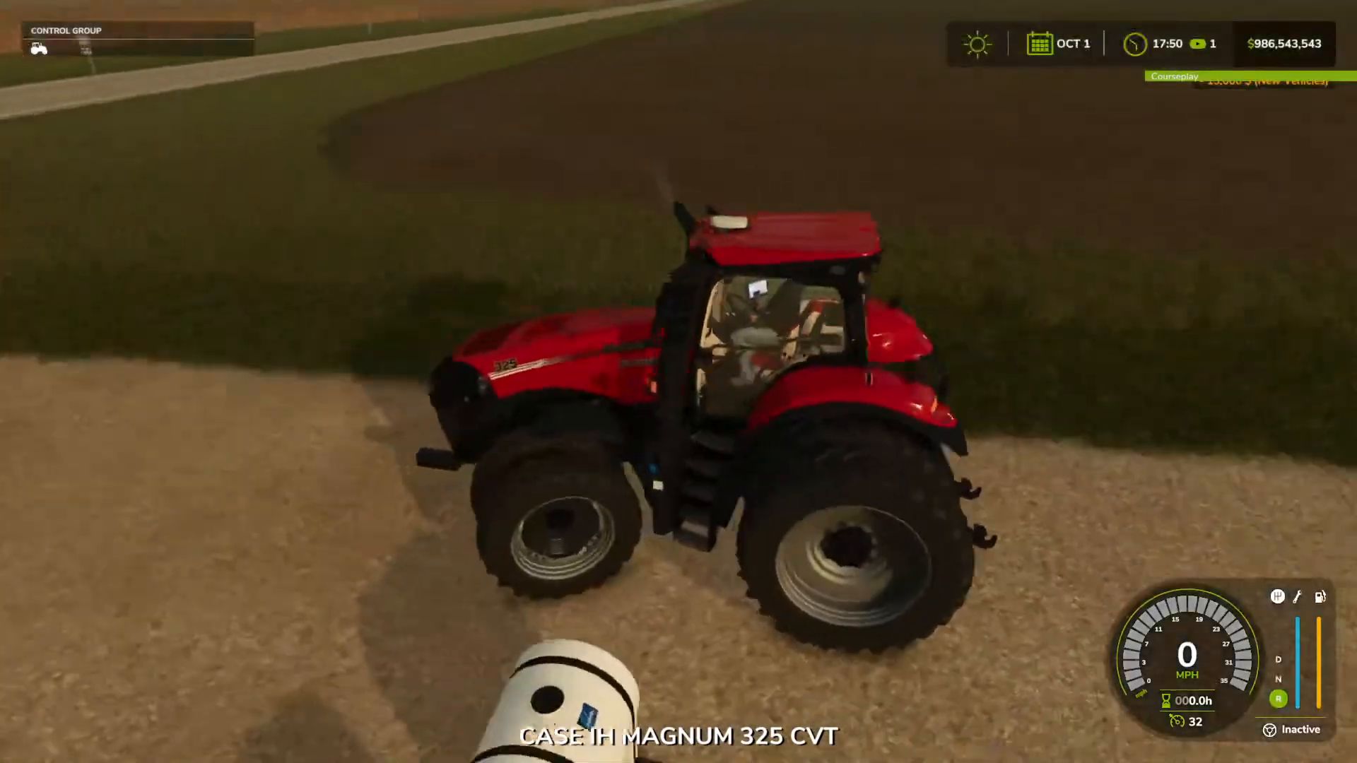
Back the Magnum away, line its front up with the white saddle tanks, drive up and attach them.
key("s")
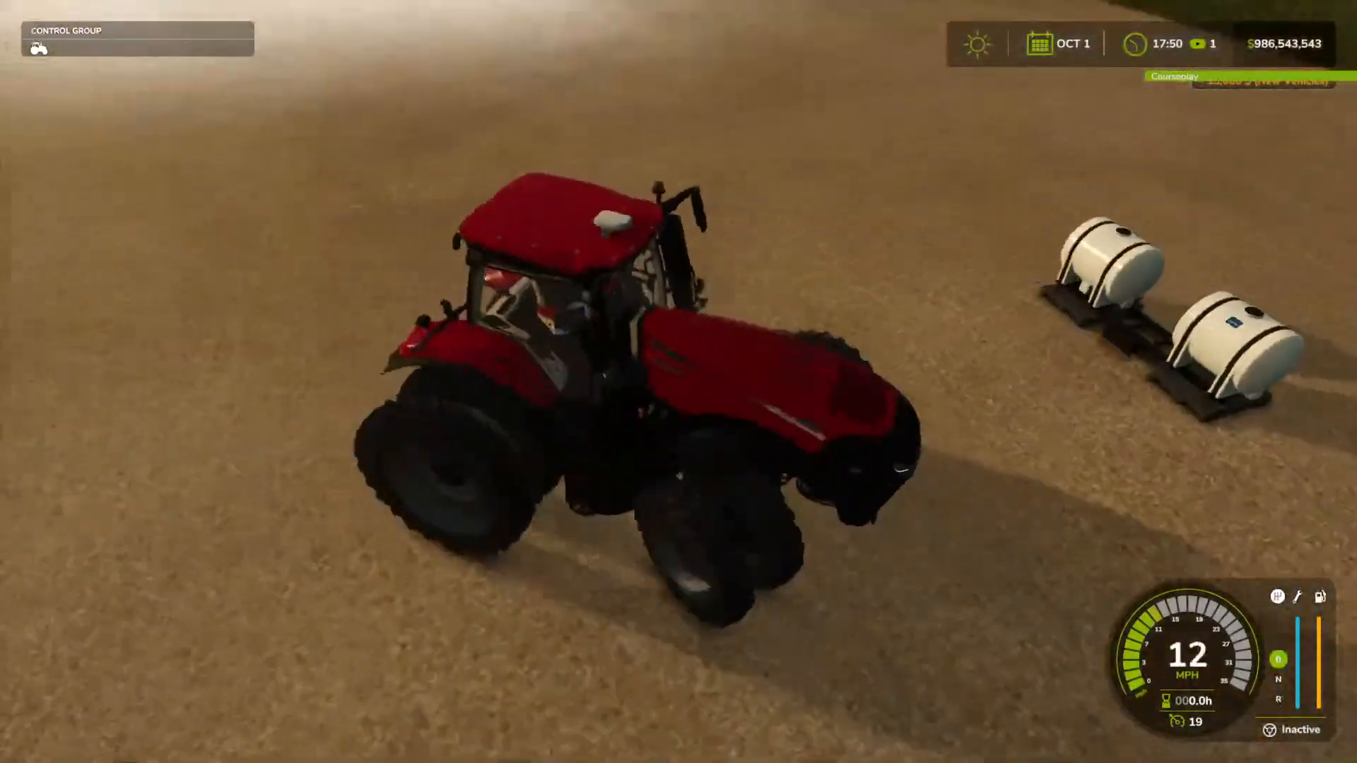
key("c")
key("w")
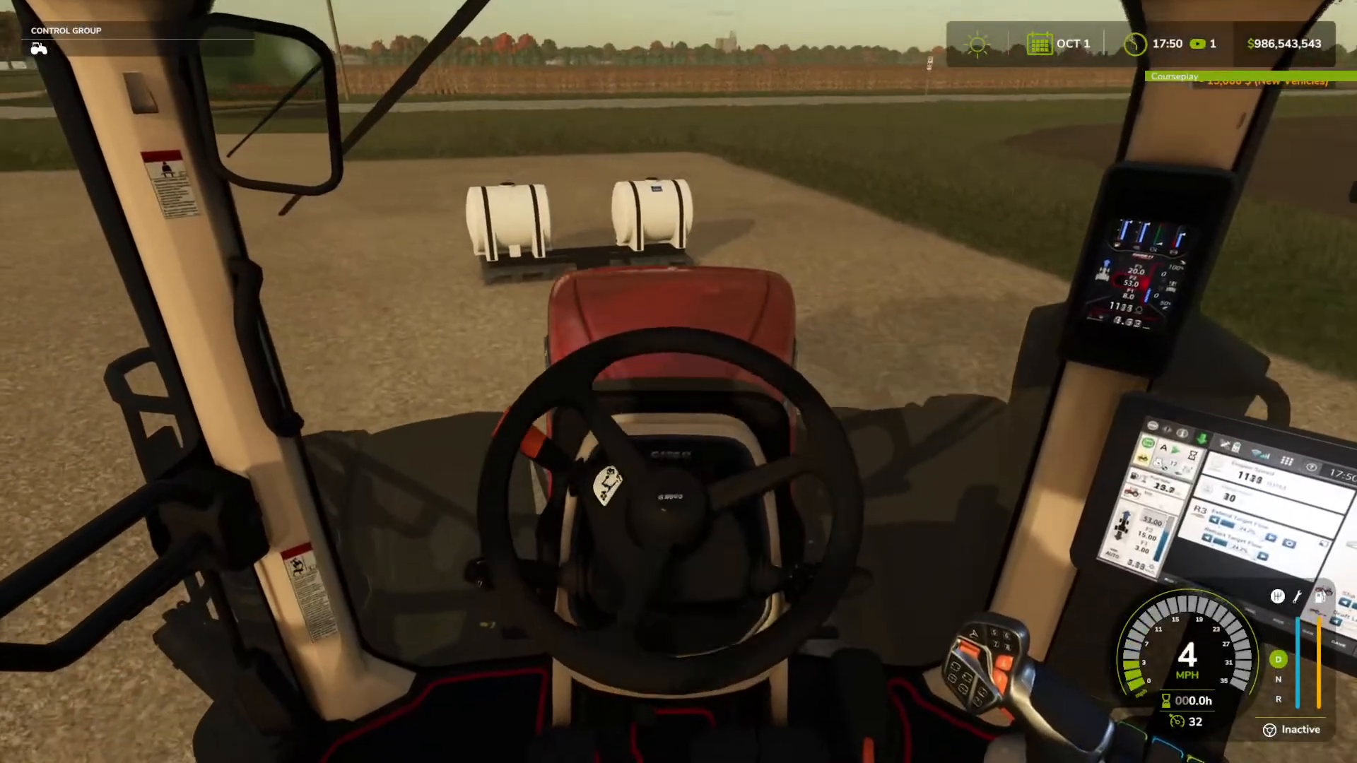
key("c")
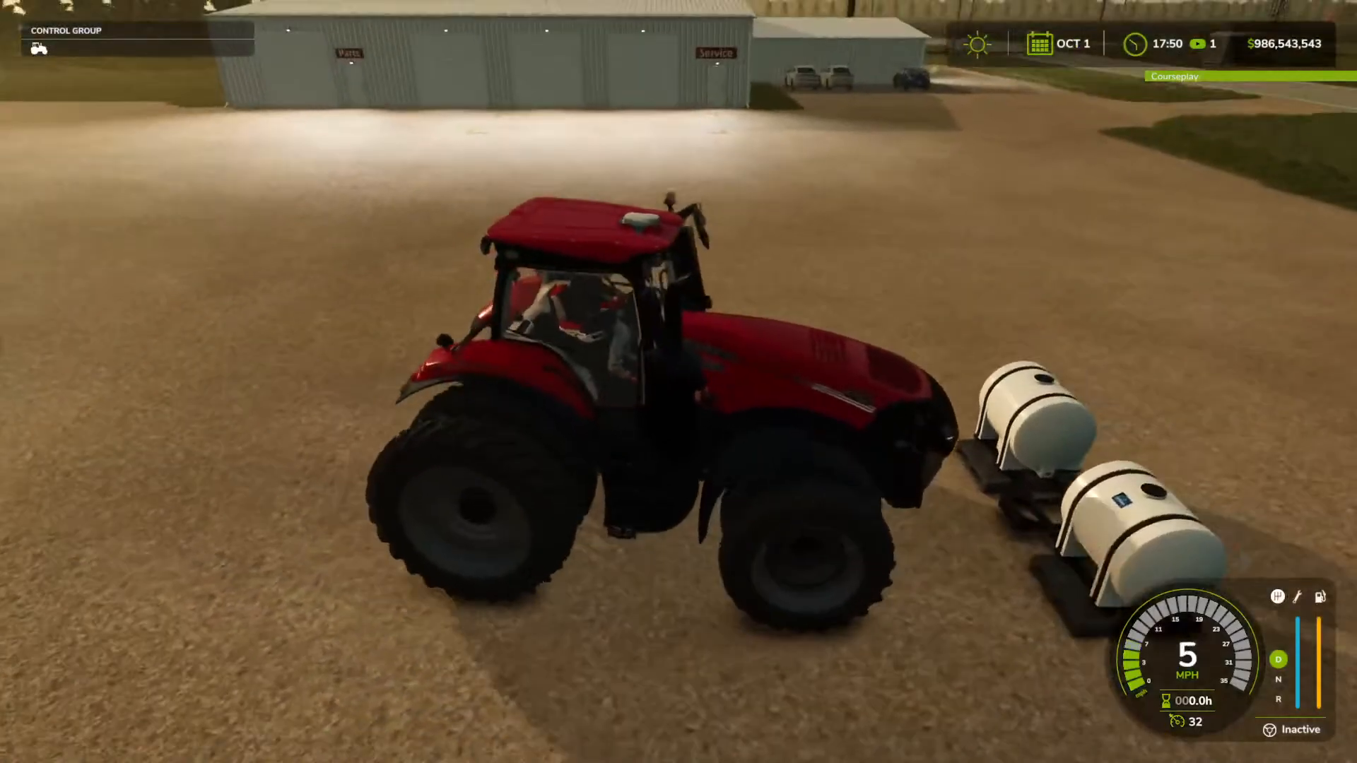
key("q")
Drive the Magnum around the yard with the saddle tanks attached and turn on its lights.
key("s")
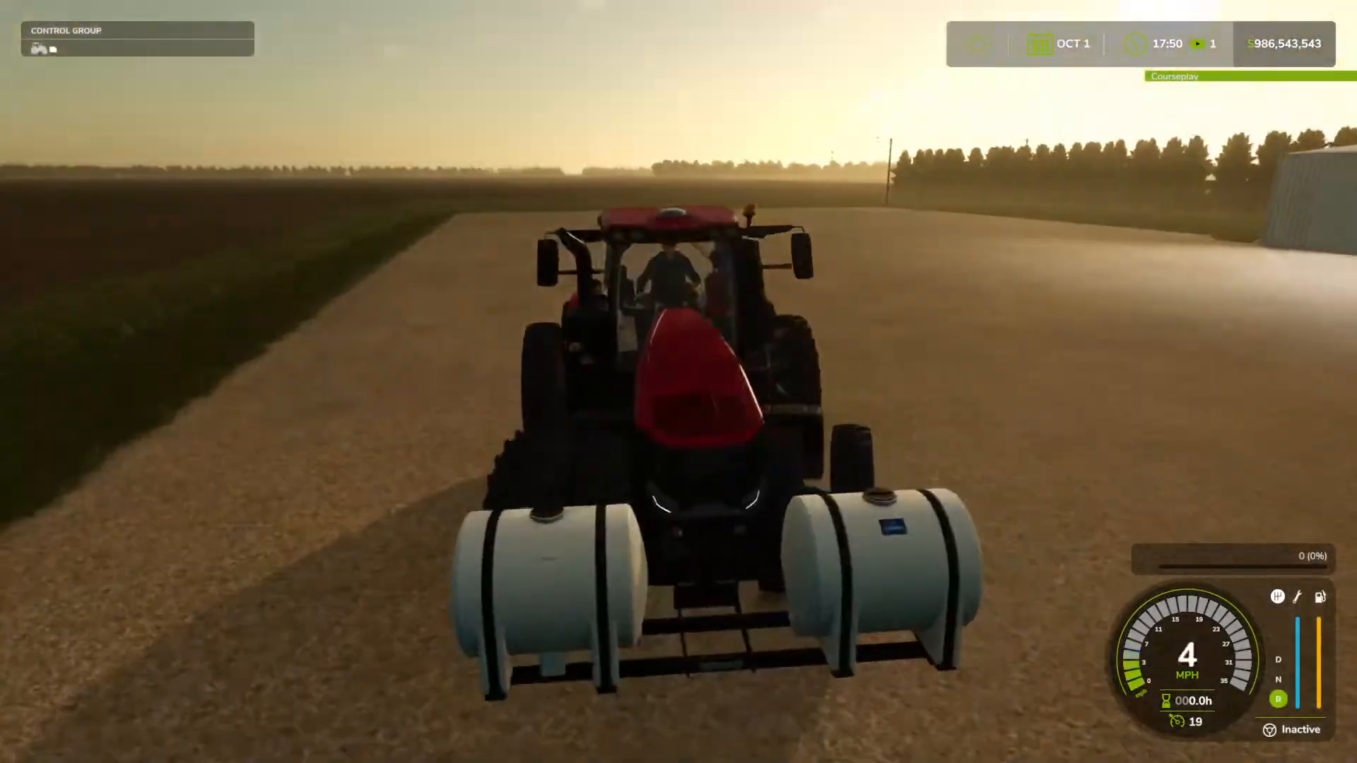
key("w")
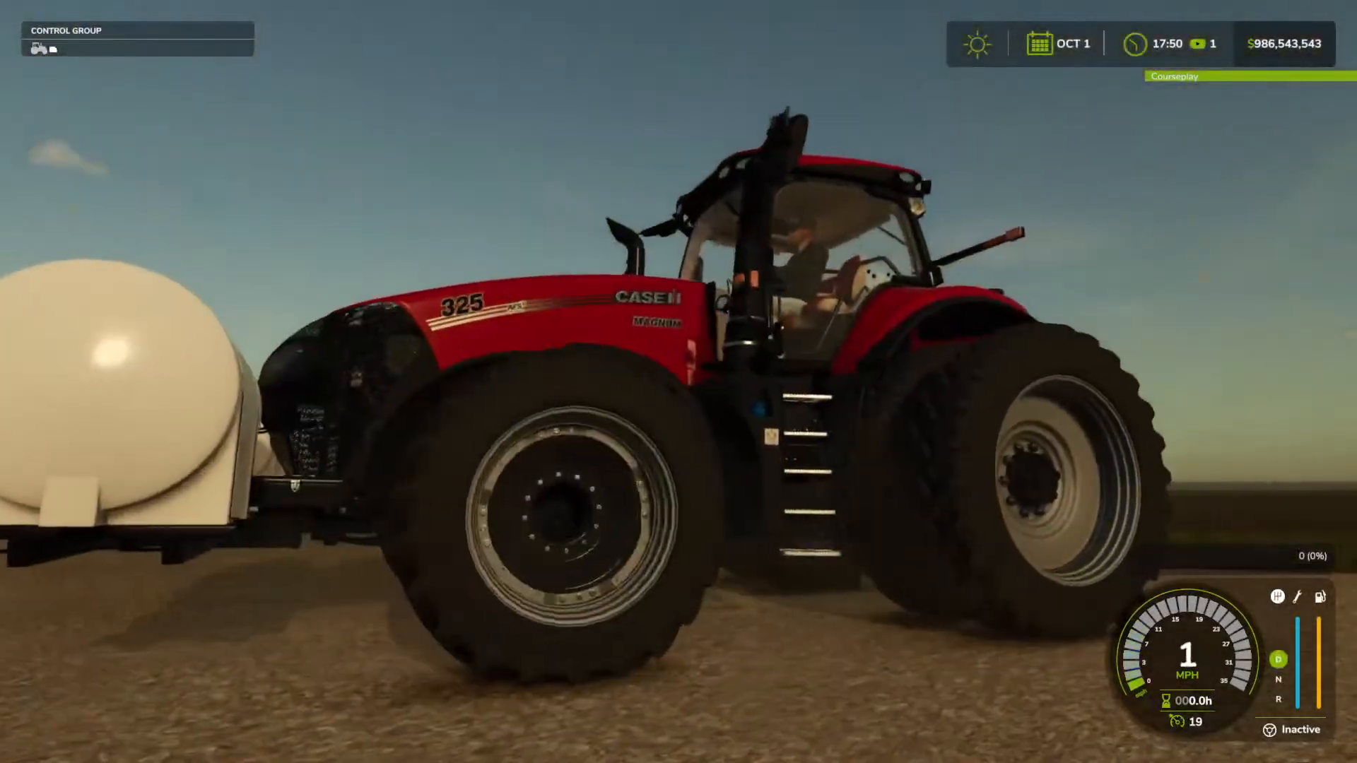
key("w")
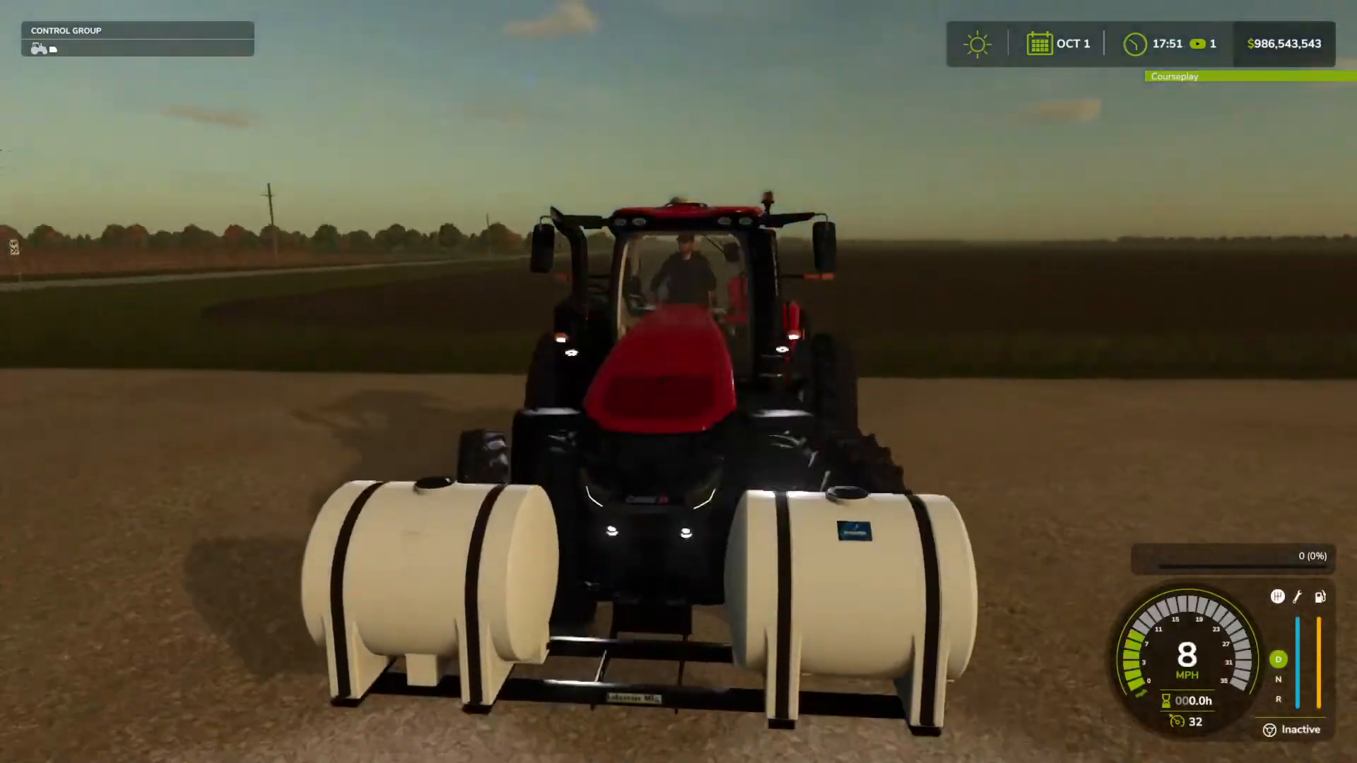
key("f")
key("f")
key("f")
key("f")
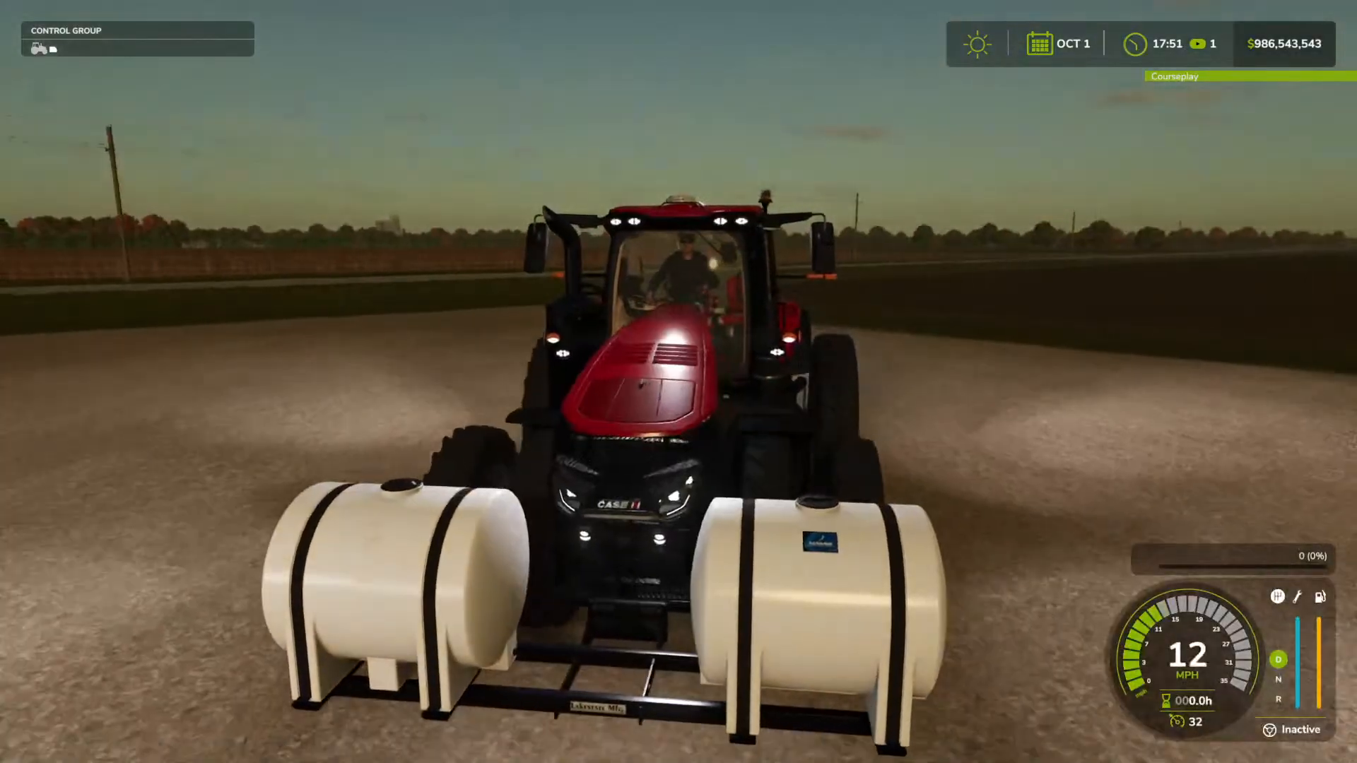
Stop and get out of the tractor, and inspect the mount frame between the saddle tanks and the front grille.
key("s")
key("e")
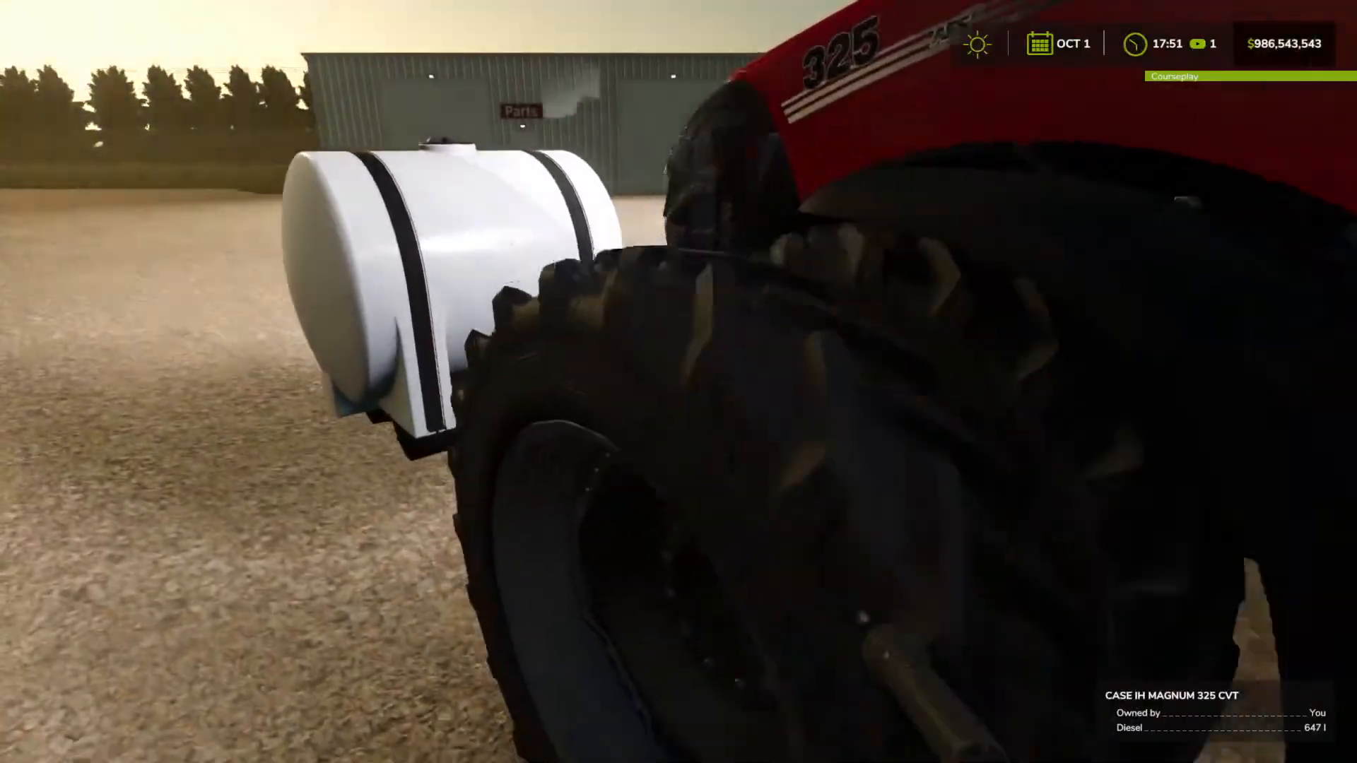
key("a")
key("w")
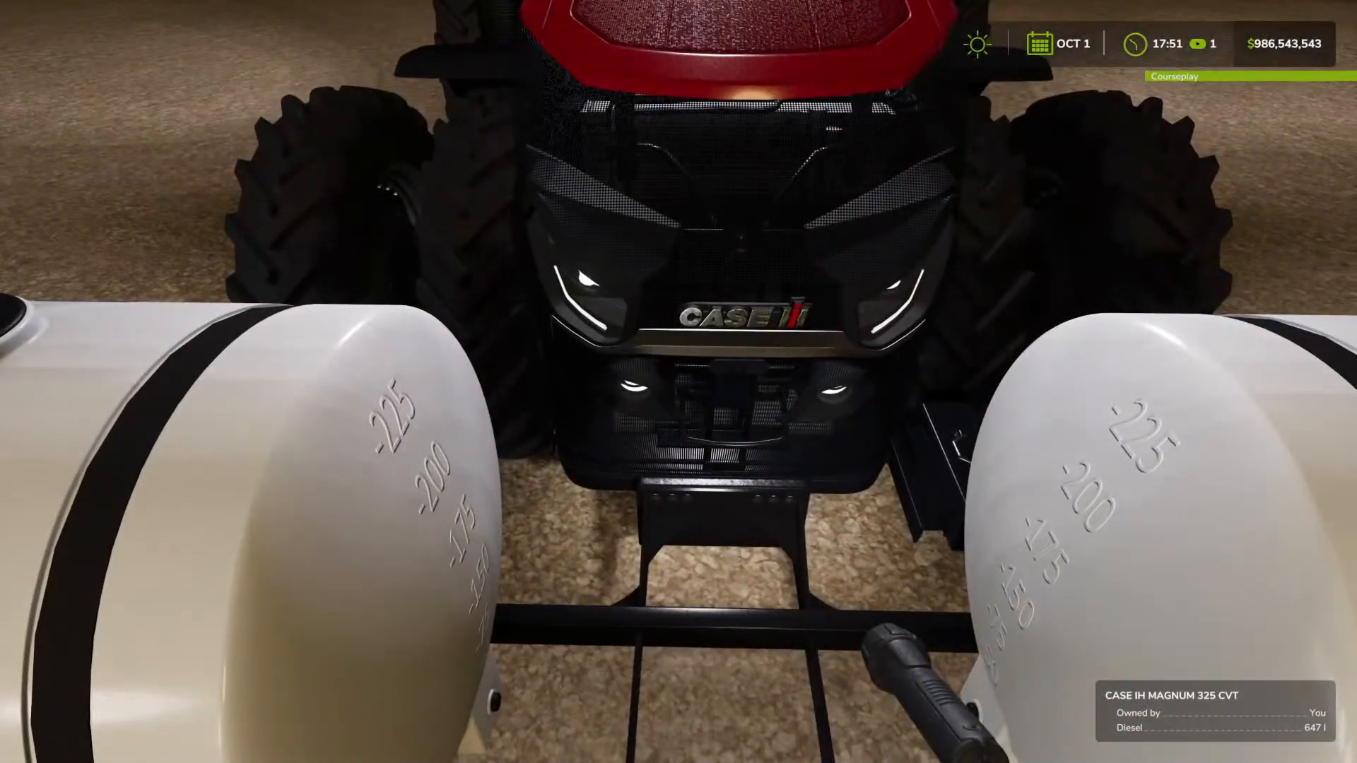
key("s")
key("d")
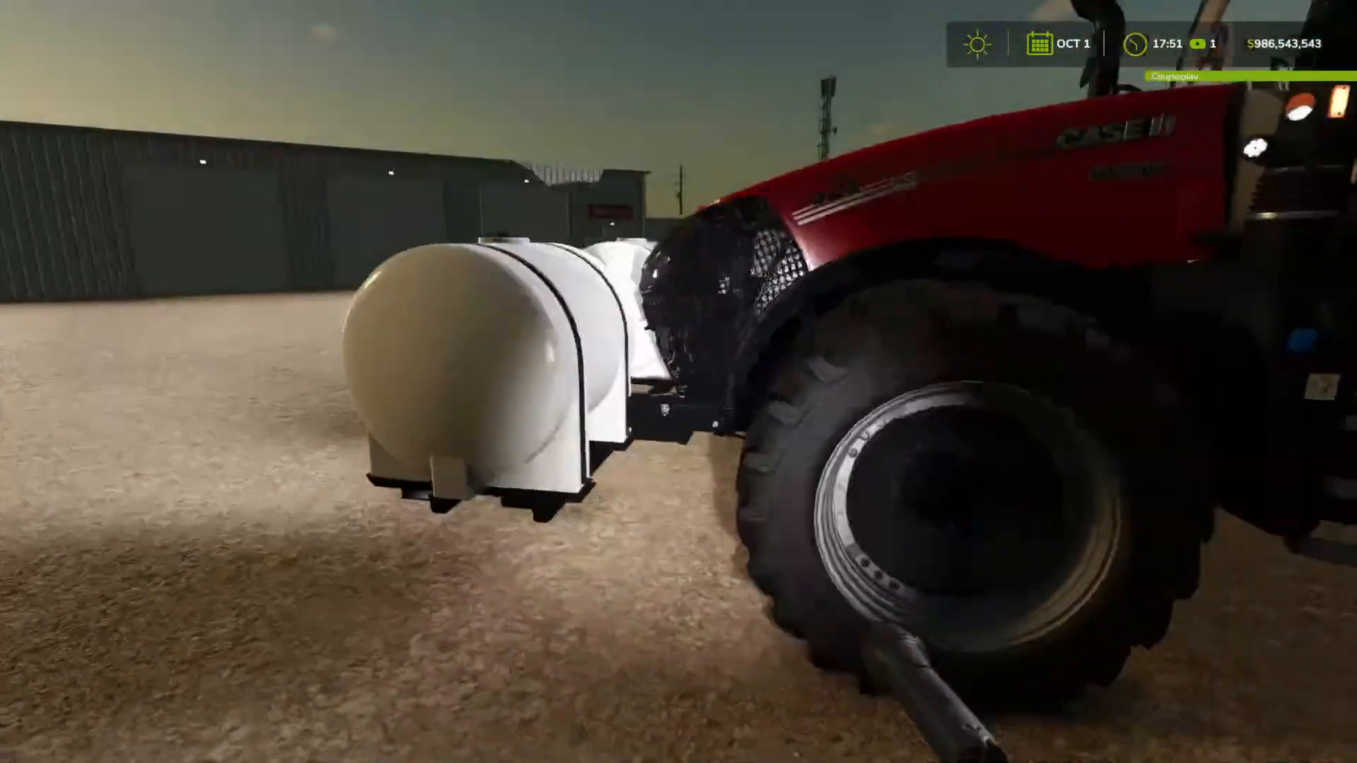
Walk around the Magnum to examine the tanks' fit from the side and front, and turn off the flashlight.
key("w")
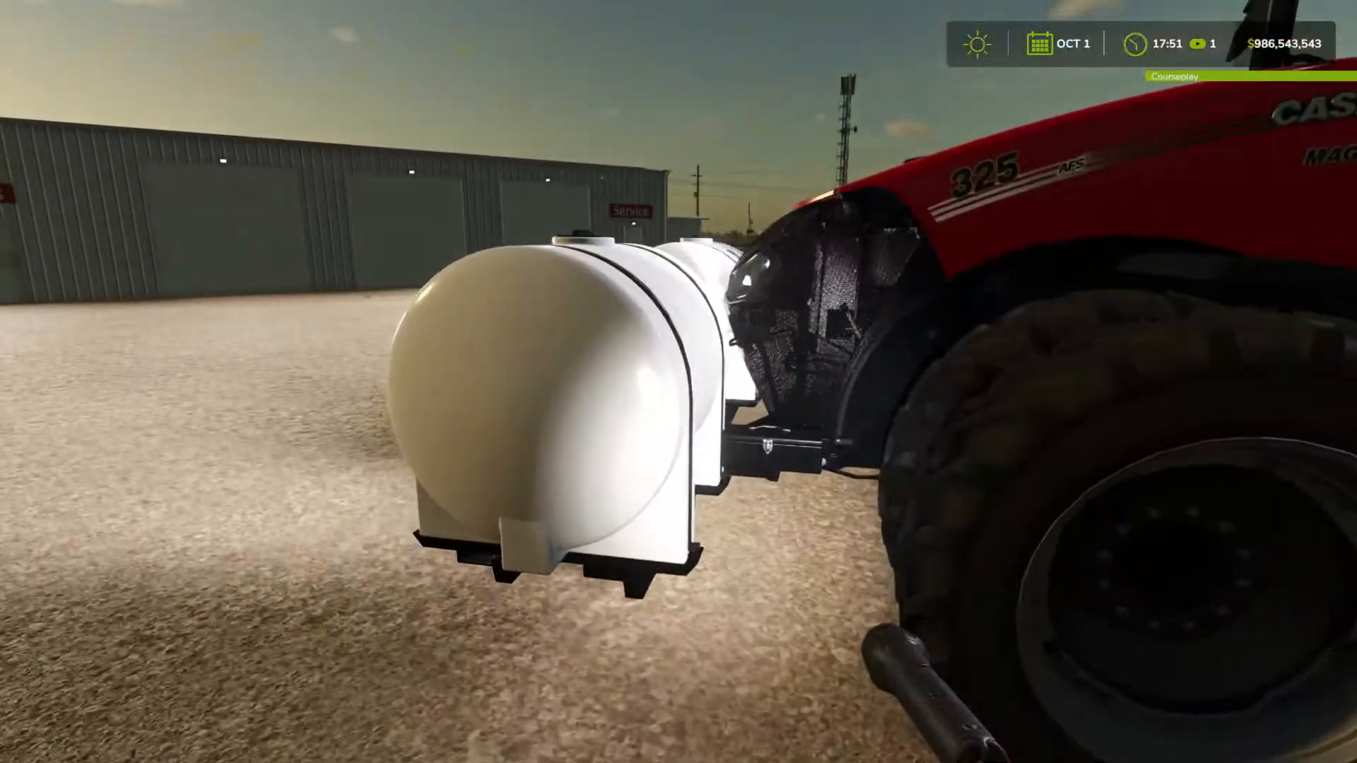
key("s")
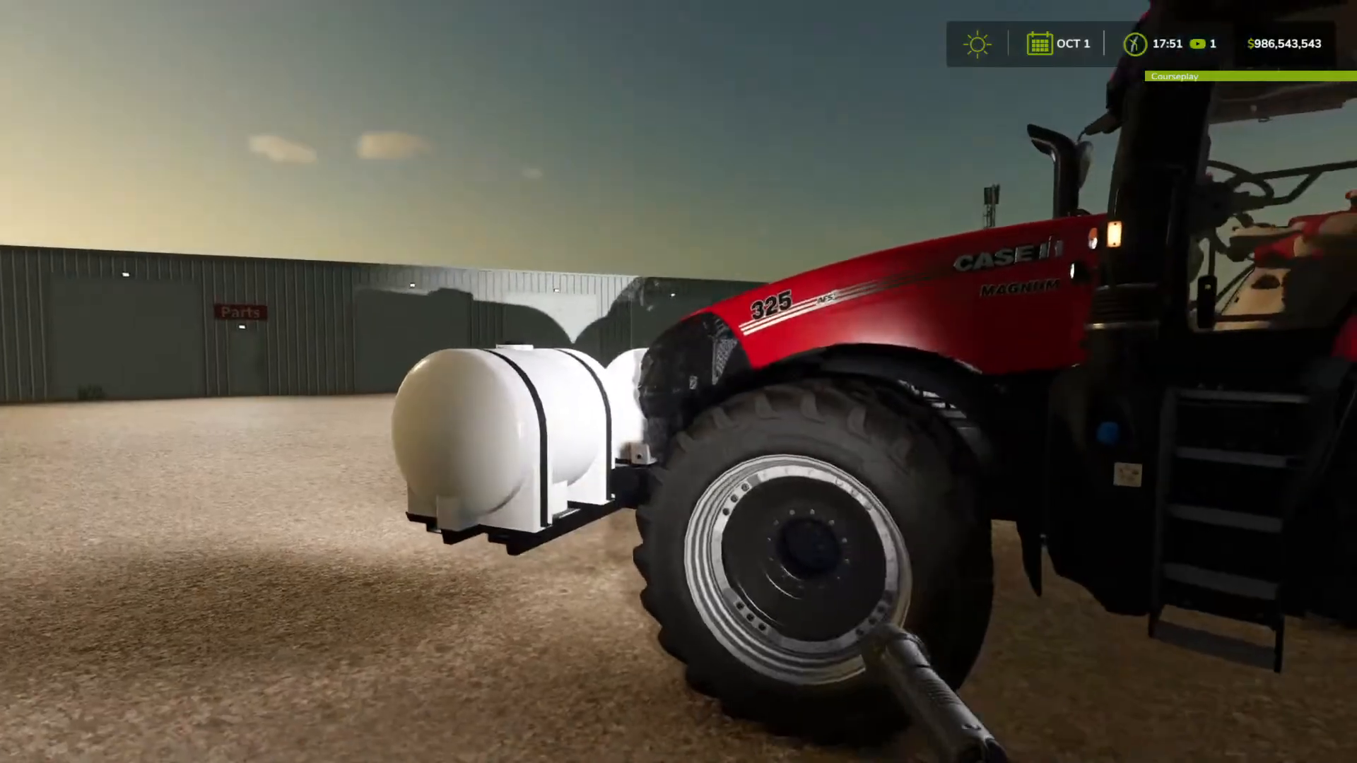
key("s")
key("w")
key("a")
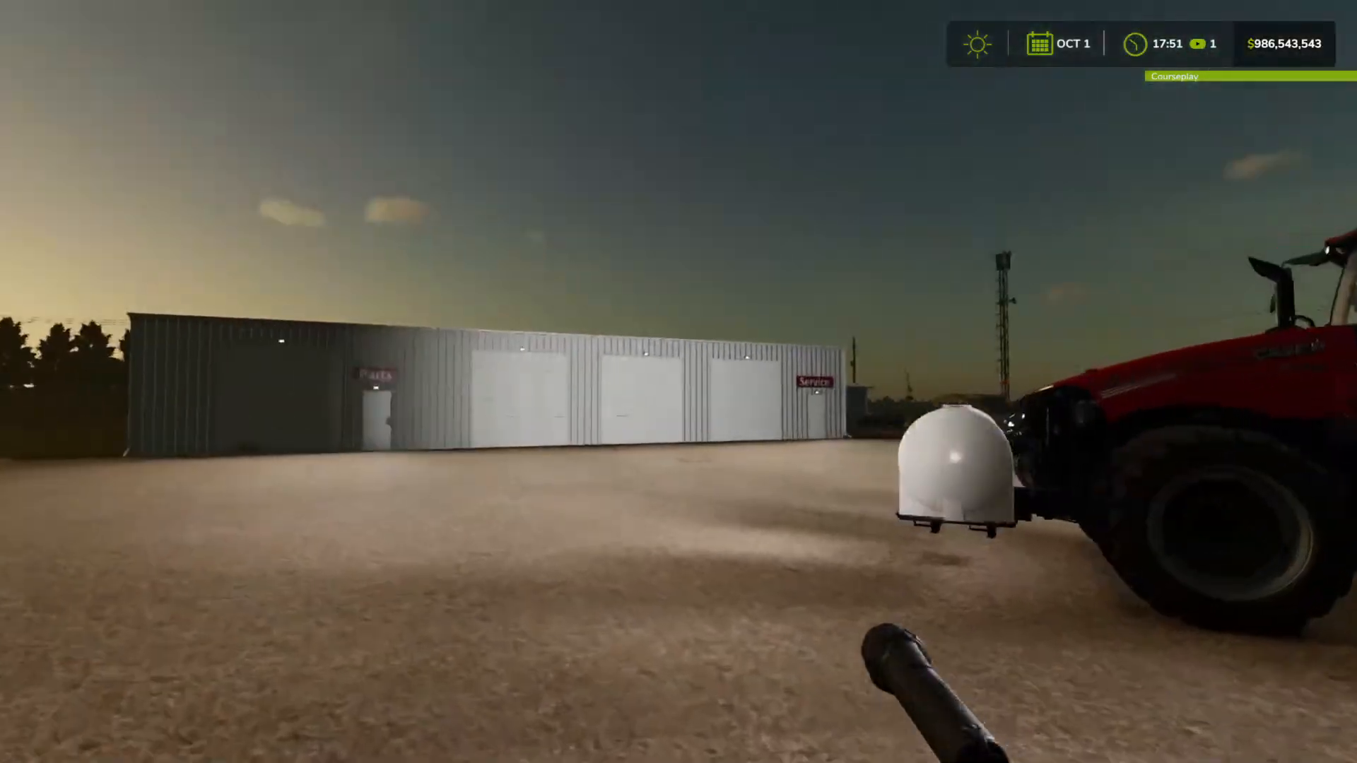
key("w")
key("w")
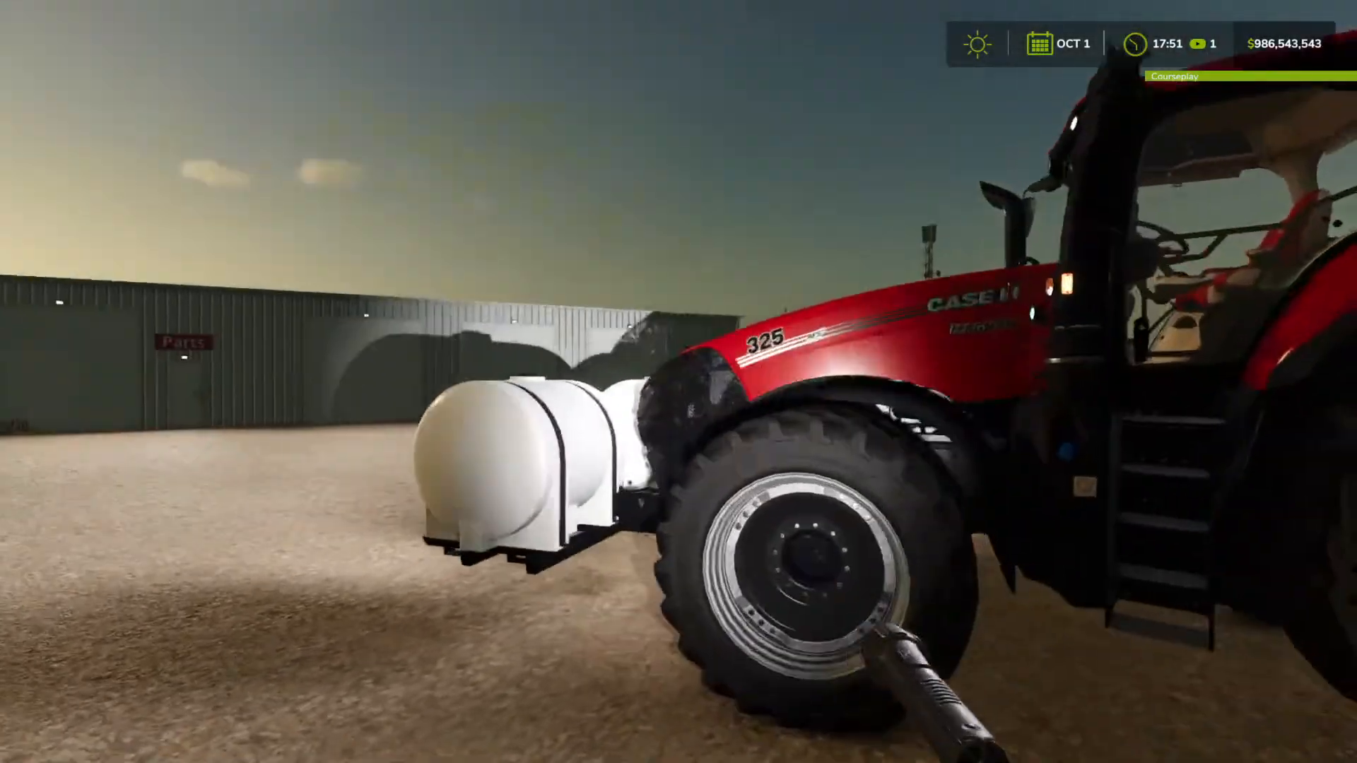
key("w")
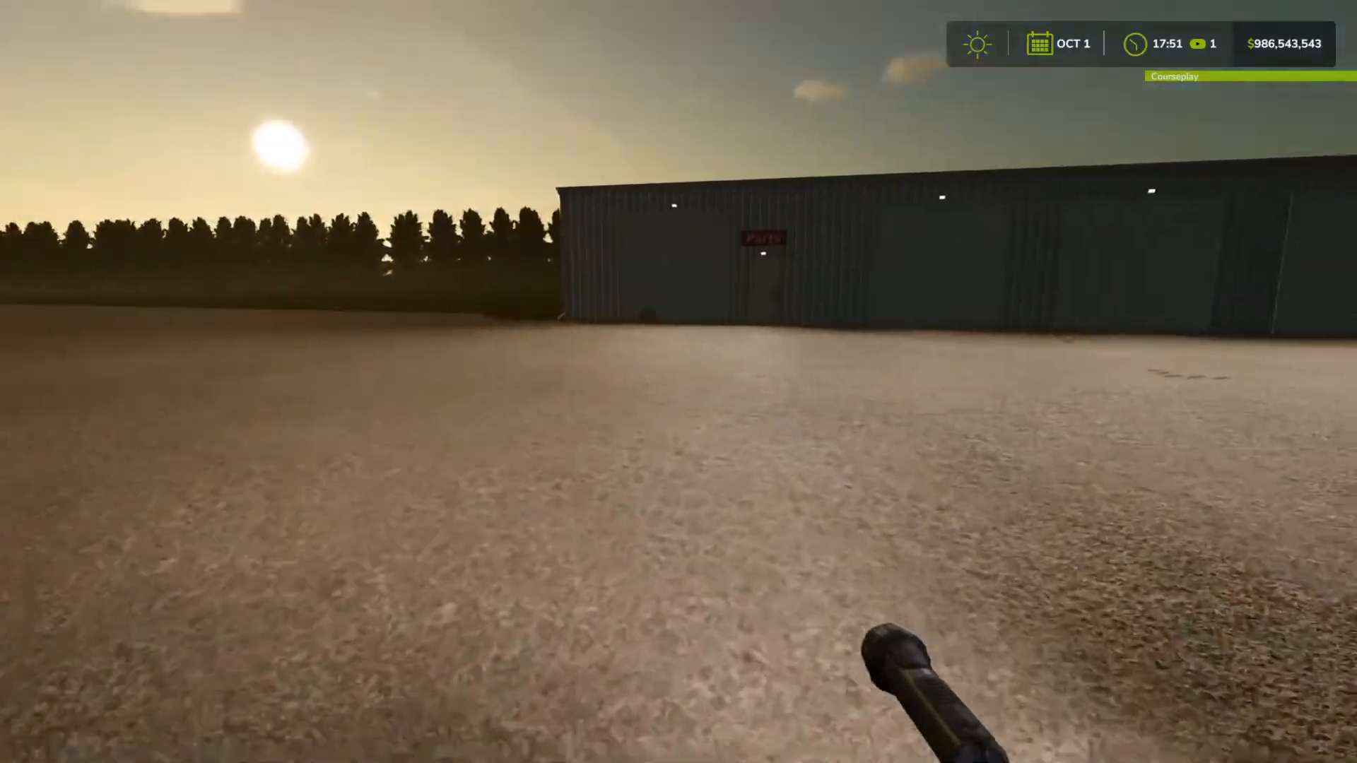
key("w")
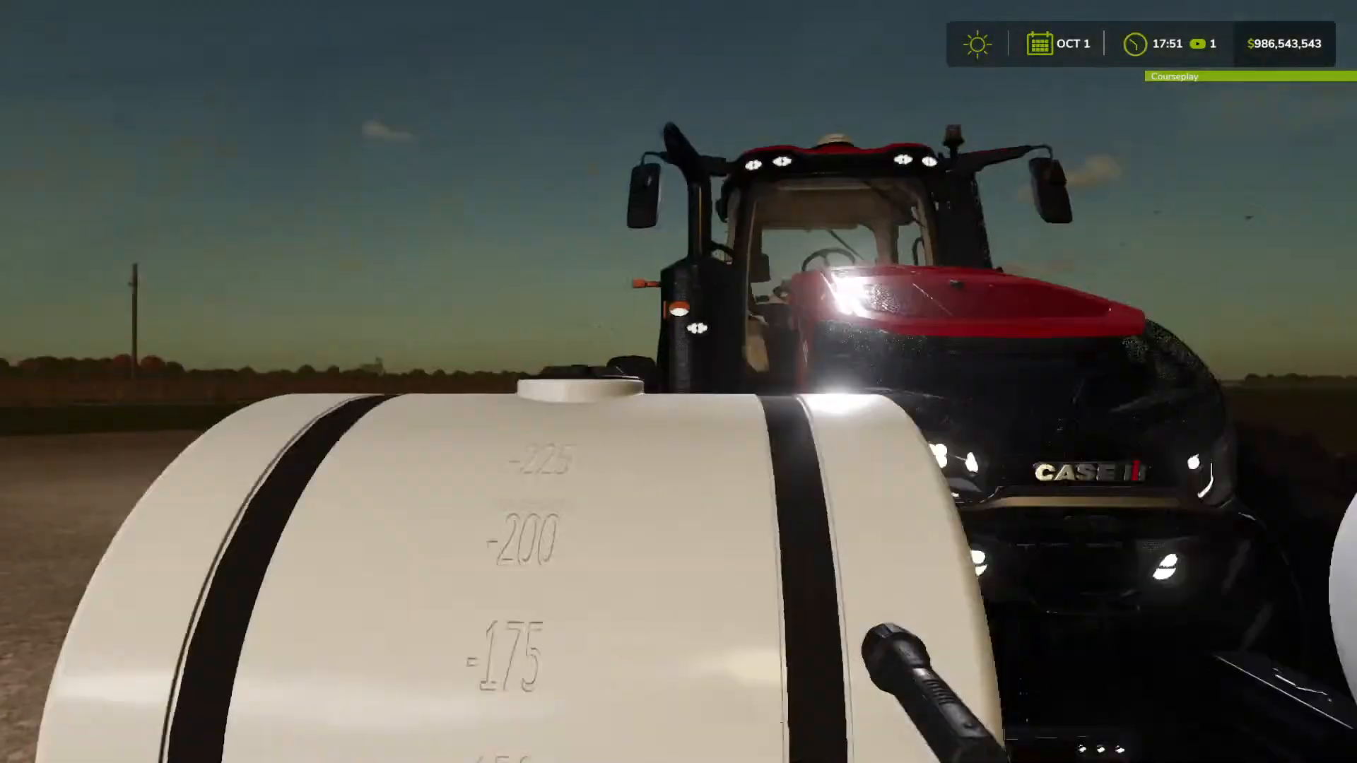
key("f")
key("s")
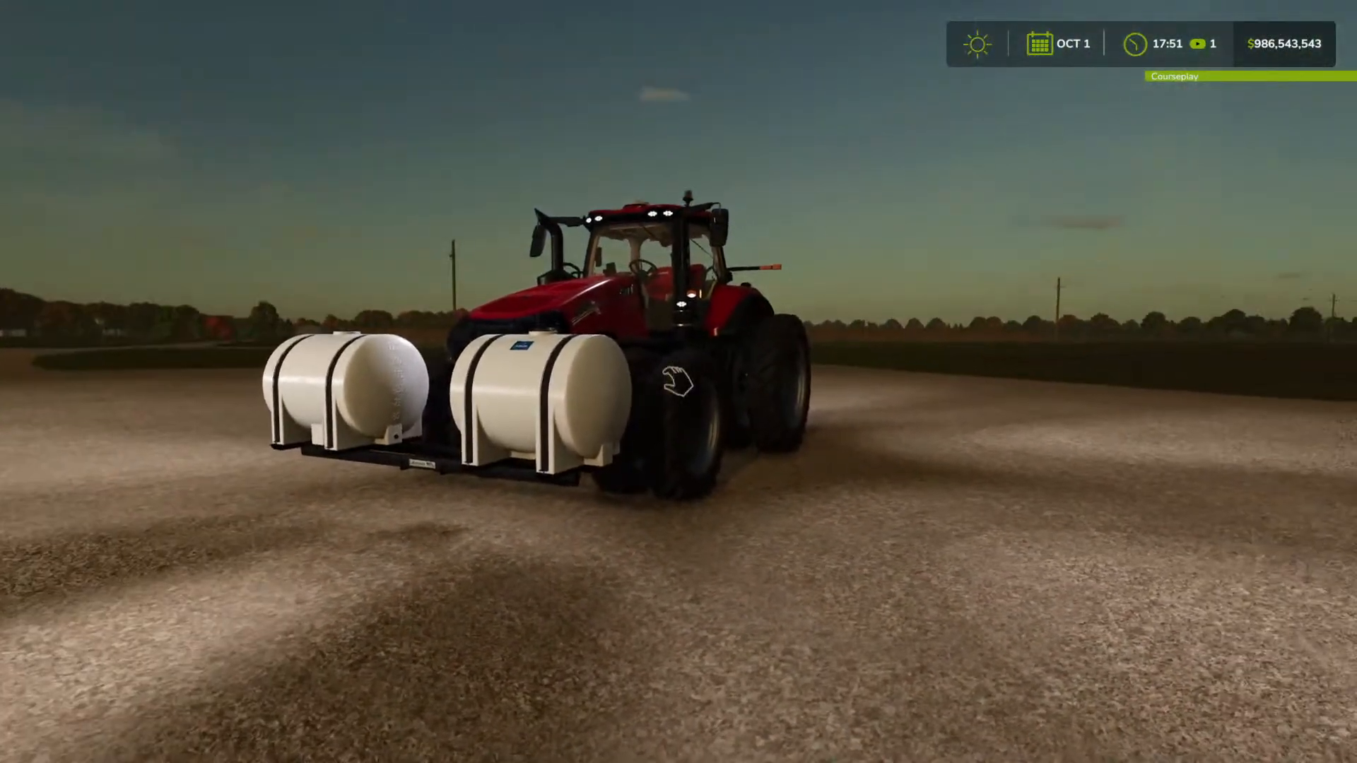
Walk around the side of the Magnum to examine the attached saddle tanks in profile.
key("w")
key("d")
key("d")
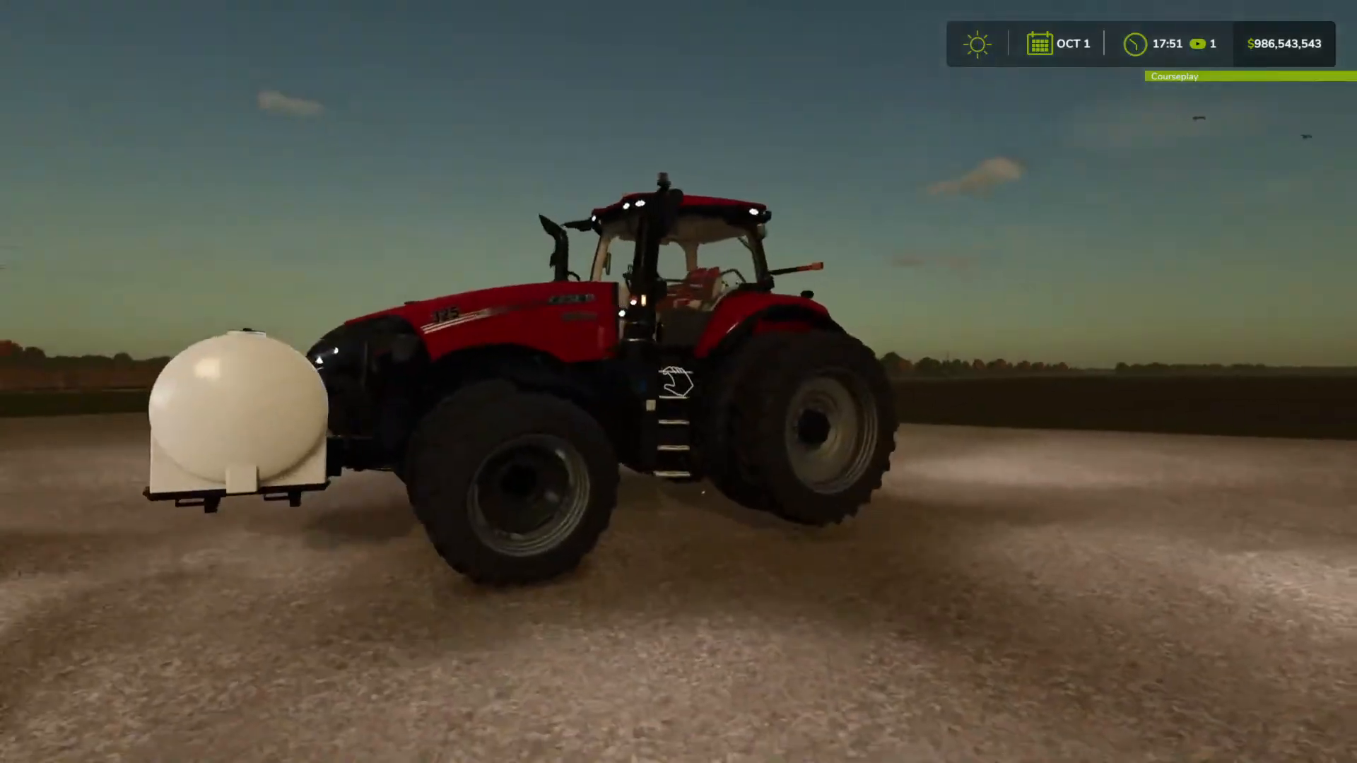
key("a")
key("d")
Browse the shop's sprayers category and preview the Bestway Ag Field Pro 1200.
key("p")
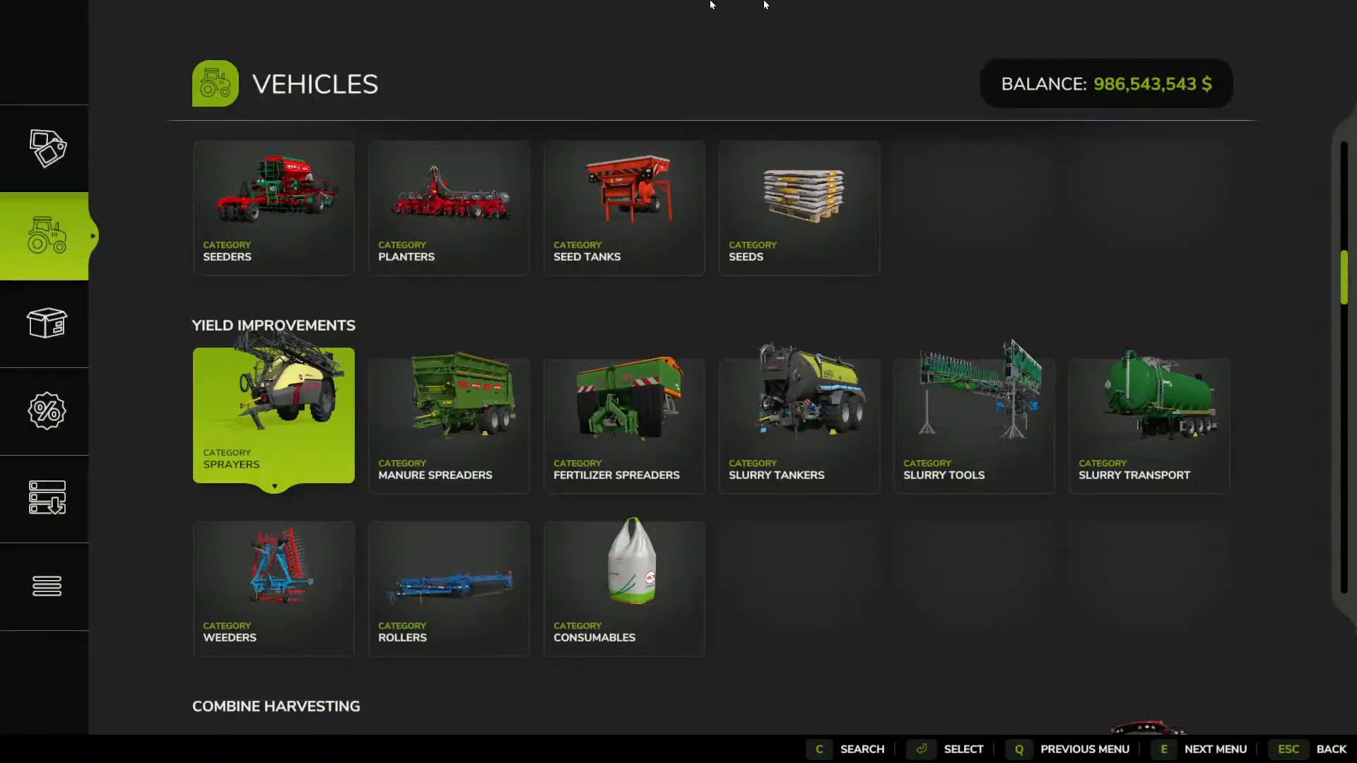
left_click(346, 410)
scroll(837, 384, "down", 10)
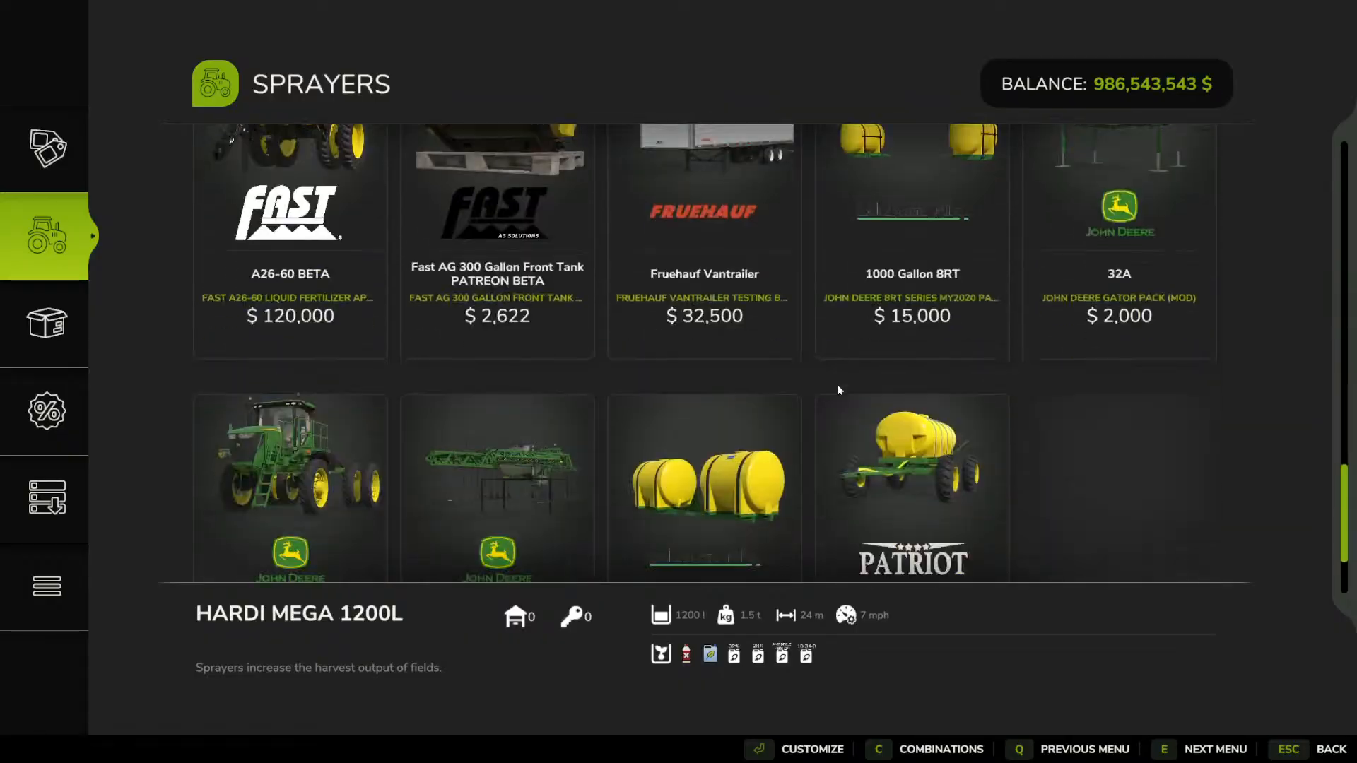
scroll(824, 402, "up", 15)
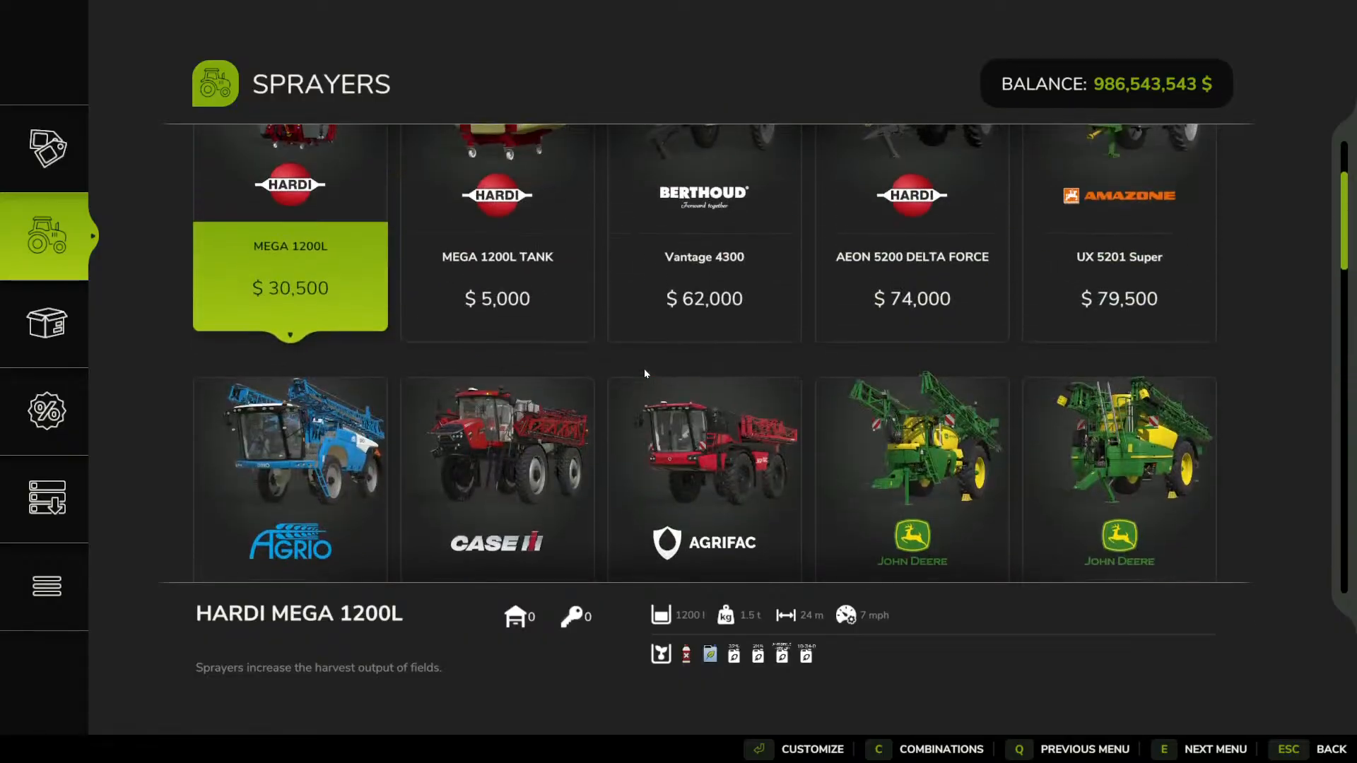
scroll(747, 370, "down", 10)
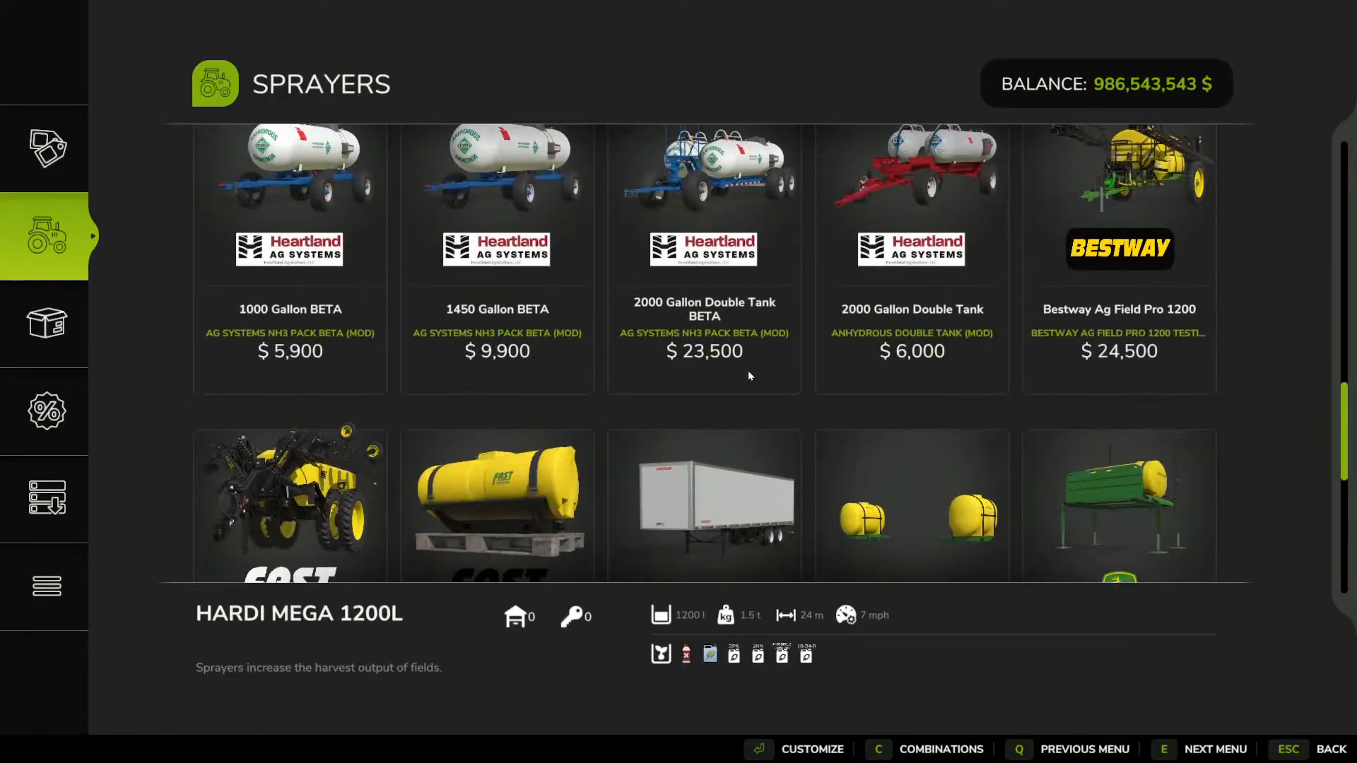
left_click(1038, 313)
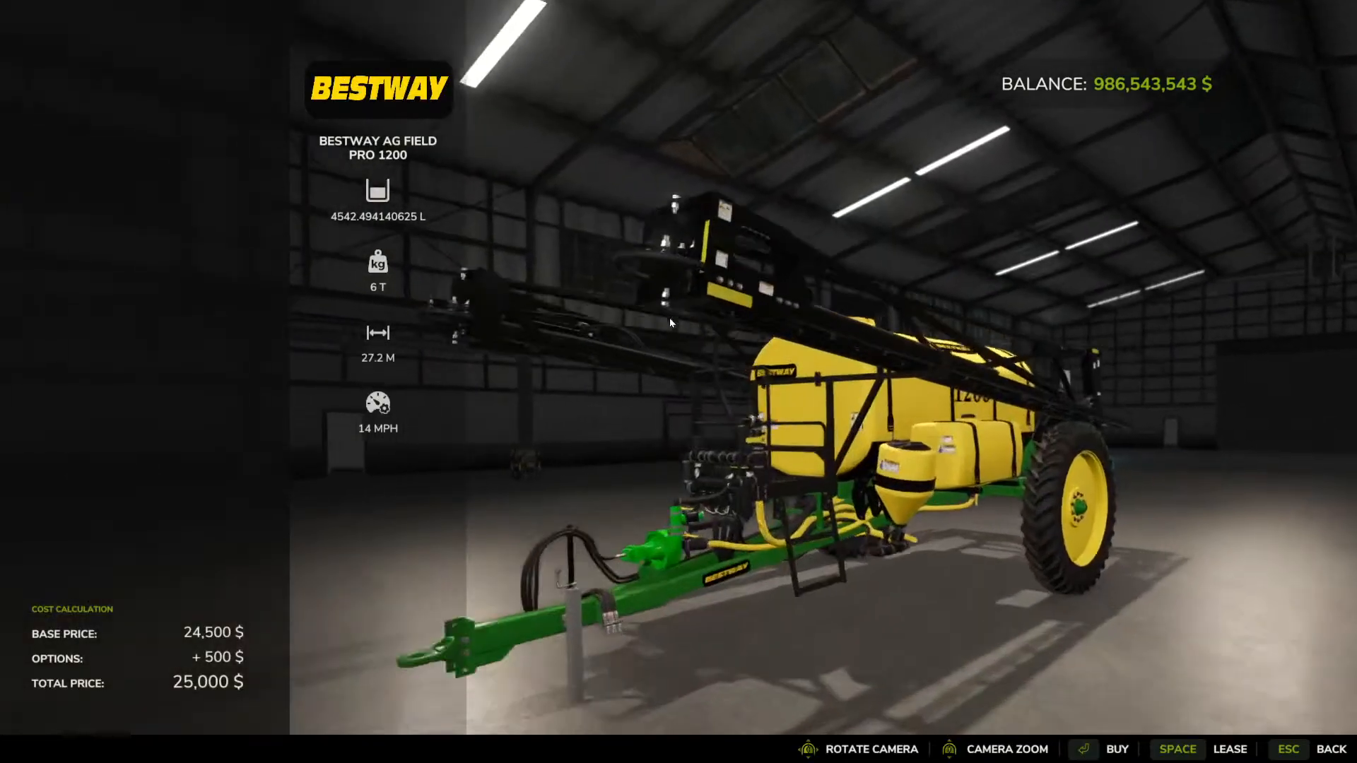
key("Escape")
Buy the FAST A26-60 BETA applicator with the Tracks configuration and leave the shop.
left_click(276, 532)
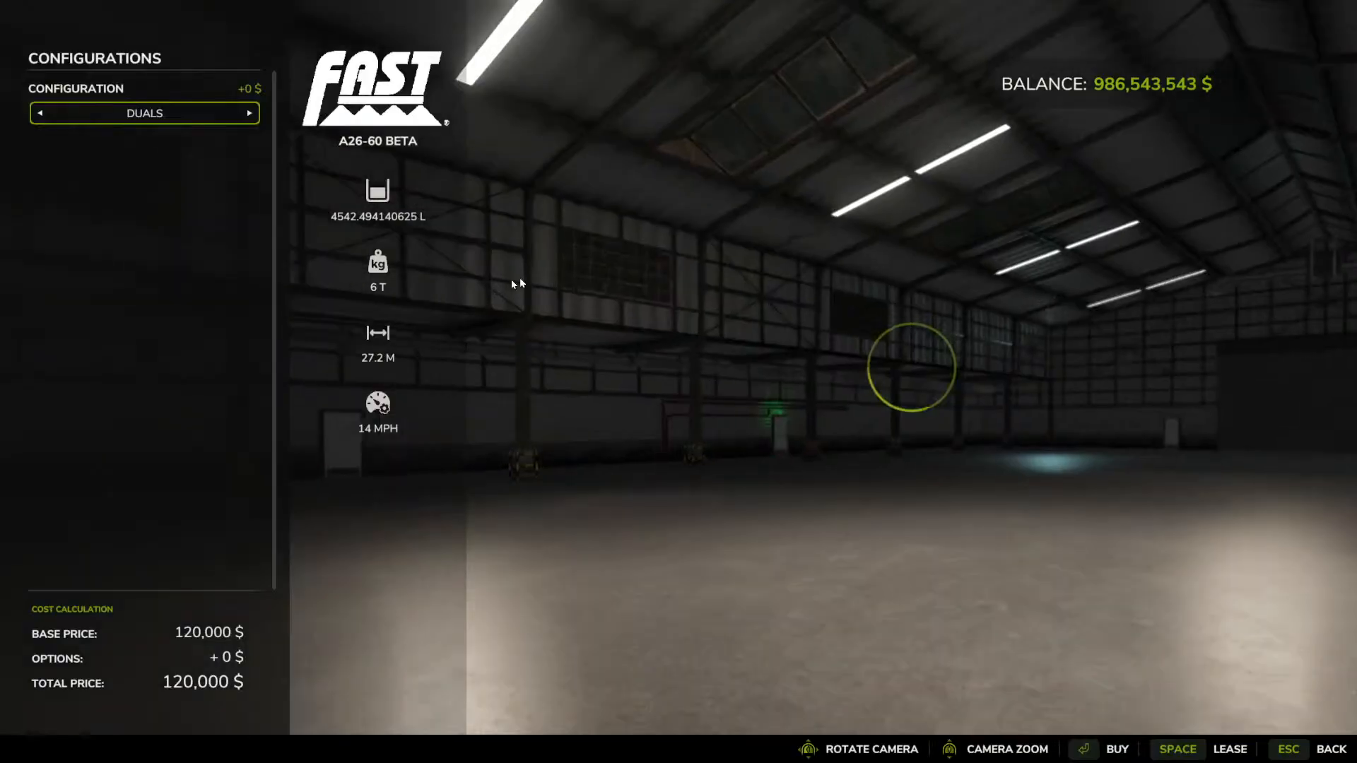
key("Right")
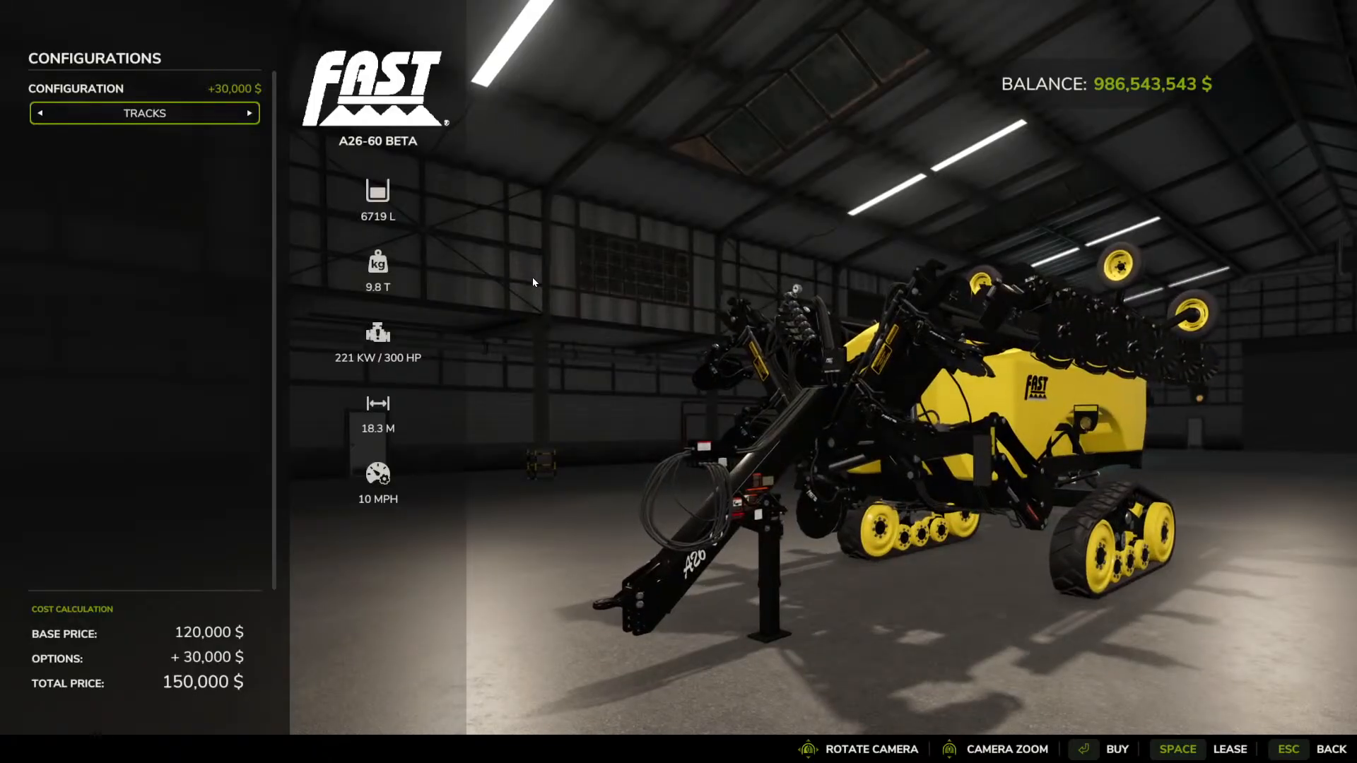
key("Return")
key("Return")
key("Return")
key("Escape")
Get into the Magnum and drive it past the yellow FAST applicator, turning in front of its hitch.
key("e")
key("w")
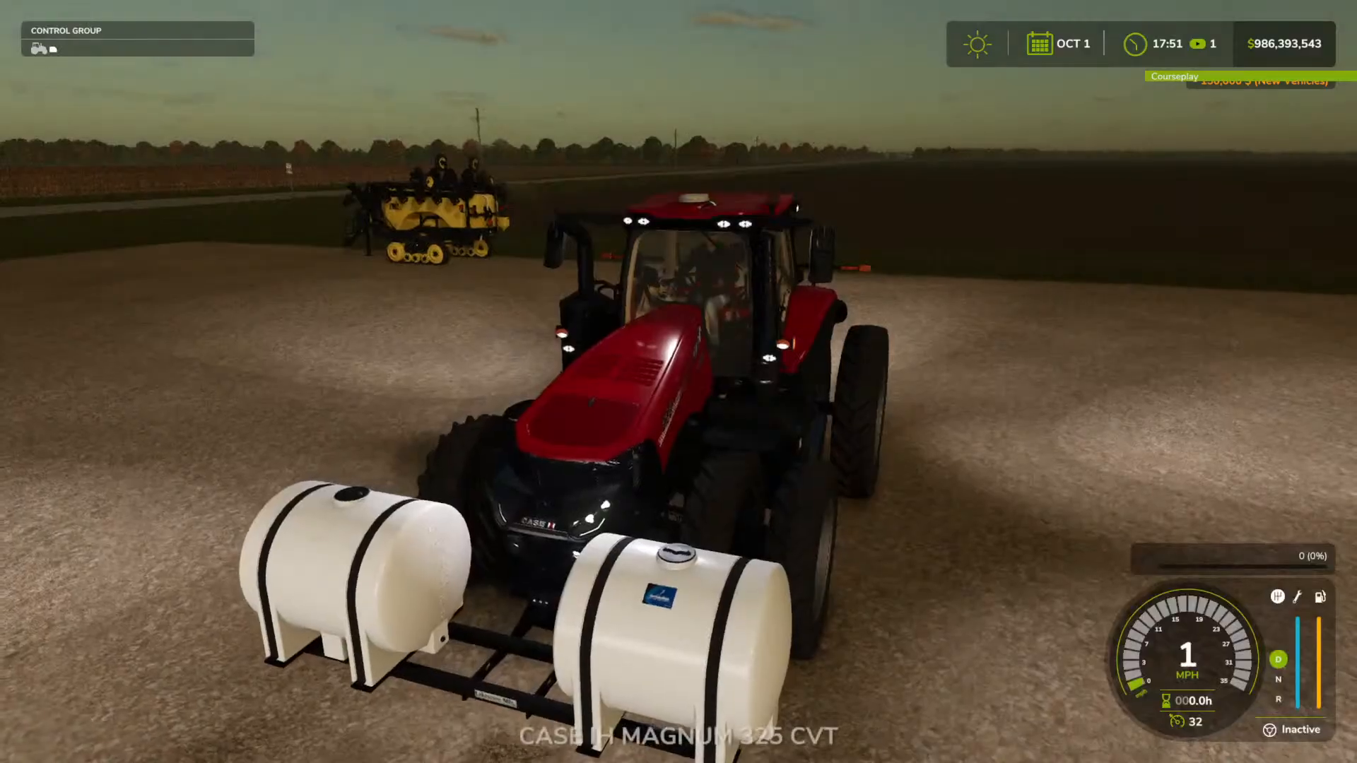
key("c")
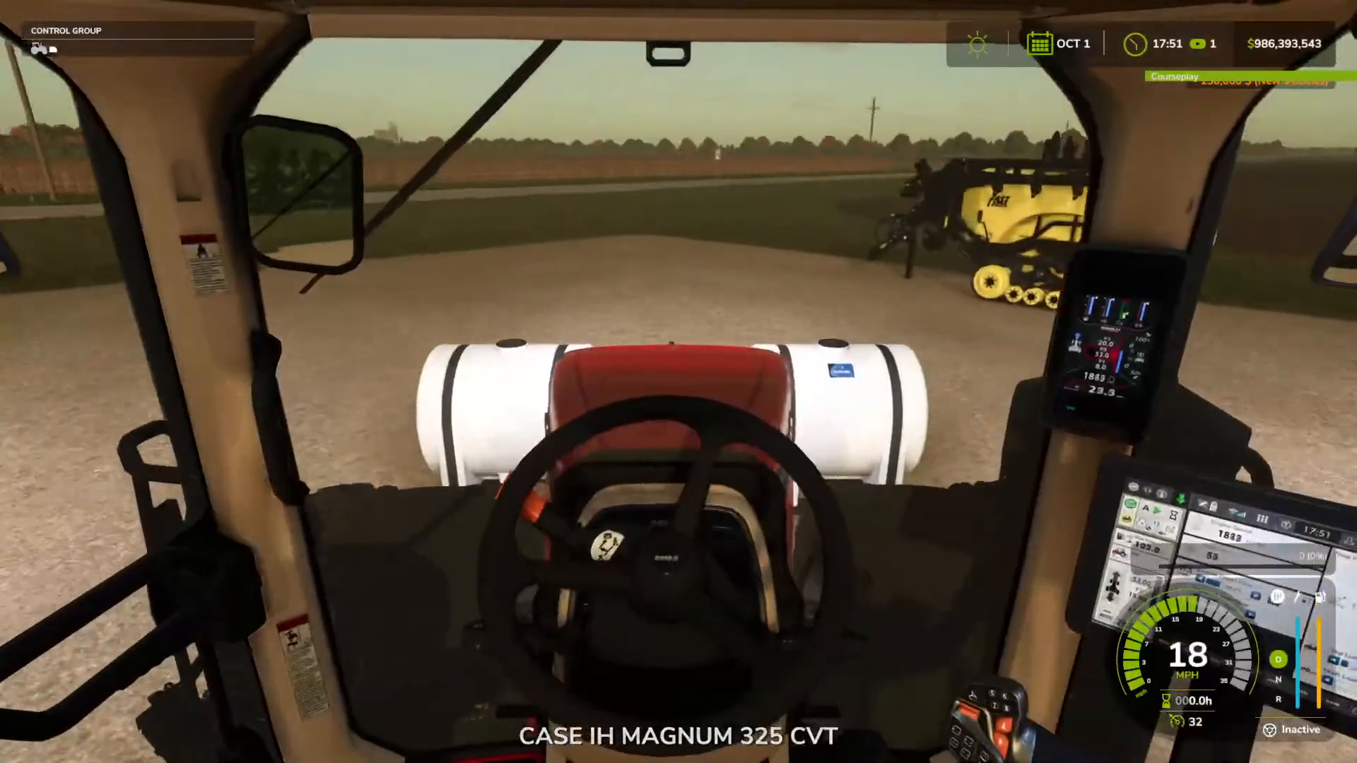
key("c")
key("d")
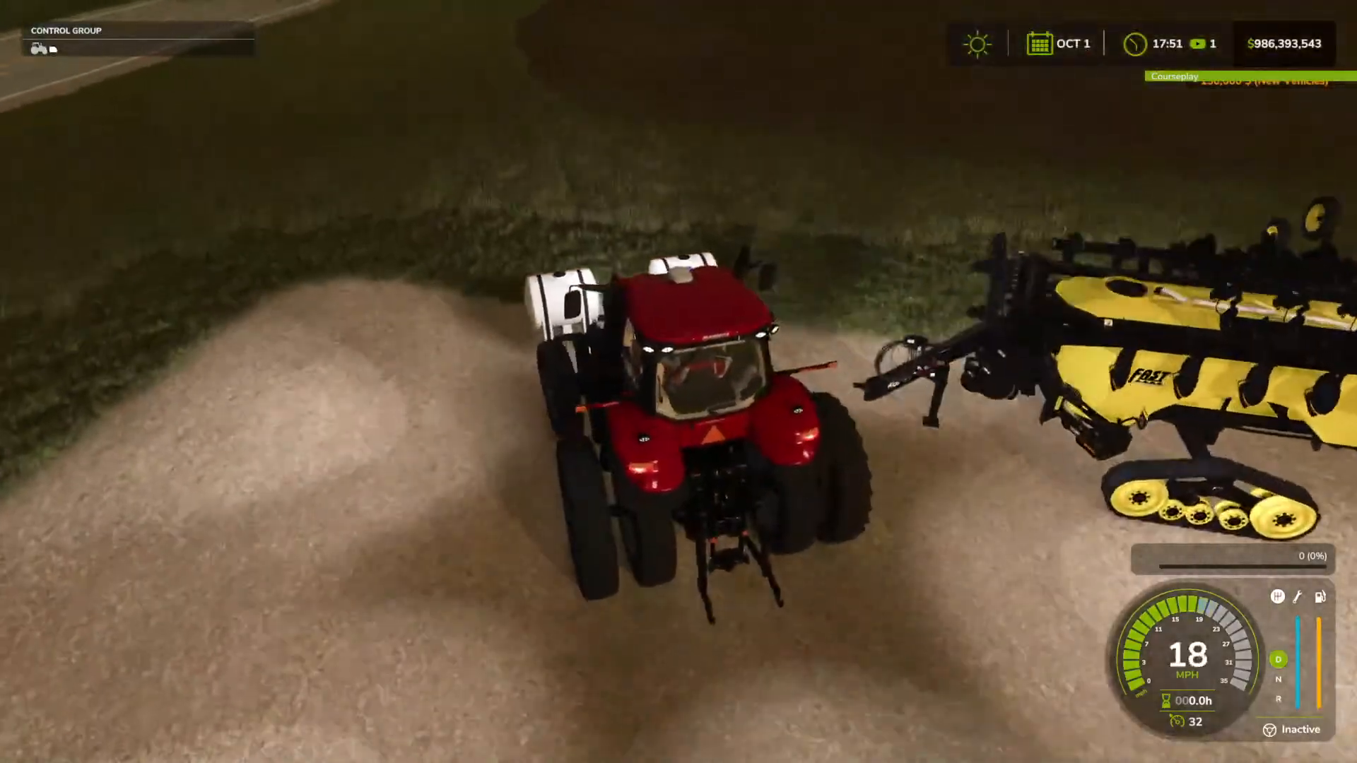
Back the Magnum up to the FAST A26-60's drawbar and attach the applicator.
key("s")
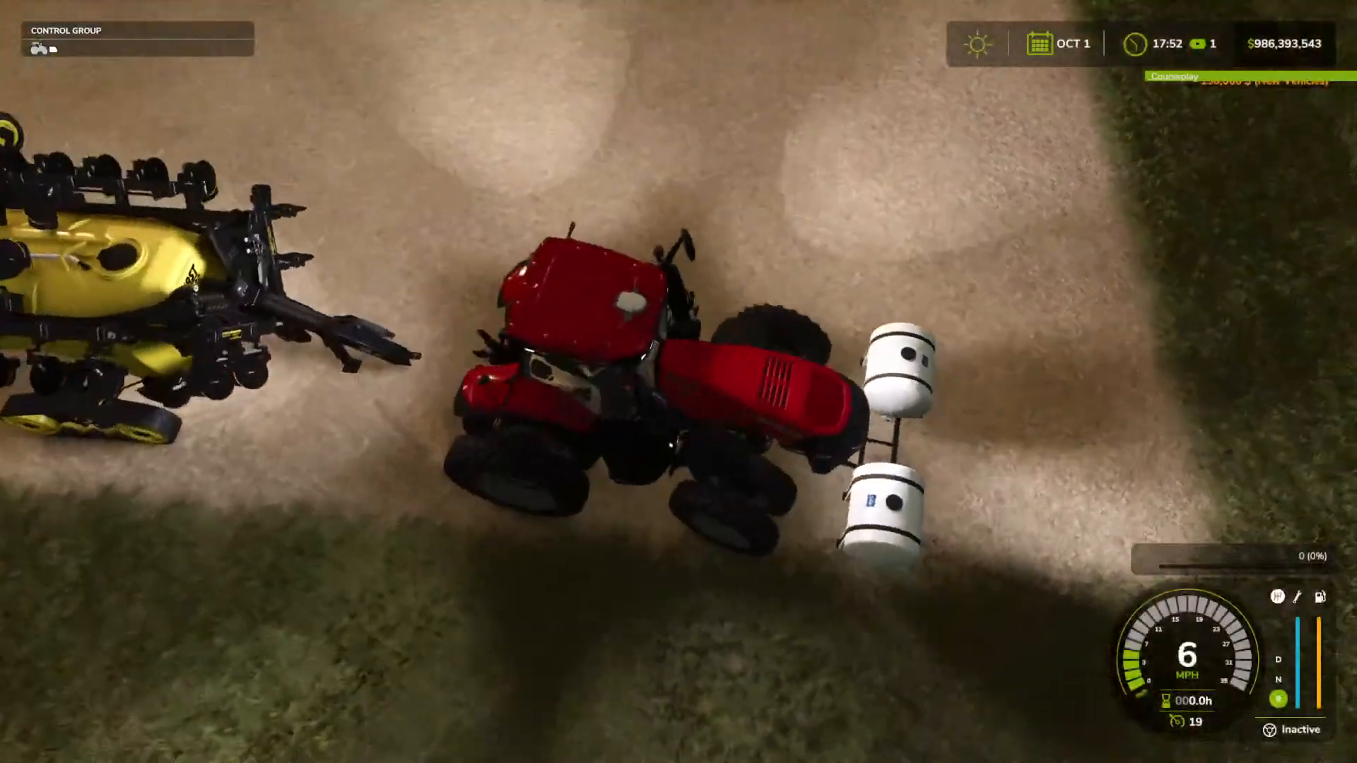
key("w")
key("q")
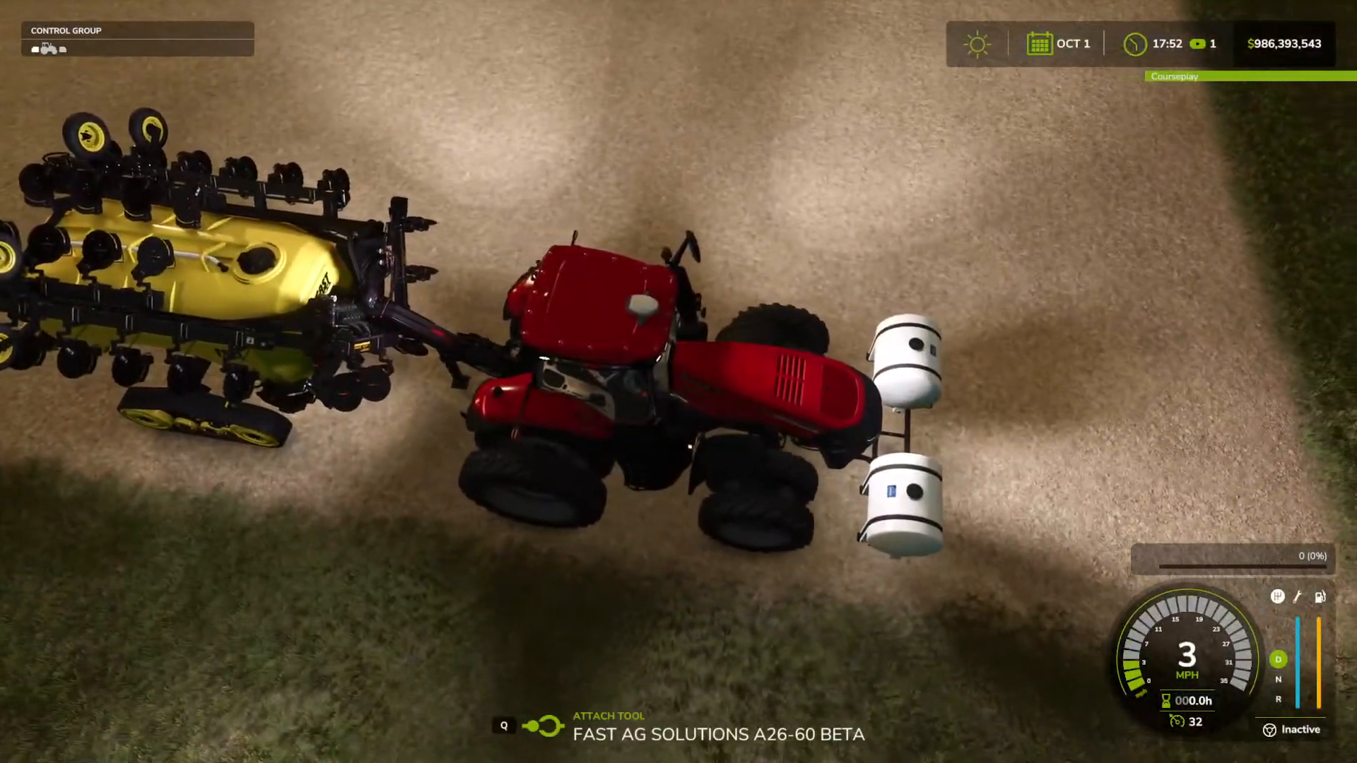
Tow the FAST A26-60 around the yard with the saddle tanks mounted and bring the tractor to a stop.
key("w")
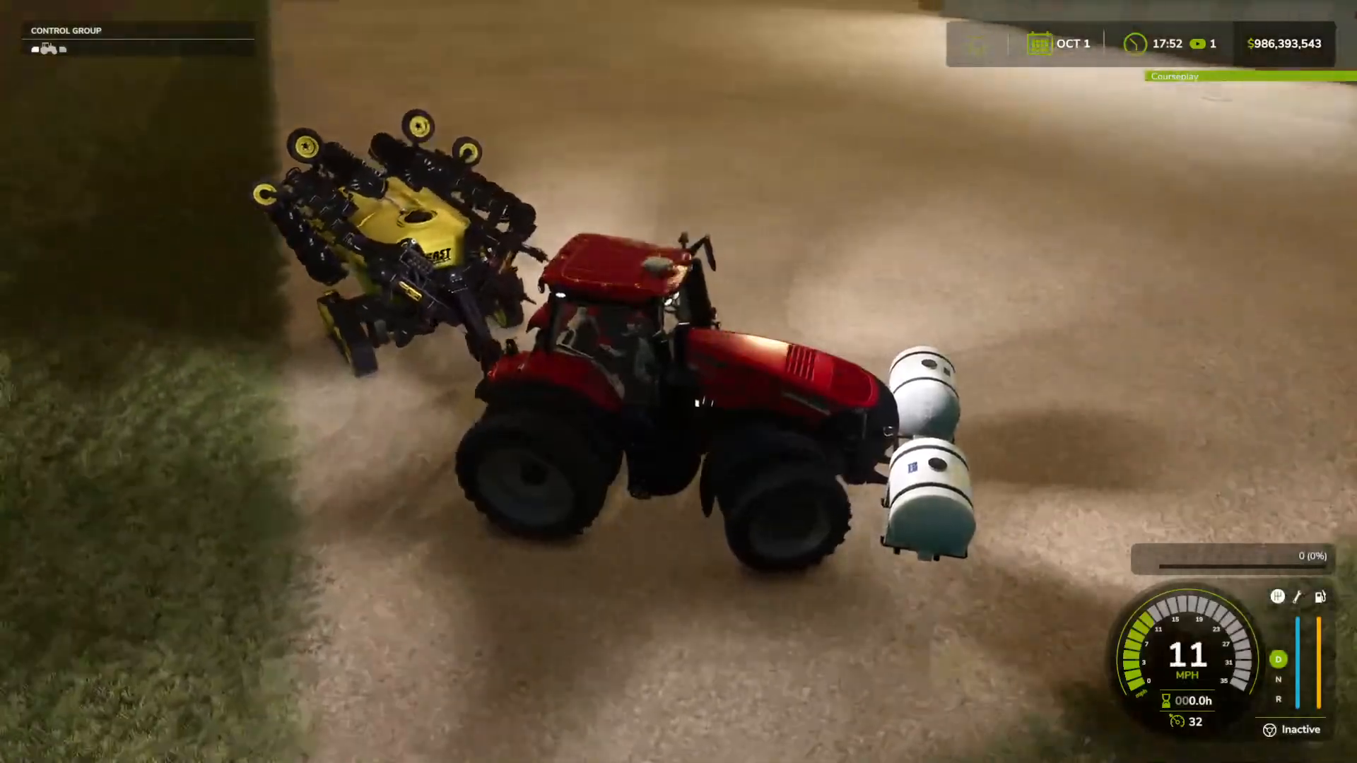
key("a")
key("w")
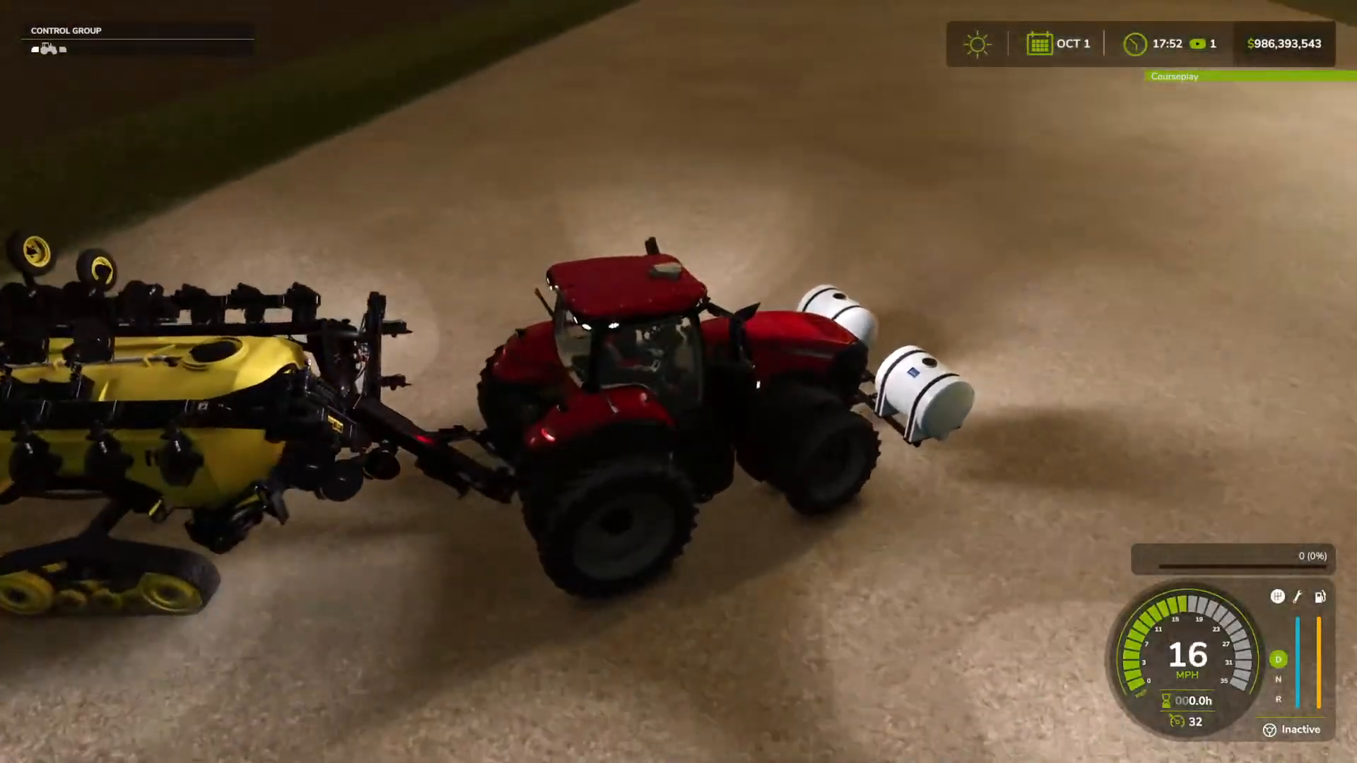
key("w")
key("s")
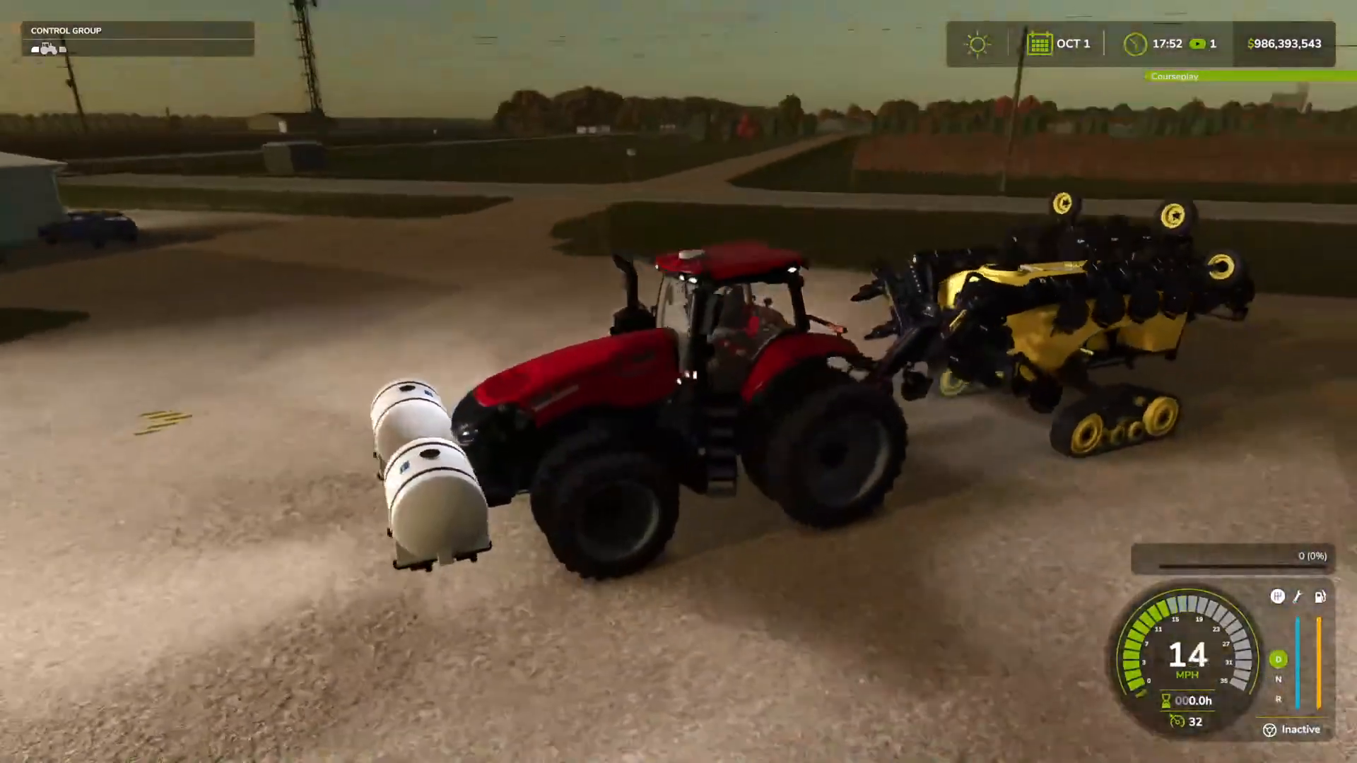
Get out, back away to view the whole rig, and hide the HUD with the console command gsHudVisibility.
key("e")
key("s")
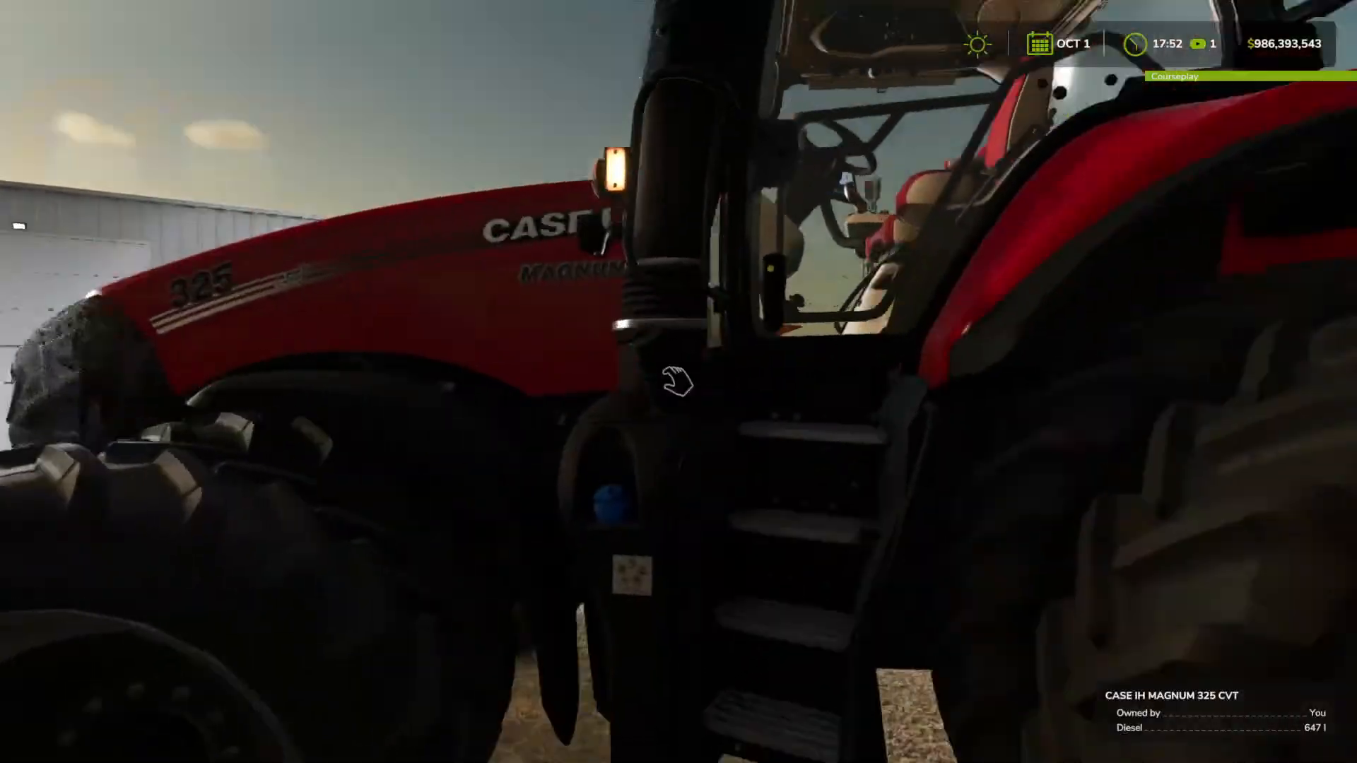
key("grave")
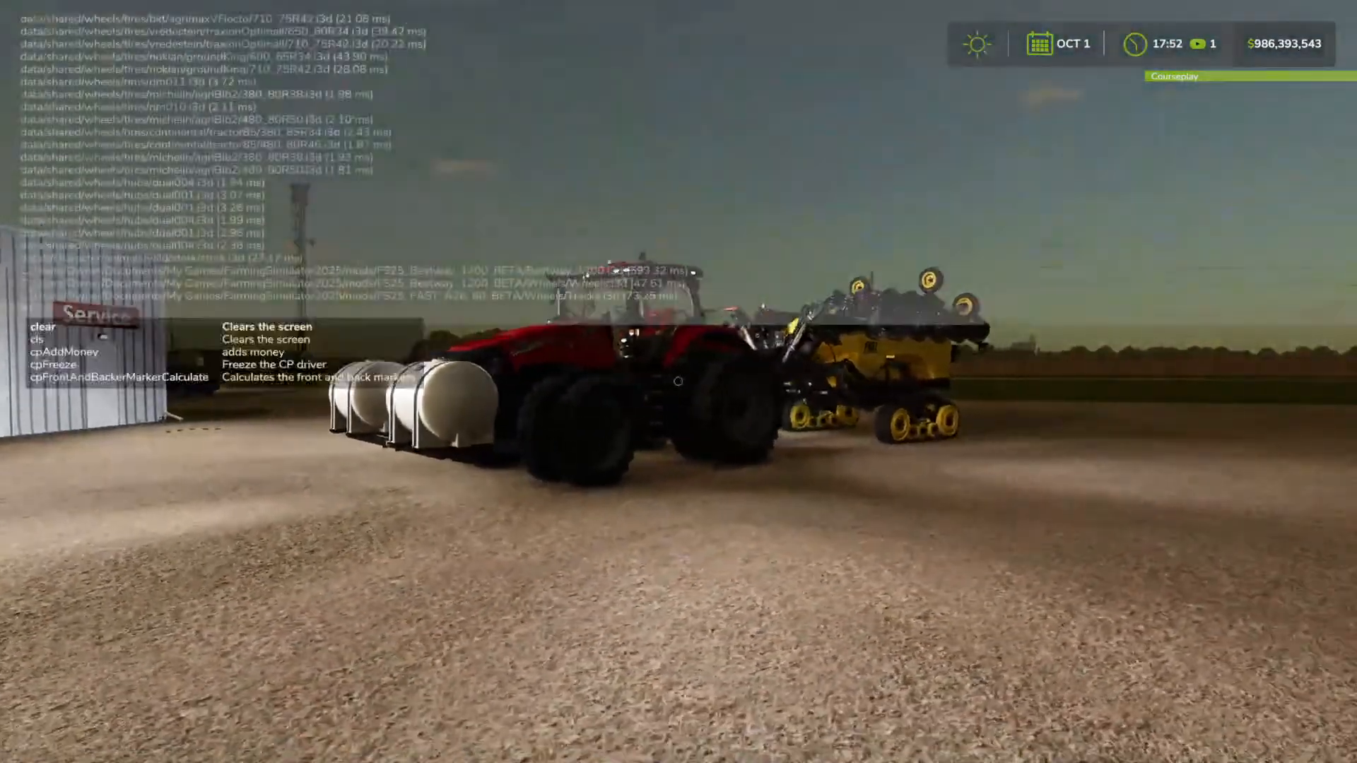
type("gsHudVisibility")
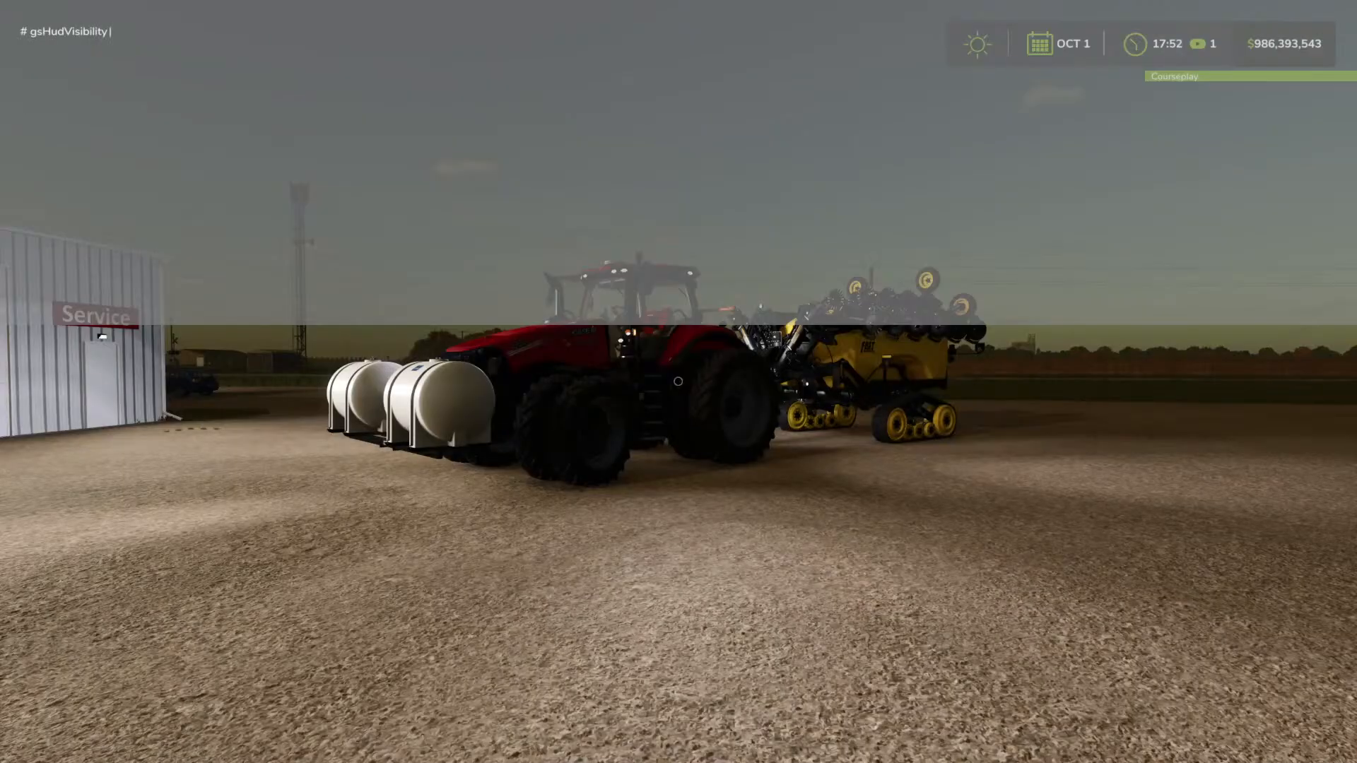
key("Return")
Set the camera field of view to 25 with the console command gsCameraFovSet 25 and close the console.
type("fovSet")
key("Tab")
type("25")
key("Return")
key("grave")
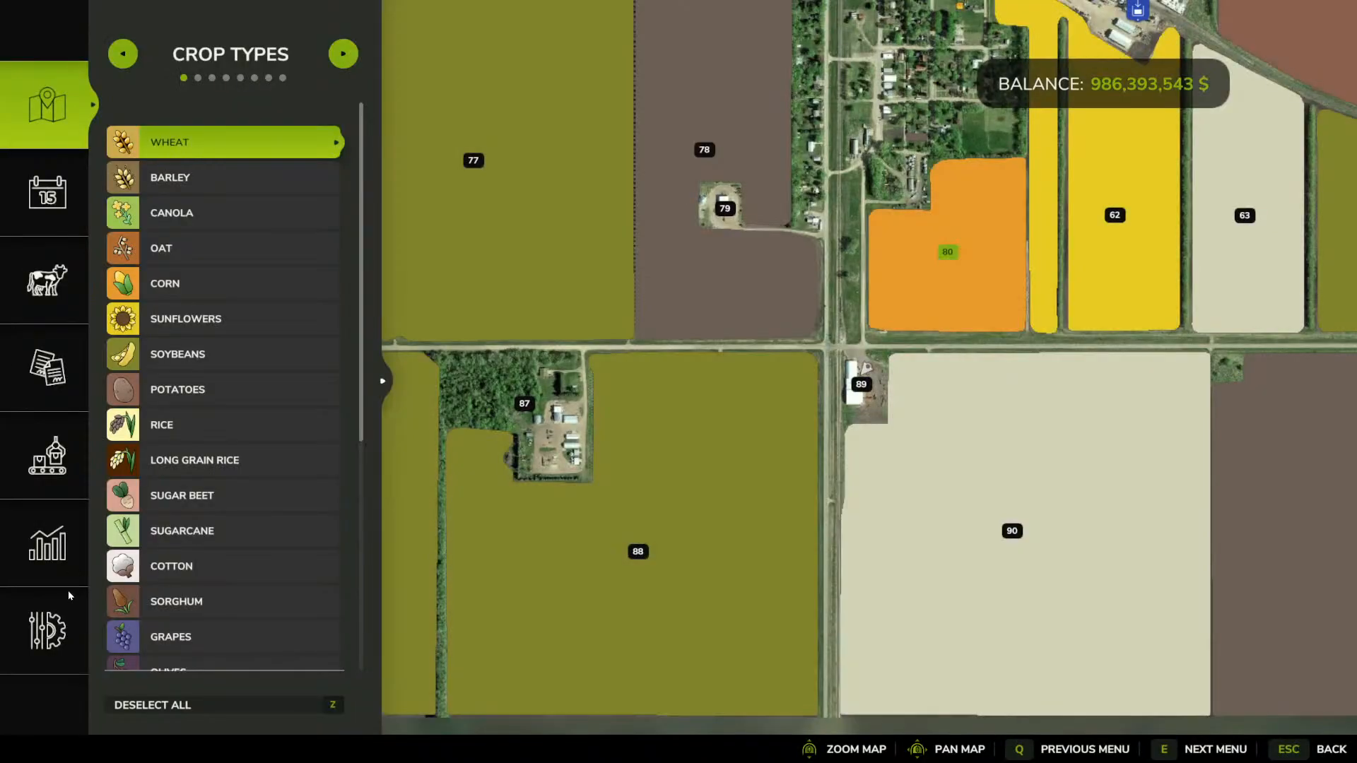
Reopen the developer console and enter the command q to quit the game.
key("grave")
type("q")
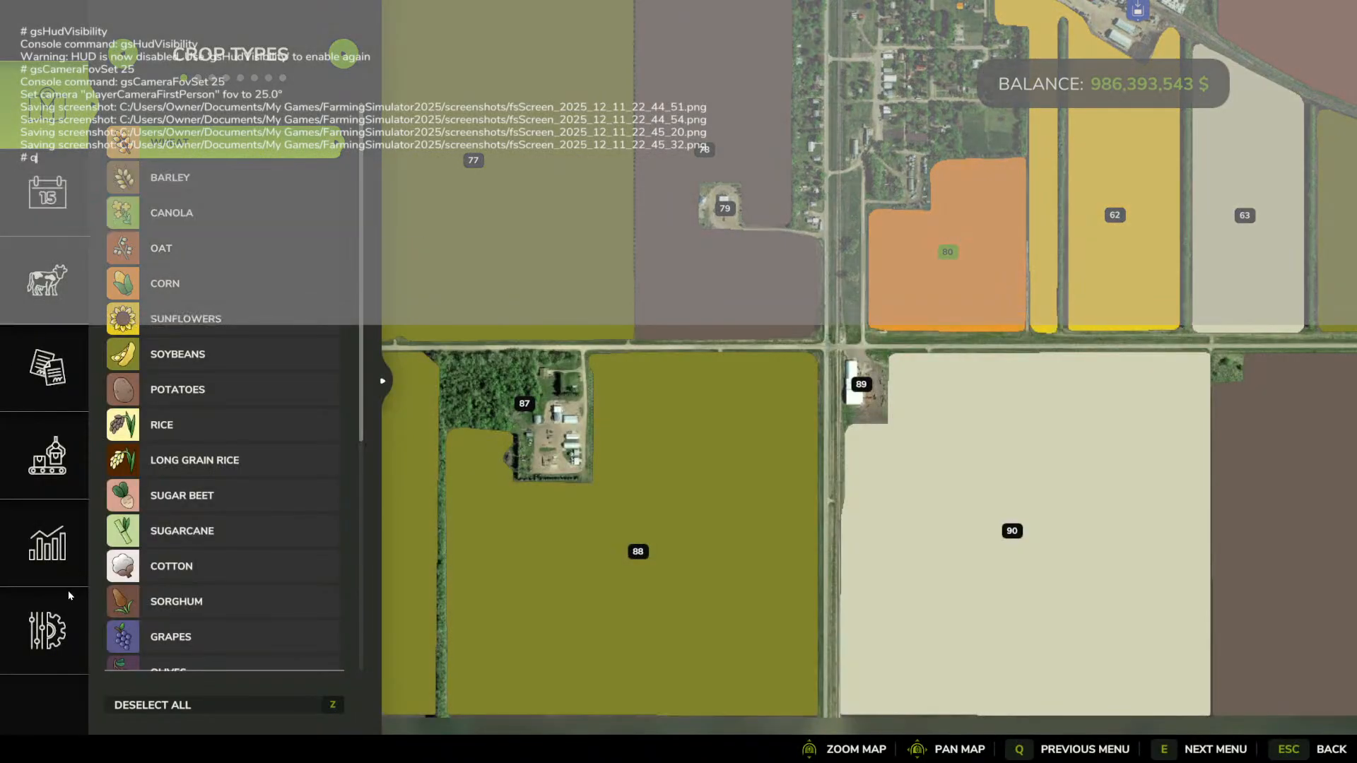